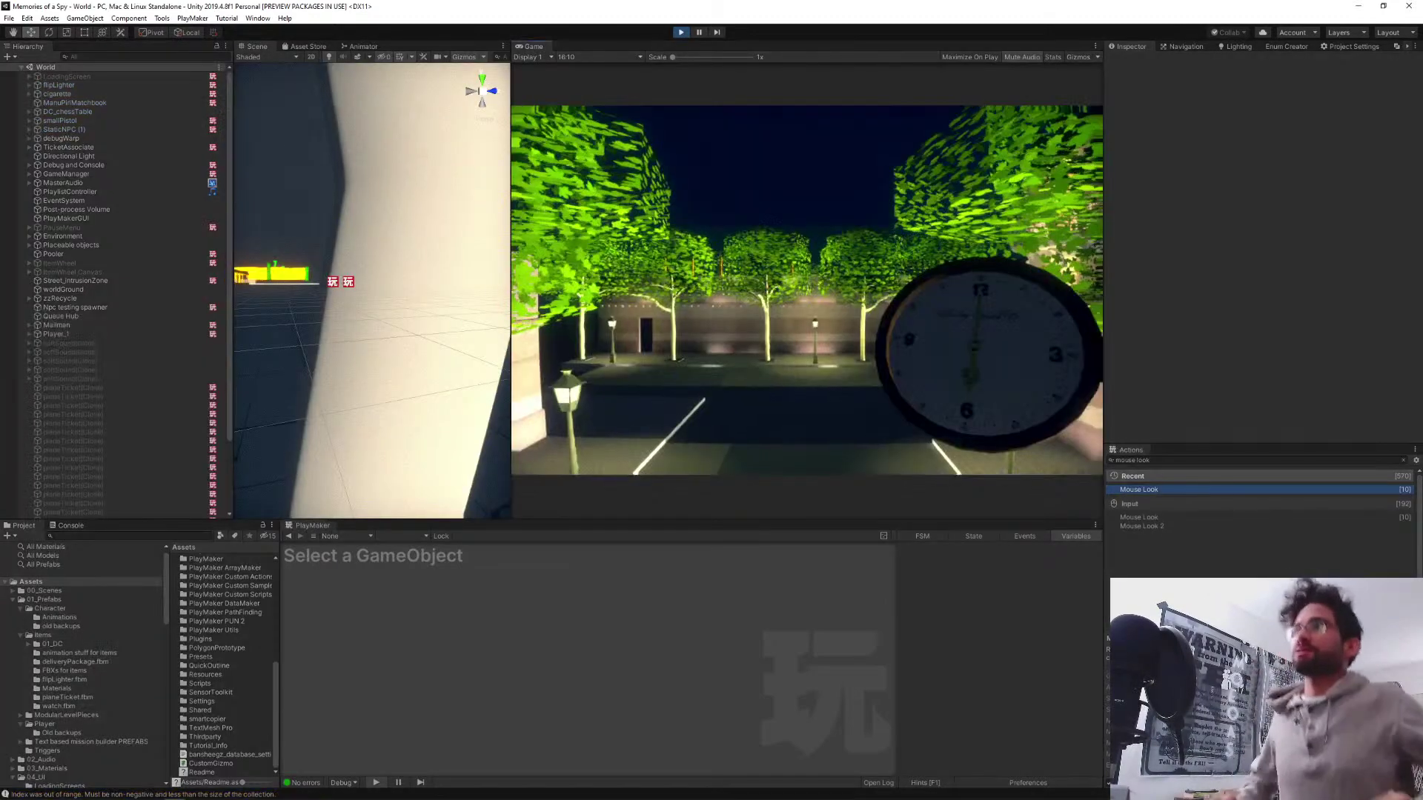
Run the debug console command playerWarp 0 in the running game
key("grave")
type("player")
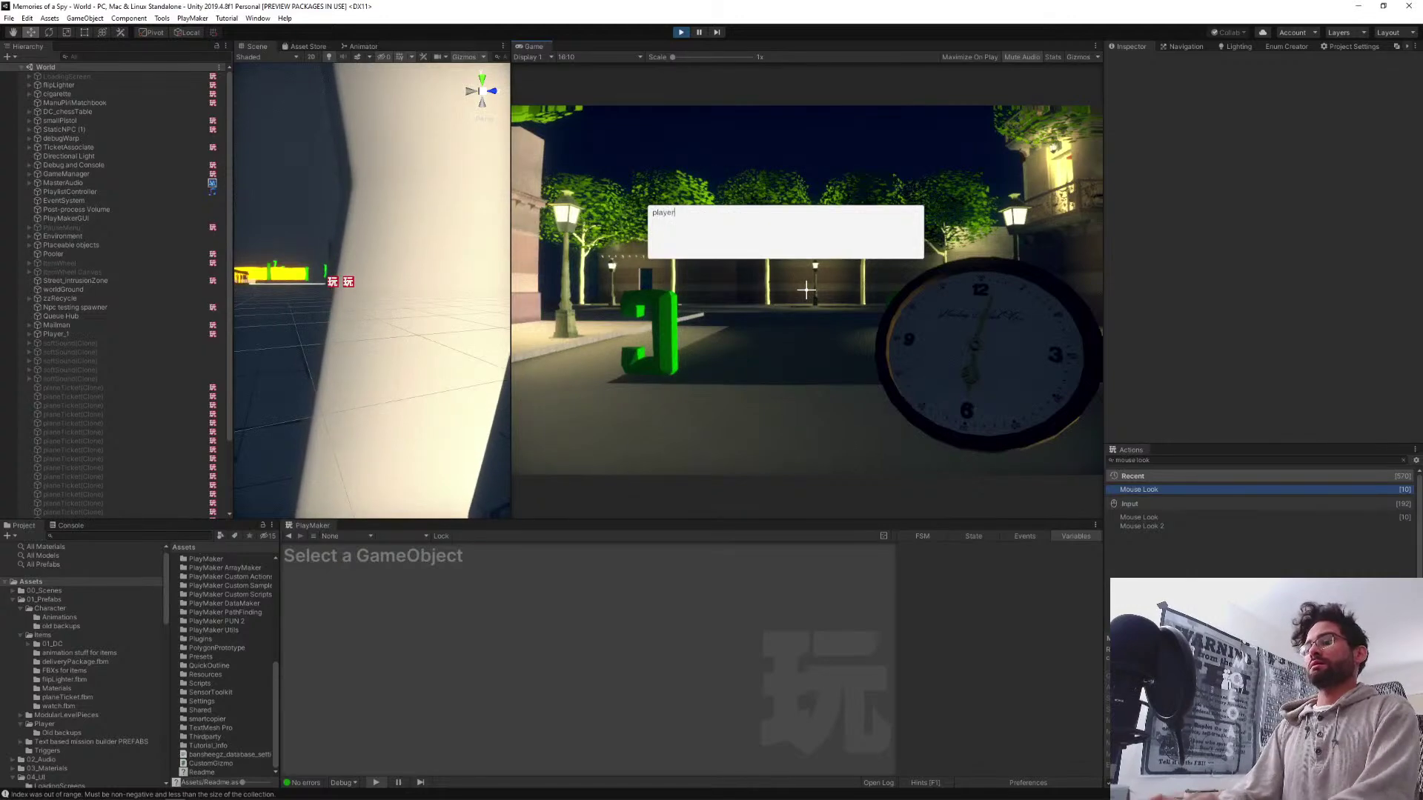
type("Warp 0")
key("Return")
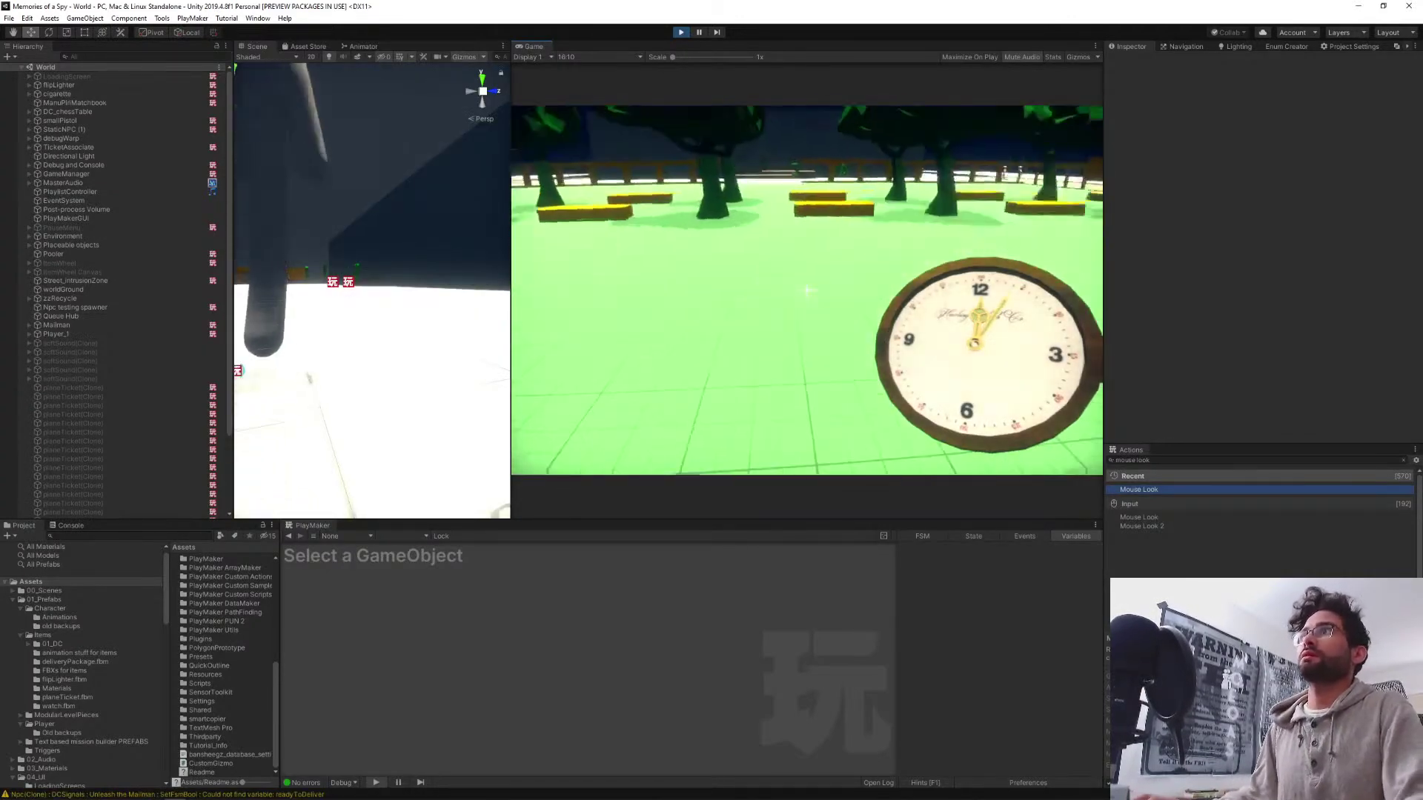
Walk up to the flip lighter lying on the green ground and pick it up
key("w")
left_click(807, 290)
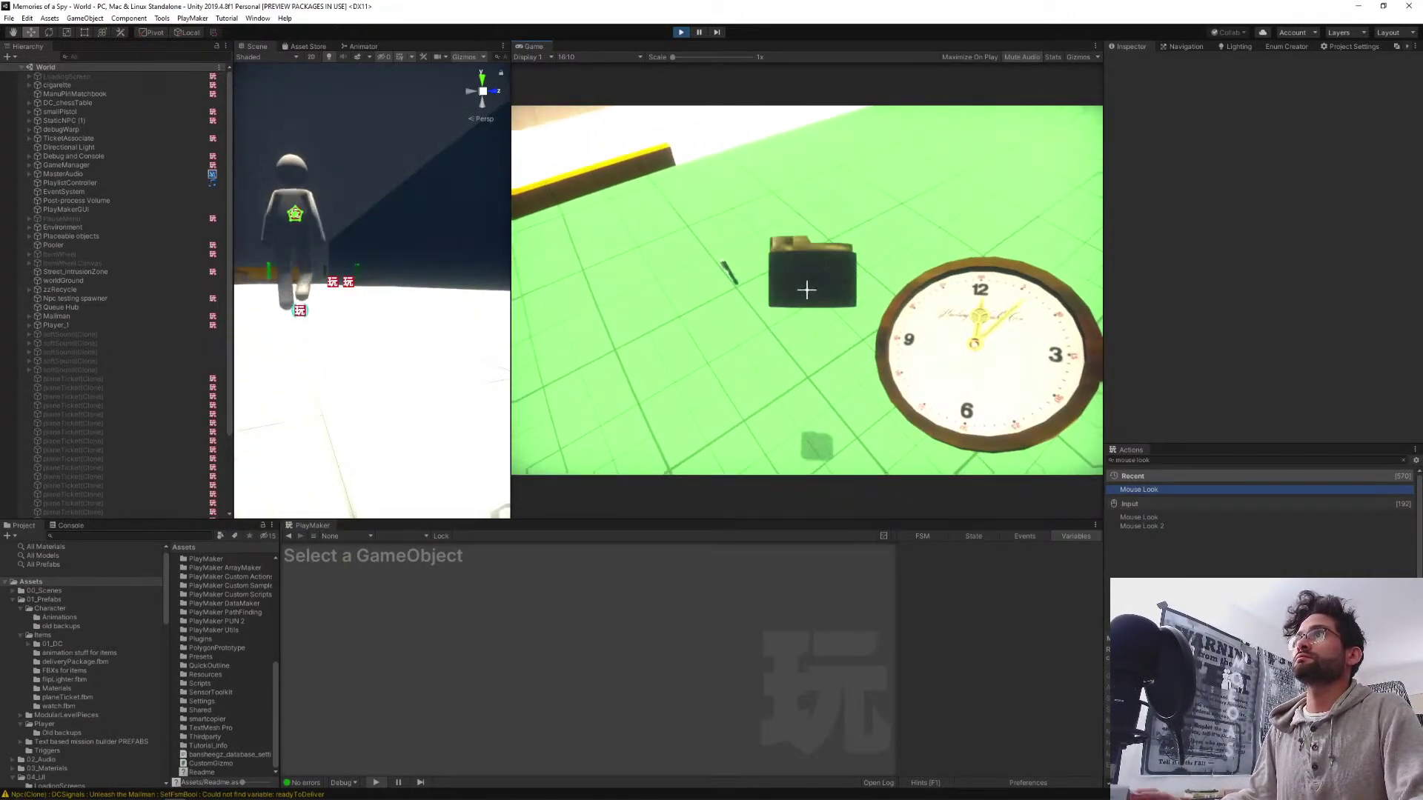
key("w")
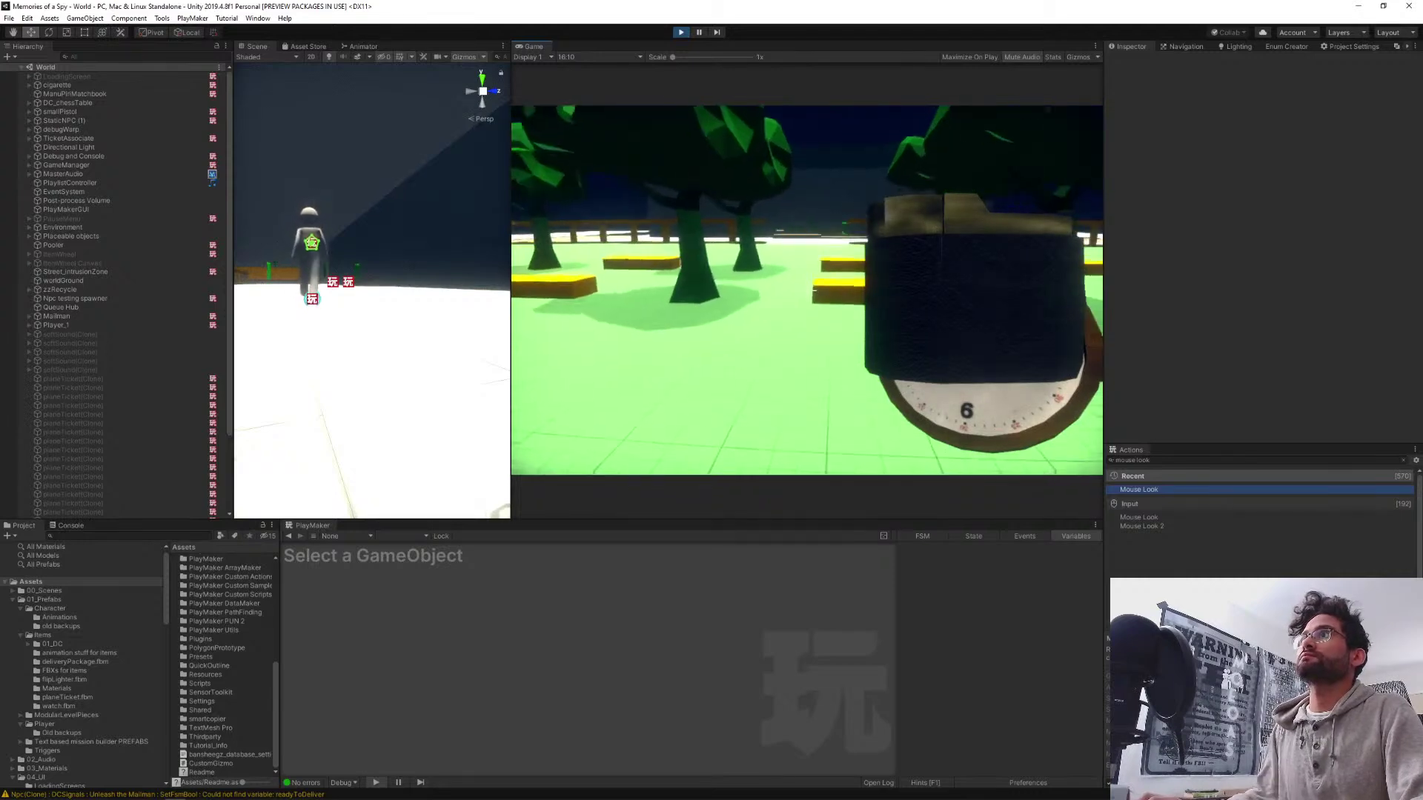
Carry the flip lighter across the park to the white plaza, try its use action, and drop it near the walking NPC
key("w")
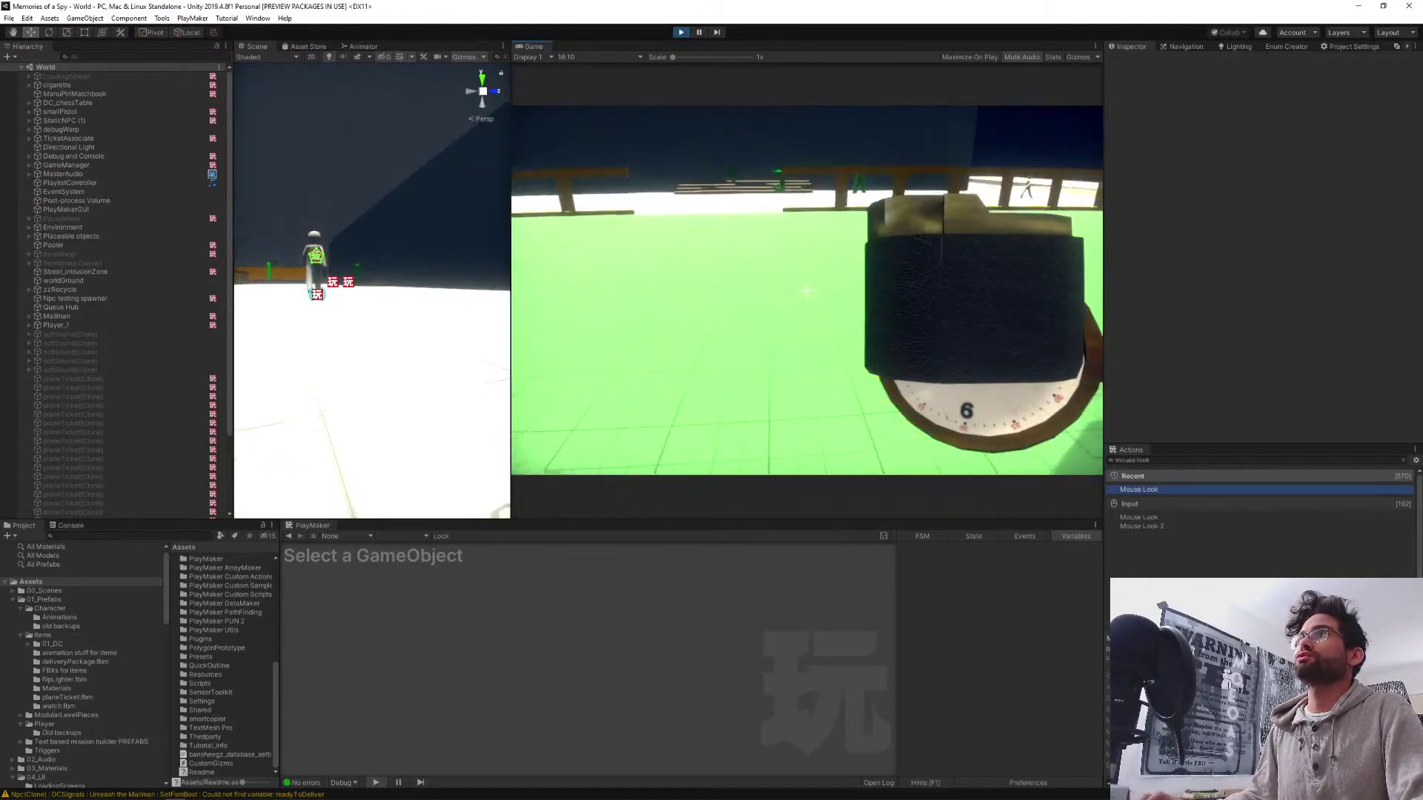
key("w")
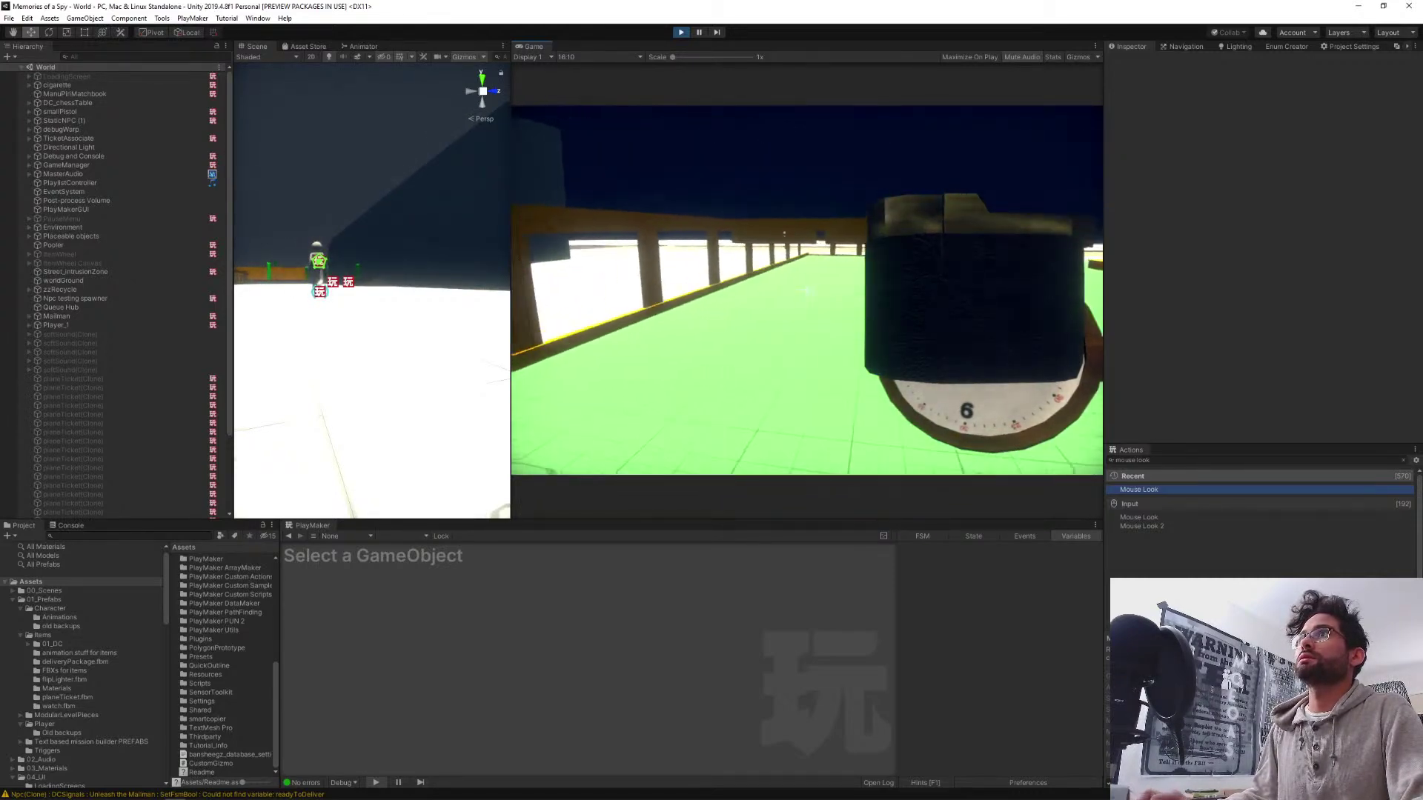
key("w")
right_click(806, 290)
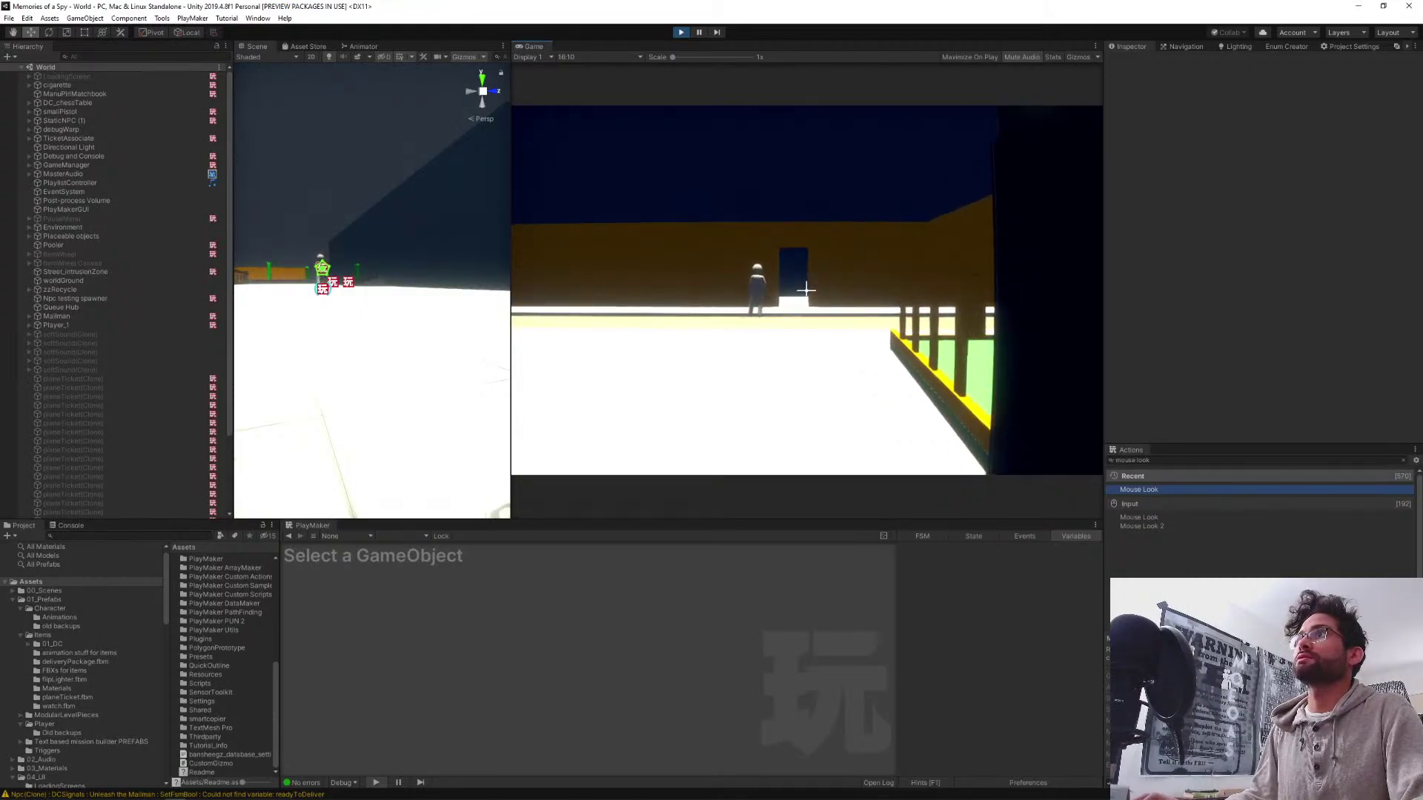
key("w")
right_click(806, 290)
key("w")
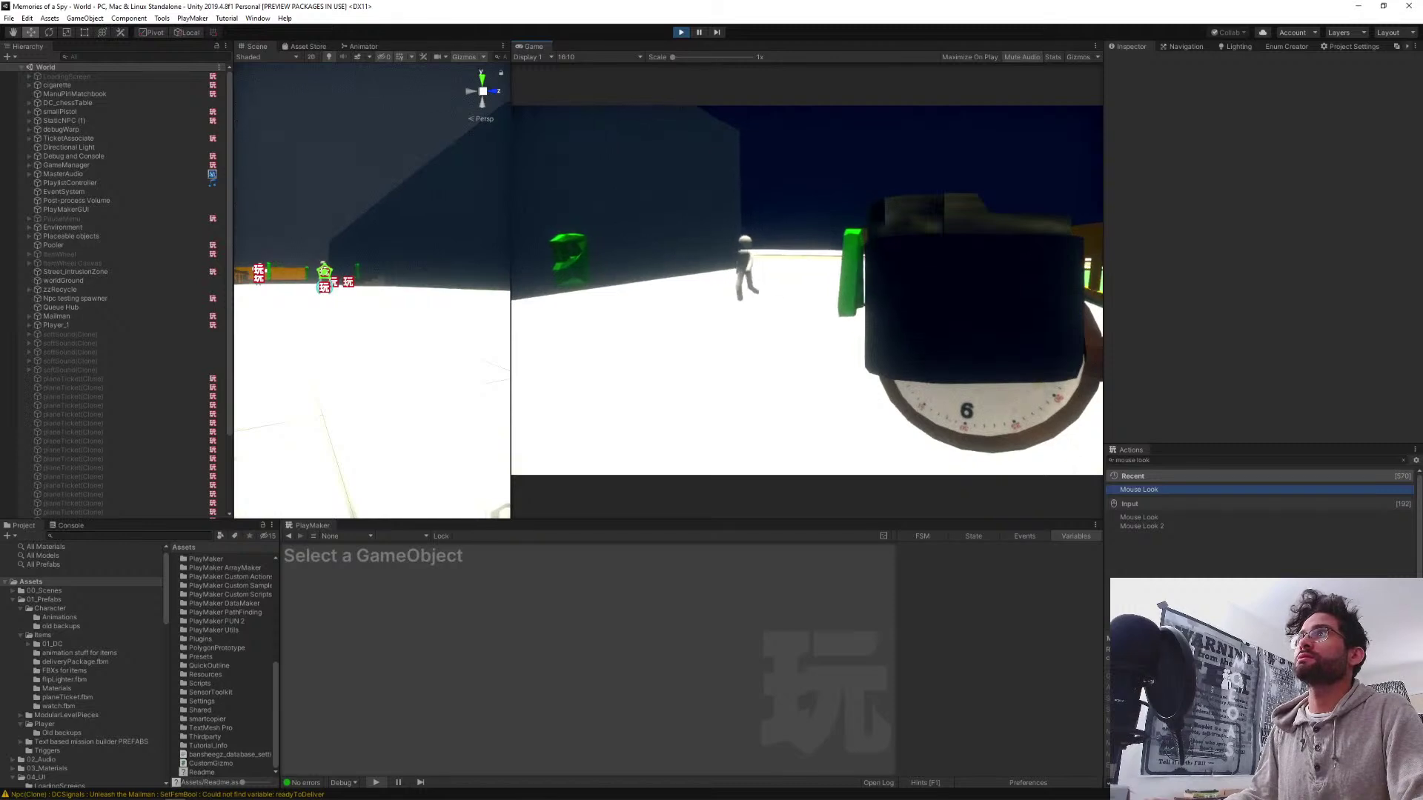
key("g")
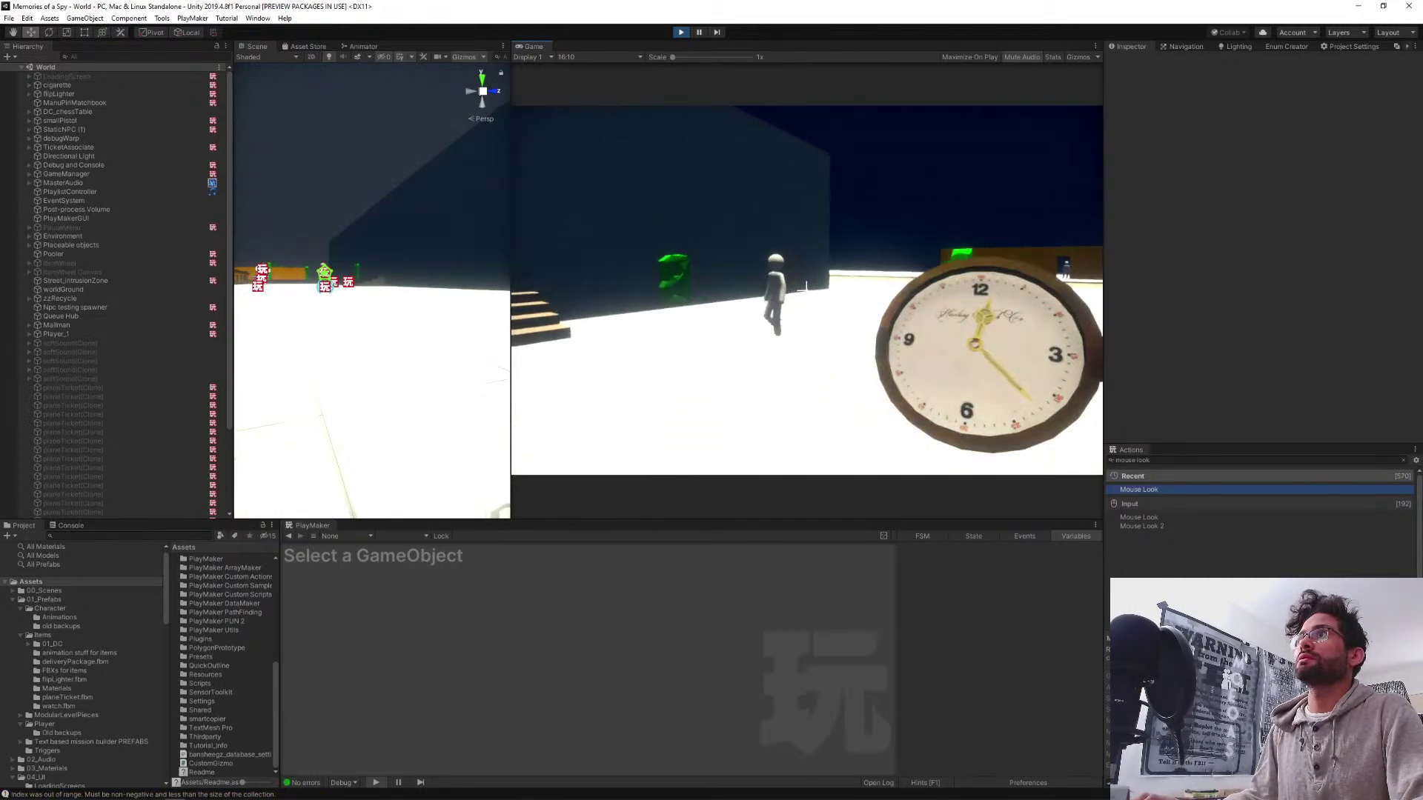
Walk past the NPC and the green markers to the wooden box under the green arrow and interact with it
key("w")
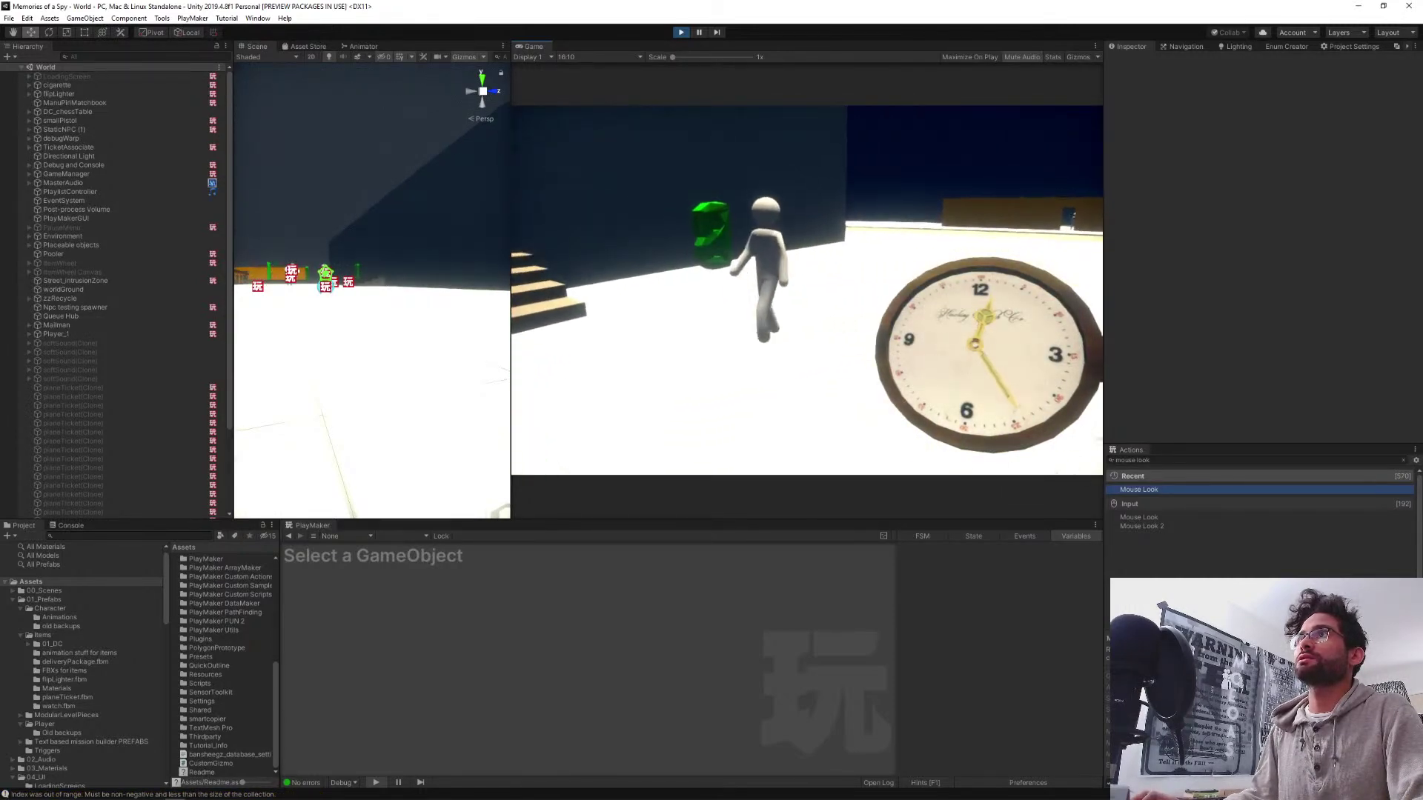
key("d")
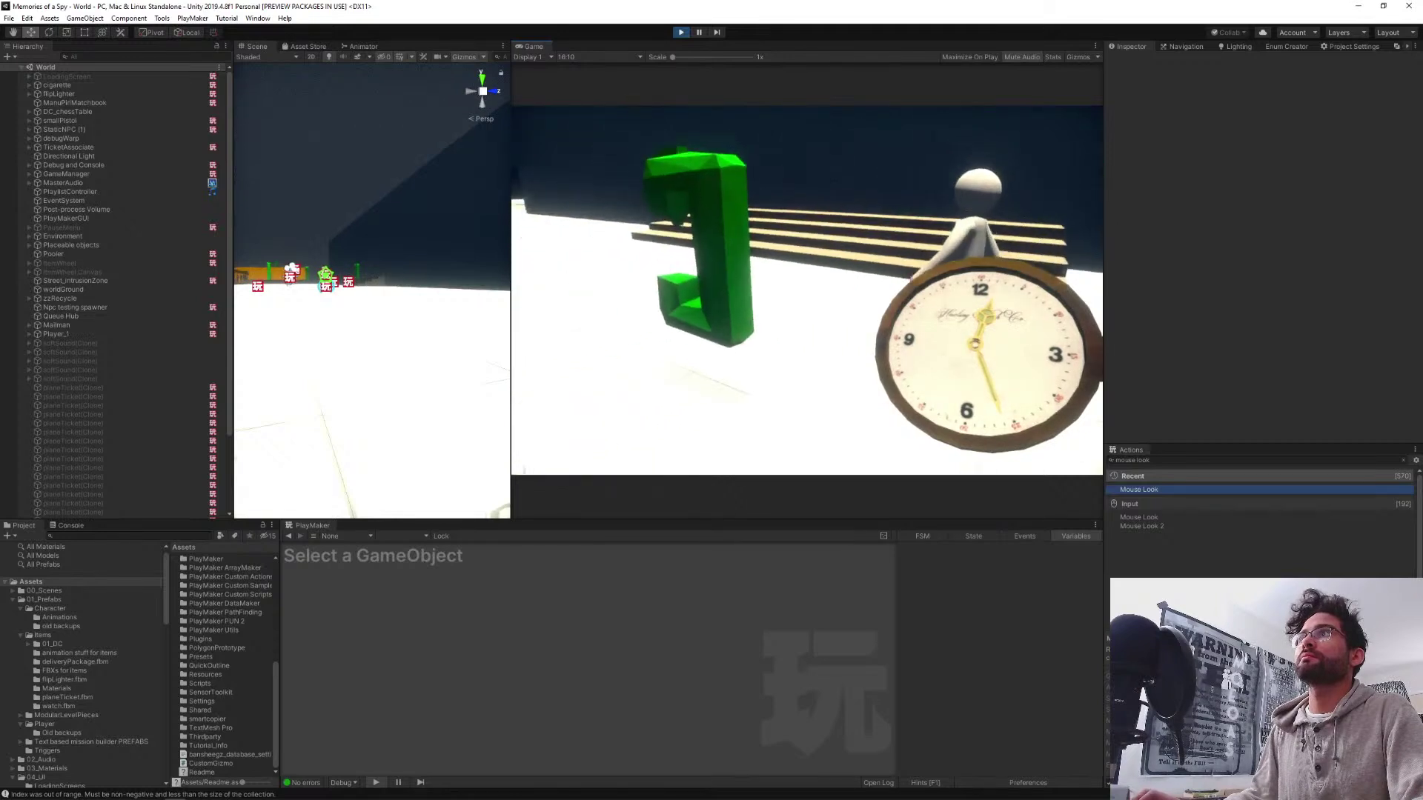
key("d")
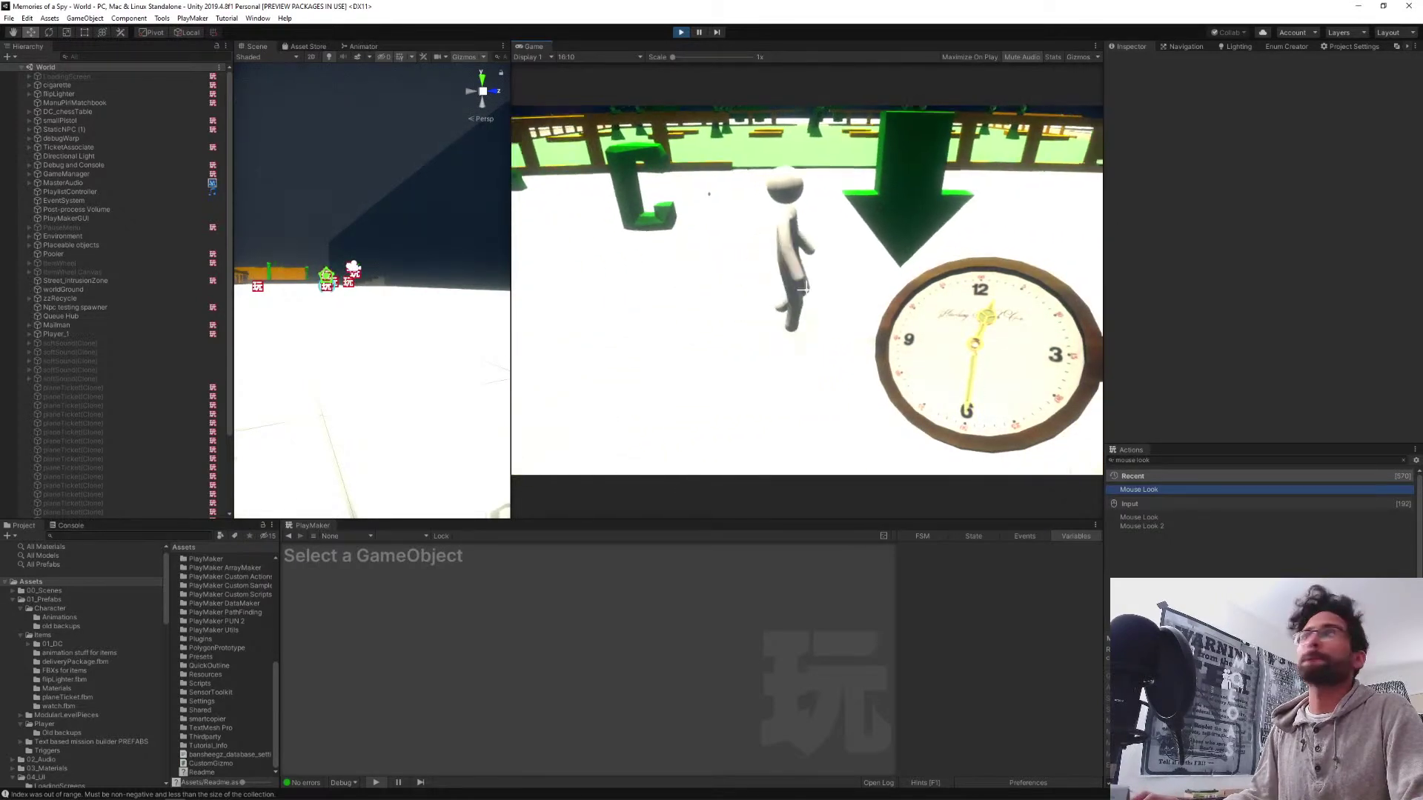
key("w")
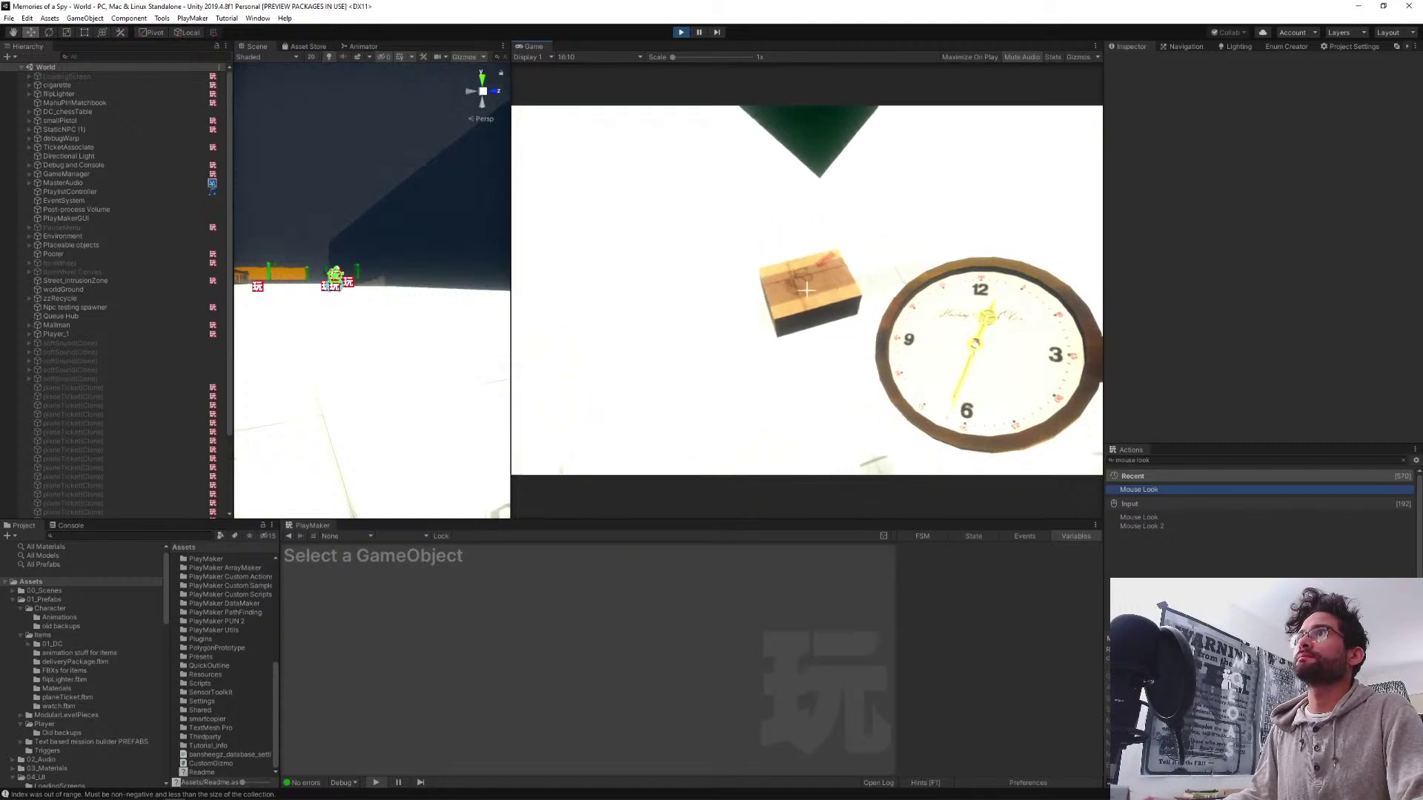
key("e")
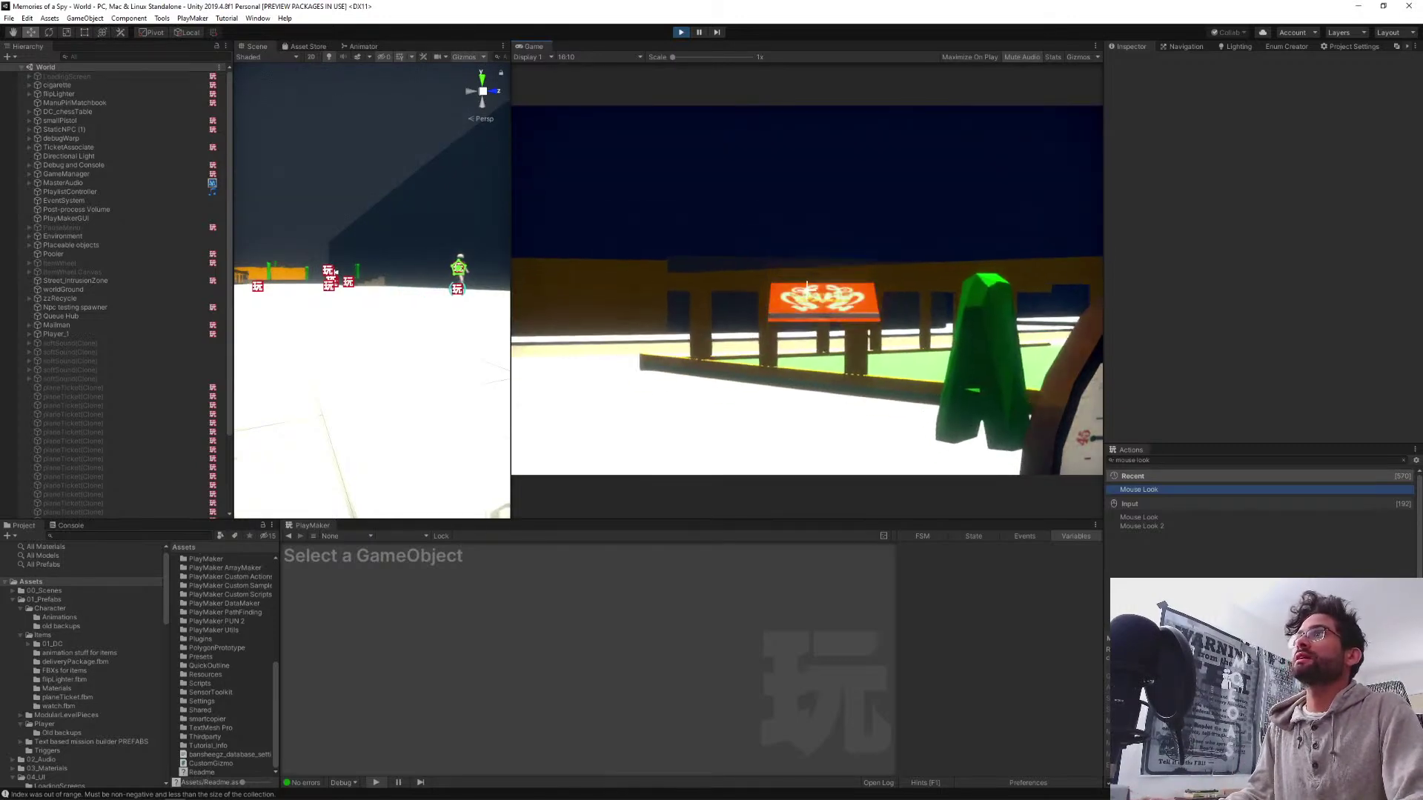
Cycle through the held items and pick up the flip lighter from the white ground
scroll(807, 290, "down", 1)
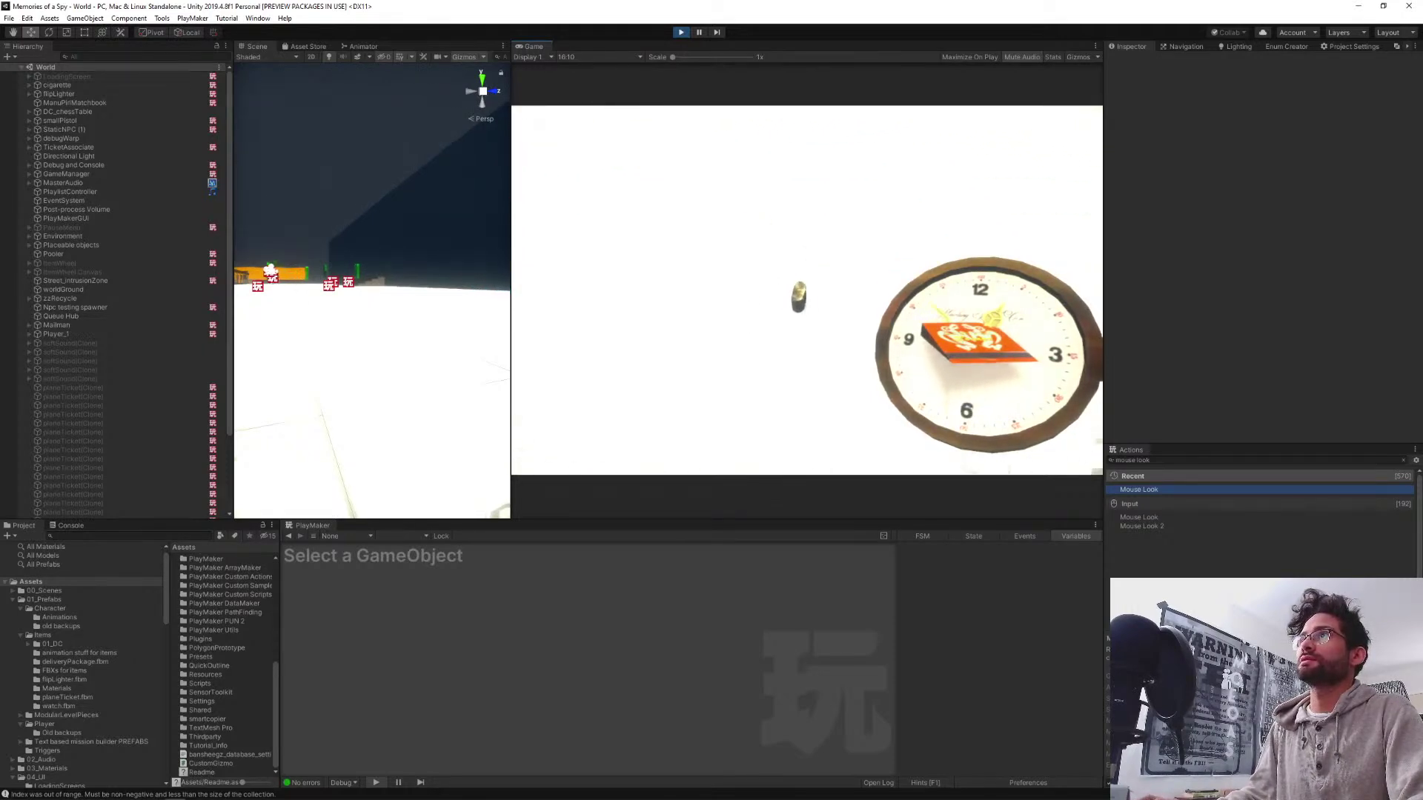
scroll(807, 284, "down", 1)
scroll(807, 289, "down", 1)
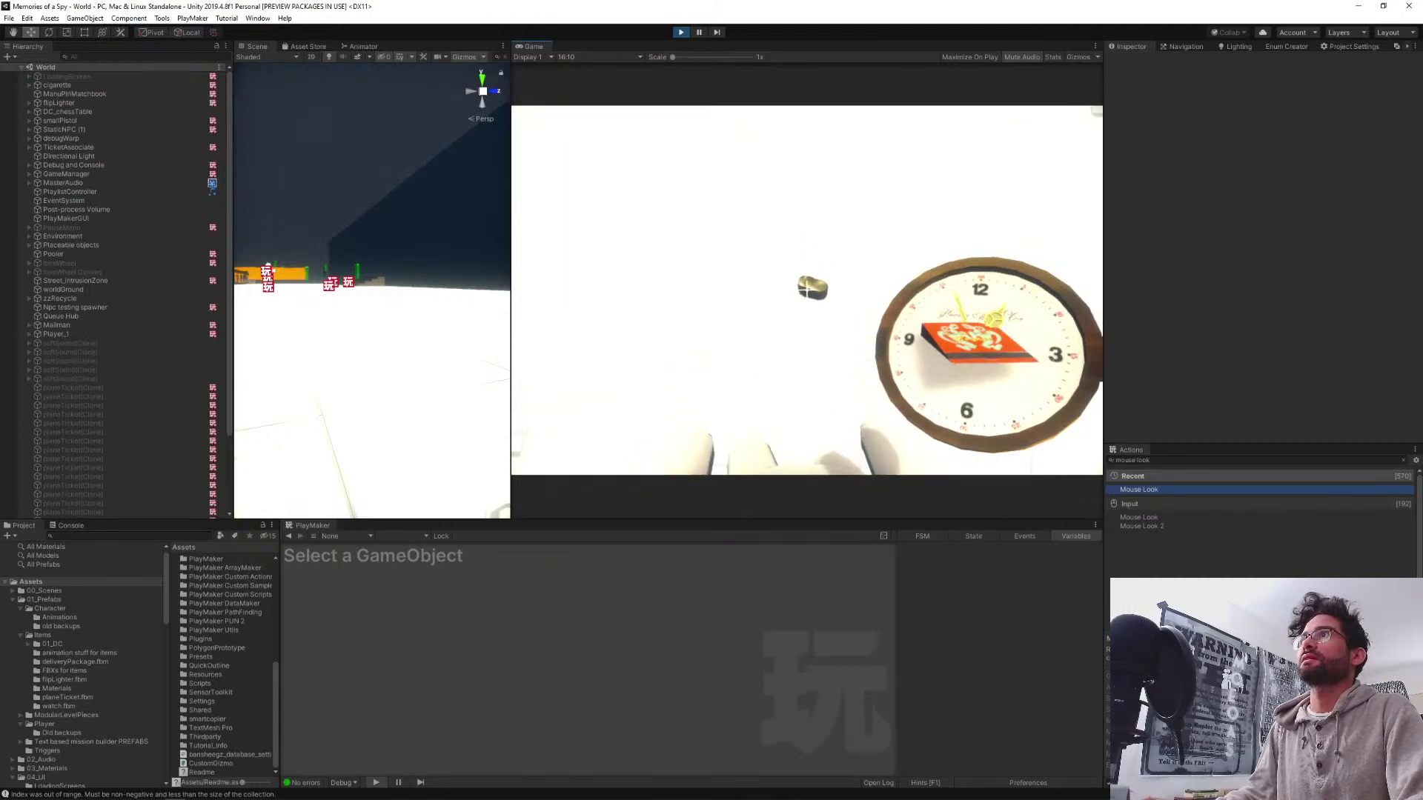
left_click(812, 288)
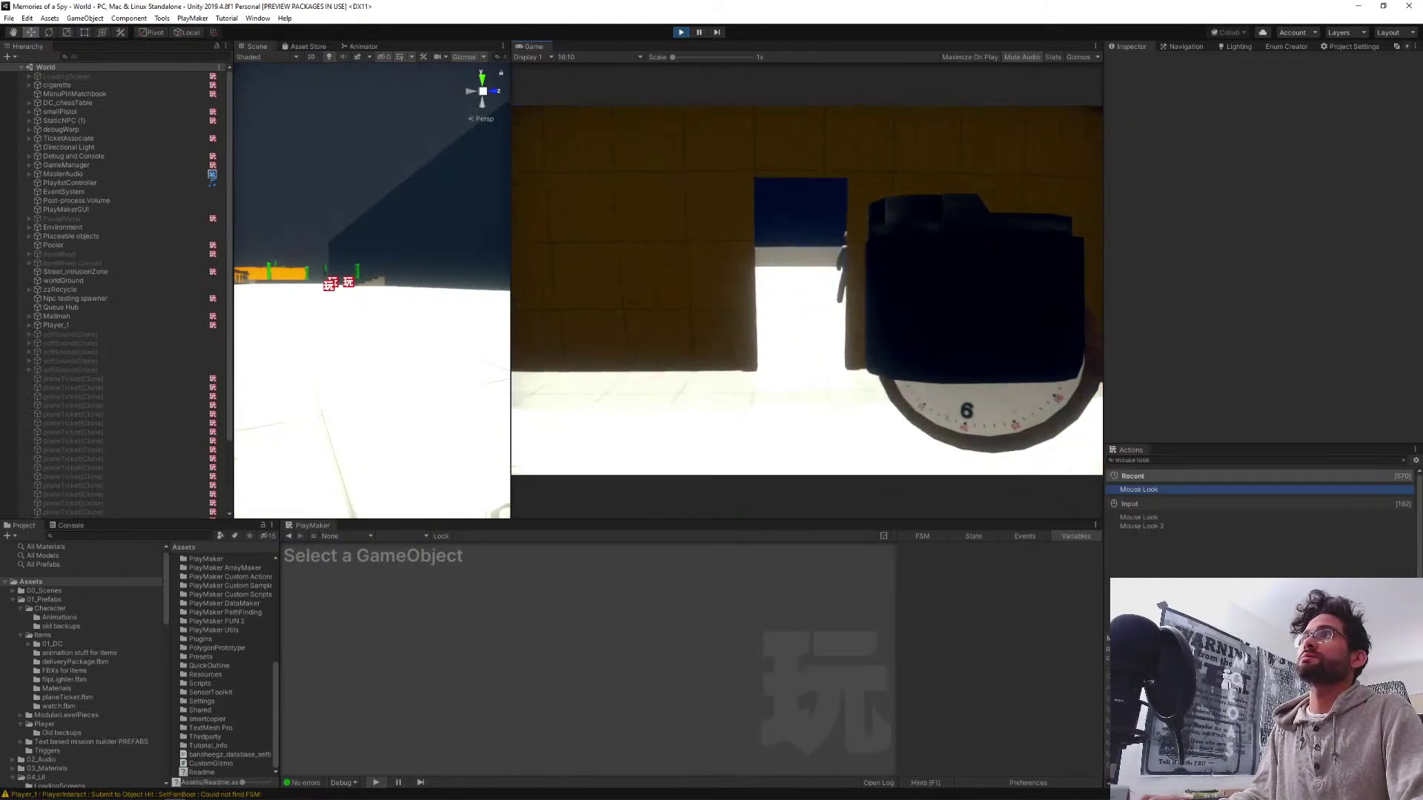
Approach the white NPC by the yellow wall and try the flip lighter at the cigarette in its mouth
key("w")
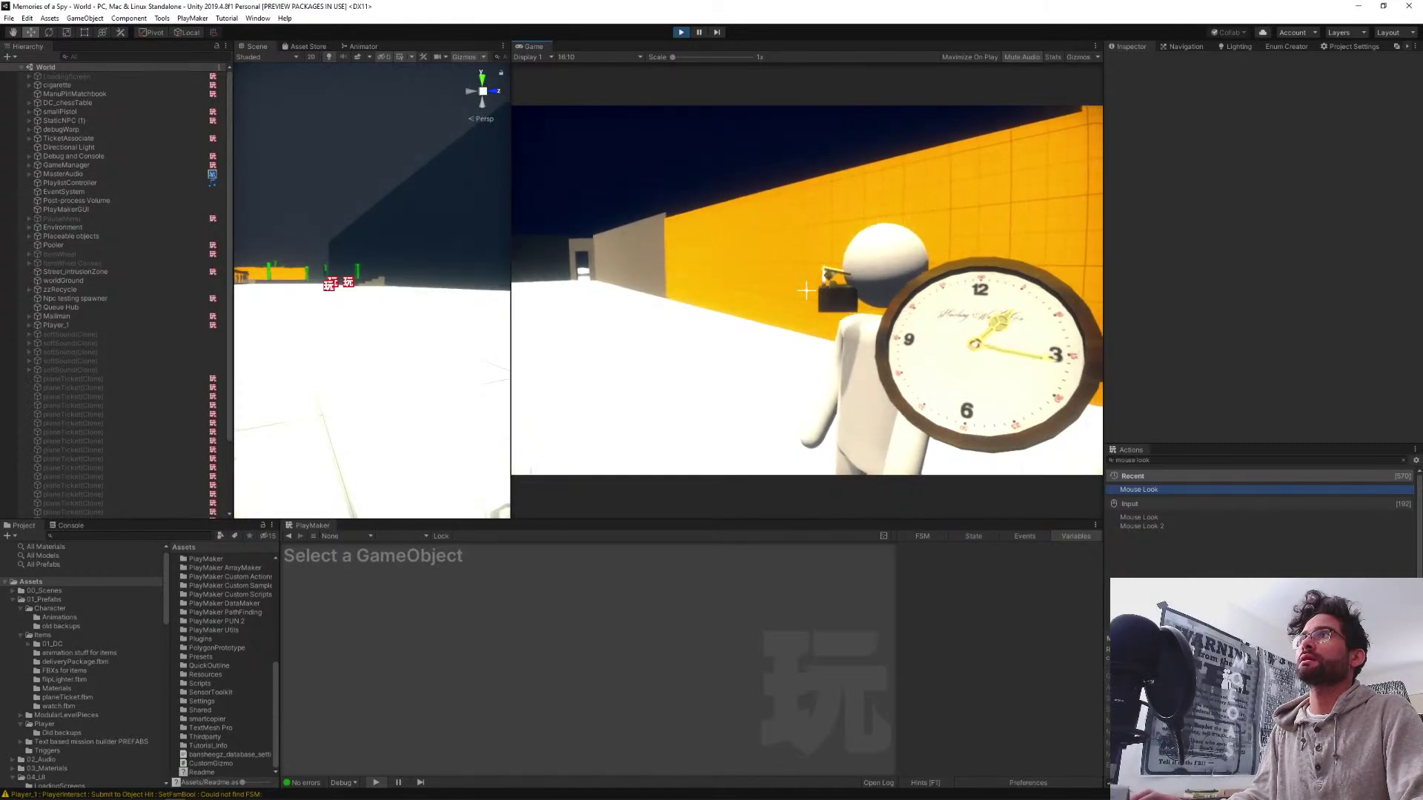
scroll(807, 290, "down", 1)
right_click(806, 291)
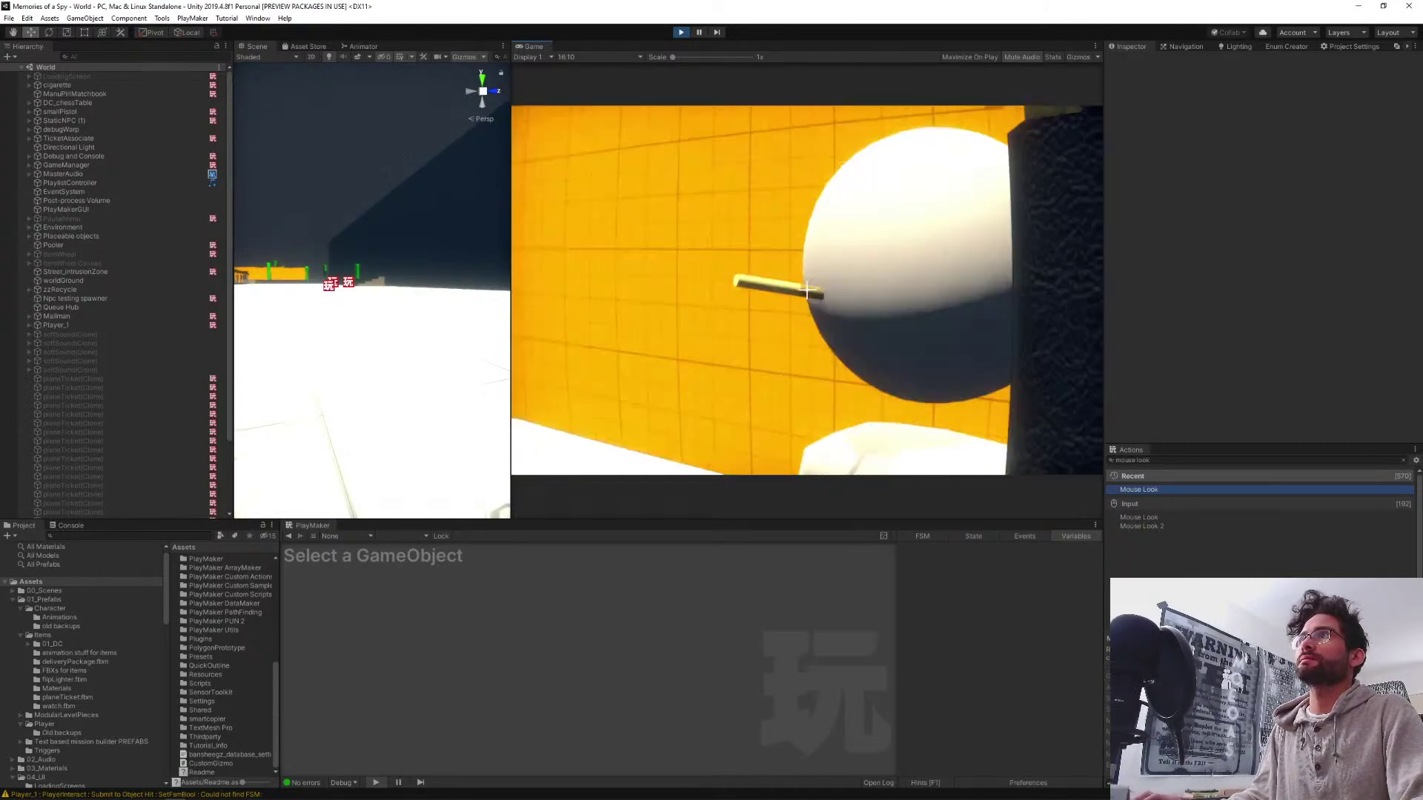
right_click(807, 290)
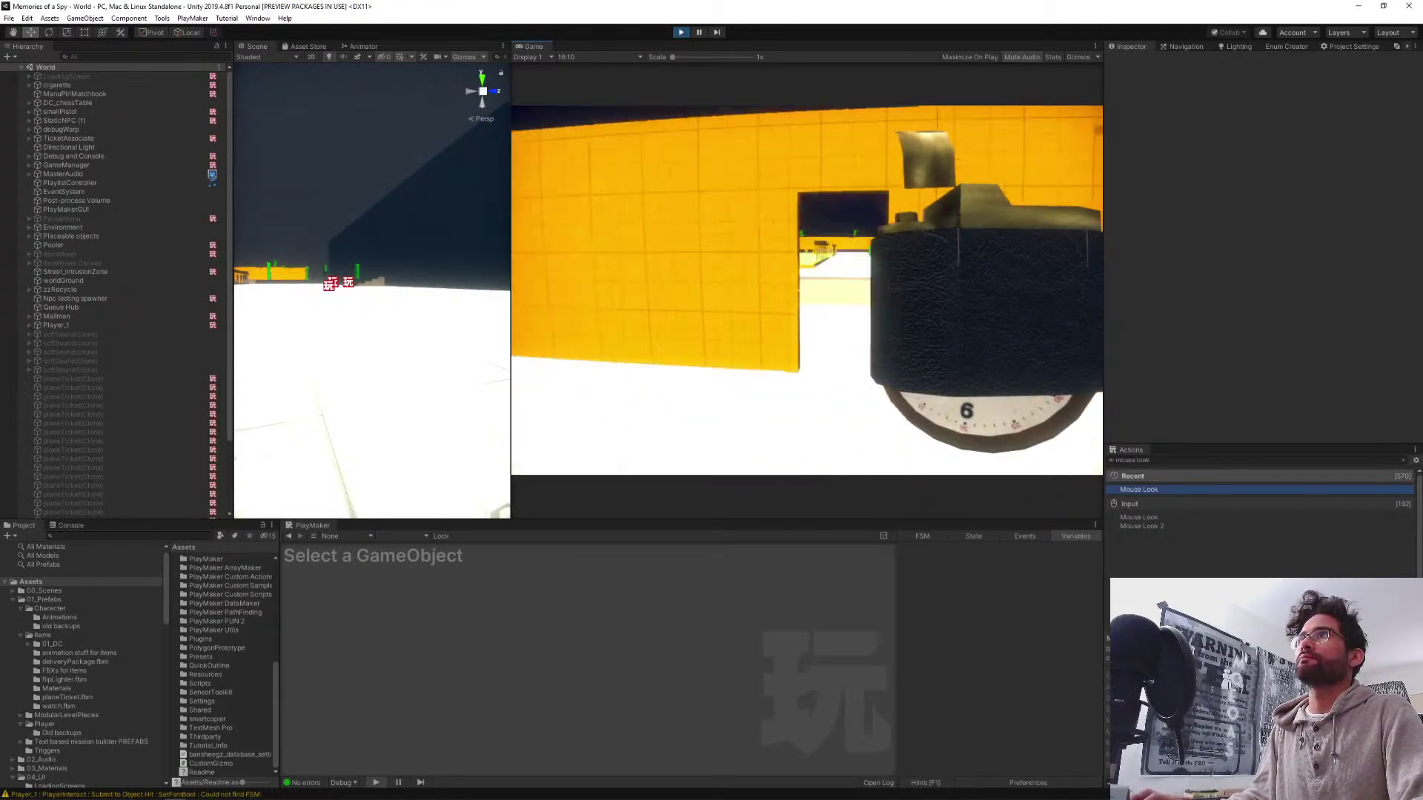
Walk back to the park with the matchbook in hand and pick up the small pistol from the grass
key("w")
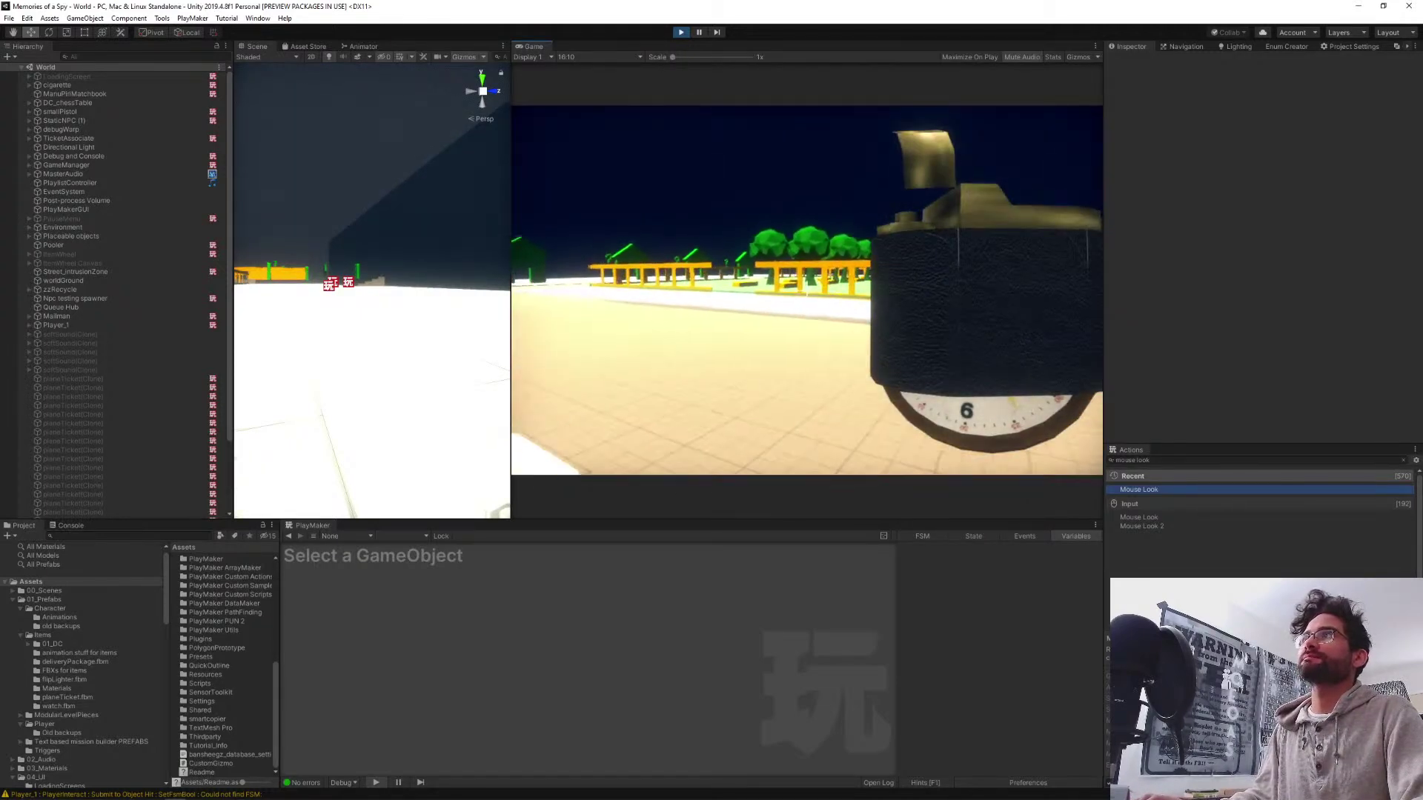
scroll(806, 290, "down", 1)
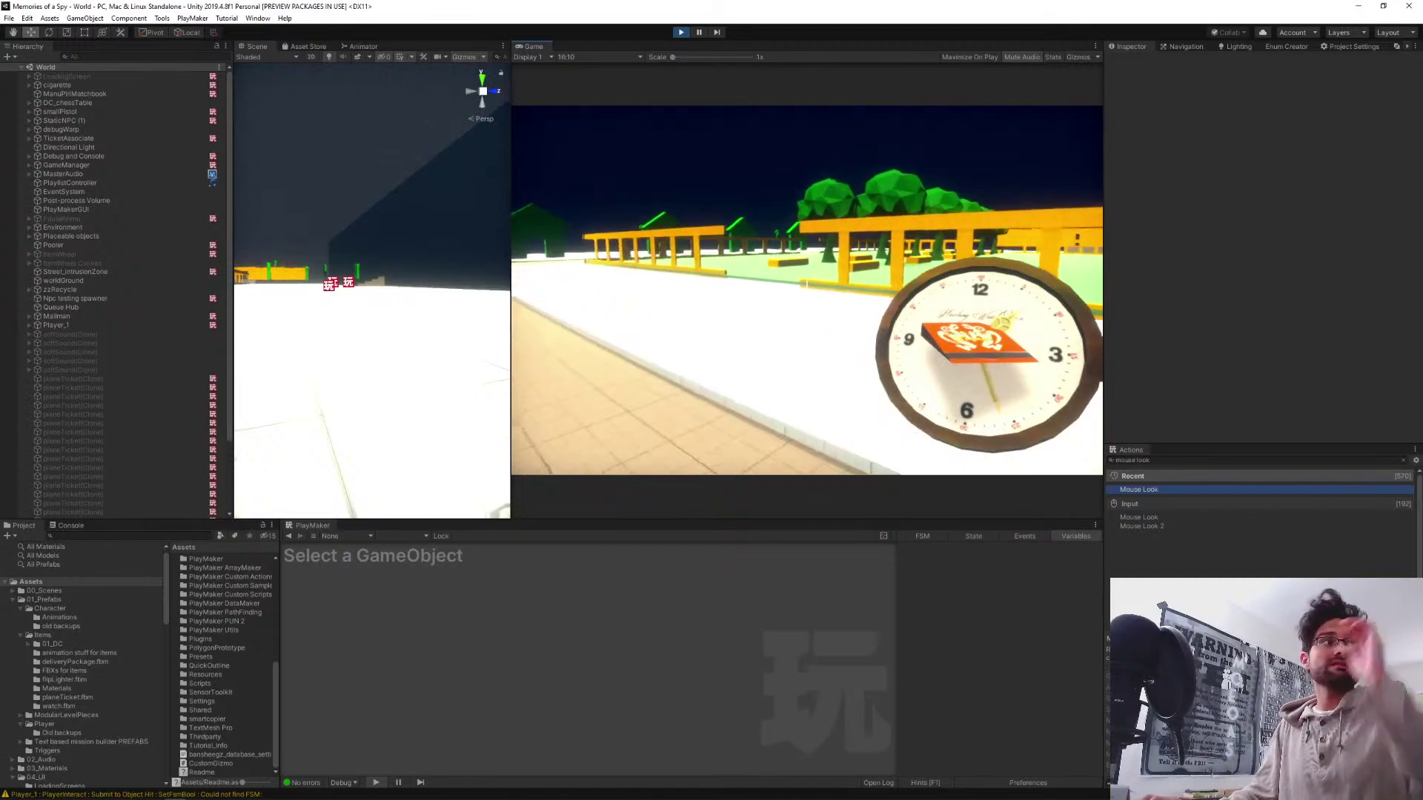
key("w")
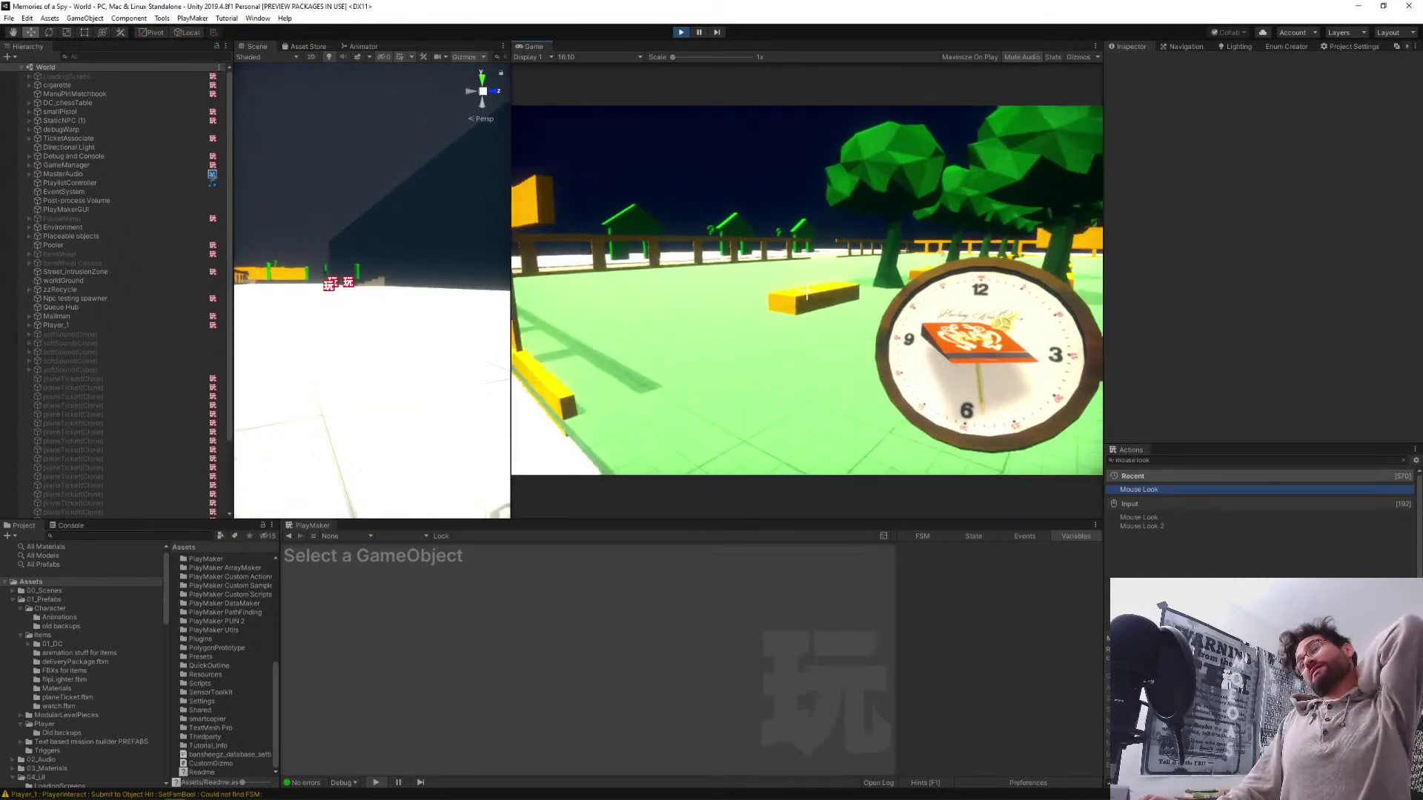
key("w")
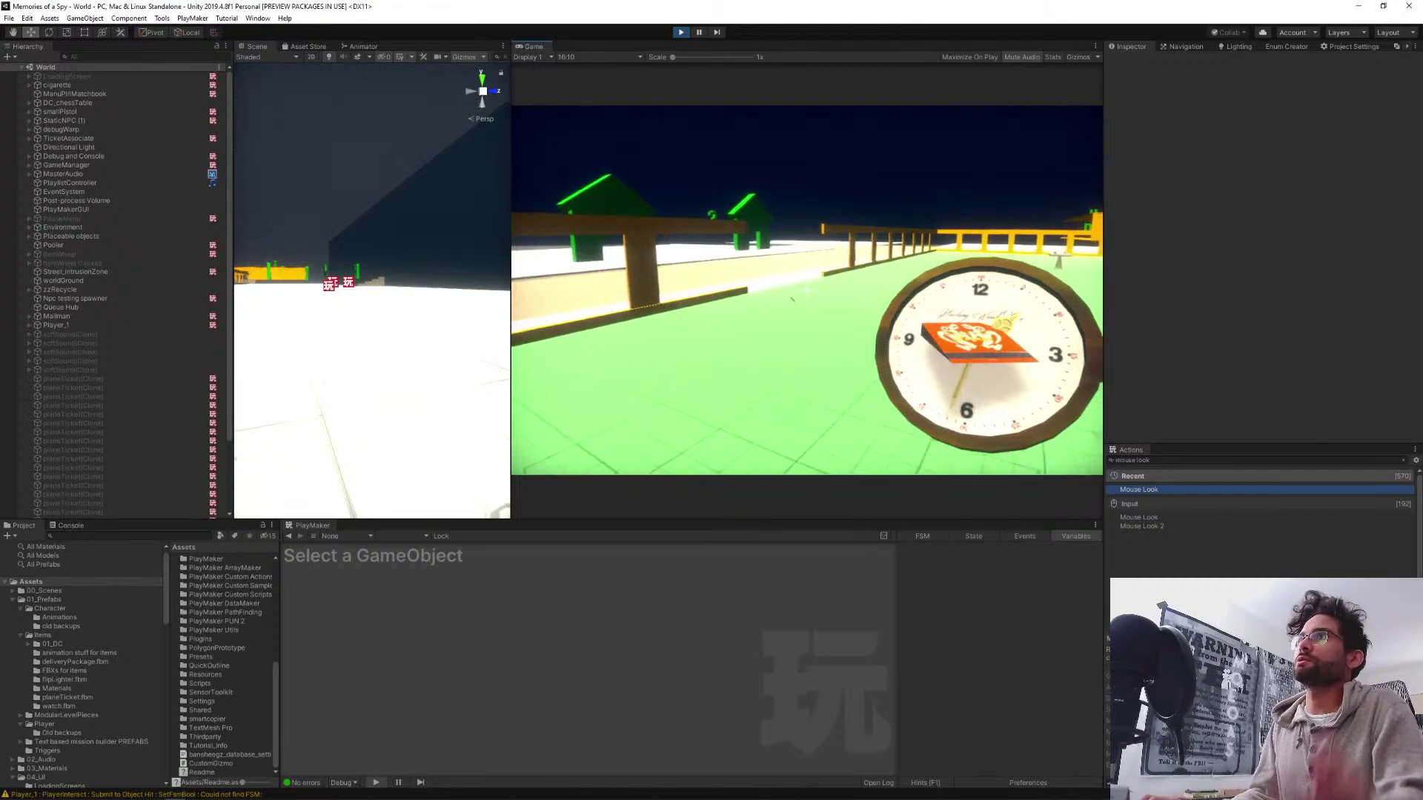
key("w")
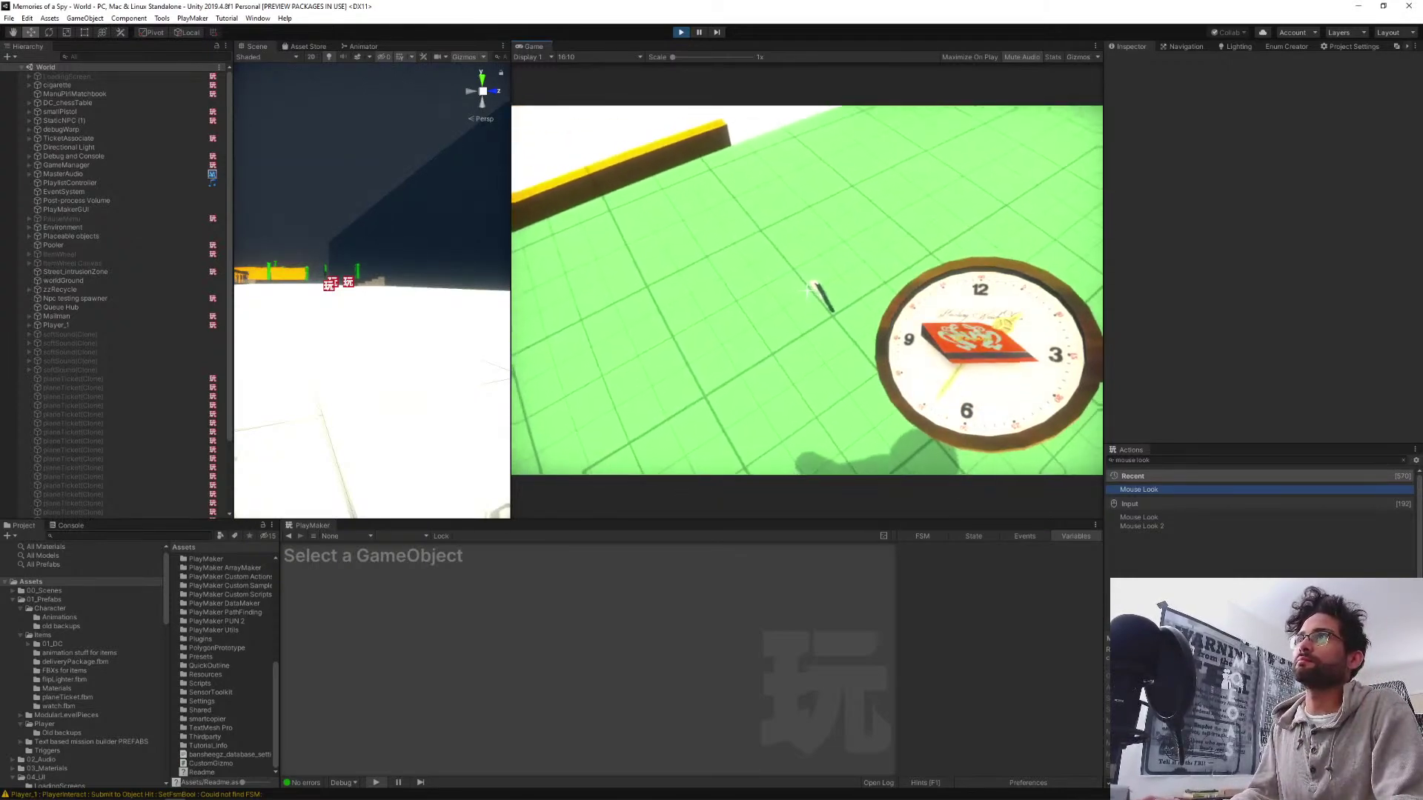
key("e")
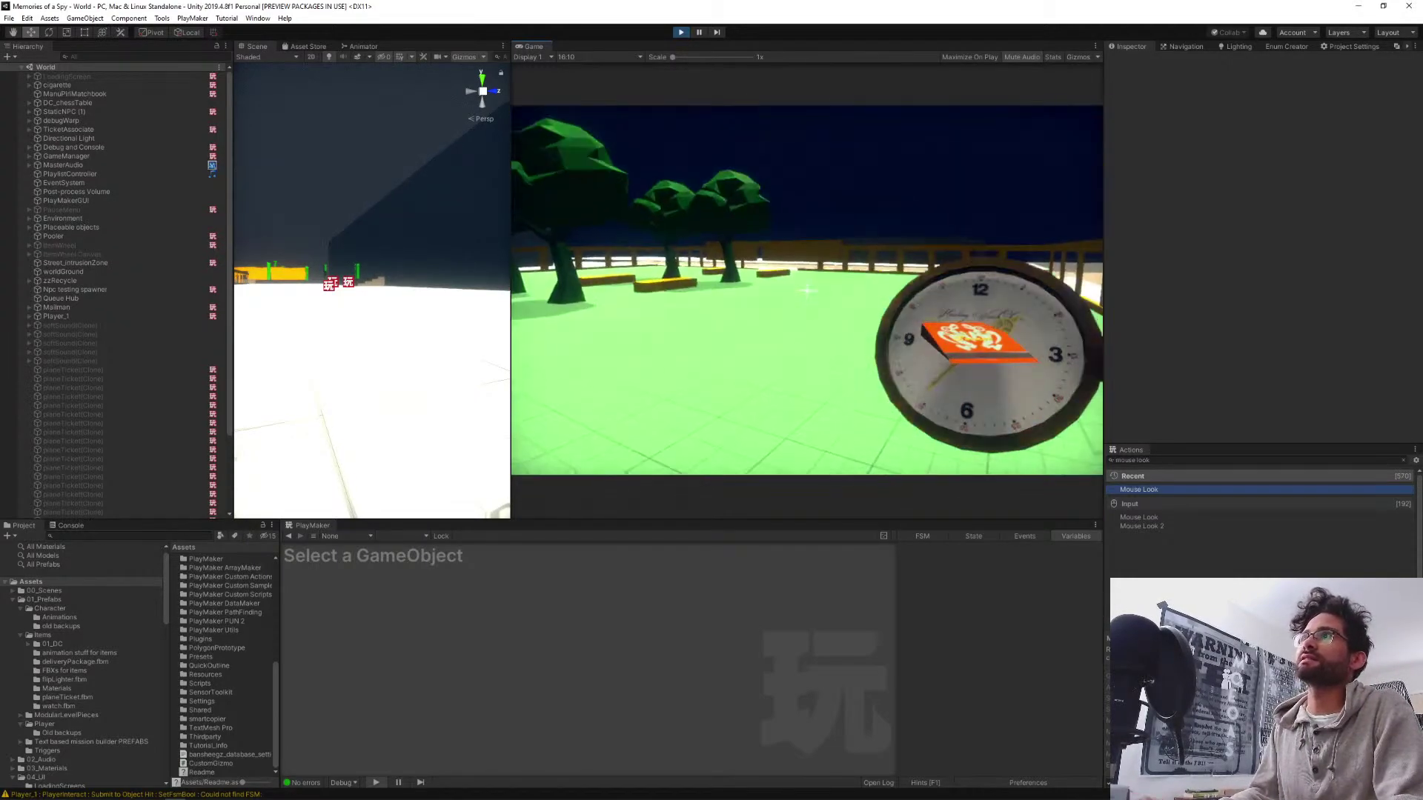
Equip the small pistol and cross the park to the NPC behind the yellow wall to test its reaction
scroll(807, 290, "down", 1)
key("w")
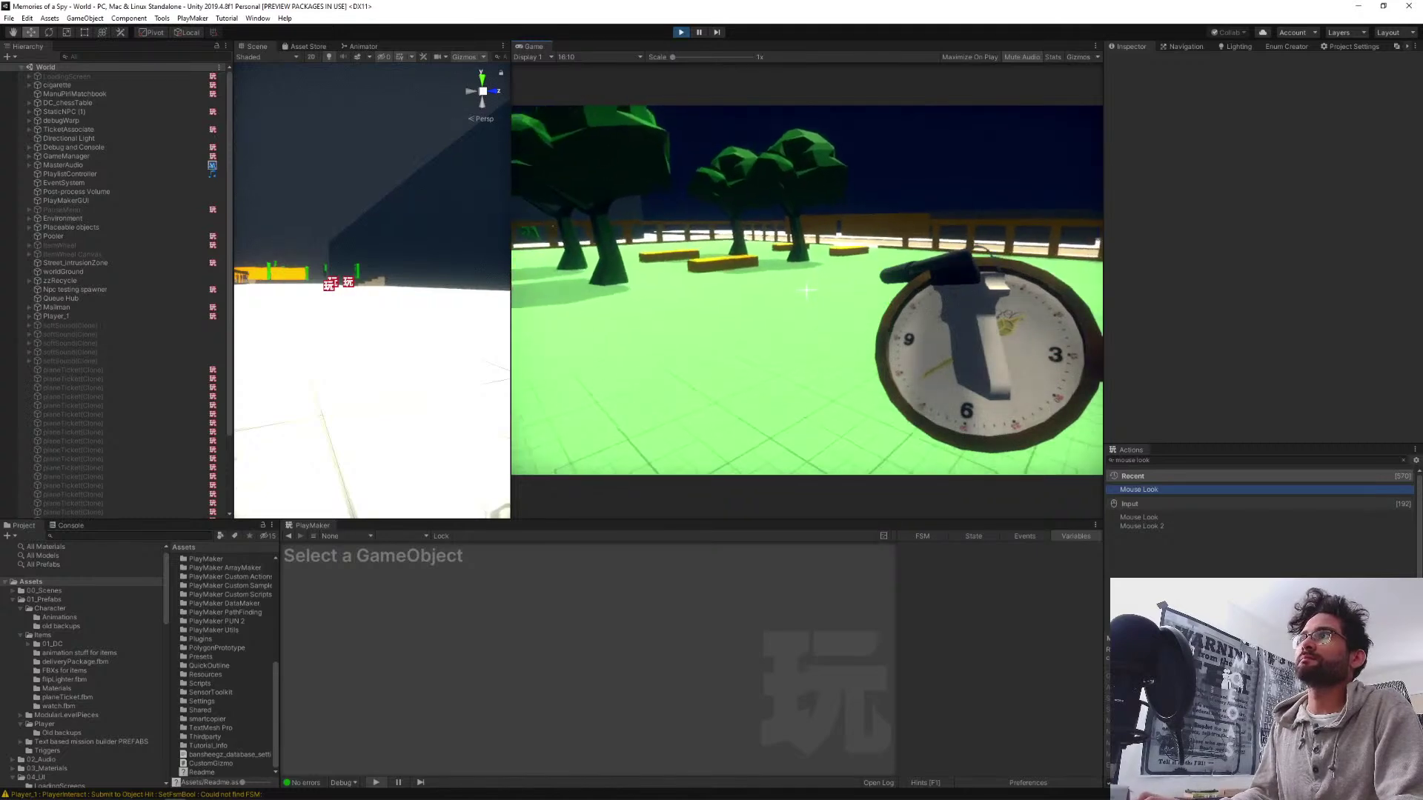
key("w")
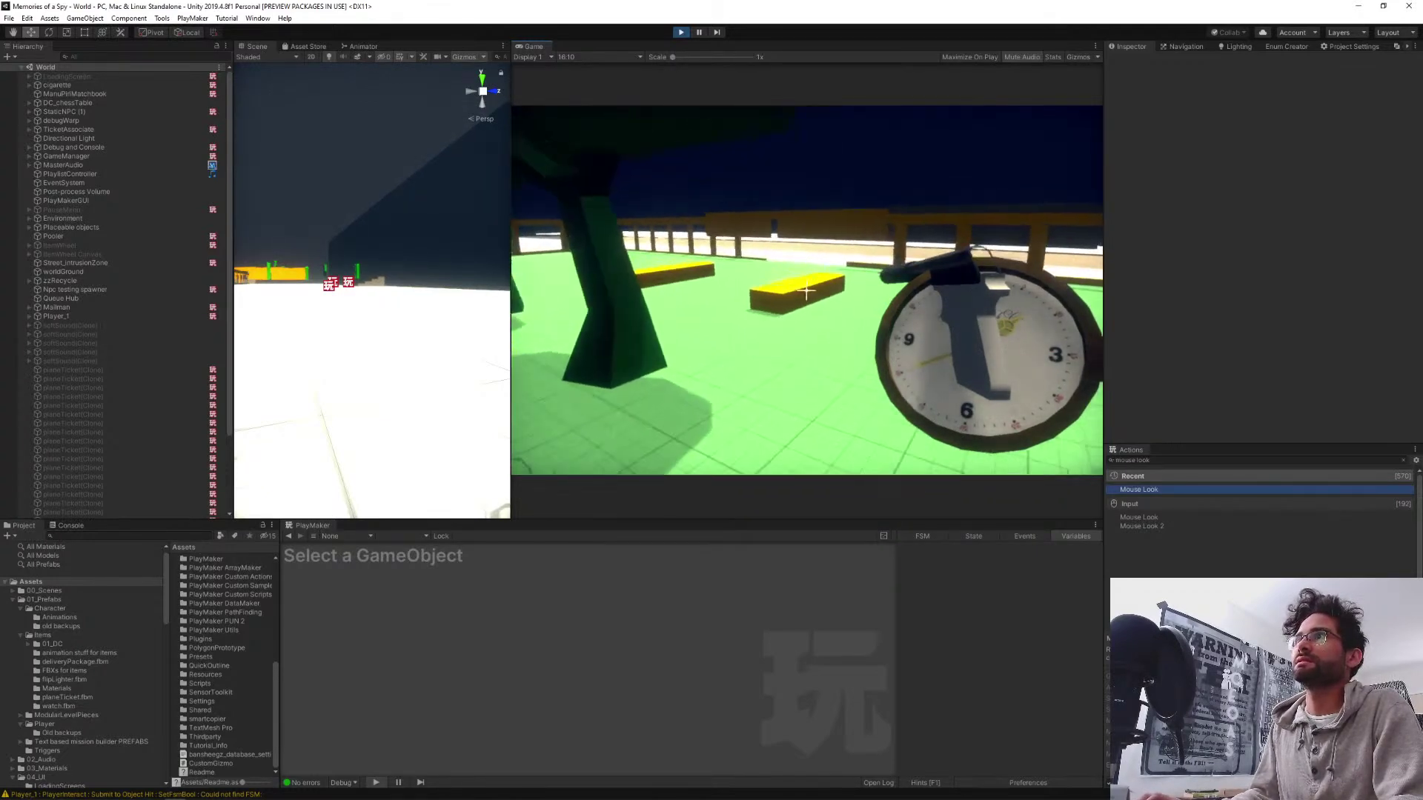
key("w")
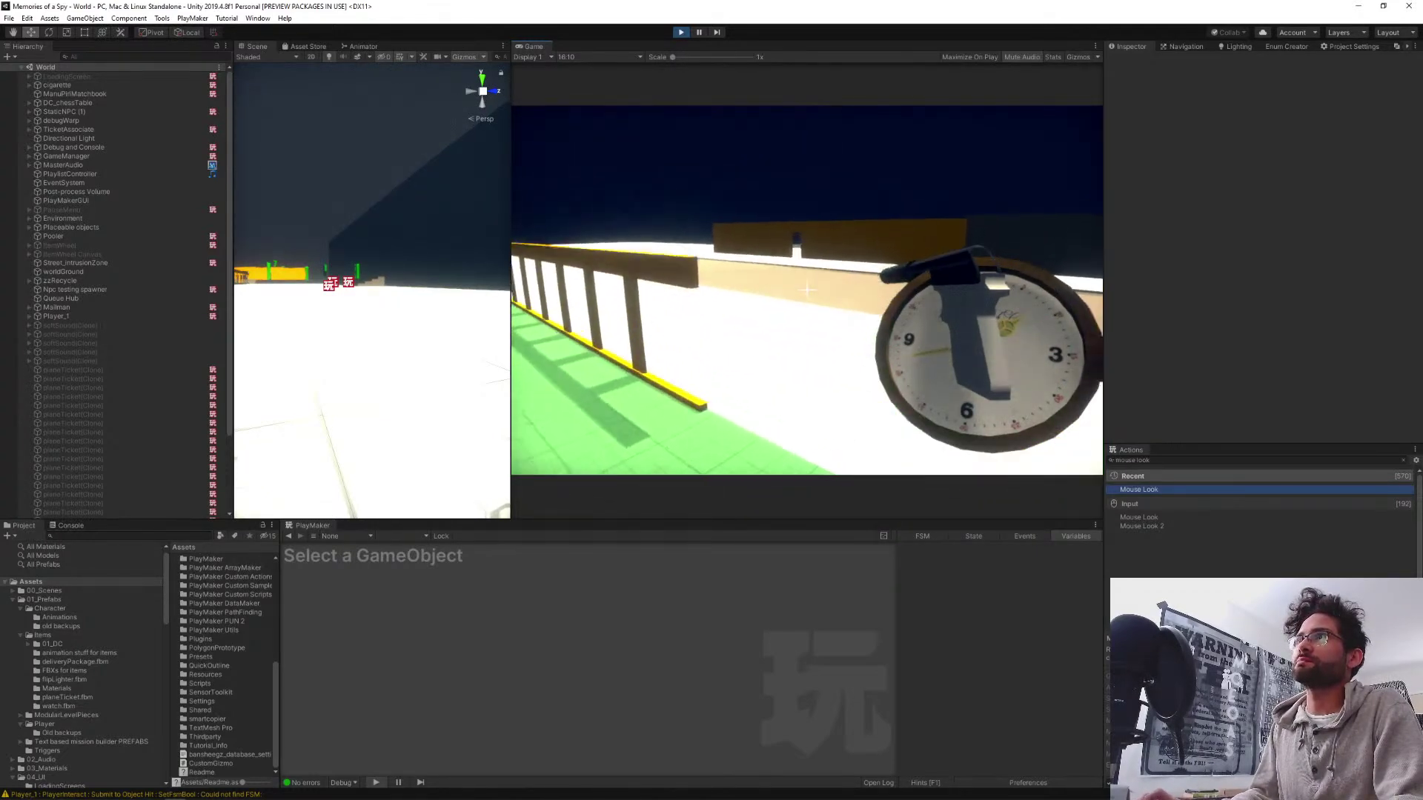
key("w")
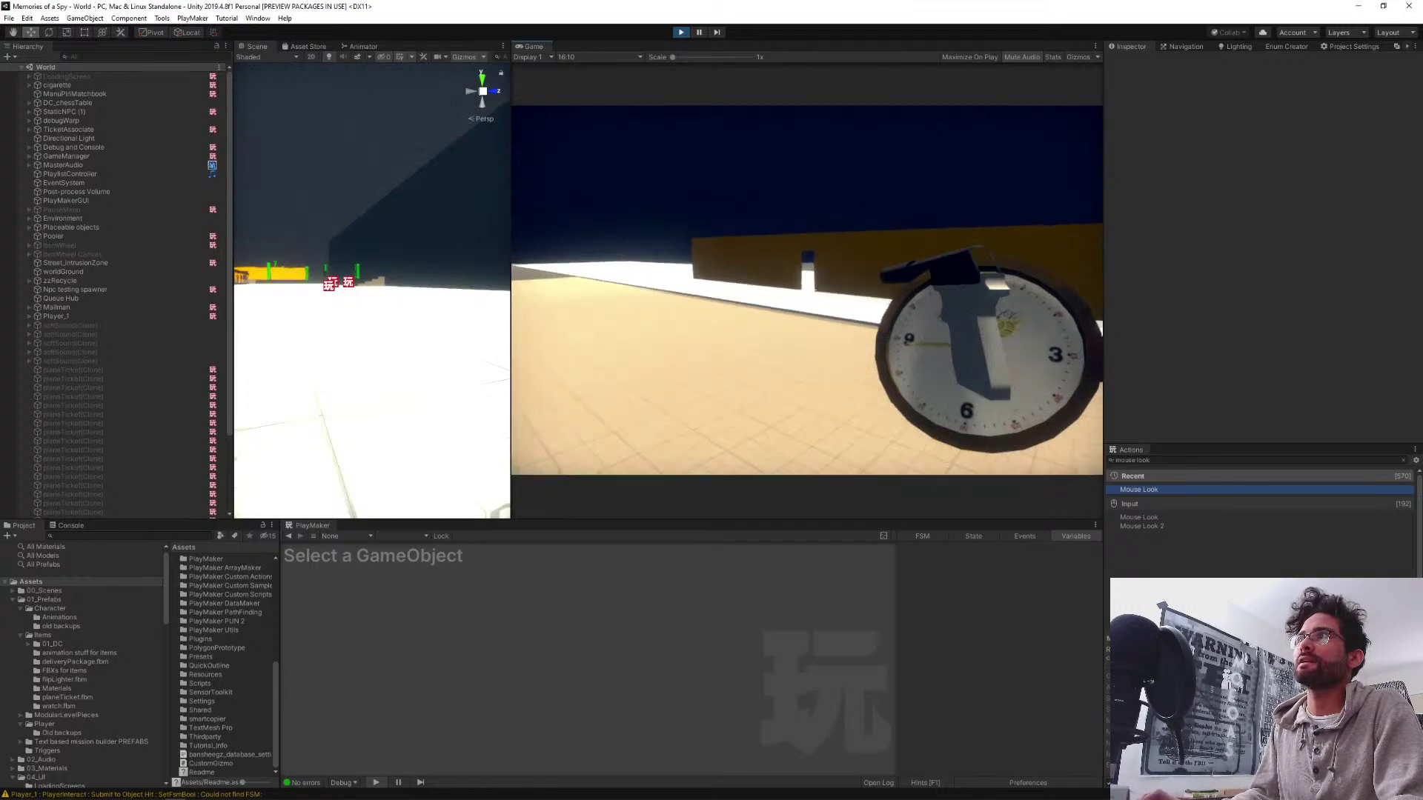
key("w")
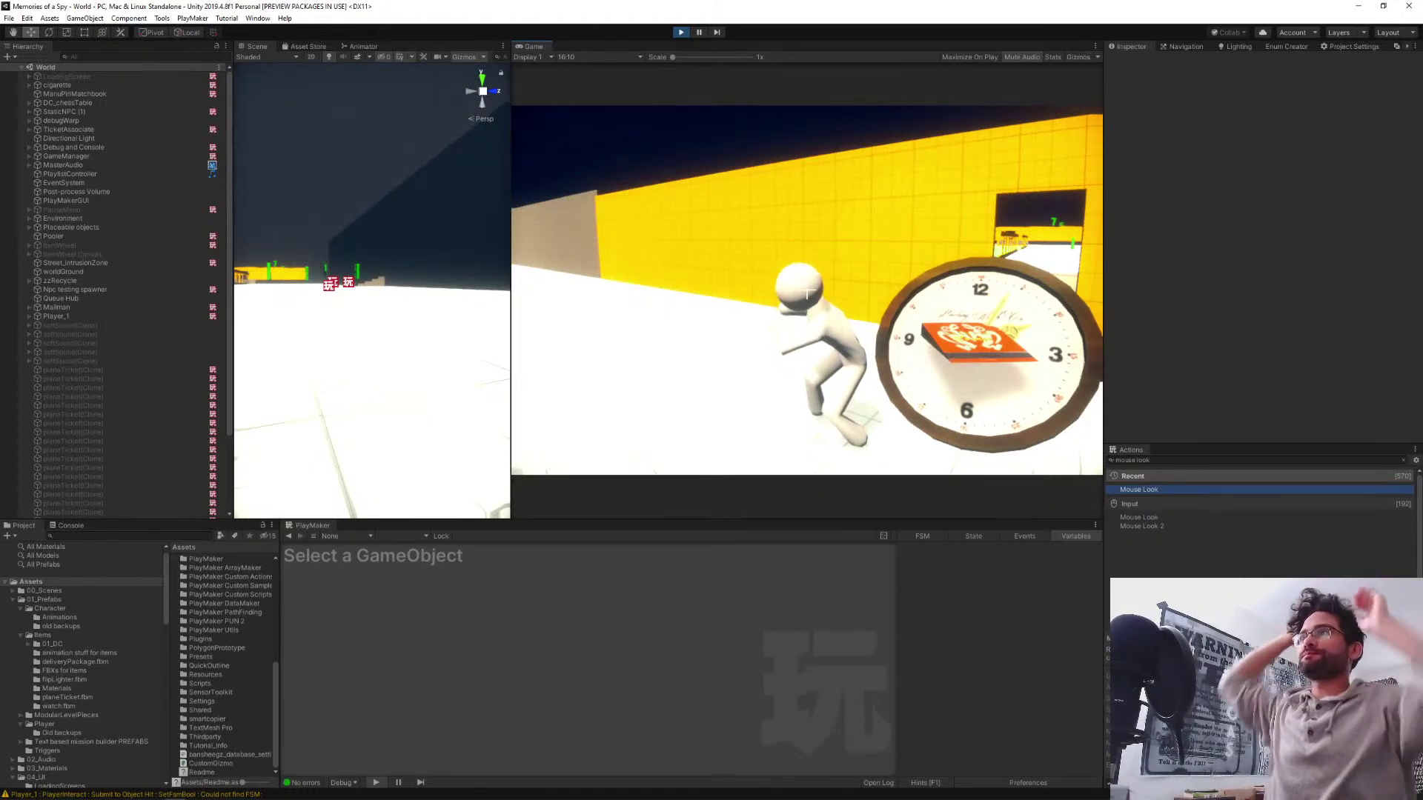
right_click(807, 291)
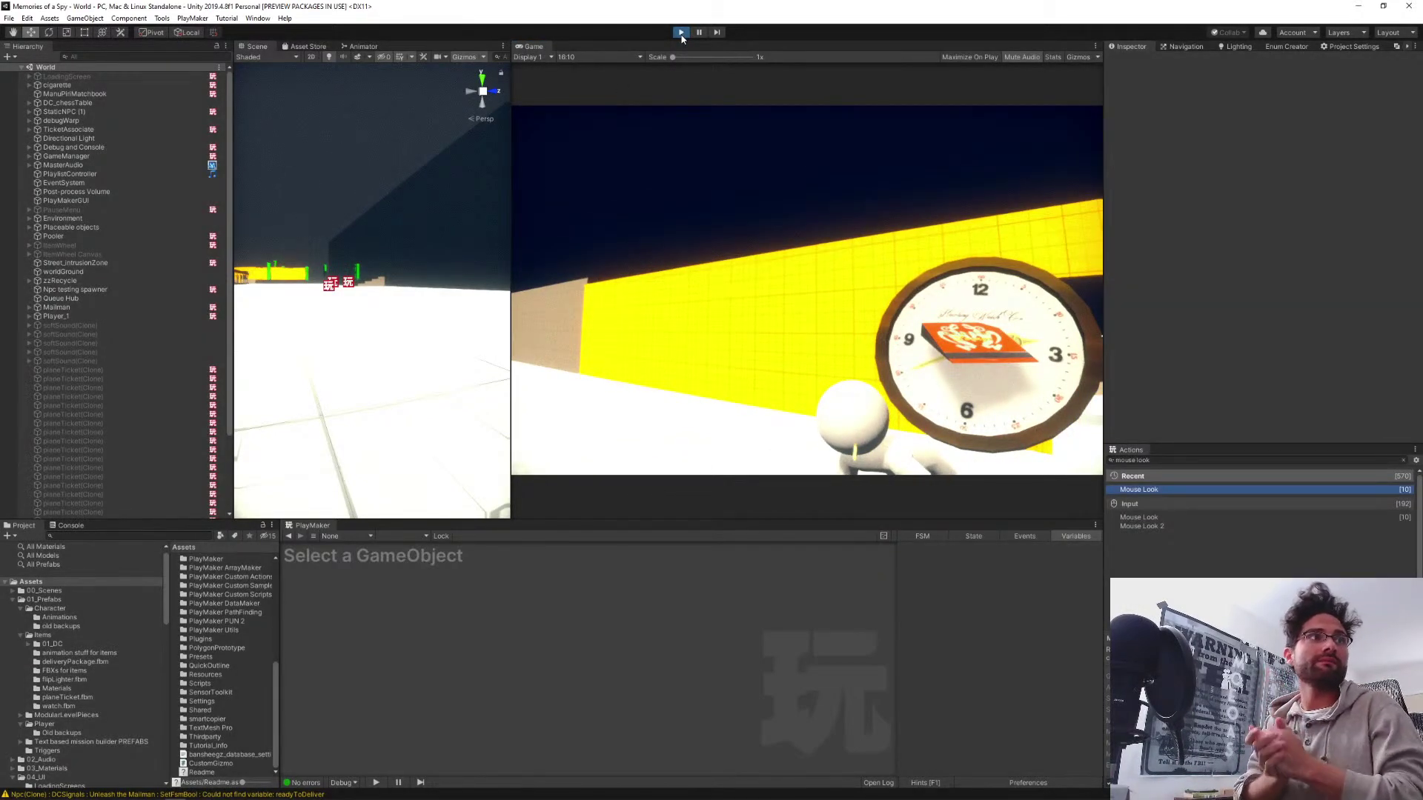
Stop play mode and open the Player prefab from the 01_Prefabs/Player folder for editing
left_click(680, 34)
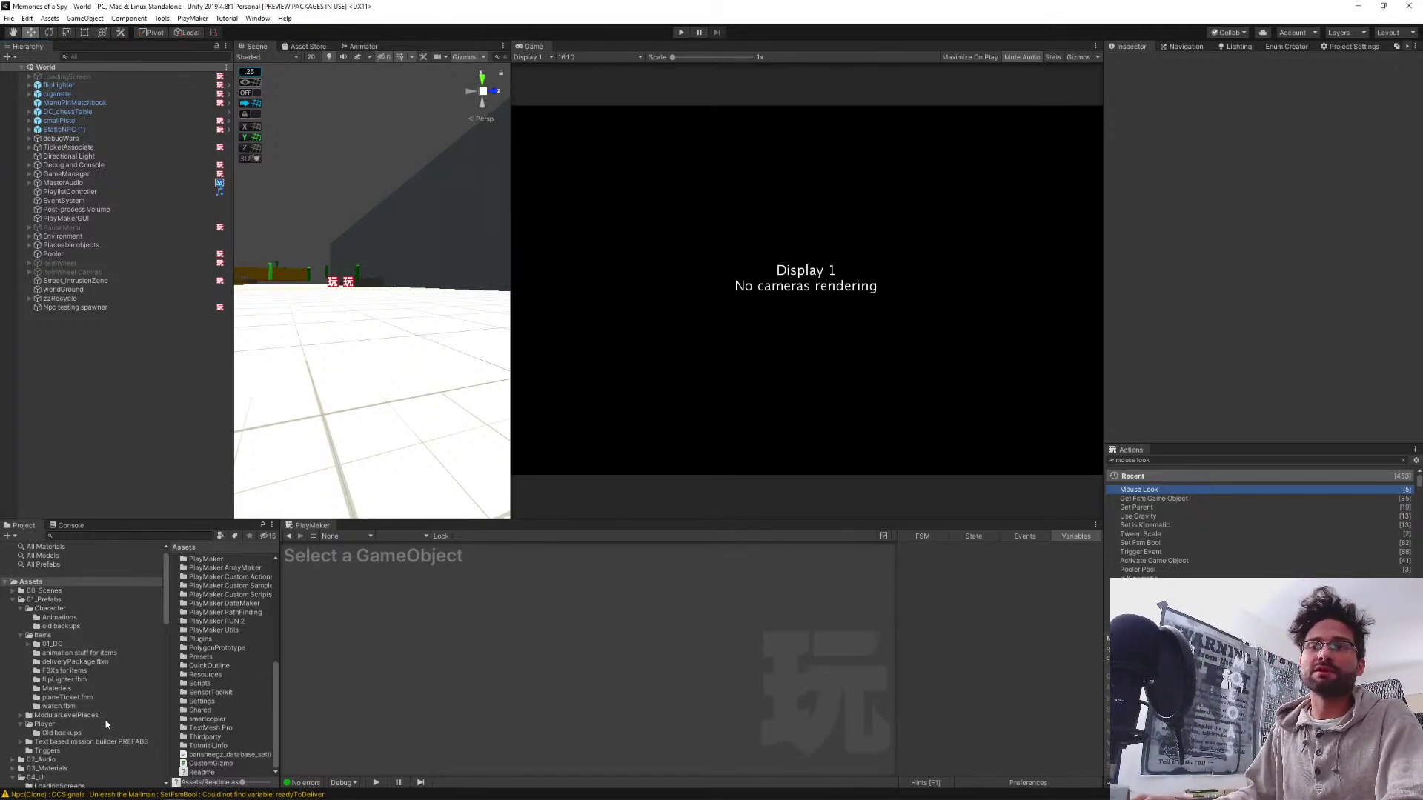
left_click(32, 725)
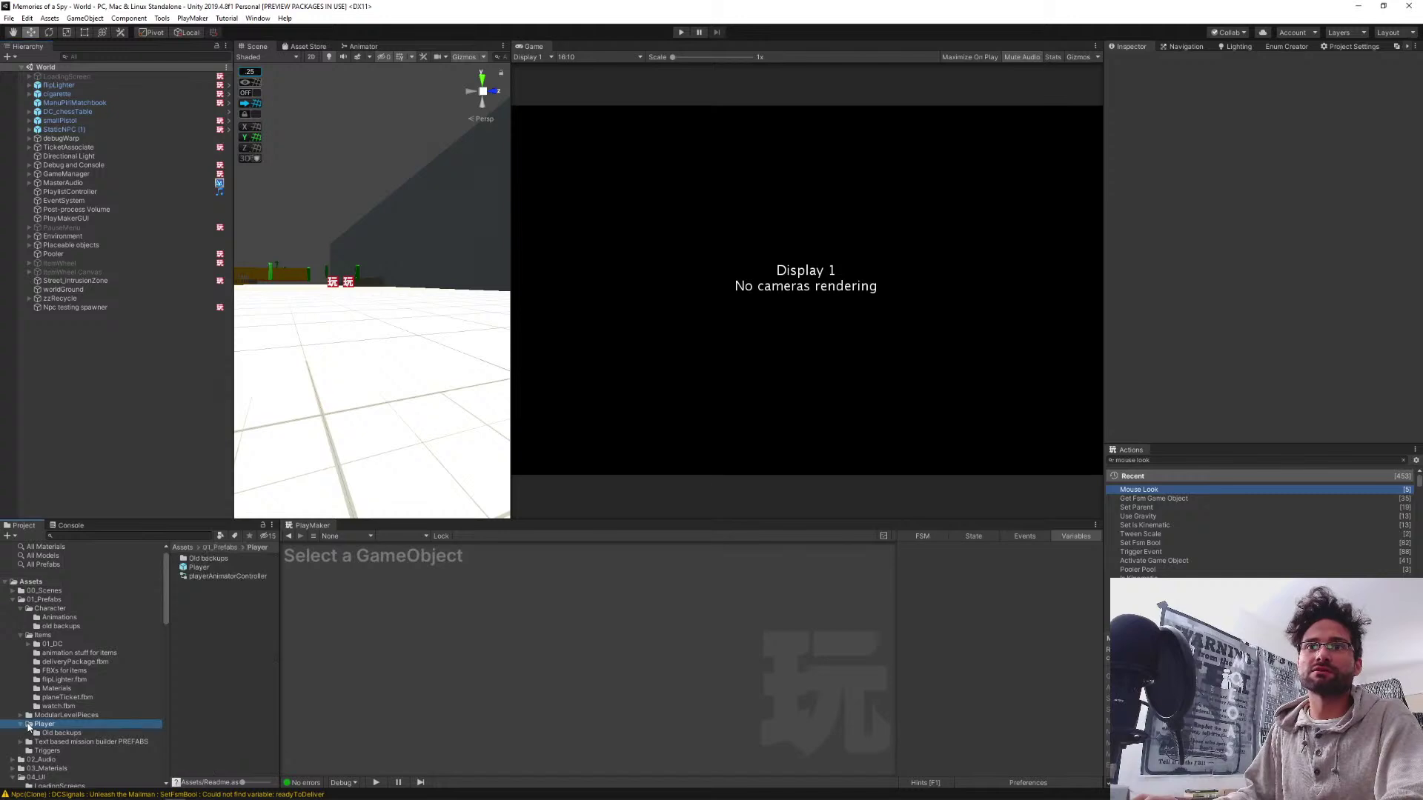
double_click(184, 568)
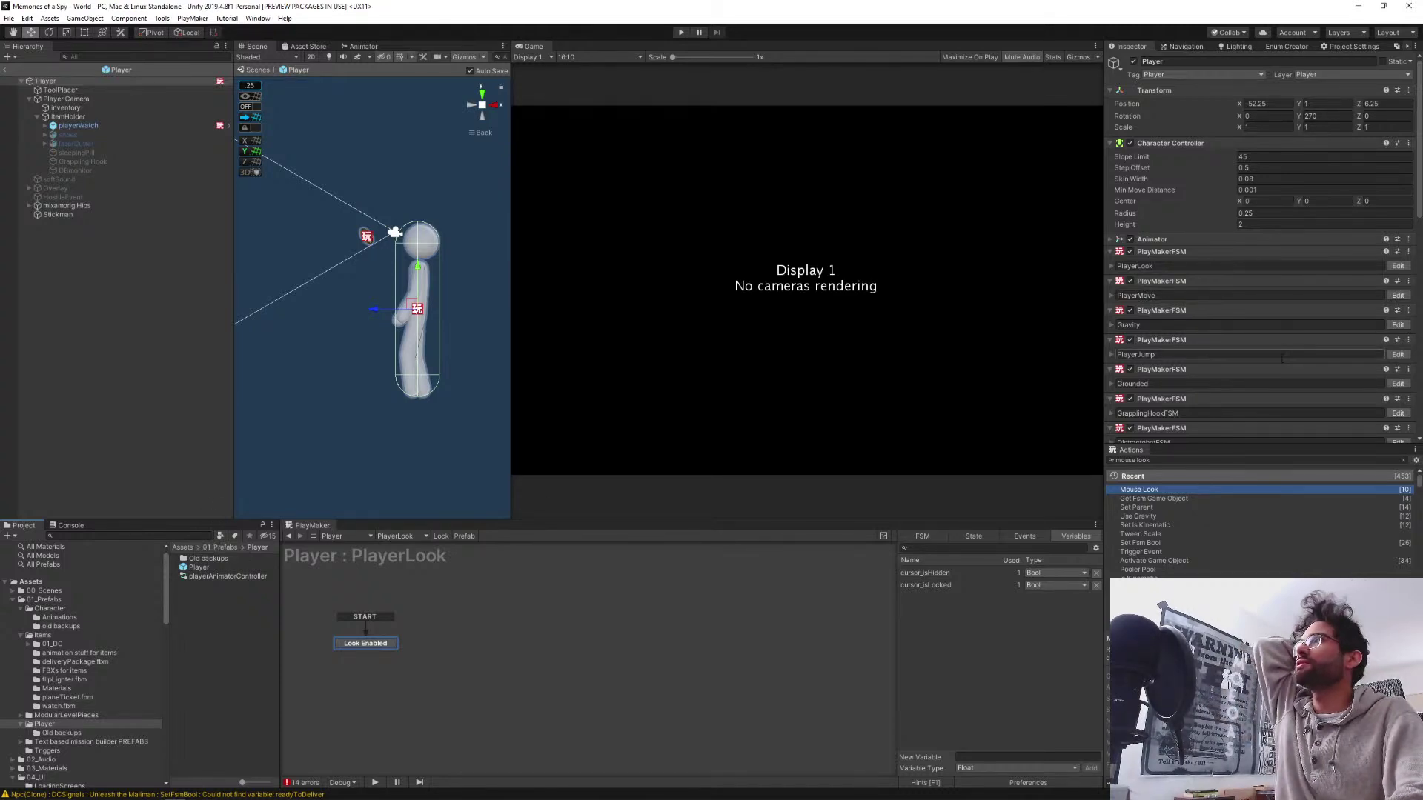
Look over the Player's components, then open the Npc prefab from 01_Prefabs/Character with its DCSignals FSM
scroll(1302, 271, "down", 10)
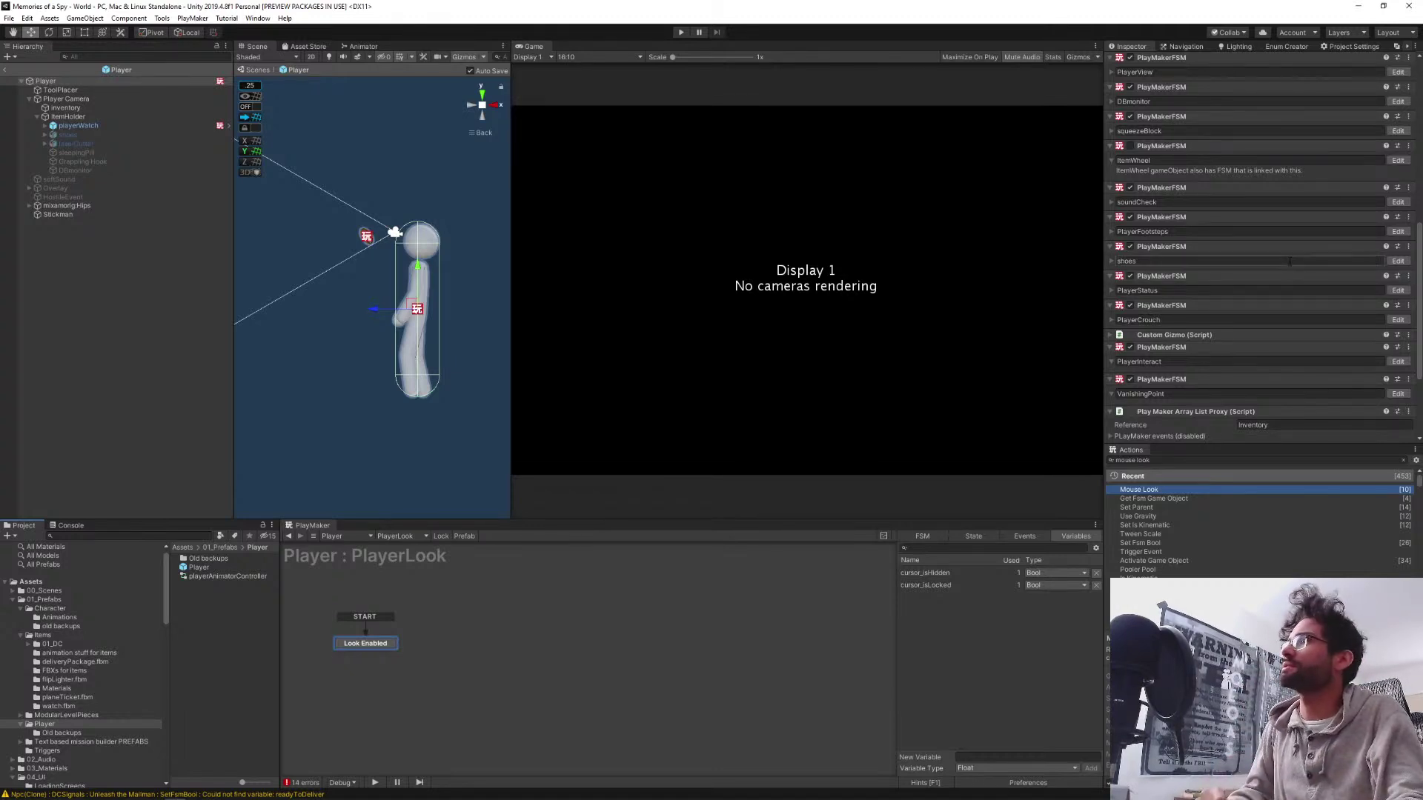
scroll(1293, 297, "down", 4)
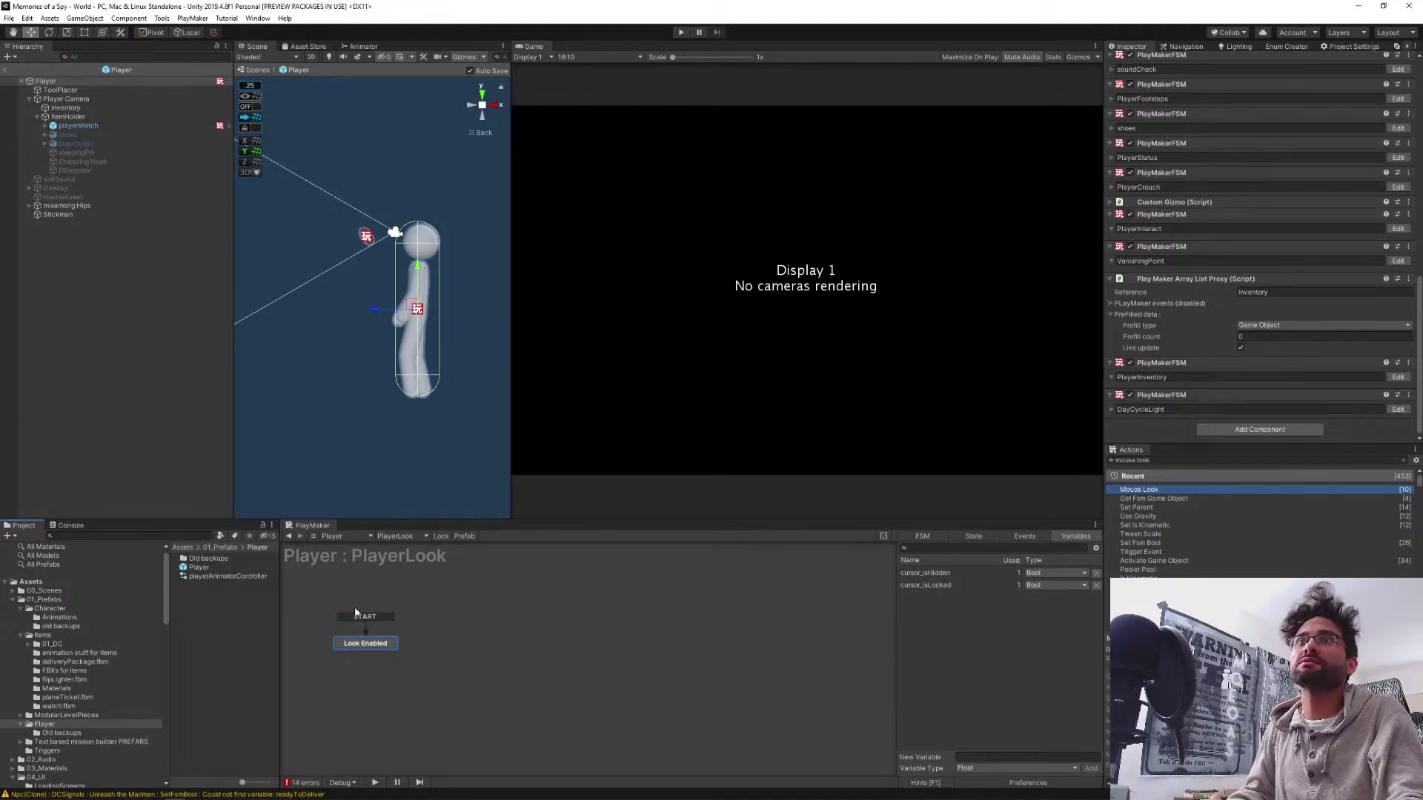
left_click(39, 610)
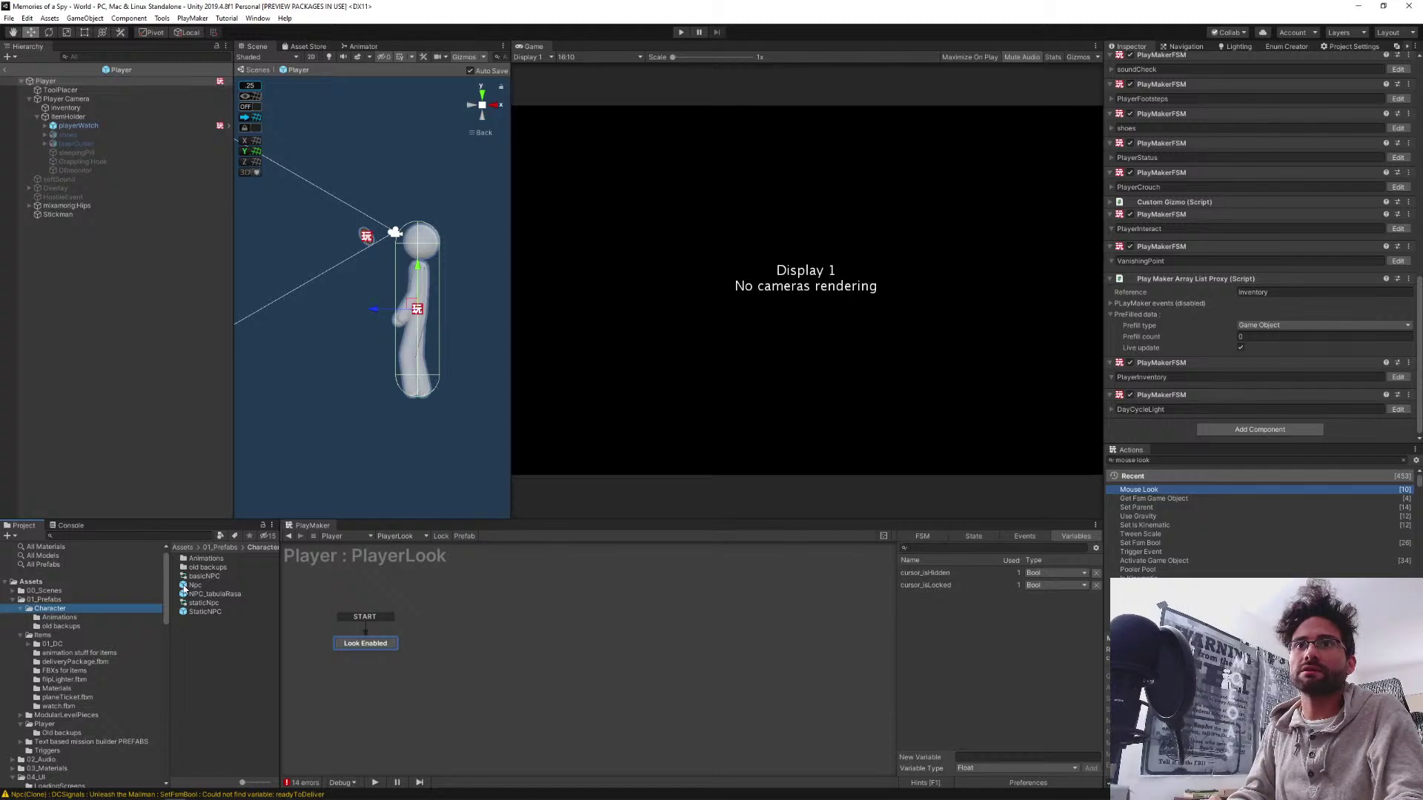
double_click(186, 586)
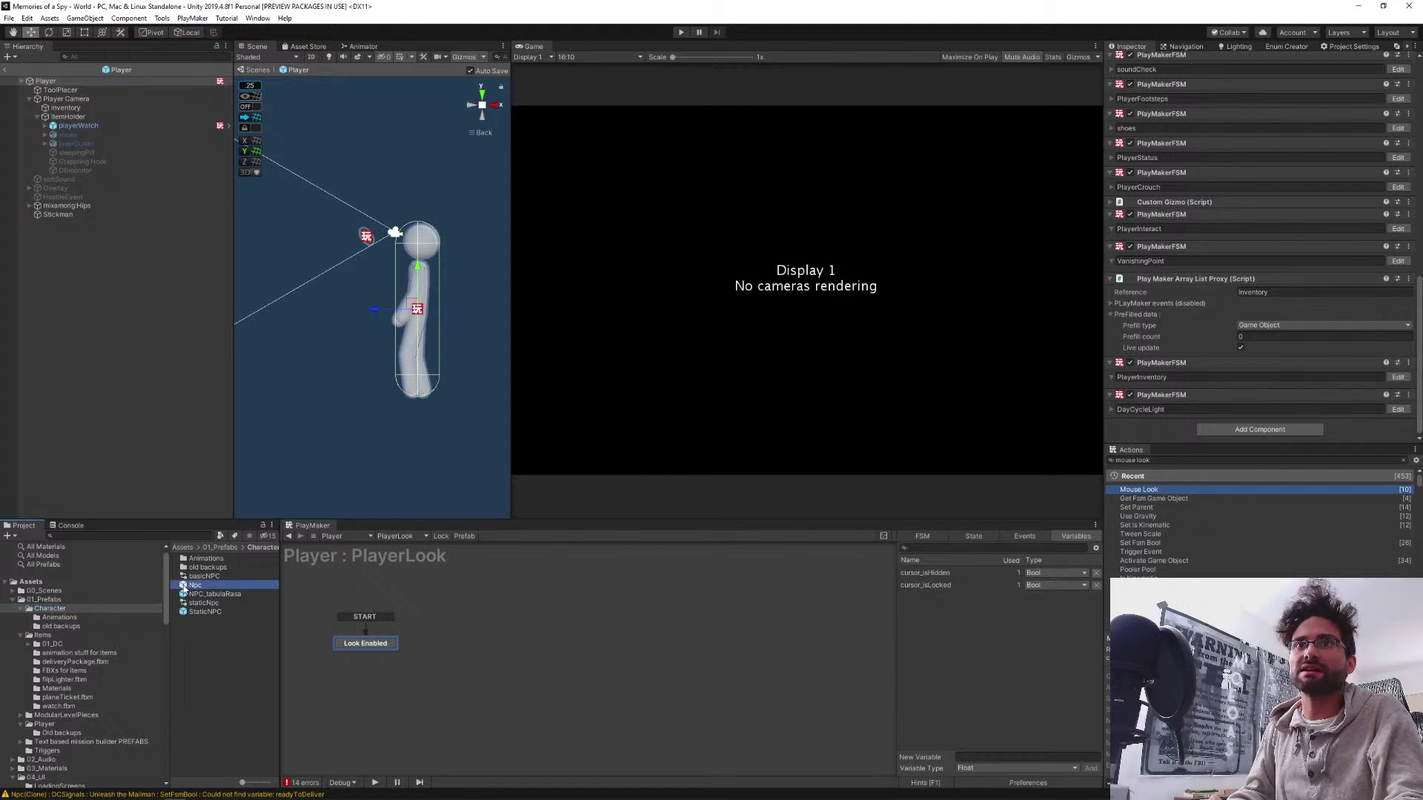
left_click(411, 537)
left_click(419, 581)
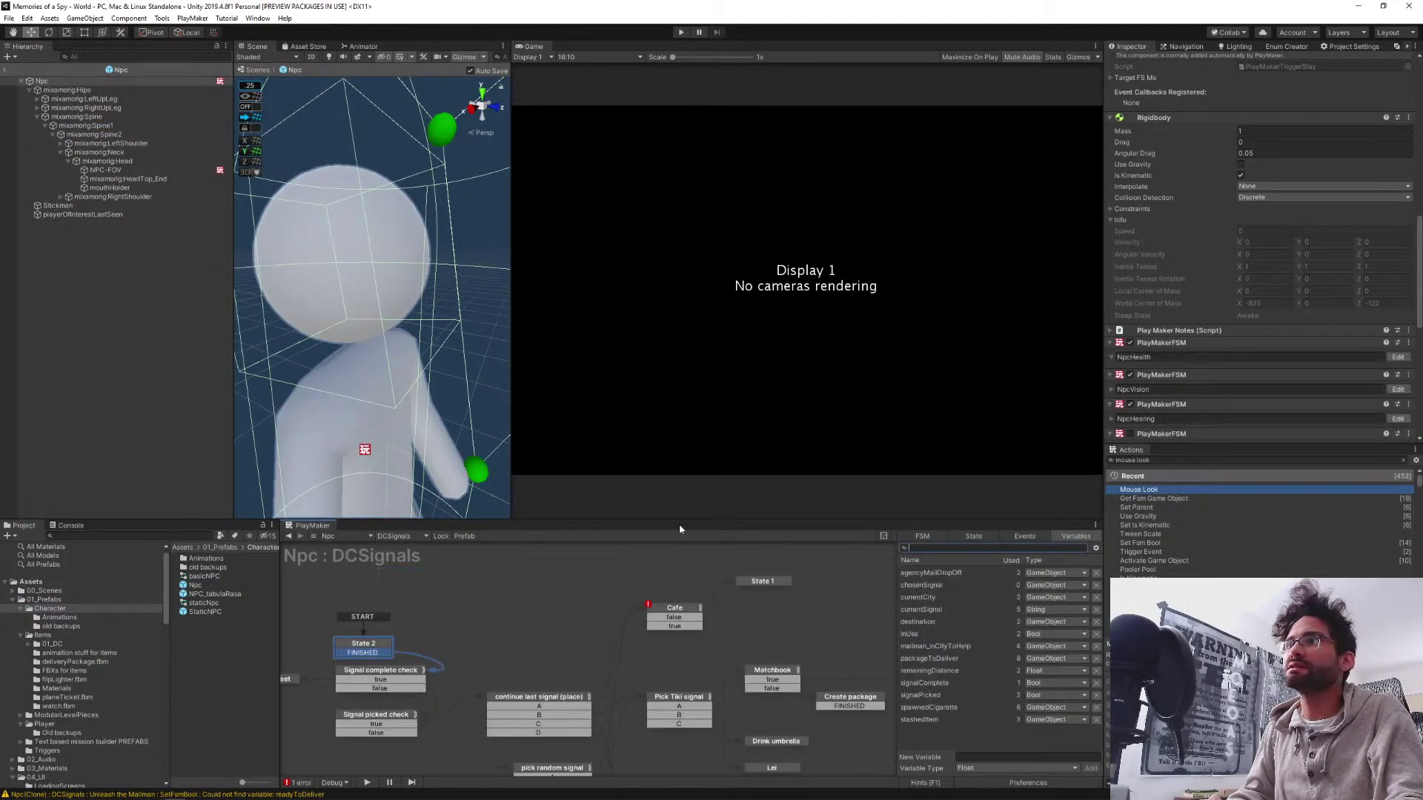
Enlarge the PlayMaker graph area and inspect the actions of the Matchbook state
left_click_drag(671, 519, 671, 371)
middle_click_drag(734, 479, 520, 498)
left_click(550, 539)
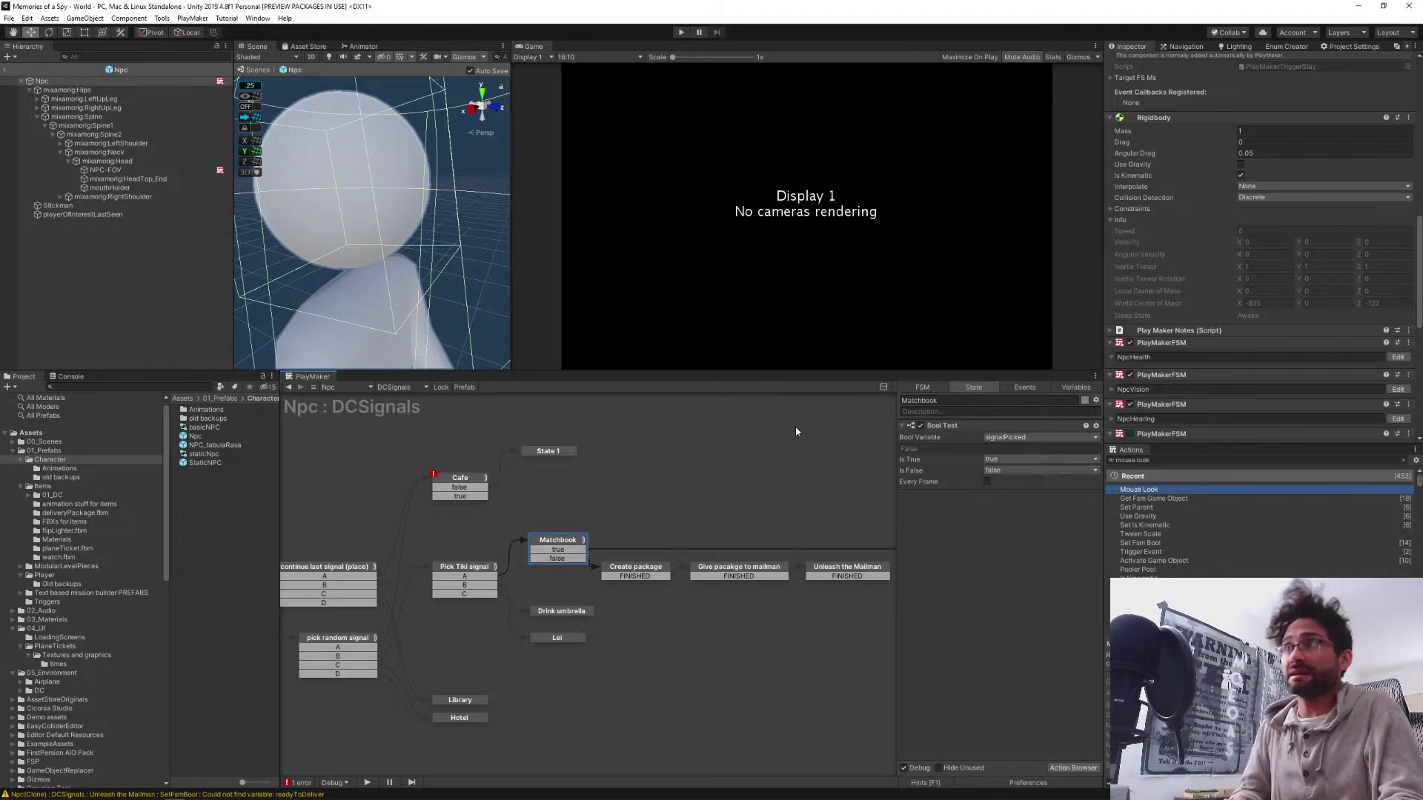
Add a Set Bool Value action to the Awaiting response state and place it first in the action list
middle_click_drag(775, 489, 534, 473)
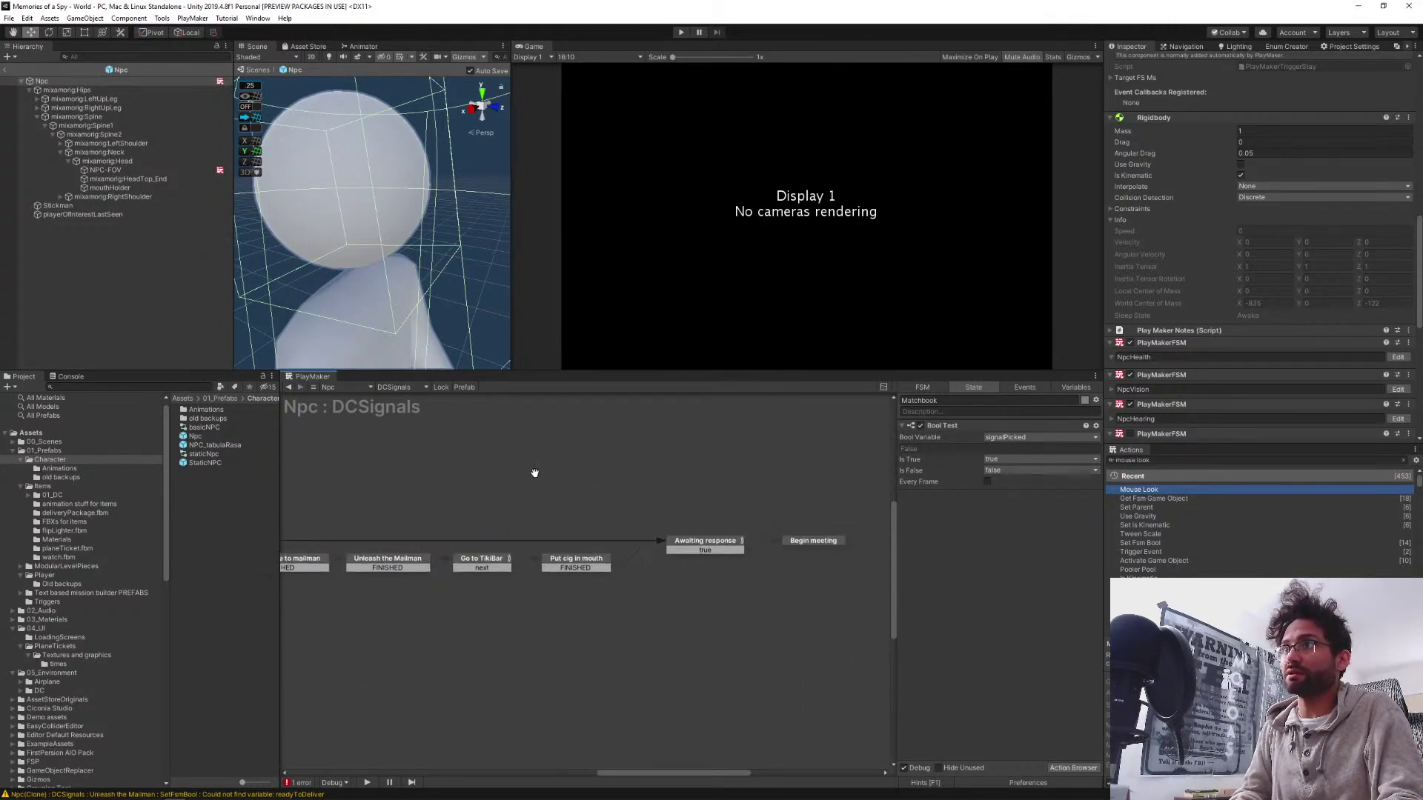
left_click(720, 551)
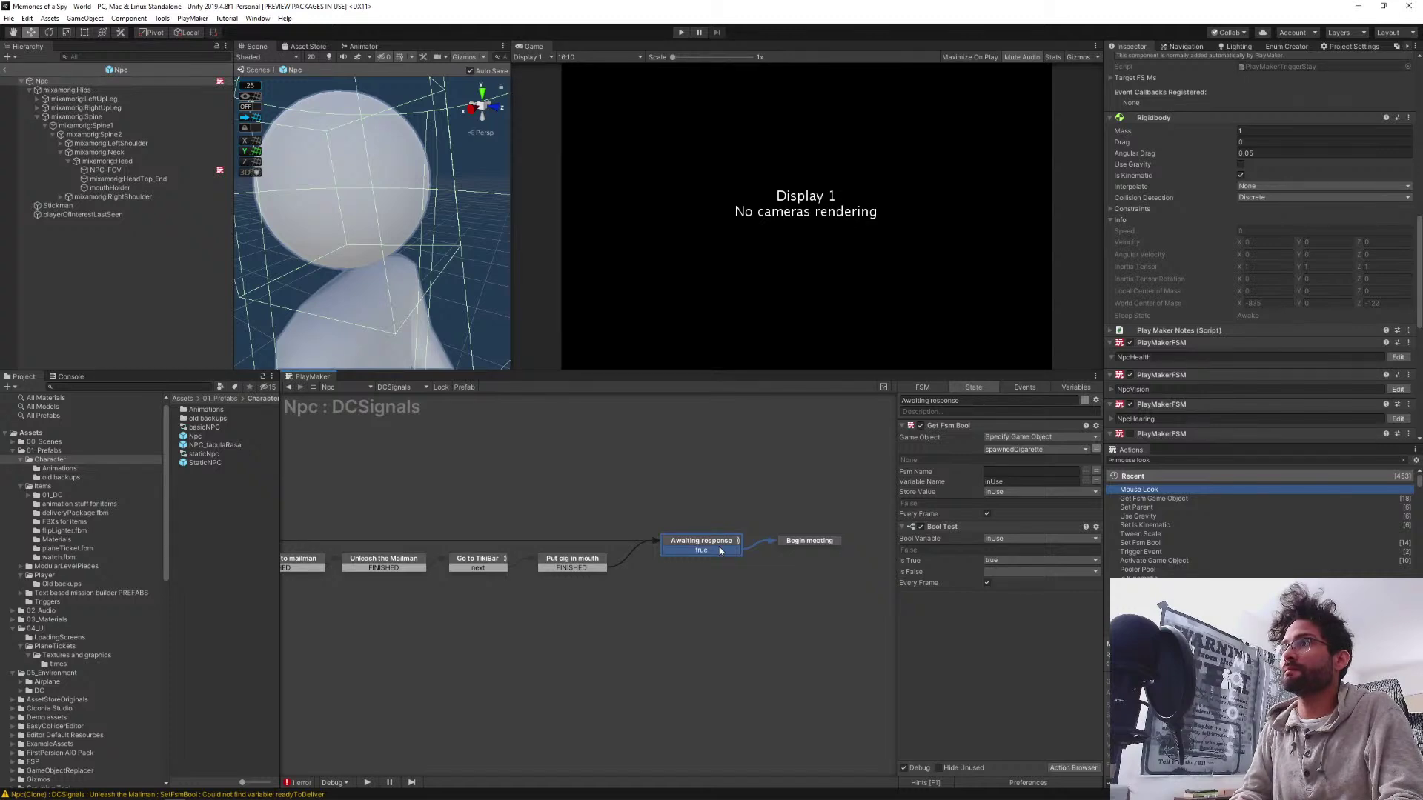
left_click(1156, 460)
type("set b")
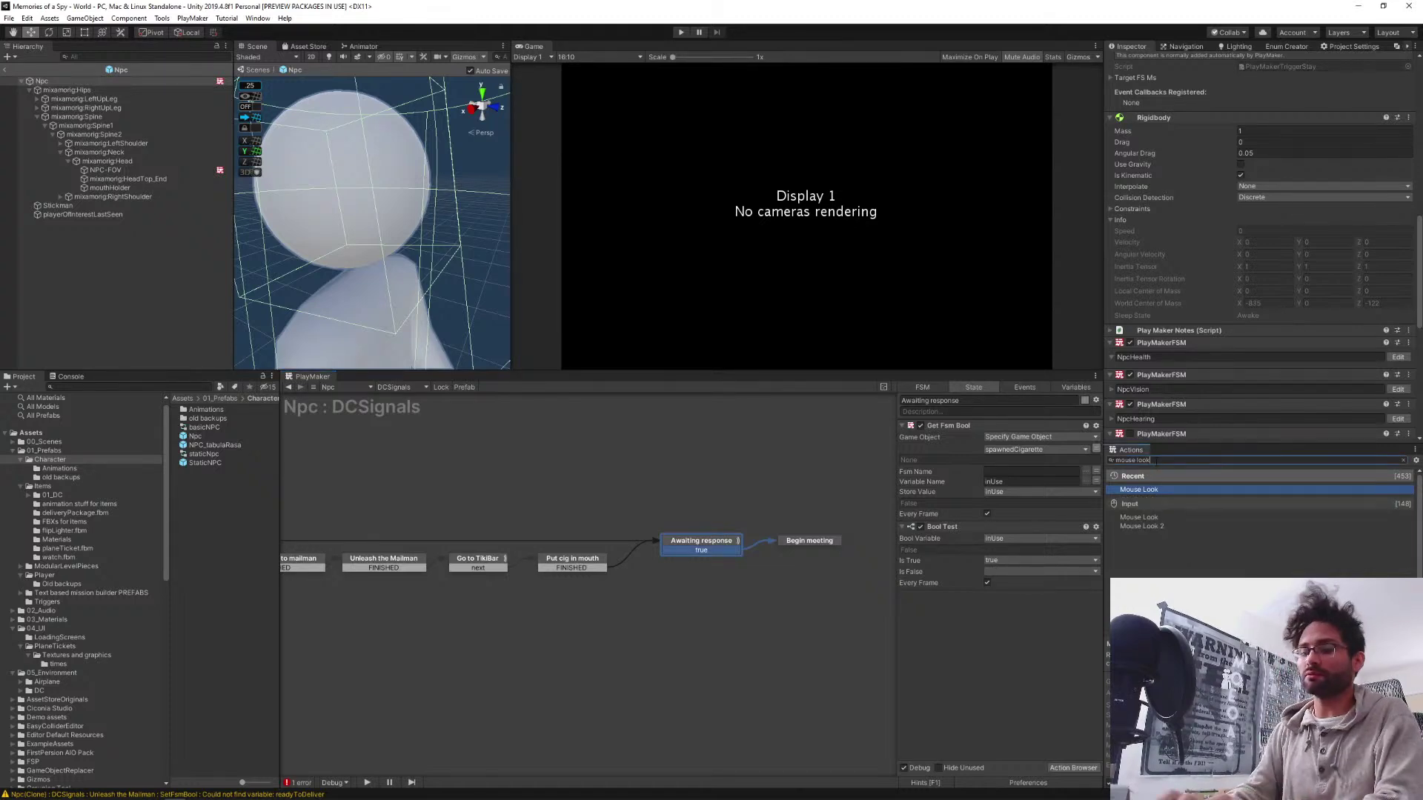
type("ool val")
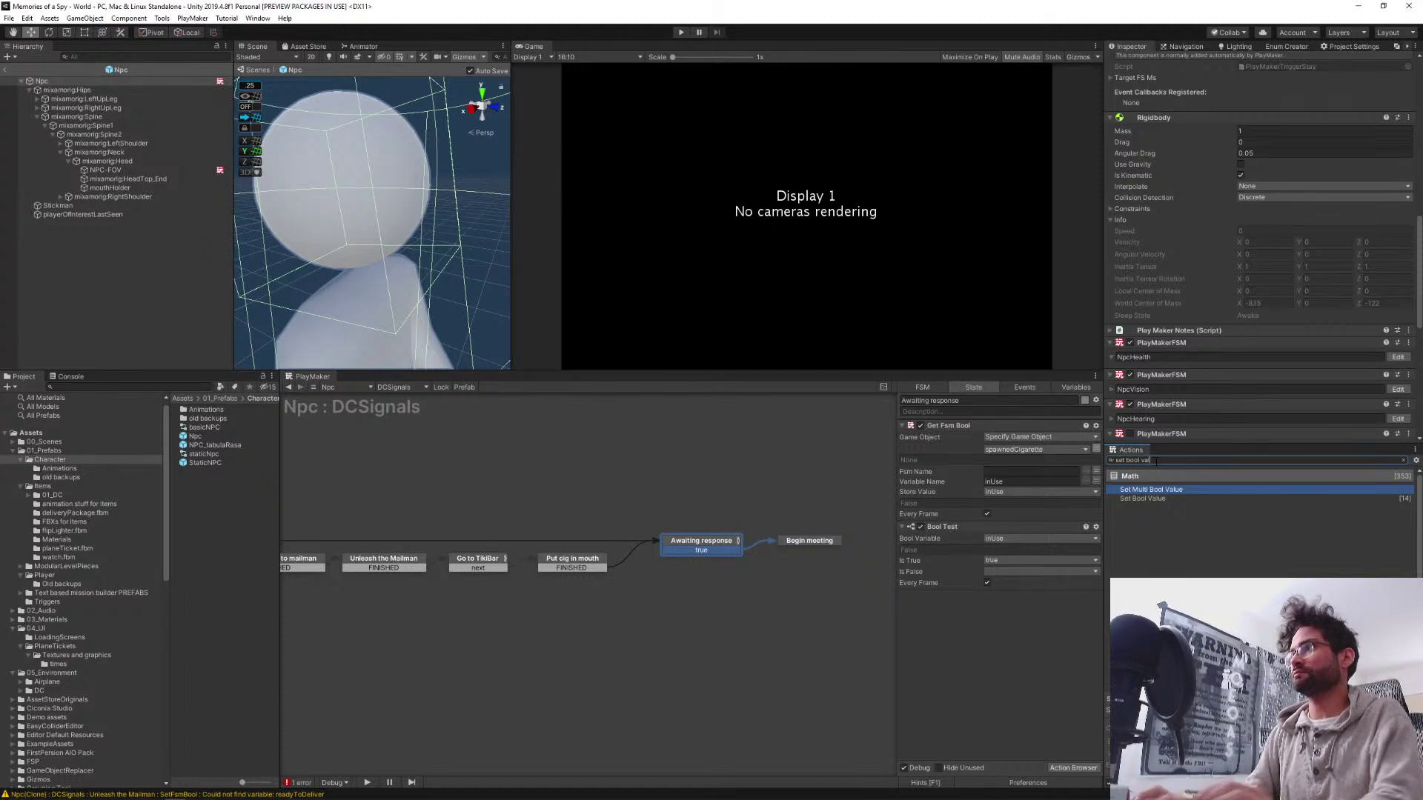
key("Return")
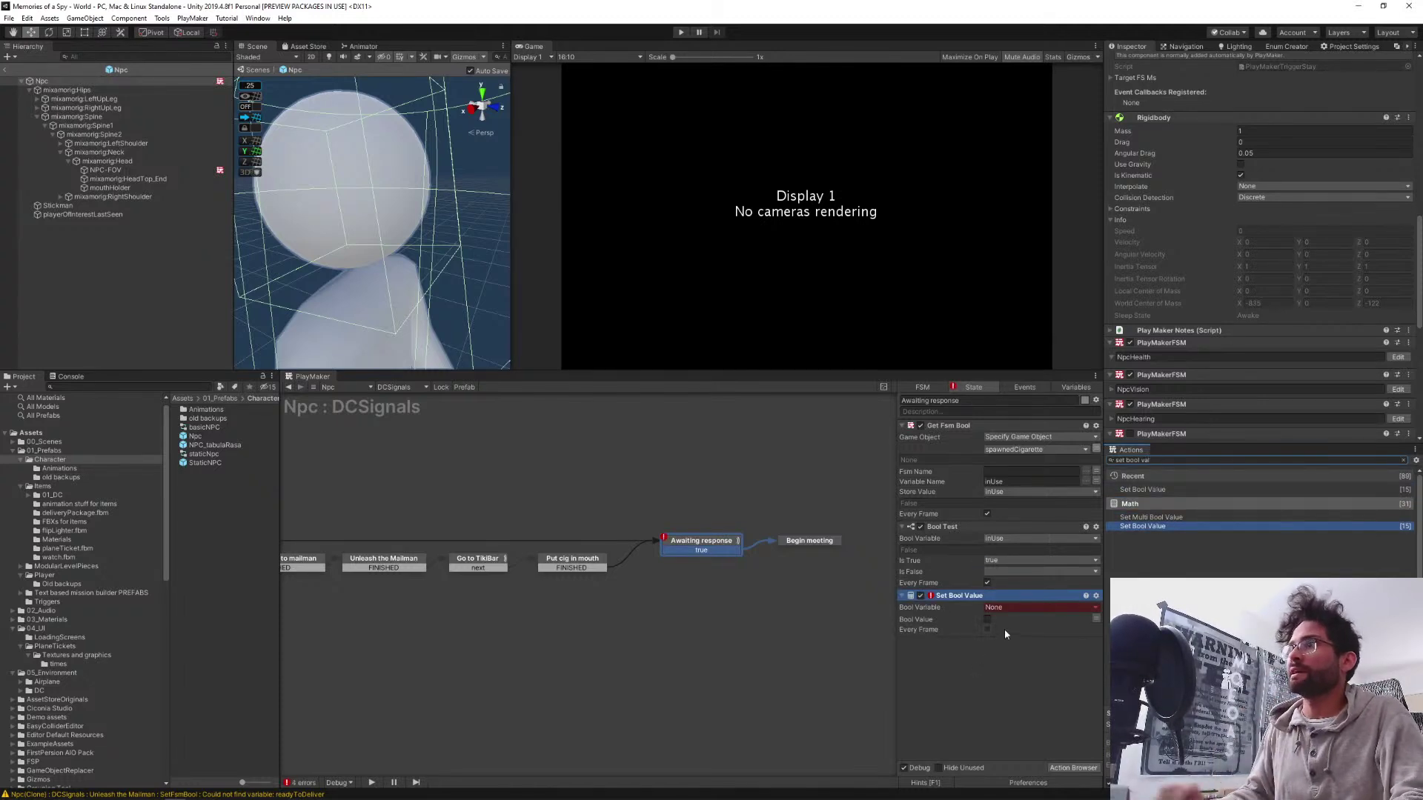
left_click(957, 598)
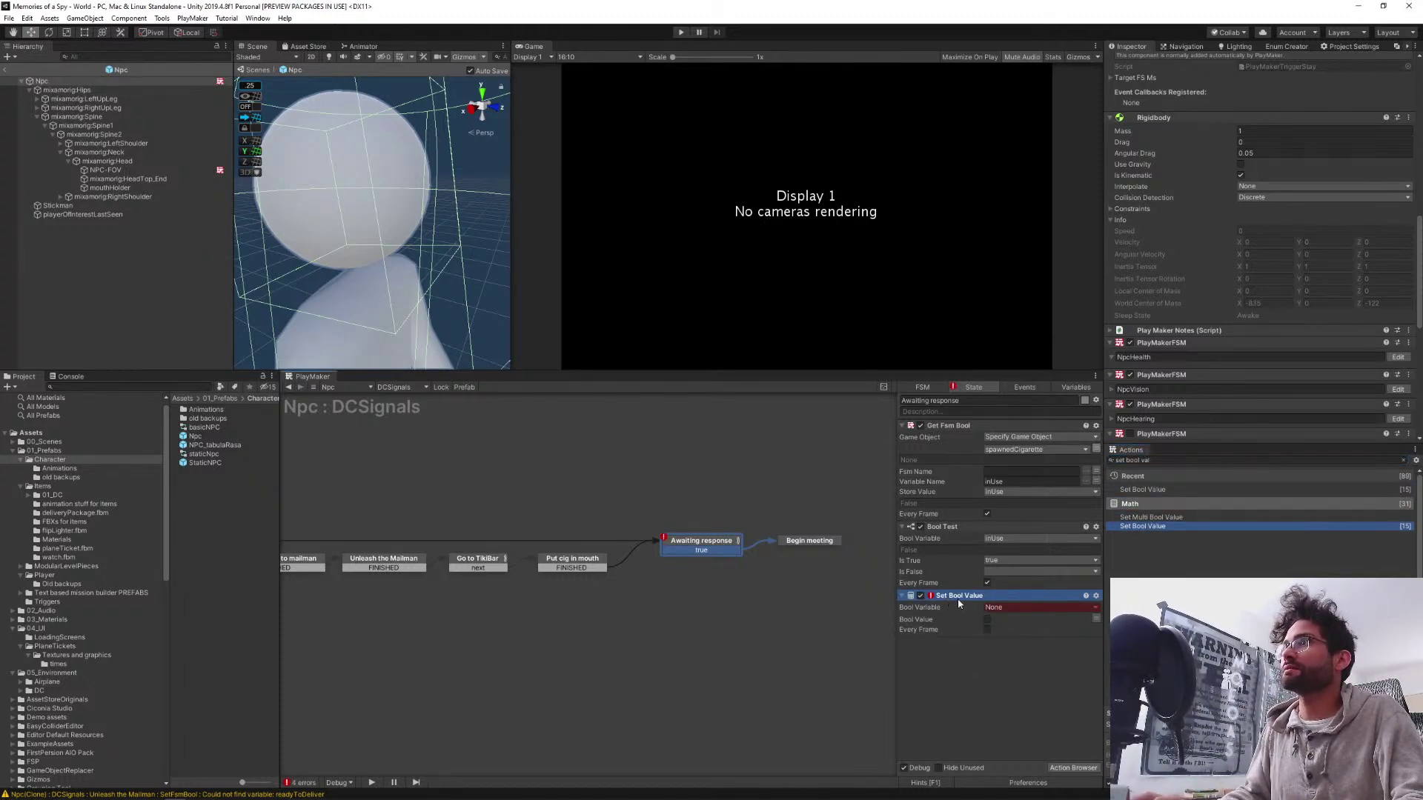
key("ctrl+Up")
key("ctrl+Up")
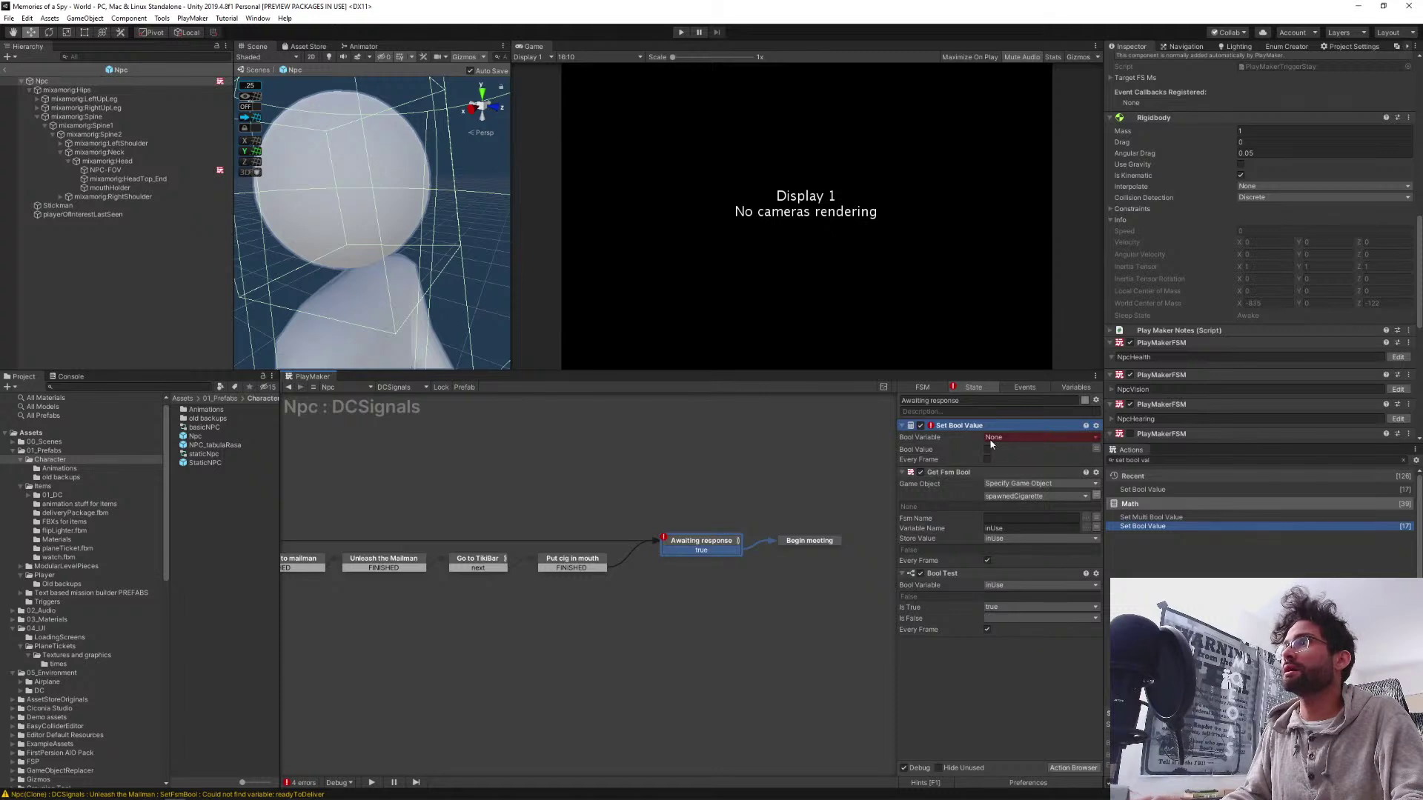
Set the new action's bool variable to signalPicked and its bool value to true
left_click(1033, 438)
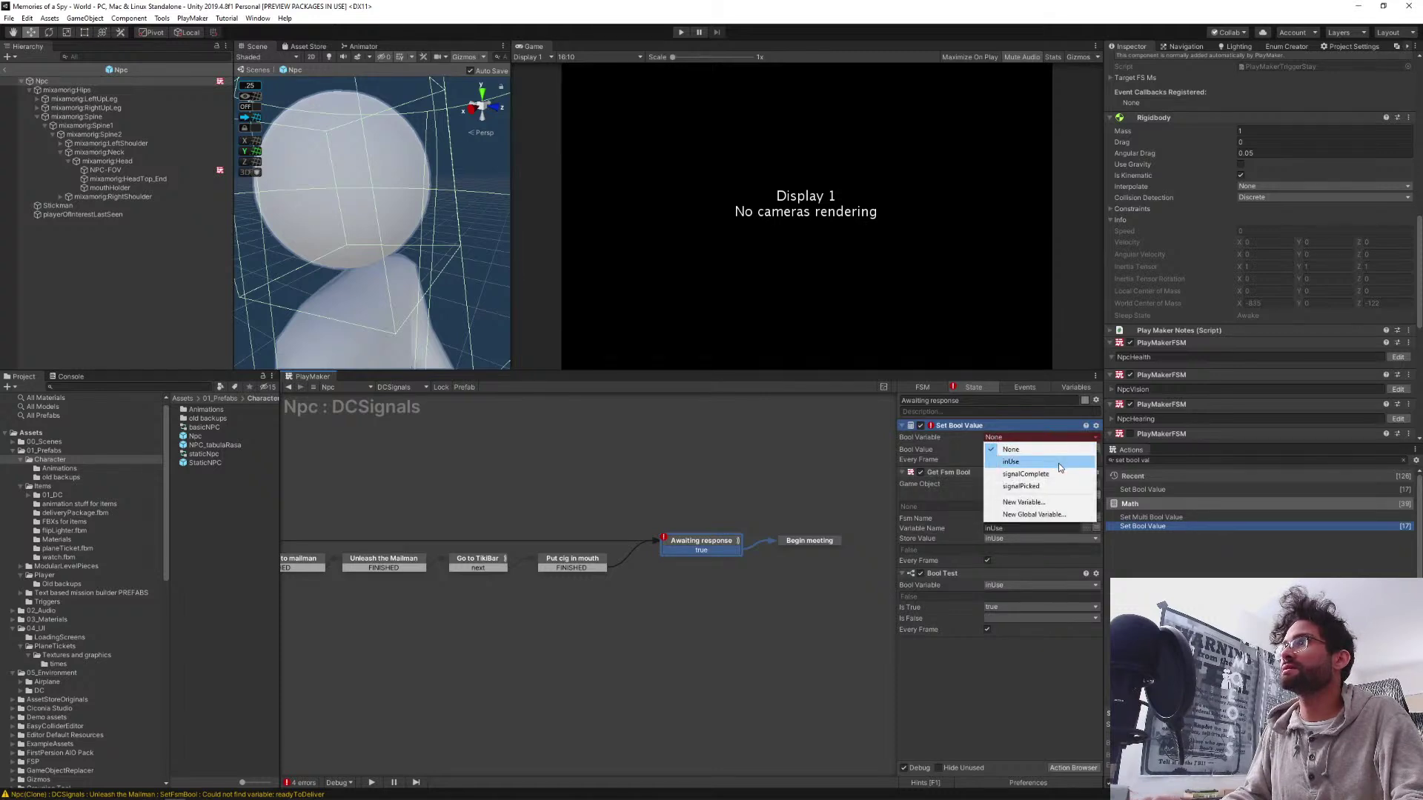
left_click(1056, 486)
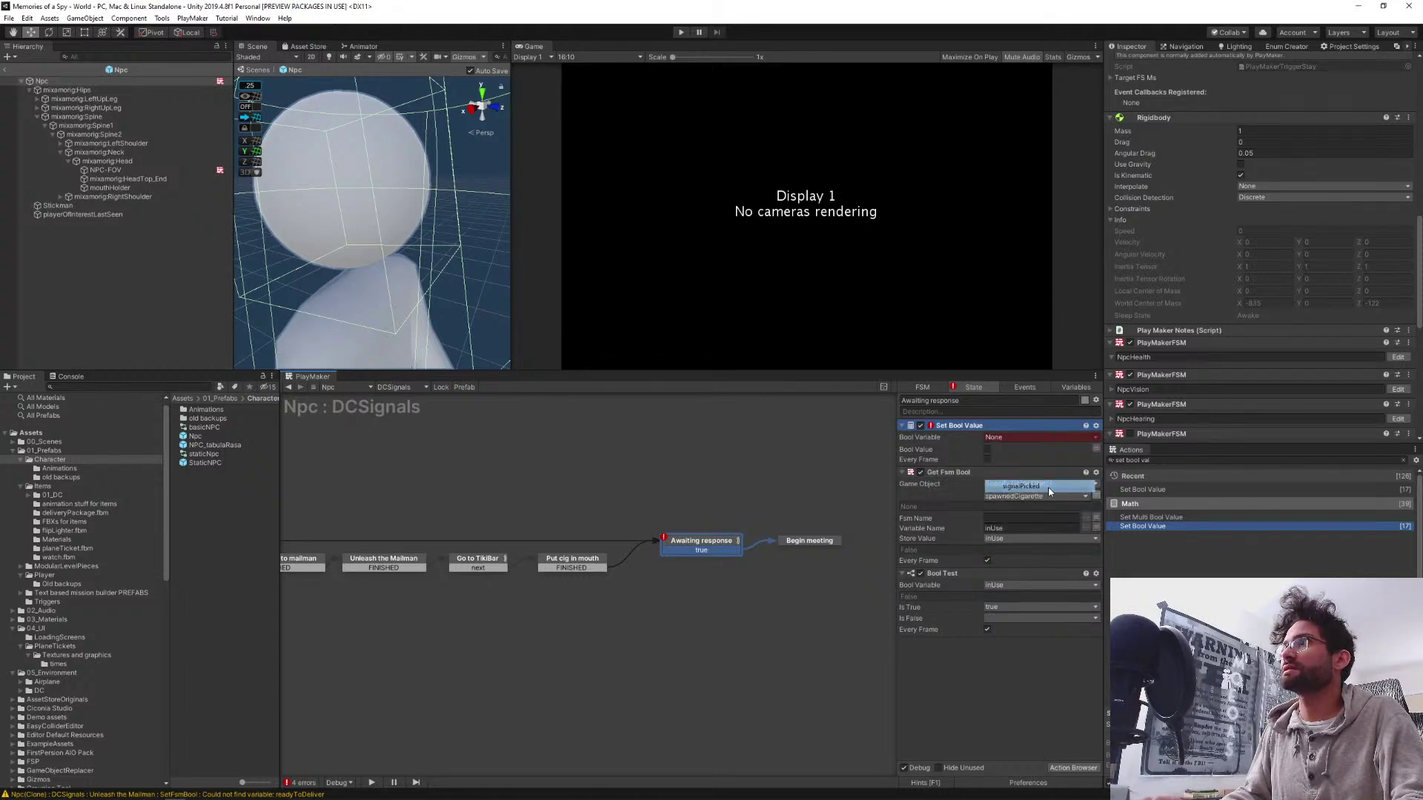
left_click(987, 460)
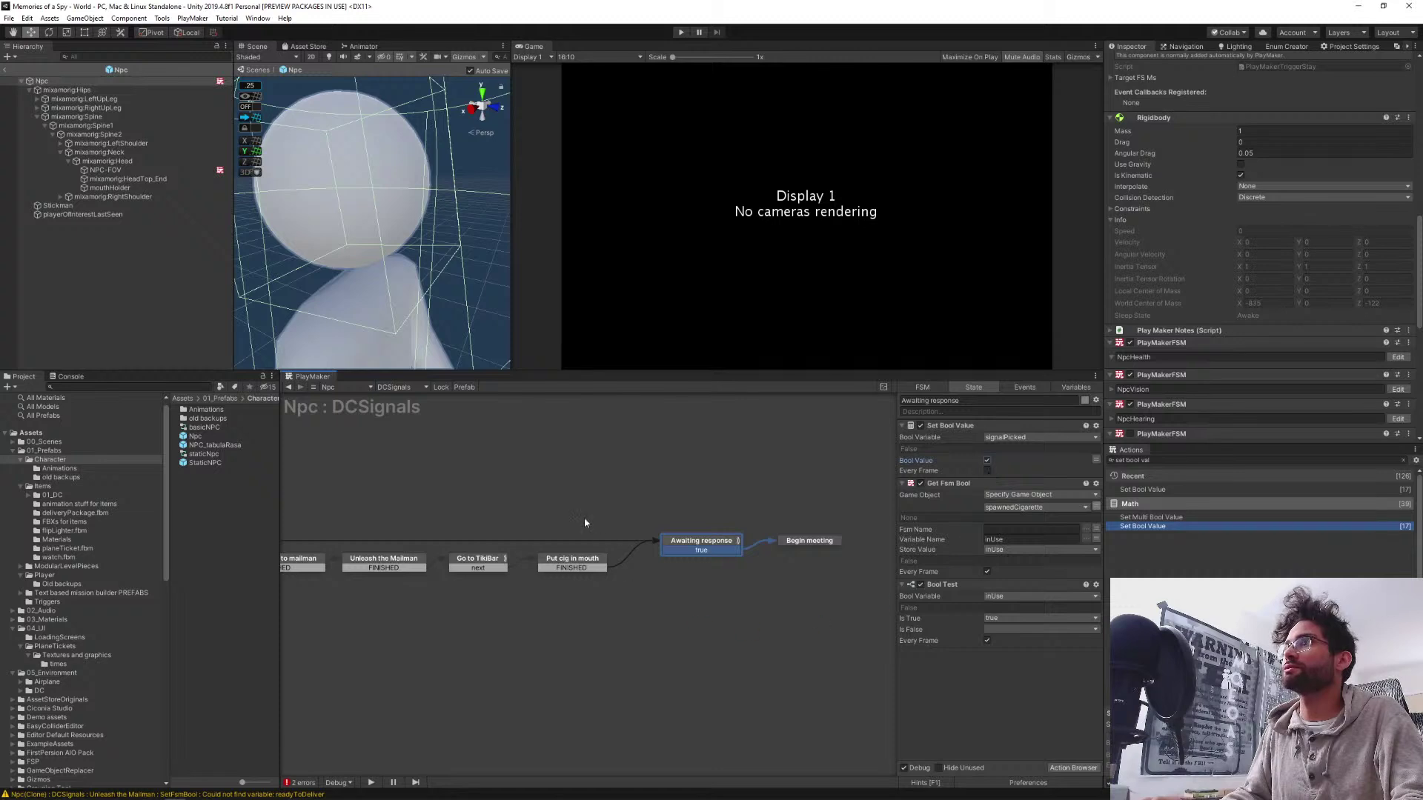
Examine how the Matchbook, Pick Tiki signal, continue last signal (place) and Signal picked check states route the signal
mouse_move(543, 457)
middle_mouse_down()
mouse_move(695, 462)
mouse_move(559, 467)
middle_mouse_up()
left_click(461, 542)
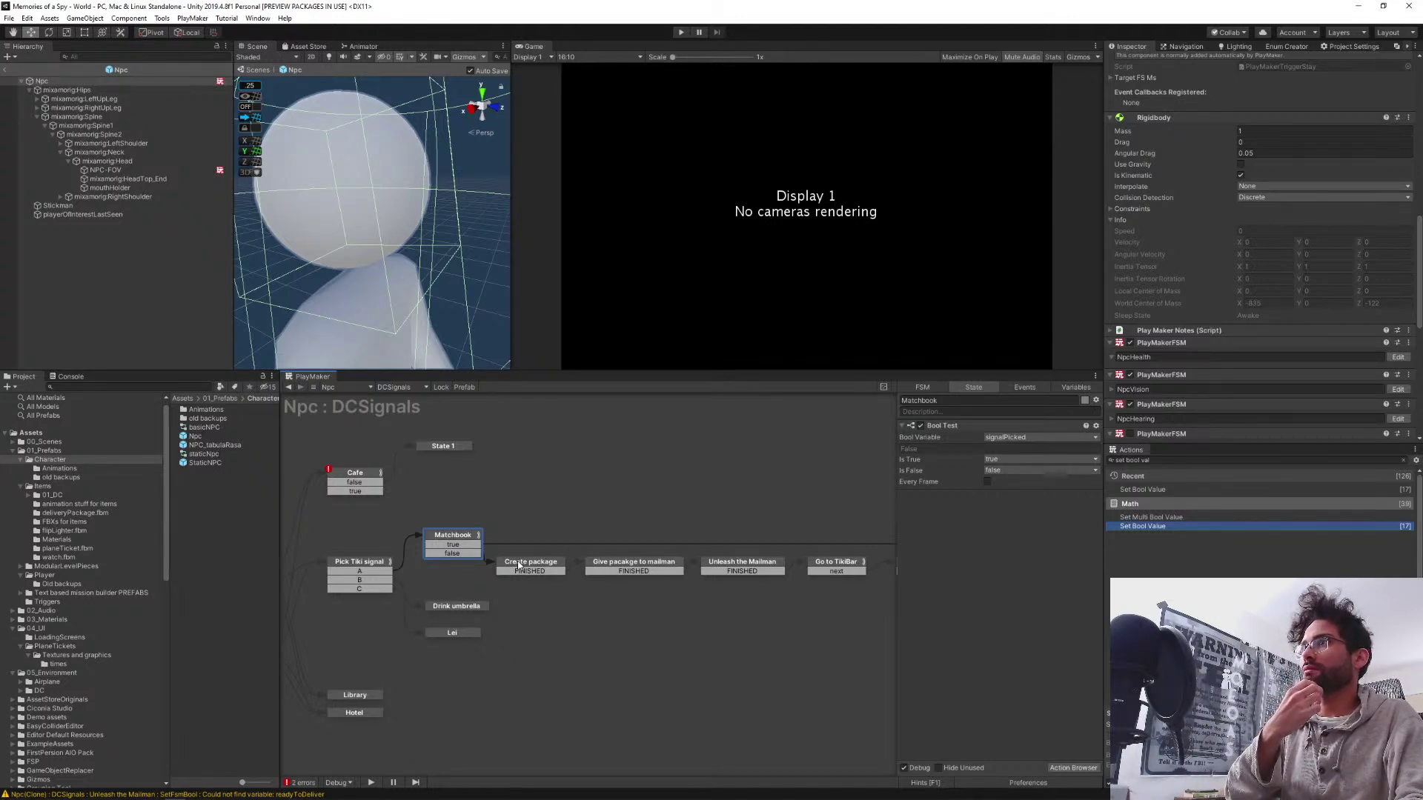
left_click(370, 563)
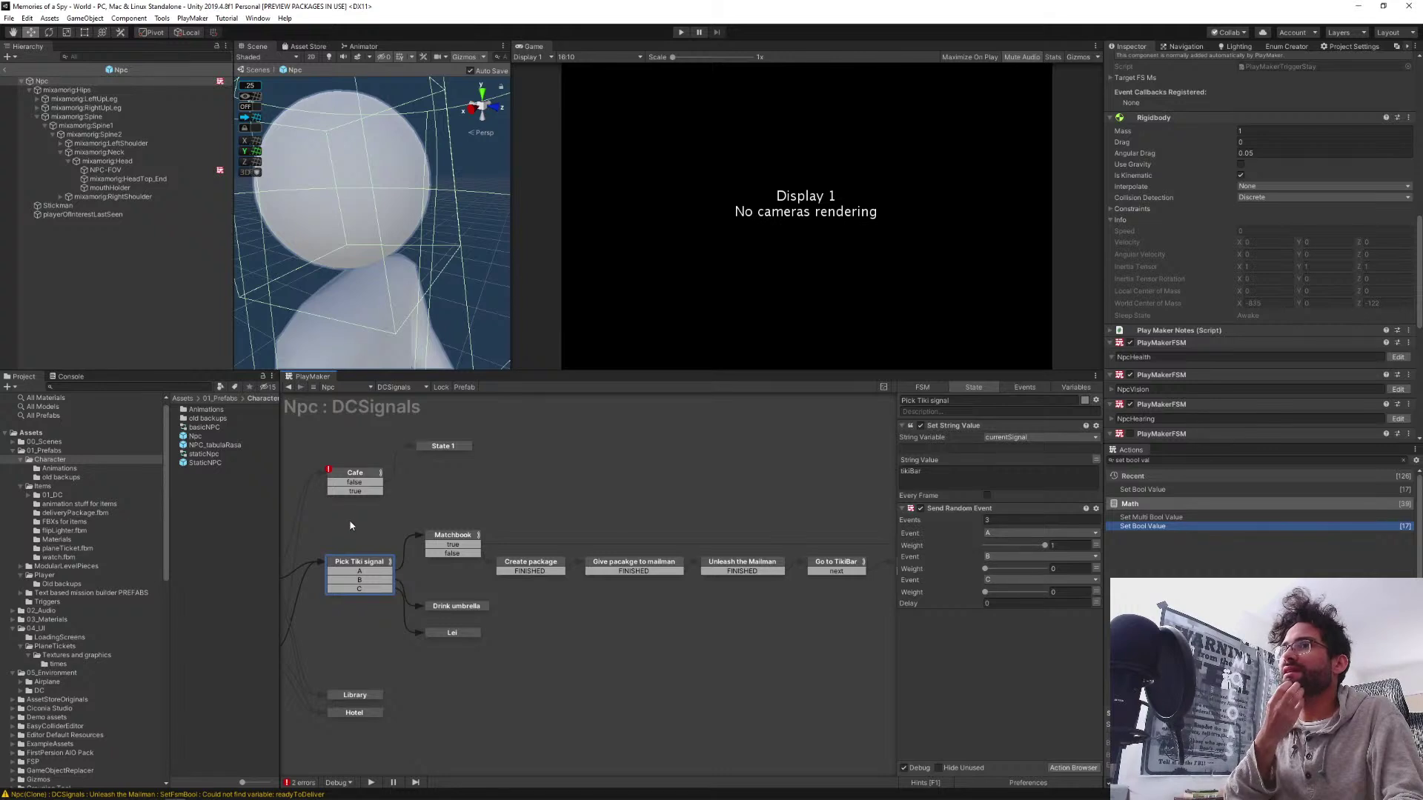
left_click(452, 537)
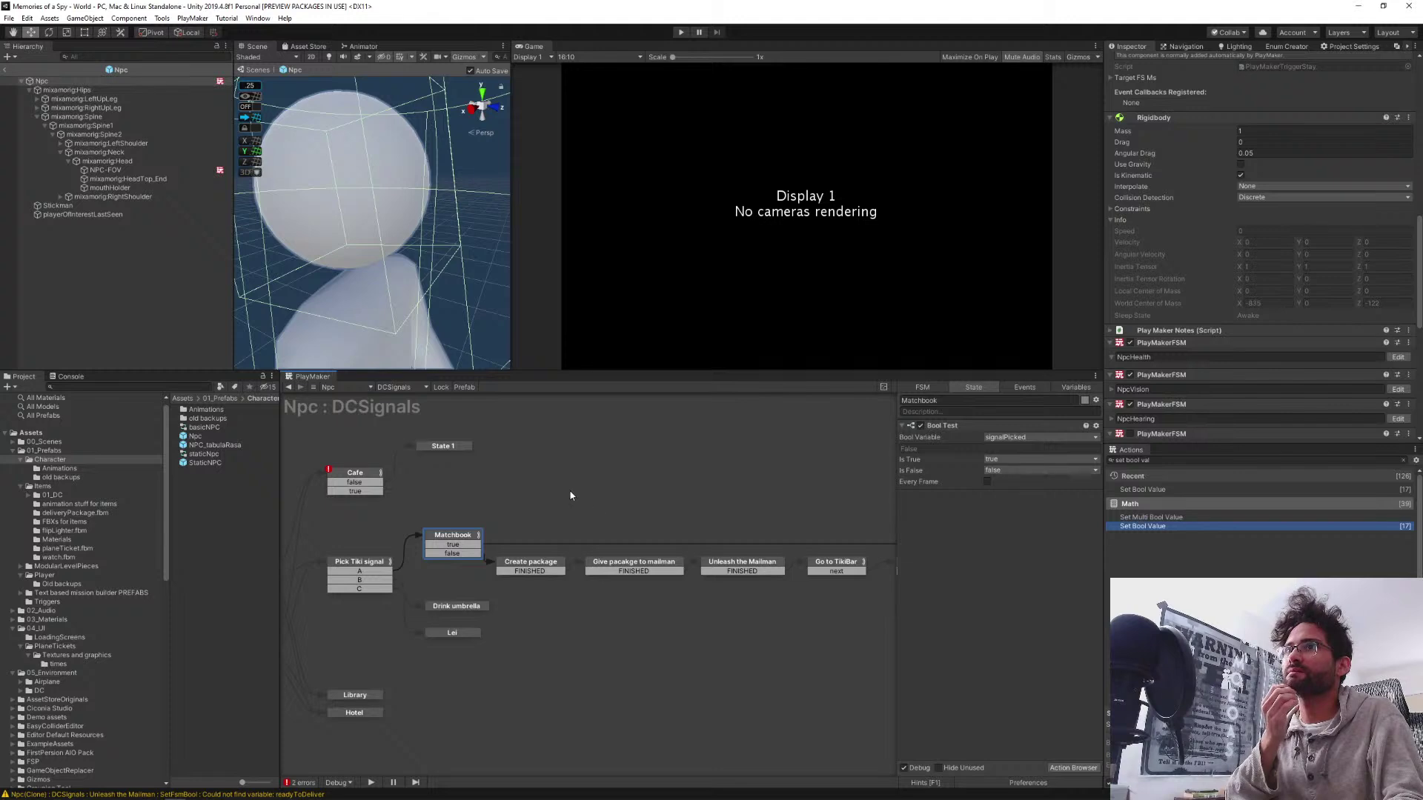
middle_click_drag(571, 492, 754, 482)
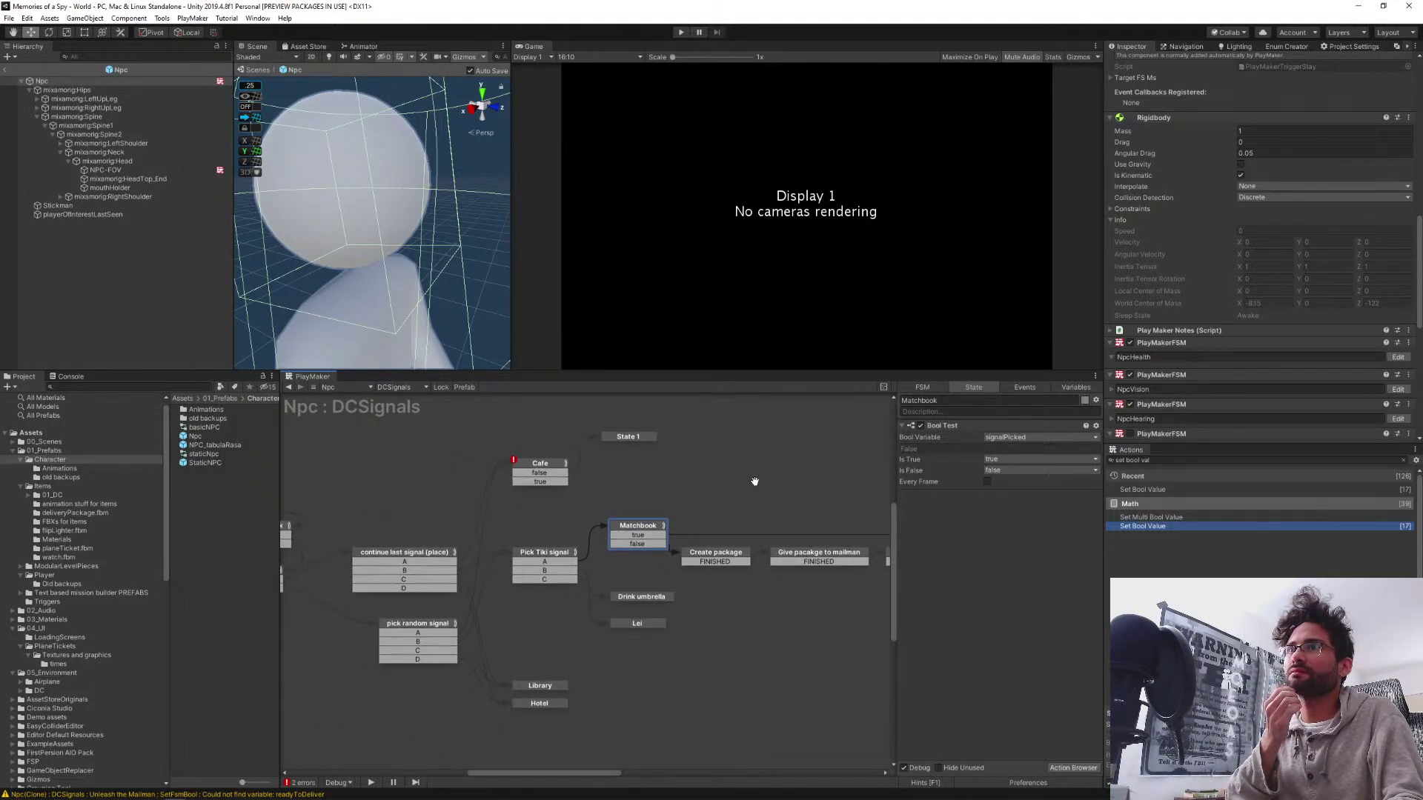
left_click(371, 556)
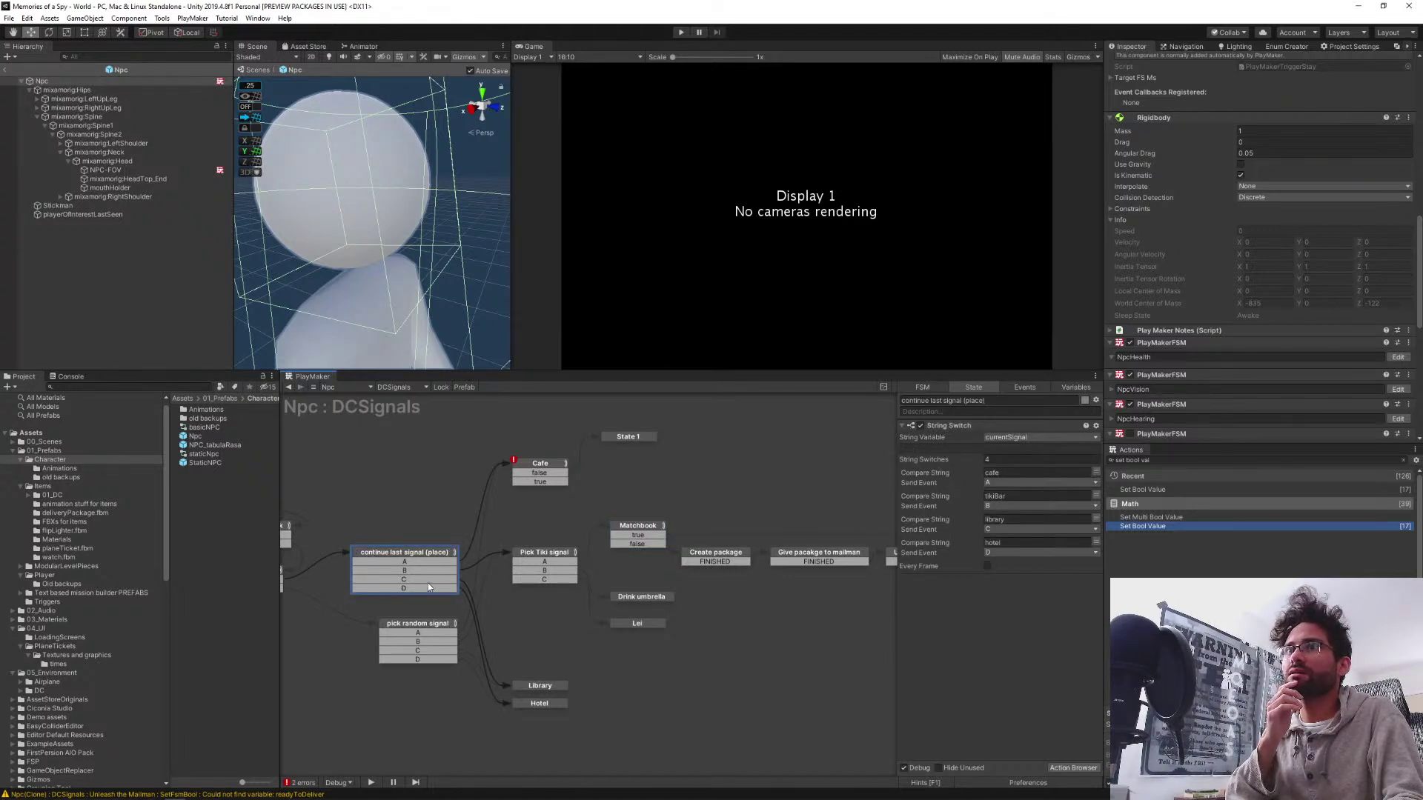
middle_click_drag(437, 493, 540, 477)
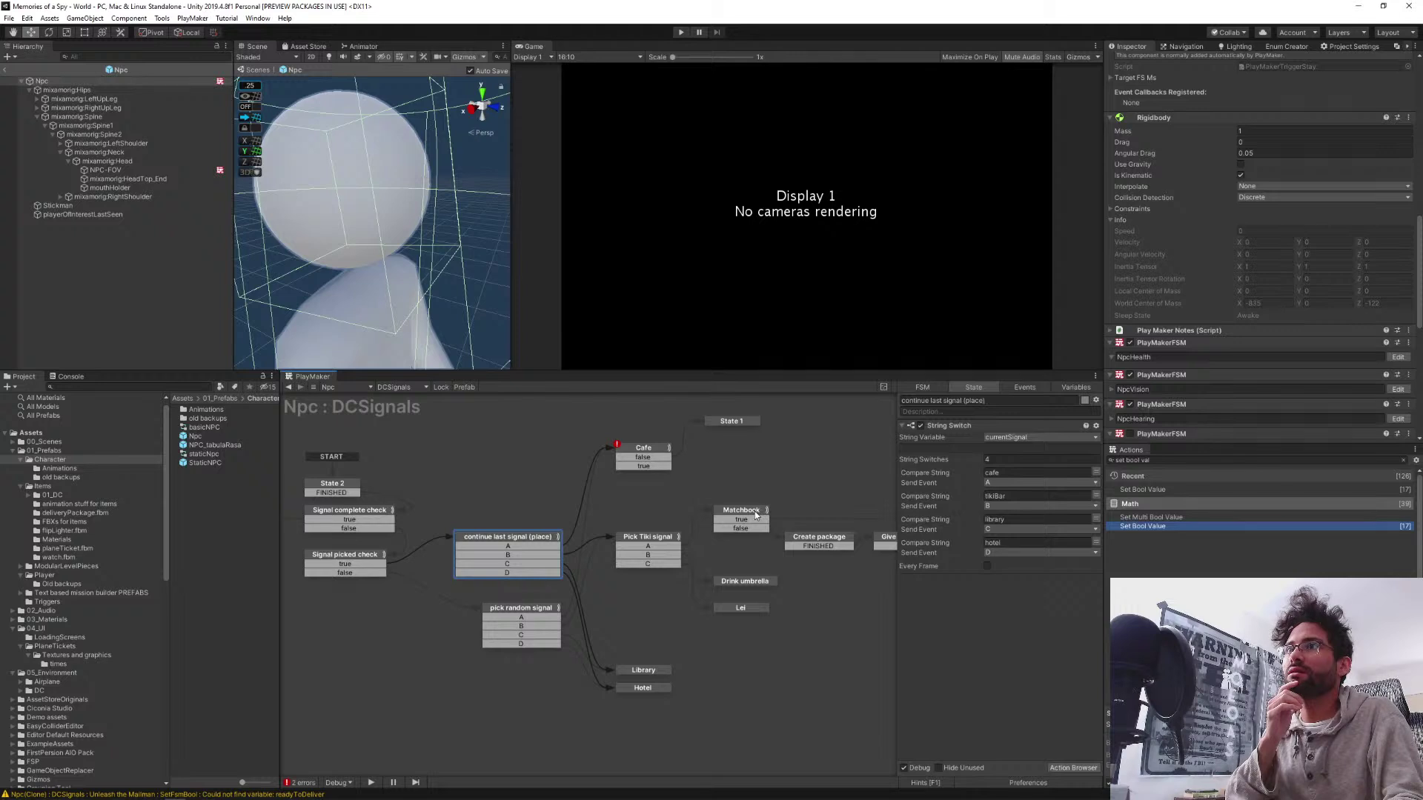
left_click(364, 557)
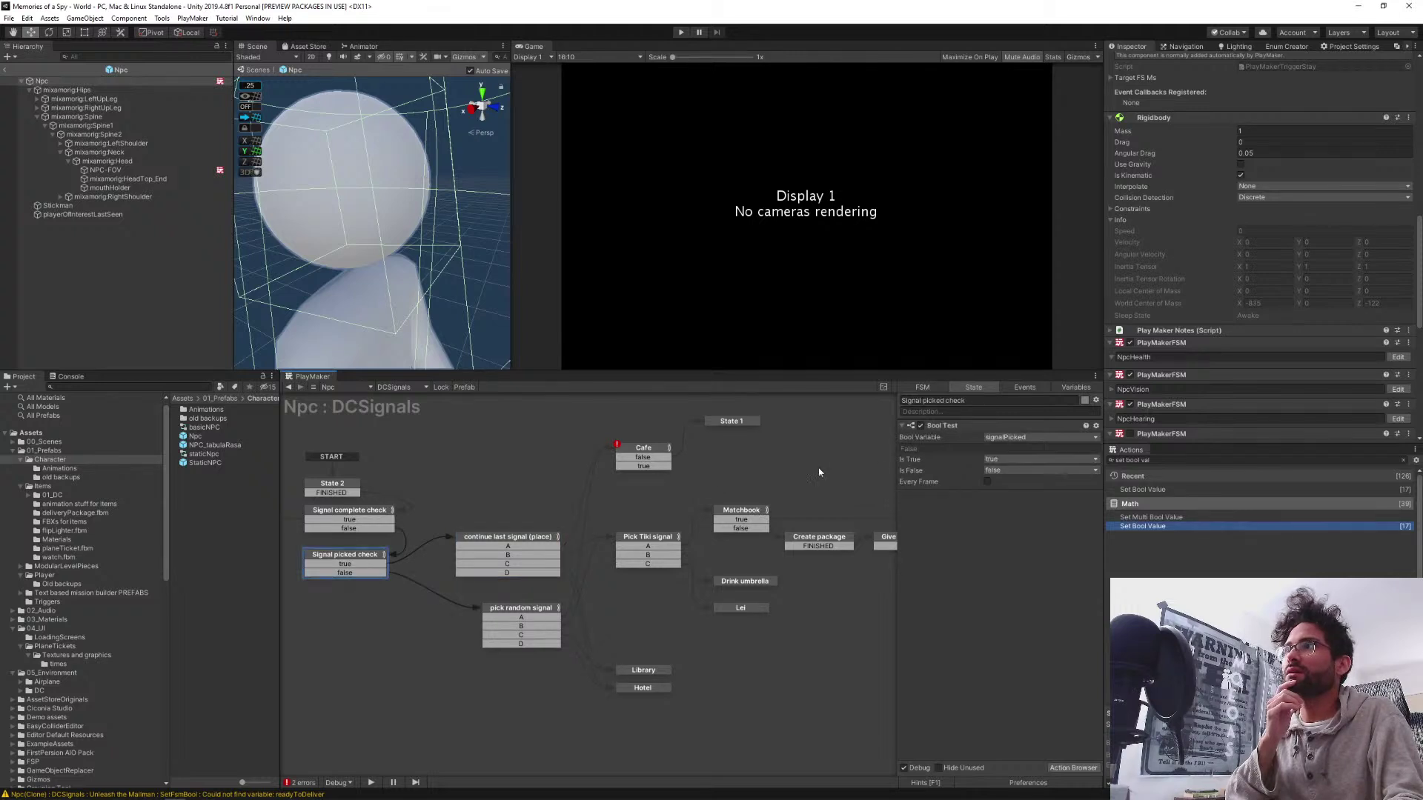
left_click(717, 522)
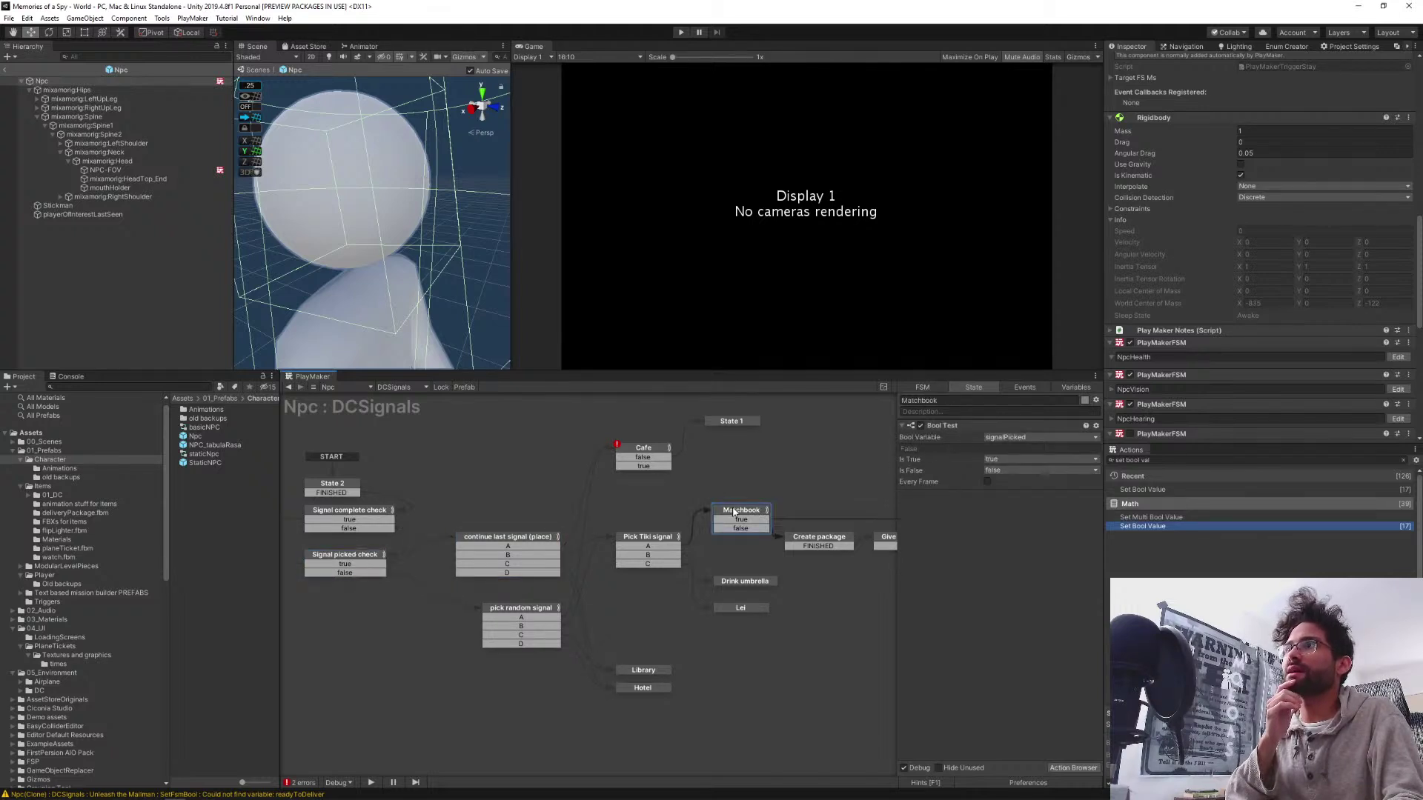
Cut the Set Bool Value action out of the Awaiting response state
middle_click_drag(823, 467, 644, 491)
middle_click_drag(785, 486, 552, 501)
middle_click_drag(670, 514, 536, 498)
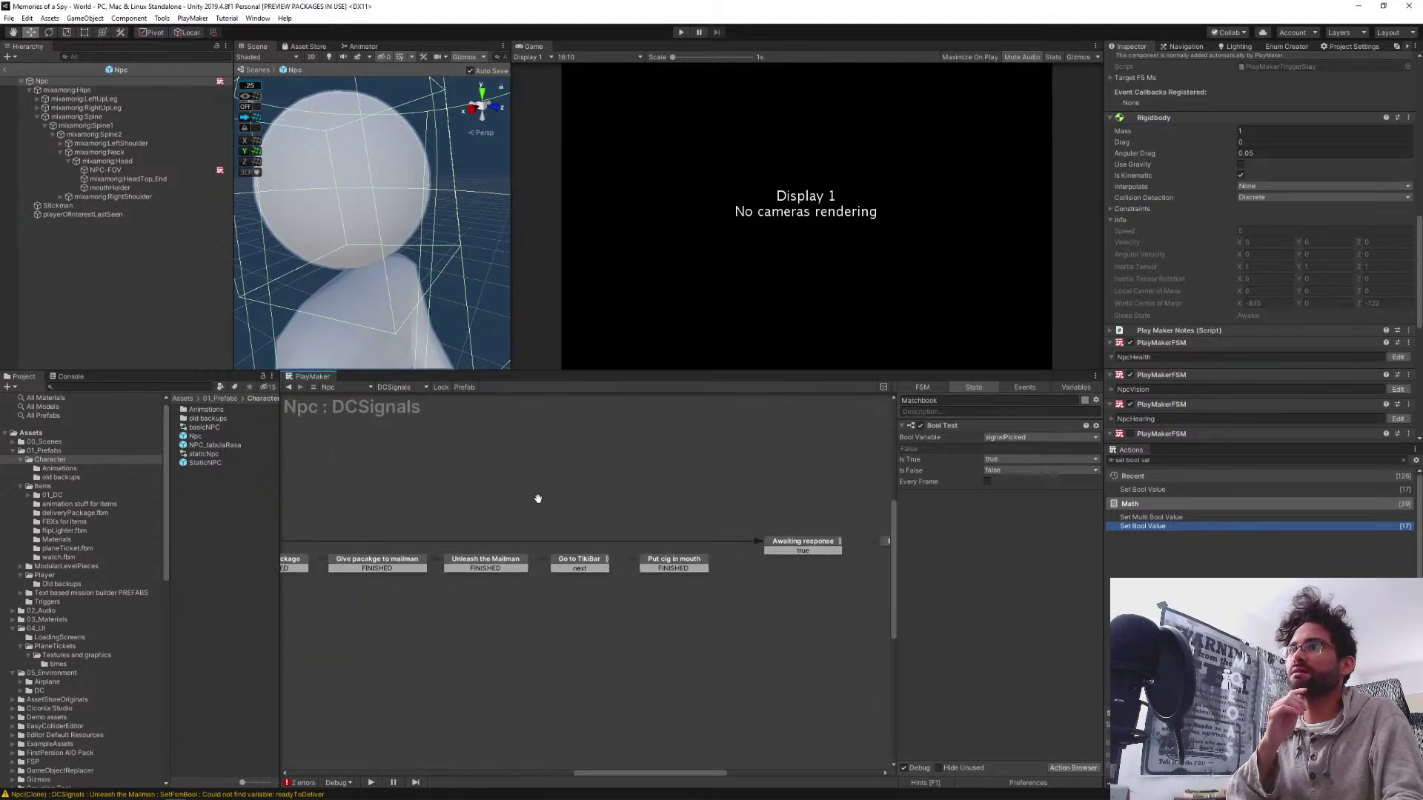
left_click(824, 548)
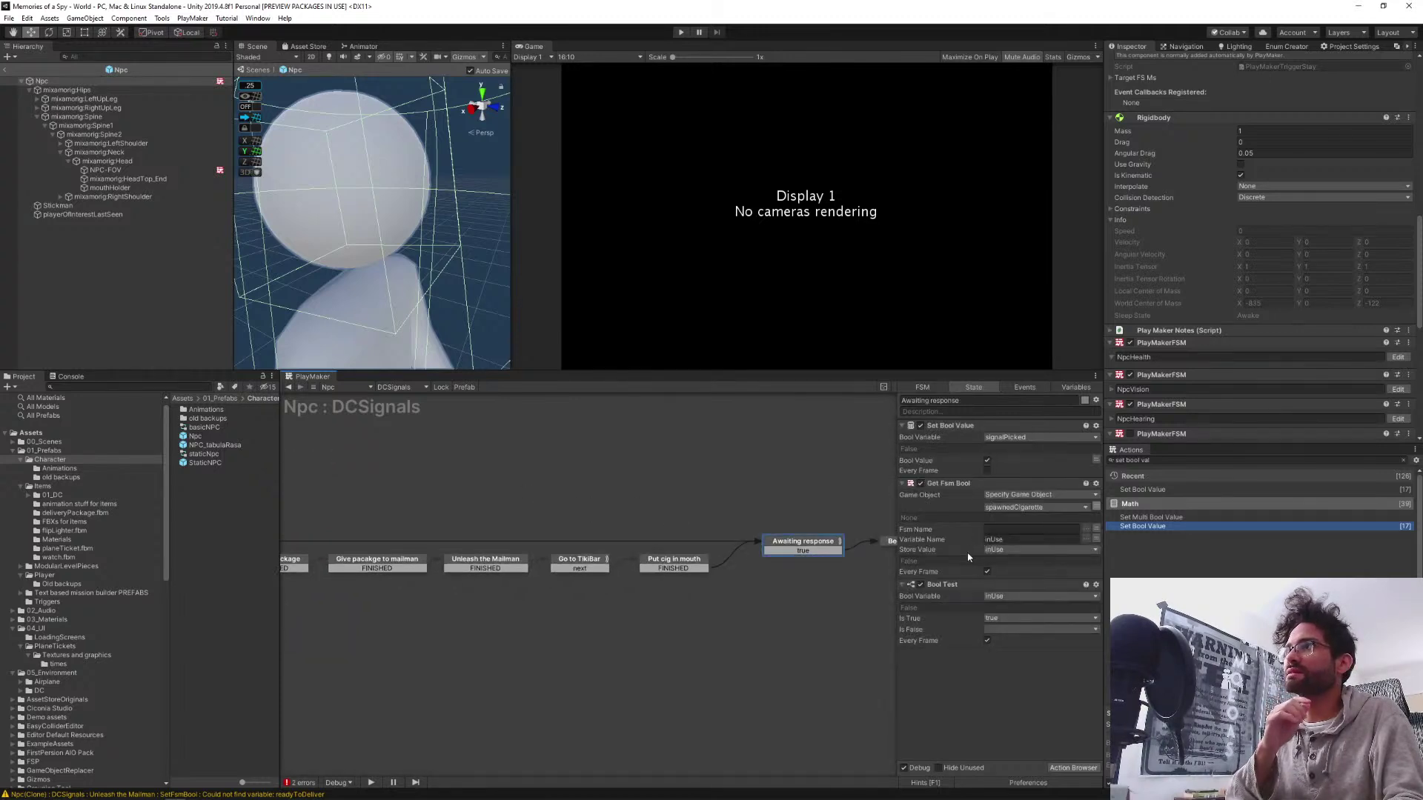
left_click(971, 426)
key("Delete")
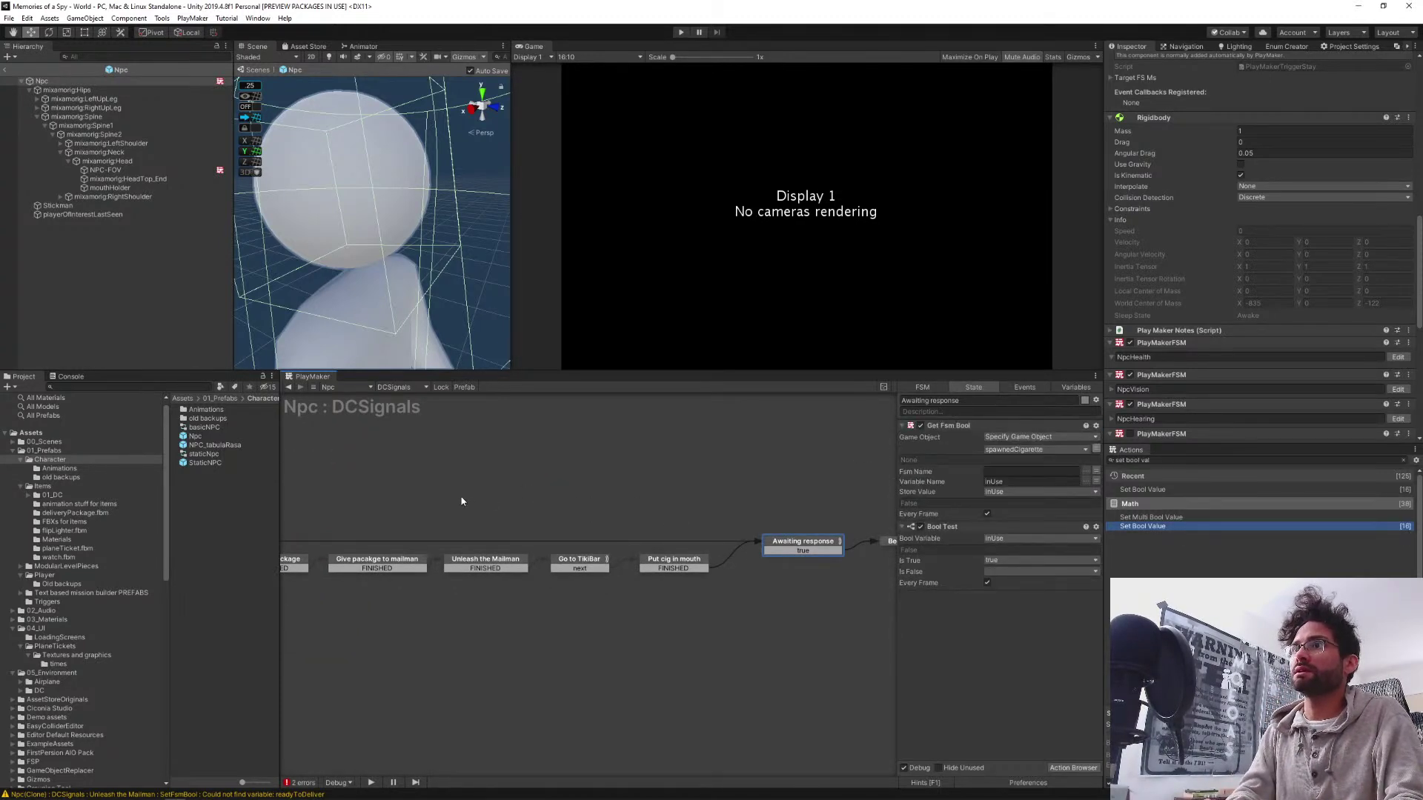
Paste the signalPicked Set Bool Value action into the Matchbook state and move it above the Bool Test
middle_click_drag(463, 499, 552, 485)
middle_click_drag(495, 544, 602, 541)
left_click(591, 535)
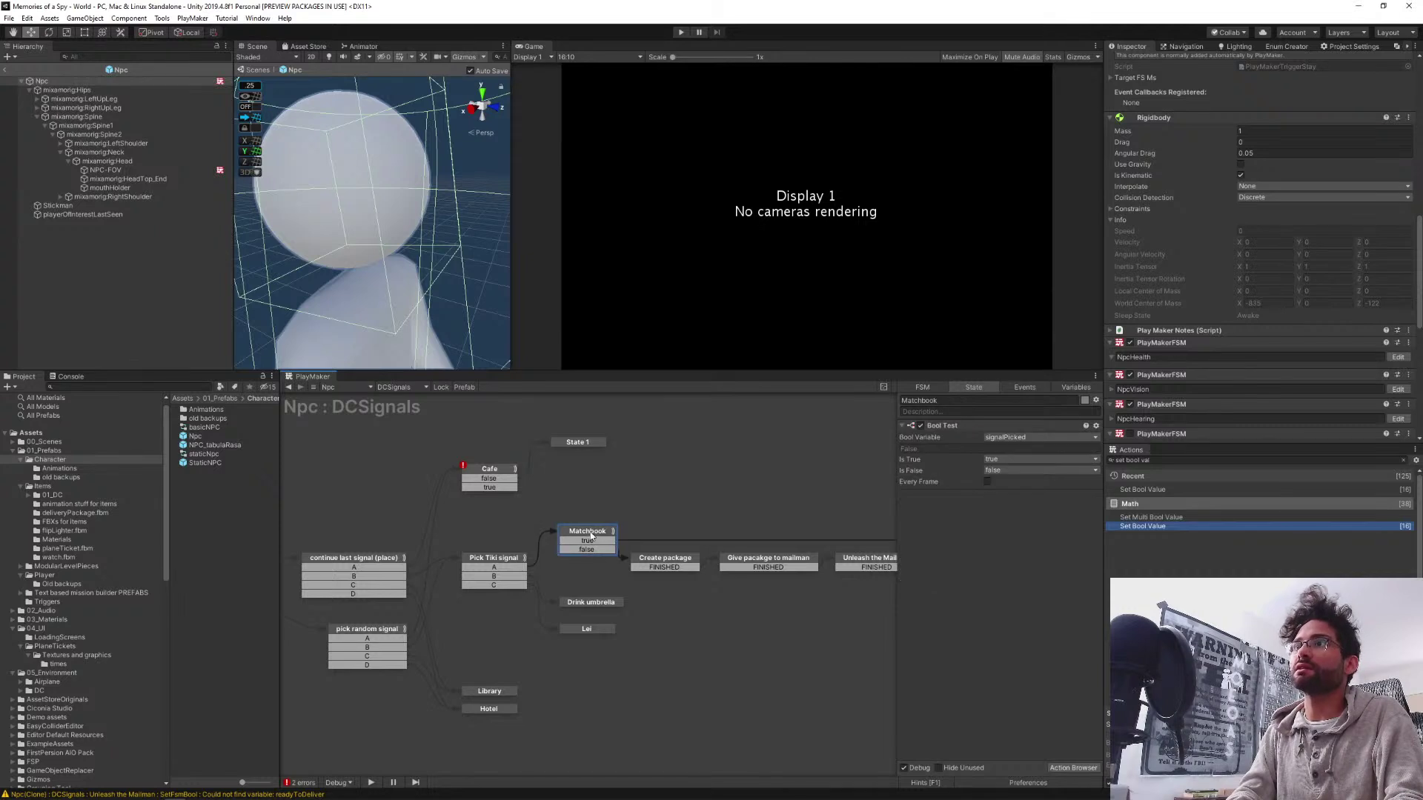
key("ctrl+v")
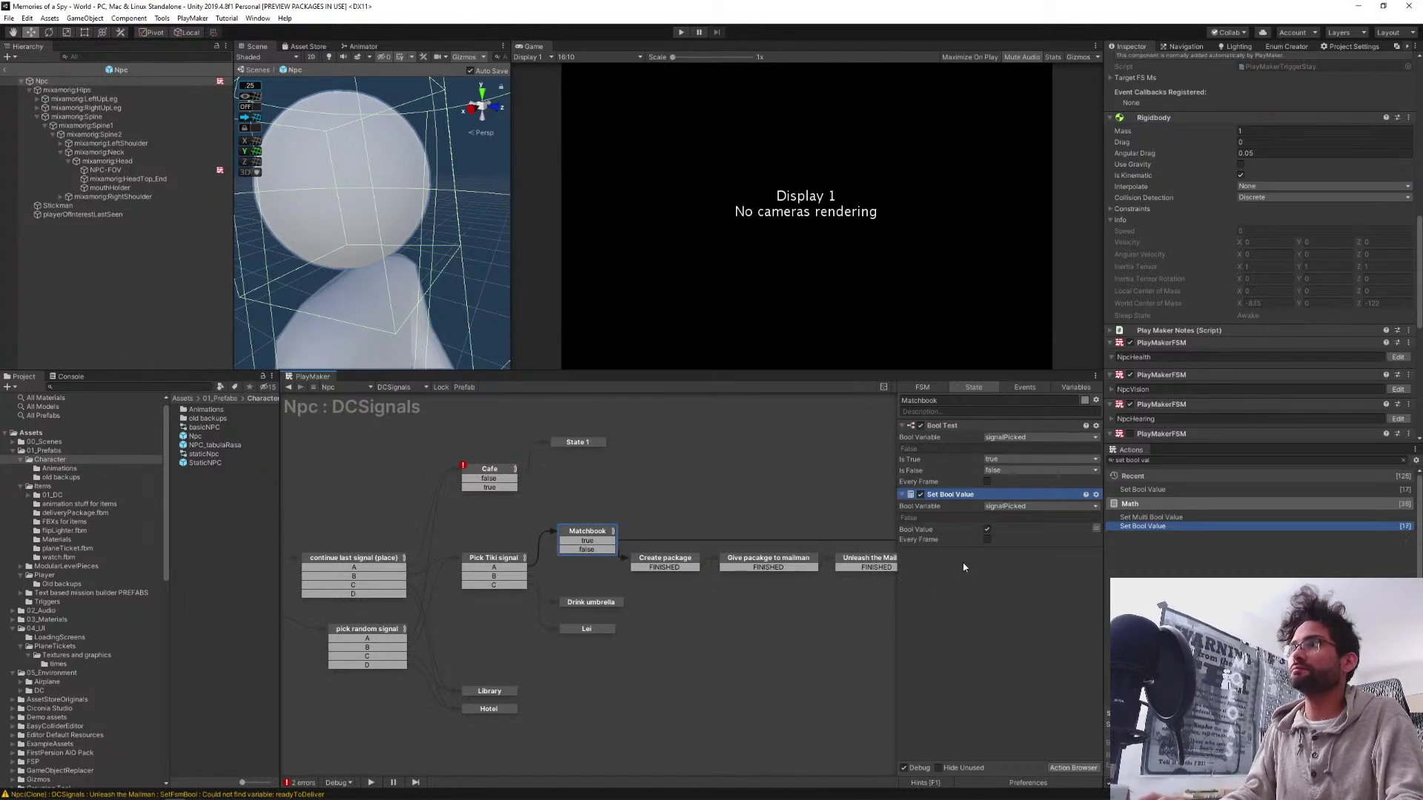
left_click(978, 605)
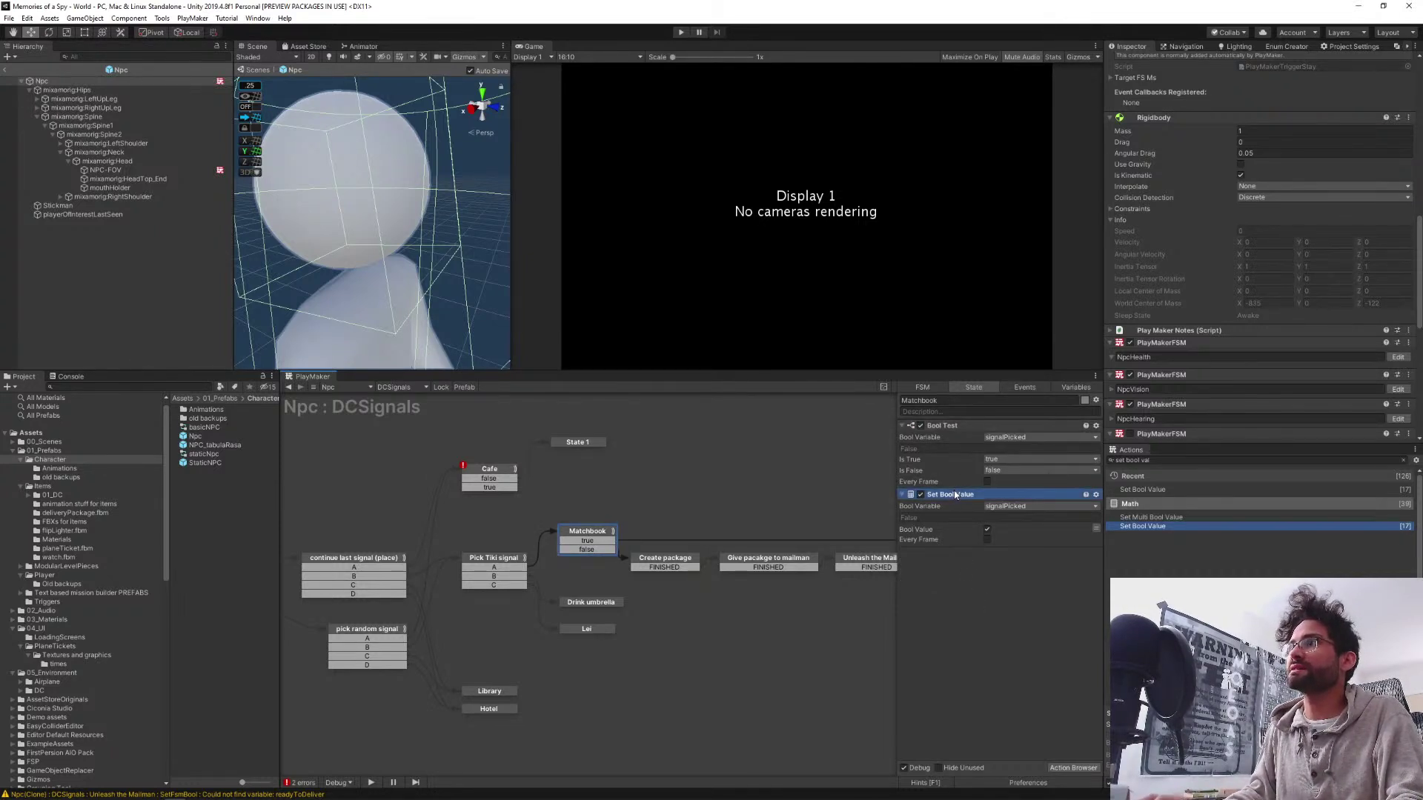
left_click_drag(954, 494, 956, 426)
left_click(985, 634)
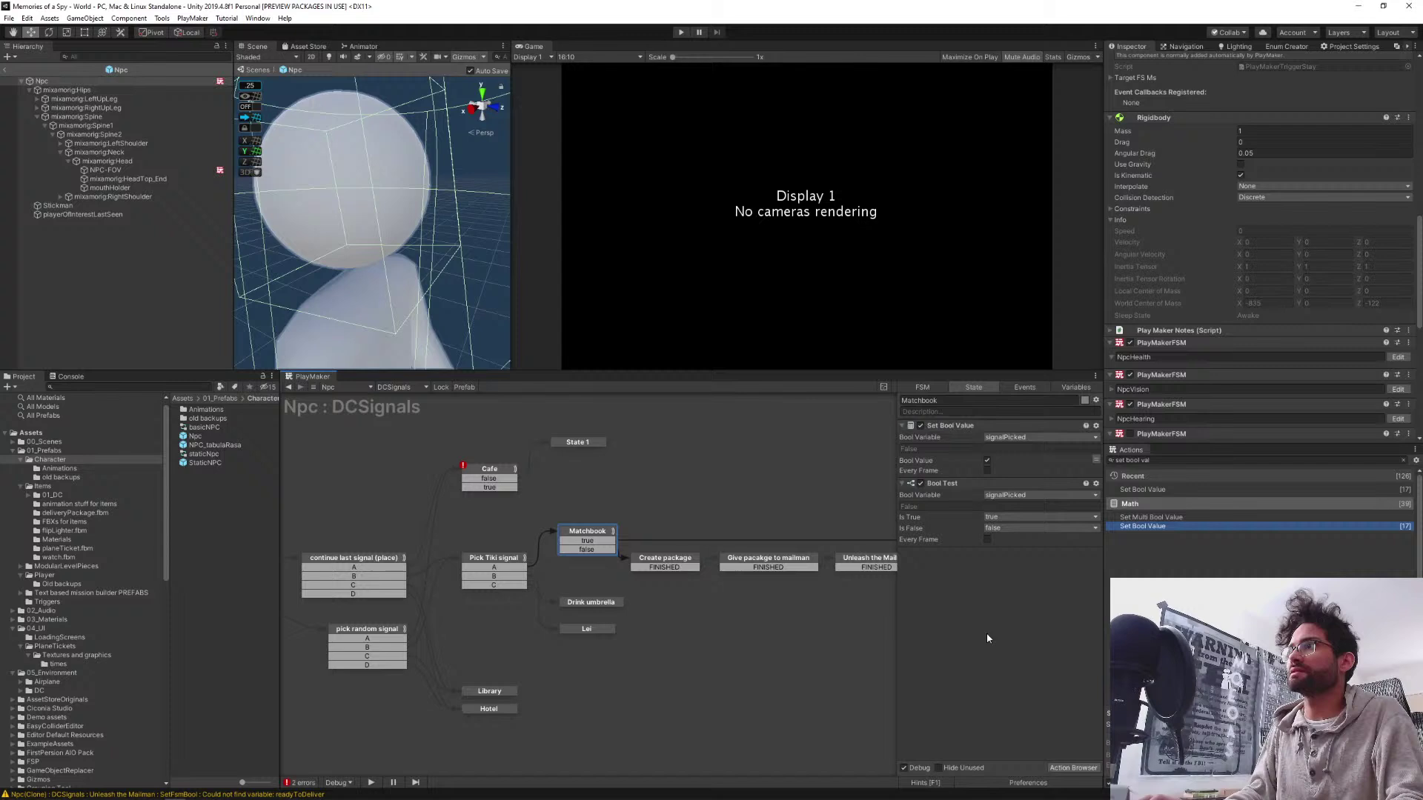
left_click(1005, 495)
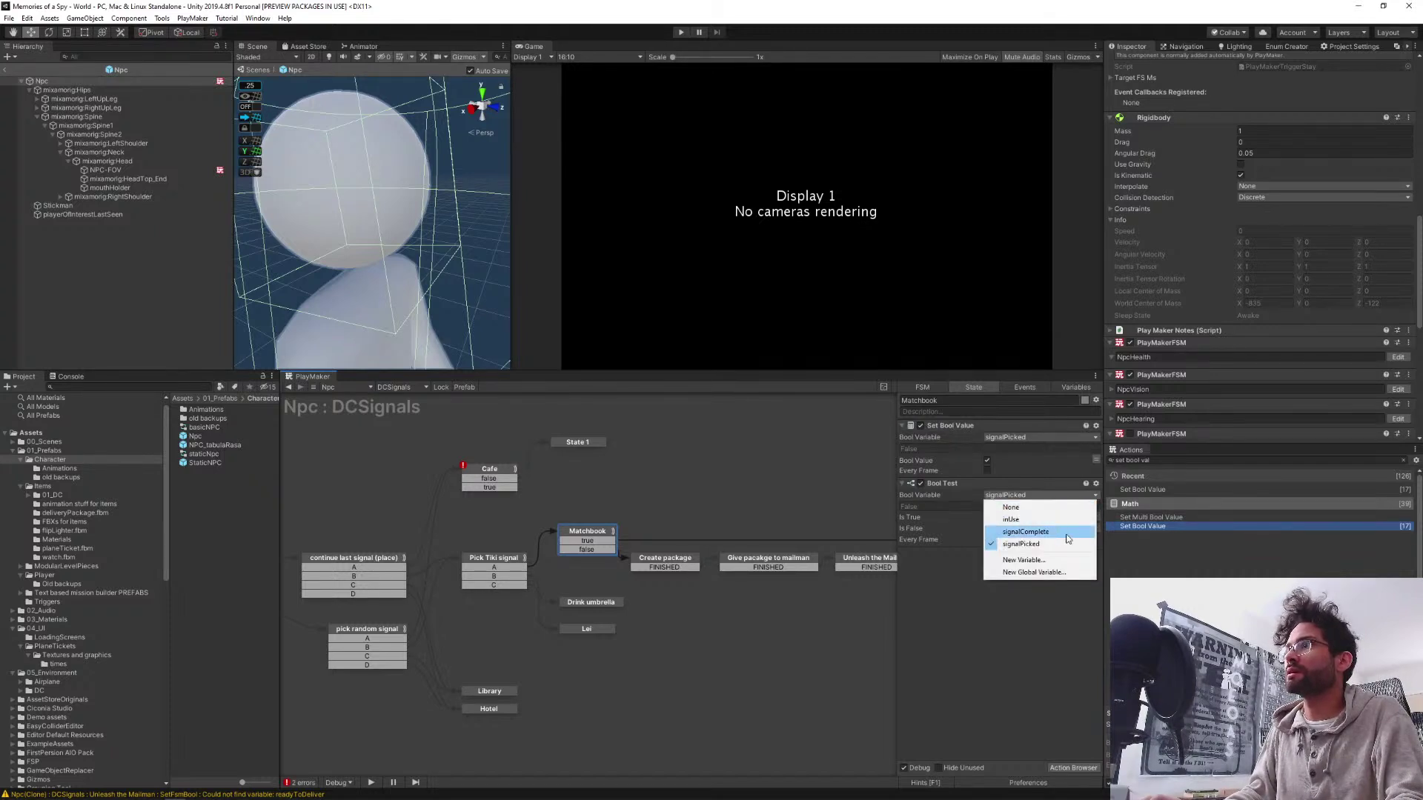
left_click(946, 641)
middle_click_drag(733, 508, 491, 502)
mouse_move(787, 501)
middle_mouse_down()
mouse_move(586, 506)
mouse_move(770, 511)
middle_mouse_up()
middle_click_drag(660, 483, 833, 491)
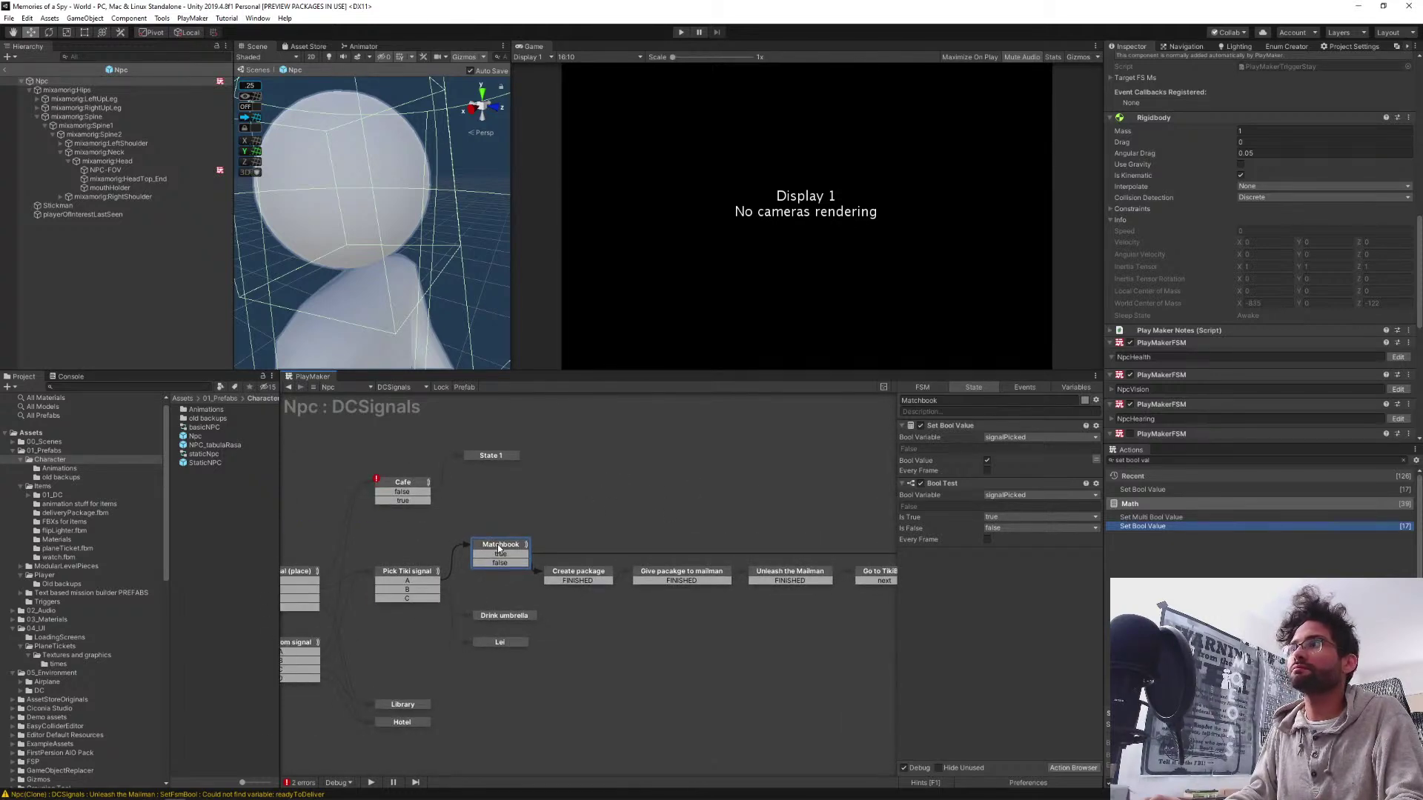
Create a new bool variable named awaitingResponse for the Matchbook state's Bool Test to check
left_click(1006, 495)
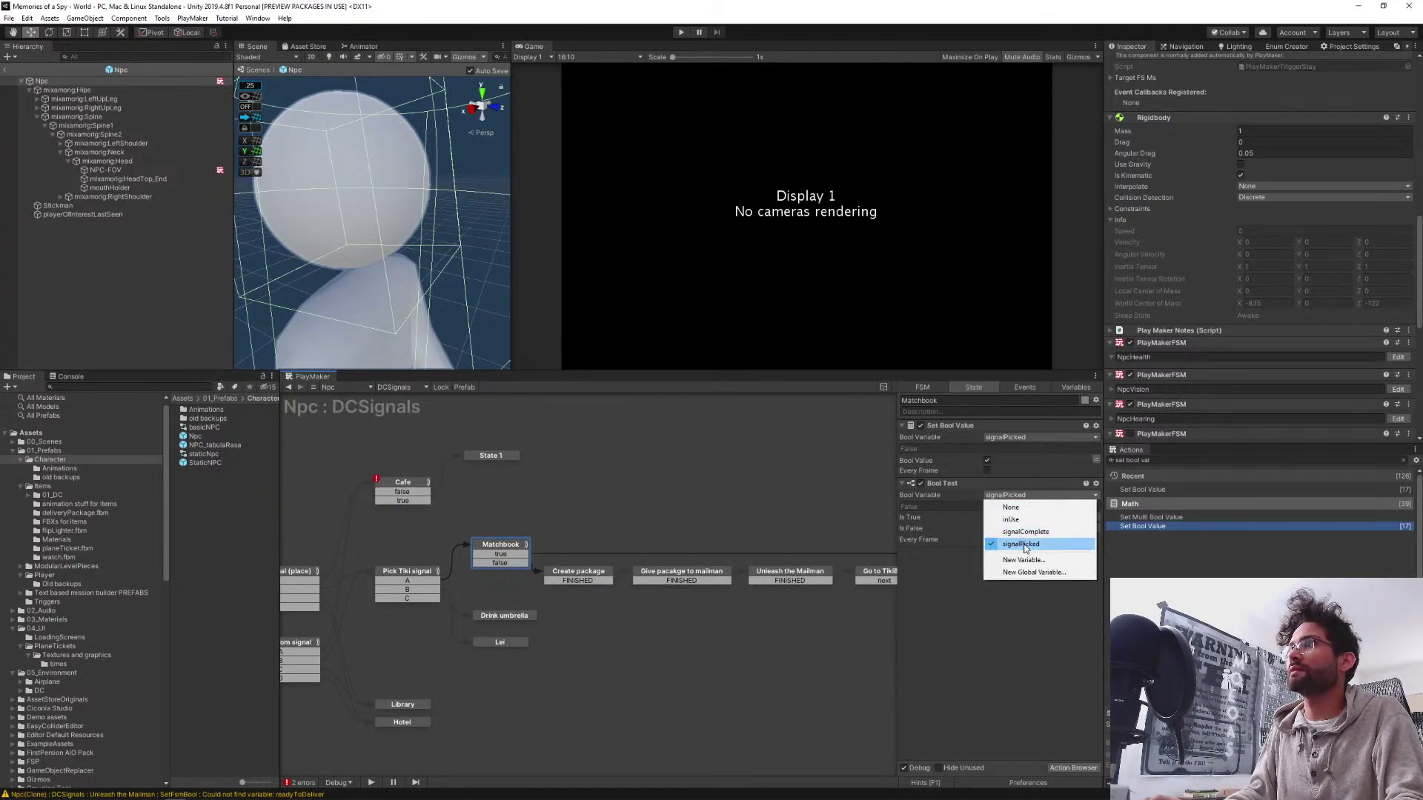
left_click(1035, 561)
type("awaitingResponse")
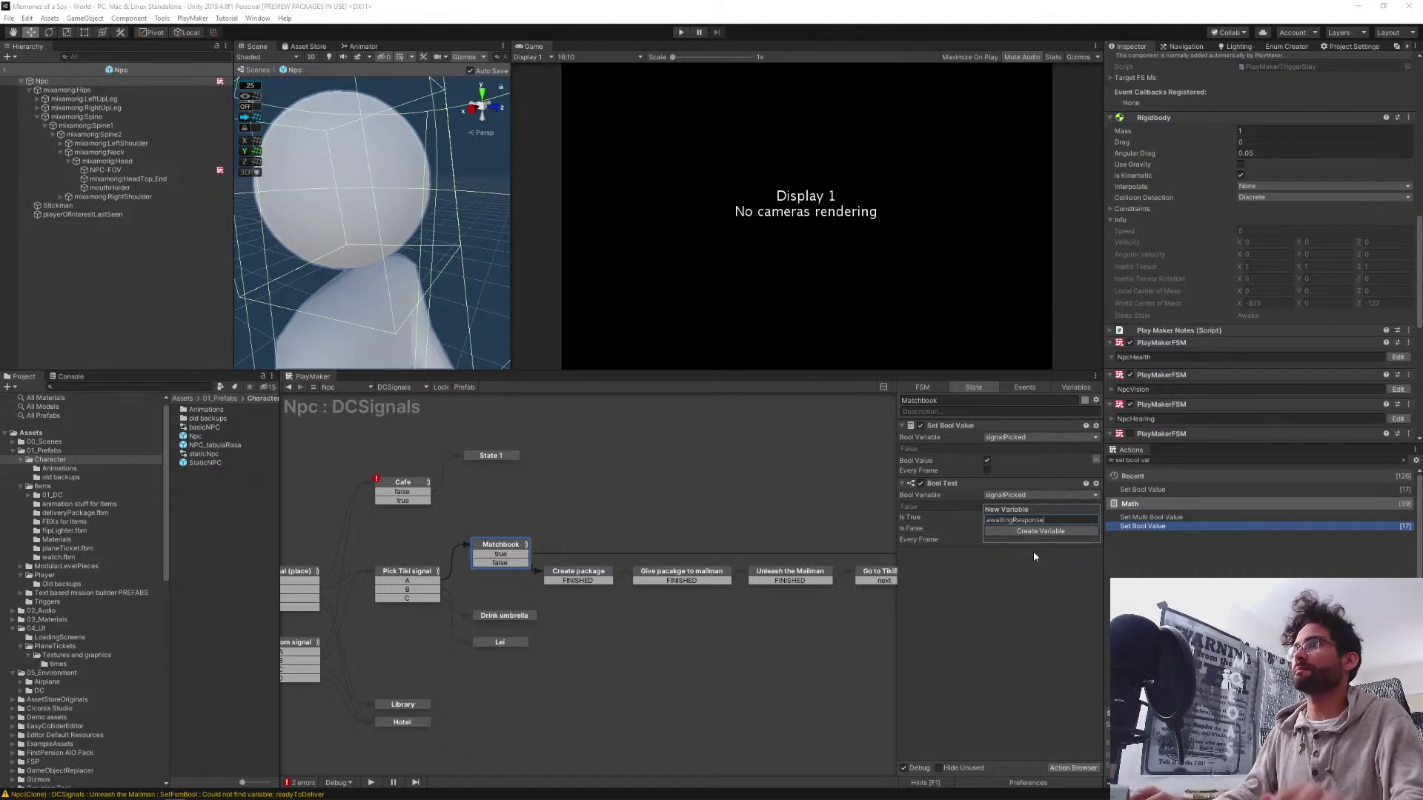
key("Return")
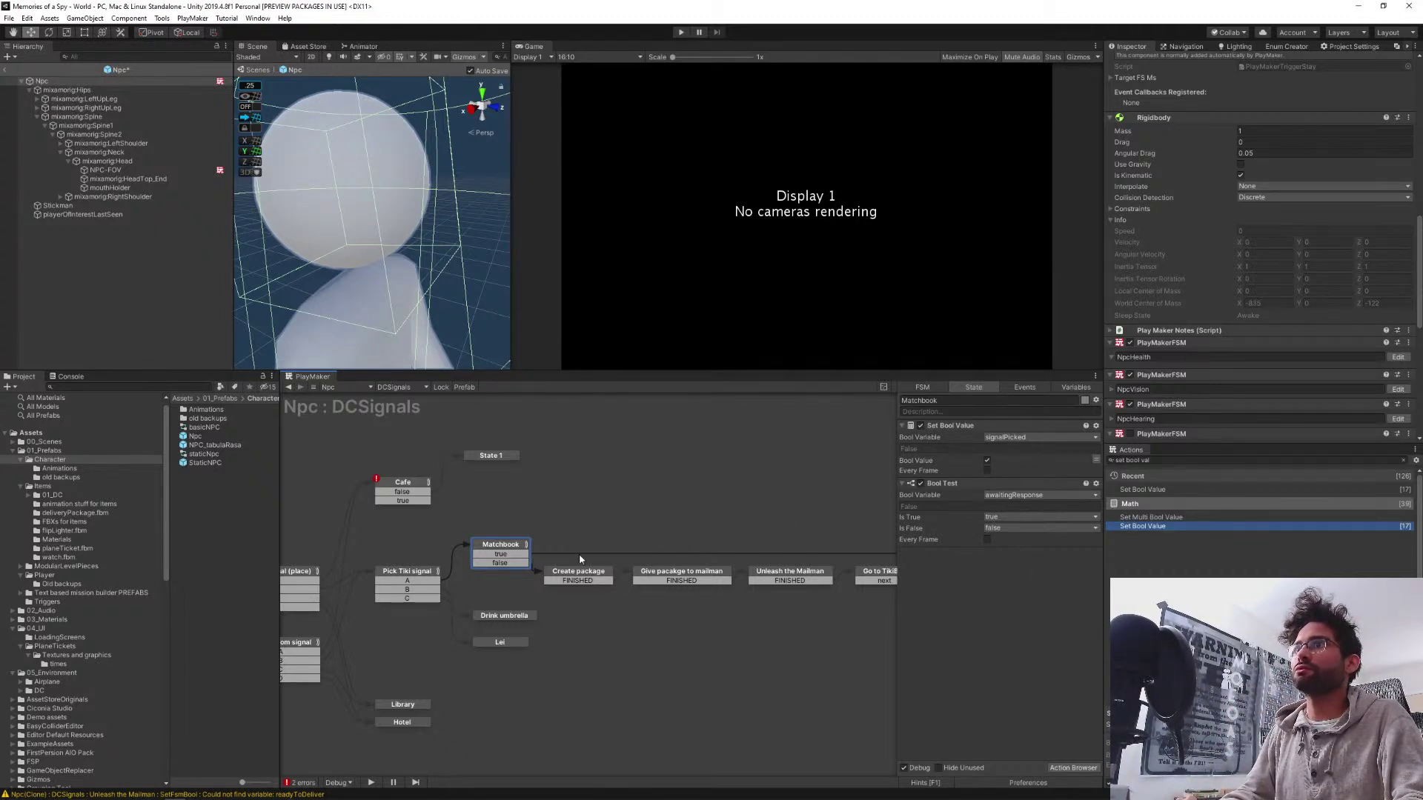
Add a Set Bool Value action at the start of the Awaiting response state, setting awaitingResponse to true
middle_click_drag(656, 510, 416, 513)
middle_click_drag(688, 513, 774, 500)
middle_click_drag(707, 470, 364, 486)
left_click(646, 558)
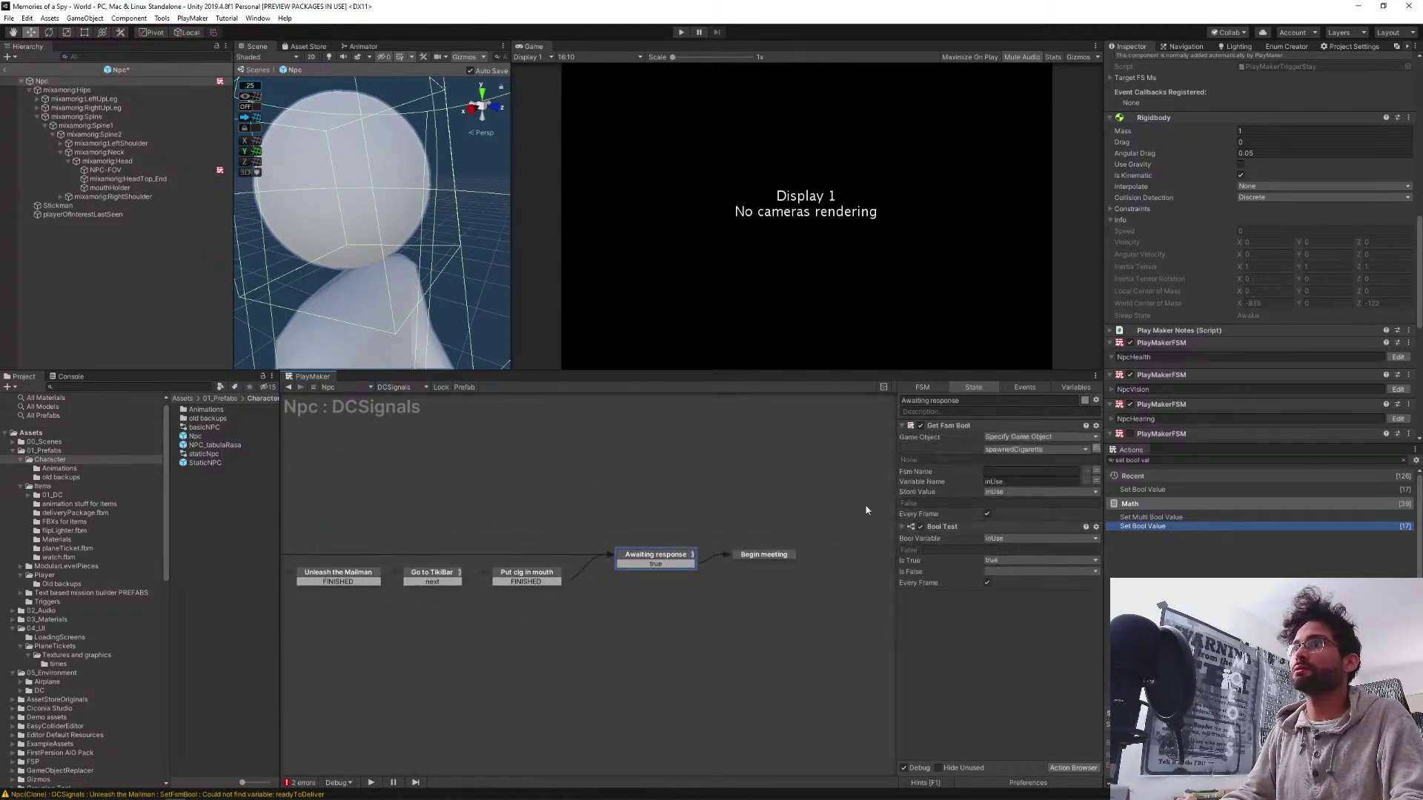
left_click_drag(1141, 524, 1008, 439)
left_click(1008, 439)
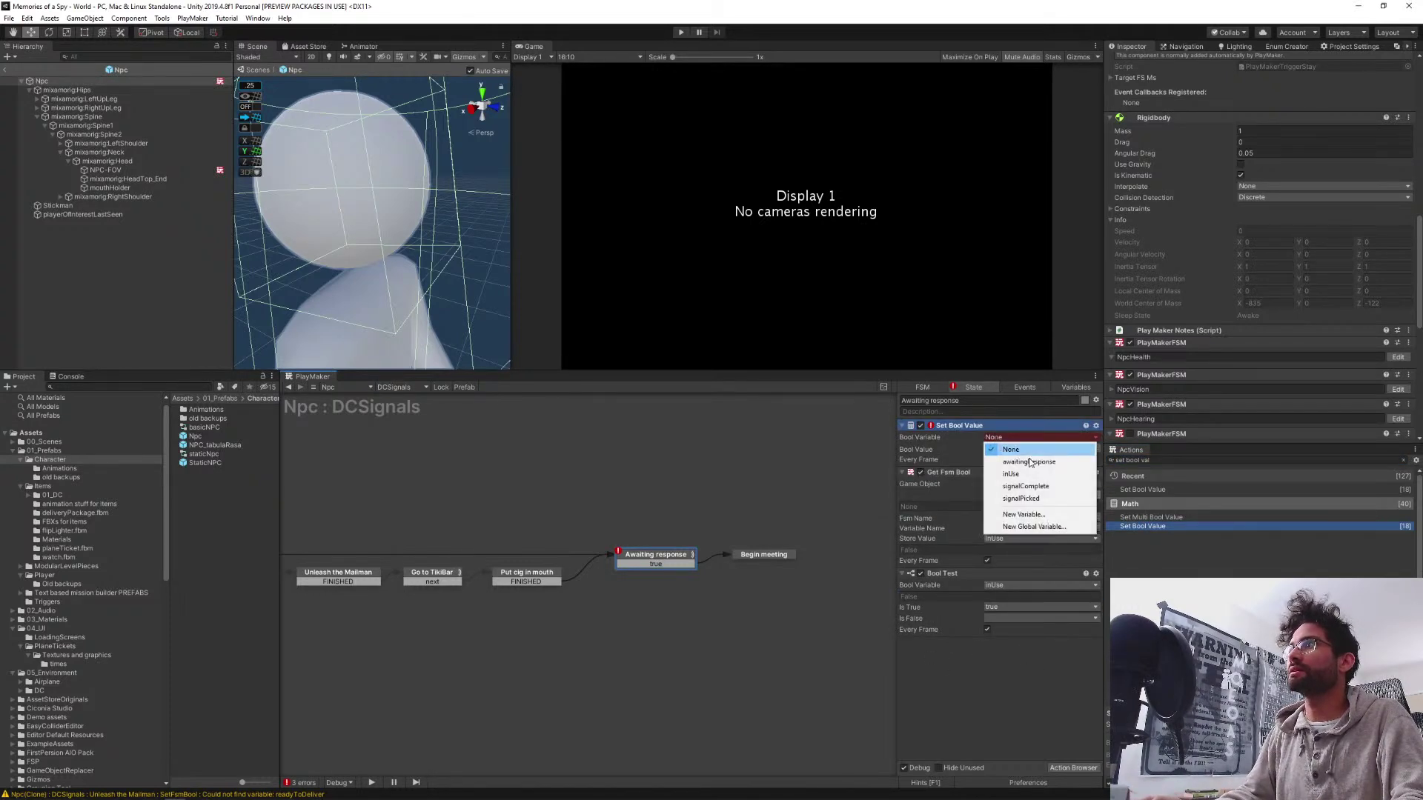
left_click(976, 463)
left_click(986, 460)
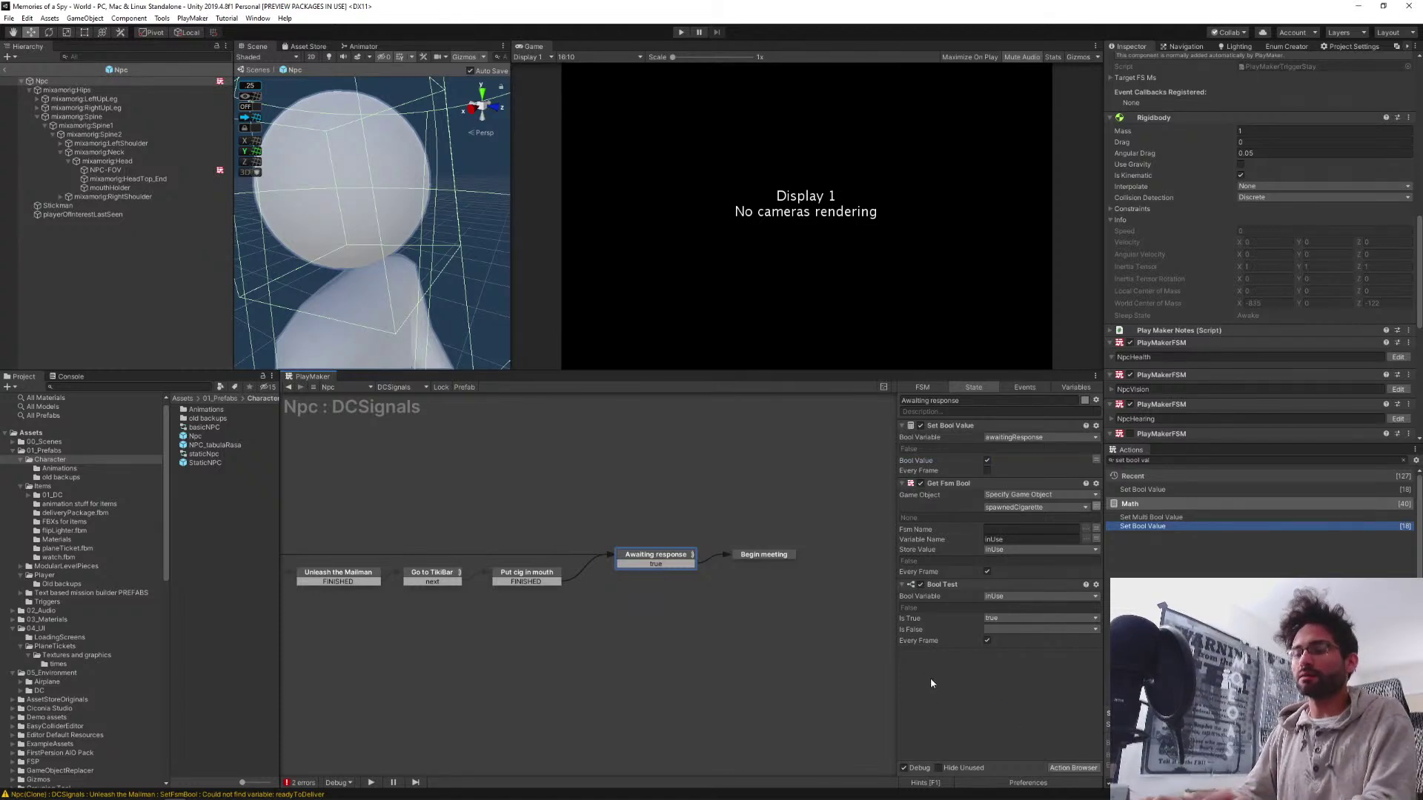
Review the actions in the Put cig in mouth state and the chain of states leading back to Matchbook
left_click(530, 572)
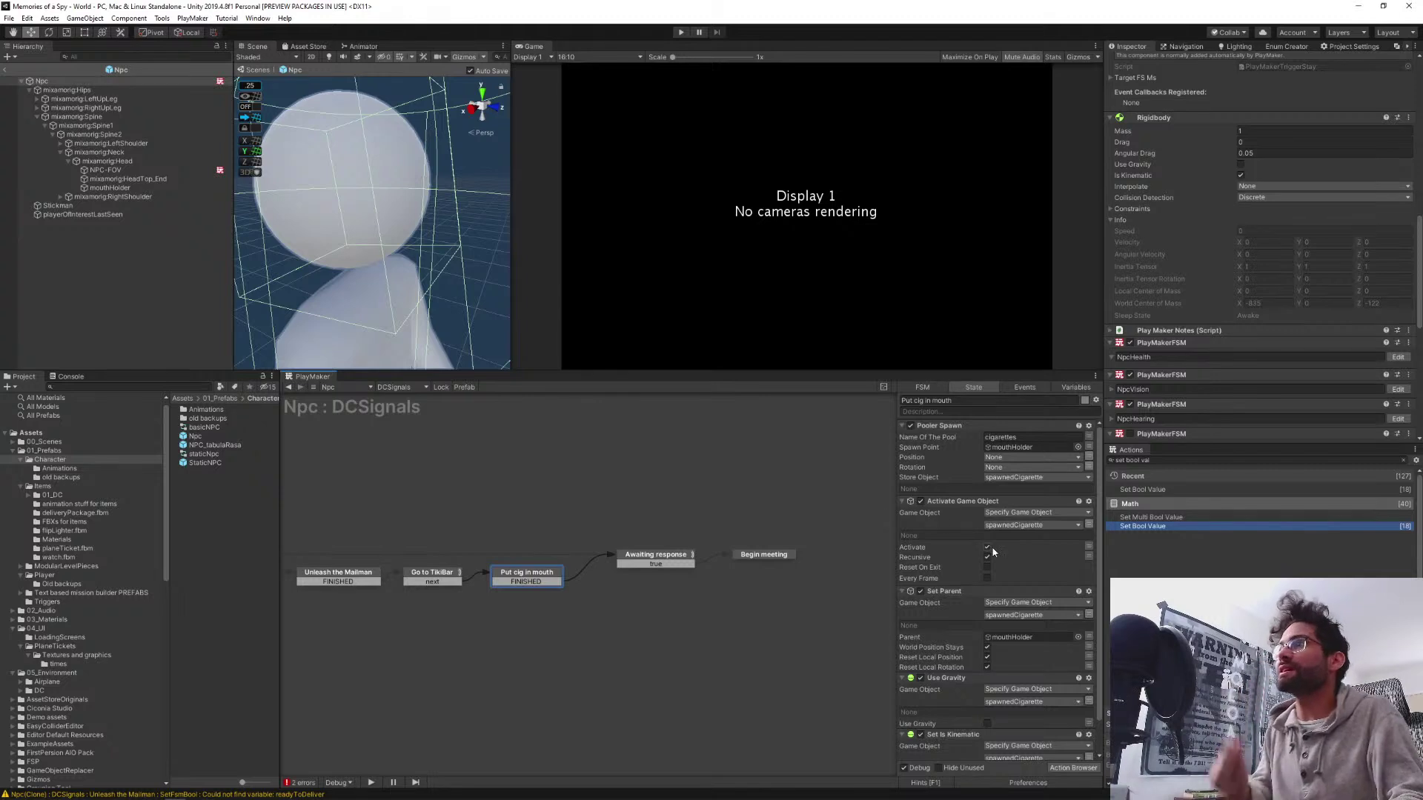
scroll(968, 540, "down", 1)
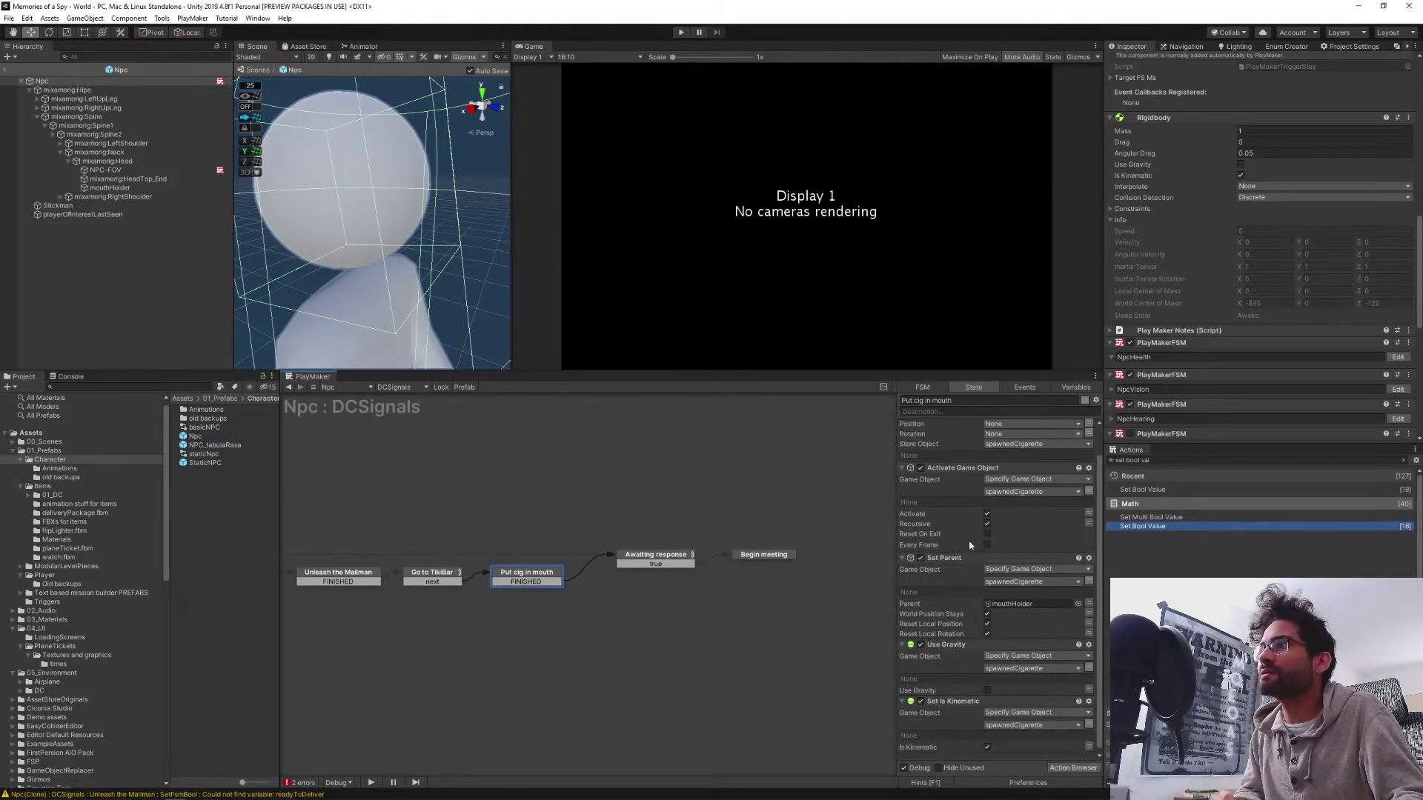
scroll(968, 540, "up", 1)
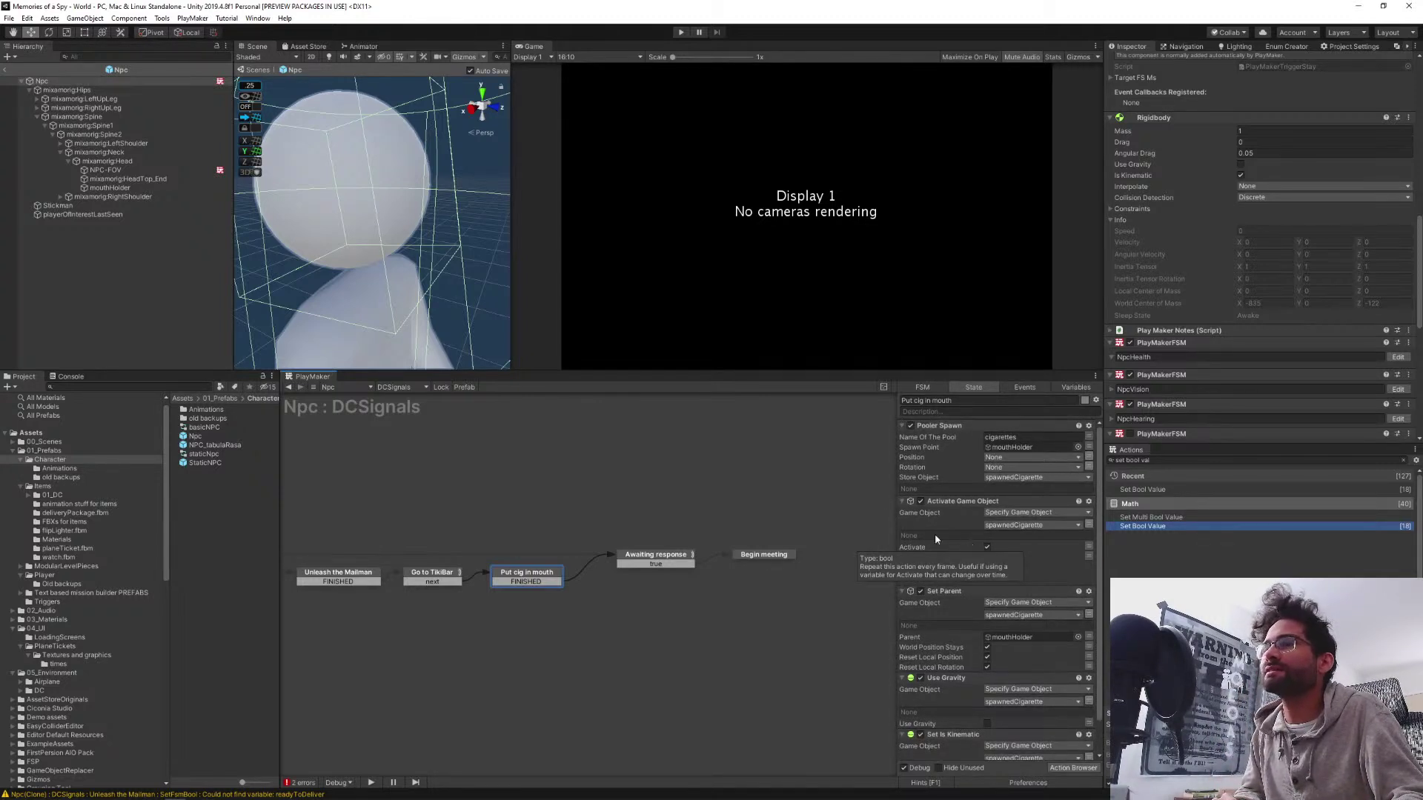
middle_click_drag(763, 469, 674, 458)
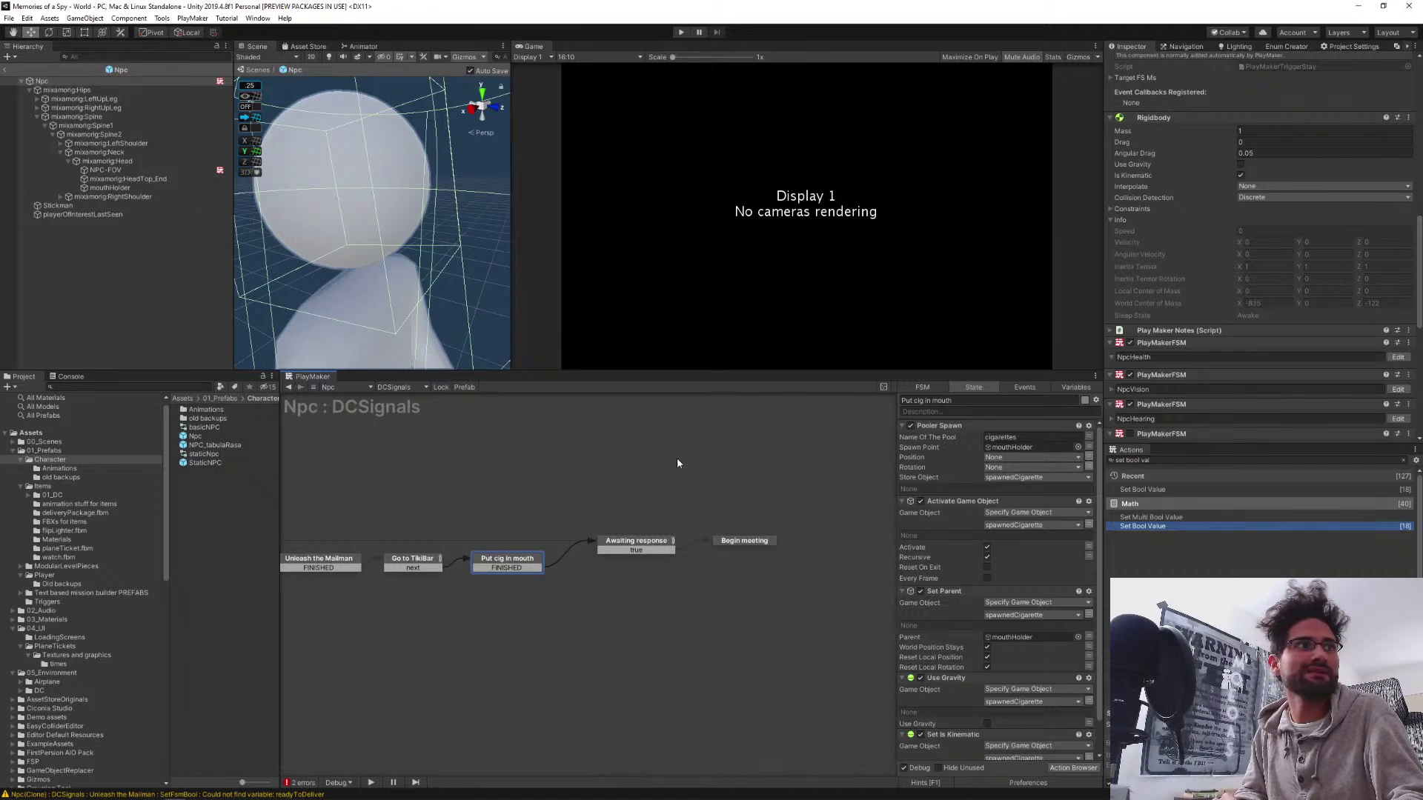
middle_click_drag(313, 470, 705, 492)
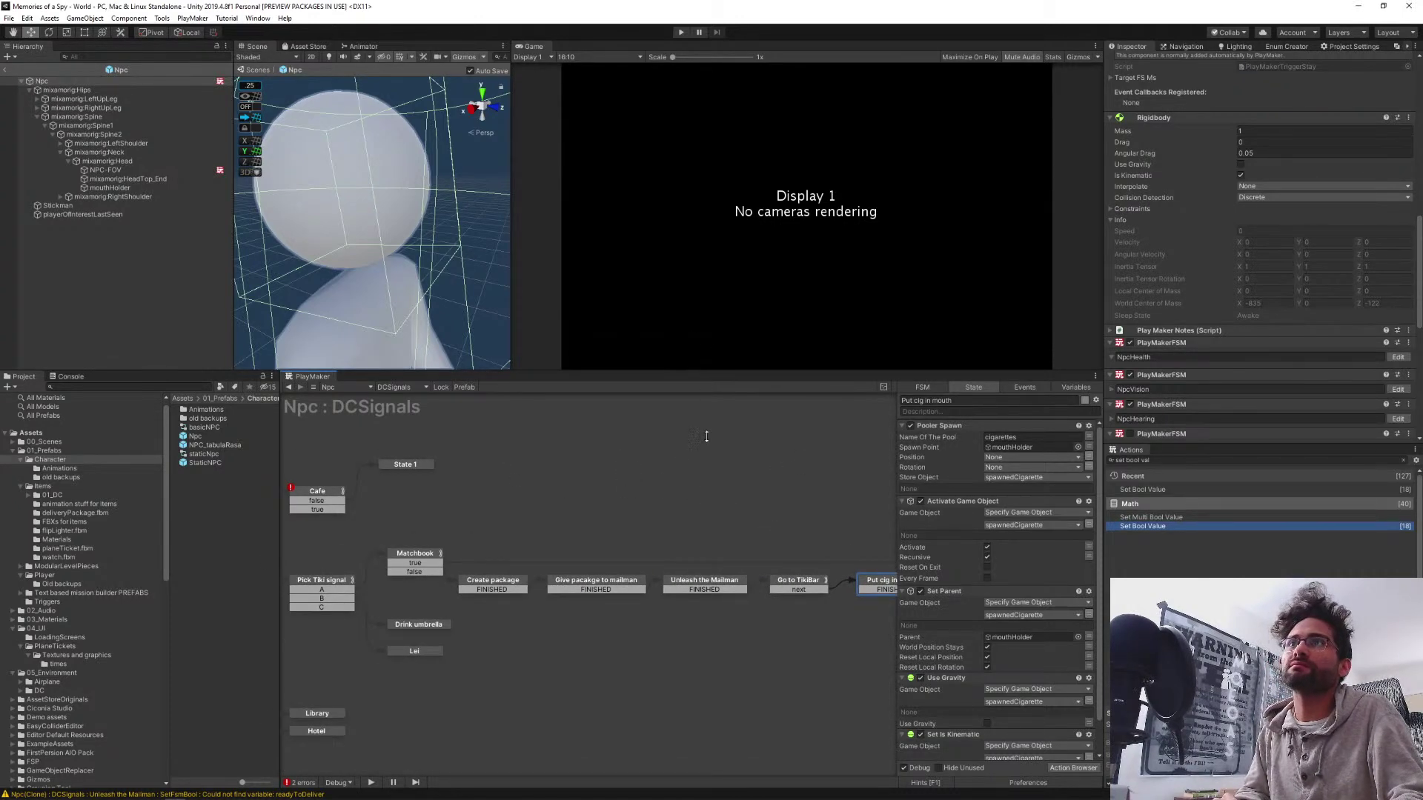
Enlarge the game view, leave the Npc prefab for the World scene and start Play mode
left_click_drag(706, 370, 749, 536)
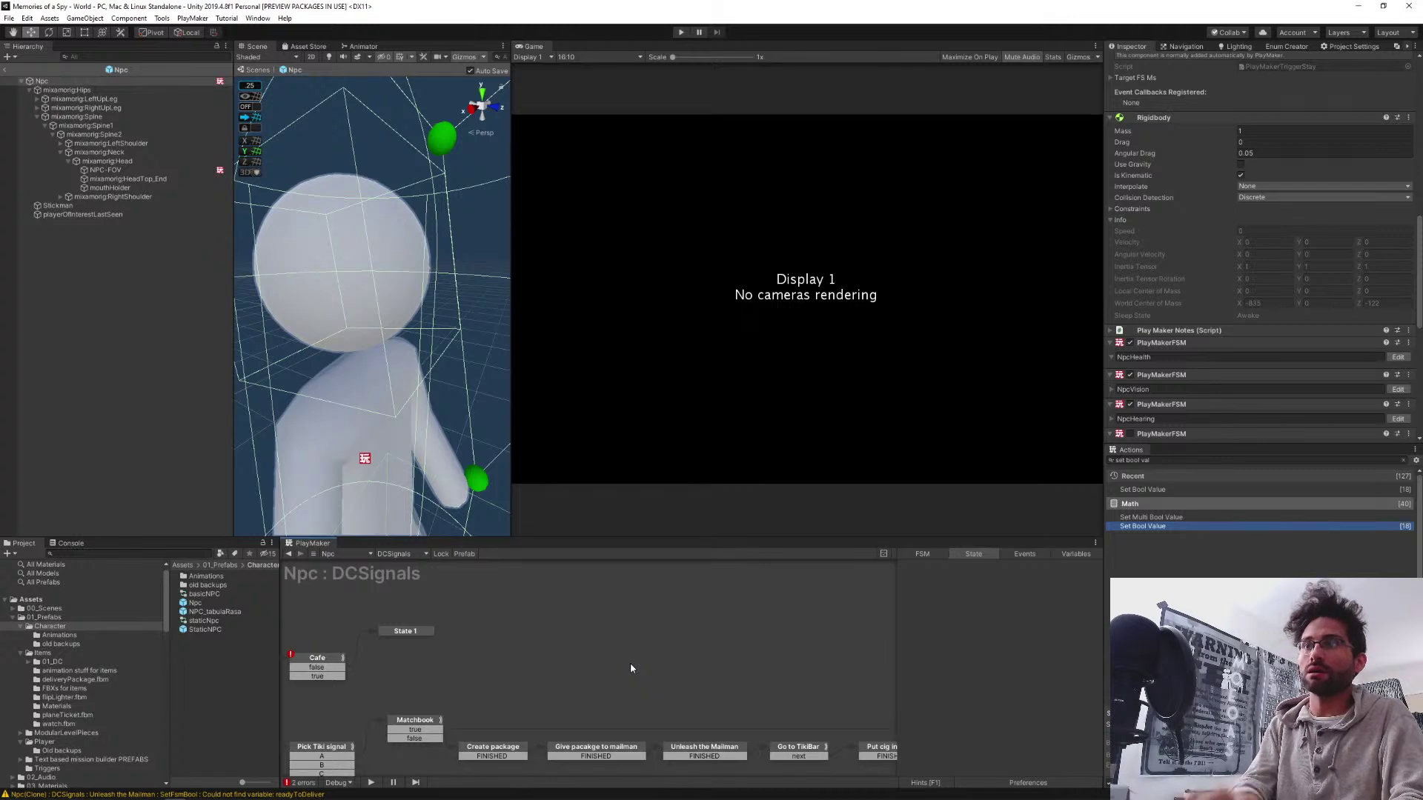
left_click(5, 70)
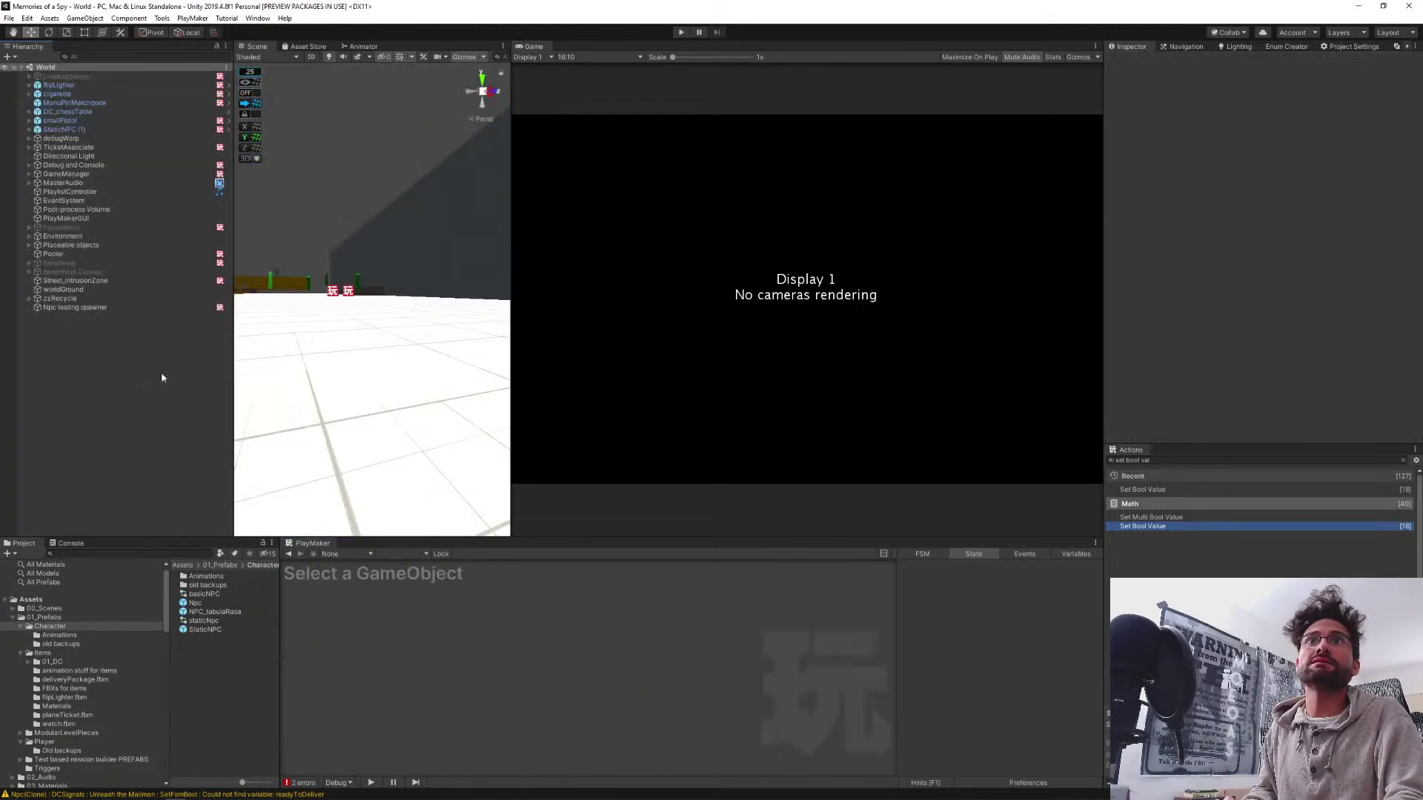
left_click(679, 31)
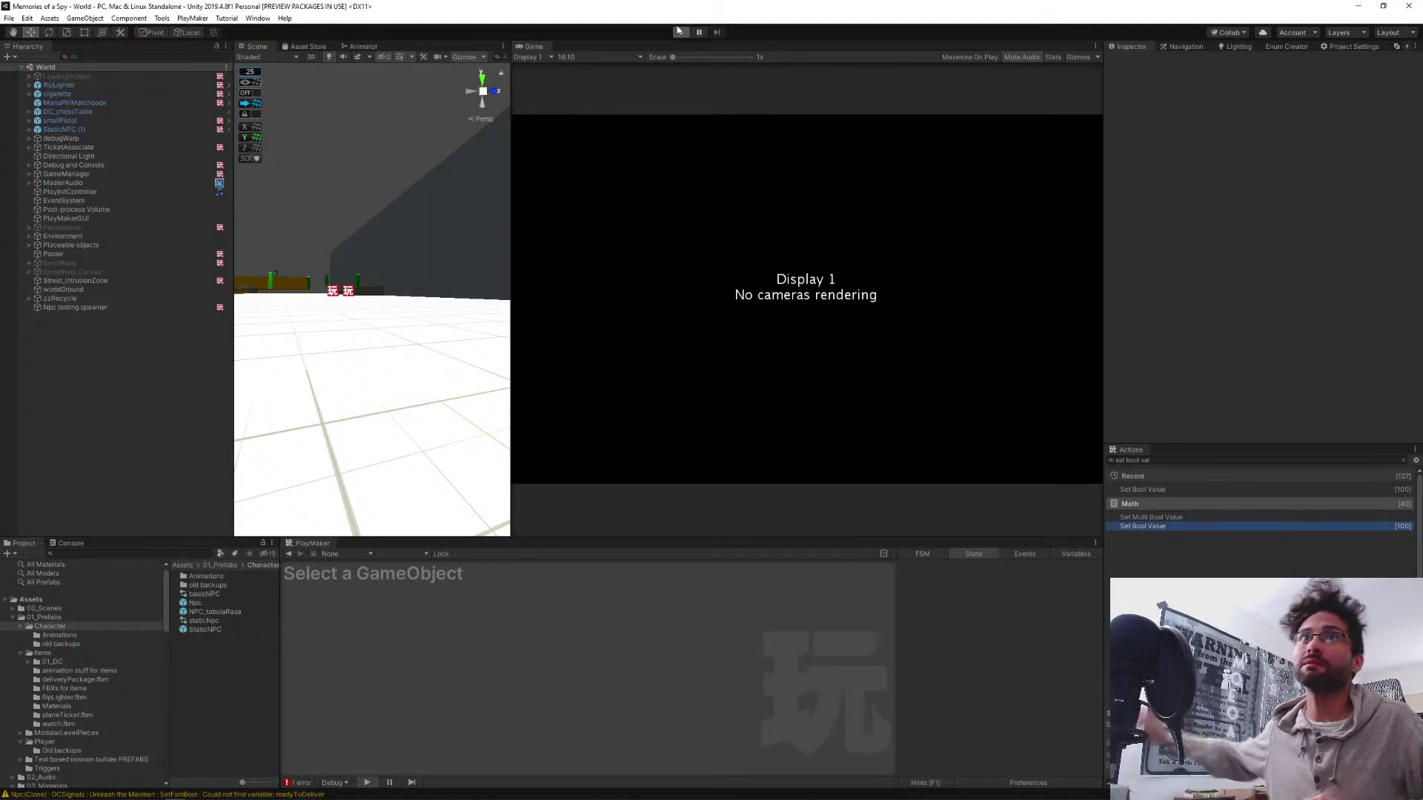
left_click(678, 31)
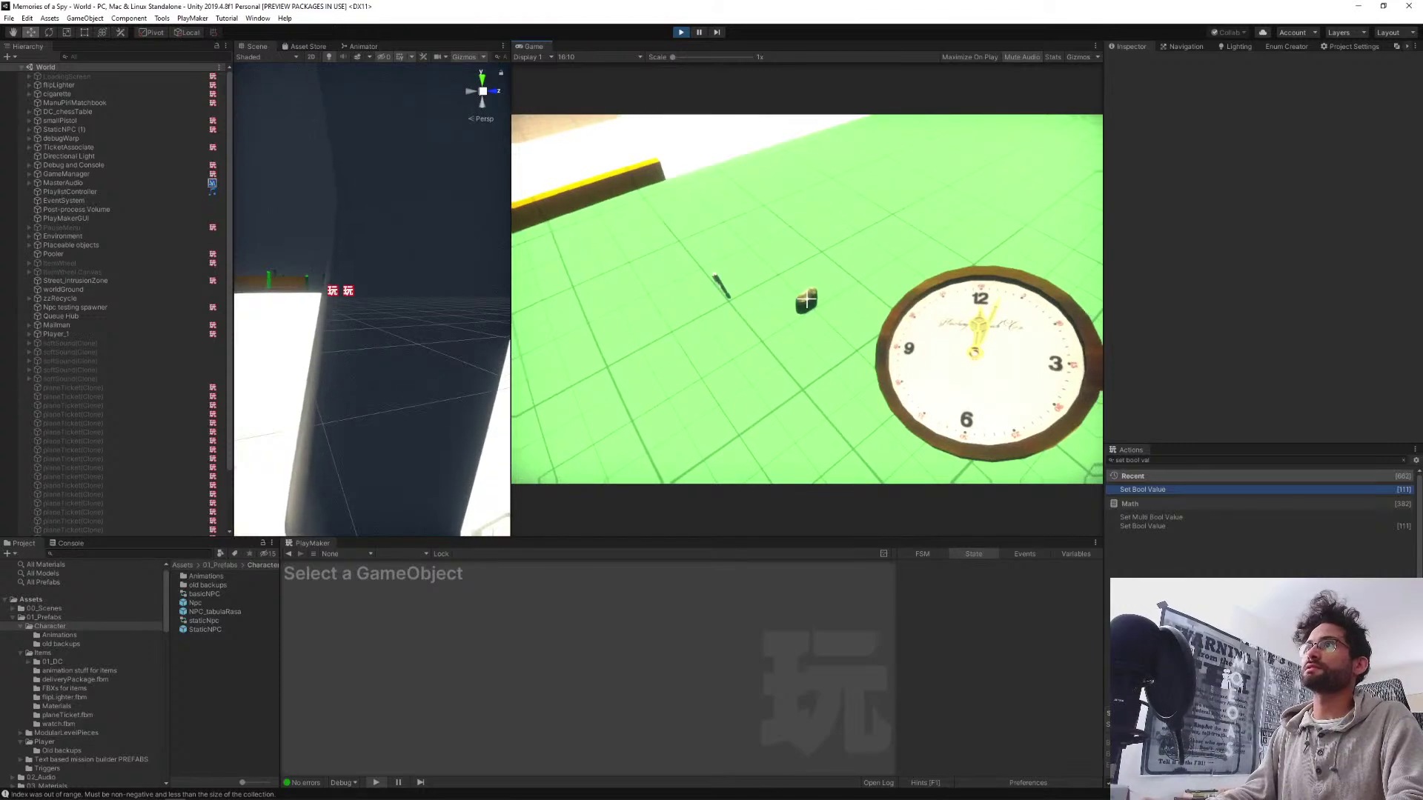
Pick up the flip lighter in the game and walk over to the NPC, pausing the playtest there
left_click(807, 300)
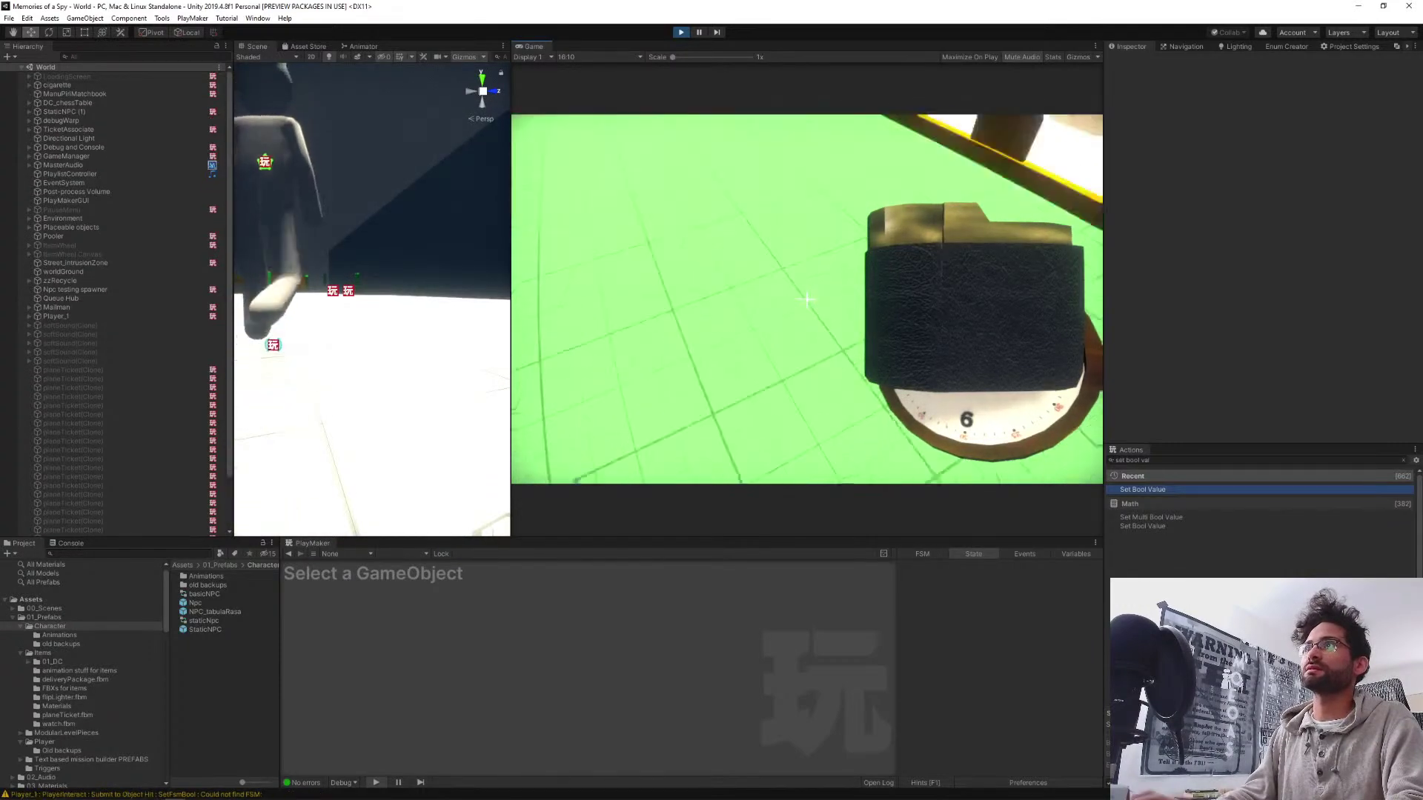
key("w")
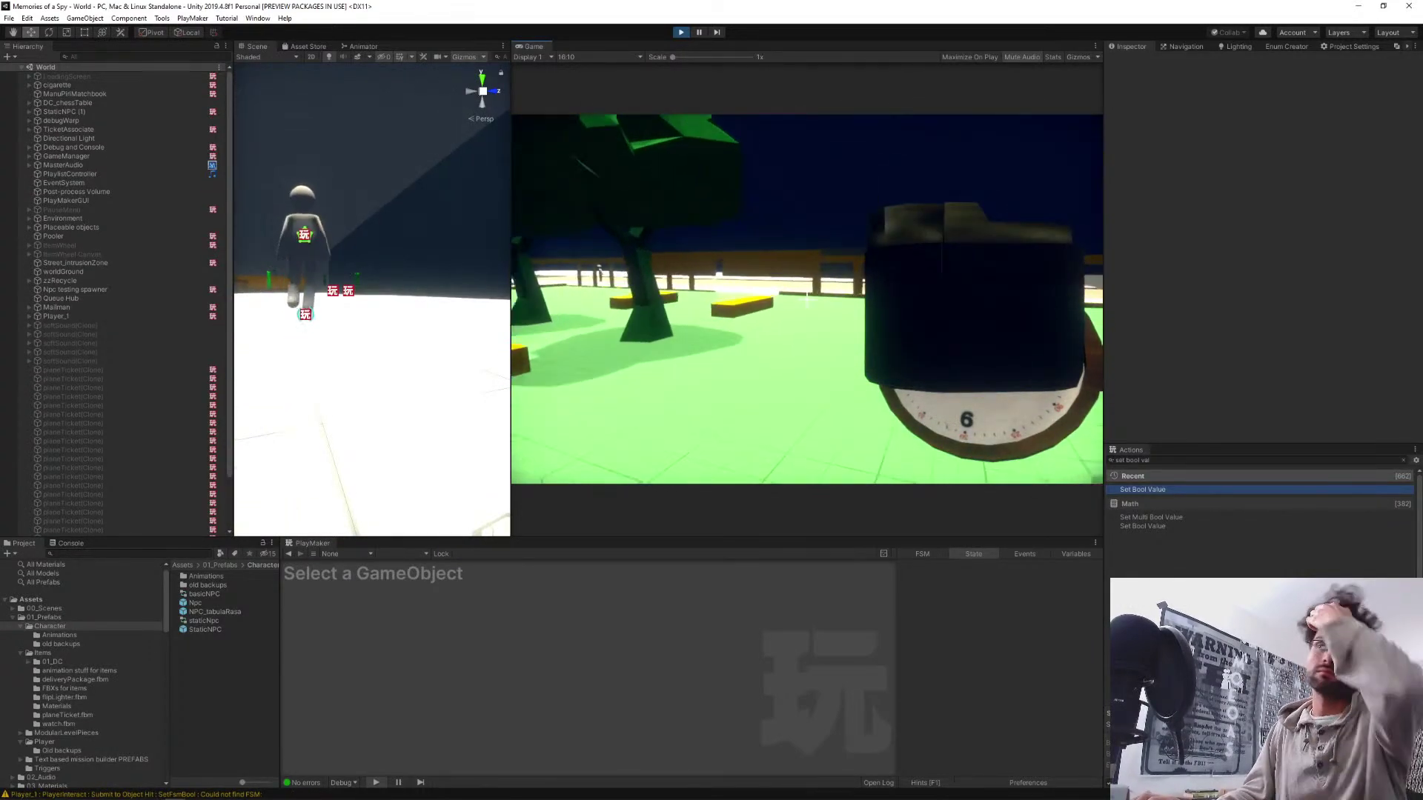
key("w")
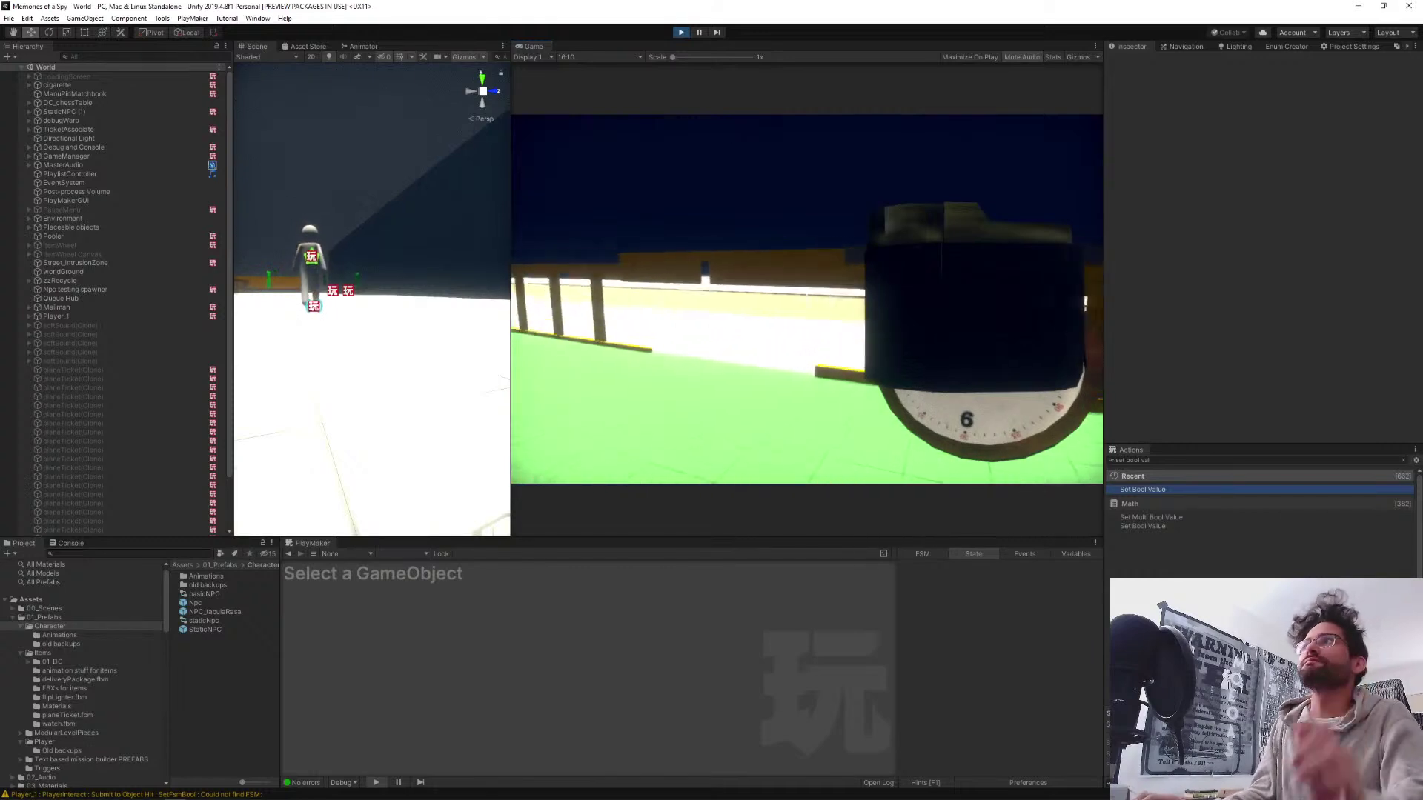
key("w")
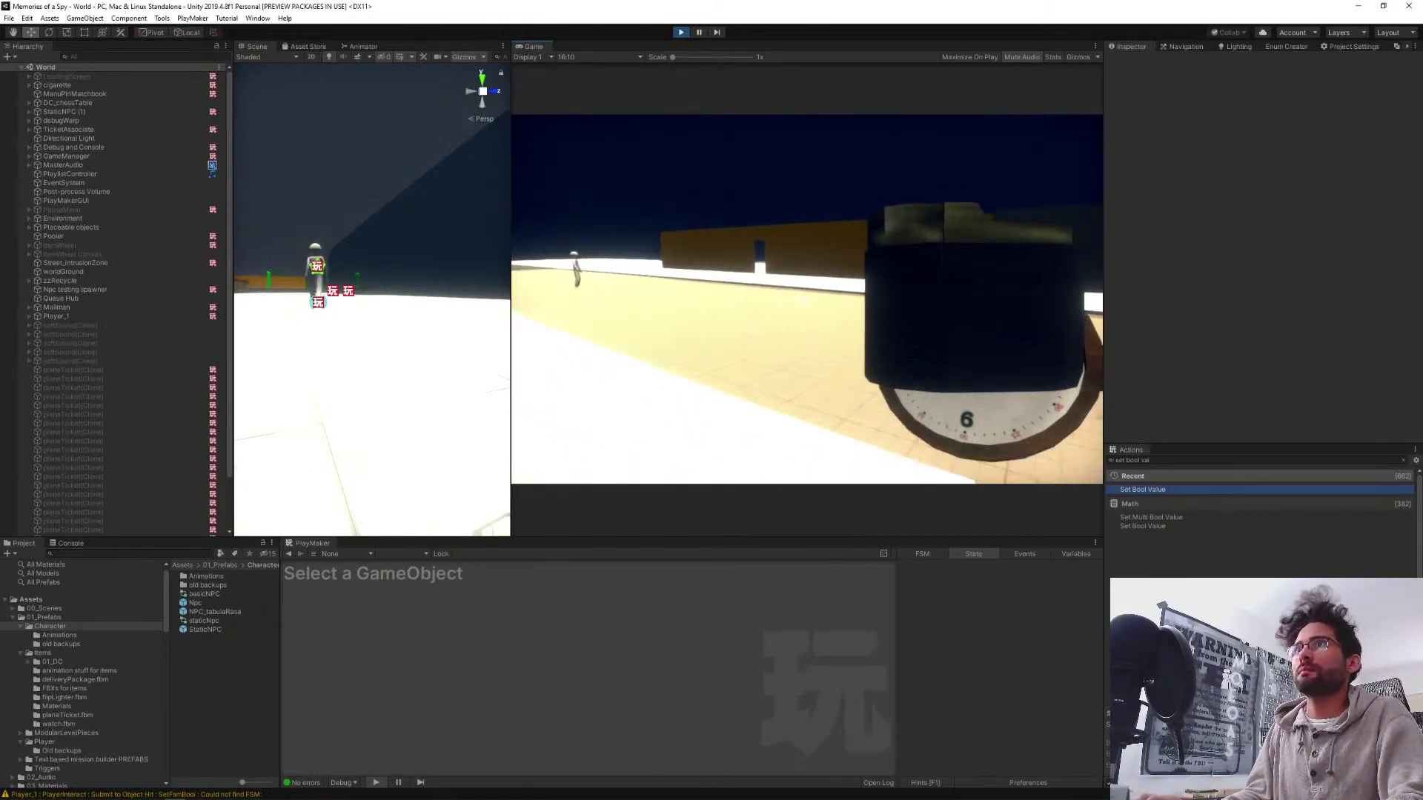
key("w")
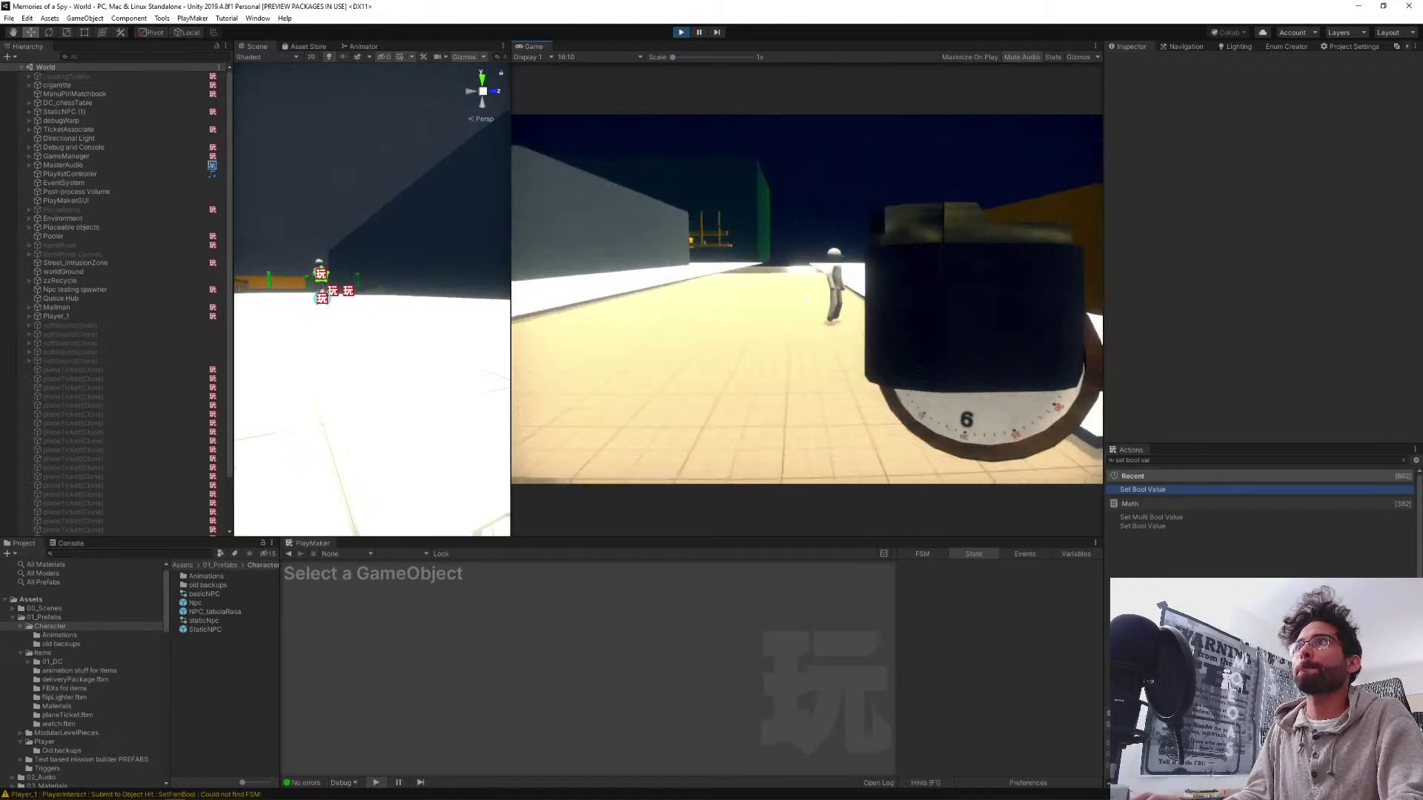
key("w")
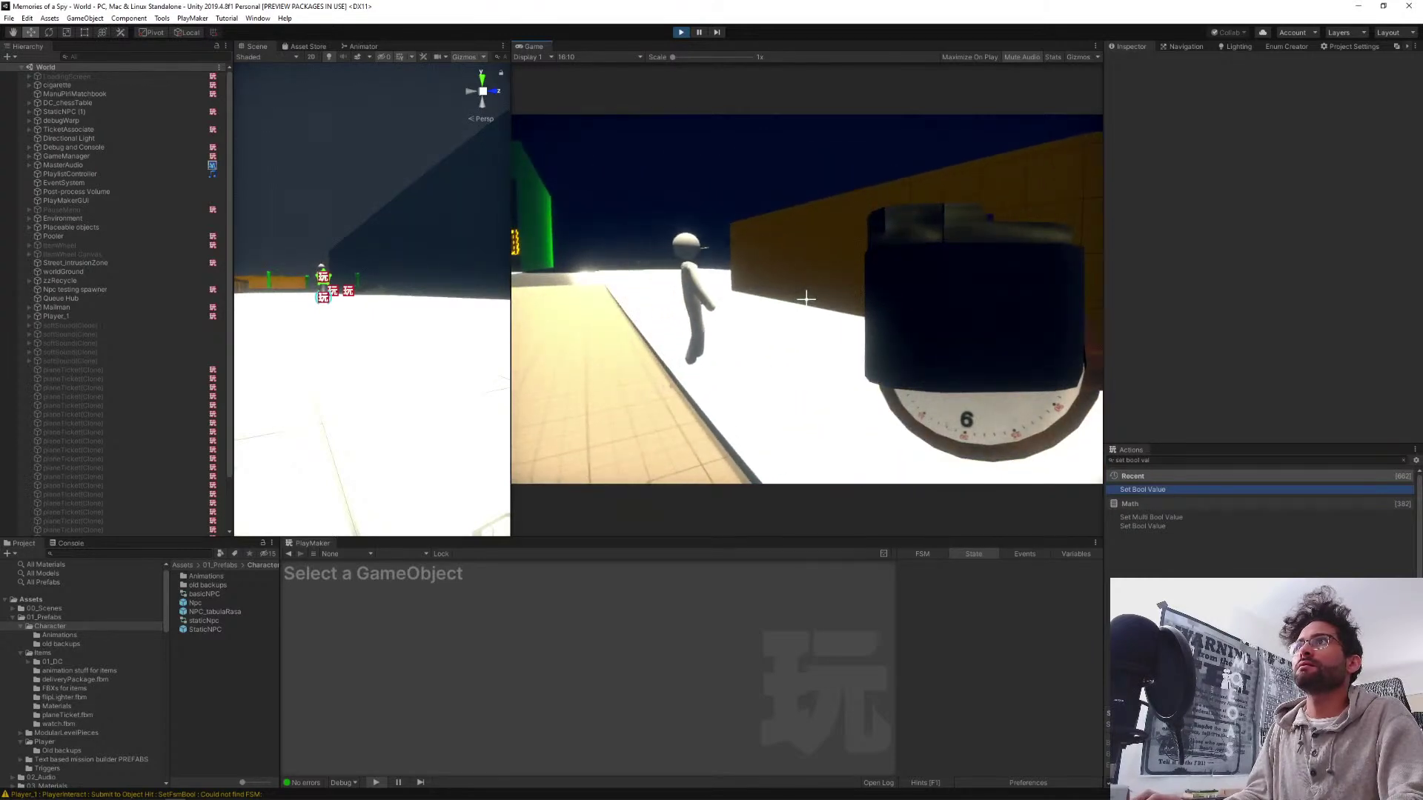
key("Escape")
left_click(699, 33)
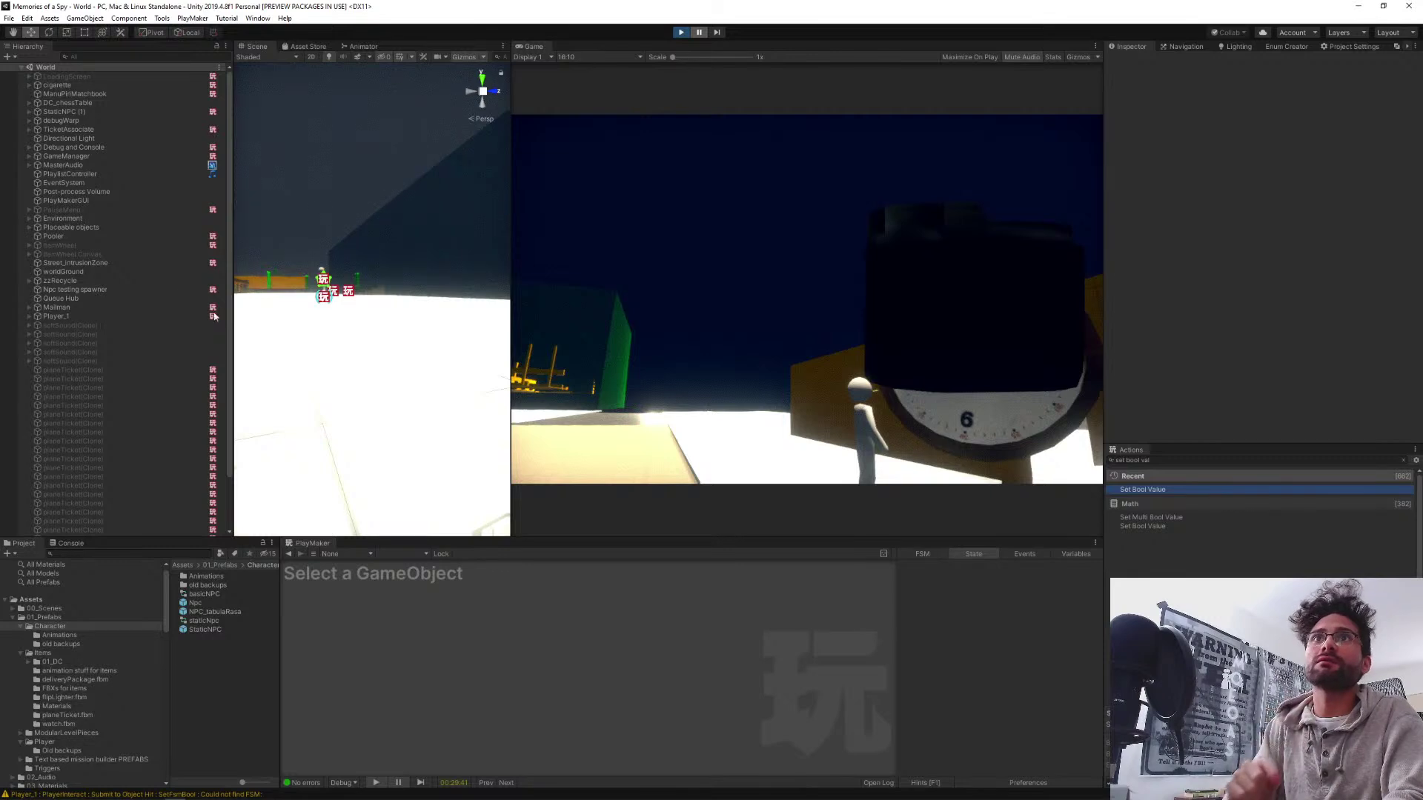
Select the spawned Npc(Clone) and show its DCSignals FSM in an enlarged graph area
scroll(91, 427, "down", 3)
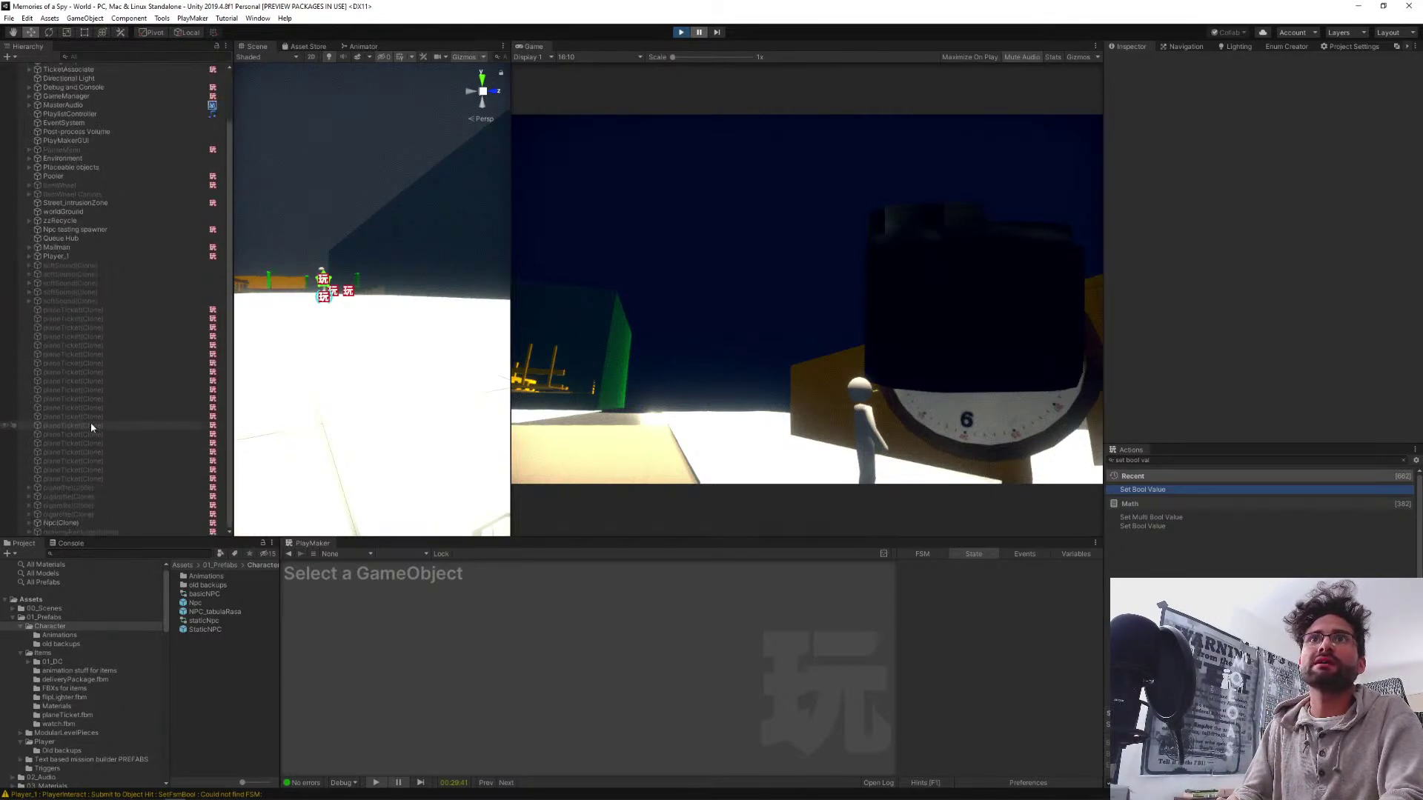
left_click(47, 523)
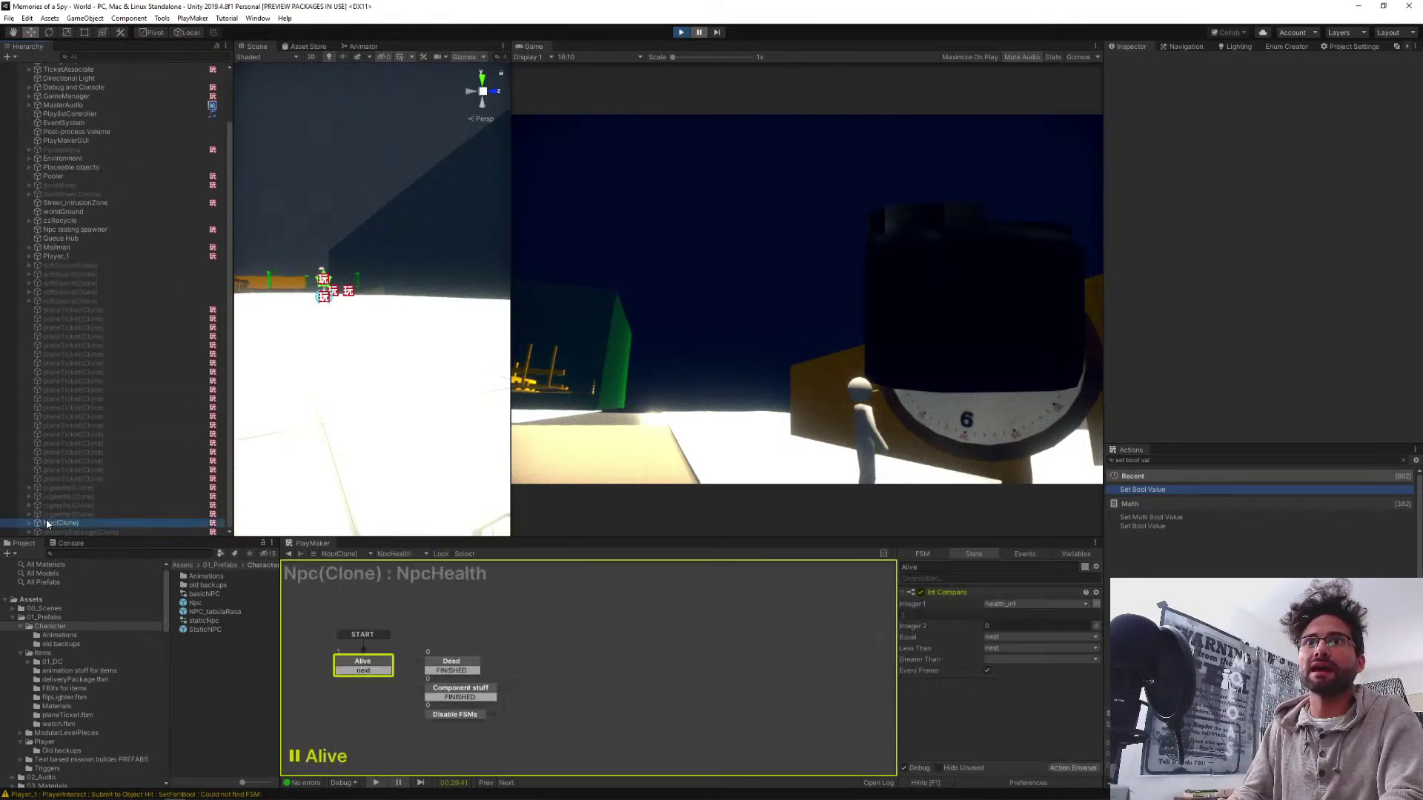
left_click(394, 555)
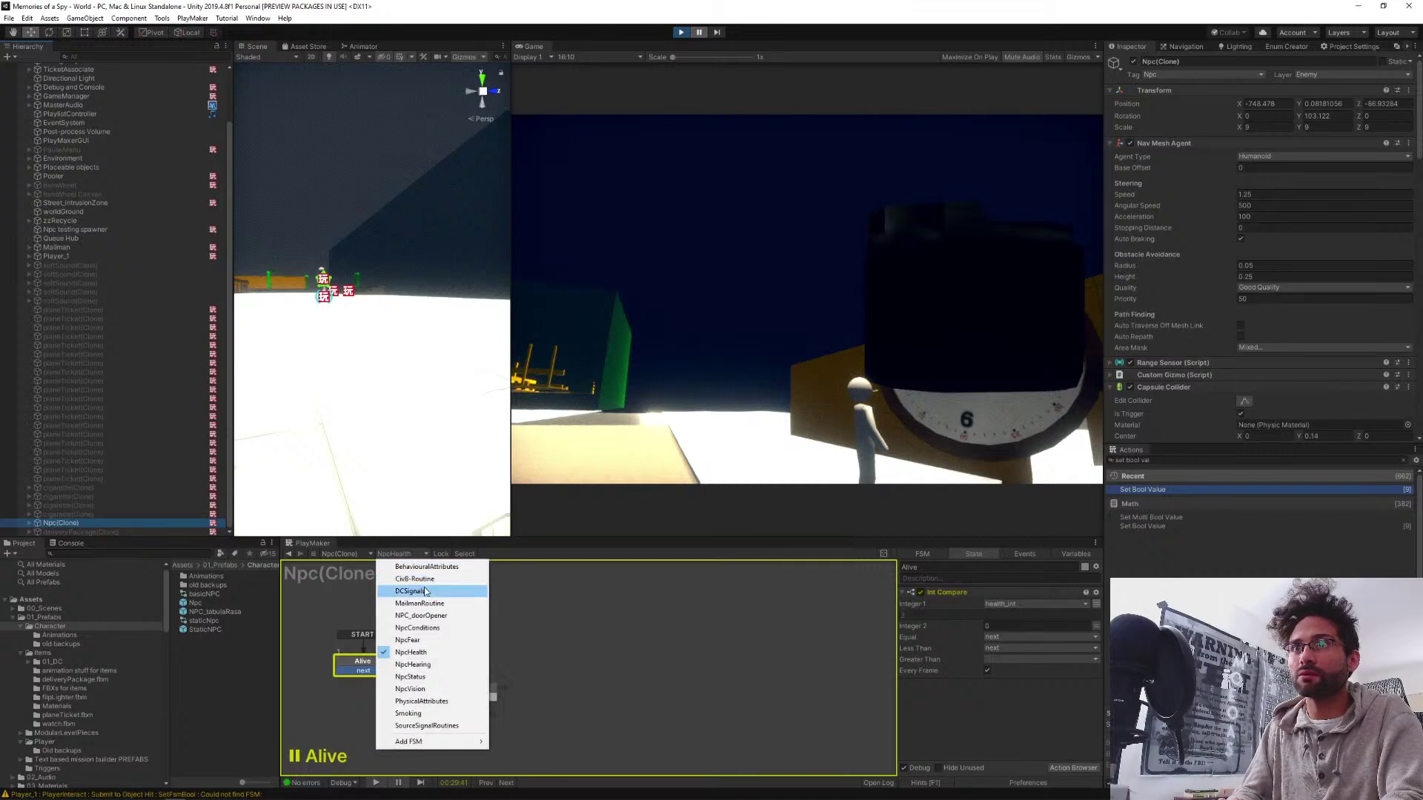
left_click(419, 591)
left_click_drag(593, 539, 593, 420)
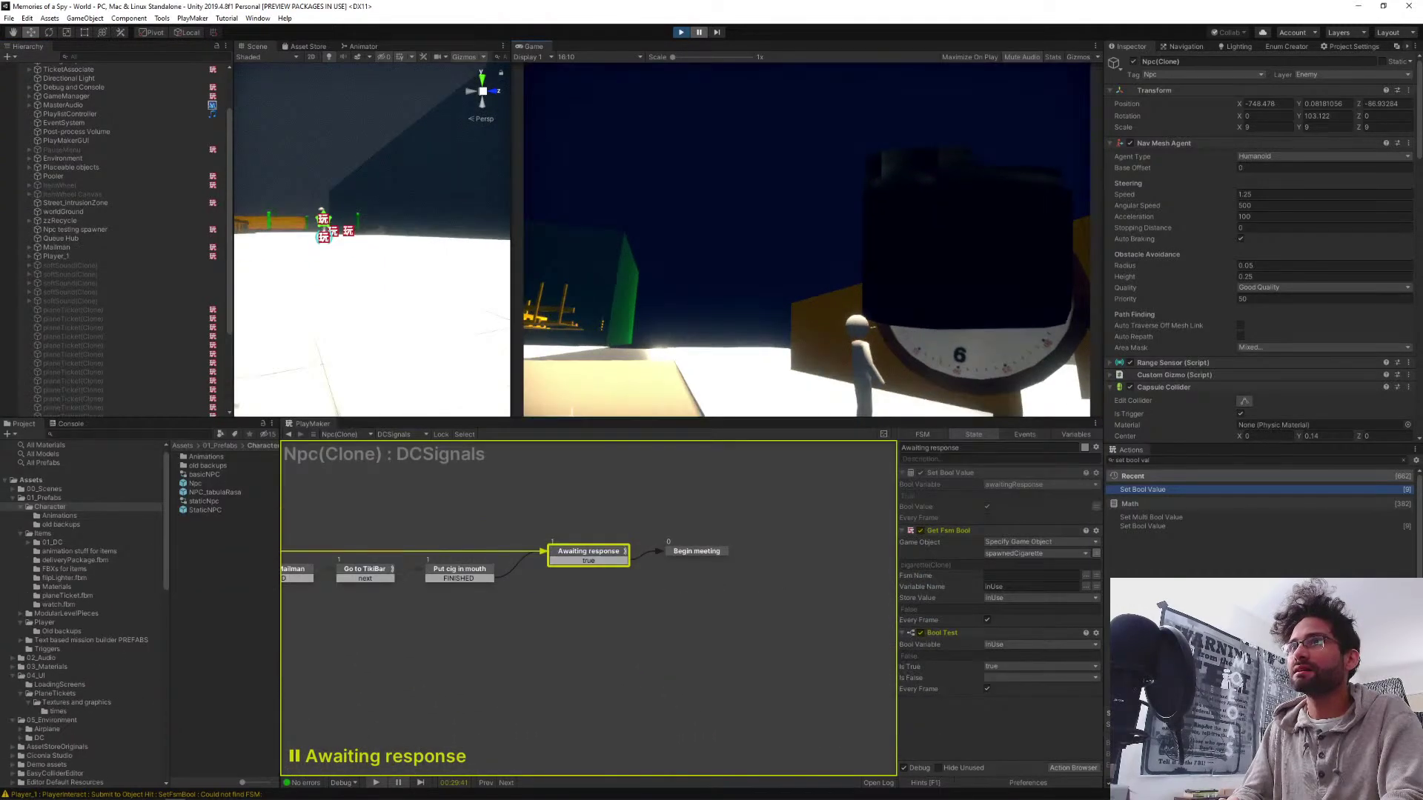
Inspect the Put cig in mouth and Go to TikiBar states of the running DCSignals FSM
left_click(460, 573)
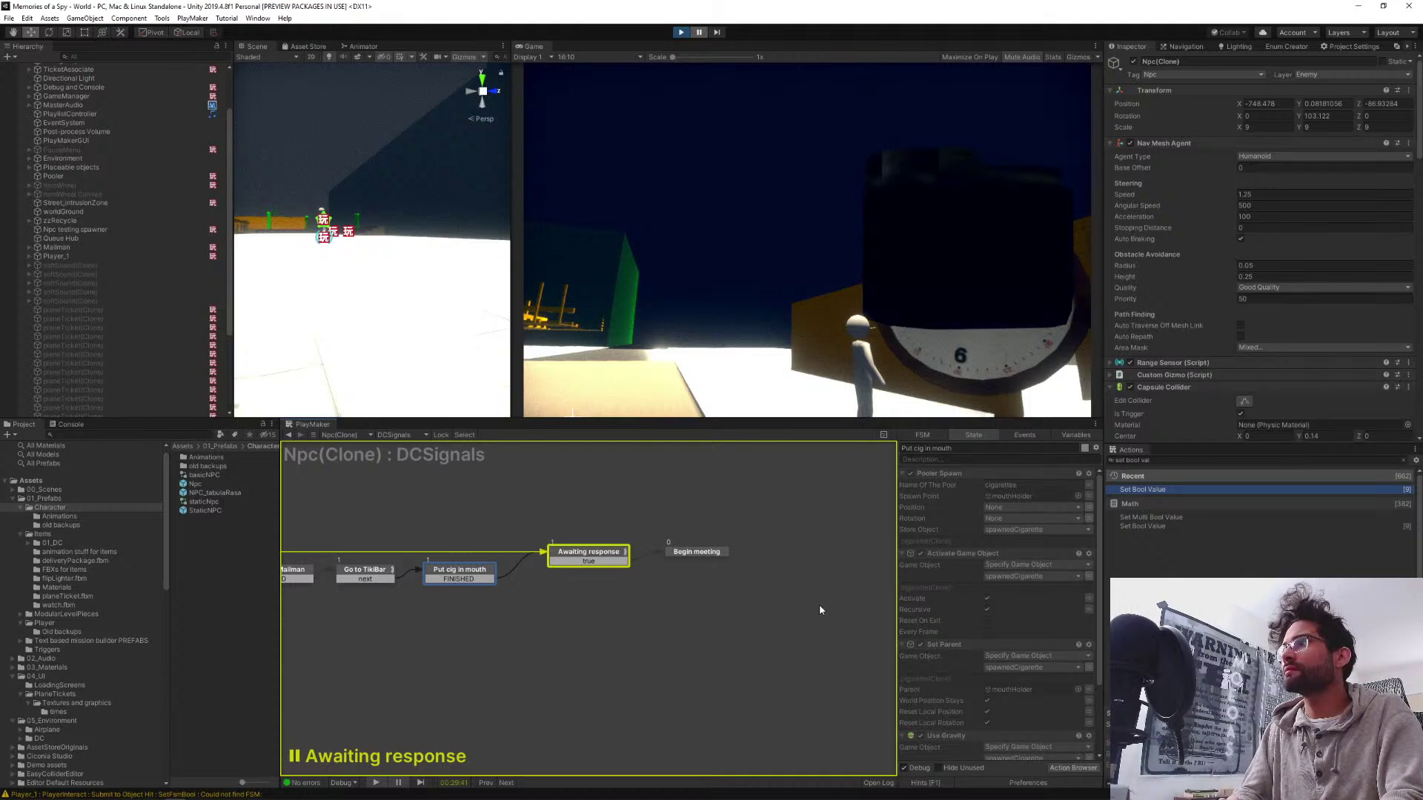
middle_click_drag(567, 625, 629, 623)
left_click(554, 563)
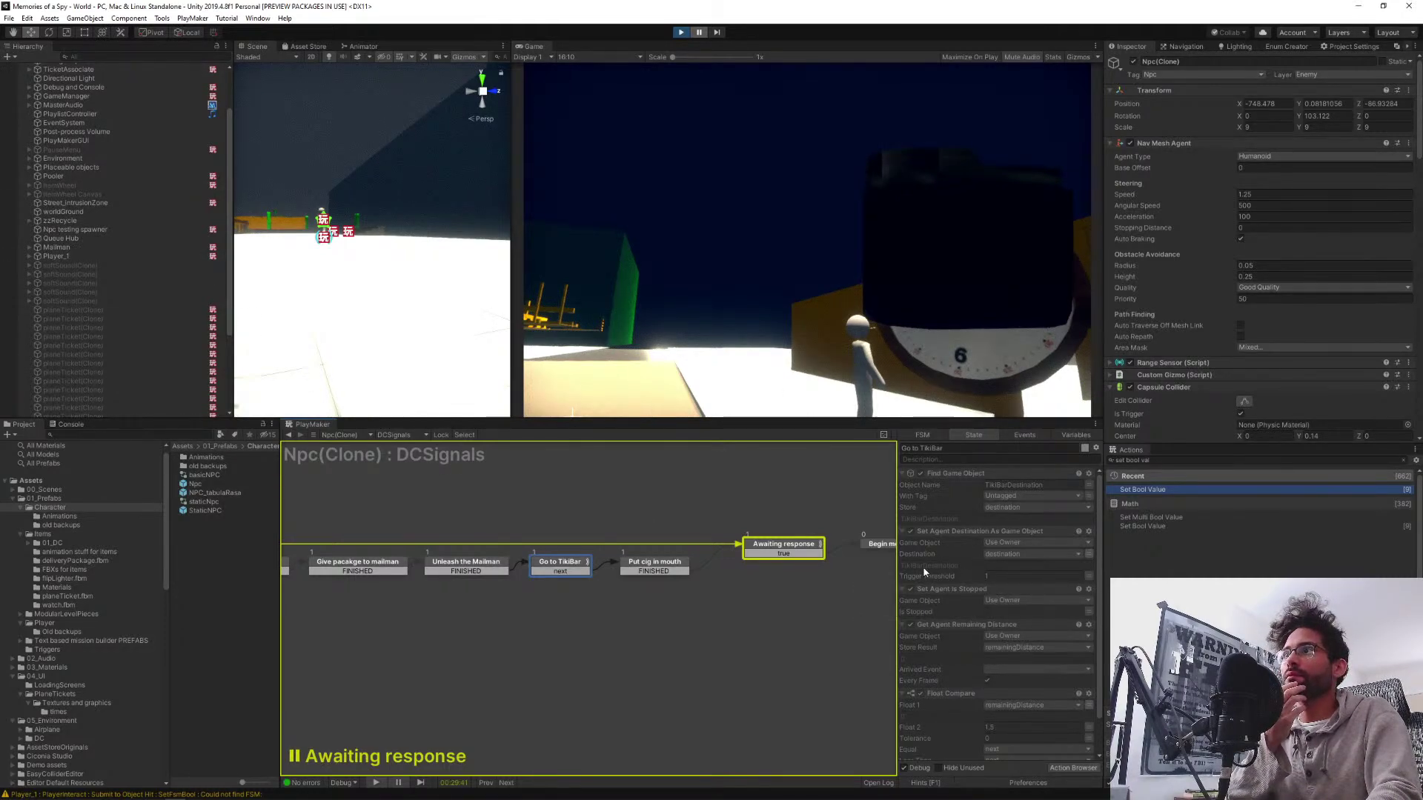
Check the FSM's destination variable and locate the object it references in the scene hierarchy
left_click(1068, 434)
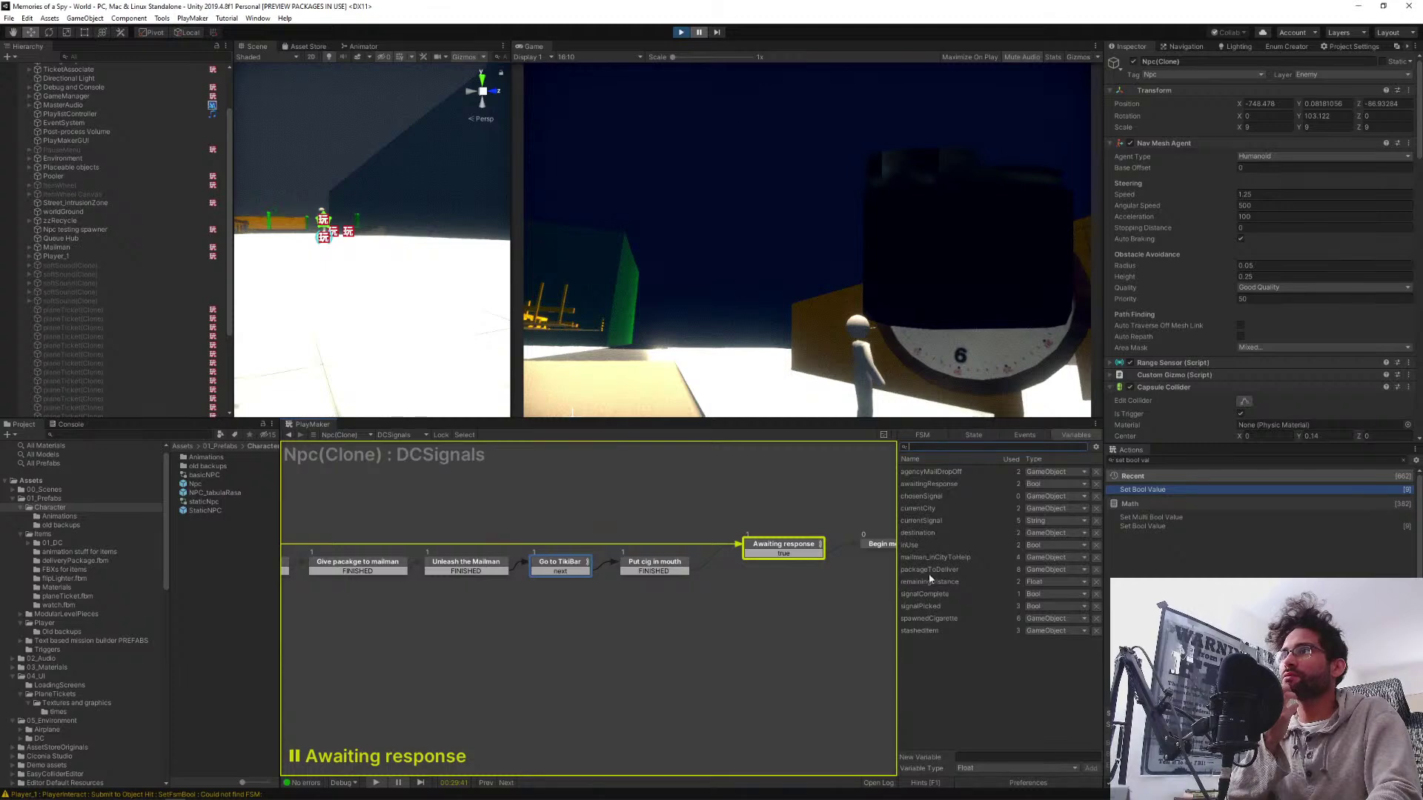
left_click(918, 532)
left_click(970, 713)
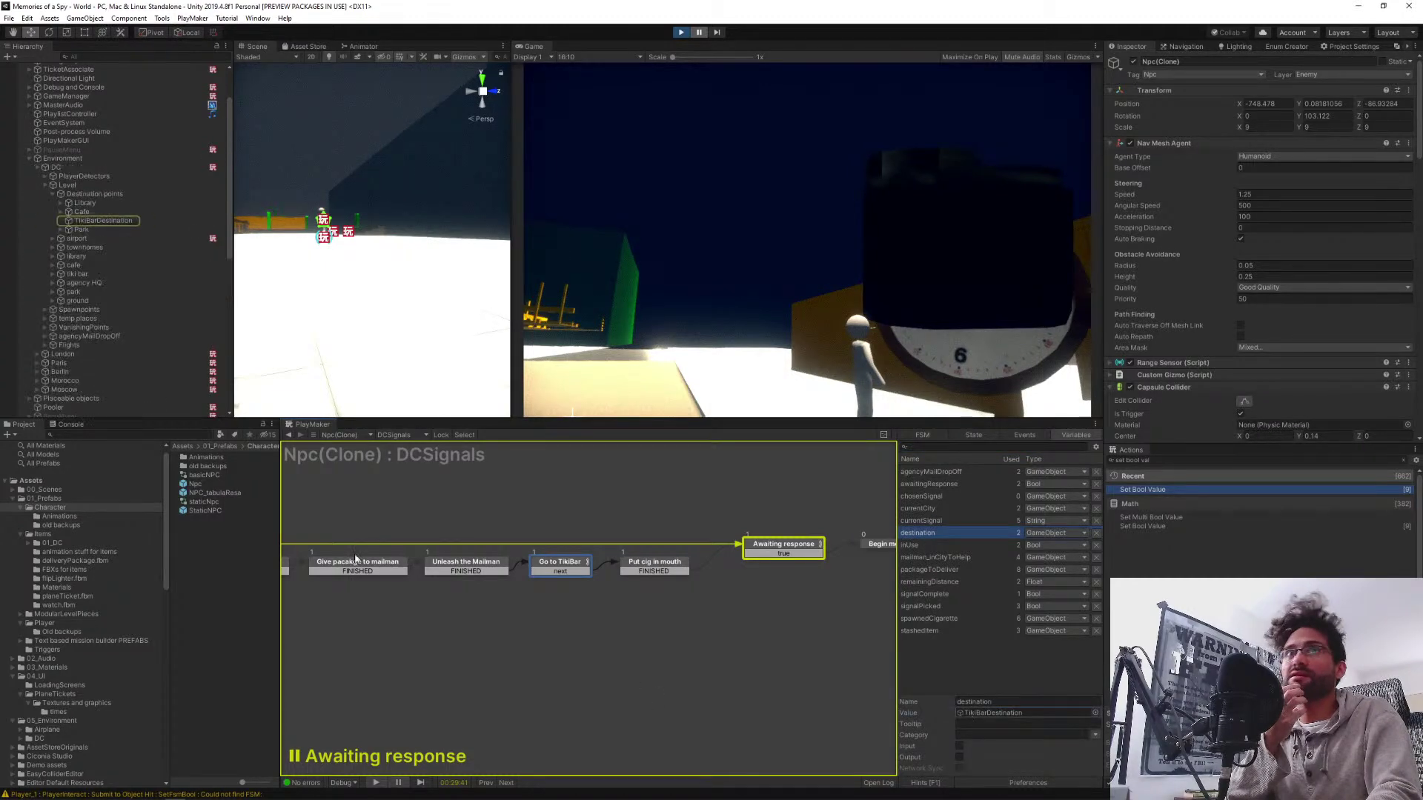
Select TikiBarDestination in the scene hierarchy and look around the Scene view for where it sits in the level
left_click(82, 222)
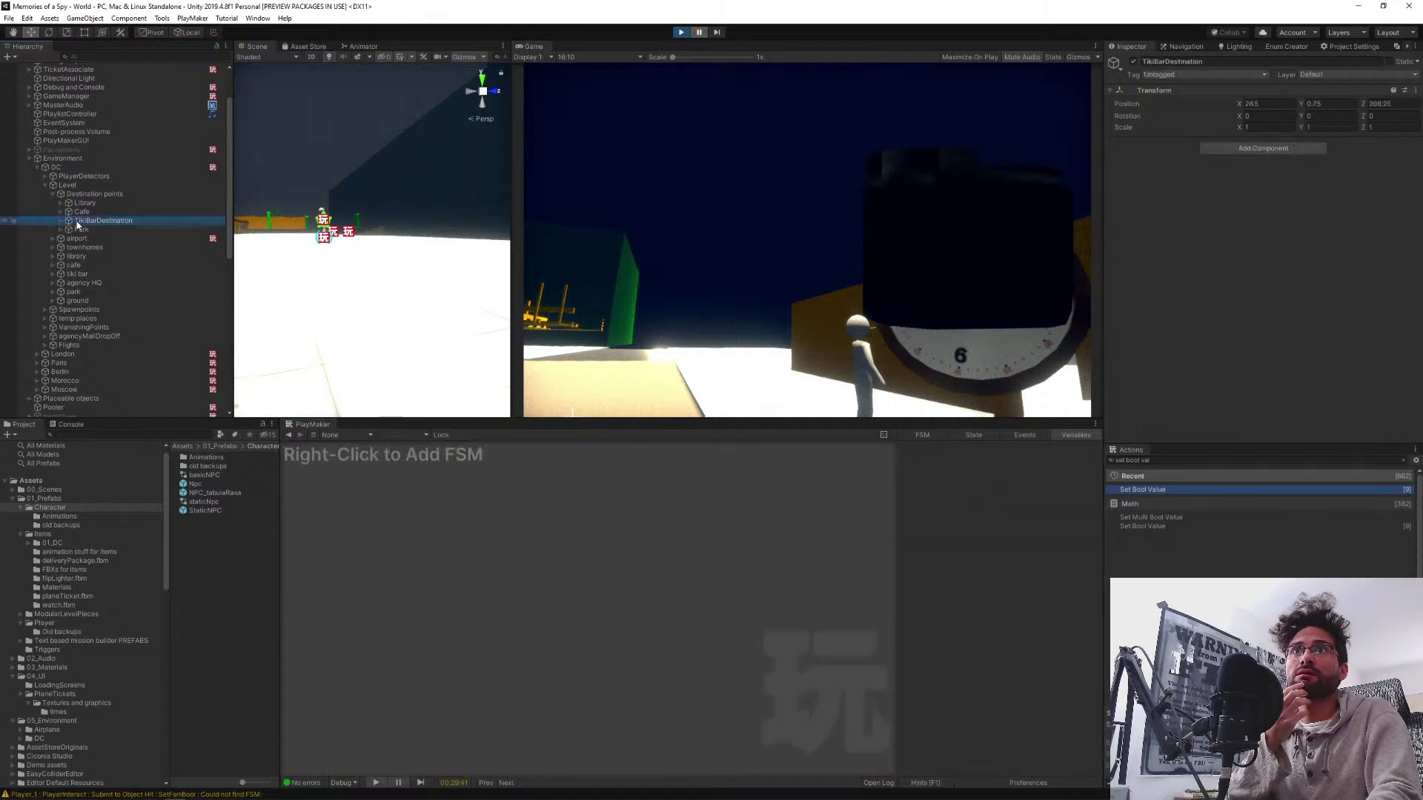
mouse_move(301, 236)
right_mouse_down()
mouse_move(162, 216)
mouse_move(52, 226)
mouse_move(370, 243)
mouse_move(335, 232)
mouse_move(318, 253)
right_mouse_up()
middle_click_drag(355, 181, 1227, 169)
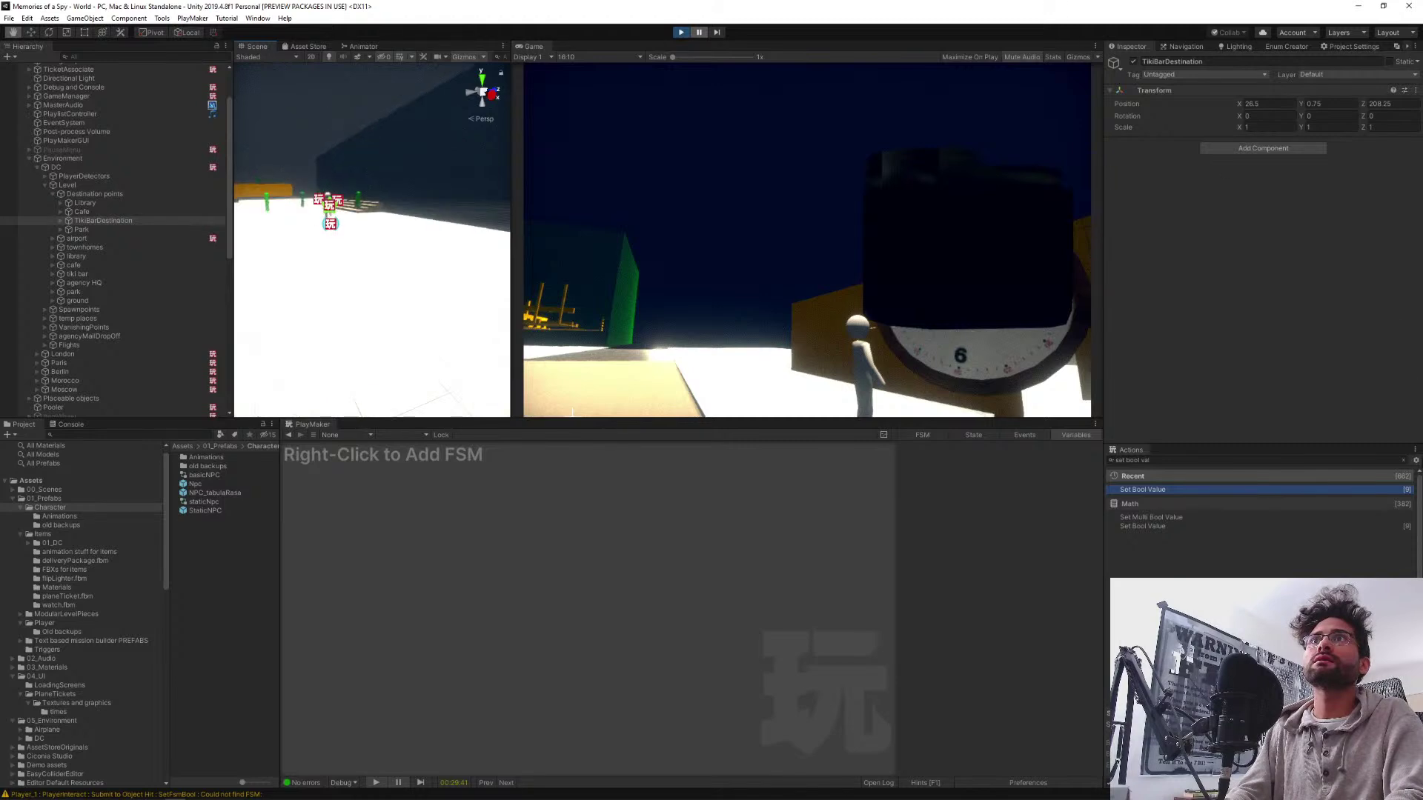
middle_click_drag(290, 238, 291, 256)
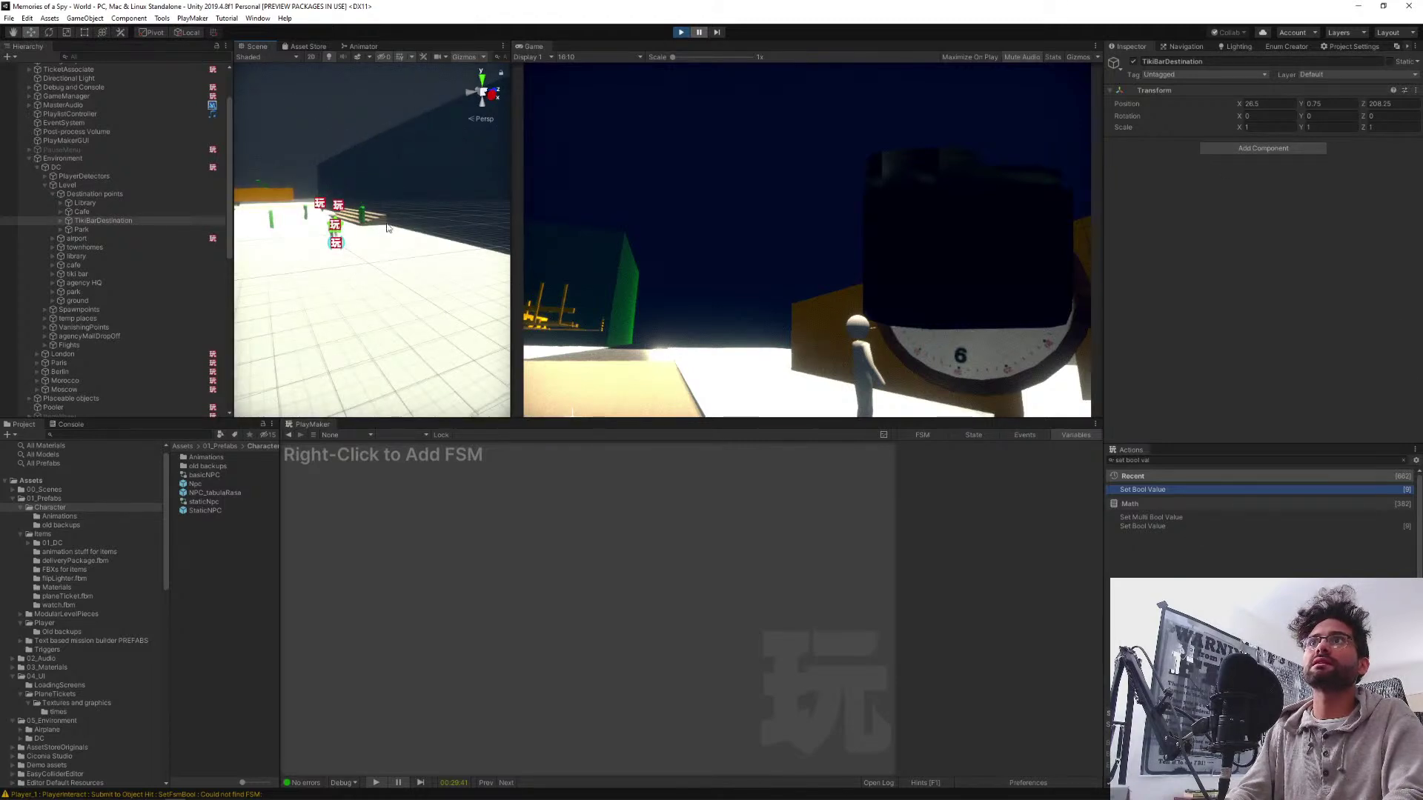
right_click_drag(445, 228, 478, 221)
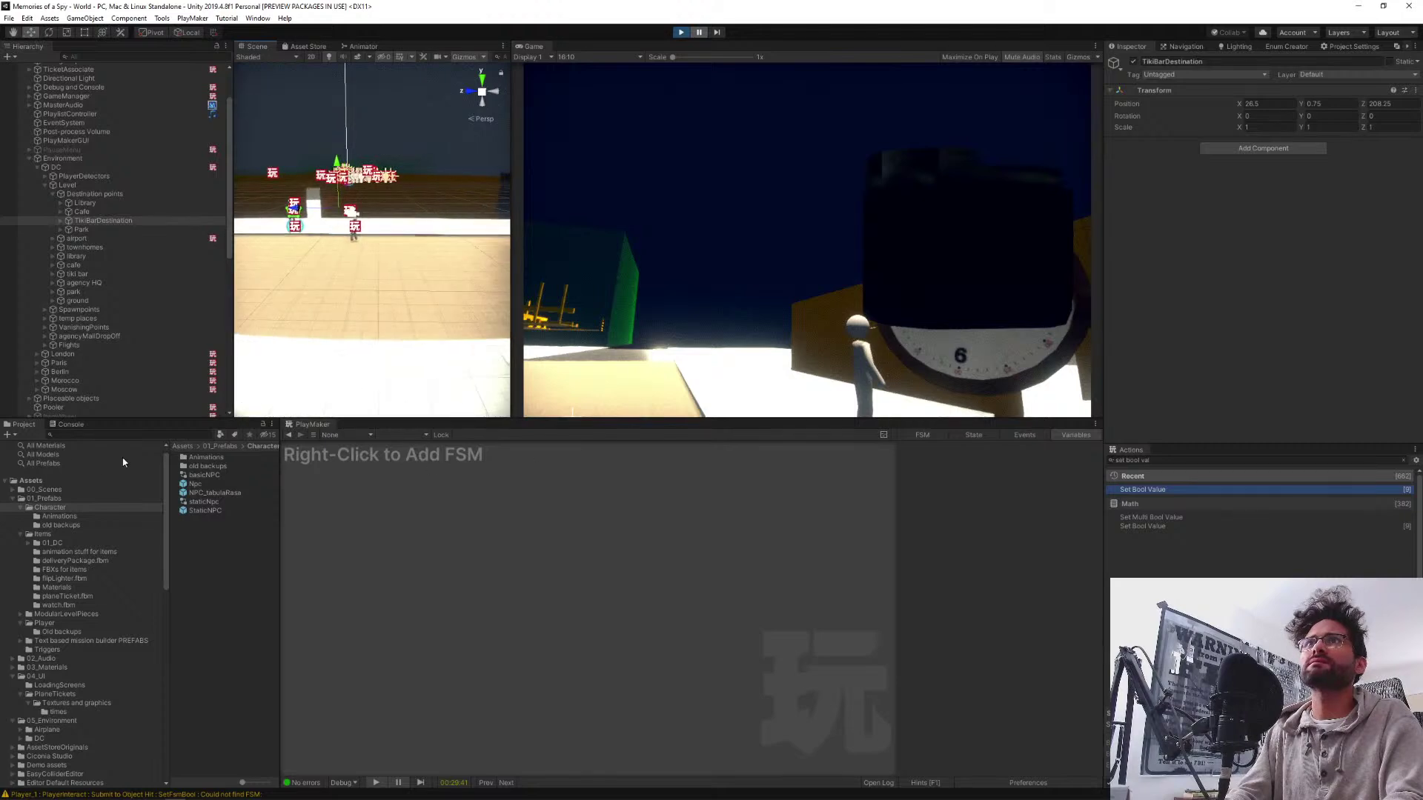
right_click_drag(363, 294, 400, 252)
right_click_drag(208, 250, 55, 224)
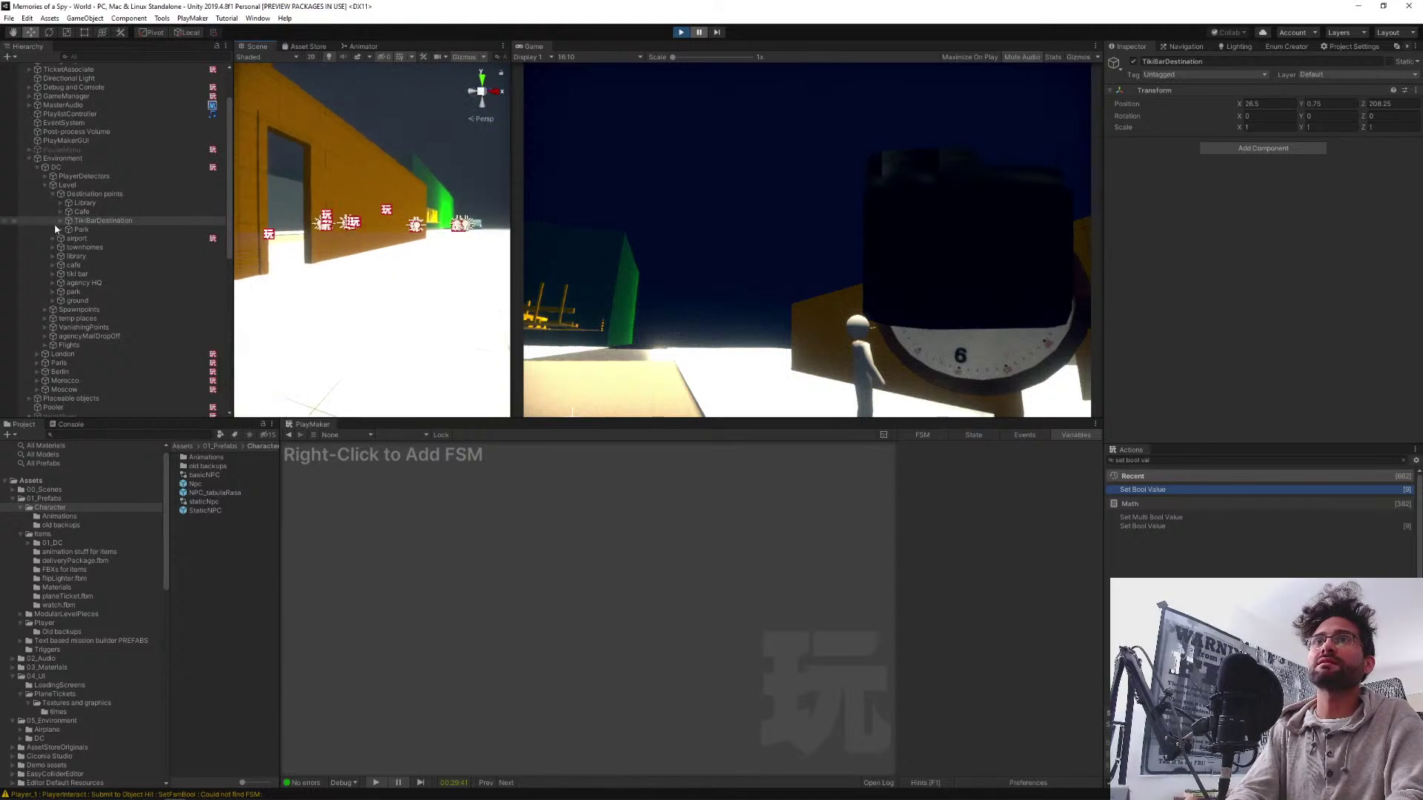
Reselect the spawned Npc(Clone) and examine the destination, remaining distance and Float Compare actions in its Go to TikiBar state
scroll(82, 245, "down", 10)
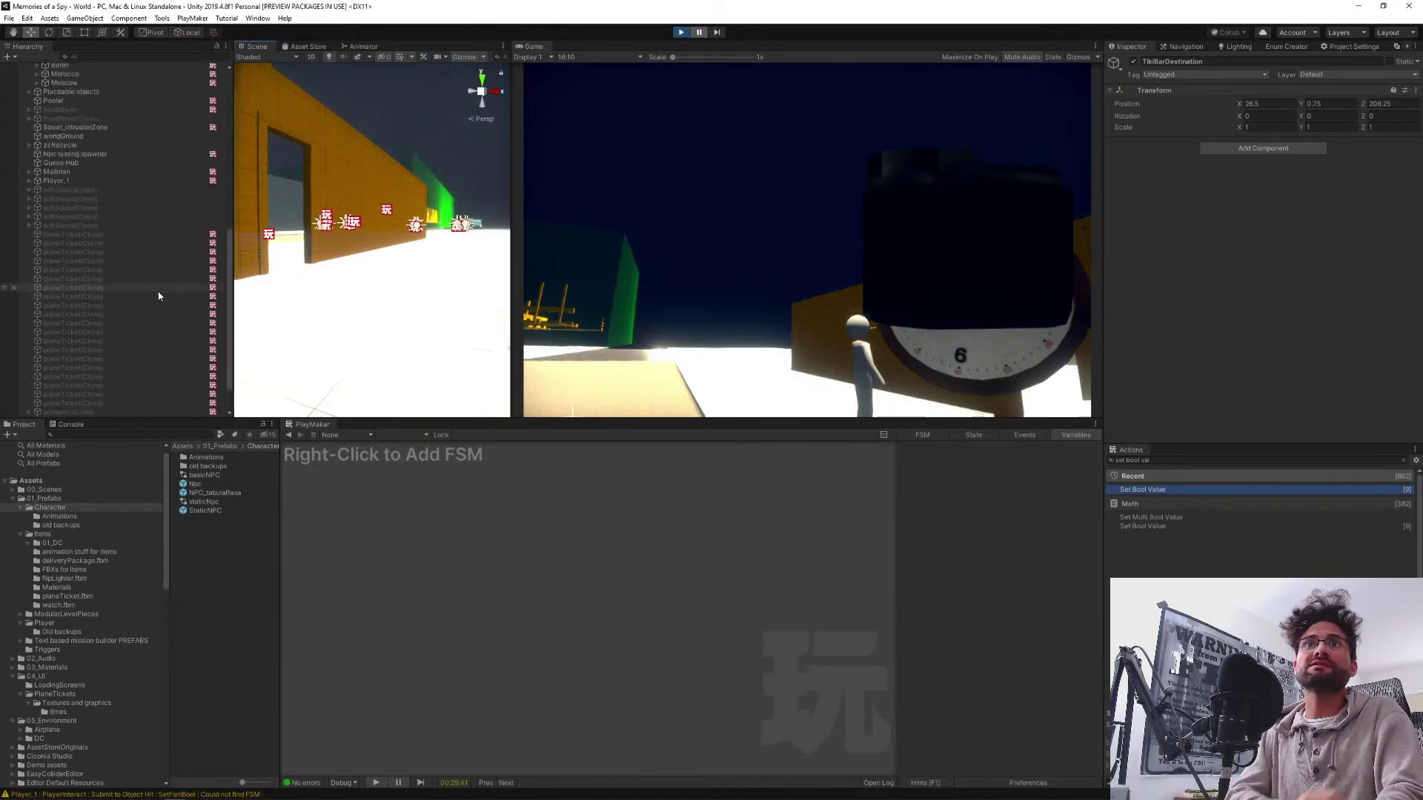
left_click(61, 404)
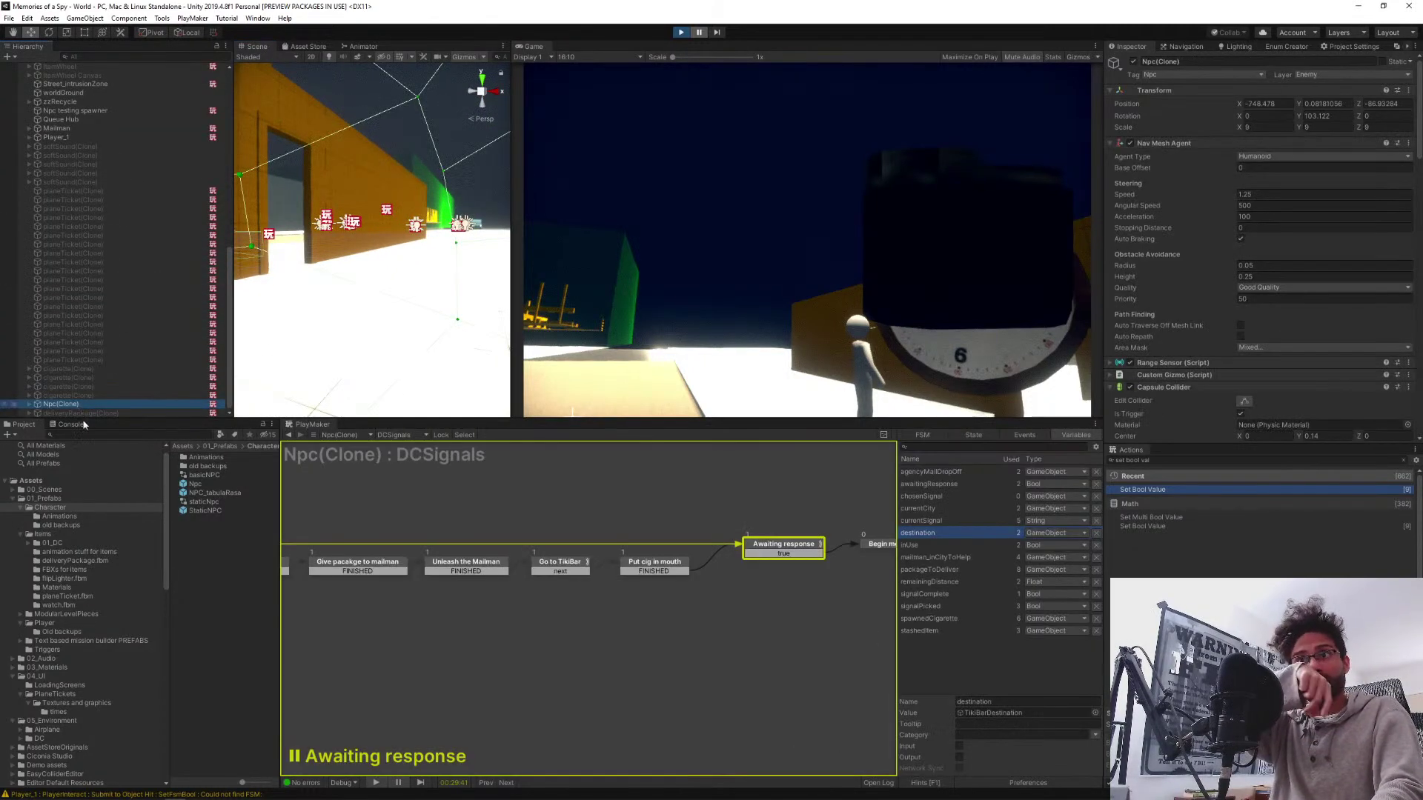
left_click(977, 435)
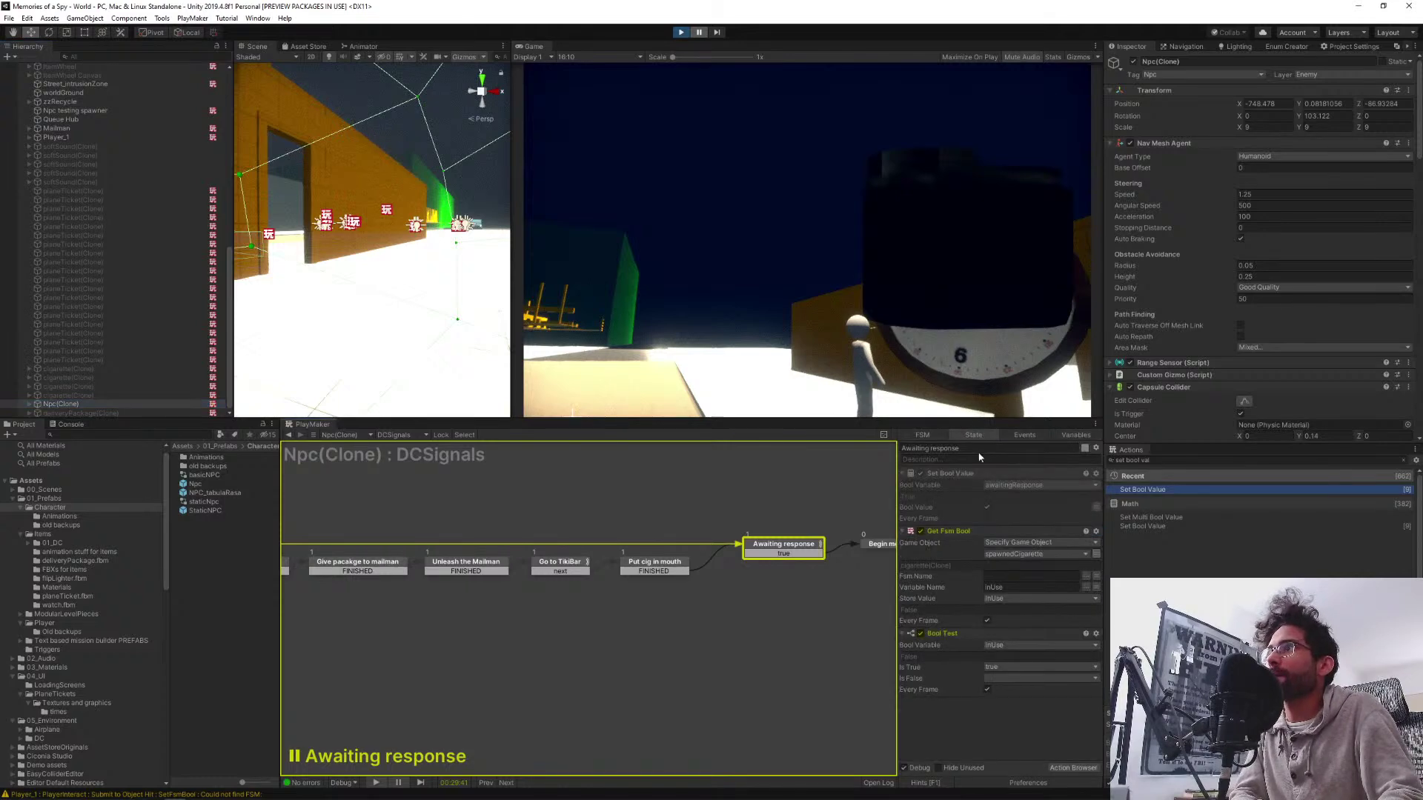
left_click(560, 565)
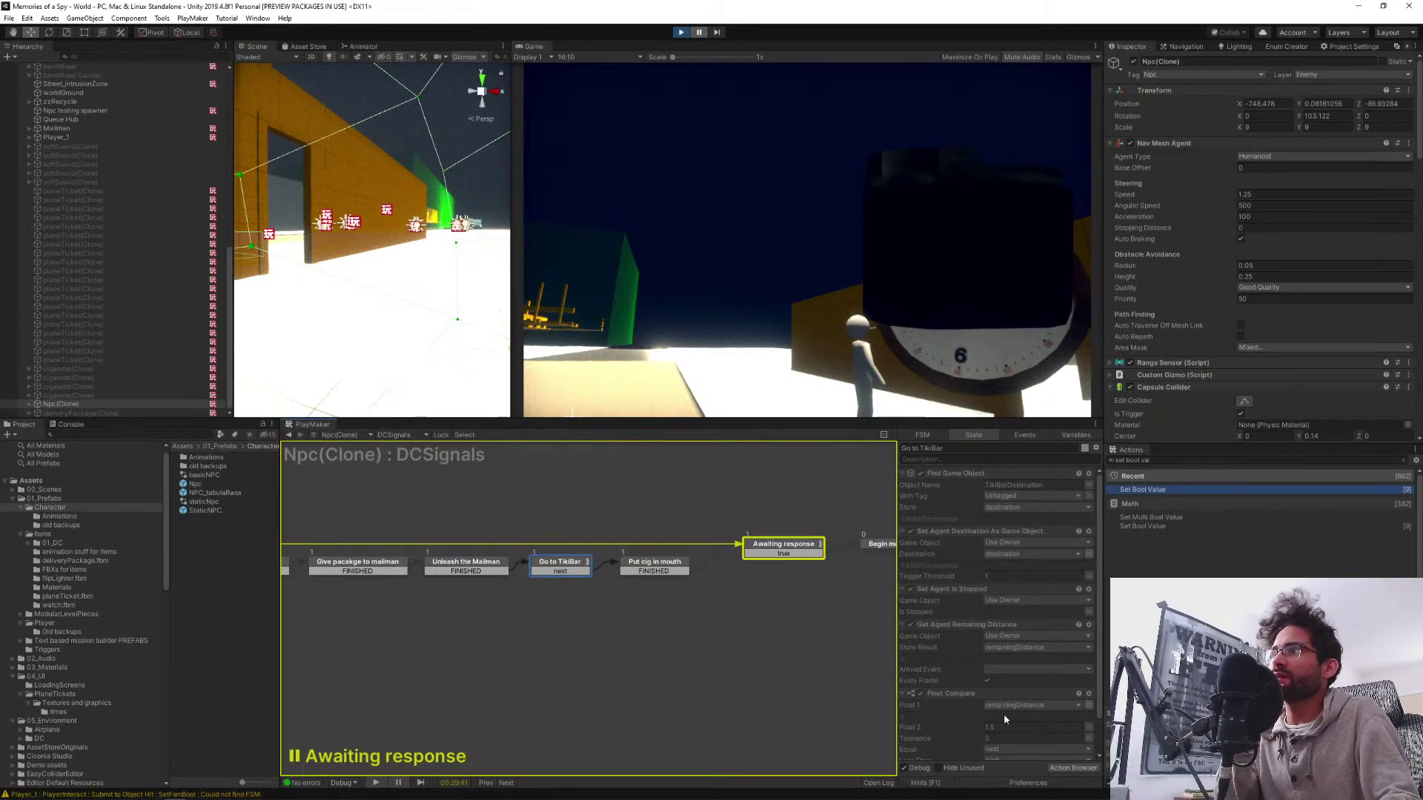
scroll(987, 667, "down", 3)
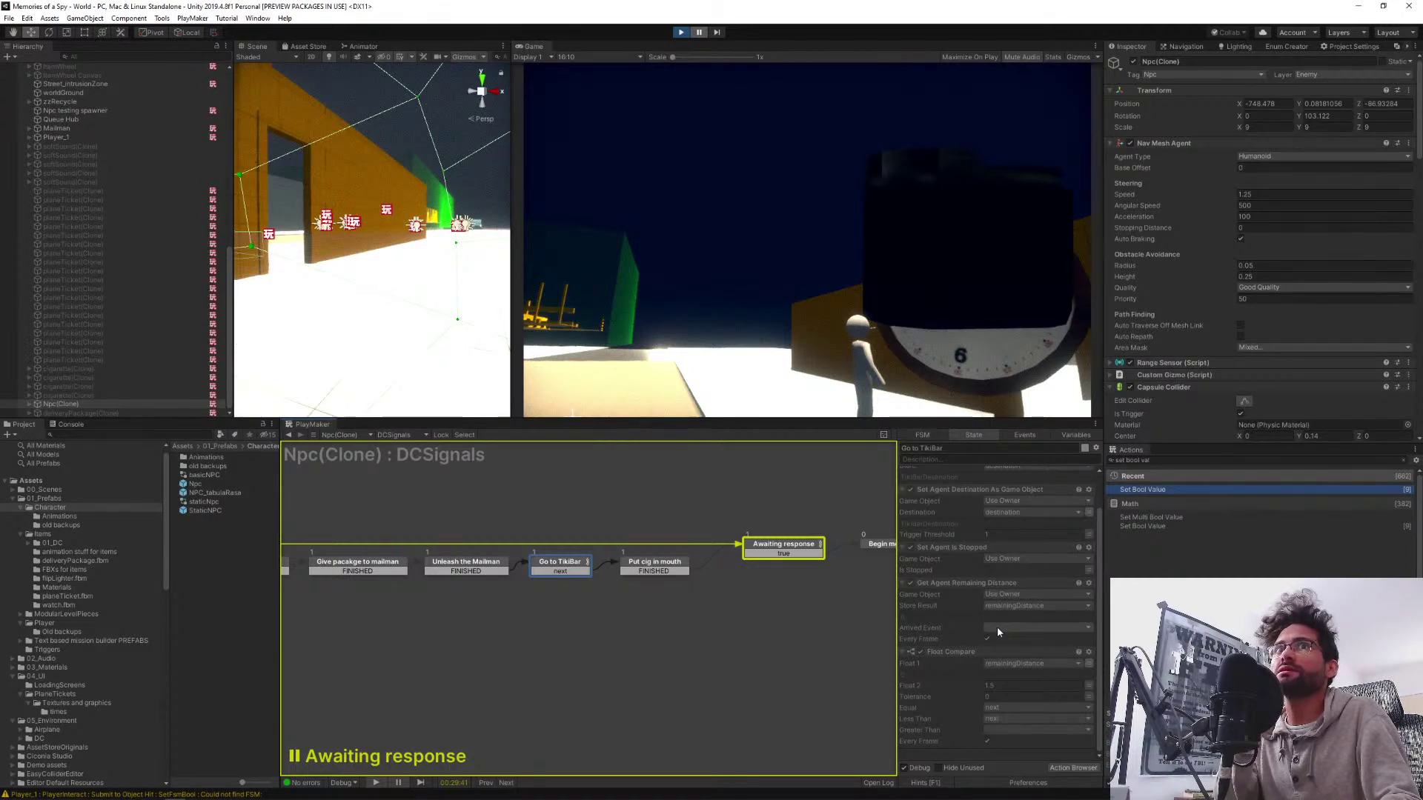
scroll(993, 628, "up", 3)
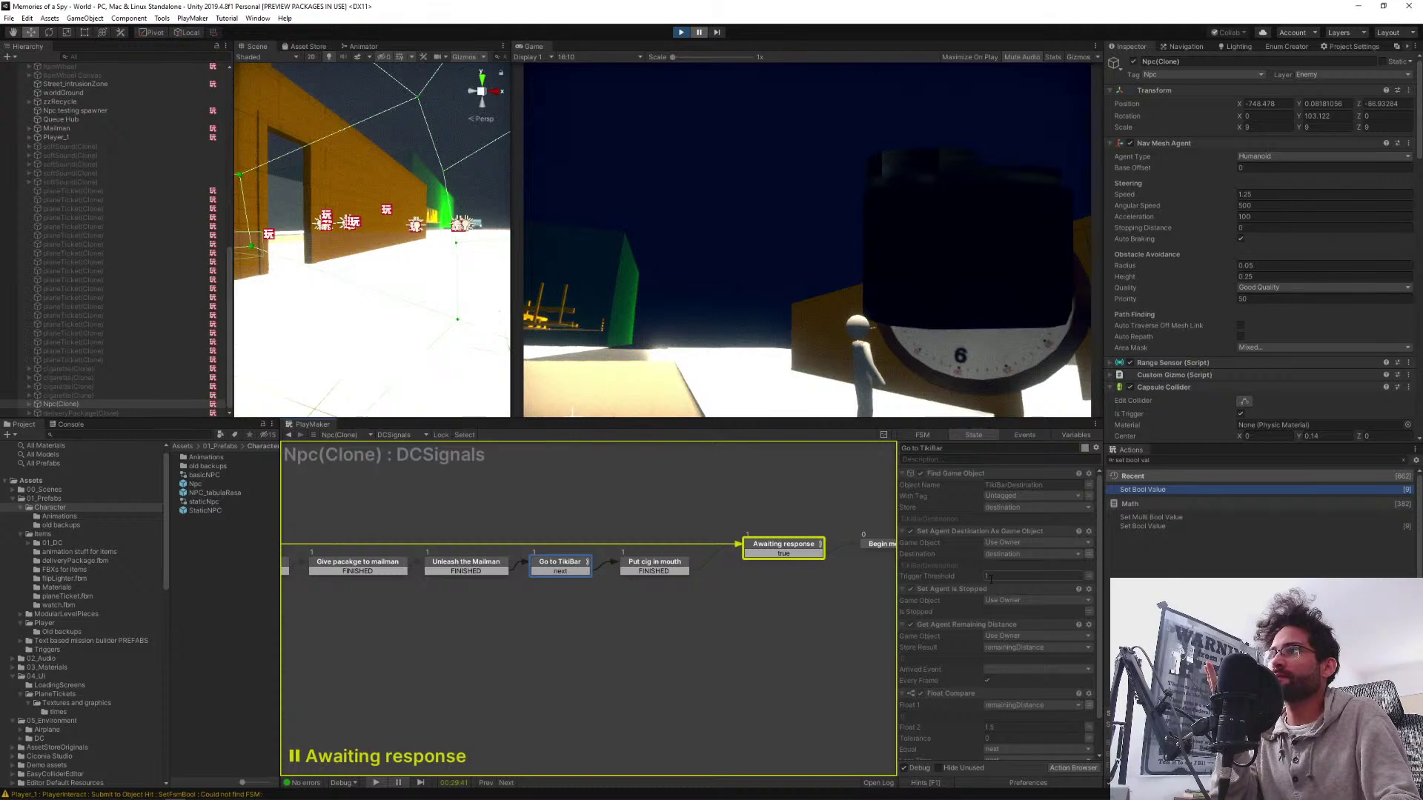
scroll(990, 578, "down", 3)
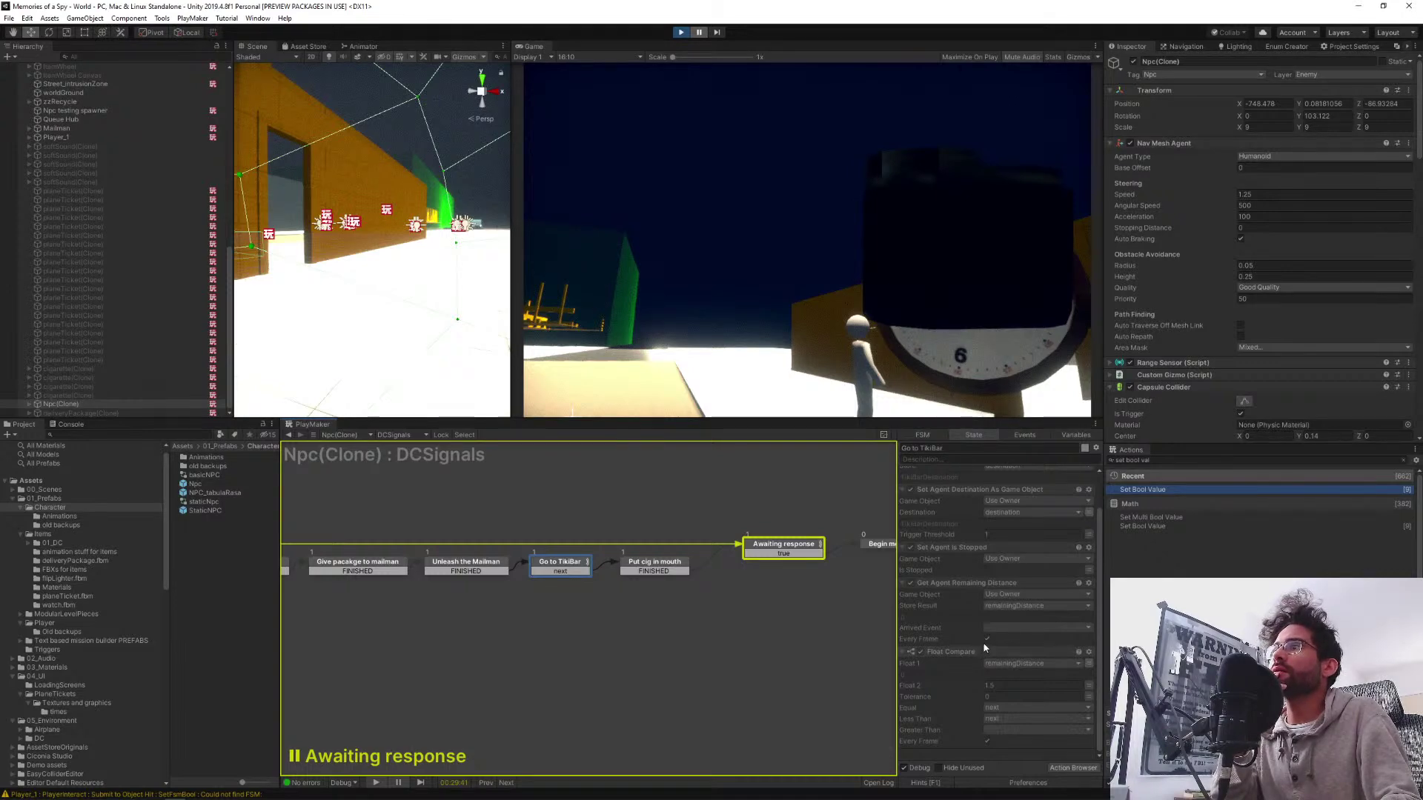
scroll(986, 649, "up", 2)
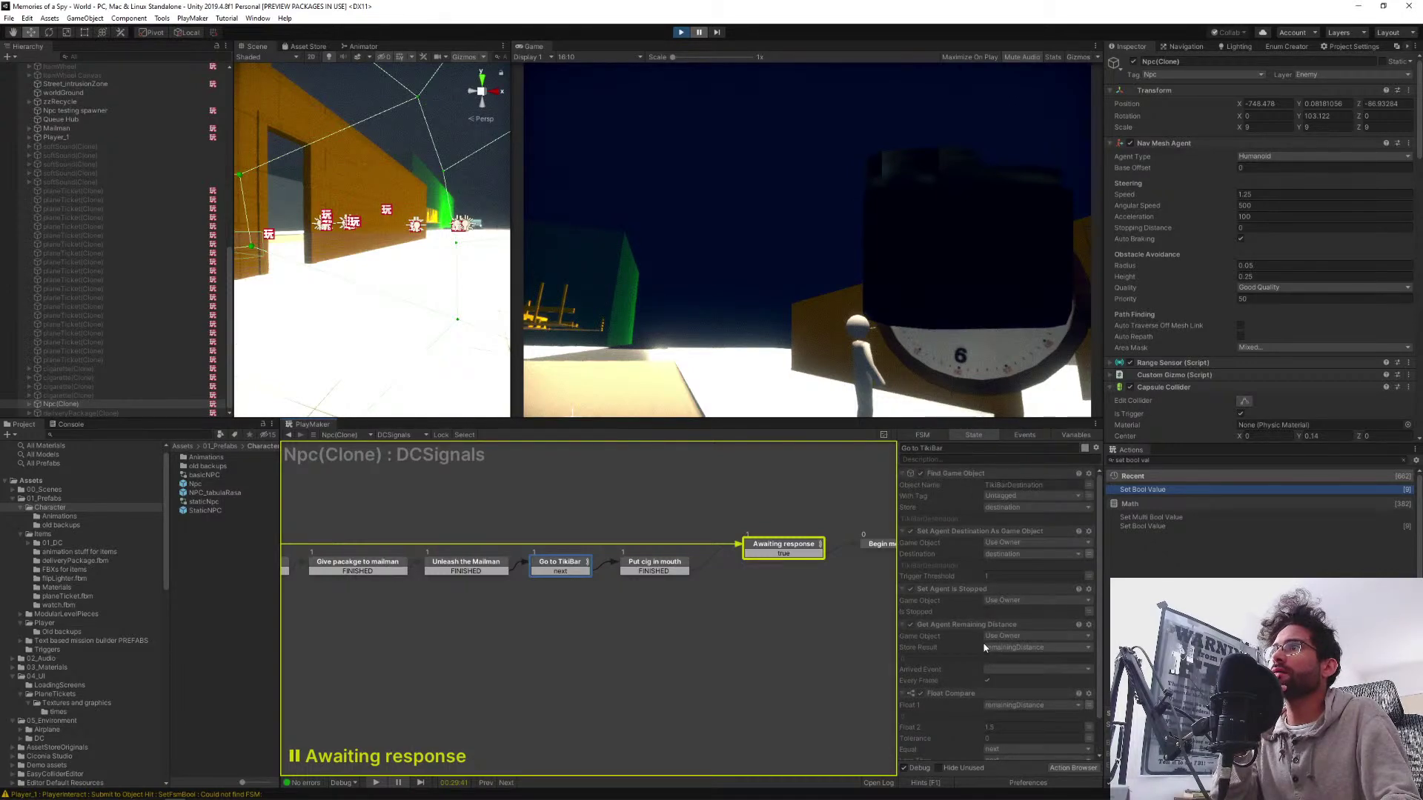
scroll(986, 649, "down", 2)
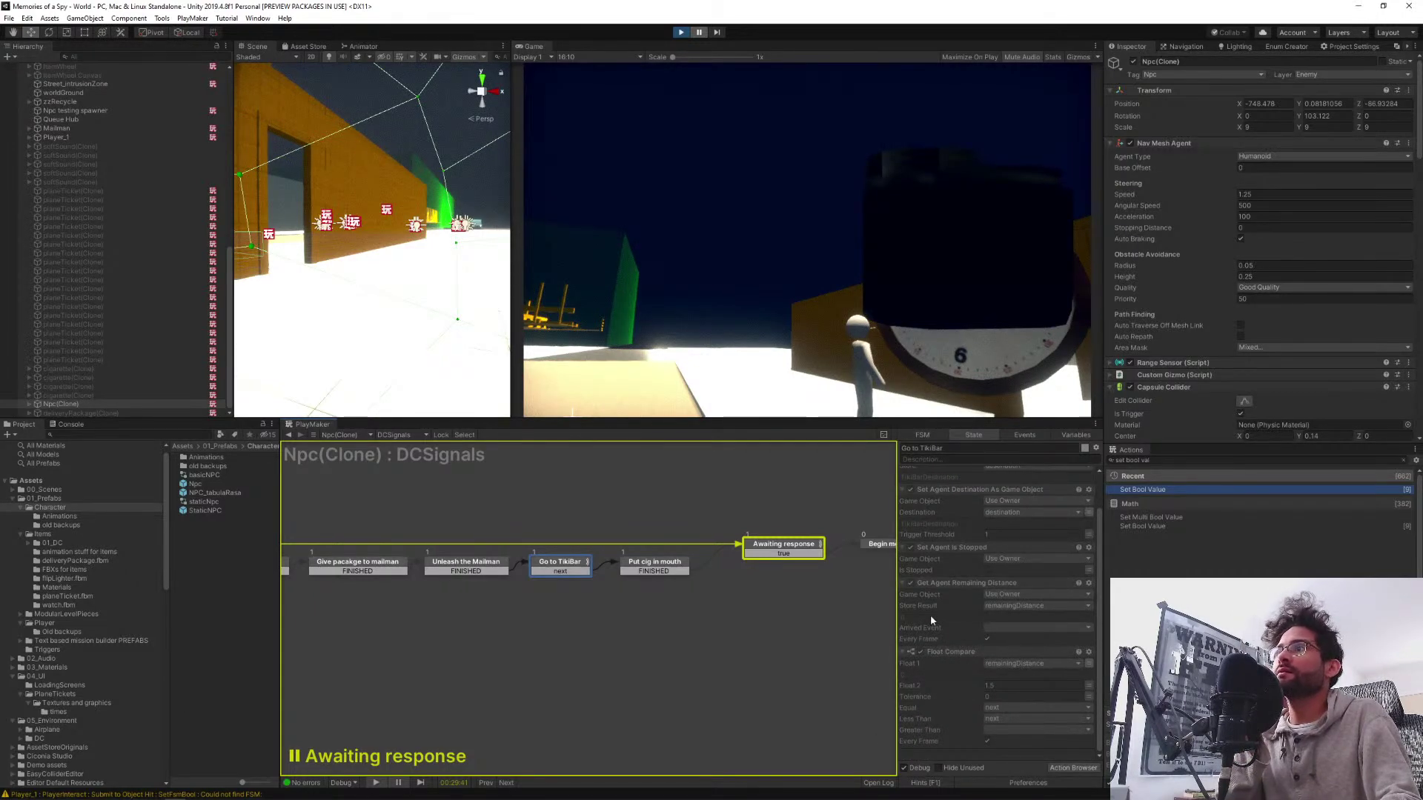
scroll(933, 602, "up", 2)
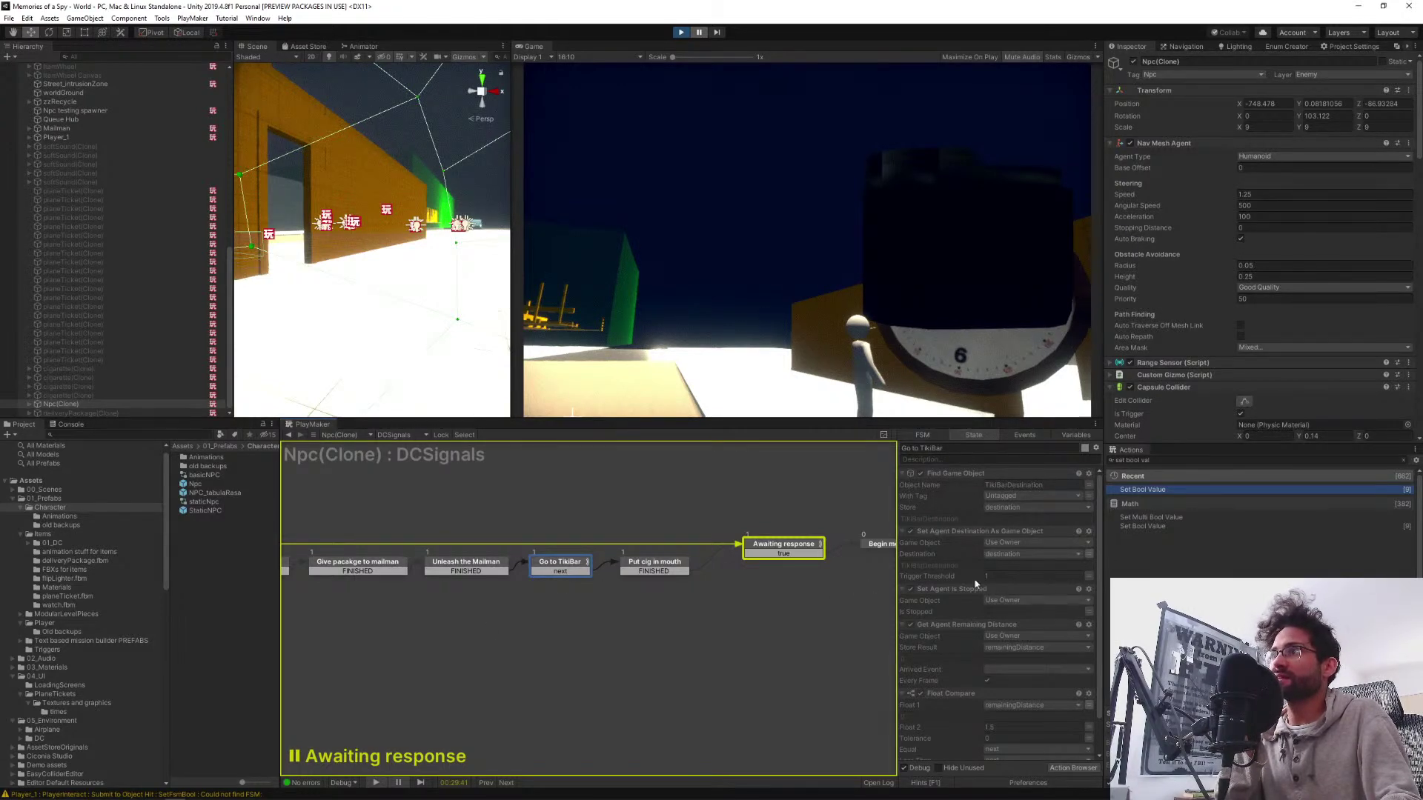
scroll(979, 637, "down", 2)
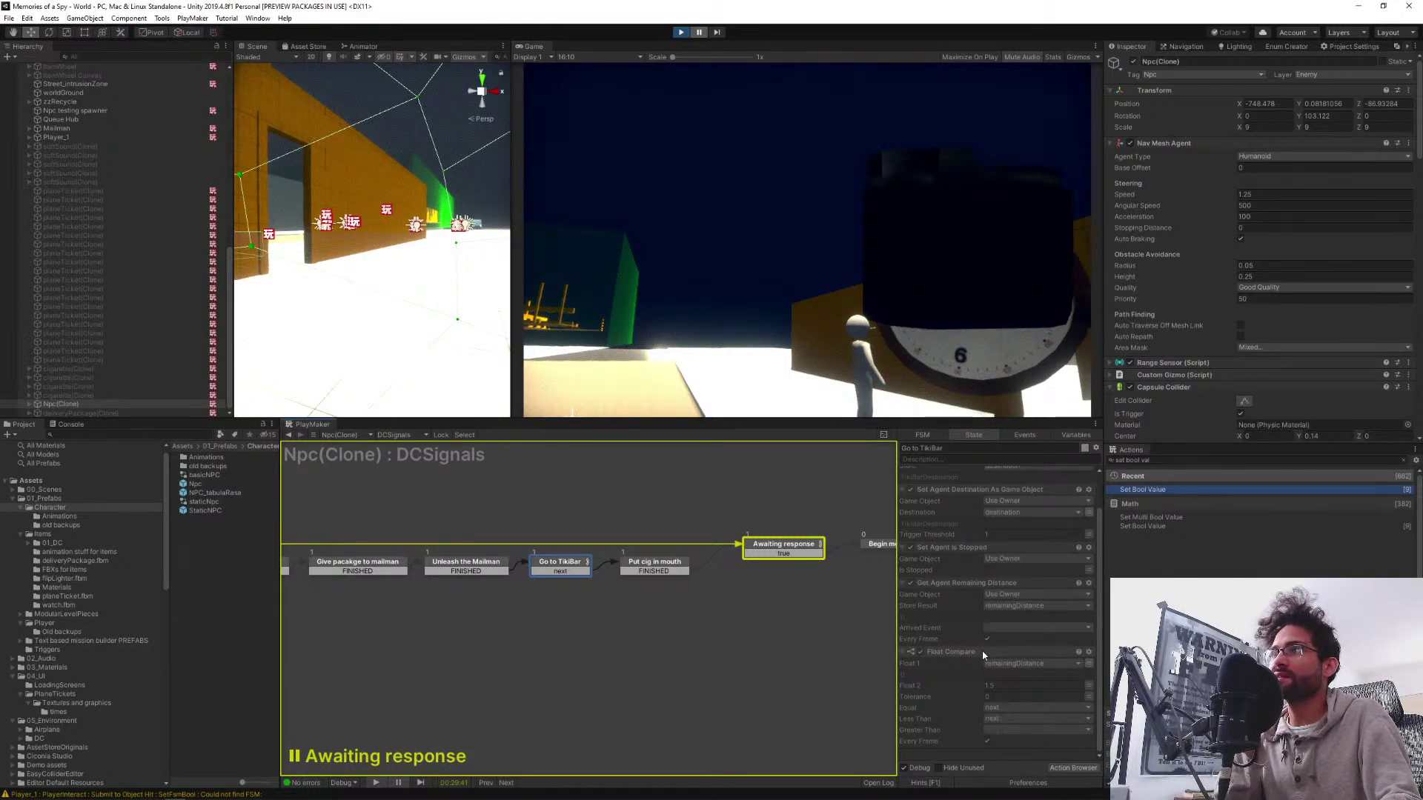
scroll(967, 563, "up", 2)
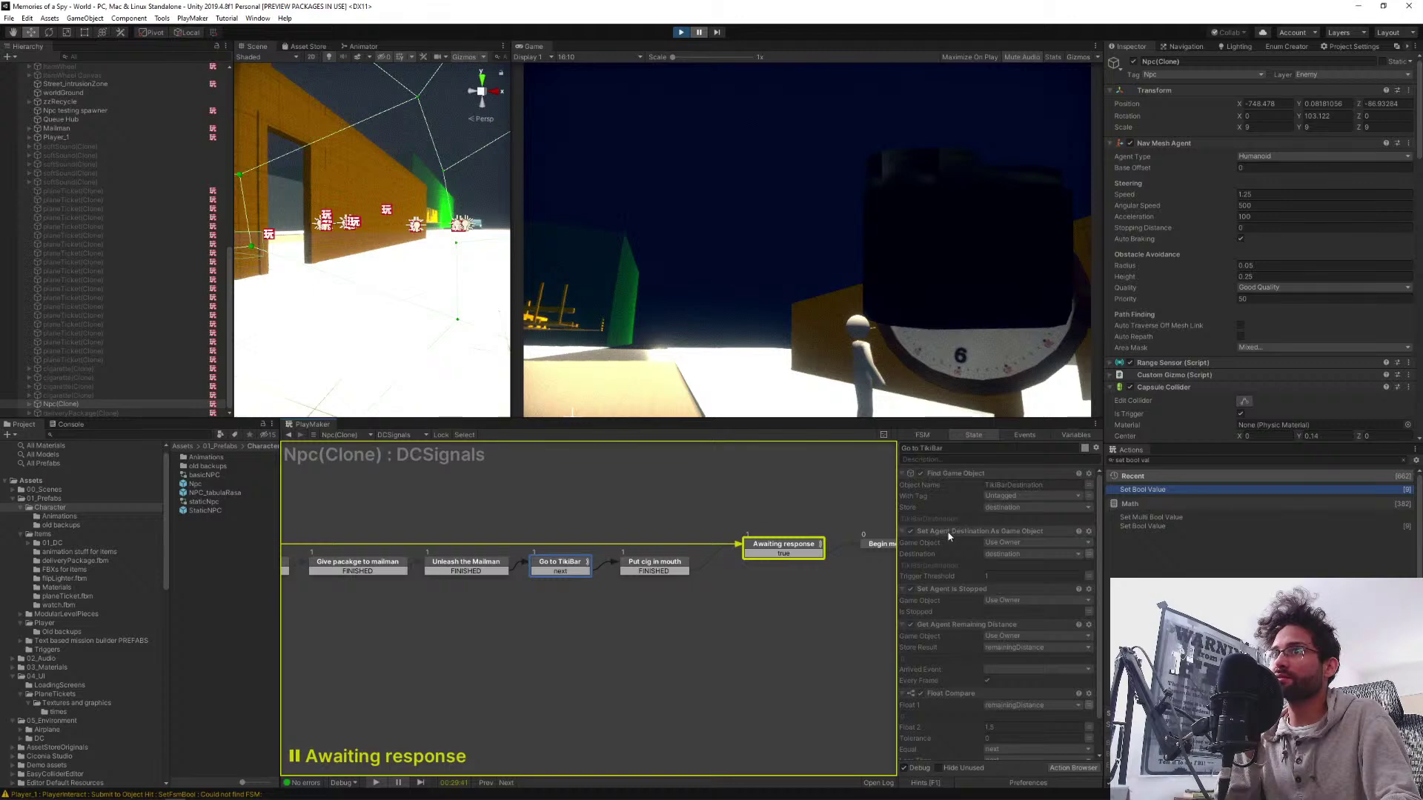
scroll(950, 538, "down", 2)
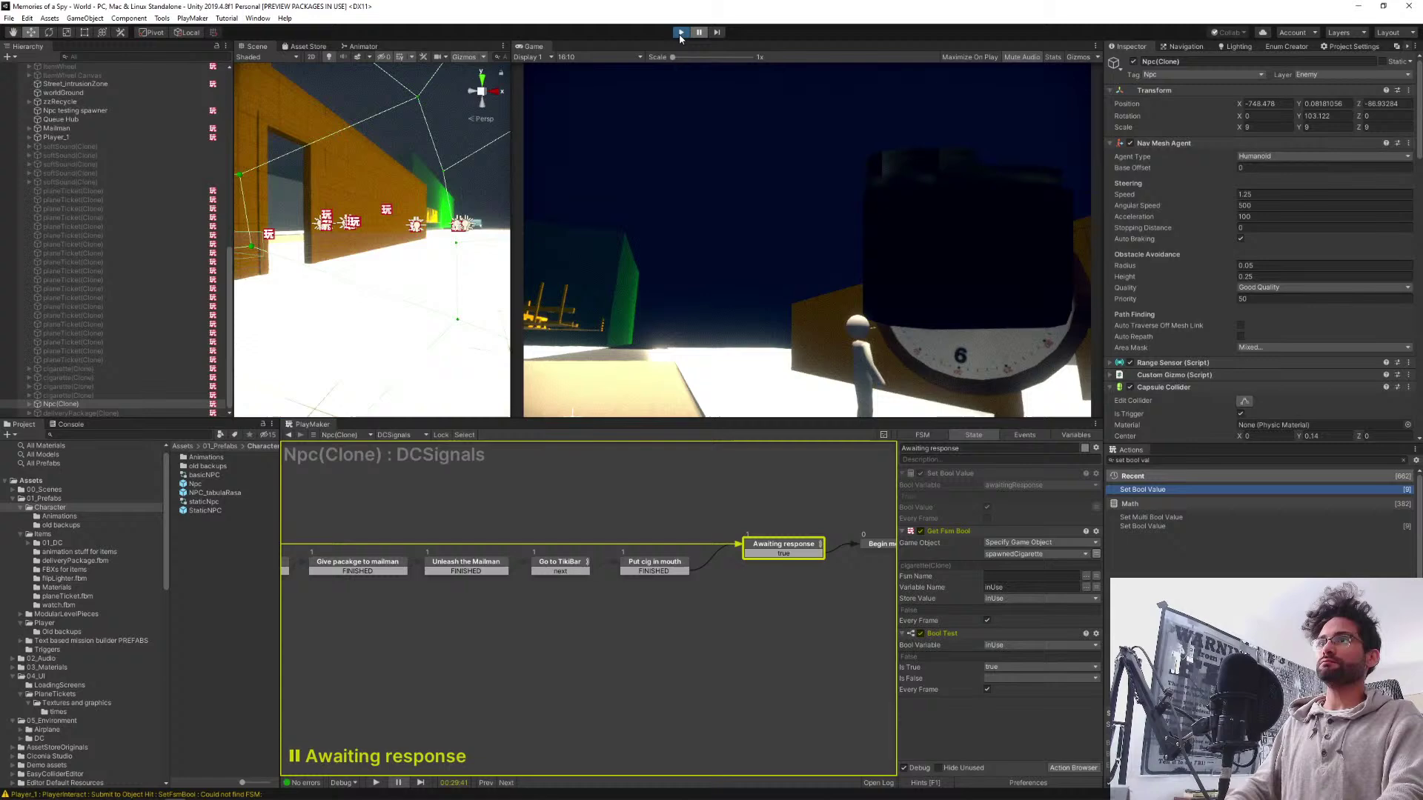
Stop the playtest and open the Npc prefab's DCSignals FSM at the Go to TikiBar state in an enlarged graph area
left_click(680, 33)
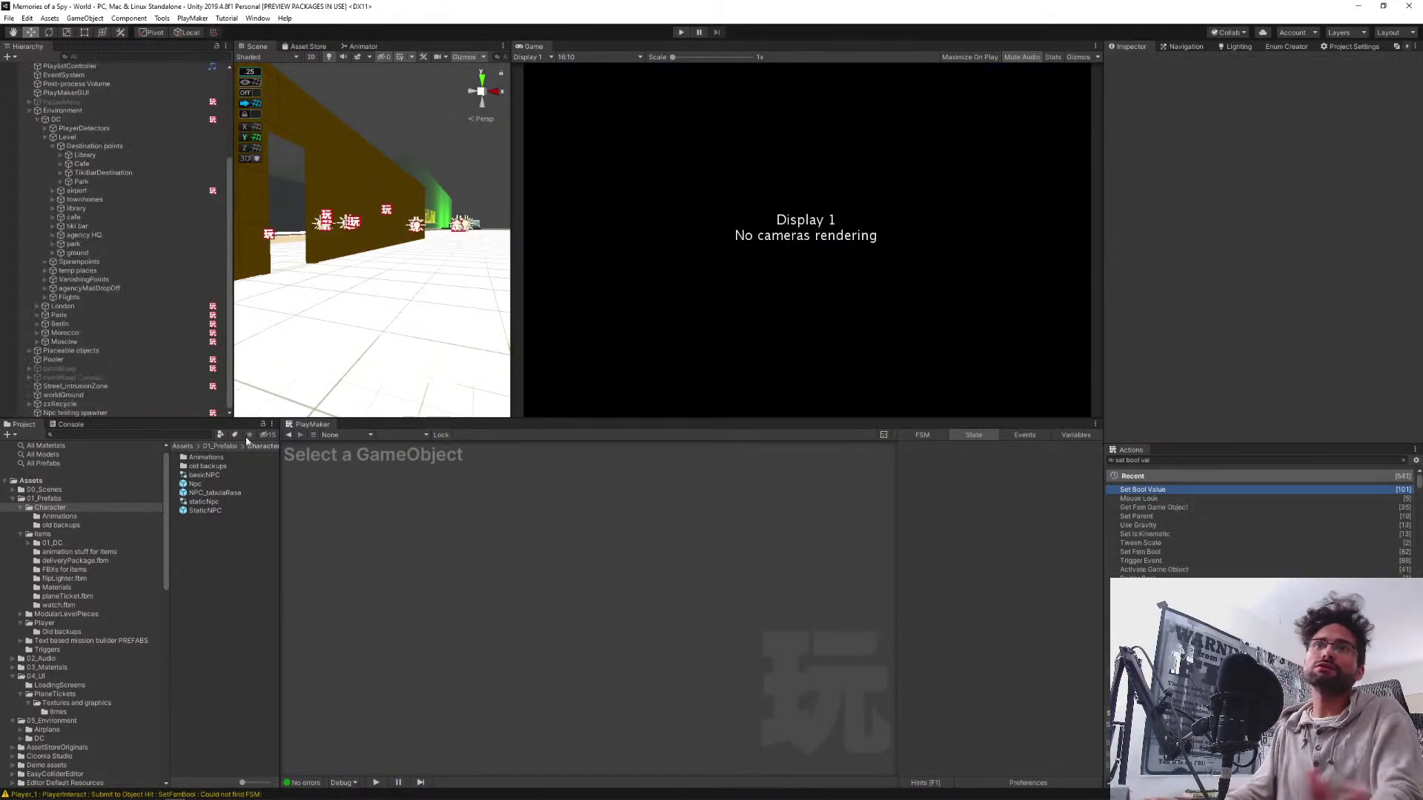
double_click(185, 485)
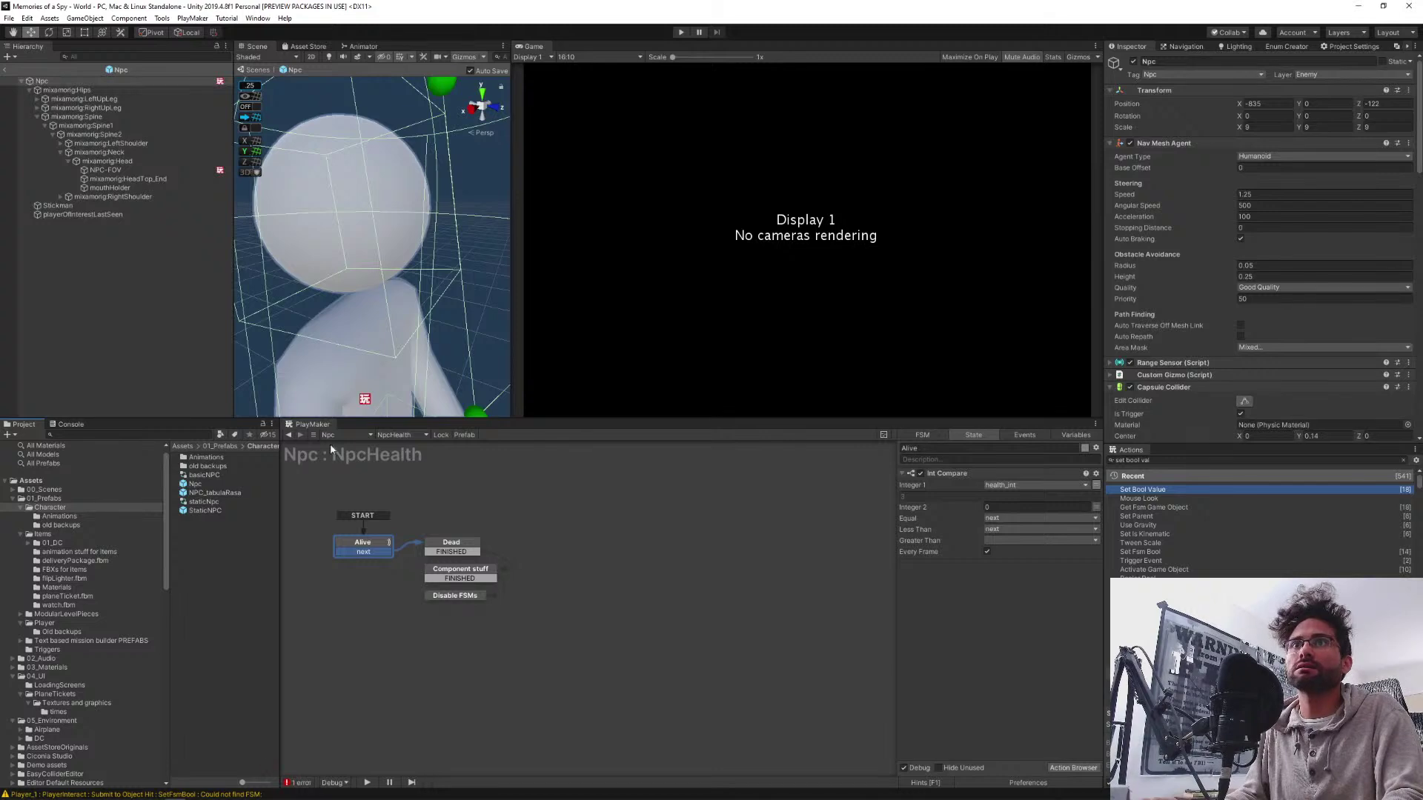
left_click(396, 435)
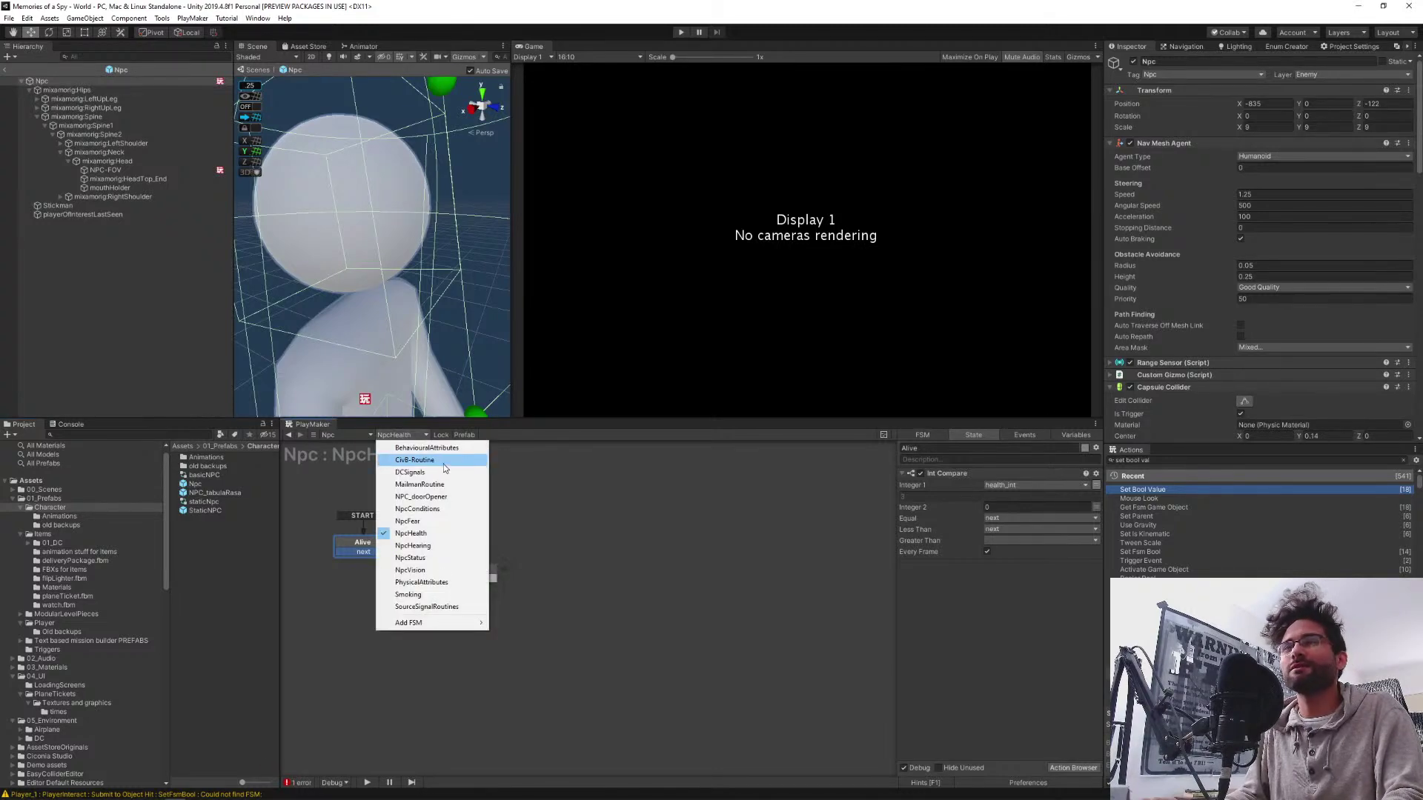
left_click(432, 472)
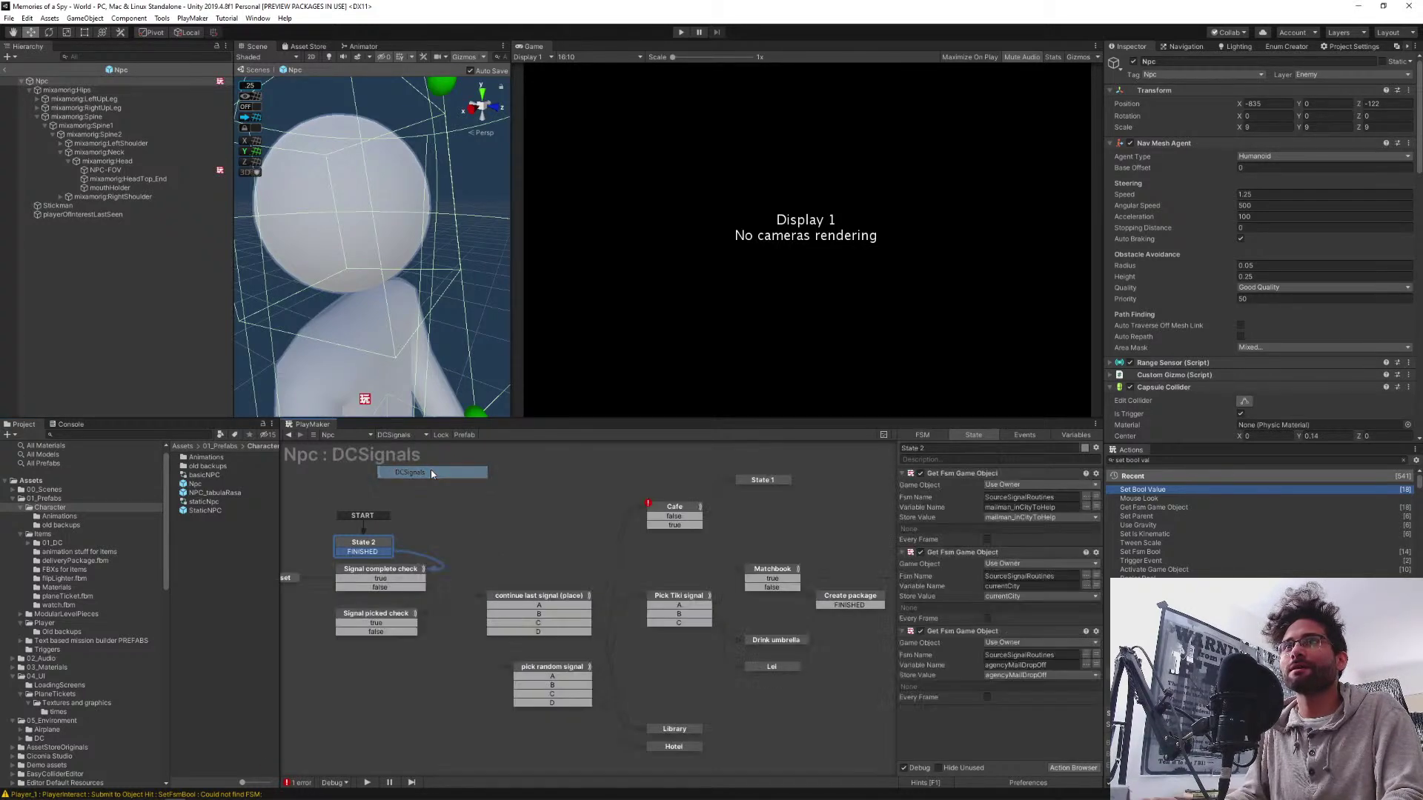
middle_click_drag(769, 672, 466, 620)
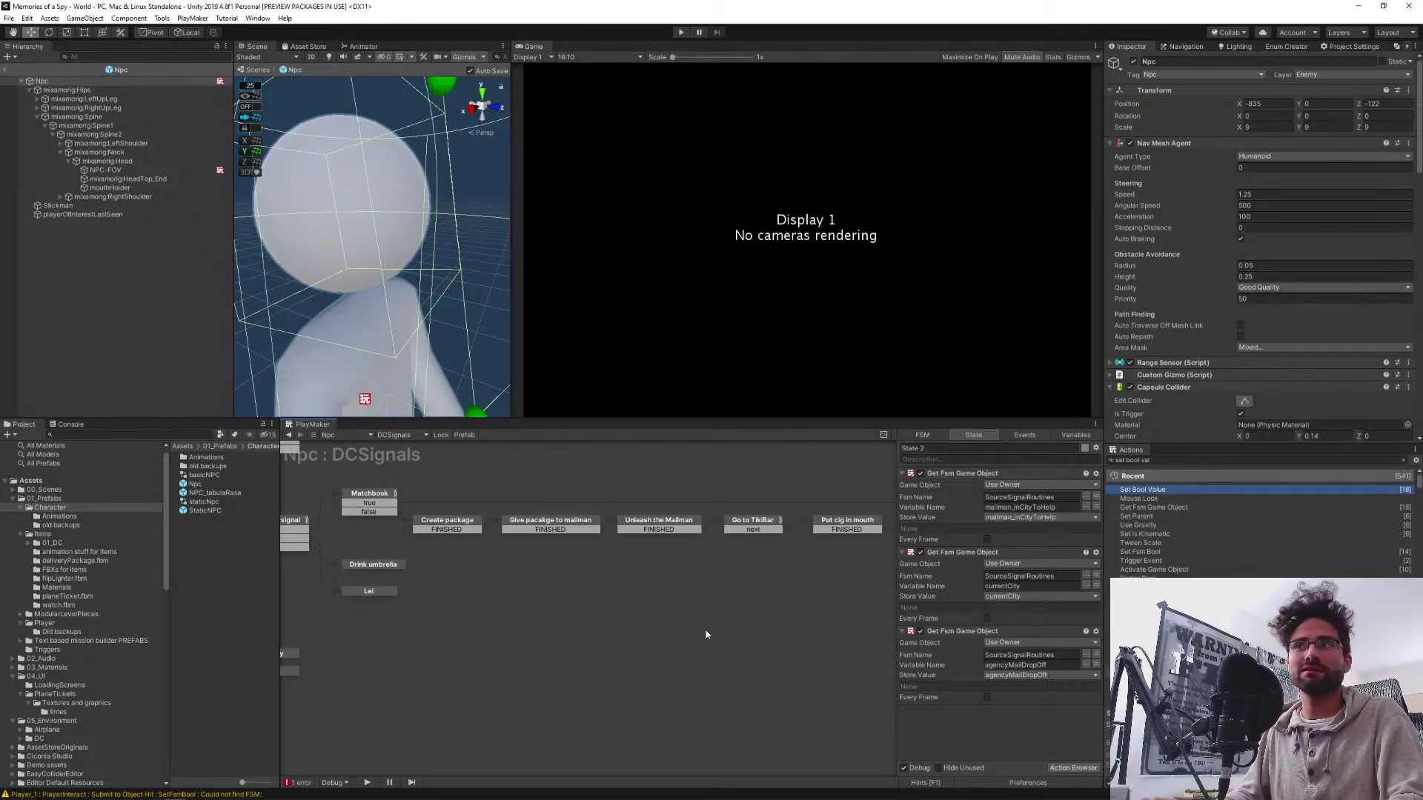
middle_click_drag(640, 628, 470, 657)
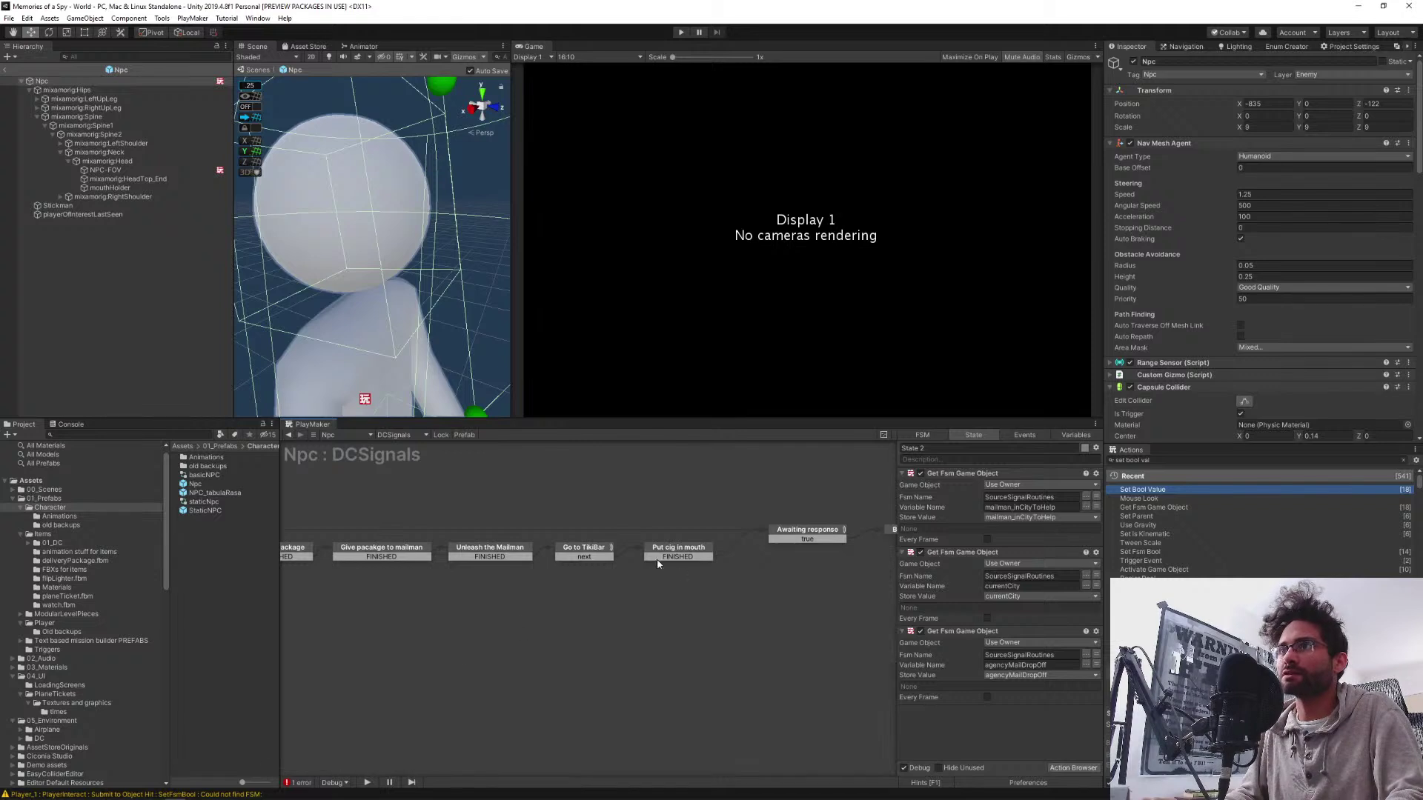
left_click(584, 549)
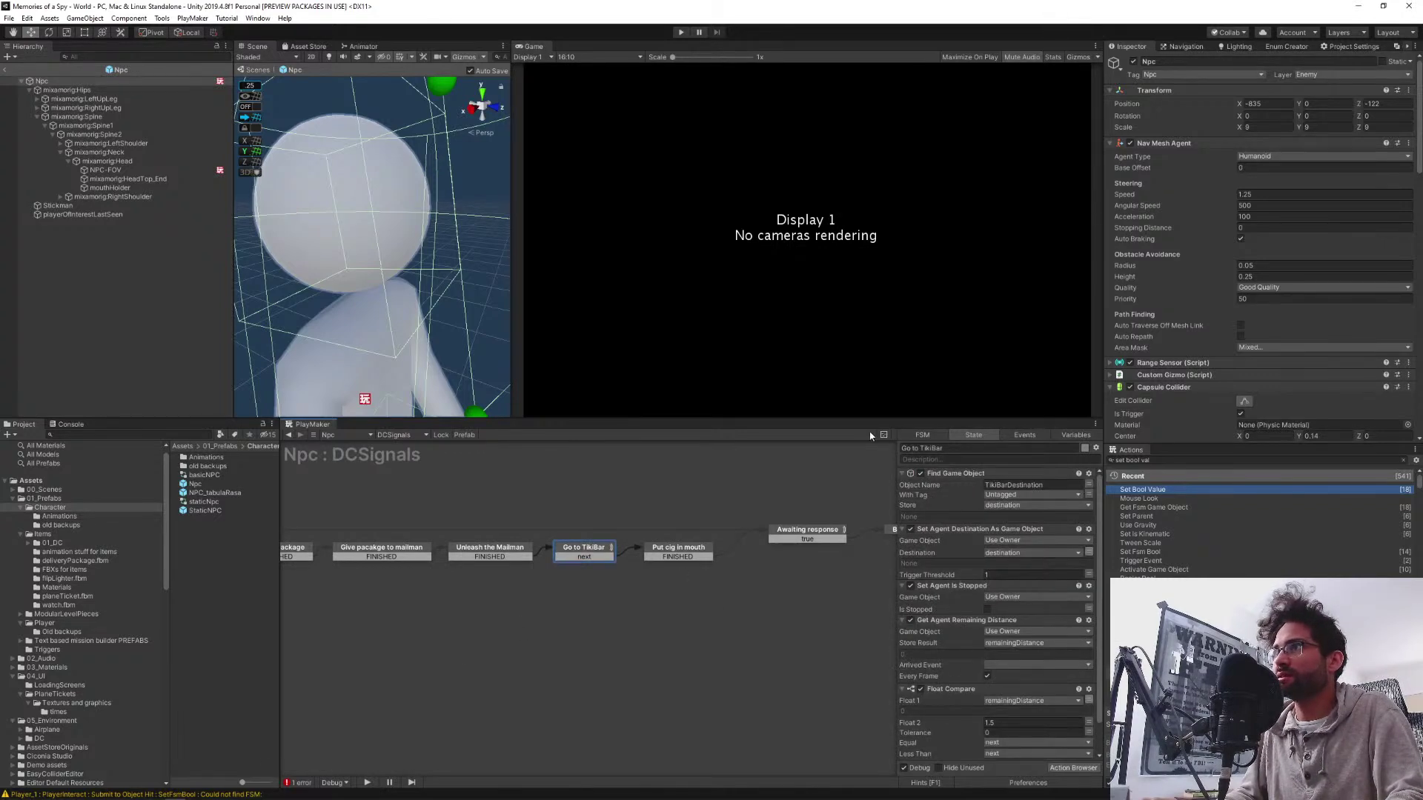
left_click_drag(843, 415, 852, 384)
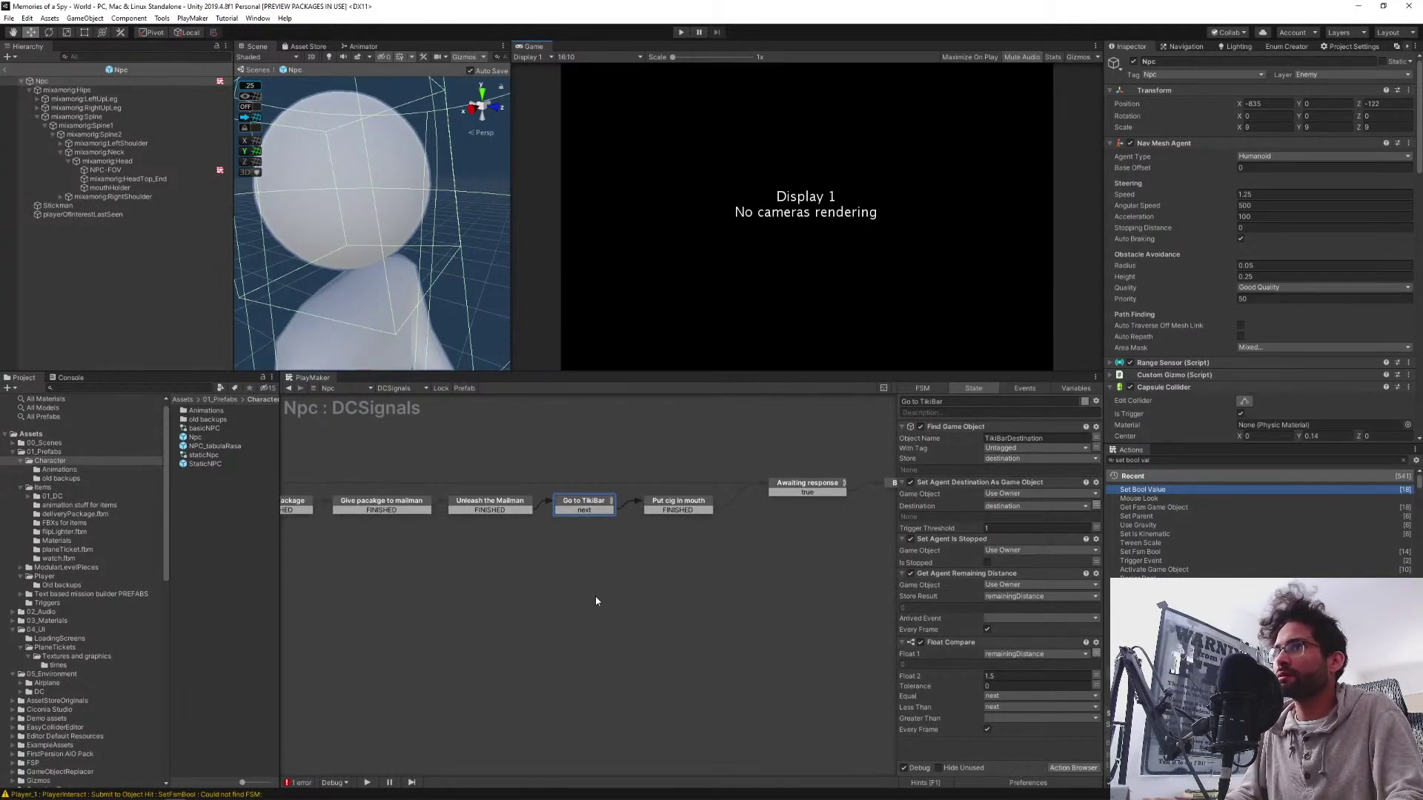
Shift the Put cig in mouth, Awaiting response and Begin meeting states together to make room after Go to TikiBar
middle_click_drag(736, 568, 635, 558)
left_click_drag(879, 537, 524, 416)
left_click(486, 497)
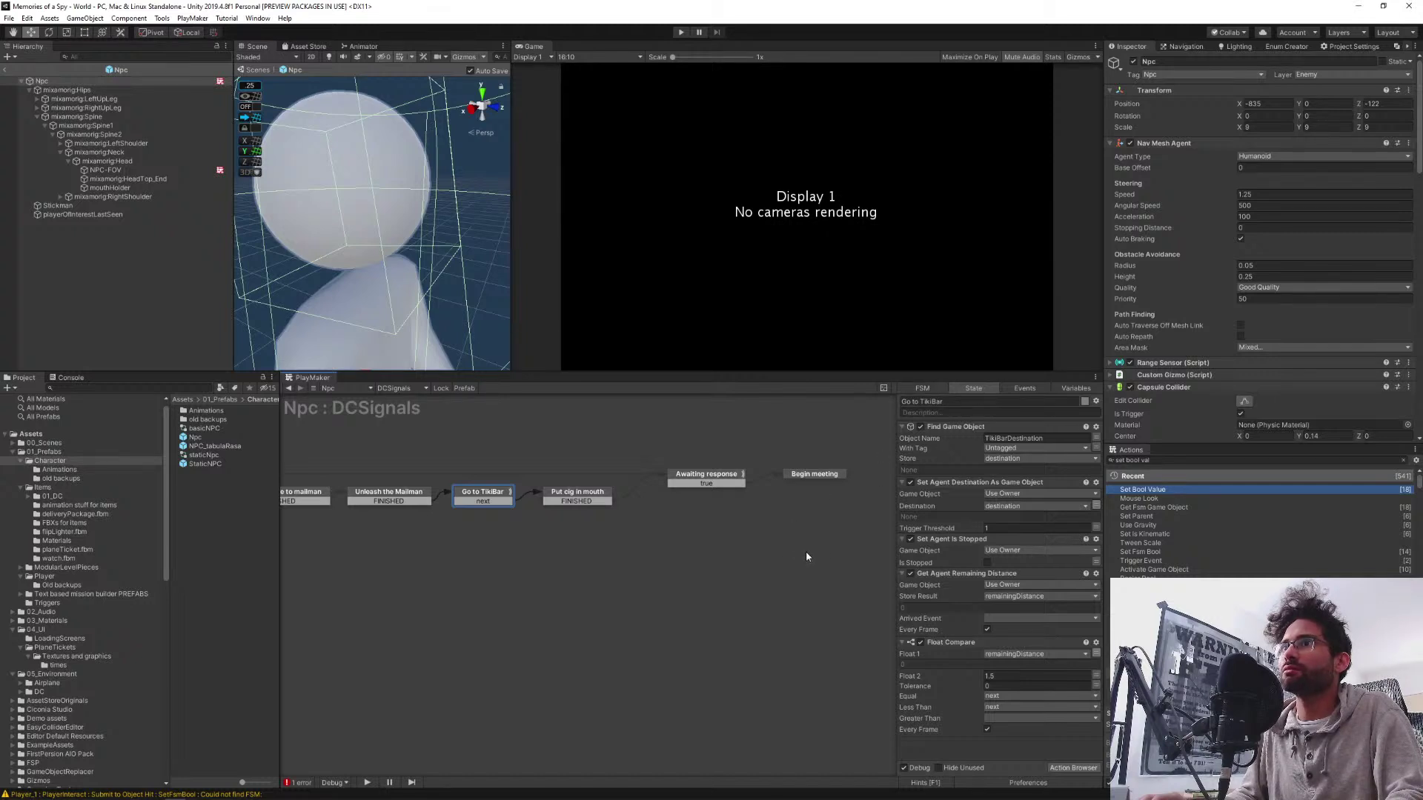
left_click_drag(879, 576, 513, 422)
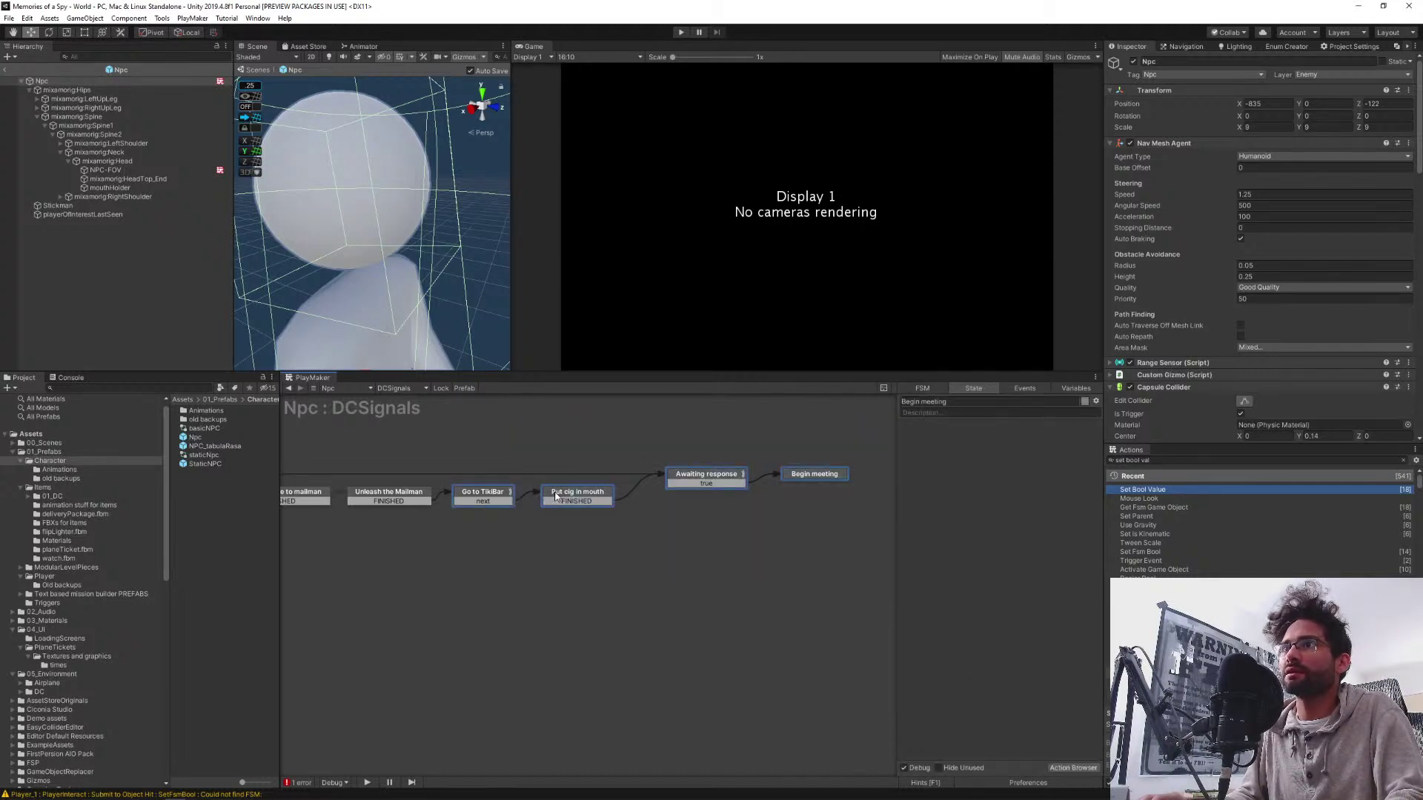
mouse_move(556, 497)
left_mouse_down()
mouse_move(643, 499)
mouse_move(560, 503)
left_mouse_up()
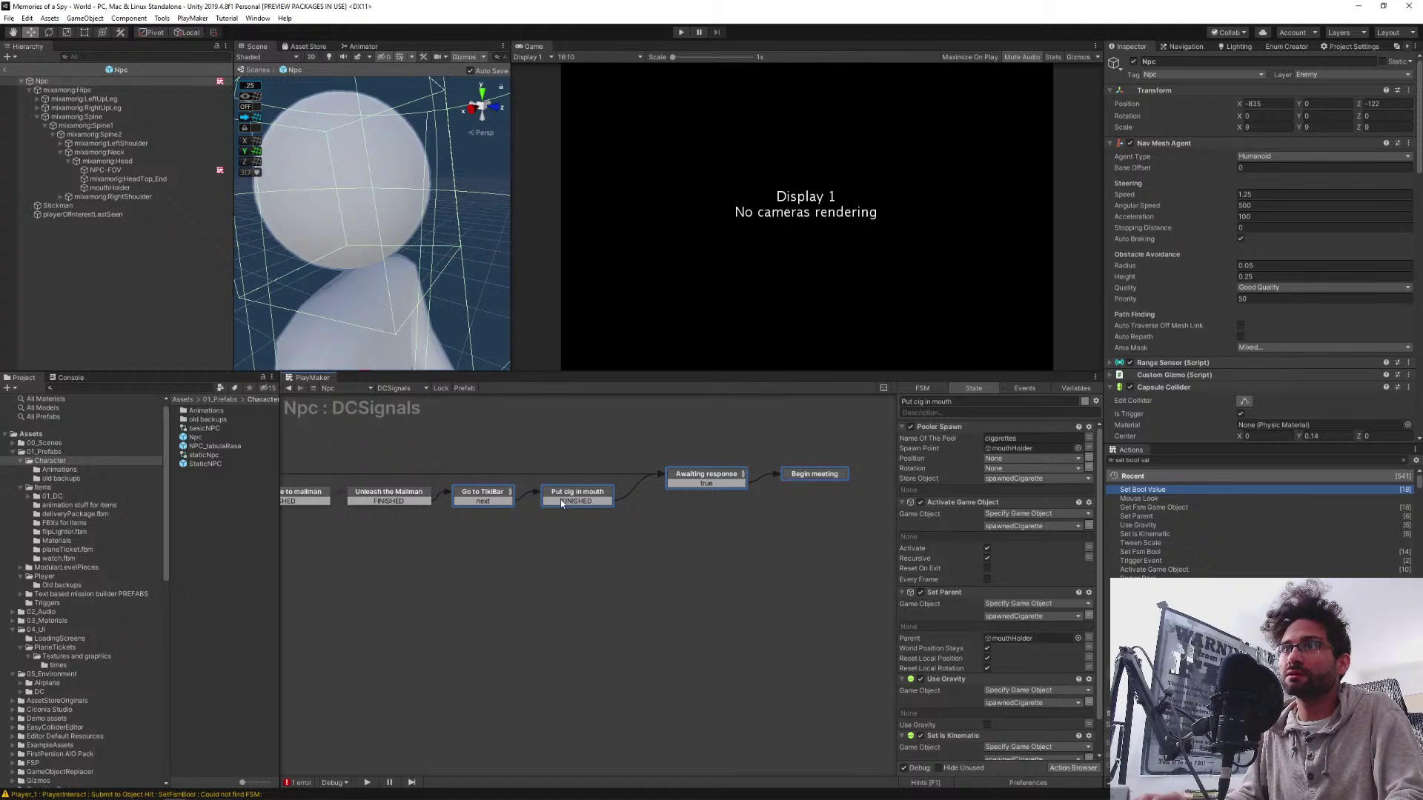
mouse_move(885, 601)
left_mouse_down()
mouse_move(643, 424)
mouse_move(538, 463)
mouse_move(864, 582)
left_mouse_up()
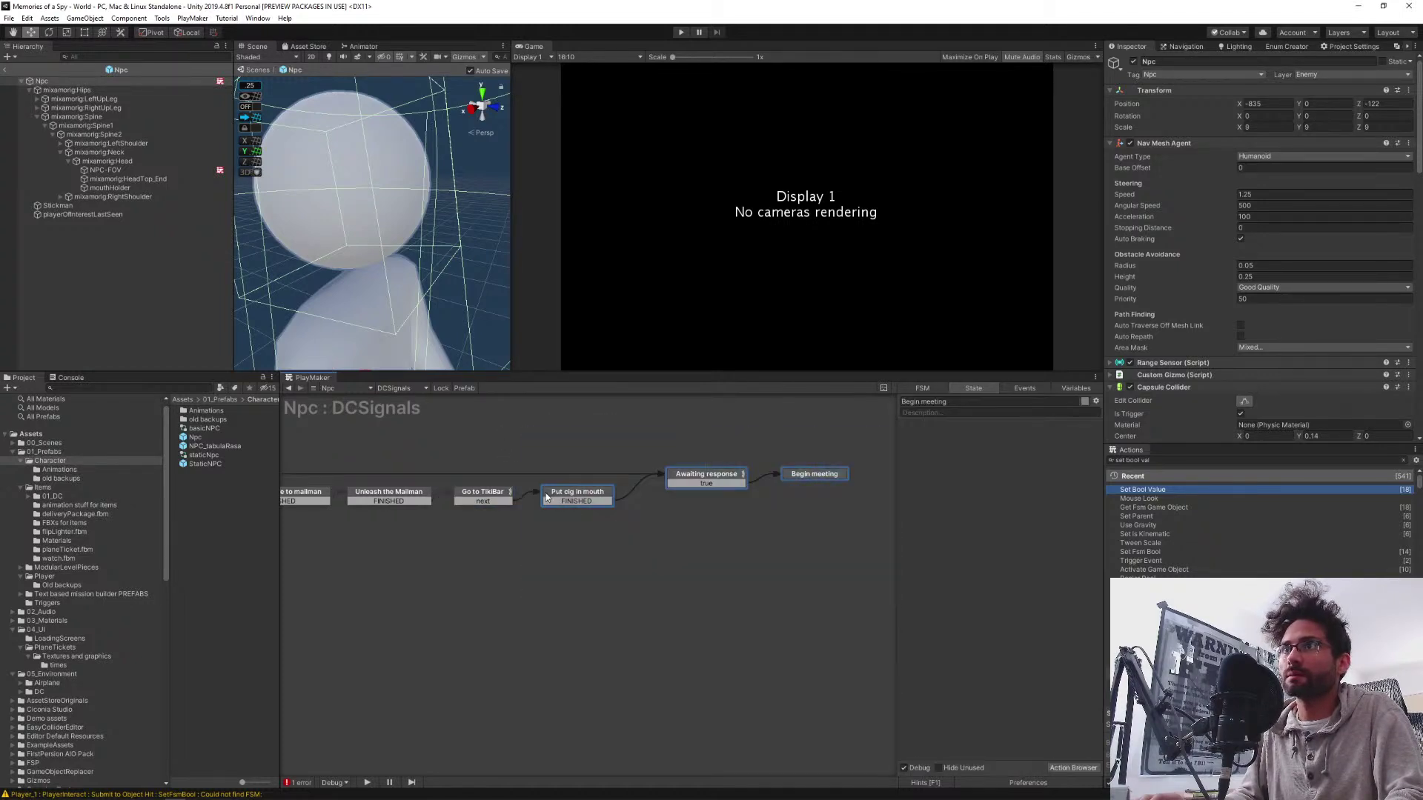
left_click_drag(546, 497, 673, 498)
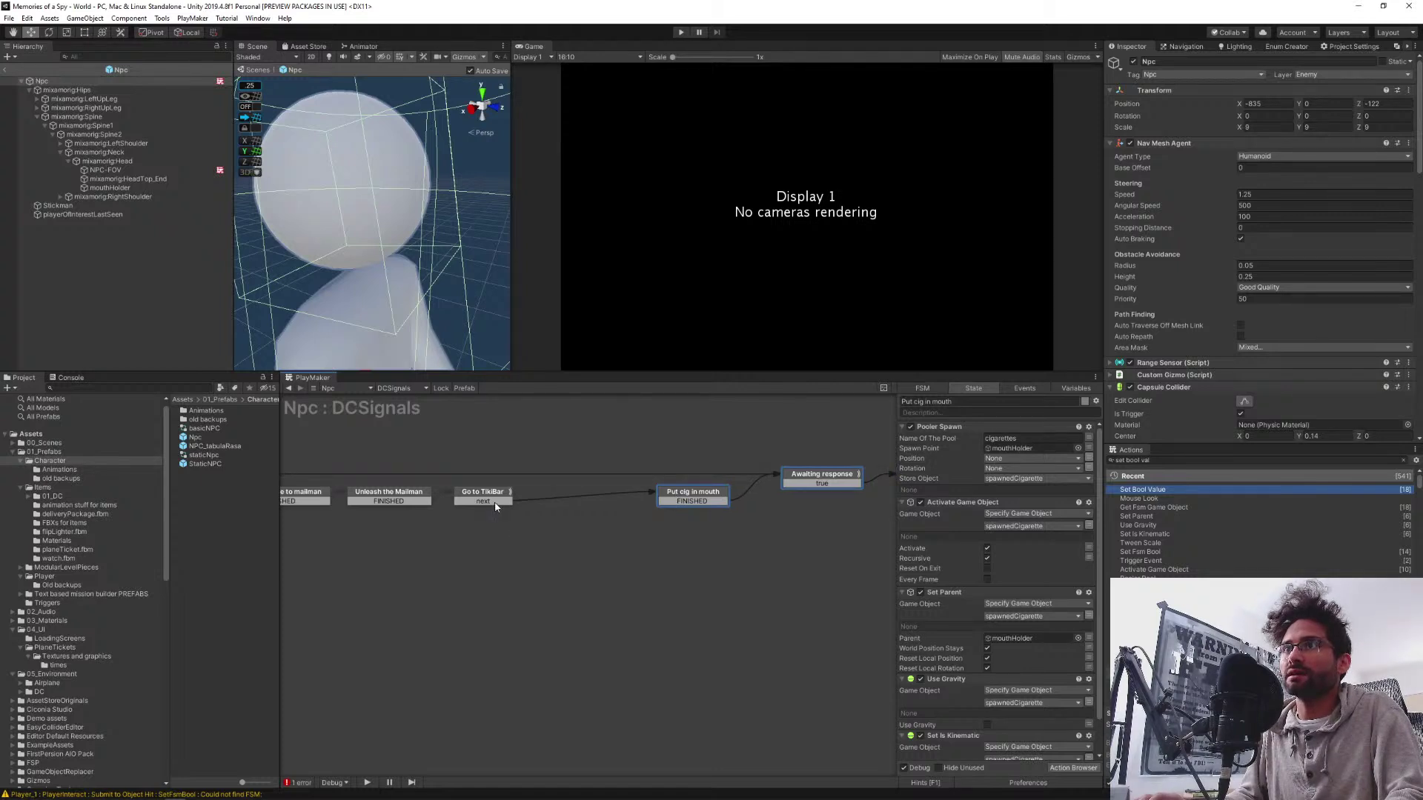
Add a new state as the target of Go to TikiBar's next event and name it "En route"
left_click_drag(495, 503, 579, 493)
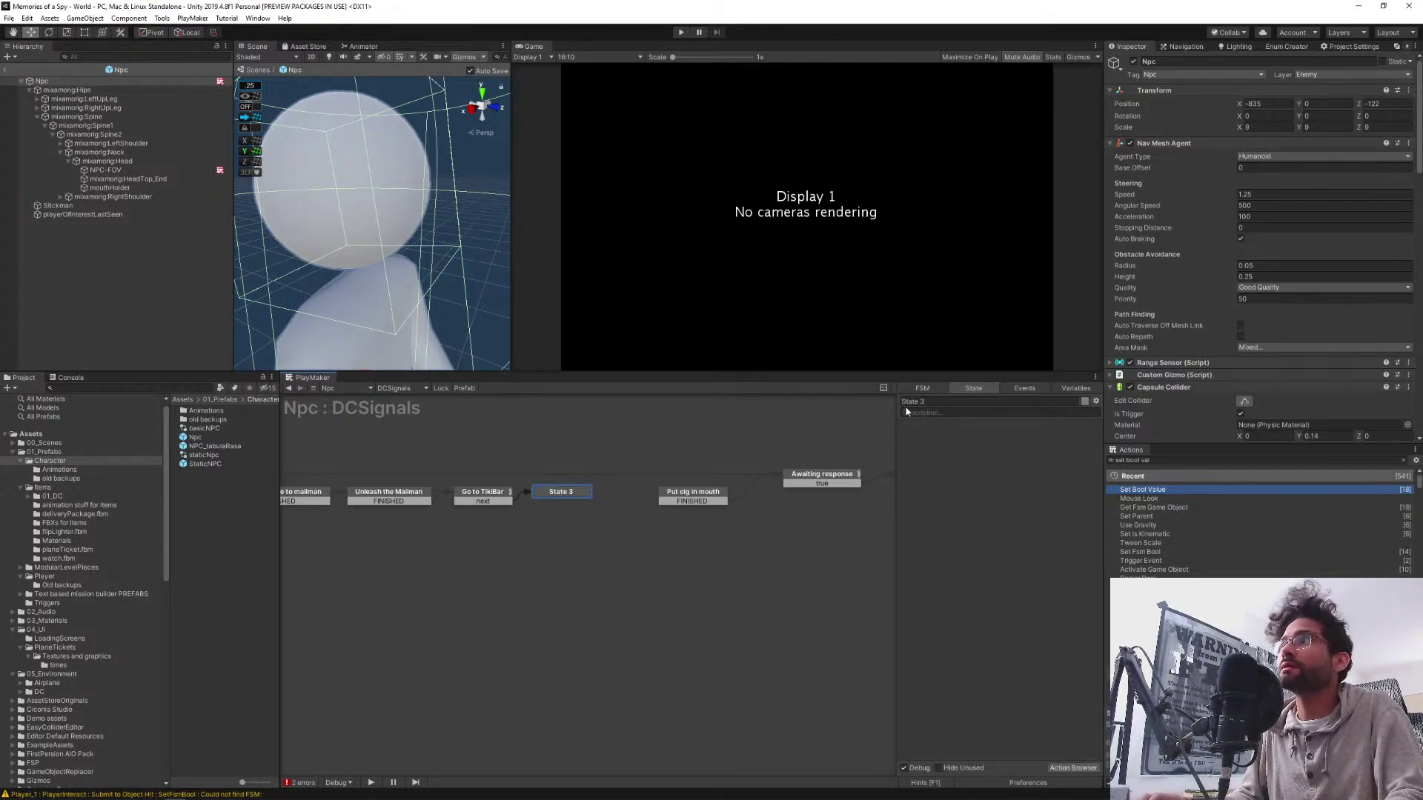
left_click(926, 402)
type("En route")
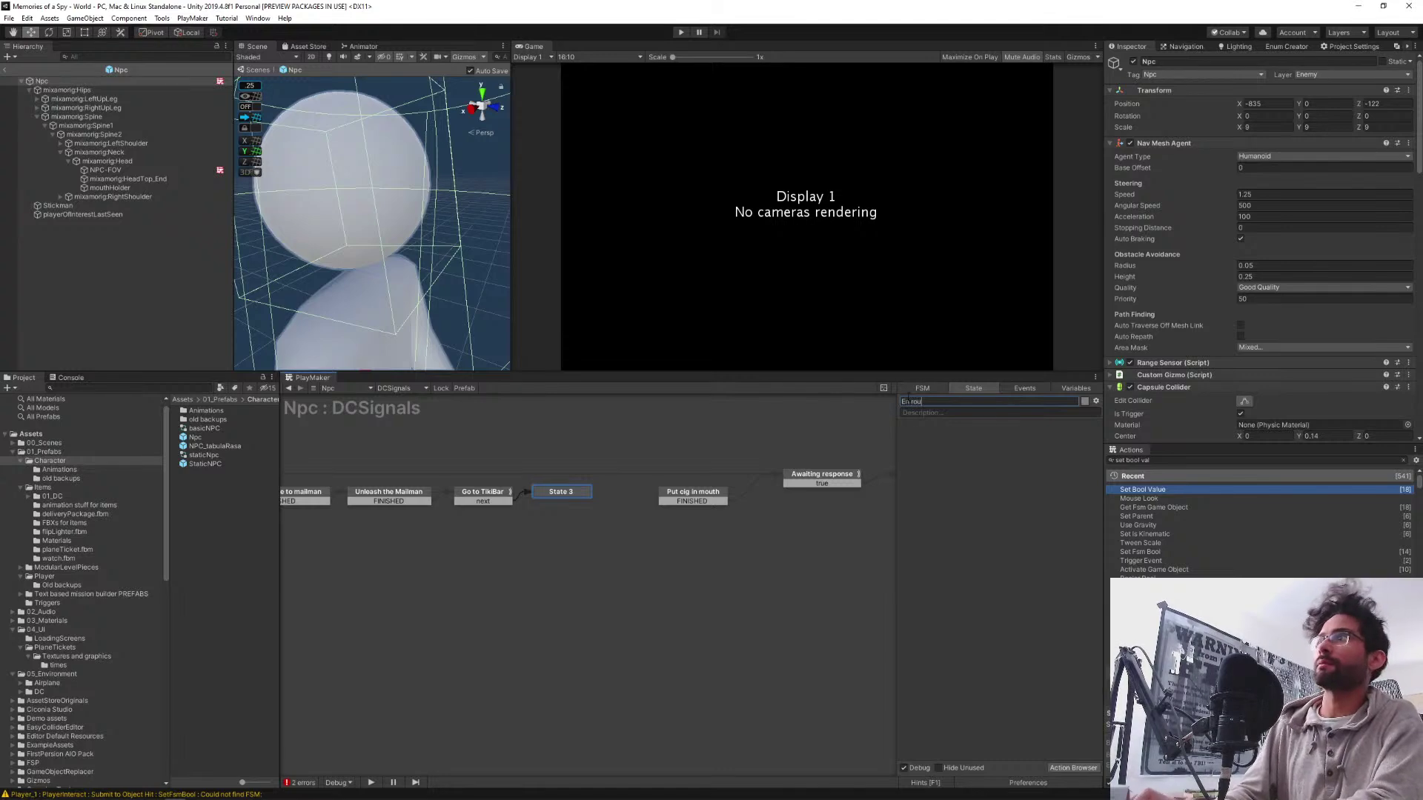
Move the Get Agent Remaining Distance and Float Compare actions from Go to TikiBar into En route, adding En route's missing next transition
left_click(492, 496)
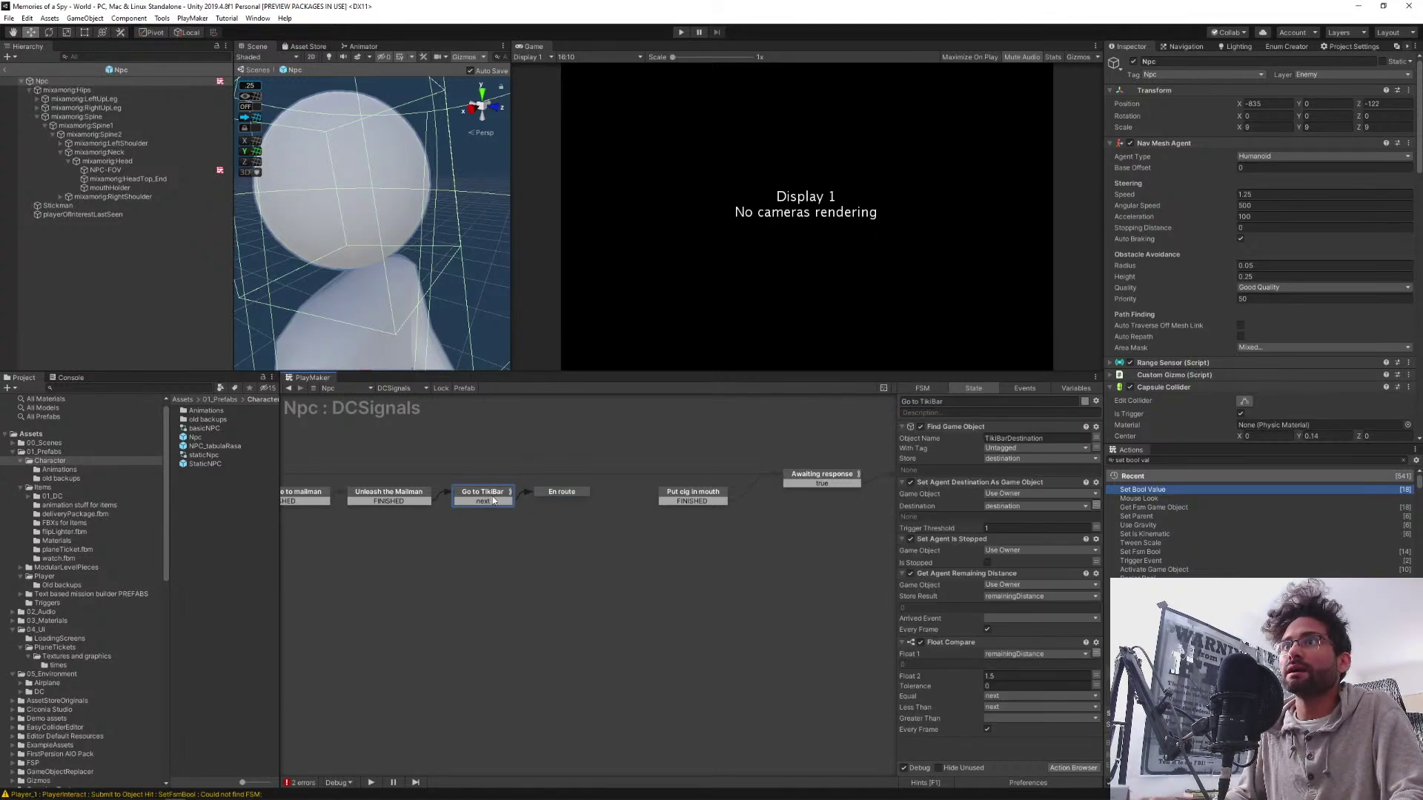
left_click(956, 577)
left_click(956, 642, "ctrl")
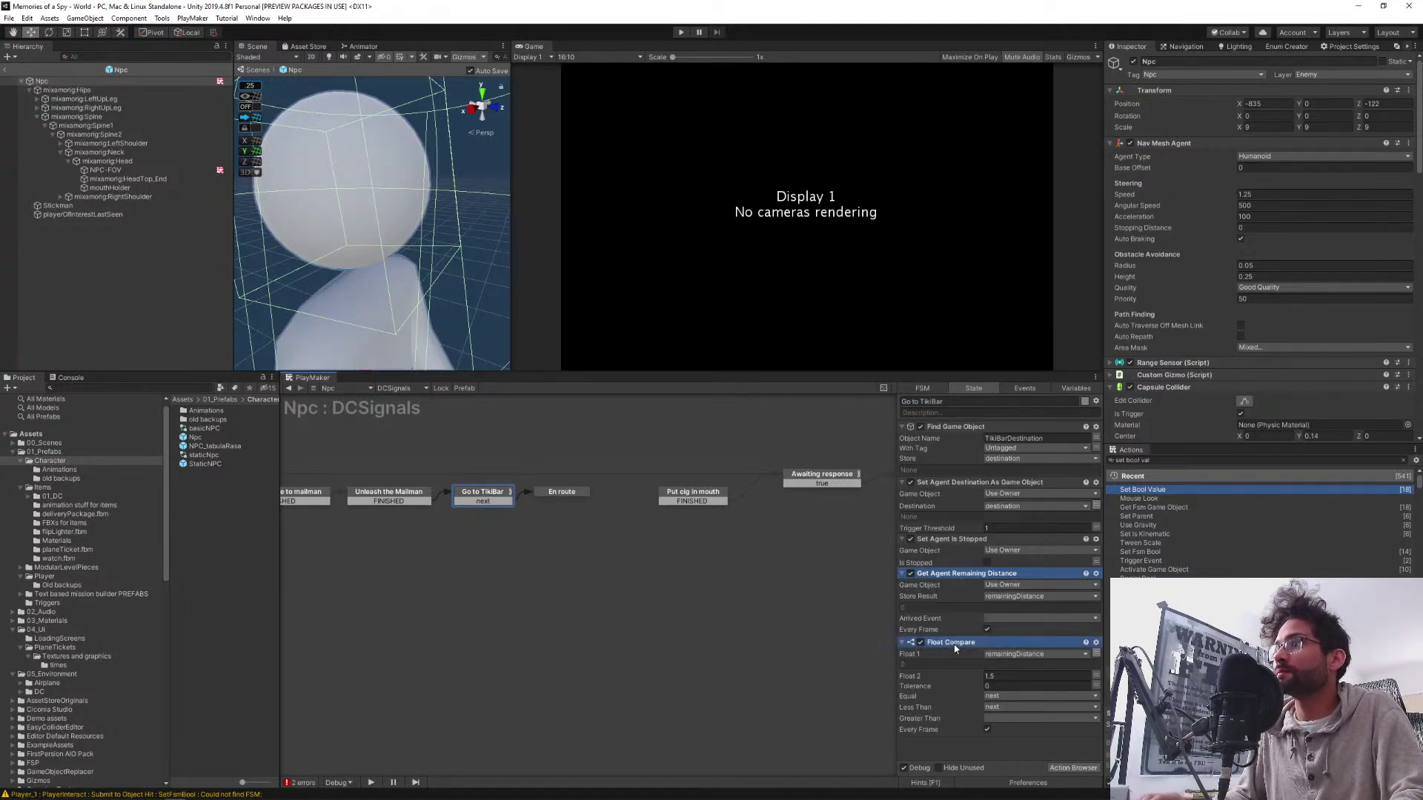
left_click(562, 493)
key("ctrl+v")
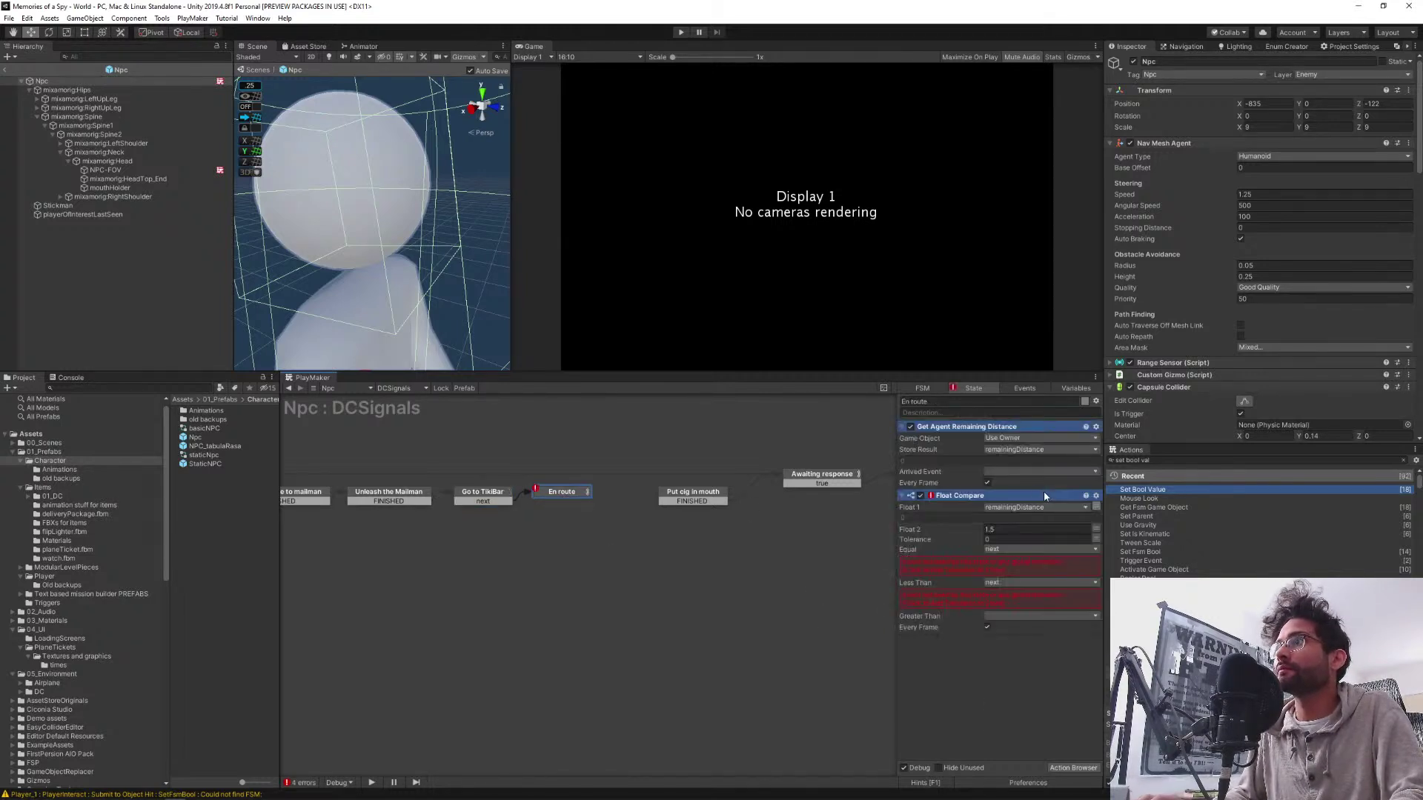
left_click(941, 563)
Replace Go to TikiBar's next transition with a FINISHED transition linked to the En route state
left_click(474, 498)
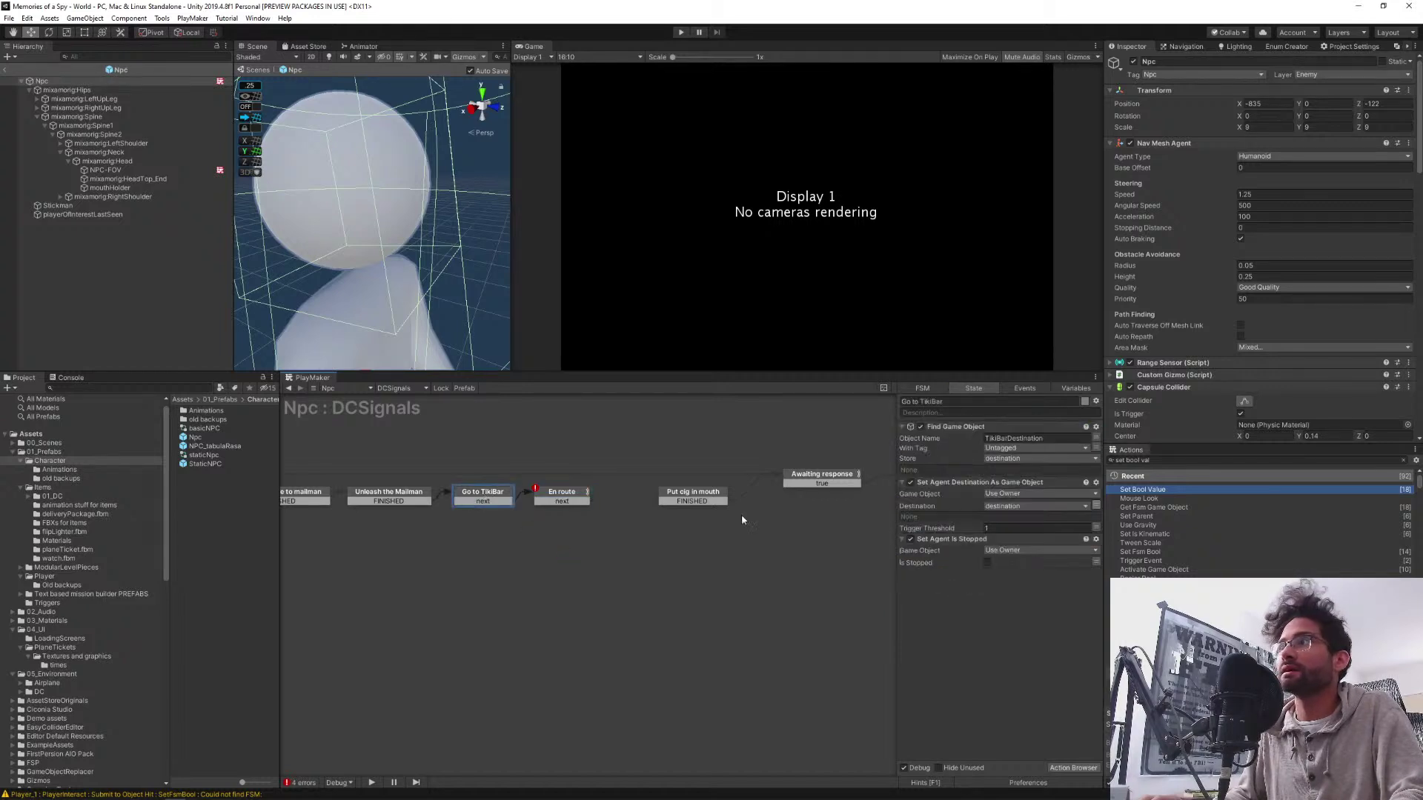
right_click(487, 506)
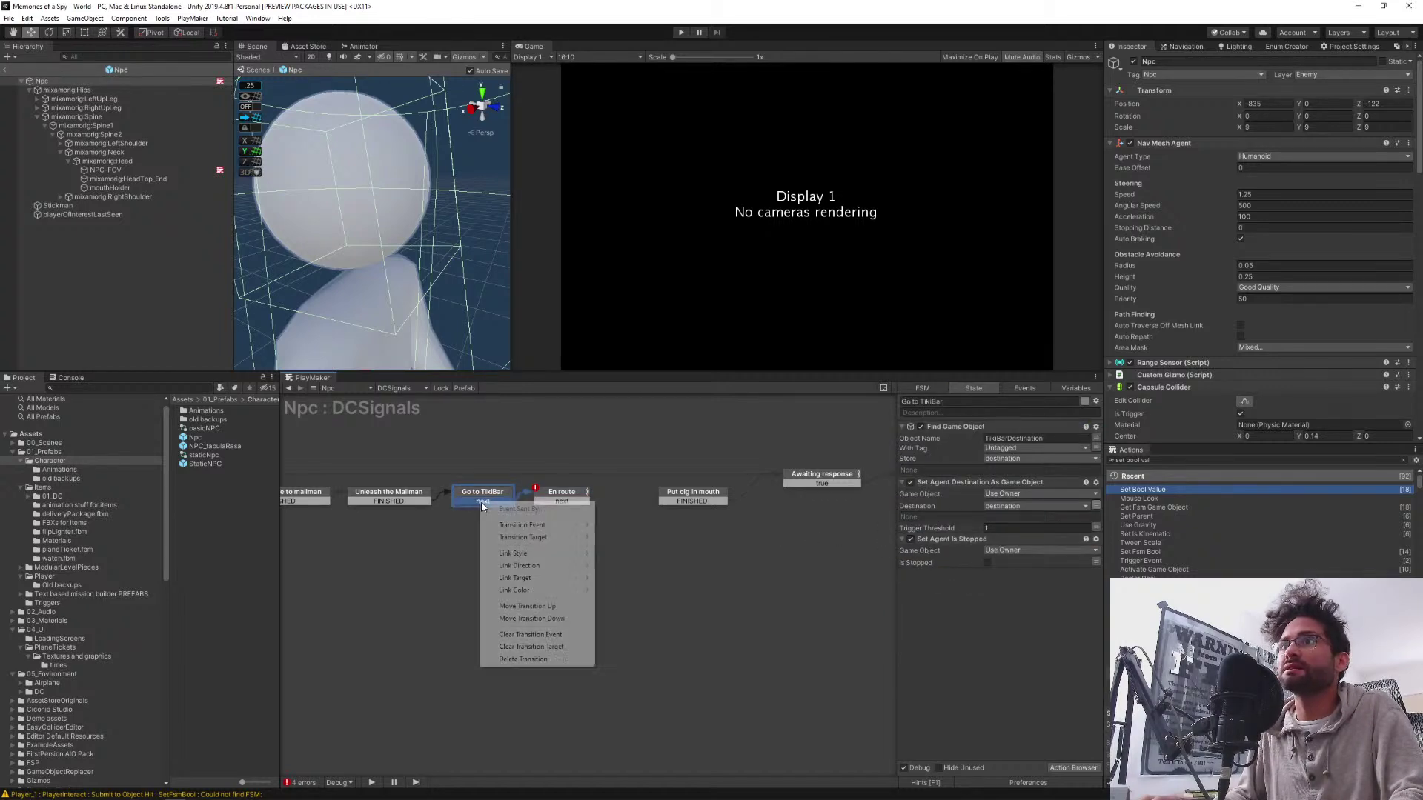
left_click(539, 658)
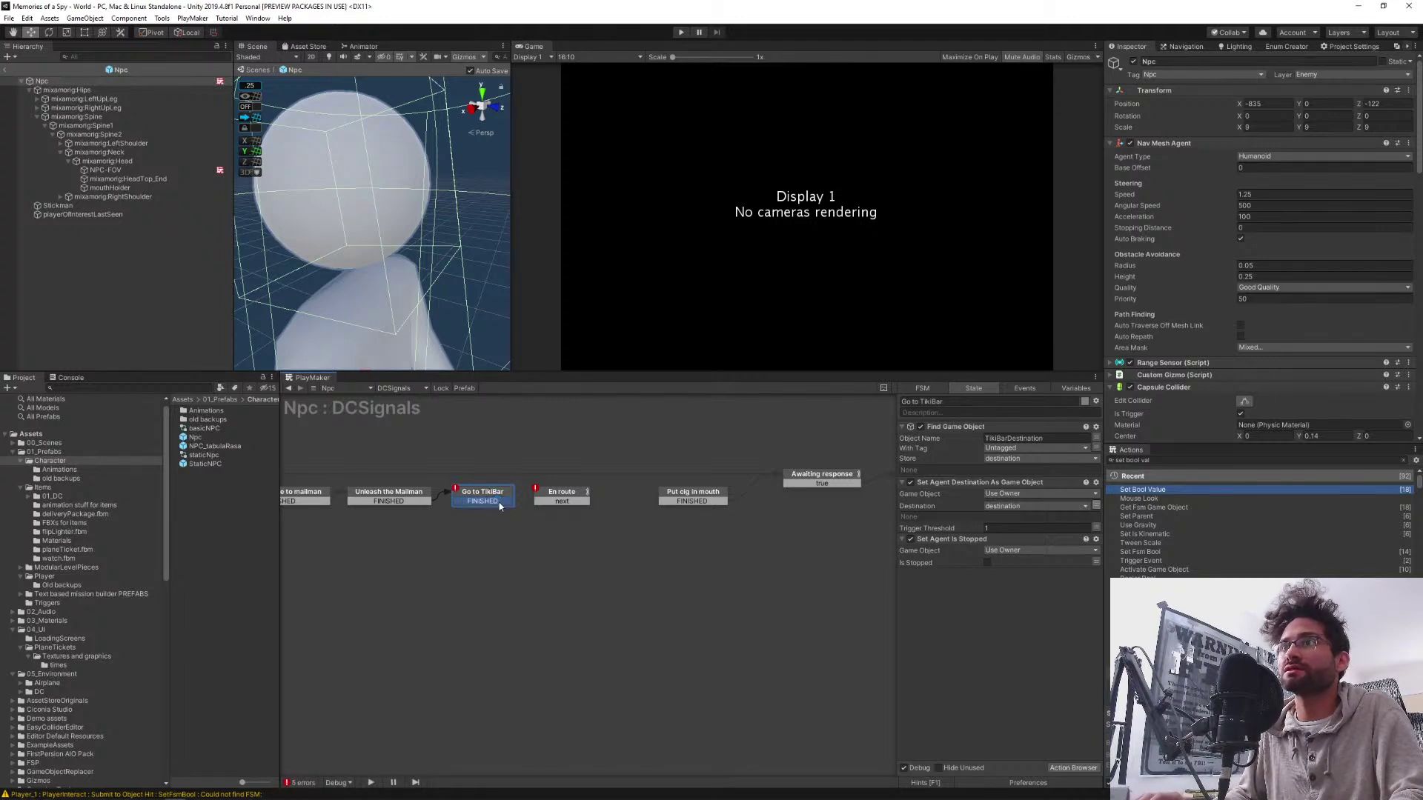
left_click(539, 503)
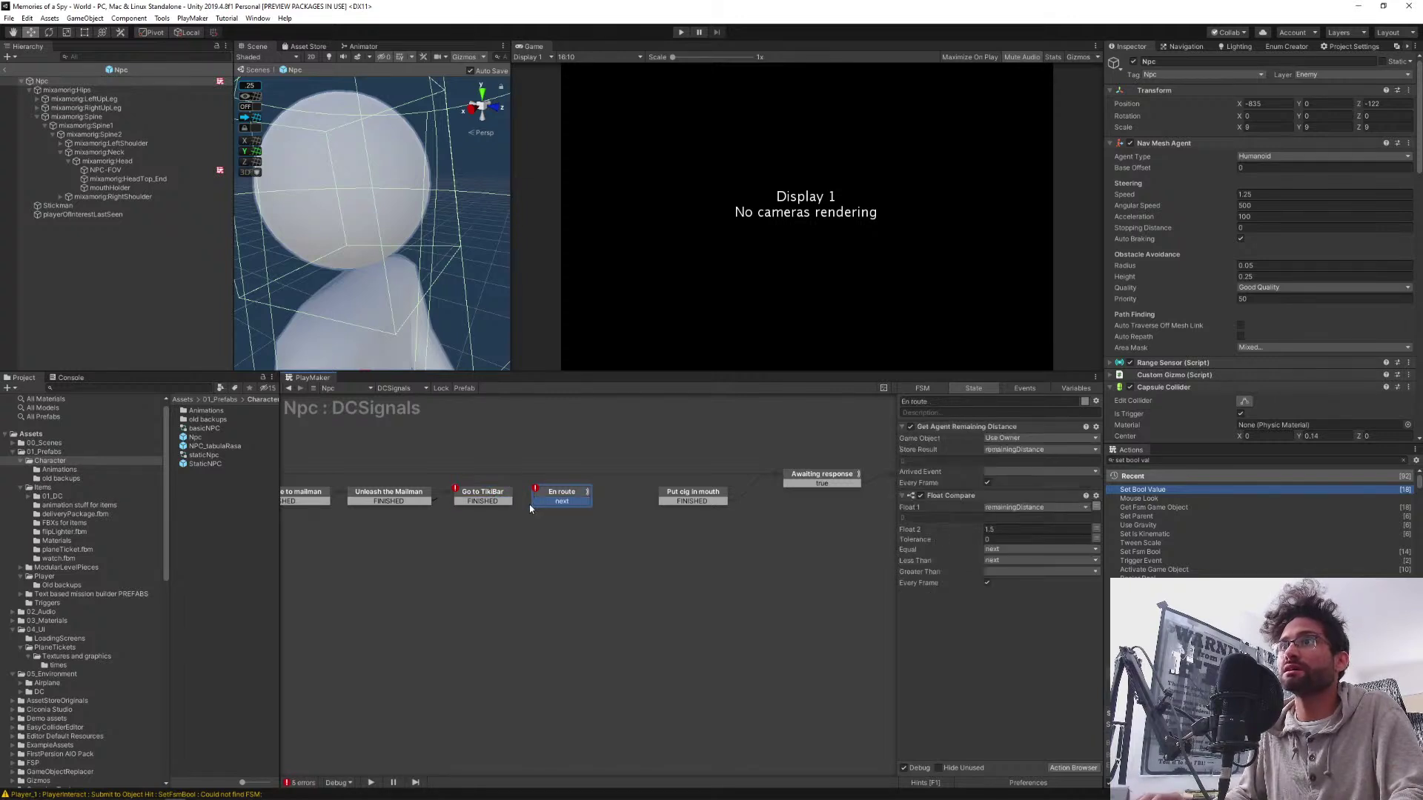
left_click(491, 499)
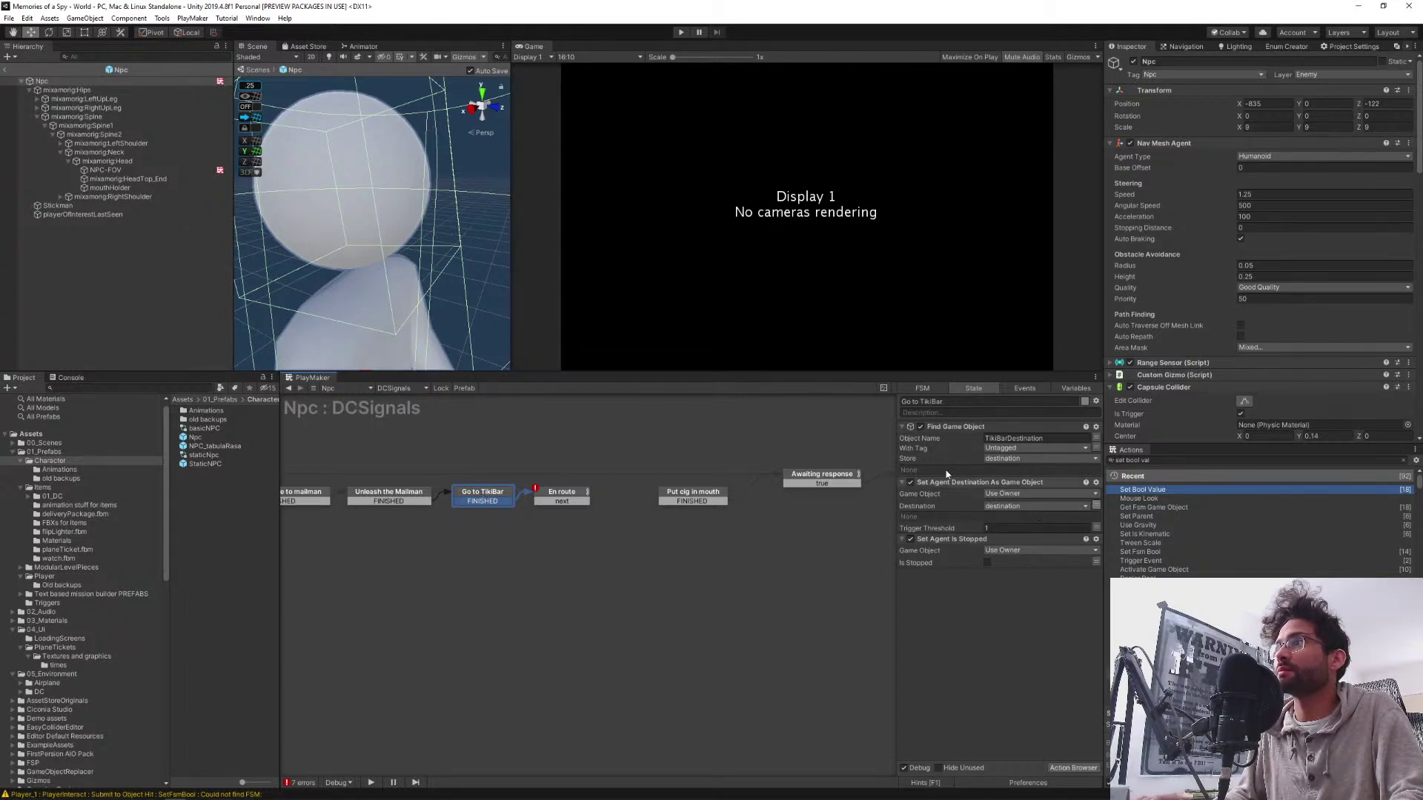
Link En route's next event to Put cig in mouth, and pull that state, Awaiting response and Begin meeting closer to En route
left_click(582, 504)
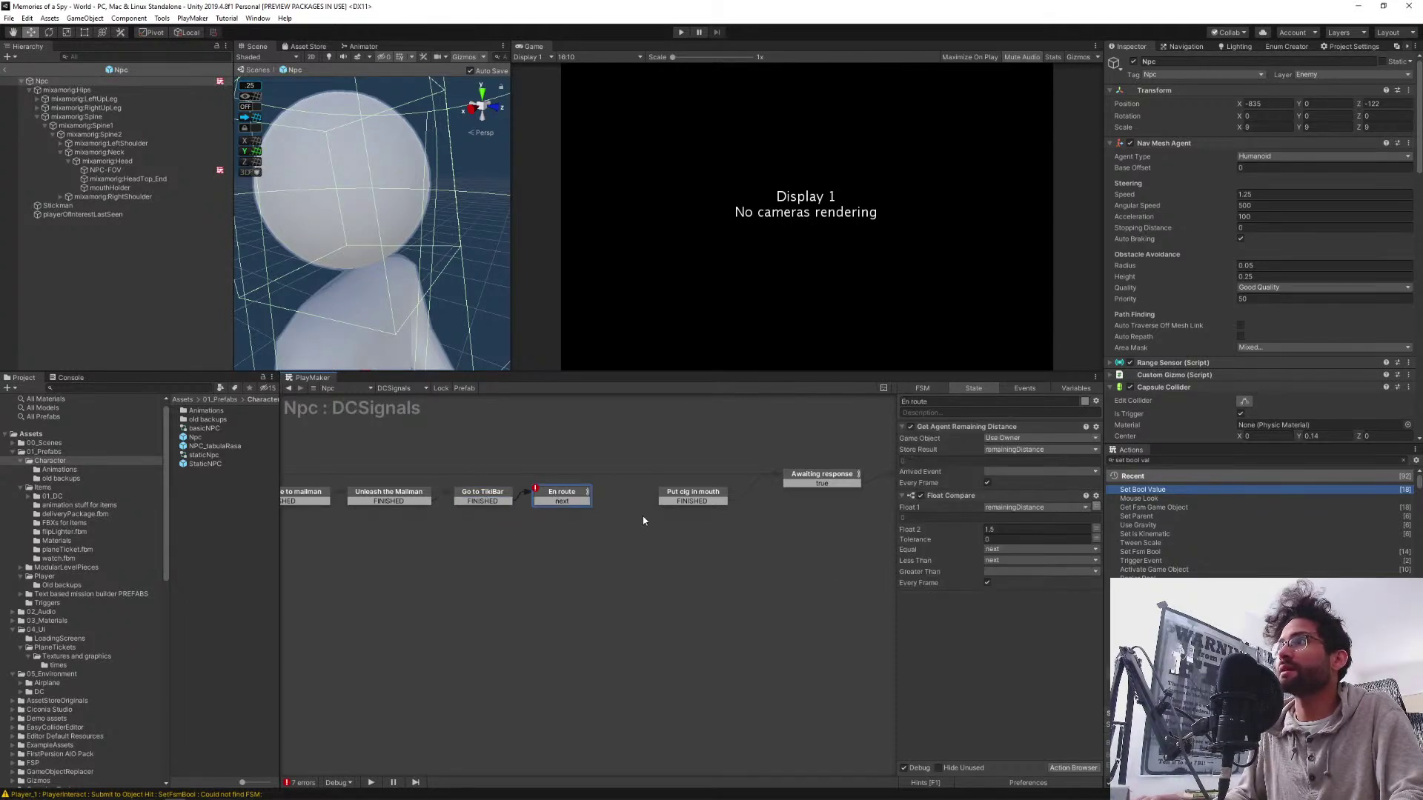
left_click_drag(572, 506, 686, 496)
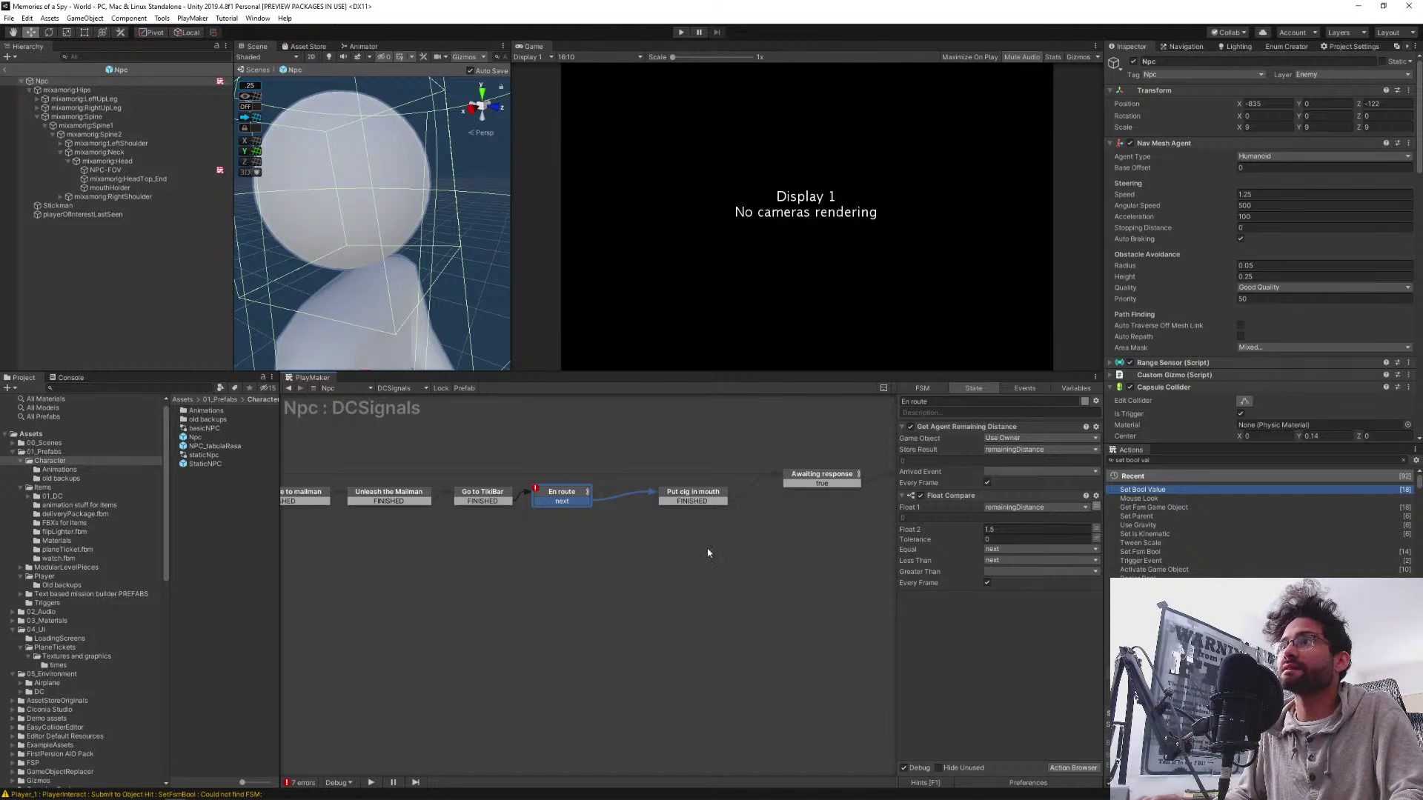
scroll(695, 542, "down", 3)
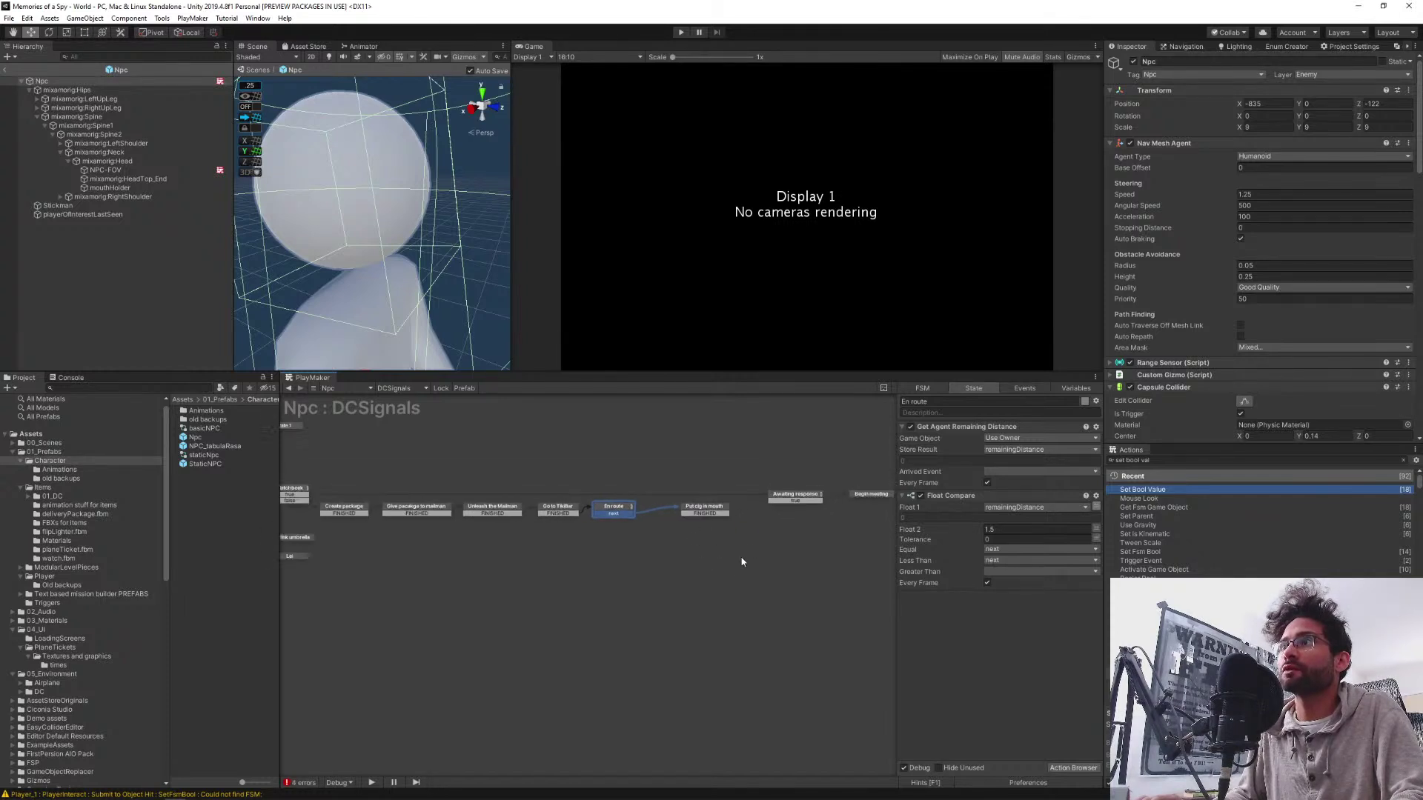
left_click_drag(541, 470, 765, 557)
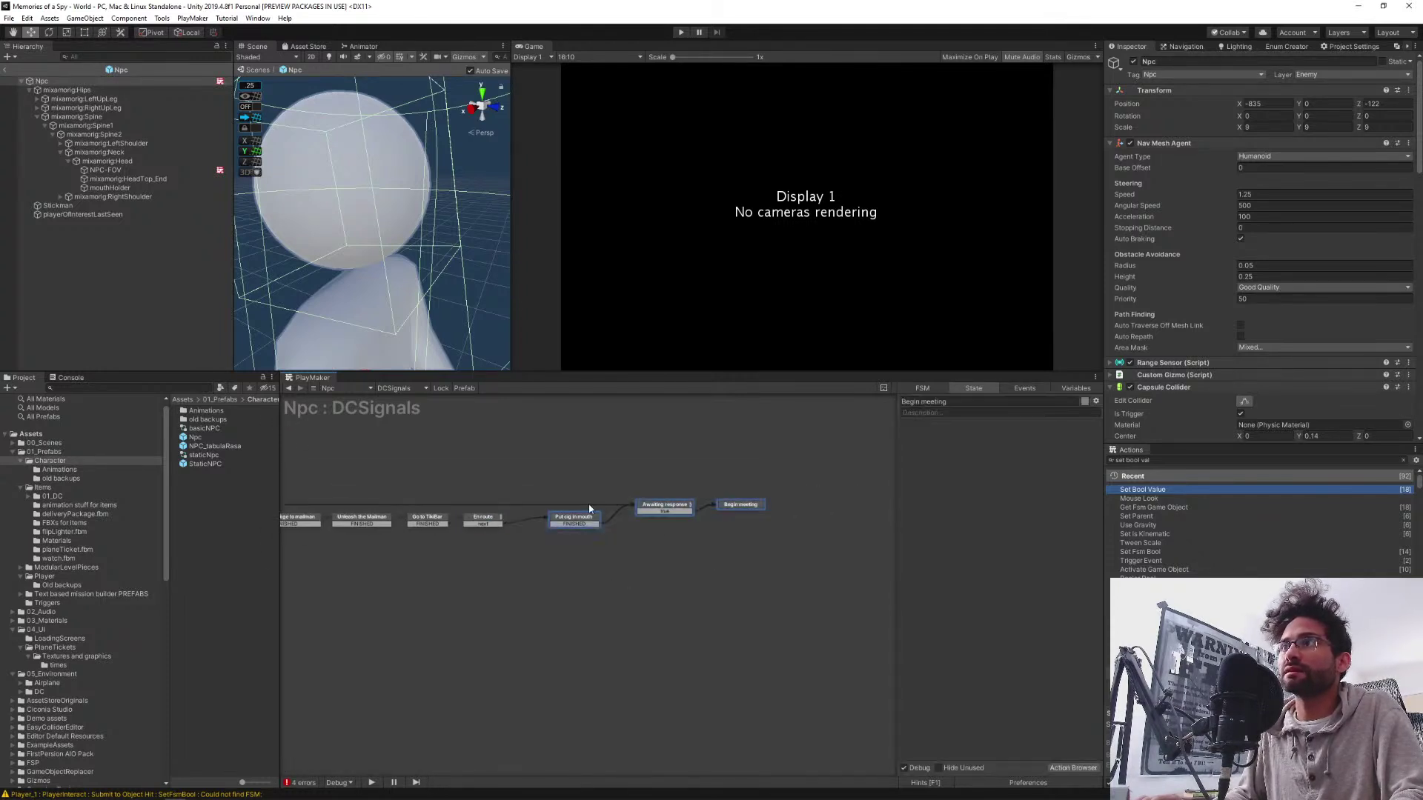
left_click_drag(569, 521, 532, 518)
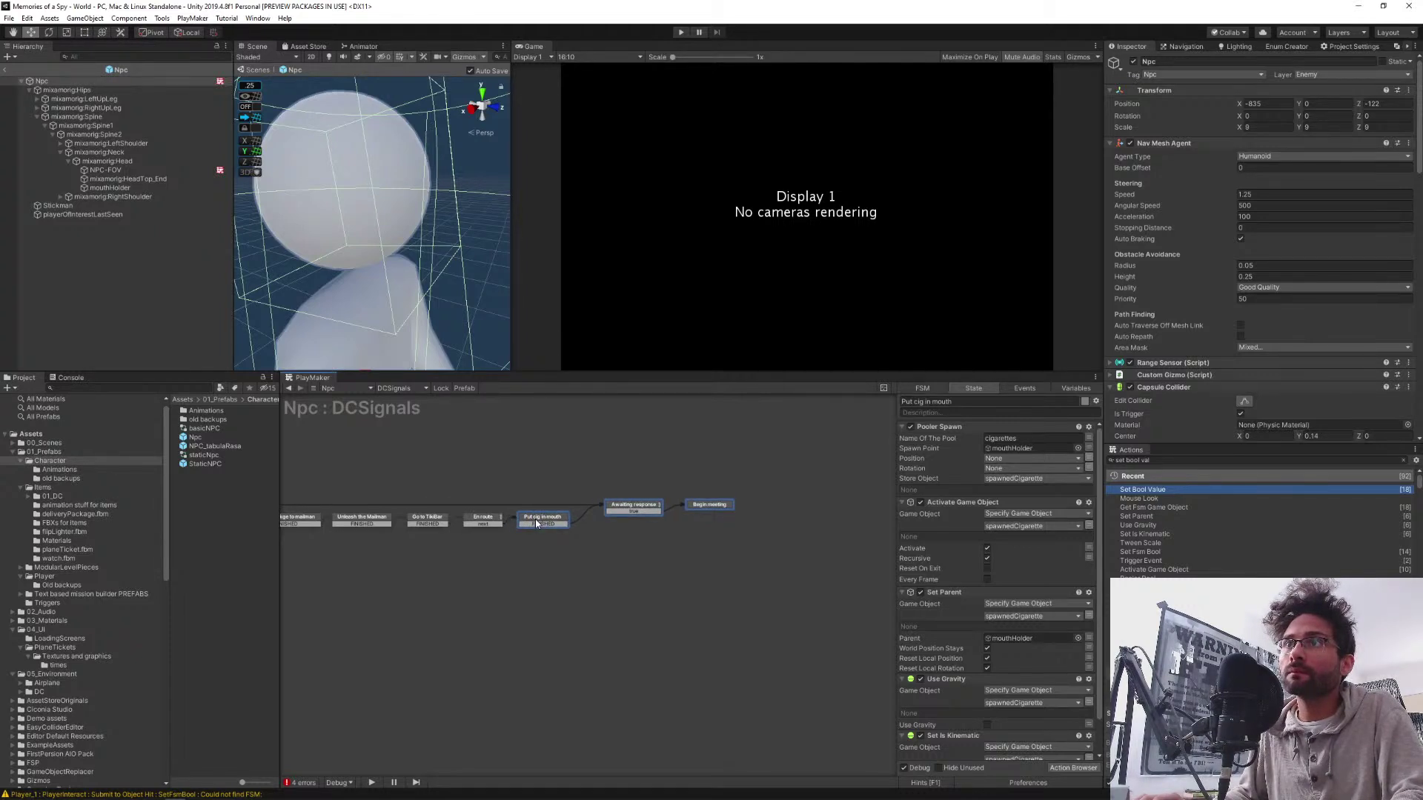
left_click(513, 466)
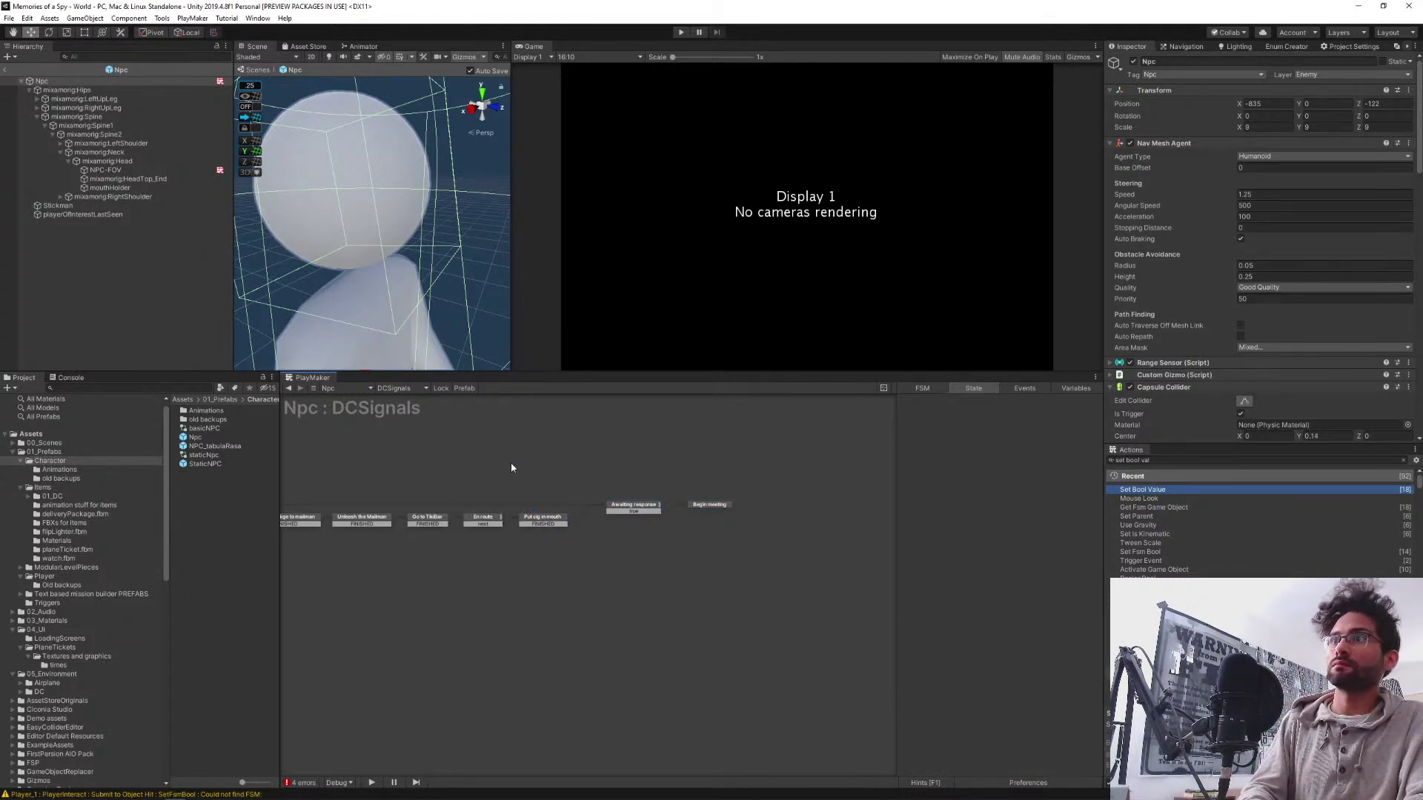
left_click(530, 519)
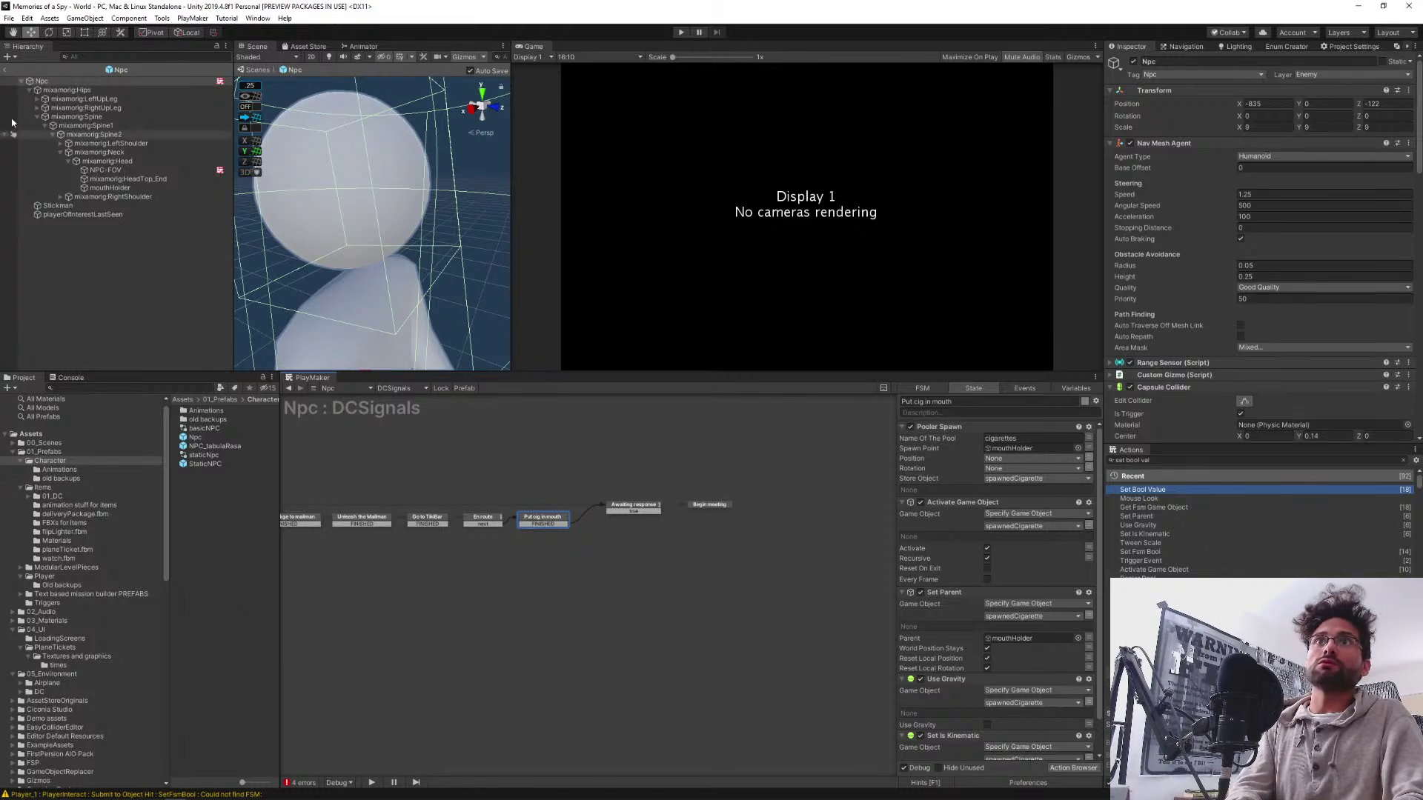
Return from the prefab to the World scene, start a playtest and warp the player to 2 through the in-game console
left_click(5, 69)
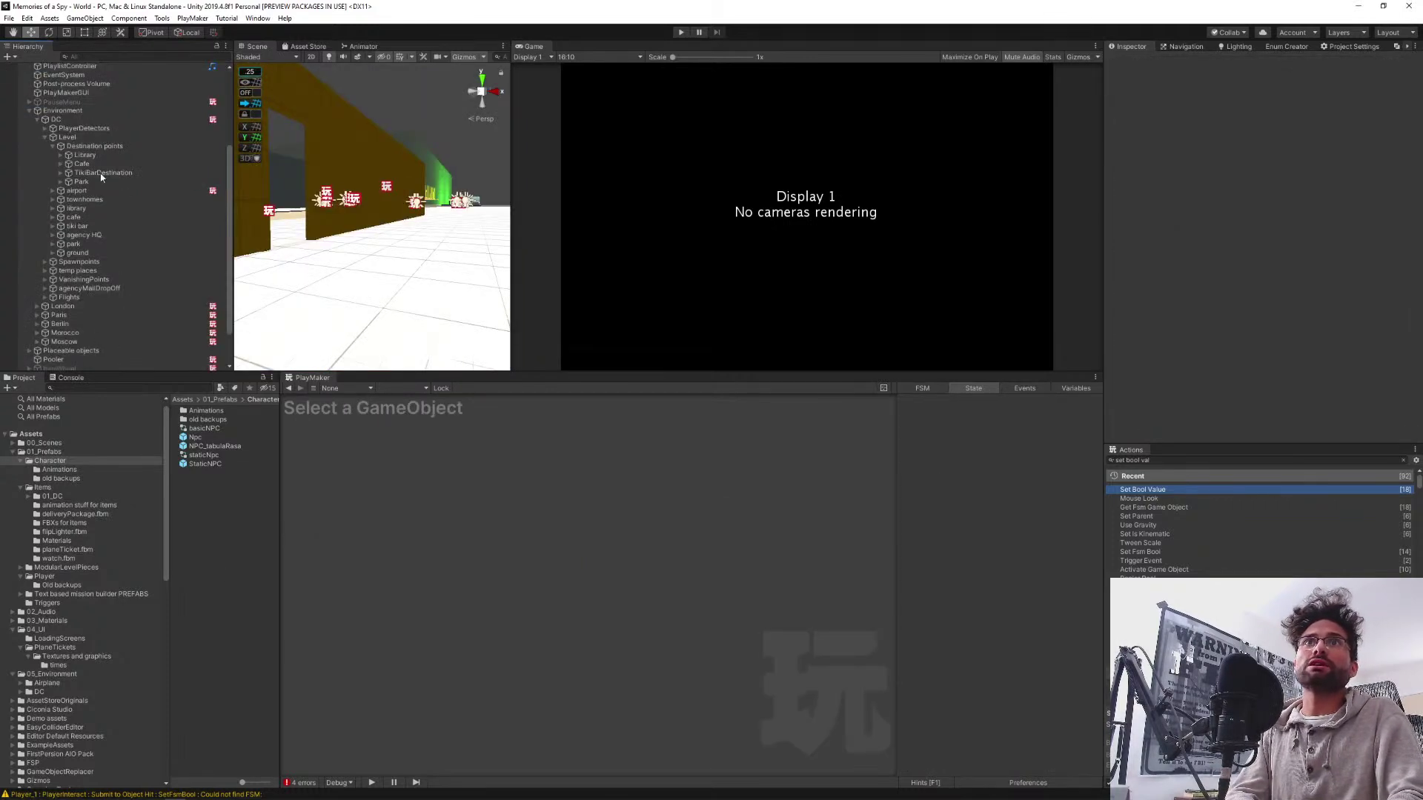
left_click(29, 110)
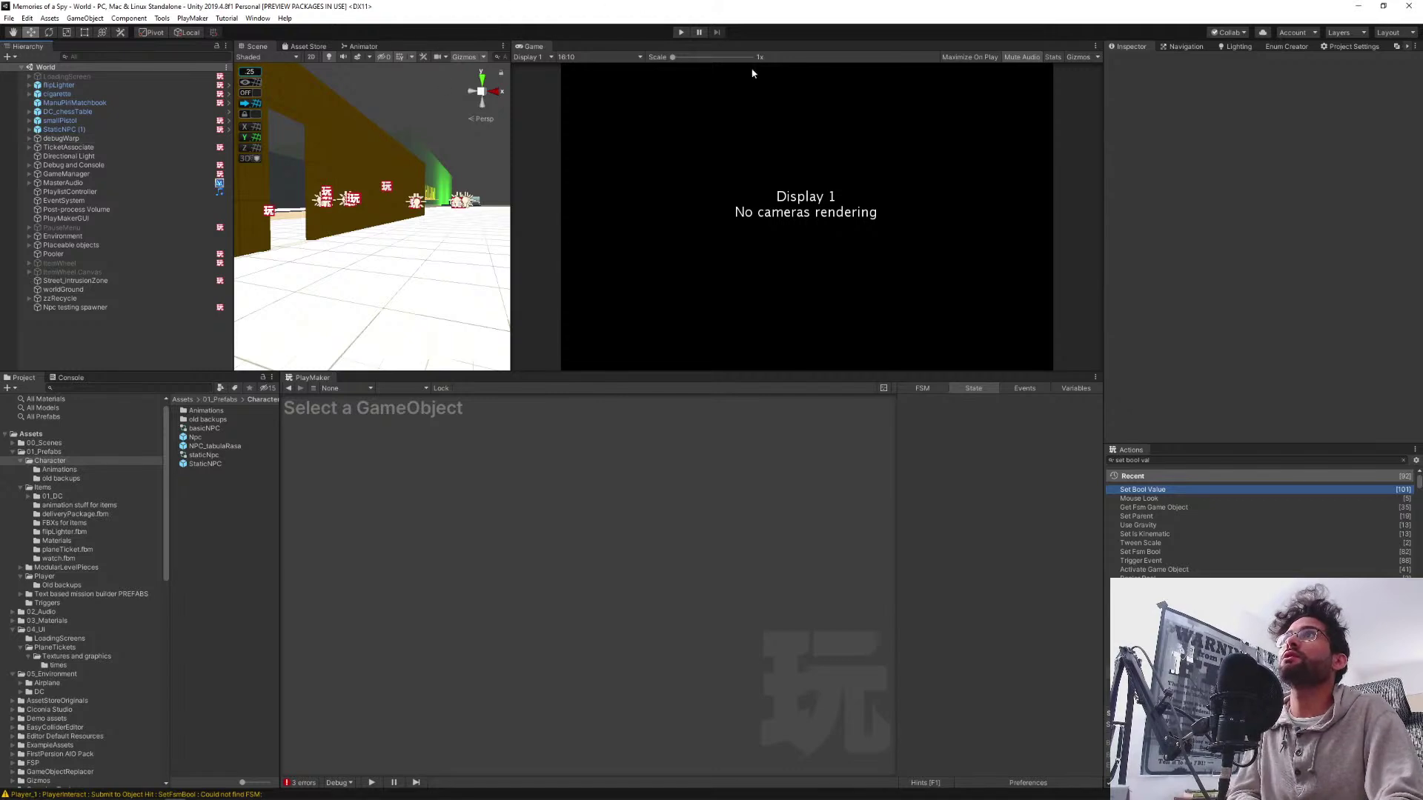
left_click(681, 32)
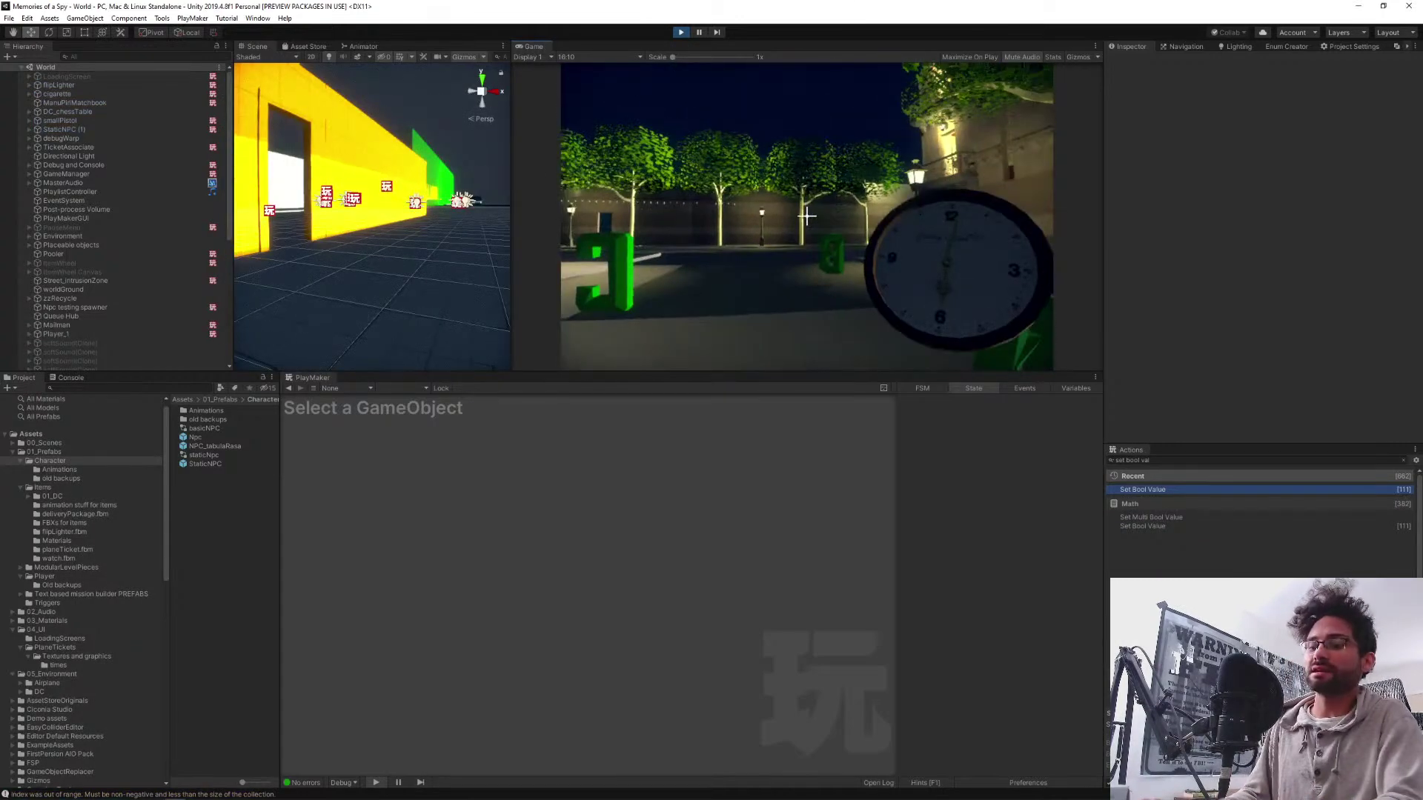
key("grave")
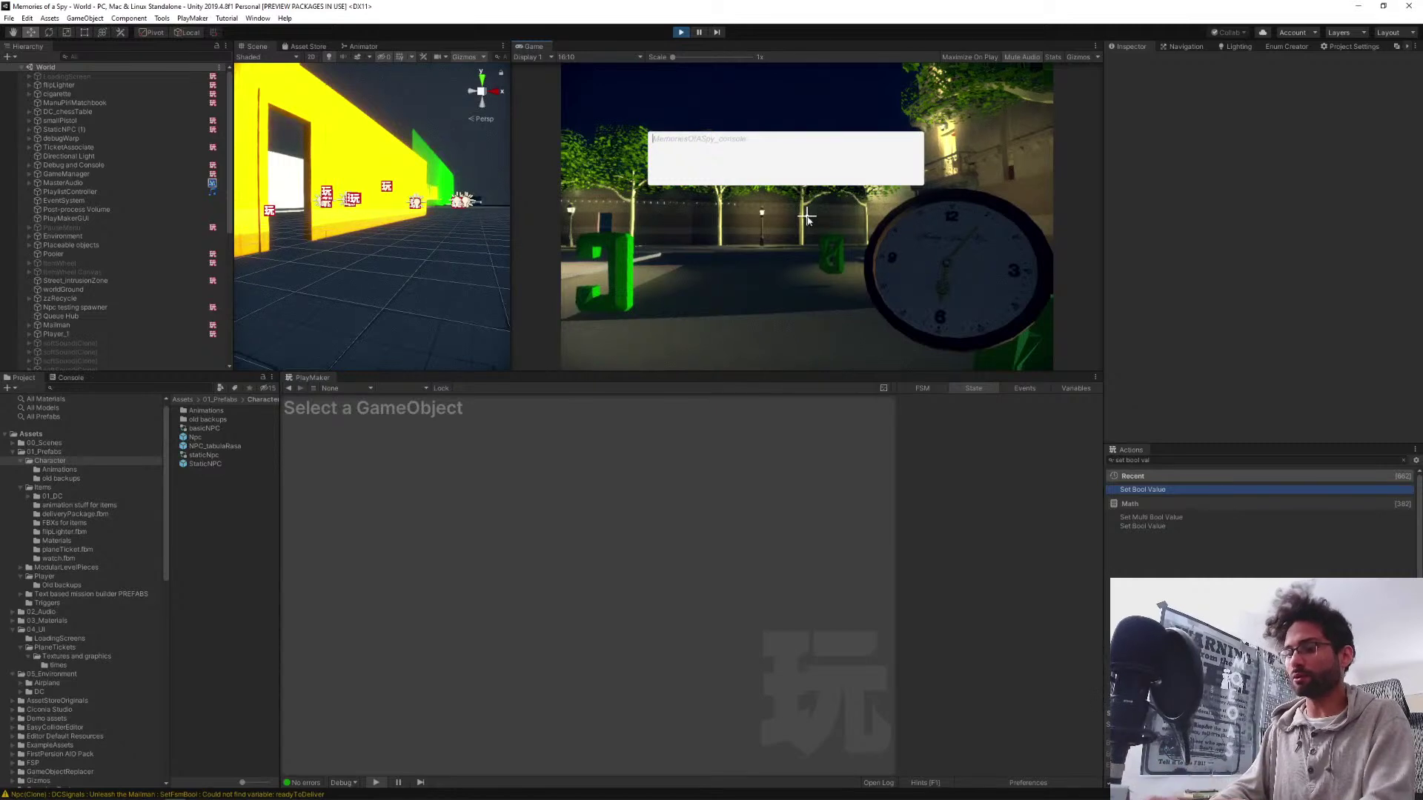
type("player")
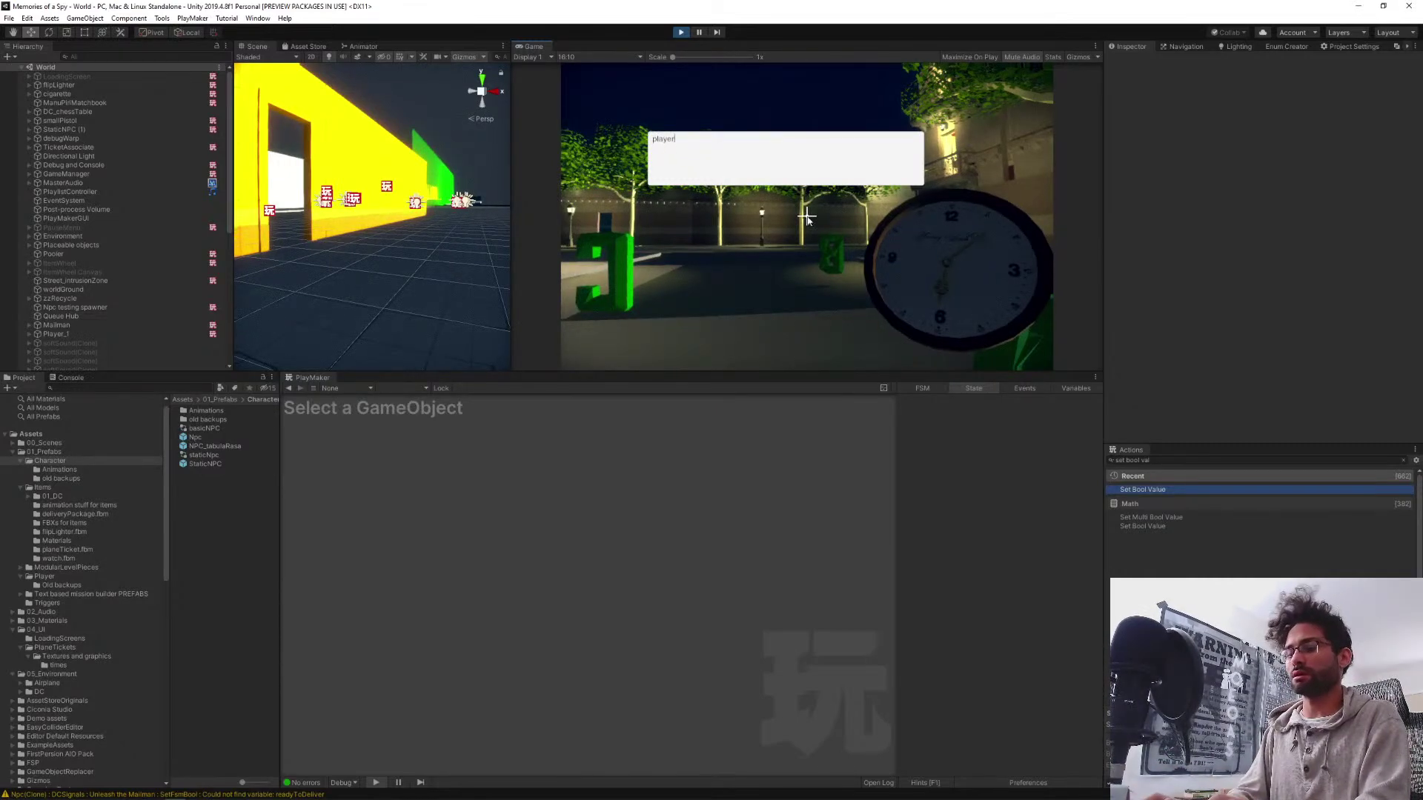
type("warp 2")
key("Return")
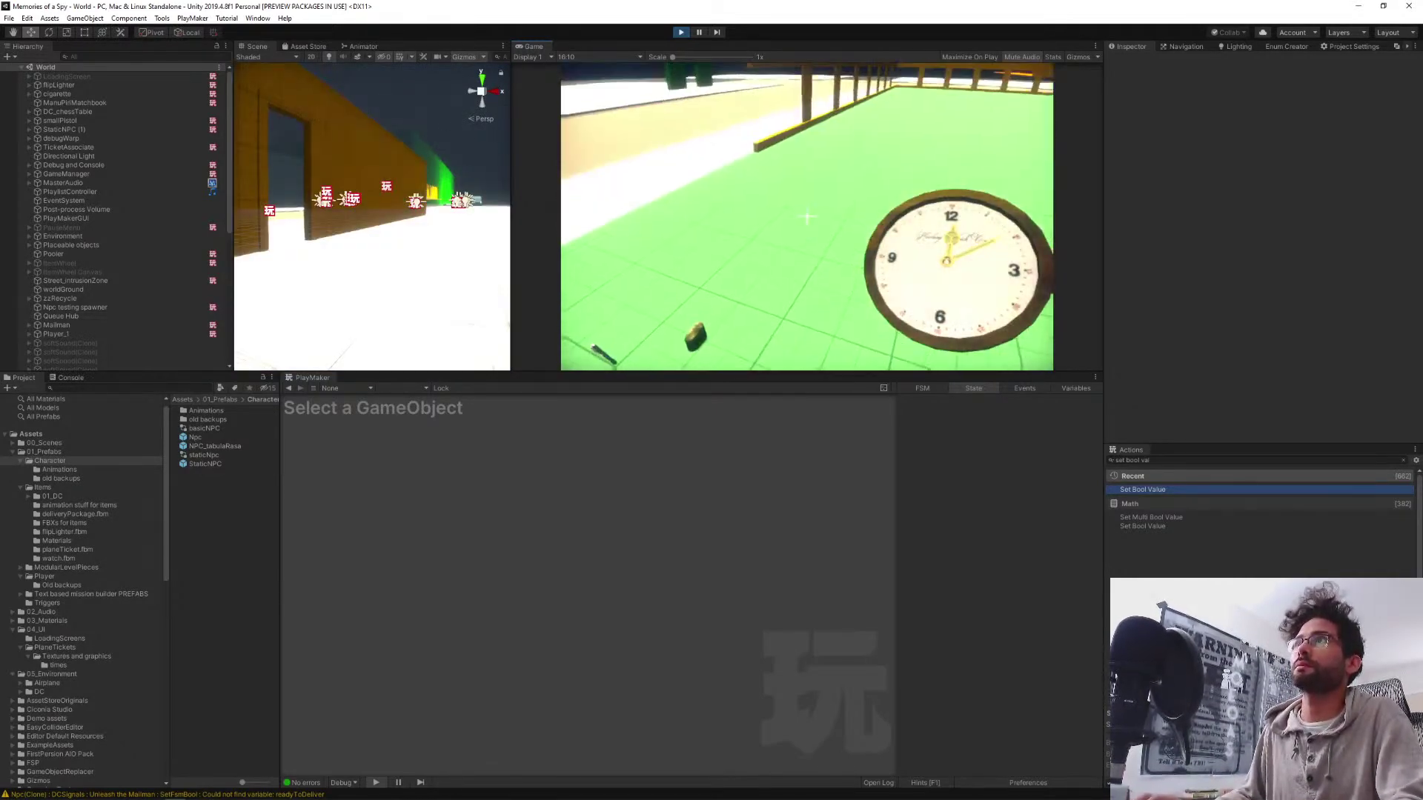
Pick up the items lying on the green floor and walk the player over to the NPC by the orange walls
left_click(806, 217)
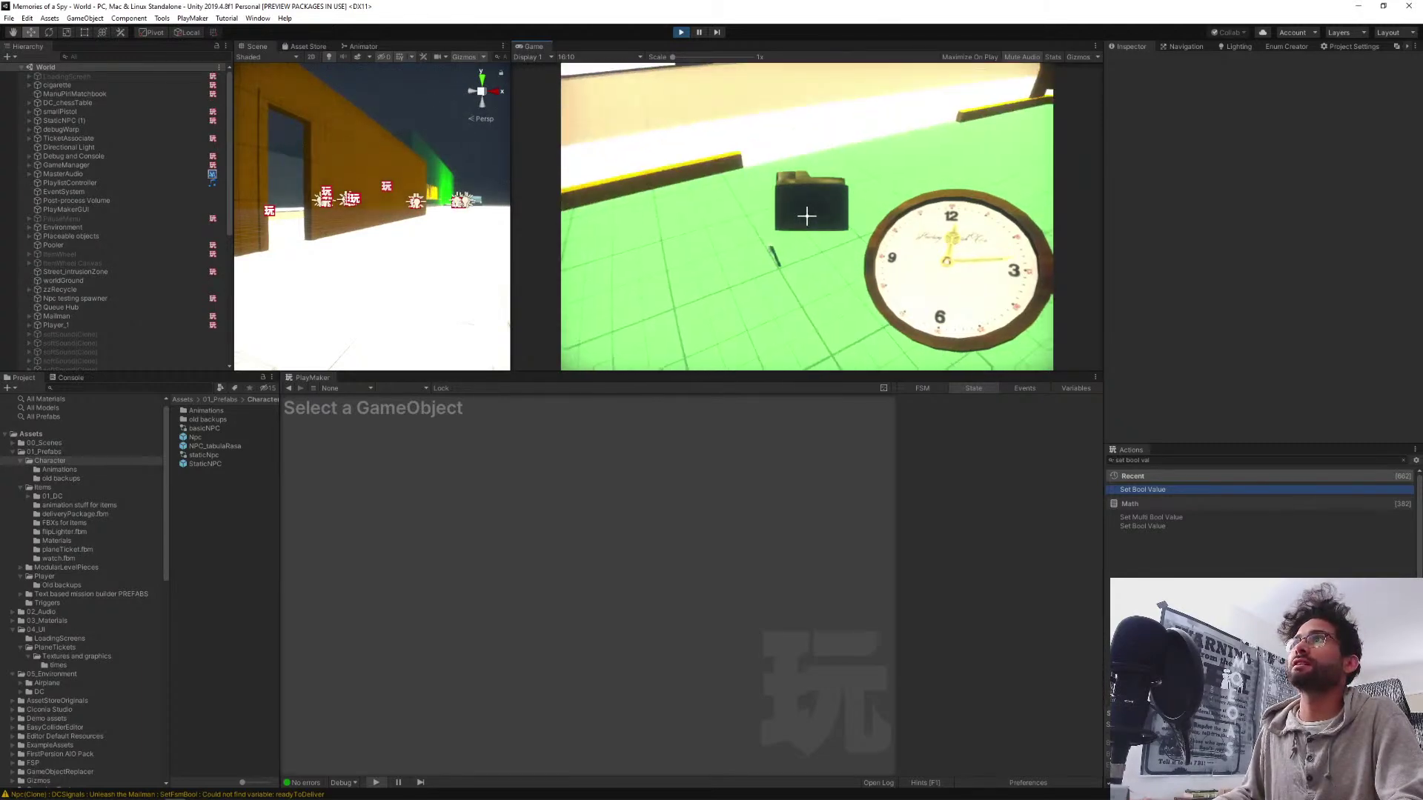
left_click(806, 217)
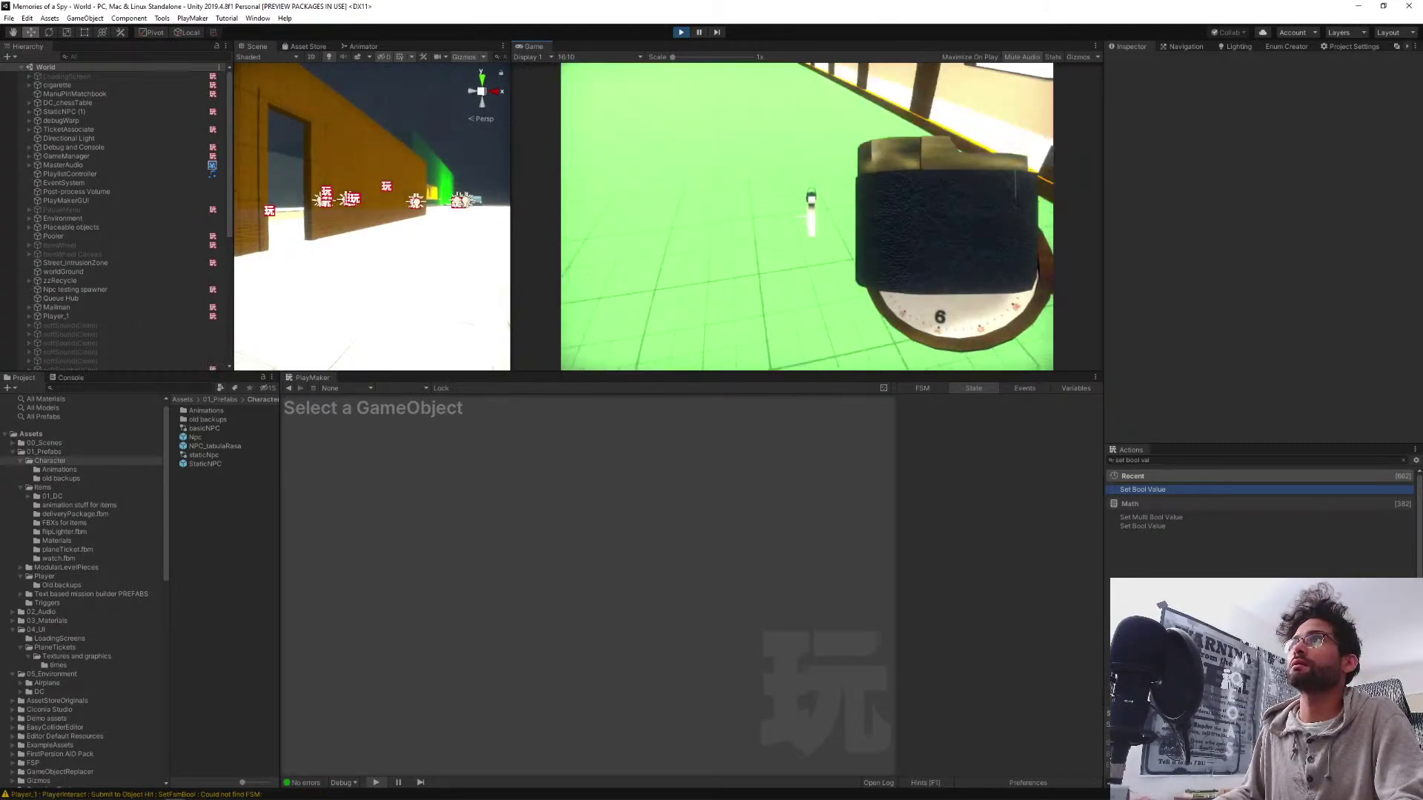
left_click(807, 216)
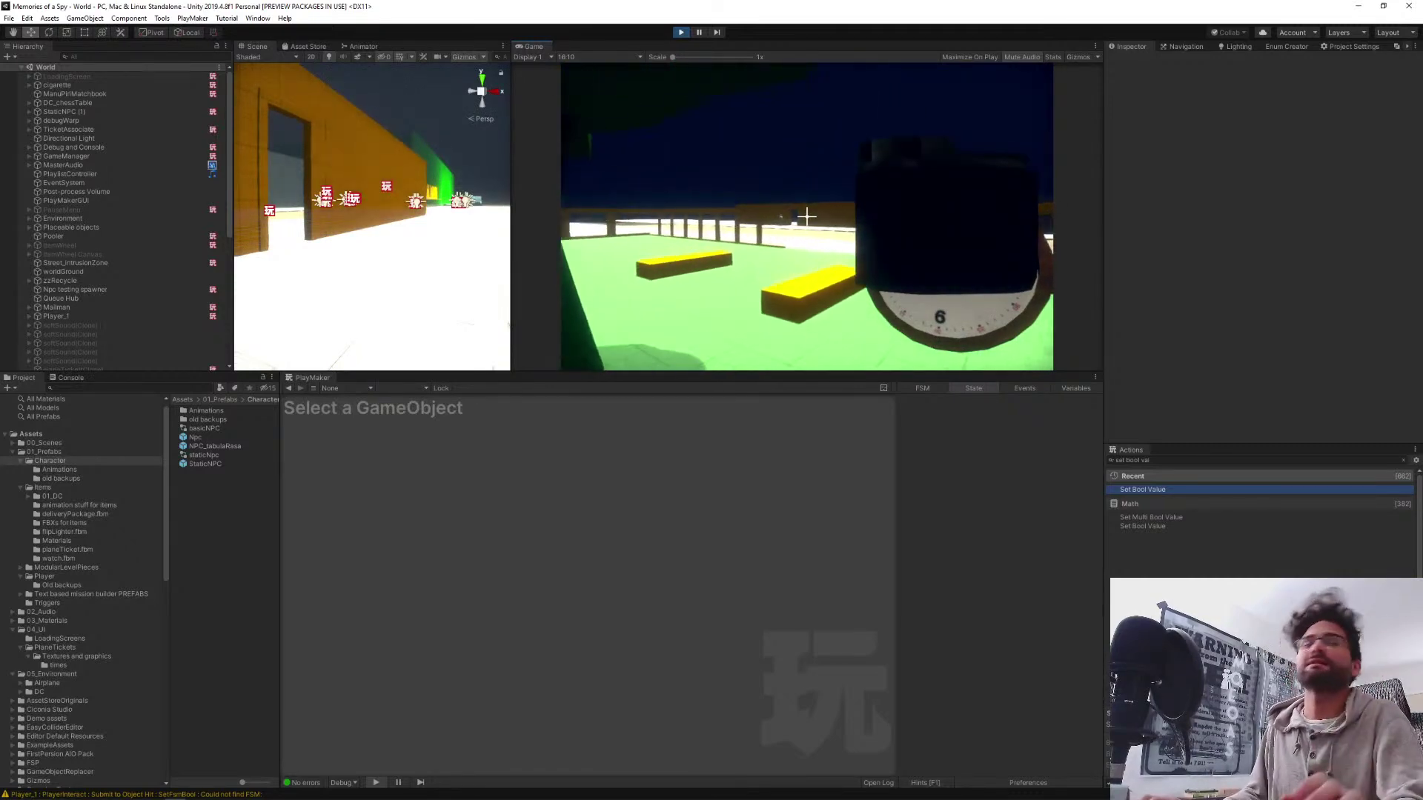
key("w")
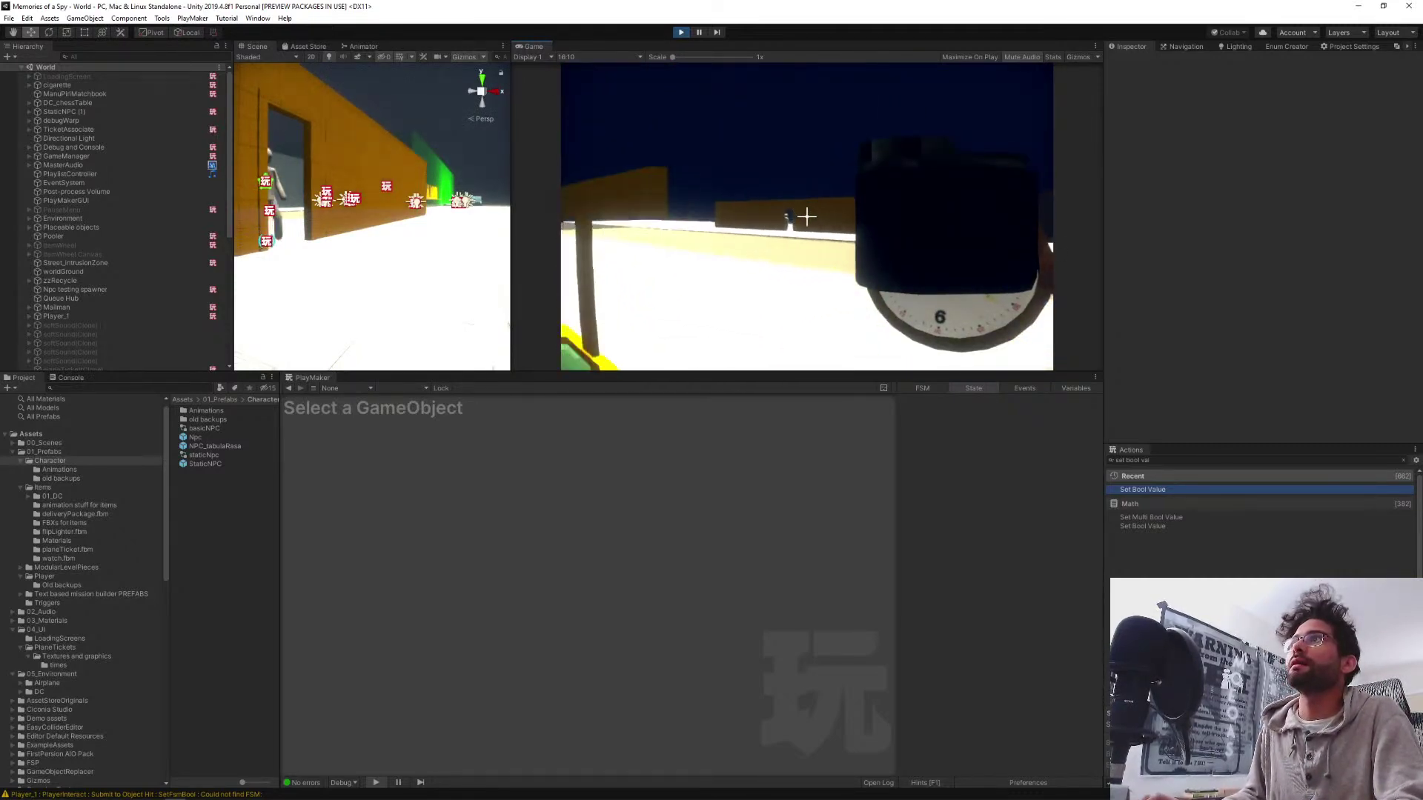
key("w")
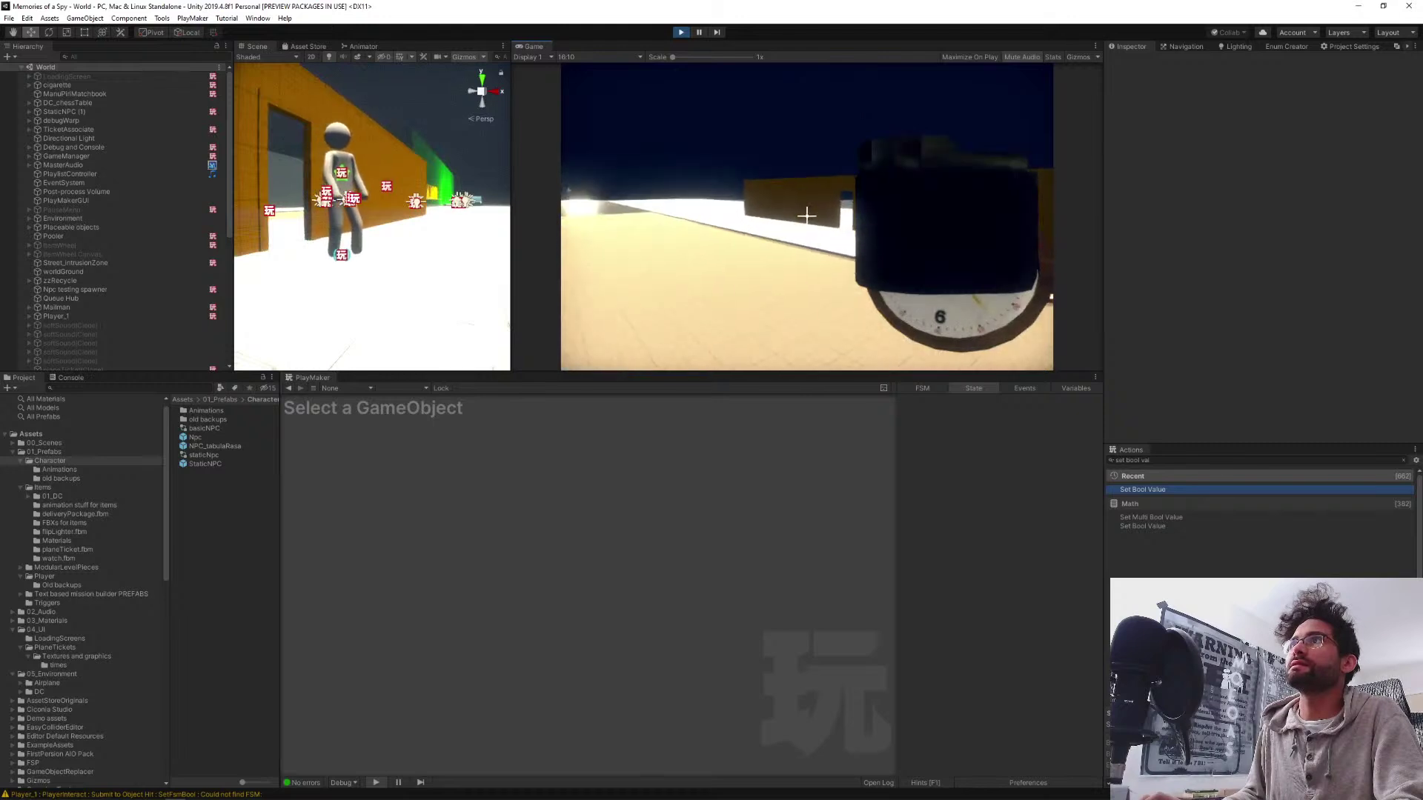
key("w")
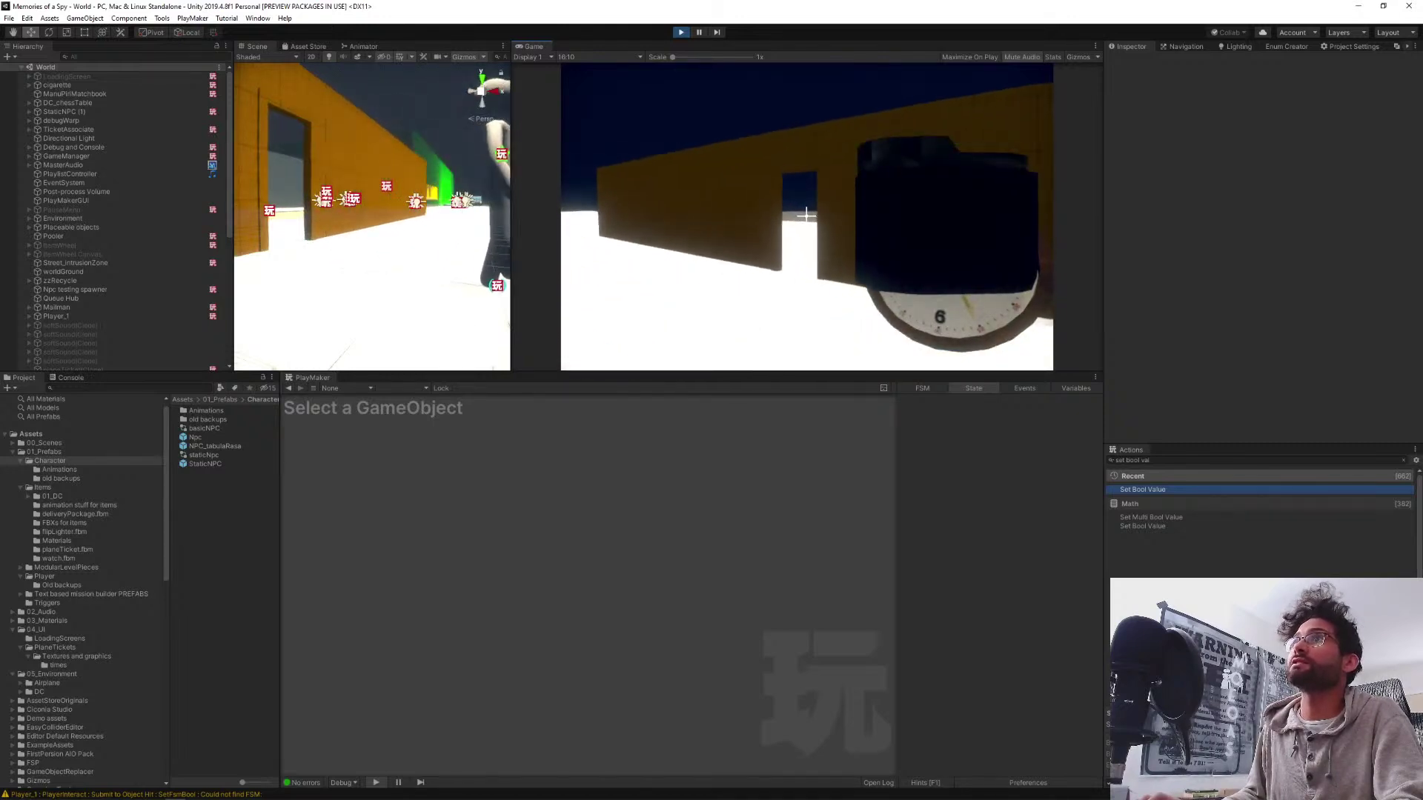
key("w")
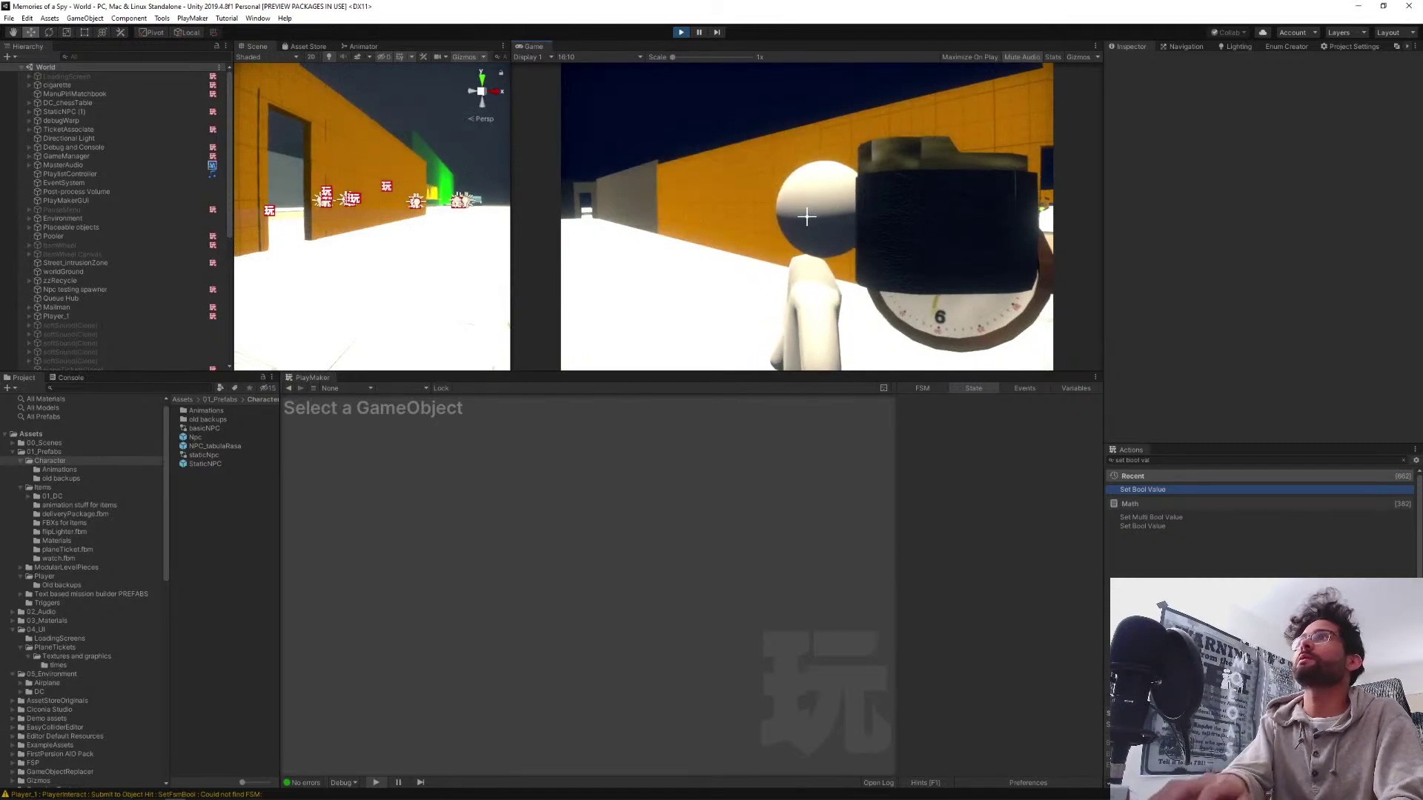
Pause the playtest and open the spawned Npc(Clone)'s DCSignals FSM
left_click(698, 33)
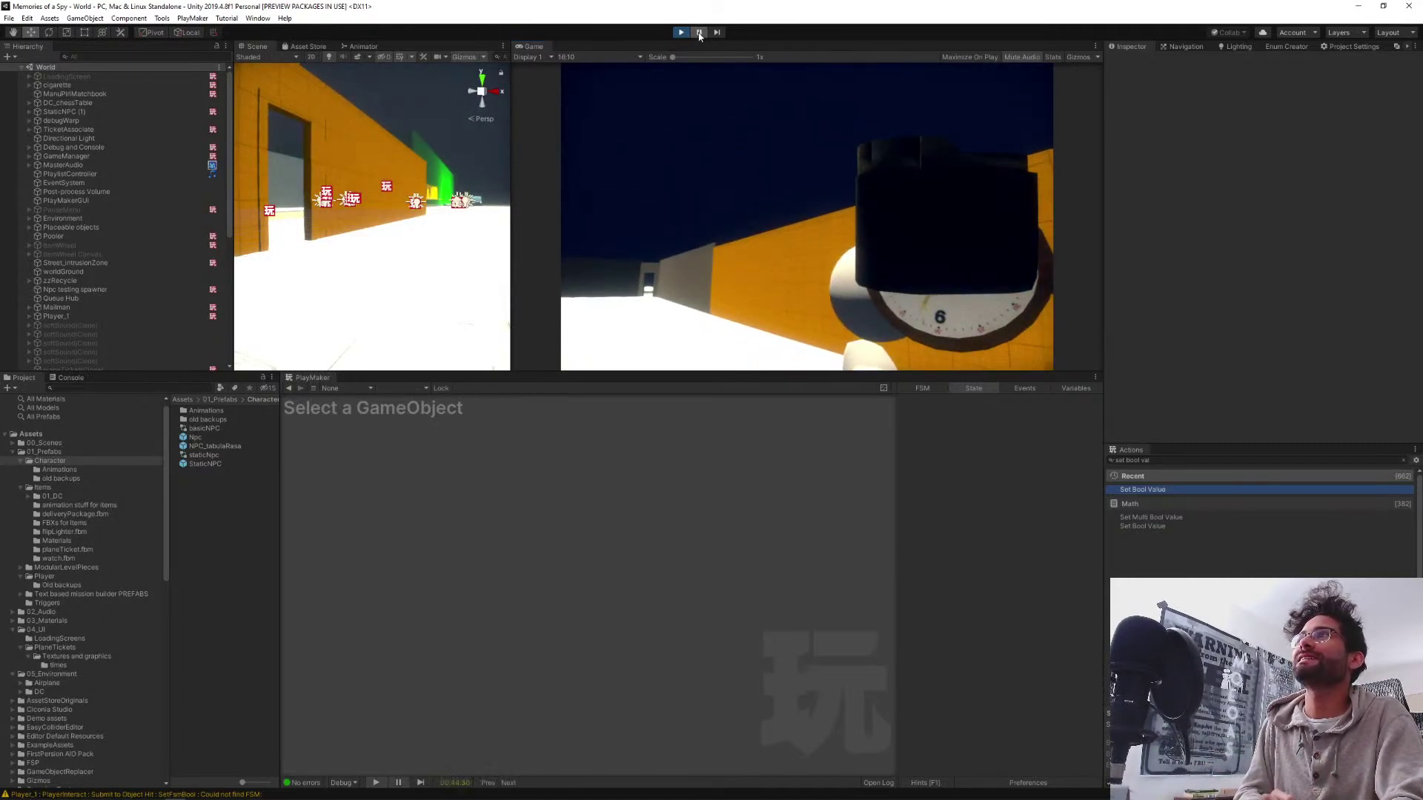
scroll(70, 313, "down", 6)
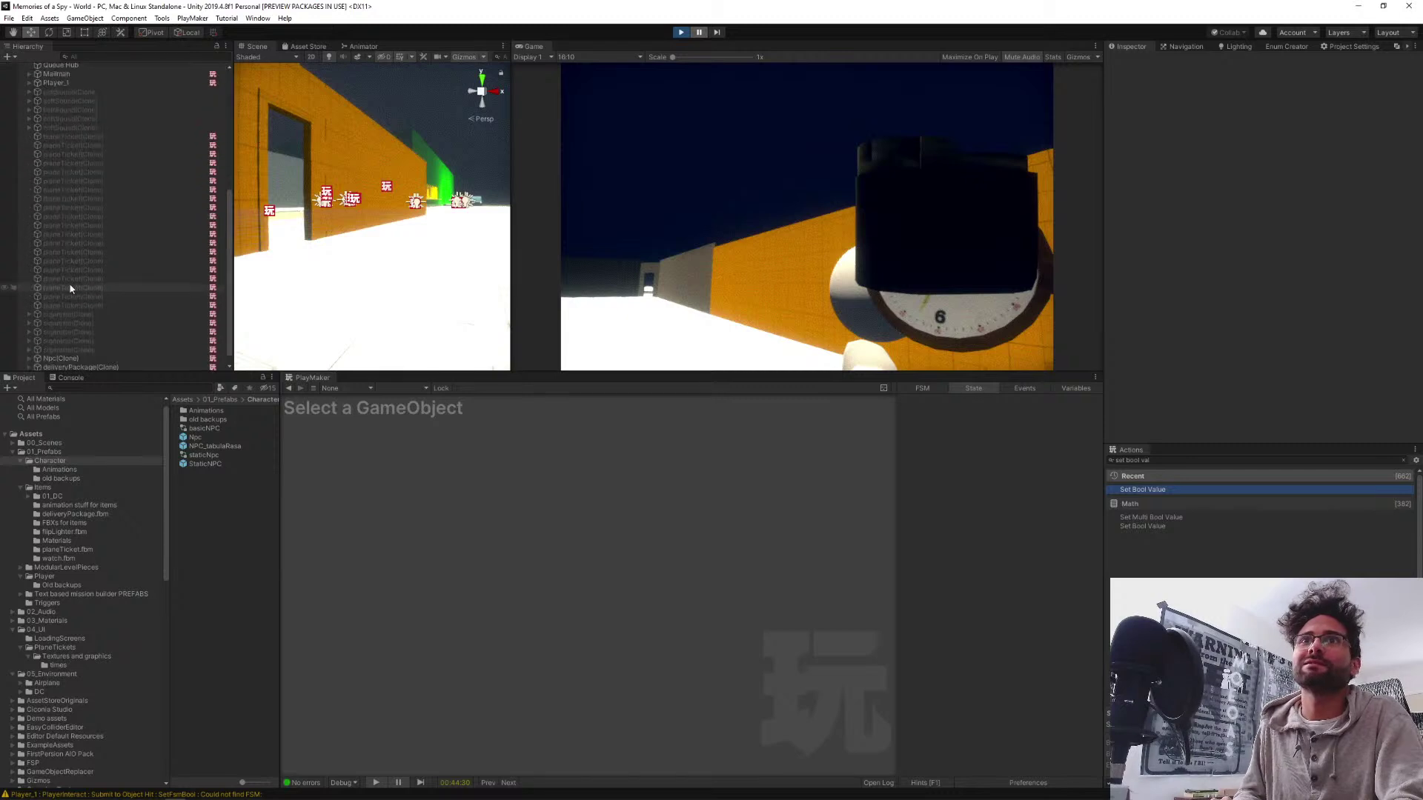
left_click(49, 349)
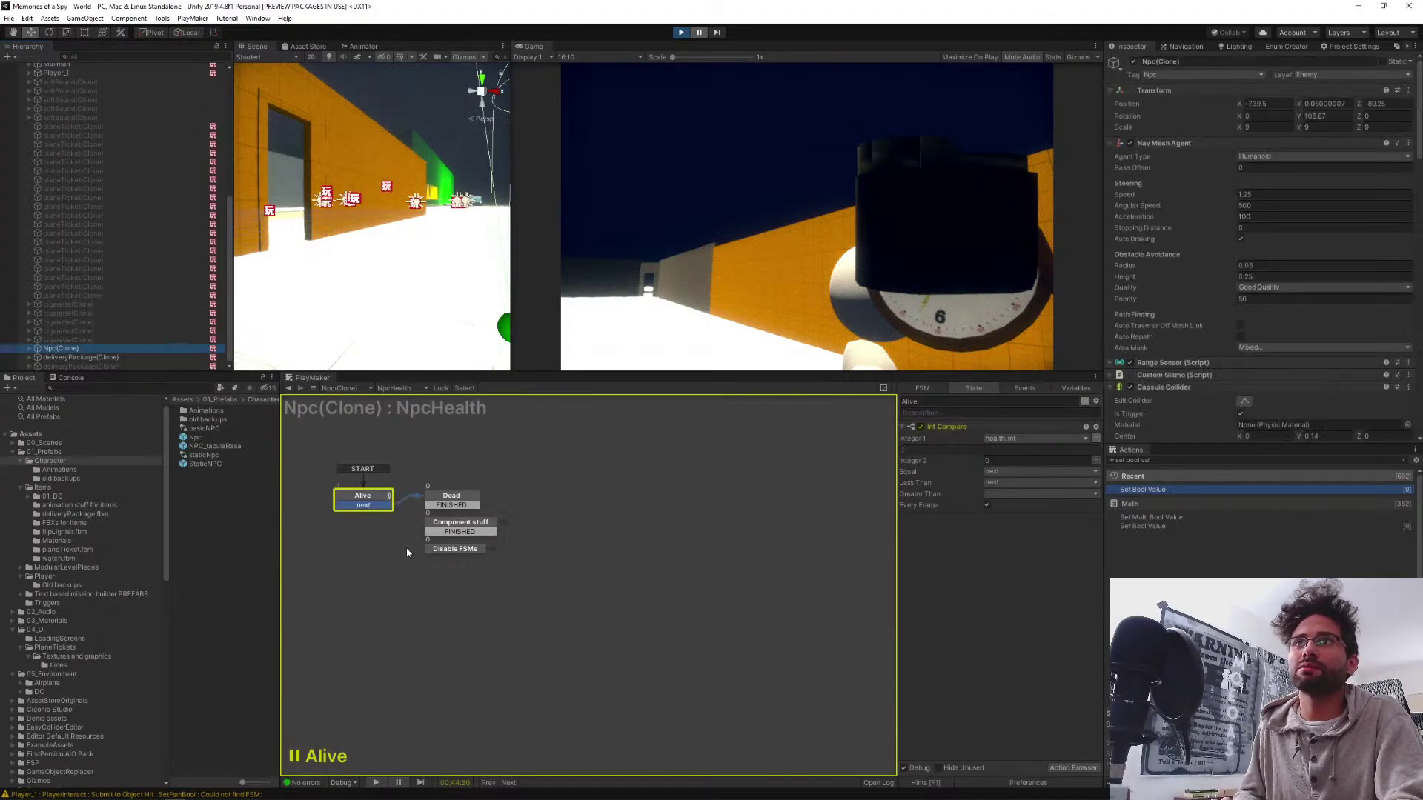
left_click(400, 389)
left_click(415, 428)
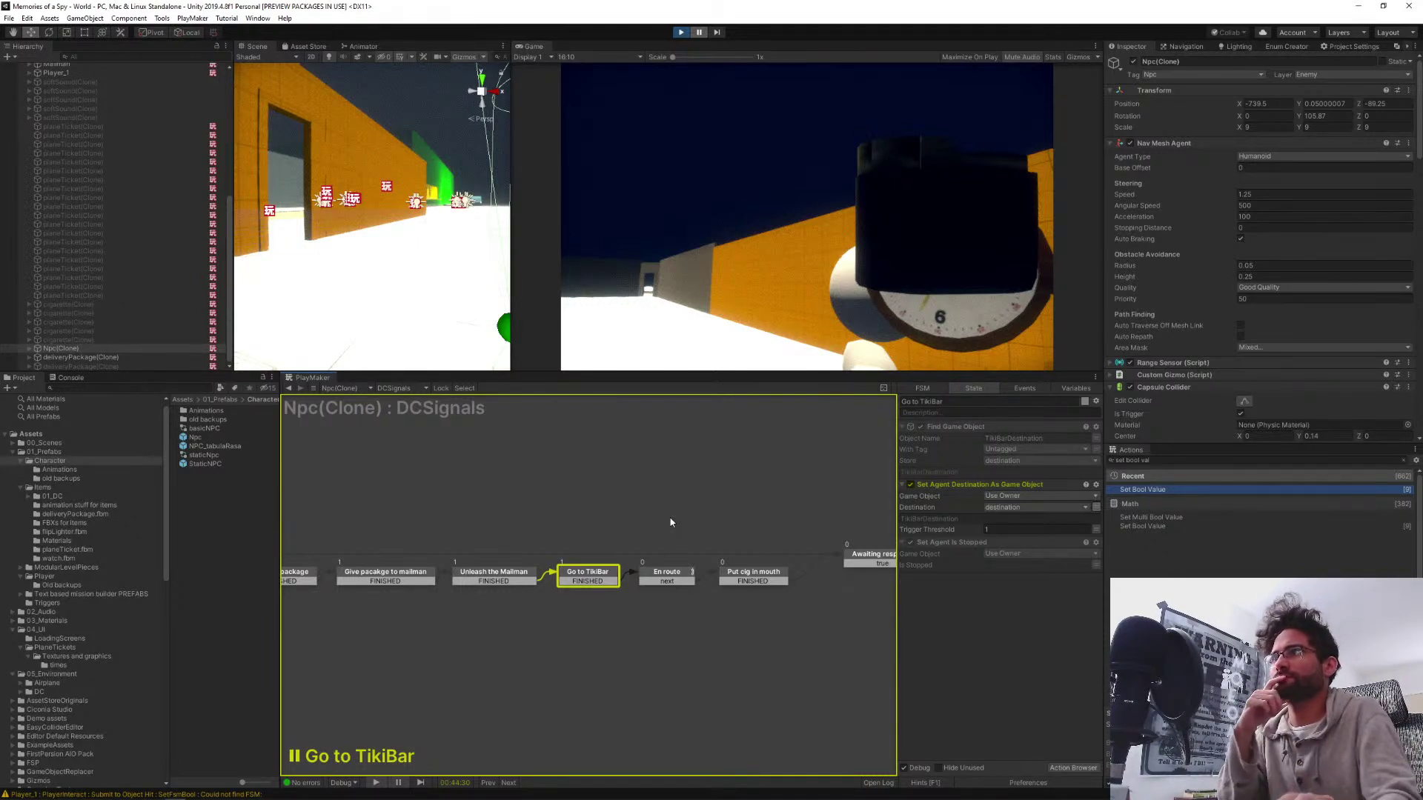
Examine the actions in the Go to TikiBar and En route states of the paused Npc(Clone)
left_click(669, 576)
left_click(596, 576)
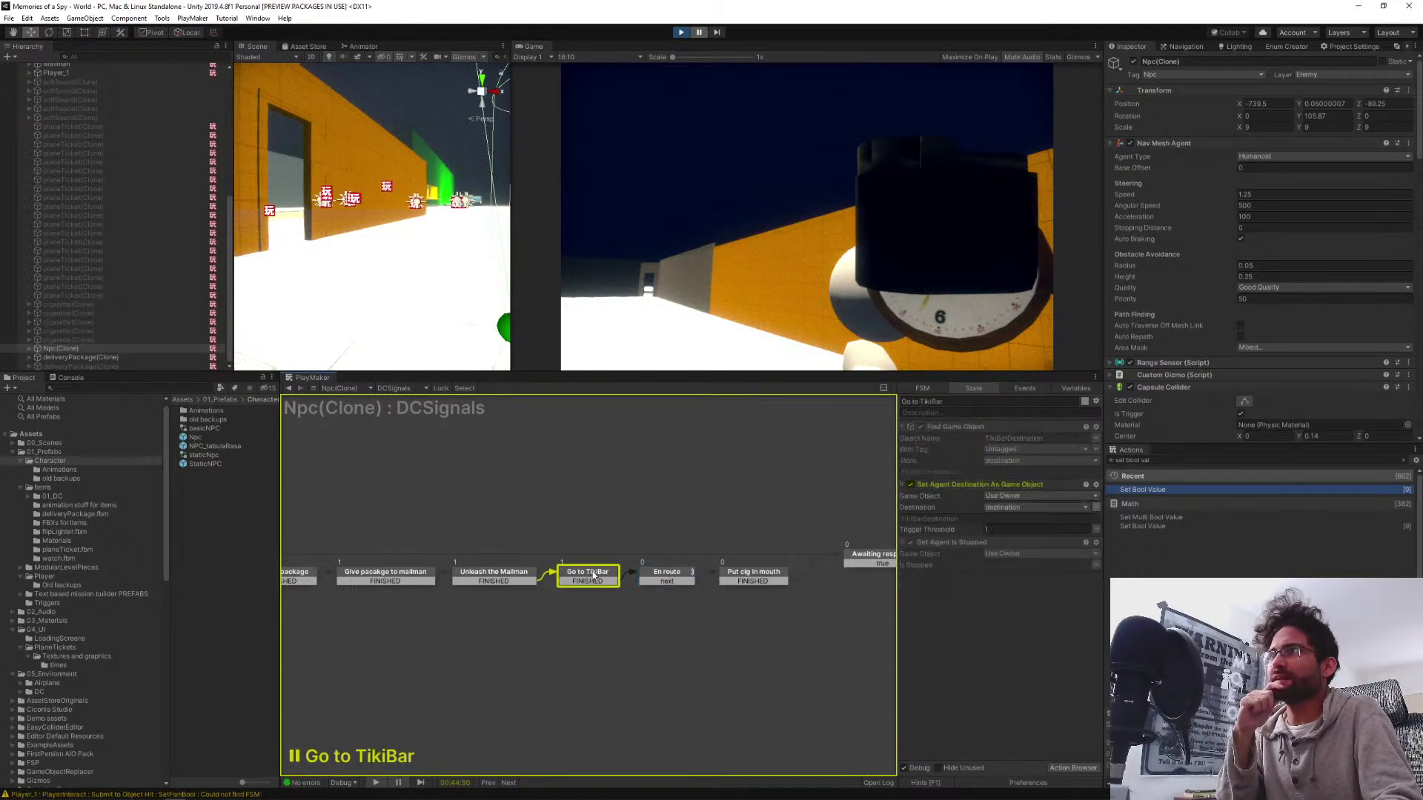
left_click(650, 578)
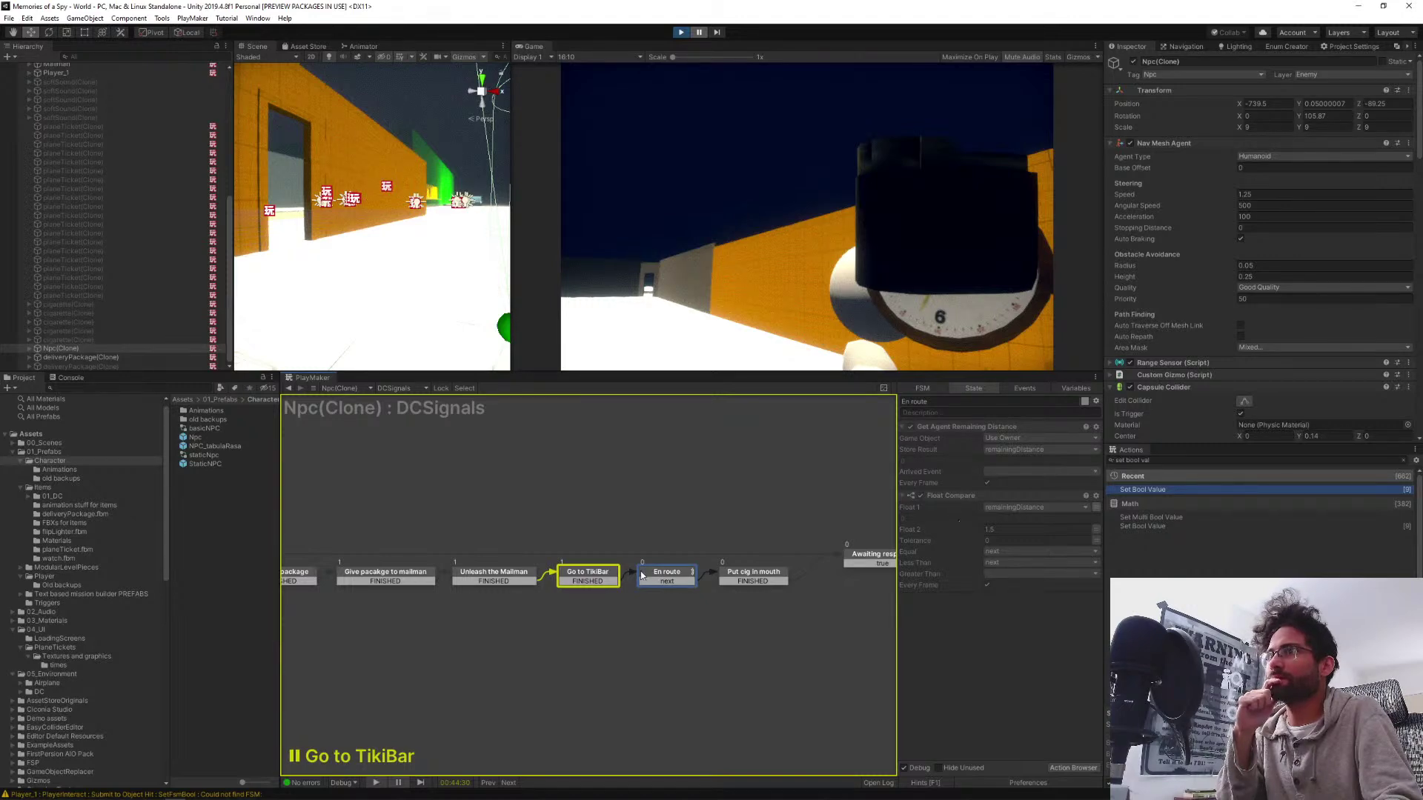
left_click(601, 578)
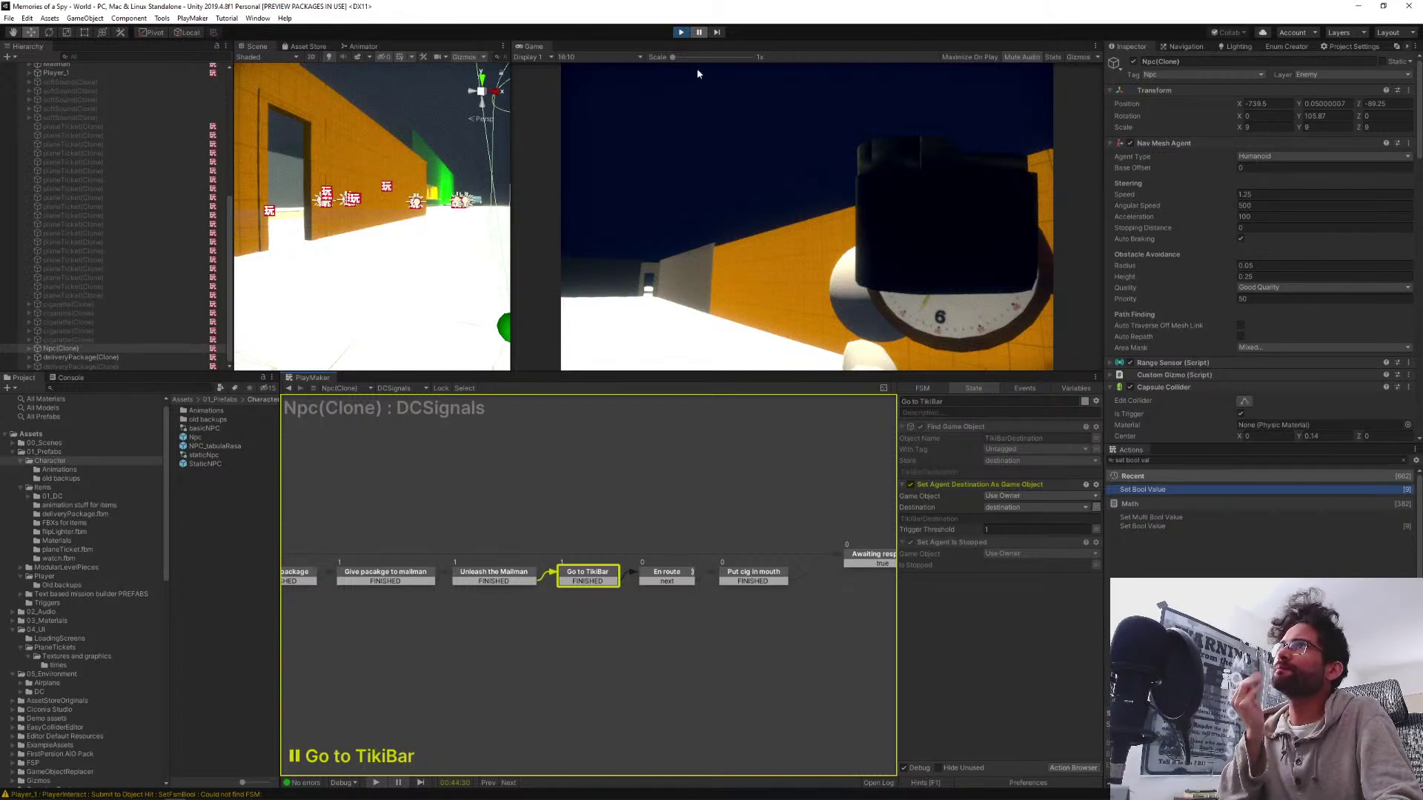
Stop the playtest, reopen the Npc prefab and select the Go to TikiBar state in its DCSignals FSM
left_click(681, 33)
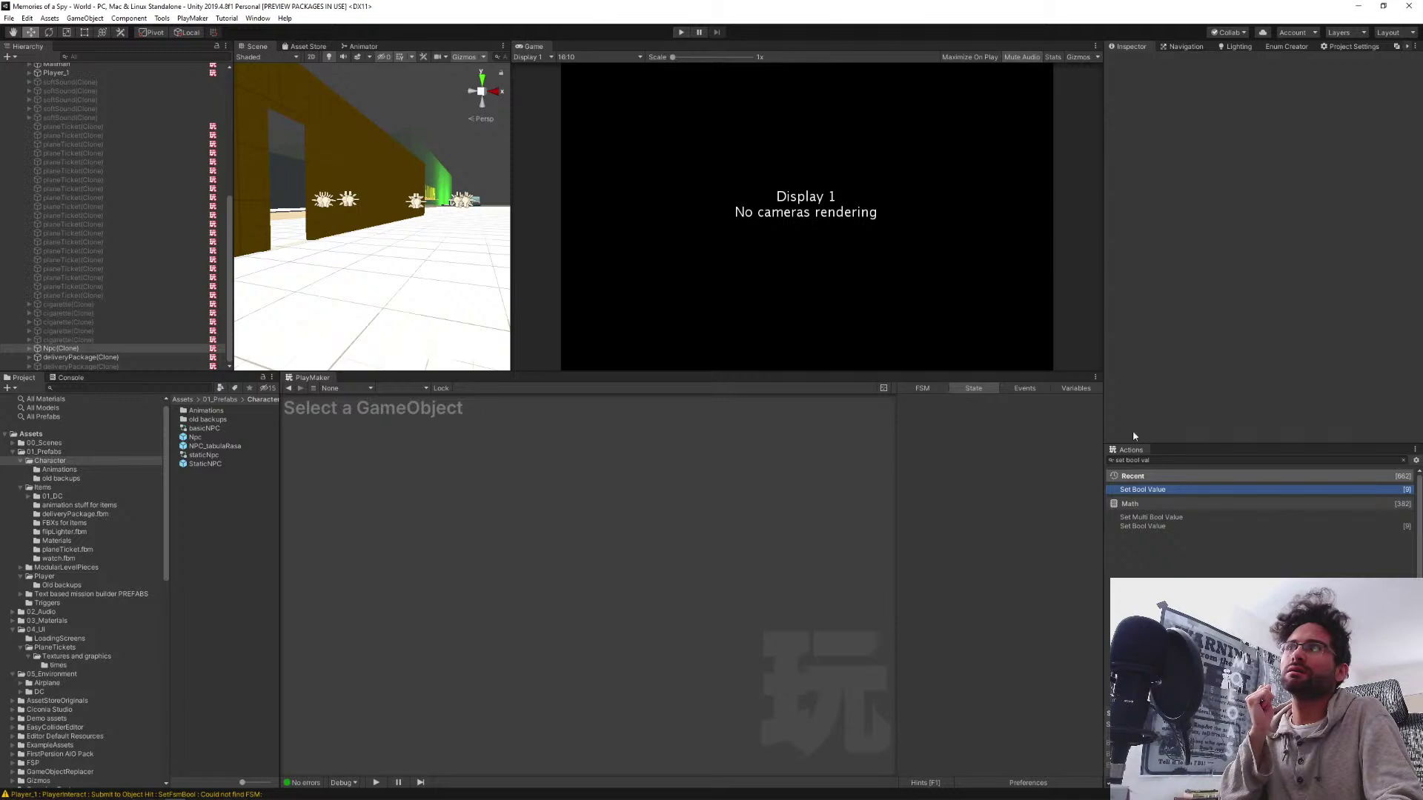
double_click(183, 440)
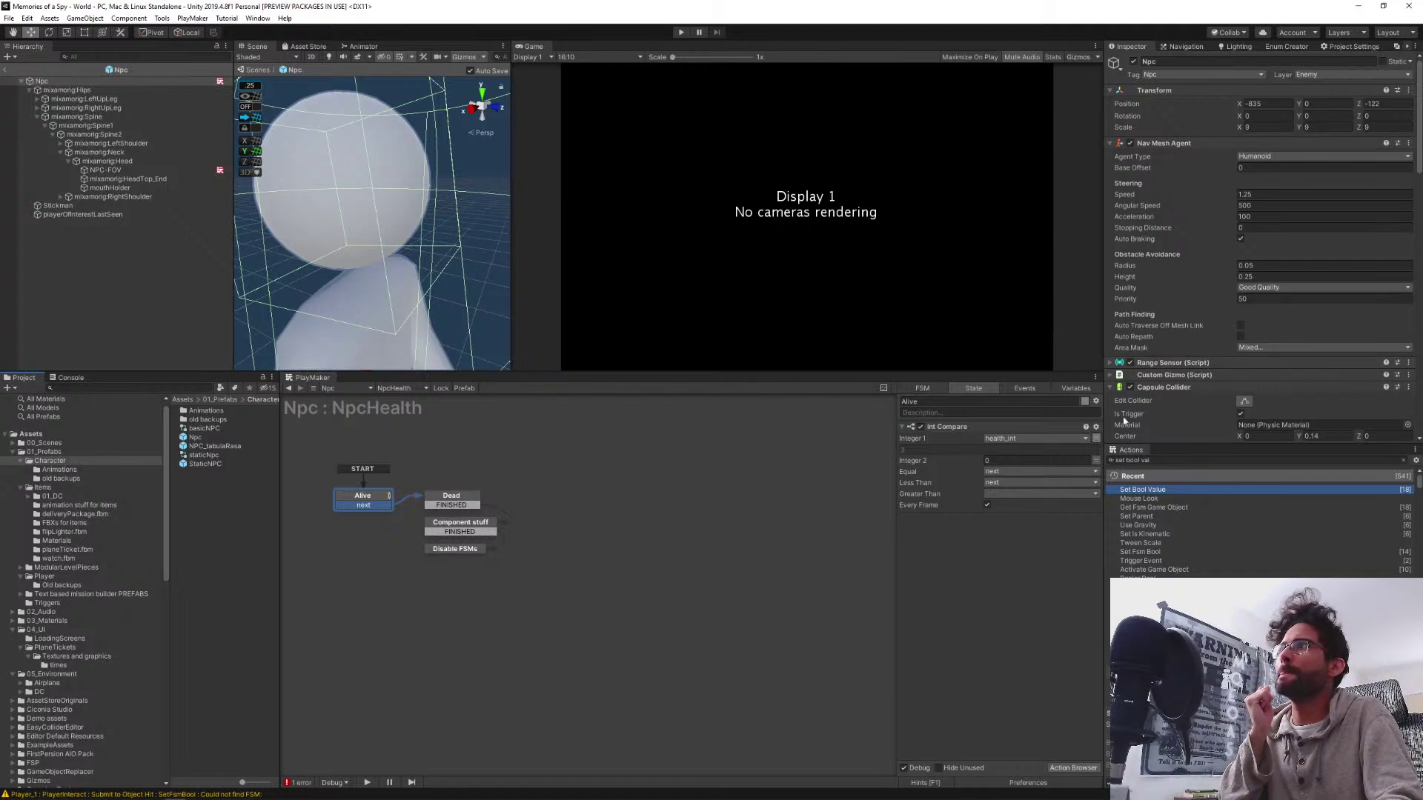
left_click(396, 388)
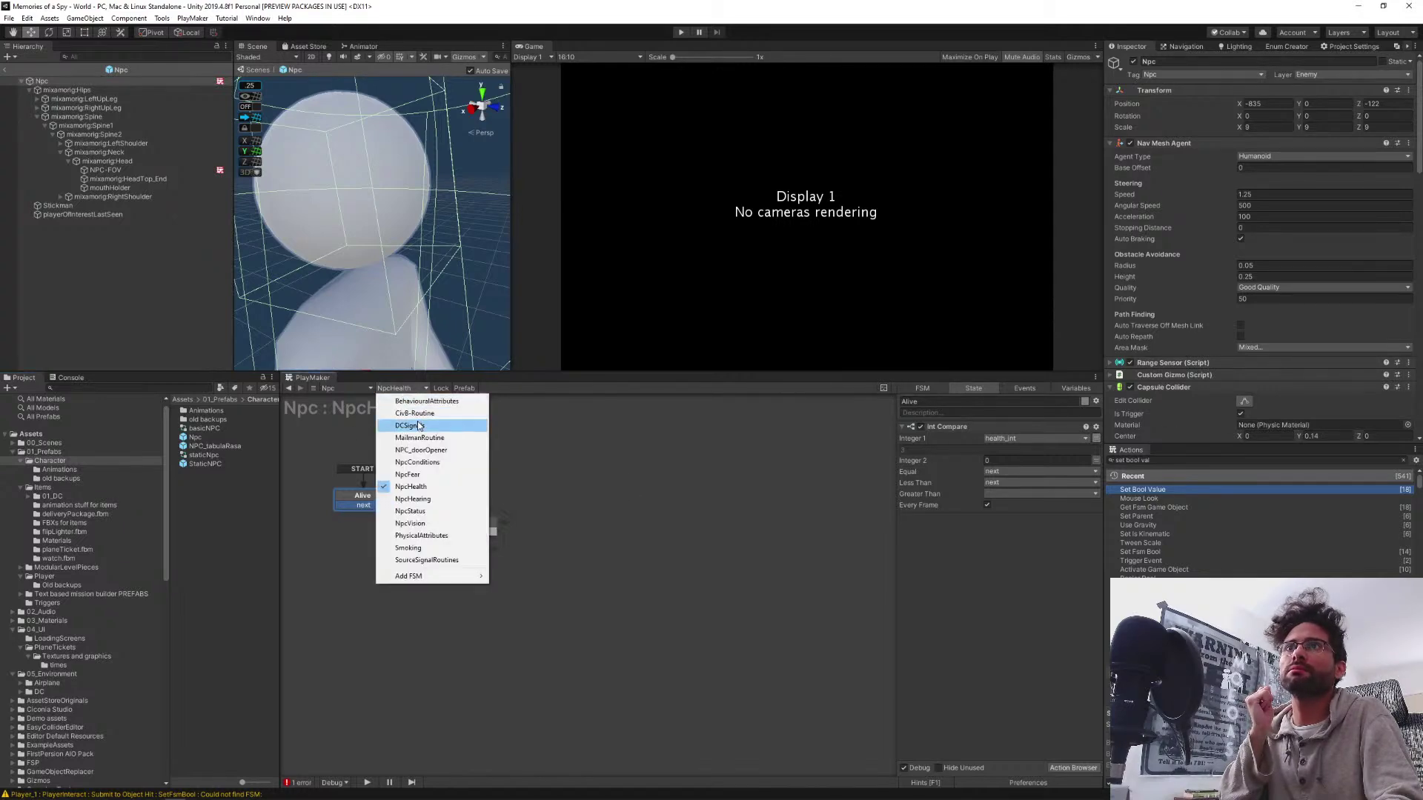
left_click(417, 421)
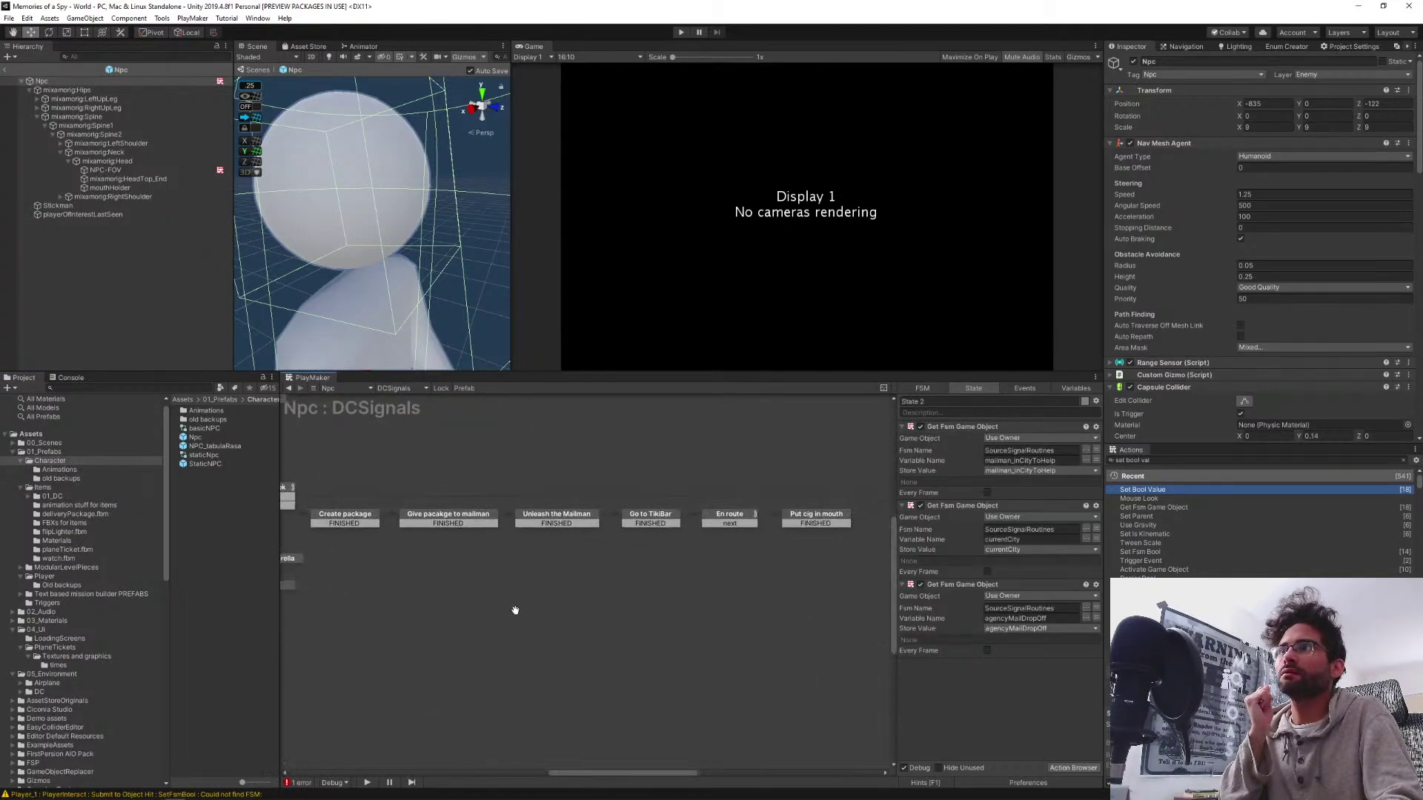
left_click(612, 546)
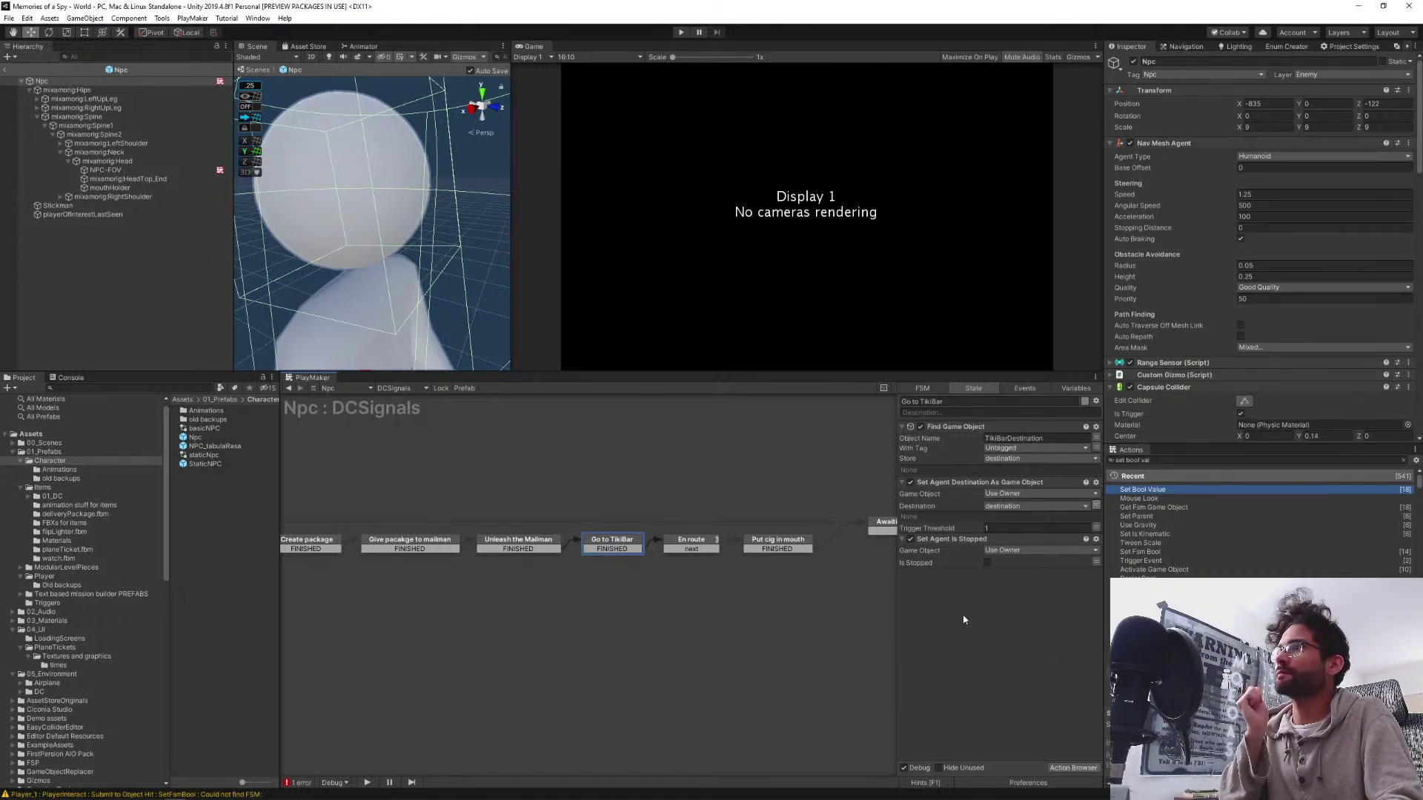
left_click(1178, 459)
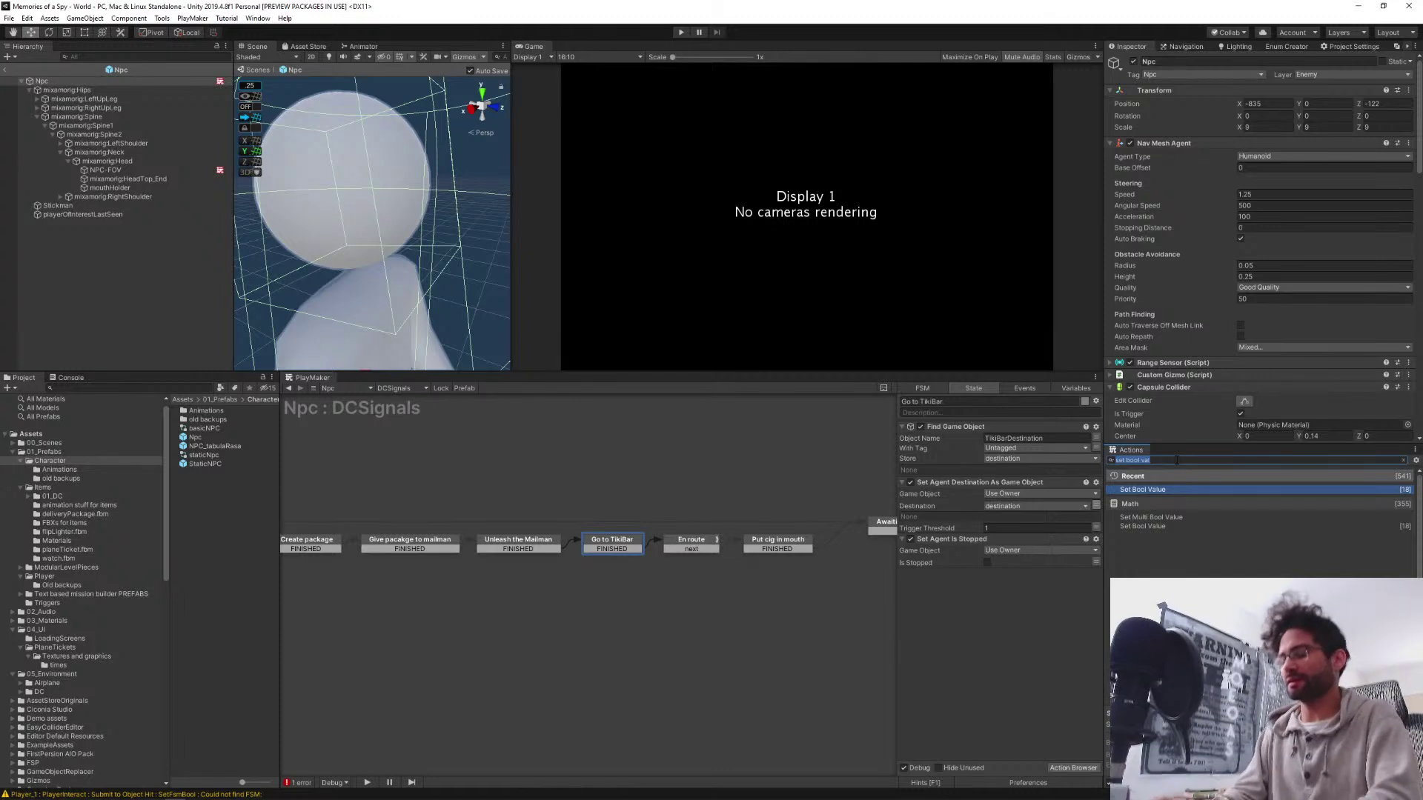
type("ag")
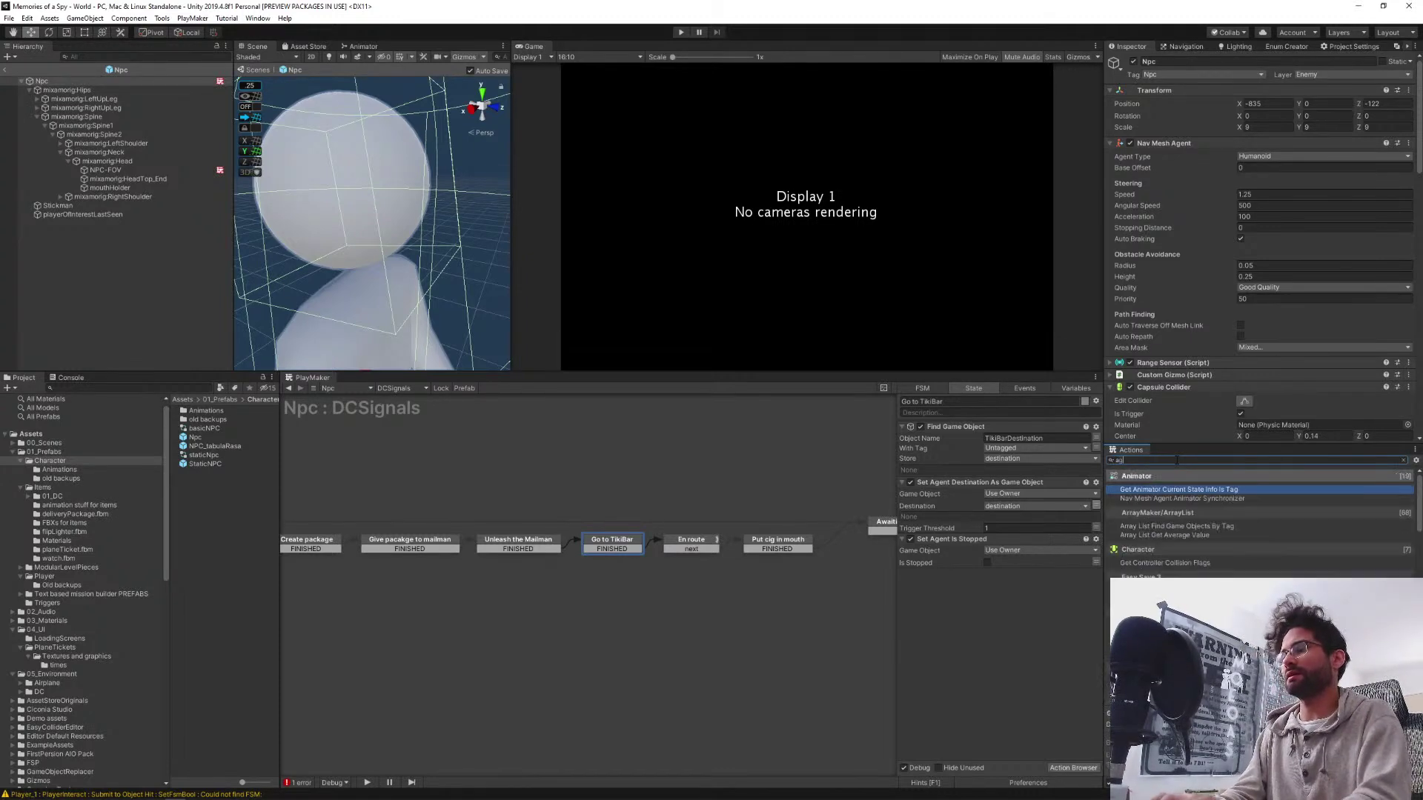
type("ent desti")
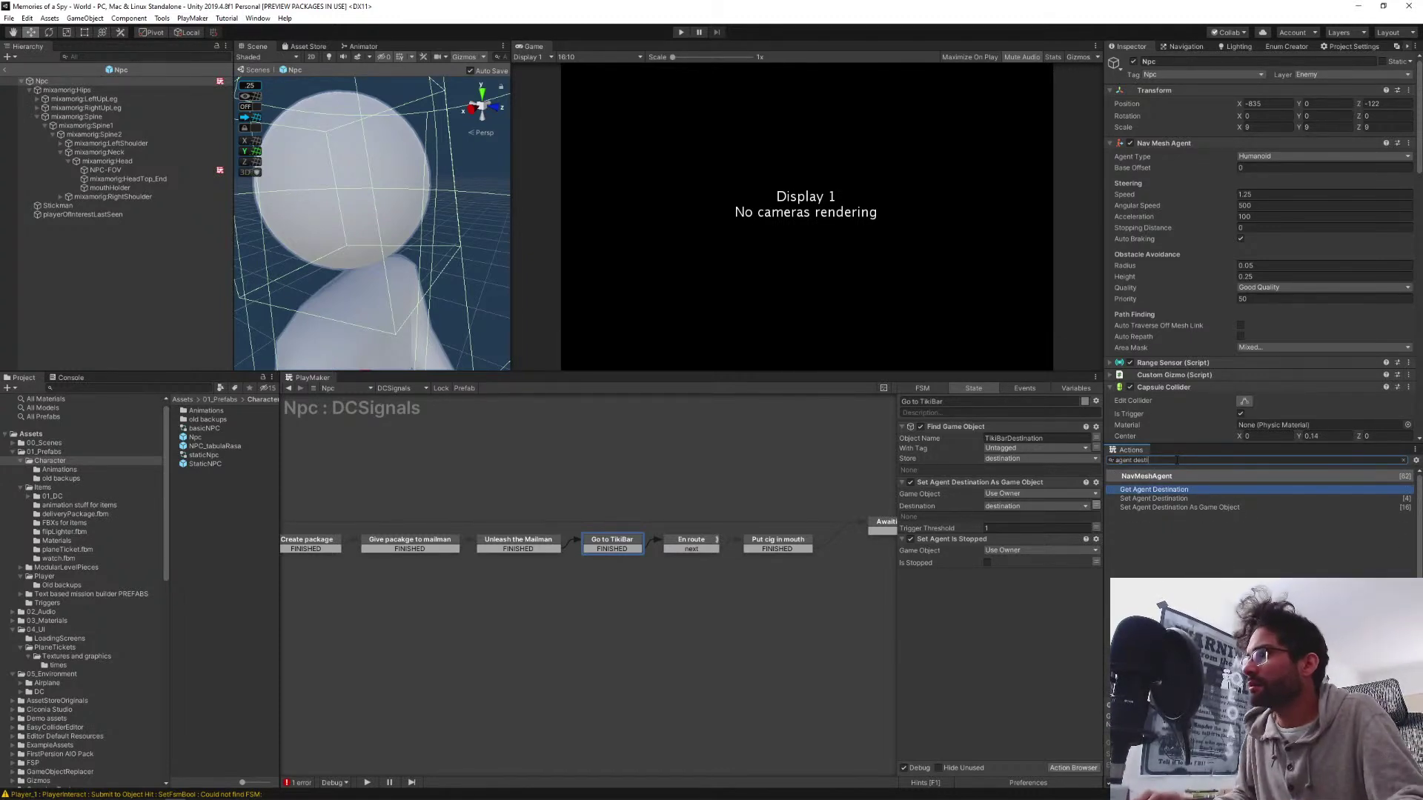
key("Down")
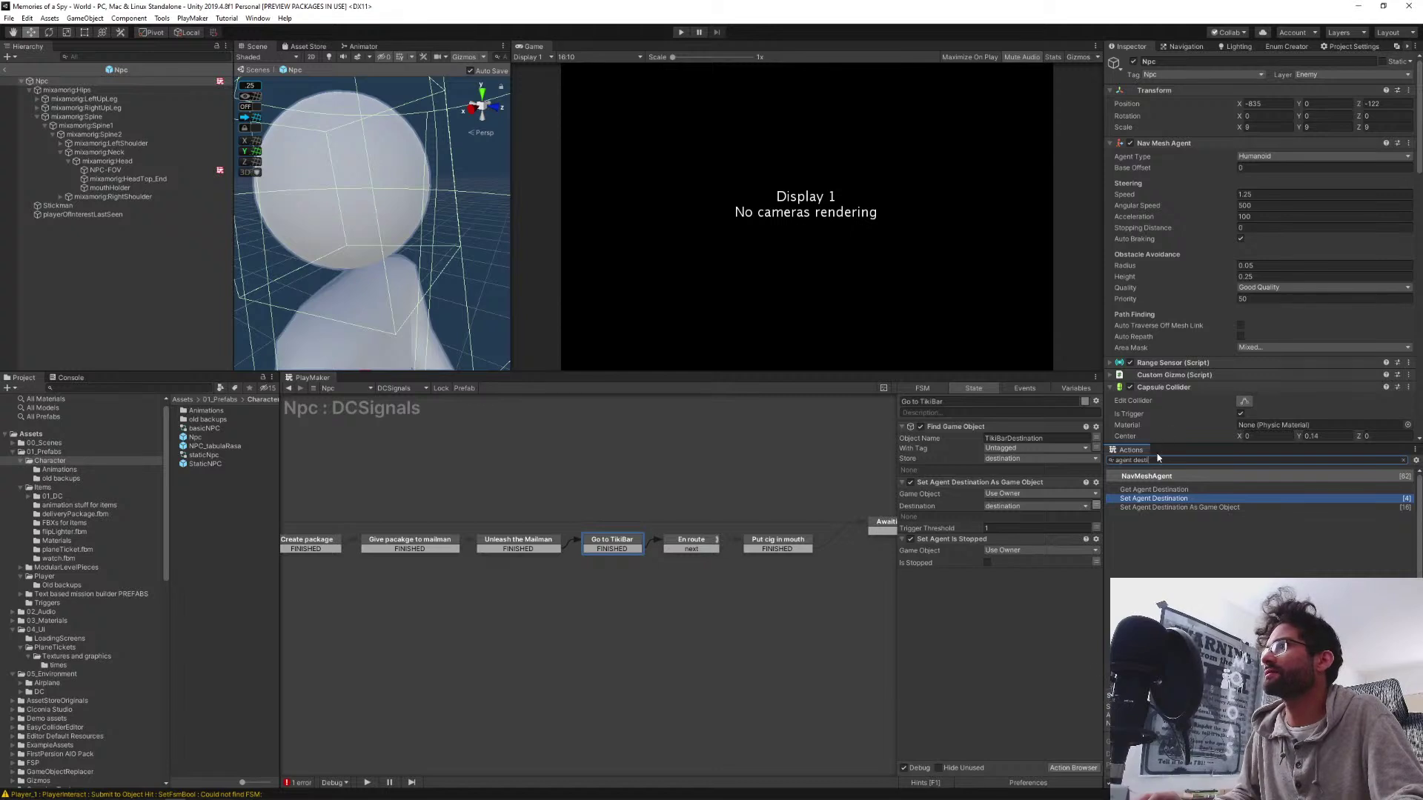
key("BackSpace")
key("BackSpace")
key("BackSpace")
key("BackSpace")
key("BackSpace")
key("BackSpace")
key("BackSpace")
key("BackSpace")
key("BackSpace")
key("BackSpace")
key("BackSpace")
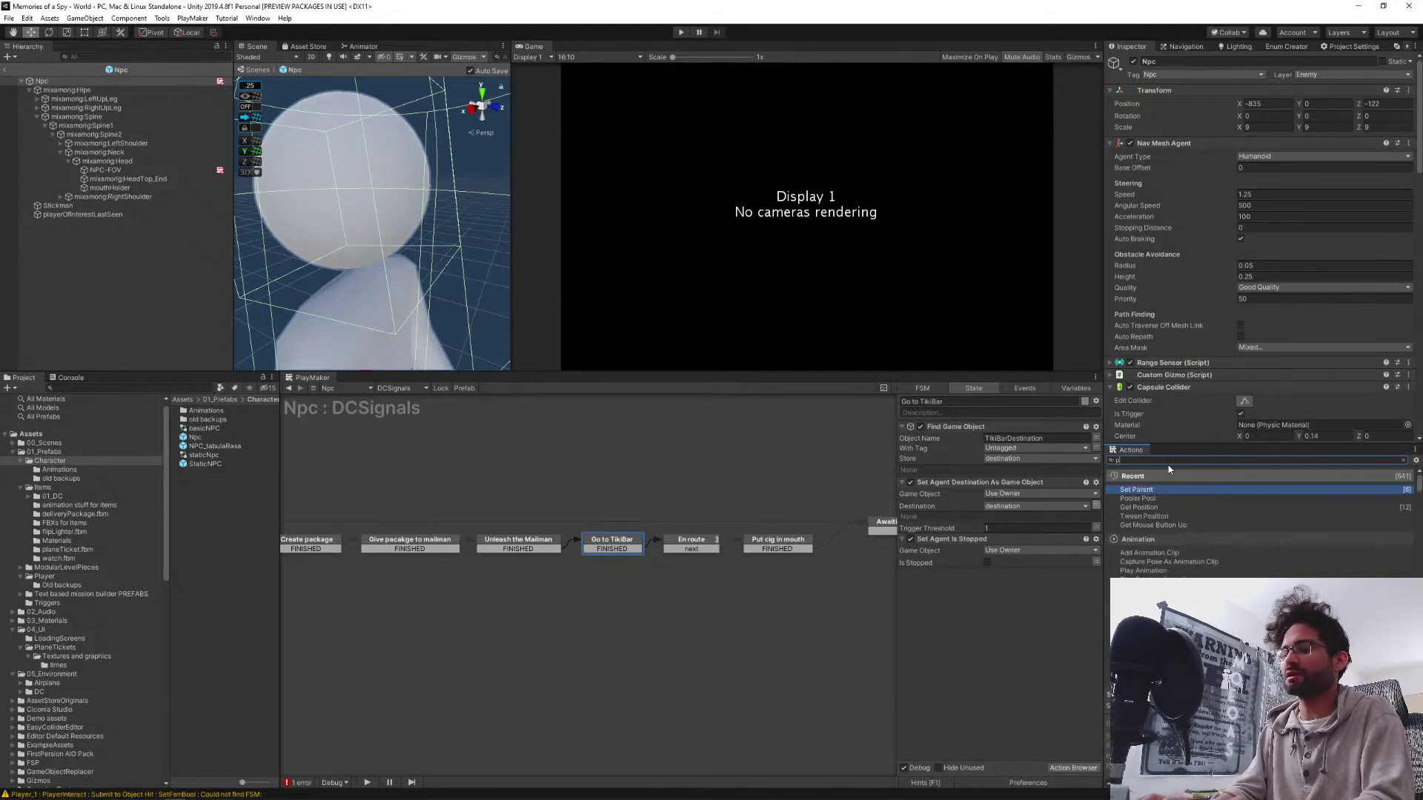
Add a Get Agent Path Pending action to the Go to TikiBar state, with a Bool Test action placed below it
type("path pend")
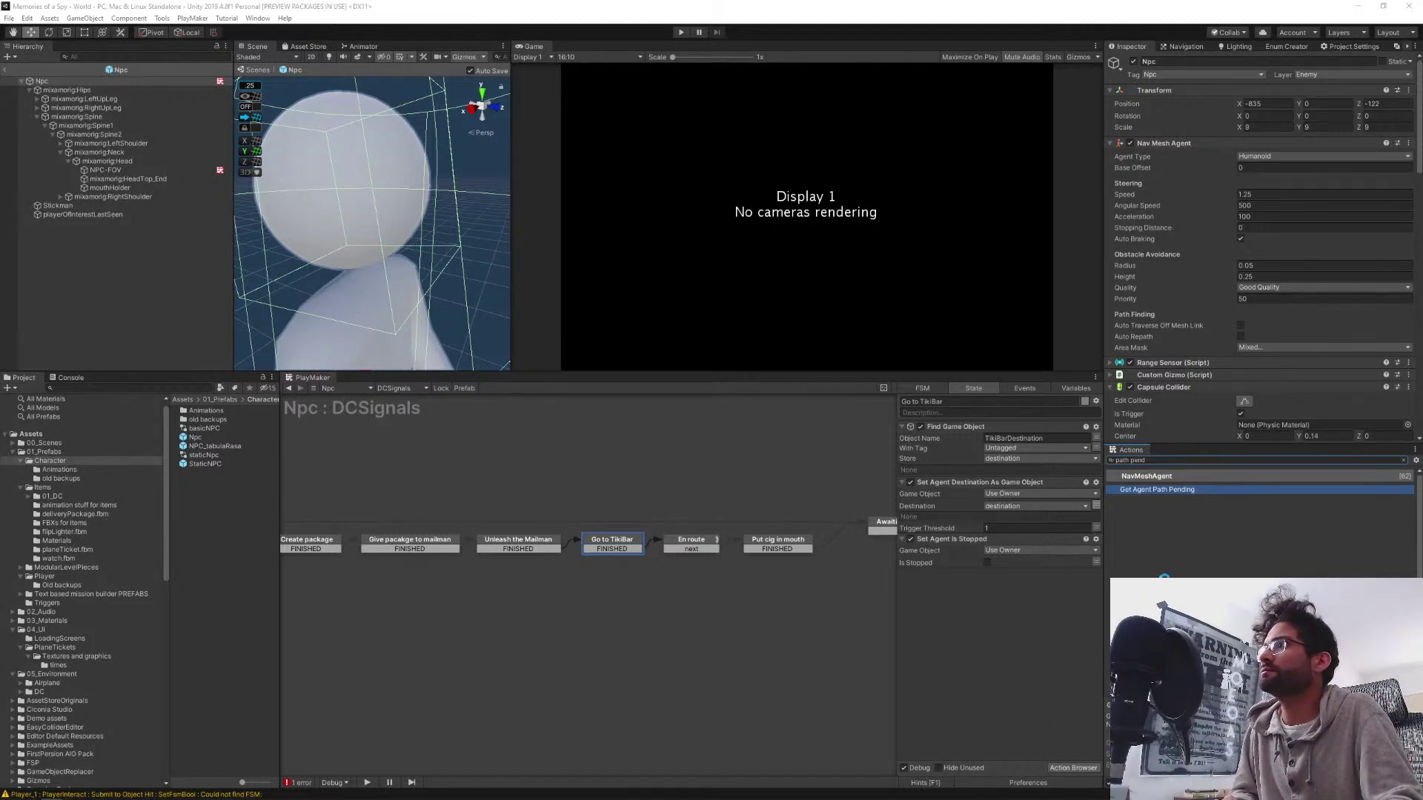
left_click(1152, 491)
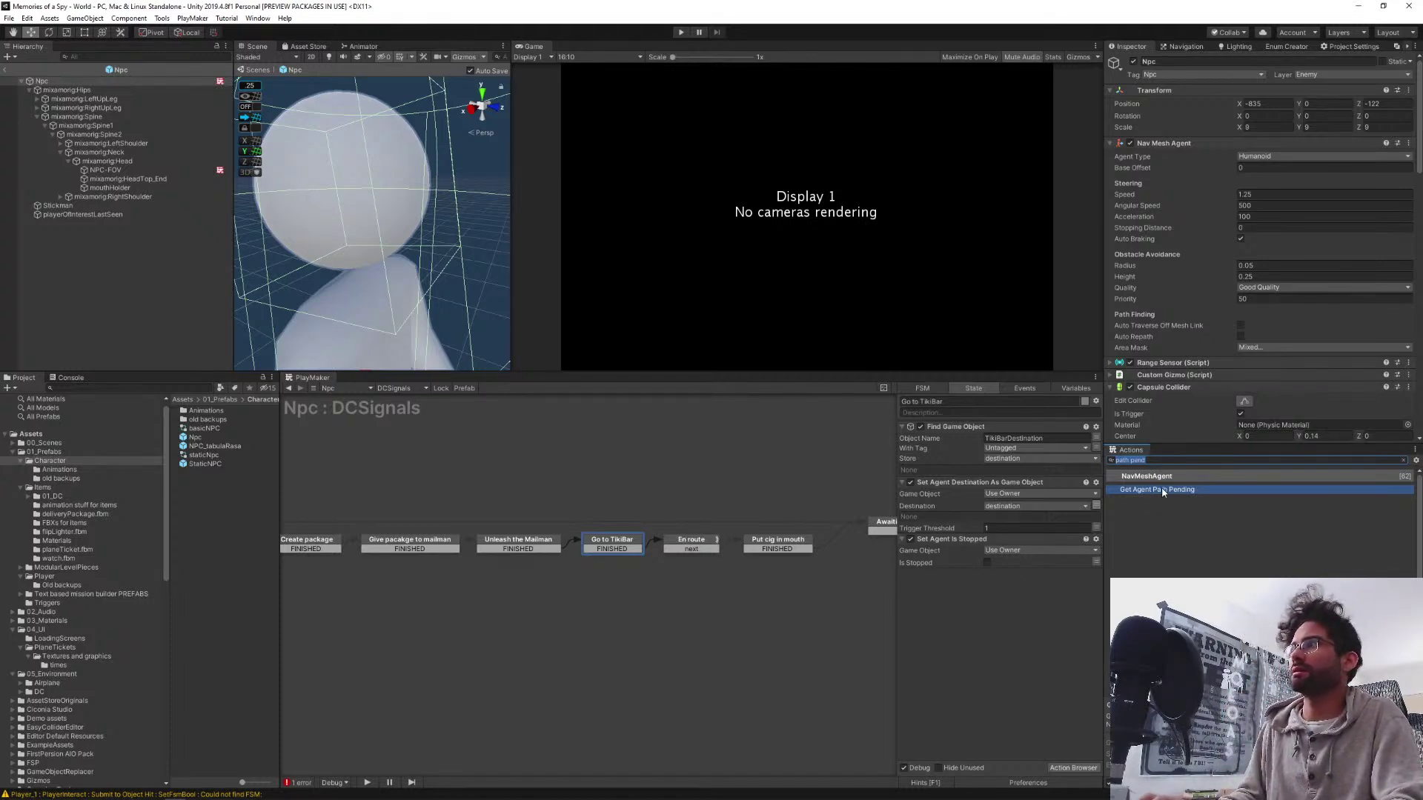
double_click(1155, 490)
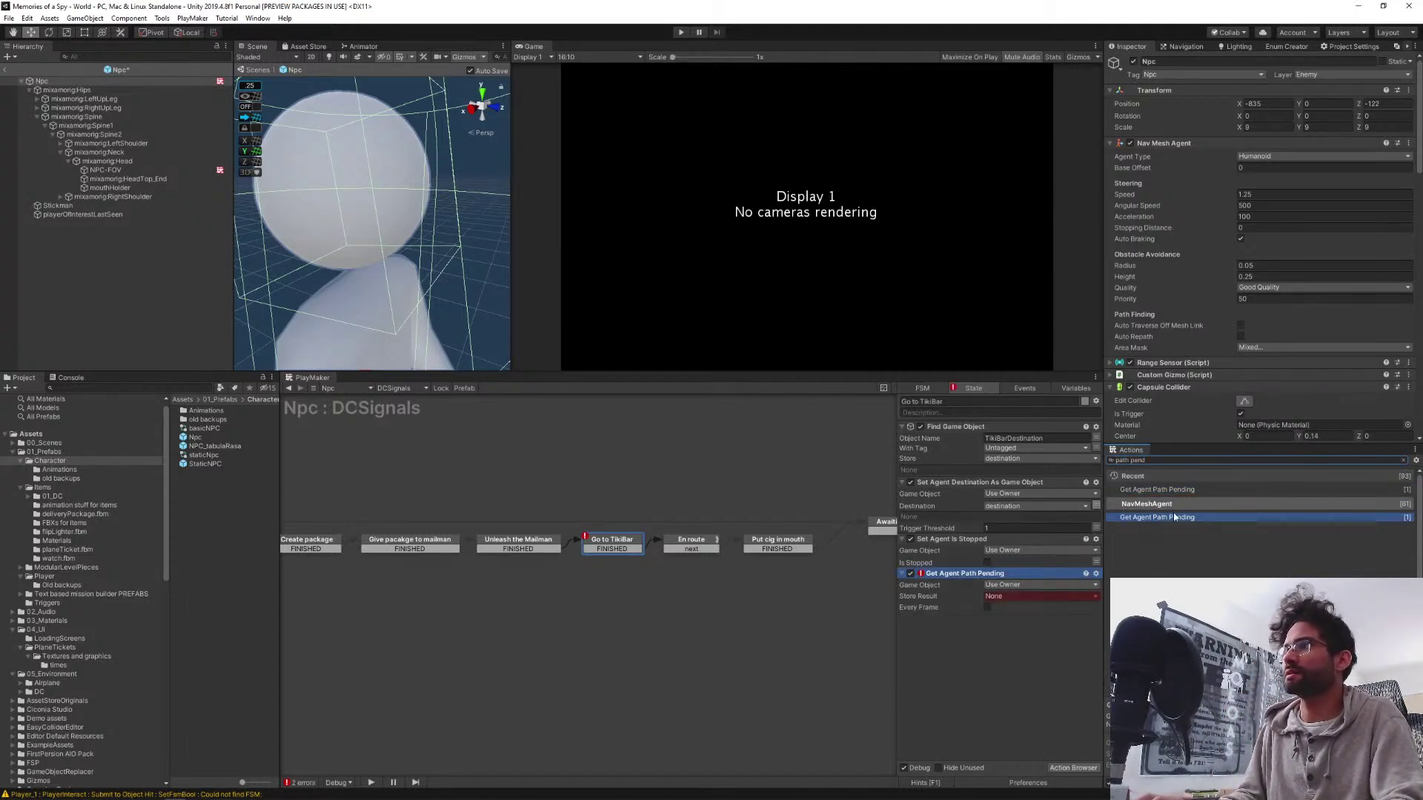
left_click(1170, 461)
type("bool test")
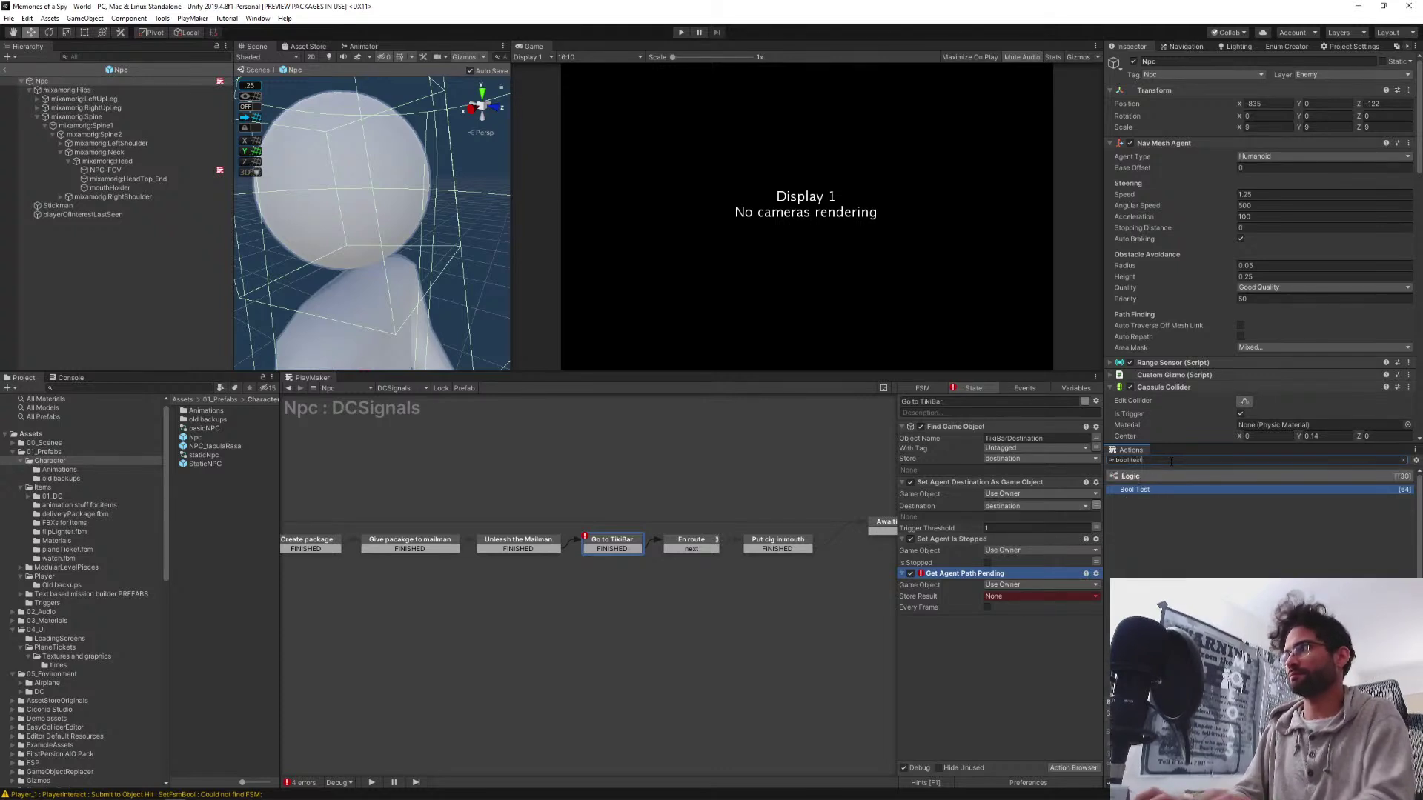
key("Return")
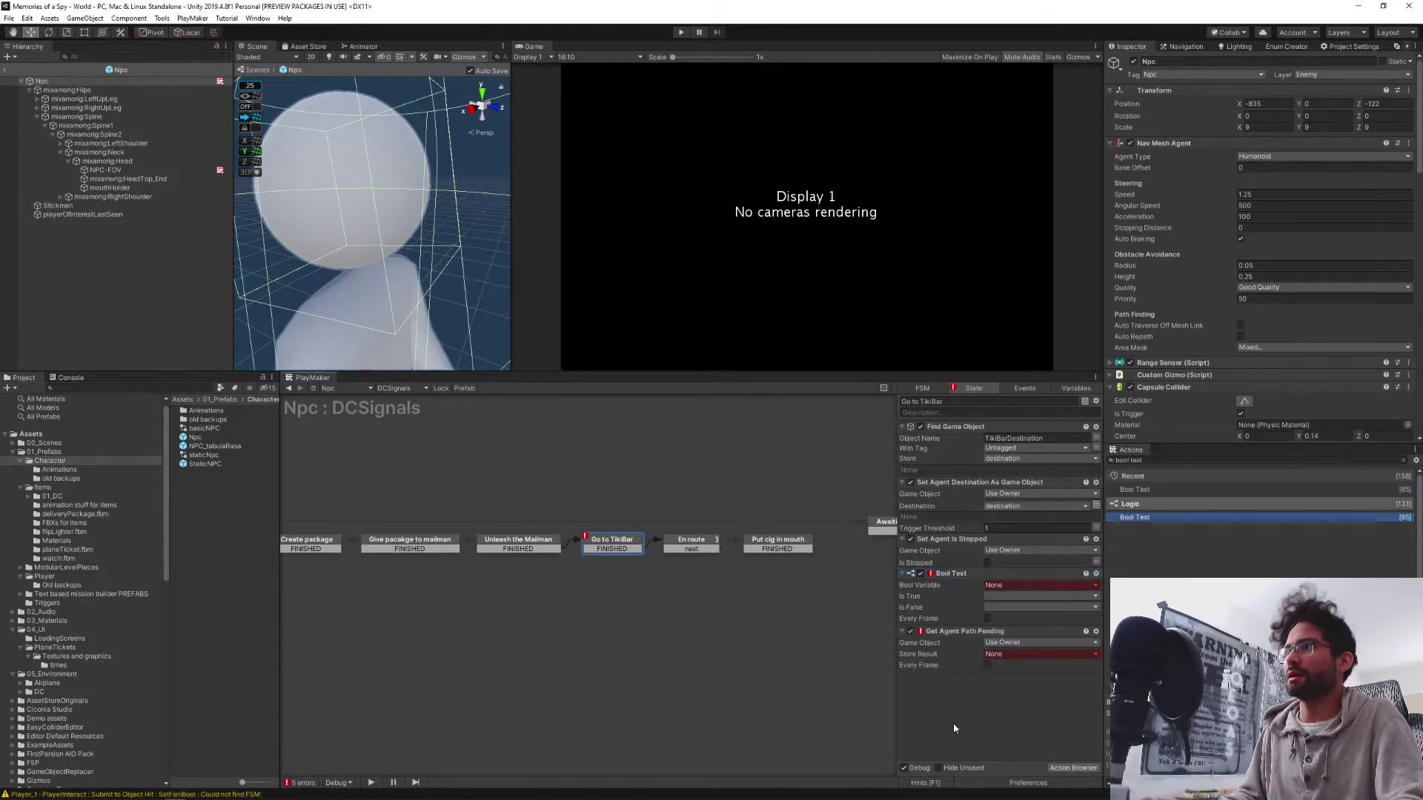
left_click_drag(952, 587, 984, 701)
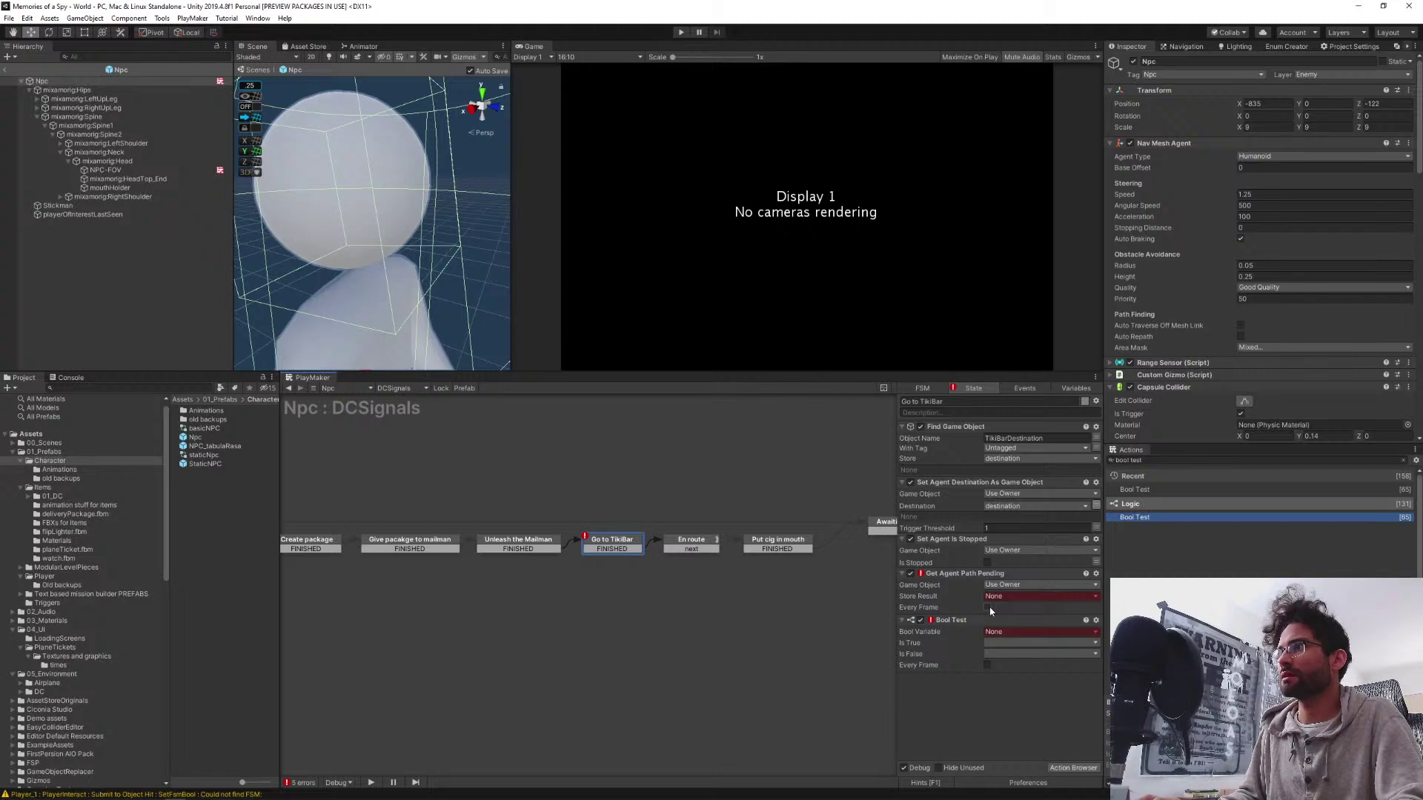
Delete the Get Agent Path Pending and Bool Test actions from the Go to TikiBar state
left_click(988, 665)
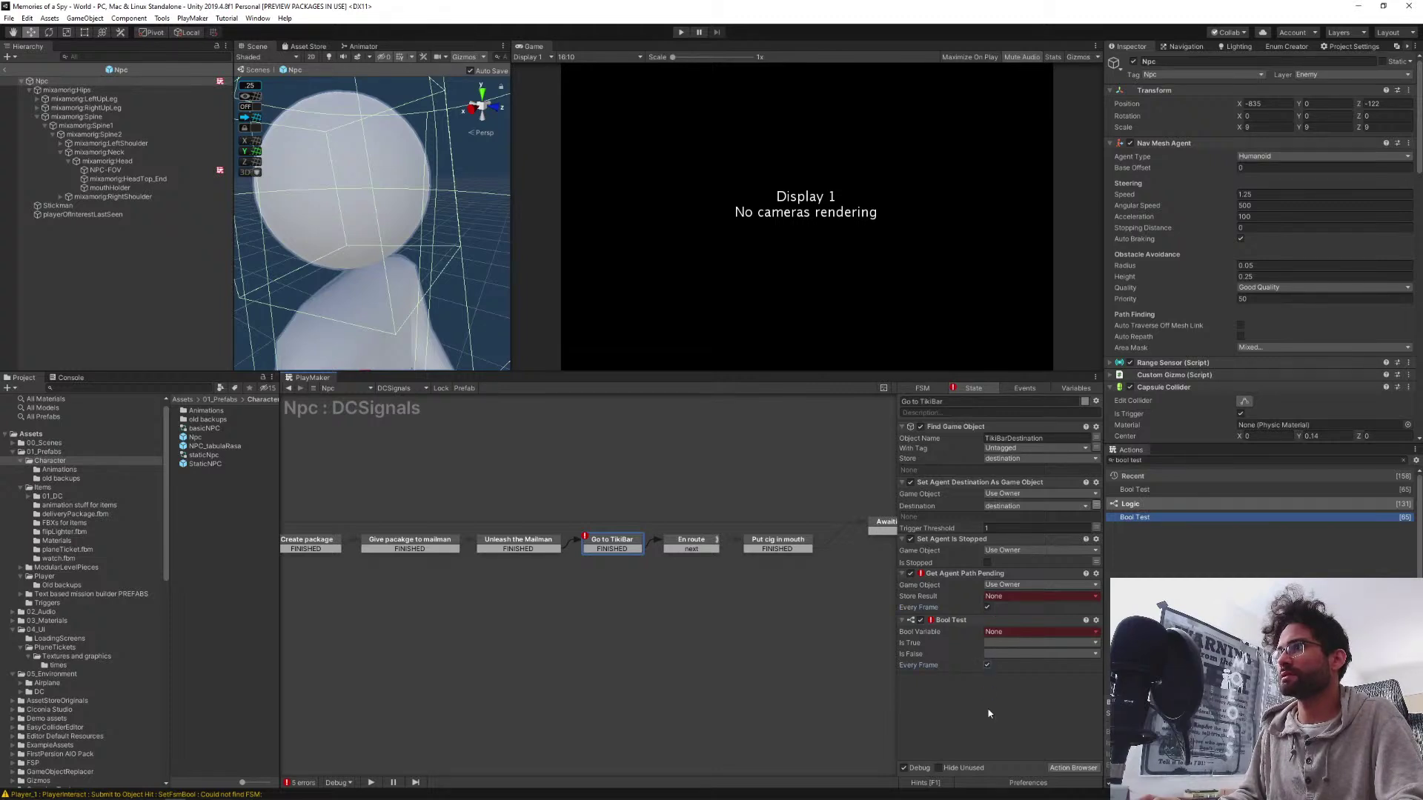
left_click(988, 665)
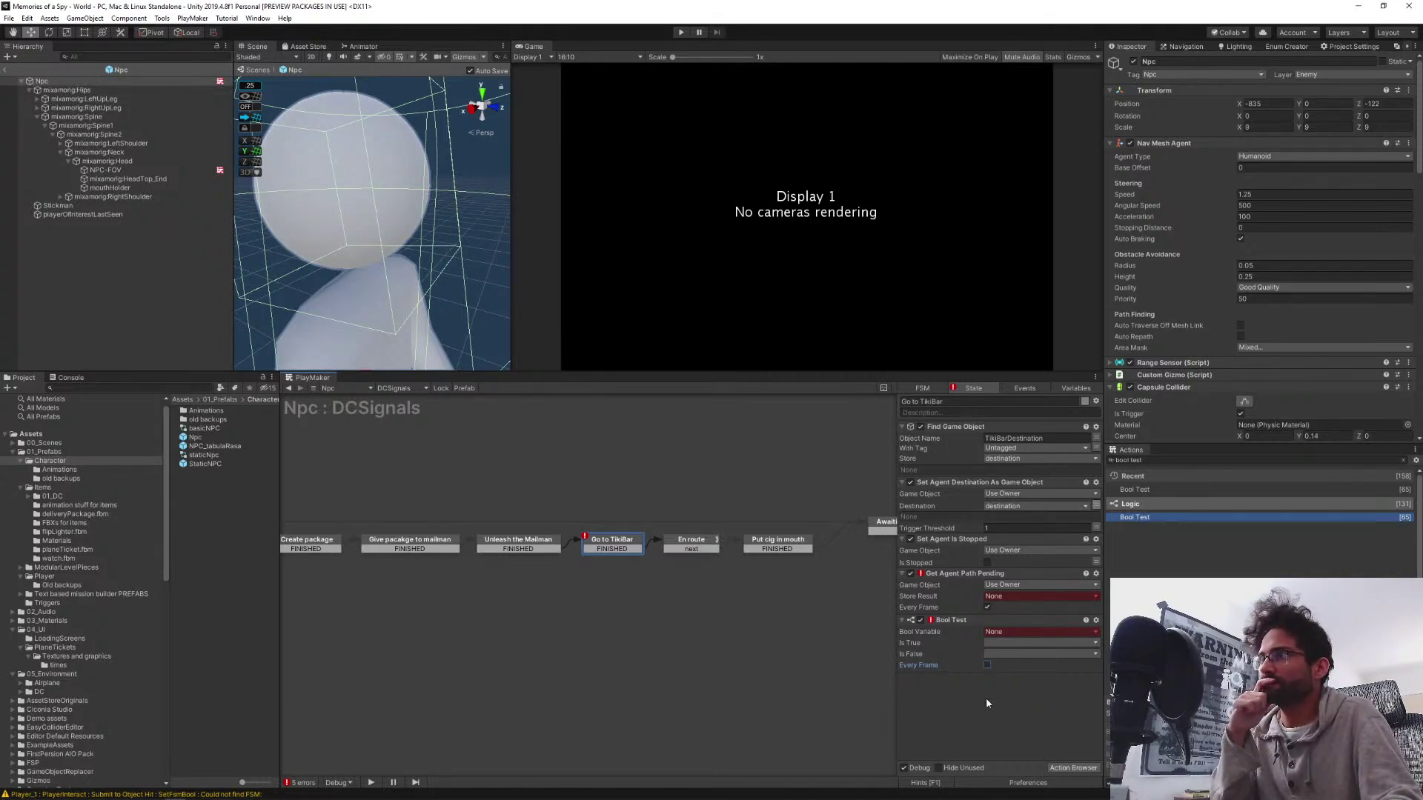
left_click(987, 607)
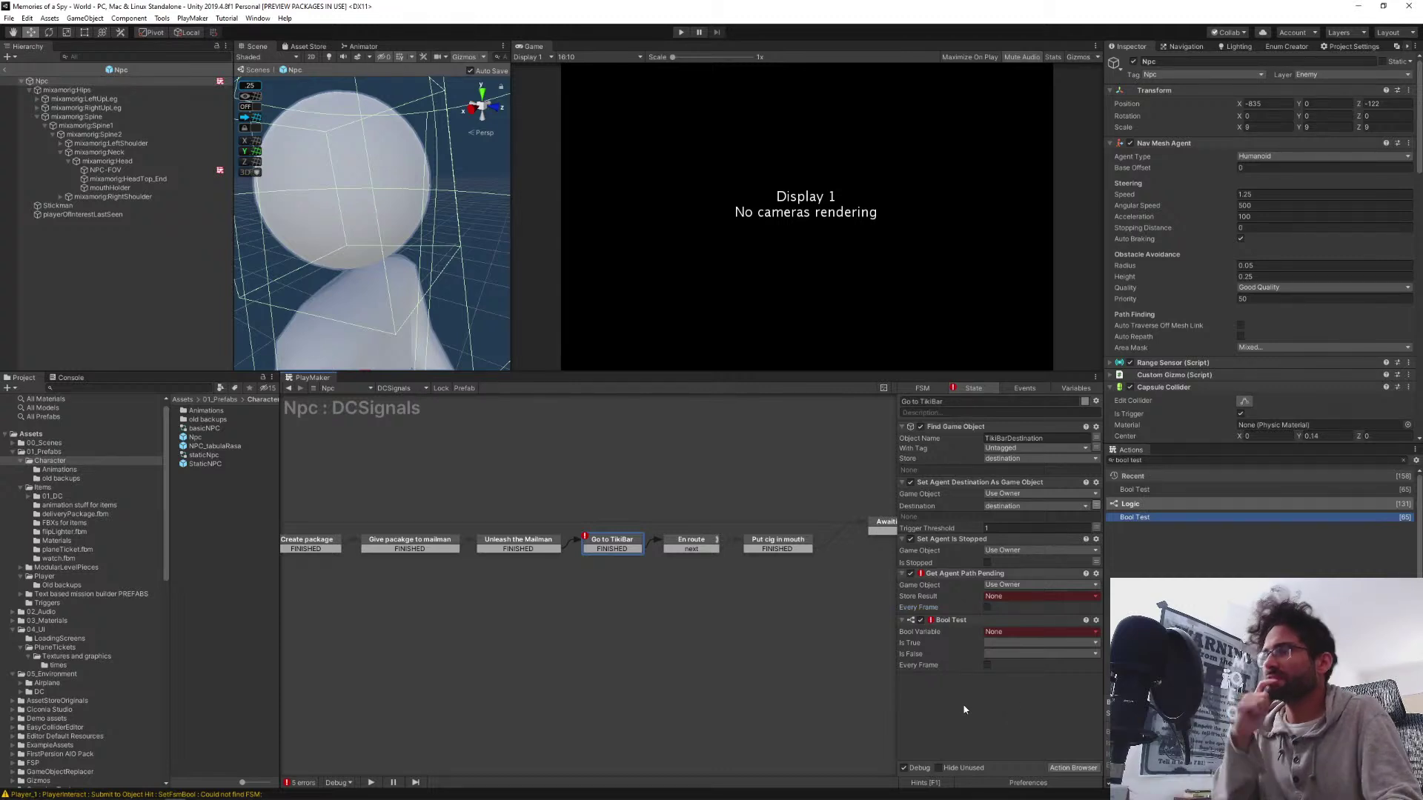
left_click(956, 574)
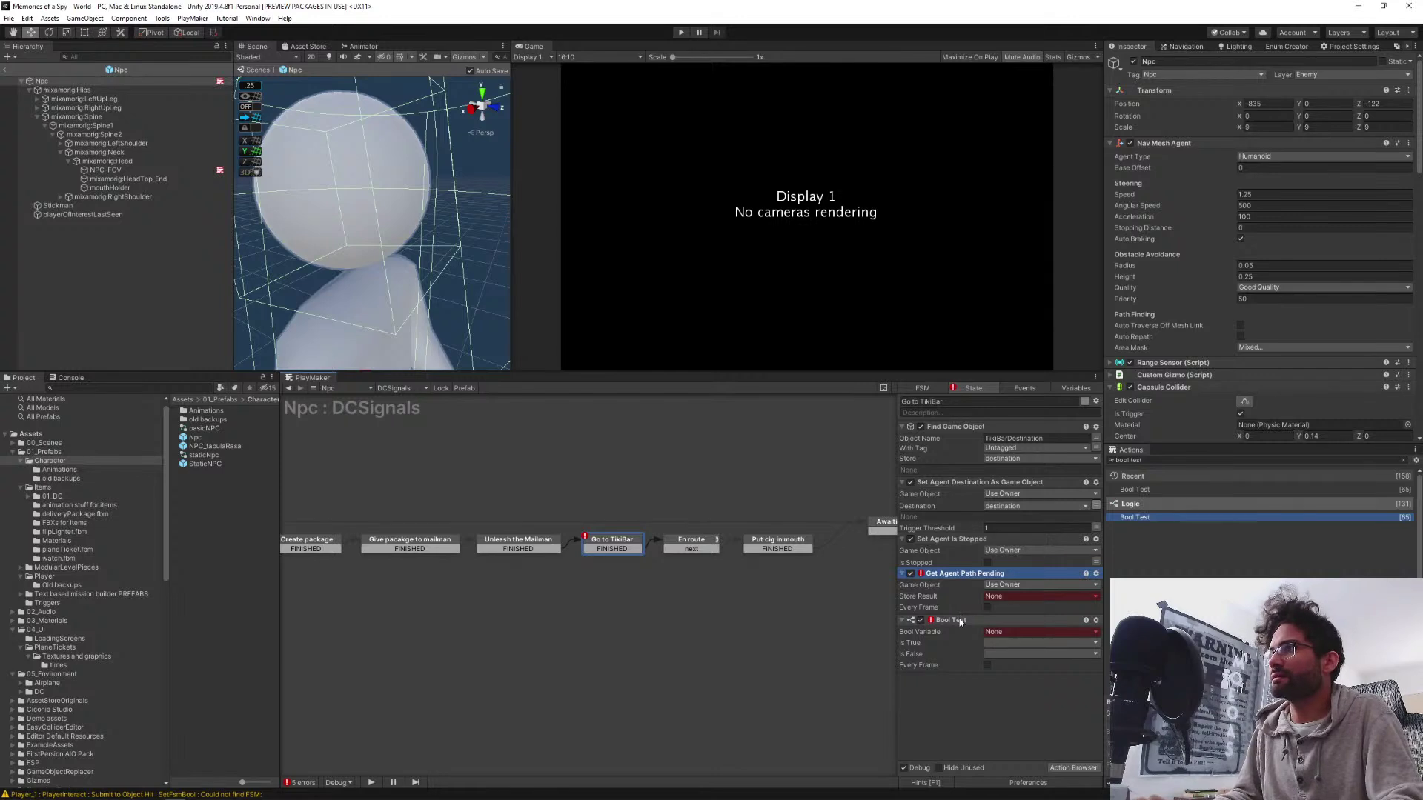
left_click(959, 619, "ctrl")
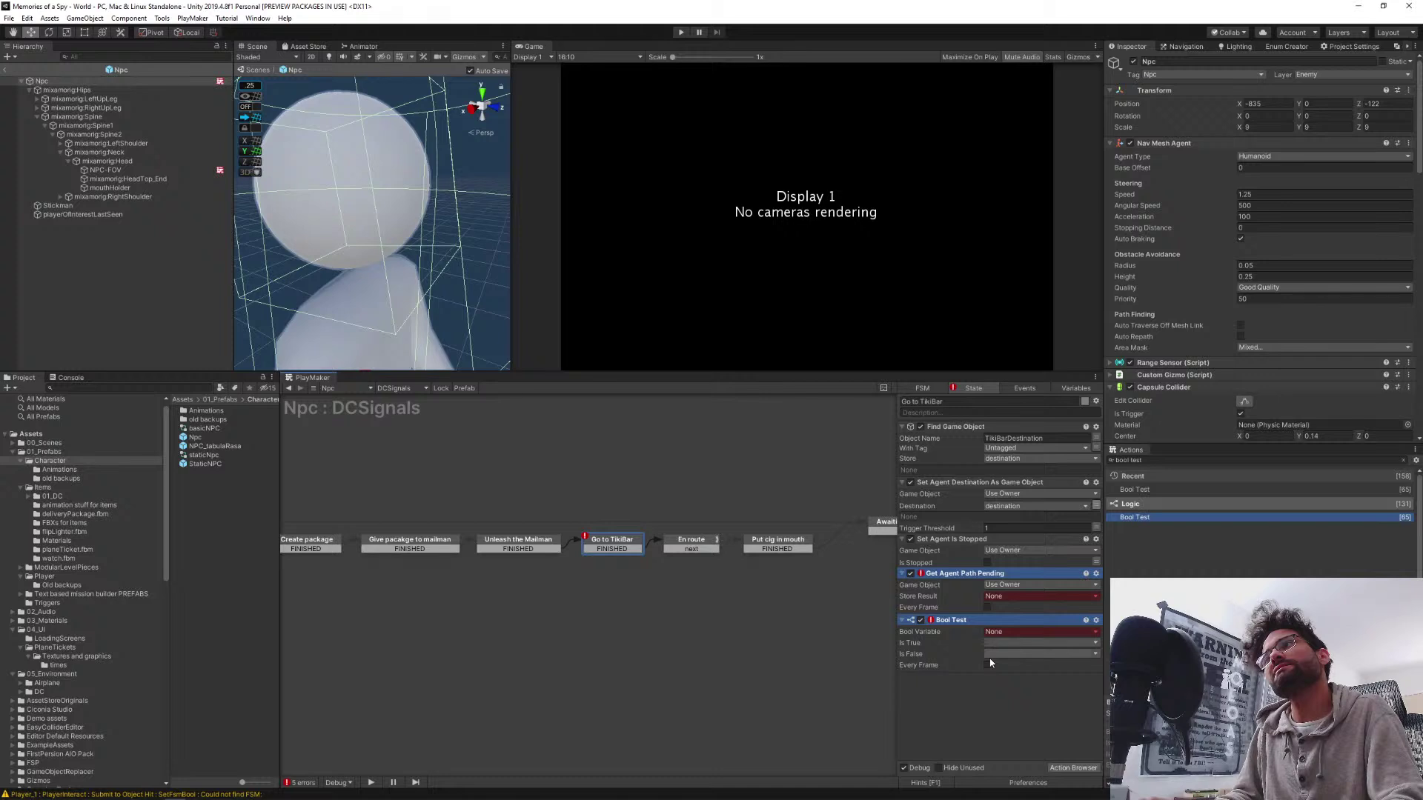
key("Delete")
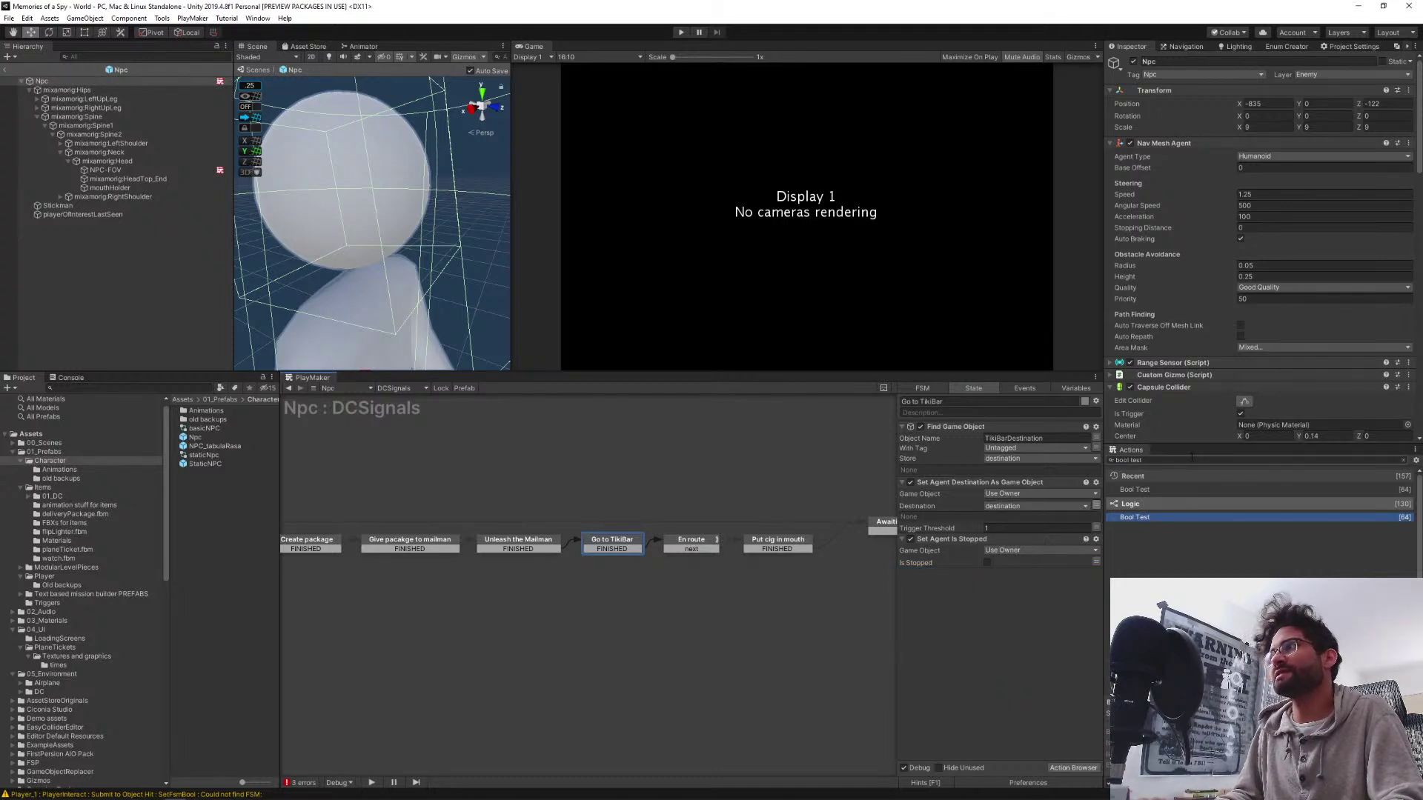
Add a Get Position action and a Set Agent Destination action to the Go to TikiBar state
left_click(1189, 460)
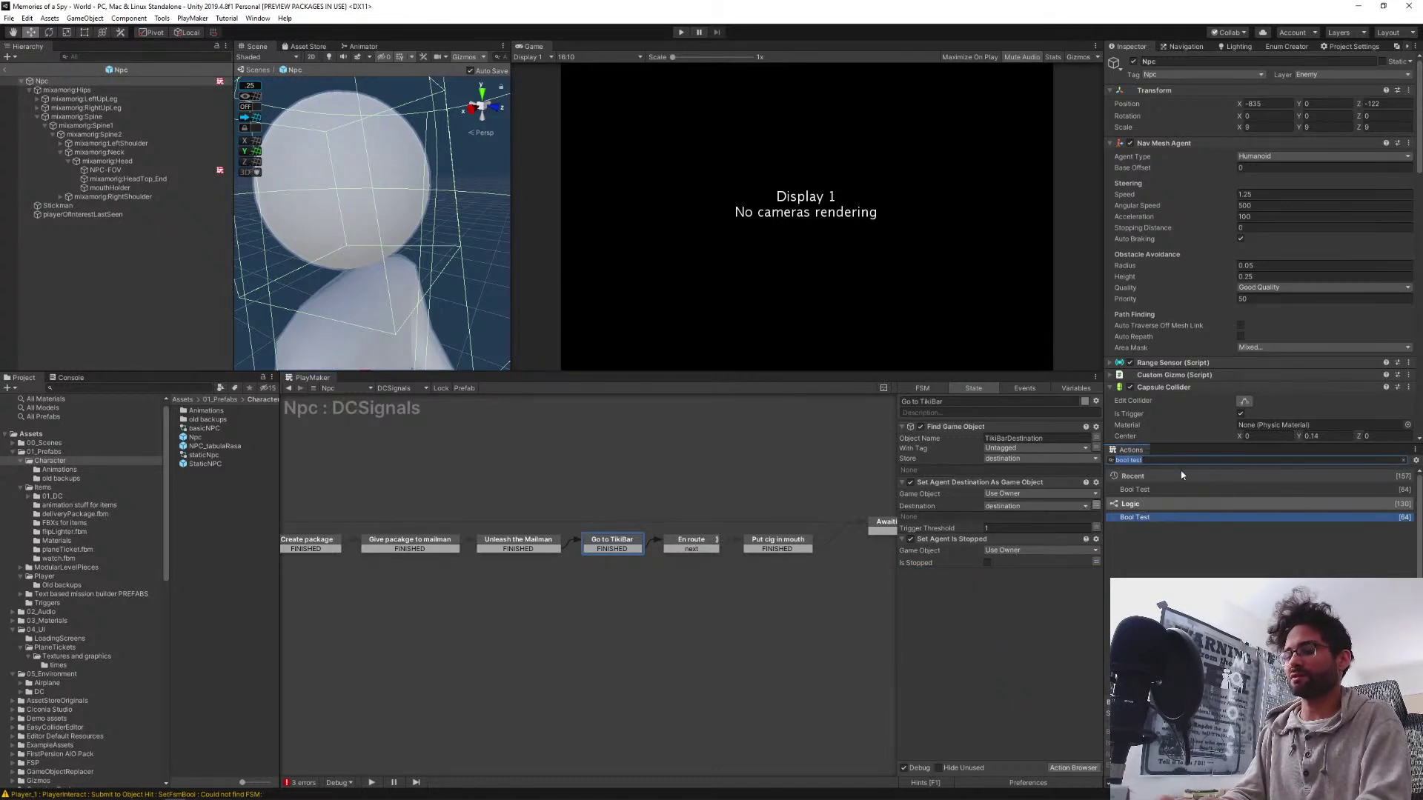
type("get")
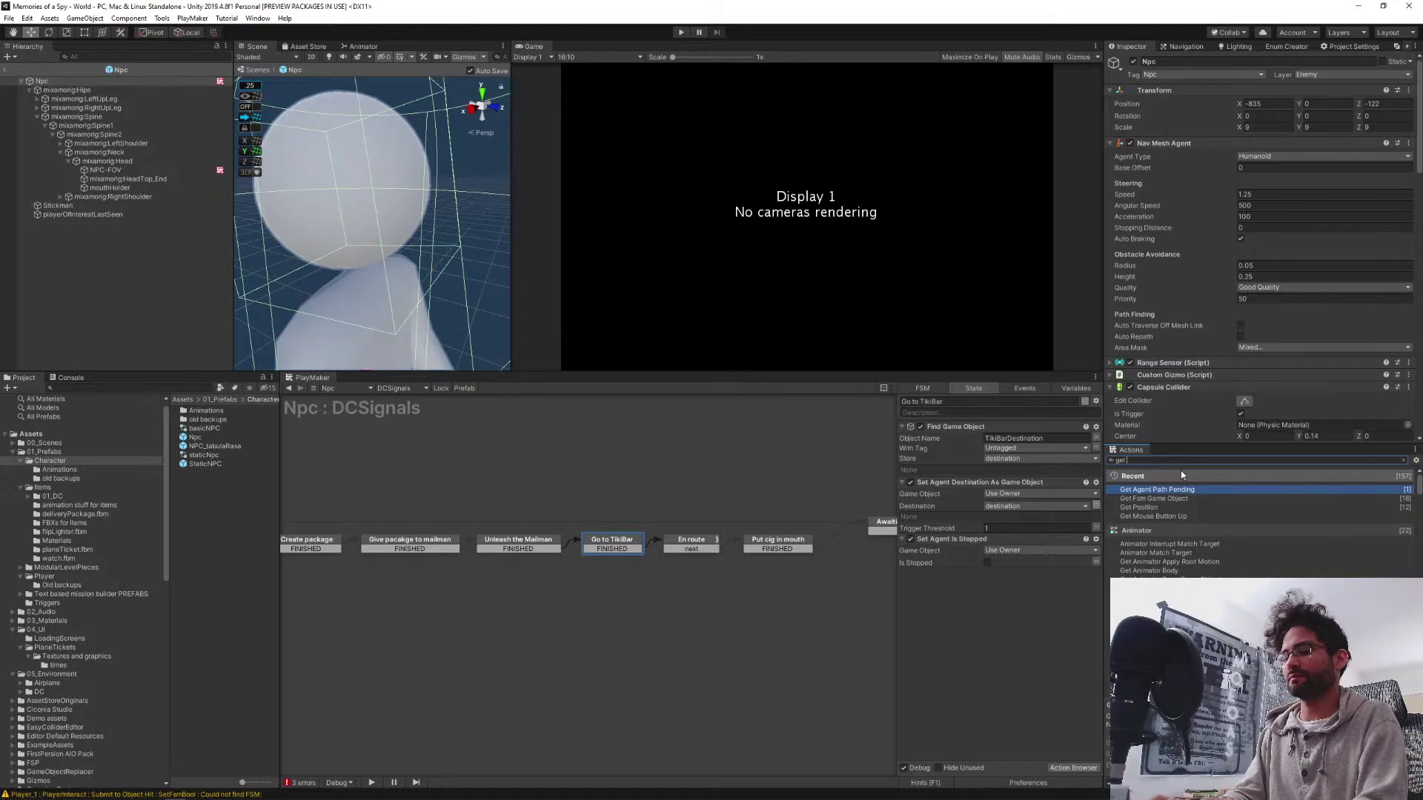
type(" posi")
key("Return")
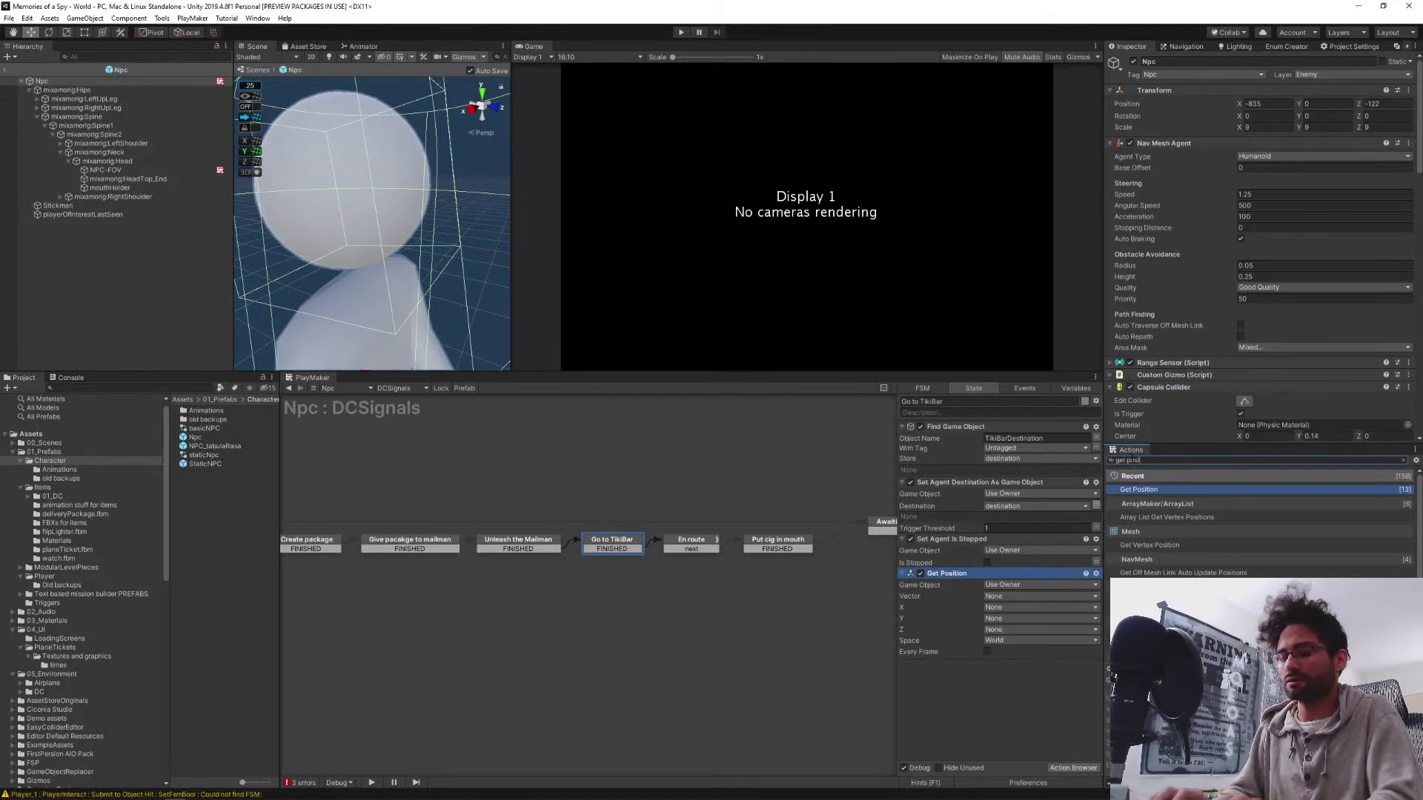
key("ctrl+a")
type("set desti")
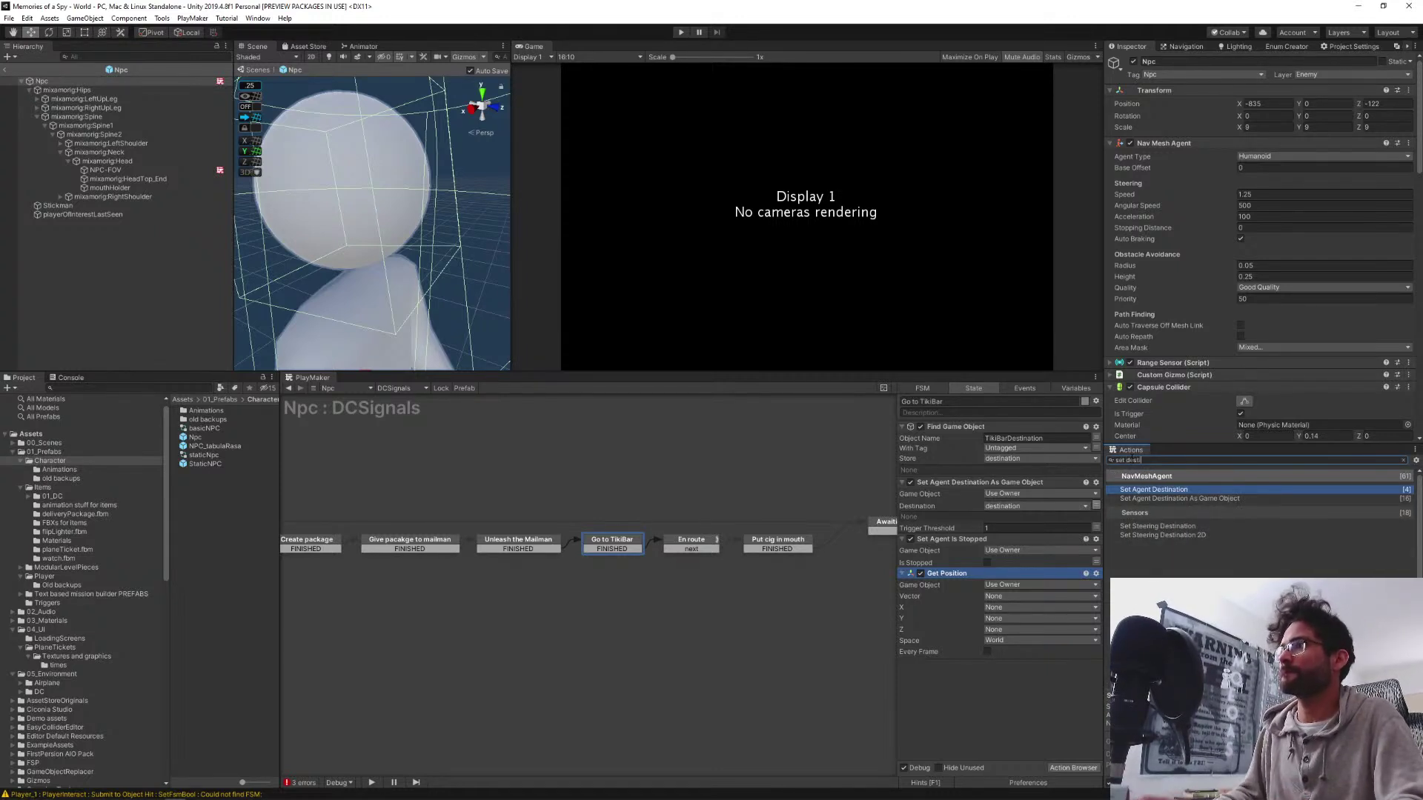
key("Return")
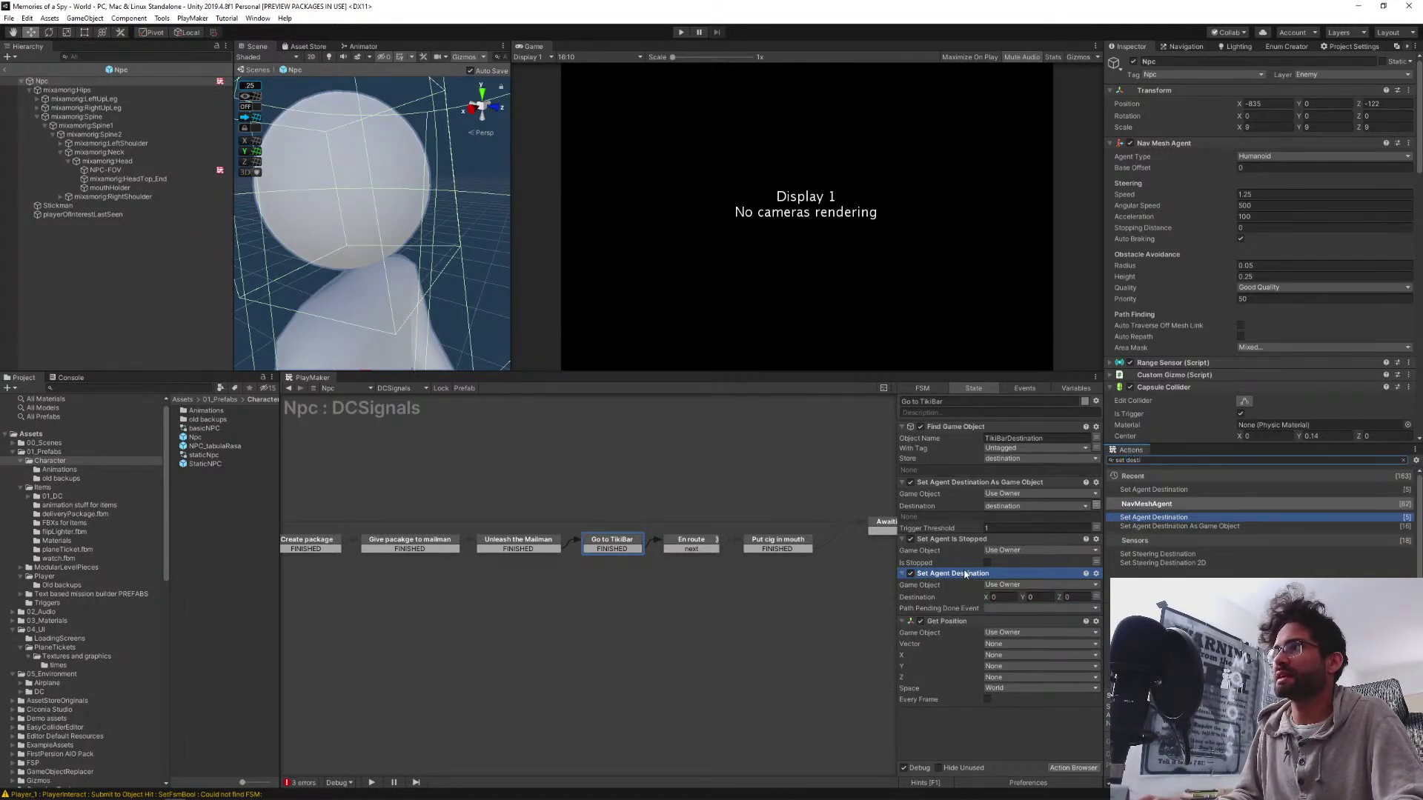
Move the Get Position action up so it runs directly after Find Game Object
left_click(961, 621)
key("ctrl+Up")
key("ctrl+Up")
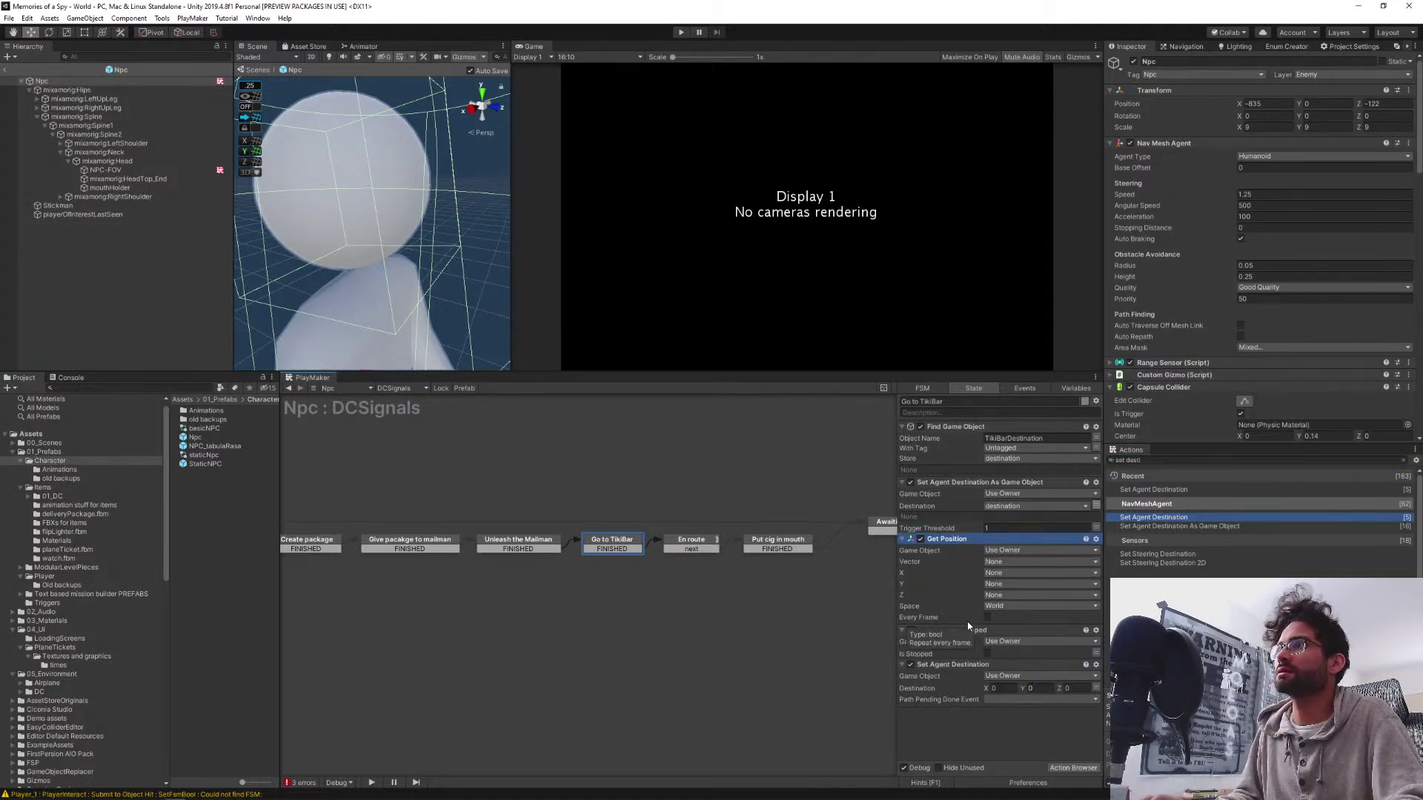
key("ctrl+Up")
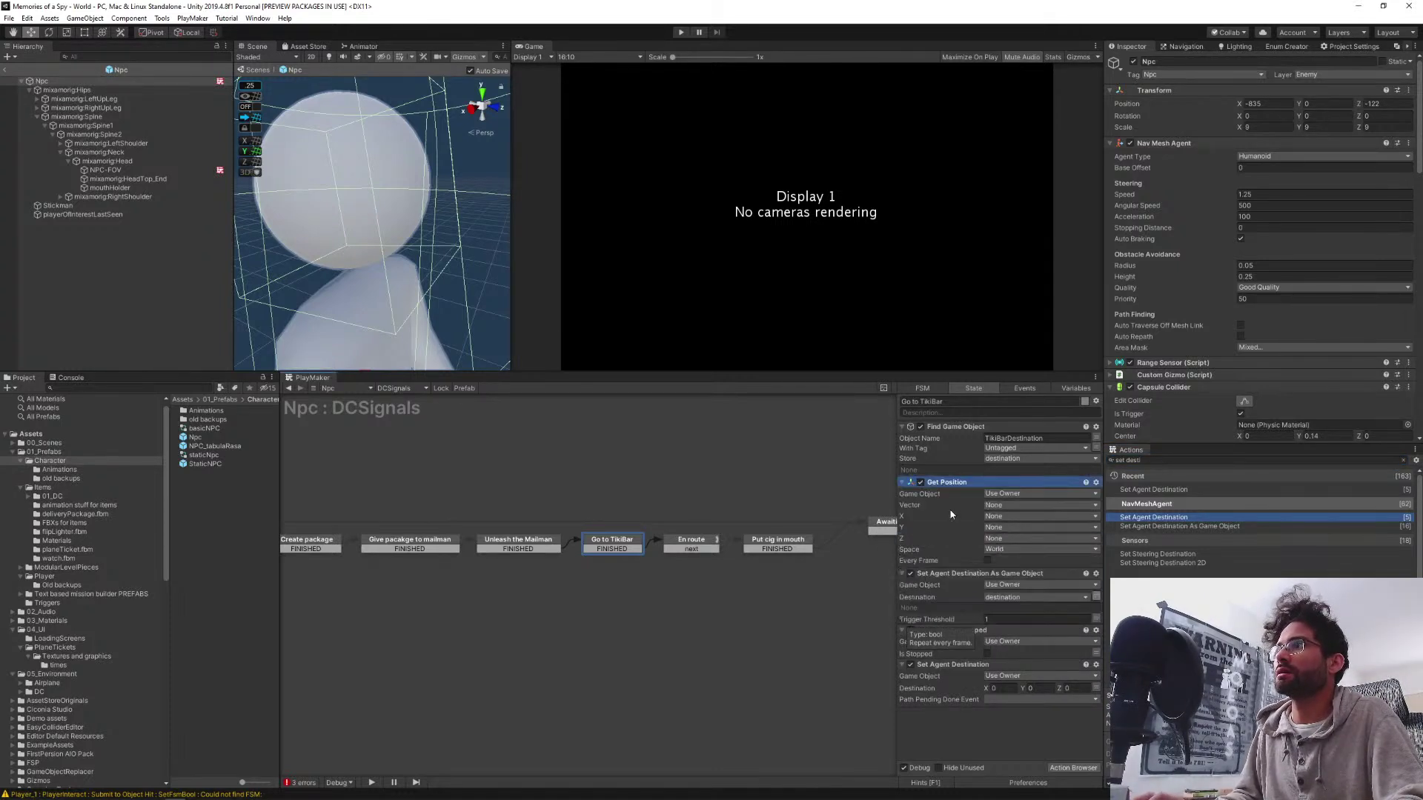
Make Get Position read from a specified game object, using the destination variable
left_click(1006, 494)
left_click(1030, 517)
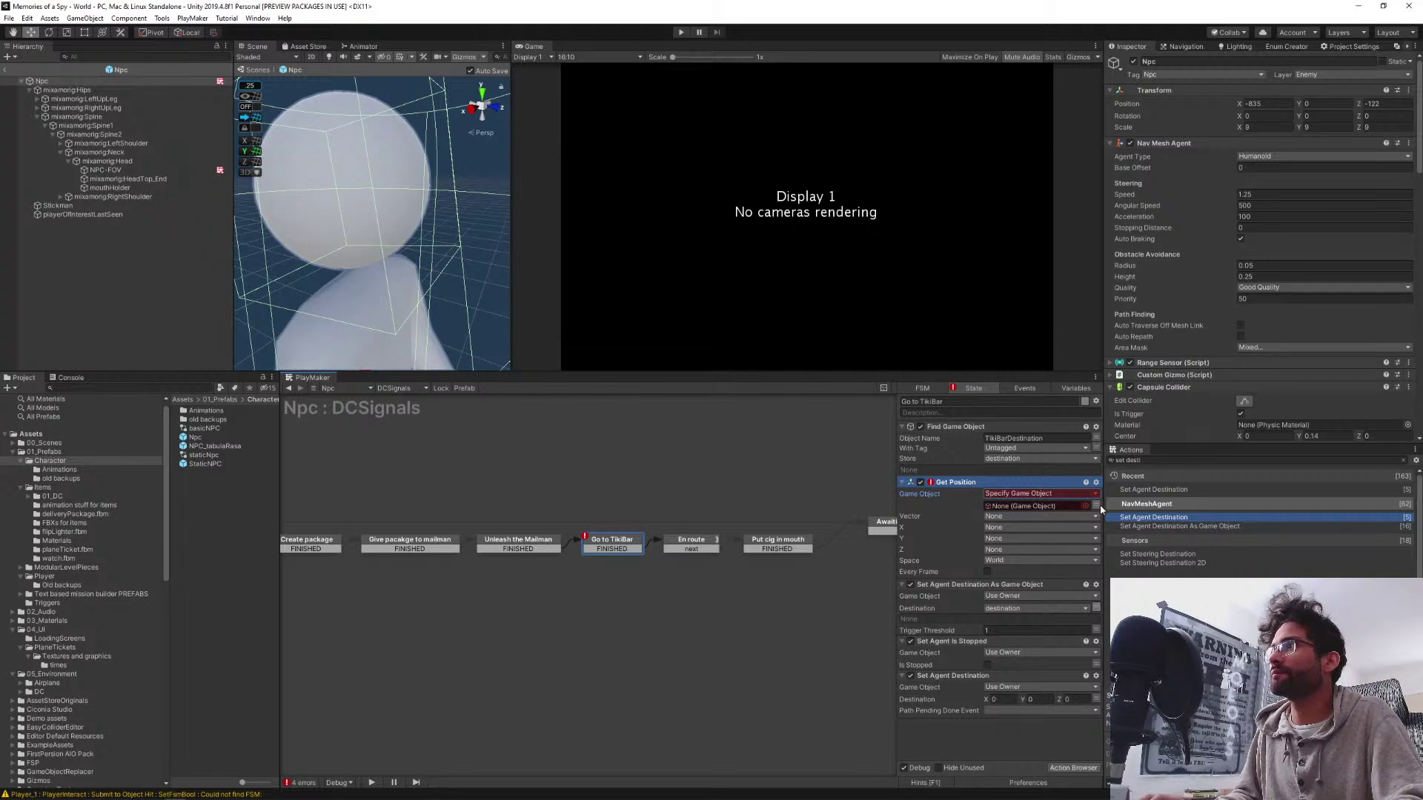
left_click(1096, 506)
left_click(1075, 506)
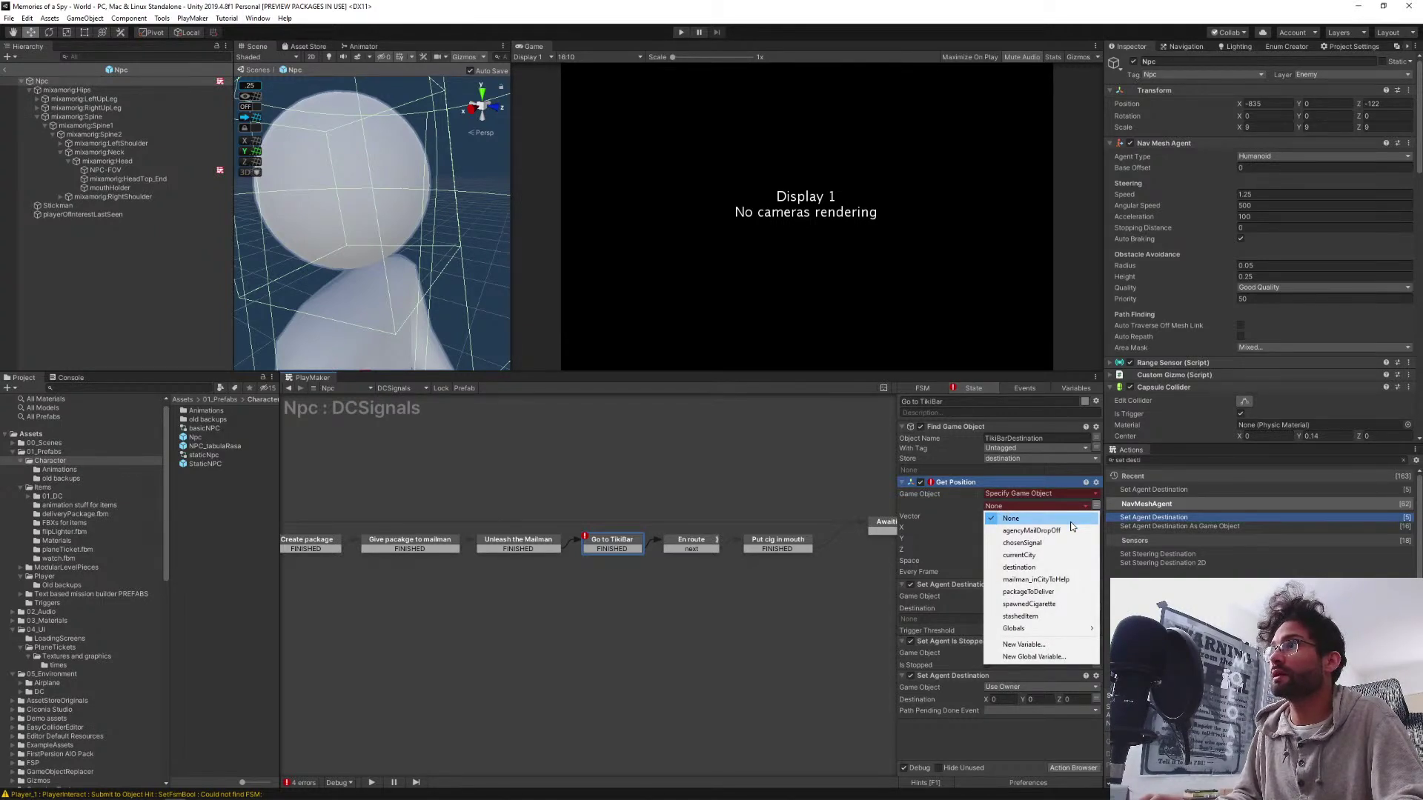
left_click(1036, 566)
Store Get Position's vector in a new variable named destination_v3
left_click(987, 528)
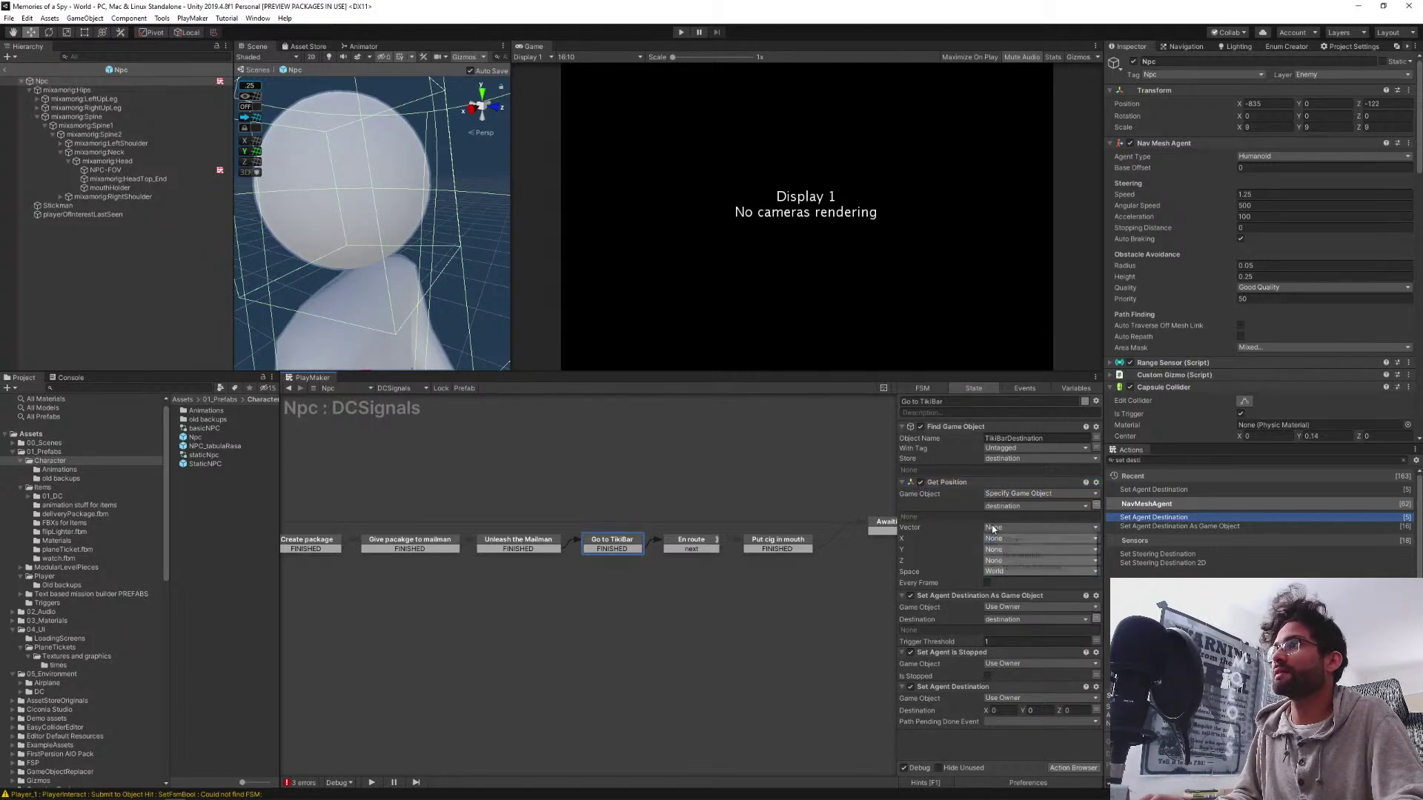
left_click(1000, 542)
type("destina")
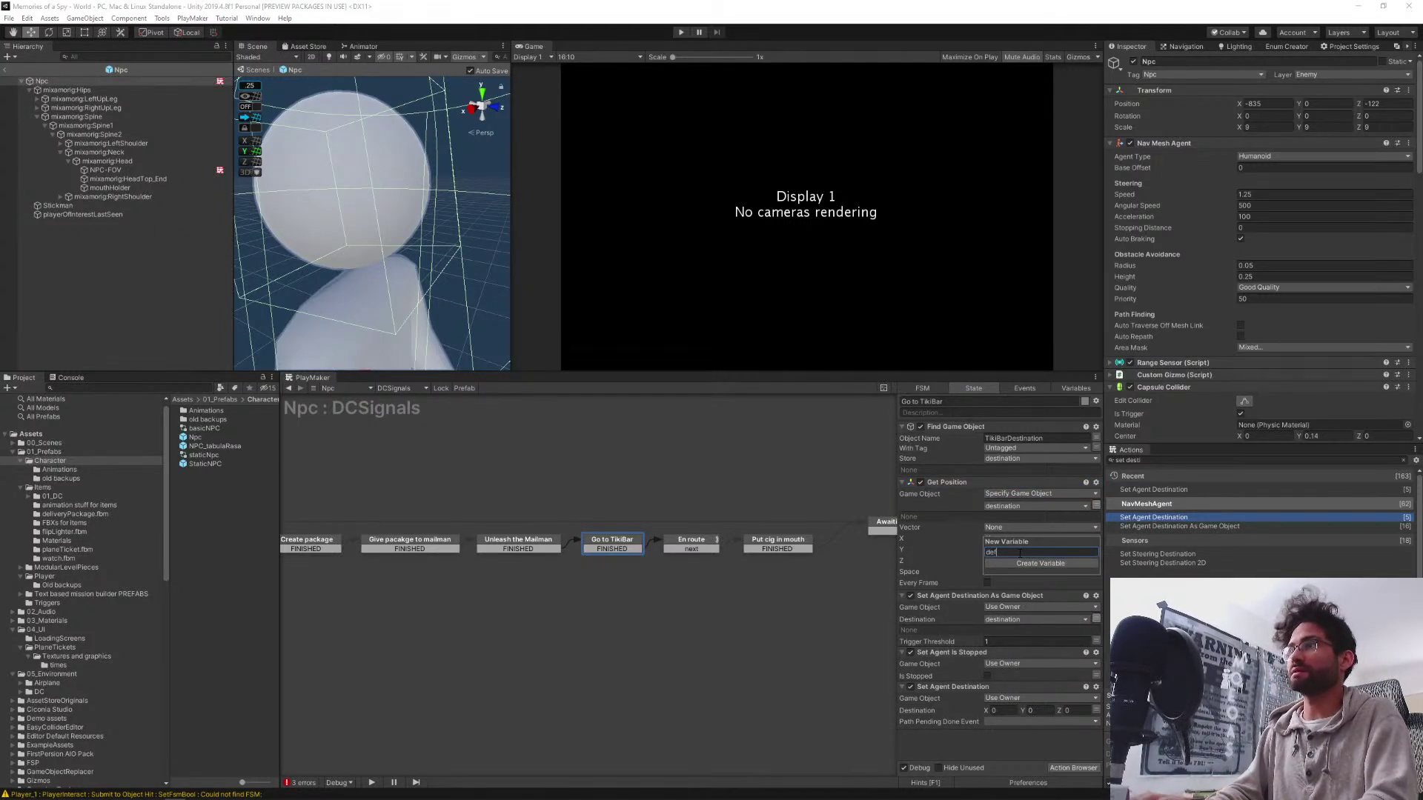
type("tion_v3")
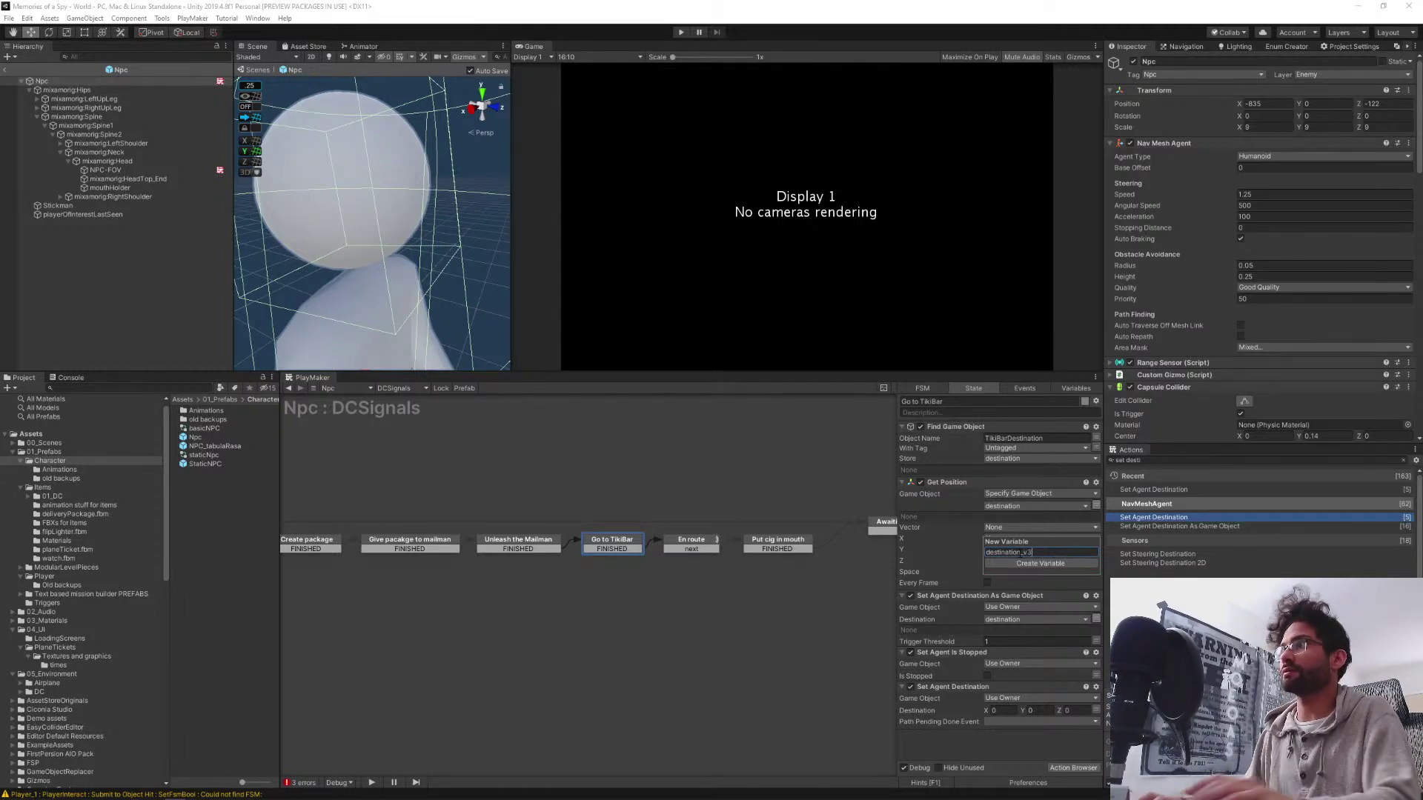
key("Return")
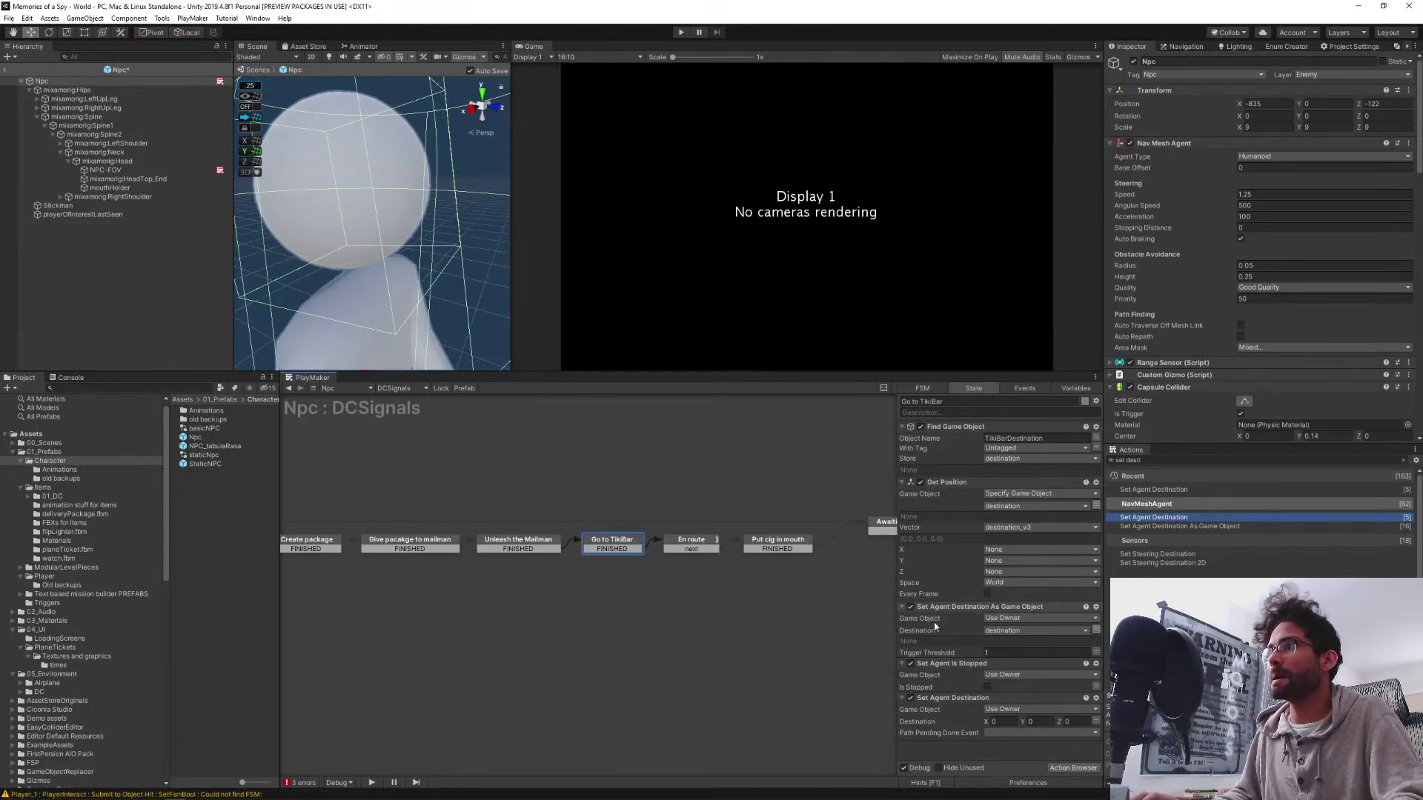
Remove the Set Agent Destination As Game Object action and move Set Agent Destination above Set Agent Is Stopped
left_click(959, 608)
key("Delete")
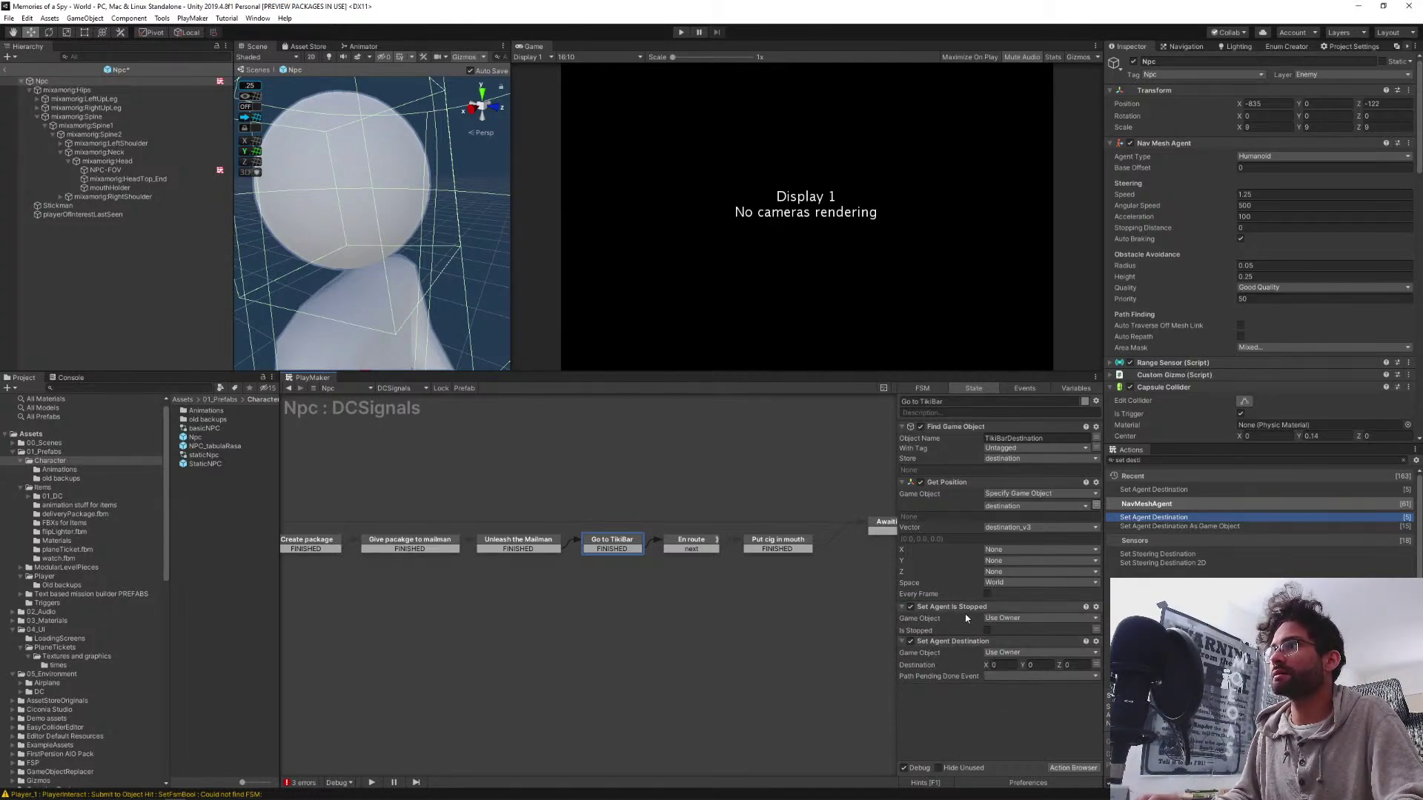
left_click(967, 641)
left_click_drag(1017, 641, 1022, 607)
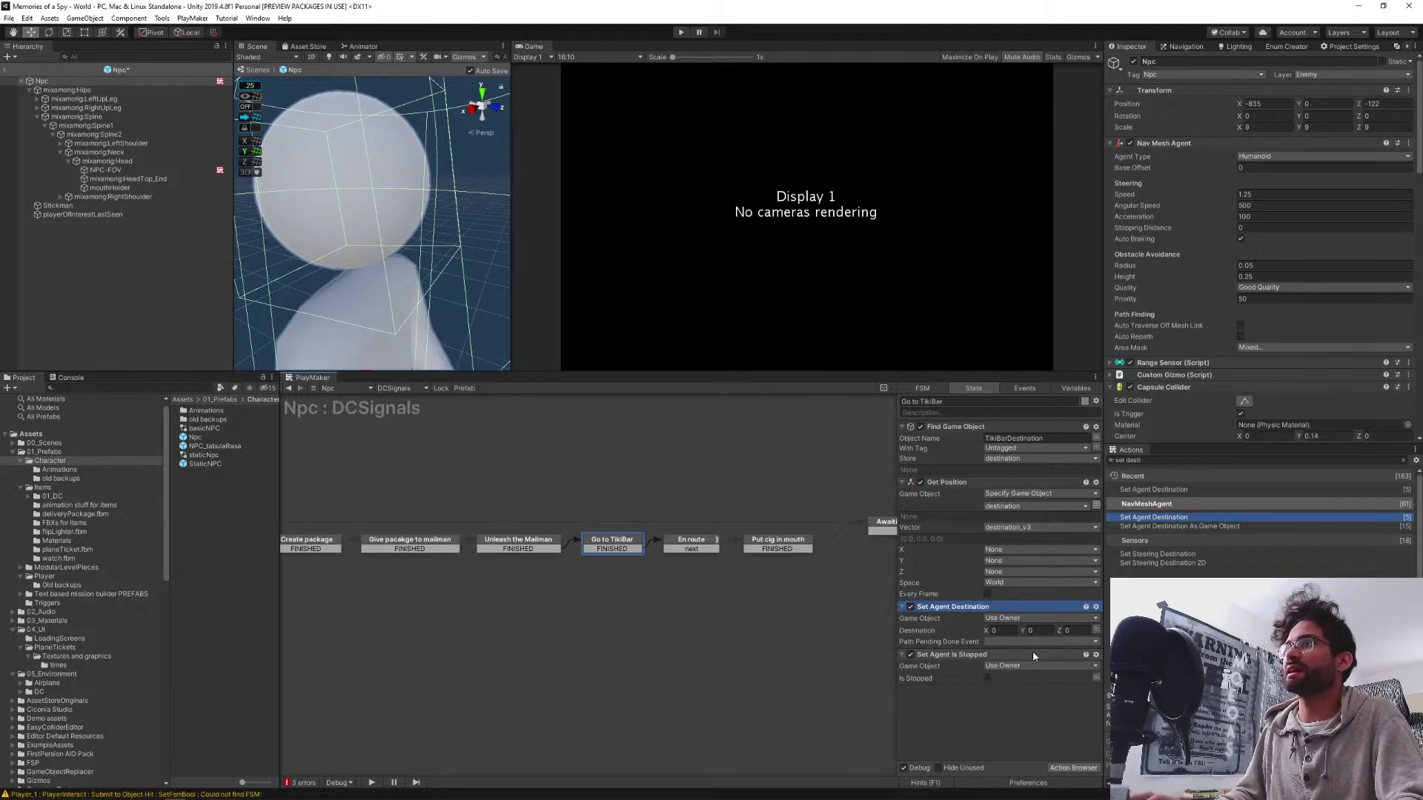
Make Set Agent Destination take its destination from the destination_v3 variable
left_click(1096, 630)
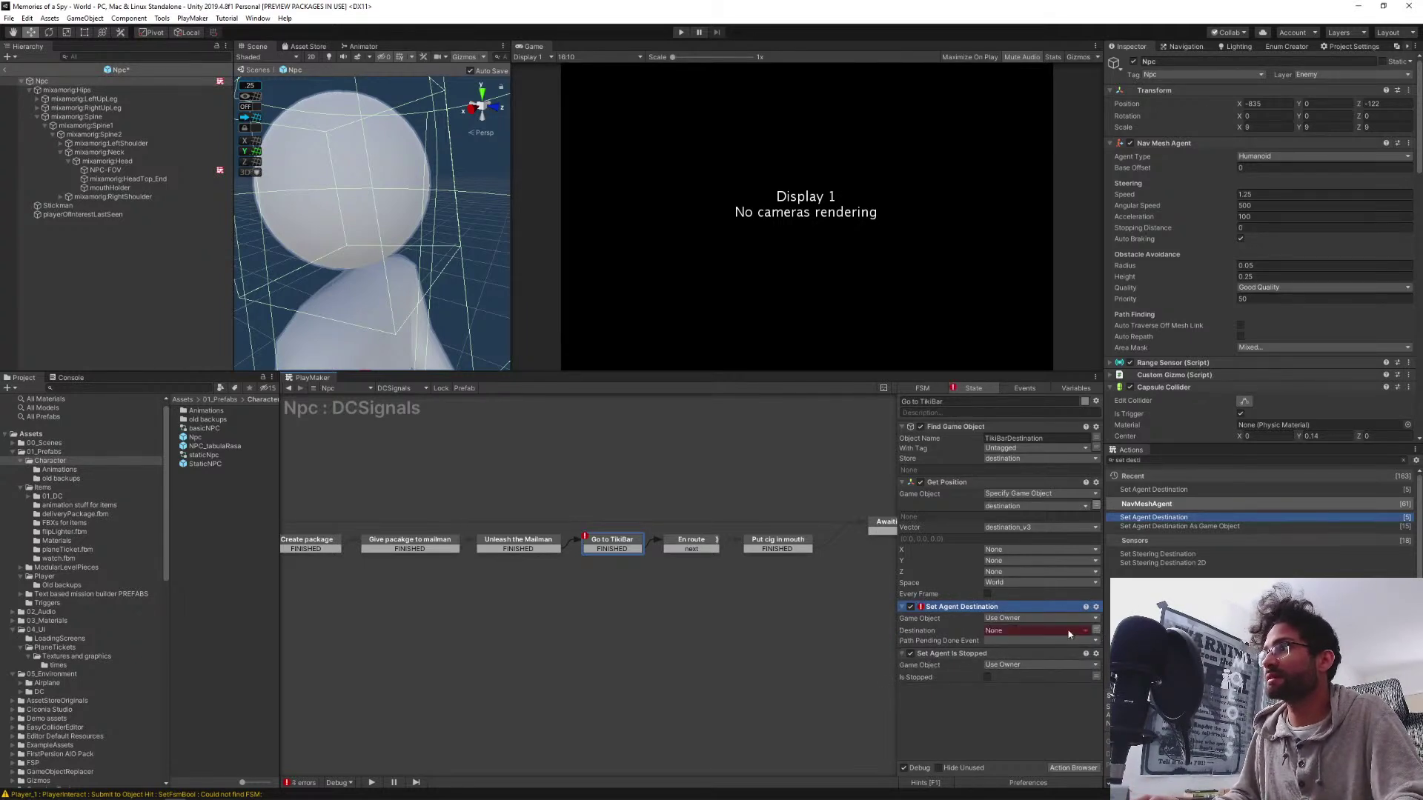
left_click(1062, 631)
left_click(1023, 655)
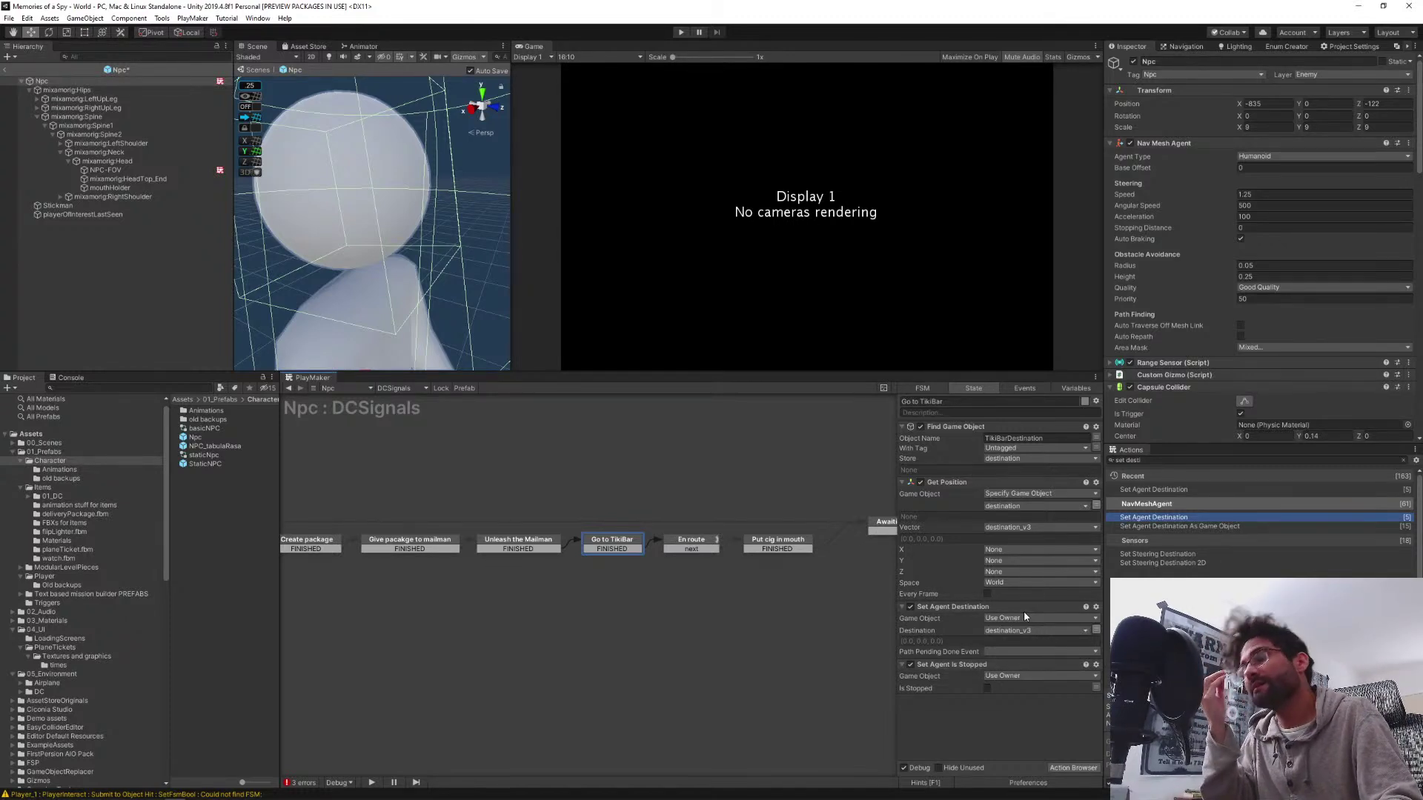
Set the Path Pending Done Event to next and replace the FINISHED transition with a next transition leading to En route
left_click(997, 652)
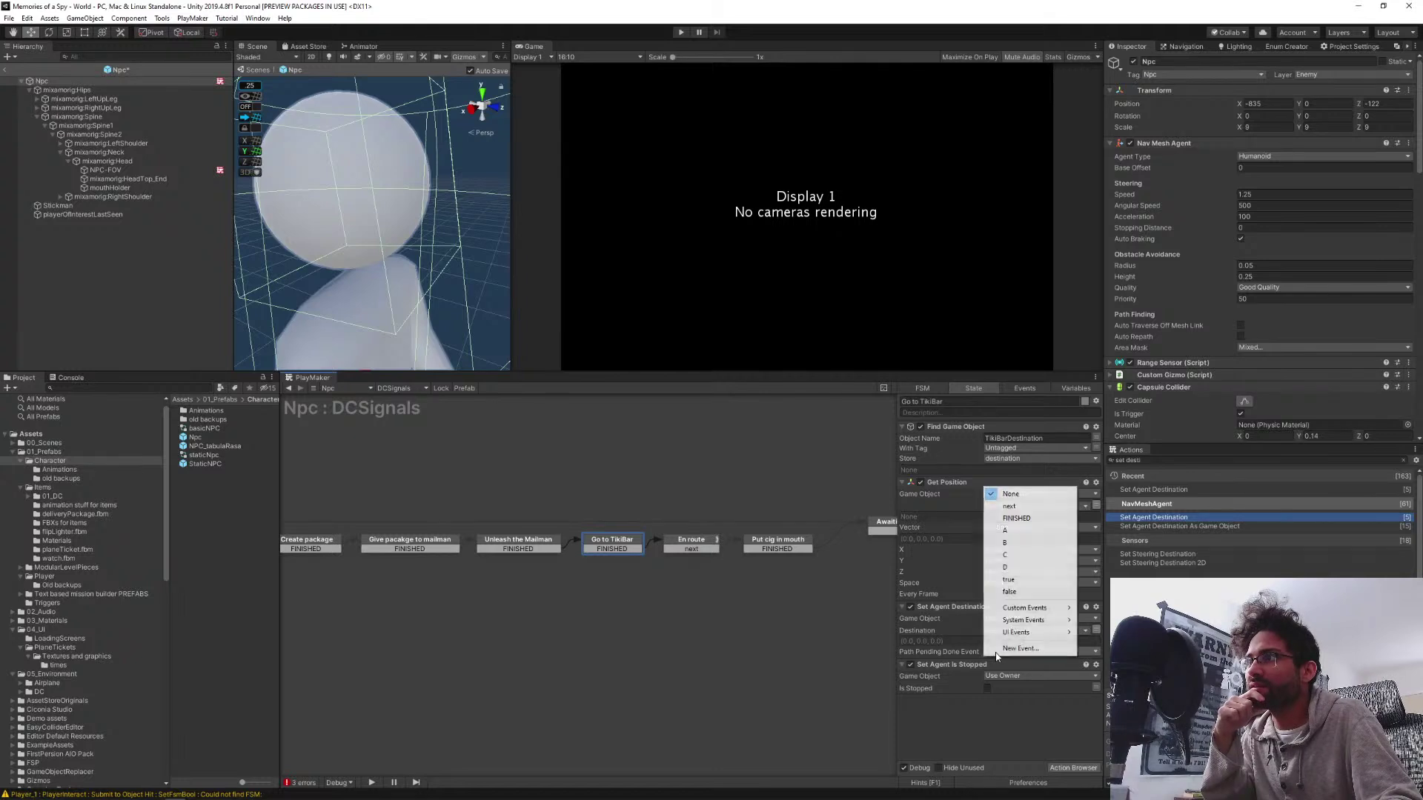
left_click(1010, 506)
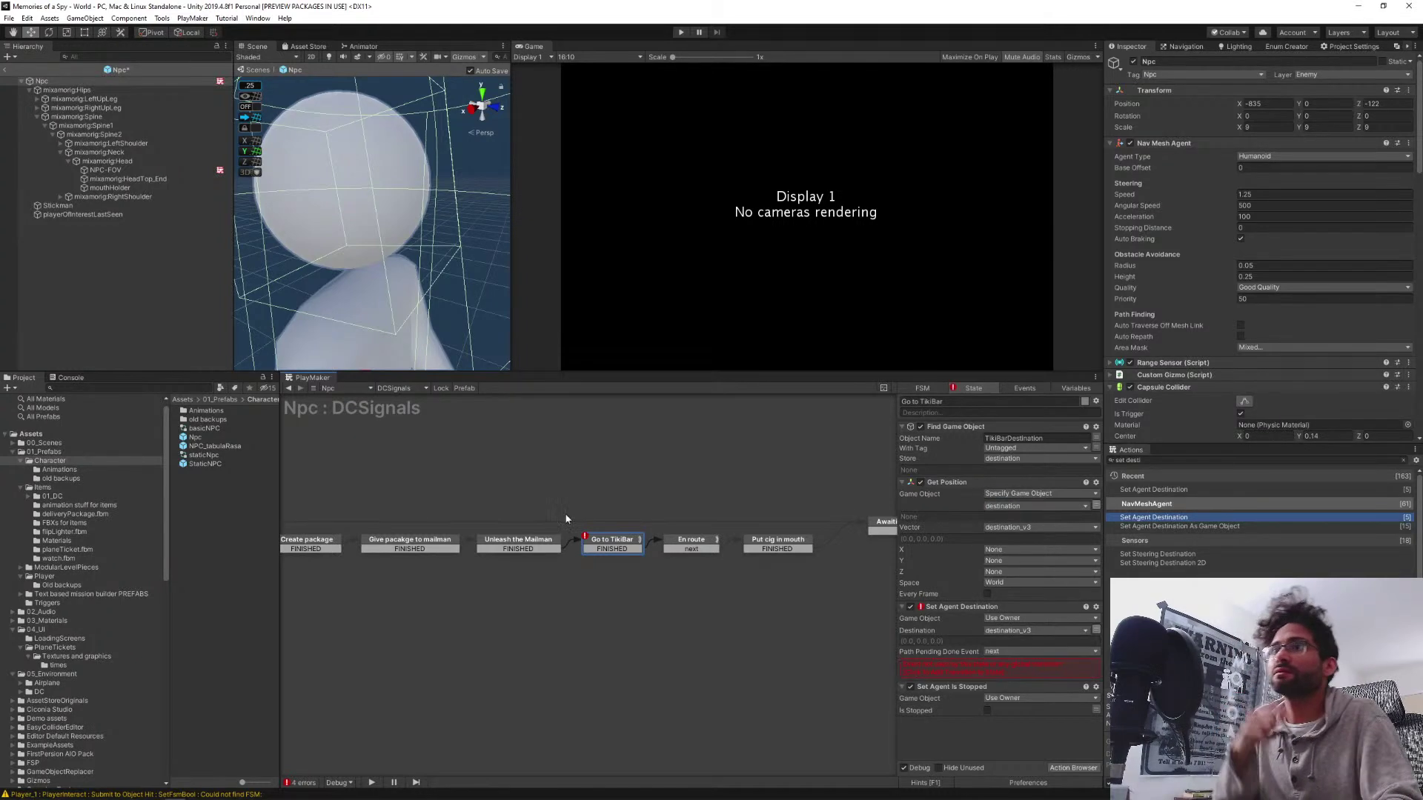
left_click(1002, 669)
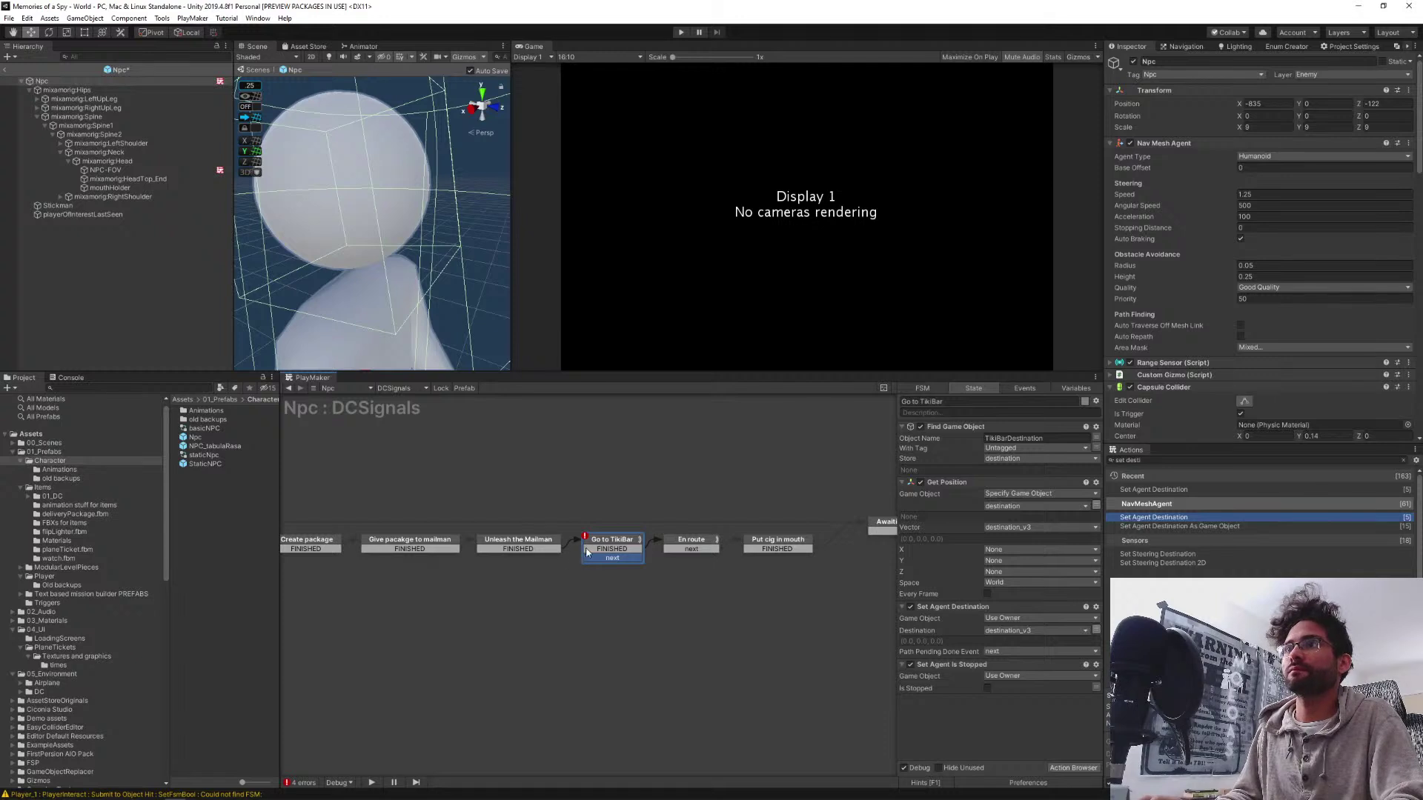
right_click(587, 552)
left_click(652, 697)
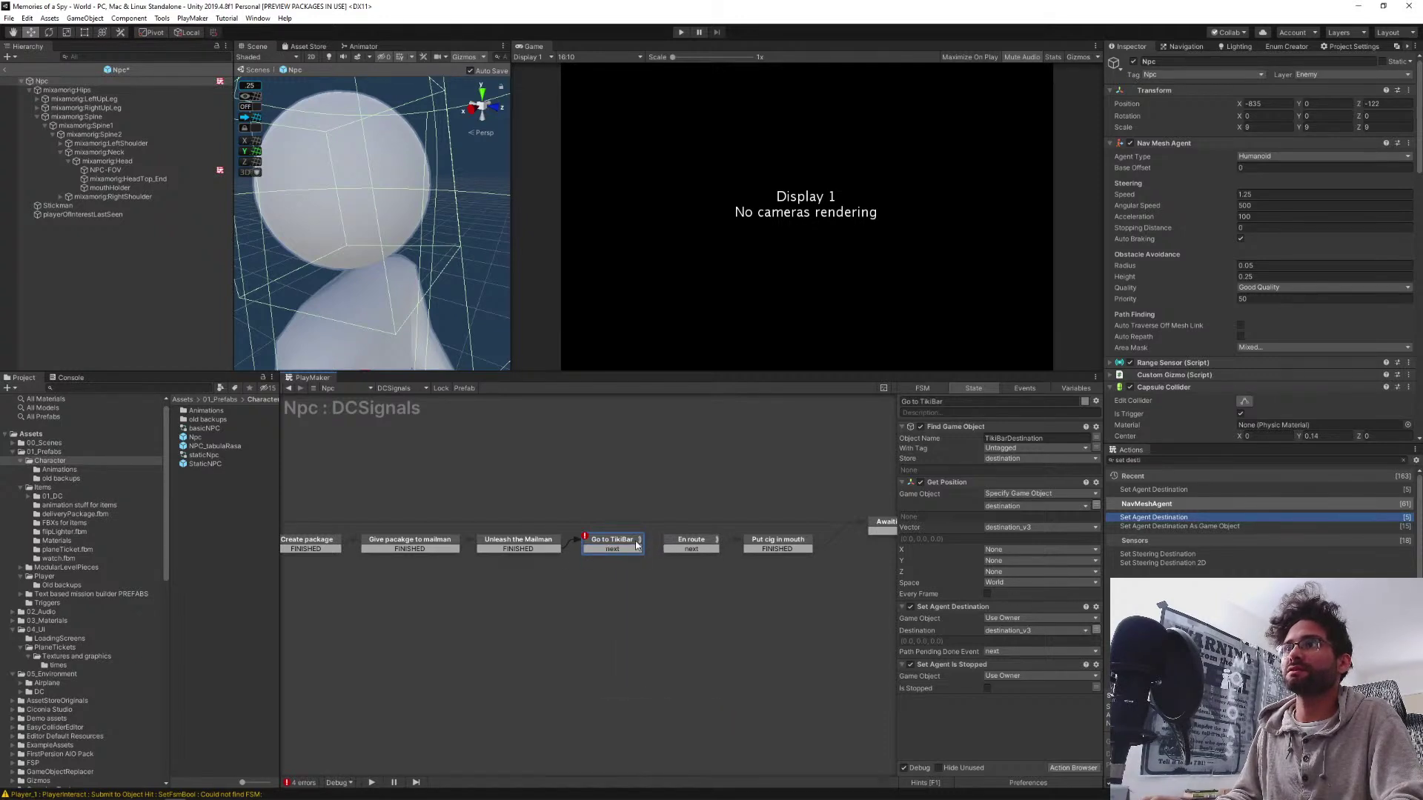
left_click_drag(635, 552, 683, 545)
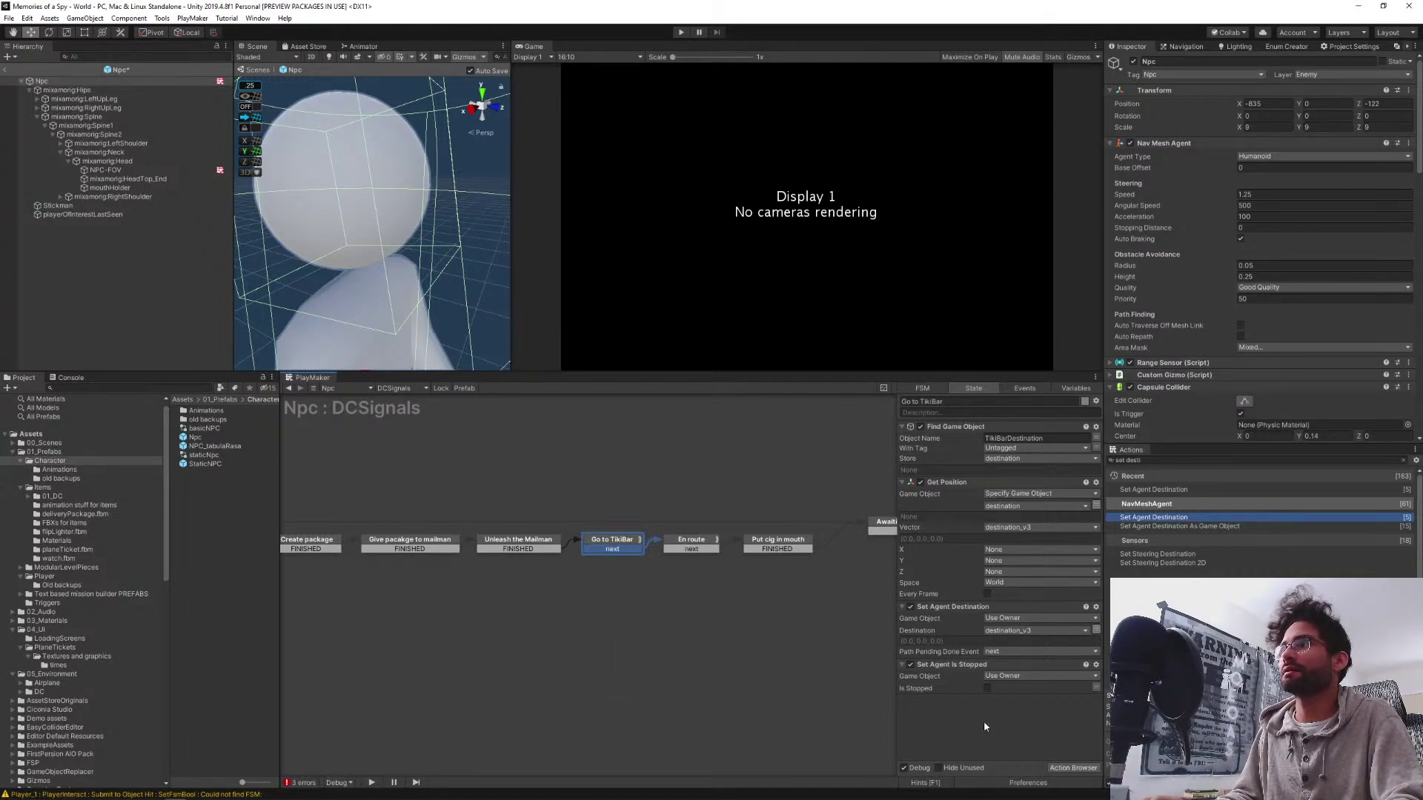
Move the Set Agent Is Stopped action from Go to TikiBar to the En route state, placing it as the first action
left_click(944, 664)
key("Delete")
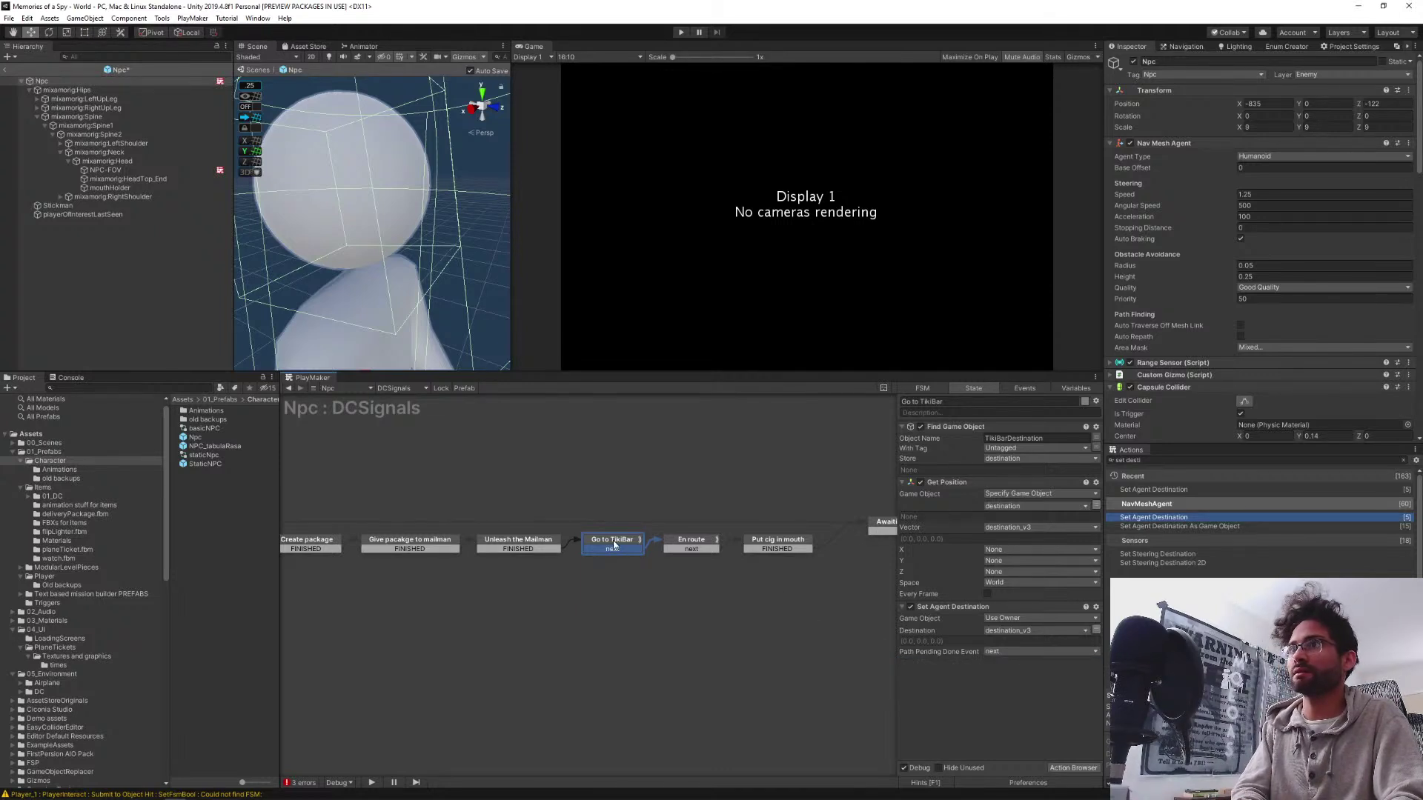
left_click(690, 542)
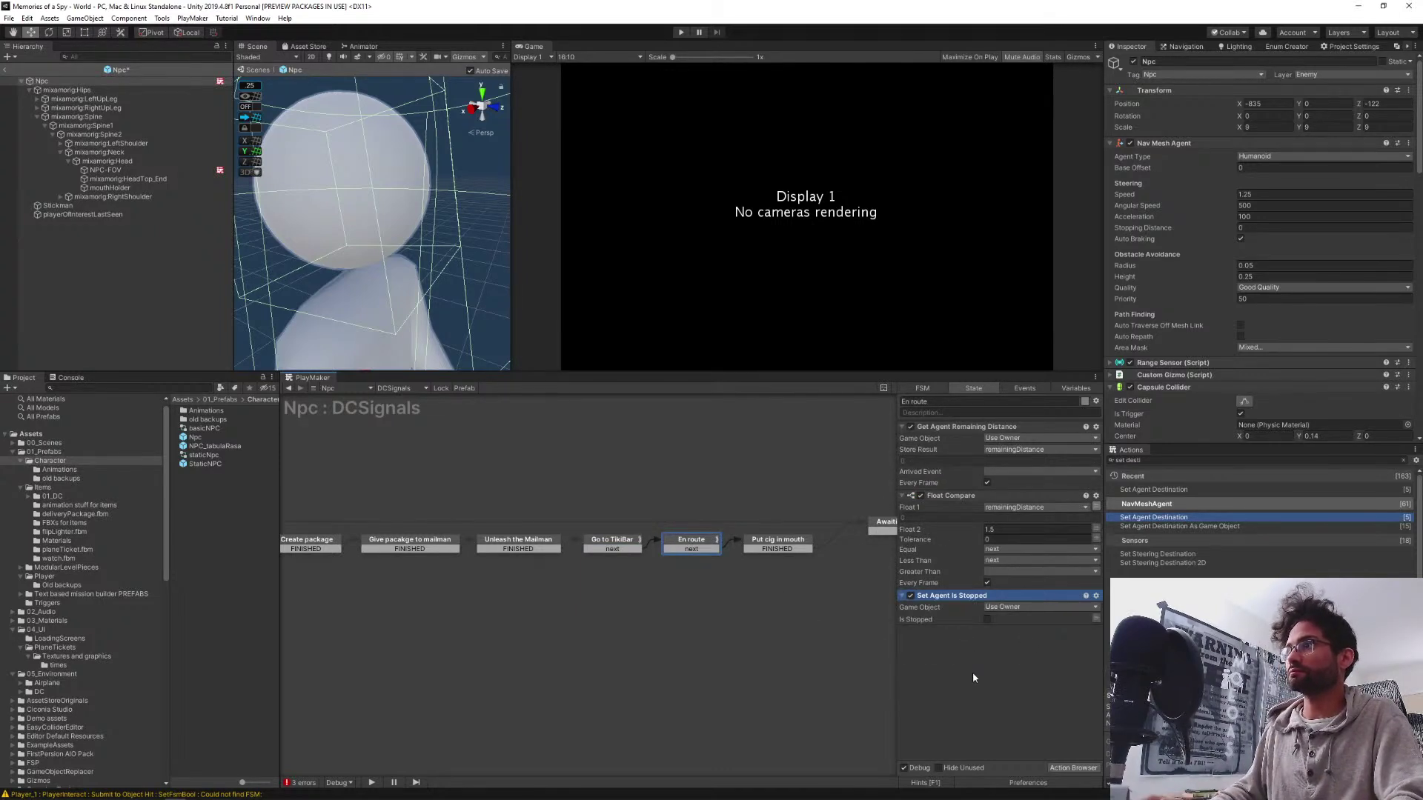
key("ctrl+Up")
key("ctrl+Up")
left_click(977, 690)
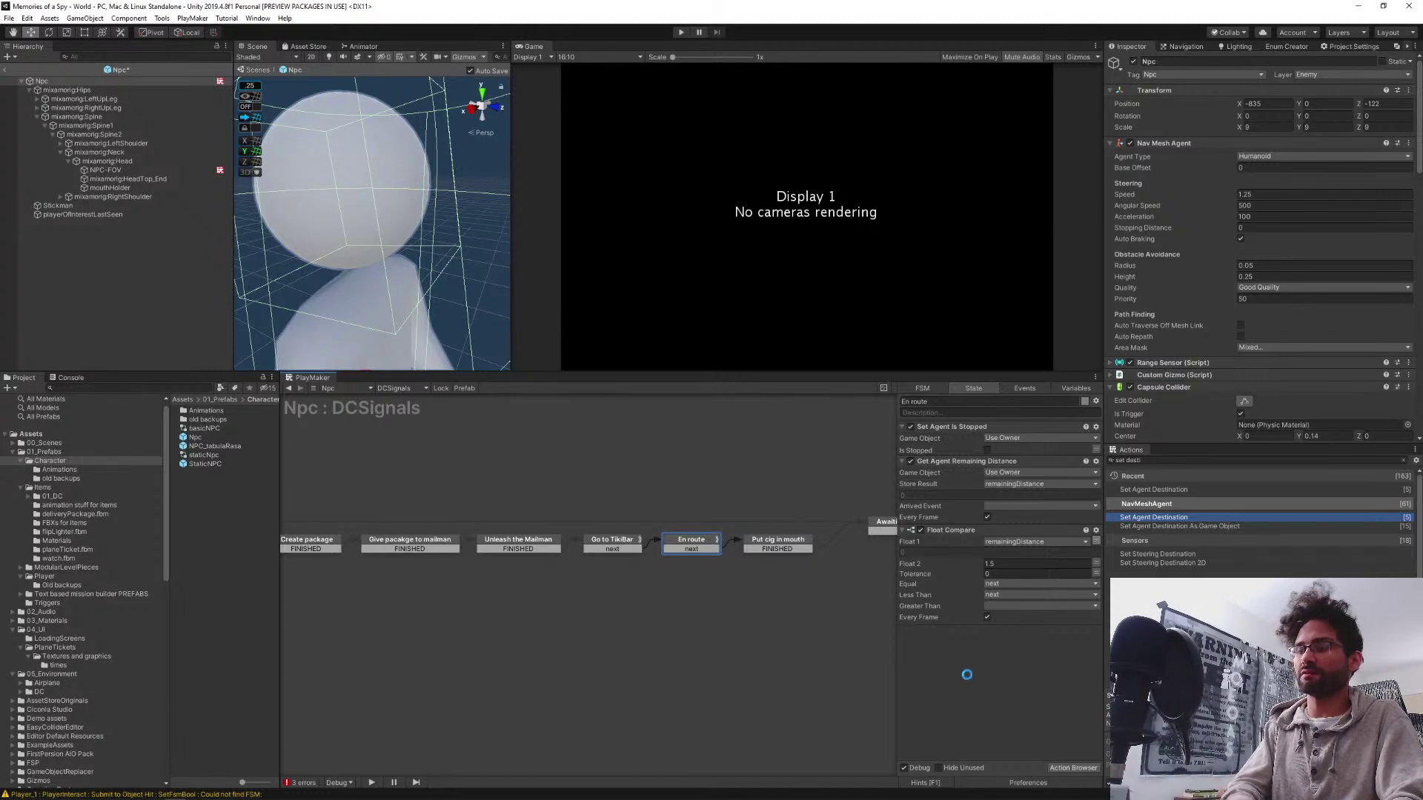
Recheck the Go to TikiBar state, leave prefab editing and run the game
left_click(613, 543)
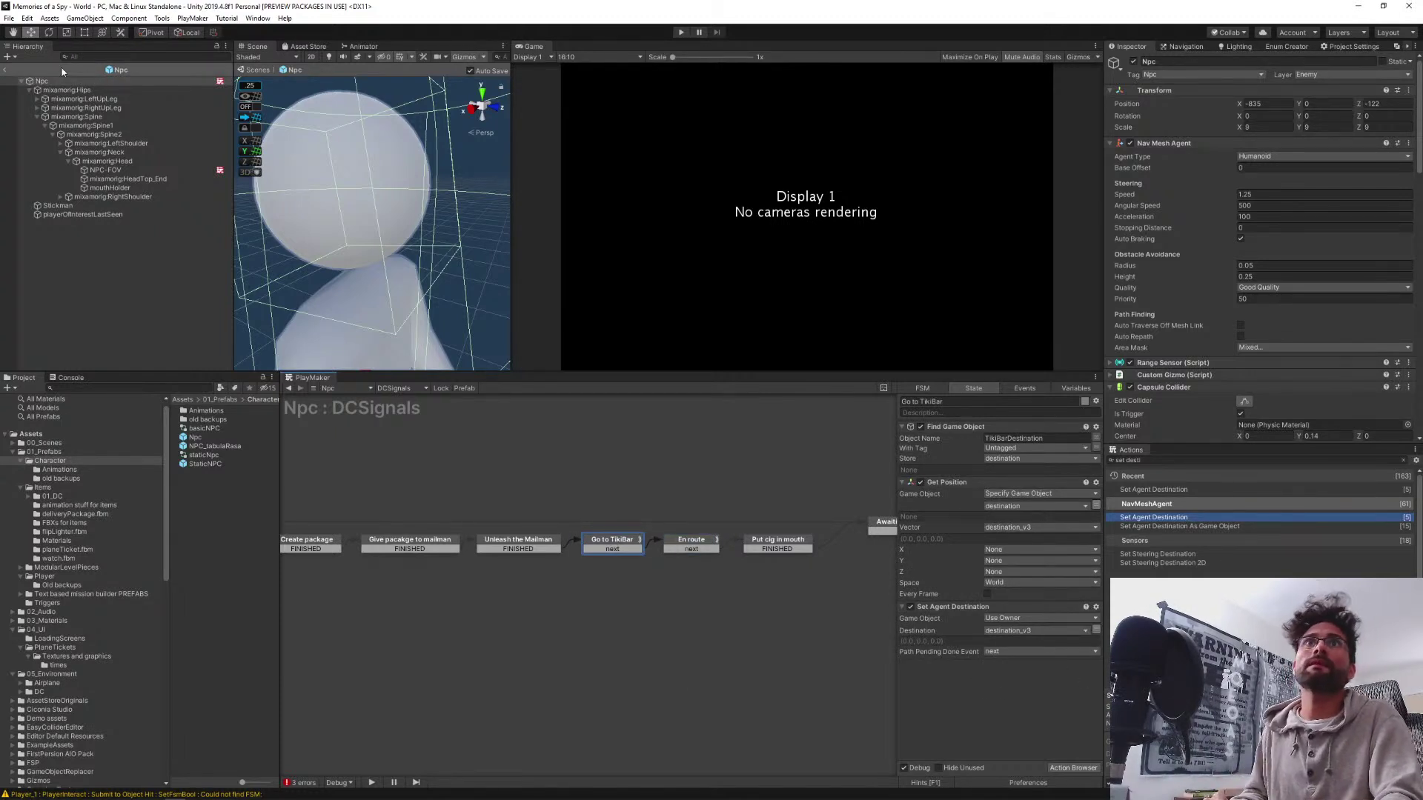
left_click(5, 70)
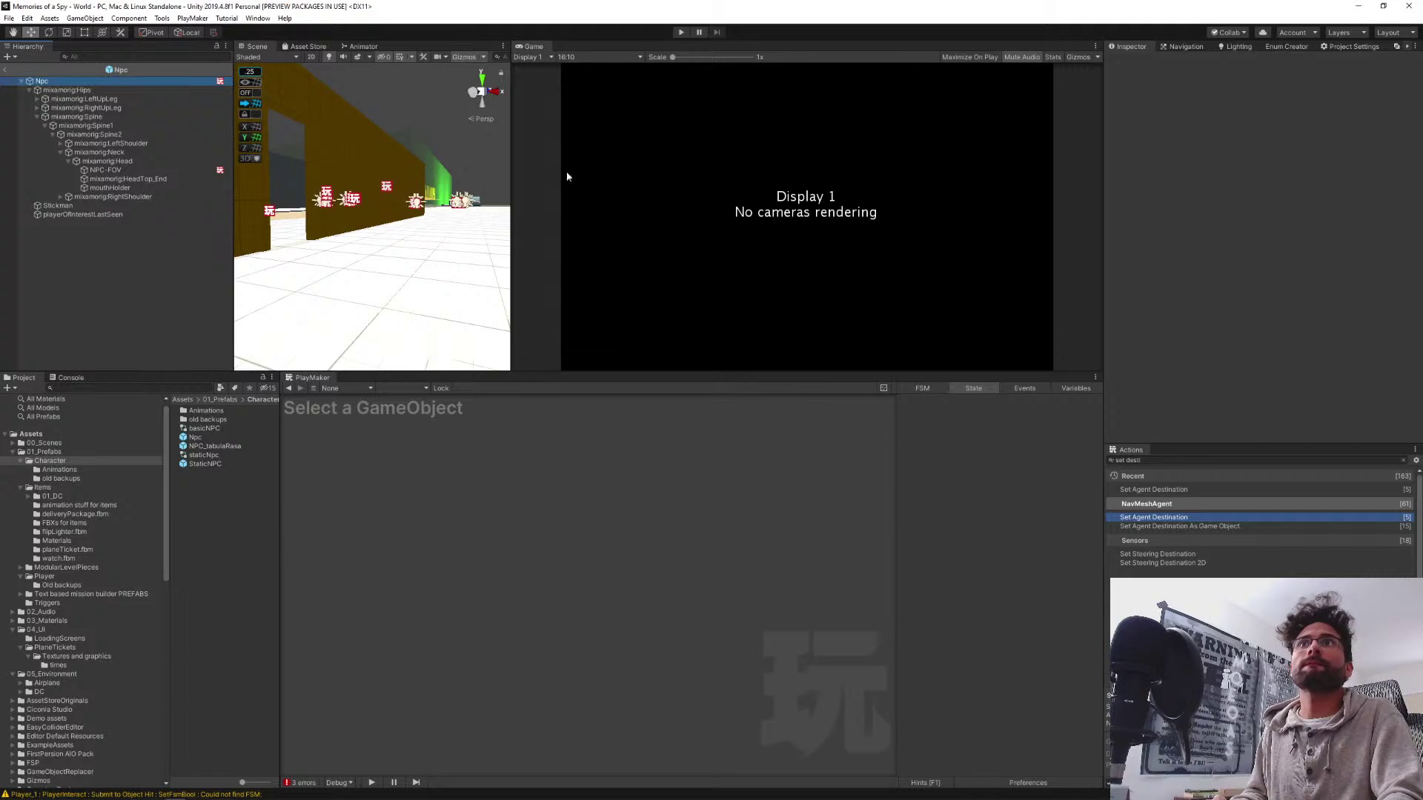
left_click(681, 32)
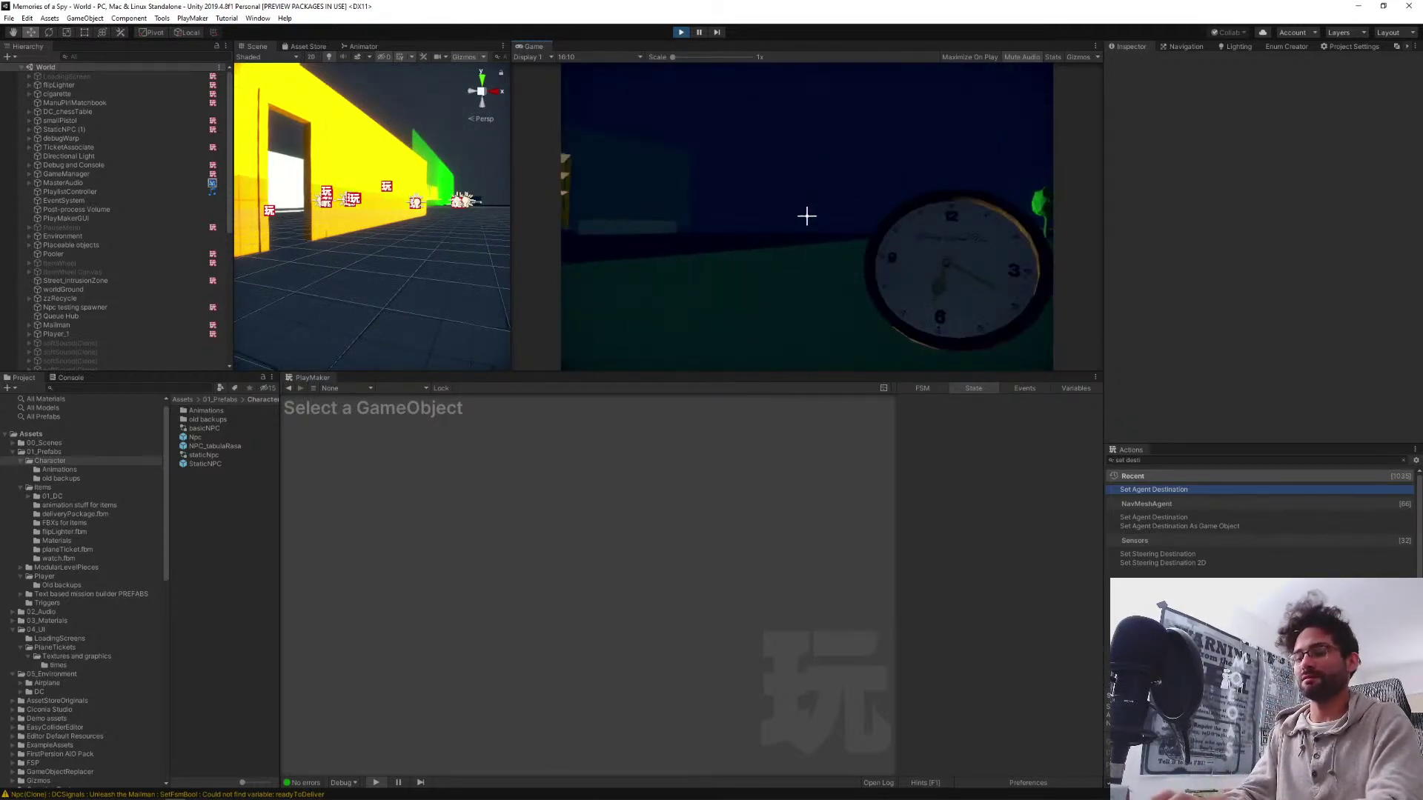
Warp the player with the console command playerWarp 0 and pick up the item lying on the grass
key("grave")
type("playerWarp 0")
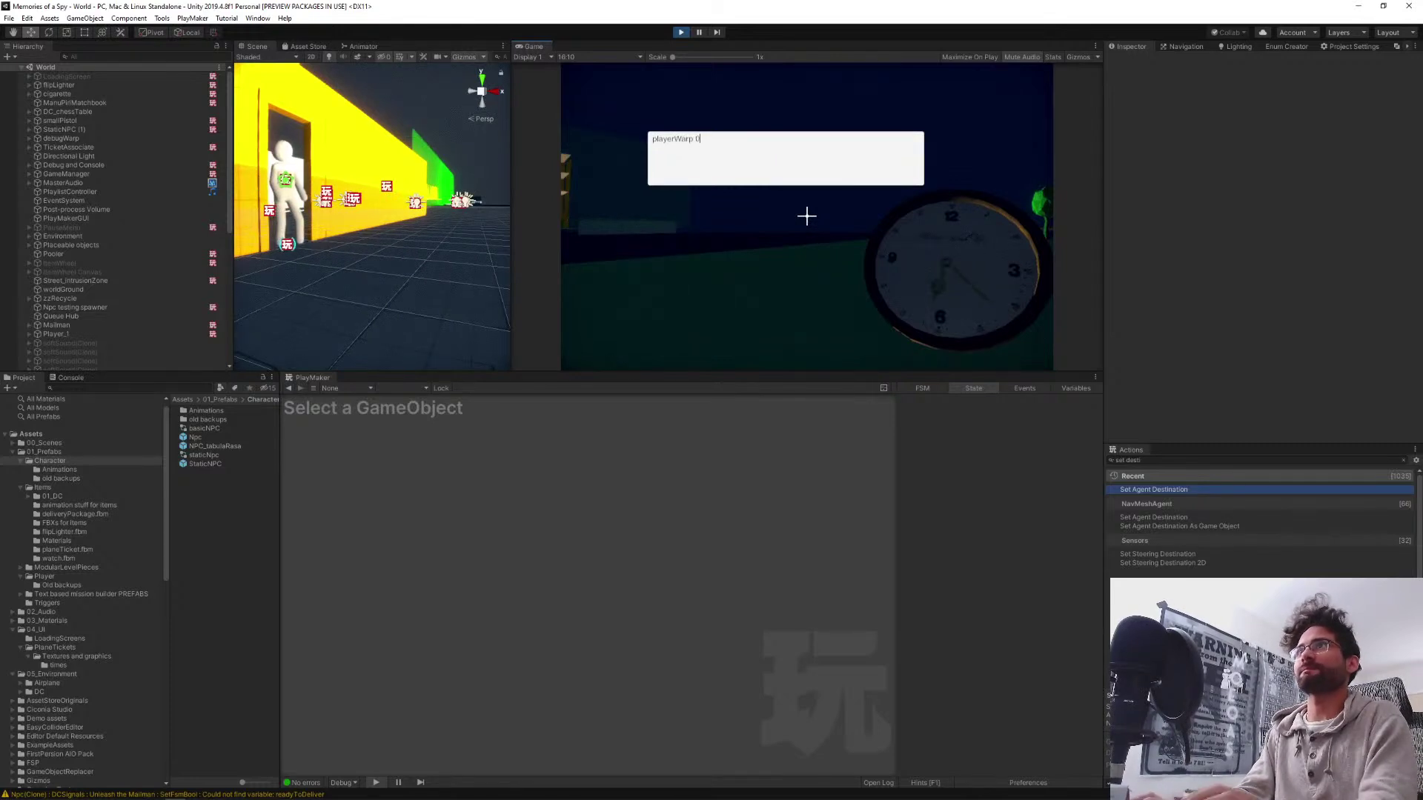
key("Return")
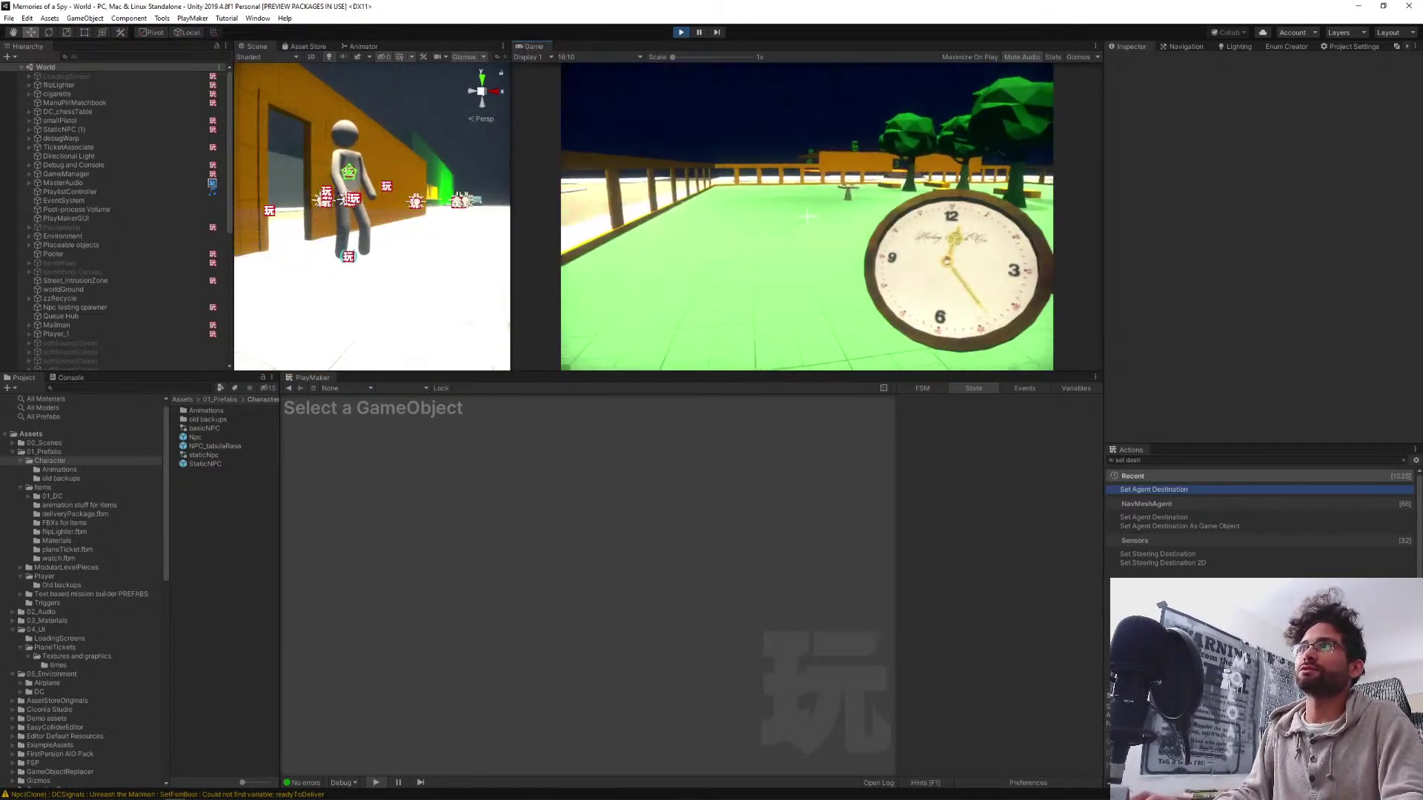
key("w")
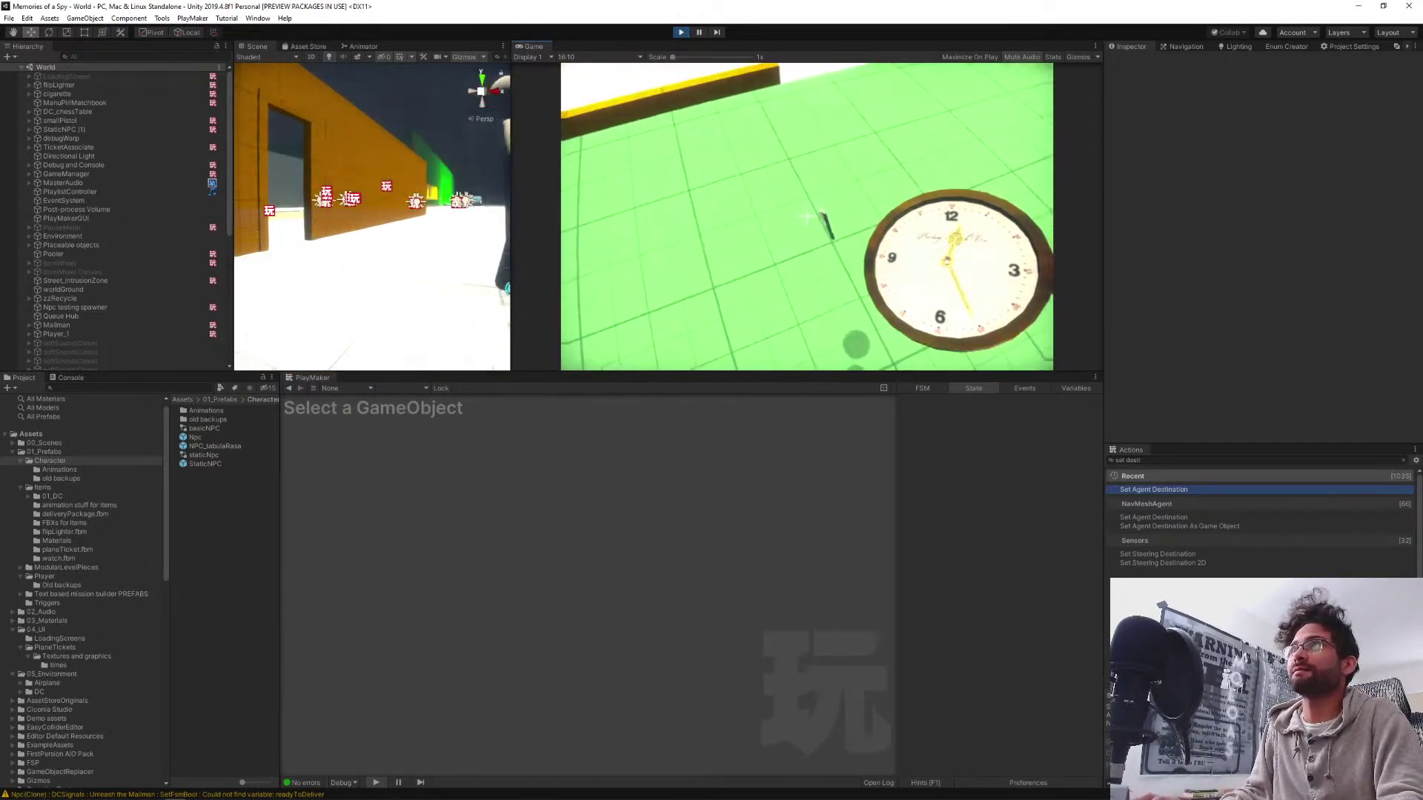
key("e")
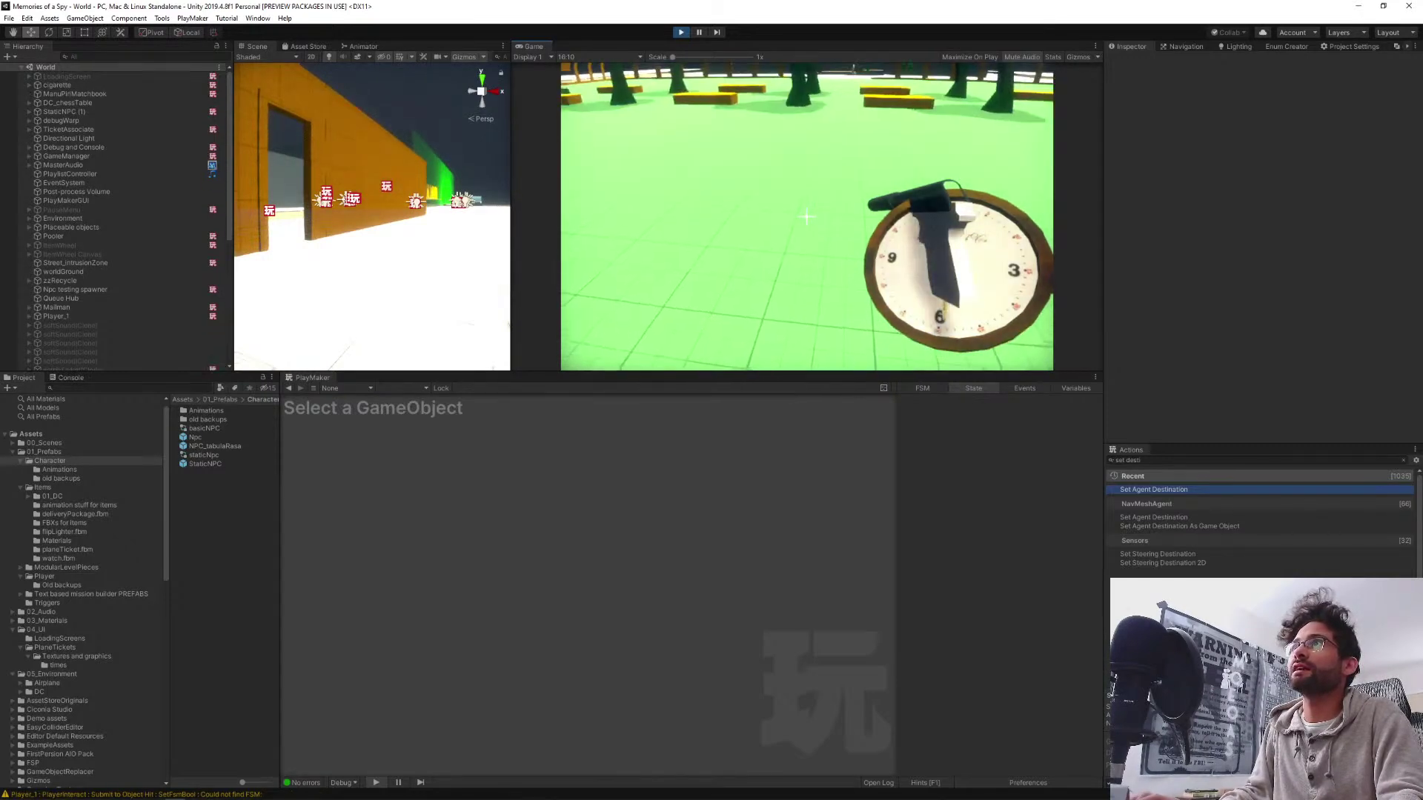
Walk the player out to the NPC and follow it through the streets to check its behaviour and route
key("w")
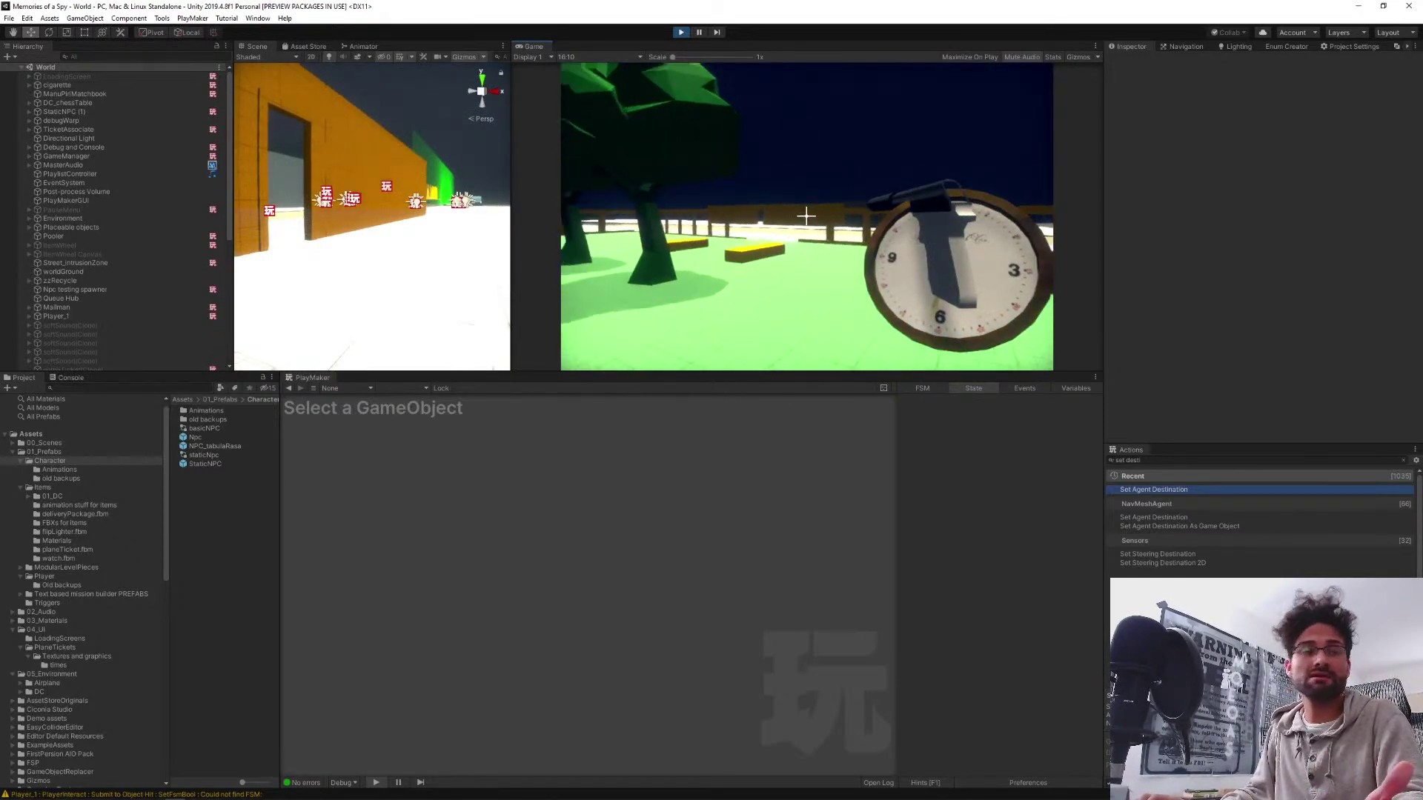
key("w")
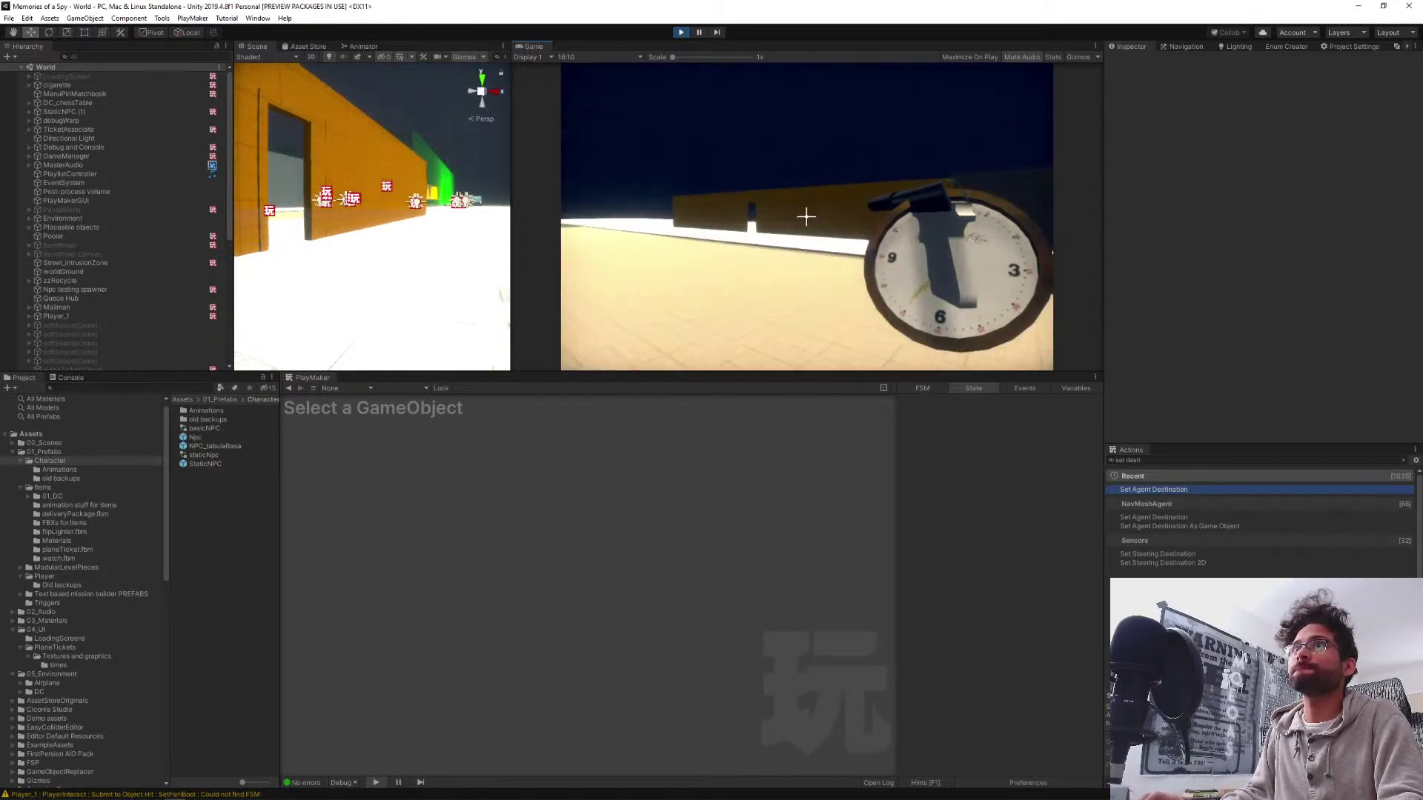
key("w")
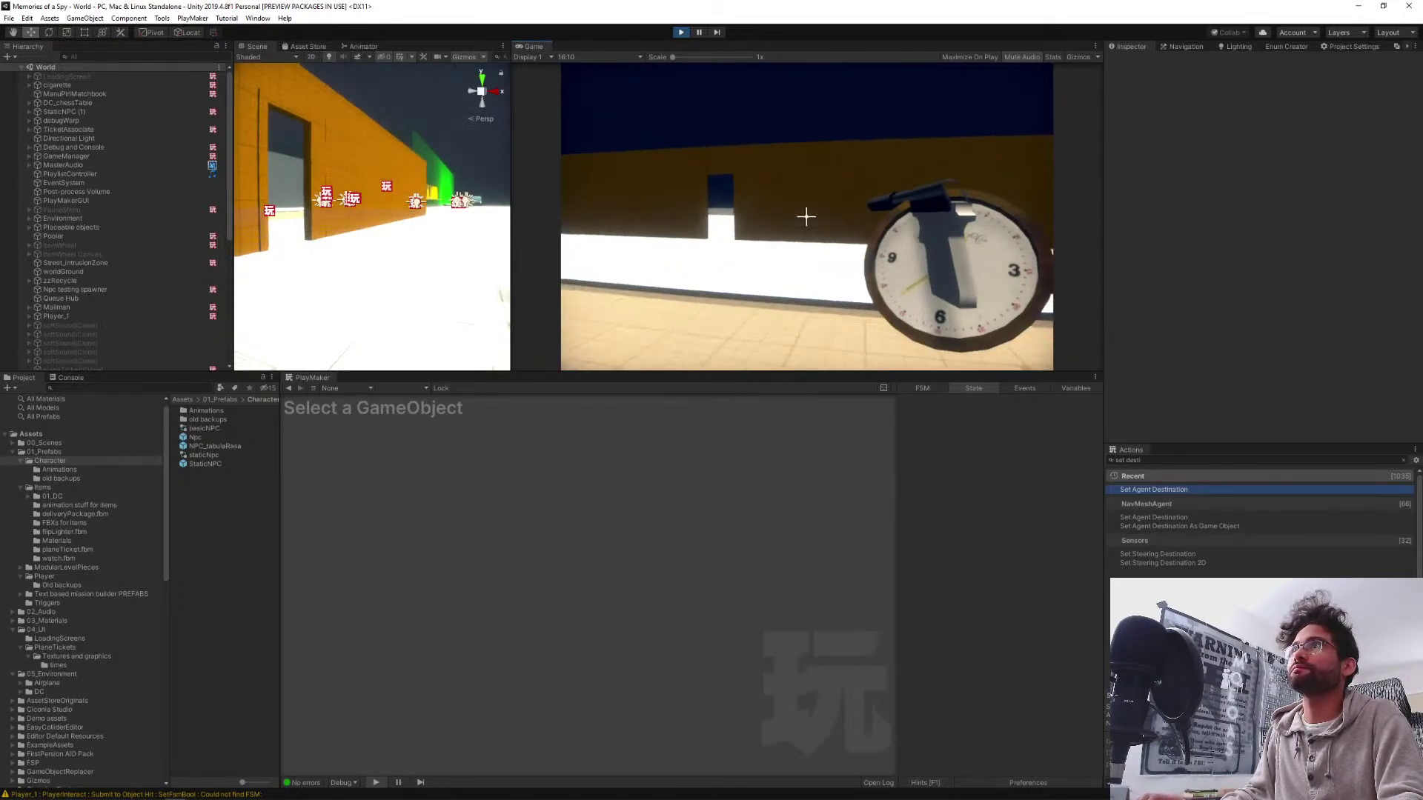
key("w")
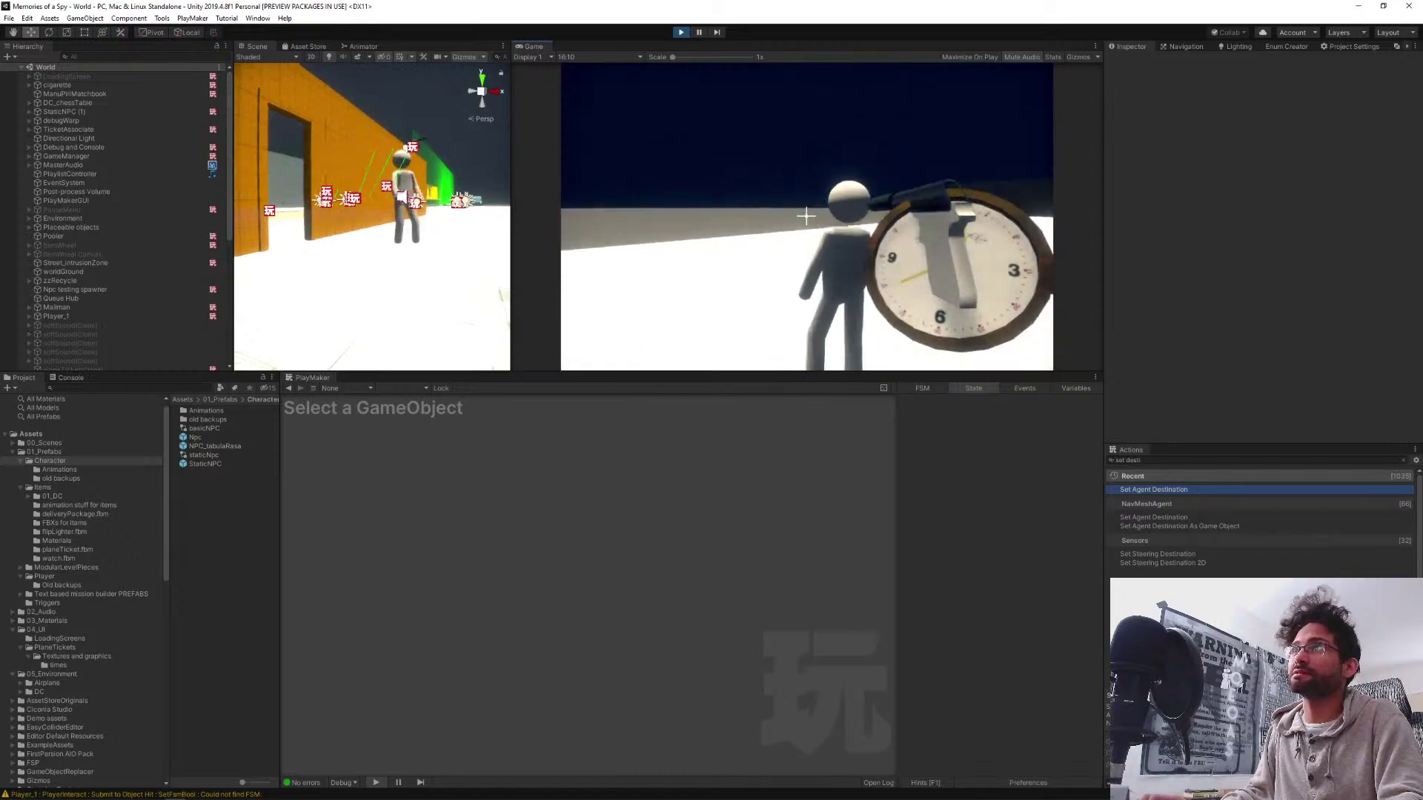
key("s")
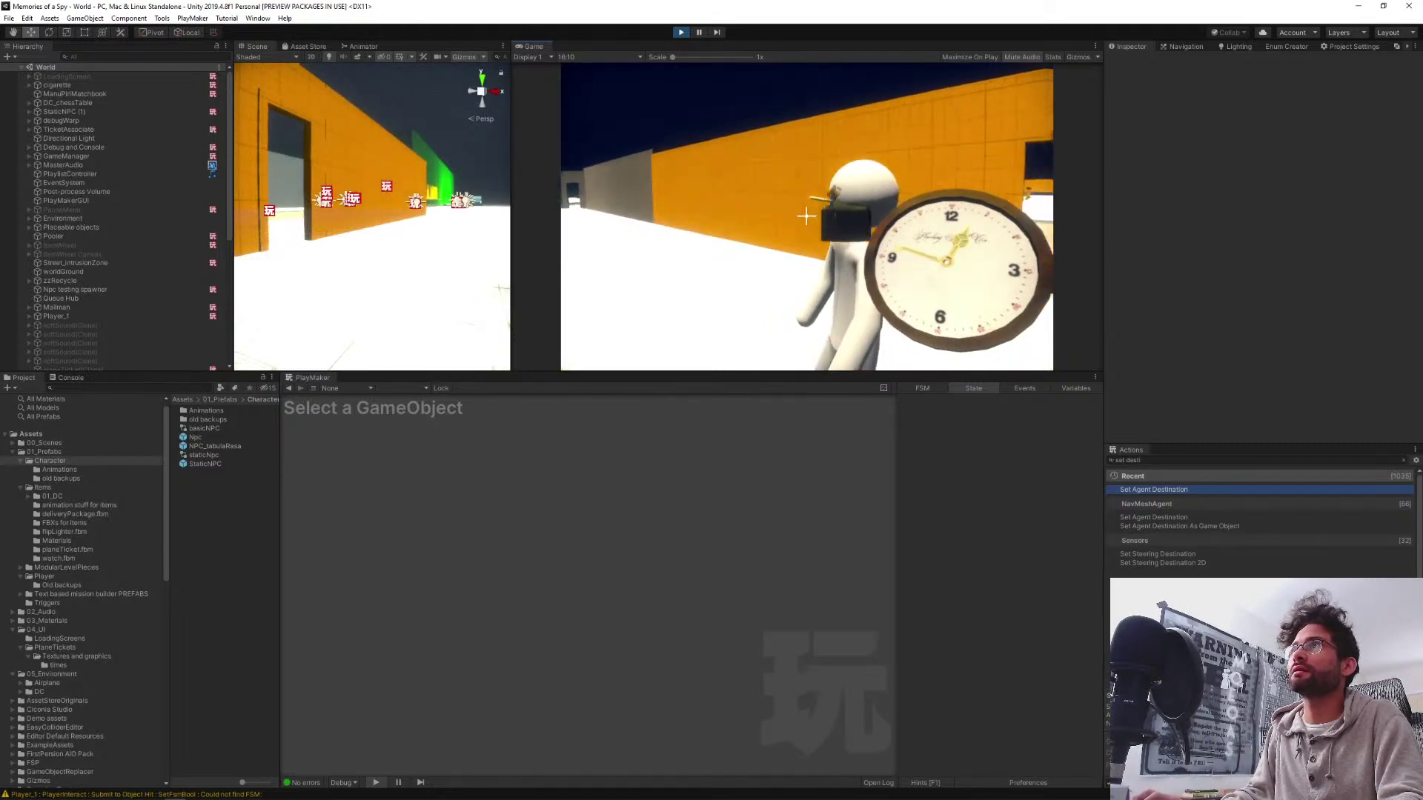
key("w")
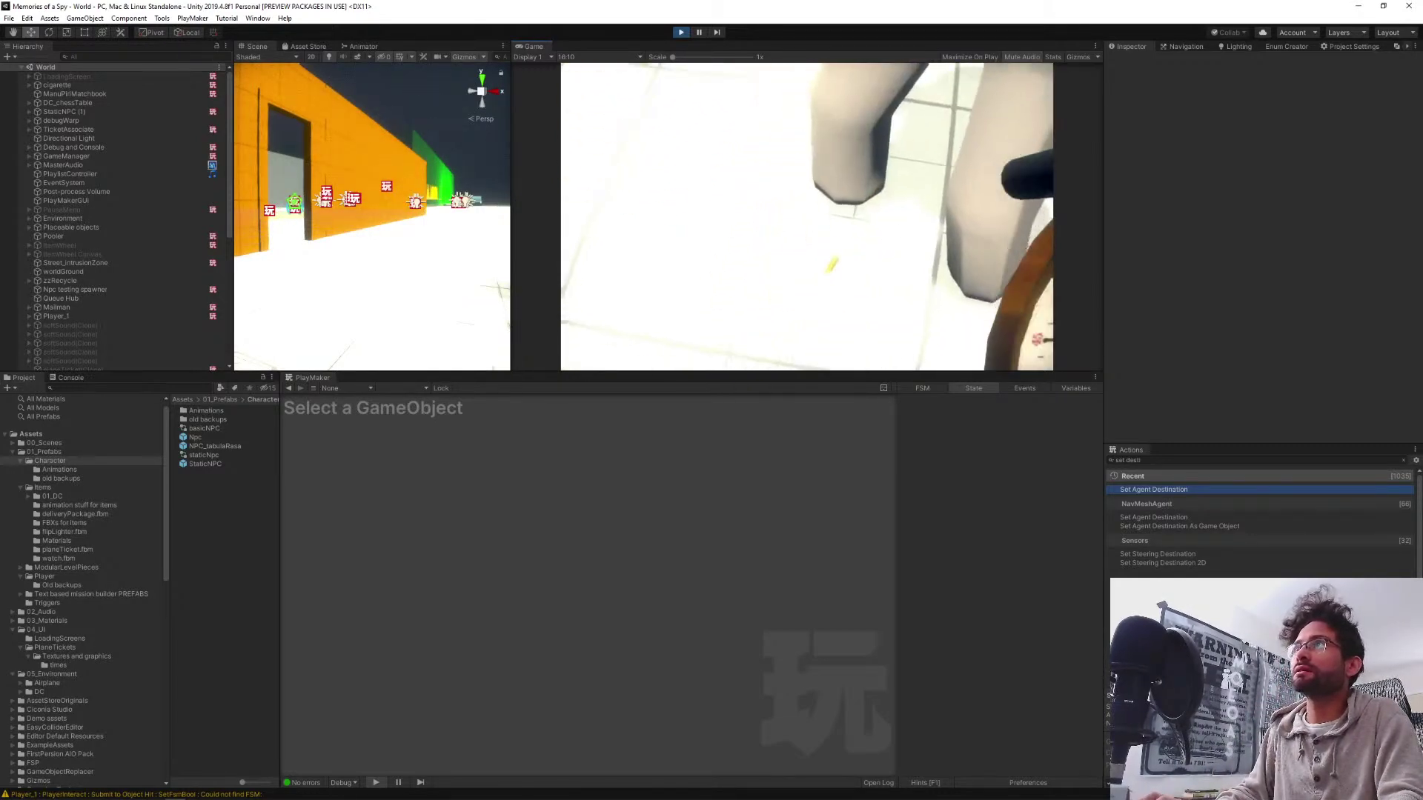
key("w")
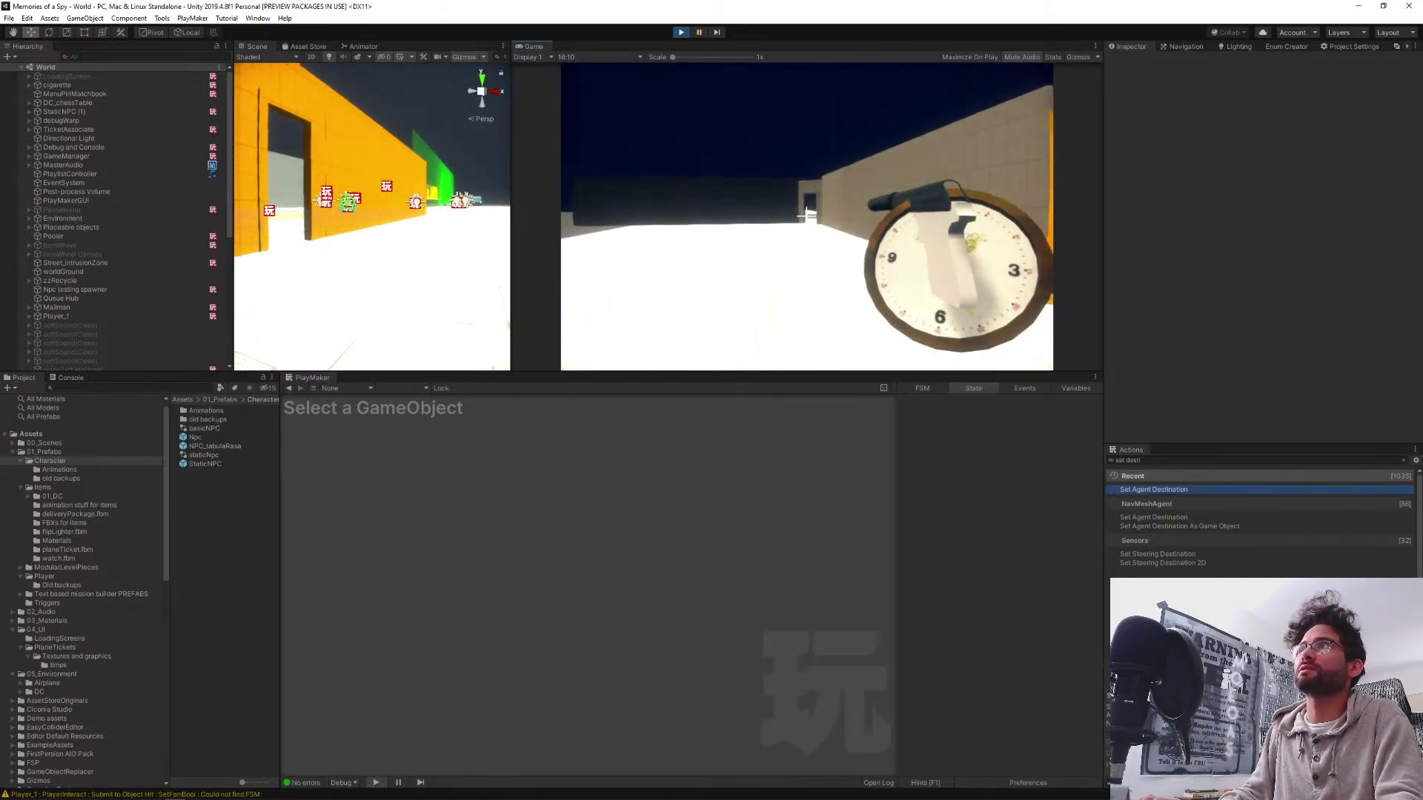
key("w")
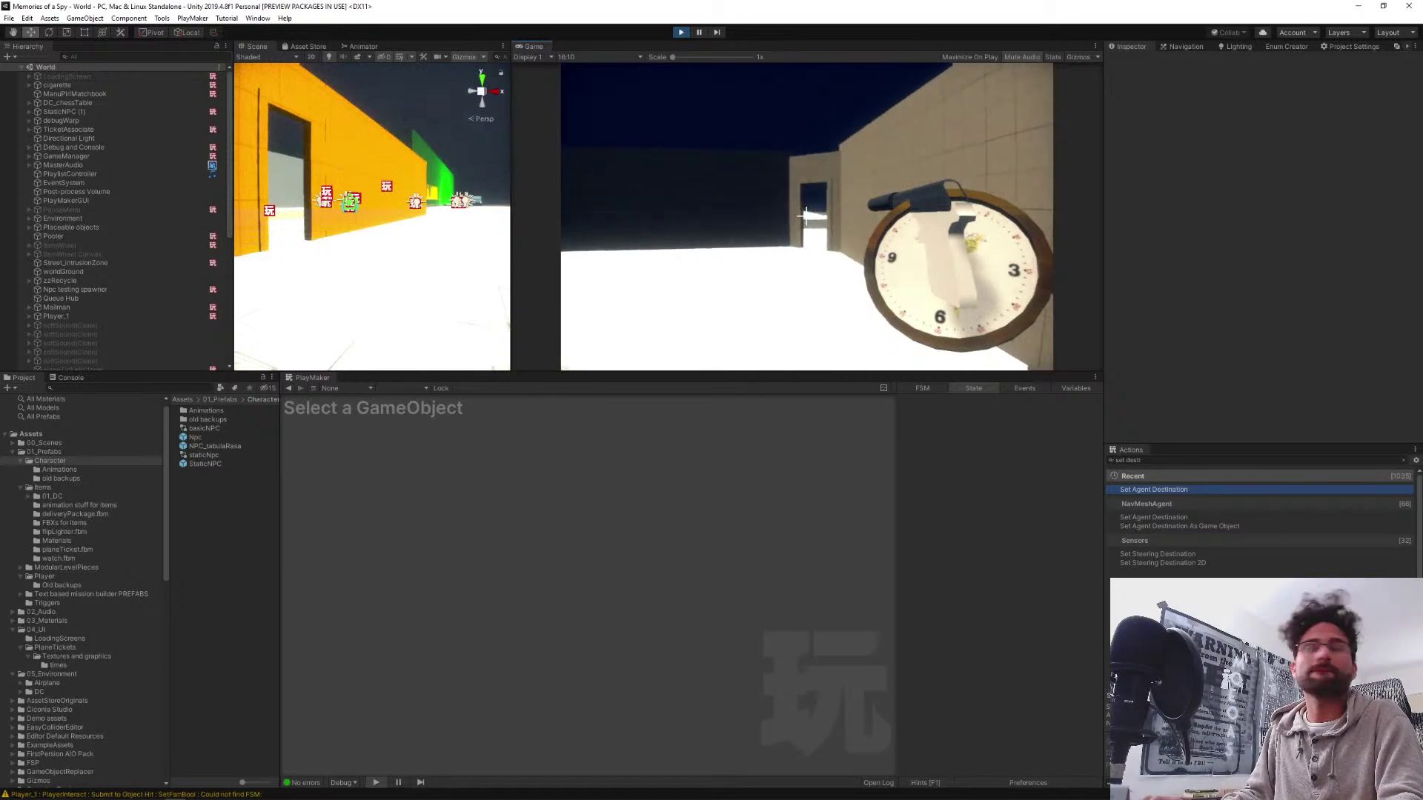
key("w")
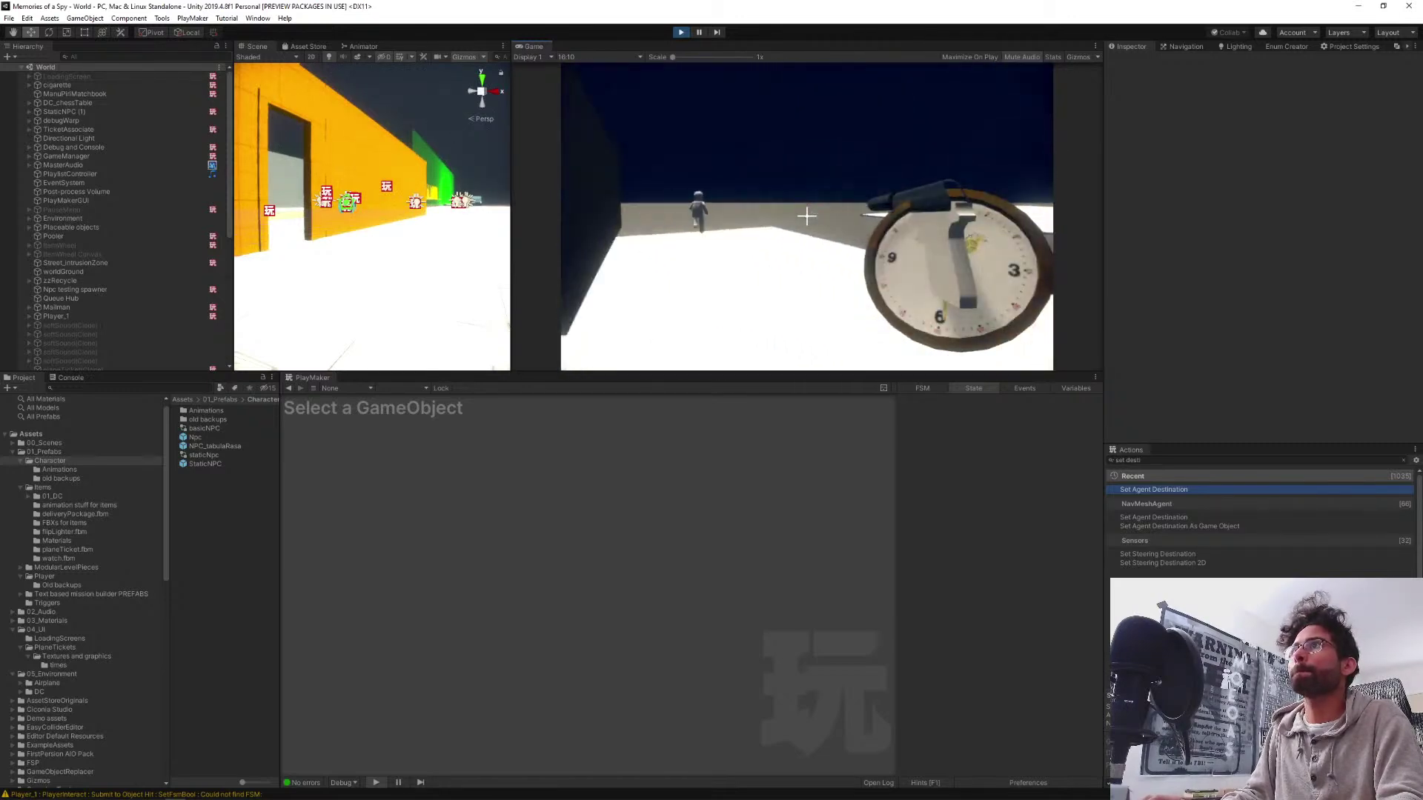
key("w")
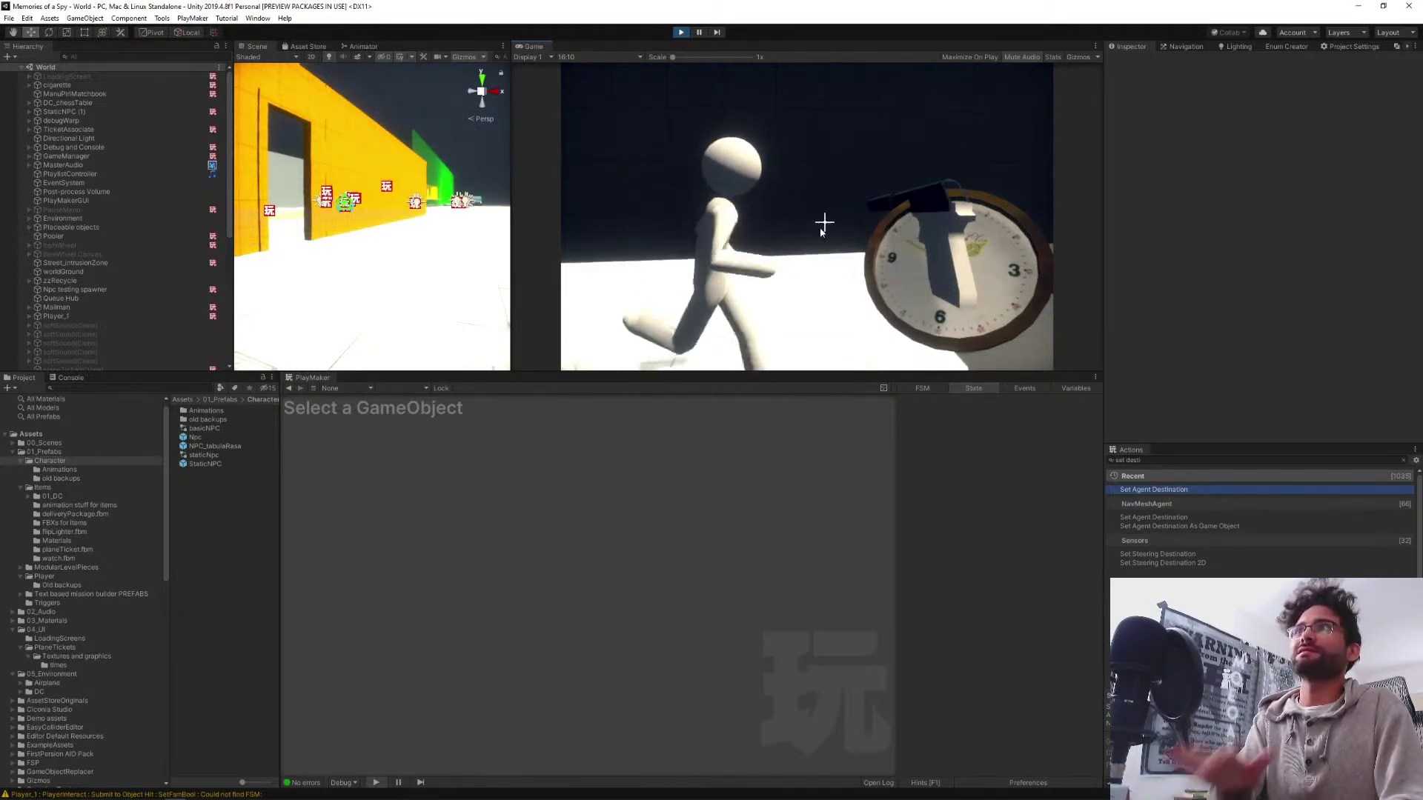
Select the spawned Npc(Clone) in the running scene and inspect the active state of its DCSignals FSM
right_click_drag(333, 252, 236, 261)
scroll(191, 311, "down", 6)
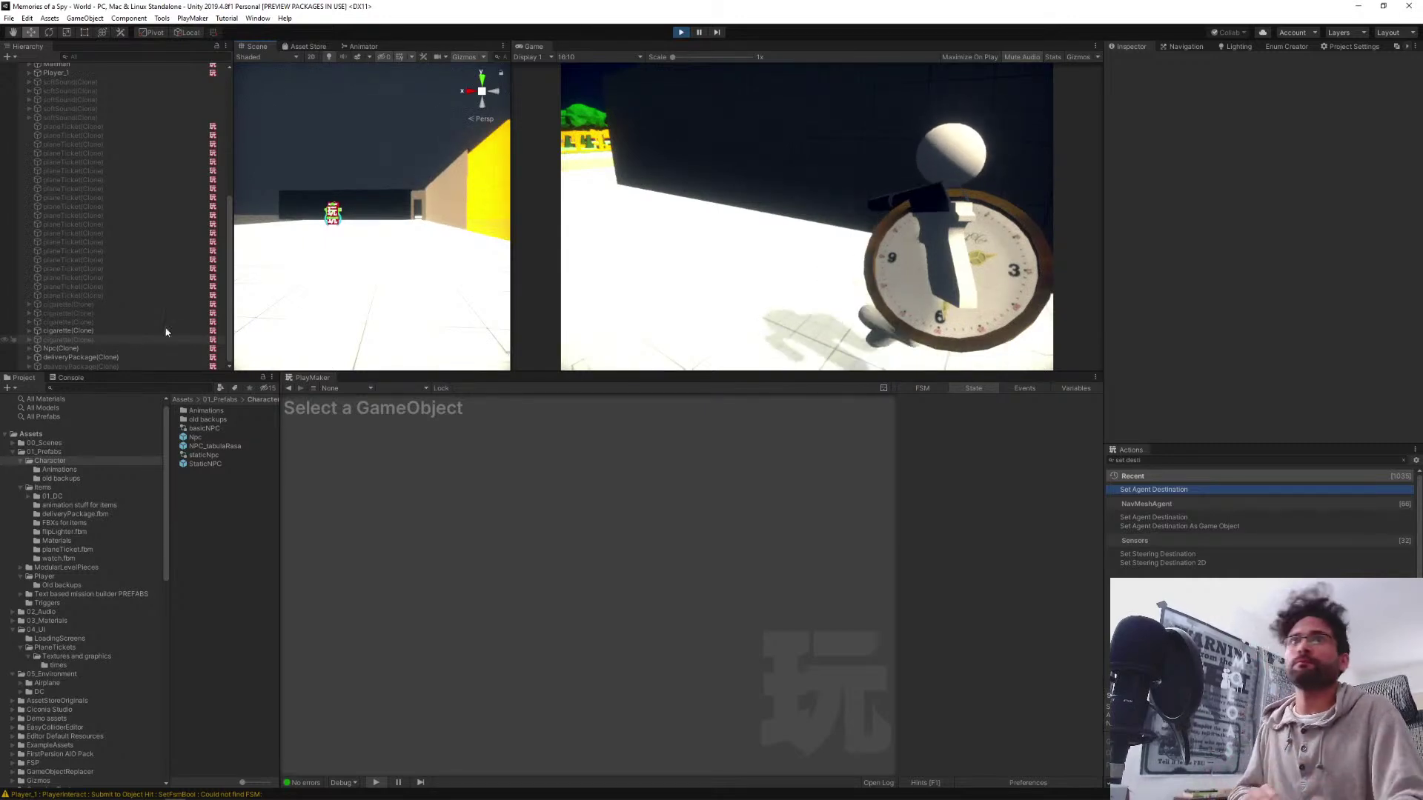
left_click(56, 349)
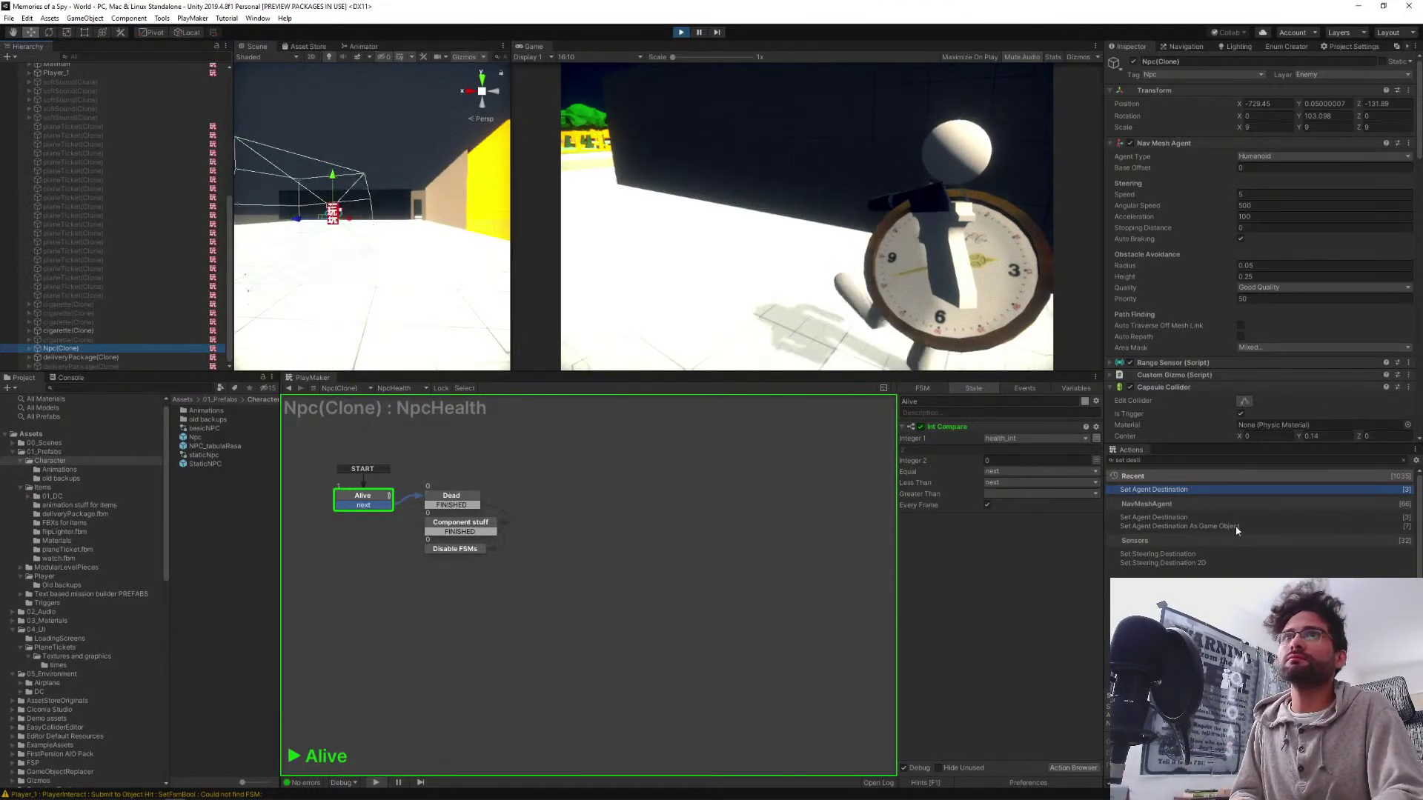
left_click(398, 388)
left_click(413, 426)
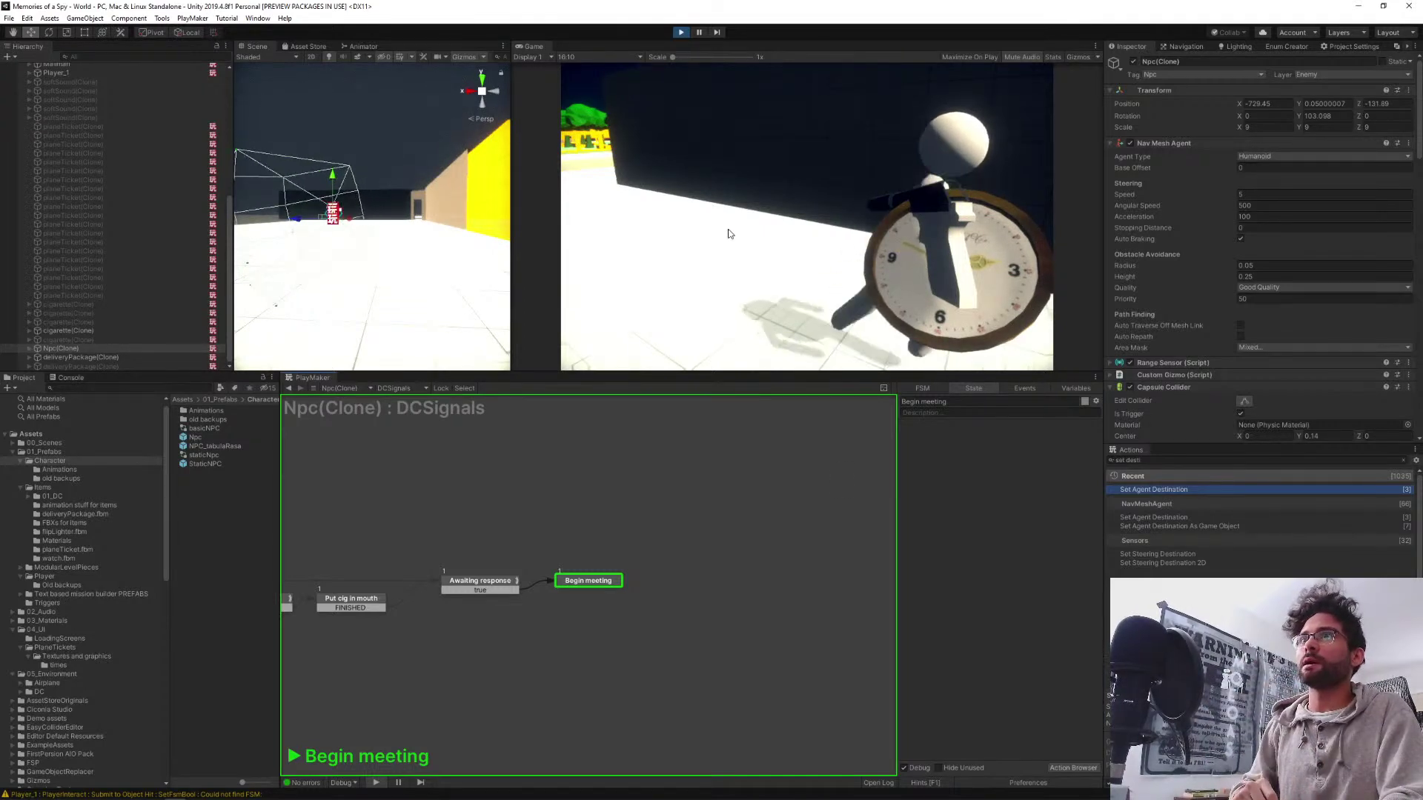
Switch to the NPC's SourceSignalRoutines FSM and examine its city states and their connections
left_click(419, 390)
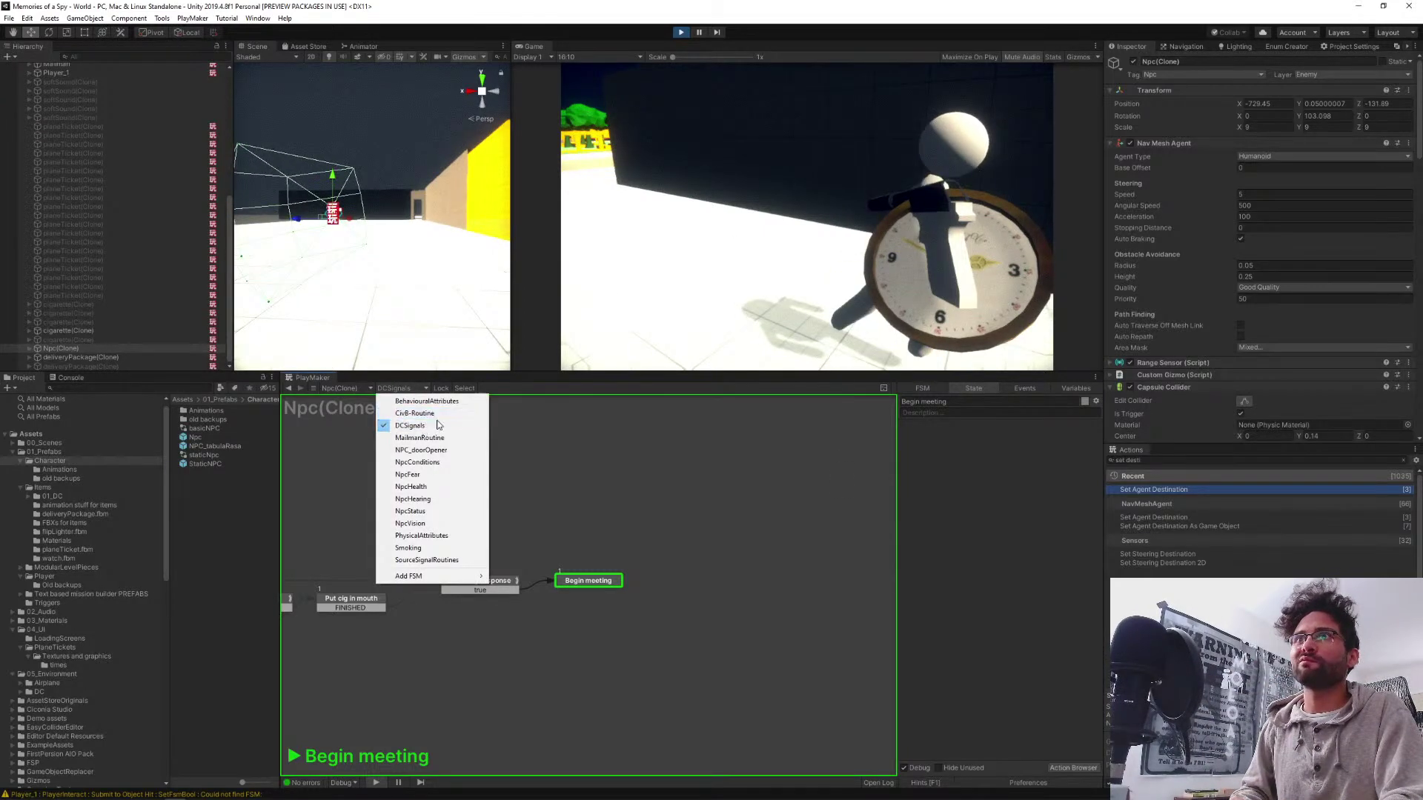
left_click(477, 561)
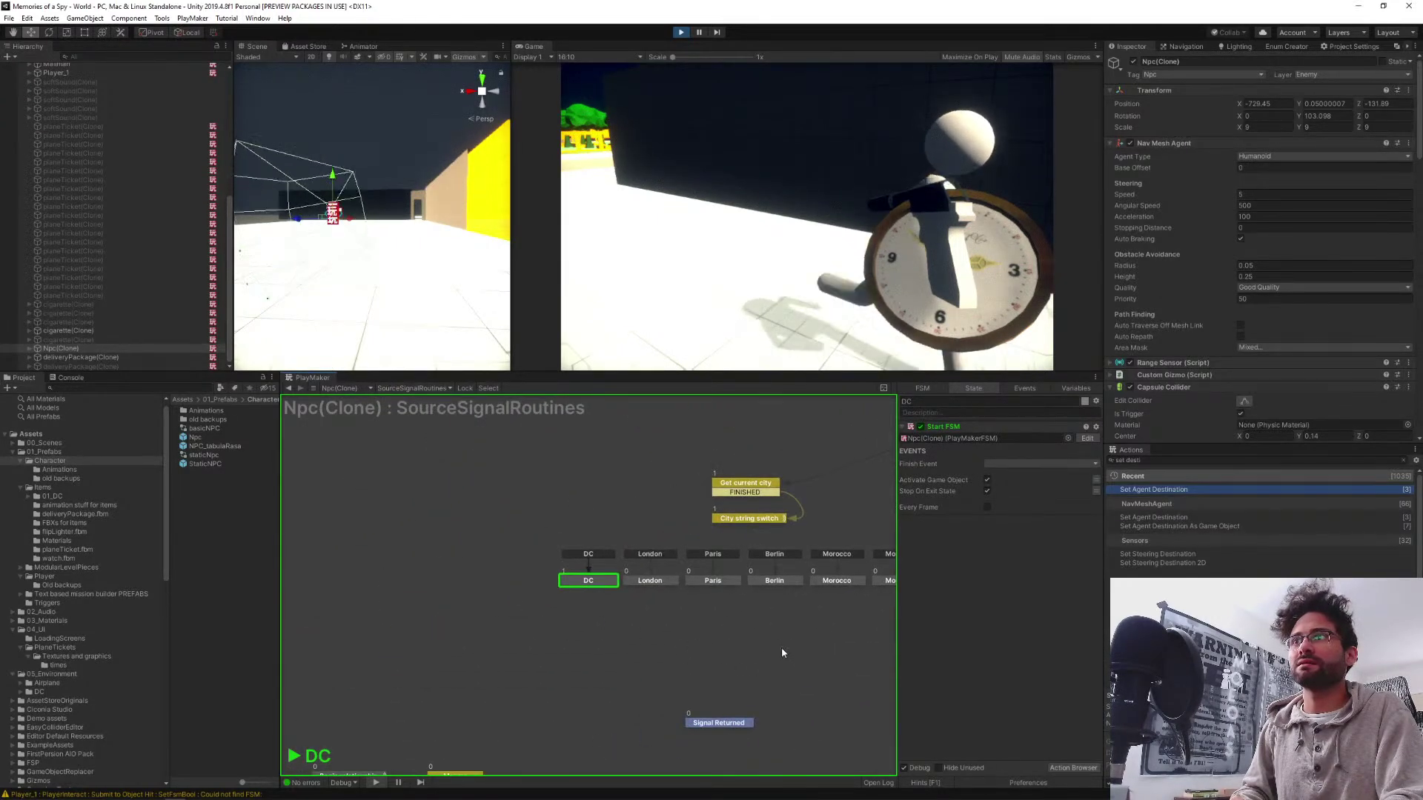
middle_click_drag(660, 665, 364, 698)
middle_click_drag(719, 672, 690, 667)
middle_click_drag(442, 676, 530, 683)
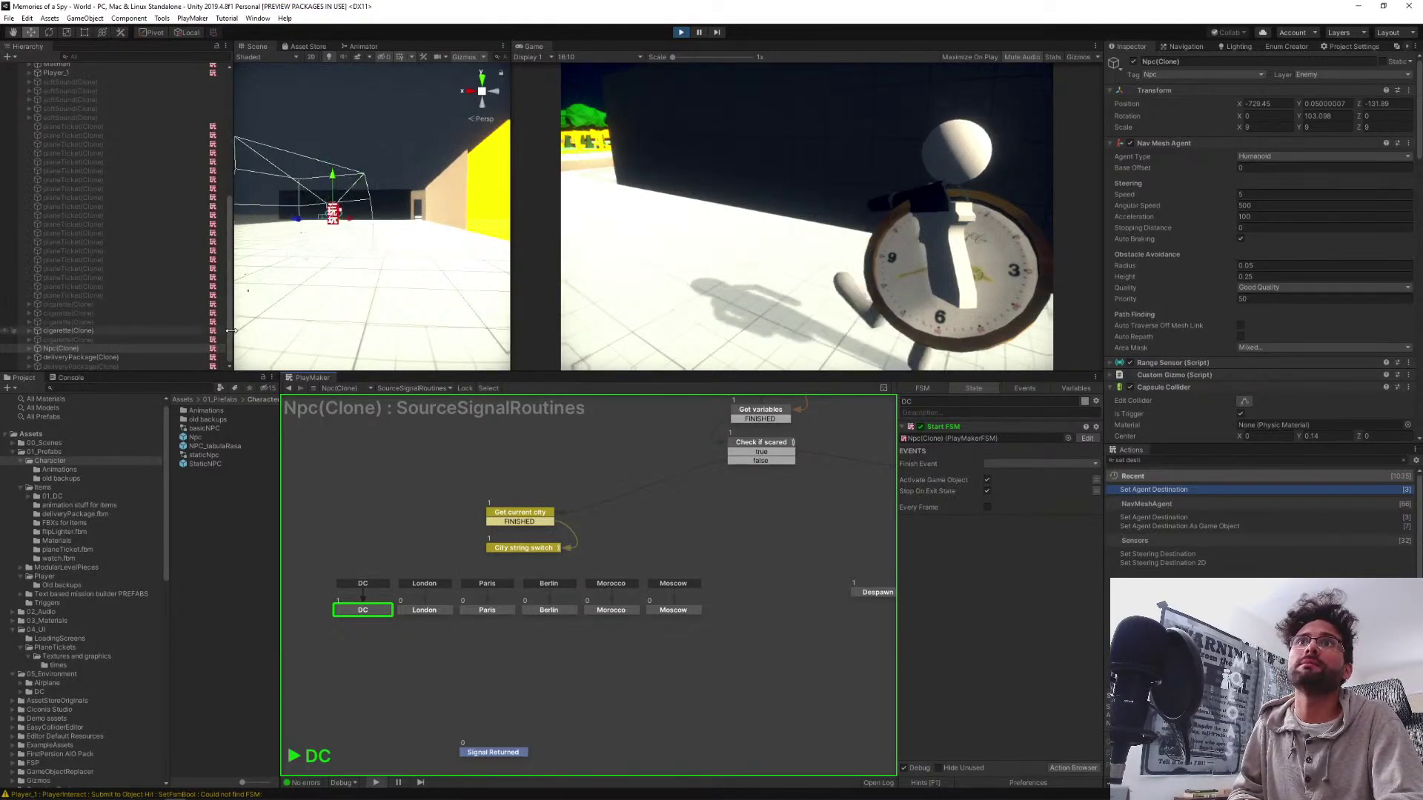
Stop the running game, open the Npc prefab's DCSignals FSM and select its Begin meeting state
left_click(230, 354)
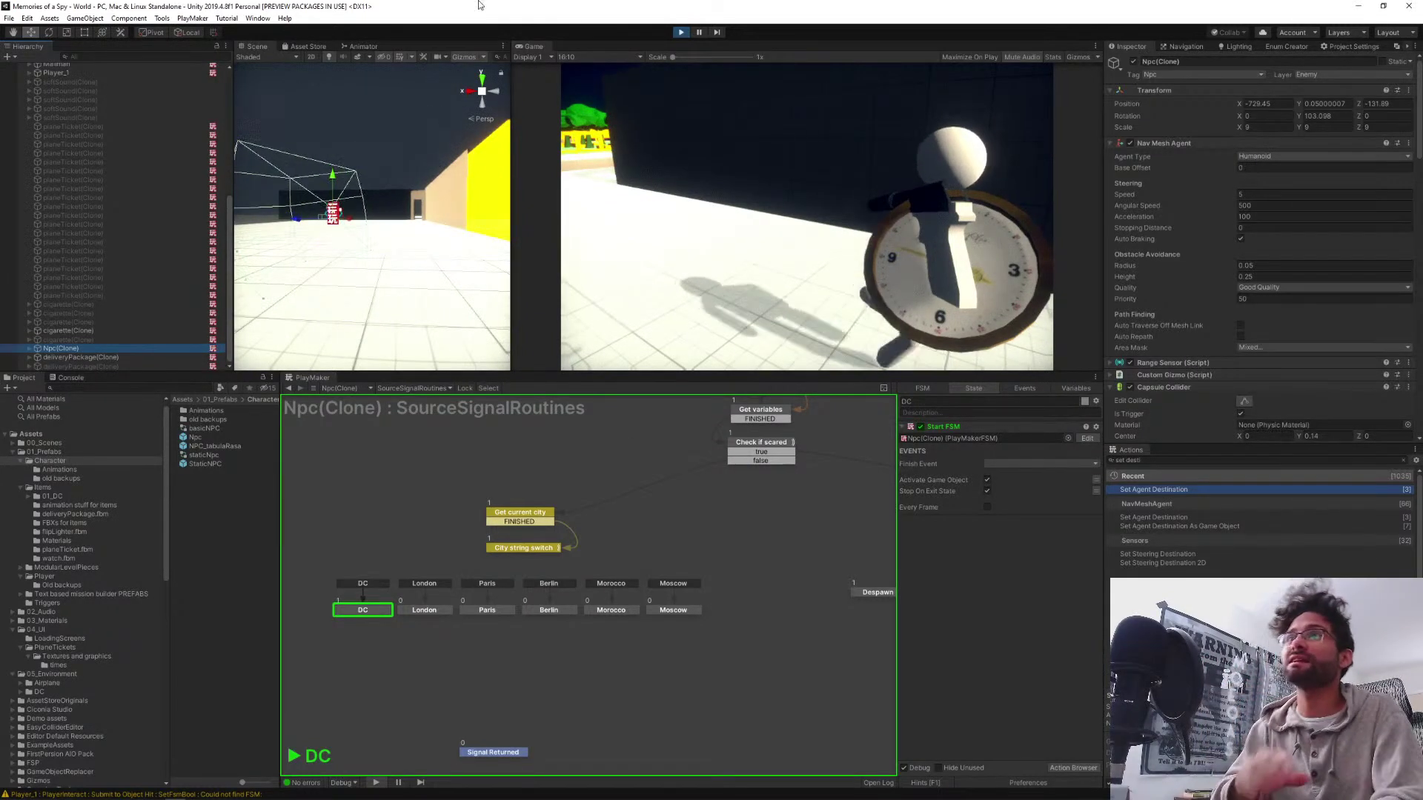
left_click(681, 33)
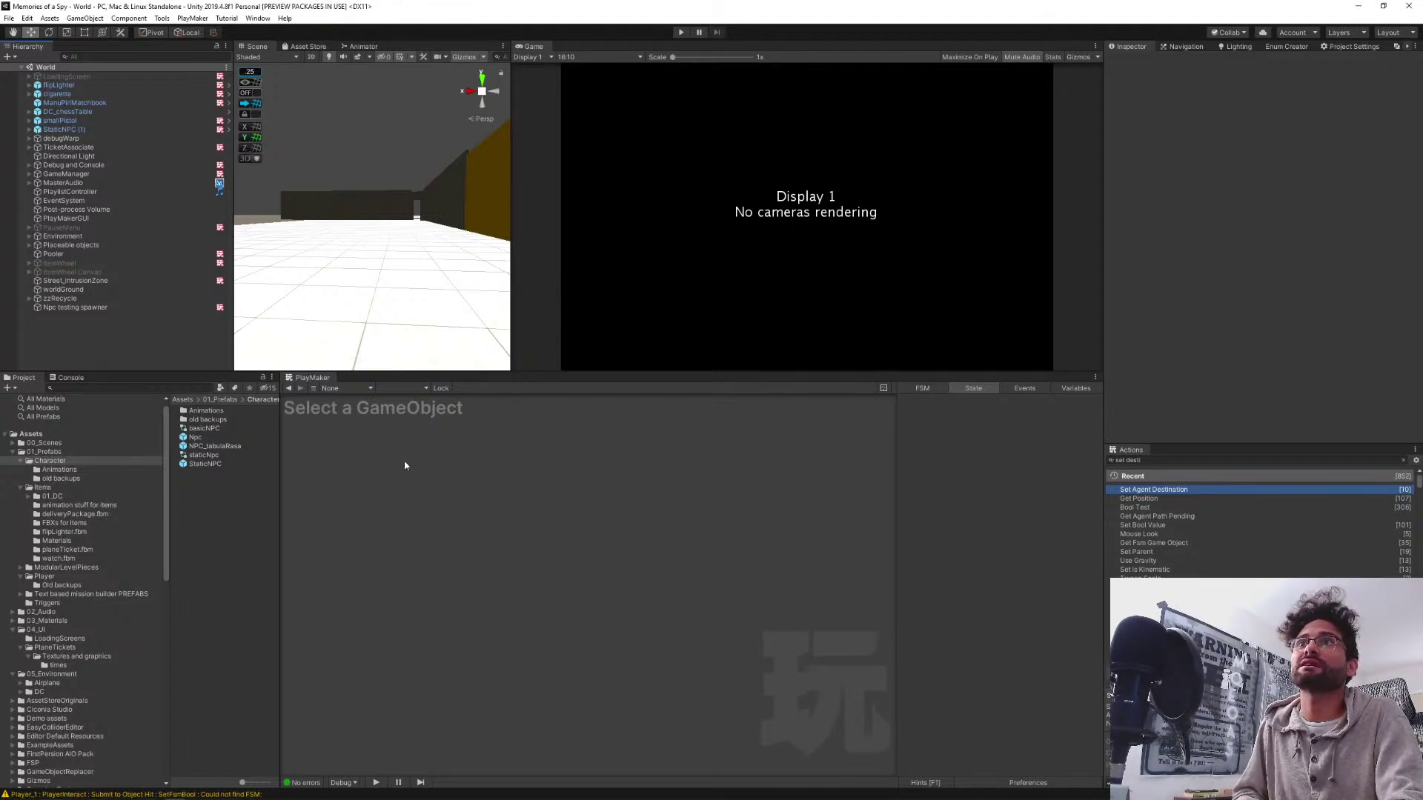
double_click(191, 437)
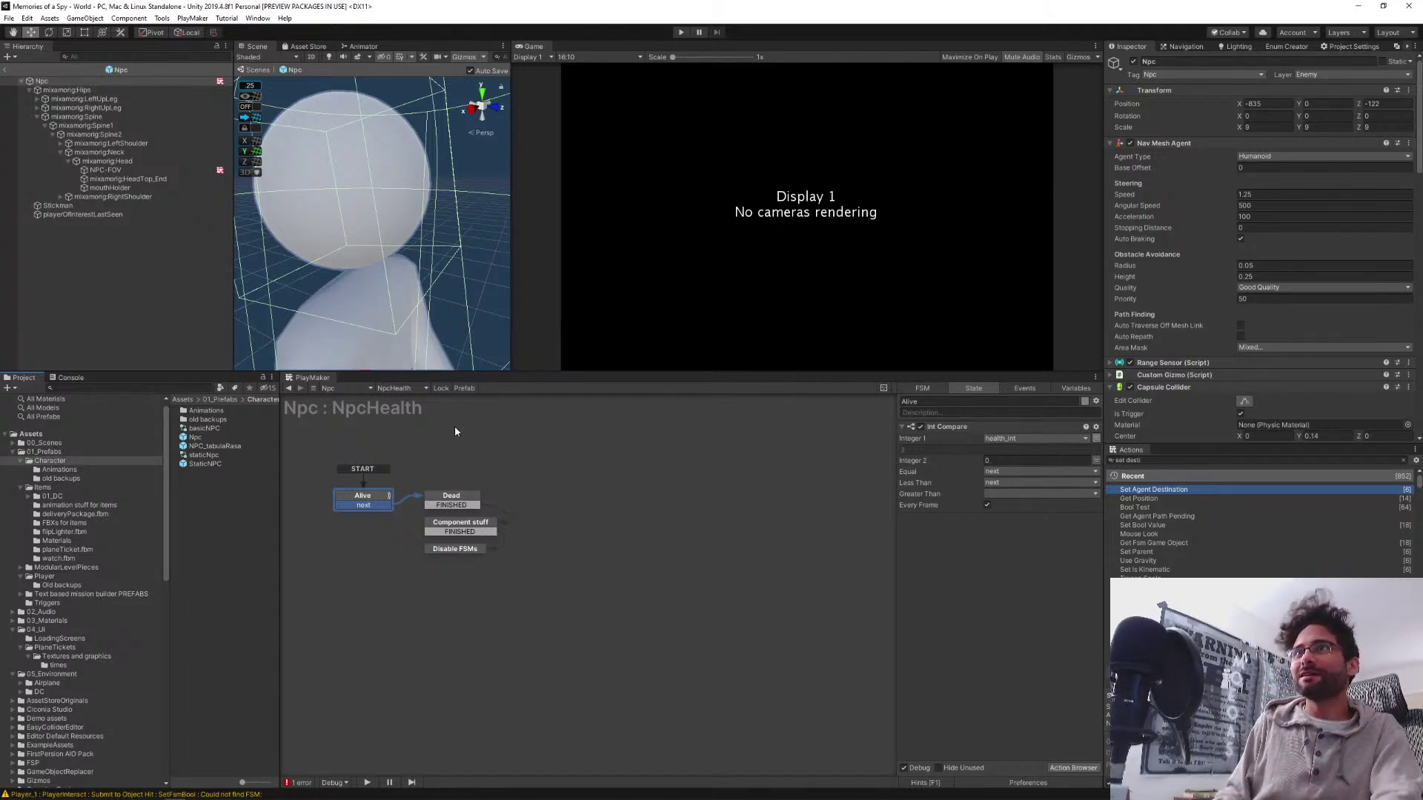
left_click(397, 389)
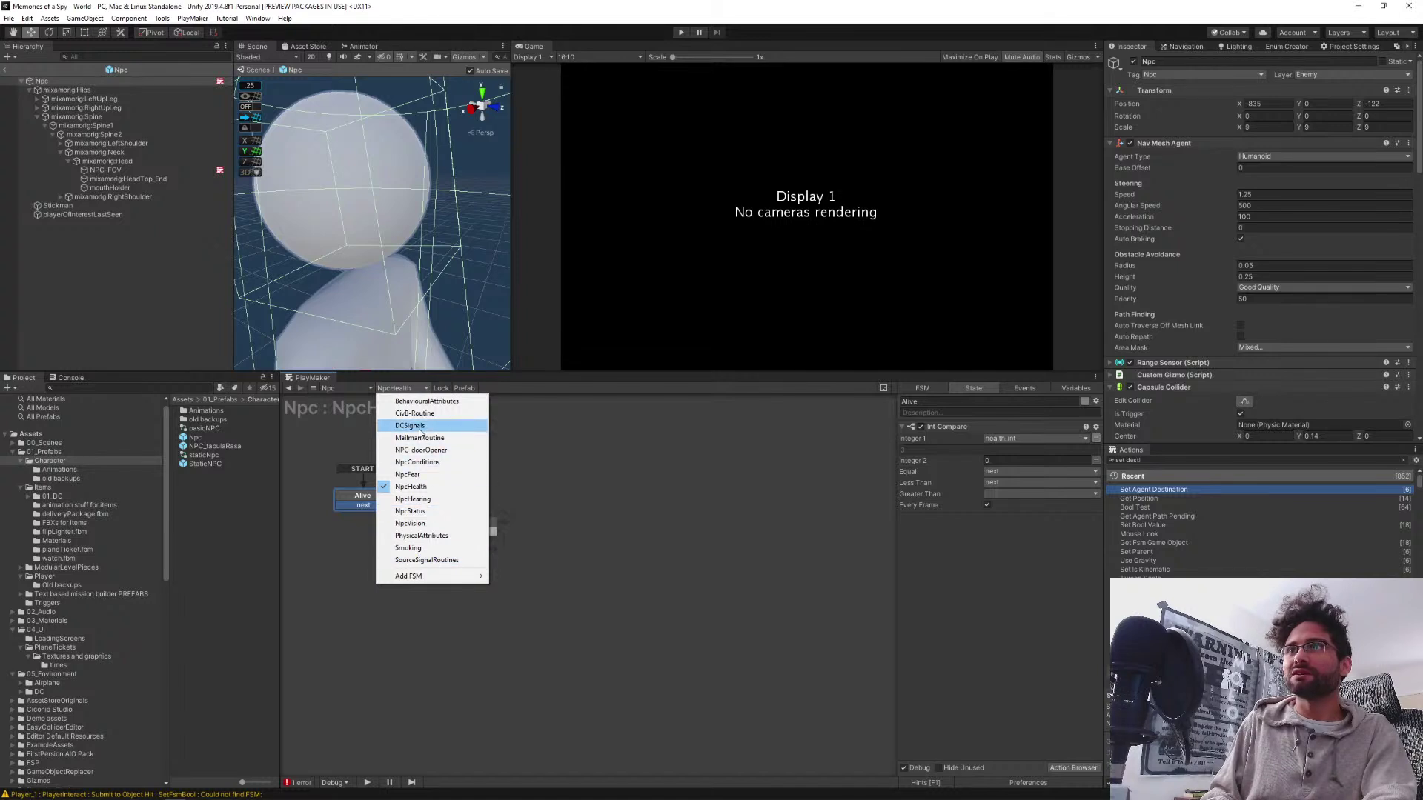
left_click(411, 426)
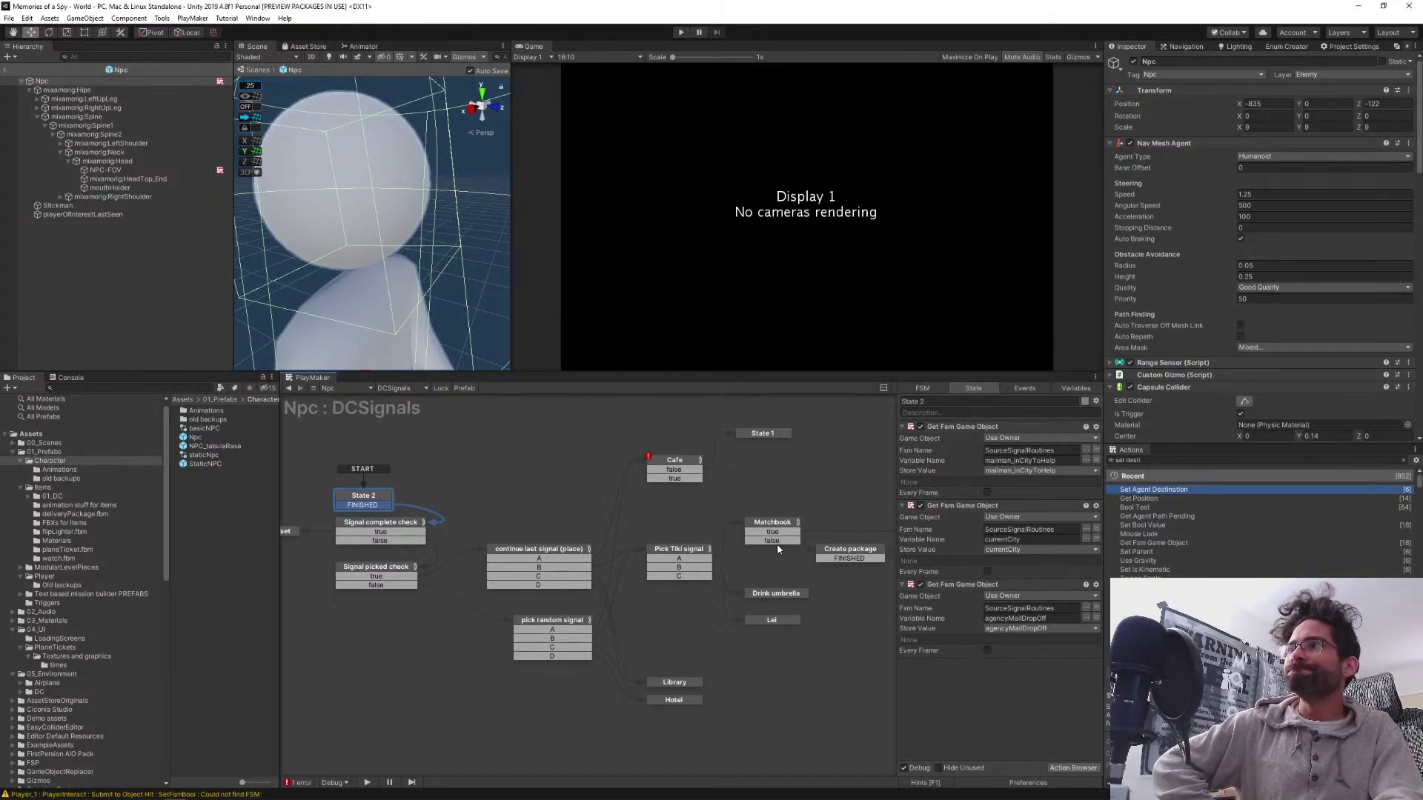
middle_click_drag(766, 487, 462, 487)
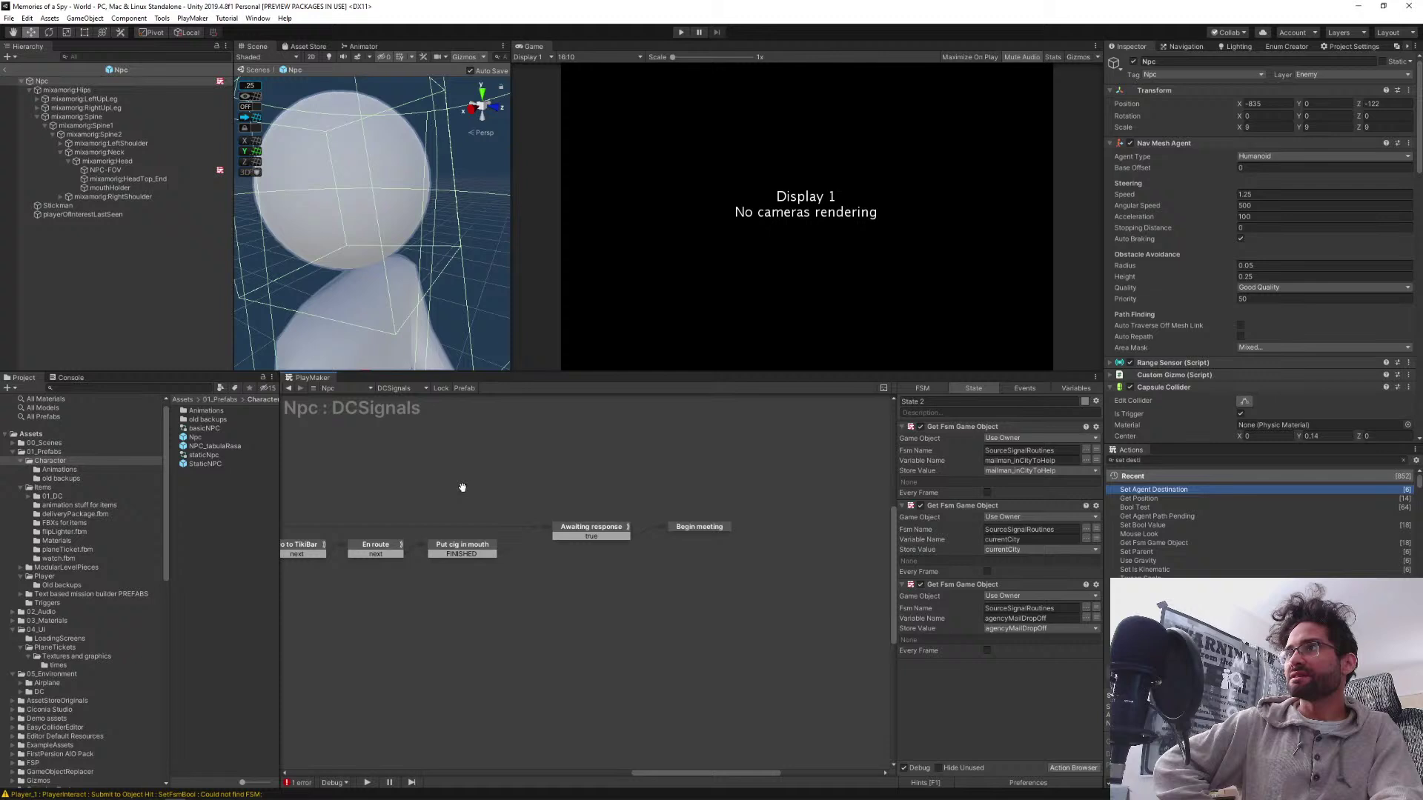
left_click(689, 528)
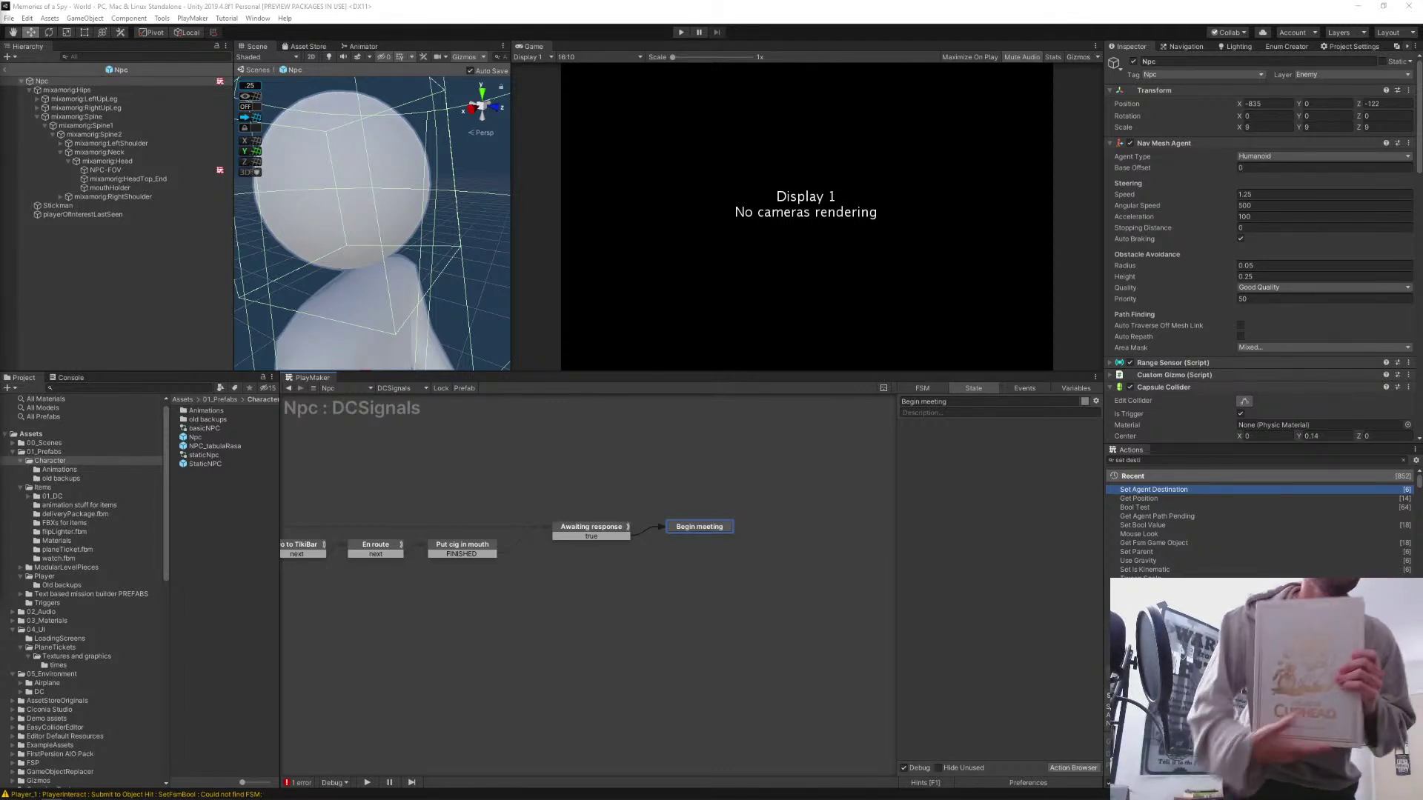
Switch to OBS and activate the Just webcam scene
key("alt+Tab")
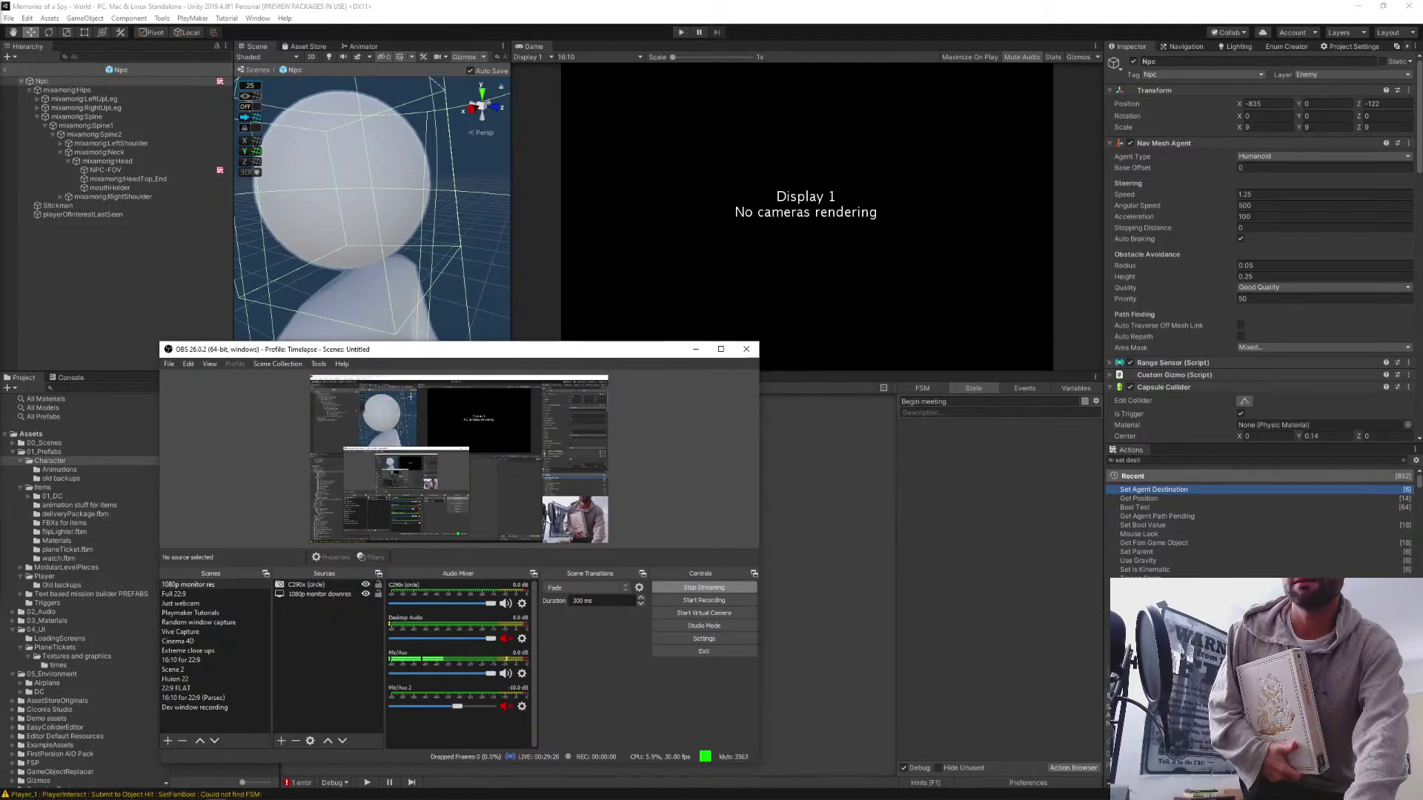
left_click(166, 604)
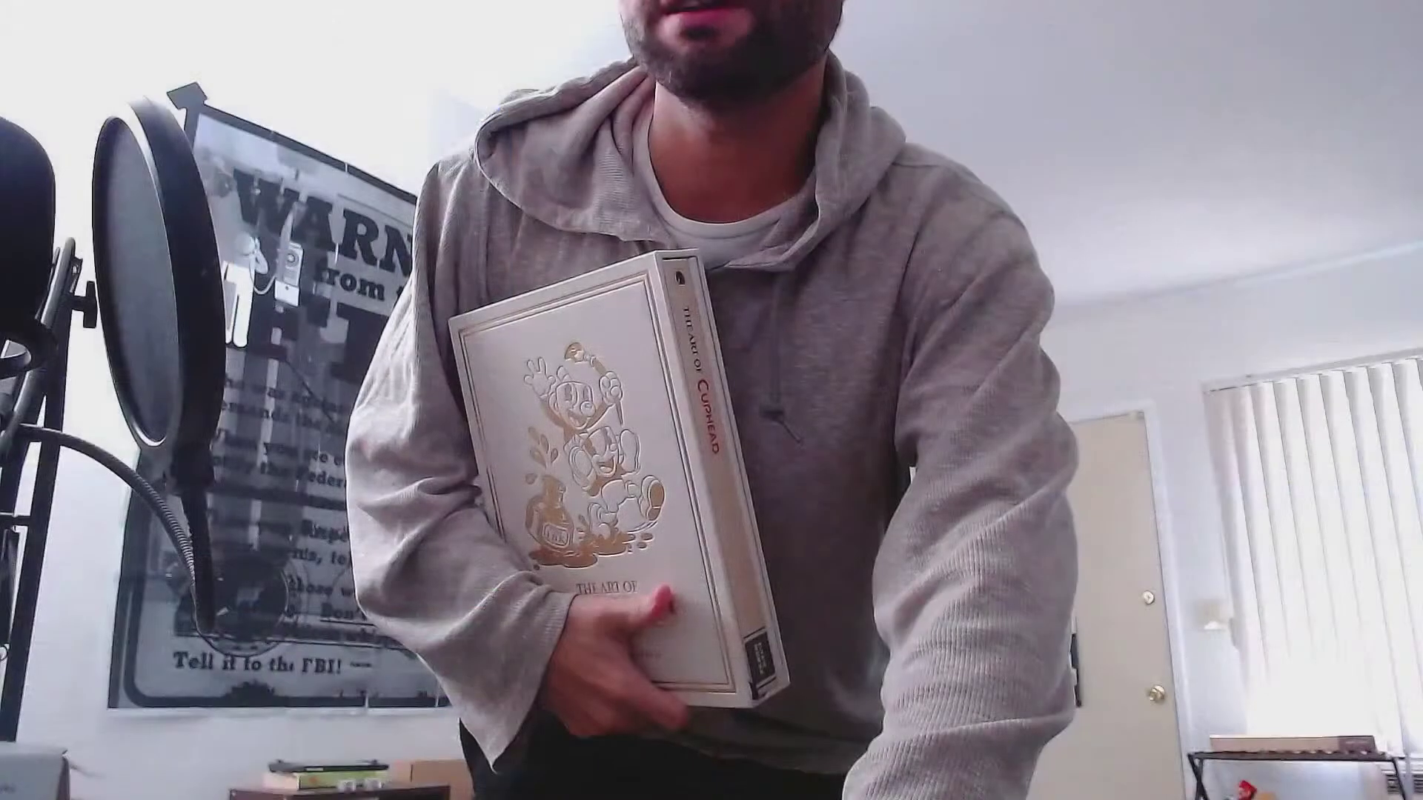
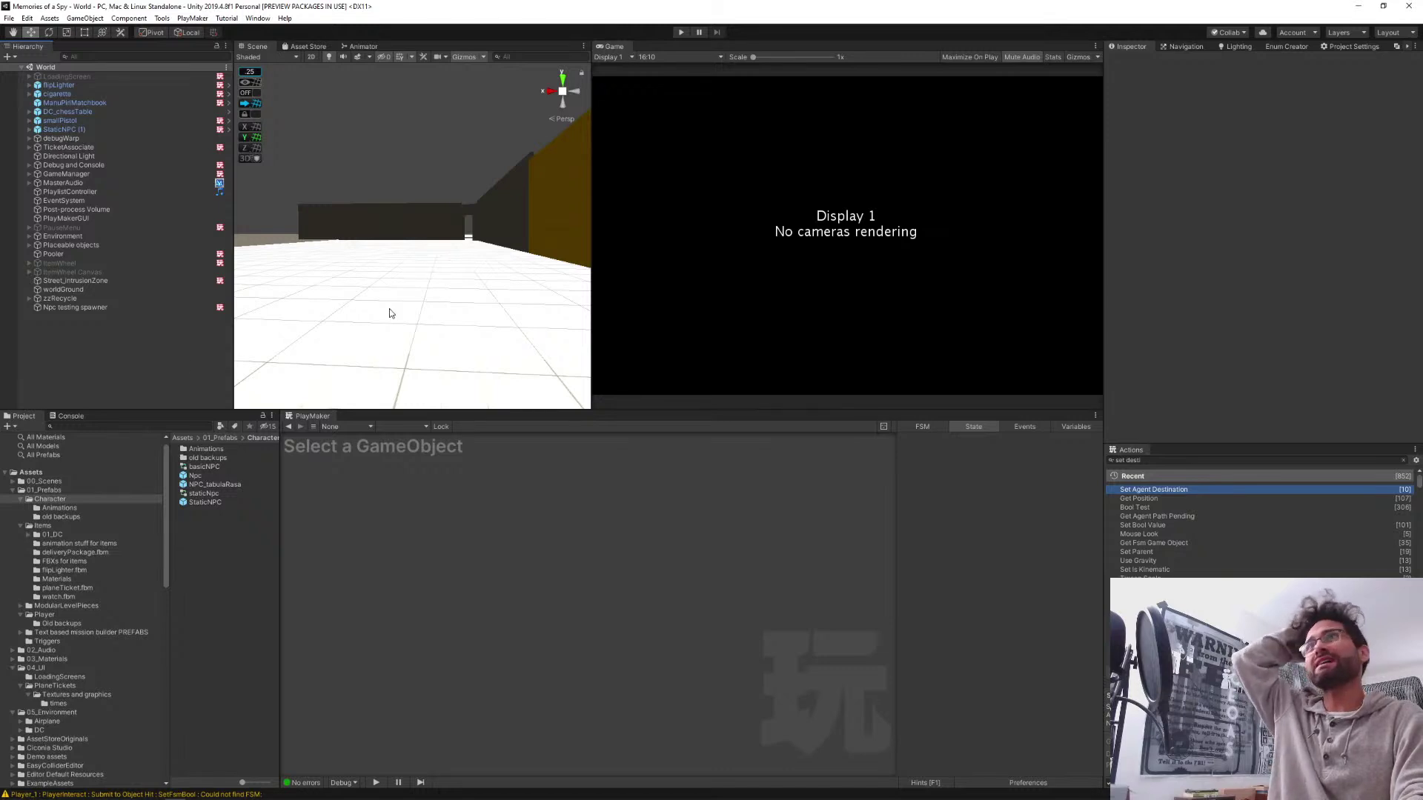
Enlarge the Scene view in Unity and survey the level from the brown building to the fenced park
right_click_drag(390, 313, 705, 264)
left_click_drag(592, 328, 931, 329)
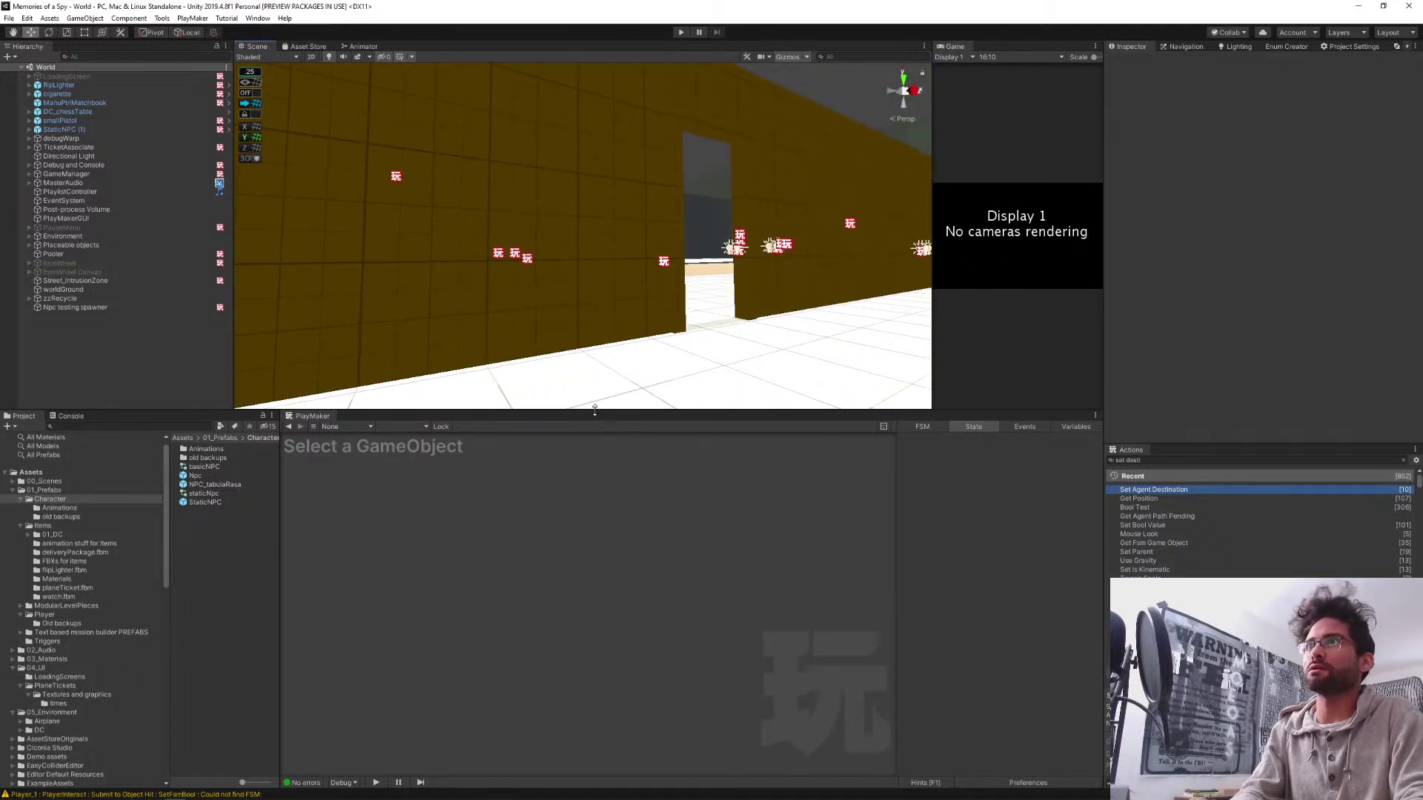
left_click_drag(595, 410, 597, 514)
right_click_drag(597, 509, 985, 390)
key("w")
key("w")
key("w")
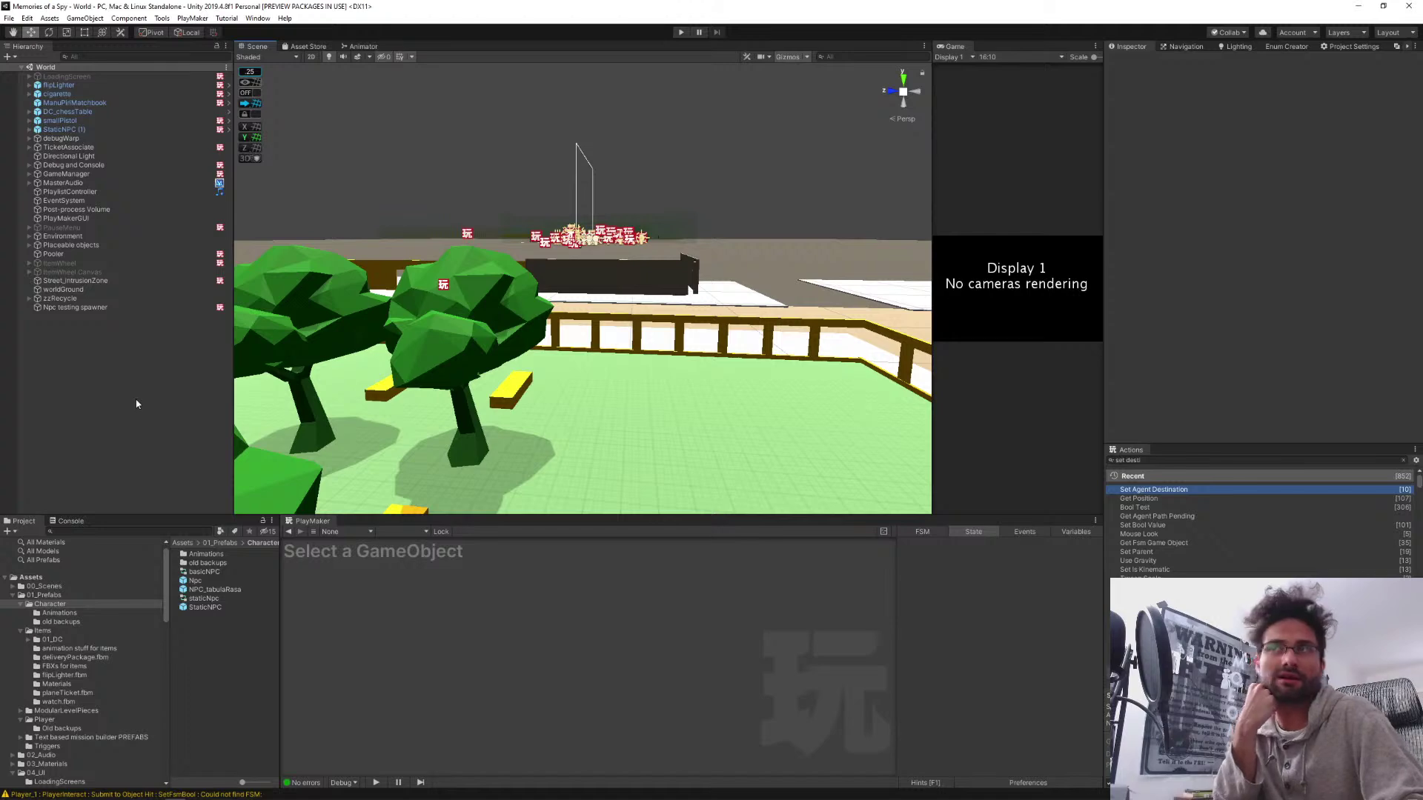
right_click_drag(630, 352, 365, 287)
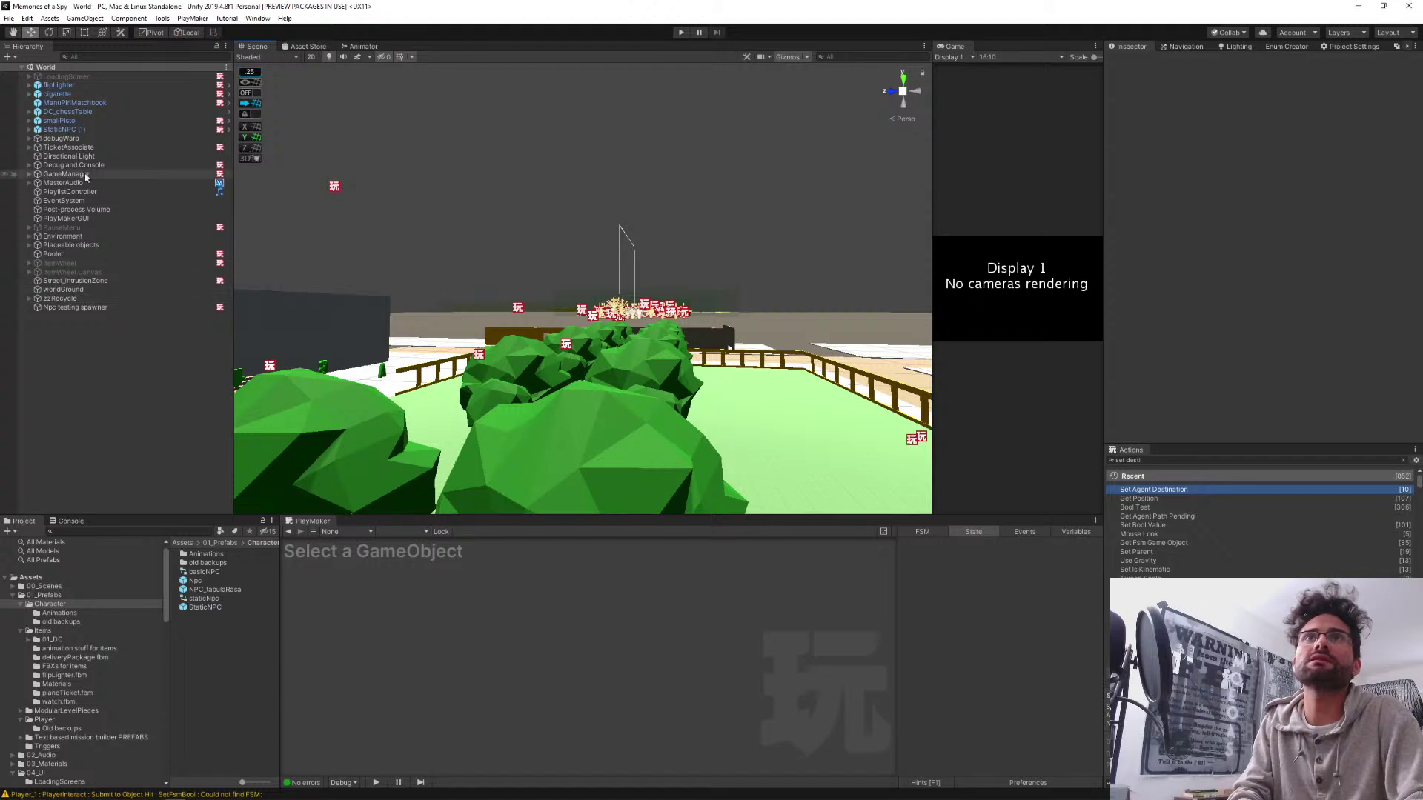
Expand Environment, collapse its DC branch, and frame the Paris object in the Scene view
left_click(28, 237)
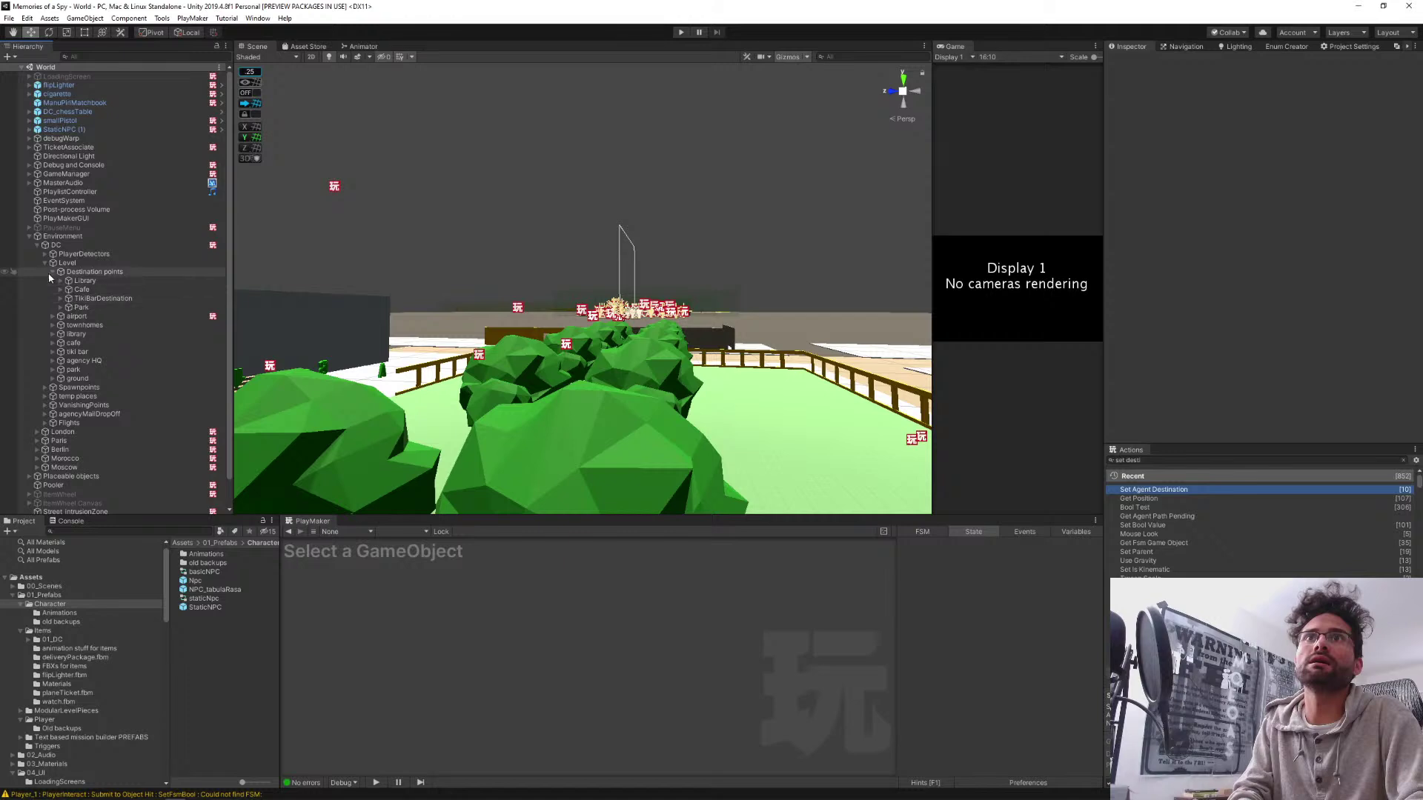
left_click(53, 272)
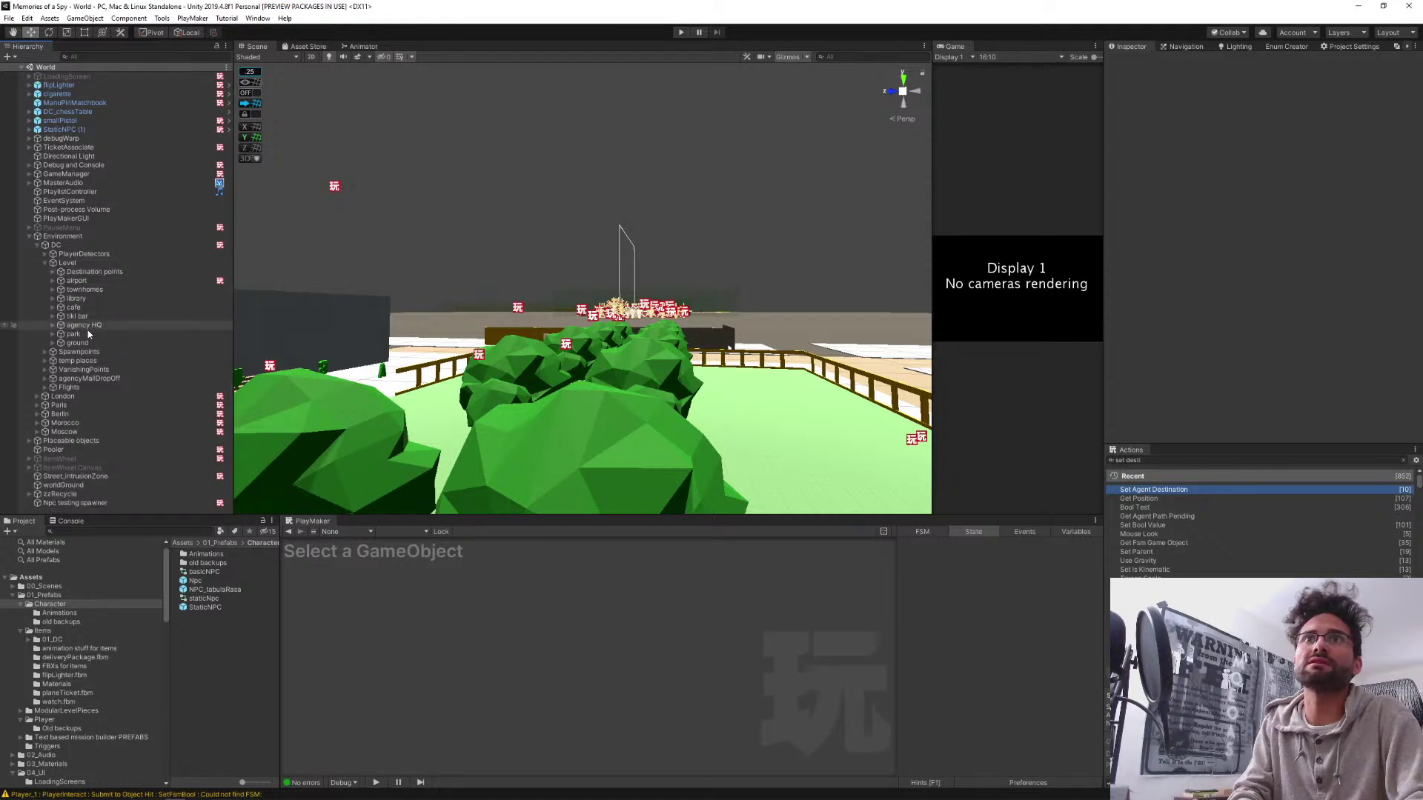
left_click(44, 263)
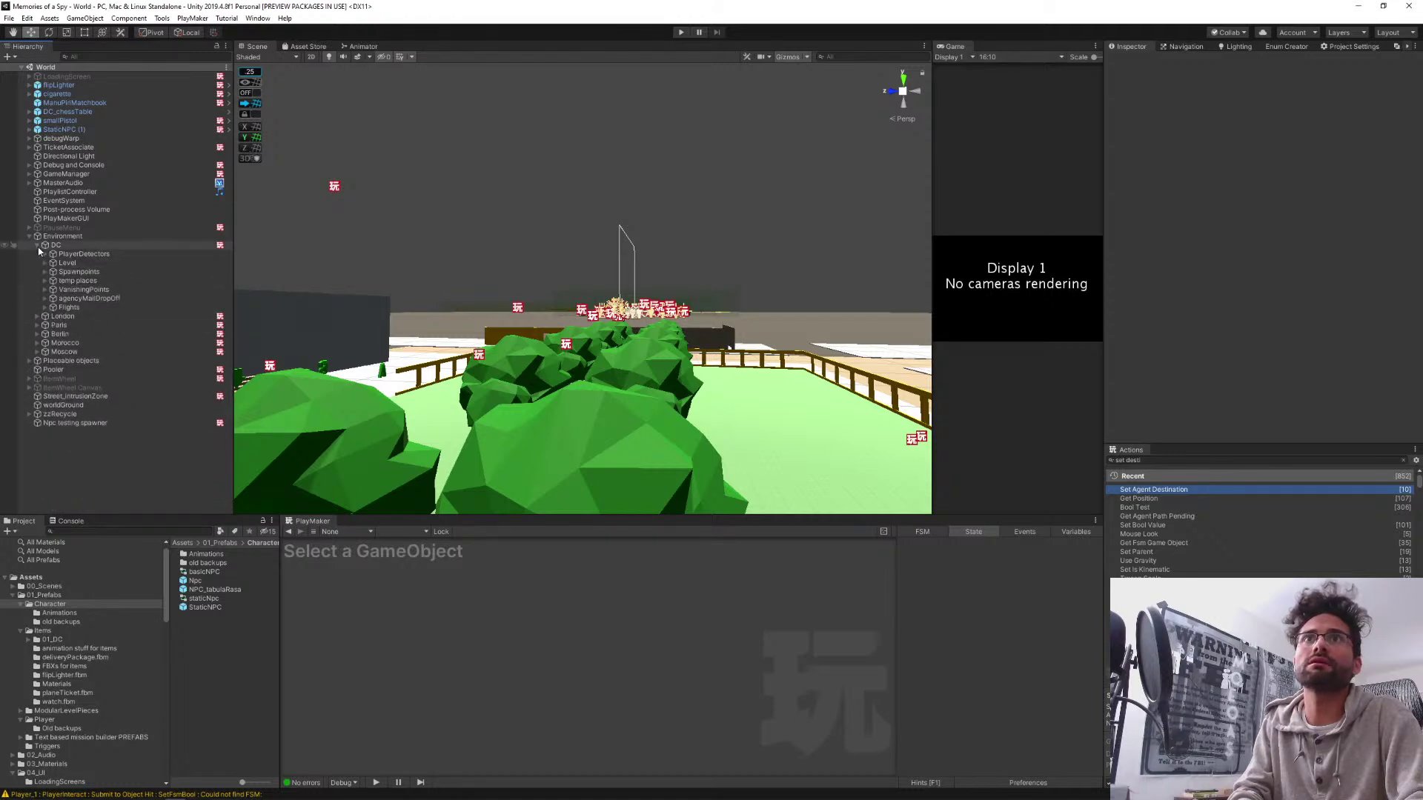
left_click(37, 245)
left_click(60, 265)
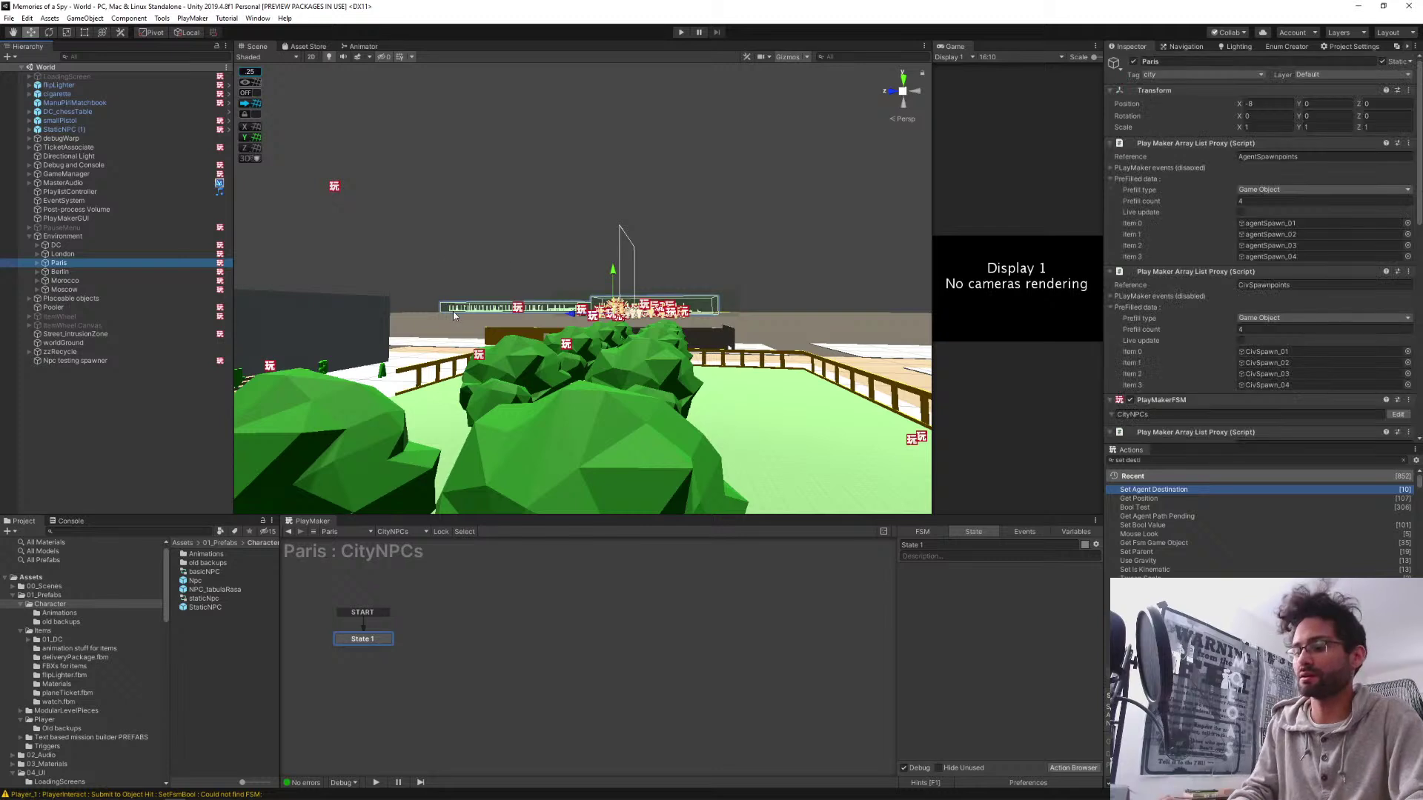
key("f")
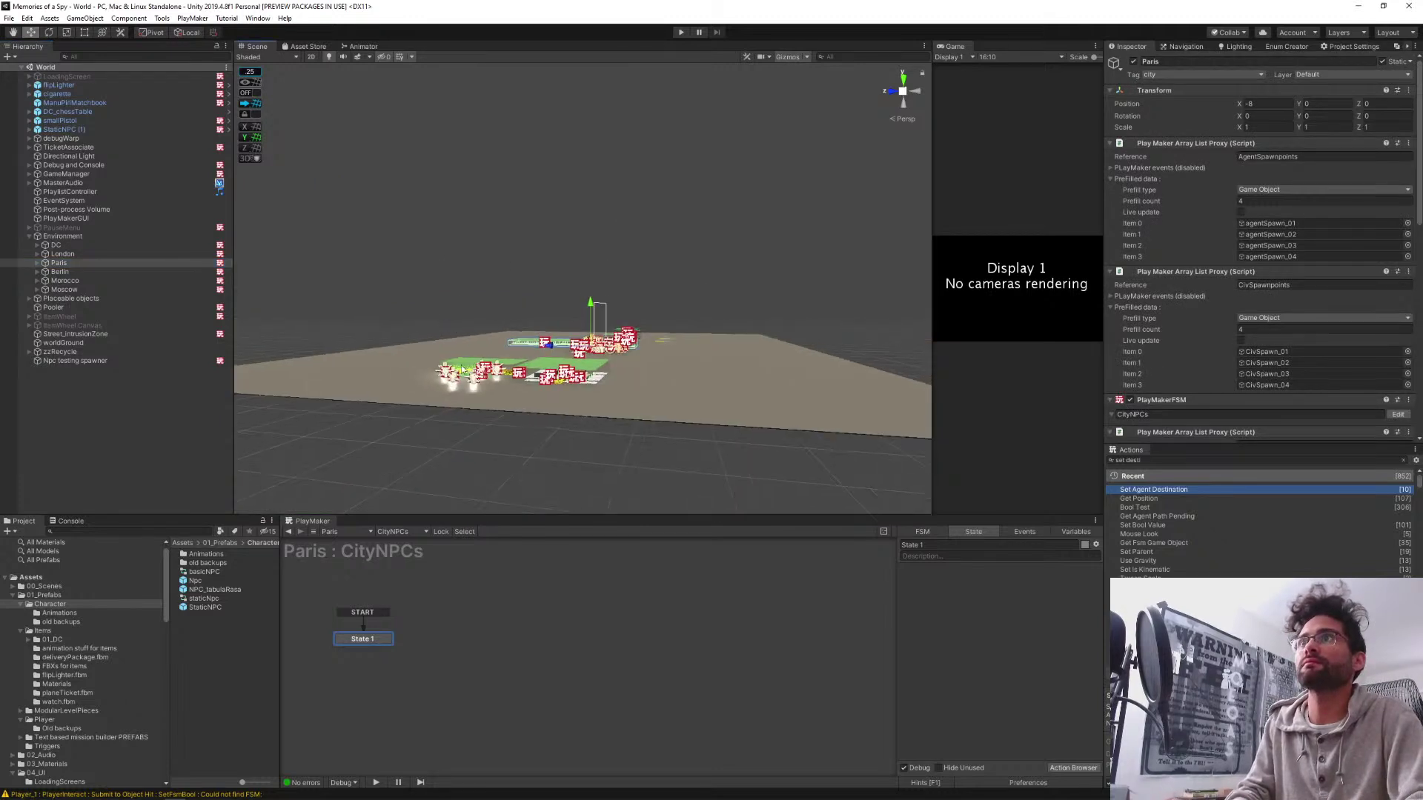
Frame the street object inside Paris's Level group and view the street facade and doorway up close
left_click(37, 263)
left_click(63, 282)
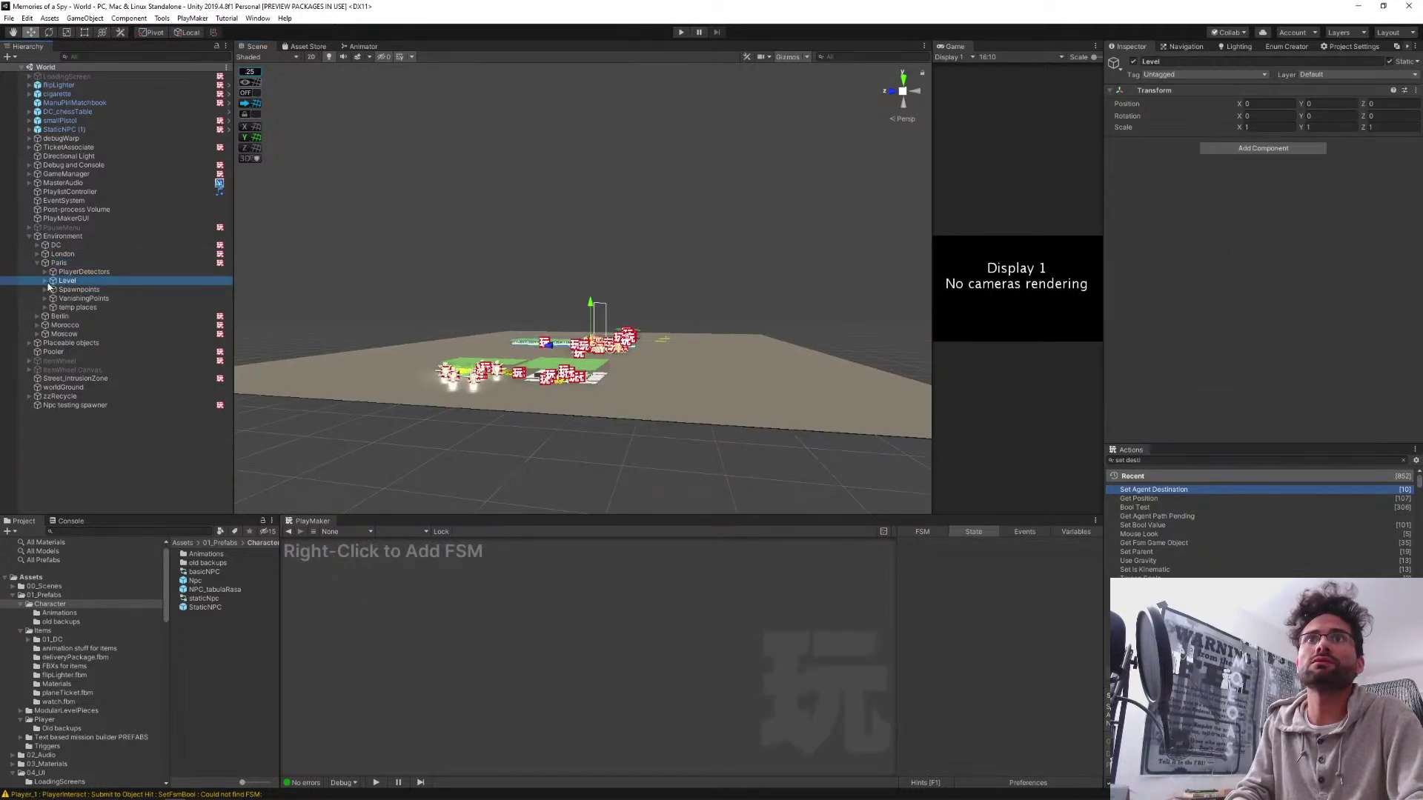
left_click(45, 282)
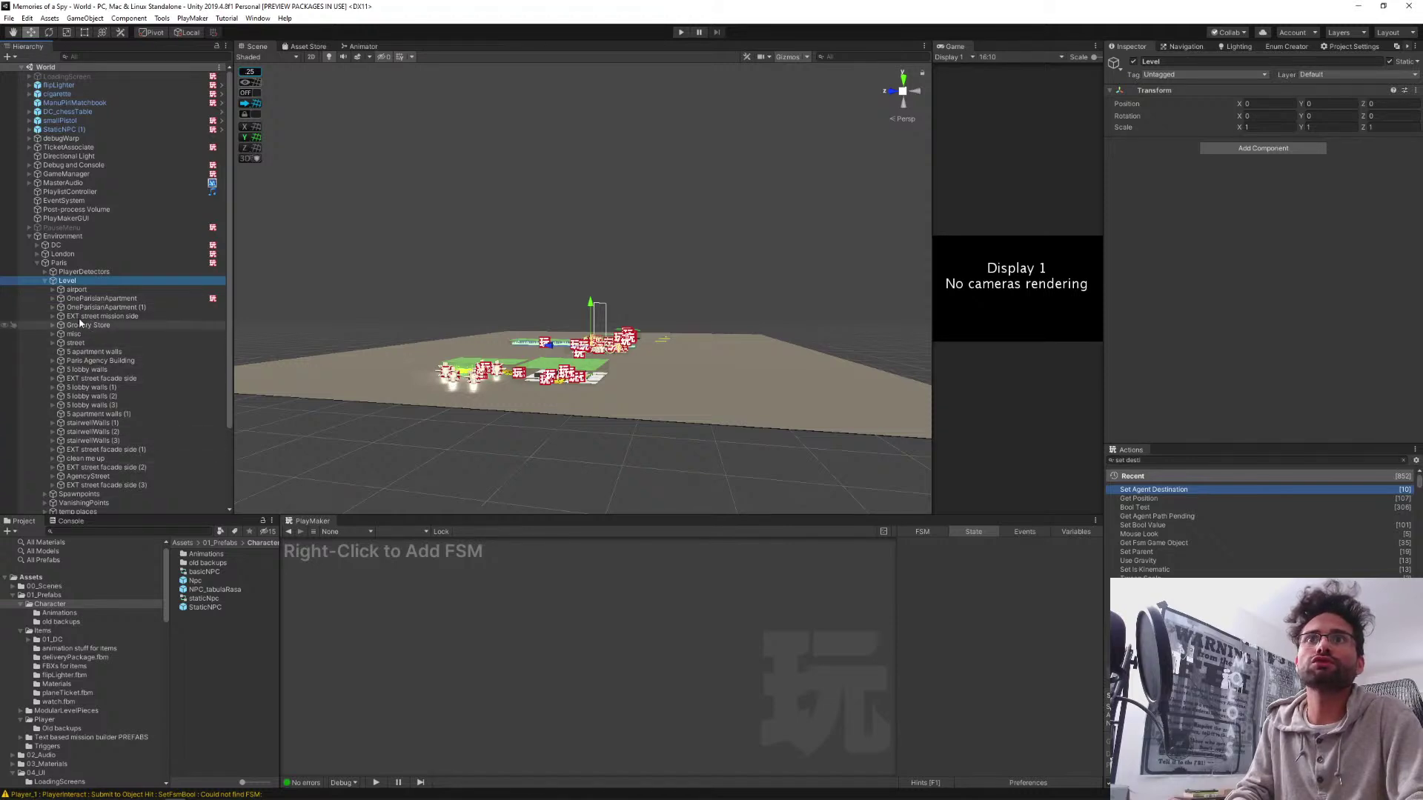
left_click(99, 344)
key("f")
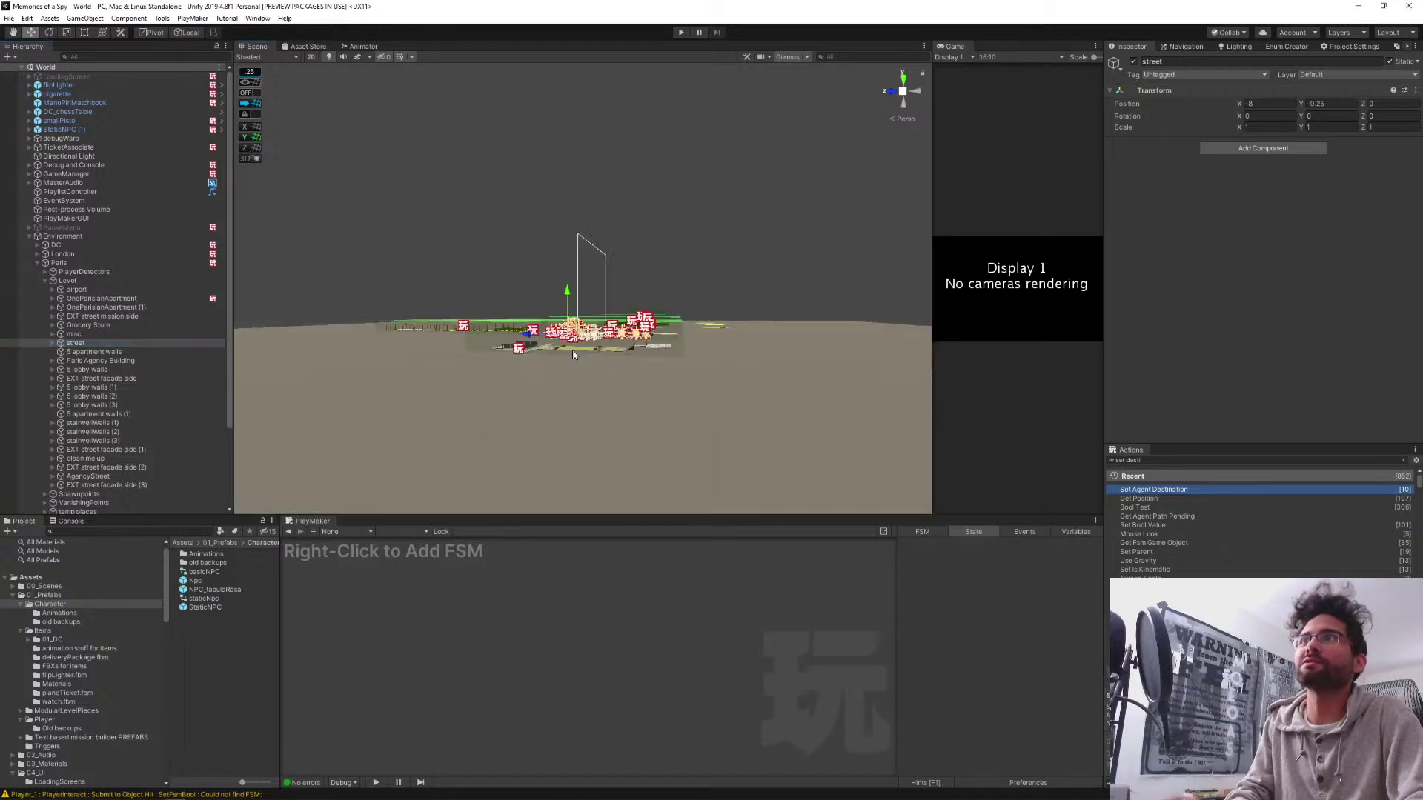
left_click_drag(529, 261, 585, 416, "alt")
key("w")
right_click_drag(585, 416, 837, 414)
key("w")
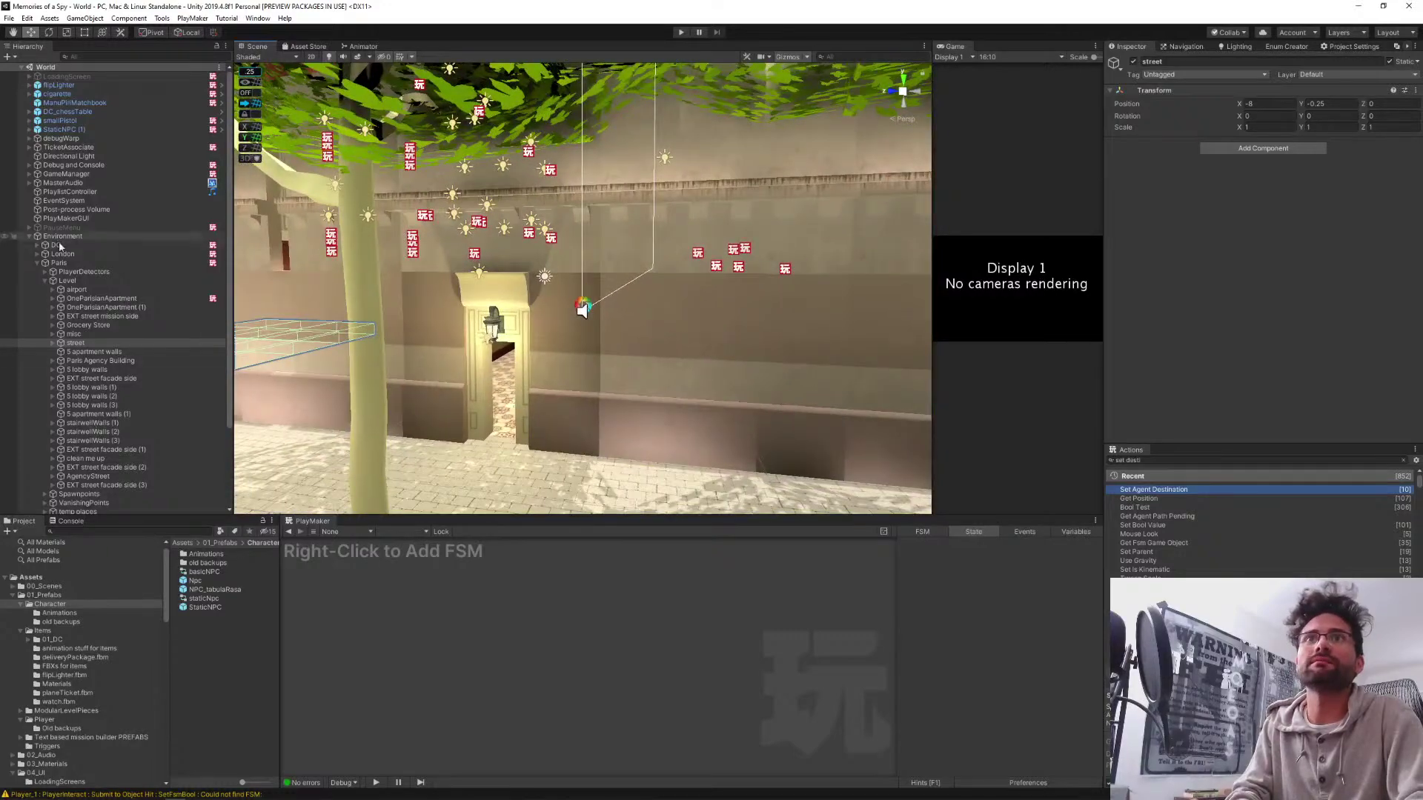
Collapse the Paris hierarchy, clear the selection, and examine the furnished apartment's interior
left_click(38, 263)
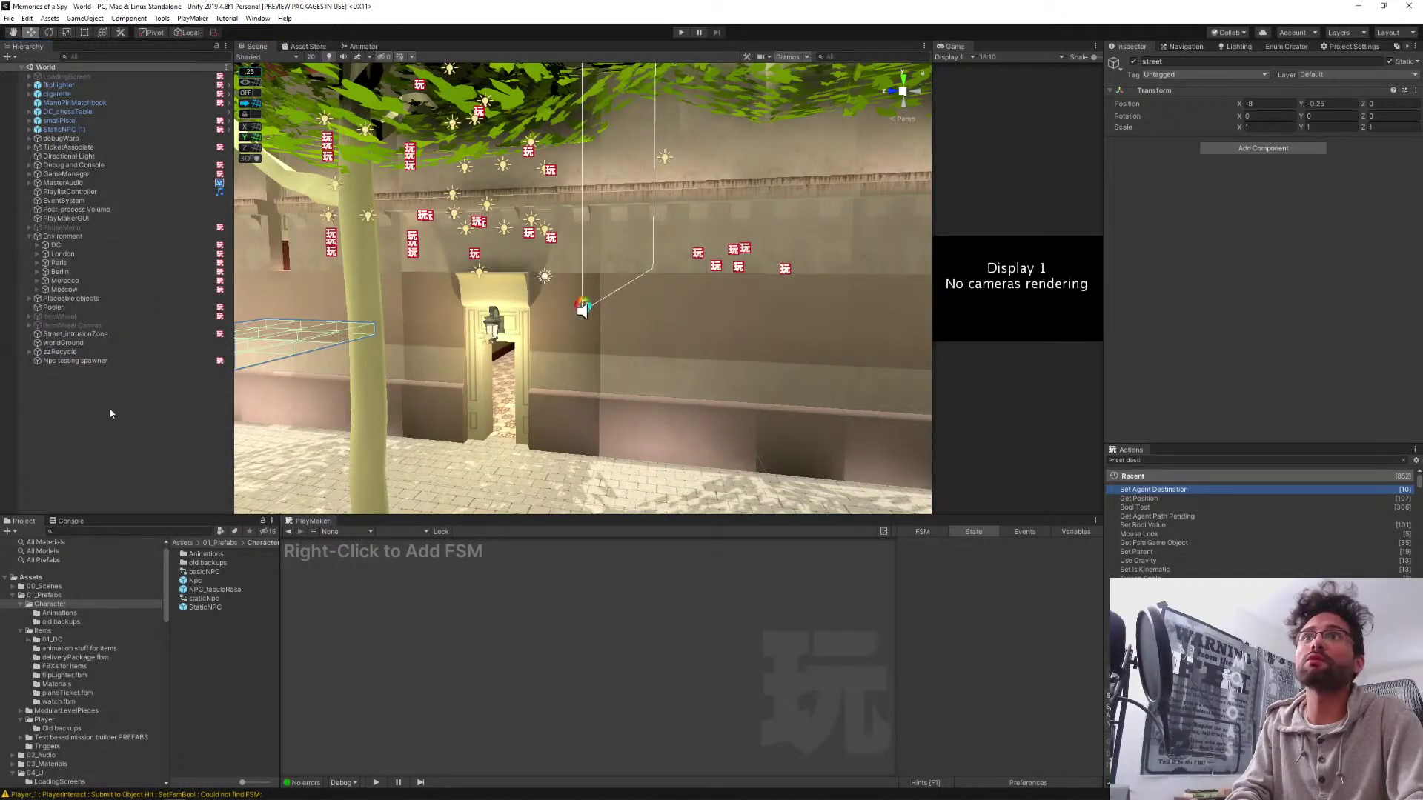
left_click(208, 391)
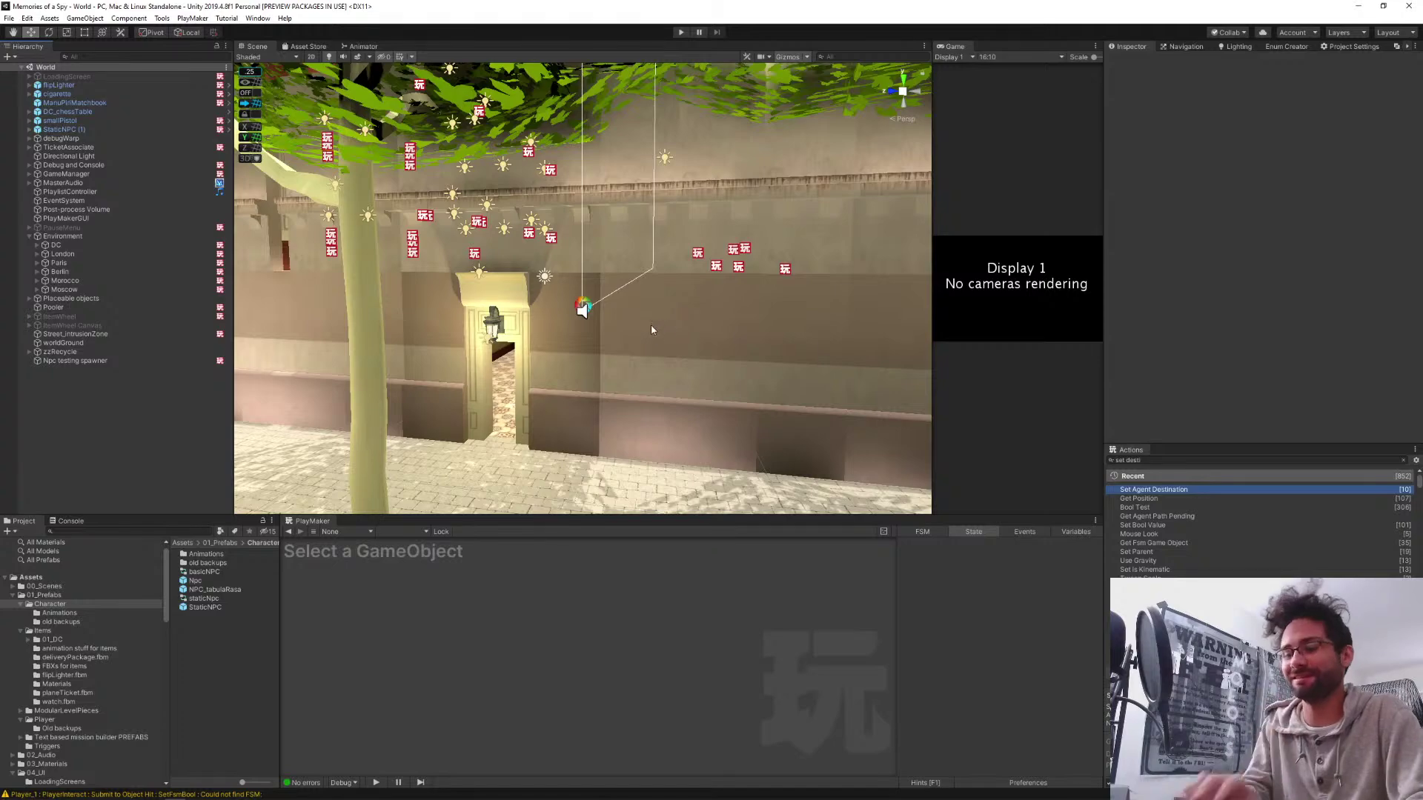
mouse_move(651, 325)
right_mouse_down()
mouse_move(334, 347)
mouse_move(637, 344)
right_mouse_up()
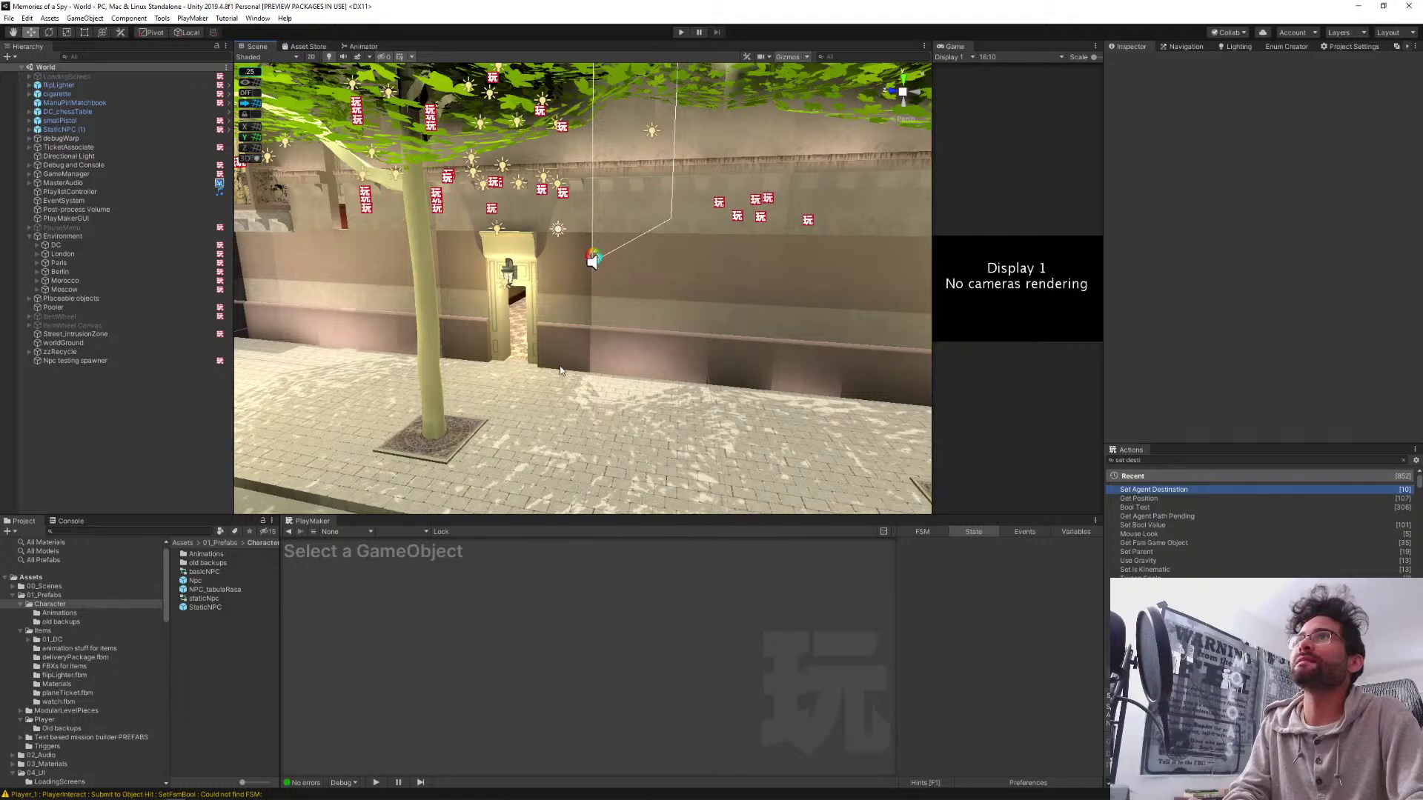
right_click_drag(561, 370, 1003, 388)
right_click_drag(1237, 381, 914, 406)
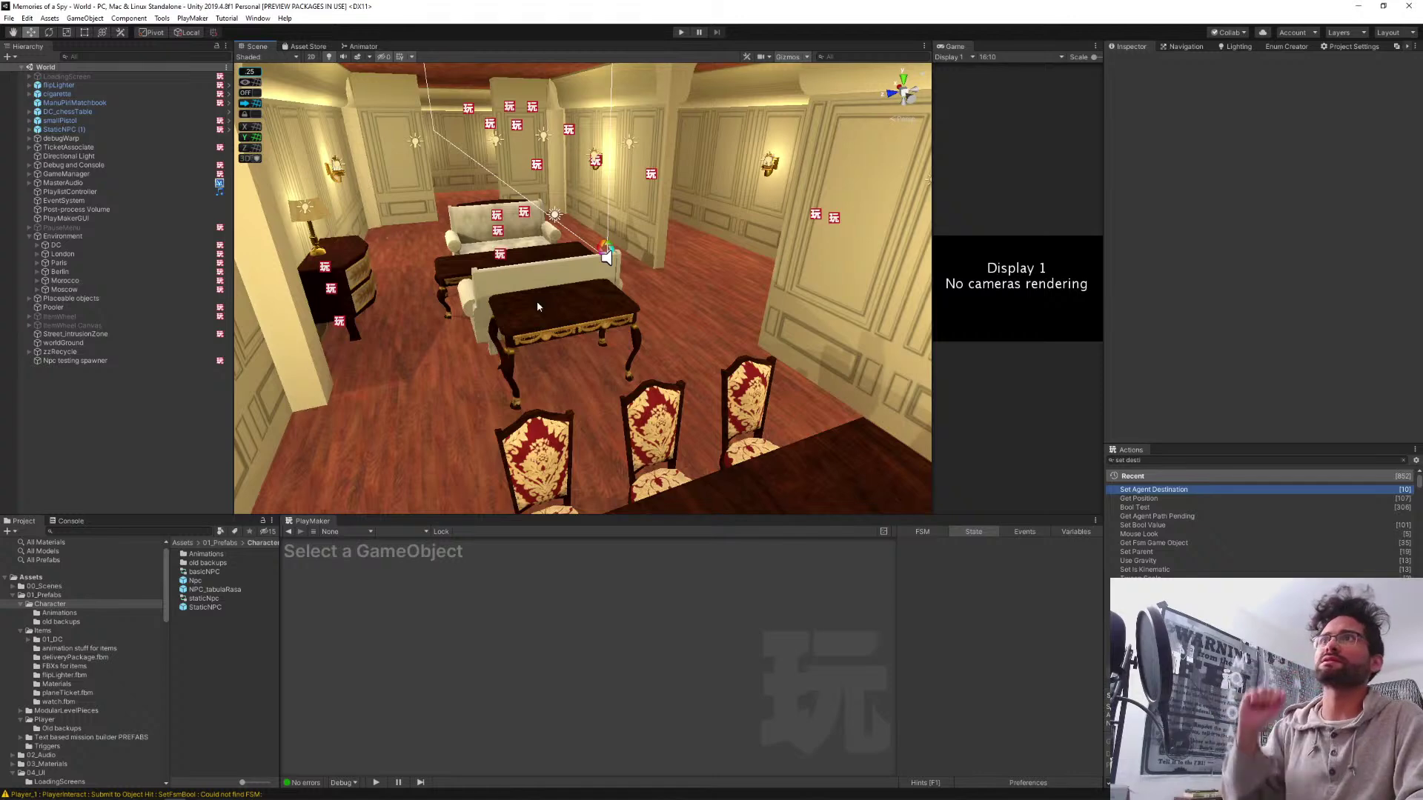
Select the intrusionZone object inside OneParisianApartment in Paris's Level group to inspect its IntrusionZone FSM
left_click(37, 263)
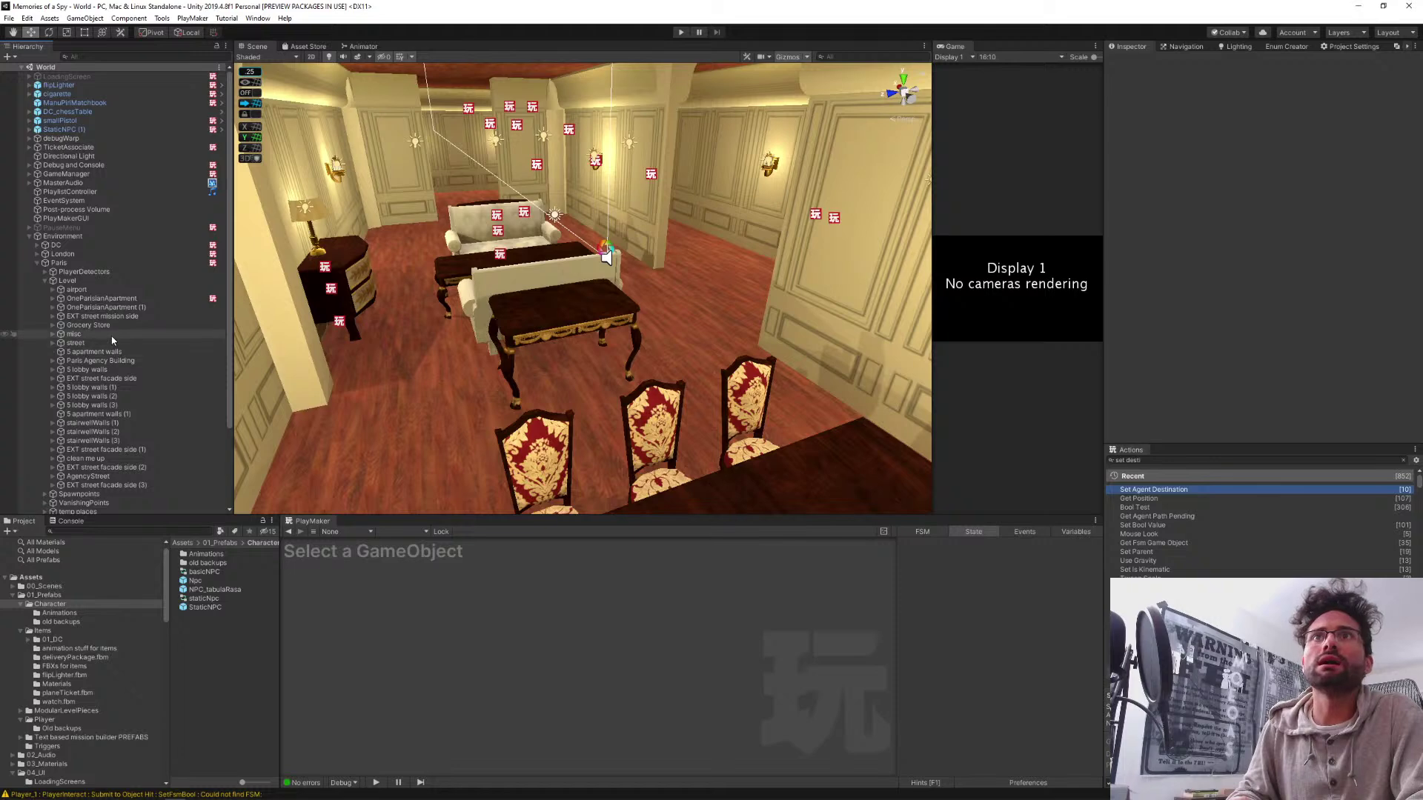
left_click(52, 335)
left_click(51, 335)
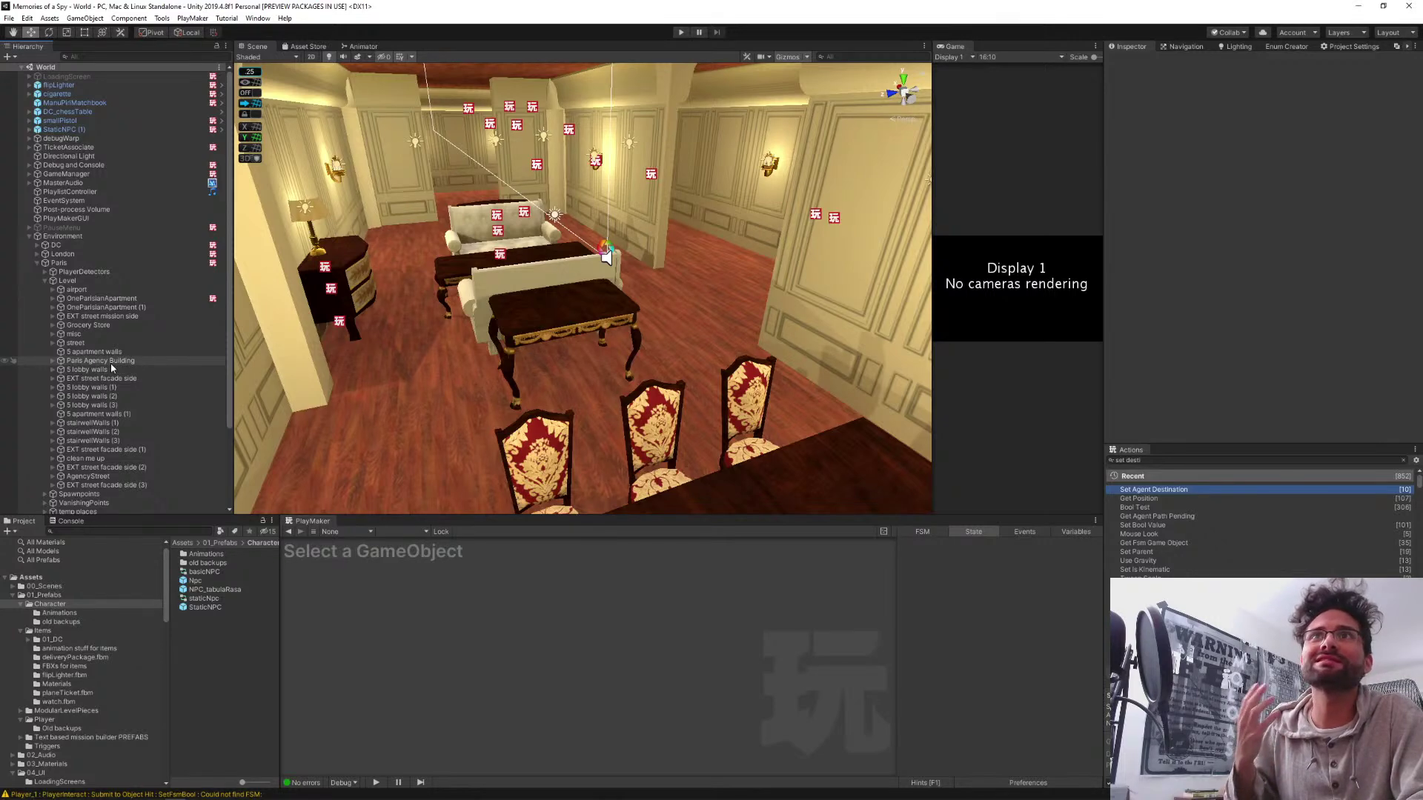
left_click(72, 299)
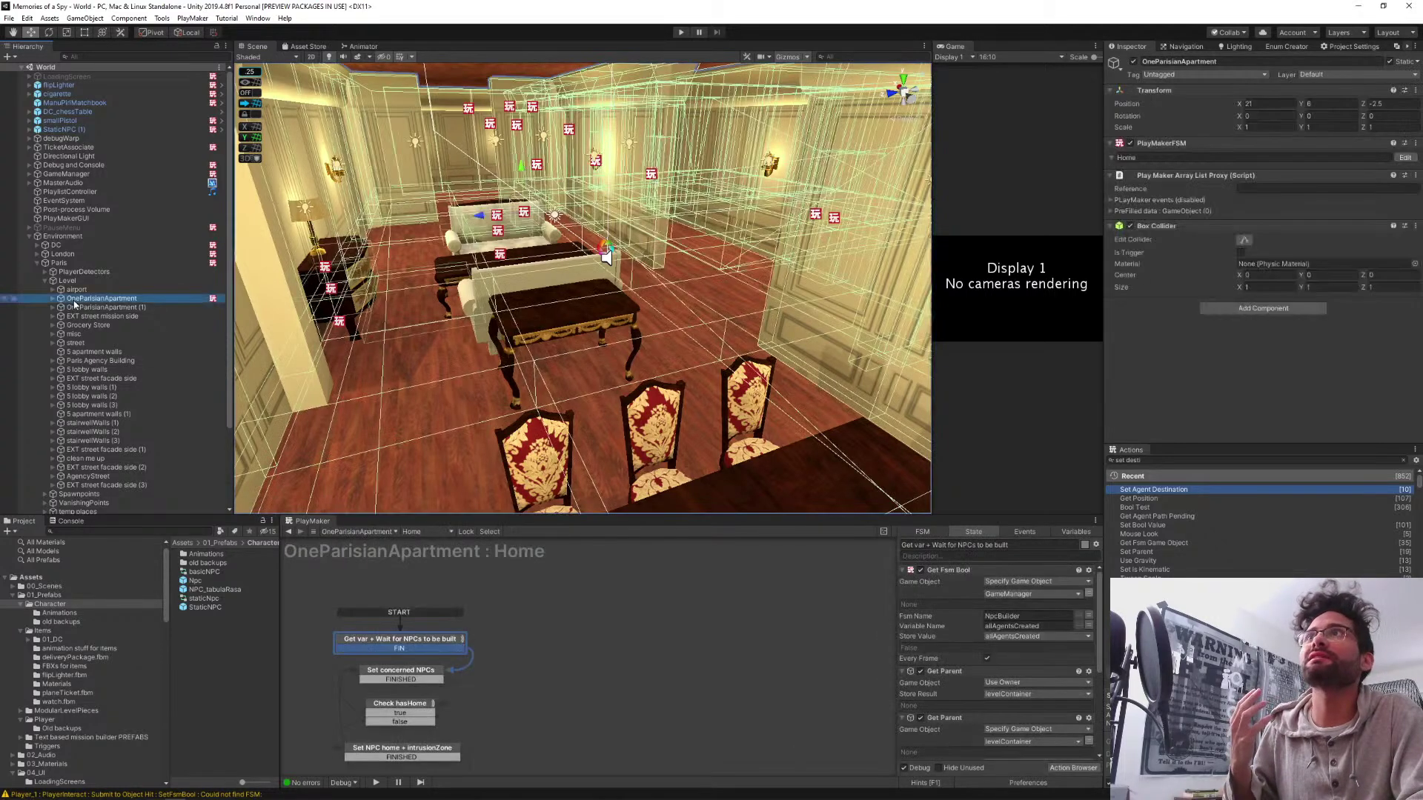
left_click(52, 299)
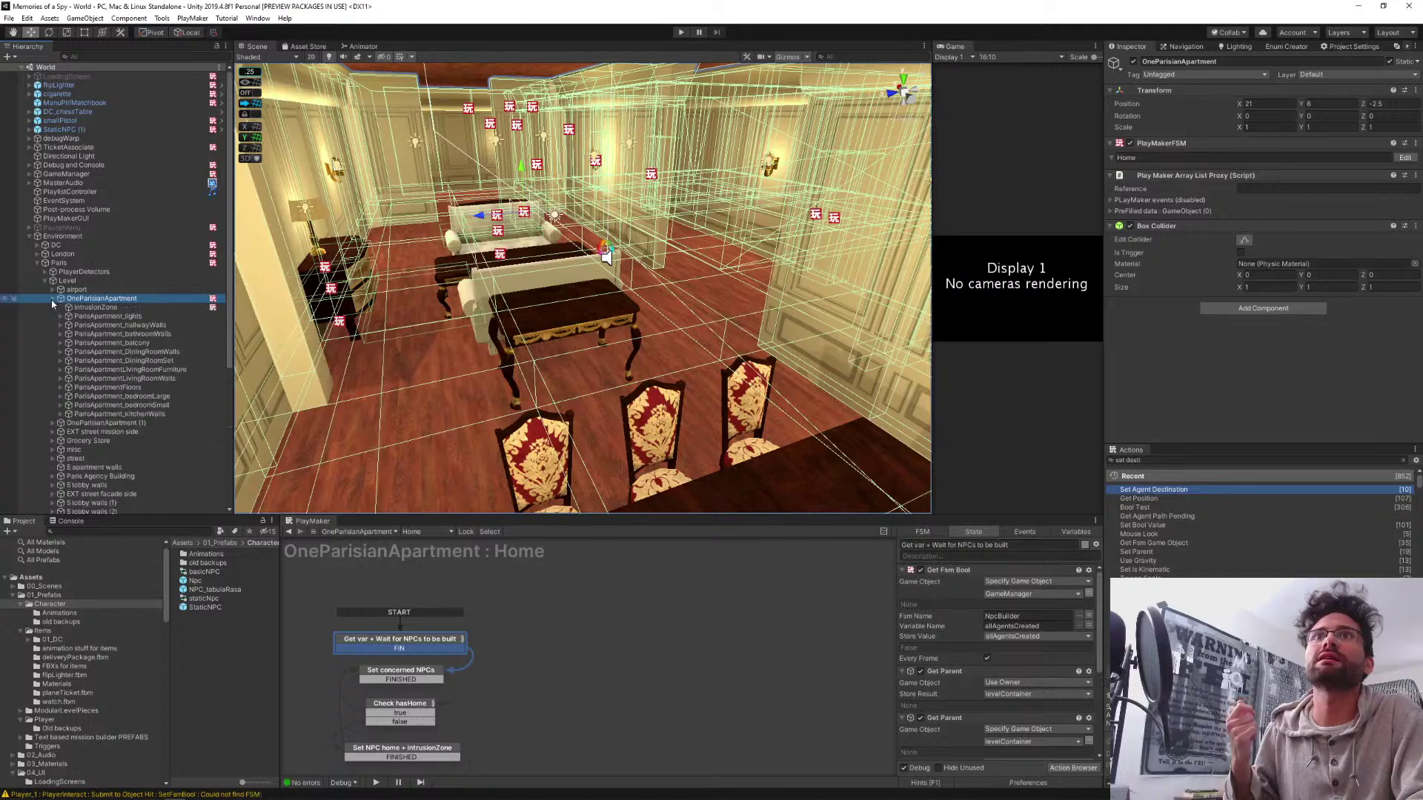
left_click(92, 307)
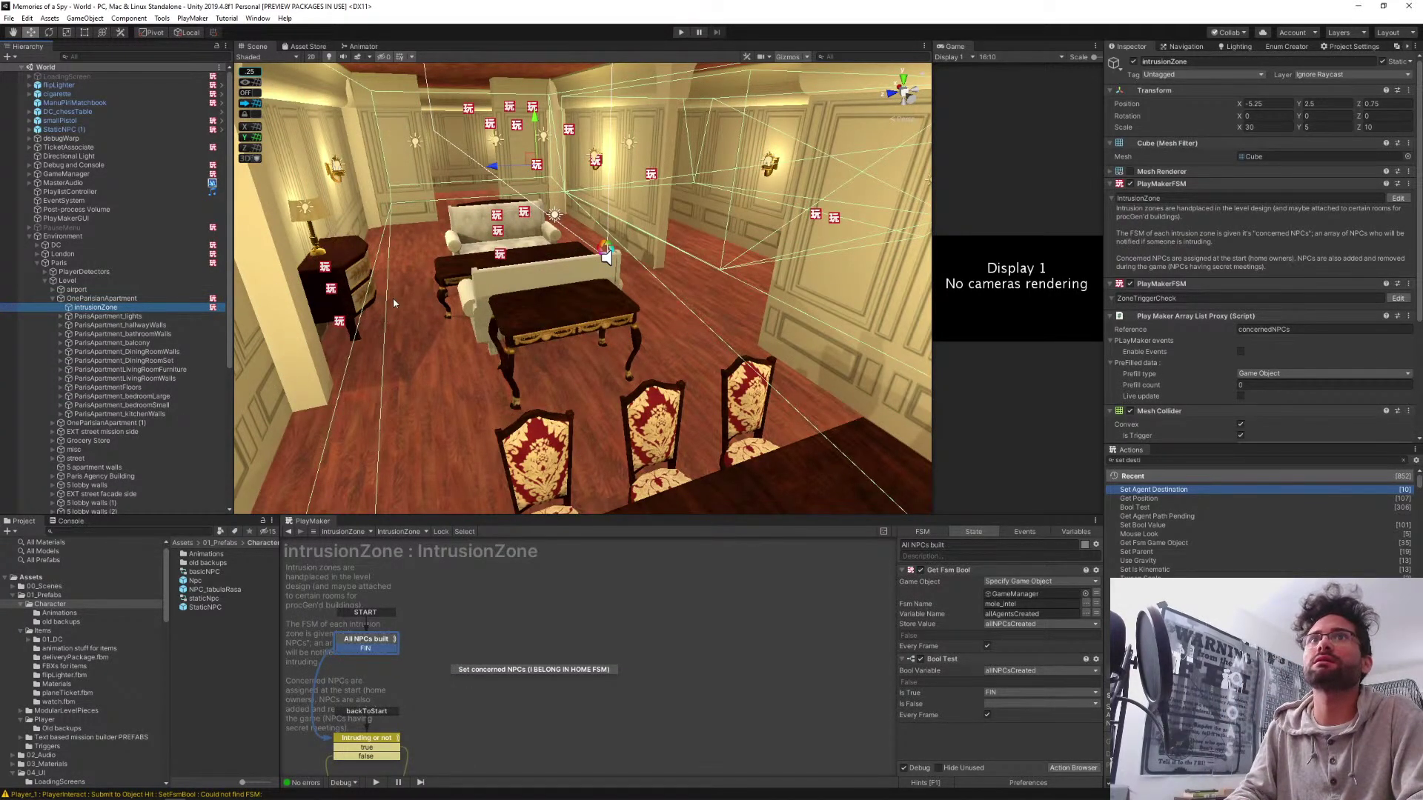
Examine the Paris apartment's rooms and furniture around the selected intrusion zone
right_click_drag(578, 320, 544, 269)
right_click_drag(652, 340, 784, 263)
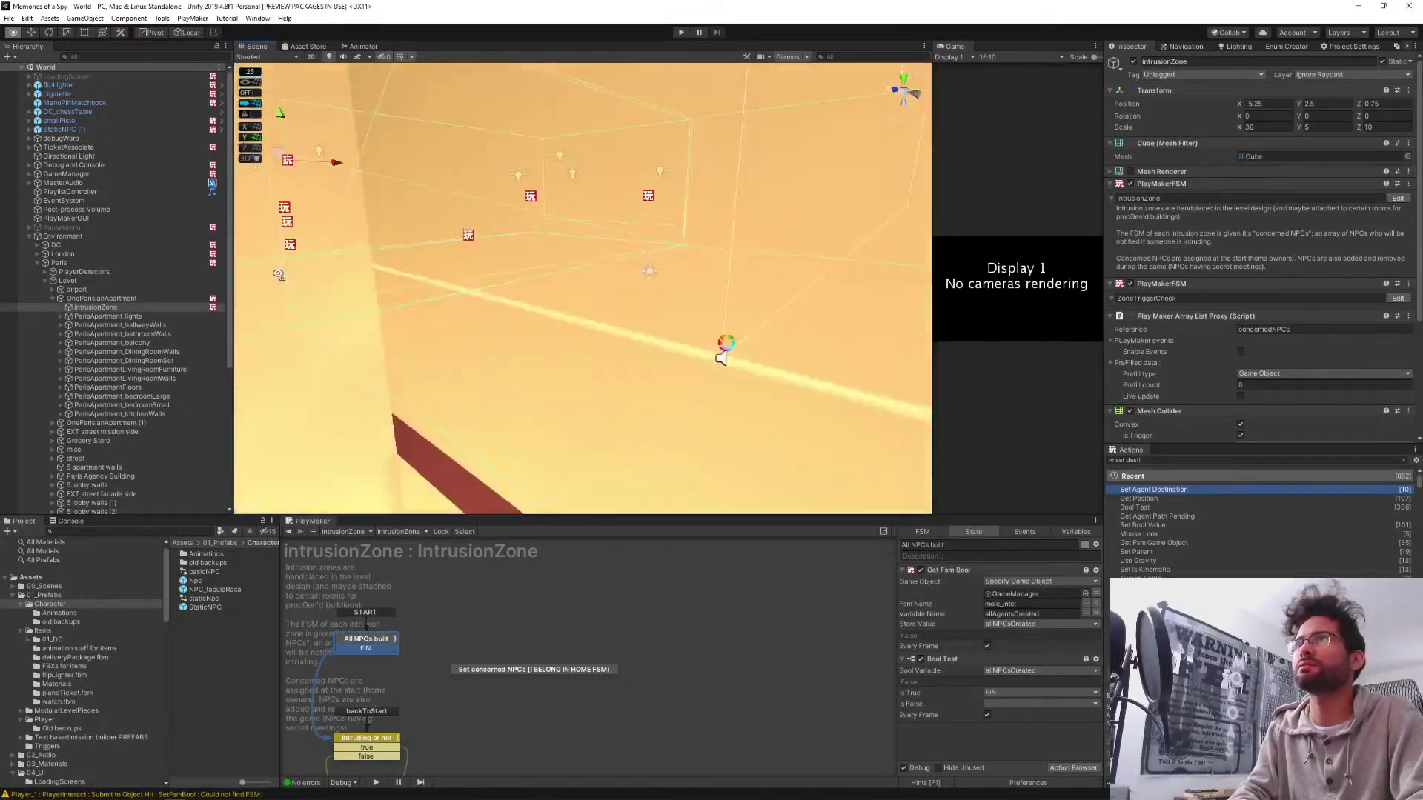
right_click_drag(119, 226, 767, 243)
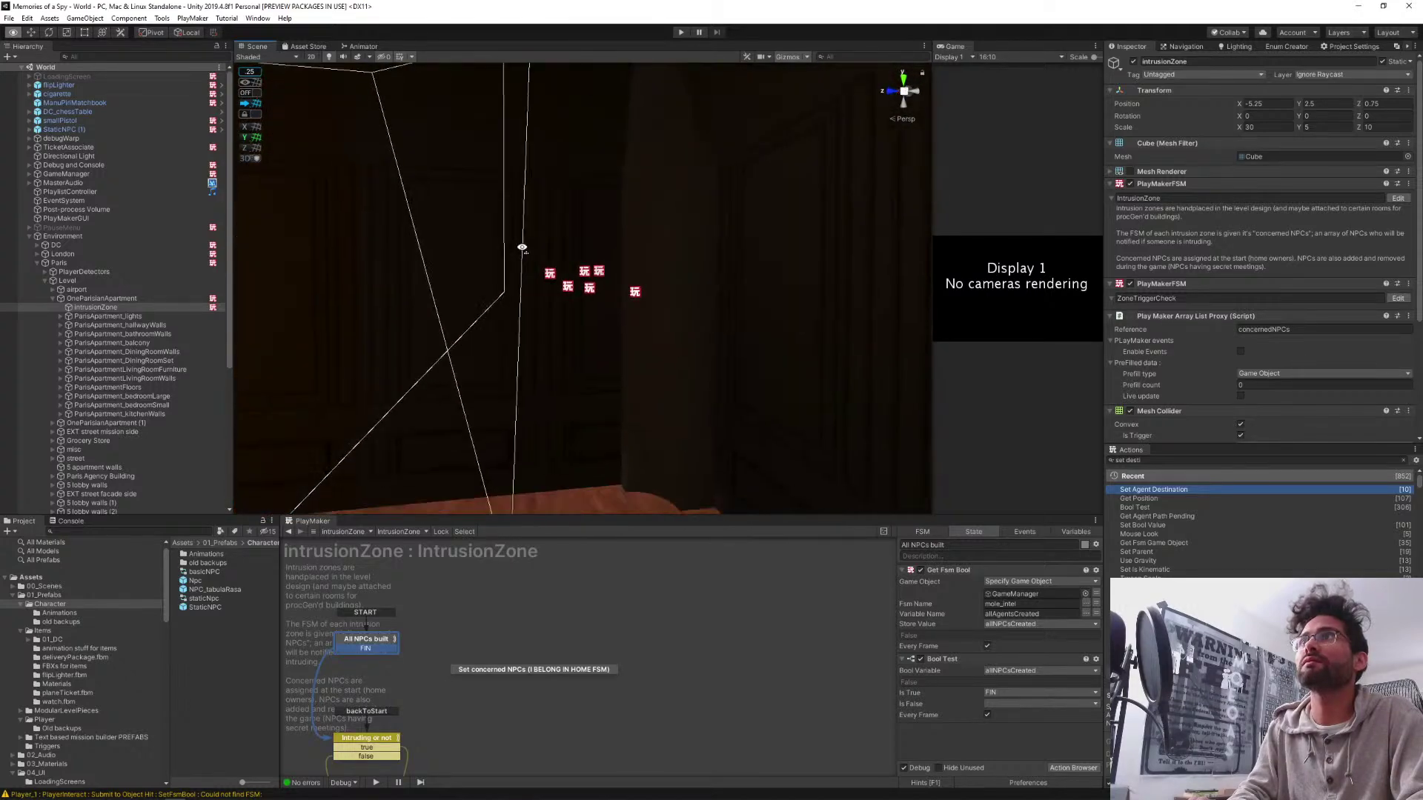
right_click_drag(523, 308, 945, 251)
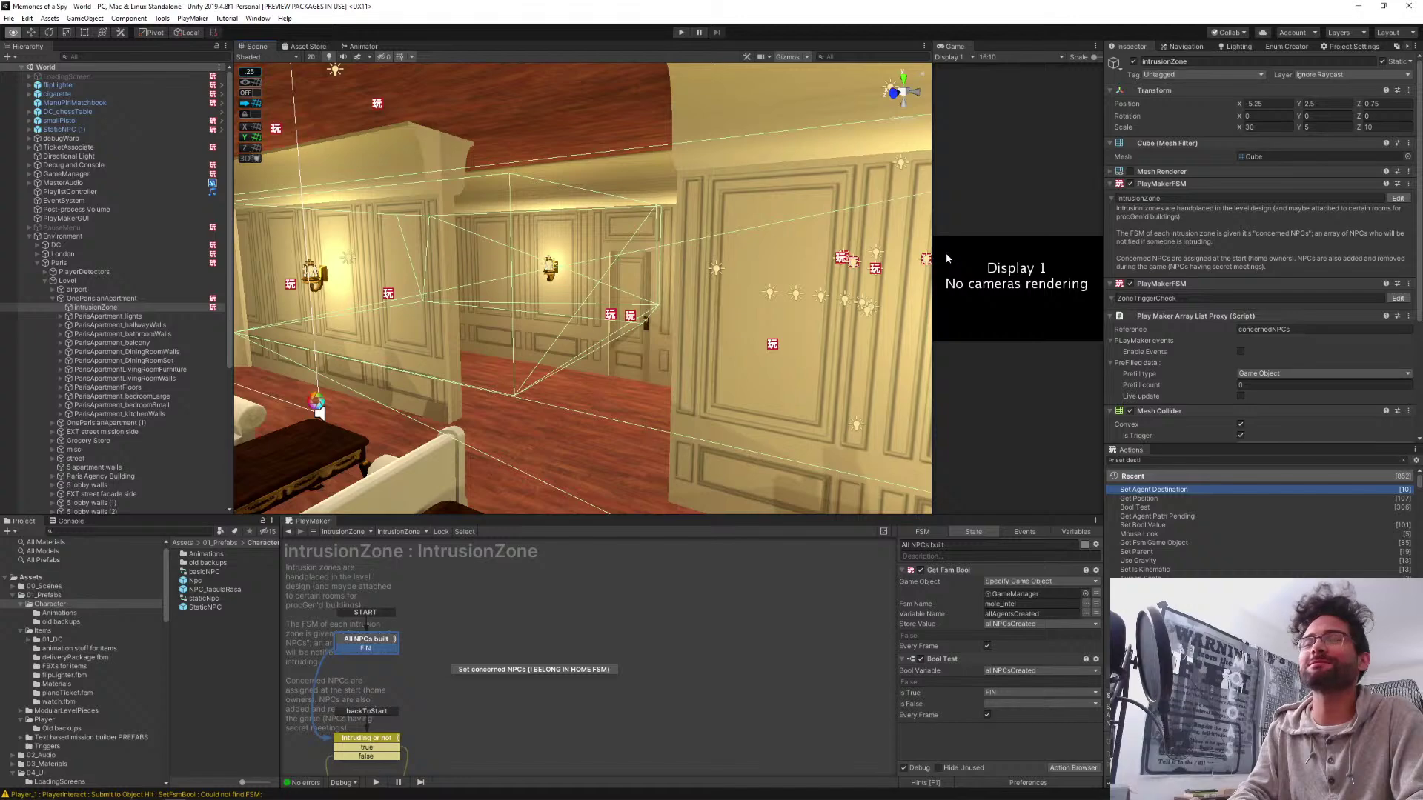
right_click_drag(945, 252, 134, 258)
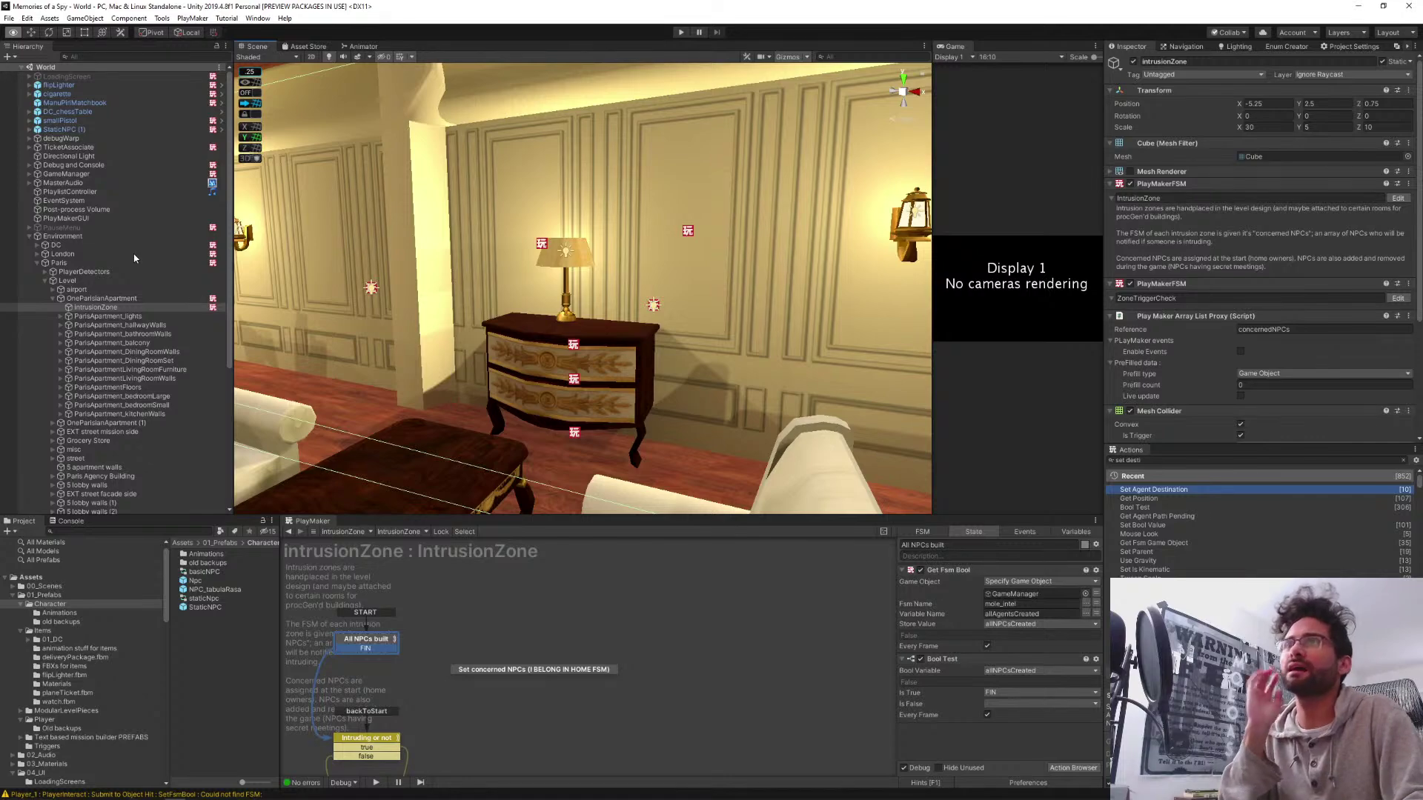
Look over the apartment's living room, hallway doors, sofa area and wooden ceiling within the intrusion zone
right_click_drag(459, 244, 245, 261)
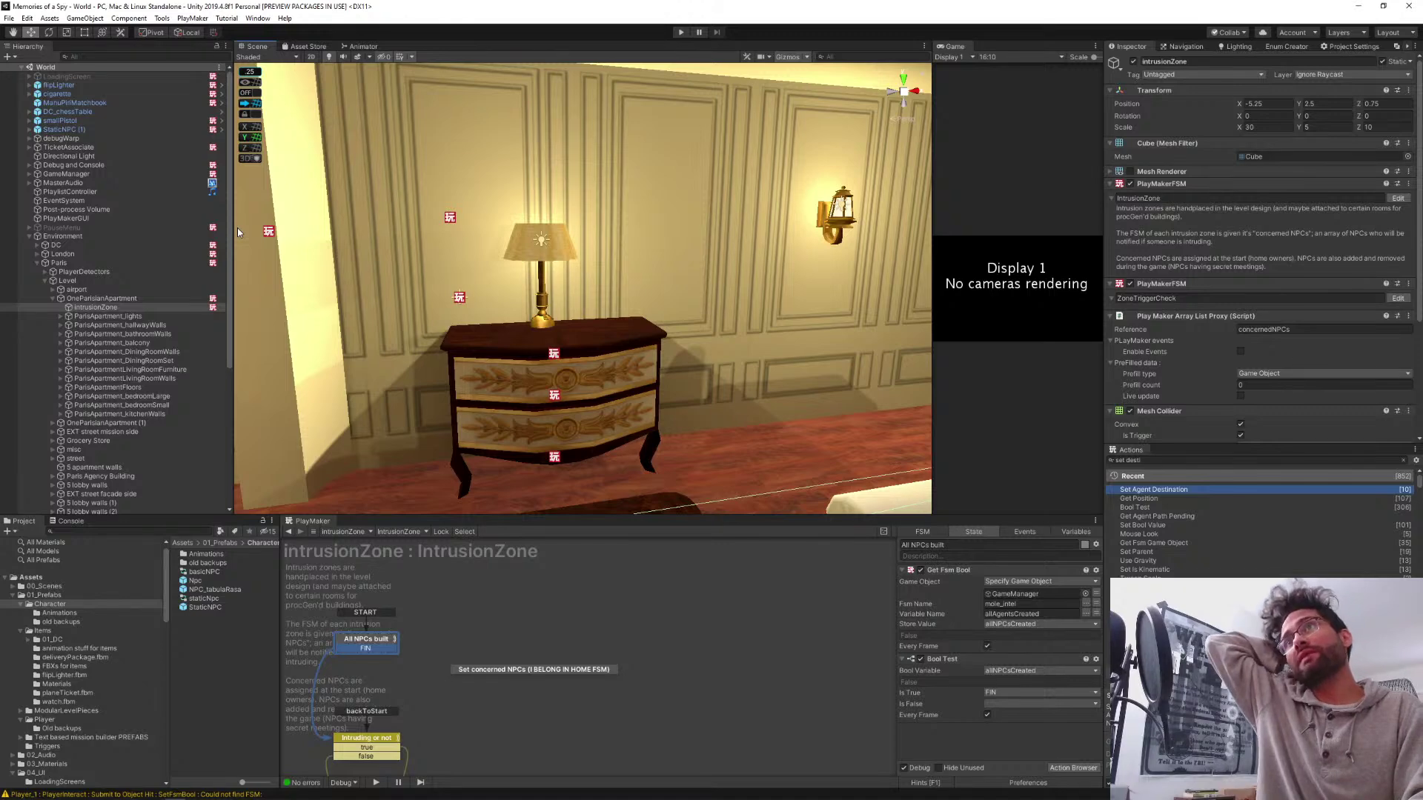
right_click_drag(500, 288, 888, 482)
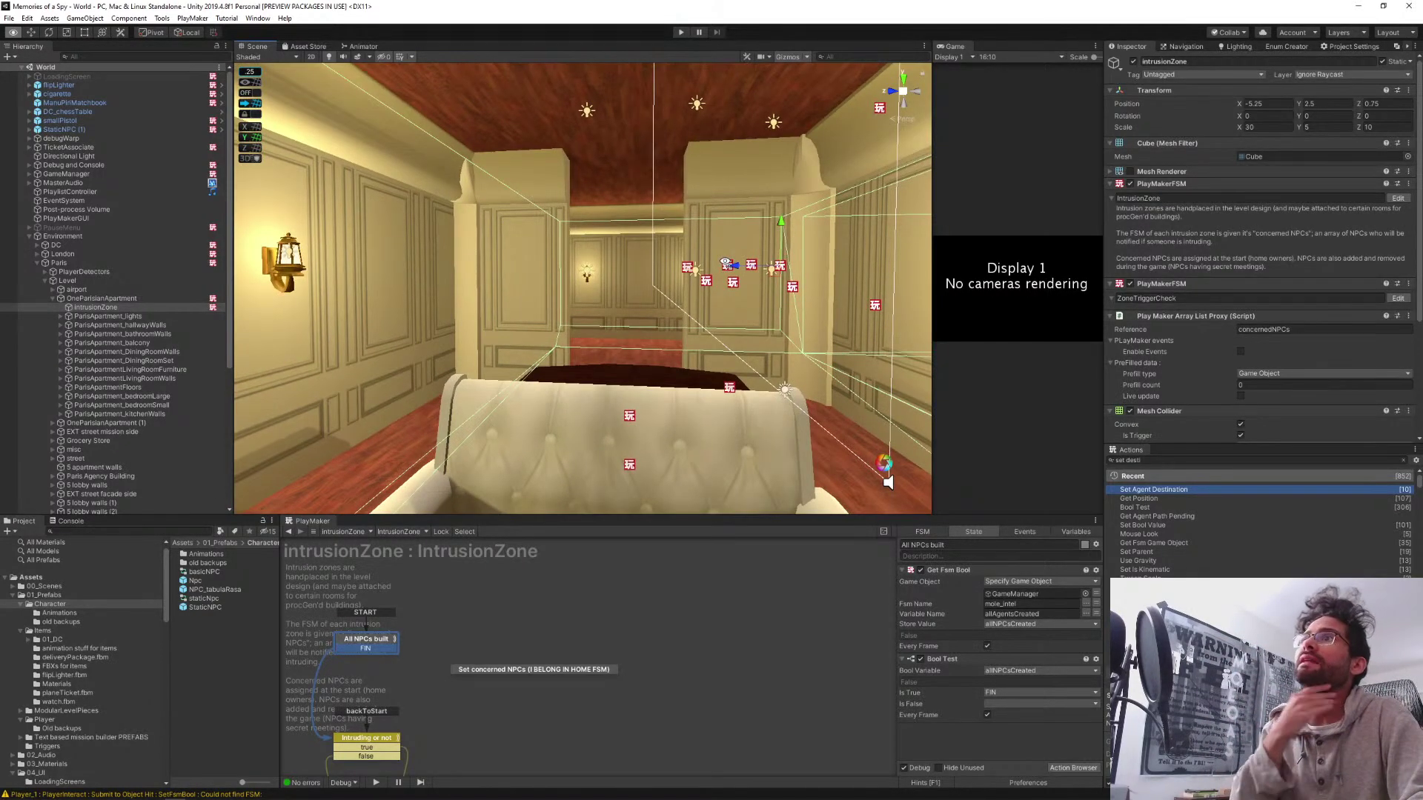
right_click_drag(726, 264, 1078, 260)
key("s")
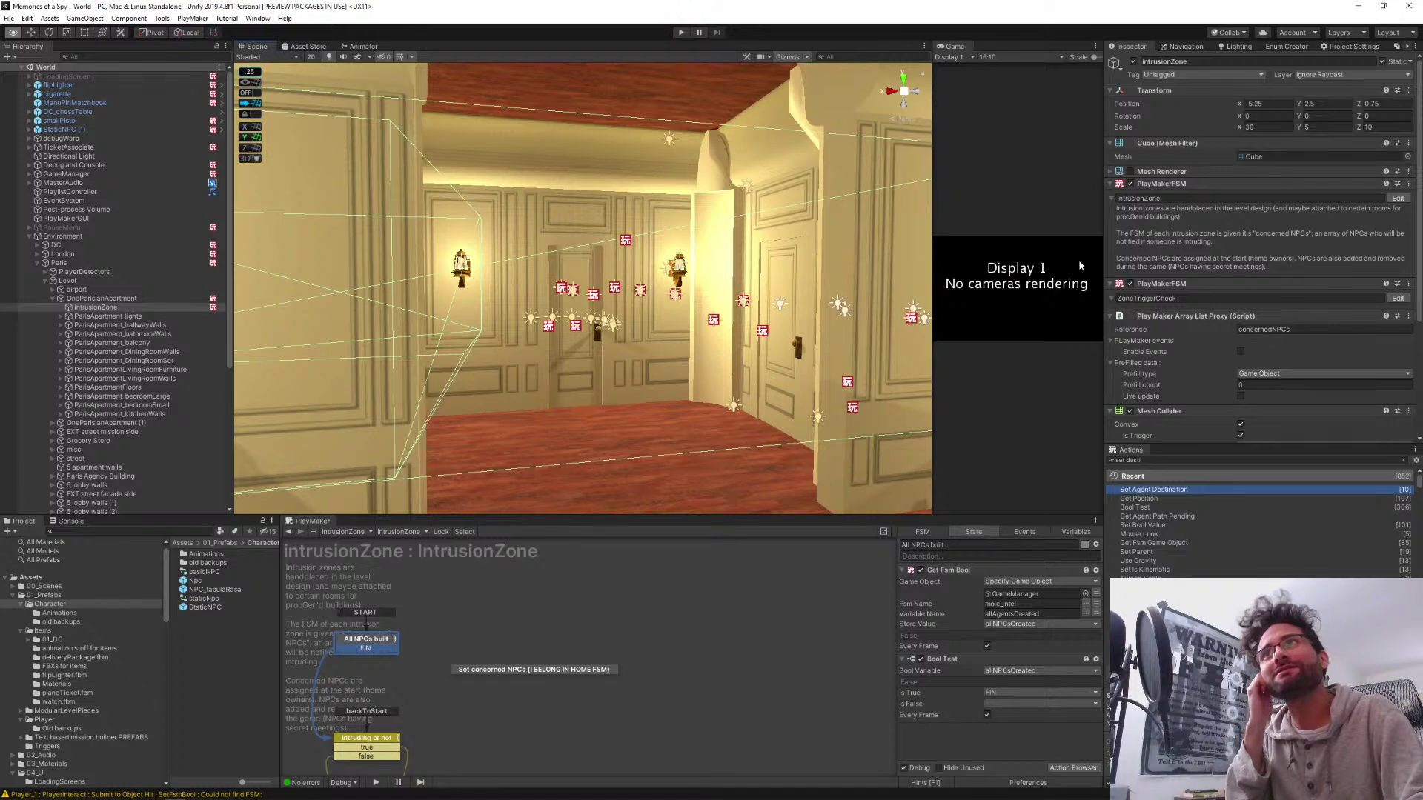
right_click_drag(1078, 259, 1155, 283)
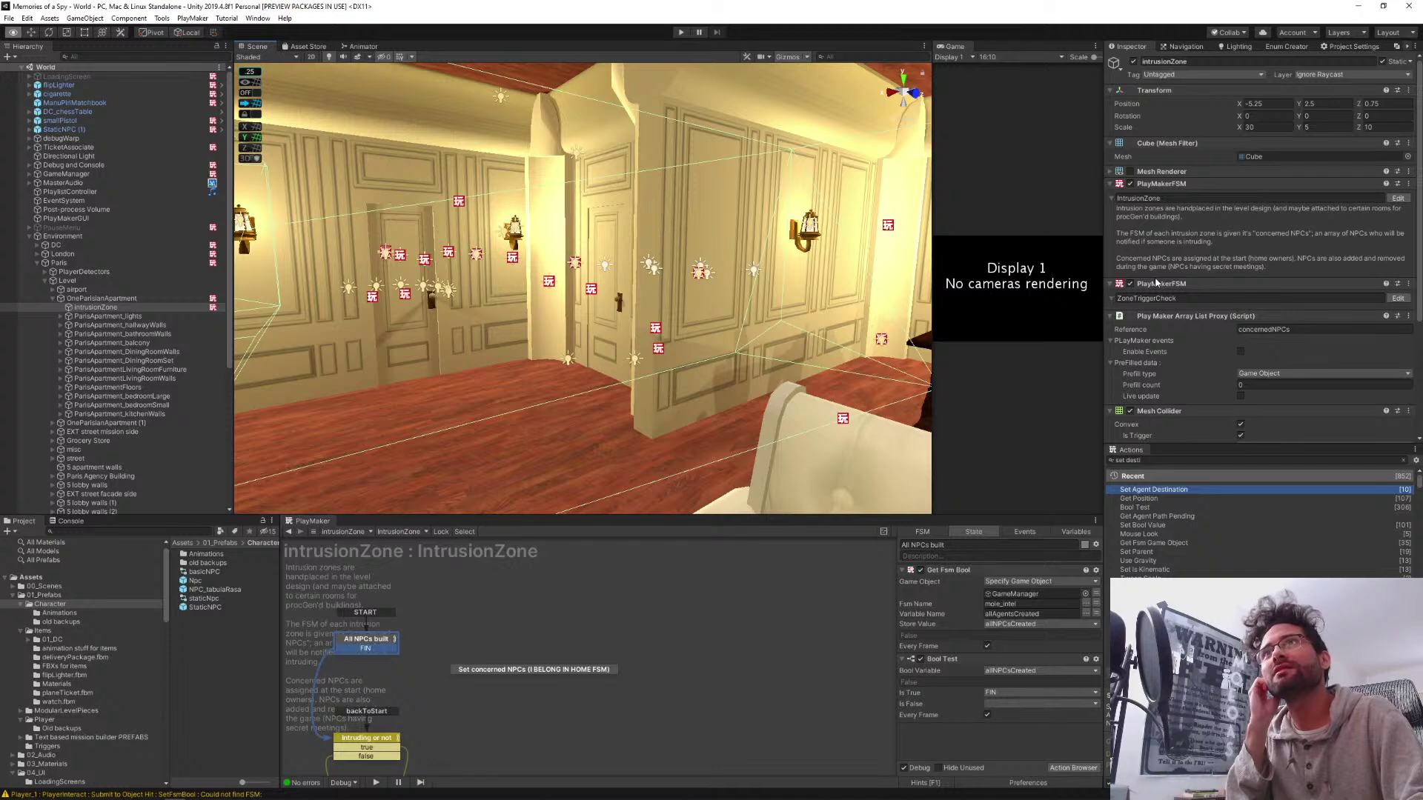
right_click_drag(1156, 282, 1156, 292)
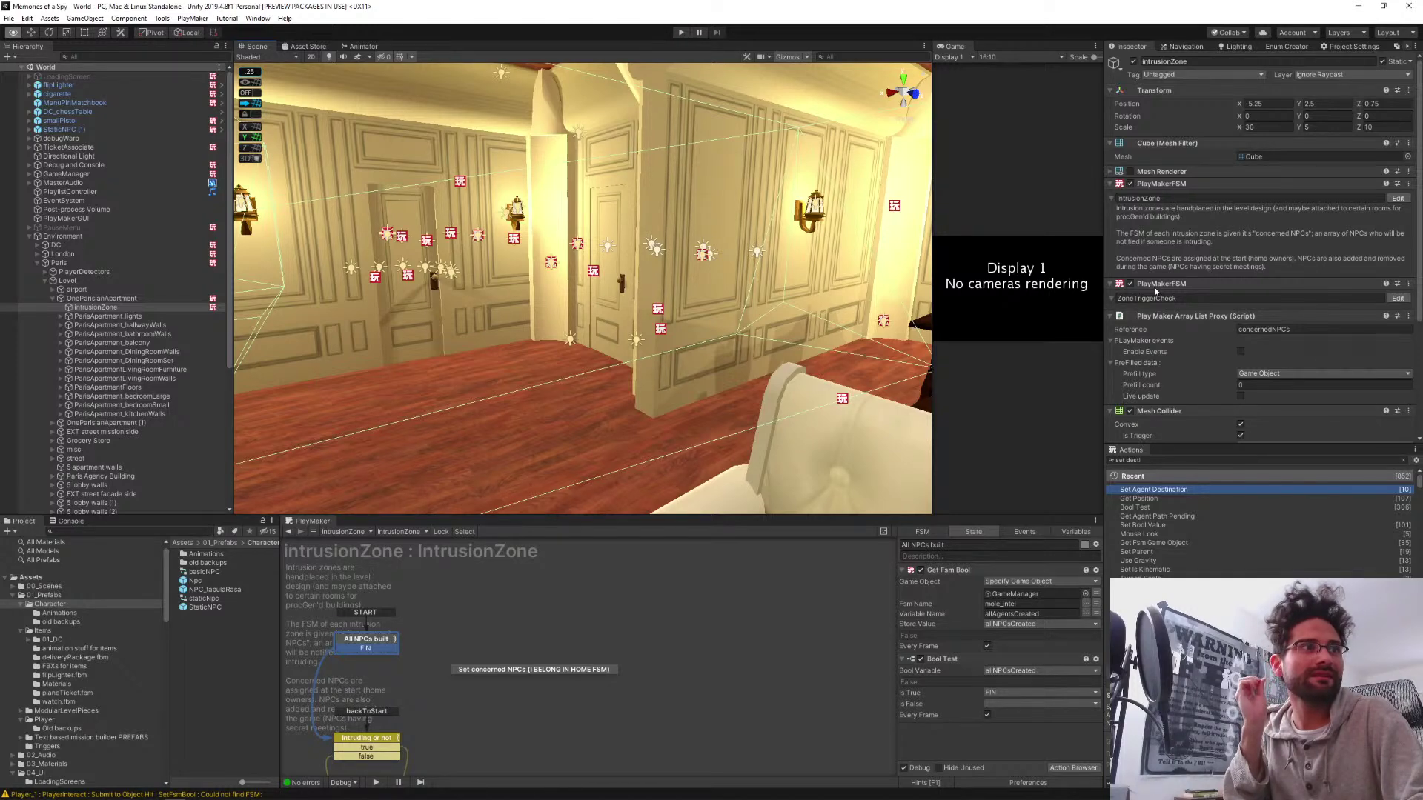
right_click_drag(1154, 287, 1153, 287)
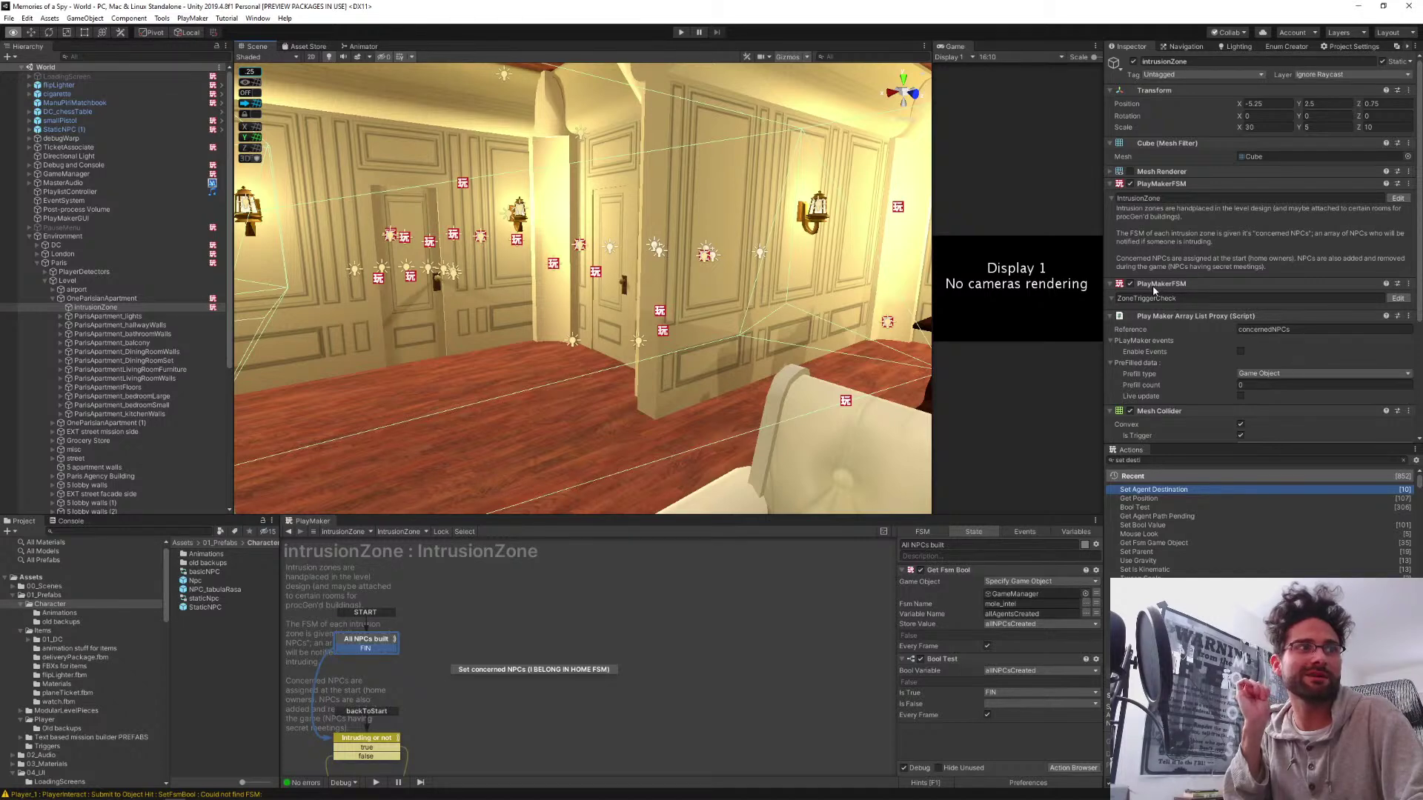
right_click_drag(1155, 291, 807, 261)
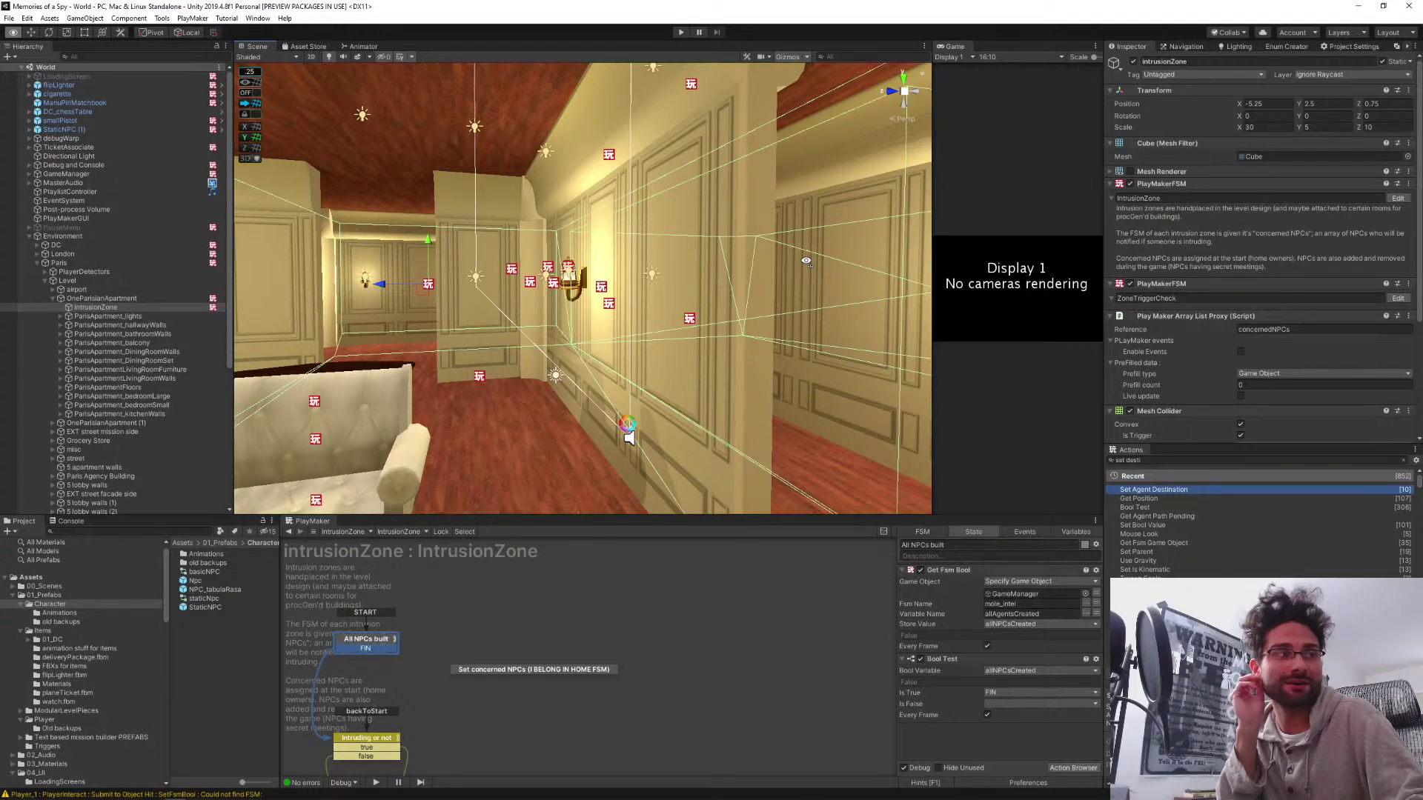
right_click_drag(806, 261, 795, 238)
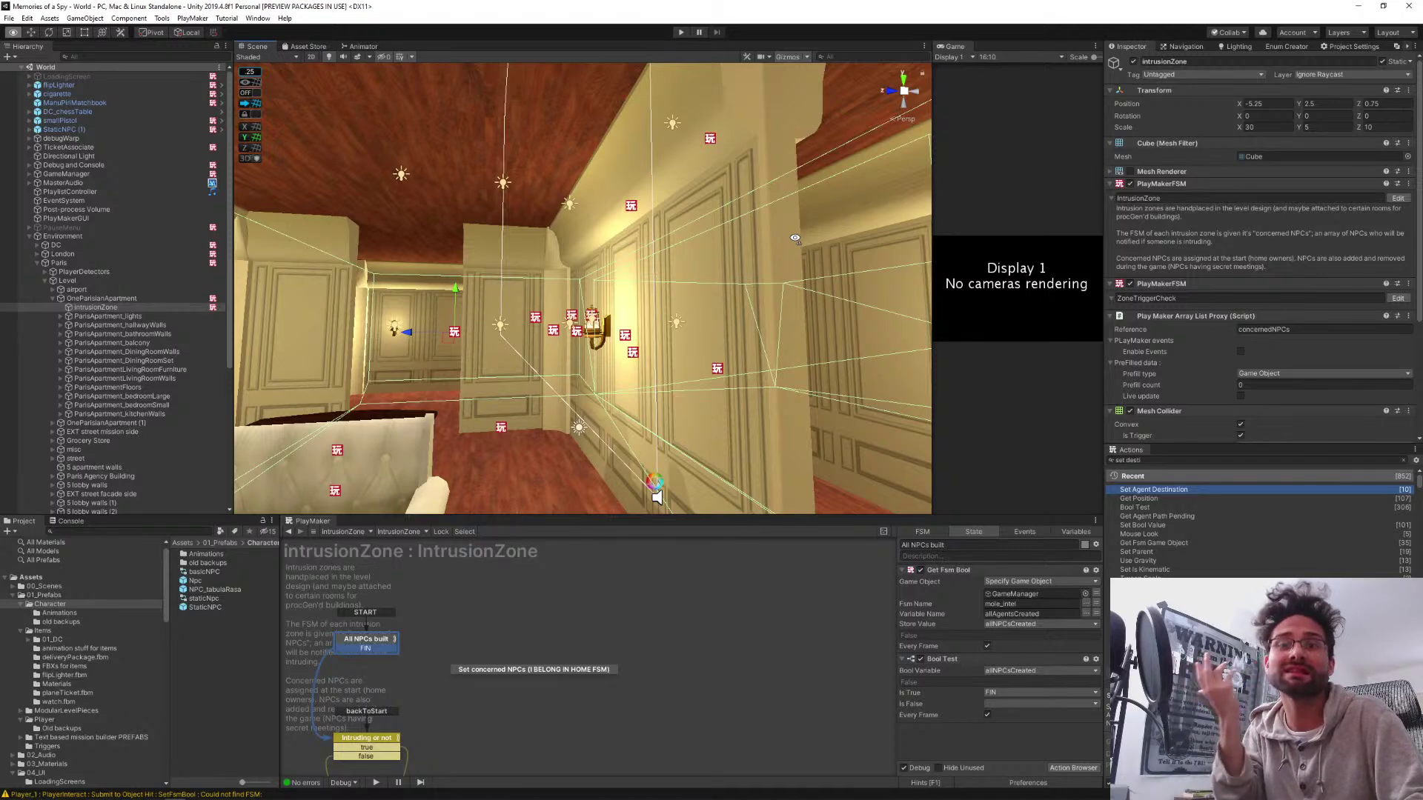
right_click_drag(795, 239, 800, 229)
right_click_drag(793, 178, 804, 182)
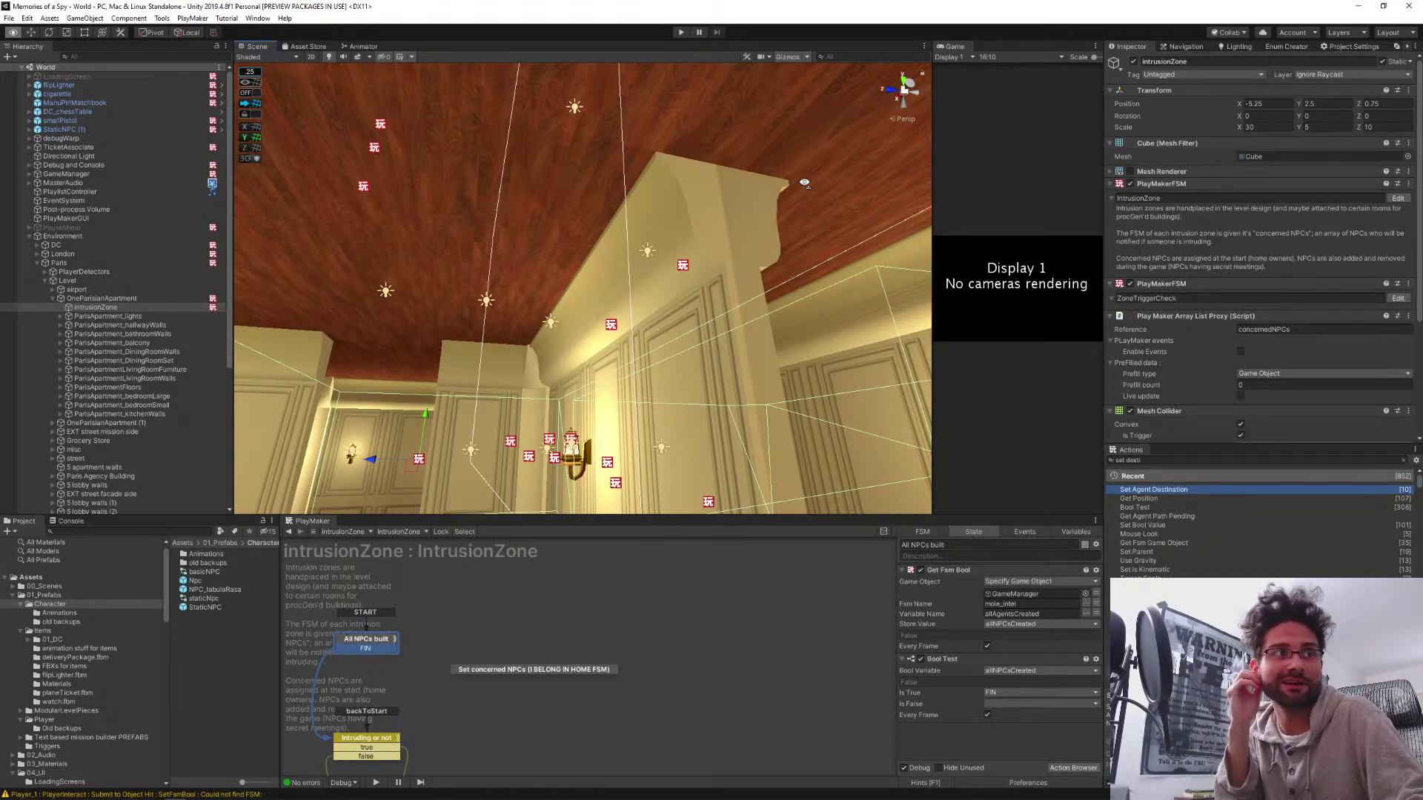
right_click_drag(804, 182, 1400, 170)
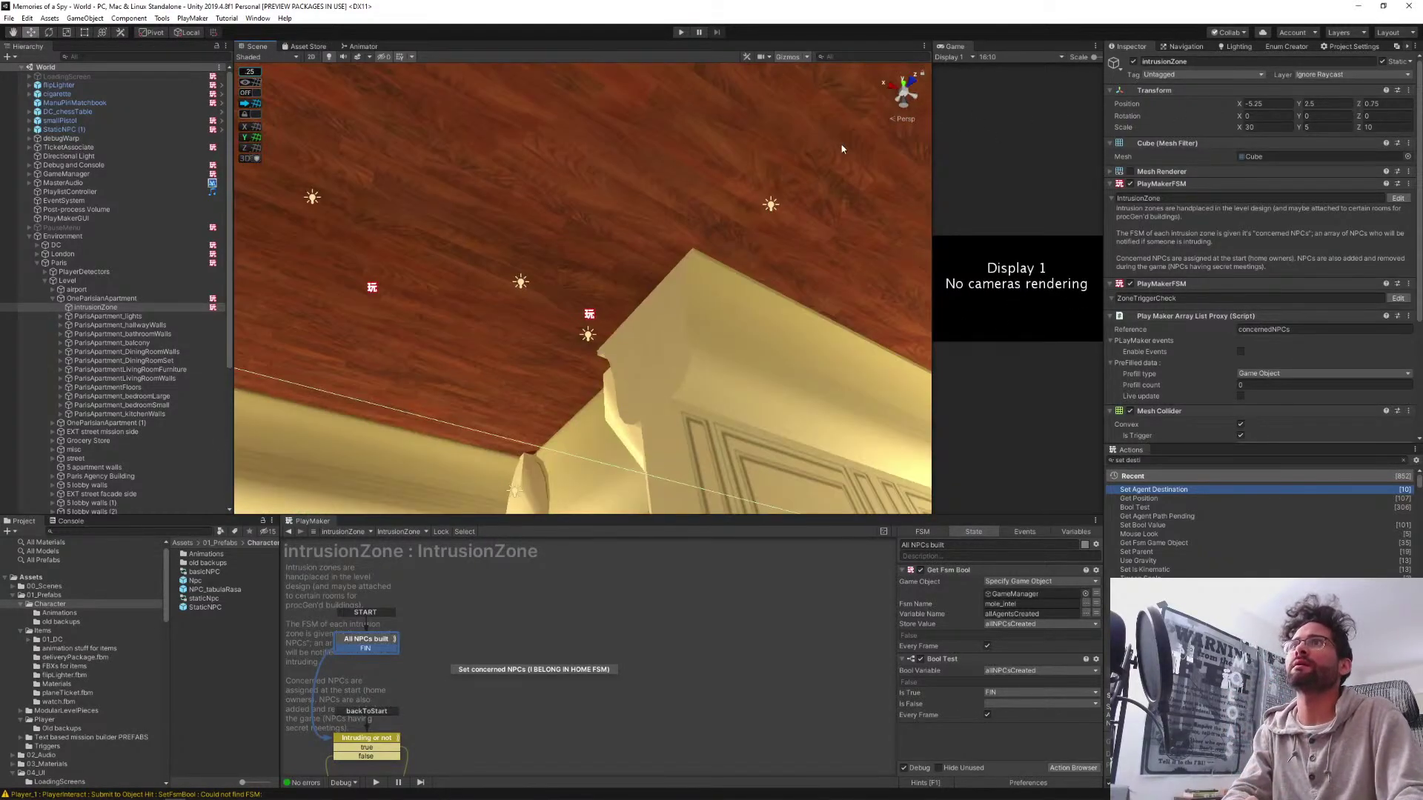
Inspect the DoorSwing FSMs of two ApartmentDoor_openClose objects and the drawerBody FSM of the drawer behind the sofa
left_click(589, 316)
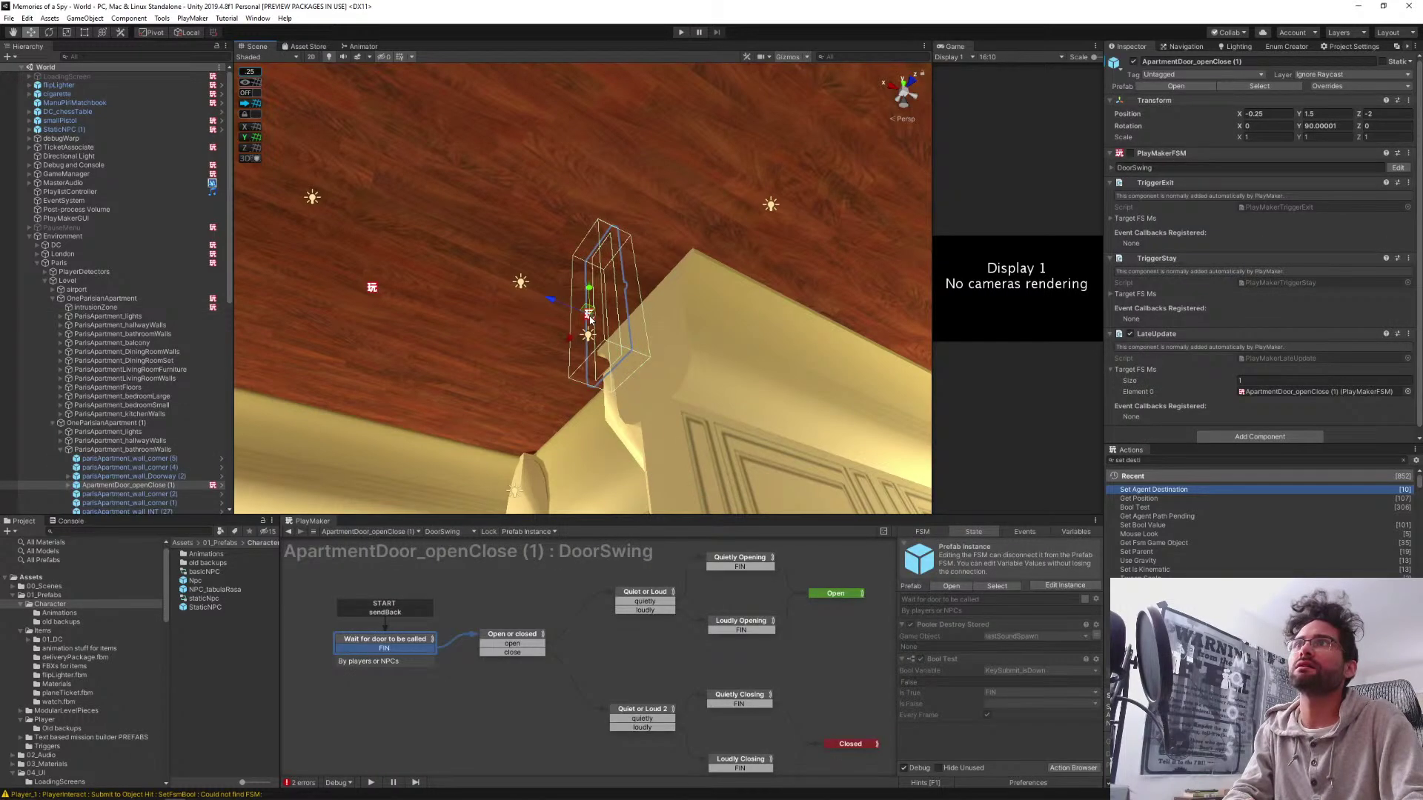
left_click(369, 290)
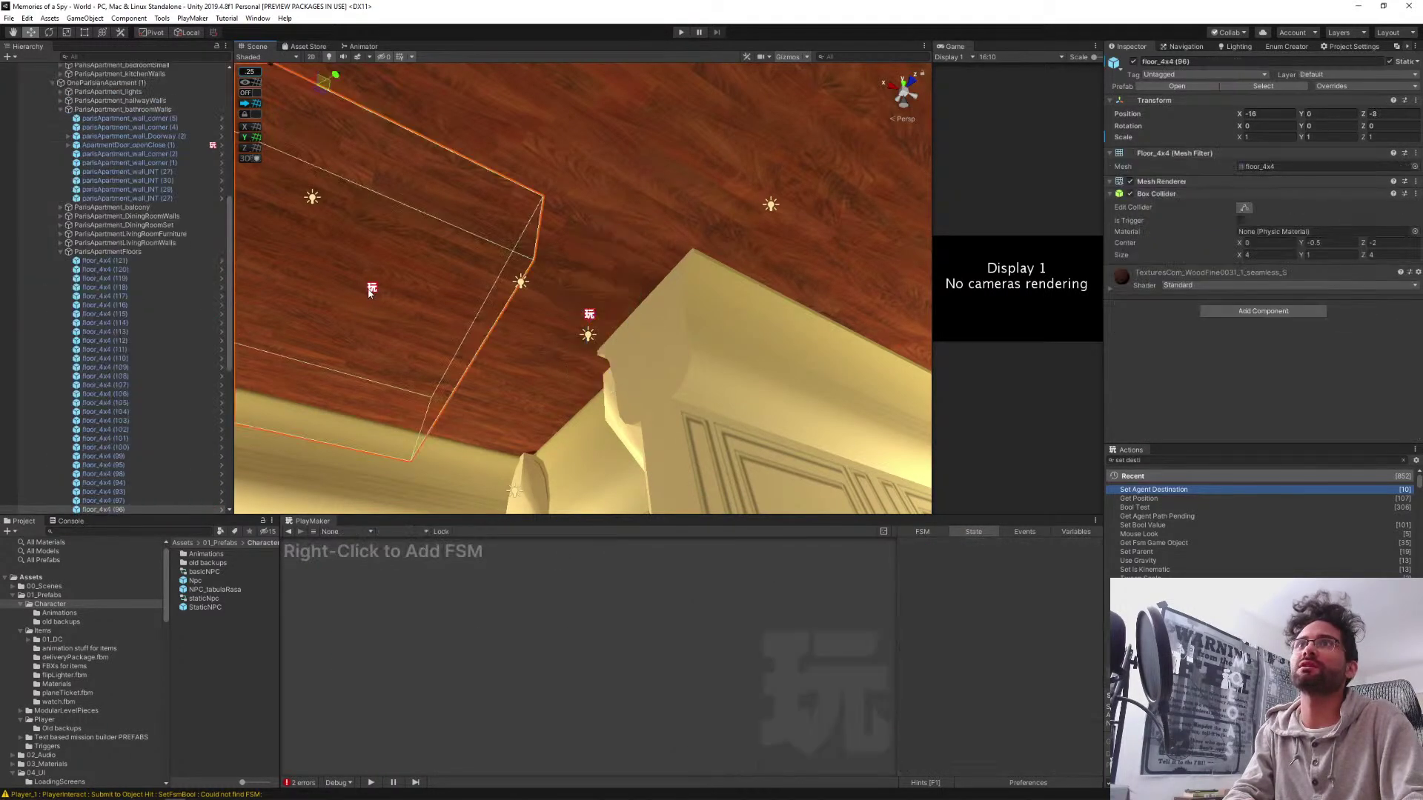
left_click(370, 289)
right_click_drag(411, 324, 638, 532)
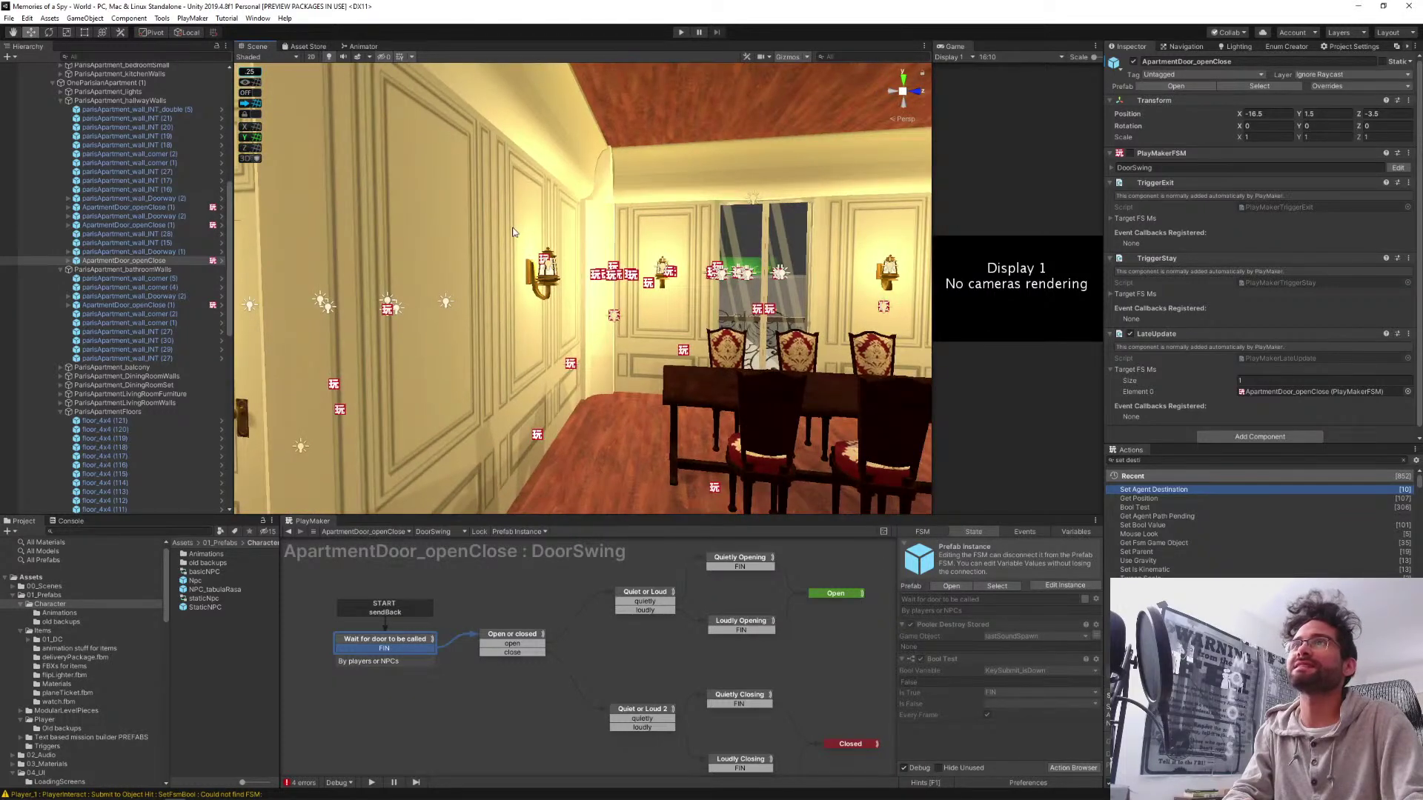
right_click_drag(667, 415, 738, 320)
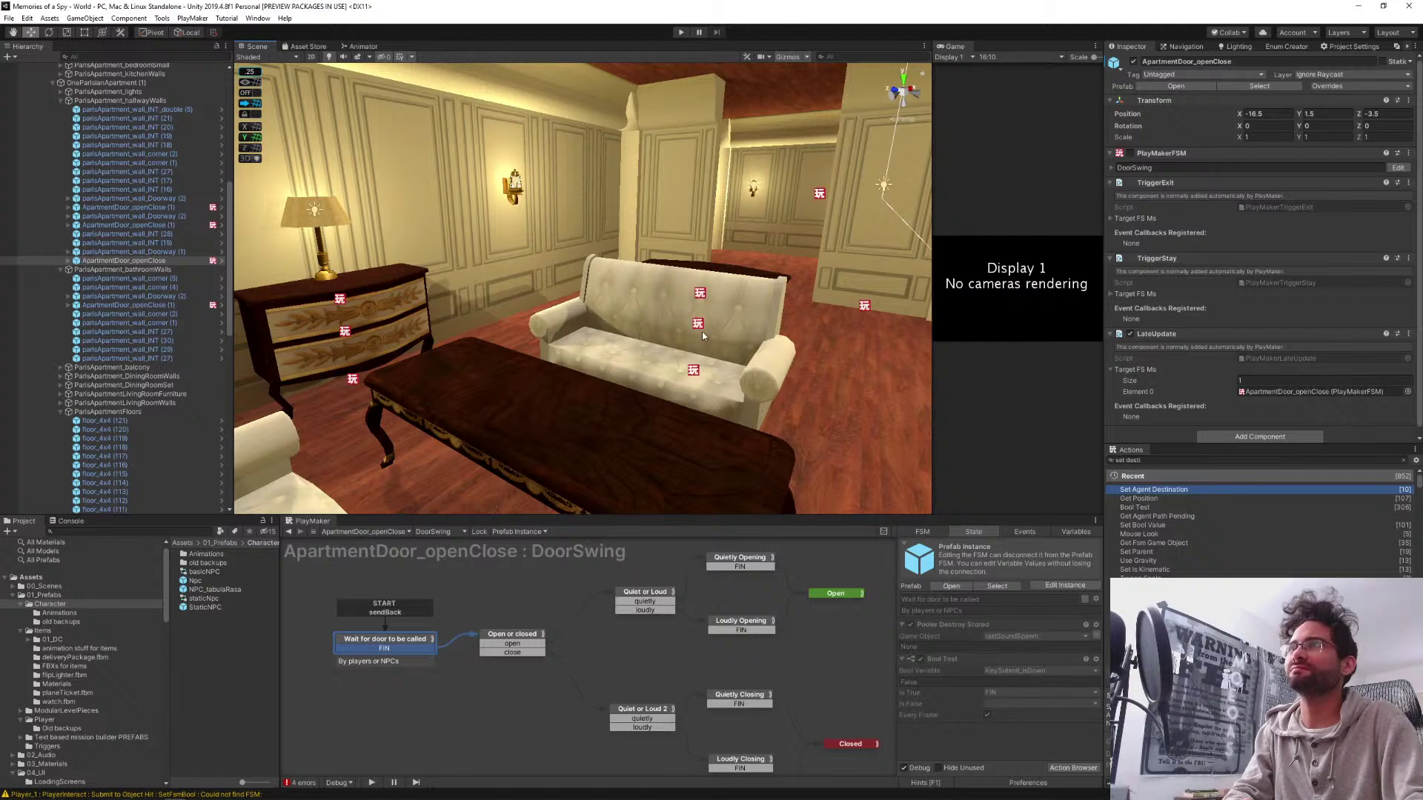
left_click(695, 375)
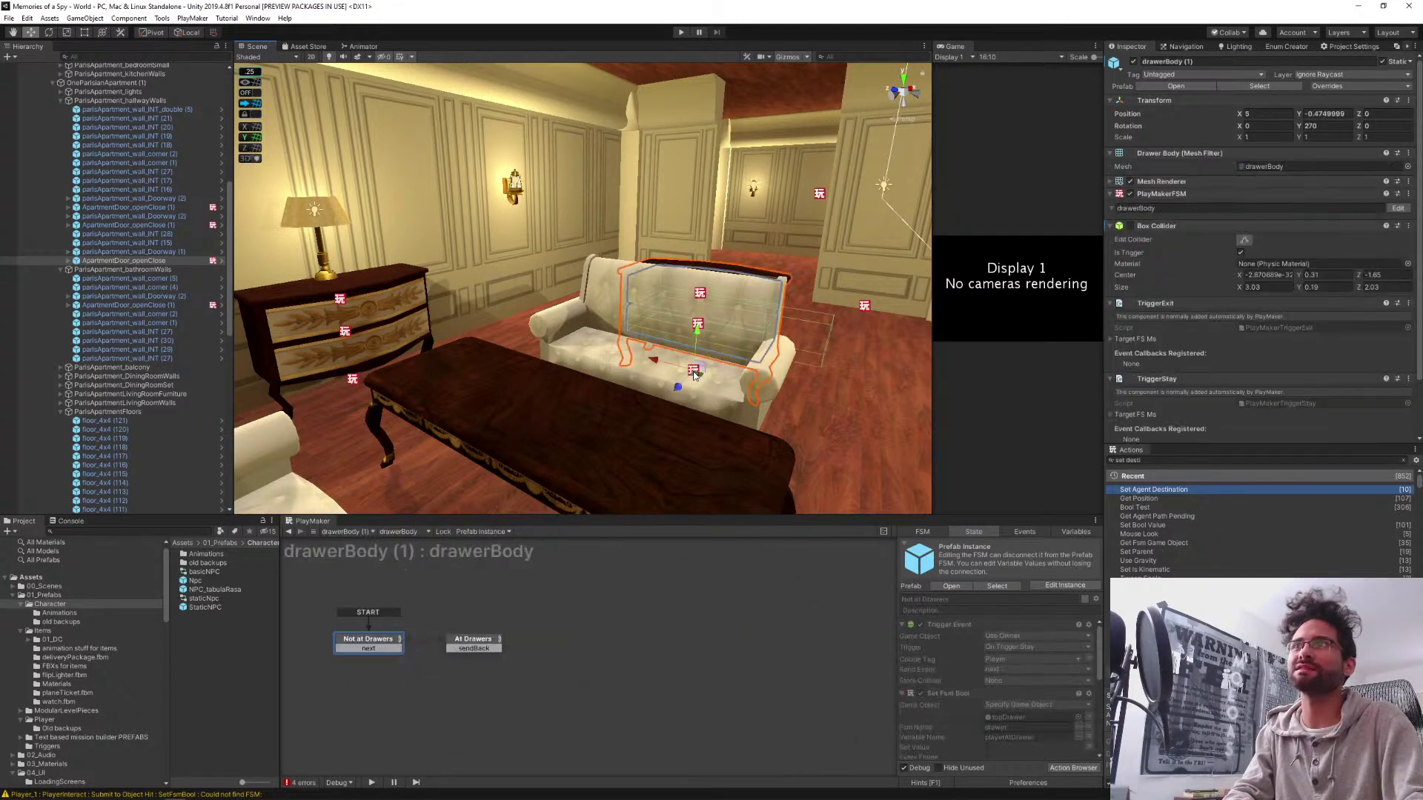
Reselect OneParisianApartment's intrusionZone and tidy the hierarchy by collapsing the expanded apartment groups and Paris
middle_click_drag(634, 326, 564, 345)
right_click_drag(564, 345, 223, 259)
scroll(129, 209, "up", 10)
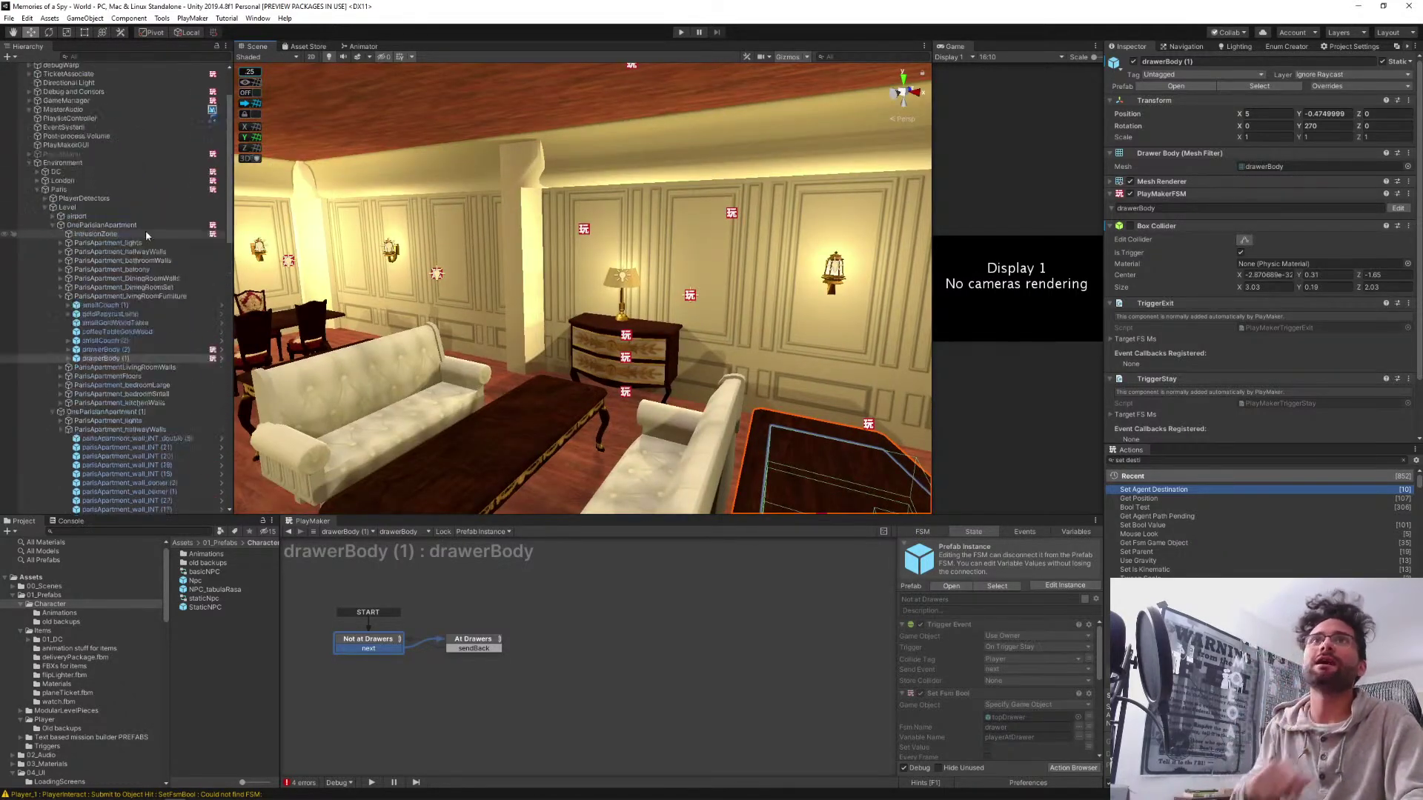
left_click(60, 330)
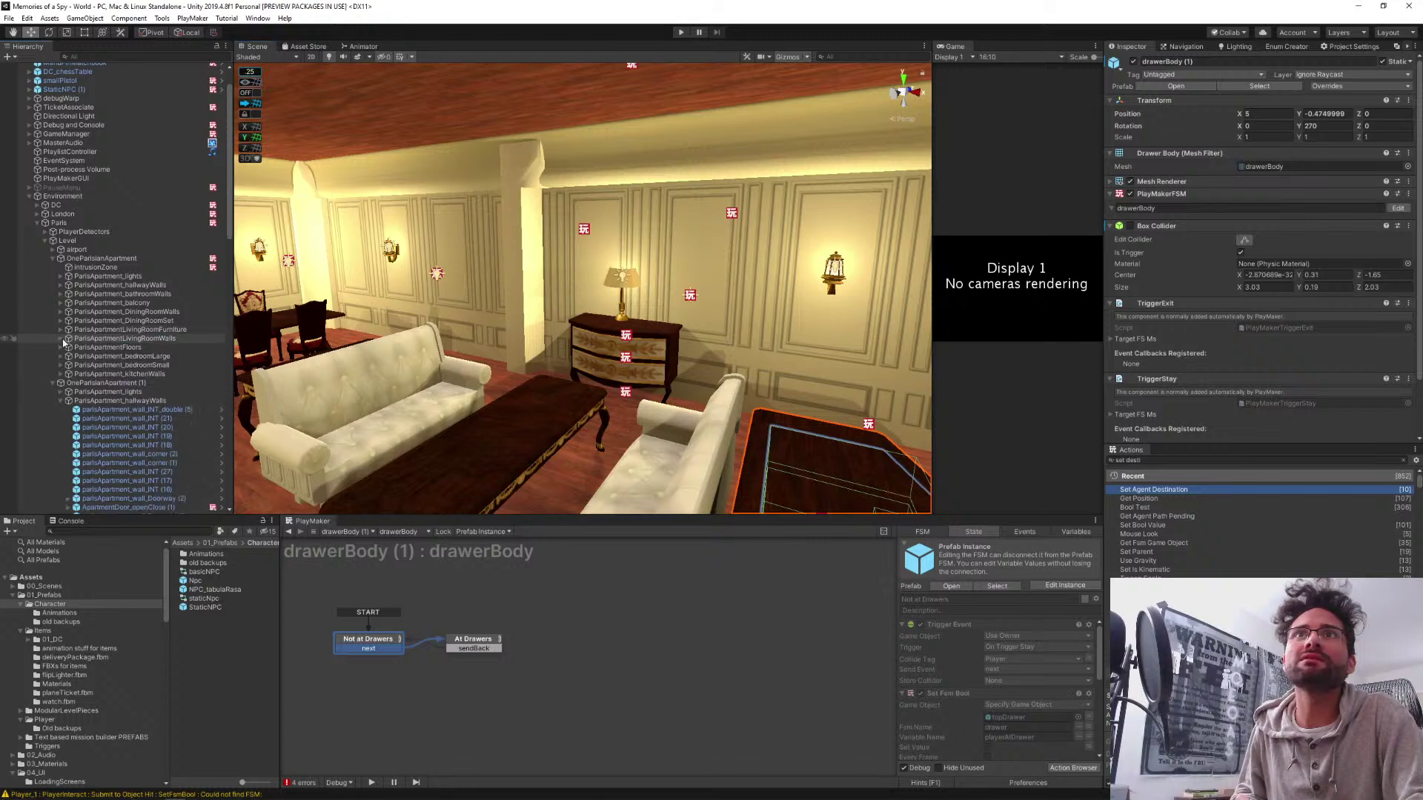
left_click(52, 382)
left_click(76, 267)
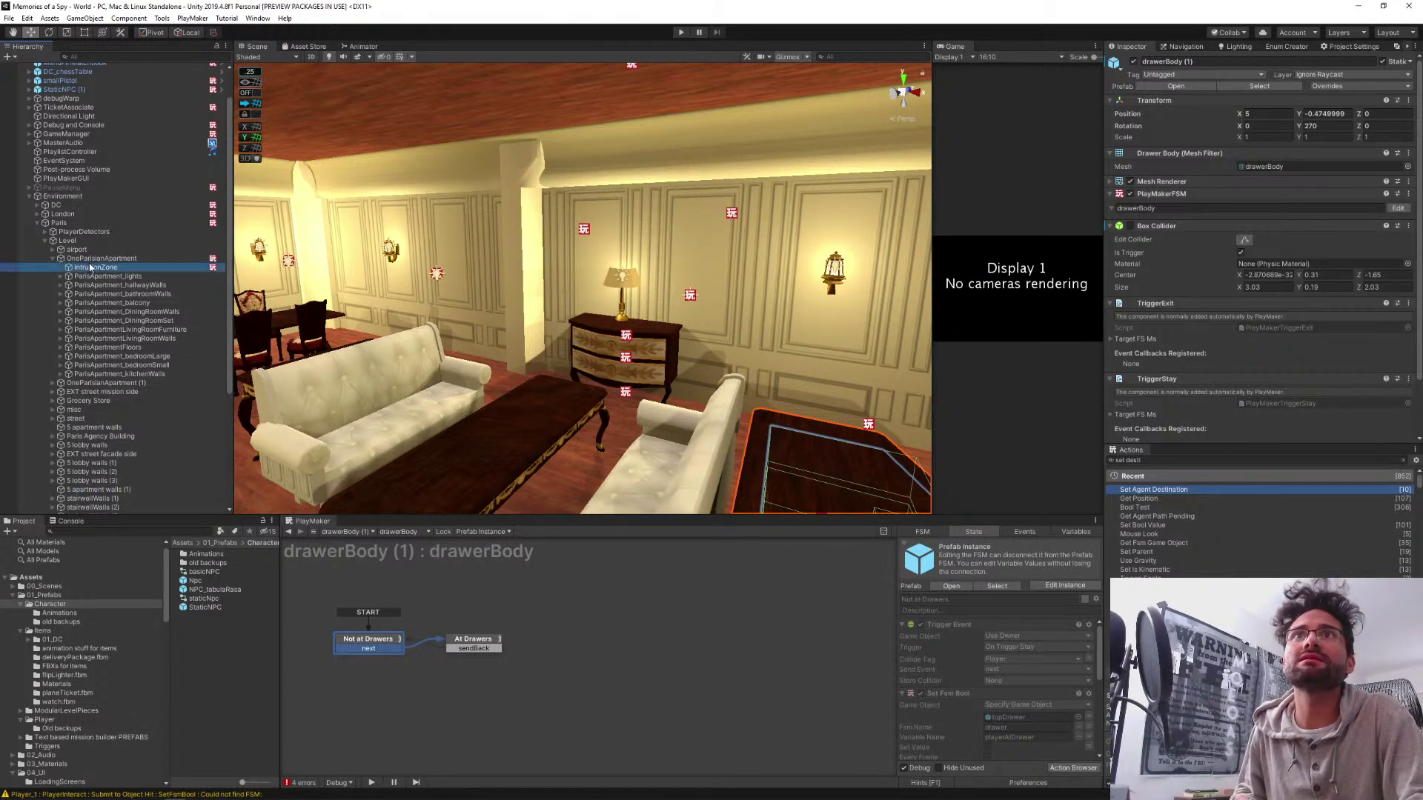
left_click_drag(467, 311, 513, 312, "alt")
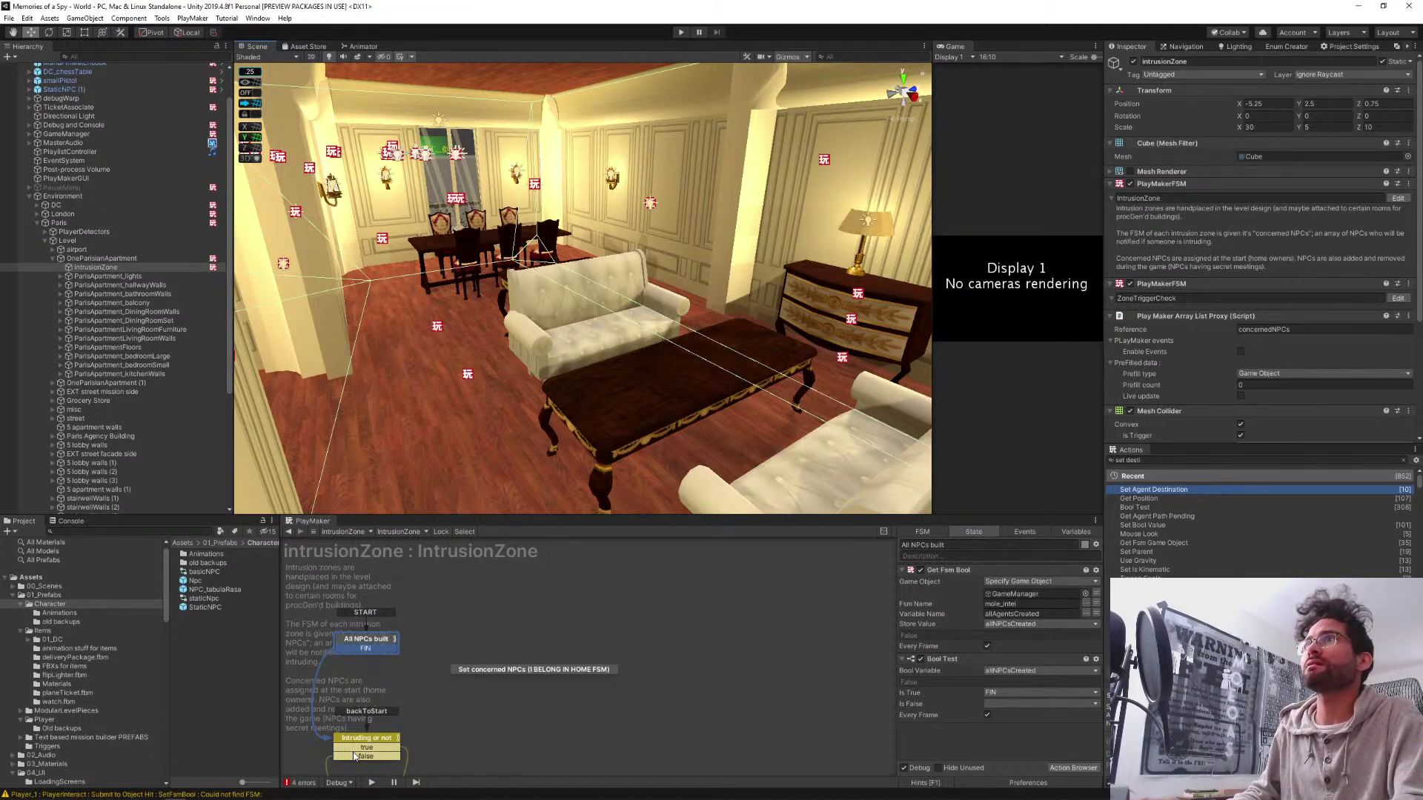
left_click(38, 223)
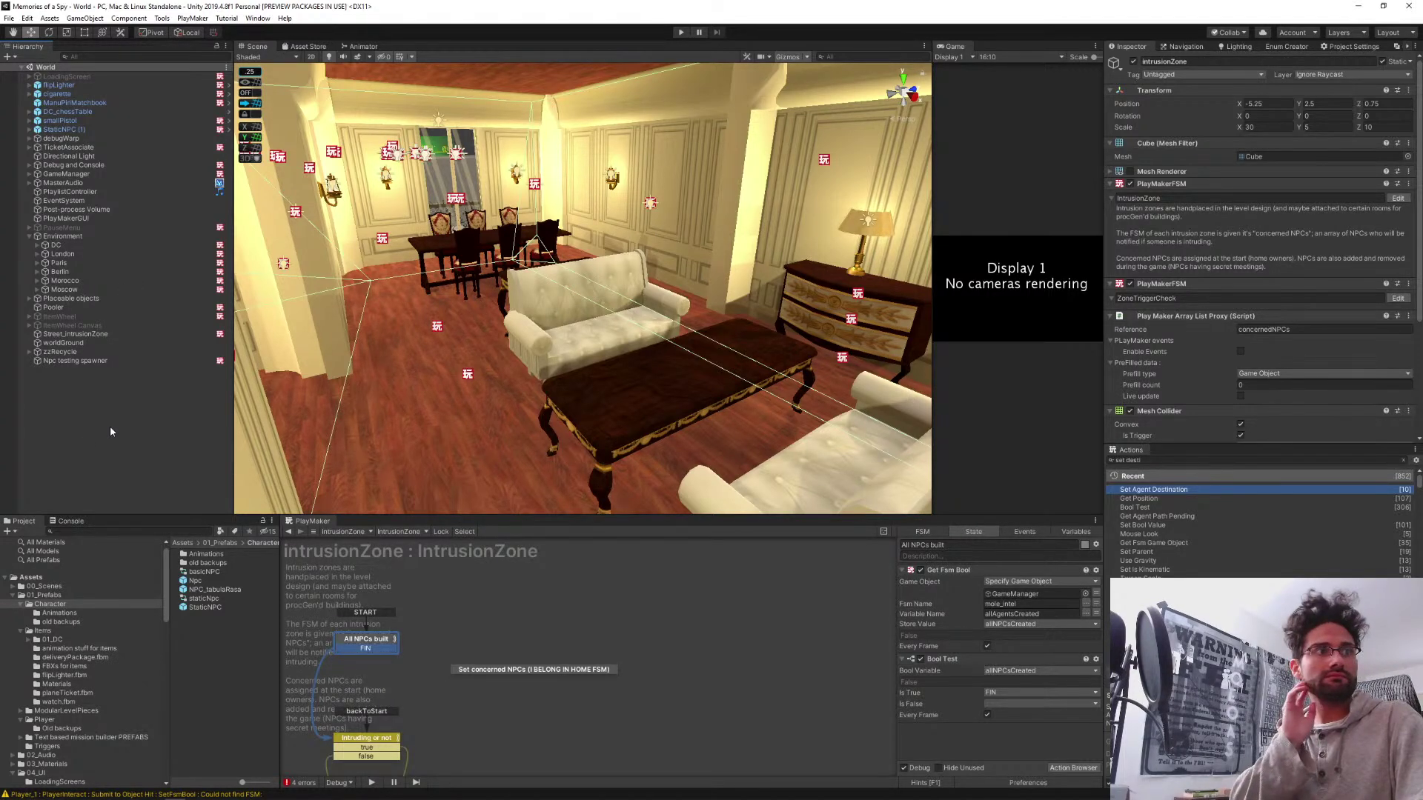
Hide the PlayMakerFSM gizmos in the Scene view, check the uncluttered living room, and clear the selection
left_click(808, 57)
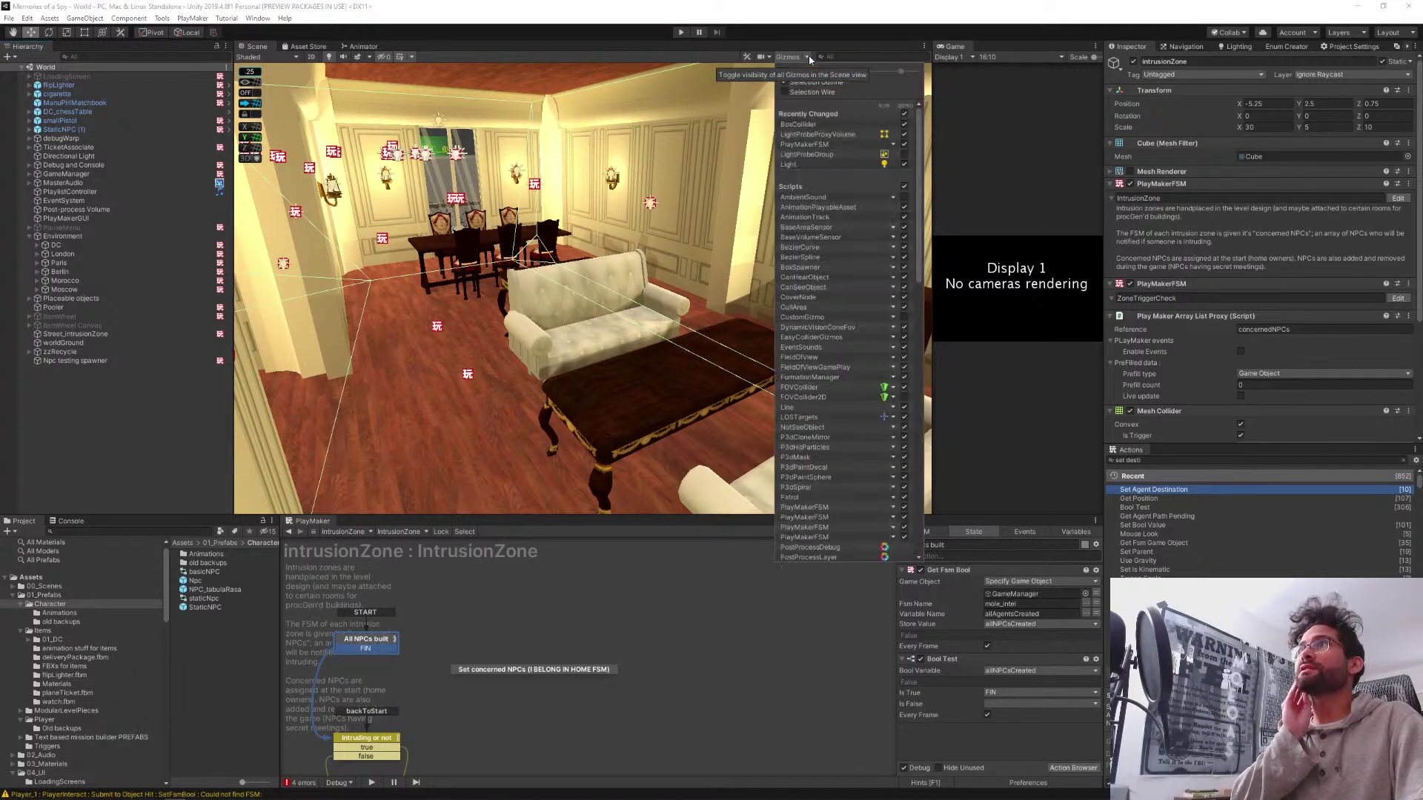
scroll(912, 407, "down", 1)
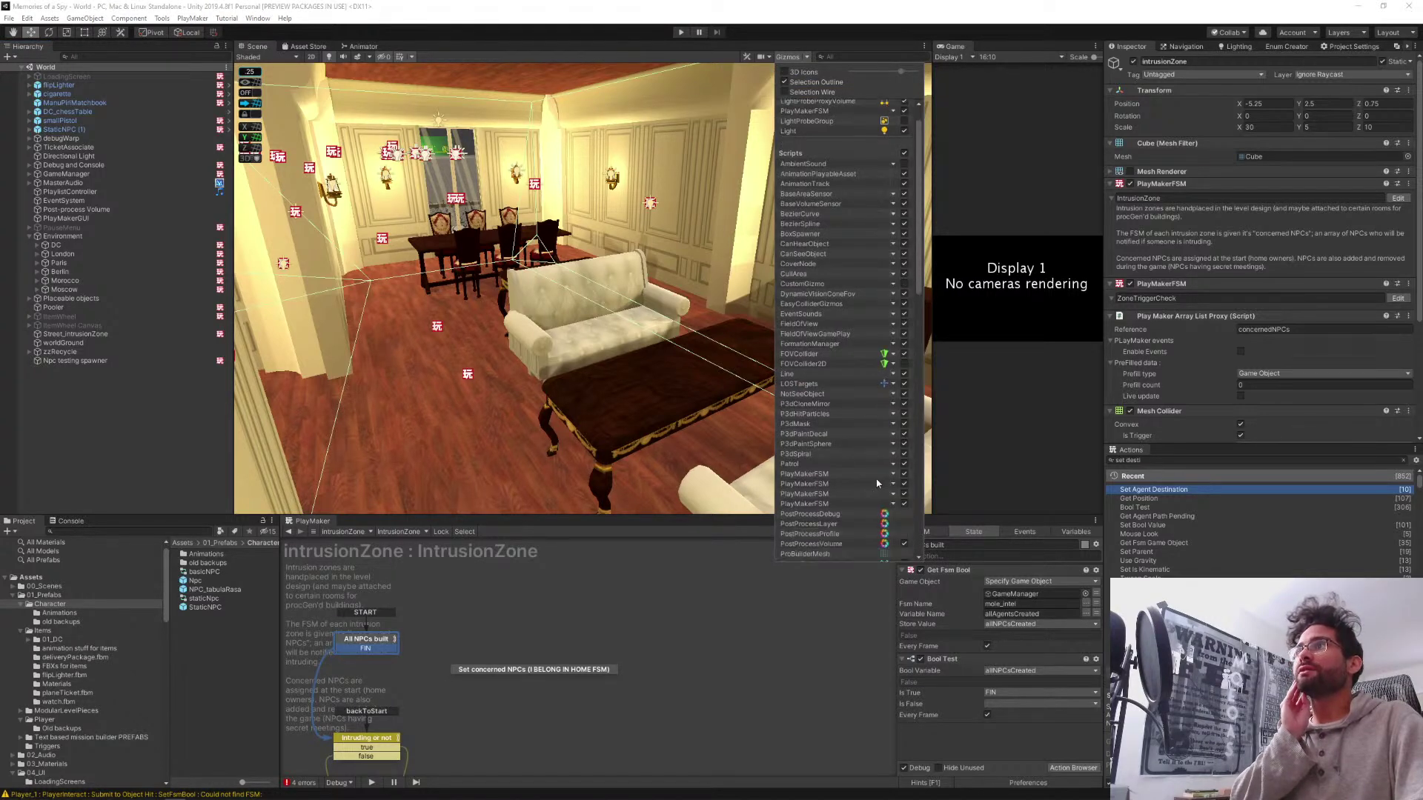
left_click(905, 474)
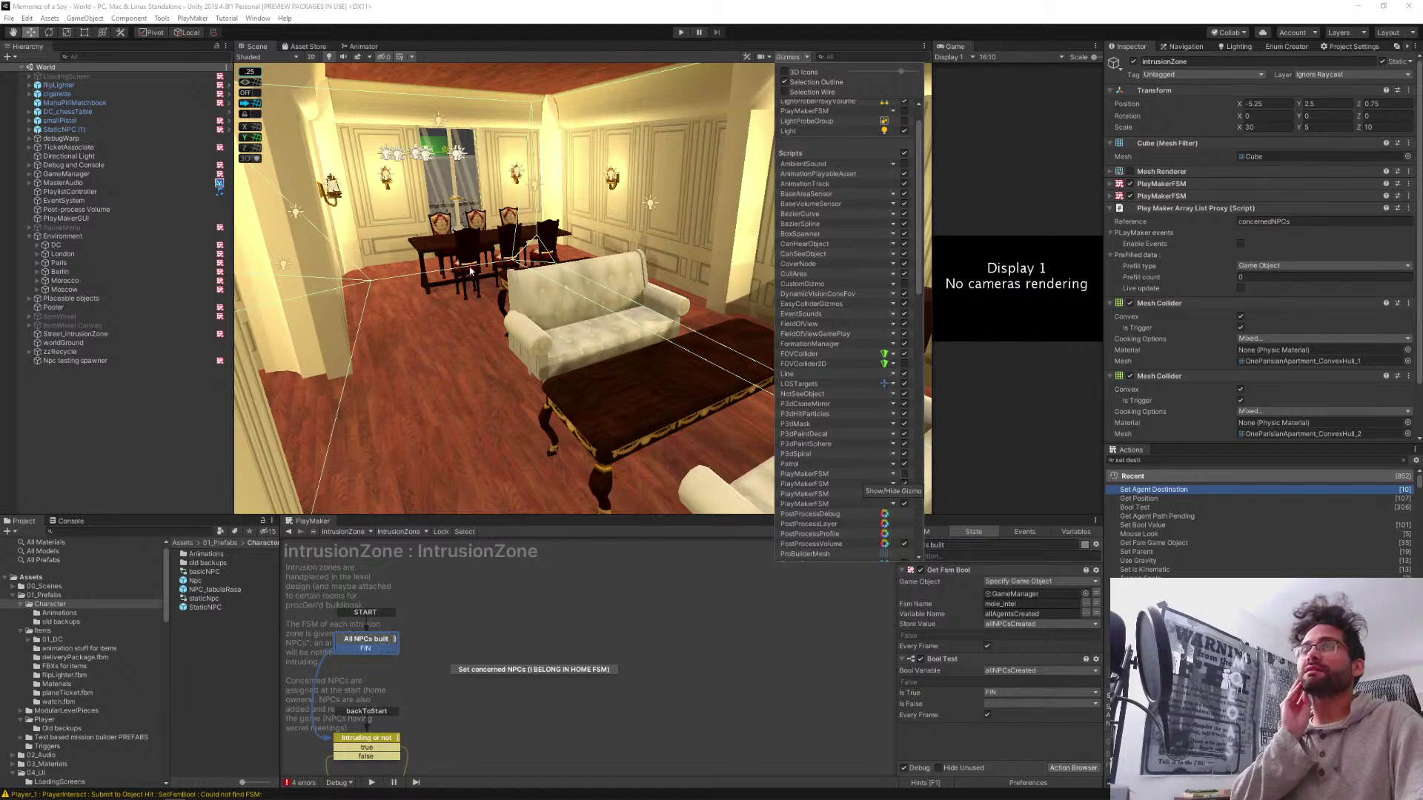
right_click_drag(548, 326, 838, 263)
key("w")
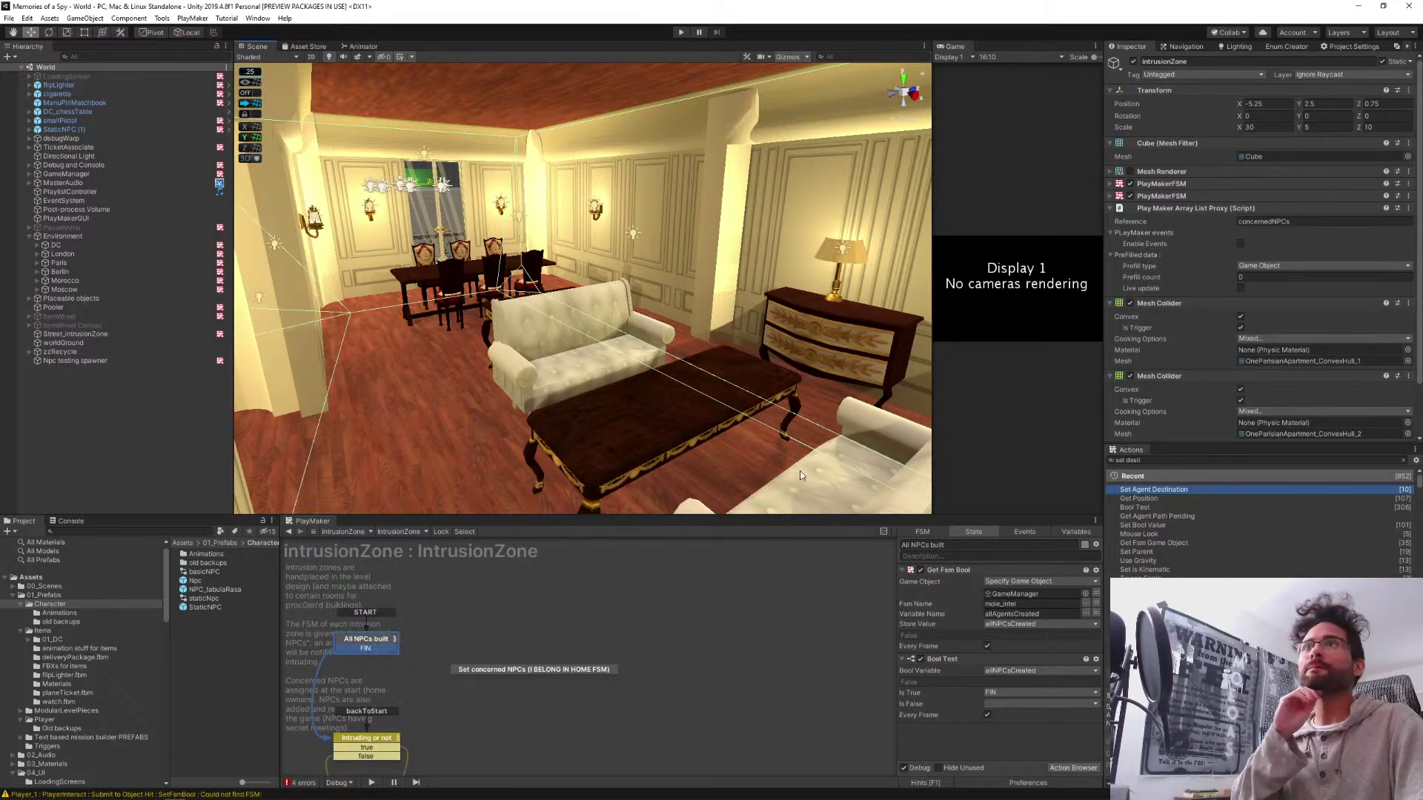
left_click(156, 467)
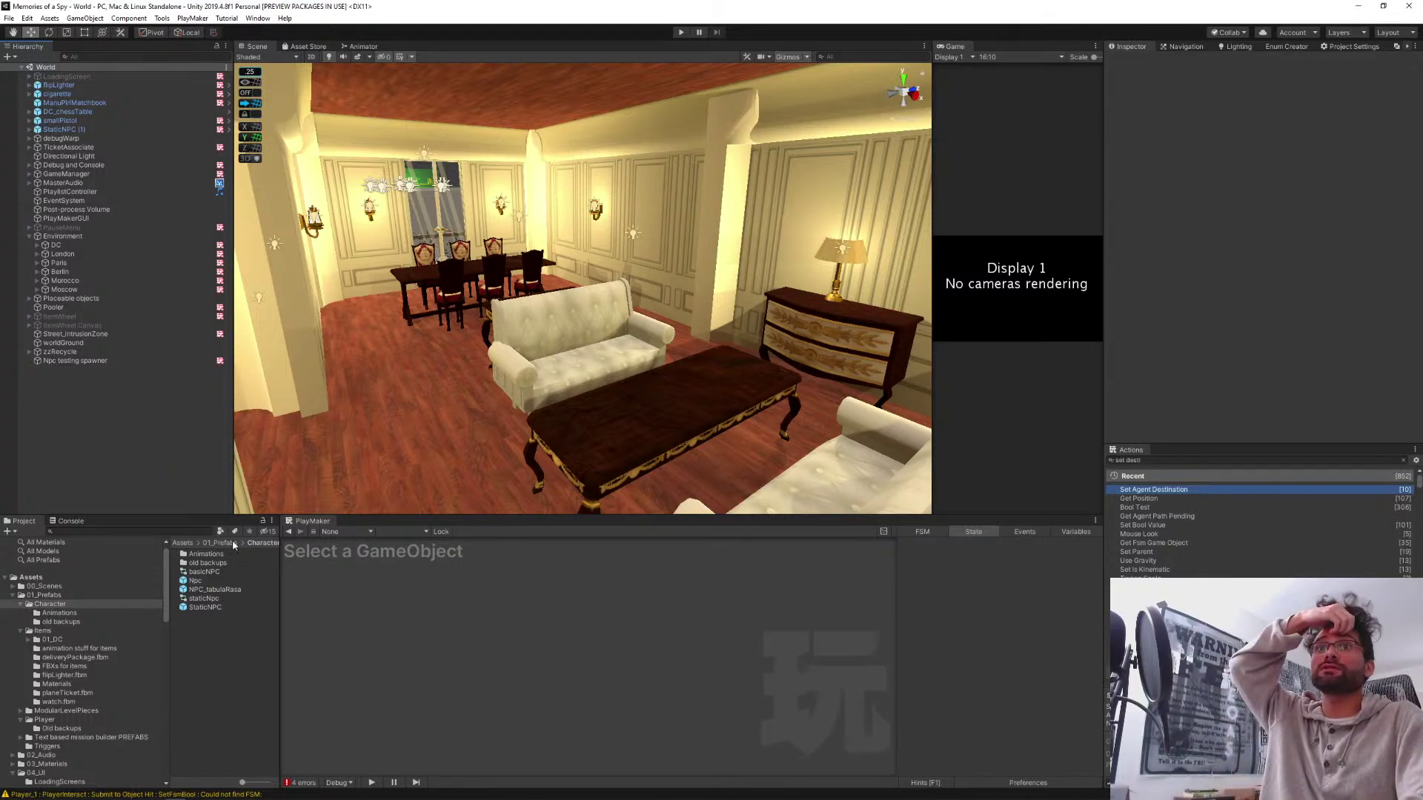
Open the Npc prefab, enlarge the PlayMaker area, and select NPC-FOV under the head bone to show its NpcSensor FSM
double_click(185, 582)
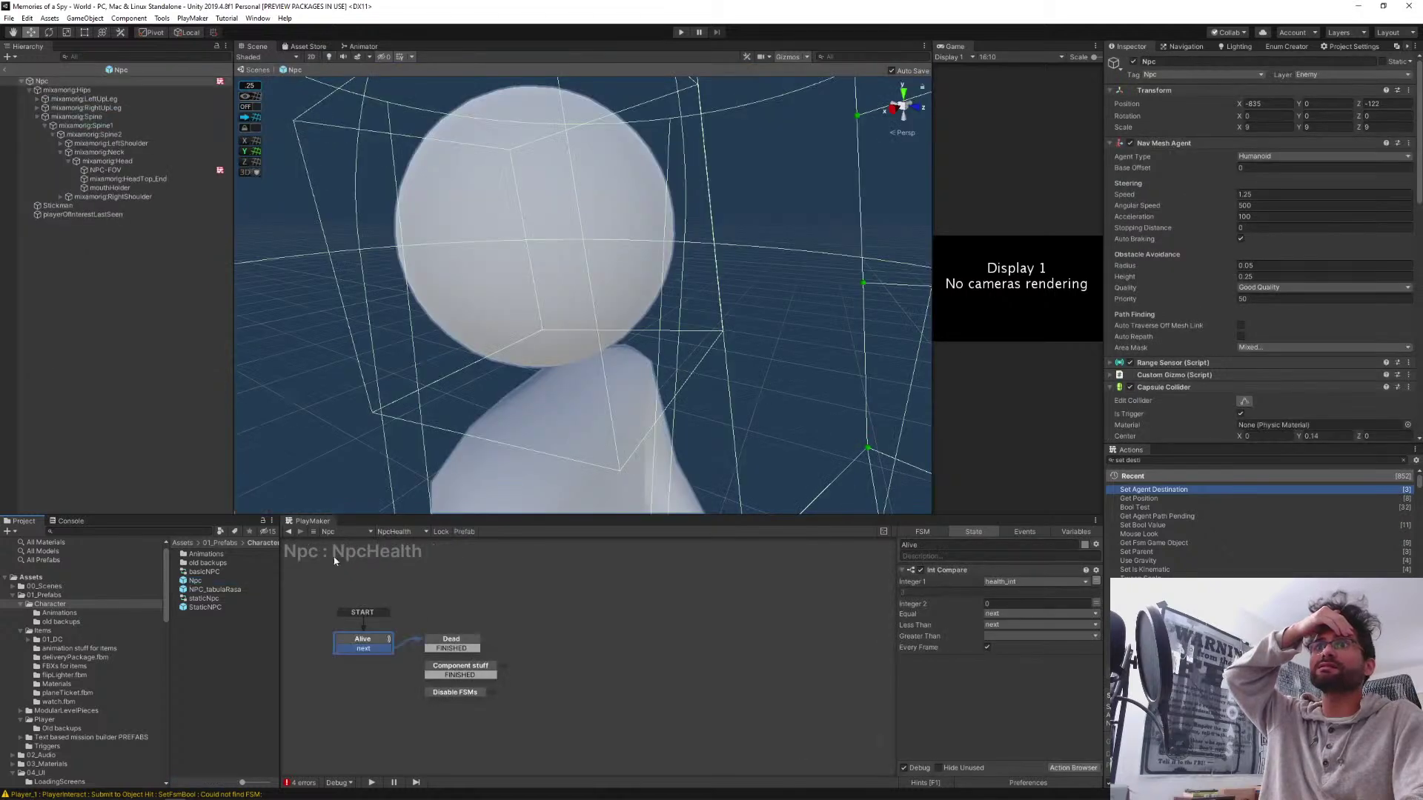
left_click_drag(388, 513, 388, 420)
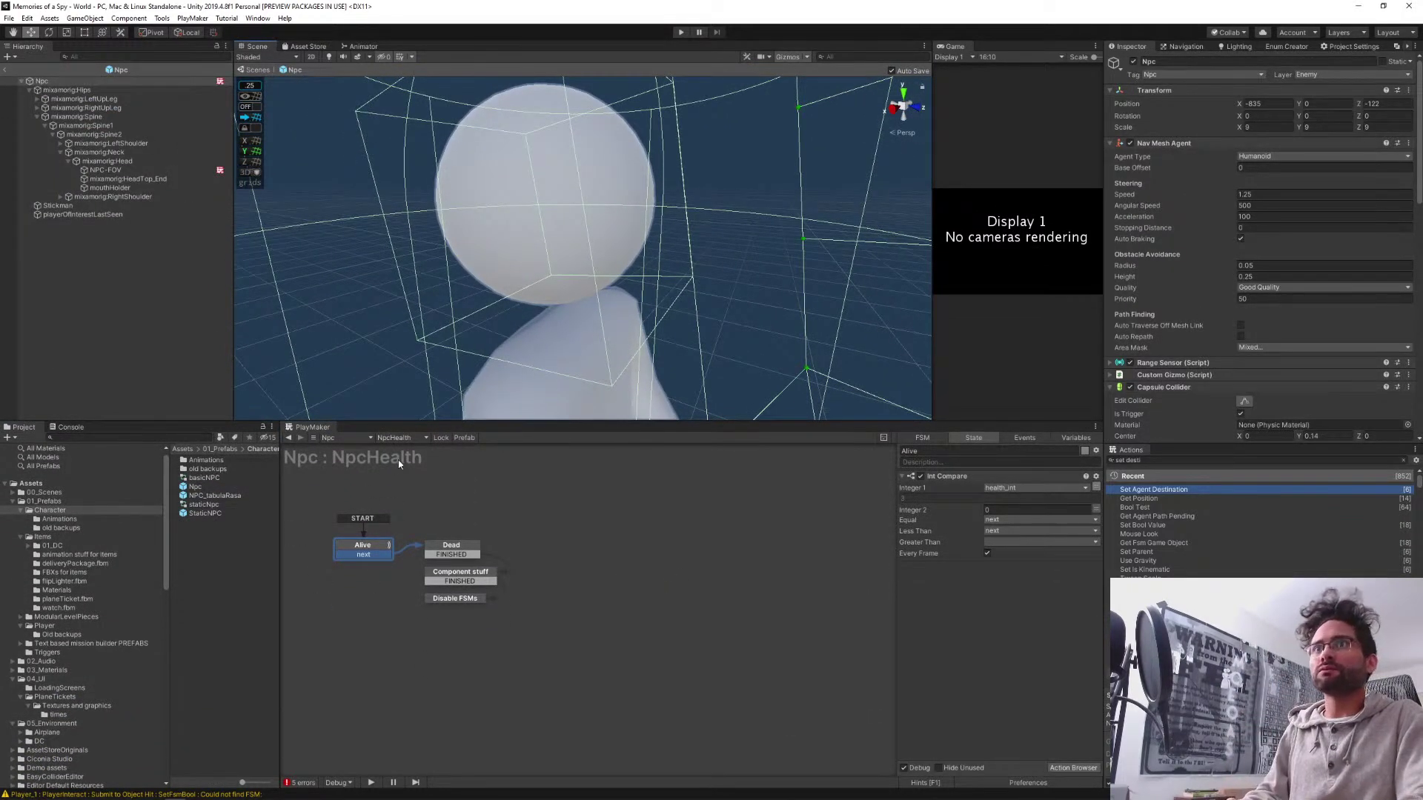
left_click(397, 438)
left_click(159, 172)
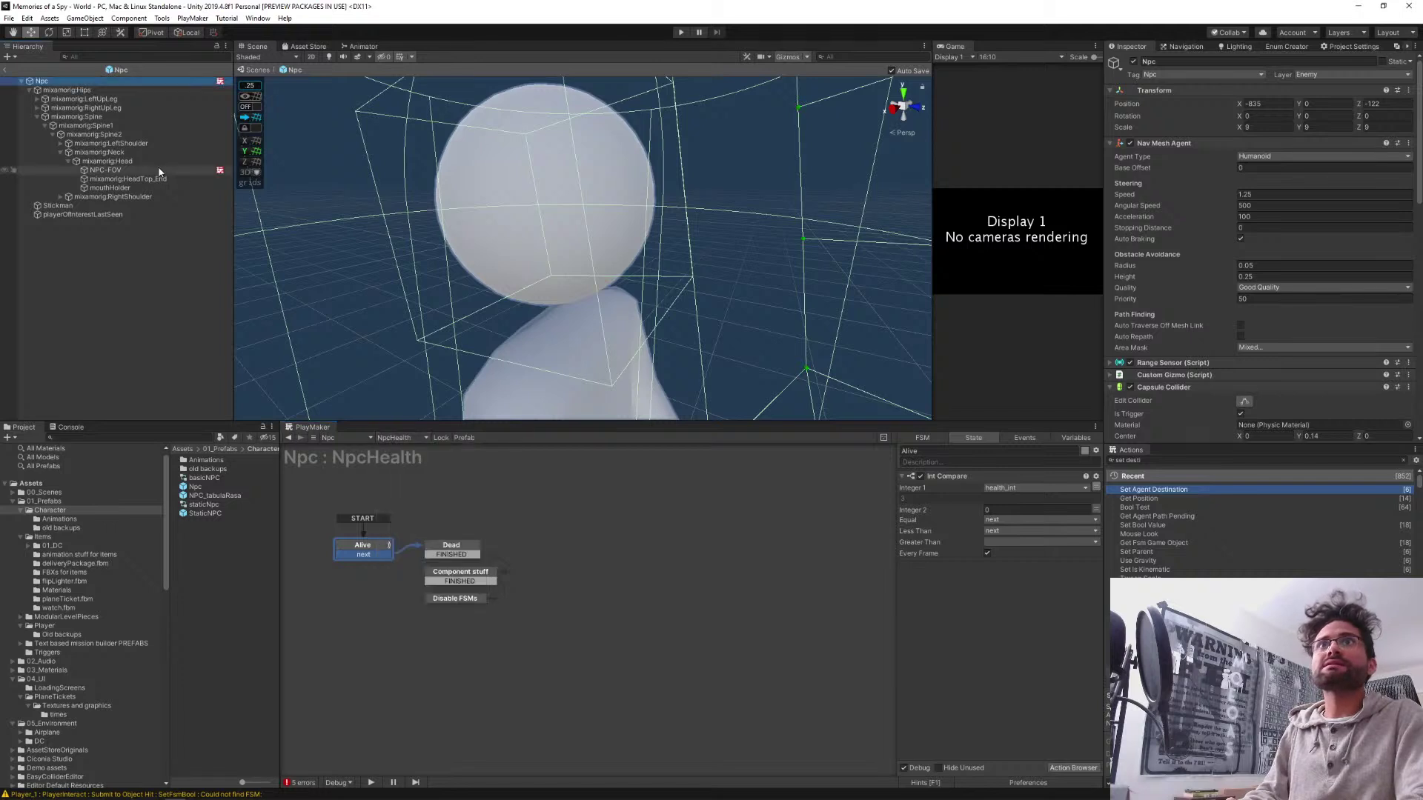
left_click(159, 172)
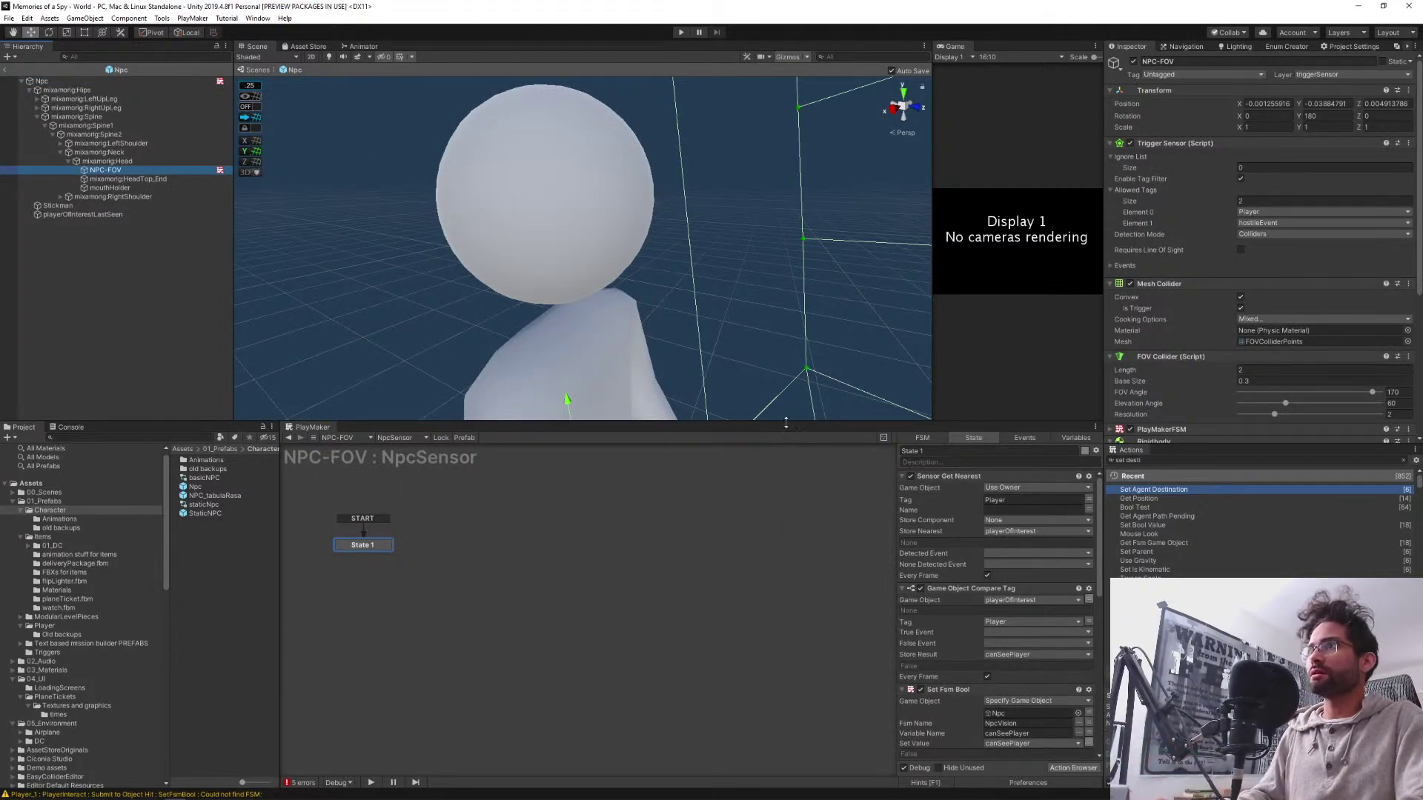
Enlarge the PlayMaker area further and review State 1's sensor, tag comparison and Set Fsm actions for playerOfInterest and hostileEvent
left_click_drag(786, 423, 787, 312)
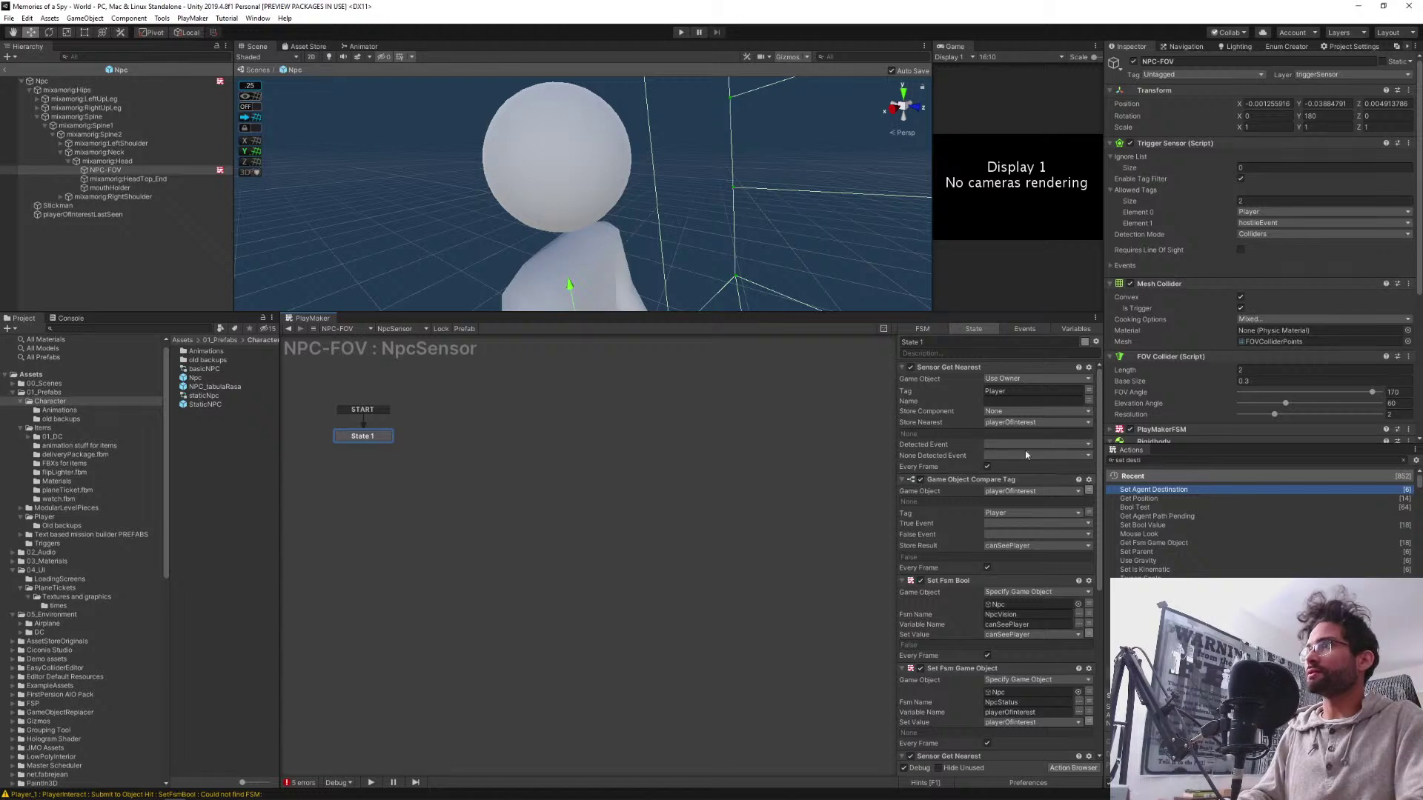
scroll(946, 533, "down", 4)
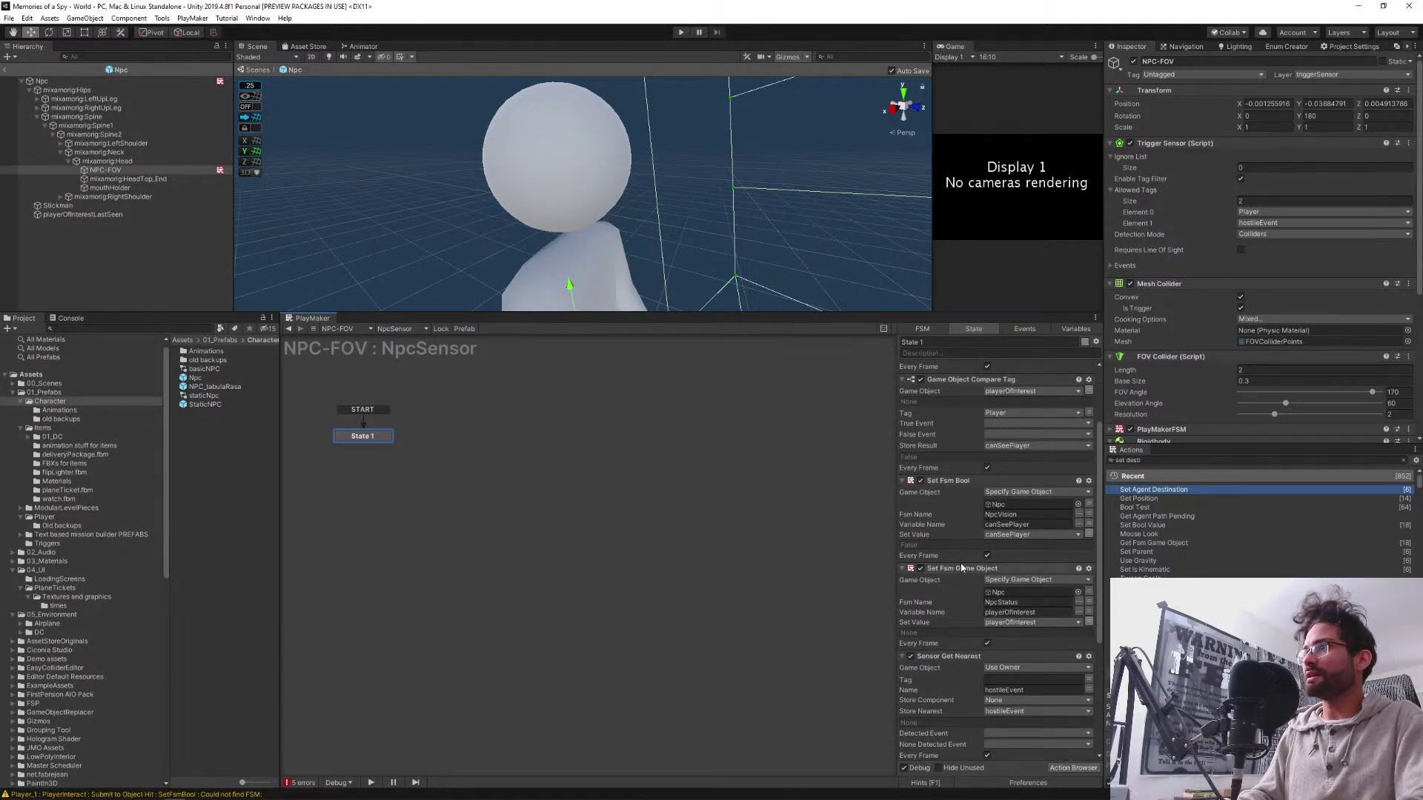
scroll(961, 582, "down", 3)
scroll(962, 600, "down", 1)
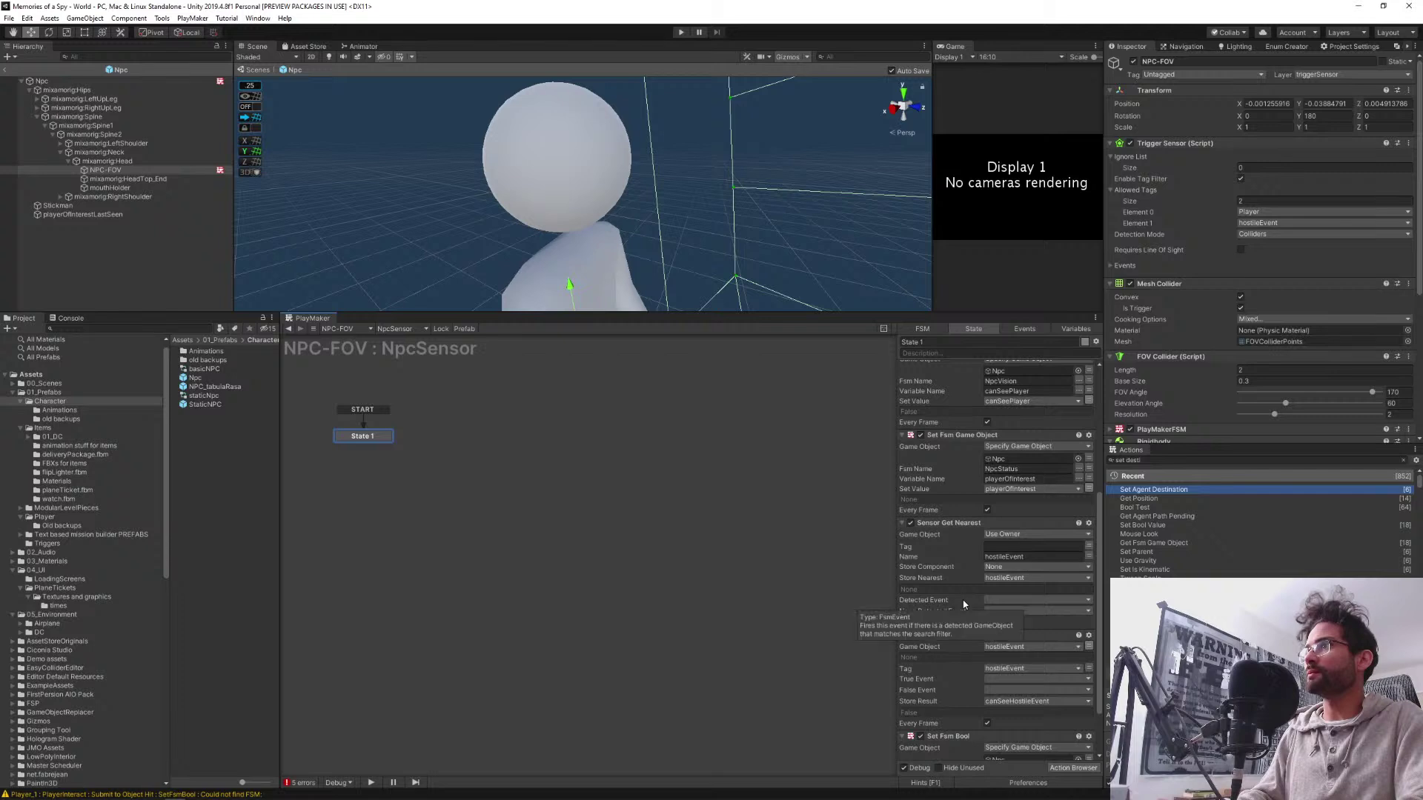
scroll(970, 560, "up", 2)
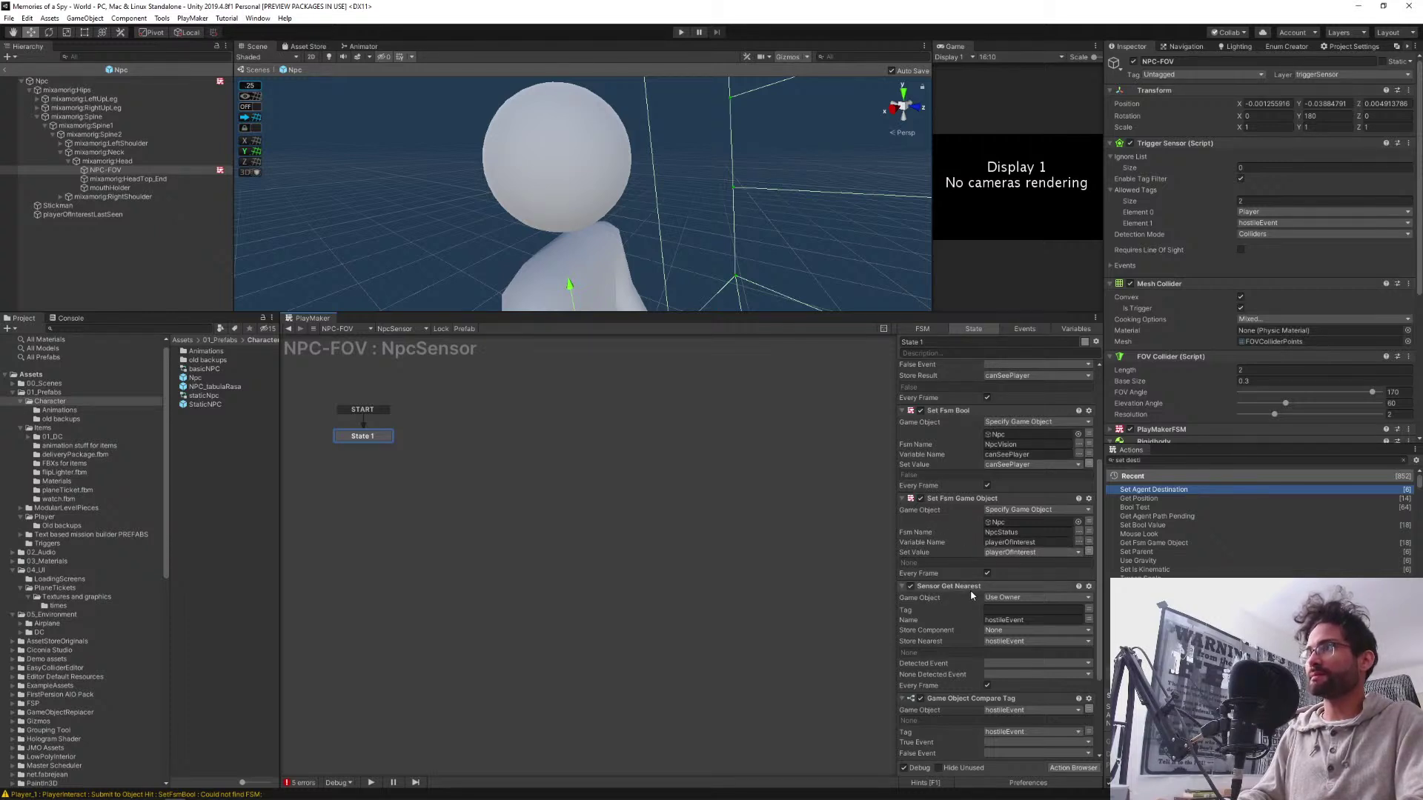
scroll(972, 585, "up", 4)
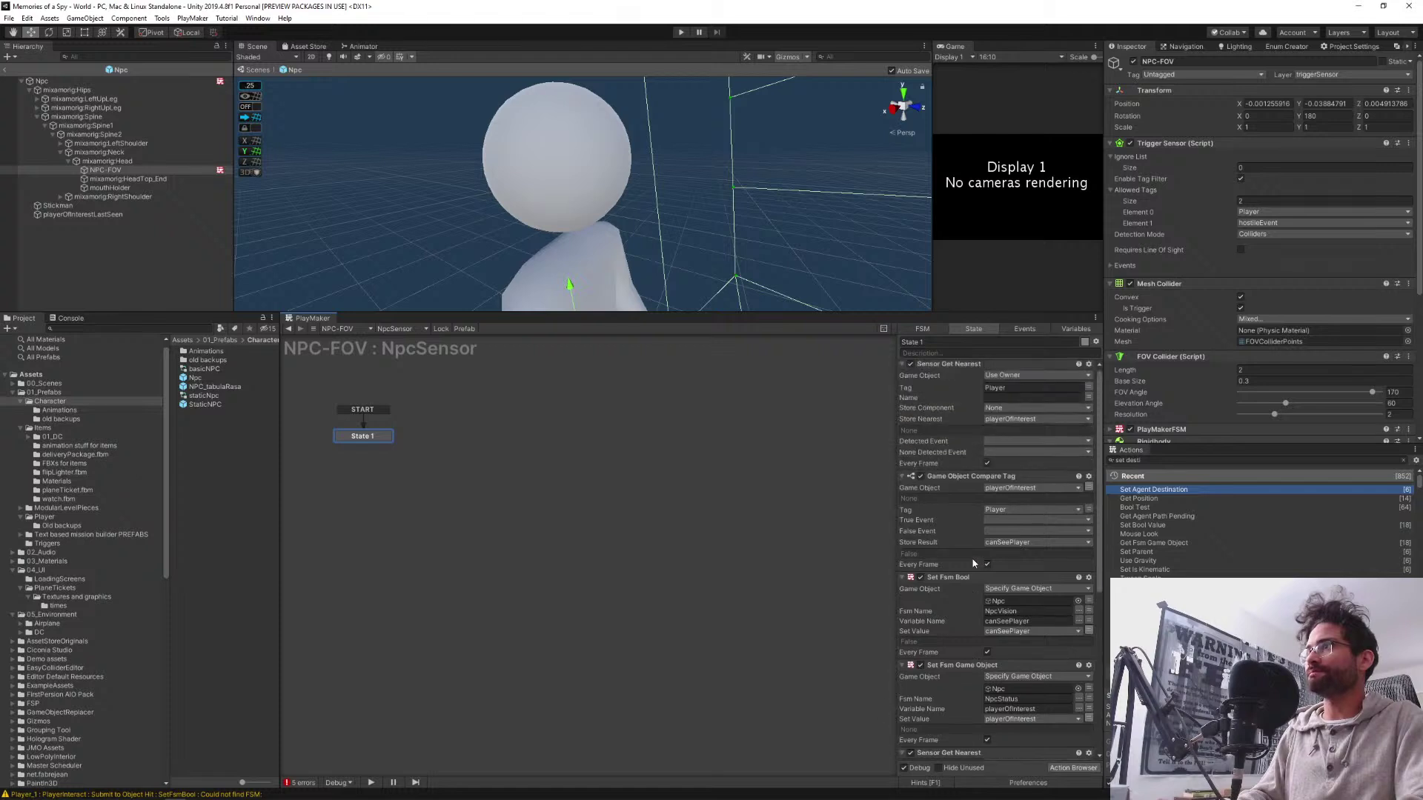
scroll(973, 570, "down", 4)
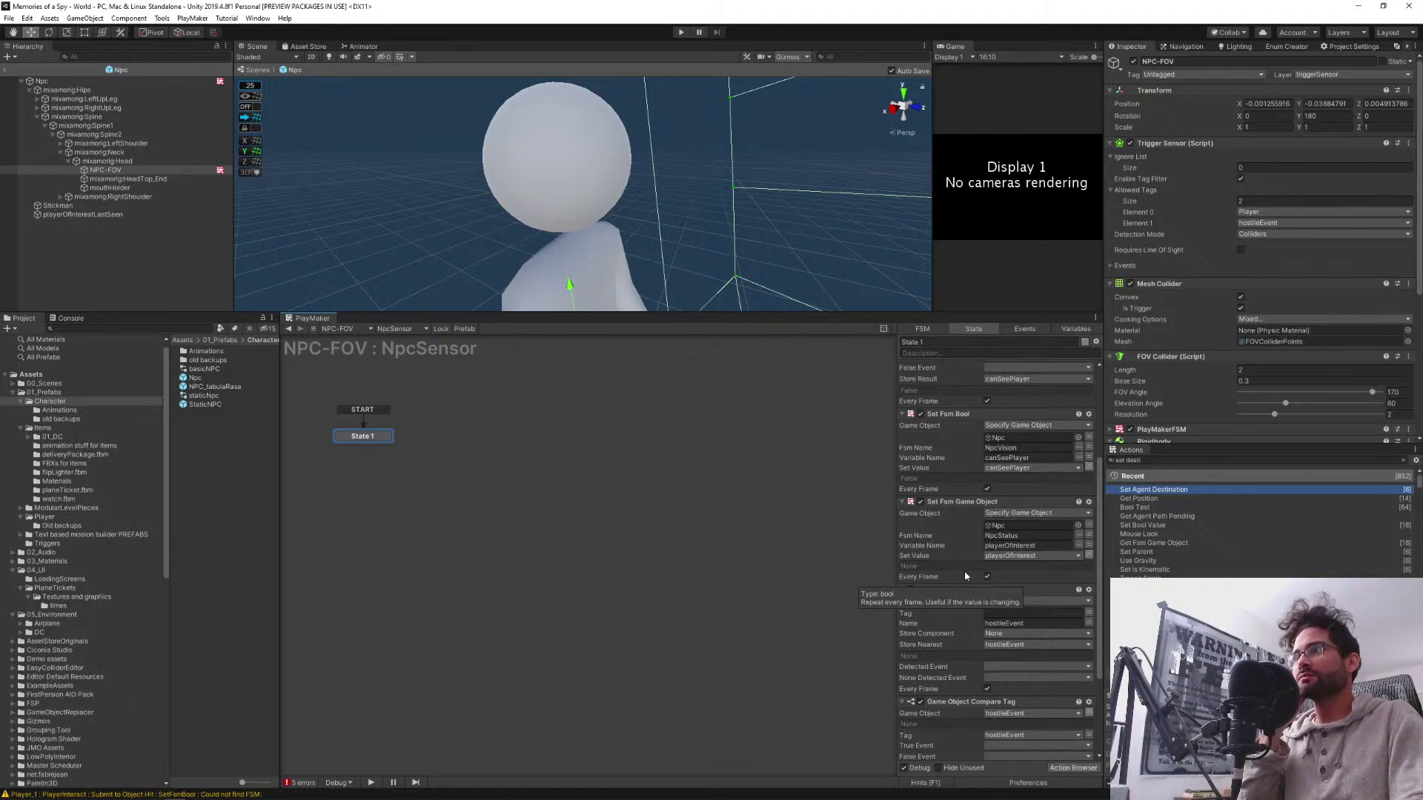
Check the remaining actions in NPC-FOV's State 1, then show the NpcVision FSM on the Npc root object
scroll(966, 572, "down", 2)
scroll(968, 620, "down", 2)
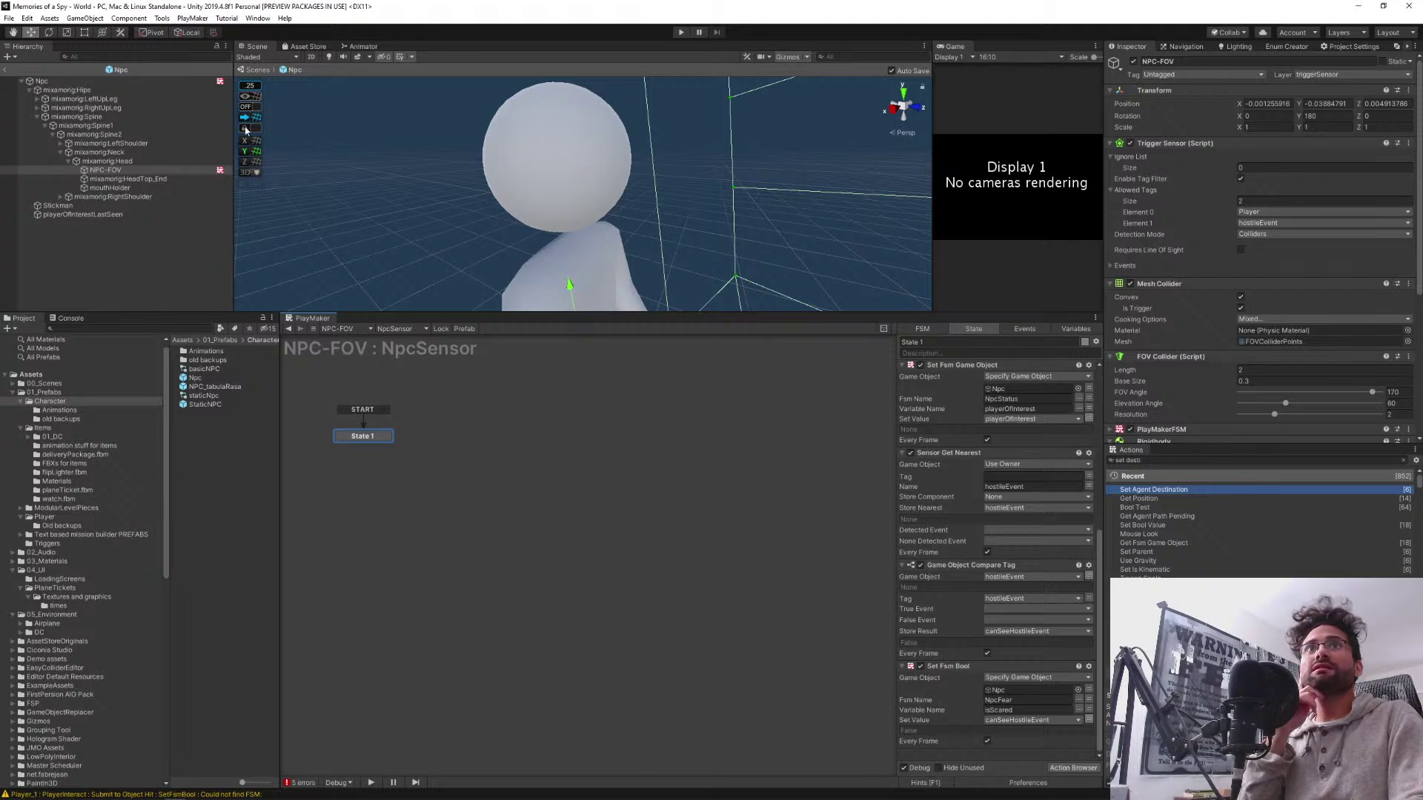
left_click(42, 81)
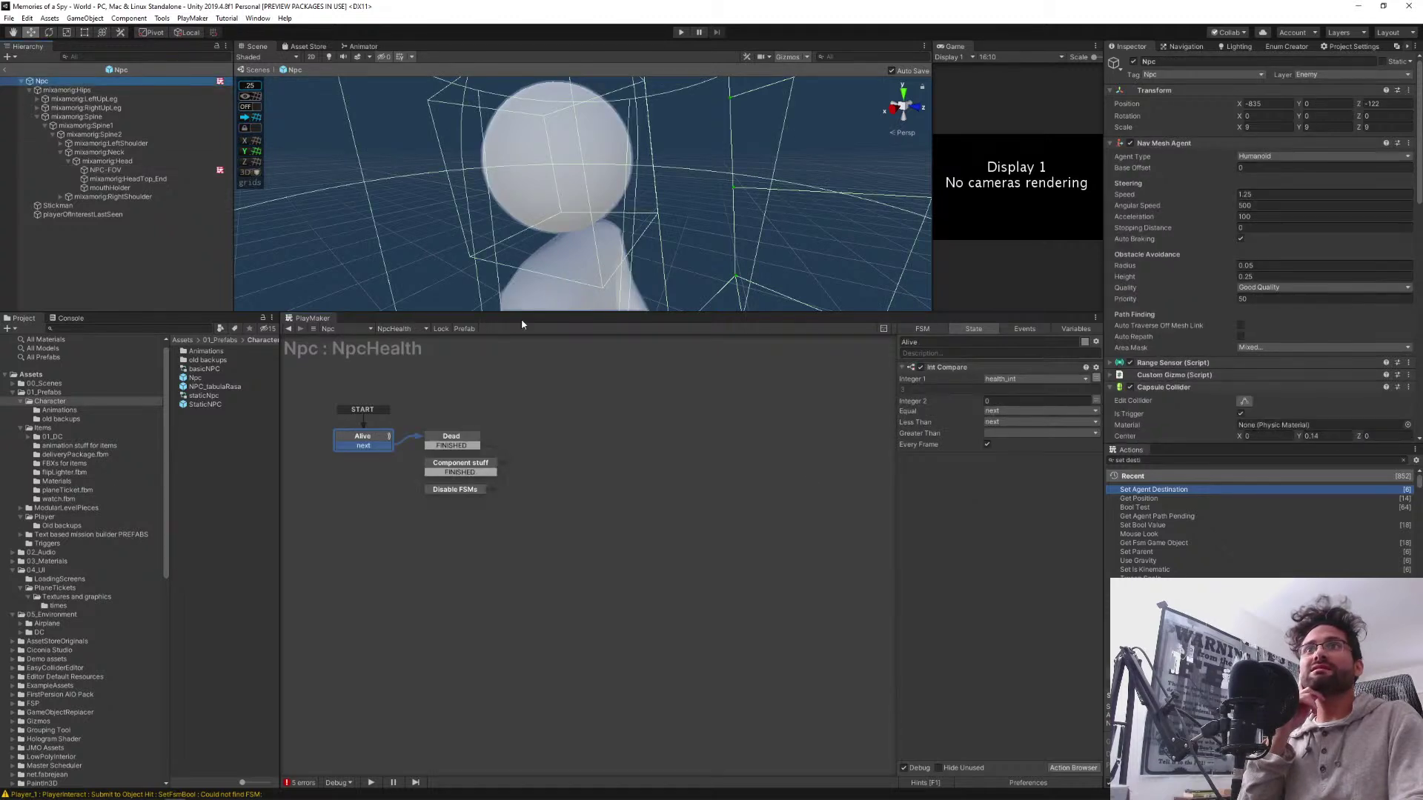
left_click(398, 334)
left_click(447, 460)
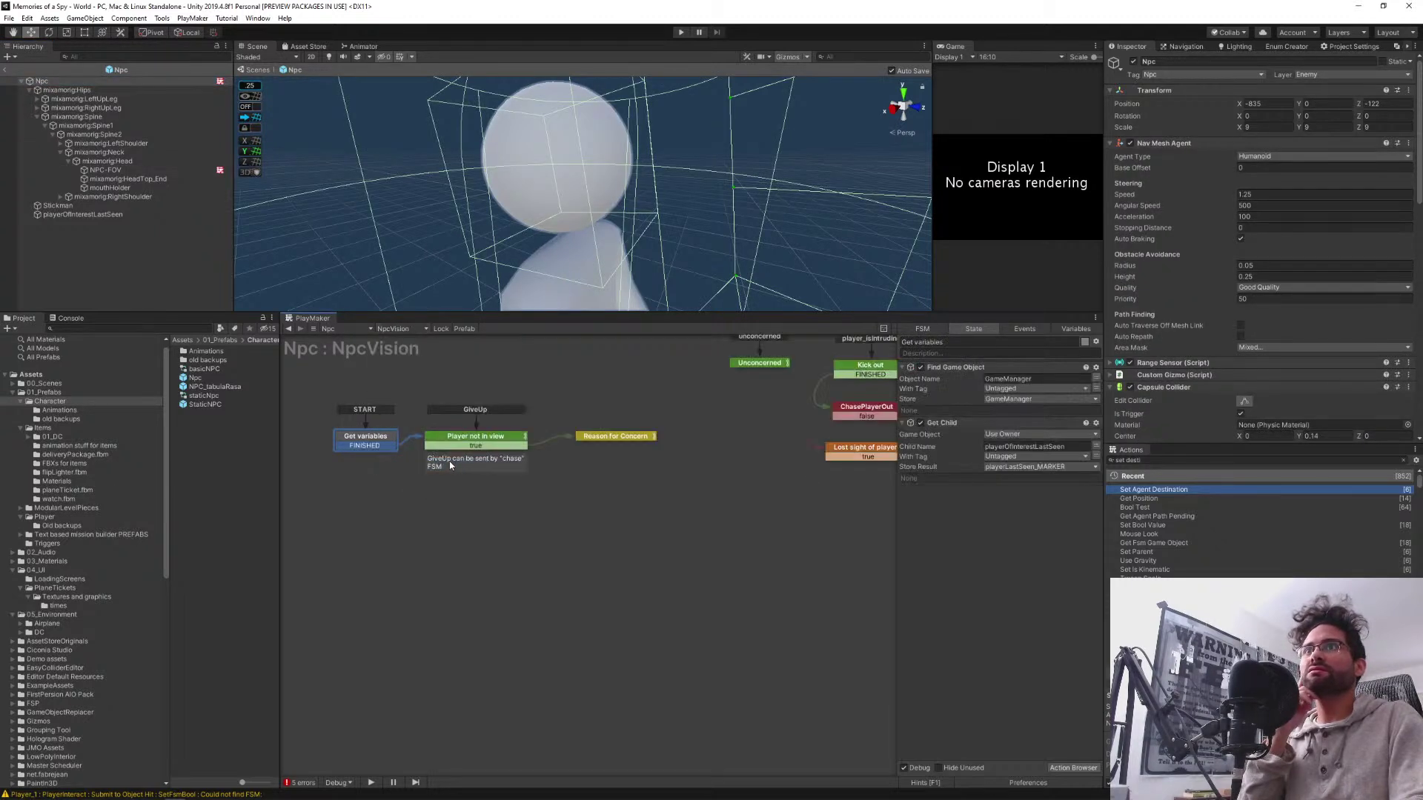
Widen the PlayMaker graph area on both sides so more of the NpcVision states fit in view
middle_click_drag(693, 547, 713, 597)
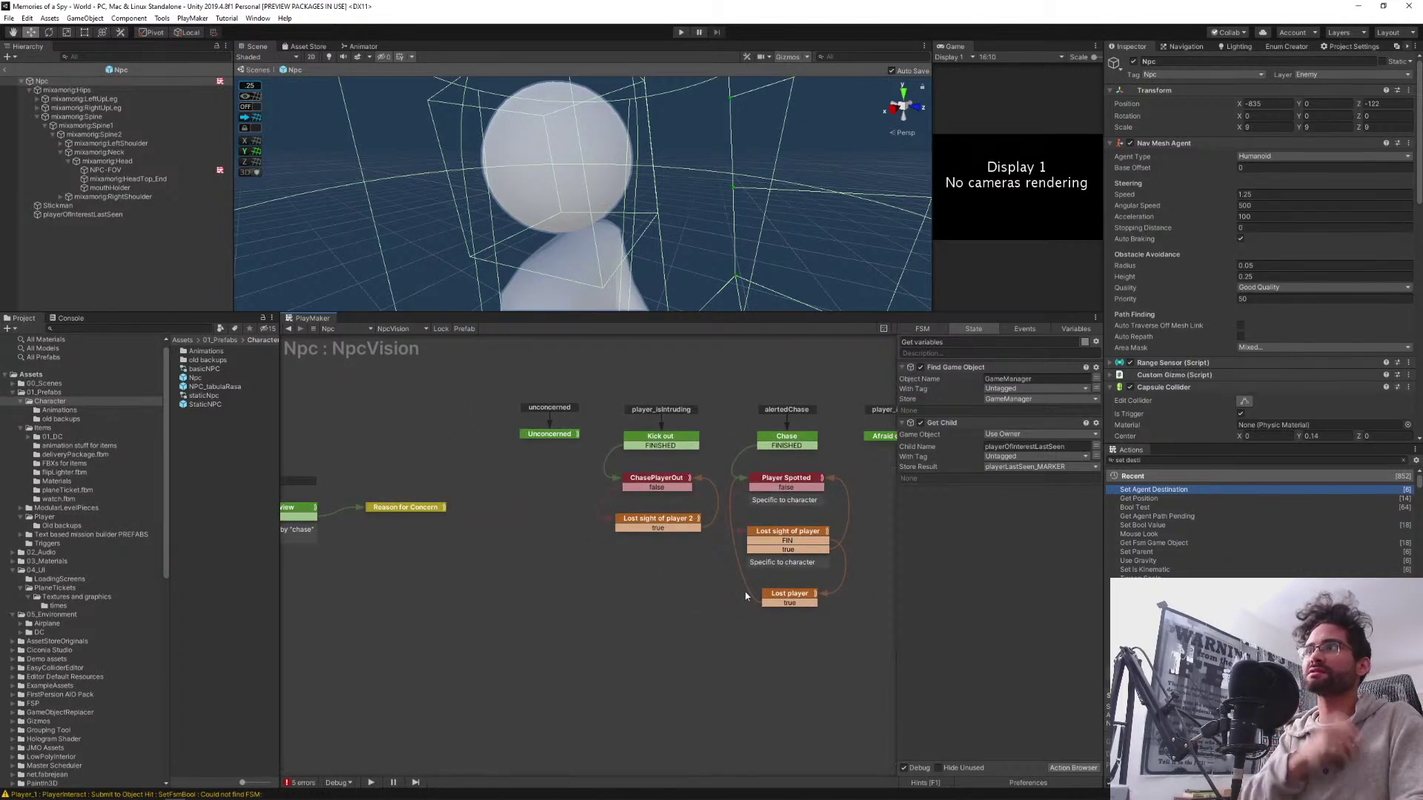
left_click_drag(896, 566, 957, 555)
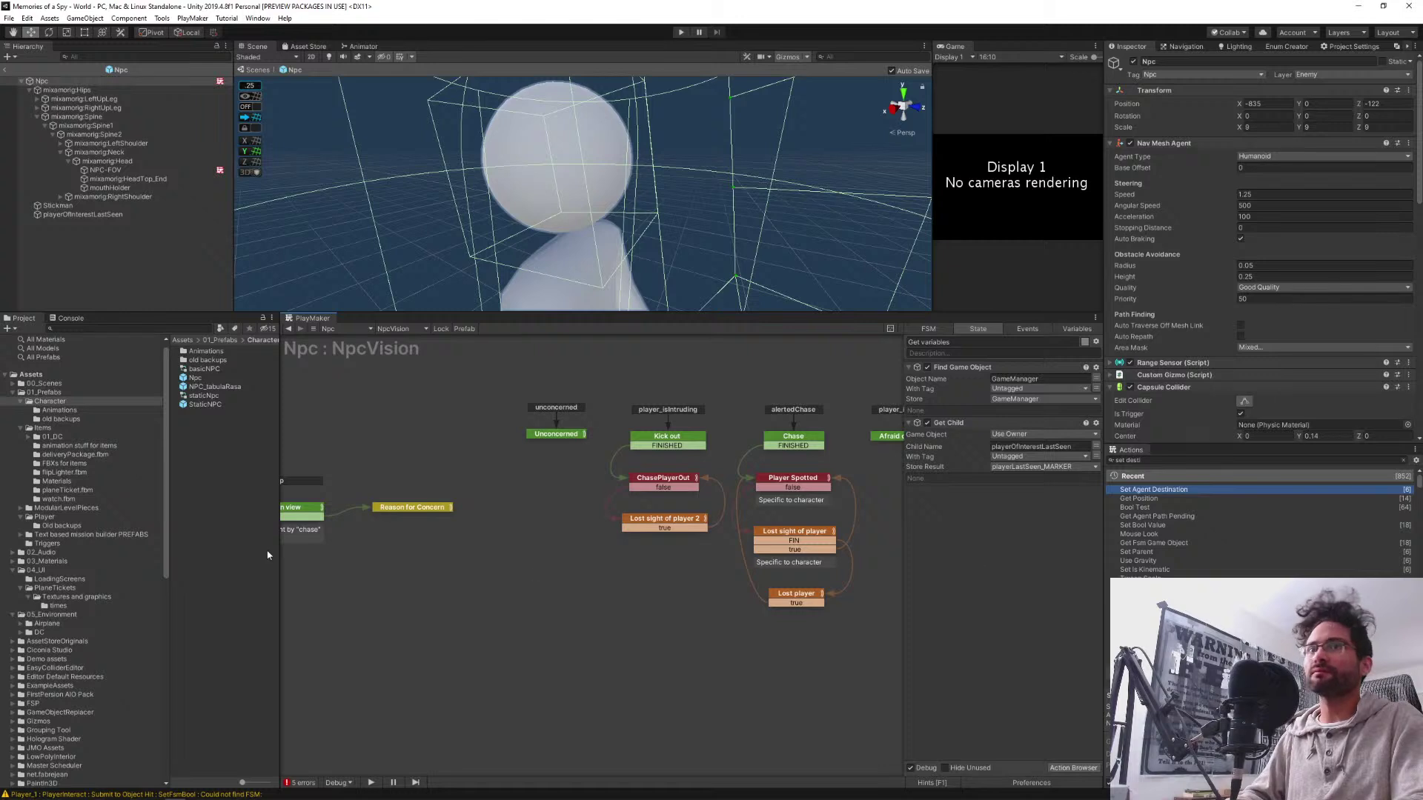
left_click_drag(279, 556, 169, 563)
middle_click_drag(410, 575, 577, 585)
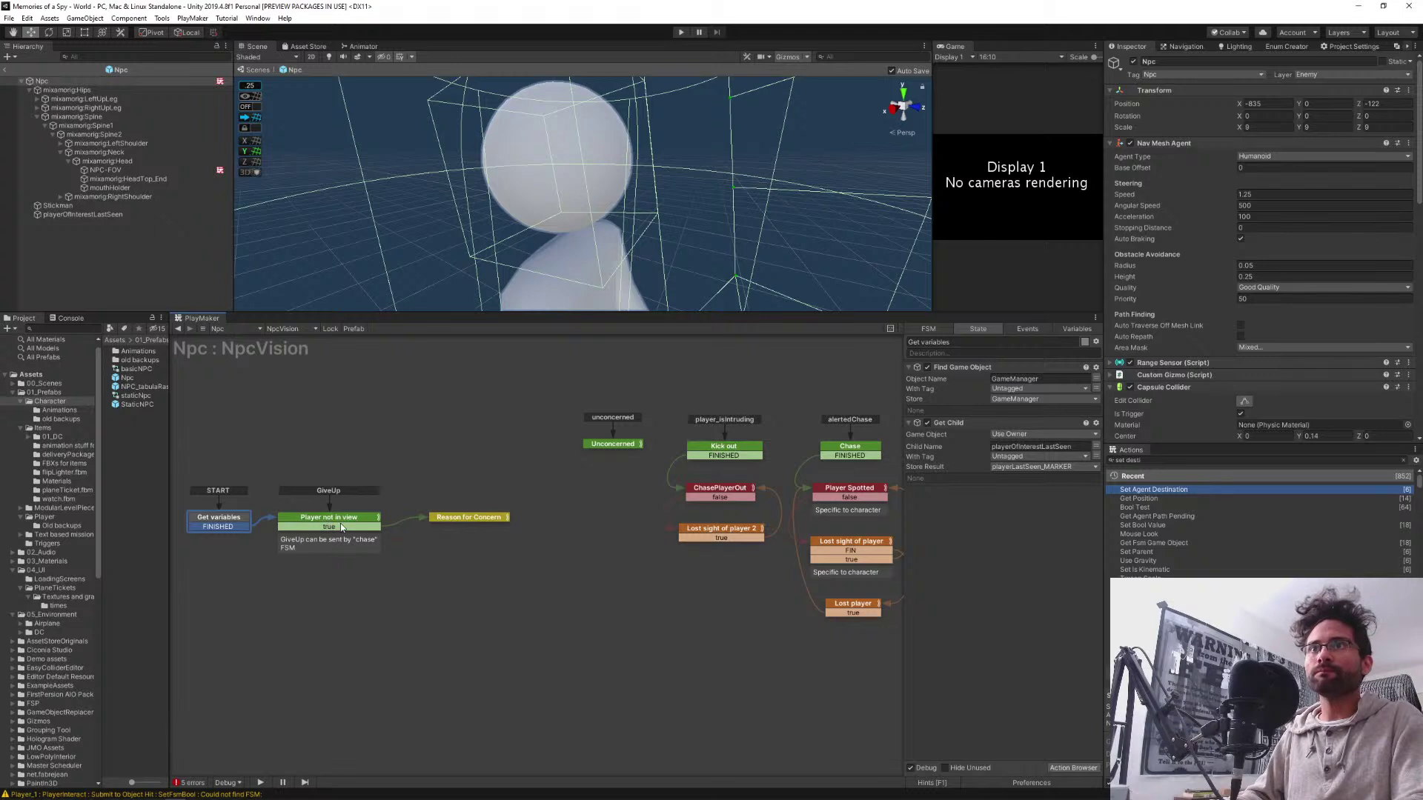
Review NpcVision's Get variables, Player not in view and Reason for Concern states, including the latter's Bool Tests and Get Fsm Bool action
left_click(462, 519)
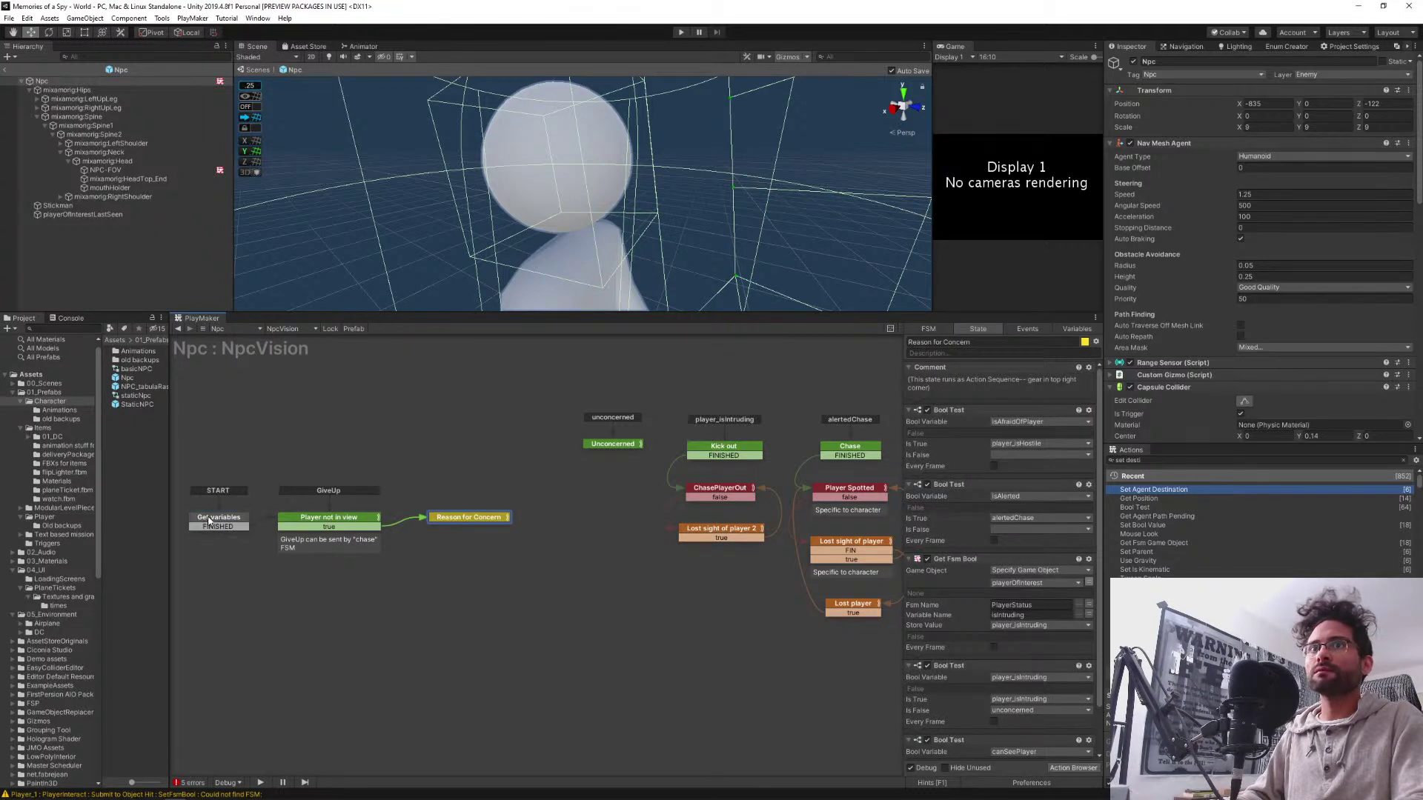
left_click(207, 519)
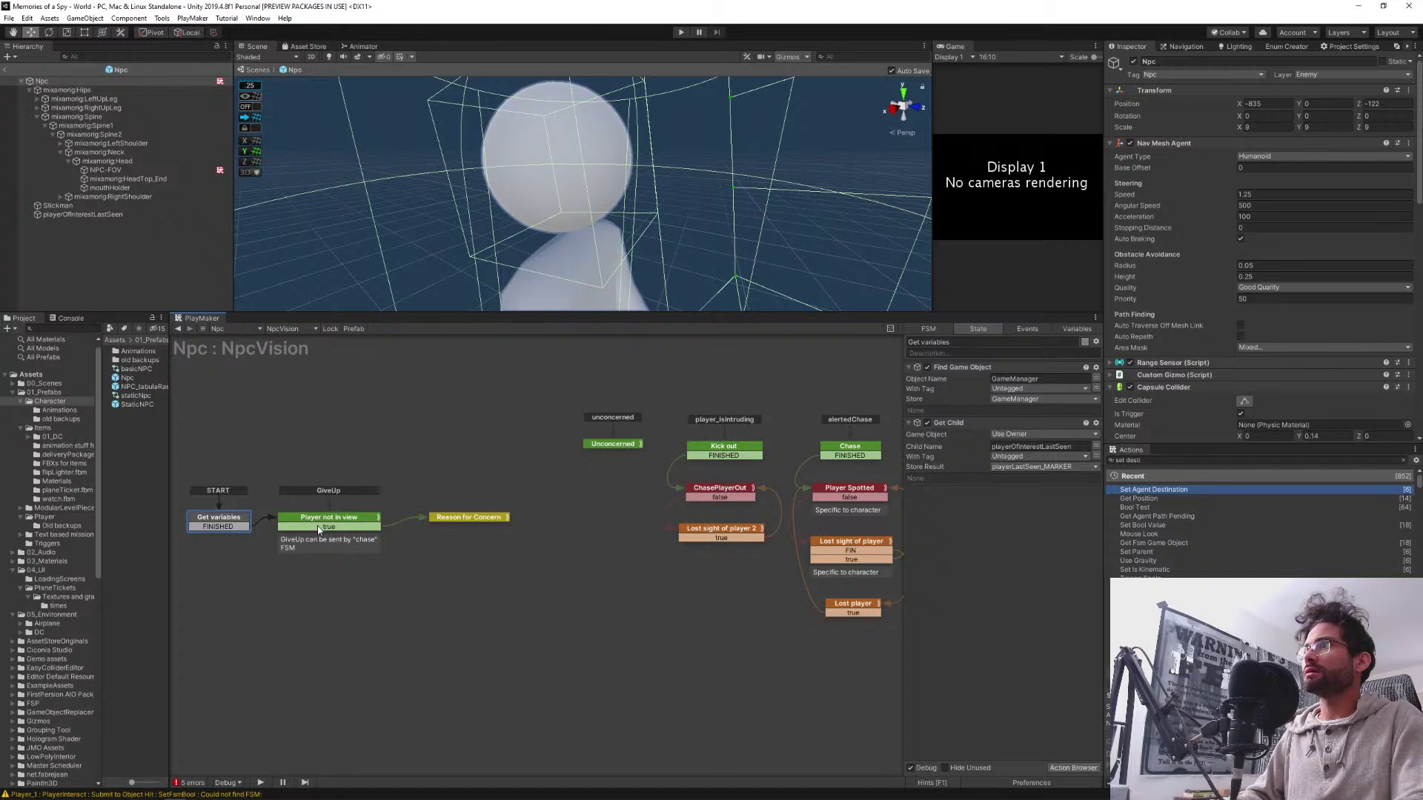
left_click(316, 522)
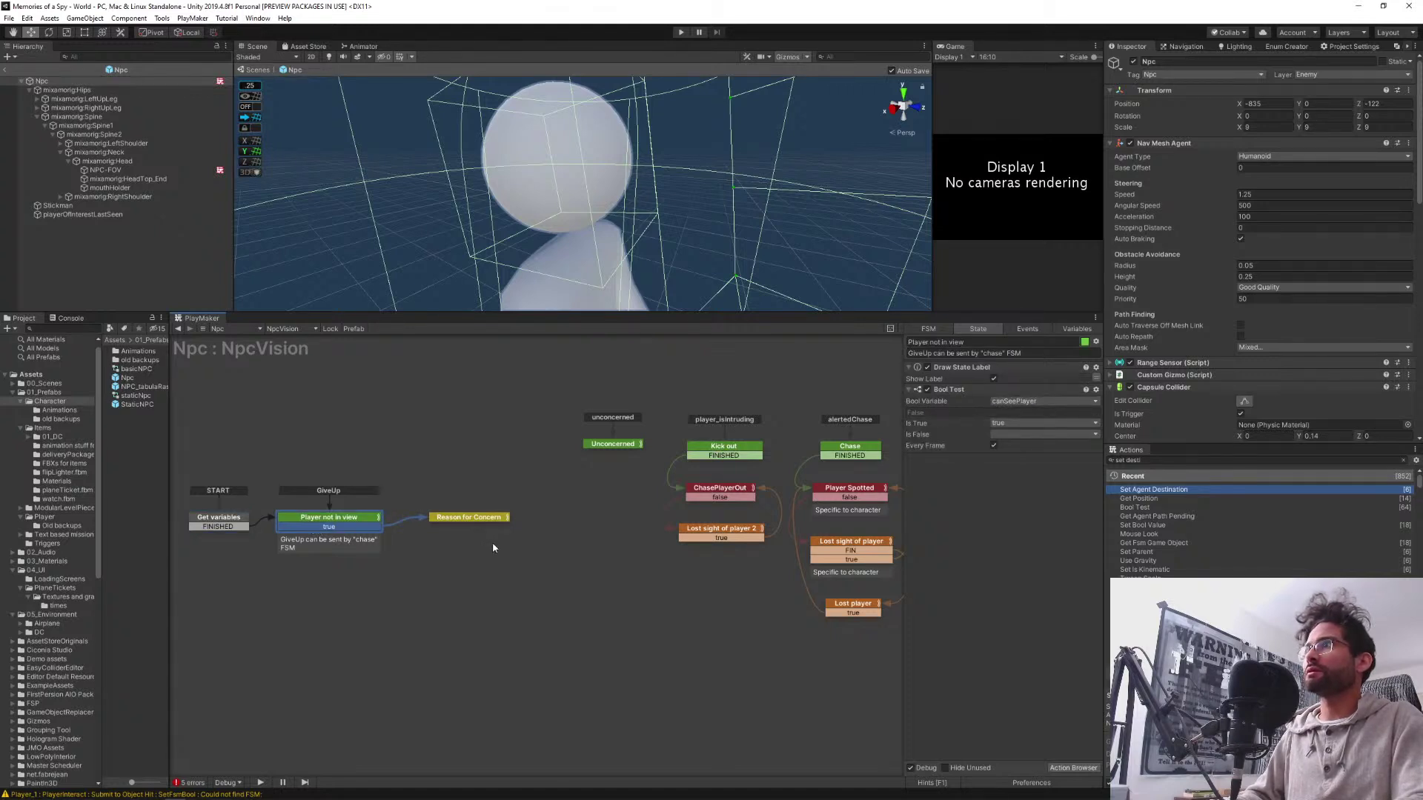
left_click(458, 519)
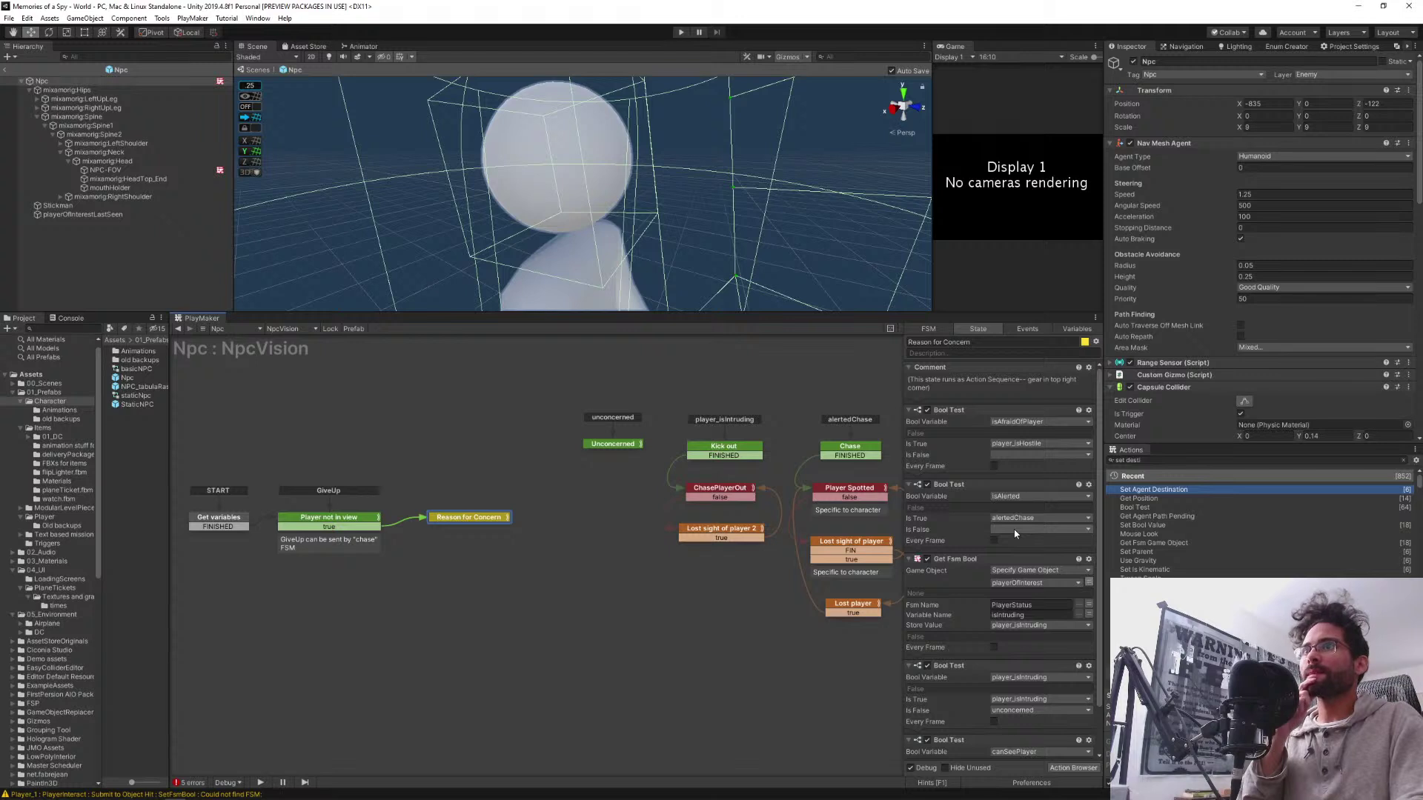
scroll(975, 529, "down", 1)
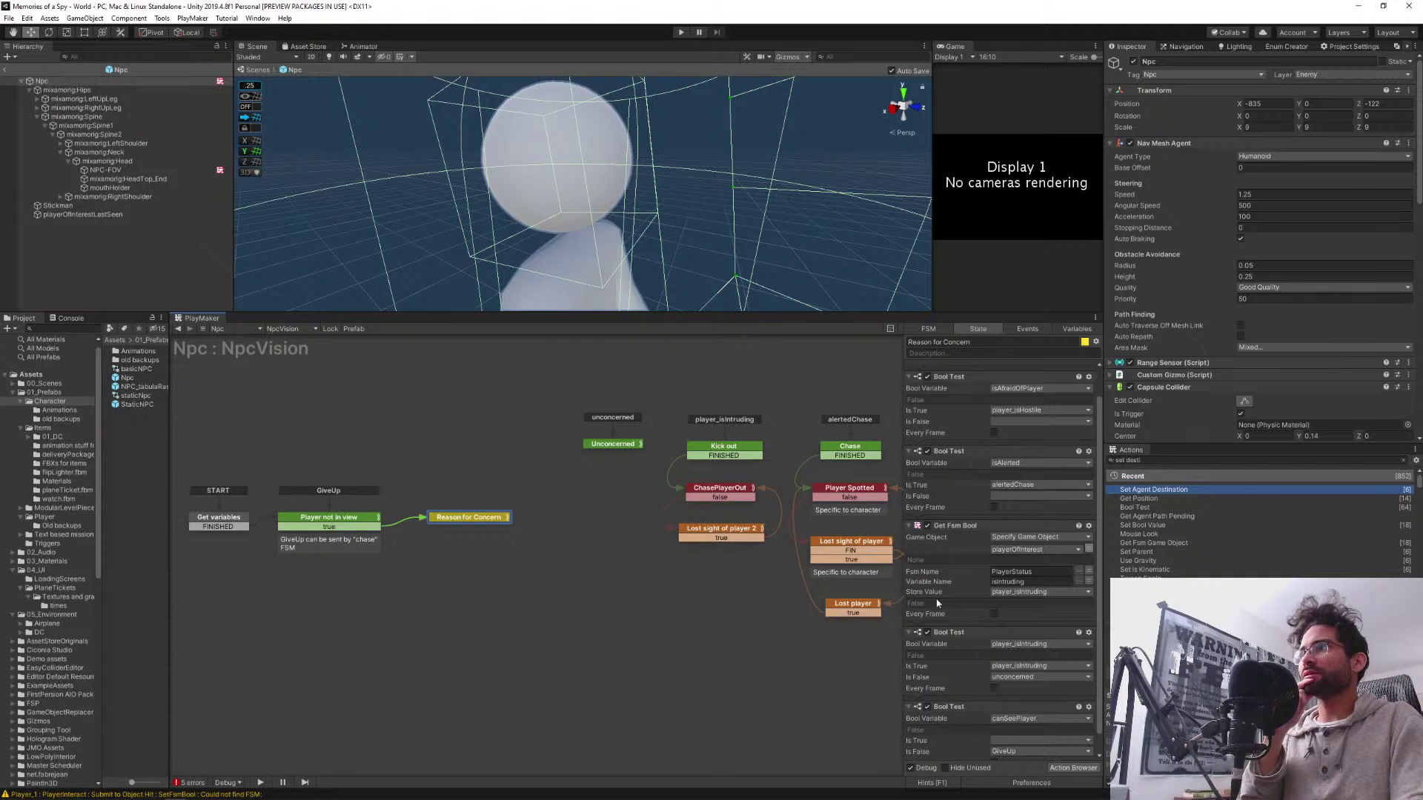
scroll(939, 654, "down", 1)
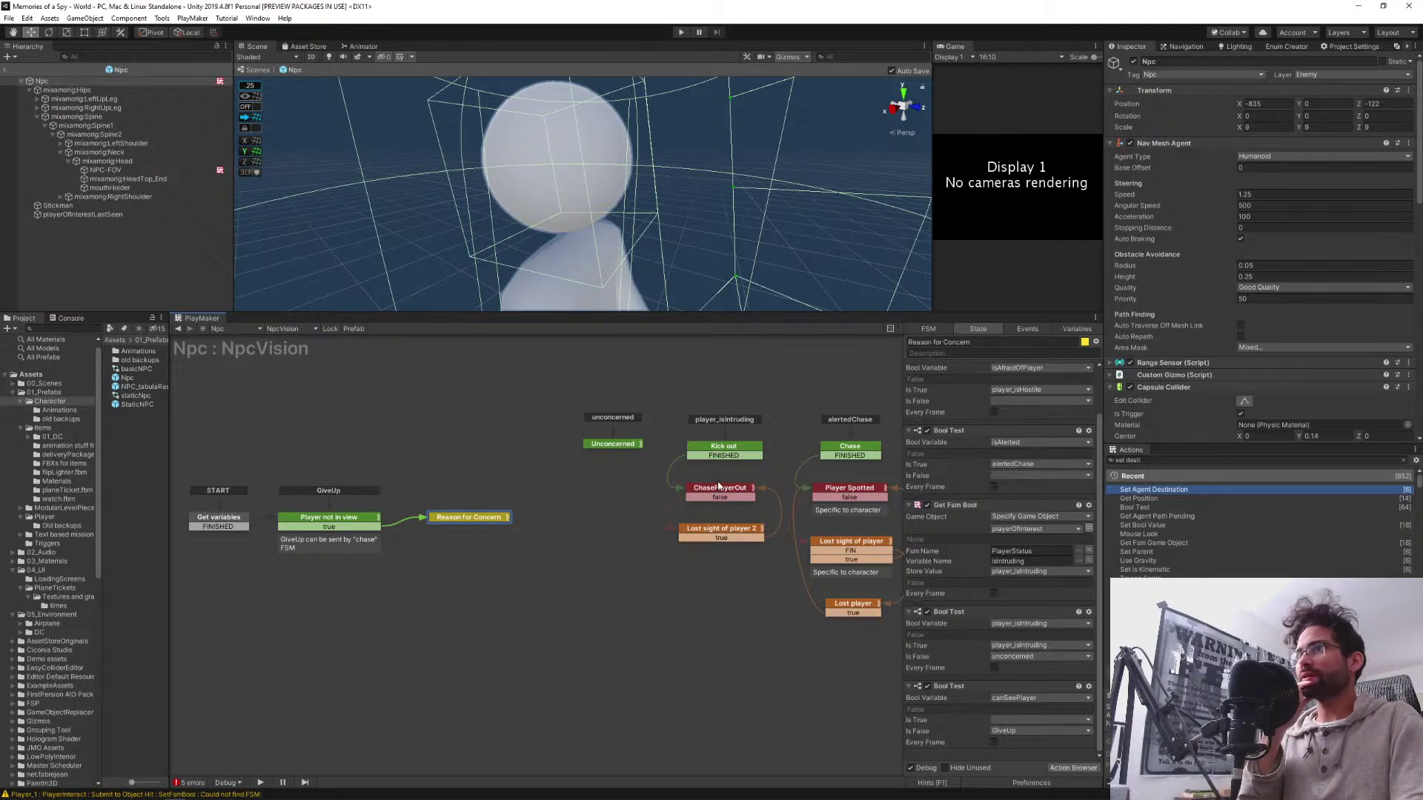
Check the Unconcerned state and clear the Is False event of Reason for Concern's player_isIntruding Bool Test
left_click(625, 447)
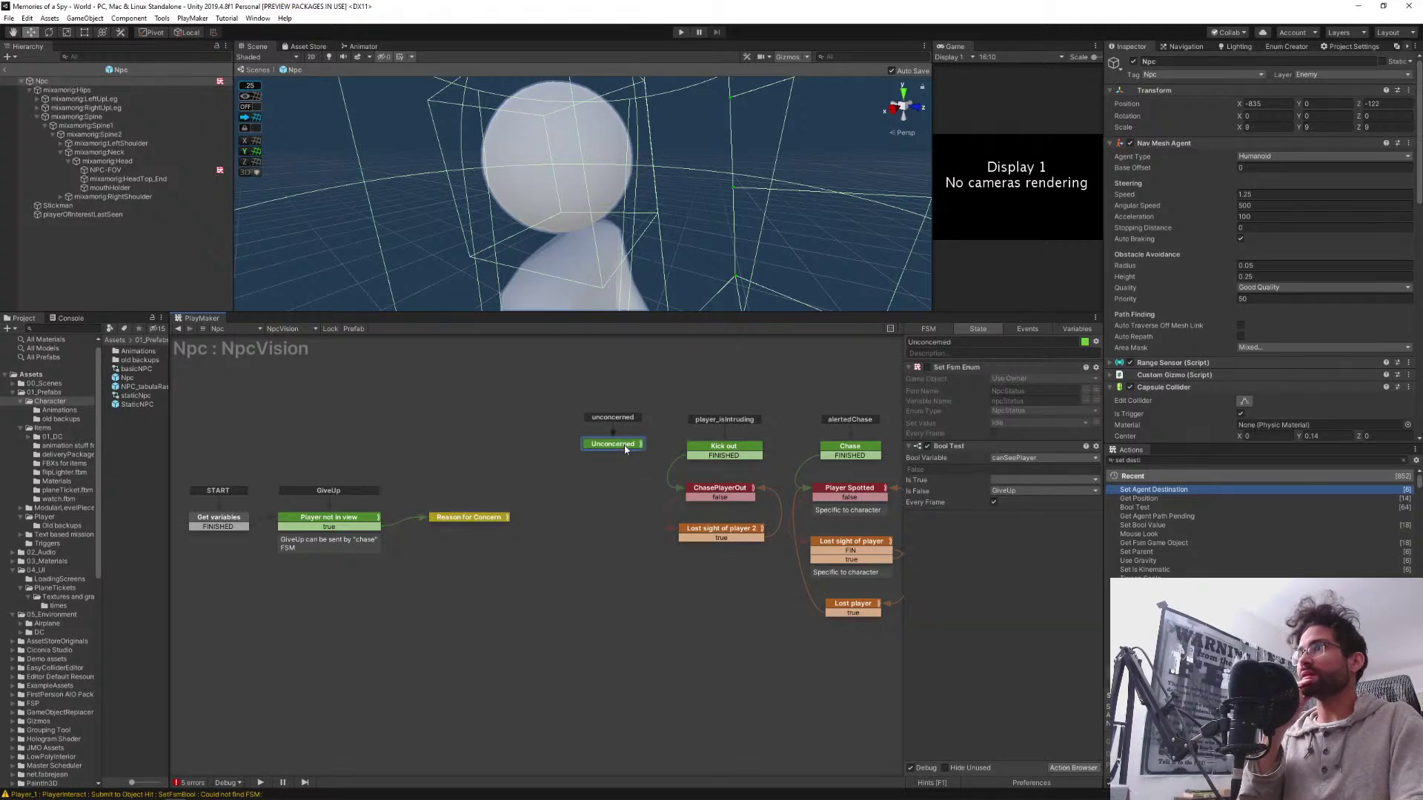
left_click(459, 517)
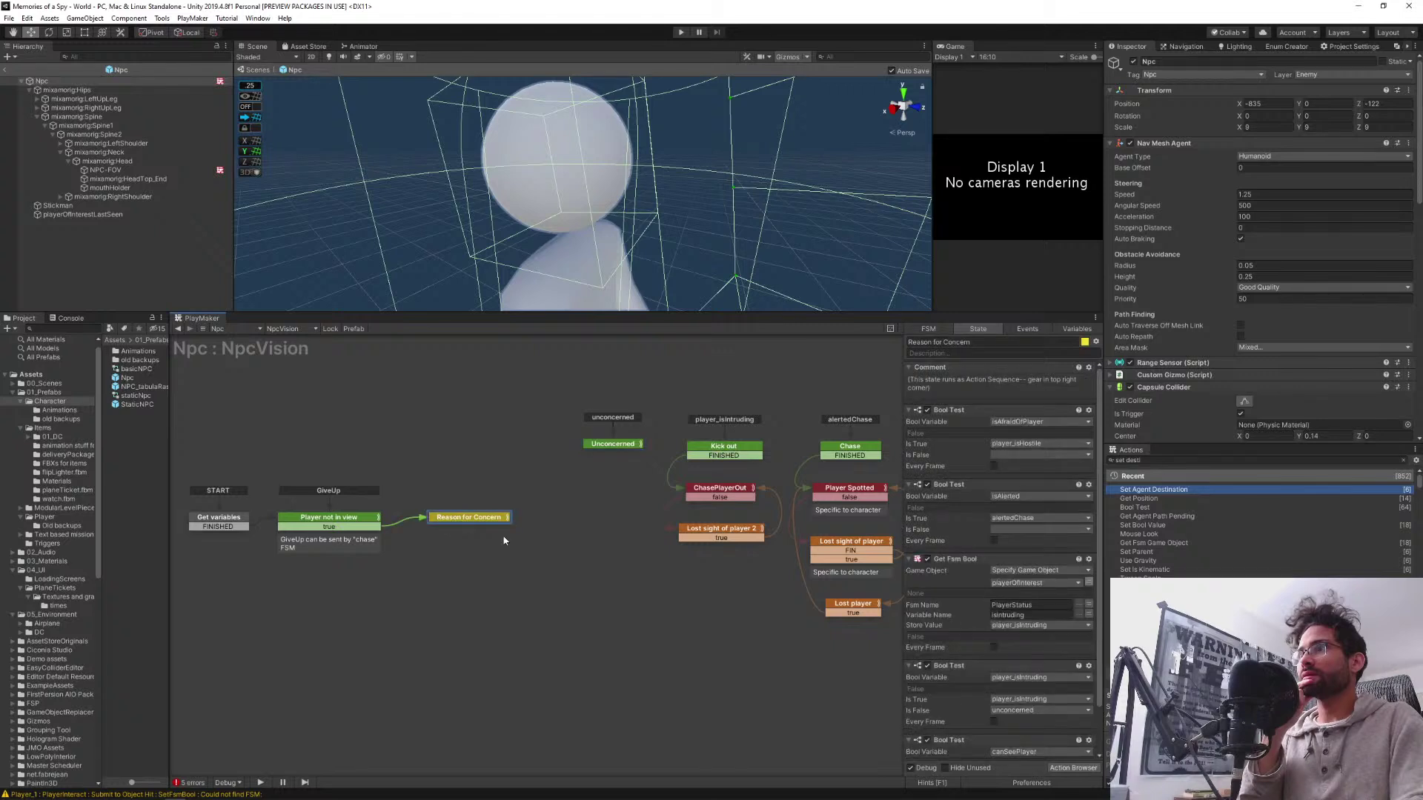
left_click(1020, 709)
left_click(1008, 545)
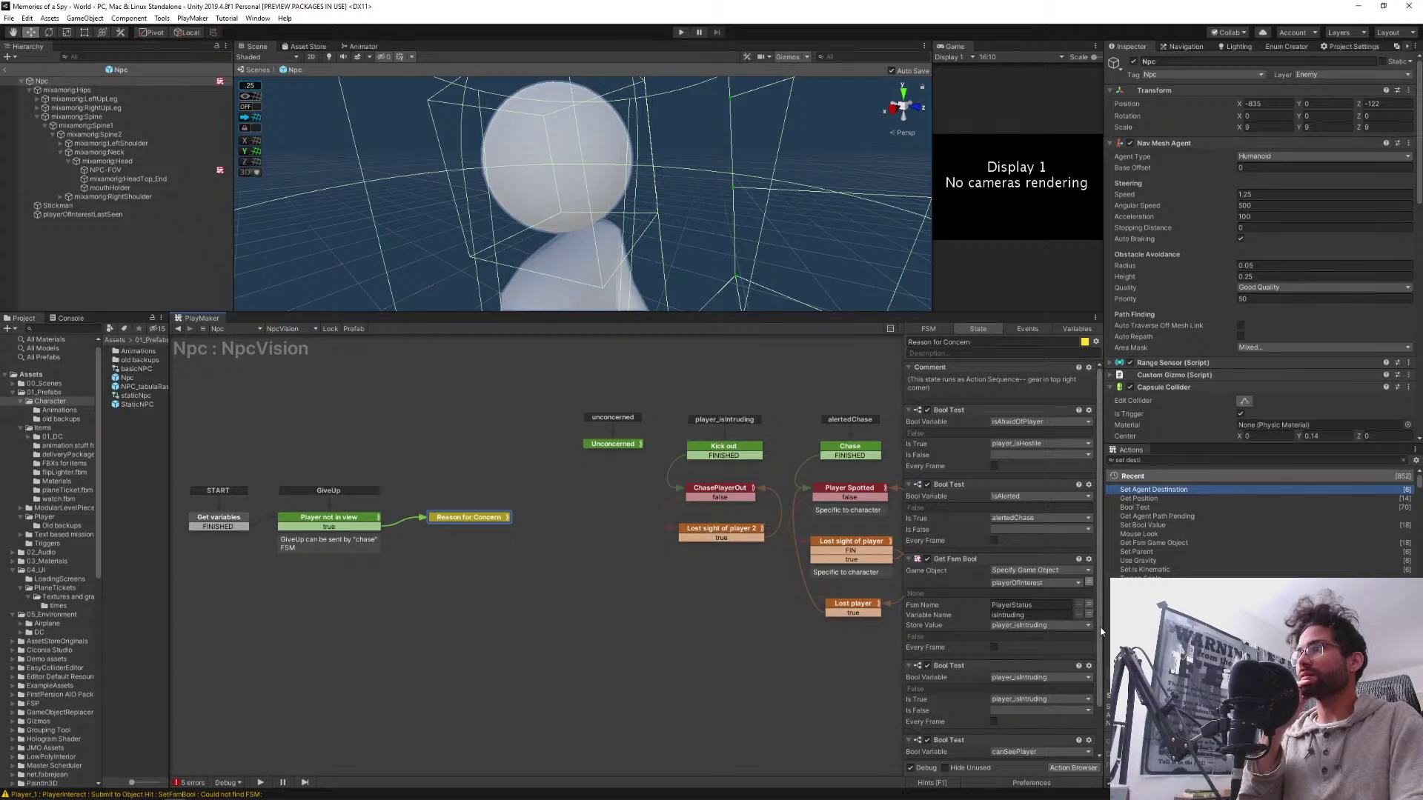
scroll(1100, 633, "down", 3)
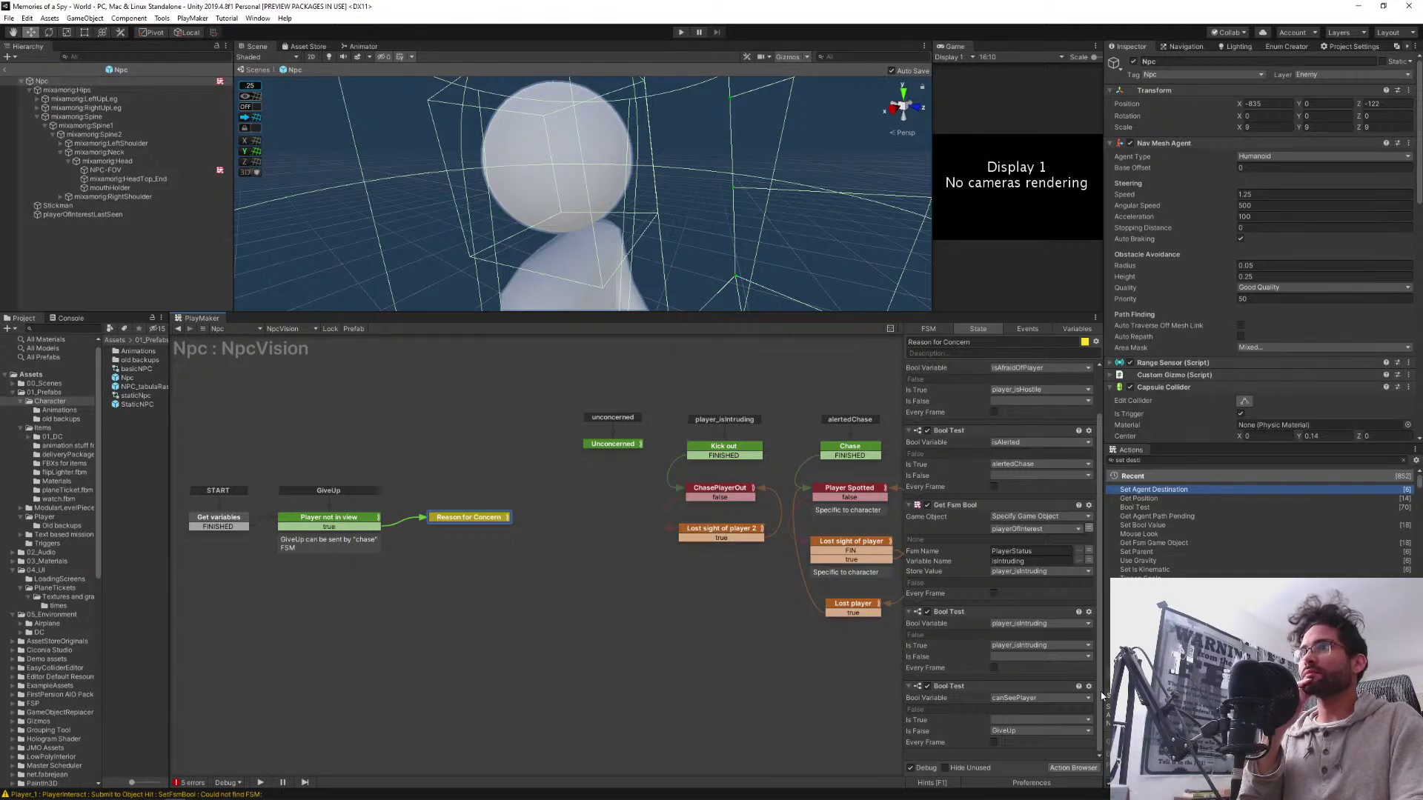
Examine the player_isIntruding branch of NpcVision: the Kick out, ChasePlayerOut and Lost sight of player 2 states
middle_click_drag(572, 621, 482, 622)
middle_click_drag(670, 632, 656, 634)
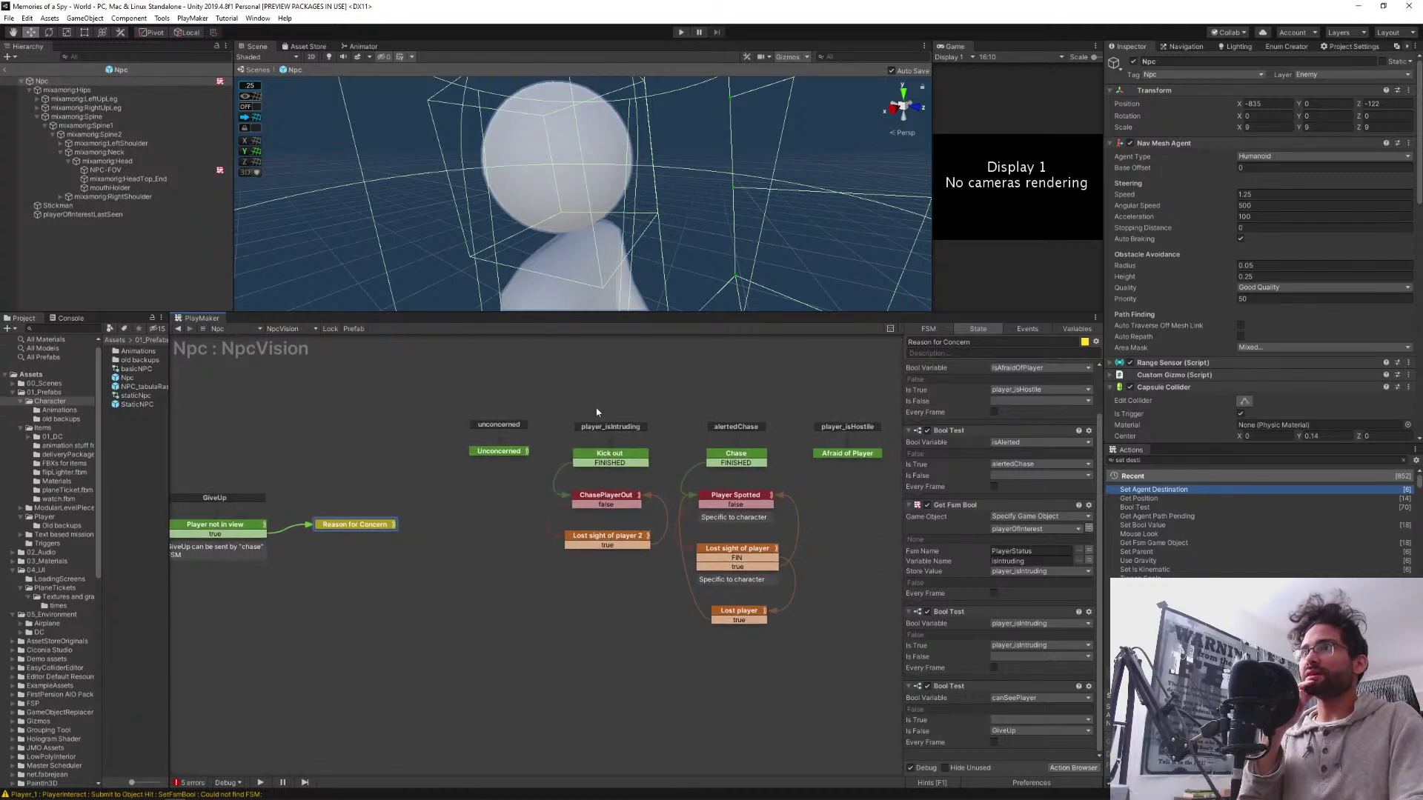
left_click(623, 462)
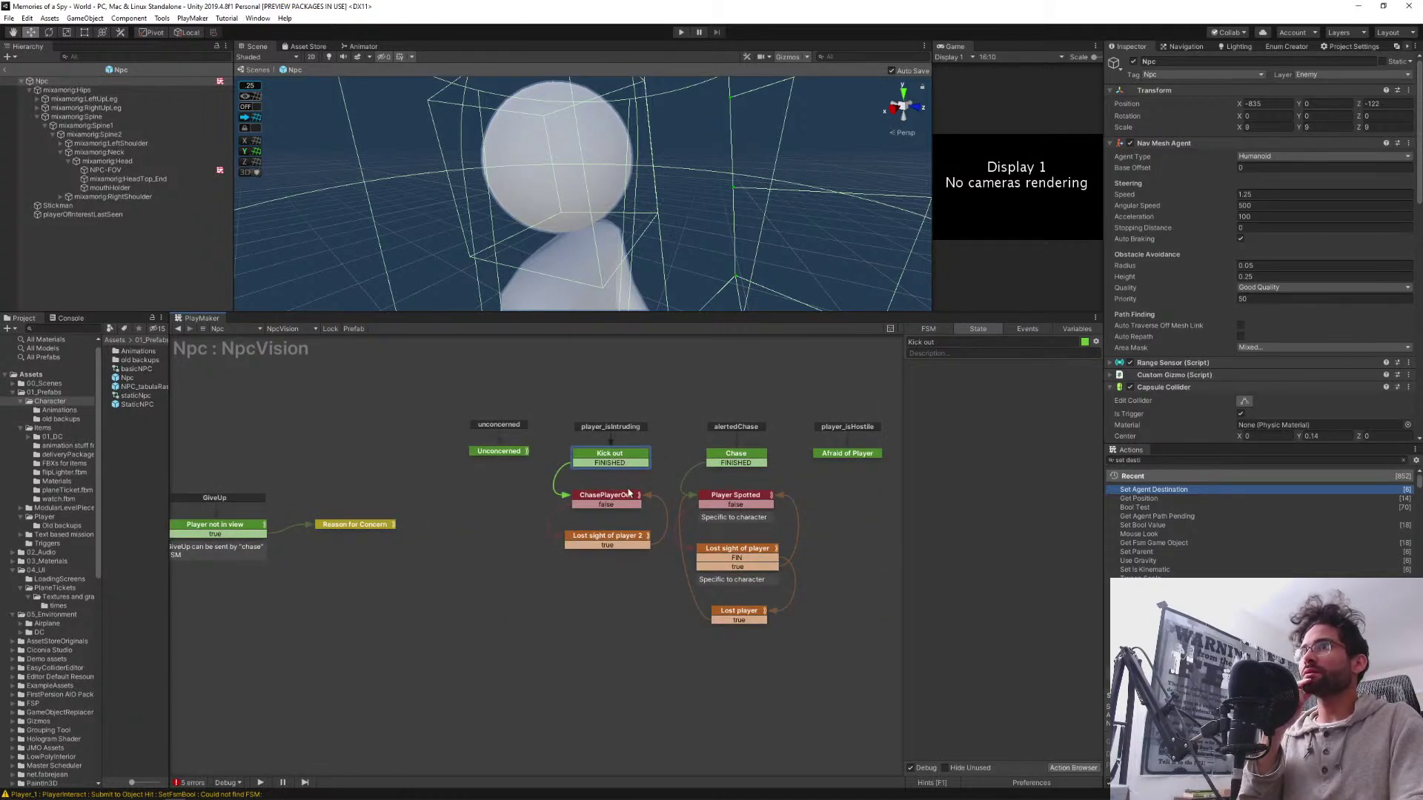
middle_click_drag(605, 554, 553, 550)
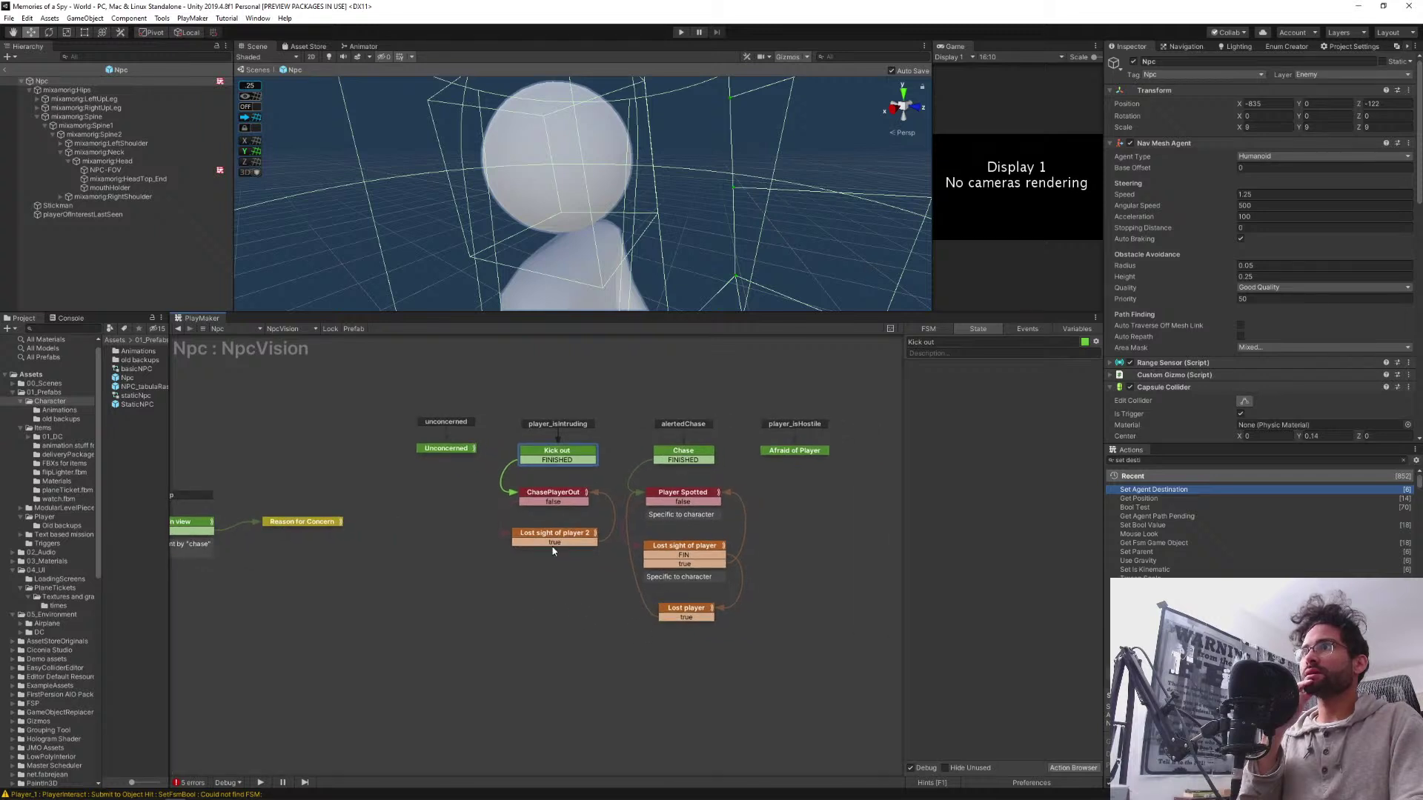
left_click(552, 504)
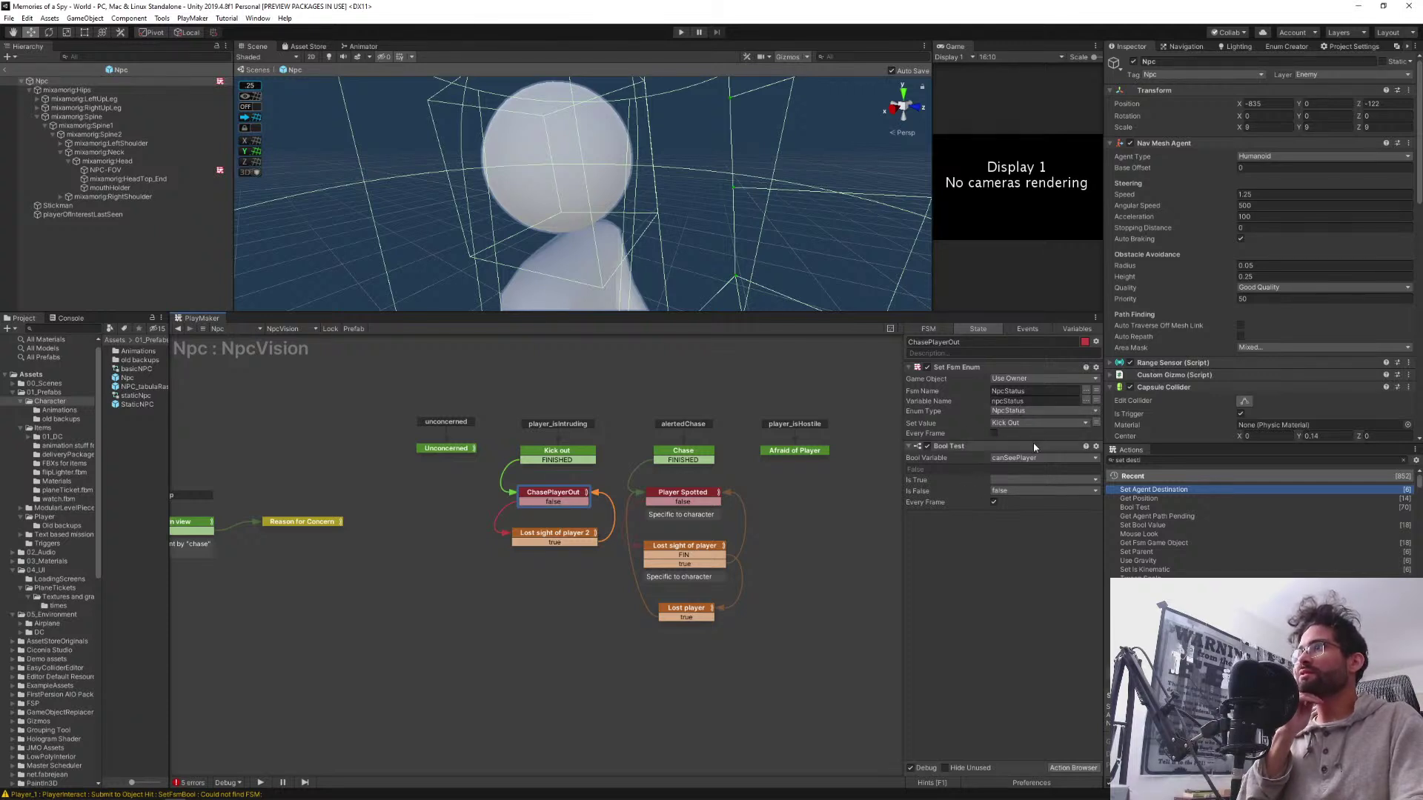
left_click(552, 541)
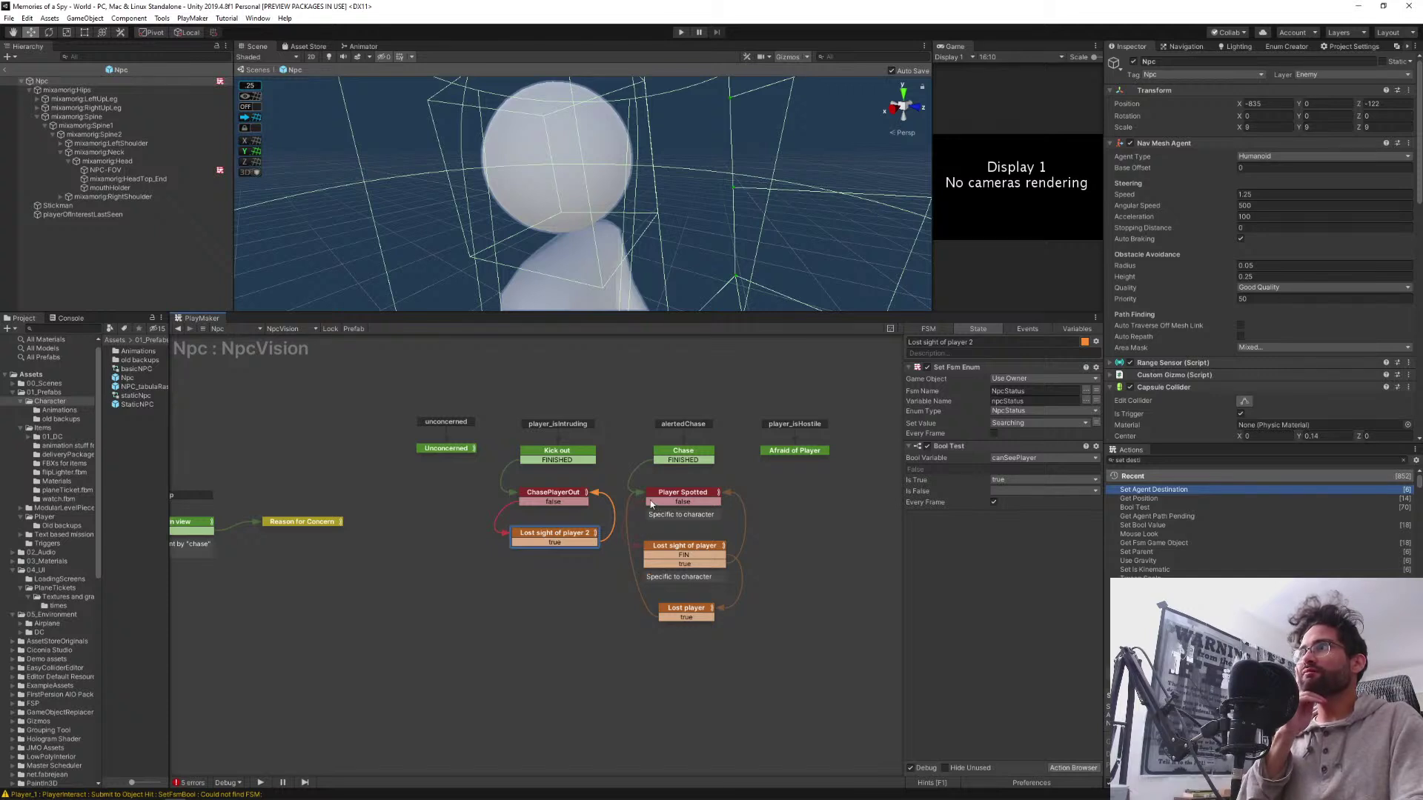
left_click(550, 495)
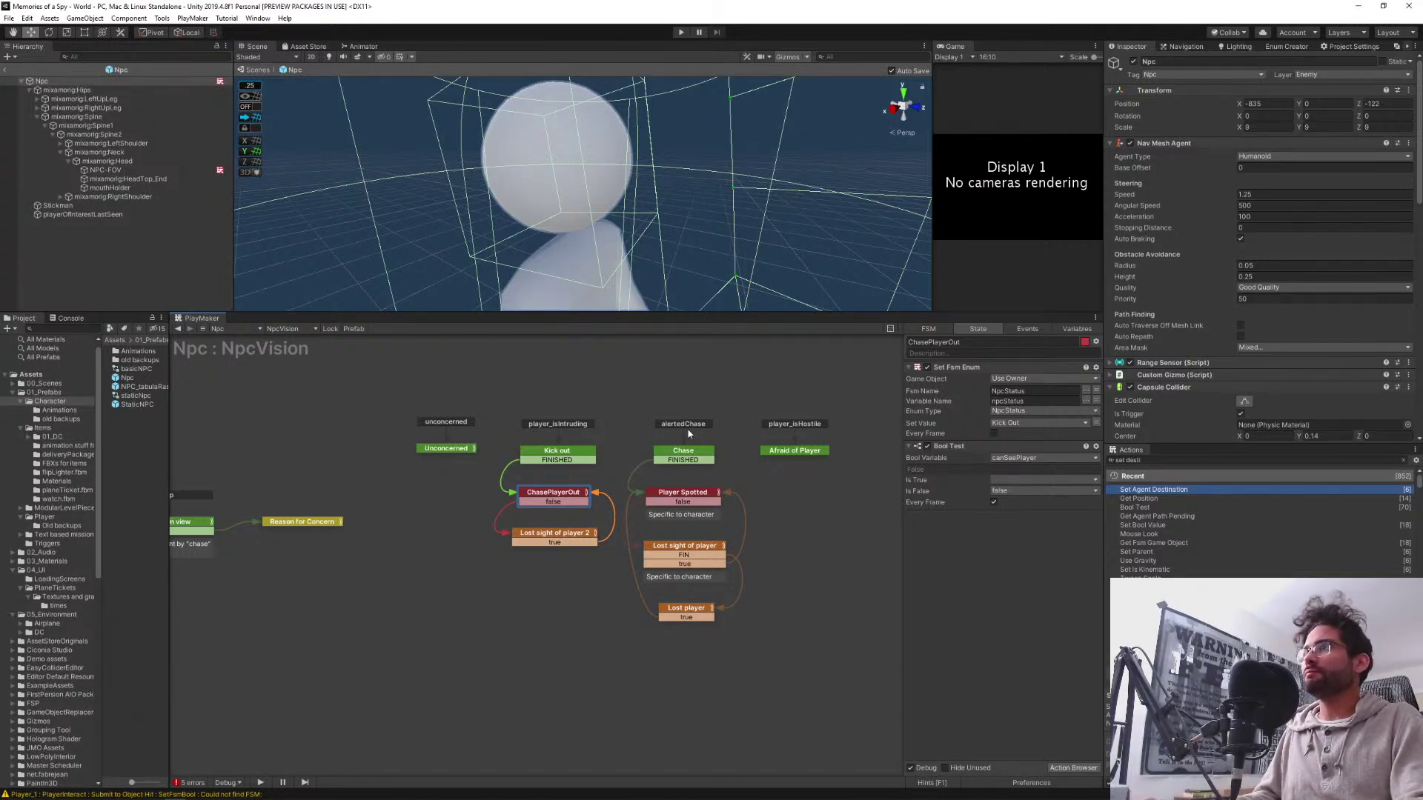
Compare the alertedChase branch's Chase, Player Spotted, Lost sight of player and Lost player states with the kick-out branch
left_click(668, 453)
left_click(670, 497)
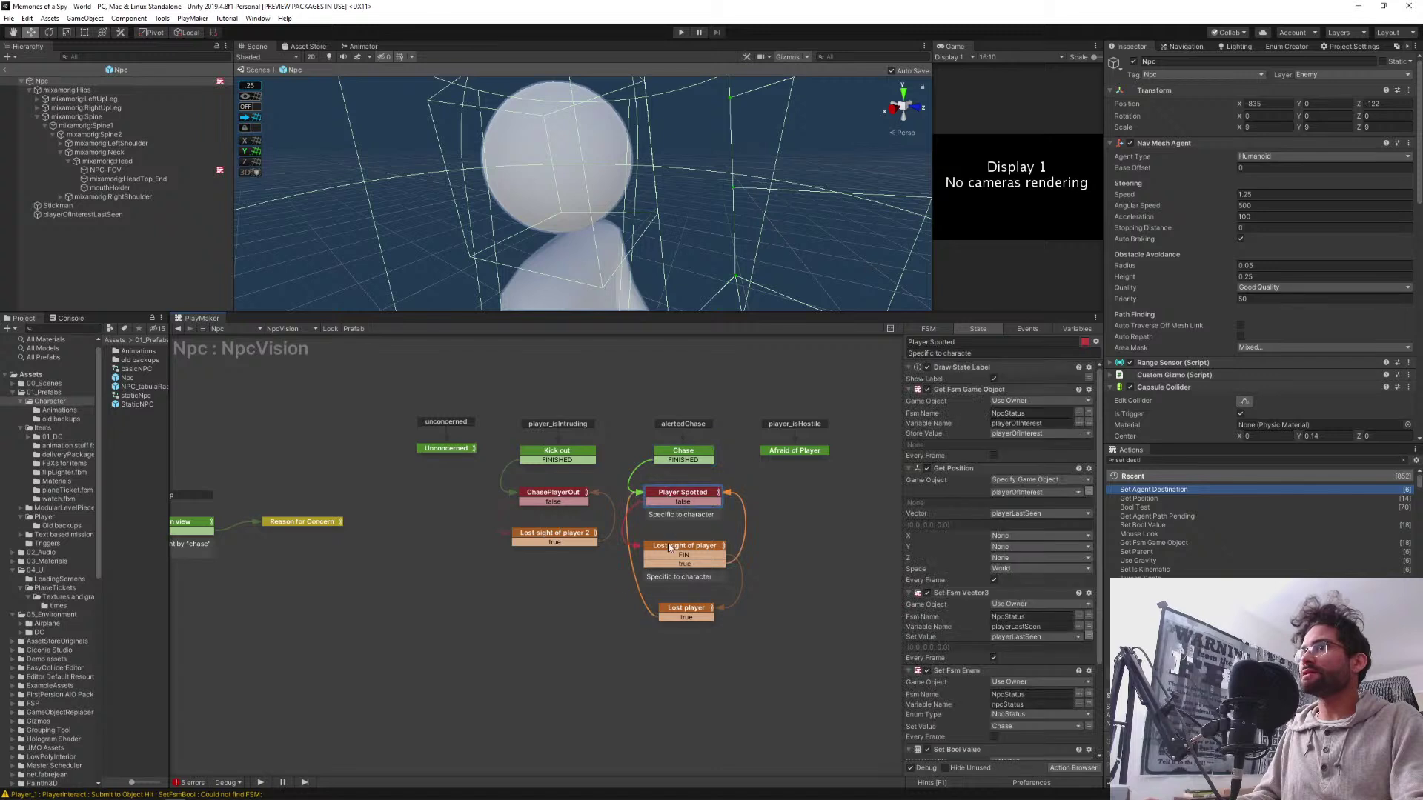
left_click(667, 550)
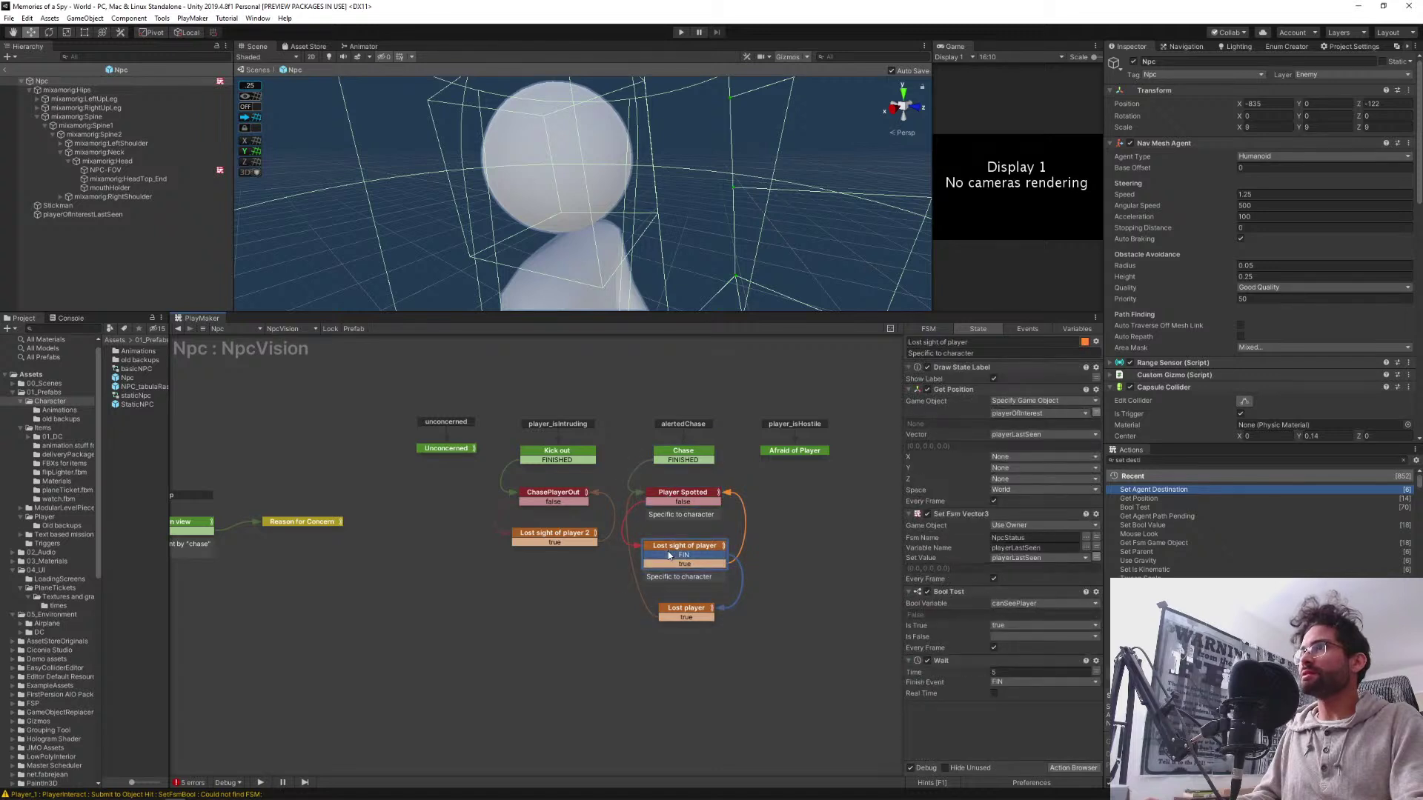
left_click(676, 611)
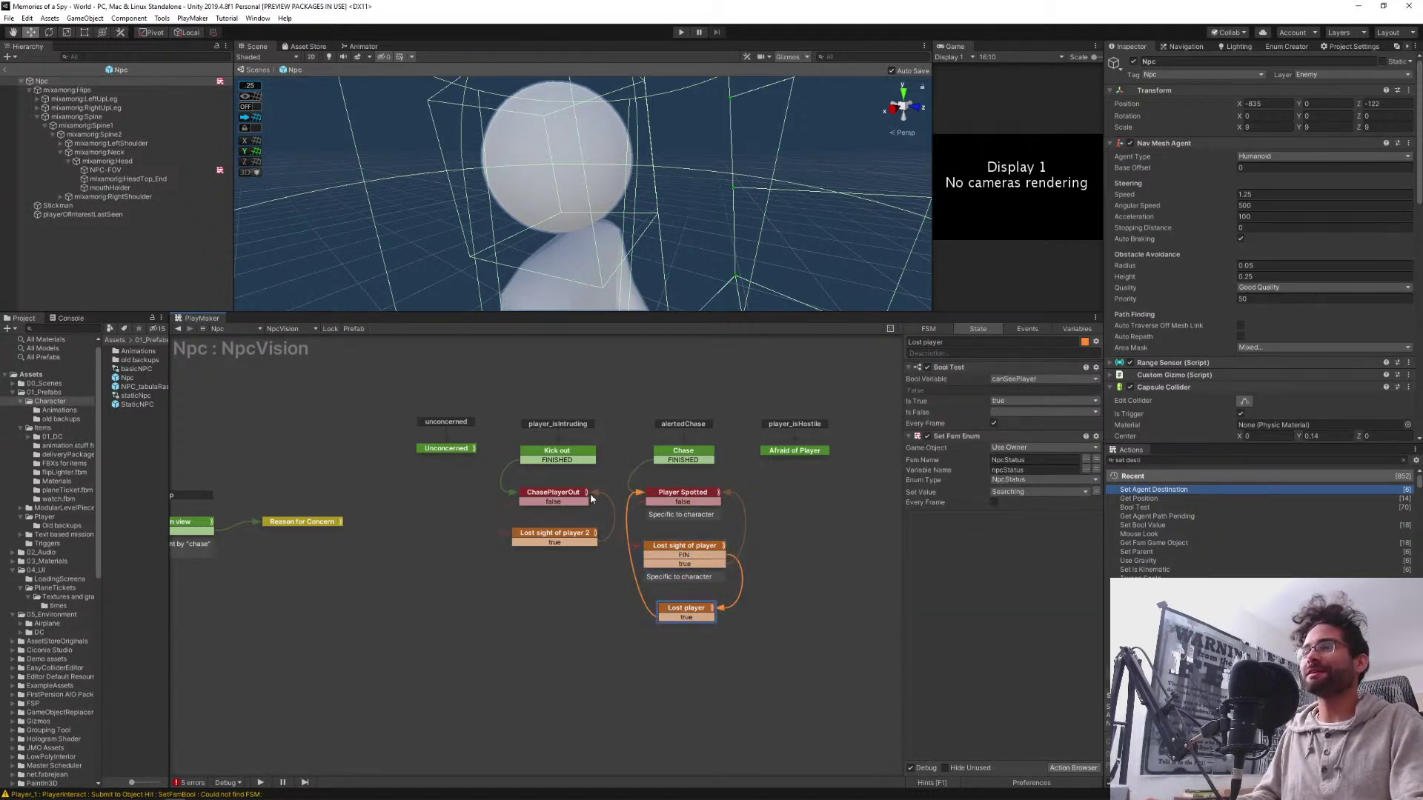
left_click(542, 498)
left_click(556, 542)
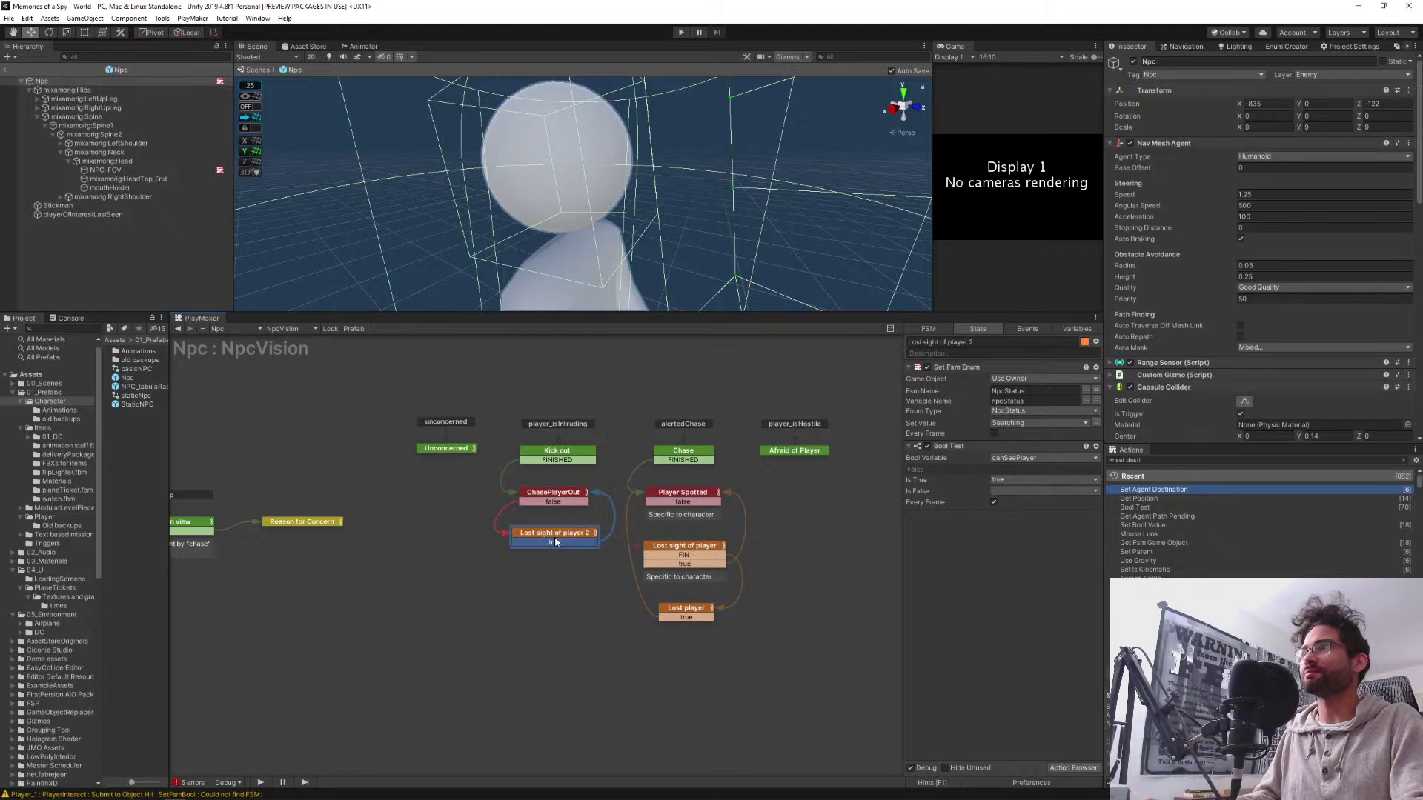
Show the Npc's NpcStatus FSM and review the Initial status check's Enum Switch and the status states
left_click(322, 400)
left_click(289, 328)
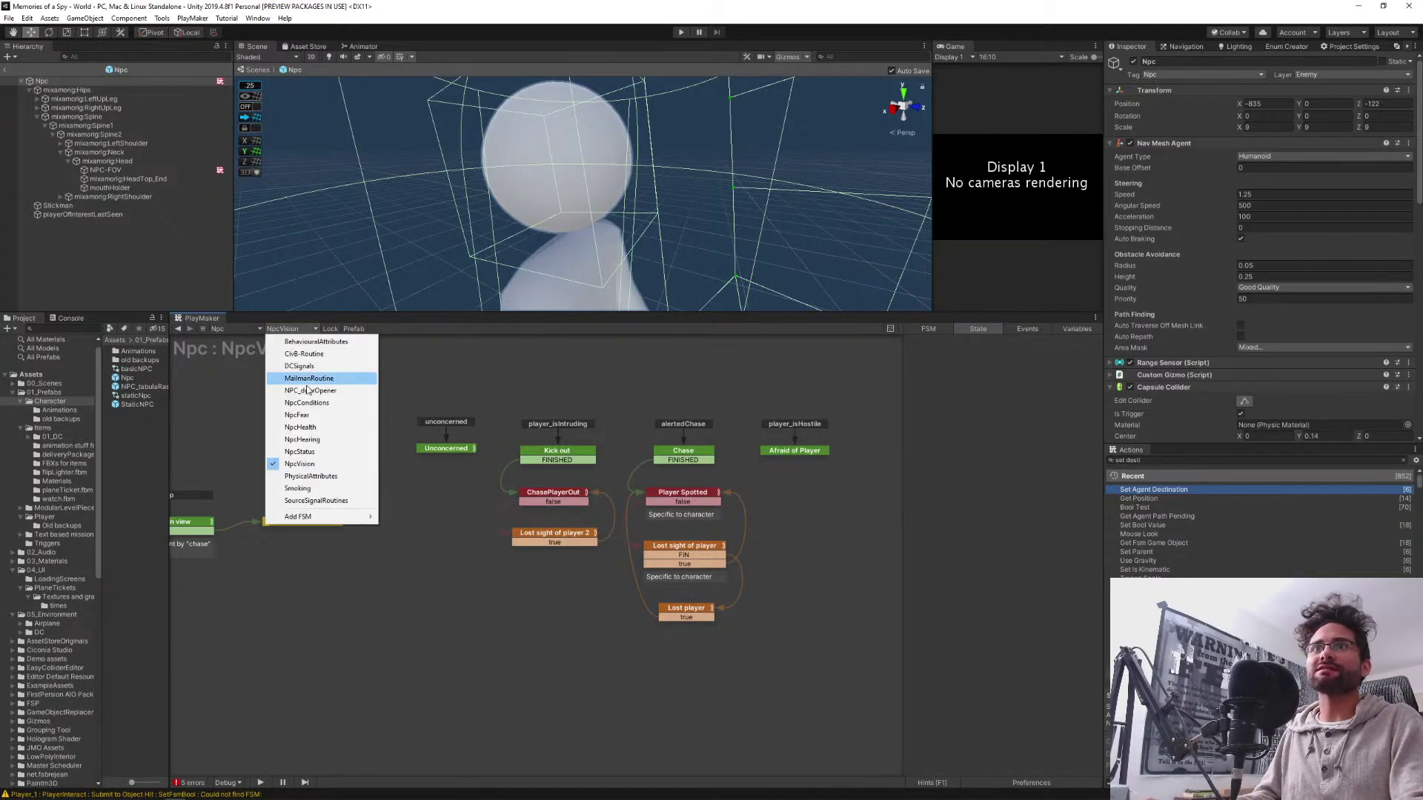
left_click(326, 451)
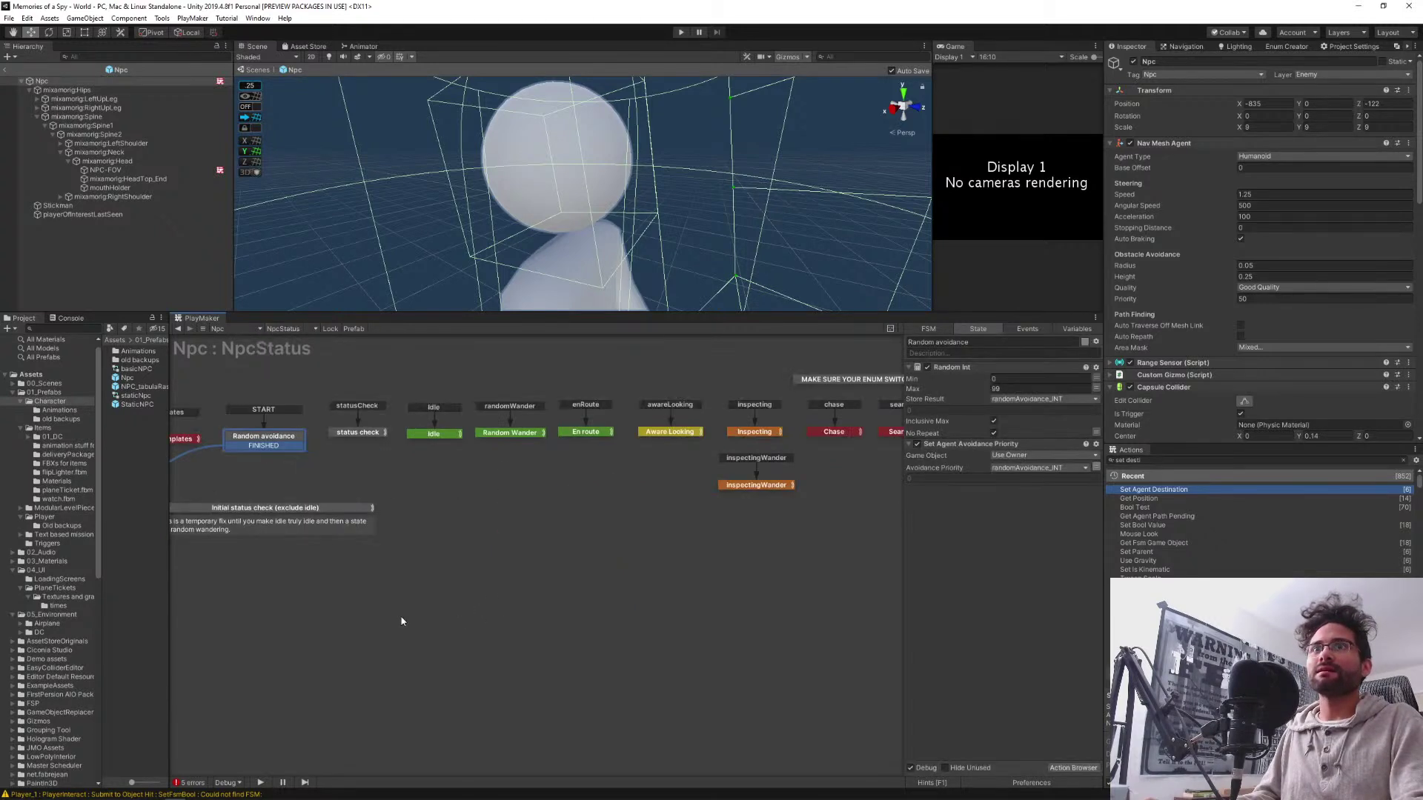
middle_click_drag(547, 518, 647, 510)
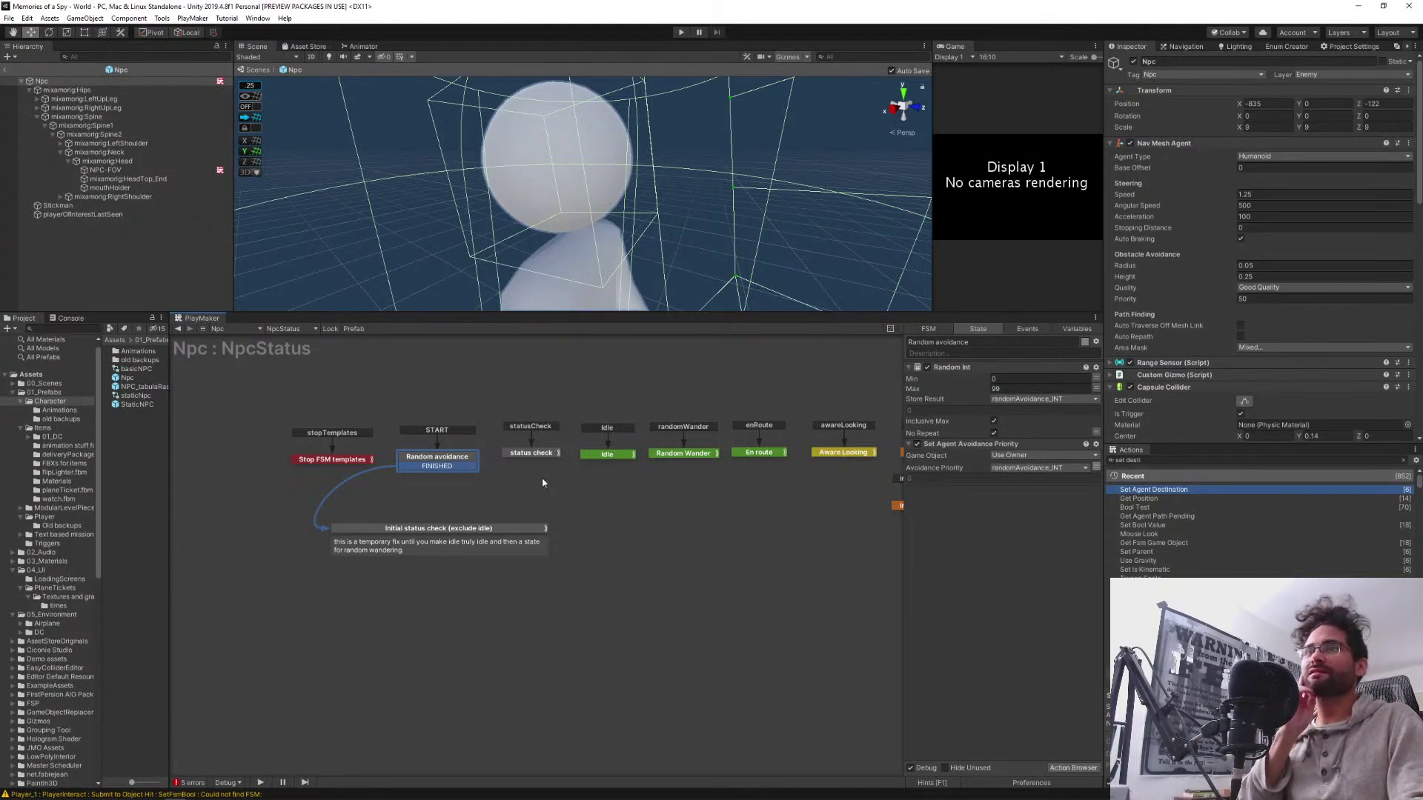
left_click(436, 531)
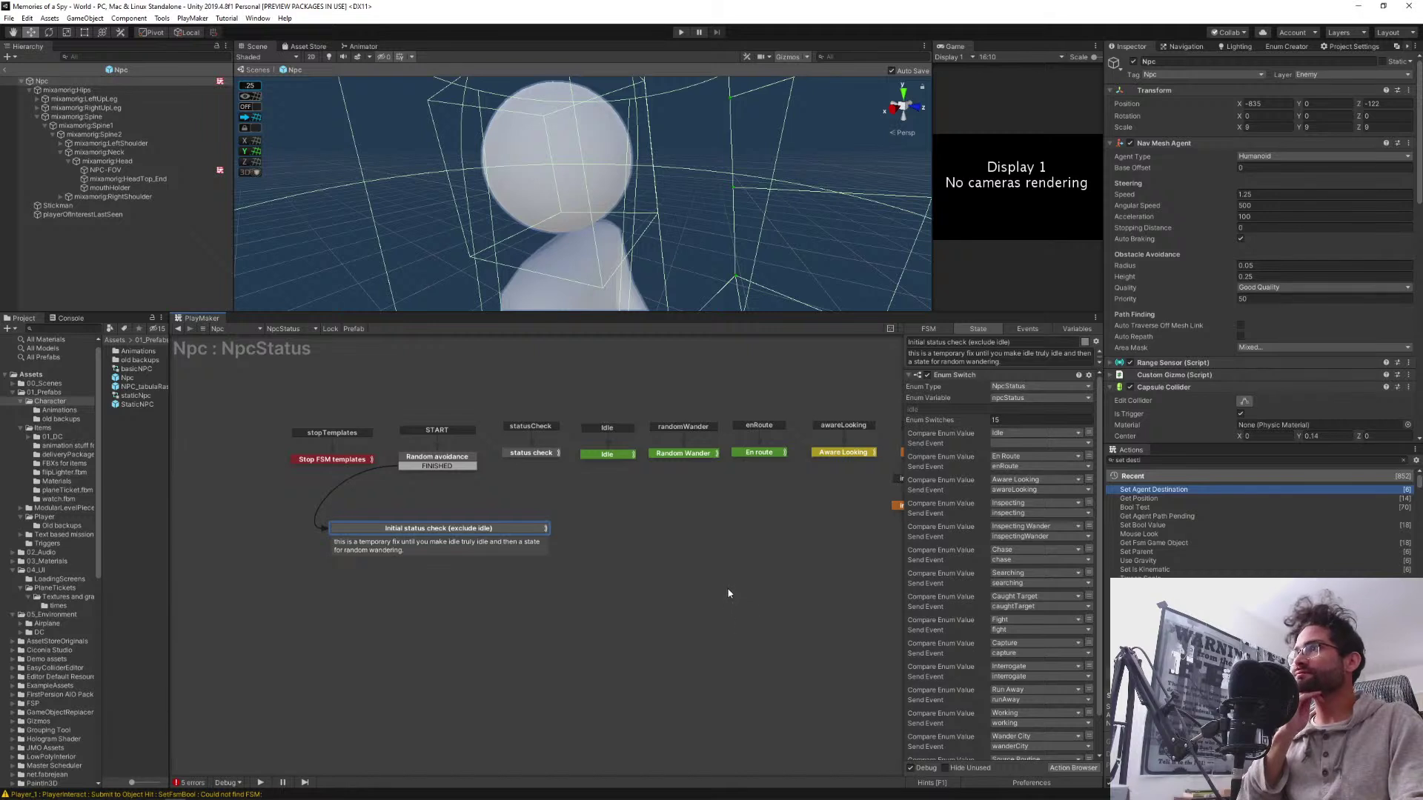
middle_click_drag(727, 571, 467, 578)
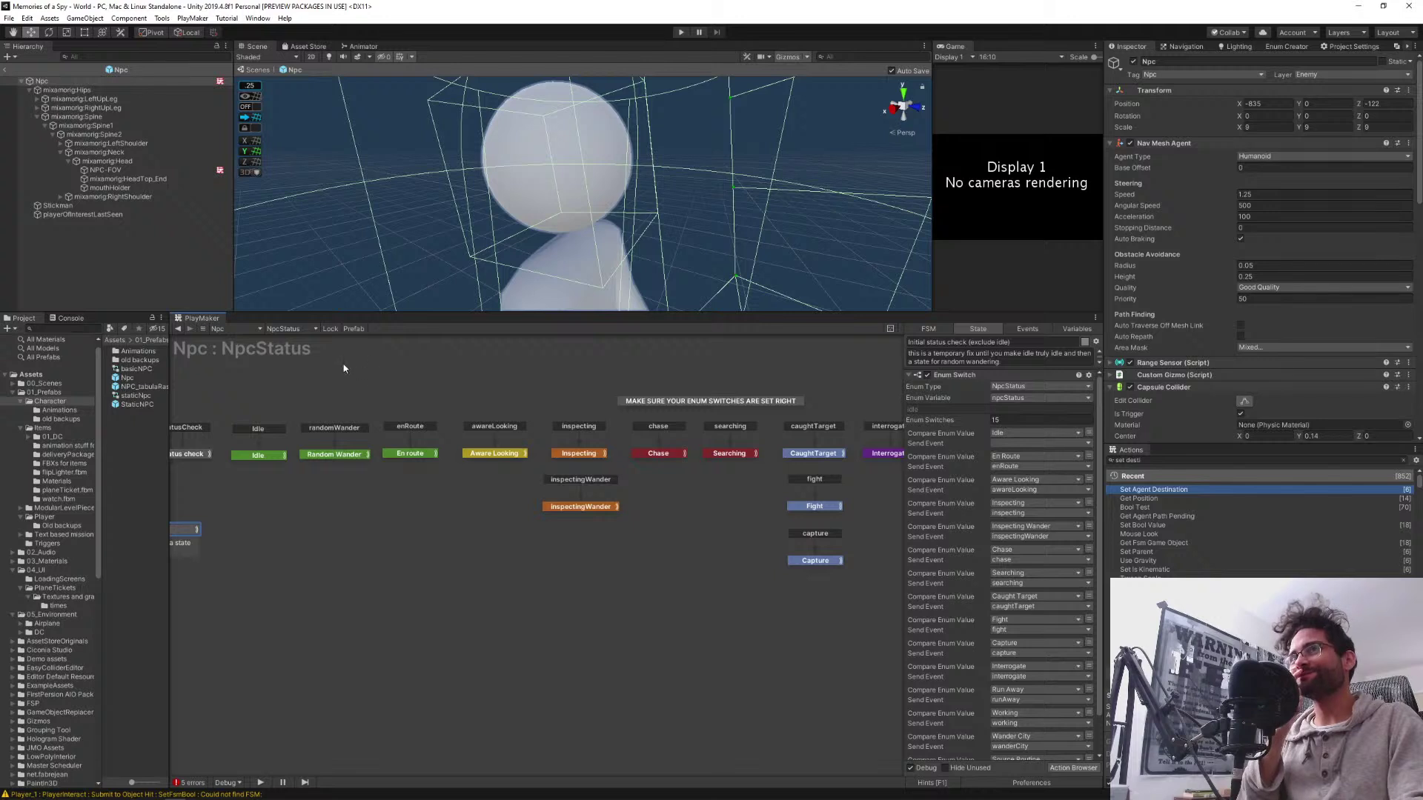
Show the Npc's CivB-Routine FSM and inspect its Get variables and Go to random location states
left_click(304, 329)
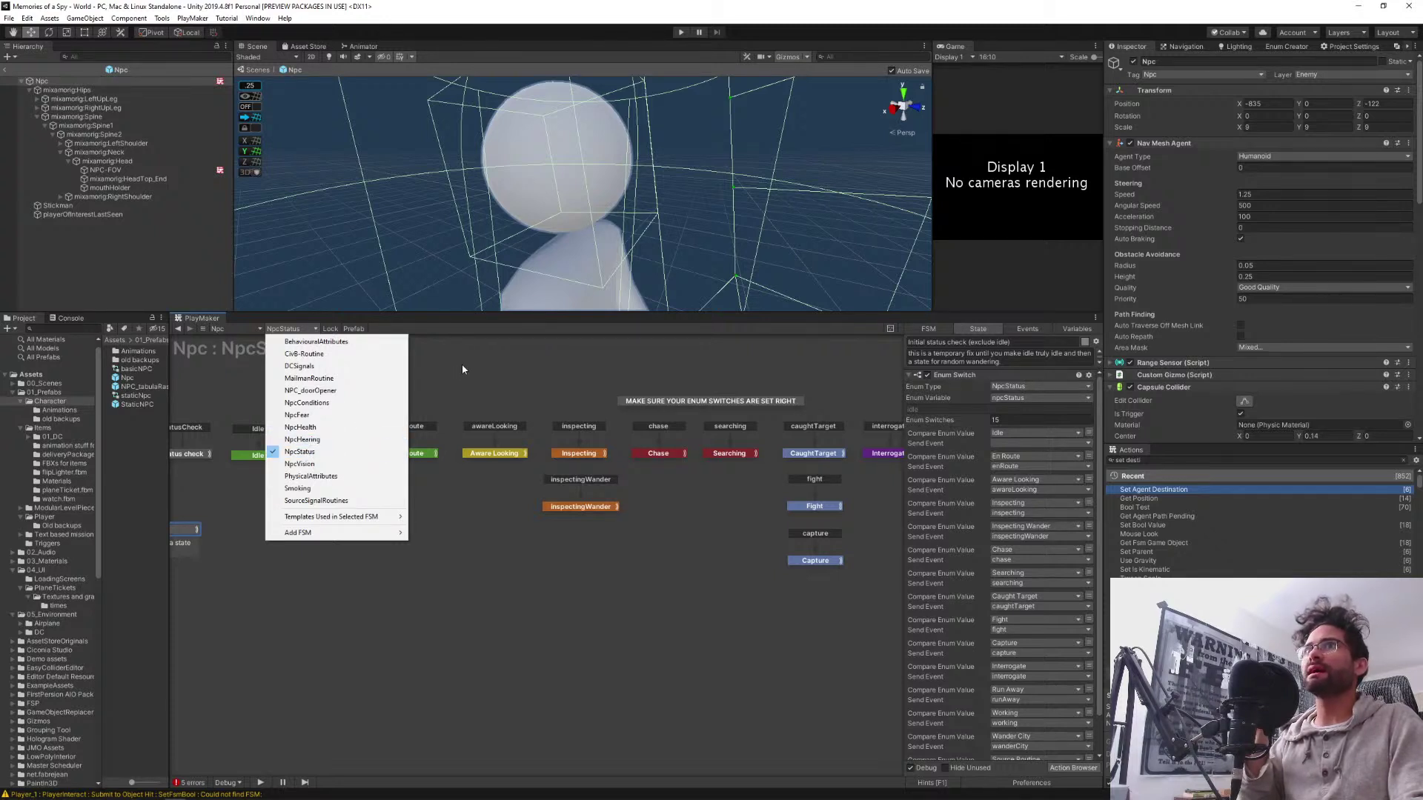
left_click(304, 353)
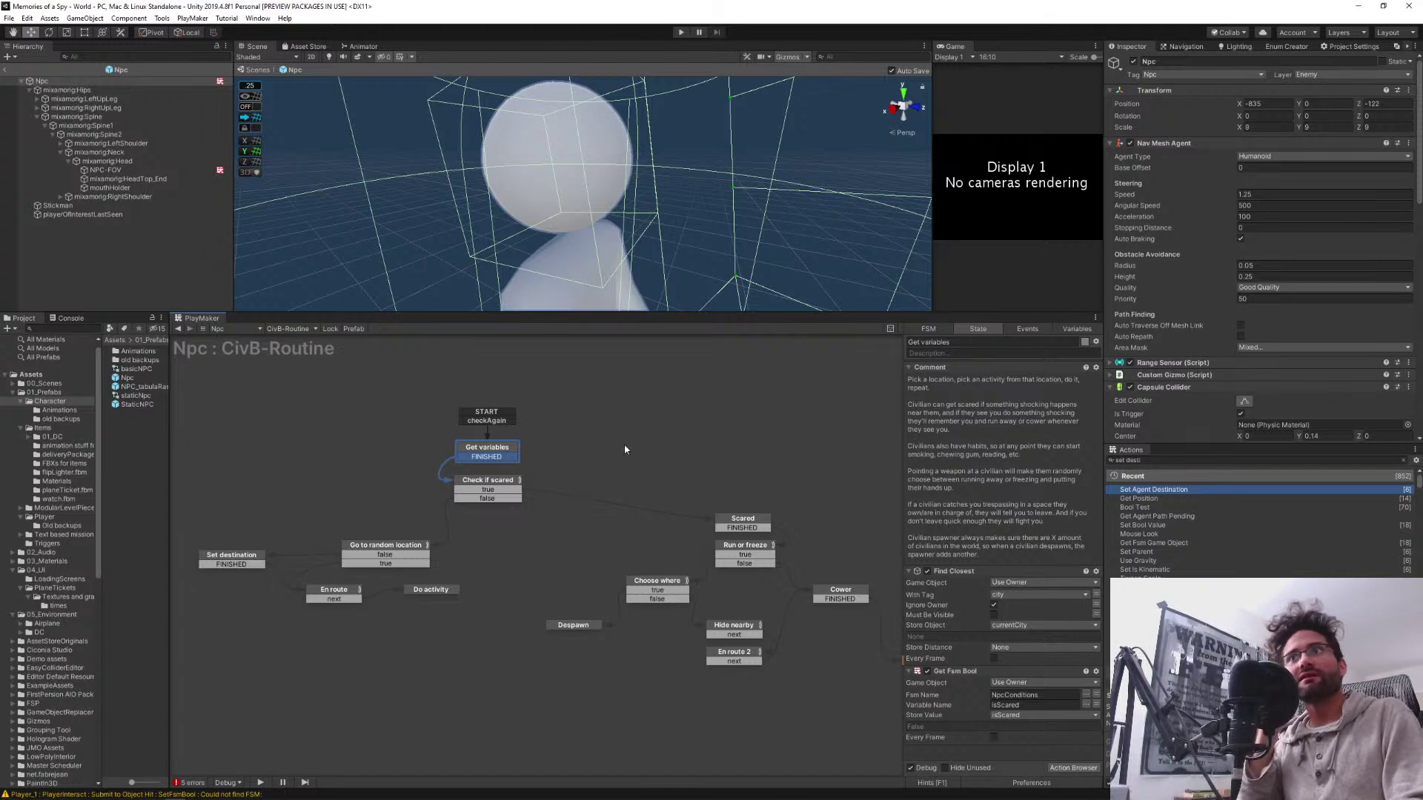
middle_click_drag(646, 434, 641, 400)
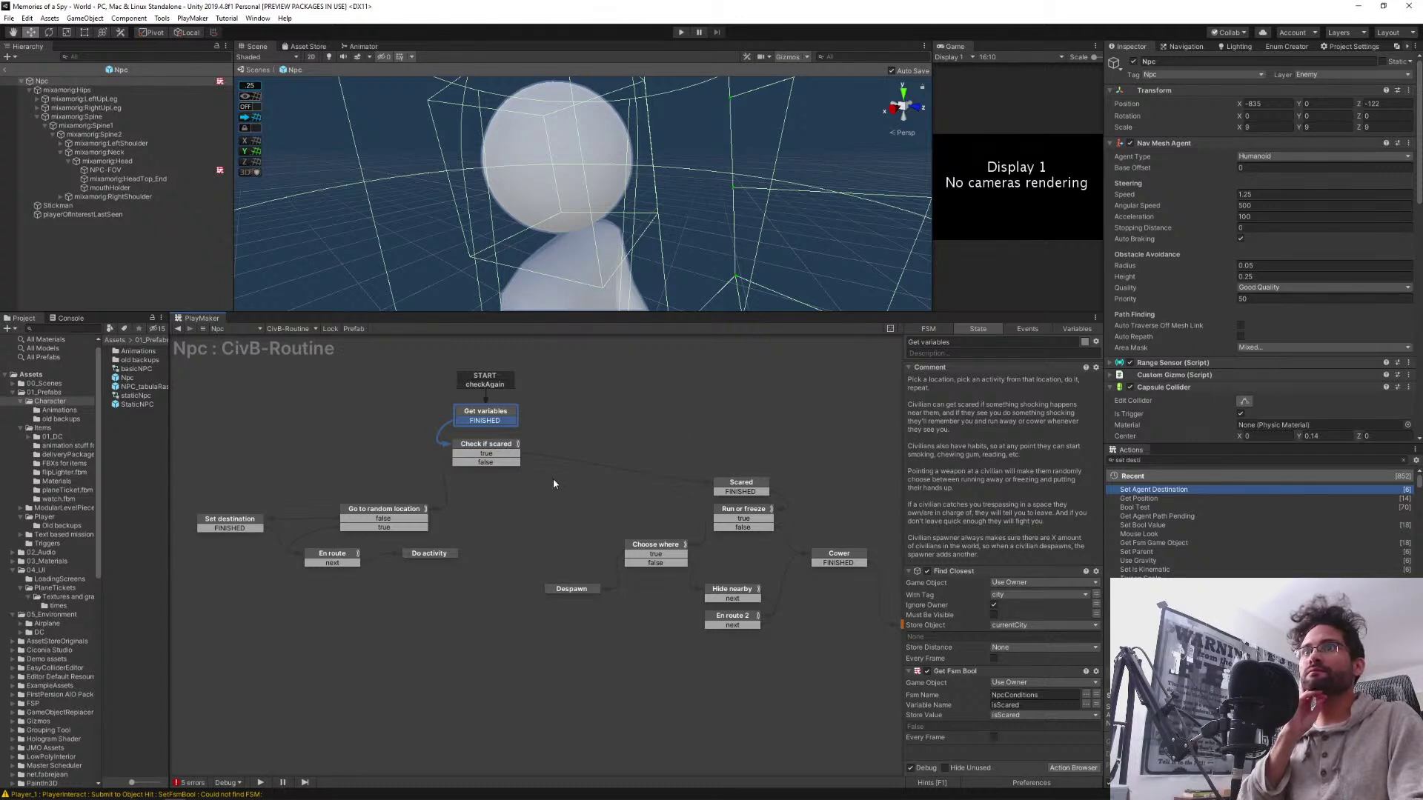
left_click(396, 509)
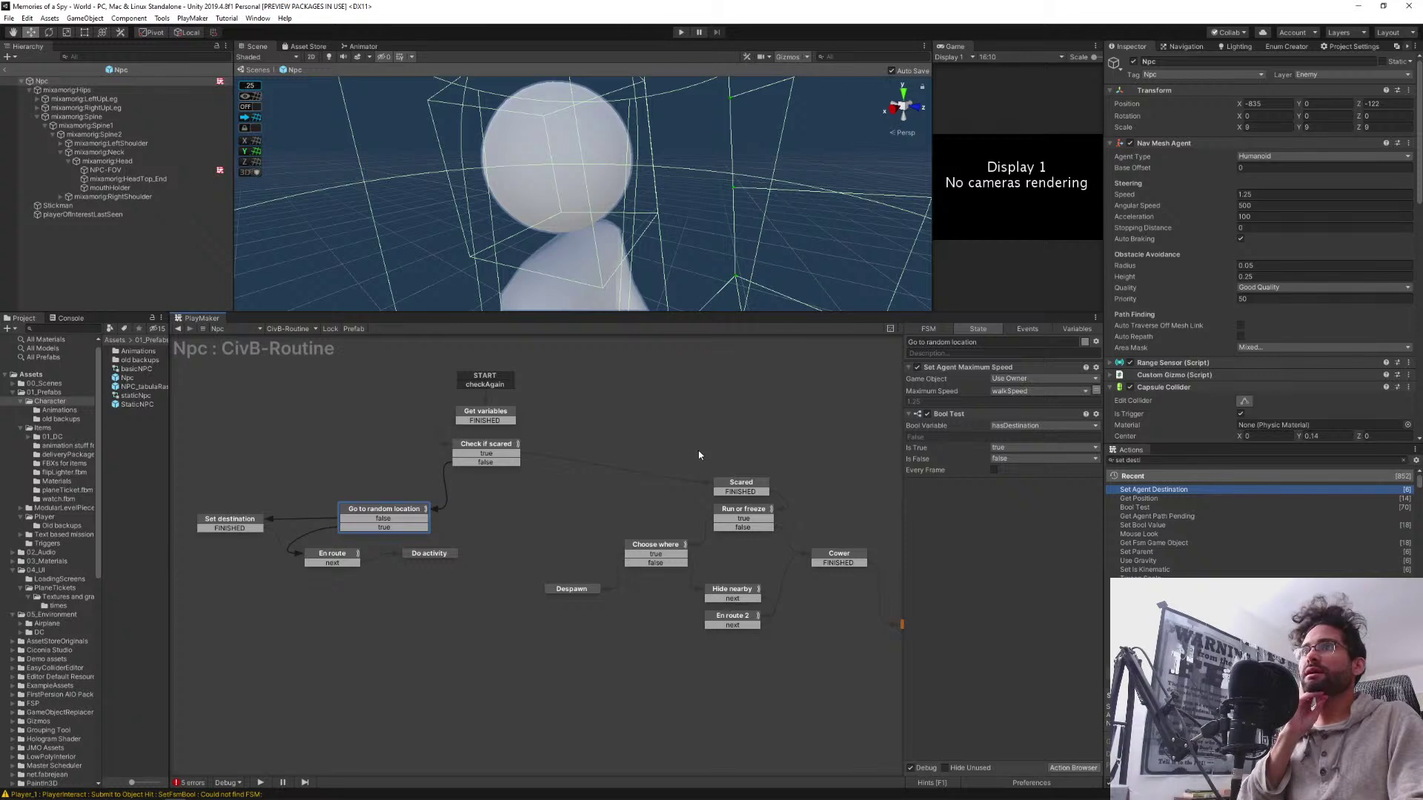
Inspect the actions of the Set destination and Go to random location states in CivB-Routine
middle_click_drag(699, 455, 671, 450)
left_click(207, 521)
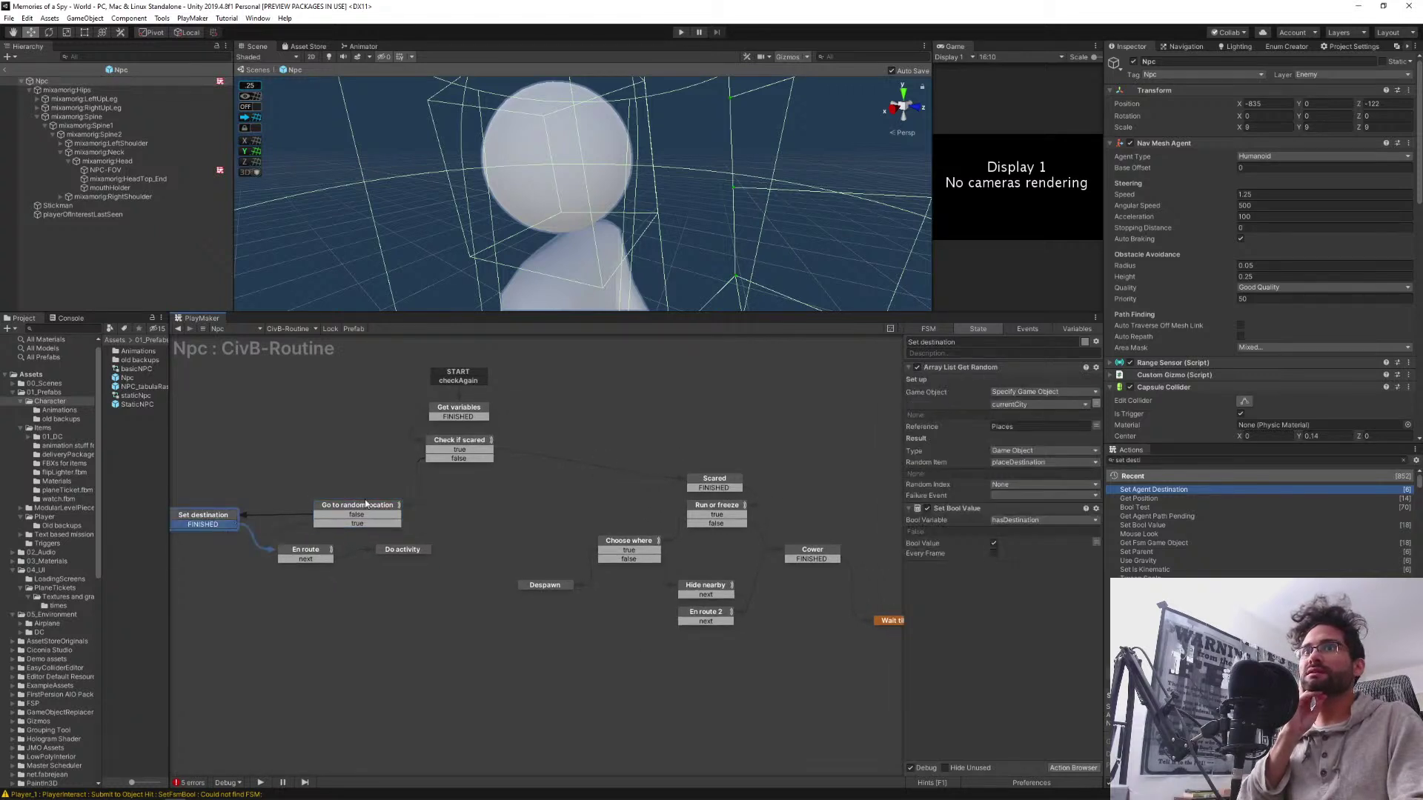
left_click(374, 508)
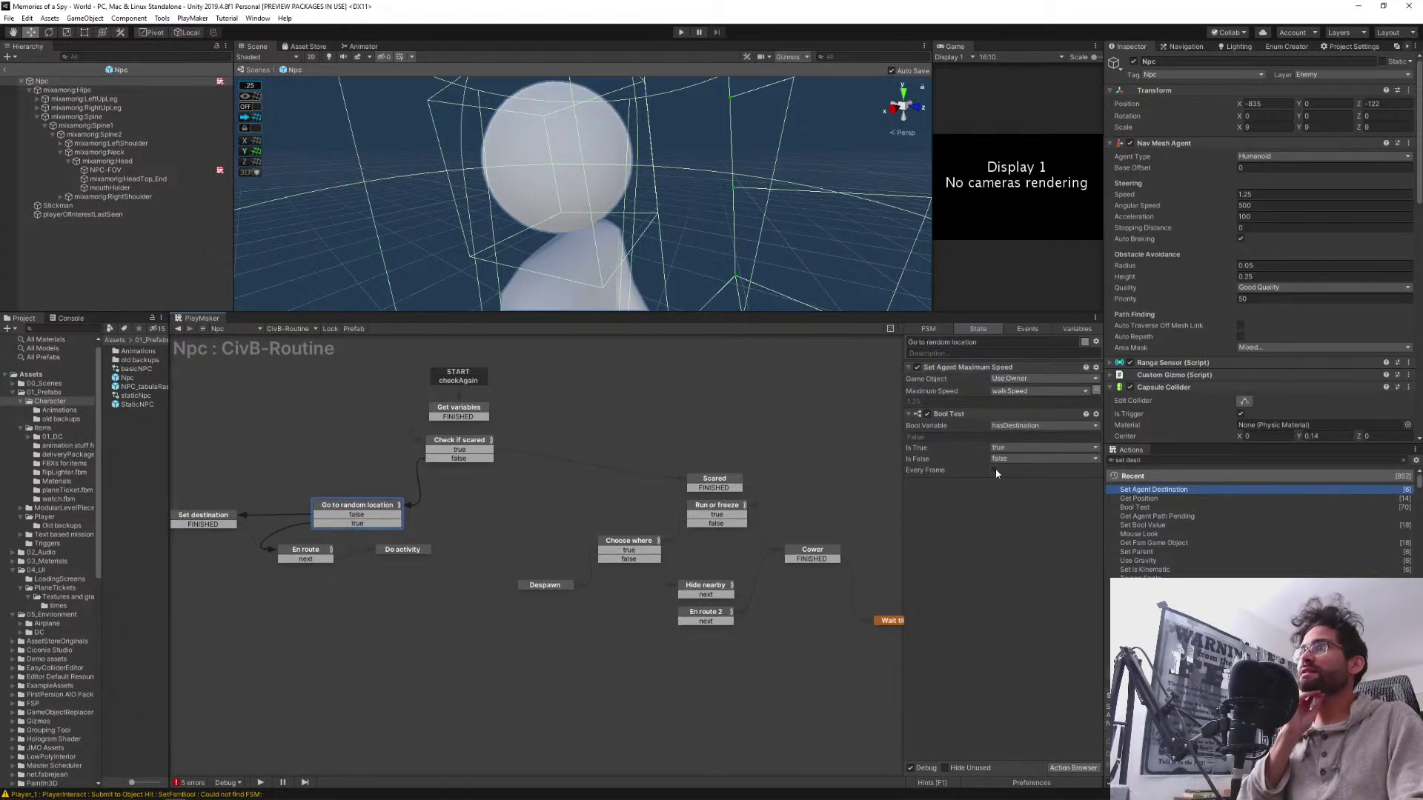
middle_click_drag(333, 452, 413, 453)
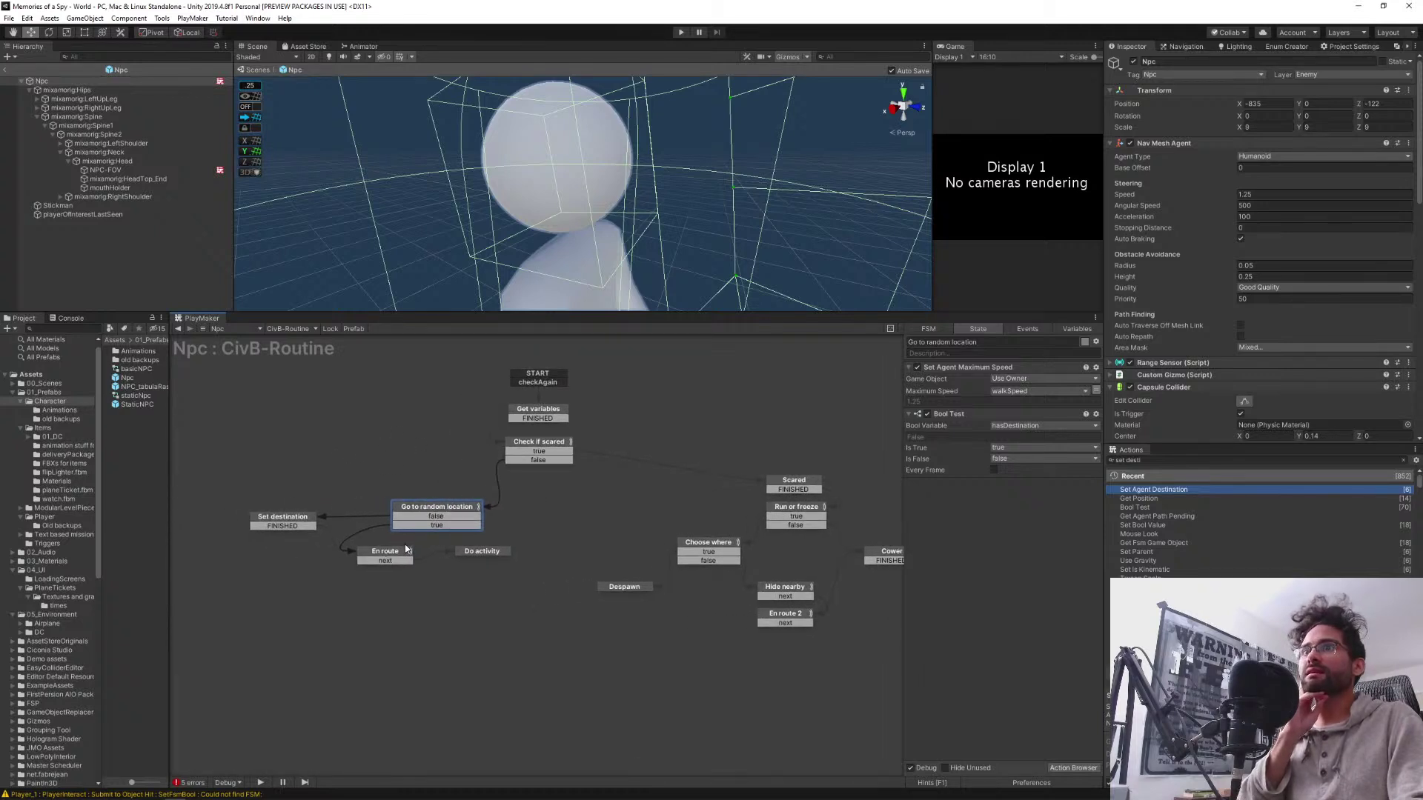
left_click(287, 524)
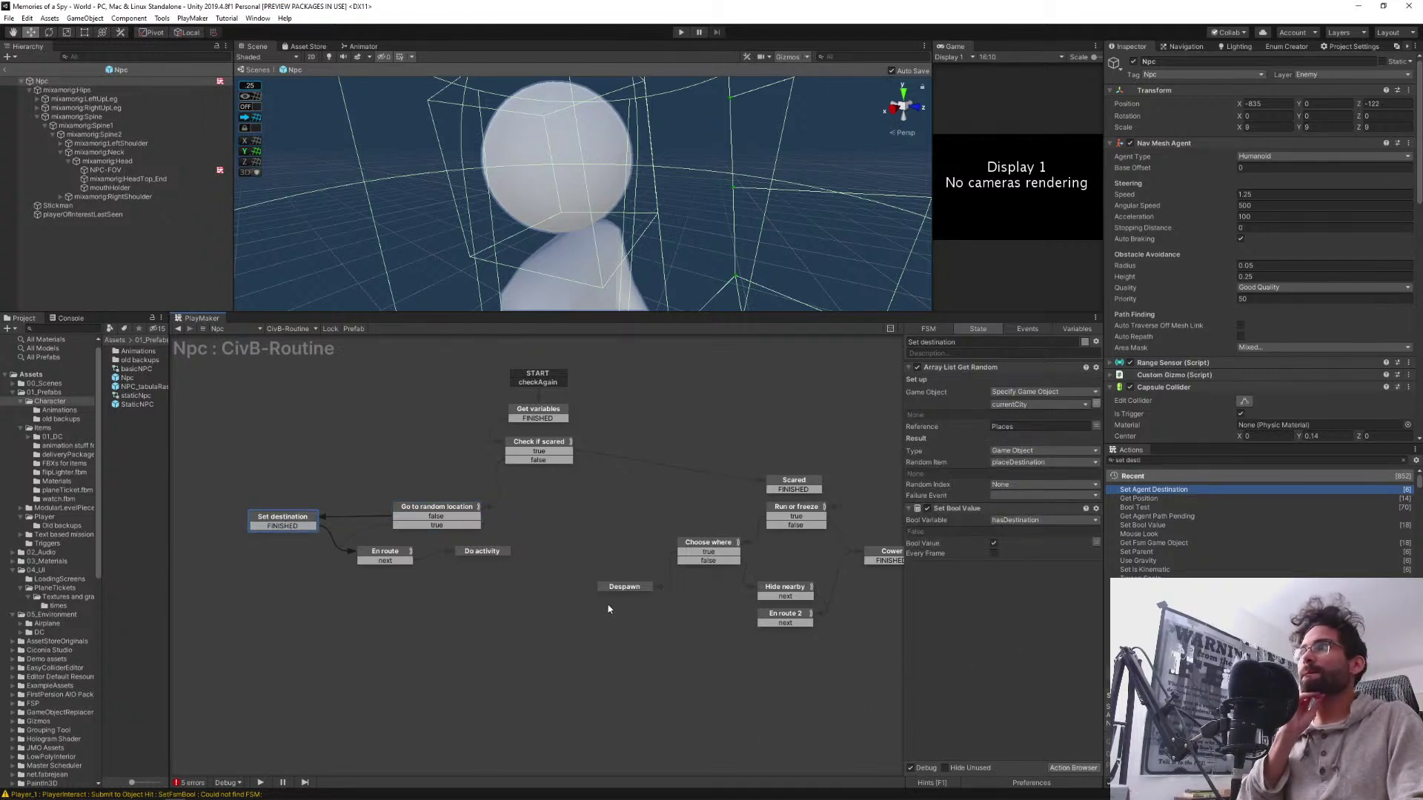
middle_click_drag(770, 401, 711, 402)
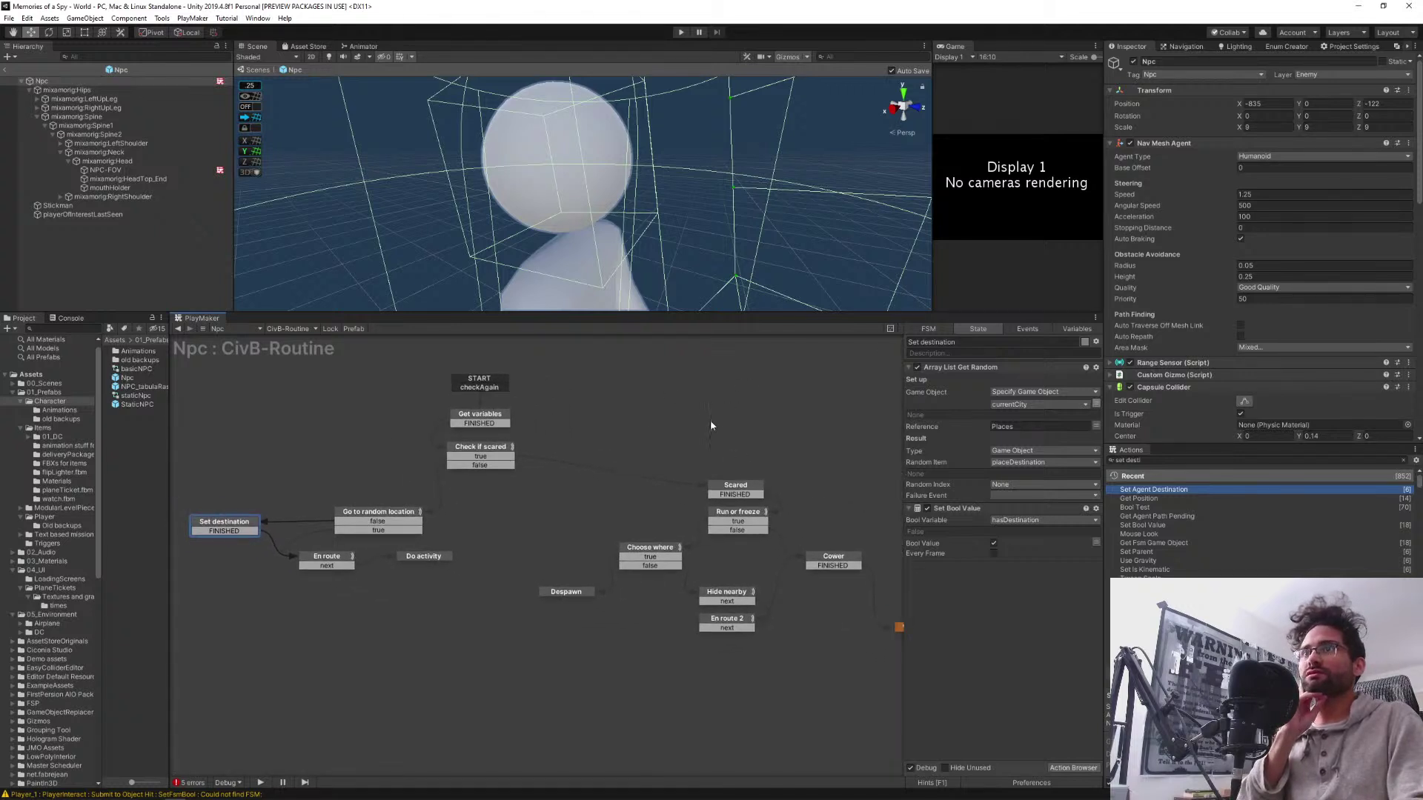
middle_click_drag(698, 415, 689, 425)
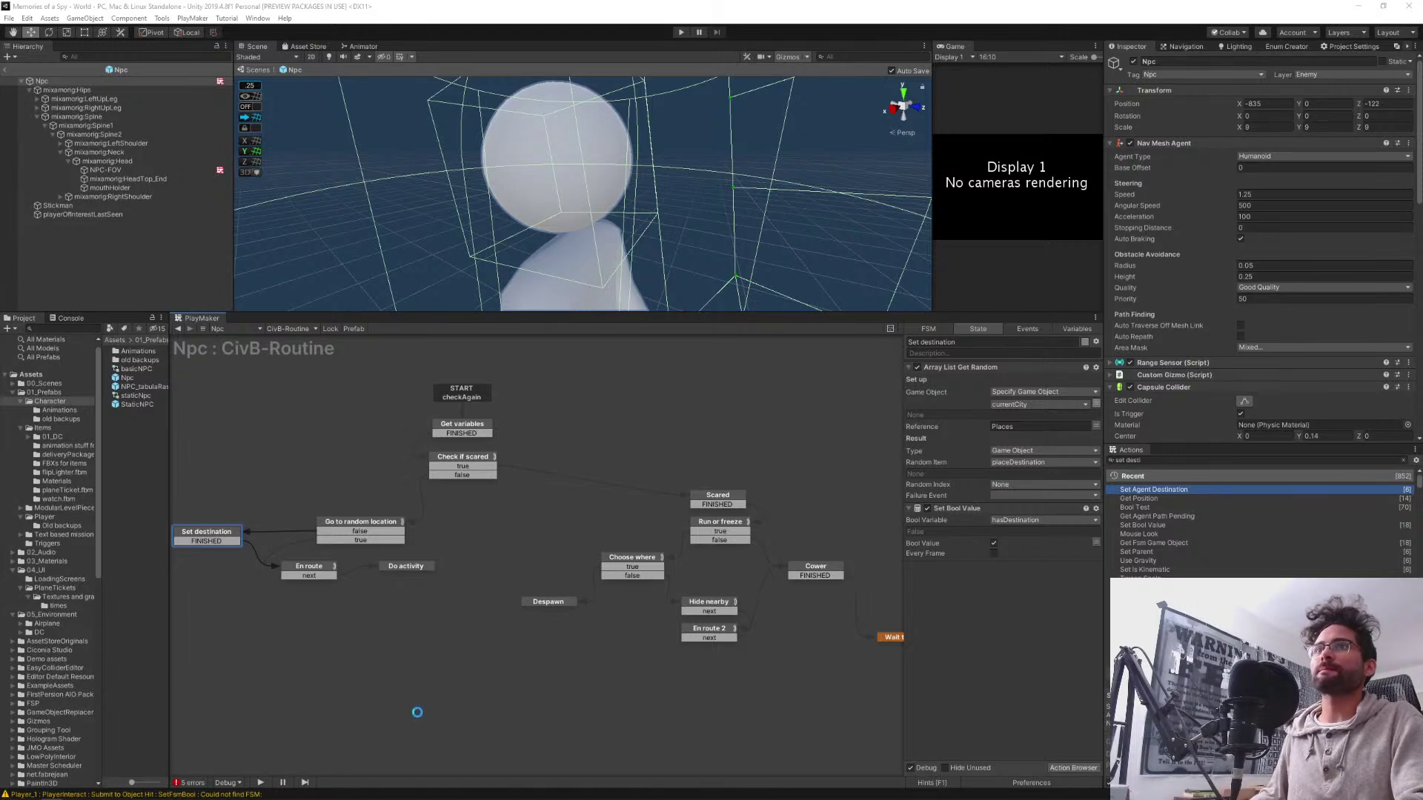
Narrow the Inspector column to give the PlayMaker graph more room and bring the CivB-Routine states into view
left_click(356, 652)
middle_click_drag(354, 650, 428, 647)
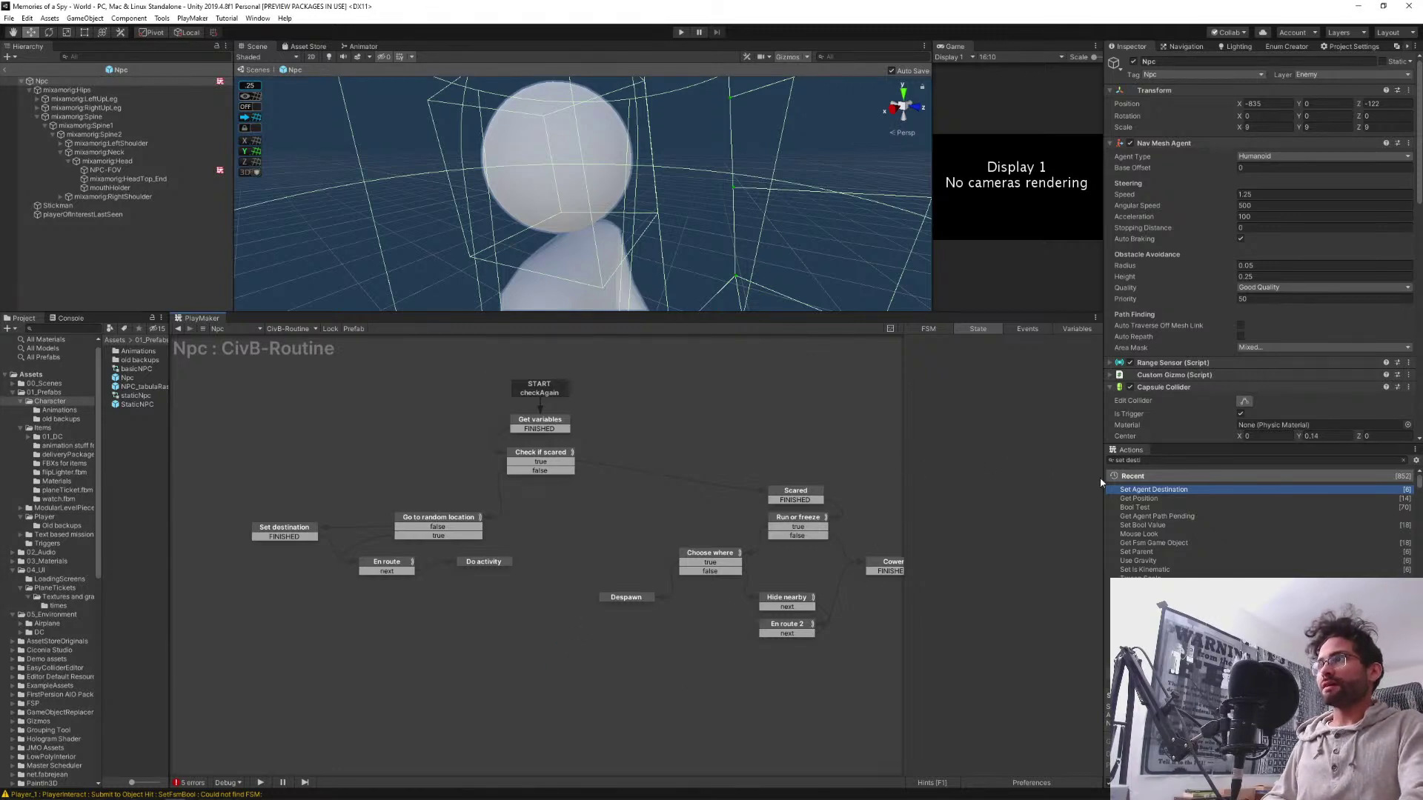
left_click_drag(1104, 482, 1143, 481)
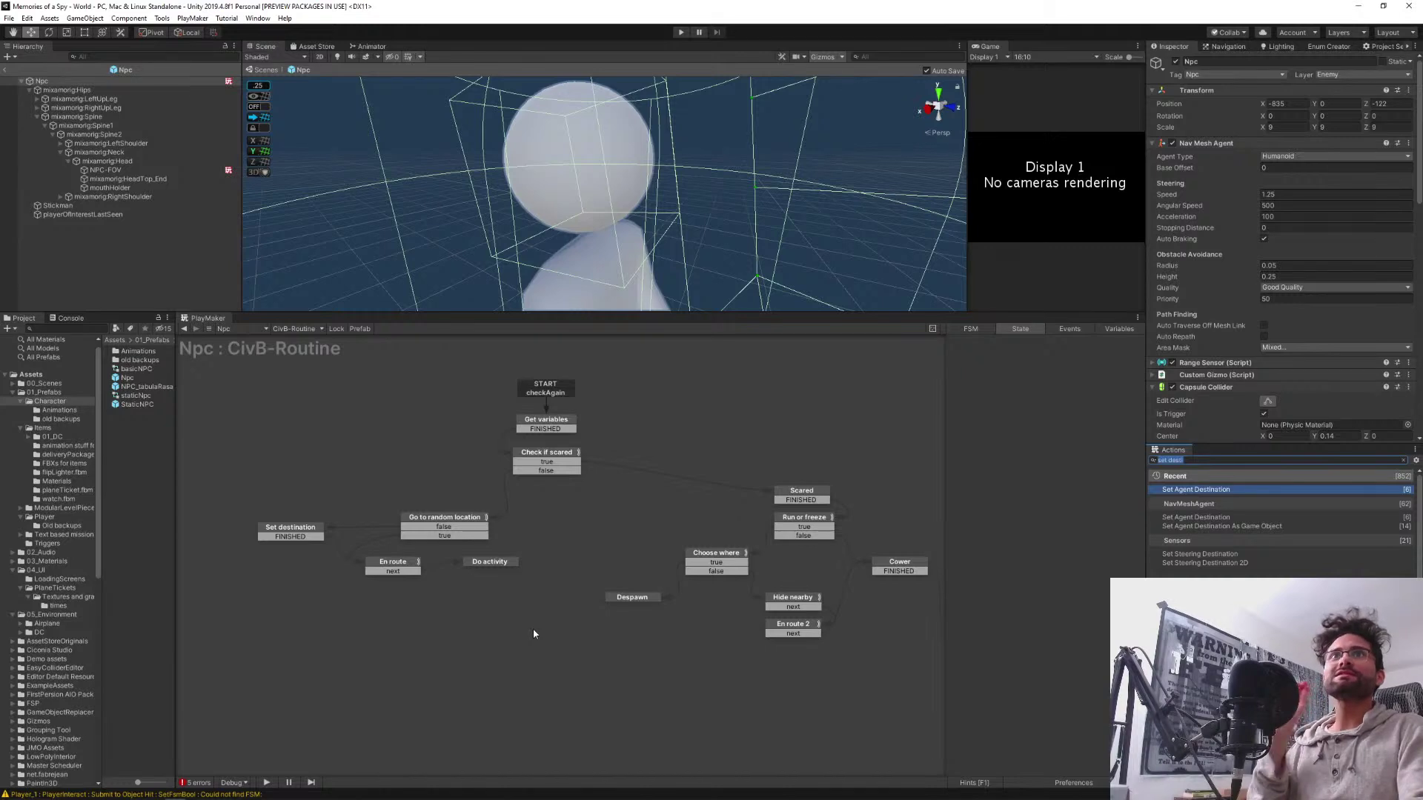
middle_click_drag(673, 665, 578, 681)
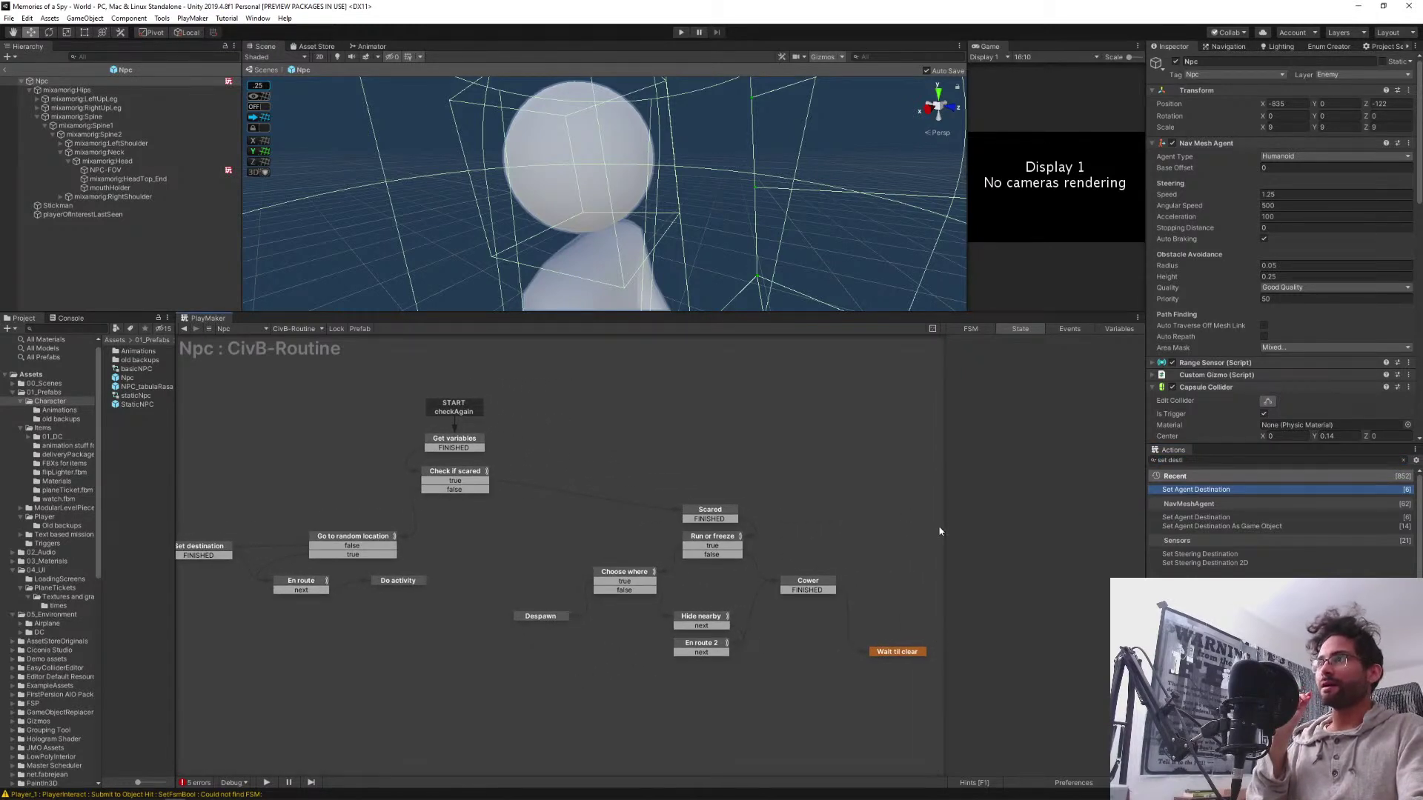
middle_click_drag(438, 669, 424, 688)
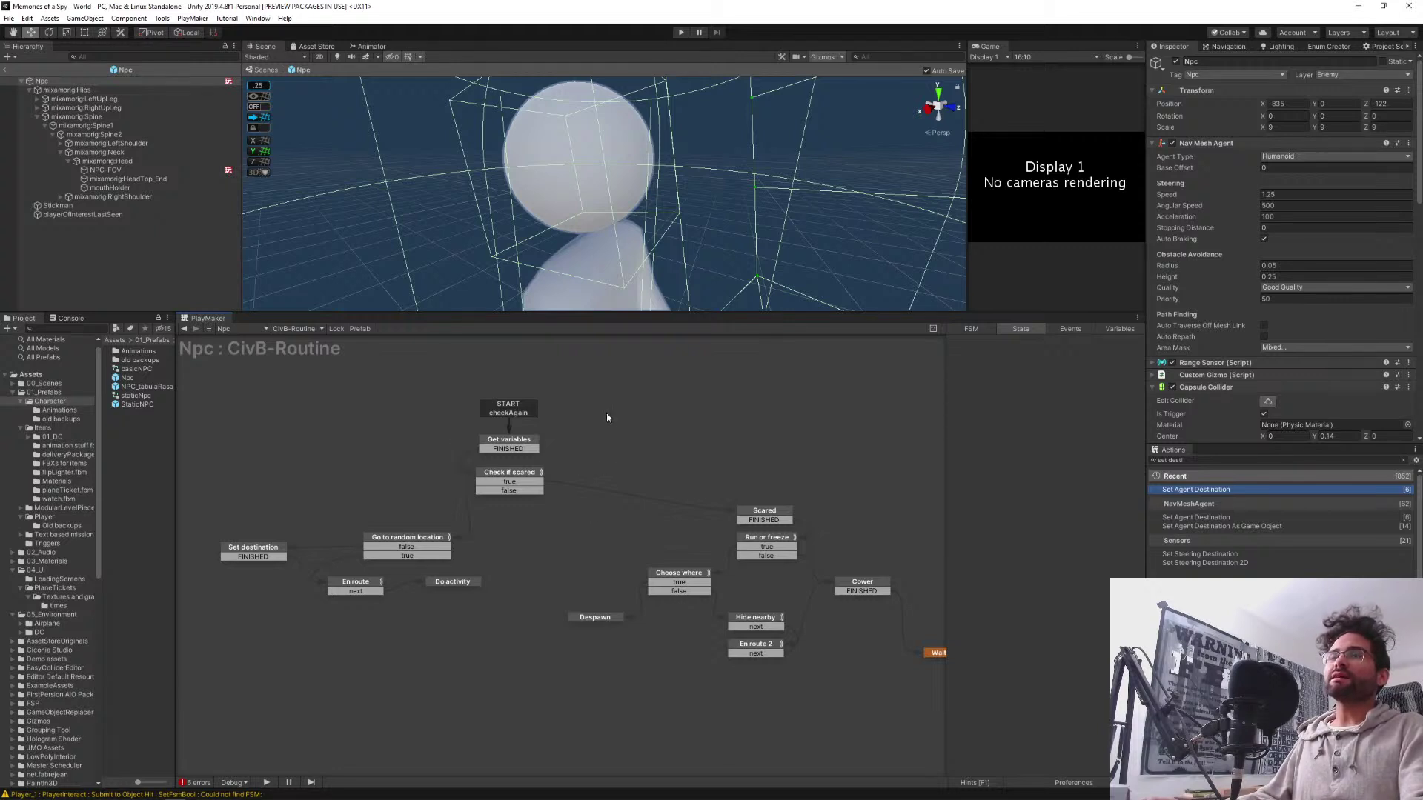
middle_click_drag(626, 452, 646, 448)
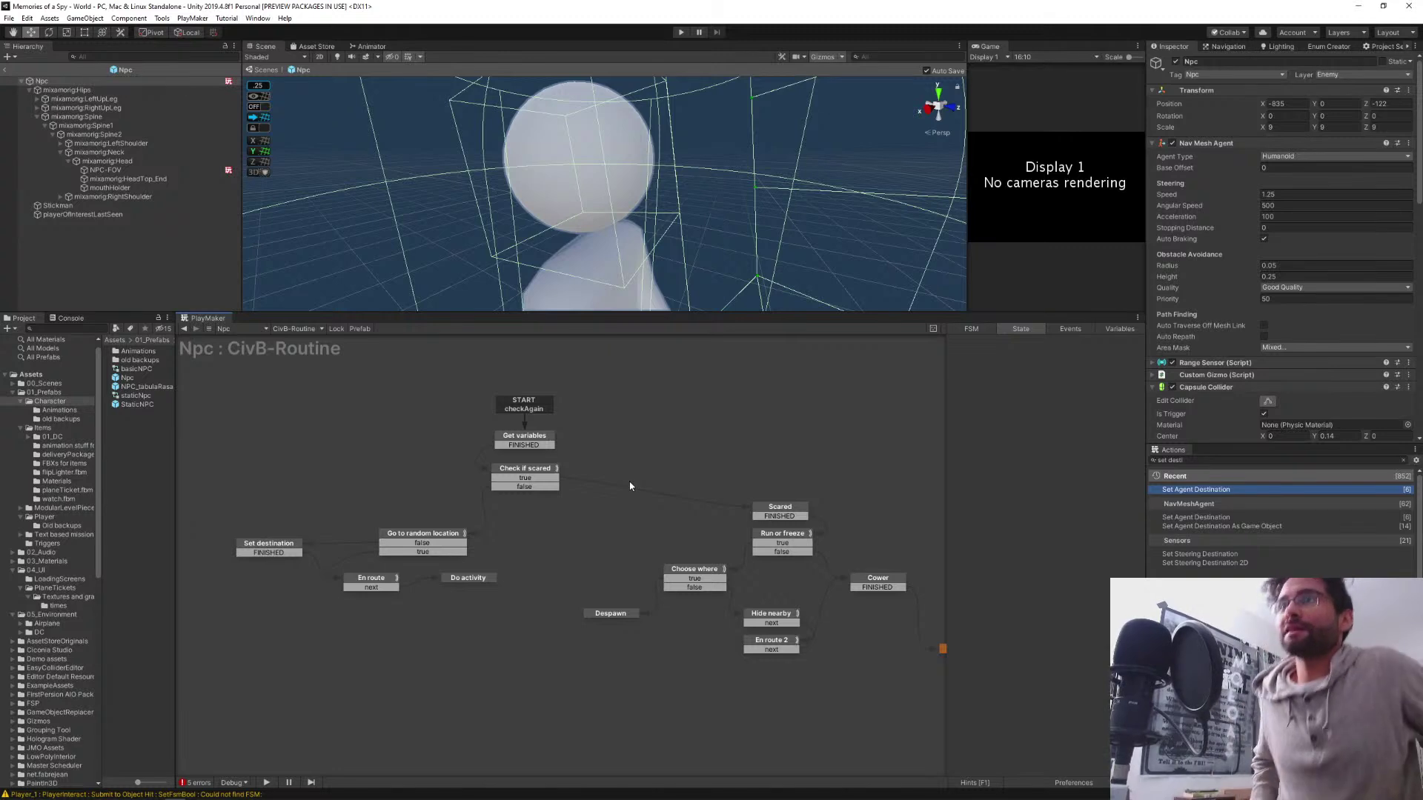
Move the Get variables and Check if scared states up together to make room beneath them
left_click(515, 478)
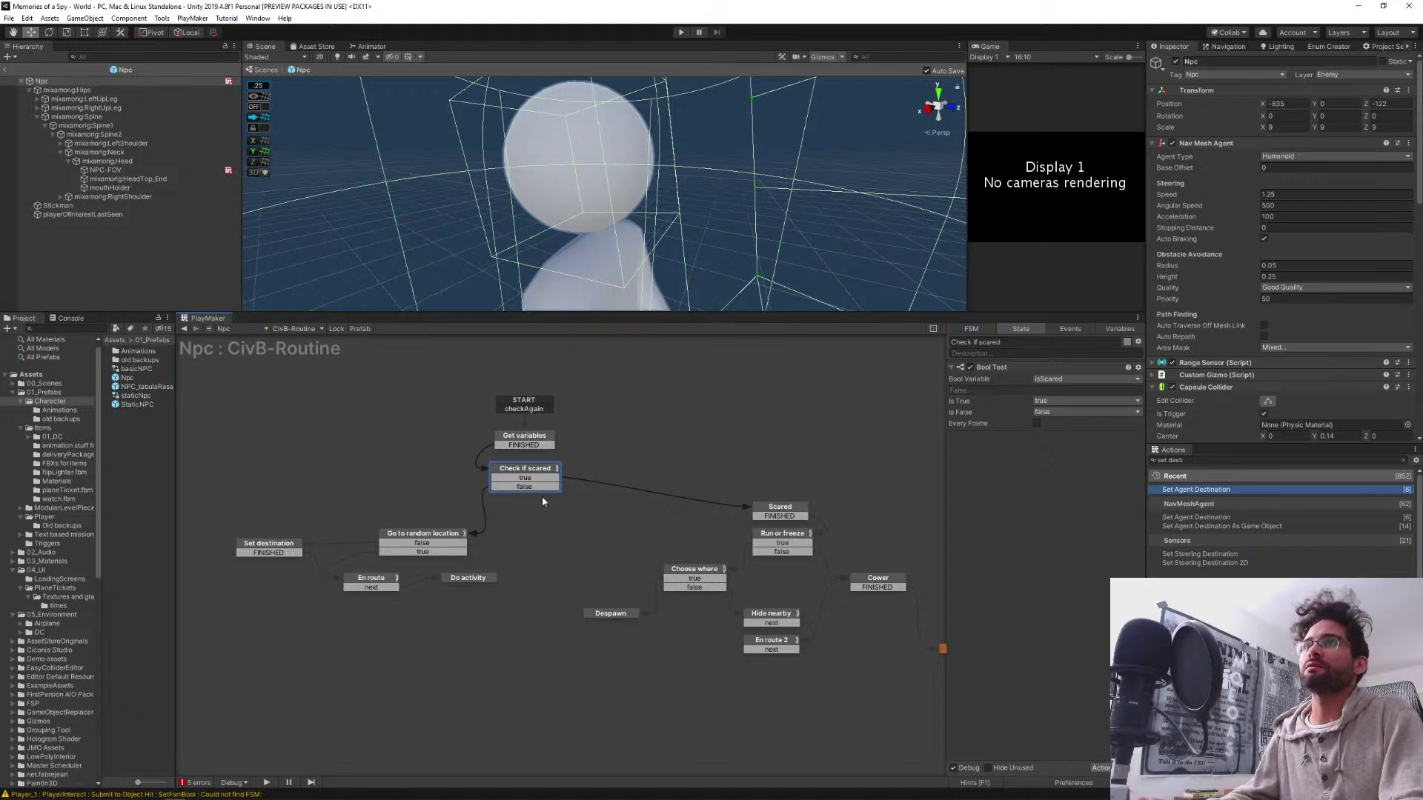
left_click_drag(449, 372, 586, 501)
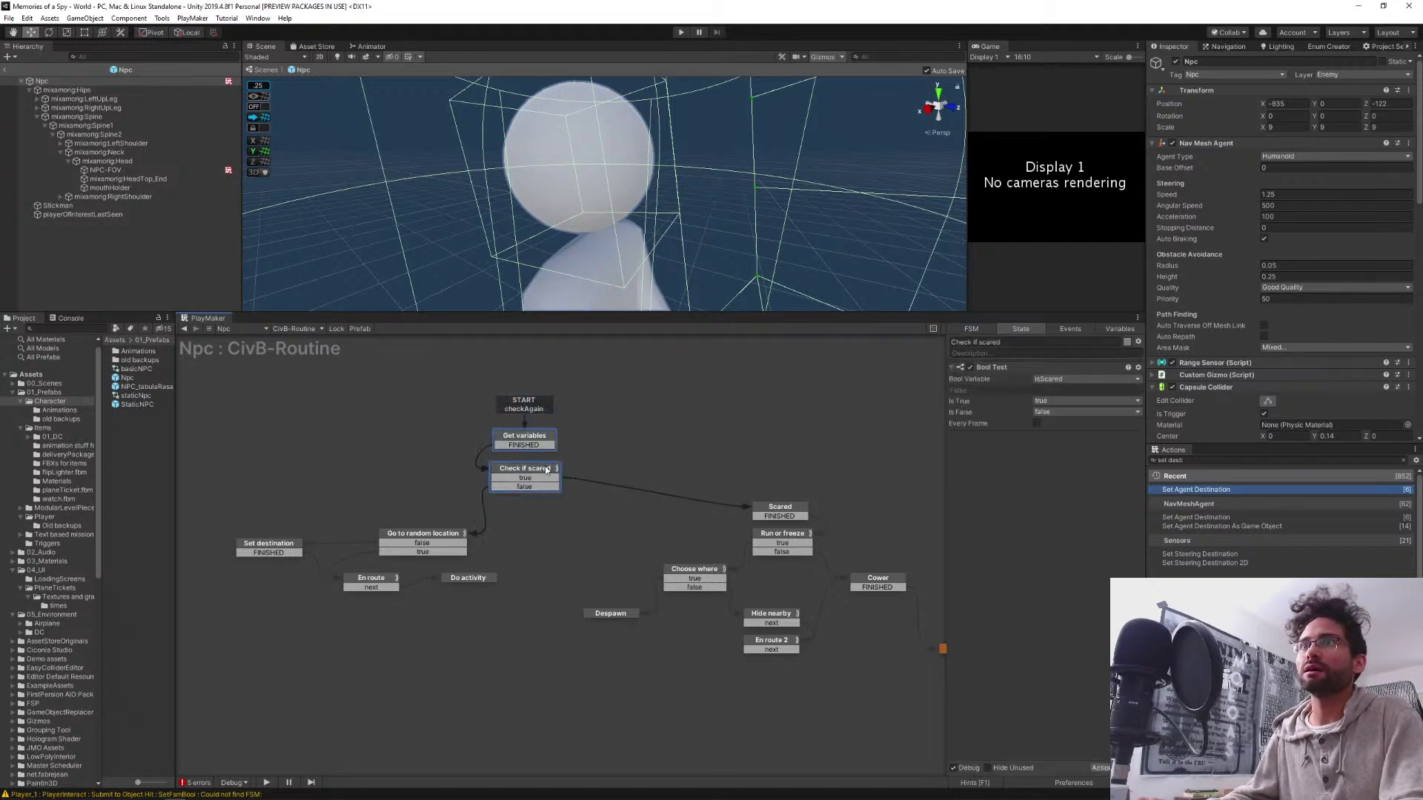
left_click_drag(543, 429, 552, 429)
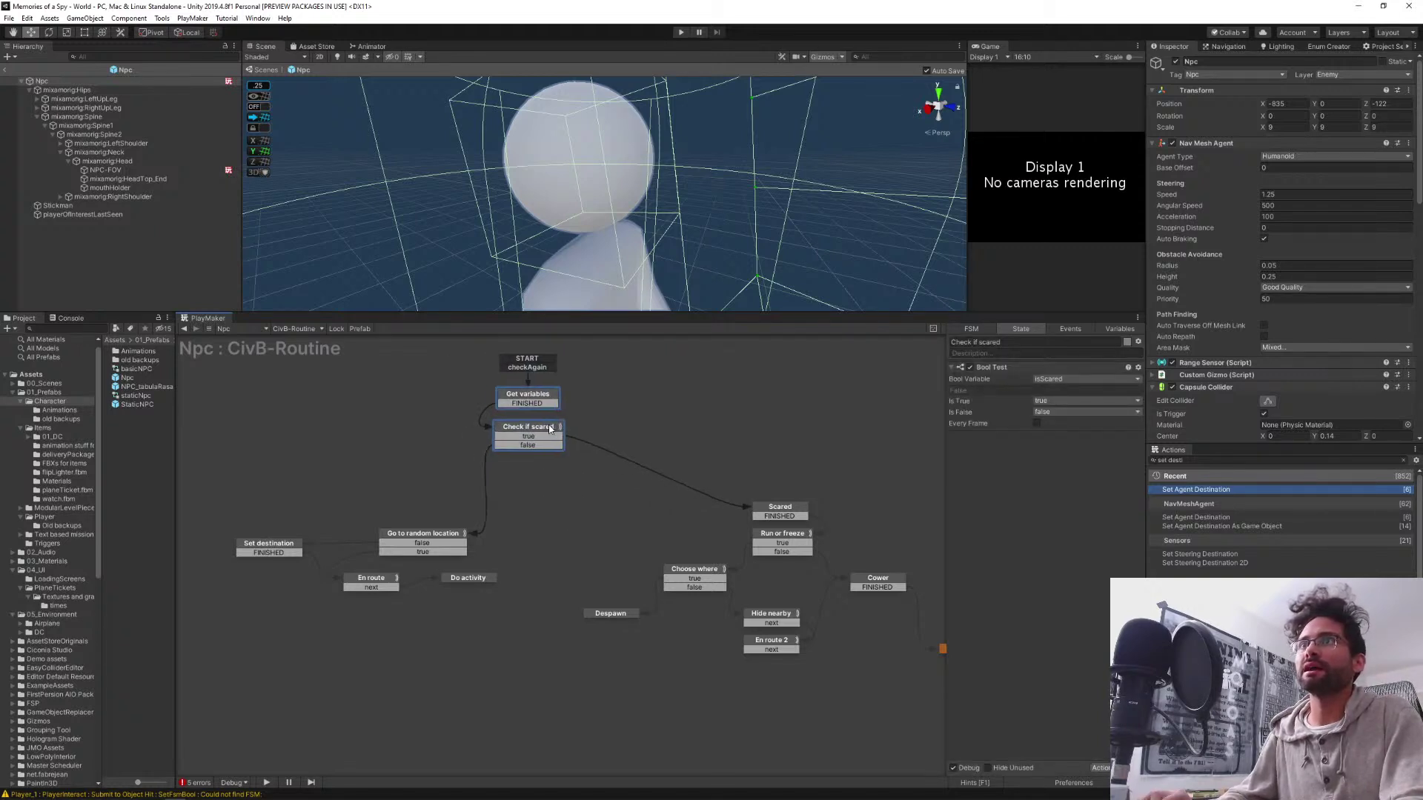
left_click(522, 455)
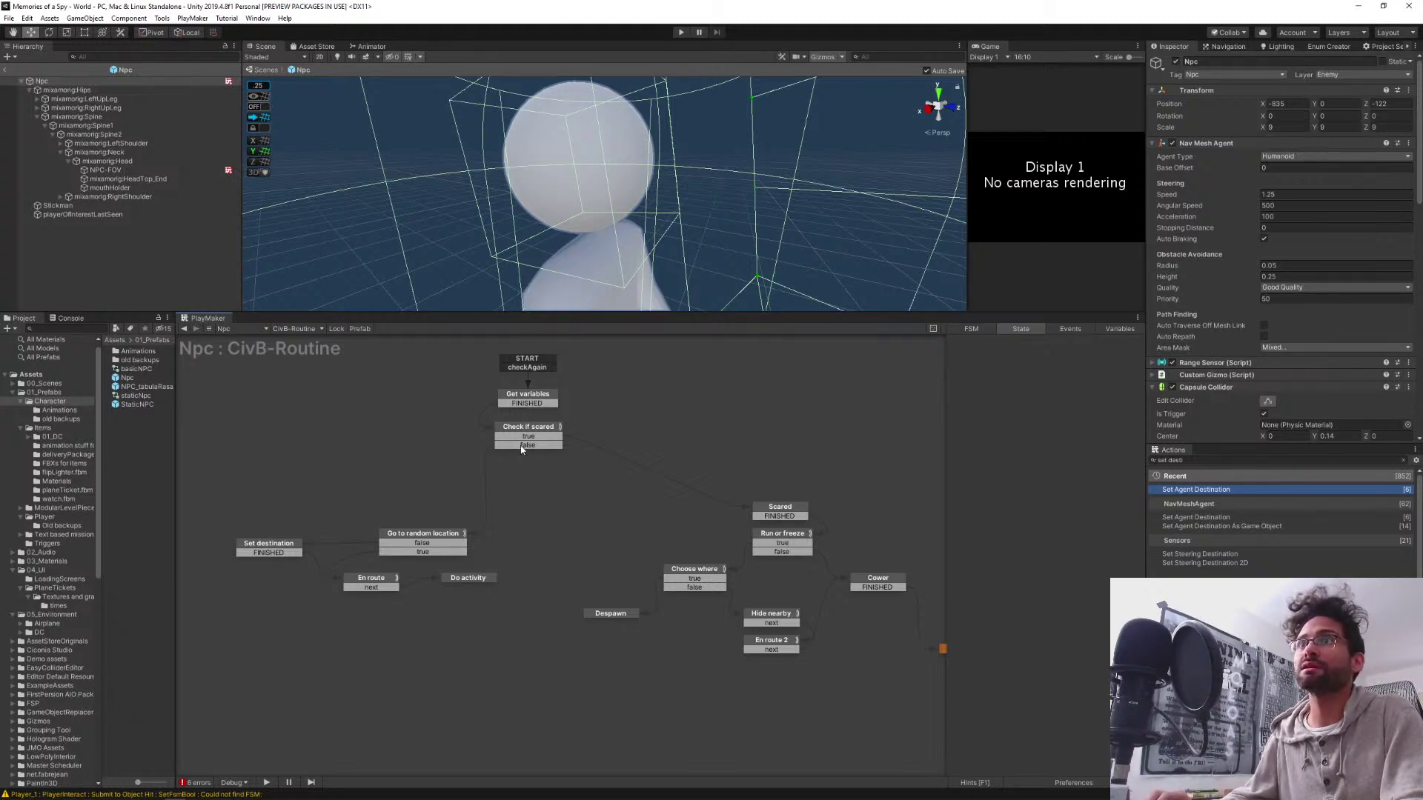
Create a state below Check if scared from its false transition, name it Check for intruder and align it underneath
left_click_drag(521, 446, 527, 475)
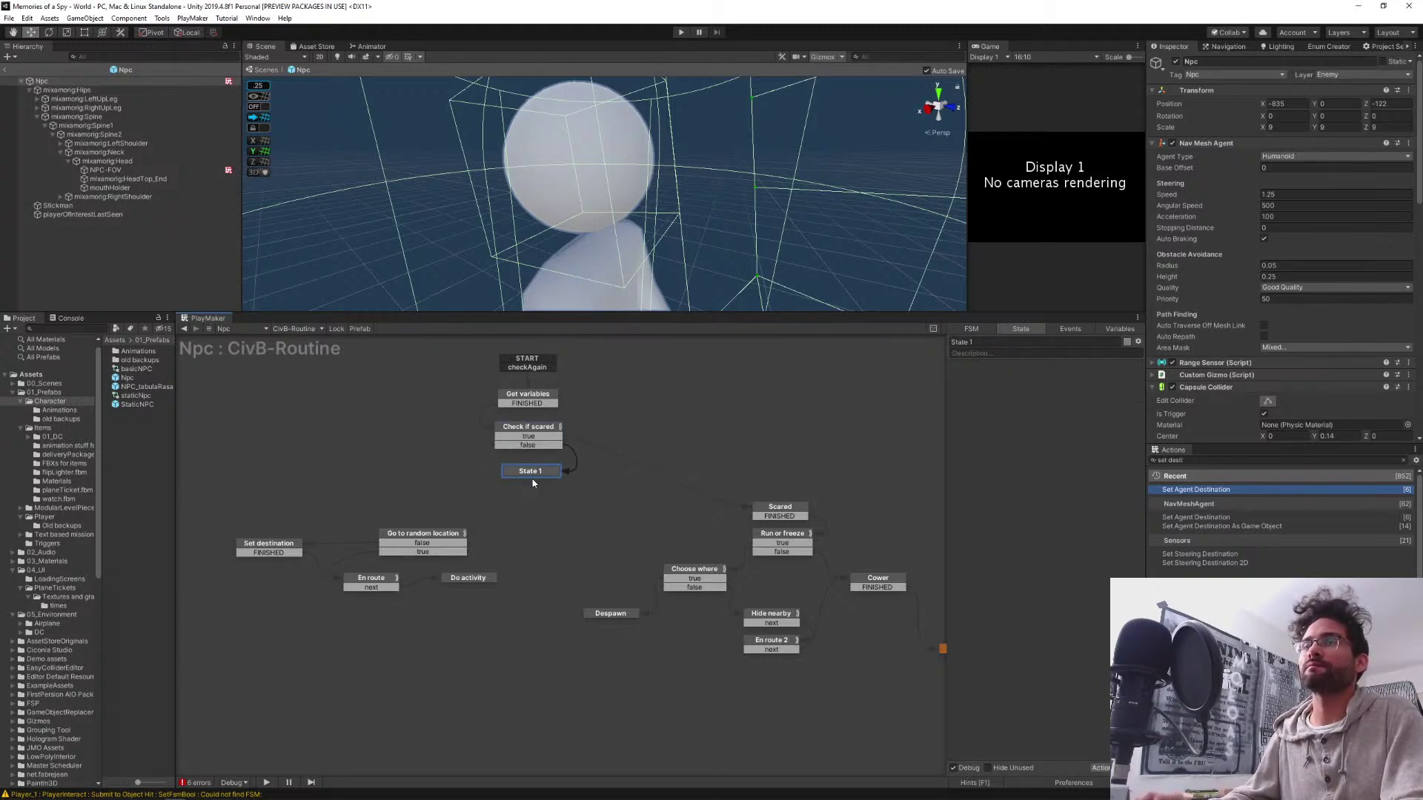
left_click(987, 342)
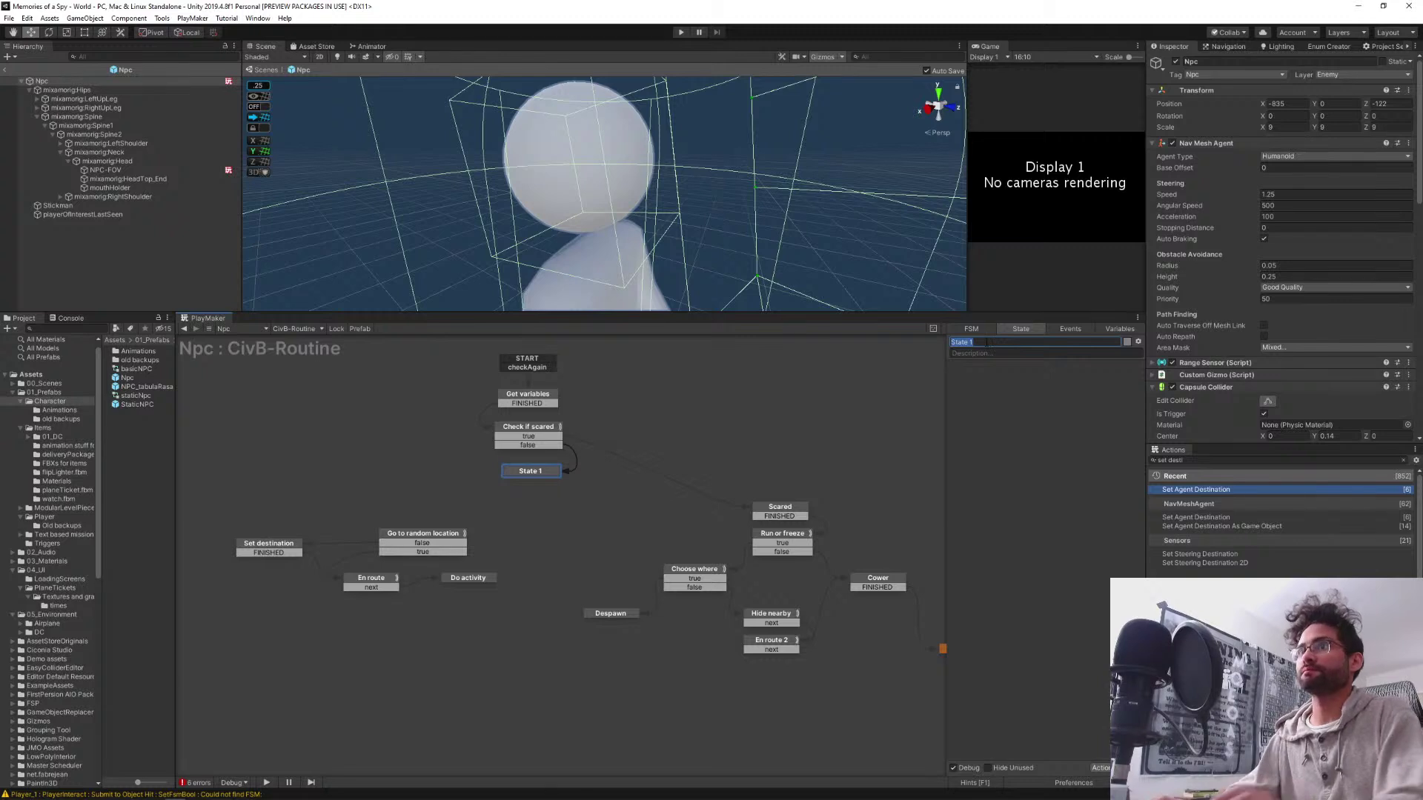
type("CH")
key("BackSpace")
key("BackSpace")
key("BackSpace")
key("BackSpace")
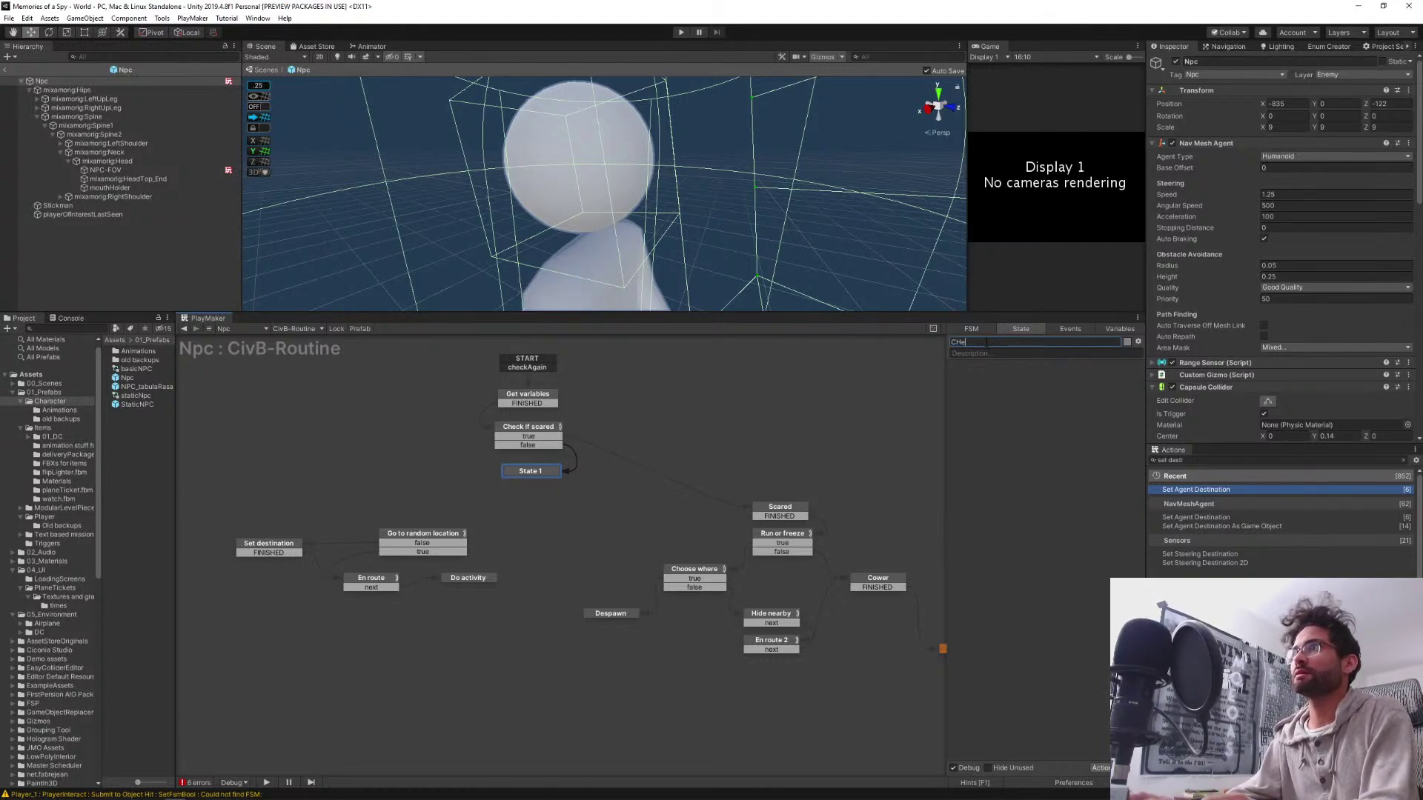
type("heck for intruder")
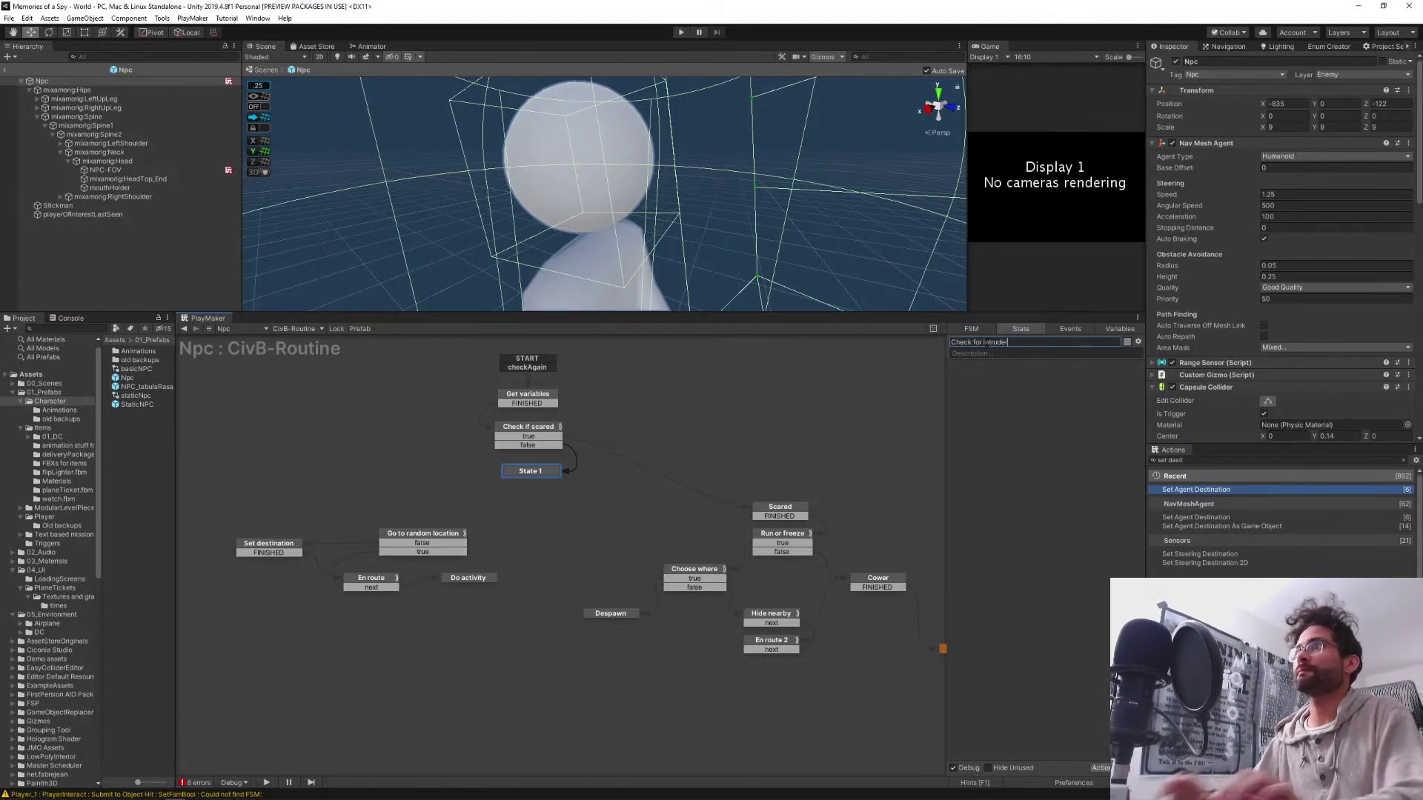
key("Return")
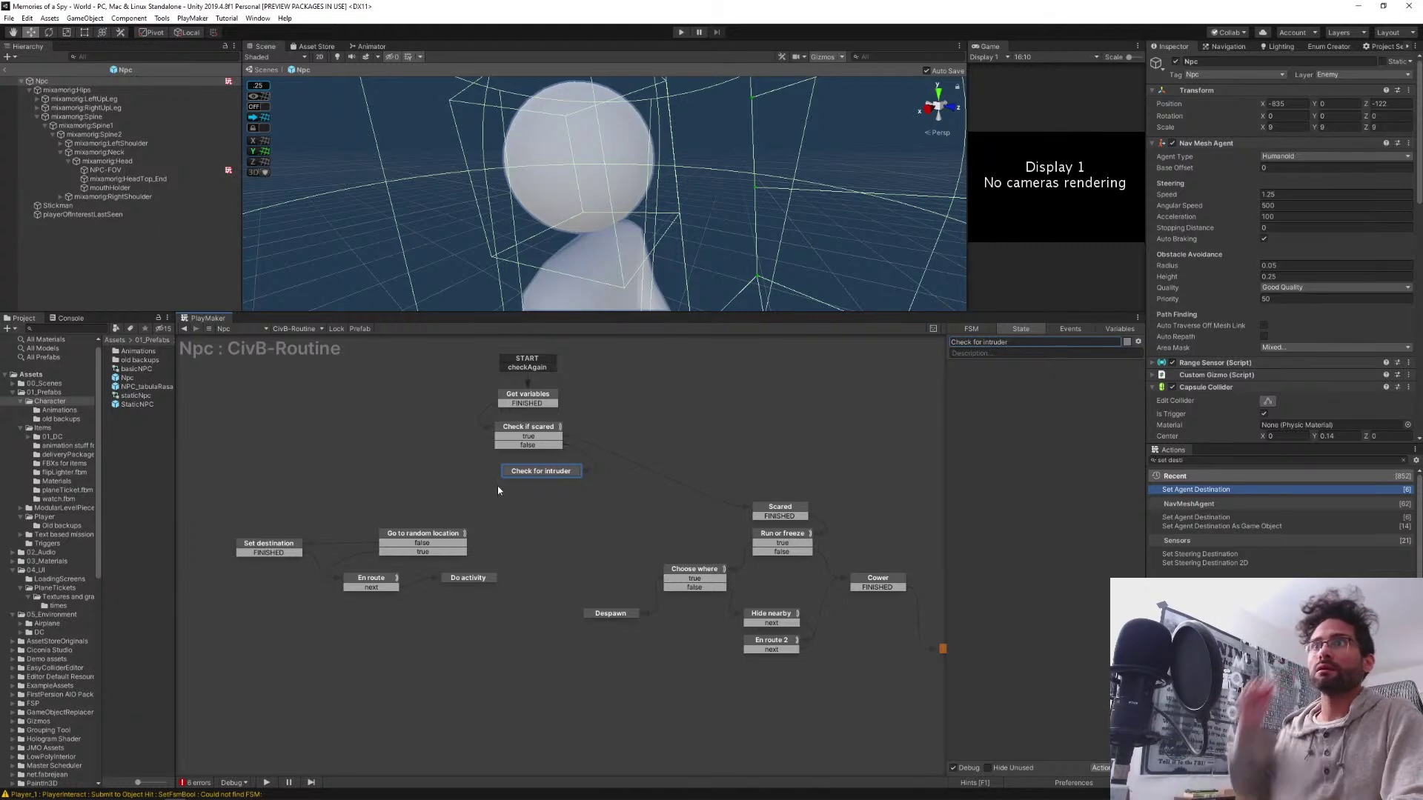
left_click_drag(542, 477, 534, 477)
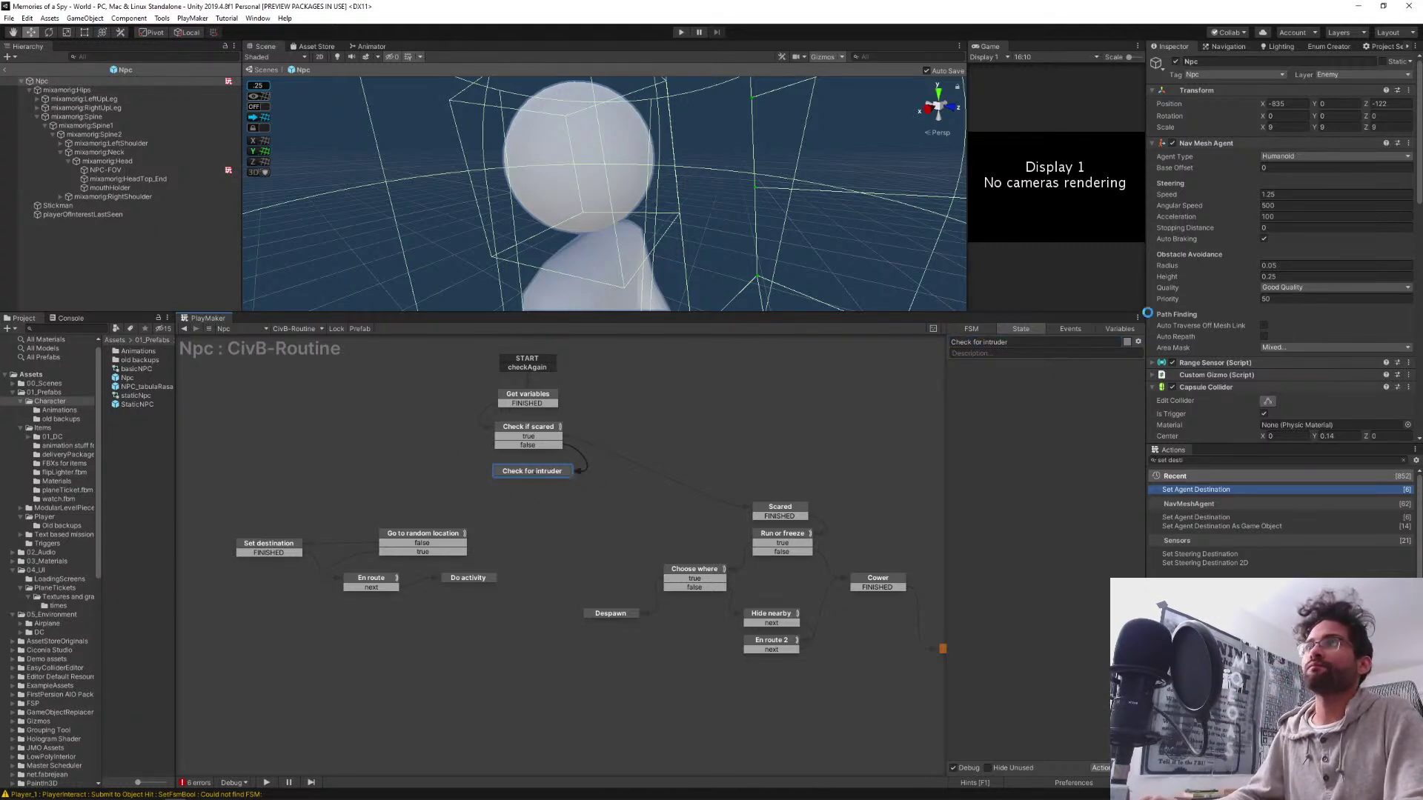
Add a Bool Test action to the Check for intruder state and start a new variable for its Bool Variable
left_click(1203, 461)
key("ctrl+a")
type("bool")
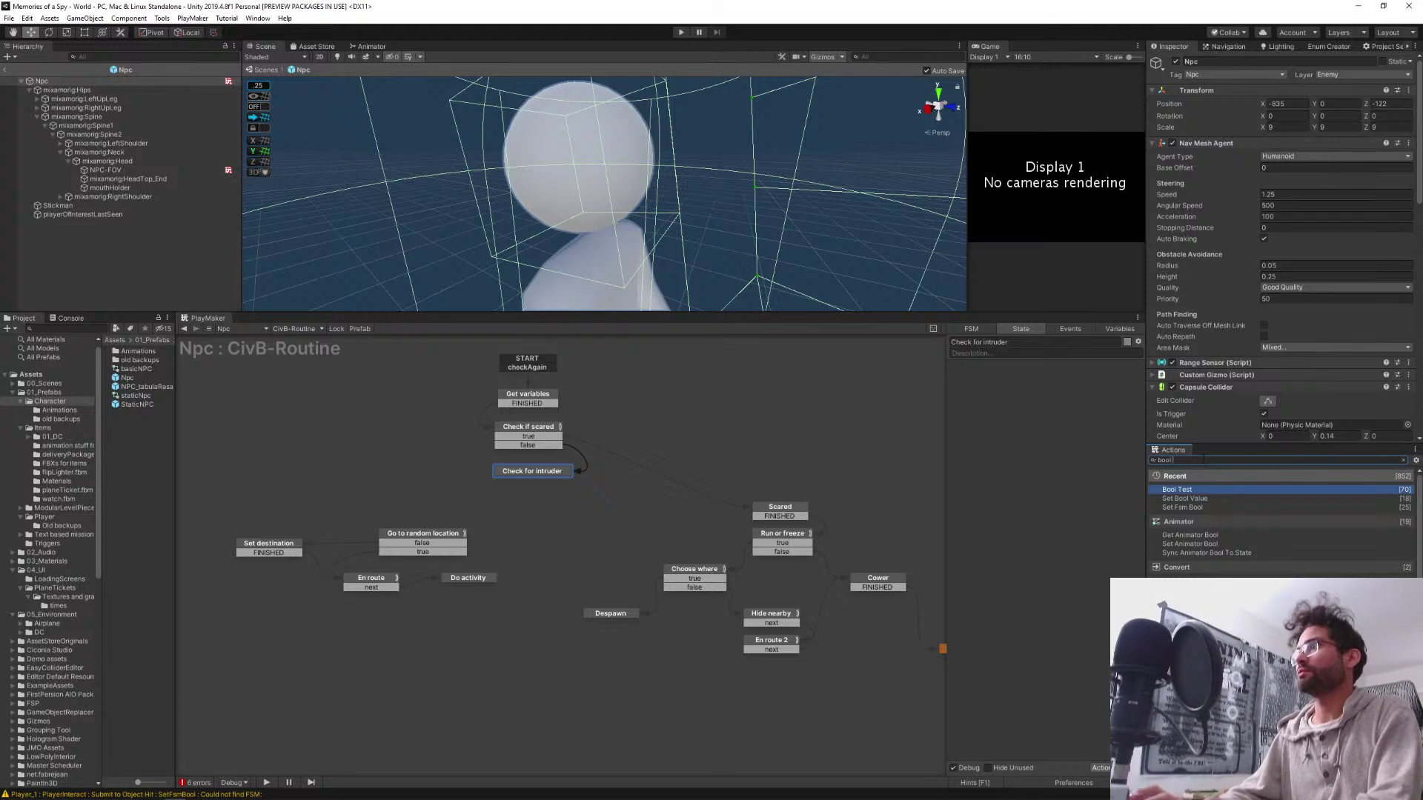
left_click_drag(1176, 489, 1083, 478)
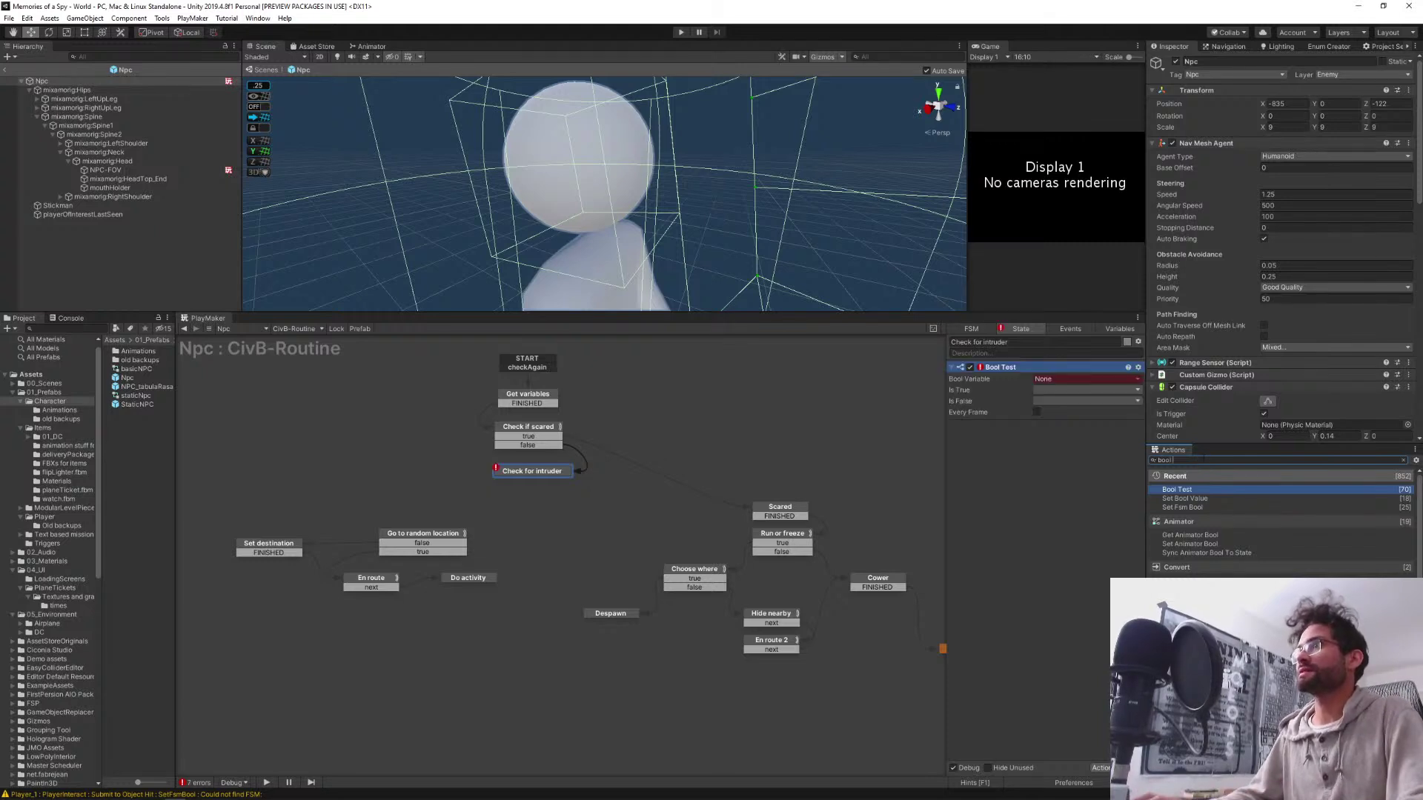
left_click(1043, 379)
left_click(1119, 429)
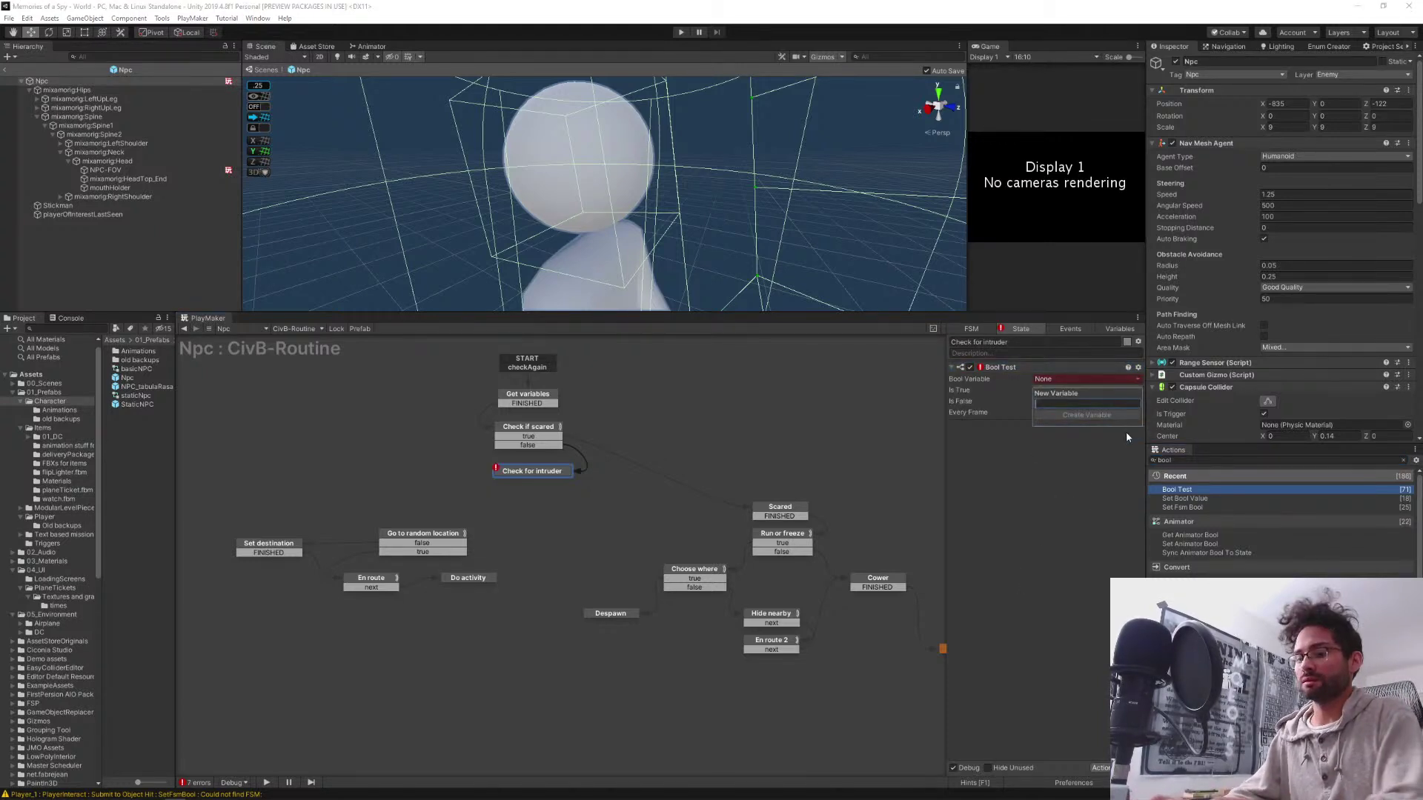
type("someon")
key("ctrl+a")
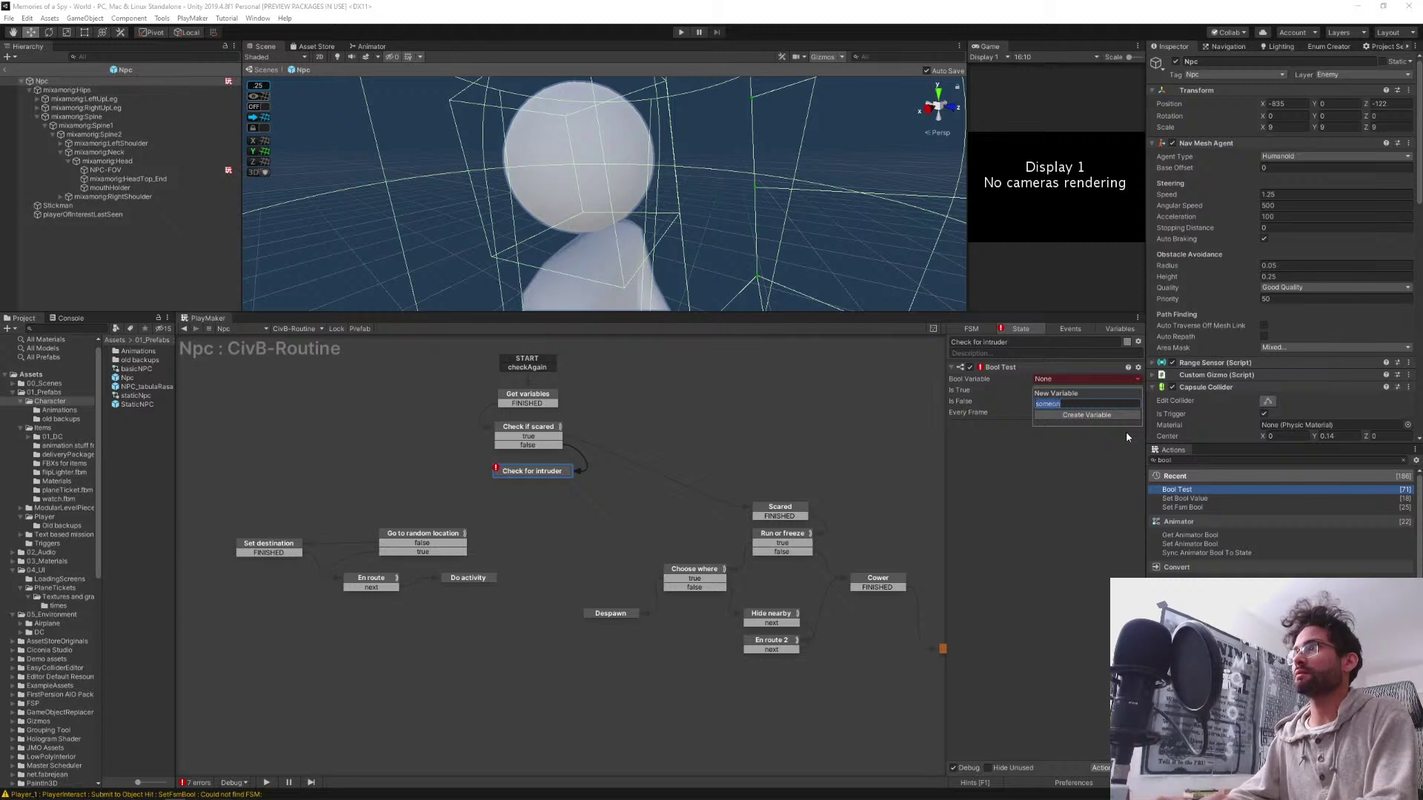
type("someoneIs")
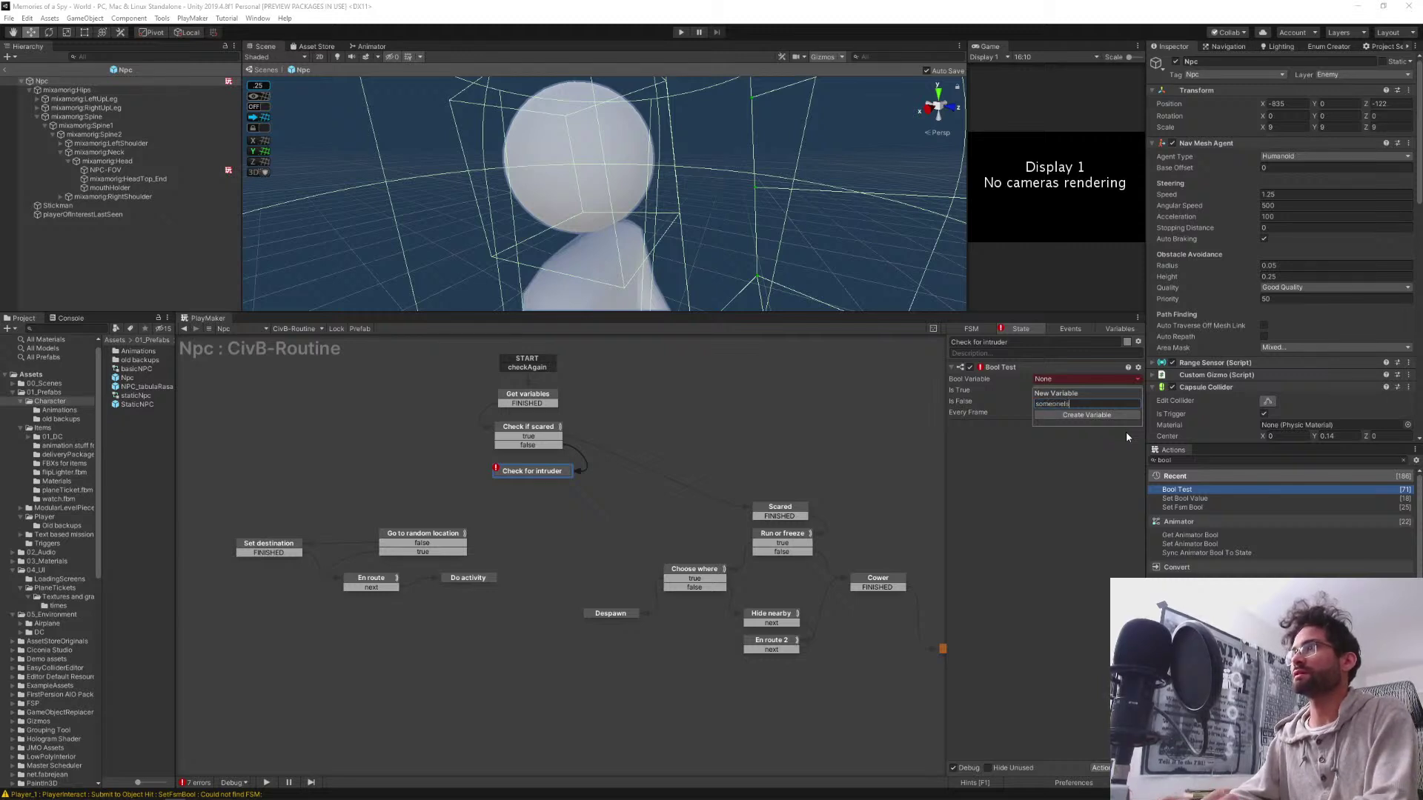
key("ctrl+a")
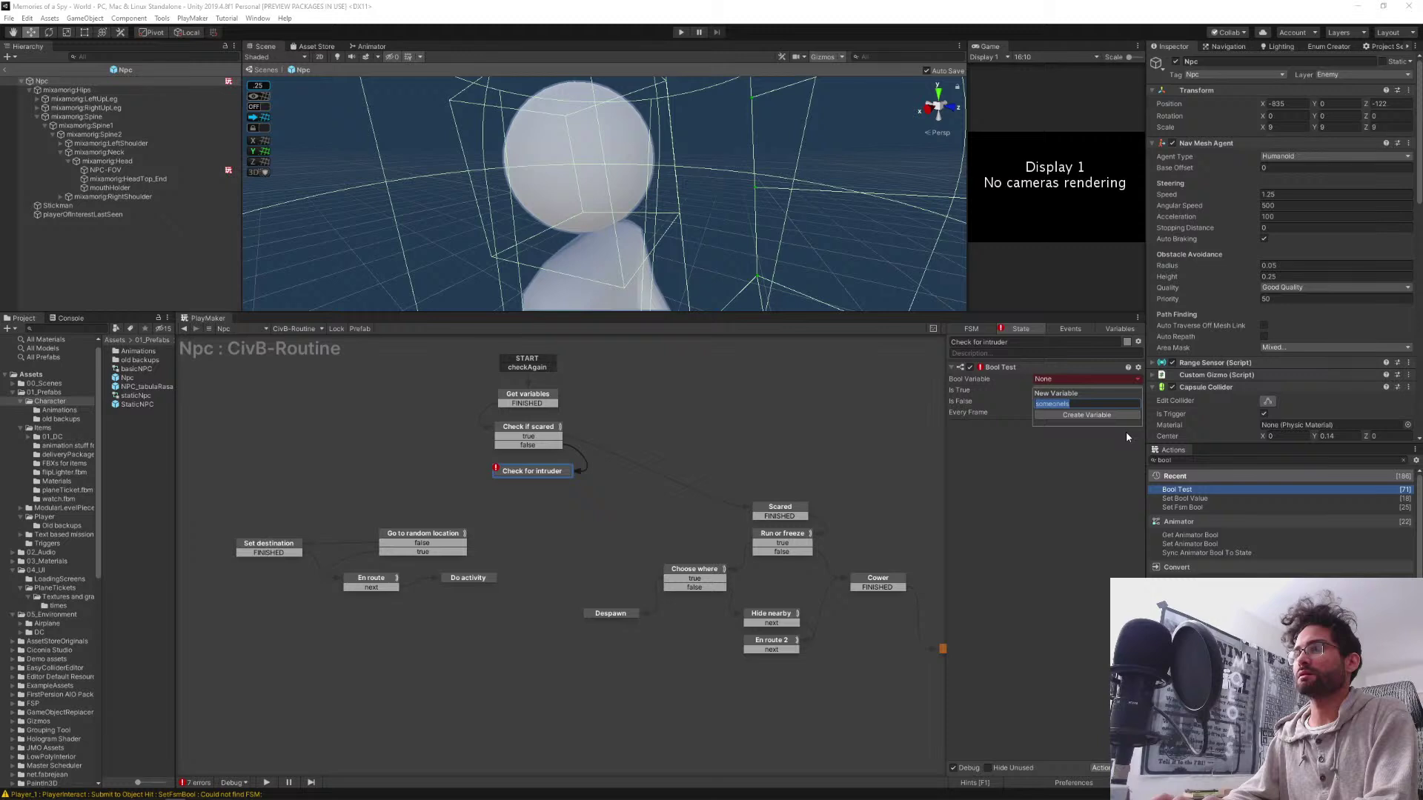
type("someone")
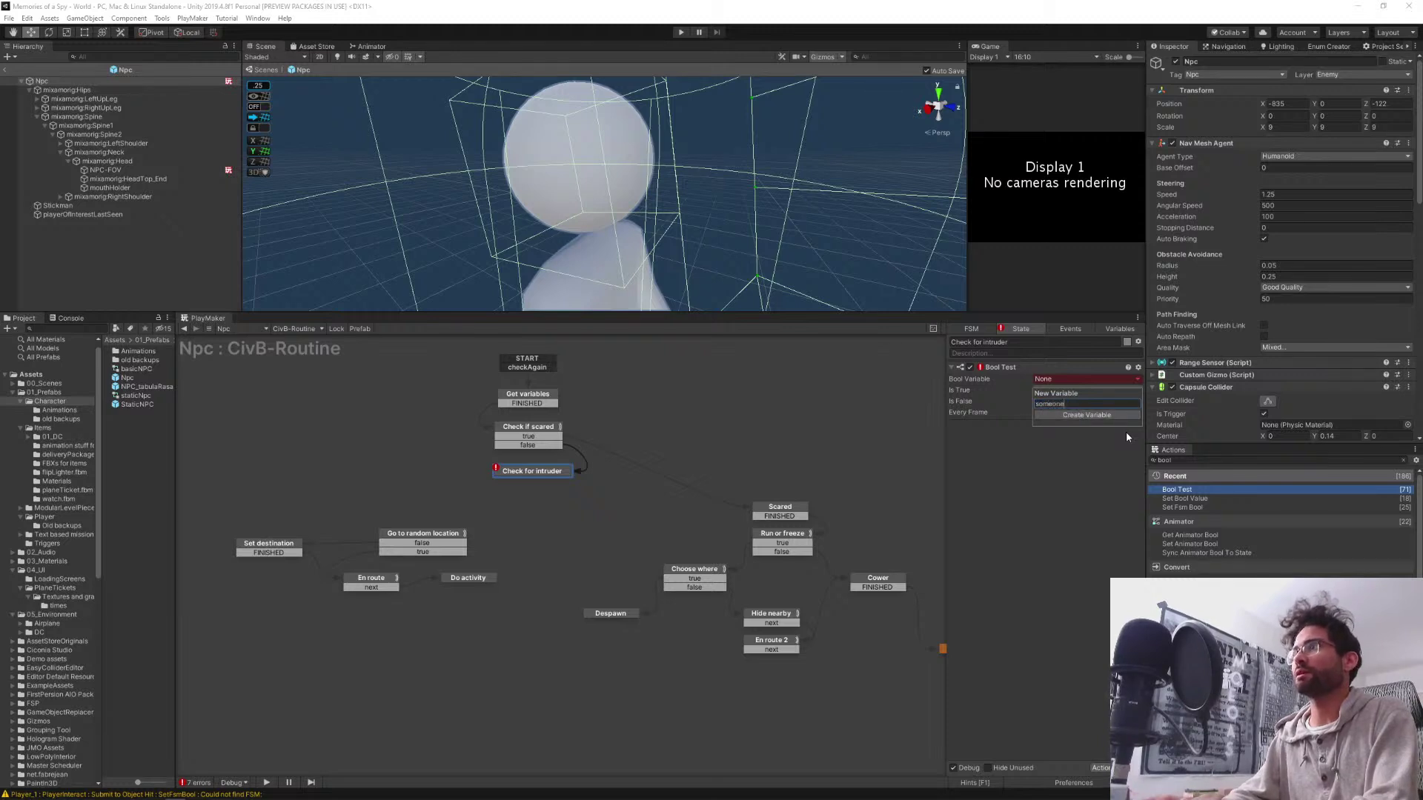
key("BackSpace")
key("BackSpace")
key("BackSpace")
key("BackSpace")
key("BackSpace")
key("BackSpace")
key("BackSpace")
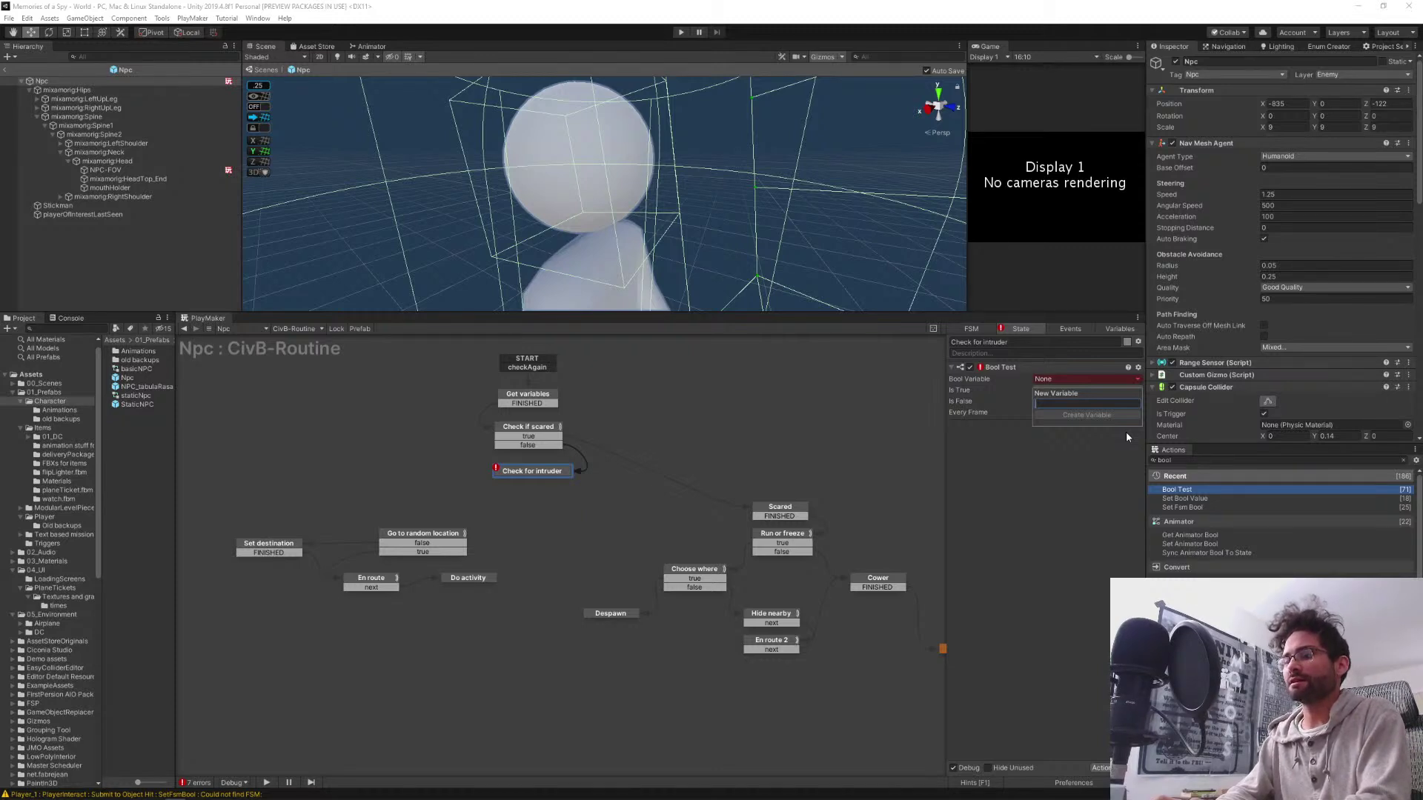
Name the Bool Test's new variable someoneIntruding and create it
type("someon")
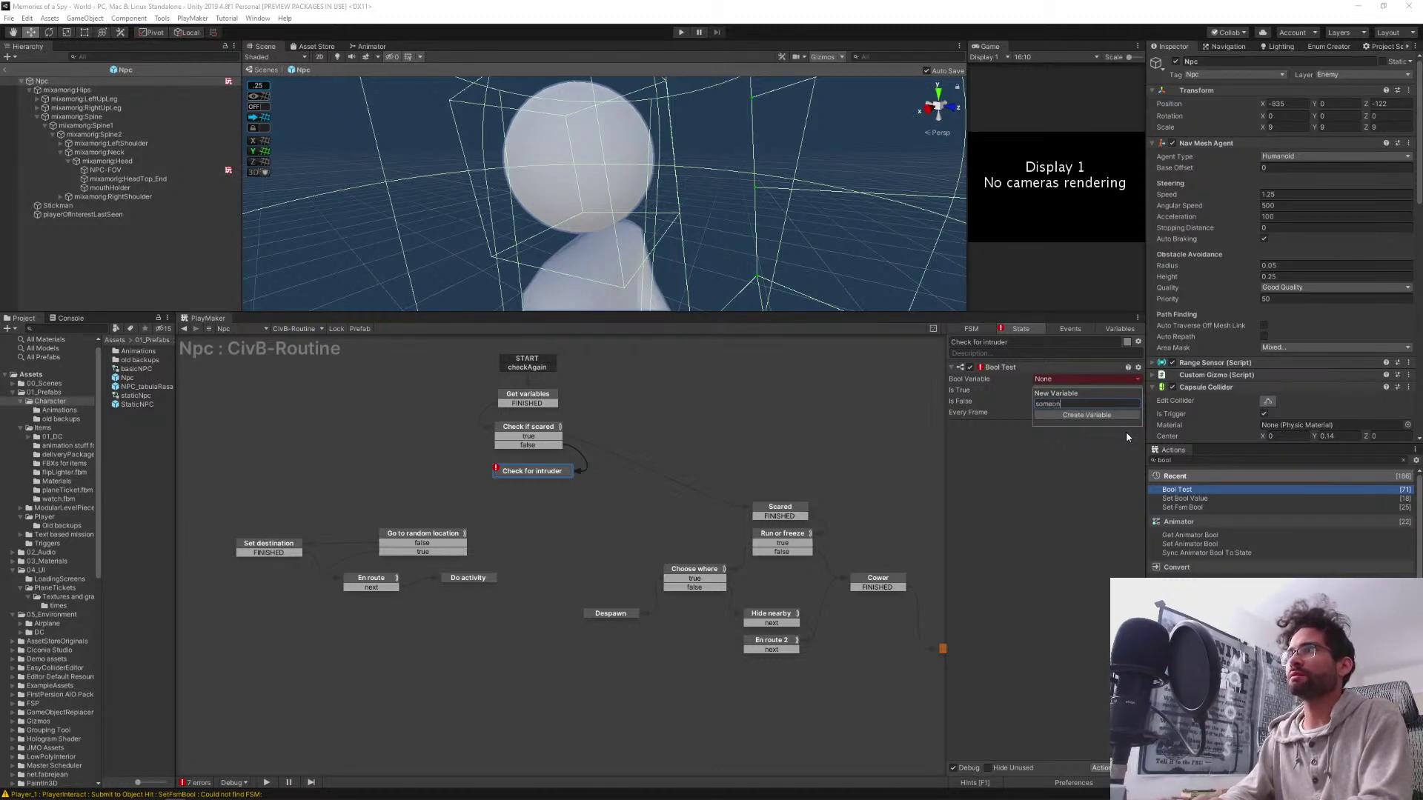
type("Intruding")
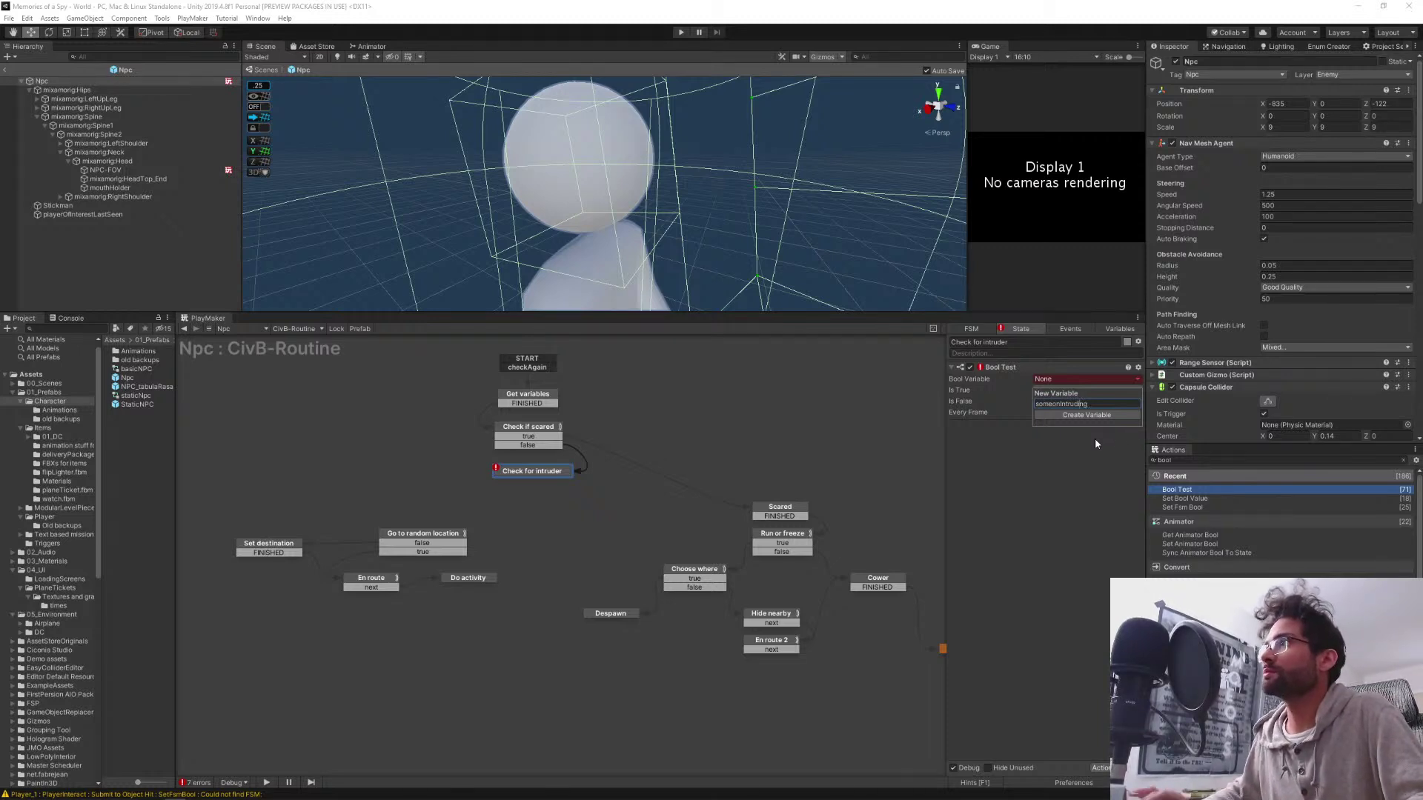
key("Left")
key("Left")
key("Left")
key("Left")
key("Left")
key("Left")
key("Left")
key("Left")
key("Left")
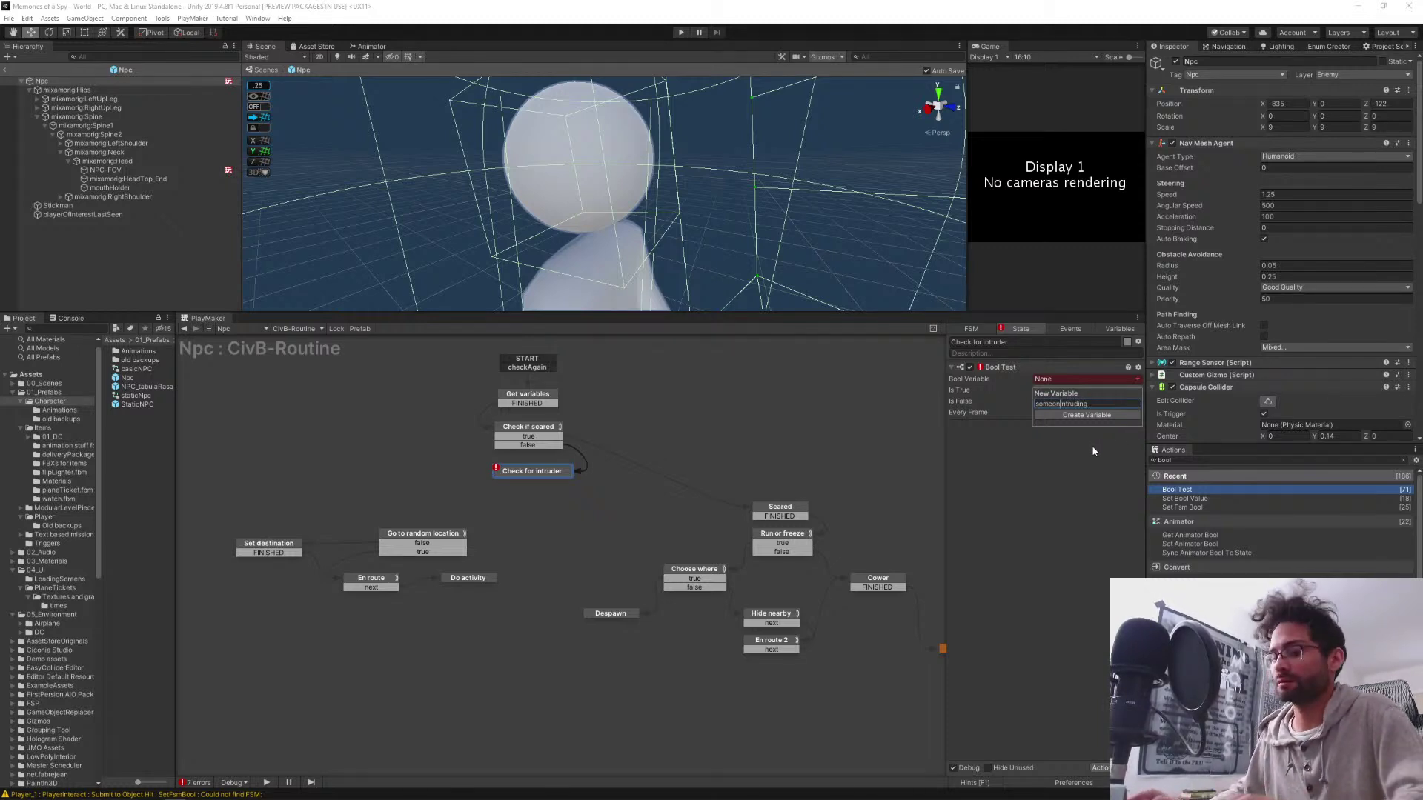
type("e")
left_click(1123, 404)
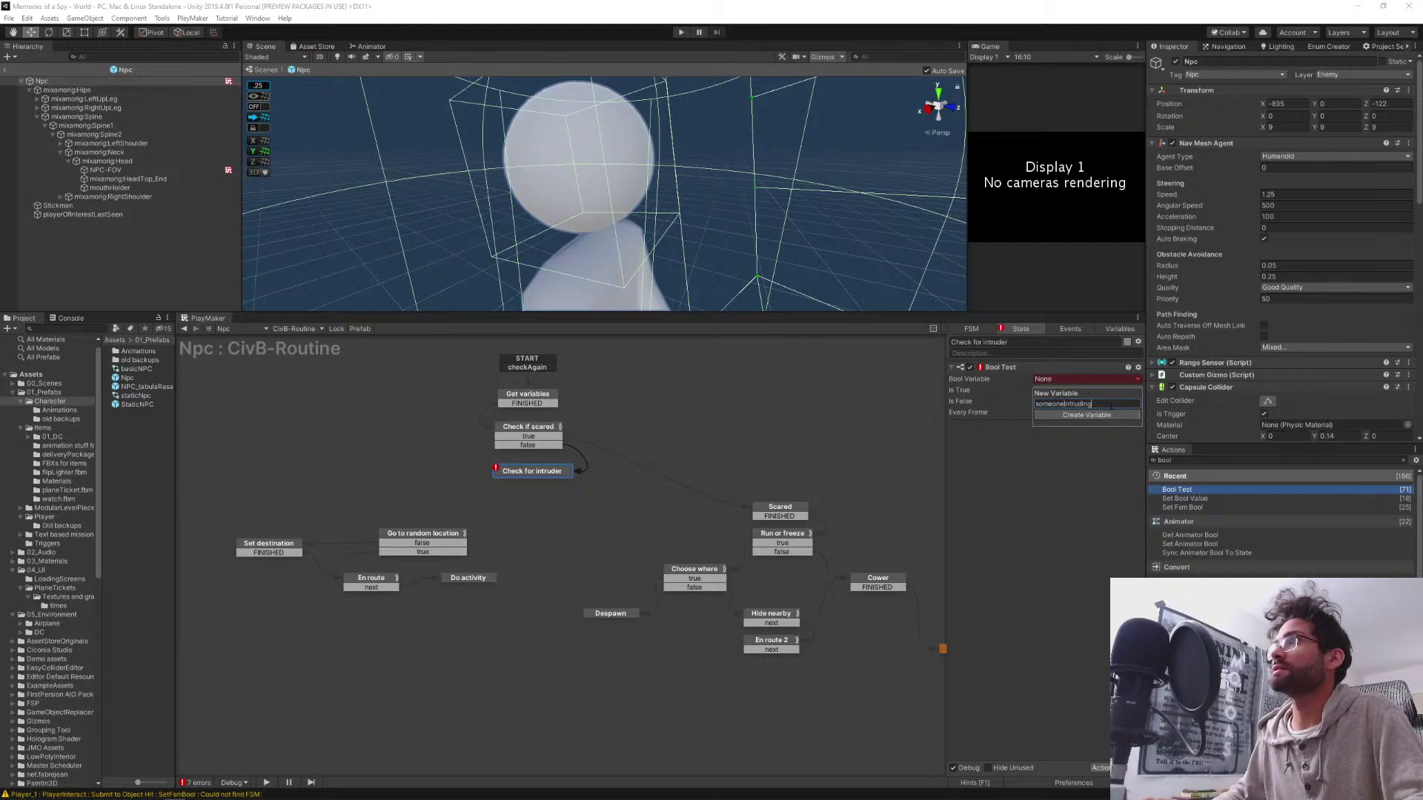
left_click(1087, 415)
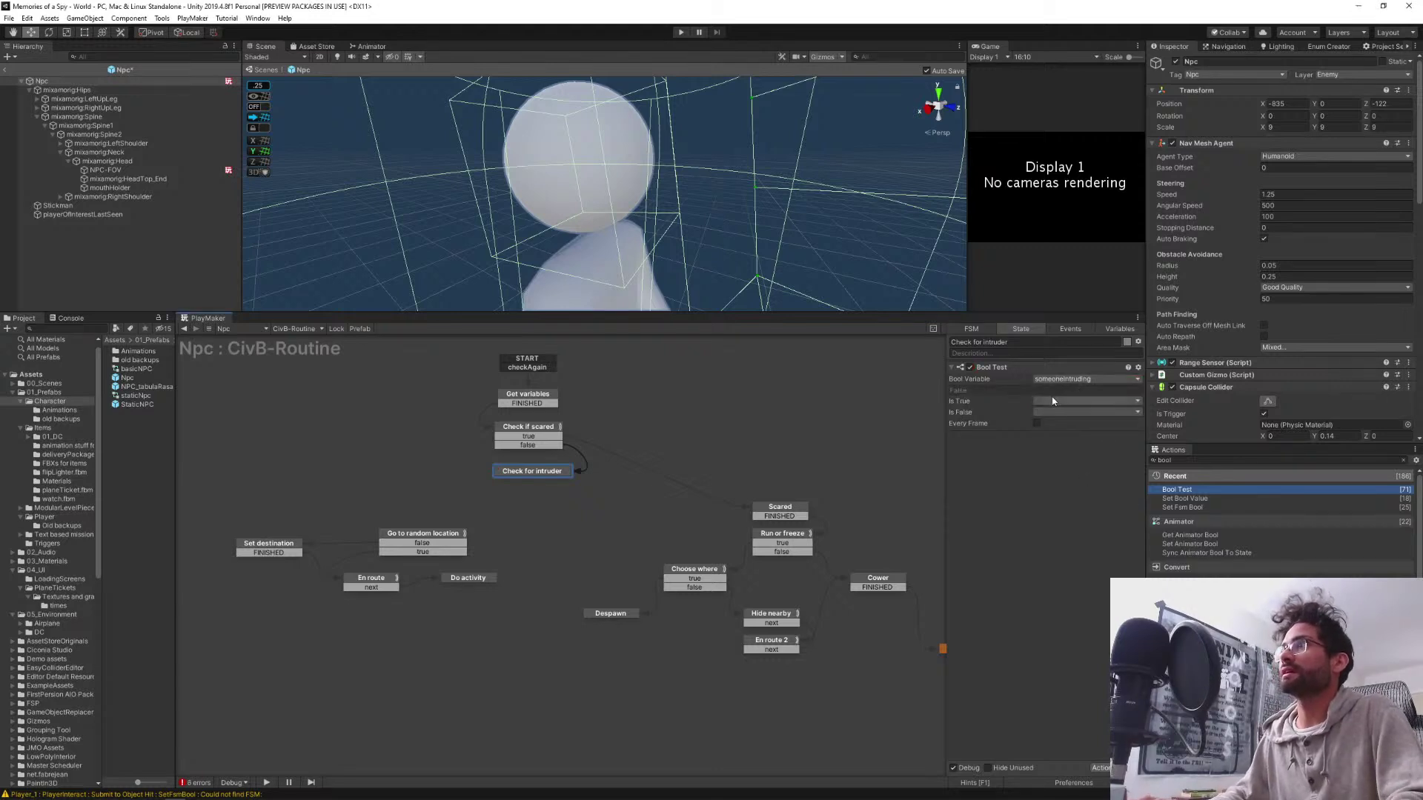
Set the Bool Test's Is True event to true and Is False to false, adding both as transitions on Check for intruder
left_click(1038, 402)
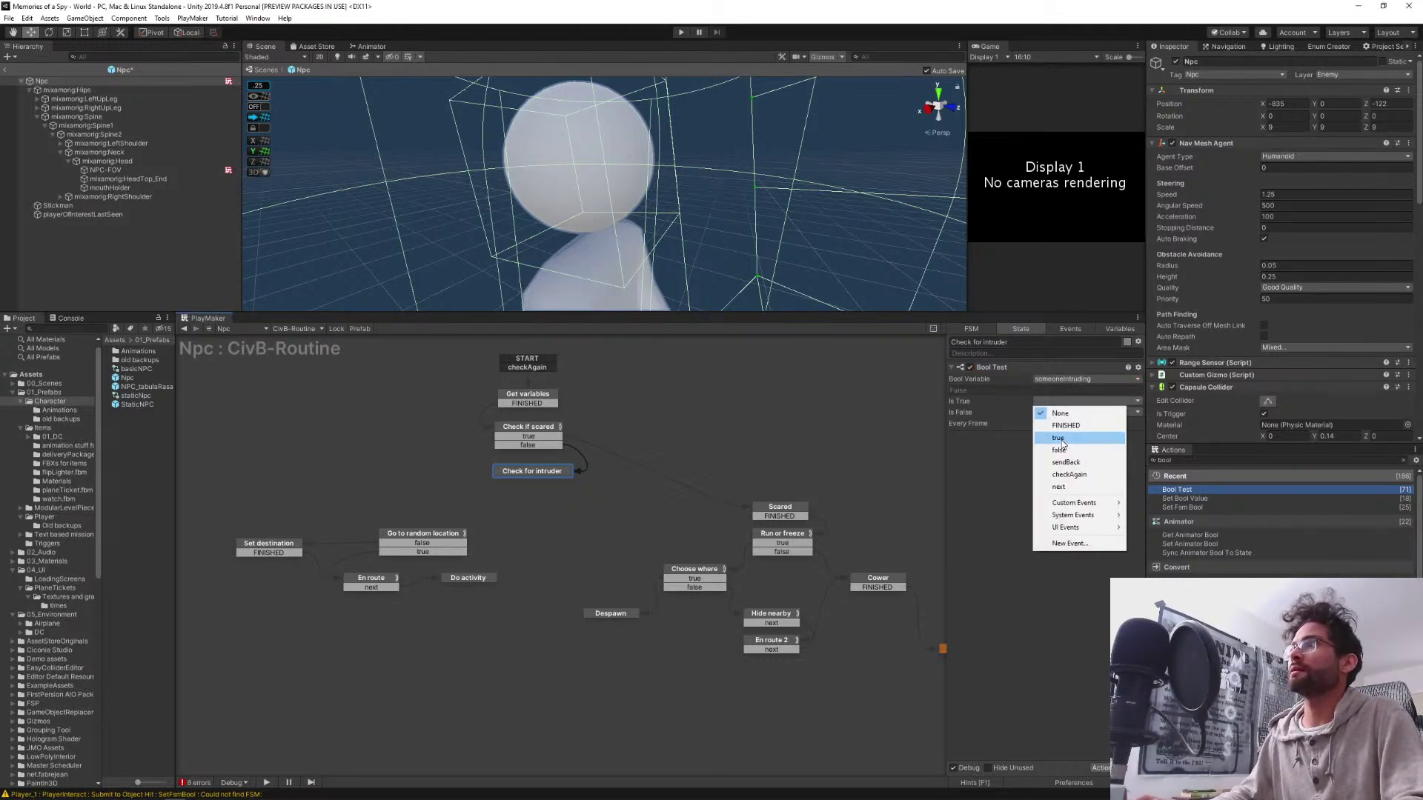
left_click(1053, 417)
left_click(1042, 421)
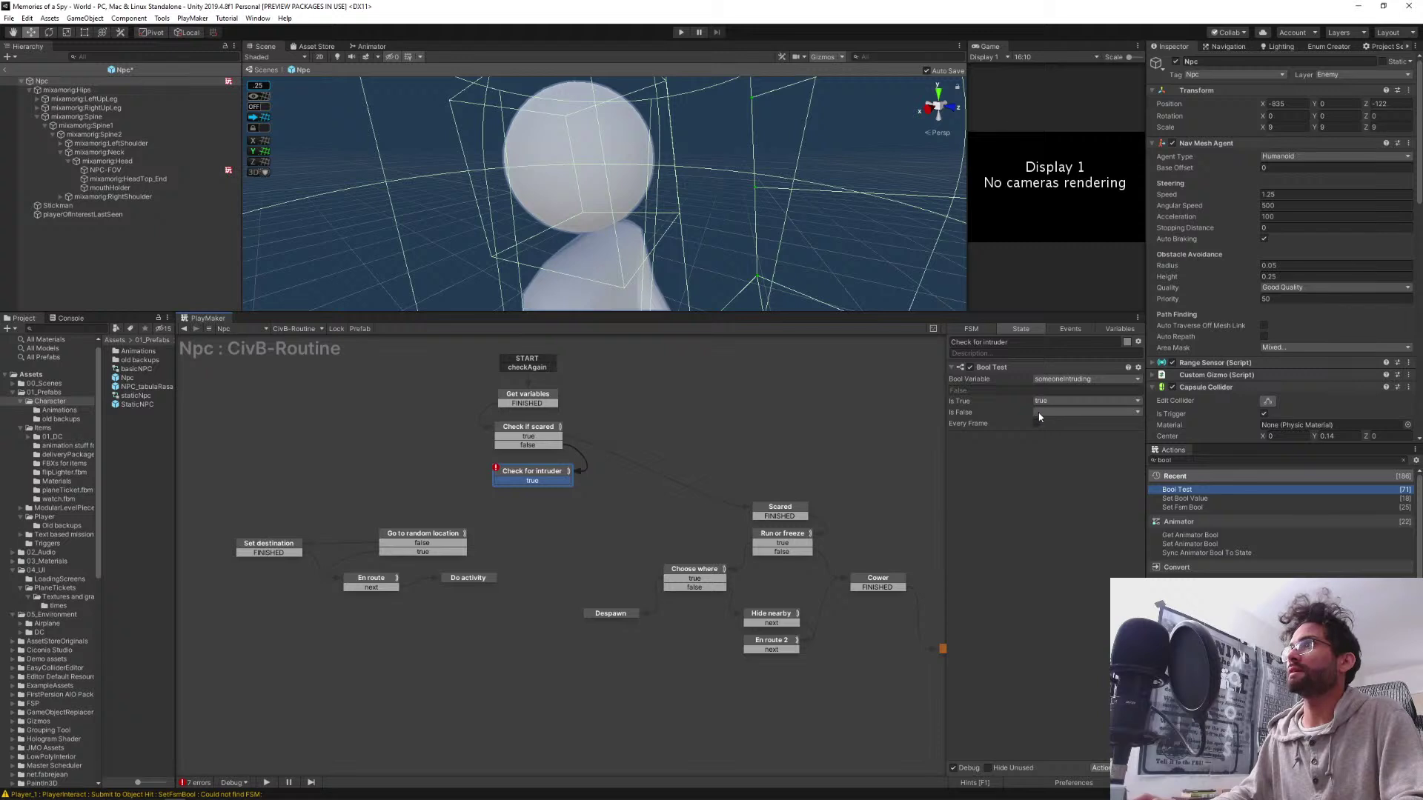
left_click(1039, 417)
left_click(1040, 426)
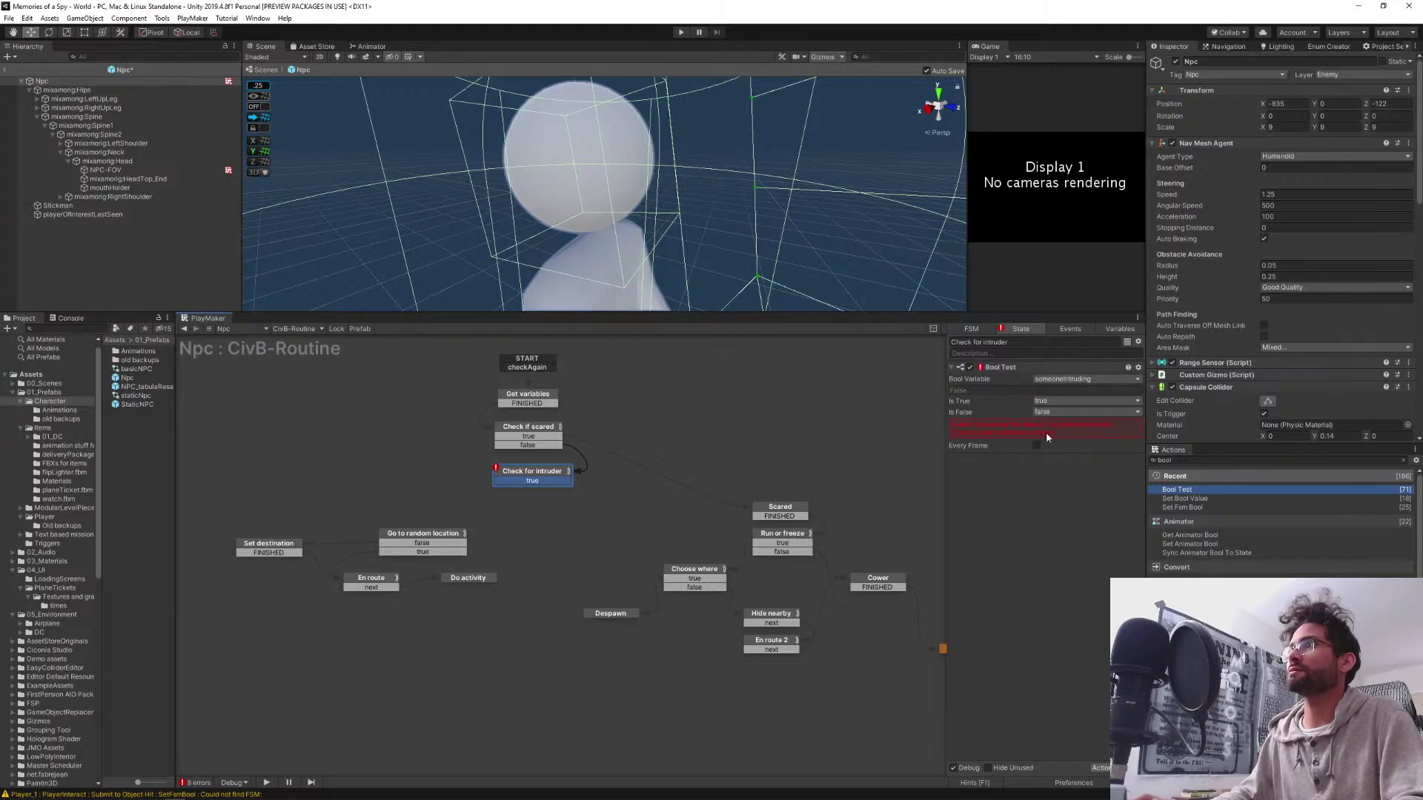
left_click(1046, 434)
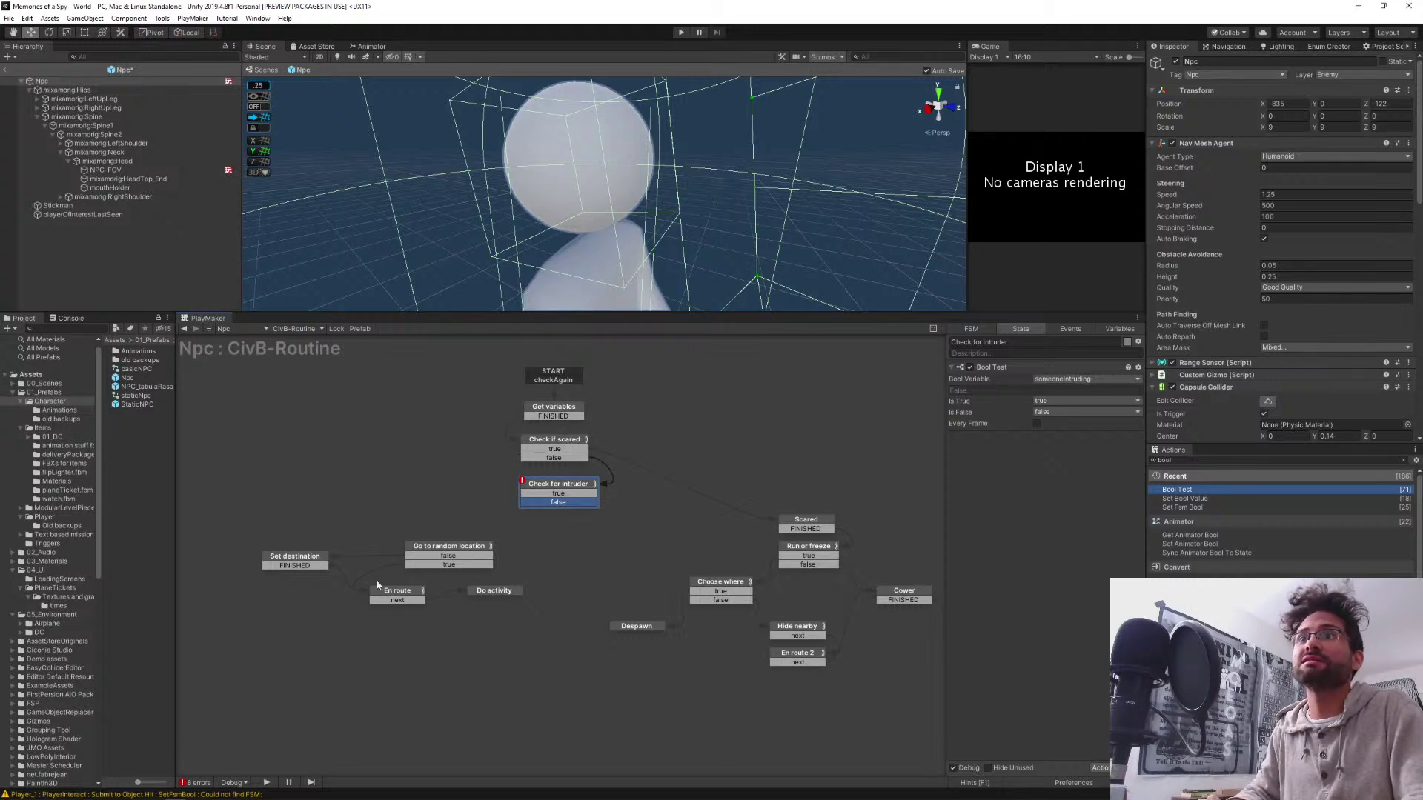
Review the Do activity, Check if scared and Check for intruder states and the scared branch of the civilian routine
left_click_drag(411, 600, 485, 595)
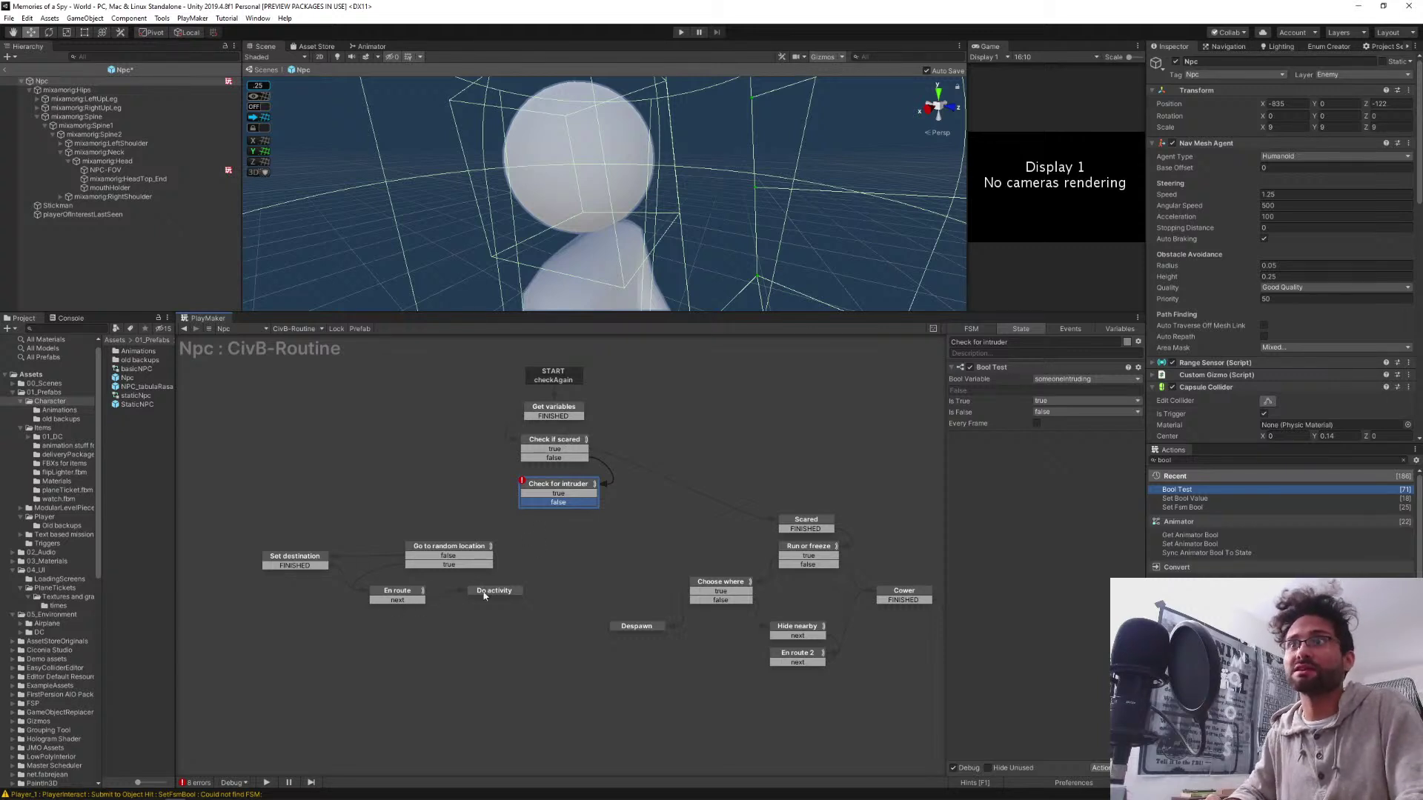
left_click(489, 597)
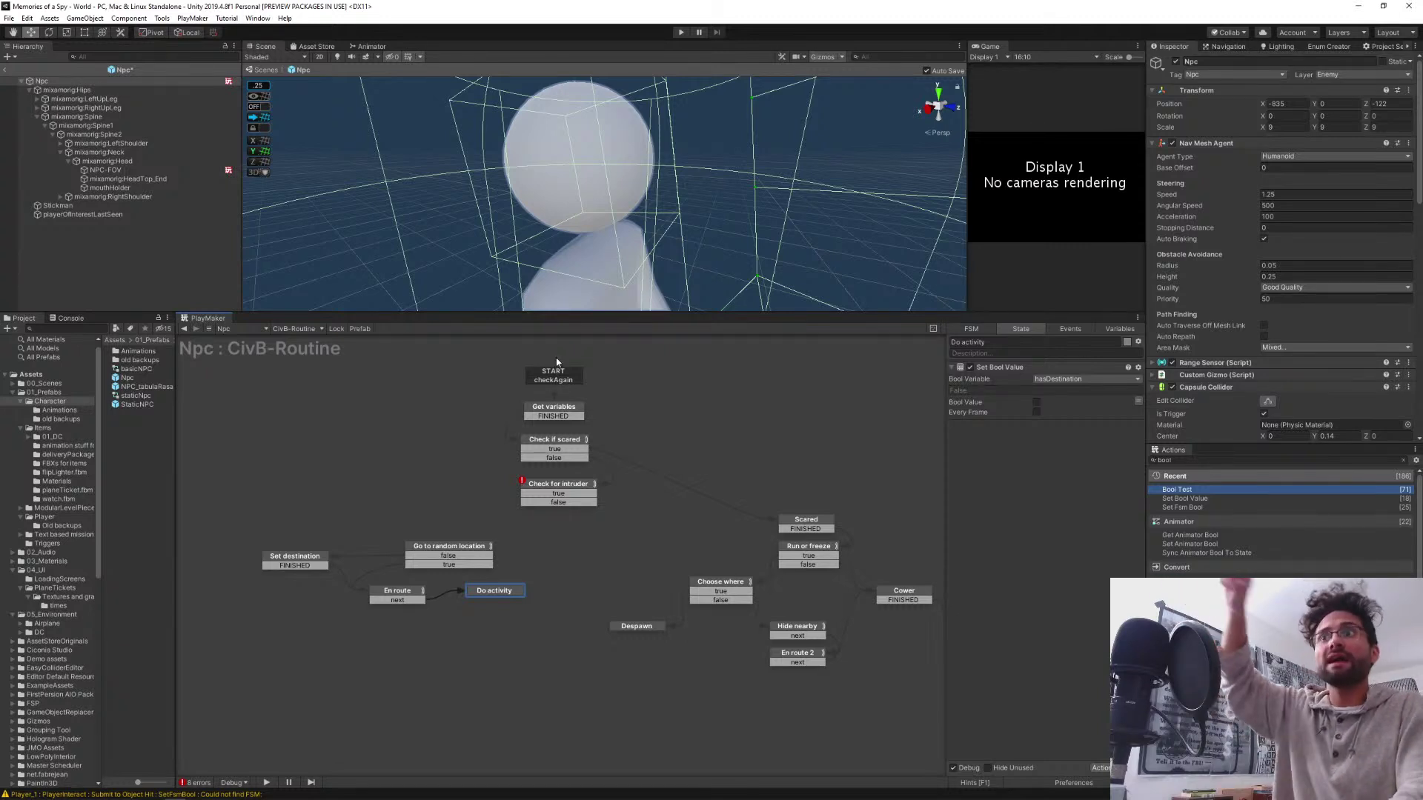
left_click(546, 444)
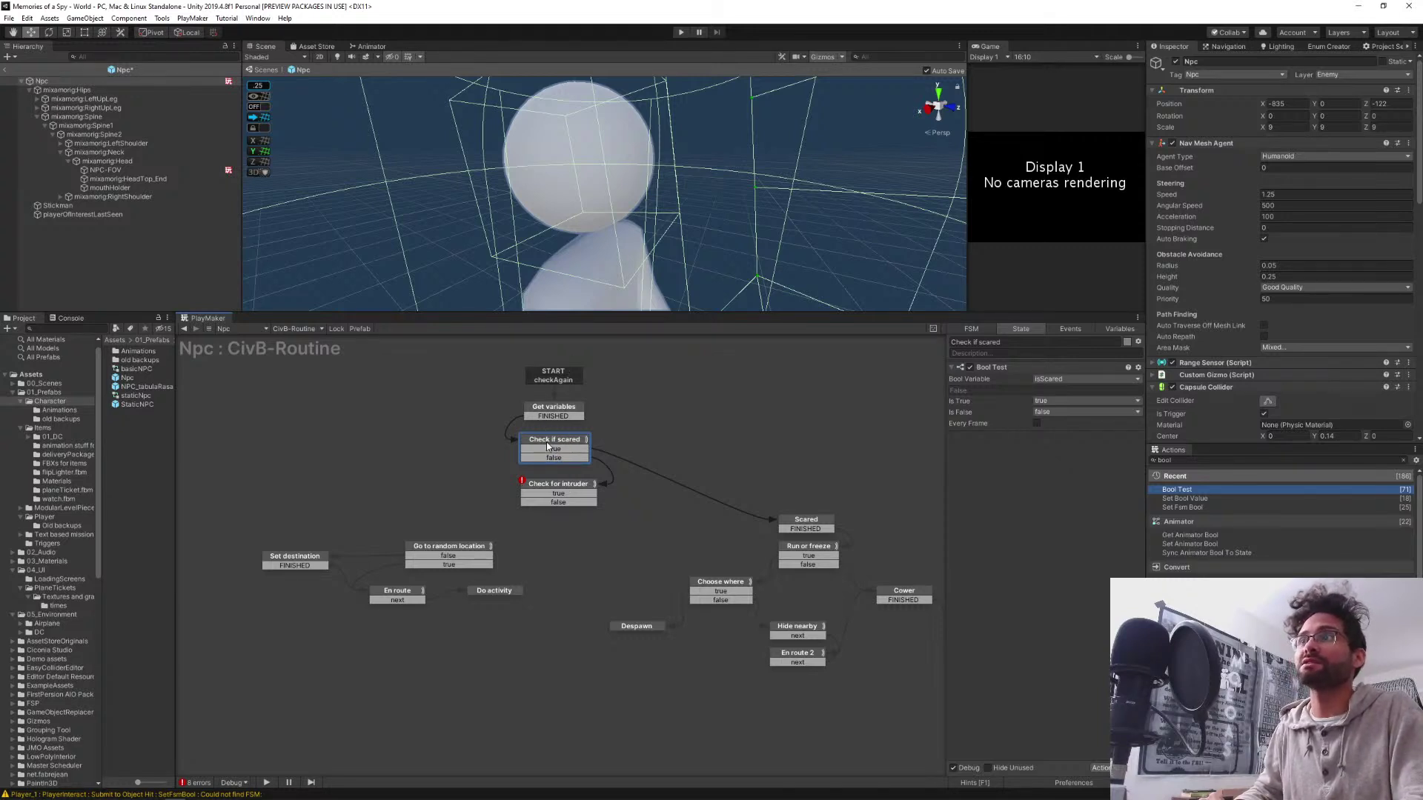
middle_click_drag(797, 466, 642, 480)
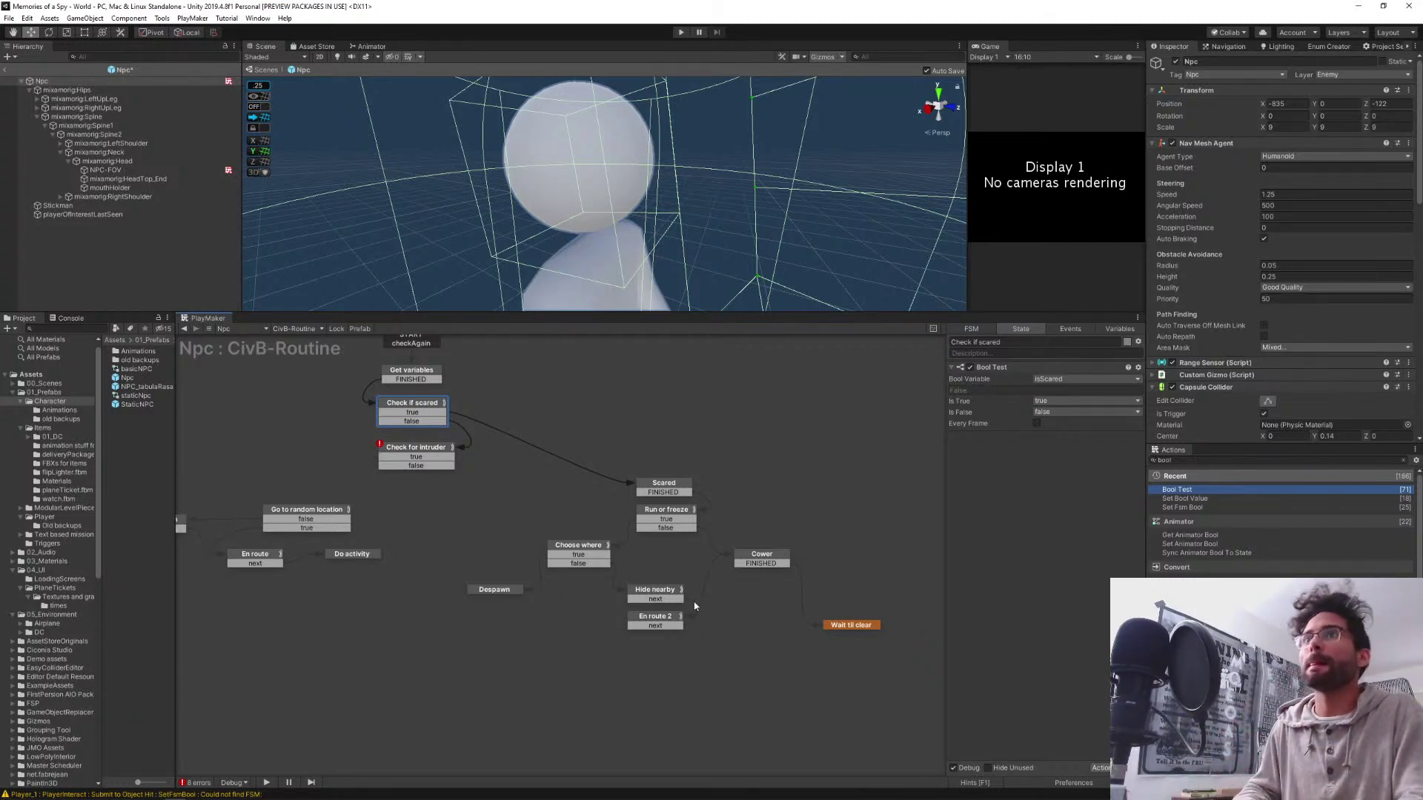
middle_click_drag(589, 416, 689, 456)
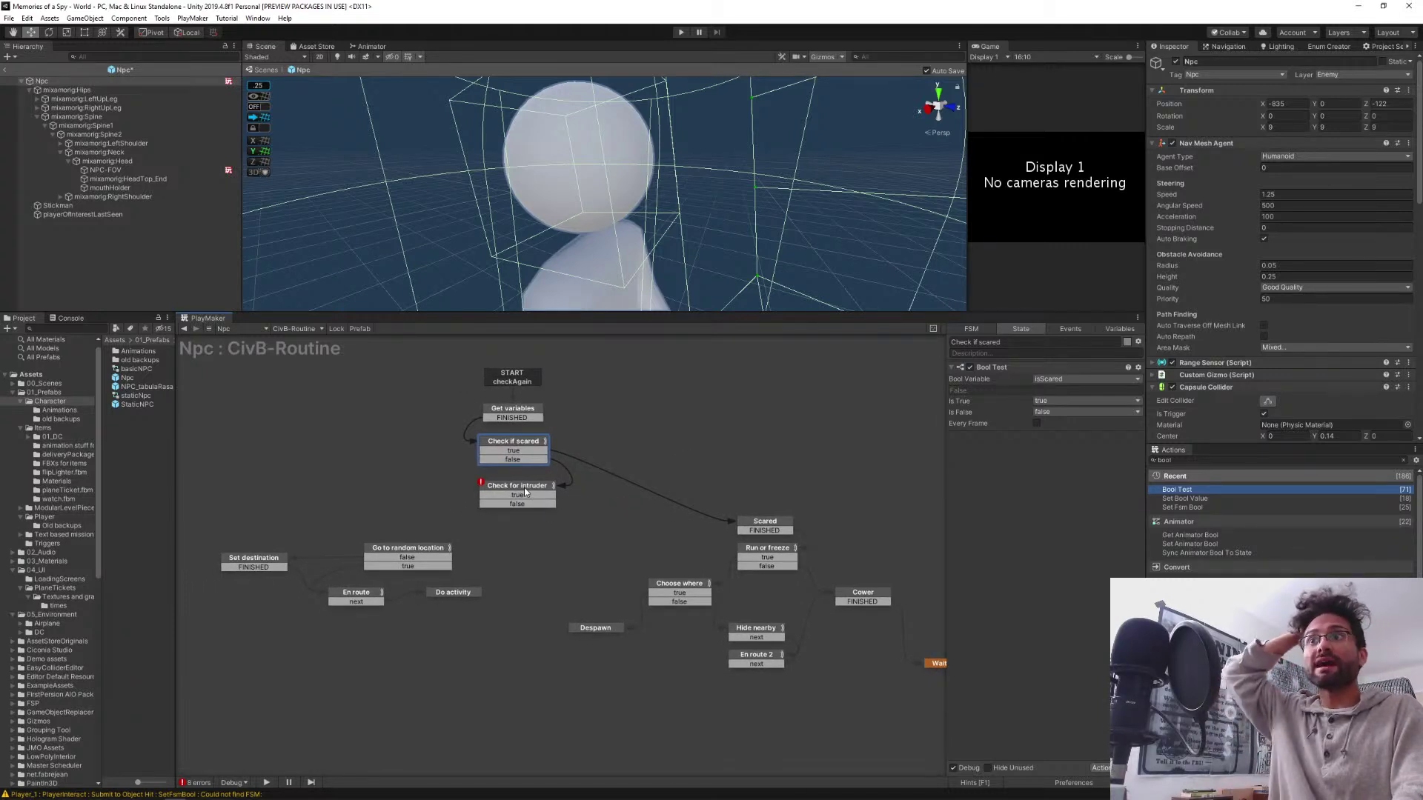
left_click_drag(525, 491, 527, 495)
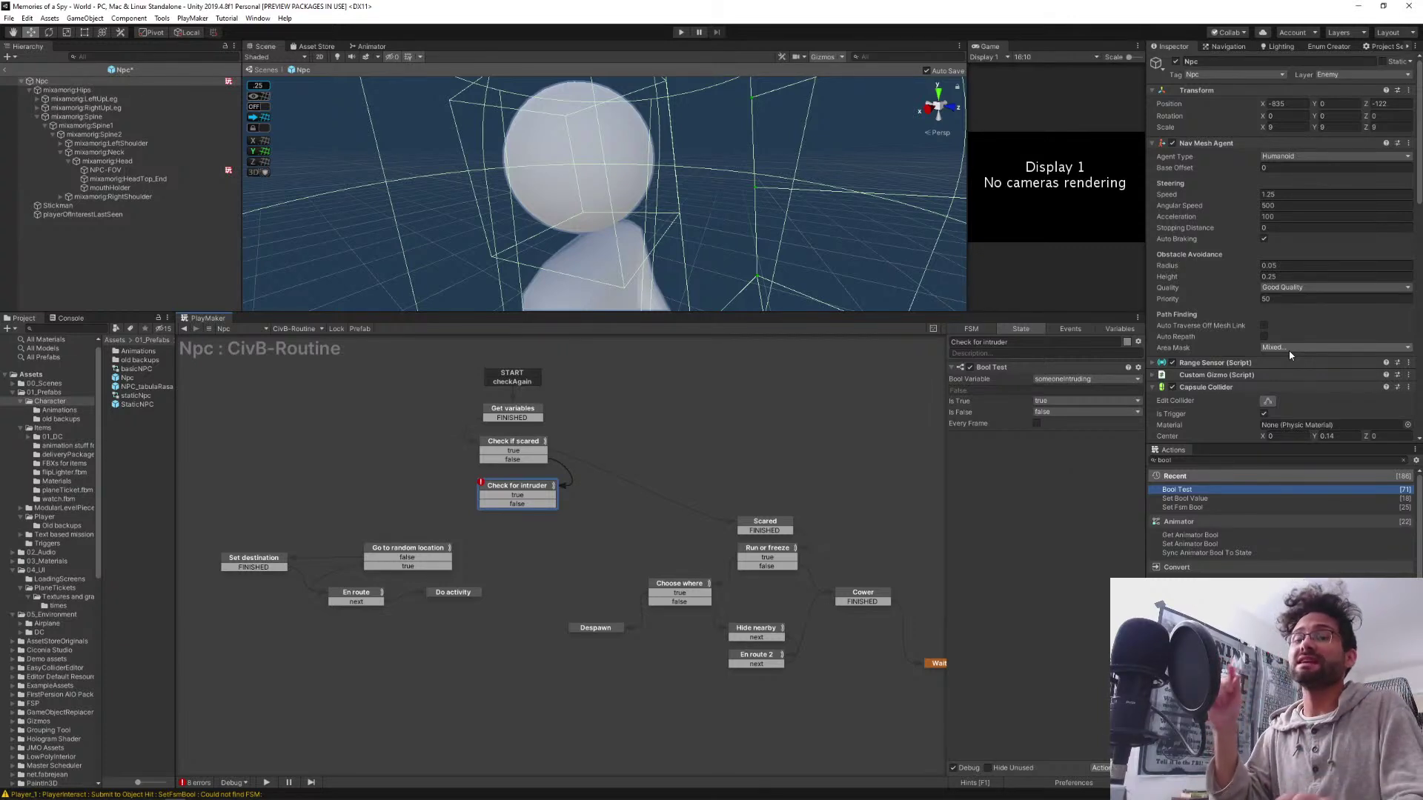
Switch to the NpcStatus FSM and look over its status states, from the initial check through to SourceRoutine
left_click(297, 329)
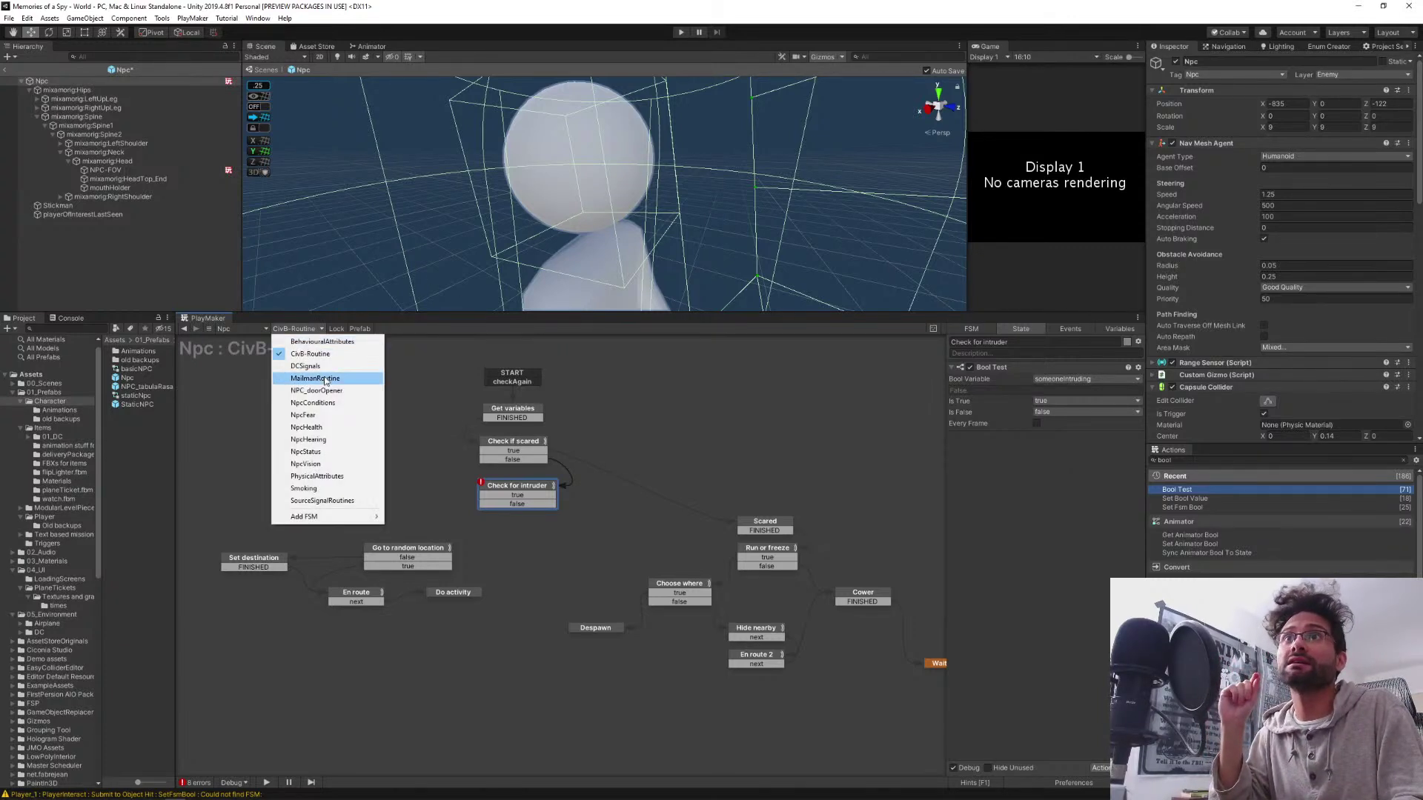
left_click(324, 453)
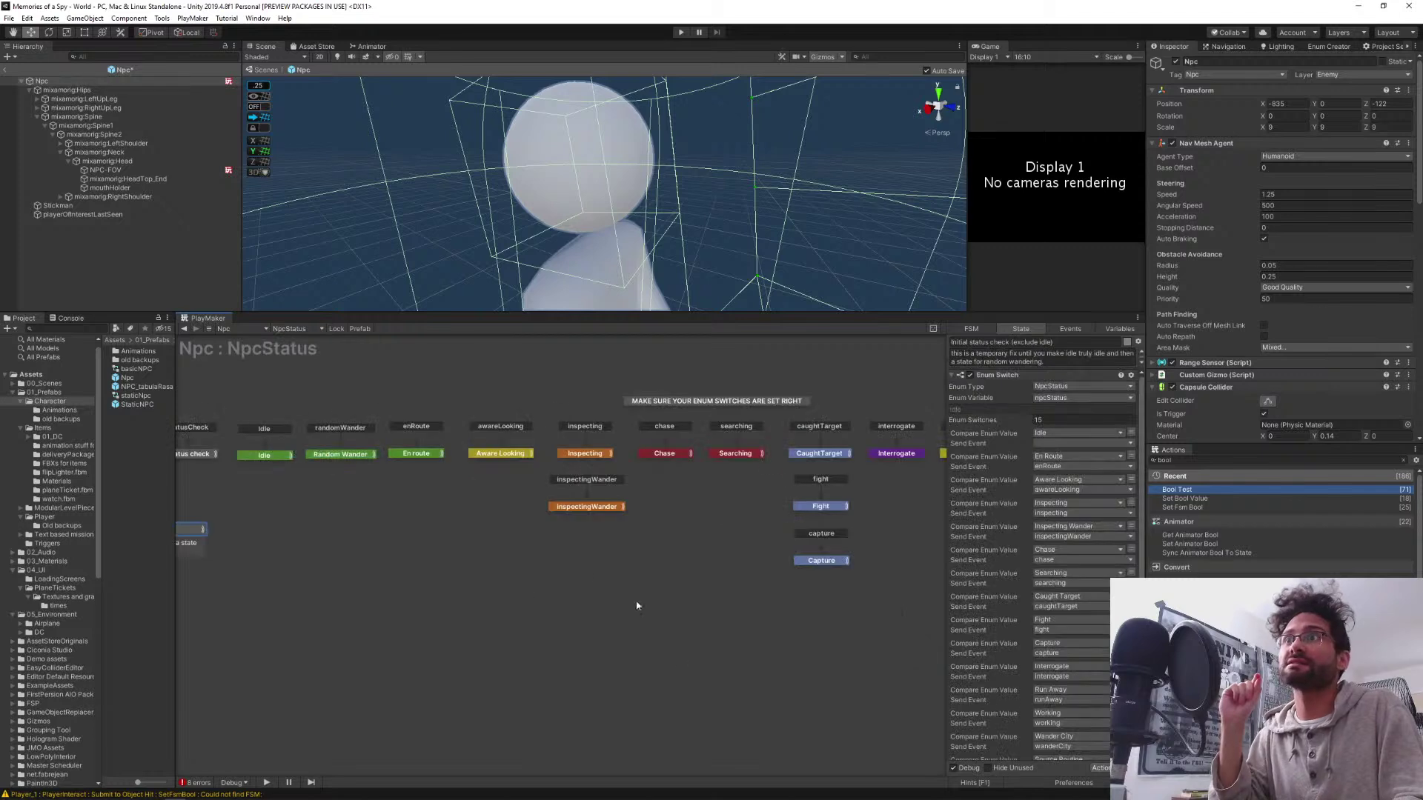
middle_click_drag(492, 492, 458, 520)
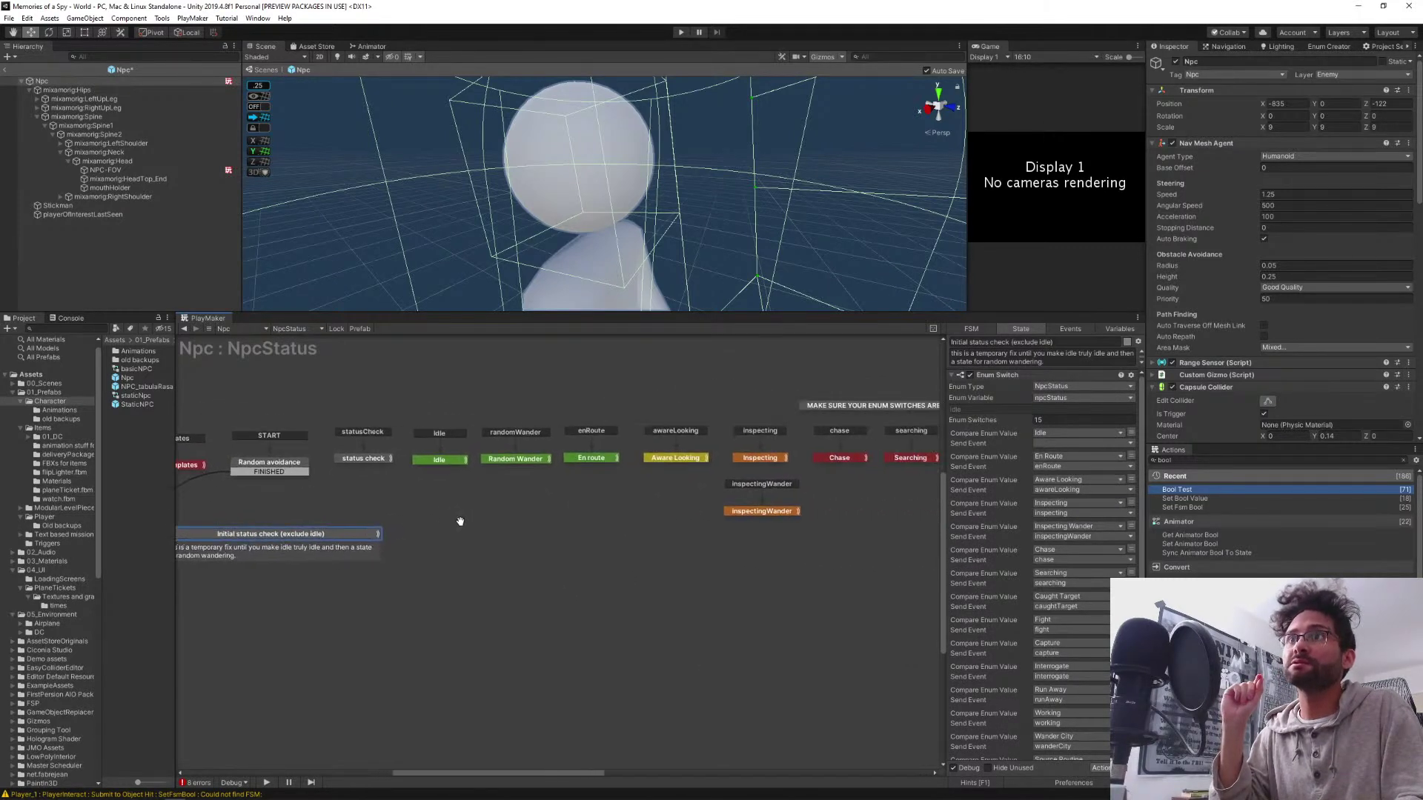
middle_click_drag(624, 521, 337, 418)
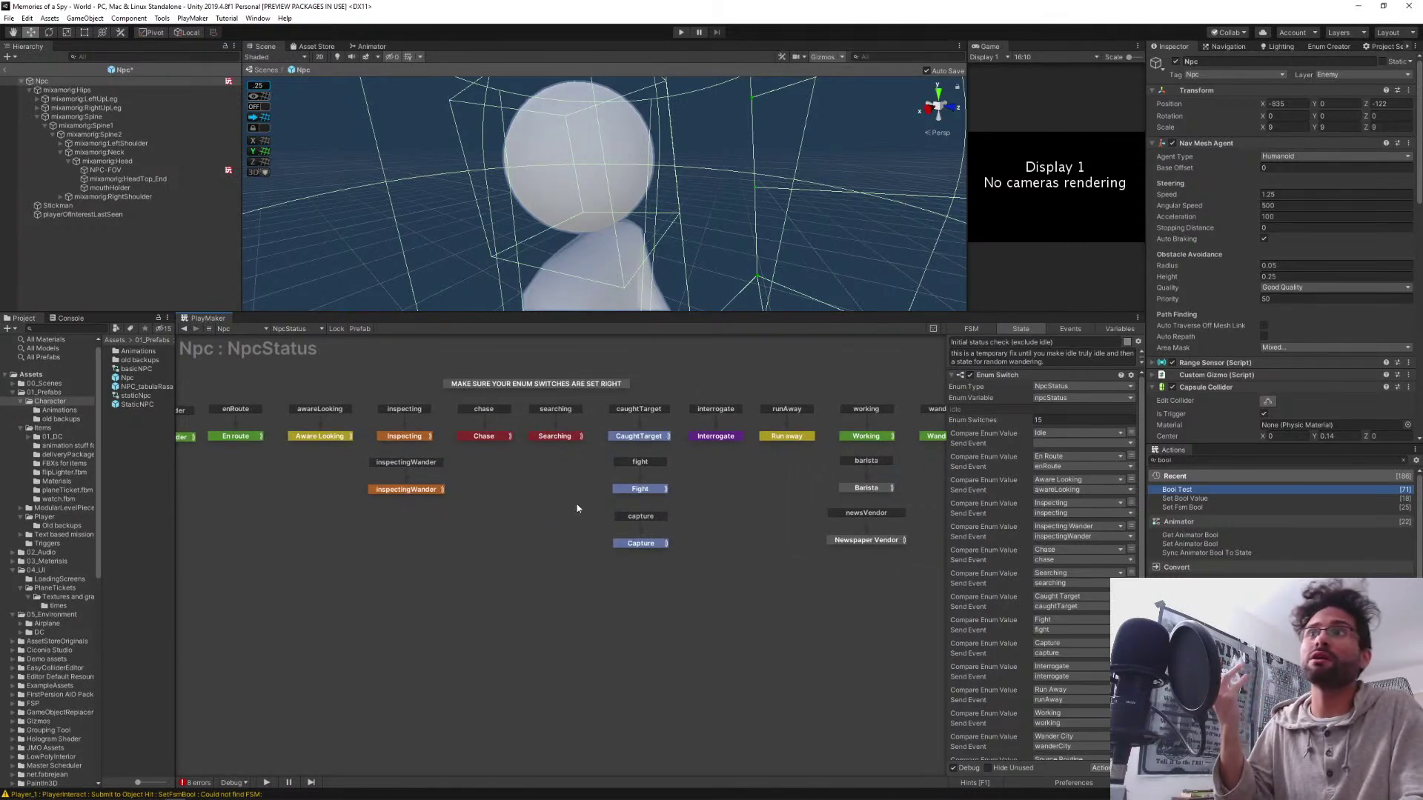
middle_click_drag(576, 509, 382, 477)
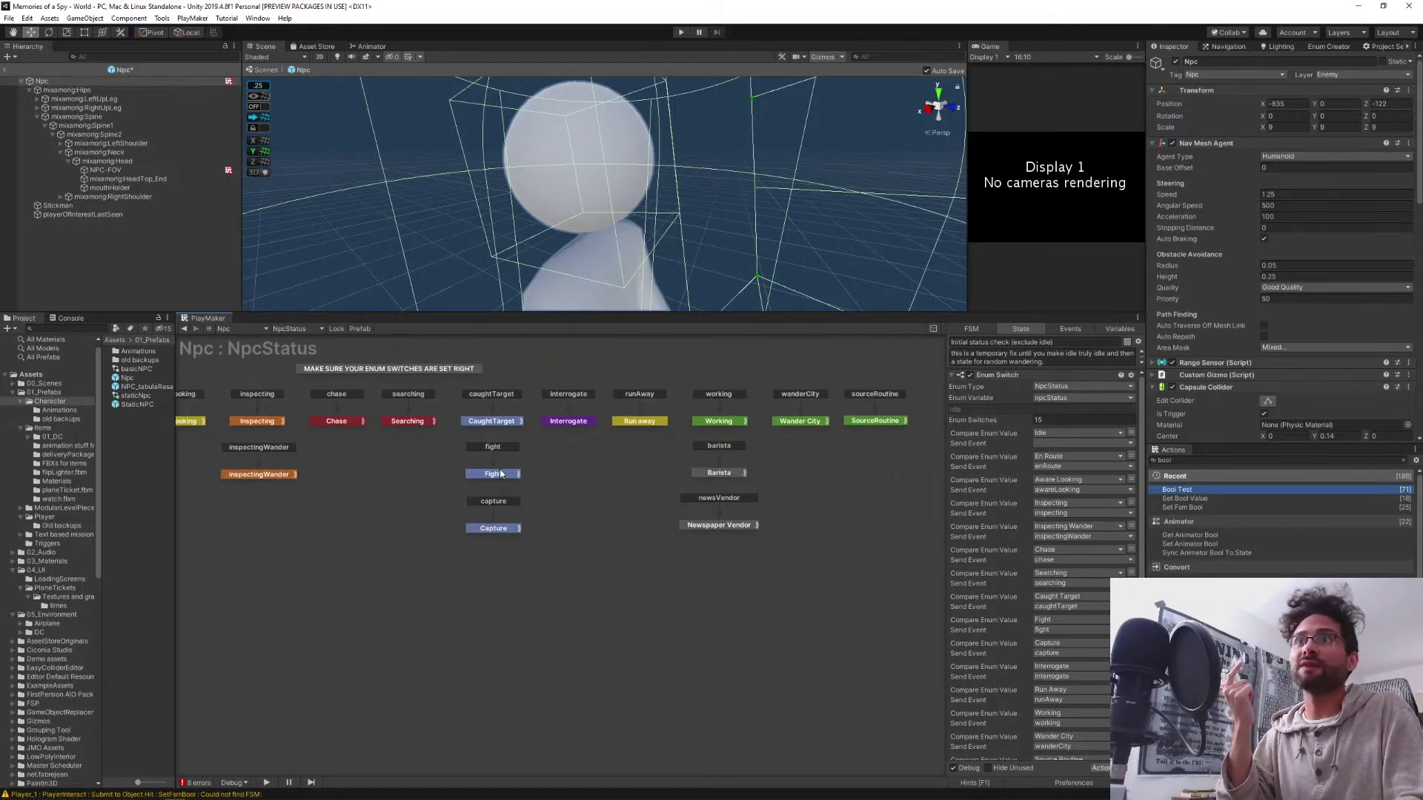
middle_click_drag(551, 487, 511, 514)
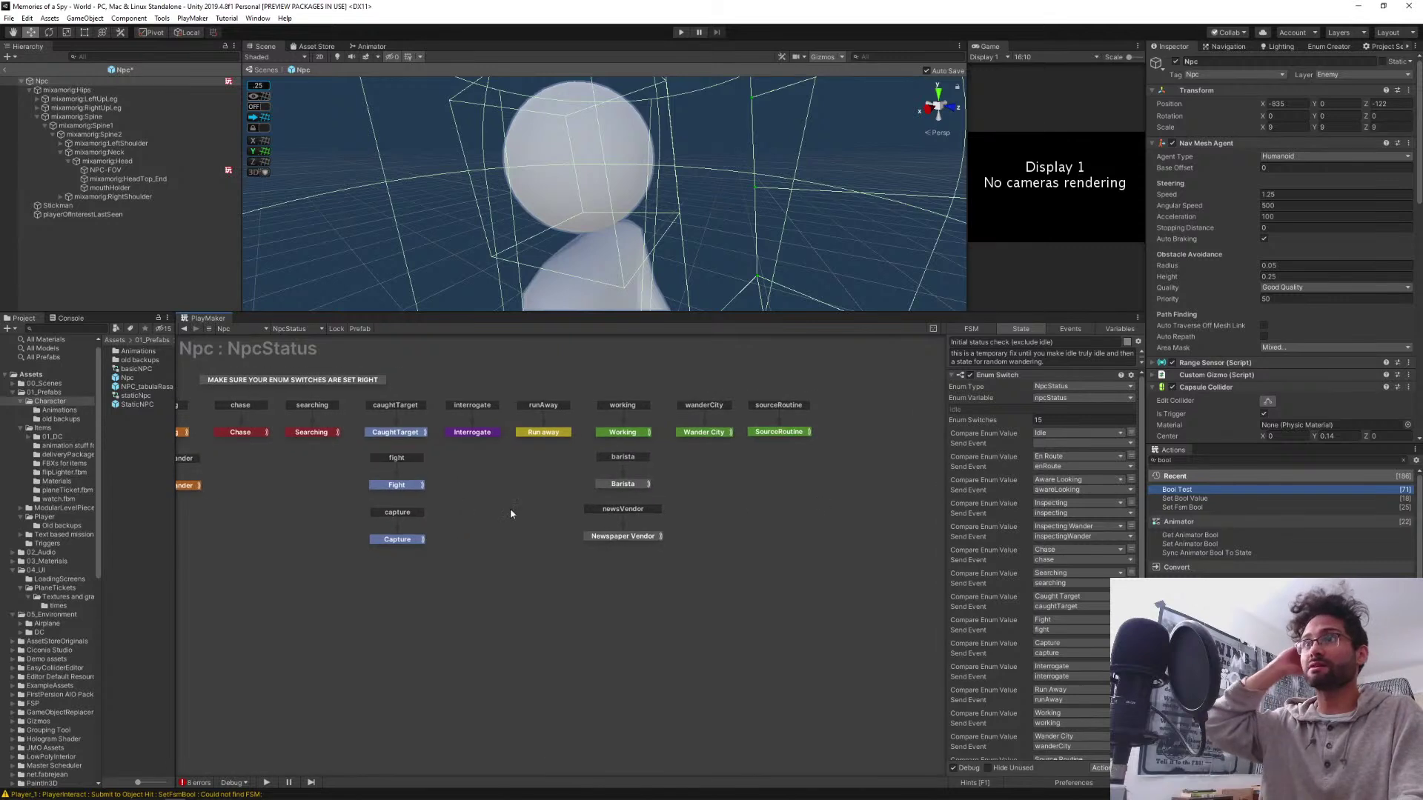
Examine the actions of the Inspecting state and compare it with the neighbouring NpcStatus states
middle_click_drag(290, 485, 587, 498)
left_click(457, 445)
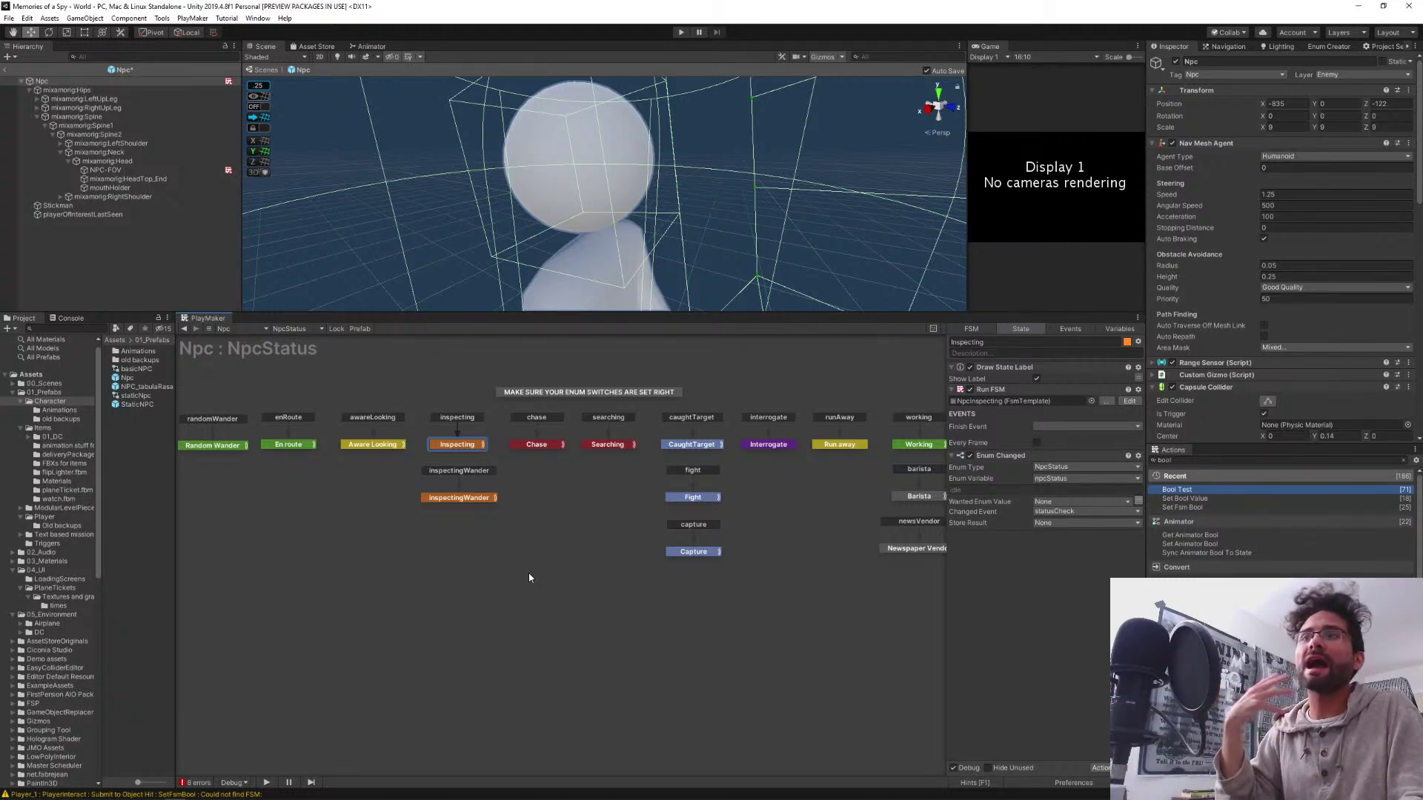
middle_click_drag(272, 535, 424, 516)
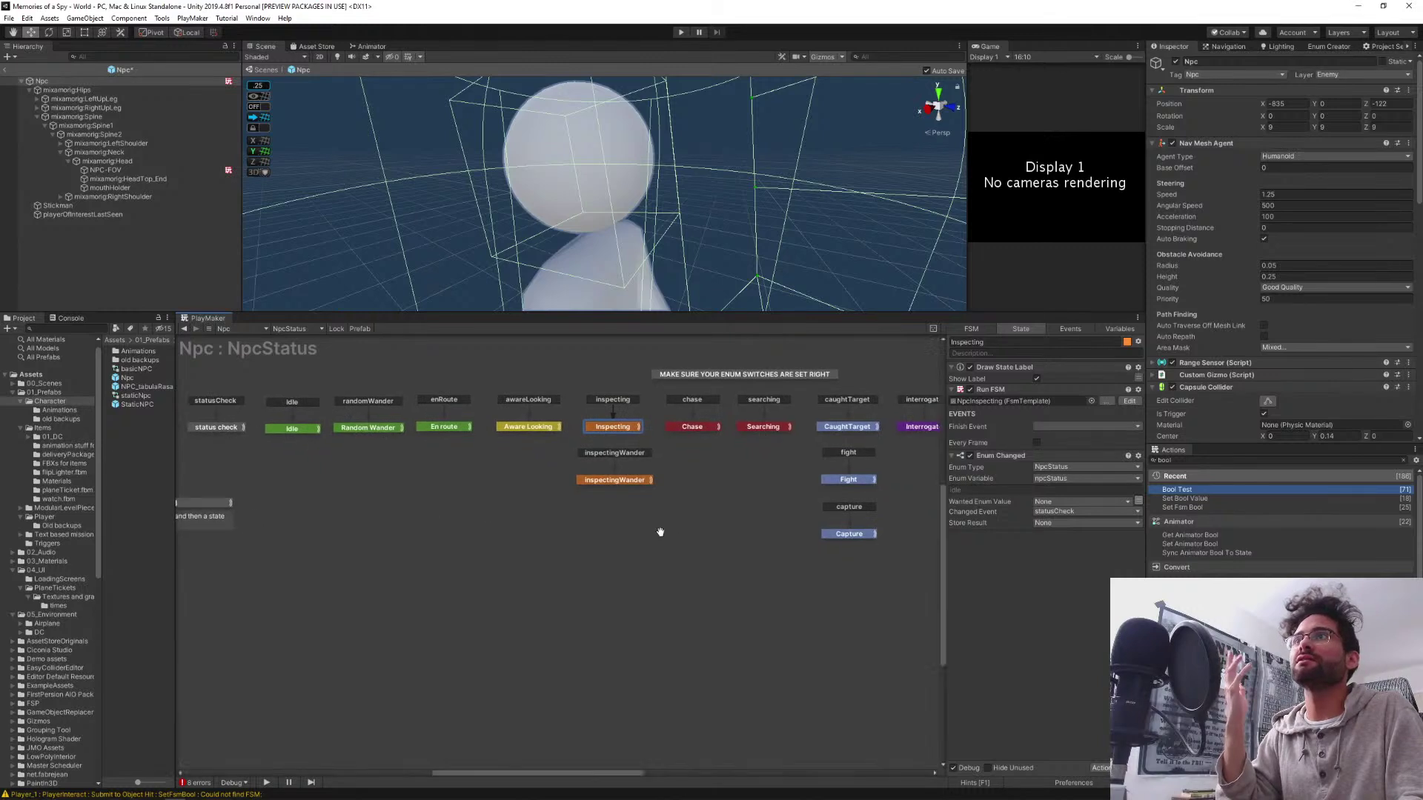
middle_click_drag(657, 531, 300, 569)
middle_click_drag(603, 575, 705, 533)
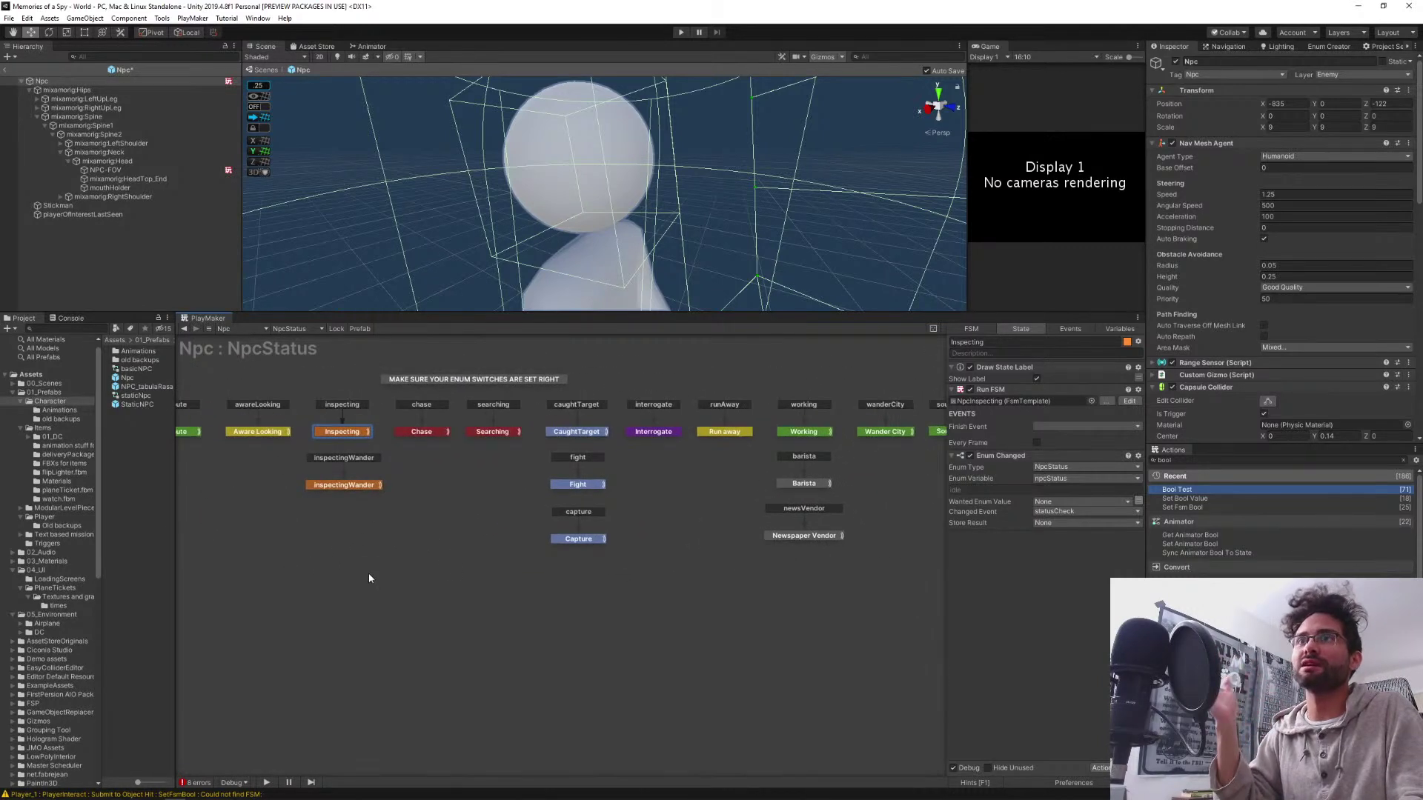
middle_click_drag(368, 575, 635, 593)
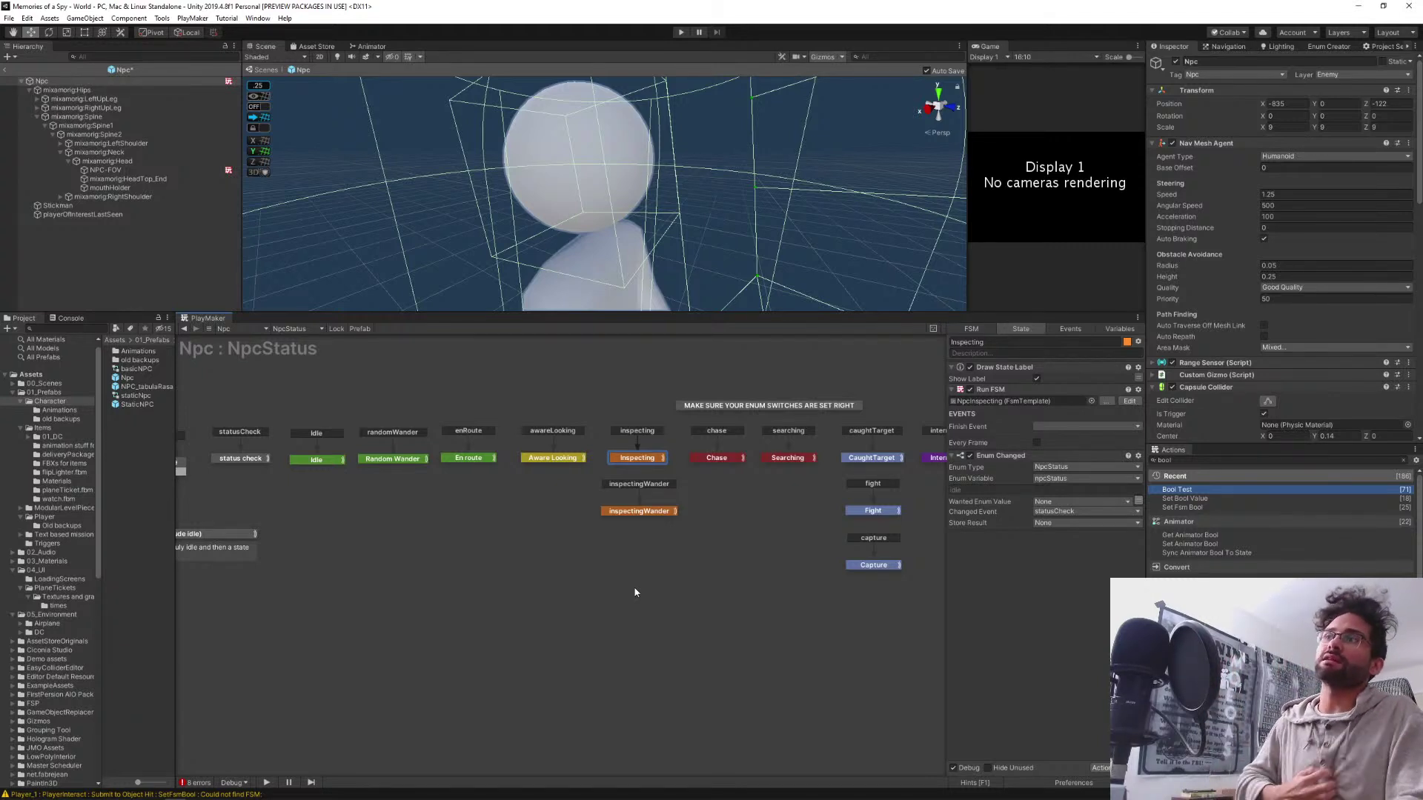
Switch to the MailmanRoutine FSM and look over its scared check, package delivery and despawn branches
left_click(293, 329)
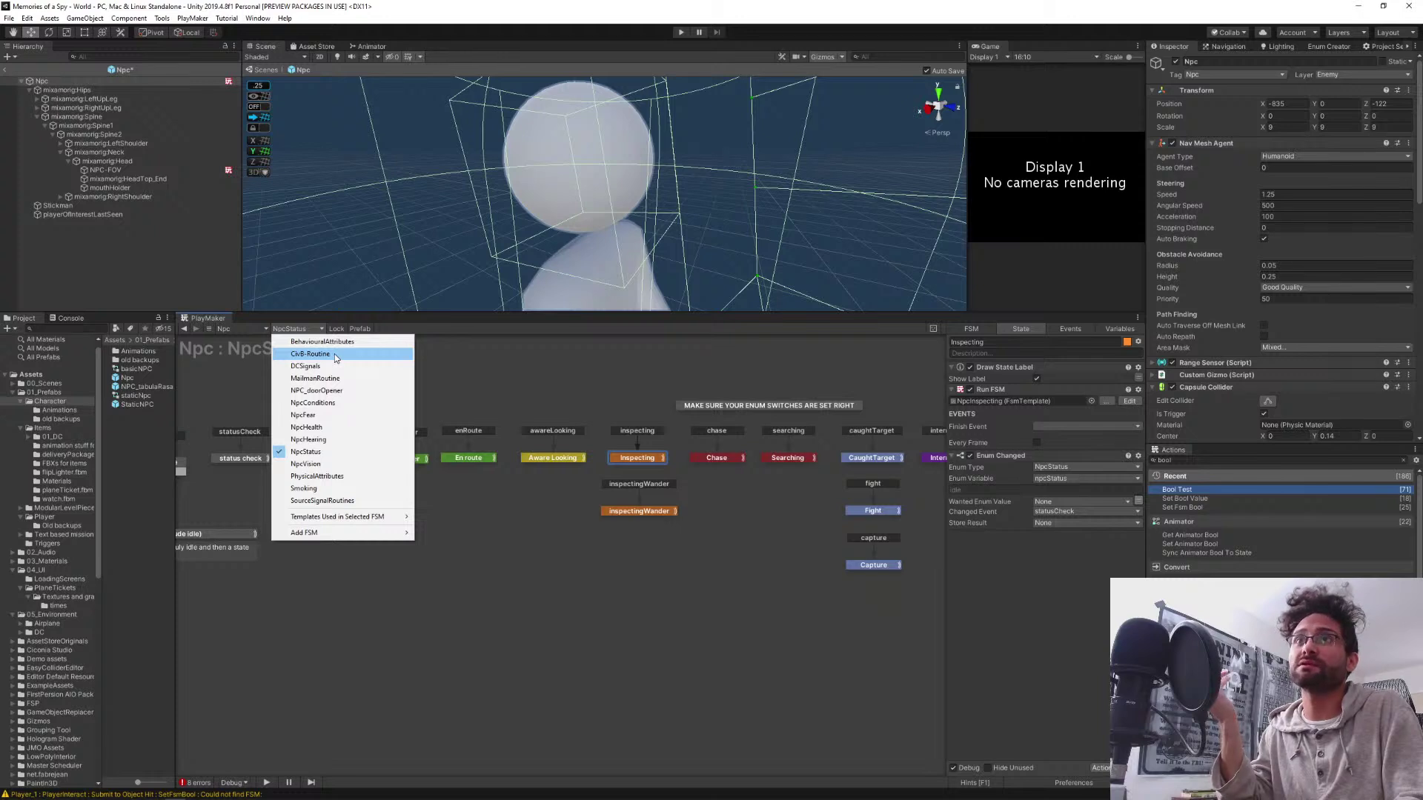
left_click(335, 378)
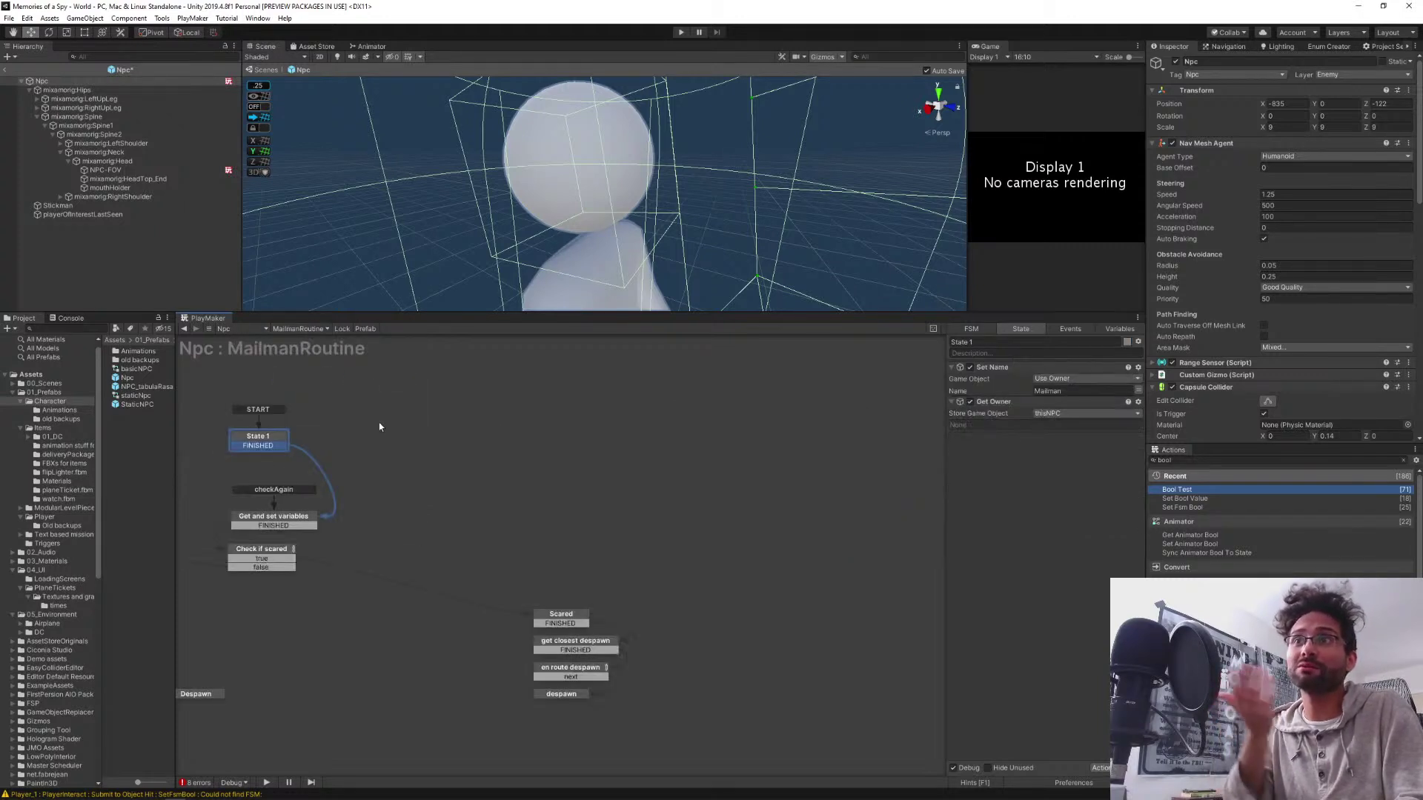
middle_click_drag(645, 448, 817, 426)
middle_click_drag(776, 586, 746, 565)
scroll(511, 559, "down", 5)
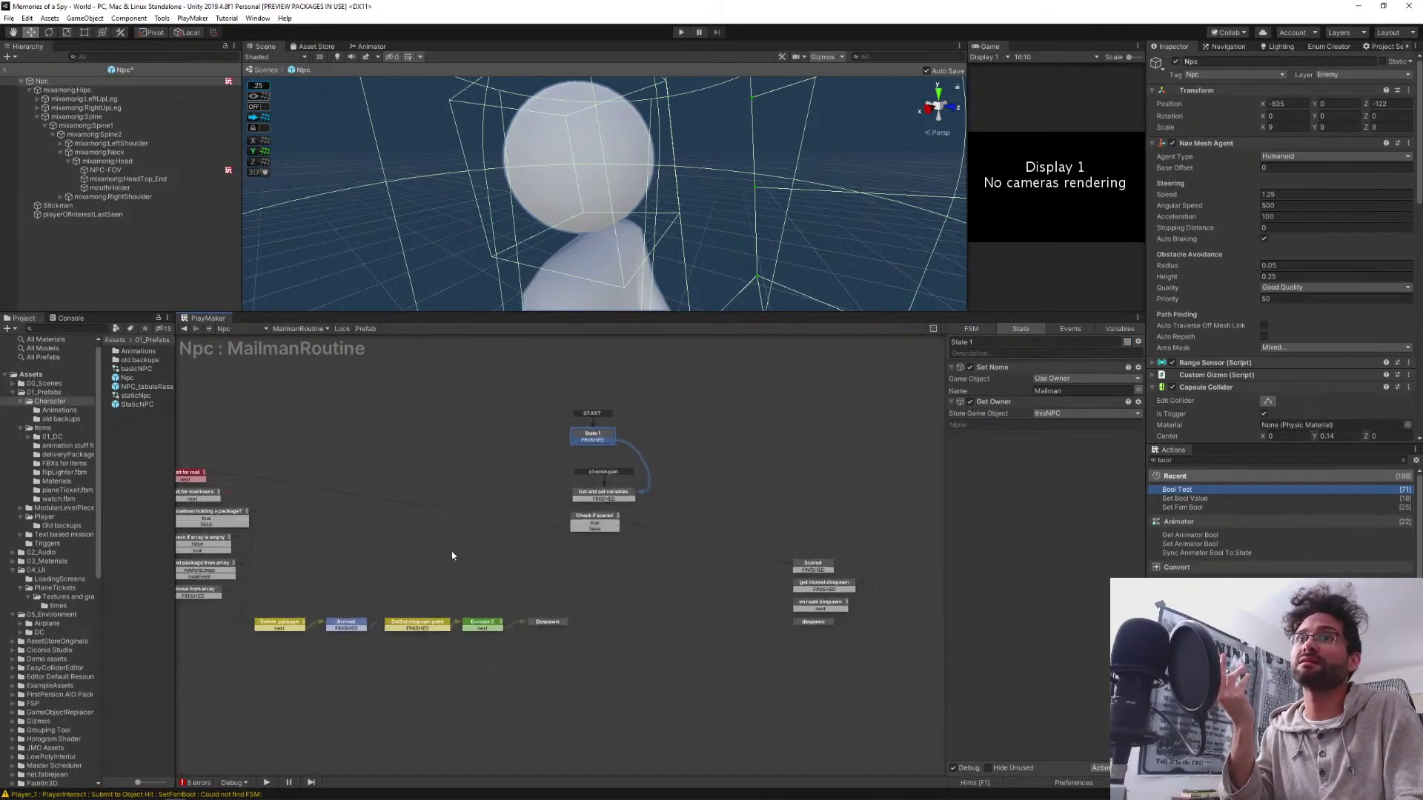
Examine the MailmanRoutine state graph of the Npc, including the start checks, the package-delivery chain and the Scared branch
middle_click_drag(380, 483, 437, 476)
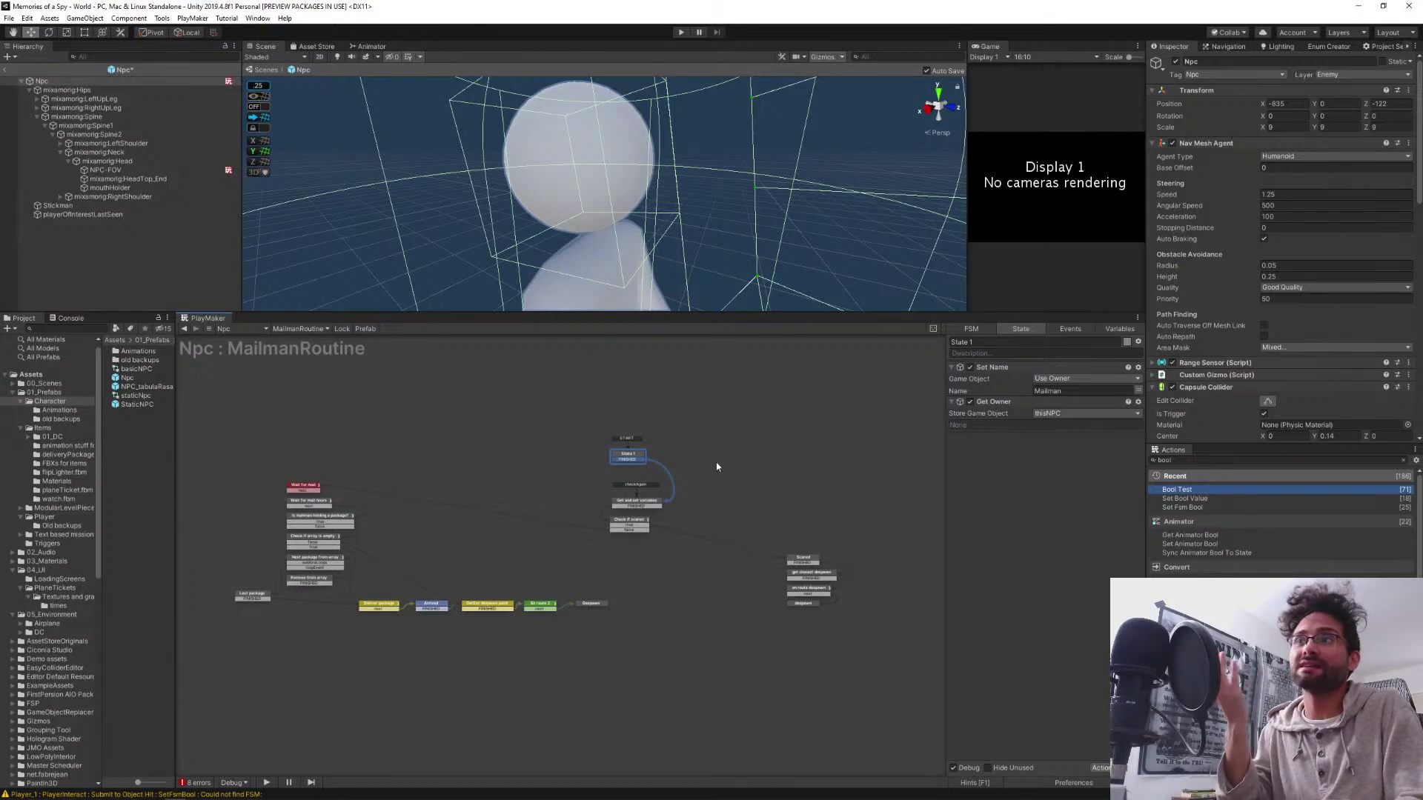
middle_click_drag(748, 547, 677, 530)
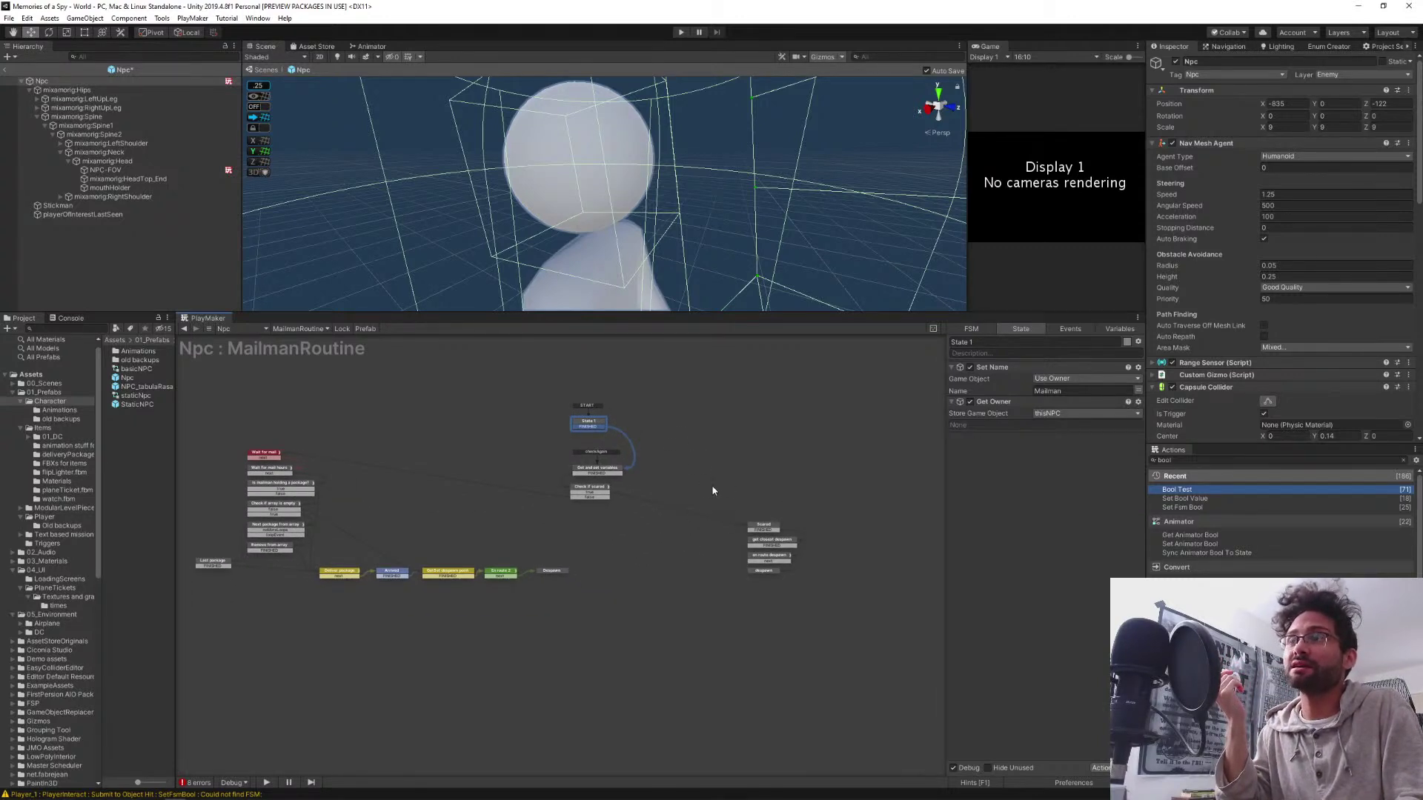
left_click_drag(712, 490, 830, 602)
scroll(768, 612, "up", 2)
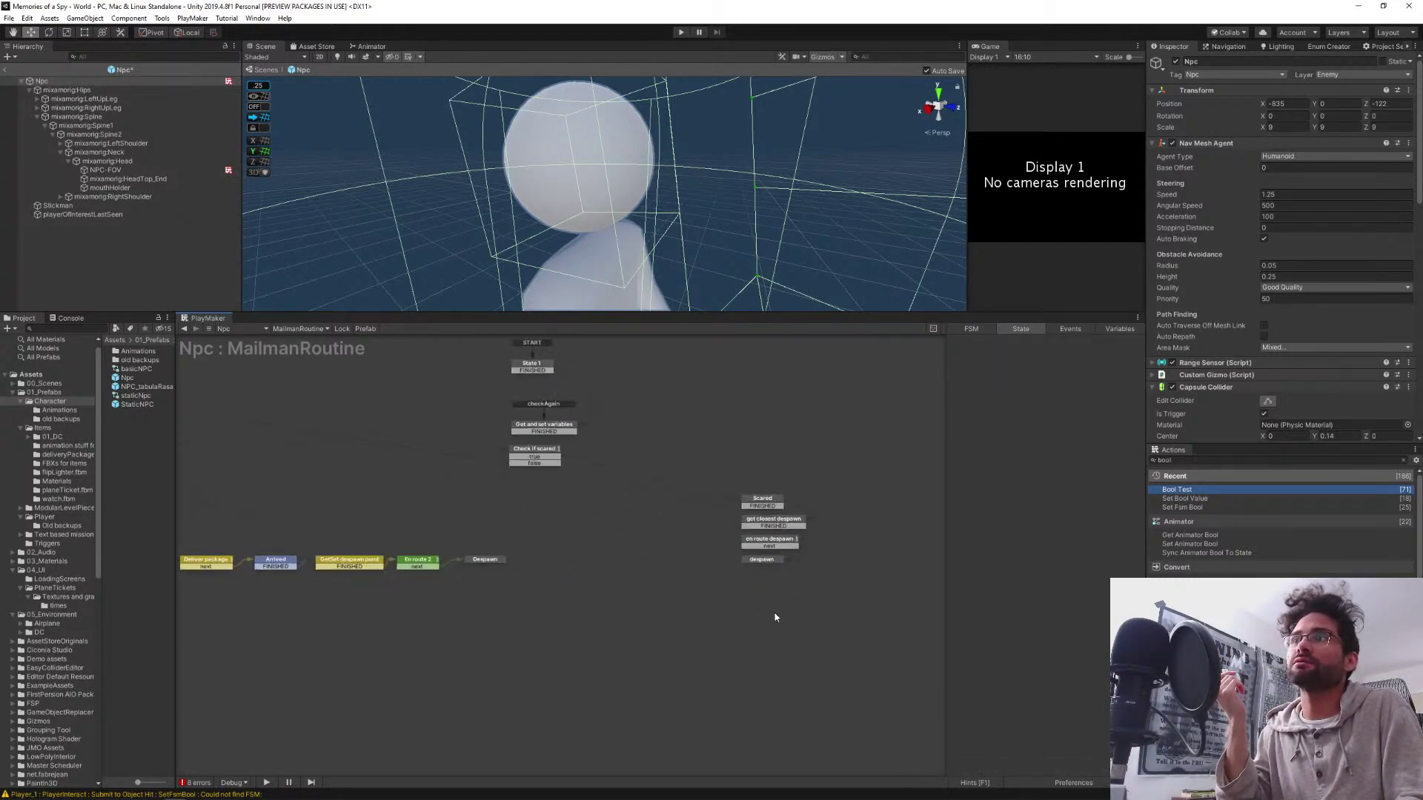
scroll(776, 618, "up", 1)
middle_click_drag(642, 527, 638, 571)
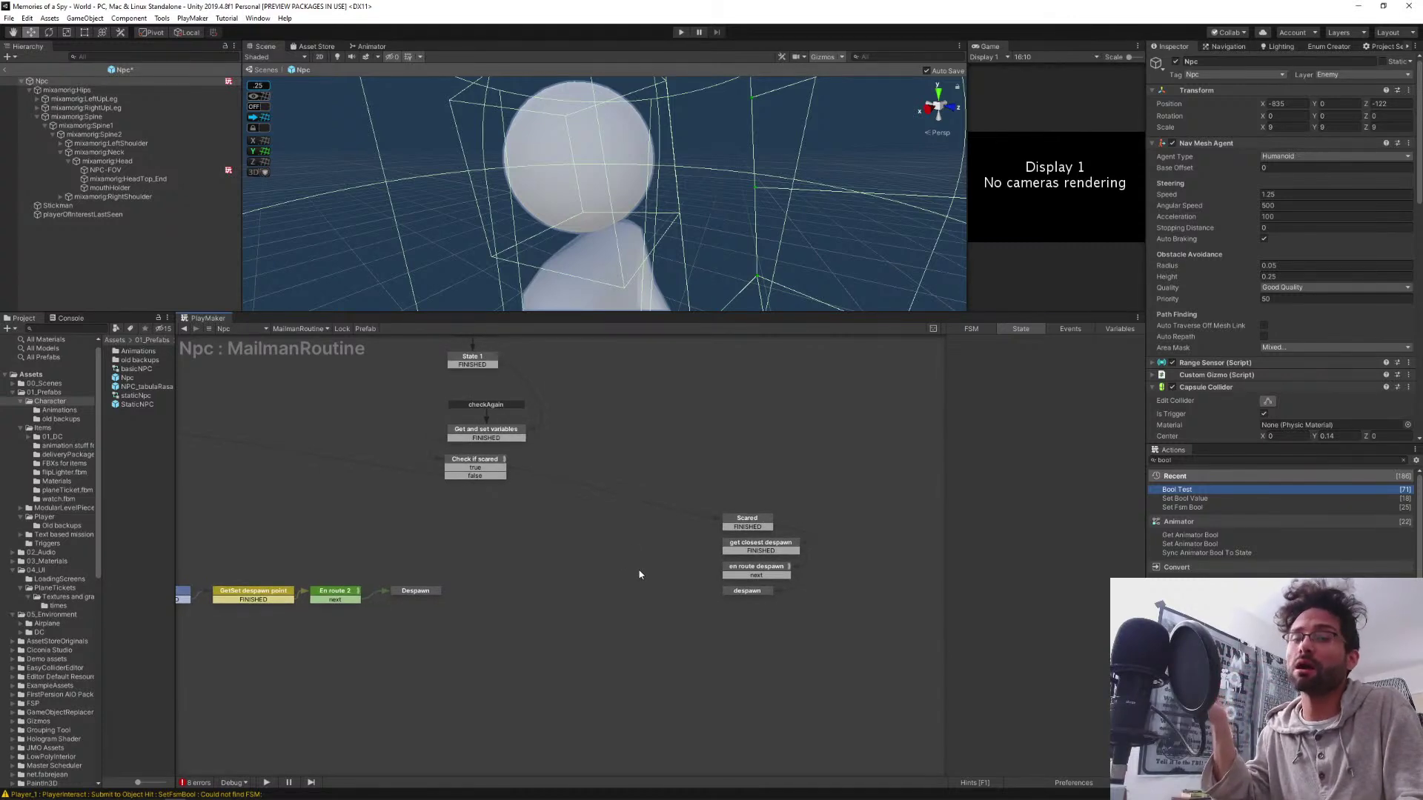
middle_click_drag(687, 443, 813, 470)
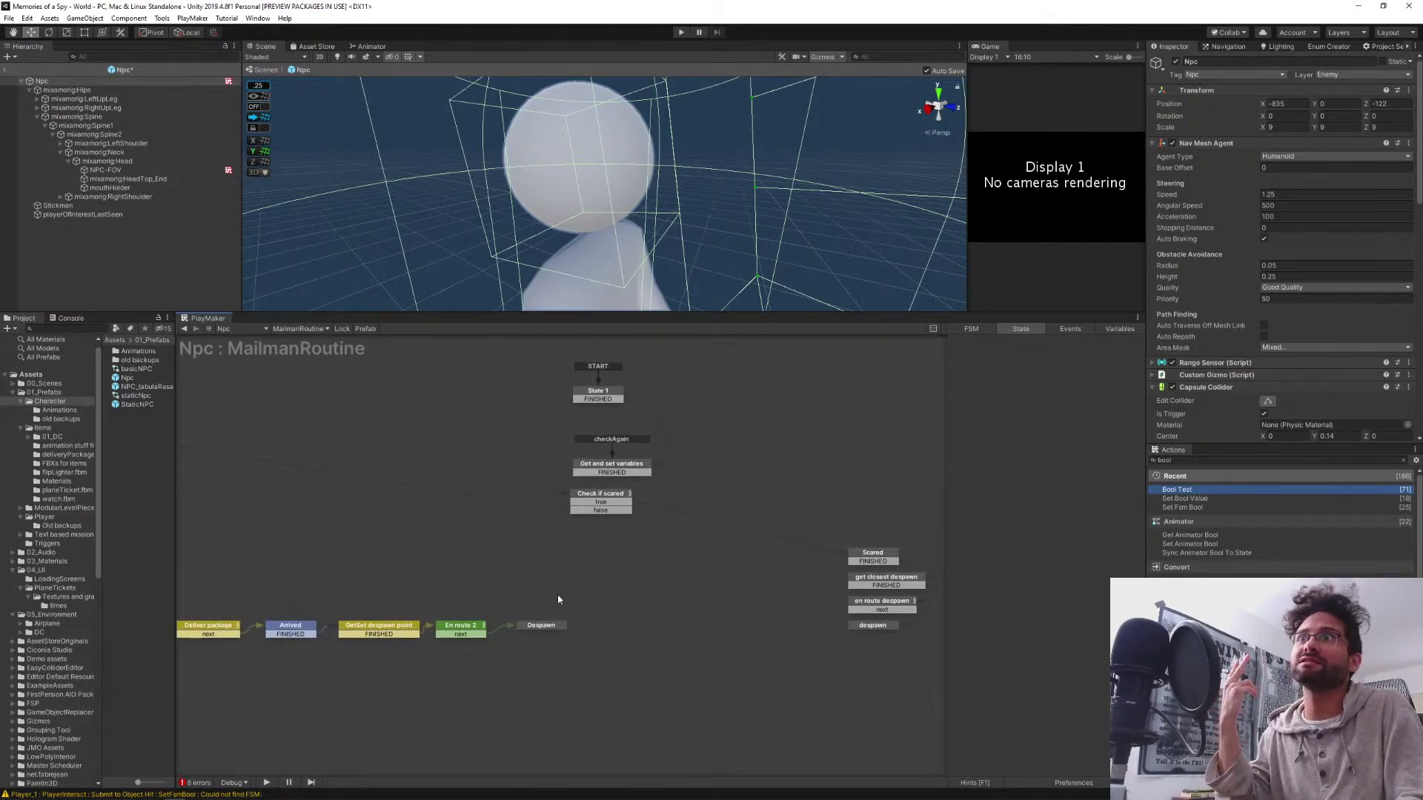
middle_click_drag(421, 519, 516, 530)
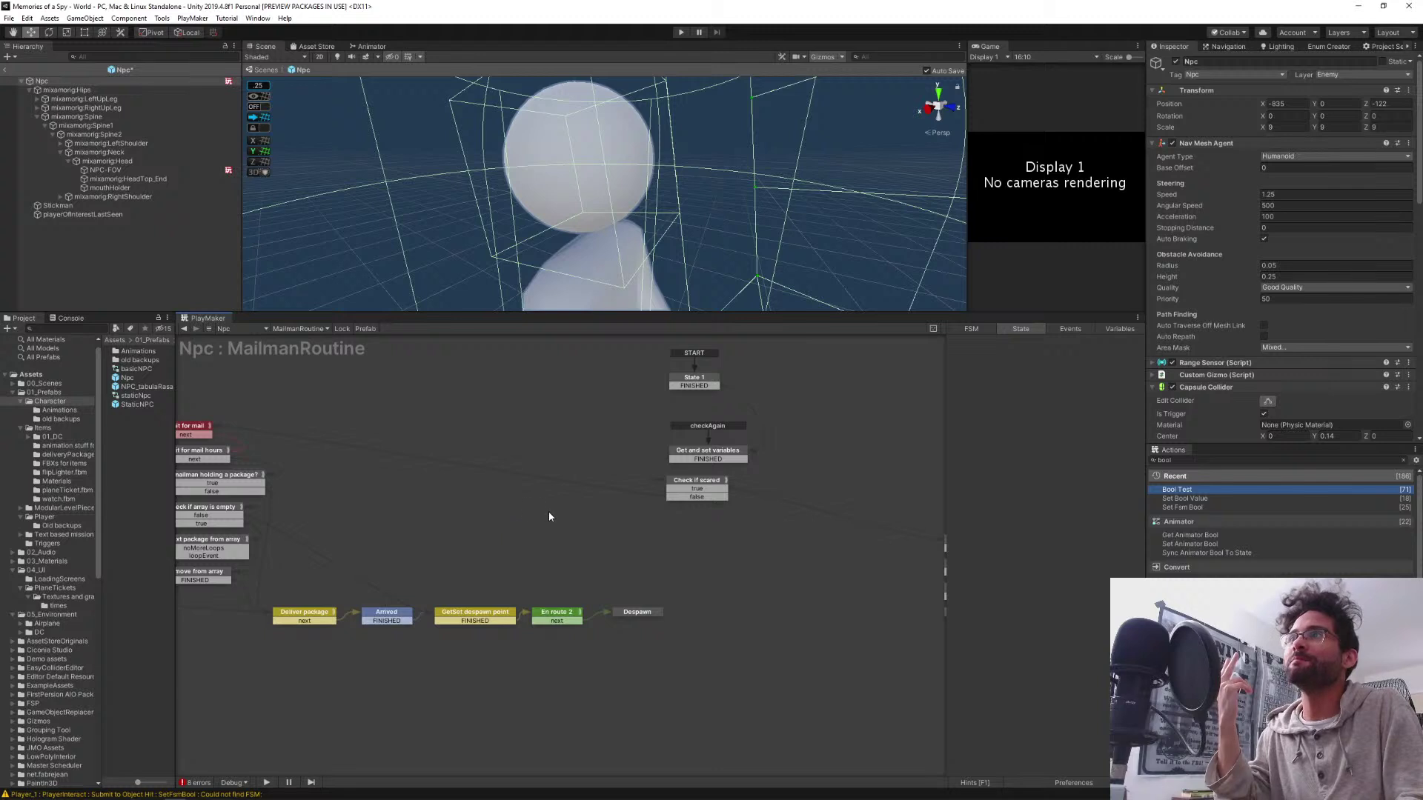
scroll(551, 509, "down", 1)
middle_click_drag(423, 487, 519, 507)
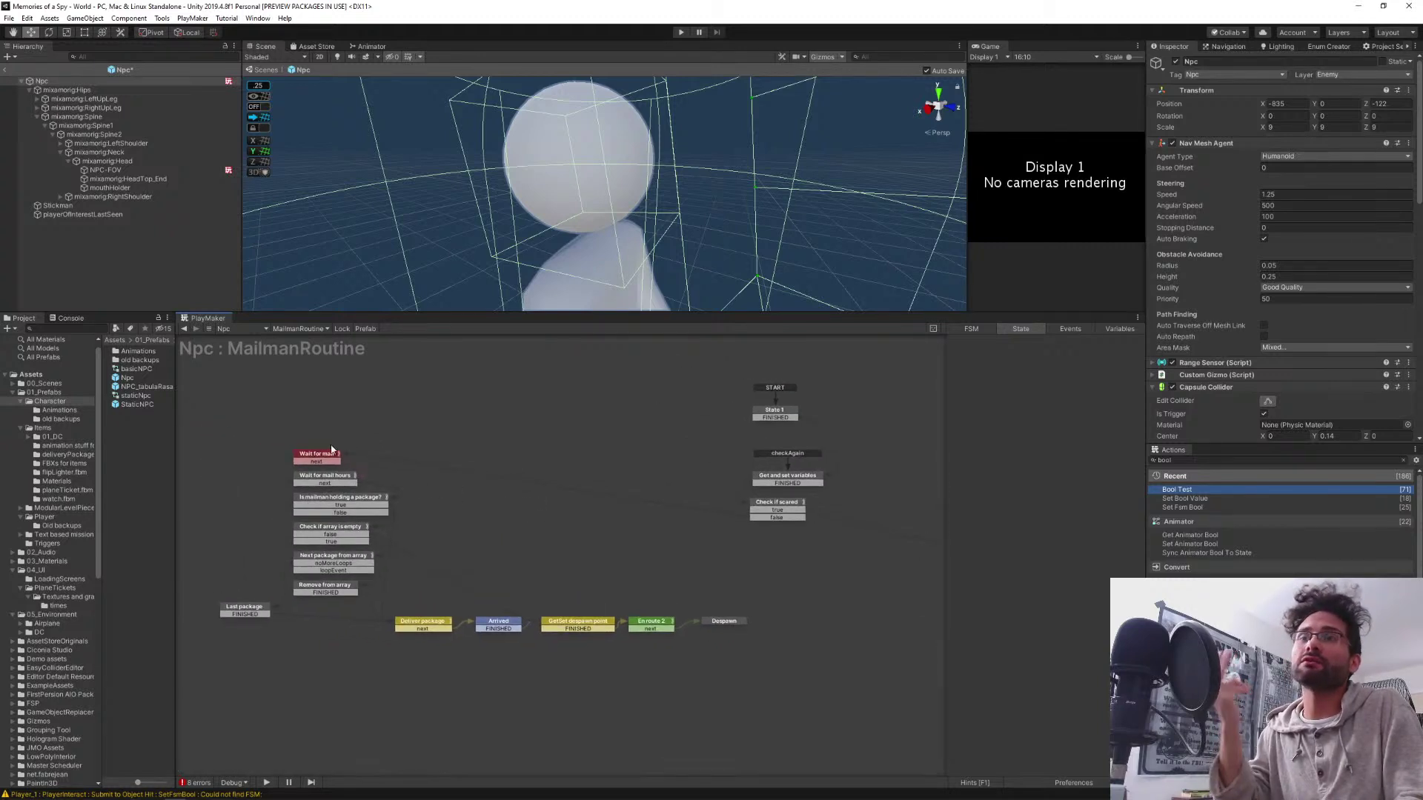
left_click_drag(227, 416, 683, 655)
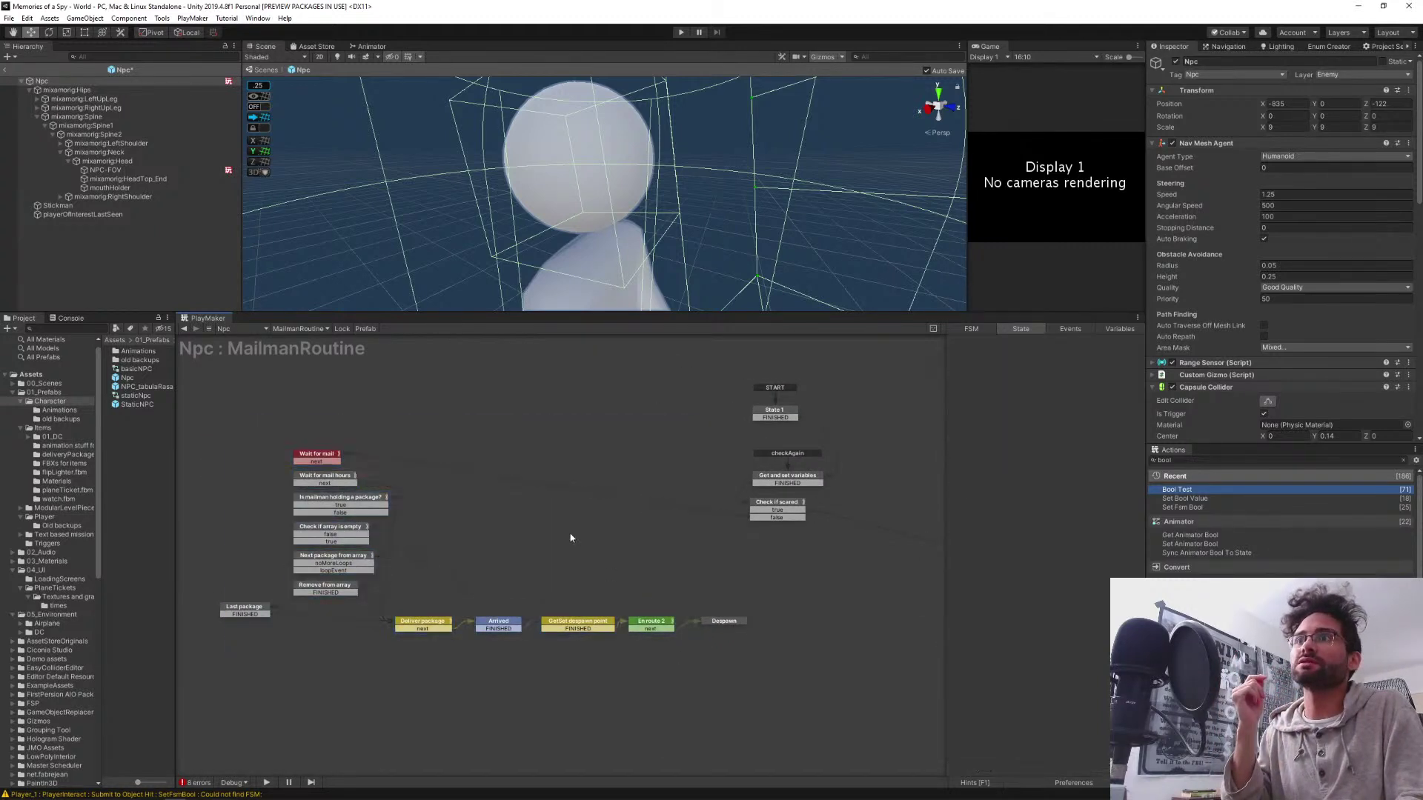
Switch to the Npc's CivB-Routine FSM and link the false transition of Check for intruder to Go to random location
left_click(299, 329)
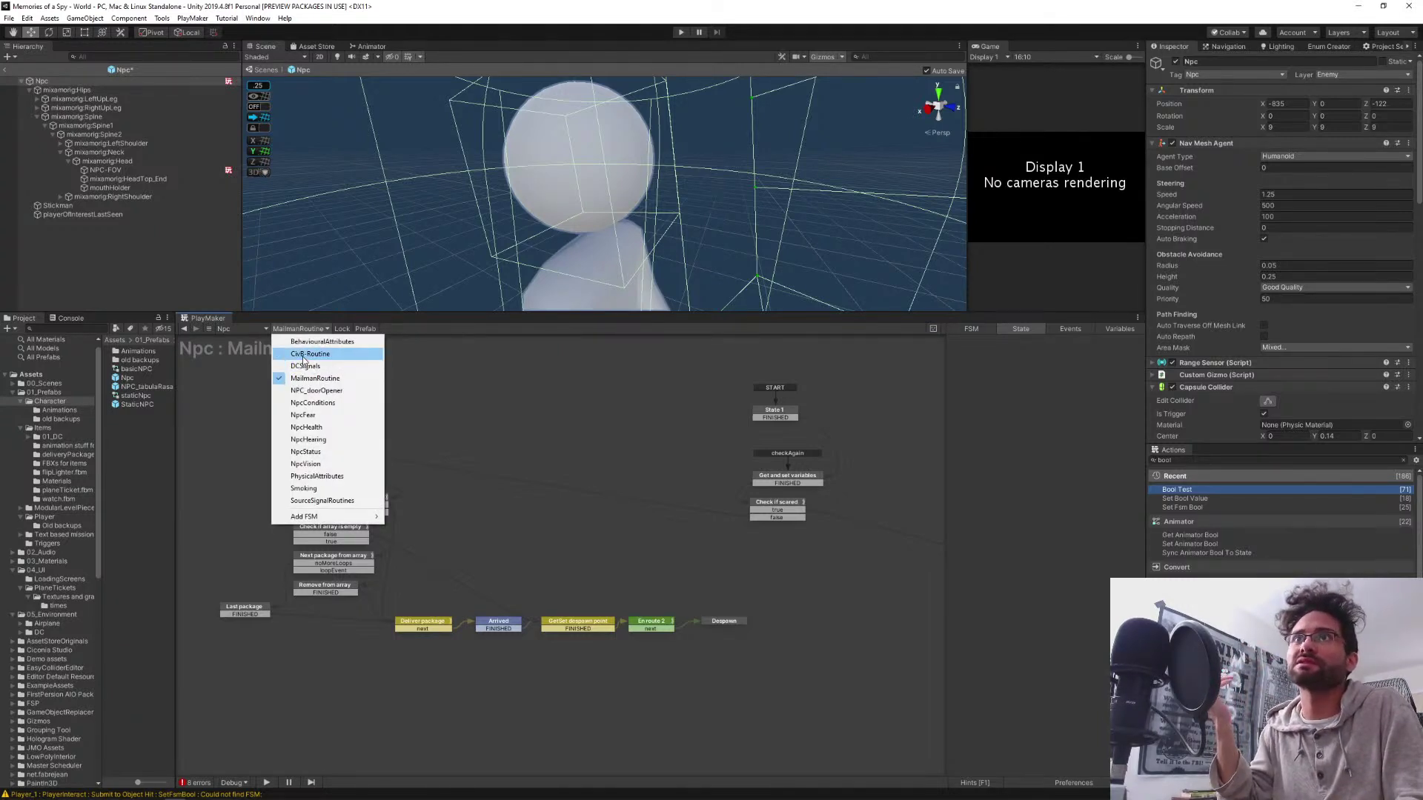
left_click(303, 355)
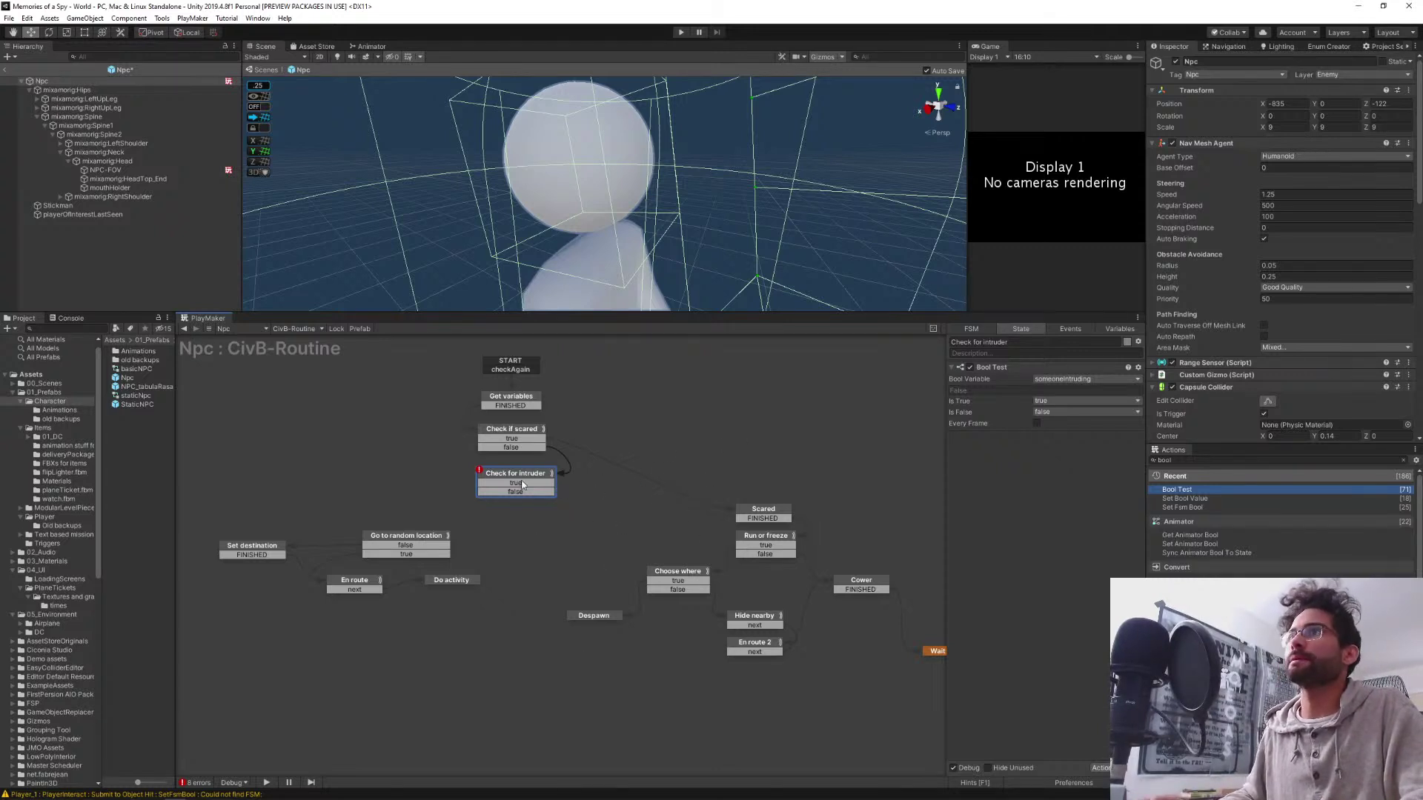
left_click_drag(515, 493, 446, 535)
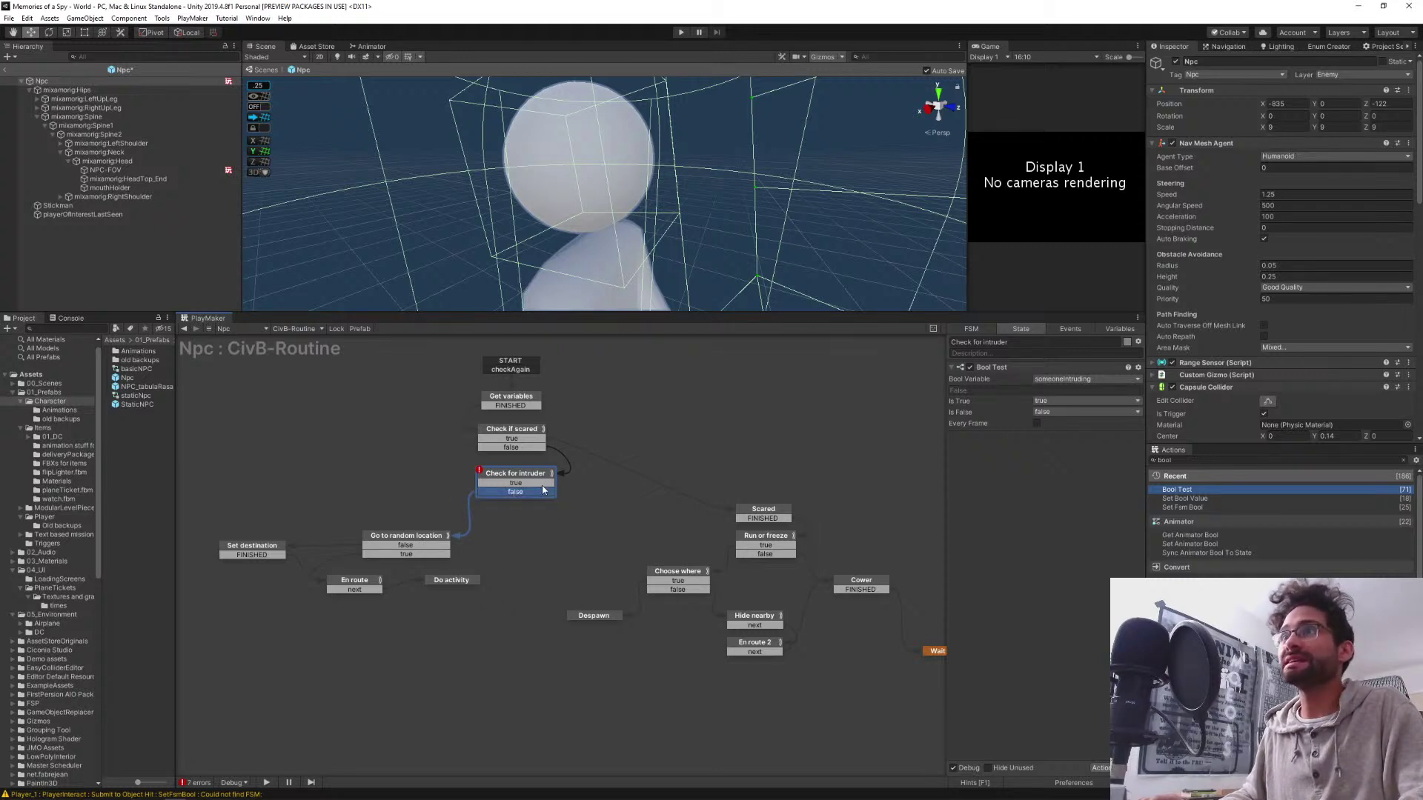
Move the whole Scared group of states, from Scared to Wait til clear, further away to sit level with Check if scared
middle_click_drag(649, 522, 495, 482)
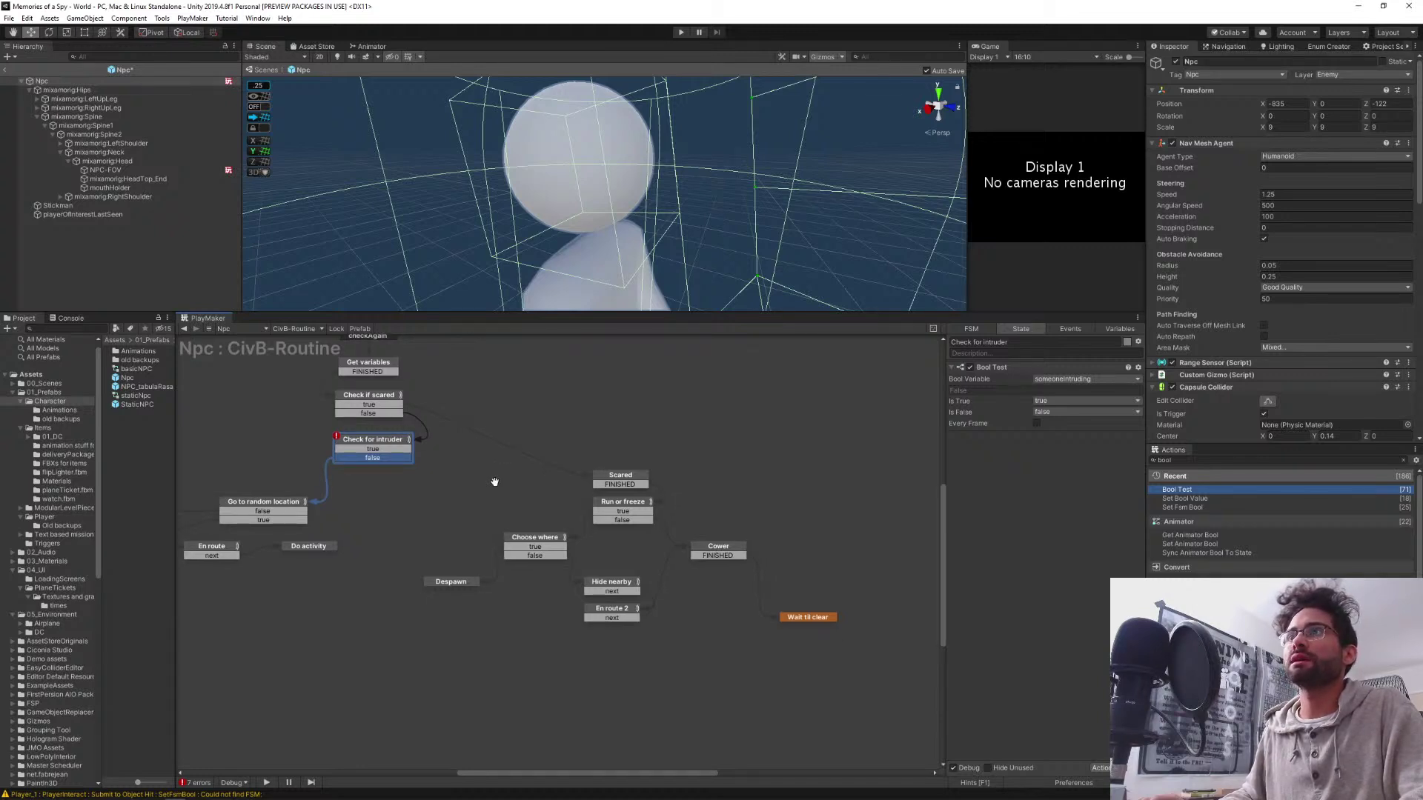
left_click_drag(886, 689, 426, 459)
left_click_drag(415, 462, 415, 462)
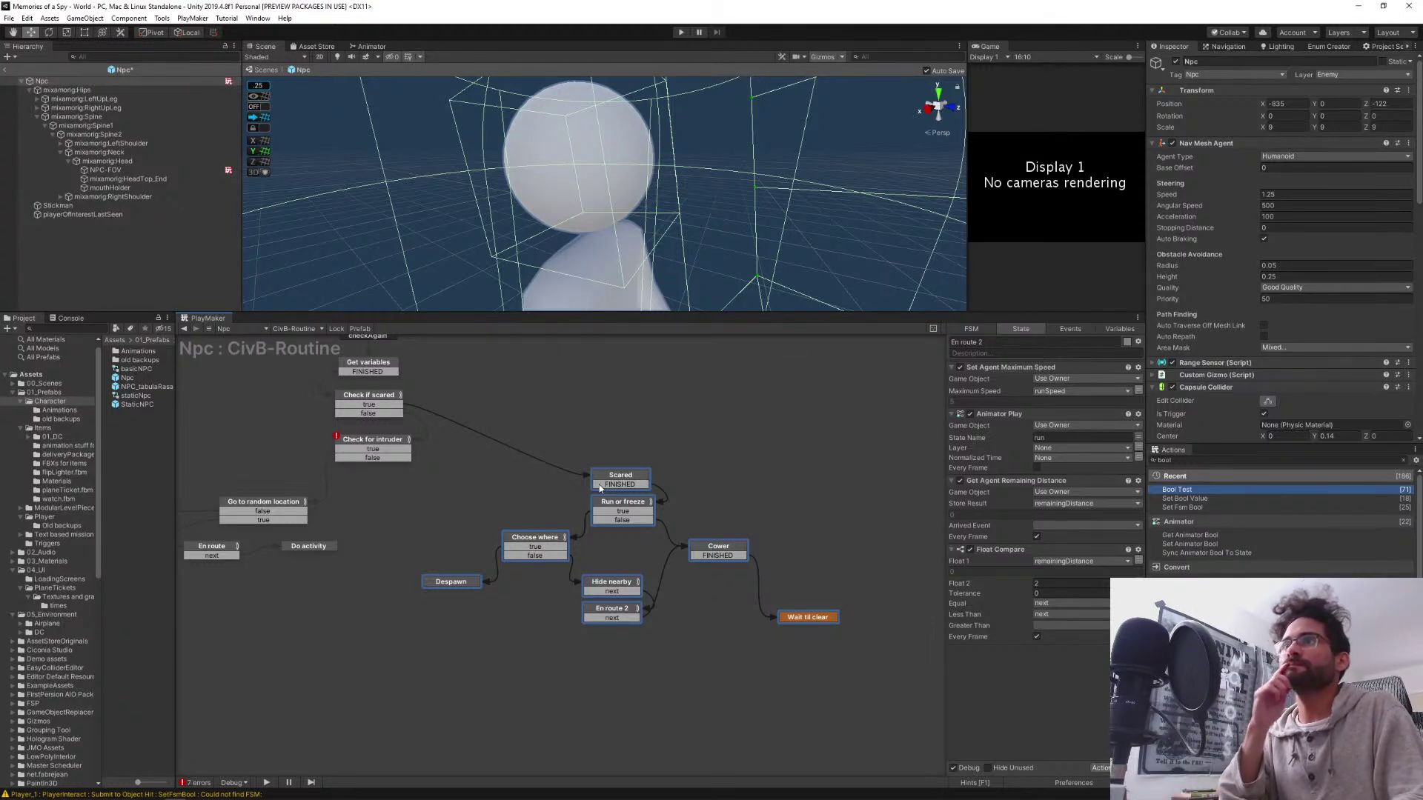
left_click_drag(609, 484, 751, 415)
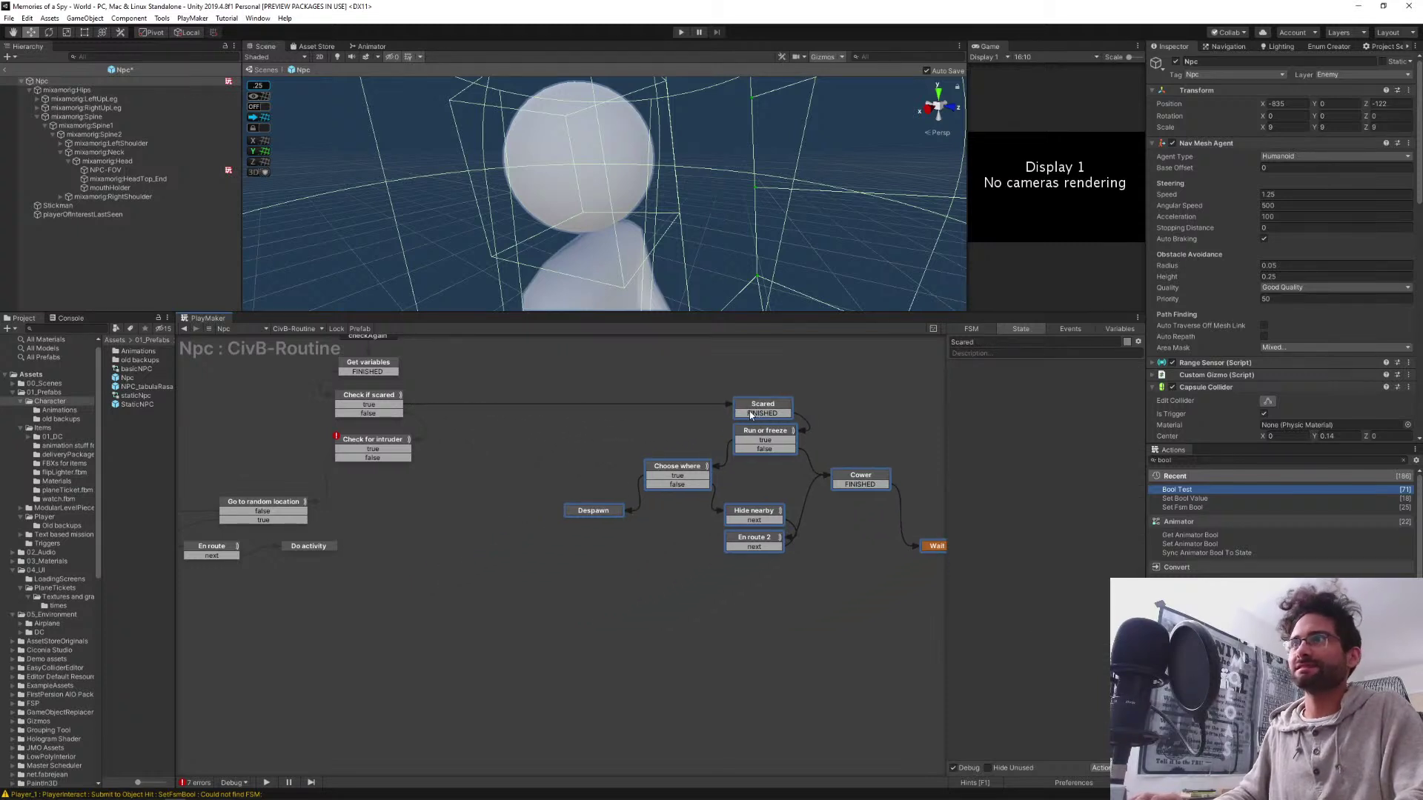
middle_click_drag(677, 625, 601, 632)
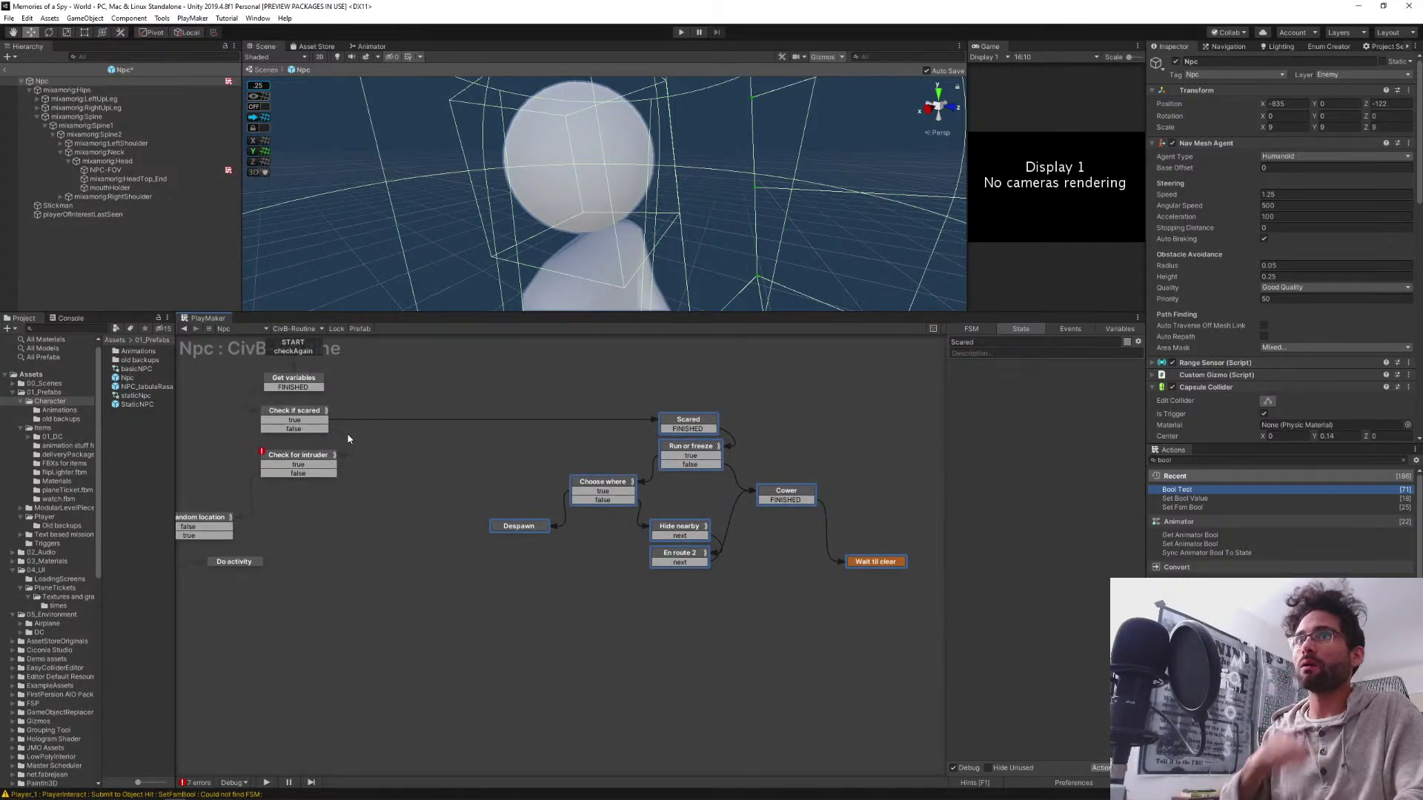
Redirect the true transition of Check if scared to a new state named "Send scared"
left_click_drag(317, 420, 414, 422)
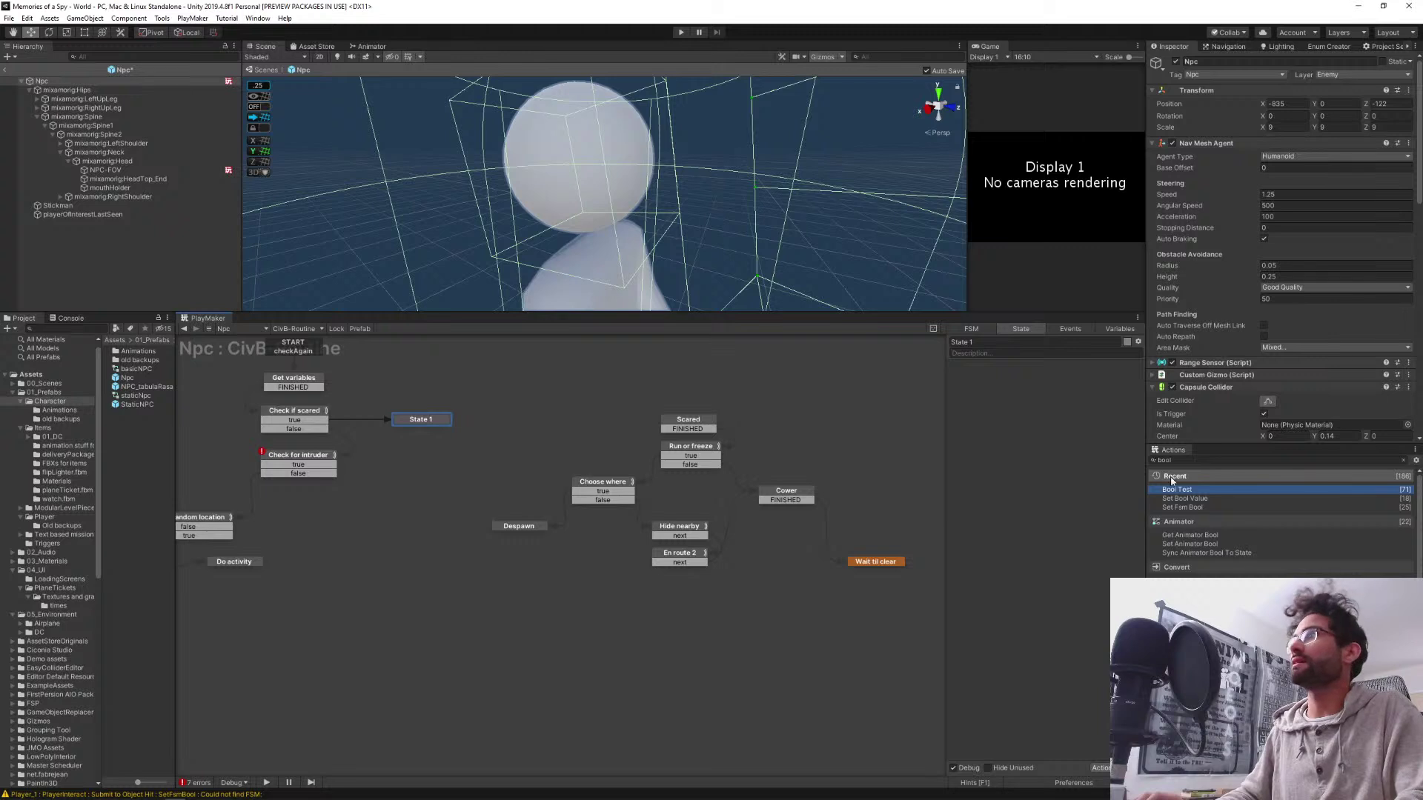
left_click(993, 343)
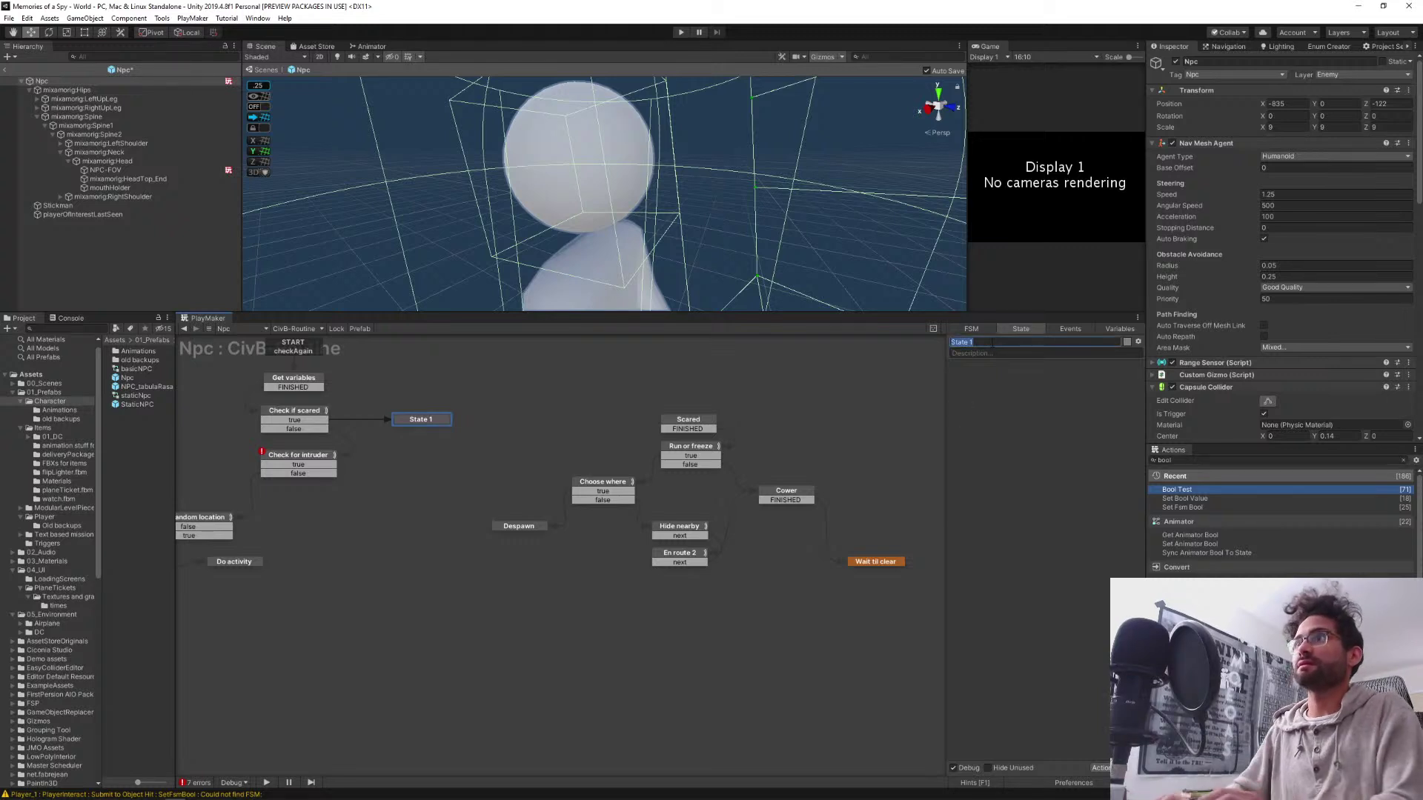
type("Go")
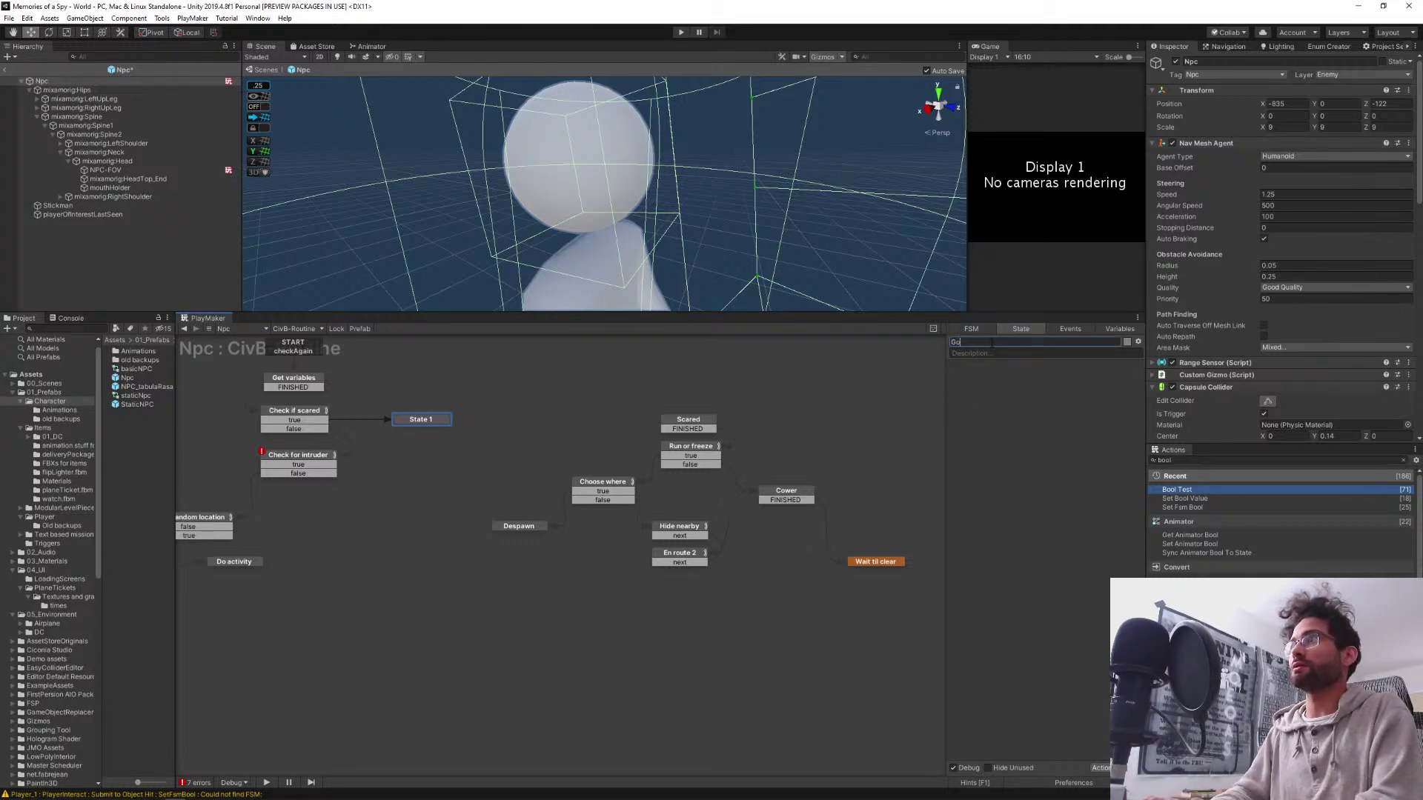
type(" to scared")
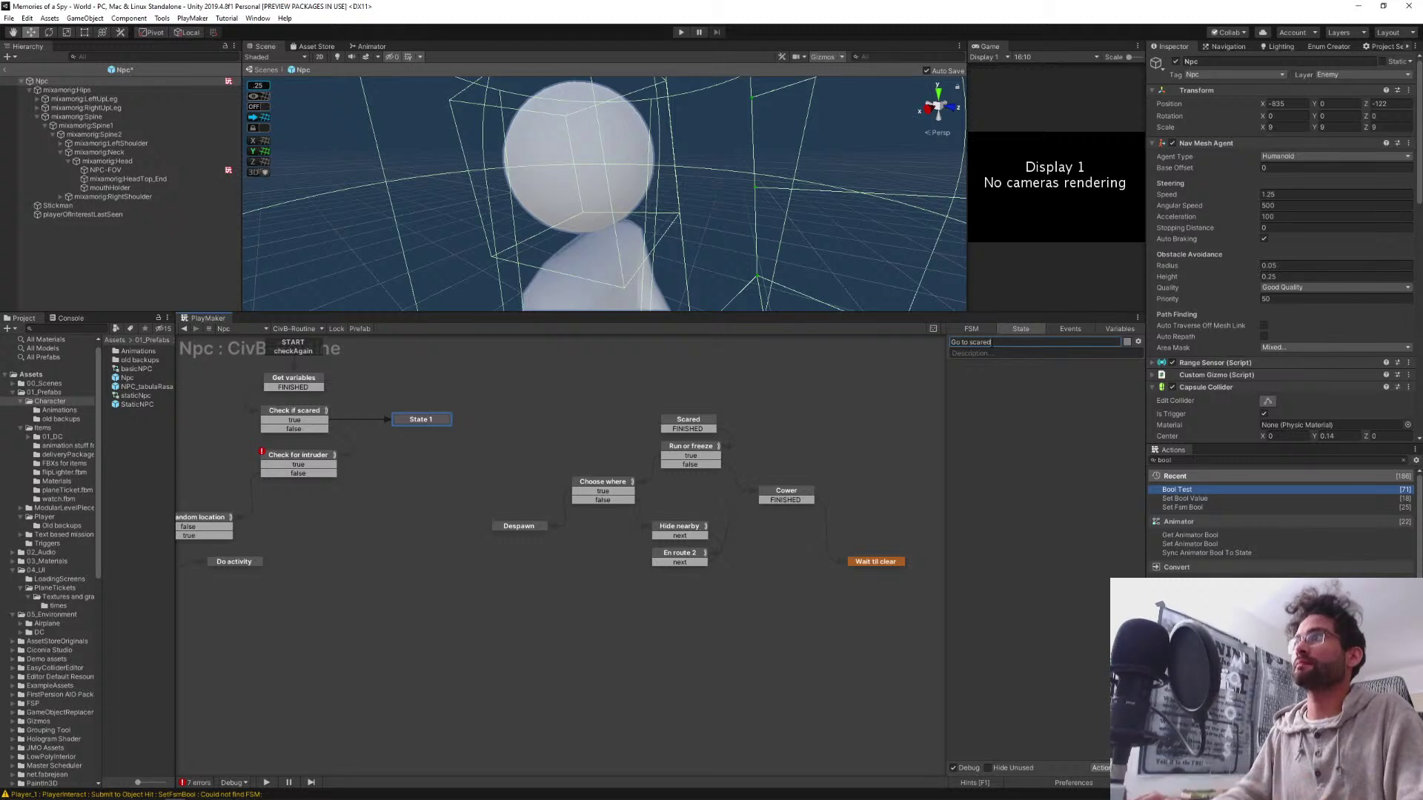
key("ctrl+a")
type("Send")
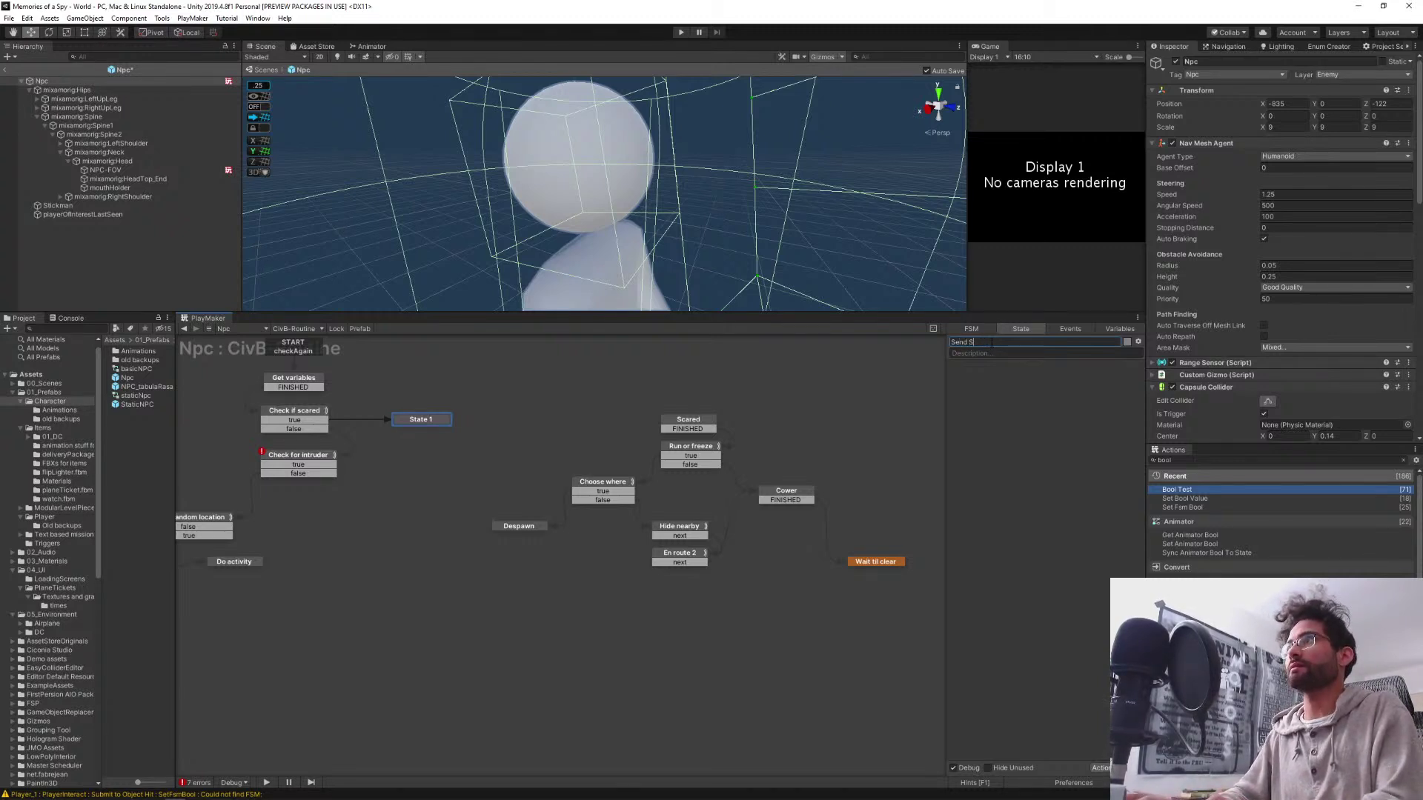
type(" scared")
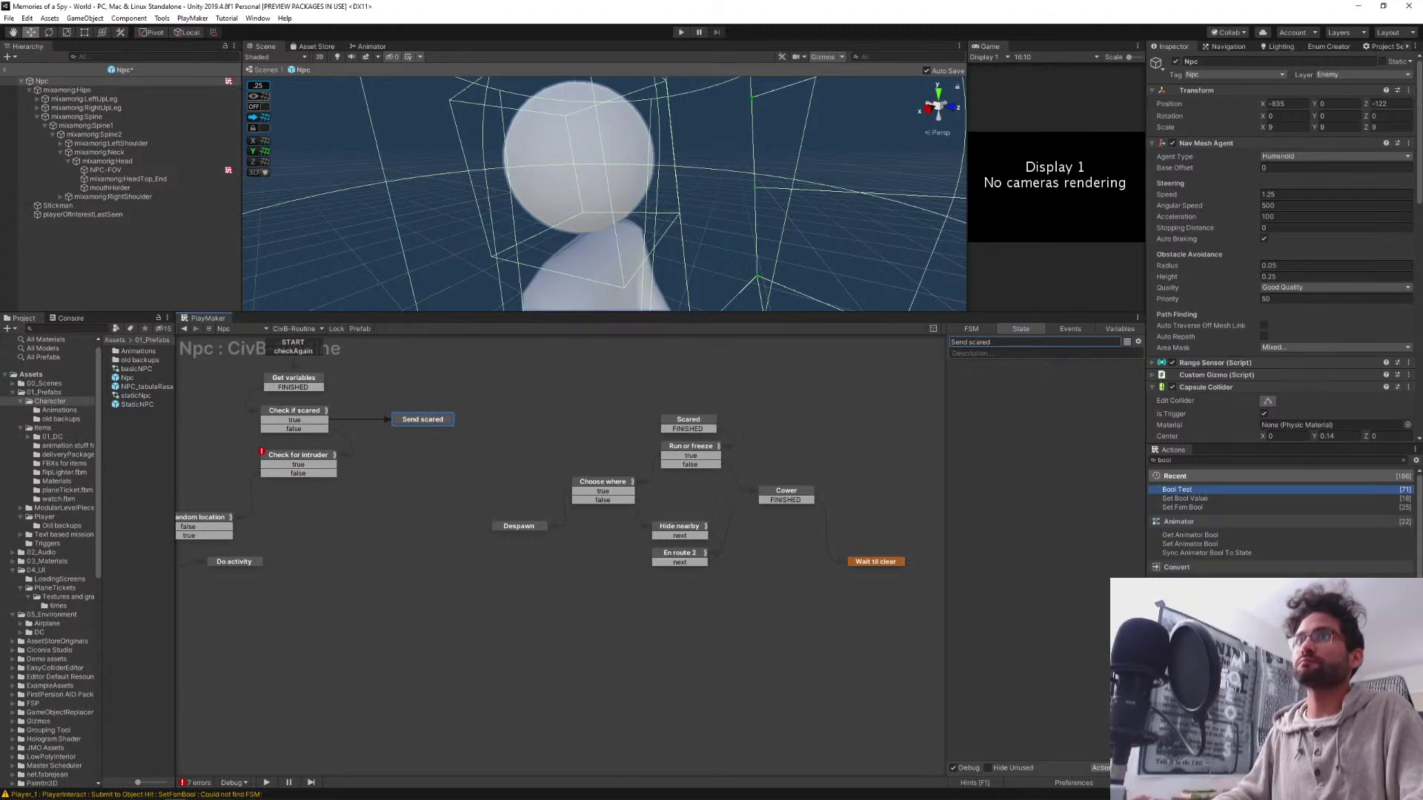
Add a Send Event action to the Send scared state and set its event to scared
left_click(1192, 460)
type("send eve")
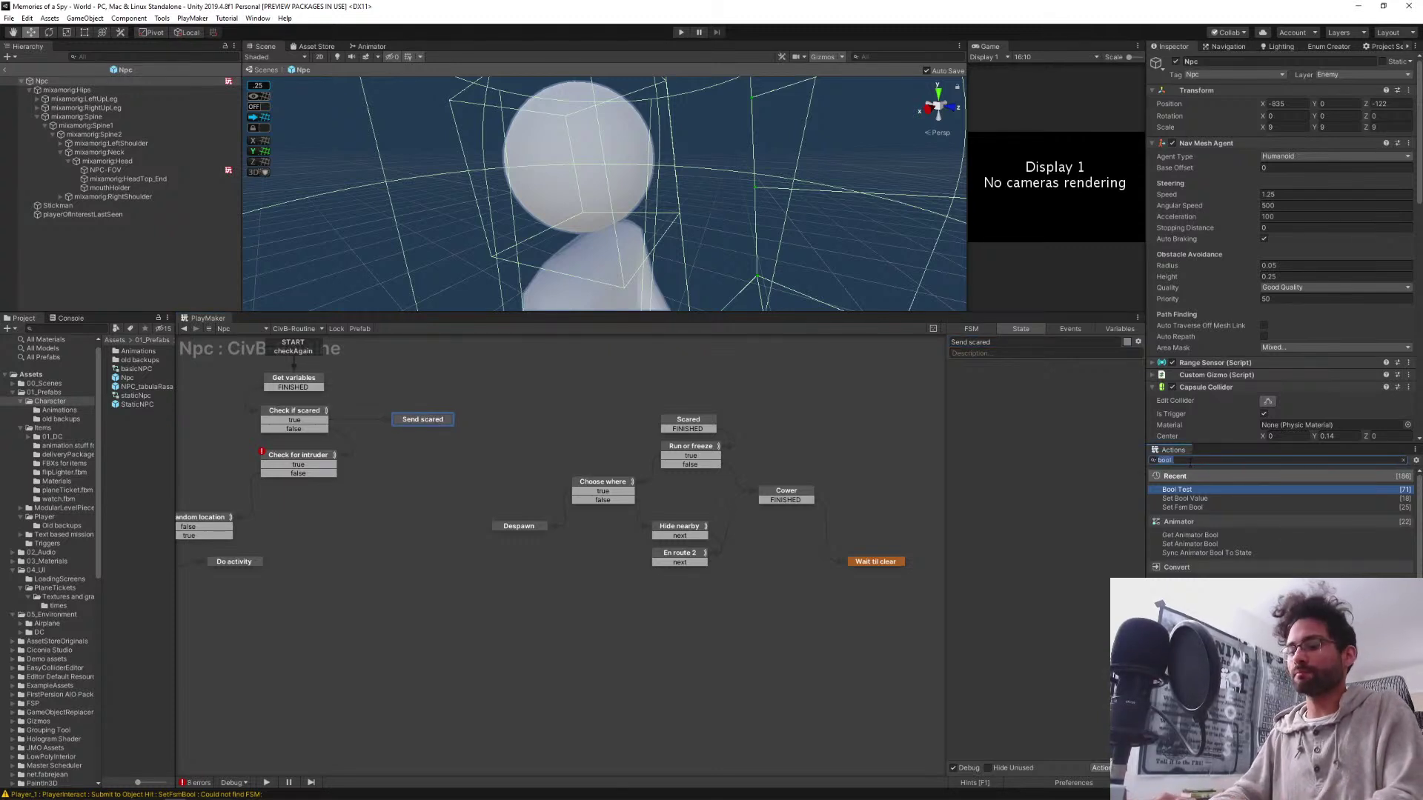
key("Down")
key("Down")
key("Down")
key("Down")
key("Down")
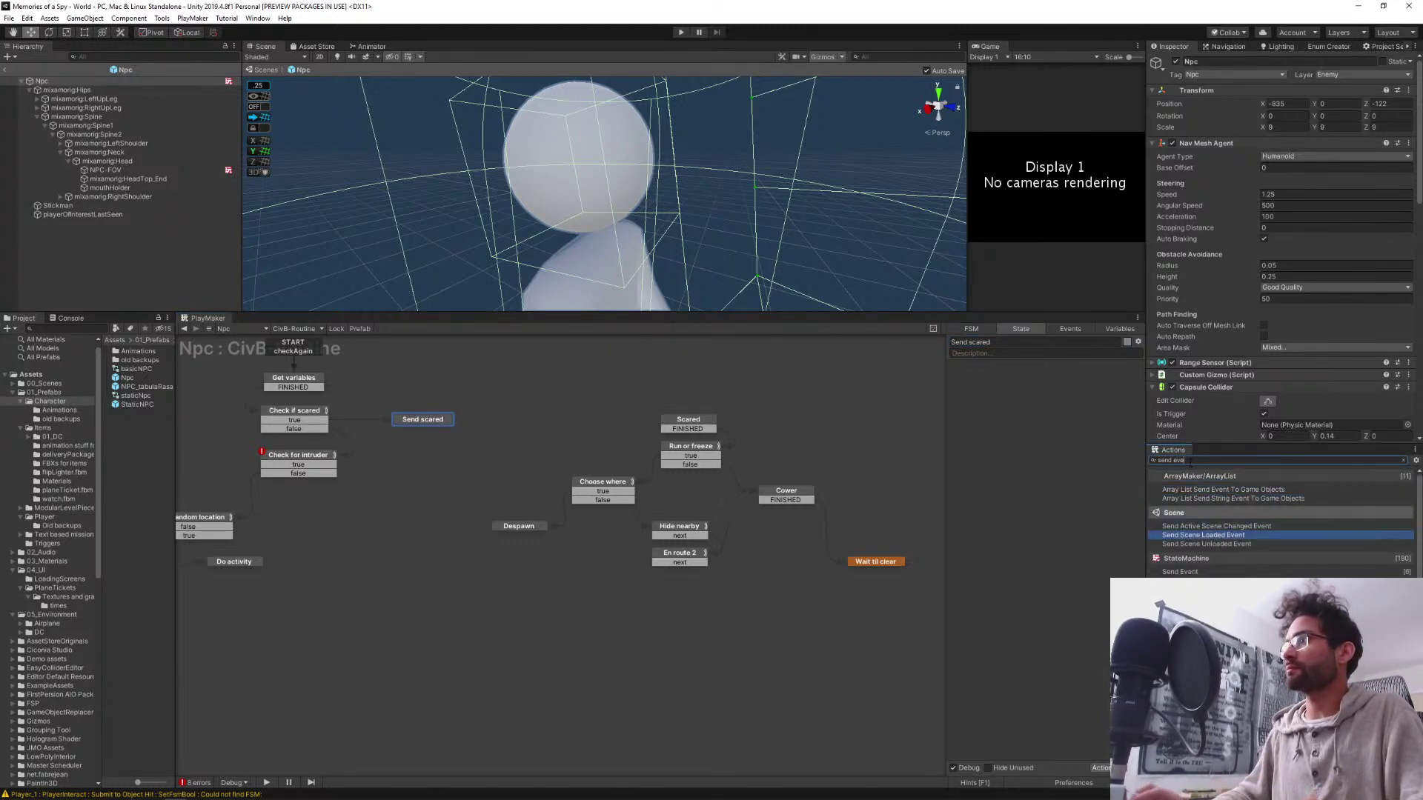
key("Return")
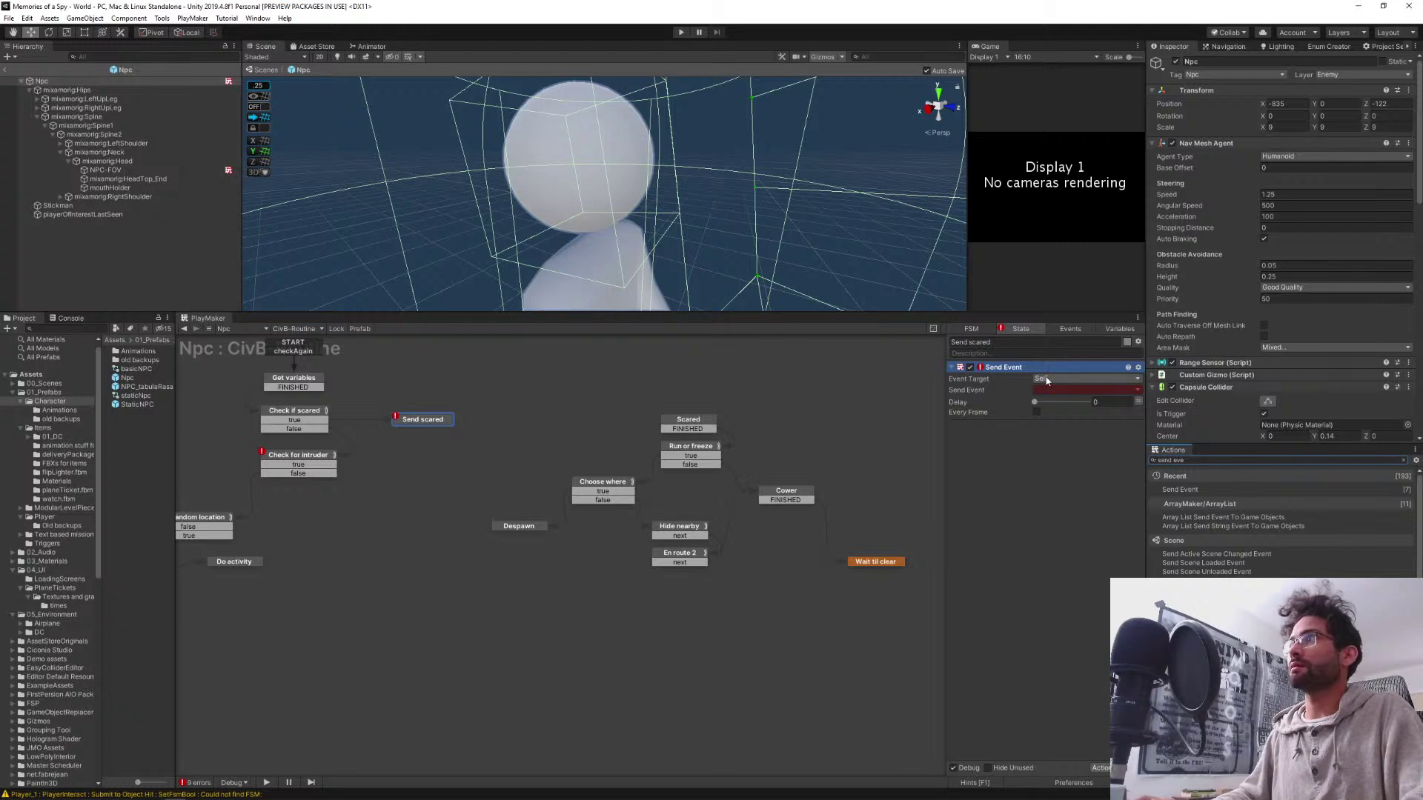
left_click(1040, 390)
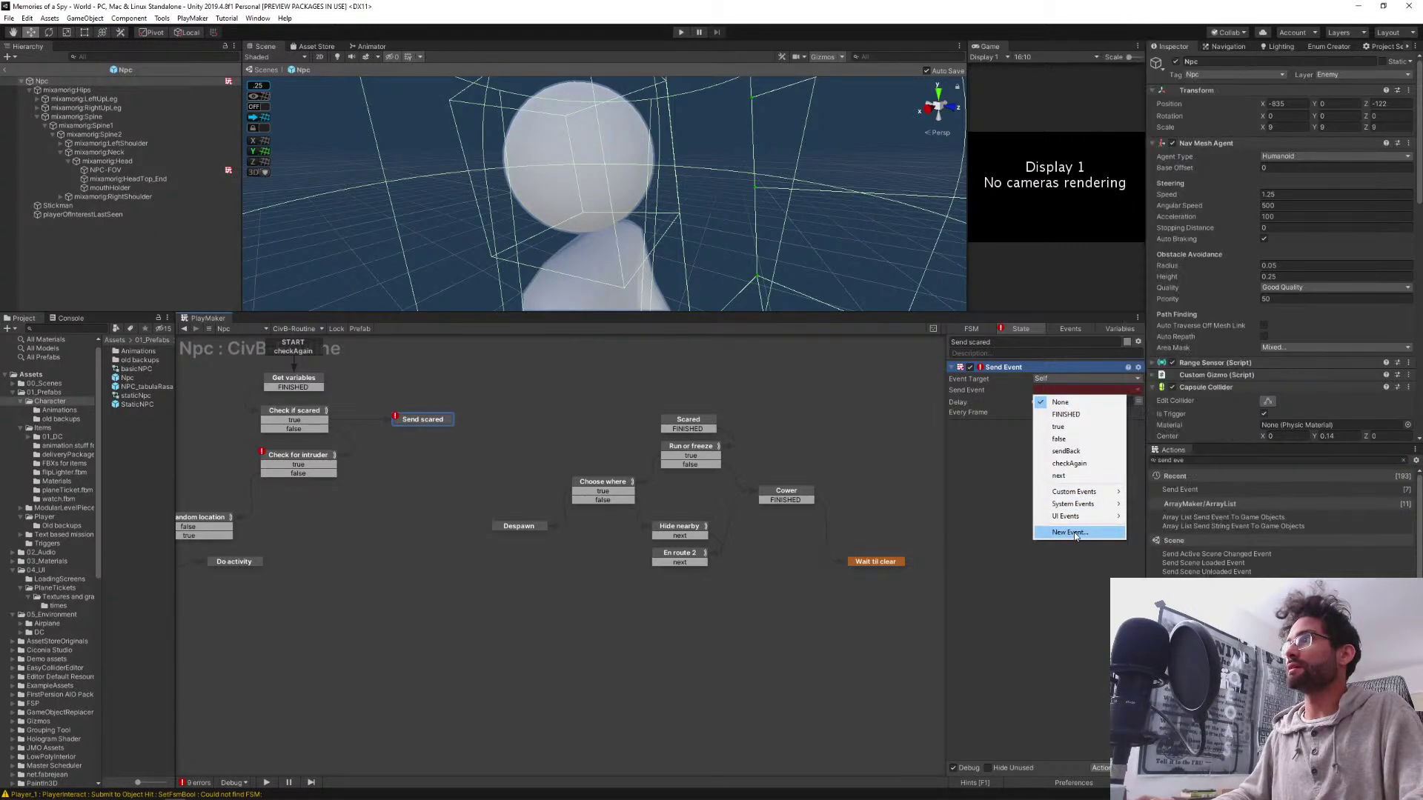
mouse_move(1075, 493)
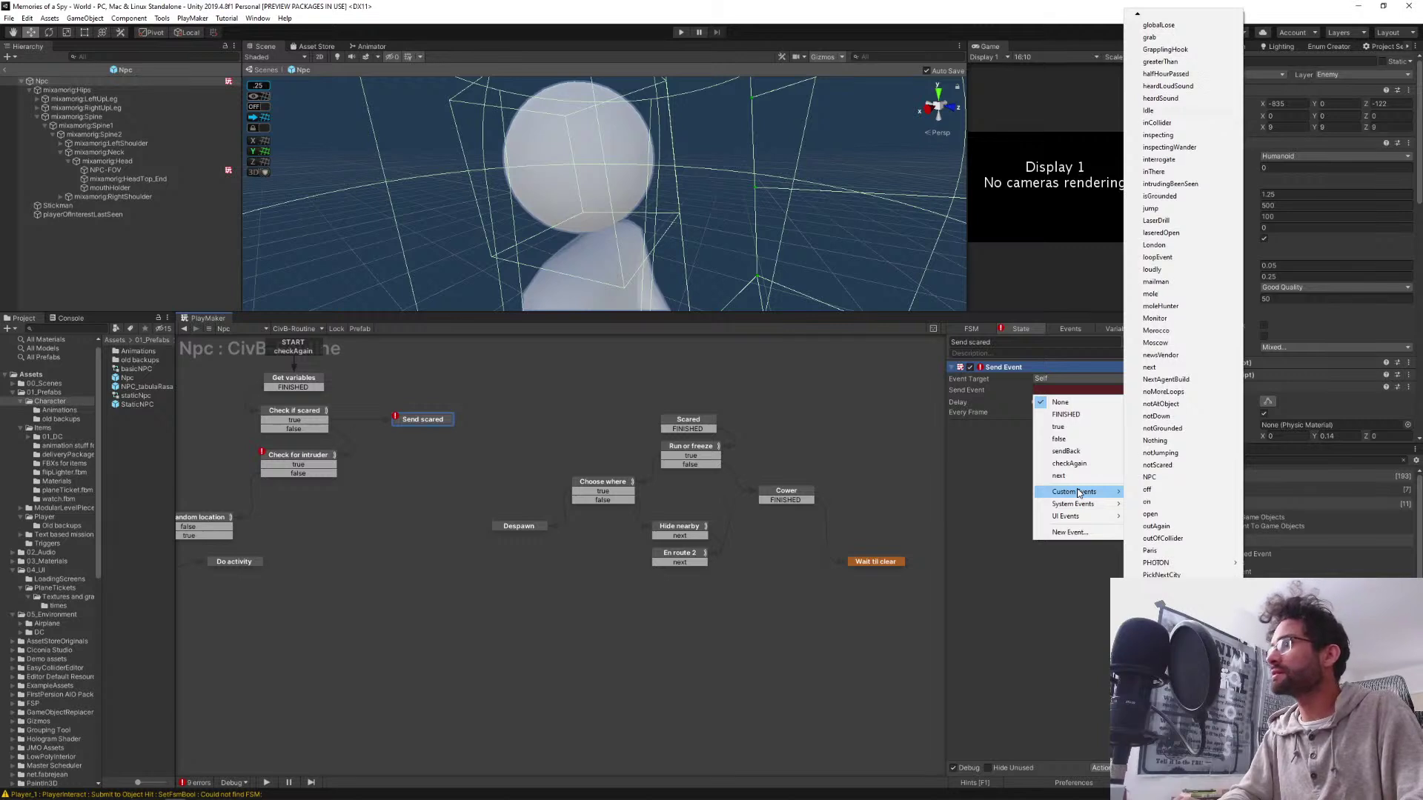
key("Return")
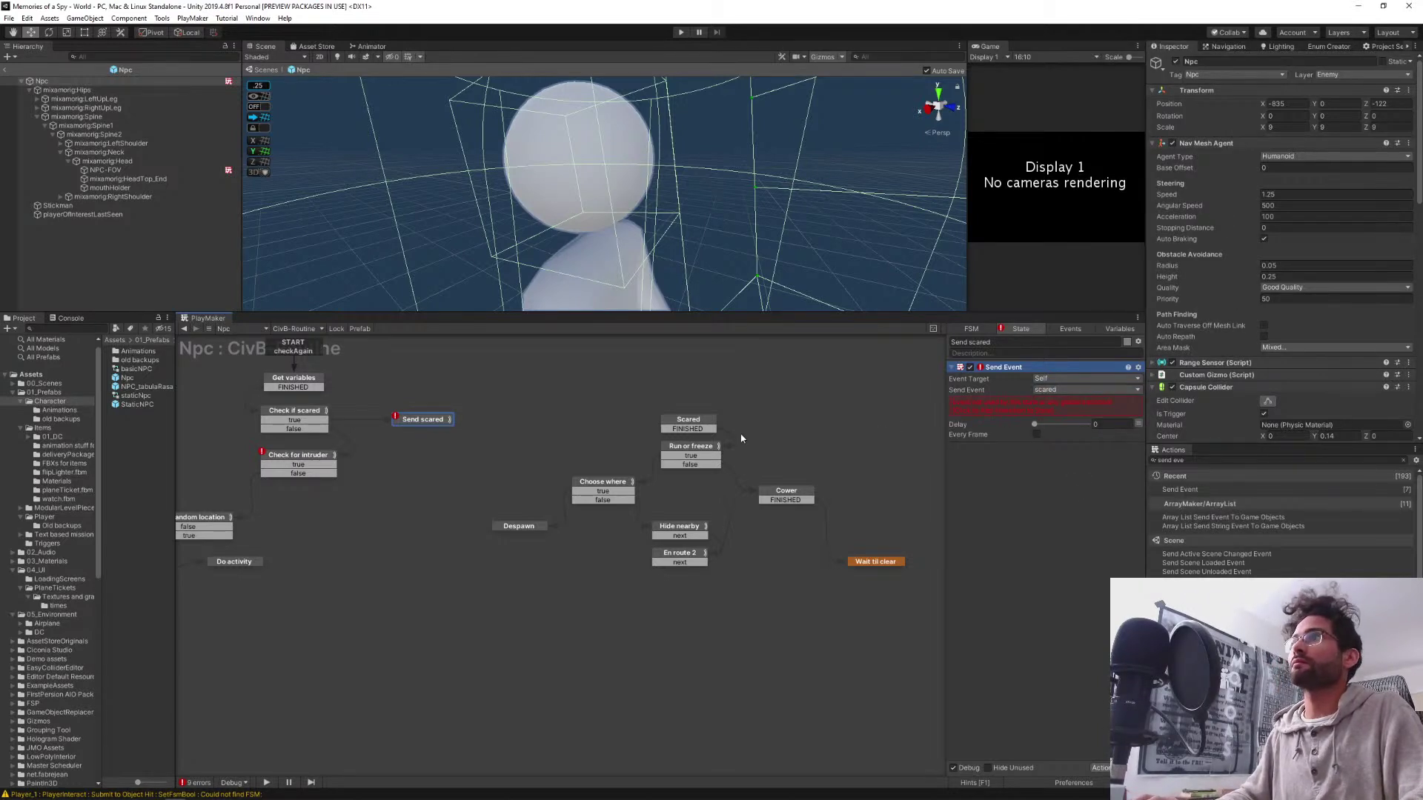
Add a global transition for the scared event to the Scared state
right_click(683, 419)
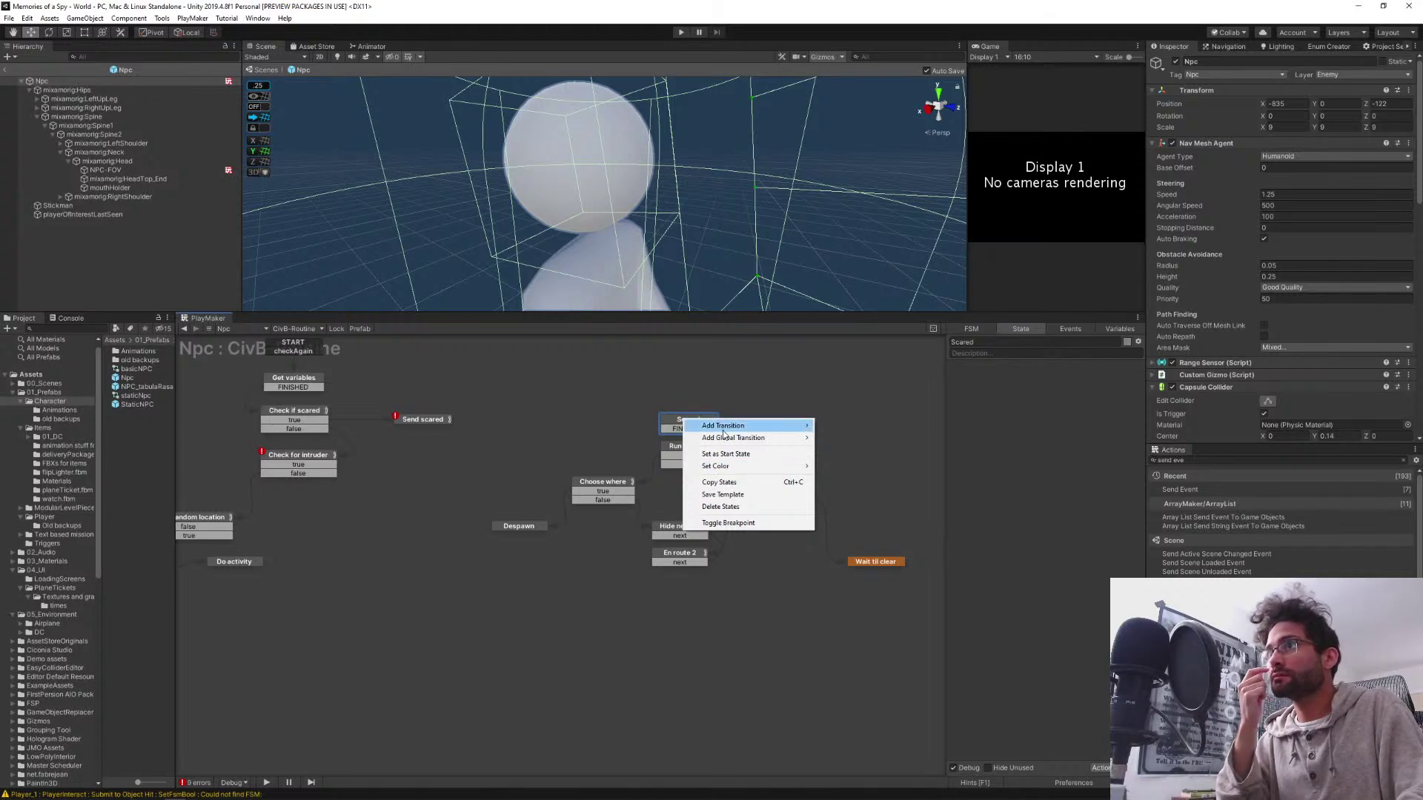
mouse_move(739, 438)
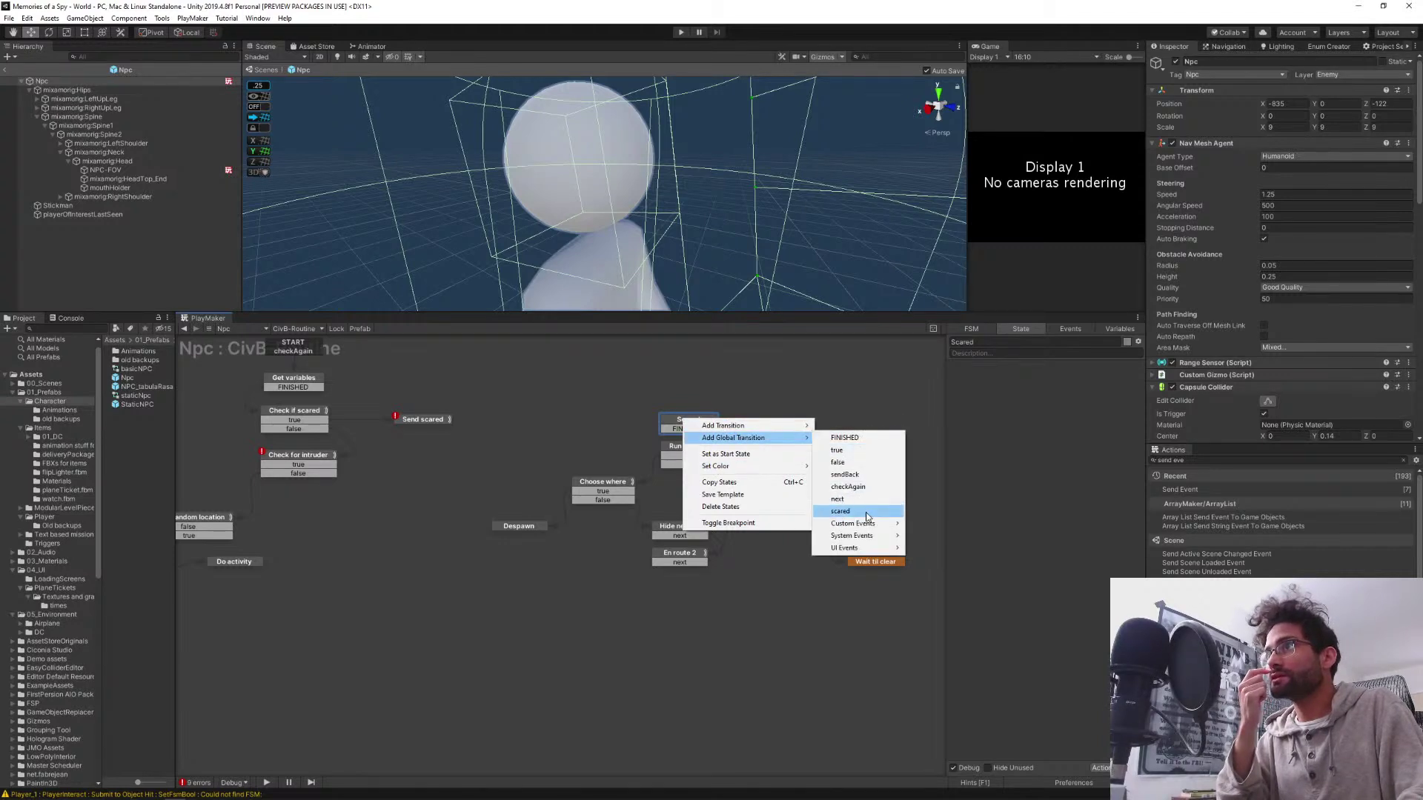
left_click(859, 500)
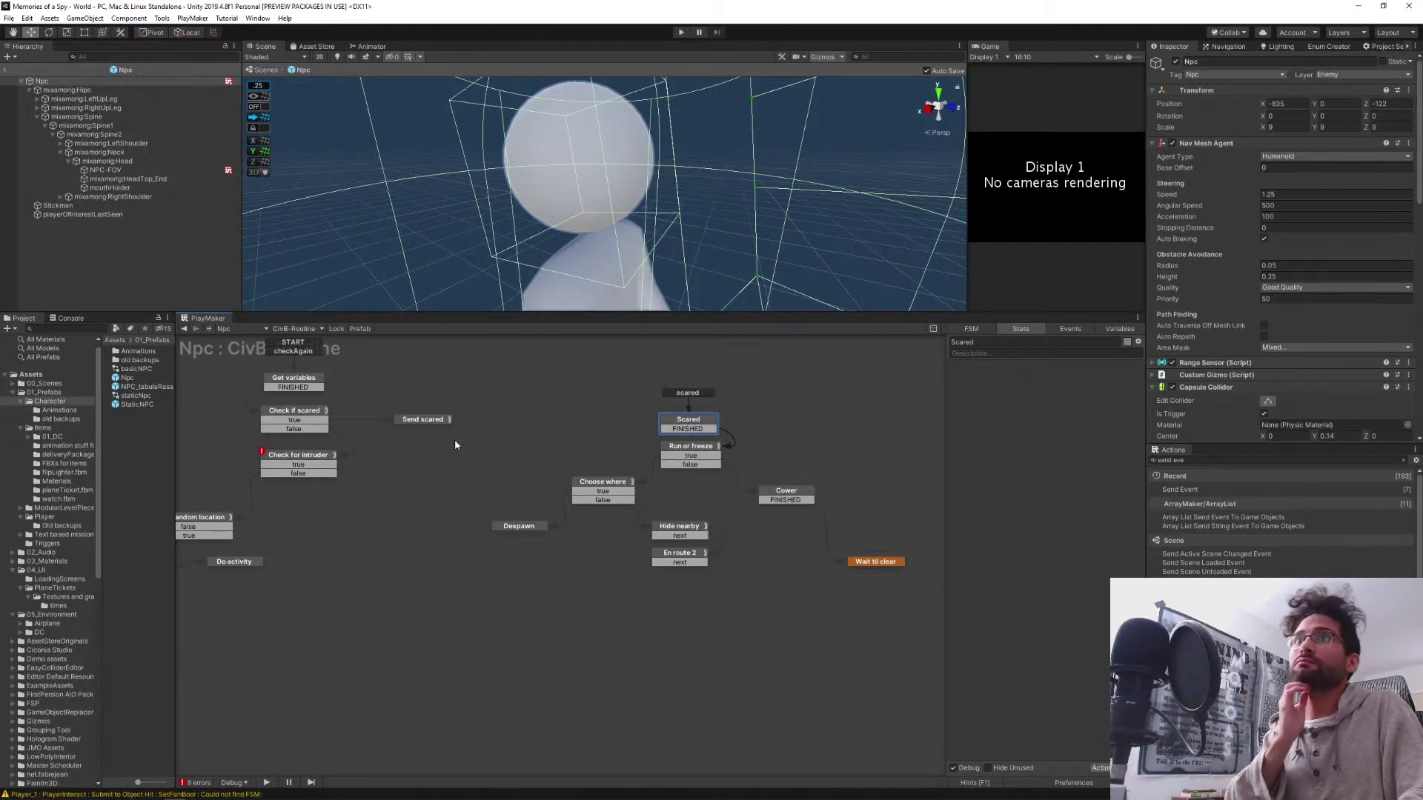
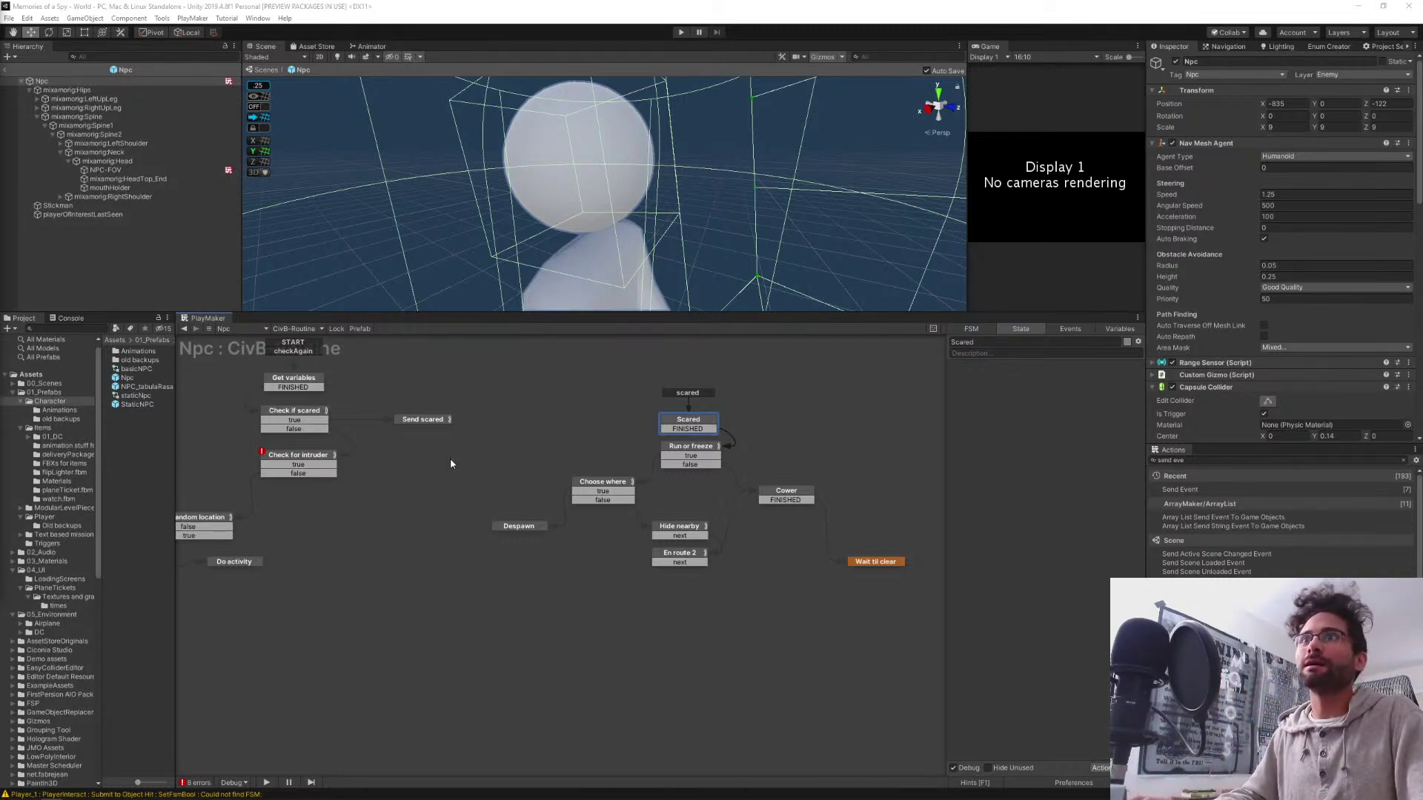
Connect the true transition of Check for intruder to a new state named "Send hasIntruder"
middle_click_drag(557, 480, 647, 504)
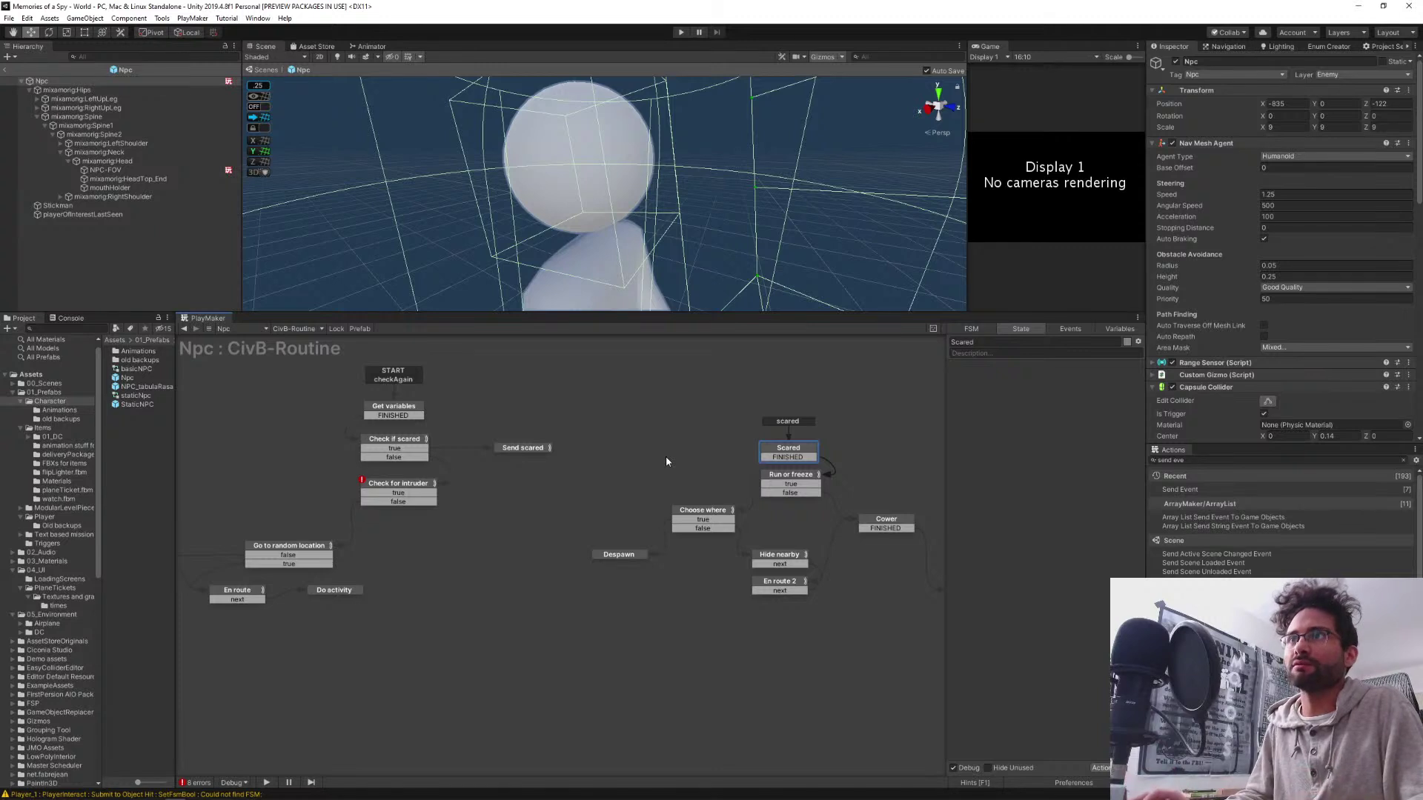
left_click(404, 490)
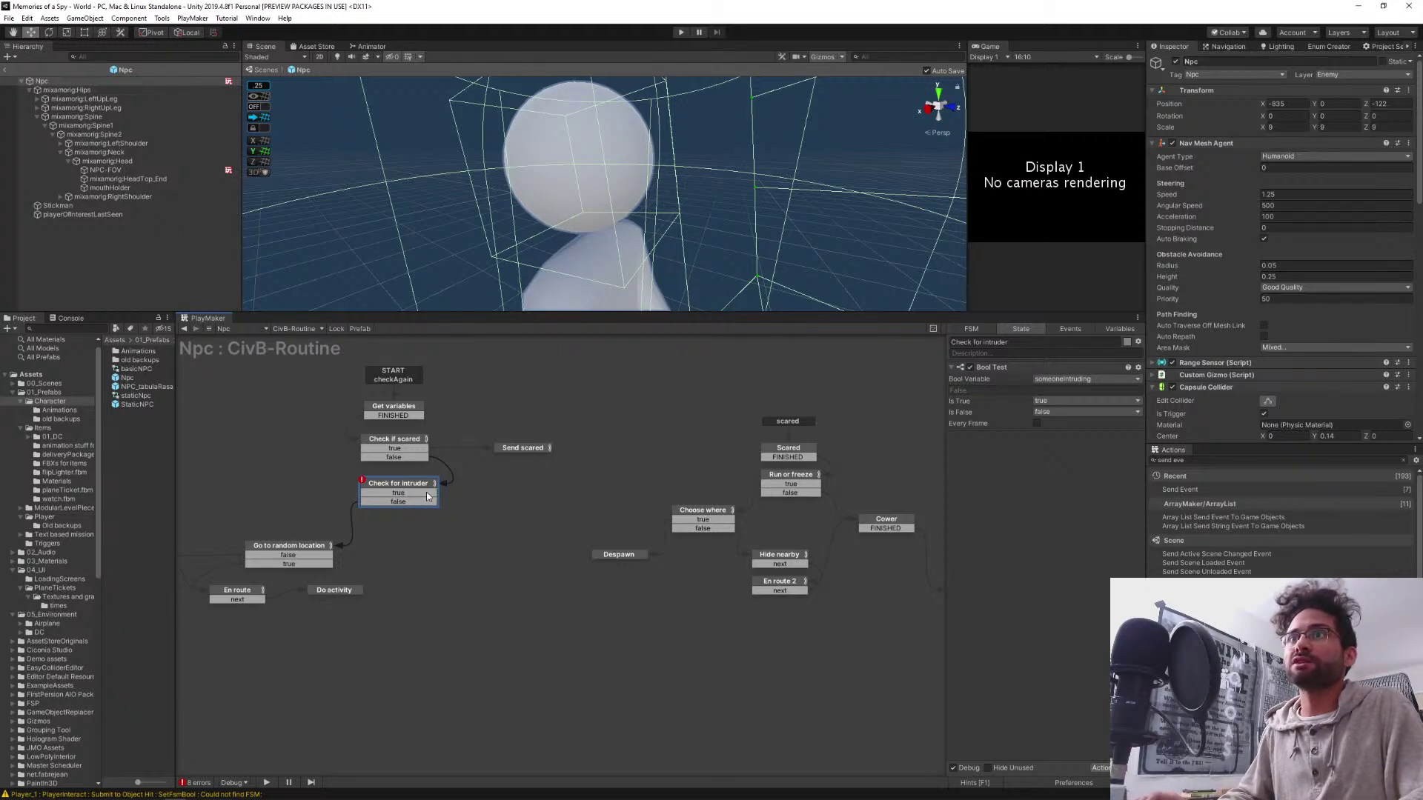
left_click_drag(425, 492, 533, 498)
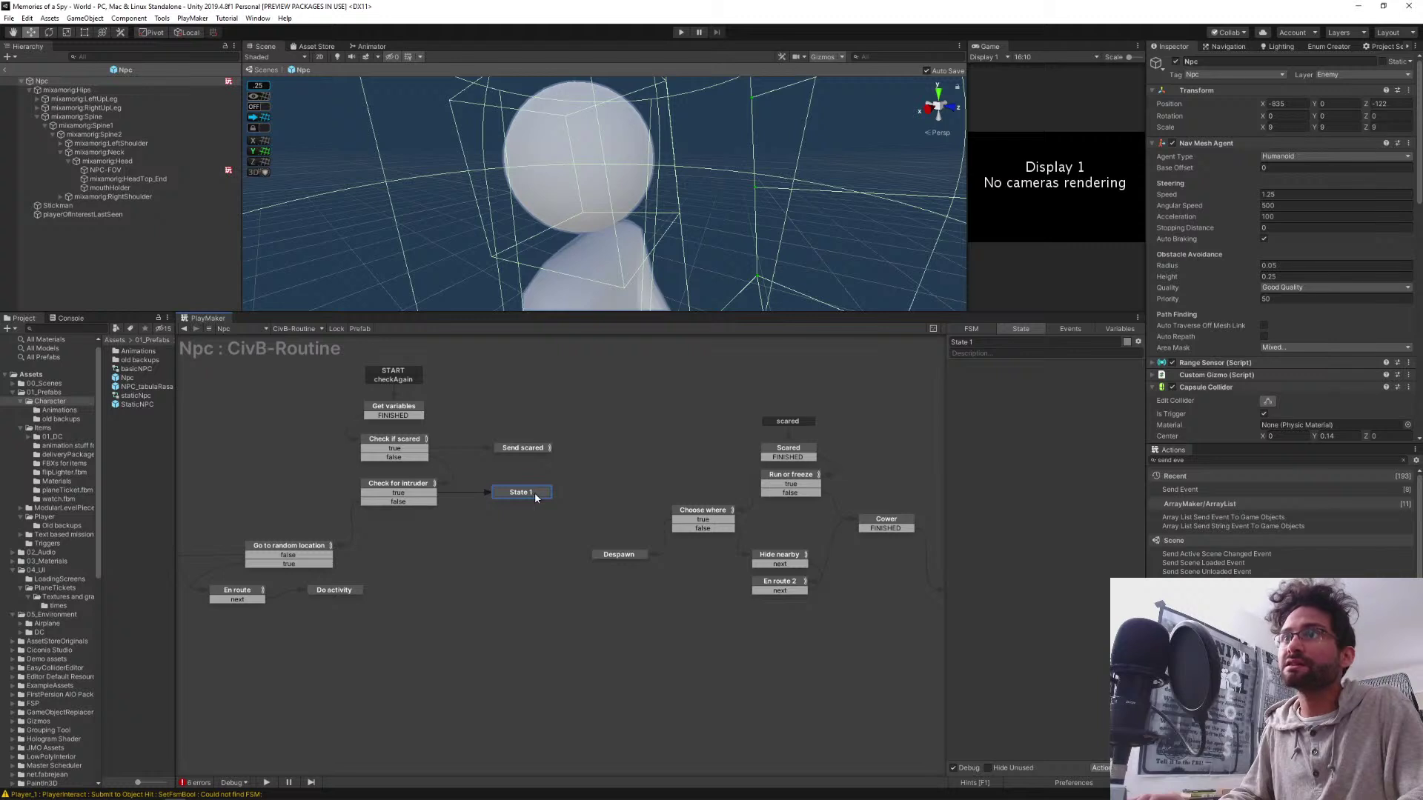
left_click(993, 342)
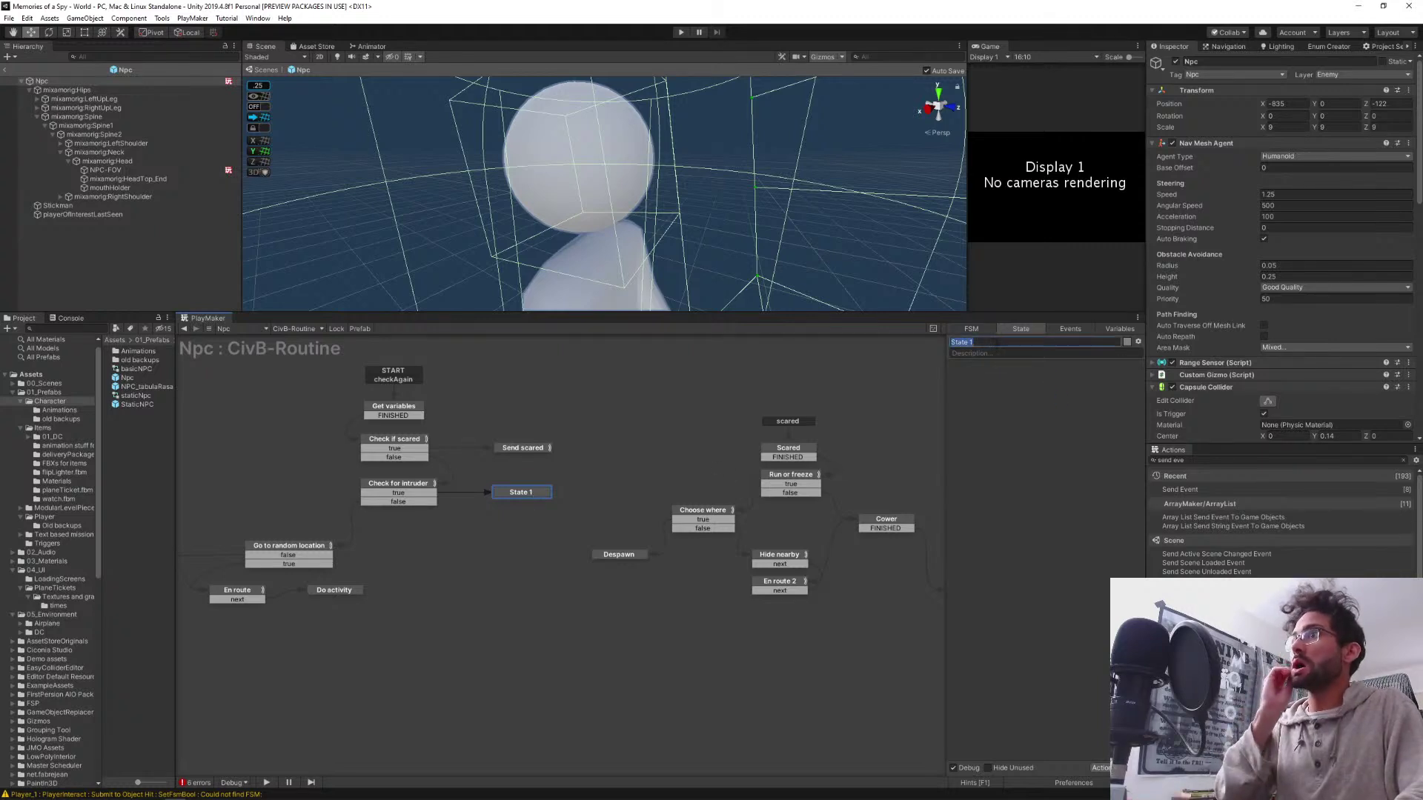
type("Send")
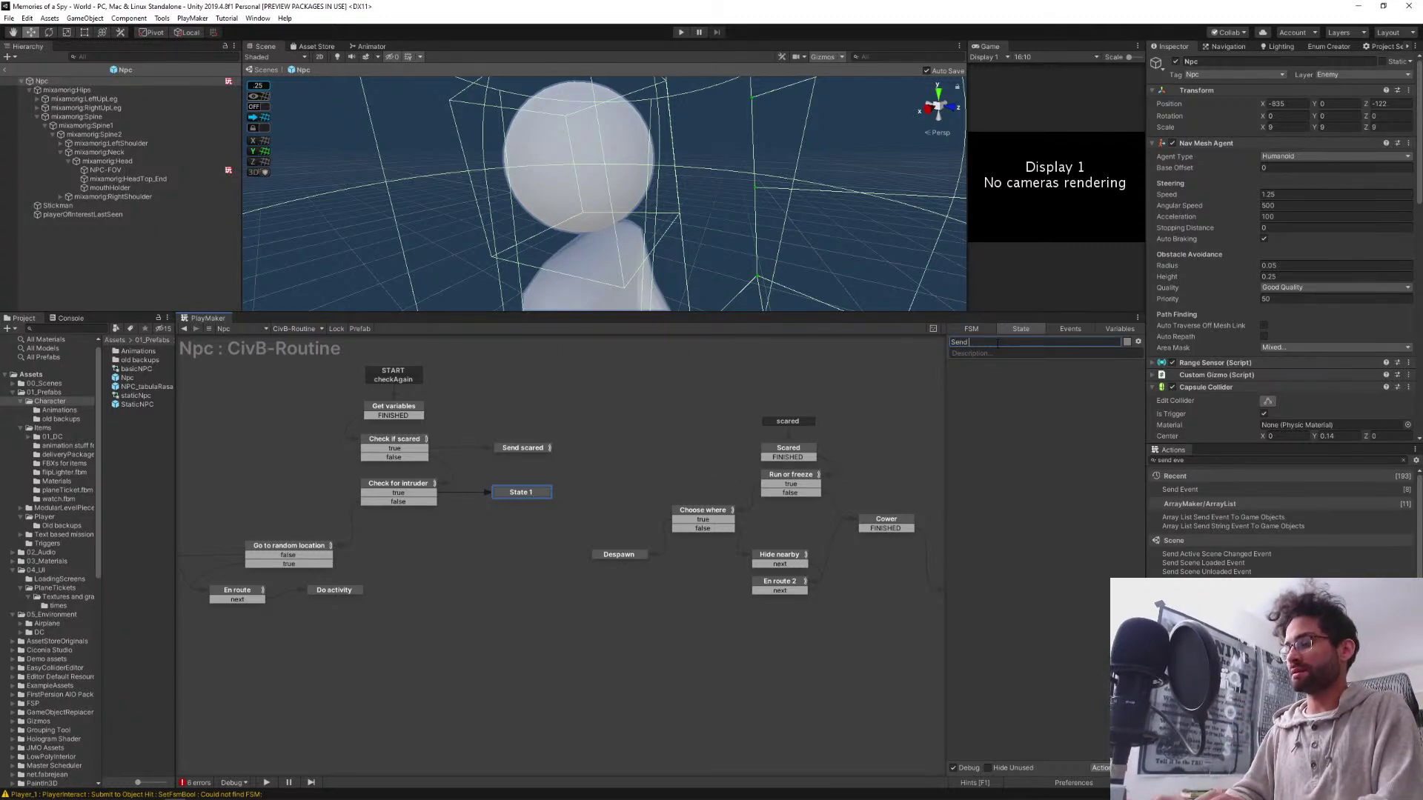
type(" hasIntruder")
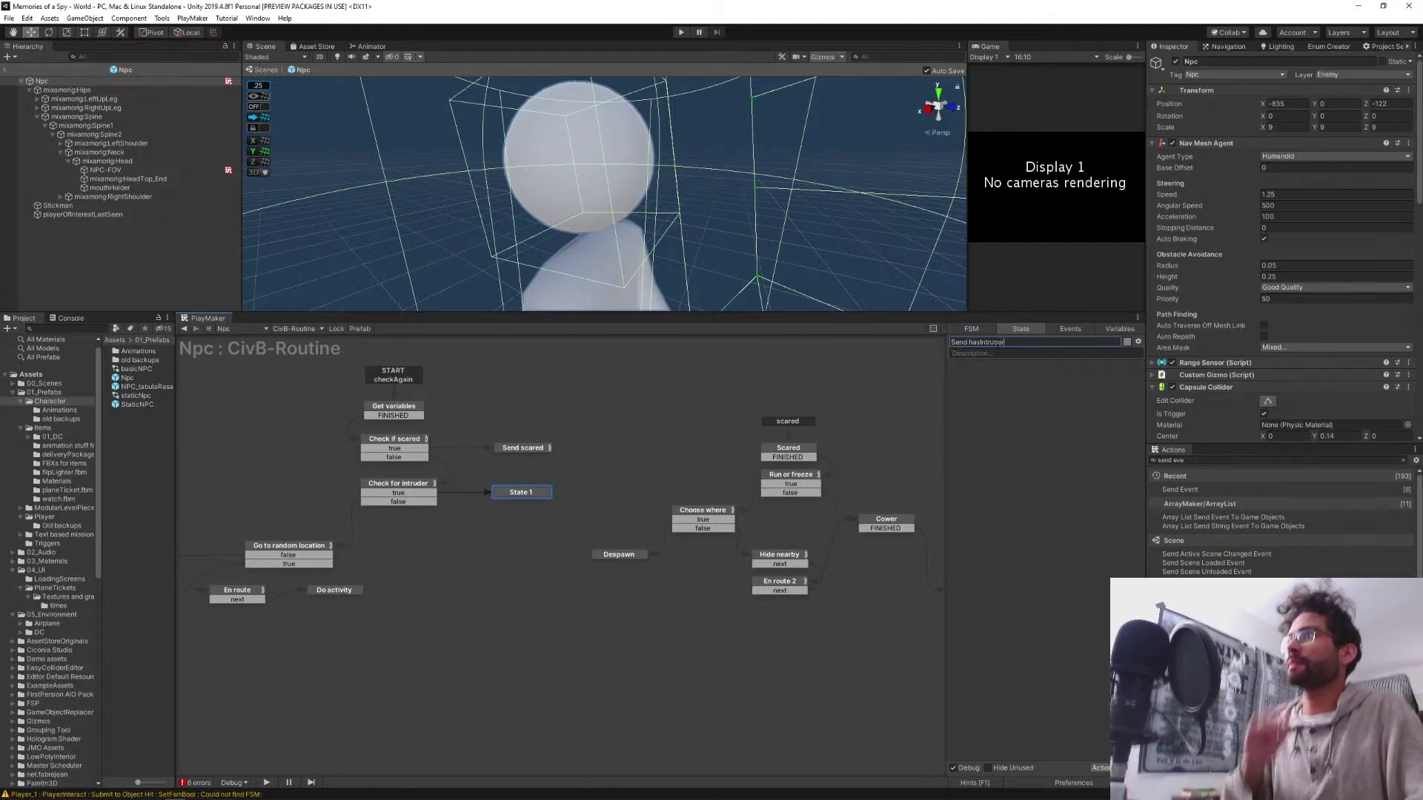
key("Return")
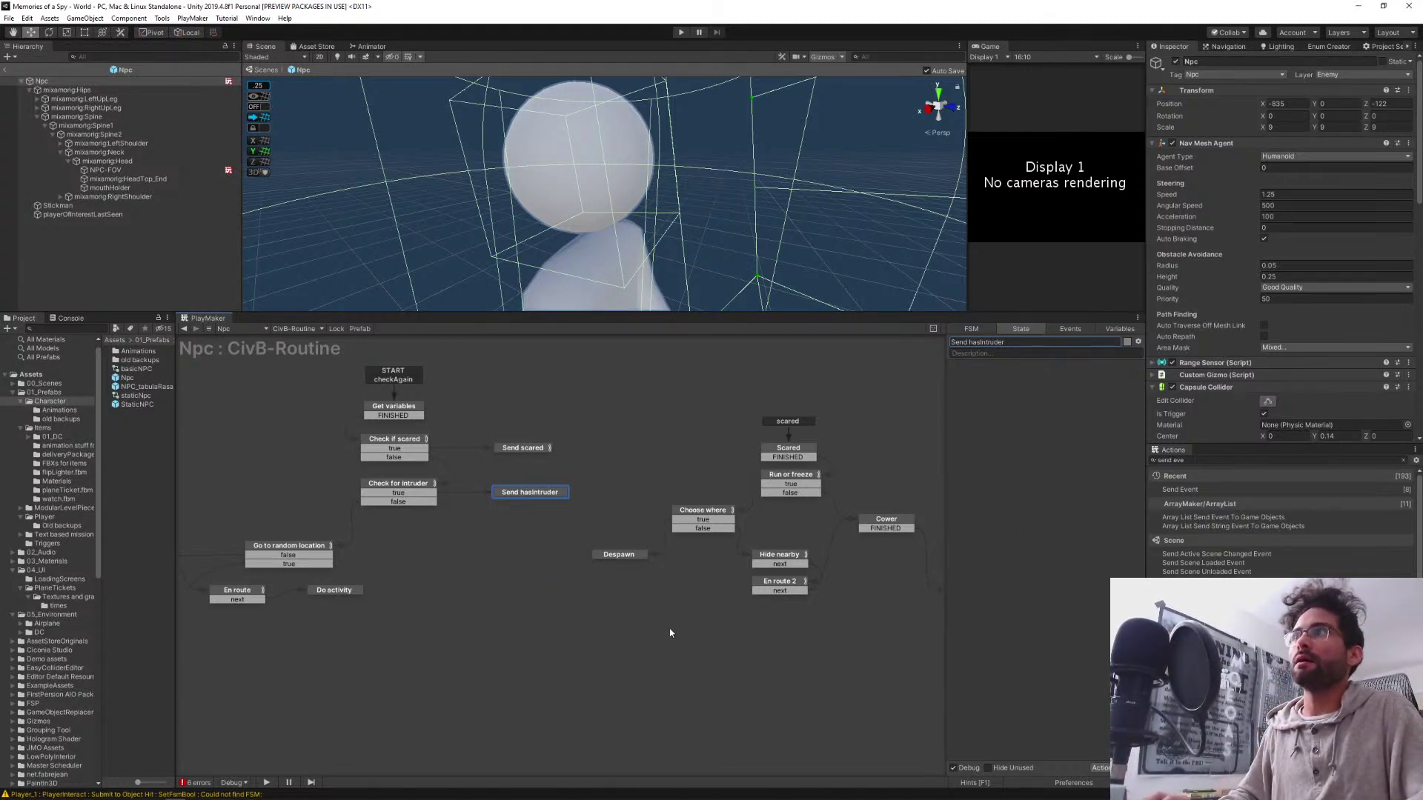
Move the whole Scared group of states, including Despawn and Wait til clear, slightly higher and further away from the Send states
middle_click_drag(670, 628, 468, 639)
scroll(469, 637, "down", 2)
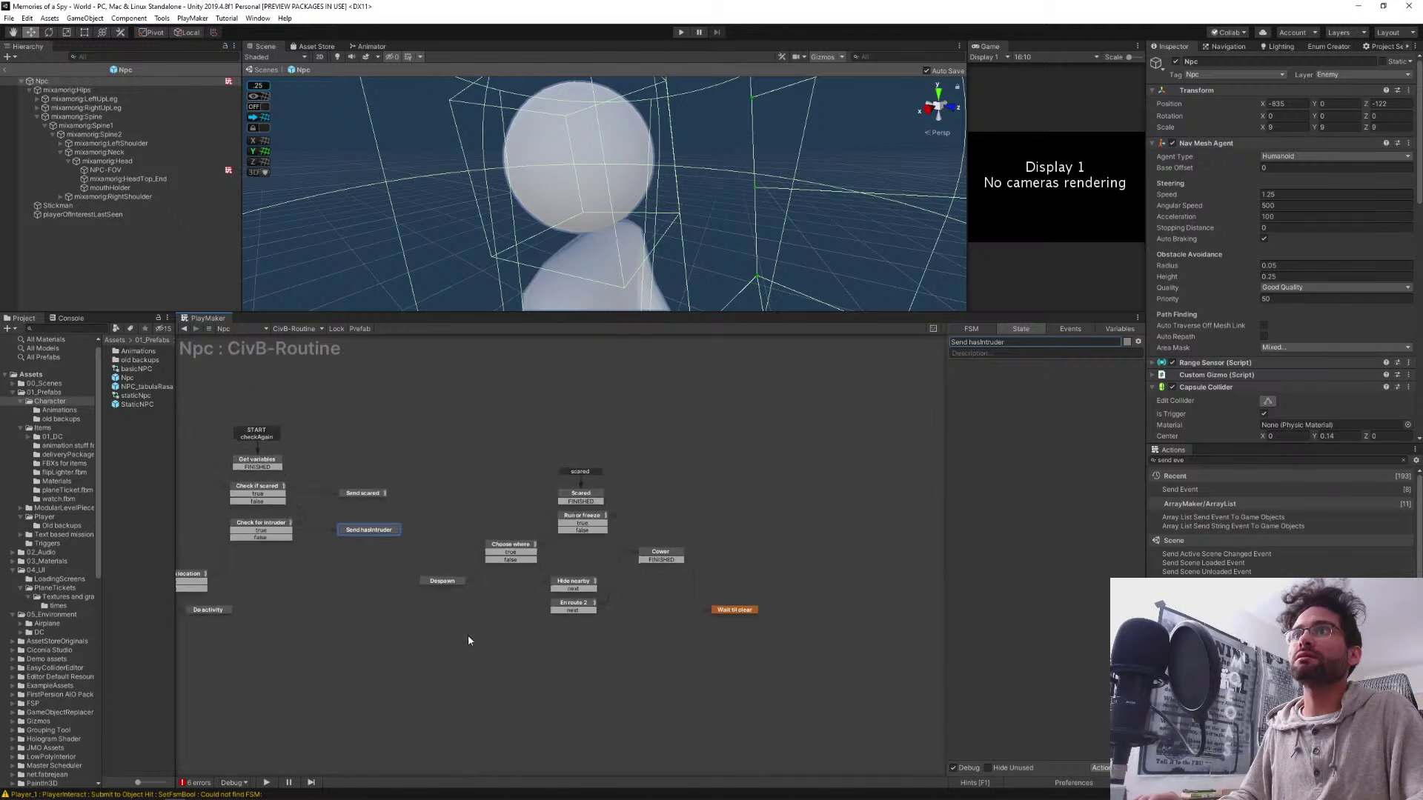
middle_click_drag(392, 670, 475, 622)
left_click_drag(894, 625, 496, 388)
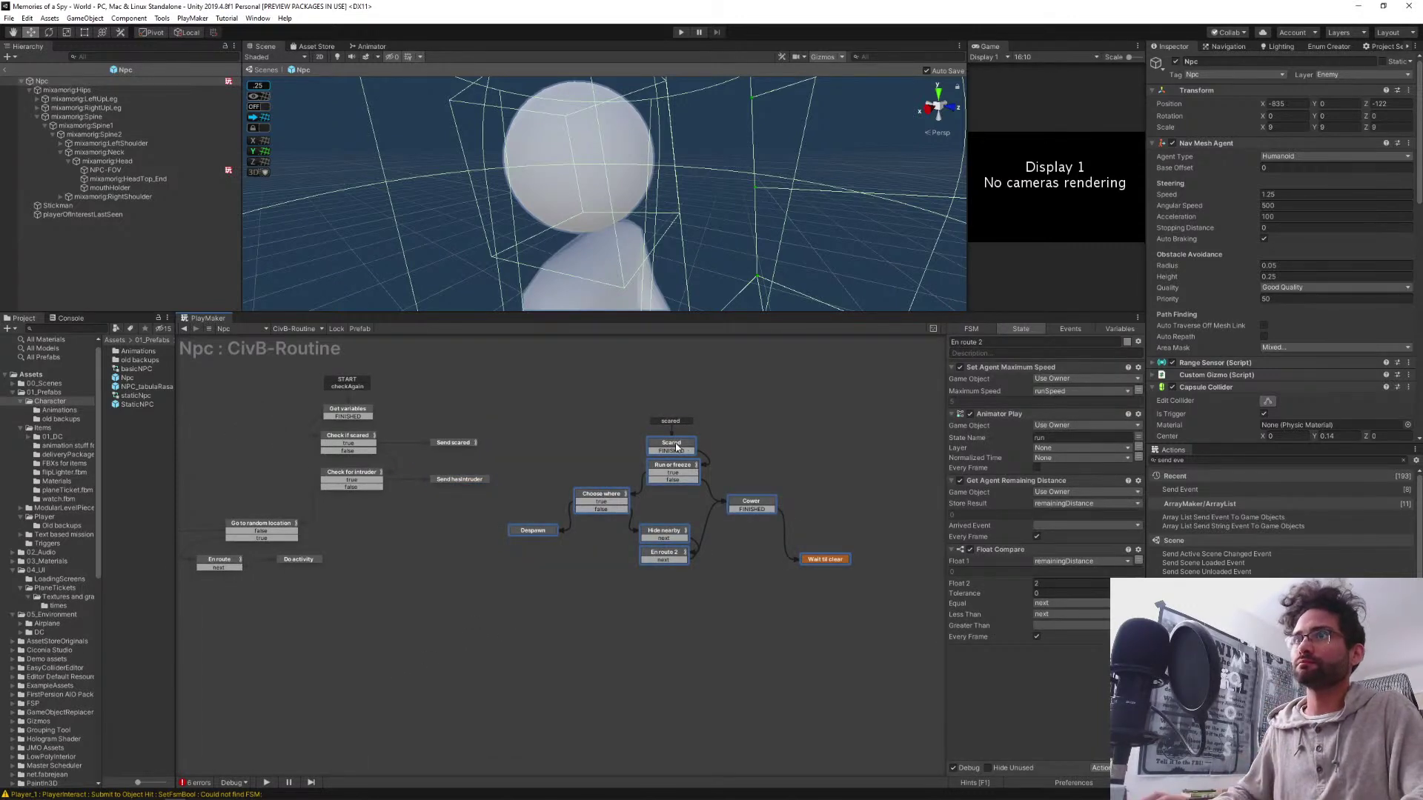
left_click_drag(685, 441, 725, 421)
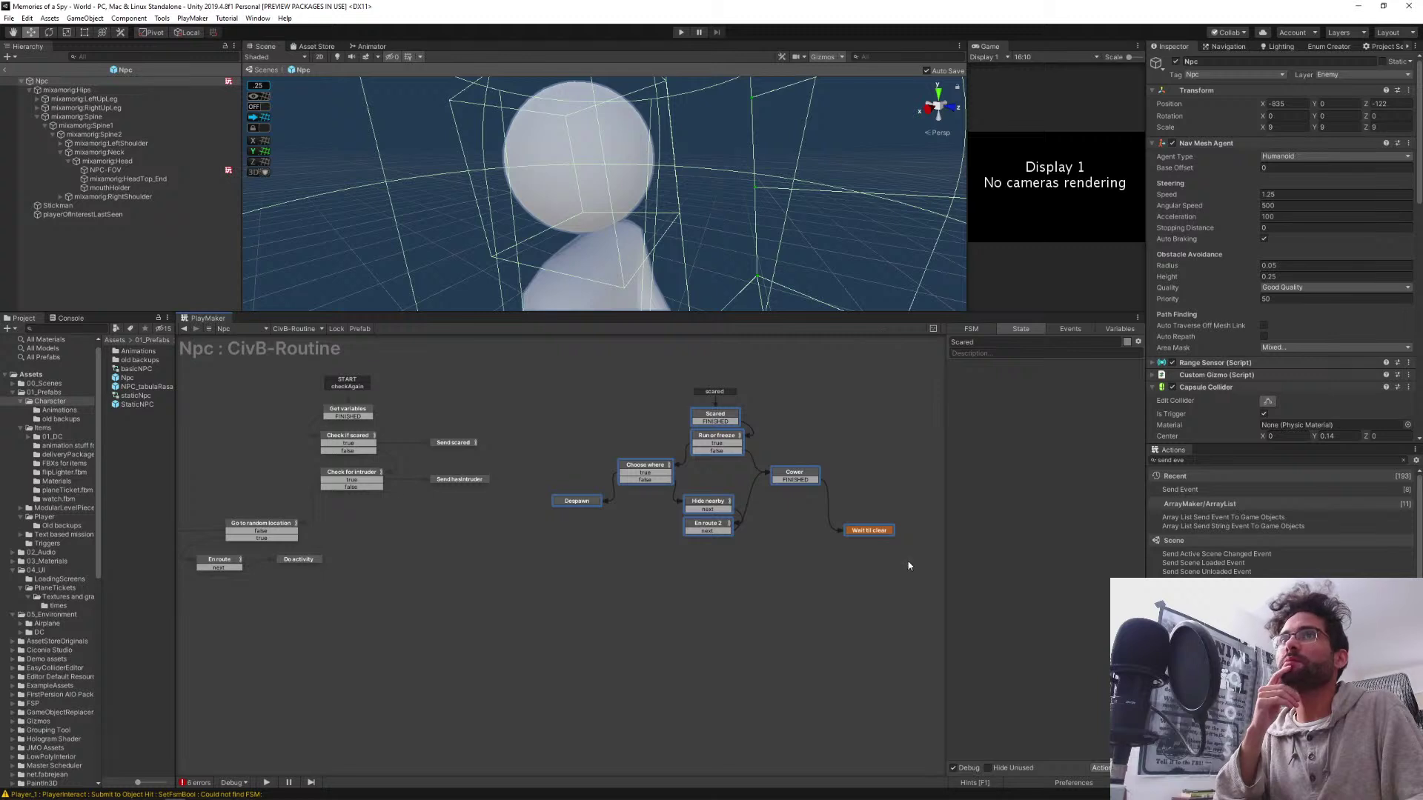
left_click(602, 605)
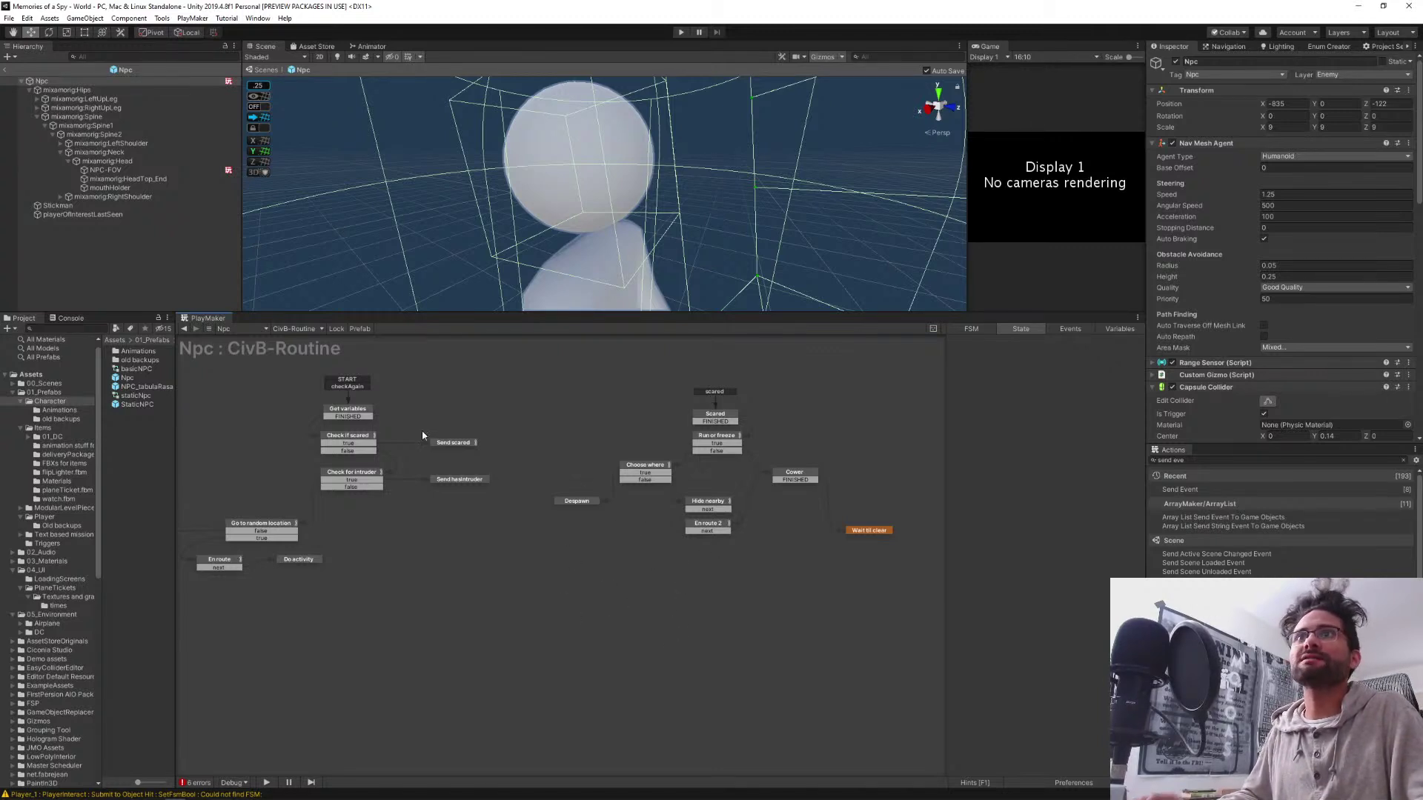
Examine the states and global events in the Npc's NpcStatus state machine, and return to CivB-Routine
left_click(295, 330)
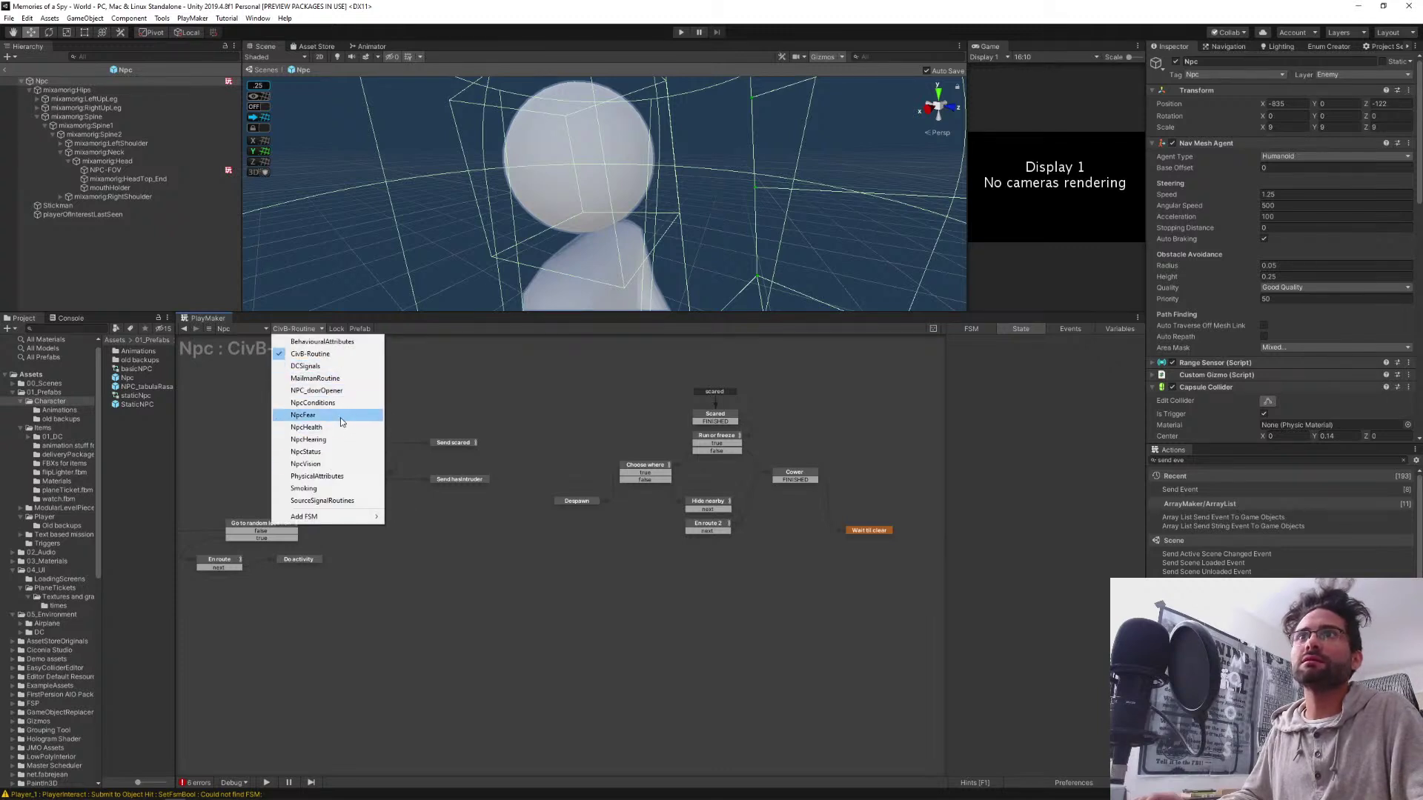
left_click(330, 451)
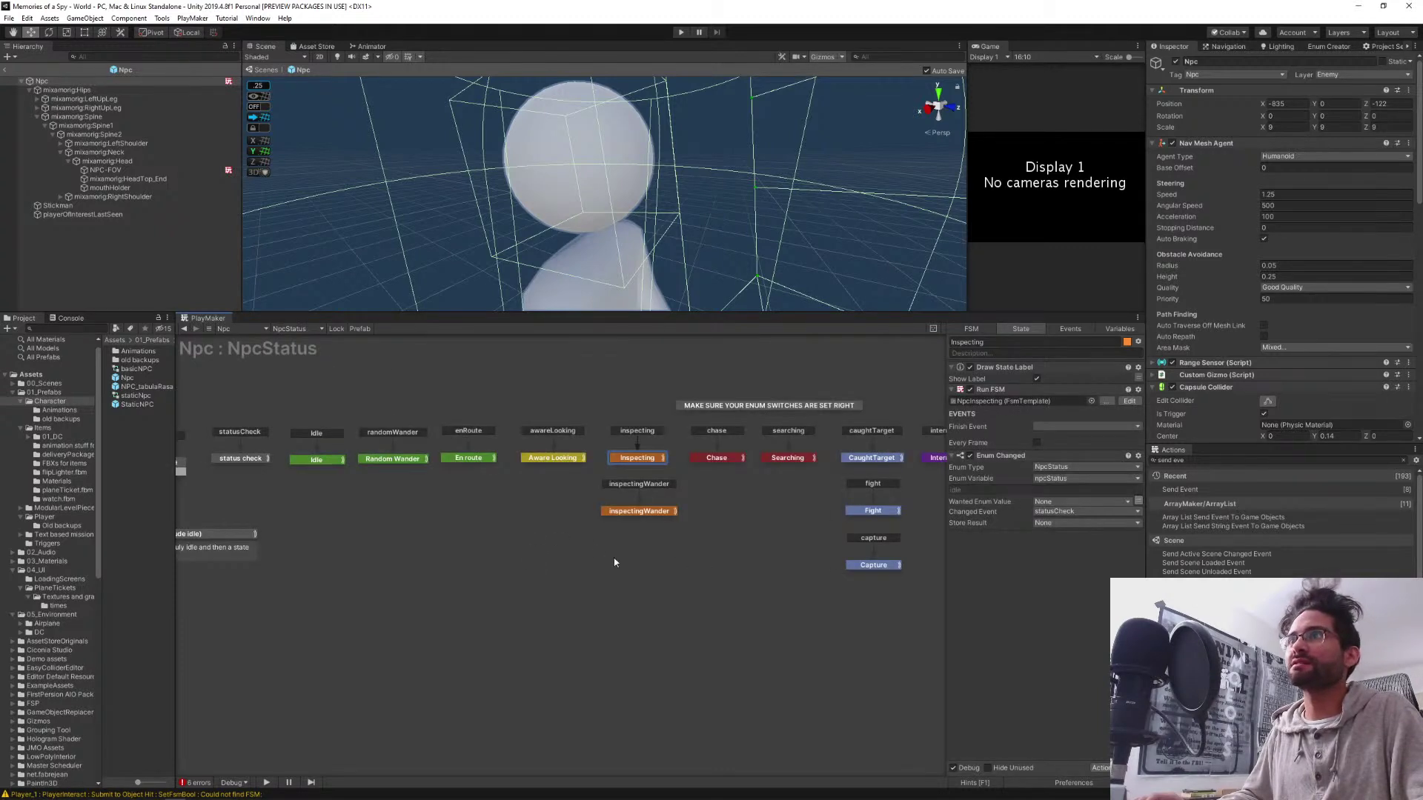
middle_click_drag(698, 593, 317, 598)
mouse_move(667, 609)
middle_mouse_down()
mouse_move(597, 607)
mouse_move(665, 602)
middle_mouse_up()
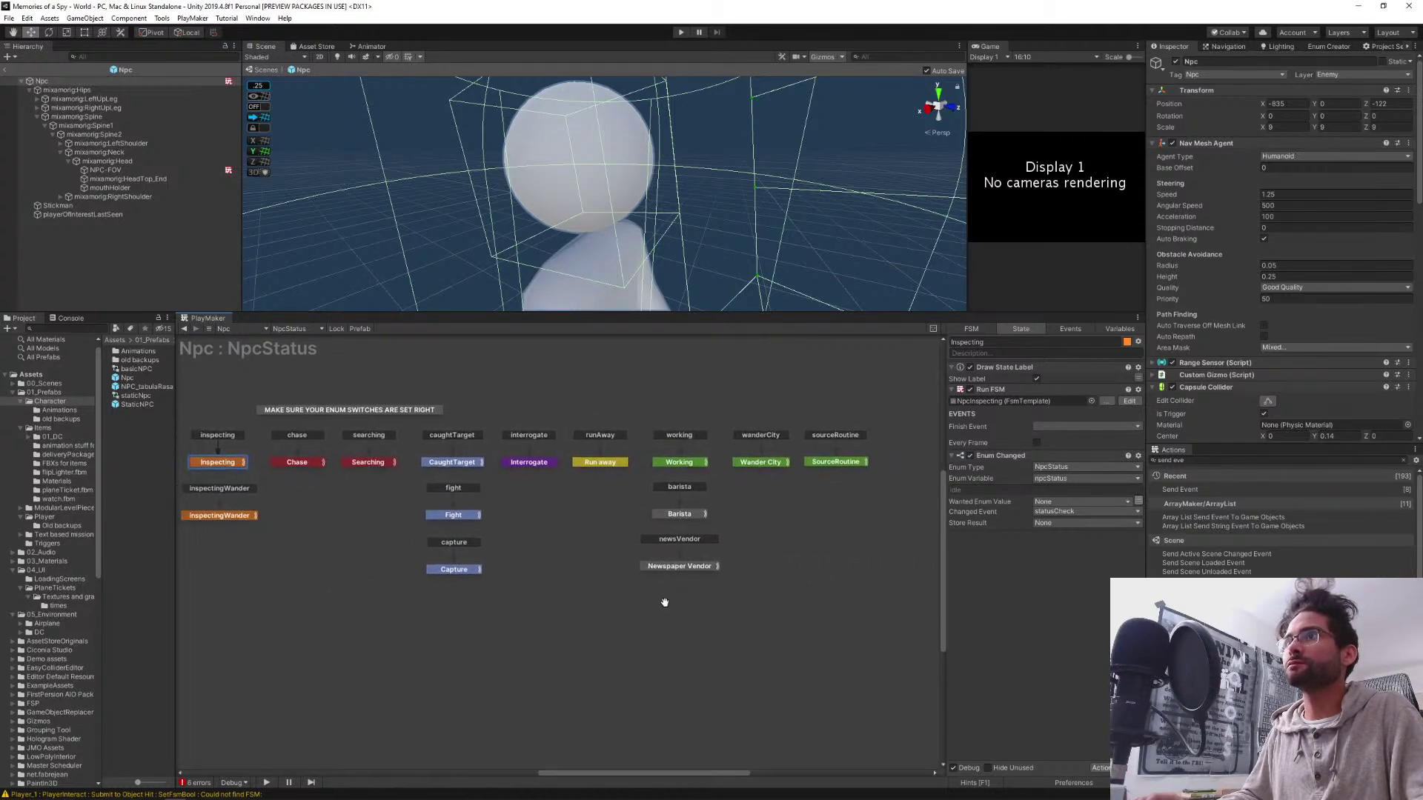
middle_click_drag(337, 626, 550, 588)
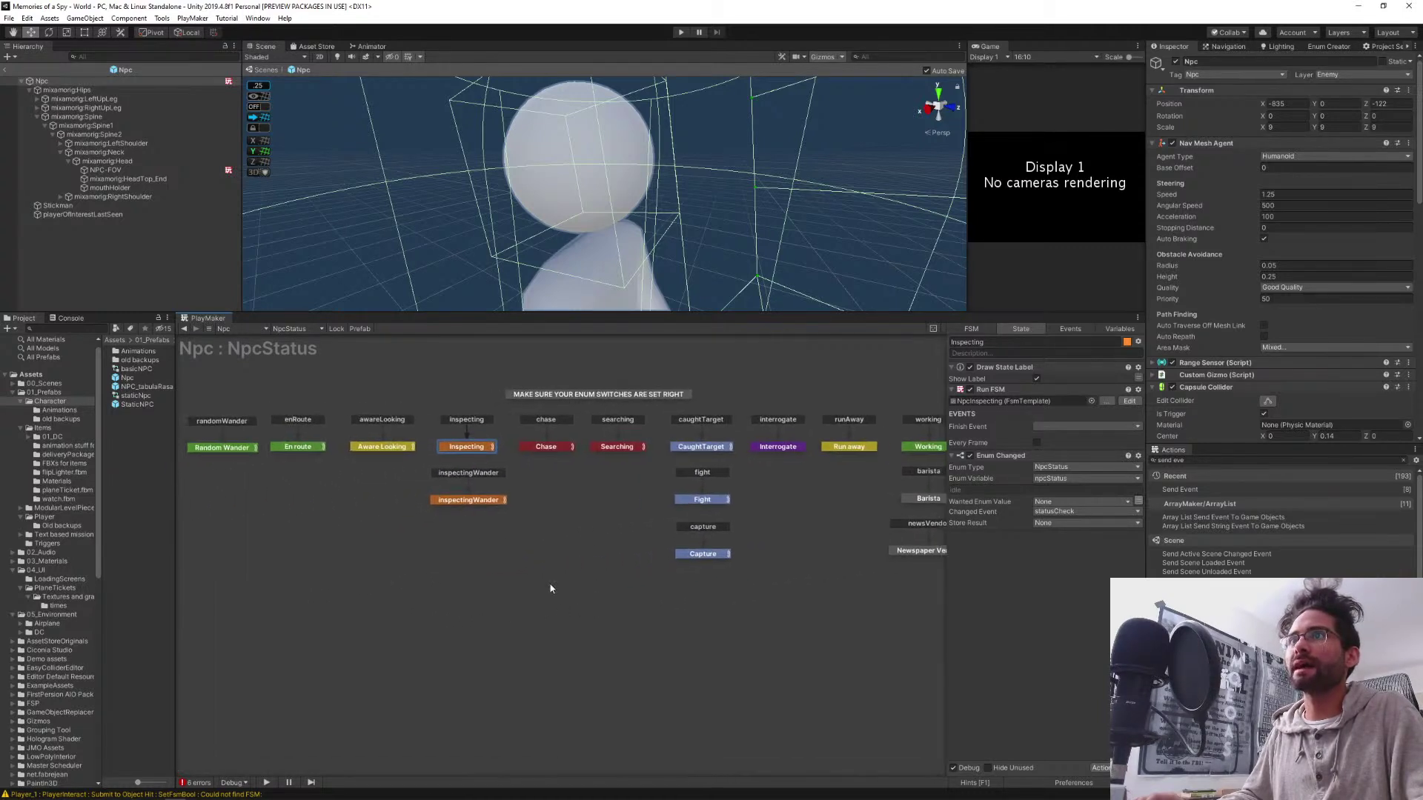
middle_click_drag(471, 565, 646, 565)
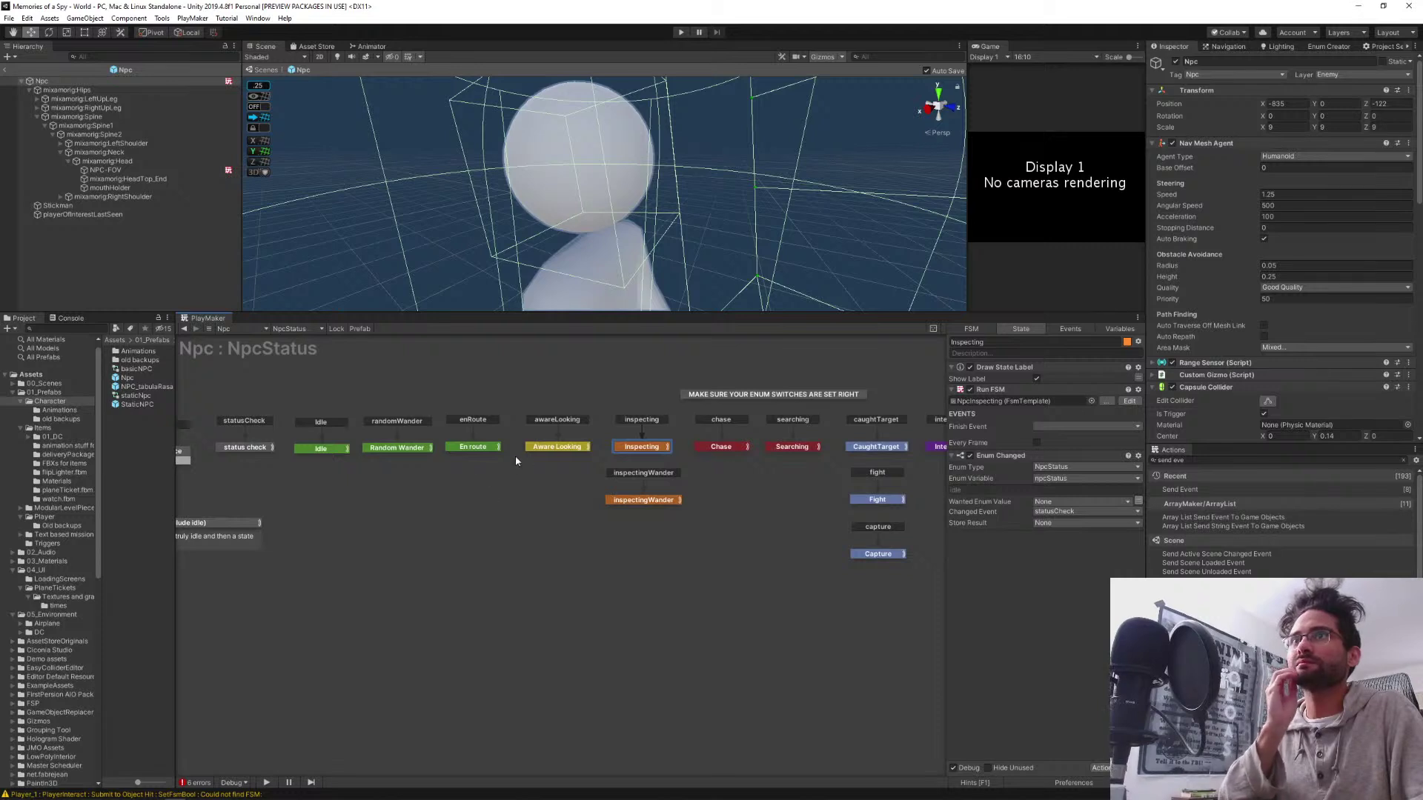
middle_click_drag(353, 537, 353, 586)
middle_click_drag(535, 619, 397, 597)
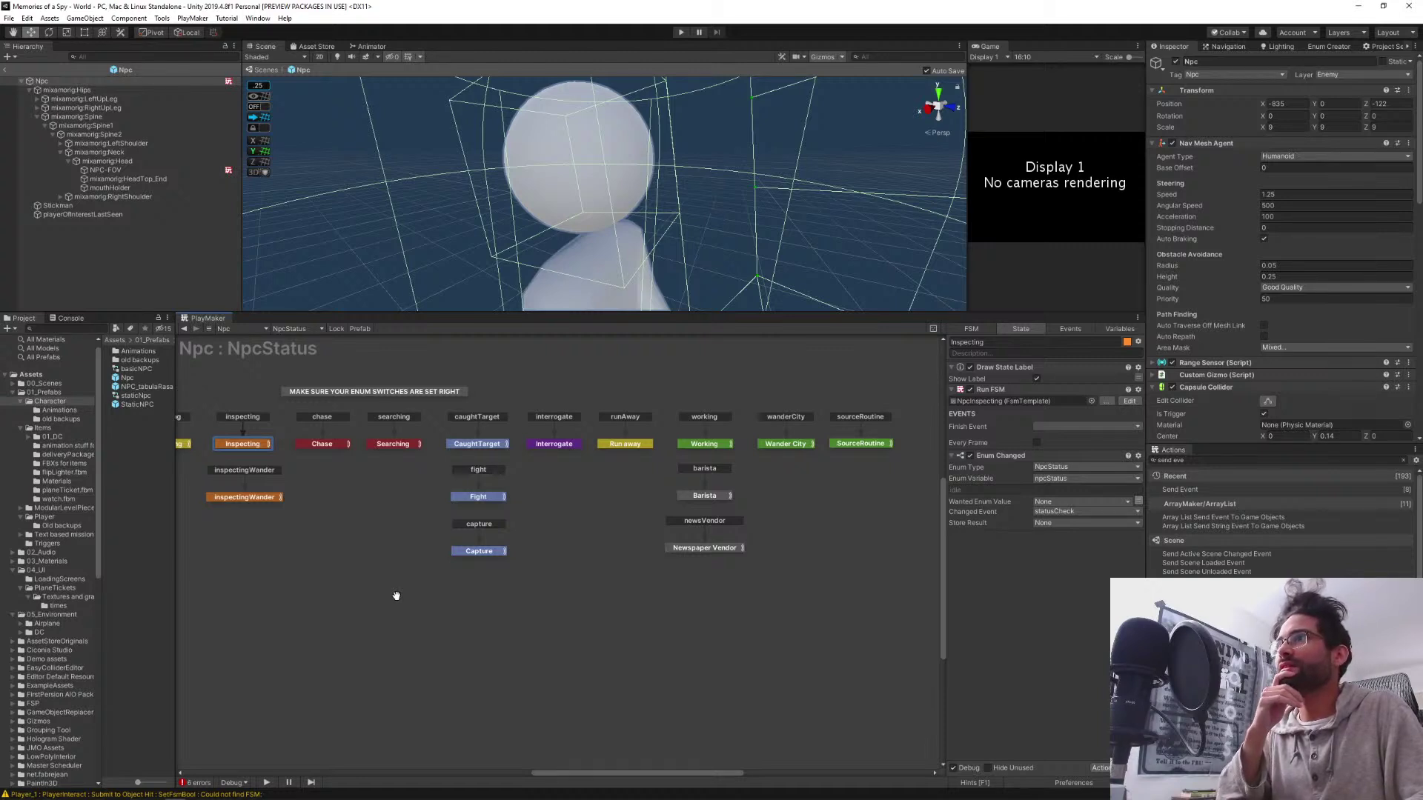
middle_click_drag(396, 596, 578, 587)
mouse_move(398, 588)
middle_mouse_down()
mouse_move(775, 584)
mouse_move(512, 617)
mouse_move(409, 602)
middle_mouse_up()
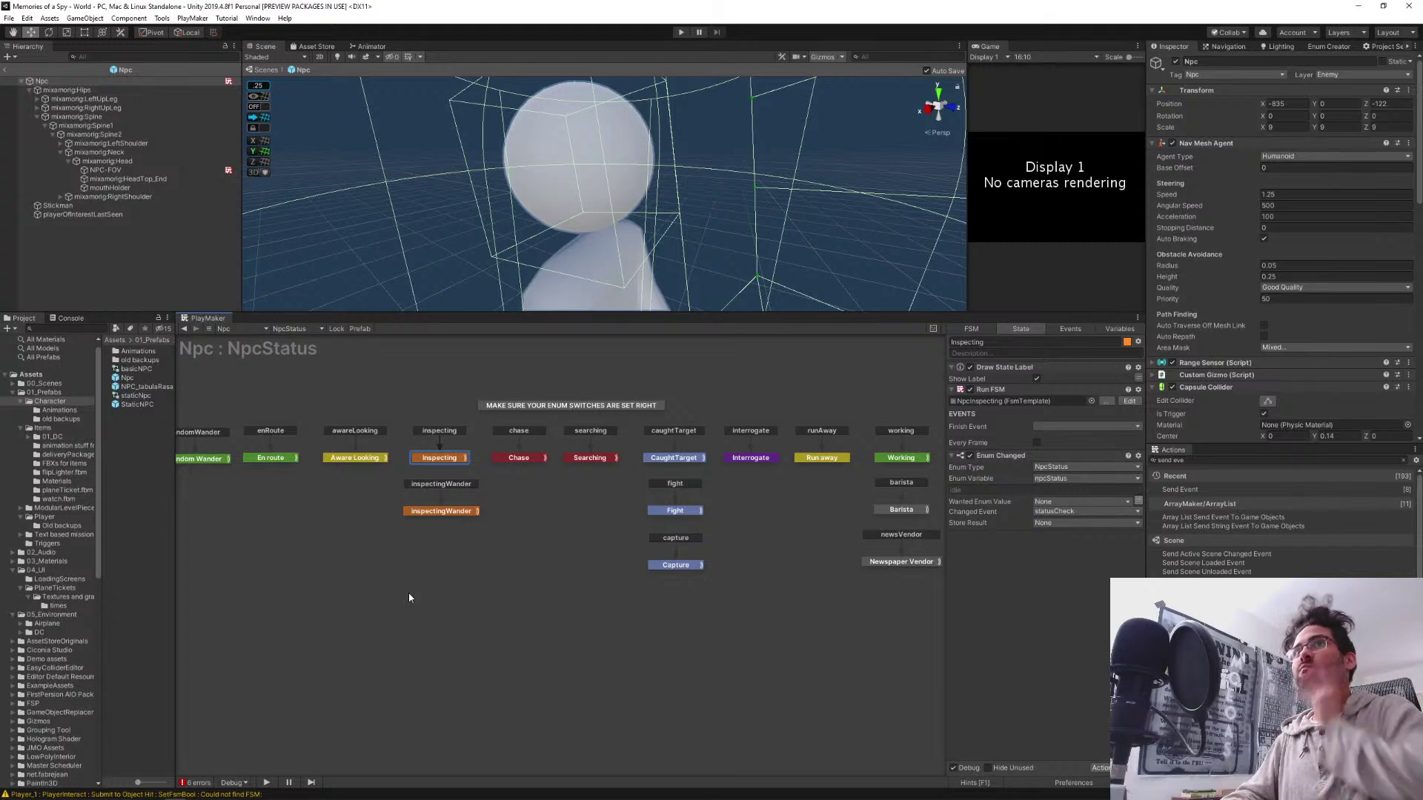
left_click(309, 329)
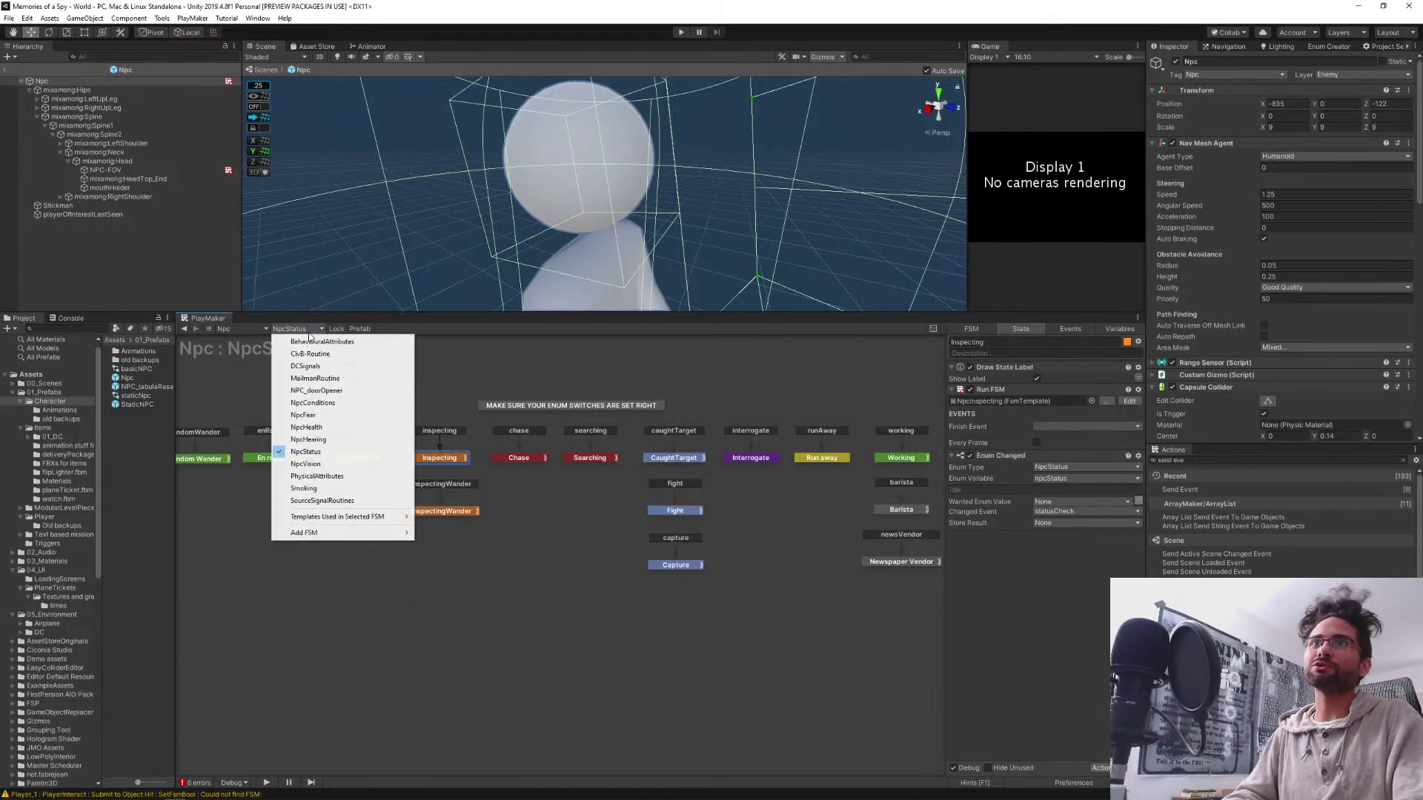
left_click(323, 353)
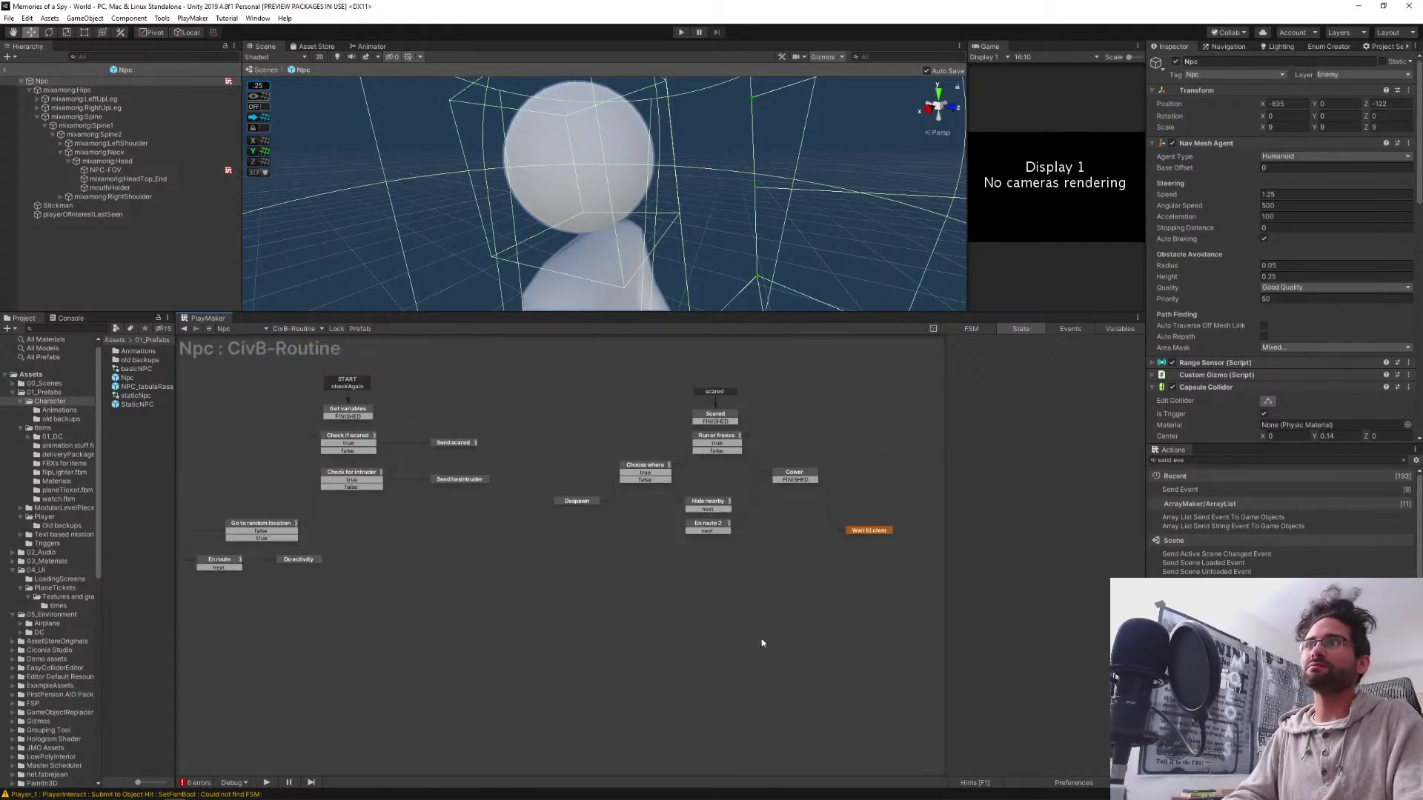
Create a separate state named "Has Intruder" in the empty area below the Scared group
middle_click_drag(575, 660, 466, 566)
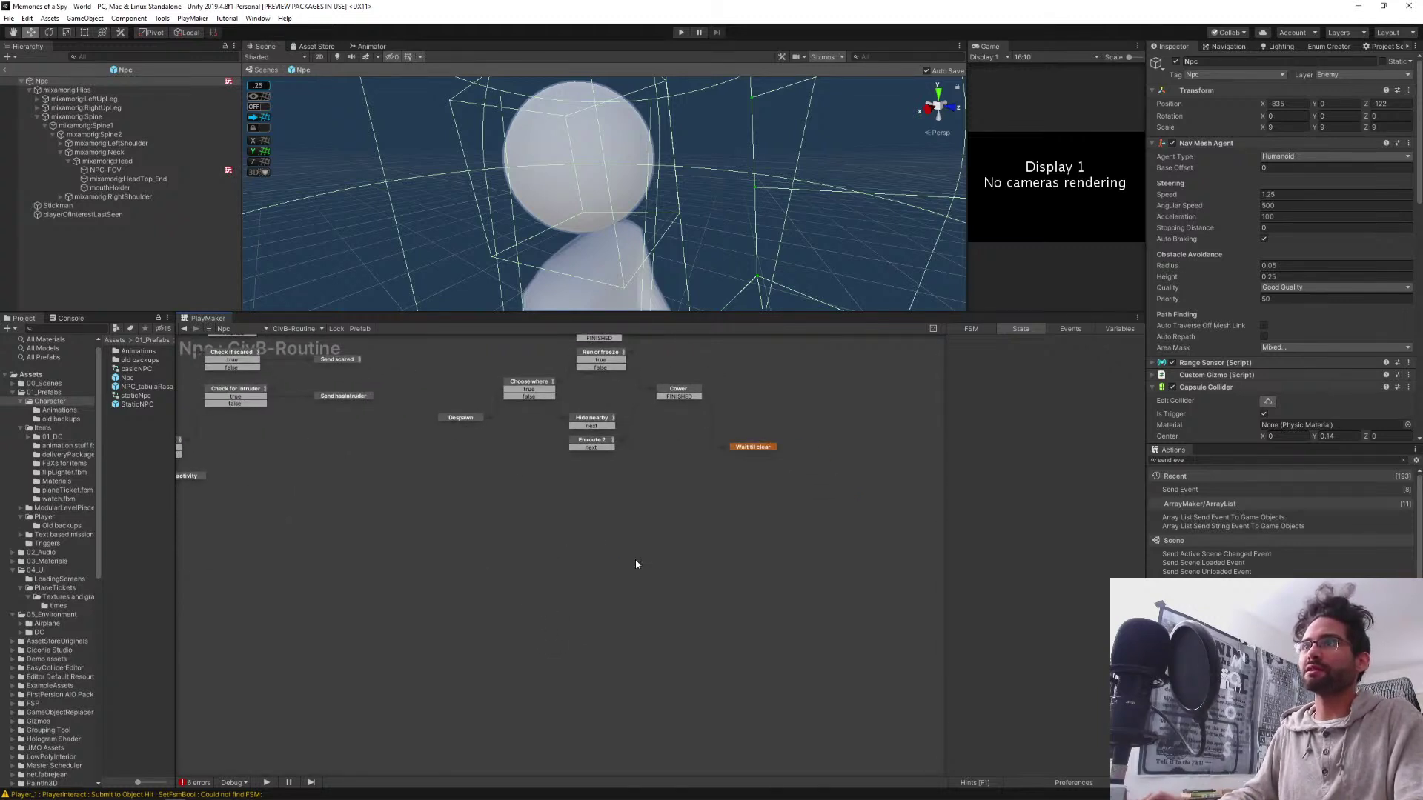
left_click(596, 540, "ctrl")
left_click_drag(596, 540, 602, 572)
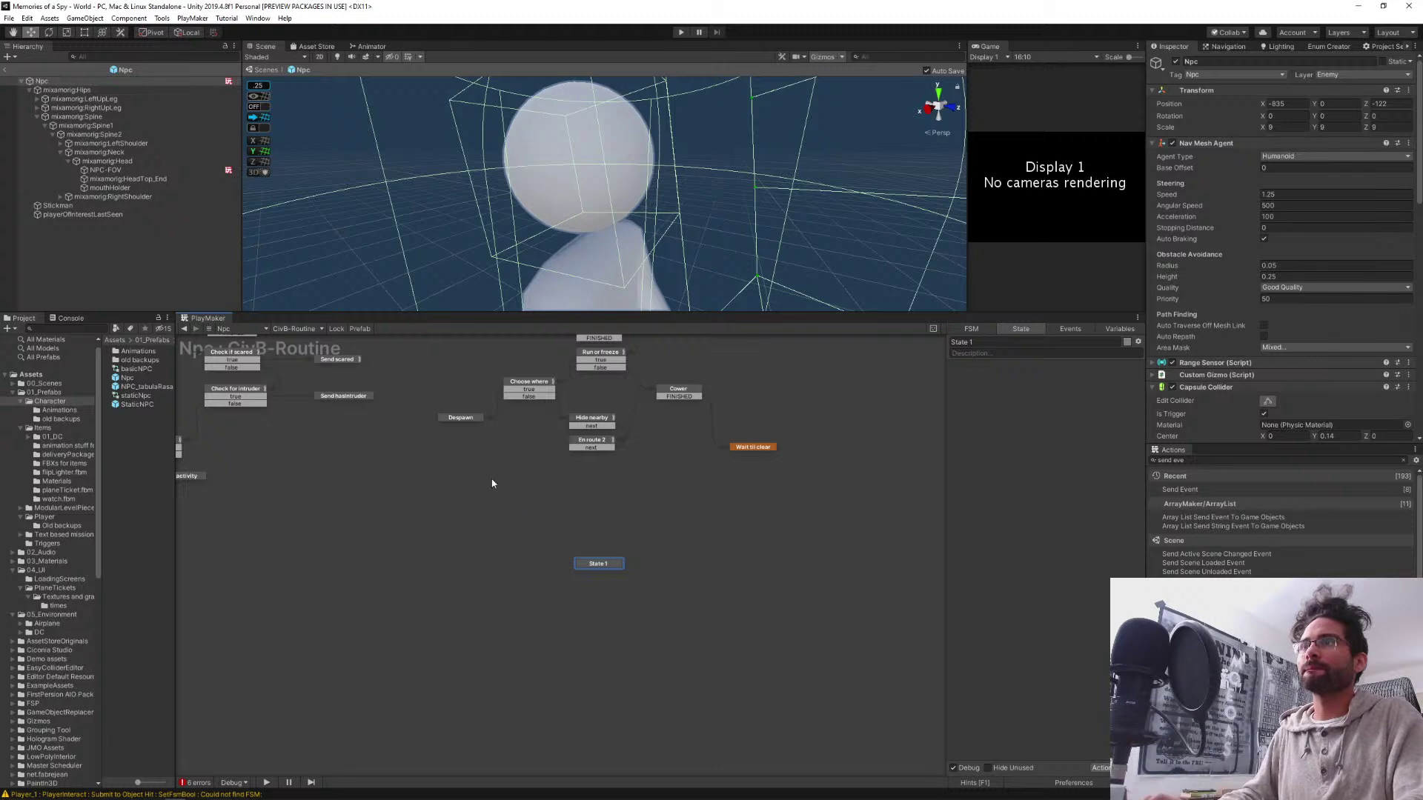
middle_click_drag(496, 603, 449, 506)
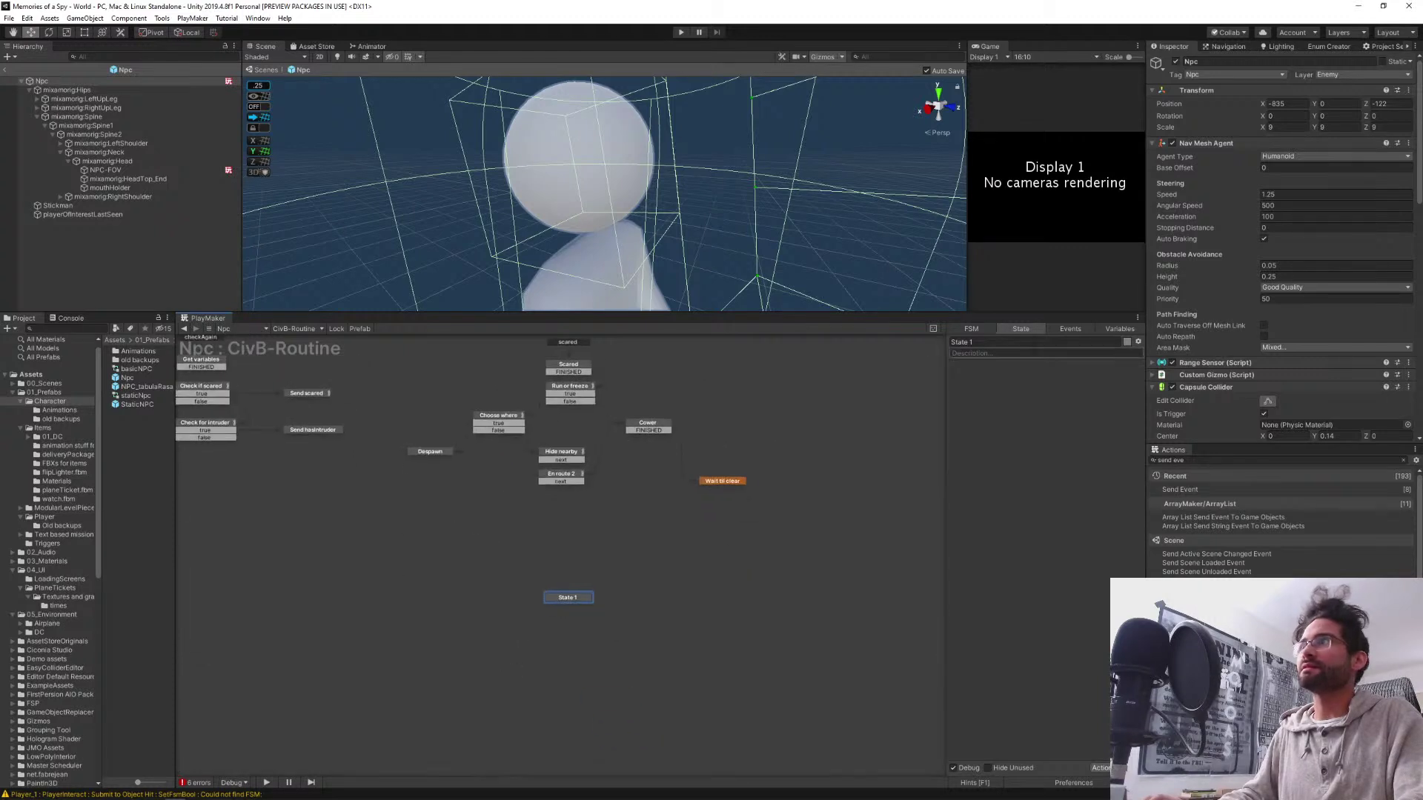
left_click(1031, 342)
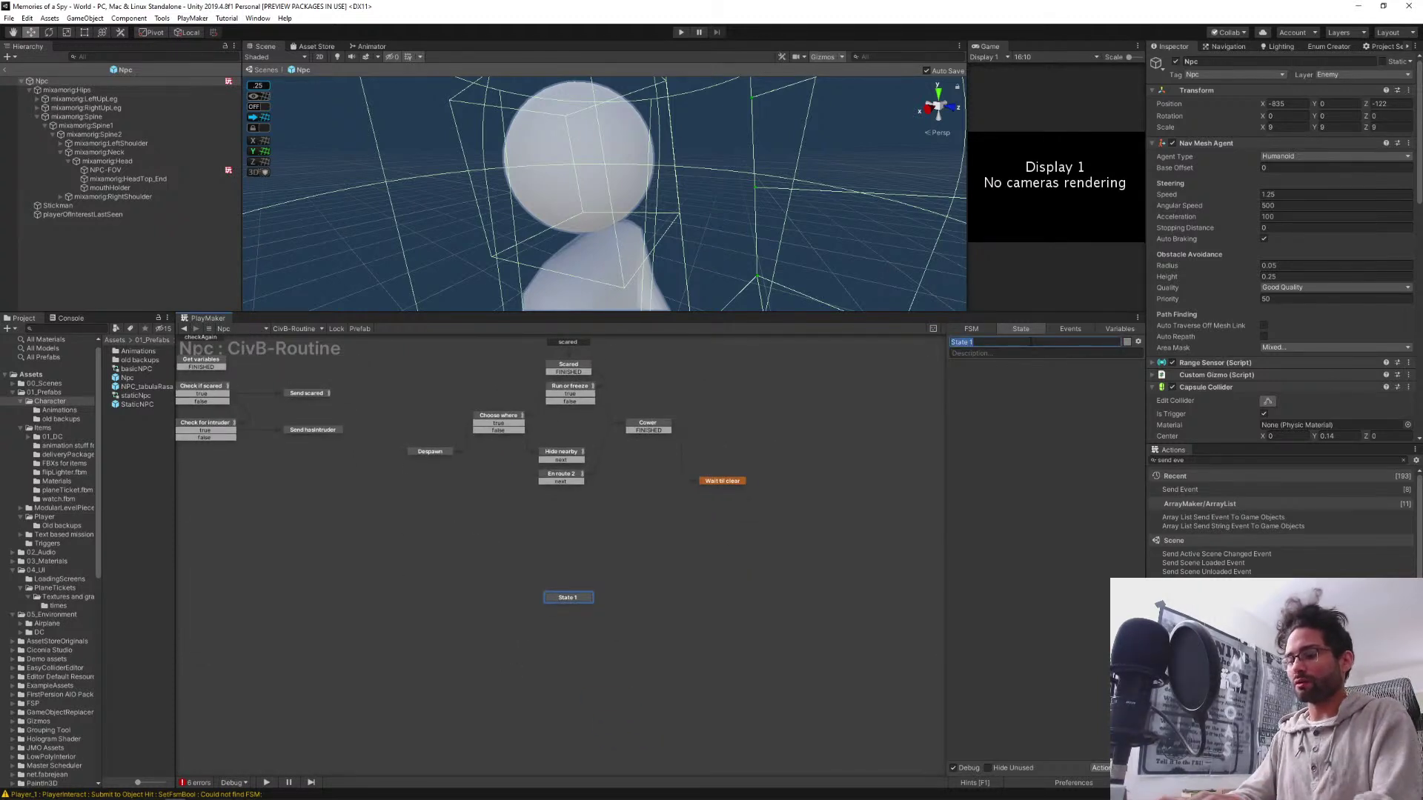
type("Has In")
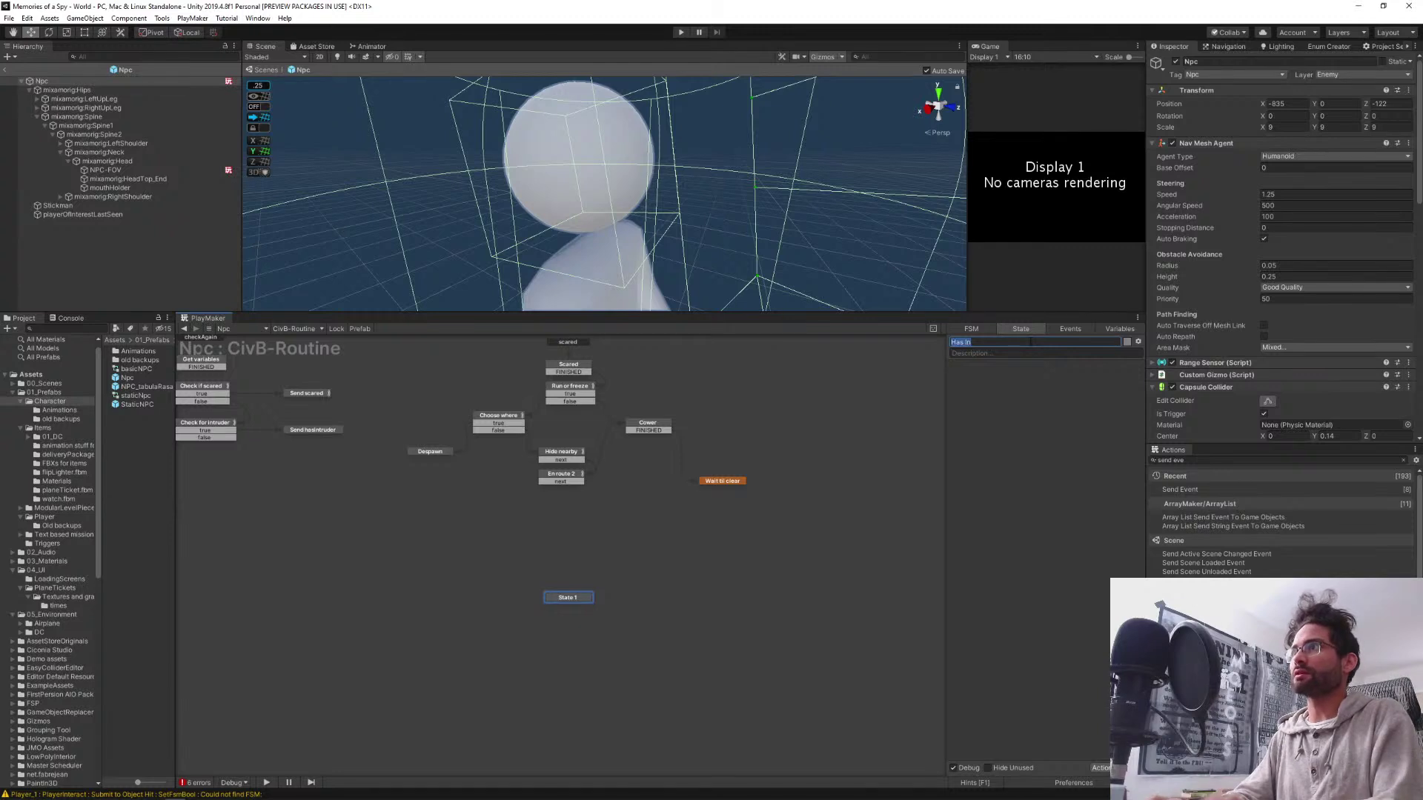
type("truder")
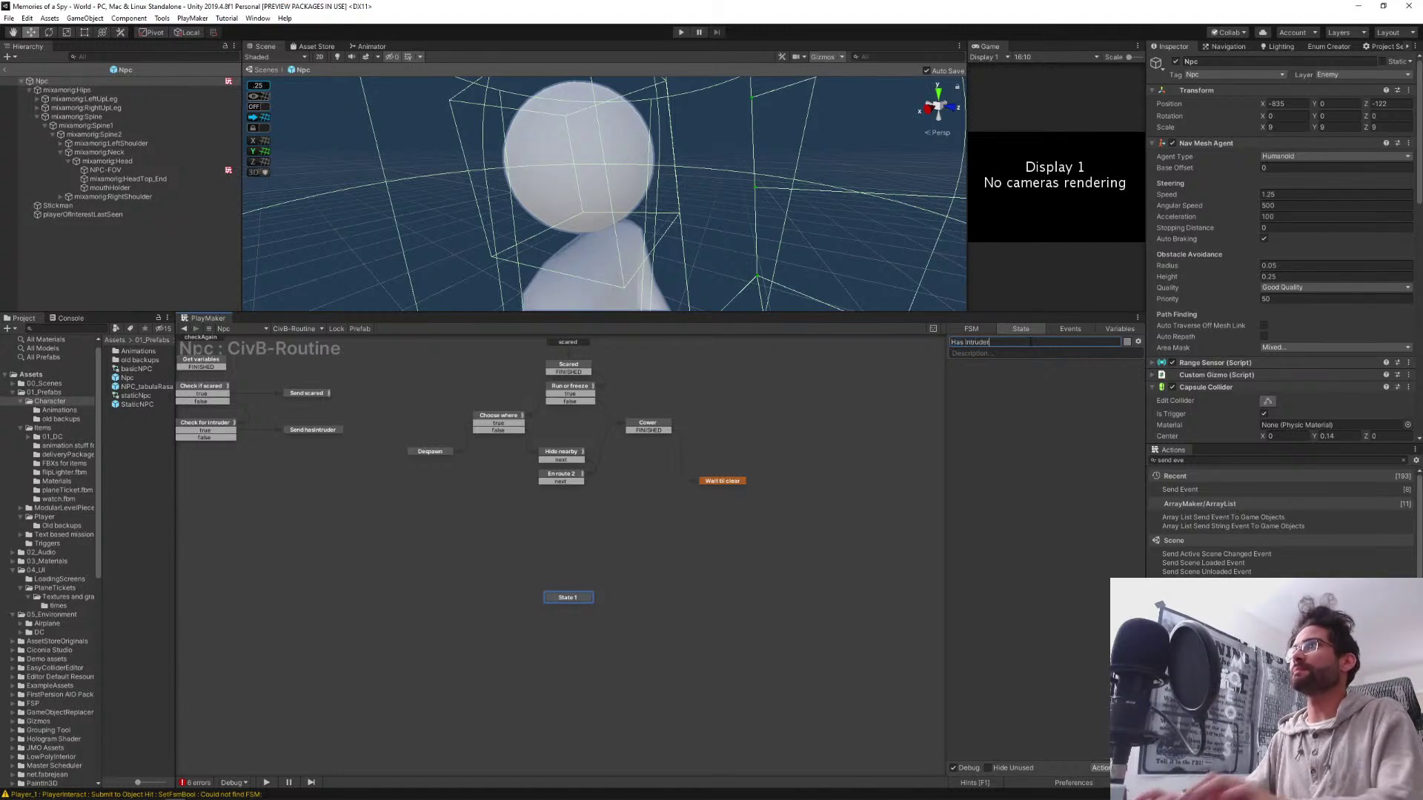
middle_click_drag(449, 637, 509, 632)
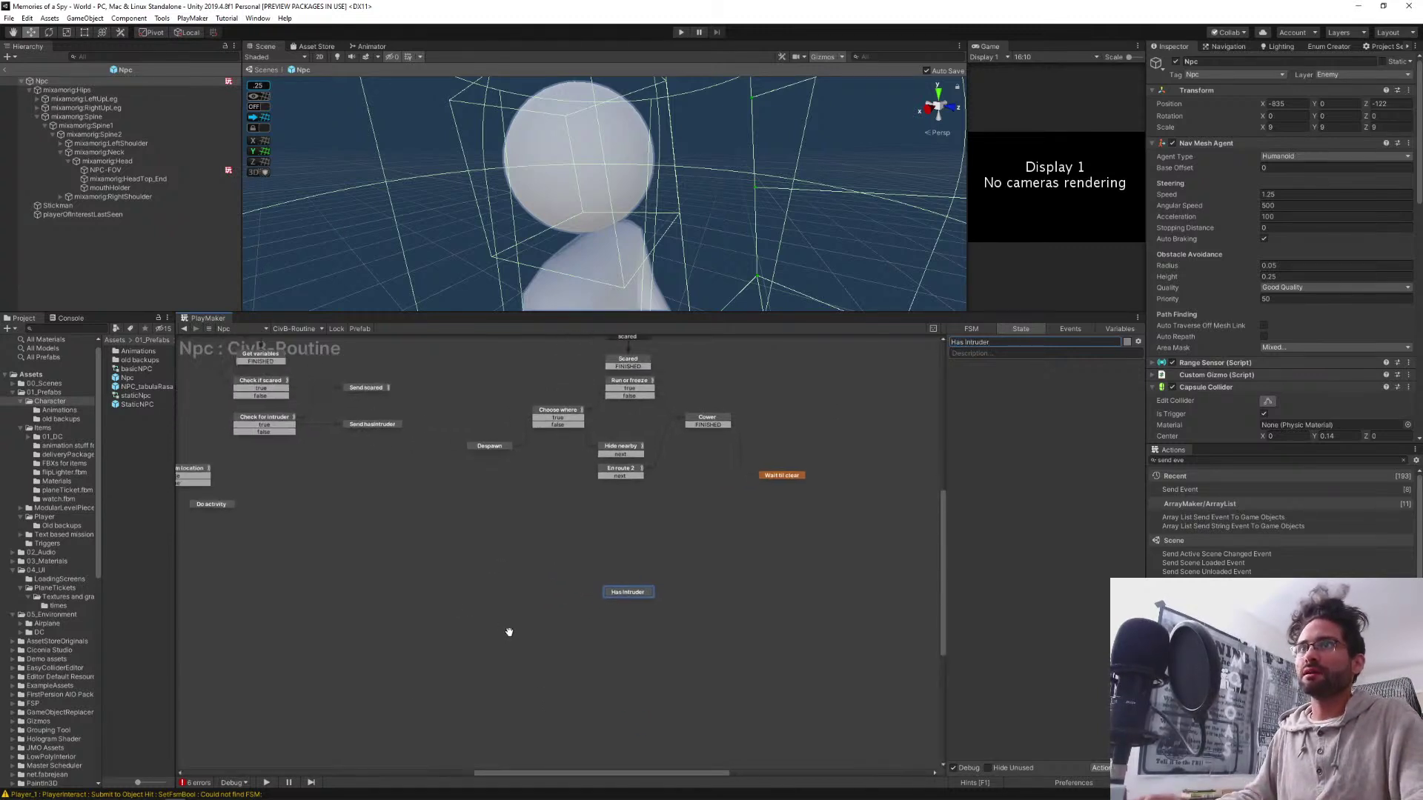
Add a Send Event action to the Send hasIntruder state and have it send a new event named "hasIntruder"
left_click(394, 441)
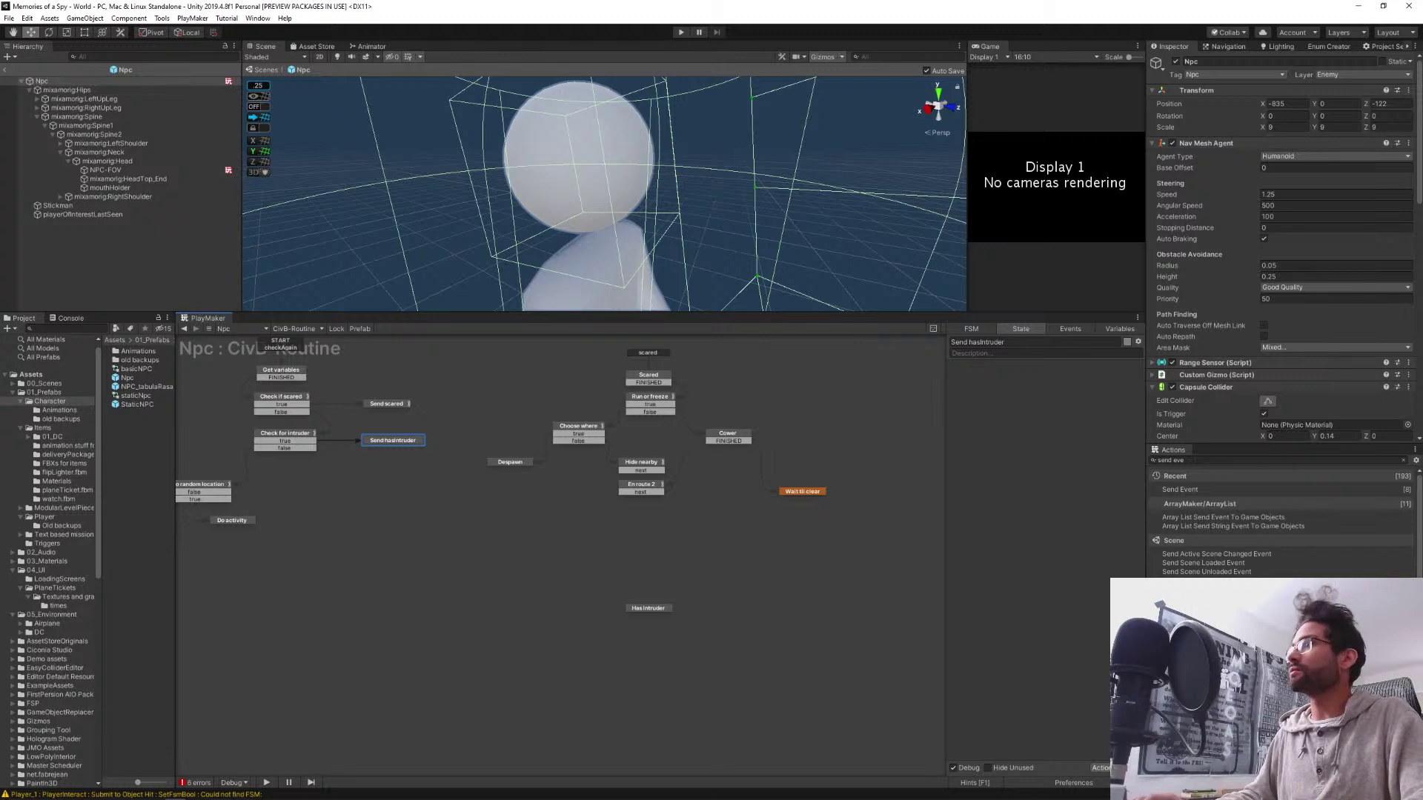
double_click(1180, 490)
left_click(1057, 392)
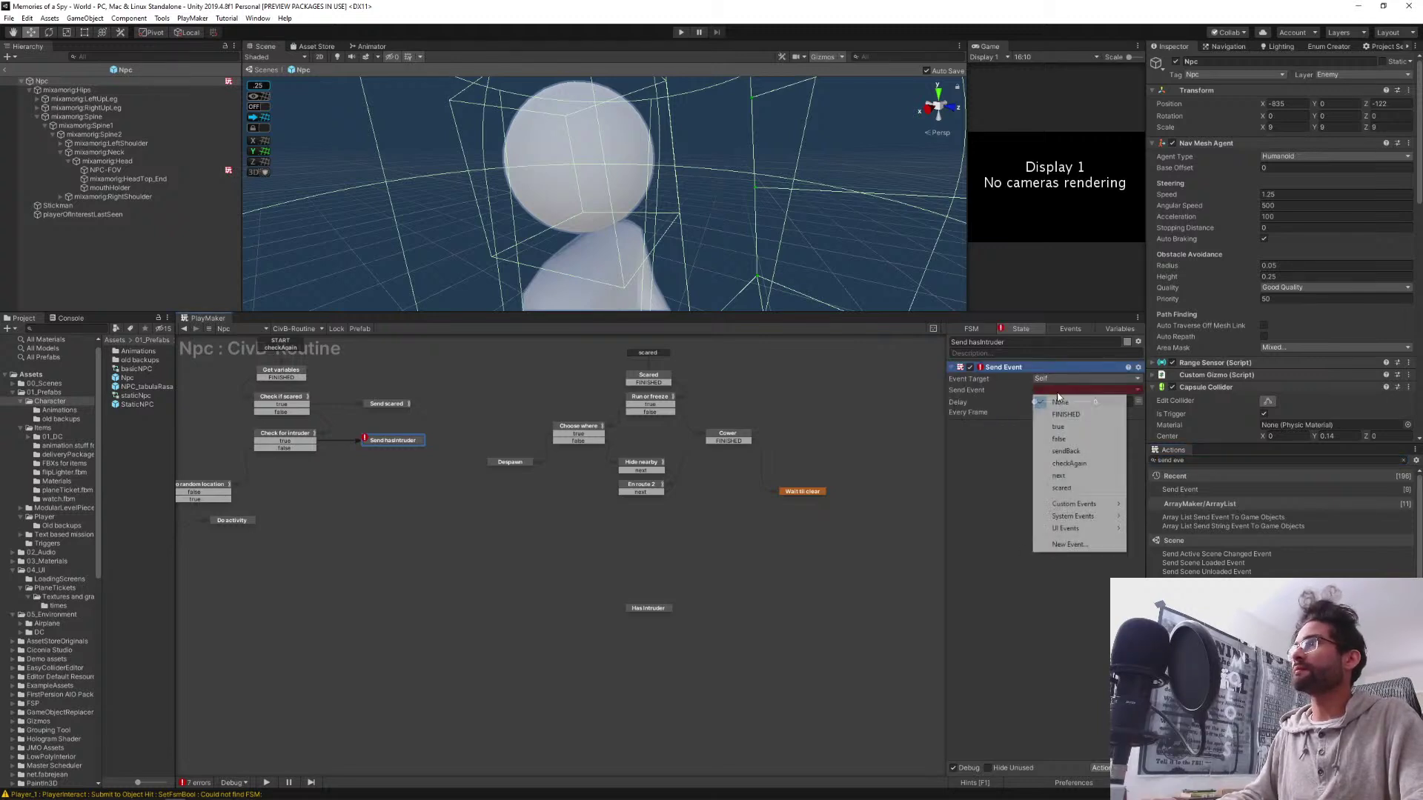
mouse_move(1080, 506)
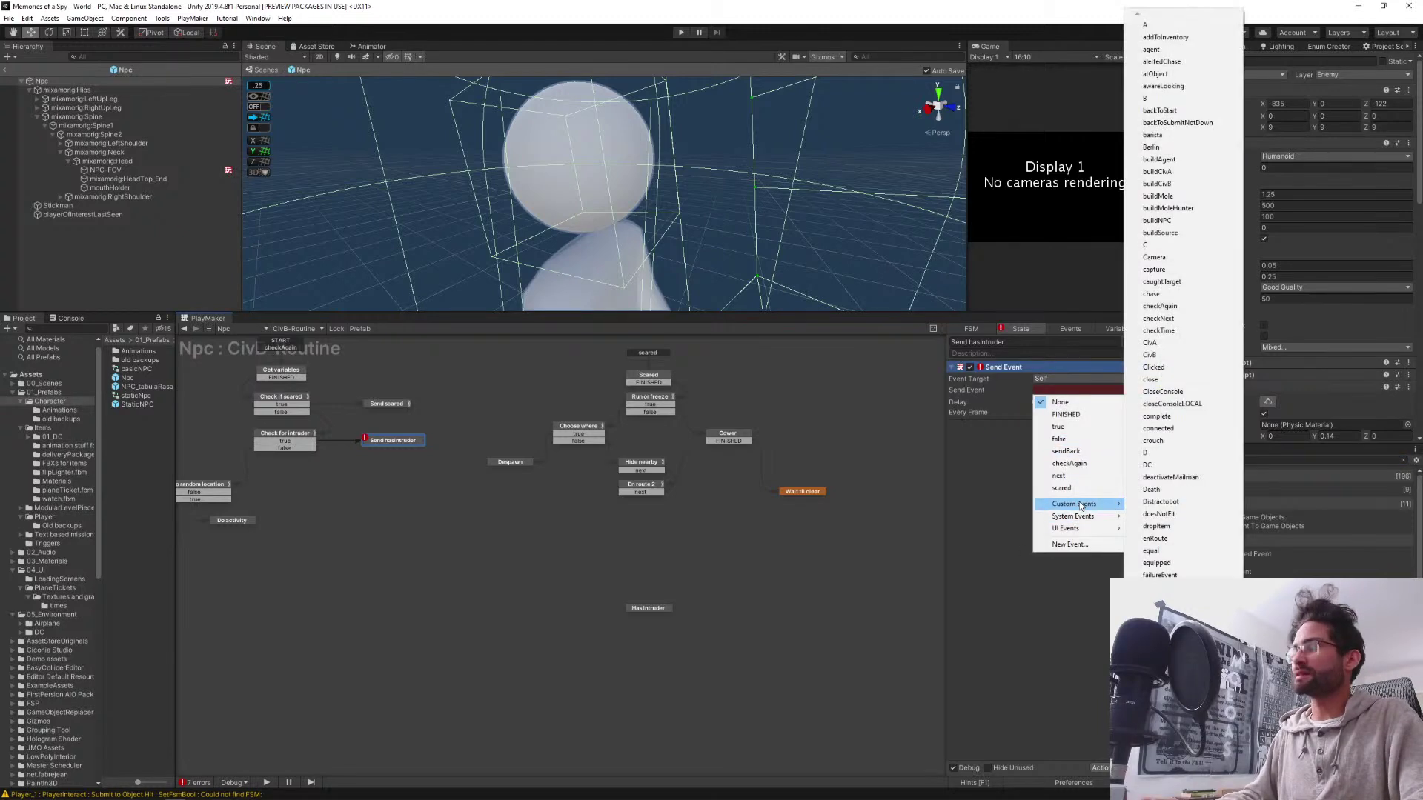
scroll(1081, 506, "down", 5)
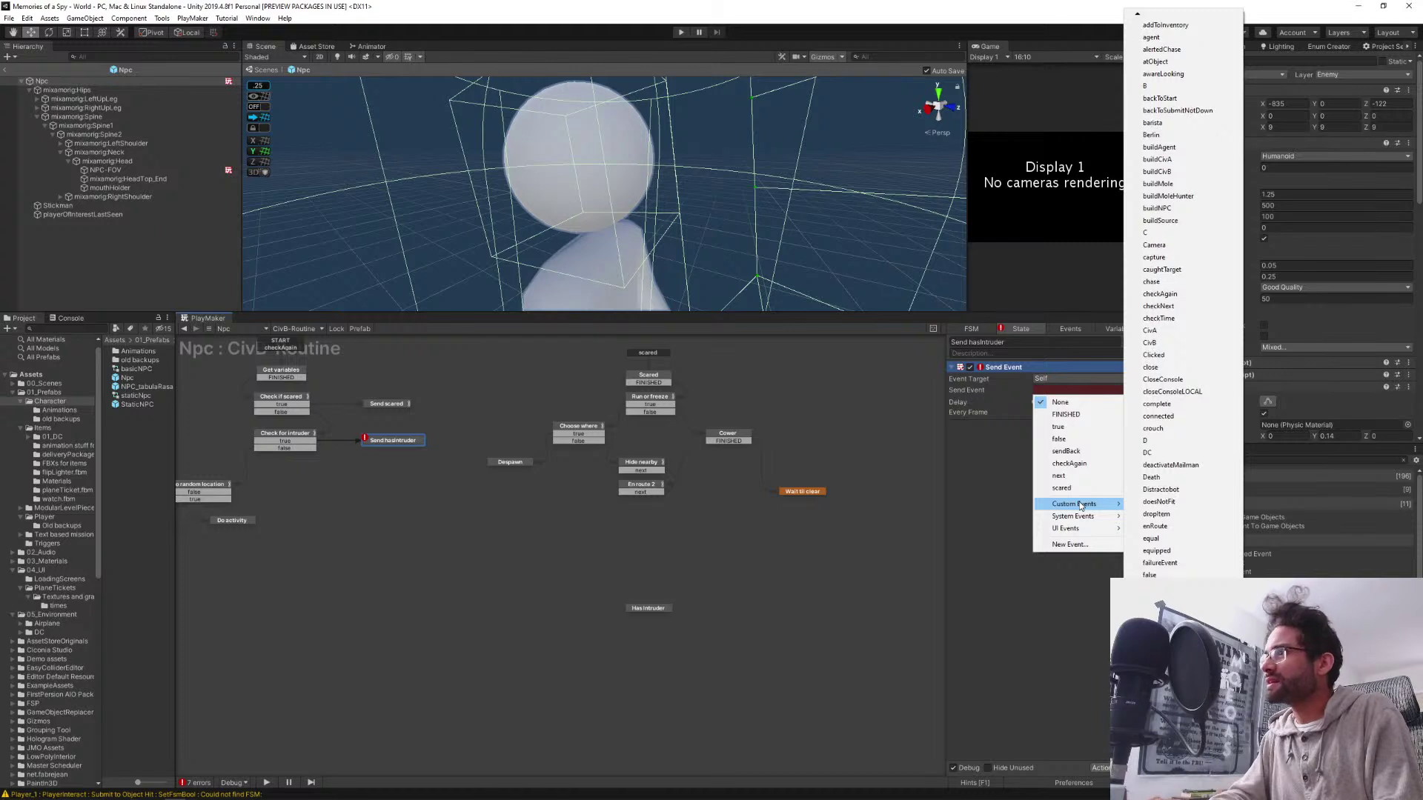
scroll(1080, 505, "down", 2)
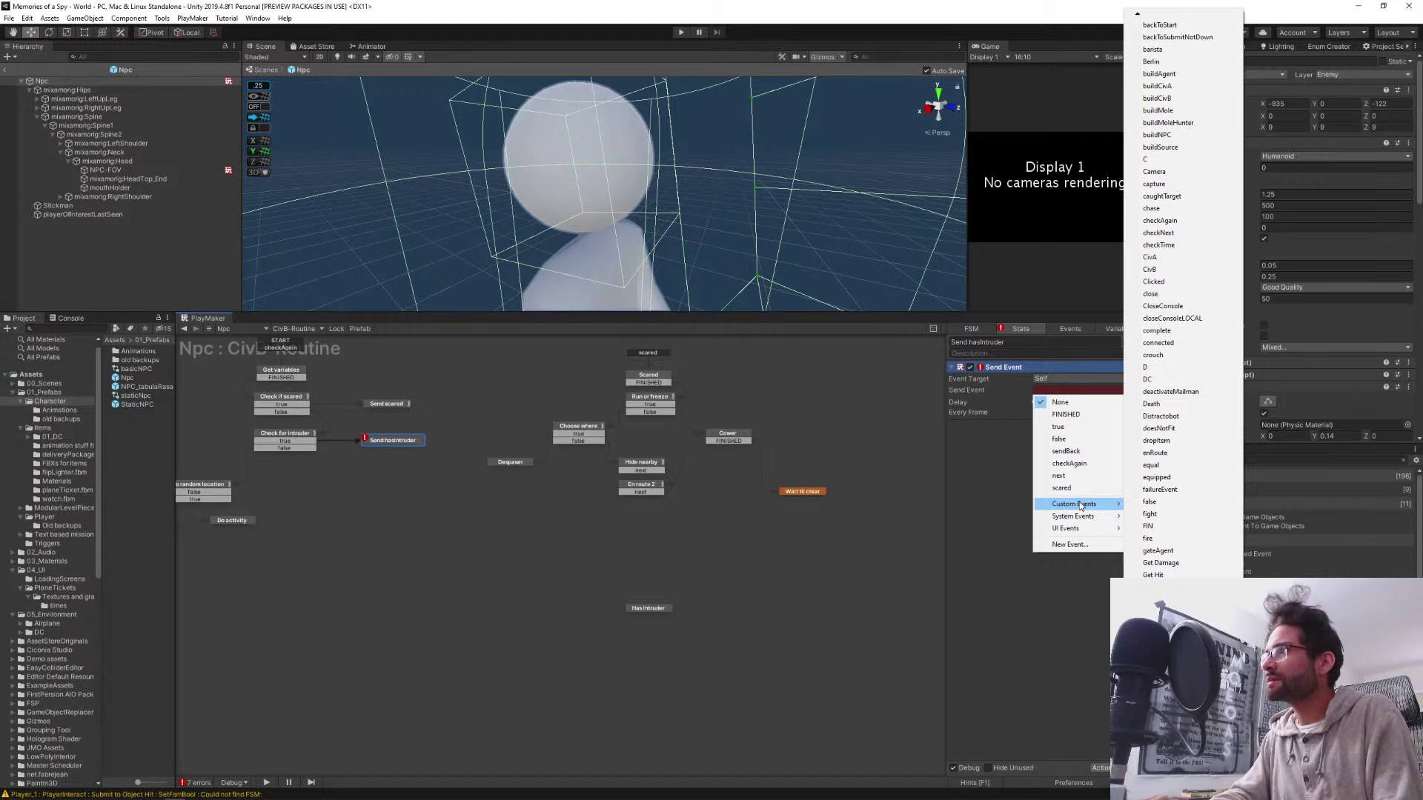
left_click(1067, 545)
type("hasIn")
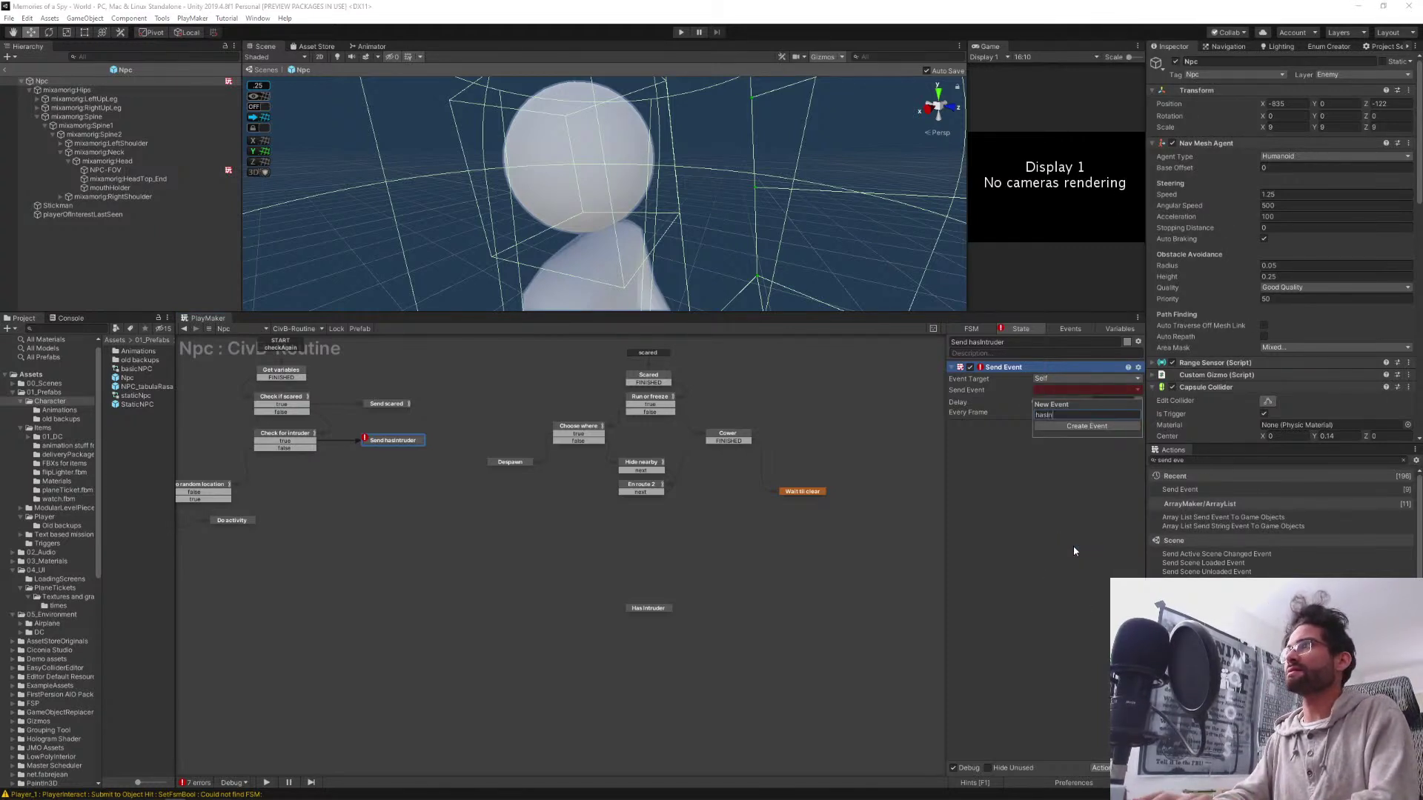
type("truder")
key("Return")
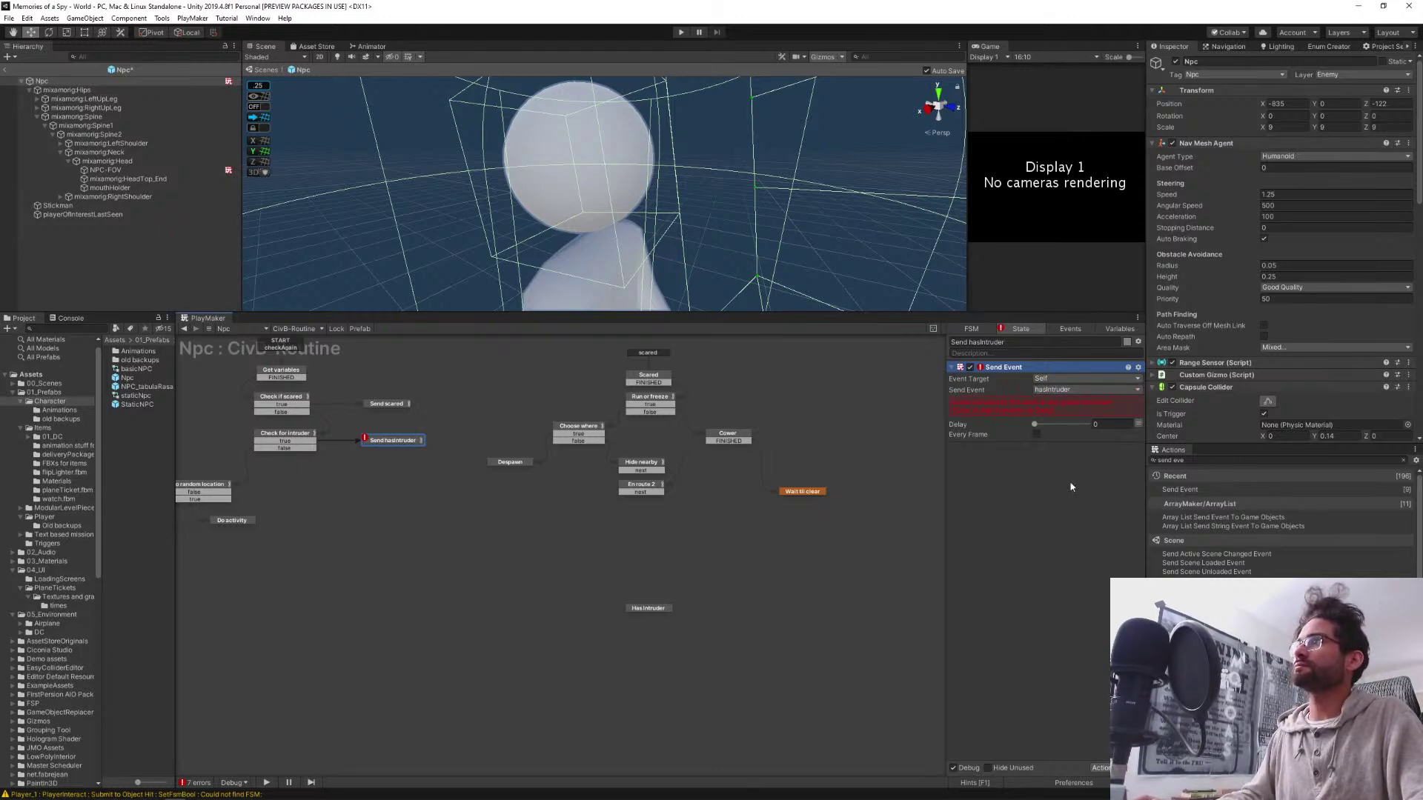
Add a global transition for the hasIntruder event to the Has Intruder state
right_click(639, 613)
mouse_move(715, 630)
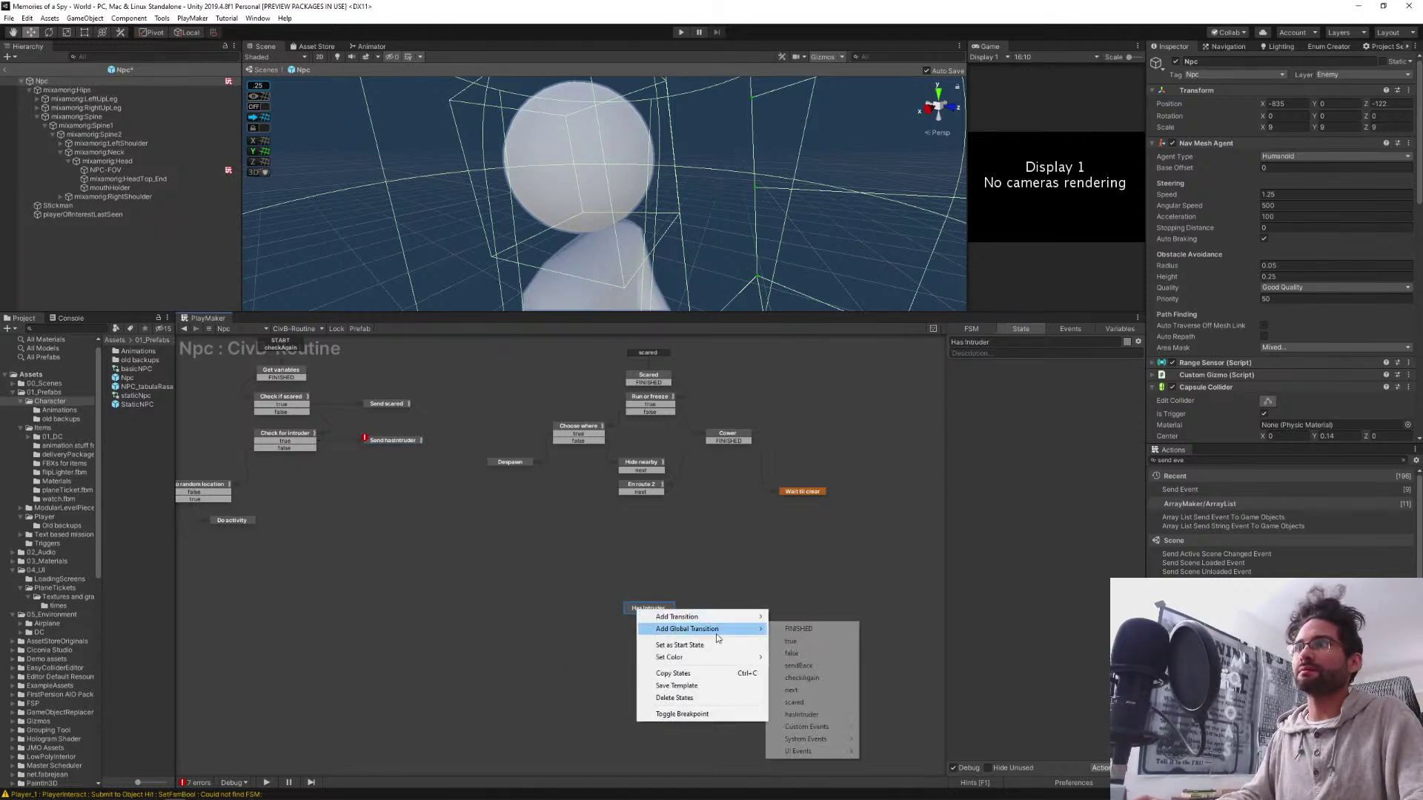
left_click(803, 714)
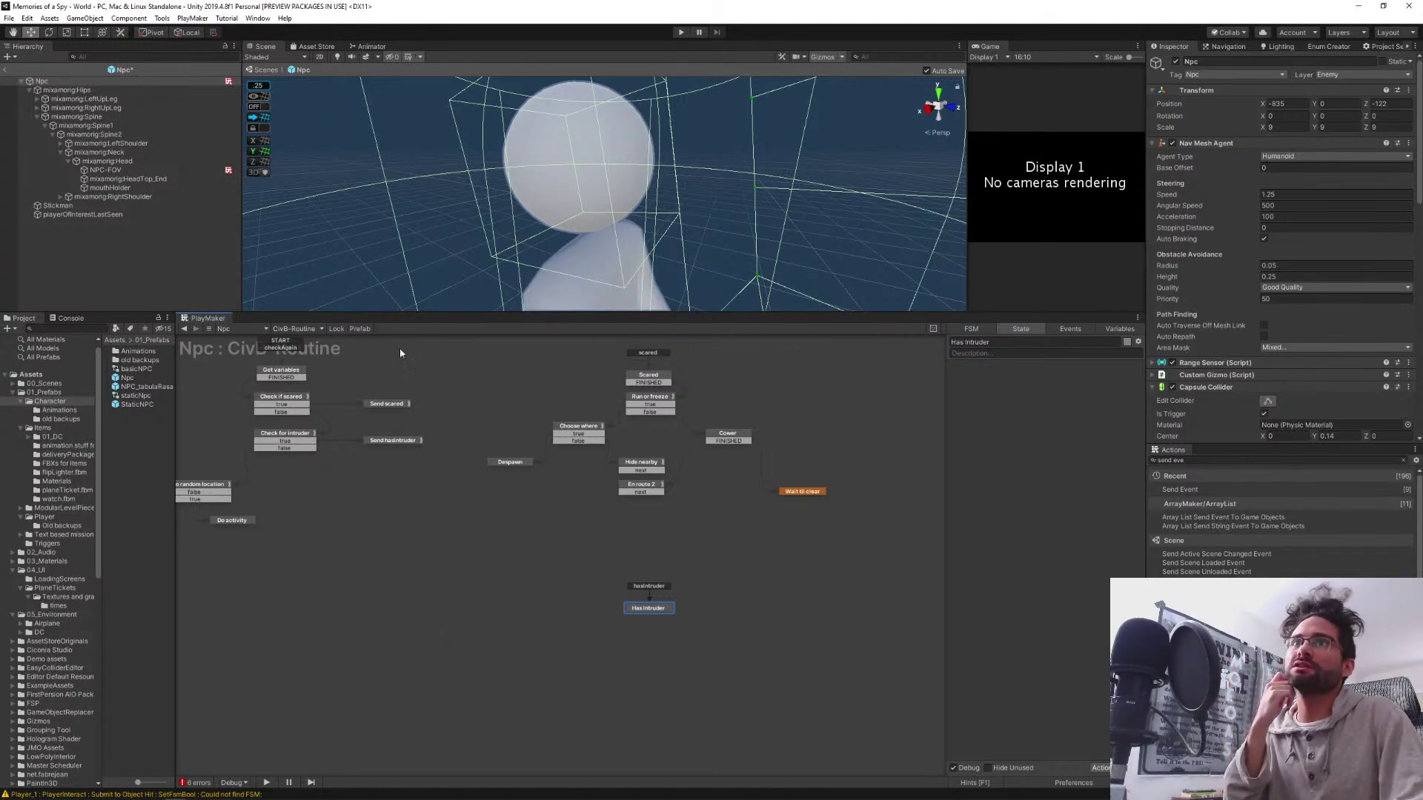
Open the Npc's NpcStatus state machine, look over its states, and save the prefab
left_click(296, 329)
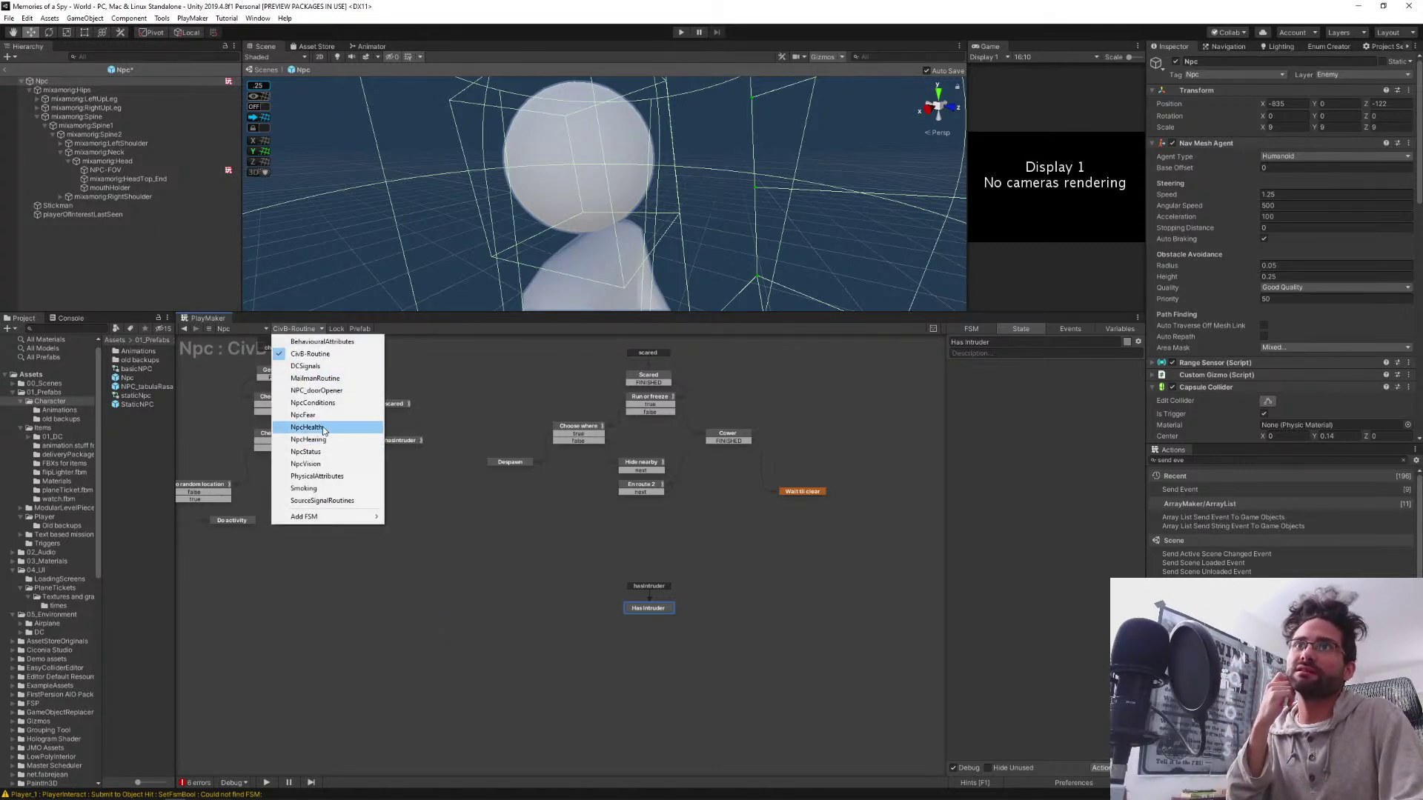
left_click(331, 452)
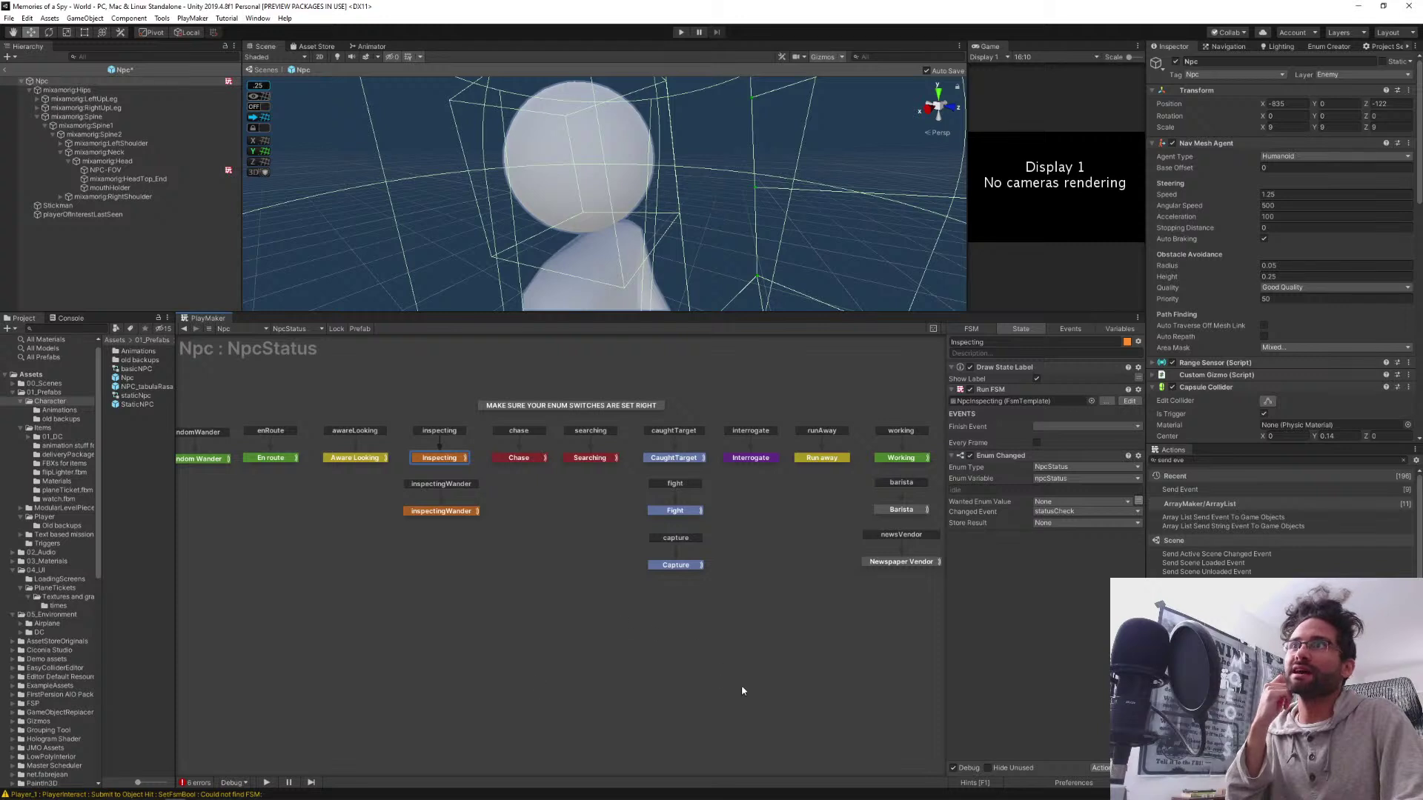
middle_click_drag(742, 691, 612, 659)
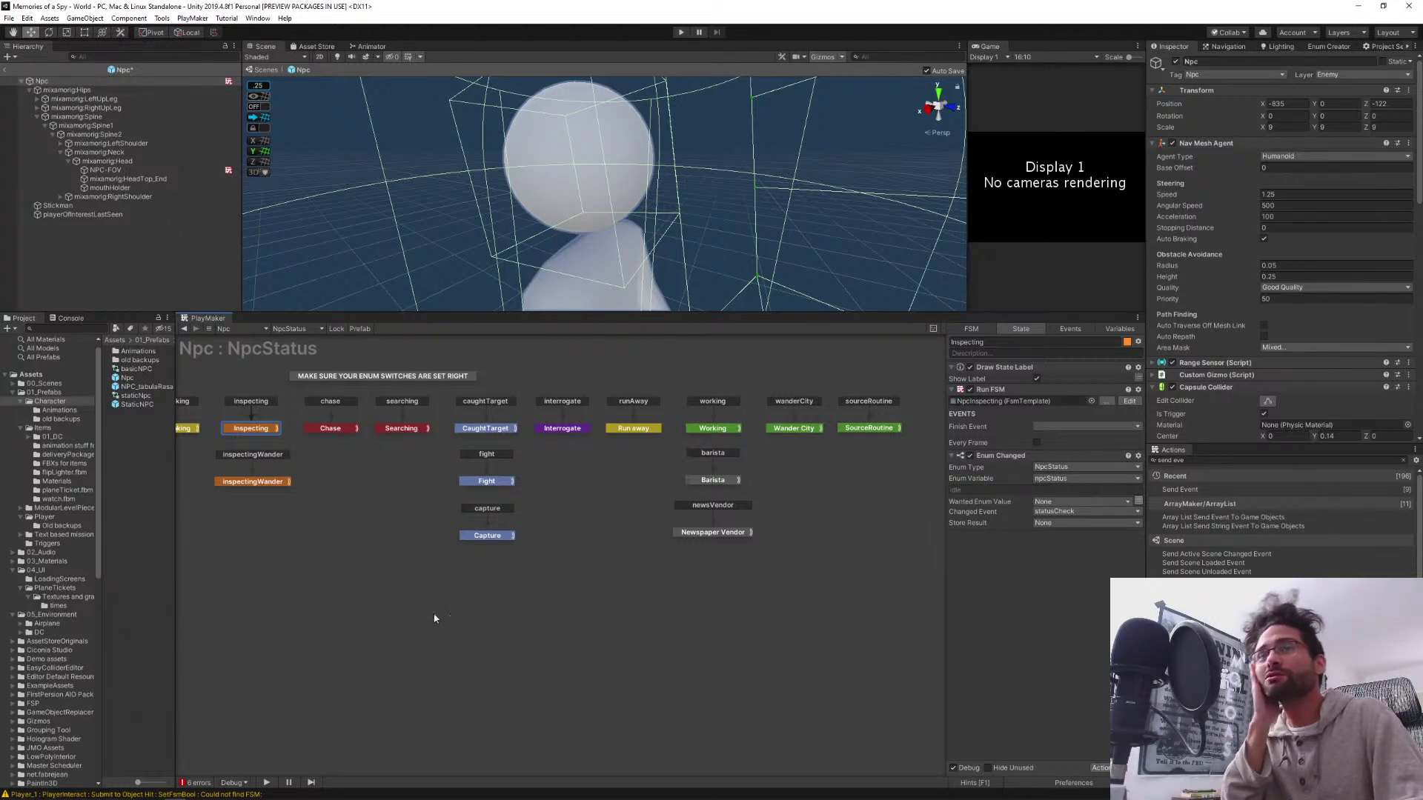
middle_click_drag(288, 553, 502, 546)
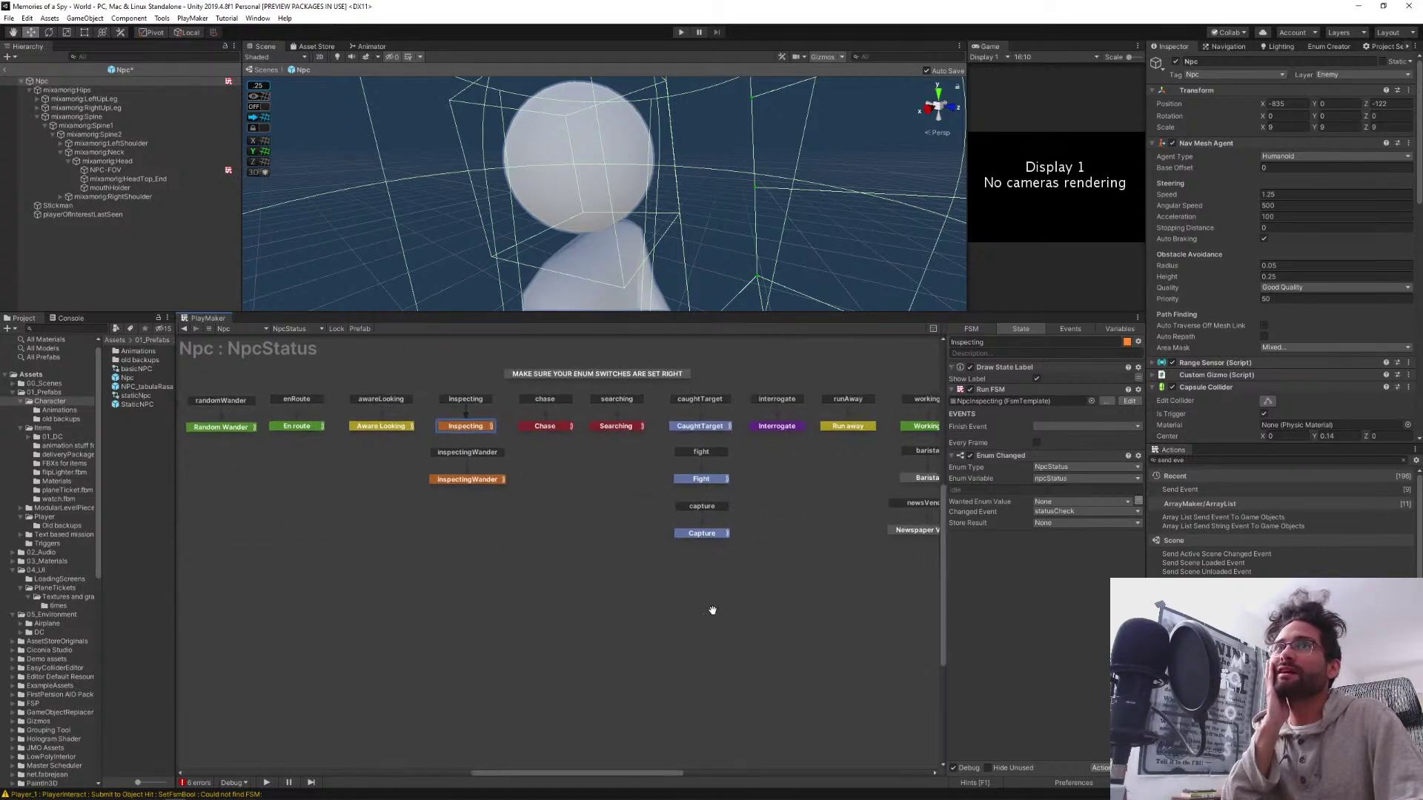
middle_click_drag(711, 610, 661, 610)
middle_click_drag(330, 591, 406, 575)
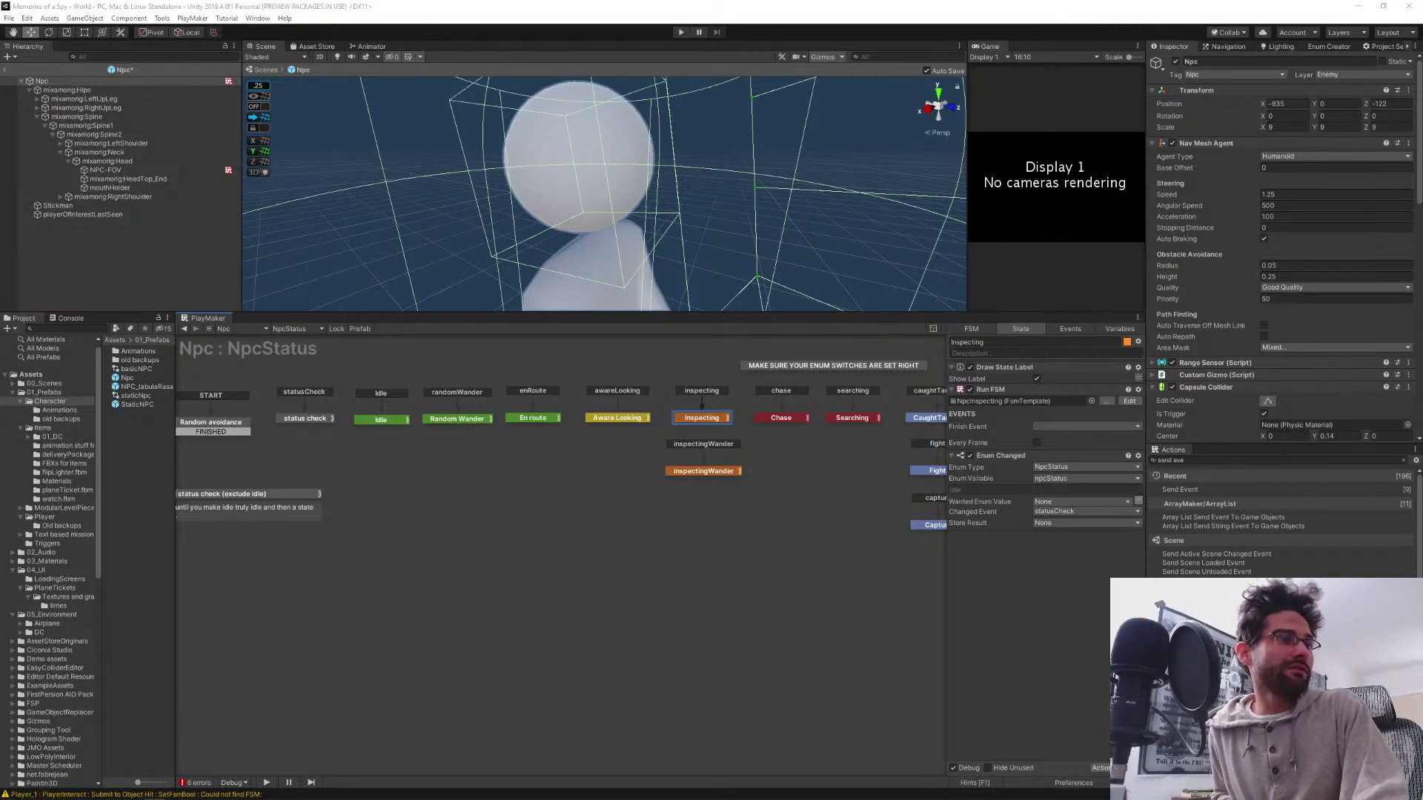
key("ctrl+s")
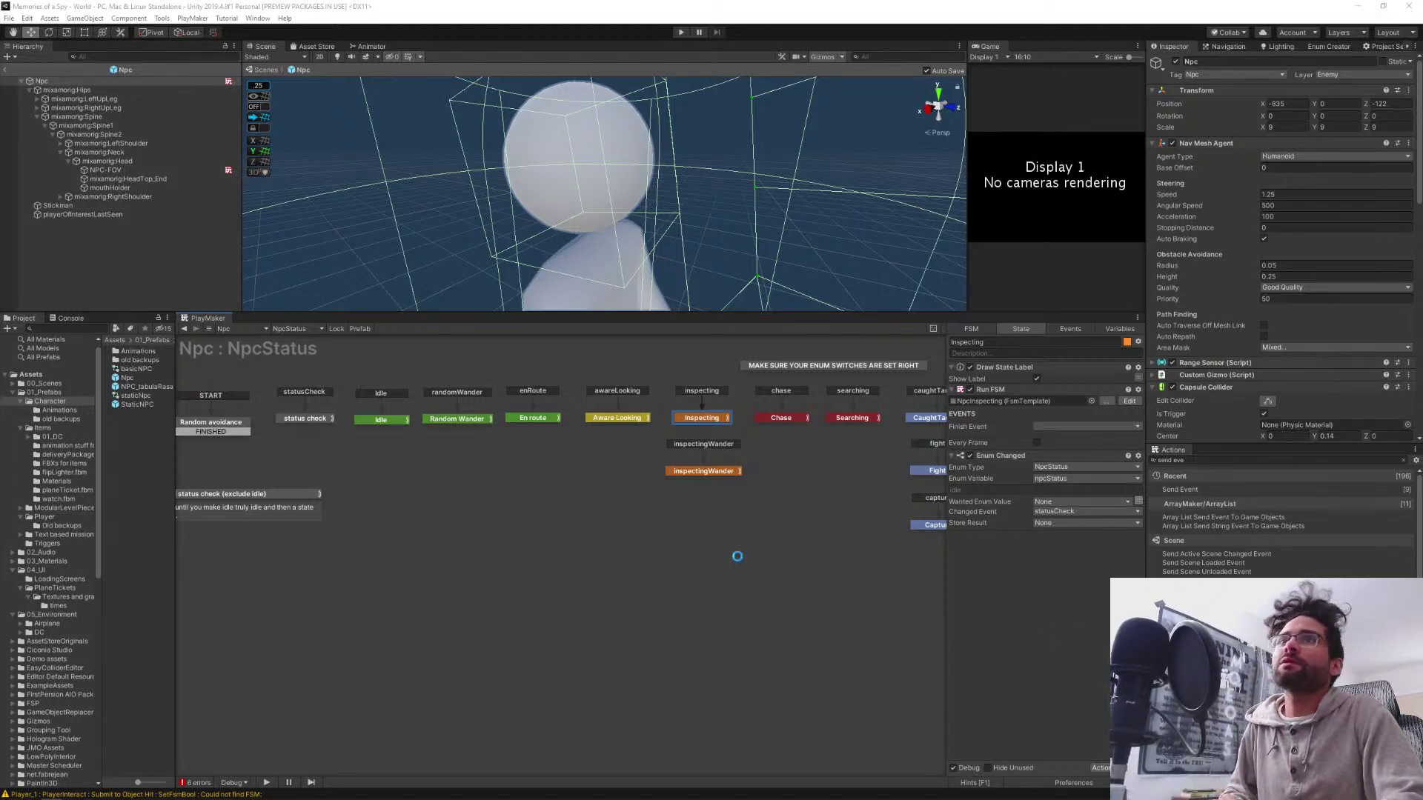
Examine the full row of NpcStatus states, including the actions of the En route and Chase states
middle_click_drag(502, 582, 535, 545)
middle_click_drag(789, 541, 643, 583)
middle_click_drag(711, 622, 717, 587)
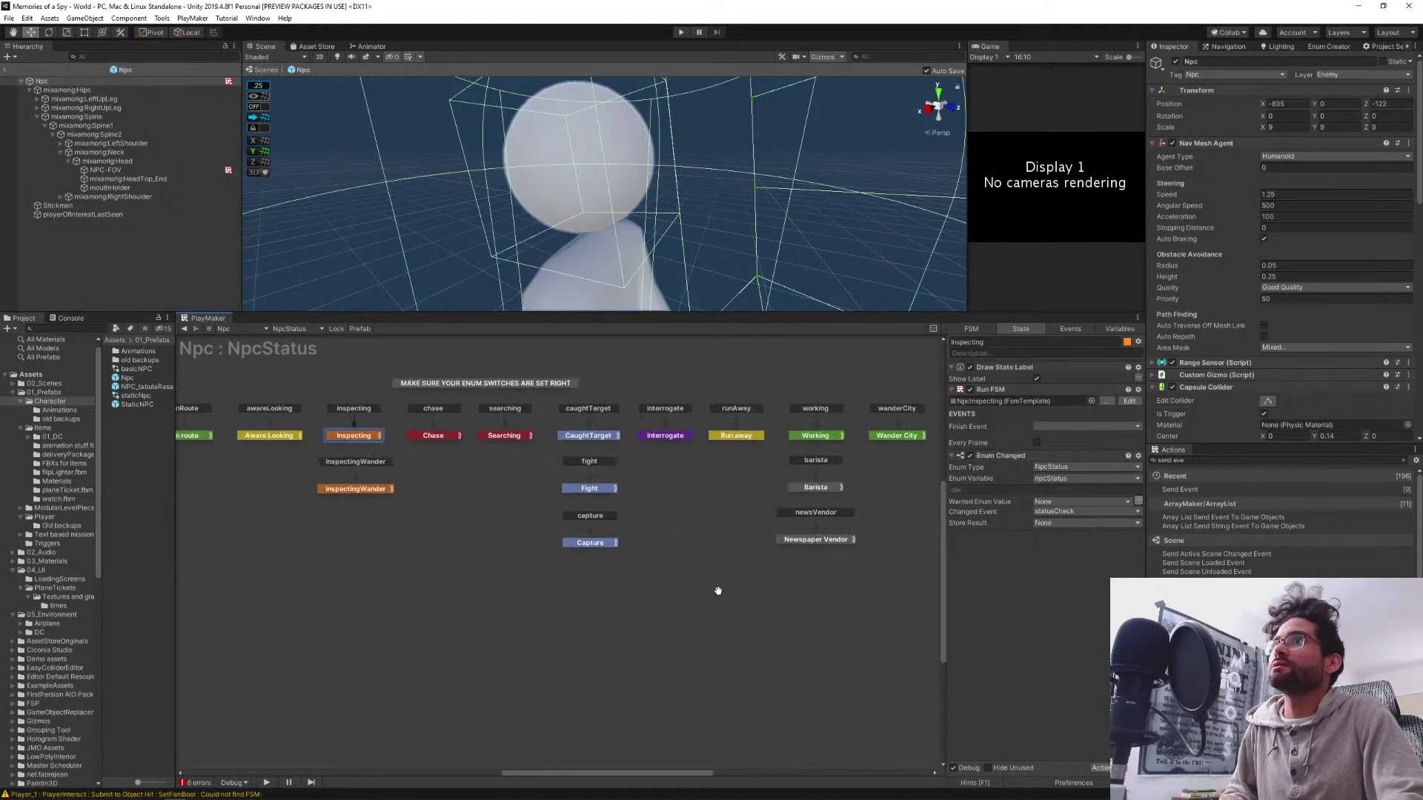
middle_click_drag(348, 613, 593, 613)
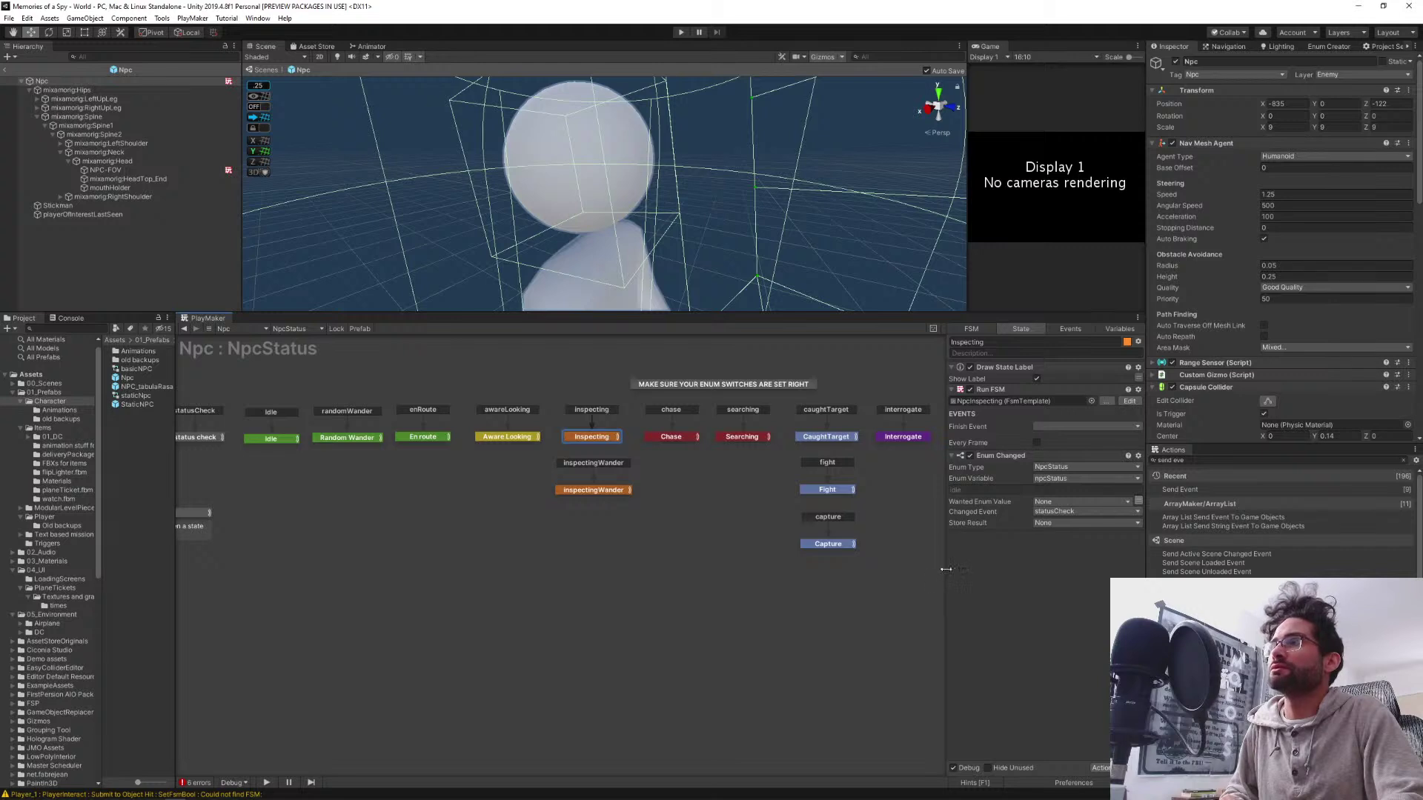
middle_click_drag(496, 563, 692, 563)
middle_click_drag(402, 625, 546, 652)
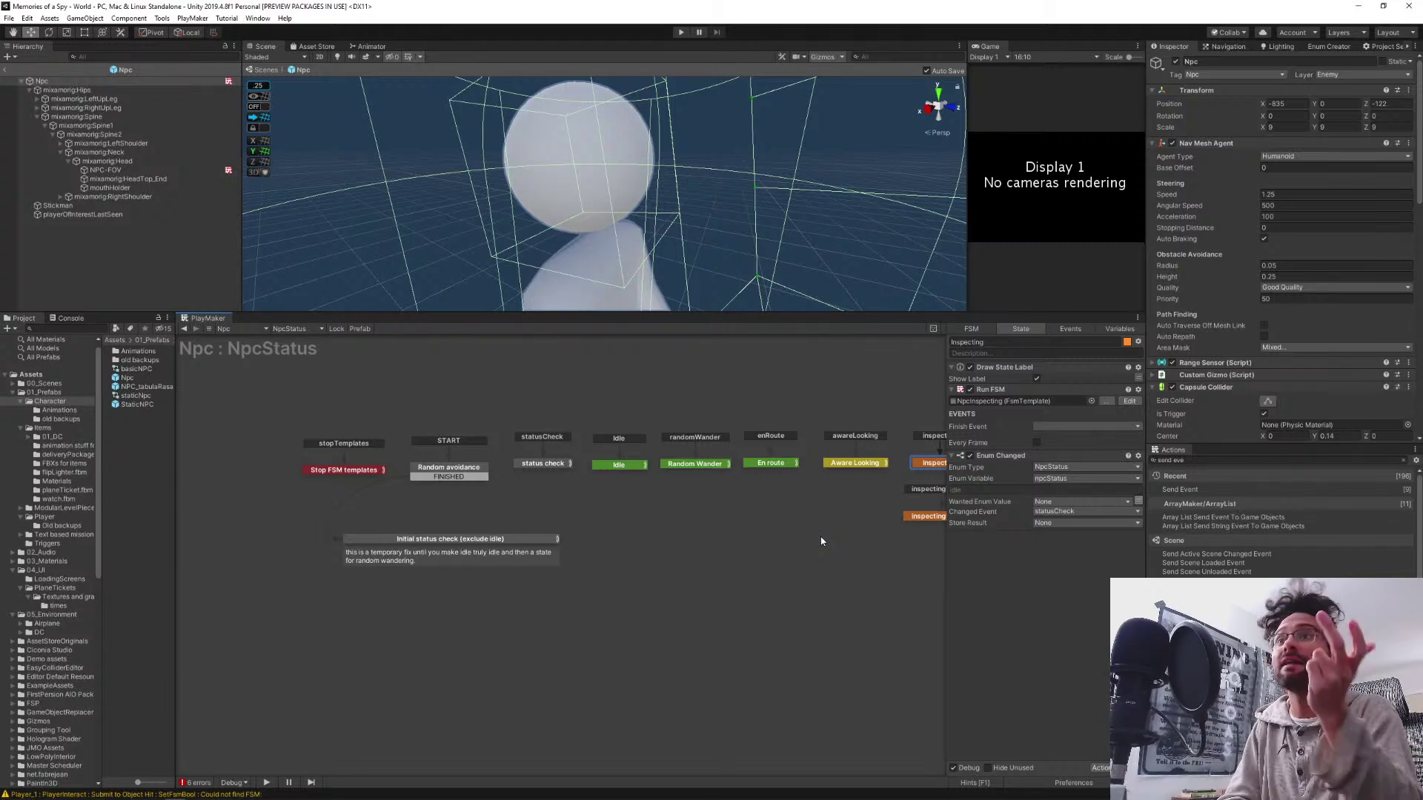
middle_click_drag(660, 648, 426, 638)
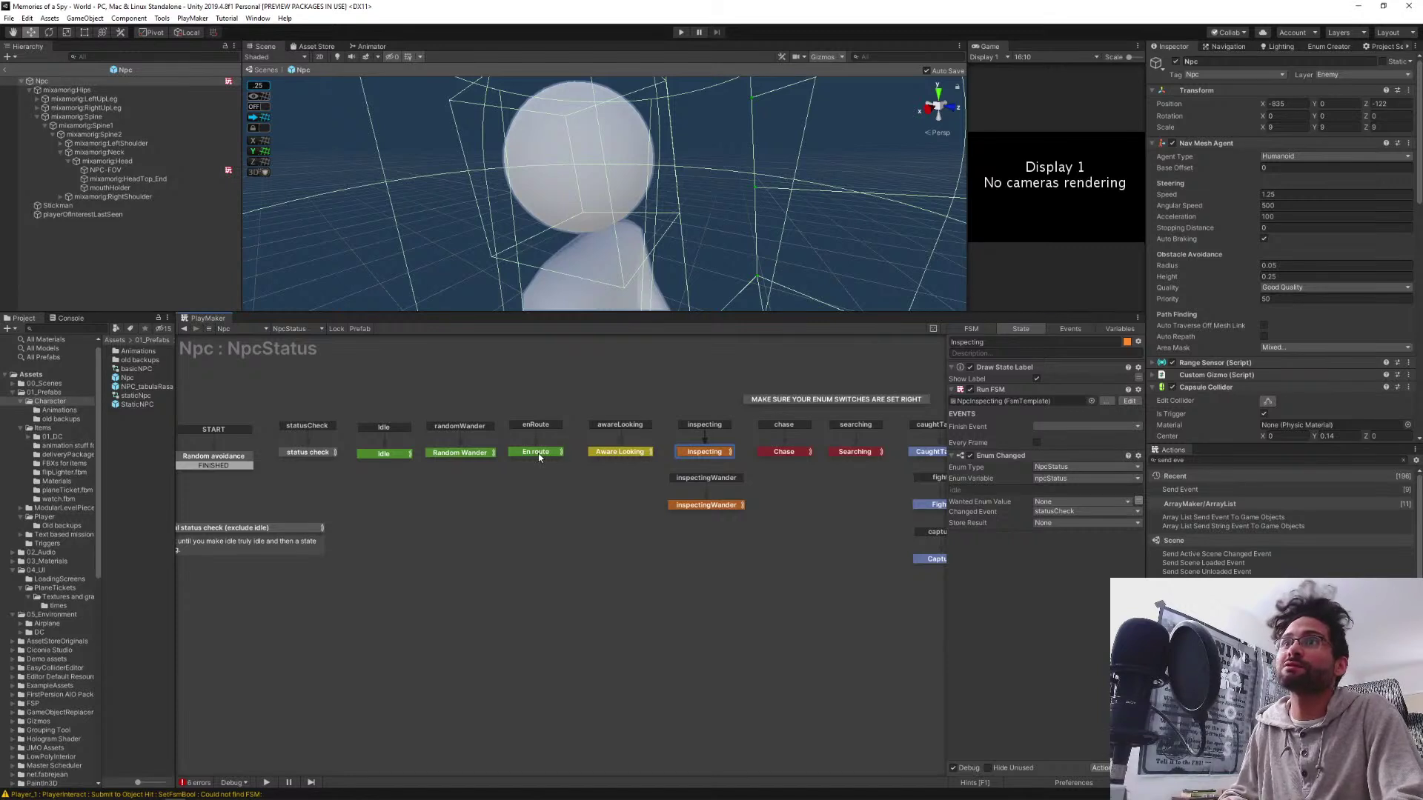
left_click(537, 453)
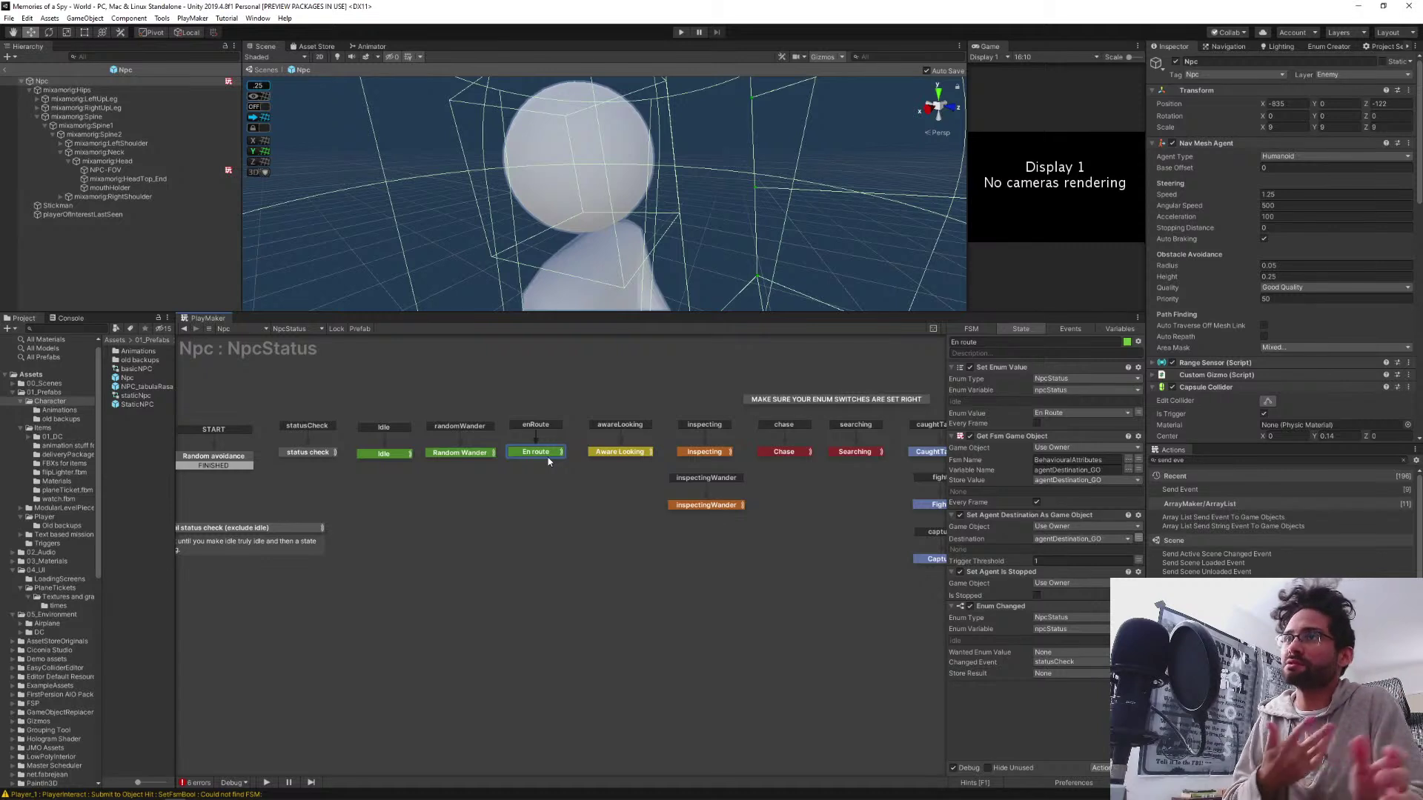
middle_click_drag(693, 676, 593, 671)
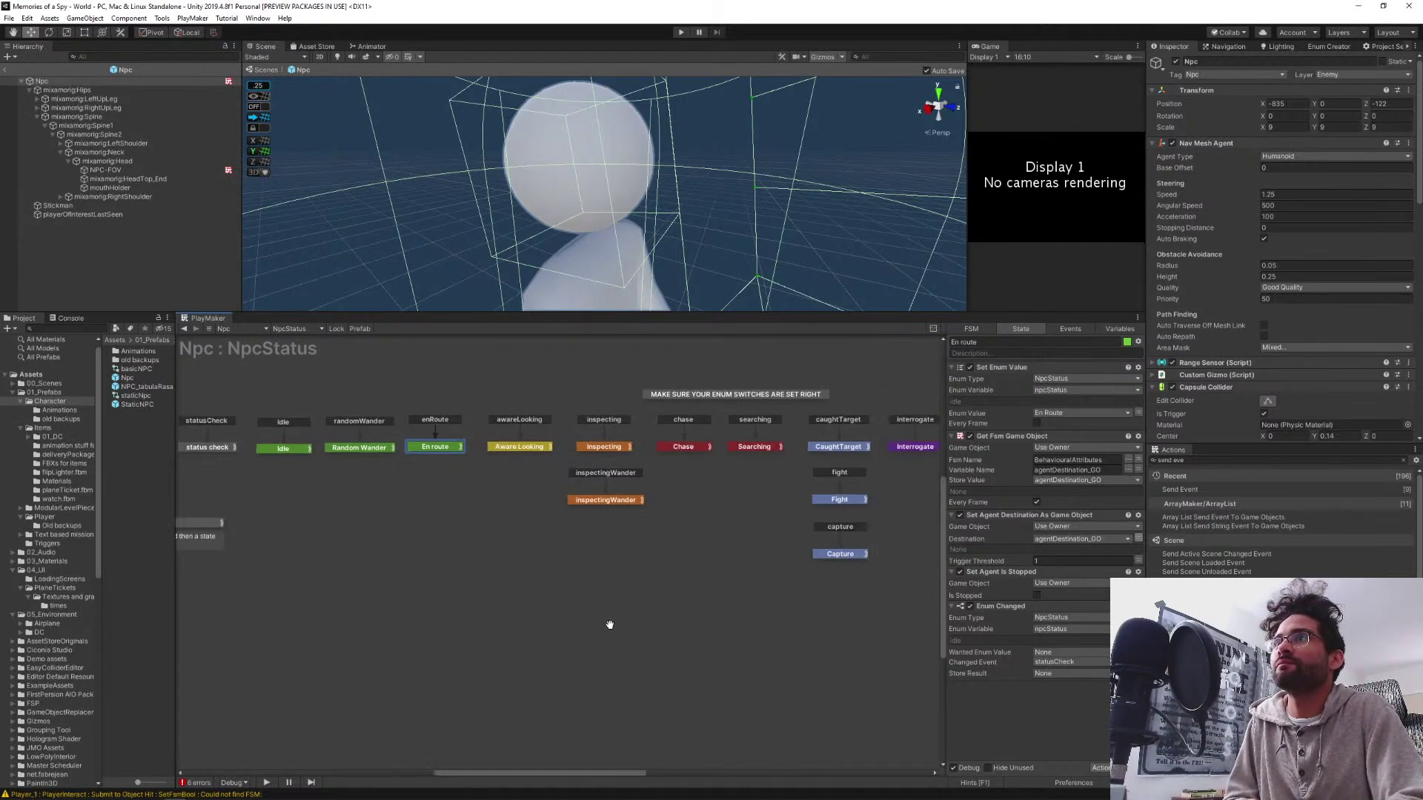
left_click(683, 448)
middle_click_drag(713, 572, 664, 590)
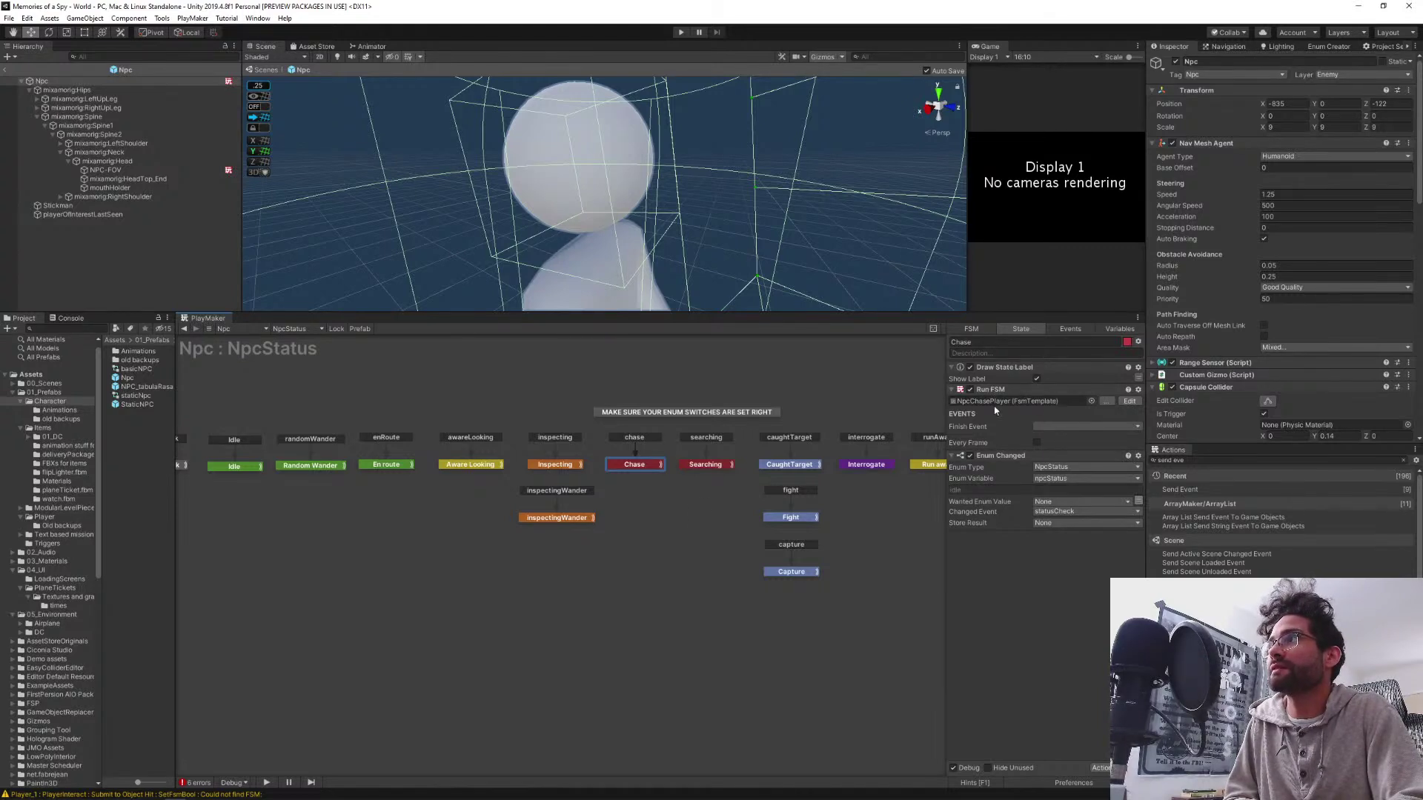
Open the NpcChasePlayer template run by the Chase state, inspect its En route actions, and return to NpcStatus
left_click(1128, 401)
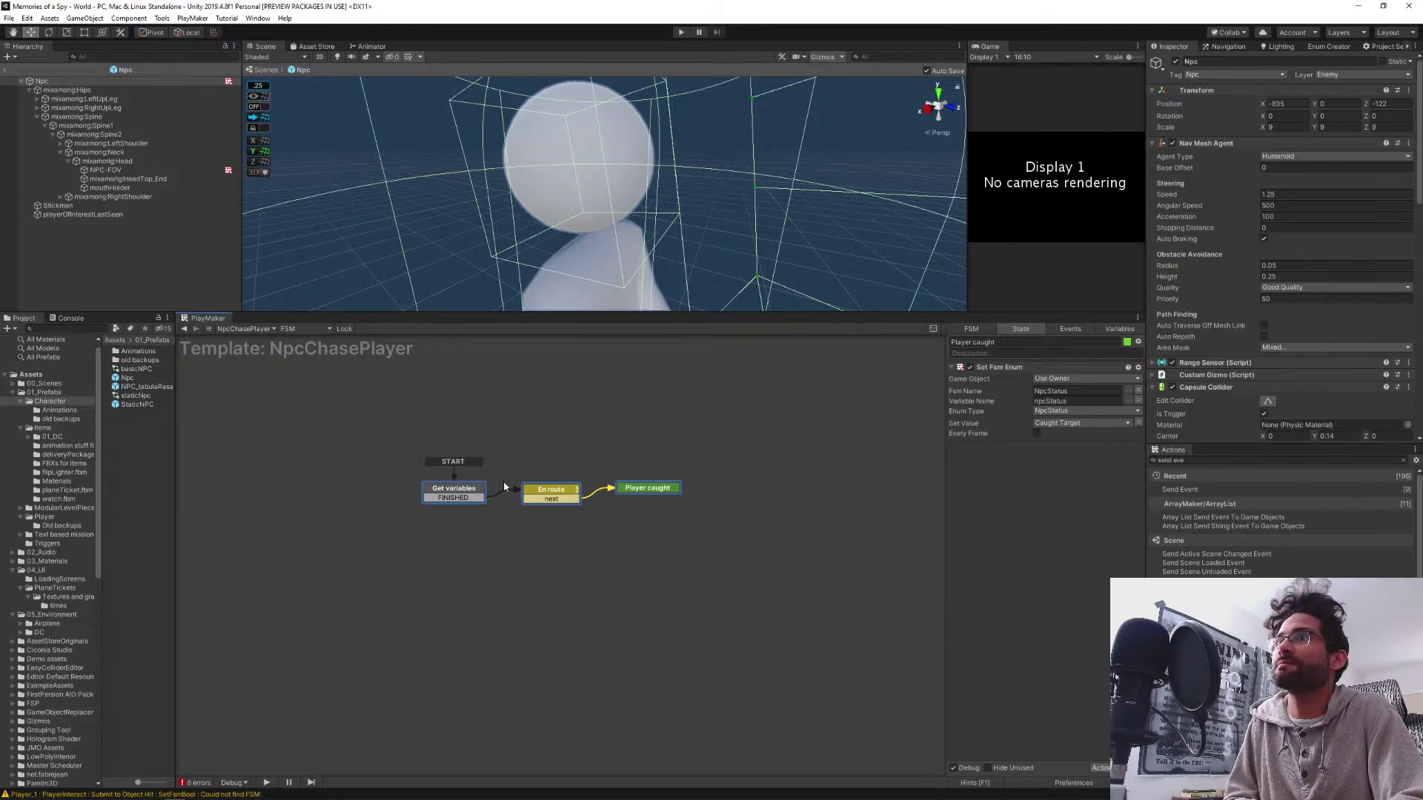
left_click(546, 497)
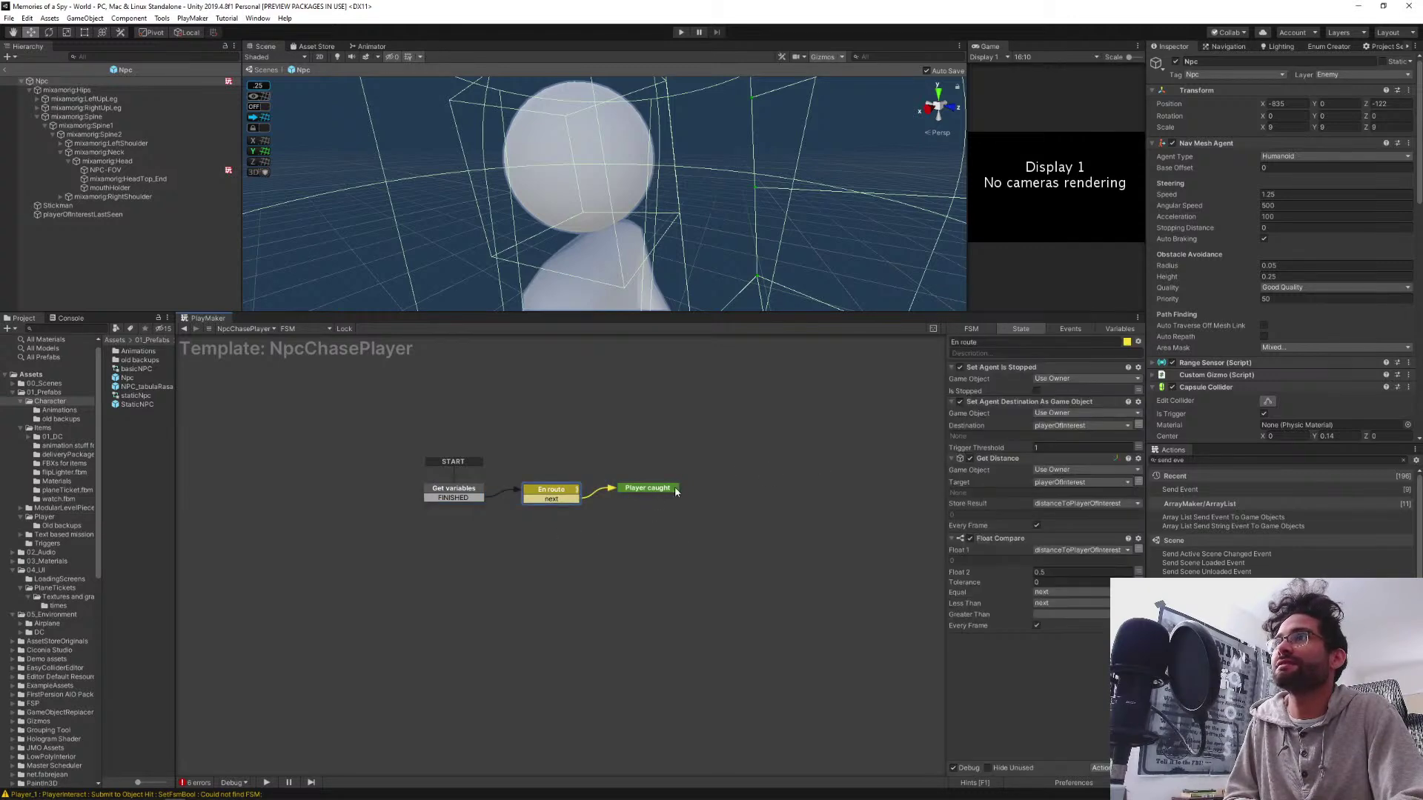
left_click(718, 543)
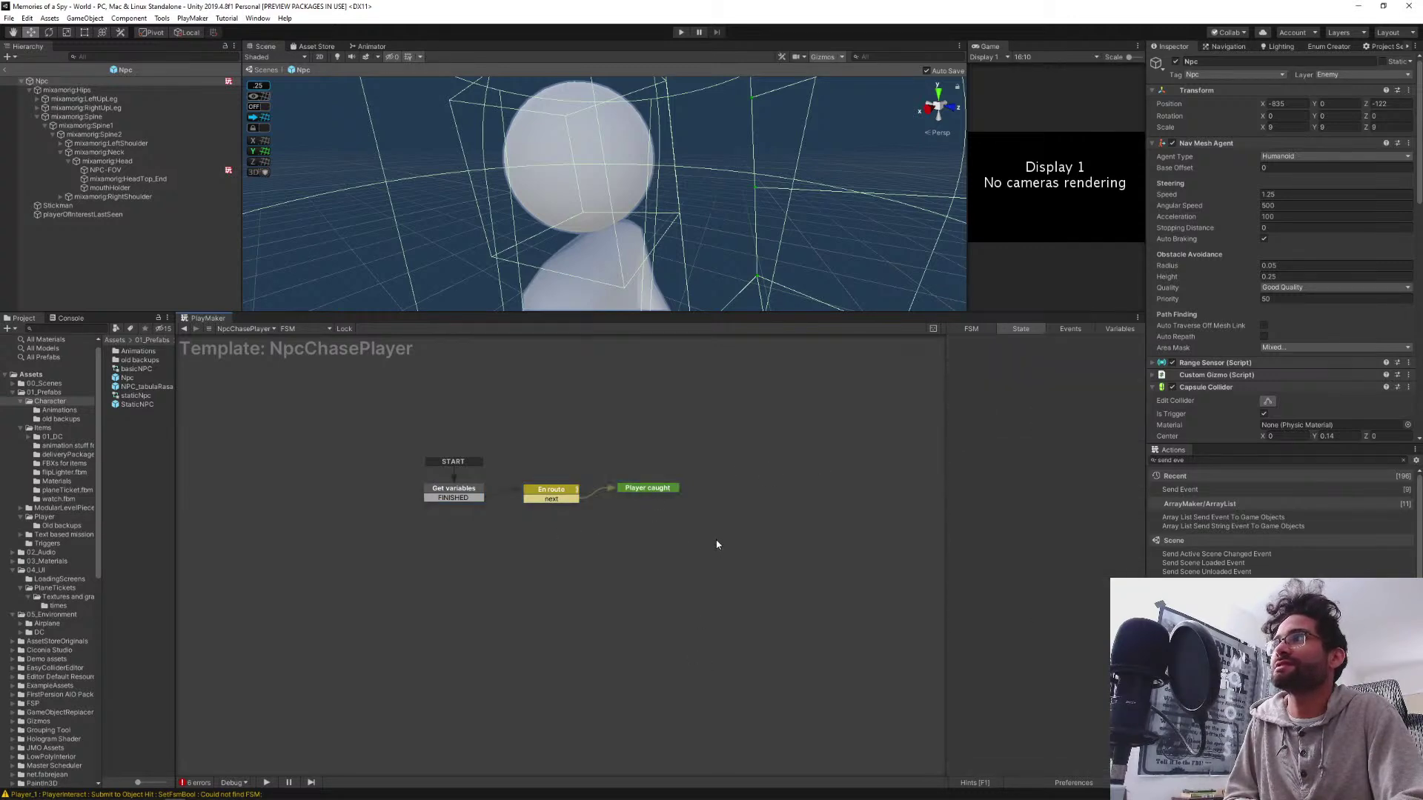
left_click(184, 330)
left_click(511, 598)
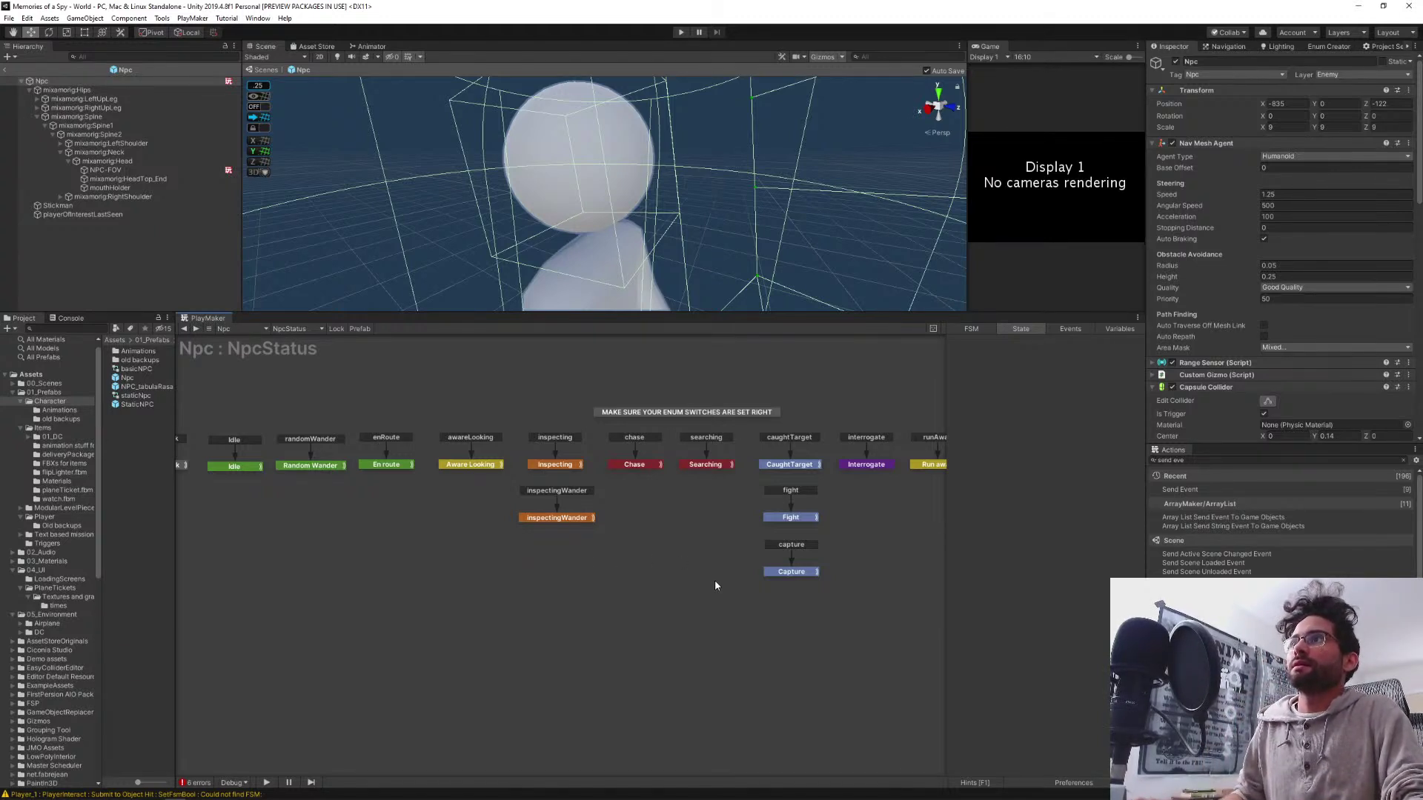
Delete the Stop FSM templates state and the Initial status check (exclude idle) state from NpcStatus
middle_click_drag(369, 575, 689, 549)
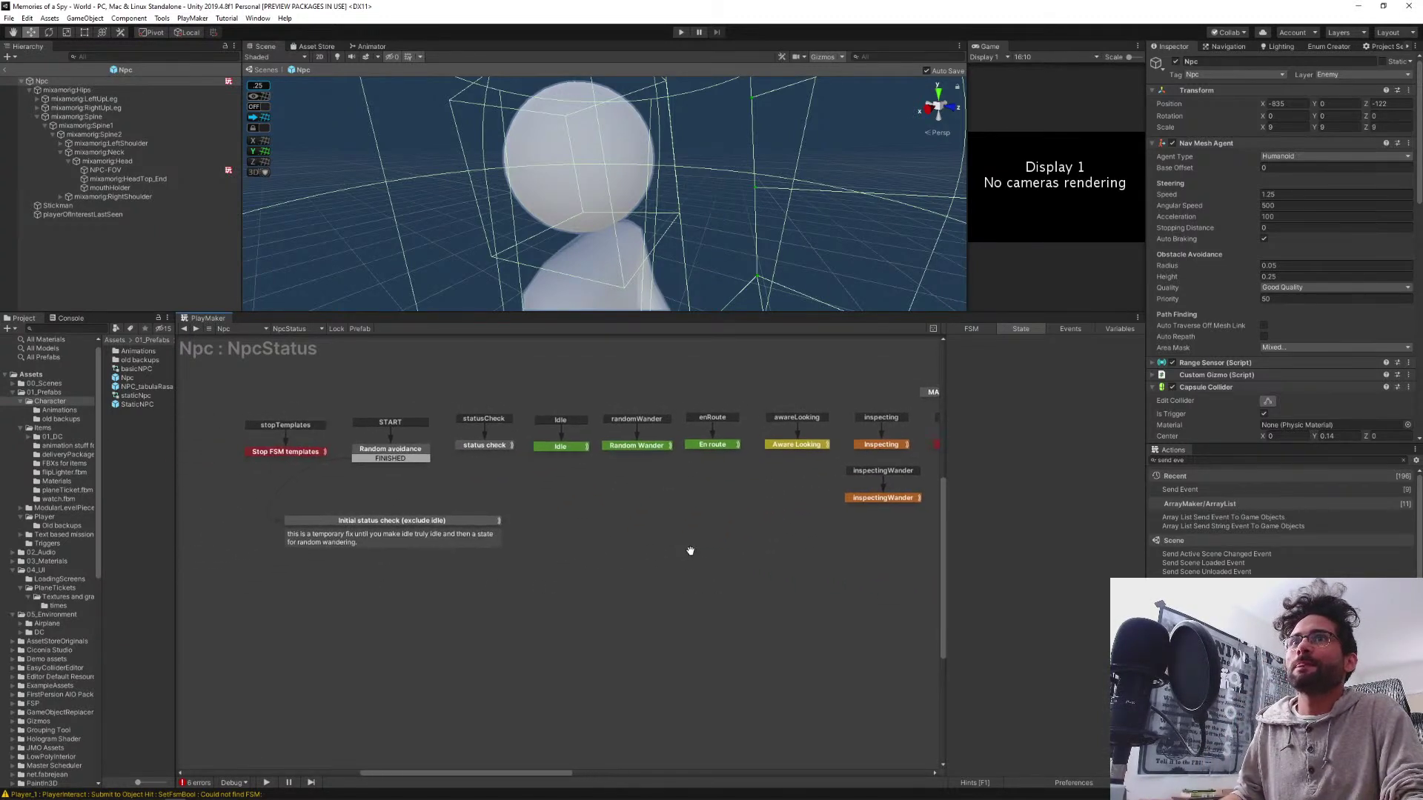
mouse_move(546, 575)
middle_mouse_down()
mouse_move(637, 576)
mouse_move(567, 557)
middle_mouse_up()
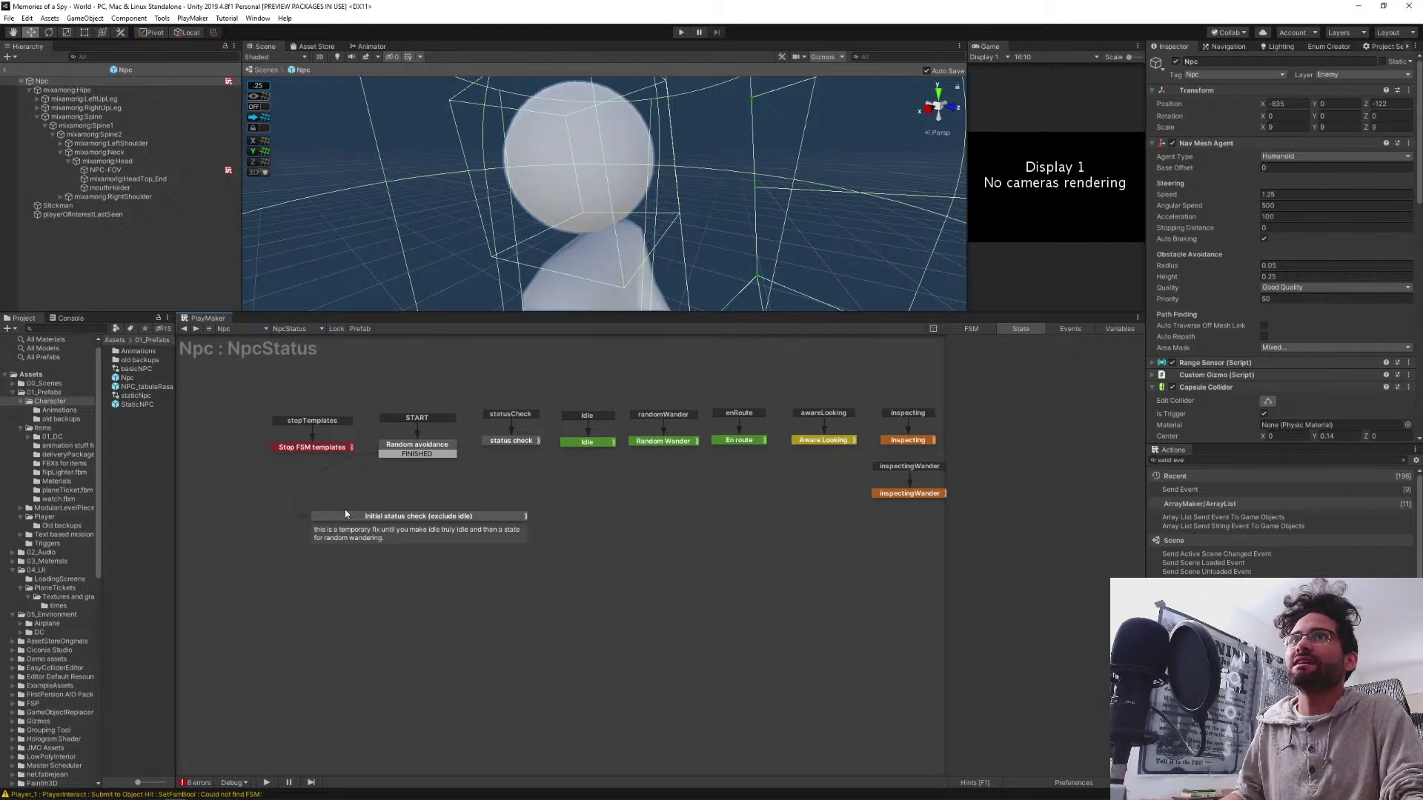
left_click(312, 446)
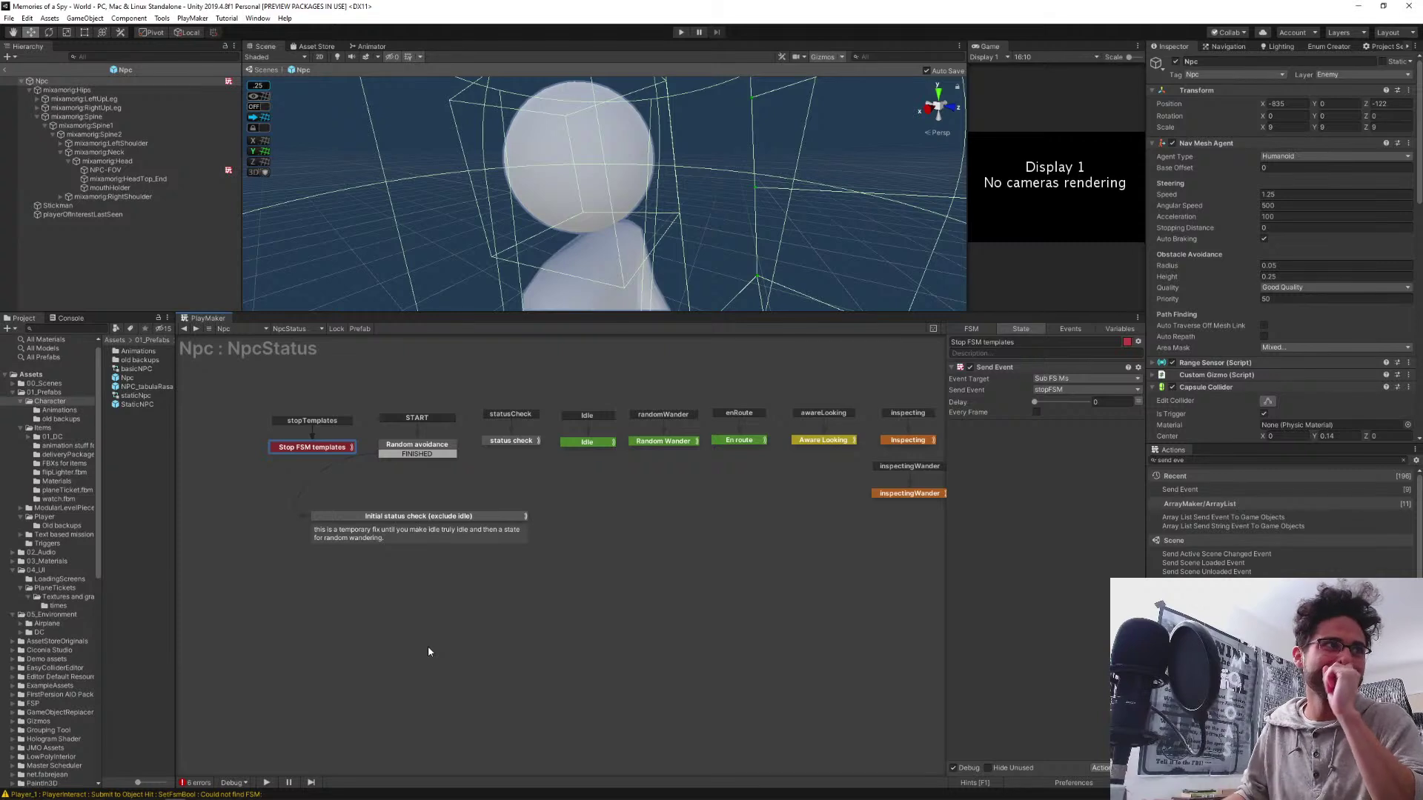
left_click(384, 497)
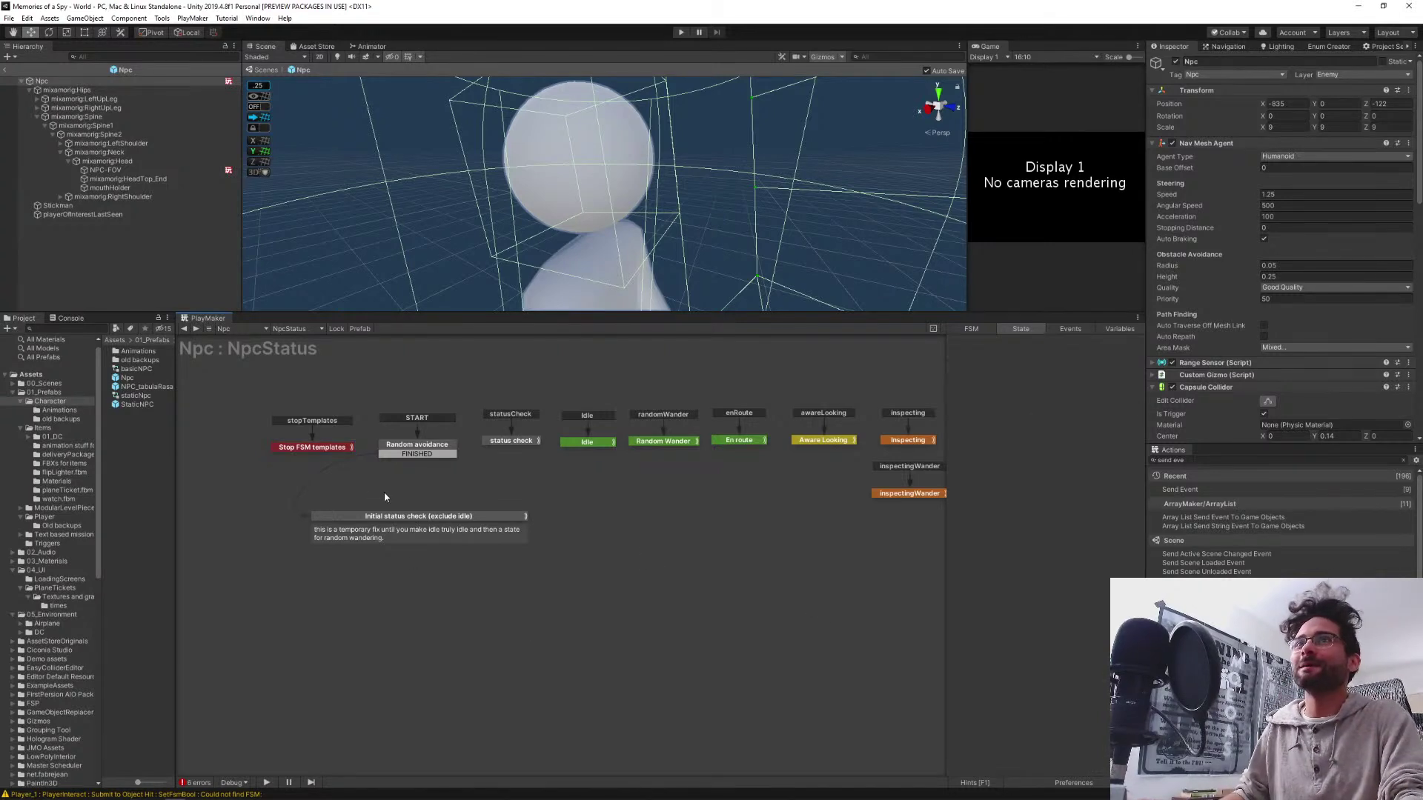
left_click(307, 449)
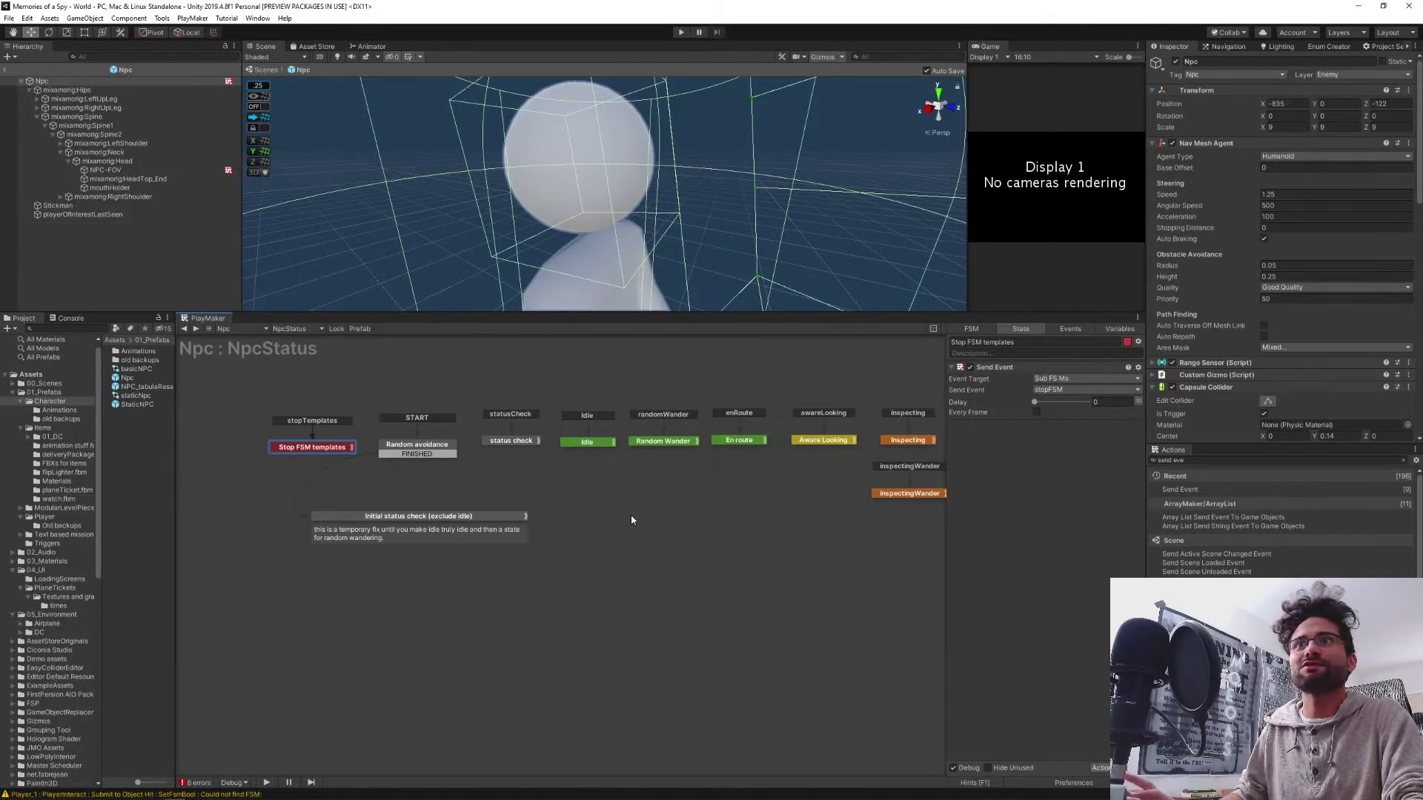
key("Delete")
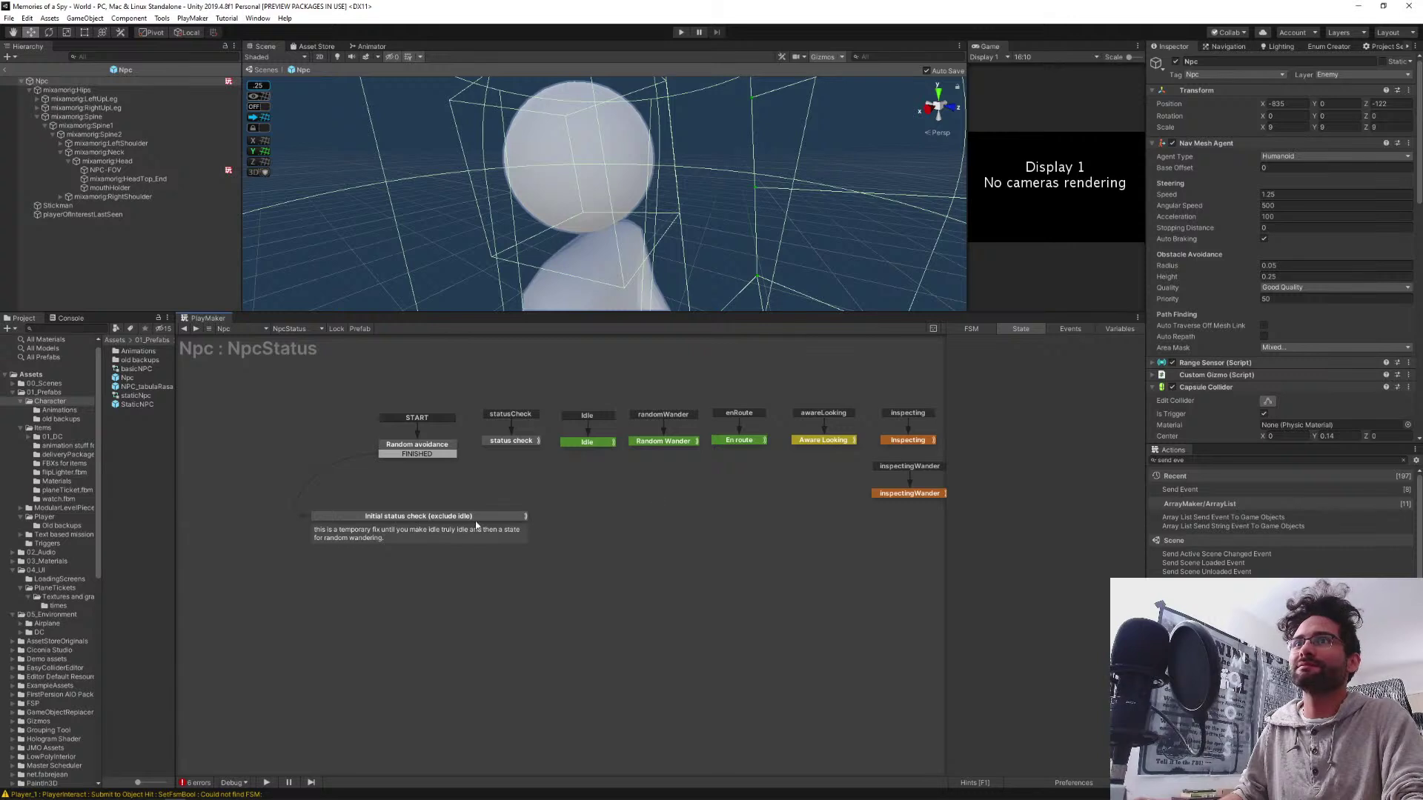
left_click(430, 516)
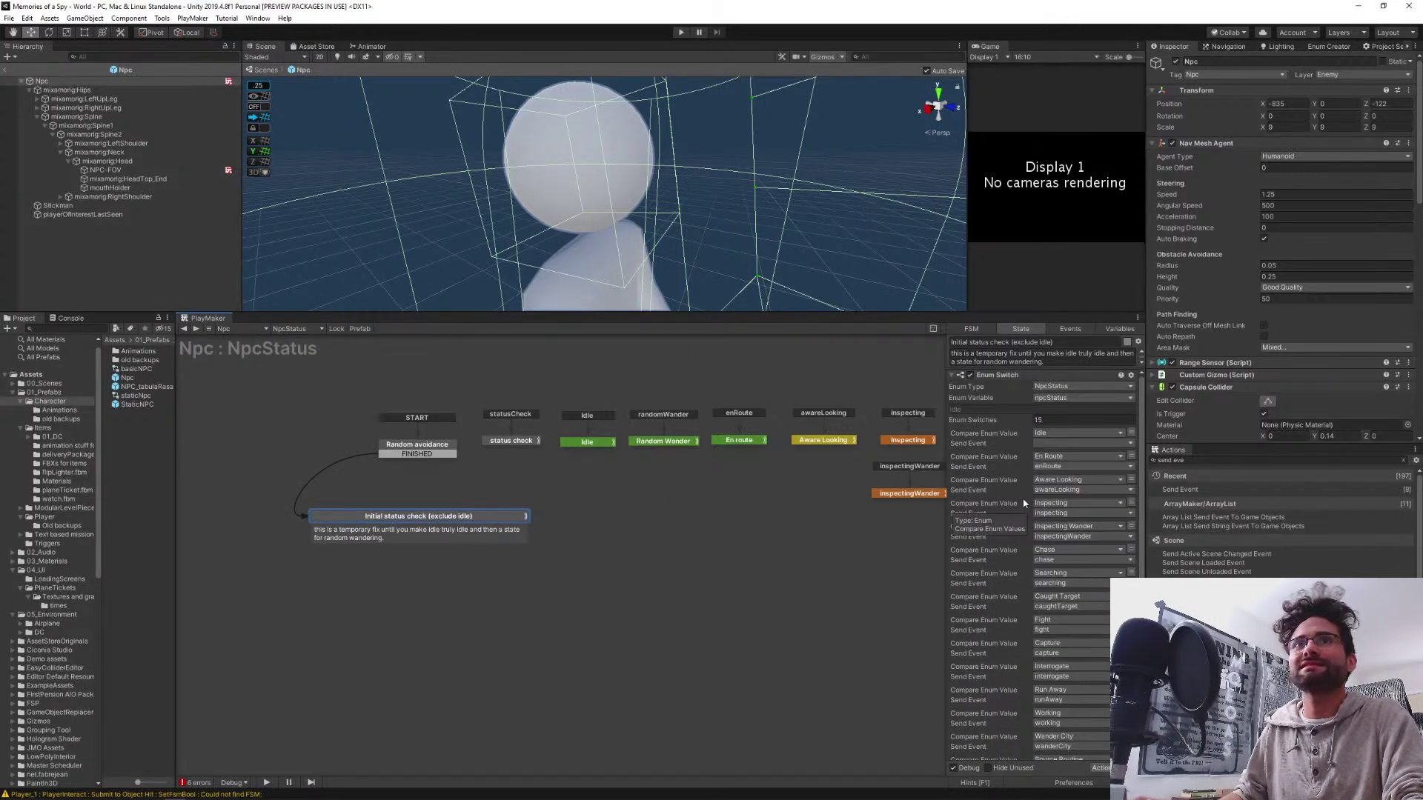
key("Delete")
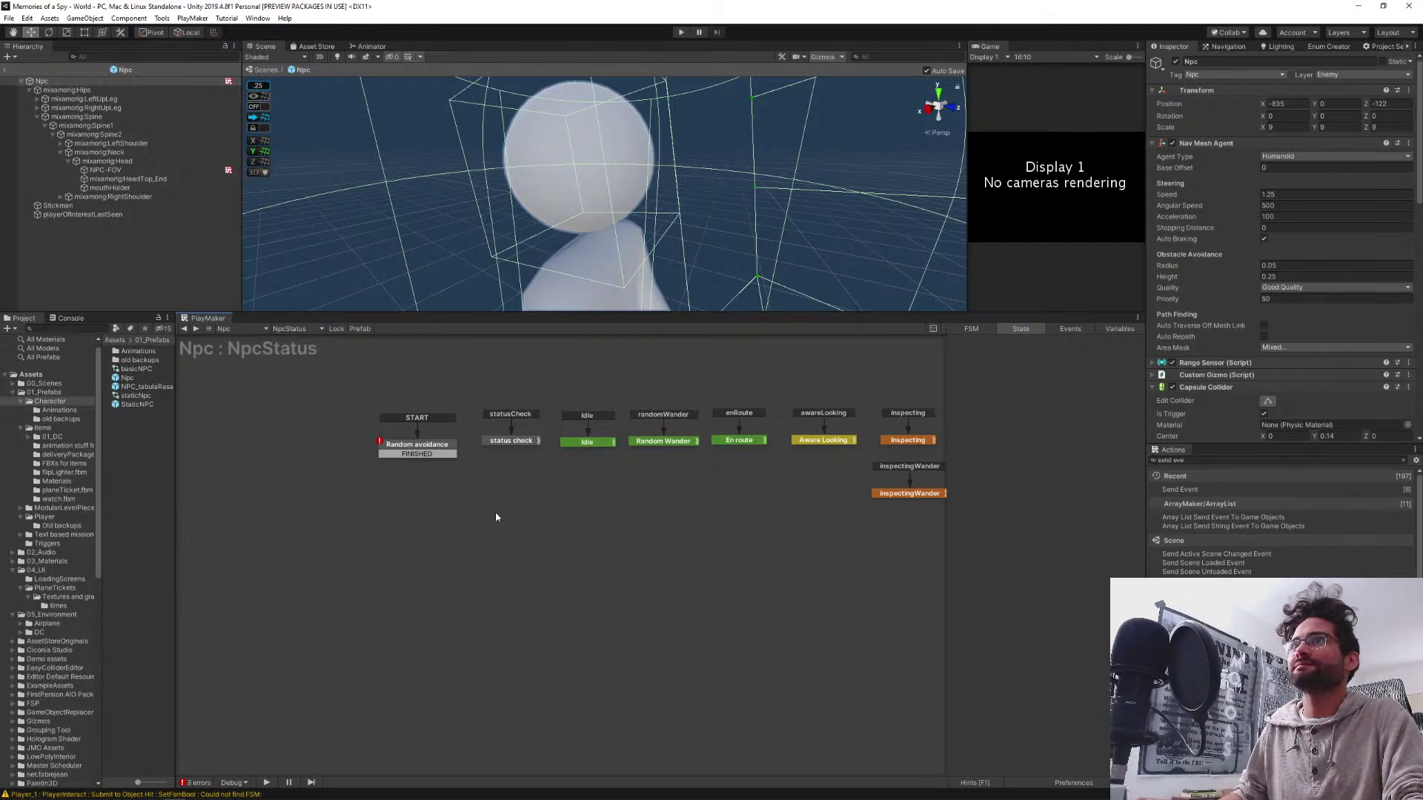
Create a new state just above Random avoidance and make it the start state of NpcStatus
left_click(386, 490)
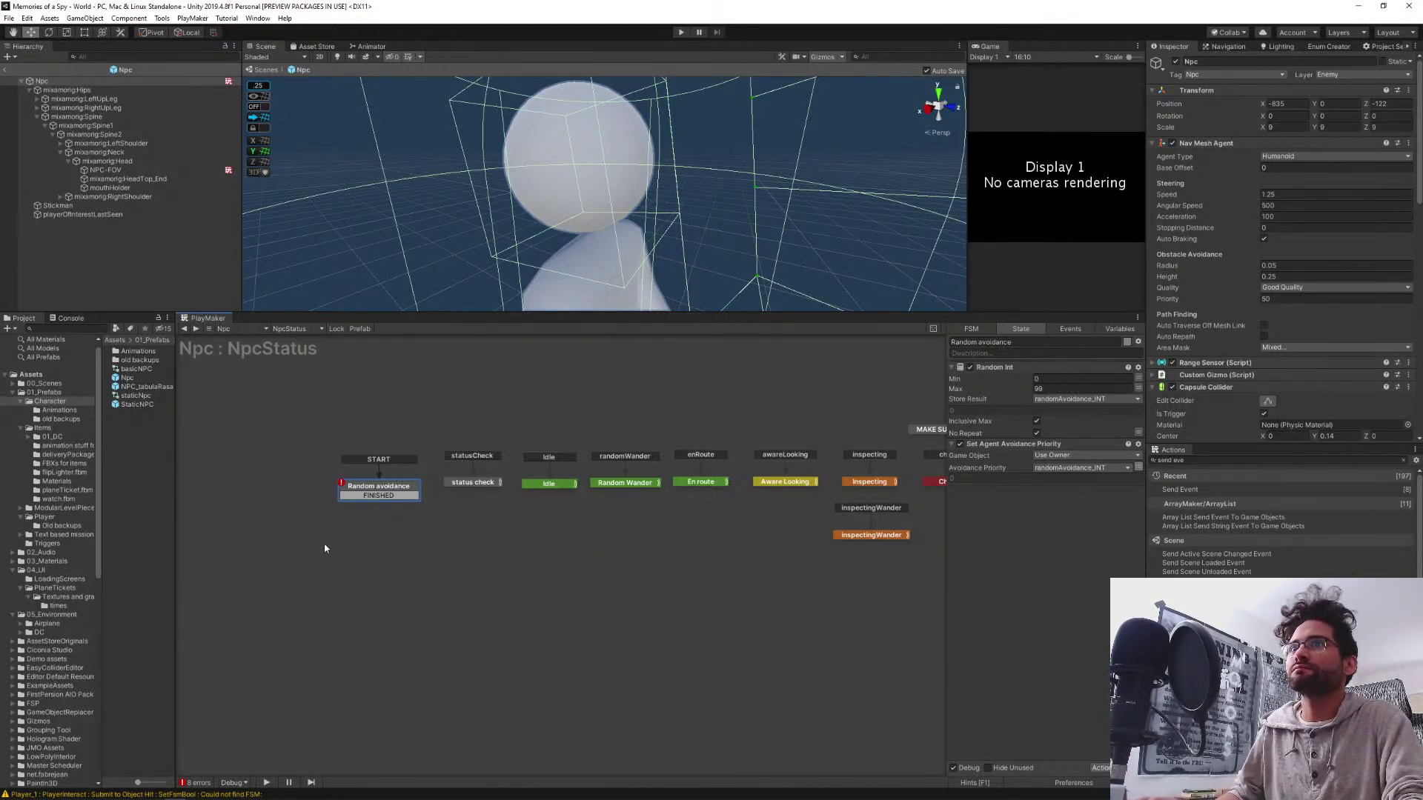
right_click(424, 552)
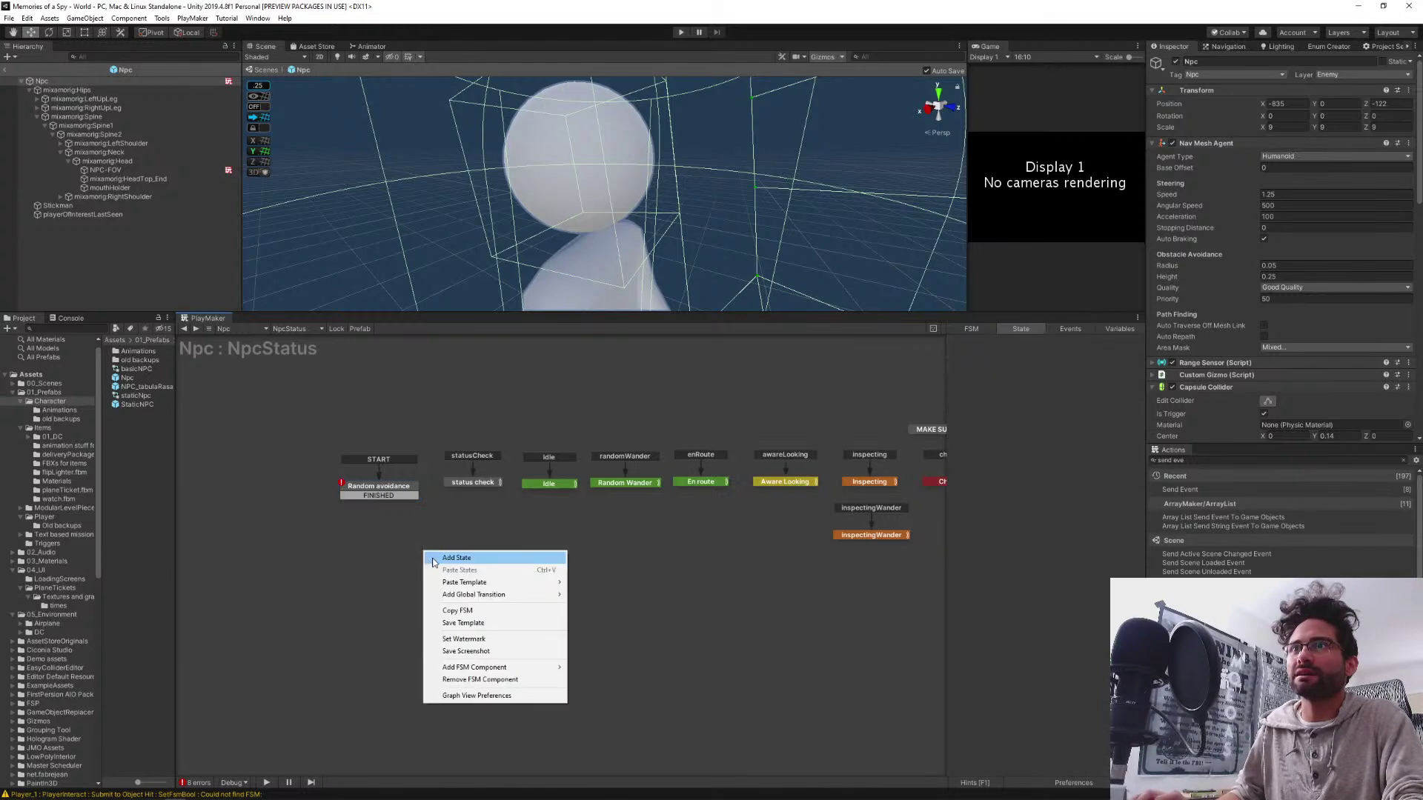
left_click(439, 558)
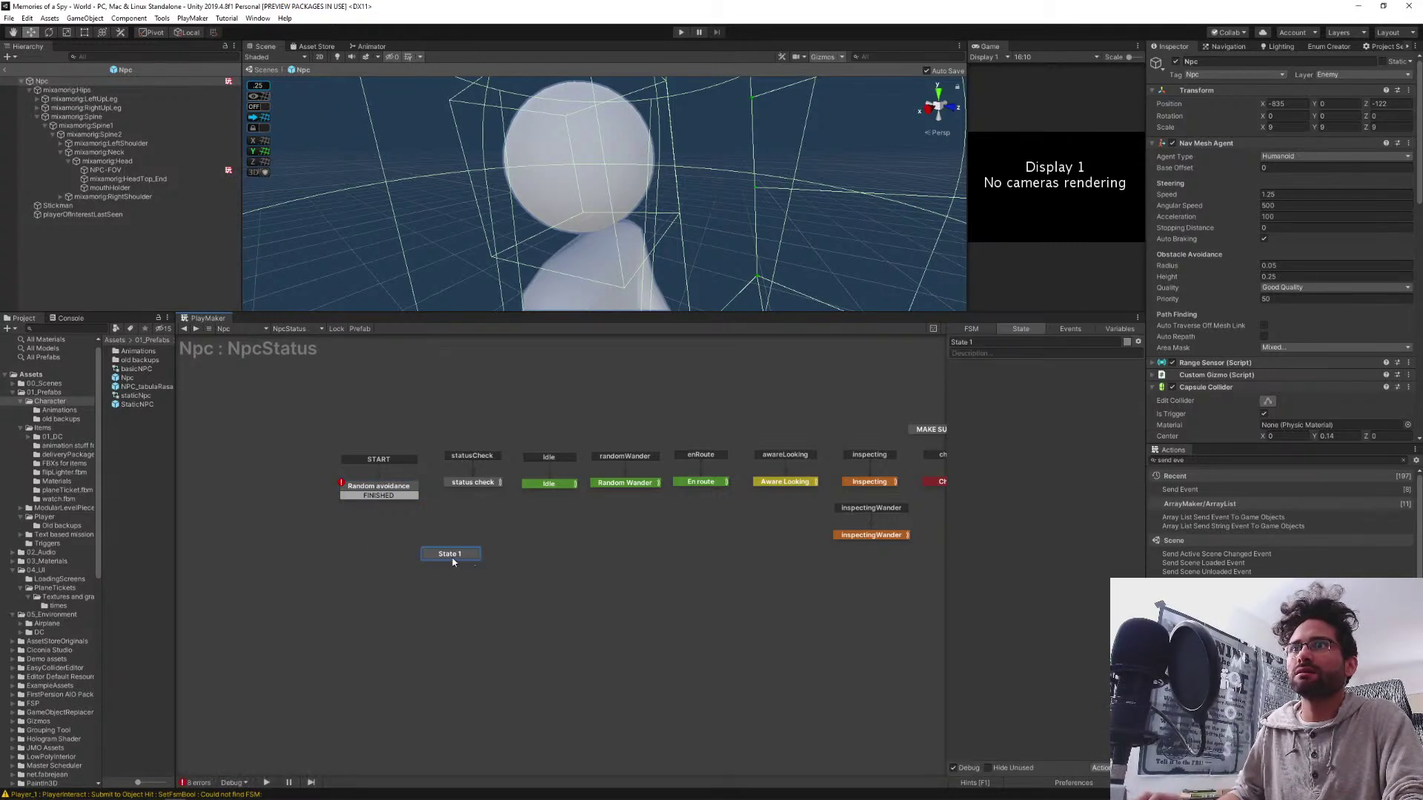
left_click_drag(461, 558, 394, 428)
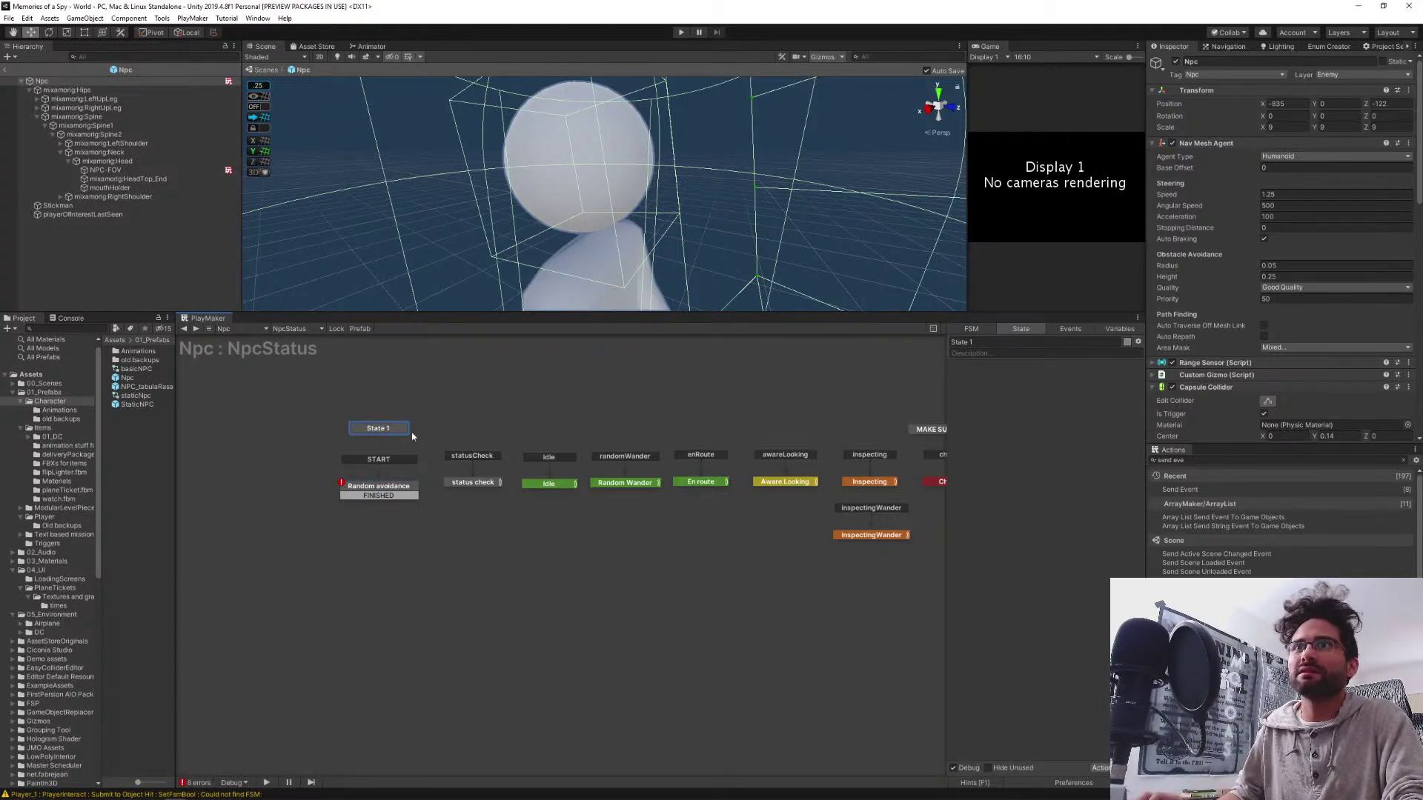
right_click(441, 451)
left_click(373, 430)
right_click(372, 429)
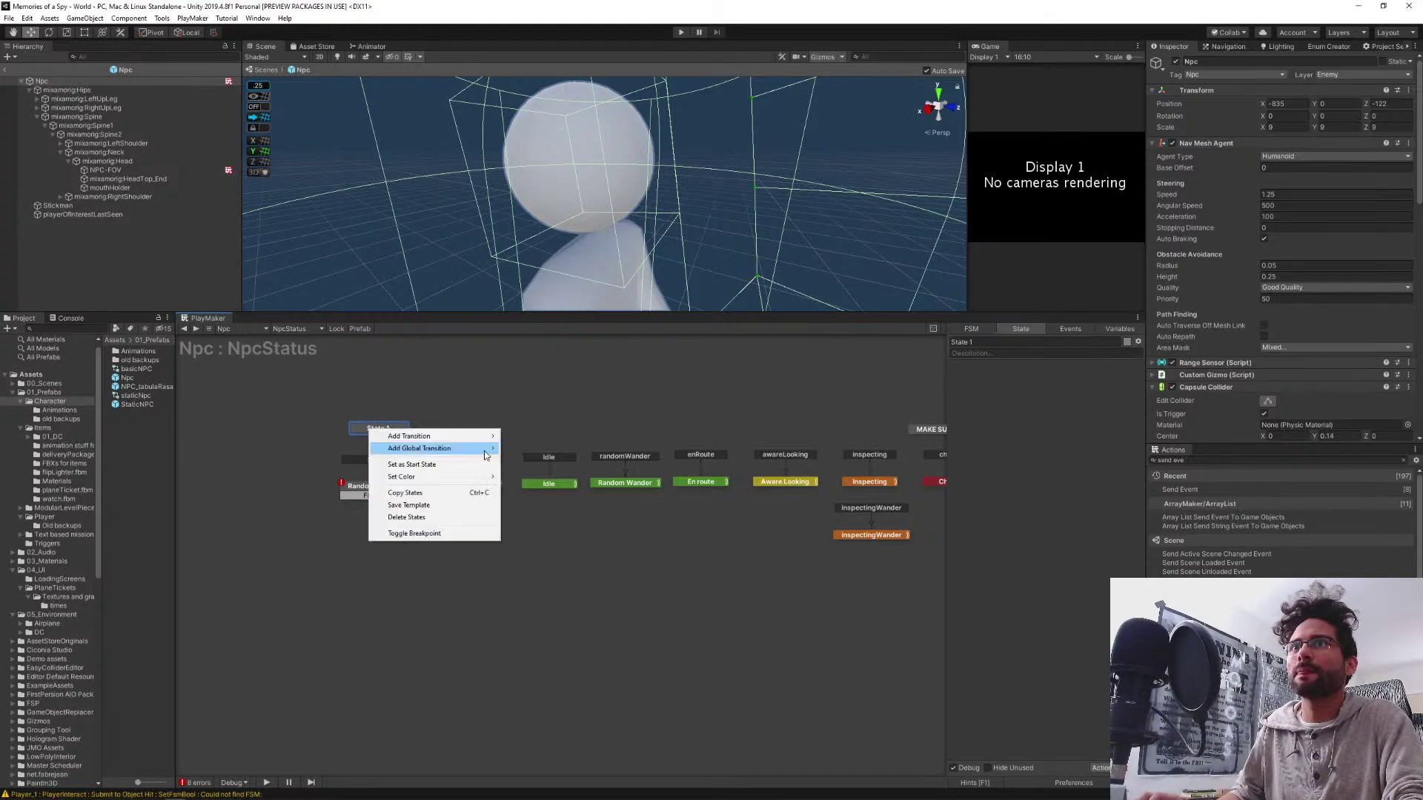
left_click(429, 467)
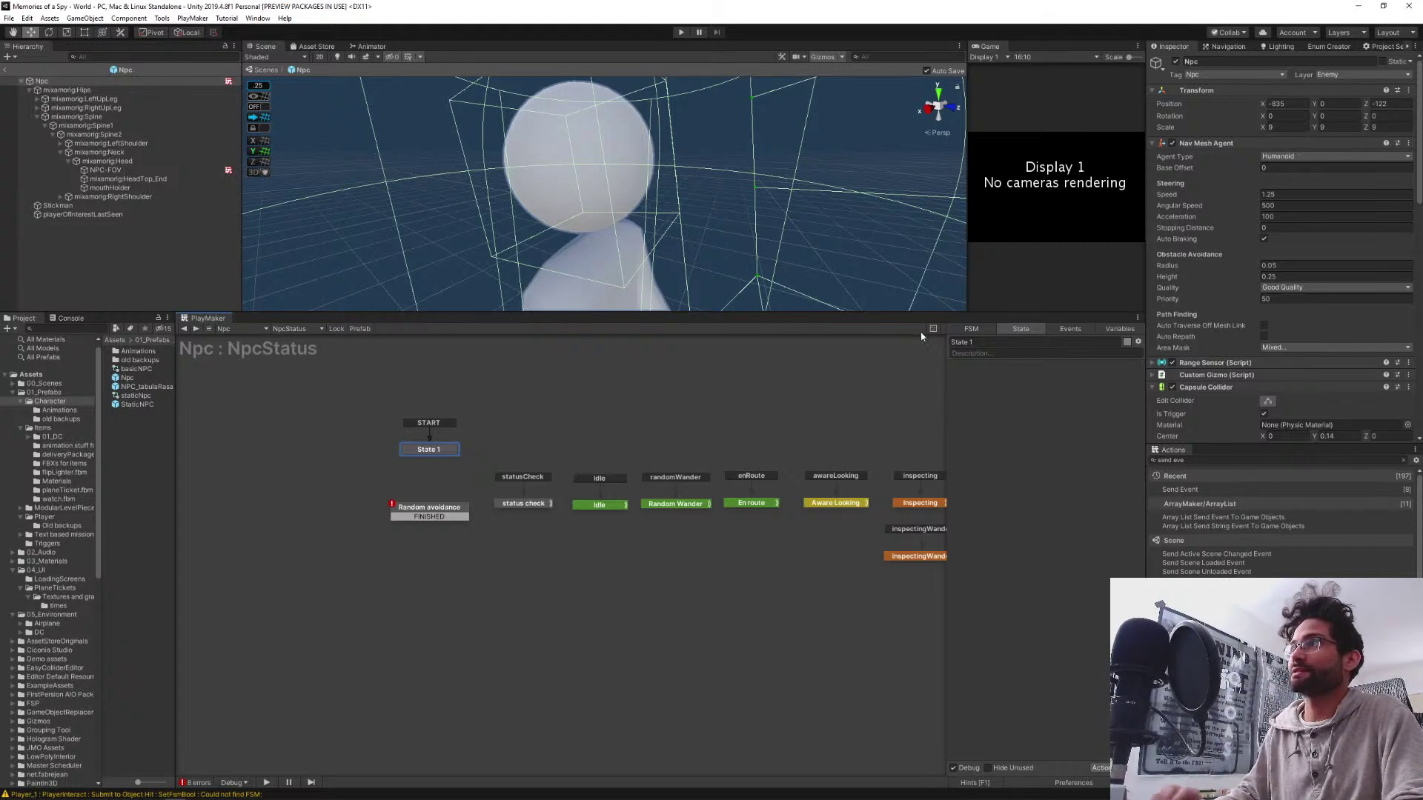
Rename the new start state "Start here"
left_click(1000, 352)
left_click(996, 342)
type("S")
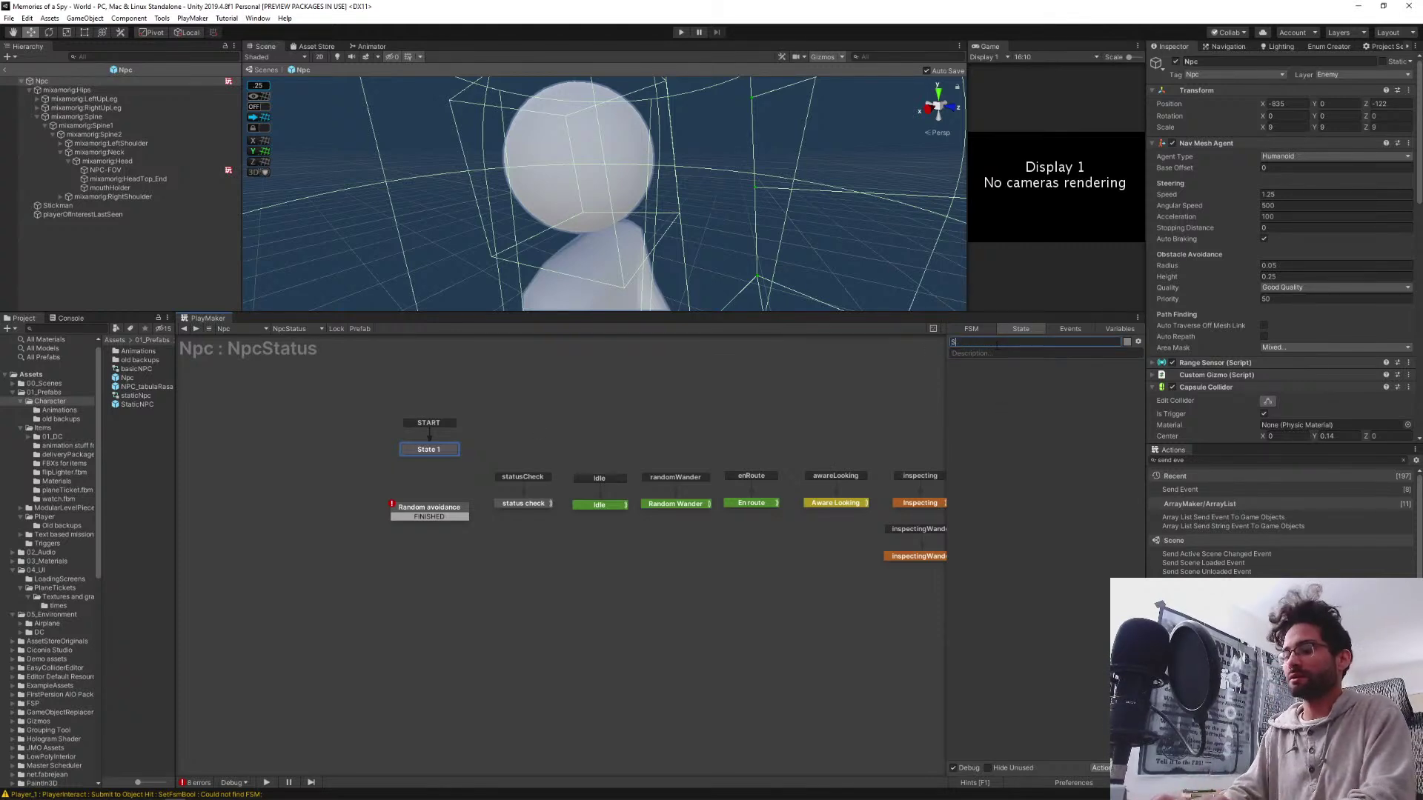
type("tart here")
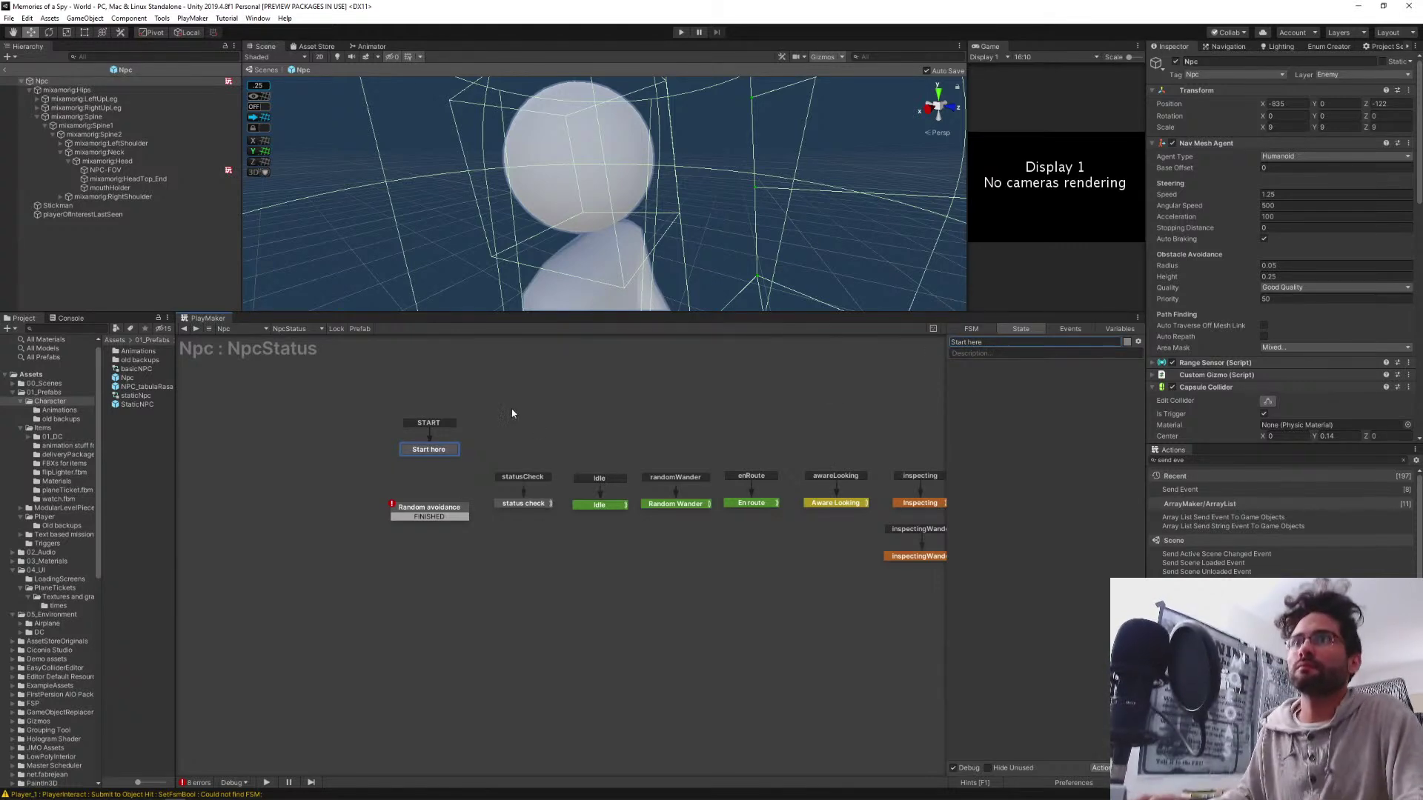
Rename the NpcStatus start state "Get variables" and connect its FINISHED transition to Random avoidance
left_click(1029, 343)
type("Get variable")
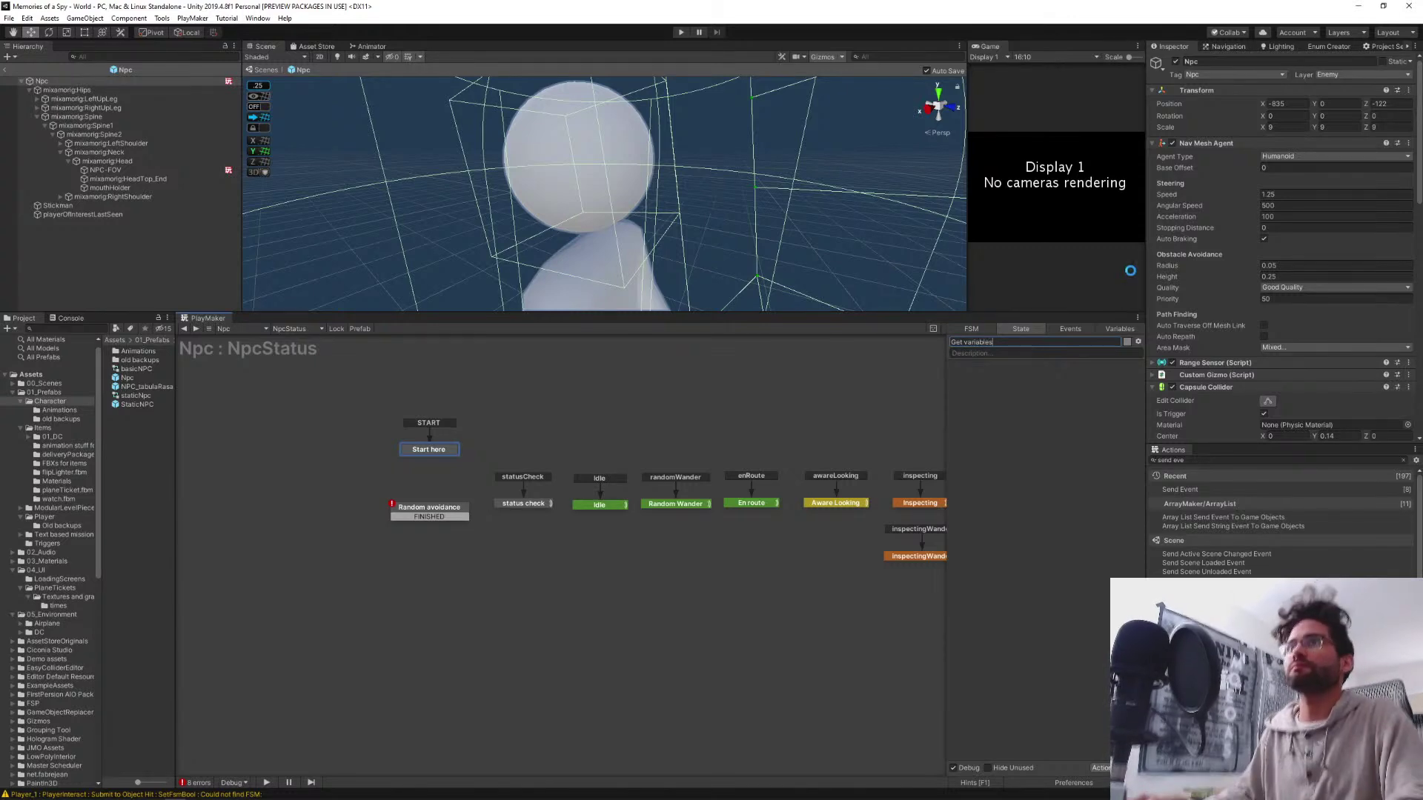
type("s")
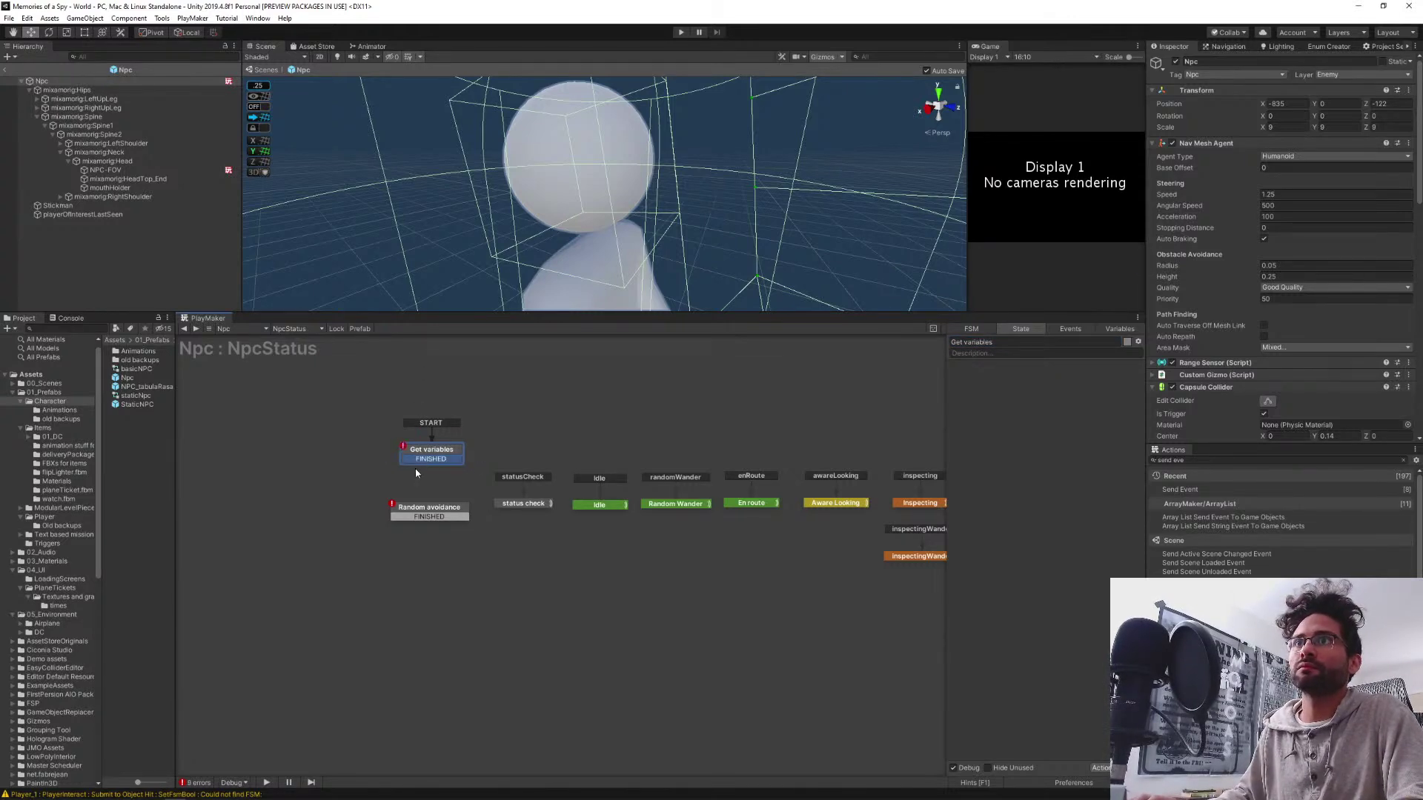
mouse_move(429, 455)
left_mouse_down()
mouse_move(406, 460)
mouse_move(443, 511)
mouse_move(389, 487)
left_mouse_up()
left_click(417, 463)
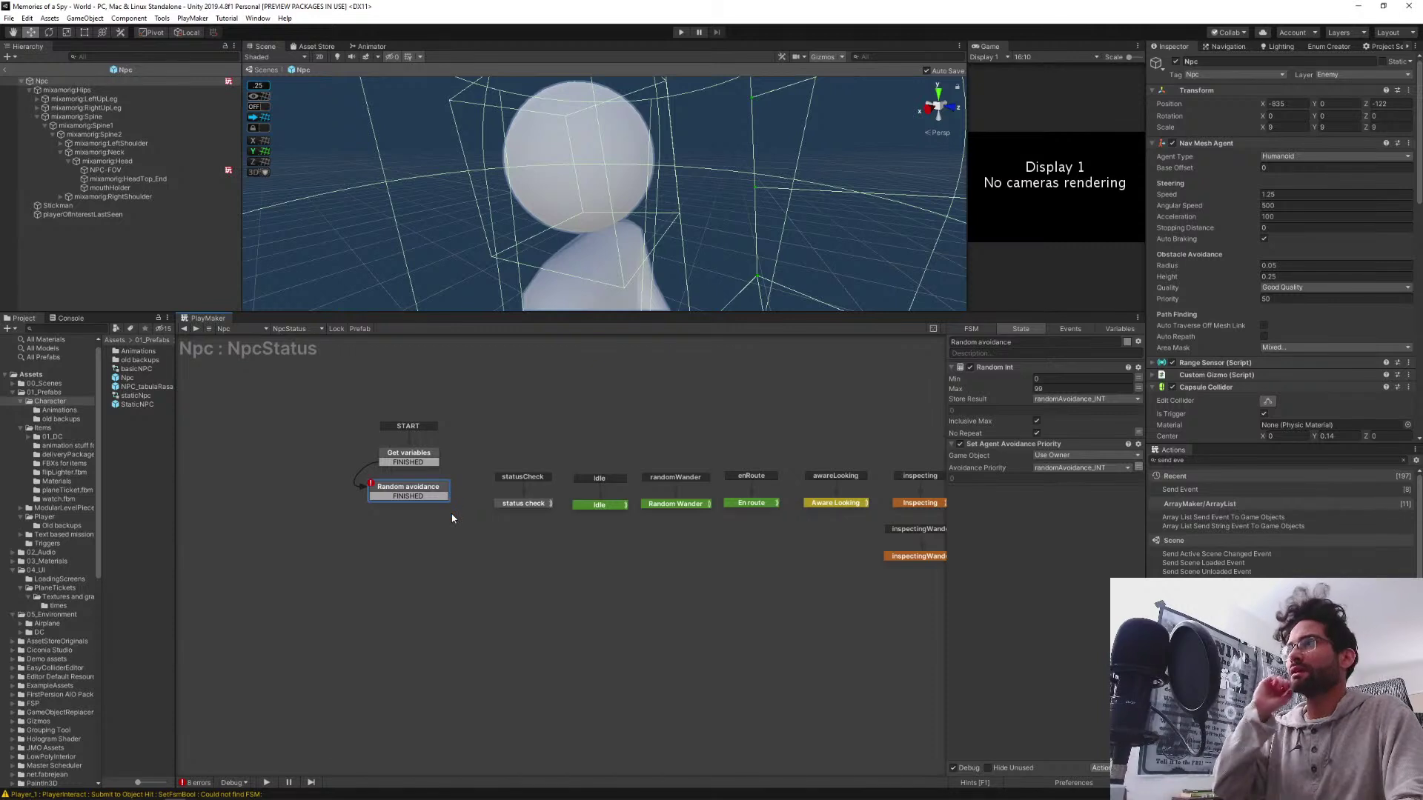
Add a new state below Random avoidance, reached by its FINISHED transition, and name it "Begin BT"
left_click_drag(411, 497, 399, 527)
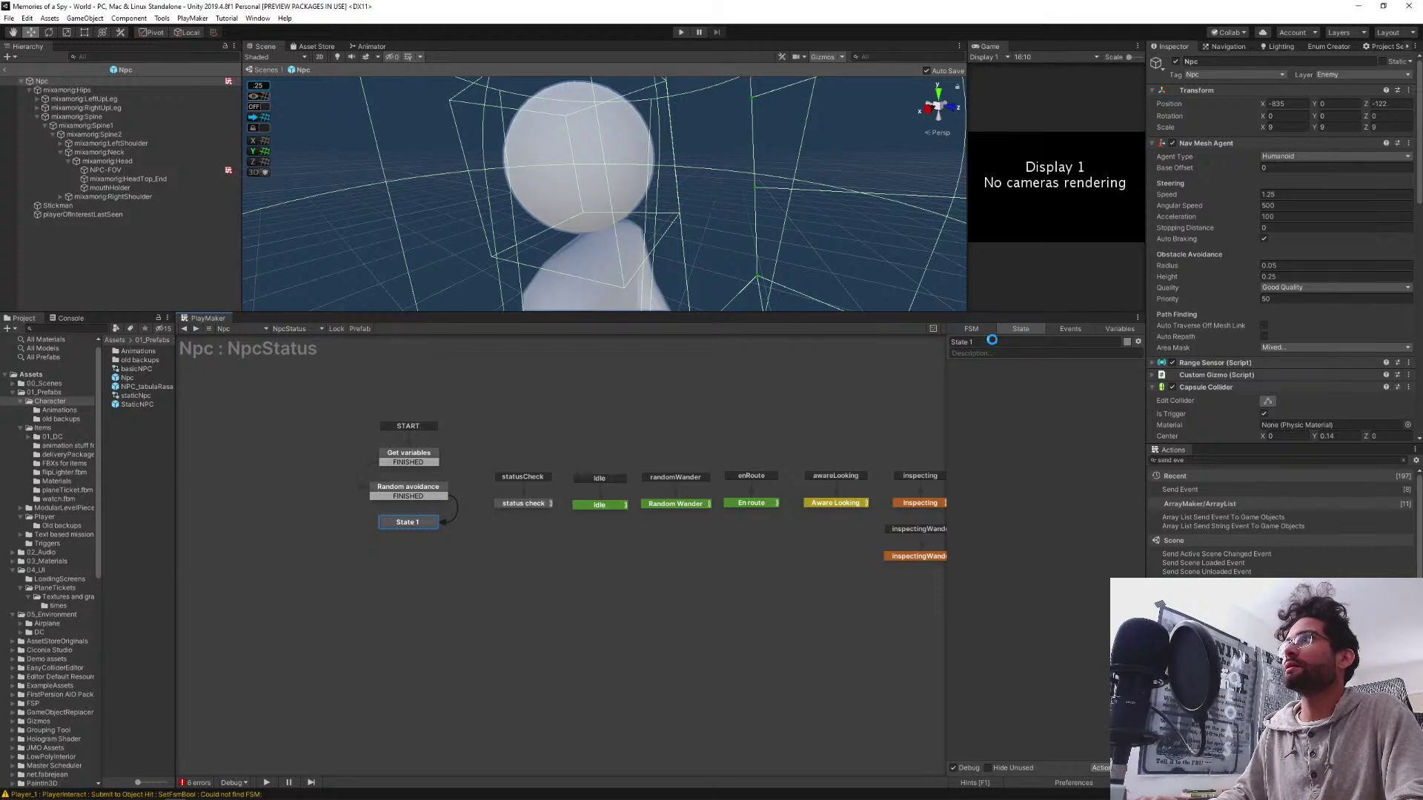
left_click(1015, 352)
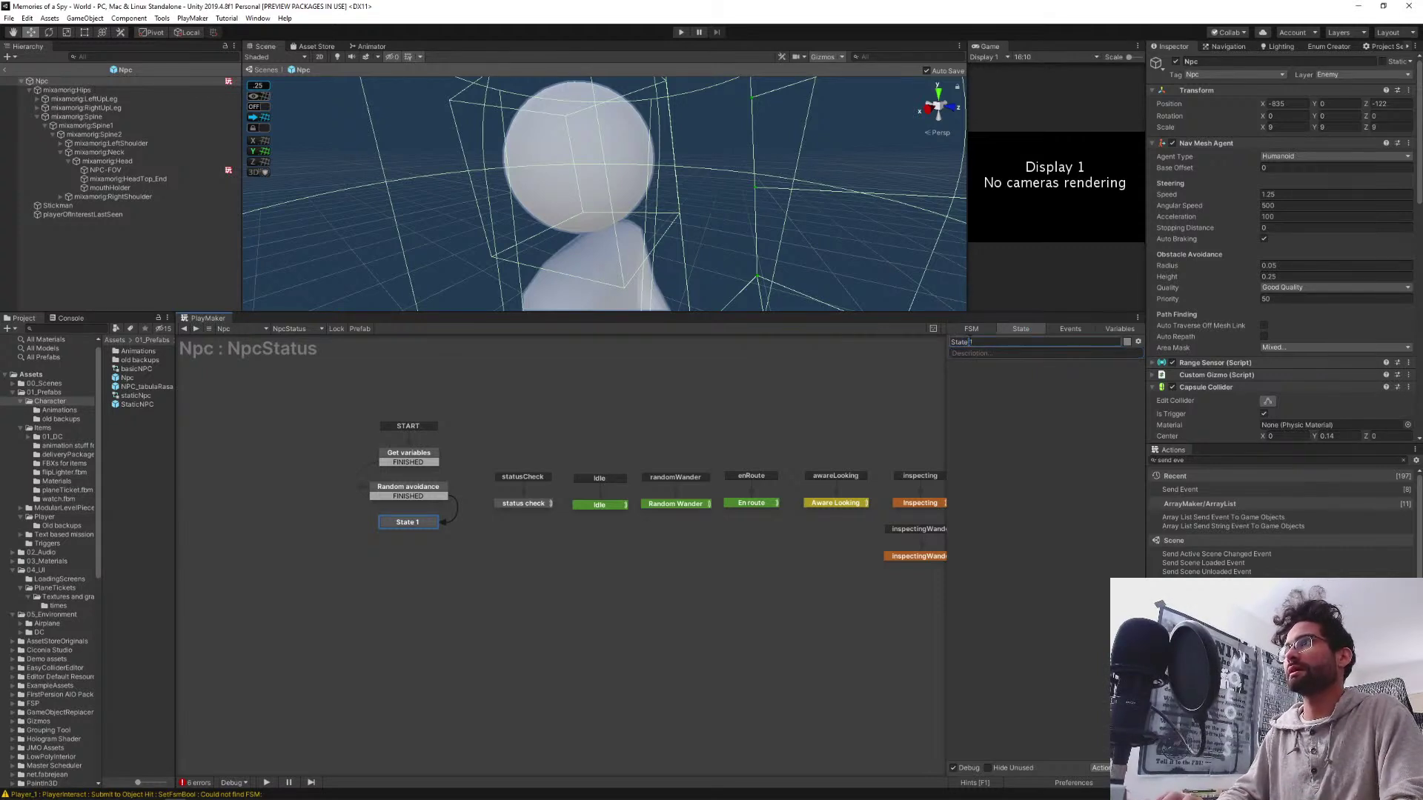
left_click(971, 341)
type("Begin")
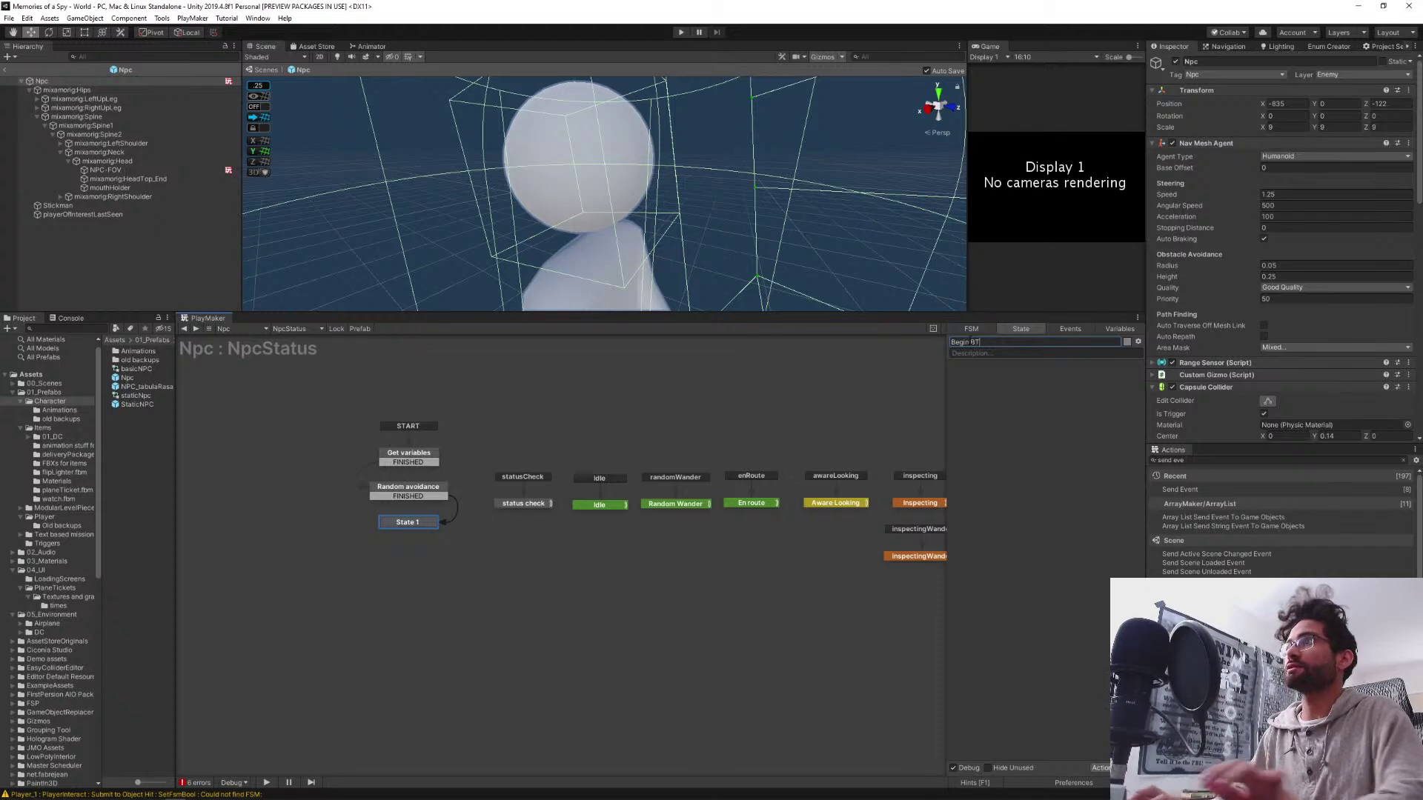
type(" BT")
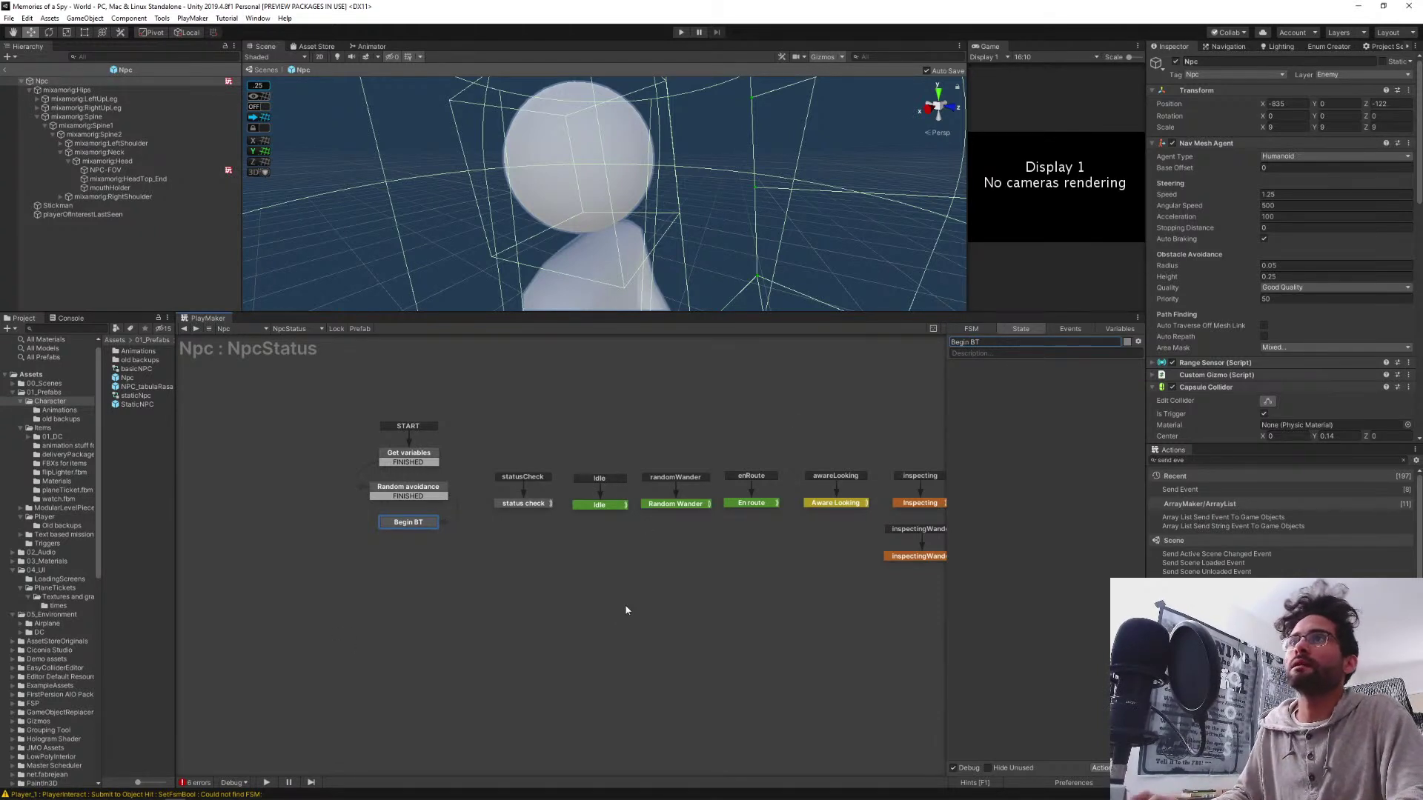
Move Get variables, Random avoidance and Begin BT together to just above the middle of the row of status states
middle_click_drag(634, 584, 543, 604)
left_click_drag(247, 418, 374, 597)
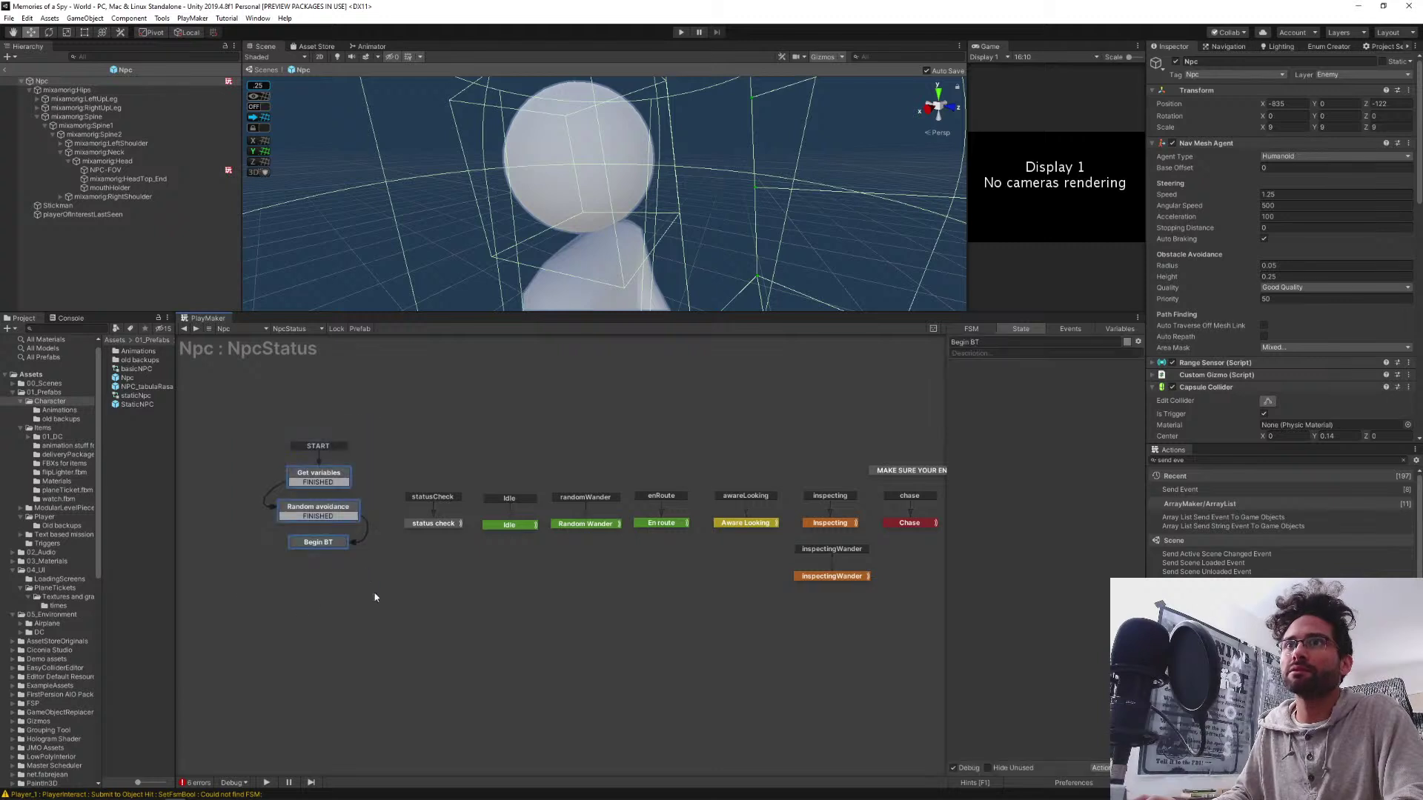
scroll(669, 591, "down", 1)
middle_click_drag(661, 580, 514, 638)
scroll(437, 652, "down", 1)
left_click_drag(324, 552, 810, 477)
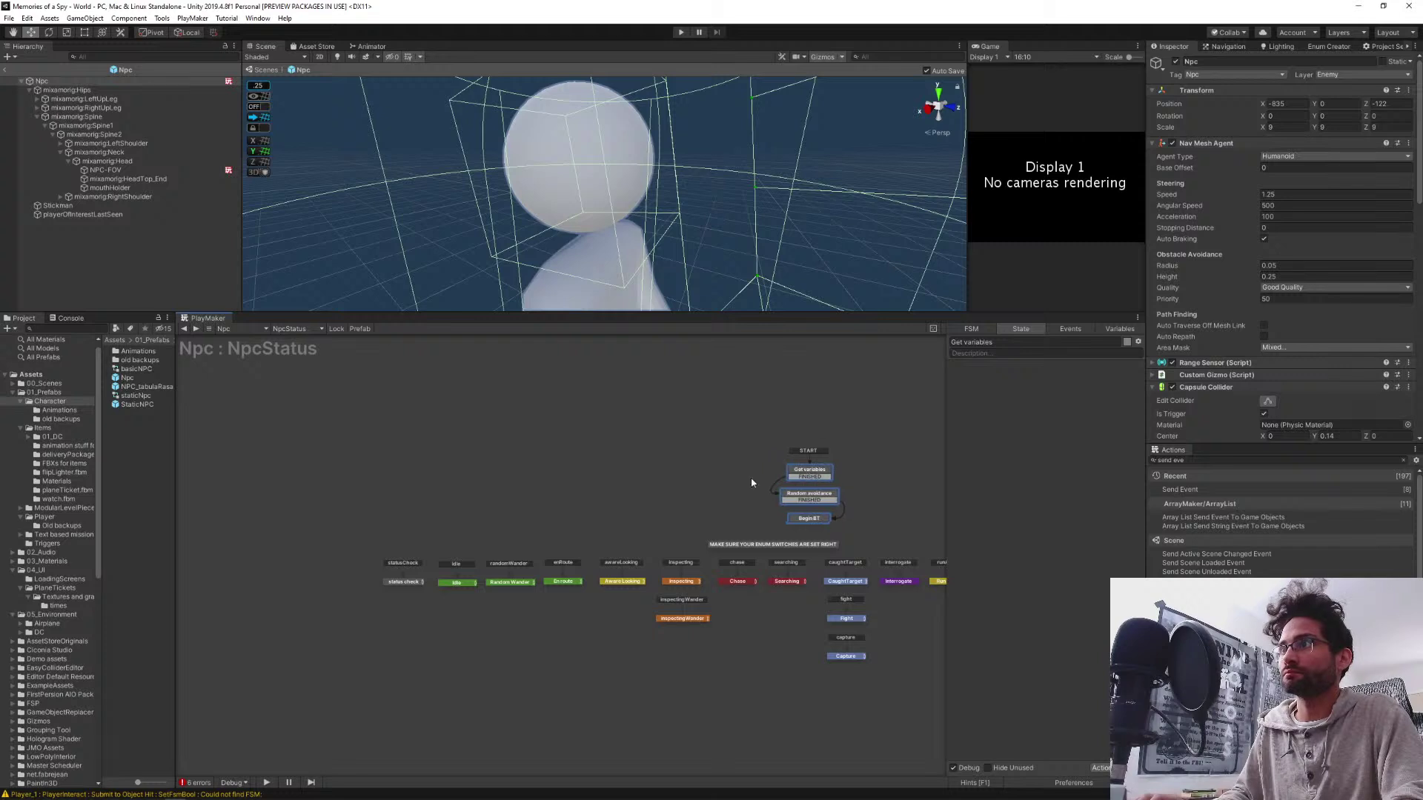
middle_click_drag(492, 499, 255, 464)
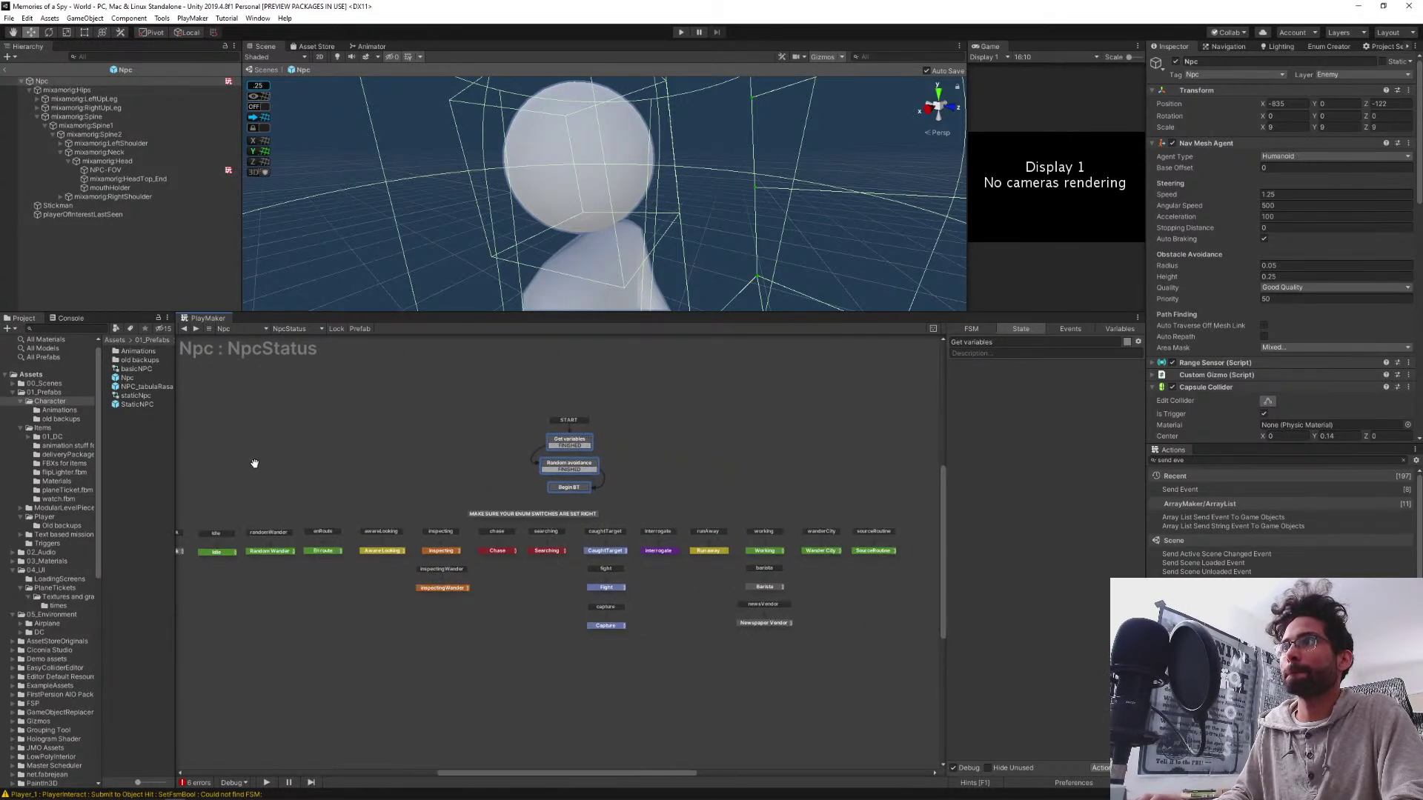
middle_click_drag(393, 453, 457, 467)
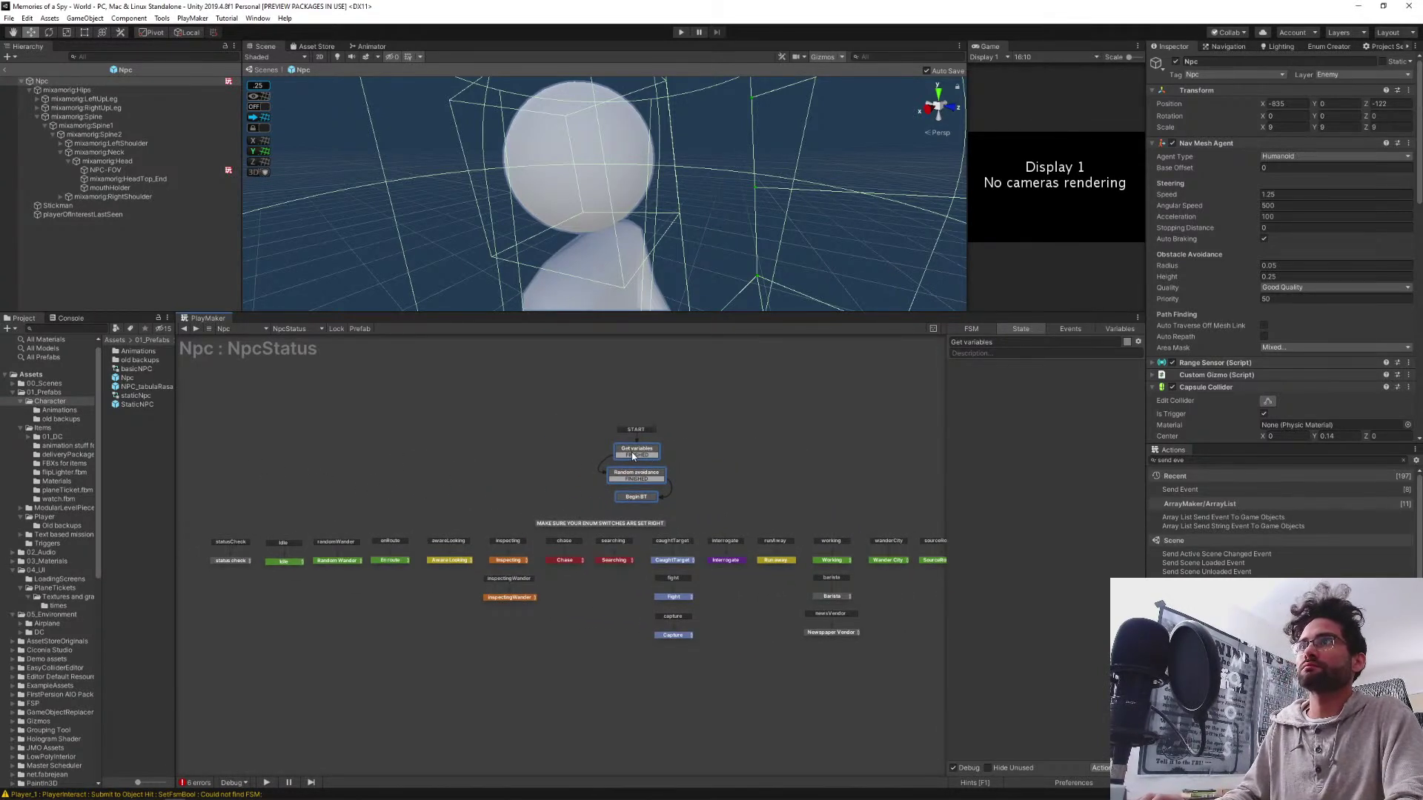
left_click_drag(634, 457, 615, 457)
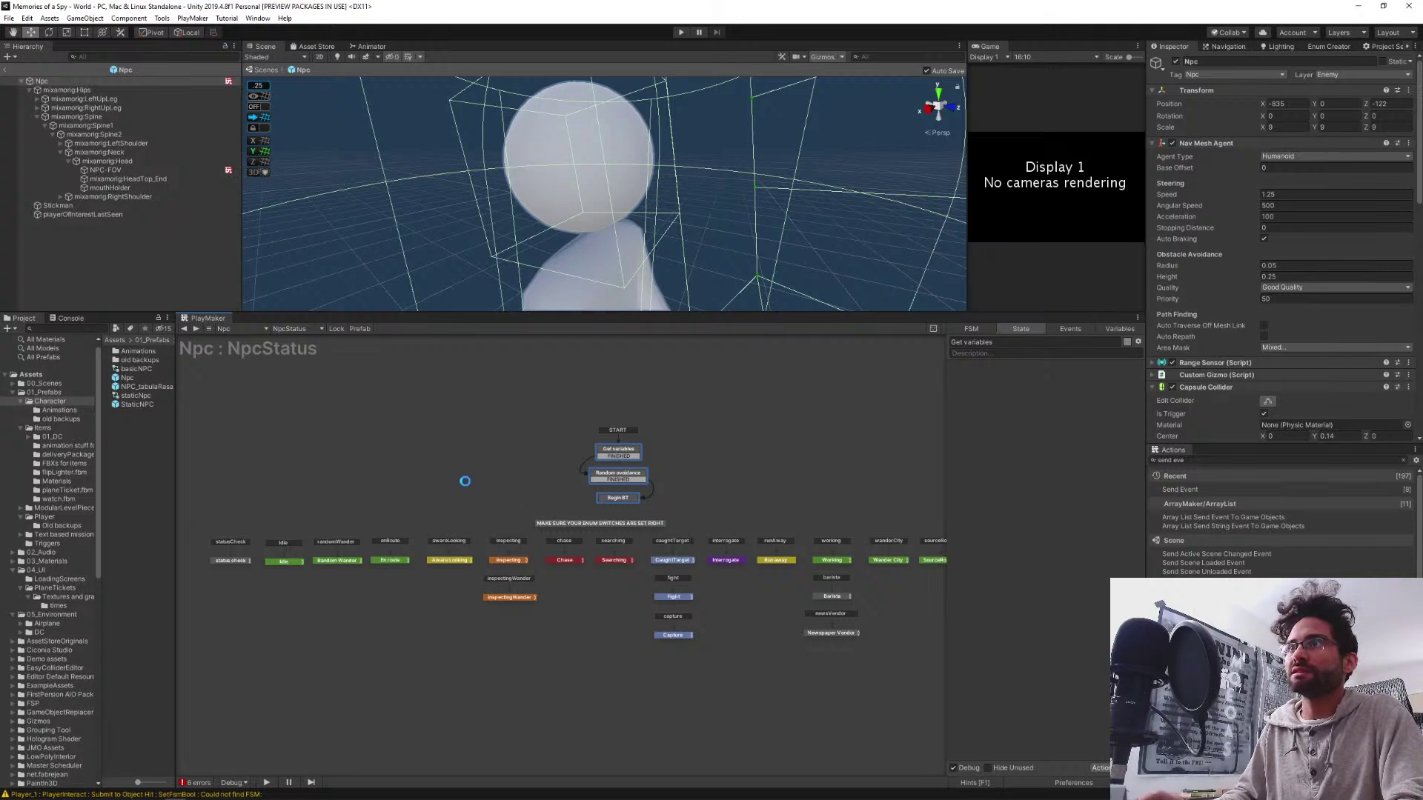
Delete the "MAKE SURE YOUR ENUM SWITCHES ARE SET RIGHT" note state from NpcStatus
left_click(561, 528)
left_click(559, 525)
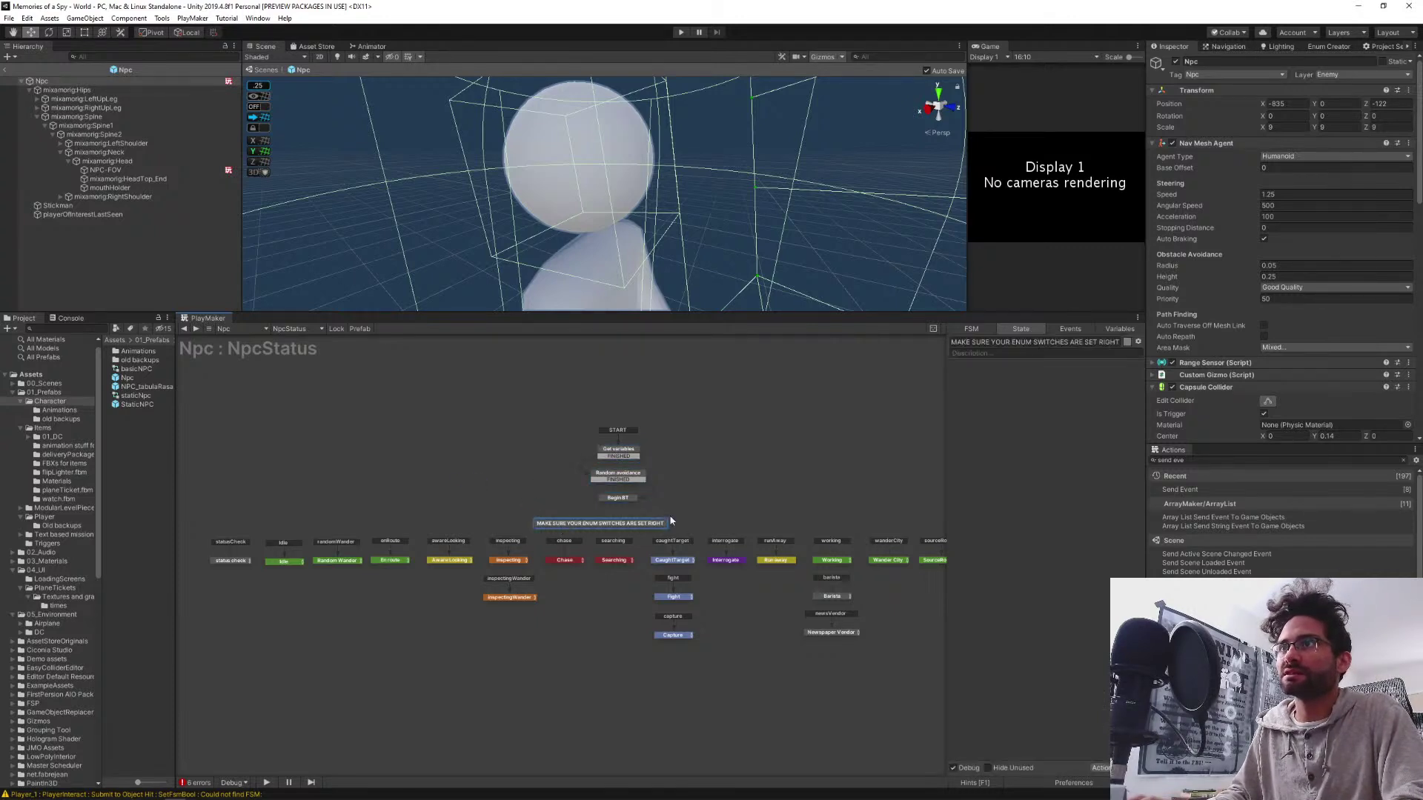
left_click(613, 590)
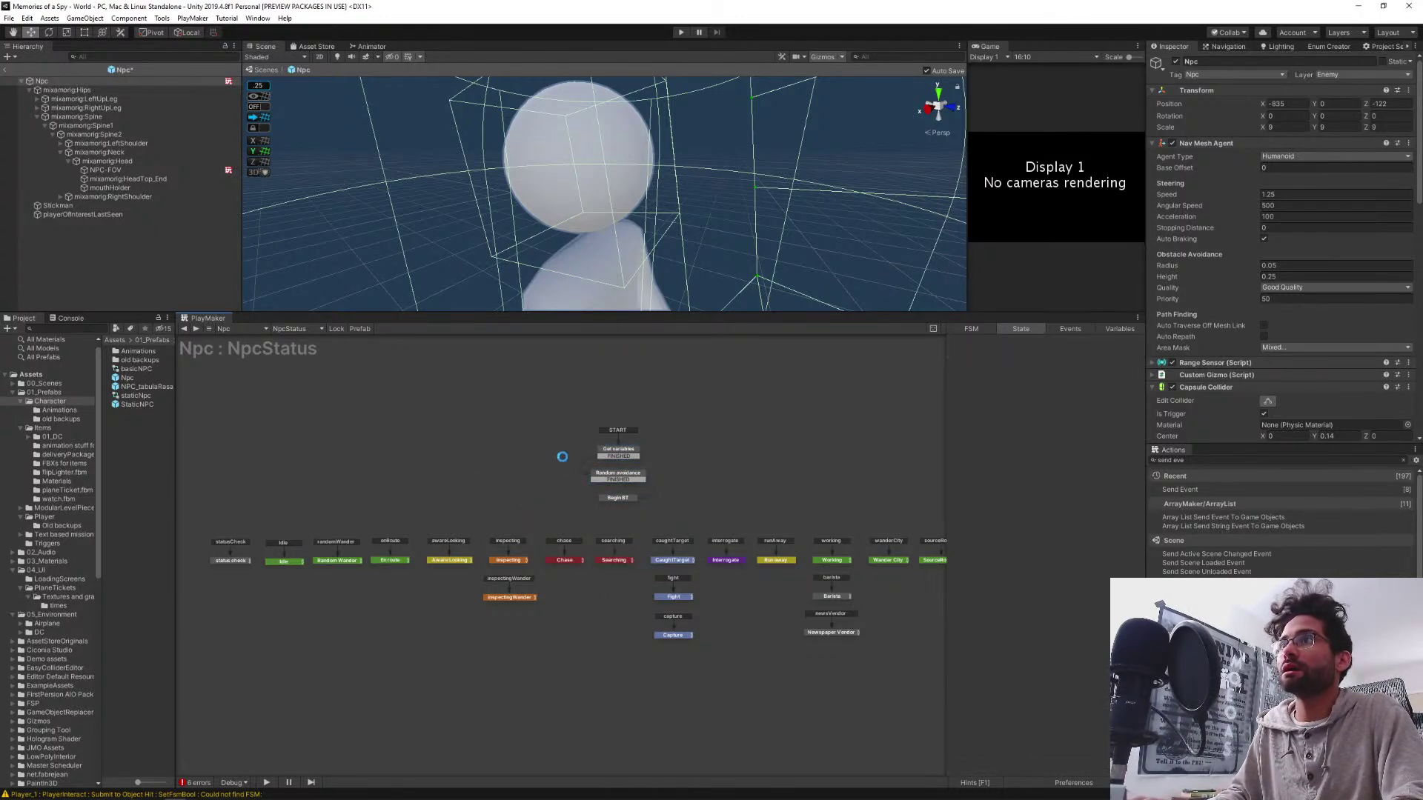
Shift the three connected startup states slightly down, closer to the row of status states
left_click_drag(536, 402, 677, 506)
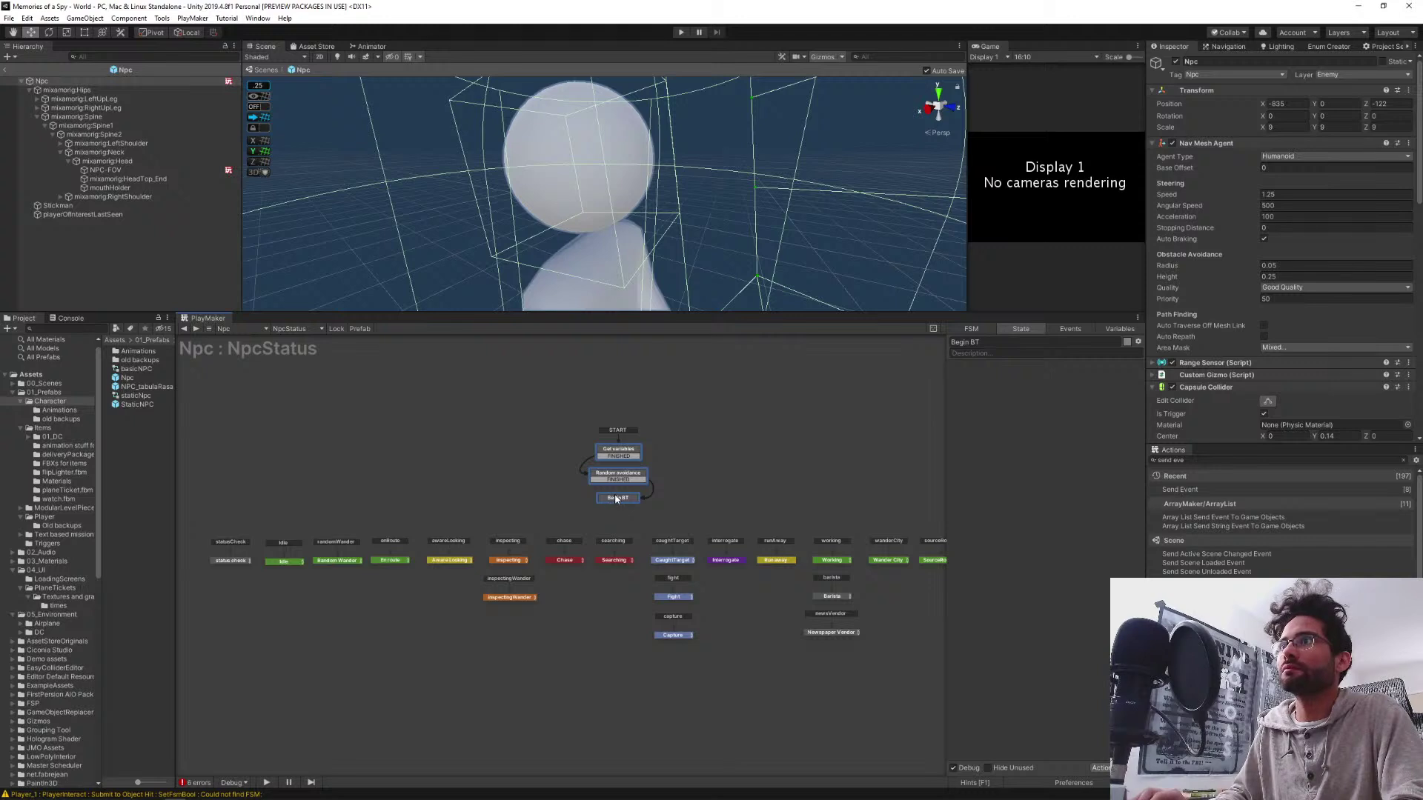
left_click(617, 499)
left_click_drag(523, 407, 625, 517)
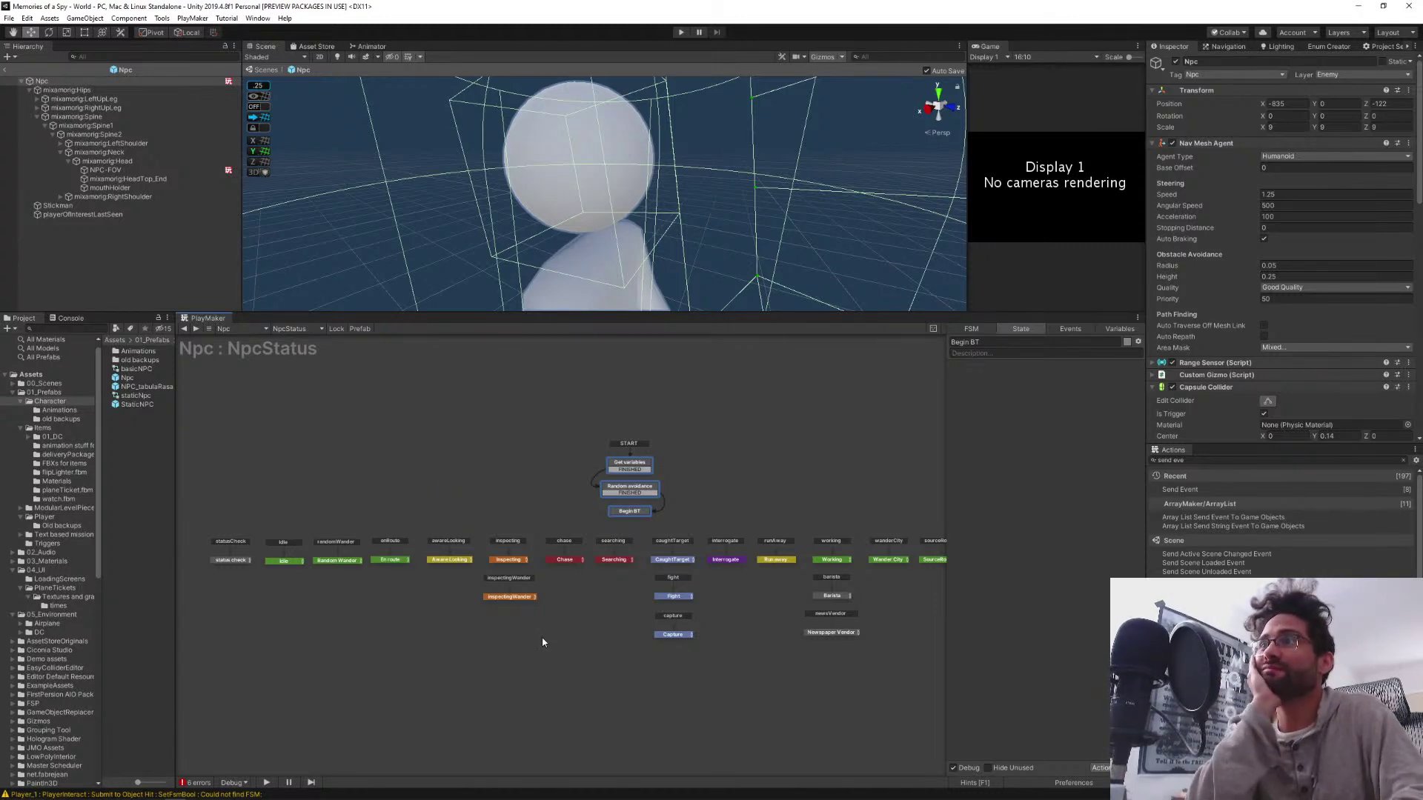
Examine the whole row of NpcStatus states, from status check through SourceRoutine, and the Begin BT state
scroll(366, 628, "up", 5)
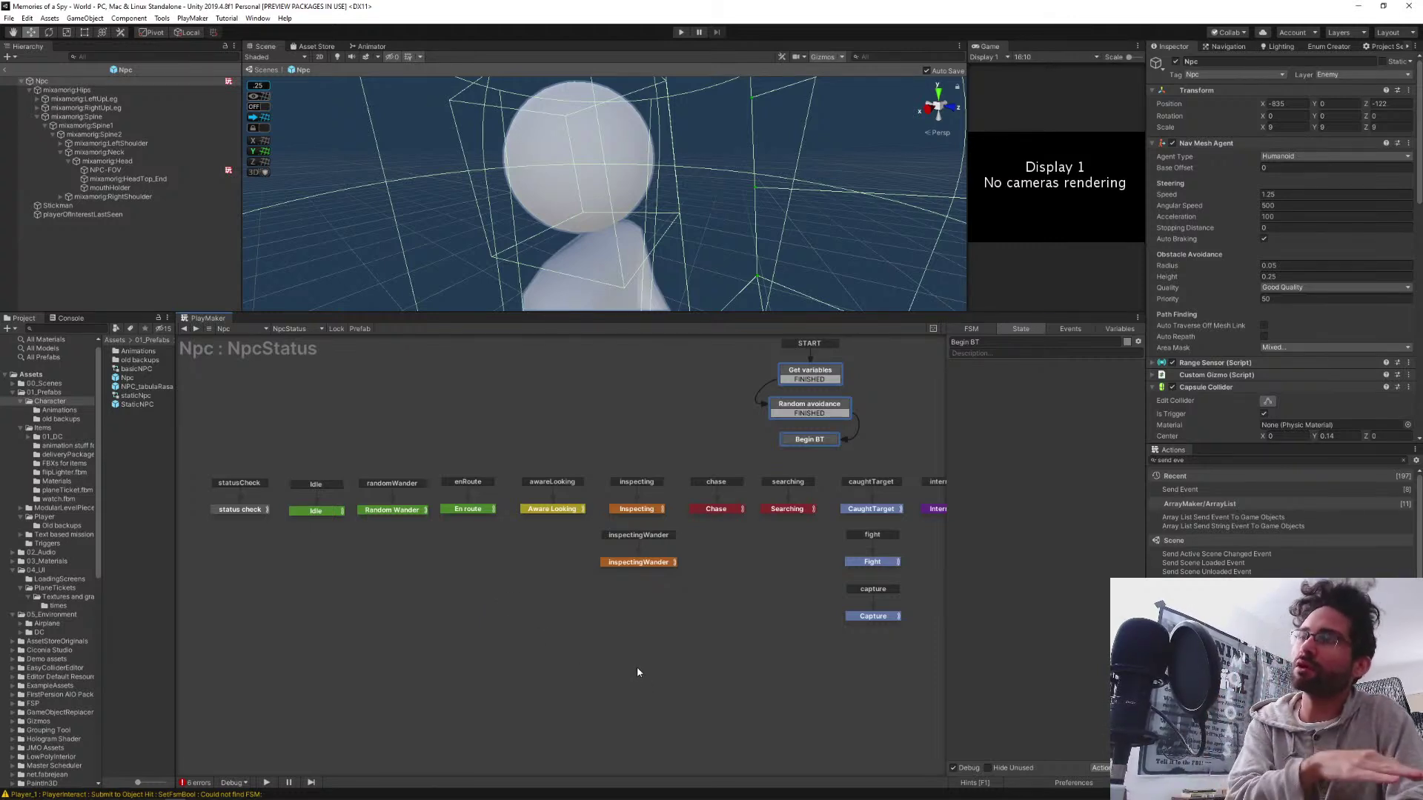
middle_click_drag(519, 624, 547, 609)
middle_click_drag(722, 658, 495, 643)
middle_click_drag(571, 656, 435, 648)
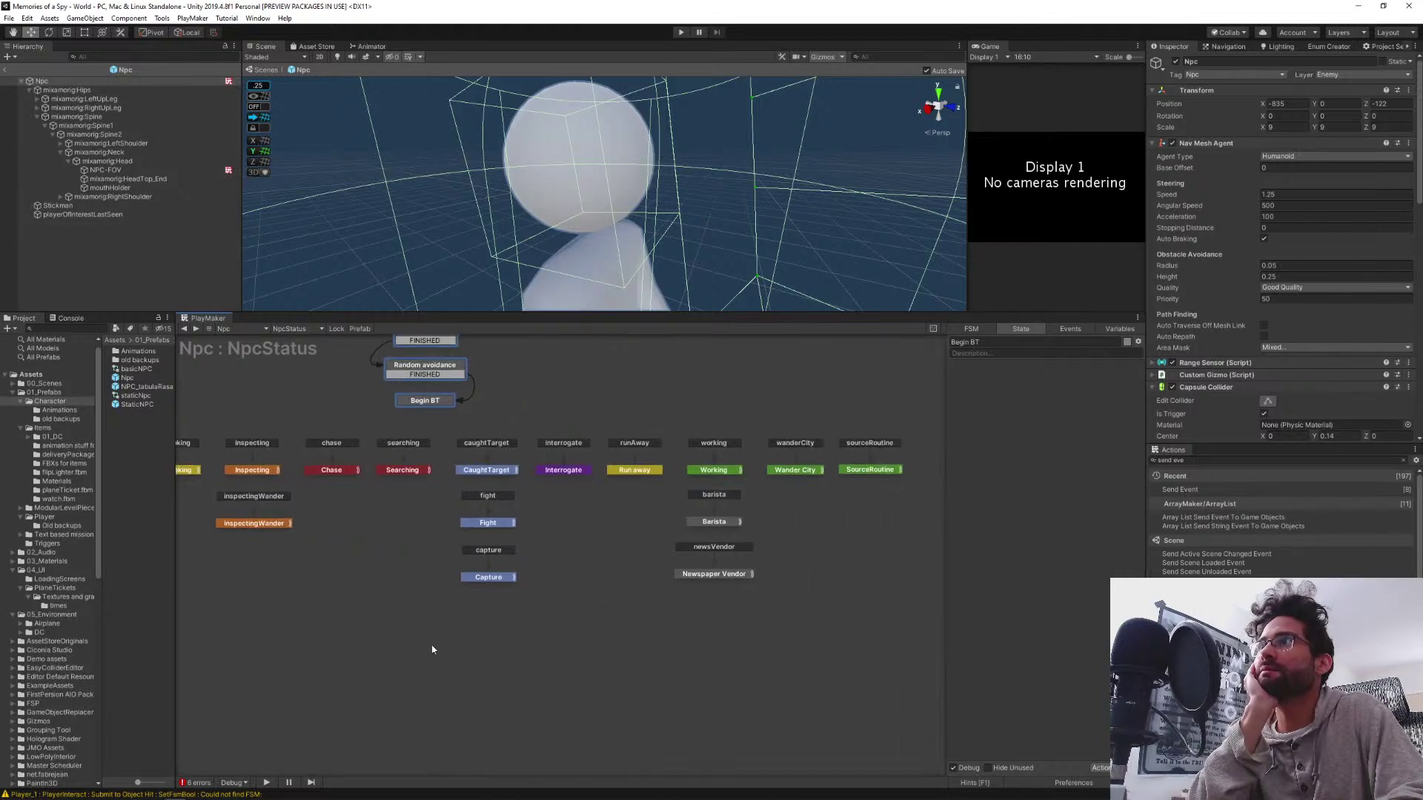
middle_click_drag(352, 624, 689, 638)
mouse_move(392, 597)
middle_mouse_down()
mouse_move(530, 599)
mouse_move(355, 629)
middle_mouse_up()
middle_click_drag(689, 632, 665, 635)
left_click(683, 471)
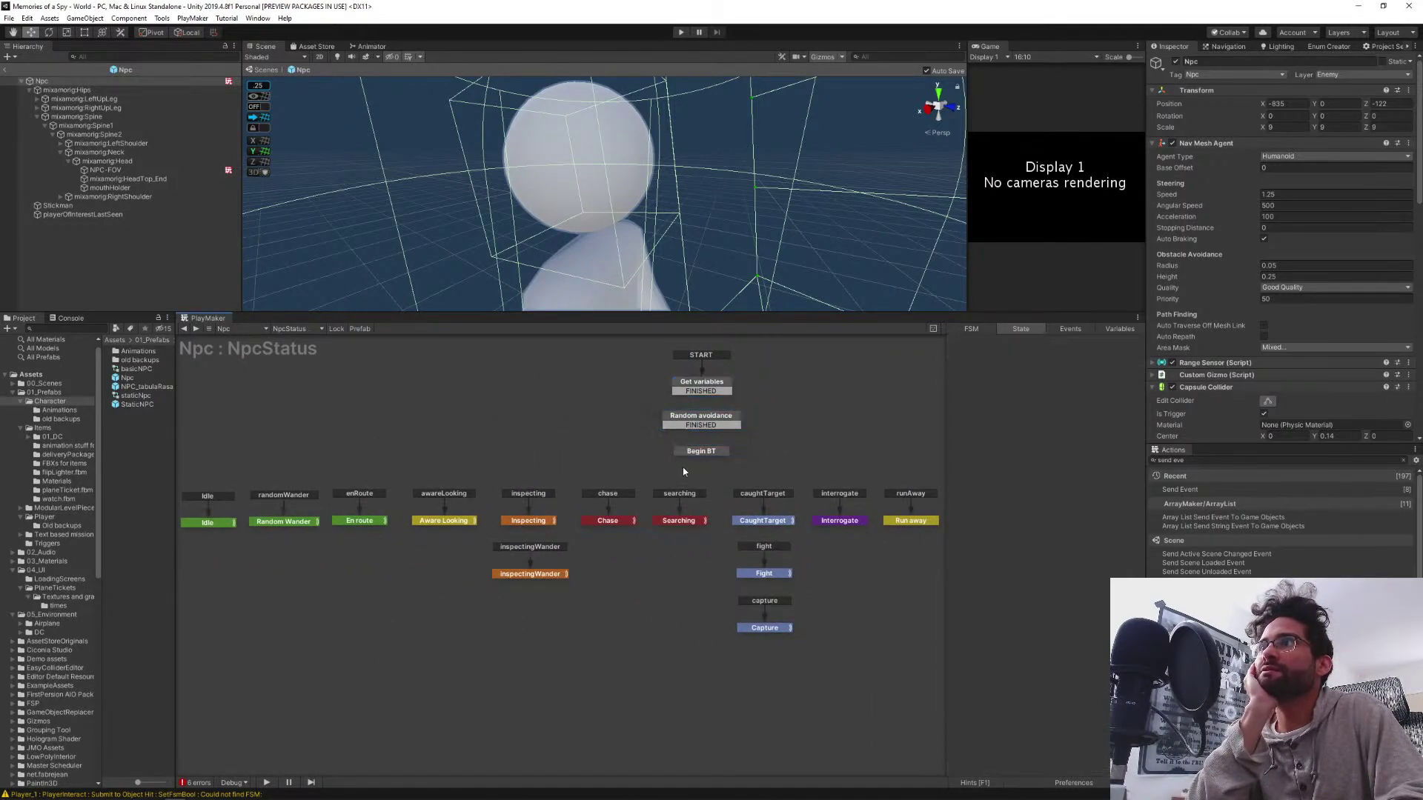
left_click(694, 457)
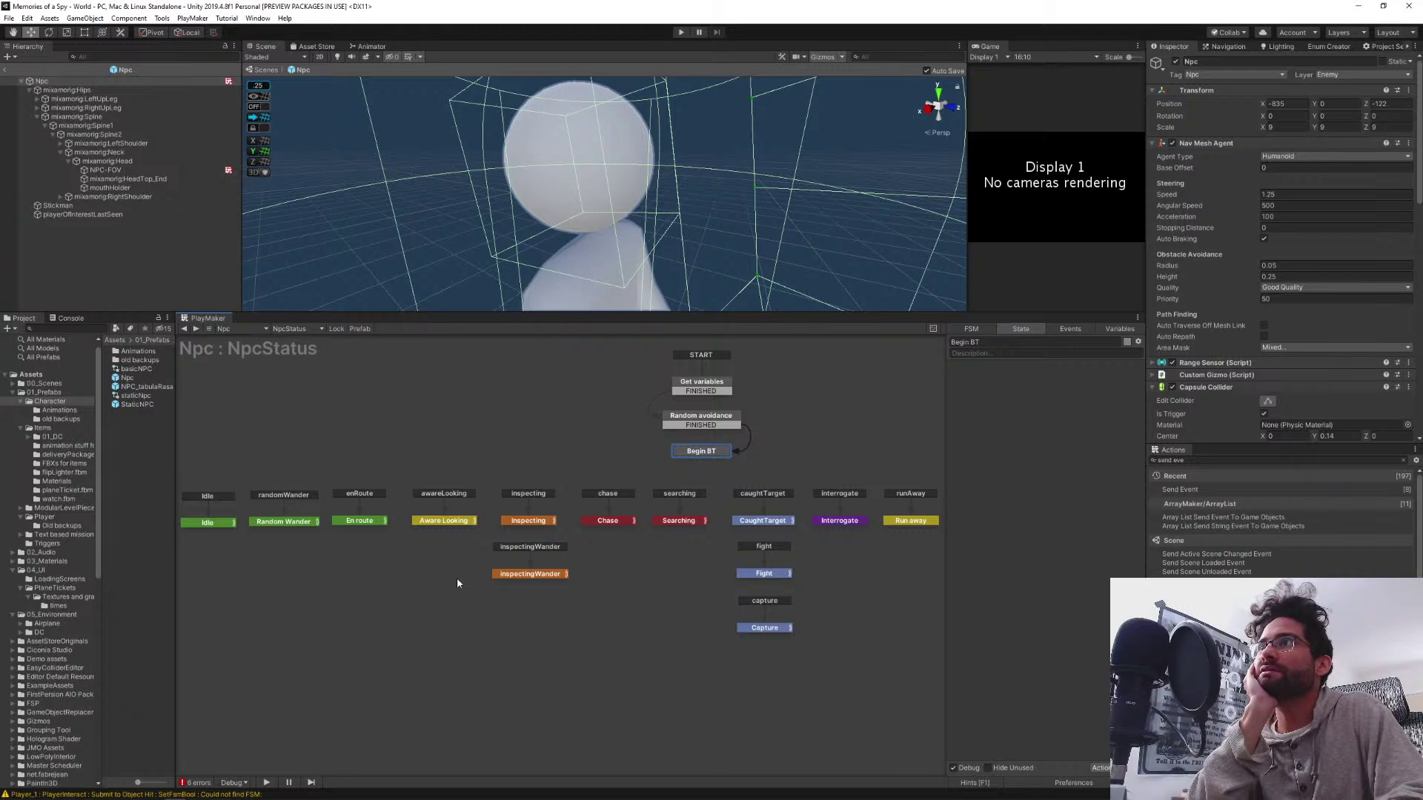
middle_click_drag(372, 599, 456, 596)
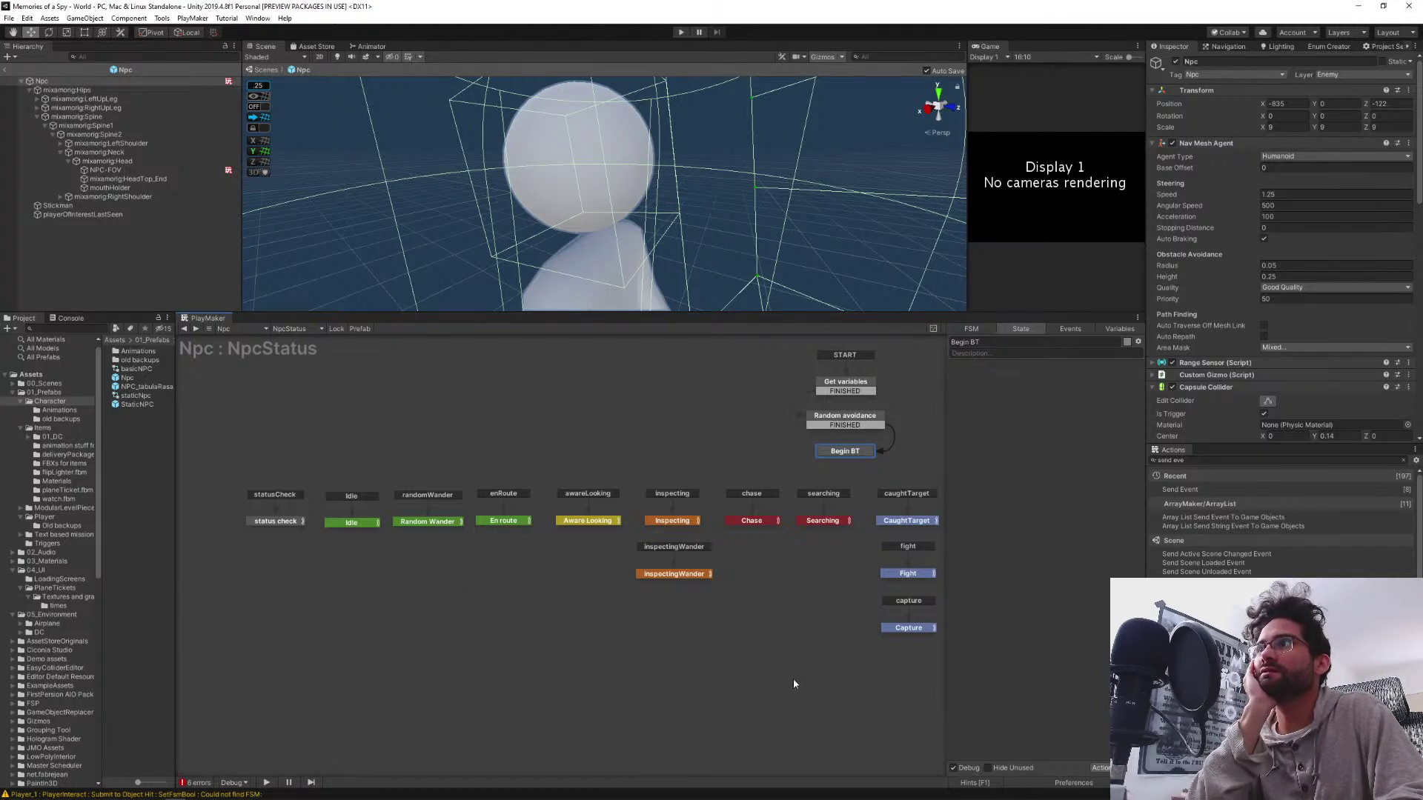
middle_click_drag(793, 678, 652, 639)
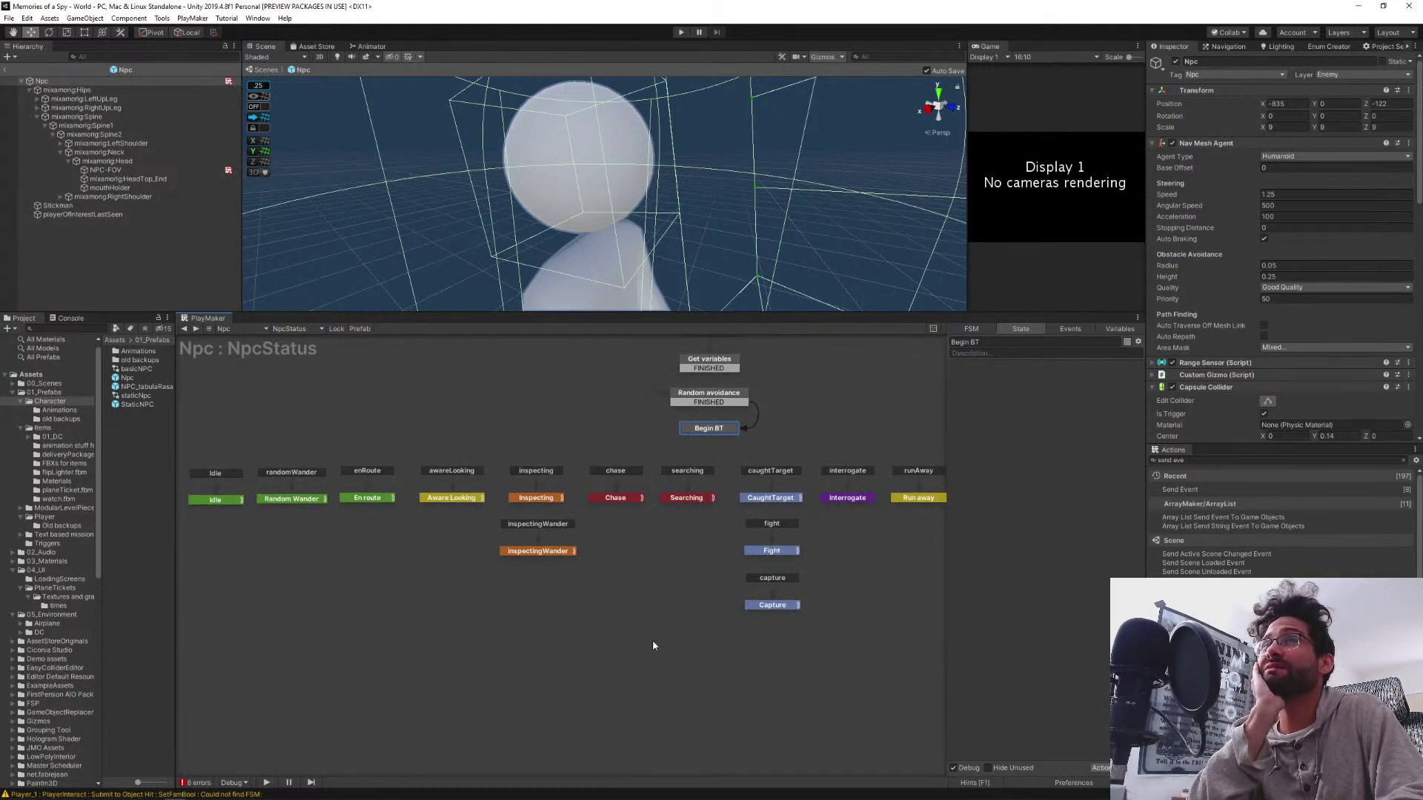
Delete the Enum Changed action from the Idle state
left_click(223, 501)
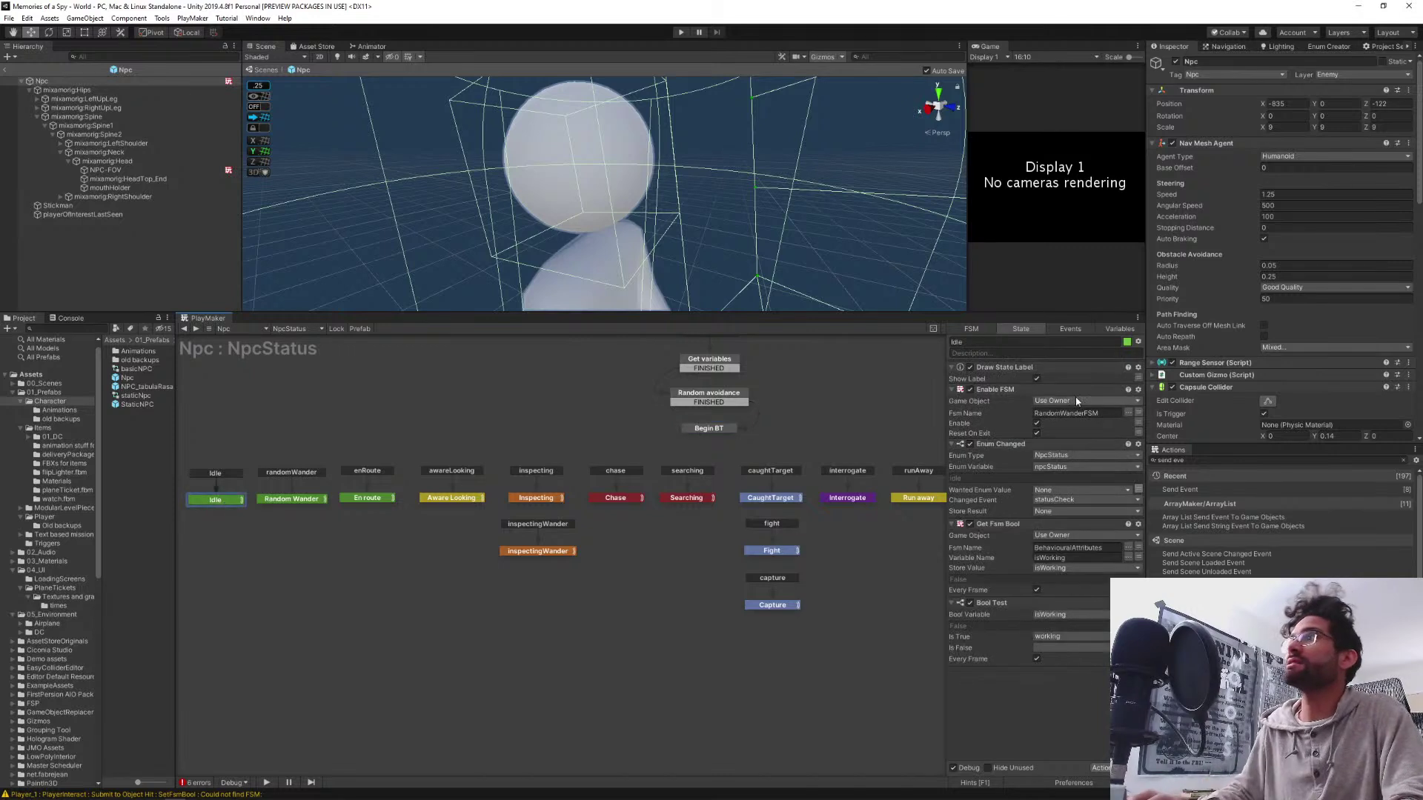
left_click(993, 443)
key("Delete")
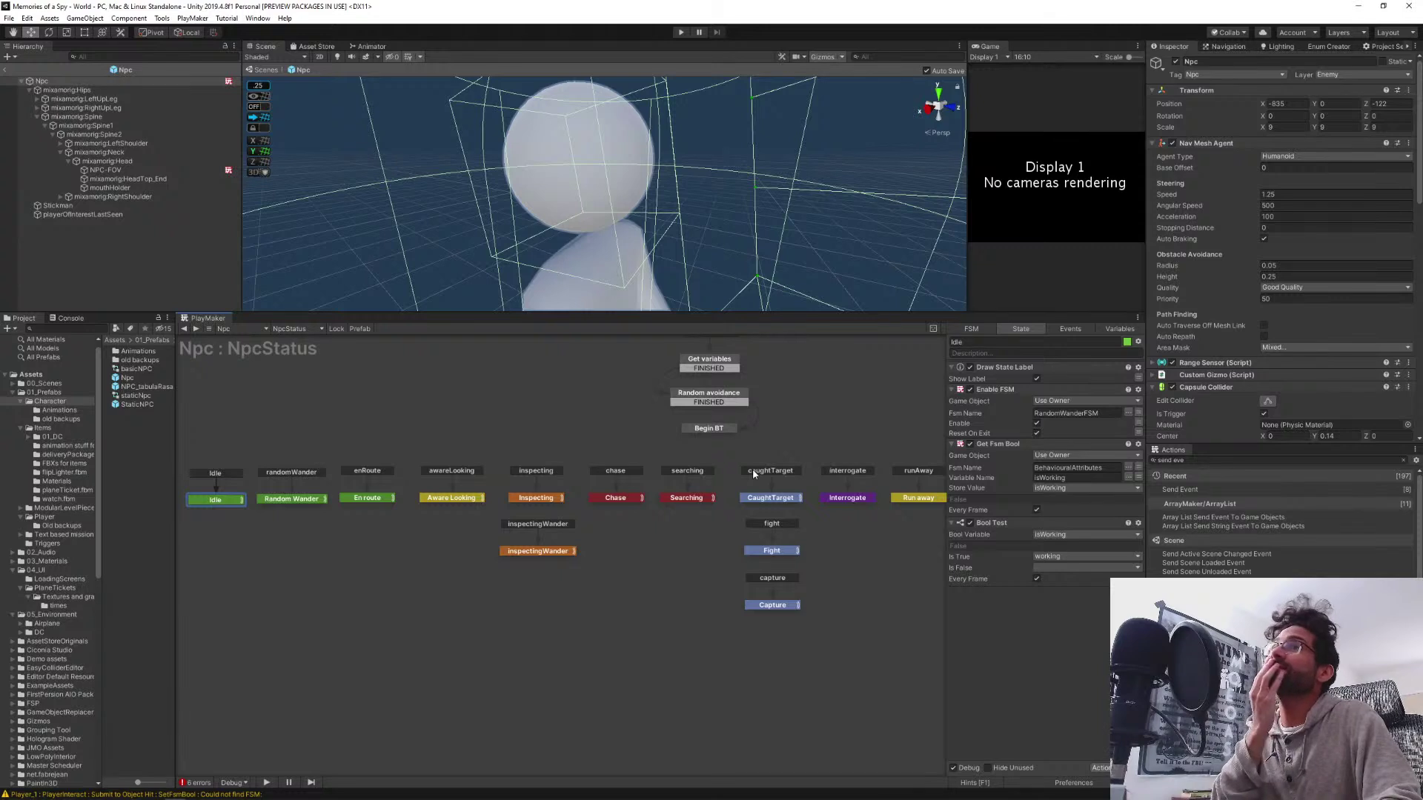
Open the Npc's CivB-Routine FSM and look over its scared and hasIntruder branches
left_click(295, 329)
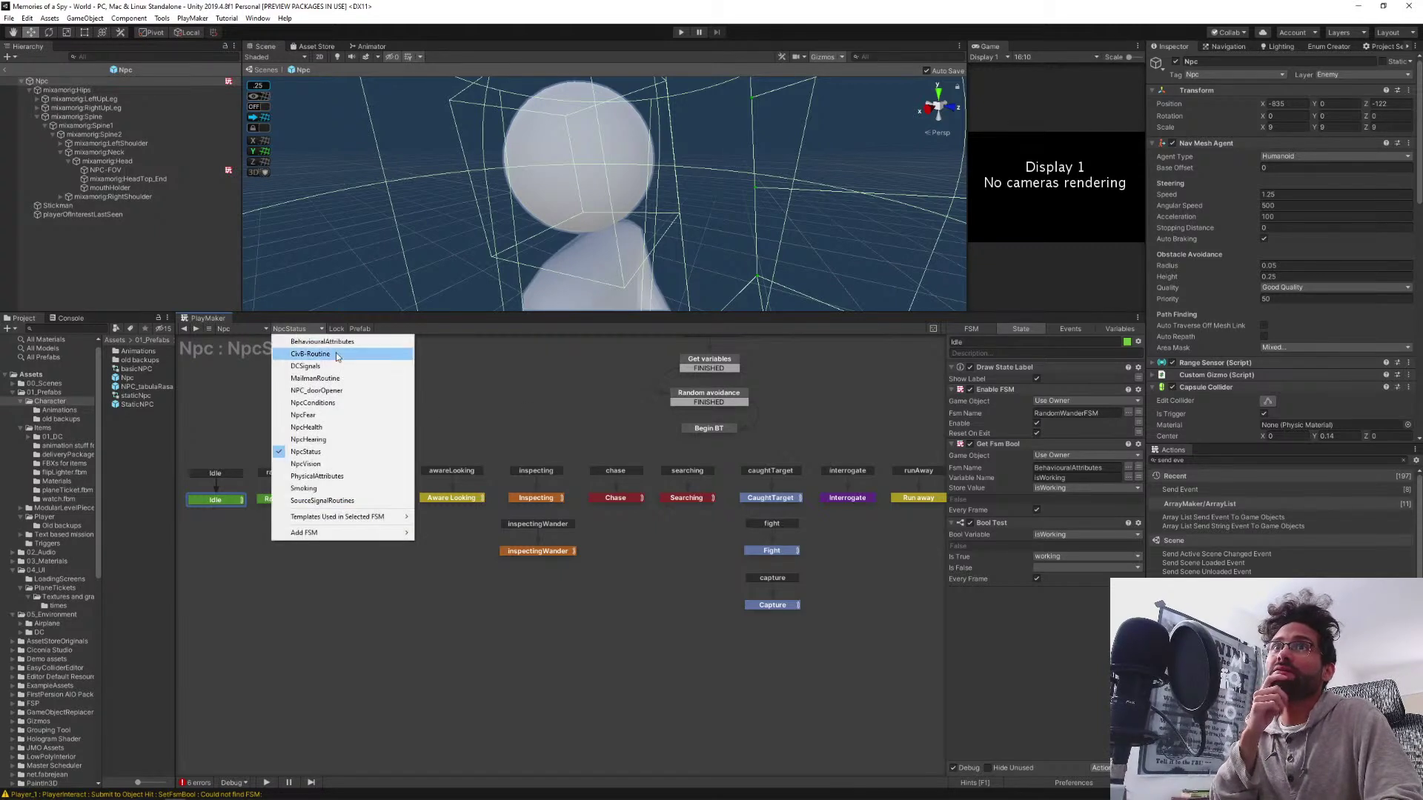
left_click(338, 354)
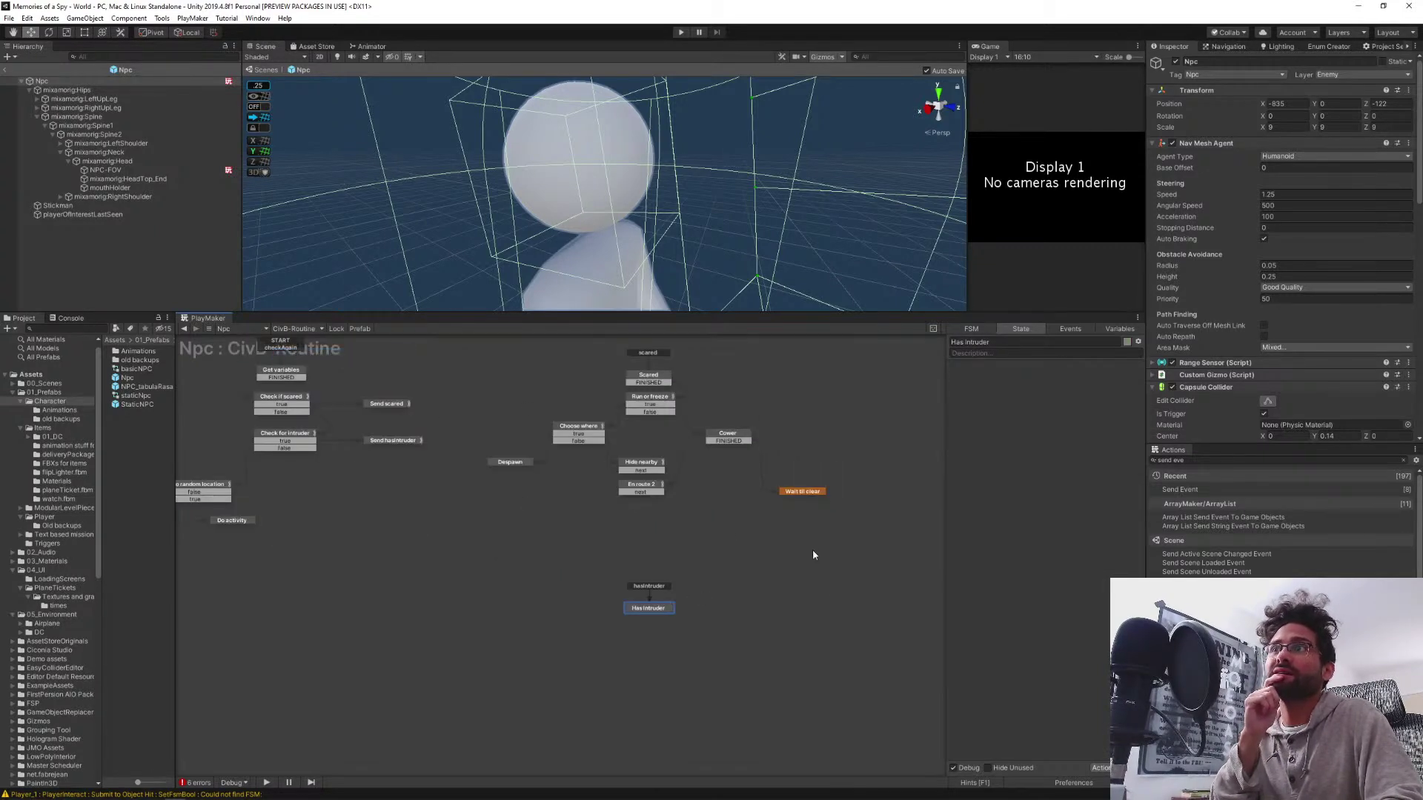
mouse_move(520, 511)
middle_mouse_down()
mouse_move(622, 558)
mouse_move(517, 538)
middle_mouse_up()
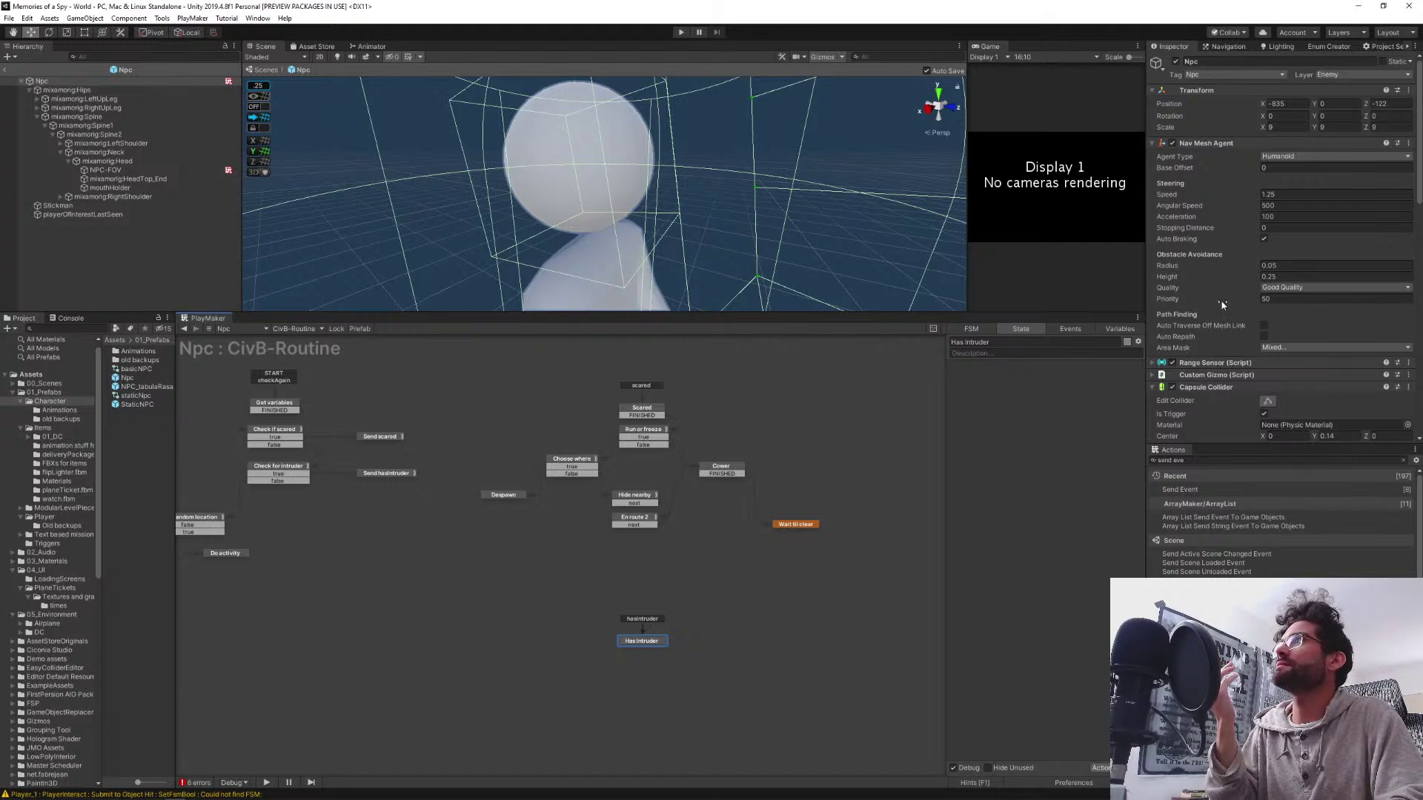
Expand all the PlayMakerFSM components on Npc to read their FSM names
scroll(1193, 400, "down", 10)
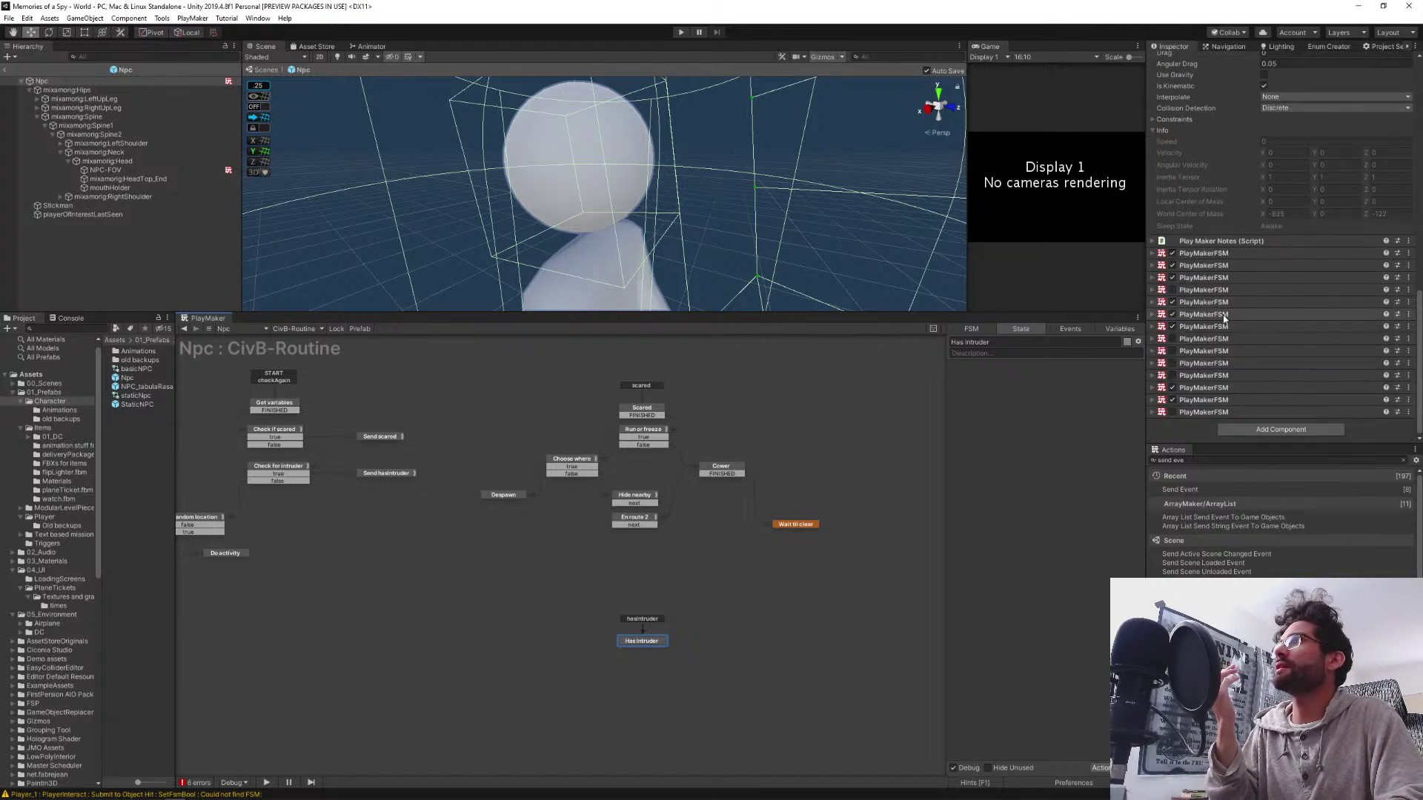
left_click(1153, 412)
left_click(1153, 399)
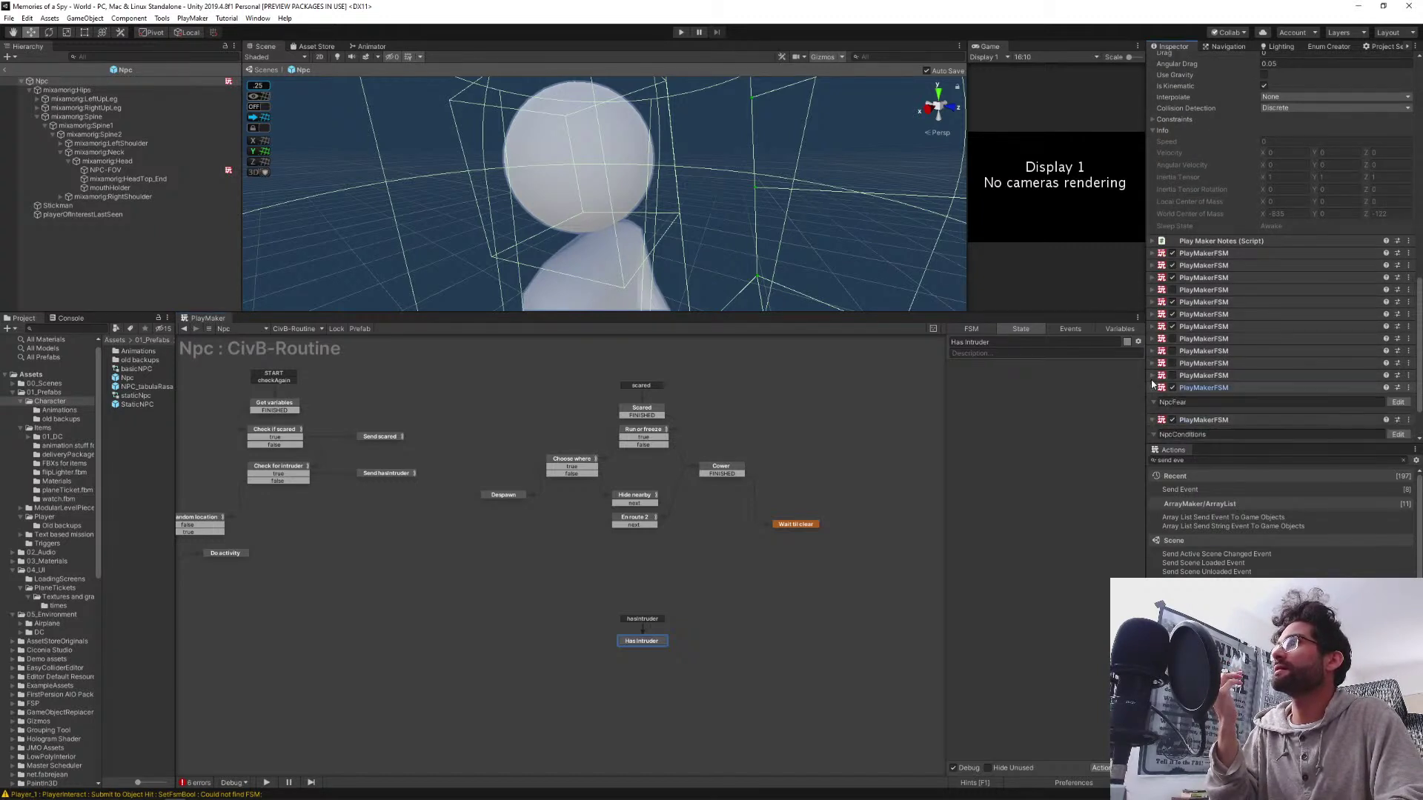
left_click(1153, 387)
left_click(1153, 375)
left_click(1153, 364)
left_click(1152, 352)
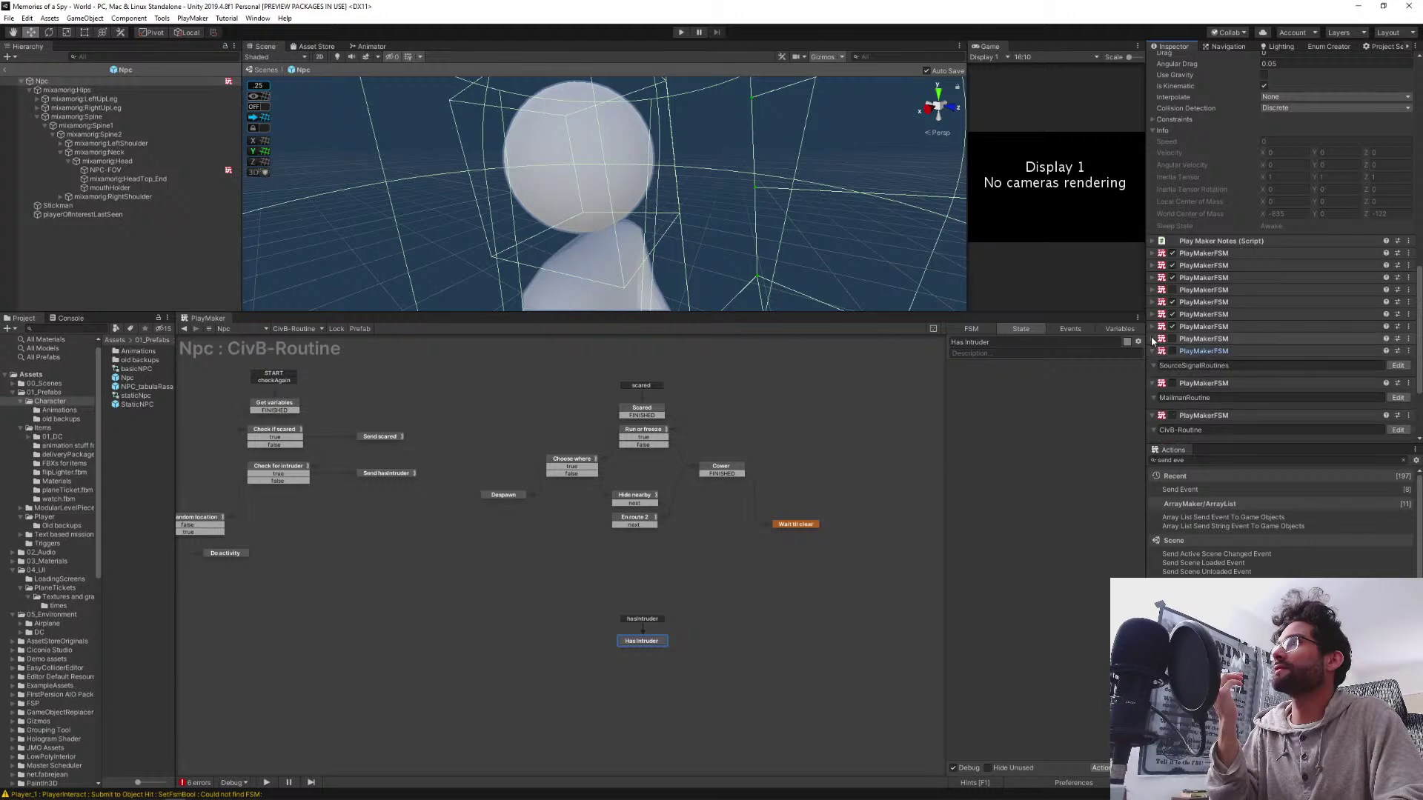
left_click(1152, 338)
left_click(1153, 327)
left_click(1153, 315)
left_click(1152, 302)
left_click(1152, 289)
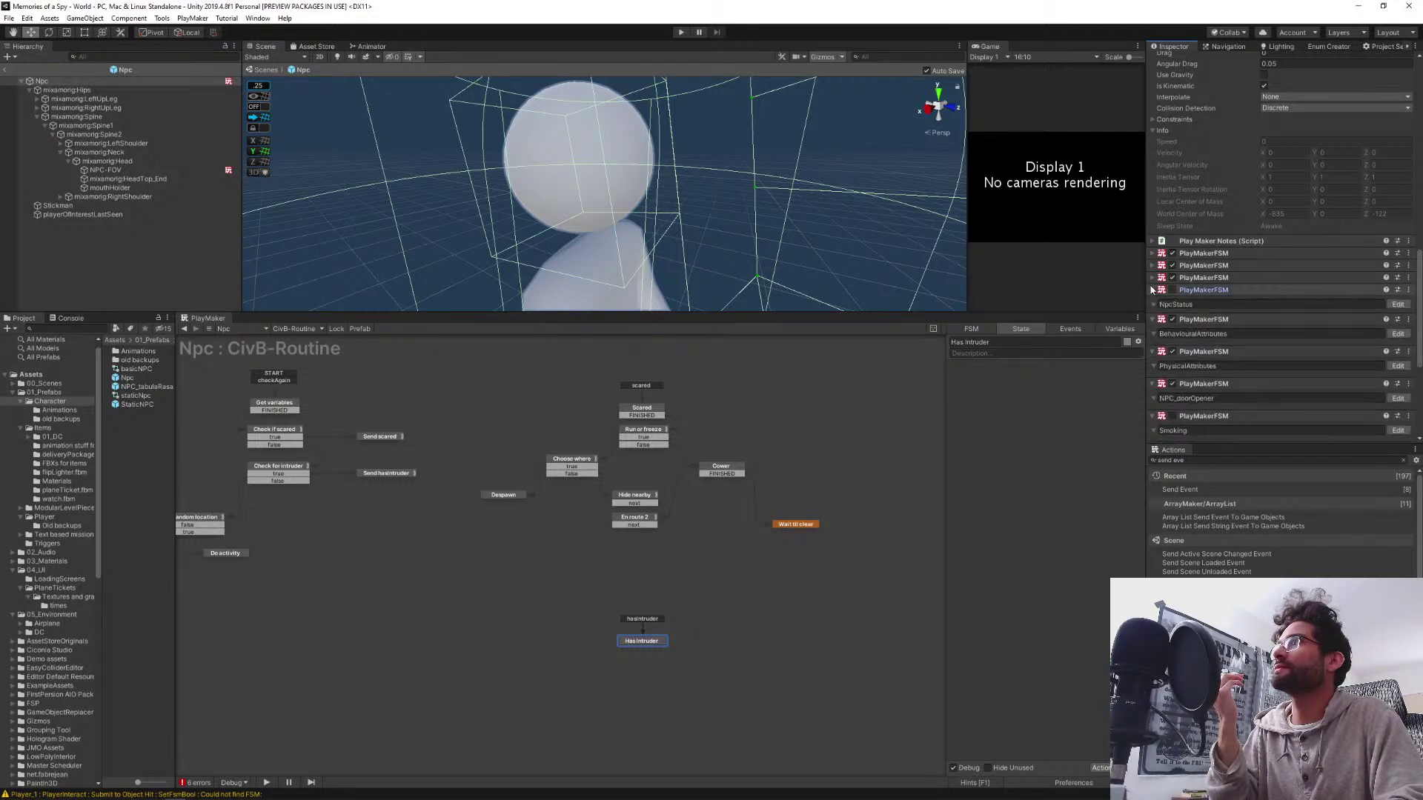
left_click(1152, 277)
left_click(1153, 266)
left_click(1153, 253)
scroll(1185, 312, "down", 7)
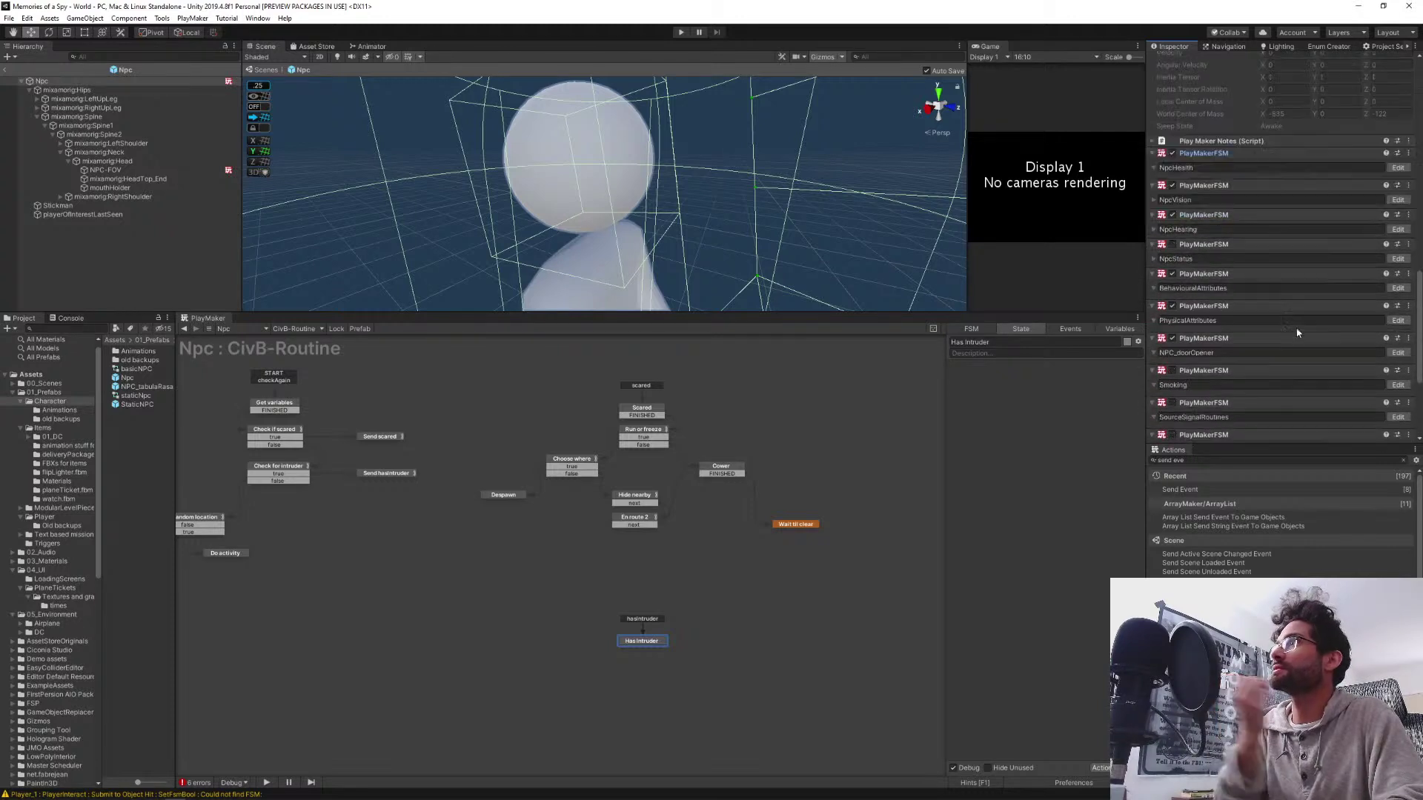
Add a new PlayMakerFSM component to Npc and name it Scared
left_click(1267, 430)
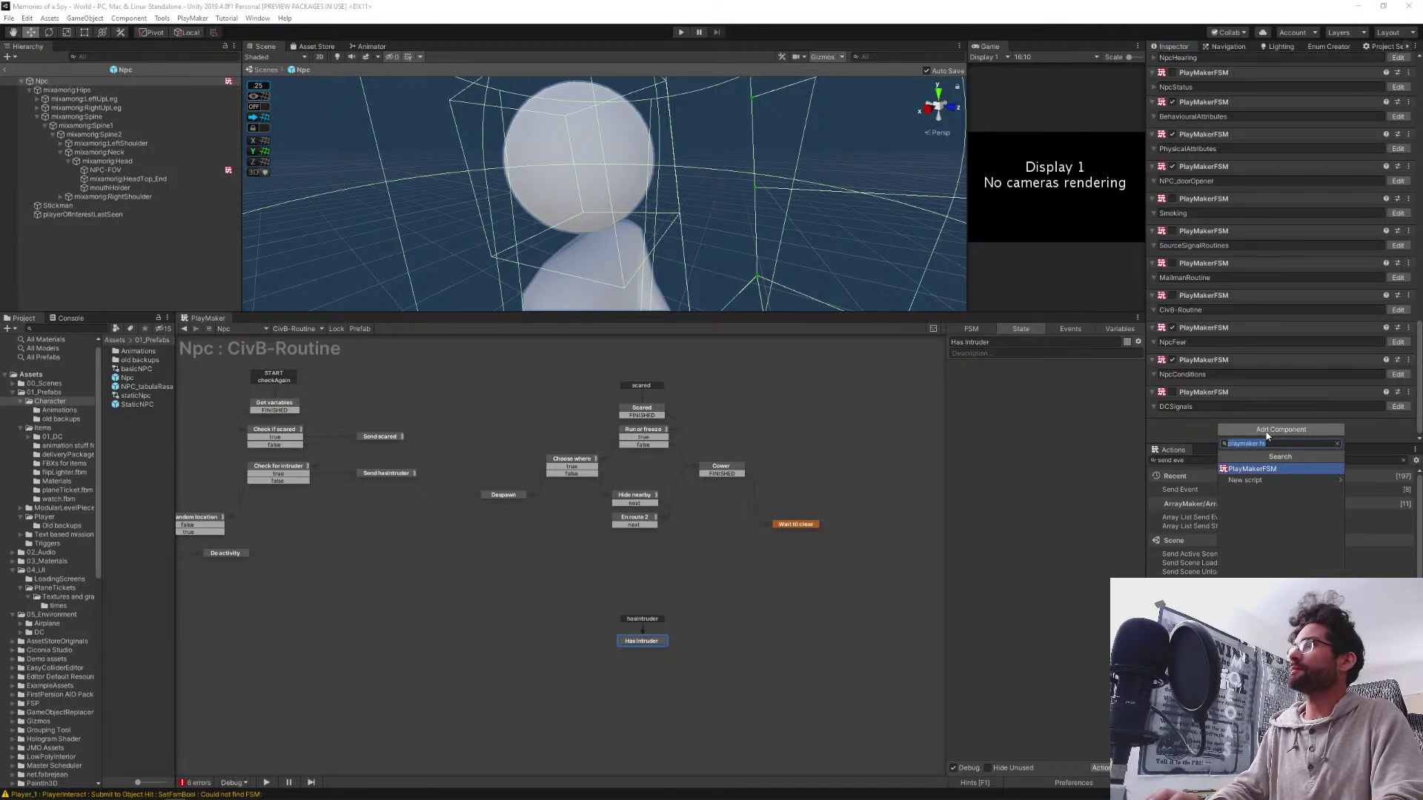
left_click(1267, 464)
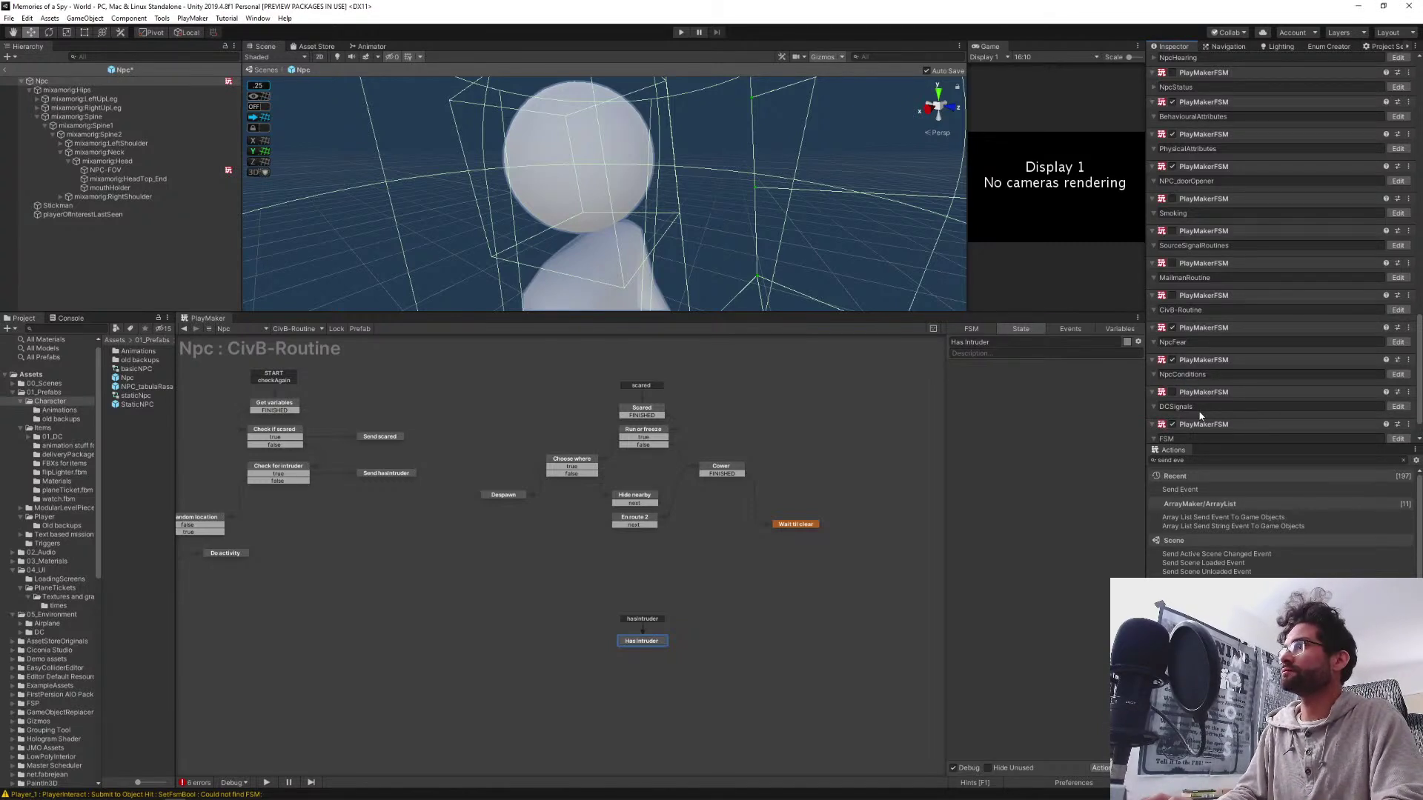
scroll(1202, 426, "down", 1)
left_click(1213, 406)
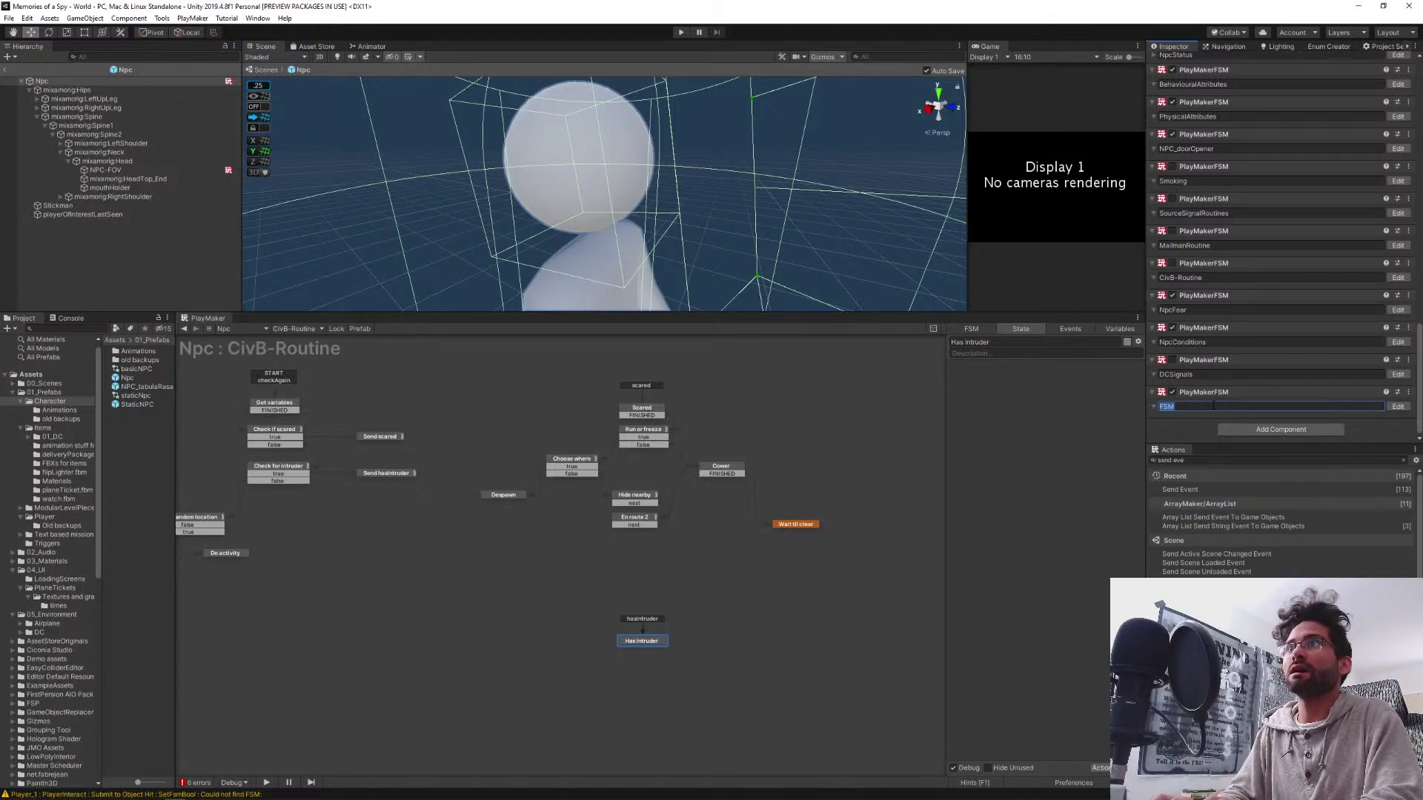
type("Scared")
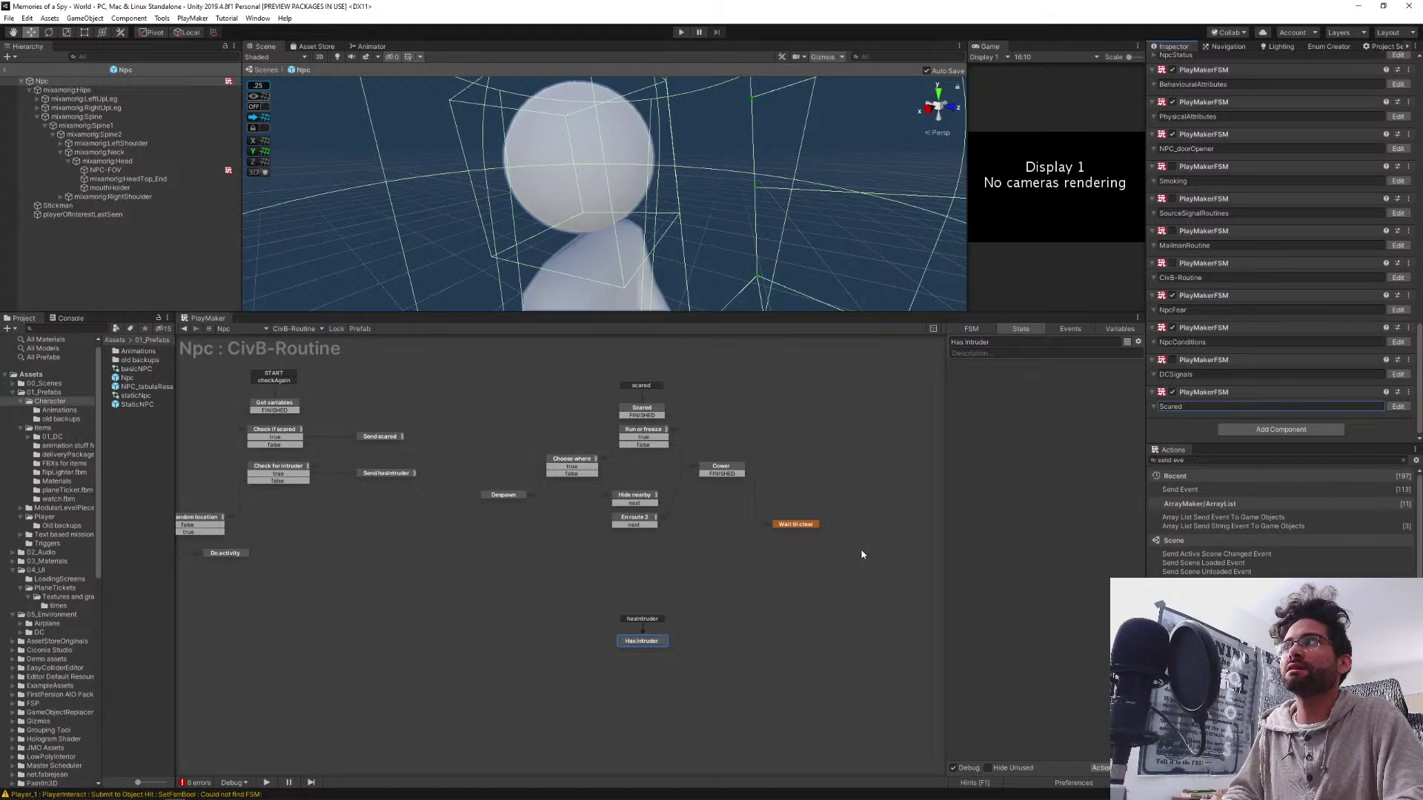
Copy the scared-branch states from CivB-Routine into the new Scared FSM and arrange them below State 1
left_click_drag(861, 549, 460, 366)
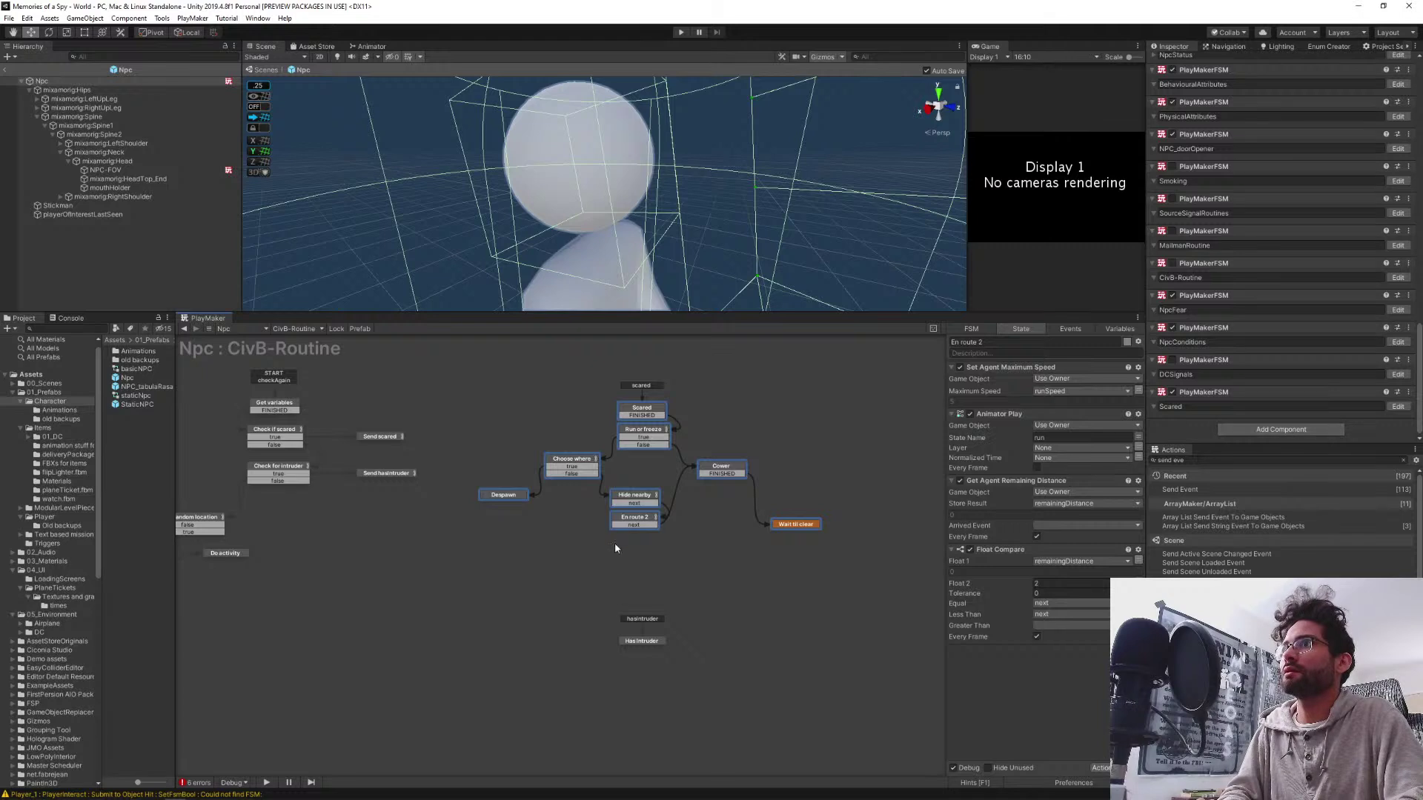
left_click(1398, 407)
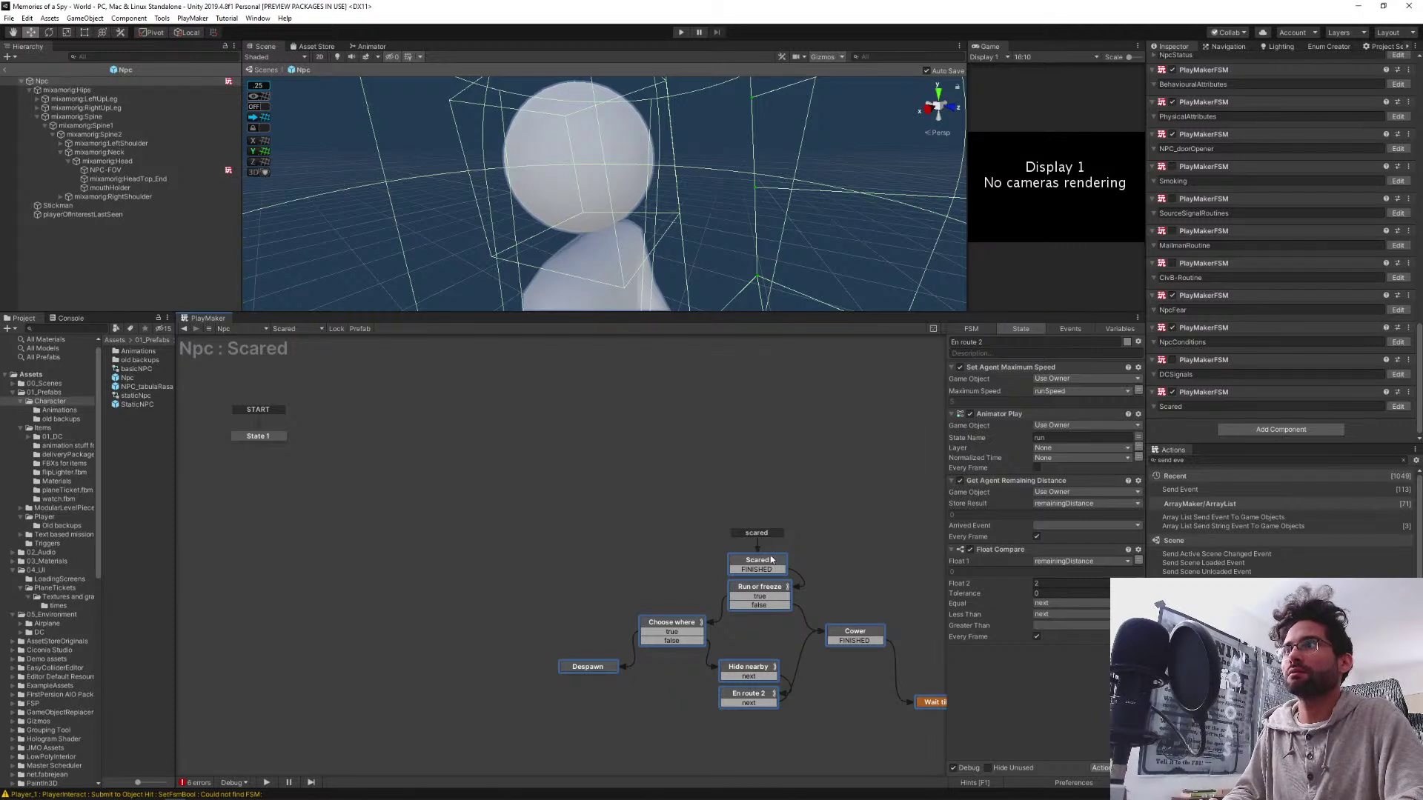
left_click_drag(771, 559, 365, 489)
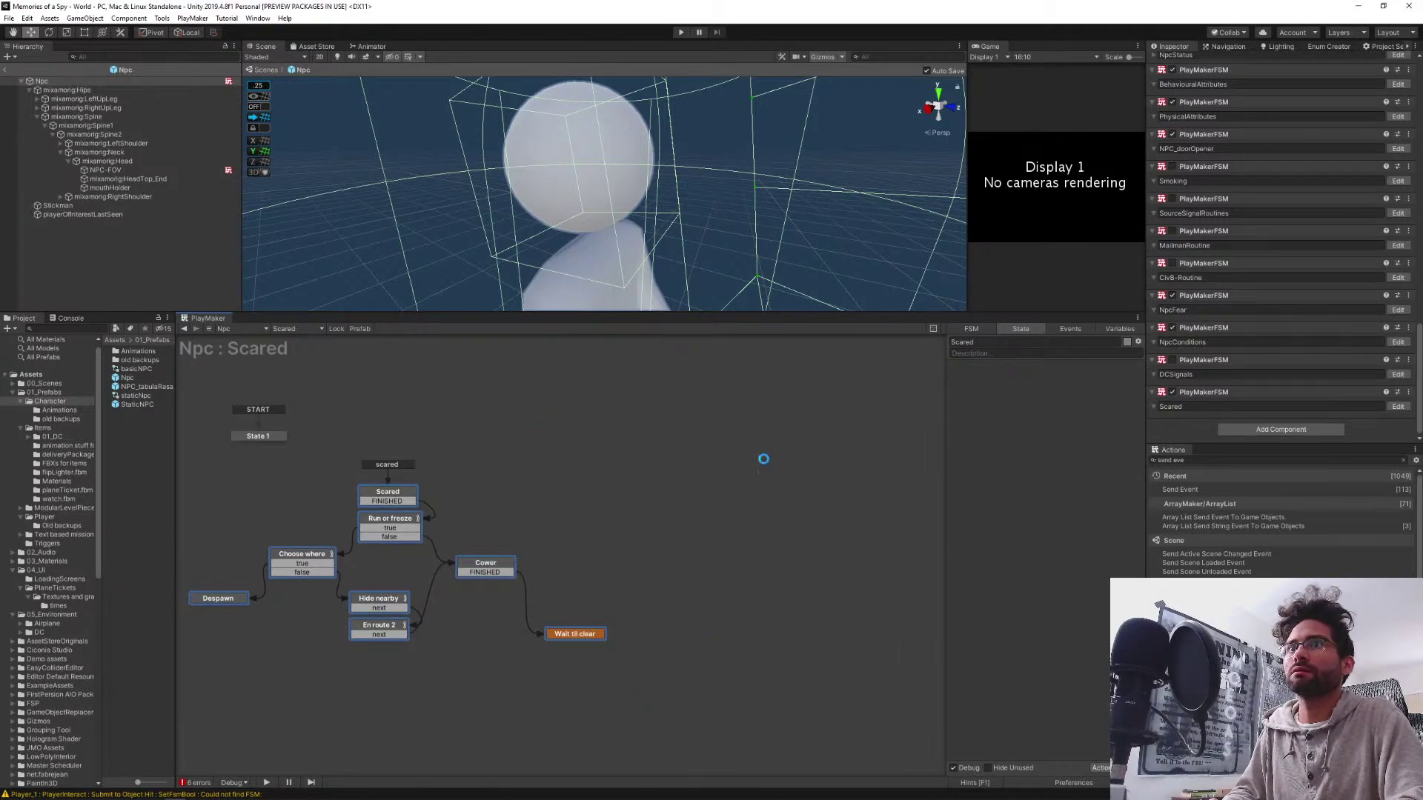
middle_click_drag(571, 470, 803, 477)
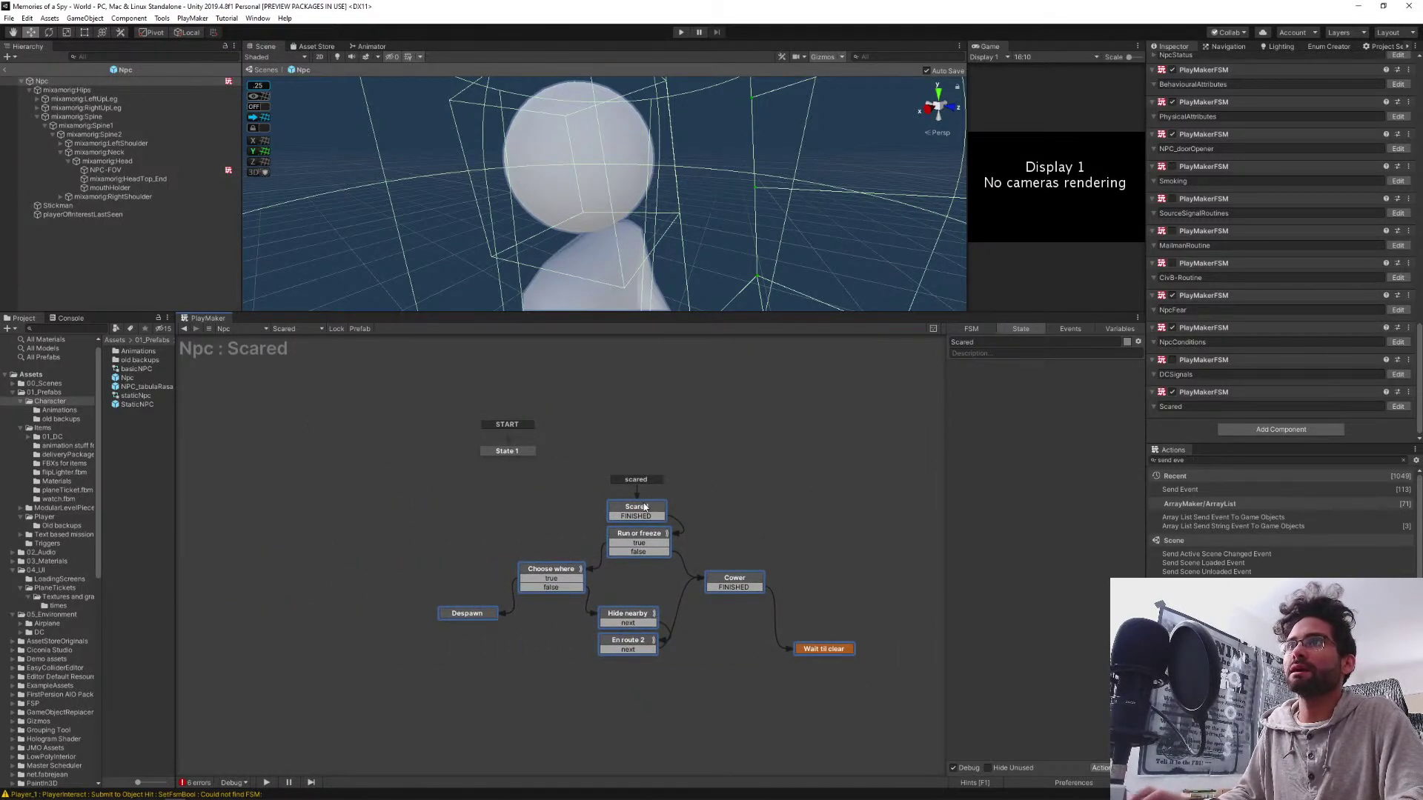
left_click_drag(645, 509, 518, 511)
left_click(501, 528)
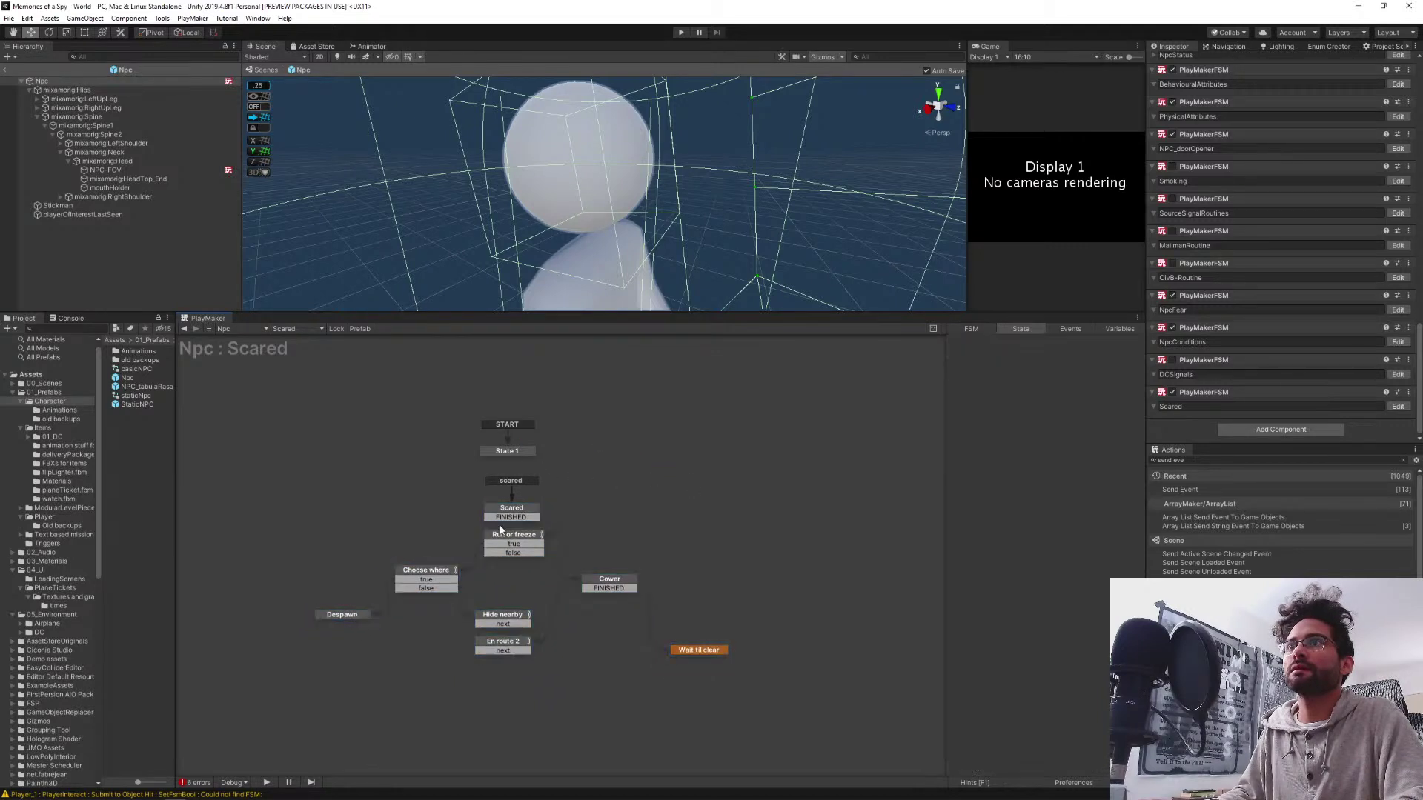
Make the Scared state the start state of the Scared FSM and delete State 1
right_click(518, 509)
left_click(560, 546)
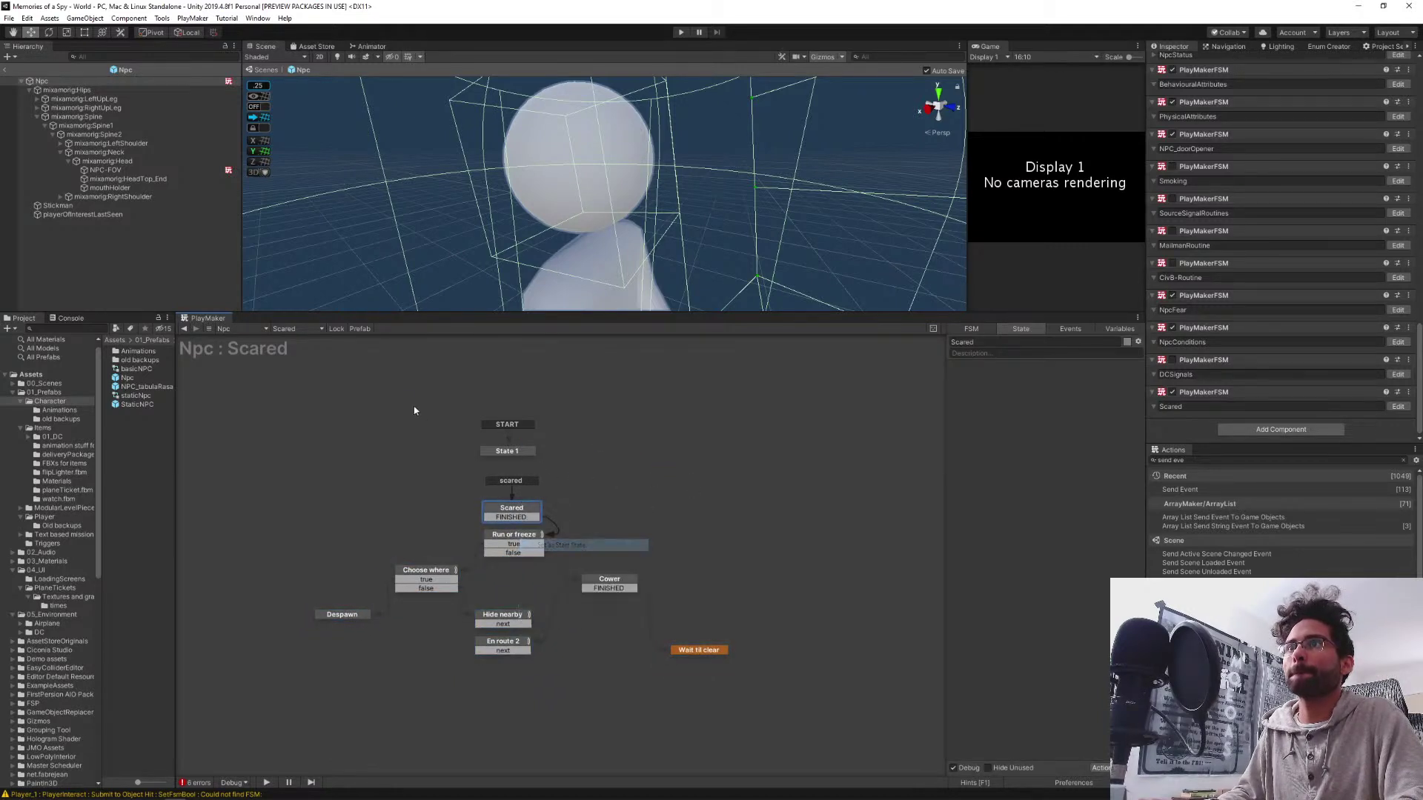
left_click(504, 452)
key("Delete")
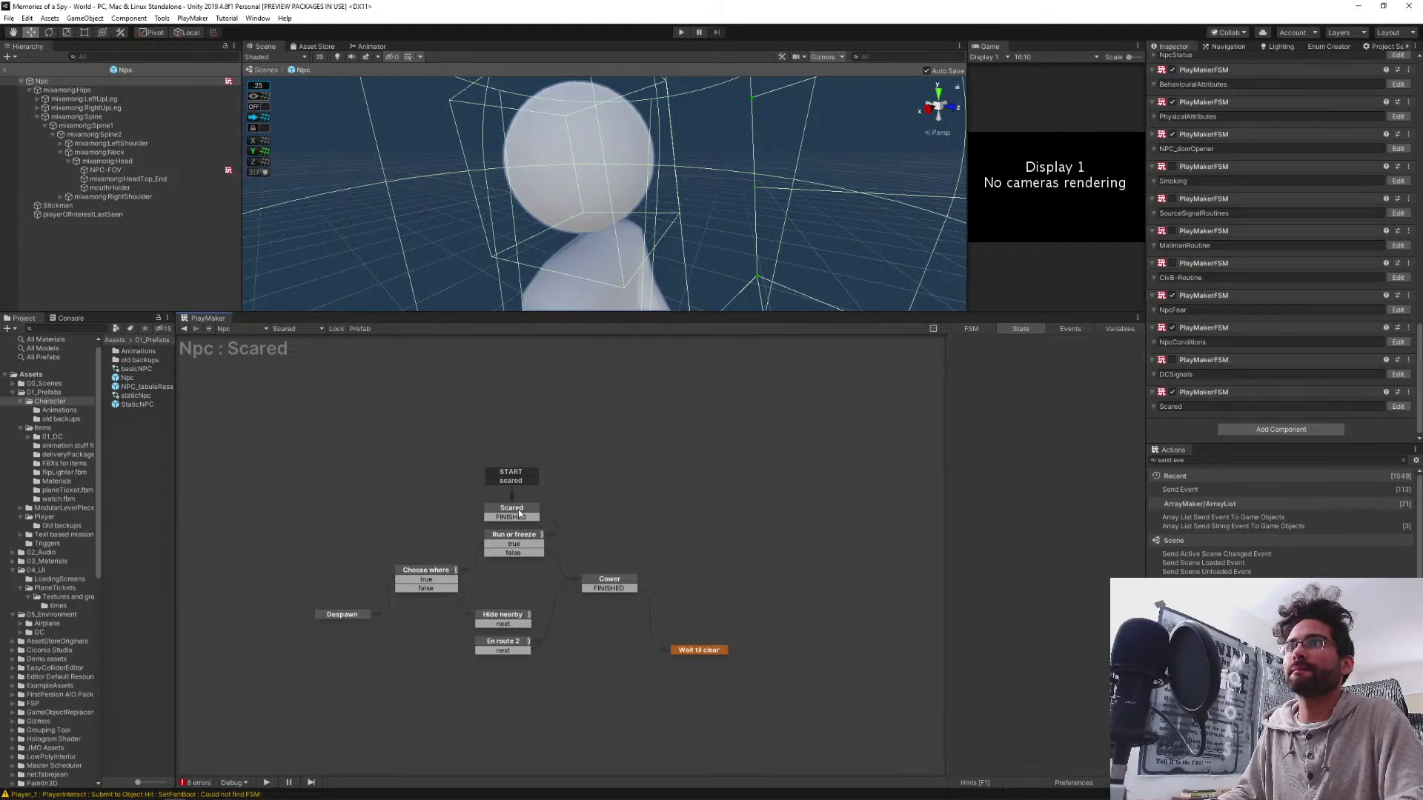
Delete the scared global transition from the Scared FSM's start state
right_click(511, 481)
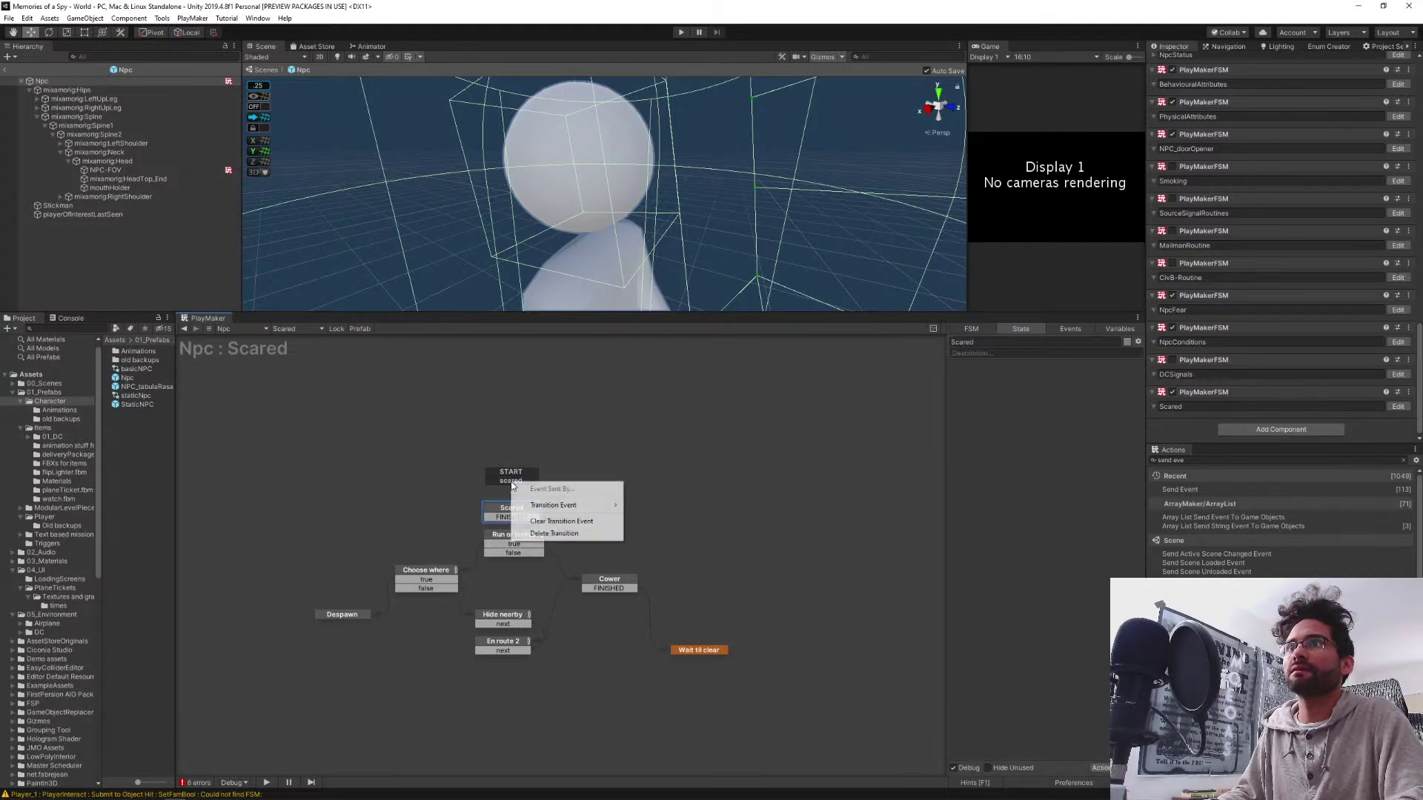
left_click(561, 534)
left_click(420, 458)
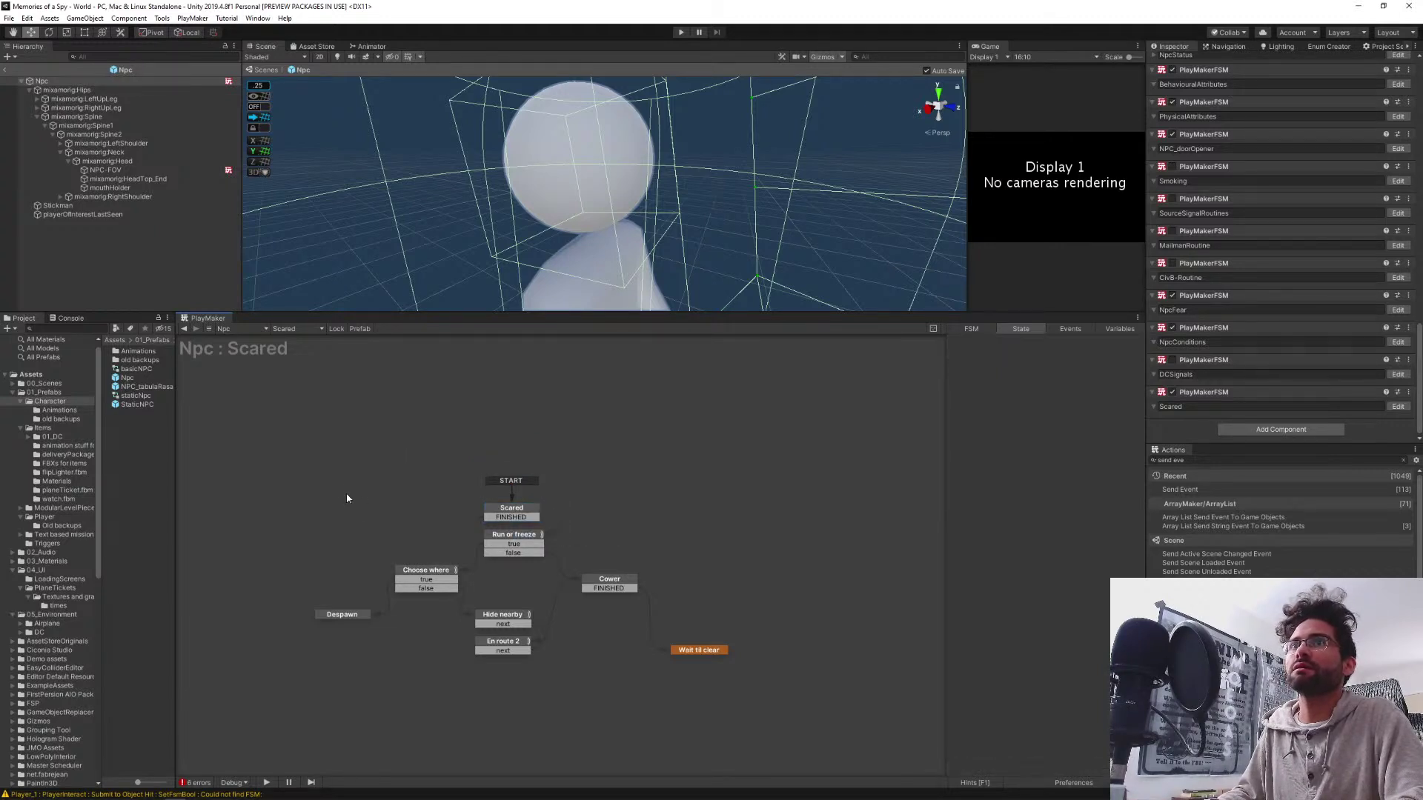
Review the Scared FSM's states from Scared through Run or freeze and Despawn to the Hide nearby actions
middle_click_drag(346, 492, 409, 433)
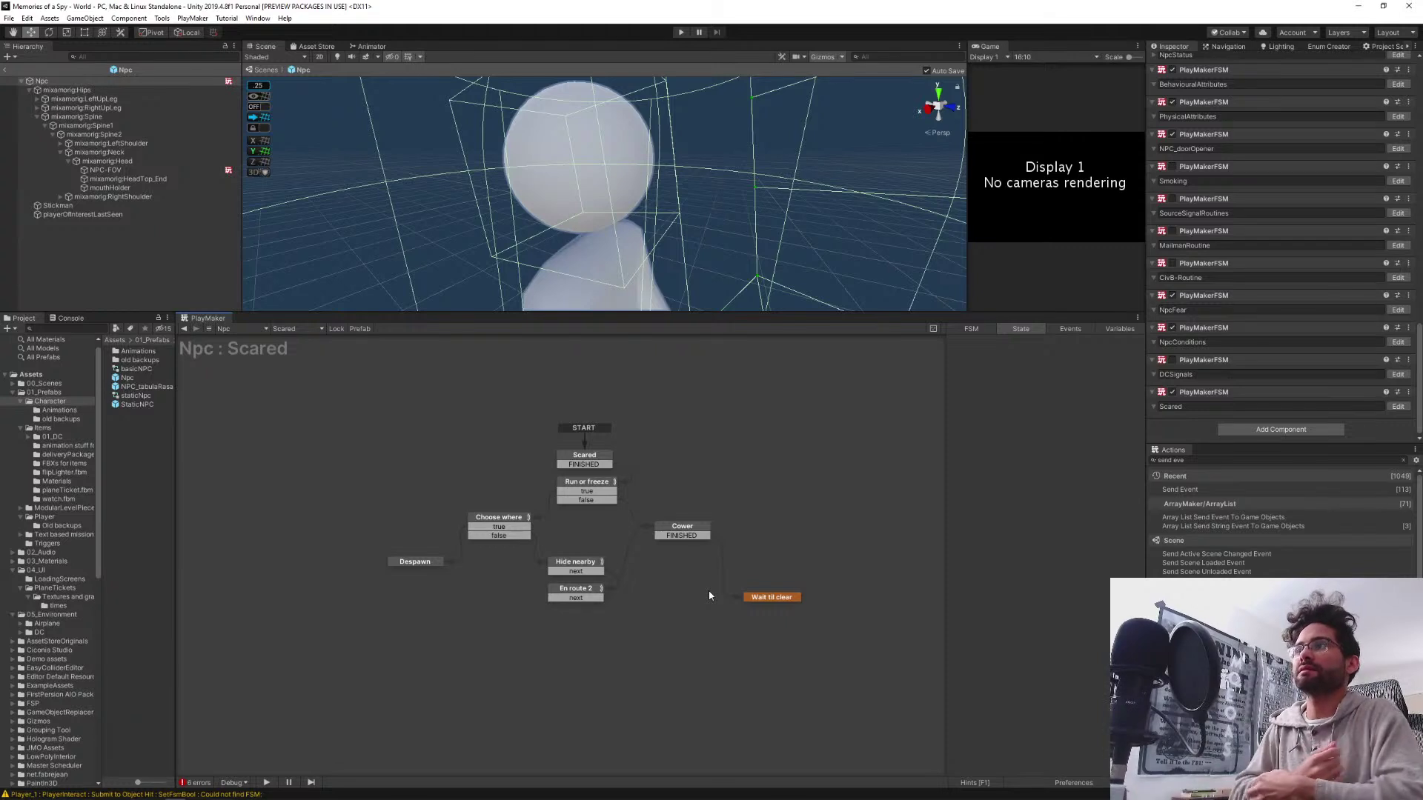
left_click(582, 483)
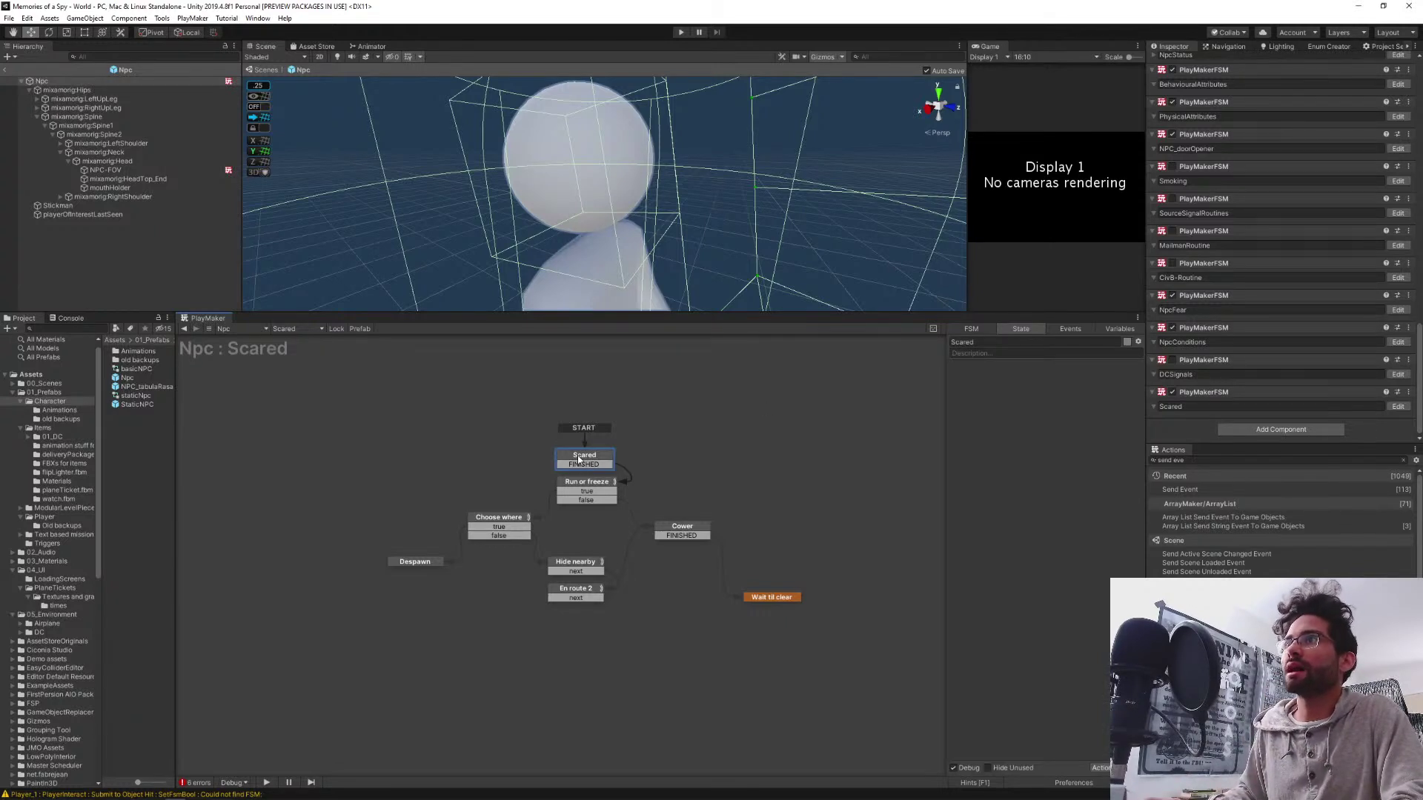
left_click(498, 517)
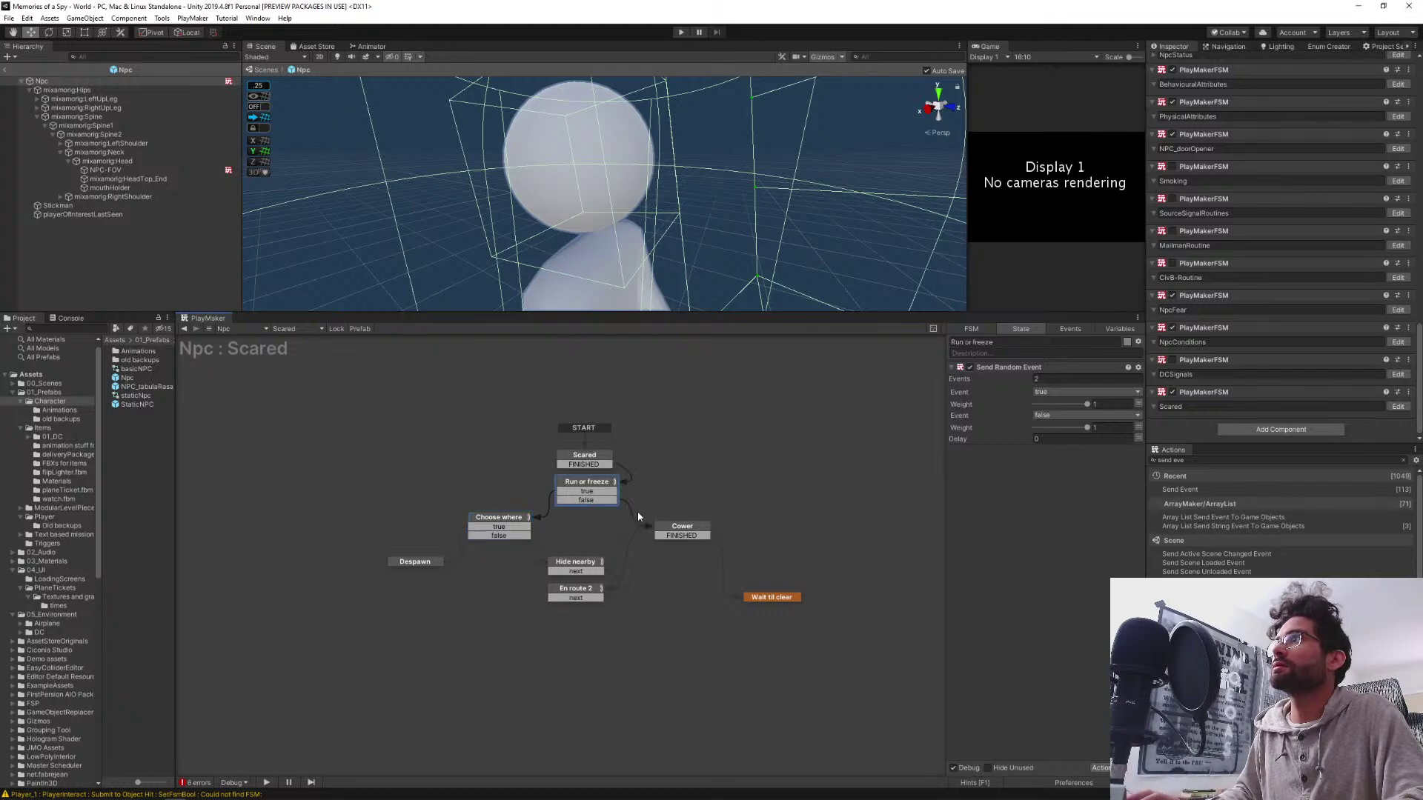
key("Left")
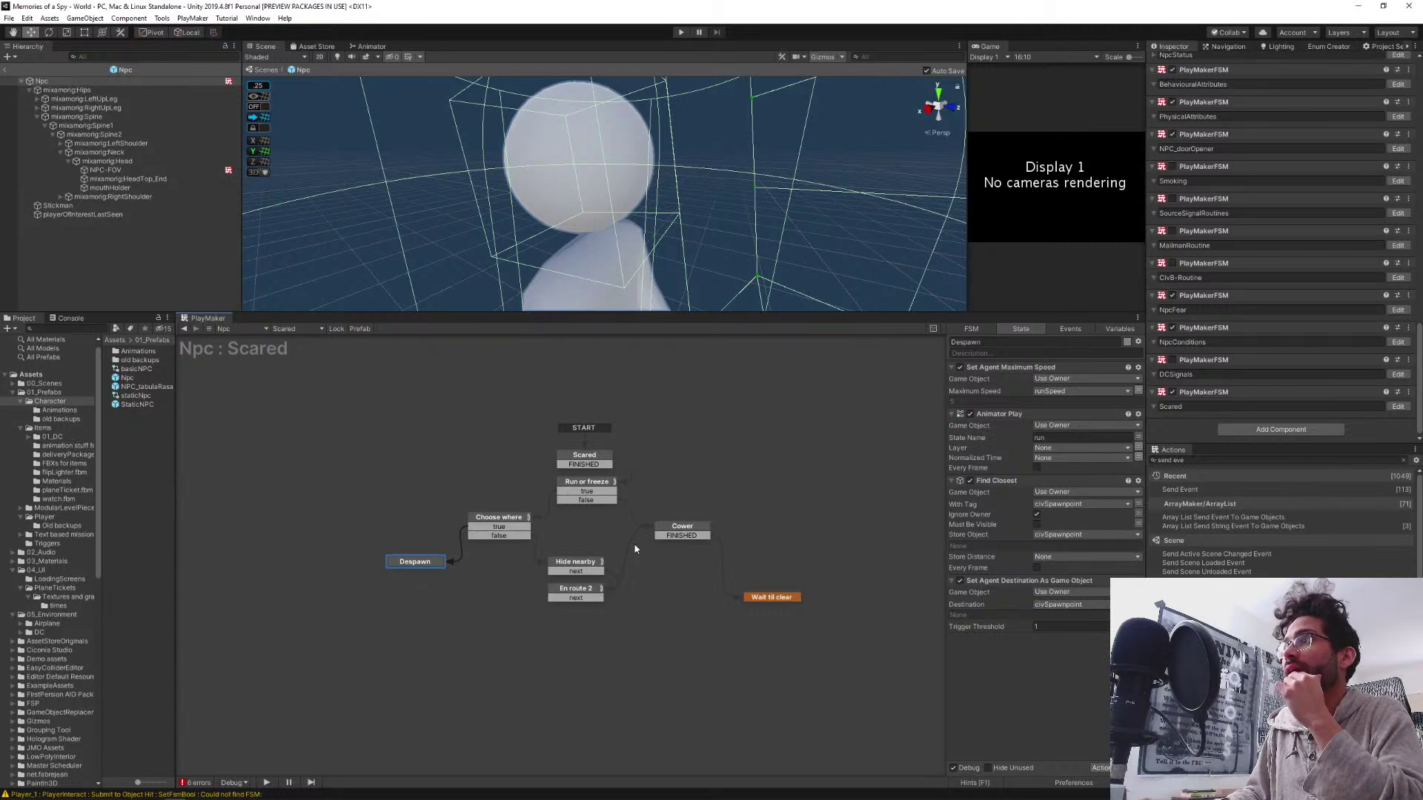
key("Right")
key("Right")
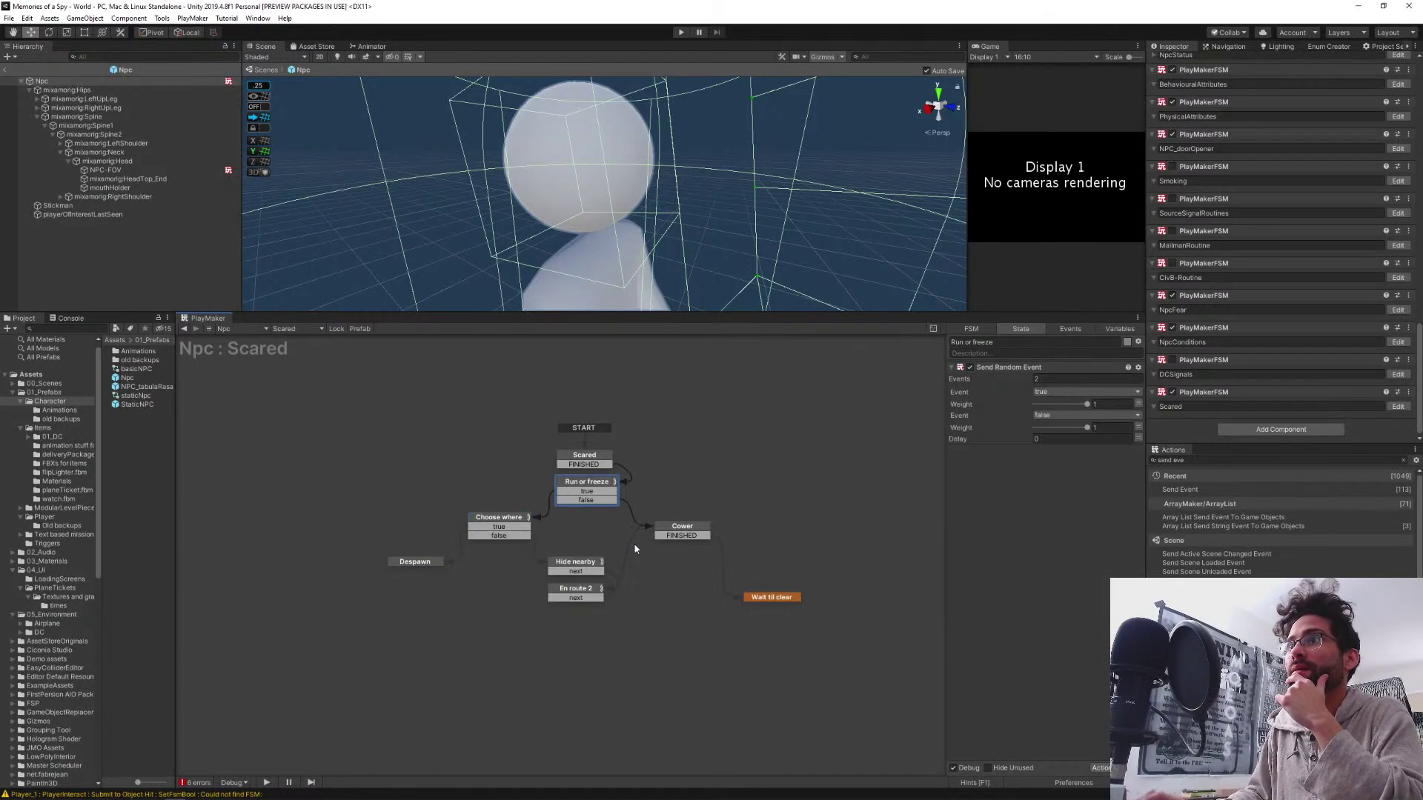
key("Down")
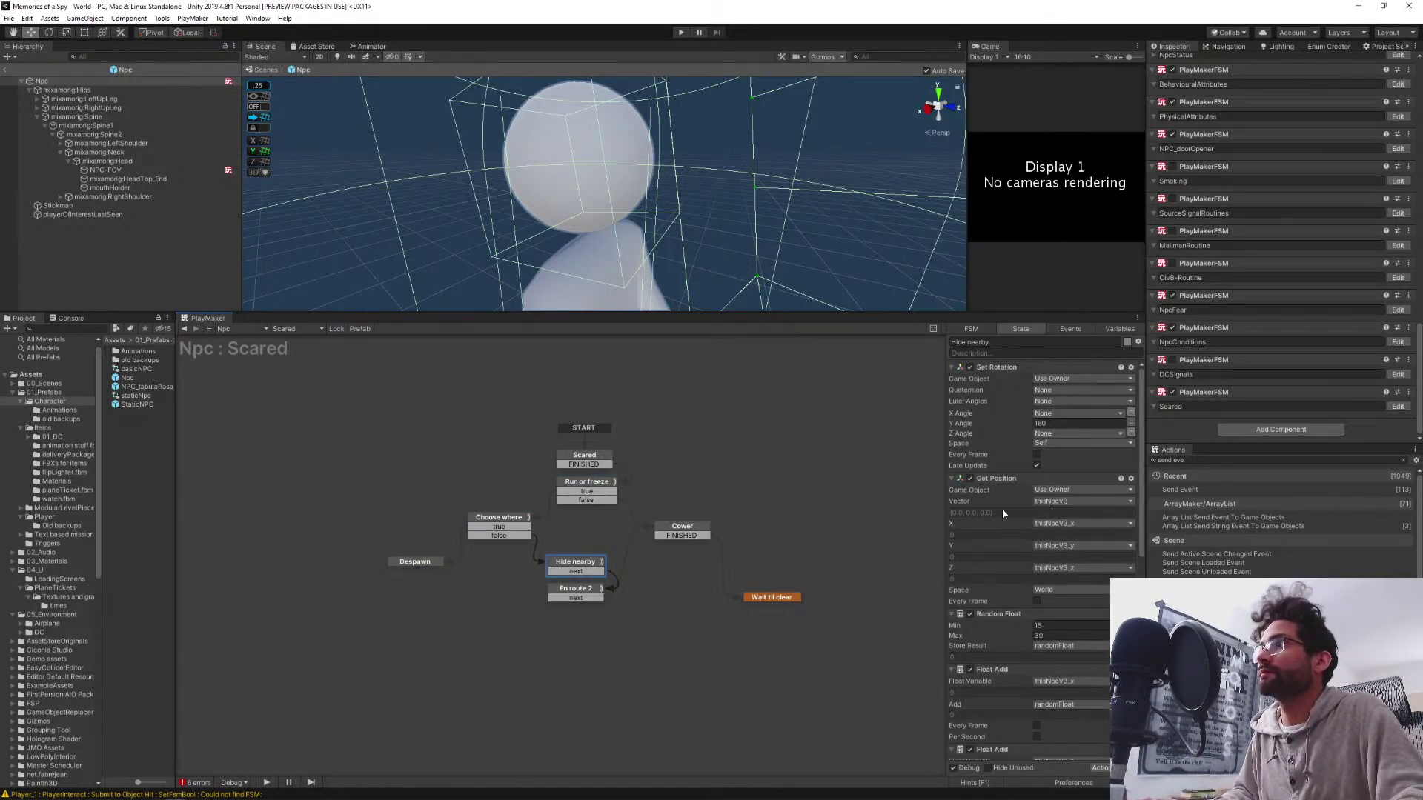
scroll(1006, 535, "down", 1)
scroll(999, 519, "up", 1)
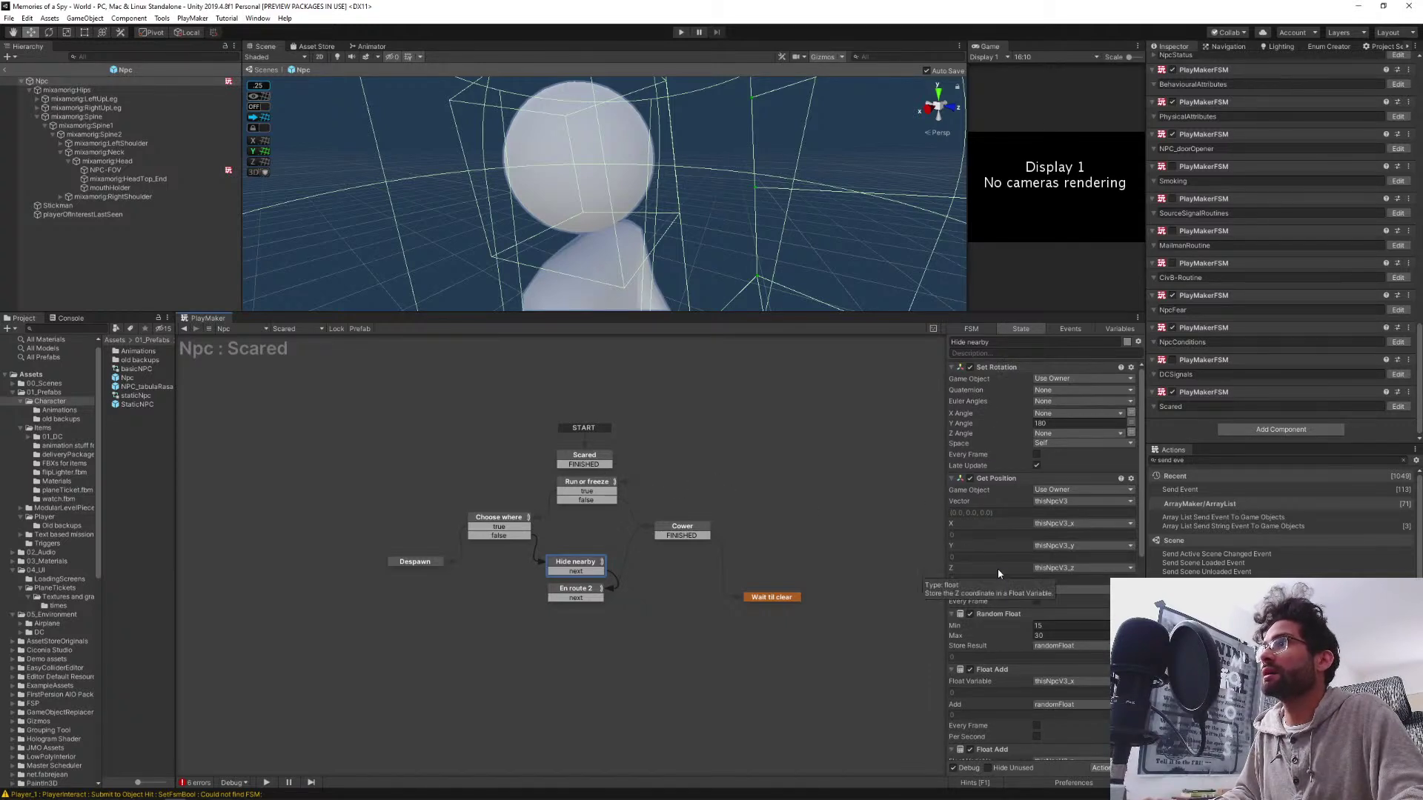
scroll(996, 563, "down", 1)
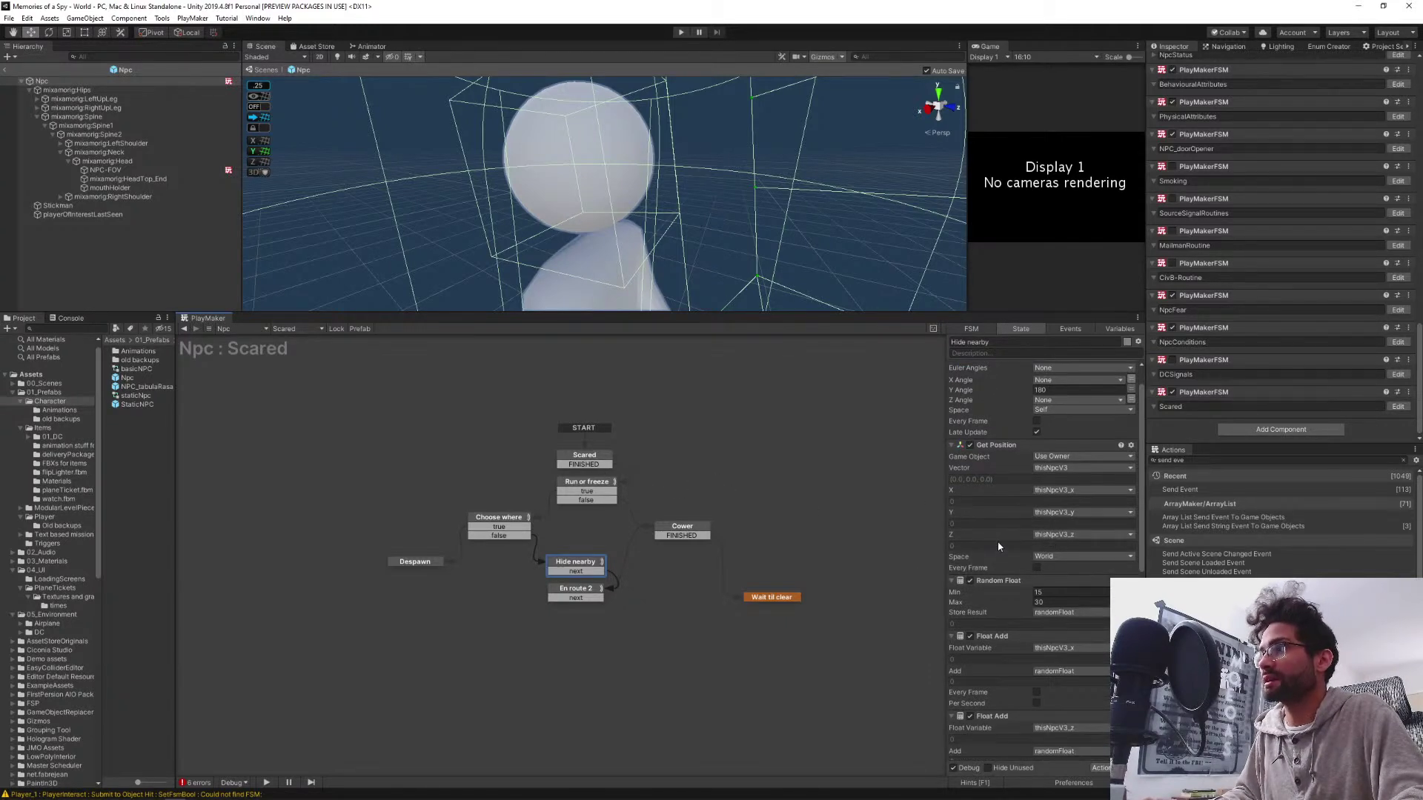
scroll(1017, 518, "down", 11)
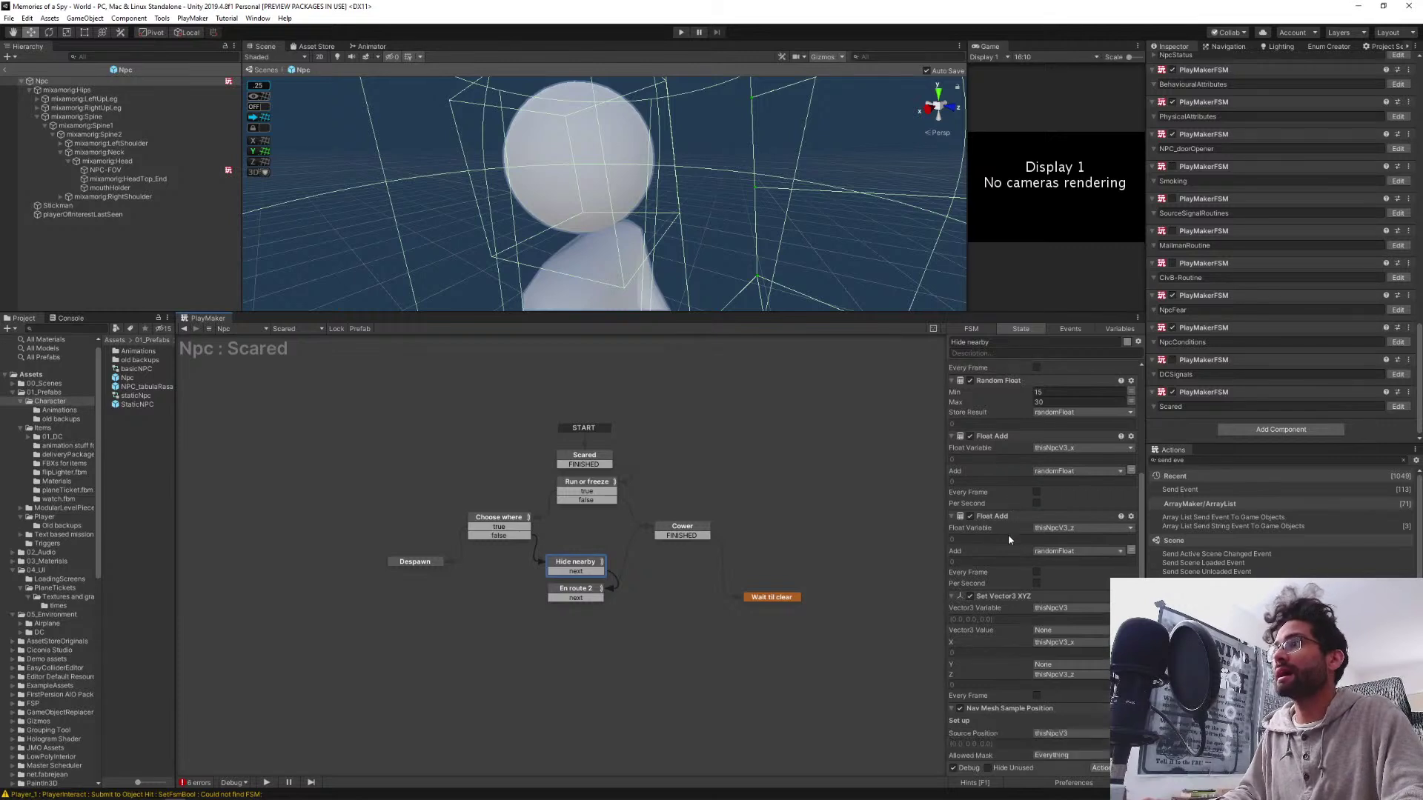
scroll(1013, 527, "down", 1)
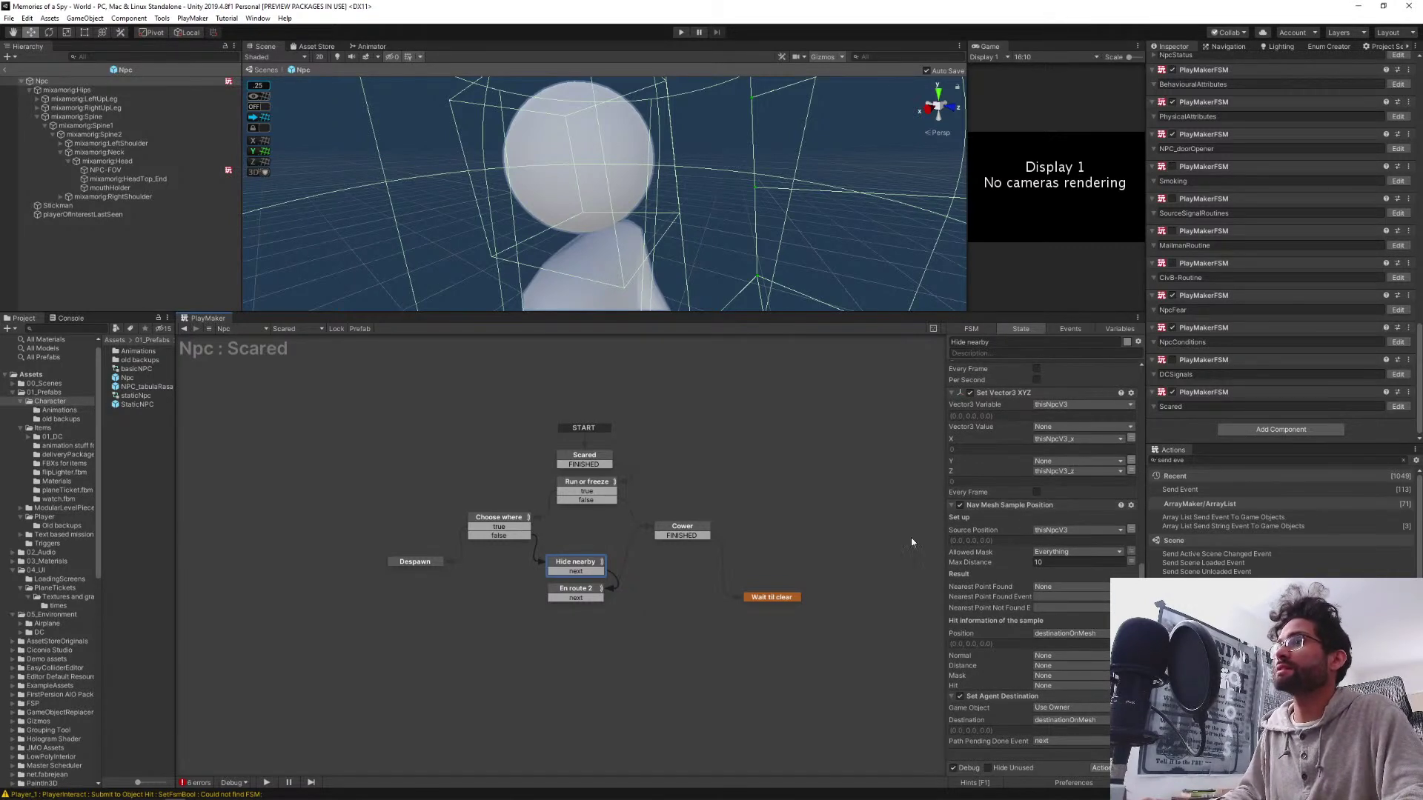
Check the En route 2, Cower and Wait til clear states and the variables of the Scared FSM
left_click(577, 595)
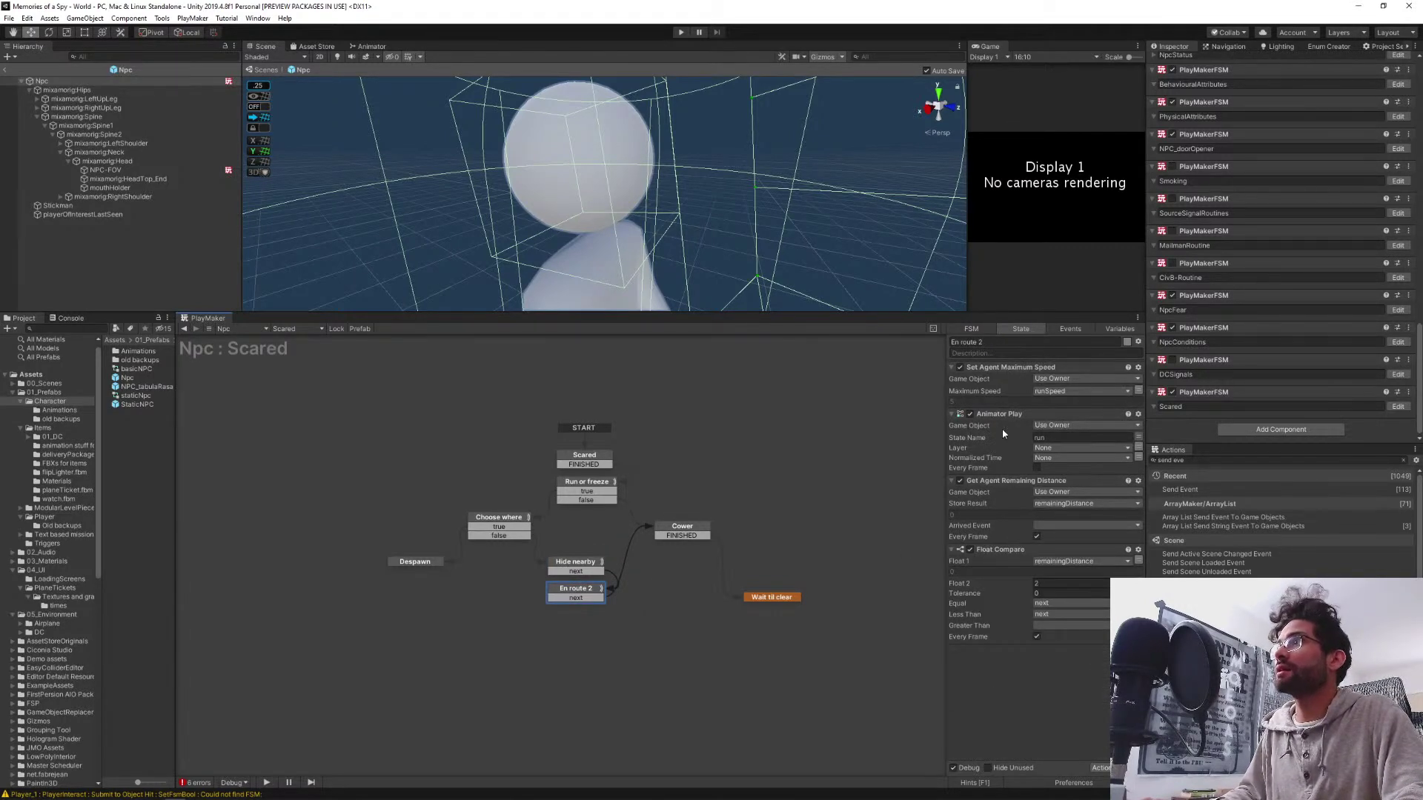
left_click(1111, 329)
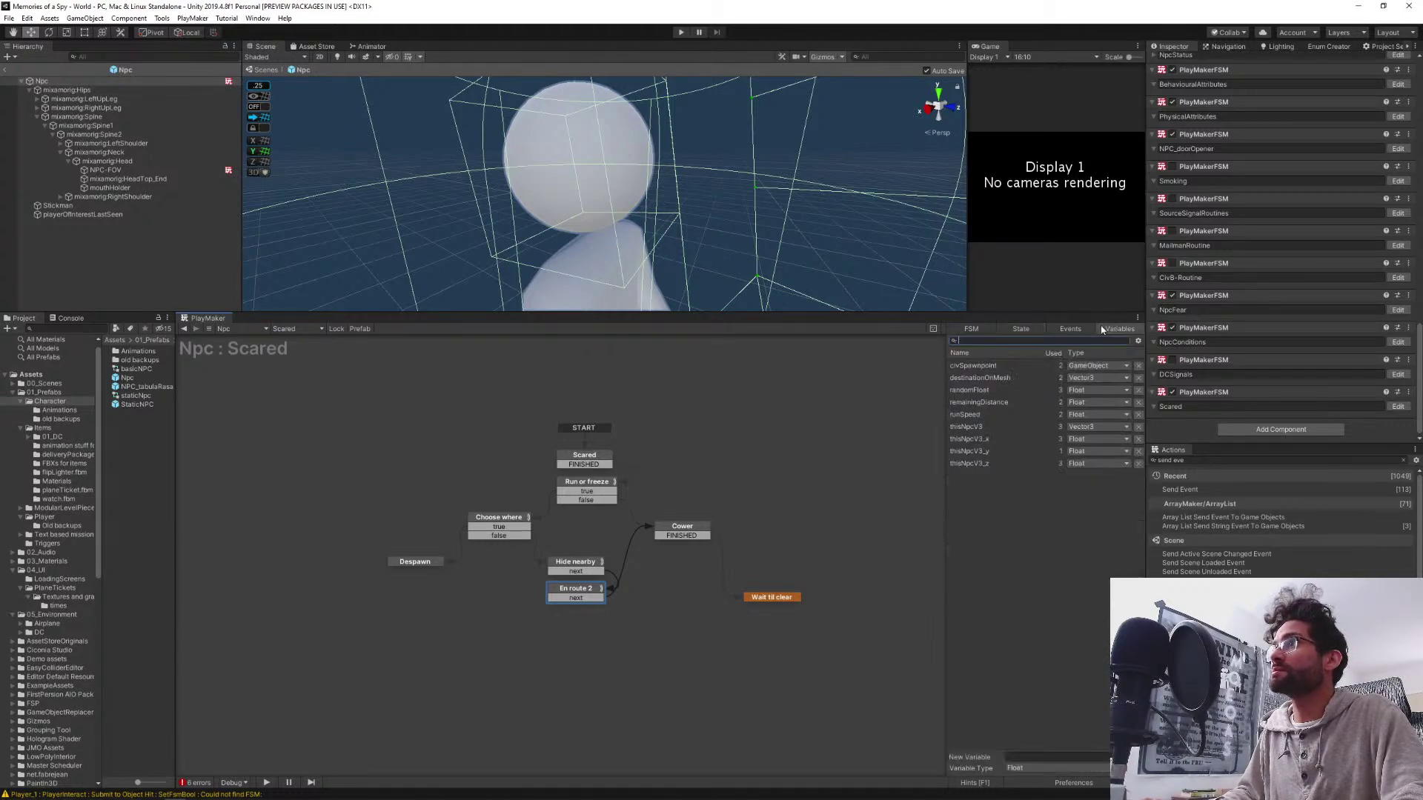
left_click(1023, 331)
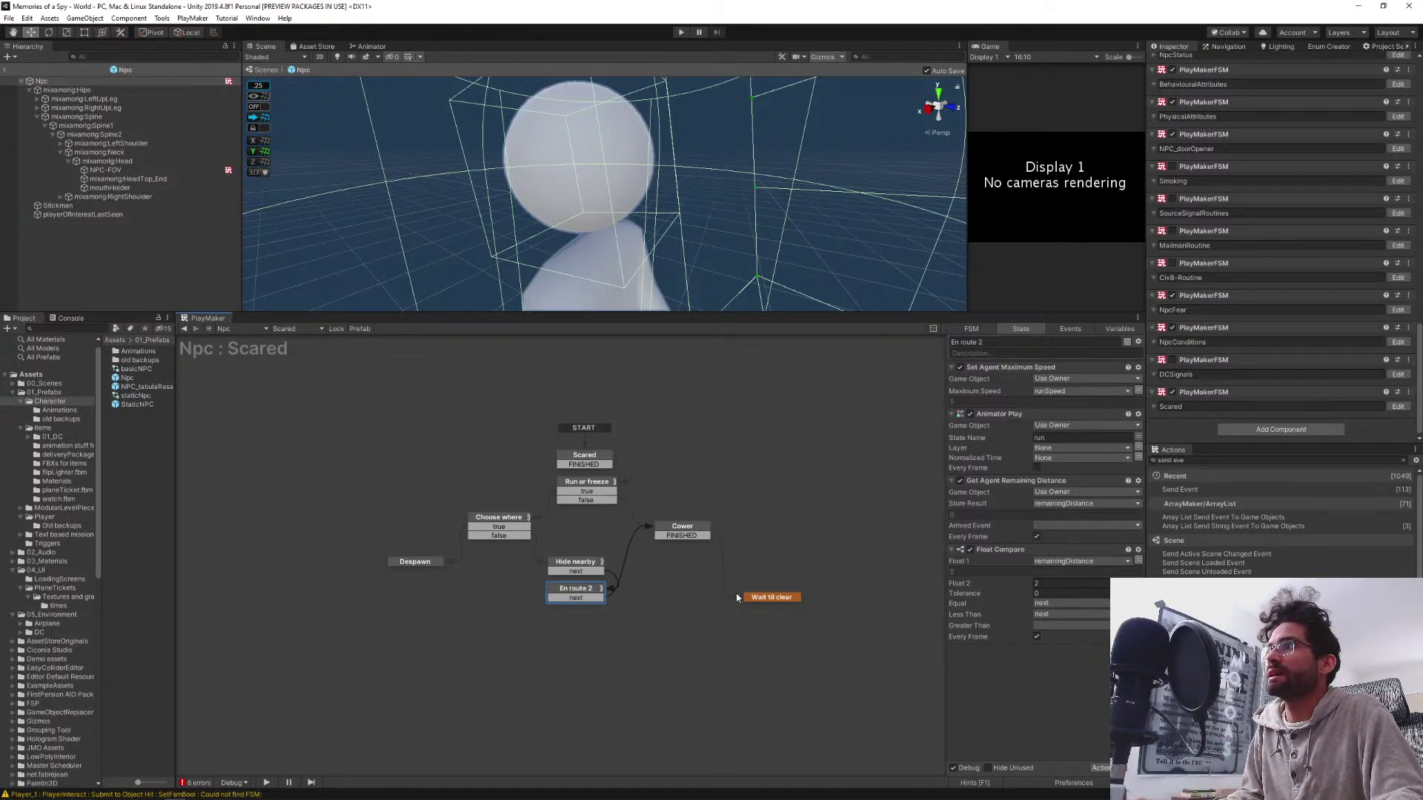
left_click(673, 526)
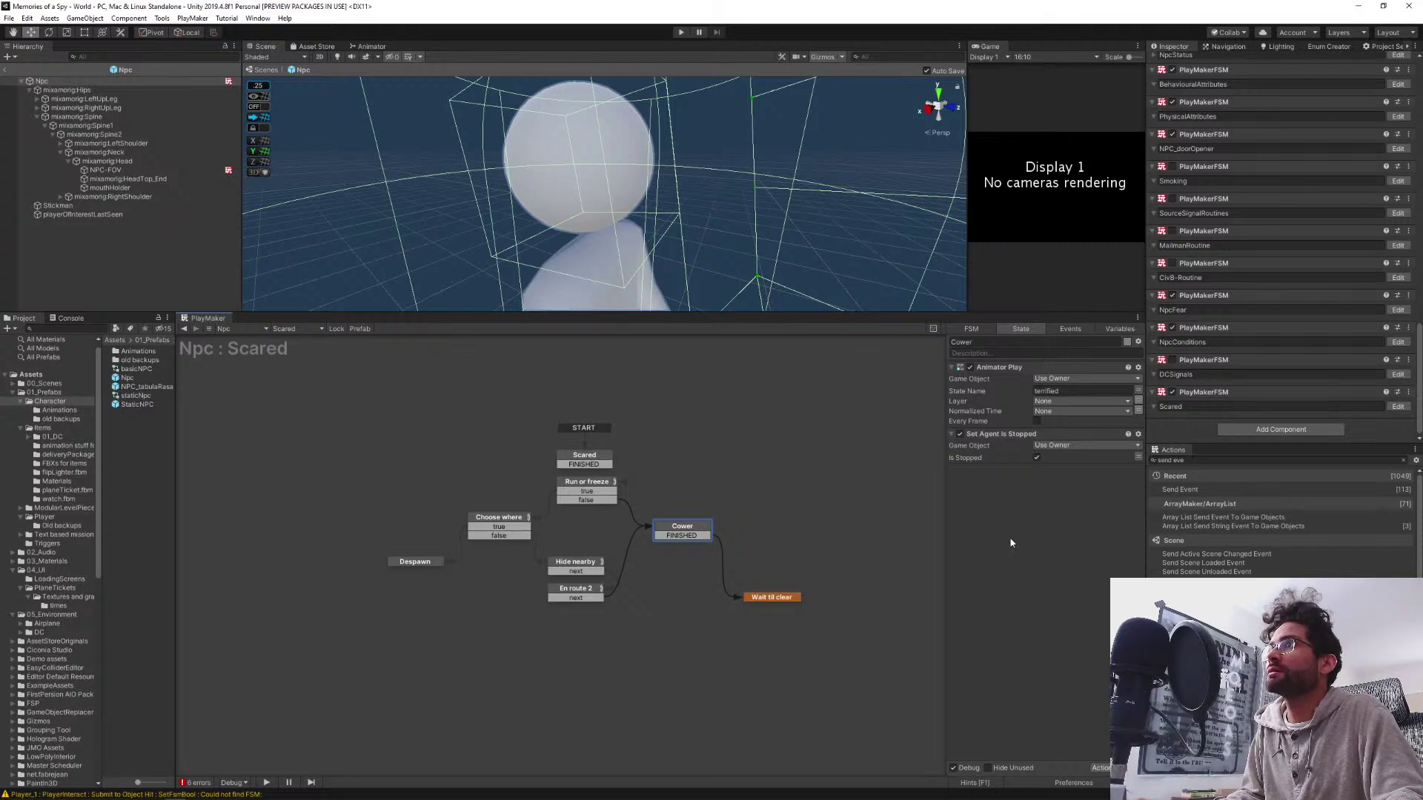
left_click(790, 597)
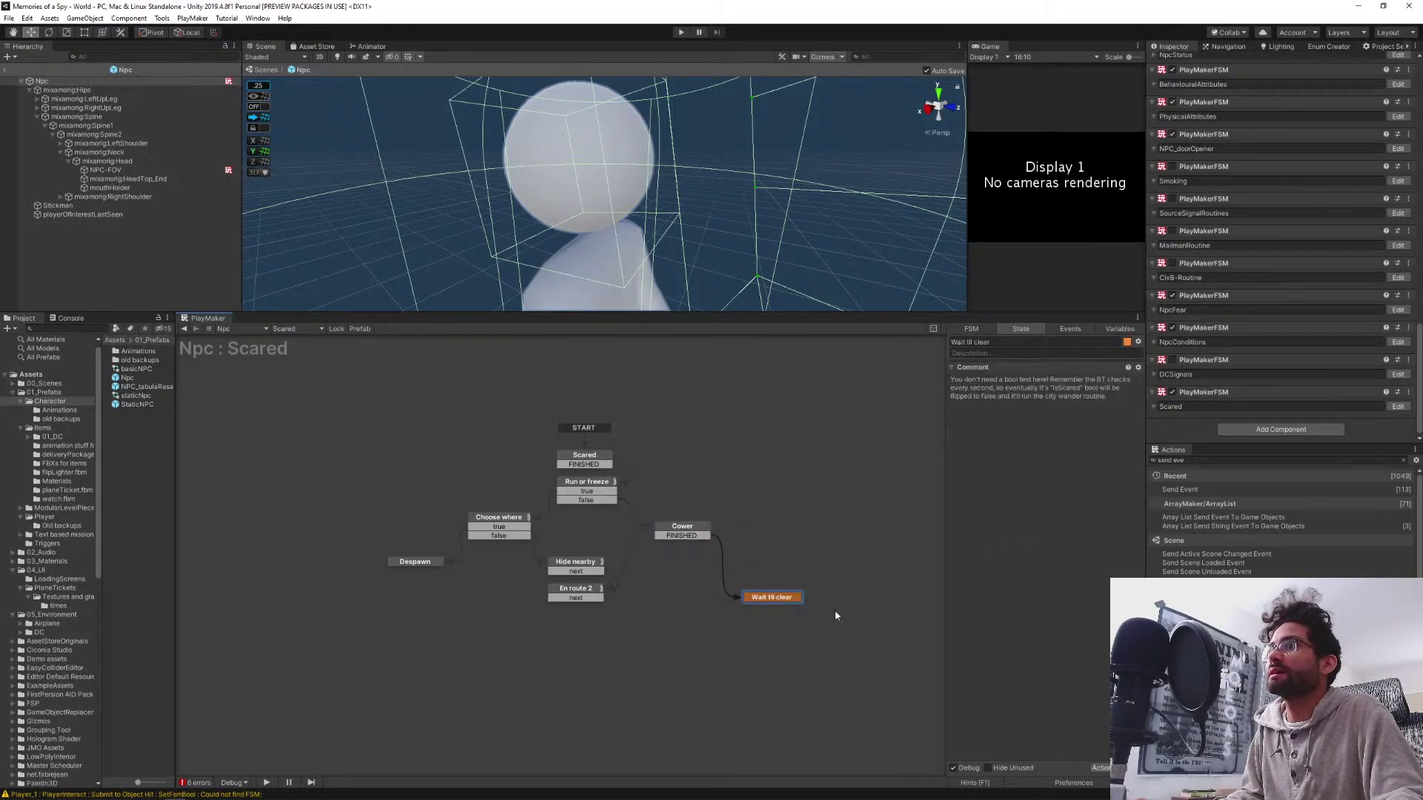
left_click(756, 454)
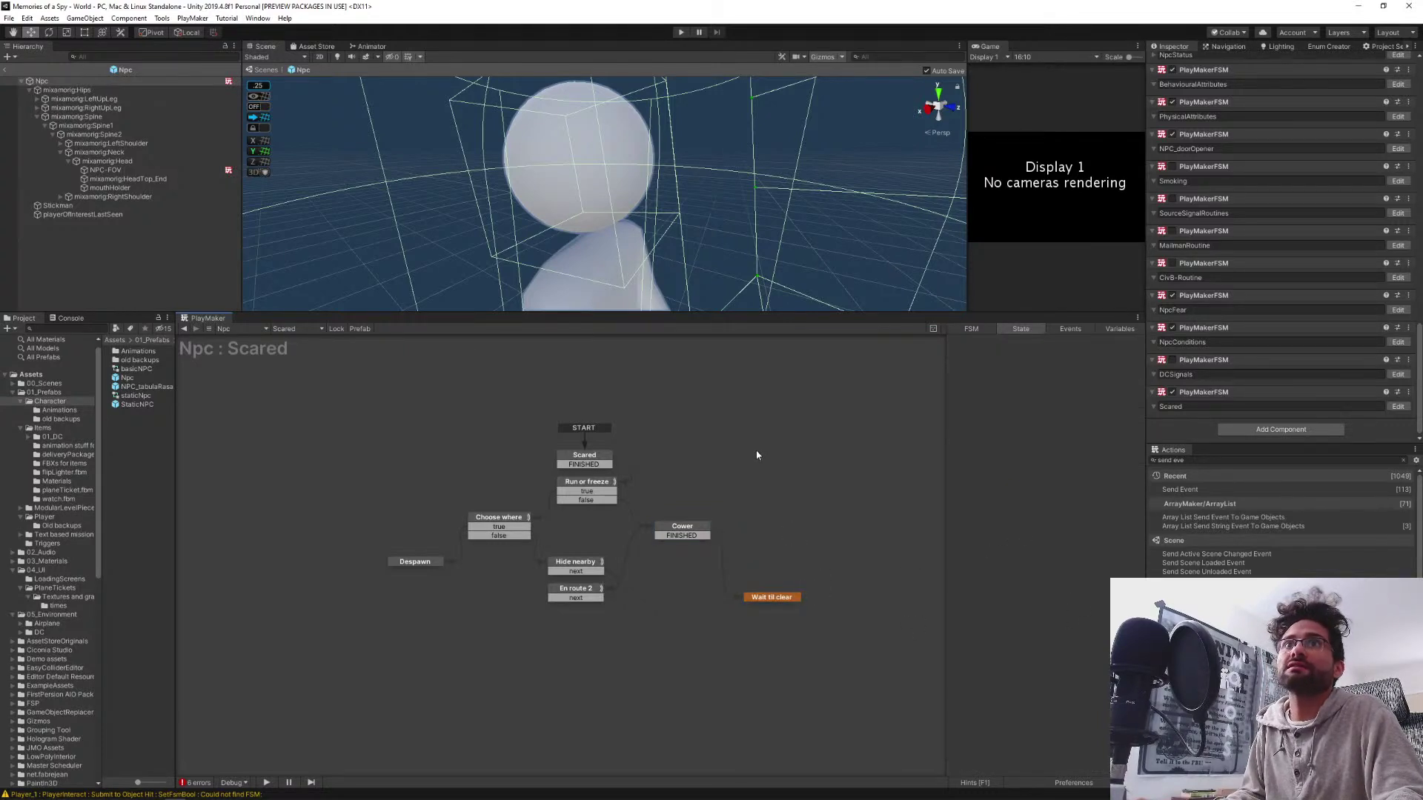
Delete the states that follow Scared in CivB-Routine, from Run or freeze through Wait til clear
left_click(293, 328)
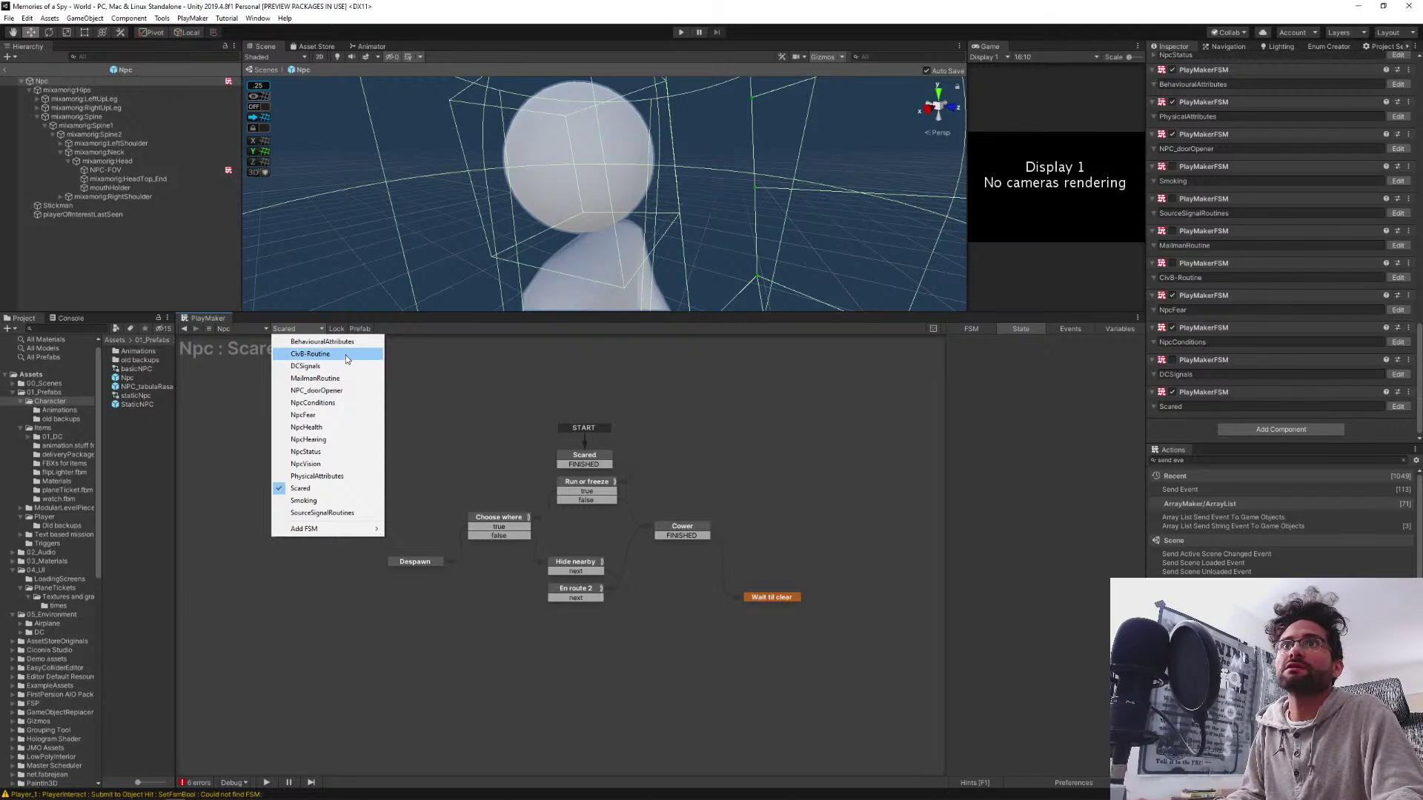
left_click(345, 354)
left_click_drag(842, 562, 461, 420)
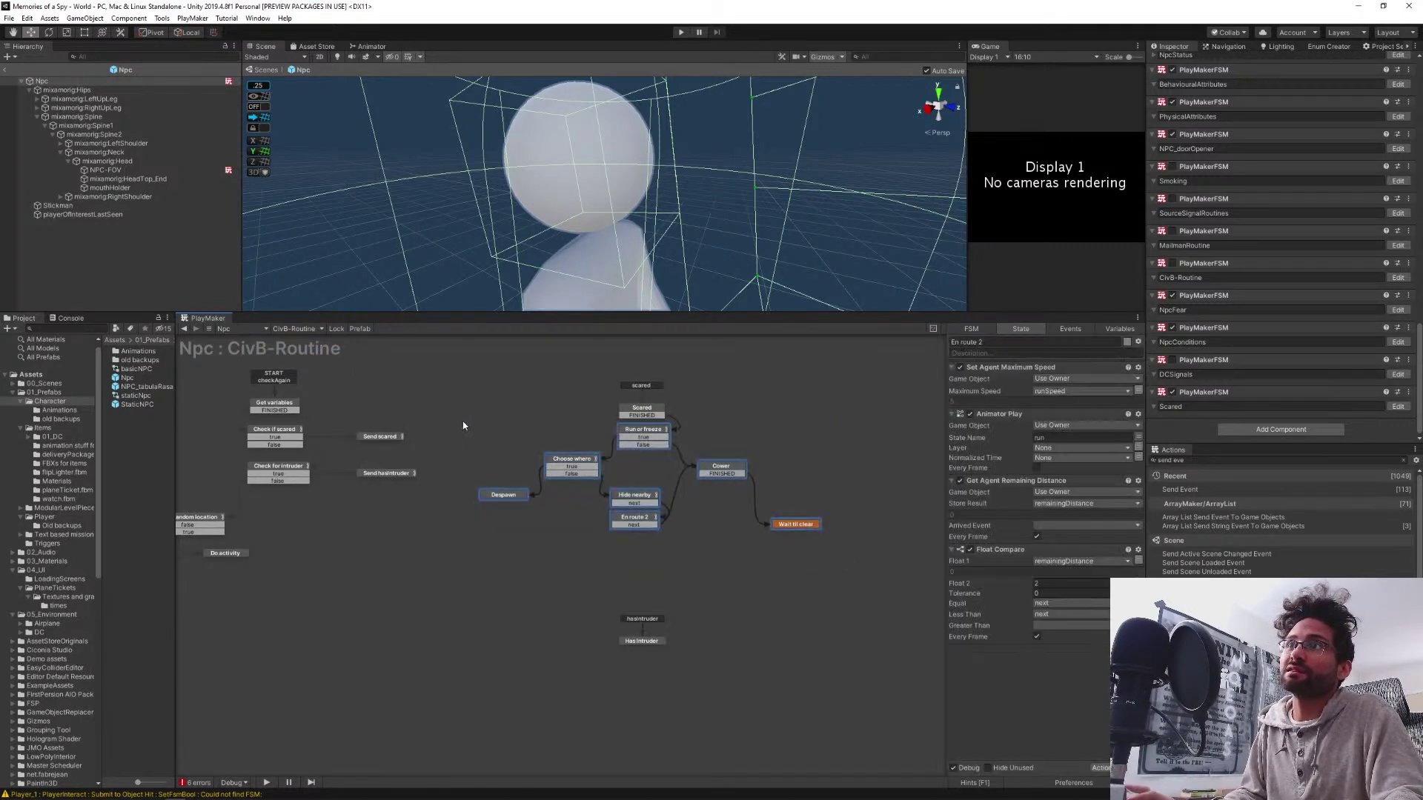
key("Delete")
Remove the FINISHED transition from CivB-Routine's Scared state and move the state beside Send scared
left_click(649, 415)
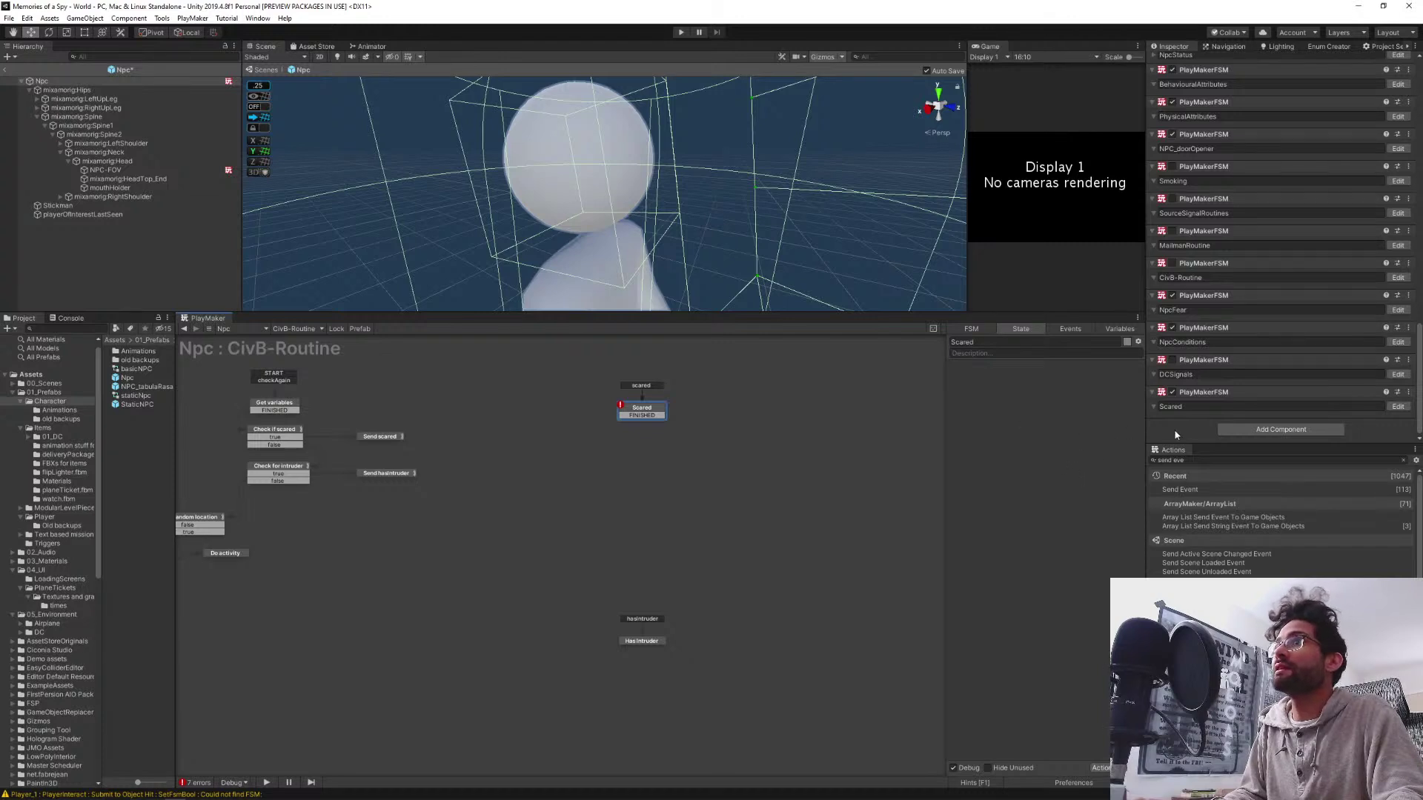
right_click(626, 415)
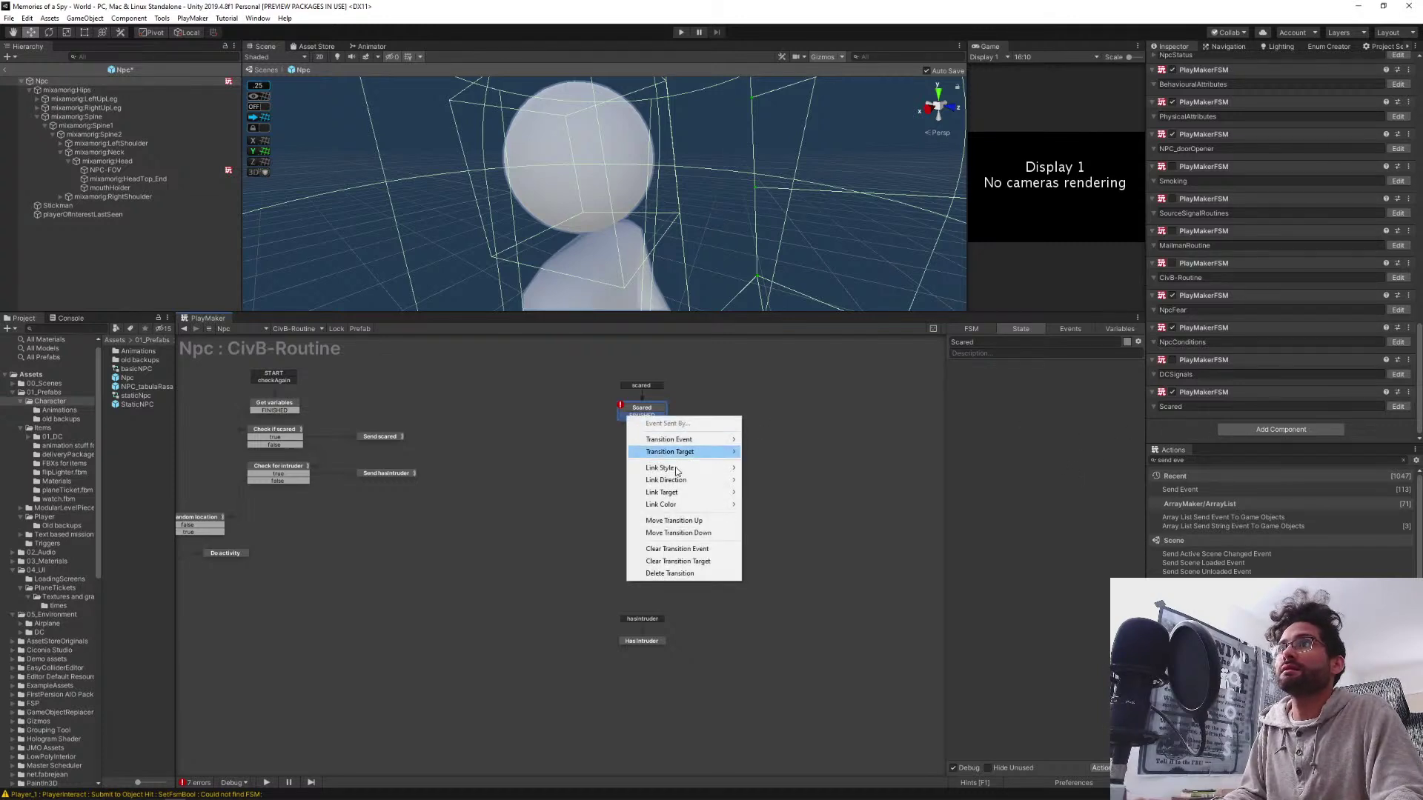
left_click(691, 575)
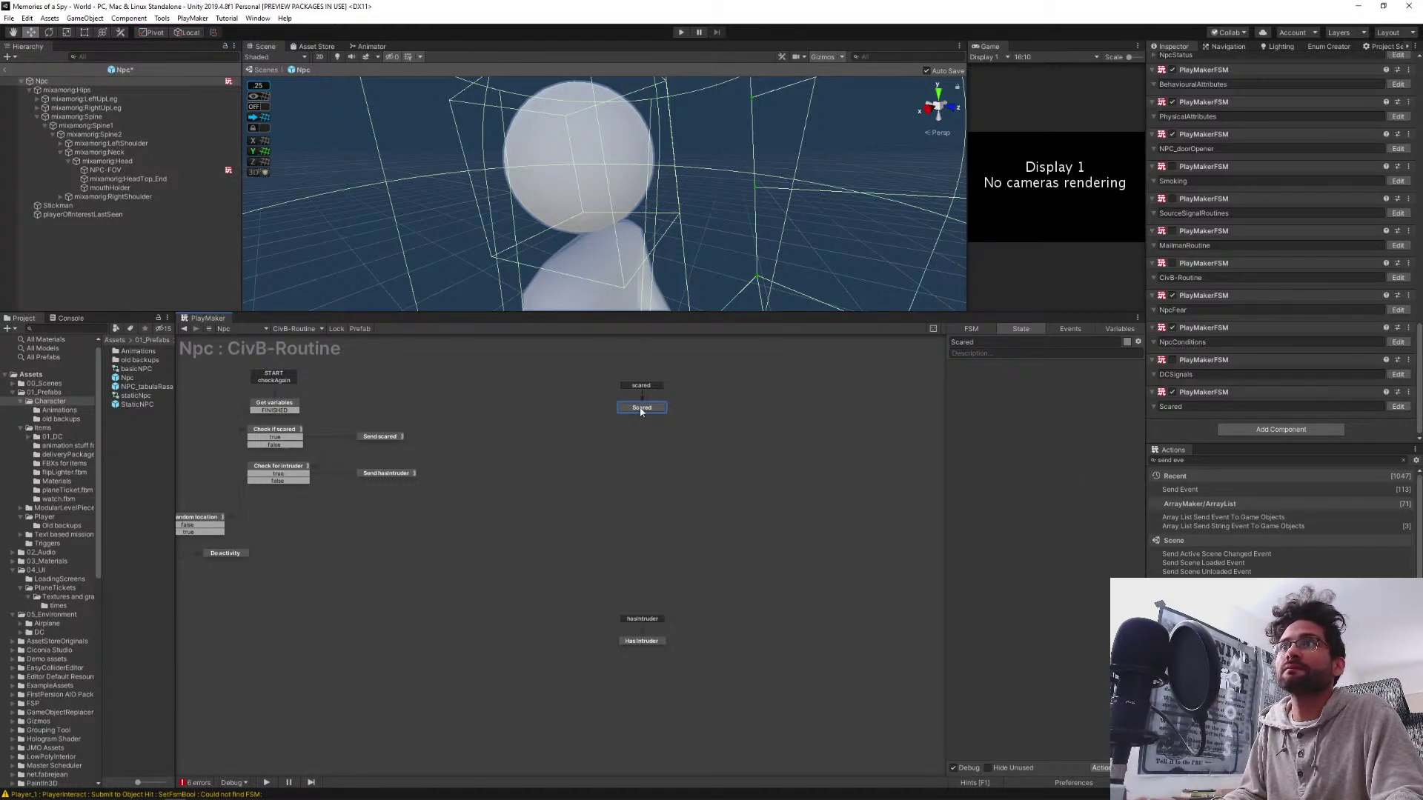
left_click_drag(639, 414, 540, 443)
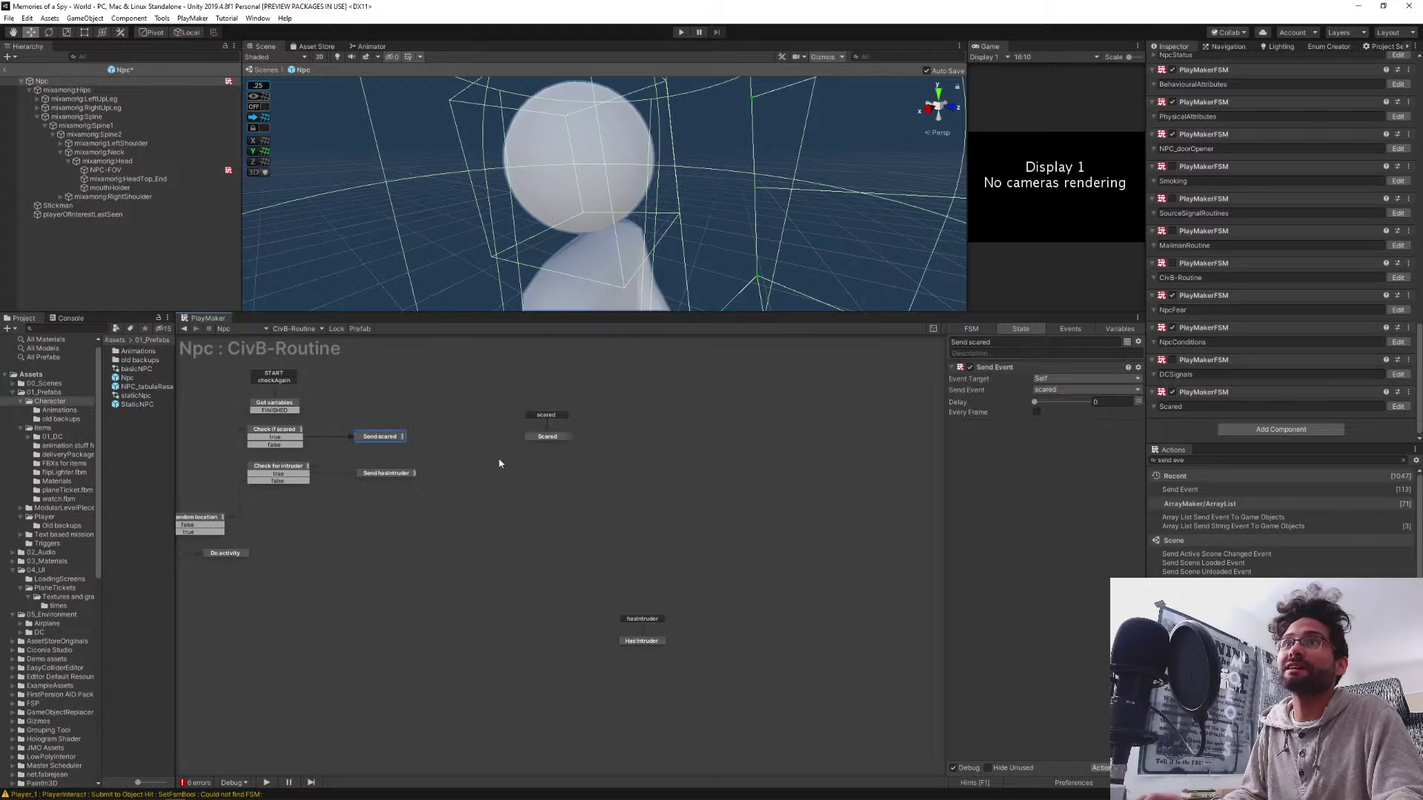
Delete the Scared state from CivB-Routine and remove the Send Event action from the Send scared state
key("Delete")
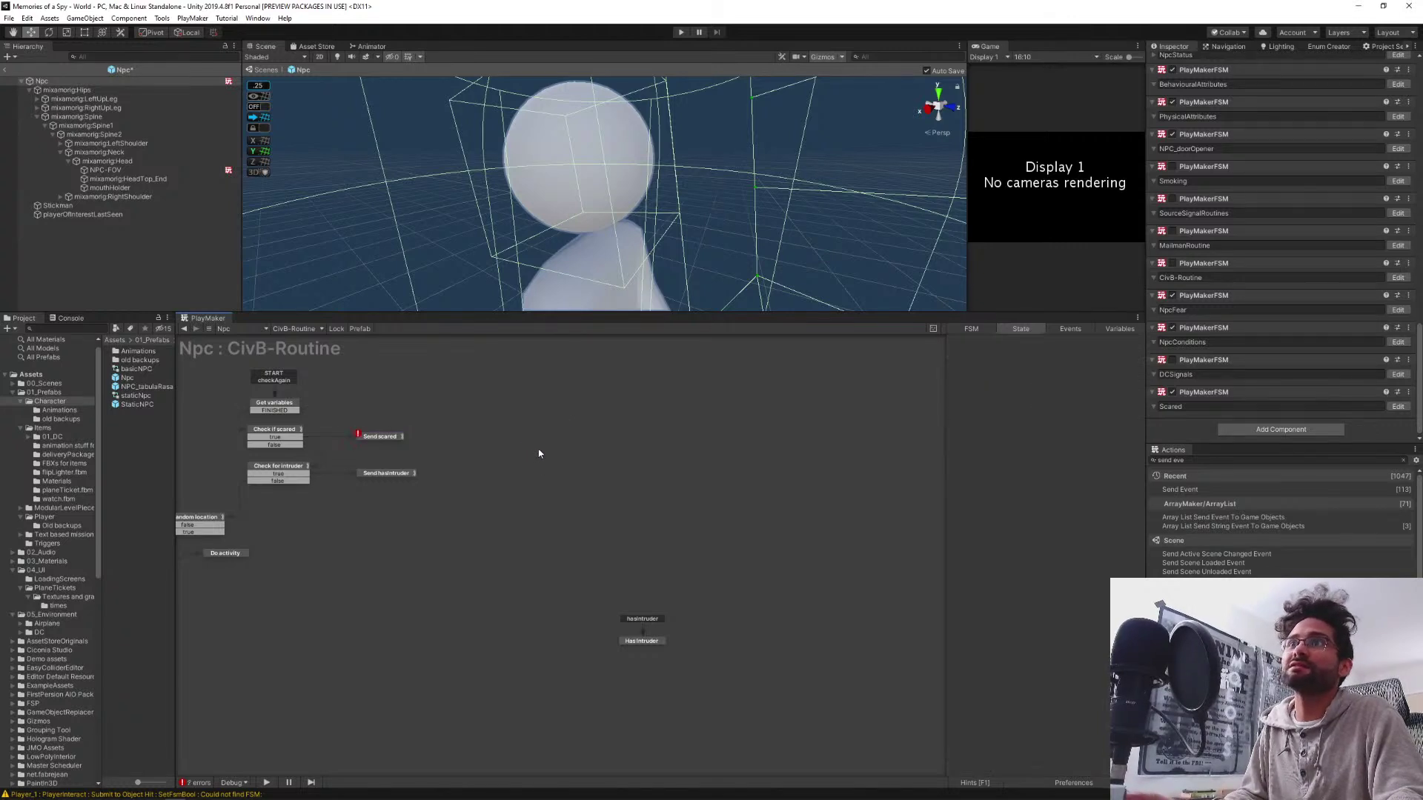
left_click(372, 438)
left_click(1059, 370)
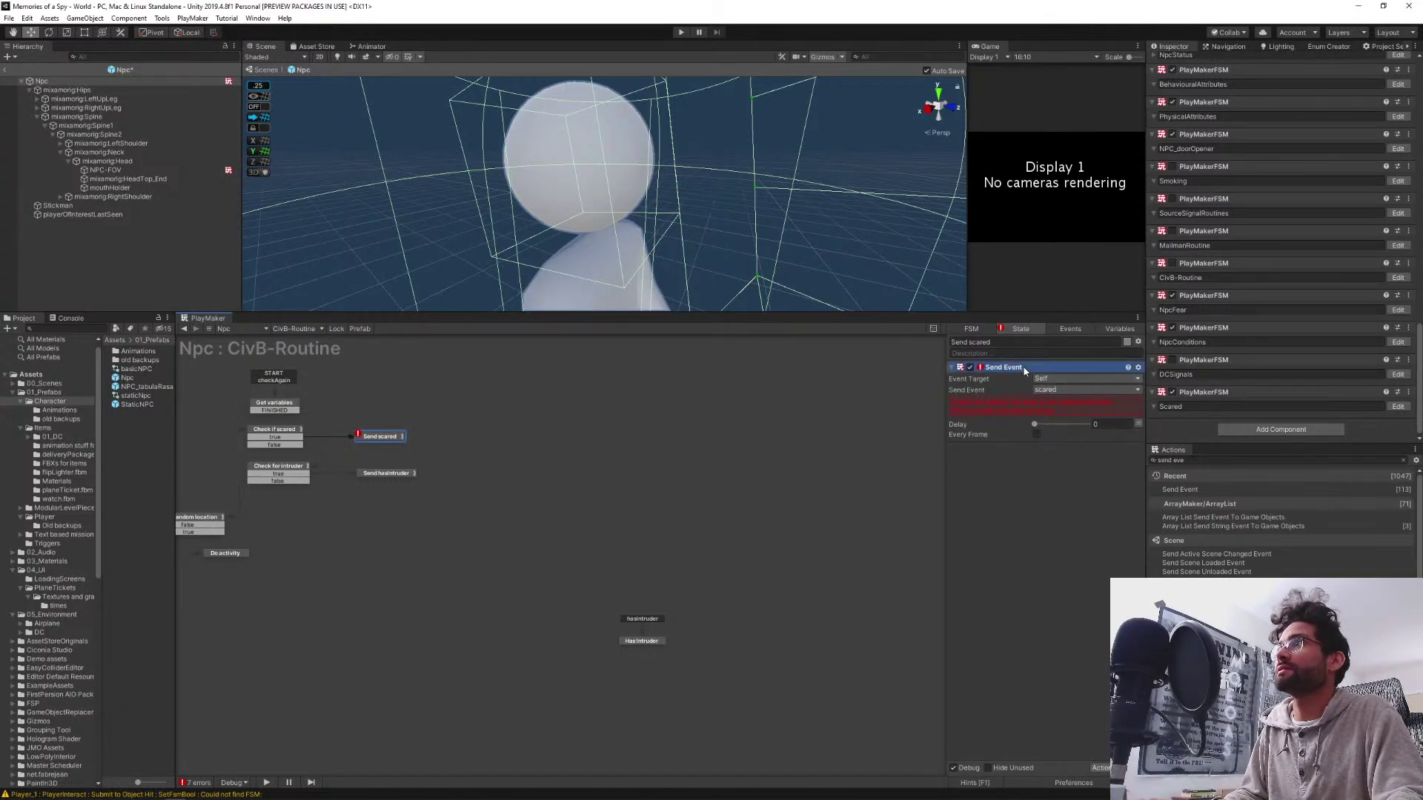
key("Delete")
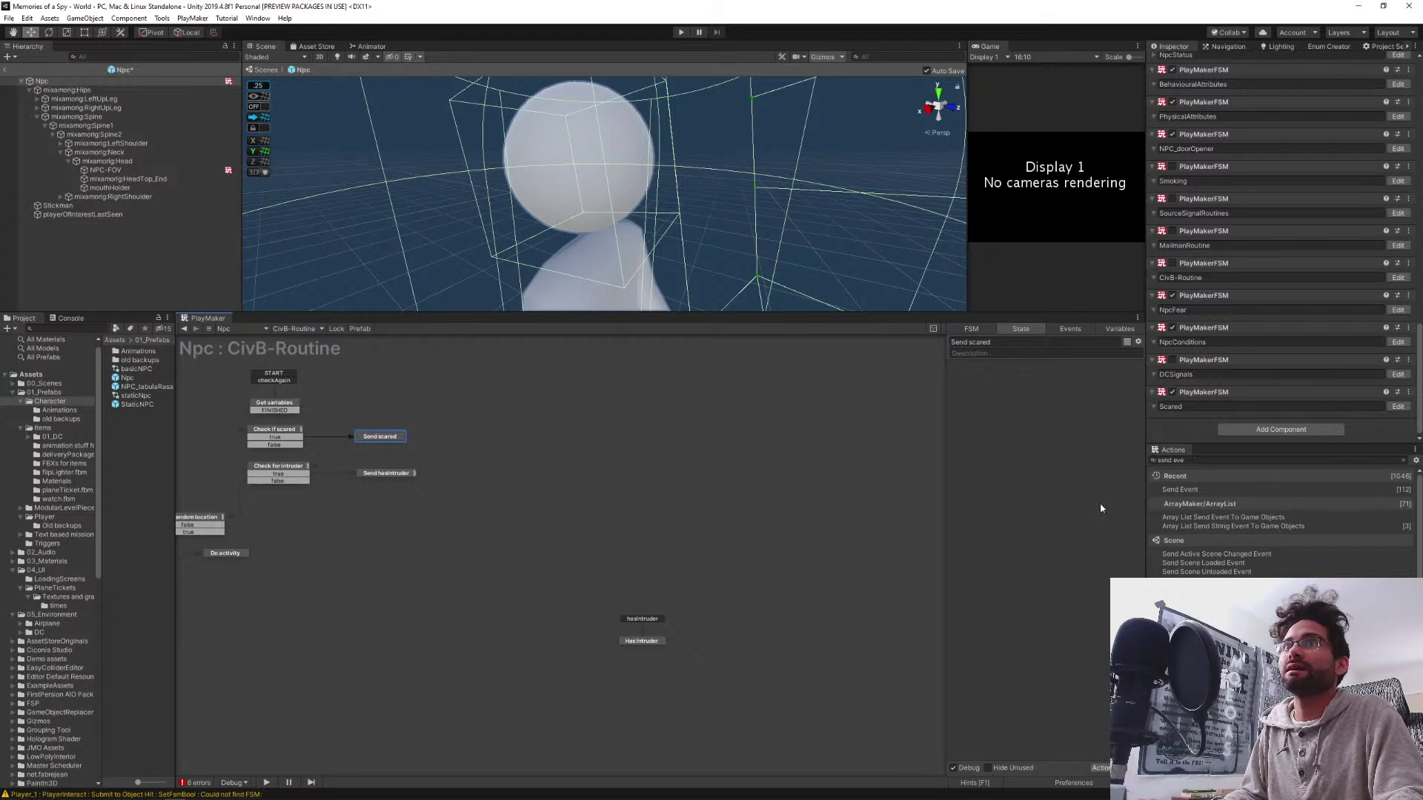
Add a Start FSM action to Send scared, disable the Npc's Scared FSM component and assign it as the action's target
left_click(1186, 460)
type("s")
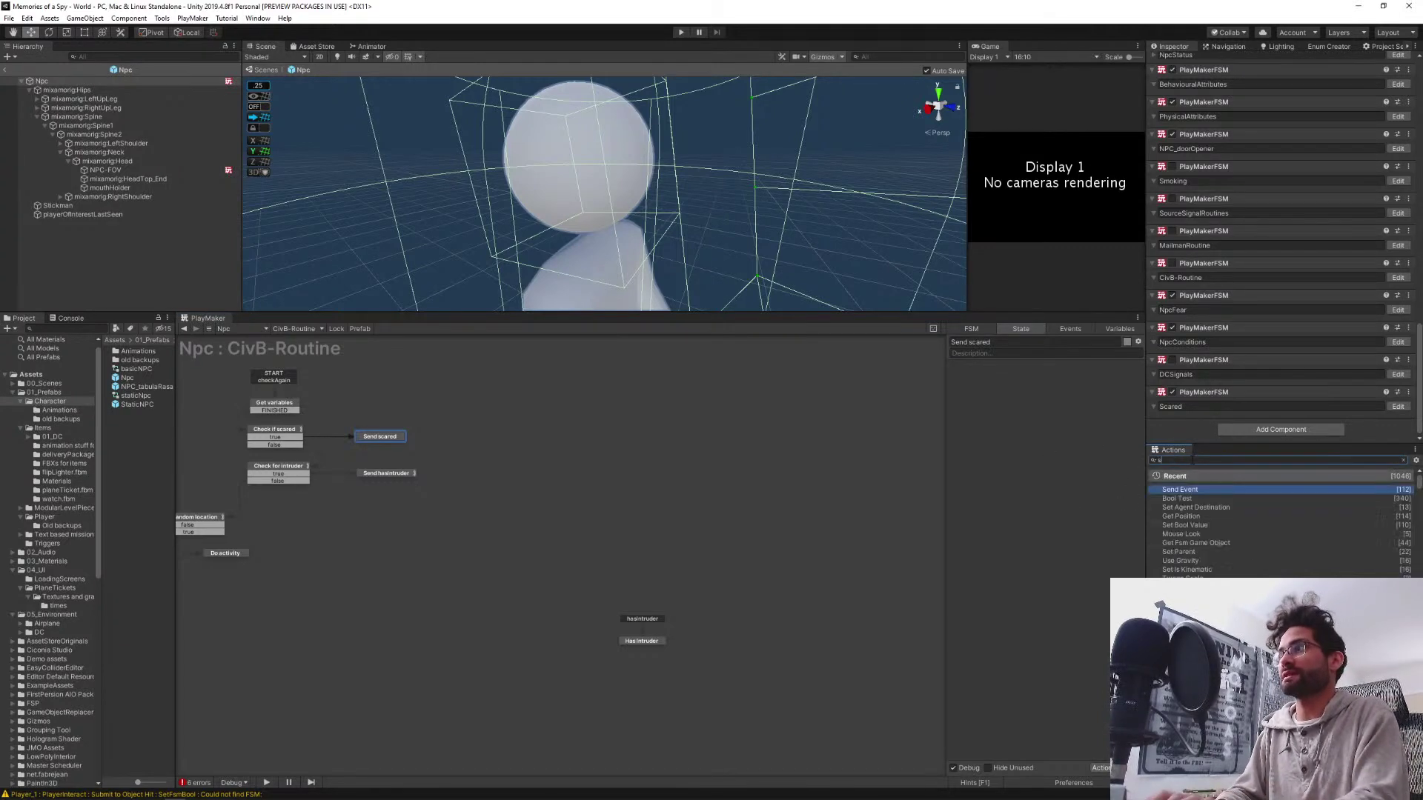
type("tart fsm")
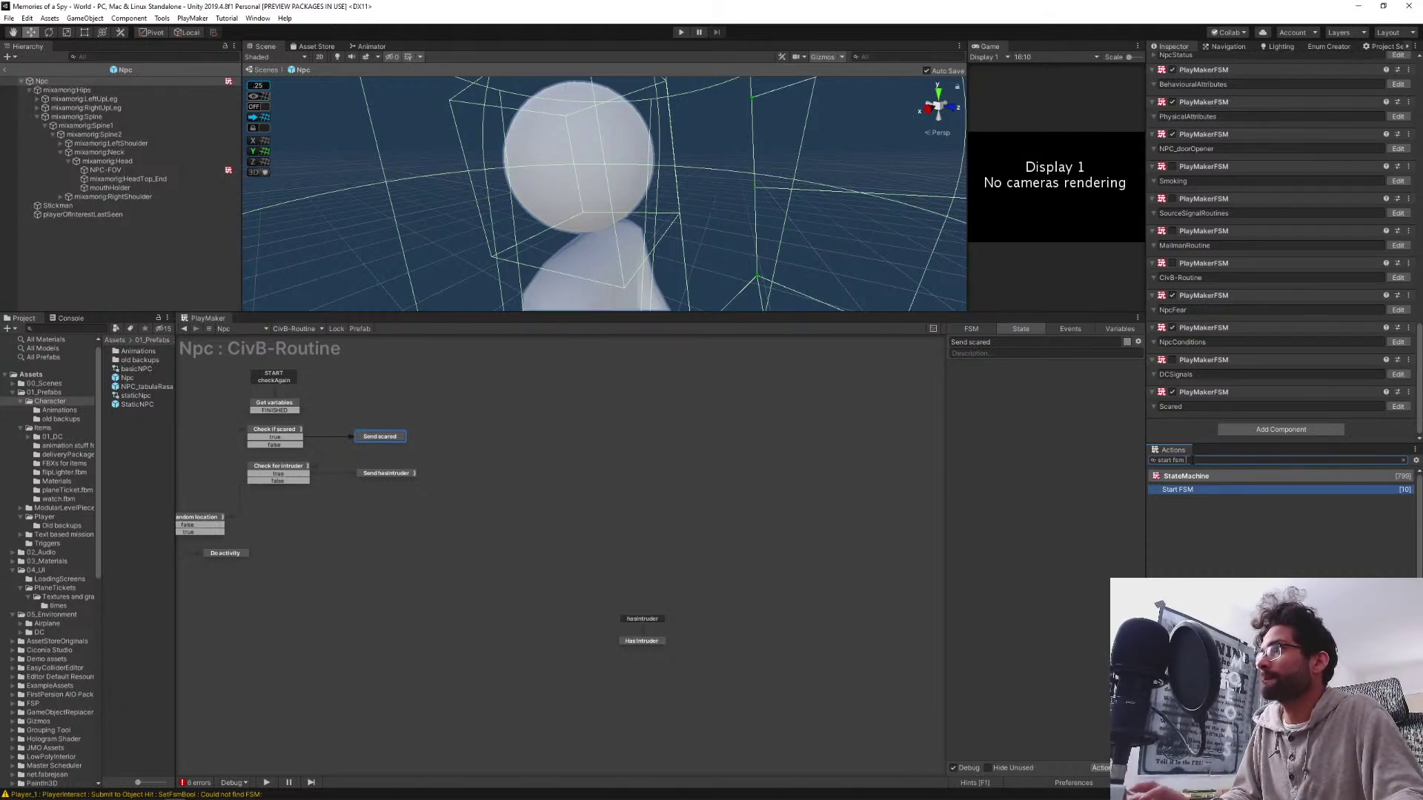
key("Return")
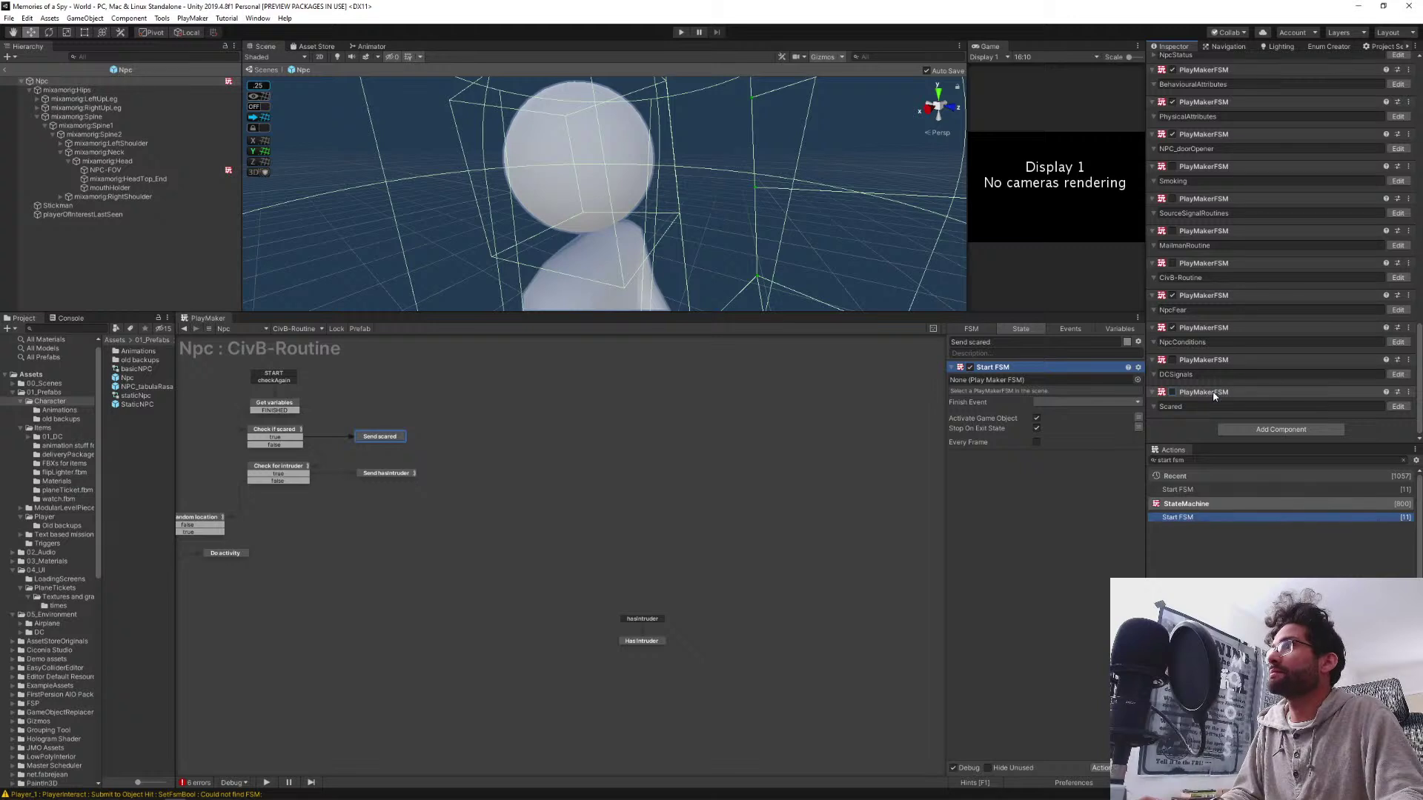
left_click(1172, 392)
left_click_drag(1017, 411, 991, 381)
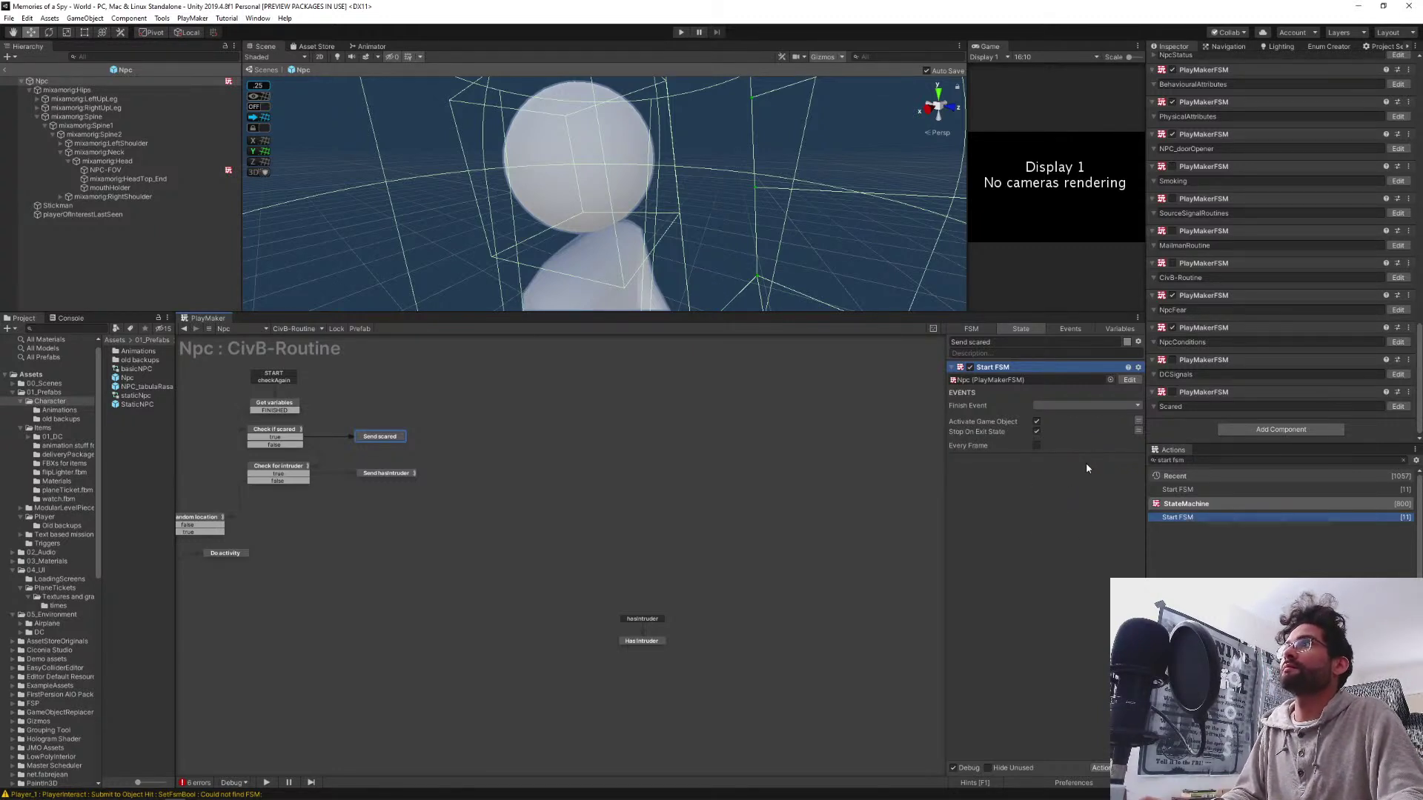
Open the Scared FSM from the Start FSM action and review its Cower, Wait til clear, En route 2, Hide nearby and Despawn states
middle_click_drag(539, 483, 804, 489)
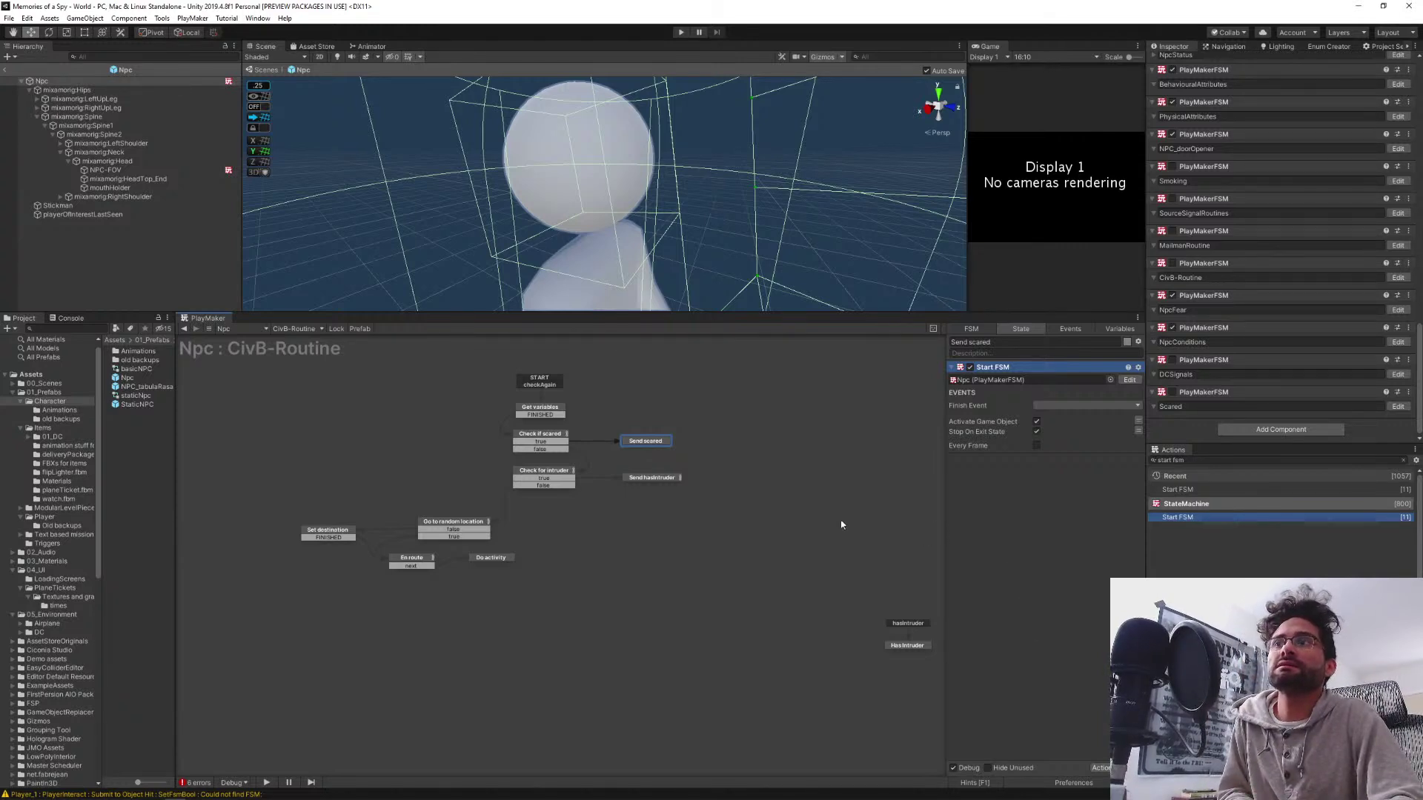
left_click(1129, 380)
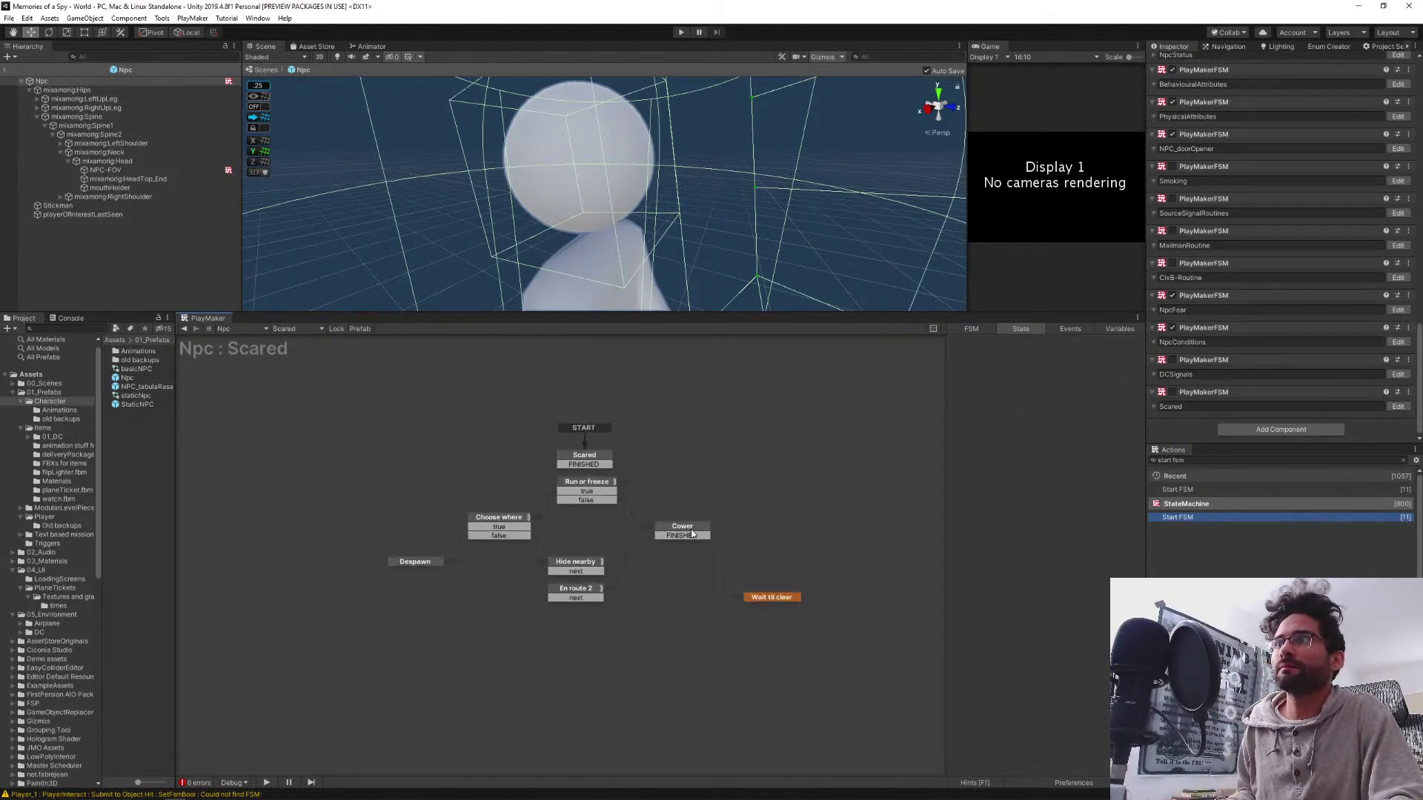
left_click(691, 529)
left_click(759, 596)
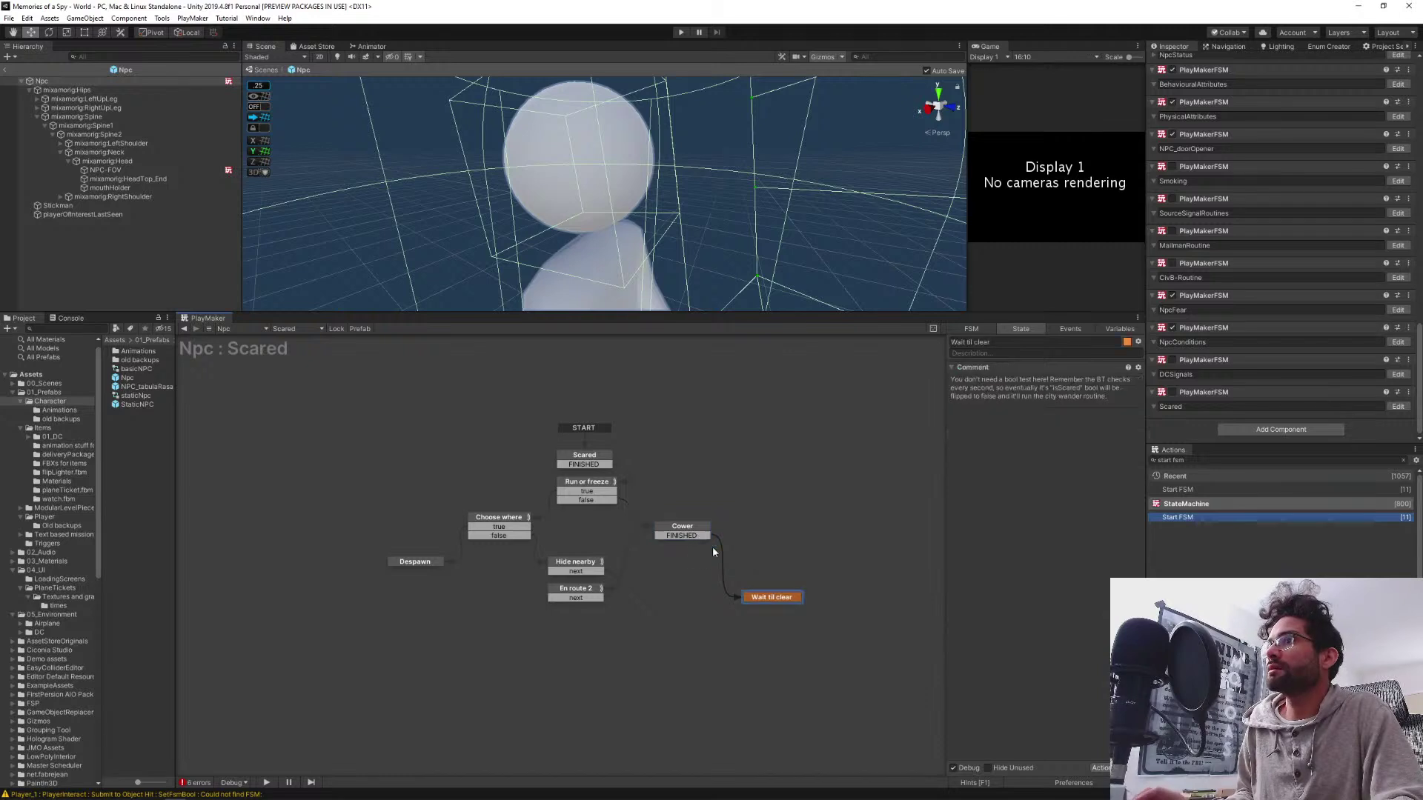
left_click(576, 589)
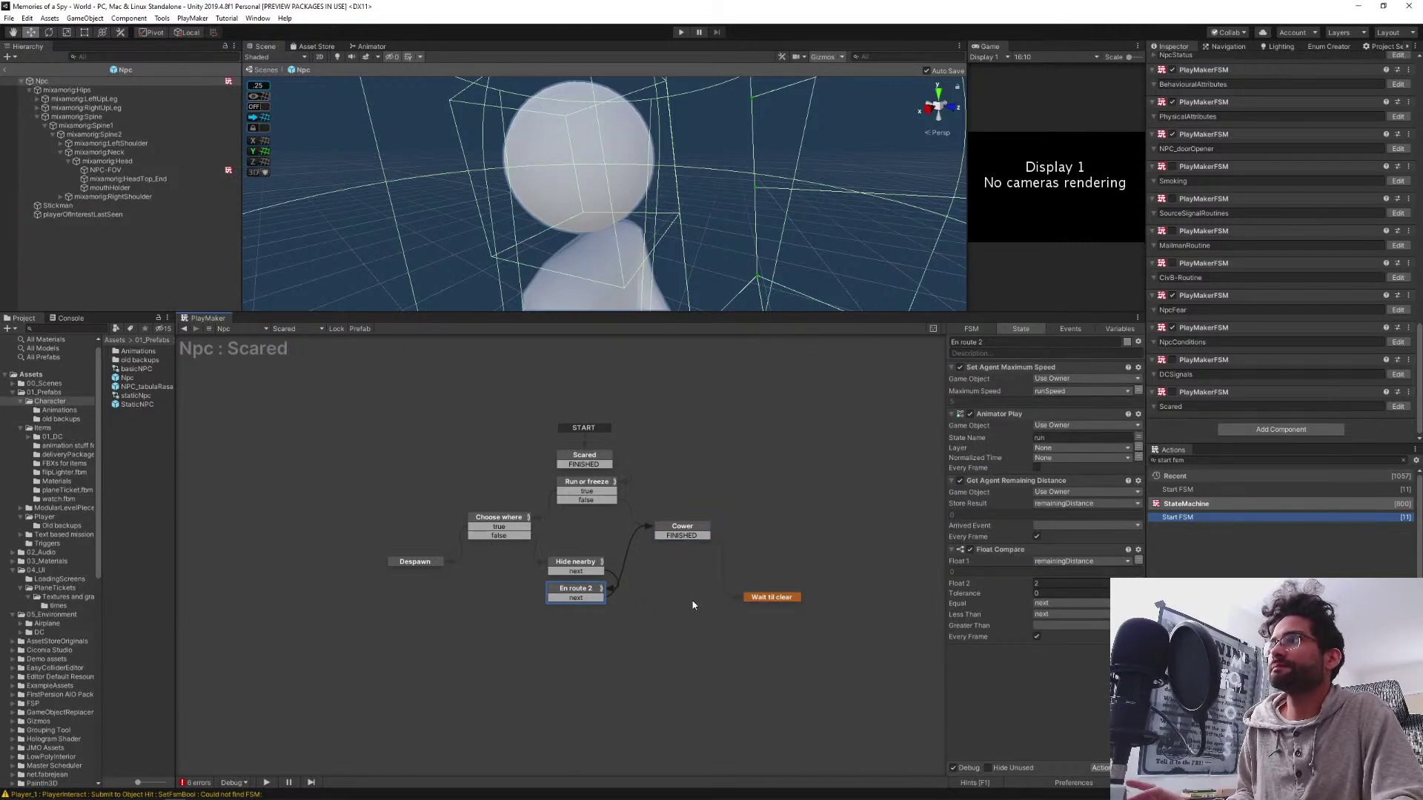
left_click(576, 563)
scroll(1017, 610, "down", 2)
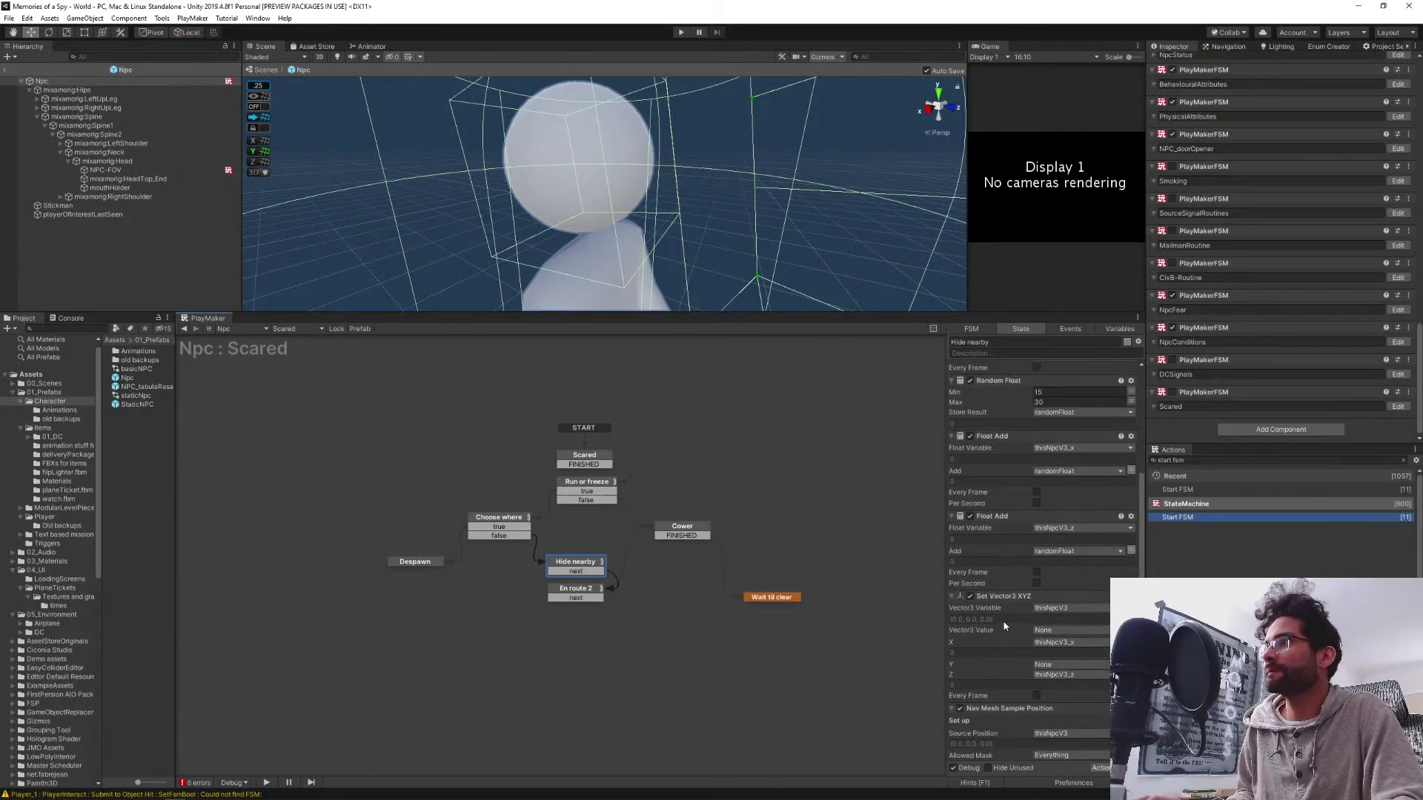
scroll(1010, 628, "down", 5)
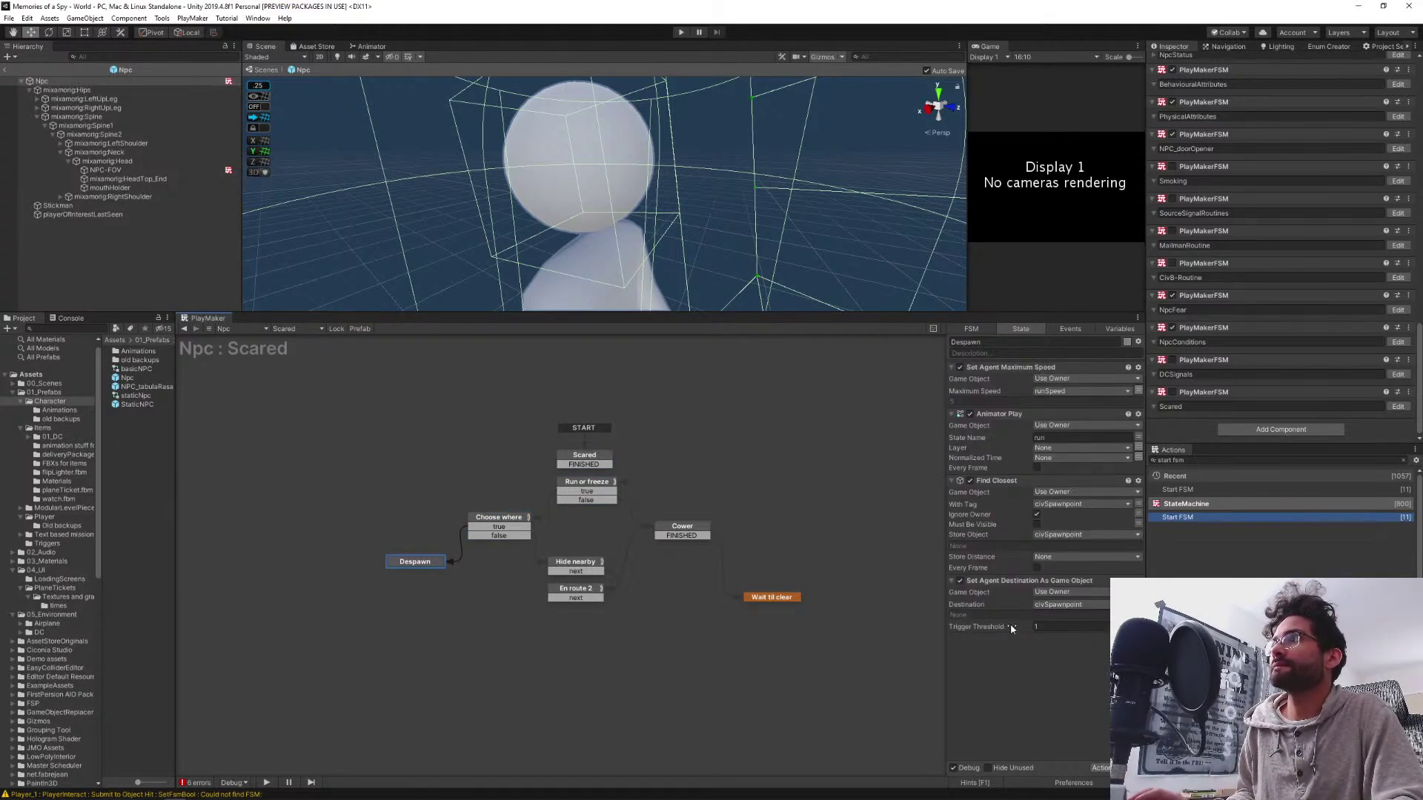
Return to CivB-Routine and move the Has intruder state closer to Send hasIntruder
left_click(185, 330)
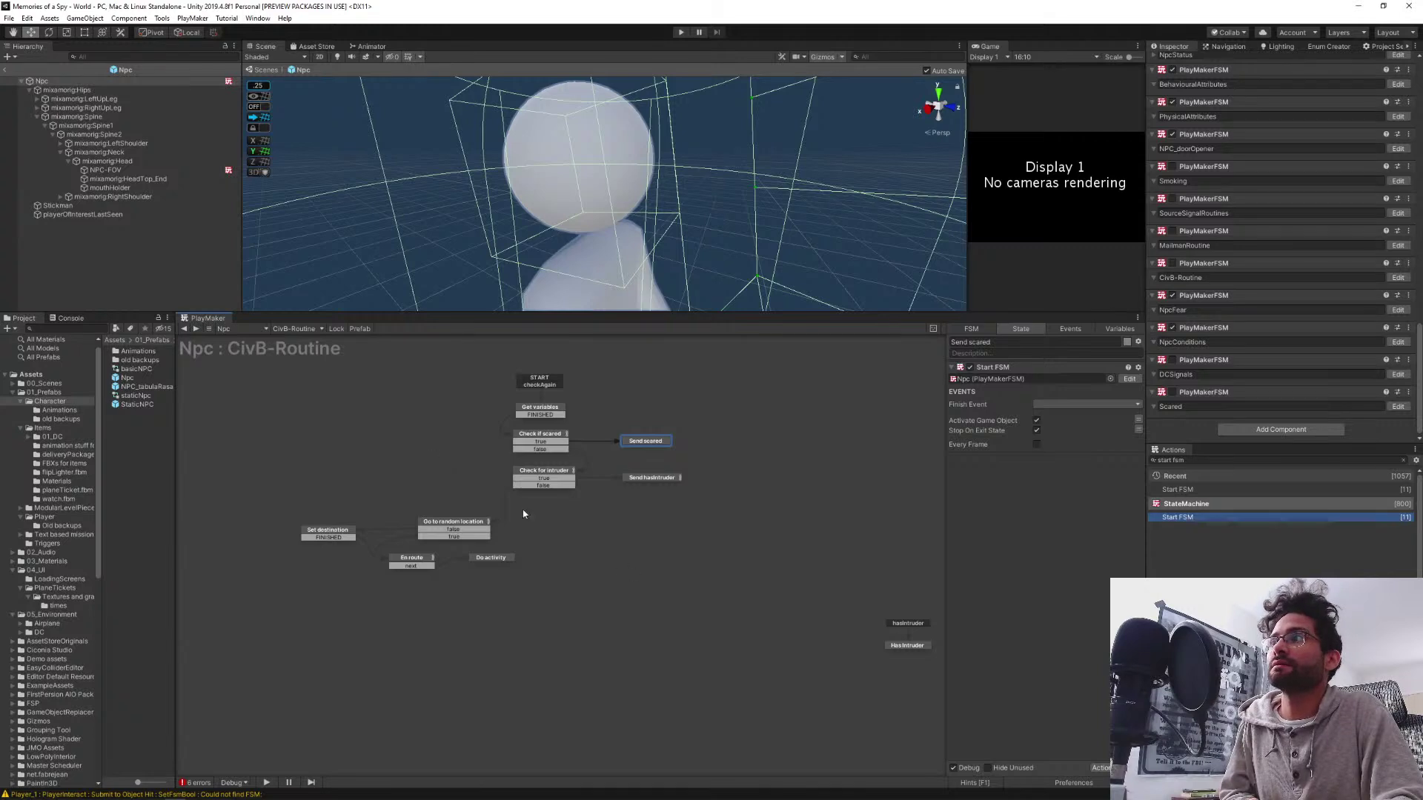
left_click_drag(909, 649, 722, 549)
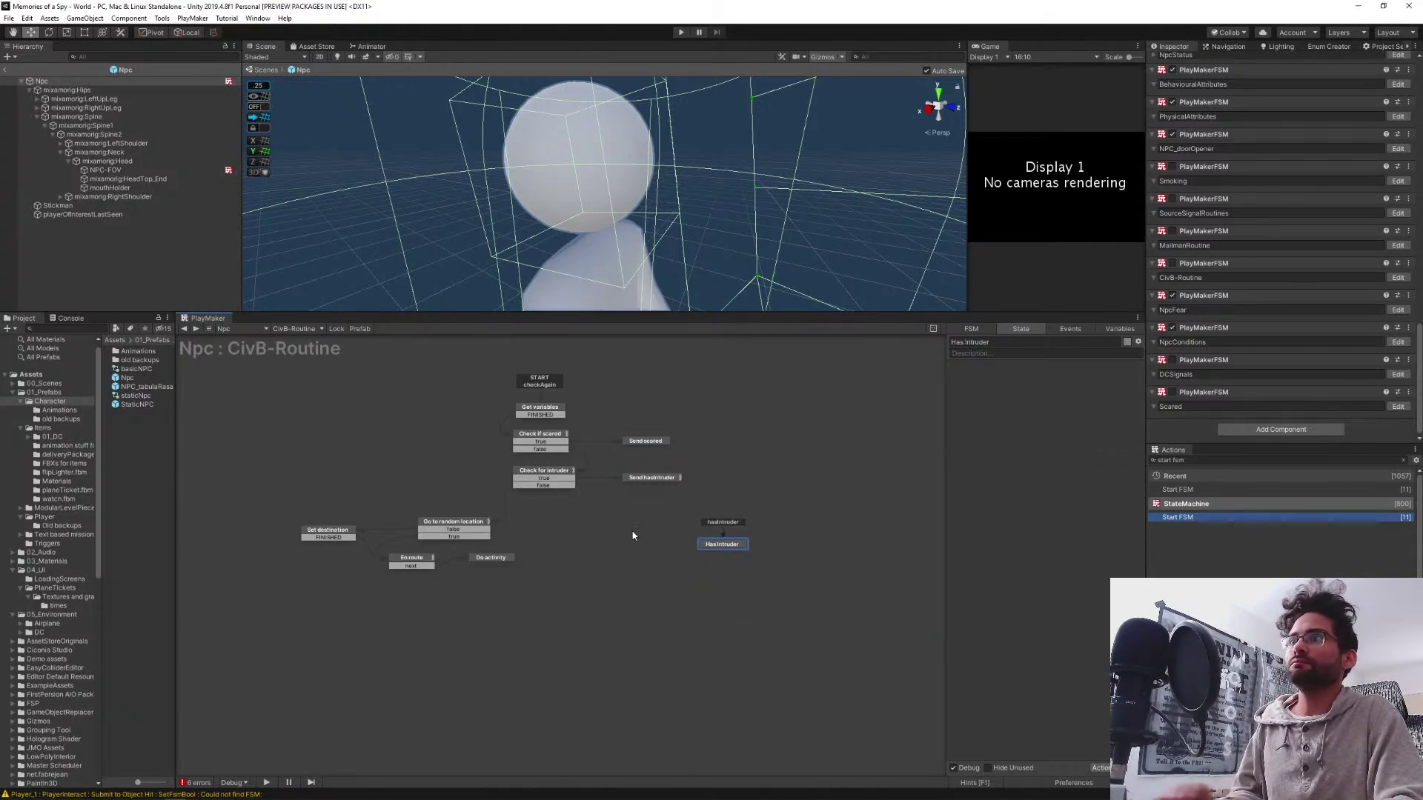
left_click(628, 554)
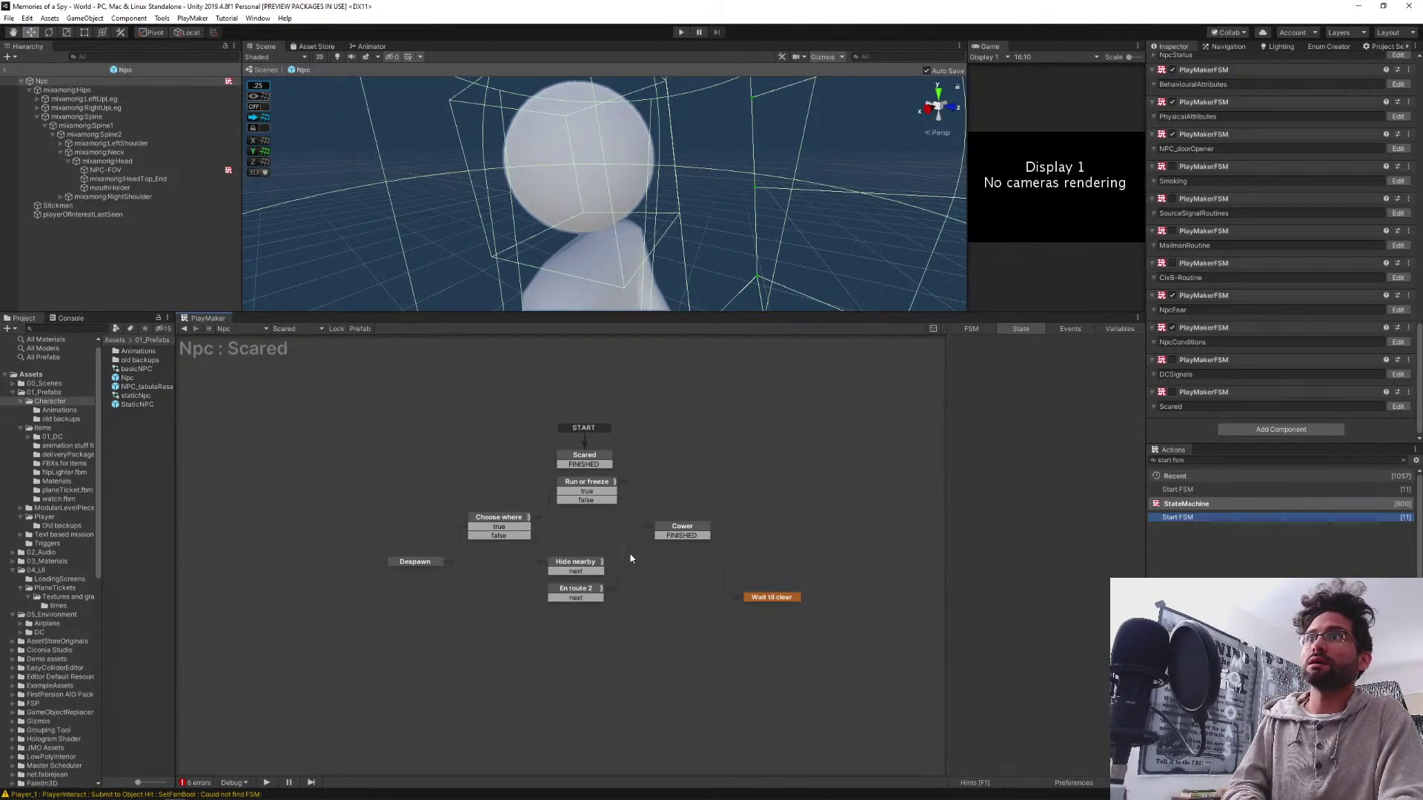
left_click(185, 329)
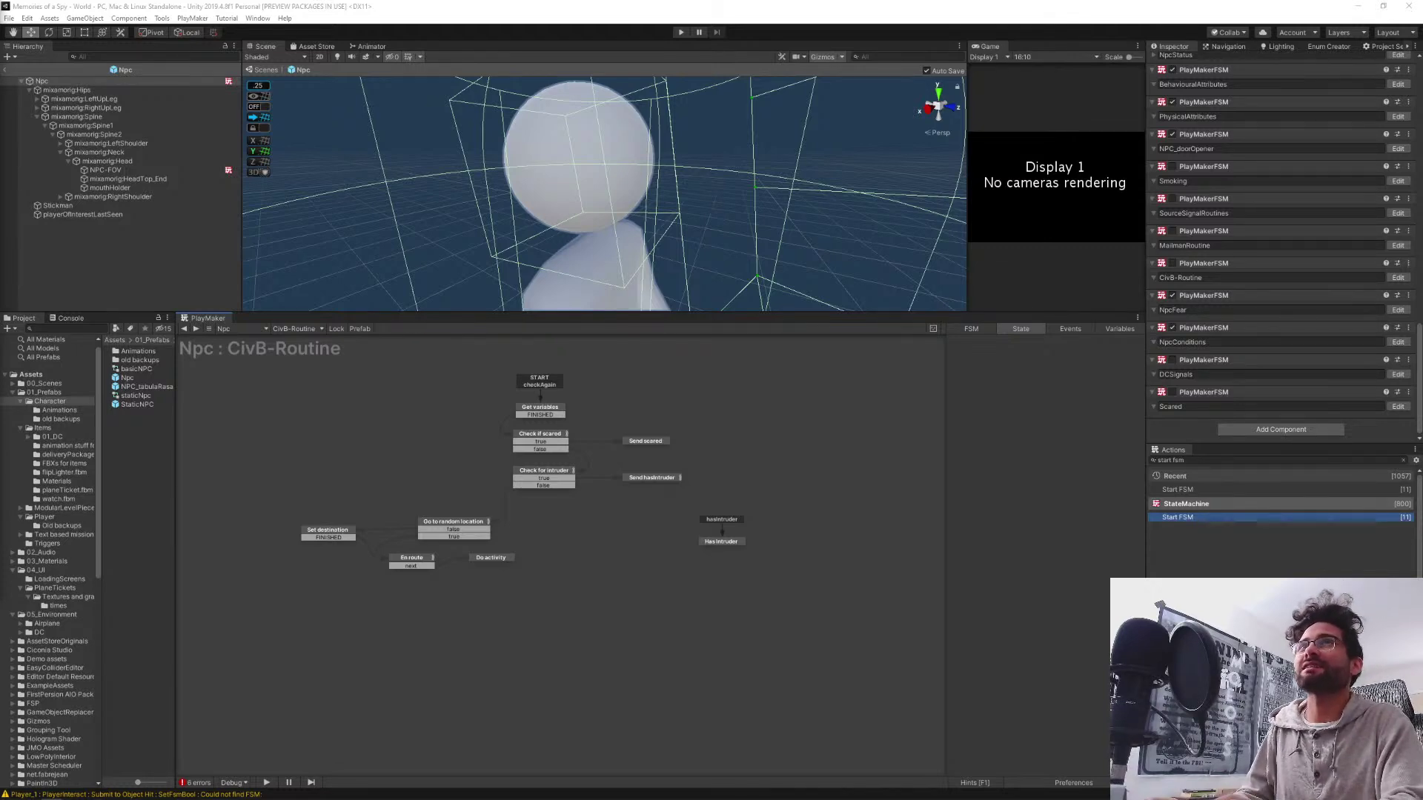
Leave the Npc prefab for the World scene, enlarge the scene view and open the Npc testing spawner's FSM
key("alt+Tab")
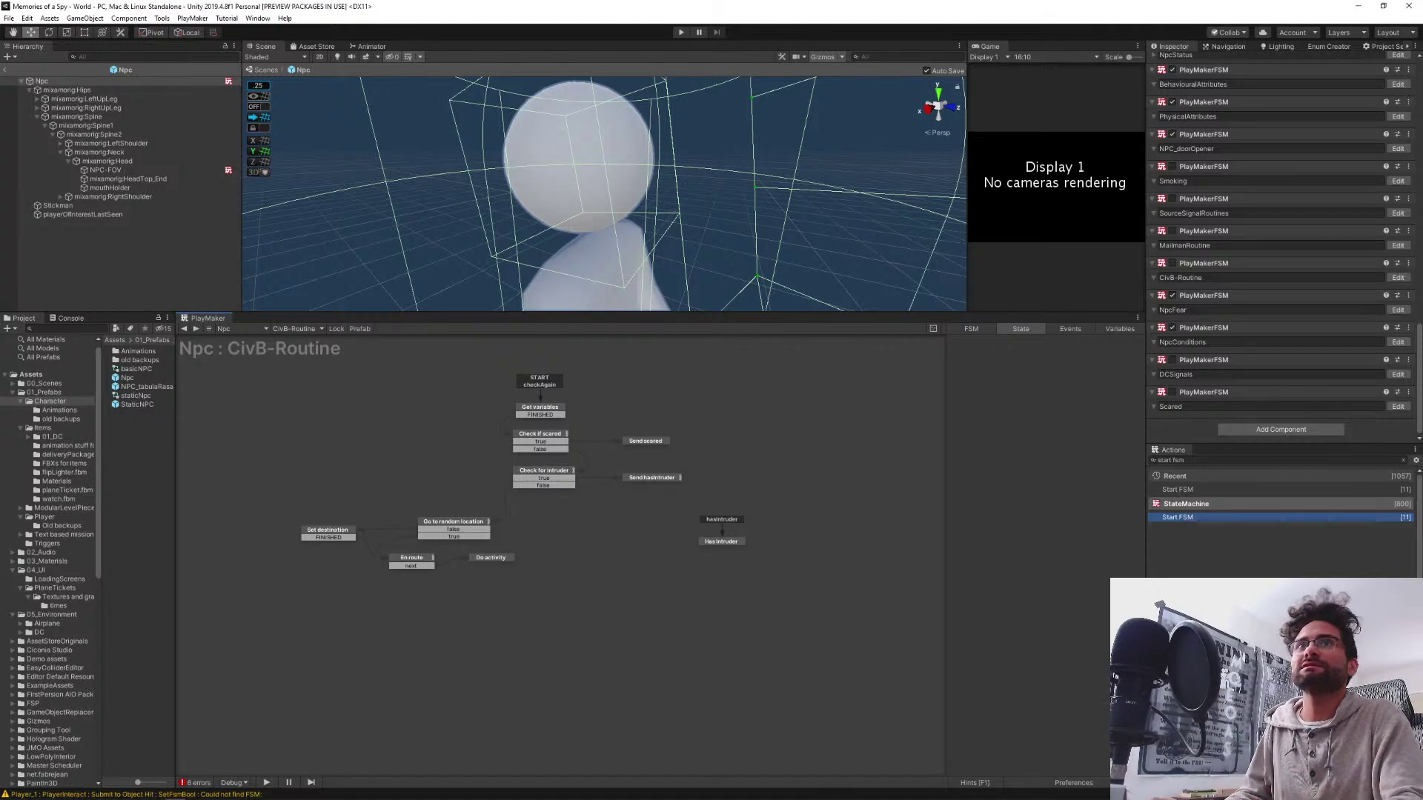
left_click(4, 70)
scroll(182, 243, "down", 3)
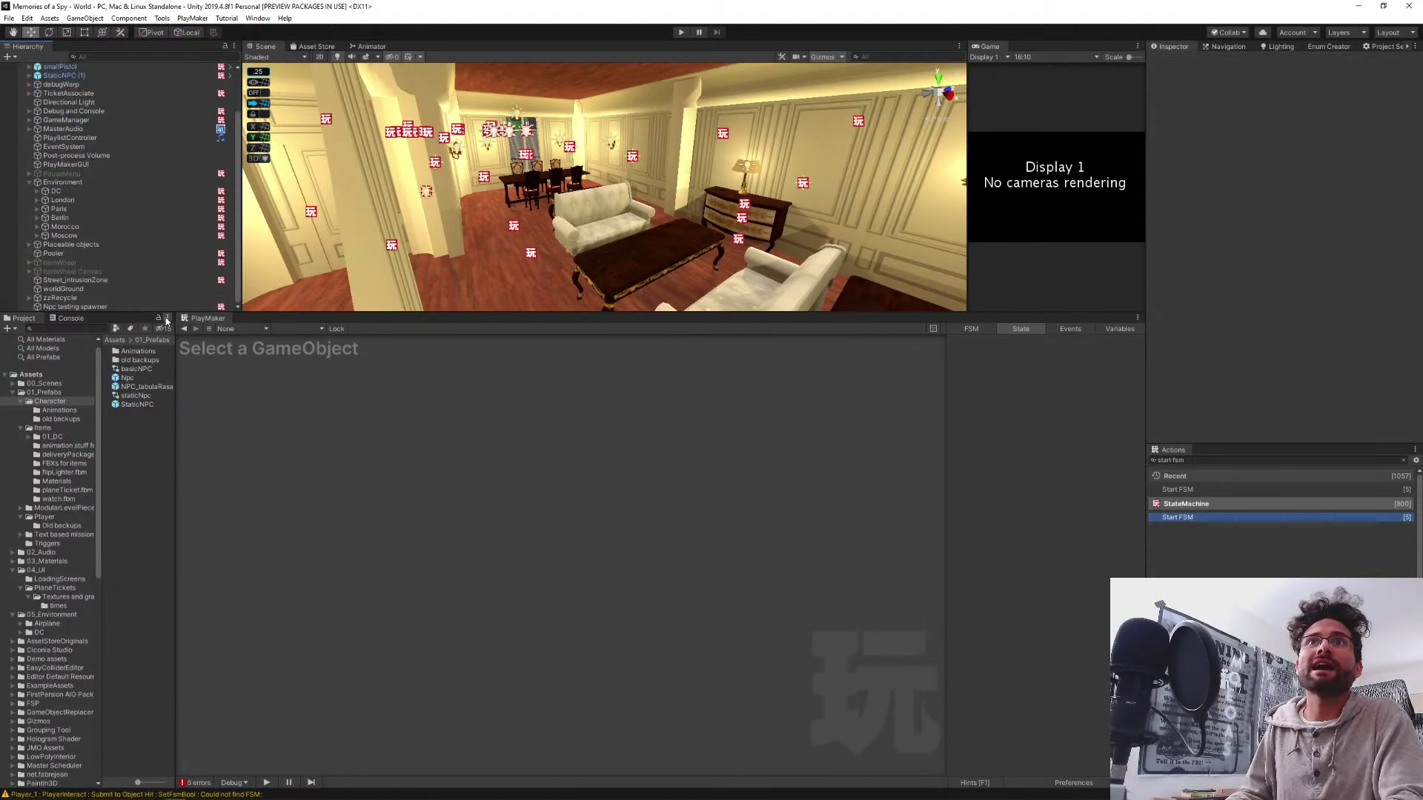
left_click_drag(354, 313, 353, 446)
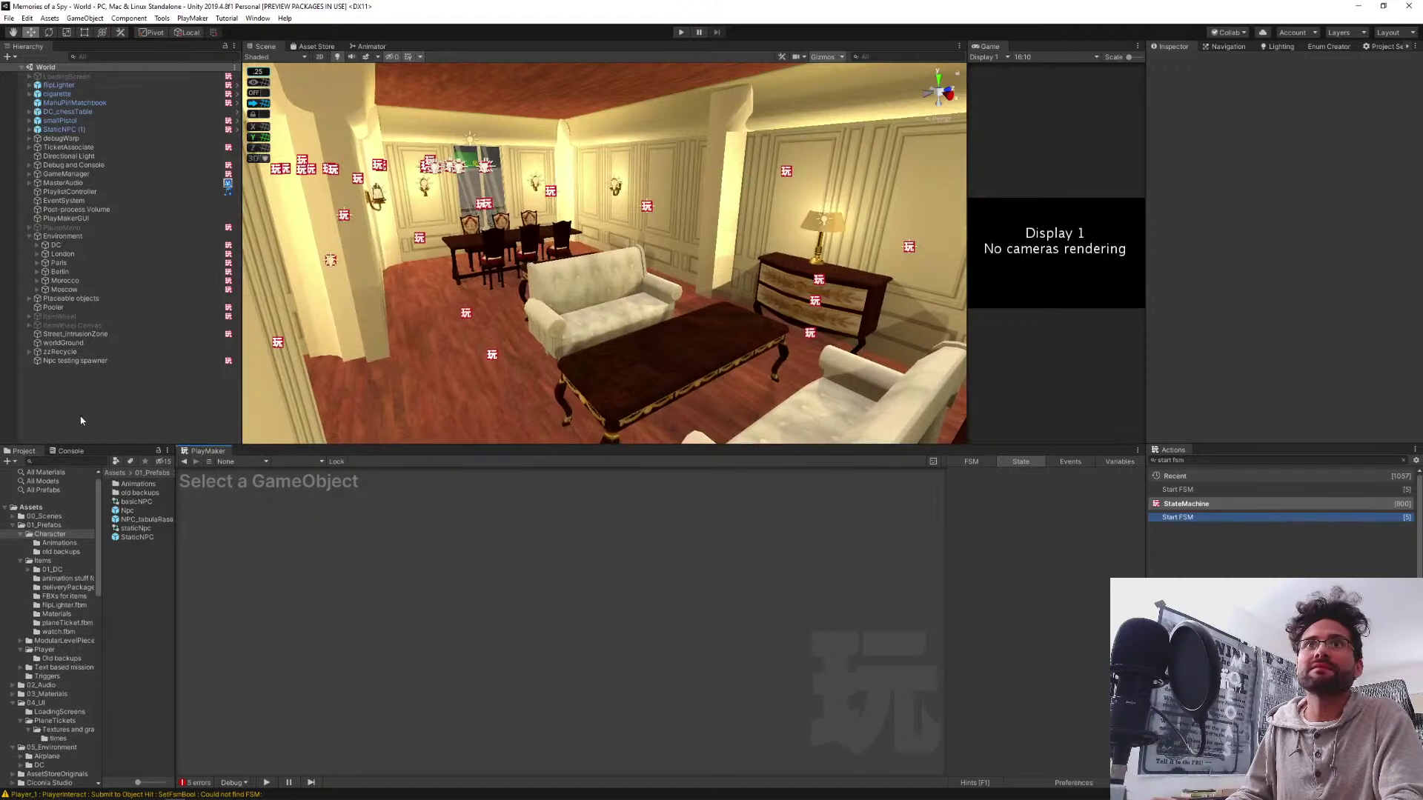
left_click(74, 361)
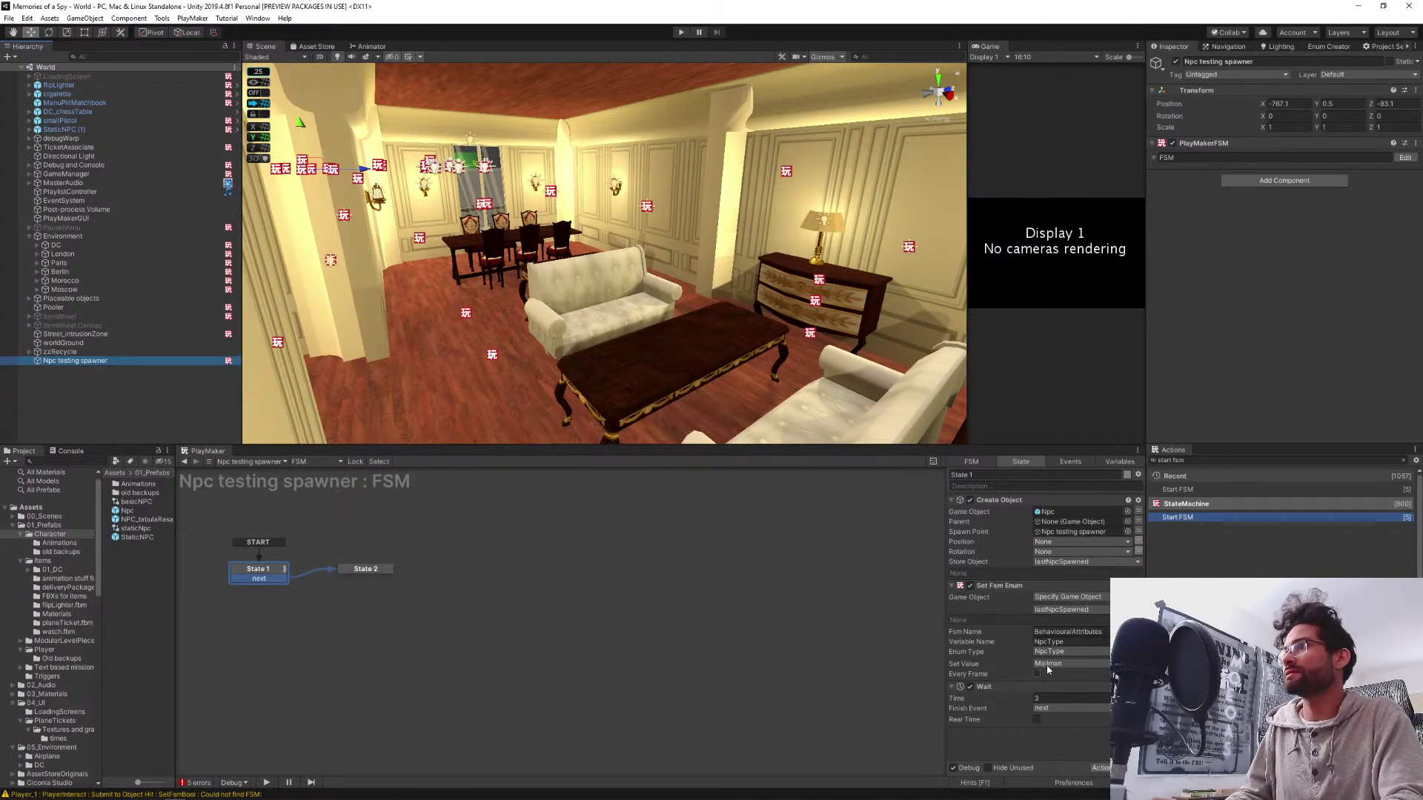
Duplicate State 2 of the Npc testing spawner and place the copy beside it
left_click(367, 570)
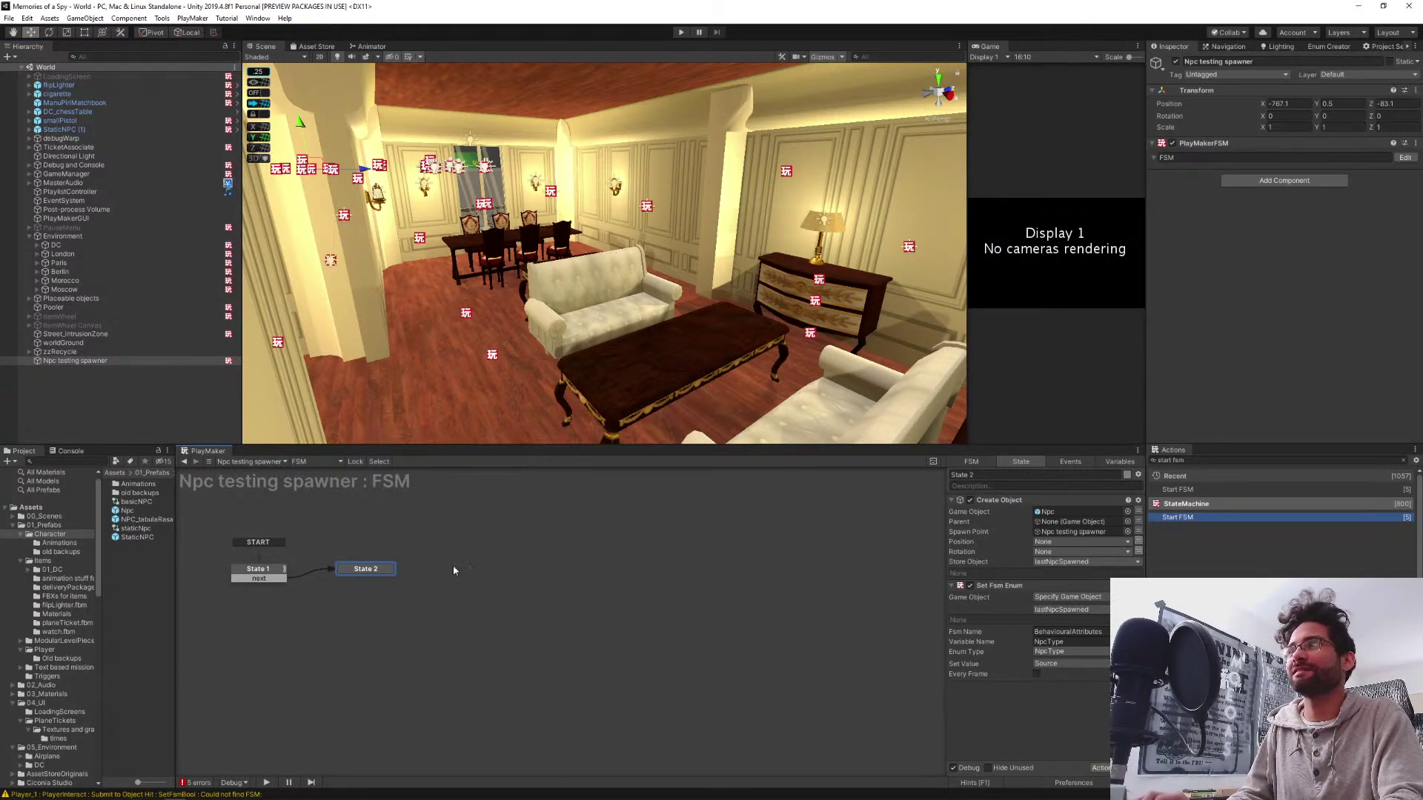
left_click_drag(435, 533, 326, 598)
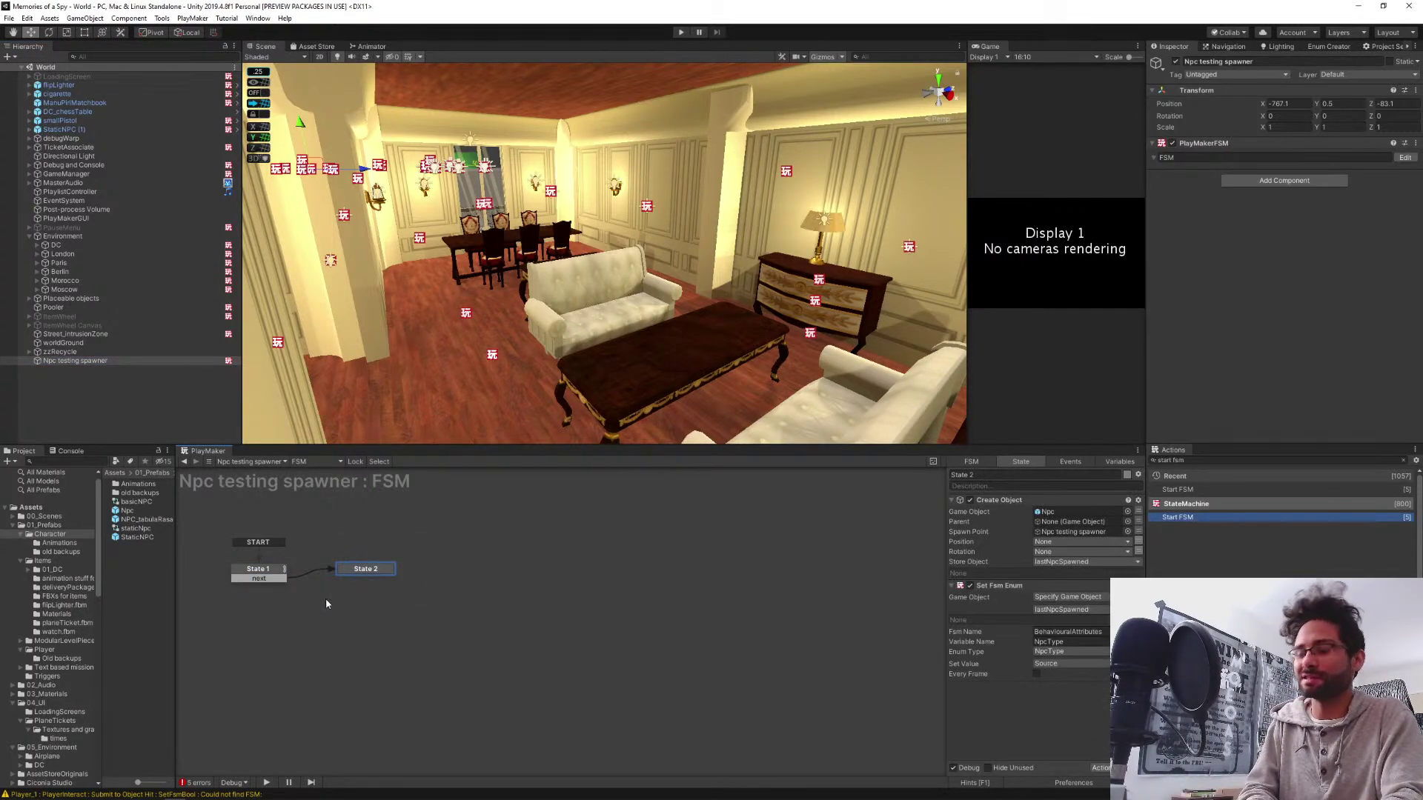
key("ctrl+c")
key("ctrl+v")
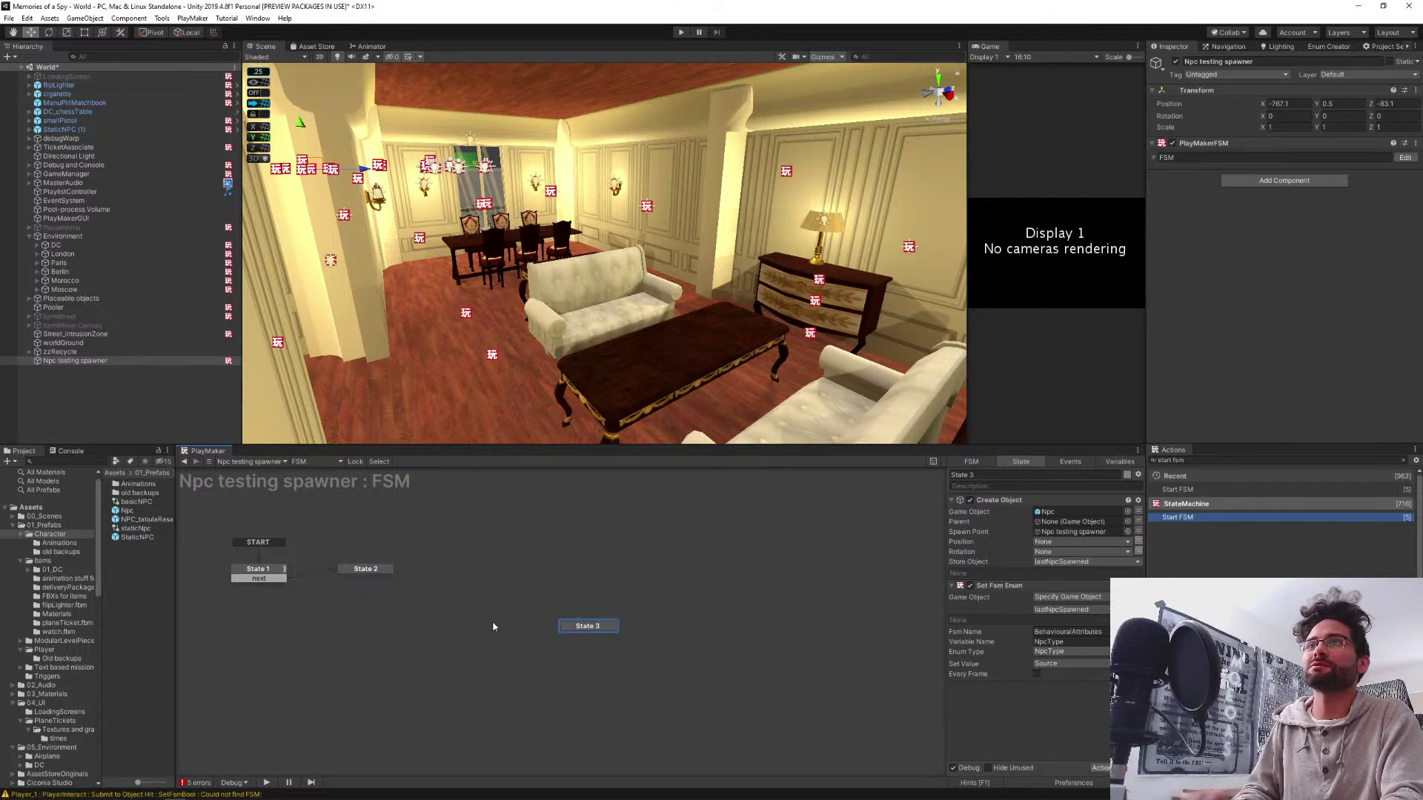
left_click_drag(563, 624, 424, 567)
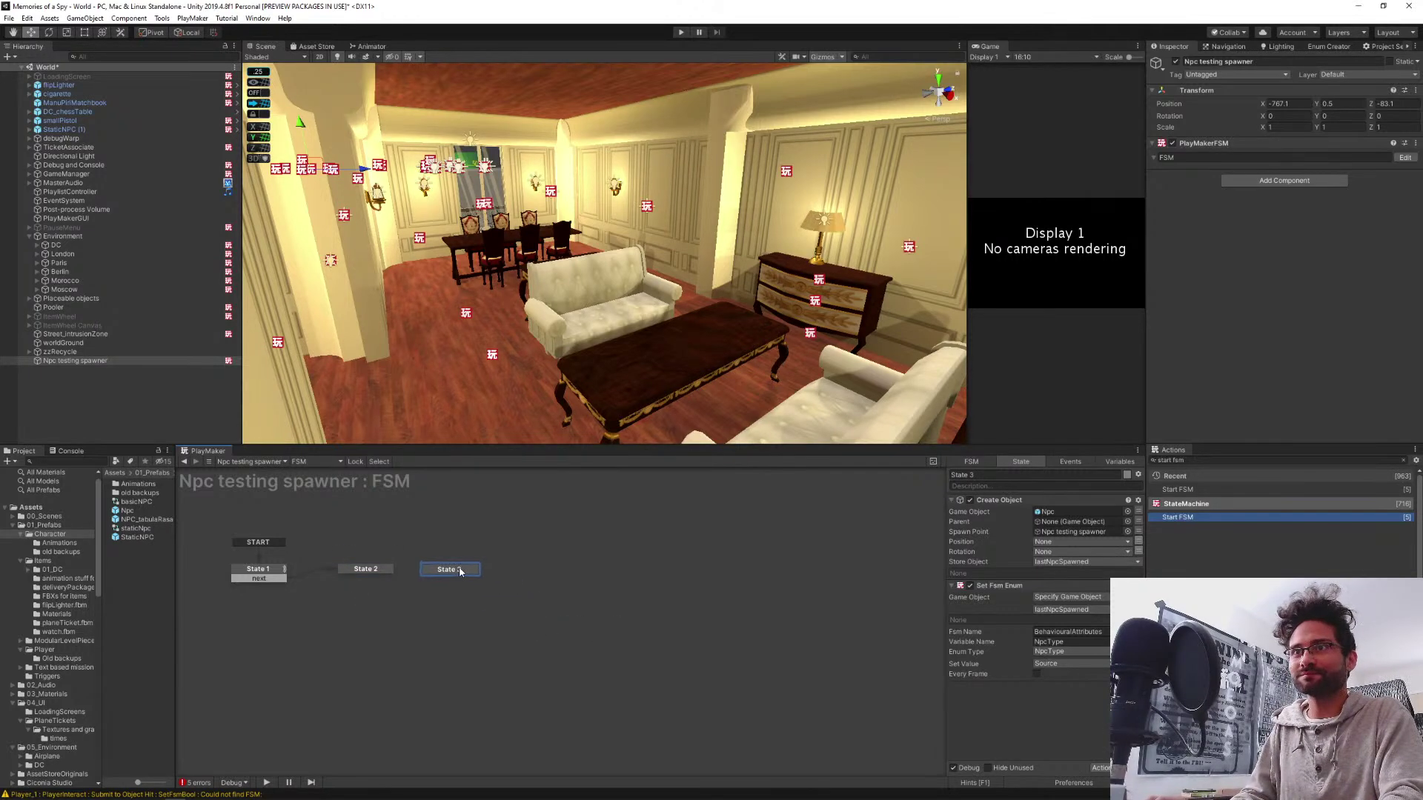
Add a FINISHED transition to State 2 and link it to State 3
left_click(369, 571)
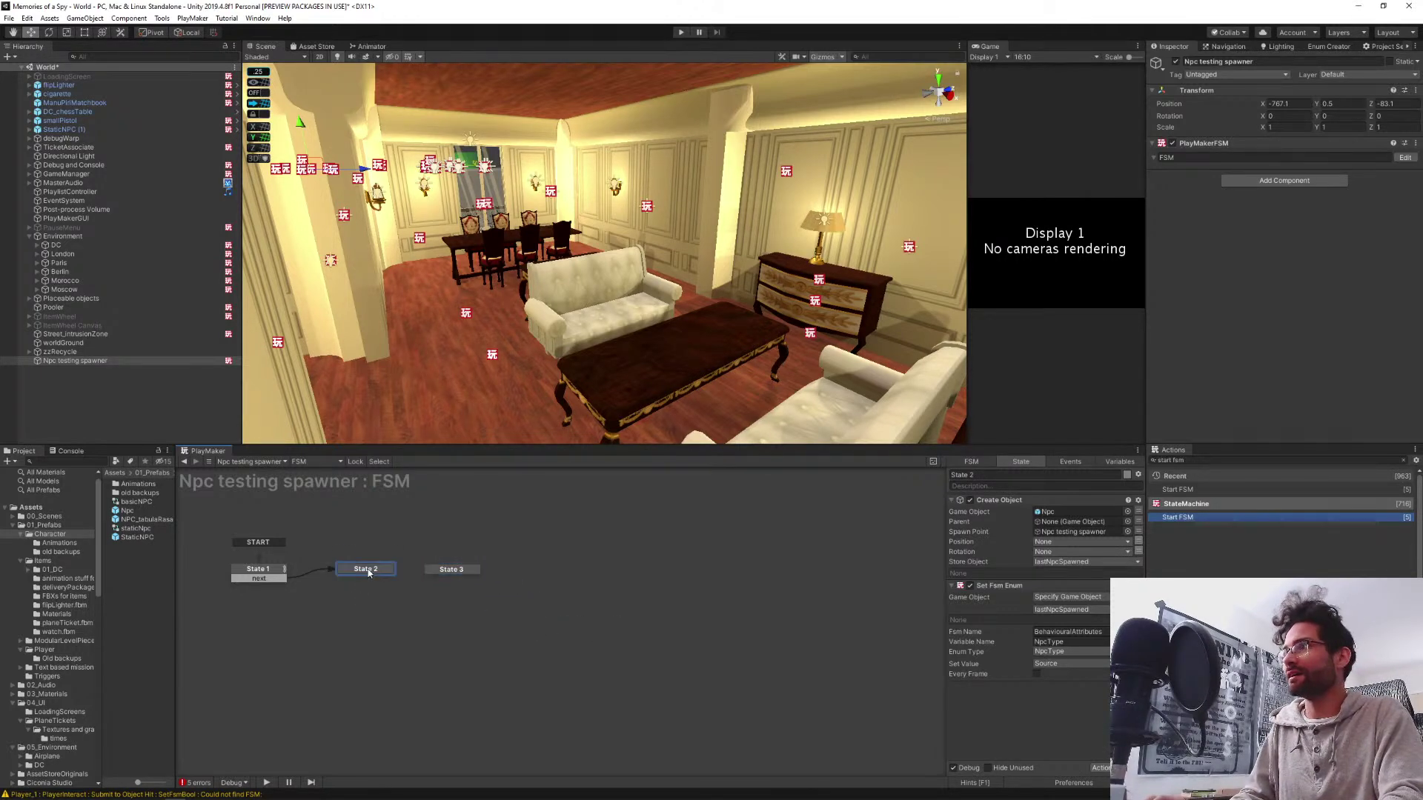
left_click(251, 575)
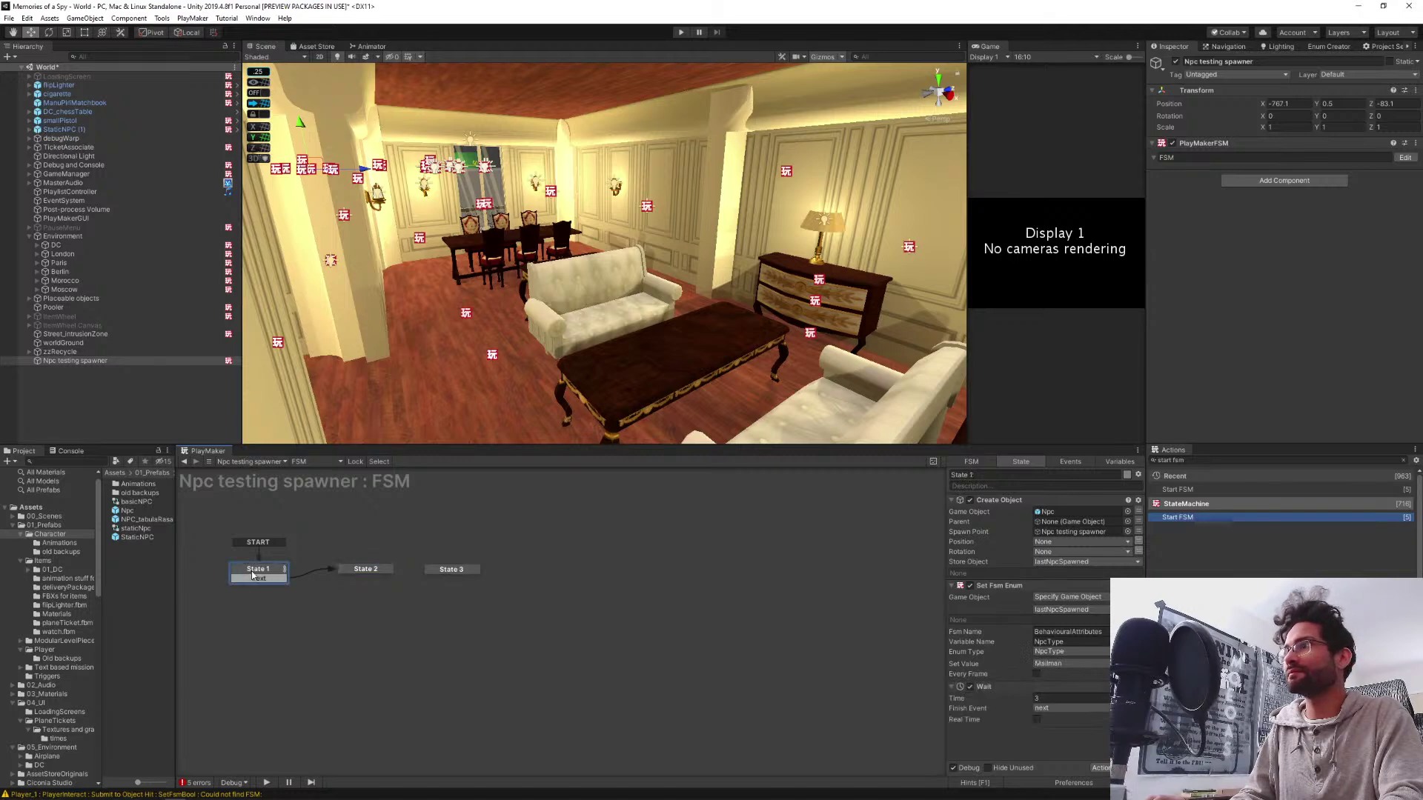
left_click(370, 572)
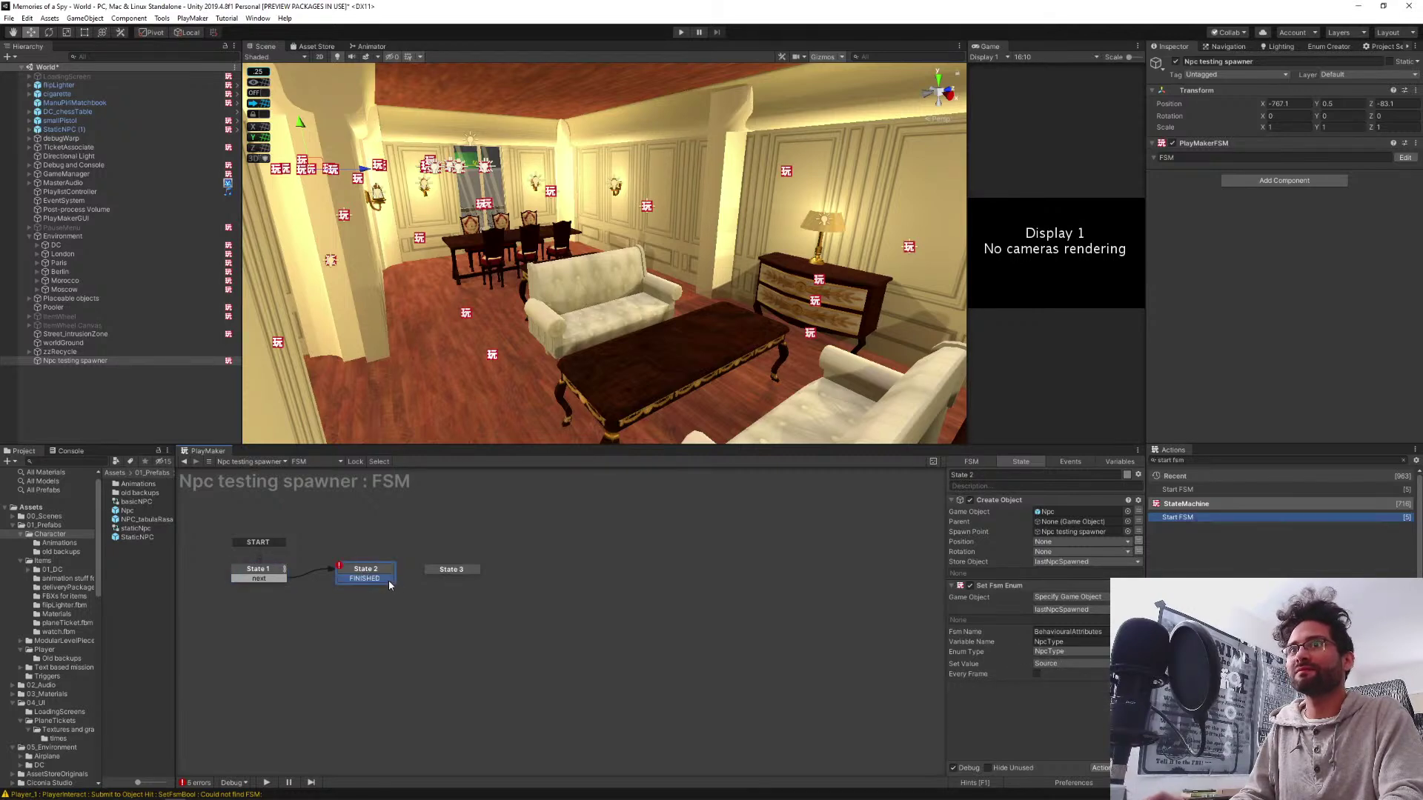
left_click_drag(376, 583, 461, 570)
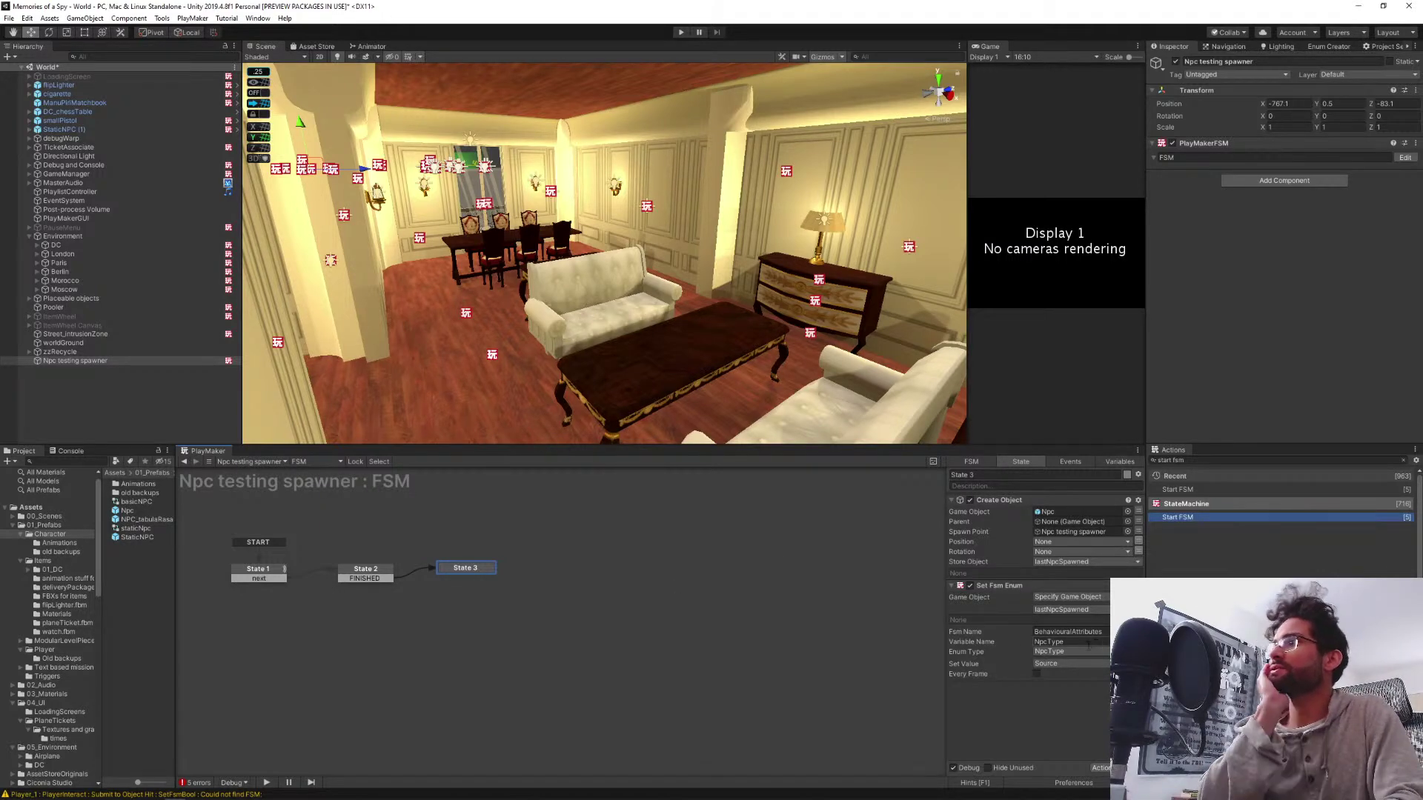
Set State 3's Set Fsm Enum value to Civ B and save the scene
left_click(1073, 652)
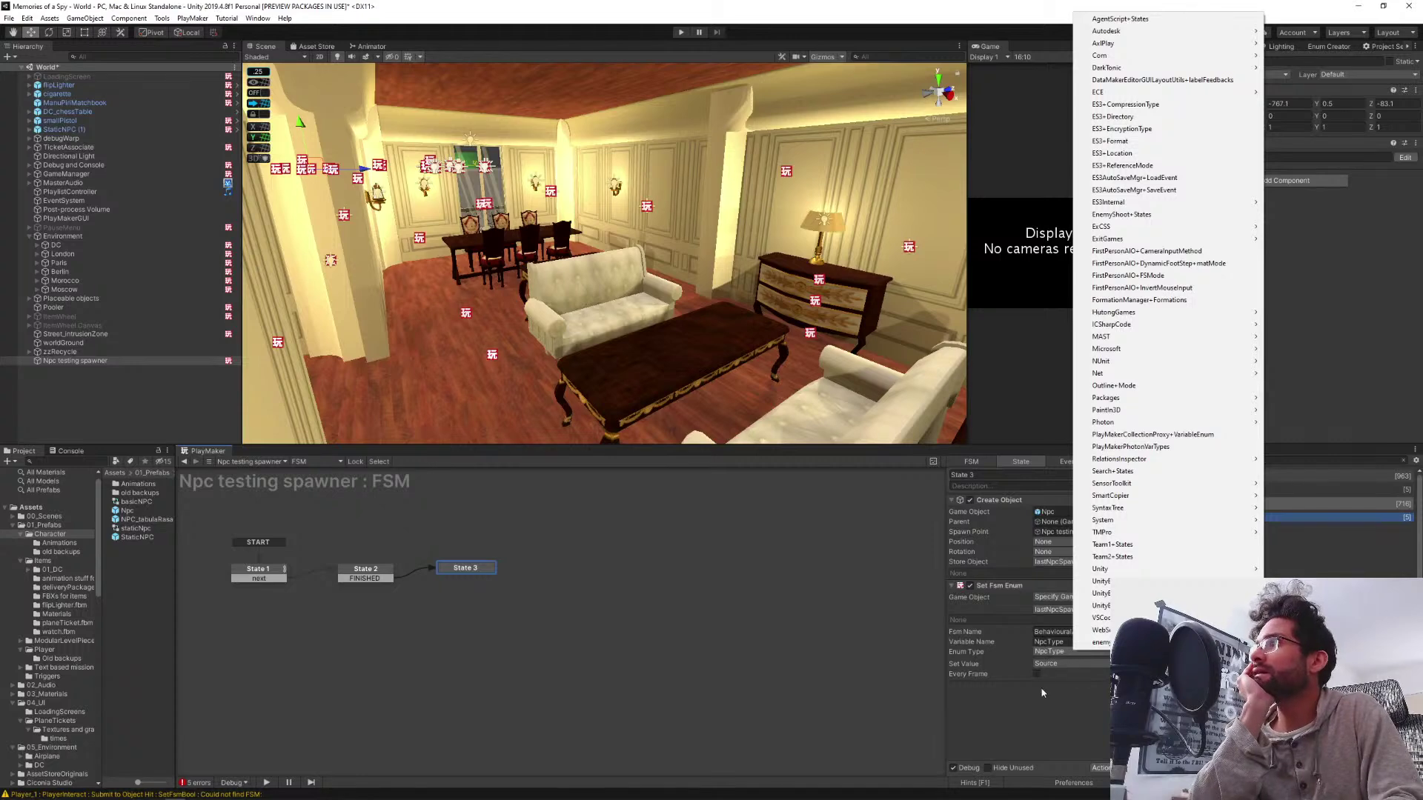
left_click(1042, 691)
left_click(1045, 664)
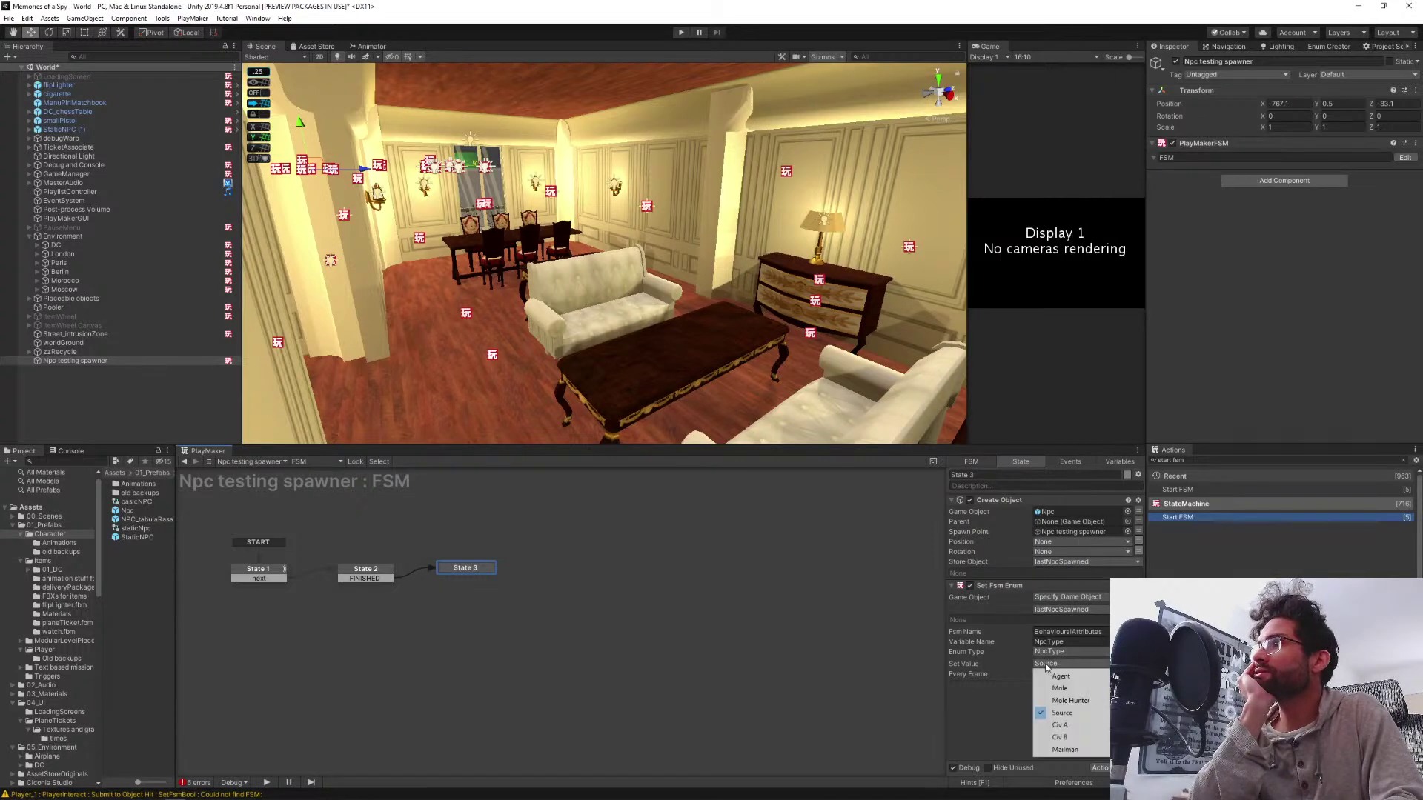
left_click(1067, 737)
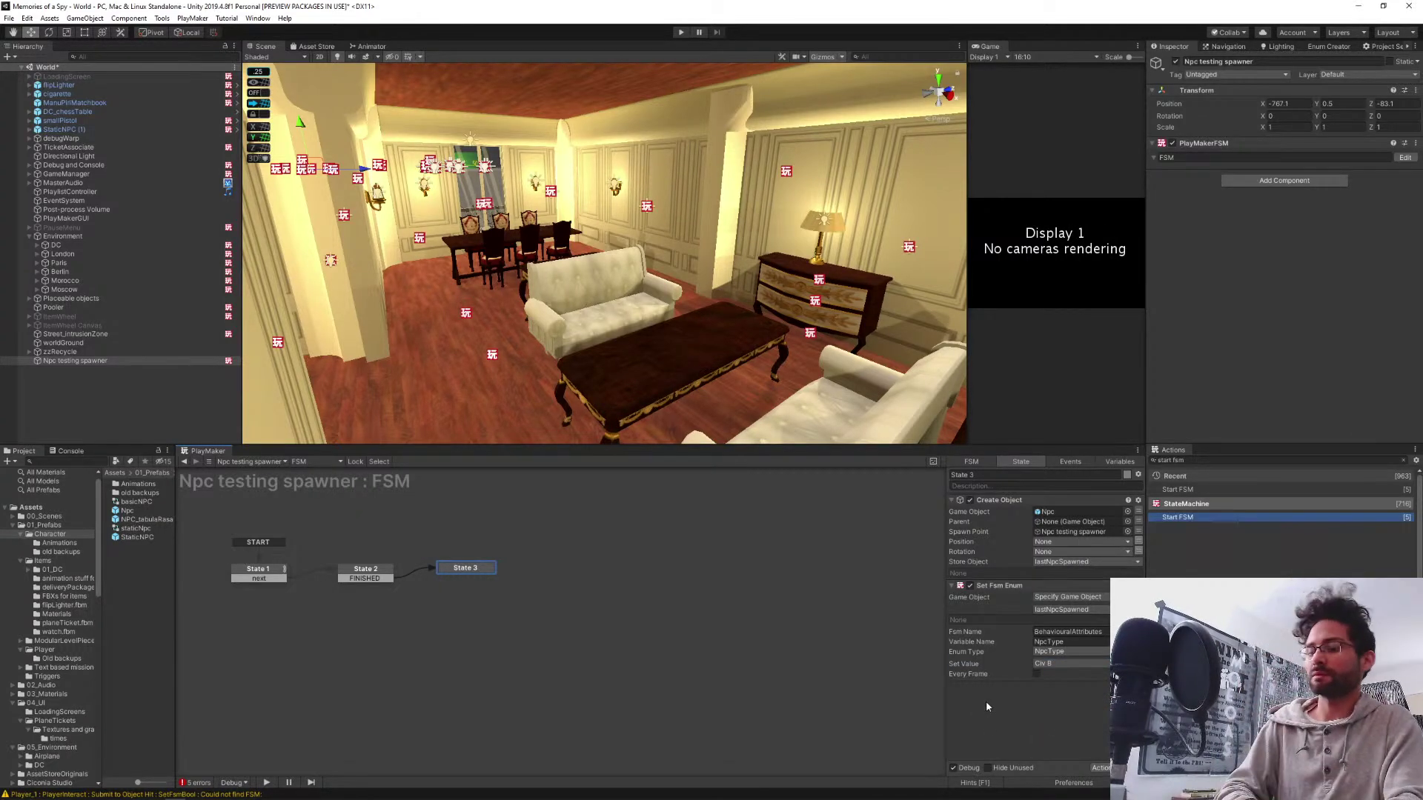
key("ctrl+s")
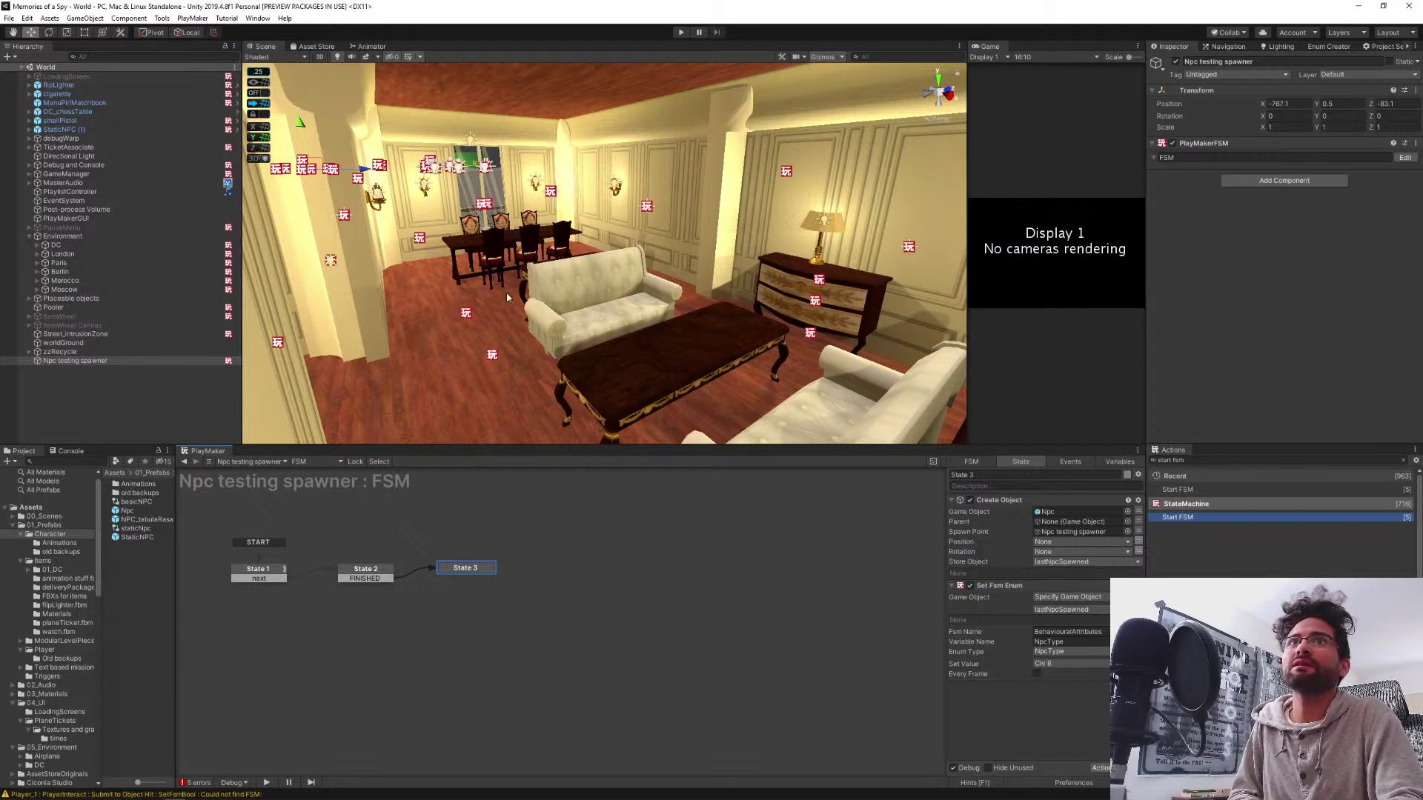
Locate CivSpawn_01 among Paris's civilian spawnpoints in the scene hierarchy and frame it in the scene view
right_click_drag(511, 298, 567, 316)
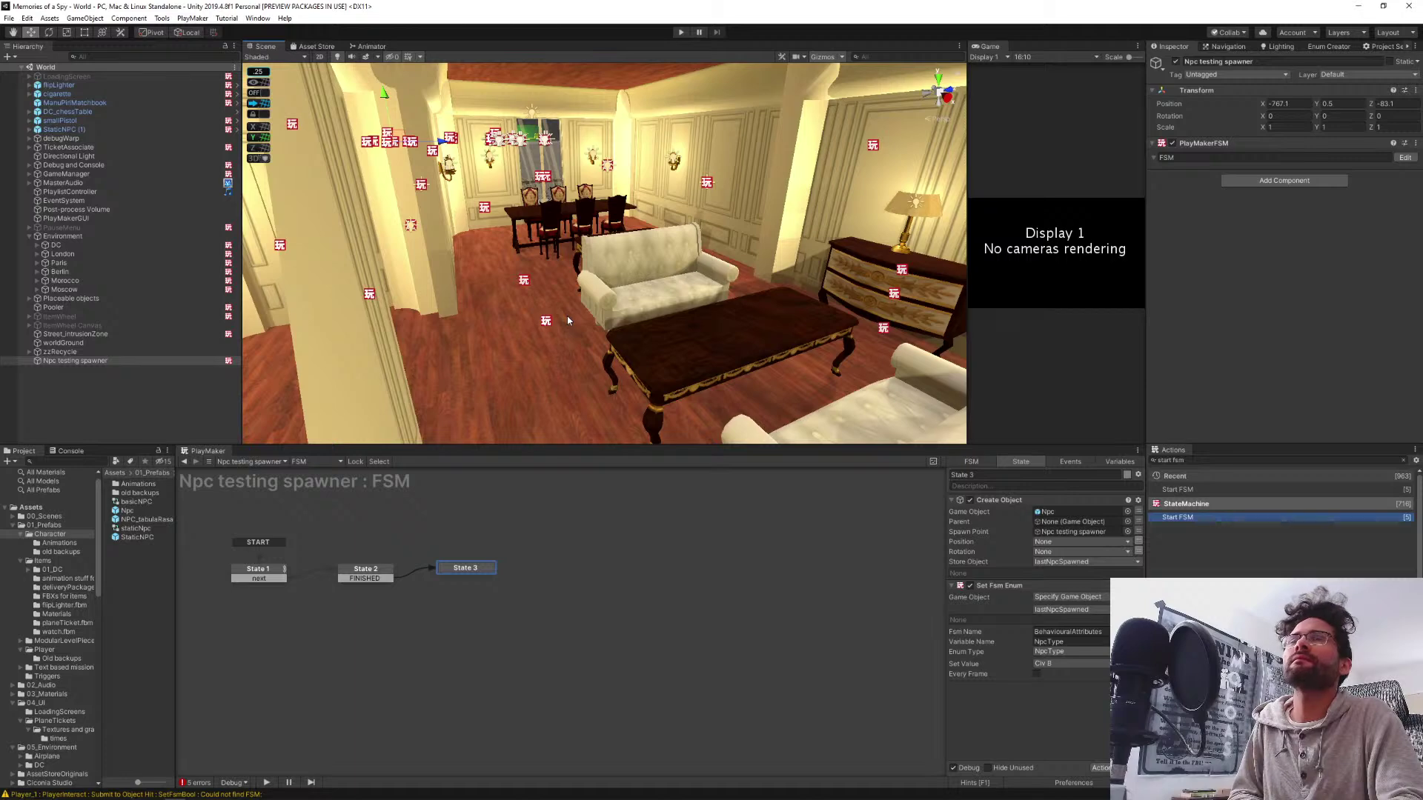
left_click(37, 263)
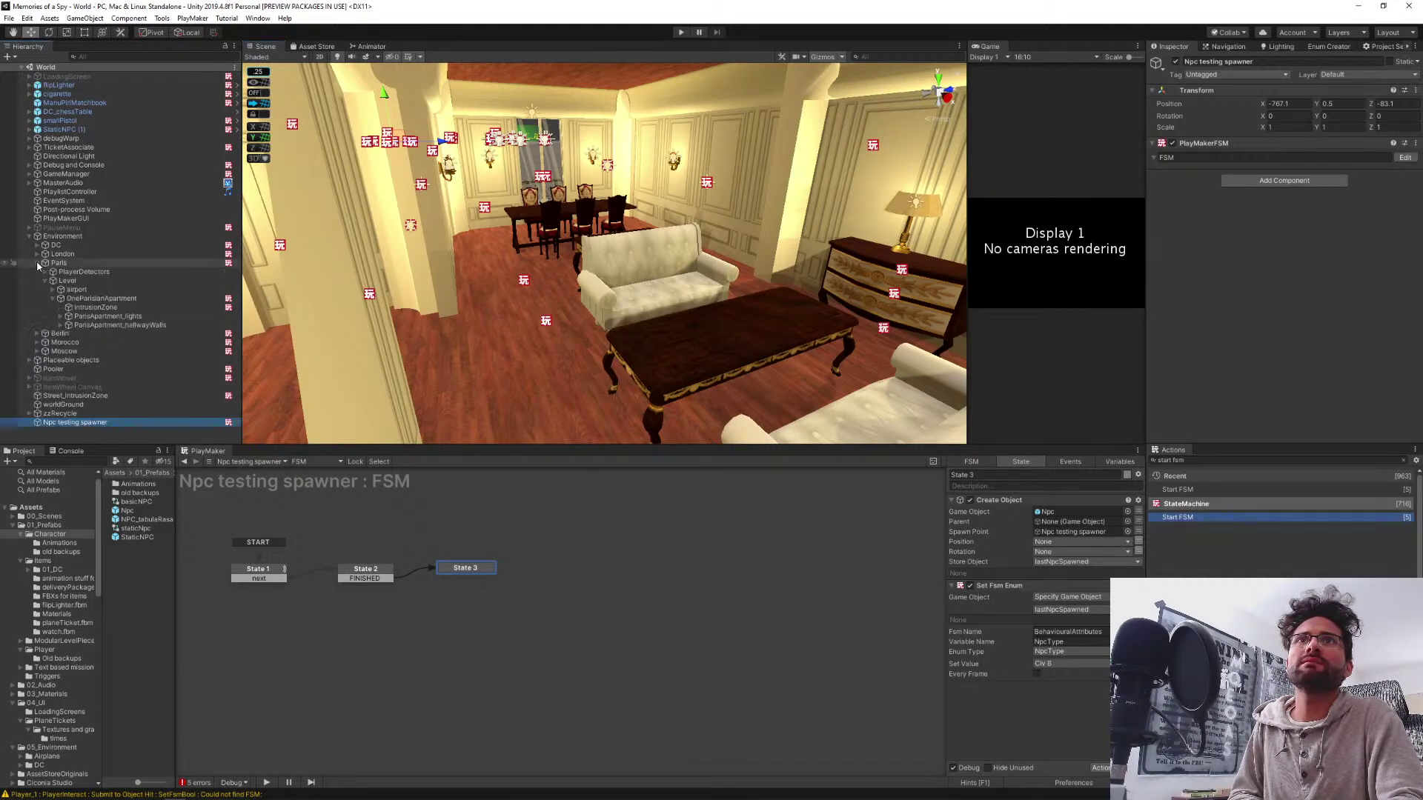
left_click(45, 280)
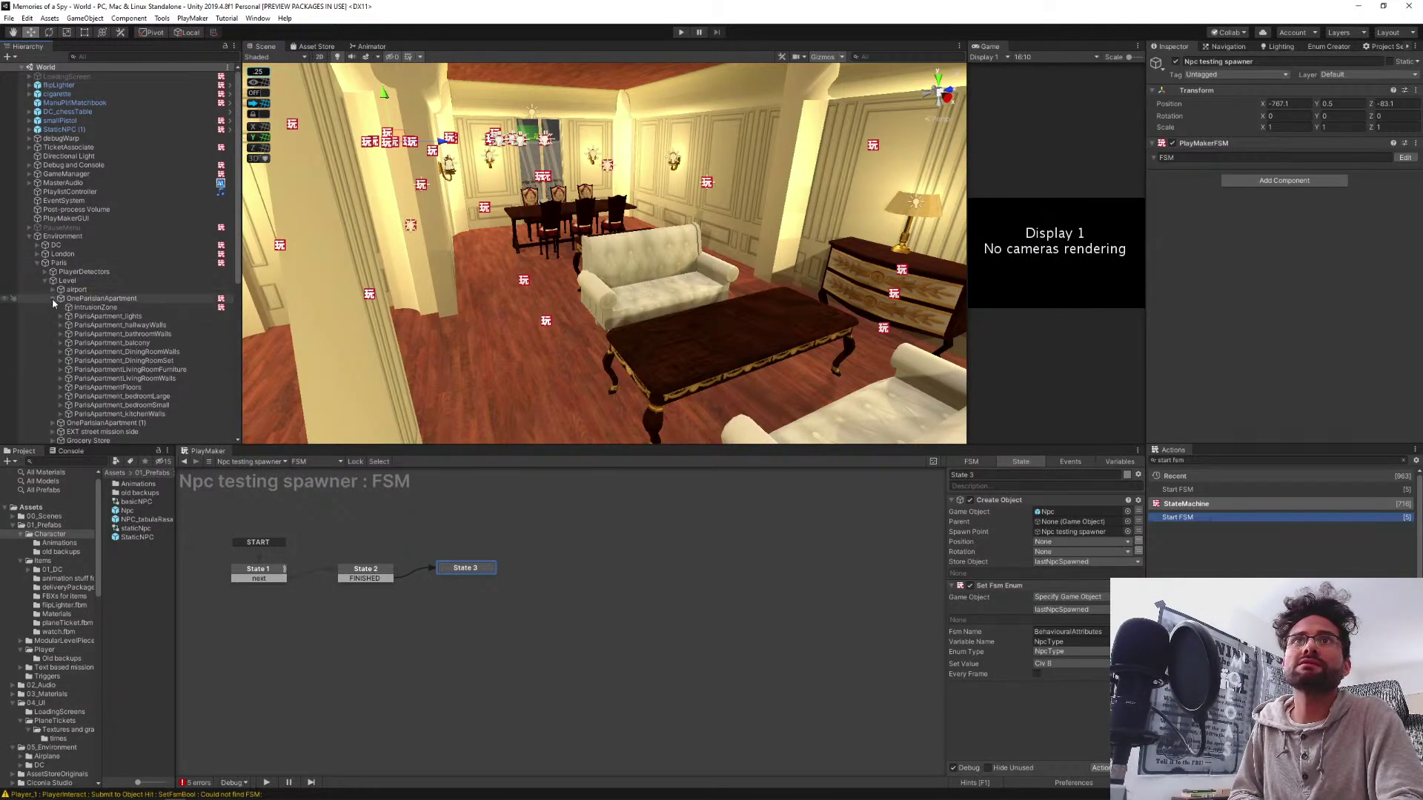
left_click(53, 298)
left_click(45, 281)
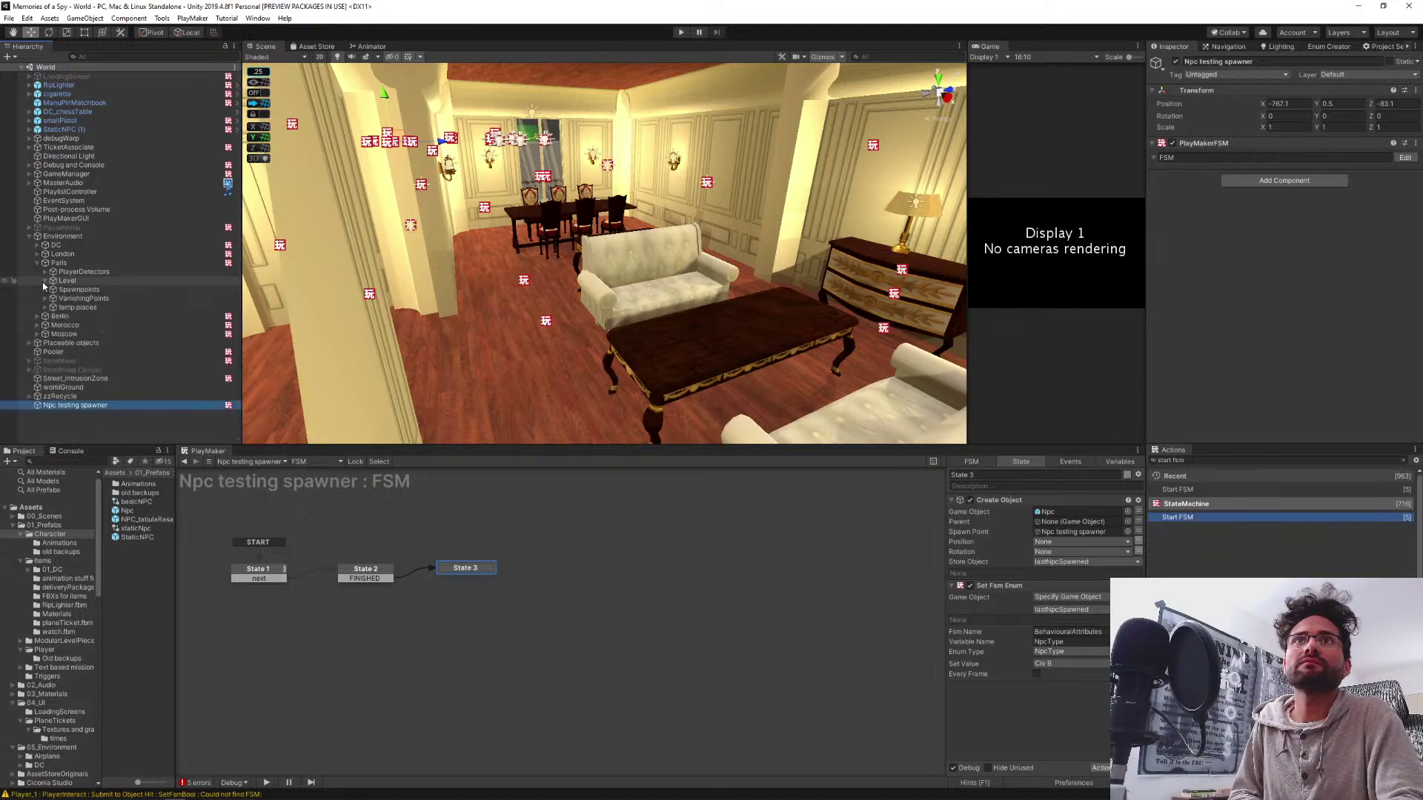
left_click(46, 290)
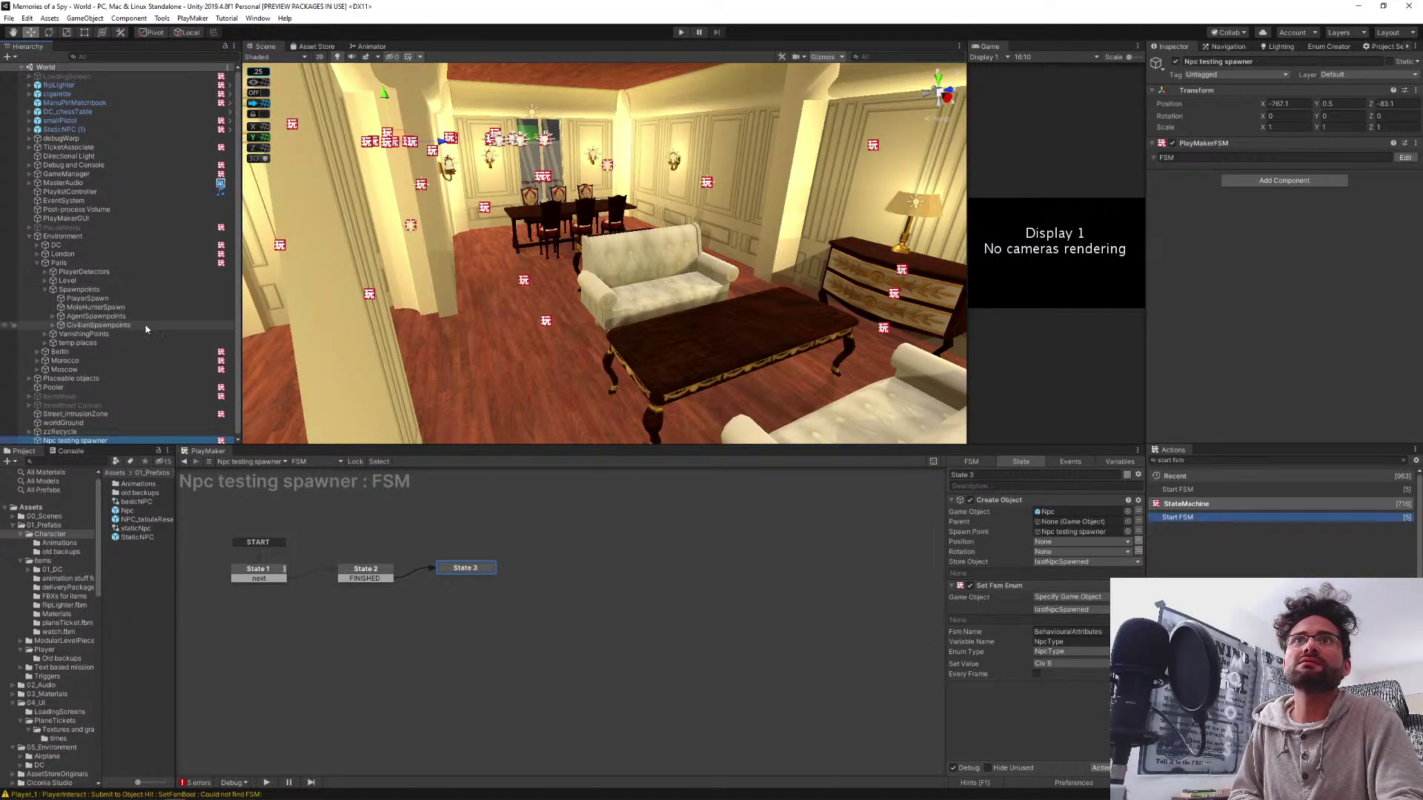
left_click(53, 326)
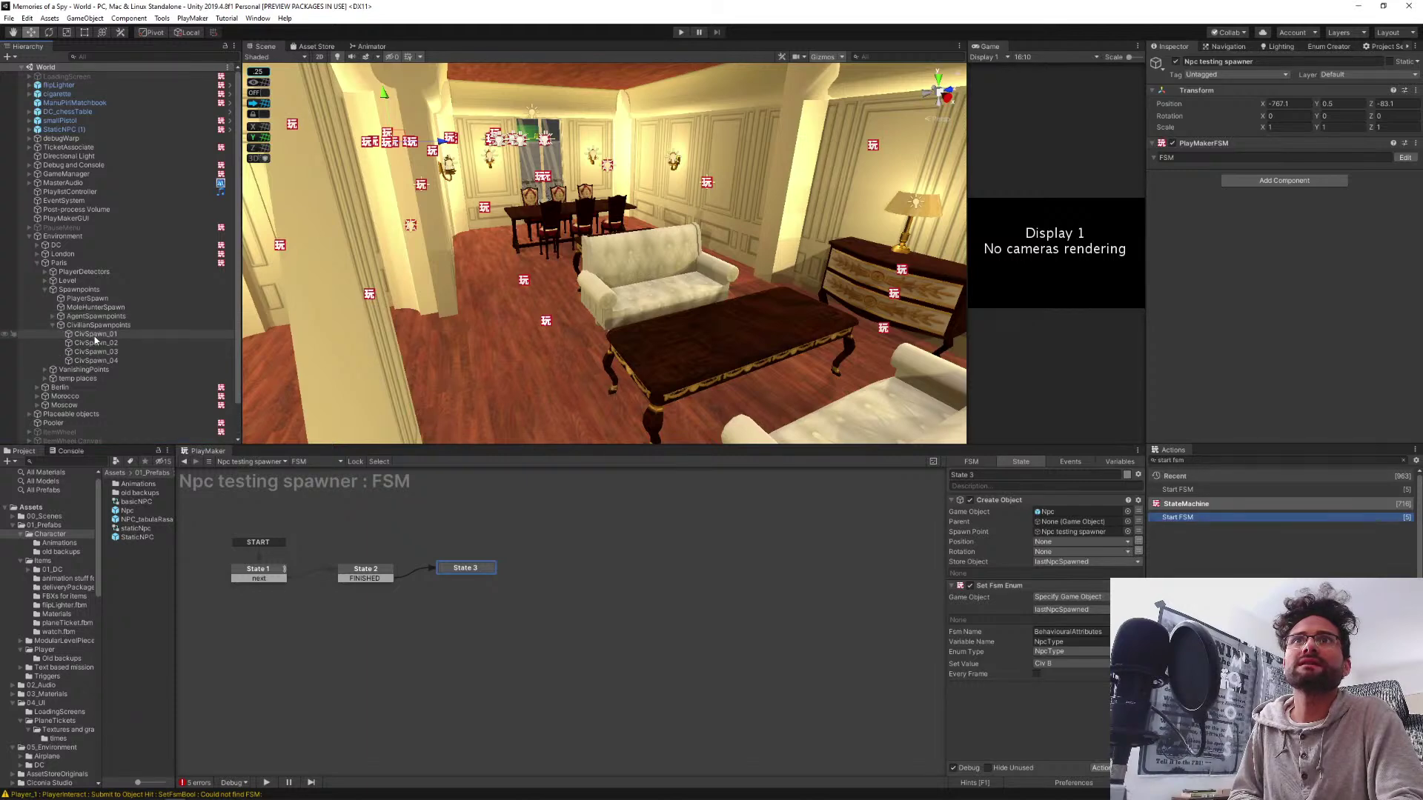
left_click(92, 335)
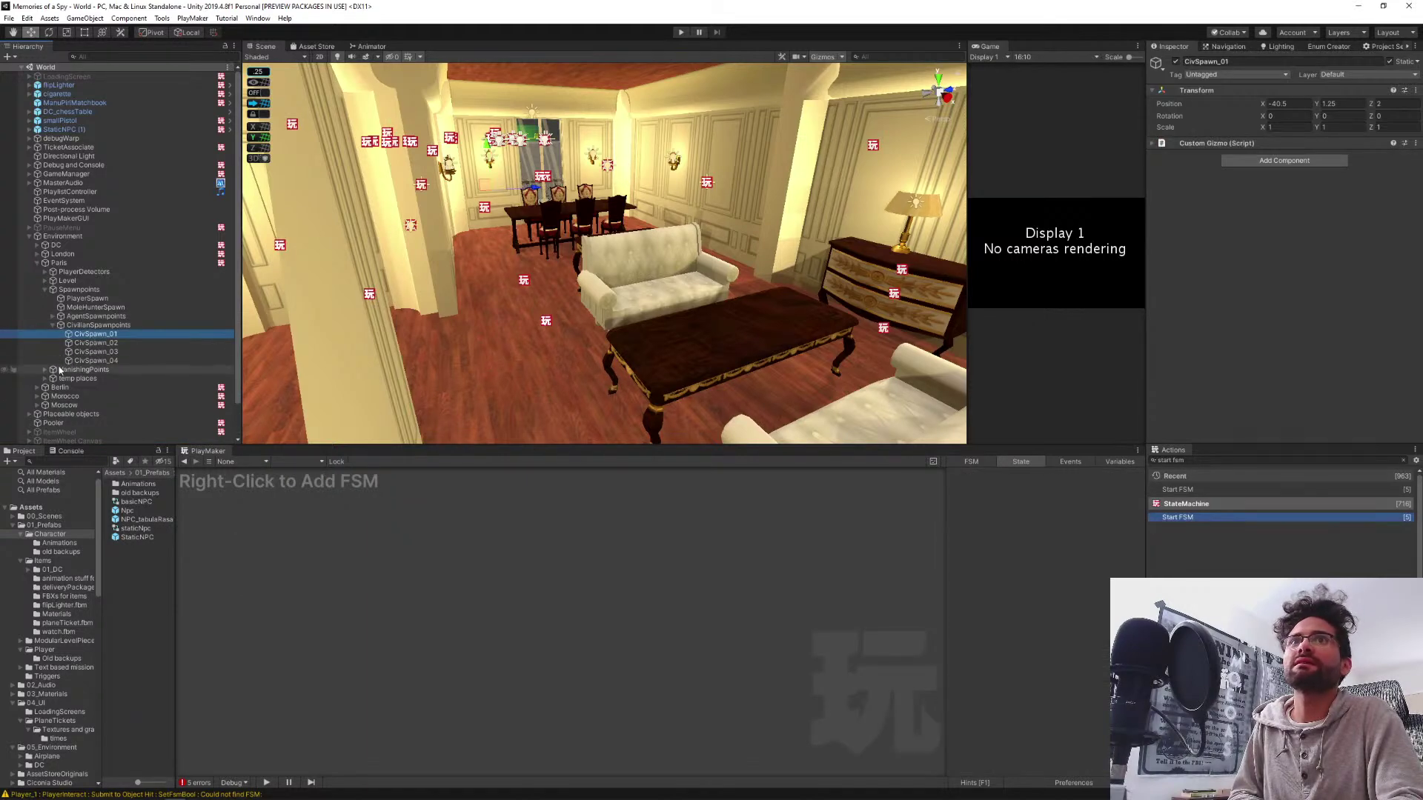
key("f")
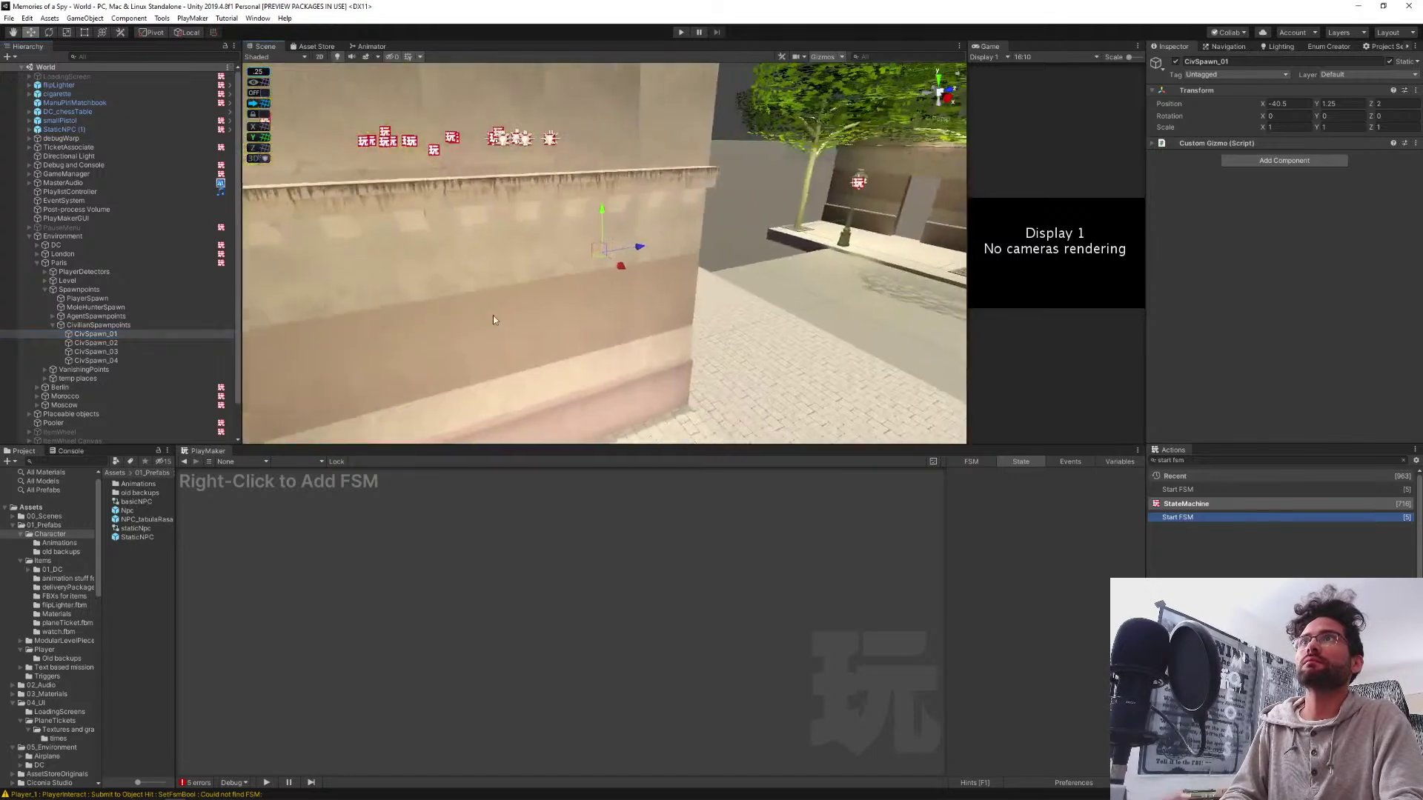
right_click_drag(723, 322, 627, 311)
middle_click_drag(627, 312, 479, 303)
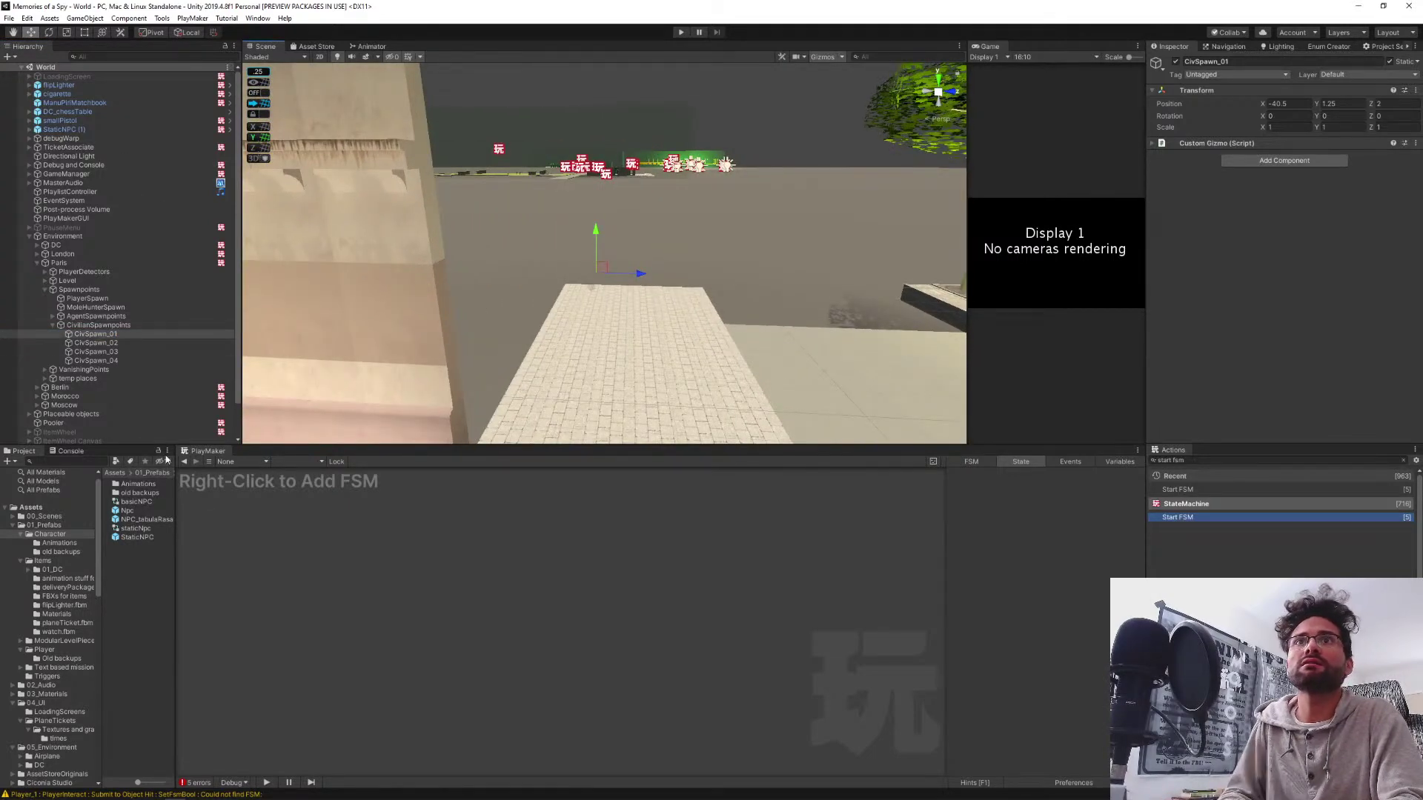
Set the Create Object Spawn Point in State 3 of the Npc testing spawner to CivSpawn_01
scroll(111, 355, "down", 2)
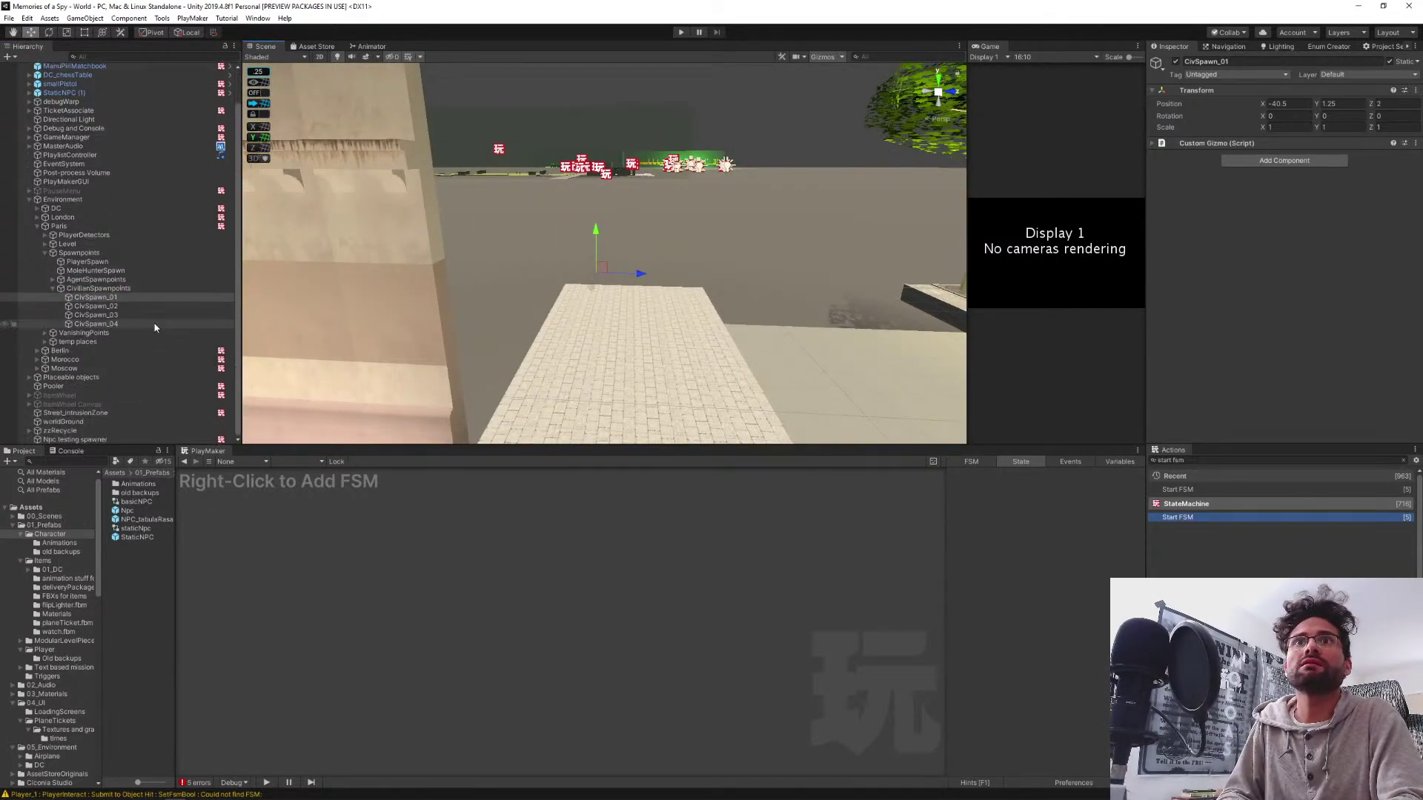
left_click(65, 439)
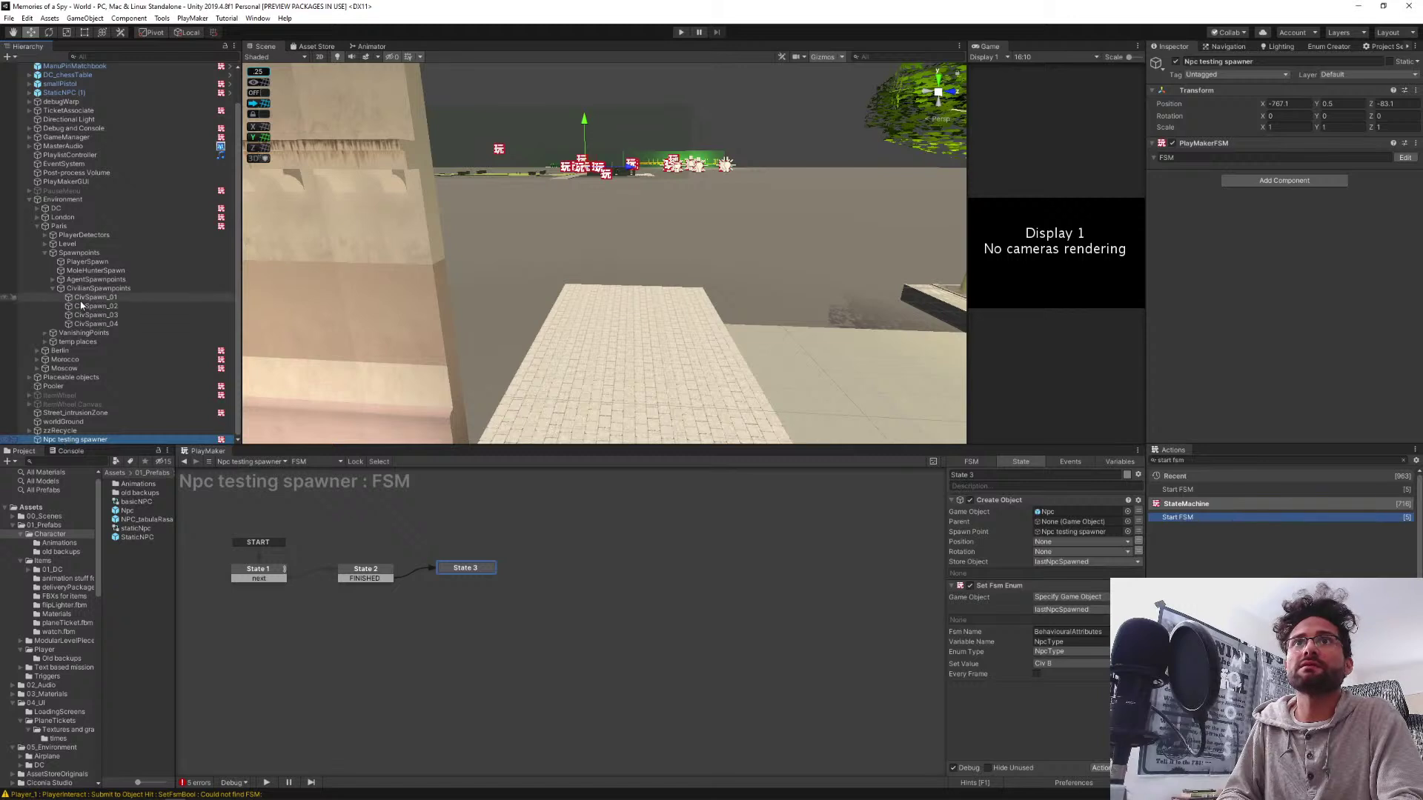
left_click_drag(91, 299, 1059, 532)
right_click_drag(444, 343, 553, 363)
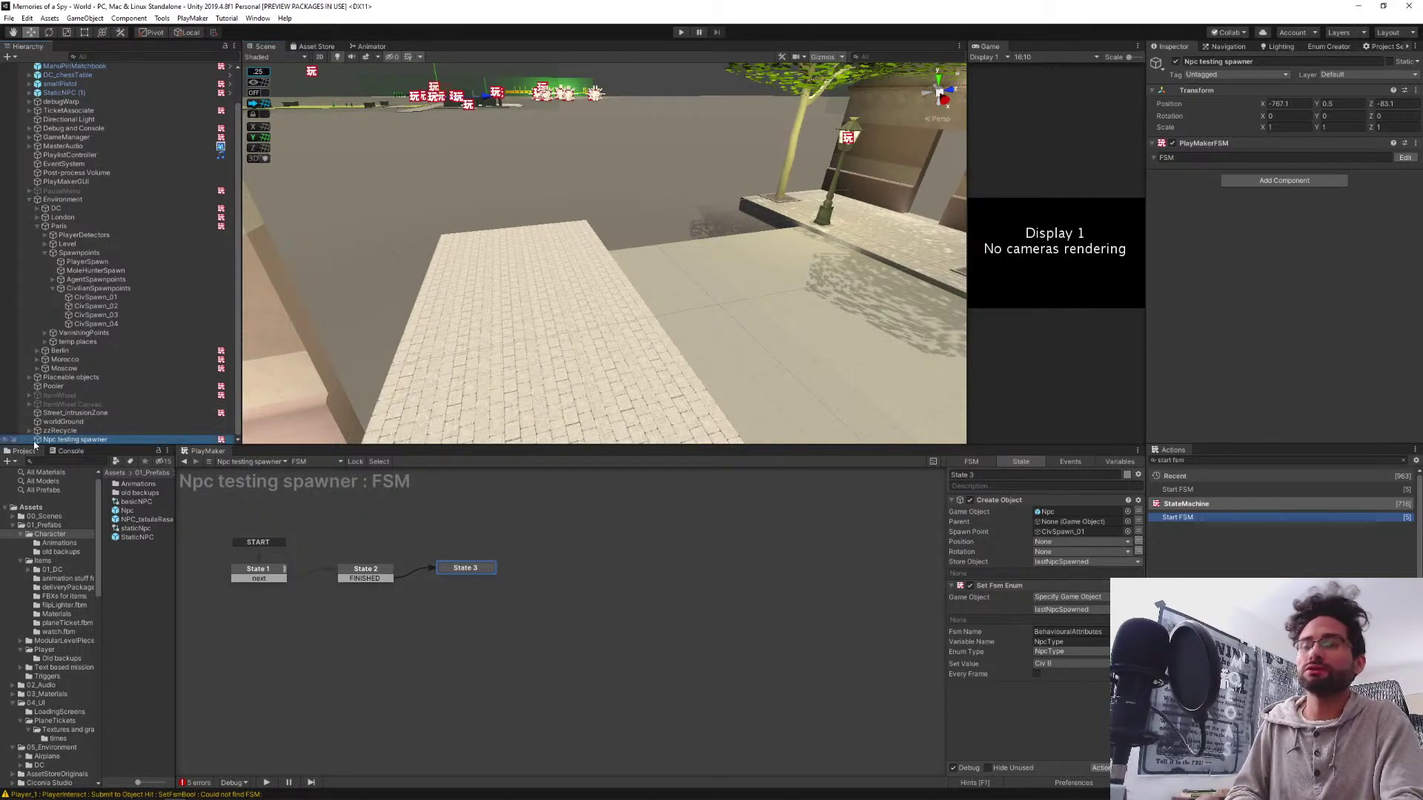
Enlarge the Game view, run the game and give it input focus
left_click(581, 267)
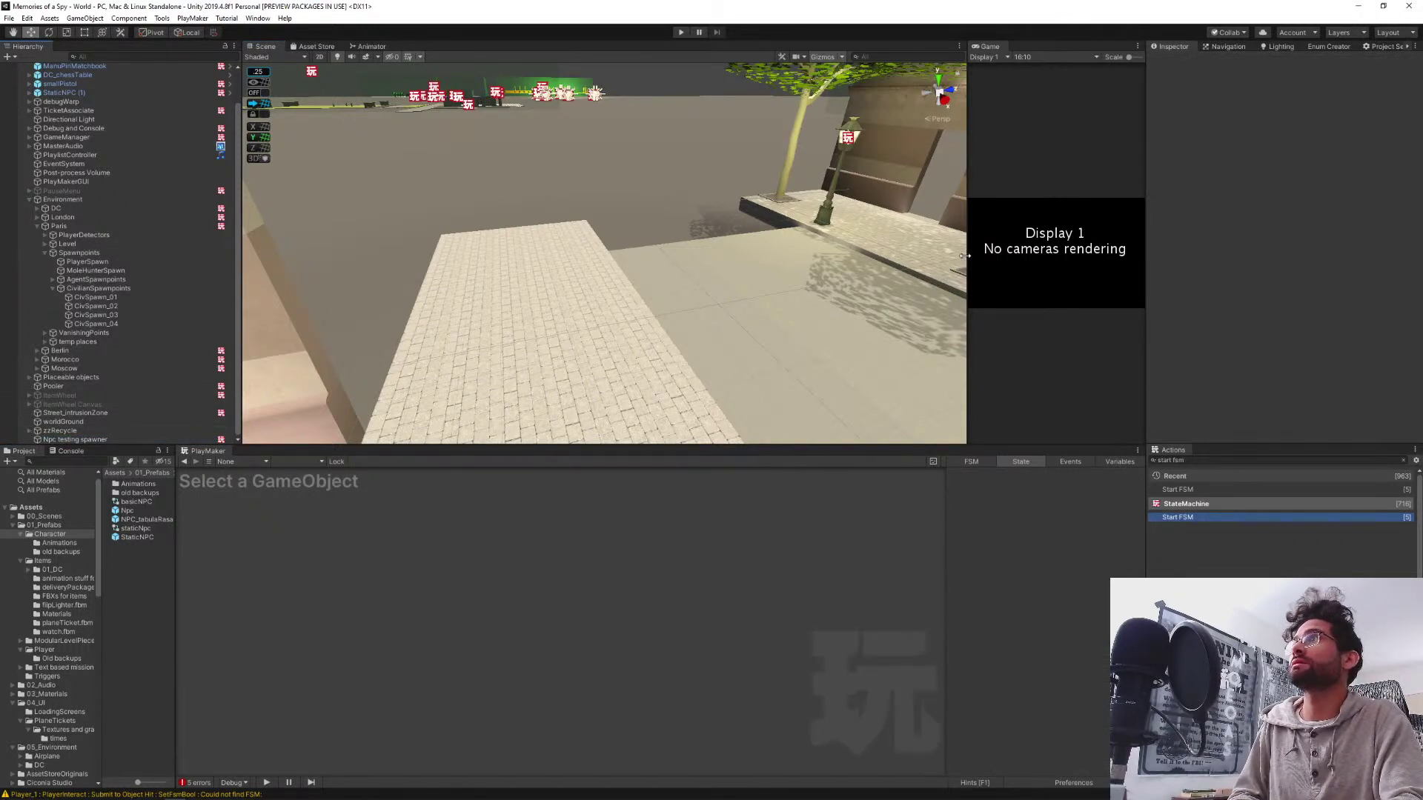
left_click_drag(964, 256, 546, 251)
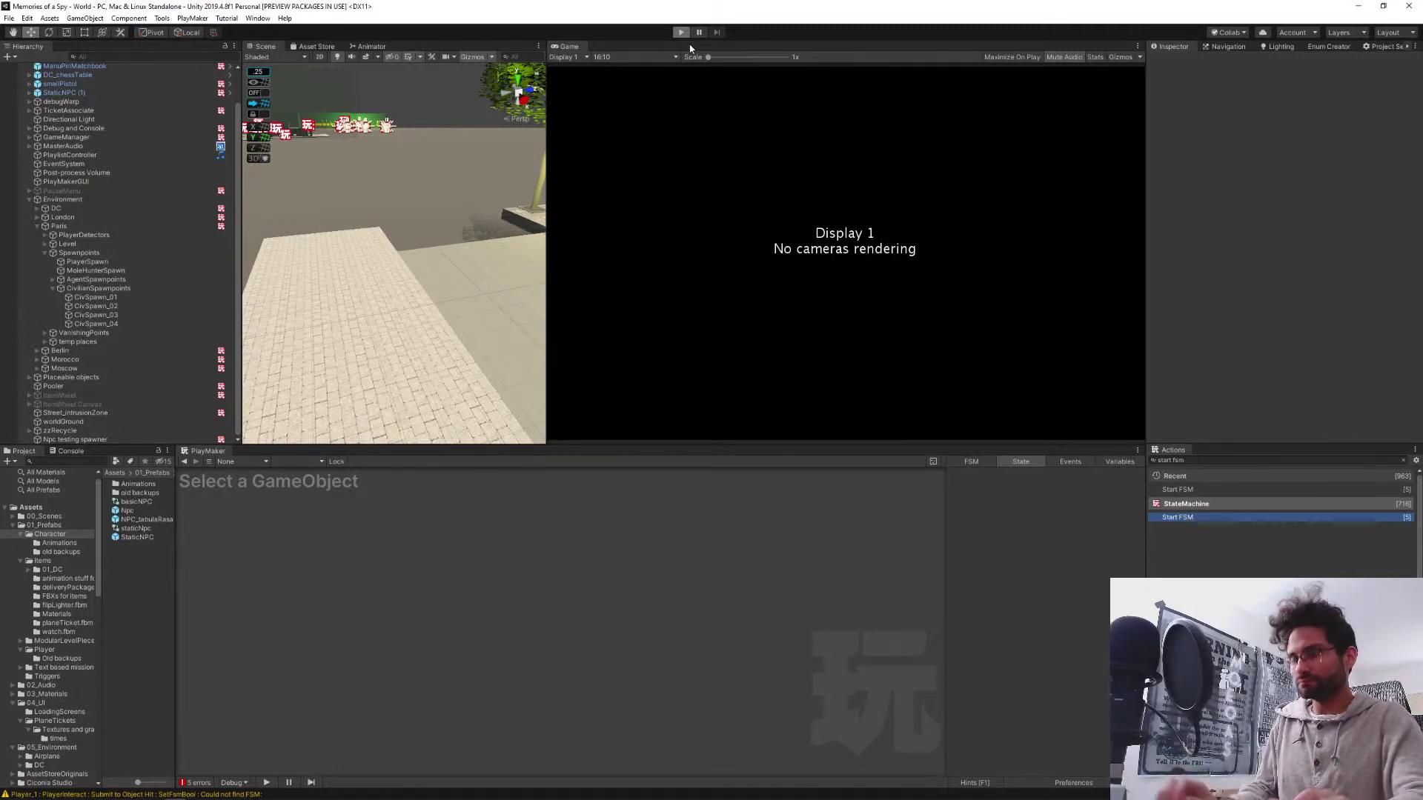
key("ctrl+p")
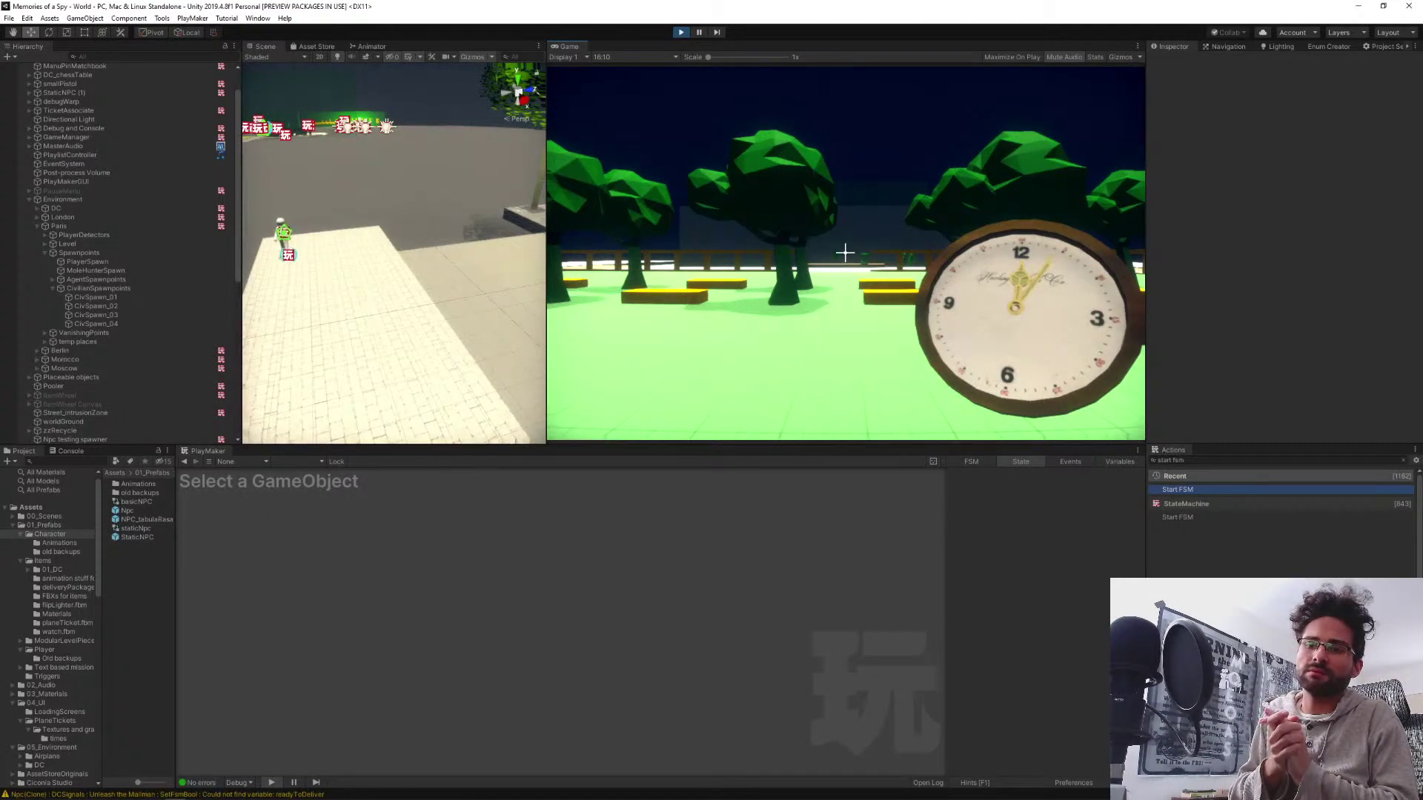
key("Escape")
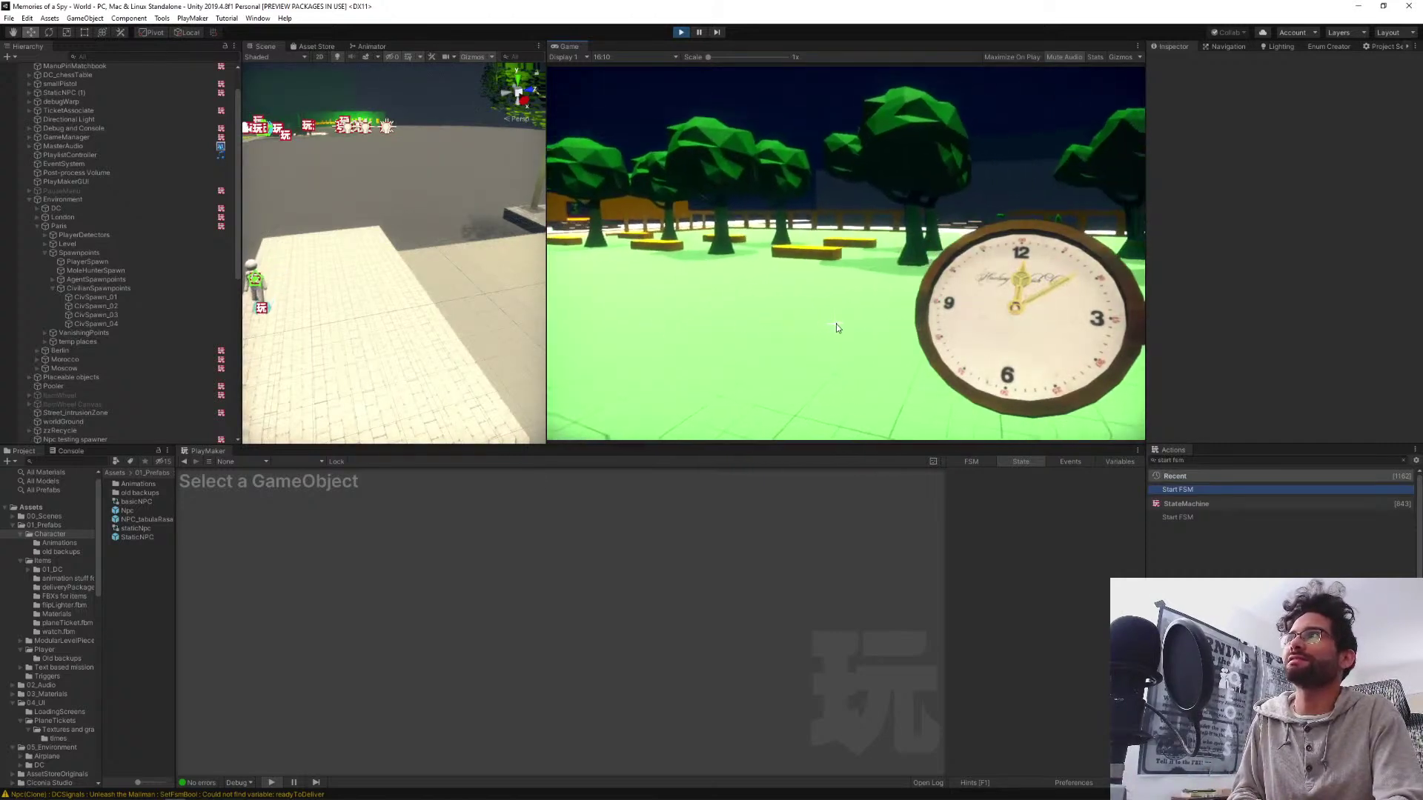
left_click(939, 324)
Warp the player to Paris with the in-game console command playerWarp.2 and walk along the street towards the NPC
key("grave")
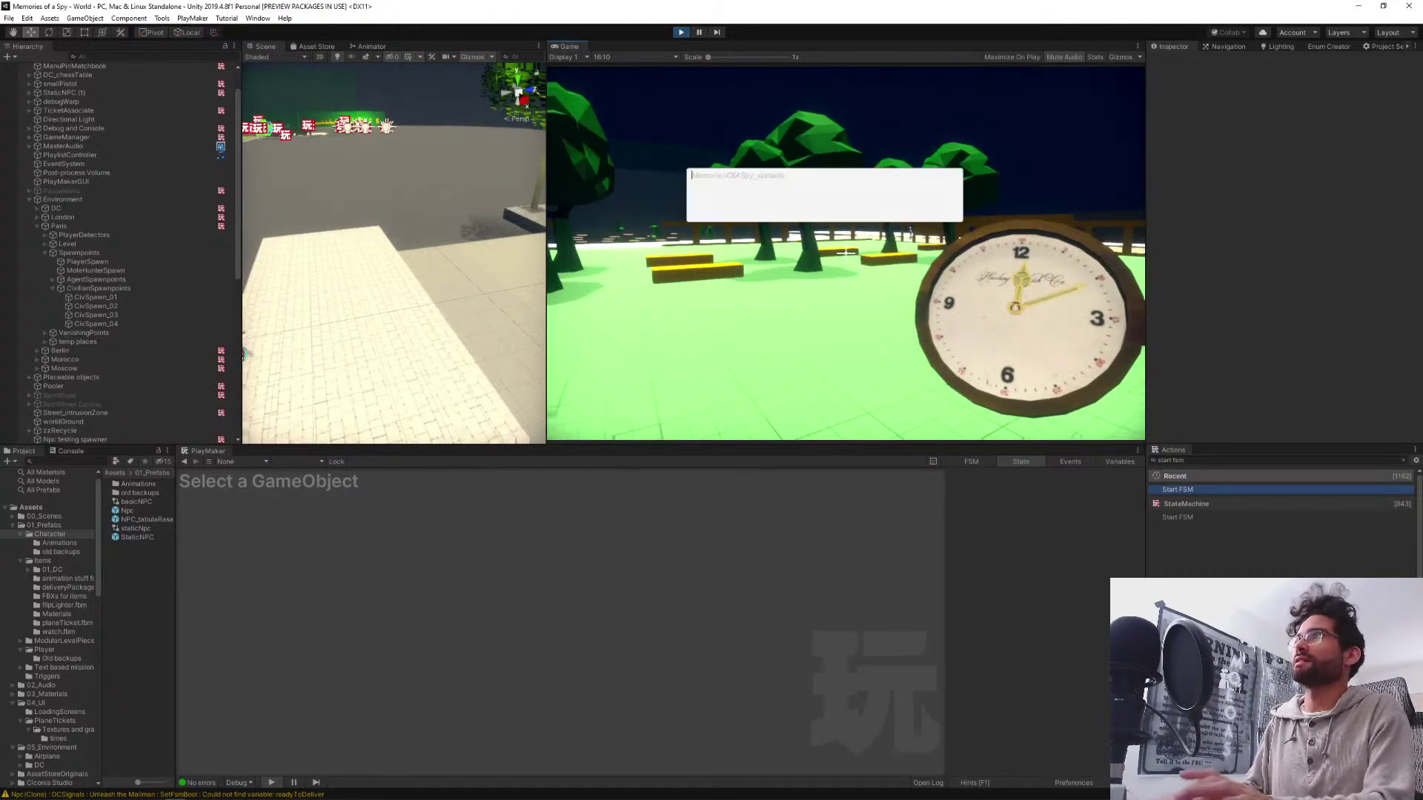
type("playerWar")
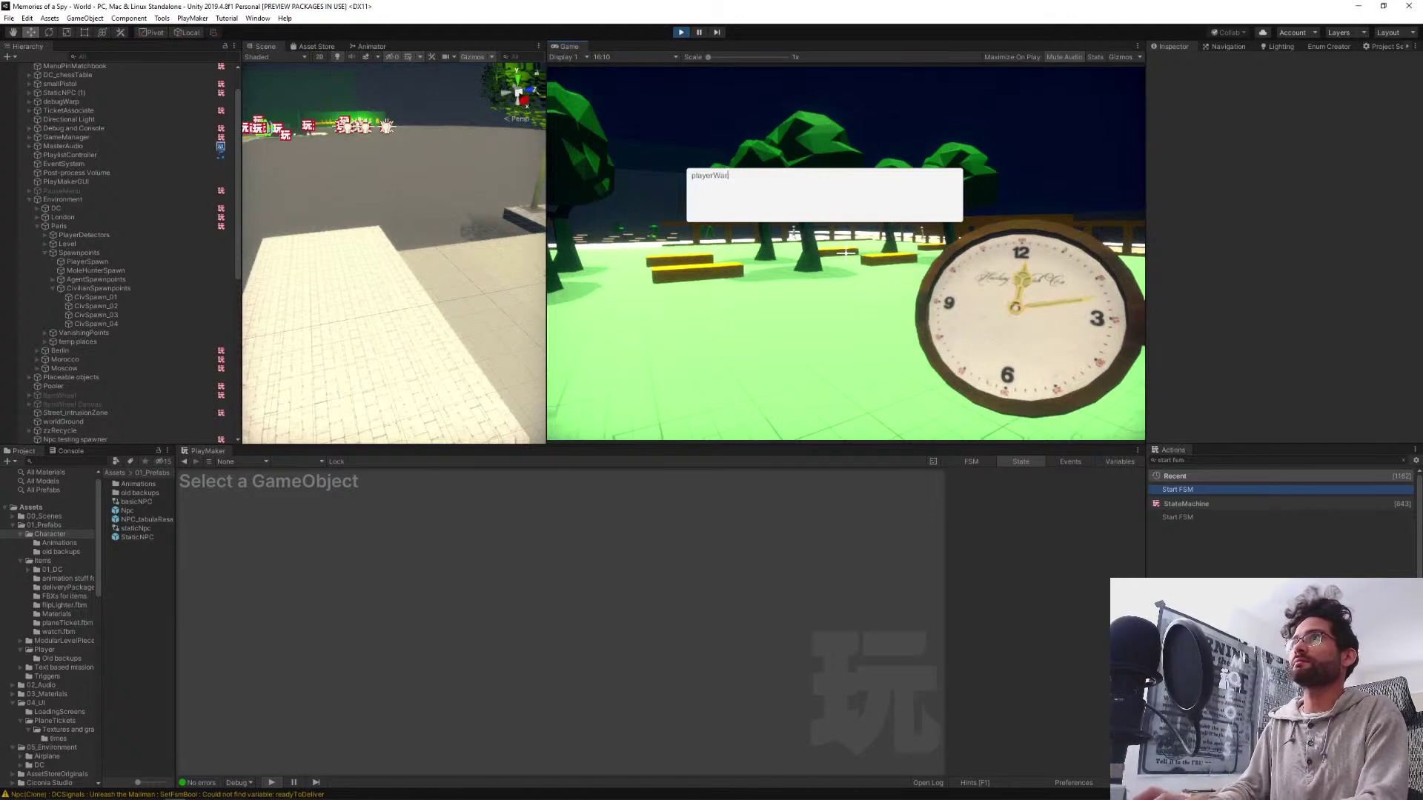
type("p 3")
key("Return")
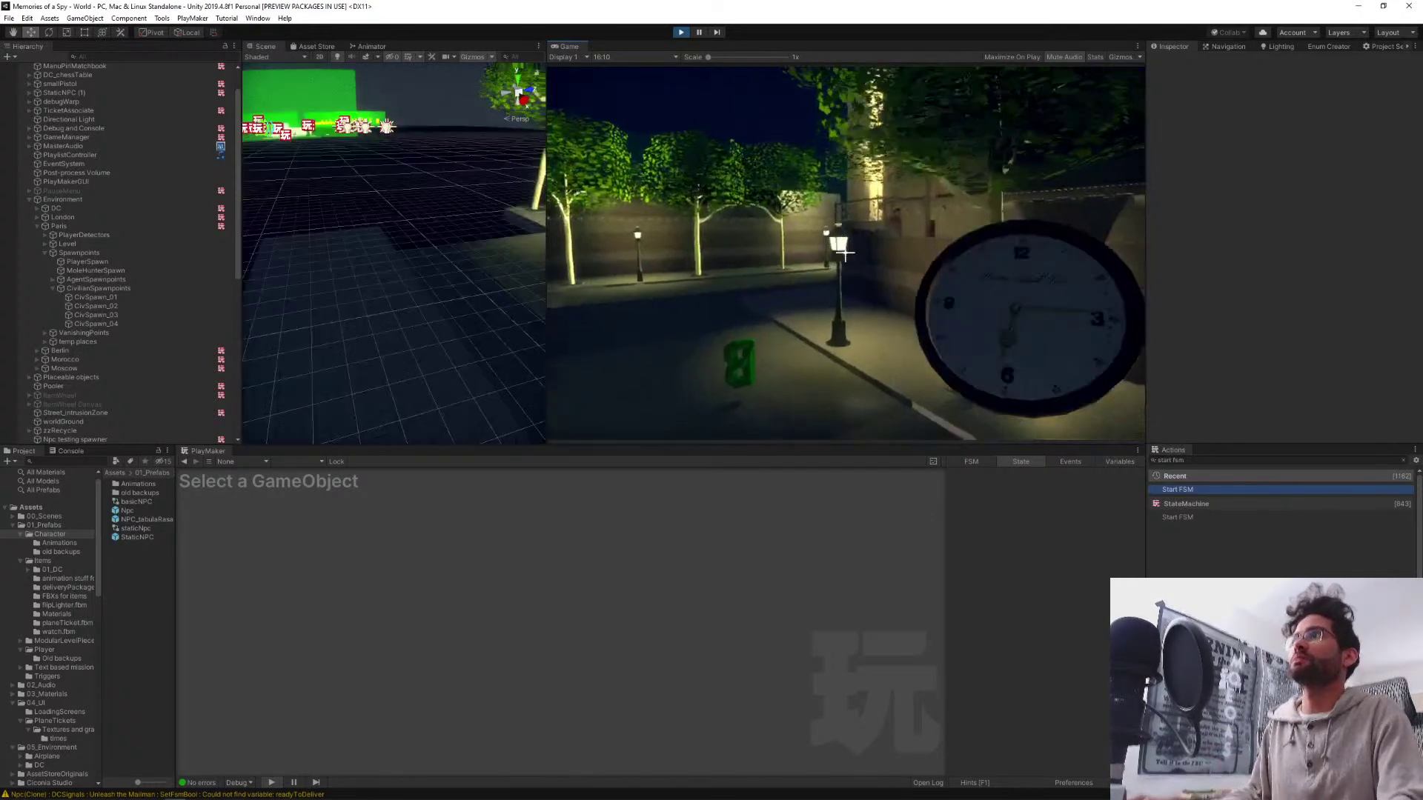
key("w")
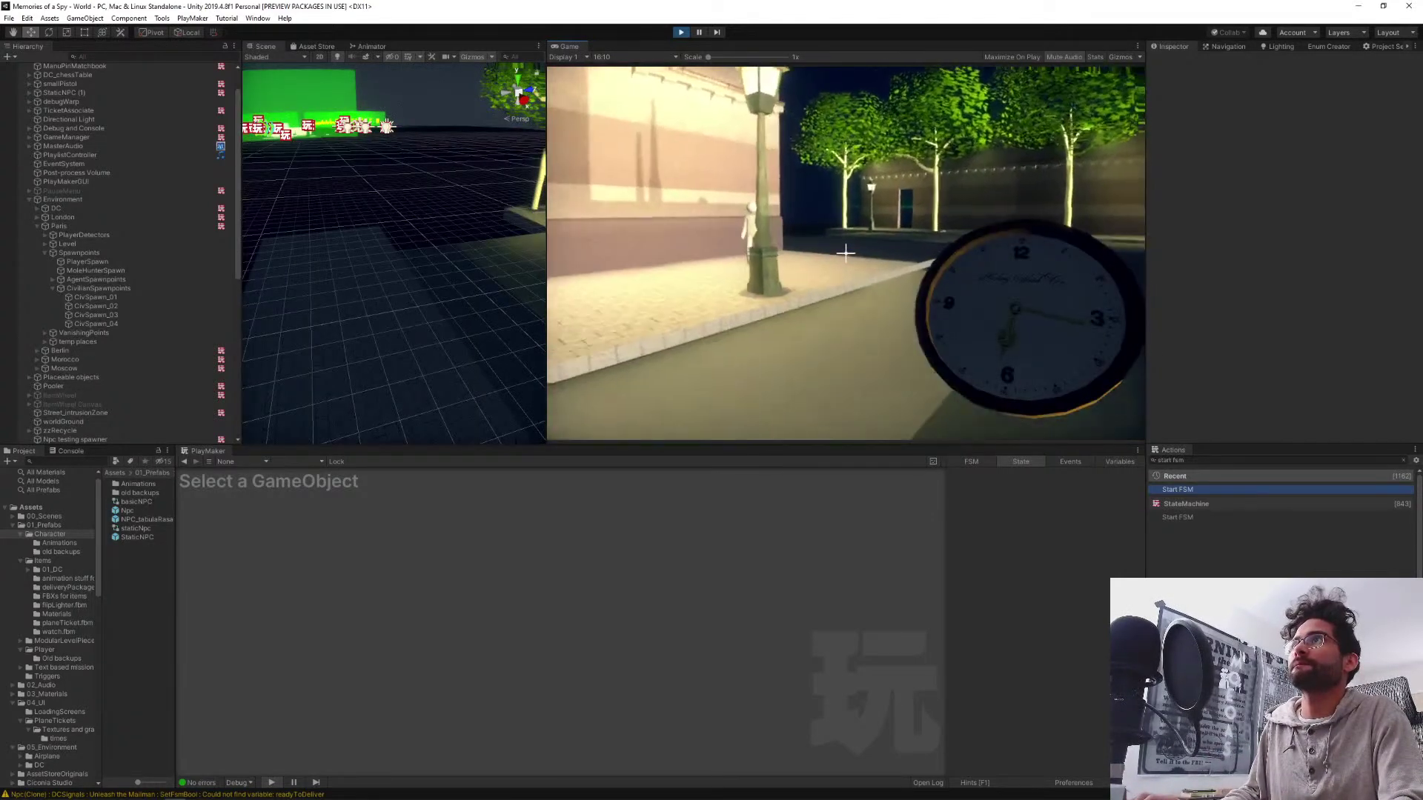
Warp the player back to the green starting area through the in-game console and pick up the pistol
key("grave")
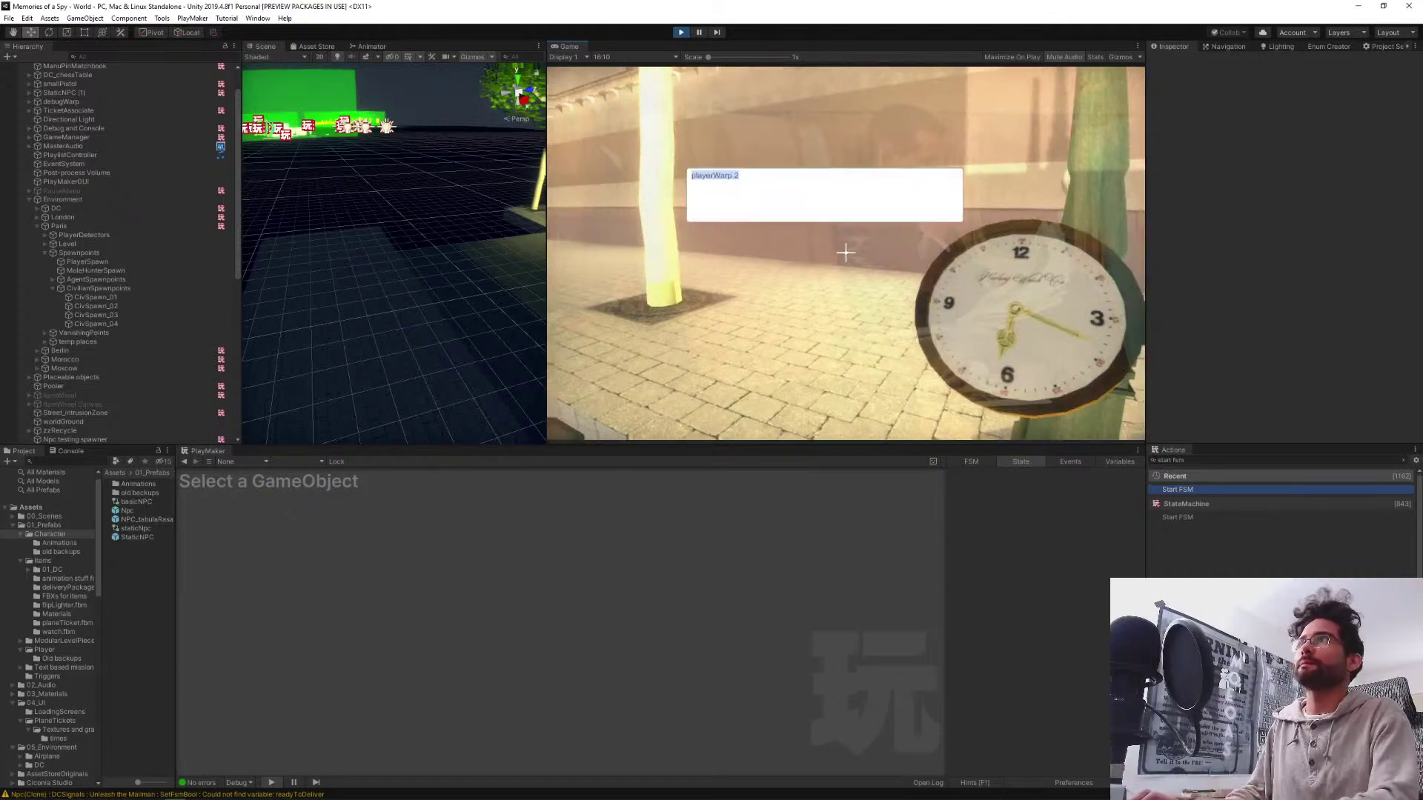
key("Right")
key("Return")
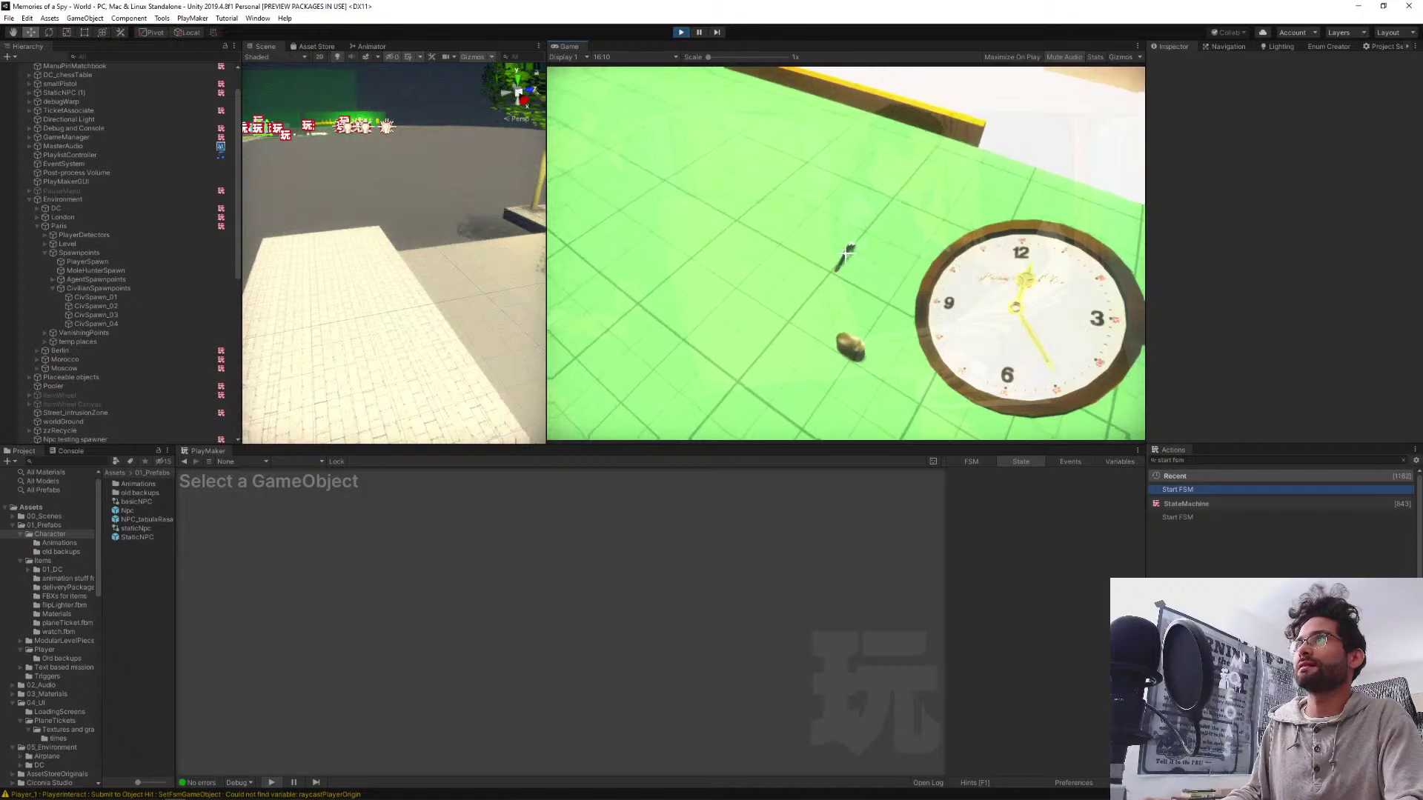
left_click(845, 251)
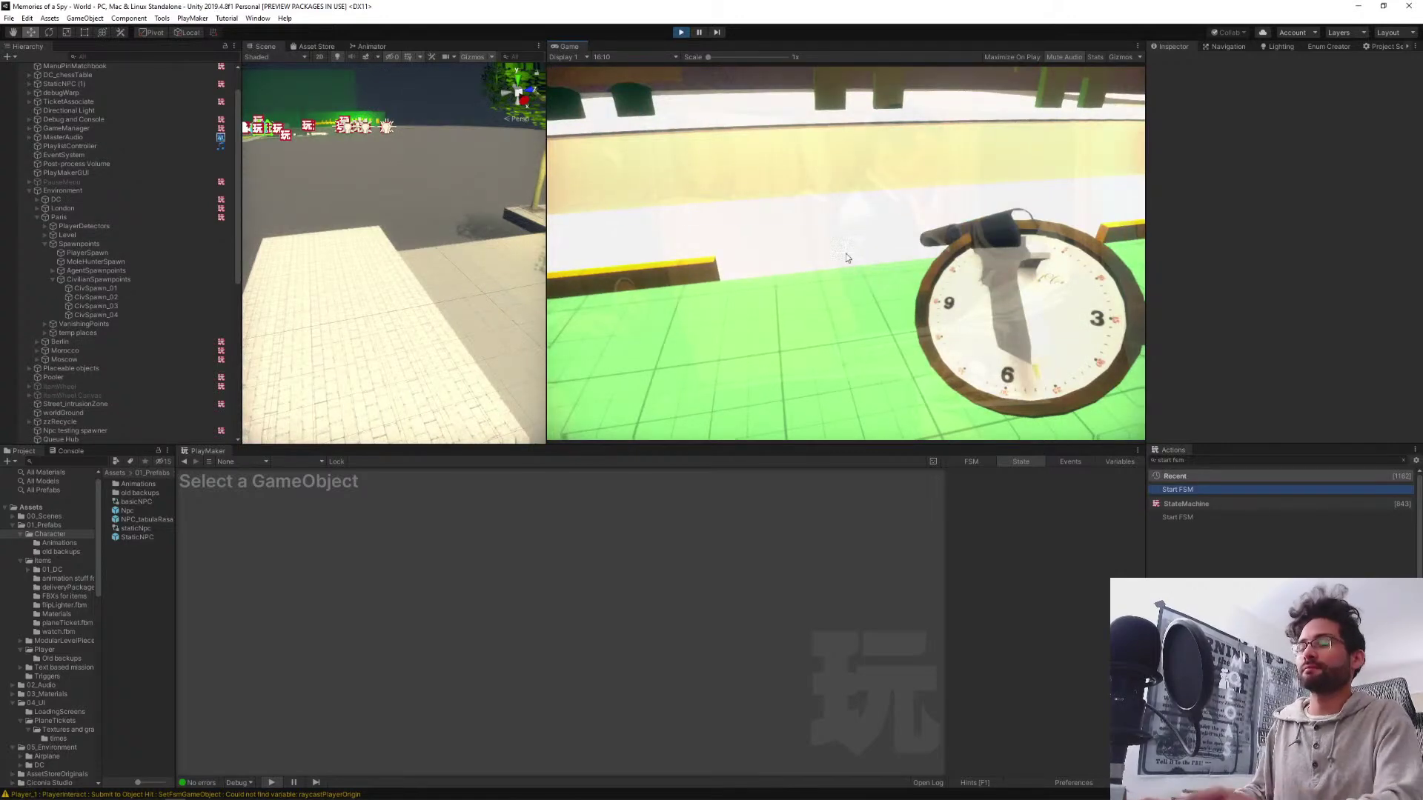
Warp the armed player to the Paris street, check the Civ B NPC's reaction and stop the game
key("grave")
key("Return")
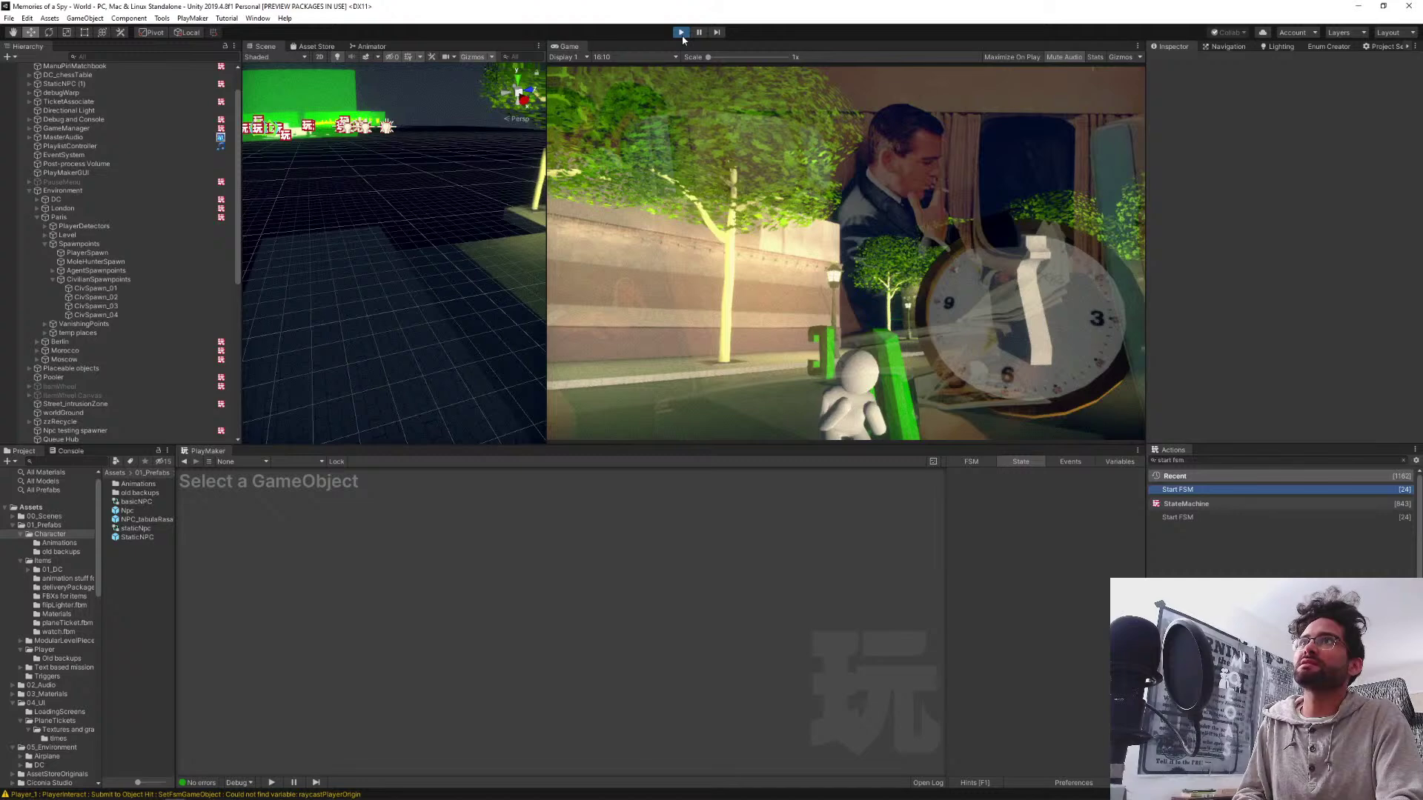
left_click(681, 33)
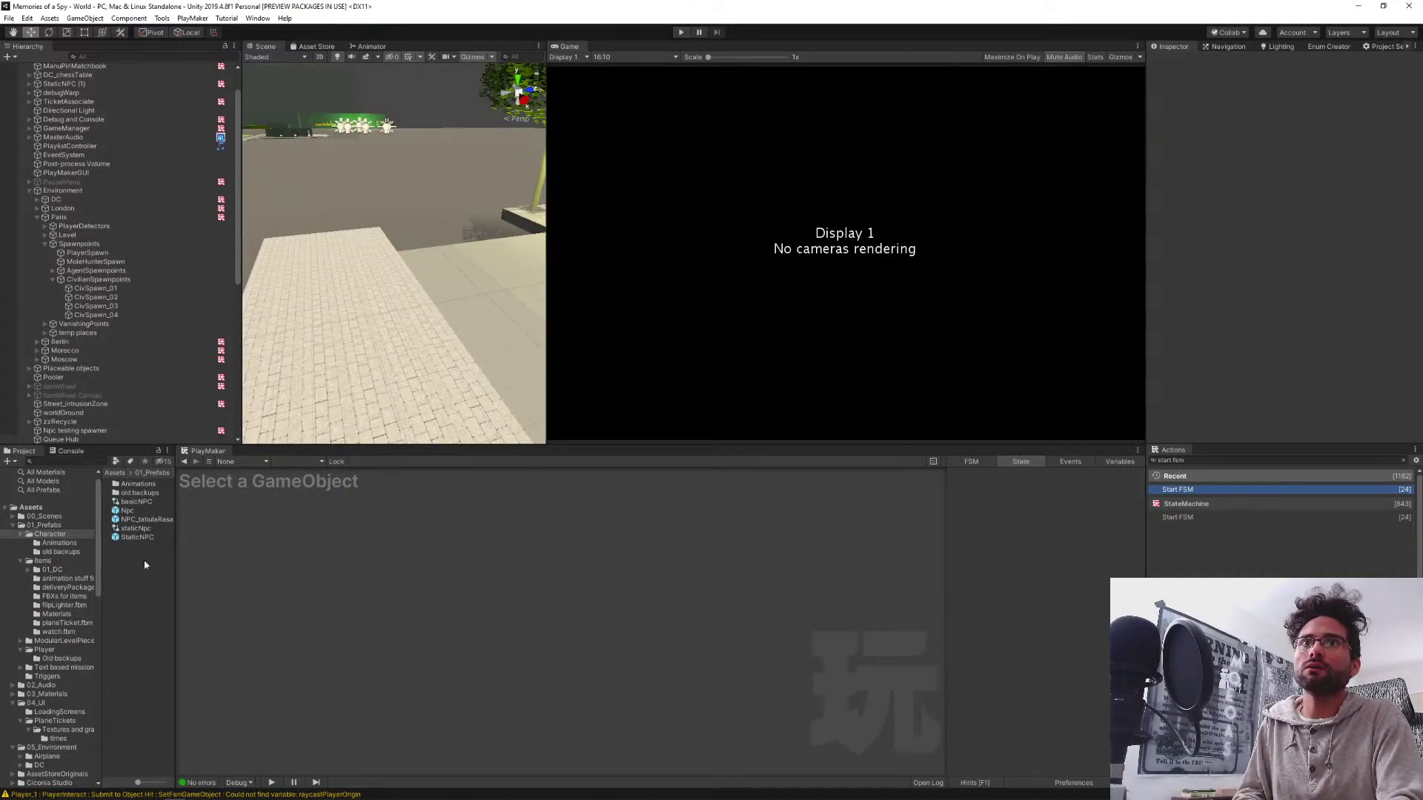
Open the Npc prefab and bring up its CivB-Routine FSM
double_click(117, 511)
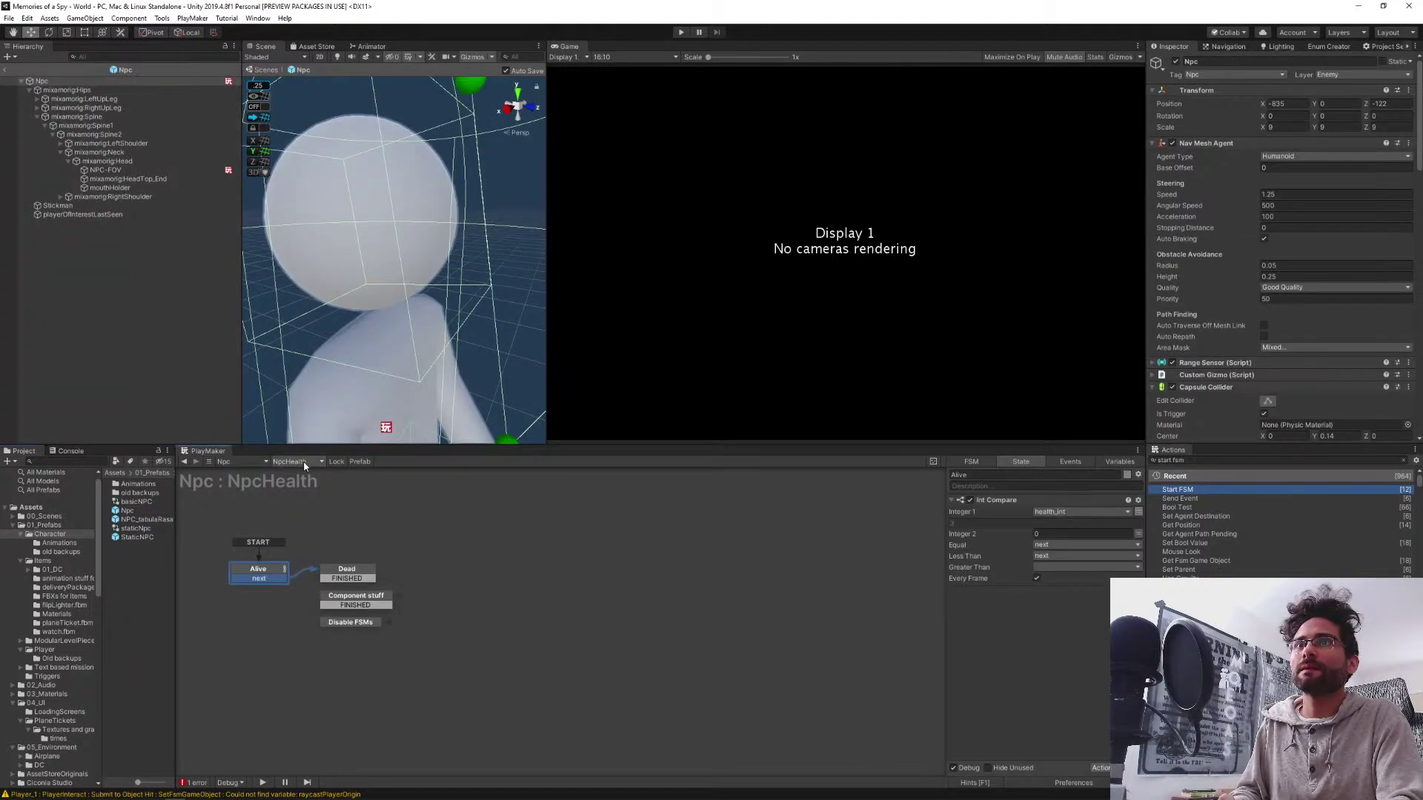
left_click(296, 461)
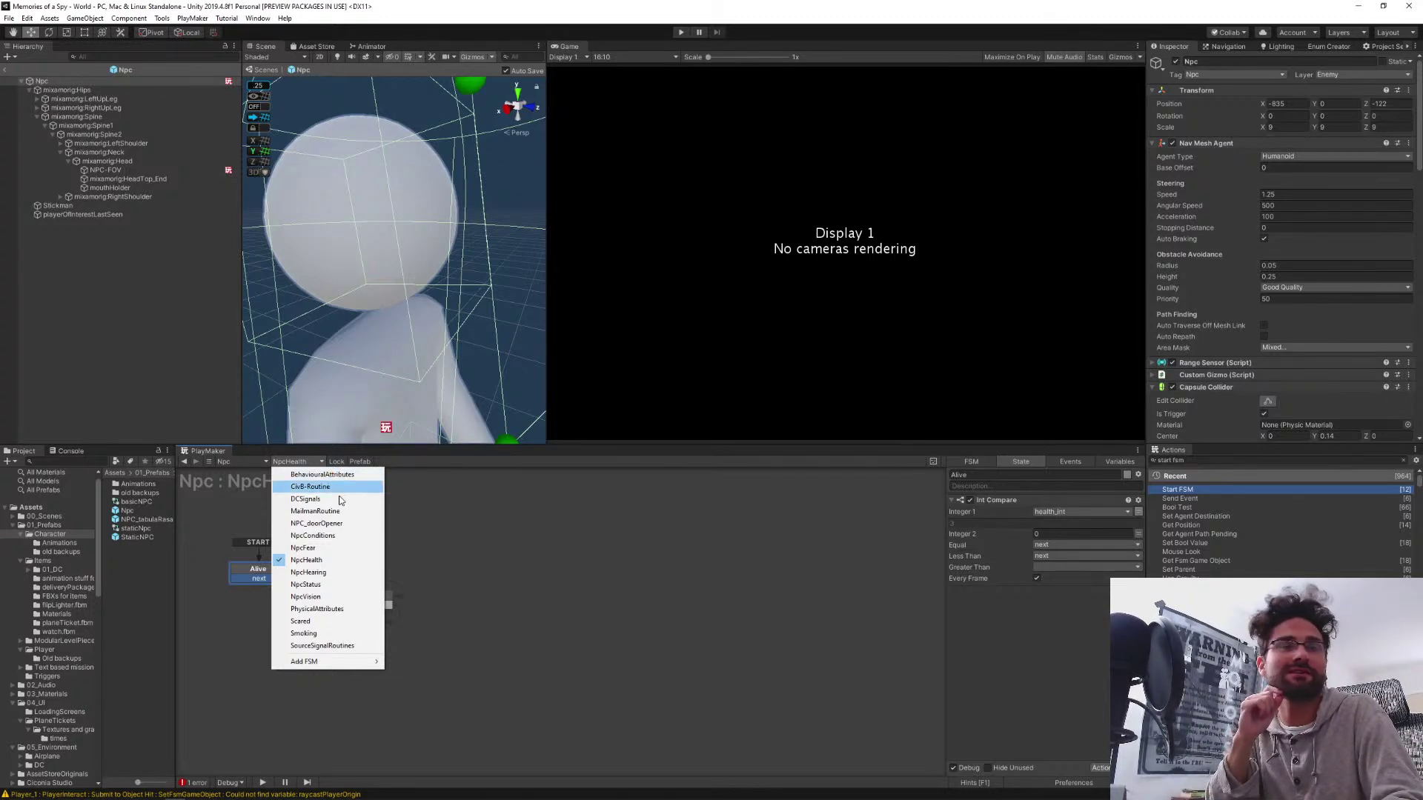
left_click(488, 559)
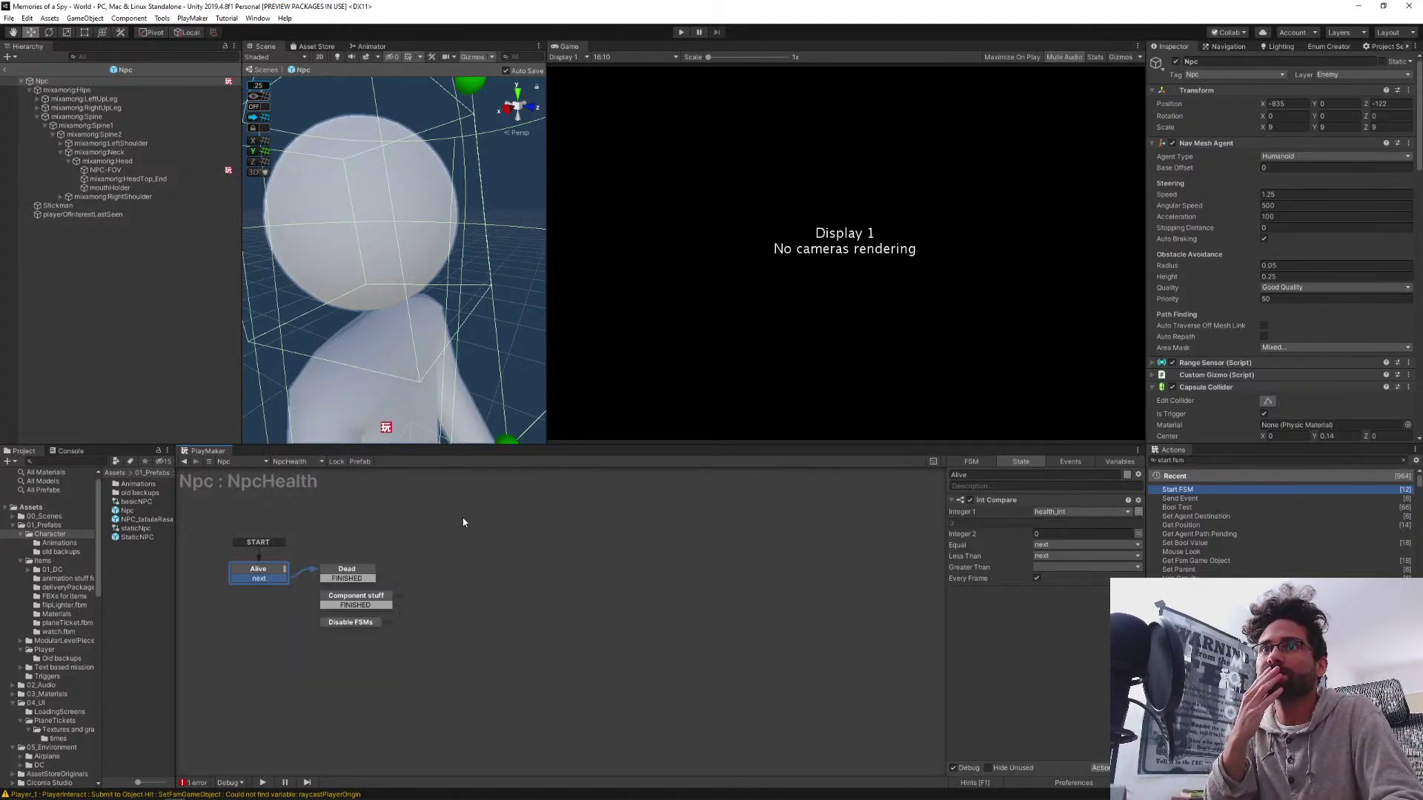
middle_click_drag(467, 517, 594, 517)
left_click(295, 461)
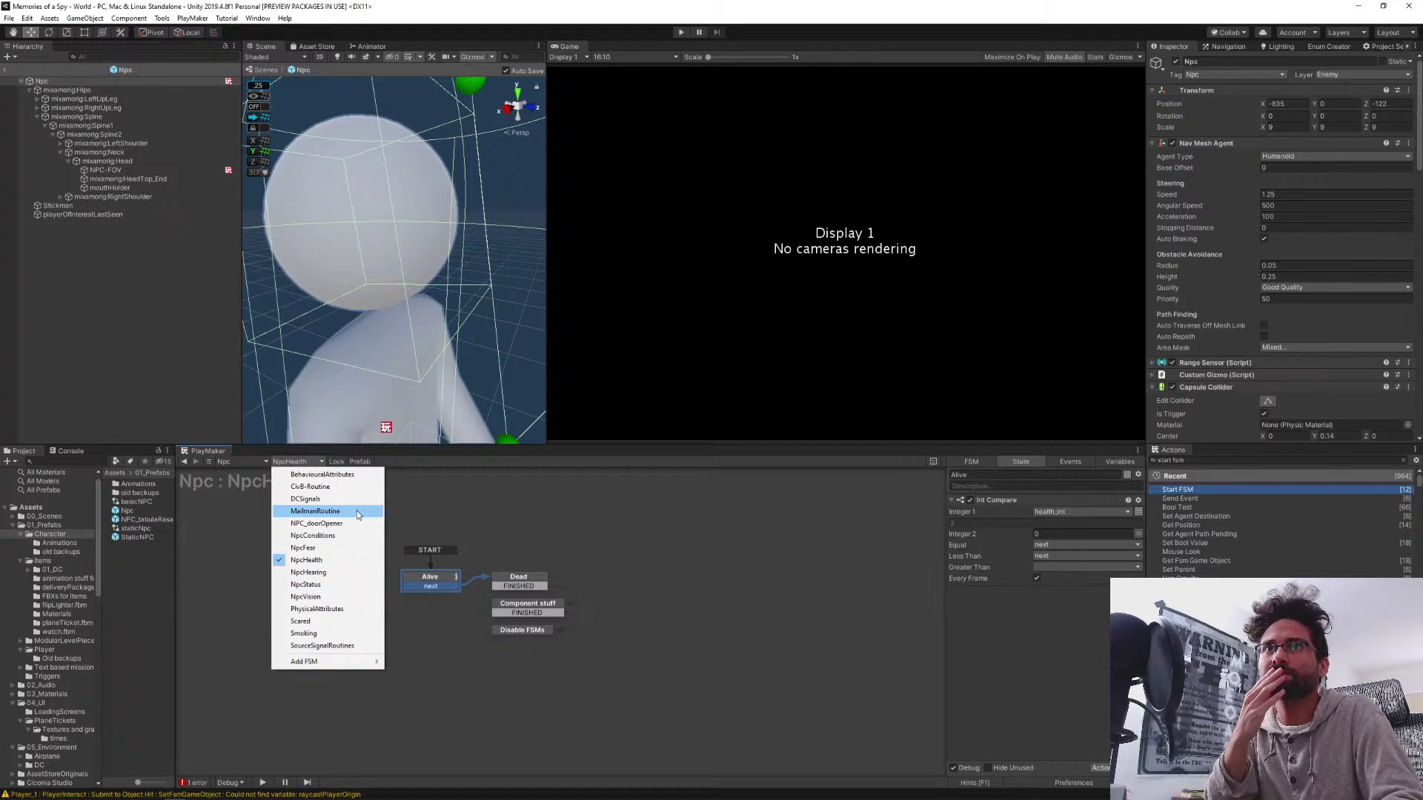
left_click(326, 486)
middle_click_drag(516, 638, 643, 596)
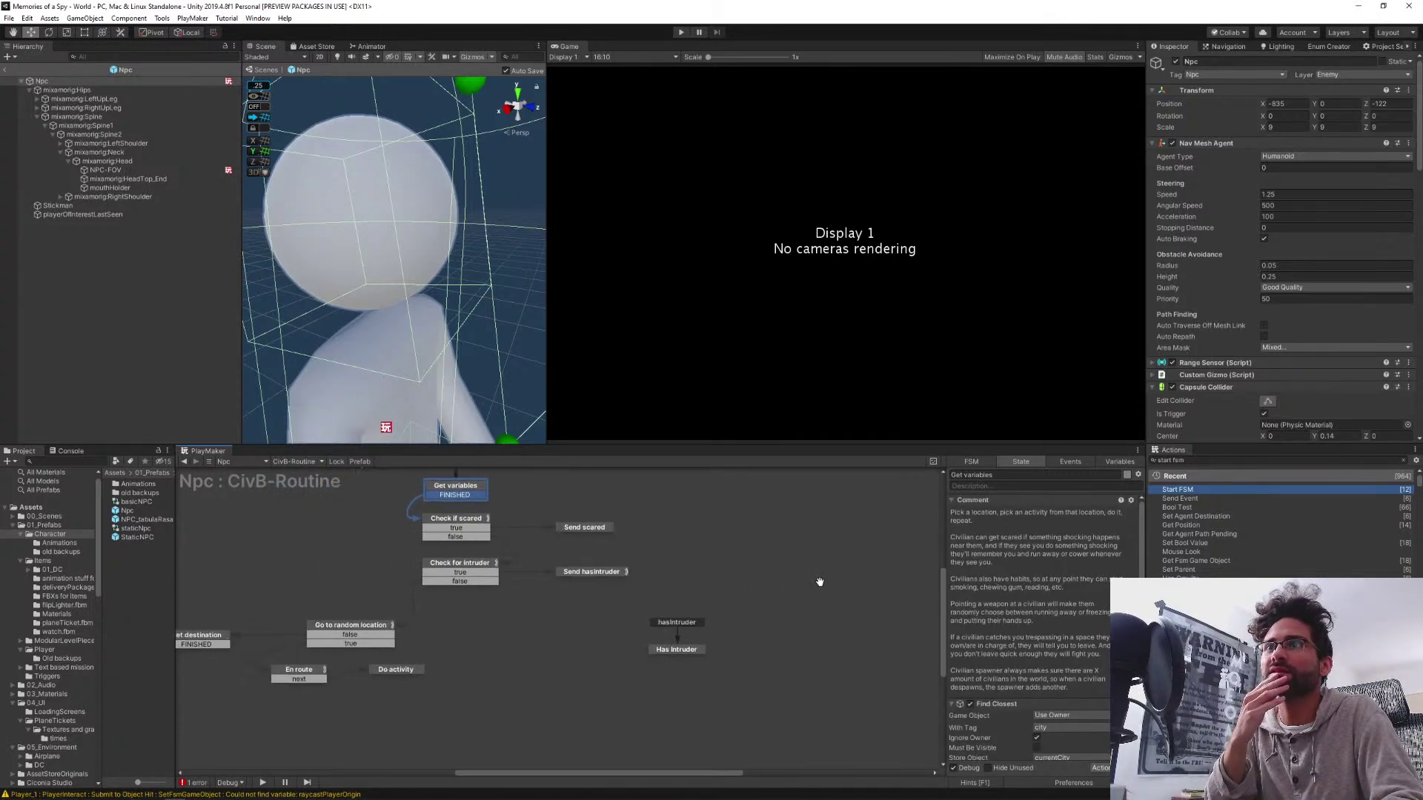
Open the Scared FSM from the Start FSM action in the Send scared state
left_click(587, 570)
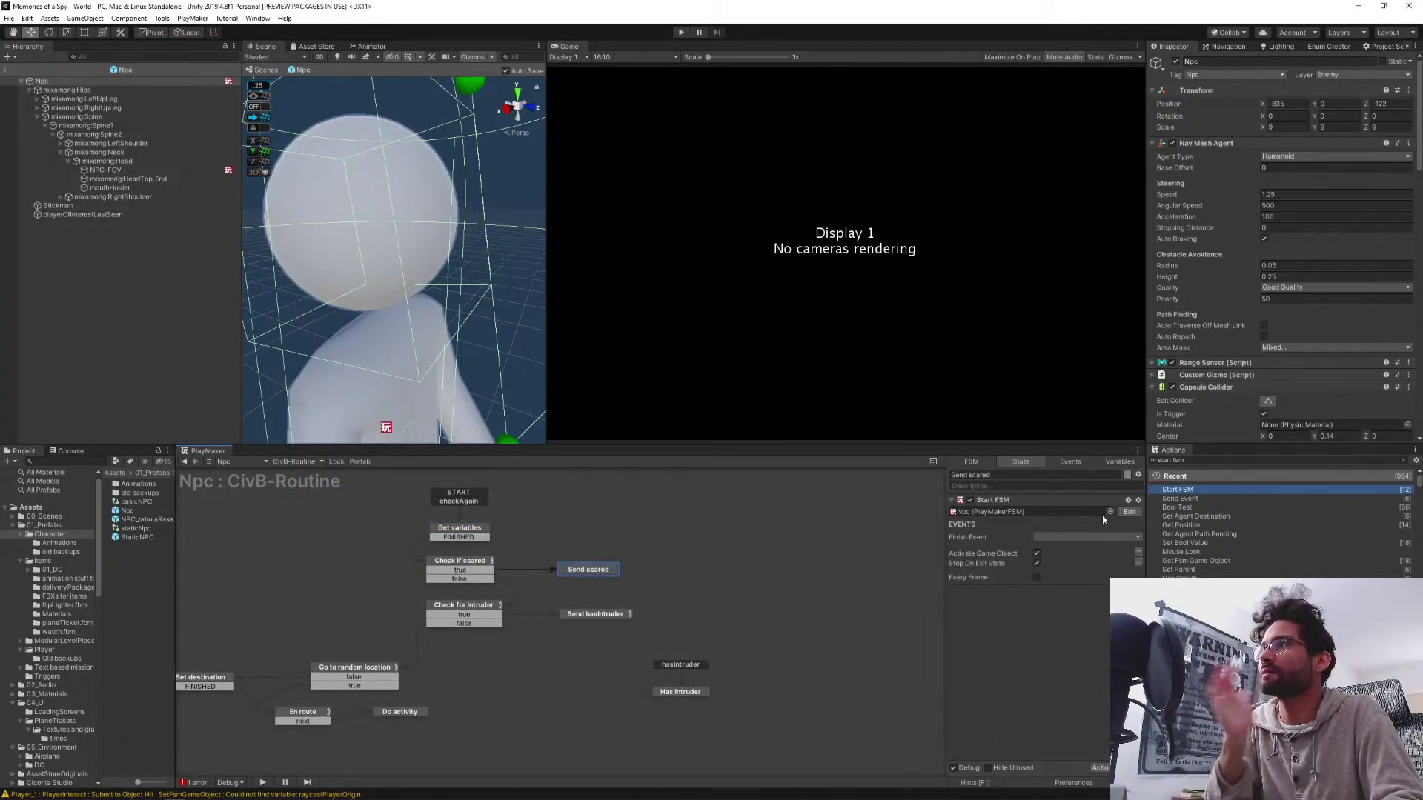
left_click(1129, 511)
middle_click_drag(454, 591, 797, 596)
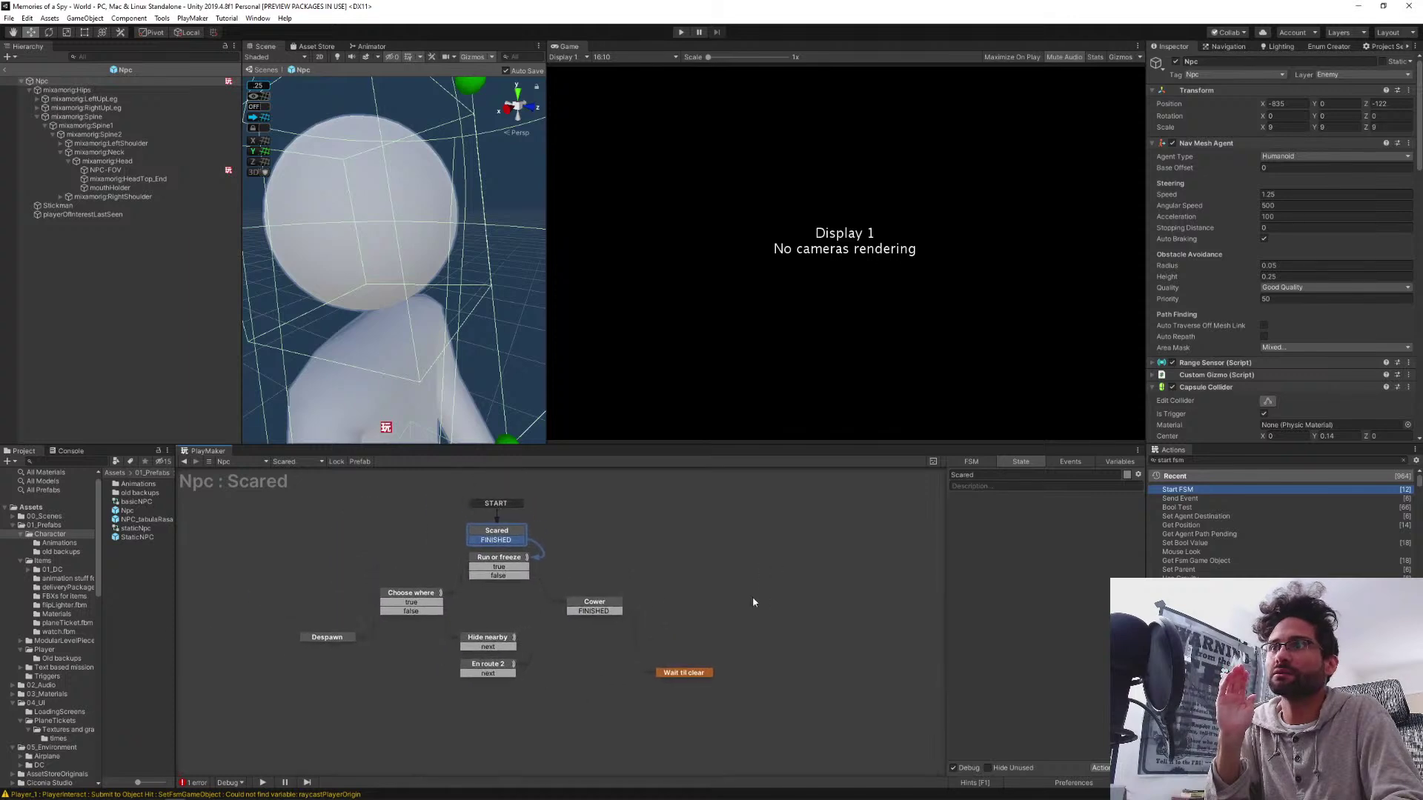
Add a Wait action to the Wait til clear state of the Scared FSM
left_click(696, 673)
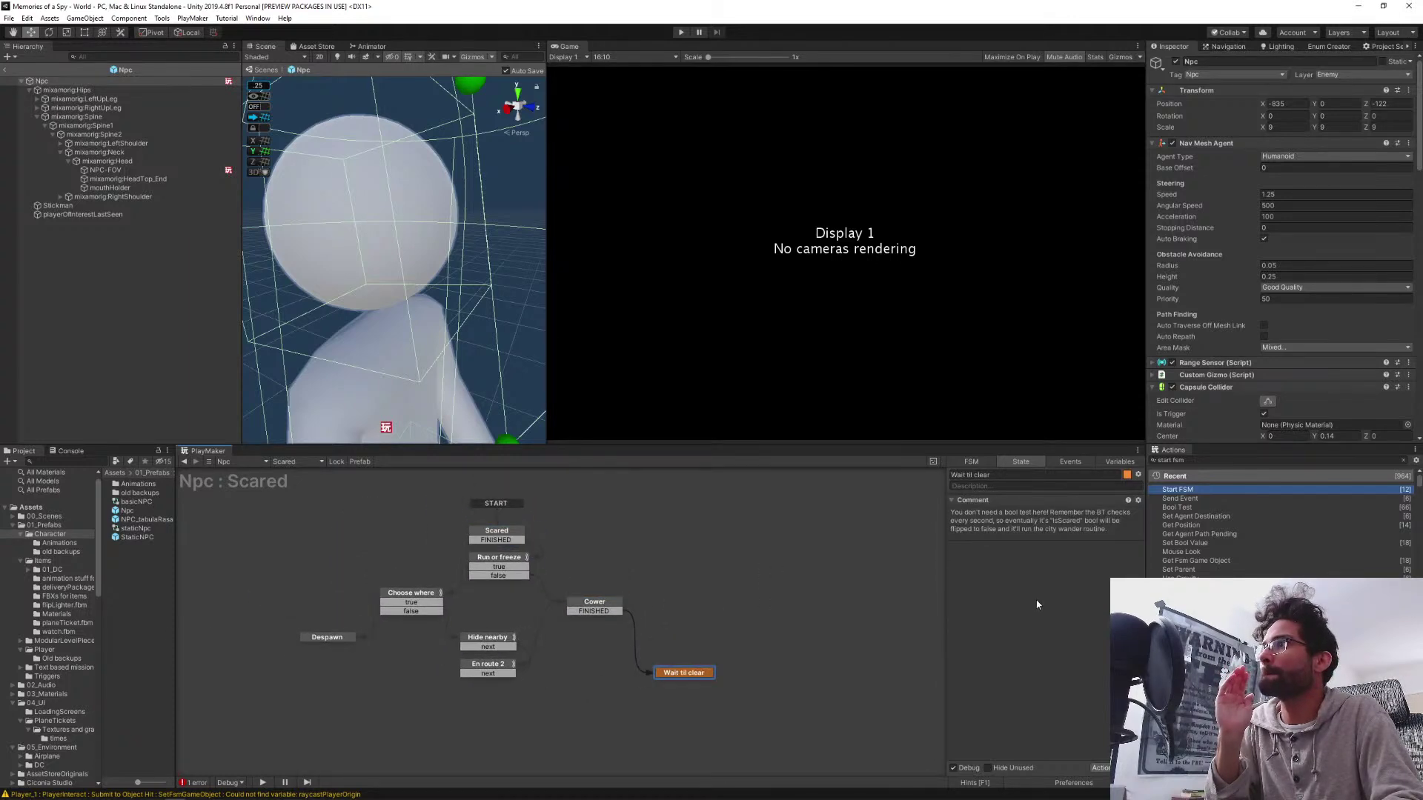
left_click(1189, 461)
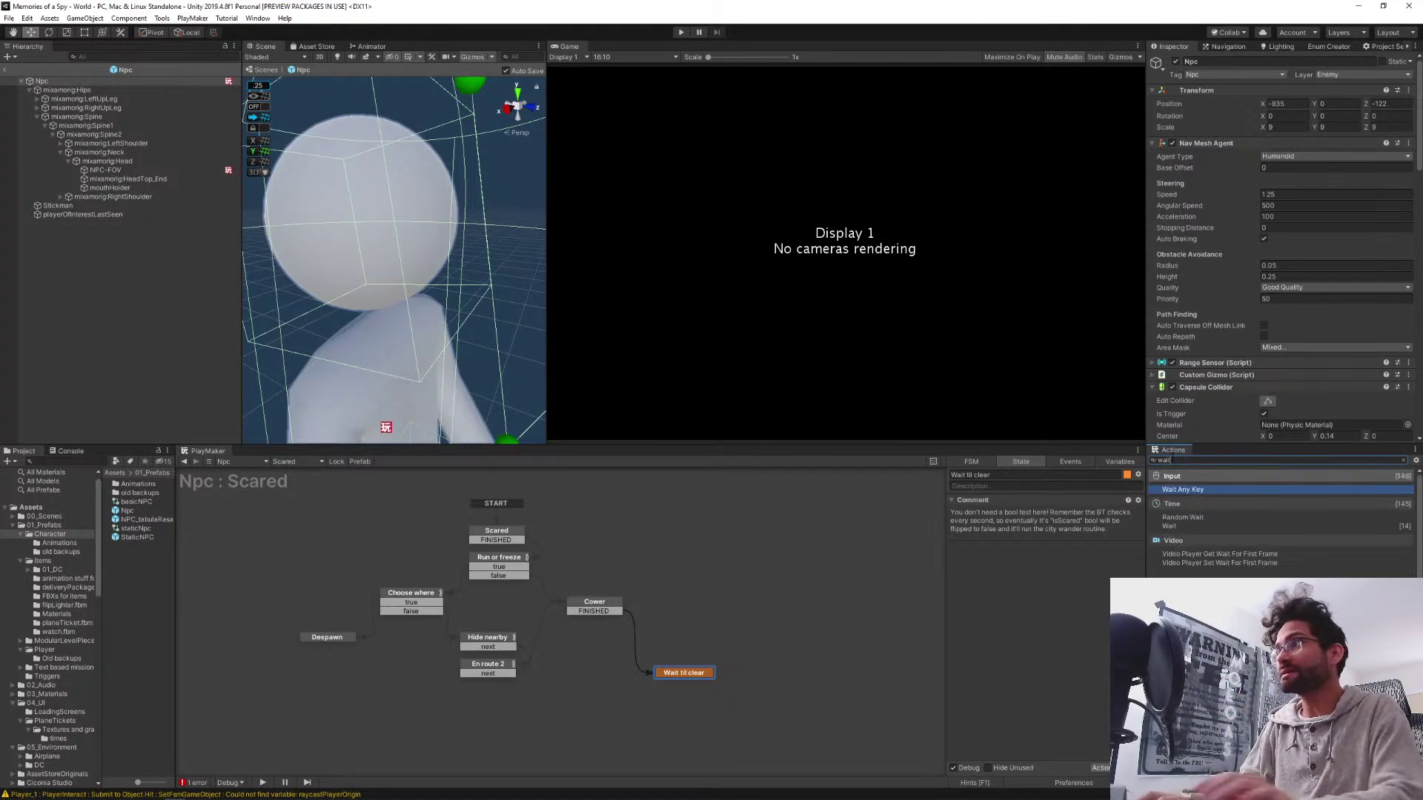
type("wait")
key("Return")
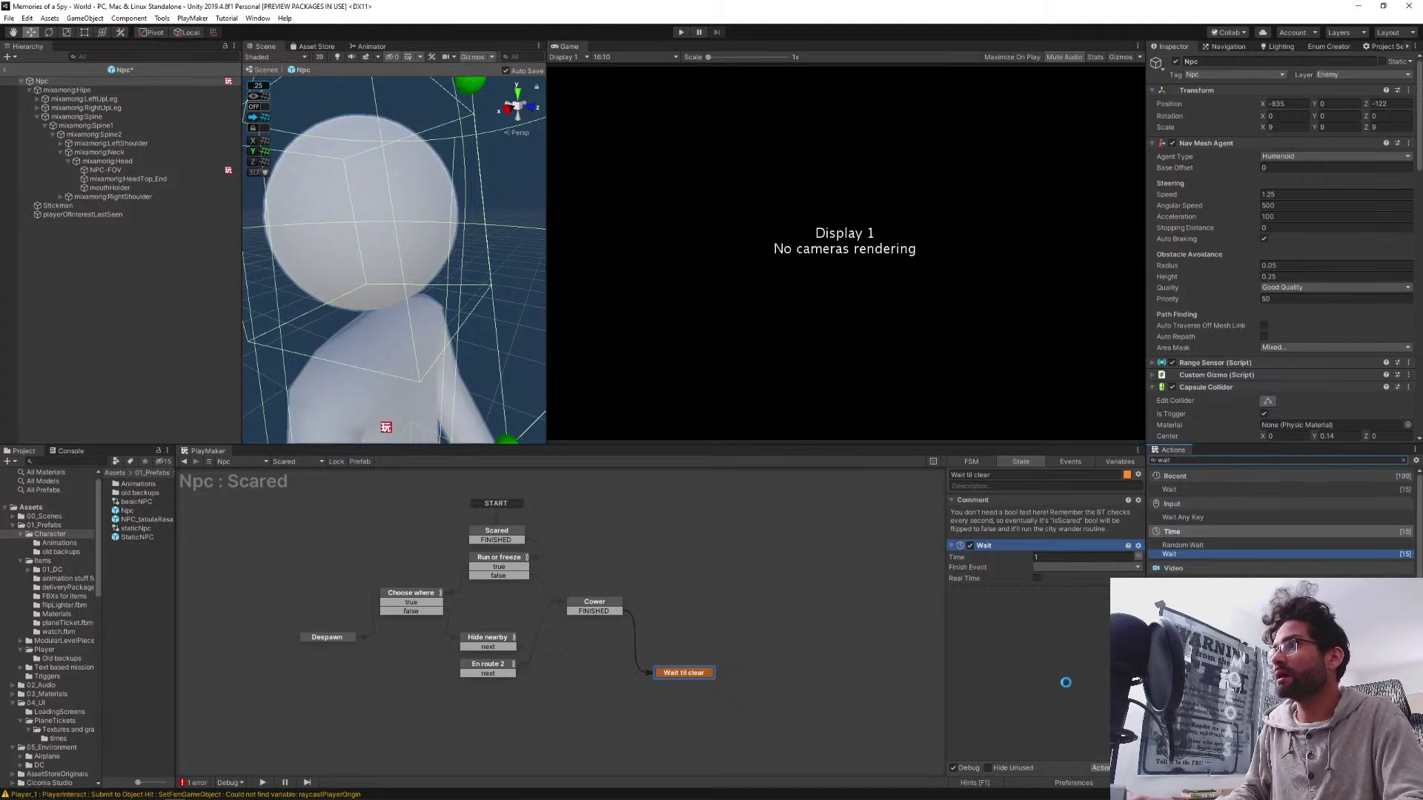
Set the Wait action of the Wait til clear state to 5 seconds with next as its finish event
right_click(1038, 559)
left_click(1047, 557)
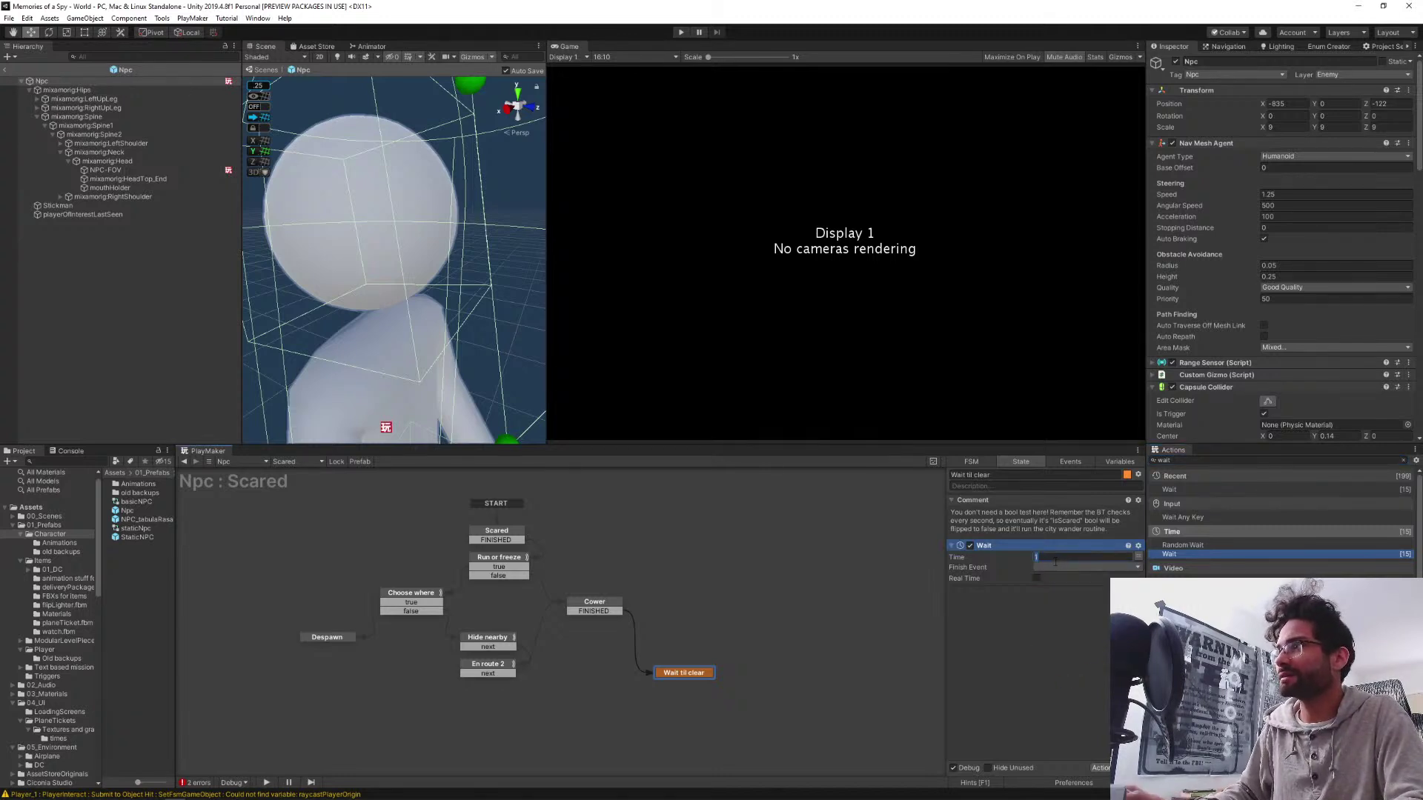
type("5")
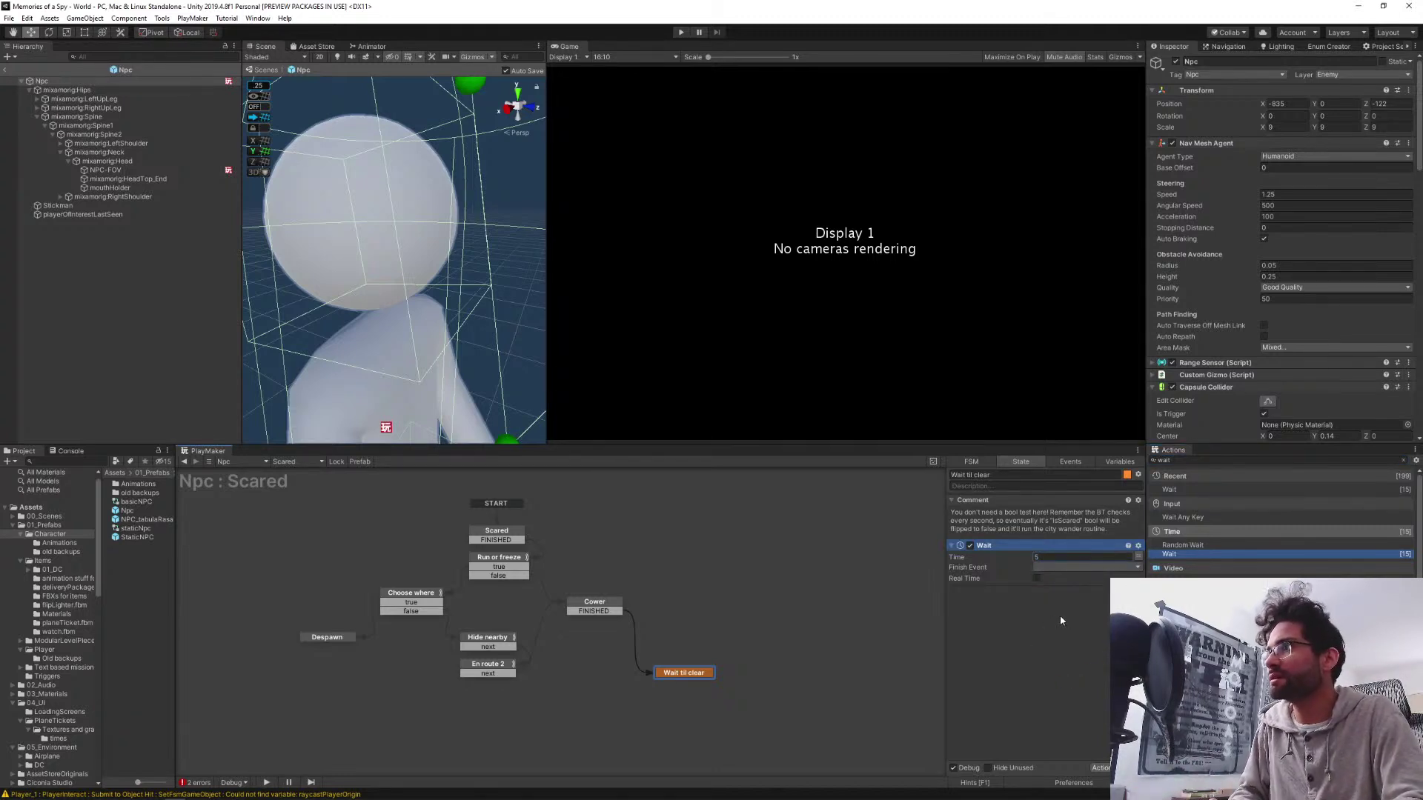
left_click(1033, 644)
left_click(1060, 566)
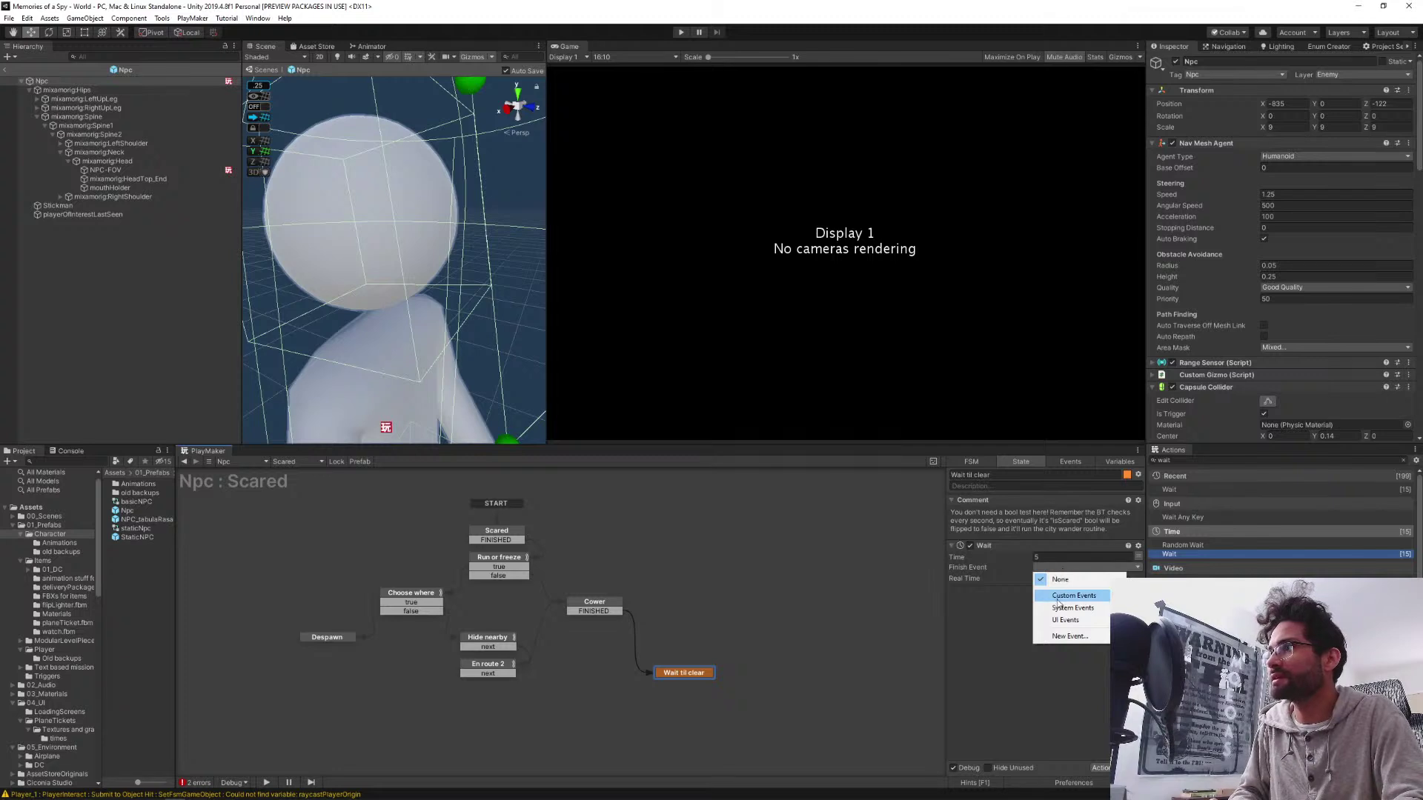
mouse_move(1054, 600)
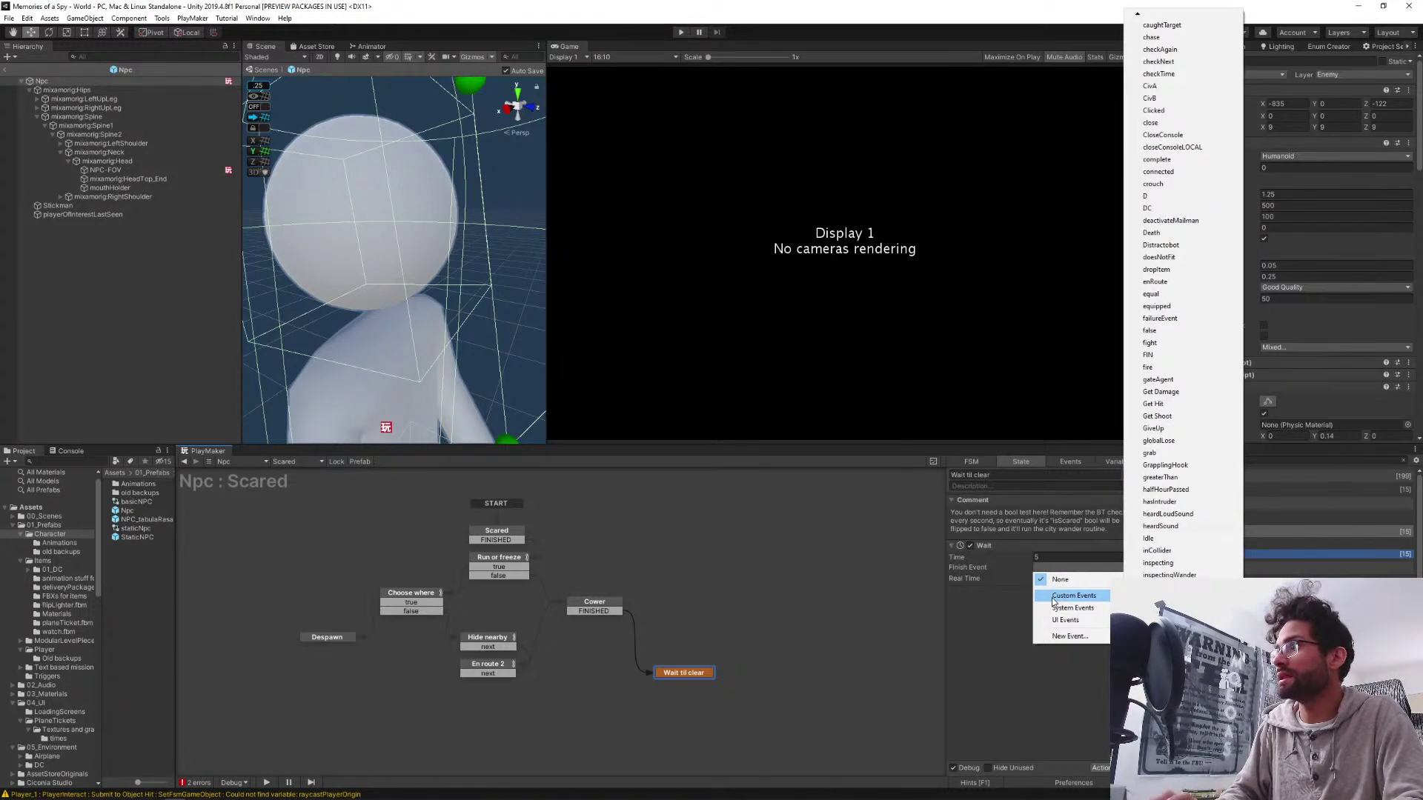
left_click(1159, 519)
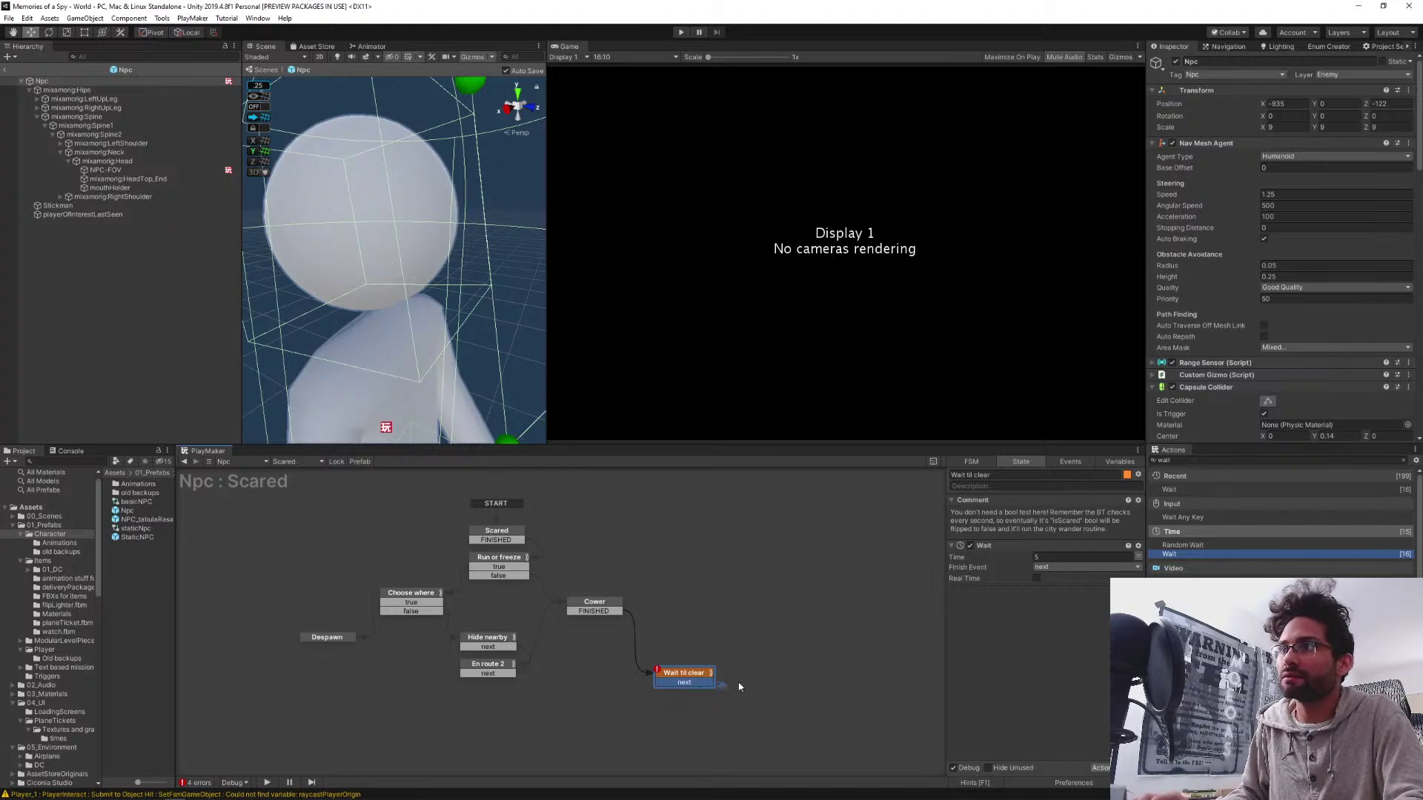
Link the next transition of Wait til clear to a new state and search the actions for "se"
left_click_drag(739, 687, 770, 682)
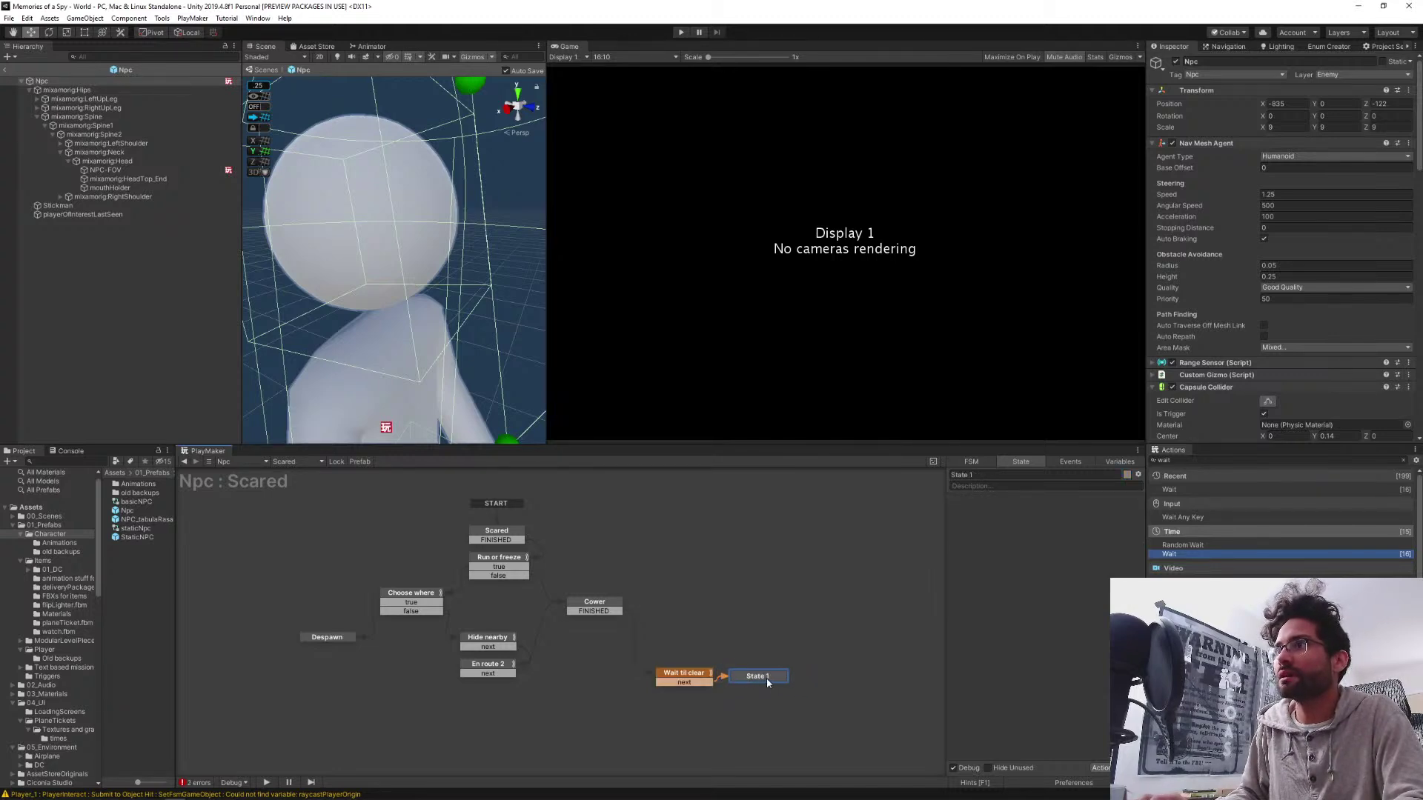
left_click(1189, 460)
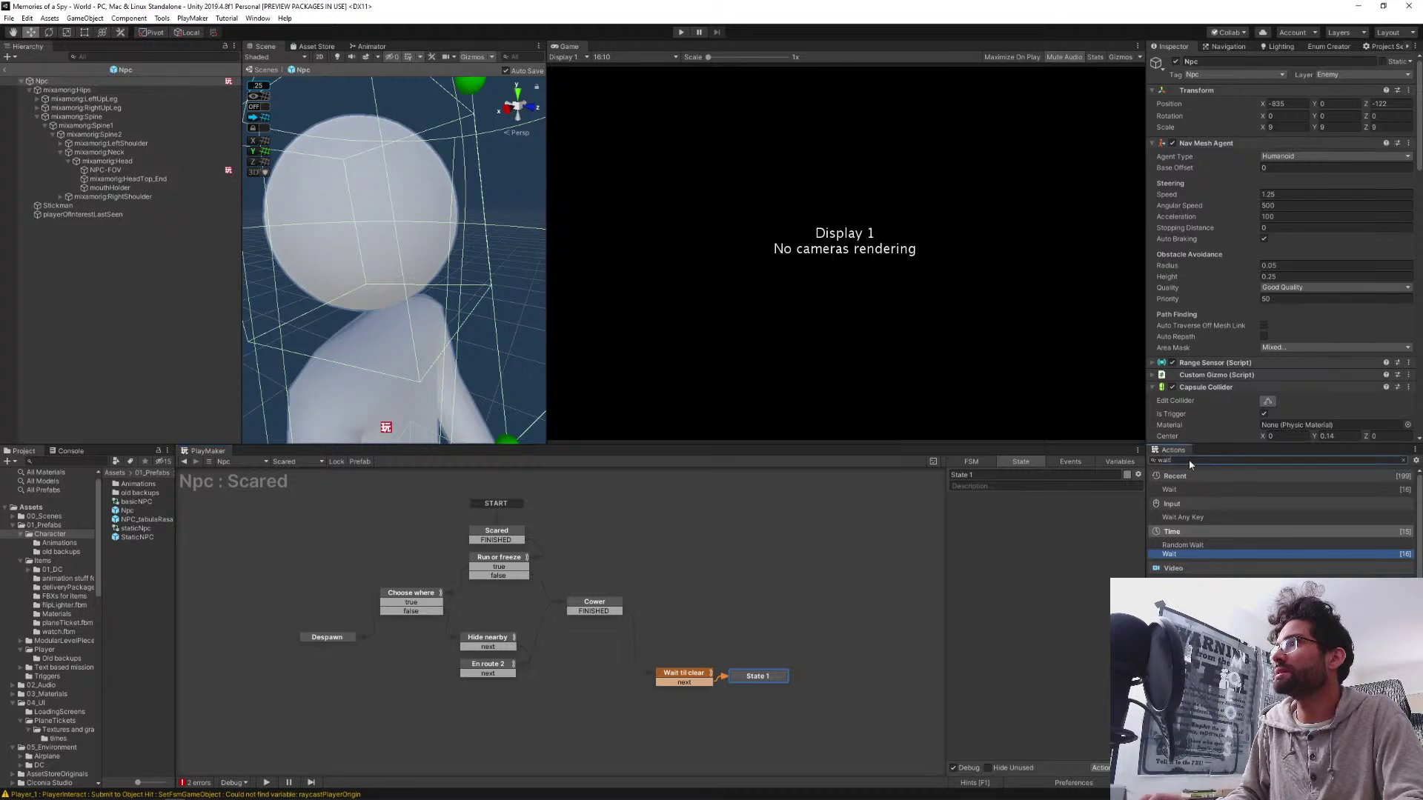
key("BackSpace")
key("BackSpace")
key("BackSpace")
key("BackSpace")
type("sed")
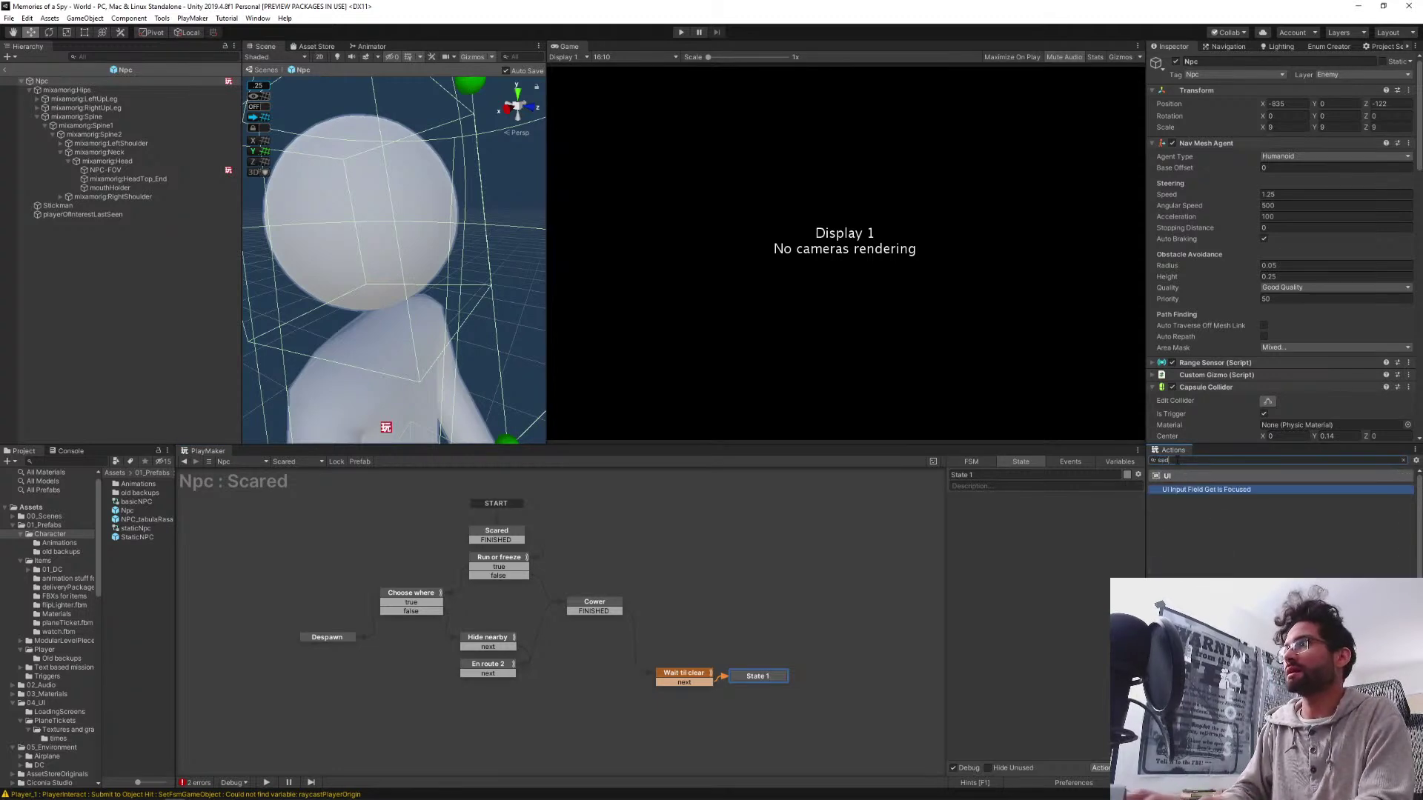
key("BackSpace")
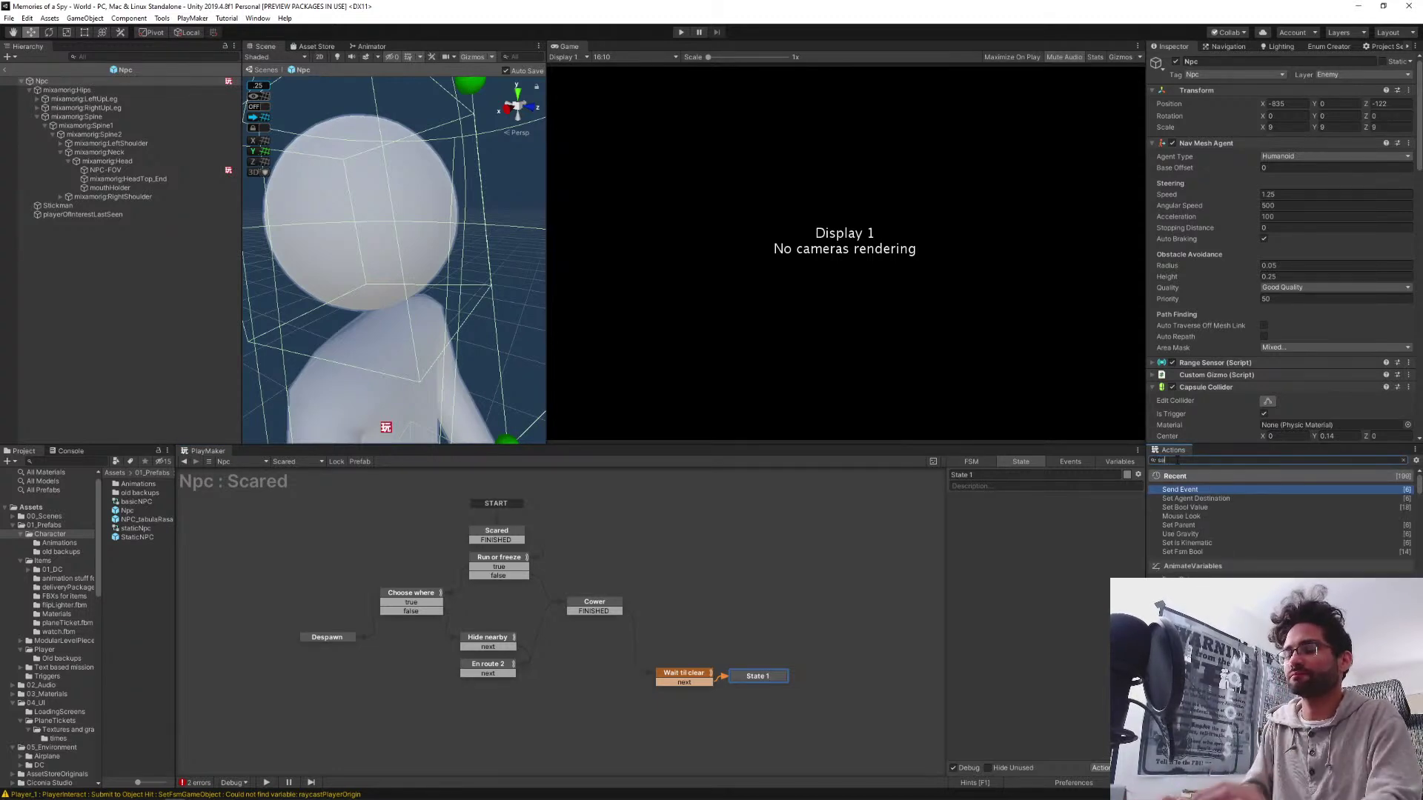
Return to the CivB-Routine FSM, open its Check if scared state and search the actions for "get fsm"
left_click(200, 463)
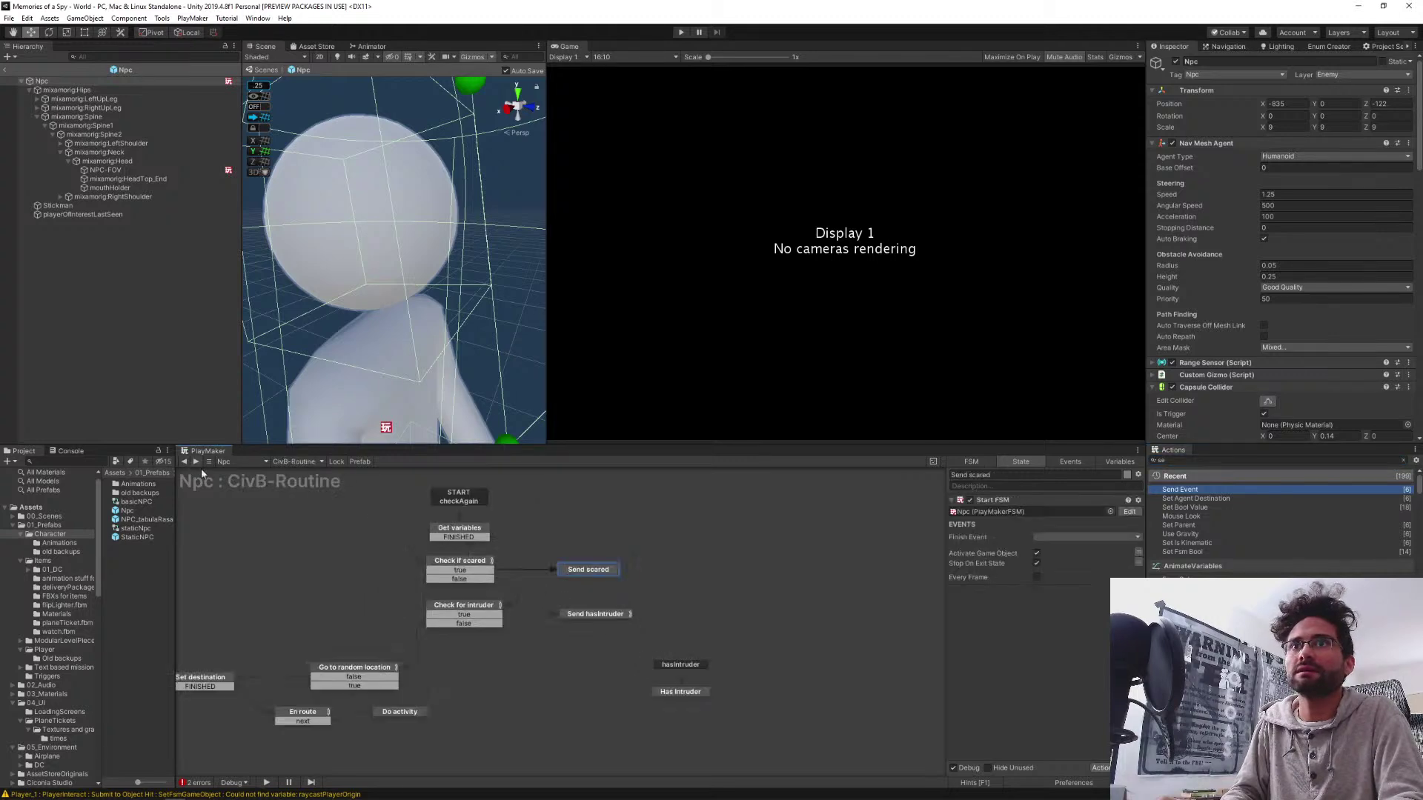
left_click(446, 561)
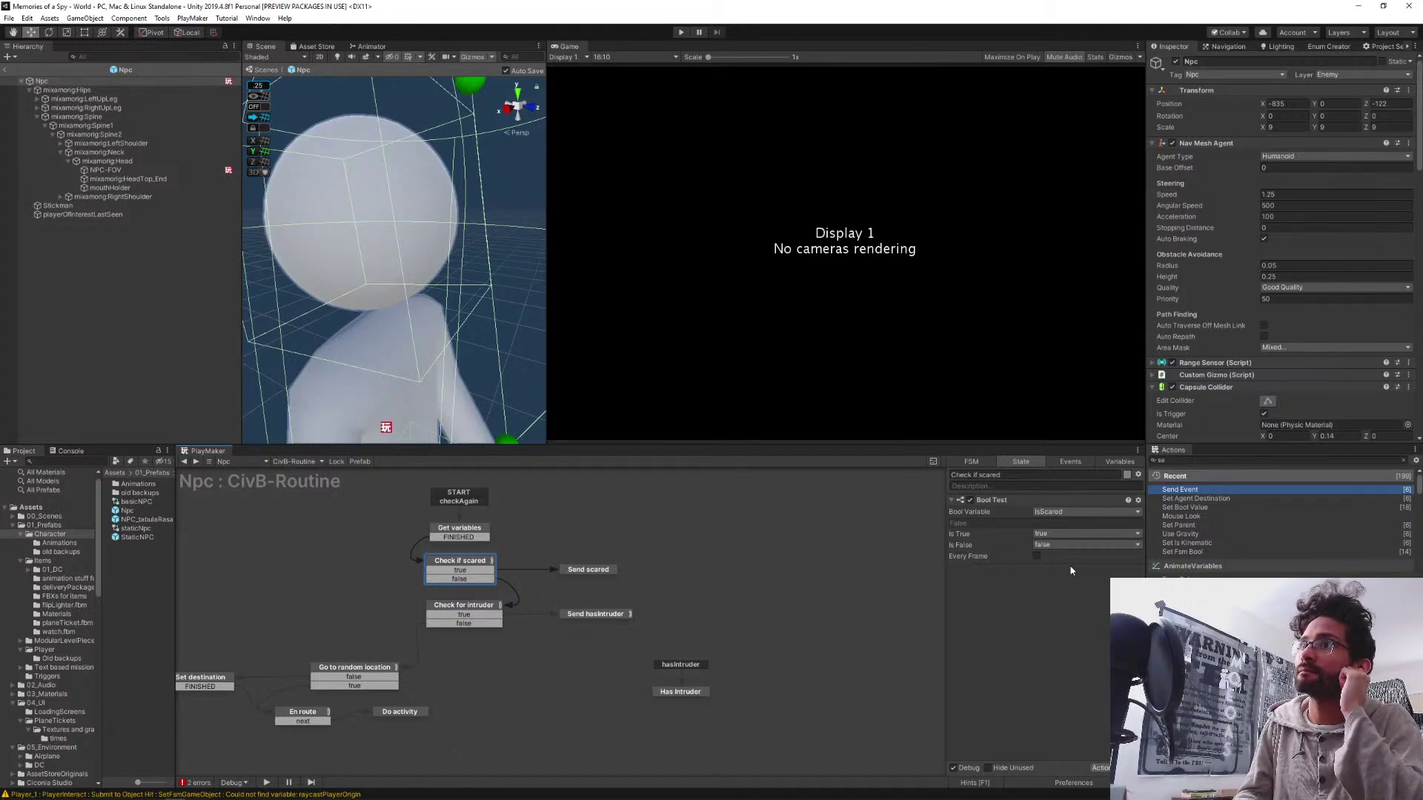
left_click(1199, 461)
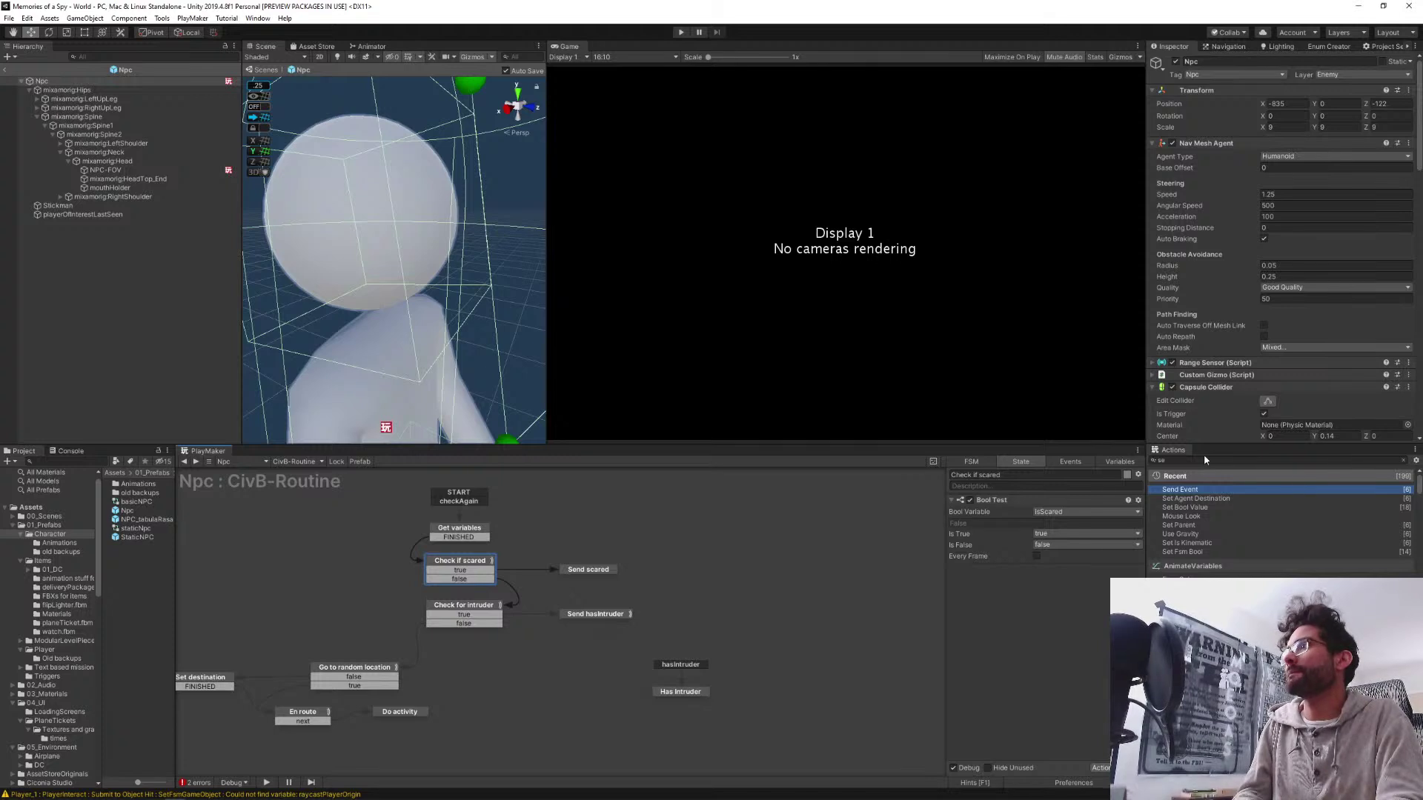
key("BackSpace")
key("BackSpace")
type("ge")
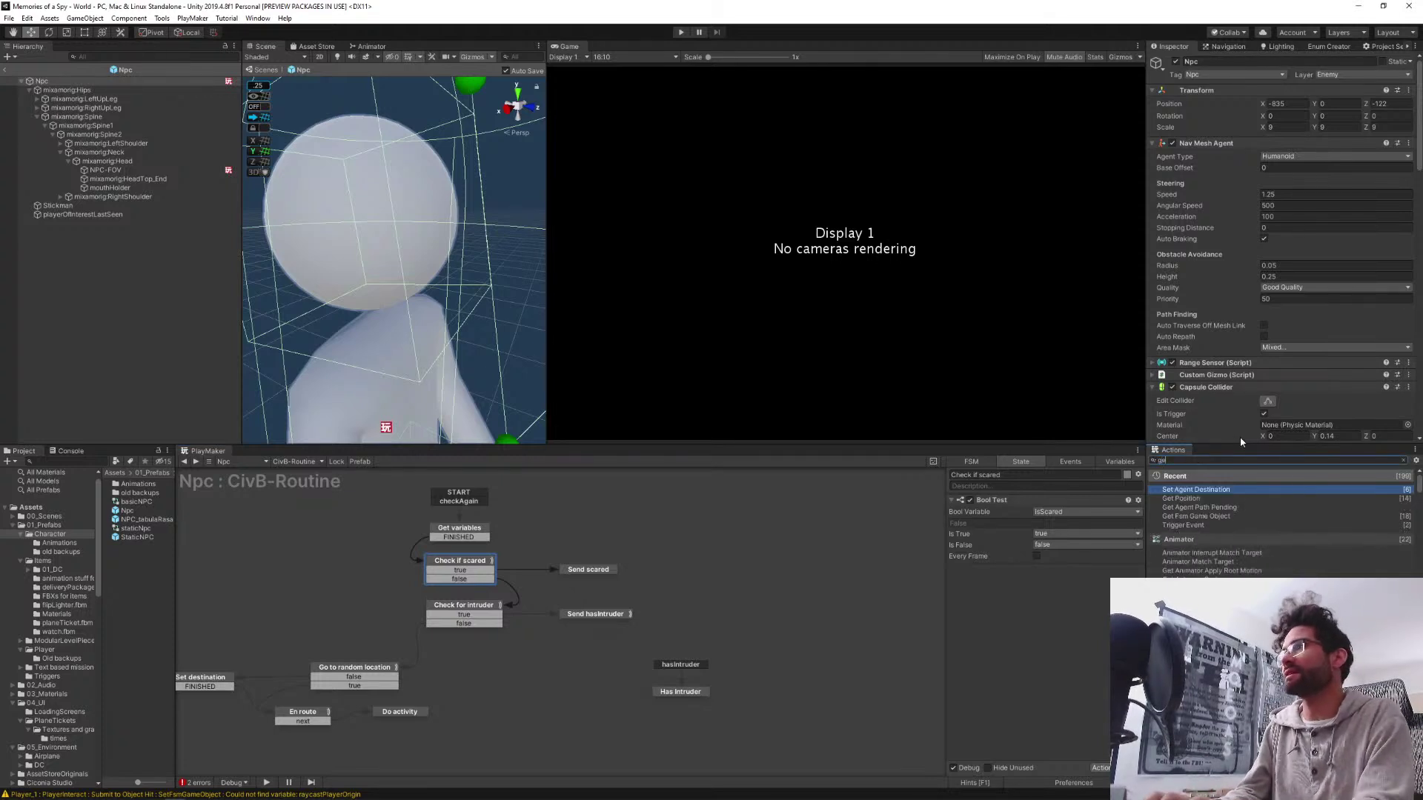
type("t fsm")
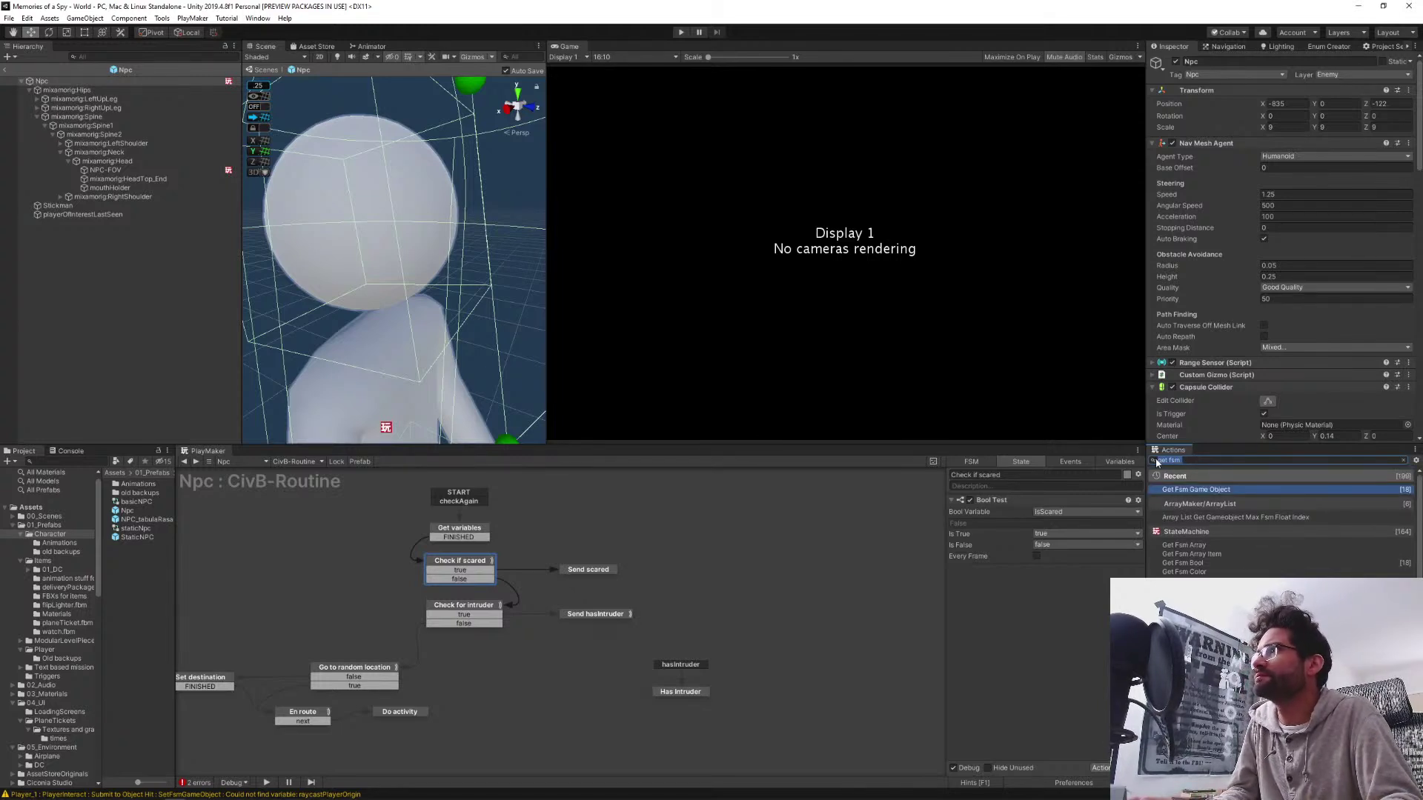
Search the actions for "fsm" and look through the available StateMachine actions
key("Escape")
type("fsm")
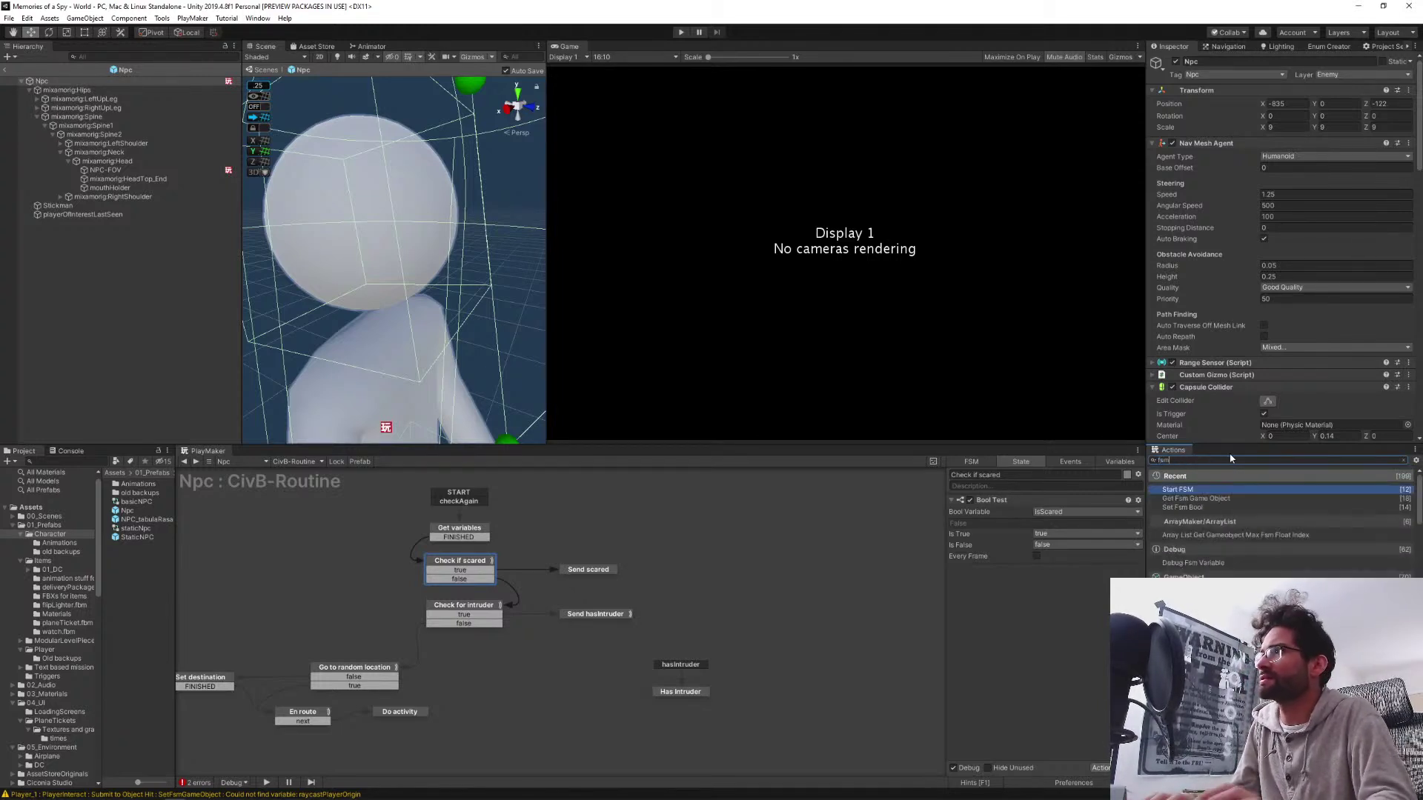
scroll(1214, 529, "down", 3)
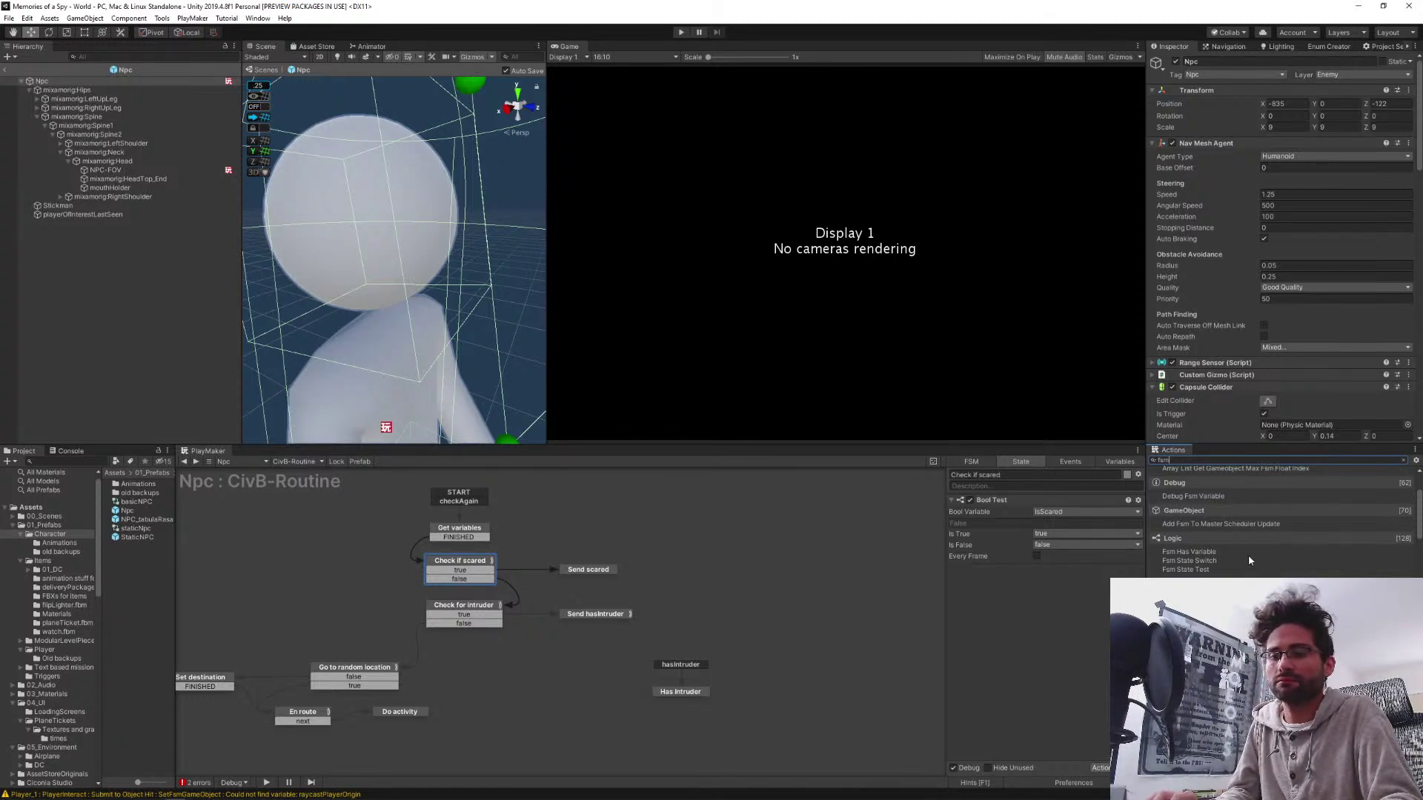
scroll(1249, 560, "down", 8)
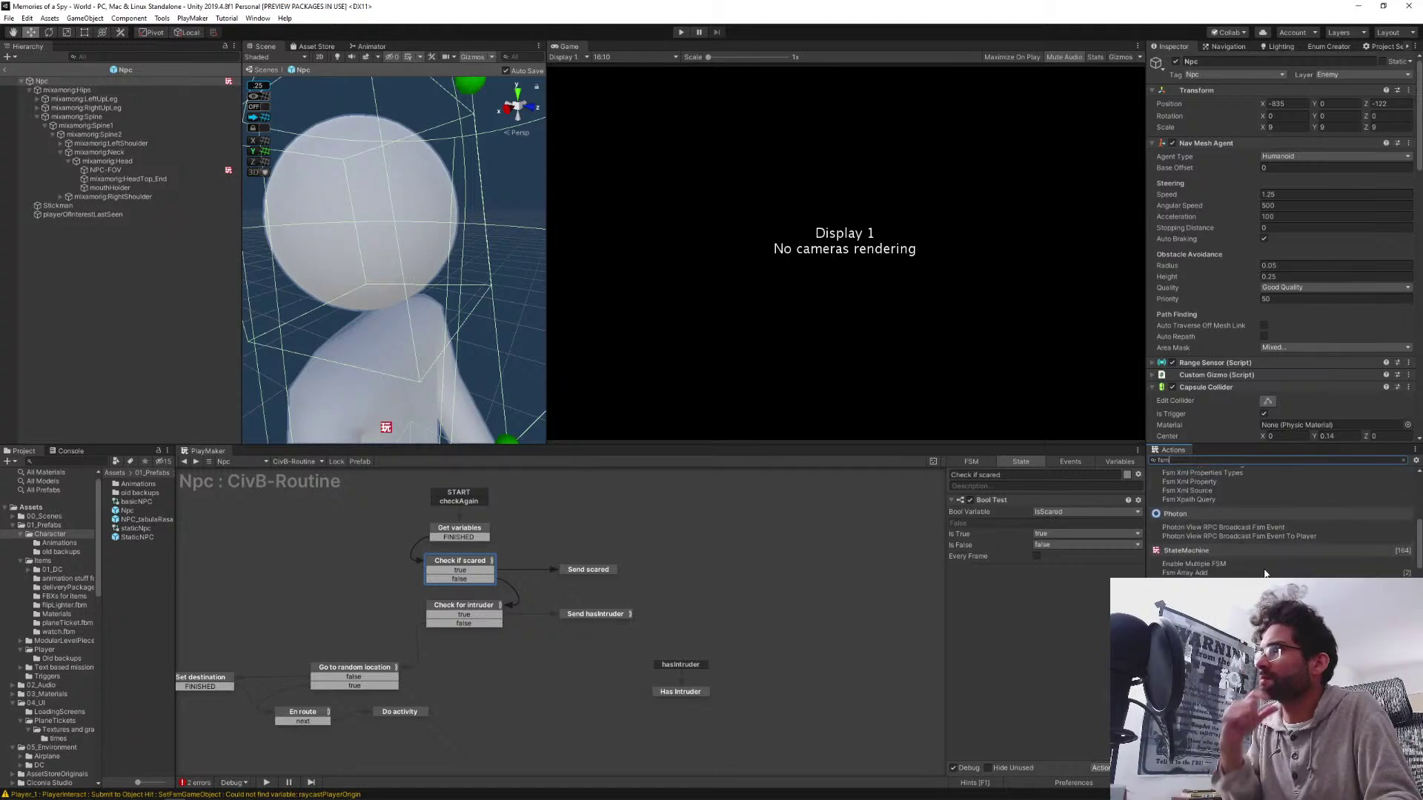
scroll(1266, 545, "down", 2)
scroll(1266, 544, "down", 7)
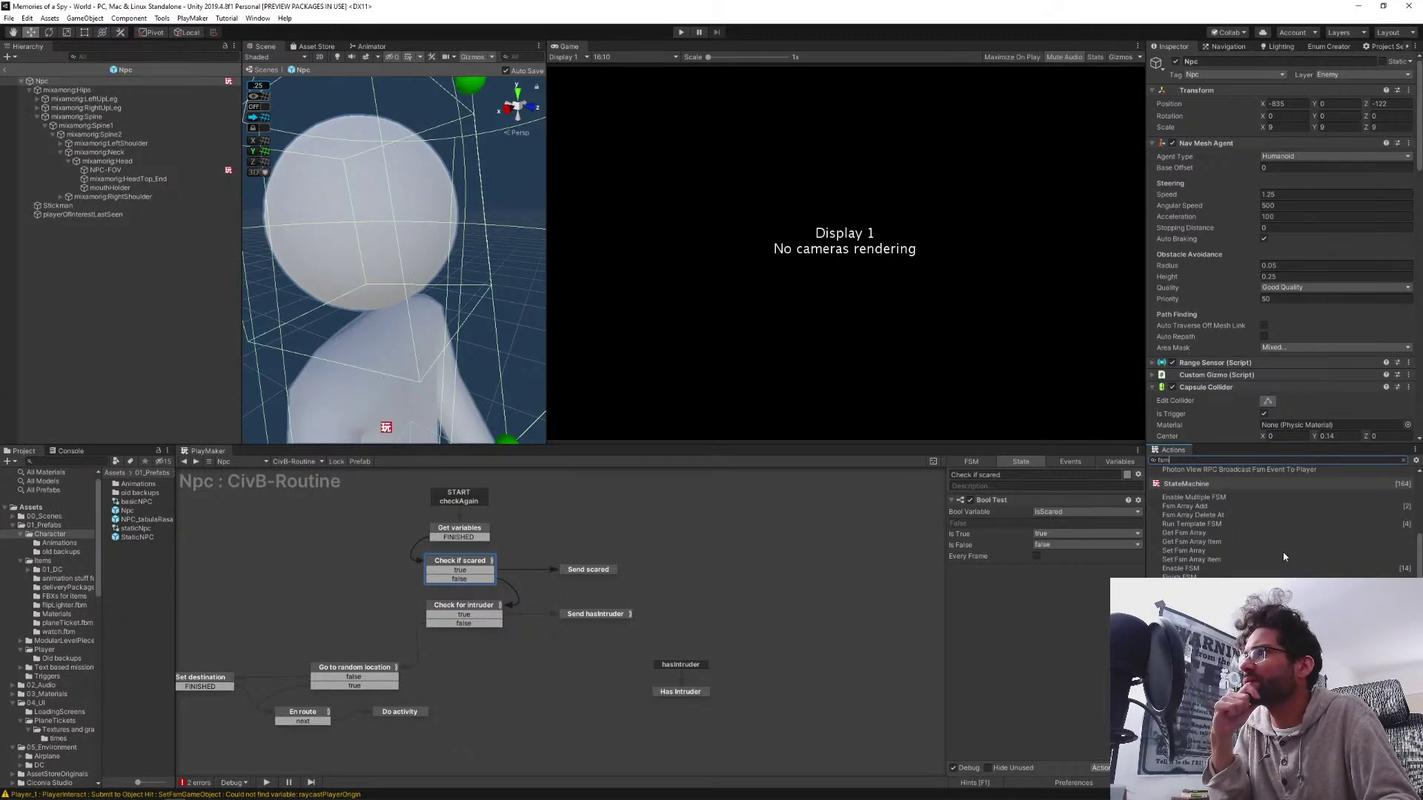
scroll(1290, 563, "down", 2)
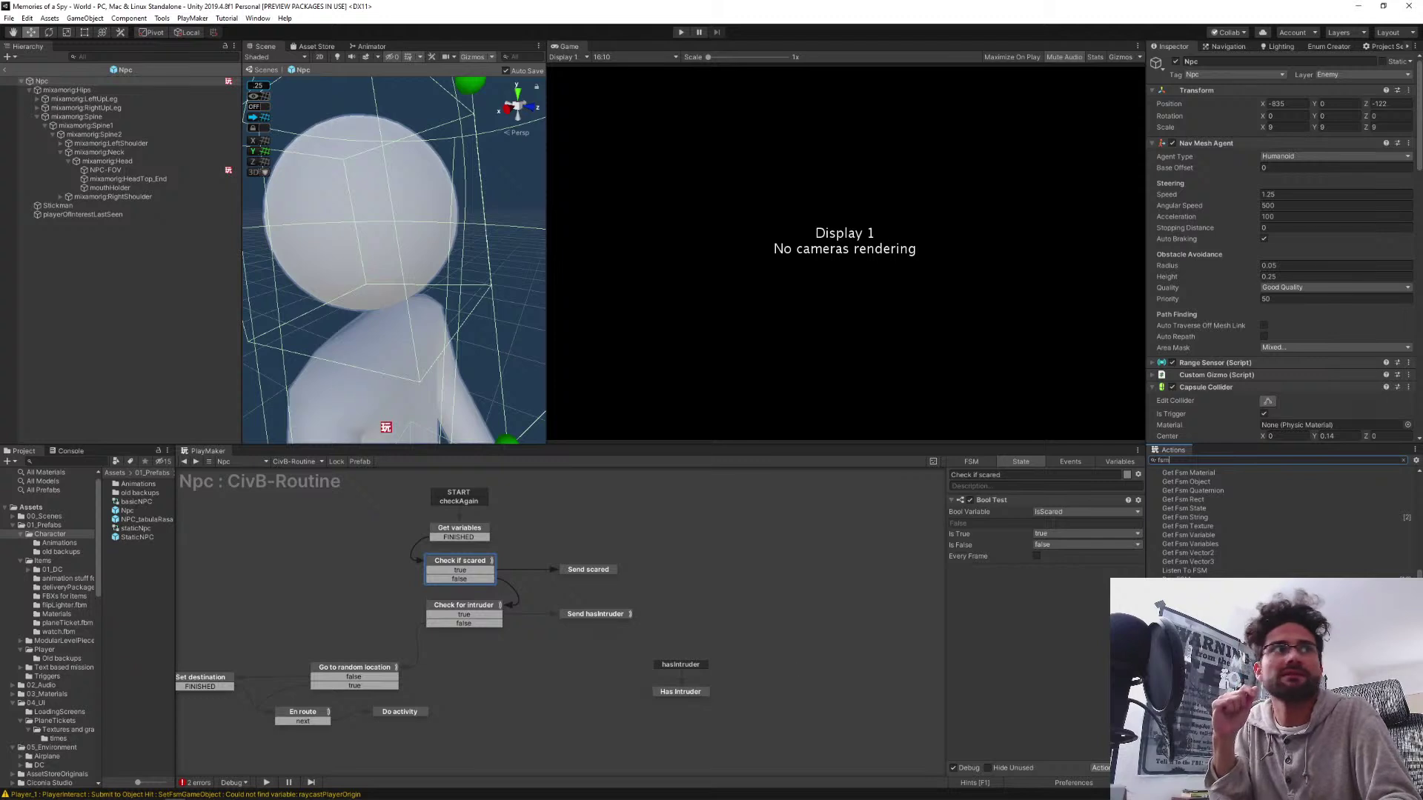
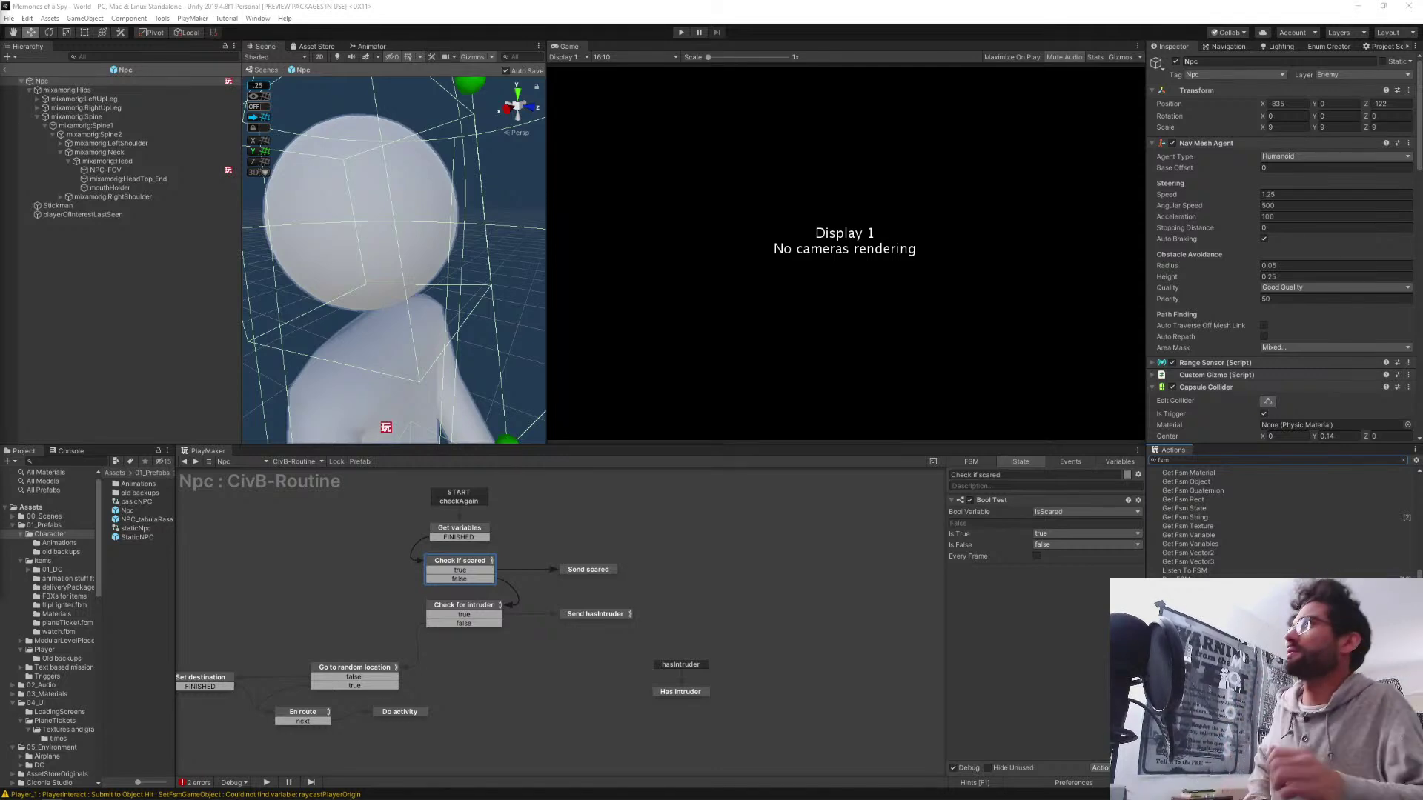
Switch to the Scared FSM and delete the Wait action from its Wait til clear state
left_click(290, 461)
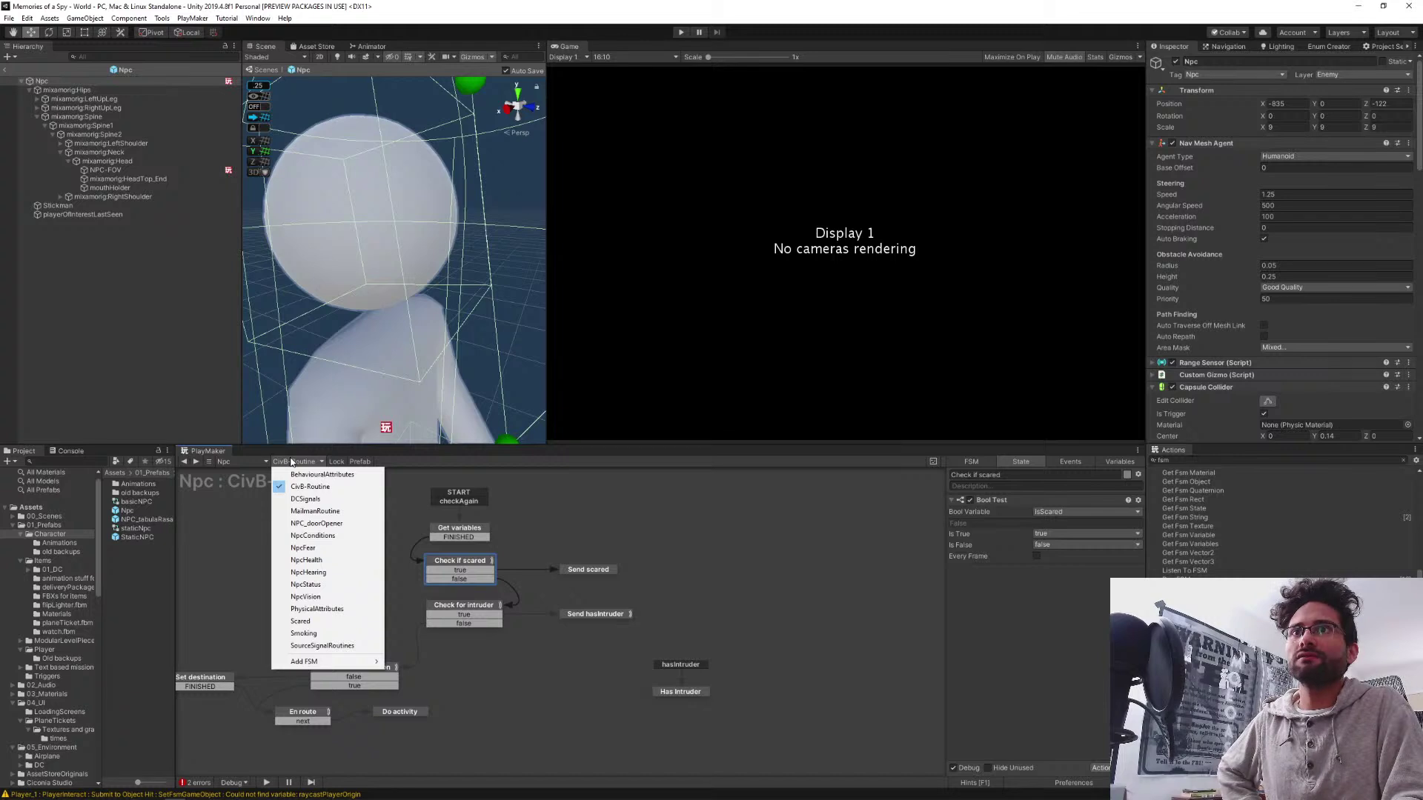
left_click(304, 621)
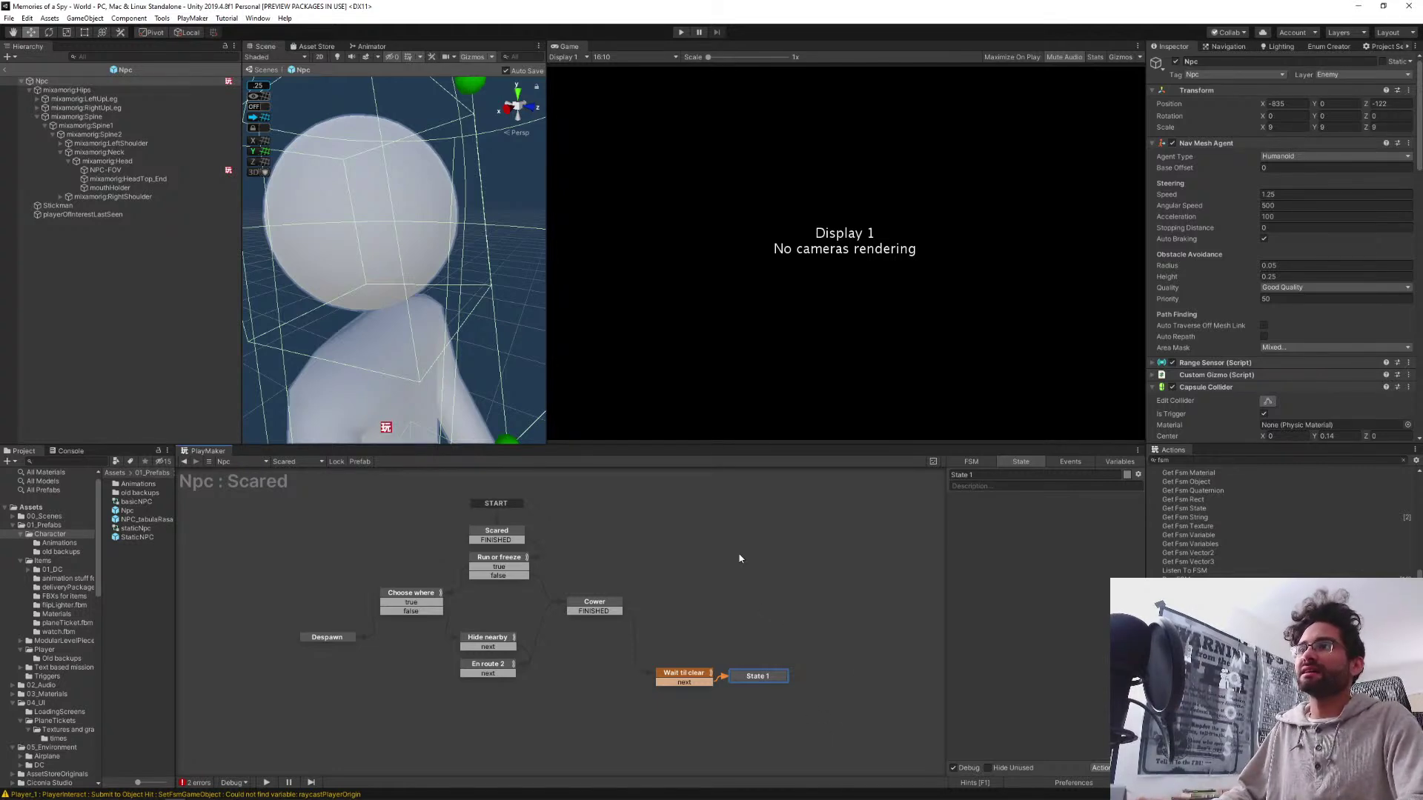
left_click(685, 674)
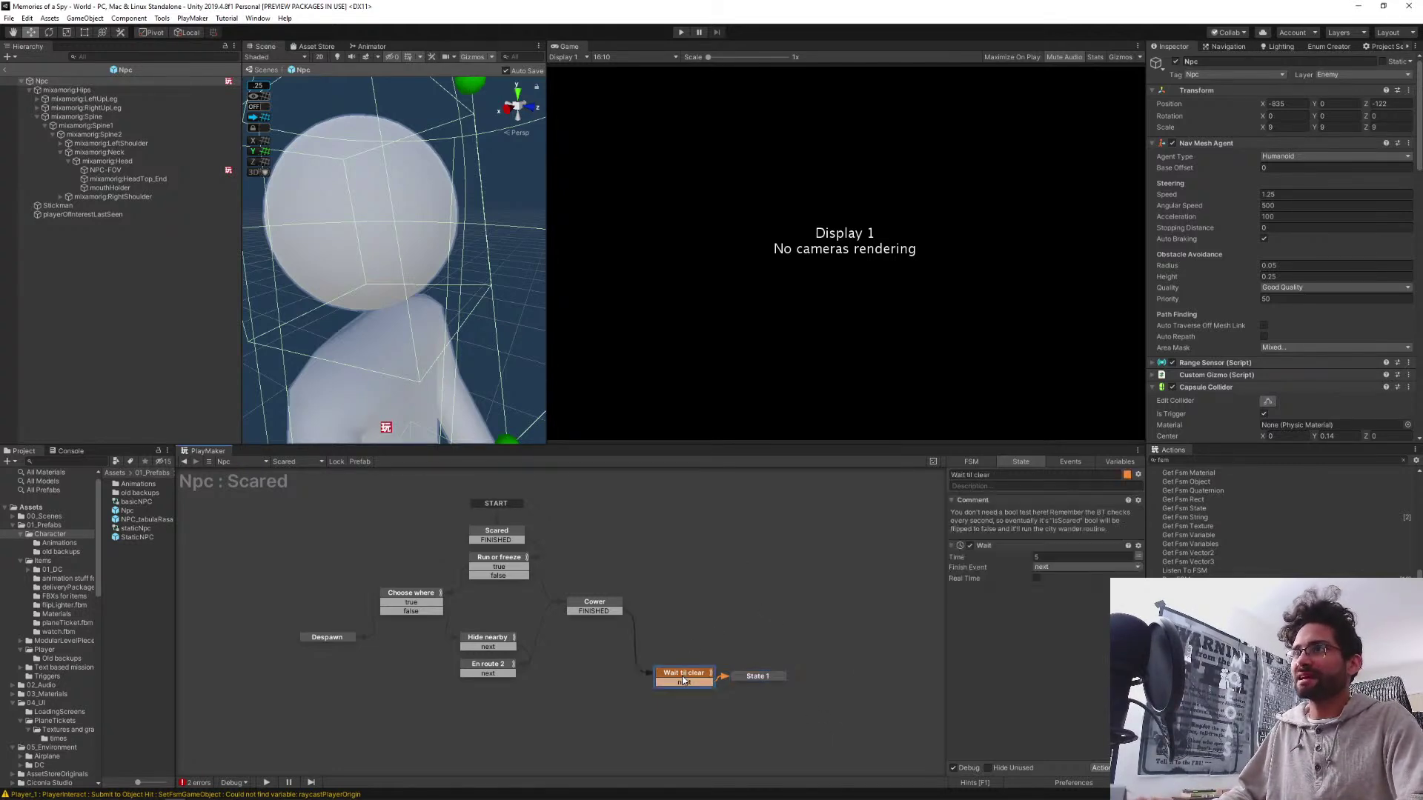
left_click(993, 546)
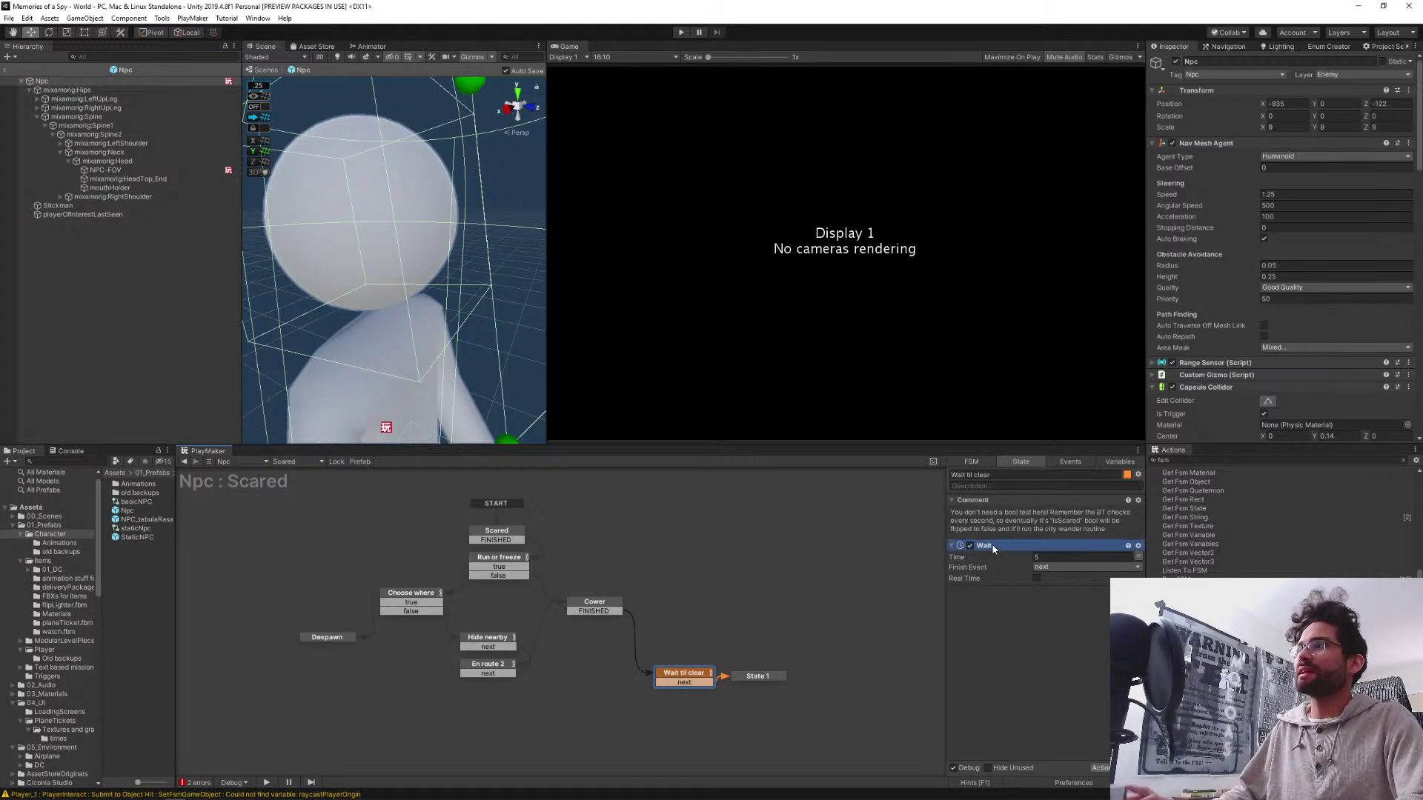
key("Delete")
Delete State 1 and the next transition of the Wait til clear state
left_click(755, 676)
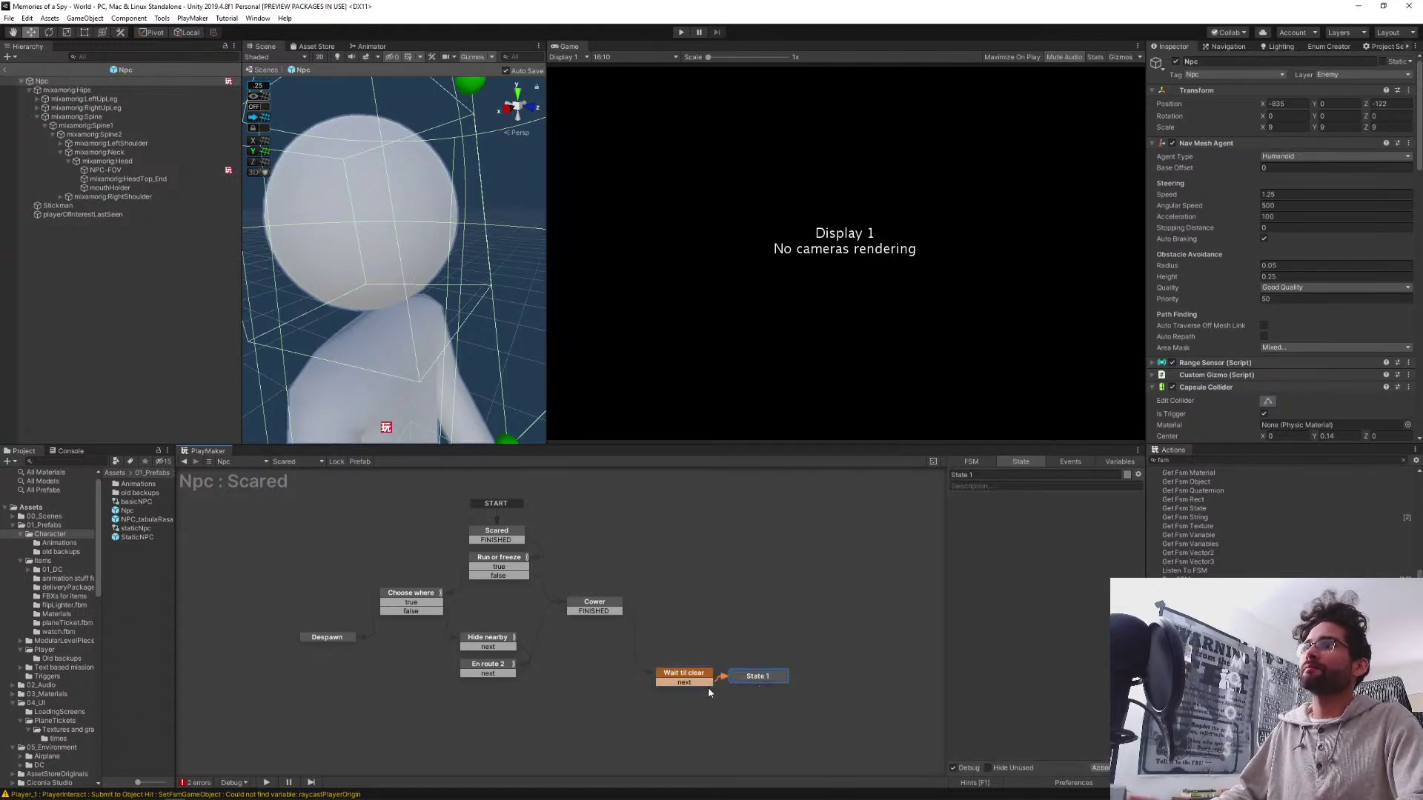
key("Delete")
right_click(694, 688)
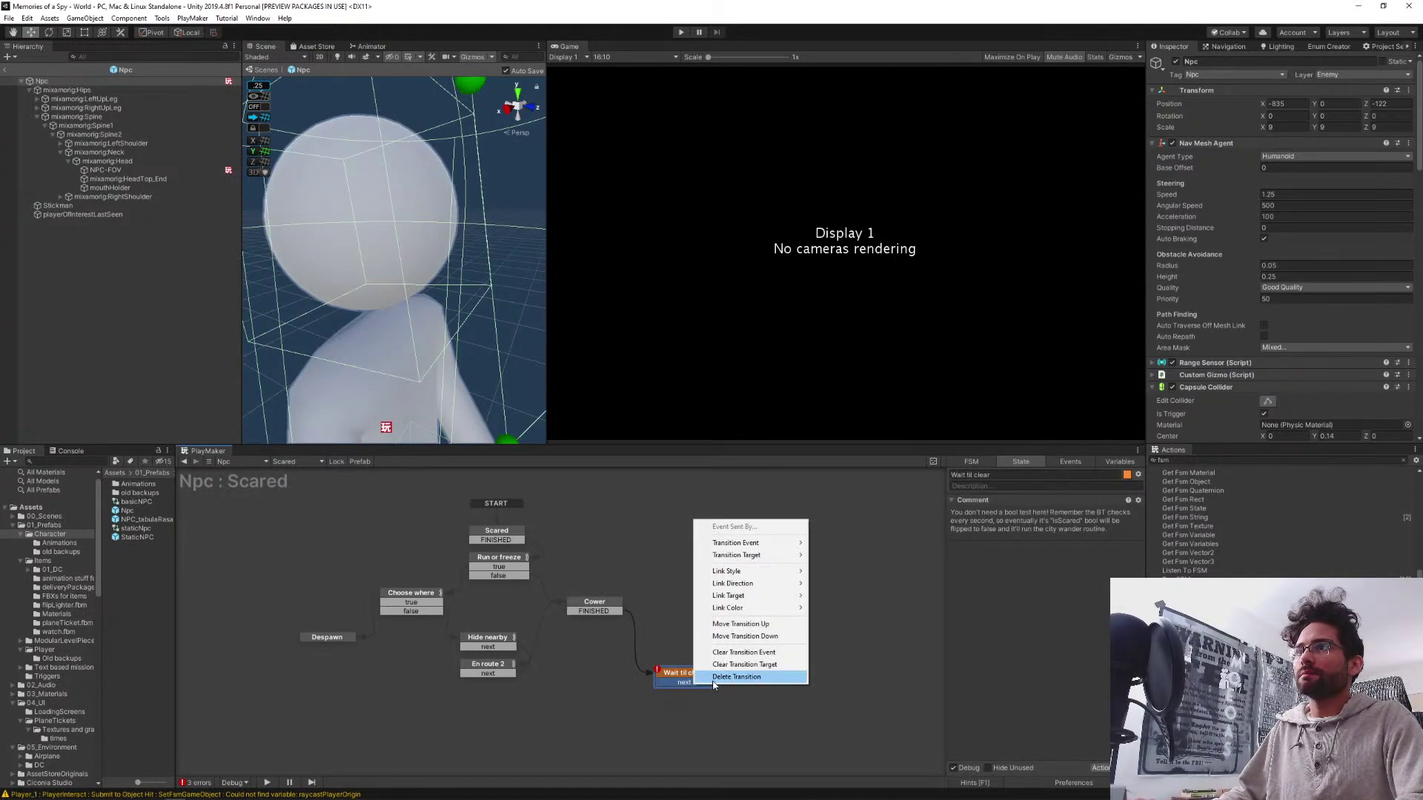
left_click(756, 677)
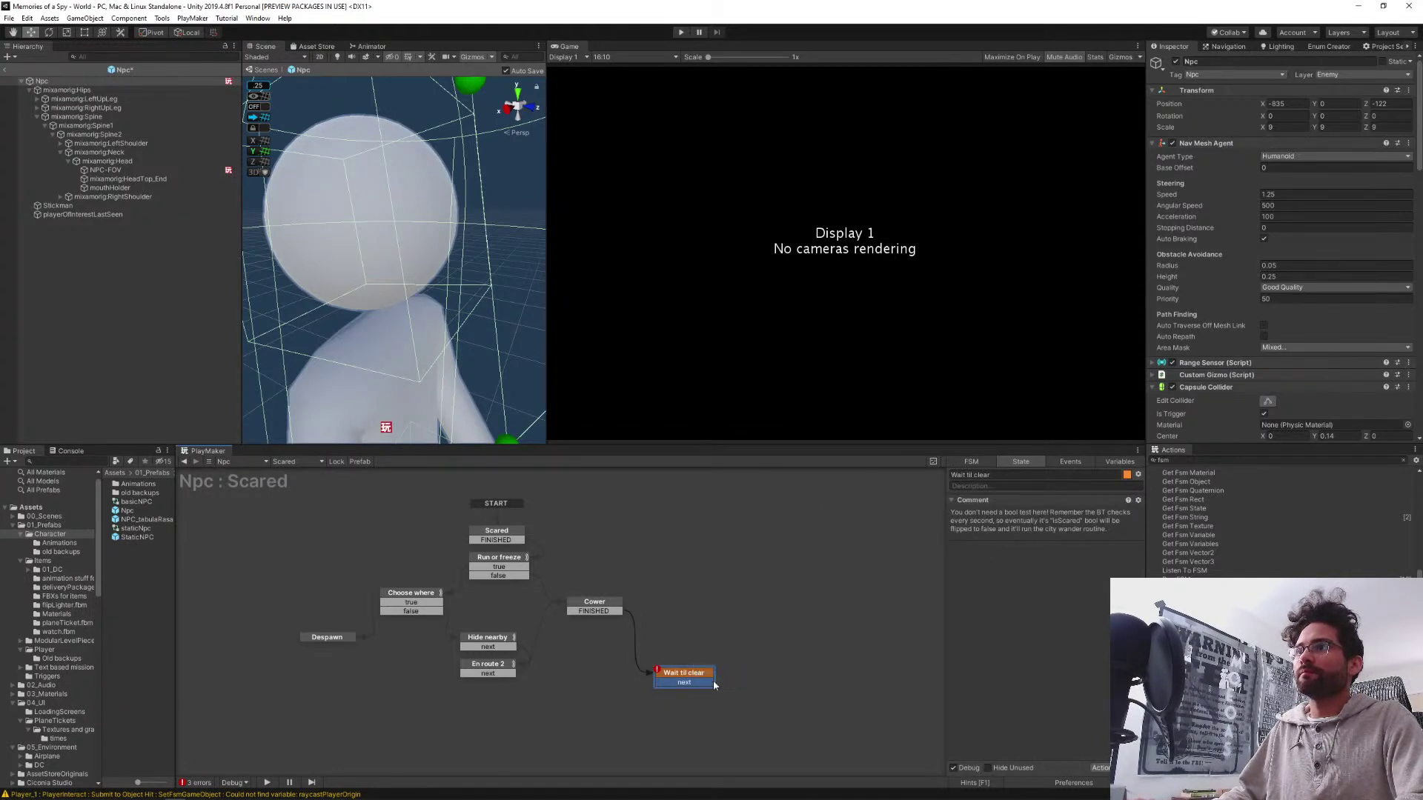
Switch back to the CivB-Routine FSM and review the Start FSM action in its Send scared state
left_click(274, 462)
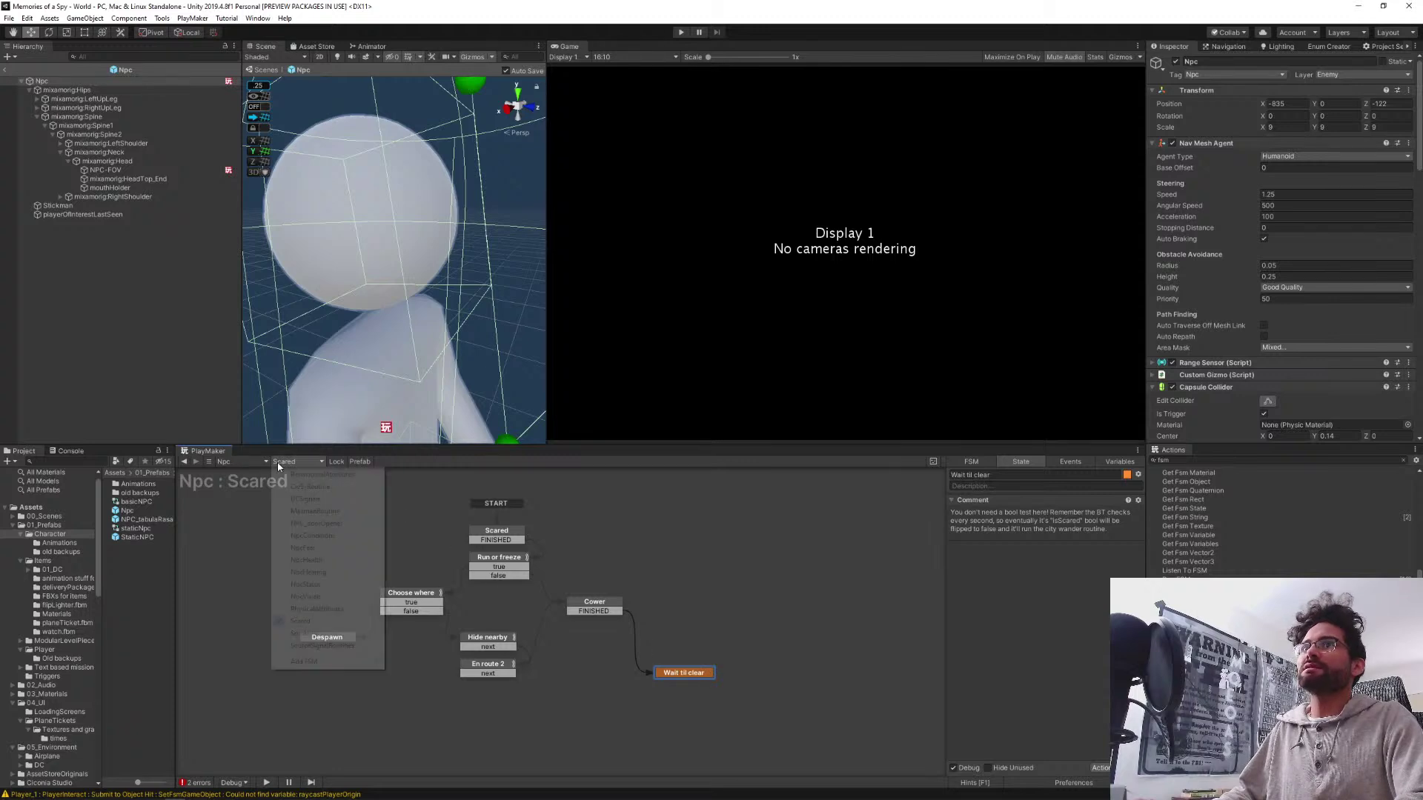
left_click(331, 486)
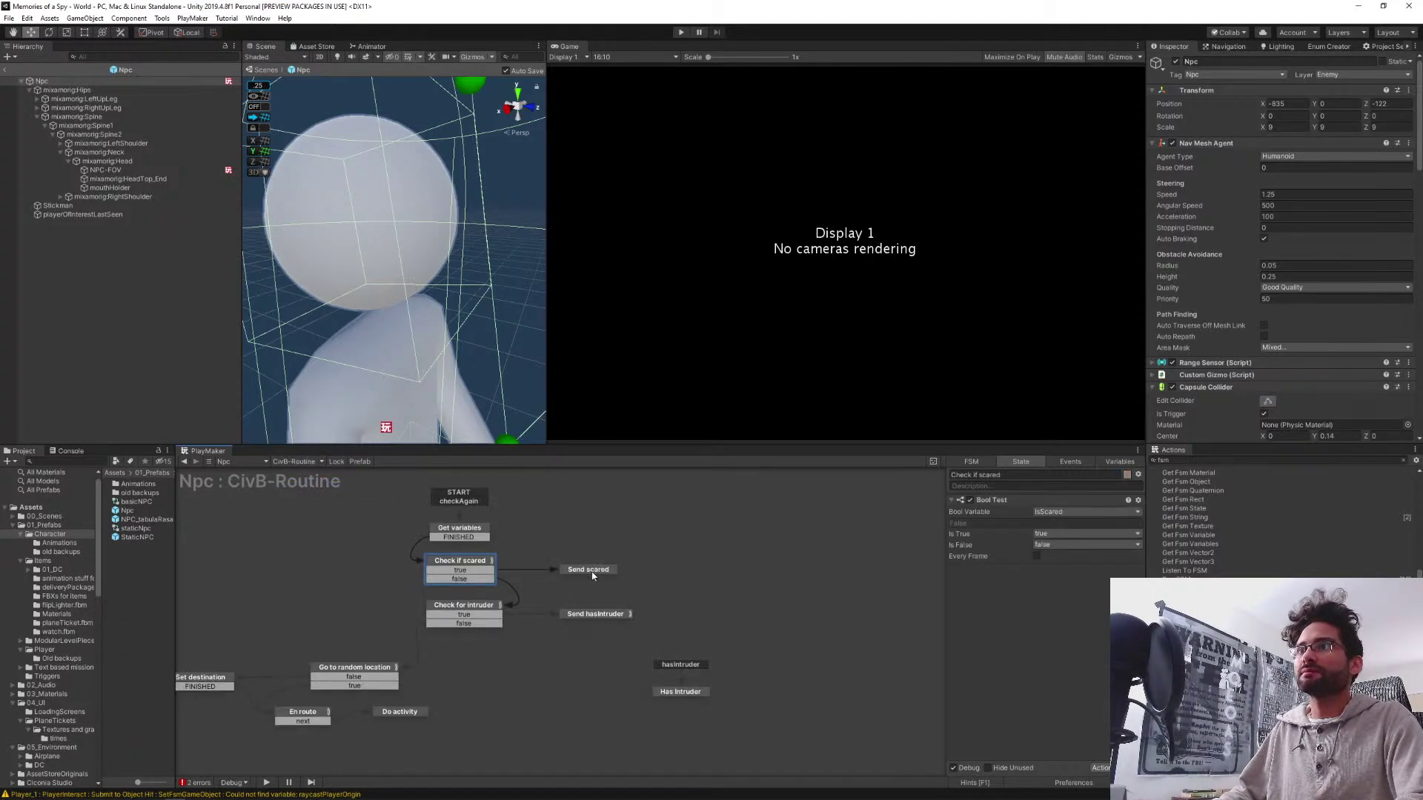
left_click(585, 570)
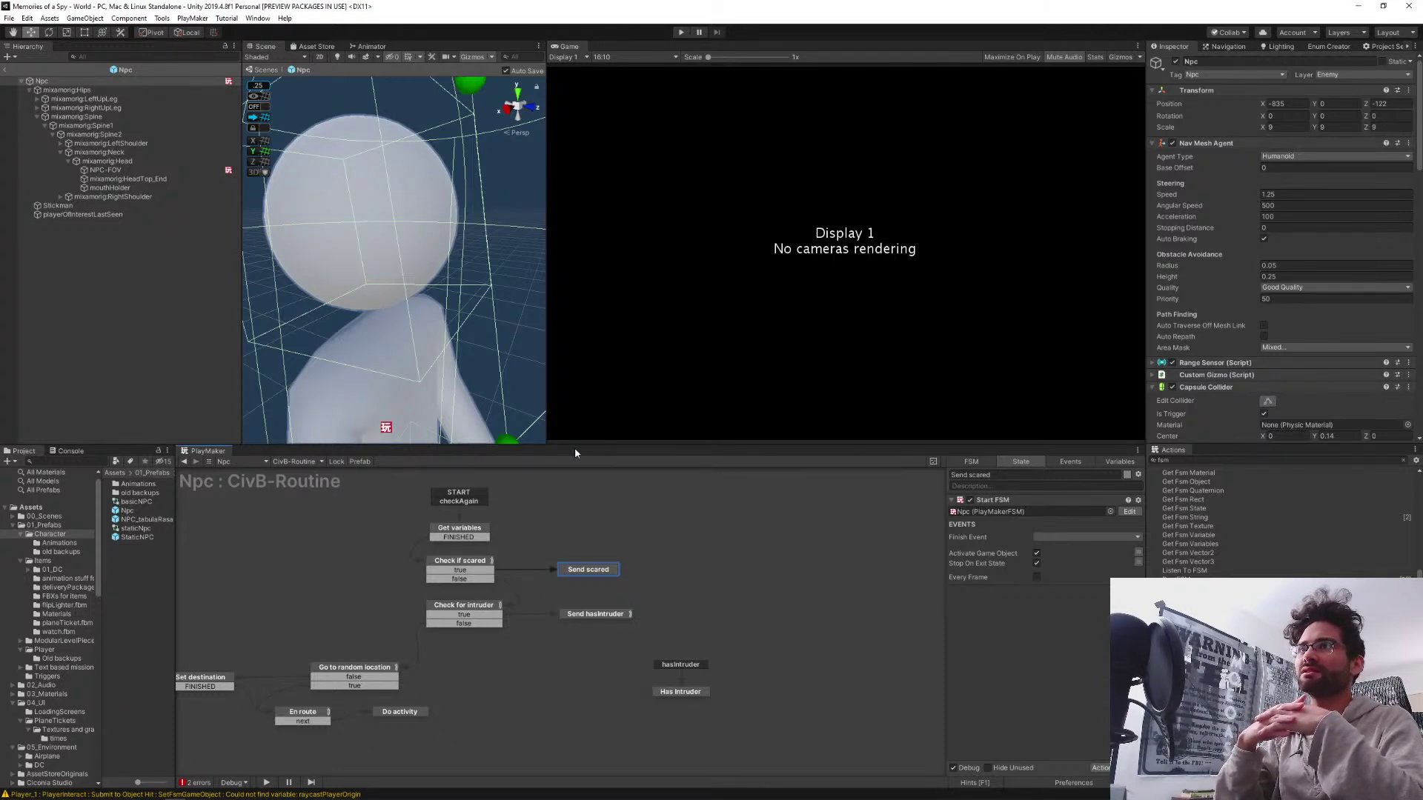
Duplicate the Get Fsm Bool action in the Get variables state and set the copy's variable name to hasIntruder
left_click(447, 532)
scroll(1029, 614, "down", 5)
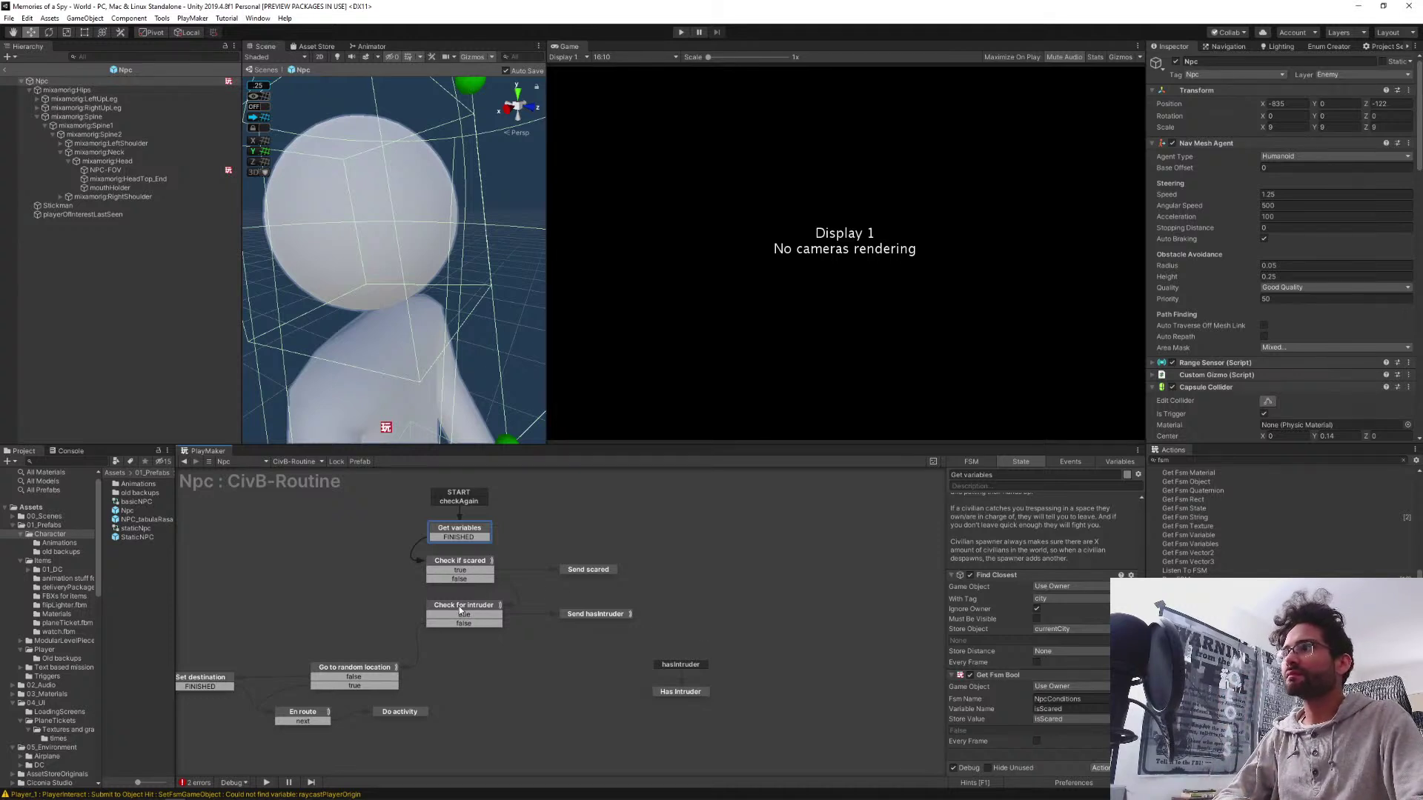
left_click(1000, 678)
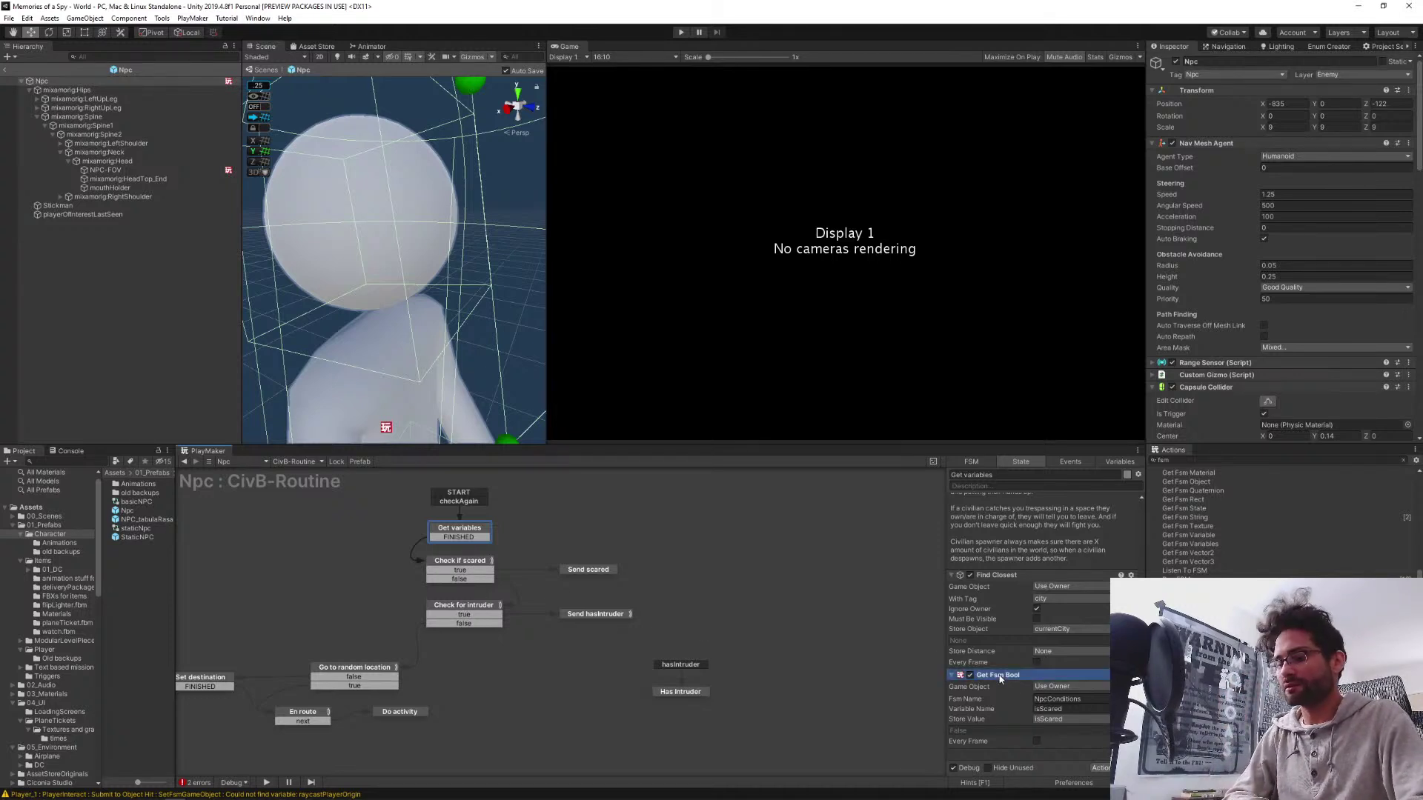
right_click(1000, 677)
left_click(1076, 738)
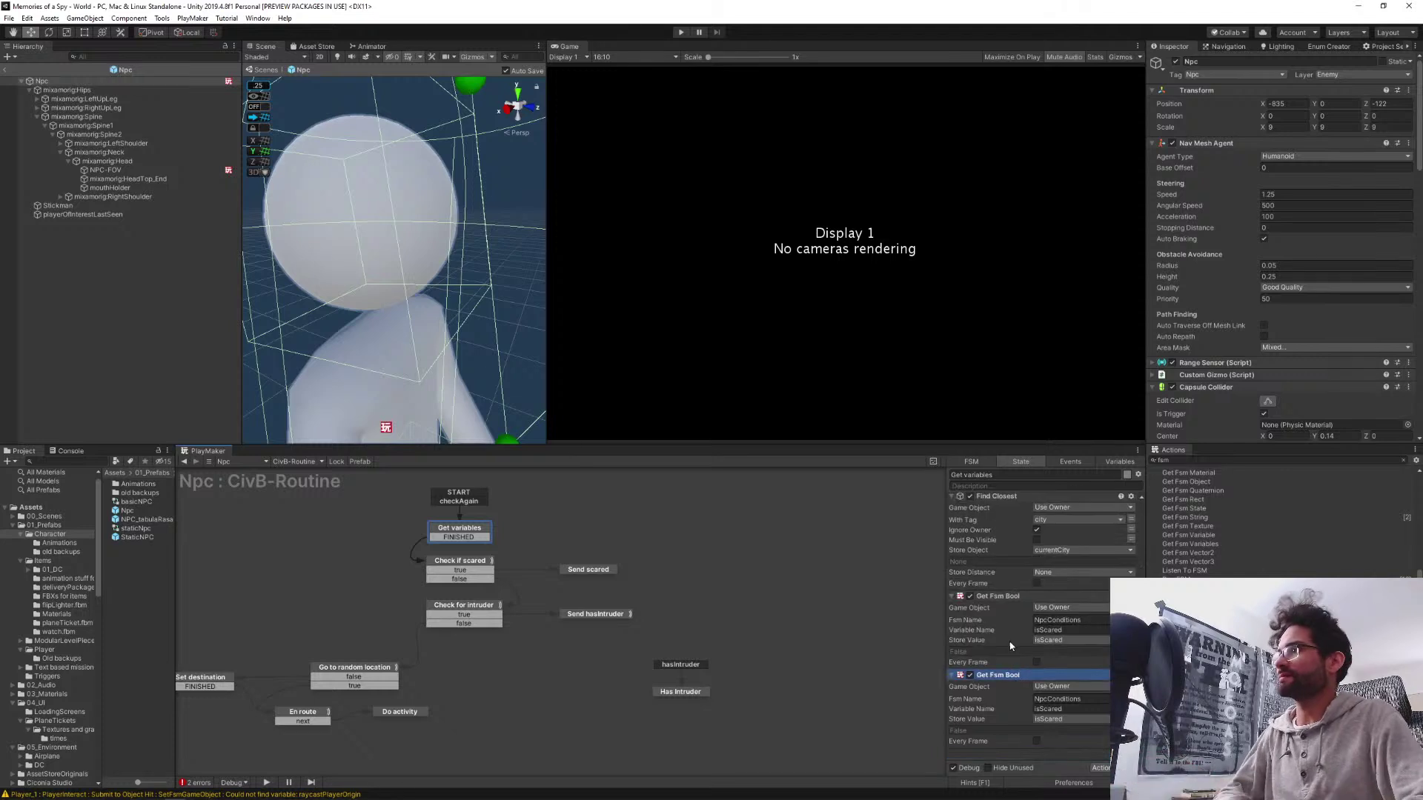
left_click(1086, 709)
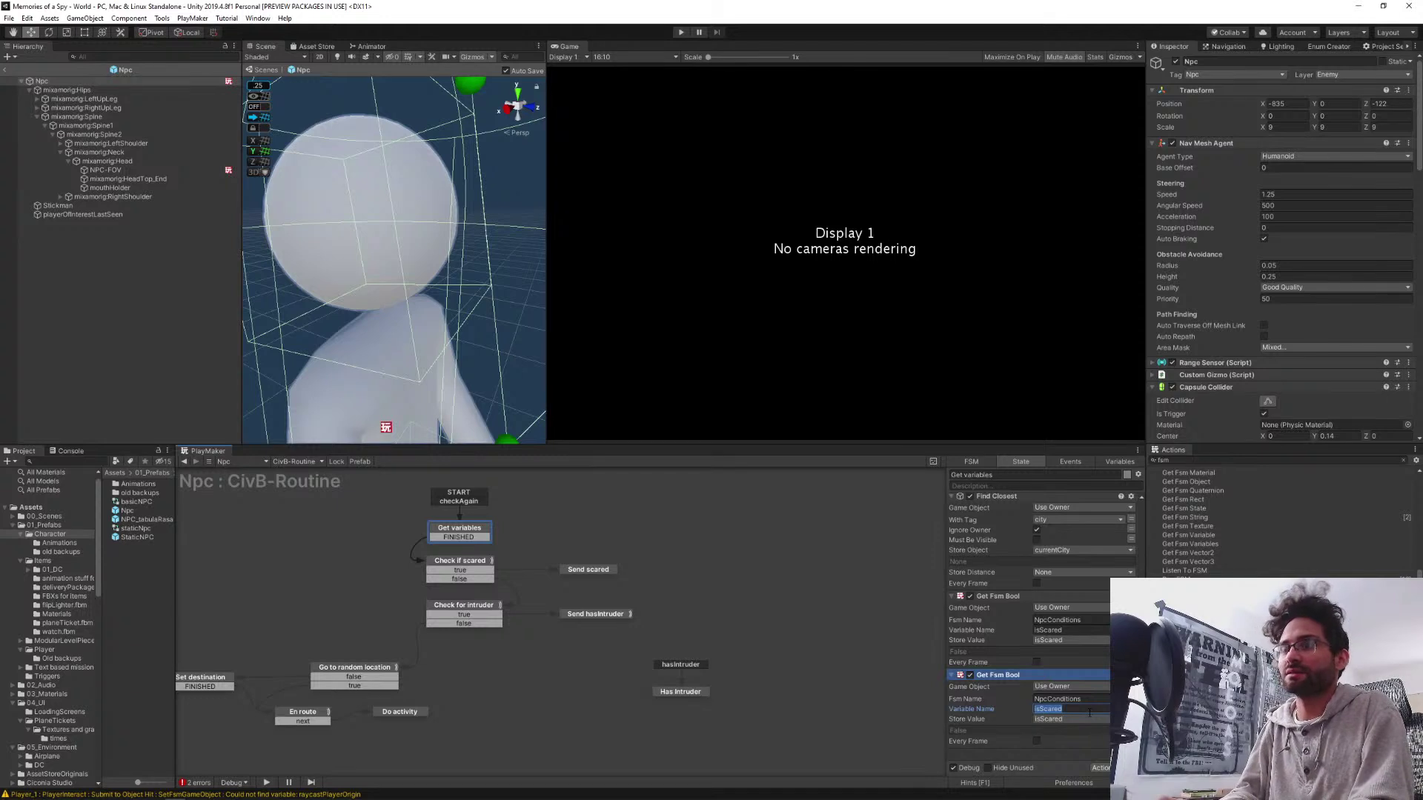
type("hasIntruder")
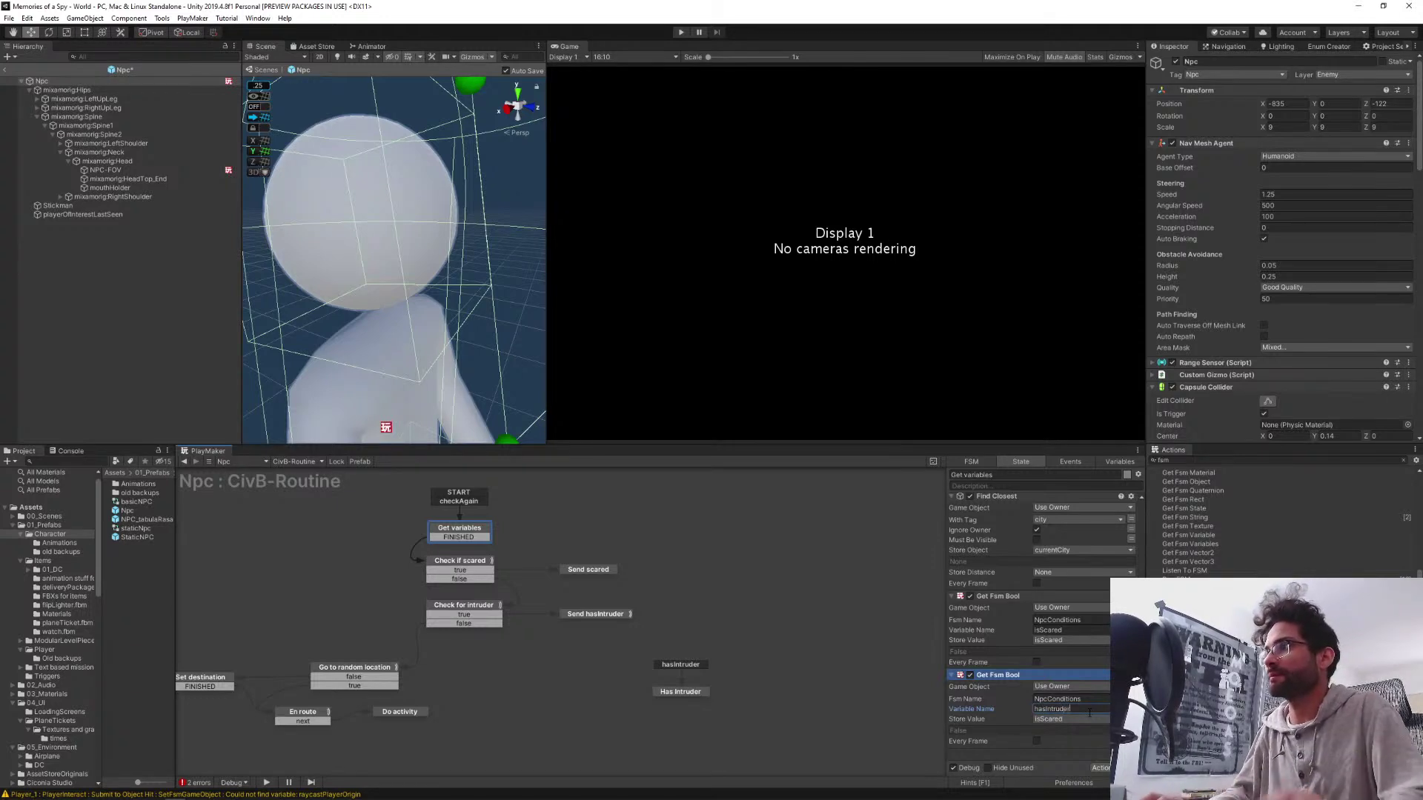
Rename the CivB-Routine variable someoneIntruding to hasIntruder
left_click(1074, 719)
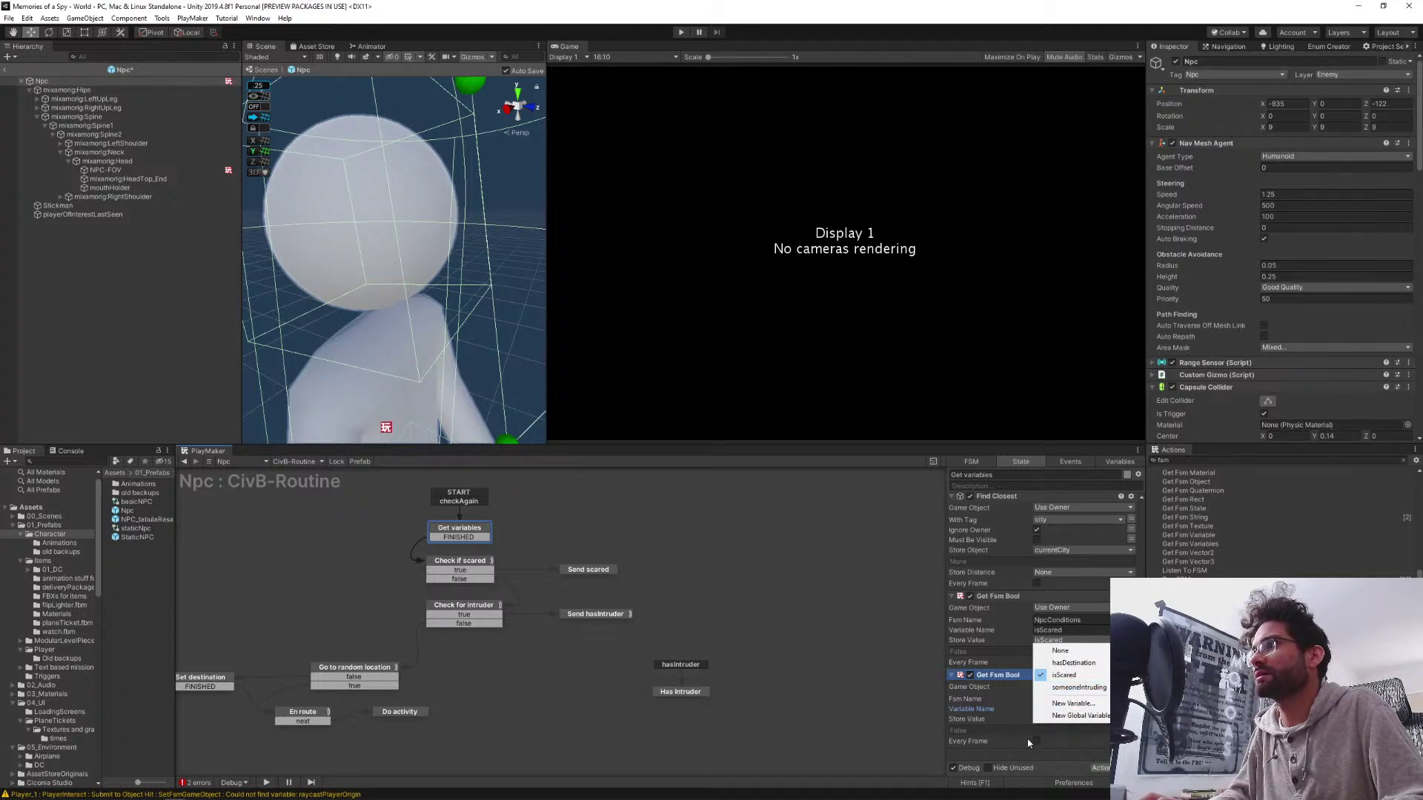
left_click(1115, 462)
left_click(1117, 462)
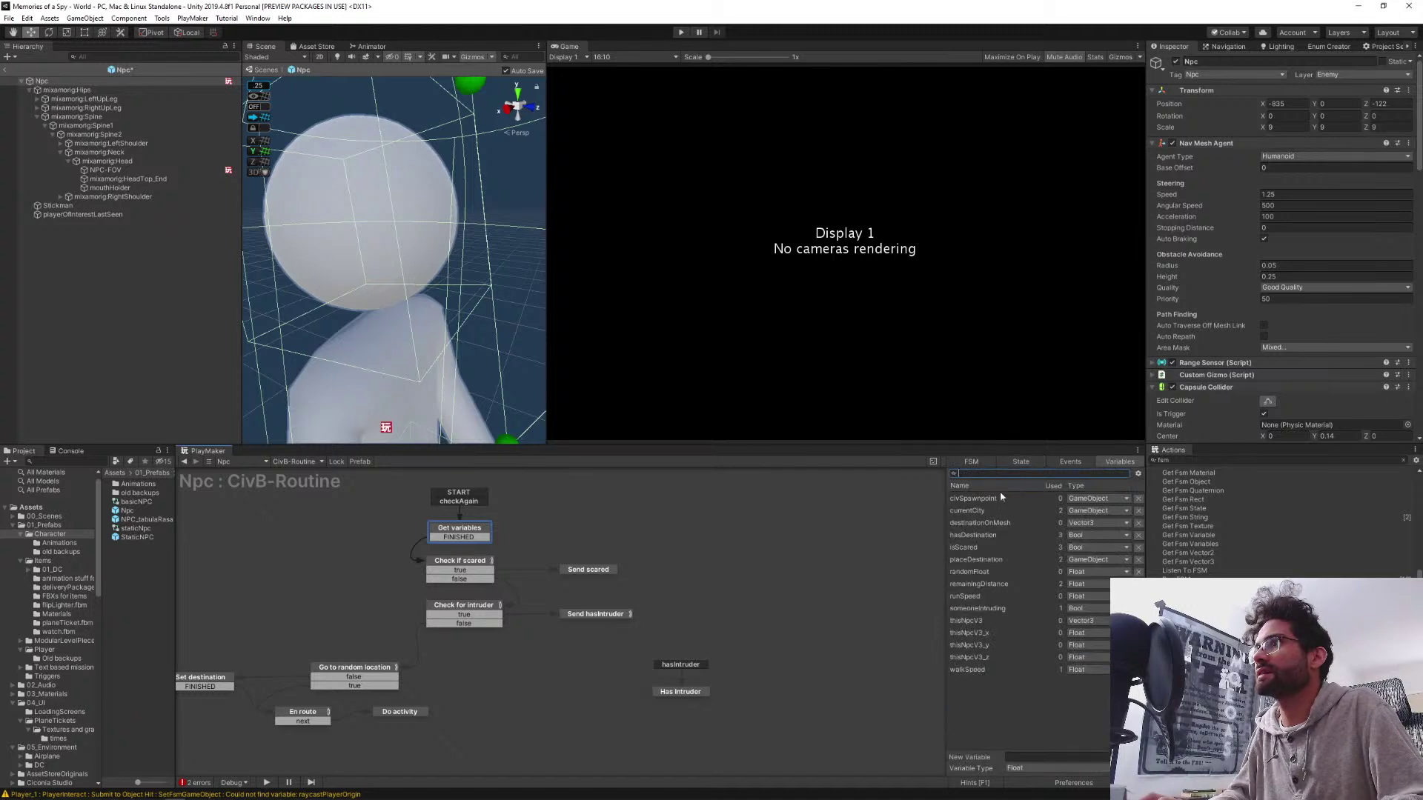
left_click(973, 609)
left_click(1029, 701)
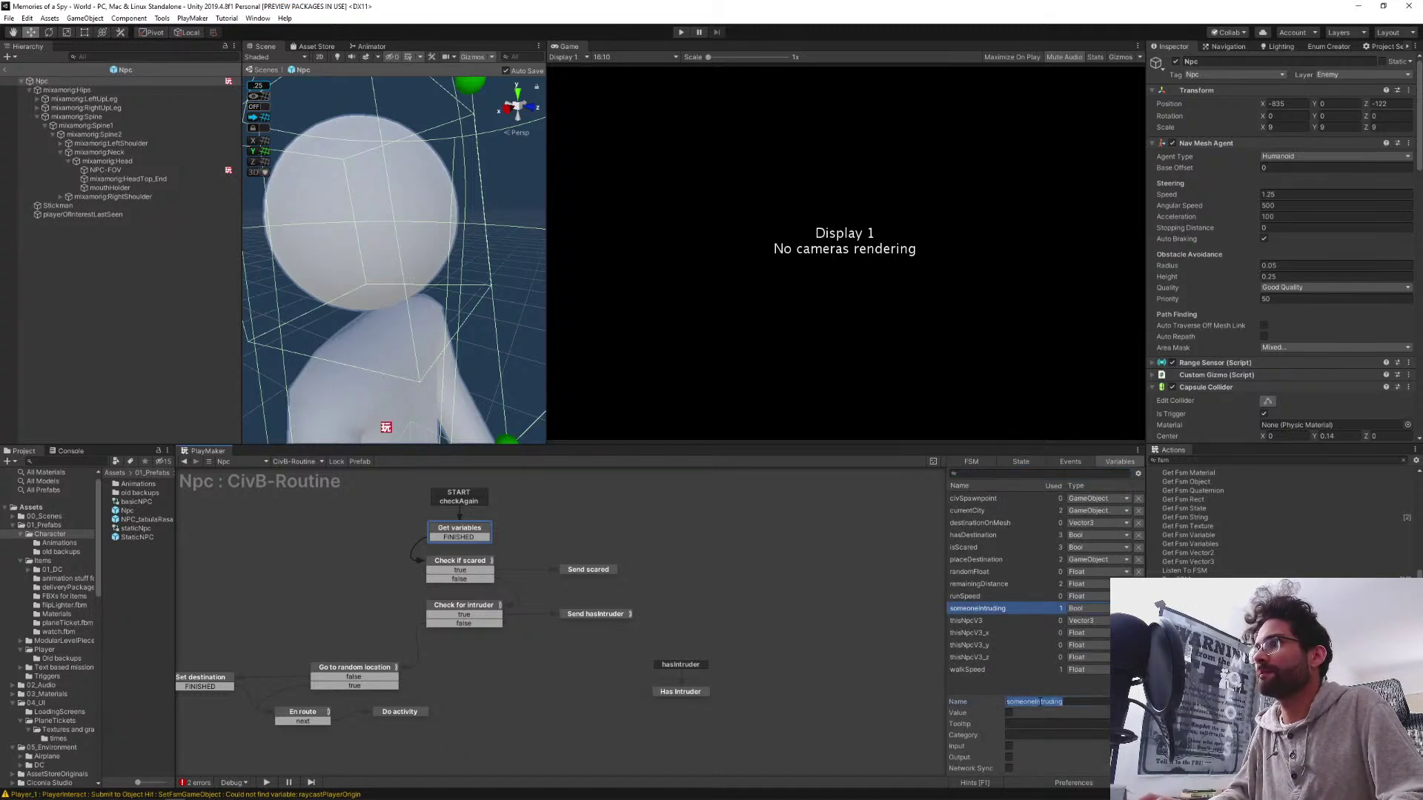
type("hasIntruder")
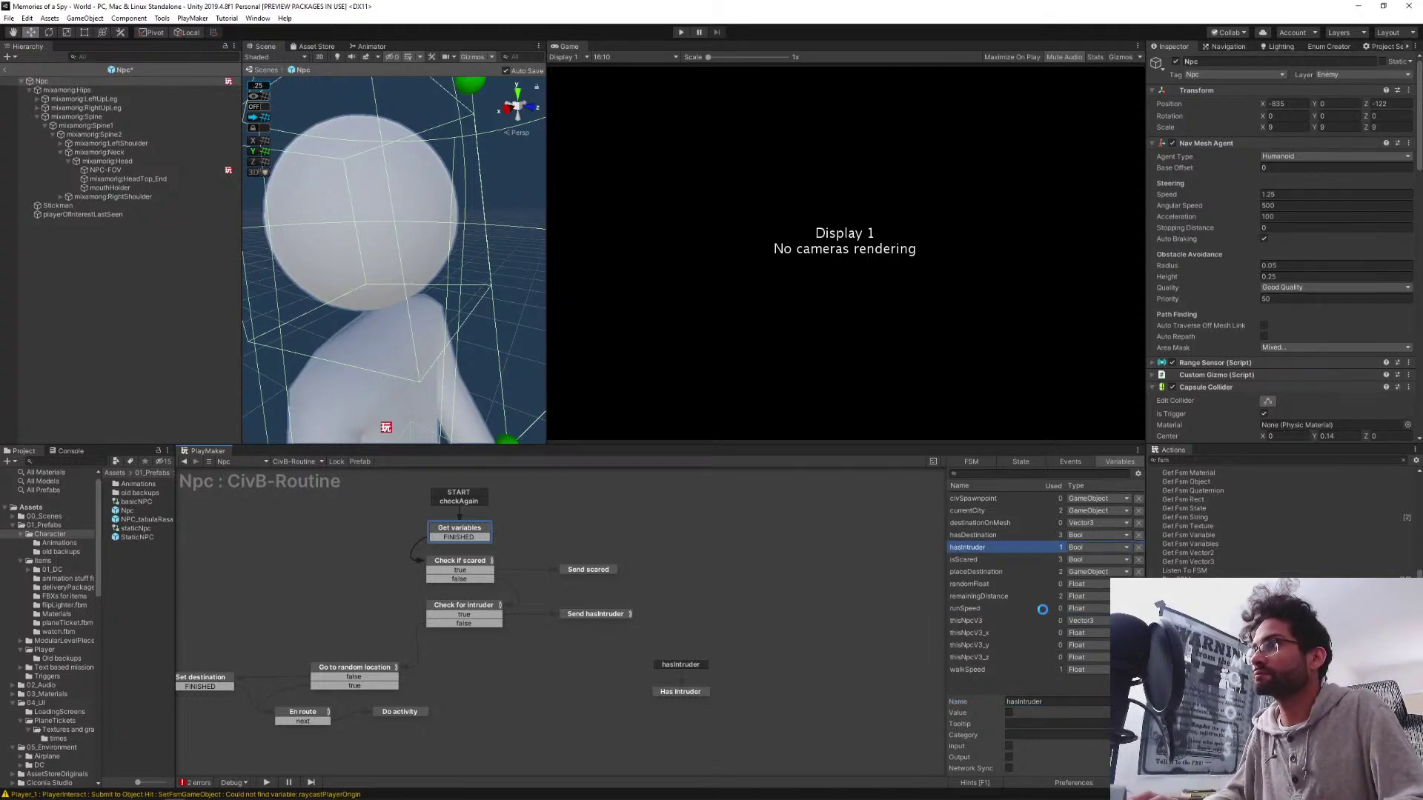
key("Return")
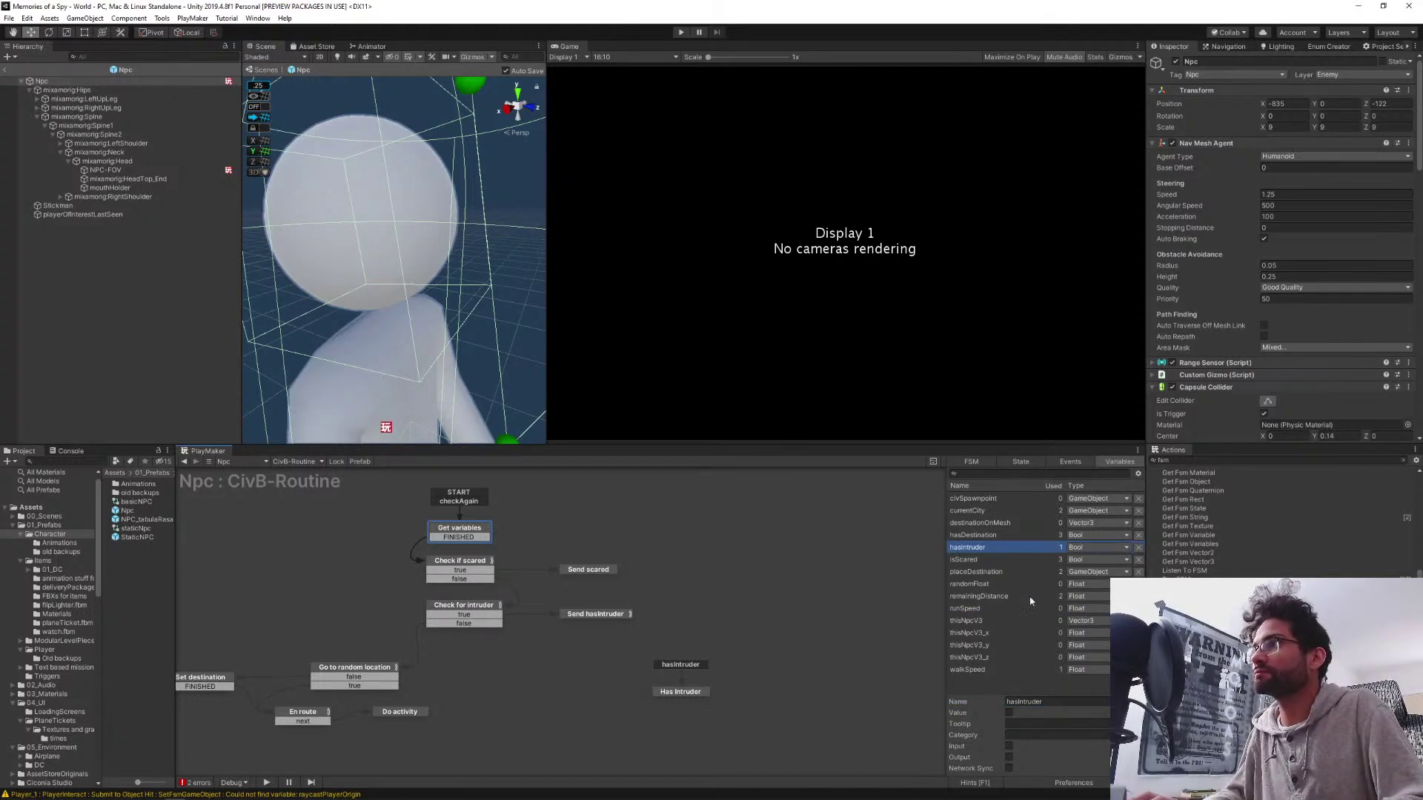
Store the value of the second Get Fsm Bool action in the Get variables state in the hasIntruder variable
left_click(1019, 461)
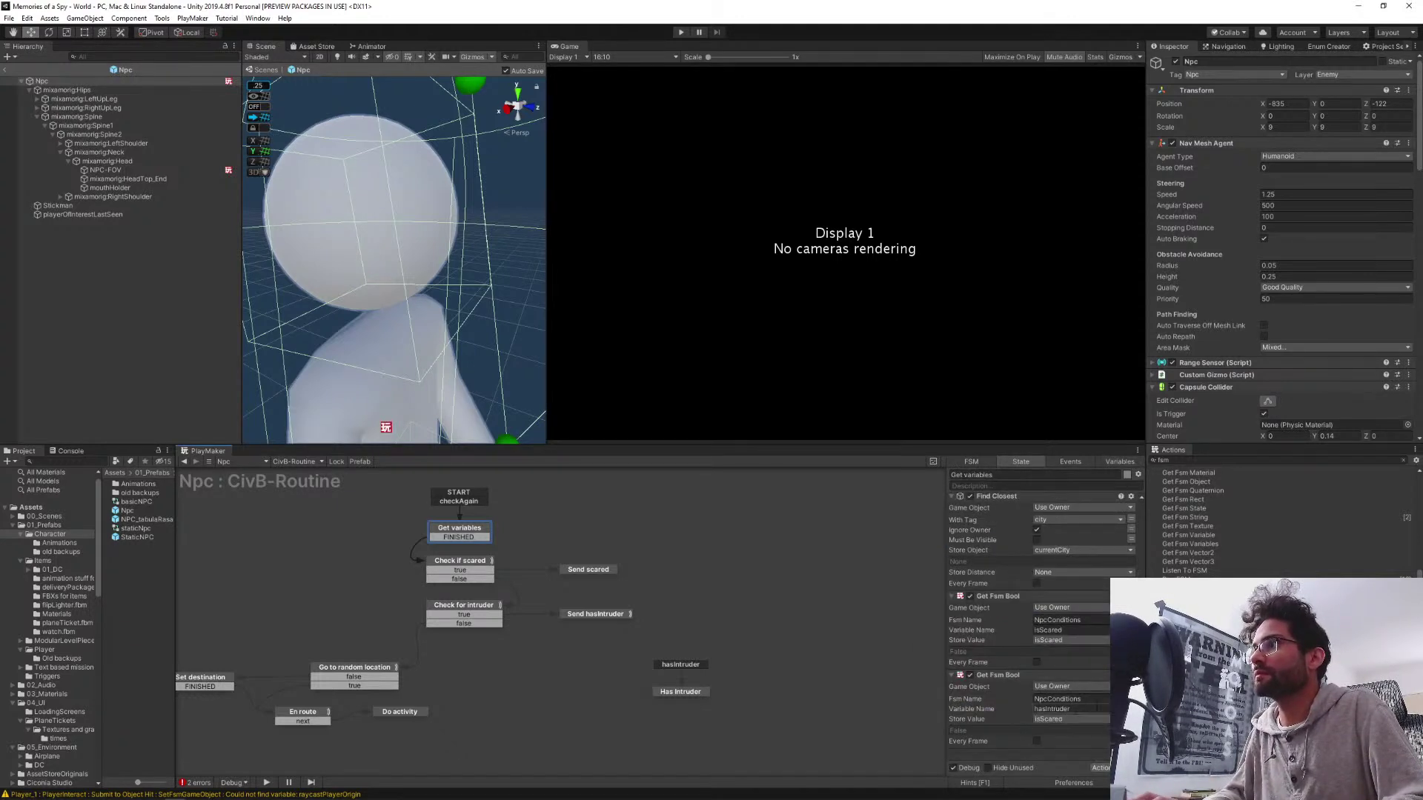
left_click(1082, 724)
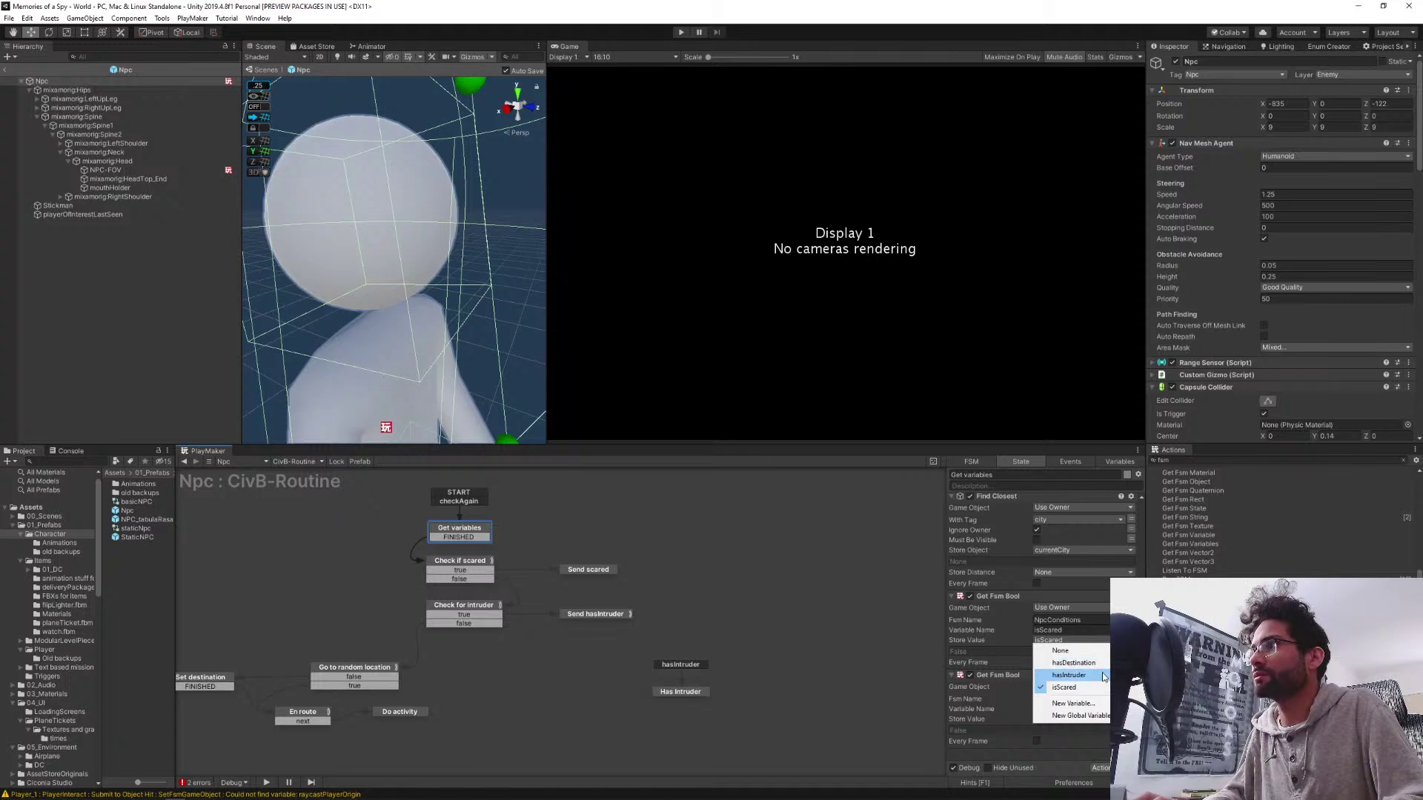
left_click(1069, 675)
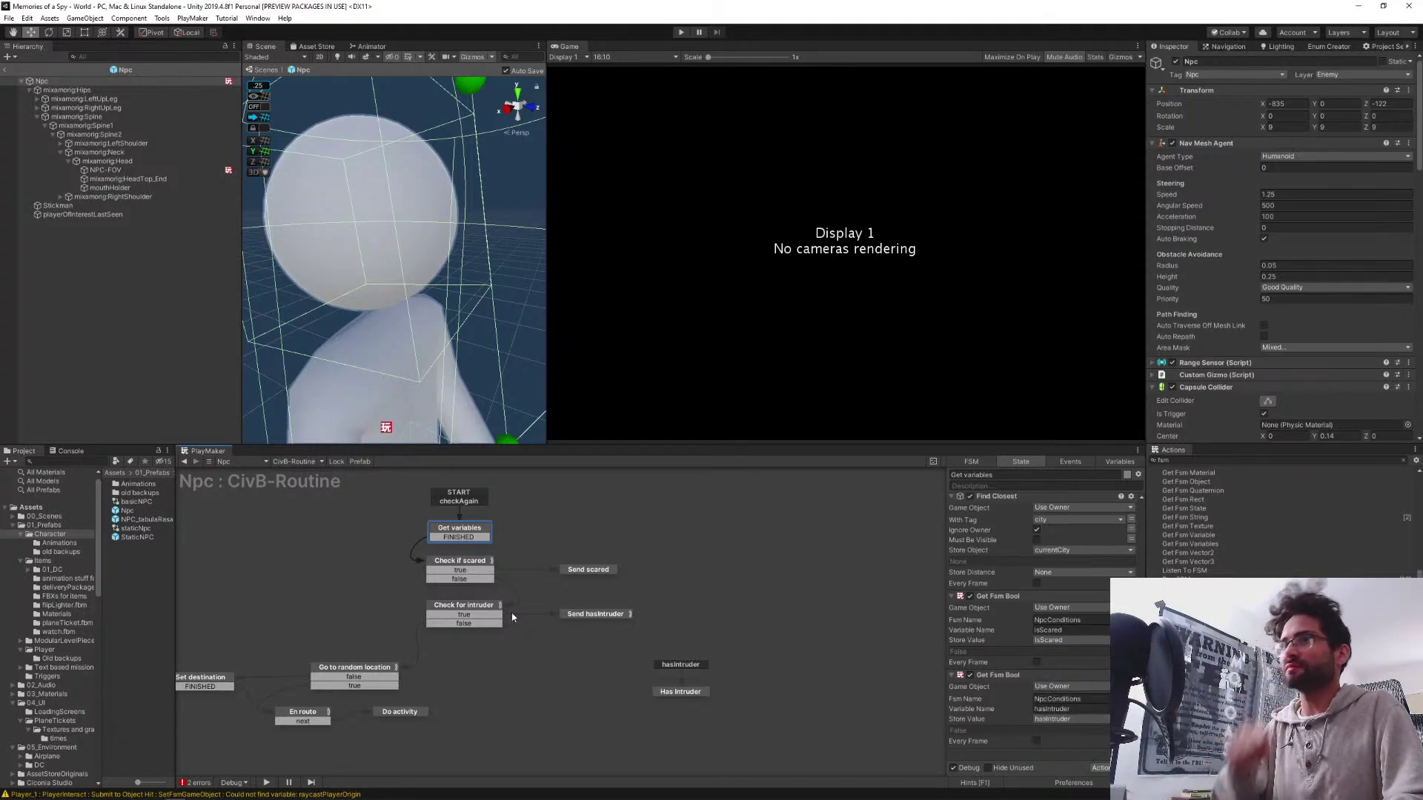
Switch to the NpcConditions FSM and add a Bool variable named hasIntruder
left_click(296, 462)
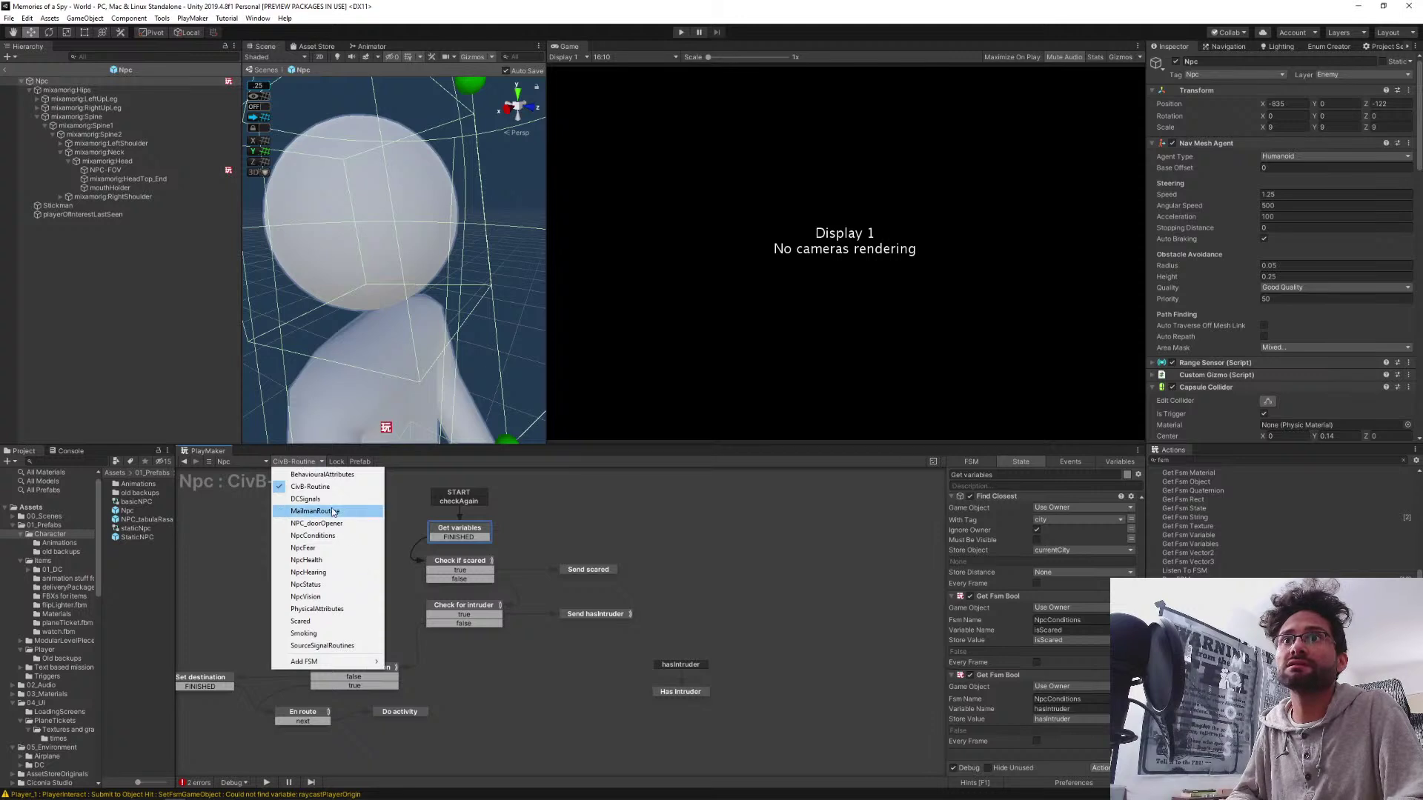
left_click(345, 535)
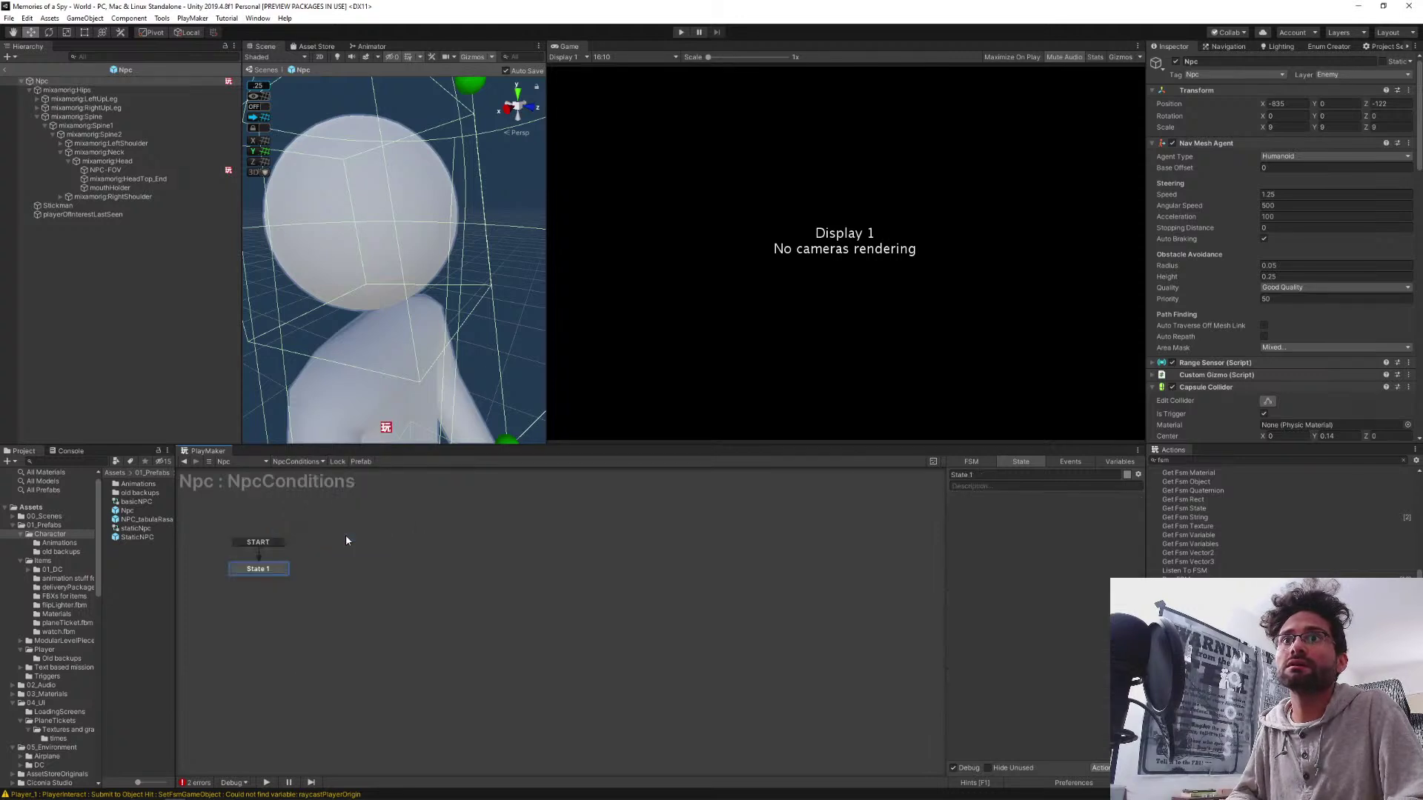
left_click(1120, 461)
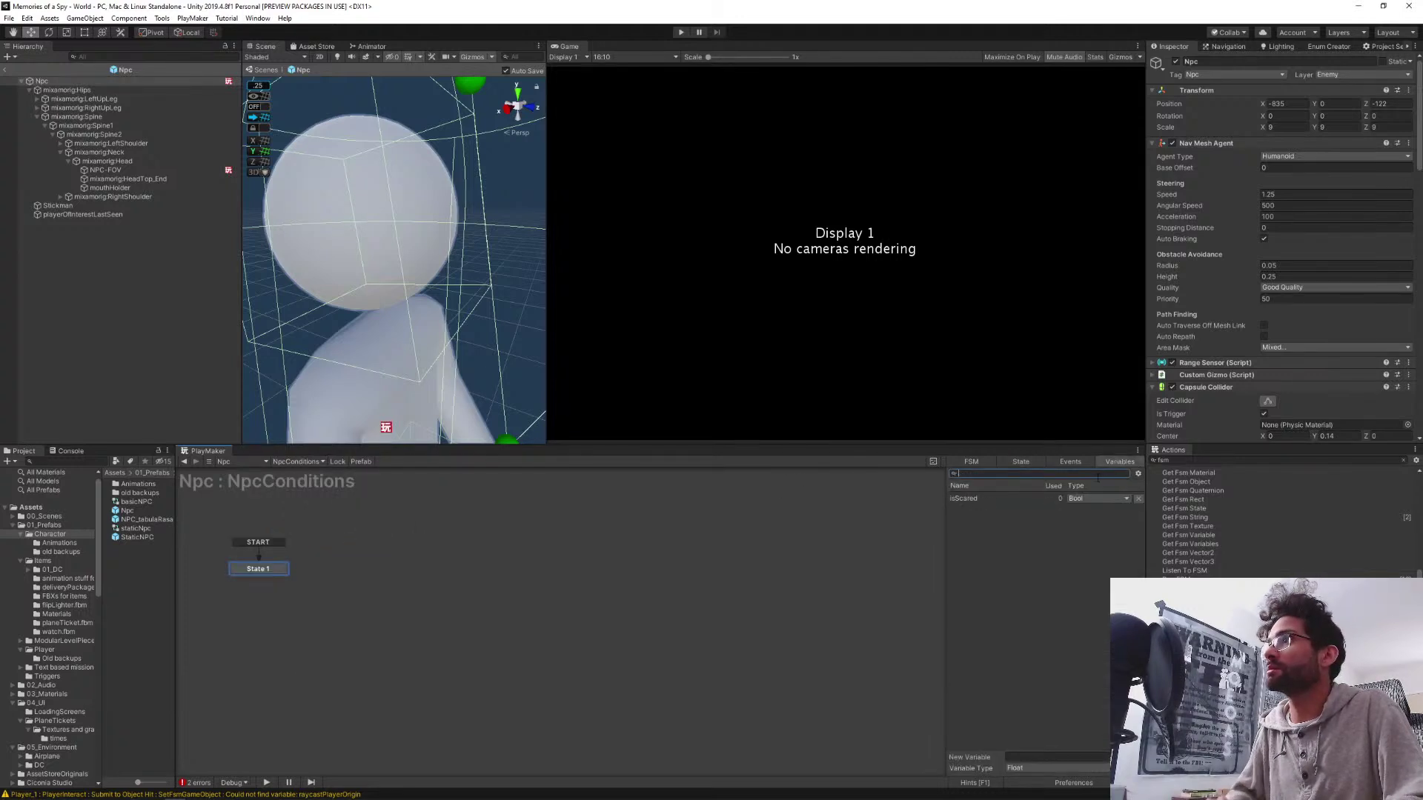
left_click(1029, 769)
left_click(1037, 593)
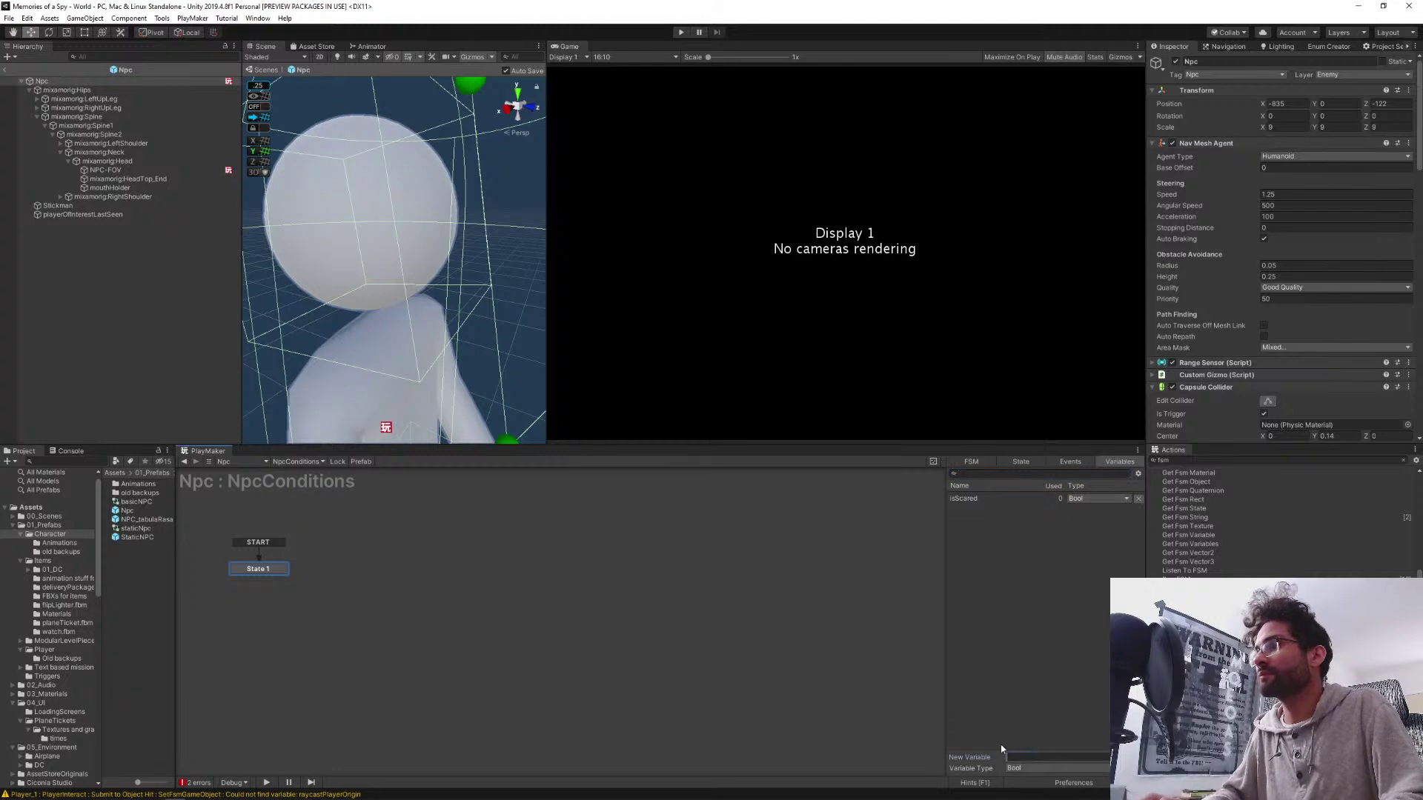
type("hasIntruder")
key("Return")
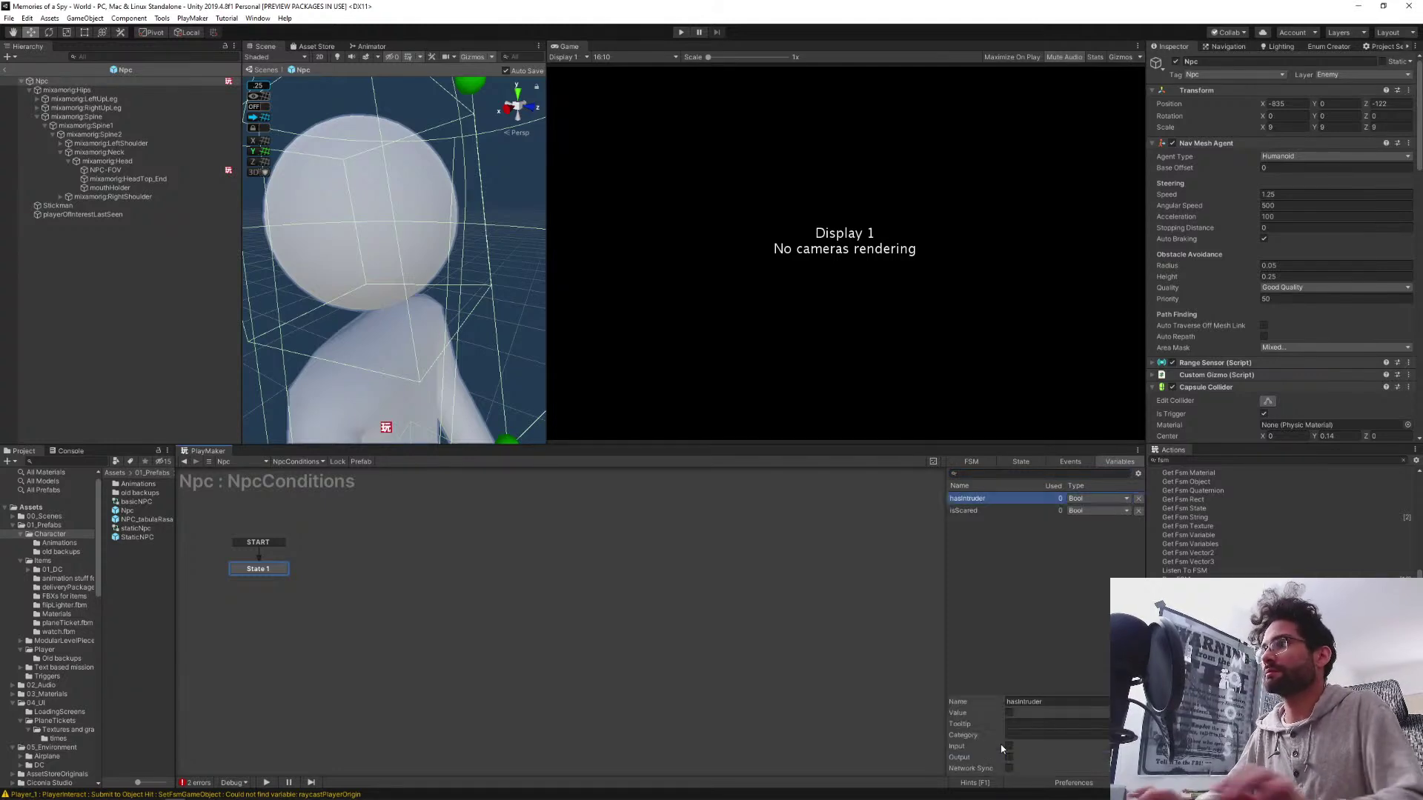
Return to the CivB-Routine FSM and open the Scared FSM referenced by the Send scared state's Start FSM action
left_click(285, 463)
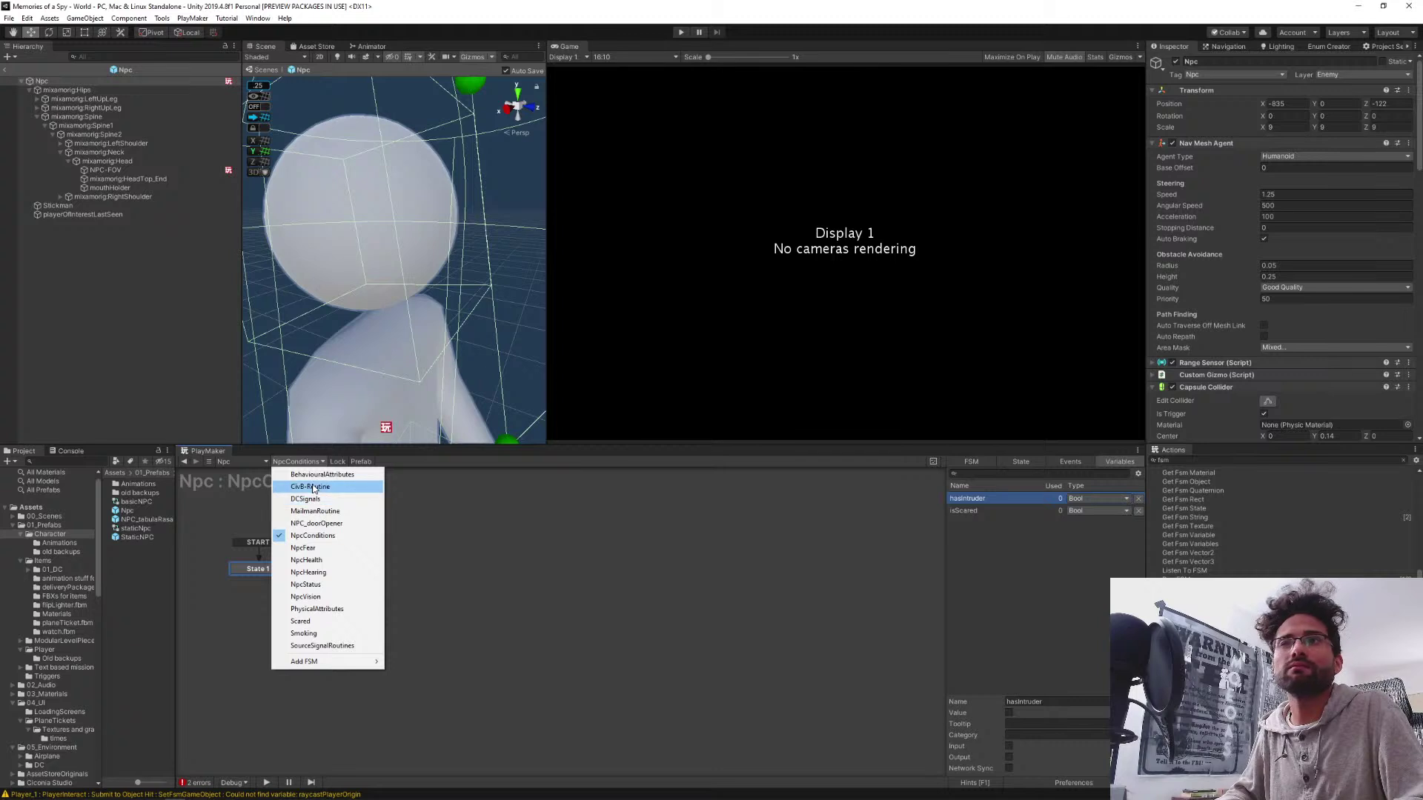
left_click(311, 487)
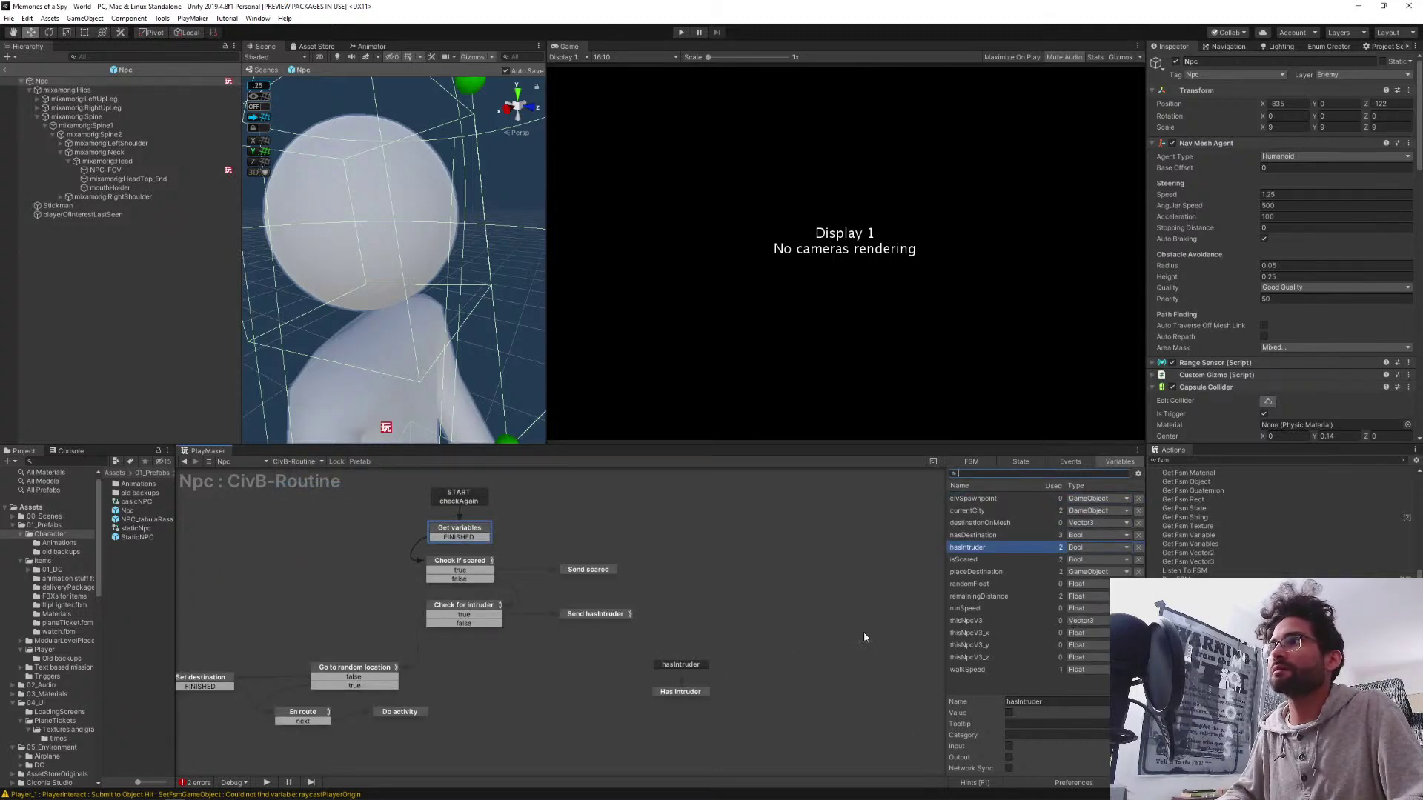
left_click(1021, 461)
scroll(1045, 689, "down", 5)
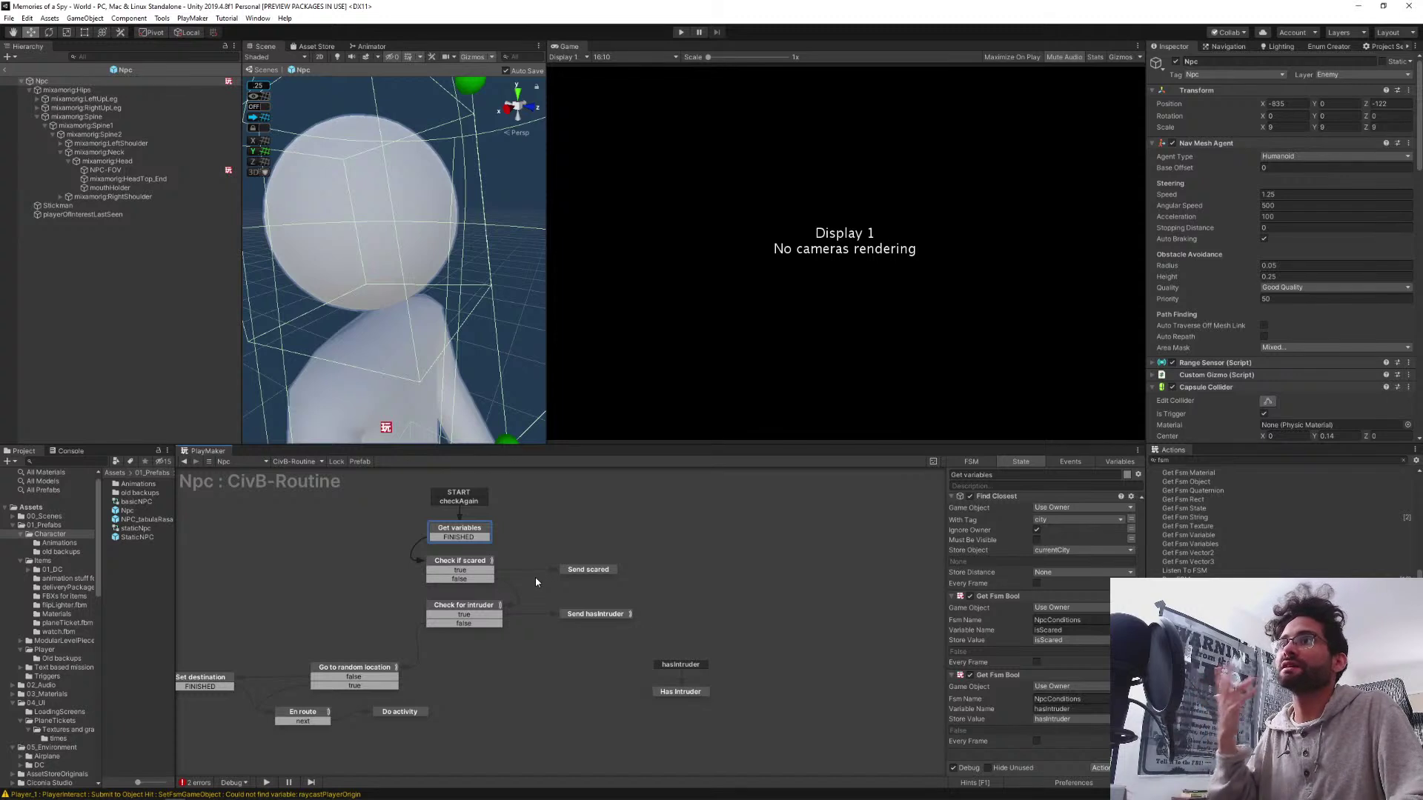
left_click(589, 570)
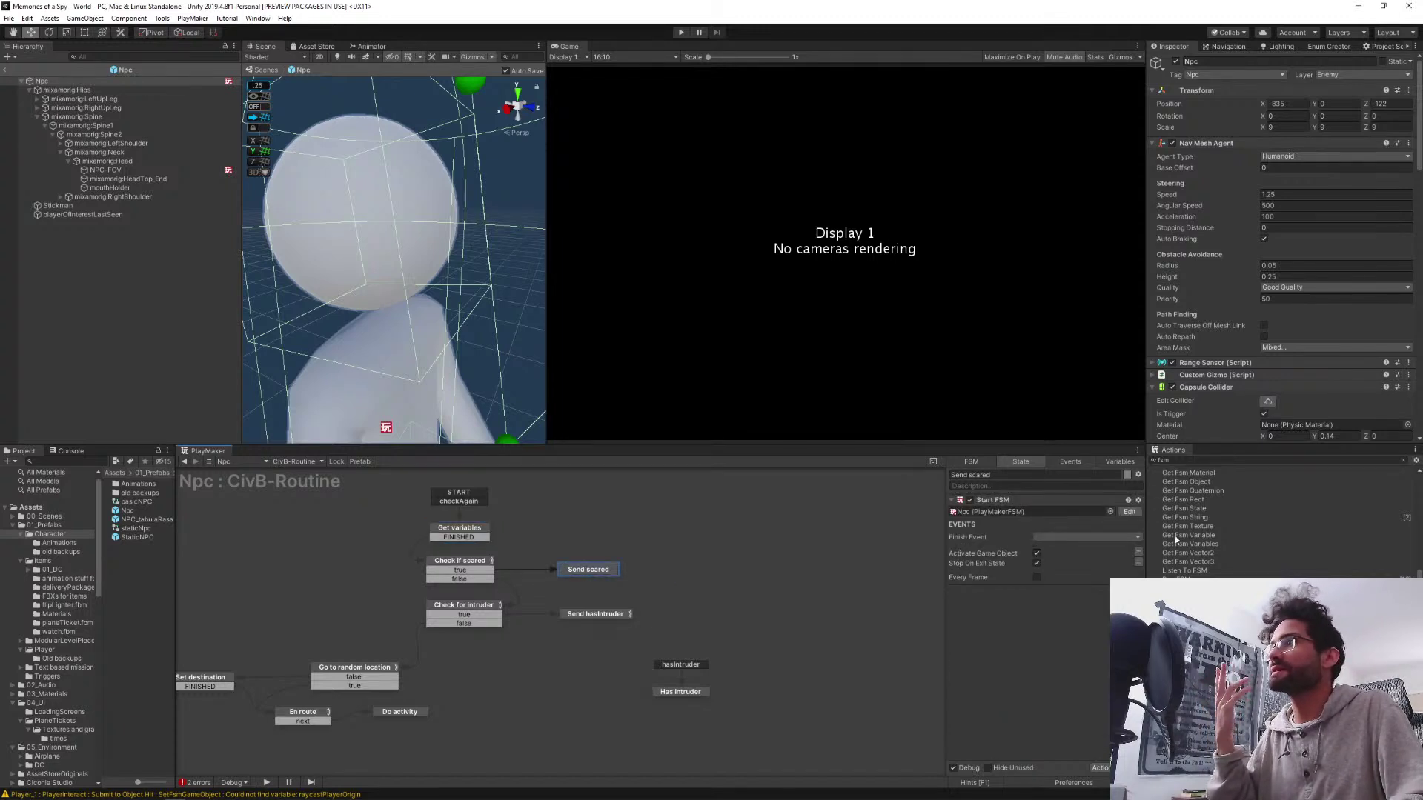
left_click(1129, 511)
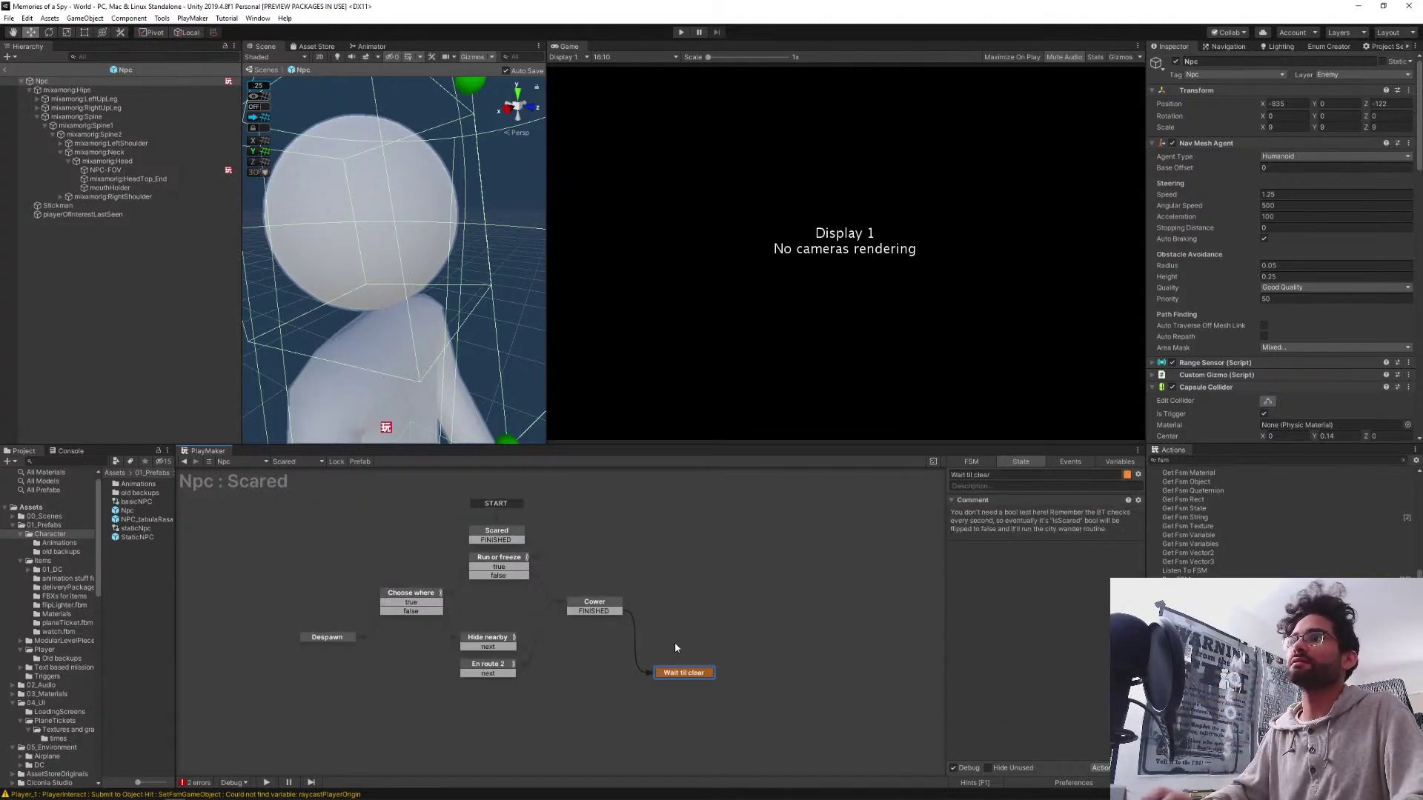
Add a Wait action to the Wait til clear state of the Scared FSM
left_click(1192, 461)
key("BackSpace")
key("BackSpace")
key("BackSpace")
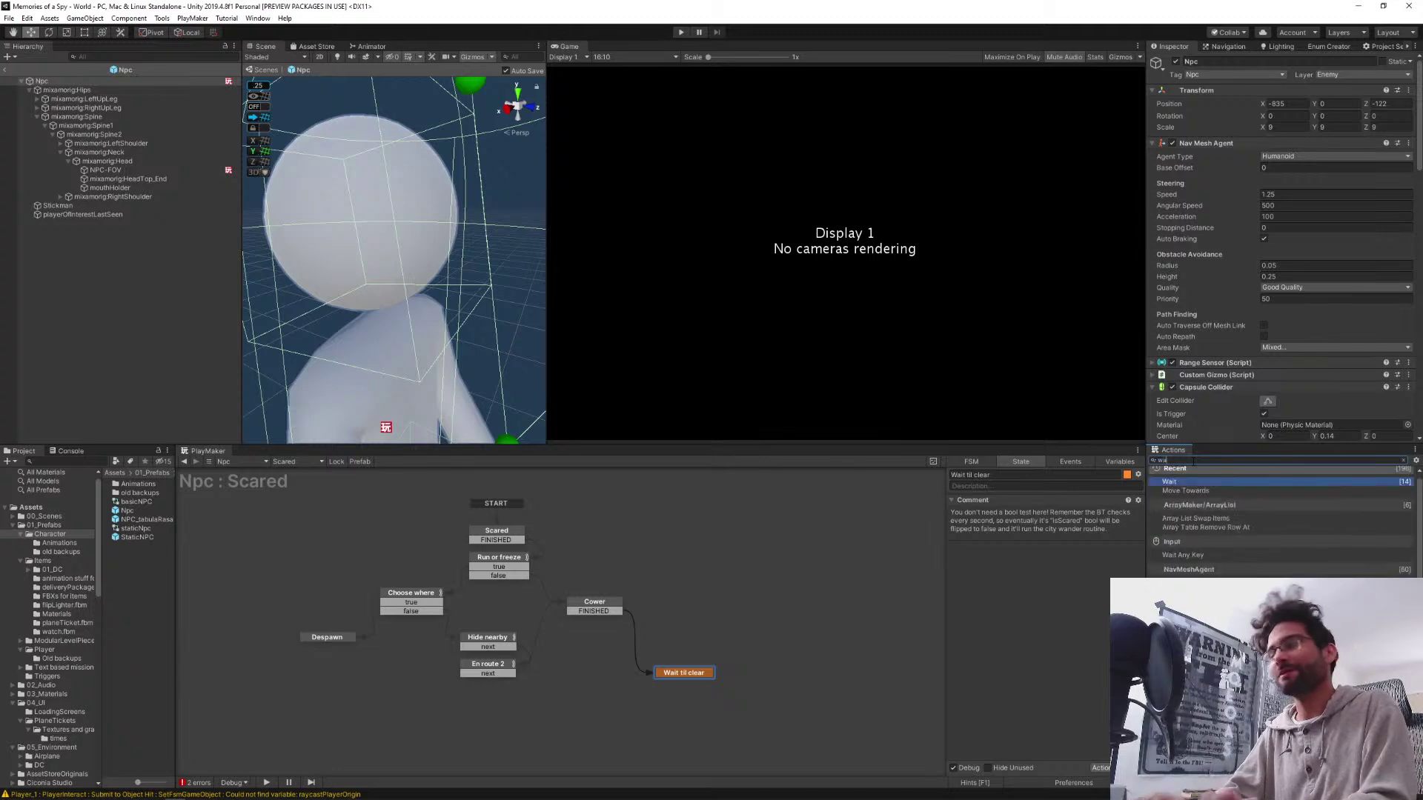
type("wai")
key("Return")
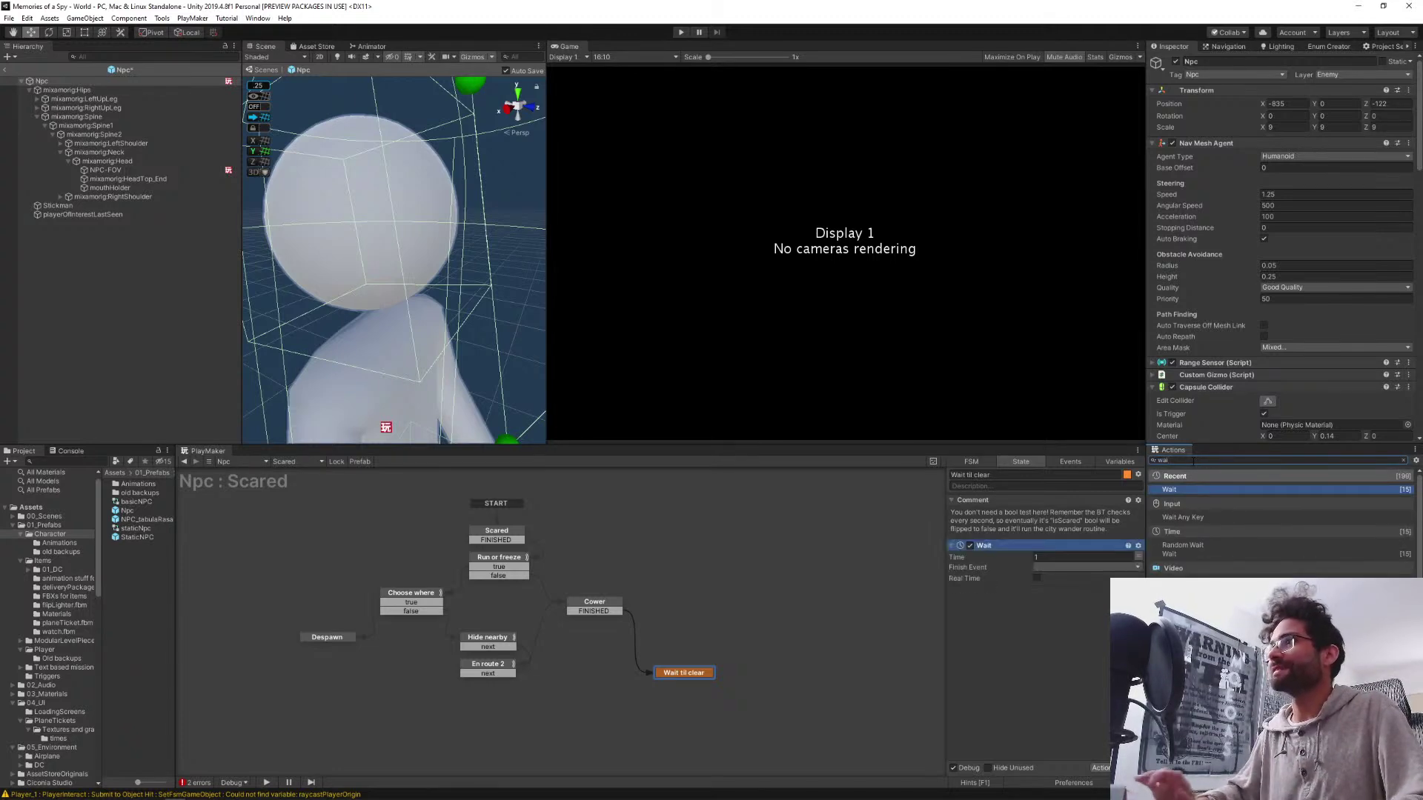
Set the Wait action's time to 5 and its finish event to next
left_click(1048, 556)
type("5")
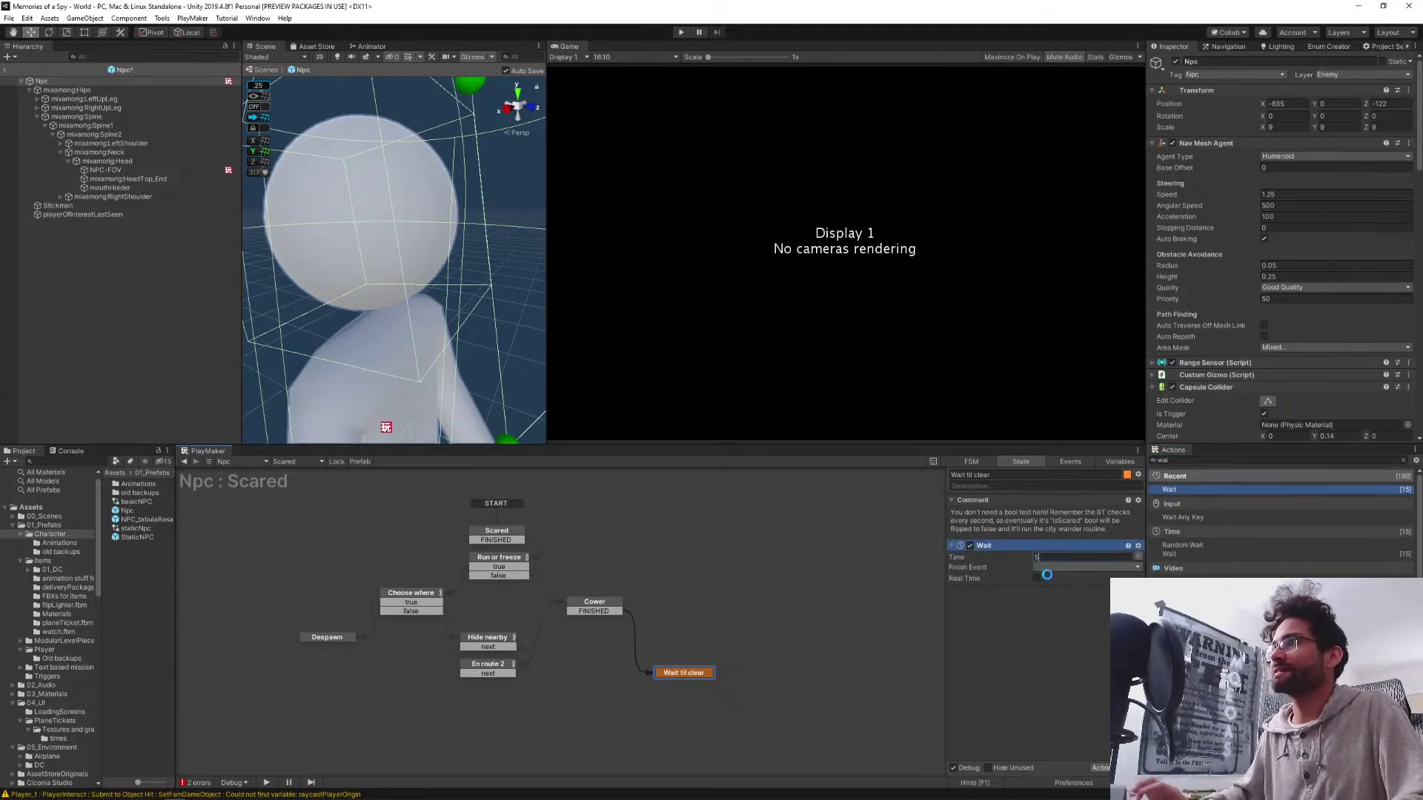
left_click(1048, 567)
left_click(1078, 595)
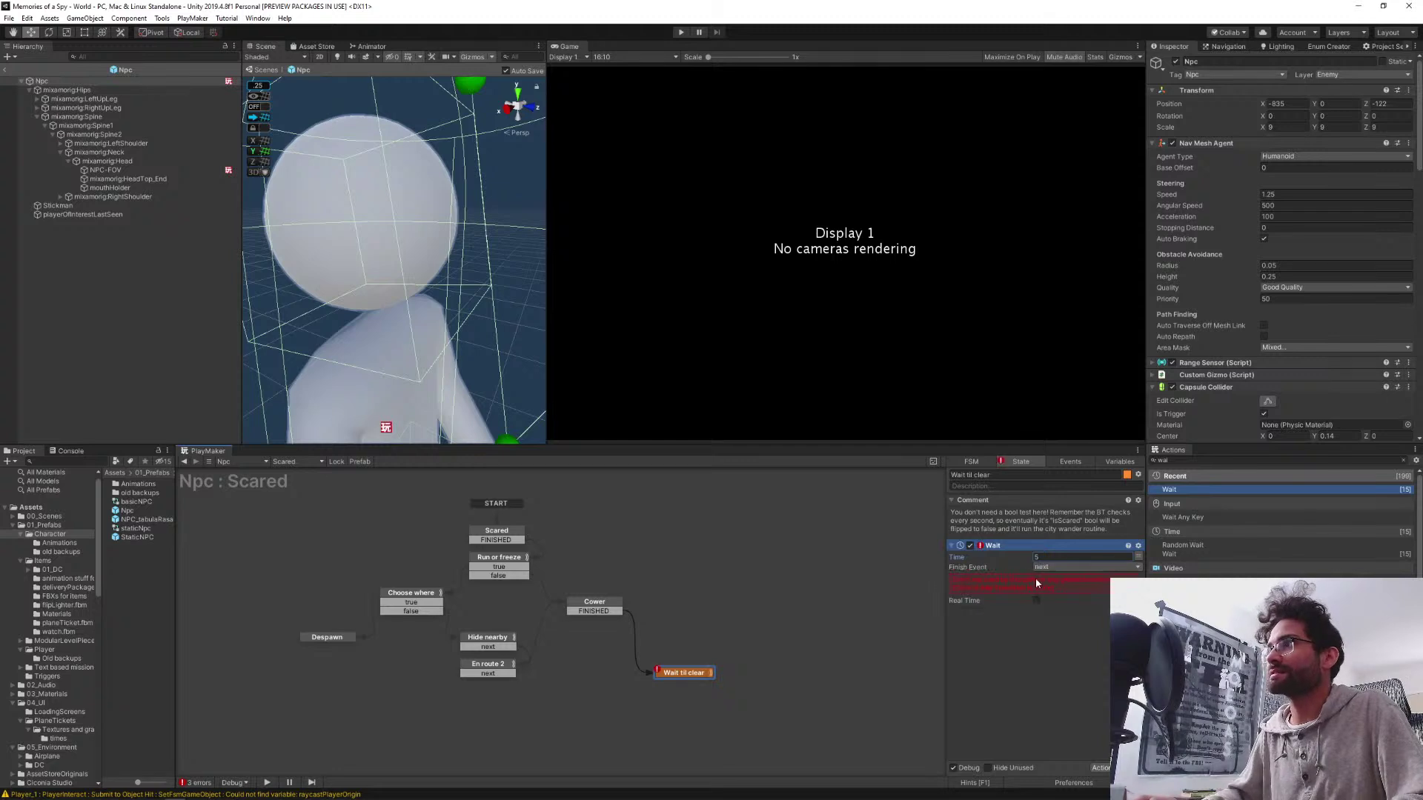
Add a next transition to the Wait til clear state and link it to a new state beside it
left_click(930, 612)
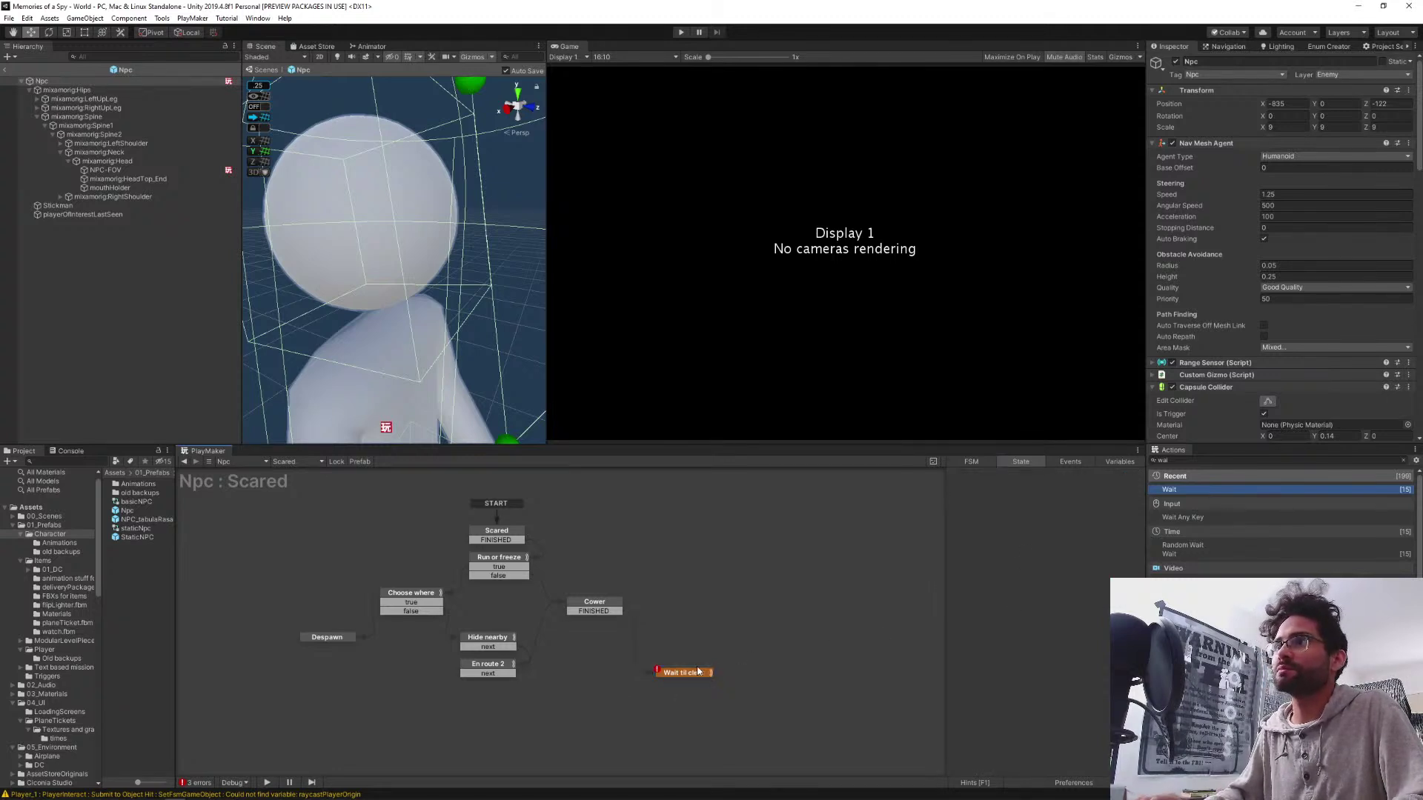
left_click(693, 674)
left_click(1057, 595)
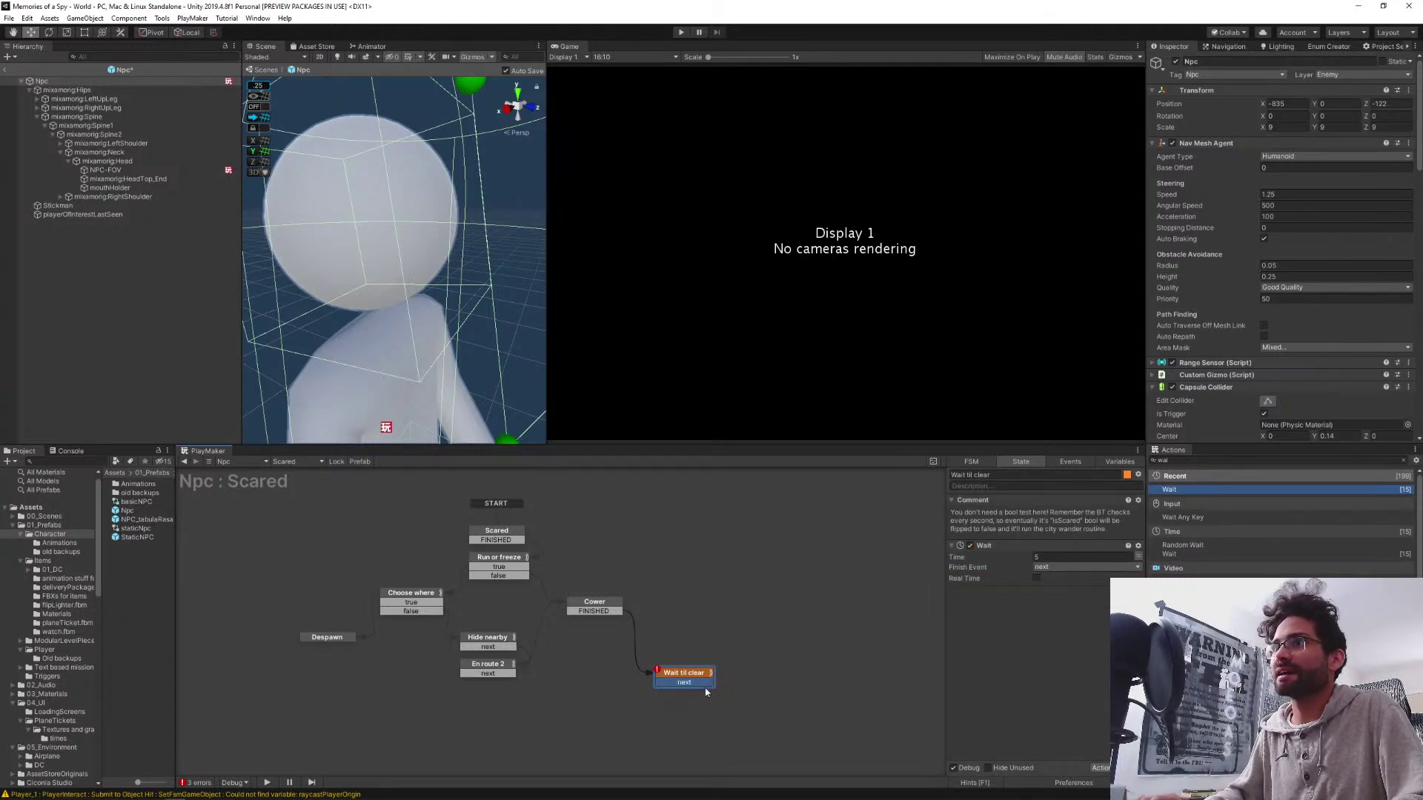
left_click_drag(741, 674, 770, 674)
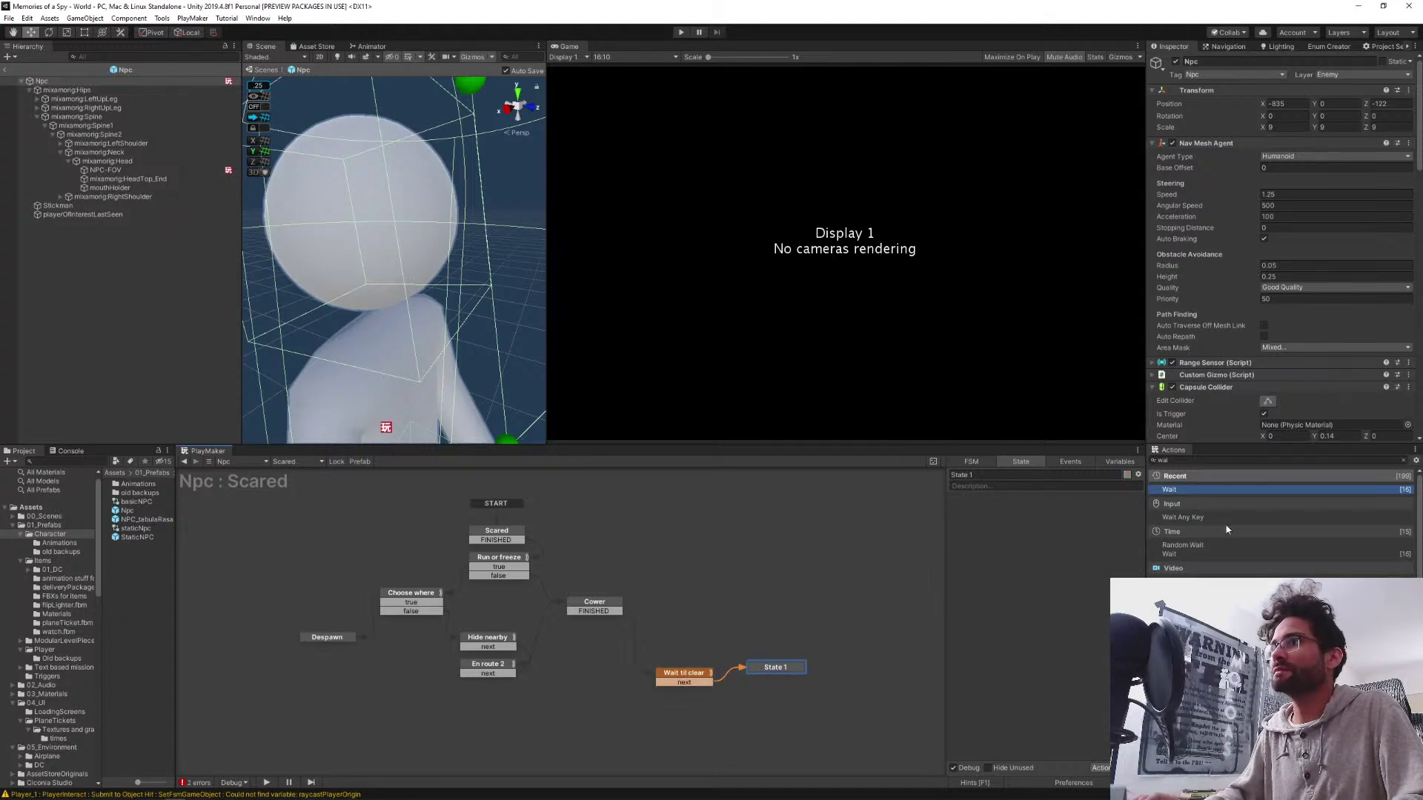
Add a Set Fsm Bool action to the new state after Wait til clear
left_click(1179, 461)
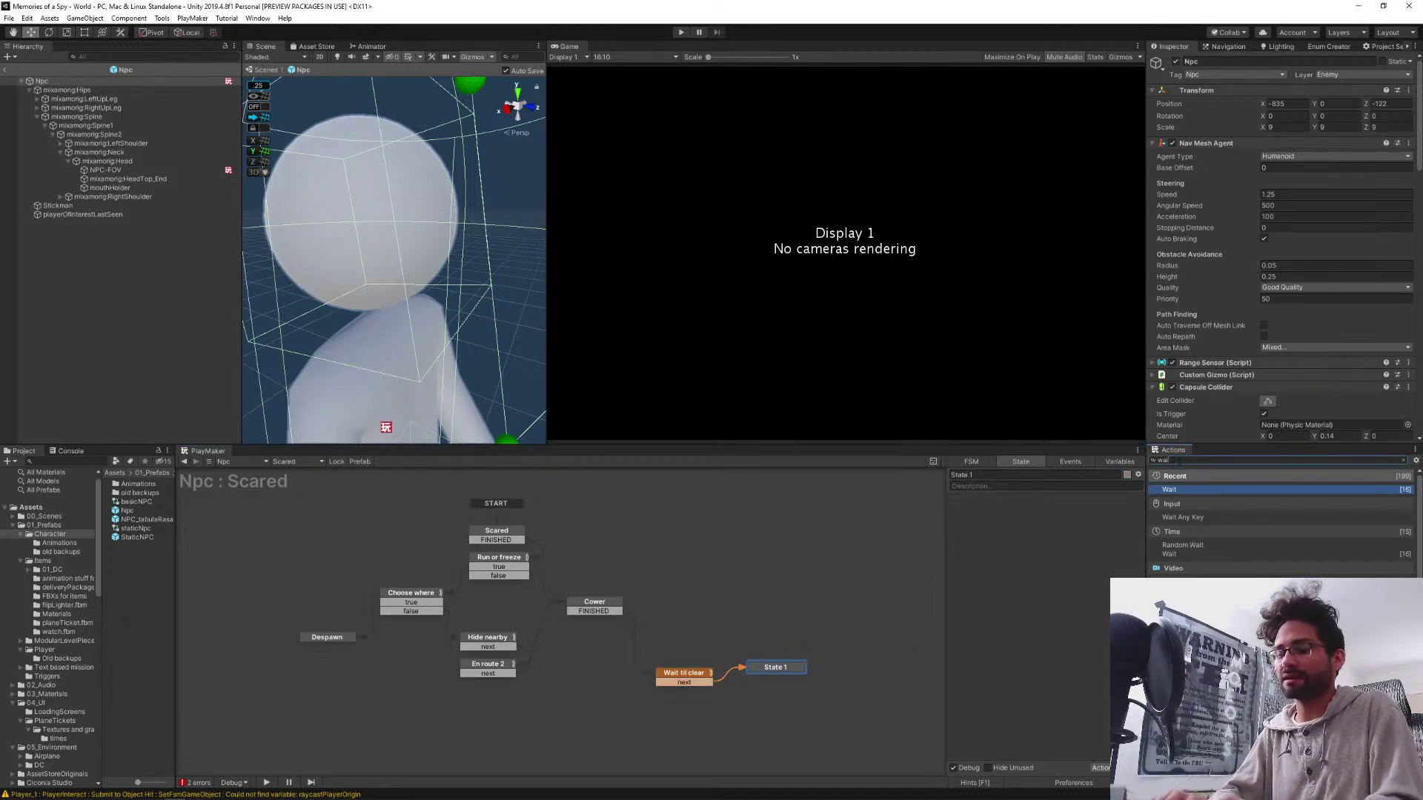
type("set fsm b")
type("oo")
key("Return")
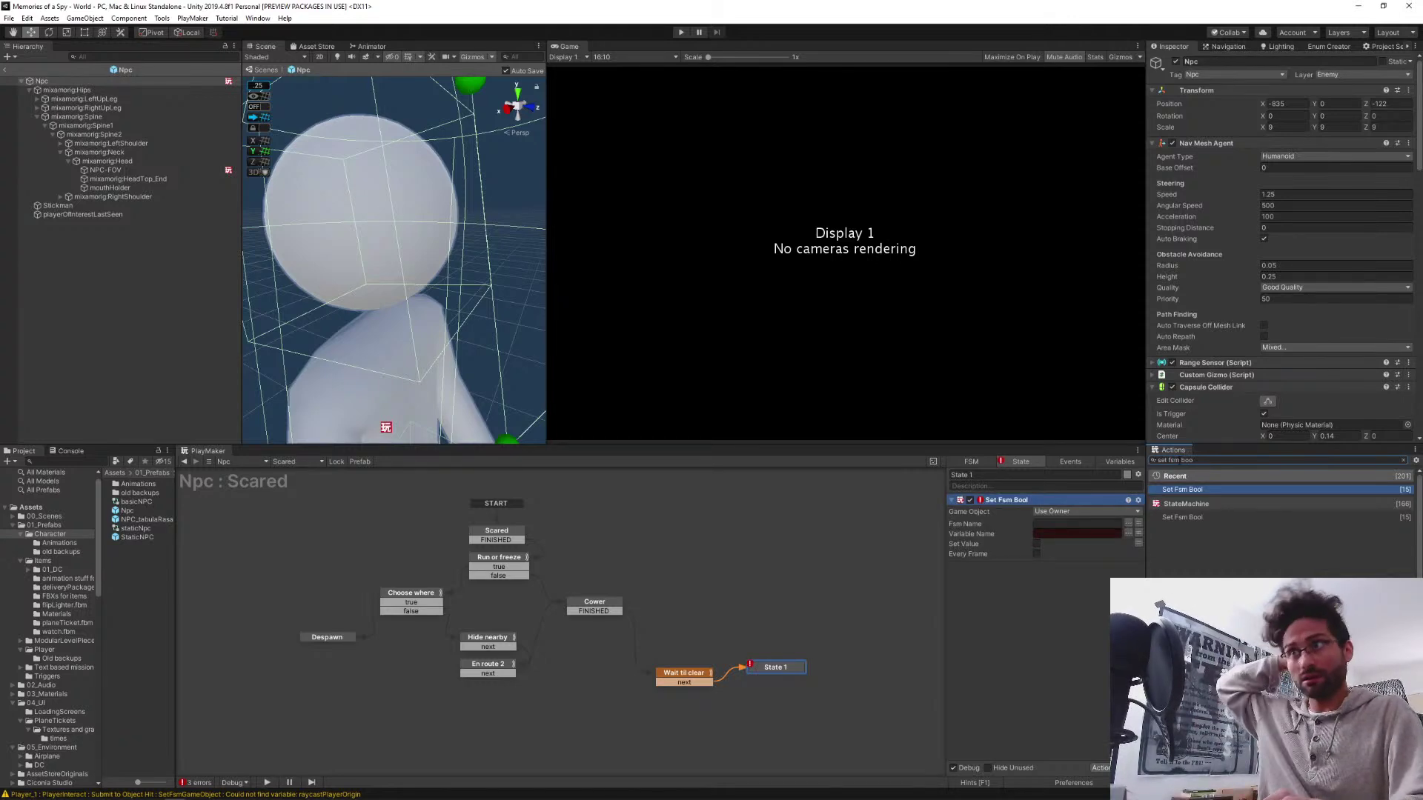
Set the Set Fsm Bool action's FSM name to NpcConditions and its variable name to isScared
left_click(1128, 525)
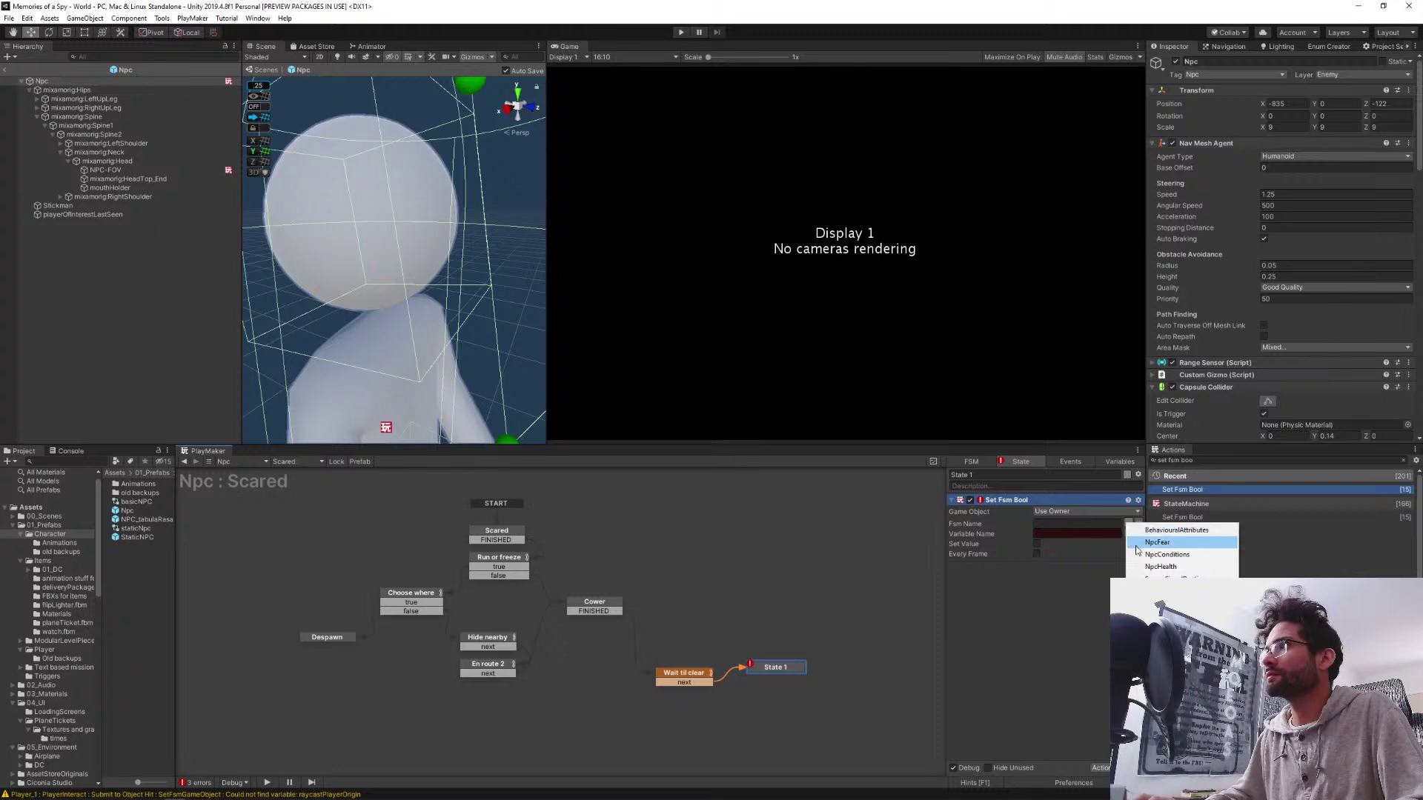
left_click(1167, 554)
left_click(1128, 534)
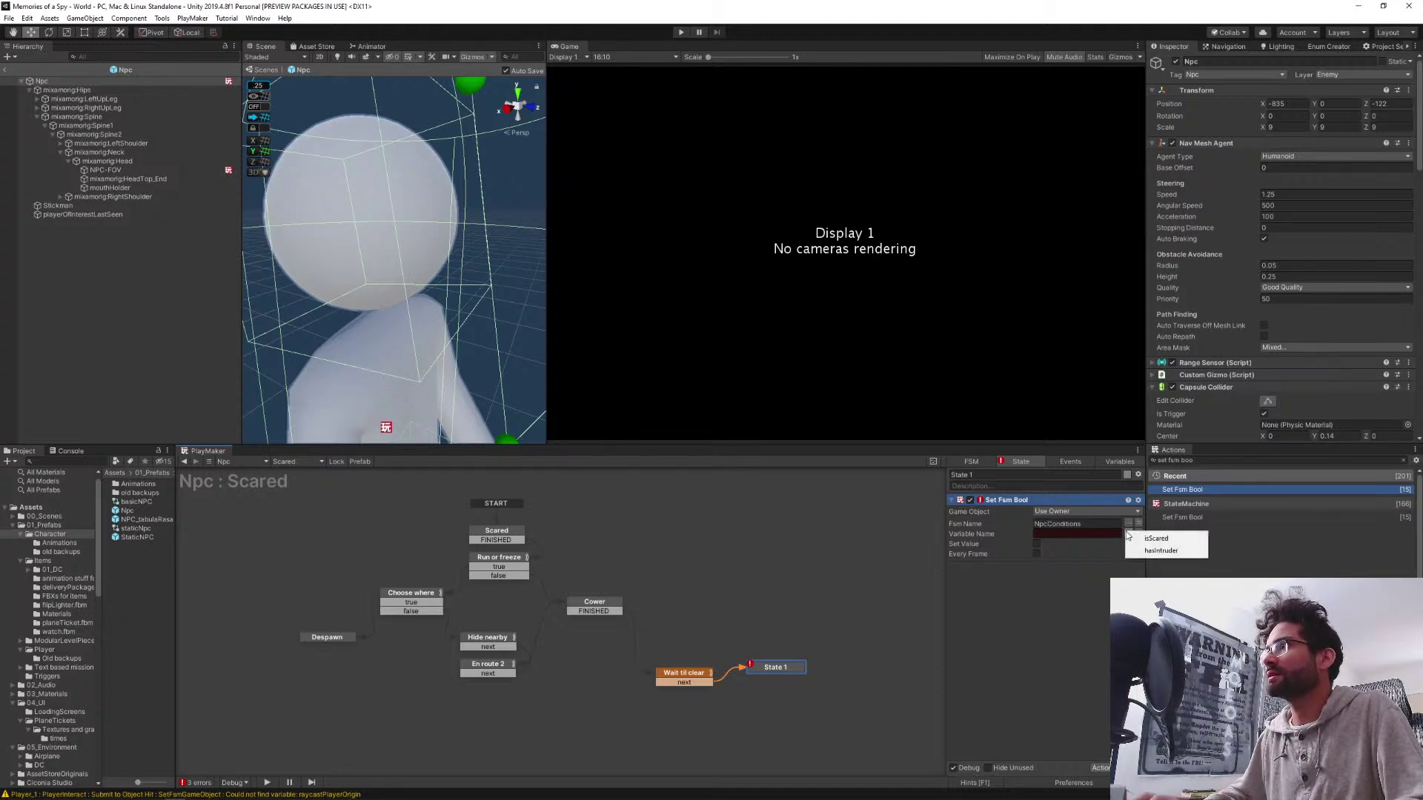
left_click(1159, 545)
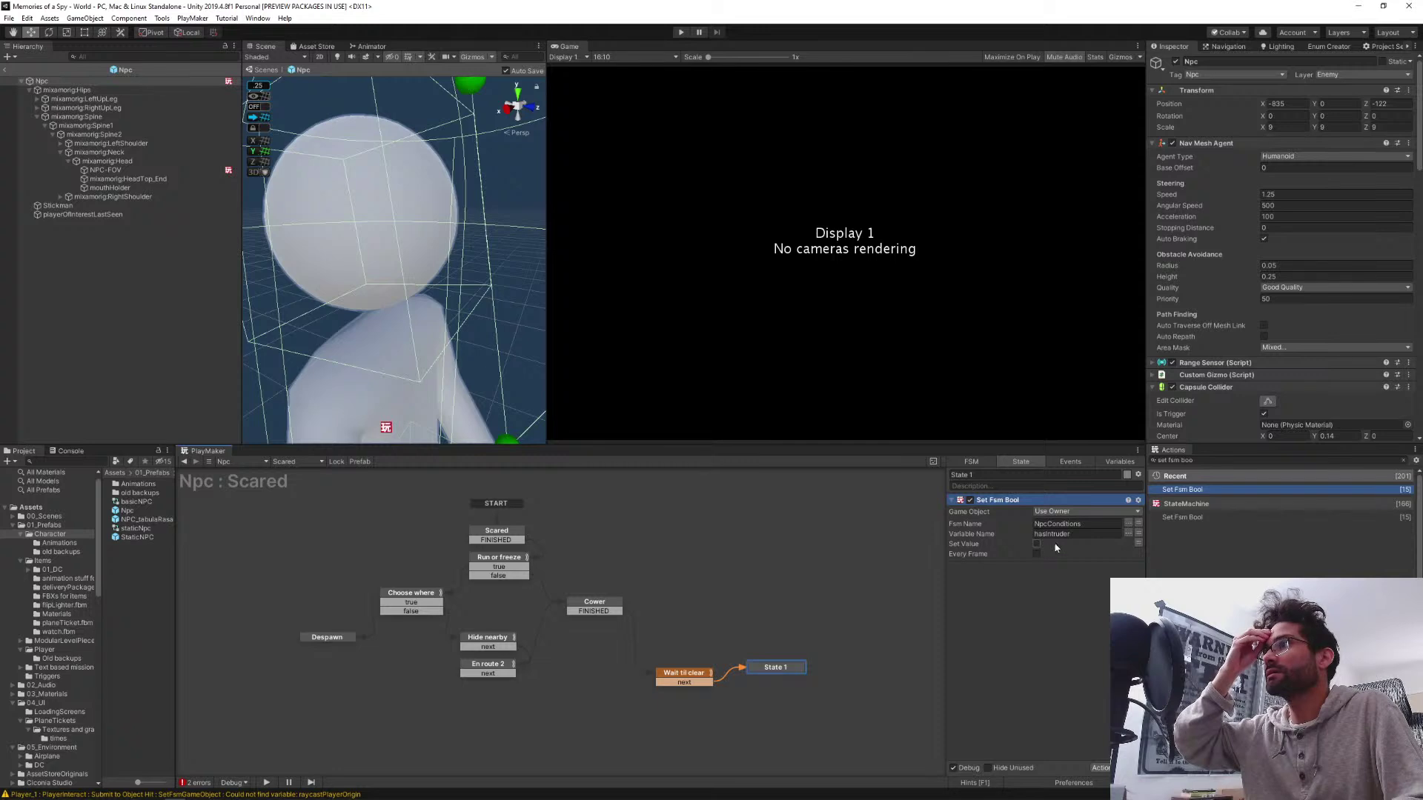
left_click(1127, 533)
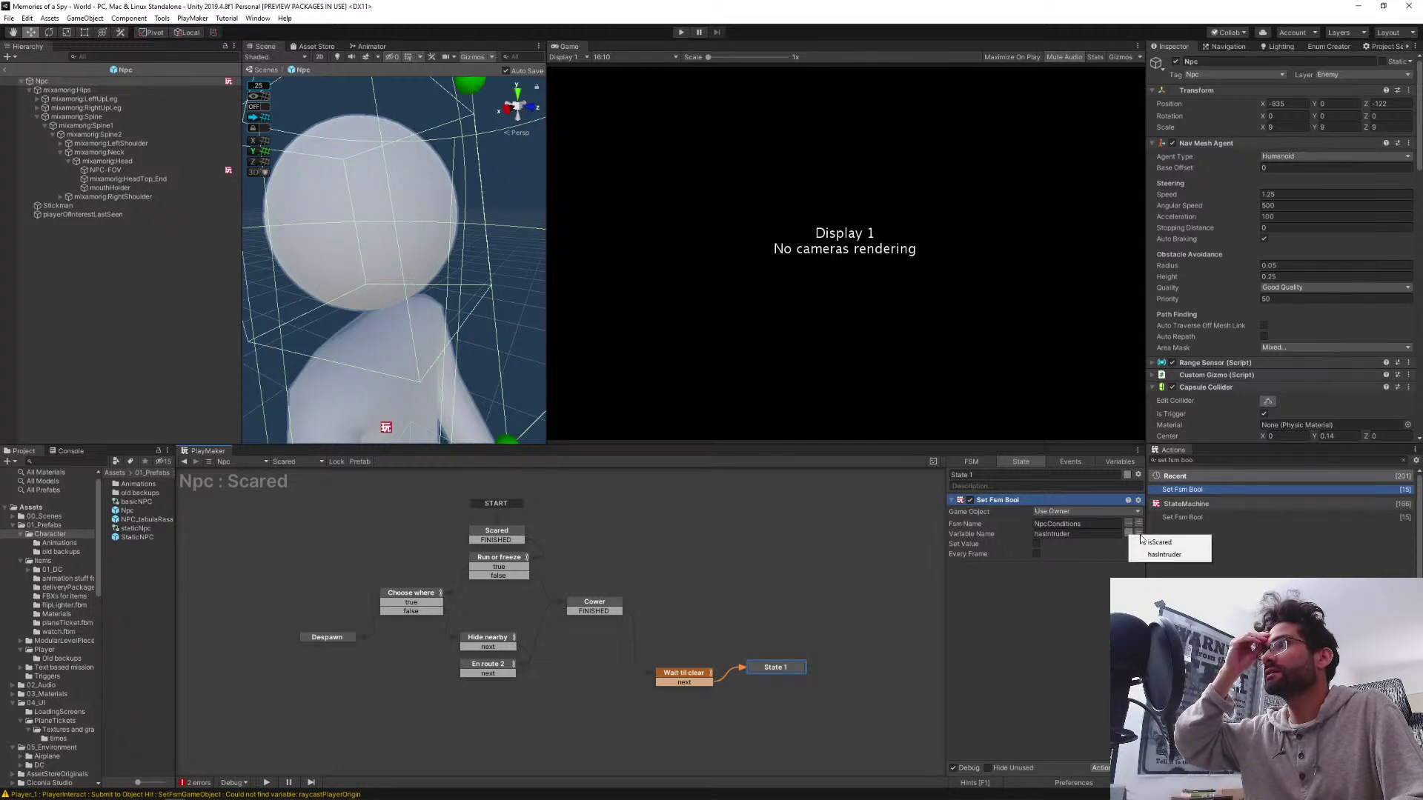
left_click(1145, 541)
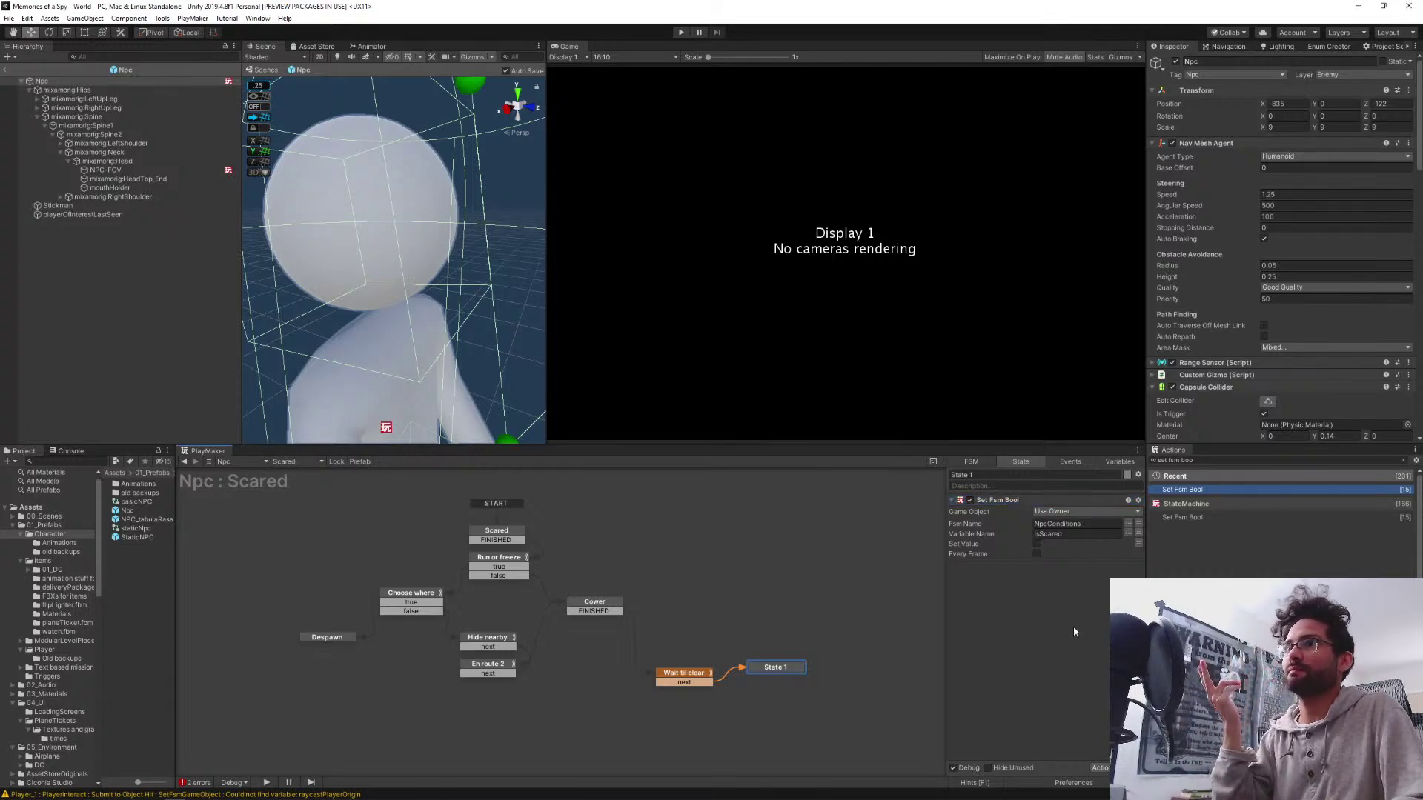
Switch to the CivB-Routine FSM and review the Set Bool Value action in its Do activity state
left_click(304, 461)
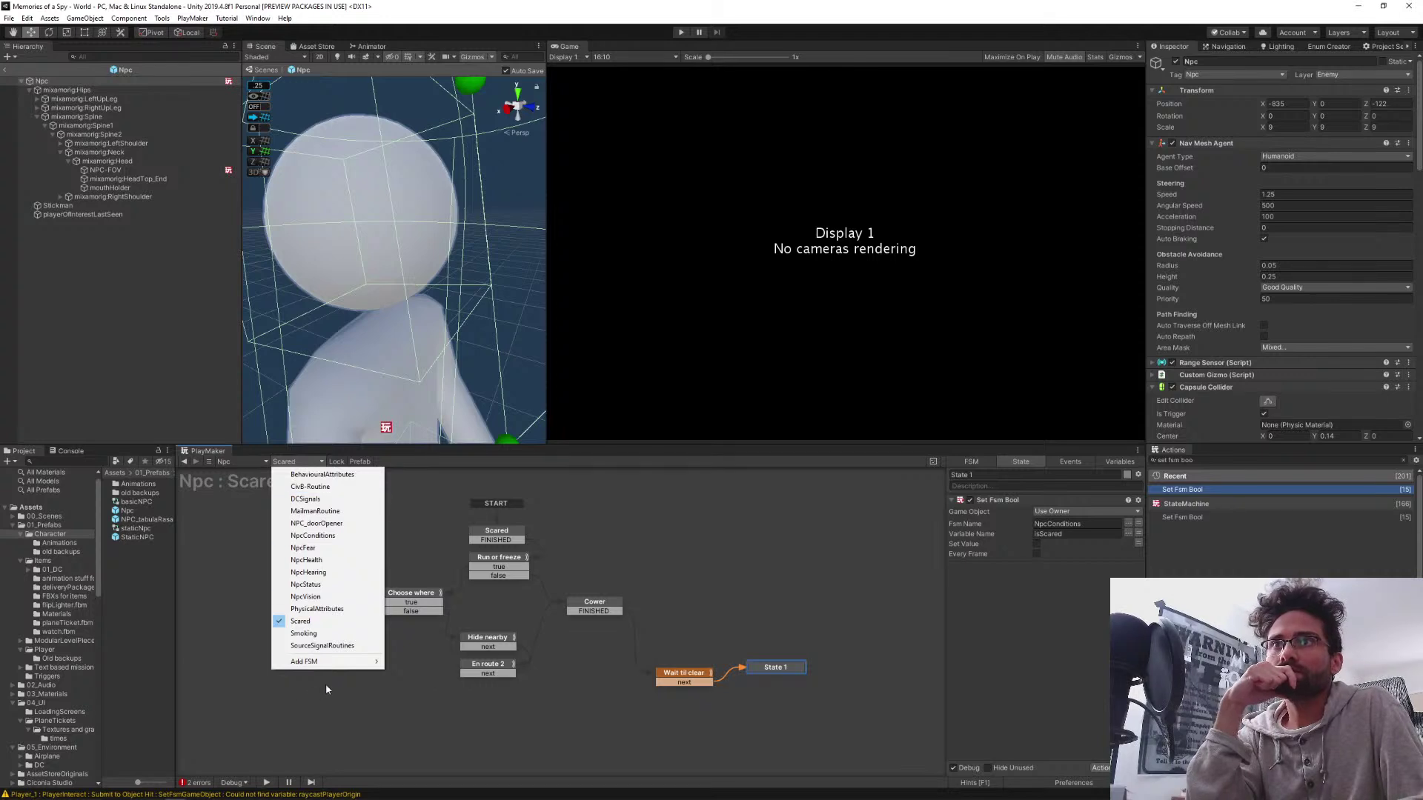
left_click(324, 490)
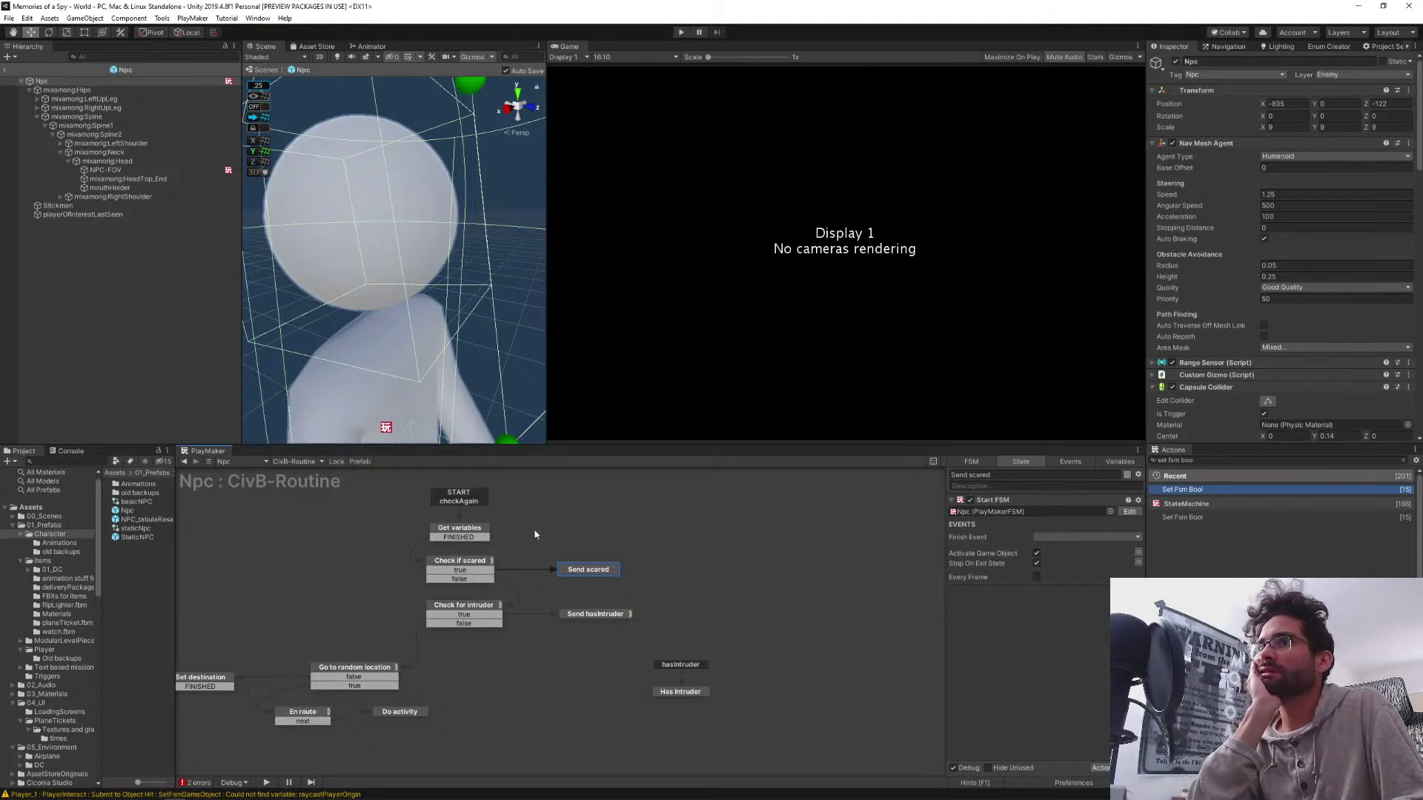
left_click(395, 713)
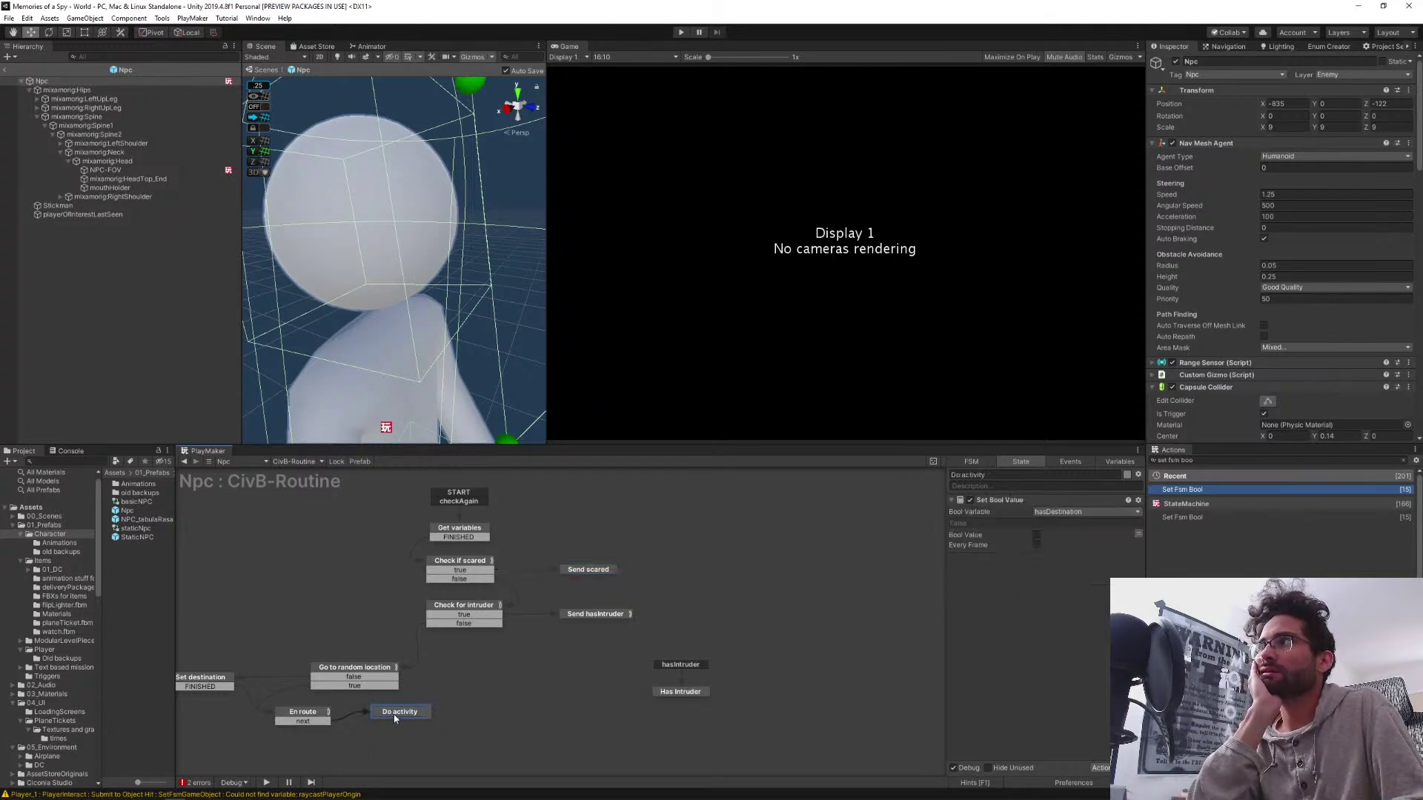
Examine the En route state in CivB-Routine, the Scared FSM, and the Not scared and State 1 states in NpcFear
left_click(308, 715)
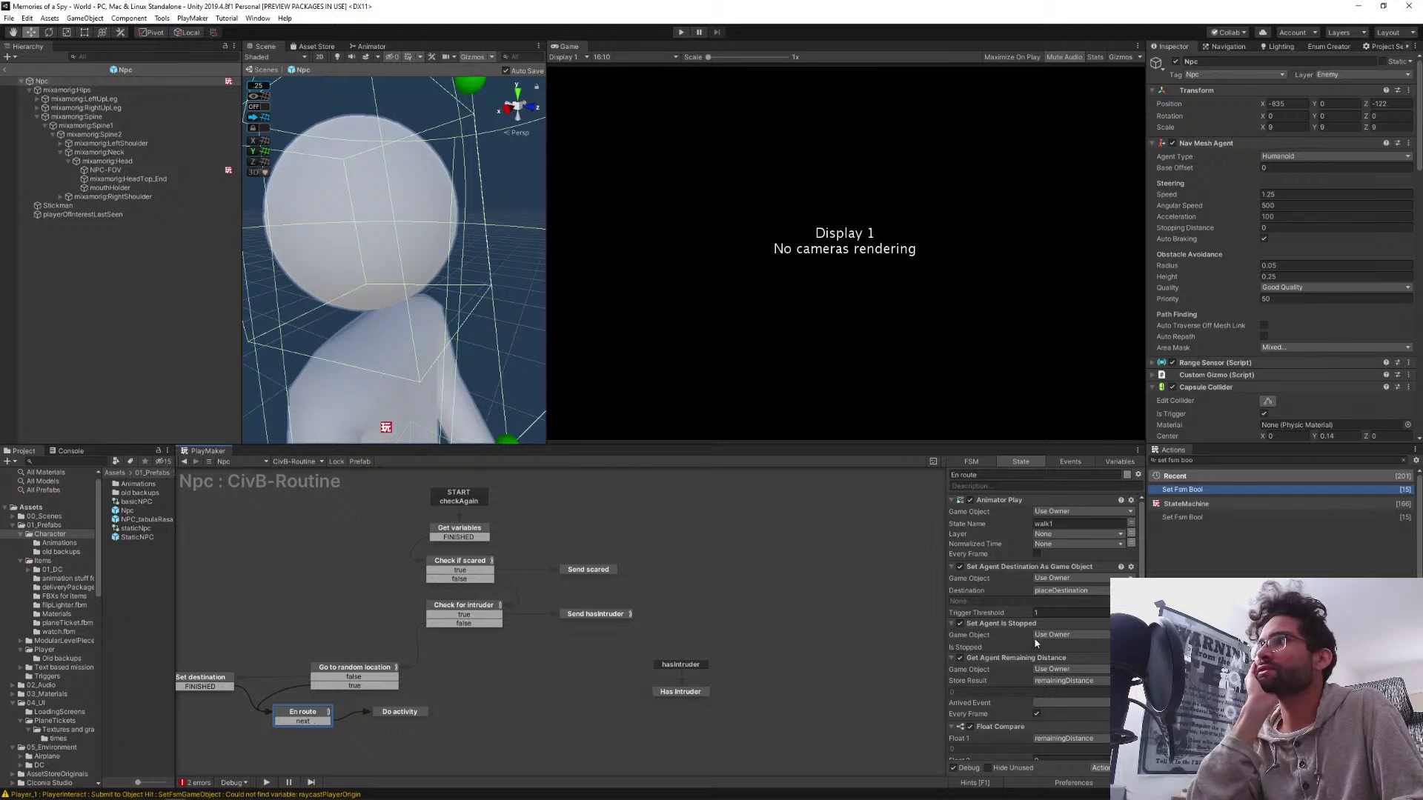
scroll(1036, 643, "down", 2)
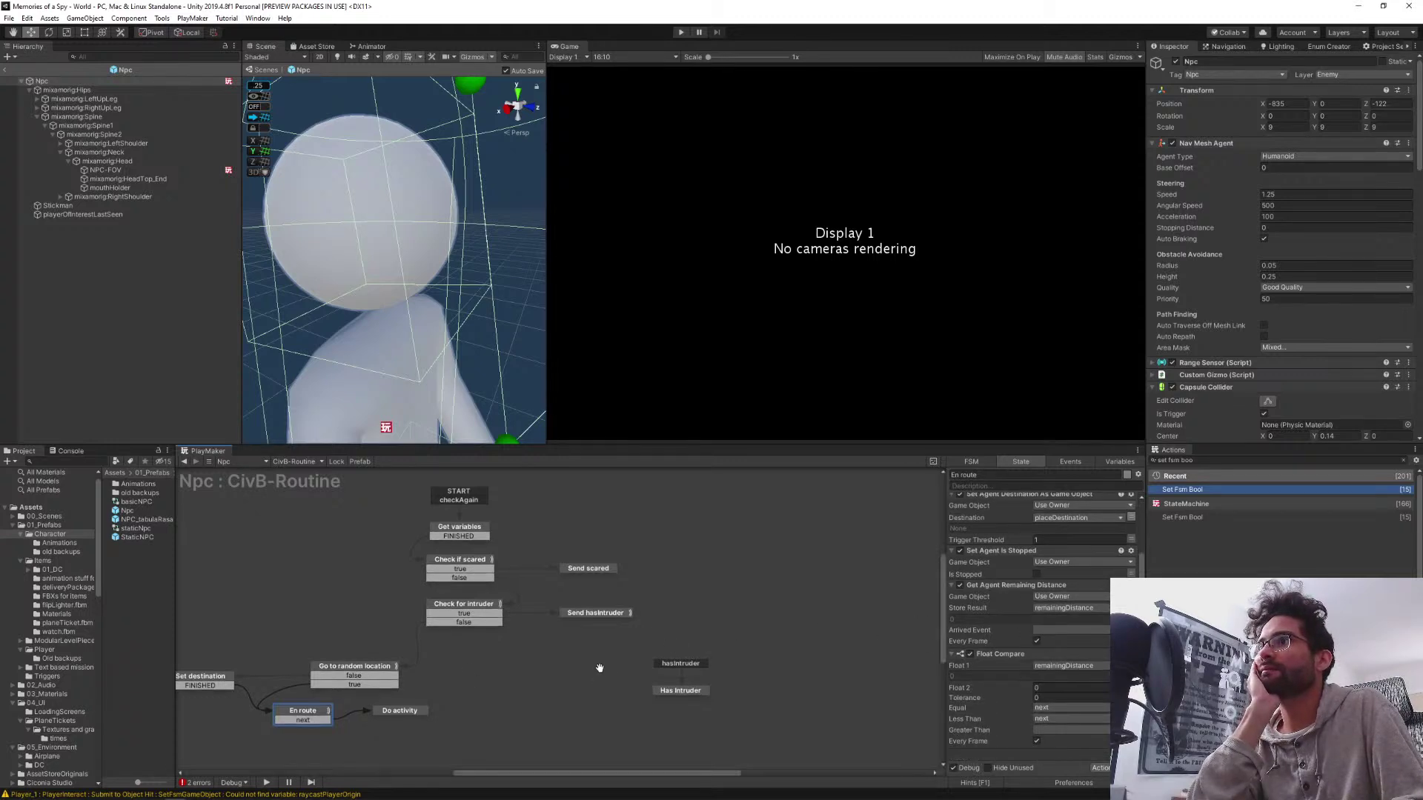
middle_click_drag(599, 668, 772, 619)
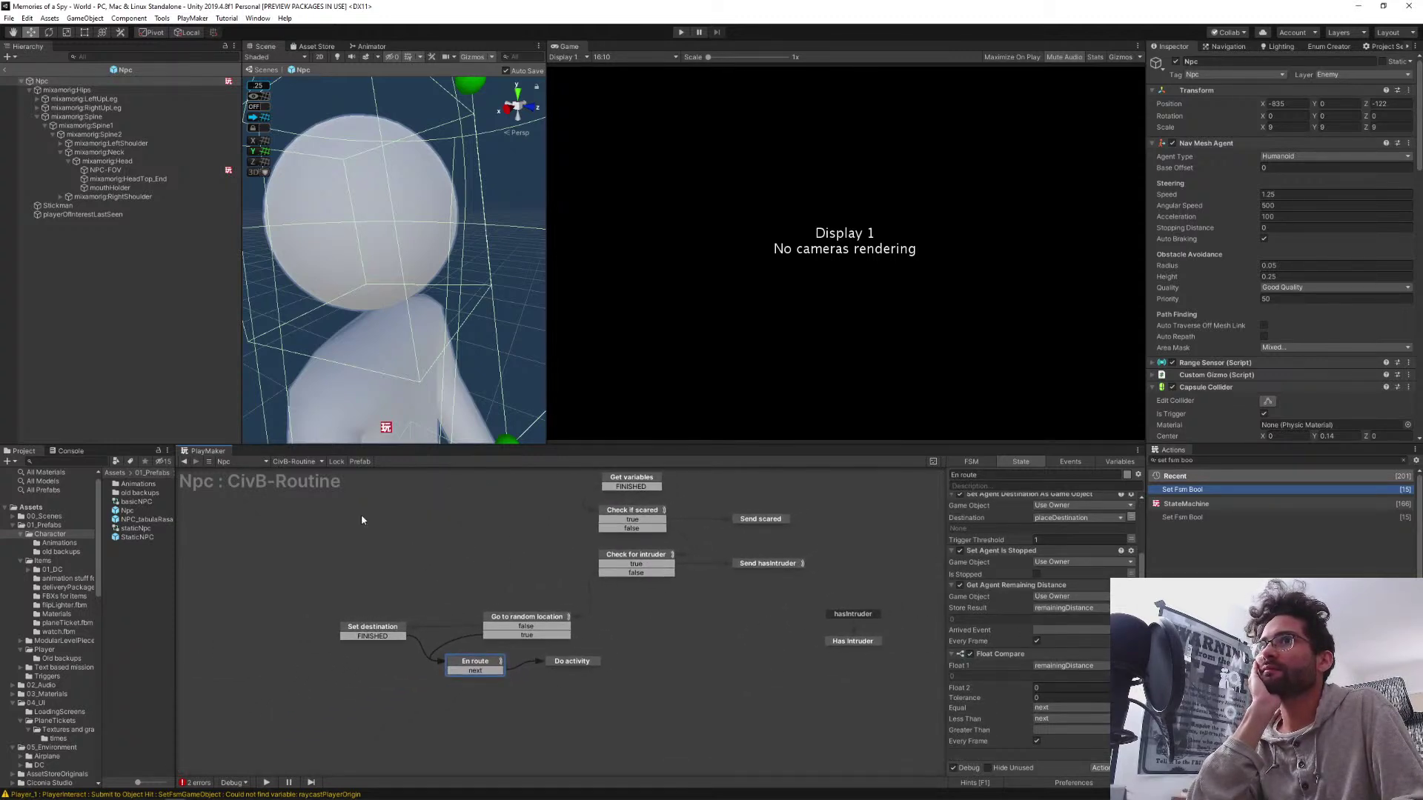
left_click(280, 462)
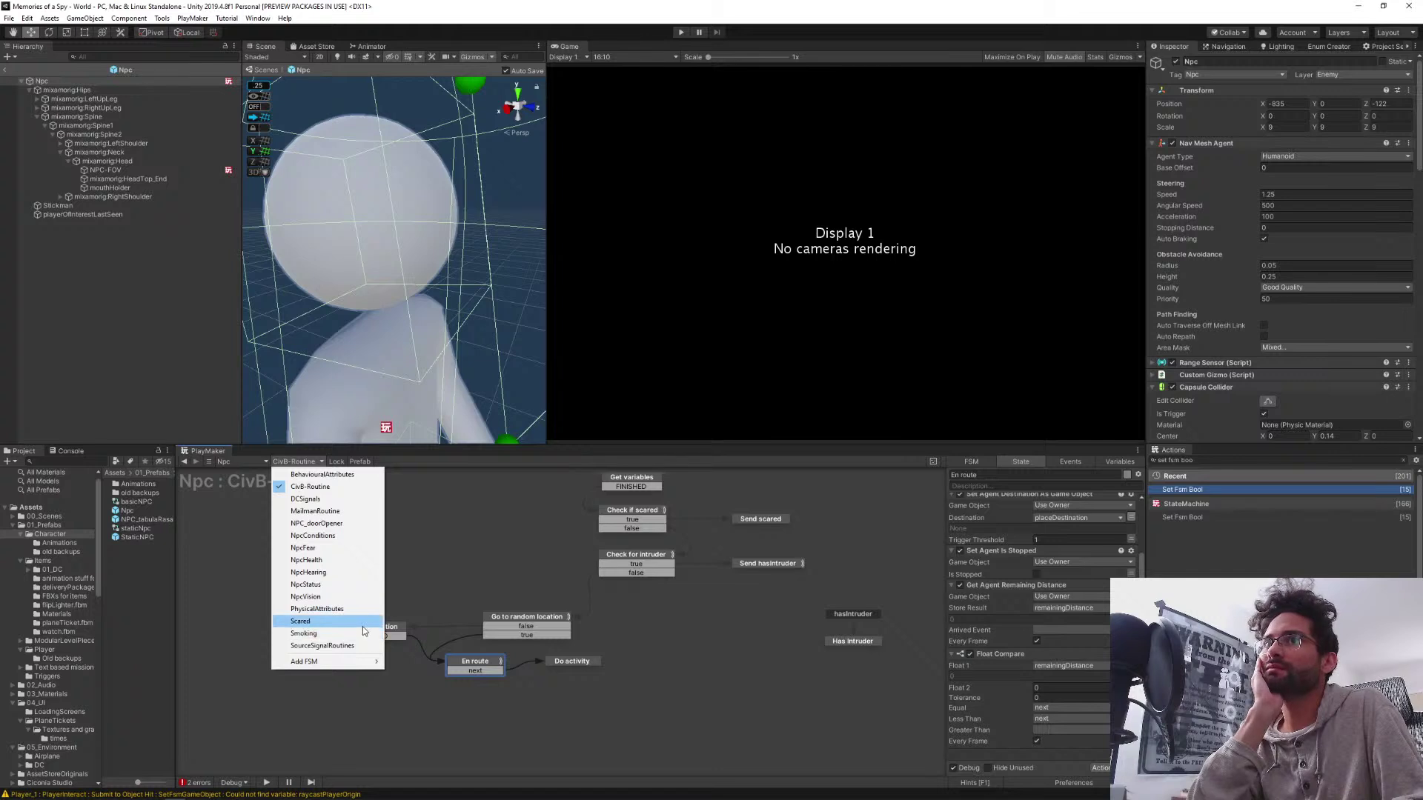
left_click(364, 625)
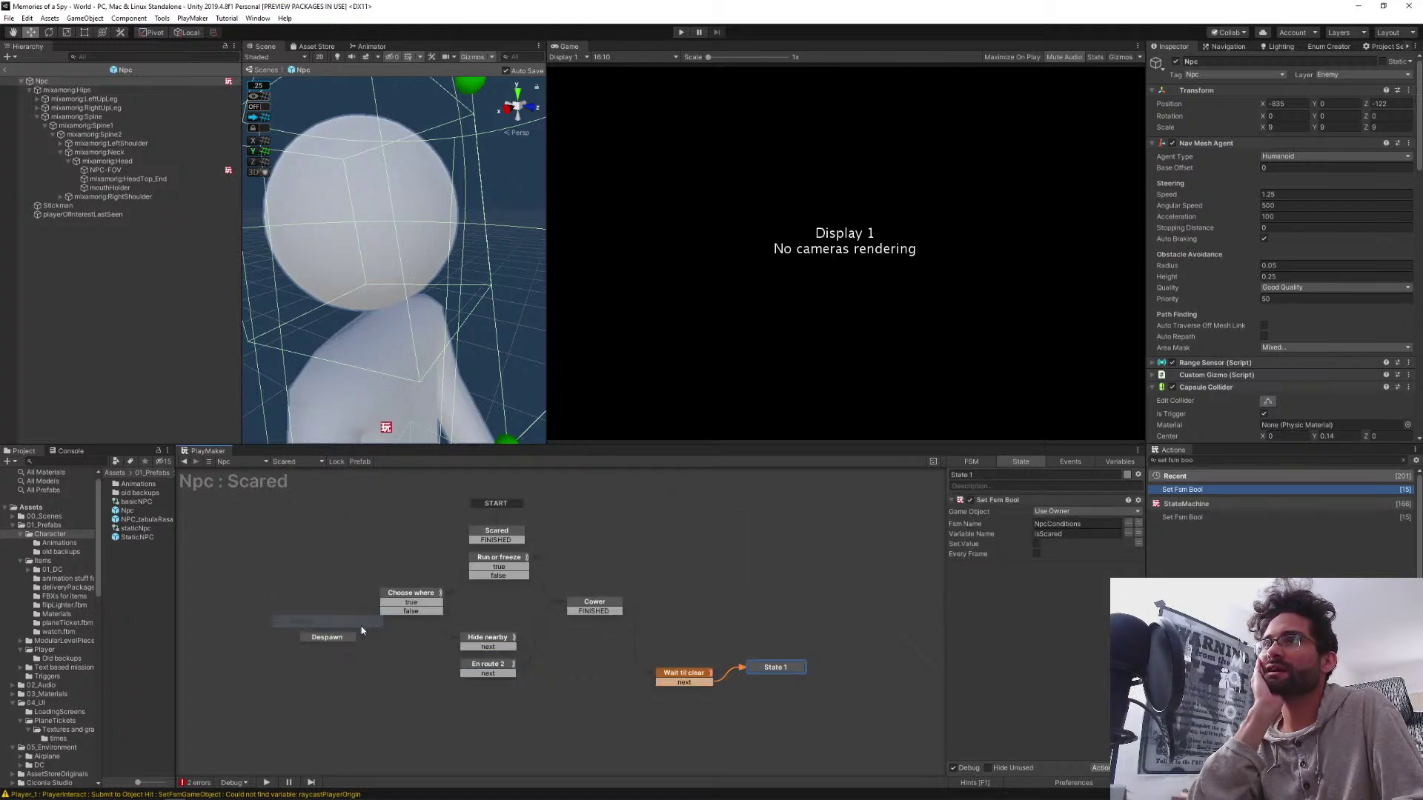
left_click(292, 462)
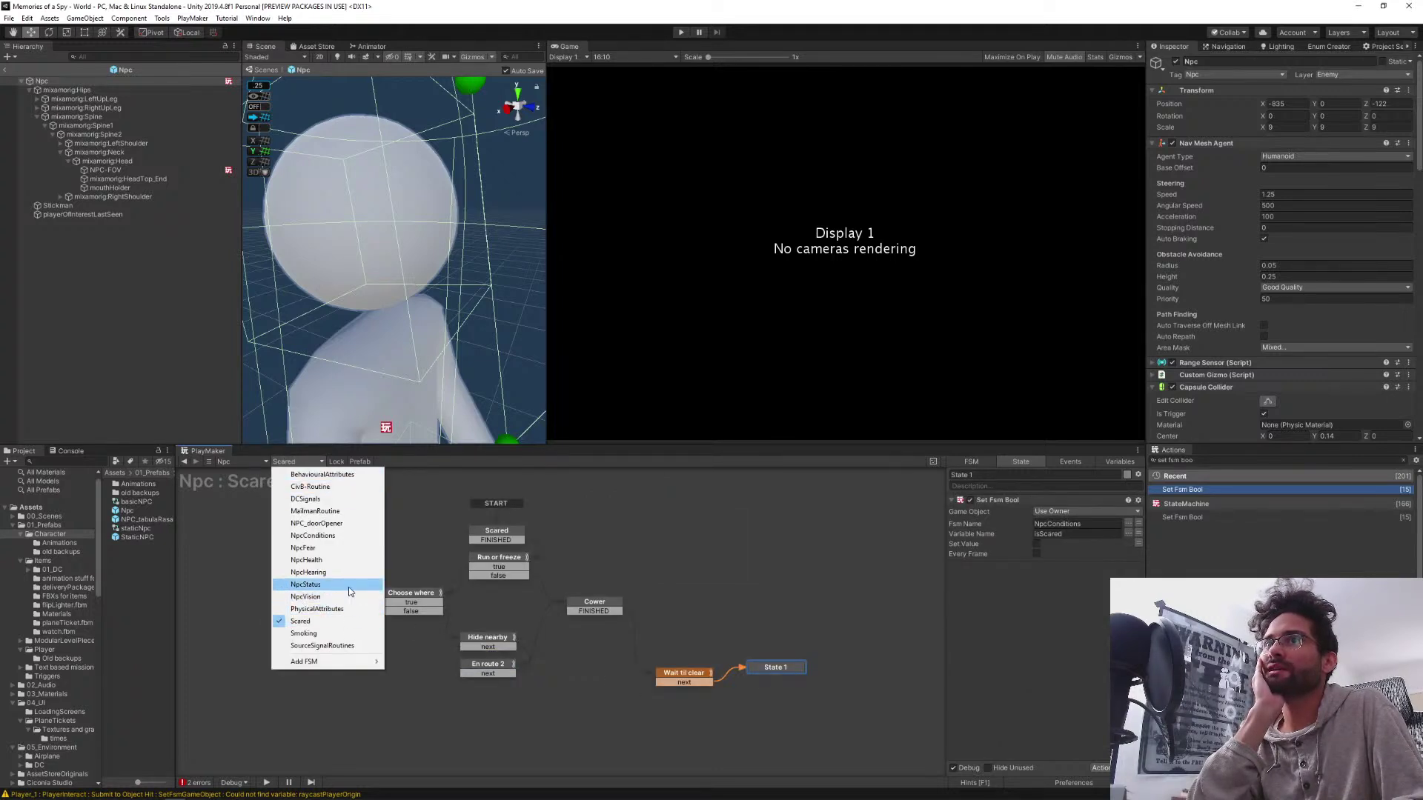
left_click(345, 548)
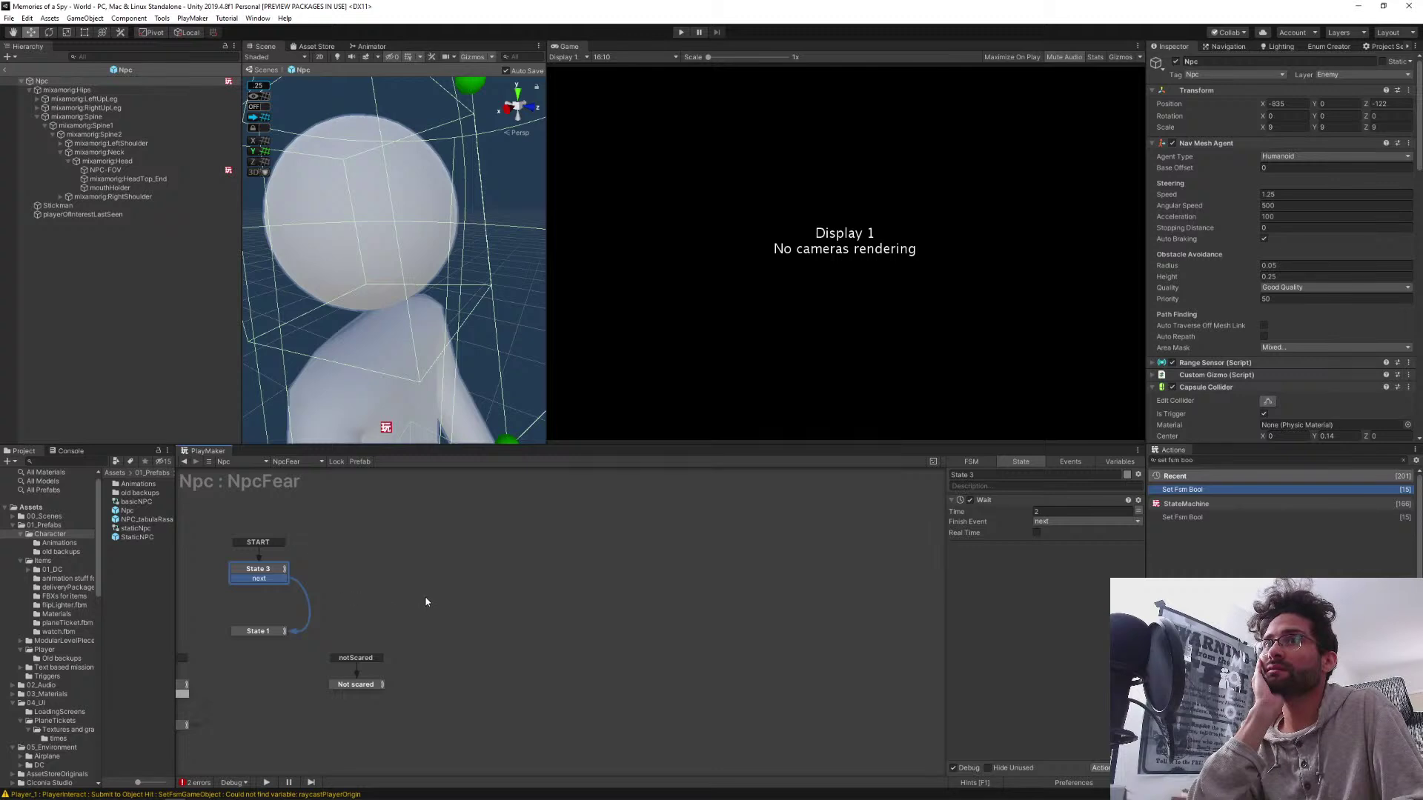
left_click(634, 628)
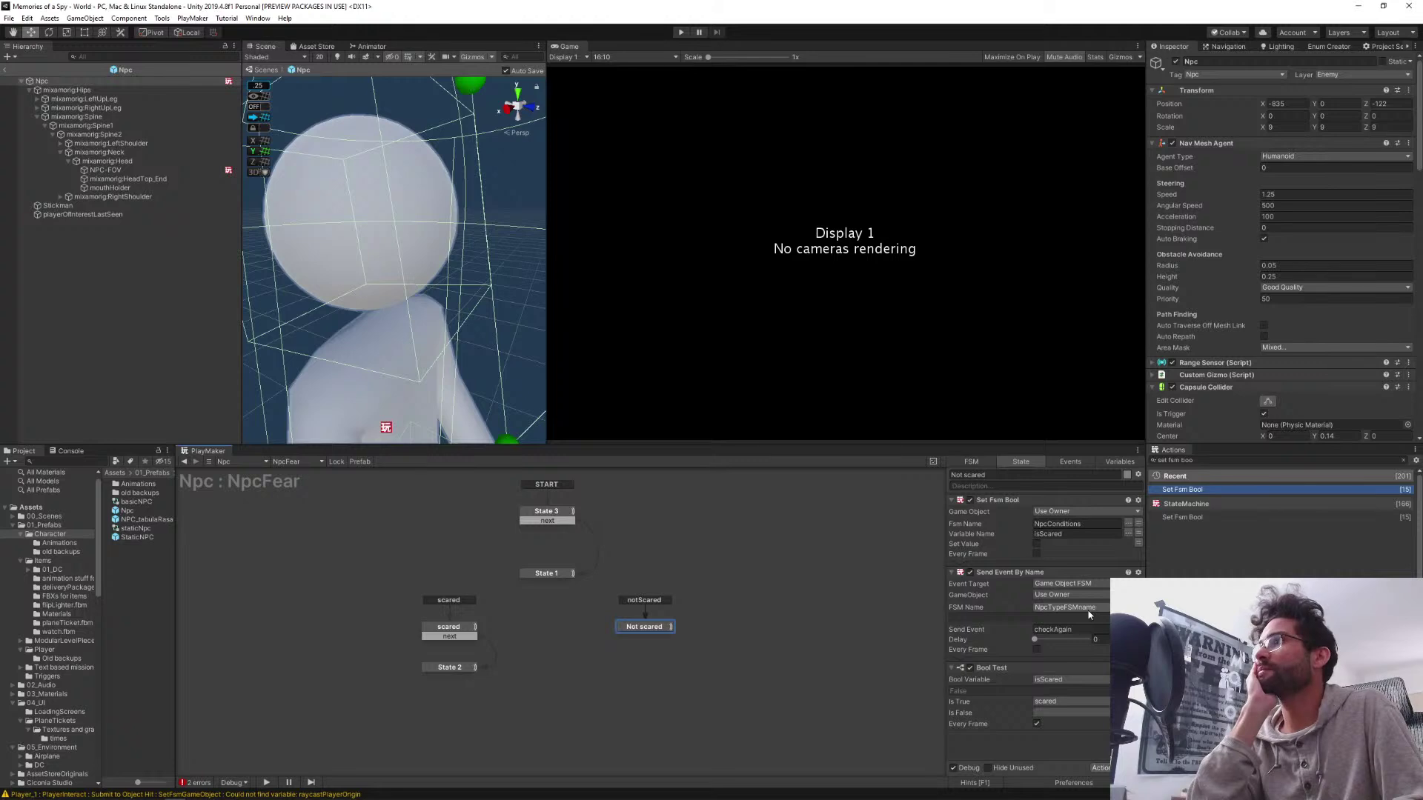
left_click(545, 574)
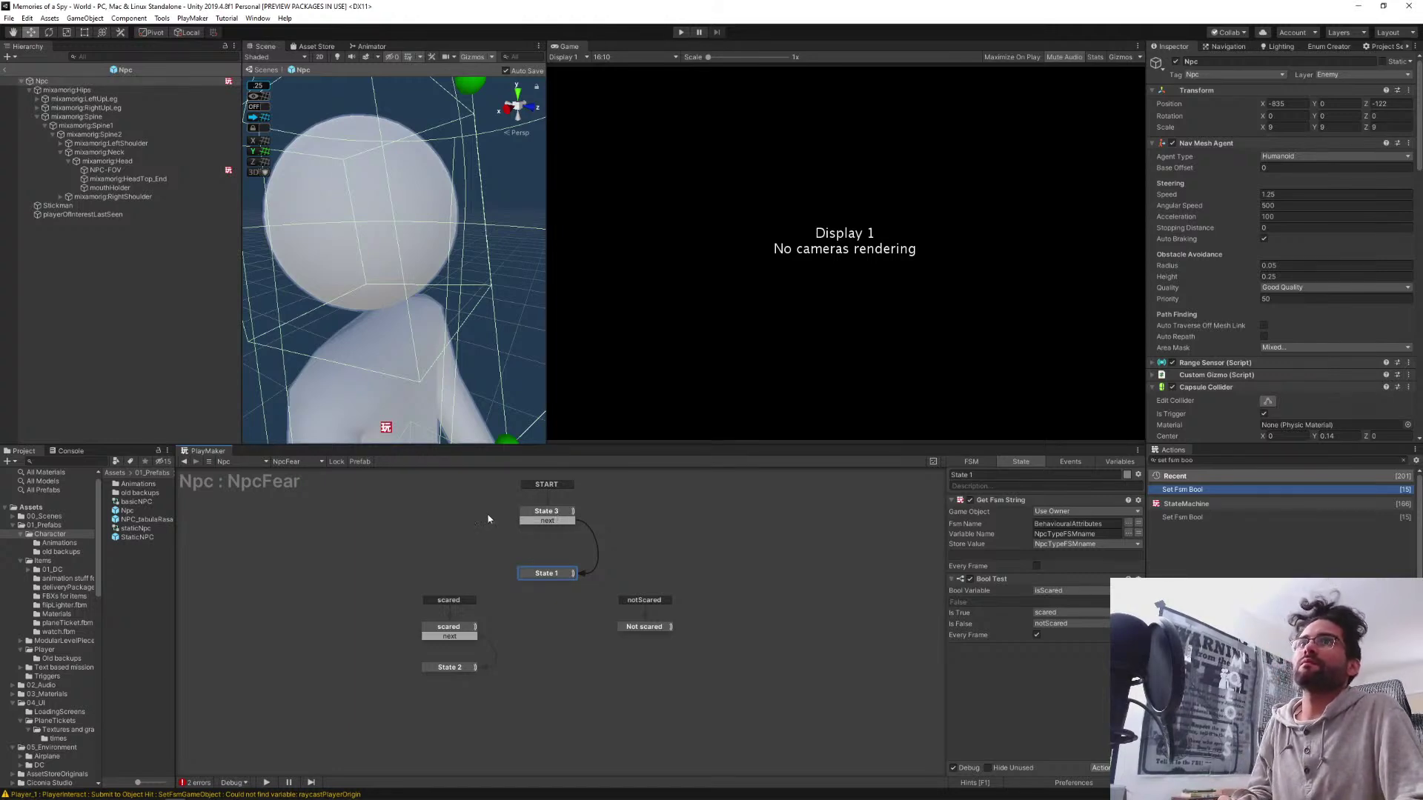
Switch to the BehaviouralAttributes FSM and compare the actions in its Civilian B, Civilian A and Source states
left_click(292, 461)
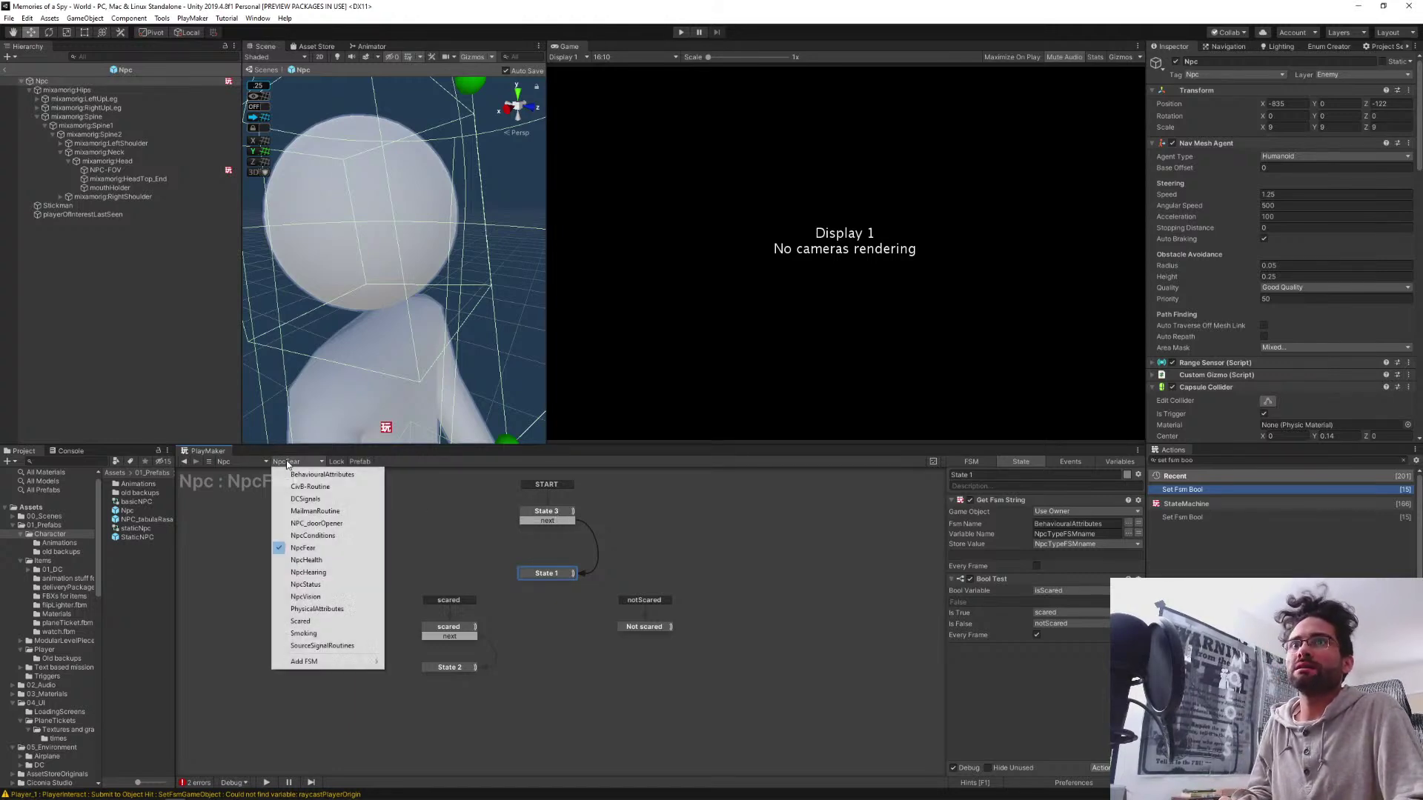
left_click(328, 477)
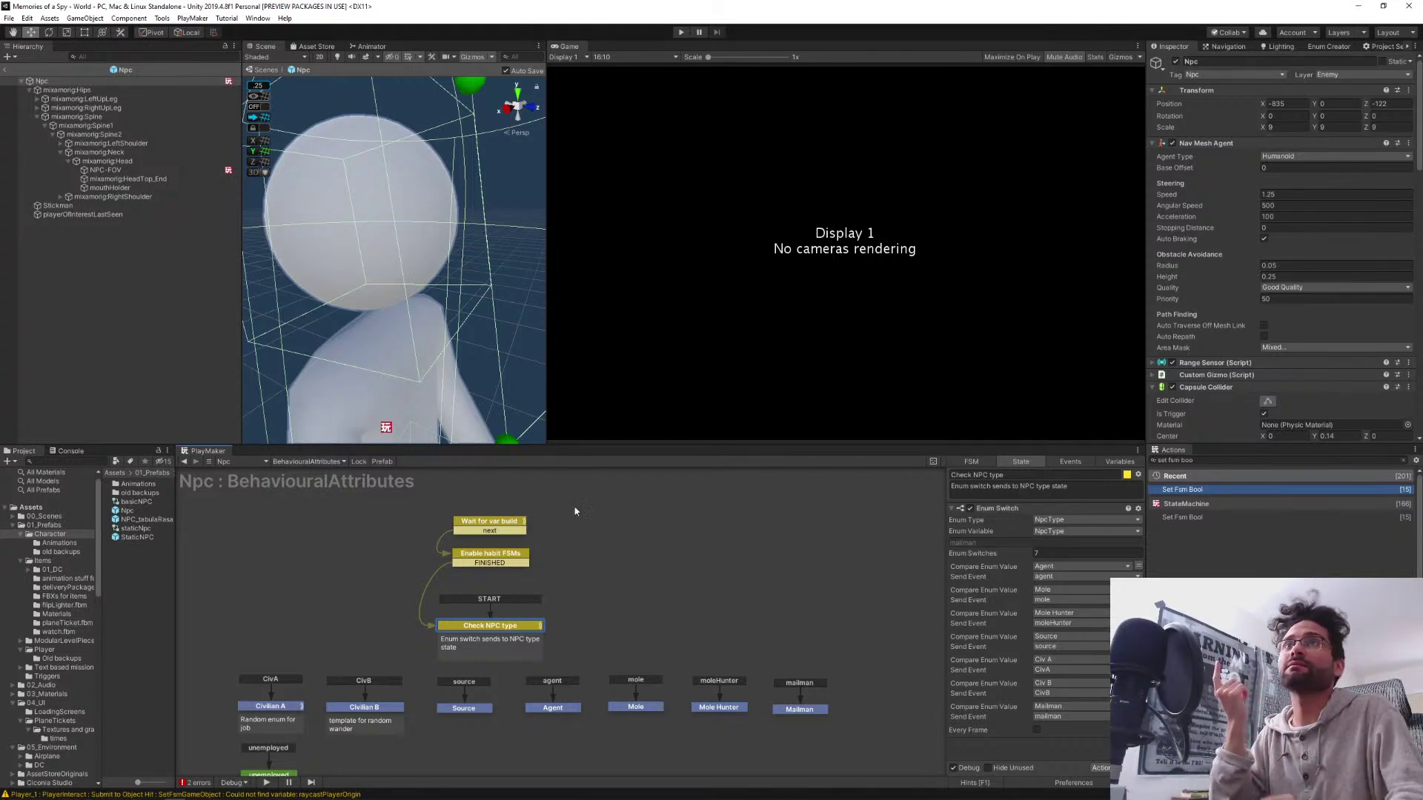
scroll(416, 291, "down", 5)
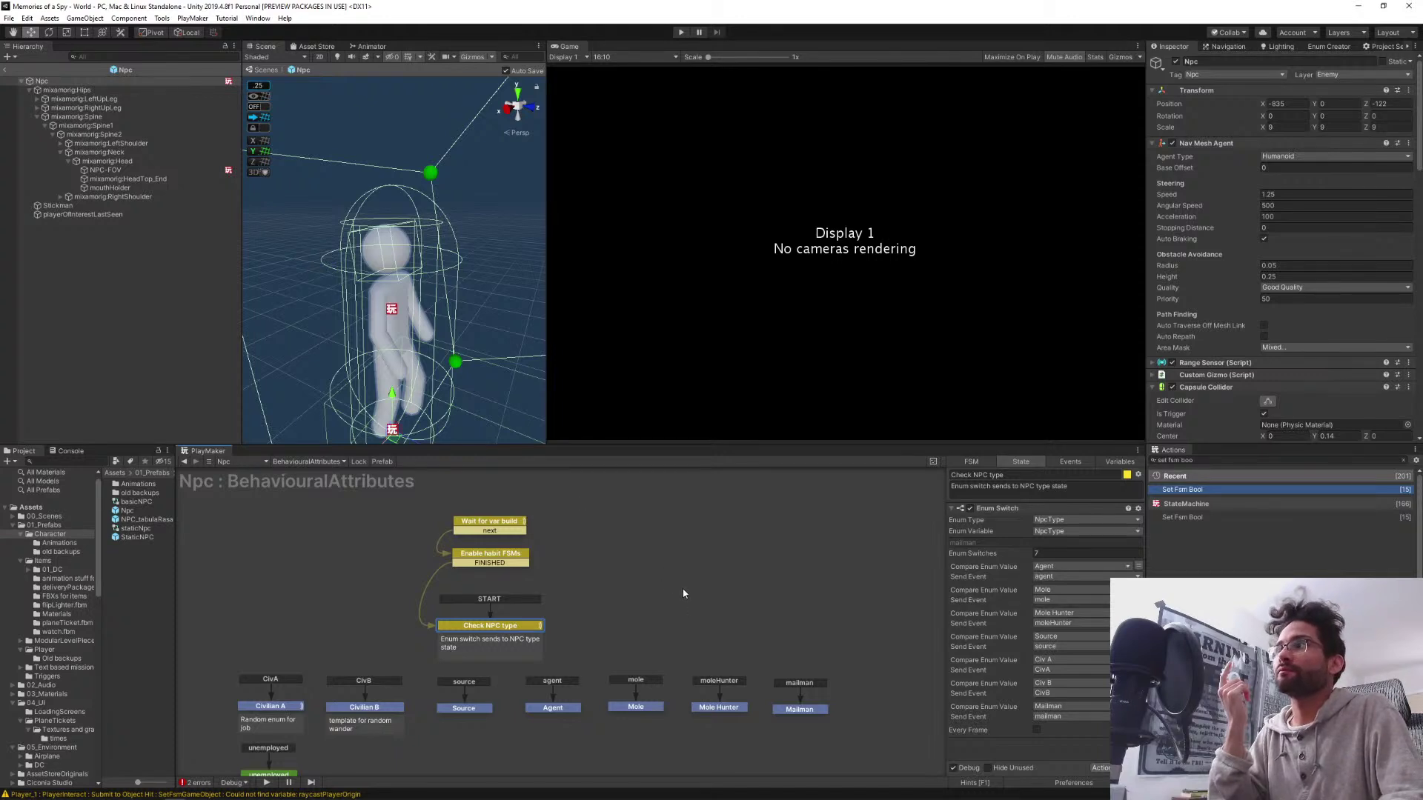
middle_click_drag(673, 606, 687, 576)
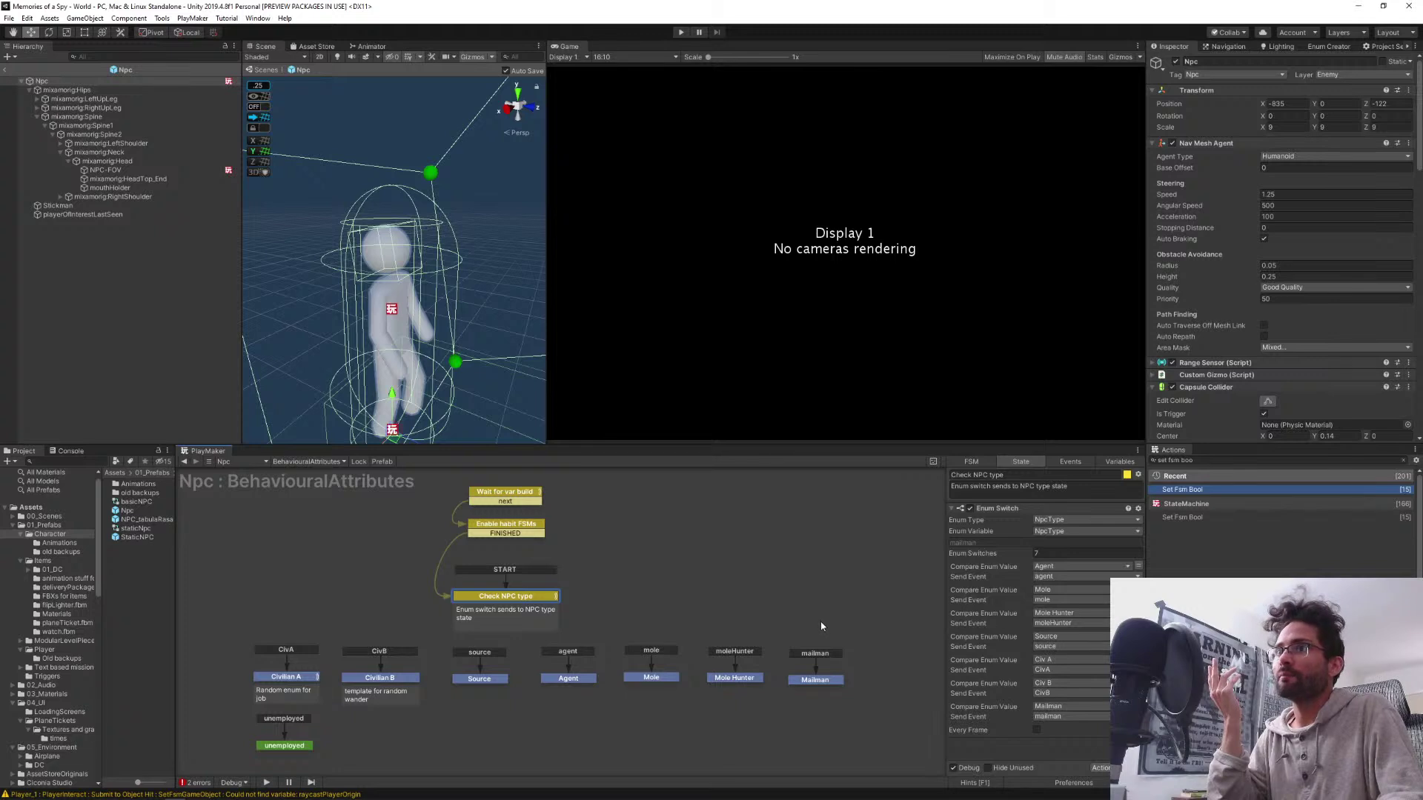
scroll(716, 606, "down", 3)
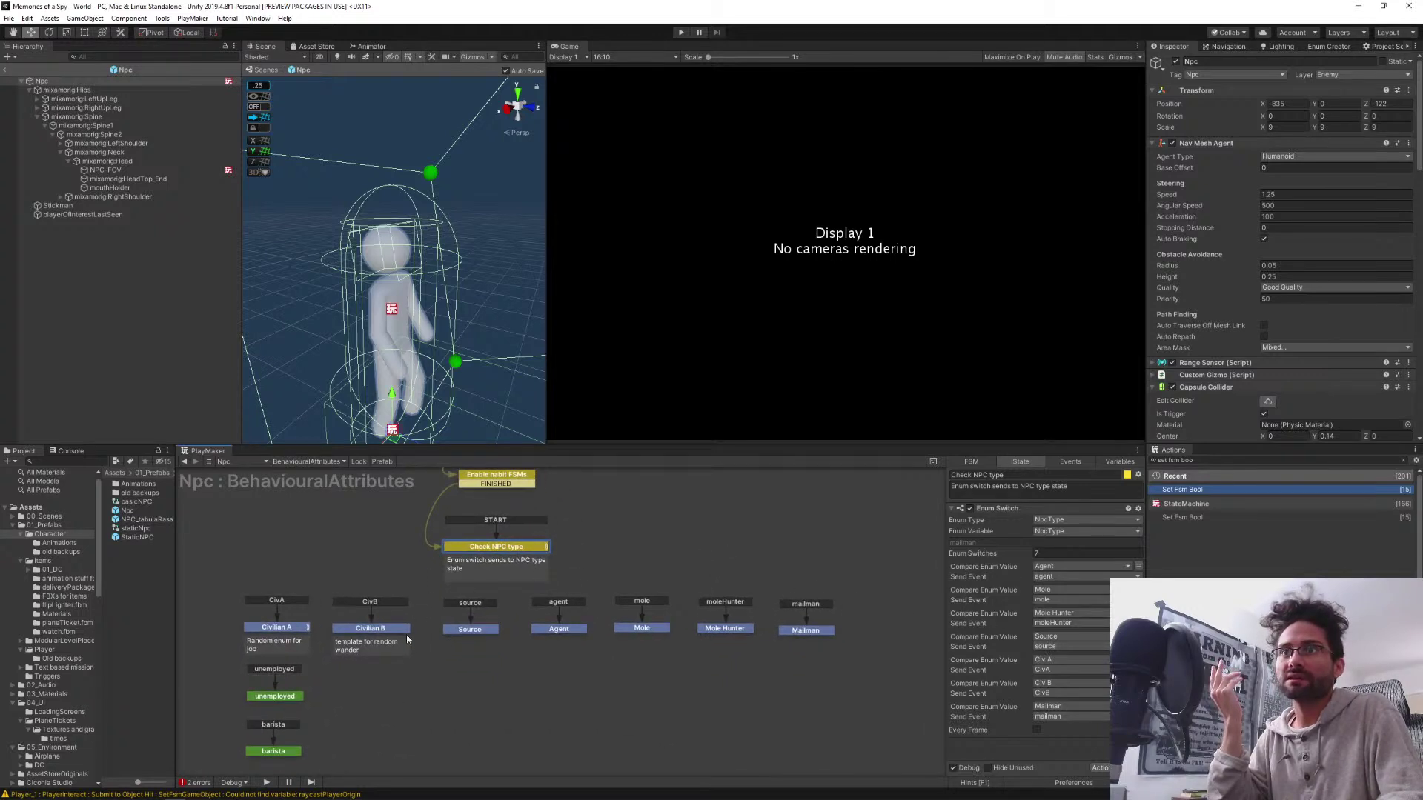
left_click(351, 632)
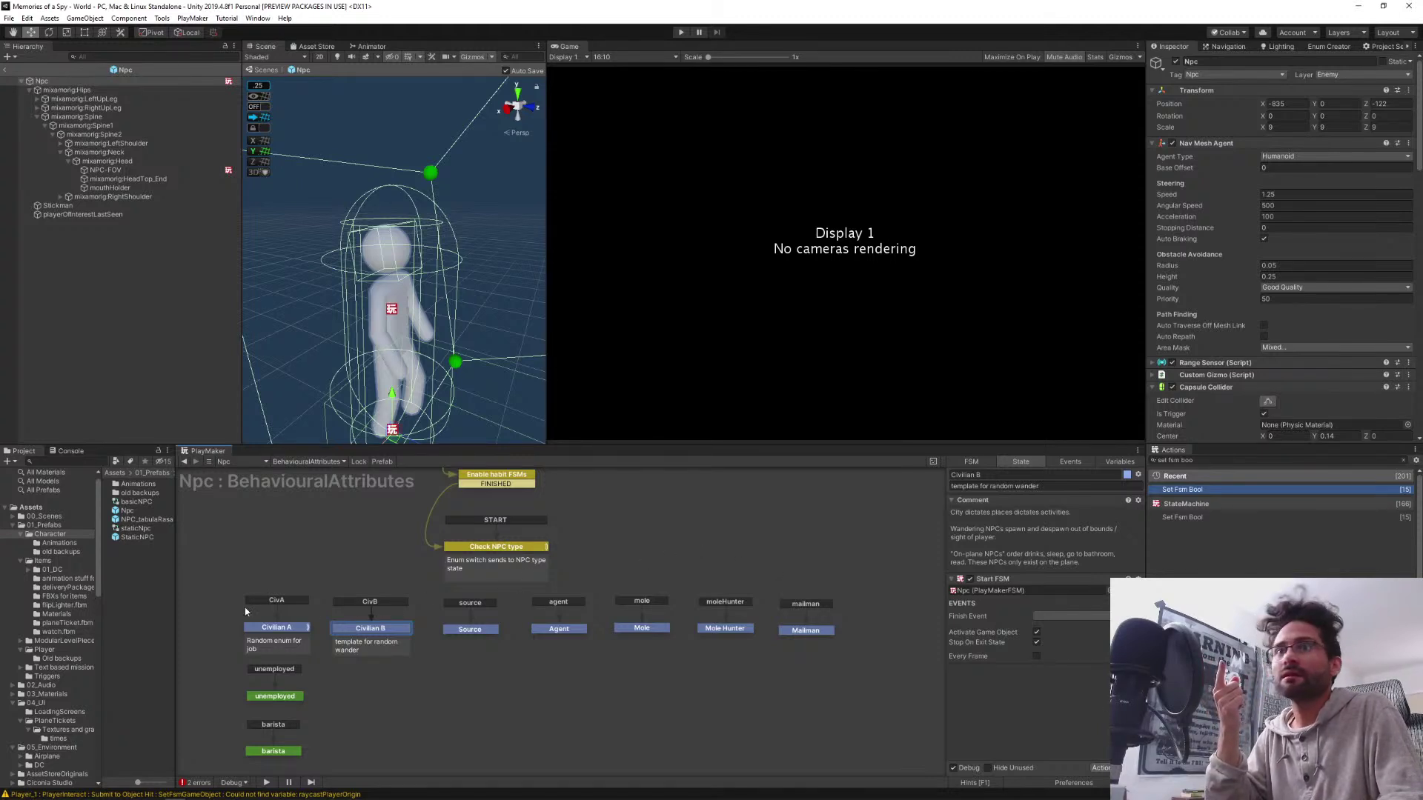
left_click(276, 628)
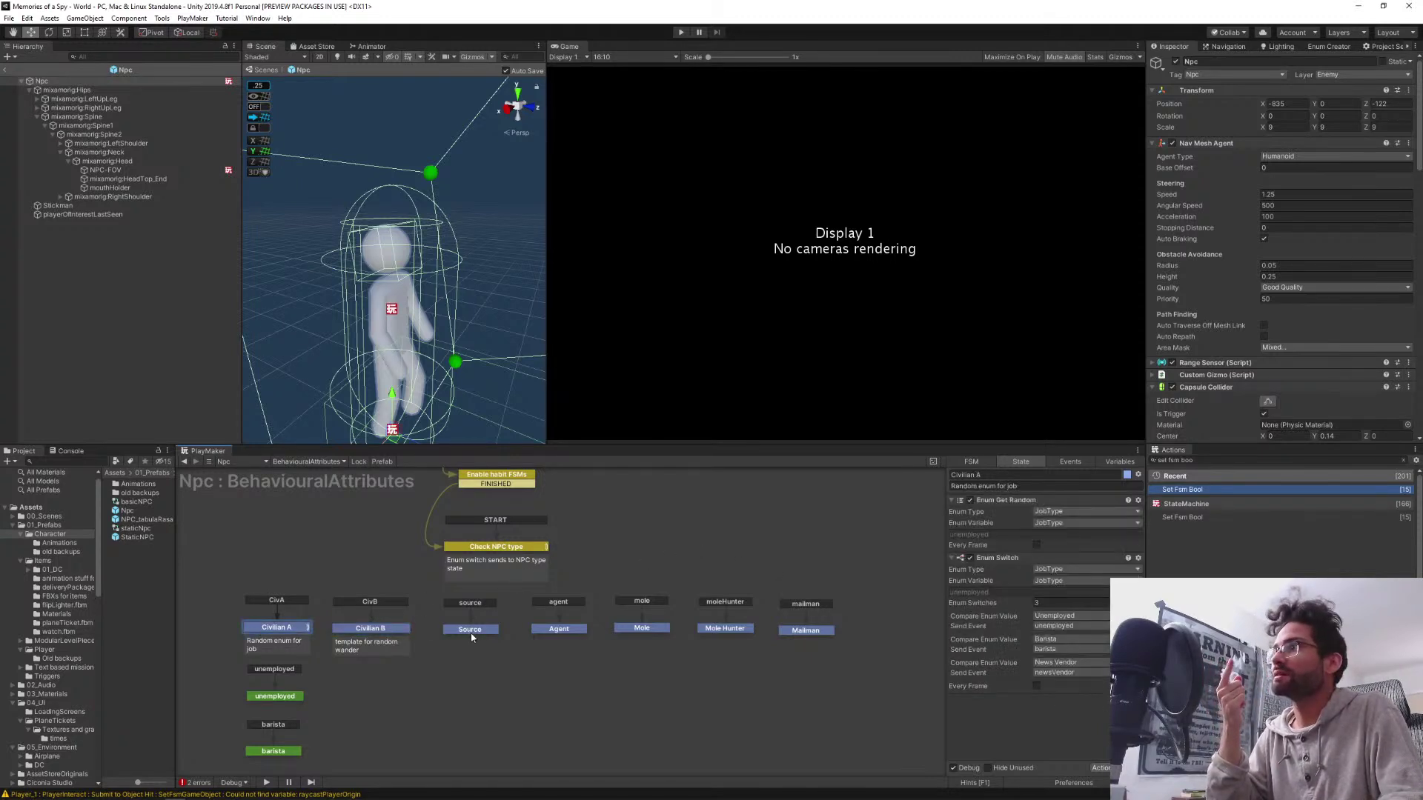
left_click(471, 631)
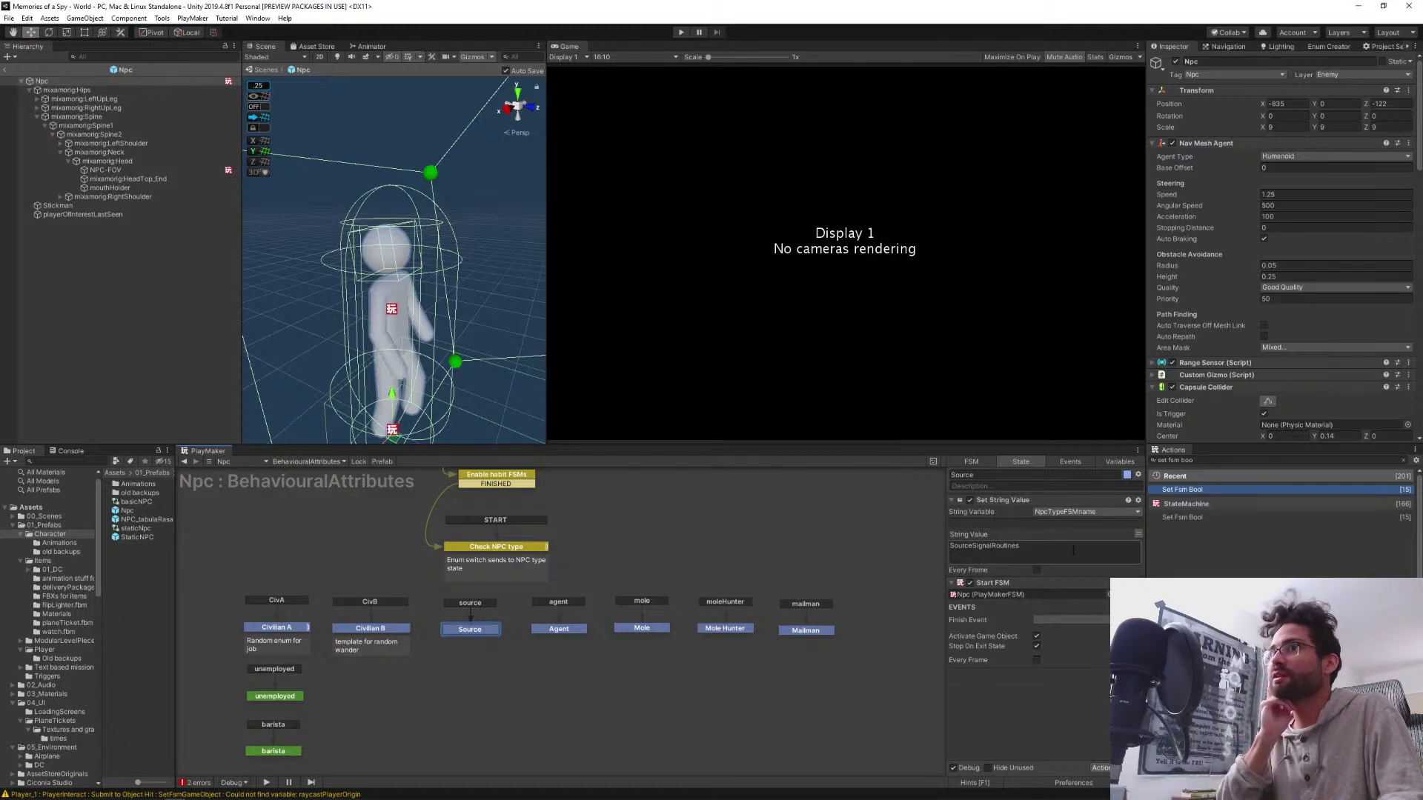
Copy the Set String Value action for NpcTypeFSMname from the Source state into Civilian B, placing it above Start FSM
left_click_drag(1070, 556, 939, 537)
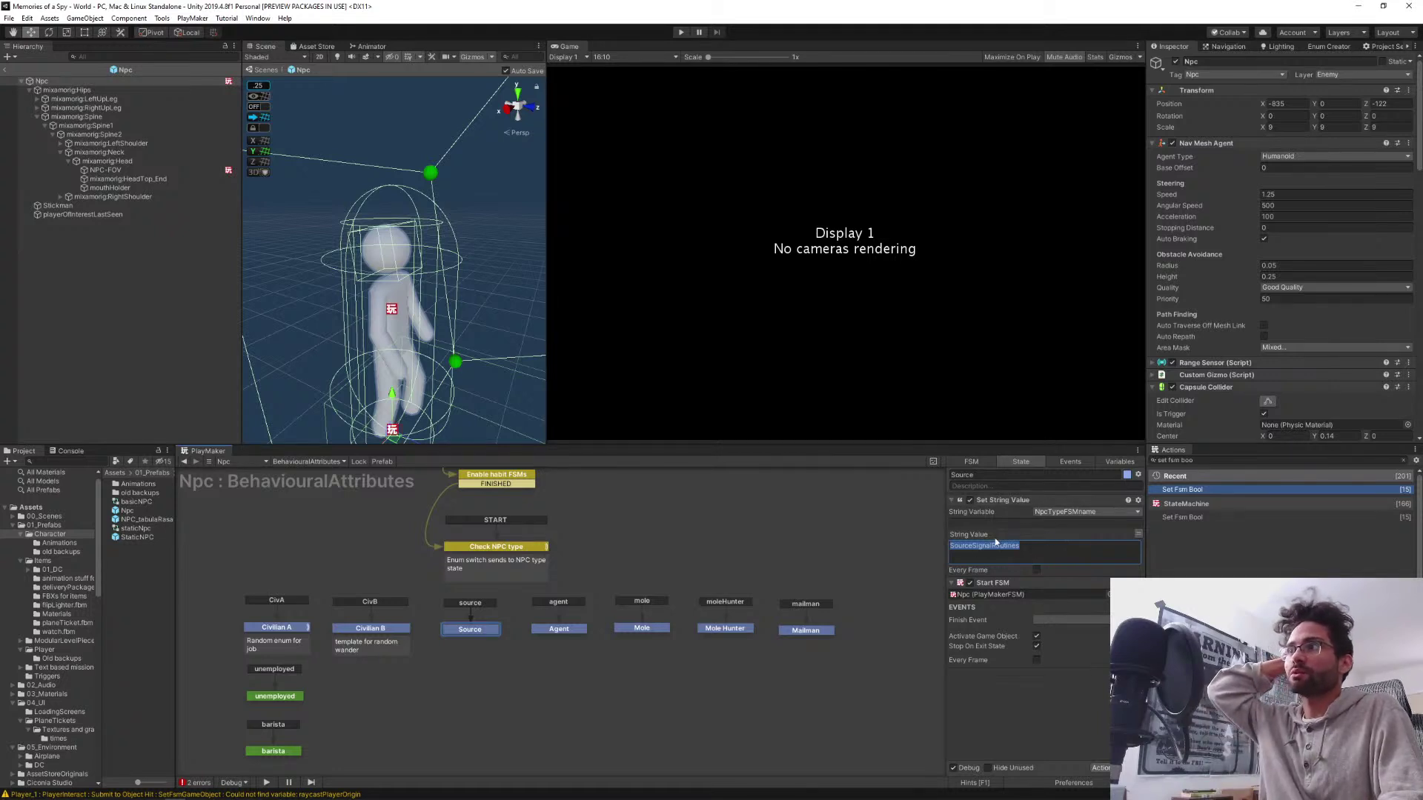
left_click(1074, 551)
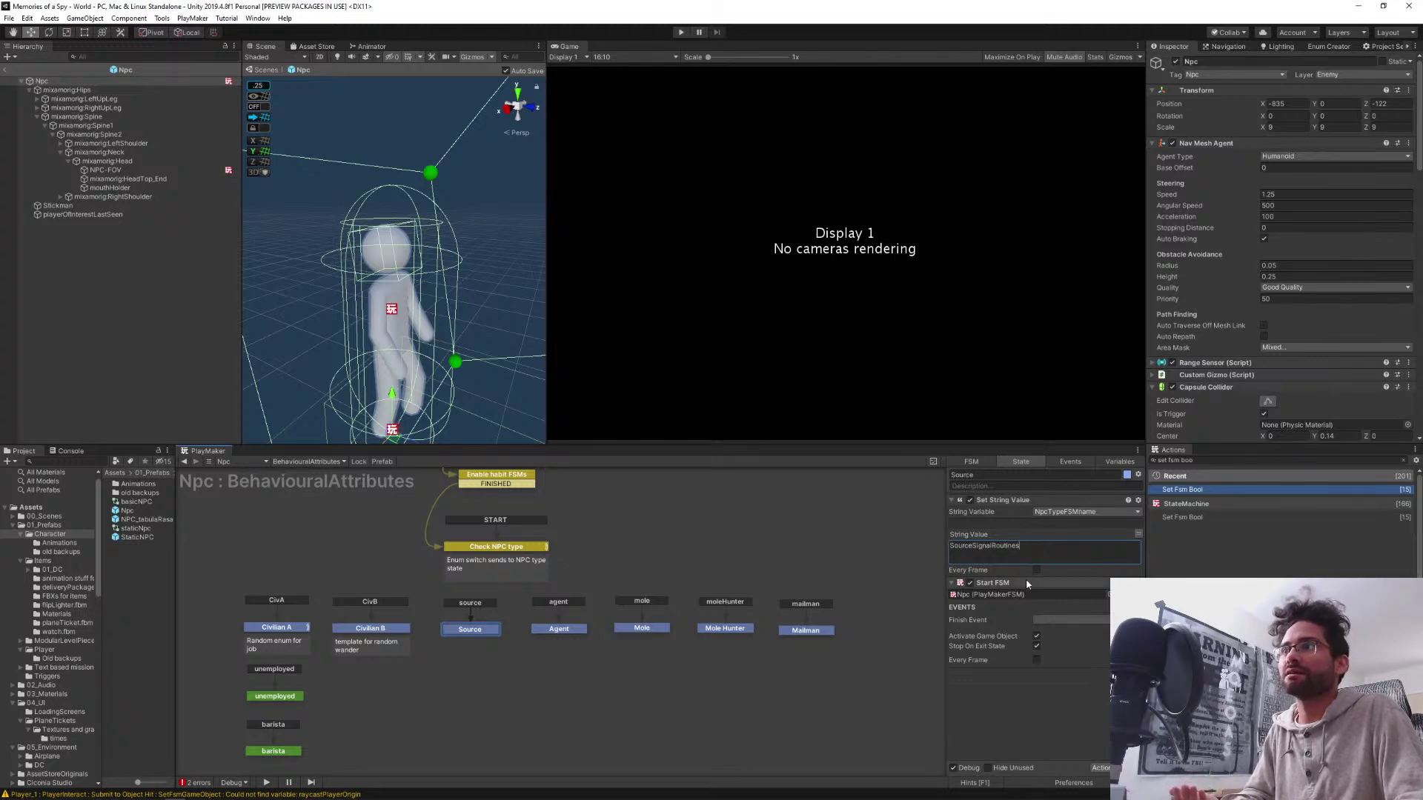
double_click(985, 546)
left_click(1067, 556)
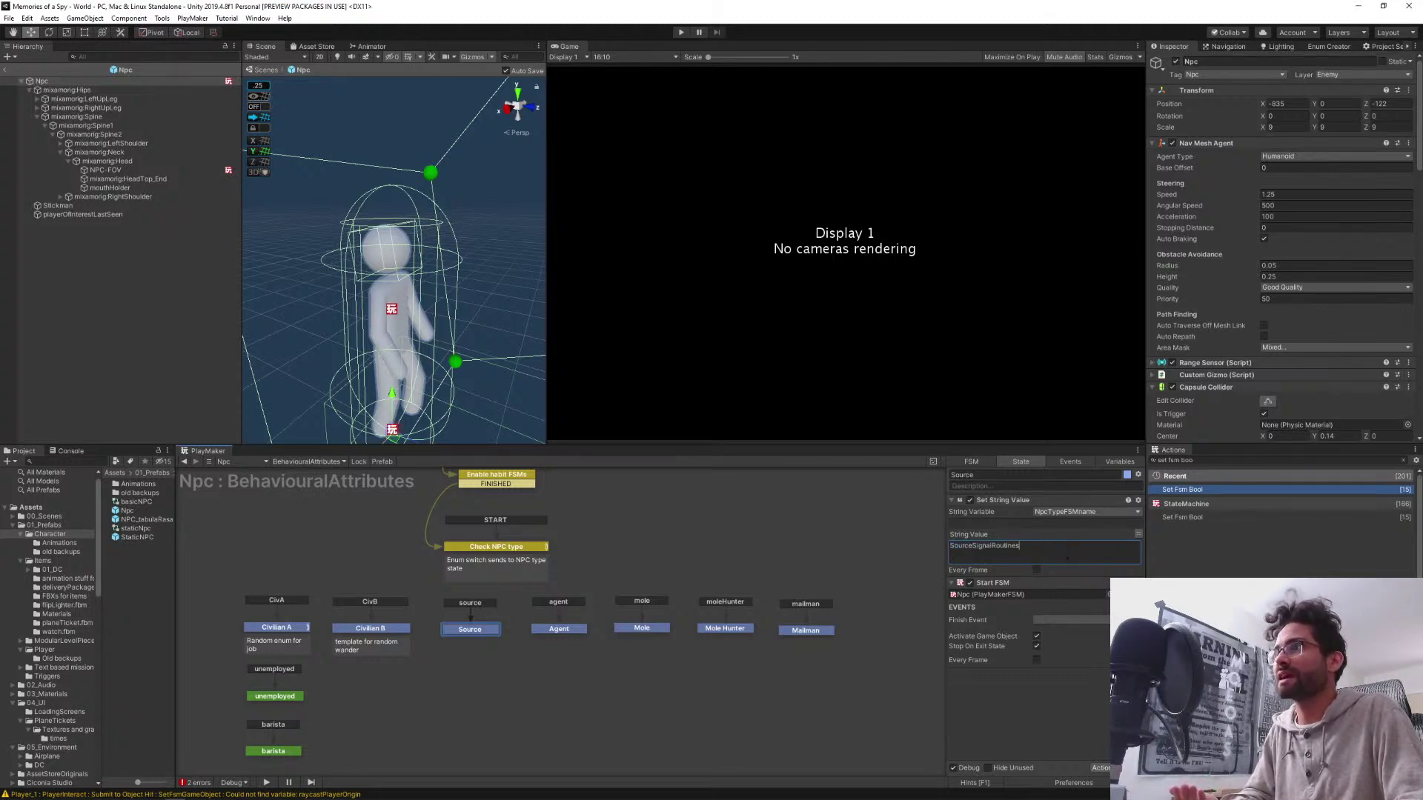
scroll(1224, 323, "down", 10)
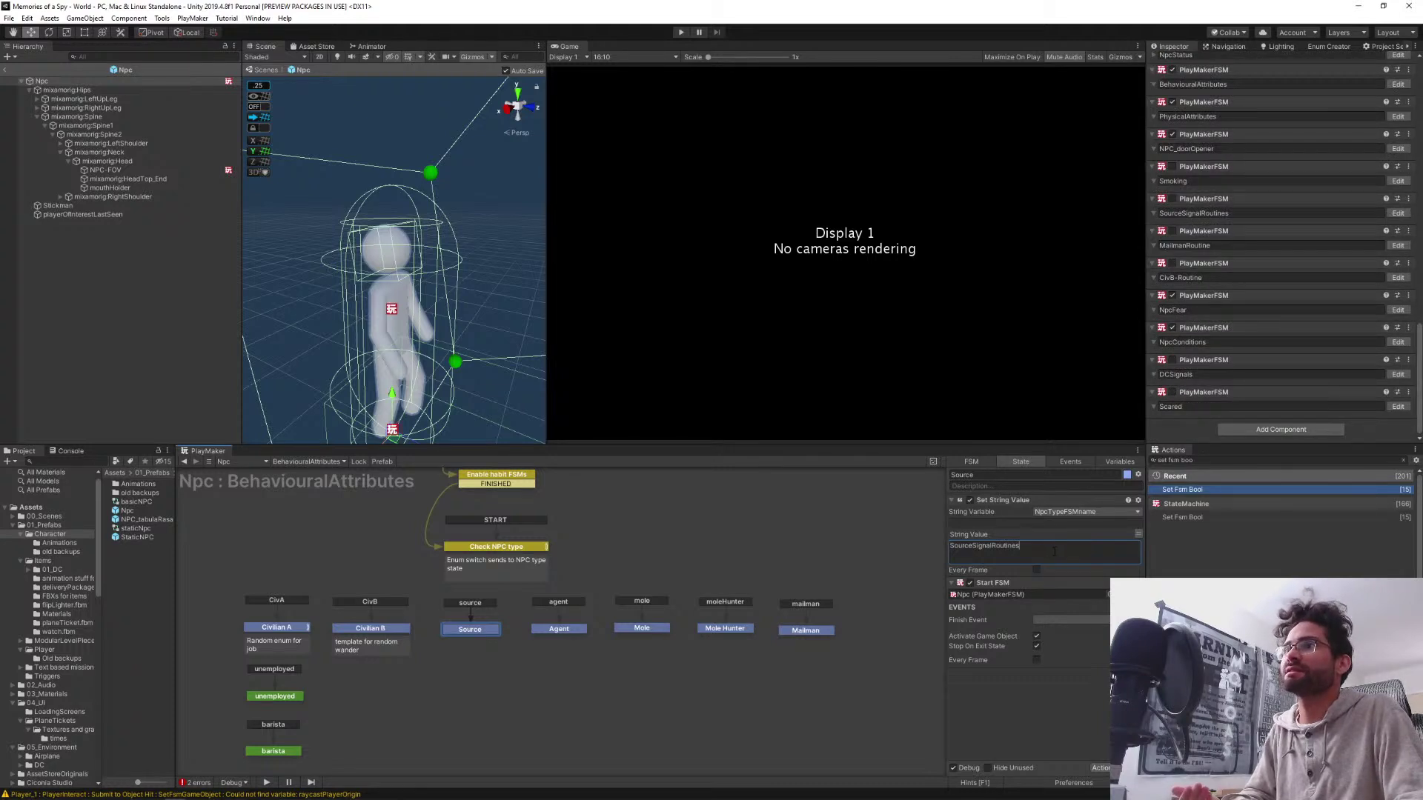
left_click(1003, 504)
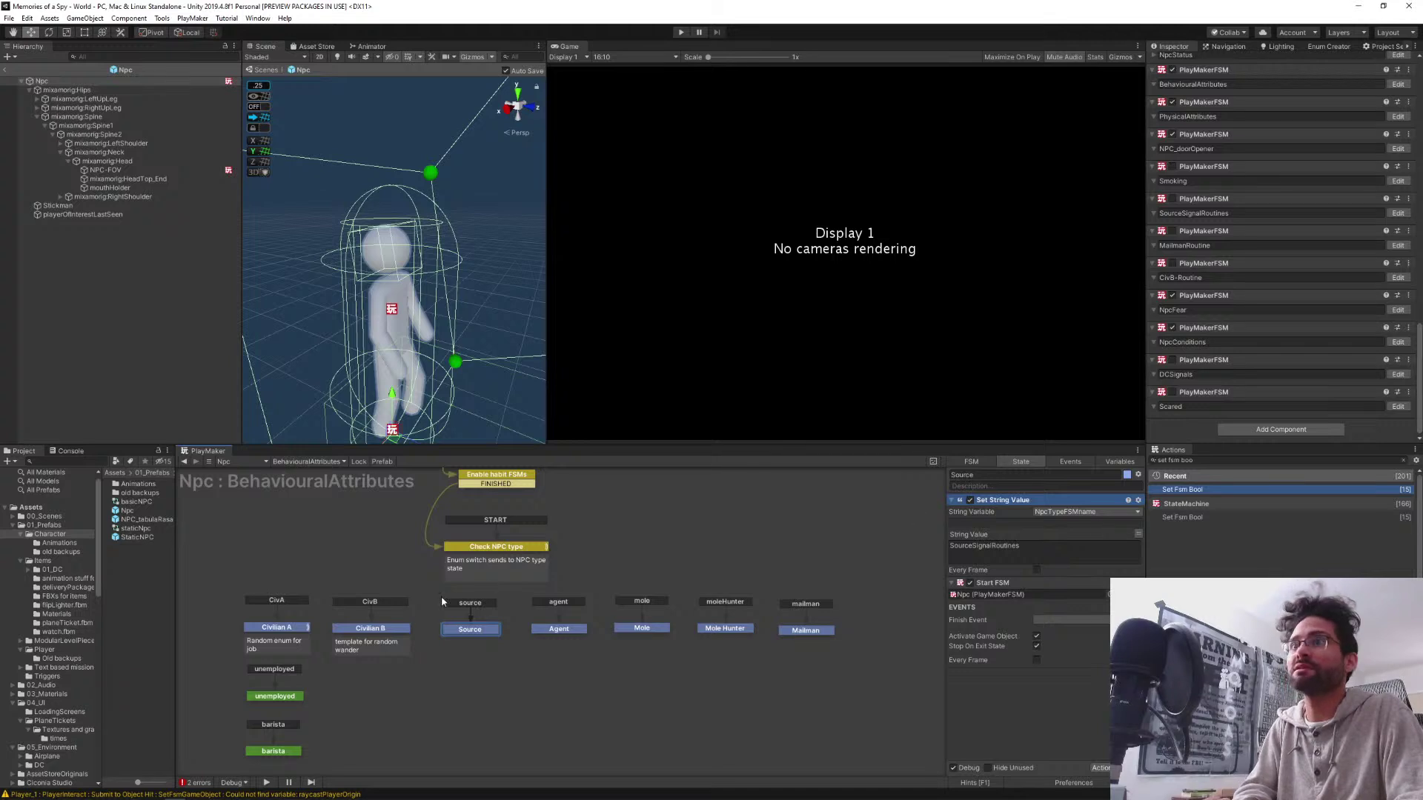
left_click(375, 631)
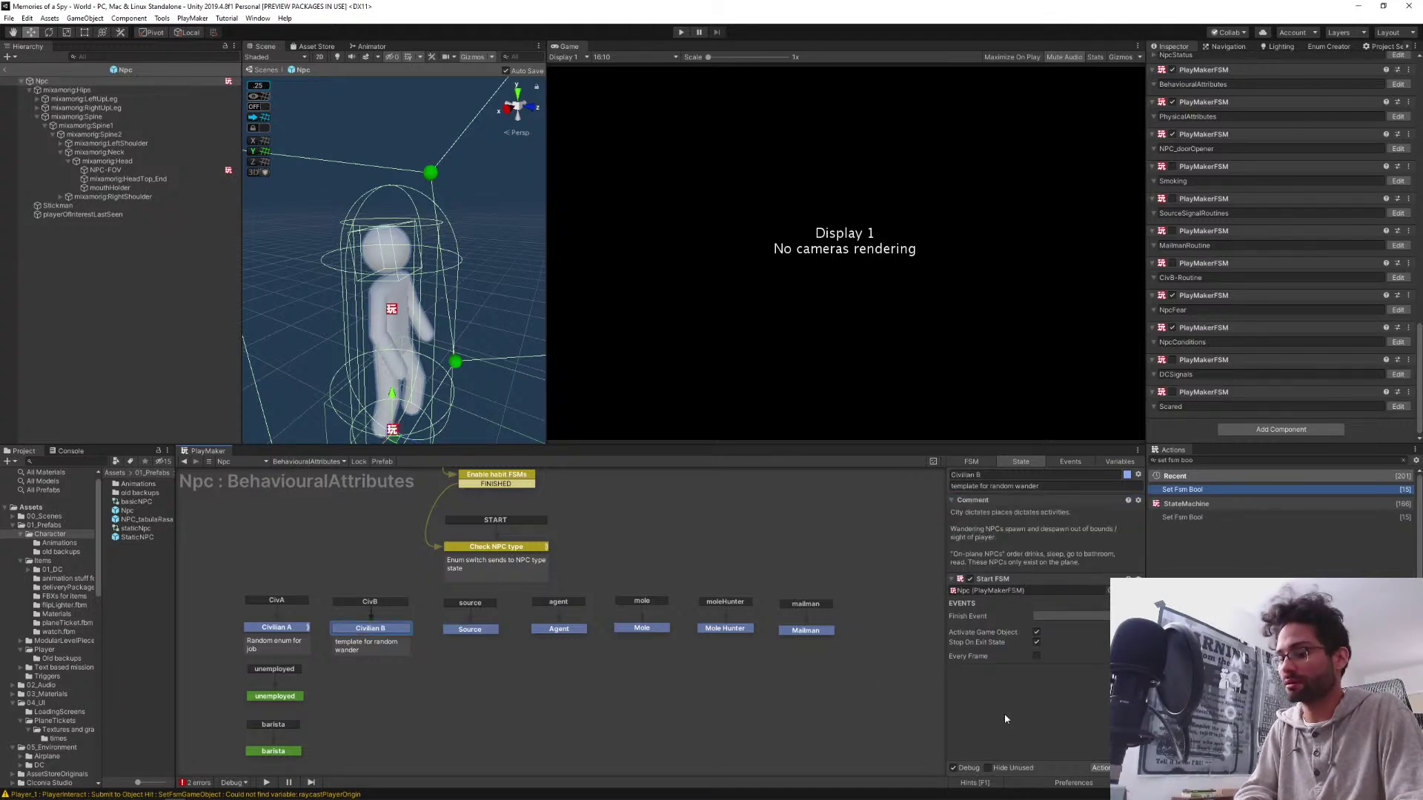
key("ctrl+v")
key("ctrl+Up")
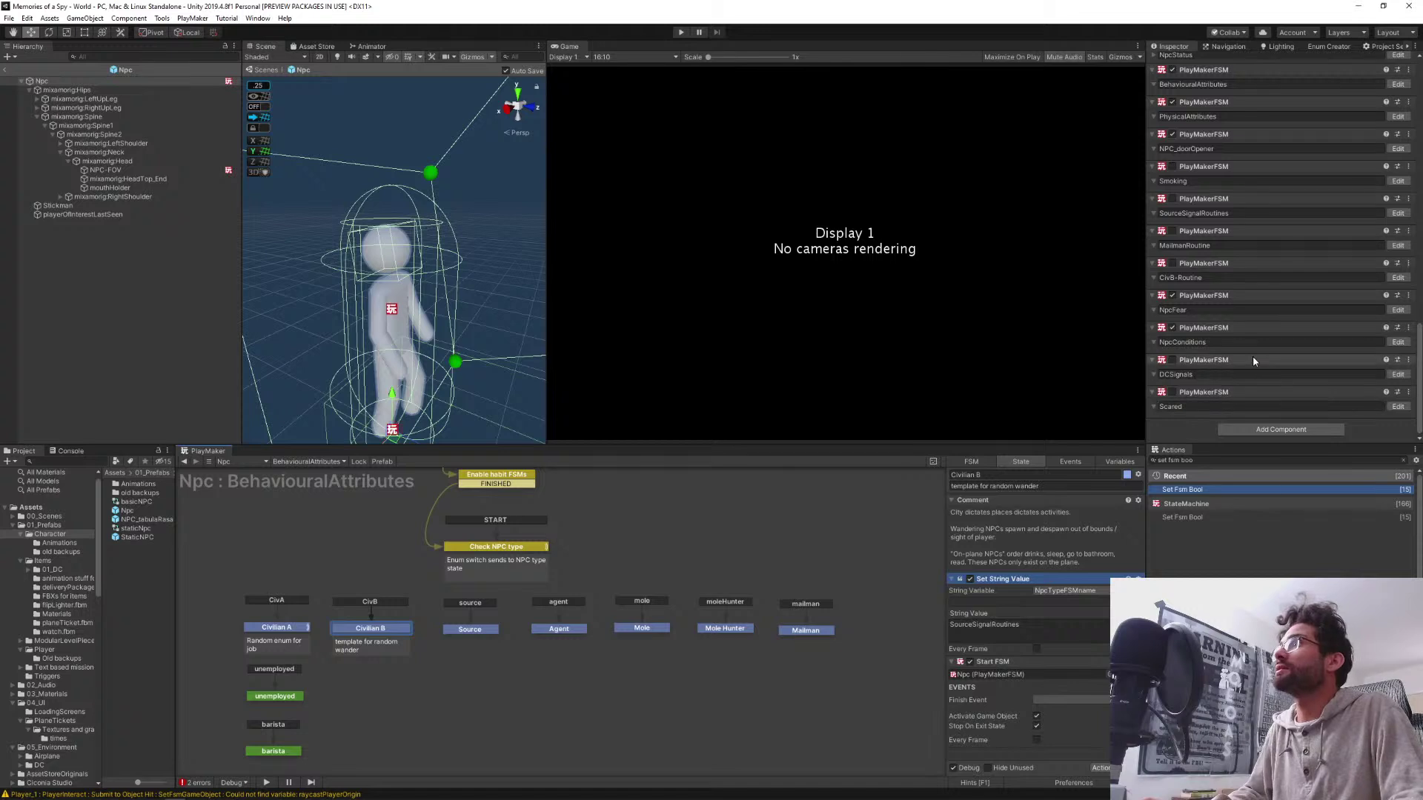
Set the string value of Civilian B's Set String Value action to CivB-Routine, copying the name from that FSM's component
scroll(1260, 314, "up", 3)
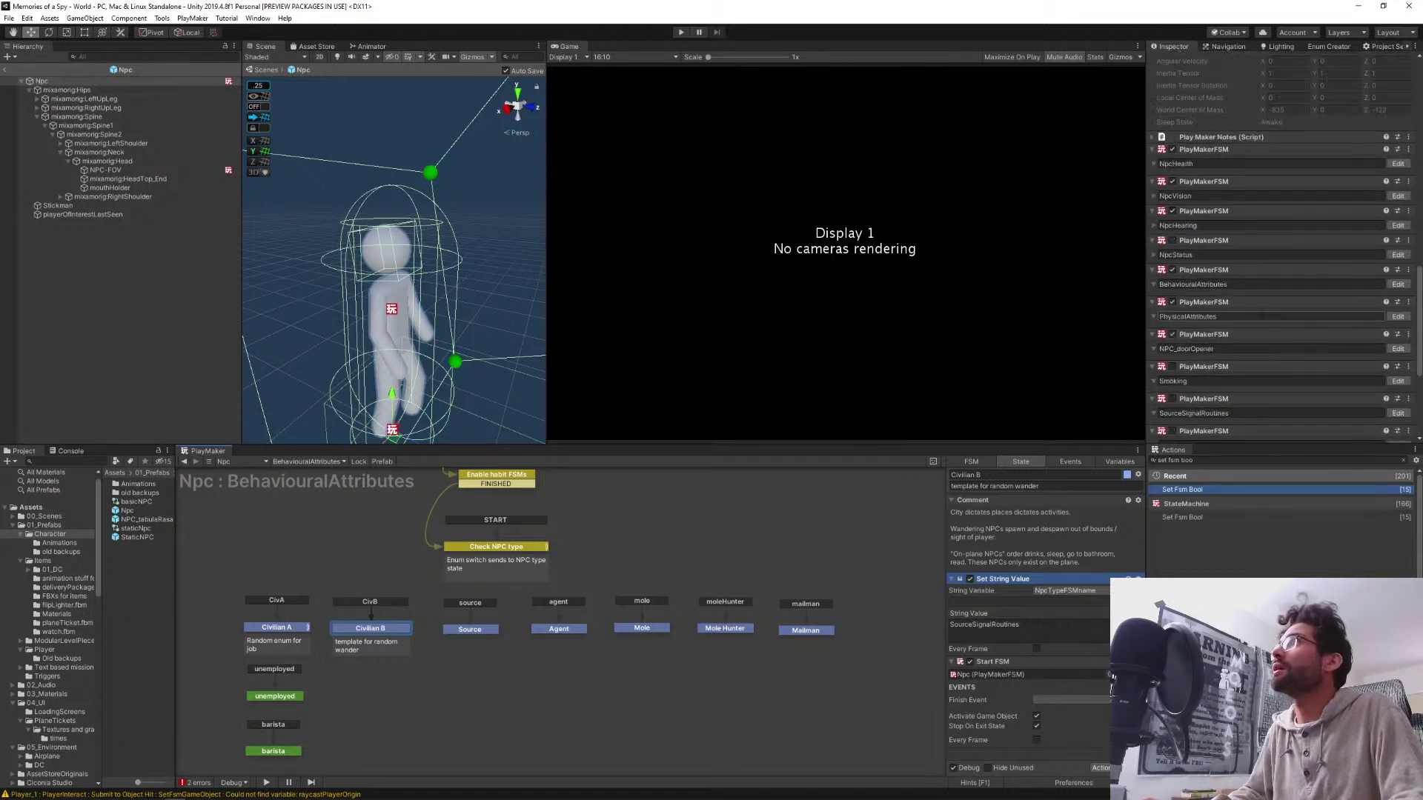
scroll(1266, 323, "down", 3)
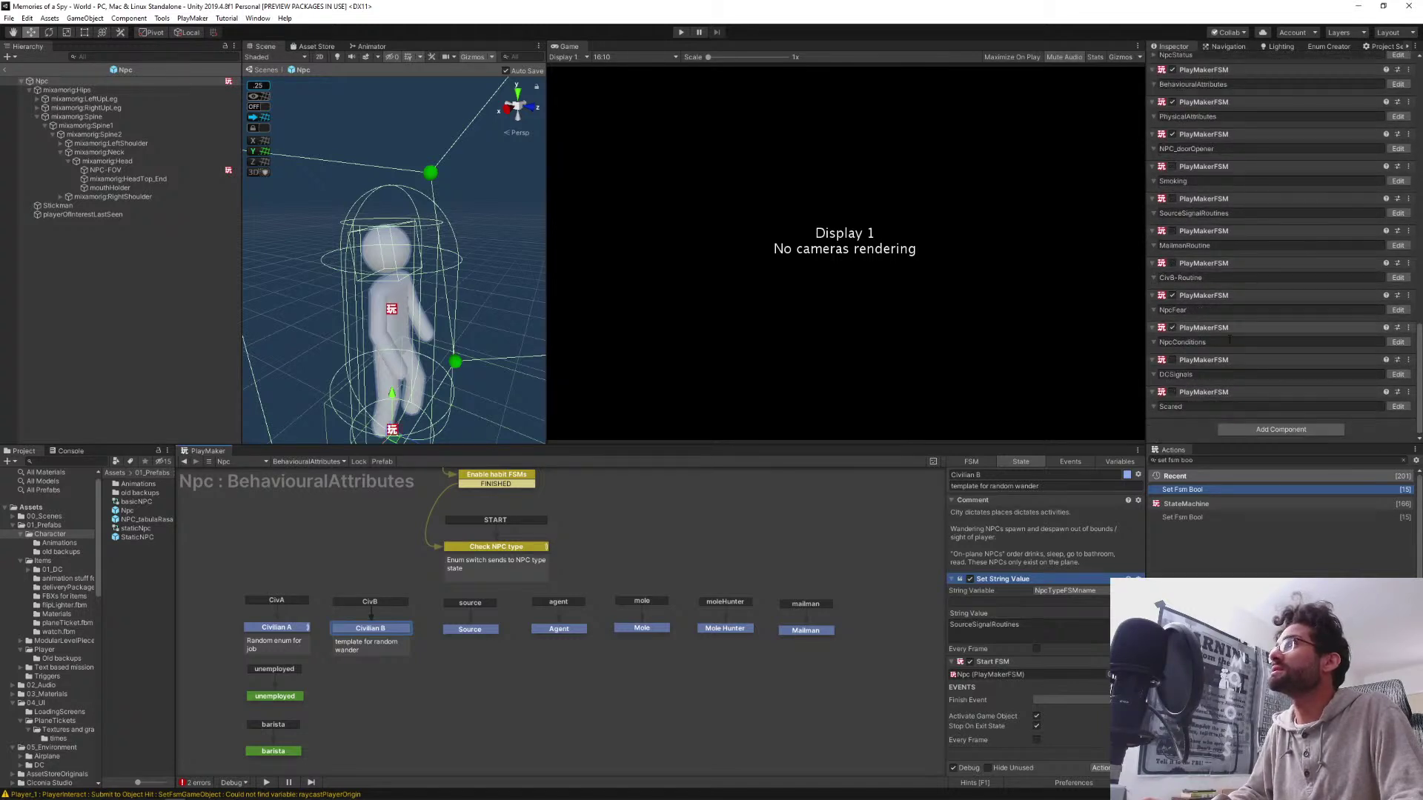
left_click(1205, 279)
key("ctrl+c")
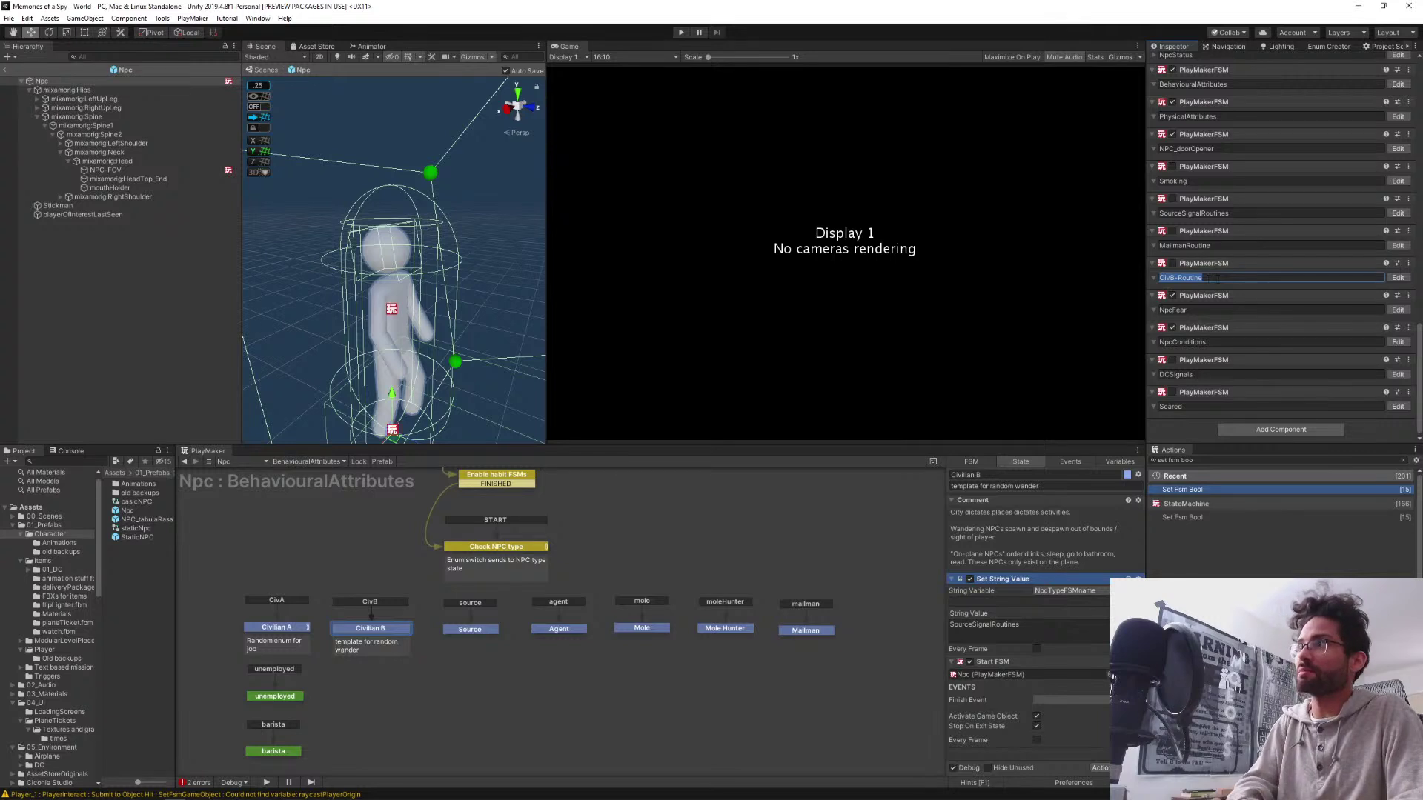
left_click(989, 625)
key("ctrl+v")
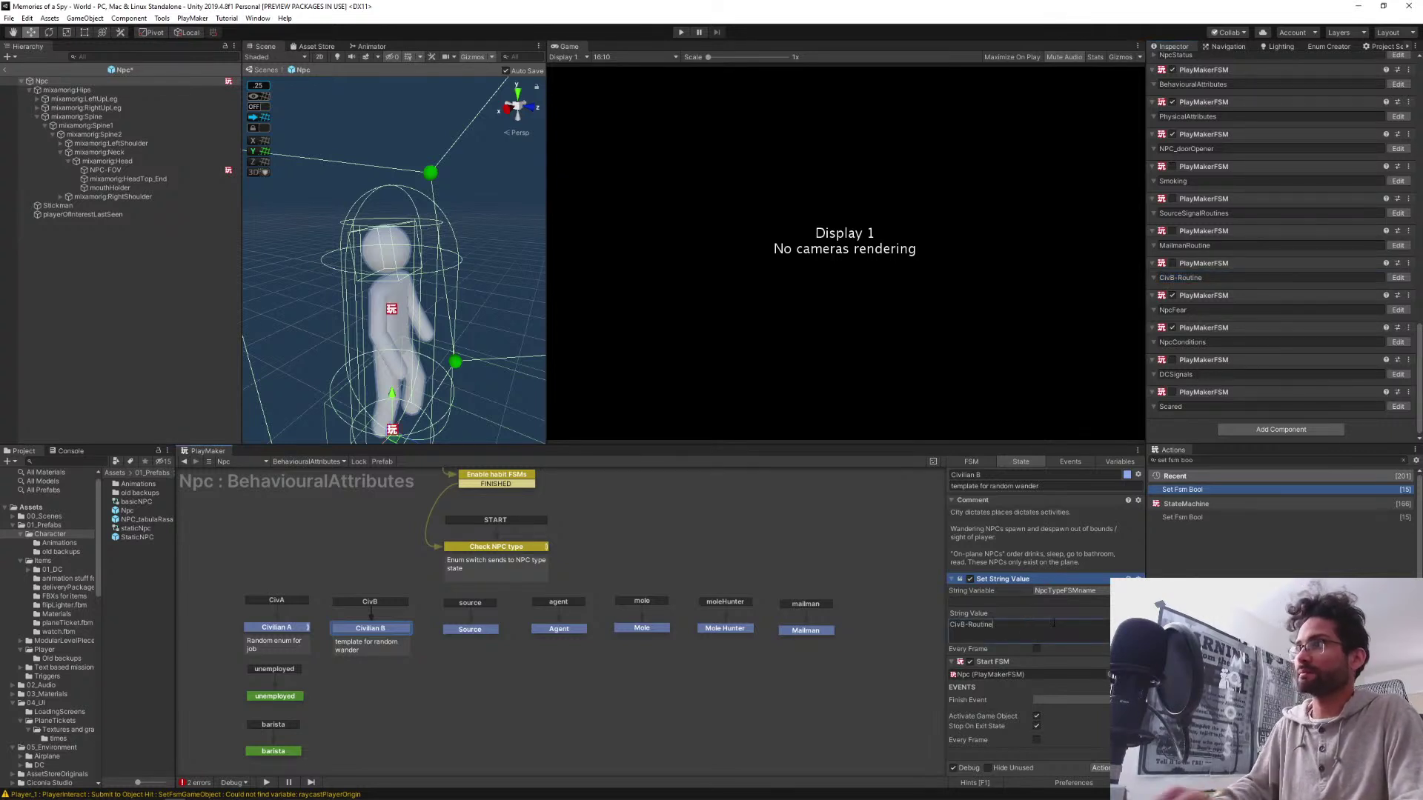
left_click(1010, 754)
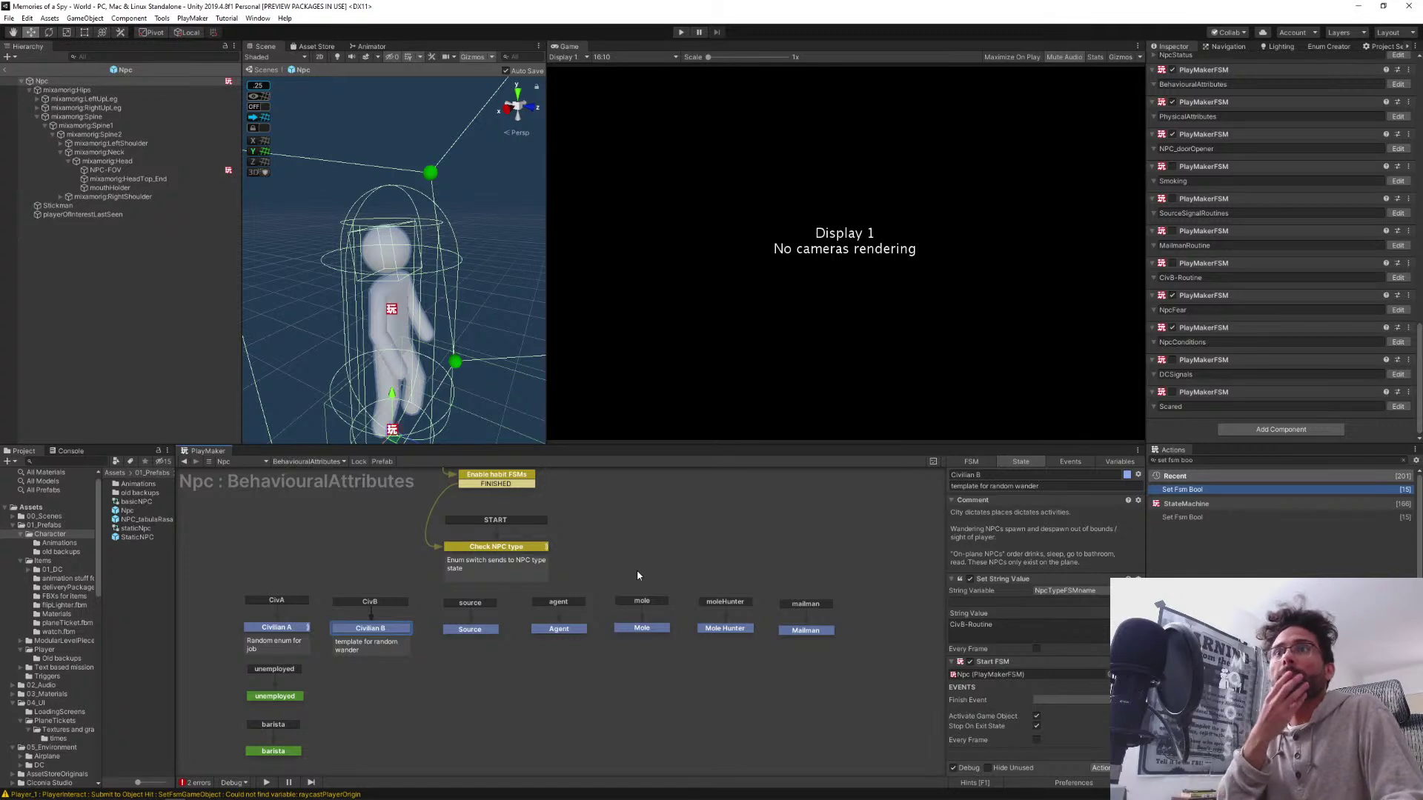
Switch to the NpcFear FSM and review the actions in State 3, State 1 and the scared state
left_click(298, 462)
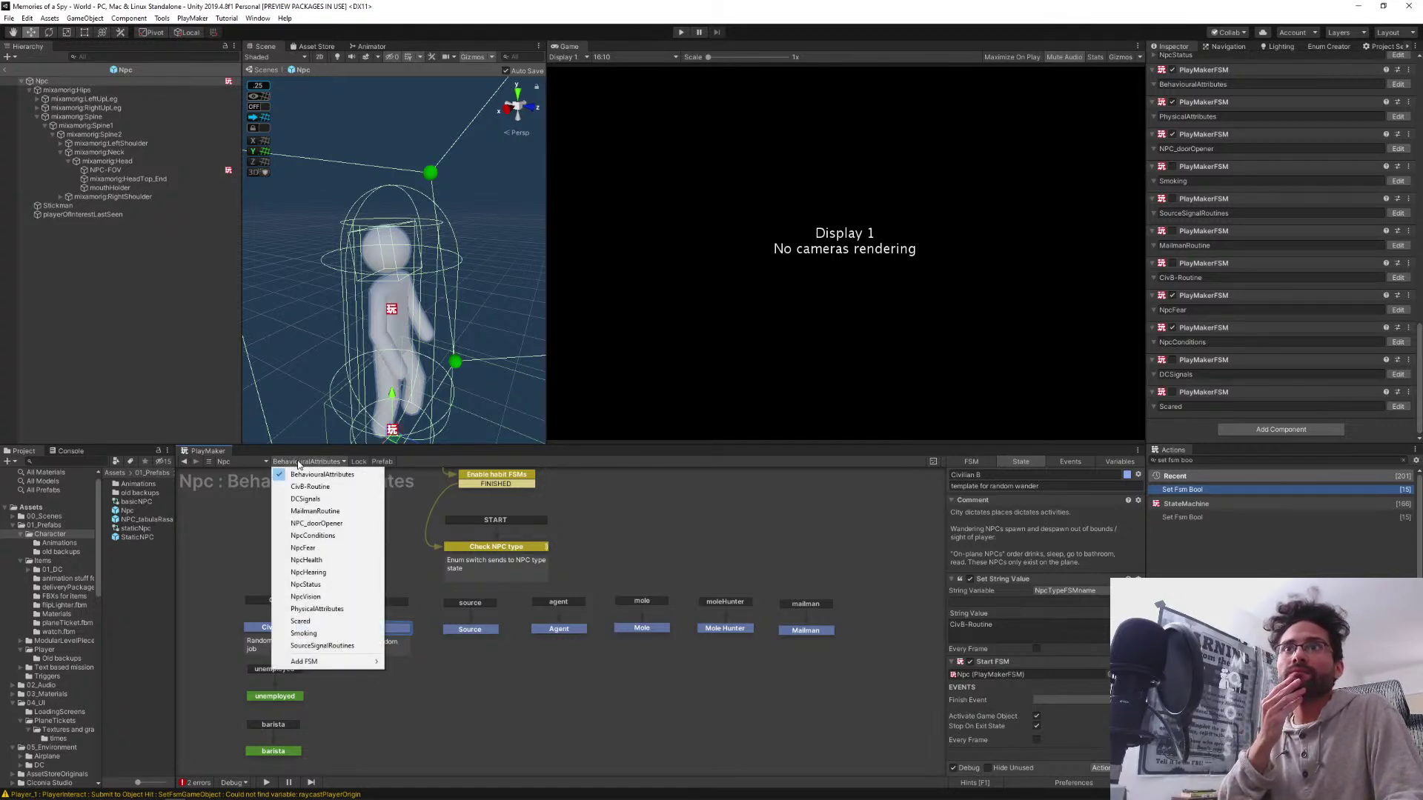
left_click(331, 548)
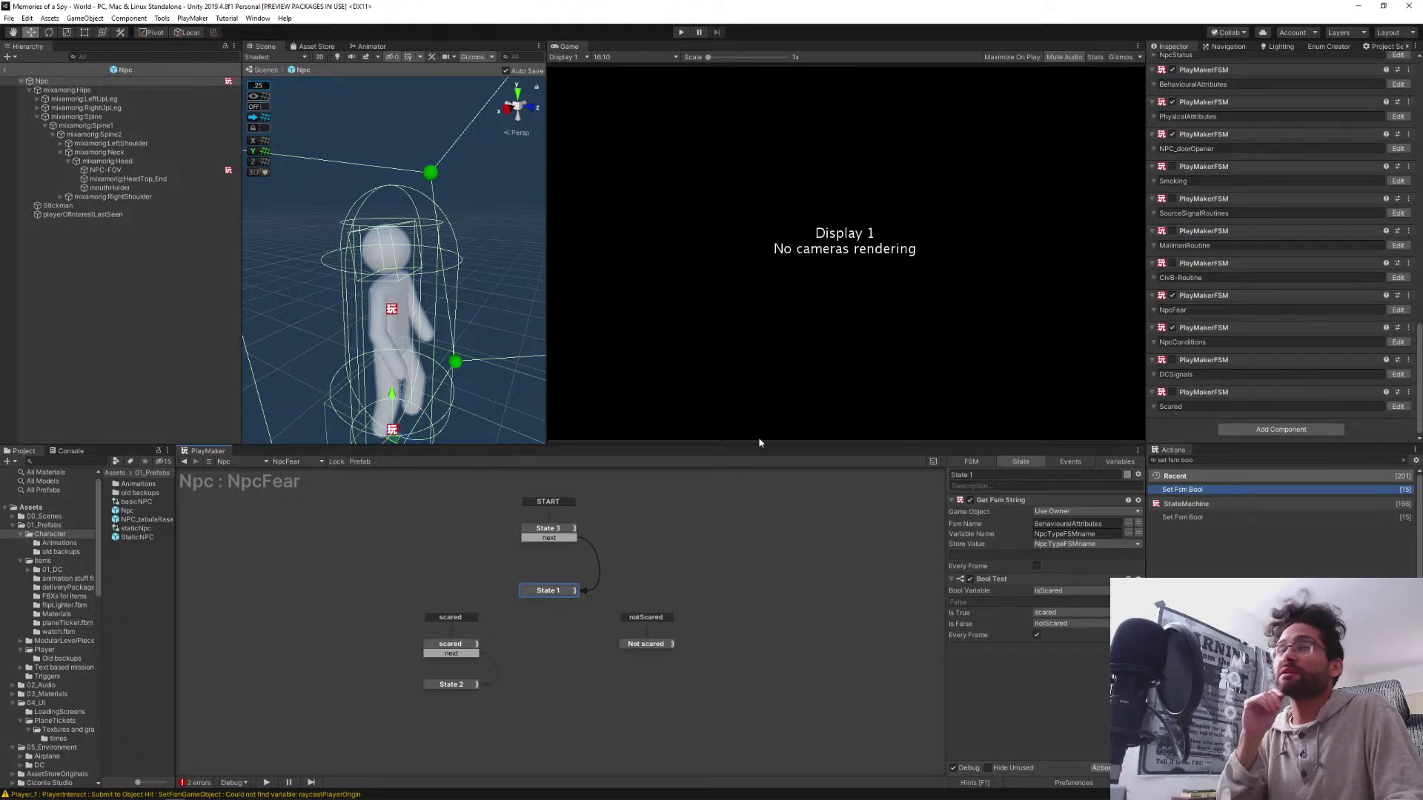
left_click(549, 537)
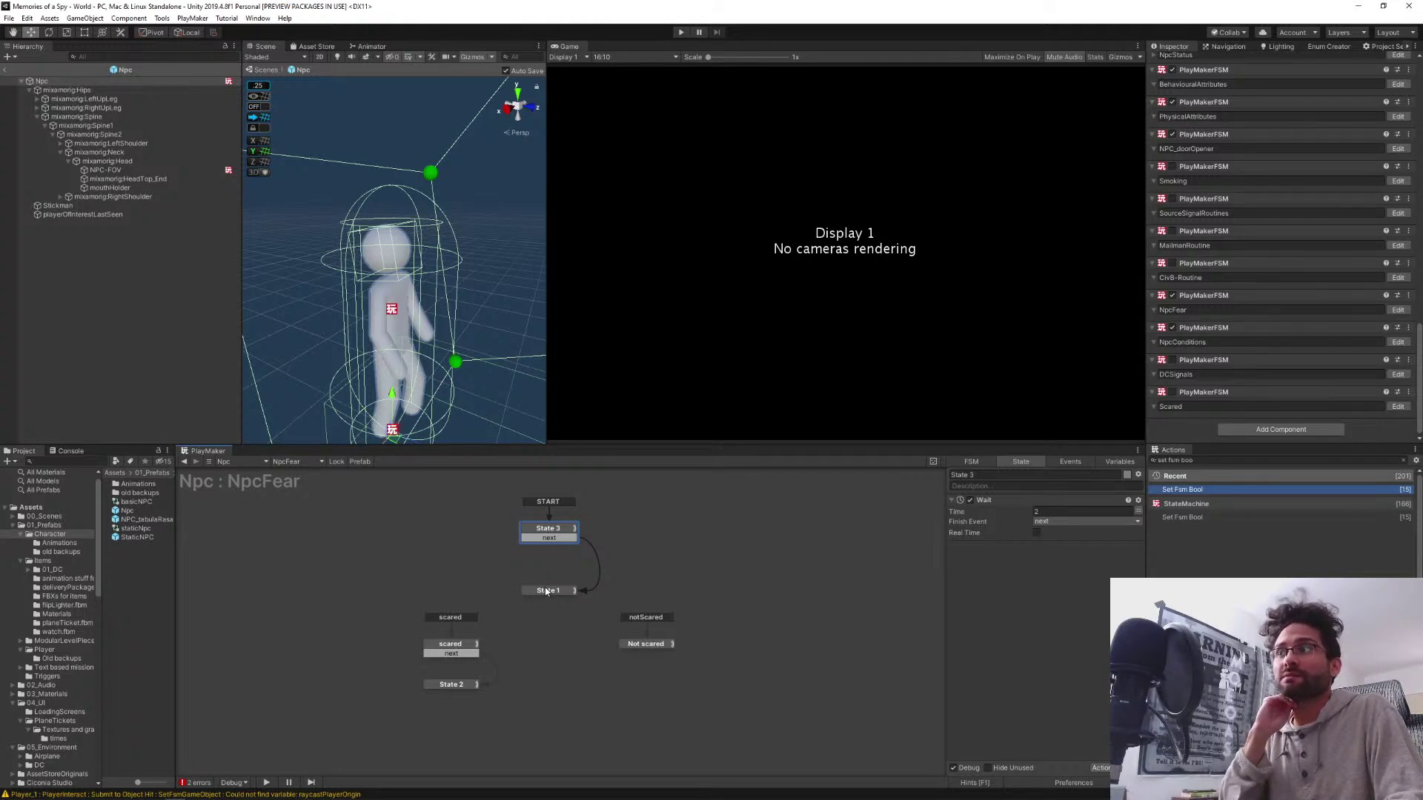
left_click(547, 591)
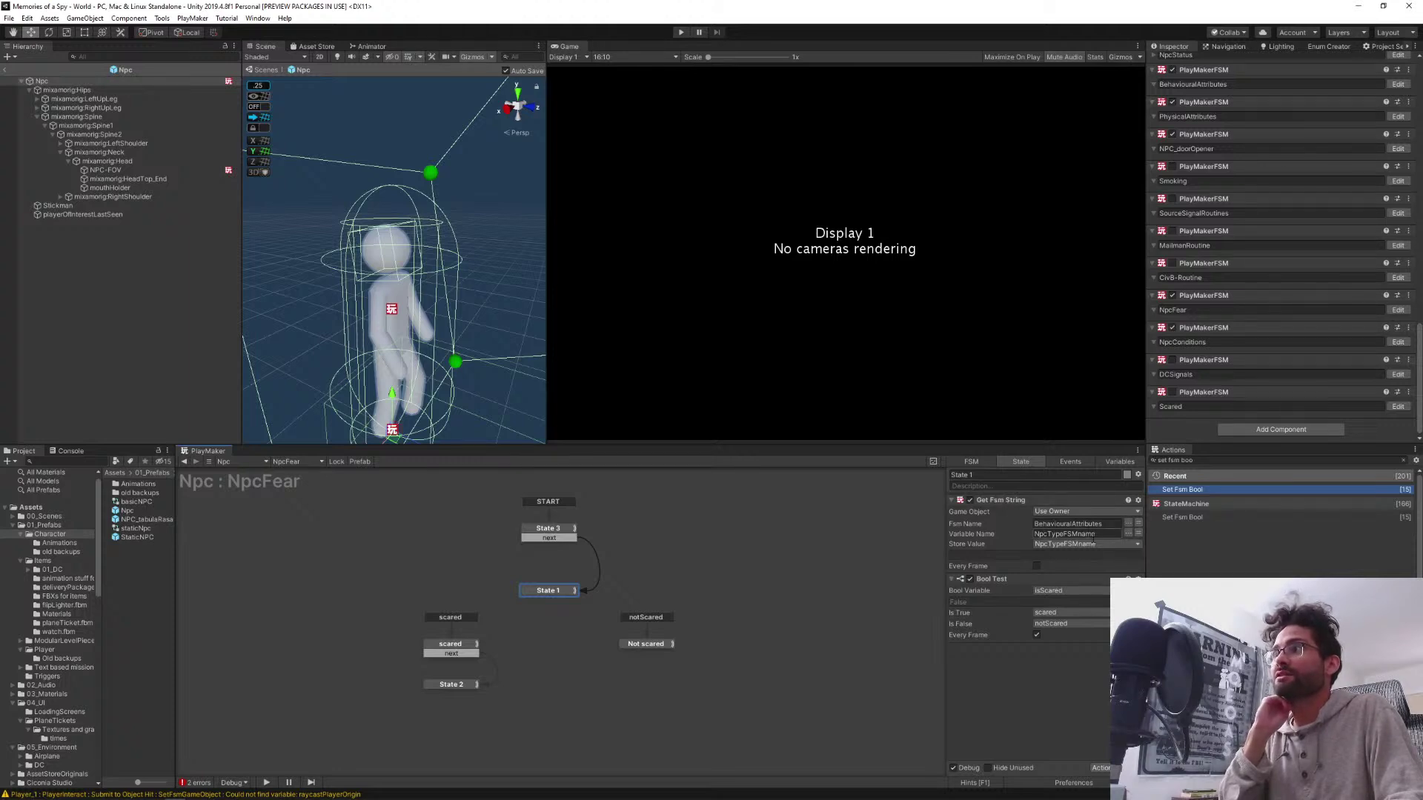
left_click_drag(1109, 534, 1027, 539)
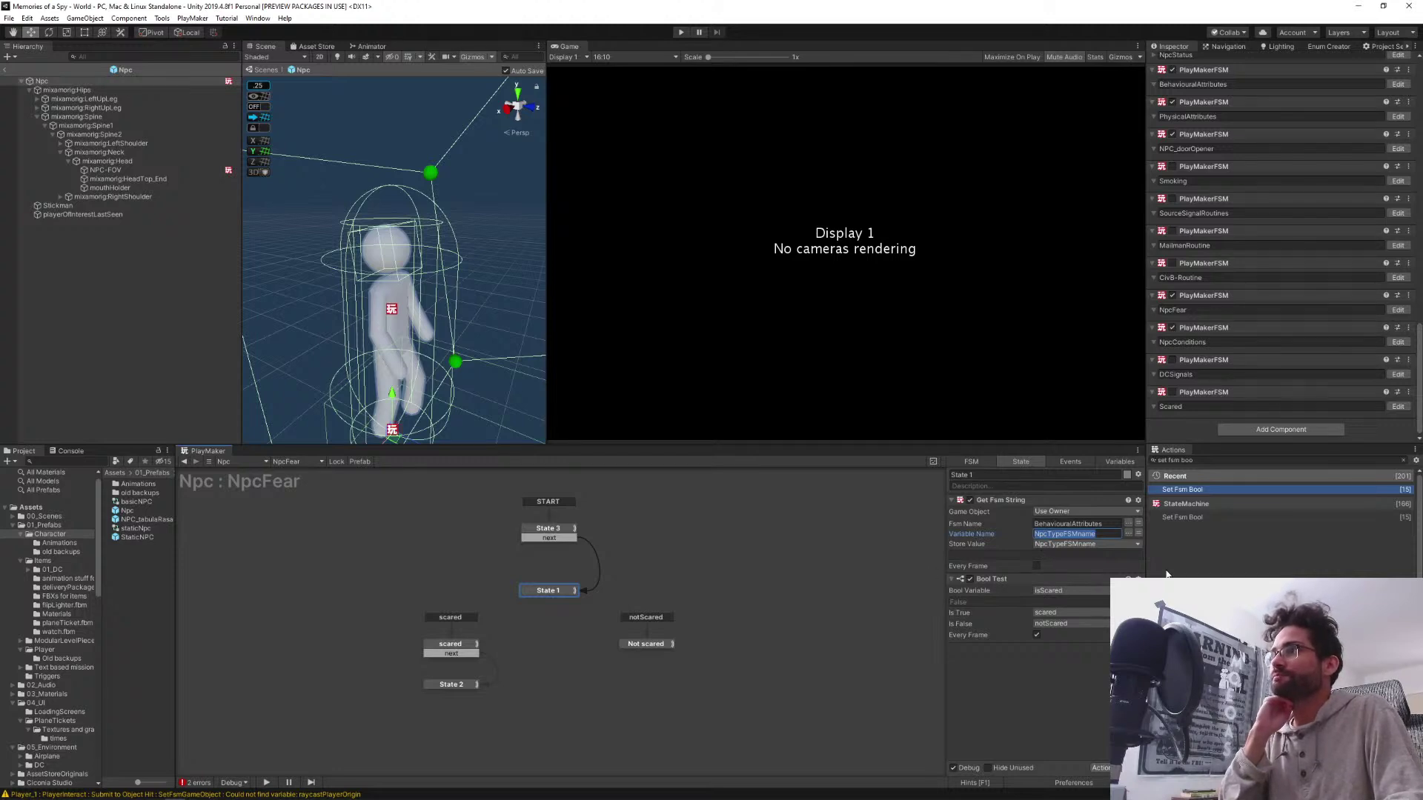
left_click(445, 647)
left_click(457, 653)
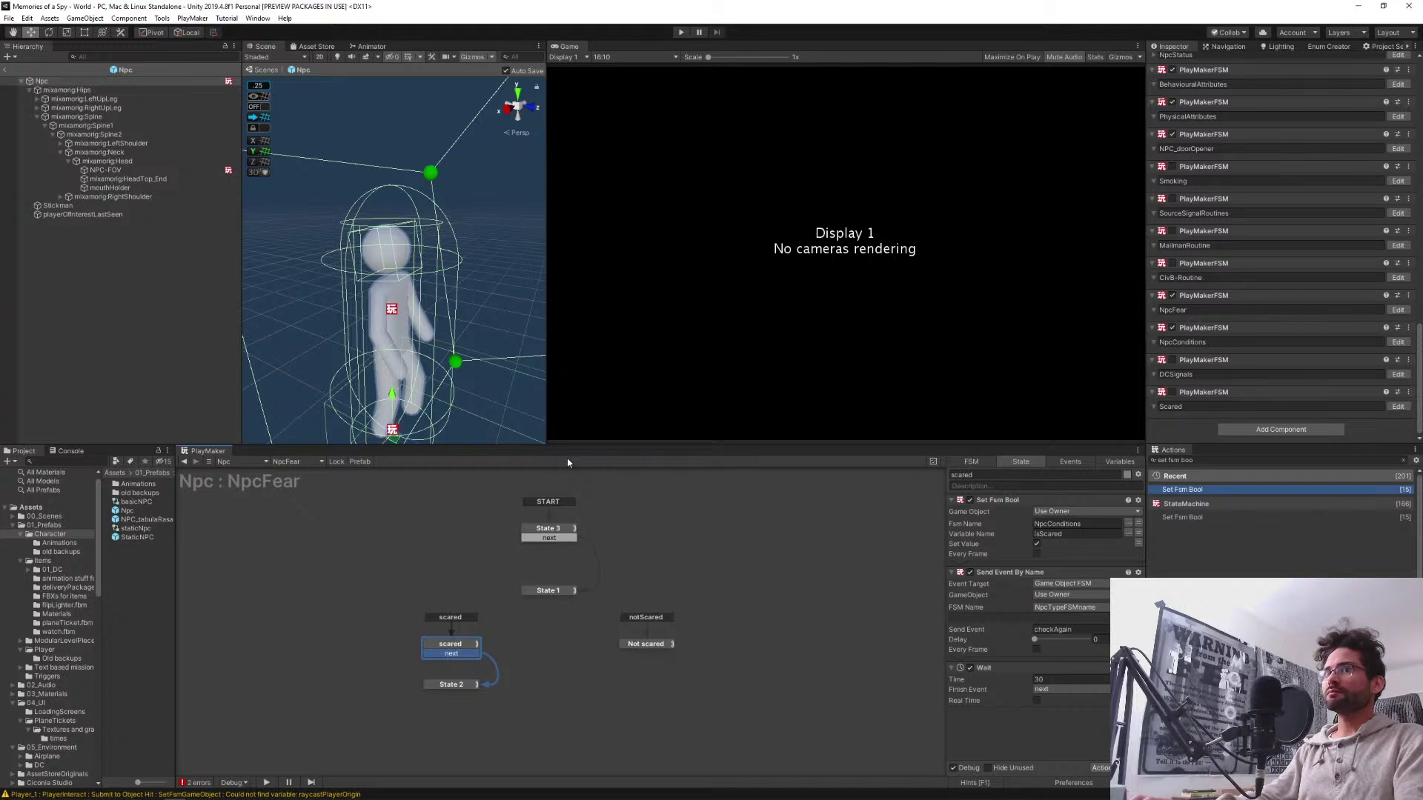
Review the actions in the NpcFear FSM's State 1 and Not scared states
left_click(287, 462)
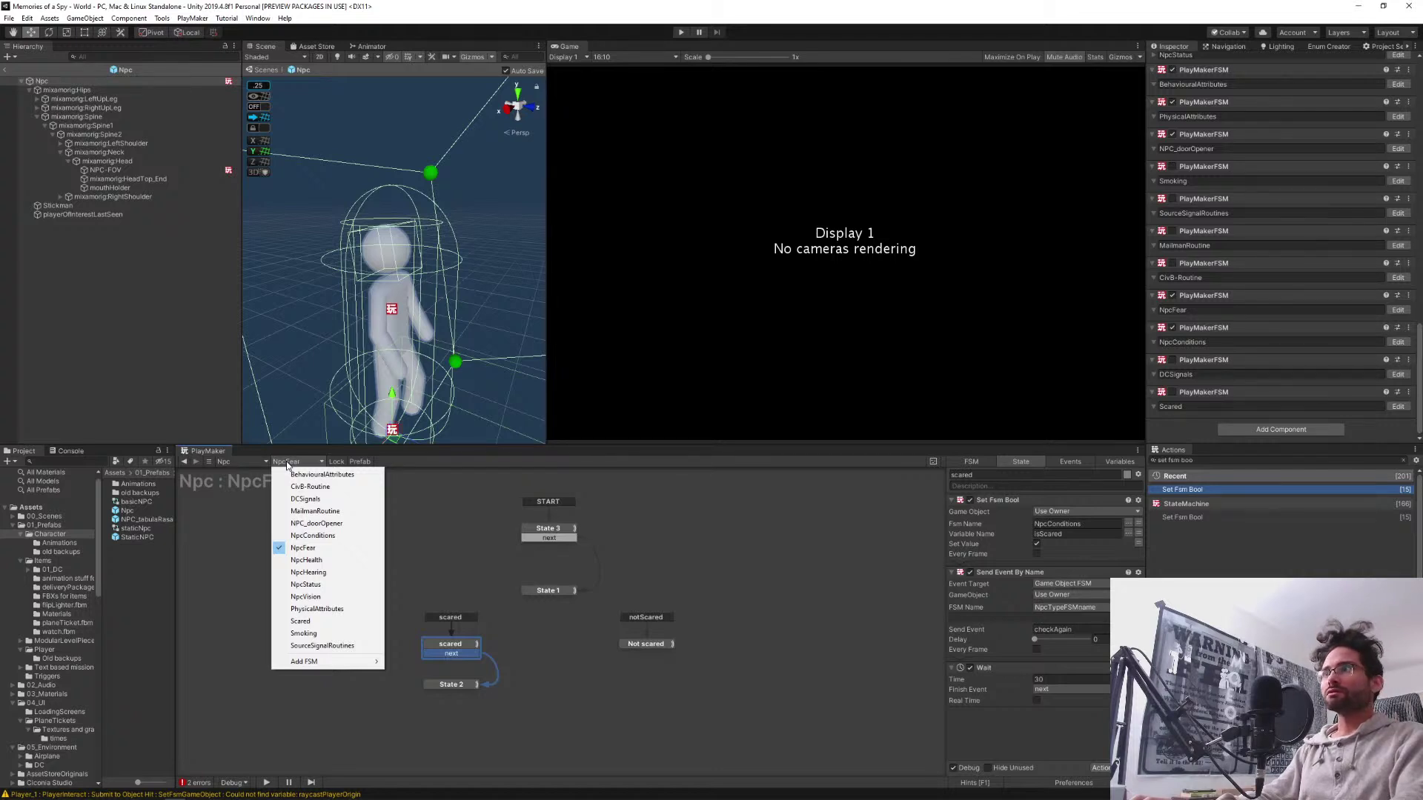
left_click(552, 593)
left_click(552, 592)
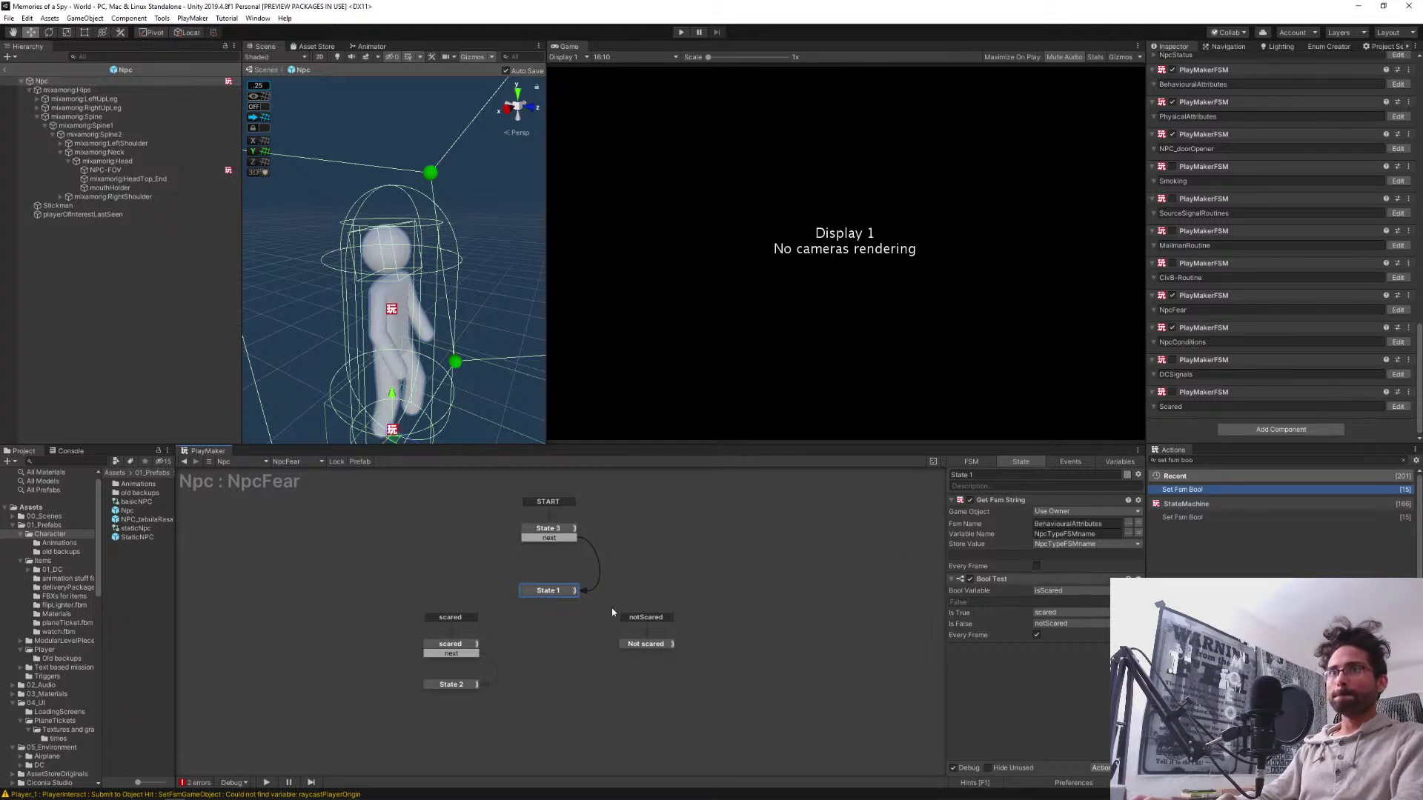
left_click(652, 644)
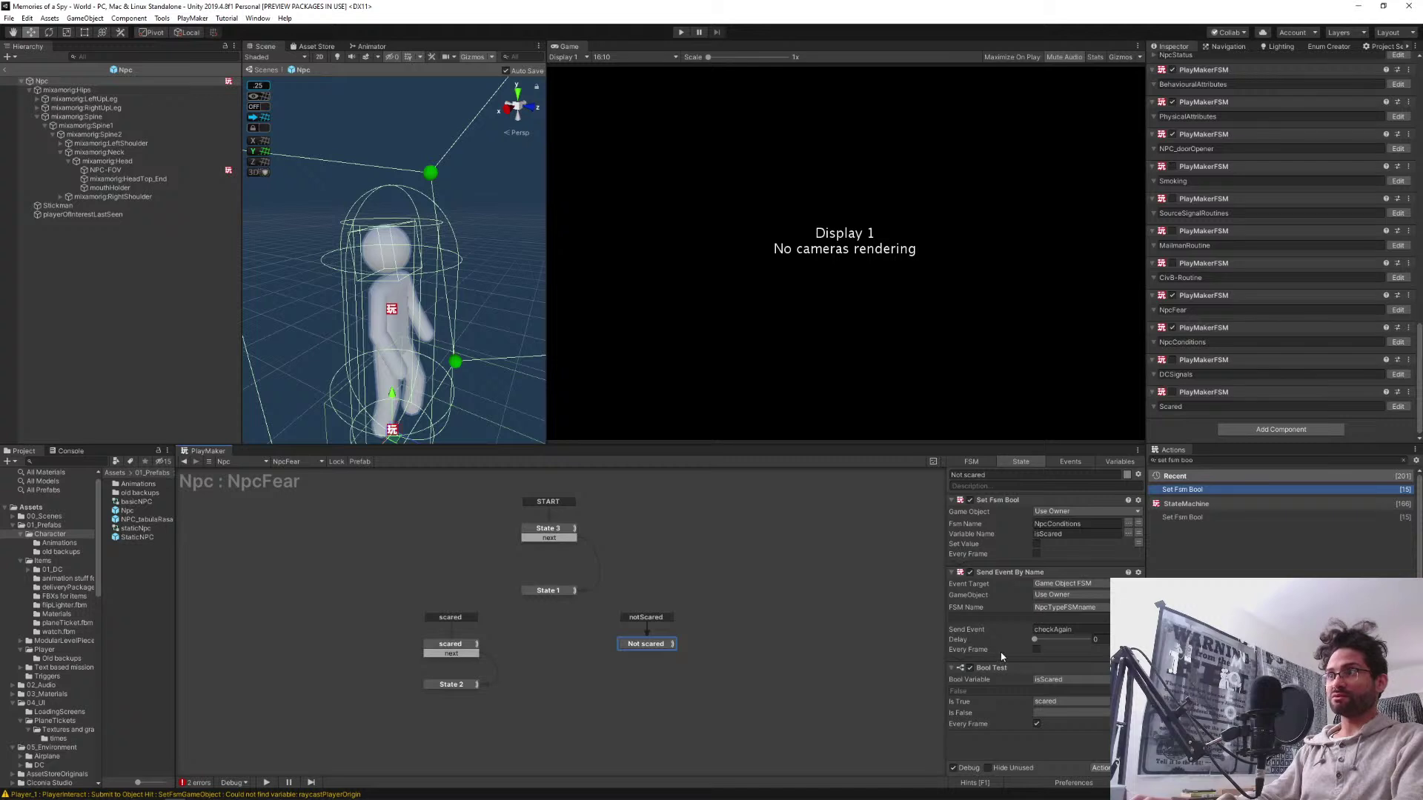
Switch to the Scared FSM and add a Get Fsm String action to its State 1
left_click(295, 463)
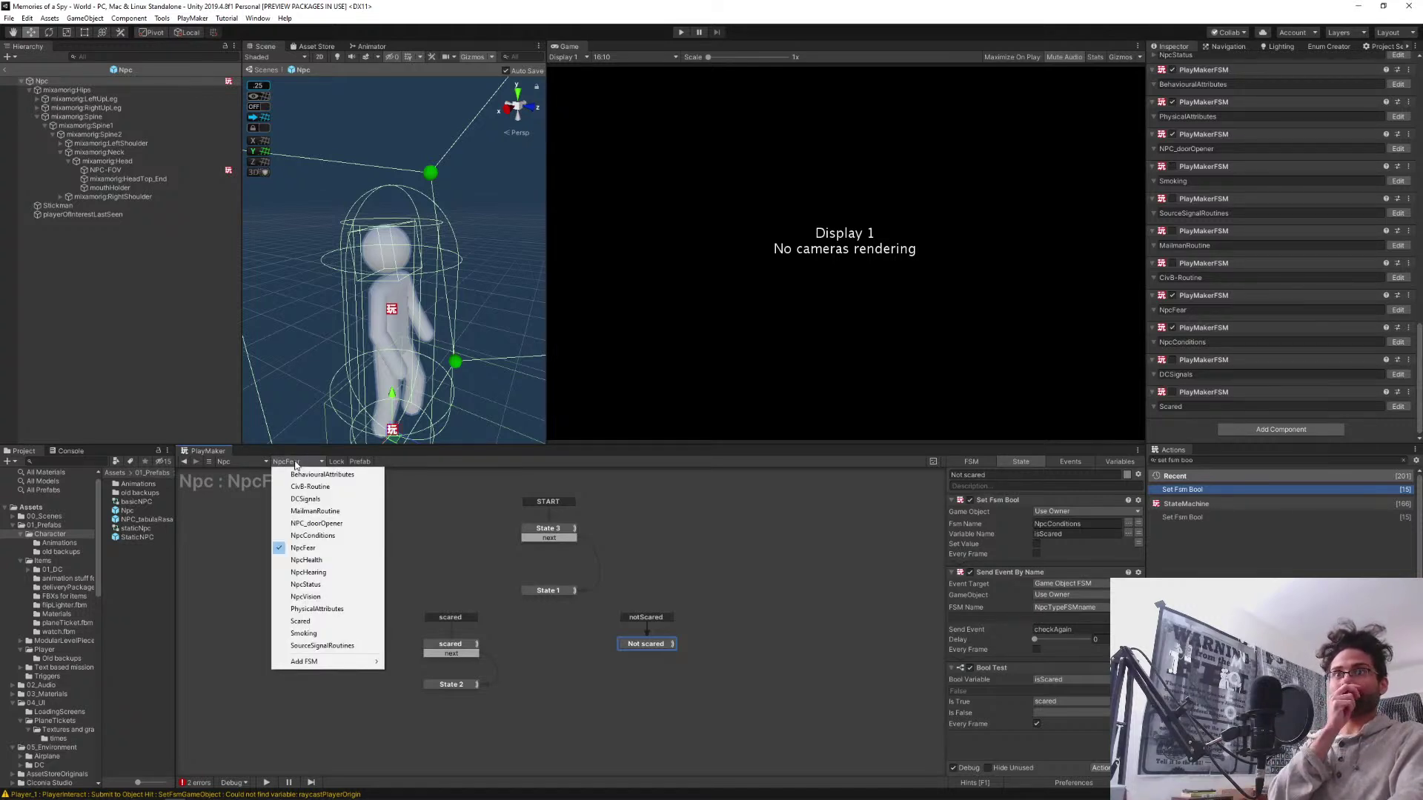
left_click(317, 621)
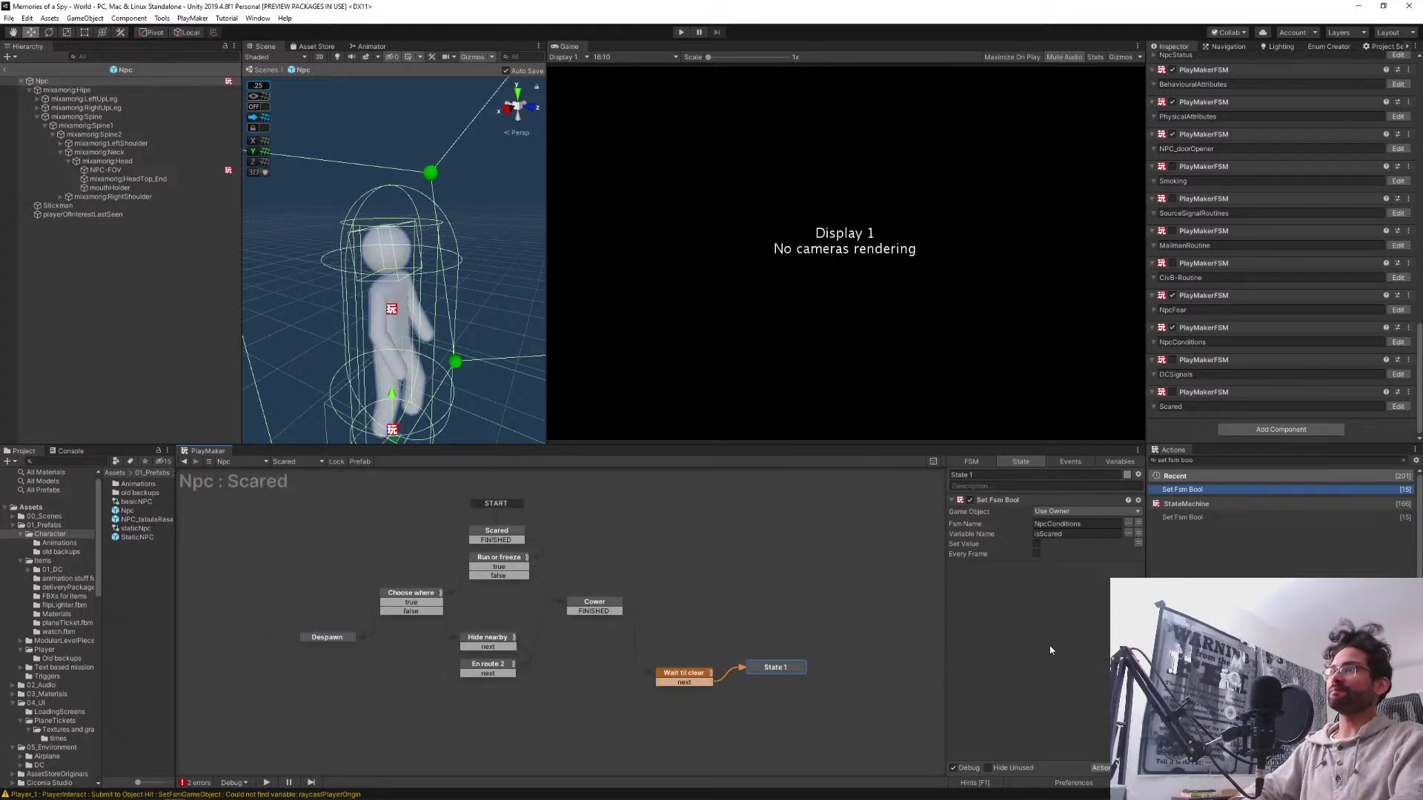
left_click(1212, 459)
type("l")
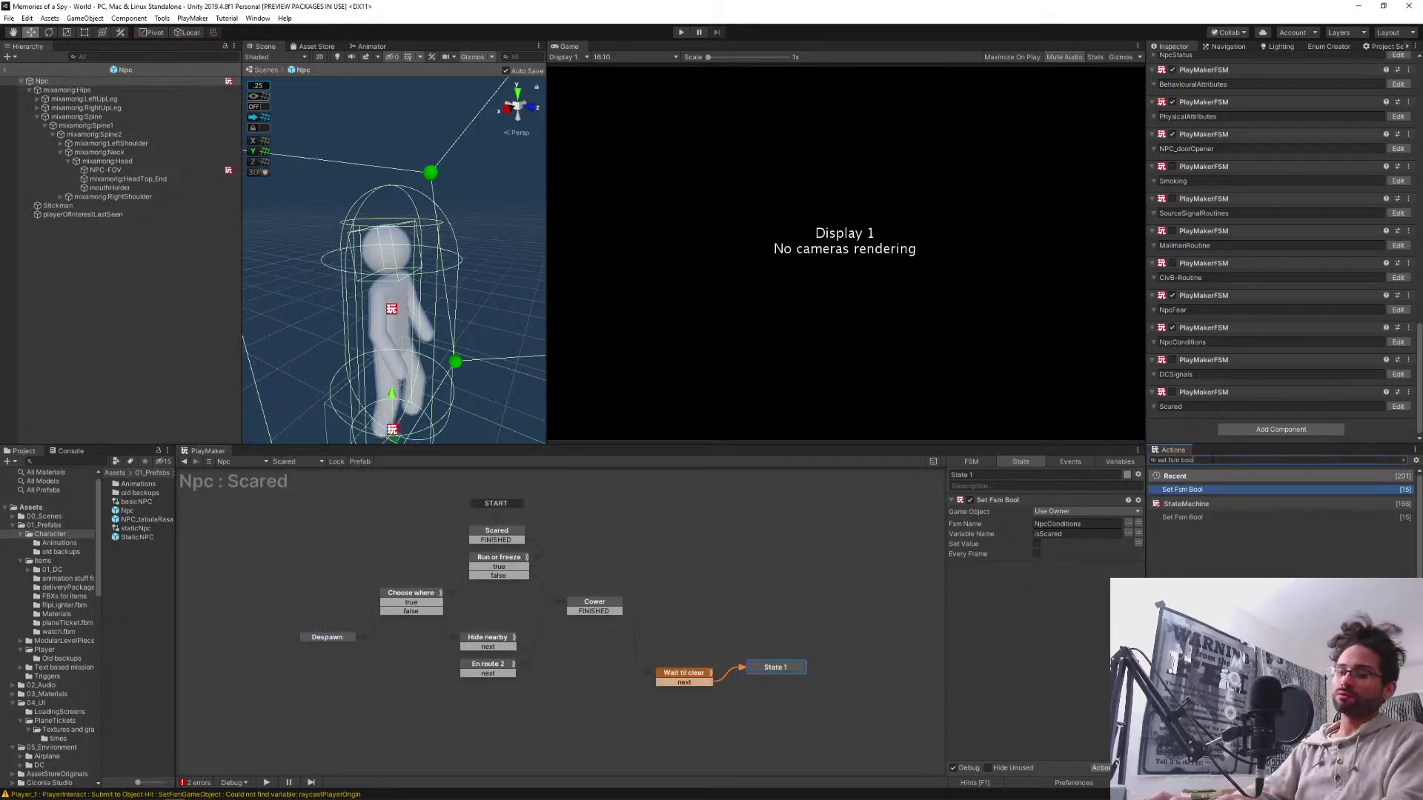
key("ctrl+a")
type("get fsm strin")
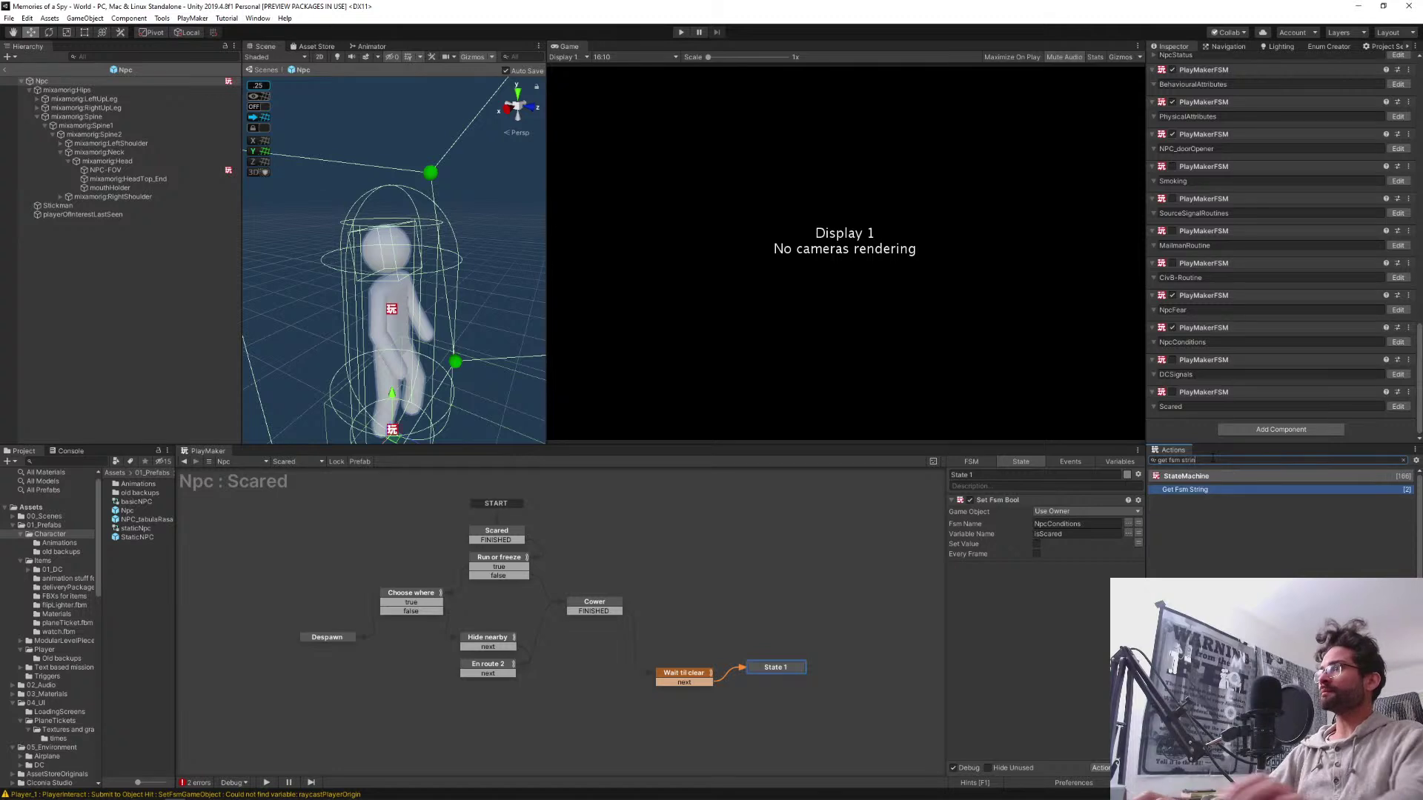
key("Return")
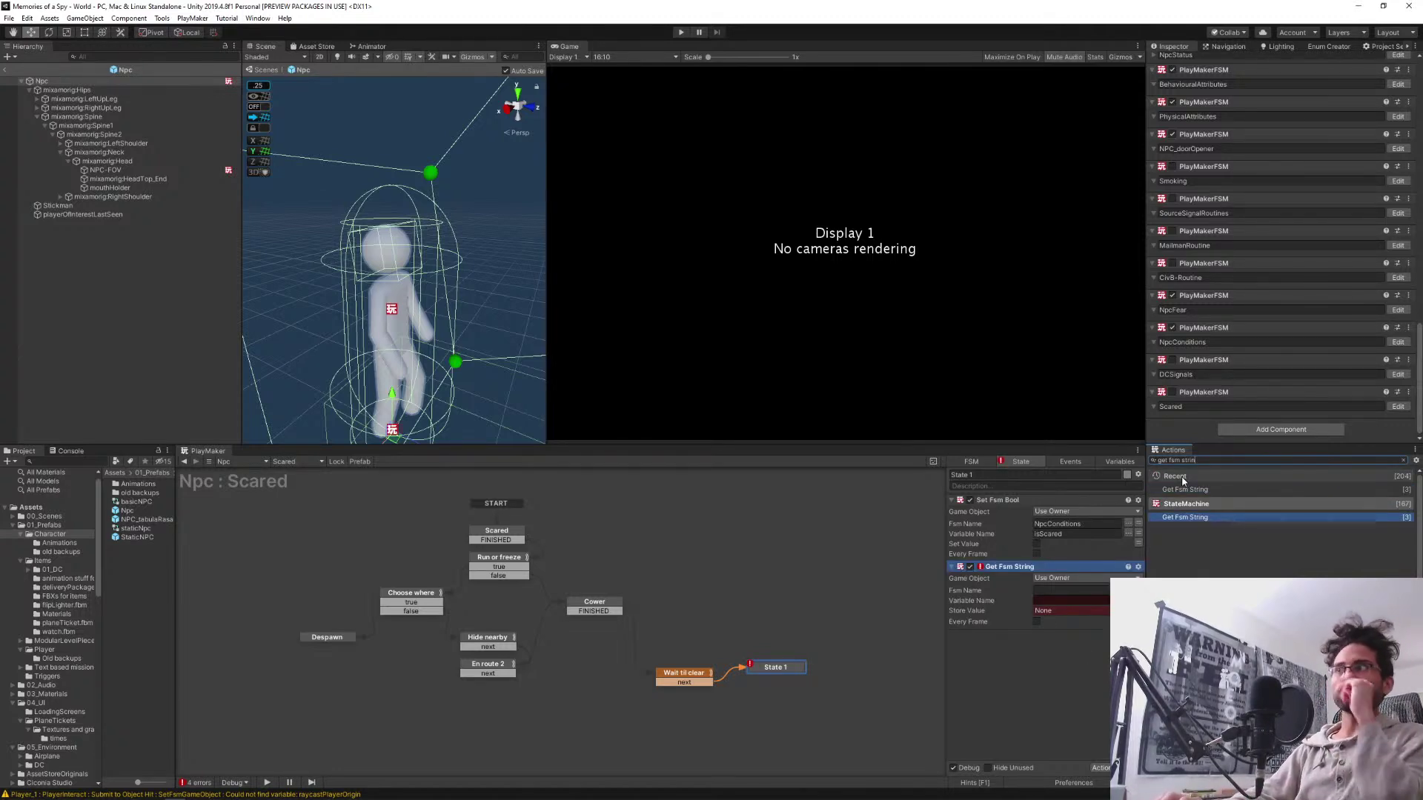
Add a Send Event By Name action to State 1 and order the actions as Get Fsm String, Set Fsm Bool, Send Event By Name
key("ctrl+a")
type("send ev")
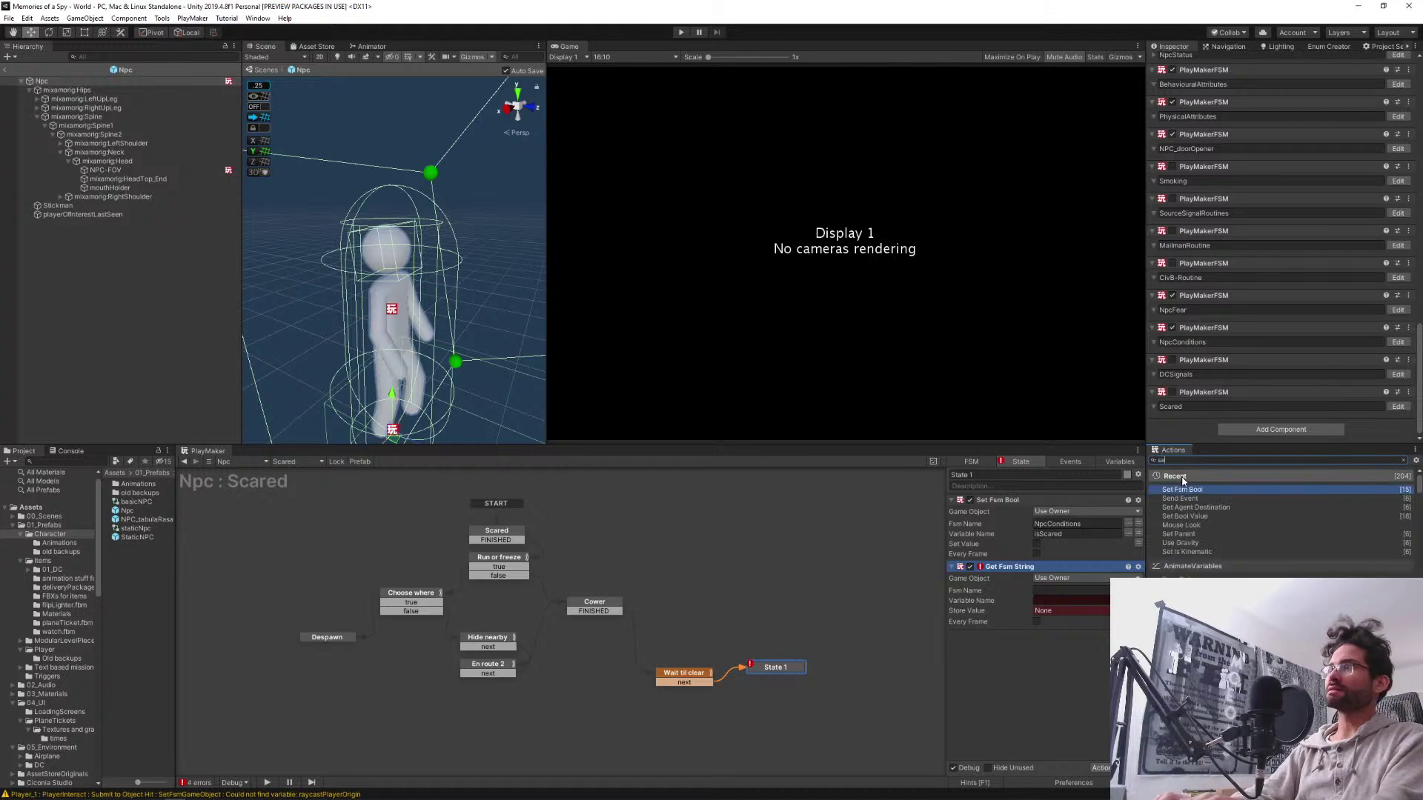
key("Down")
key("Down")
key("Down")
key("Down")
key("Down")
key("Down")
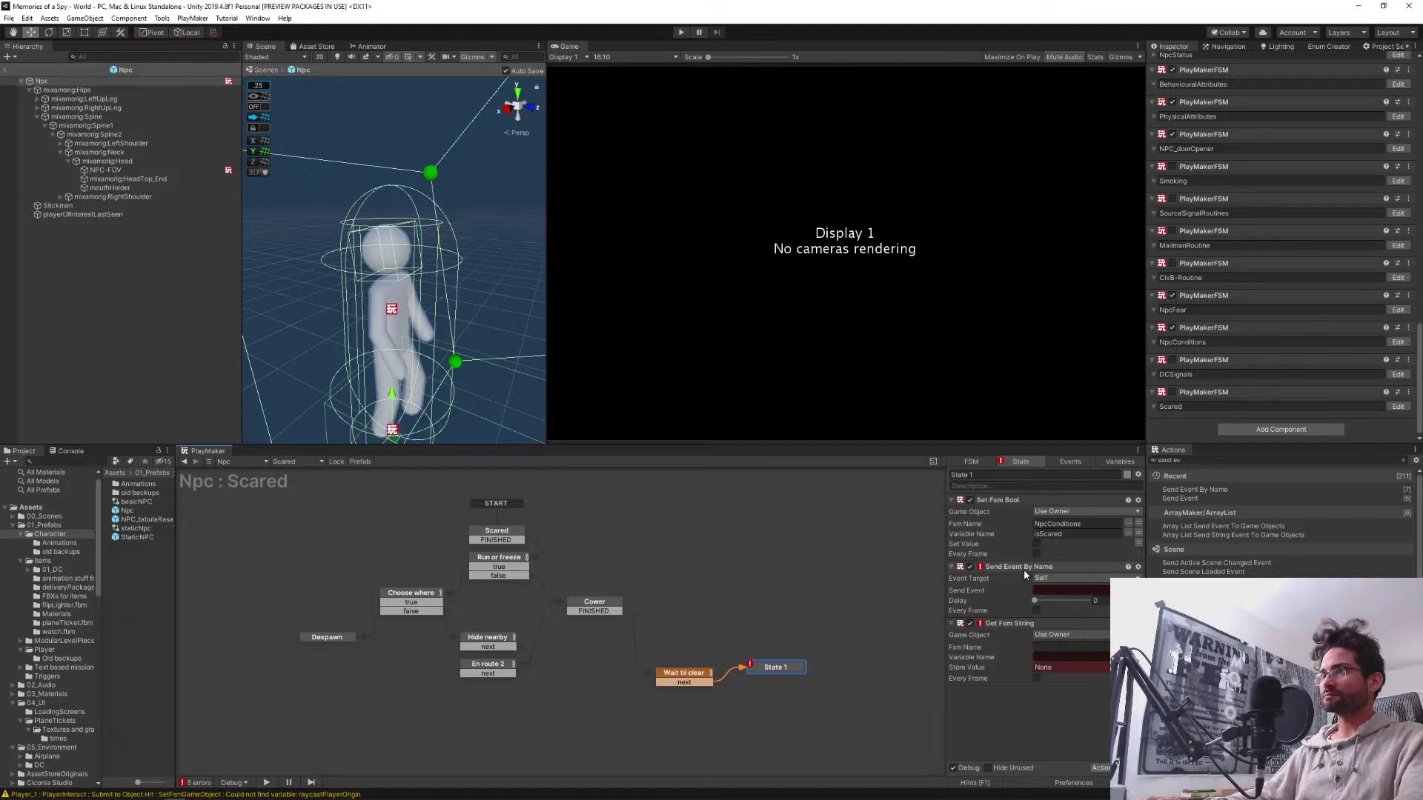
left_click_drag(1021, 624, 1028, 572)
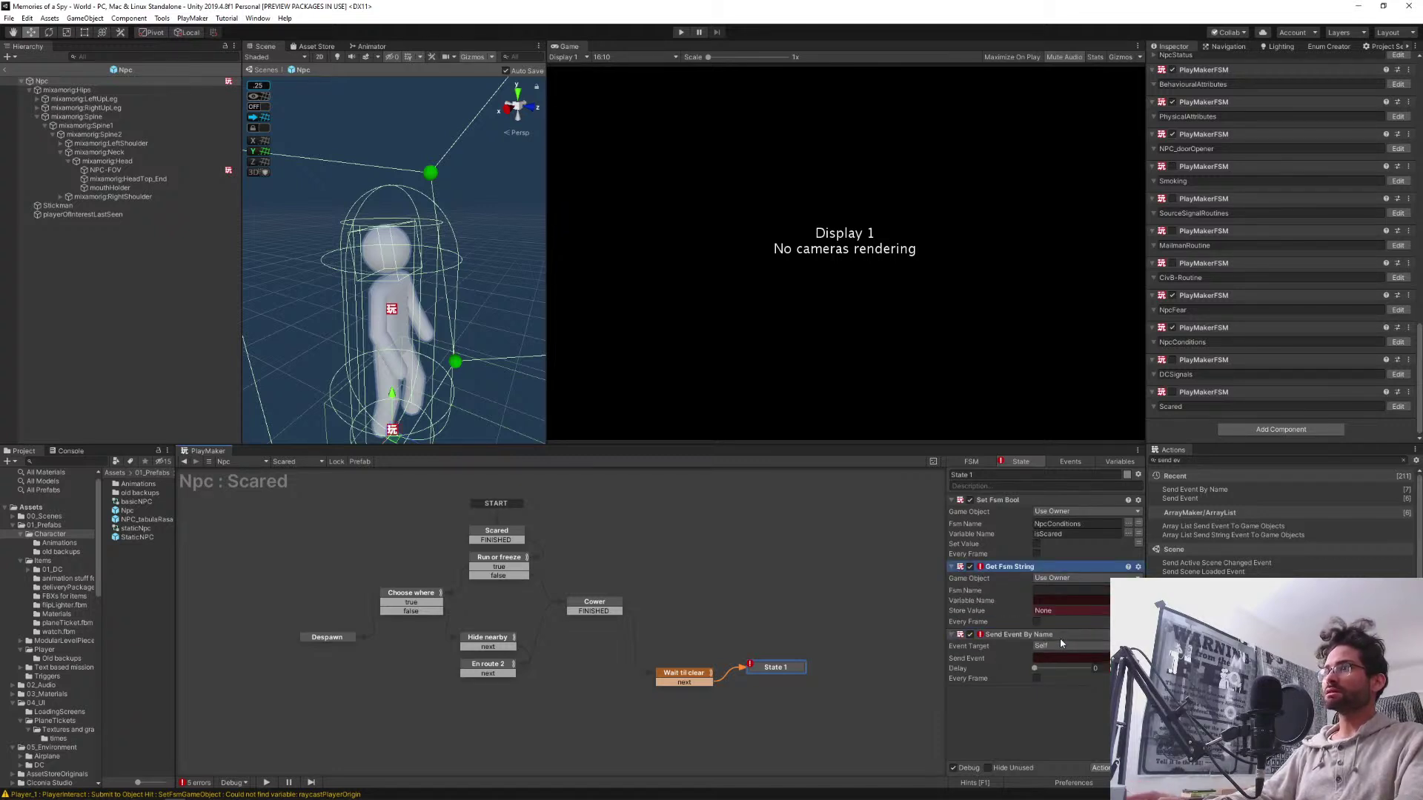
key("ctrl+Up")
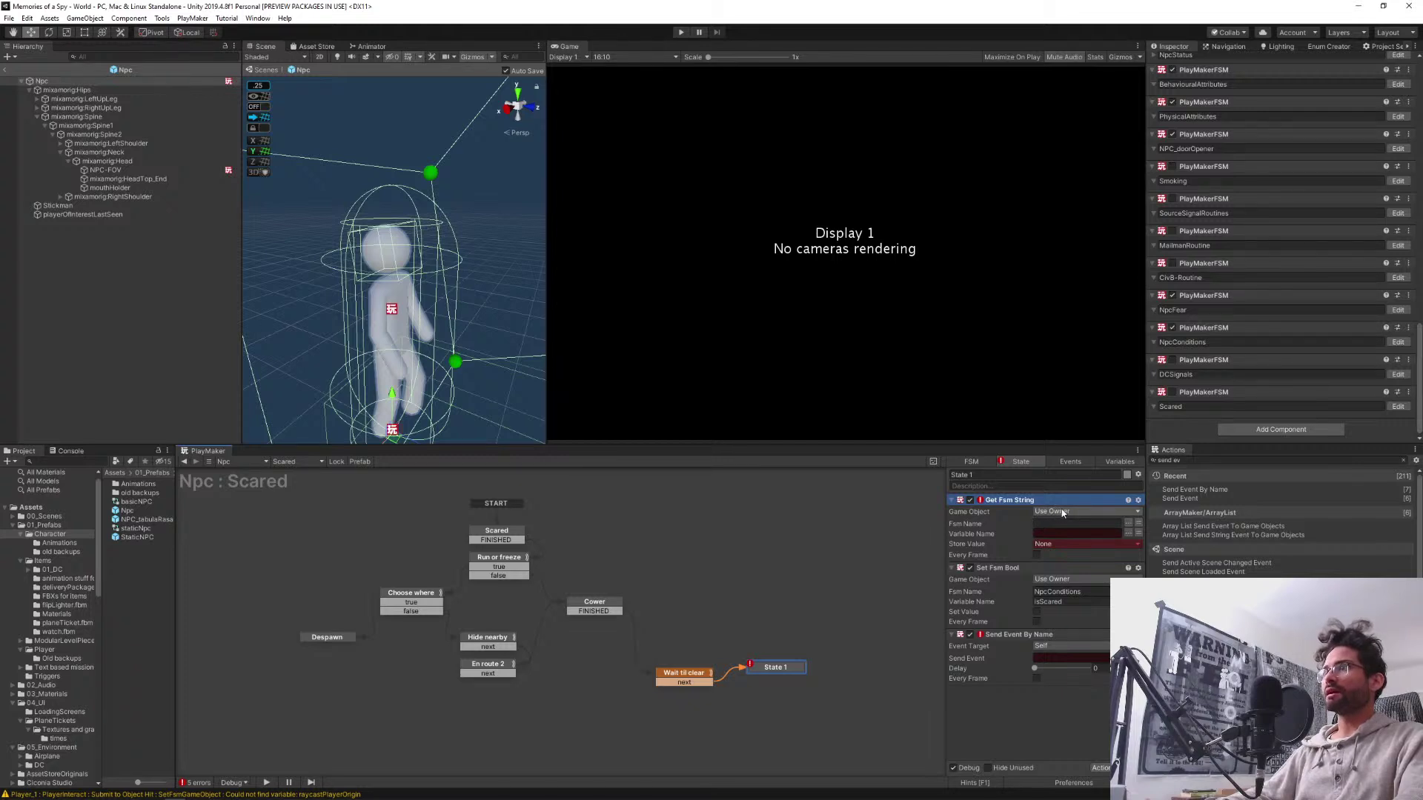
Set Get Fsm String to read NpcTypeFSMname from the BehaviouralAttributes FSM and store it in a new variable named NpcTypeFSMname
left_click(1129, 524)
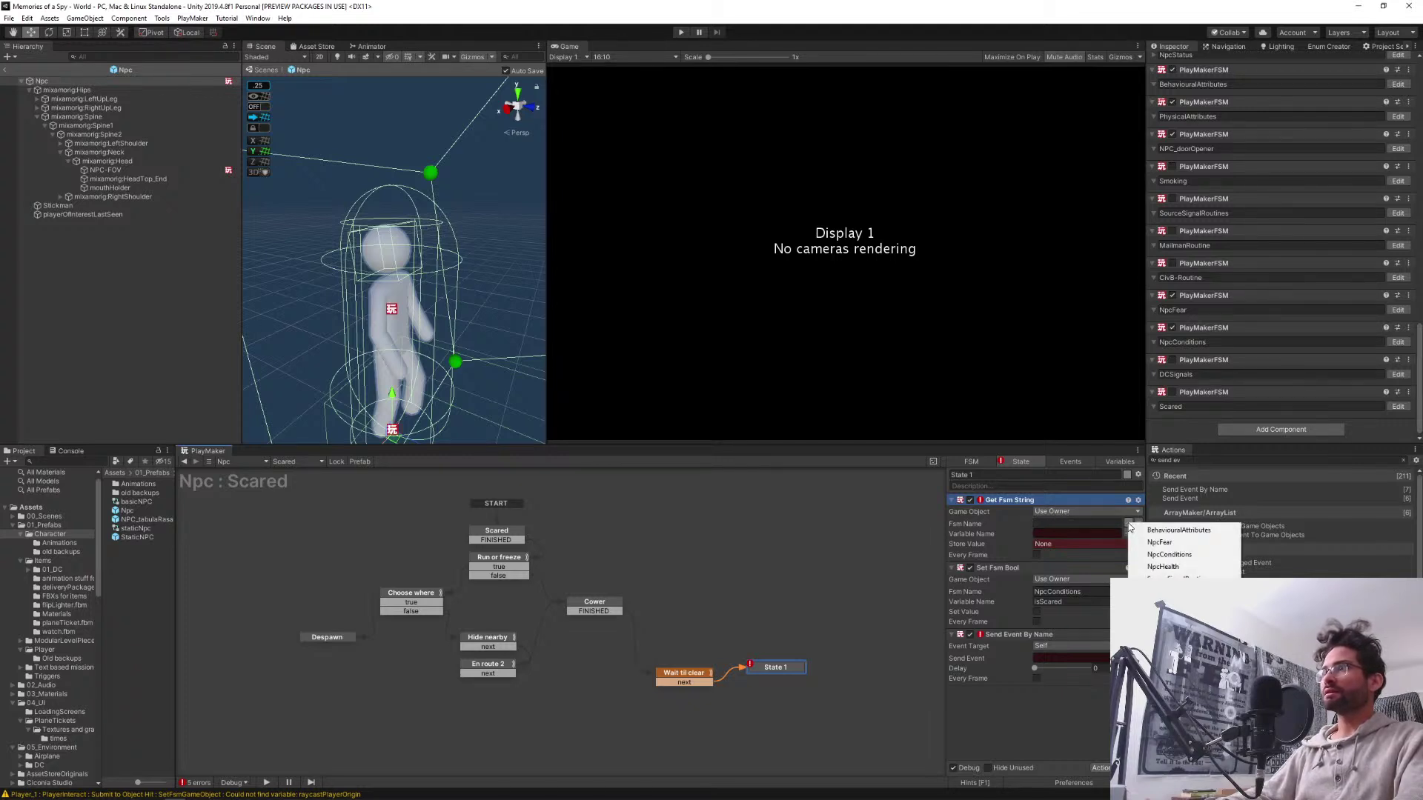
left_click(1169, 554)
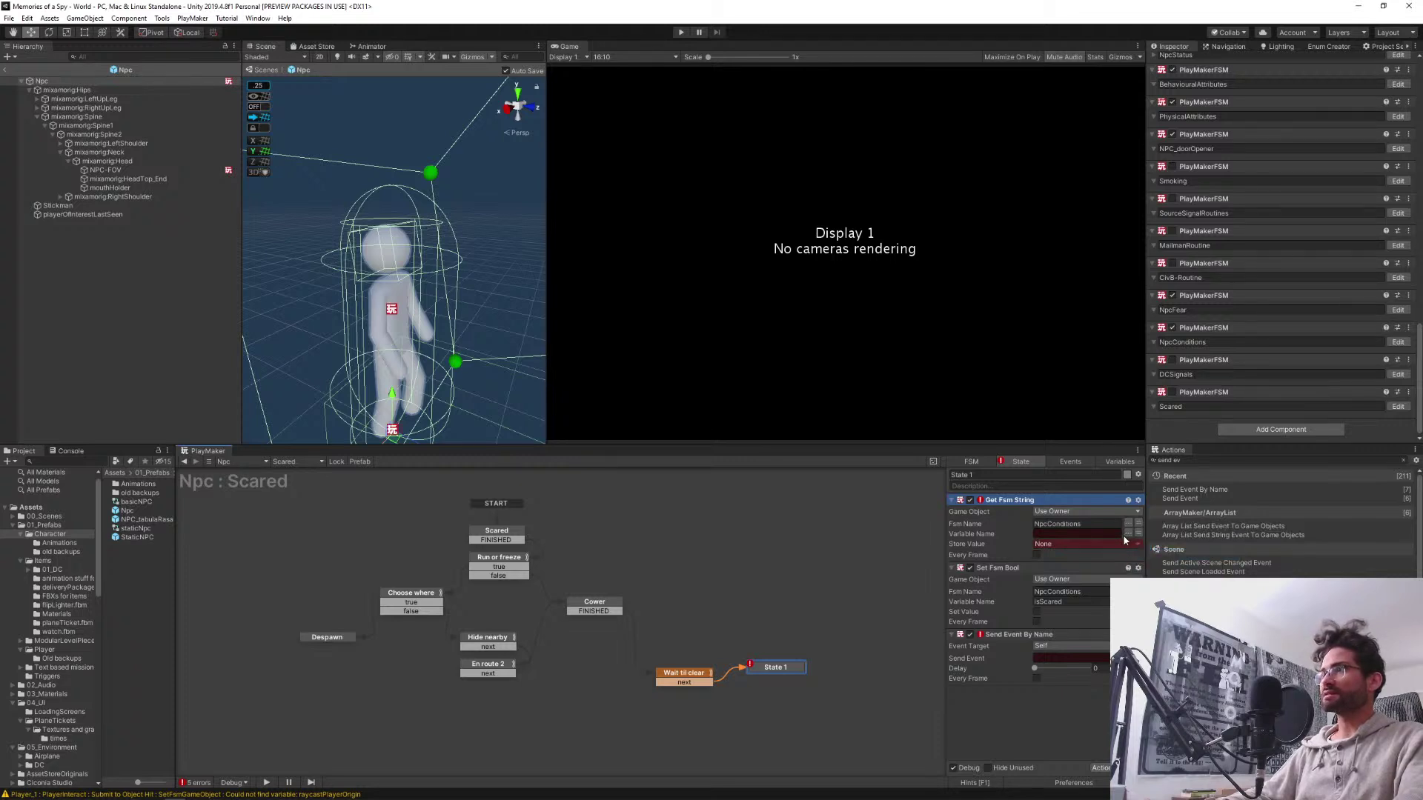
left_click(1128, 534)
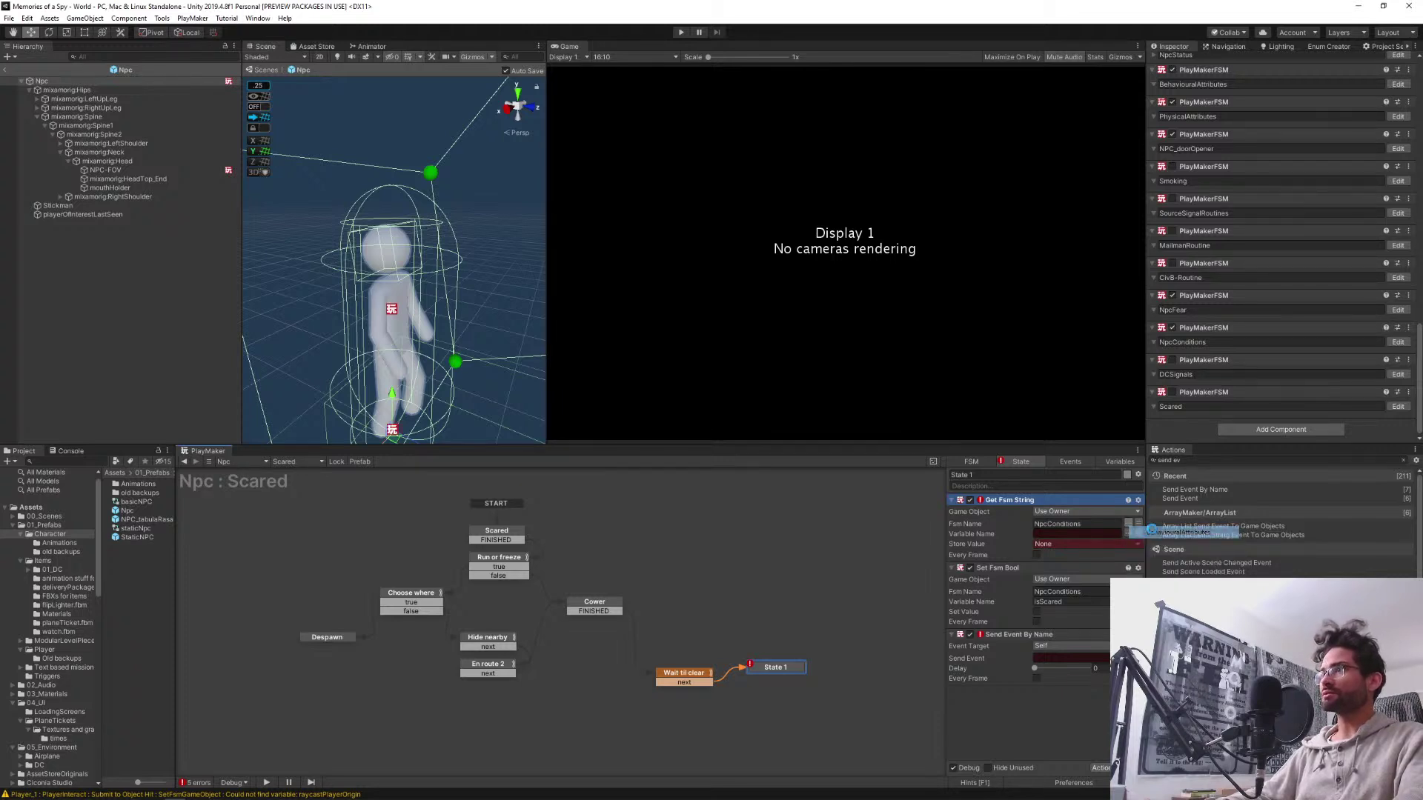
left_click(1151, 531)
left_click(1128, 533)
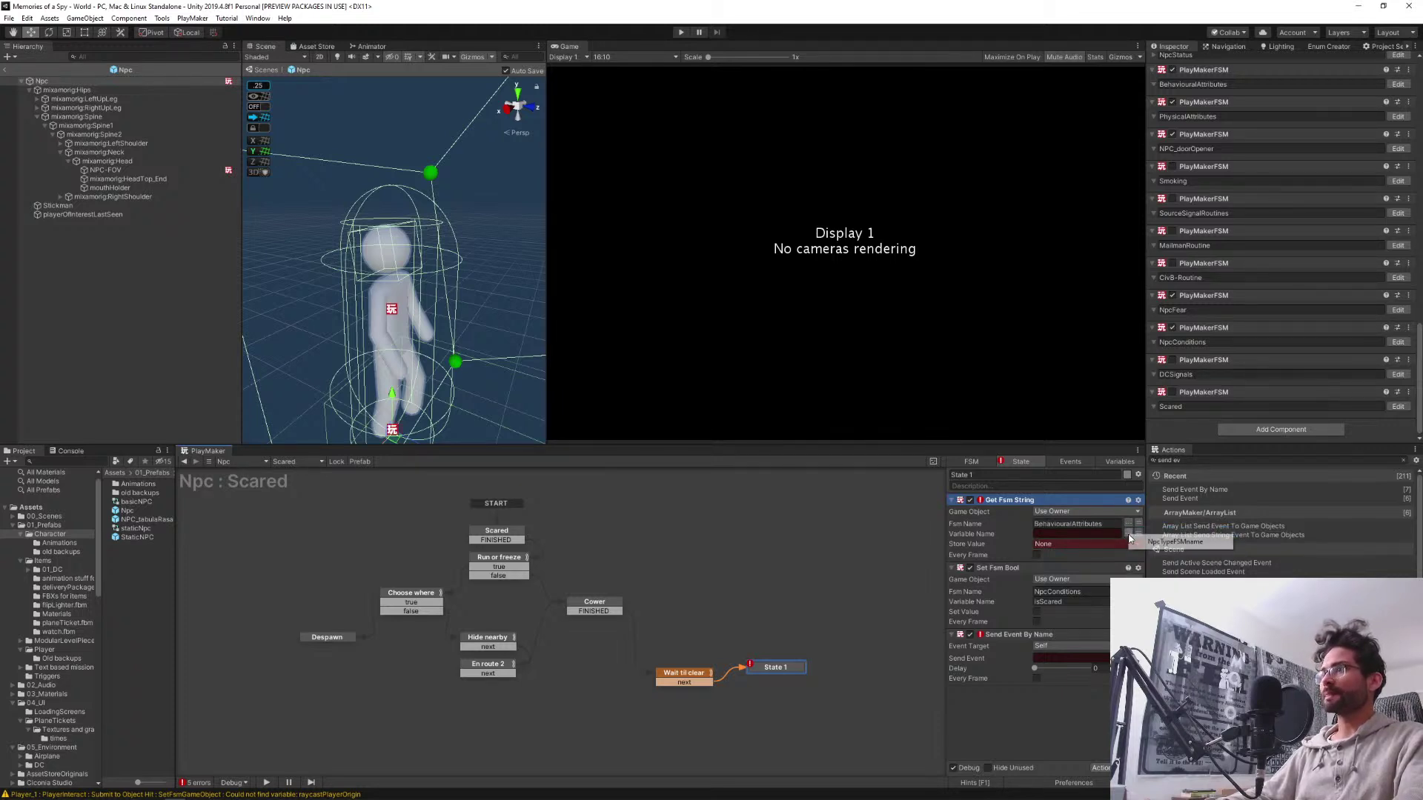
left_click(1175, 541)
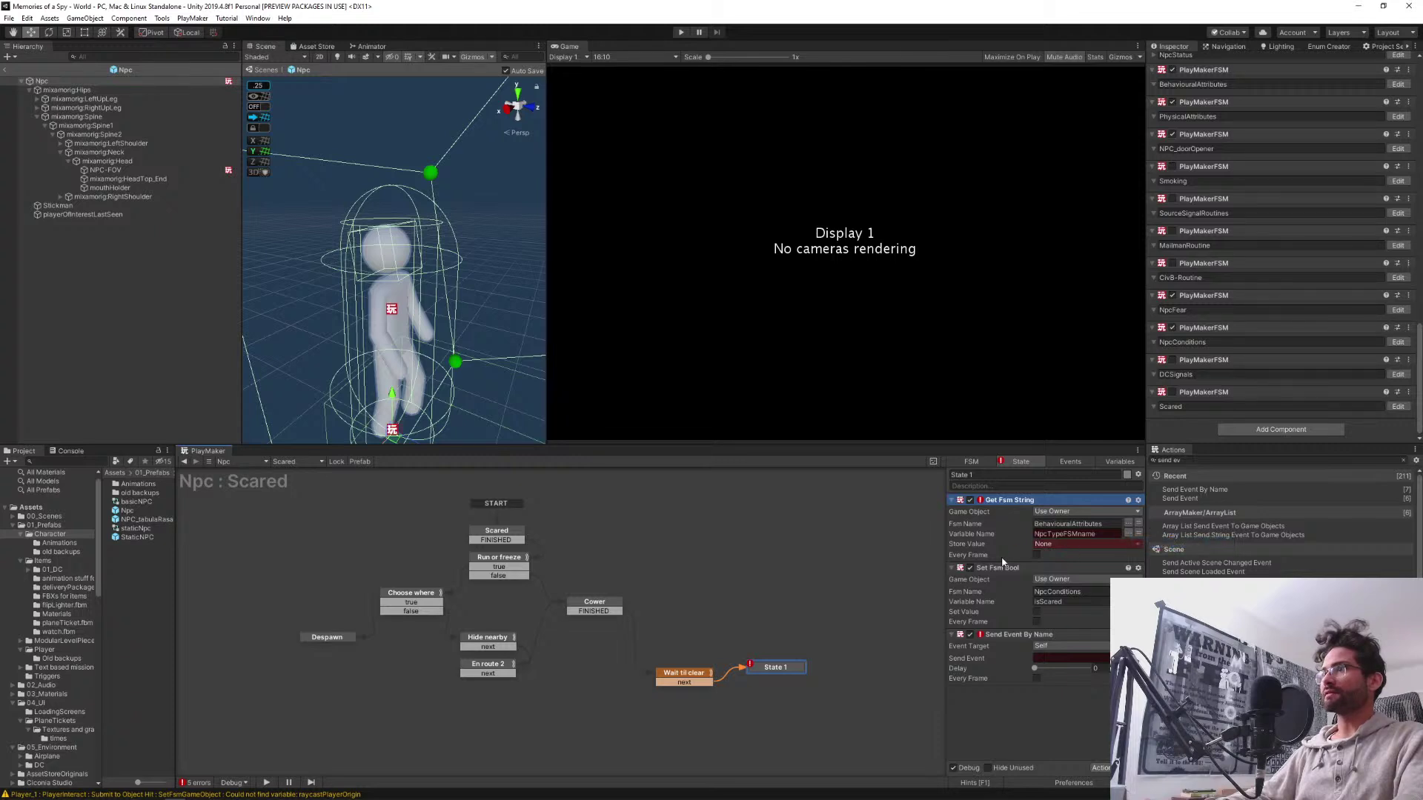
left_click(1067, 534)
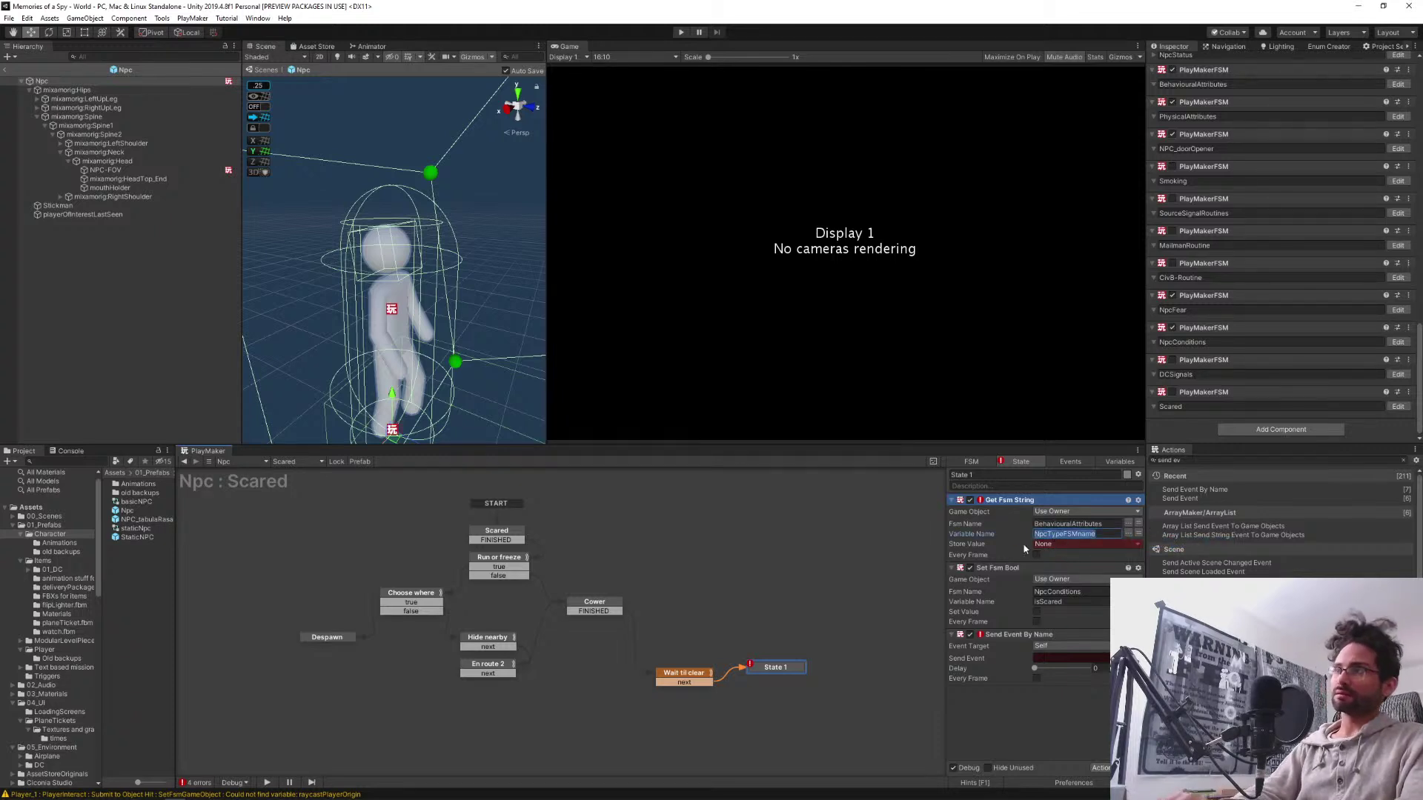
left_click(1065, 545)
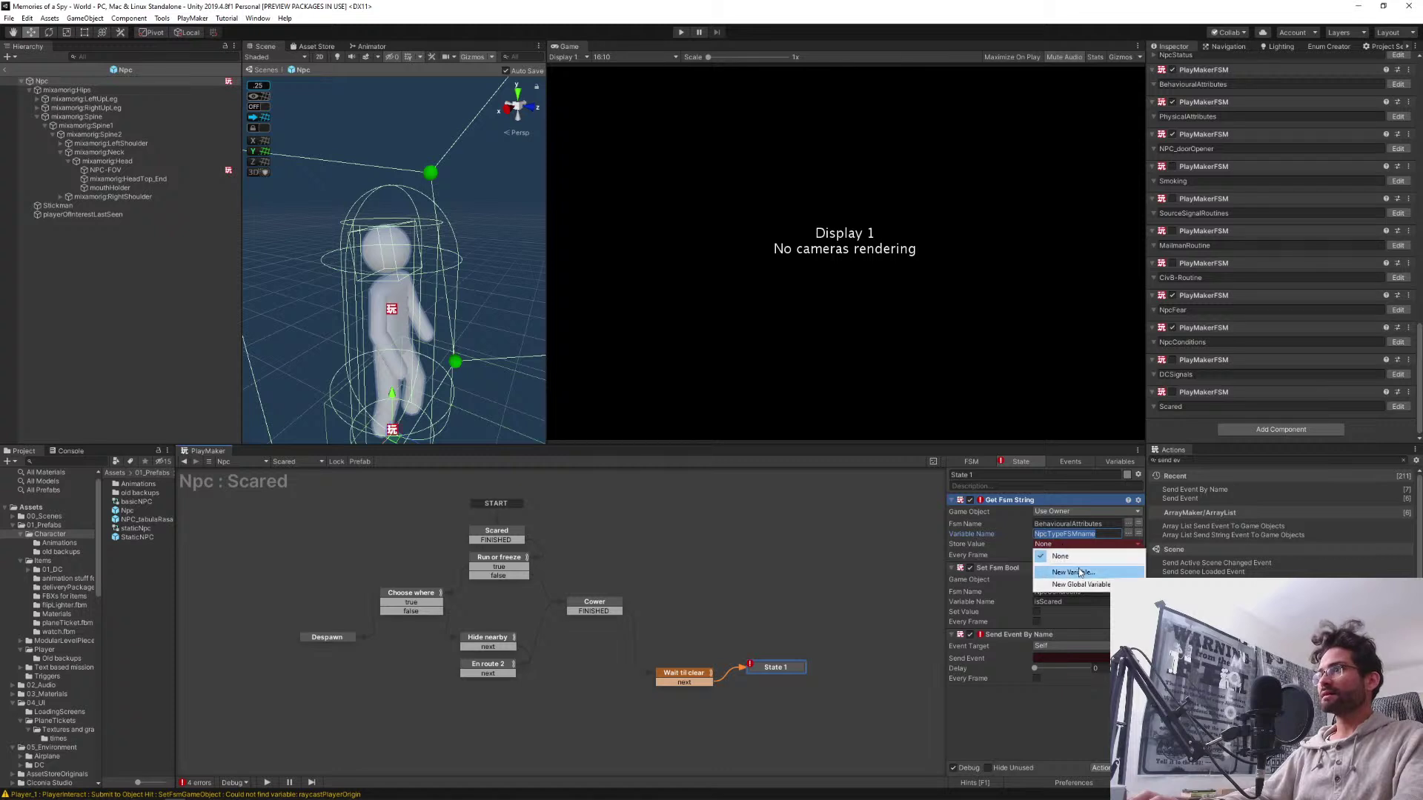
left_click(1081, 573)
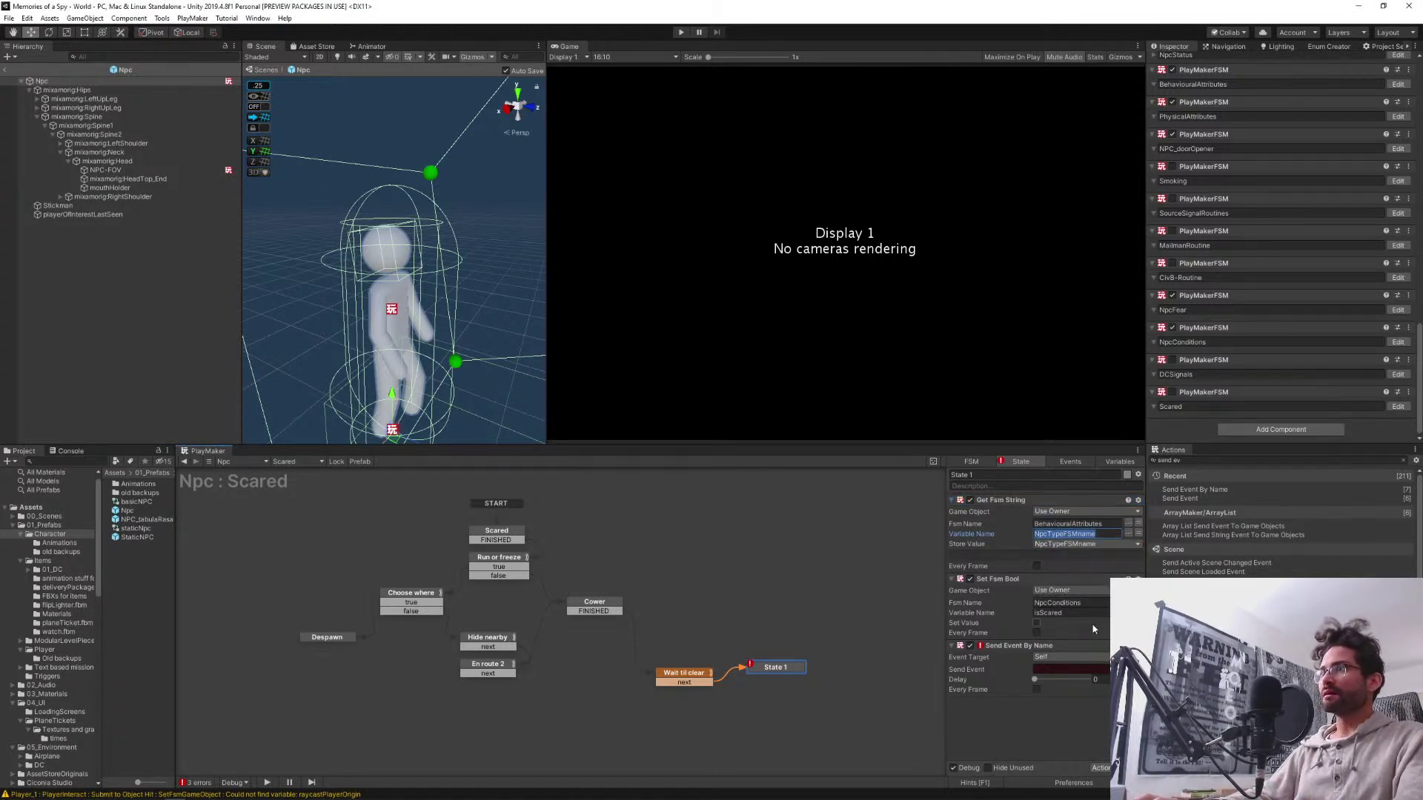
left_click(1057, 591)
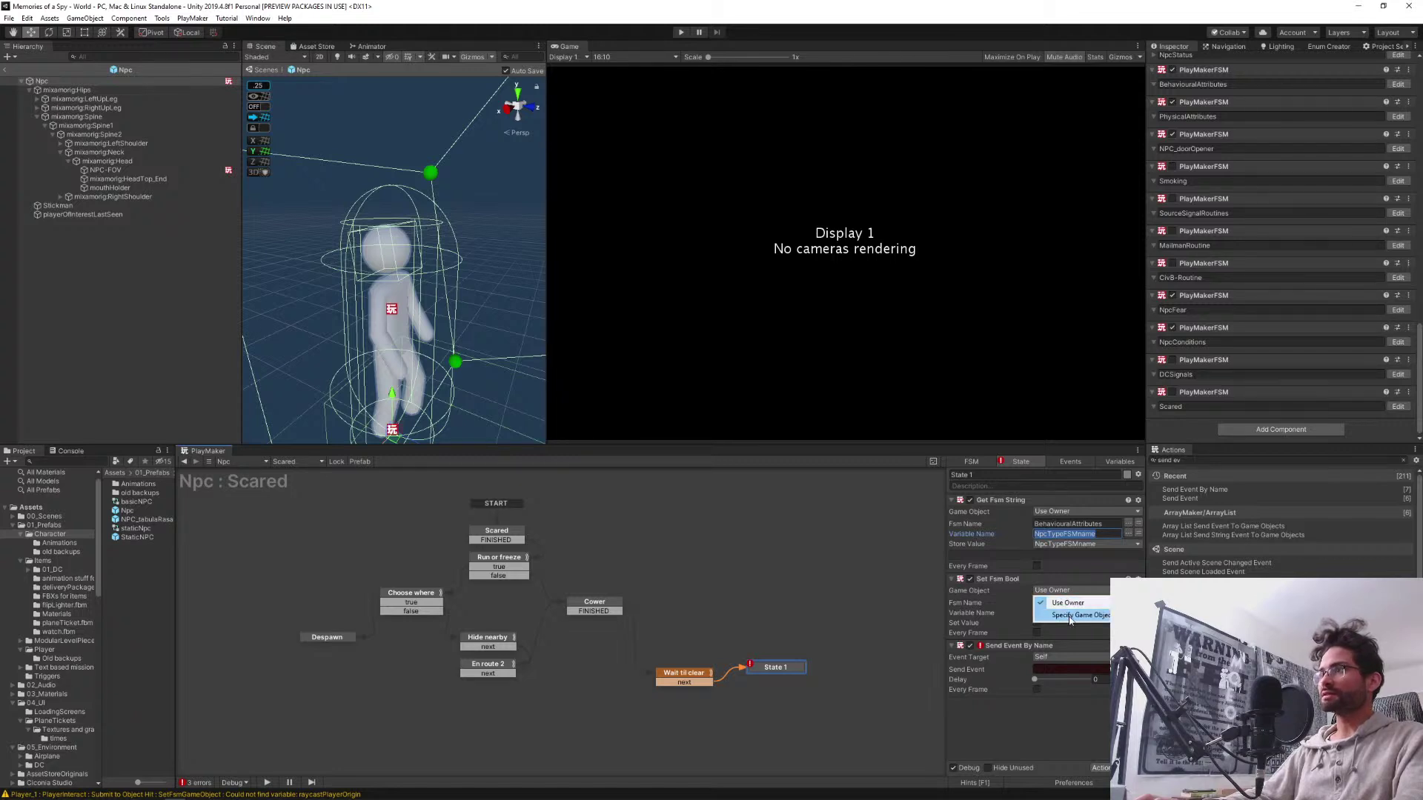
left_click(1070, 618)
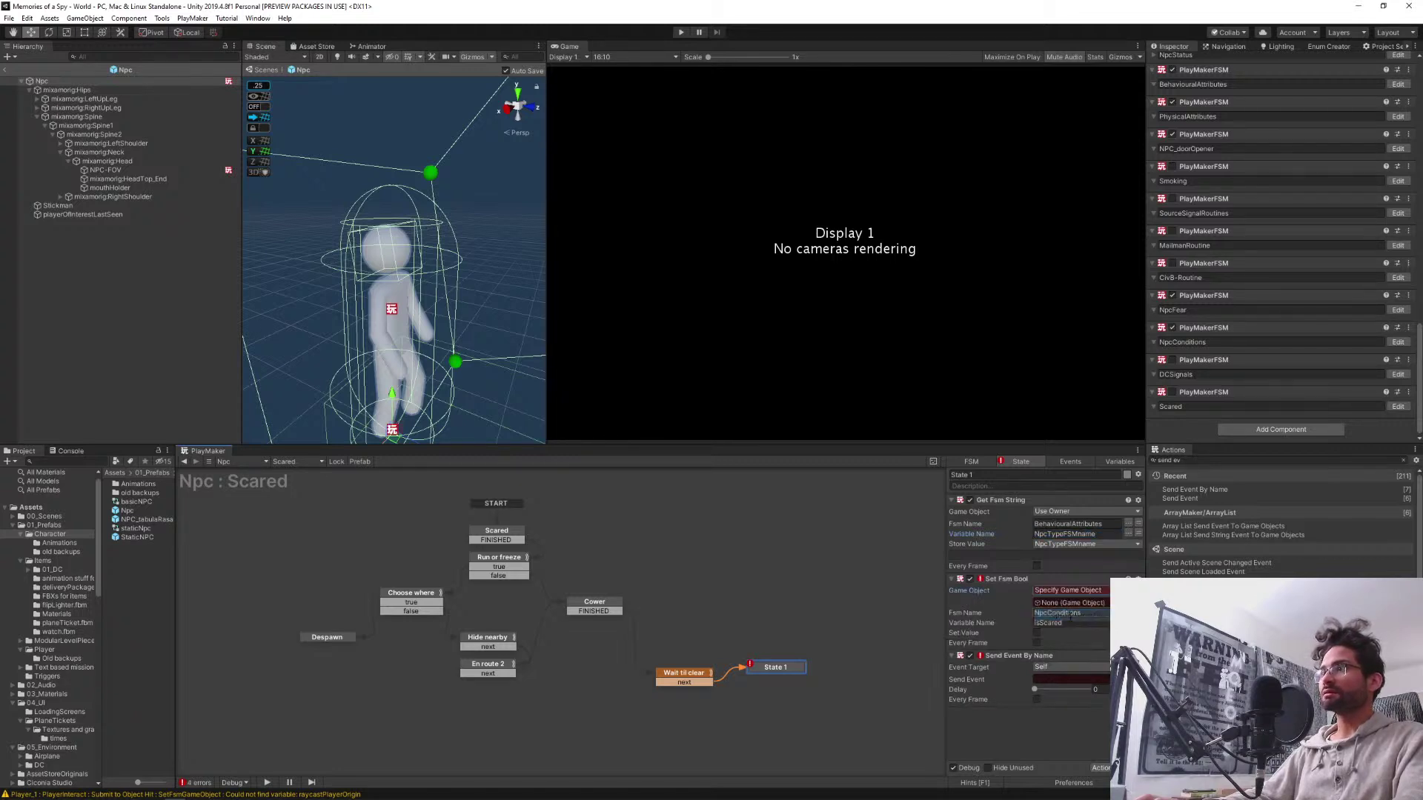
left_click(1064, 591)
left_click(1070, 602)
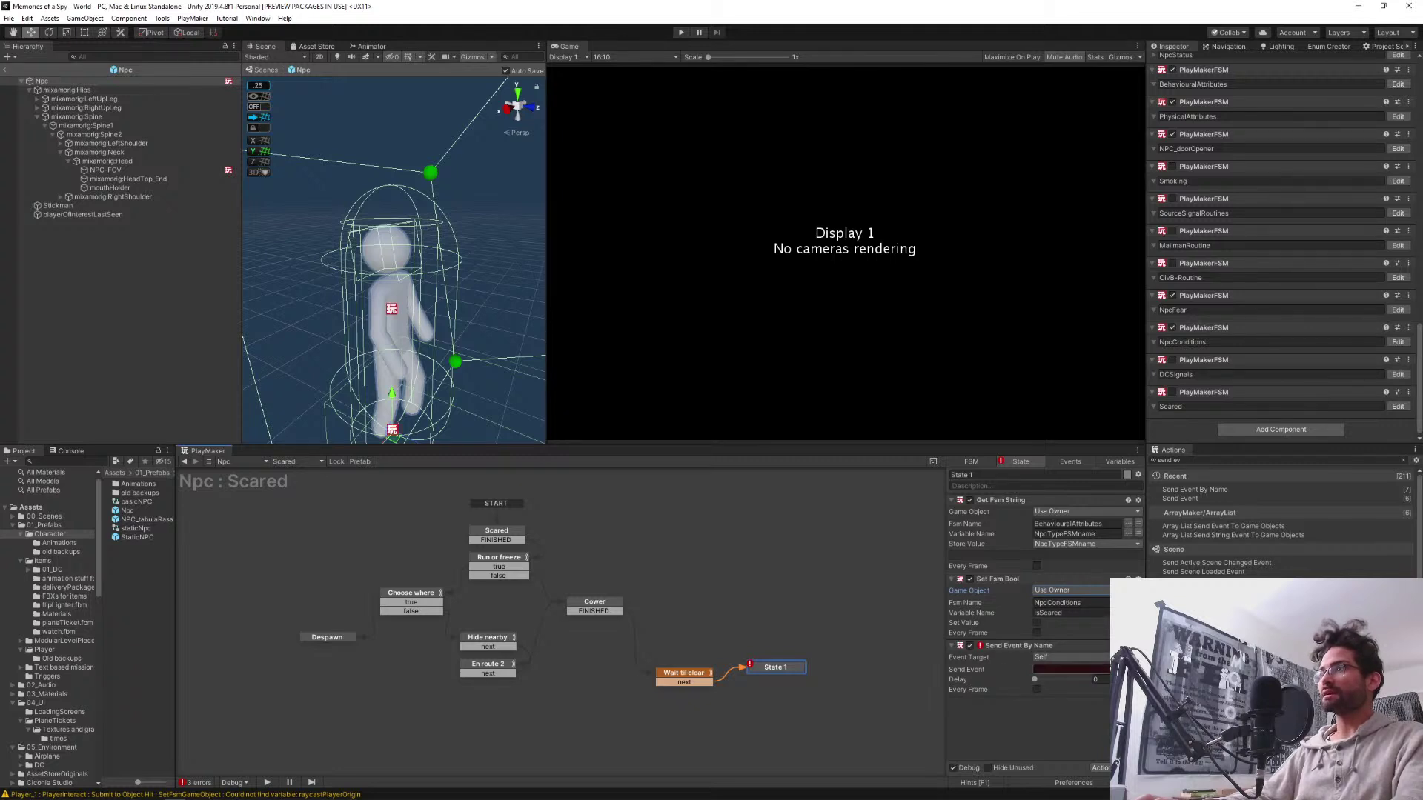
Set Send Event By Name to target a Game Object FSM, with NpcTypeFSMname as the FSM name and checkAgain as the event
left_click(1069, 657)
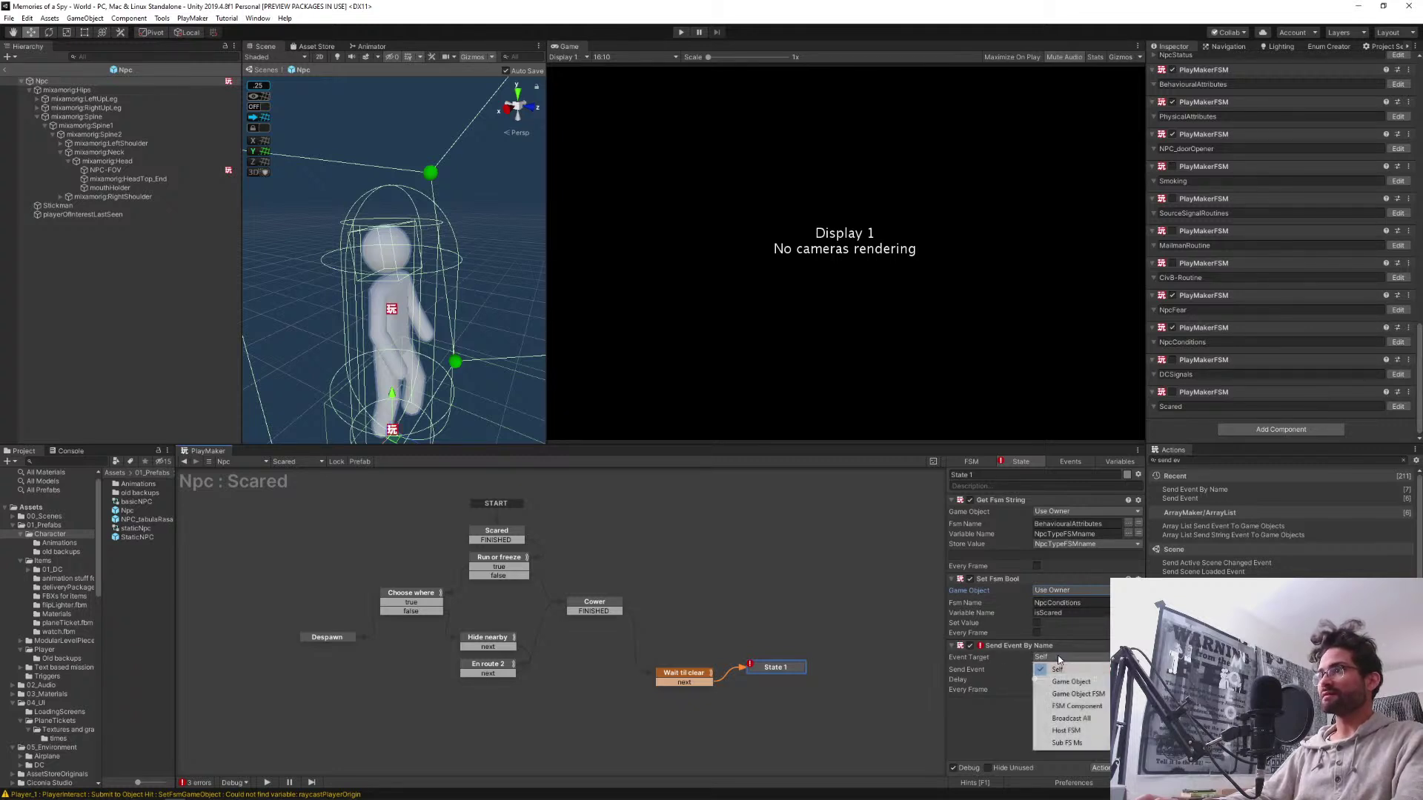
left_click(1080, 693)
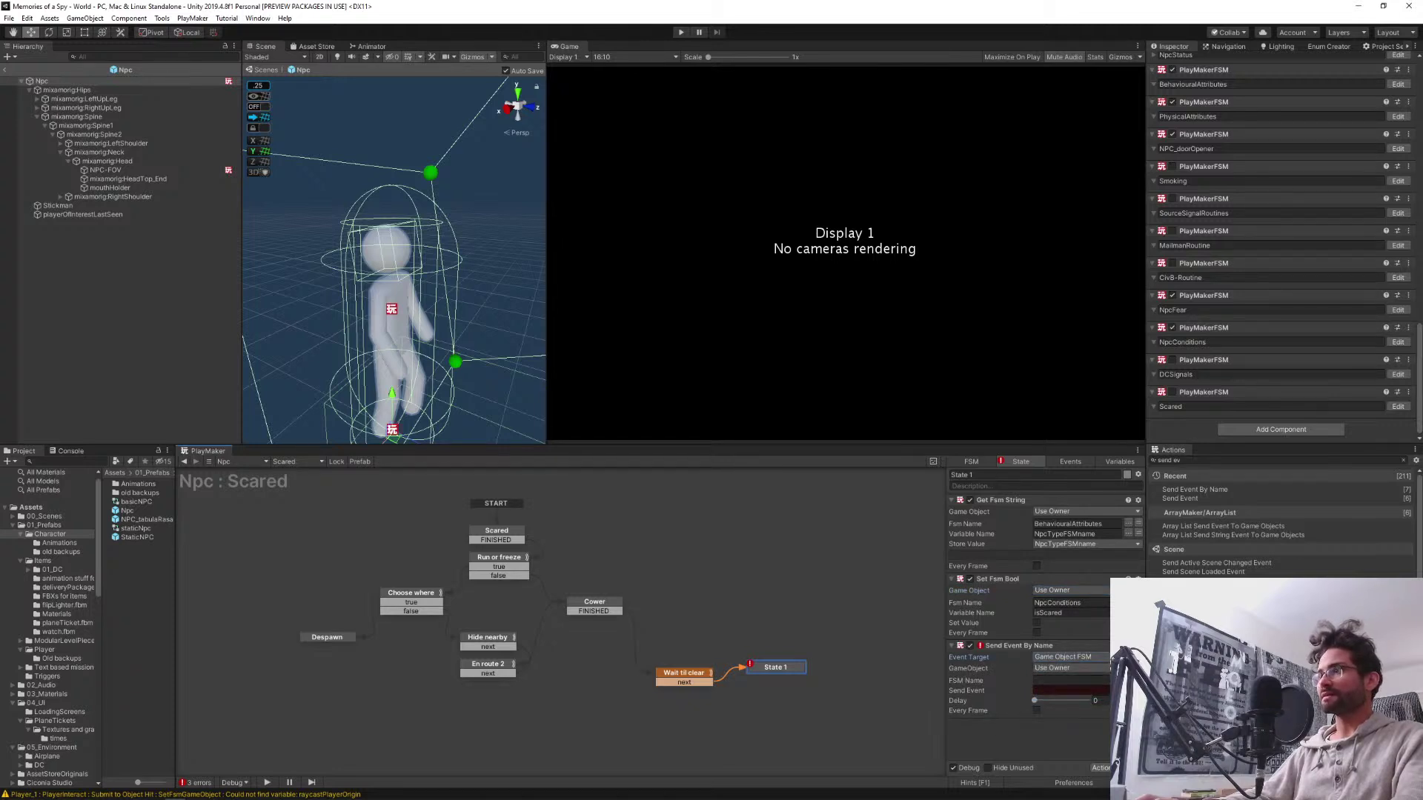
left_click(1103, 682)
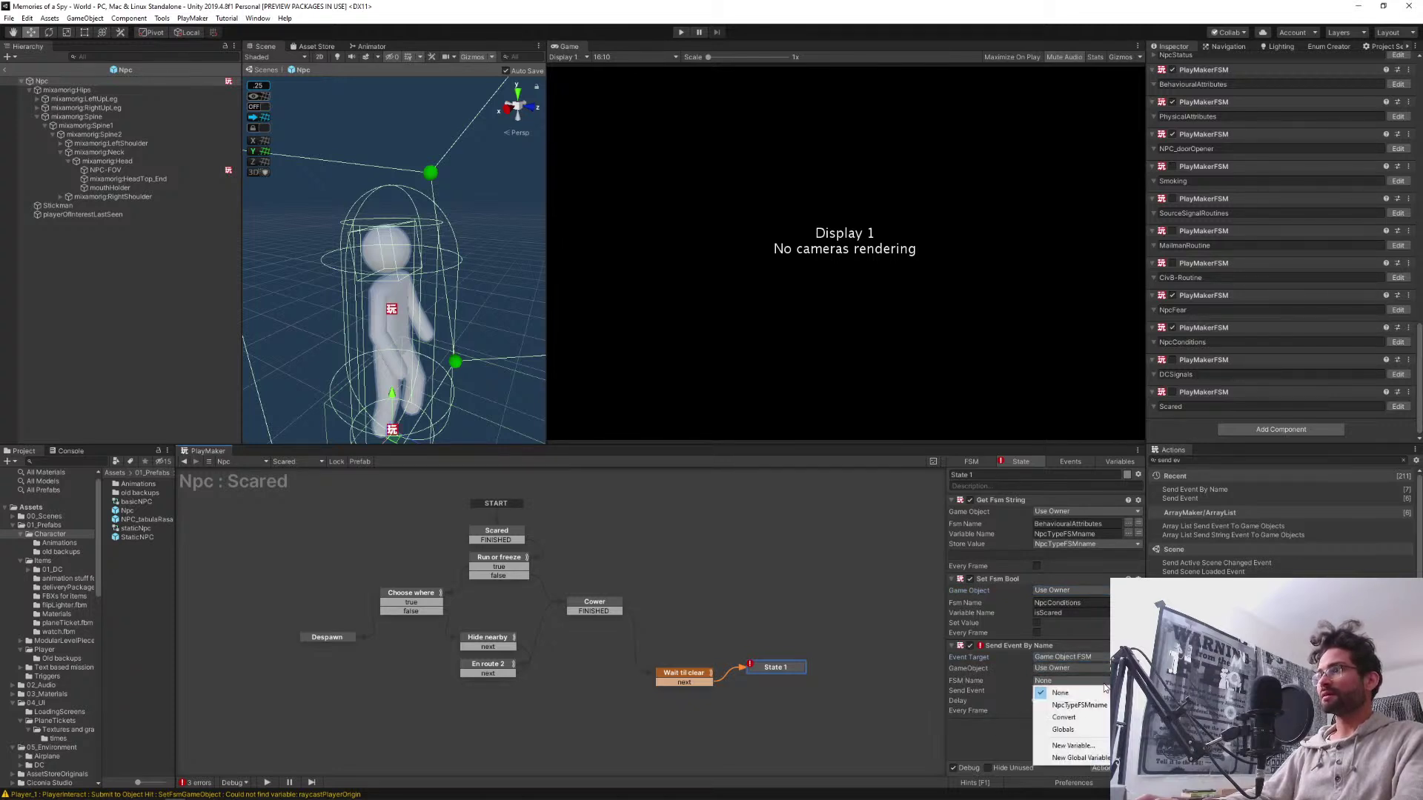
left_click(1067, 696)
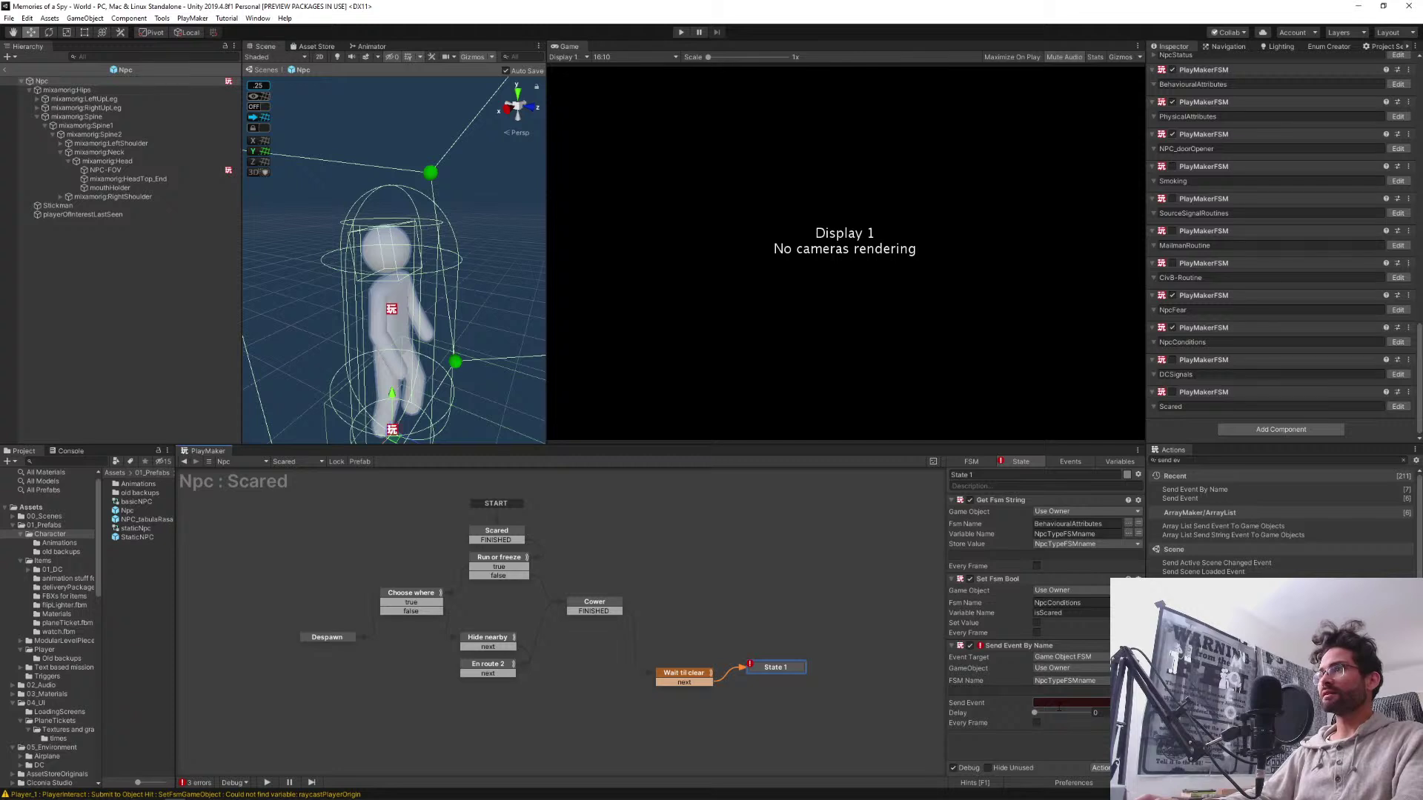
left_click(1046, 684)
type("ch")
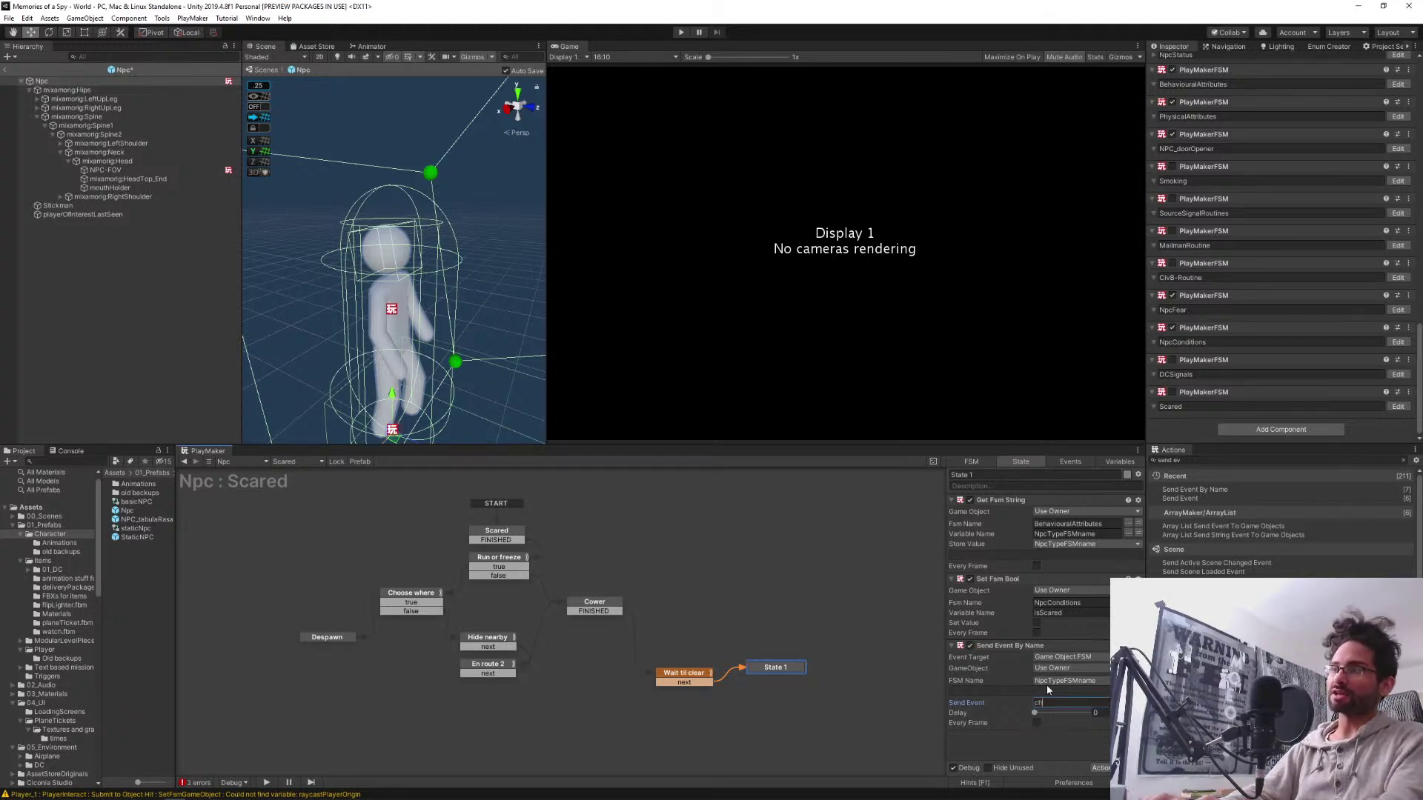
type("eckAgain")
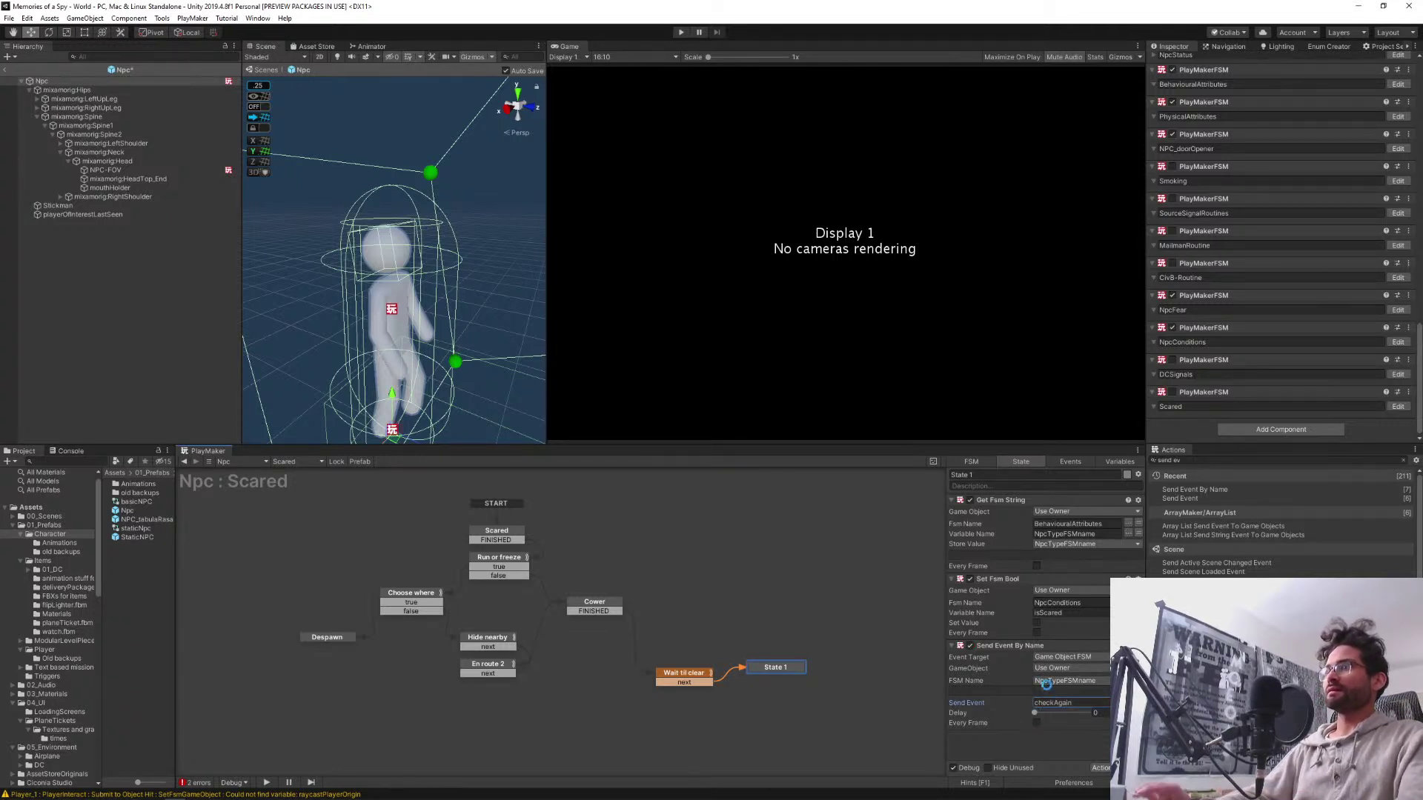
key("Return")
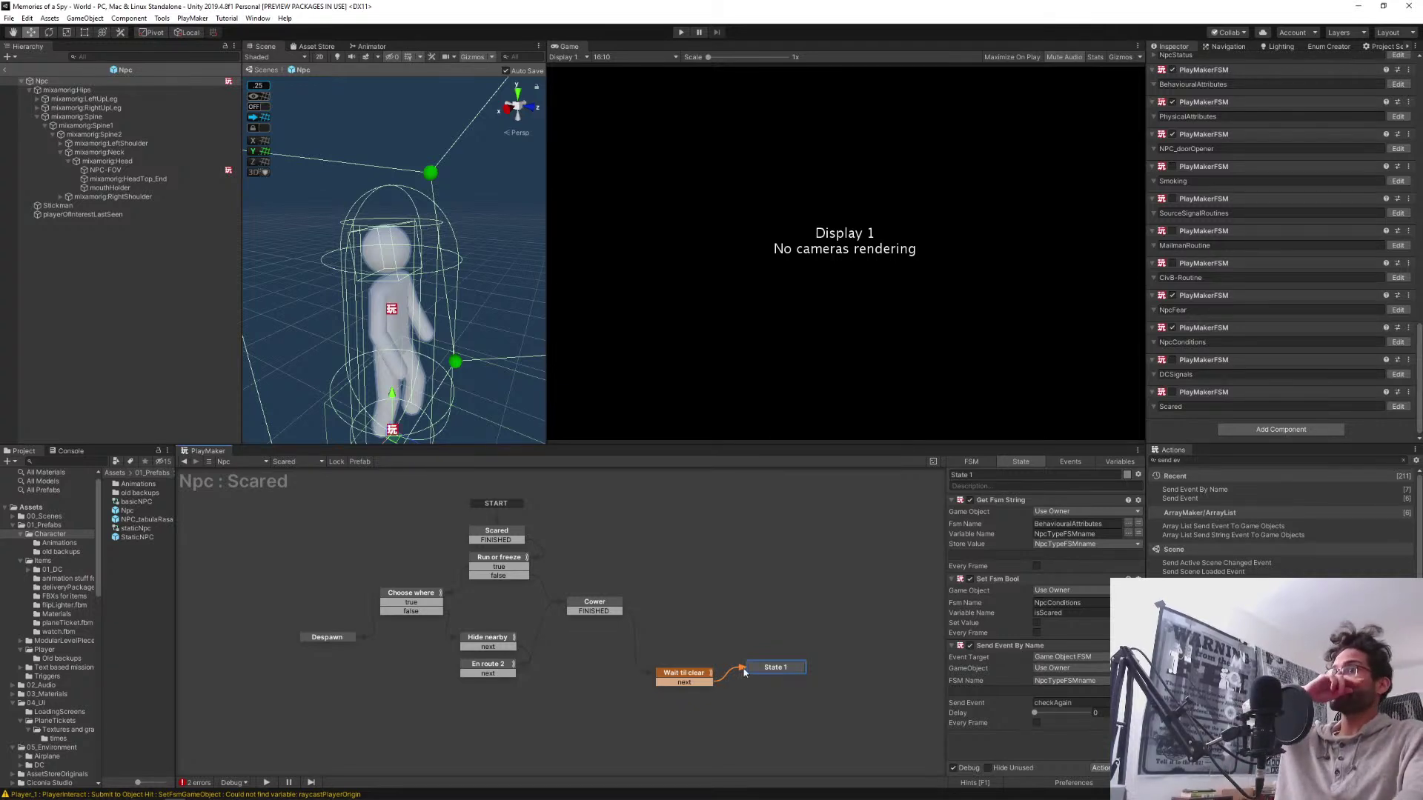
Move the Wait til clear and State 1 states below En route 2 and redirect Choose where's true transition to Wait til clear
left_click(686, 675)
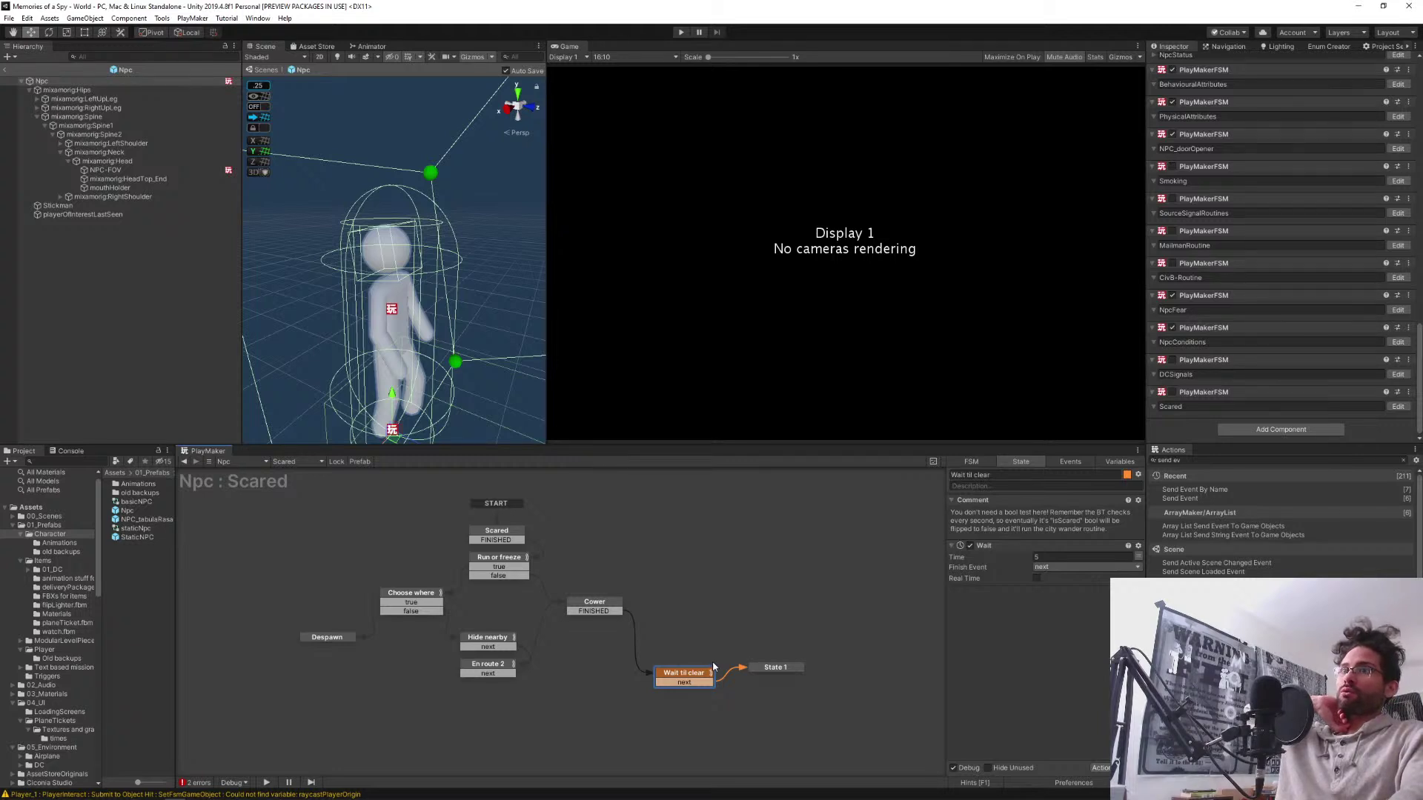
left_click(328, 638)
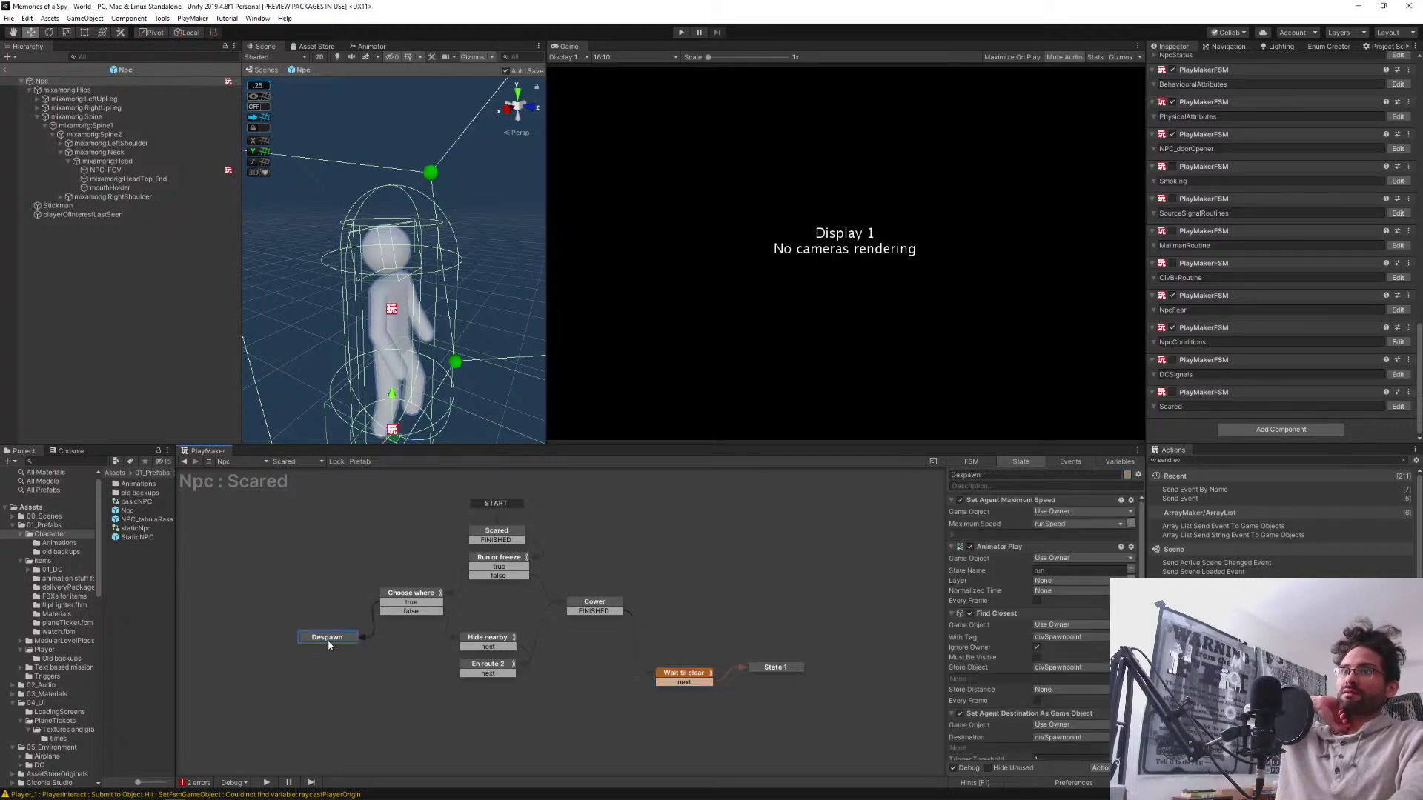
left_click_drag(828, 707, 620, 624)
left_click_drag(679, 677, 473, 746)
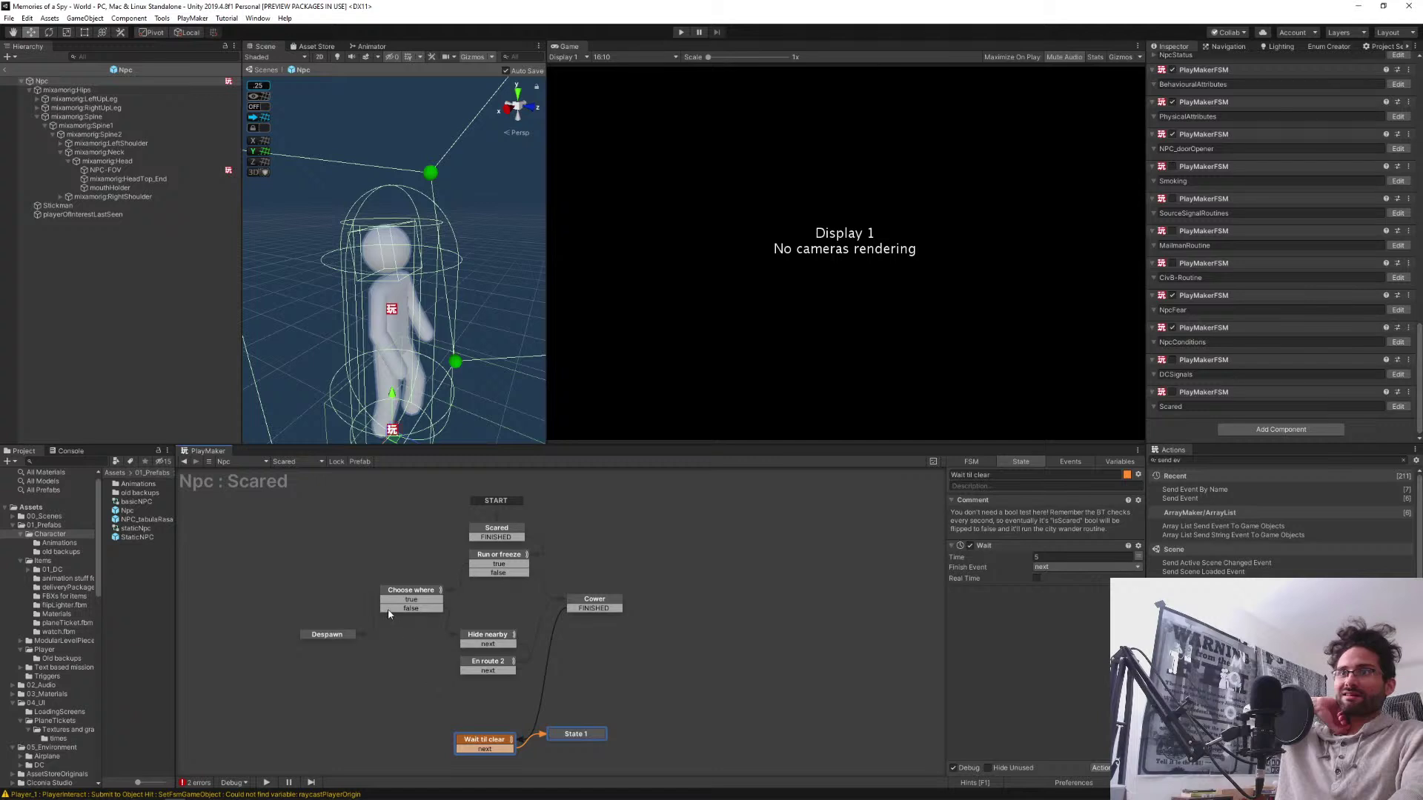
left_click_drag(391, 603, 474, 732)
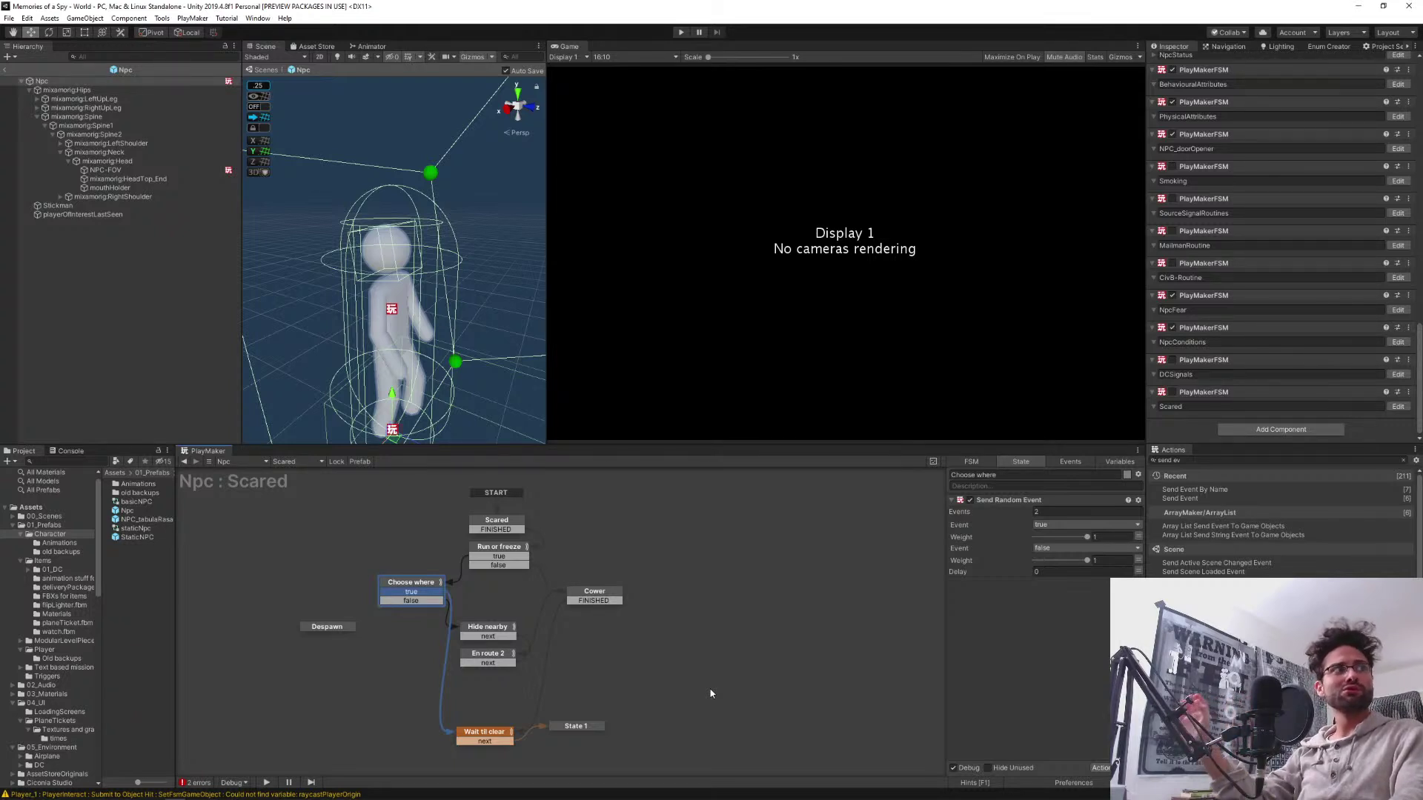
left_click(830, 666)
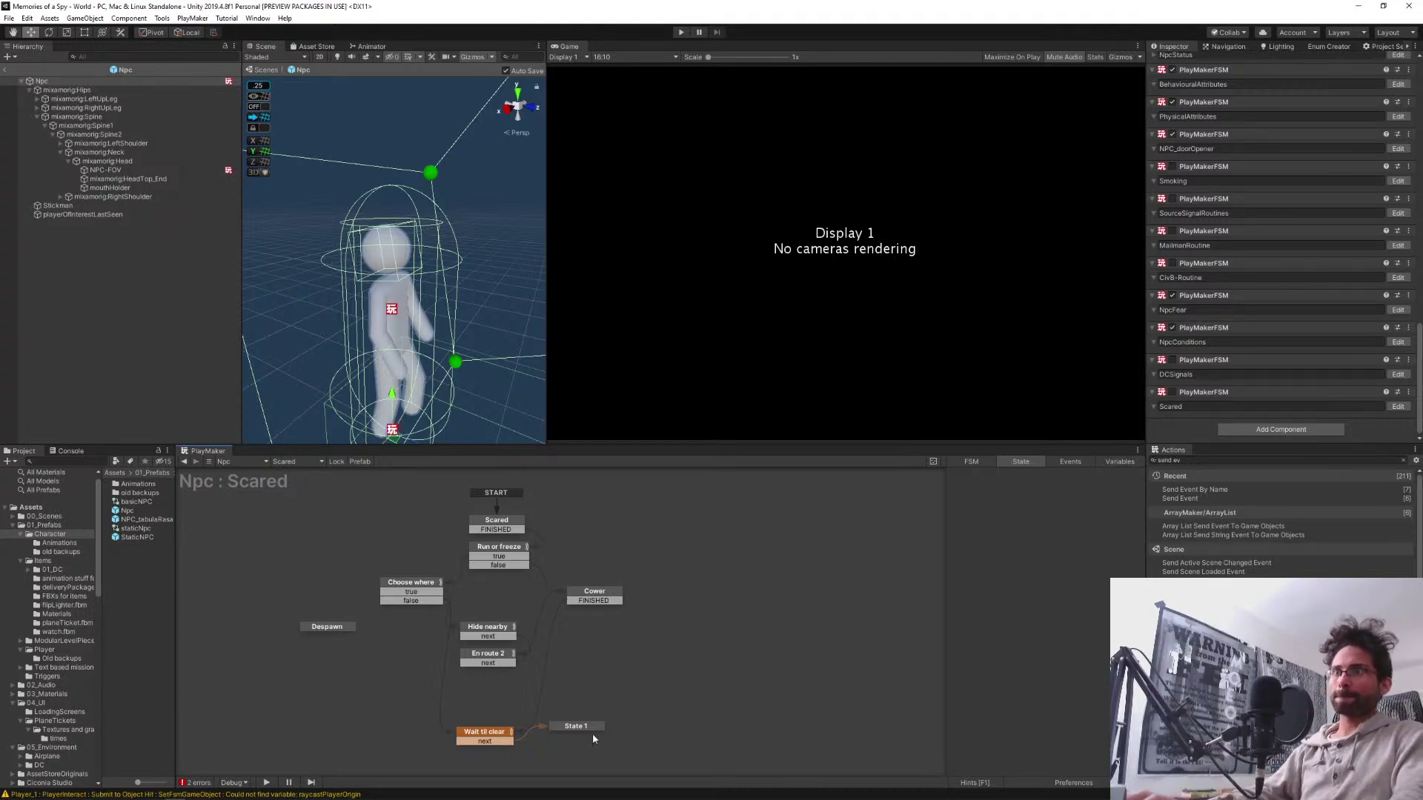
Check the actions in the Wait til clear and State 1 states and leave the Npc prefab
left_click(486, 738)
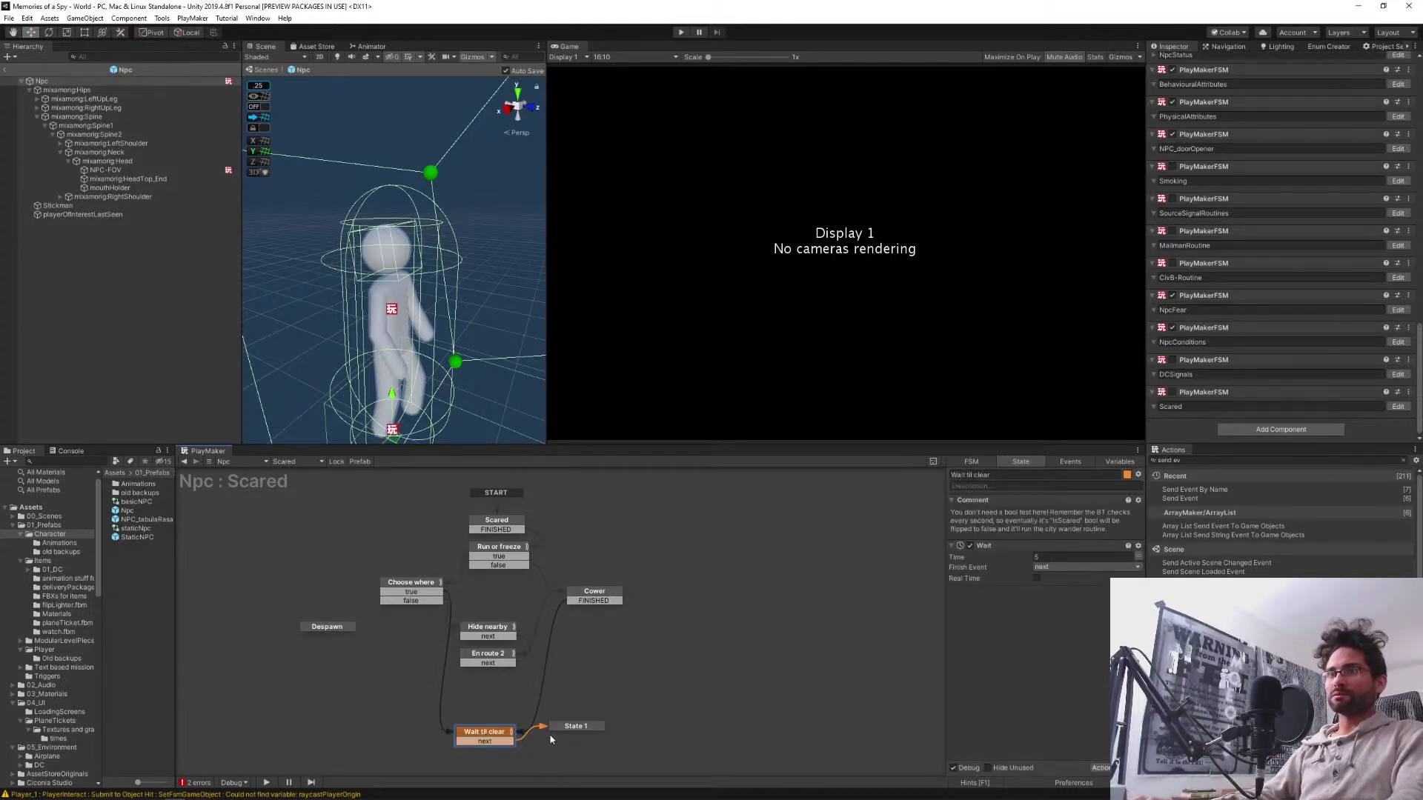
left_click(569, 729)
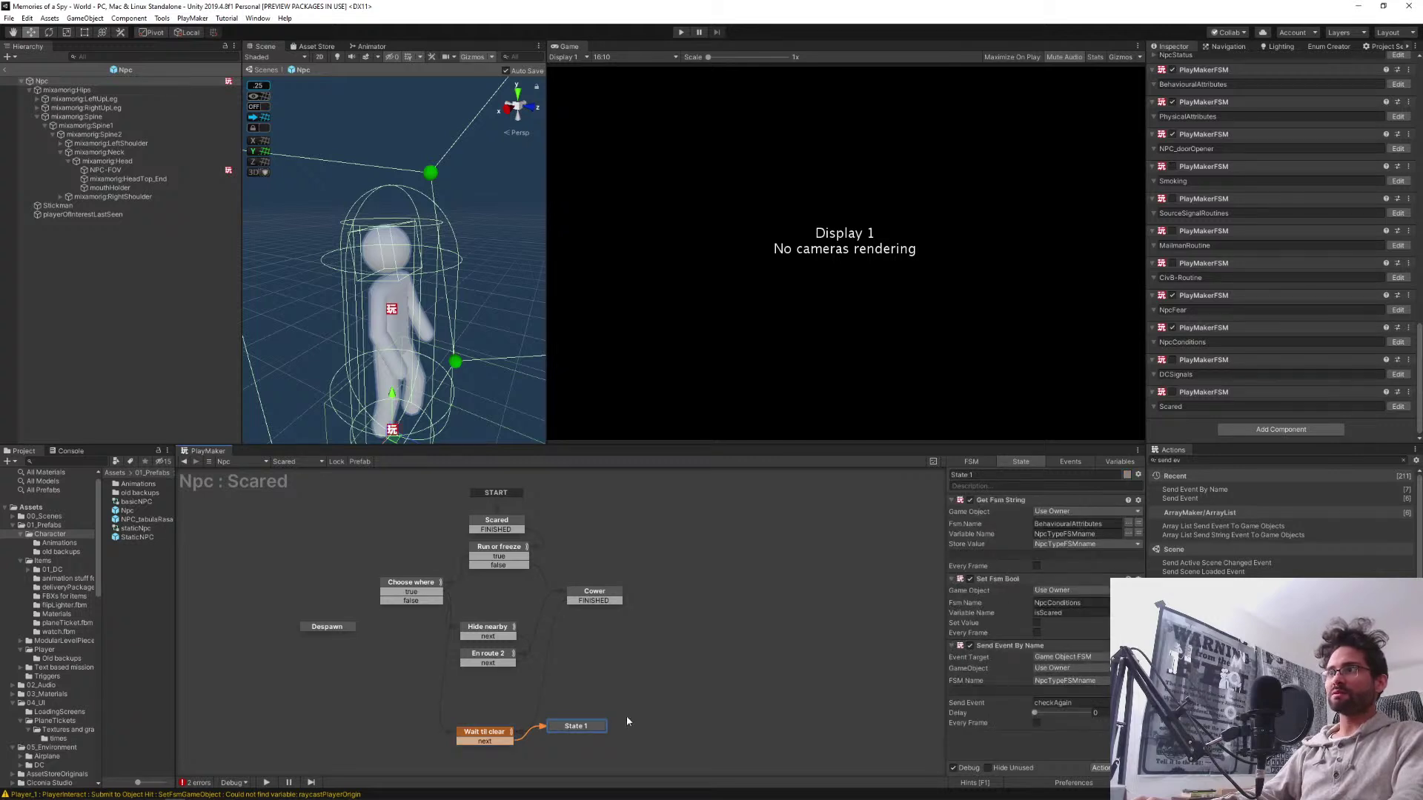
left_click(281, 534)
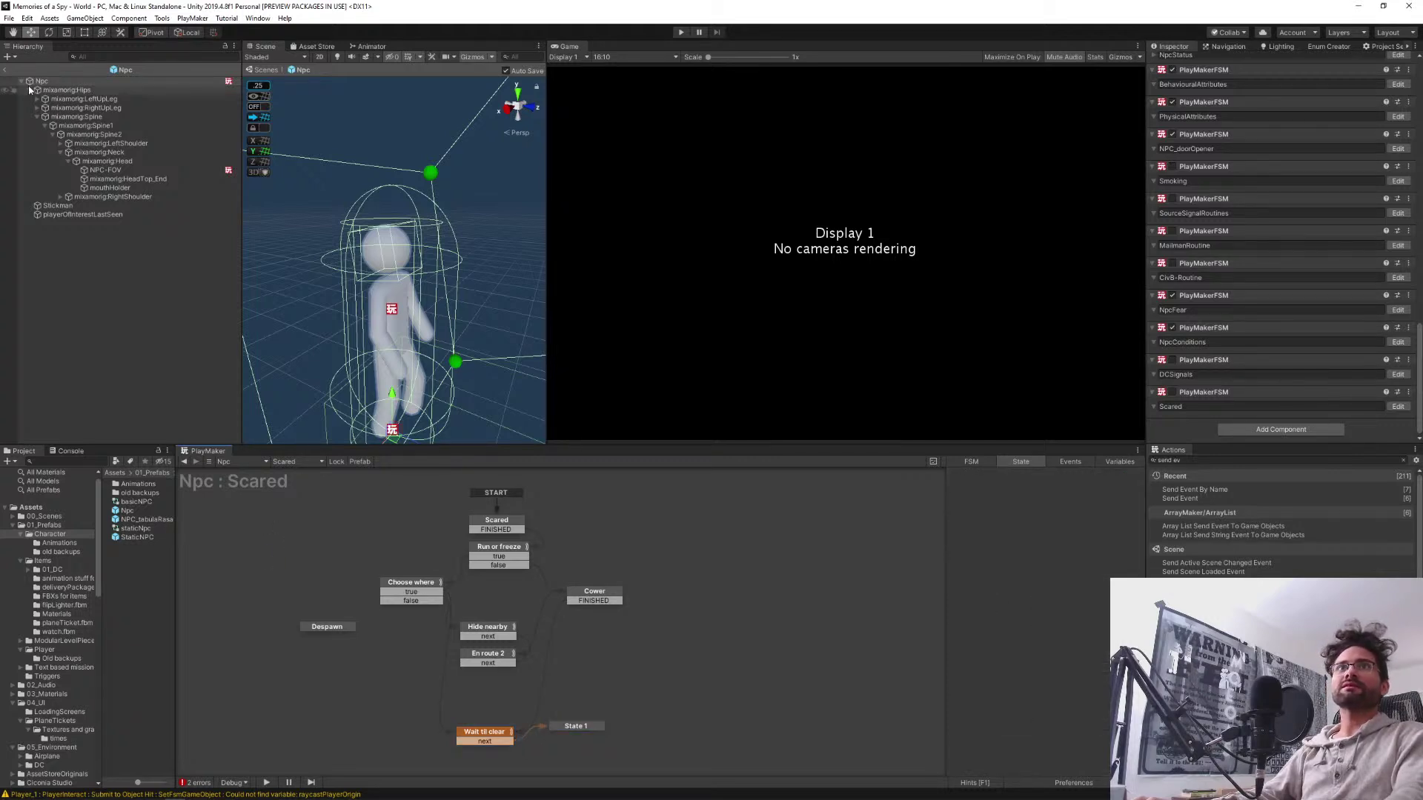
left_click(5, 71)
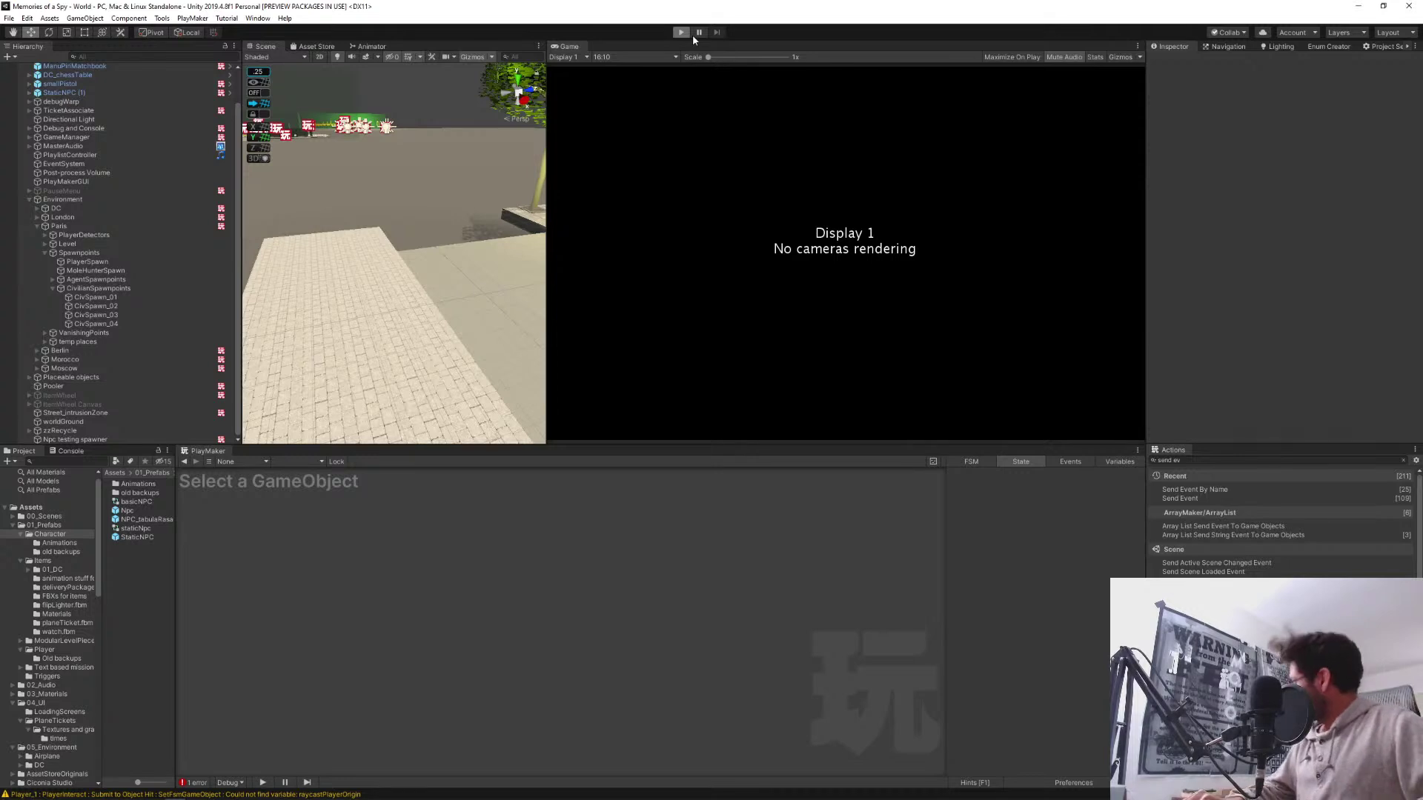
Run the game and relocate the player with the debug console command playerWarp 2
left_click(692, 34)
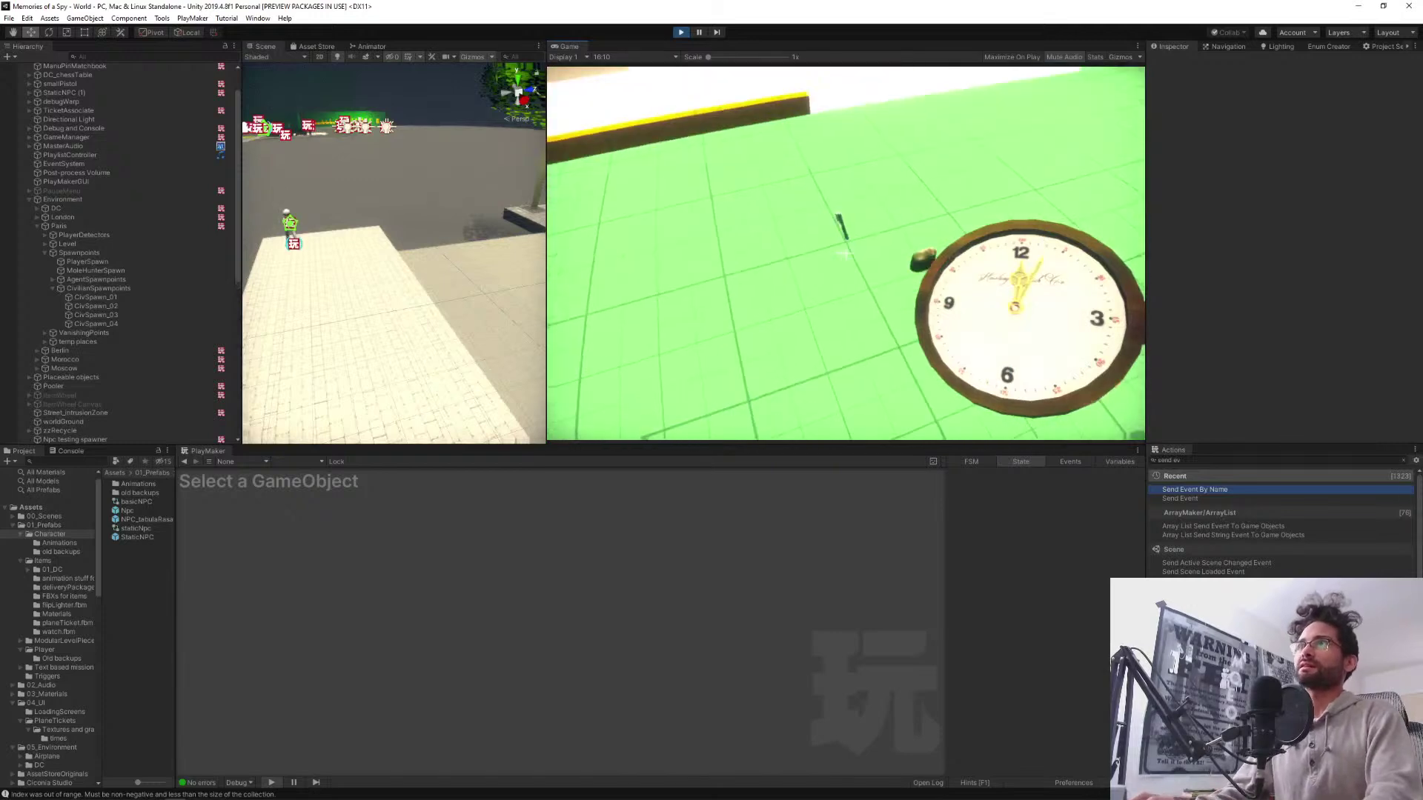
key("e")
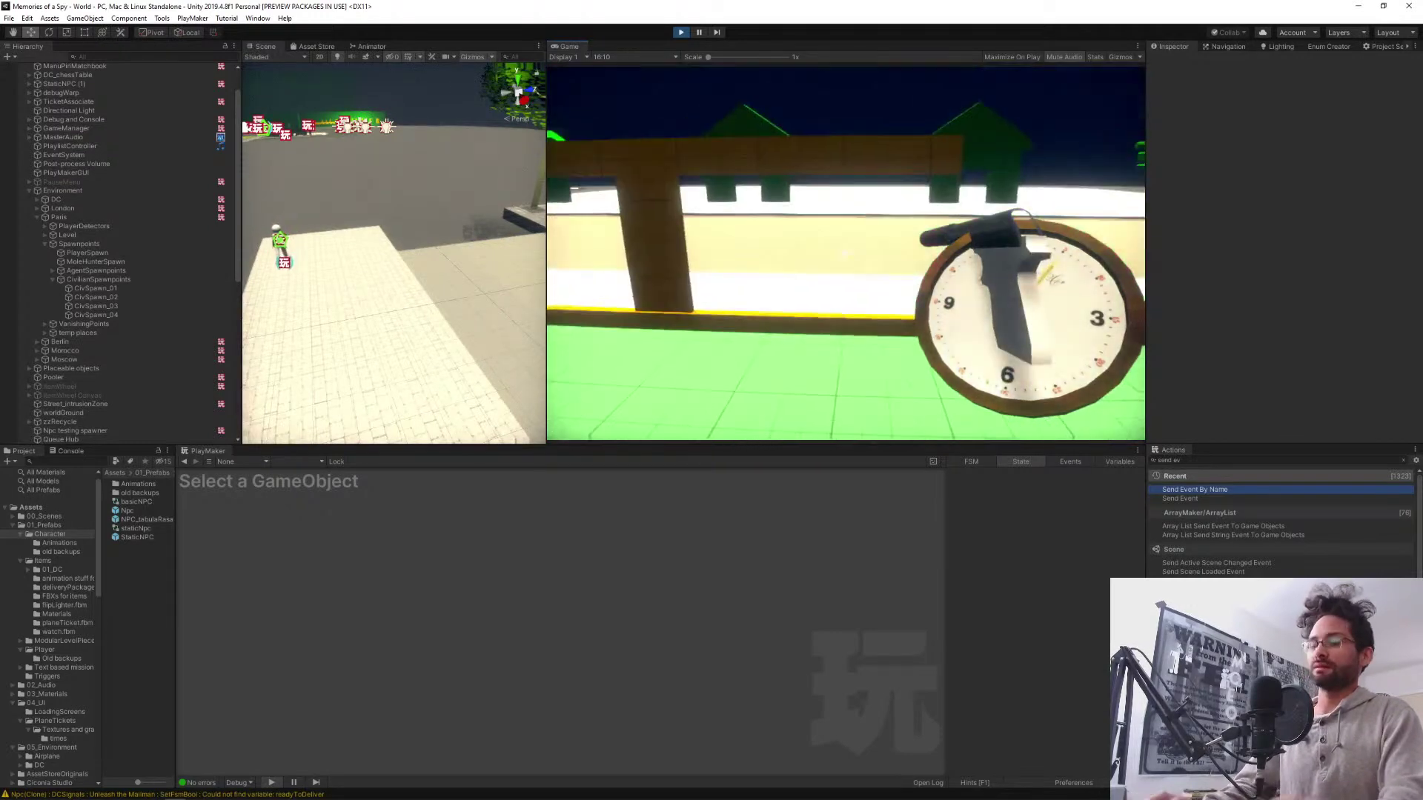
key("grave")
type("playerWarp 2")
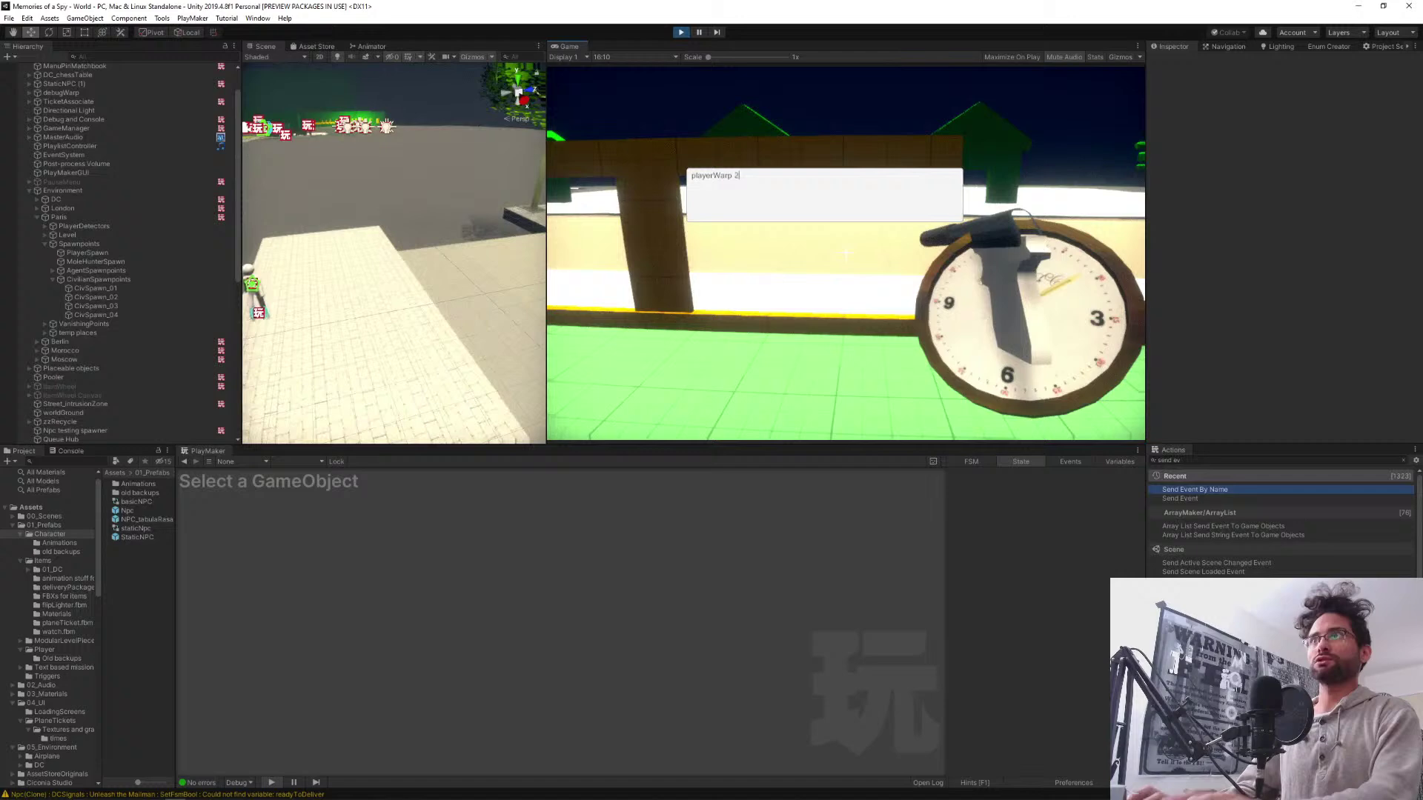
key("Return")
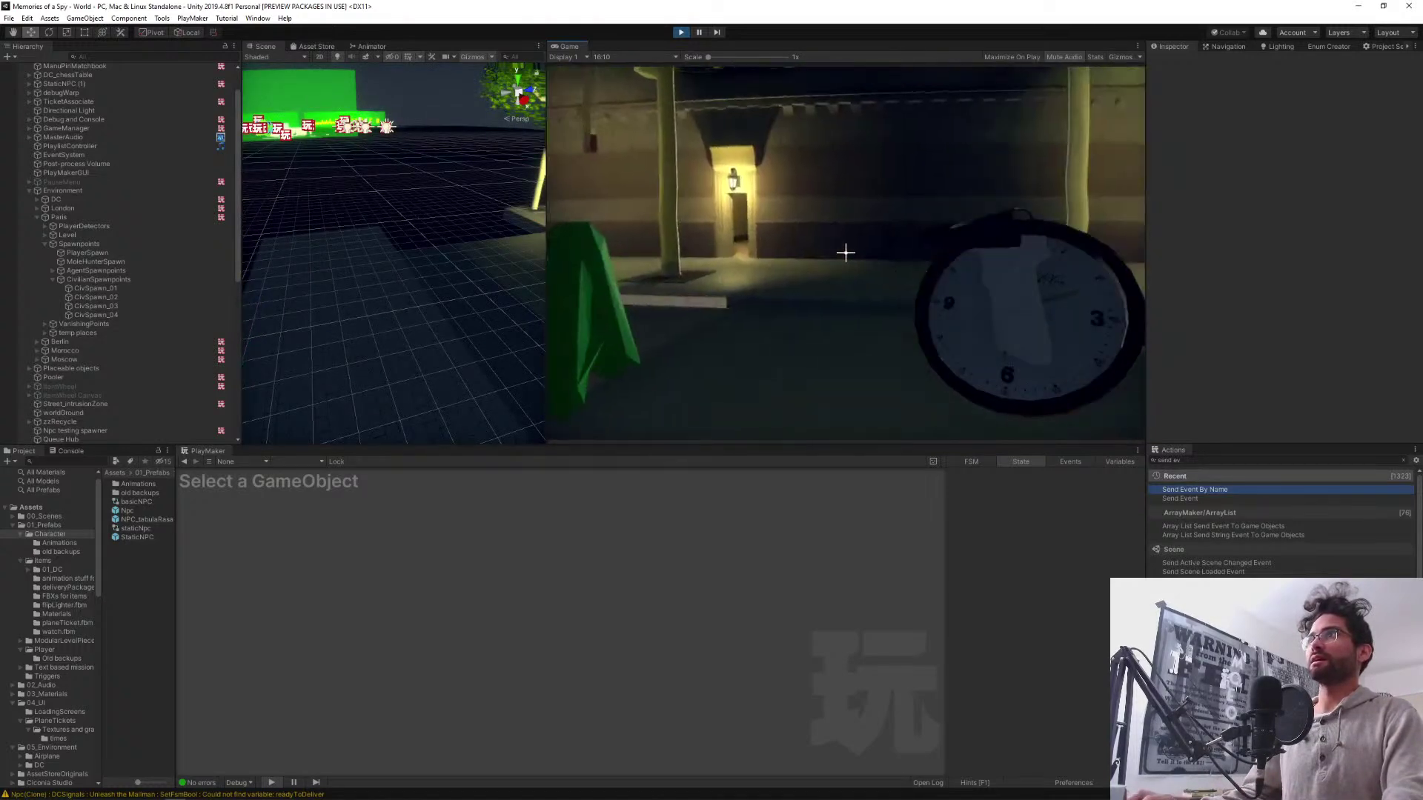
Walk through the streets to observe how the civilian NPCs behave and stop the game
key("w")
key("w")
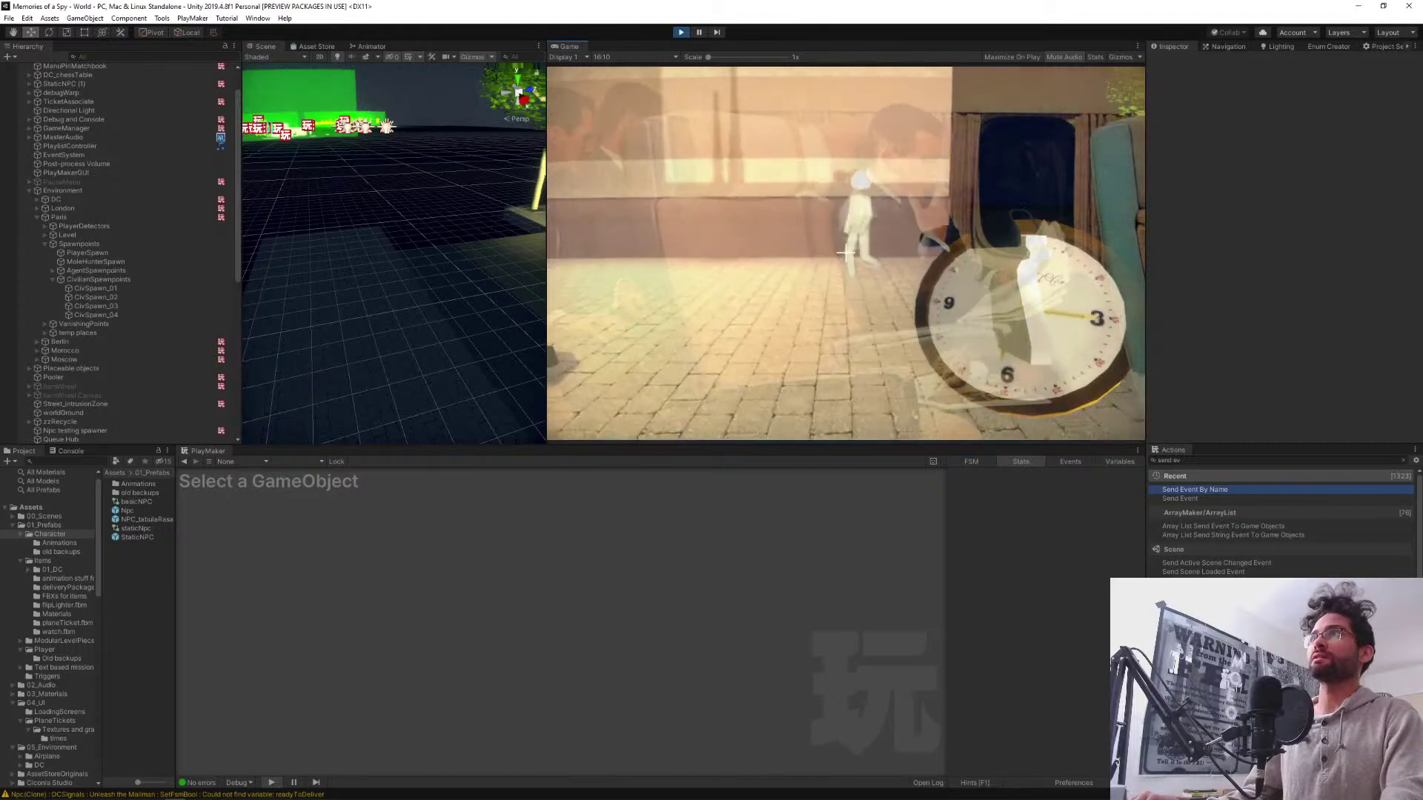
key("a")
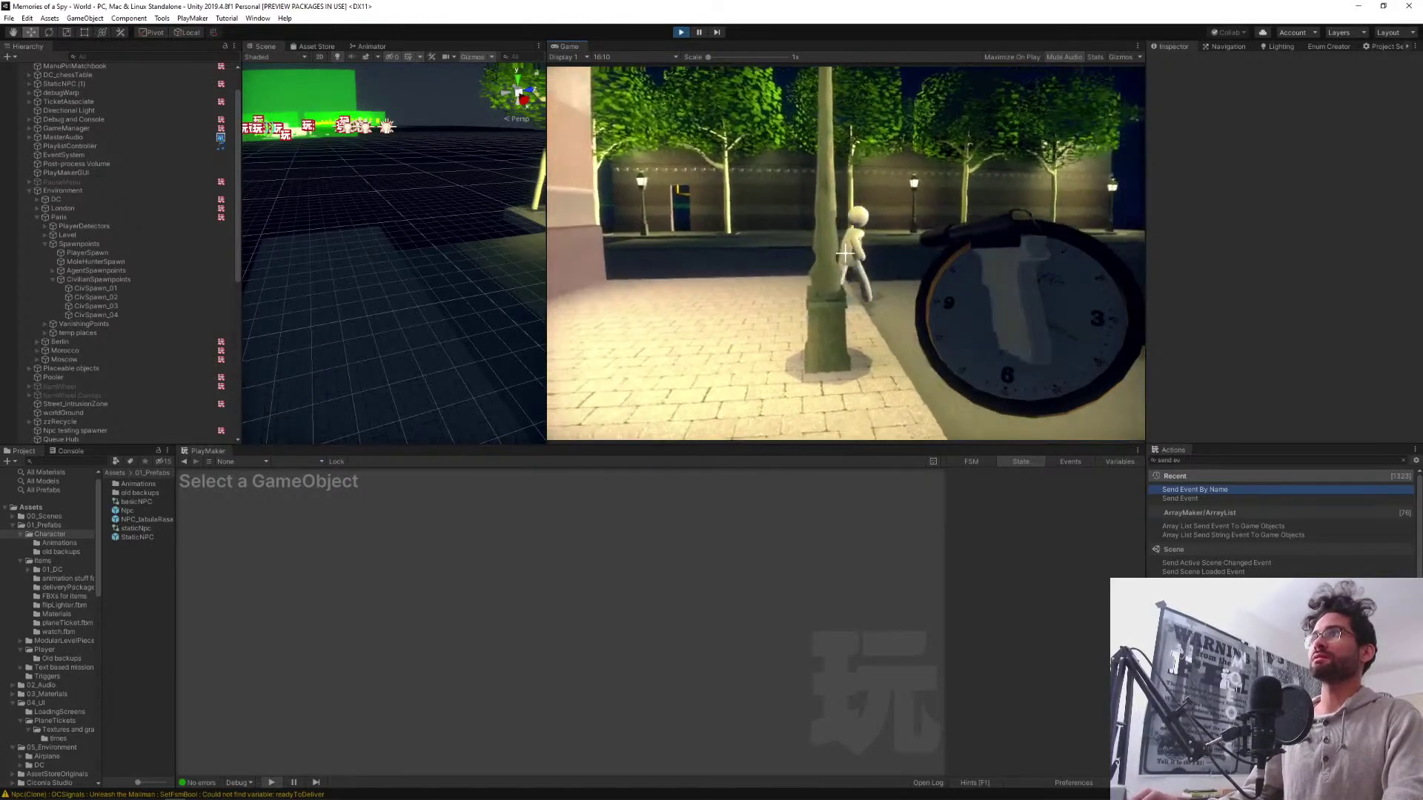
key("w")
key("w")
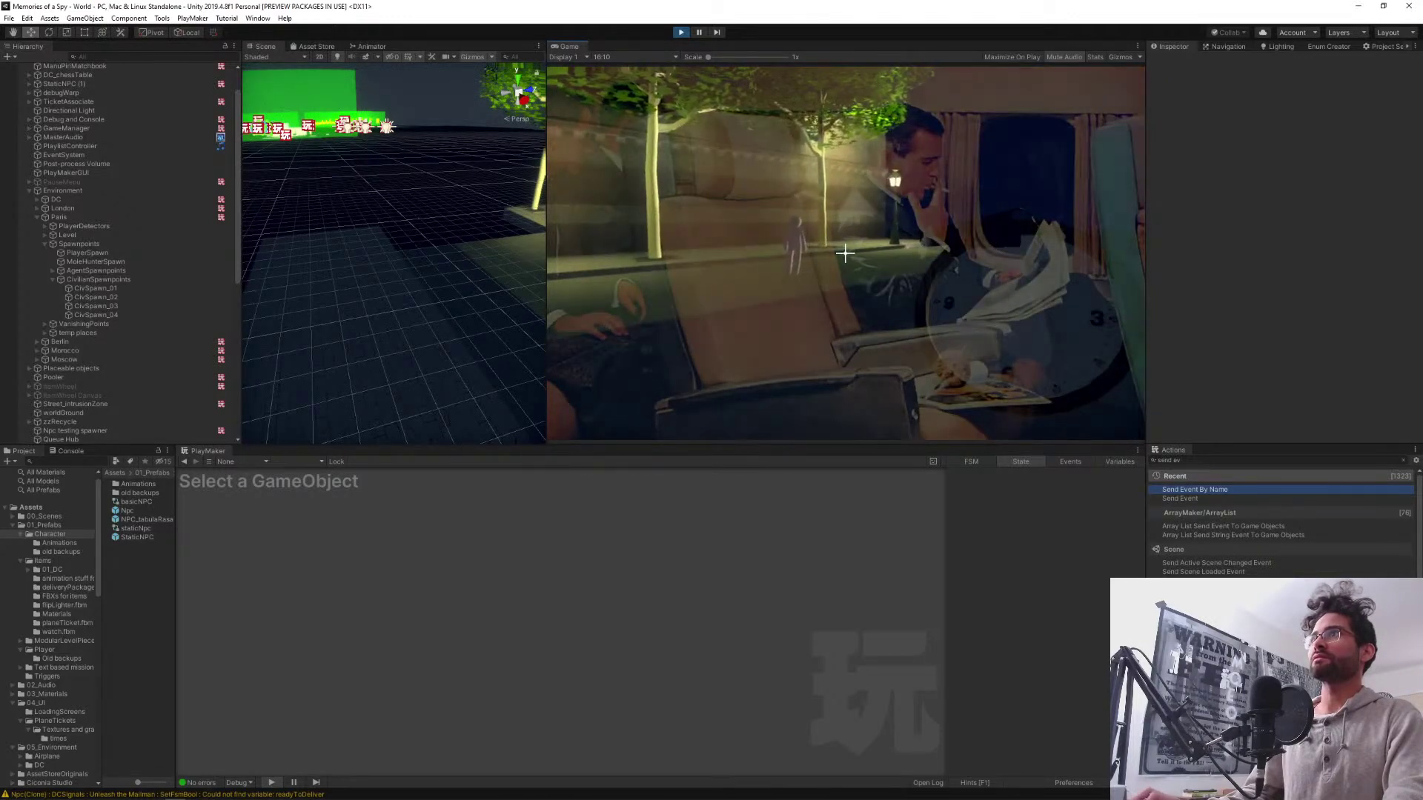
key("w")
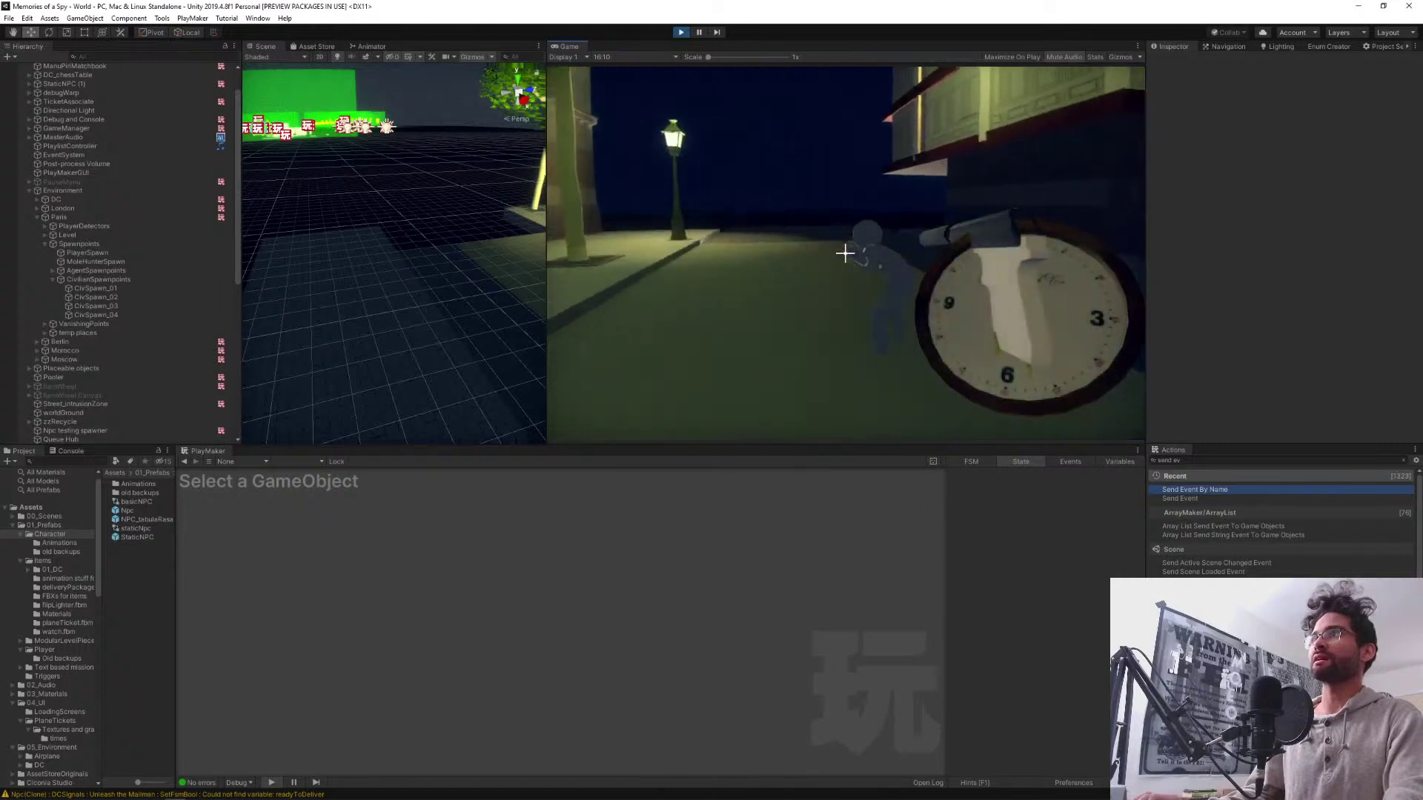
key("w")
key("w")
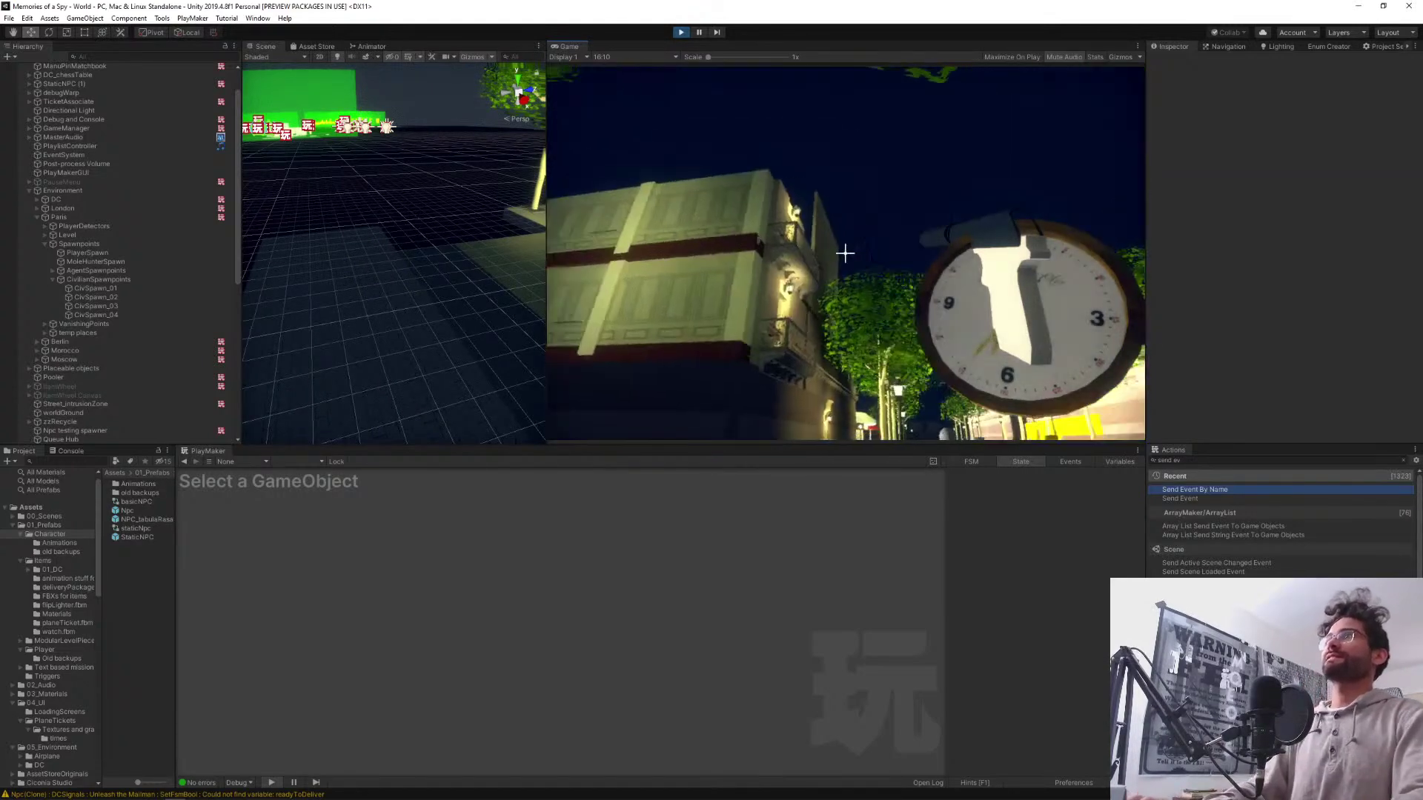
key("w")
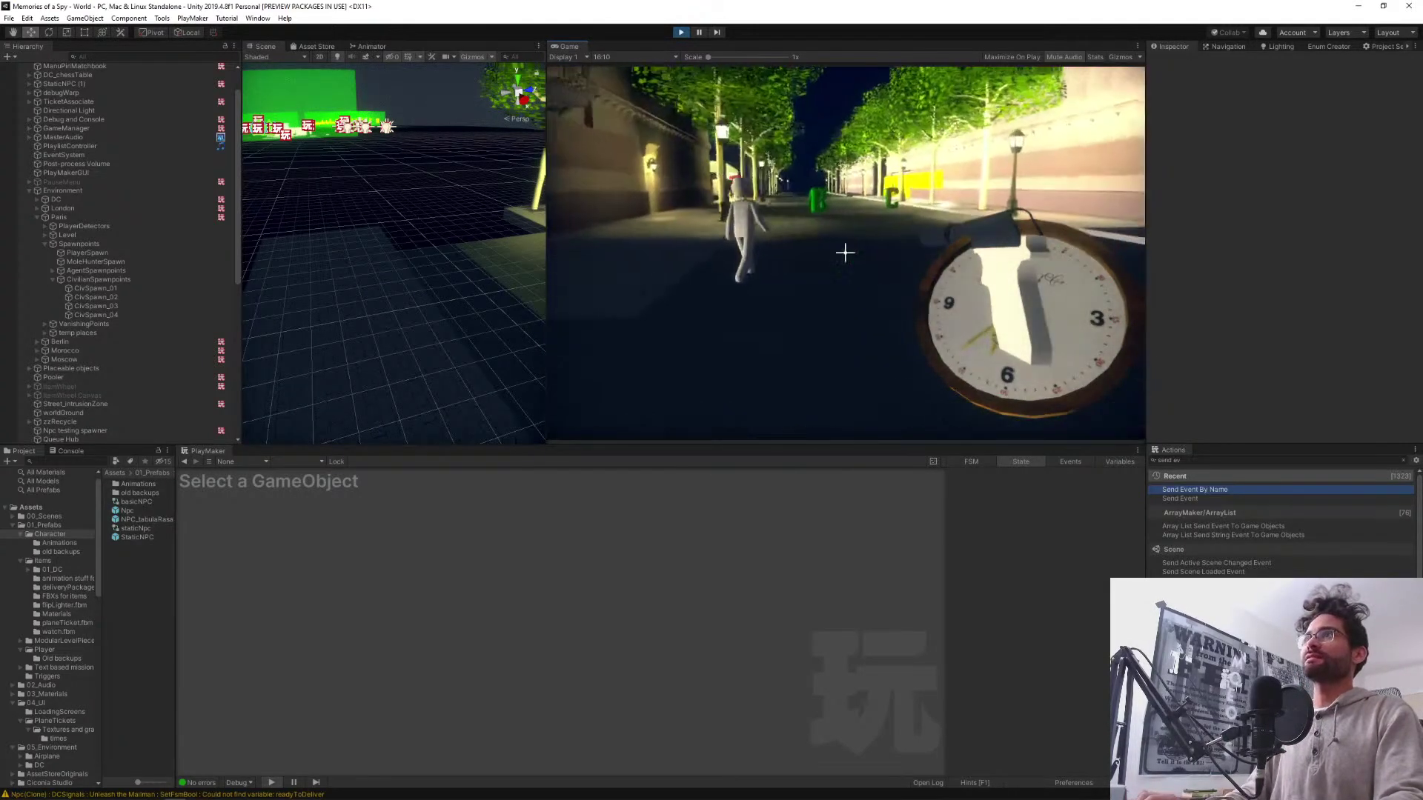
key("w")
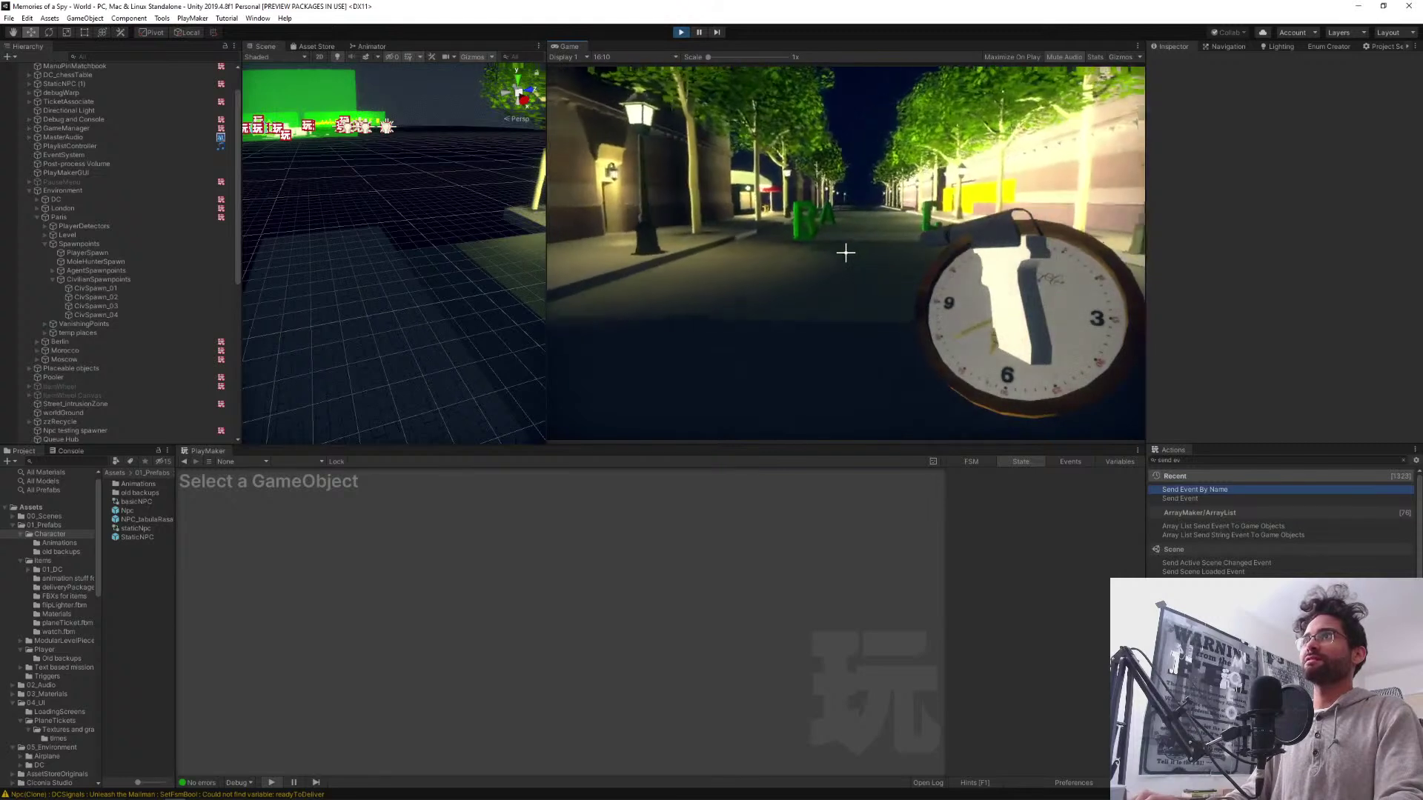
key("s")
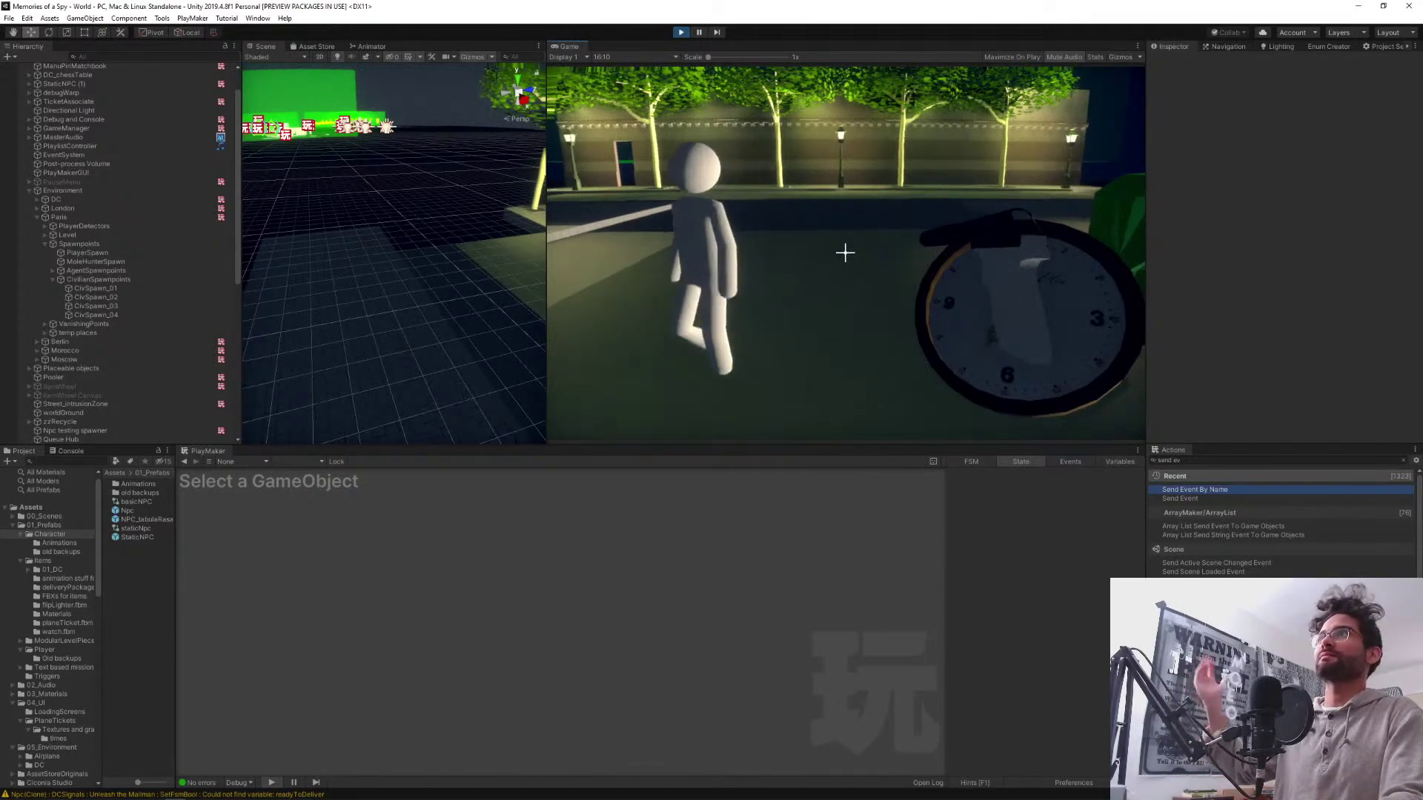
key("Escape")
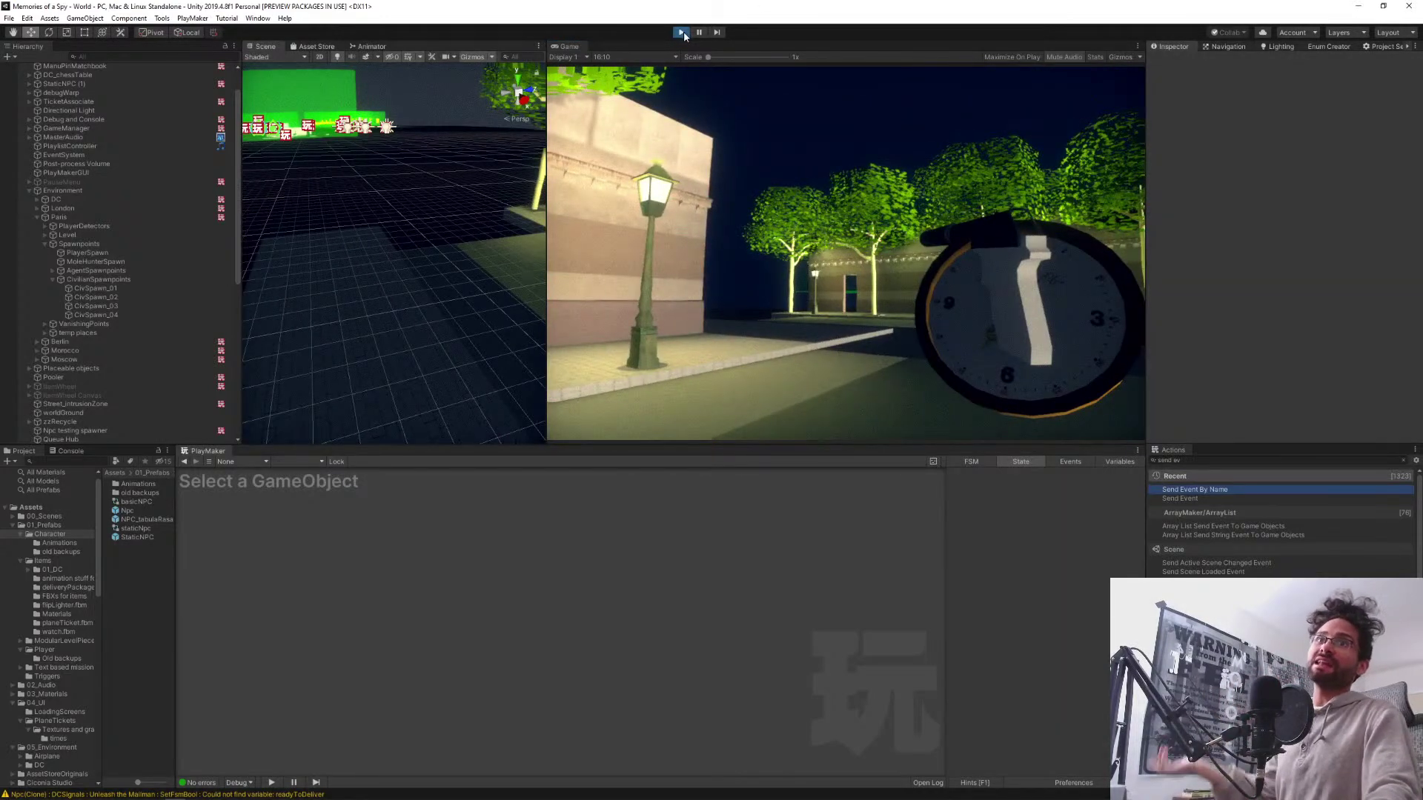
left_click(684, 33)
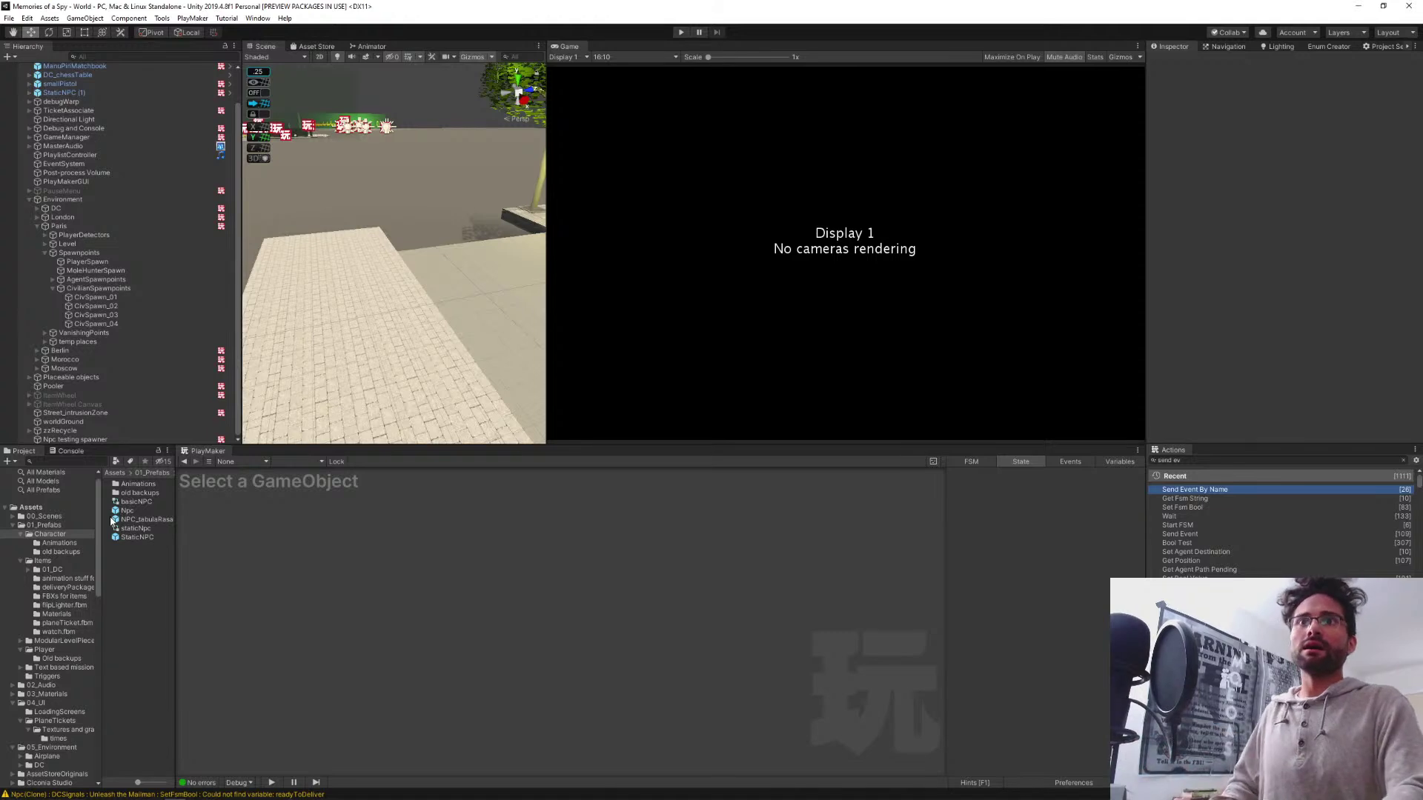
Reopen the Npc prefab's Scared FSM and redirect Choose where's true transition to the Despawn state
left_click_drag(176, 557, 228, 555)
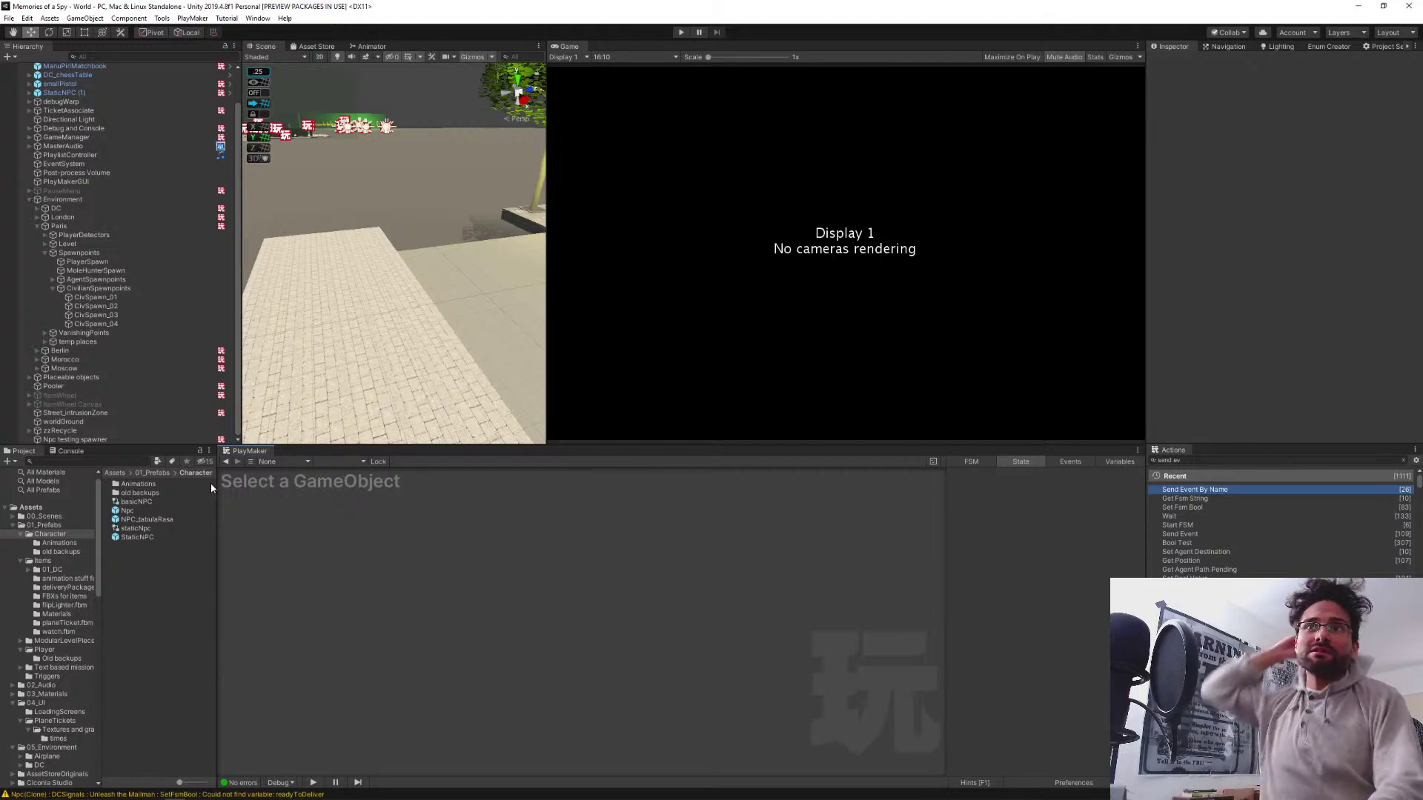
double_click(123, 512)
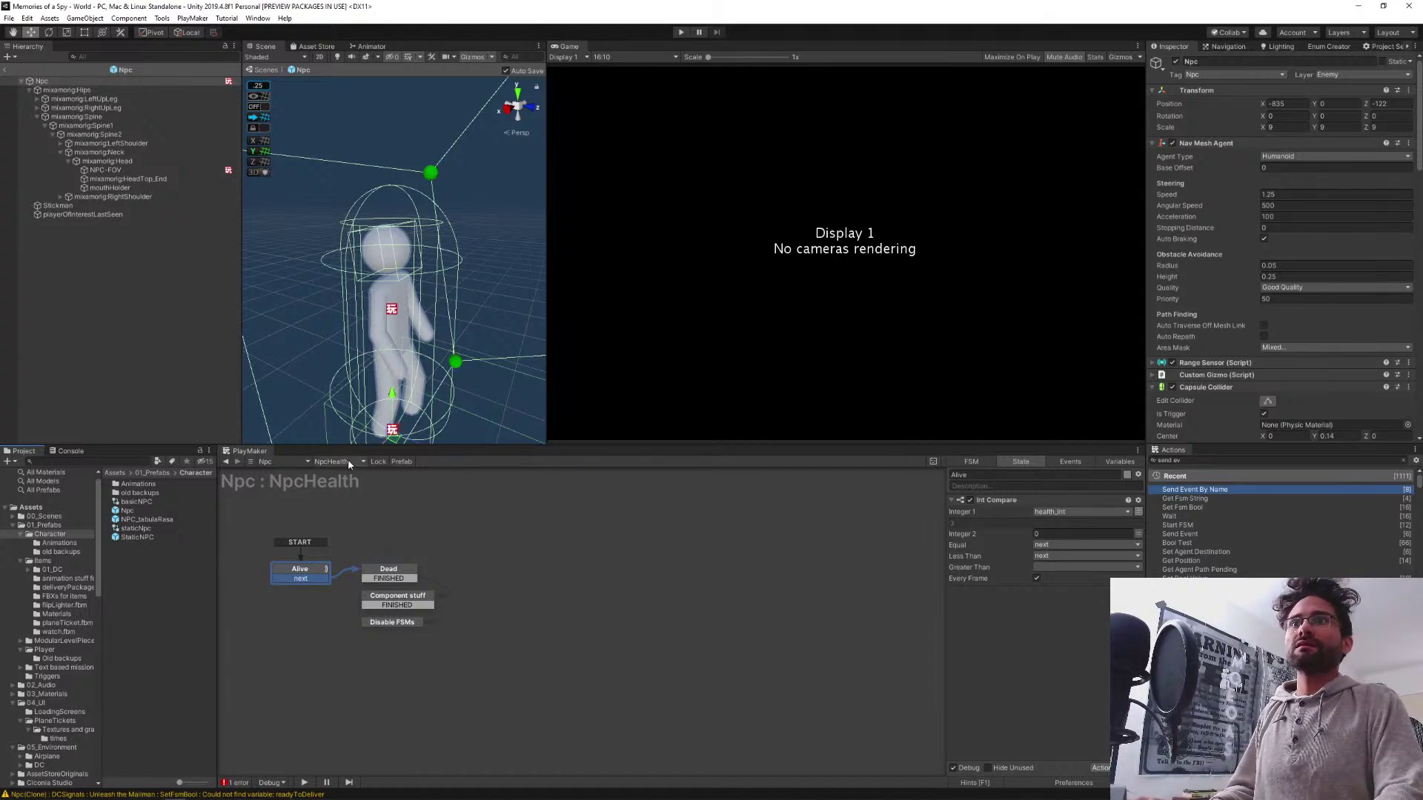
left_click(348, 461)
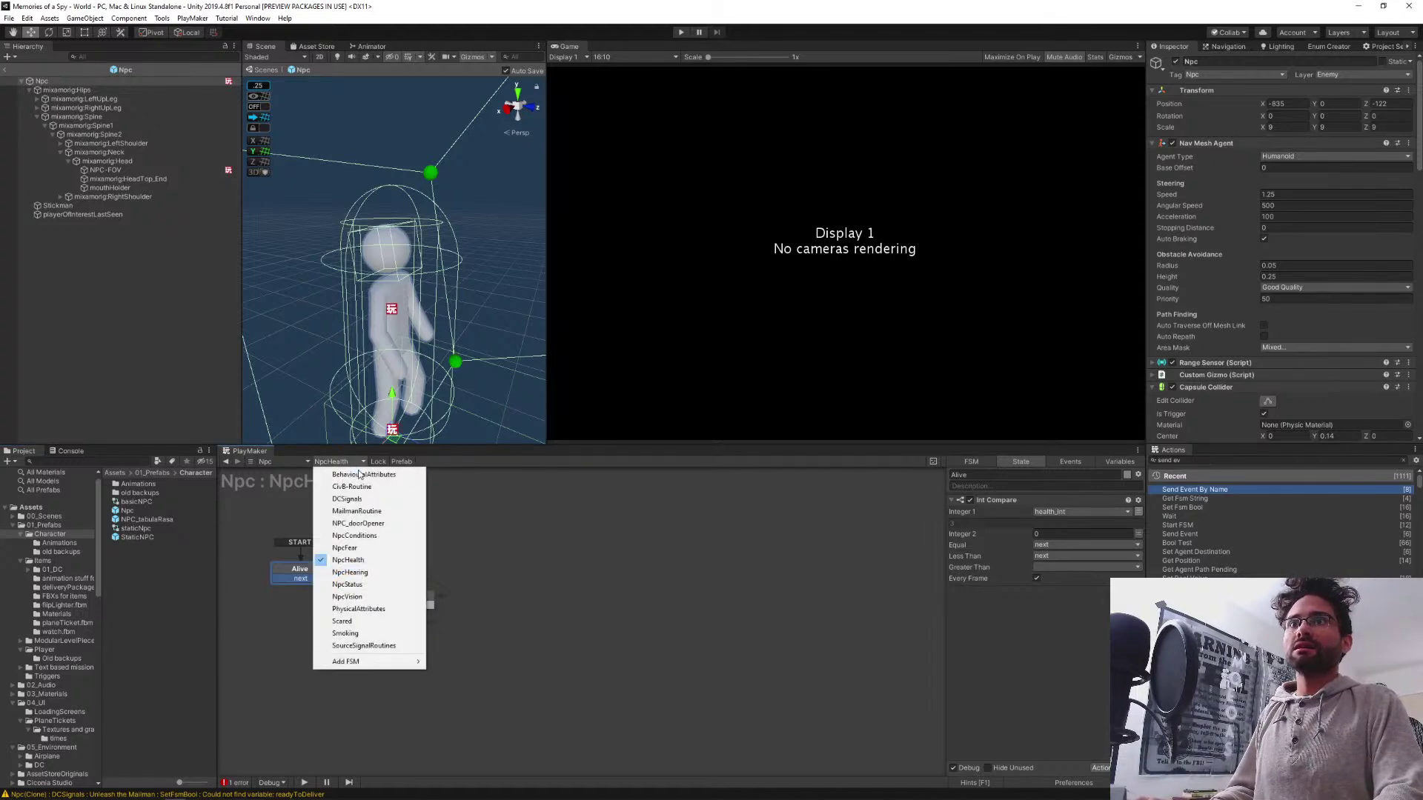
left_click(348, 623)
middle_click_drag(503, 620, 710, 628)
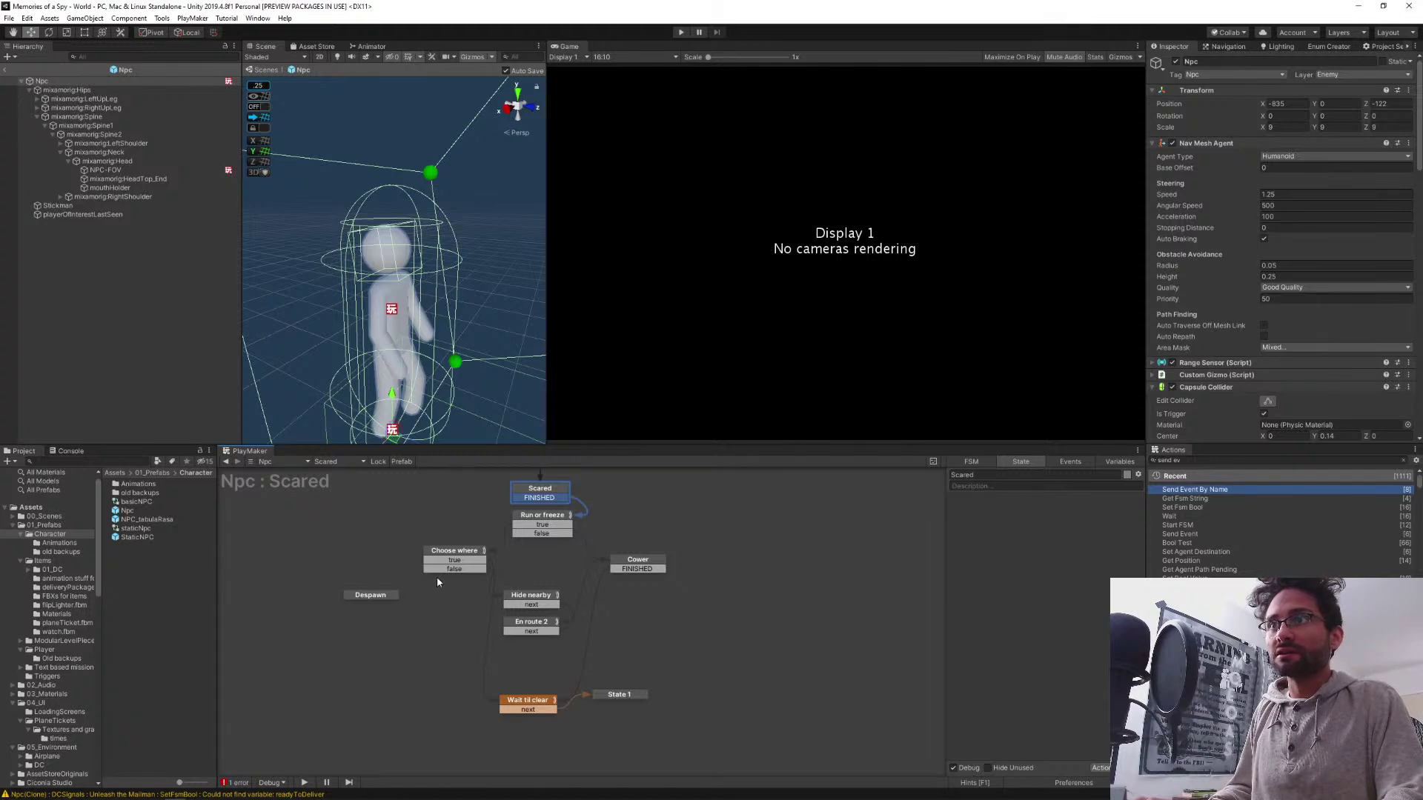
left_click(461, 562)
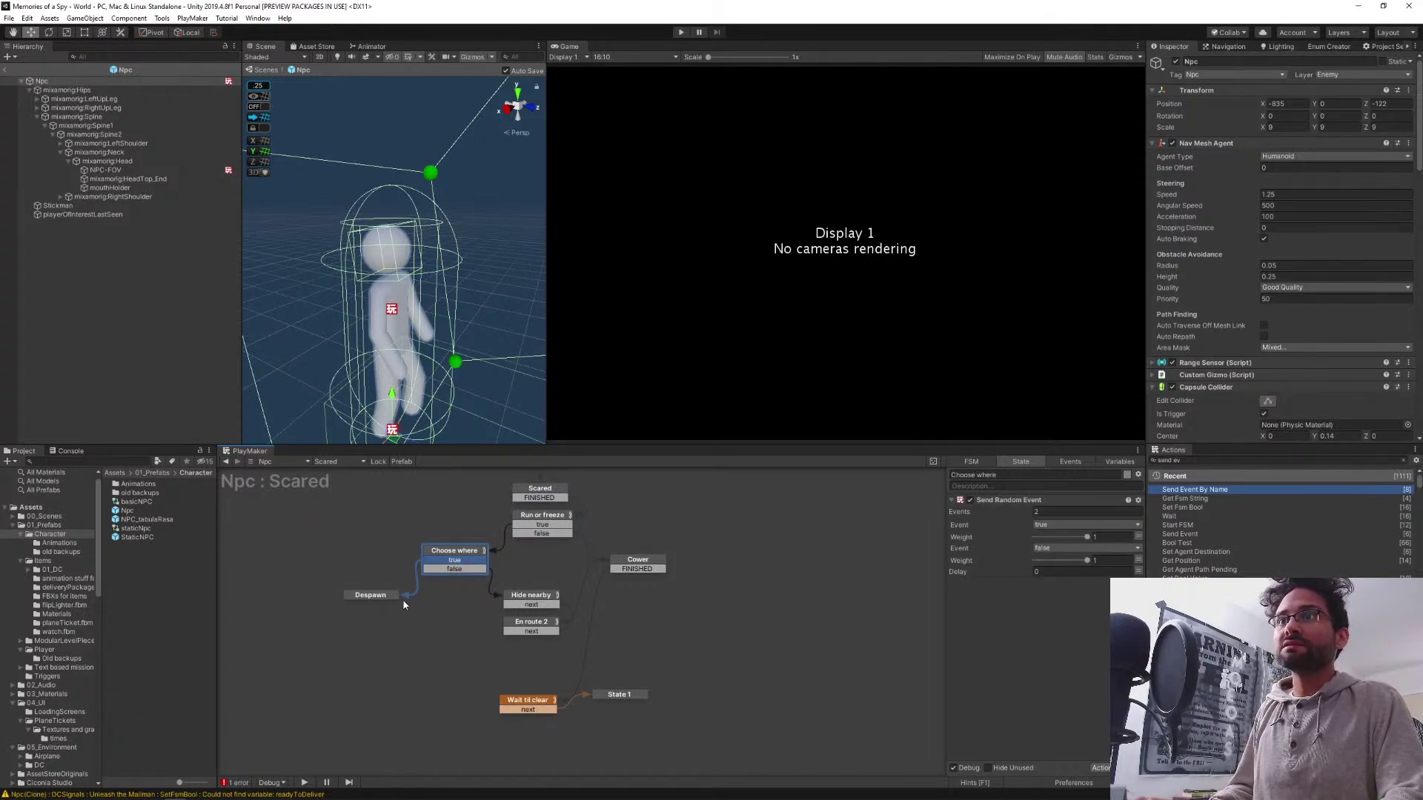
Move the Wait til clear state and the connected State 1 together next to the Cower state
left_click_drag(663, 734, 425, 679)
left_click_drag(519, 708, 705, 619)
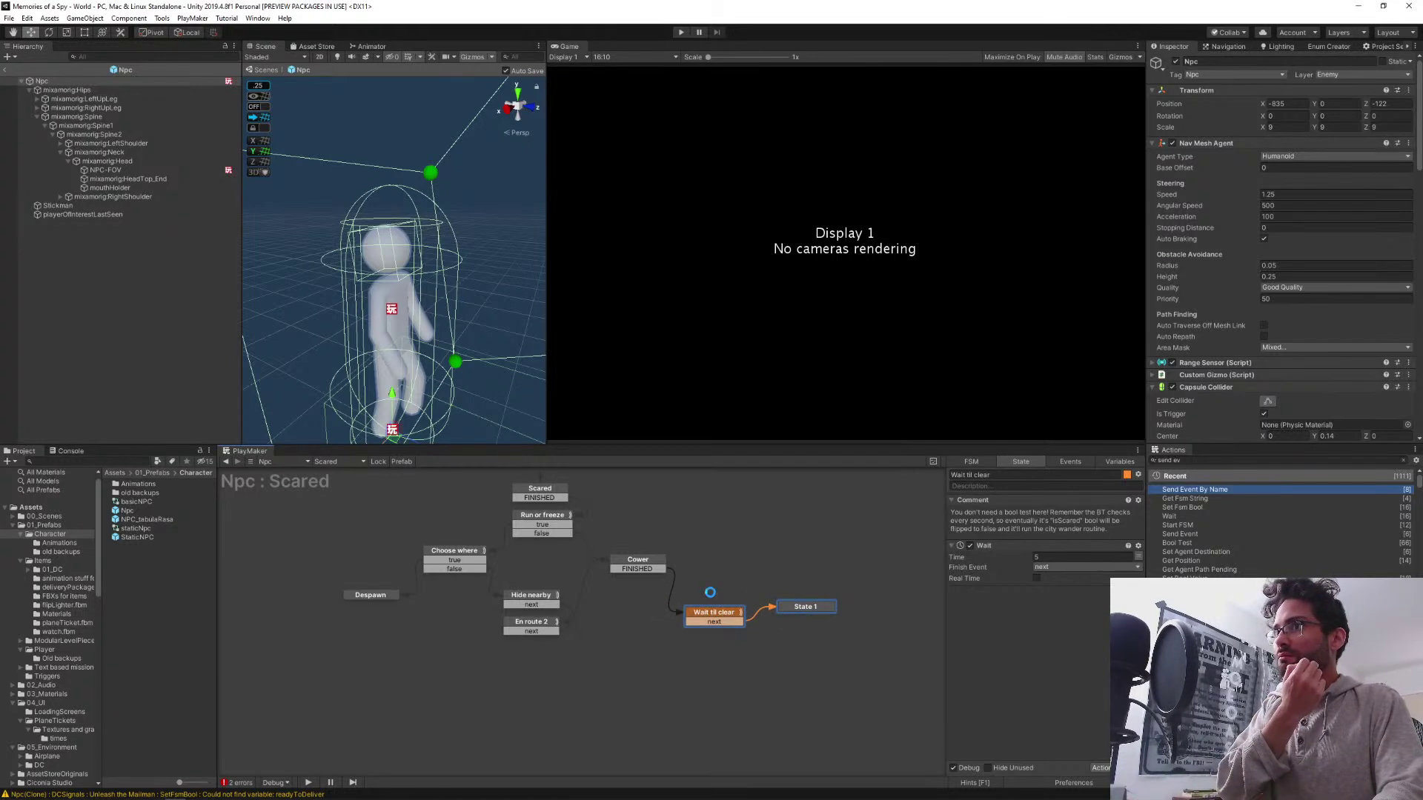
left_click(708, 586)
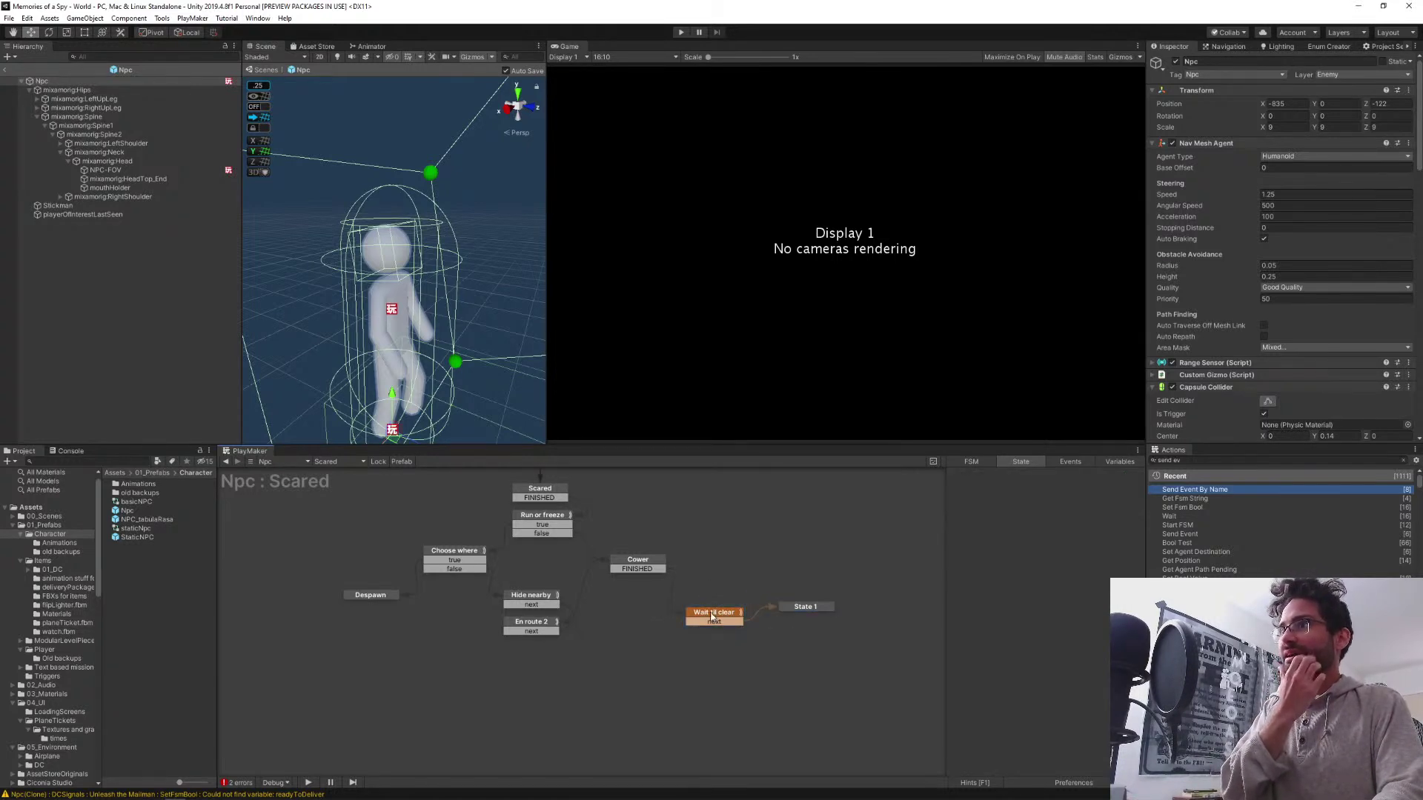
Set the Wait action's time to 25 in the Wait til clear state
left_click(713, 615)
left_click(1057, 557)
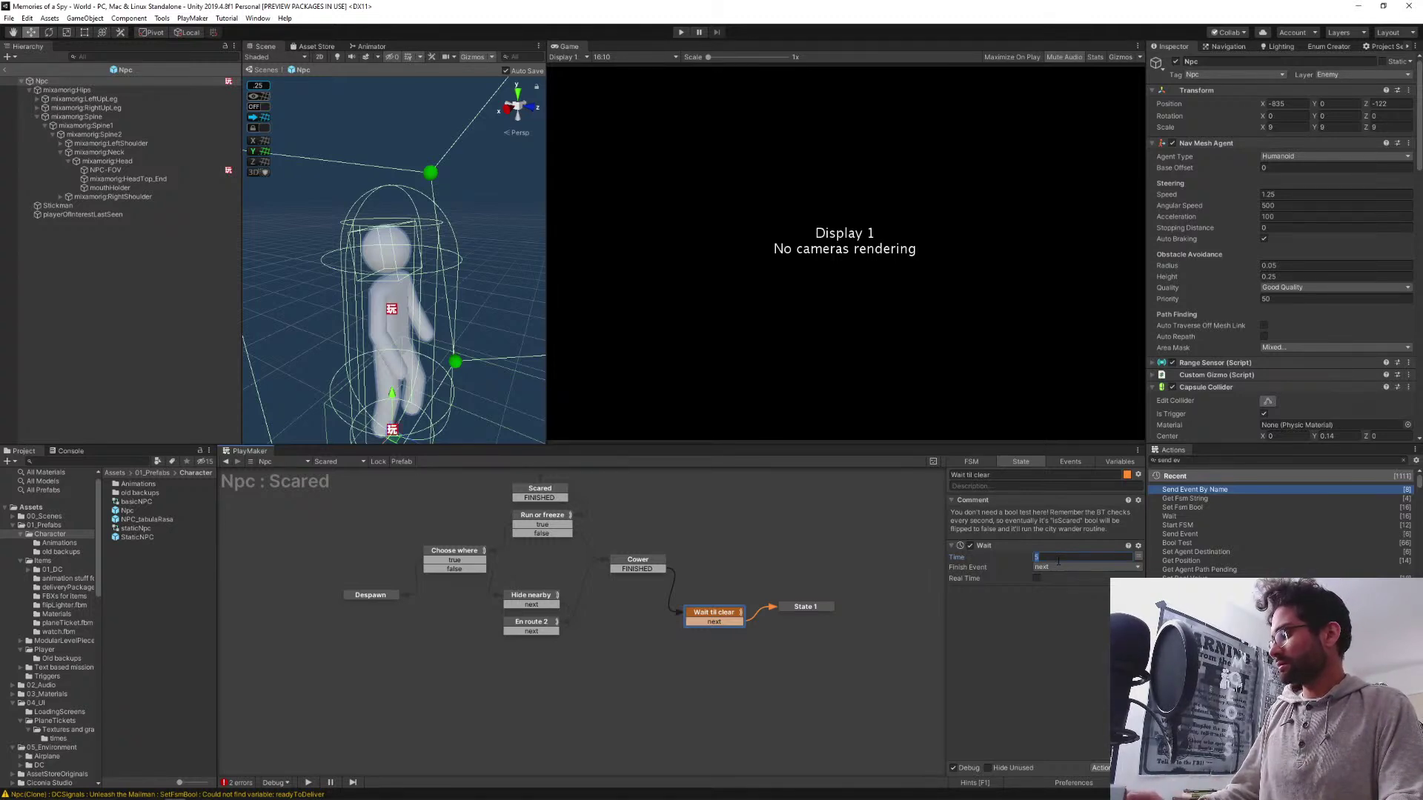
type("25")
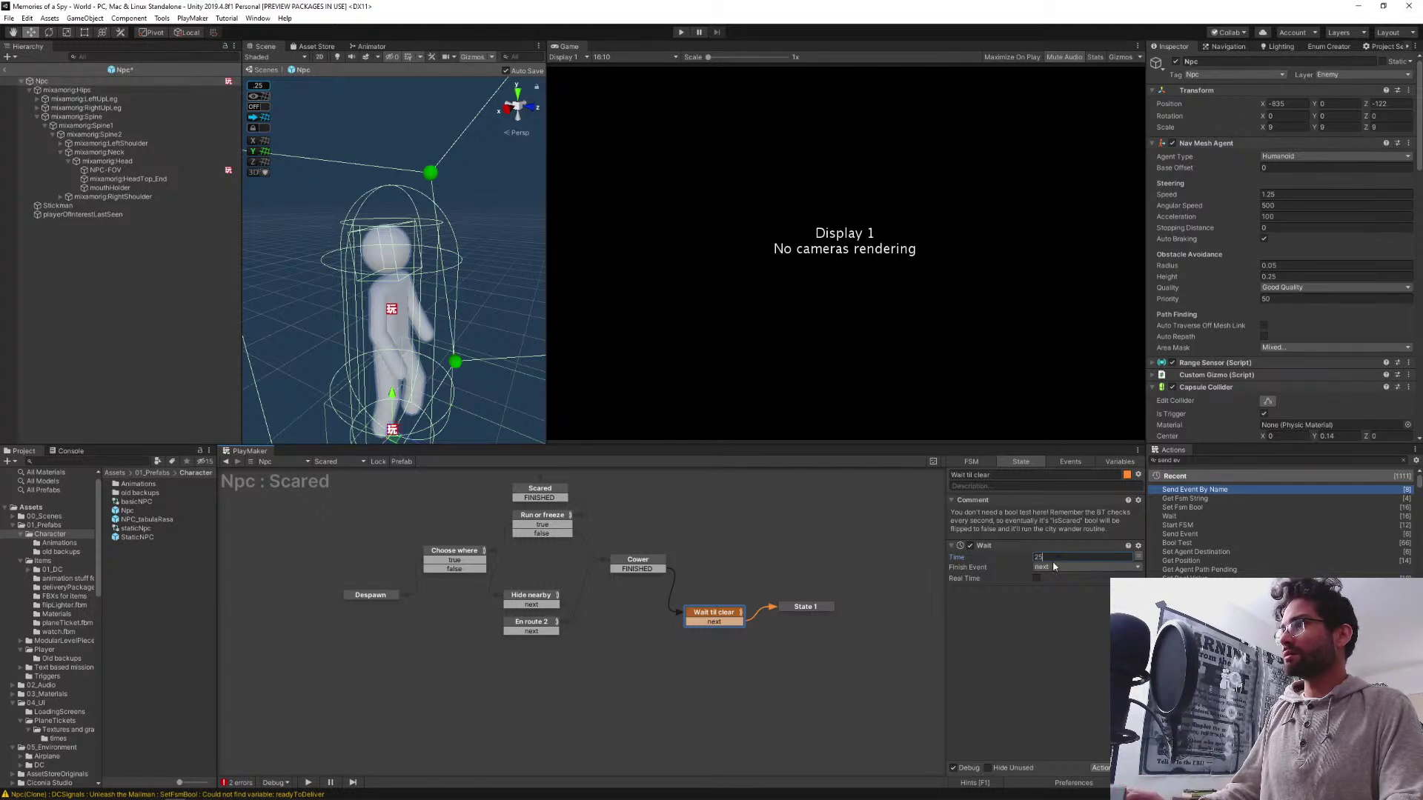
Delete the Wait action and the next transition from the Wait til clear state
left_click(993, 547)
key("Delete")
left_click(800, 612)
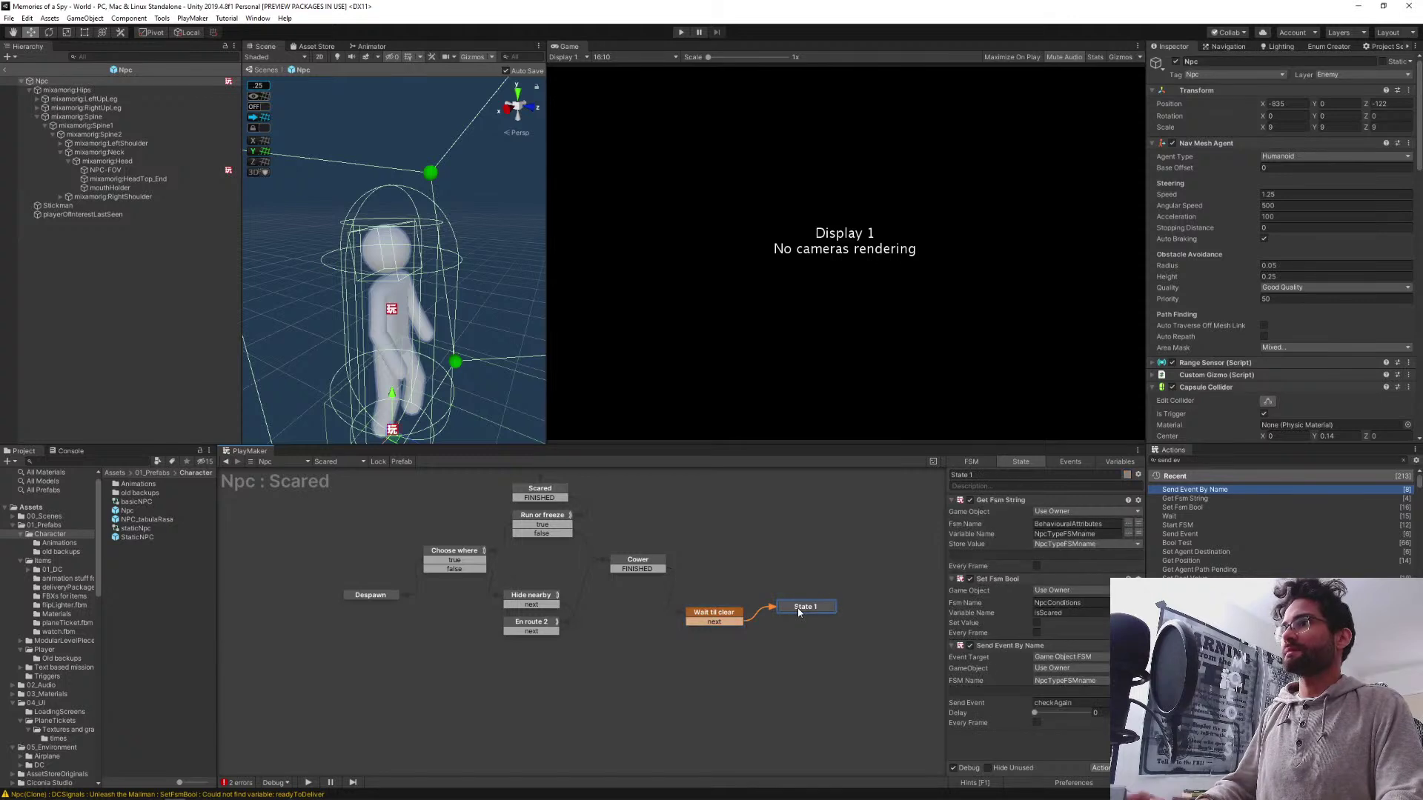
left_click(702, 631)
right_click(702, 631)
left_click(750, 783)
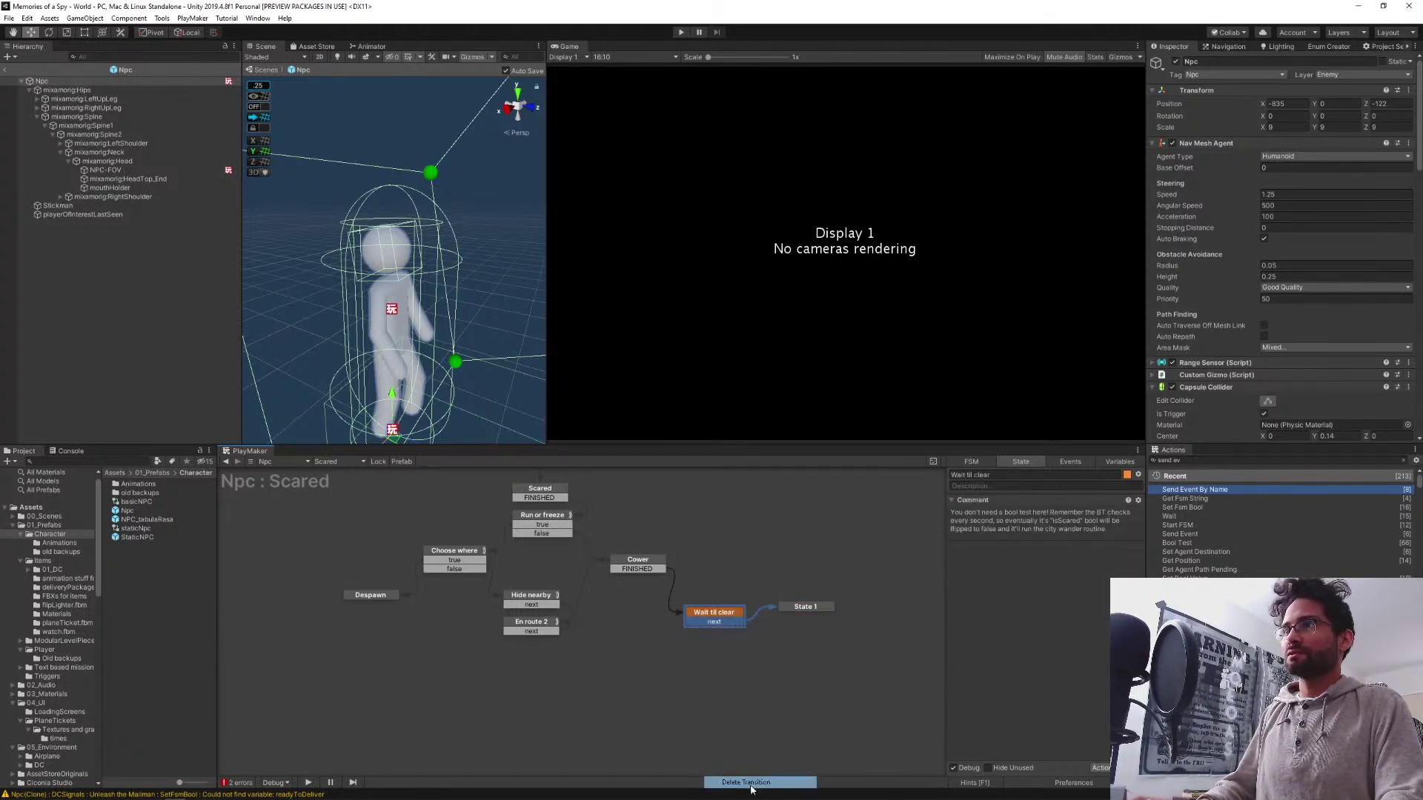
Rename State 1 to "No longer scared"
left_click(804, 608)
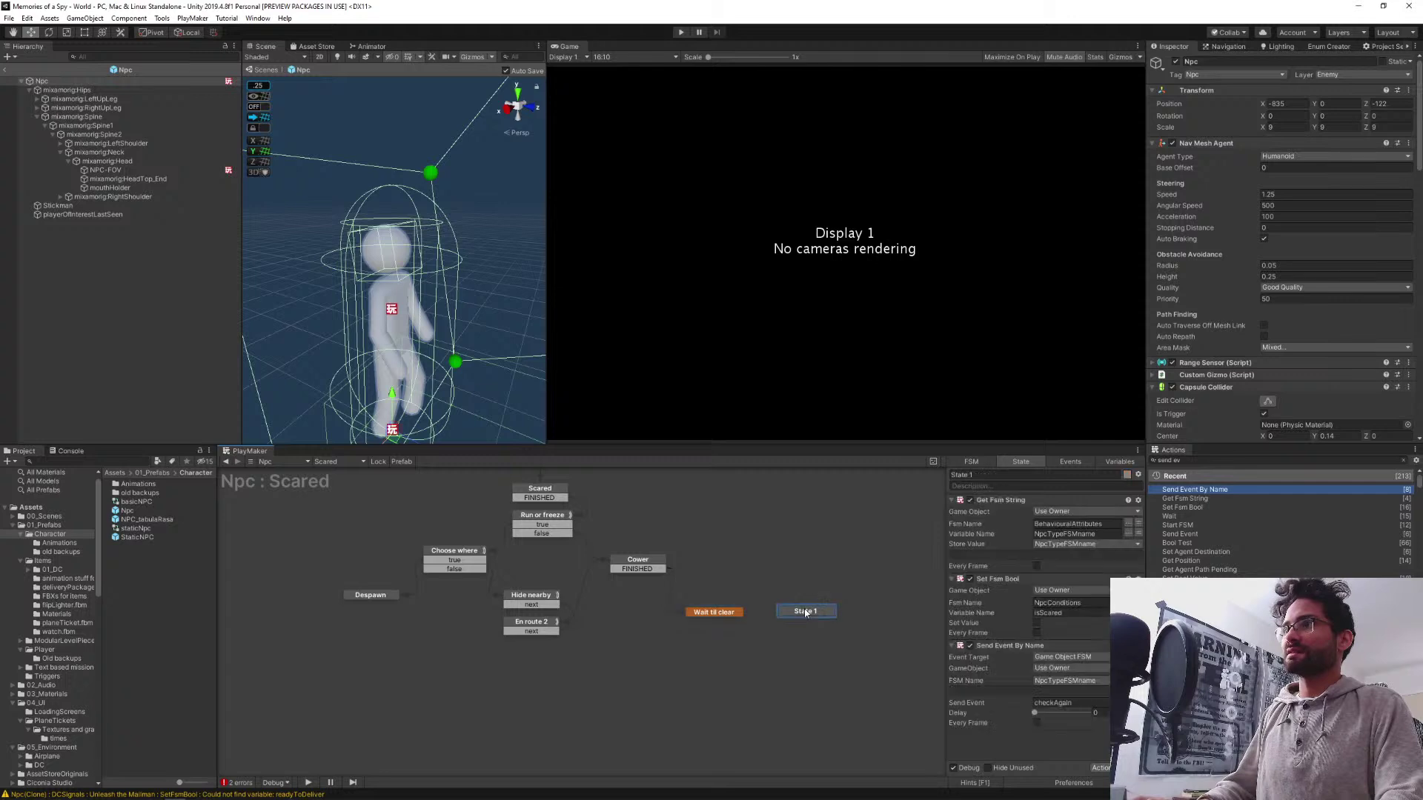
left_click(998, 475)
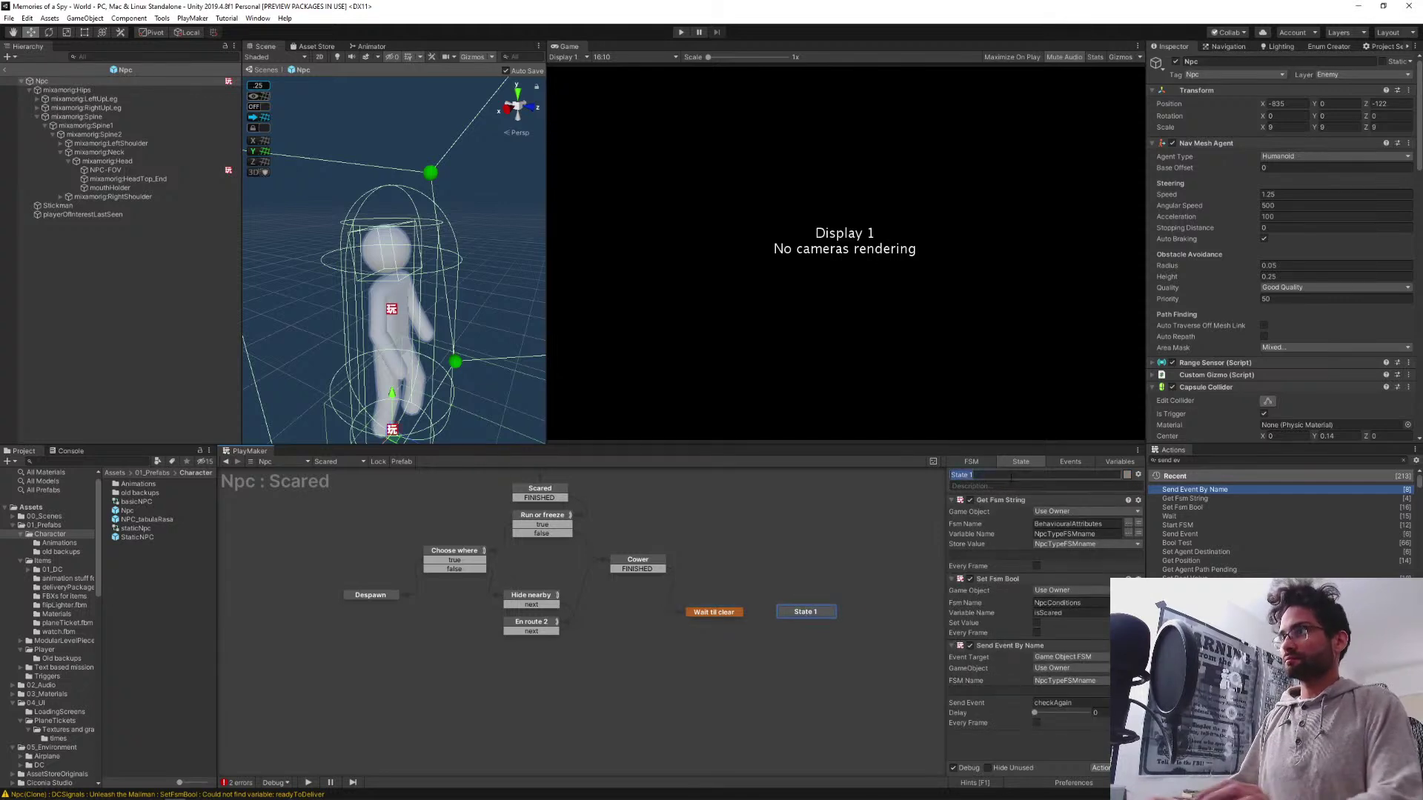
type("not")
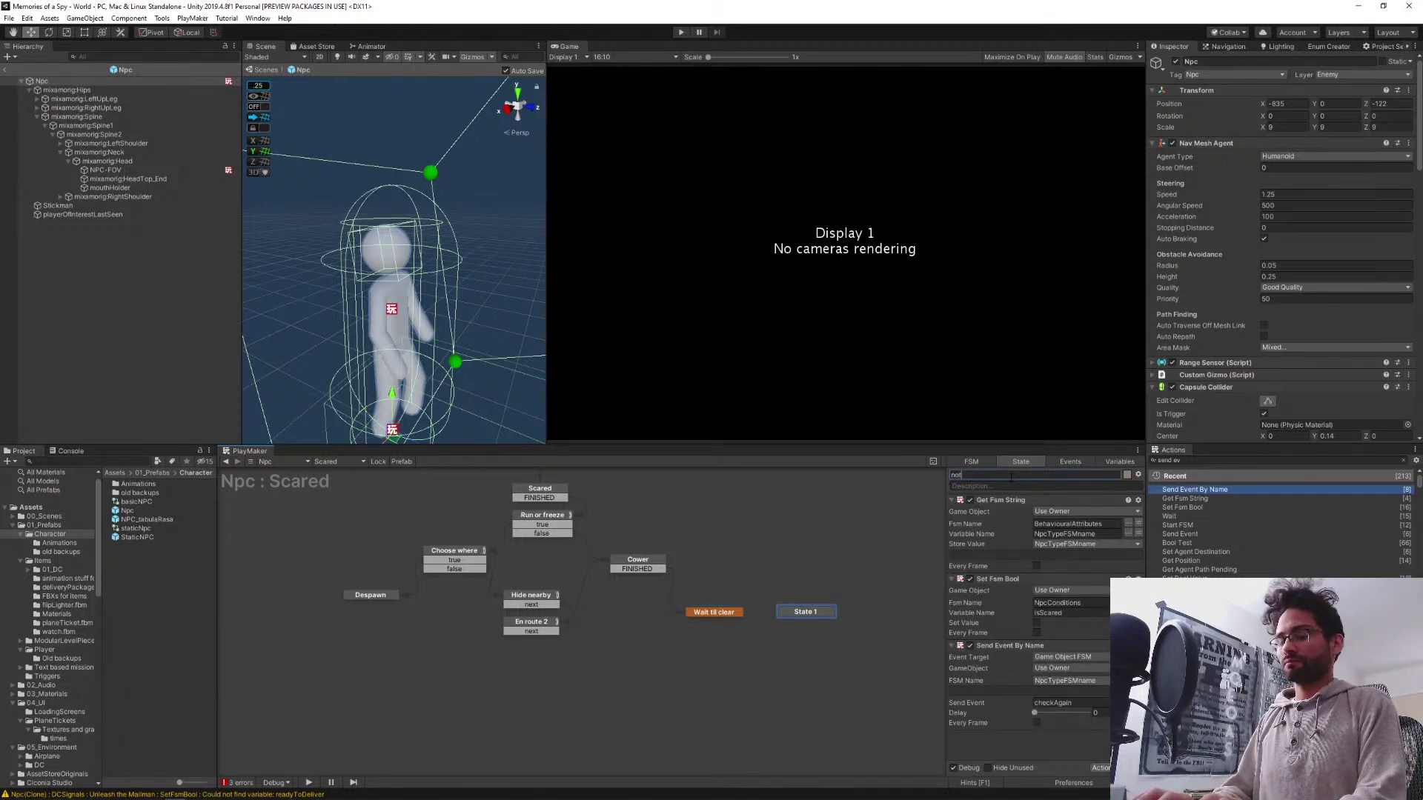
type("longer scared")
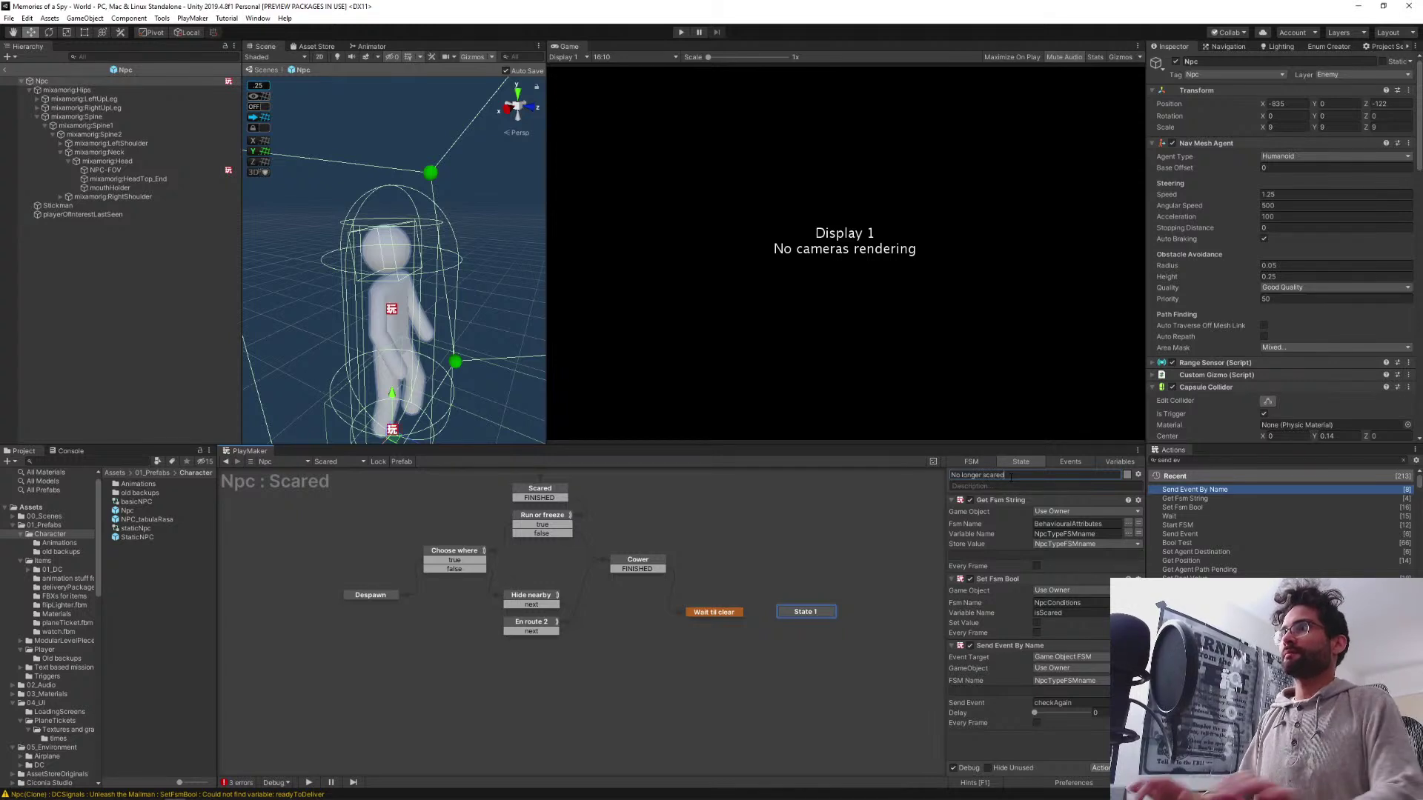
key("Return")
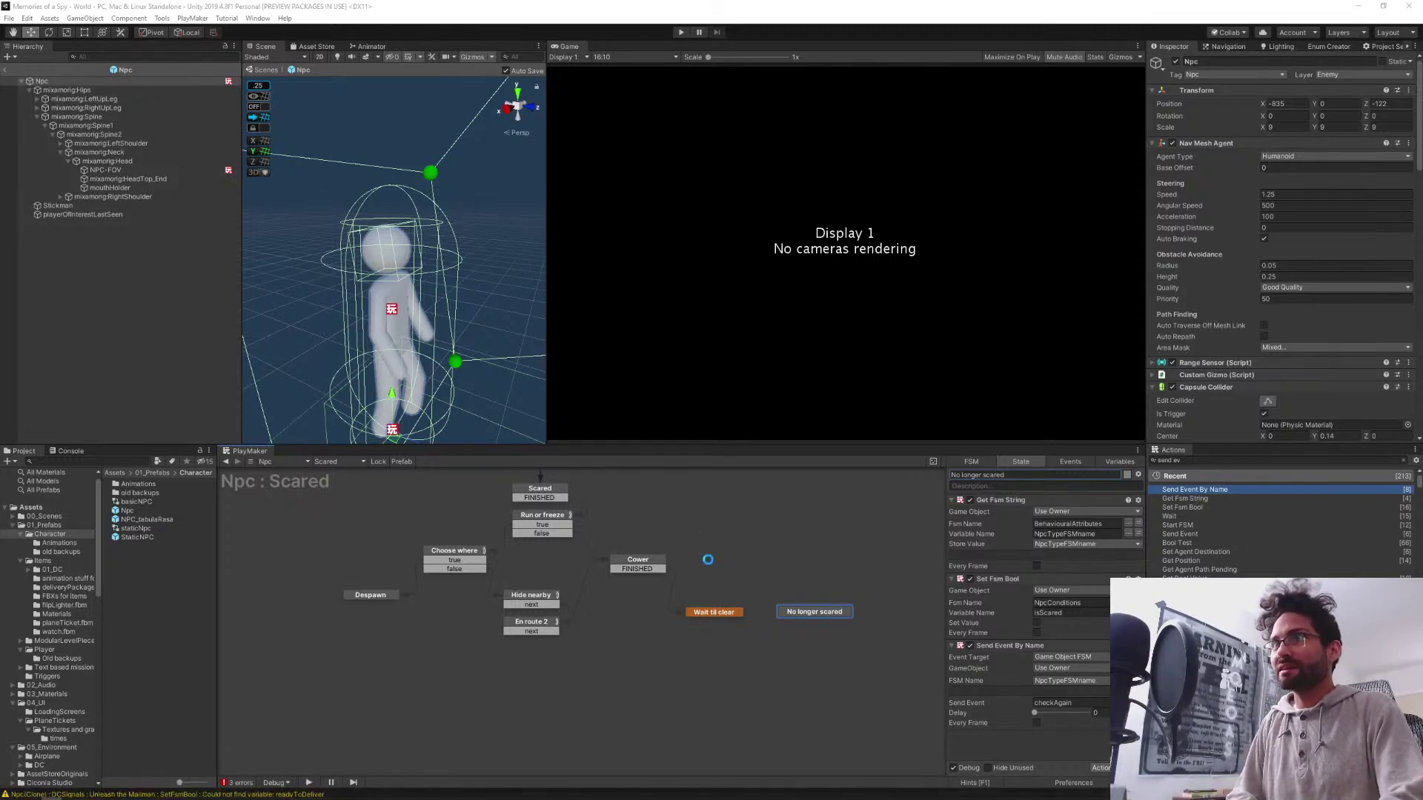
Switch to the CivB-Routine FSM and delete its Has Intruder state
scroll(712, 571, "up", 2)
left_click(717, 585)
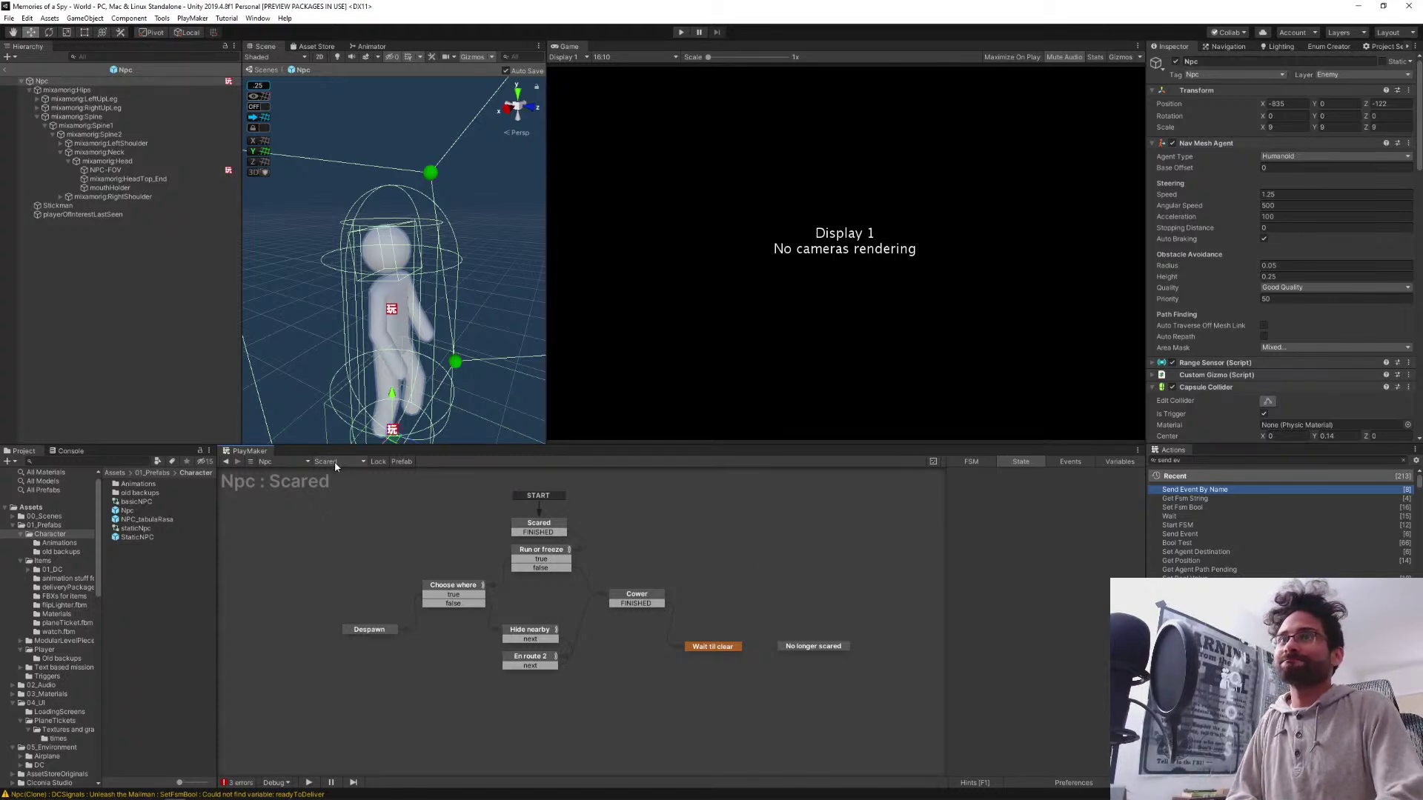
scroll(1207, 294, "down", 10)
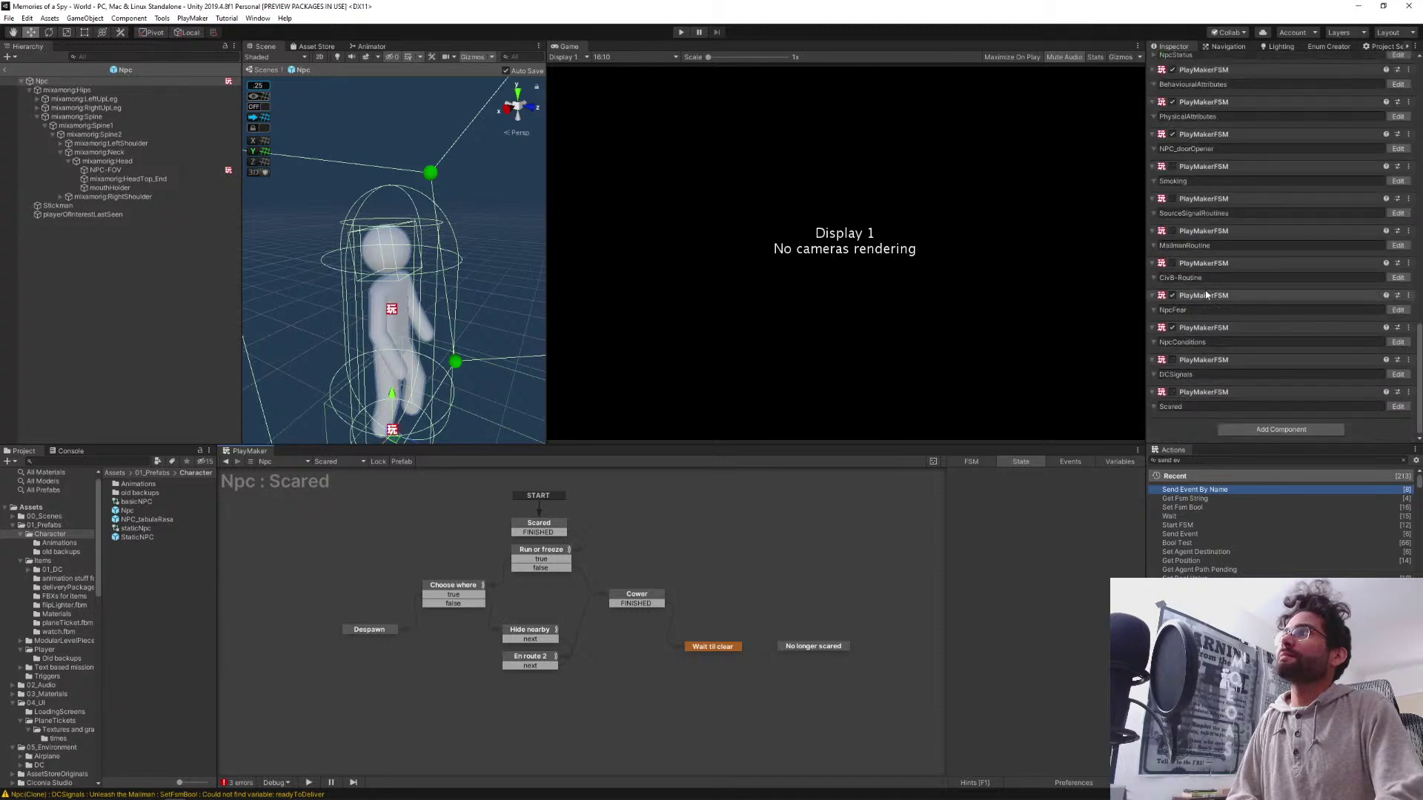
left_click(345, 462)
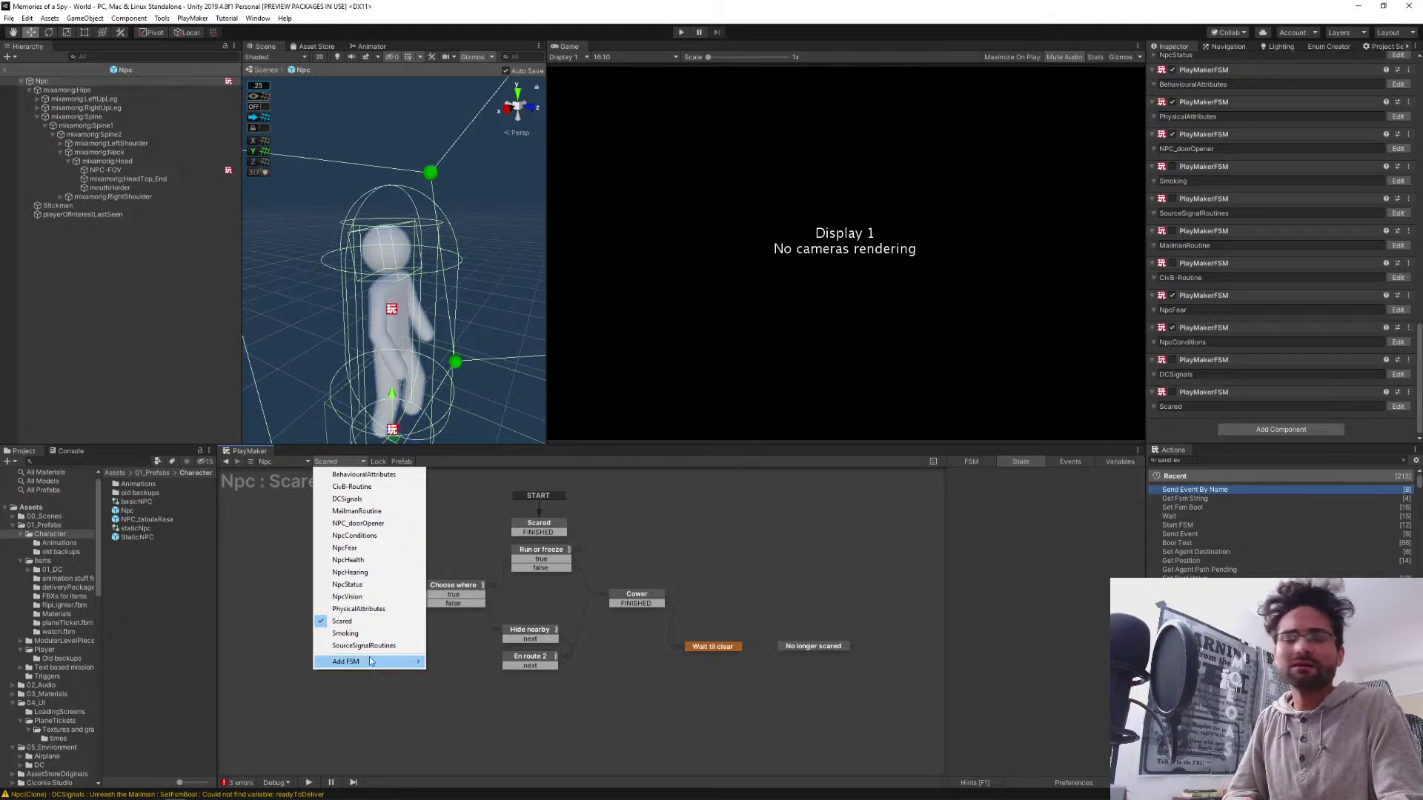
mouse_move(371, 662)
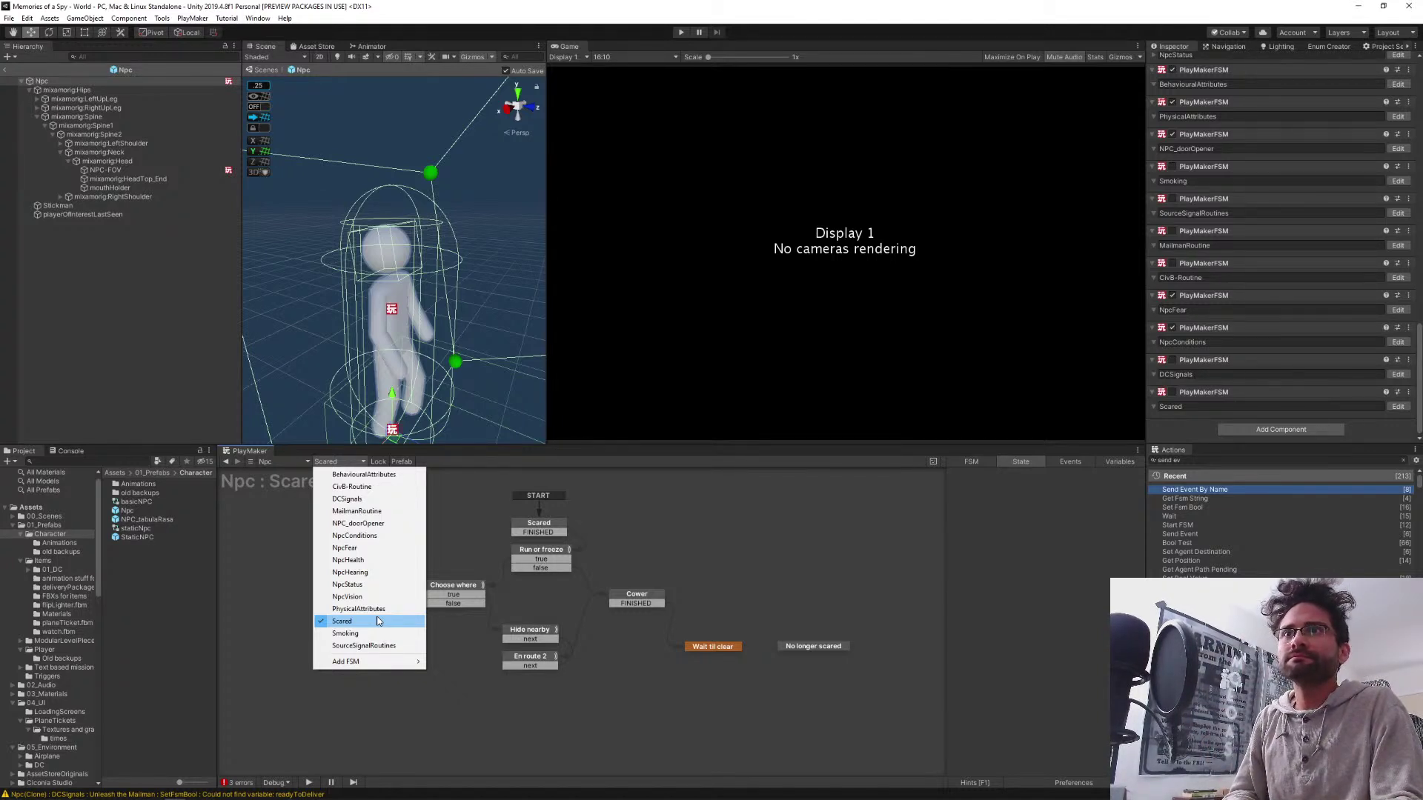
left_click(352, 487)
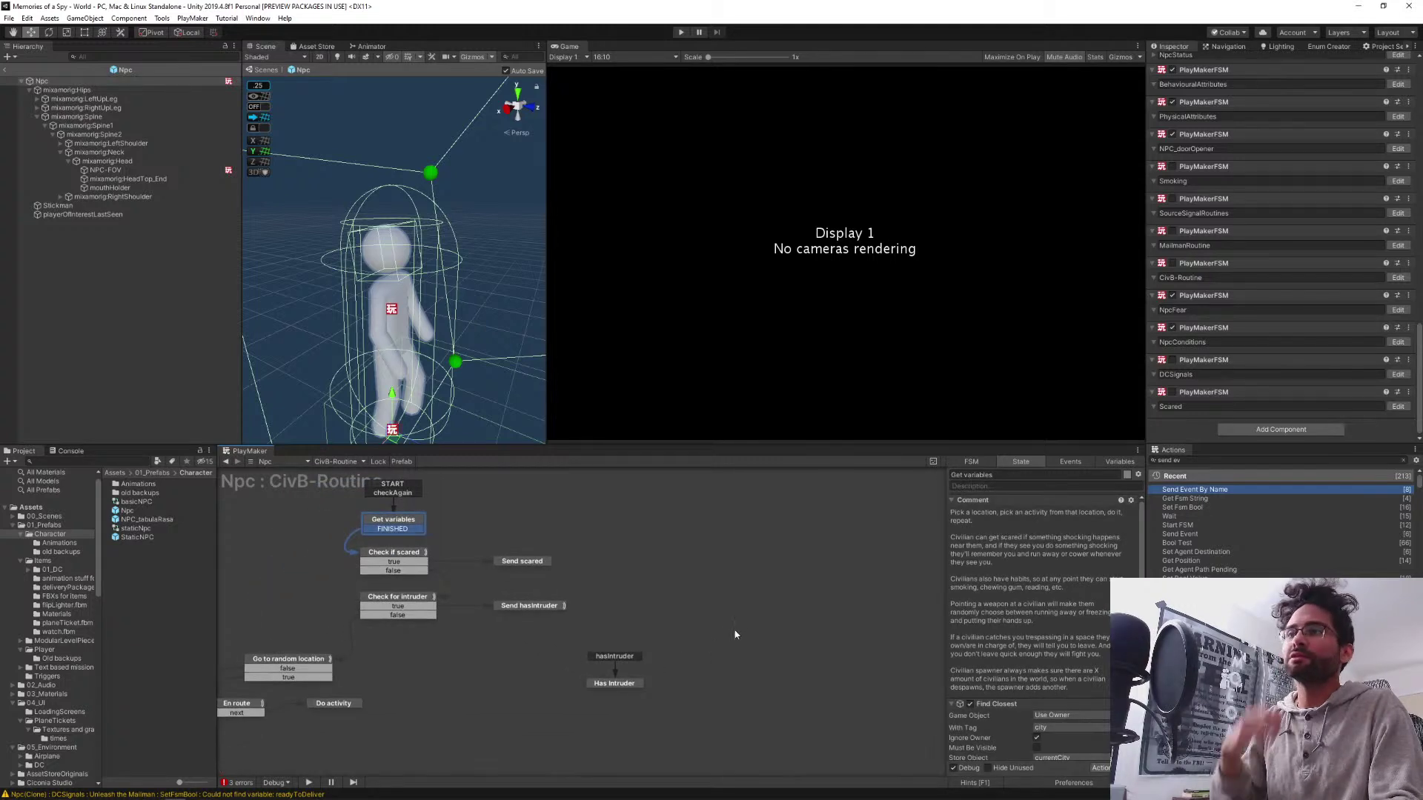
left_click(614, 684)
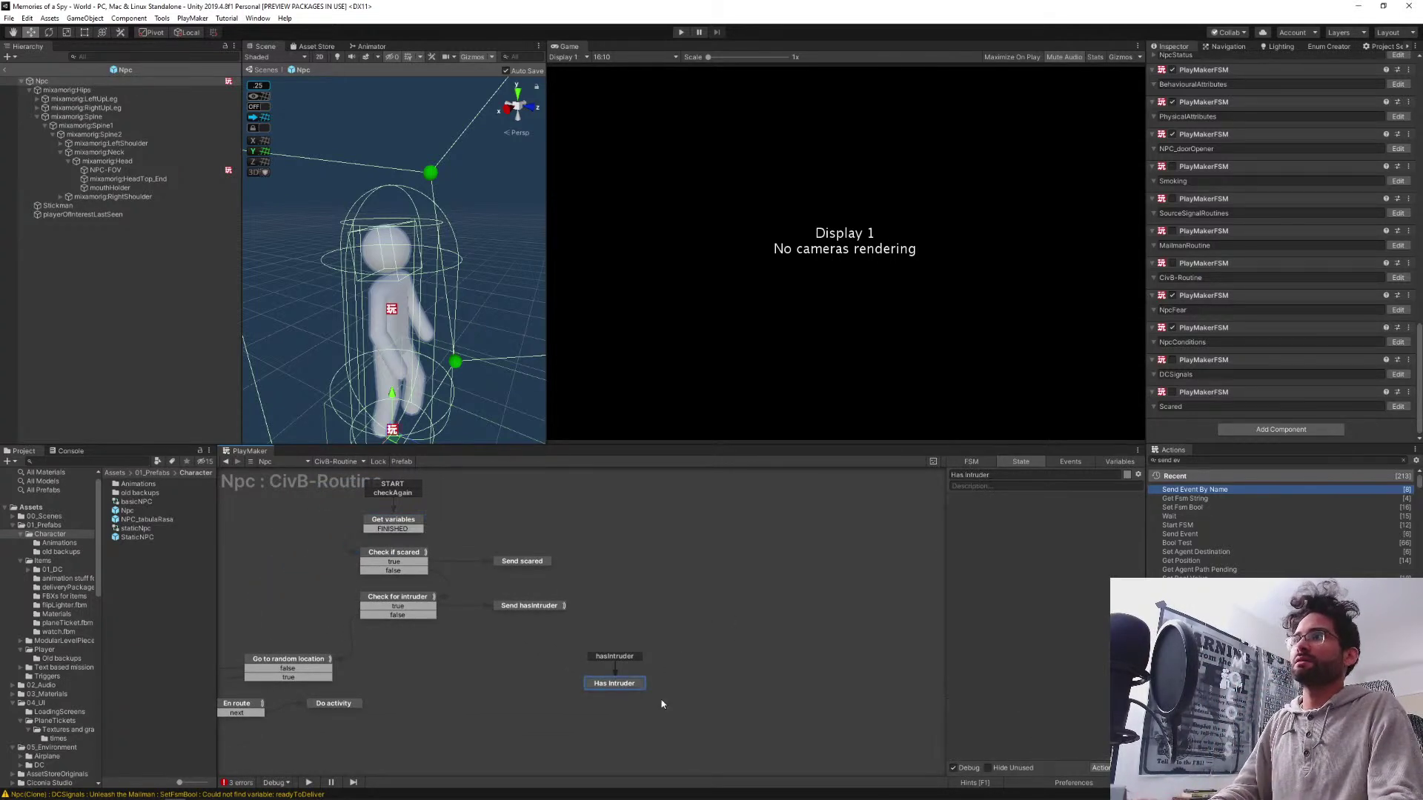
key("Delete")
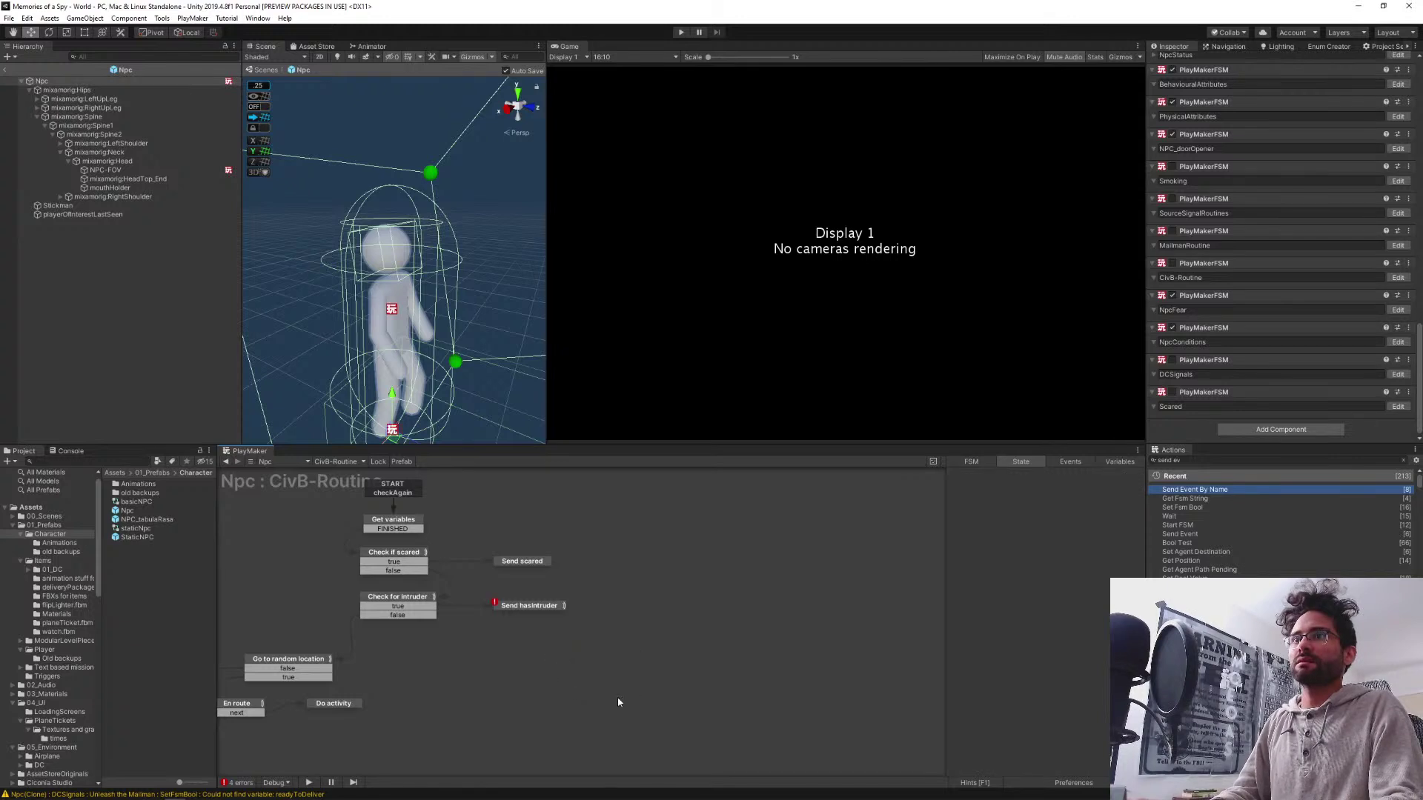
Replace the Send Event action in the Send hasIntruder state with a Start FSM action
left_click(524, 606)
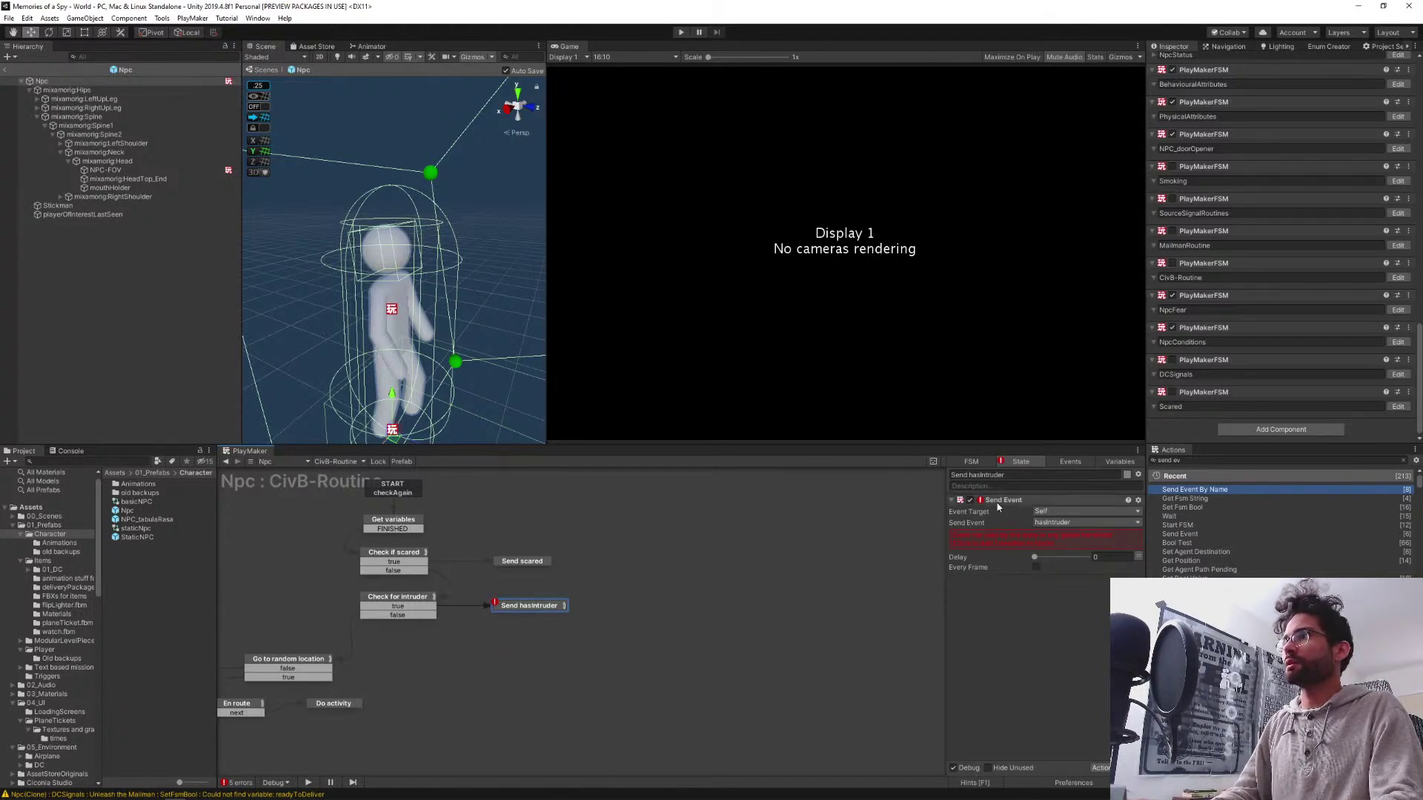
left_click(522, 562)
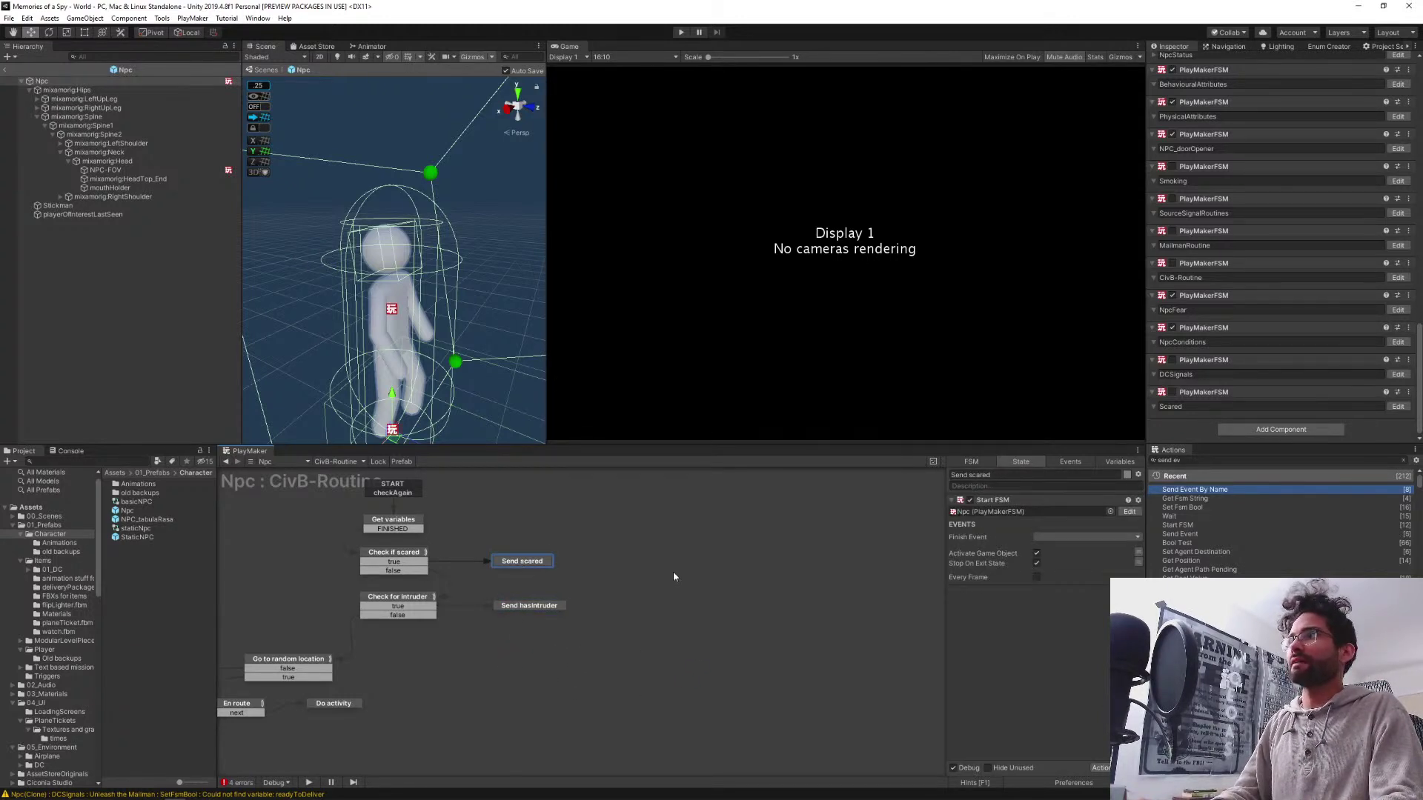
left_click(526, 605)
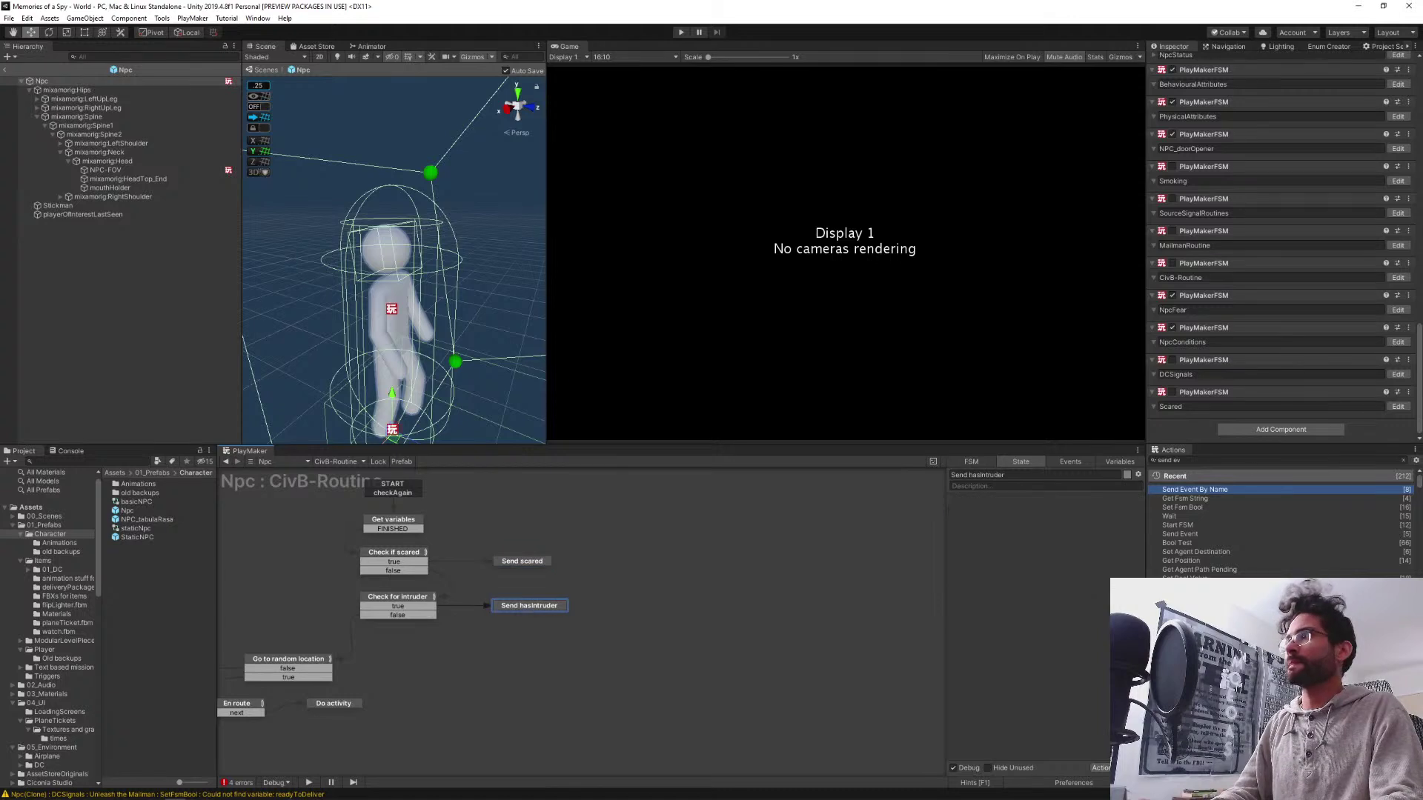
key("BackSpace")
key("BackSpace")
key("BackSpace")
key("BackSpace")
key("BackSpace")
key("BackSpace")
key("BackSpace")
type("s")
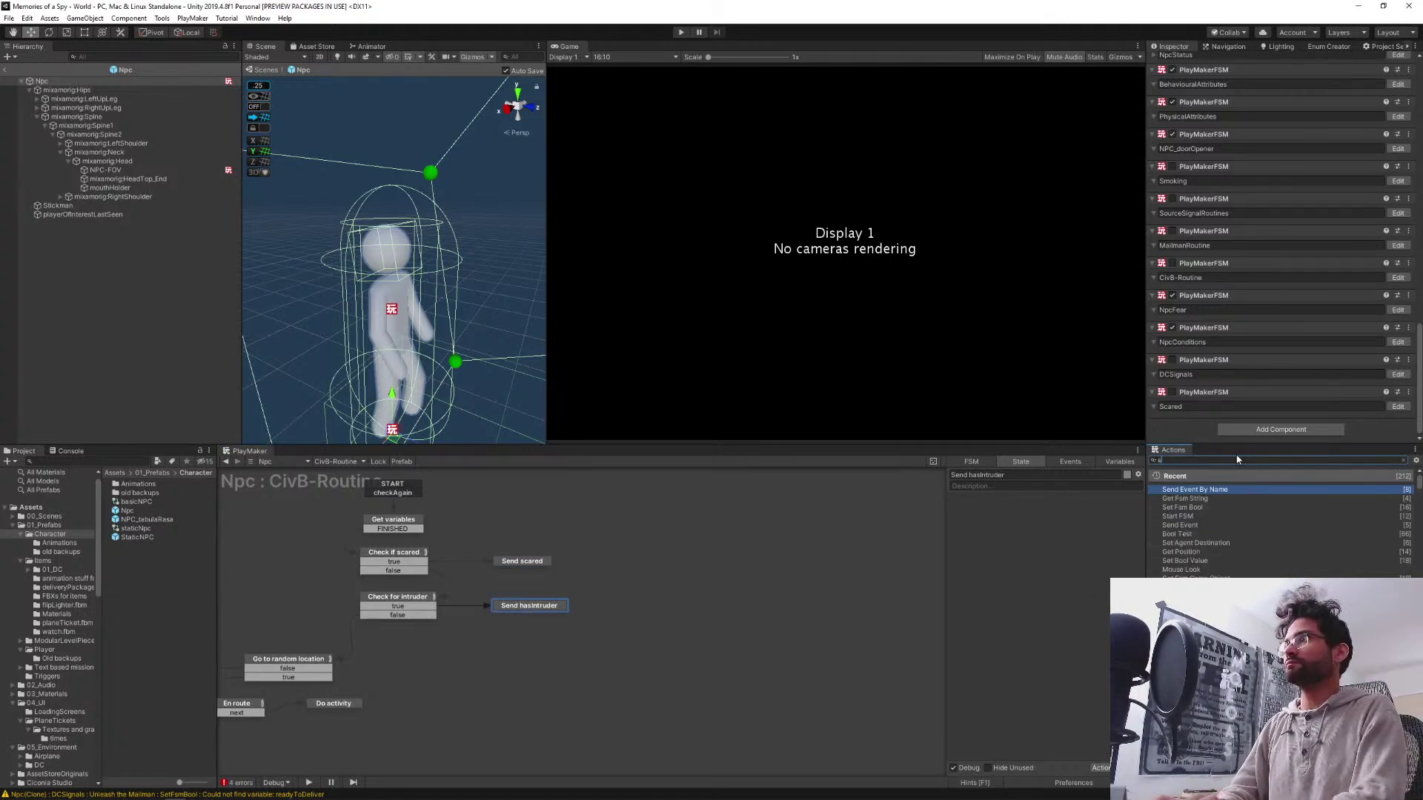
type("tart fsm")
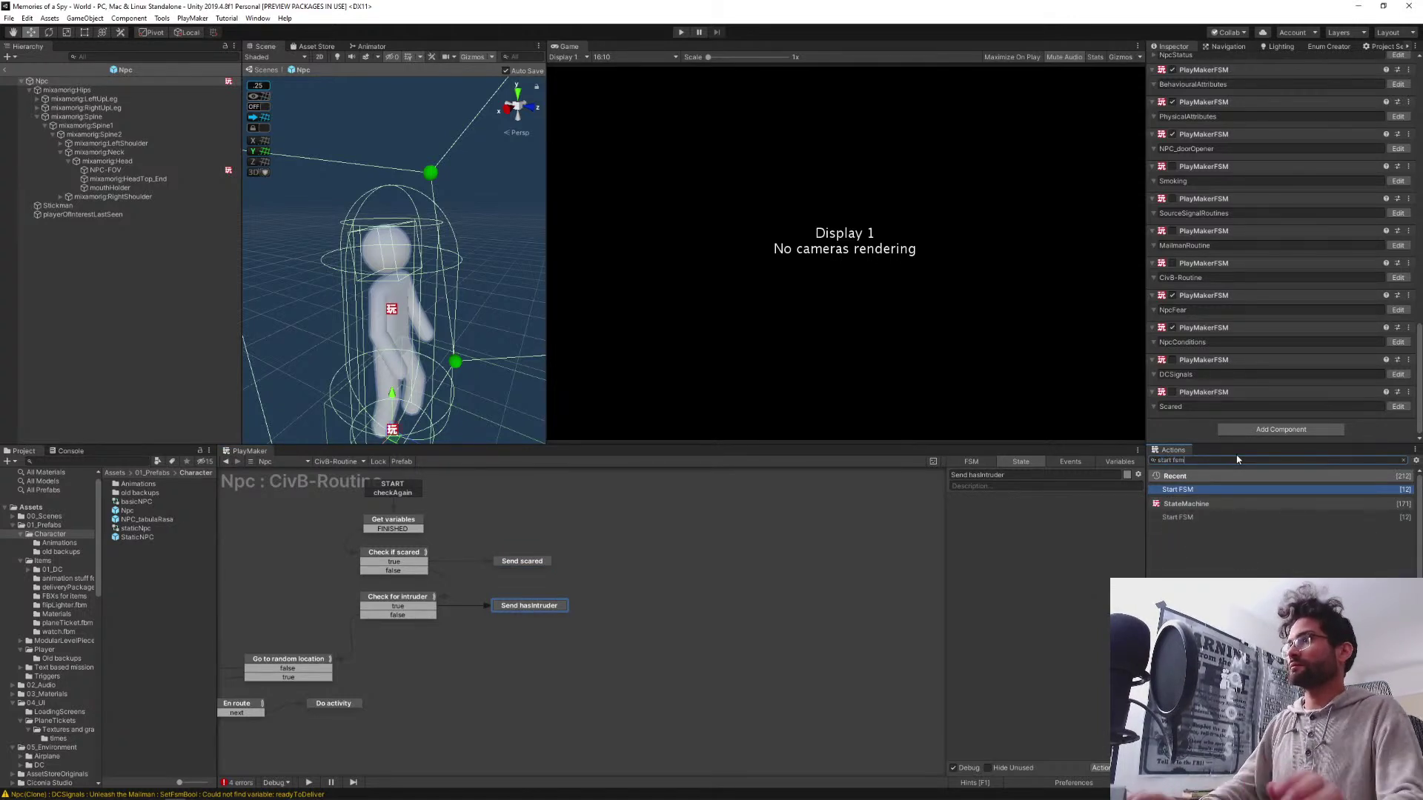
double_click(1224, 489)
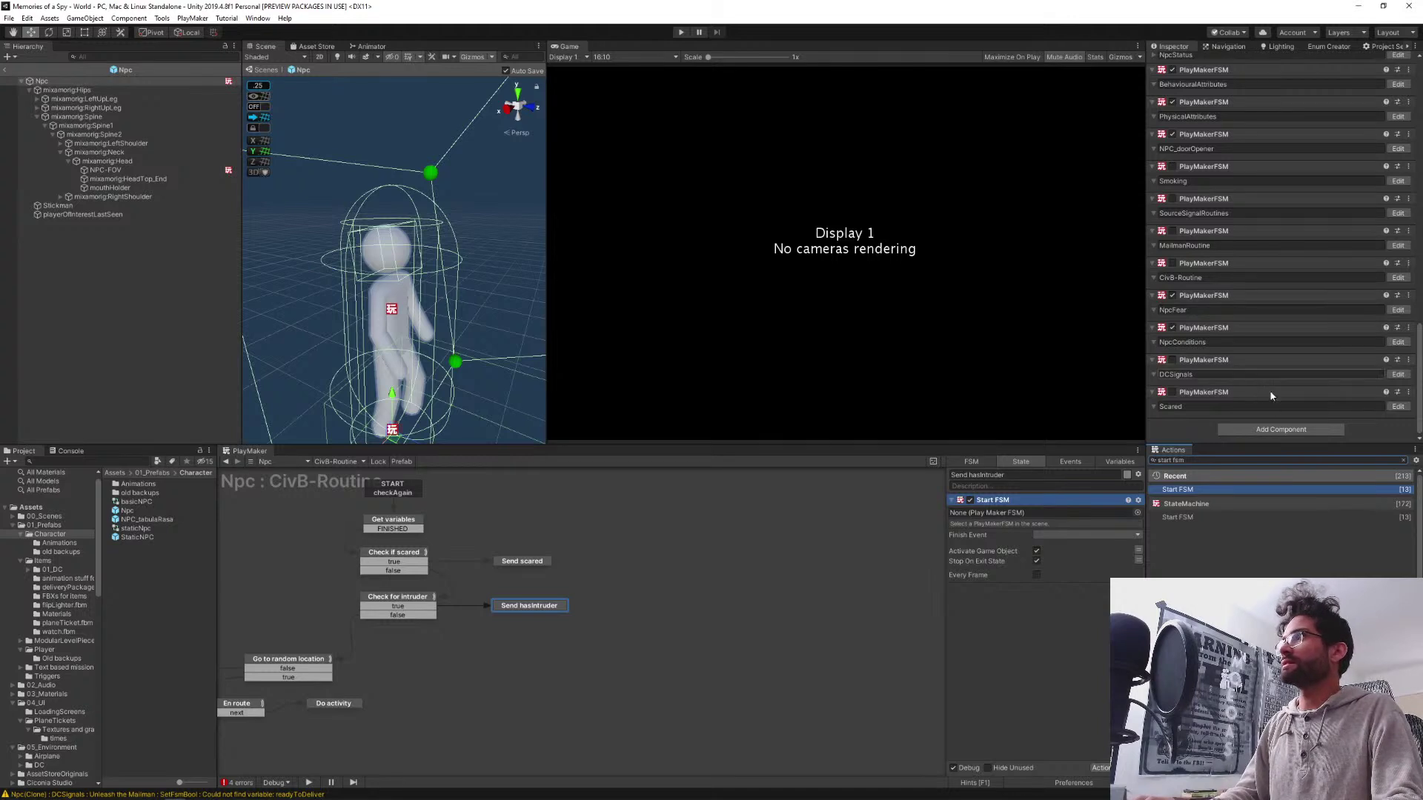
Add a PlayMakerFSM component to the Npc, name it HasIntruder and disable it
left_click(1281, 429)
key("Return")
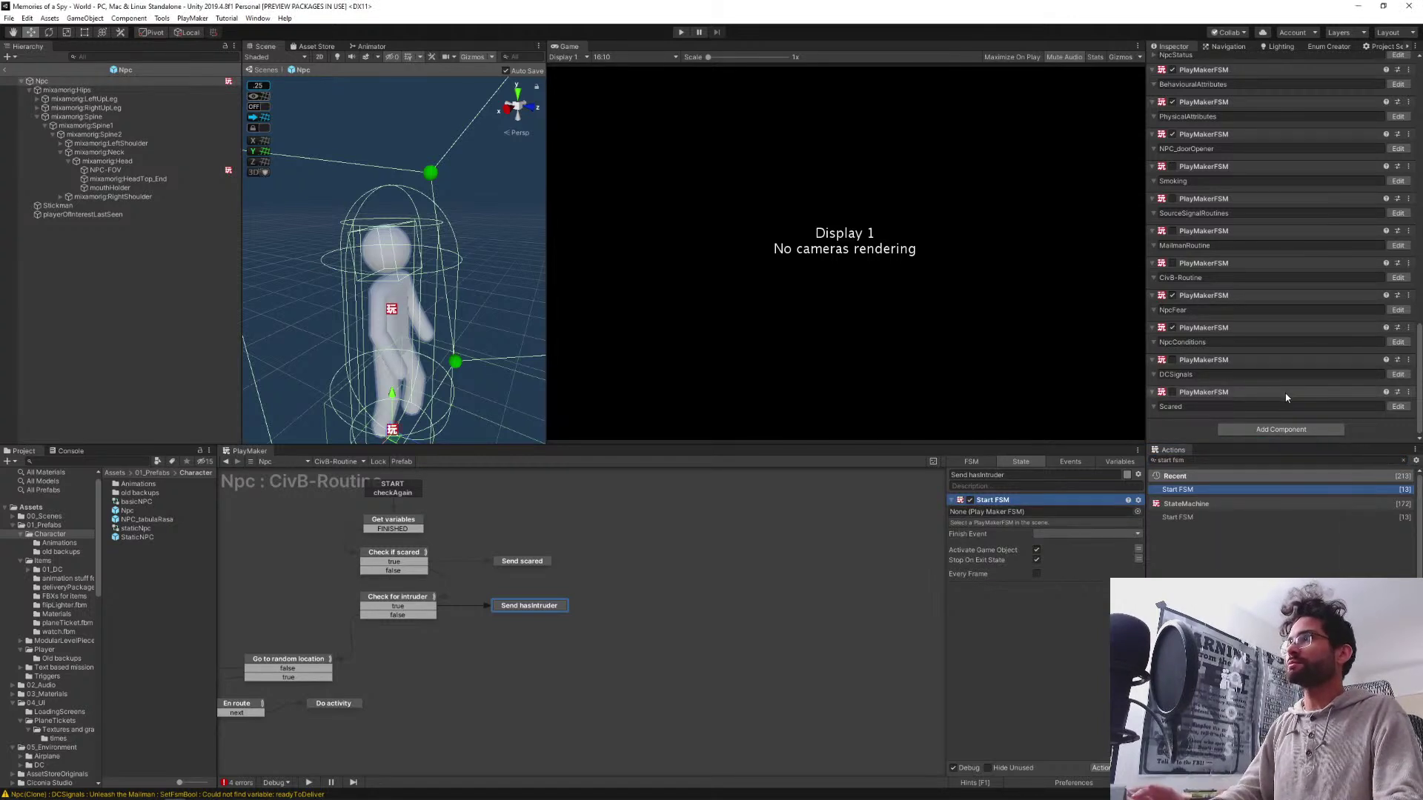
scroll(1205, 395, "down", 2)
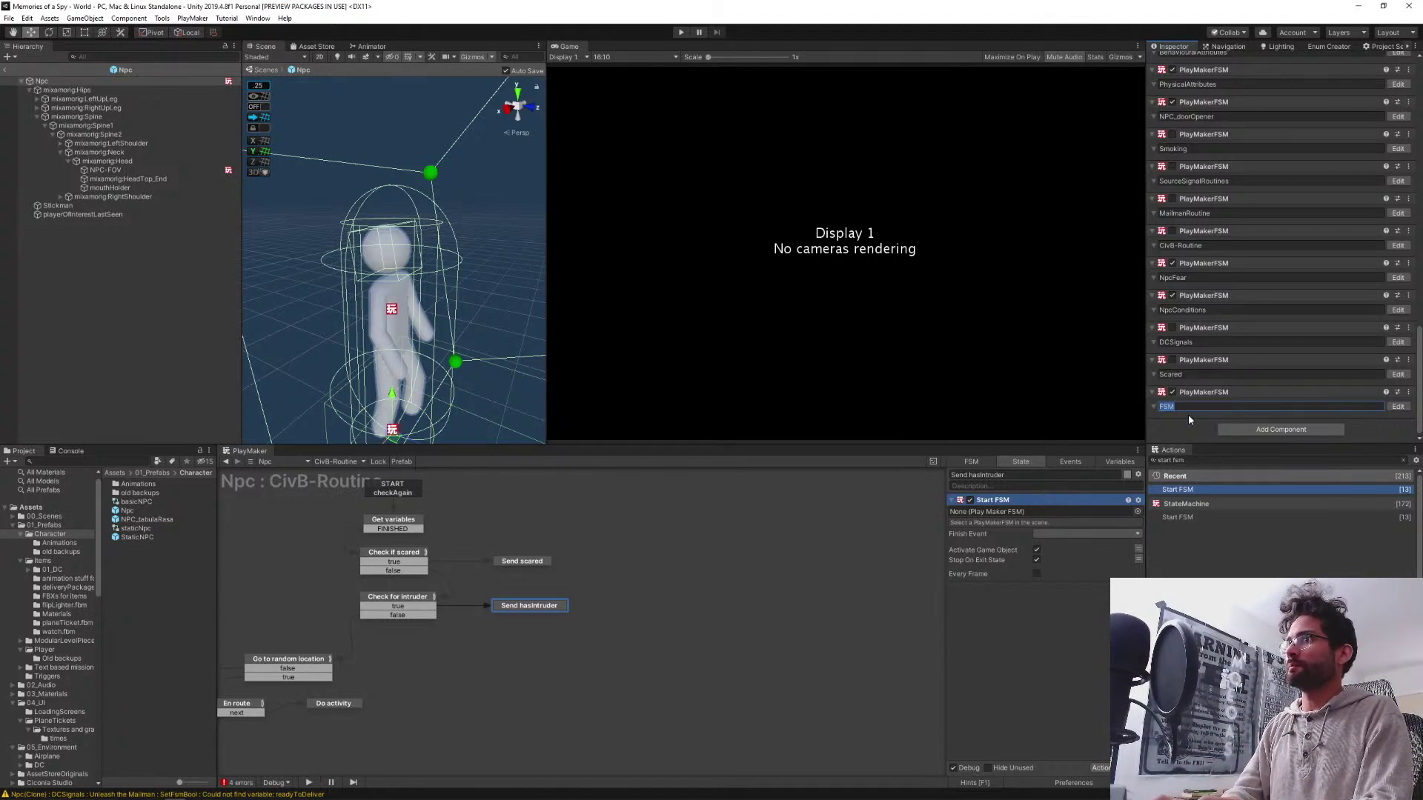
type("HasIn")
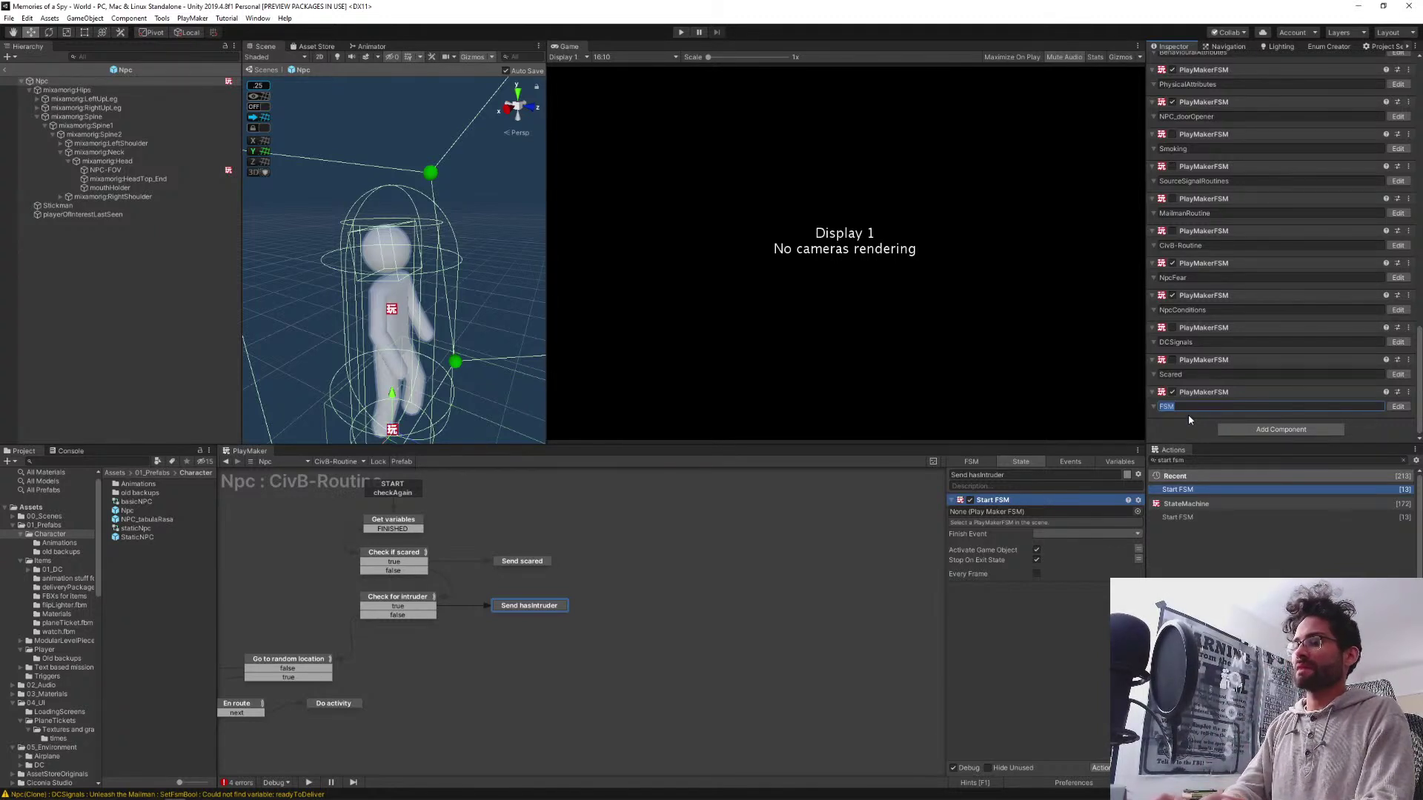
type("truder")
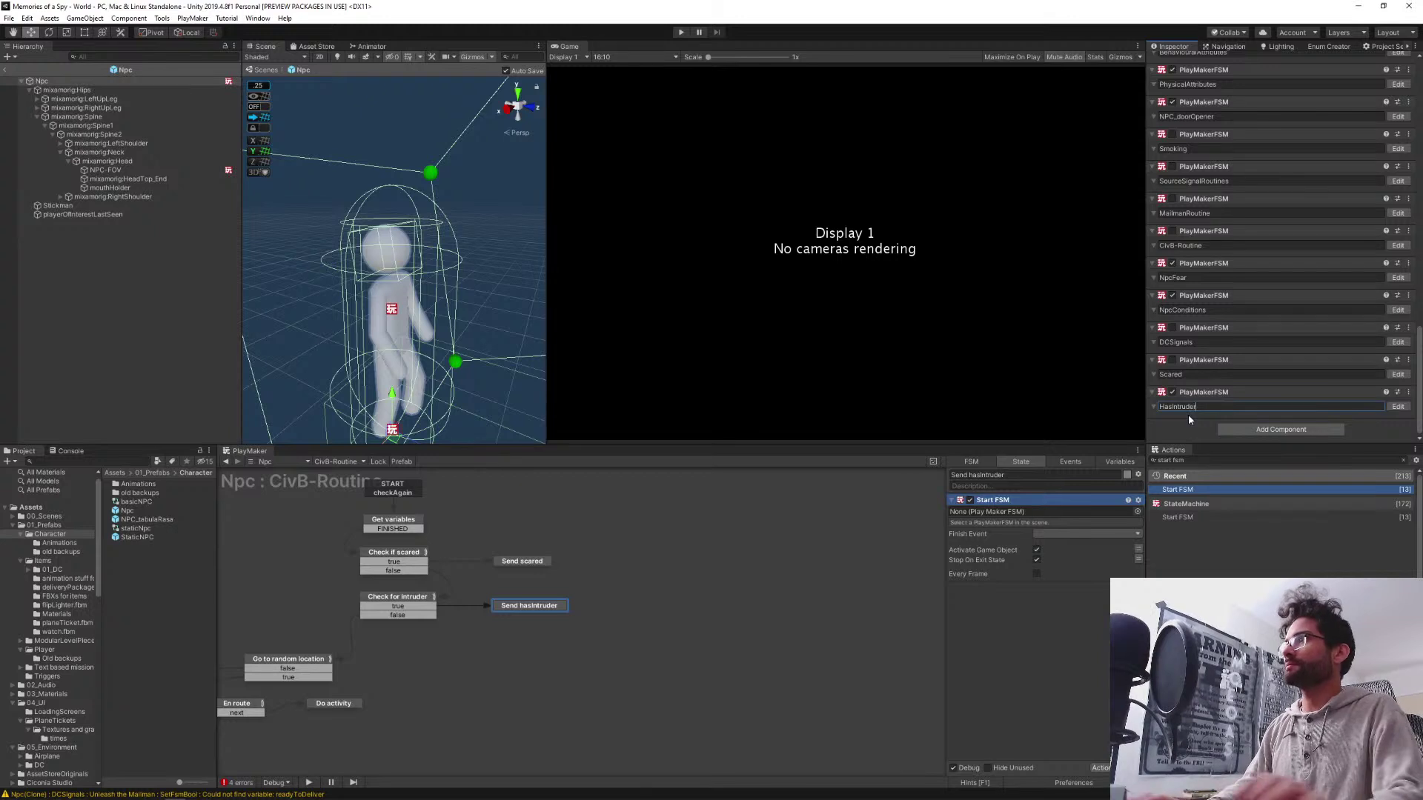
left_click(1172, 392)
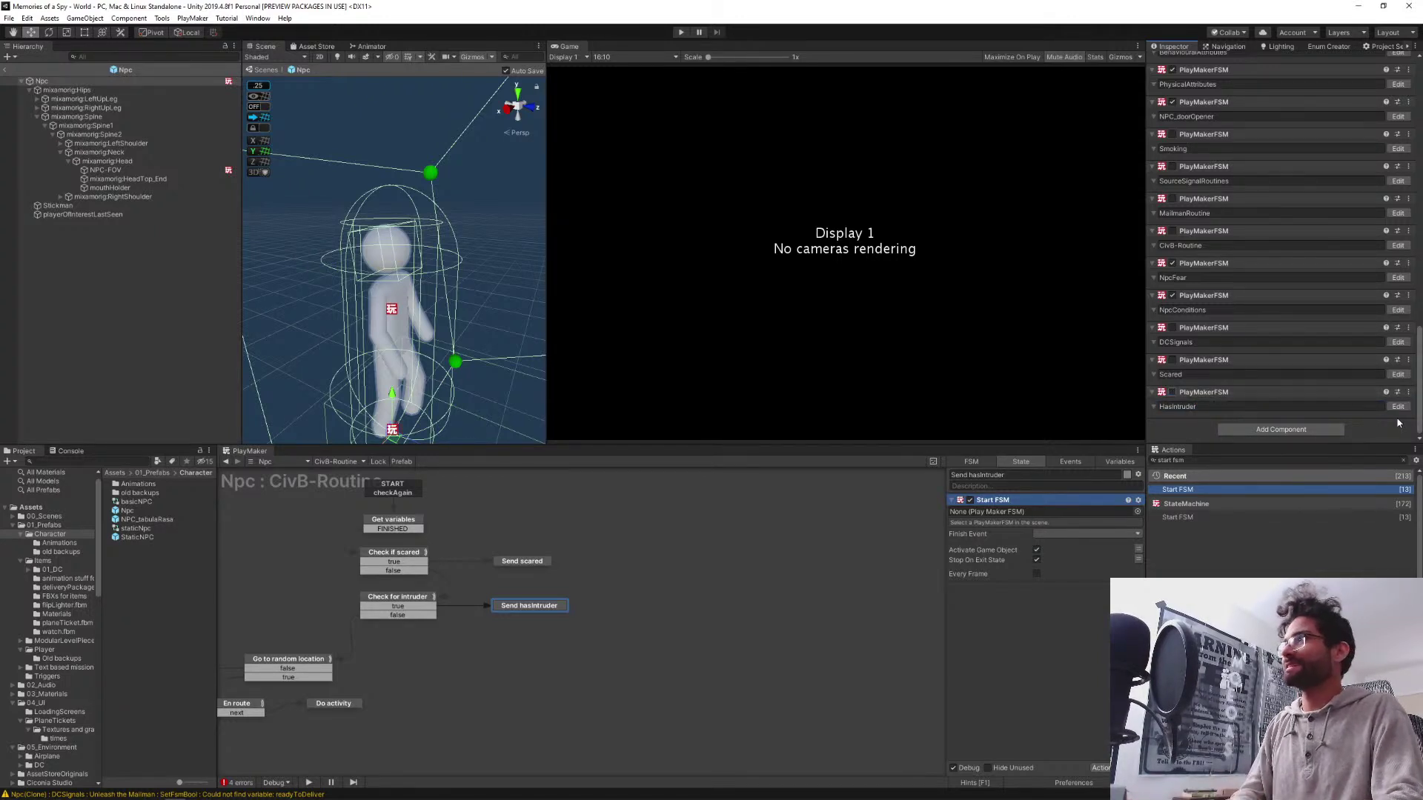
Assign the HasIntruder FSM to the Start FSM action in Send hasIntruder, and open HasIntruder for editing
left_click_drag(1200, 394, 1037, 512)
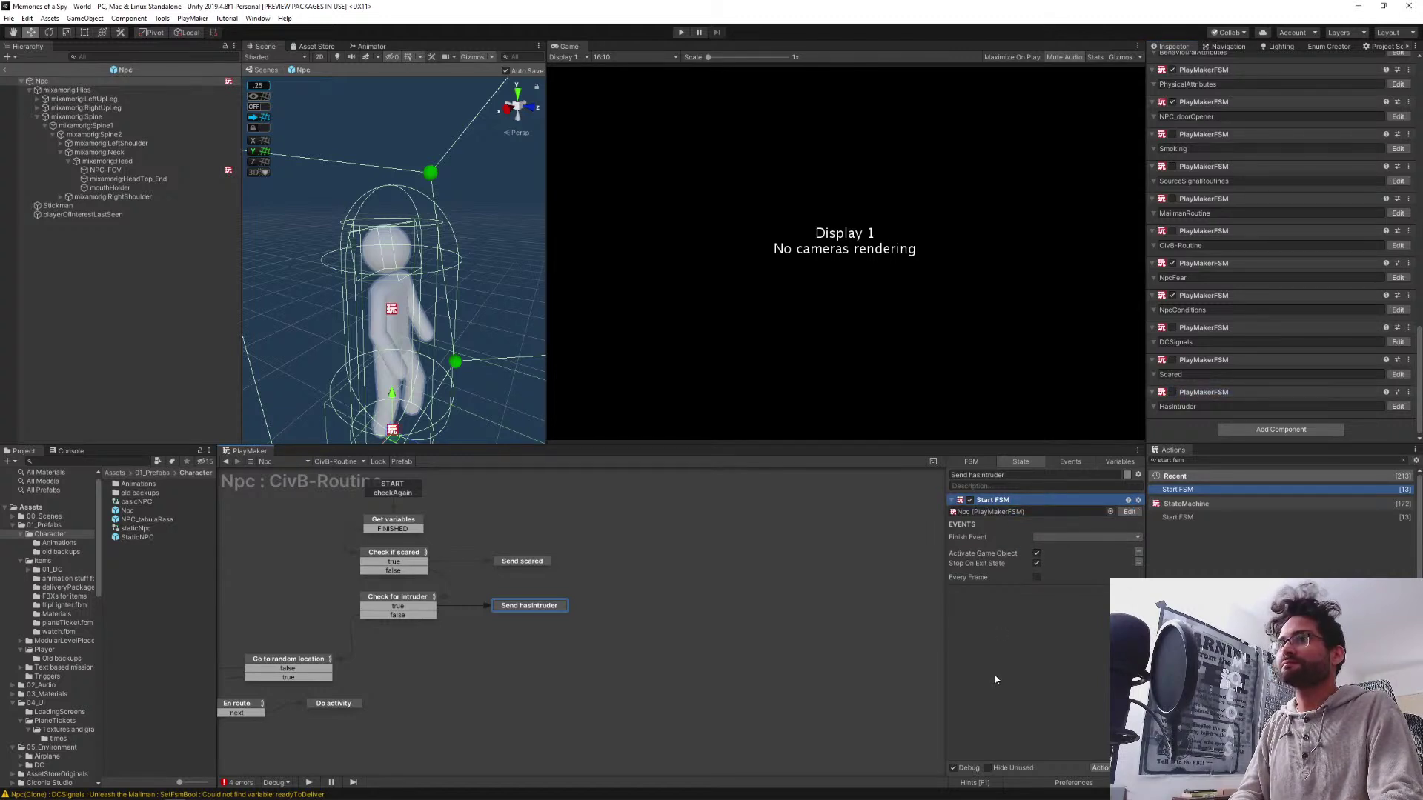
left_click(1398, 406)
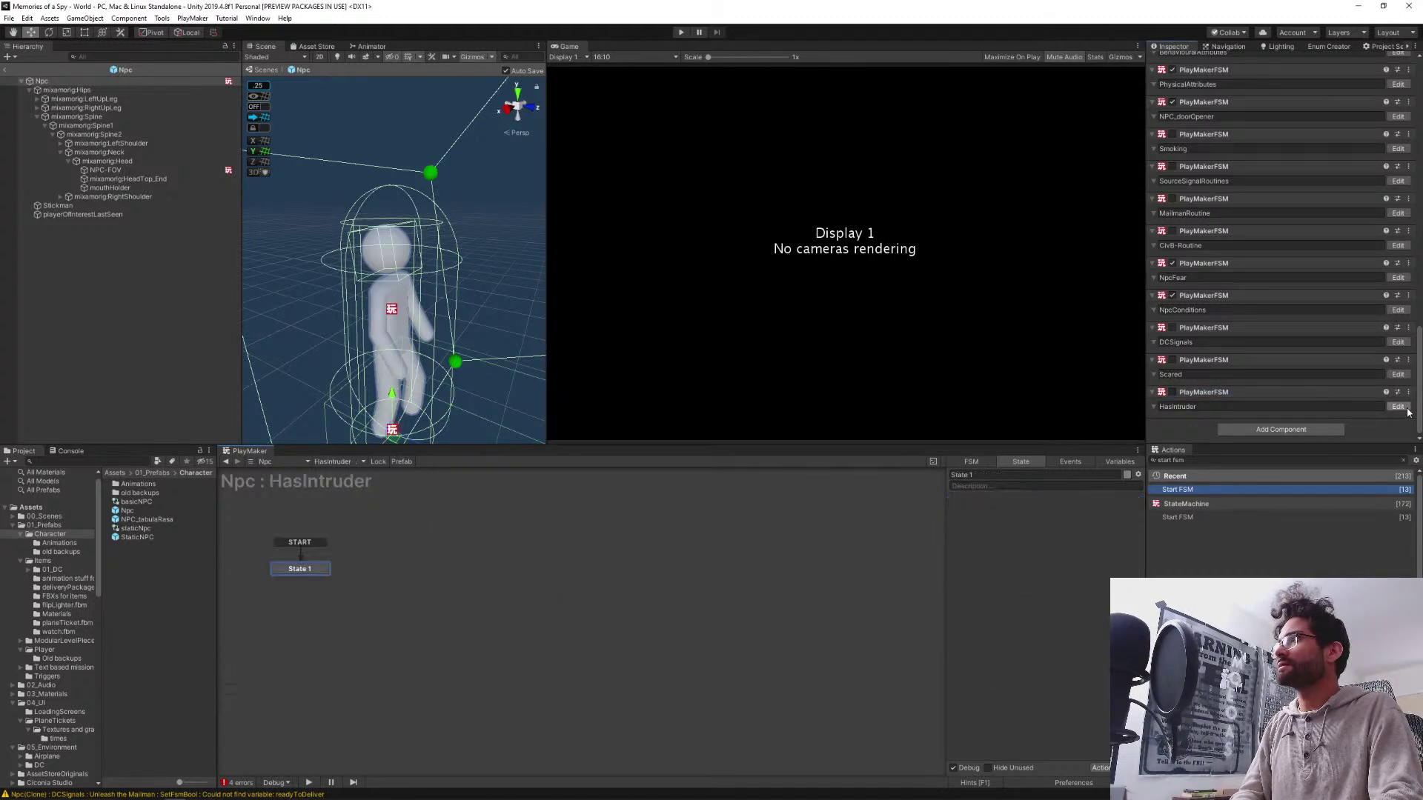
middle_click_drag(411, 602, 673, 588)
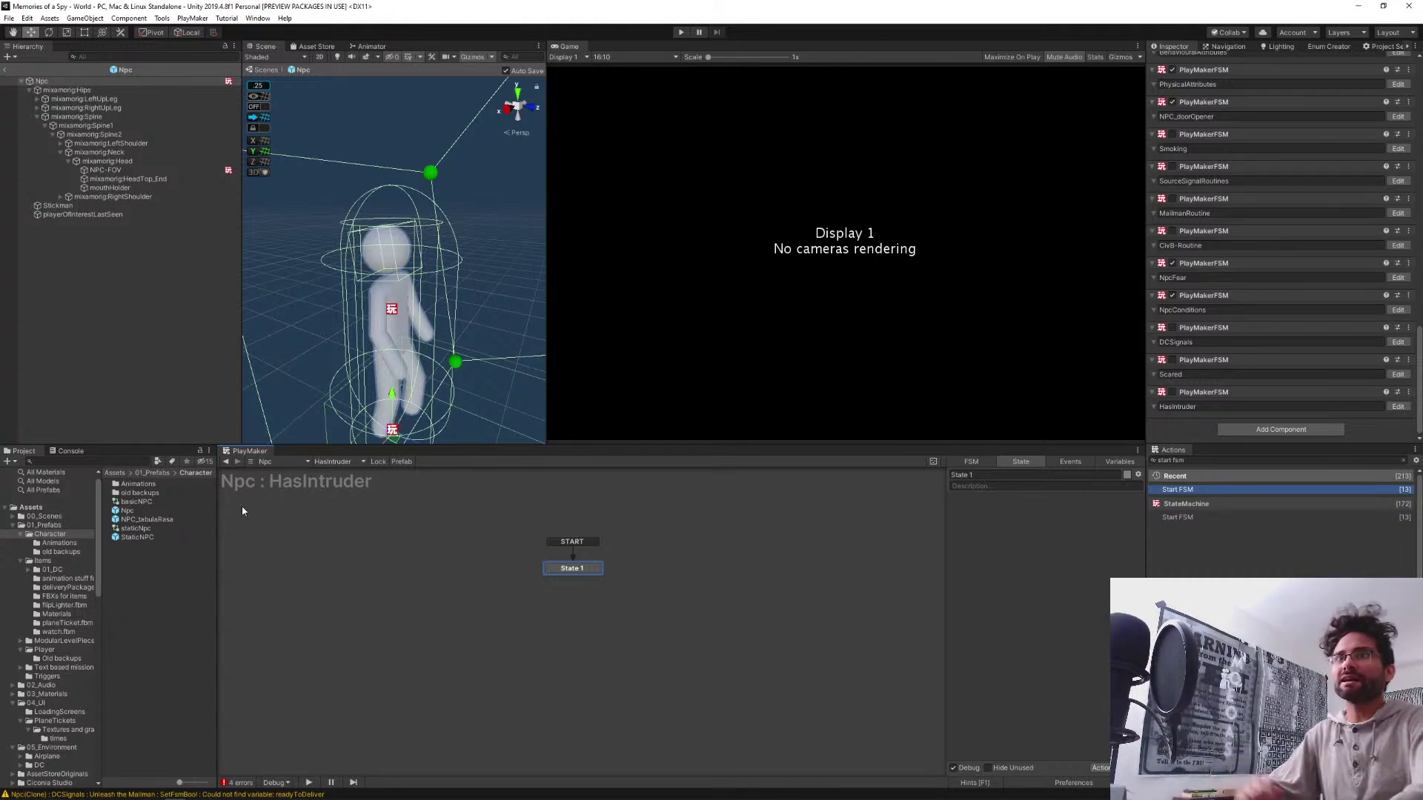
Open the NpcStatus FSM and examine its status events and states
left_click(333, 462)
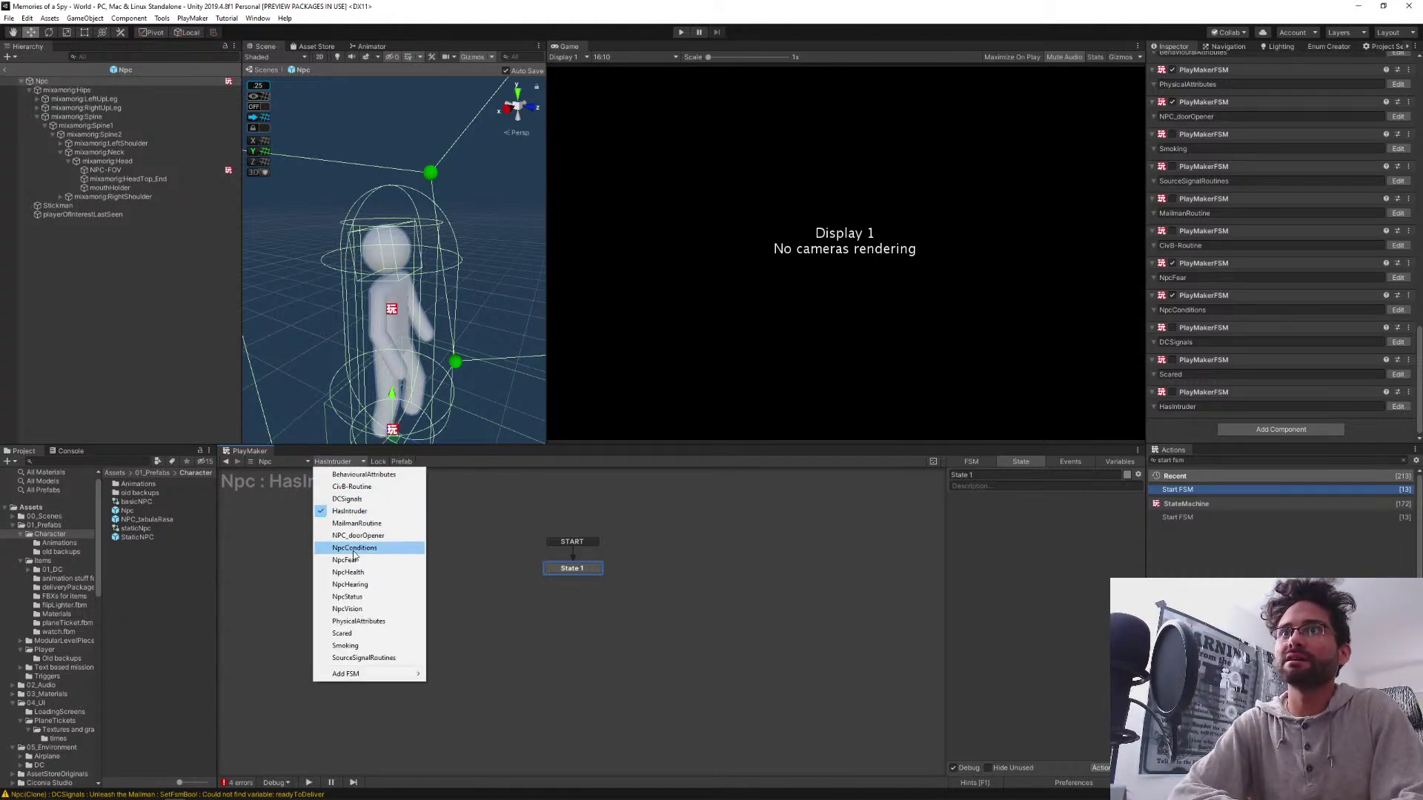
left_click(354, 598)
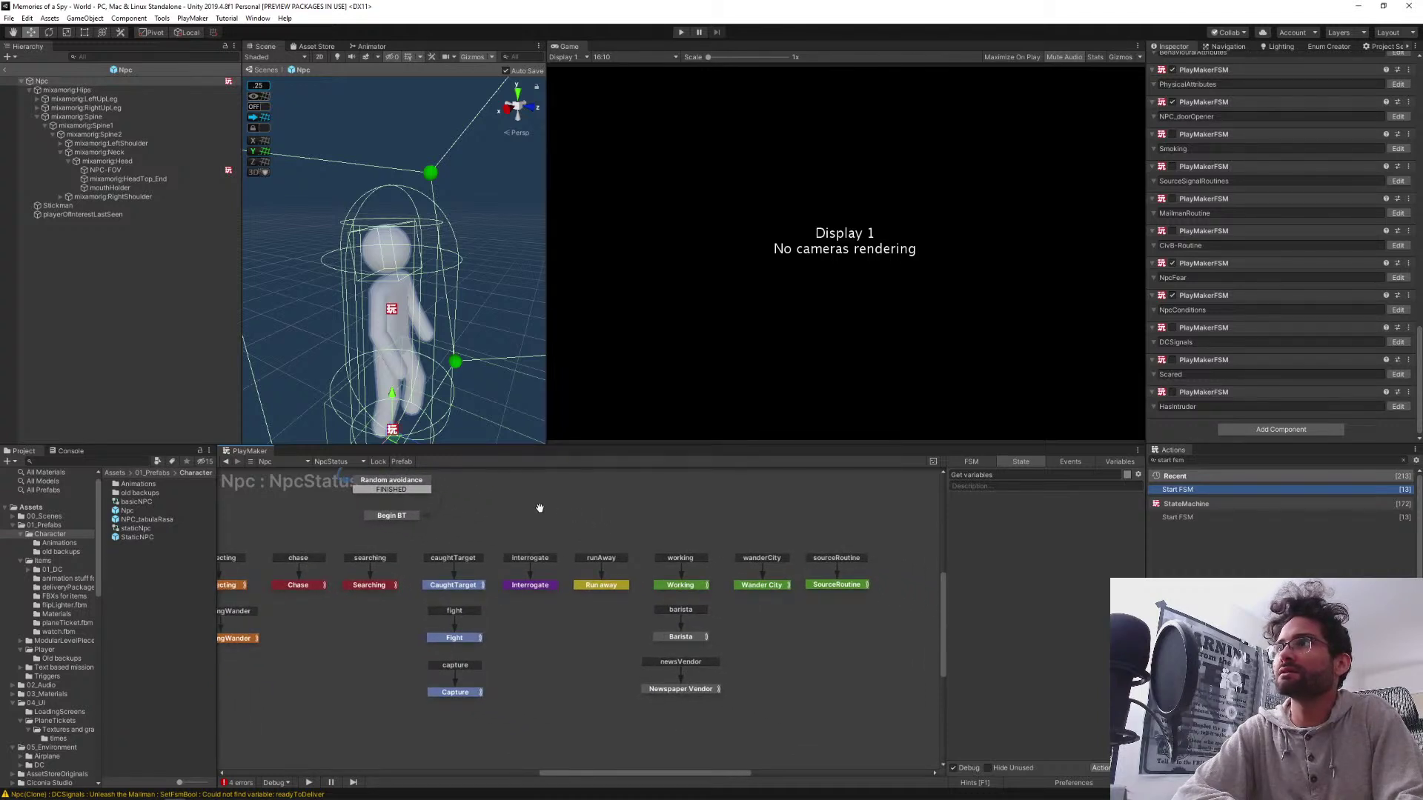
middle_click_drag(539, 508, 745, 521)
middle_click_drag(485, 623, 669, 612)
middle_click_drag(378, 629, 537, 621)
middle_click_drag(745, 641, 446, 648)
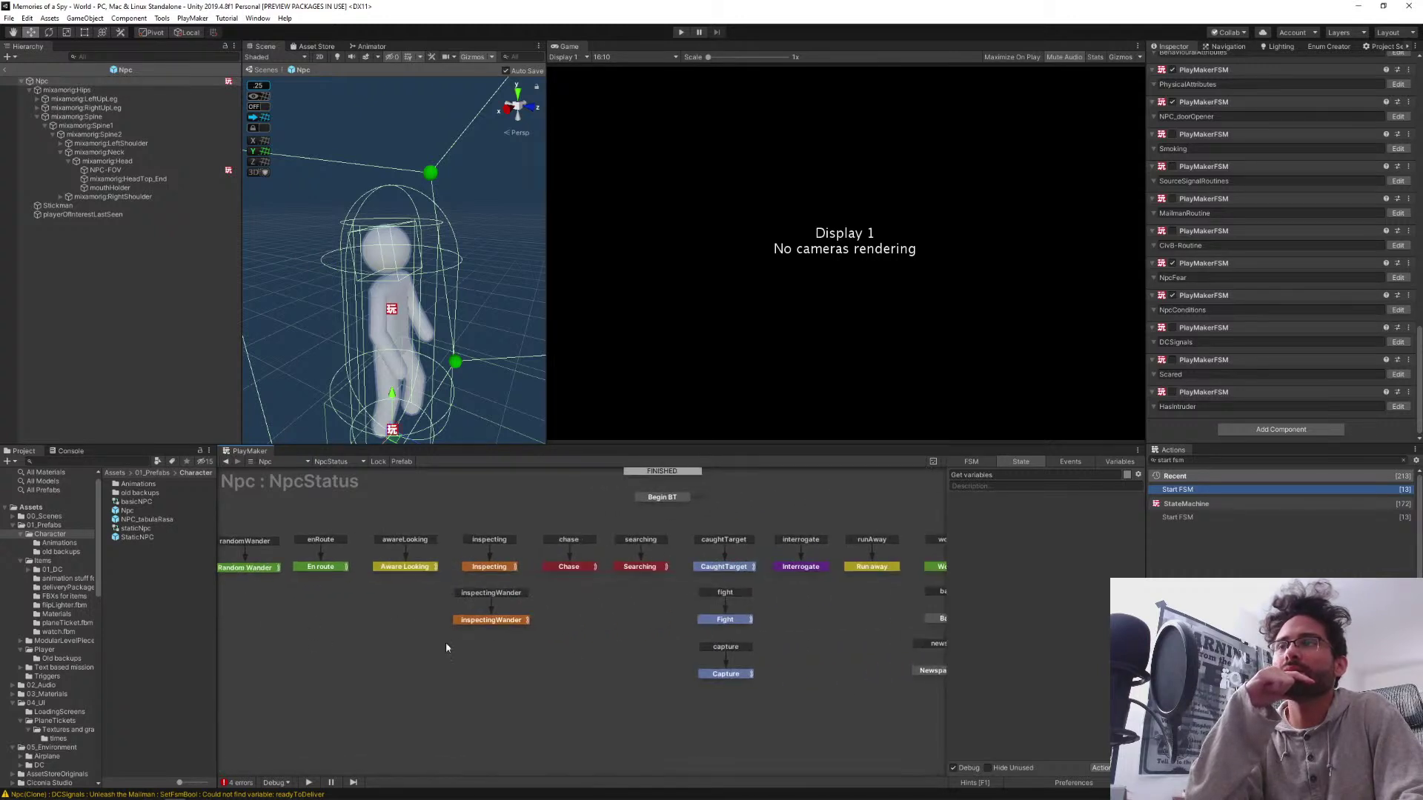
Look through the remaining NpcStatus states, from Inspecting and CaughtTarget to Working and SourceRoutine
middle_click_drag(677, 670, 403, 674)
middle_click_drag(559, 619, 479, 616)
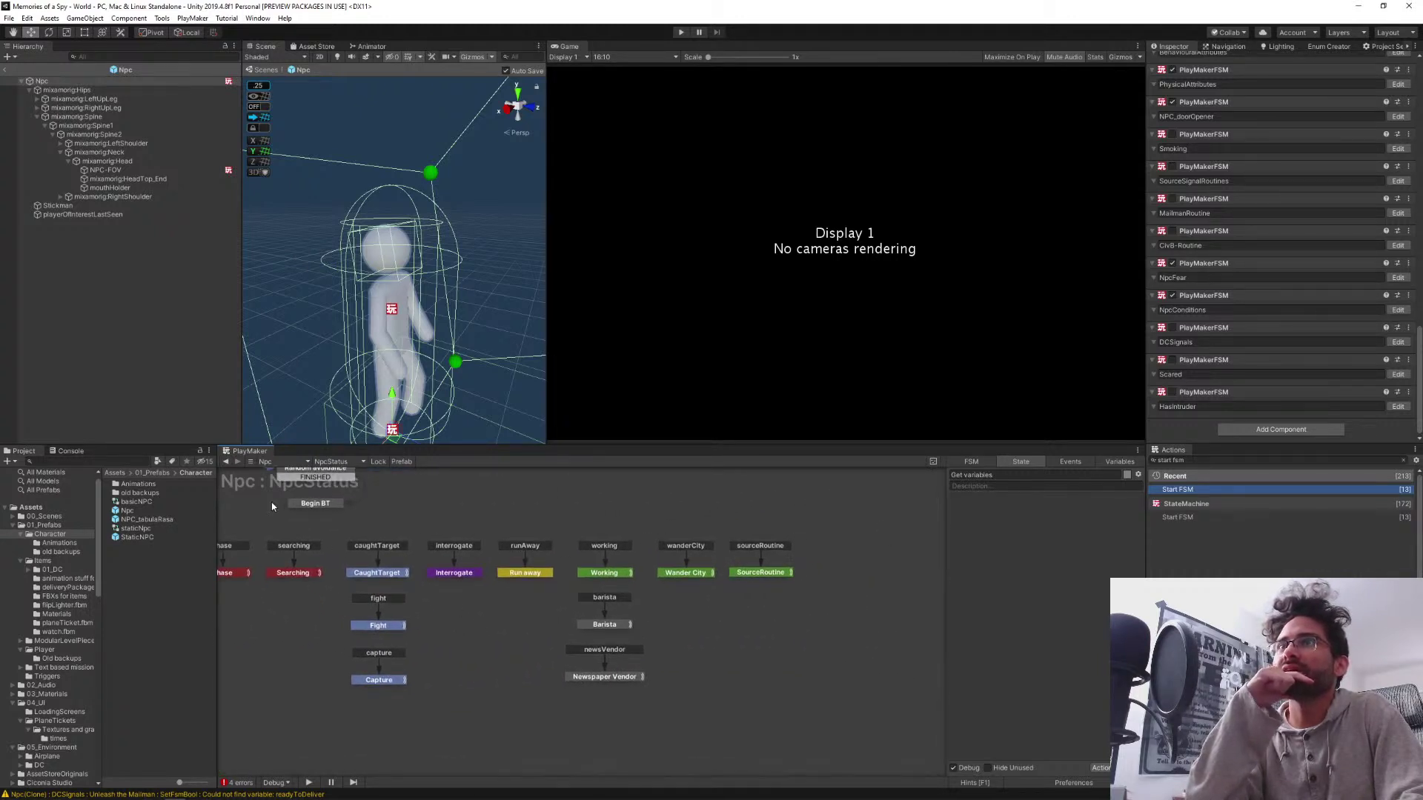
left_click(335, 462)
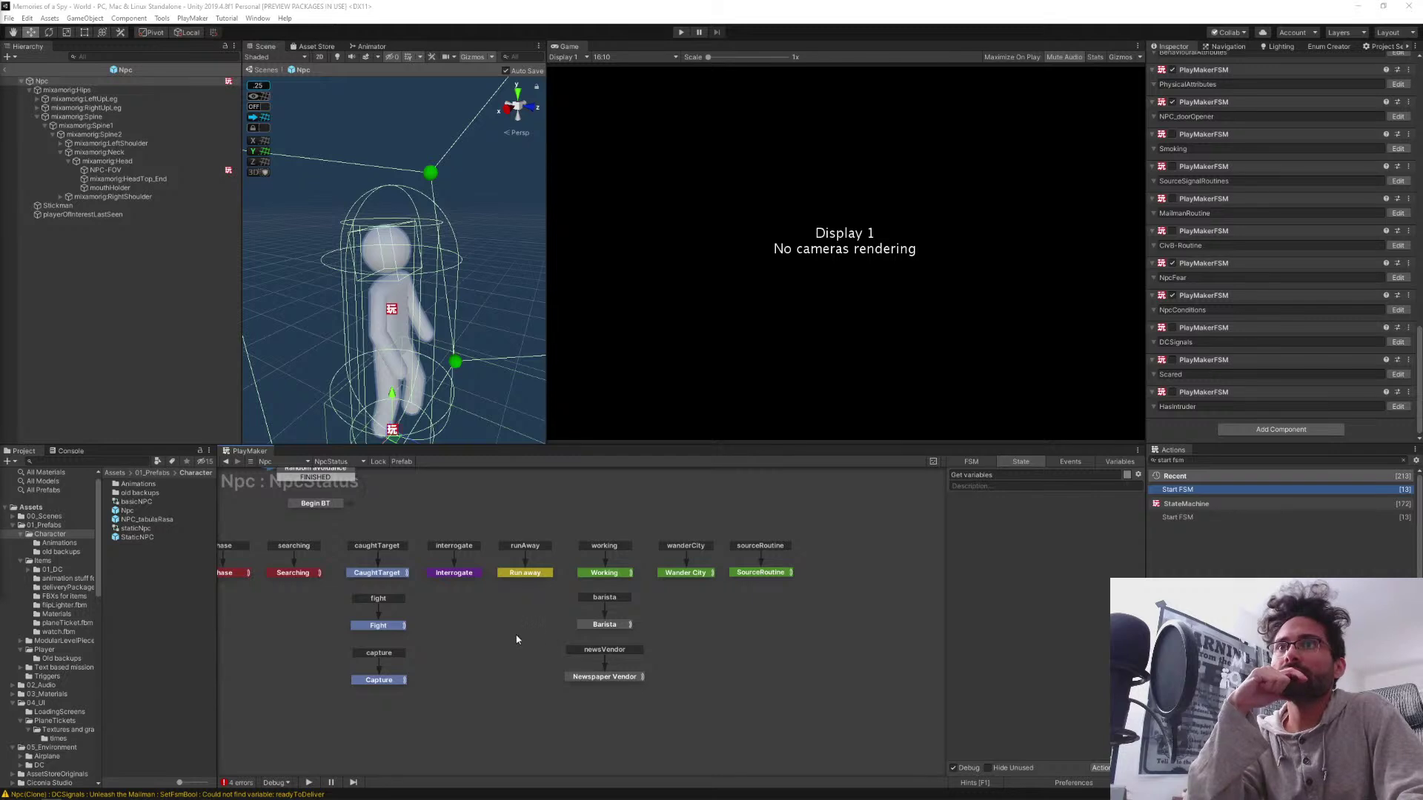
middle_click_drag(494, 628, 647, 621)
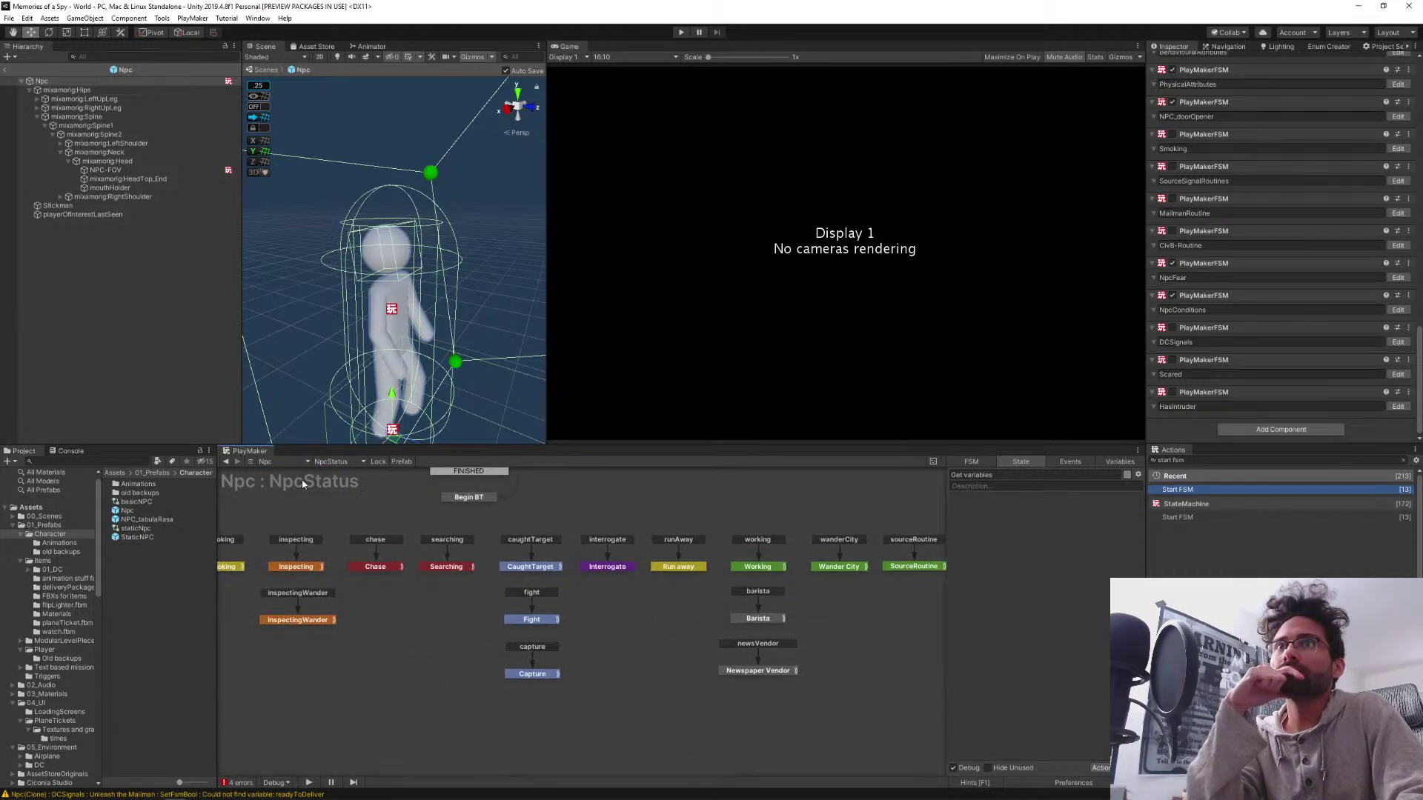
left_click(353, 463)
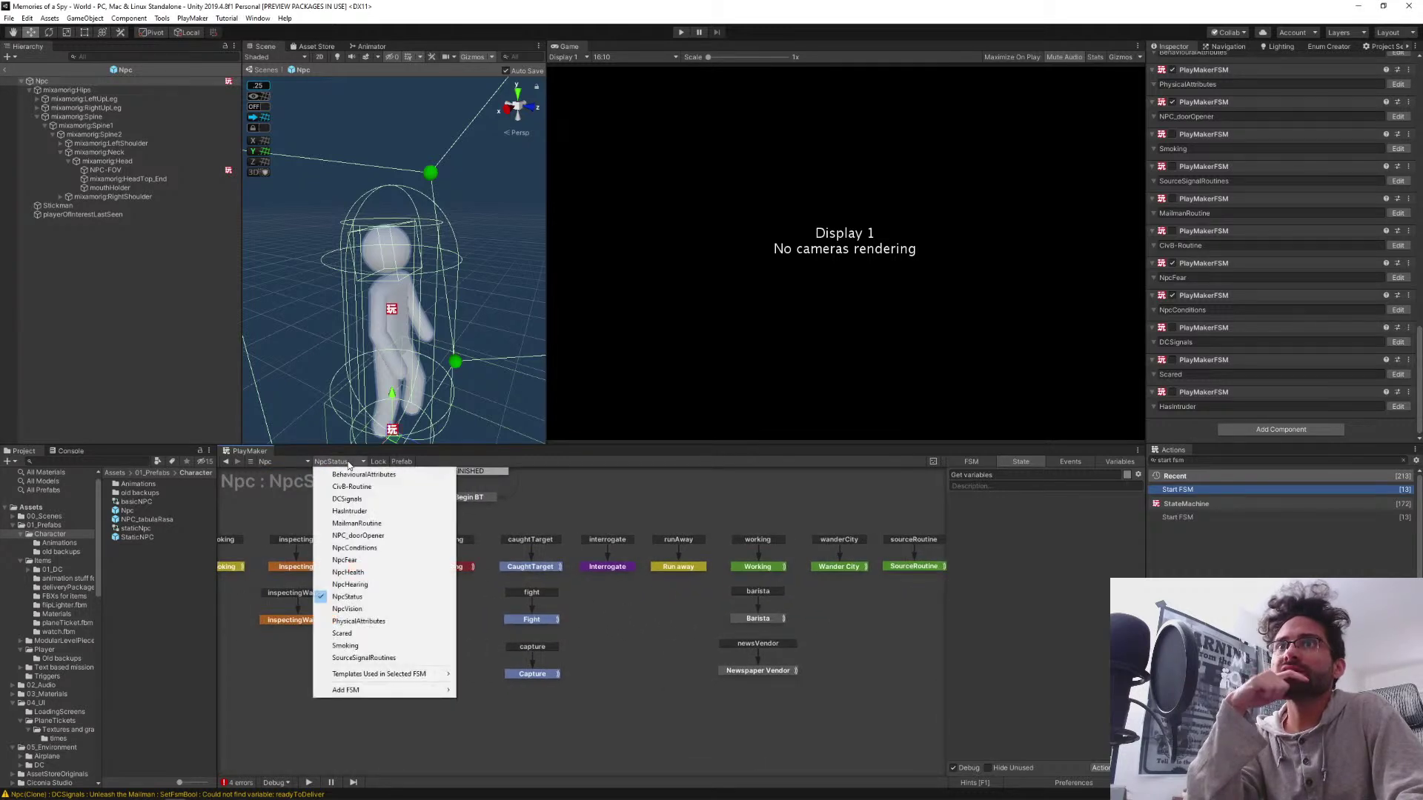
left_click(617, 650)
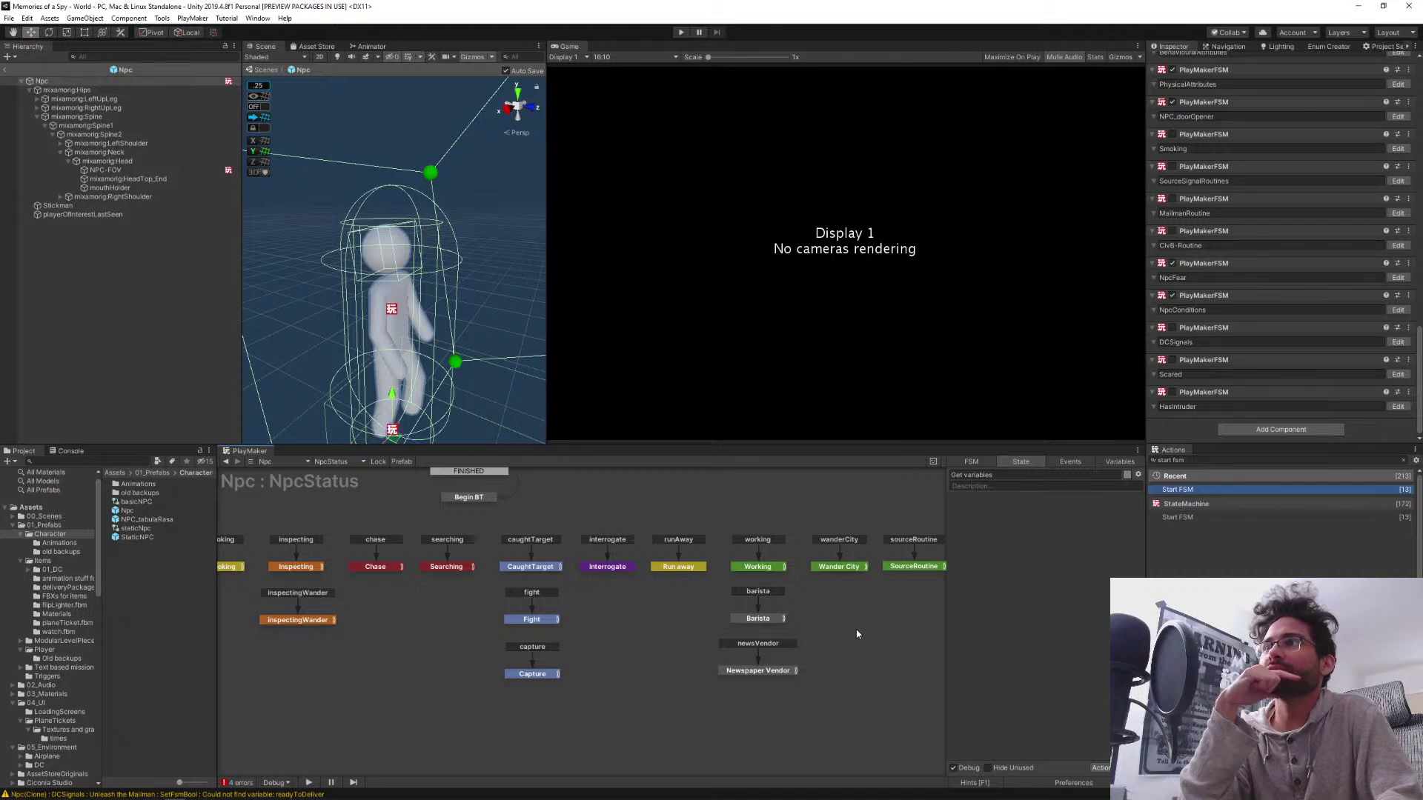
Switch to the HasIntruder FSM and add three new states in a row below State 1
left_click(329, 462)
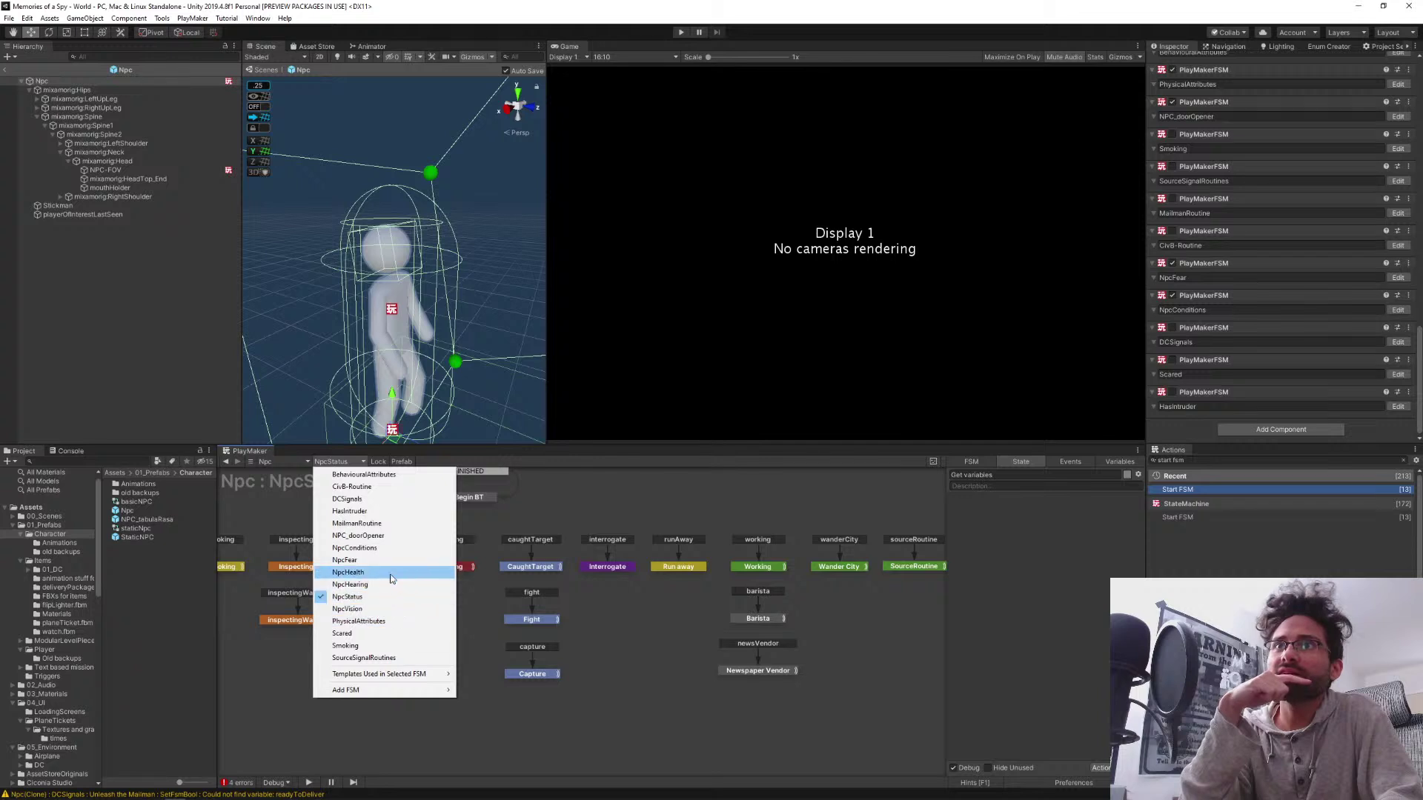
left_click(352, 511)
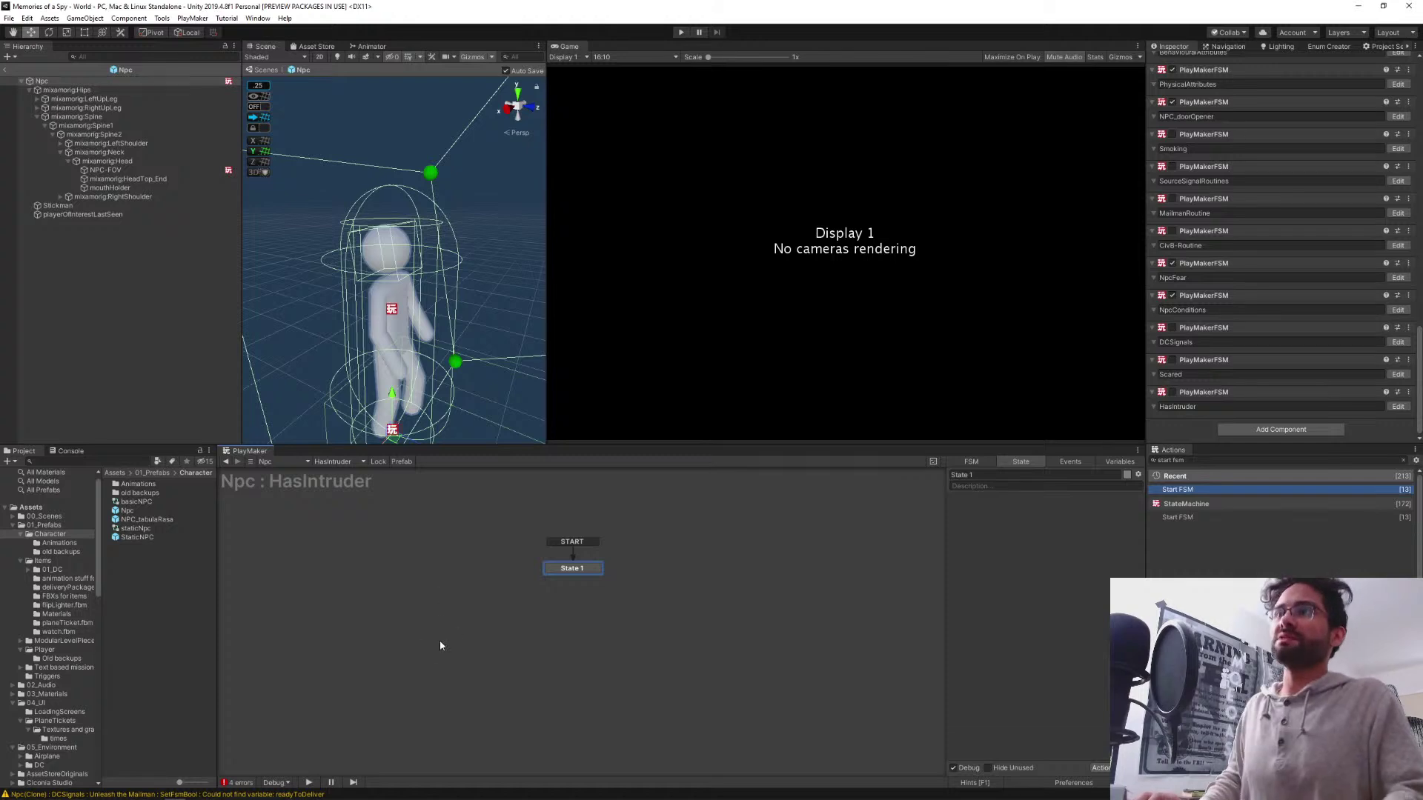
left_click(412, 630)
left_click(545, 627, "ctrl")
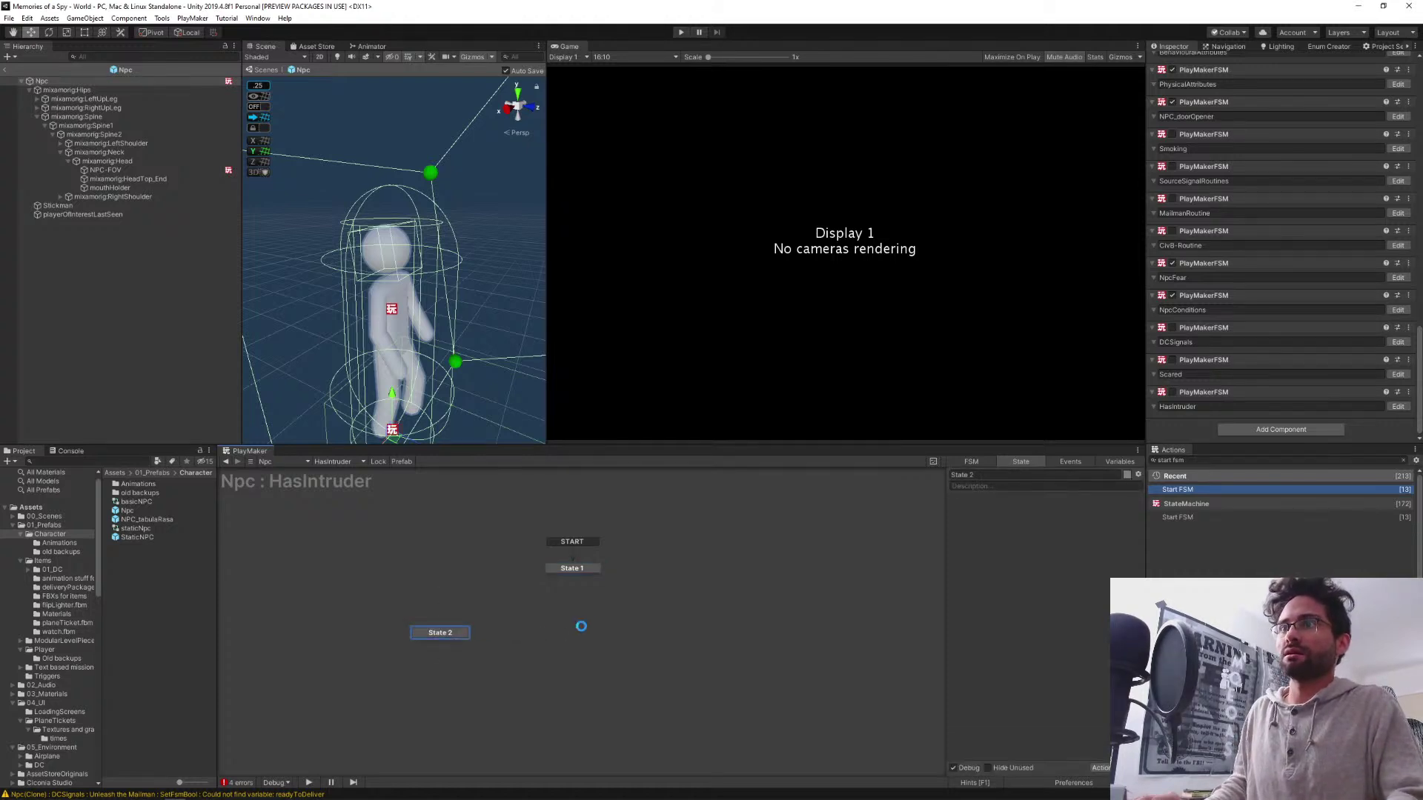
left_click(708, 632, "ctrl")
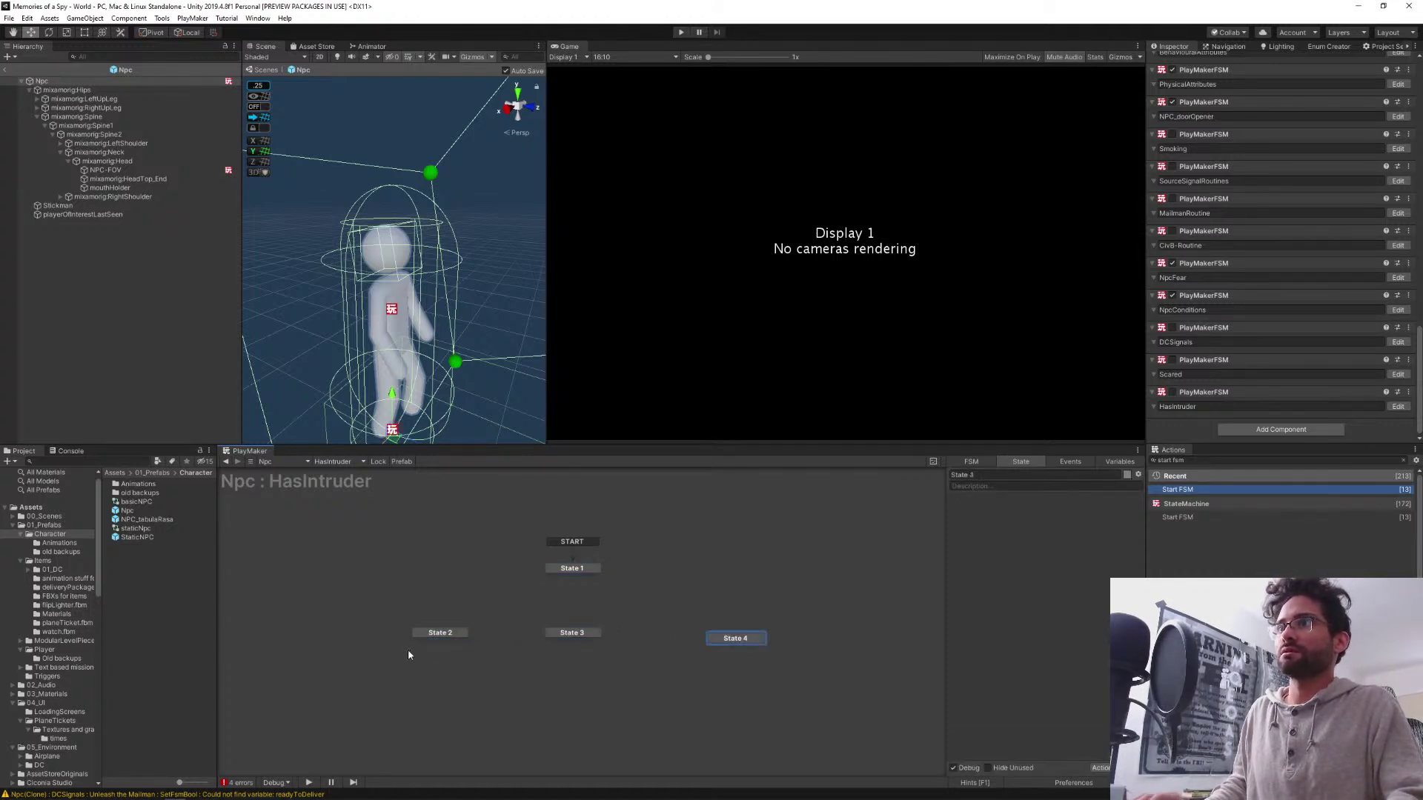
Rename State 2 as Yelling and State 3 as Confront in the HasIntruder FSM
left_click(428, 635)
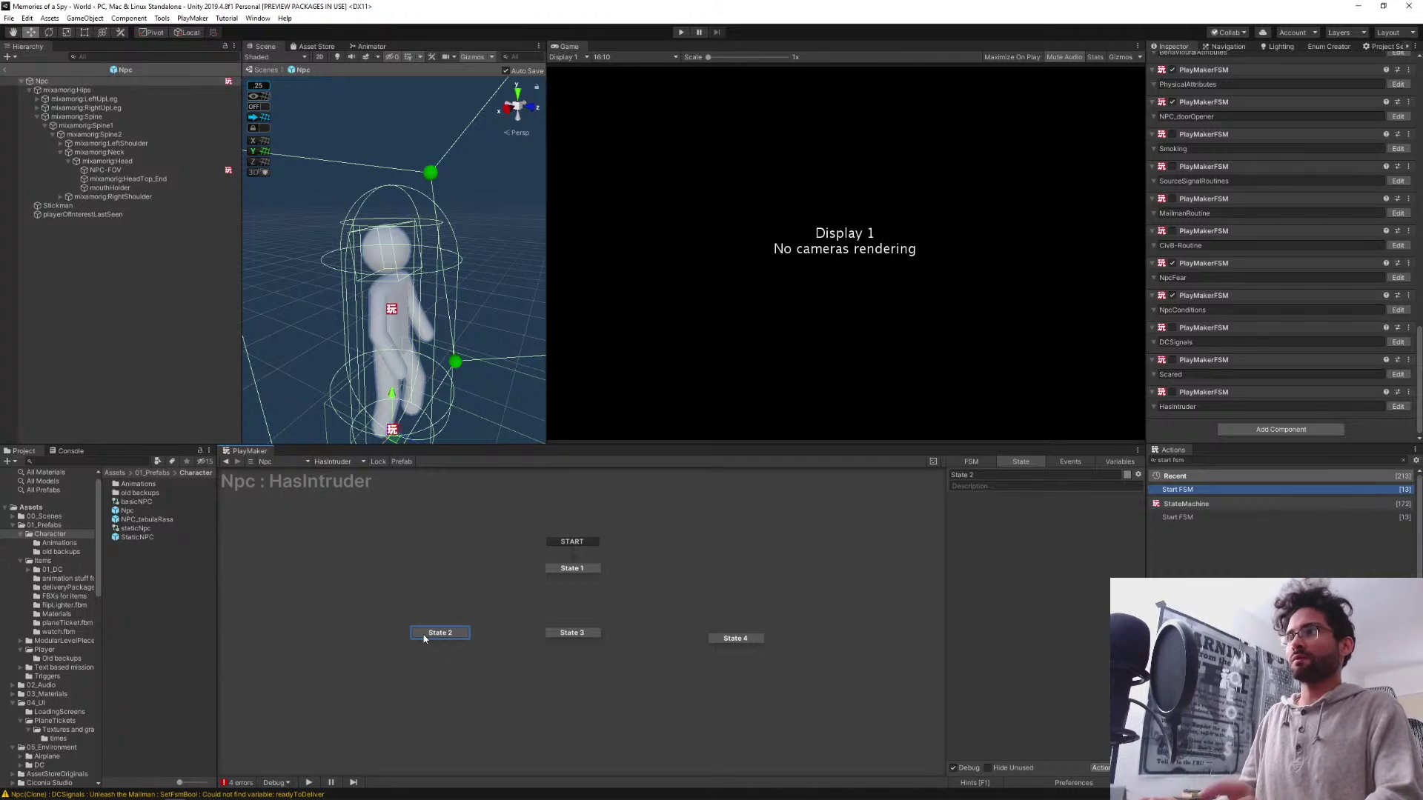
double_click(424, 638)
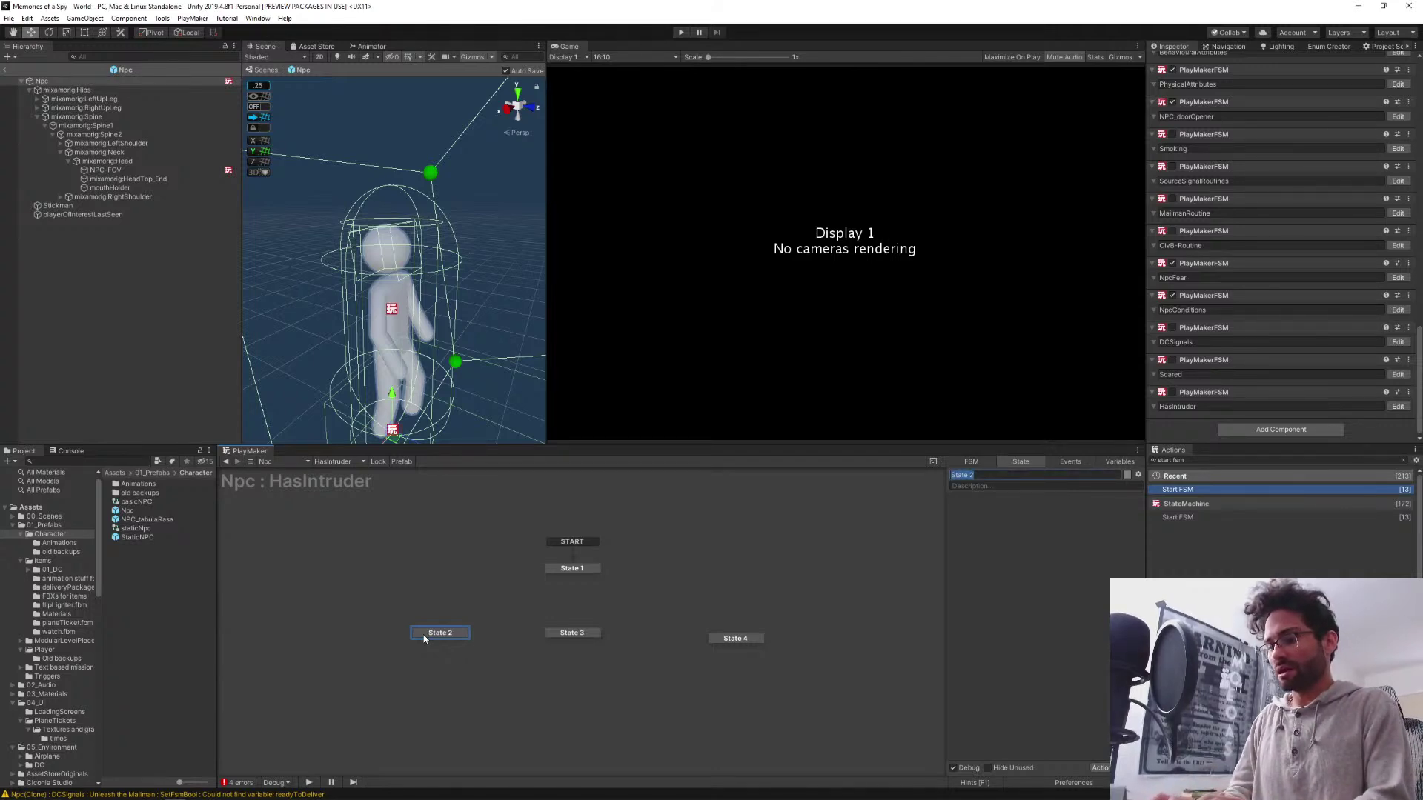
type("Yelling")
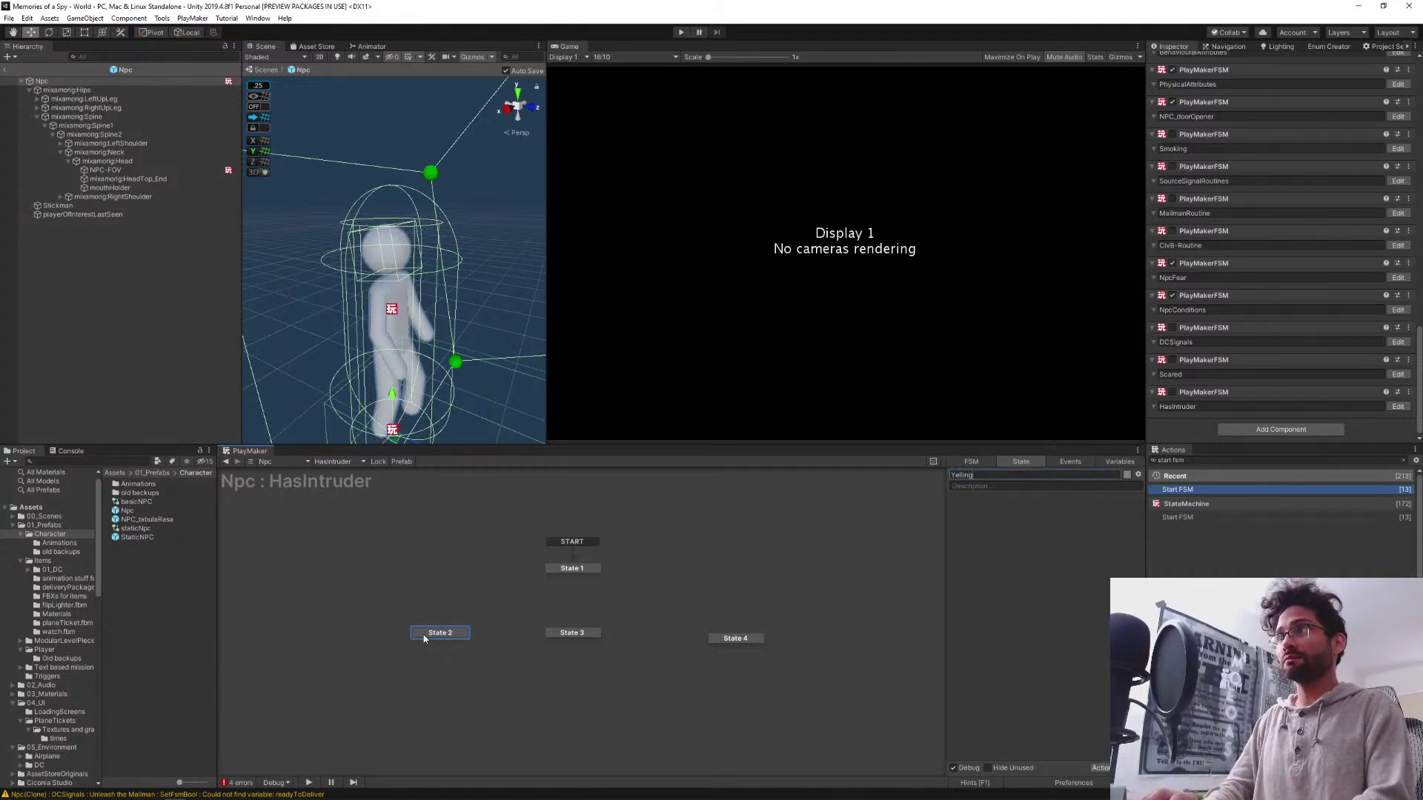
key("Return")
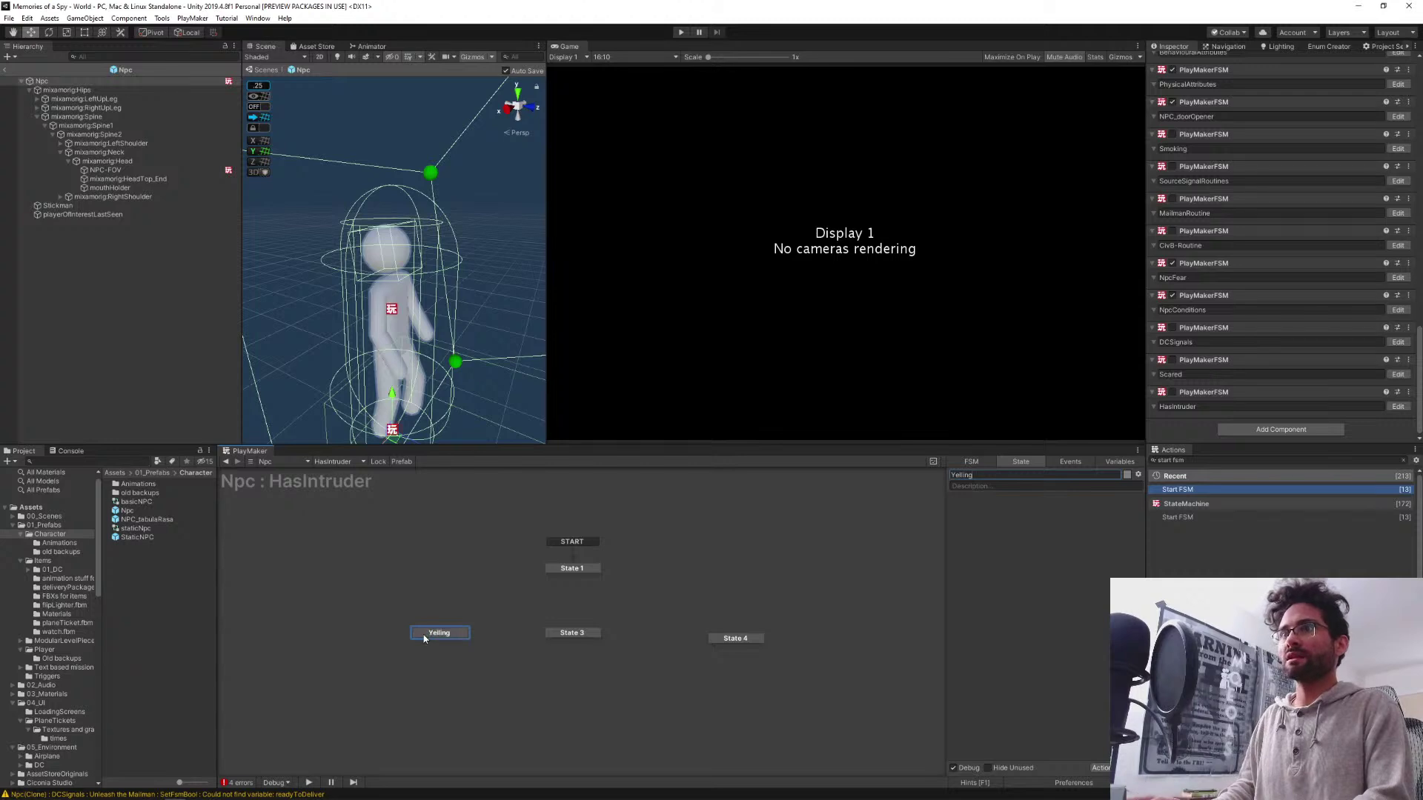
key("Right")
key("F2")
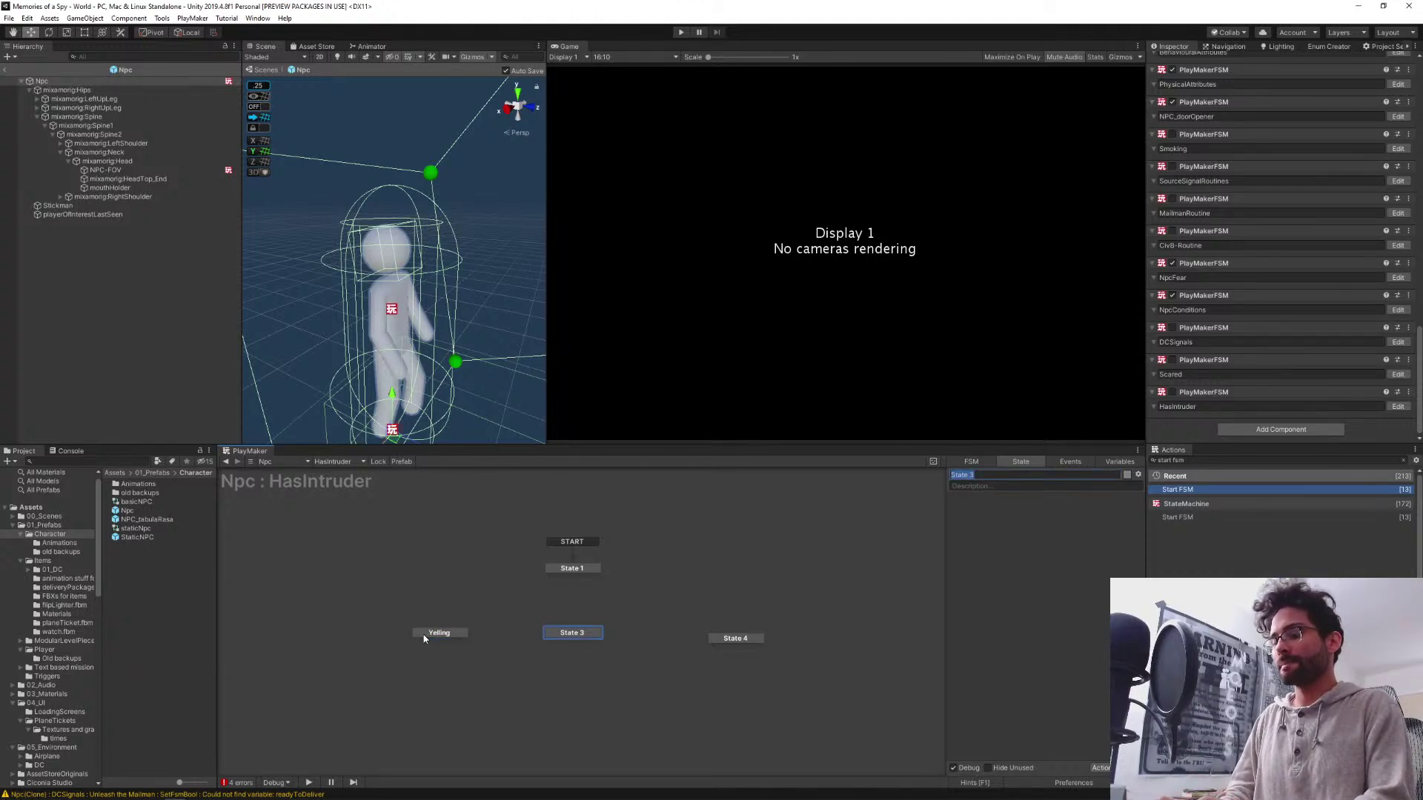
type("Confront")
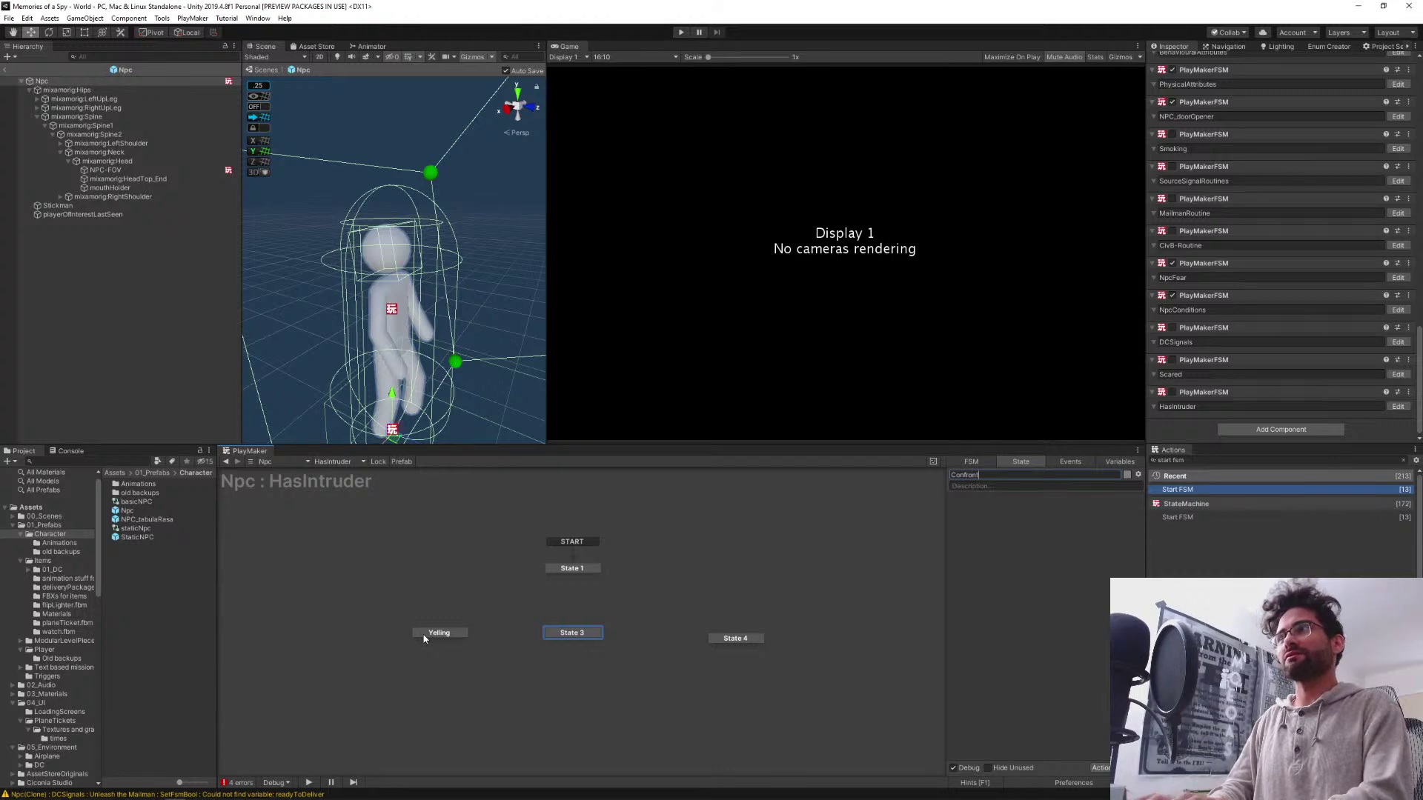
key("Tab")
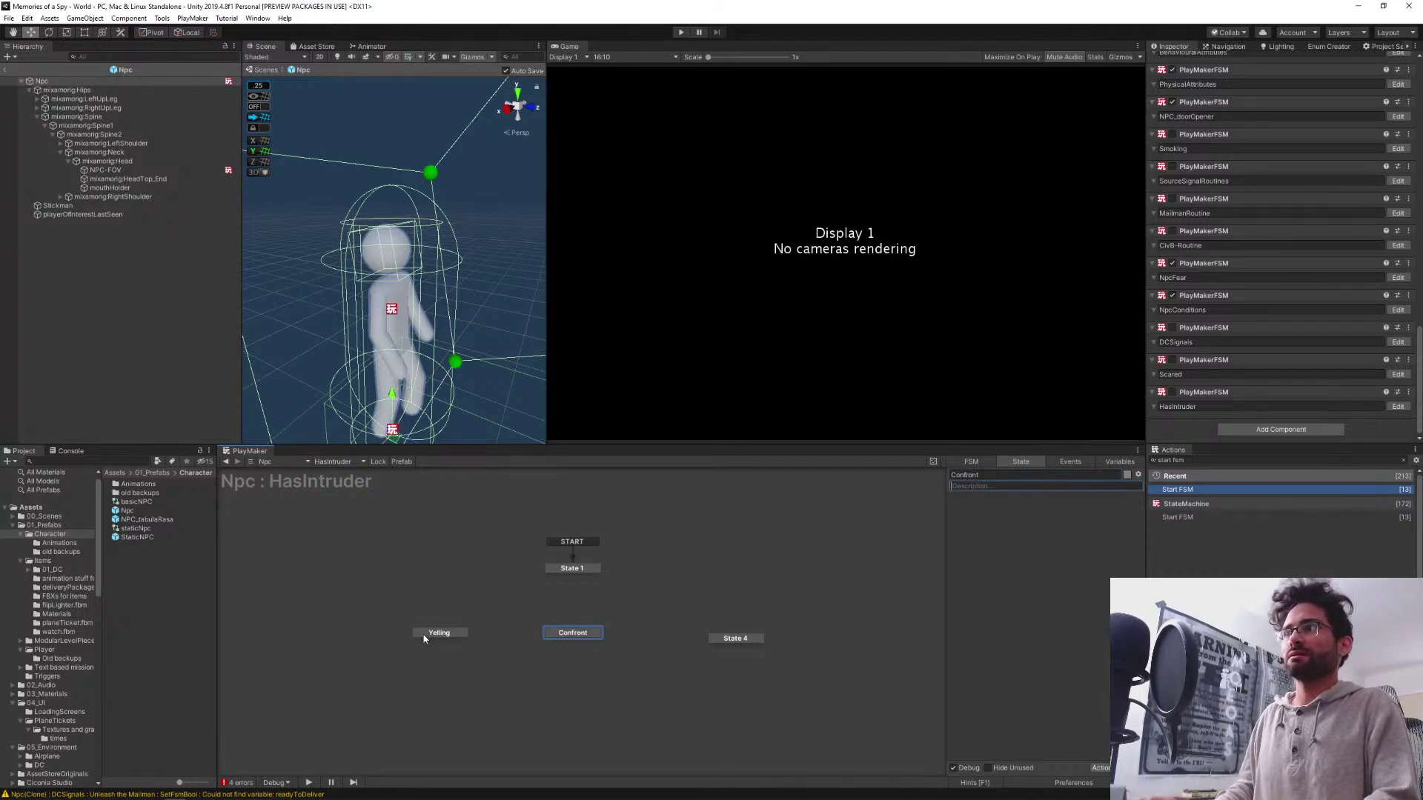
Rename State 4 as Fight and add a Start FSM action to it
left_click(736, 638)
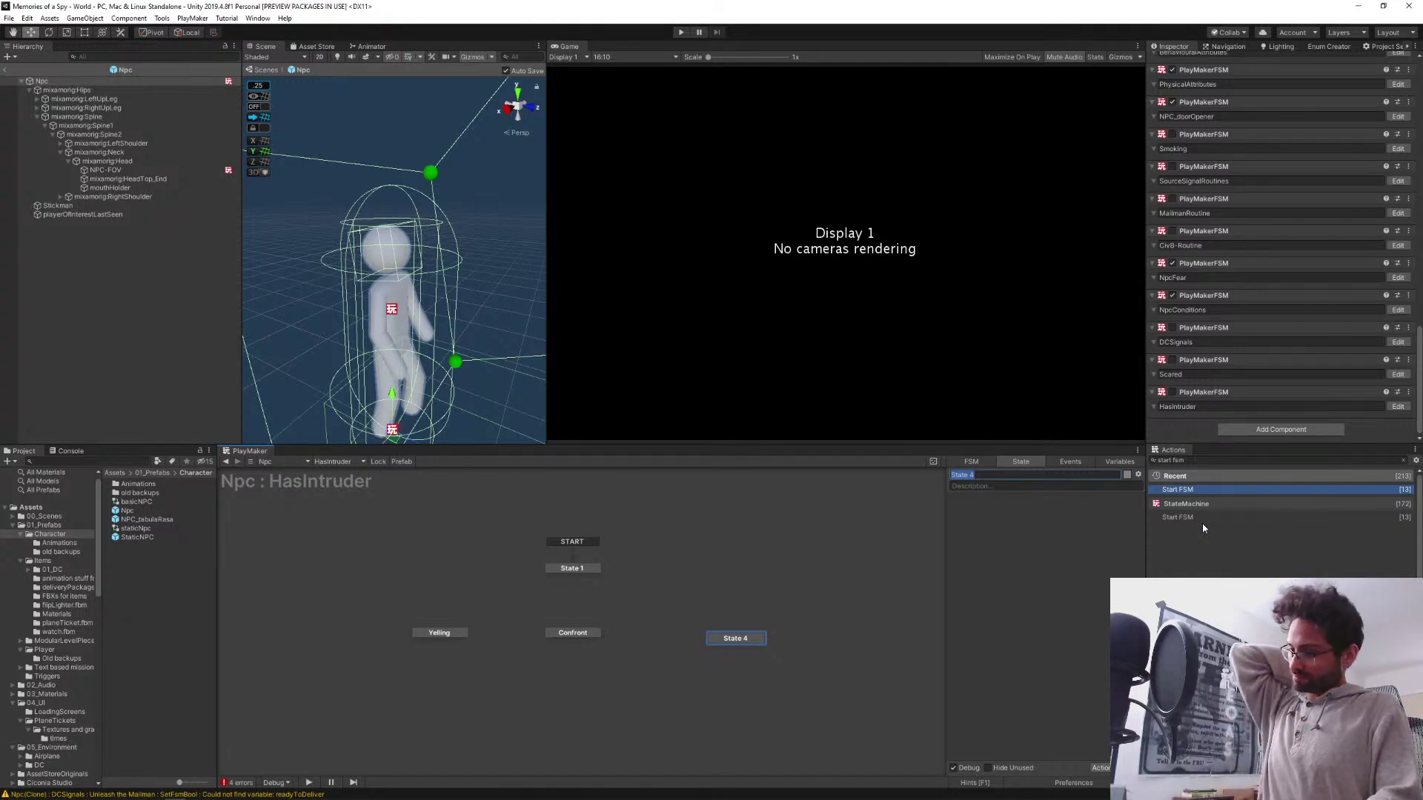
type("Fight")
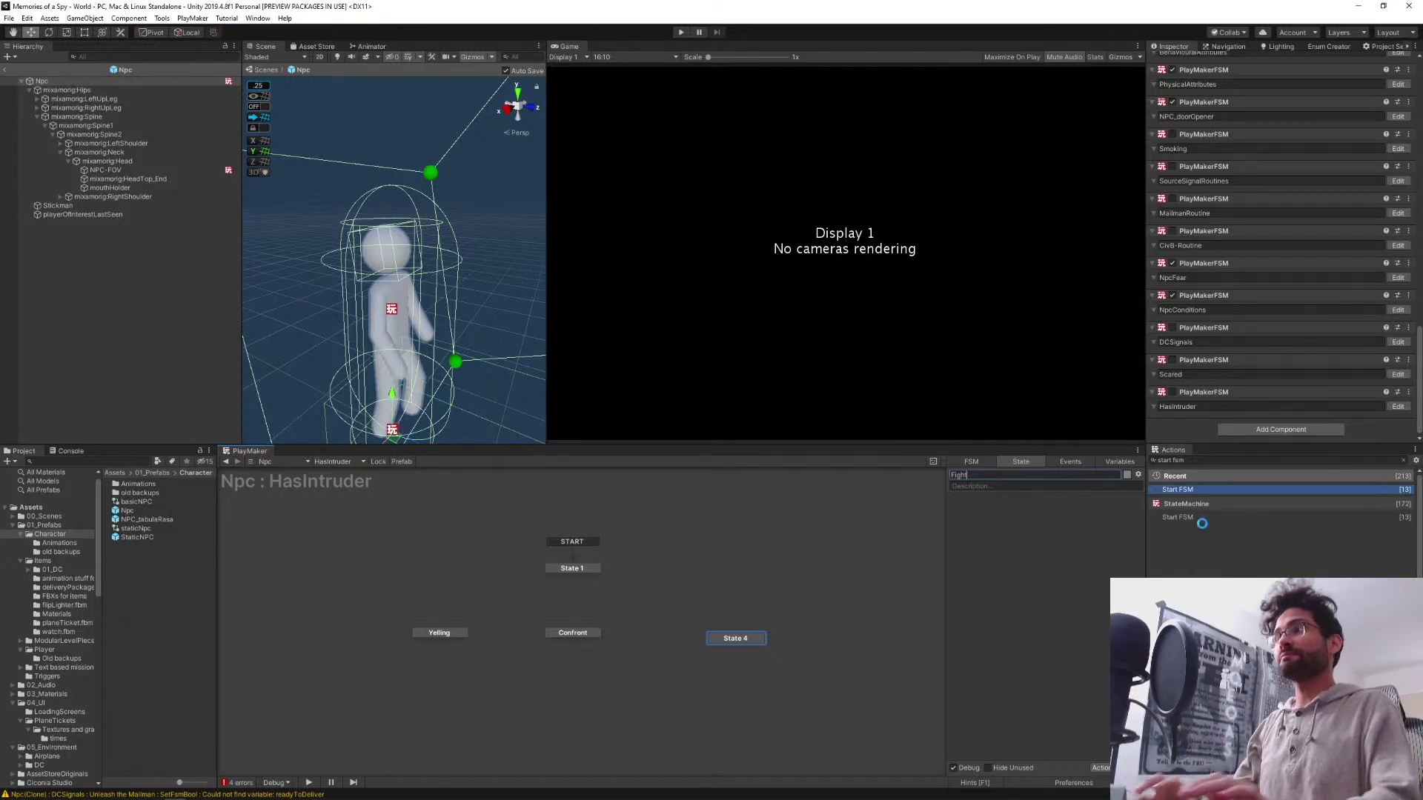
key("Return")
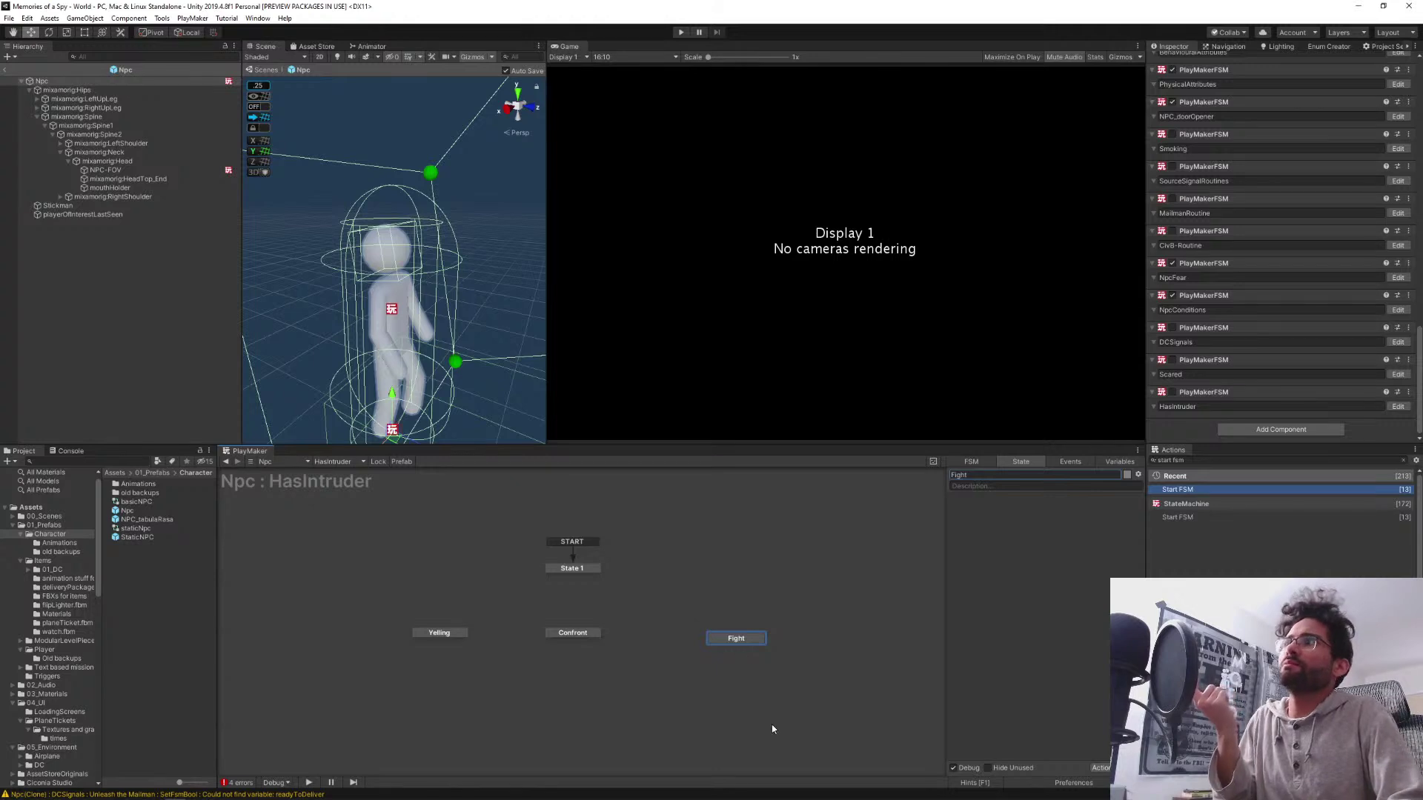
double_click(1177, 489)
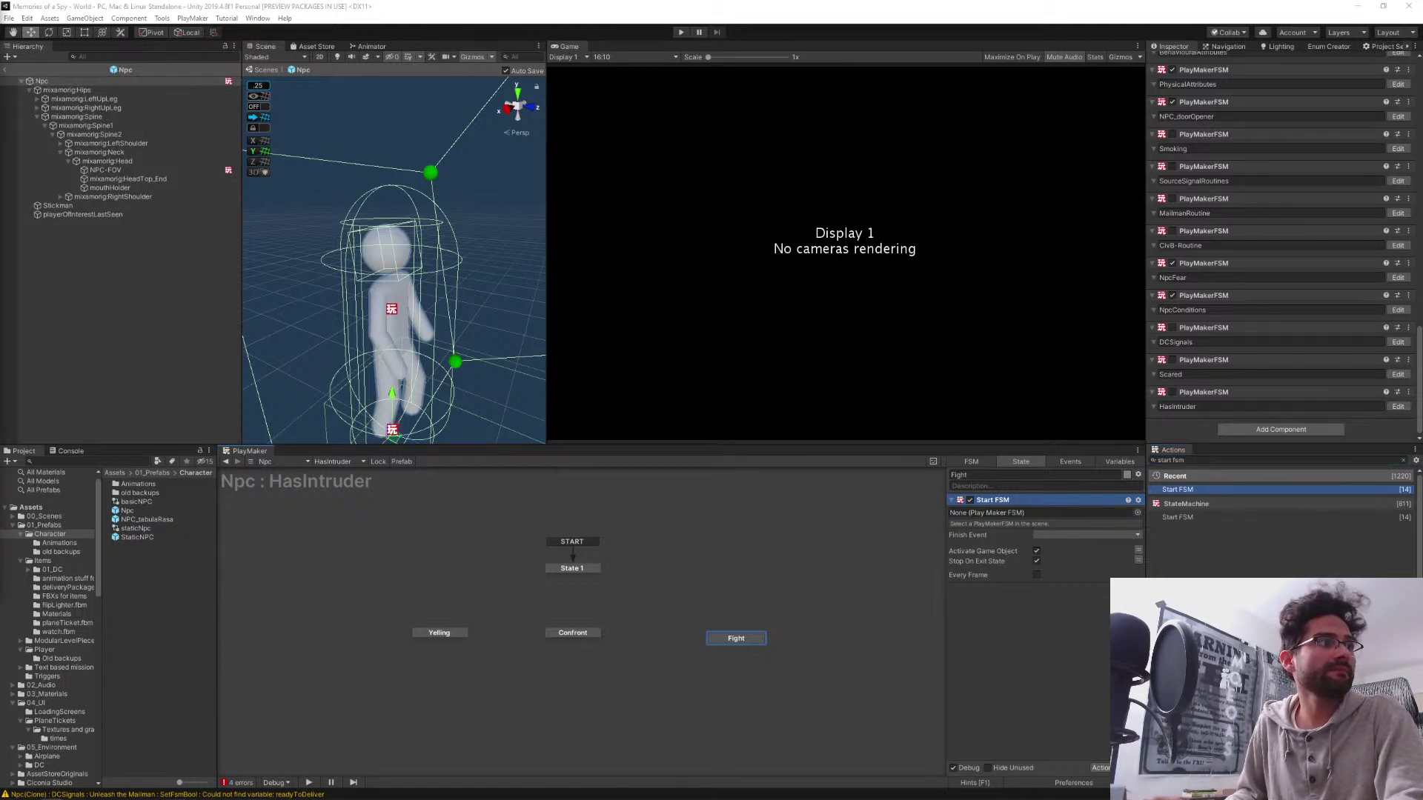
Arrange the states in an even row below State 1 in the order Confront, Yelling, Fight
left_click(432, 630)
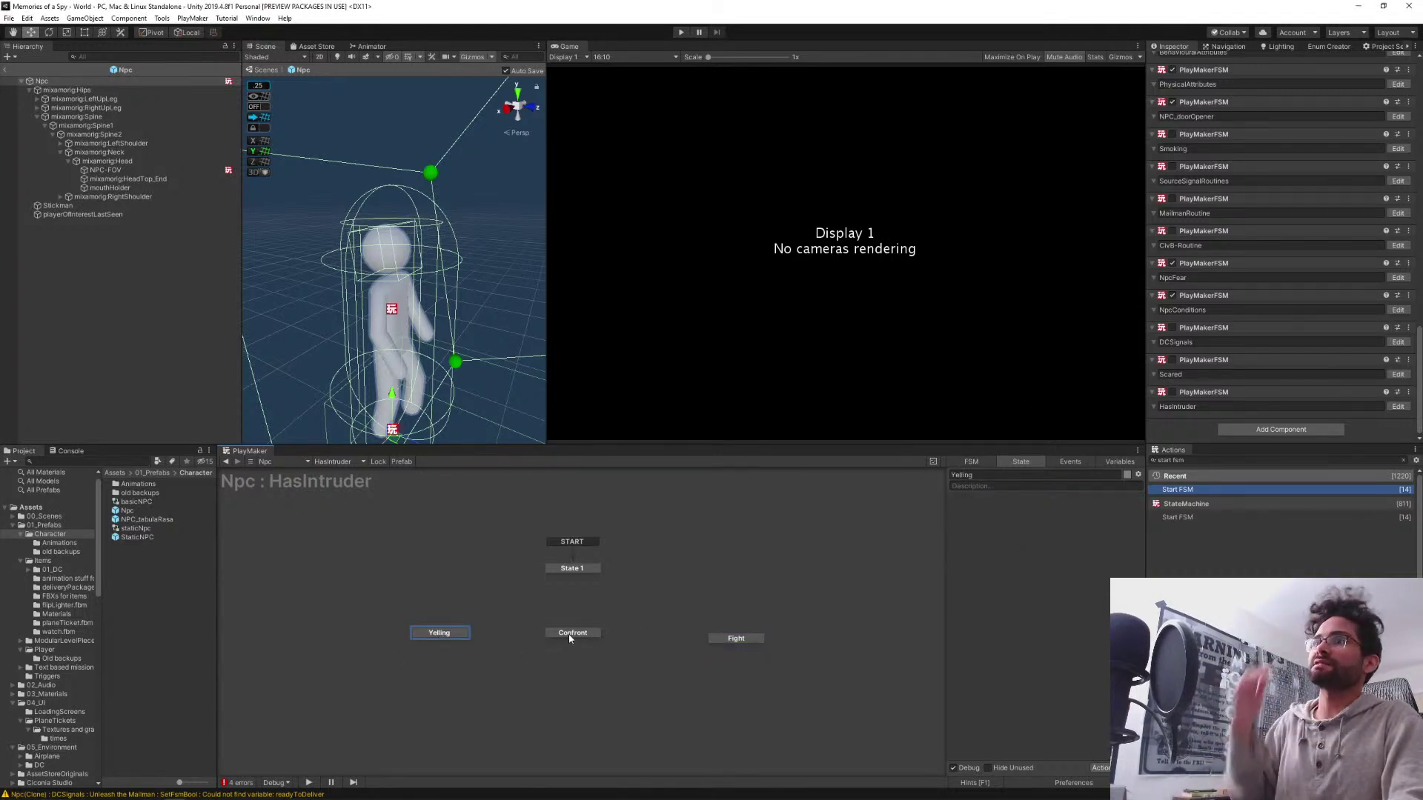
mouse_move(570, 638)
left_mouse_down()
mouse_move(555, 621)
mouse_move(387, 628)
mouse_move(582, 632)
left_mouse_up()
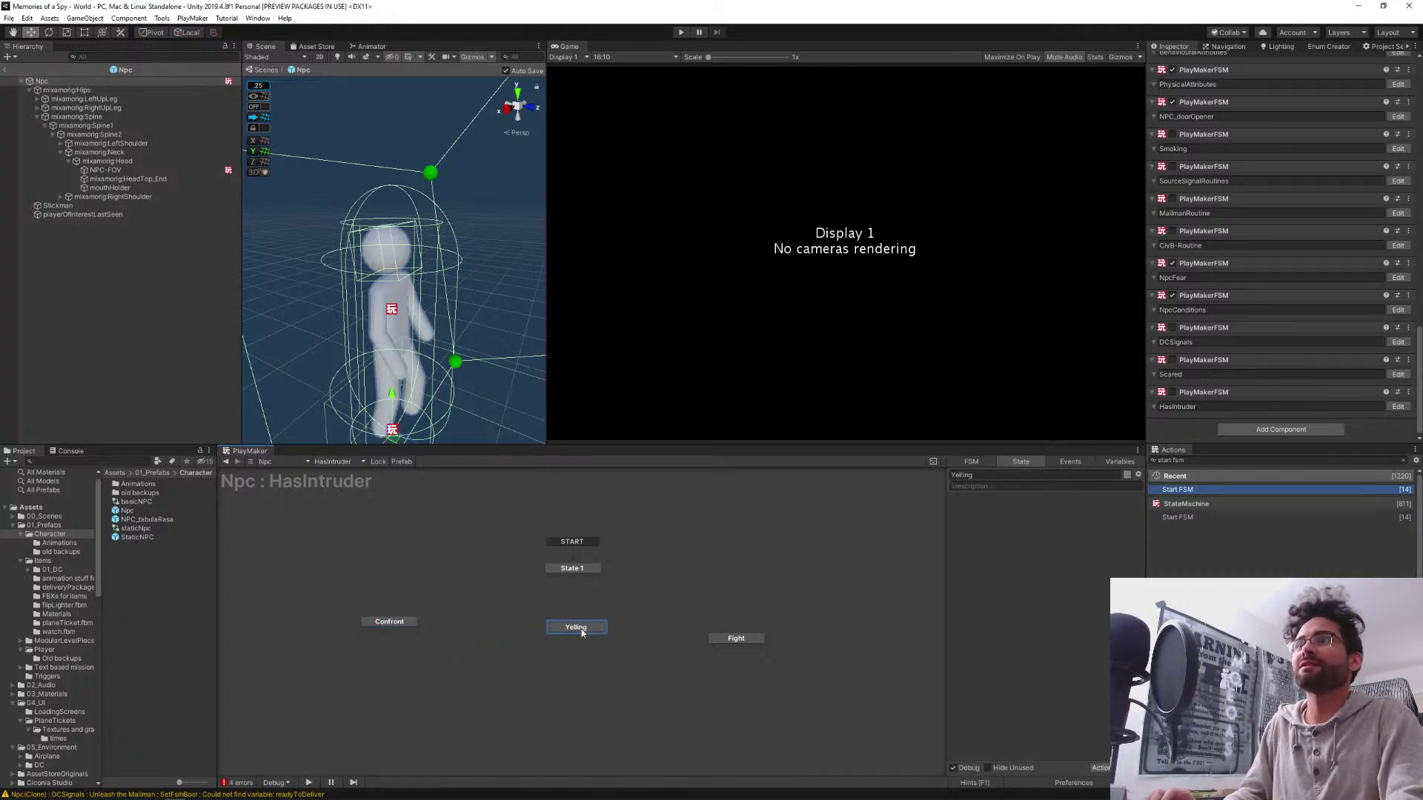
left_click_drag(383, 626, 443, 634)
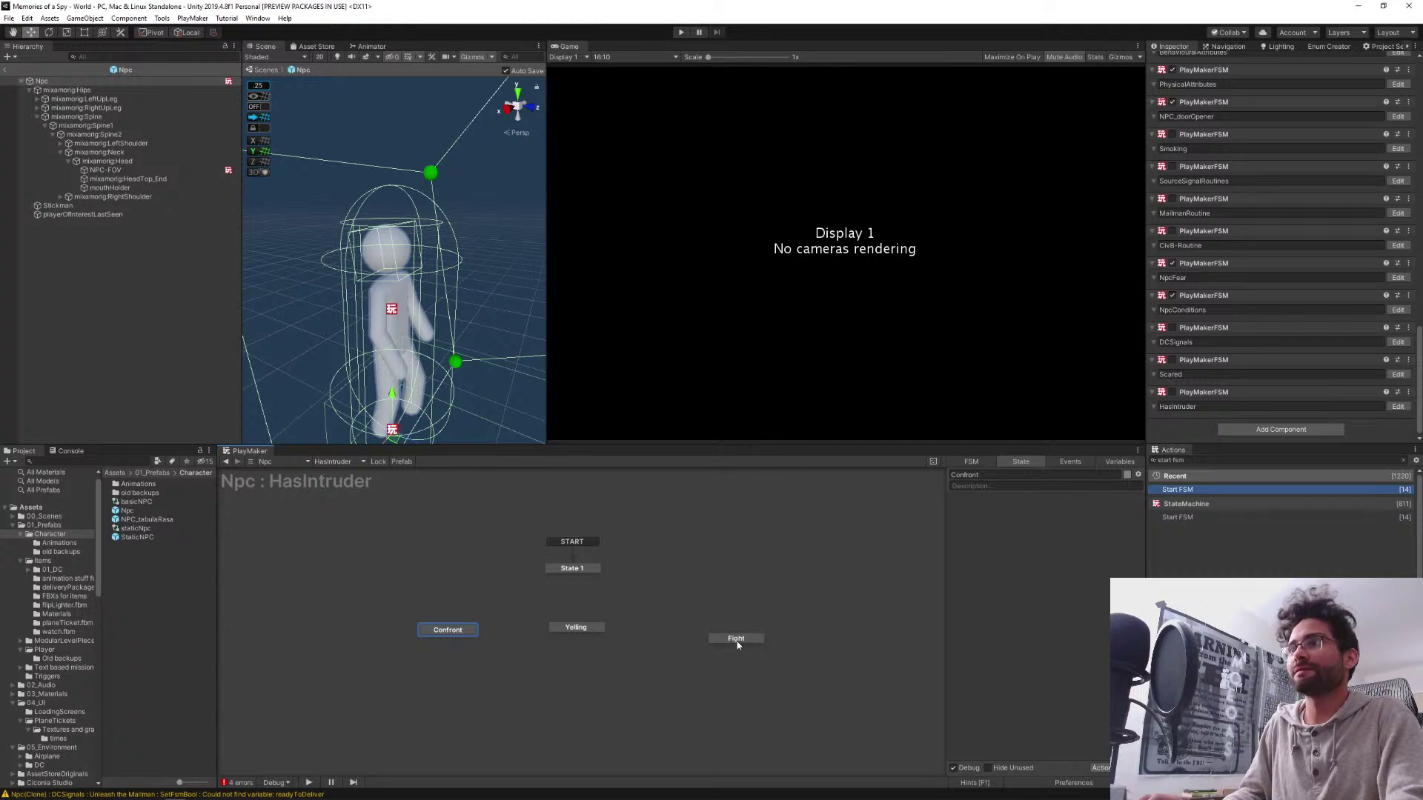
left_click_drag(738, 644, 725, 632)
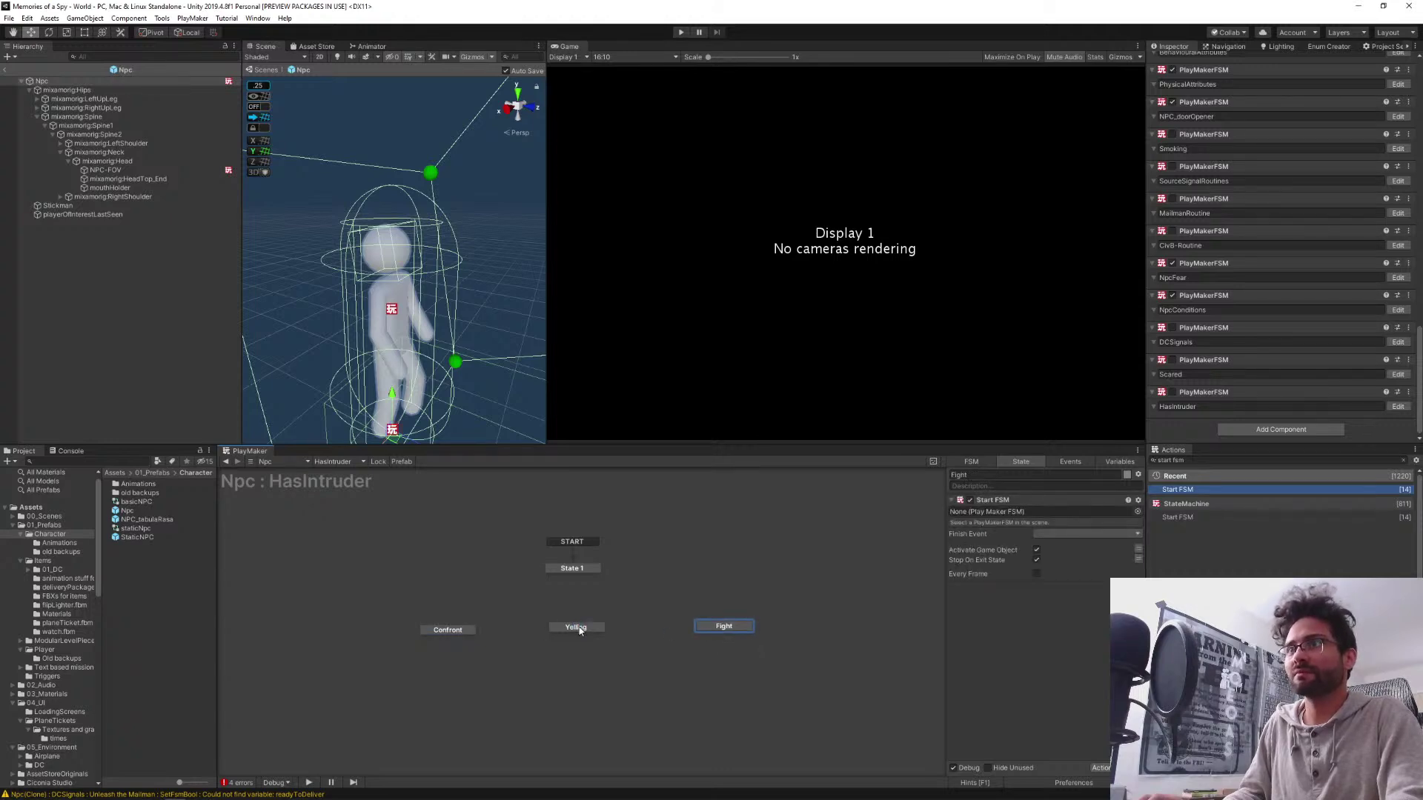
left_click_drag(577, 627, 574, 629)
left_click_drag(732, 630, 715, 635)
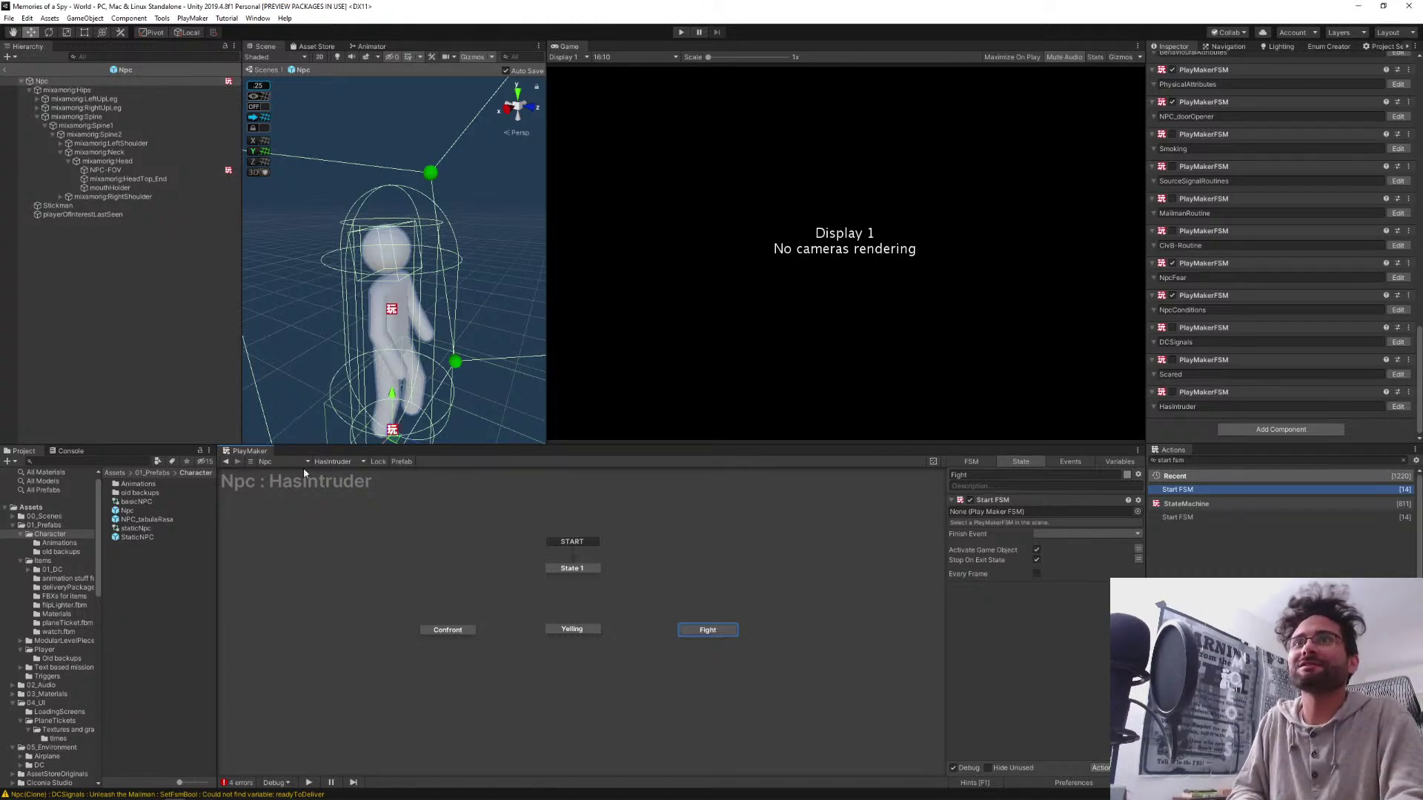
Open the CivB-Routine FSM and review its scared and intruder checks
left_click(335, 462)
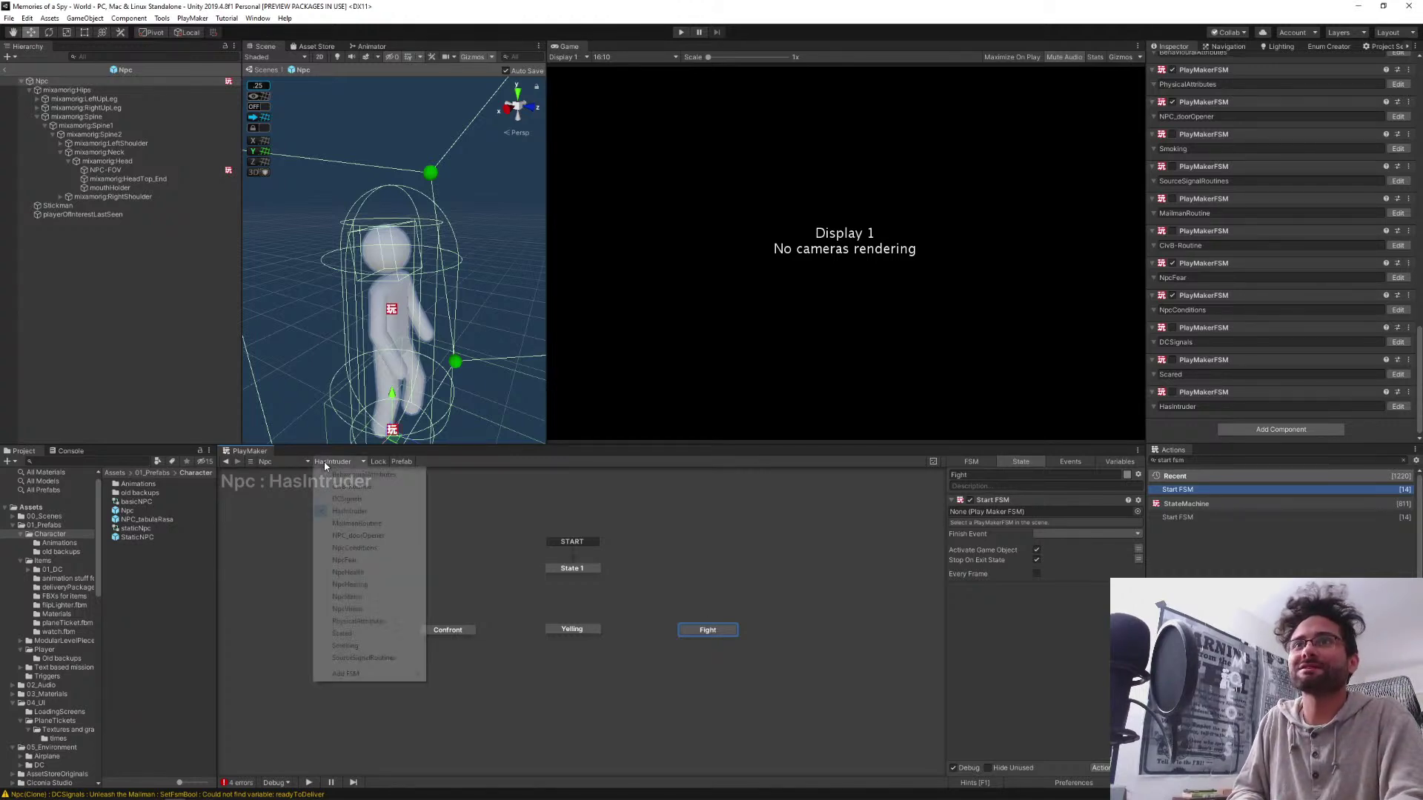
left_click(382, 488)
middle_click_drag(763, 653, 886, 644)
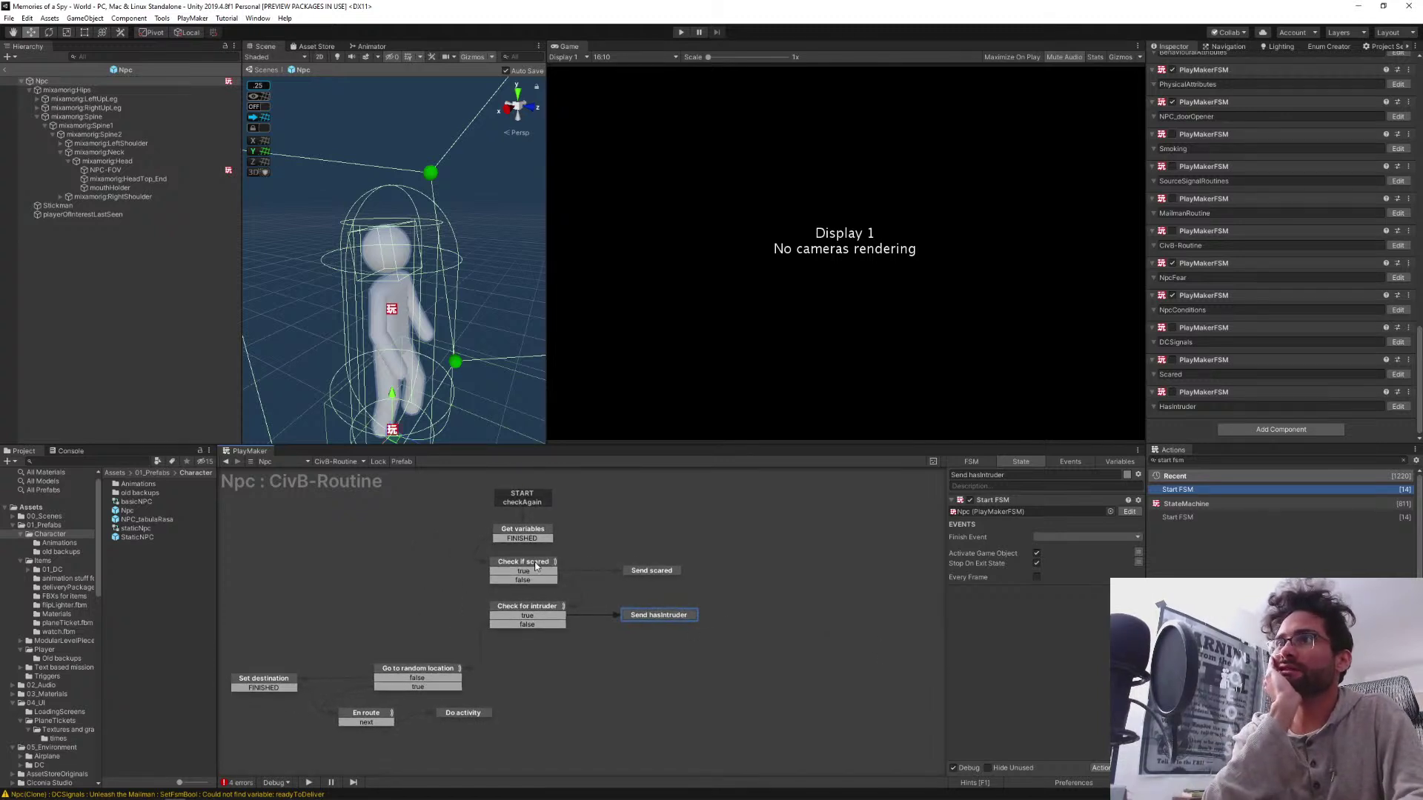
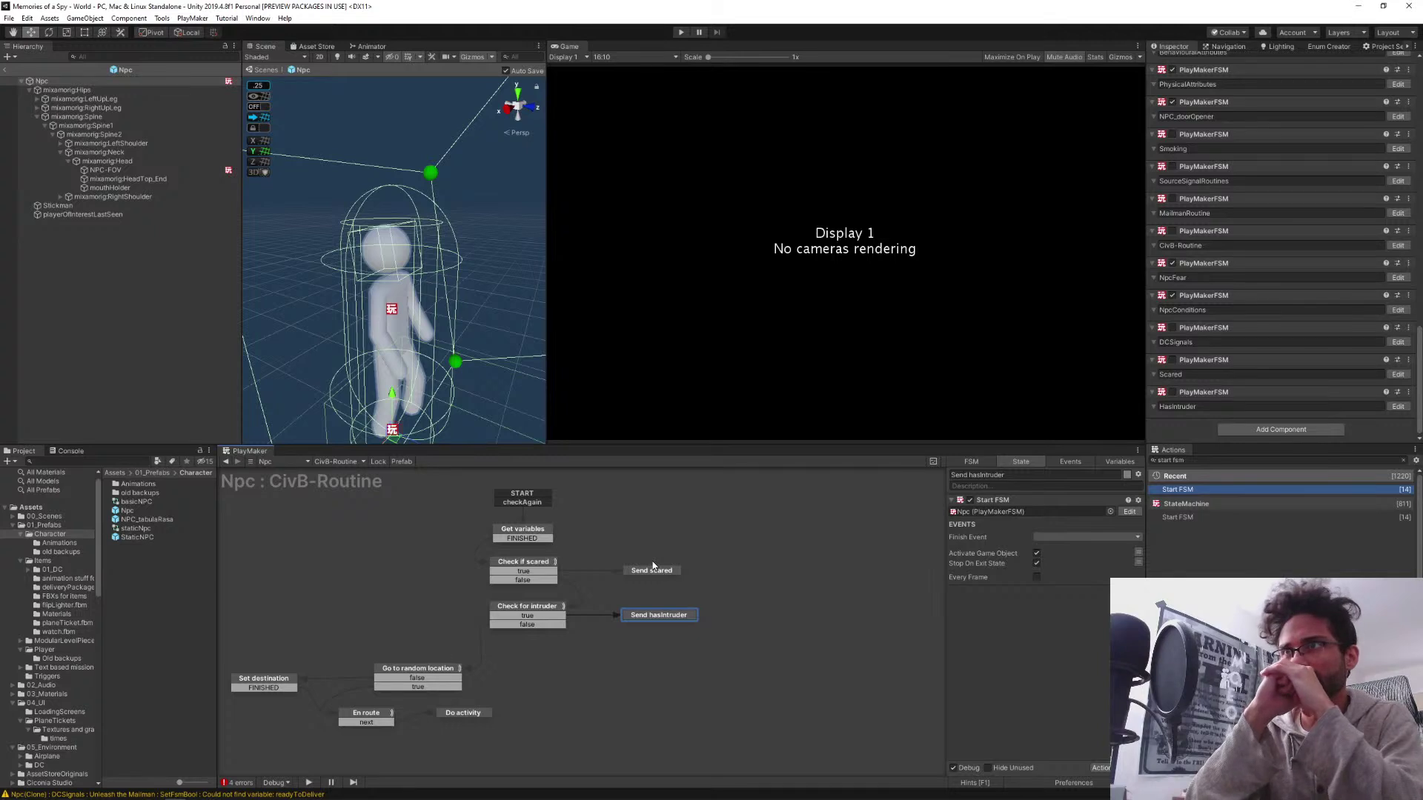
In HasIntruder, rename State 1 as Get variables and give it a FINISHED transition leading to Confront
left_click(339, 465)
left_click(356, 501)
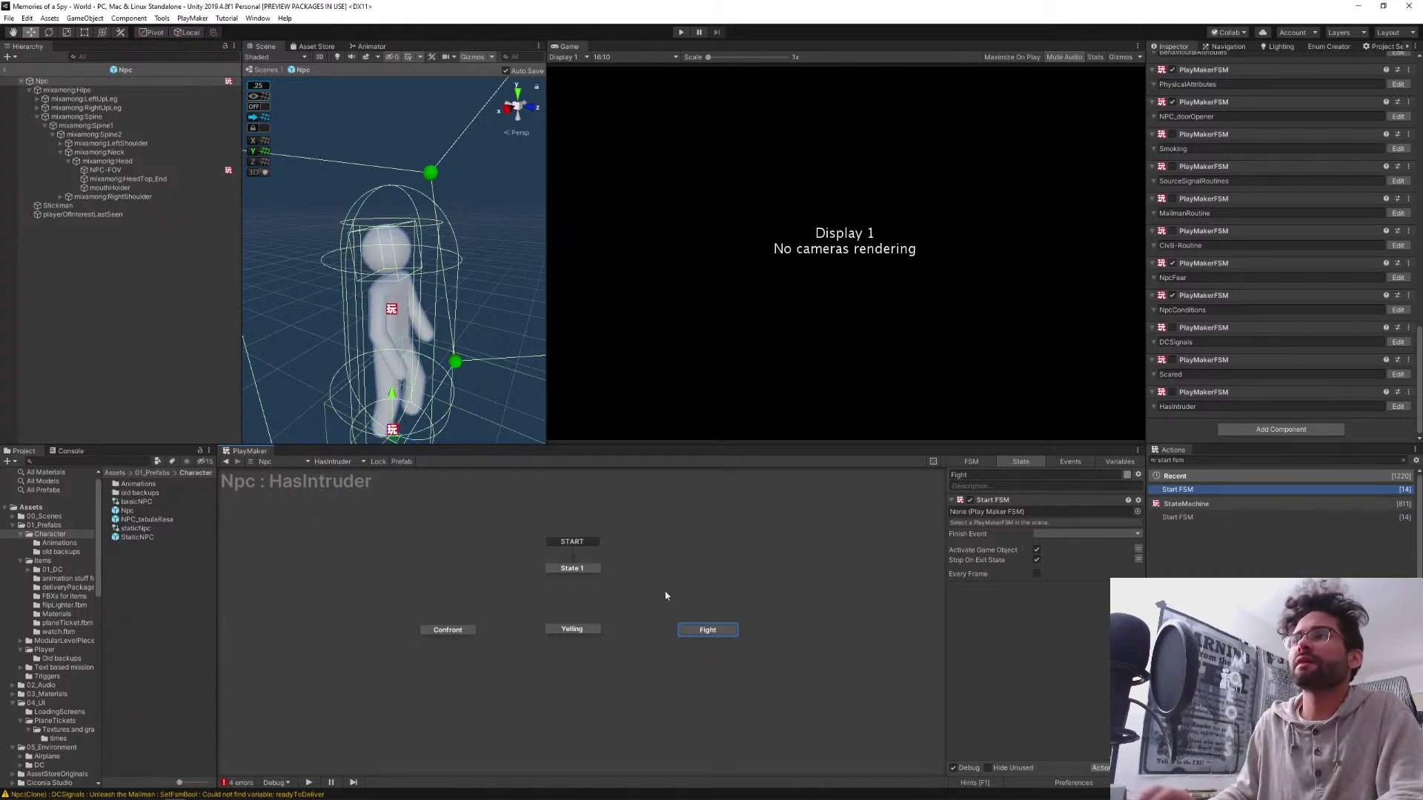
left_click(634, 592)
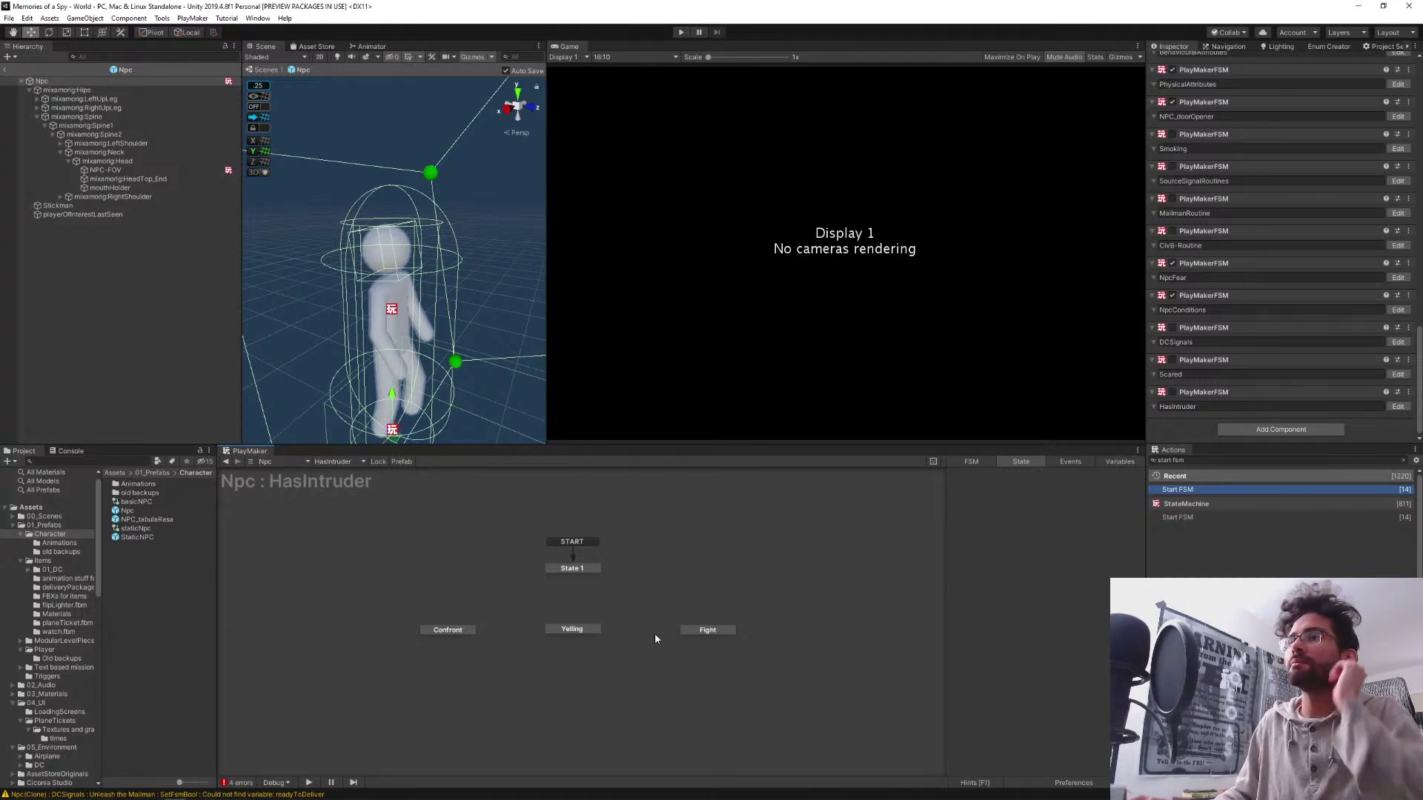
left_click(566, 571)
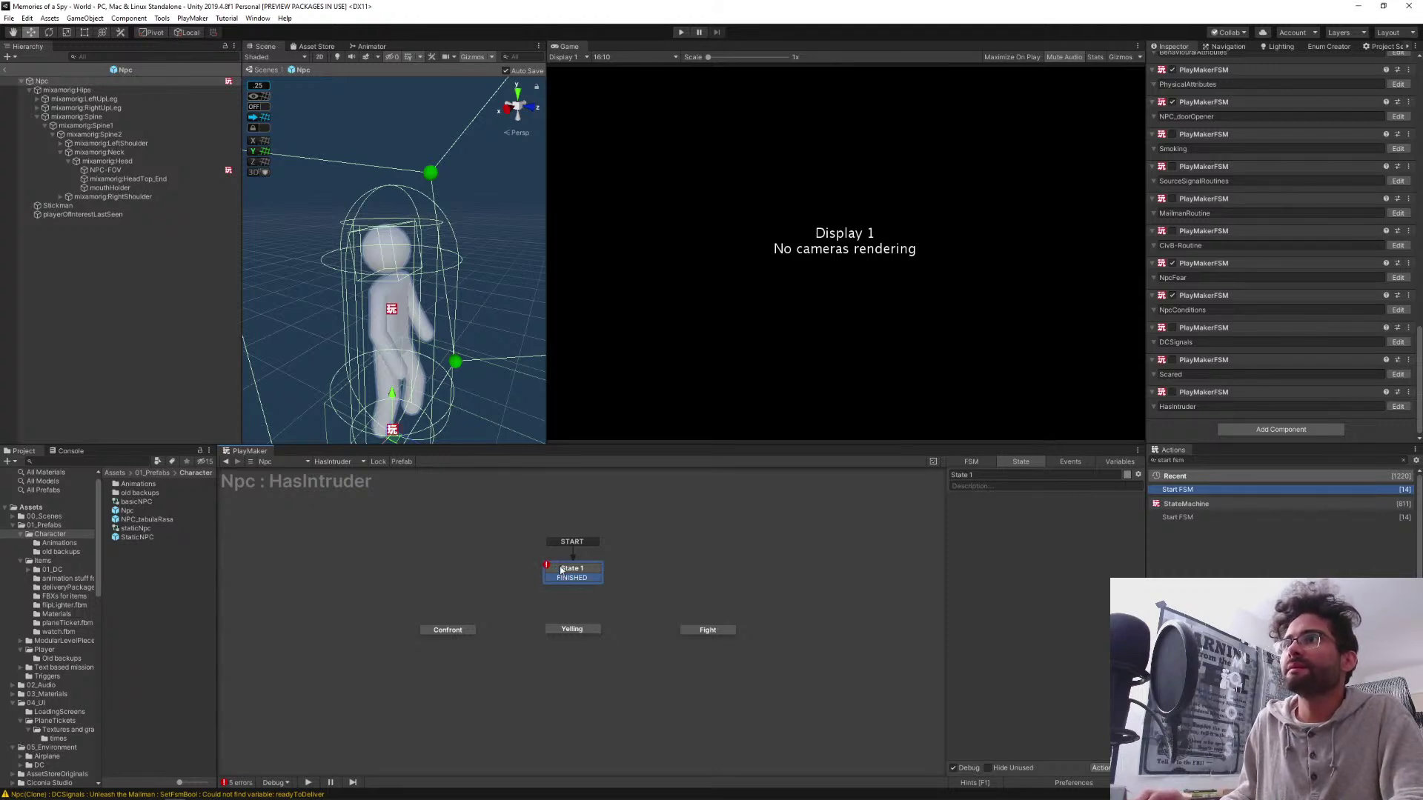
left_click_drag(562, 570, 563, 554)
left_click(963, 475)
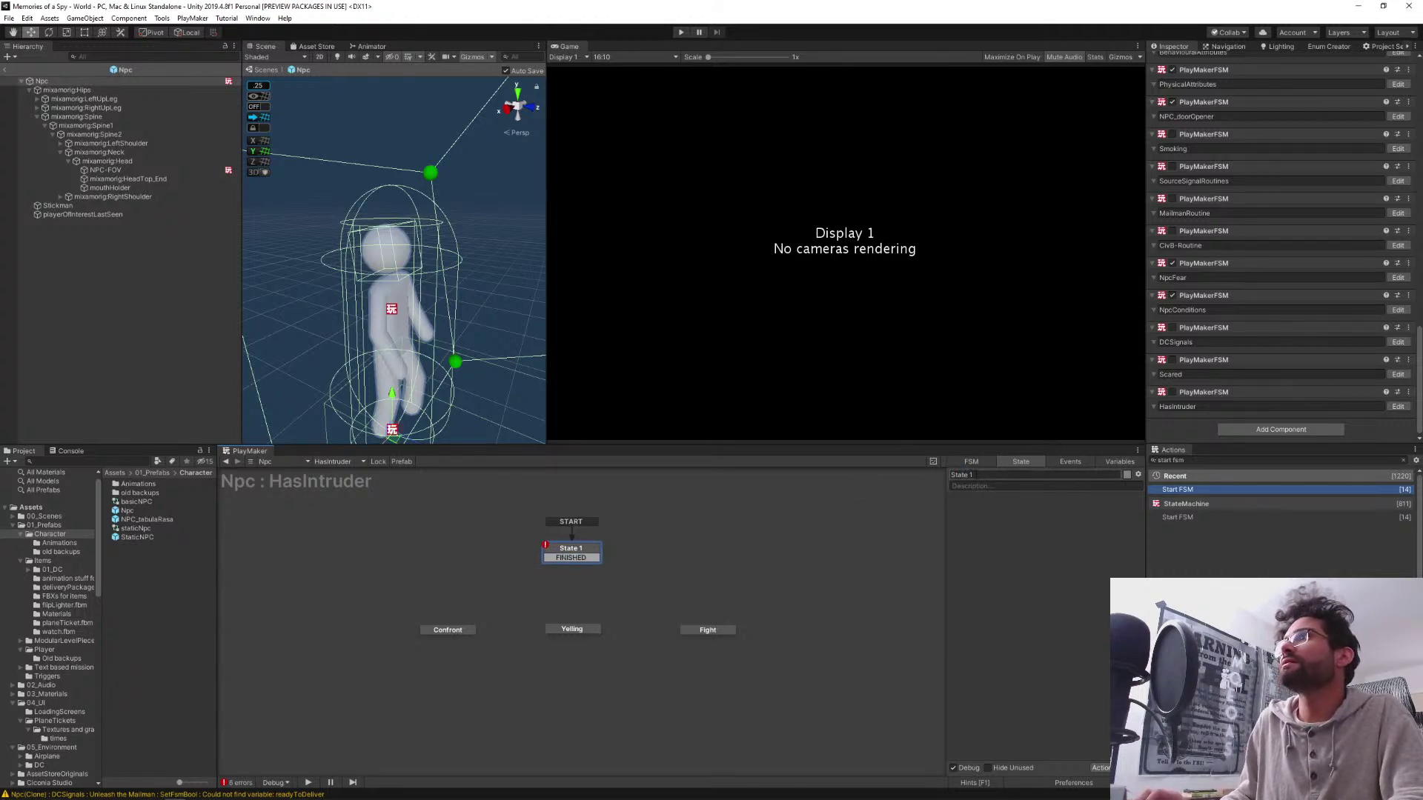
type("Get")
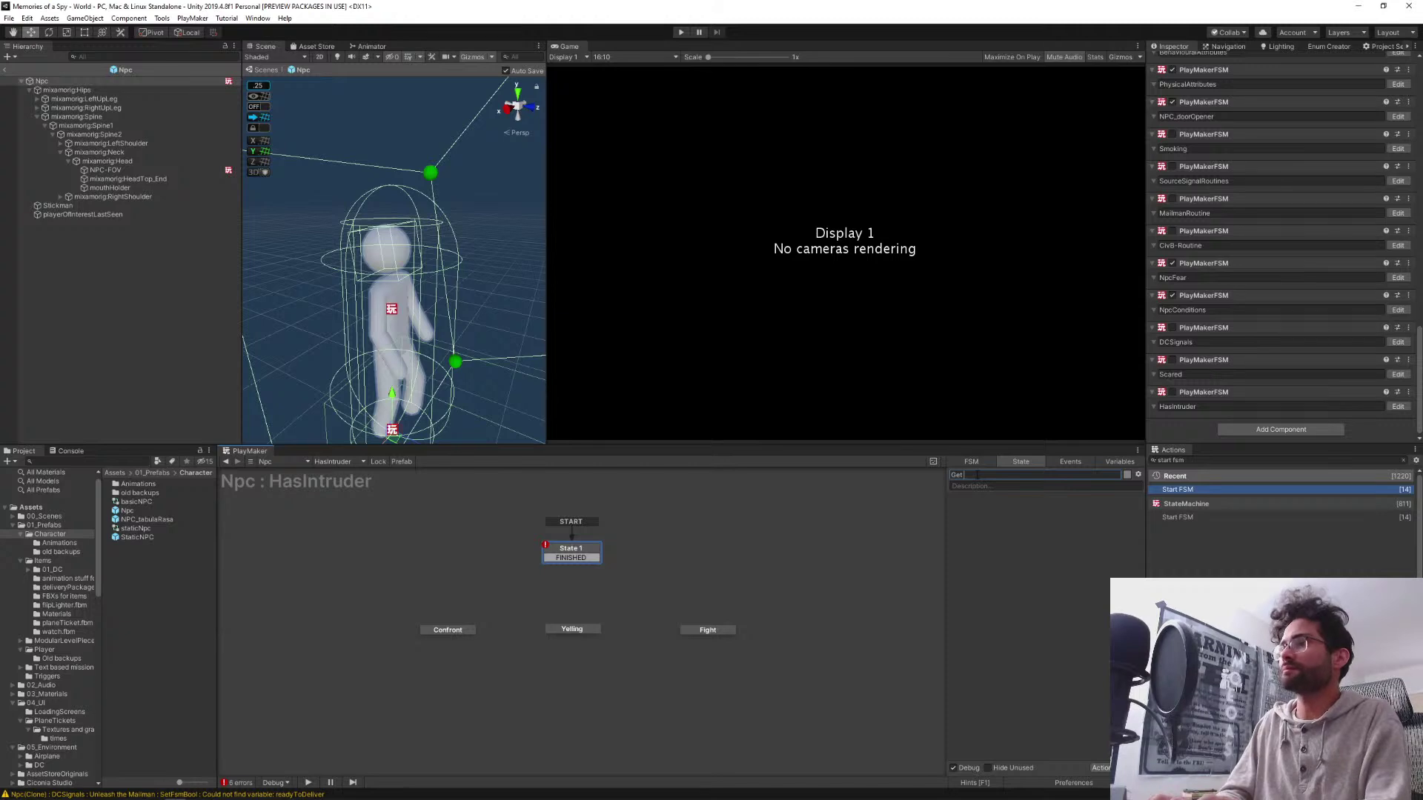
type(" variables")
key("Return")
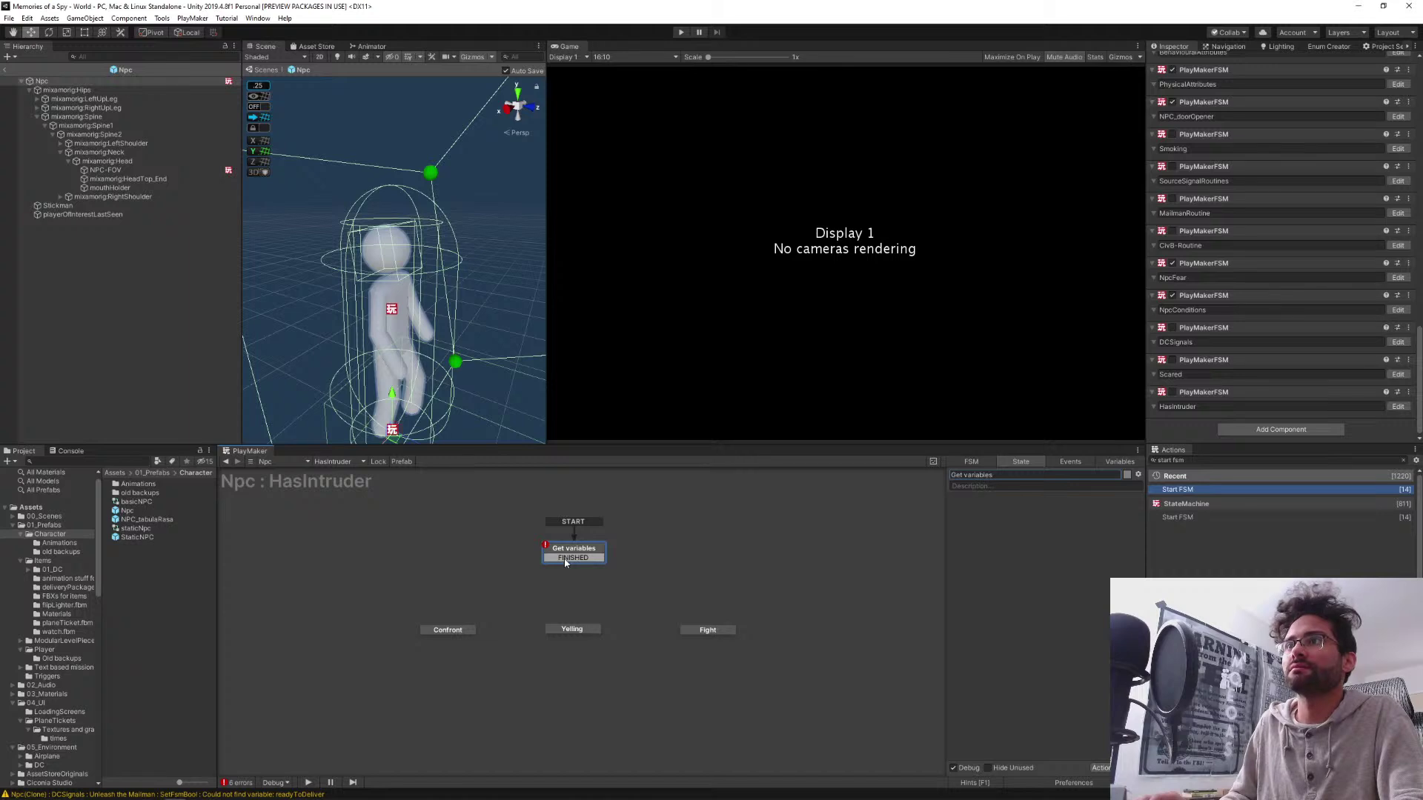
left_click_drag(564, 563, 458, 635)
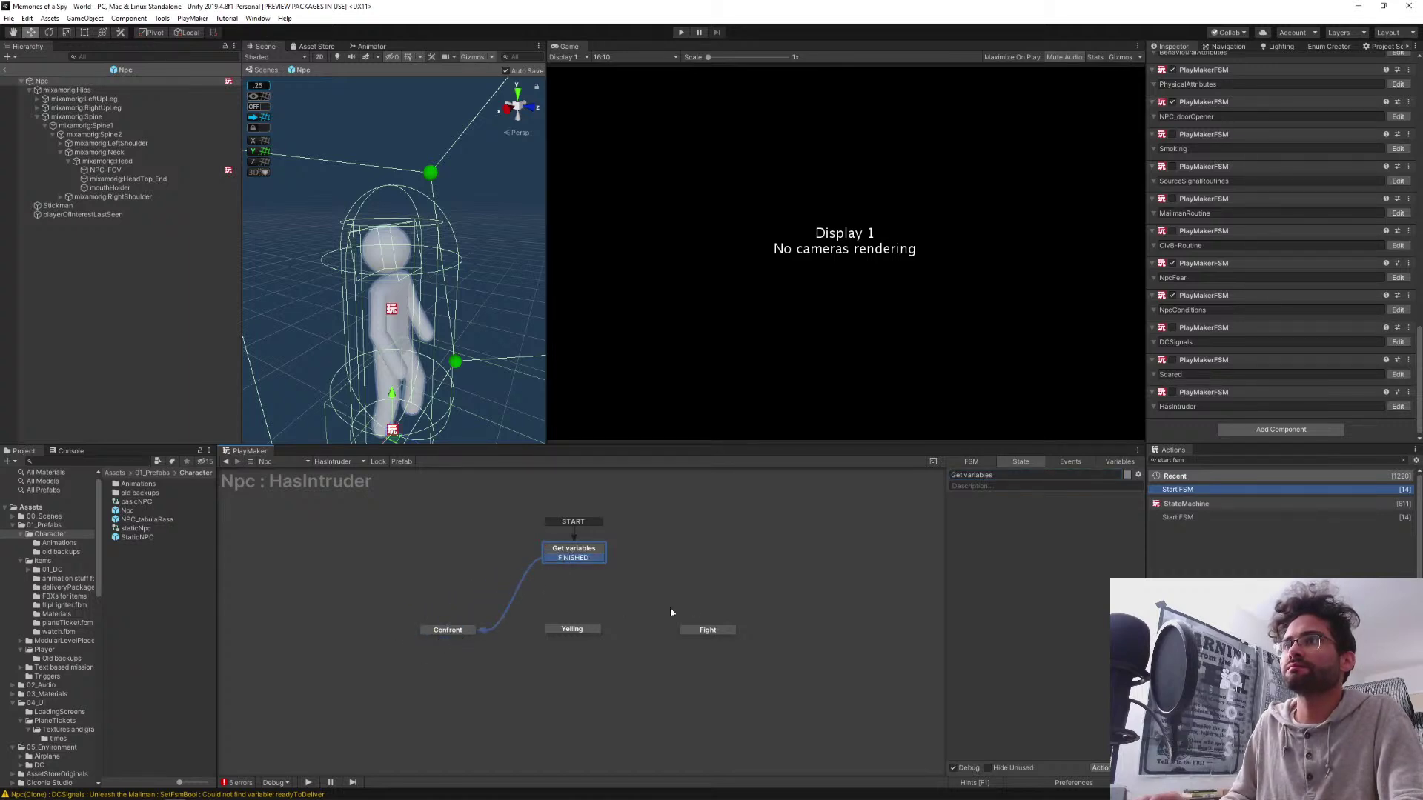
Rename the Confront state as Go to player and move it slightly up and away from Yelling
left_click(455, 631)
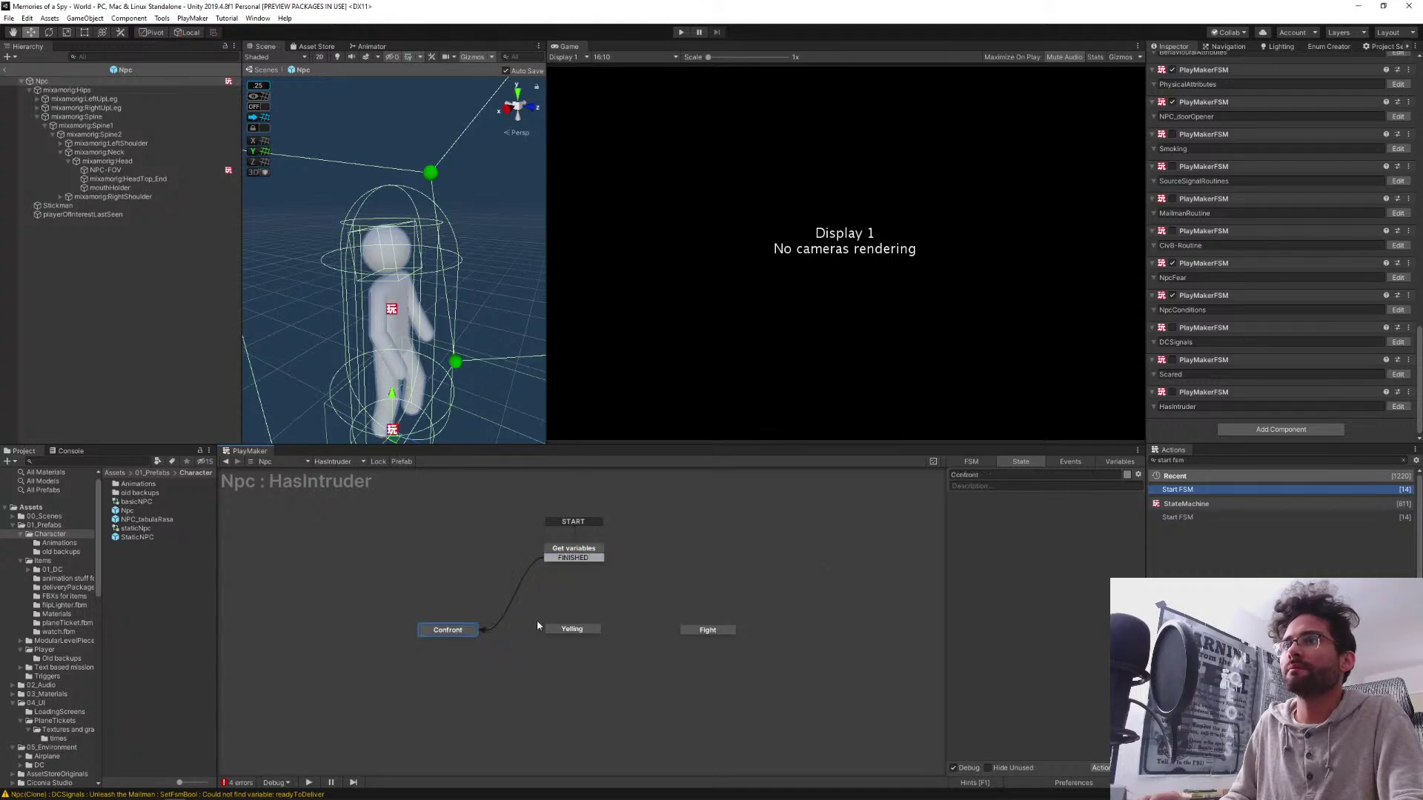
left_click(990, 475)
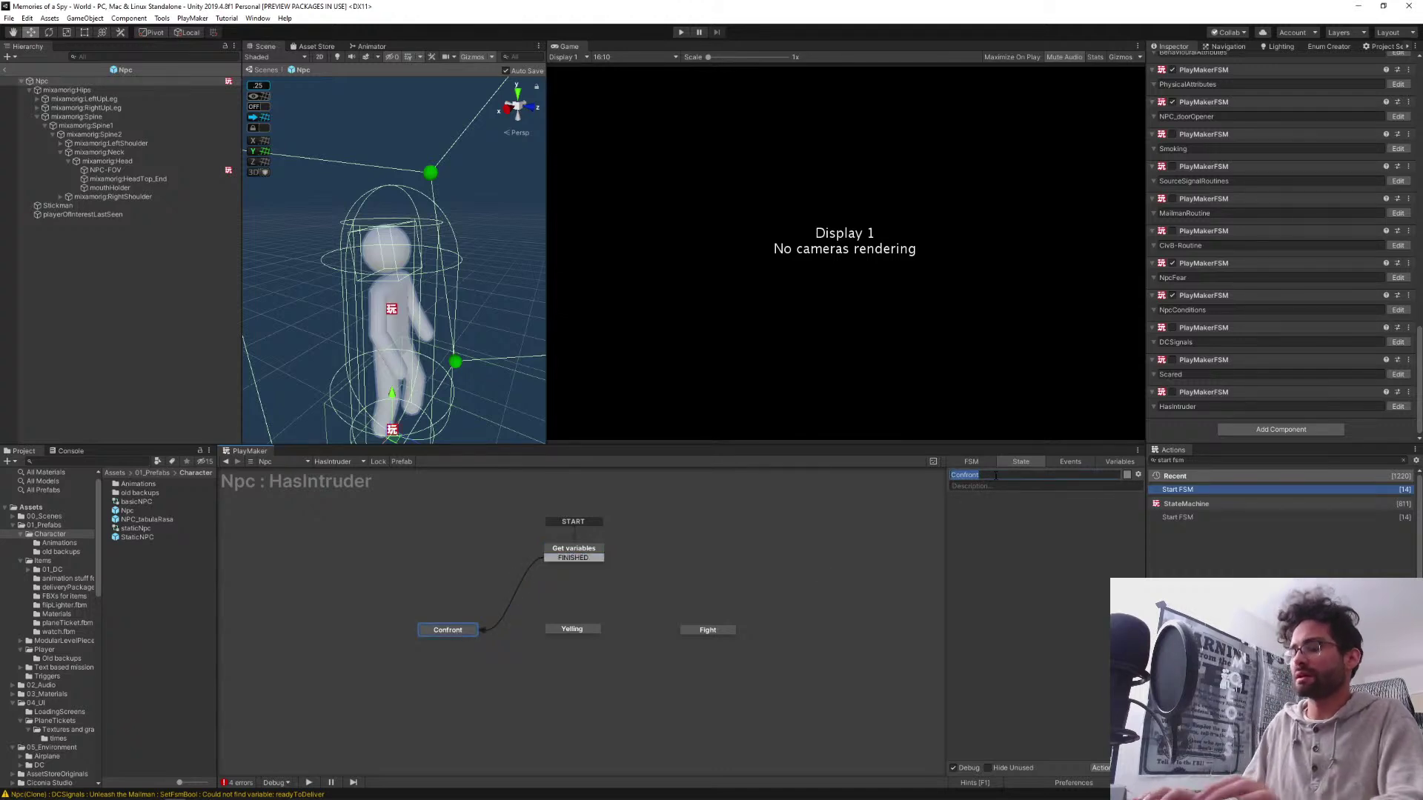
type("Go")
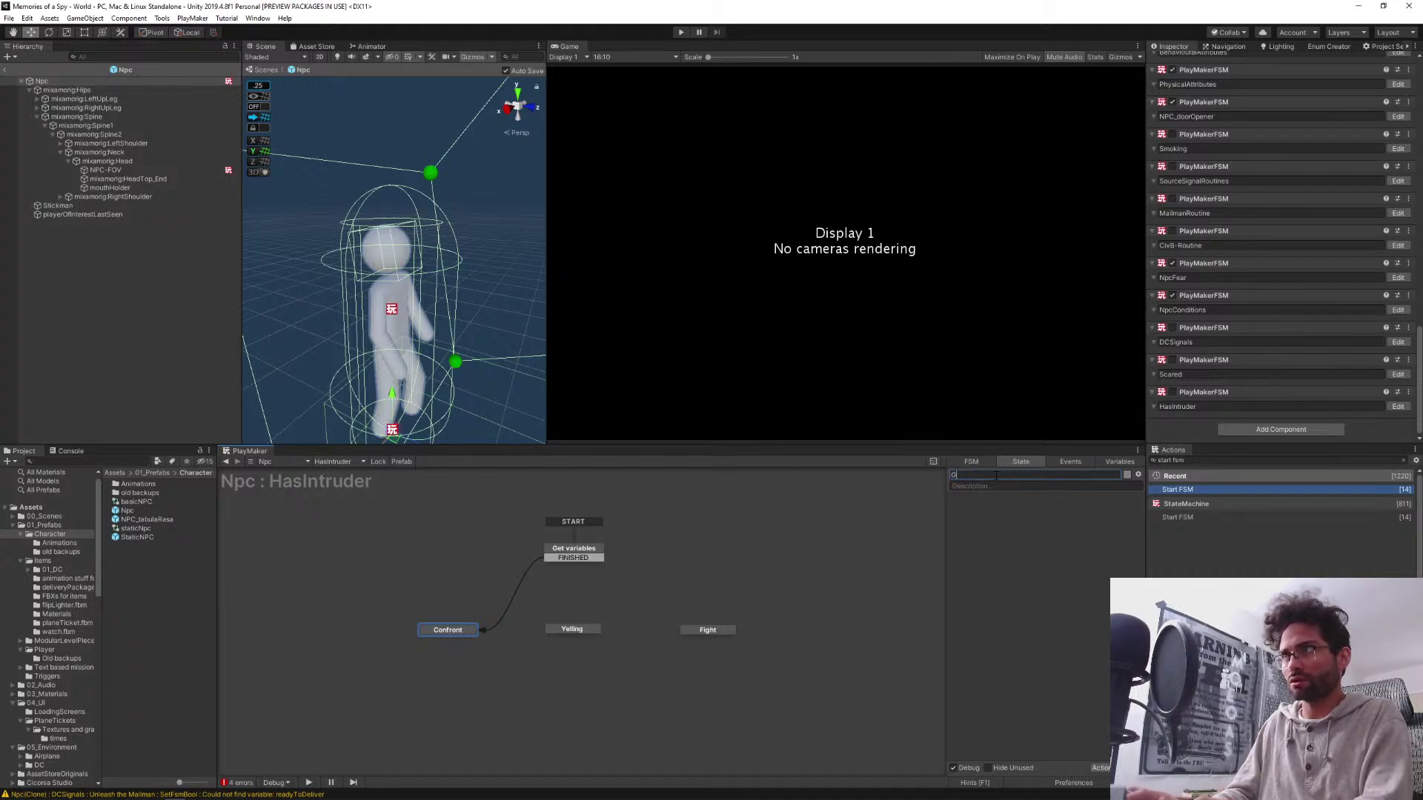
key("BackSpace")
key("BackSpace")
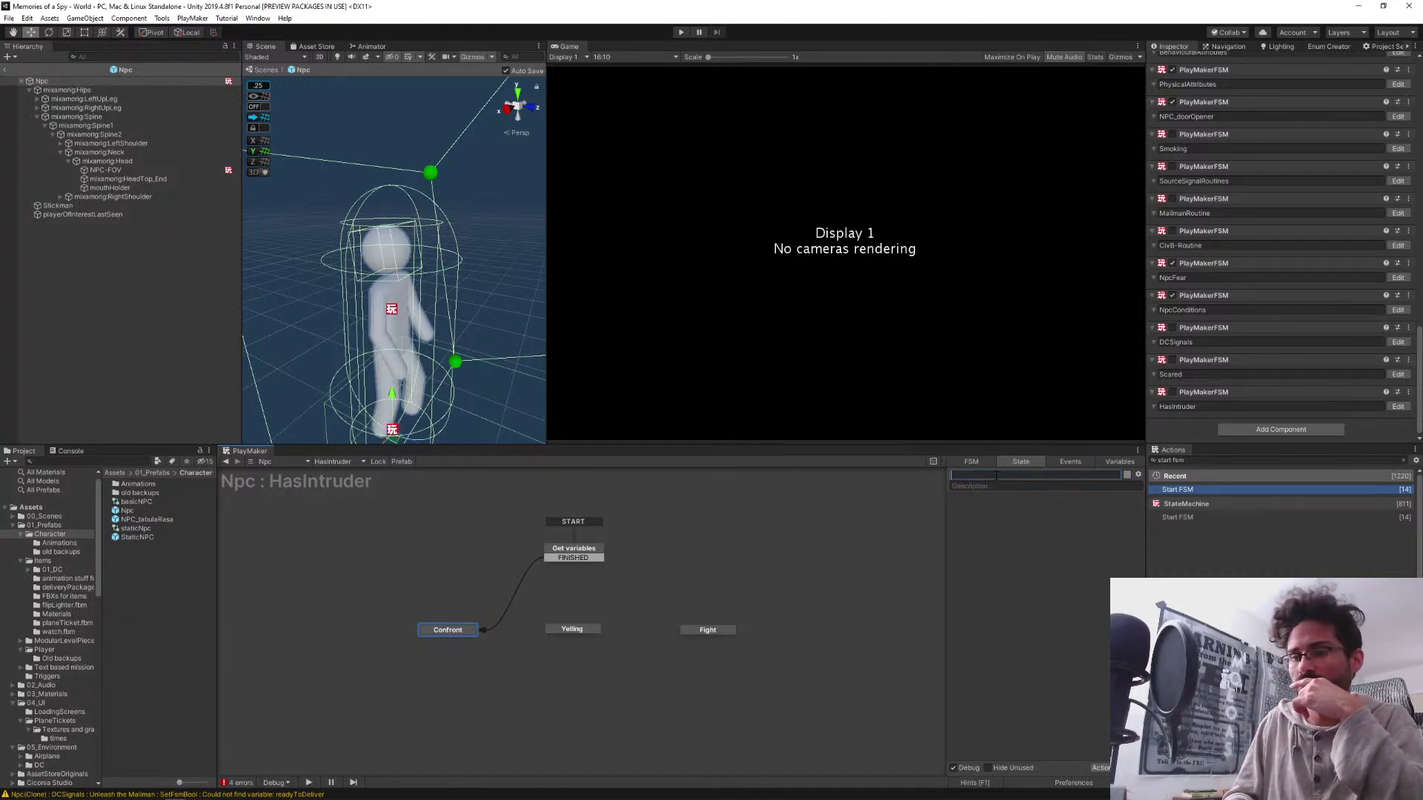
type("Go to player")
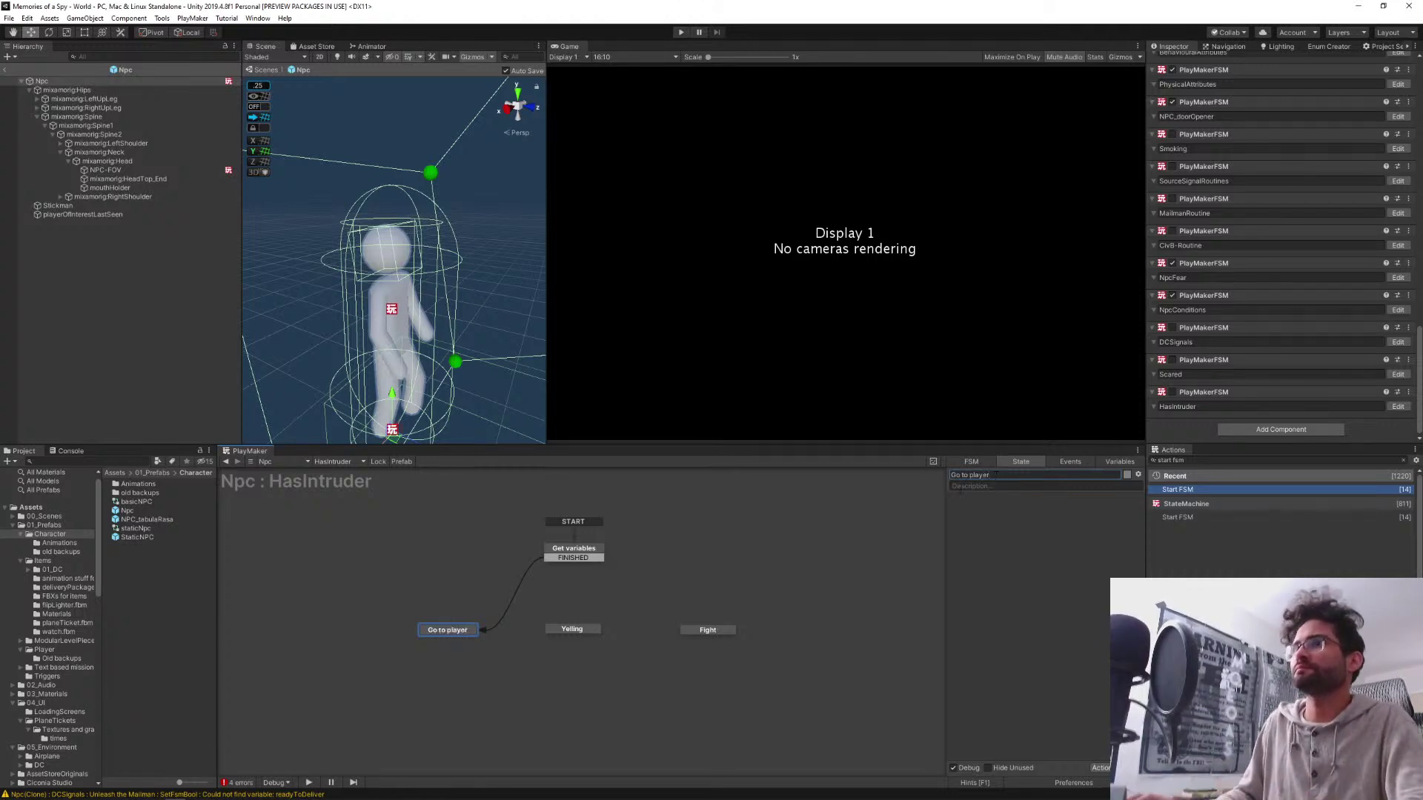
left_click_drag(434, 630, 409, 611)
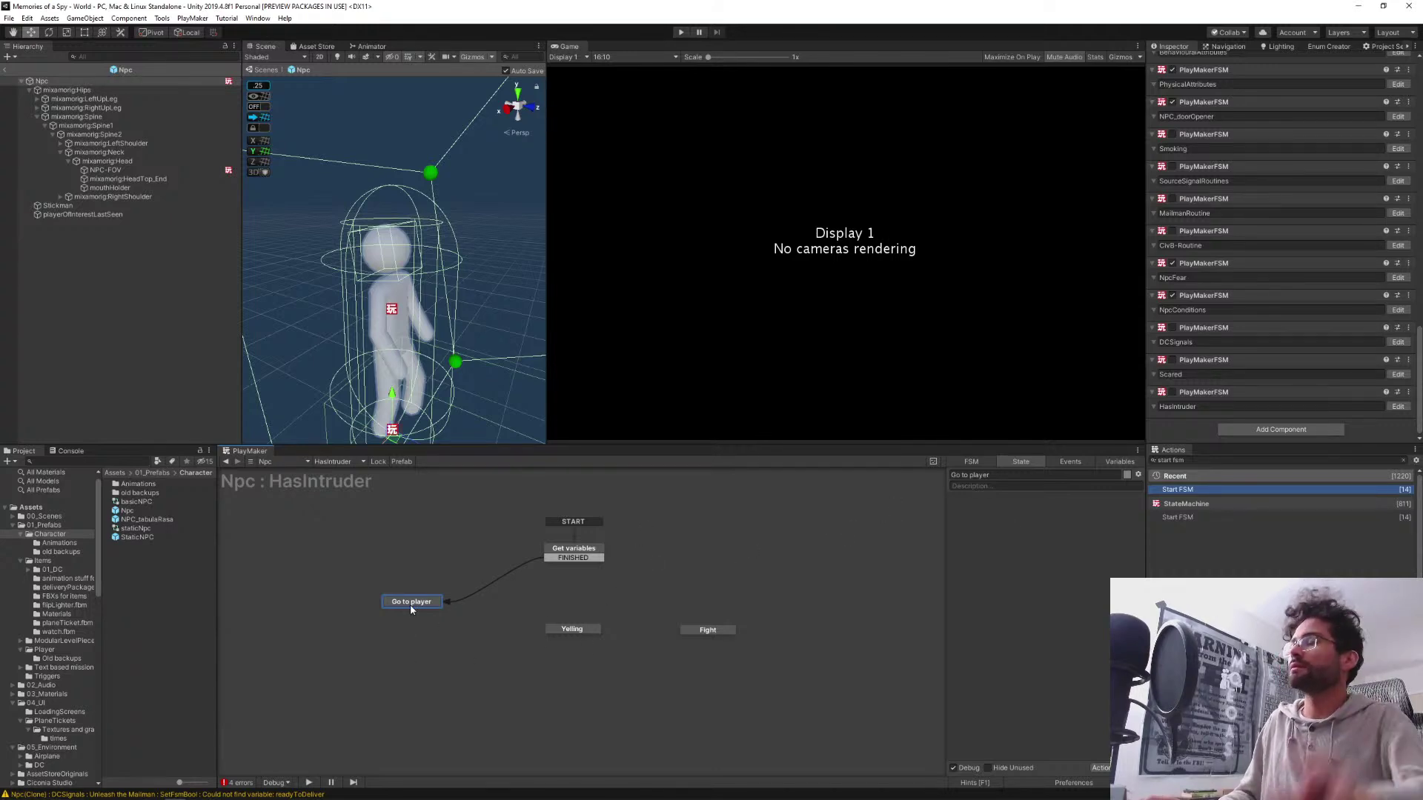
Add a Set Agent Destination action to the Go to player state
left_click(1194, 461)
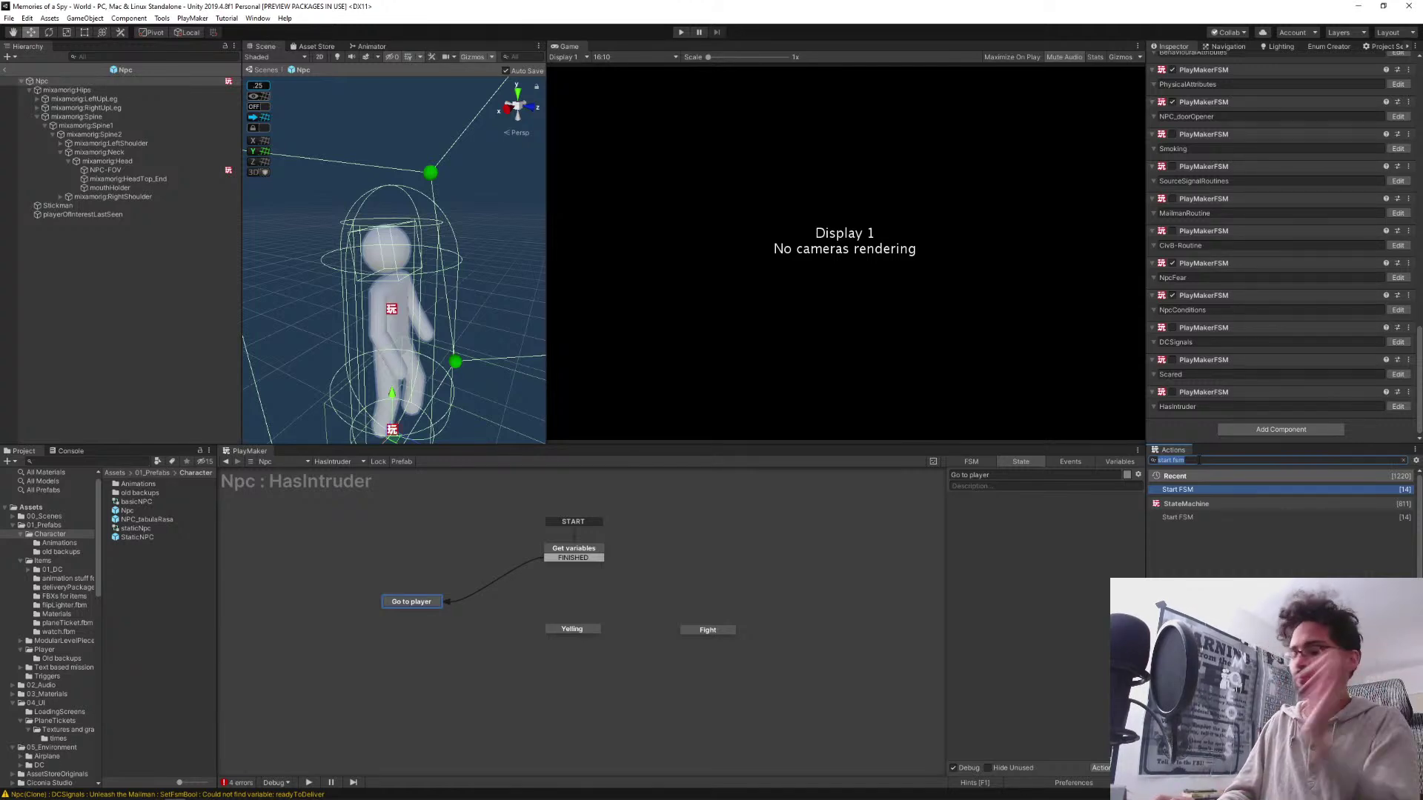
type("set")
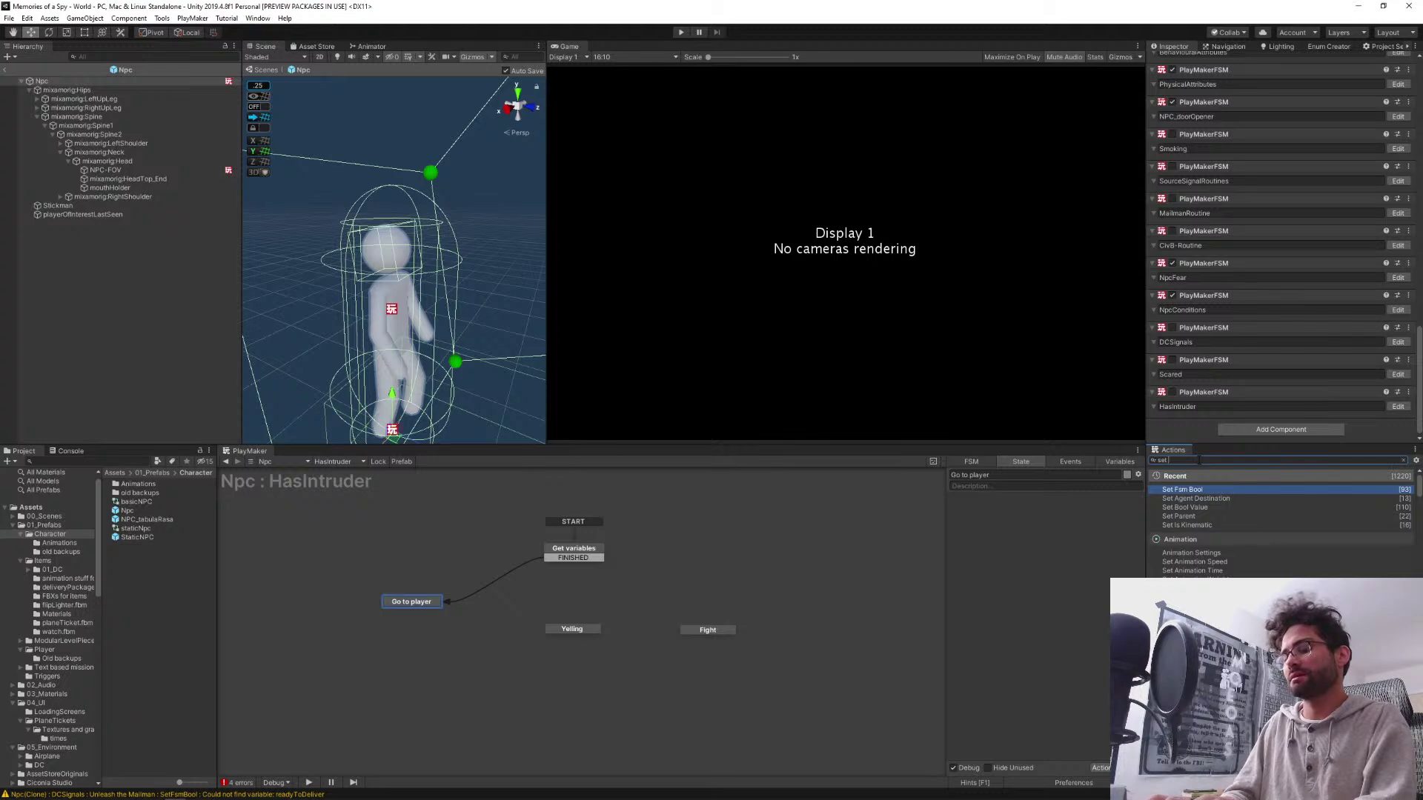
type(" dest")
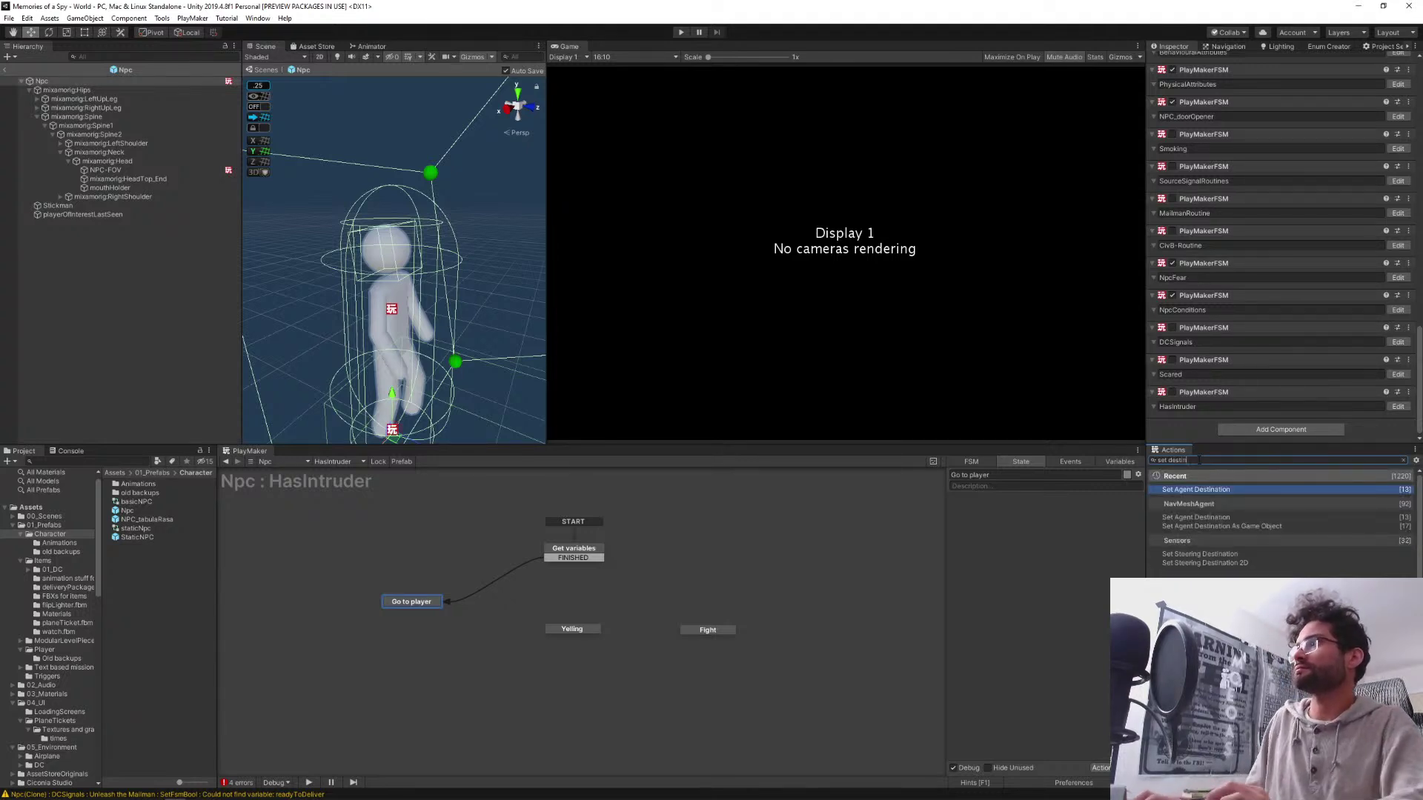
type("in")
key("Down")
key("Down")
key("Up")
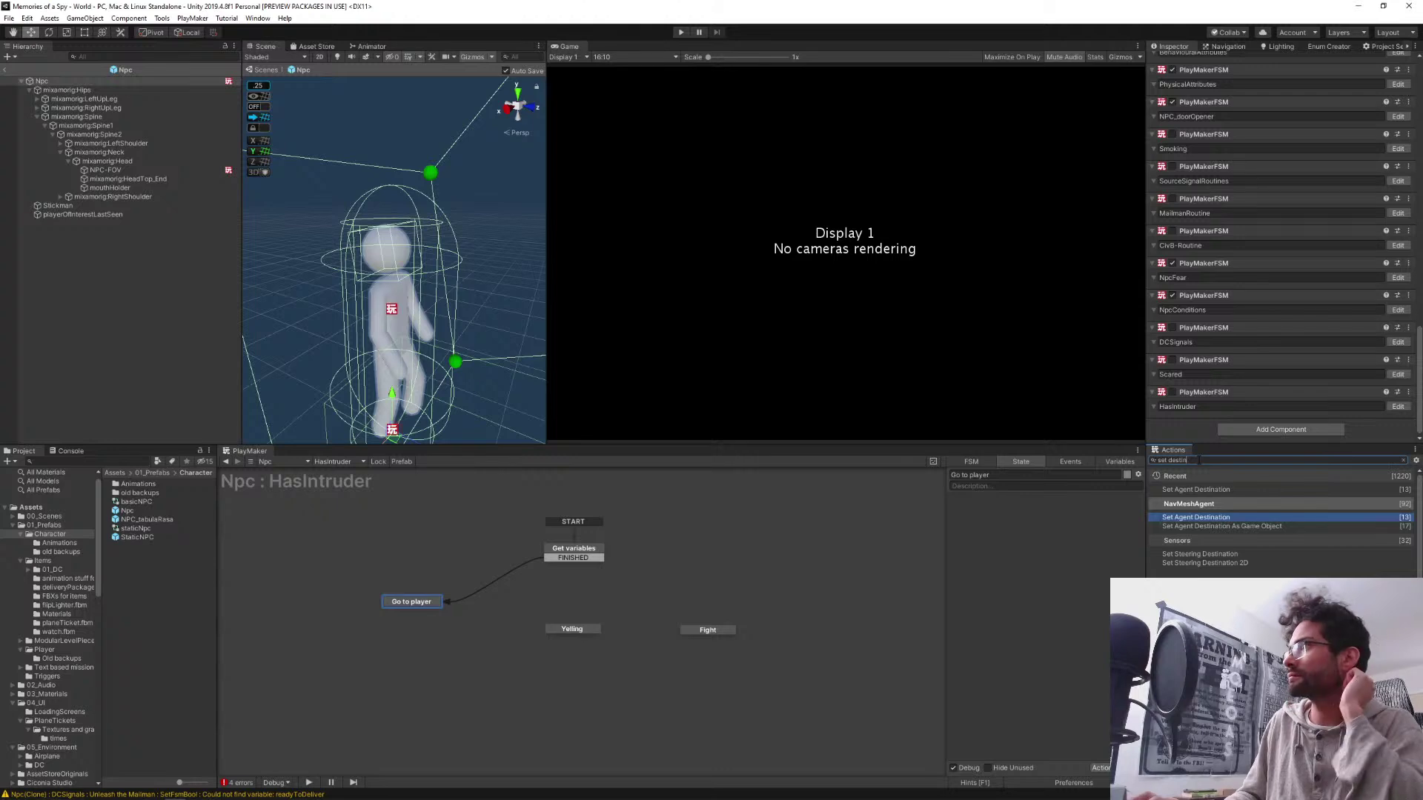
key("Return")
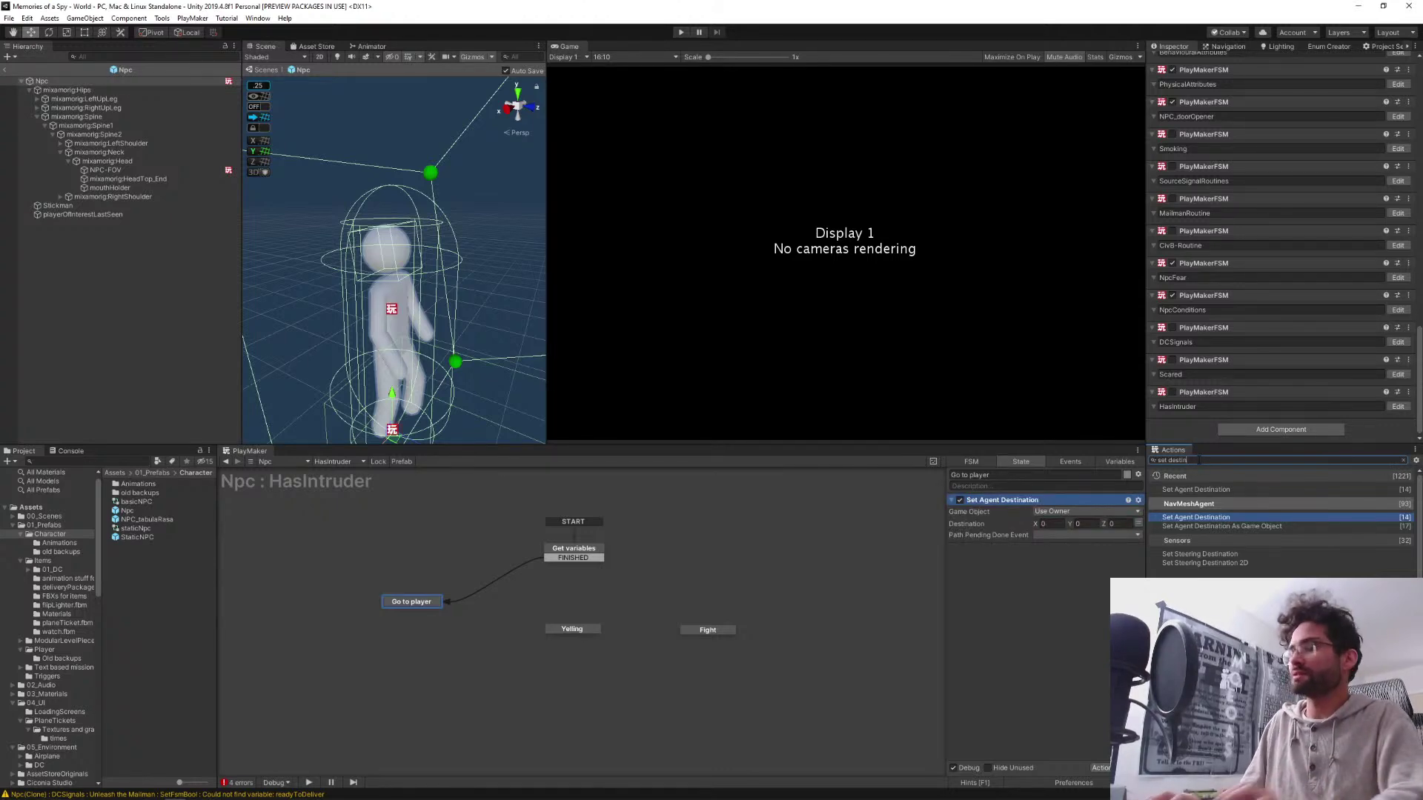
Add a Get Position action above Set Agent Destination in the Go to player state
left_click(1199, 460)
type("get positio")
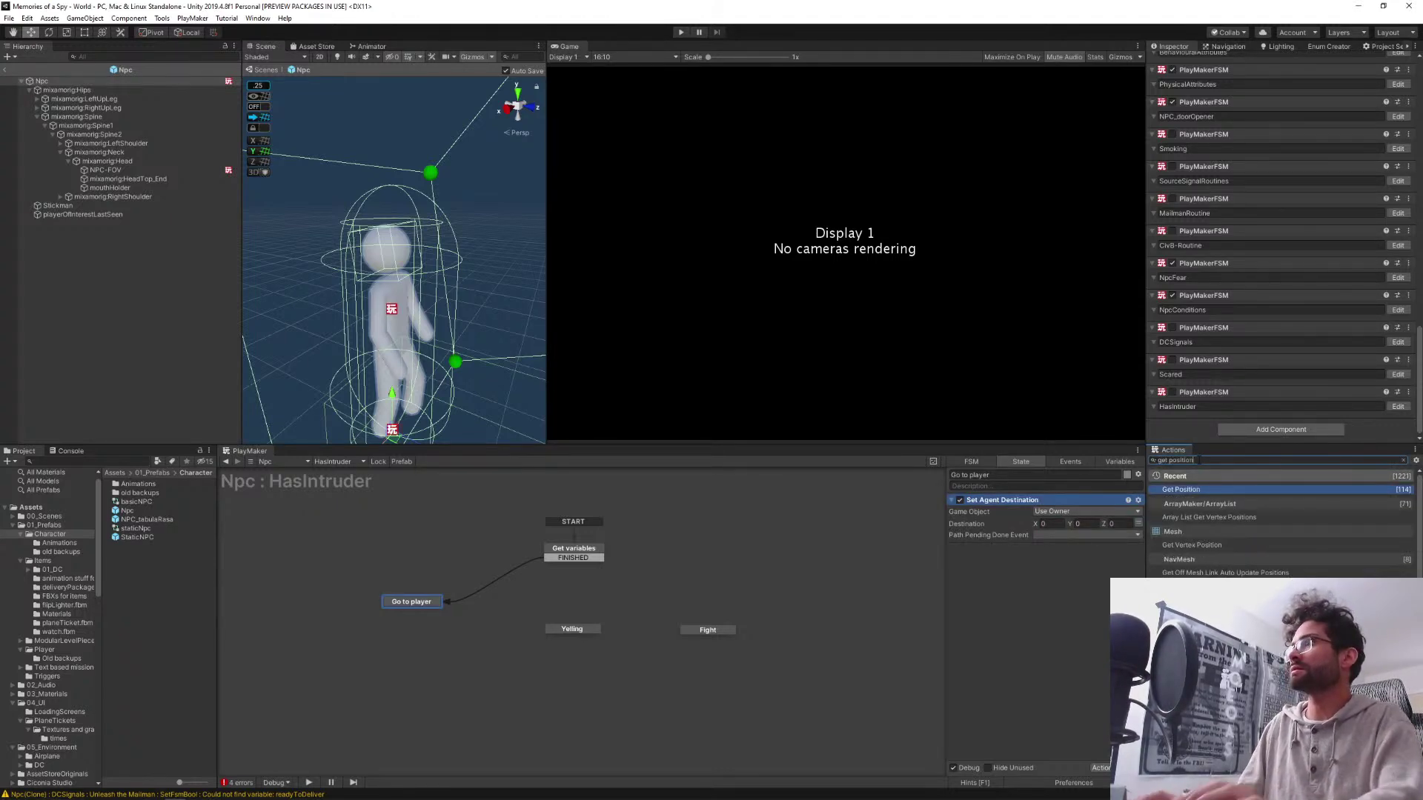
key("Return")
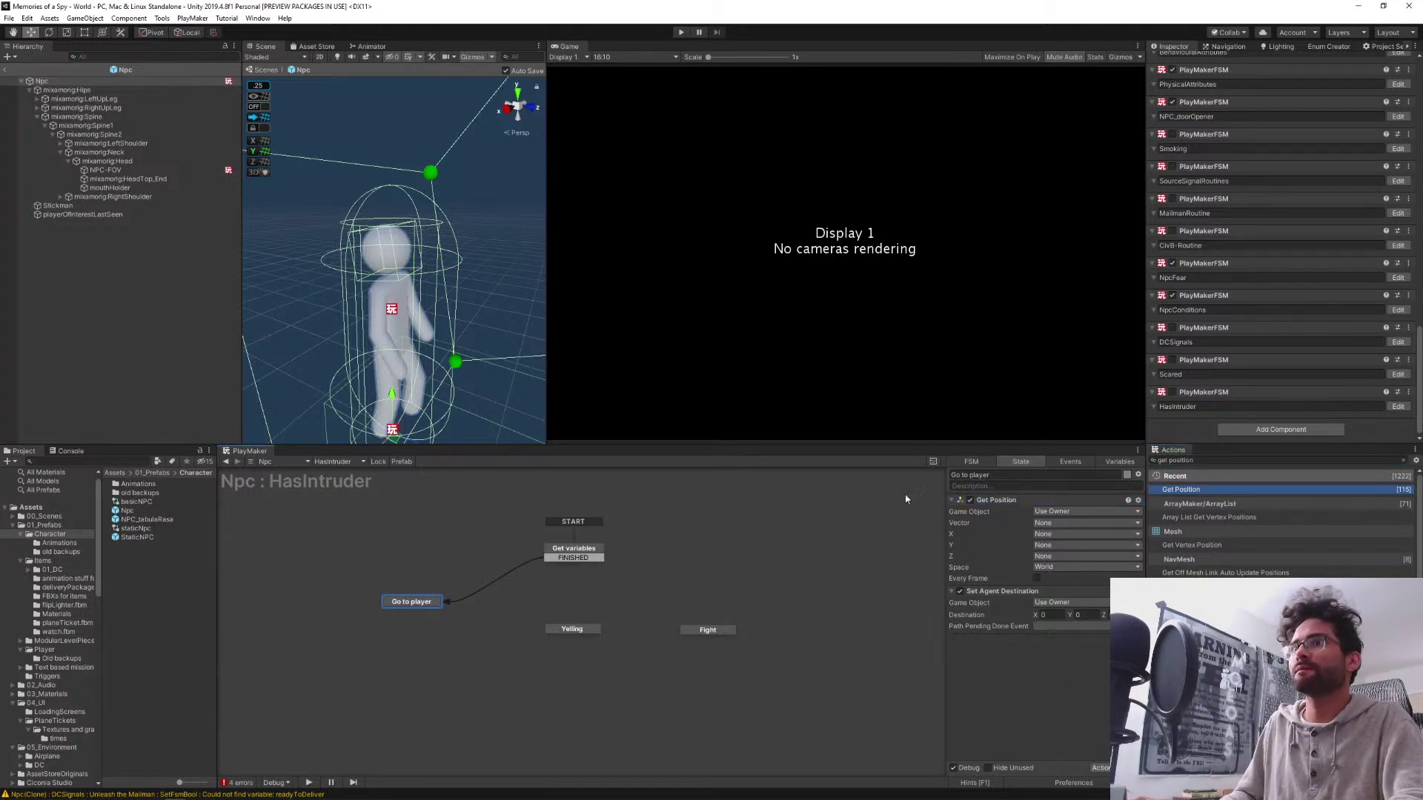
Rename the Go to player state as Set destination
left_click(1022, 474)
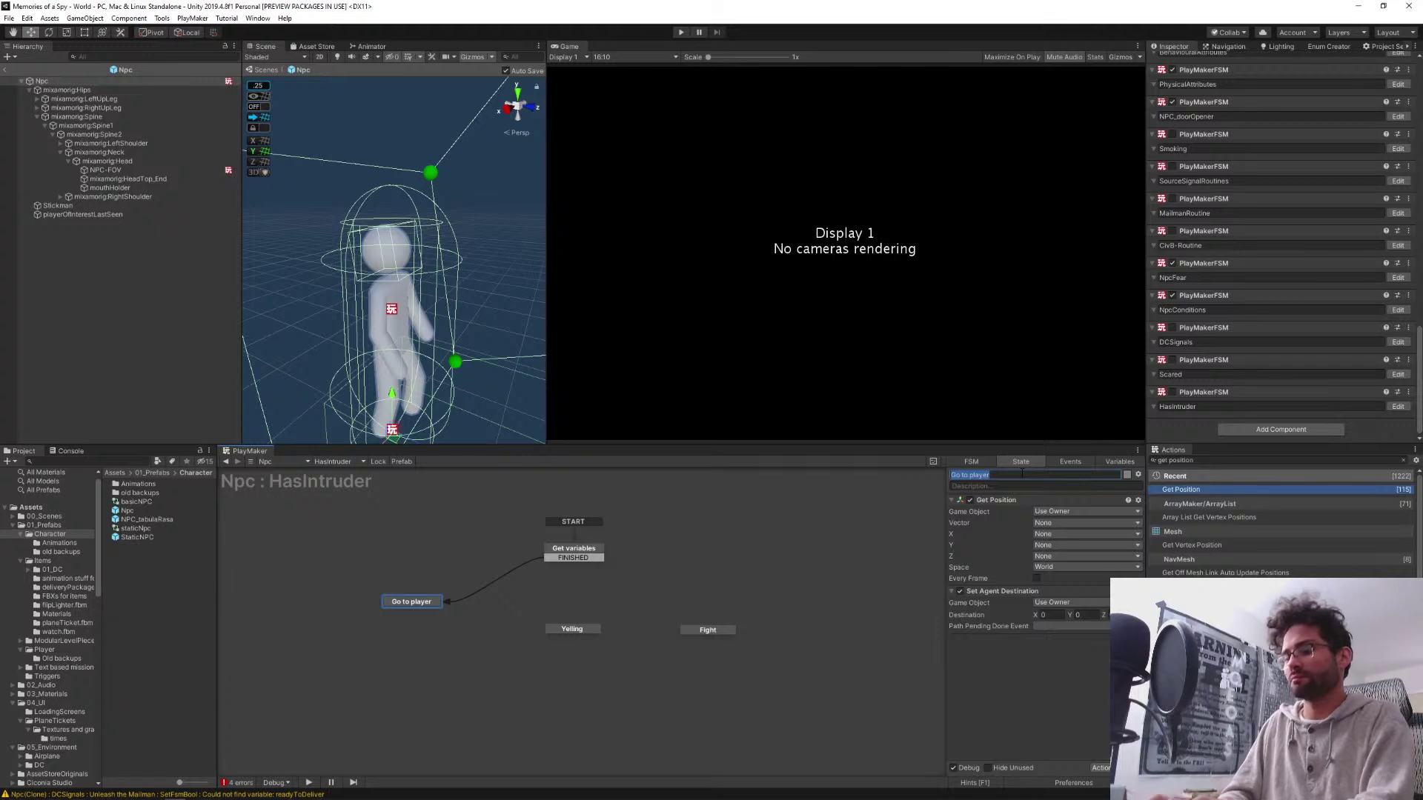
type("Set de")
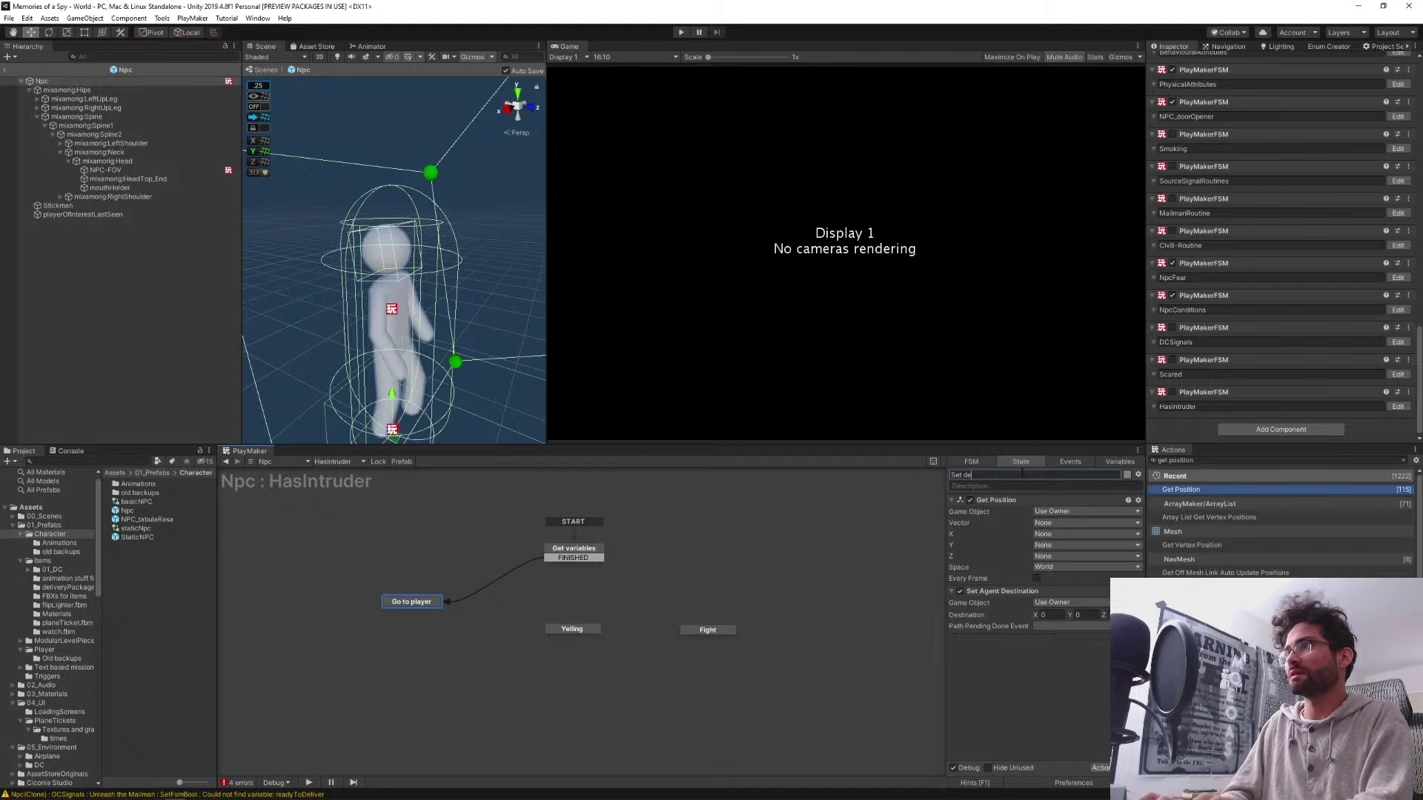
key("ctrl+a")
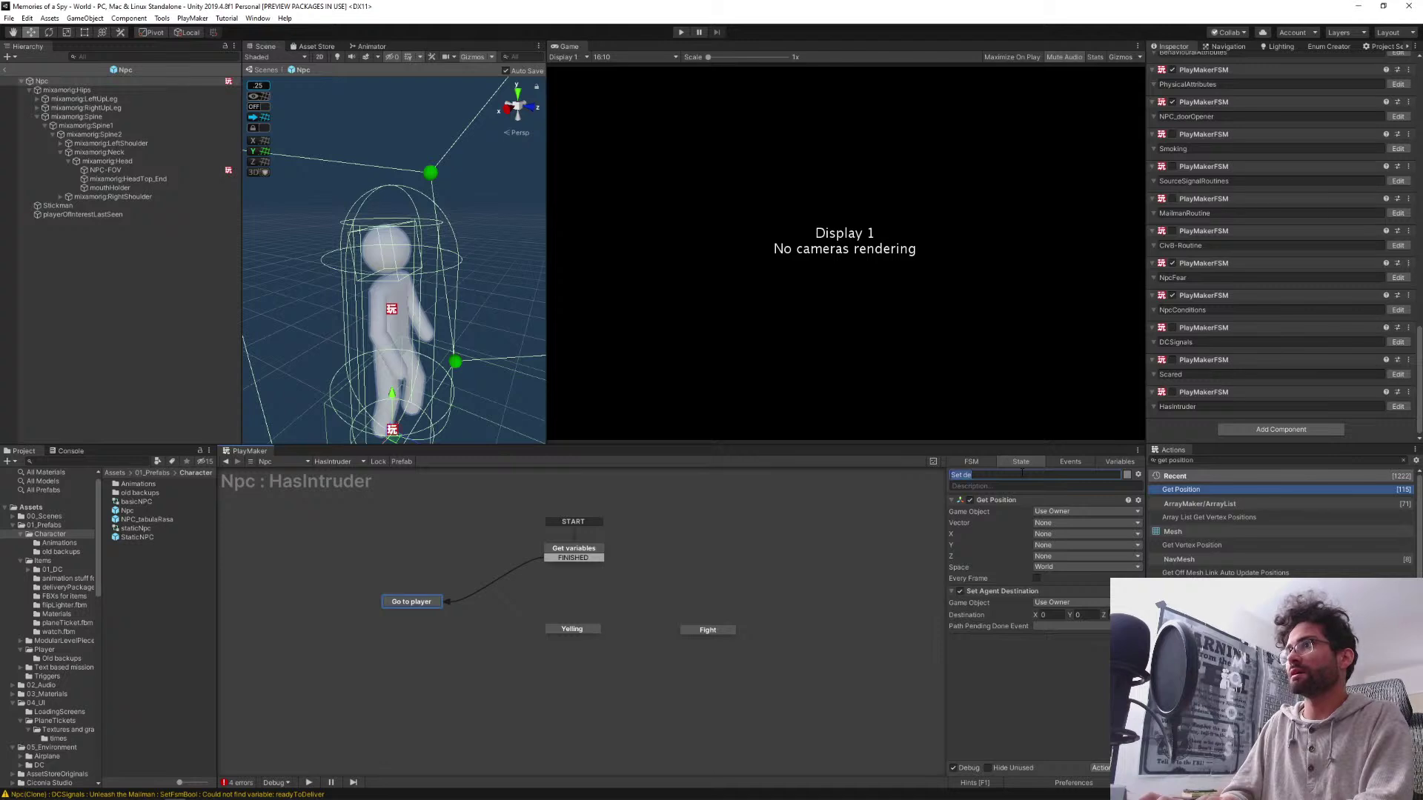
type("Set destination")
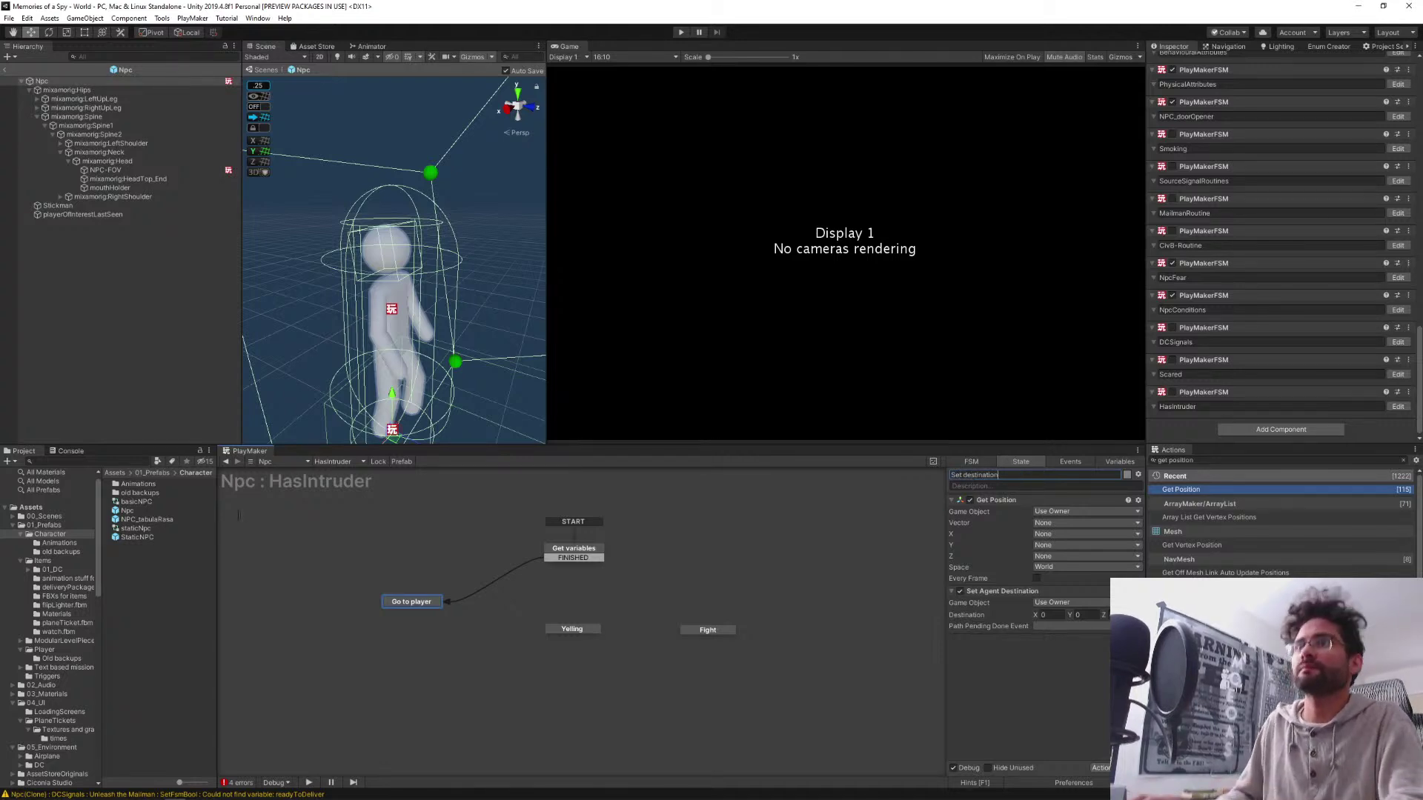
key("Return")
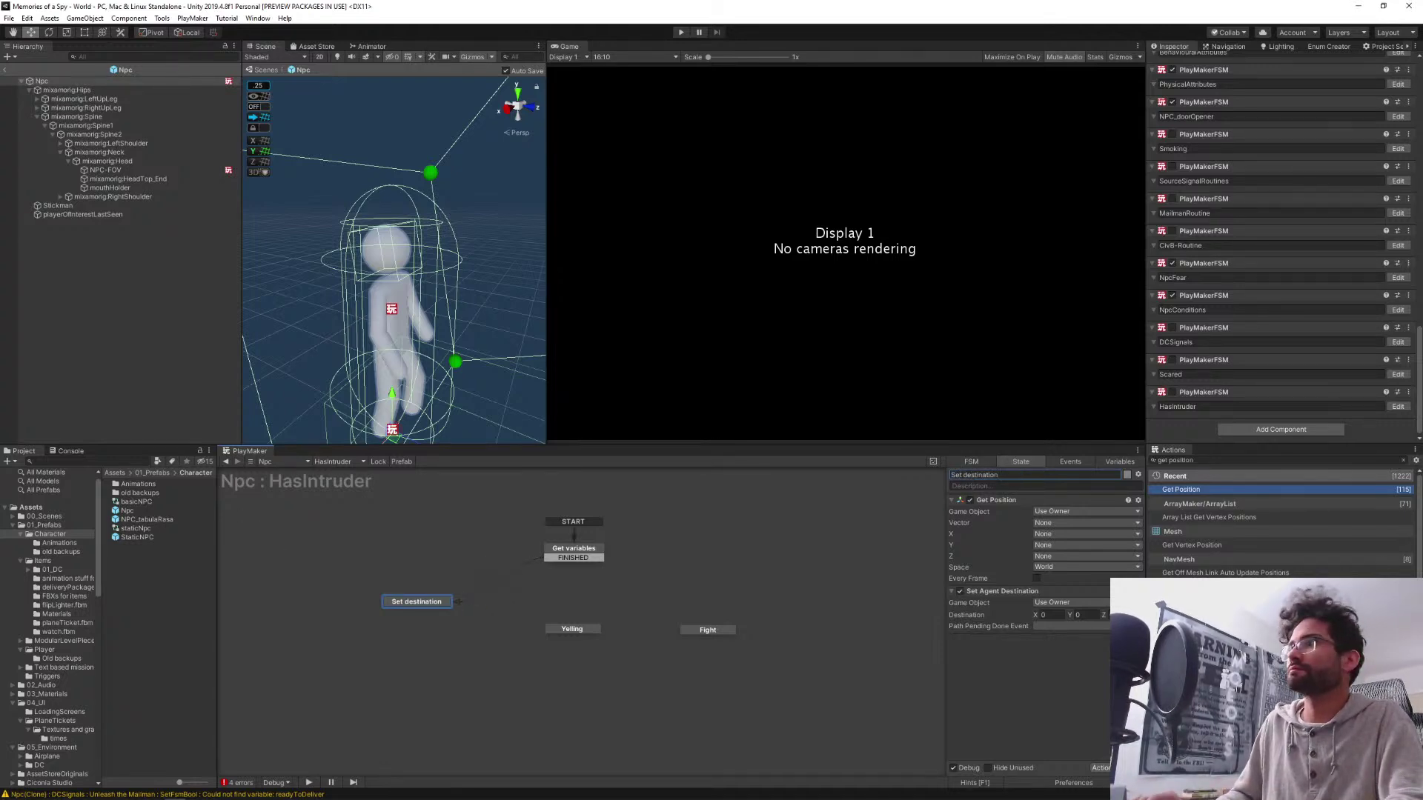
Set the Path Pending Done Event to next and lead that transition from Set destination to a new state placed directly below it
left_click(1046, 667)
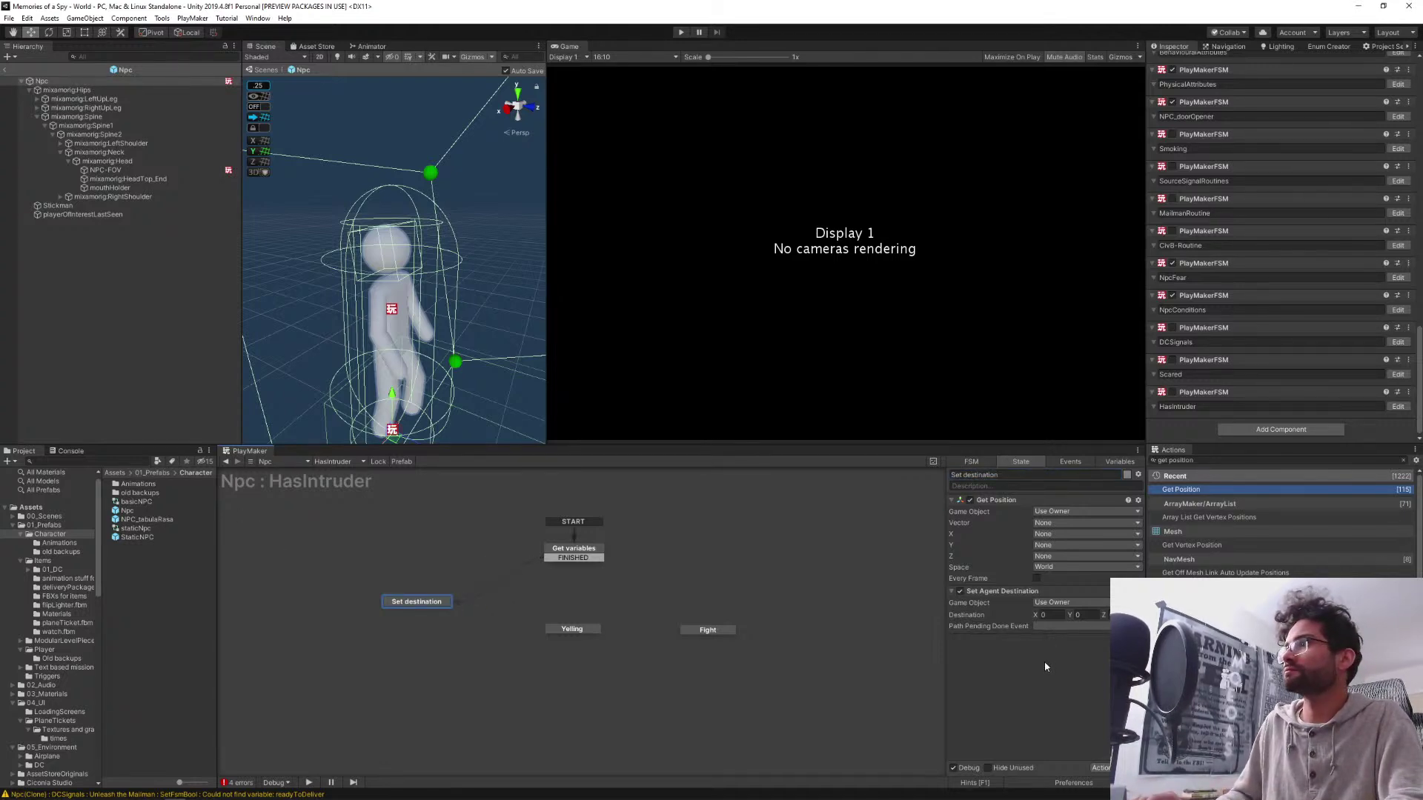
left_click(1056, 625)
mouse_move(1076, 669)
key("n")
key("n")
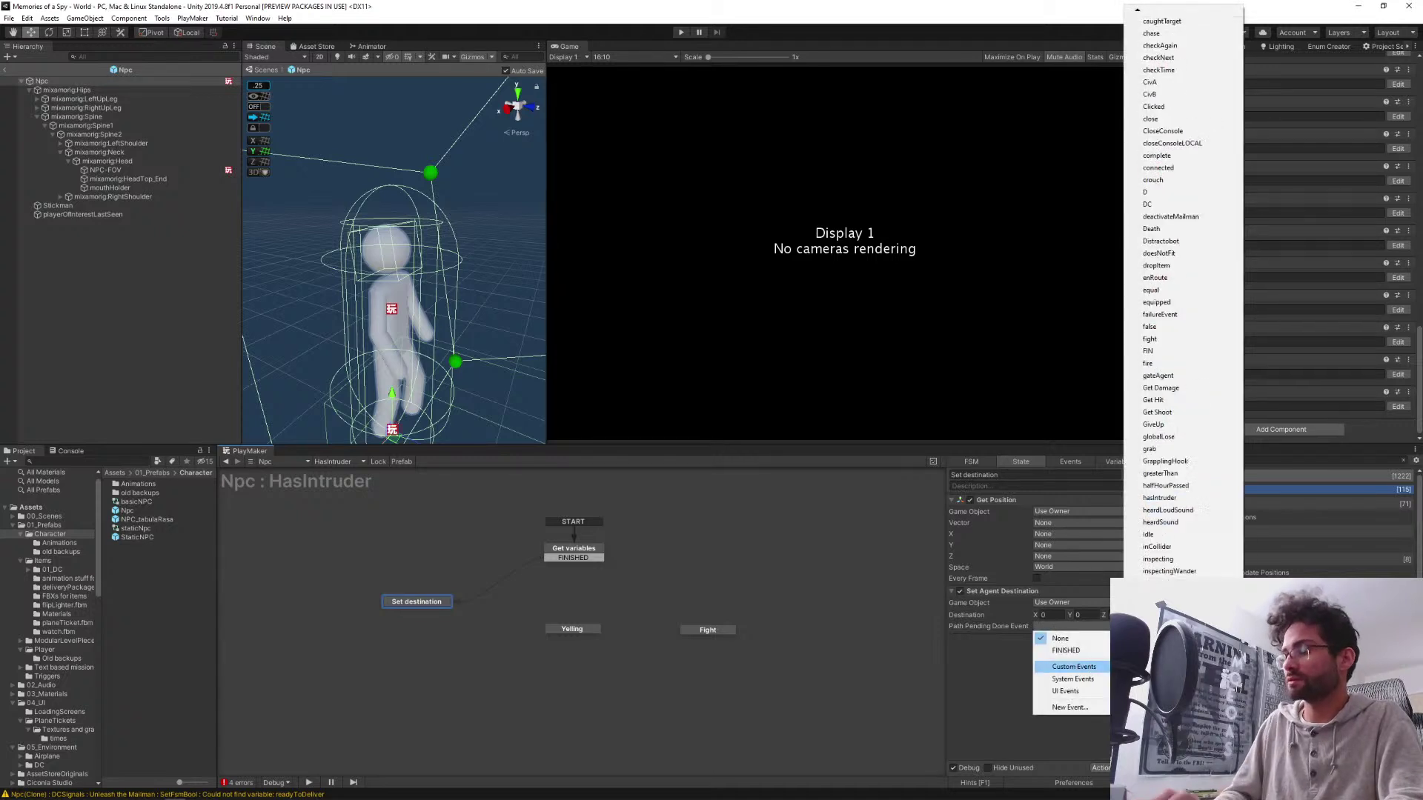
key("Return")
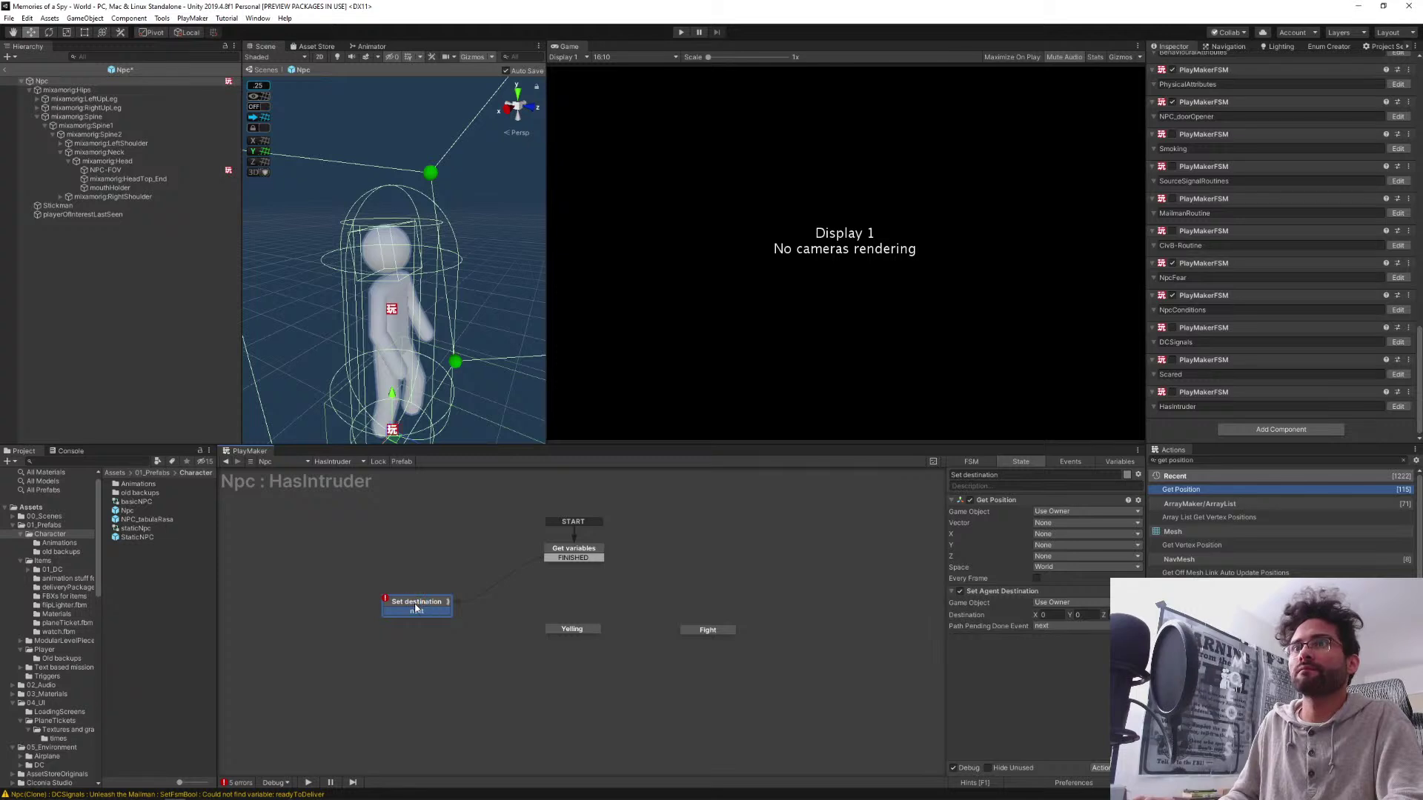
mouse_move(416, 608)
left_mouse_down()
mouse_move(403, 576)
mouse_move(415, 600)
mouse_move(437, 602)
mouse_move(406, 603)
mouse_move(398, 572)
left_mouse_up()
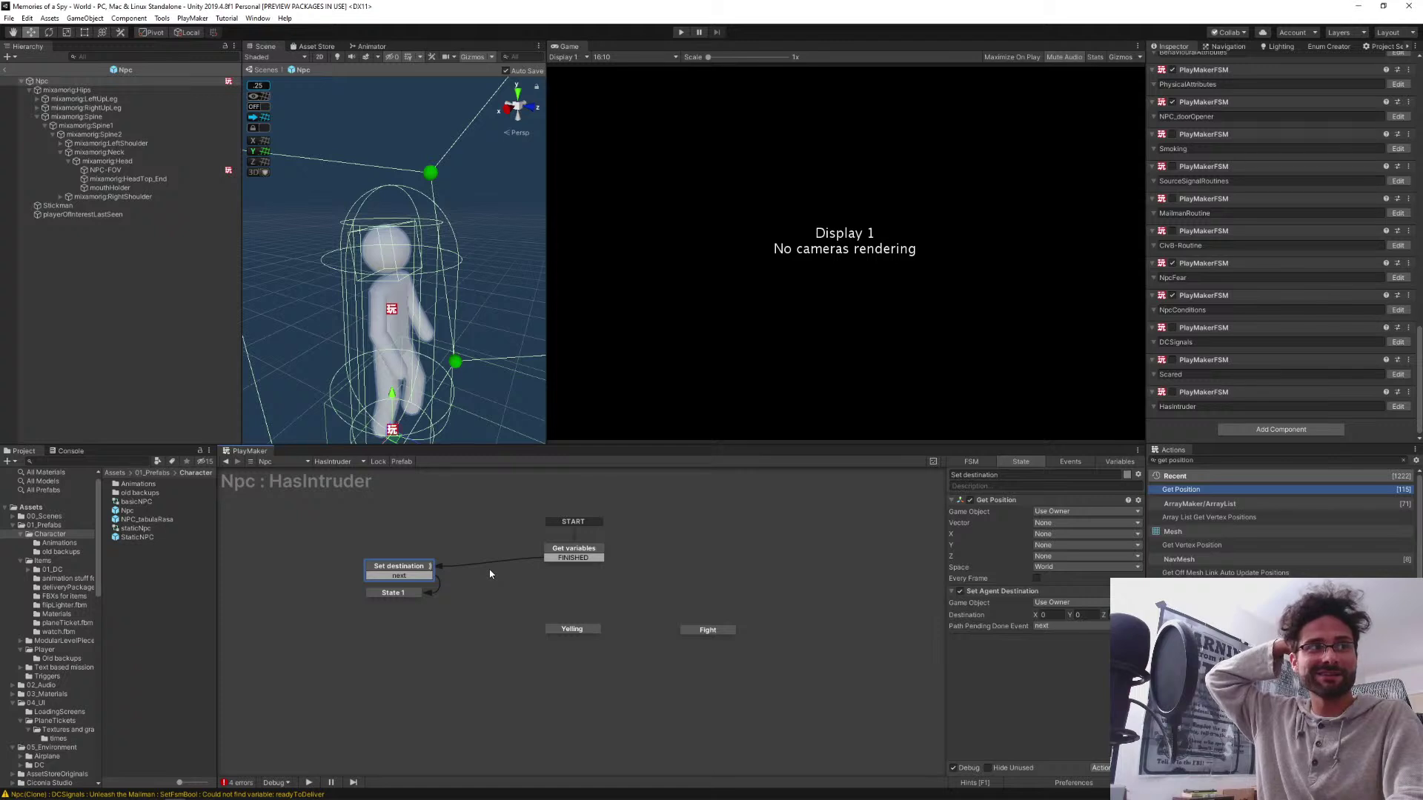
Add a Set Agent Is Stopped action to State 1, removing the stray Get Agent Is Stopped action
left_click(398, 593)
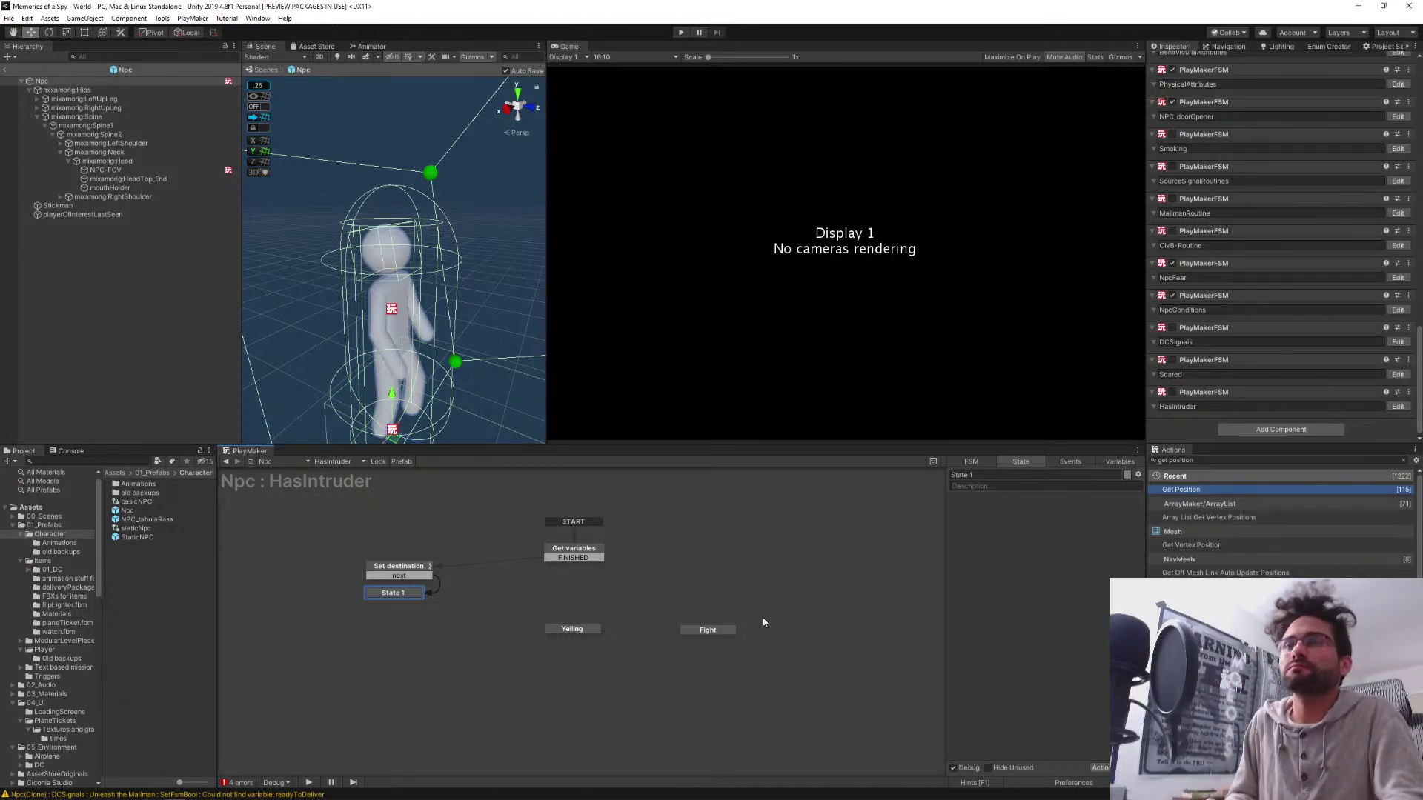
left_click(379, 570)
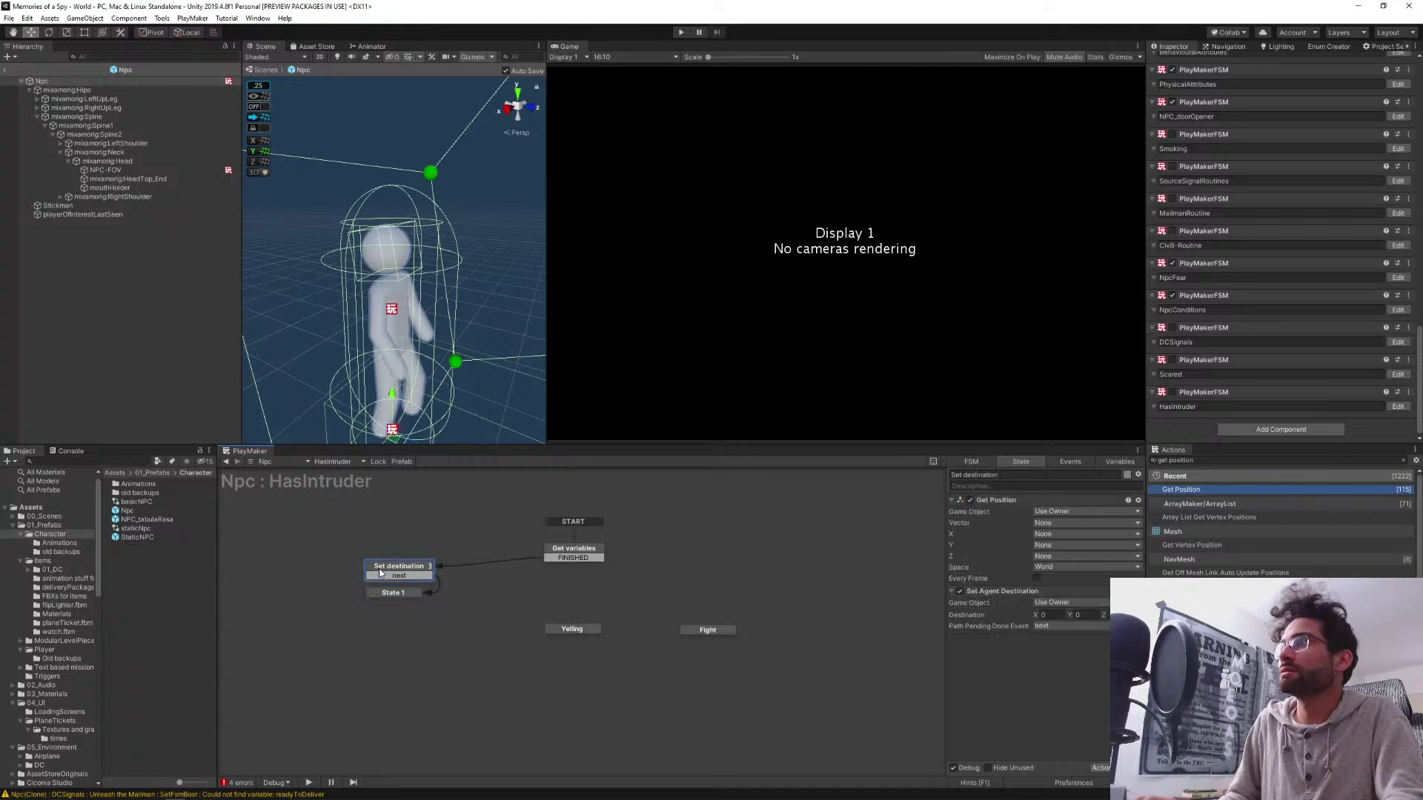
left_click(394, 597)
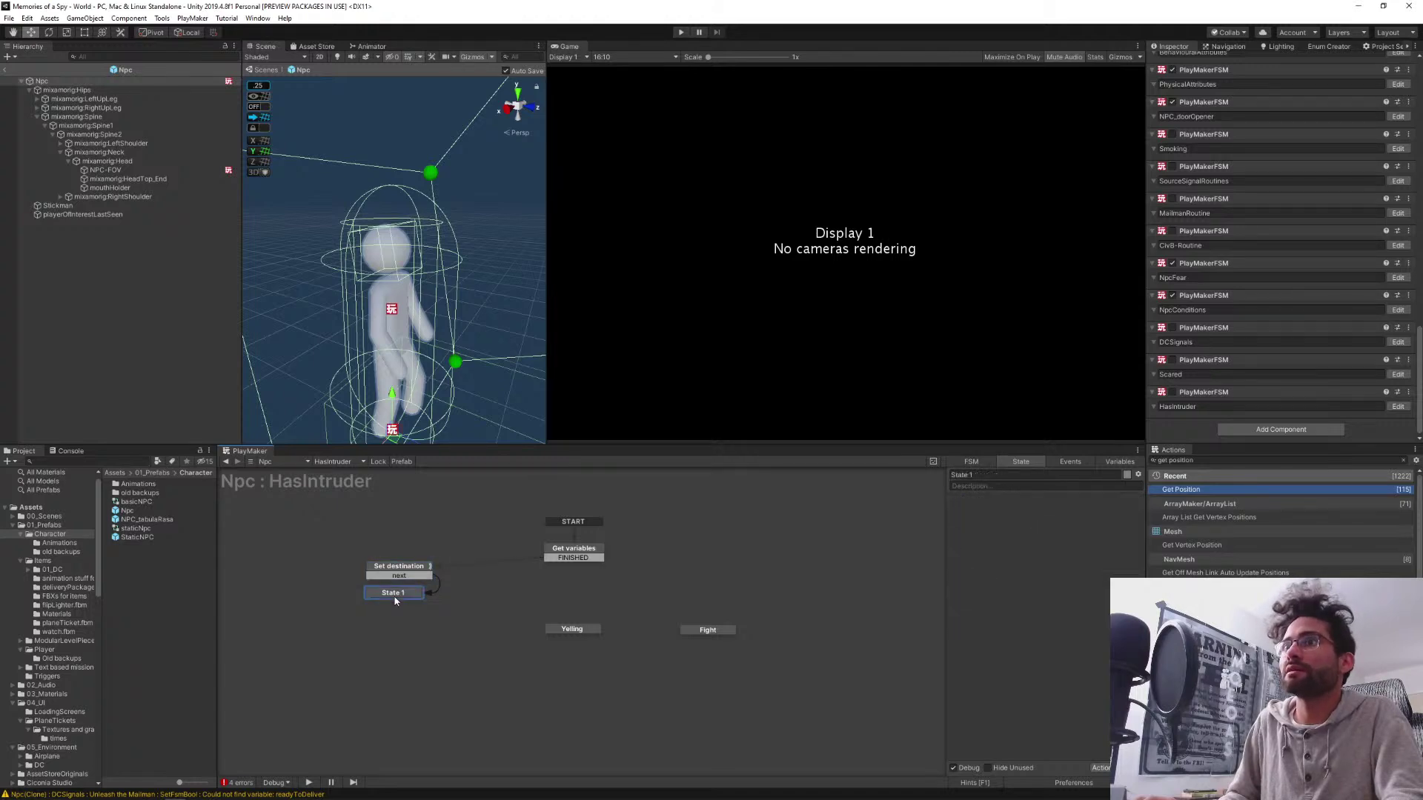
left_click(1204, 460)
type("a")
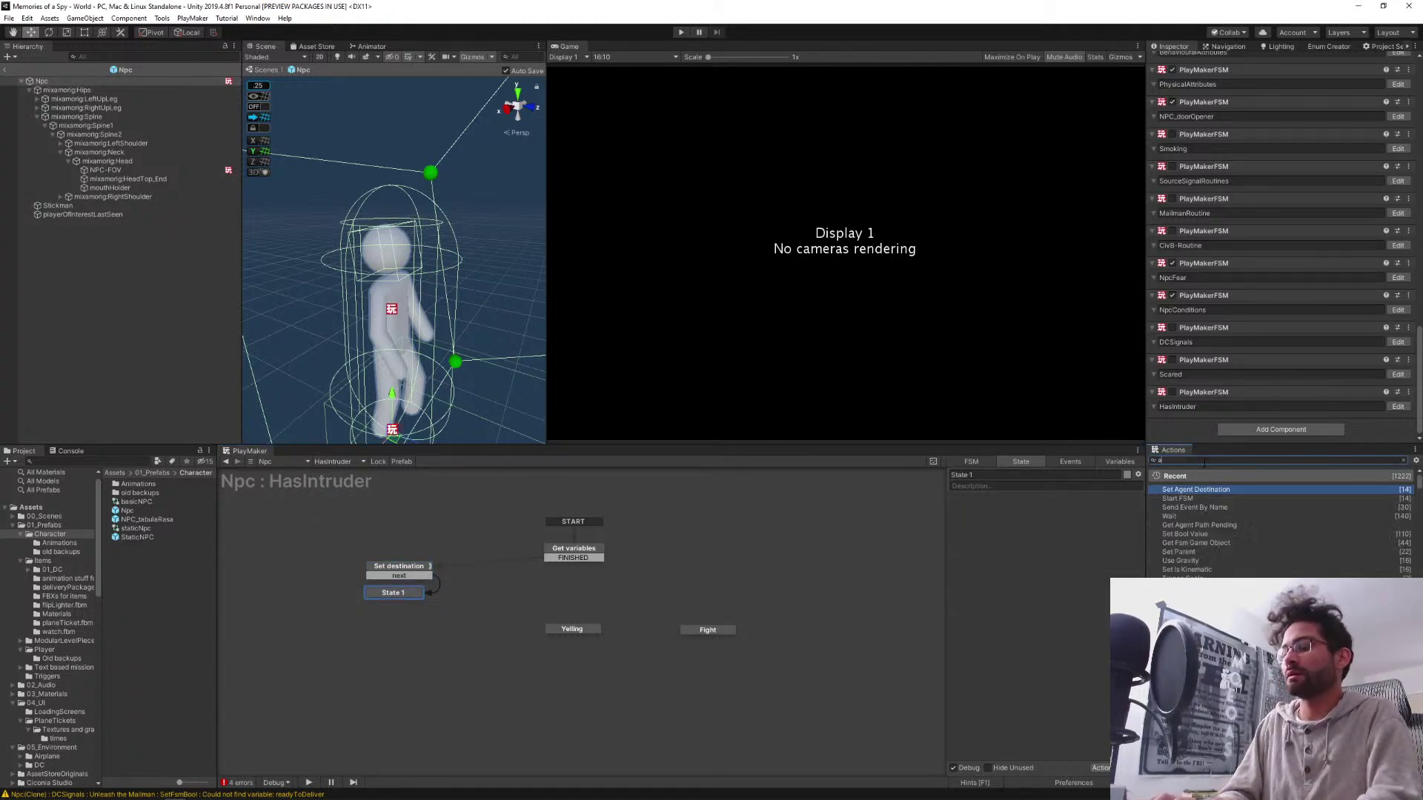
type("gent is stop")
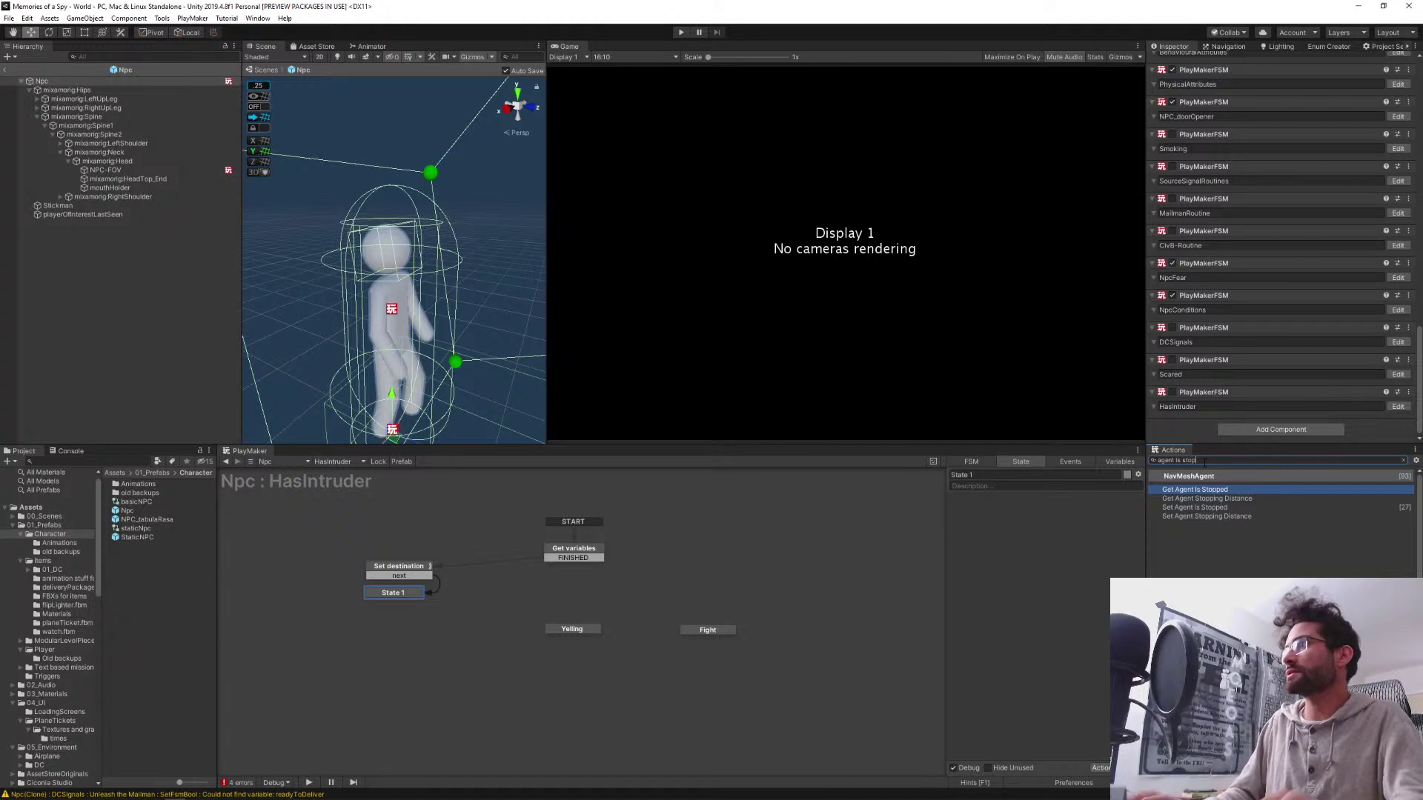
left_click_drag(1194, 517, 1022, 562)
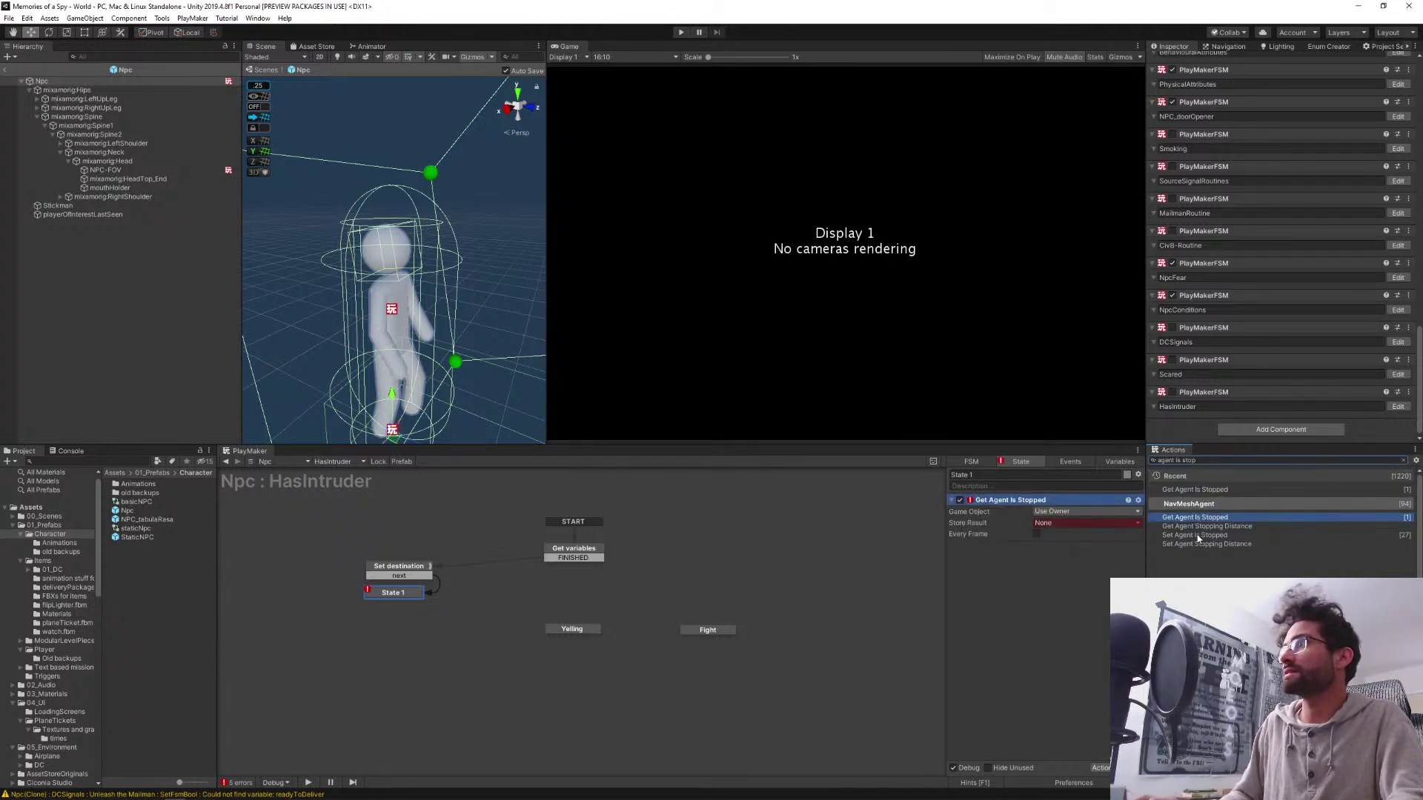
left_click_drag(1197, 535, 1022, 507)
left_click(1018, 535)
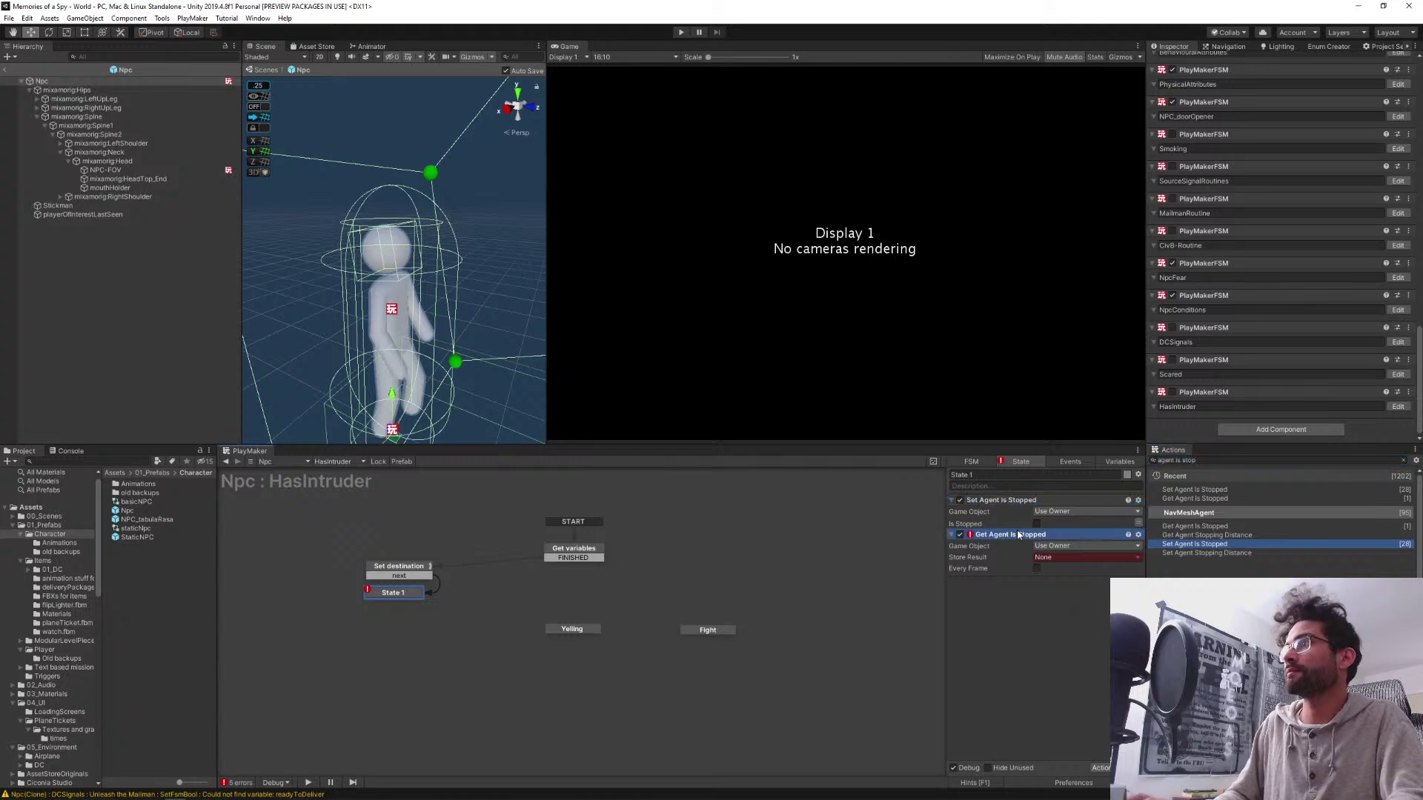
key("Delete")
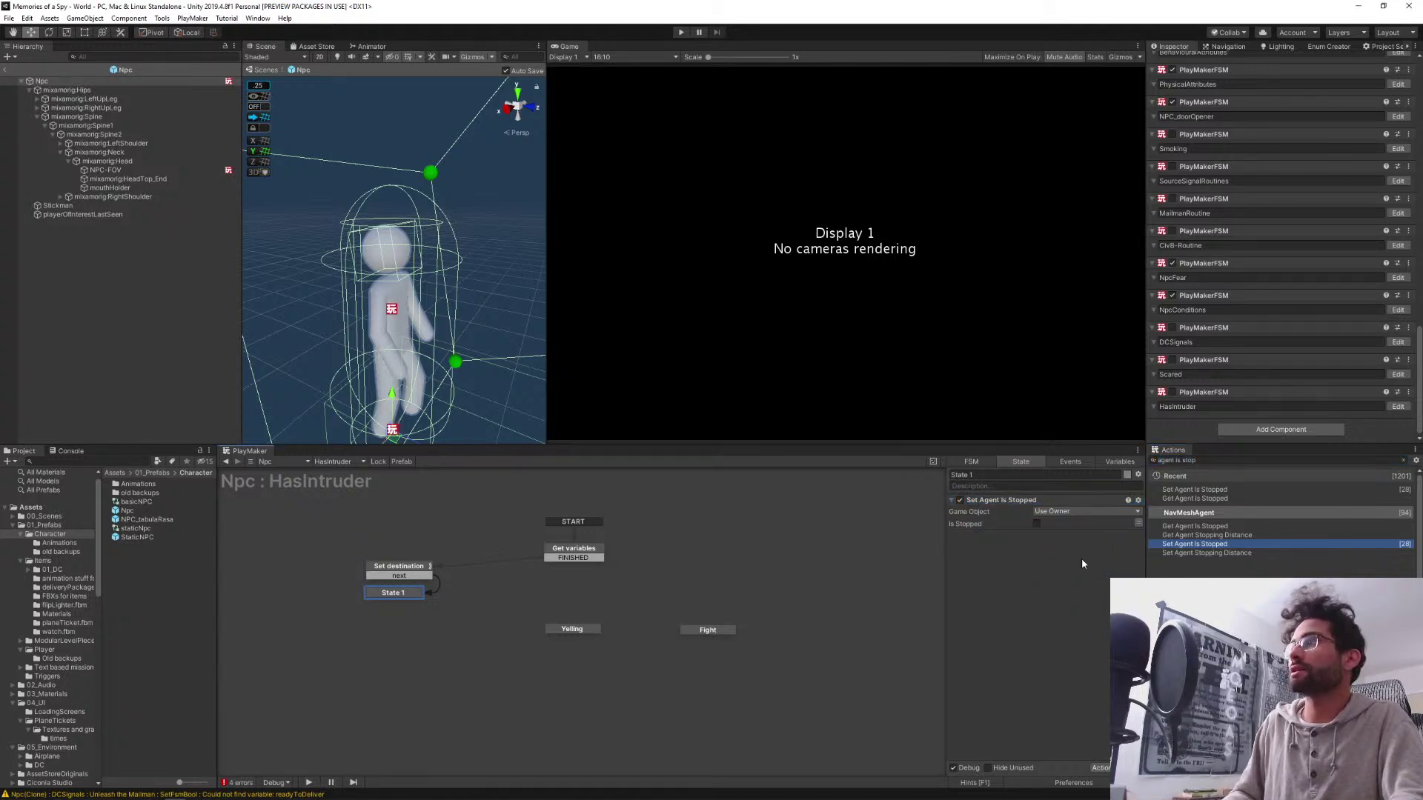
Add a Get Agent Remaining Distance action below Set Agent Is Stopped in State 1
left_click(1213, 459)
type("g")
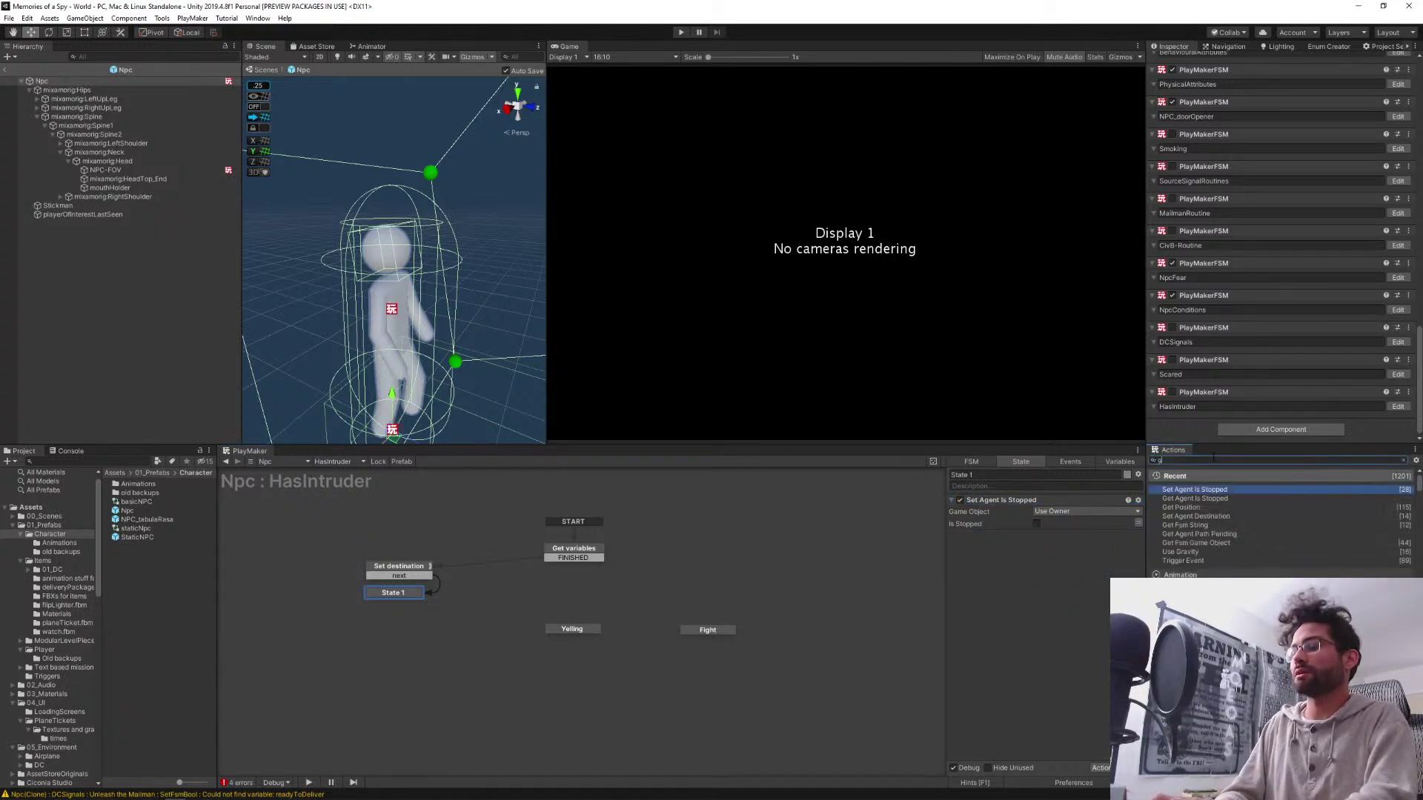
type("et rem")
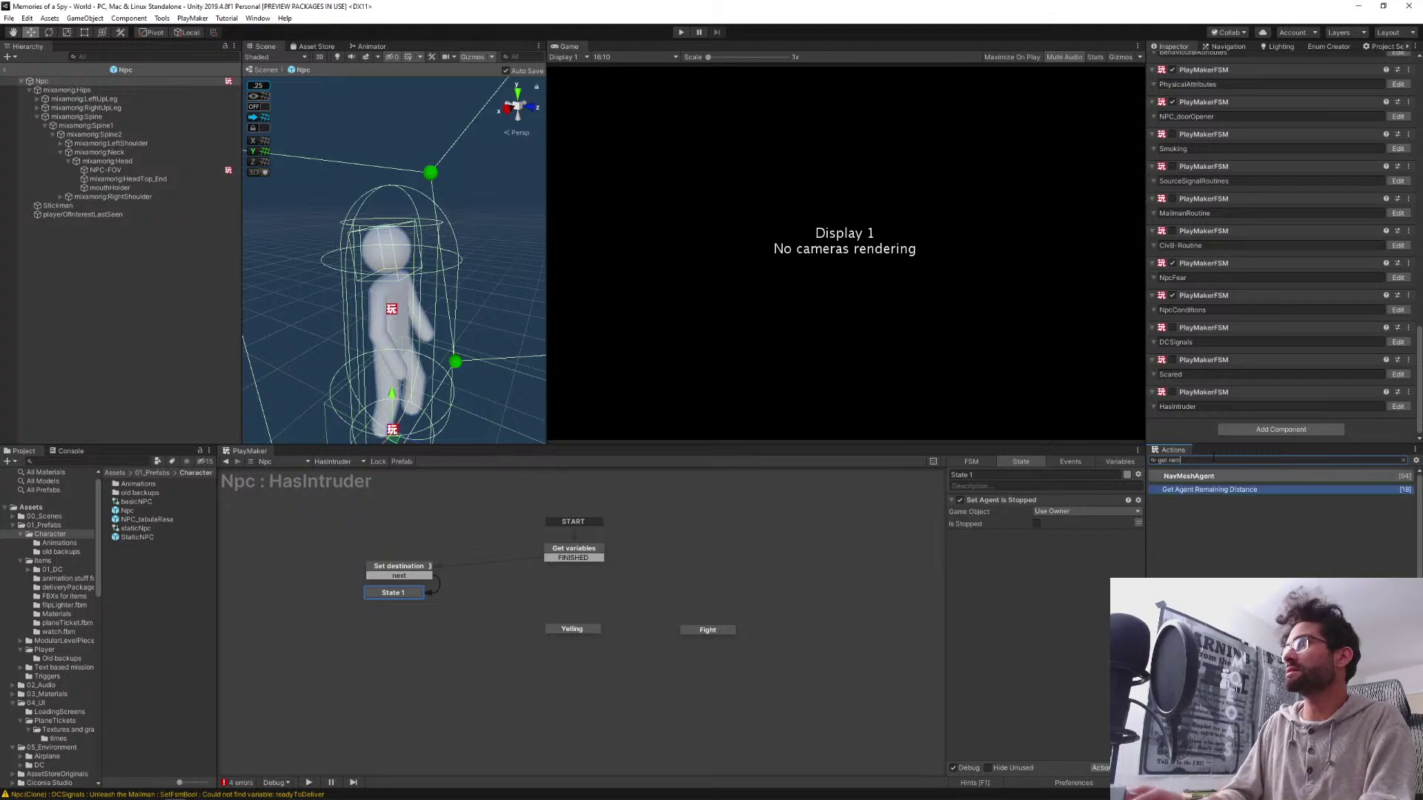
type("ain")
key("Return")
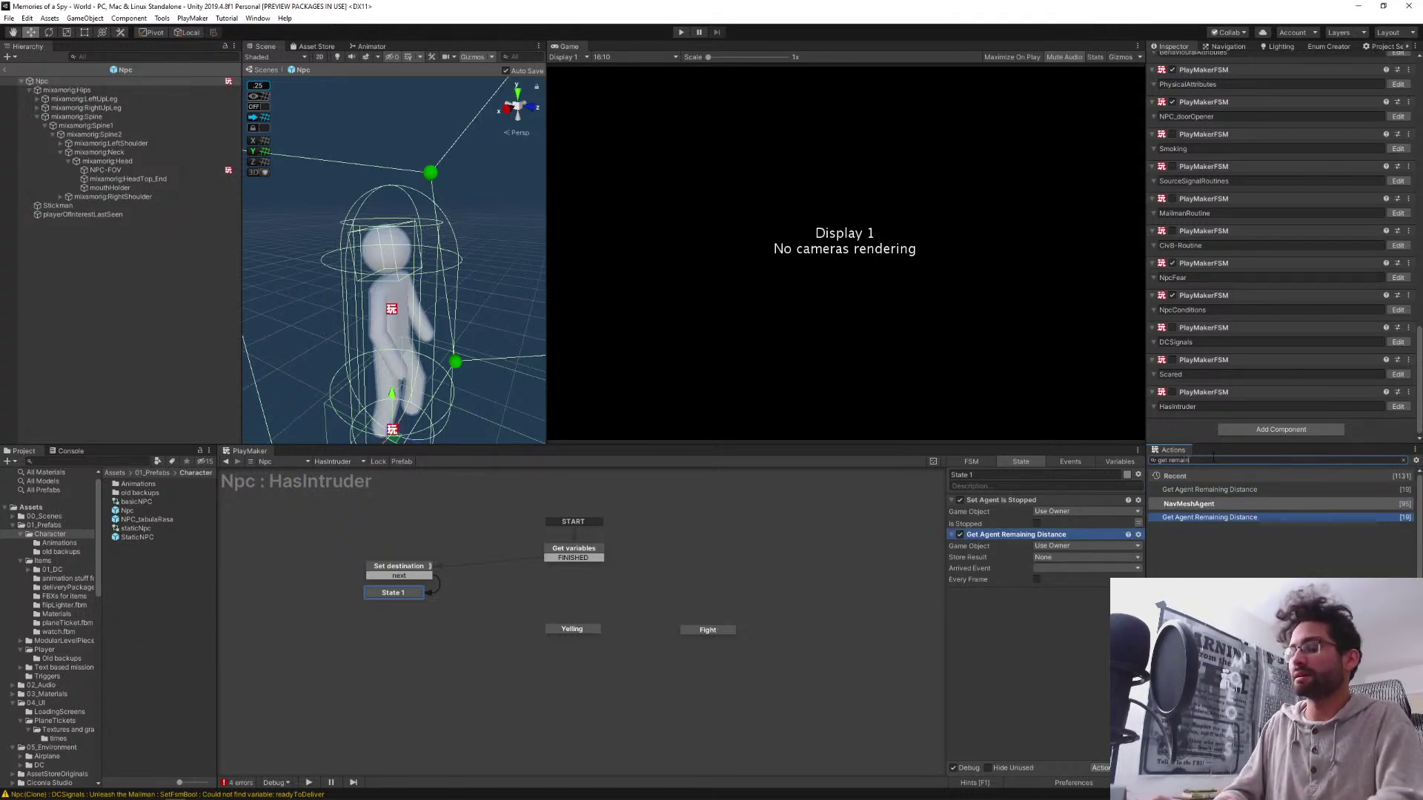
Add a Float Compare action below Get Agent Remaining Distance in State 1
key("ctrl+a")
type("float comp")
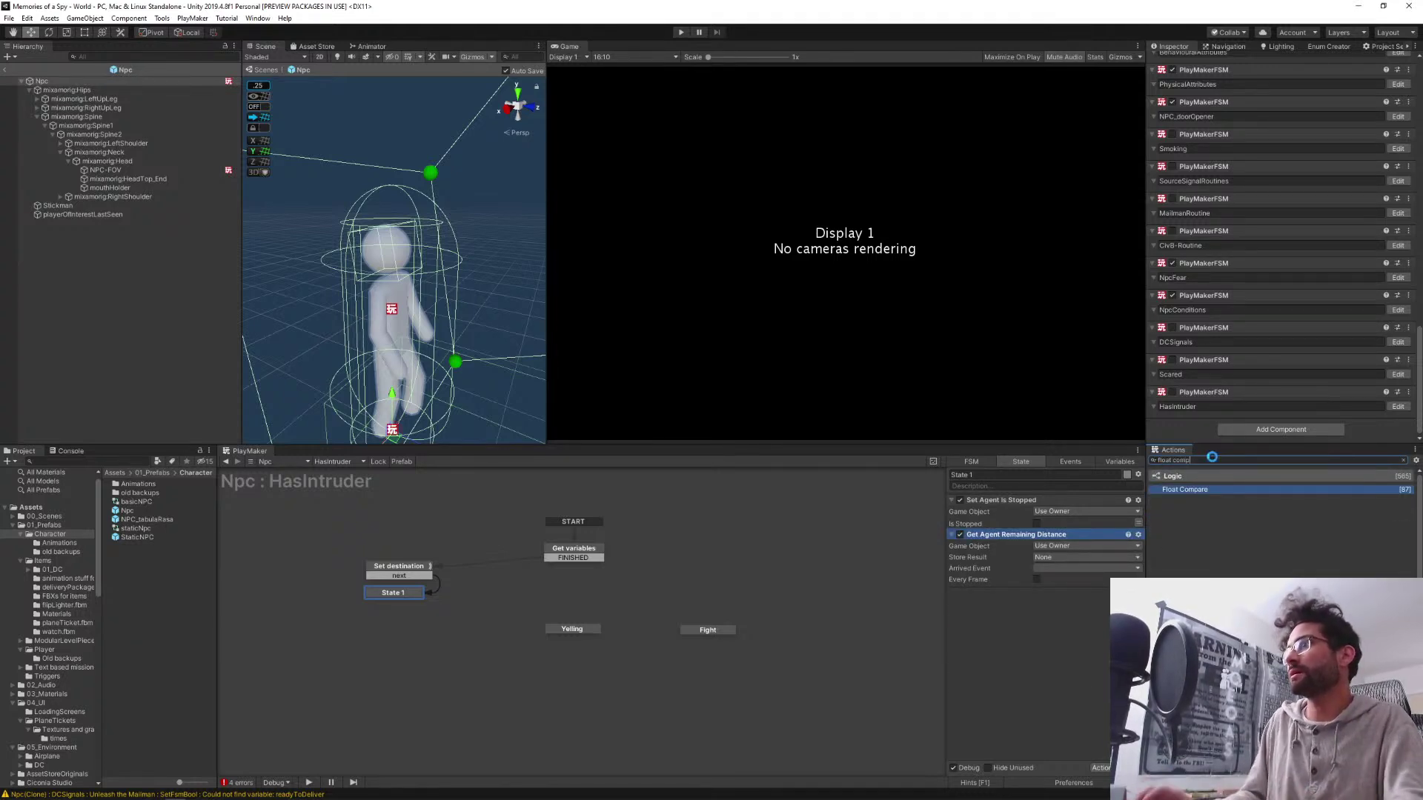
key("Return")
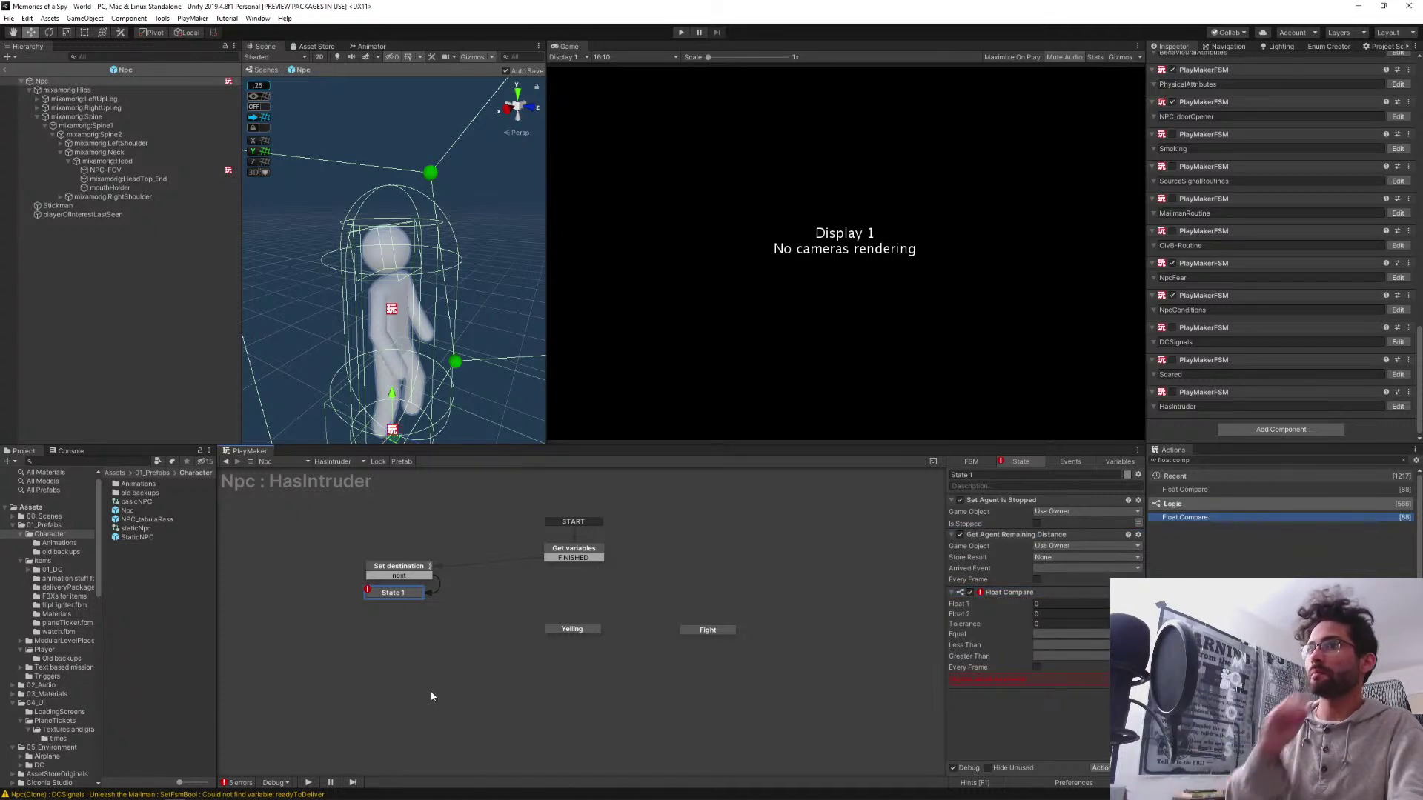
Rename State 1 as En route
left_click(1048, 475)
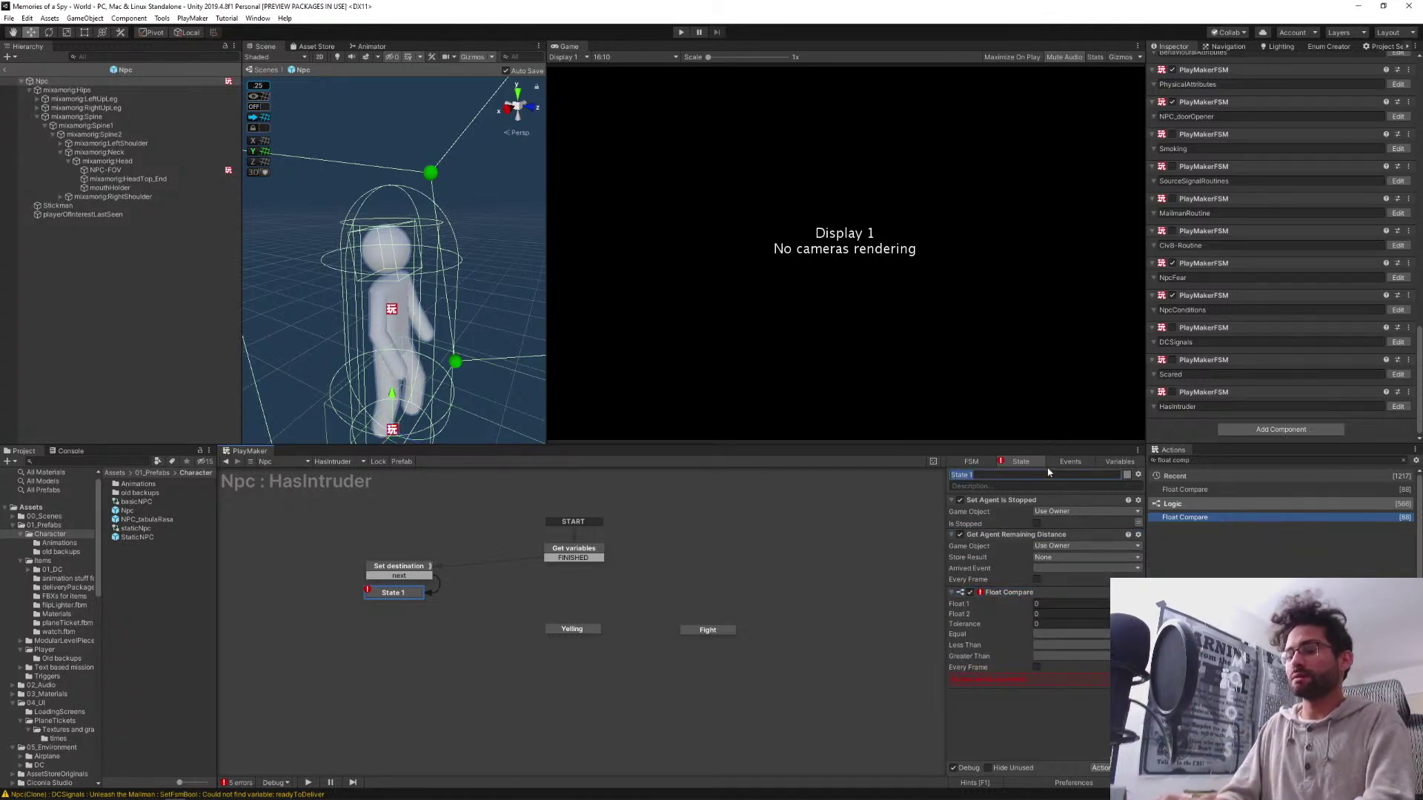
type("En route")
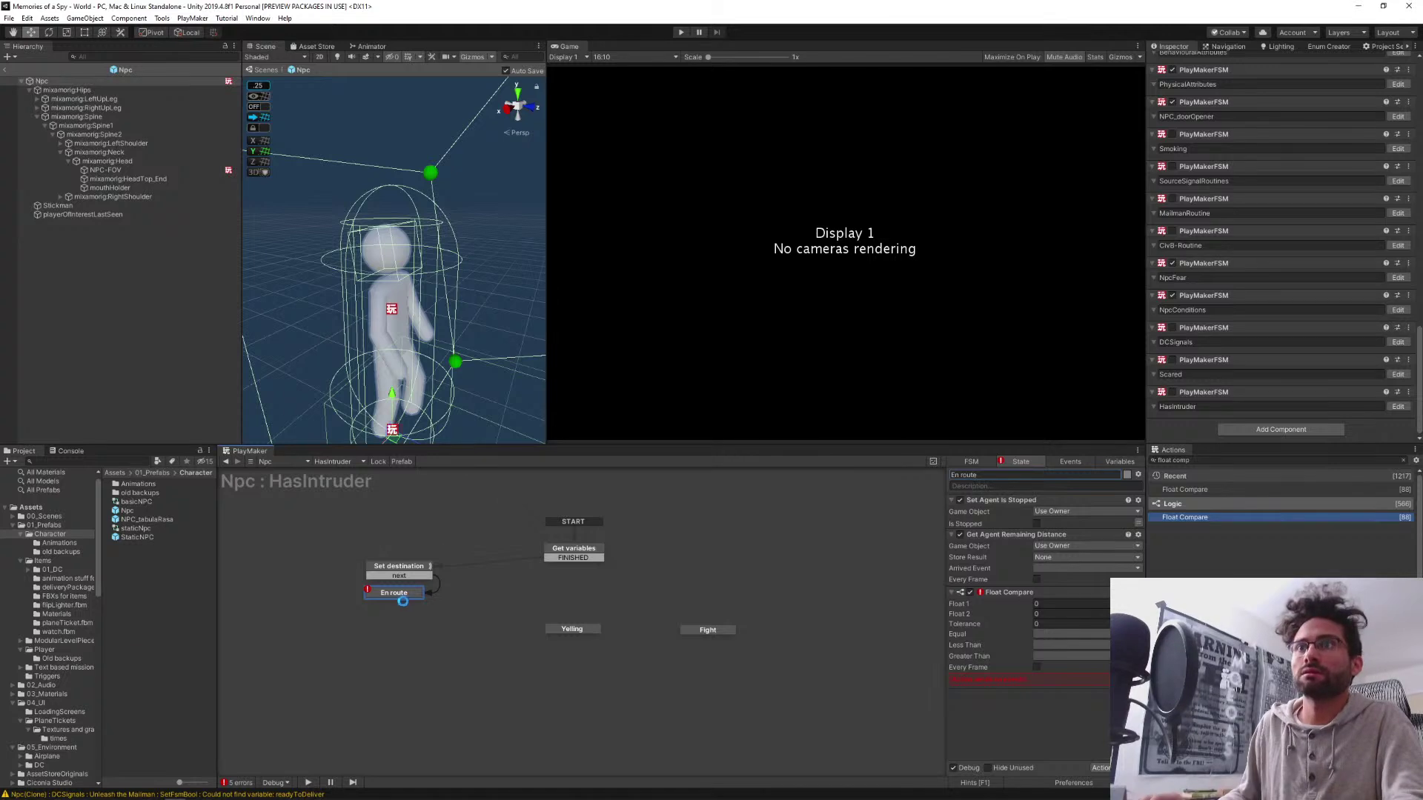
In En route, set Float Compare's Equal and Less Than events to next and enable Every Frame for it and Get Agent Remaining Distance
left_click(1056, 635)
left_click(1059, 671)
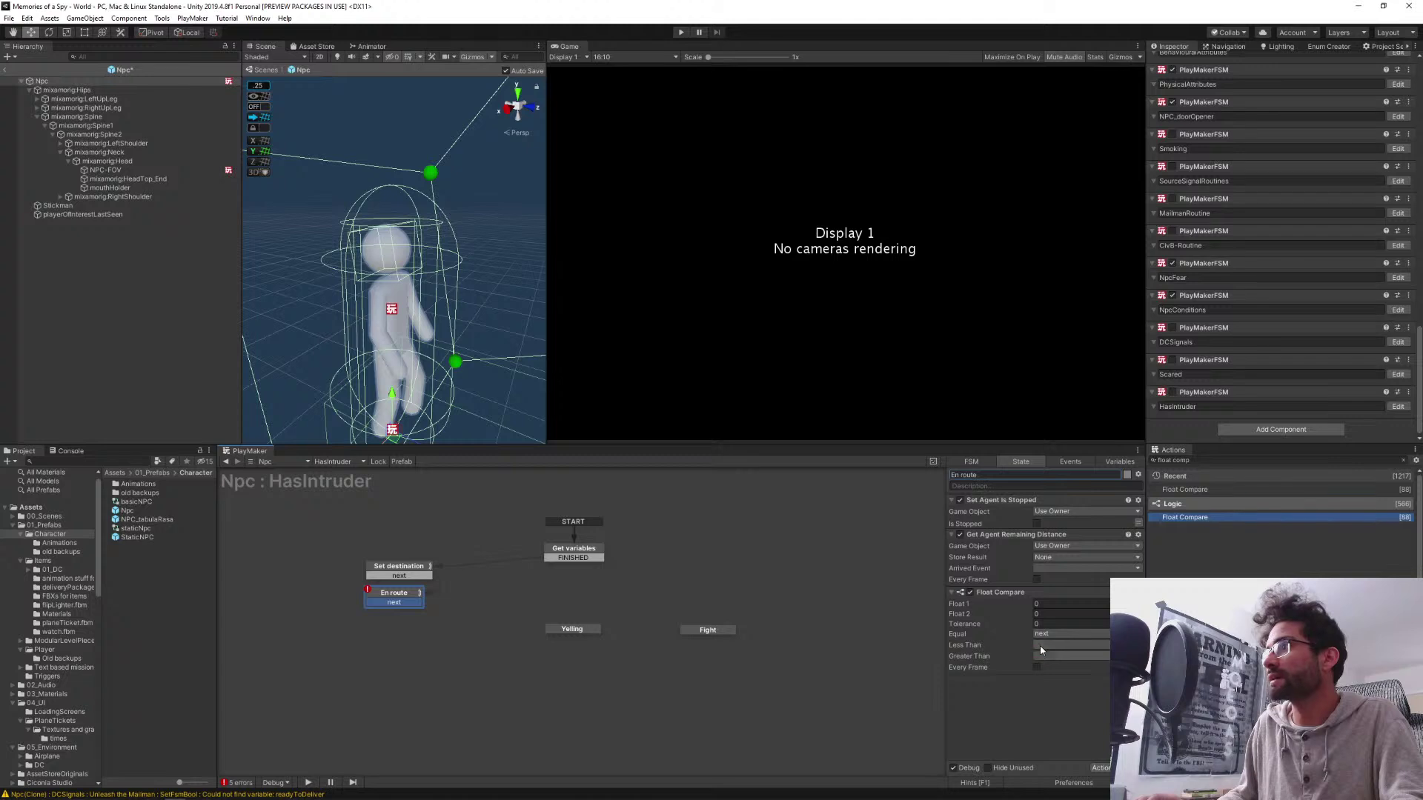
left_click(1041, 646)
left_click(1060, 681)
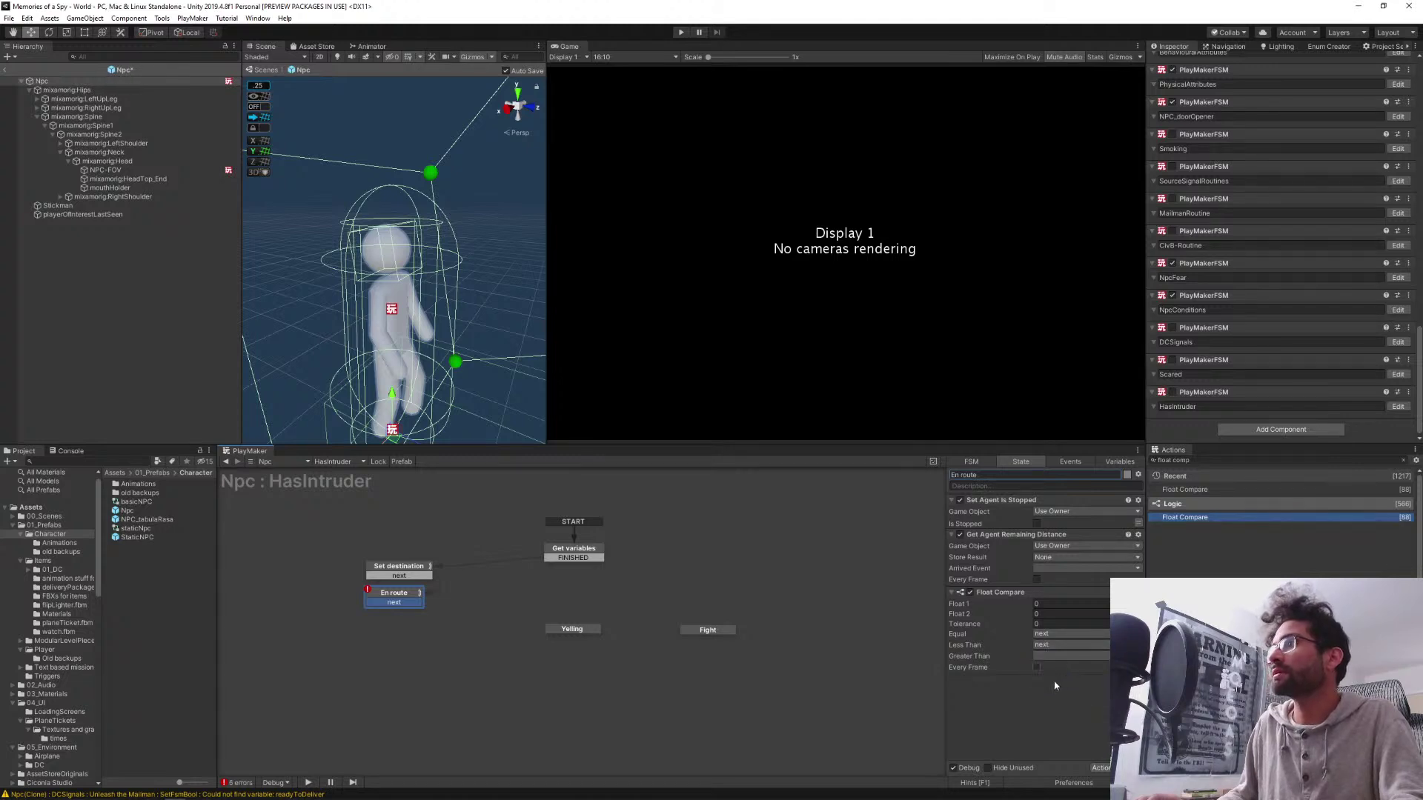
left_click(1036, 667)
left_click(1037, 579)
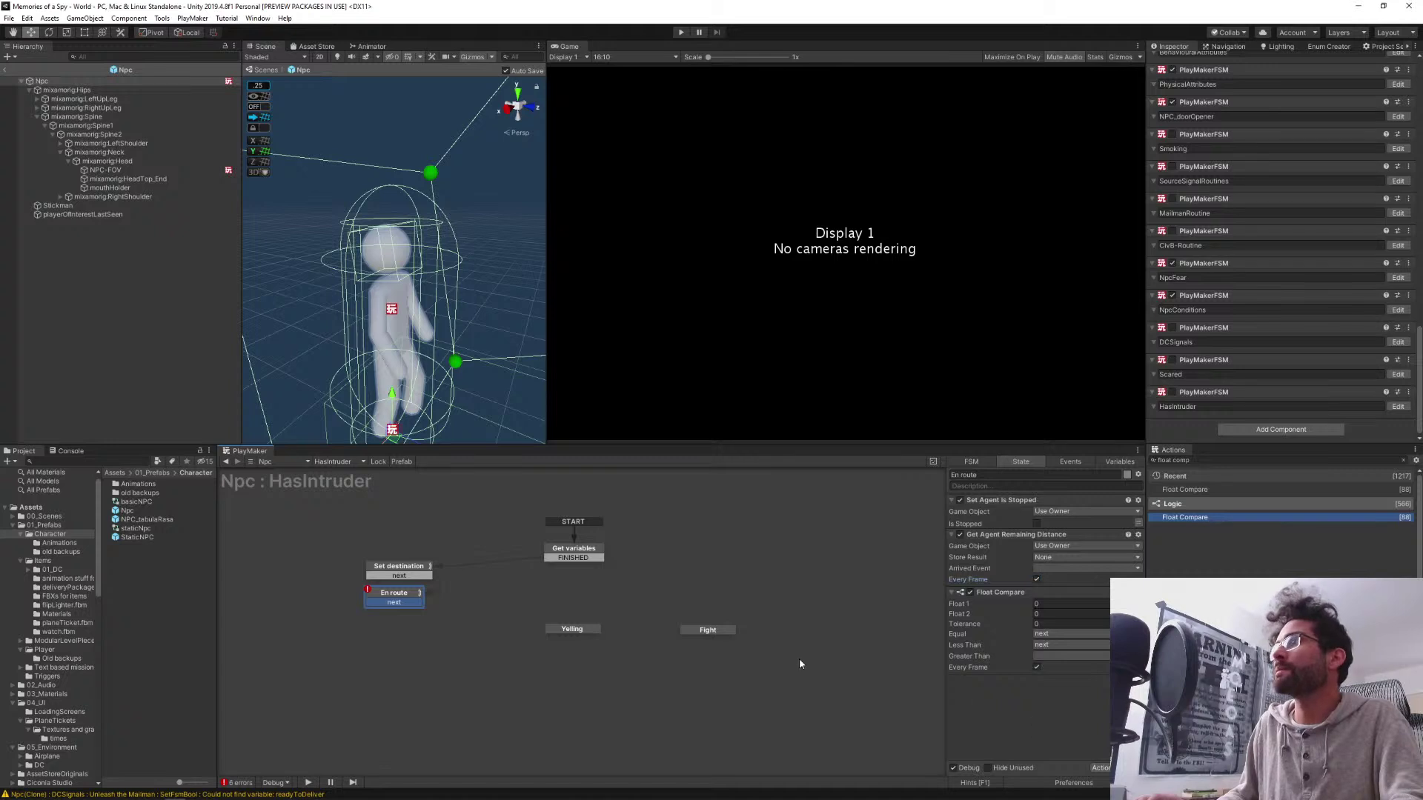
Shift Set destination and En route down together and lead En route's next transition to the Yelling state
left_click_drag(393, 603, 397, 630)
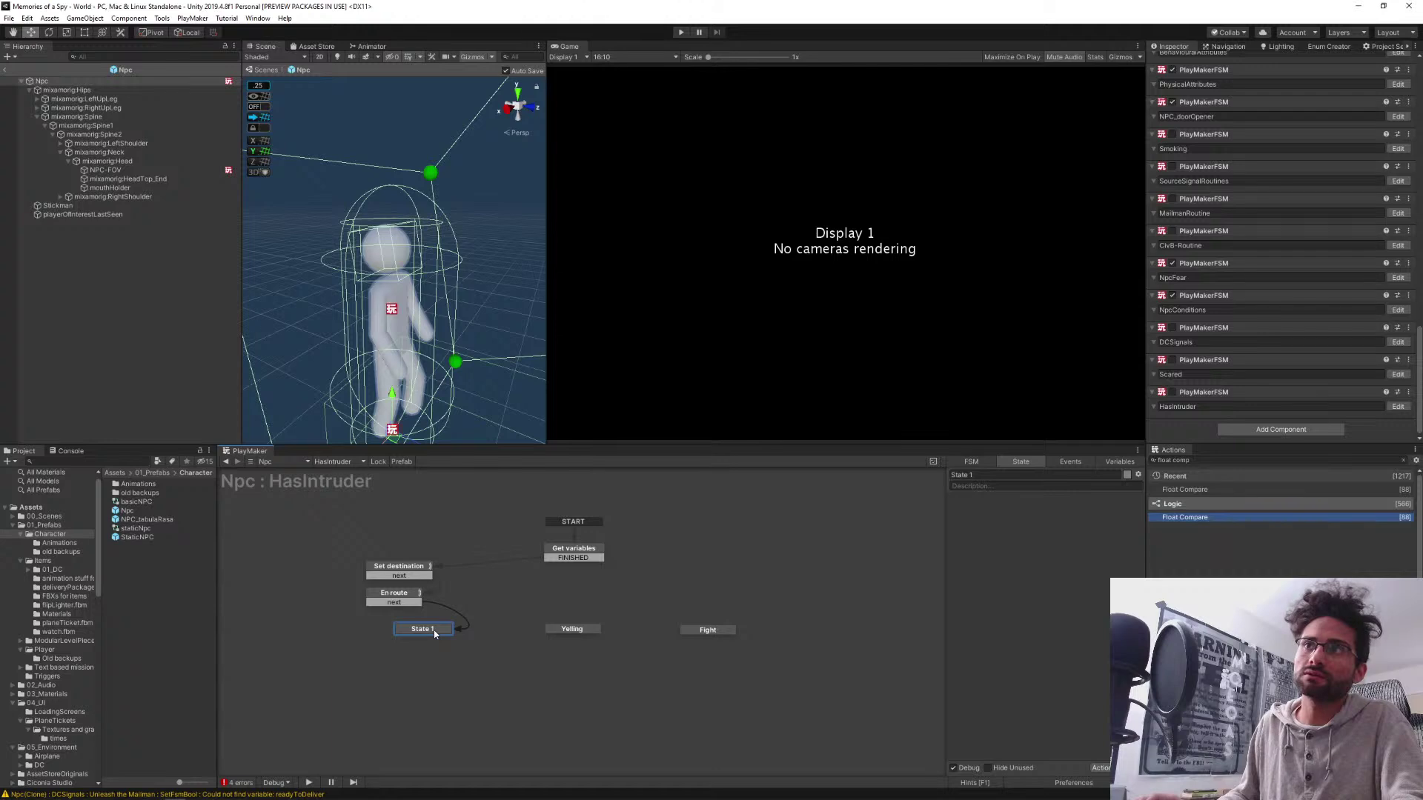
key("Delete")
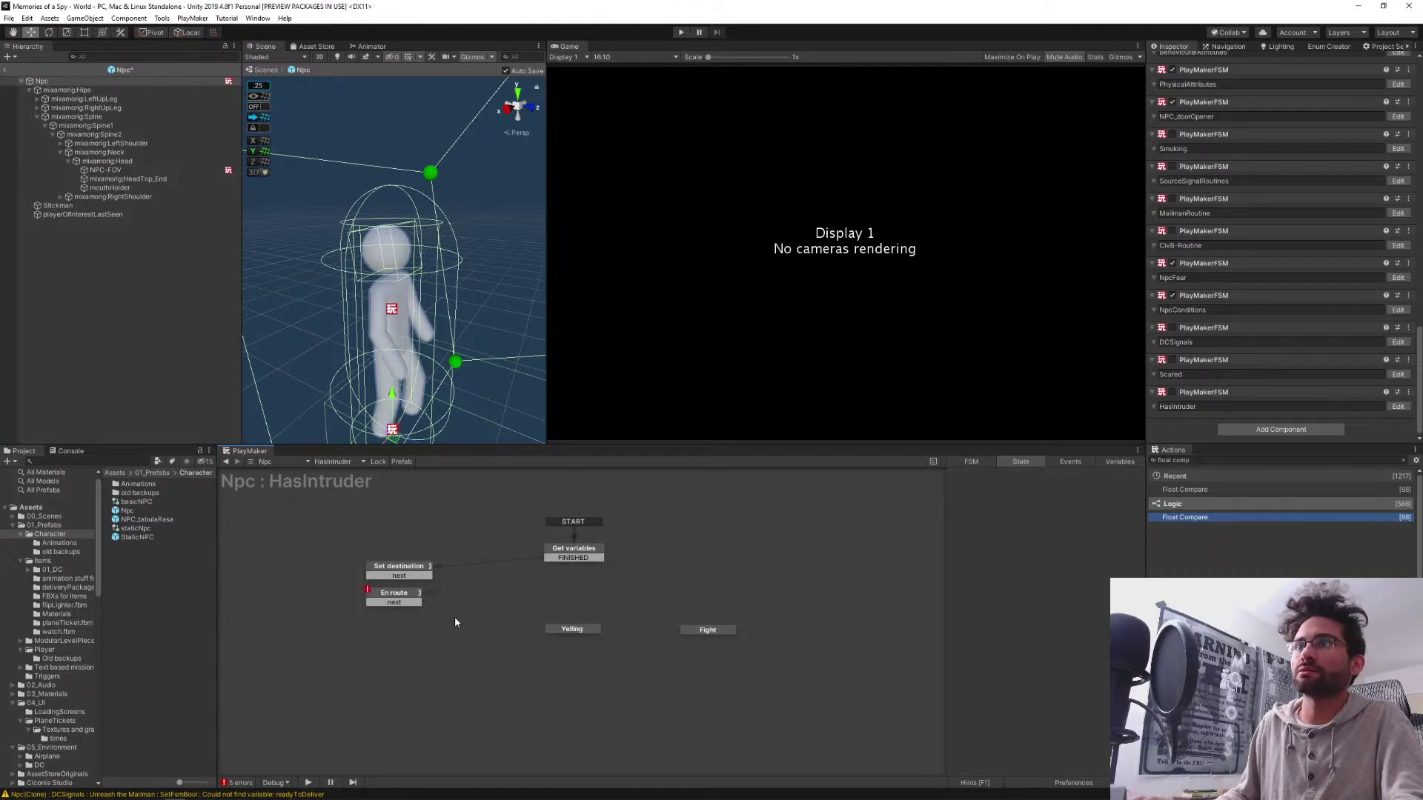
left_click_drag(455, 622, 320, 546)
left_click_drag(399, 575, 399, 602)
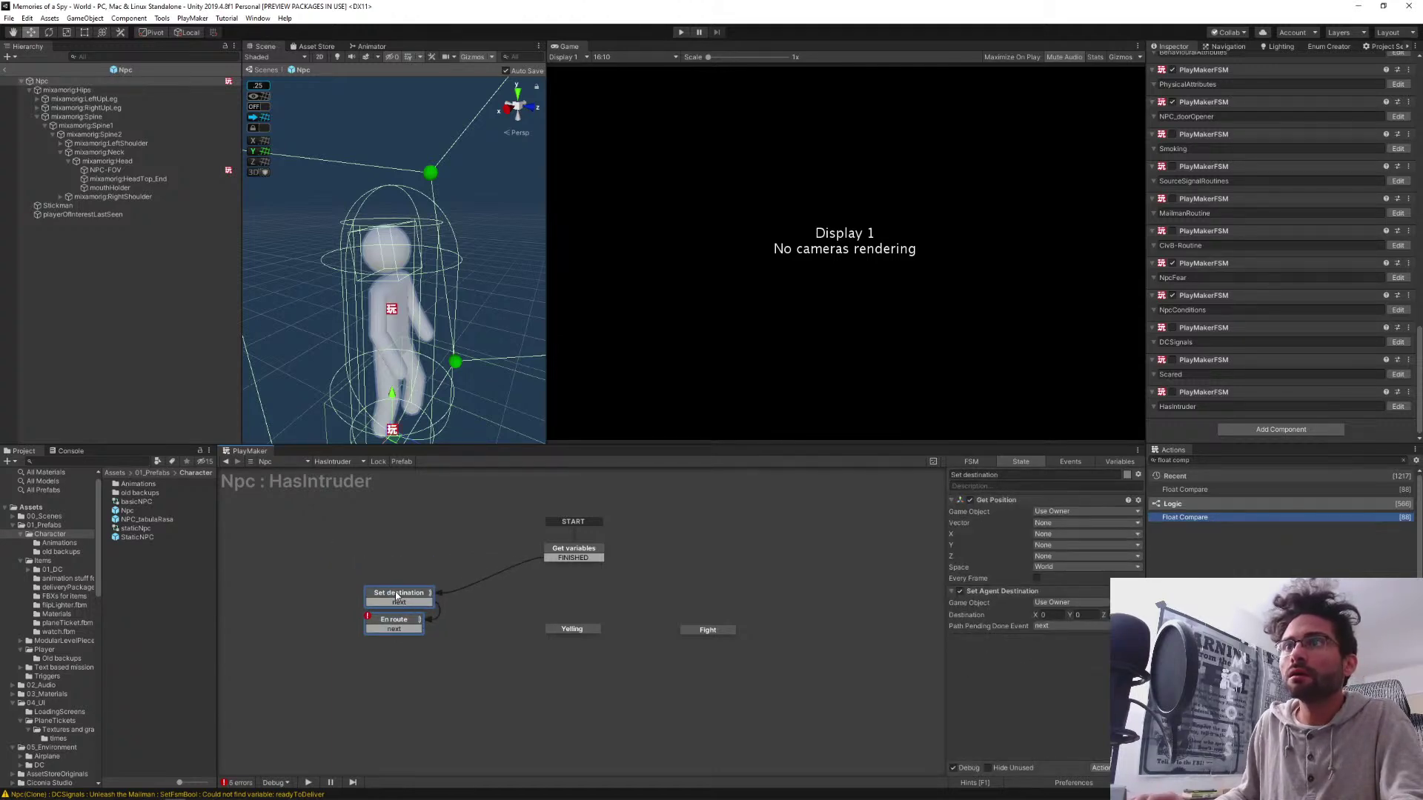
left_click(406, 629)
left_click_drag(561, 630, 578, 632)
left_click(569, 631)
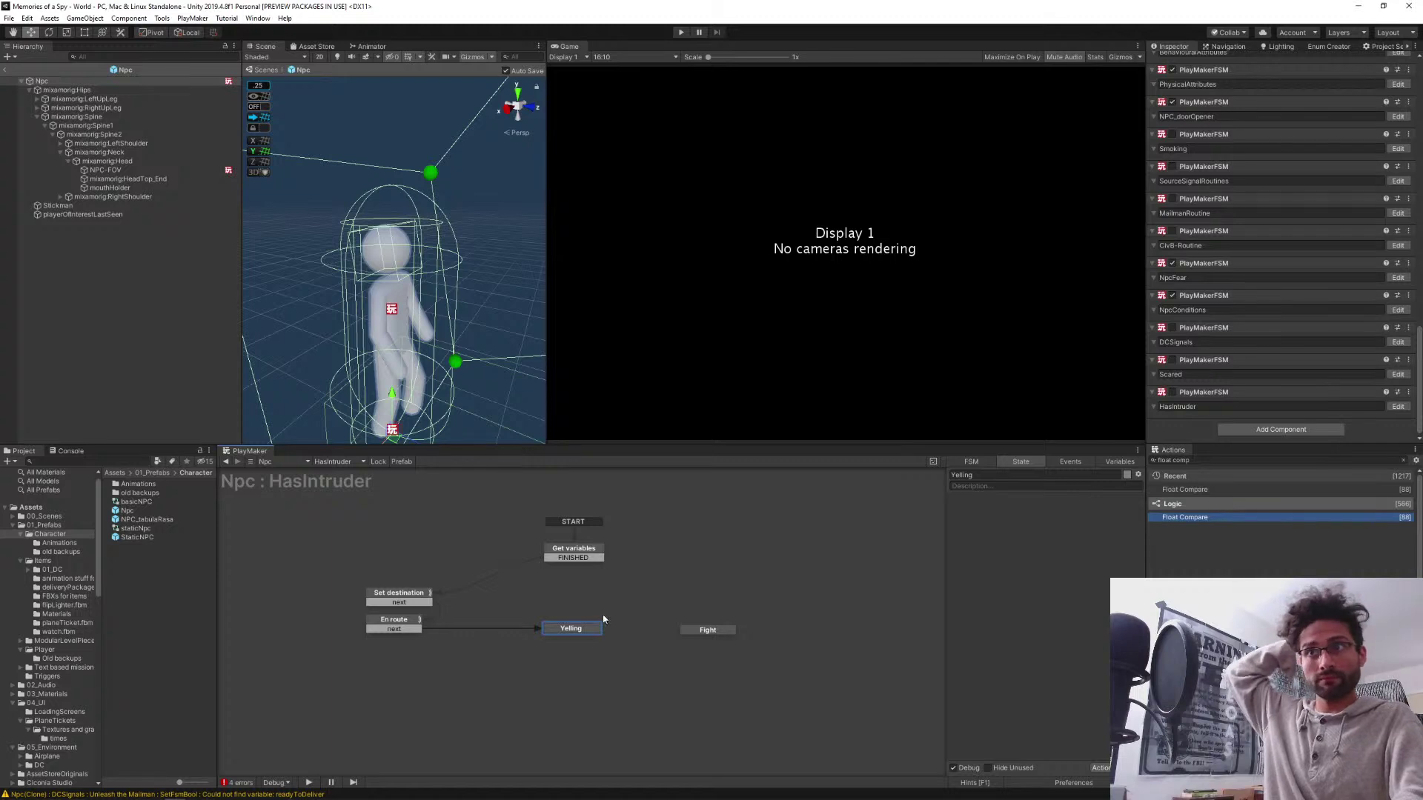
Add an Animator Play action to the Yelling state
left_click(988, 477)
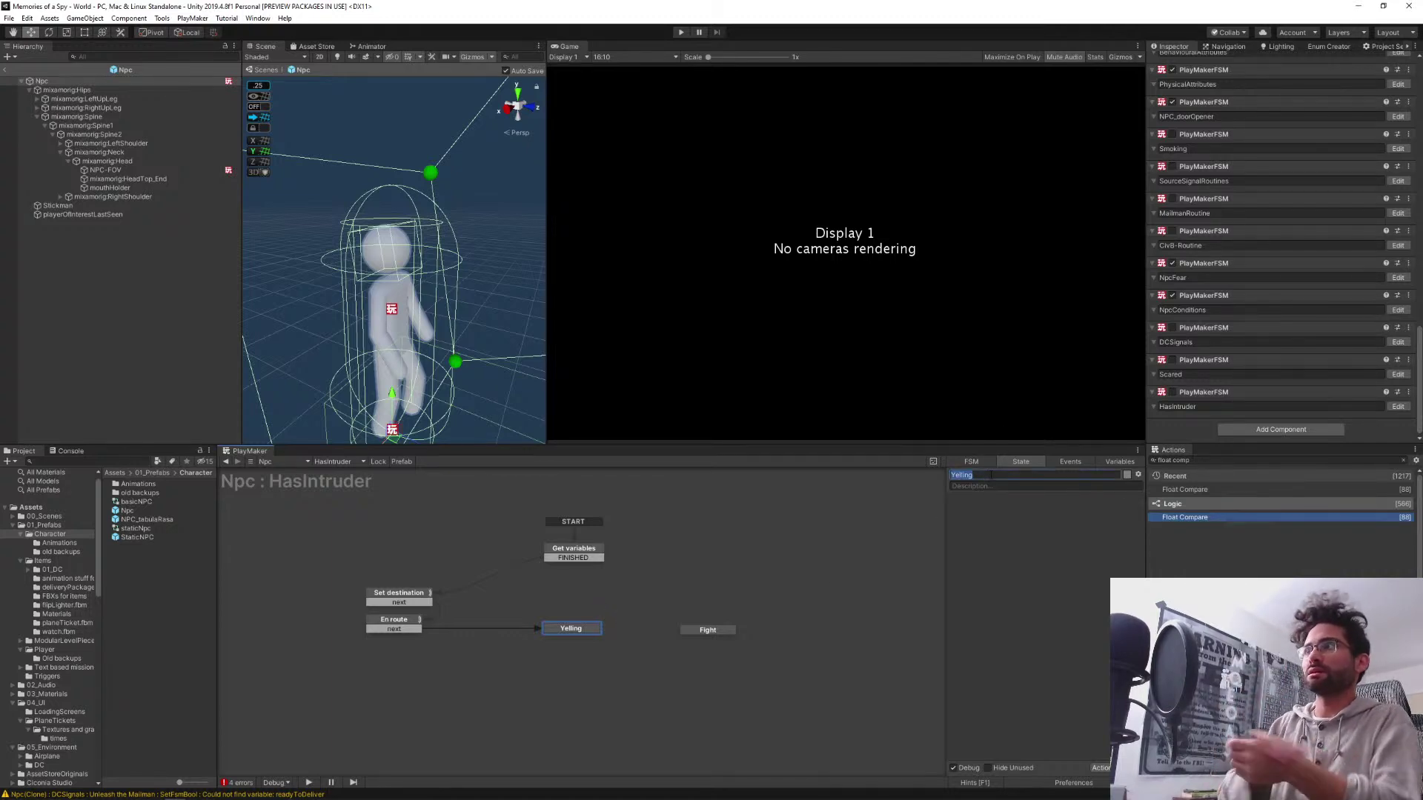
left_click(1217, 461)
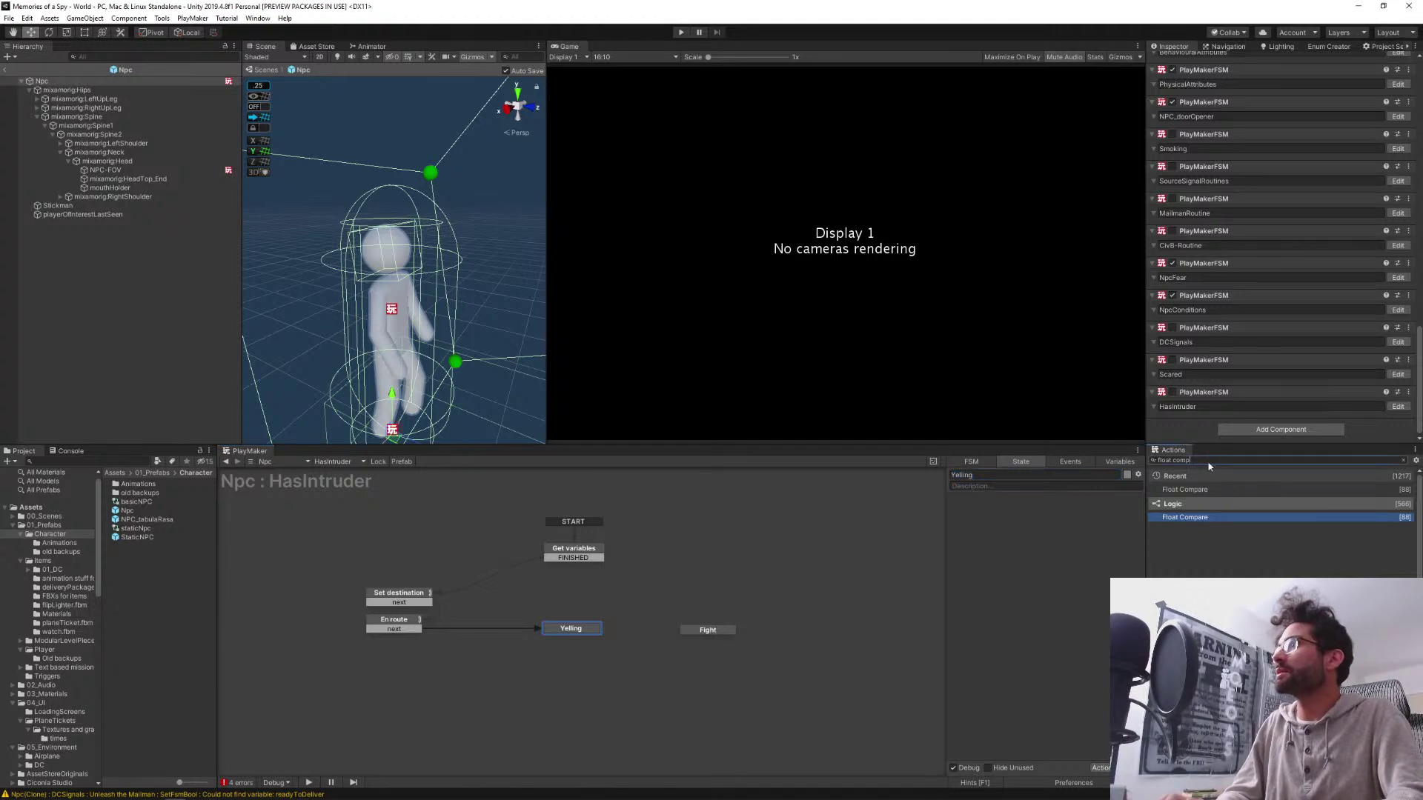
type("animator pla")
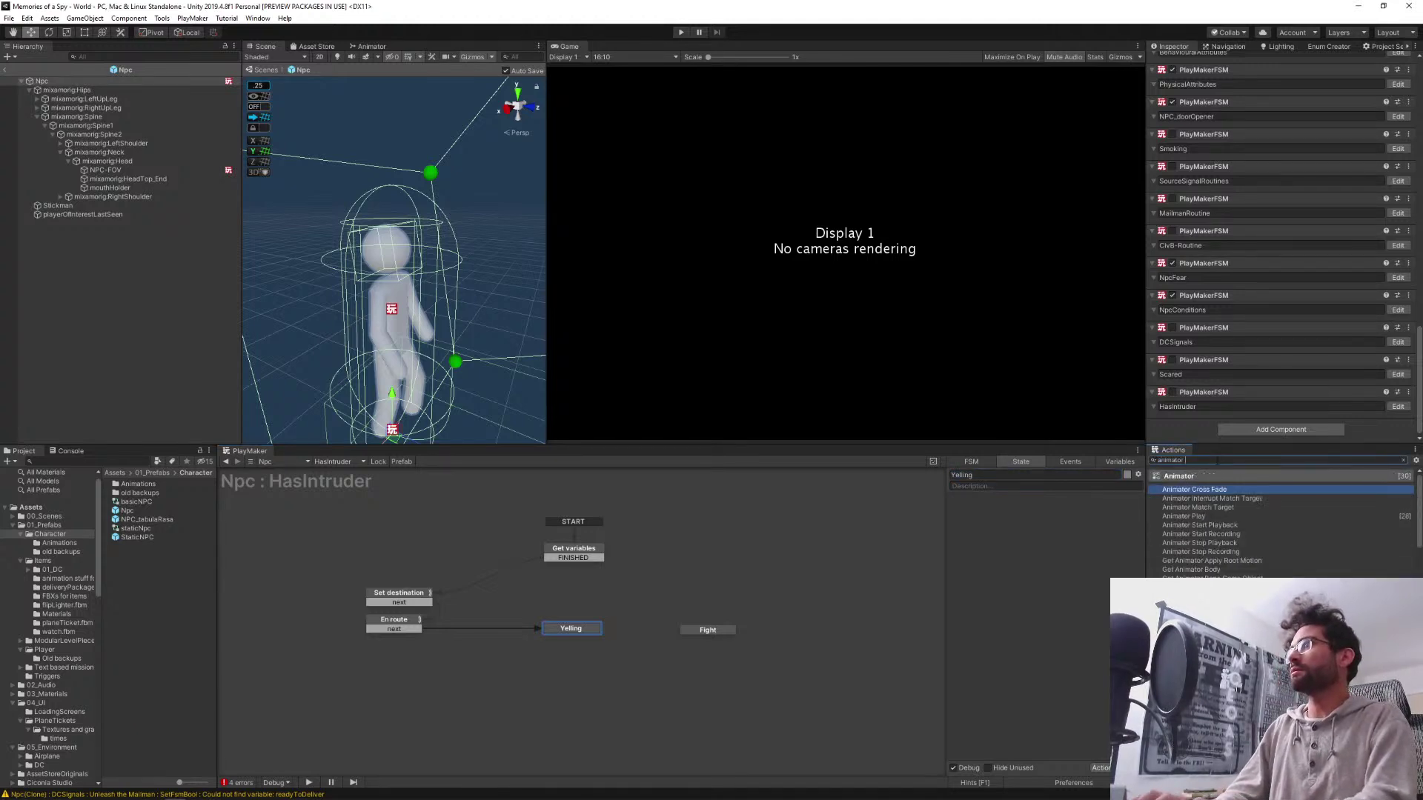
key("Return")
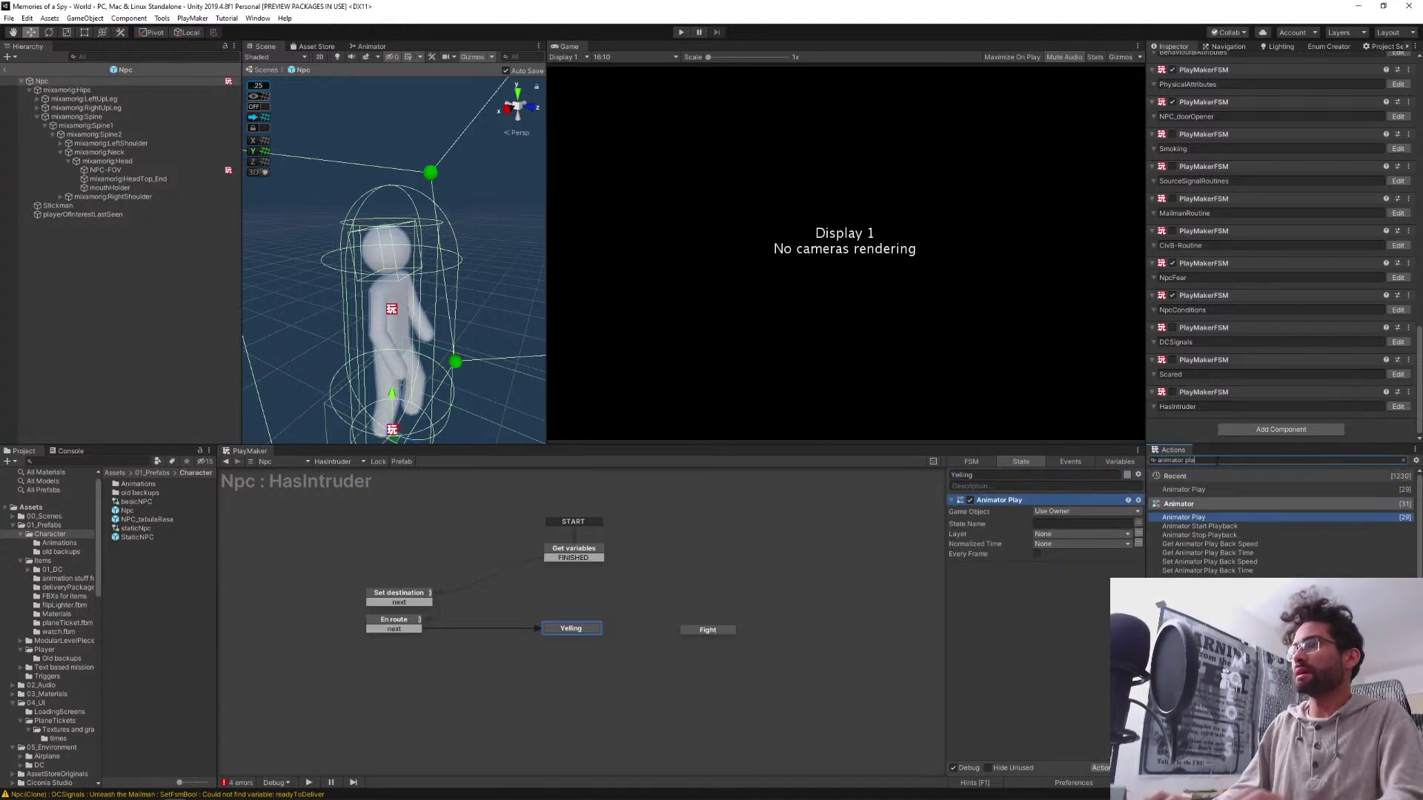
Add a Set Agent Is Stopped action above Animator Play in the Yelling state and enable Is Stopped
key("ctrl+a")
type("set agen")
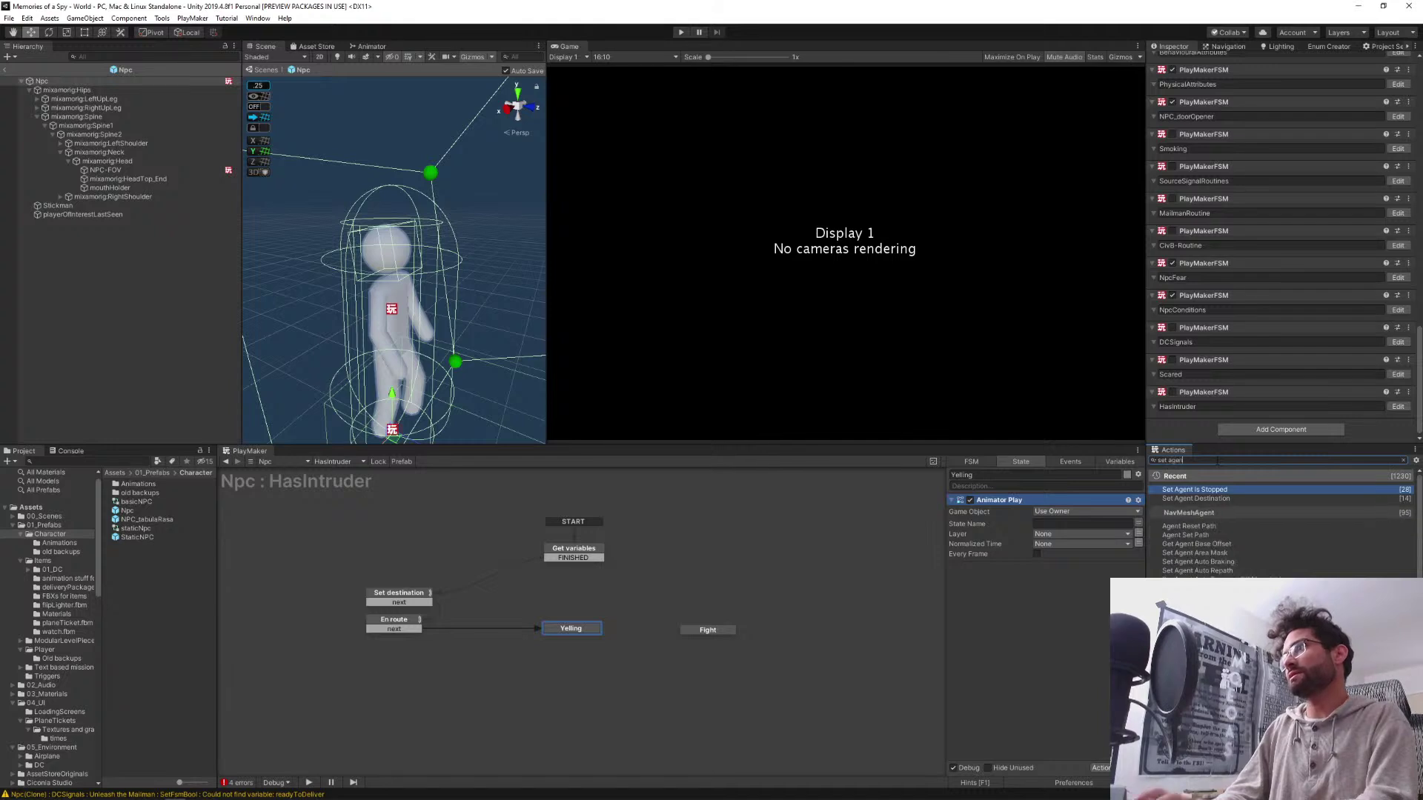
key("Return")
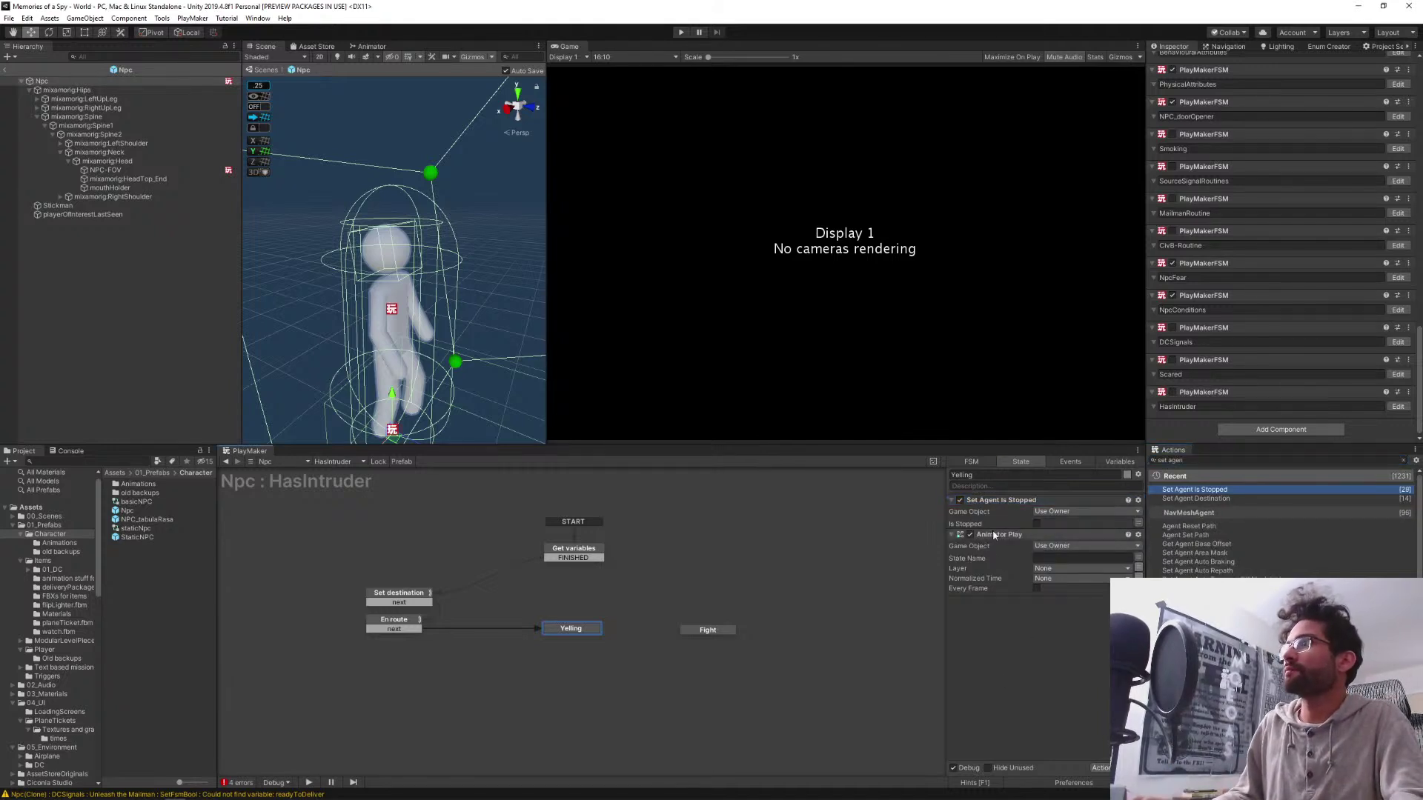
left_click(1036, 523)
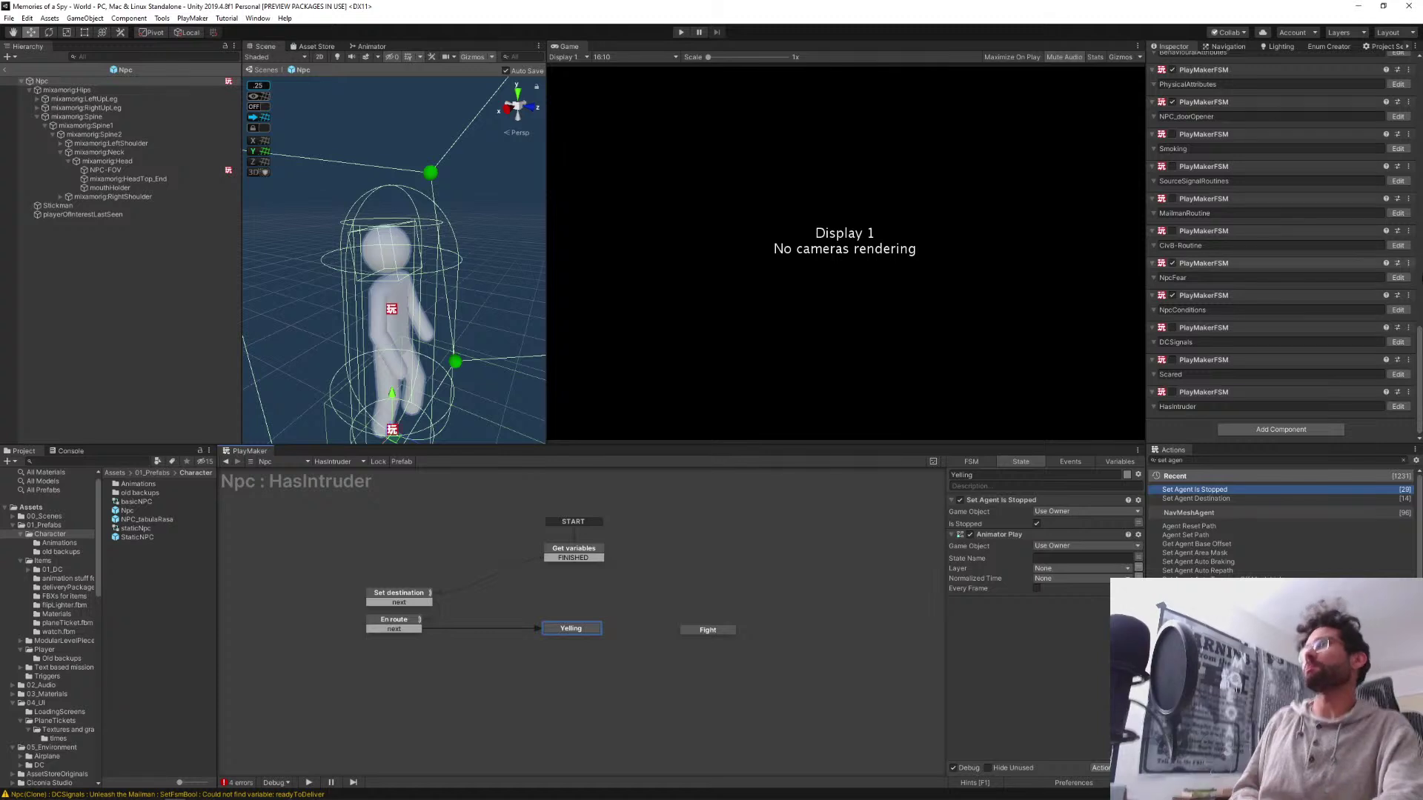
Add a Master Audio Play Sound action below Animator Play in the Yelling state, then disable and collapse it
left_click(1261, 458)
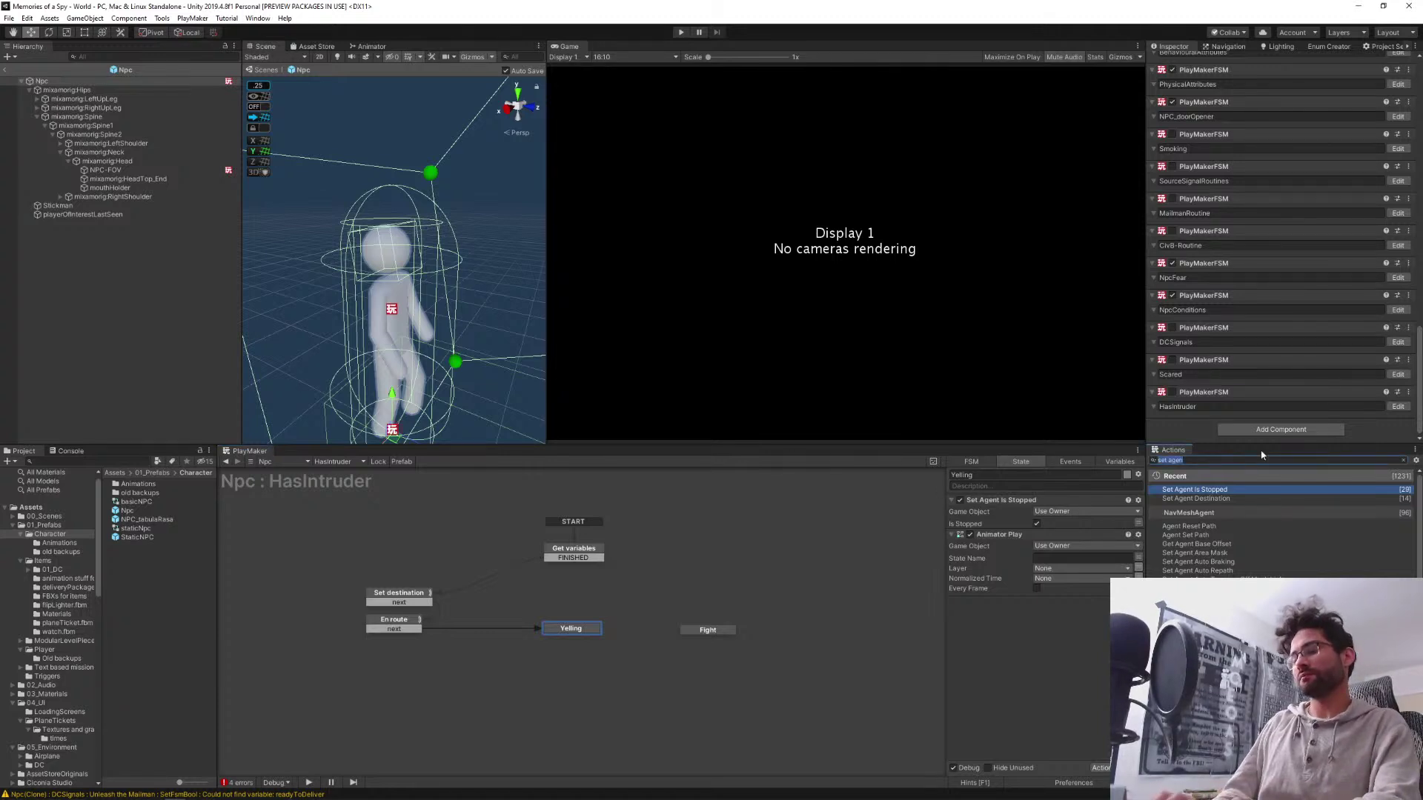
type("master audi")
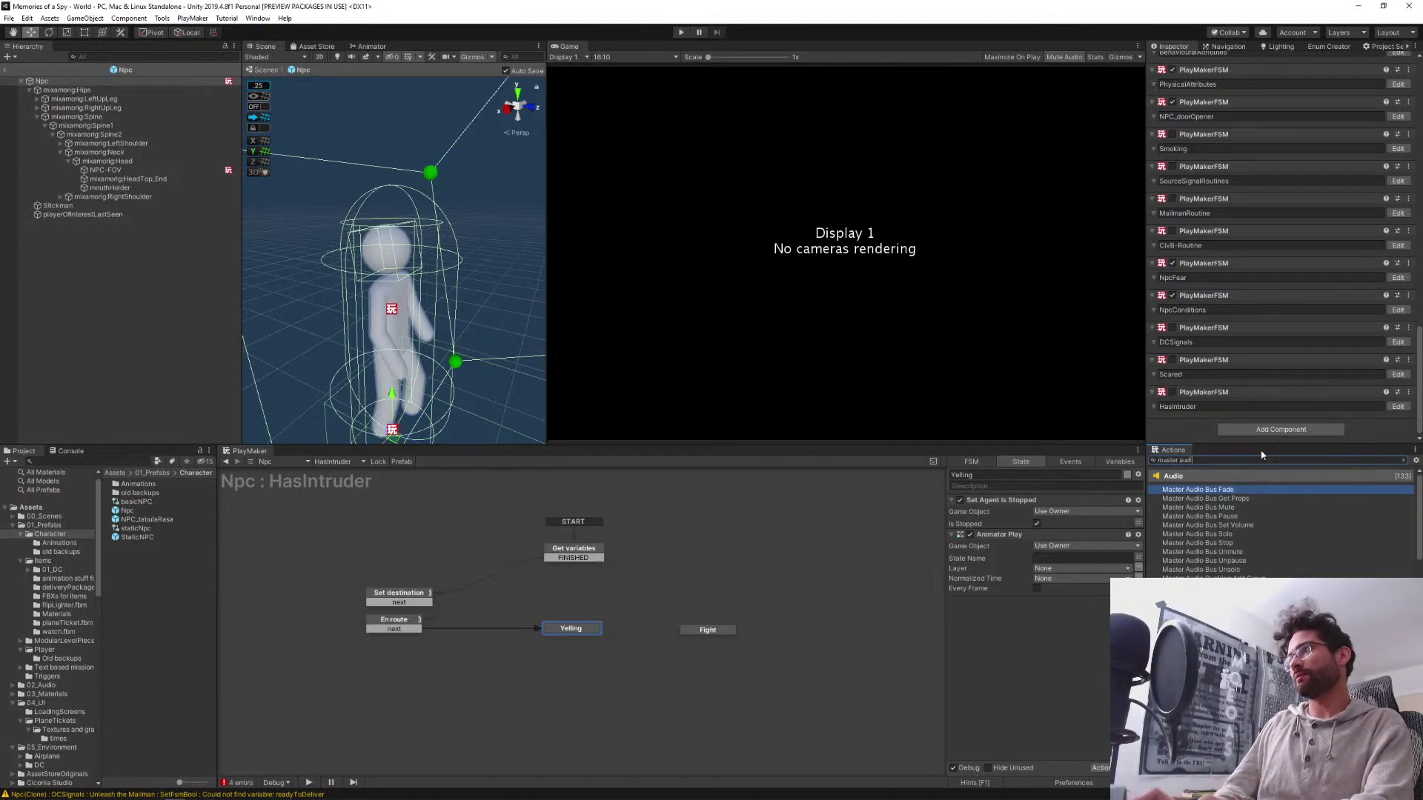
type("o pla")
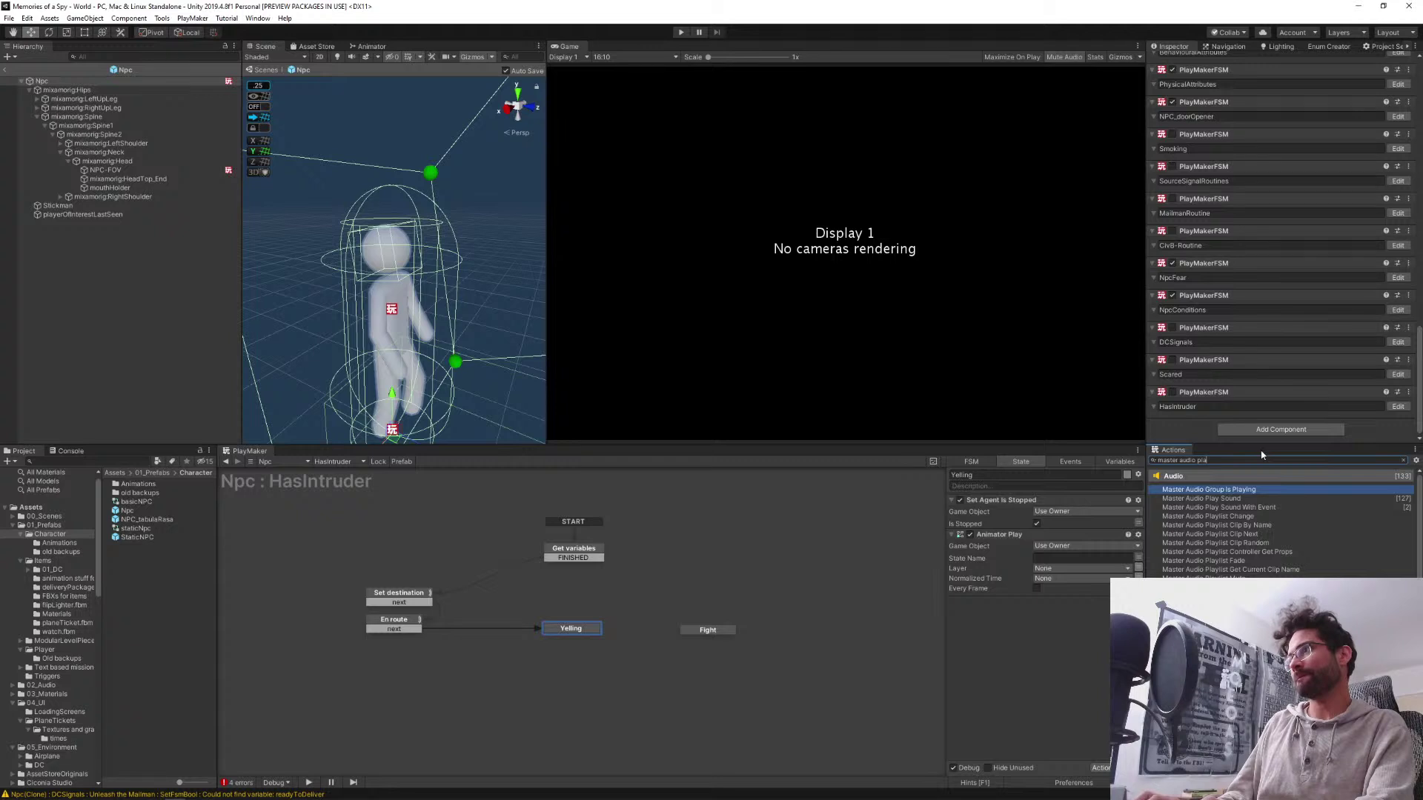
key("Down")
key("Return")
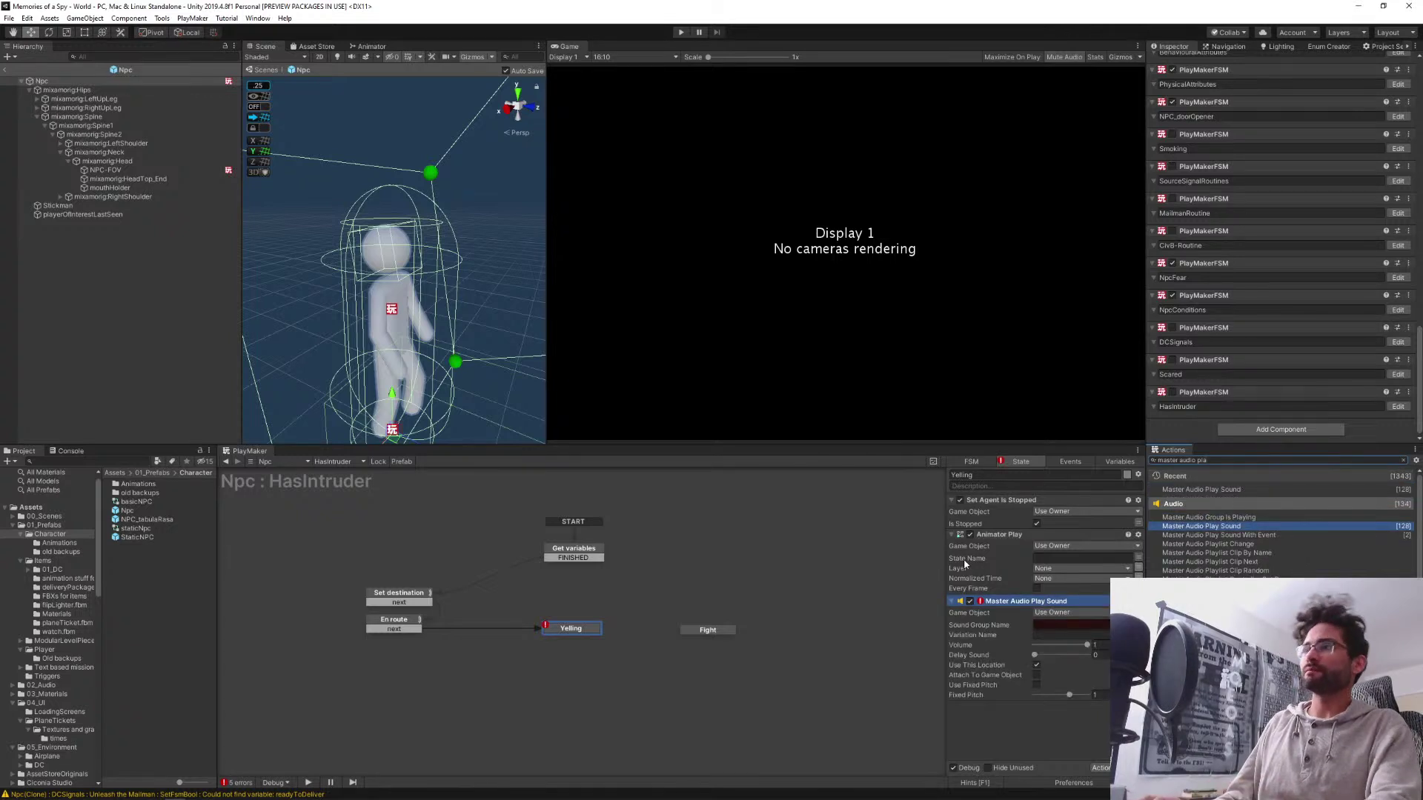
left_click(970, 601)
left_click(1007, 720)
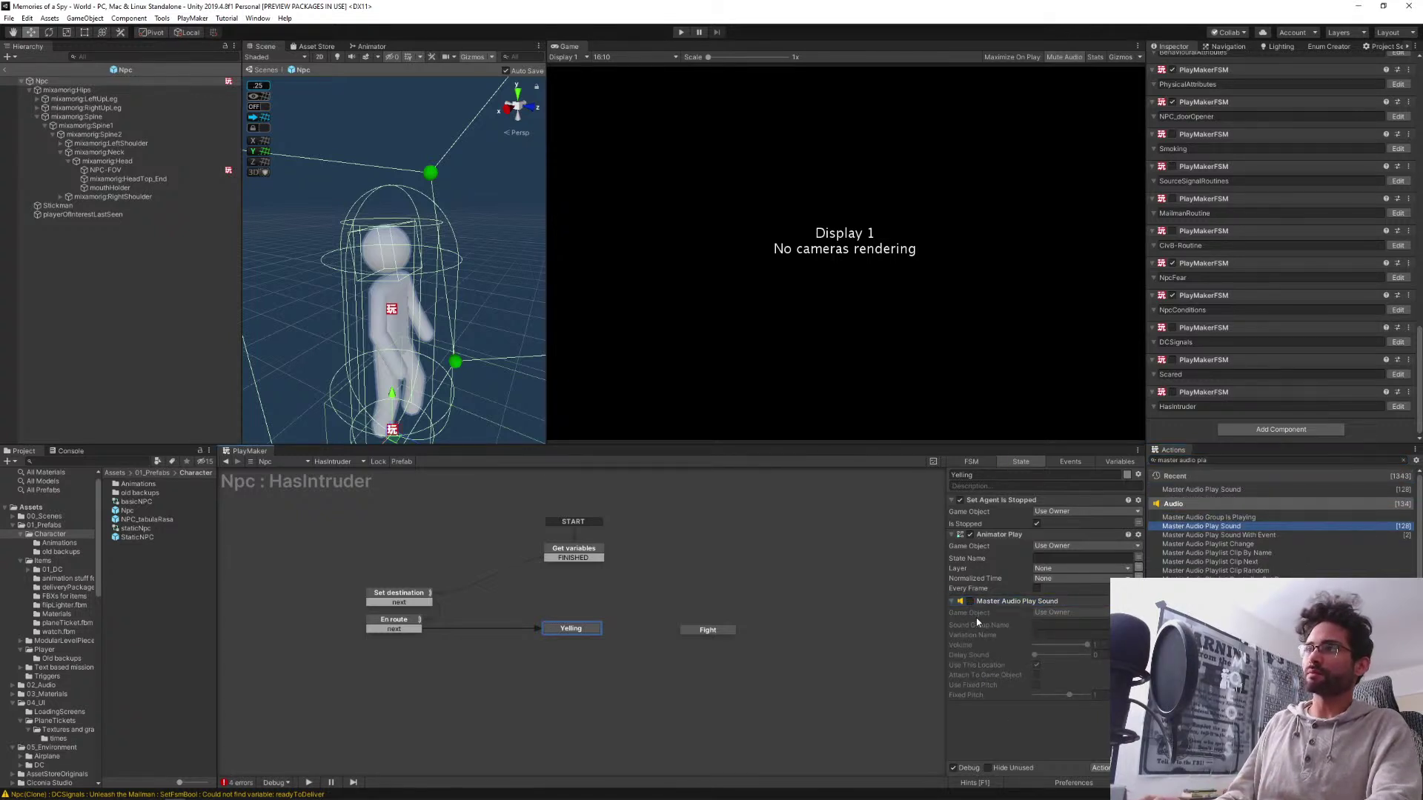
left_click(952, 601)
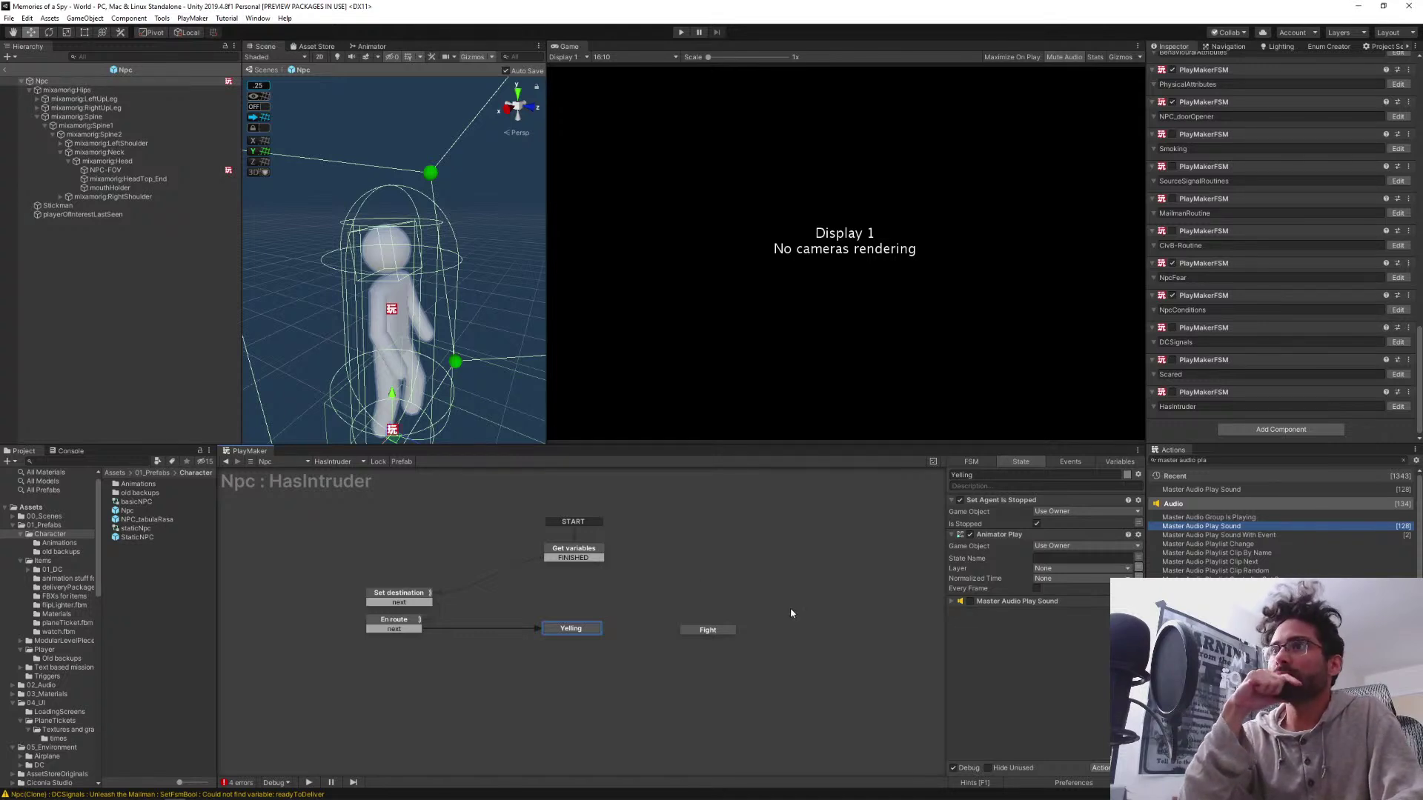
Add a new state named Call police between Yelling and Fight, spreading the three states apart in one row
left_click(710, 630)
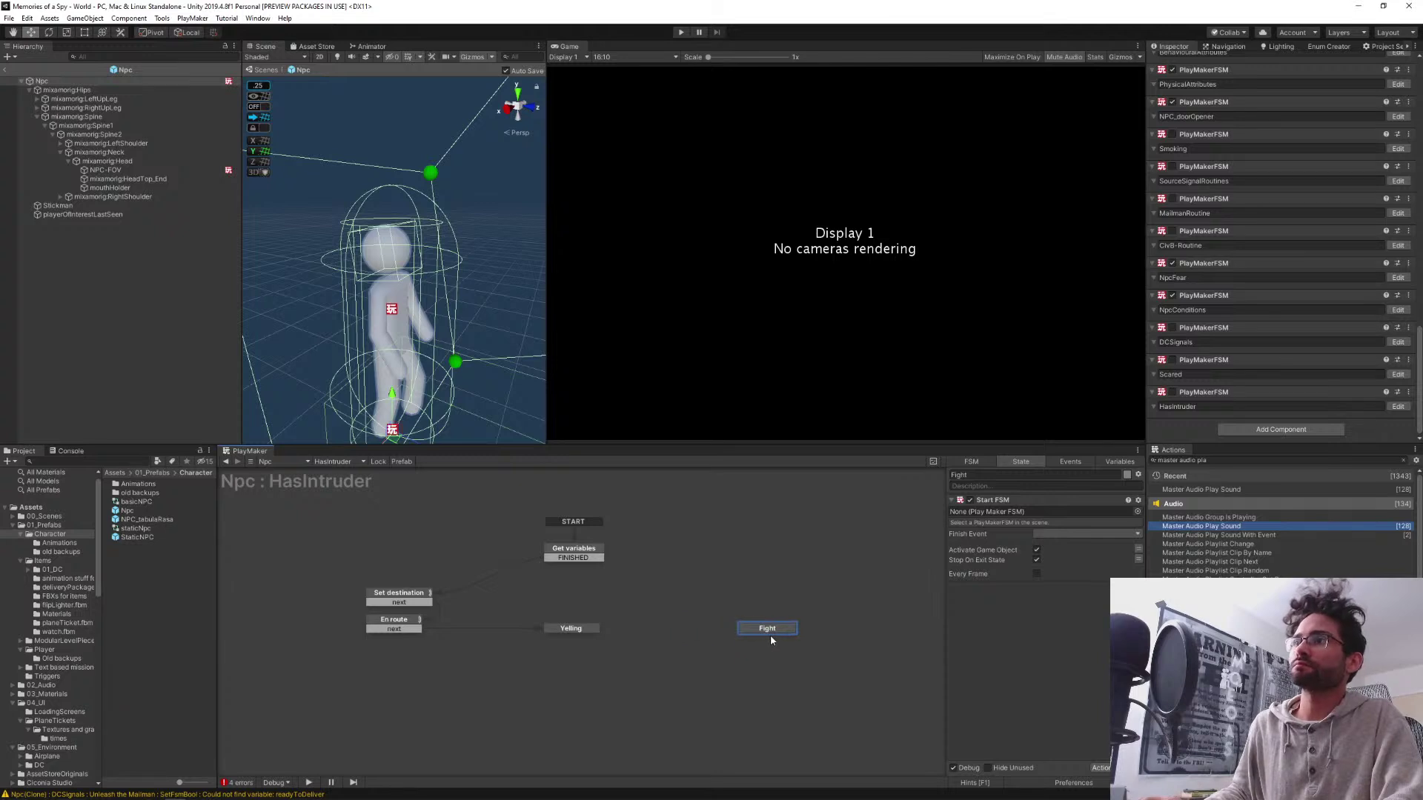
left_click(659, 634)
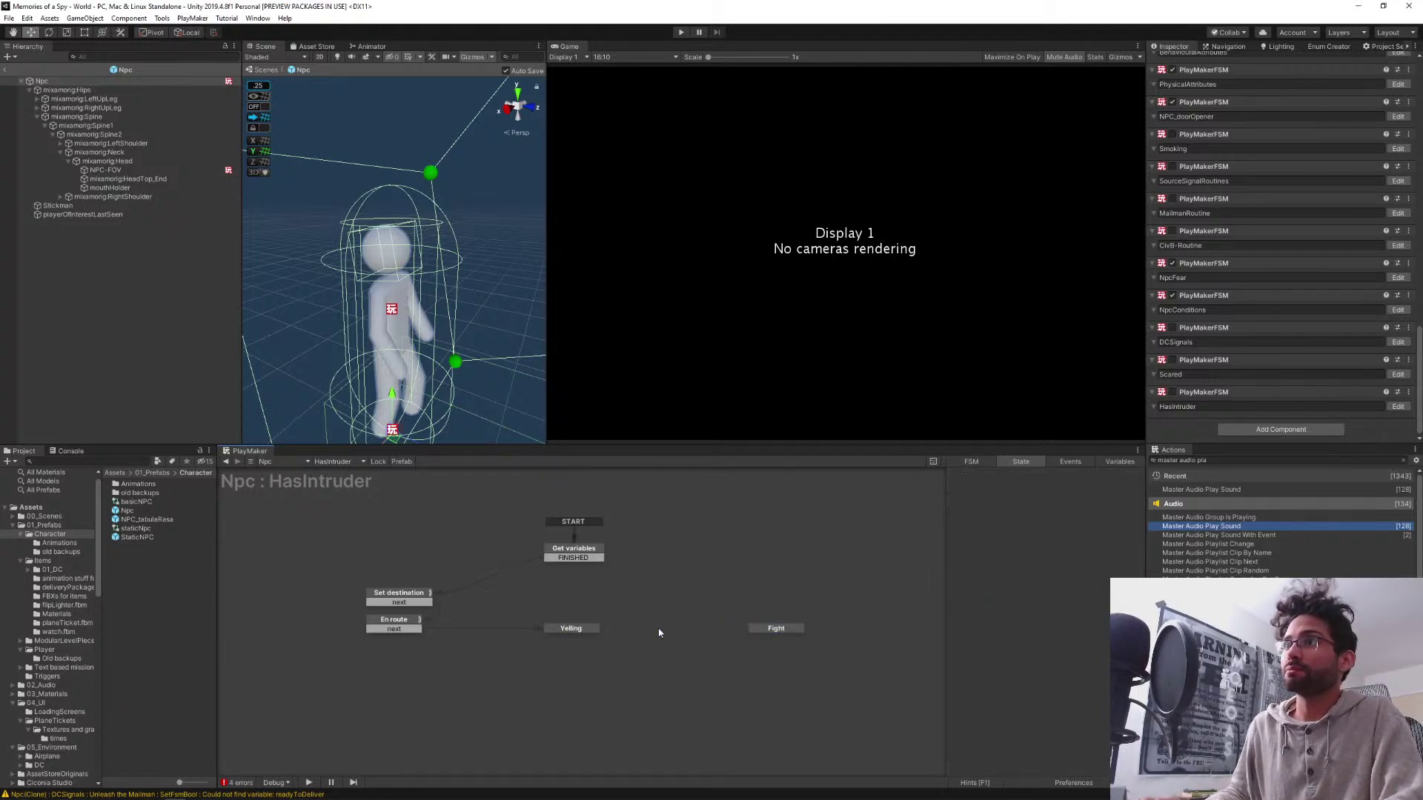
left_click(659, 634, "ctrl")
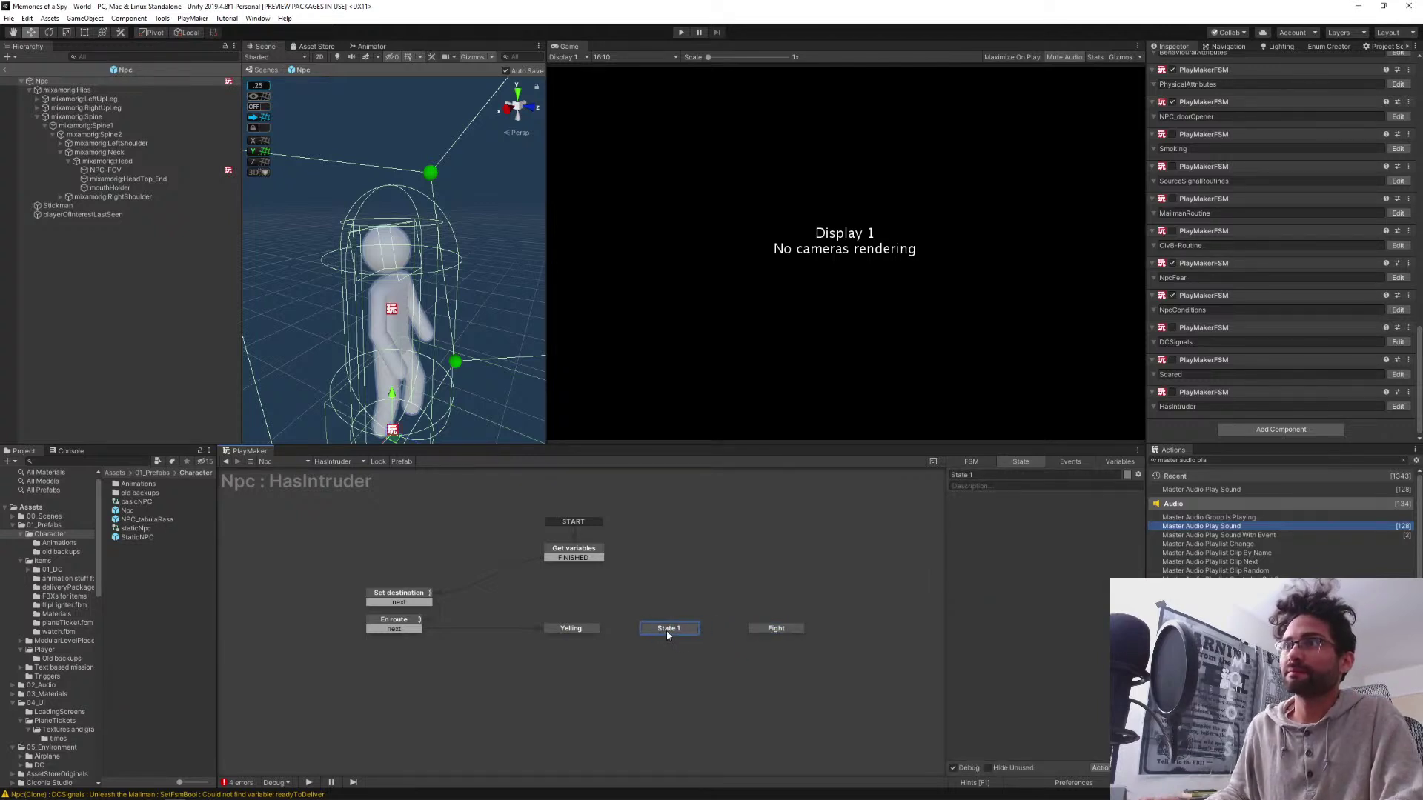
left_click(979, 475)
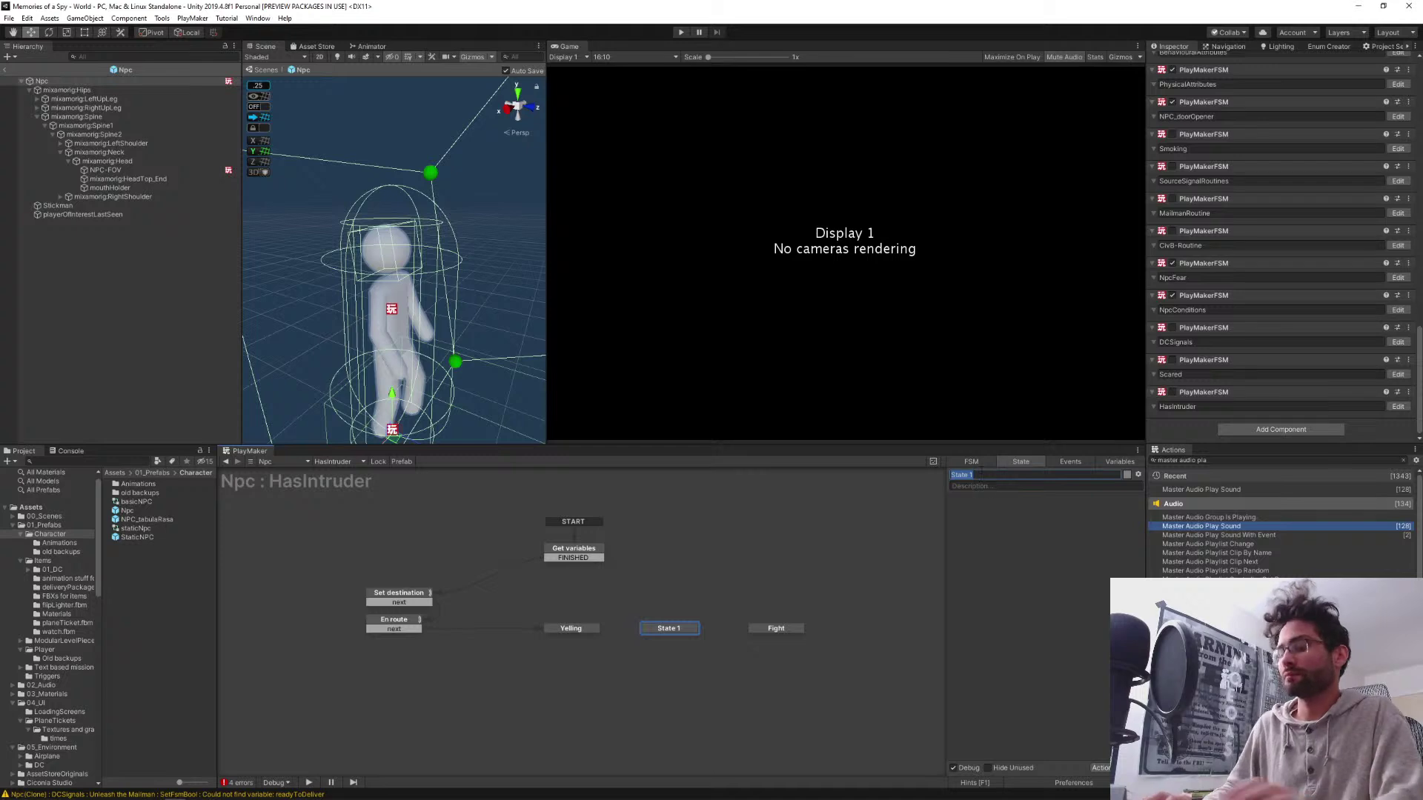
type("Call police")
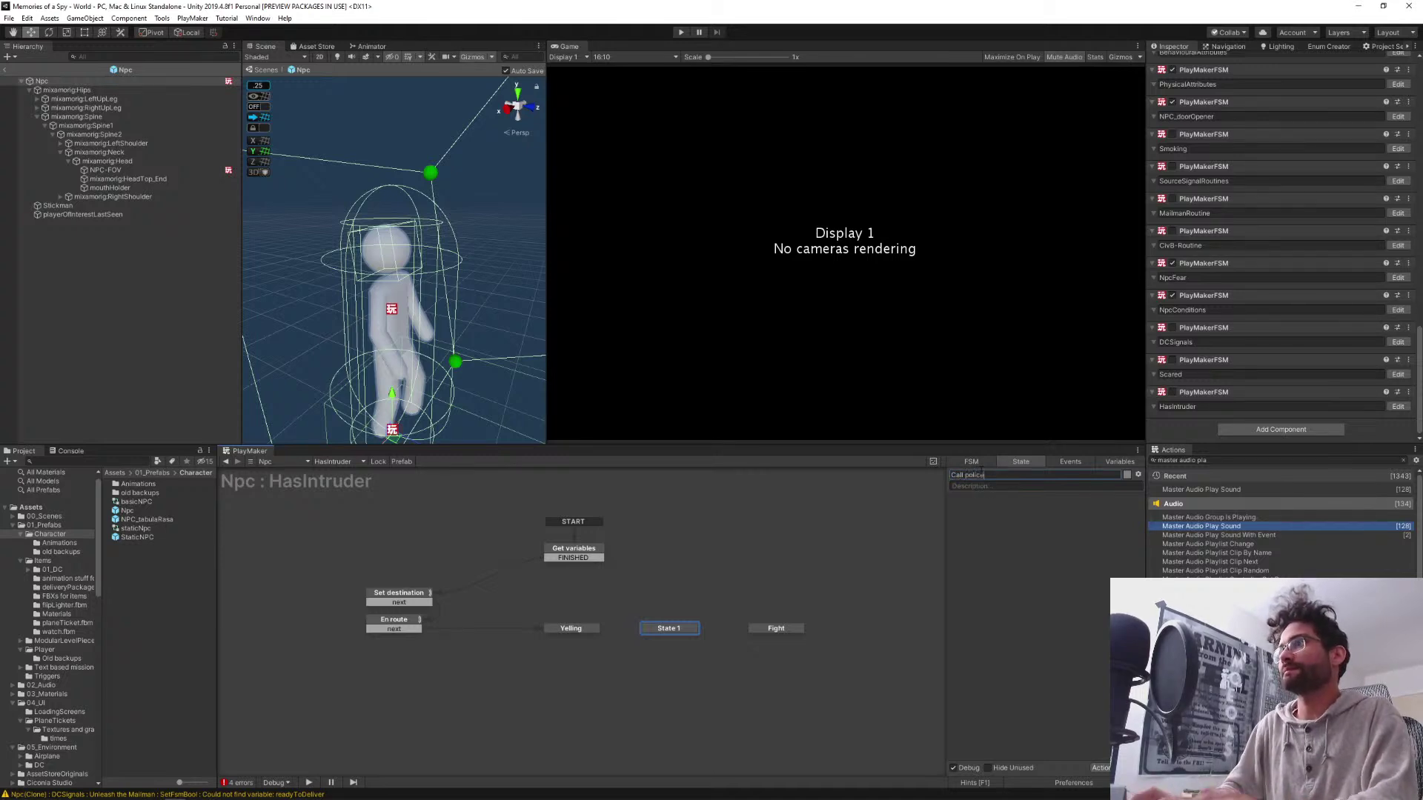
key("Return")
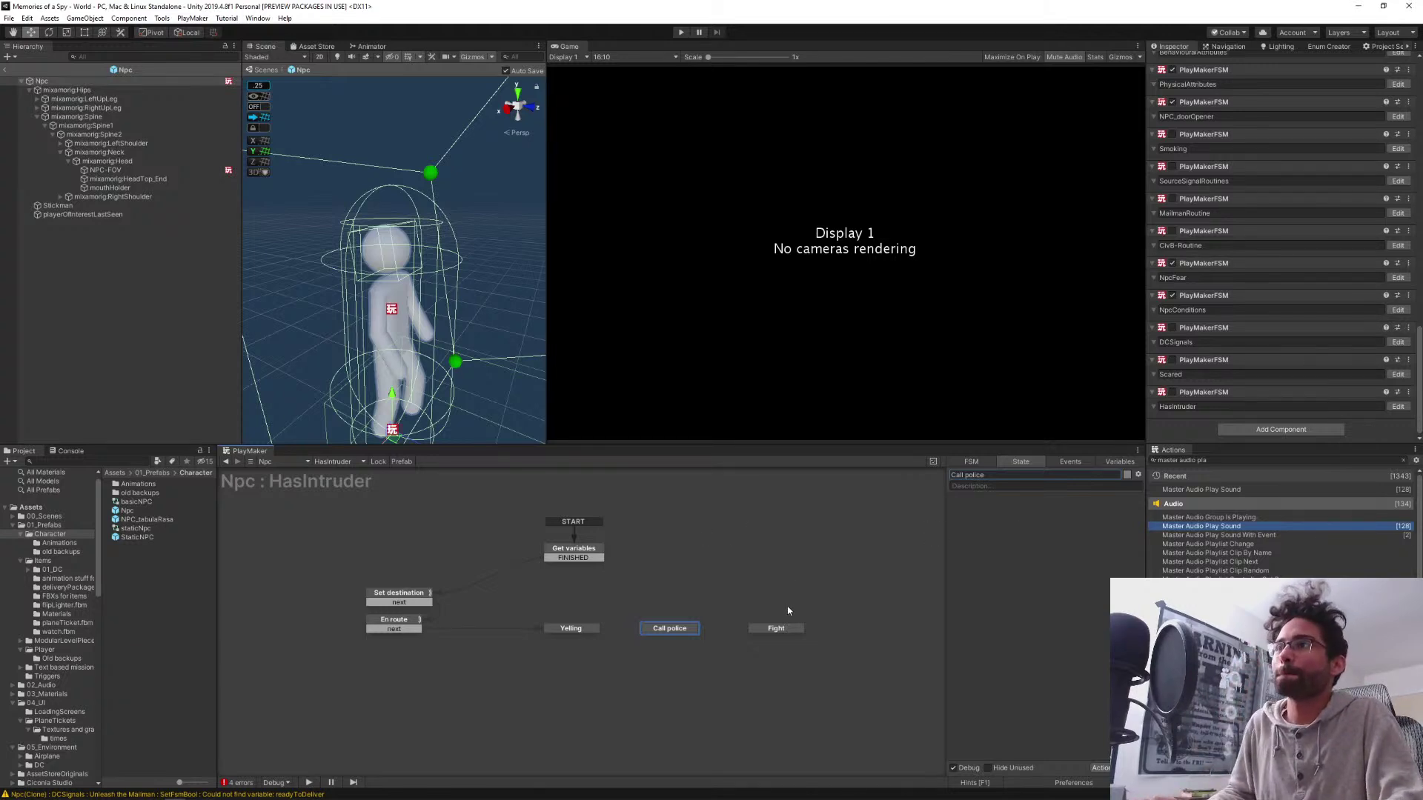
left_click_drag(568, 631, 533, 631)
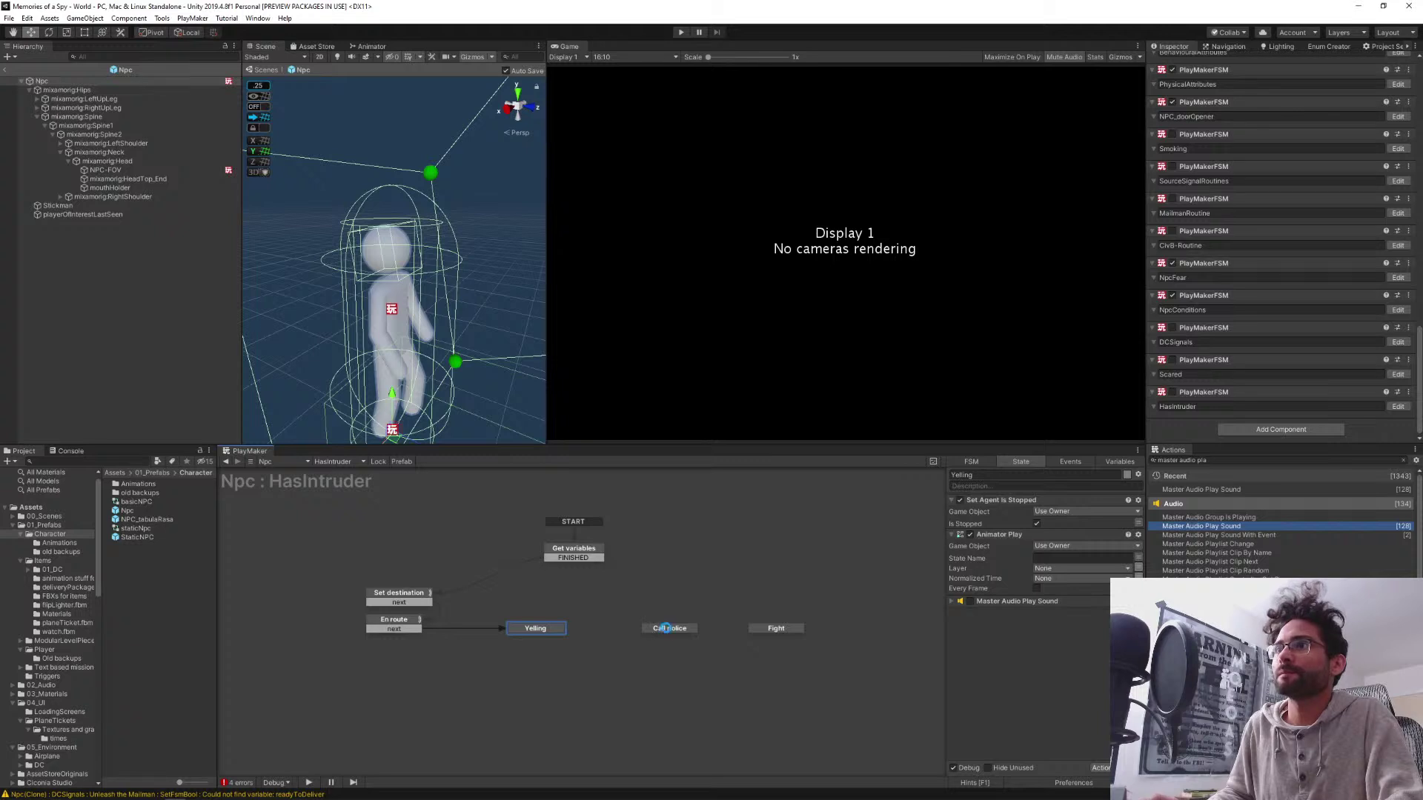
left_click_drag(673, 634, 647, 634)
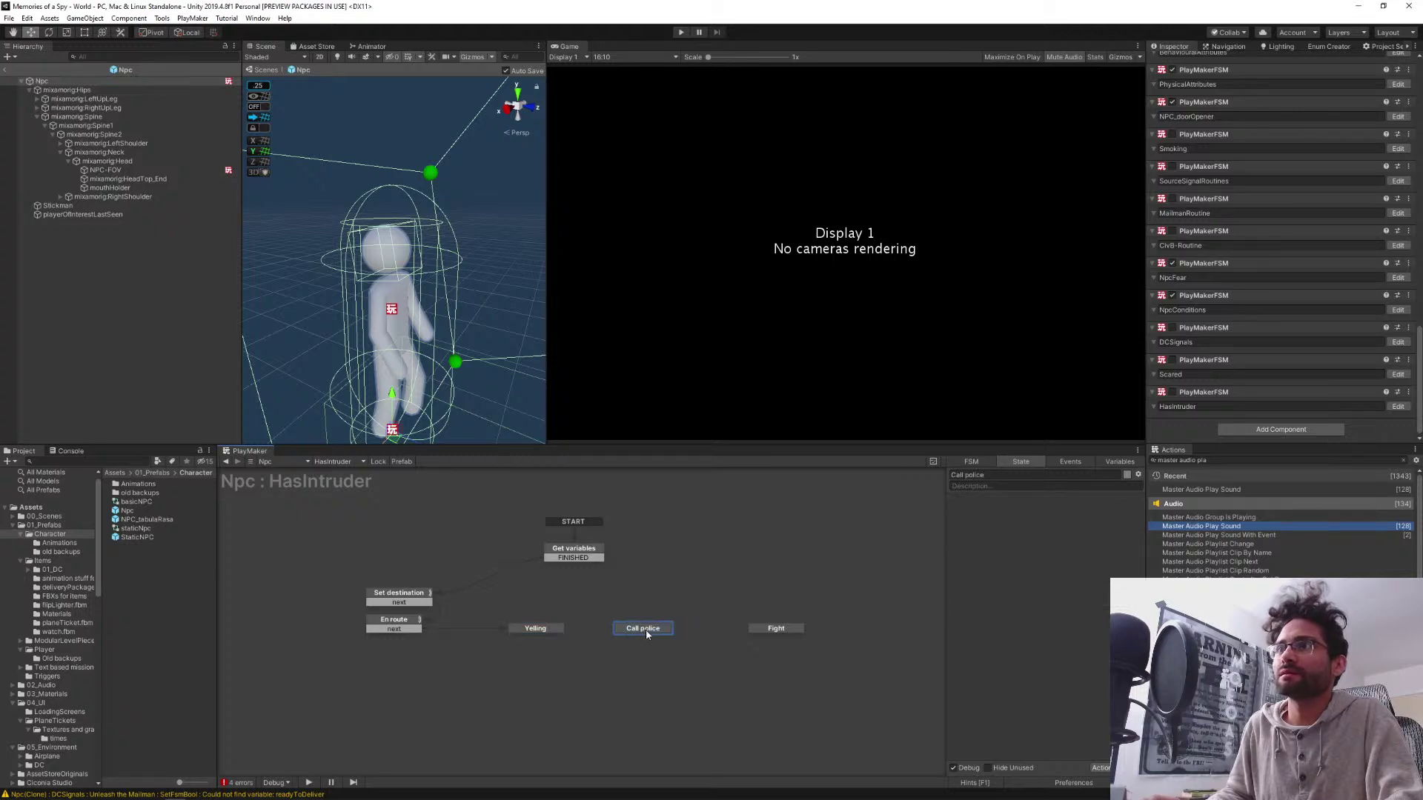
Inspect the getOut clip in the Character Animations folder, then return to the Npc's Yelling state and the Character folder
left_click(528, 632)
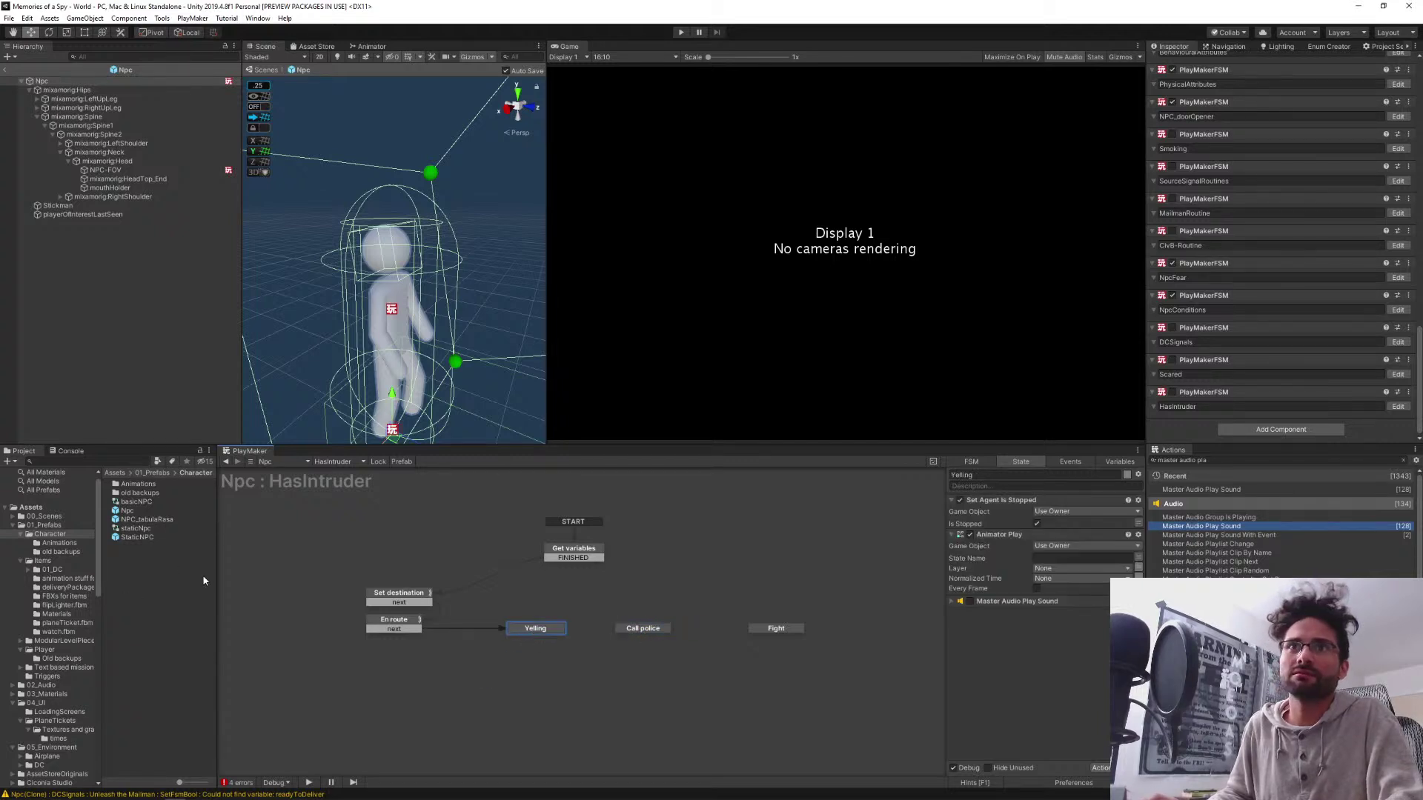
left_click_drag(216, 575, 259, 570)
left_click(58, 543)
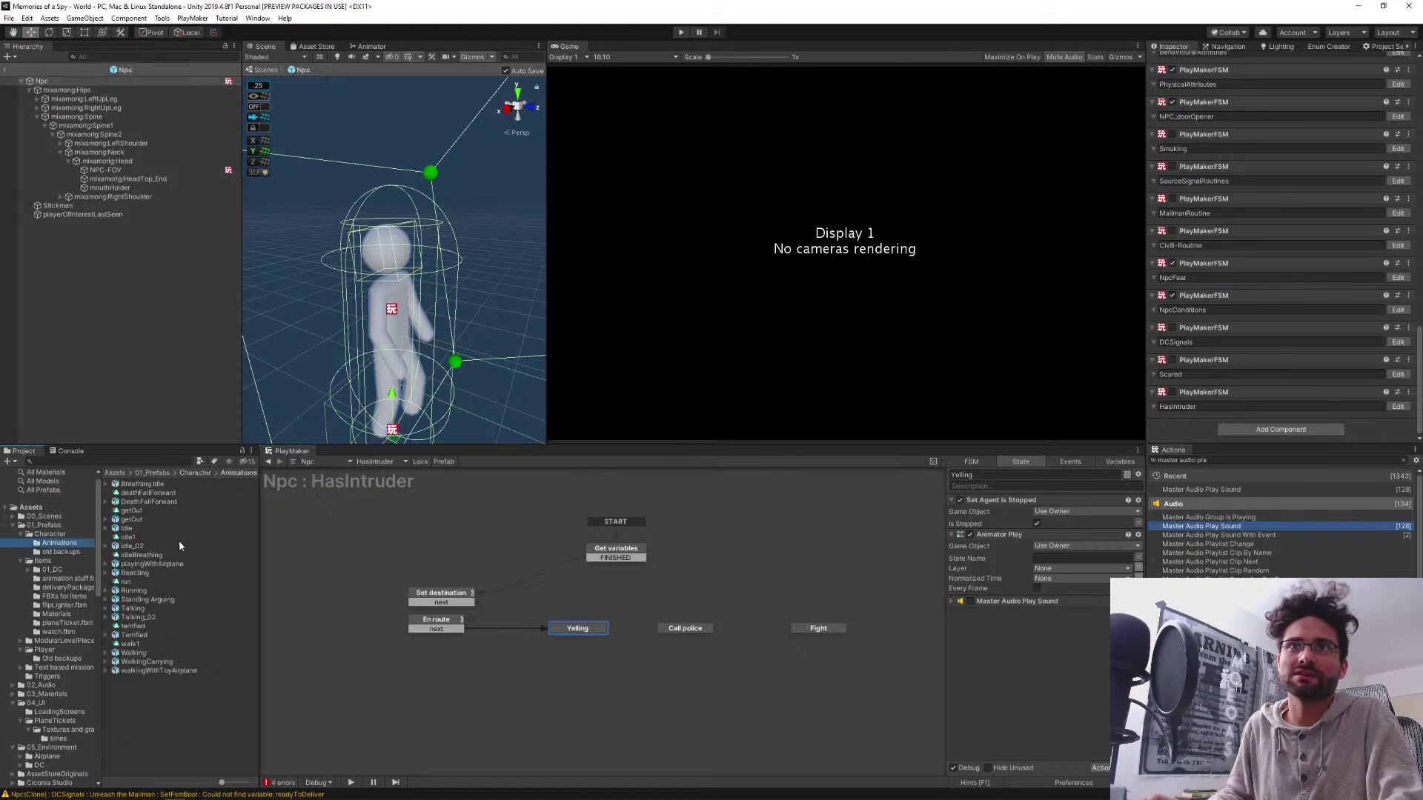
left_click(130, 511)
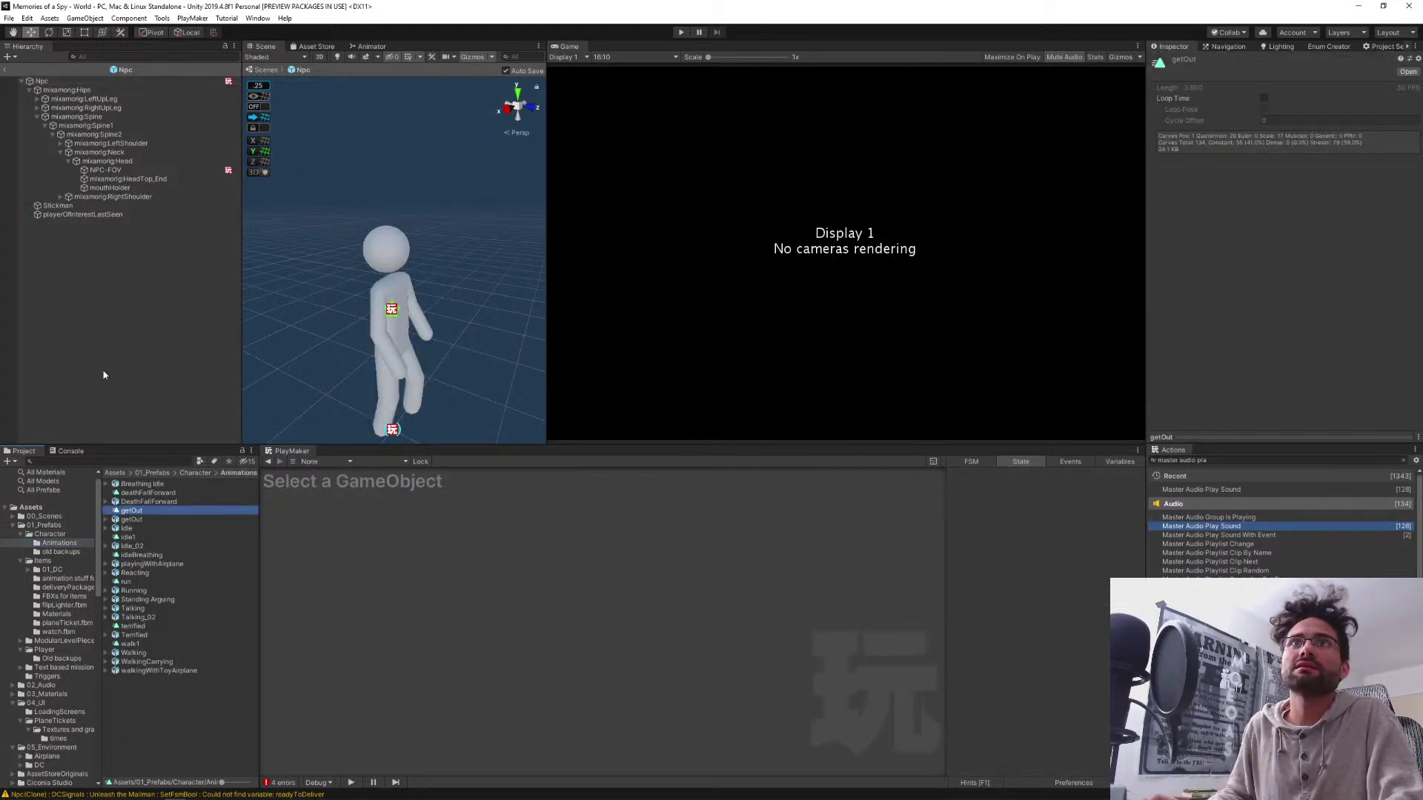
left_click(114, 82)
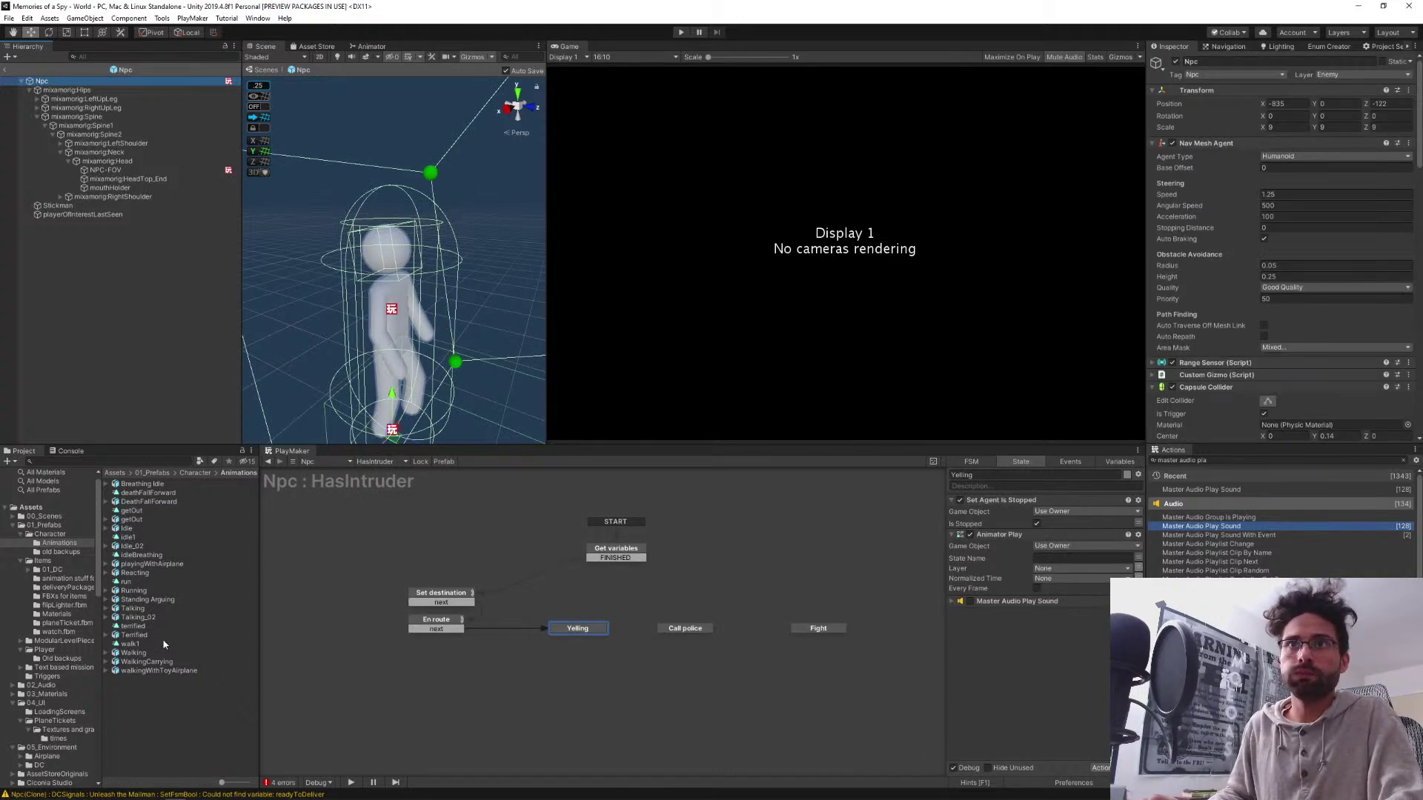
left_click(186, 473)
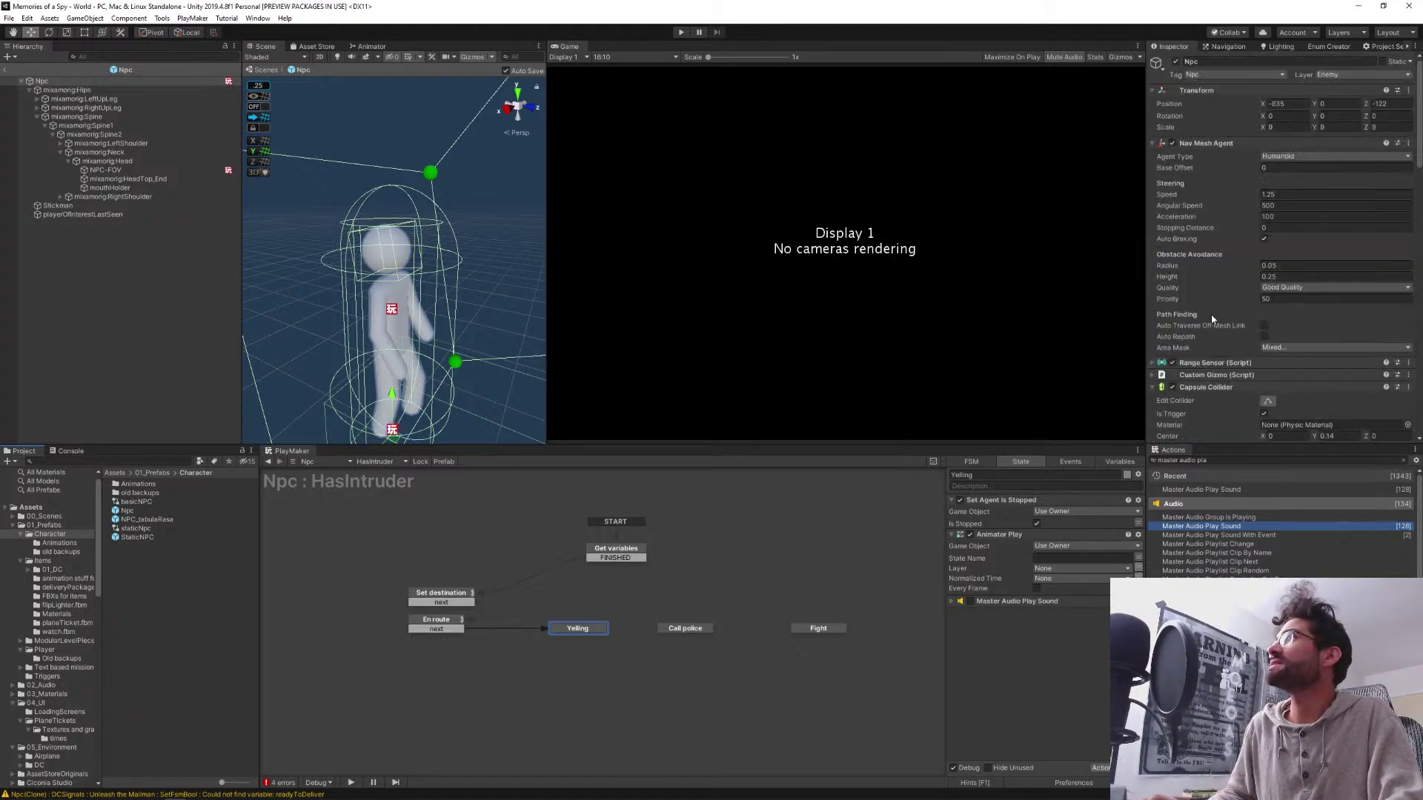
Expand the Npc's Animator component to see its controller, then inspect the getOut state in the basicNPC animator controller
scroll(1216, 300, "down", 10)
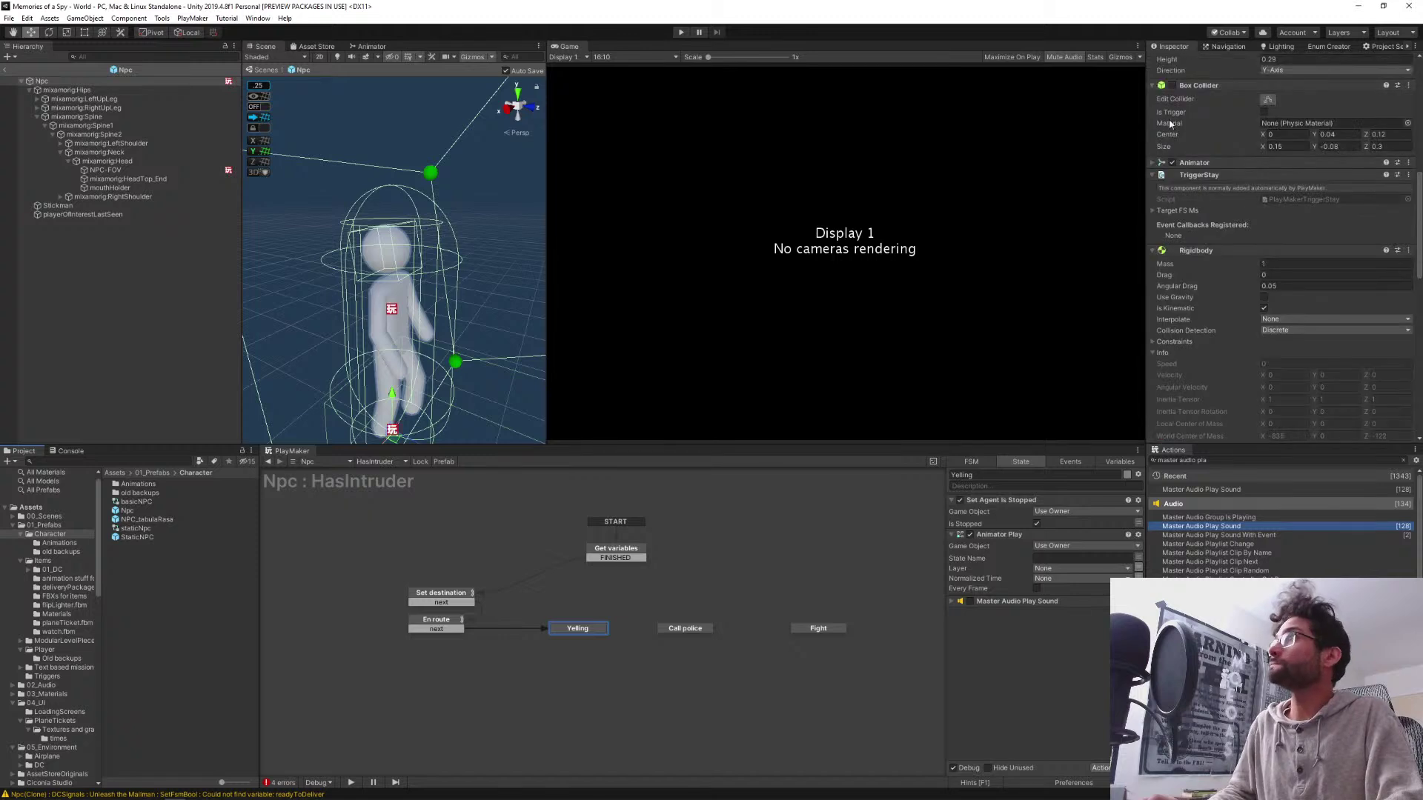
left_click(1157, 164)
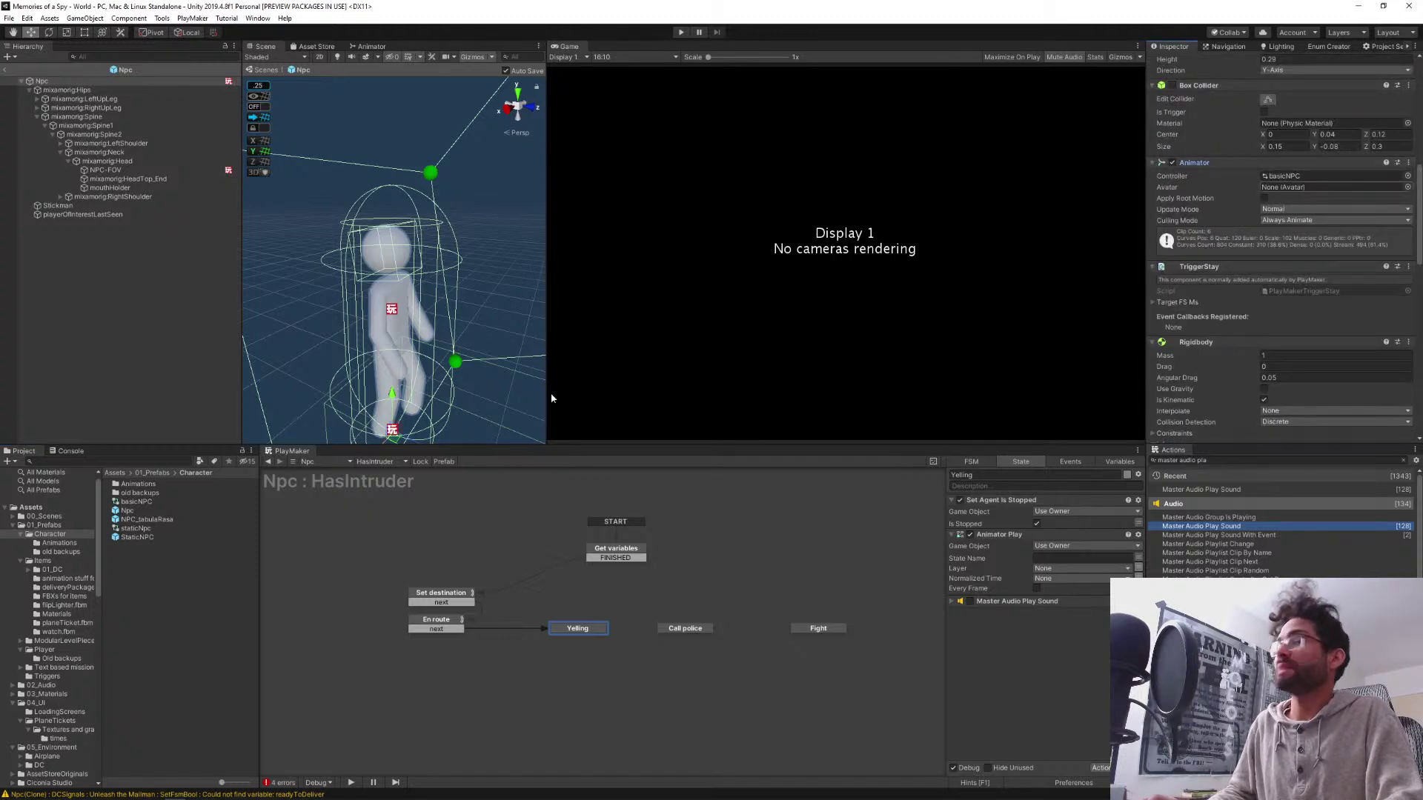
double_click(135, 502)
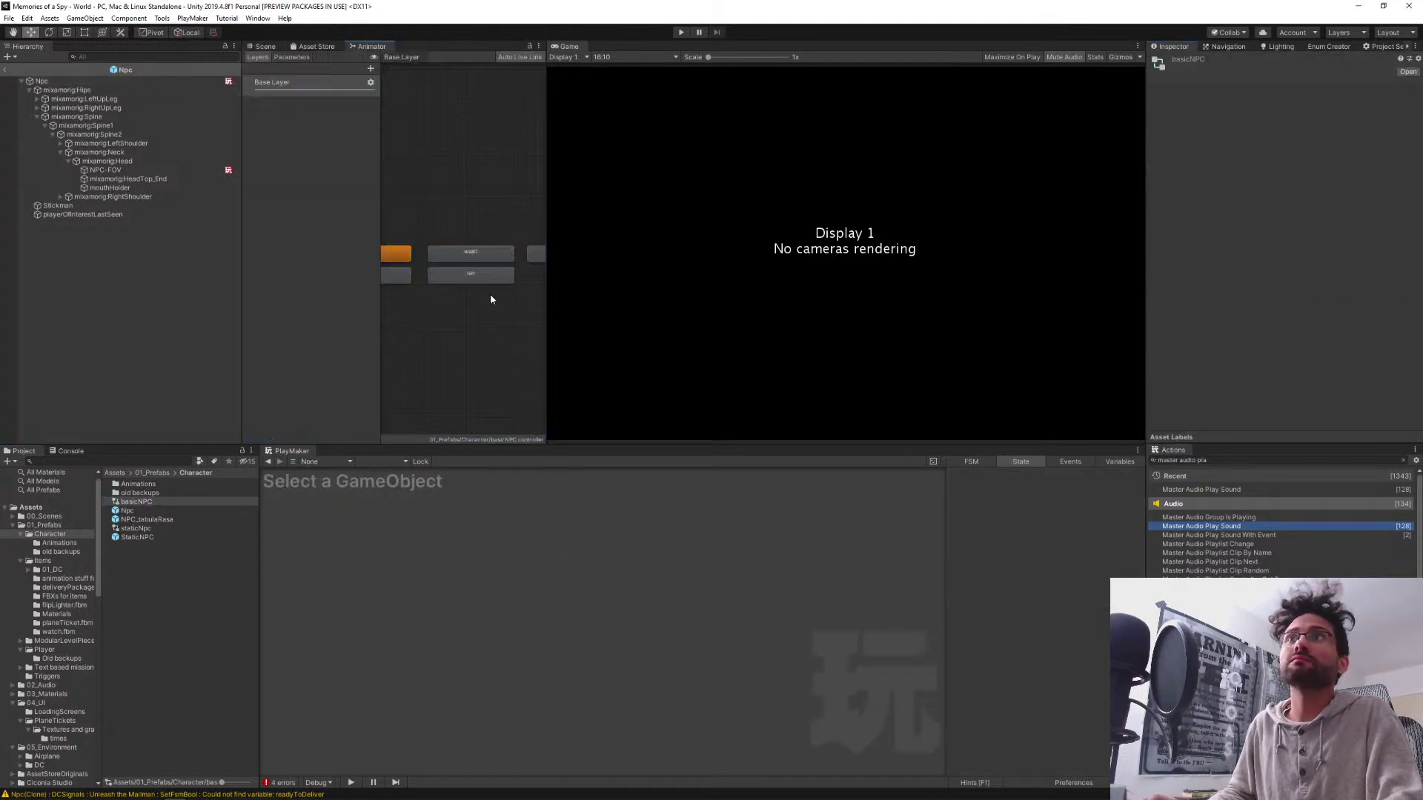
middle_click_drag(490, 330, 444, 350)
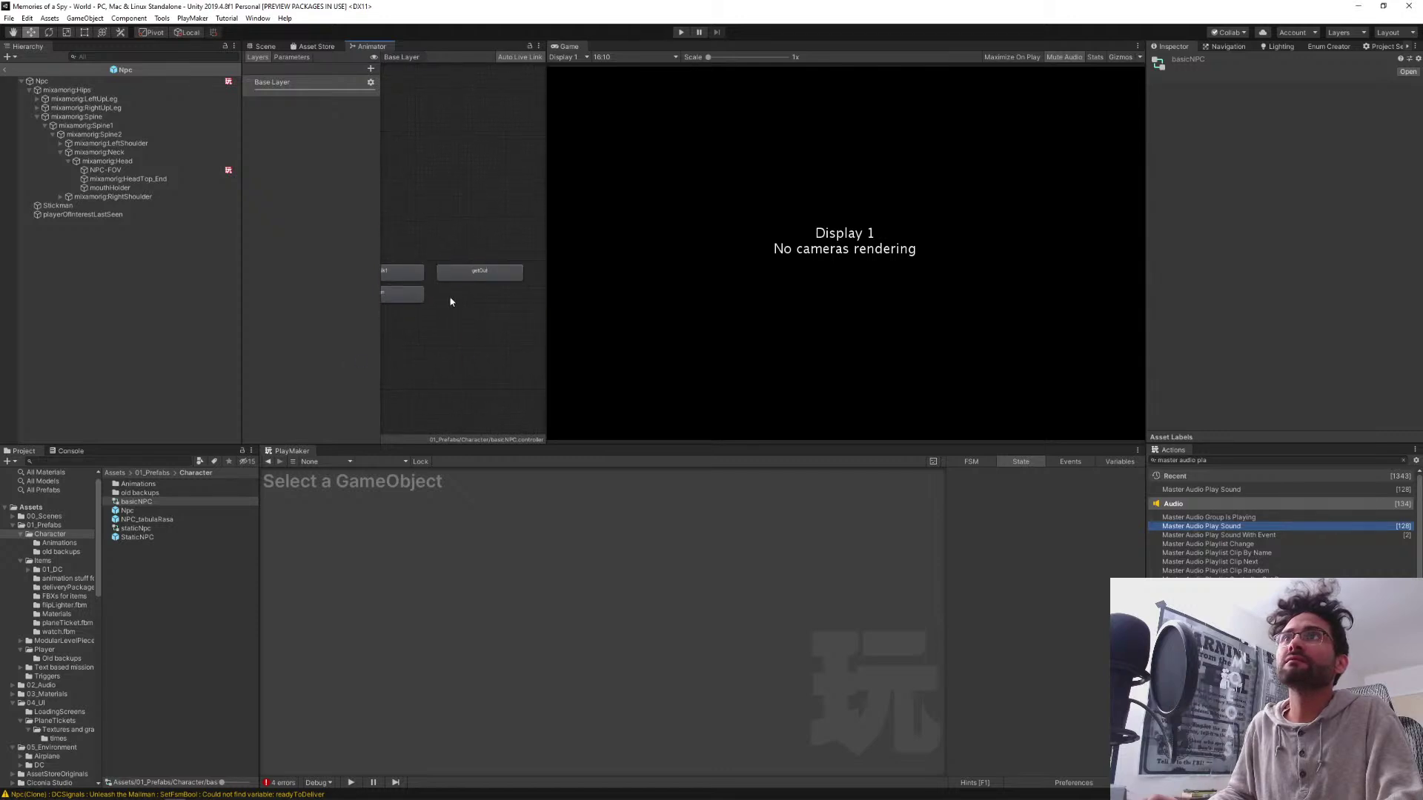
left_click(449, 270)
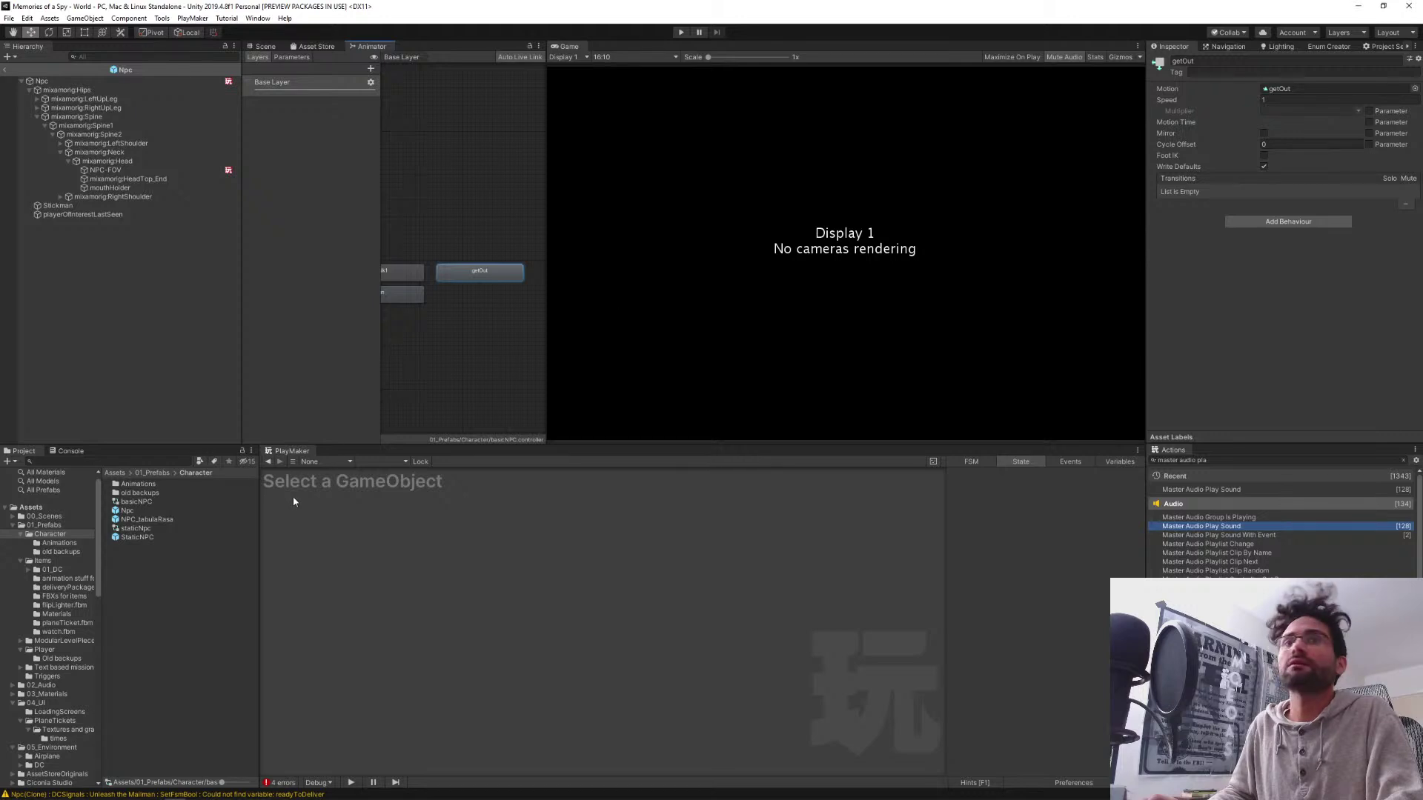
Enable Loop Time on the getOut animation clip in the Character Animations folder
left_click(46, 543)
left_click(126, 511)
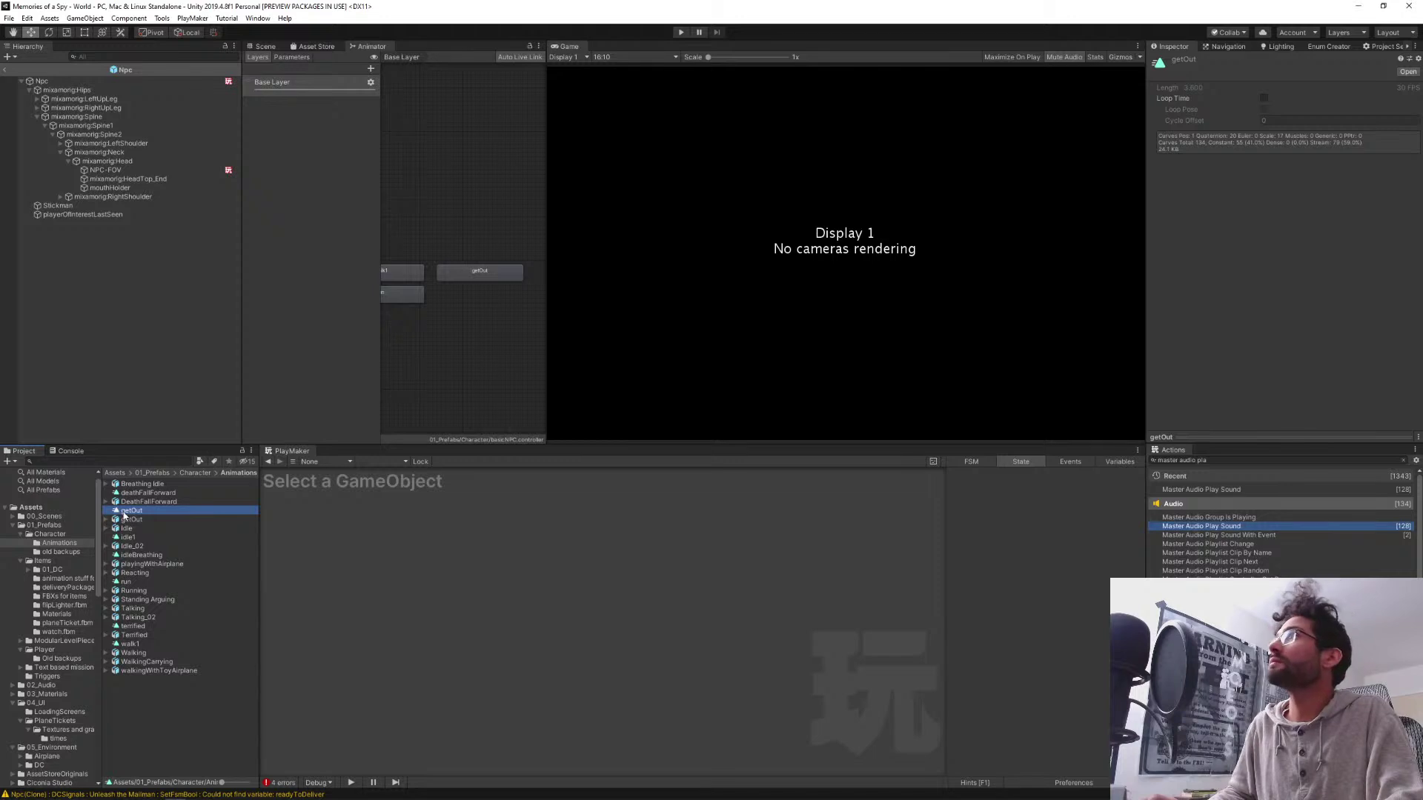
left_click(1264, 99)
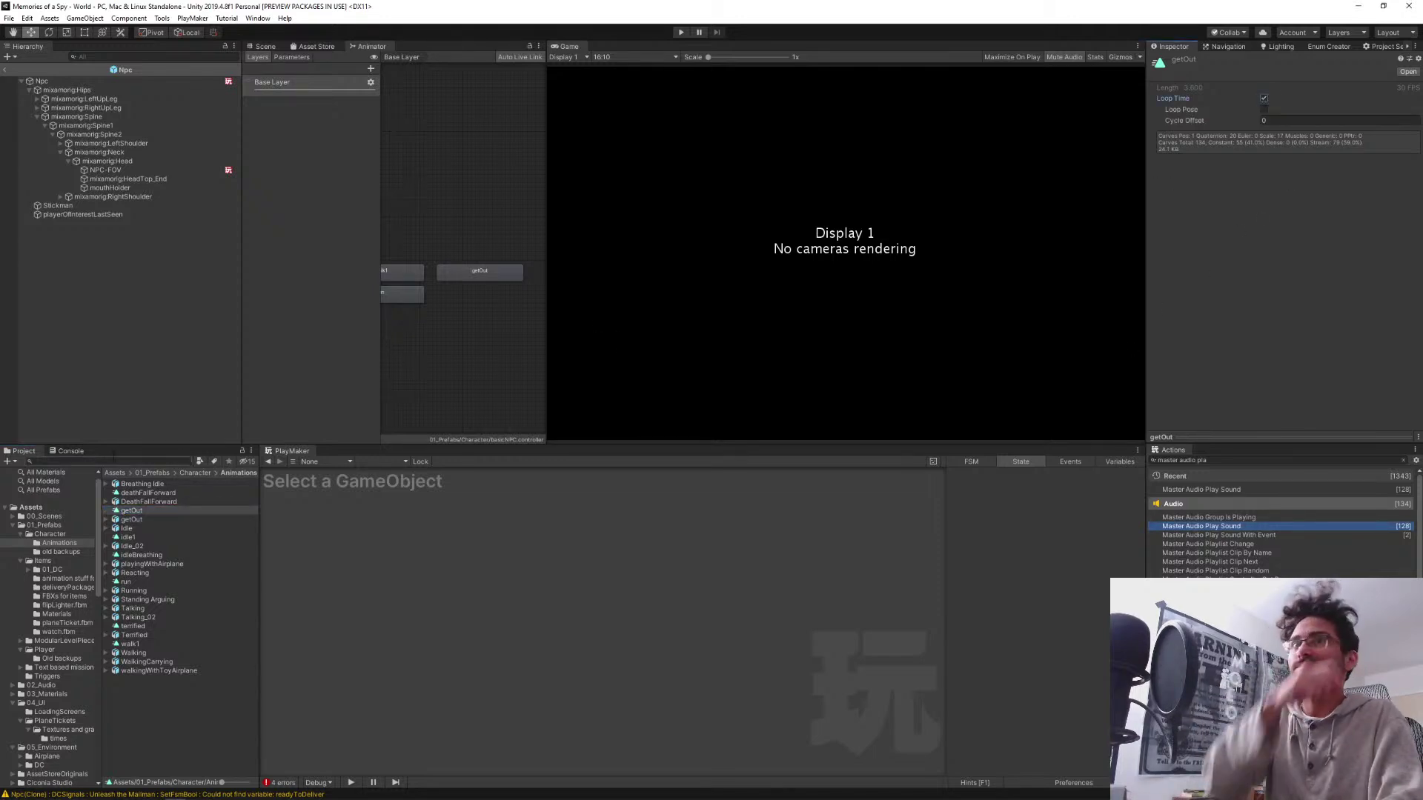
Set the State Name of the Npc's Animator Play action in the Yelling state to getOut
left_click(41, 81)
left_click(1082, 558)
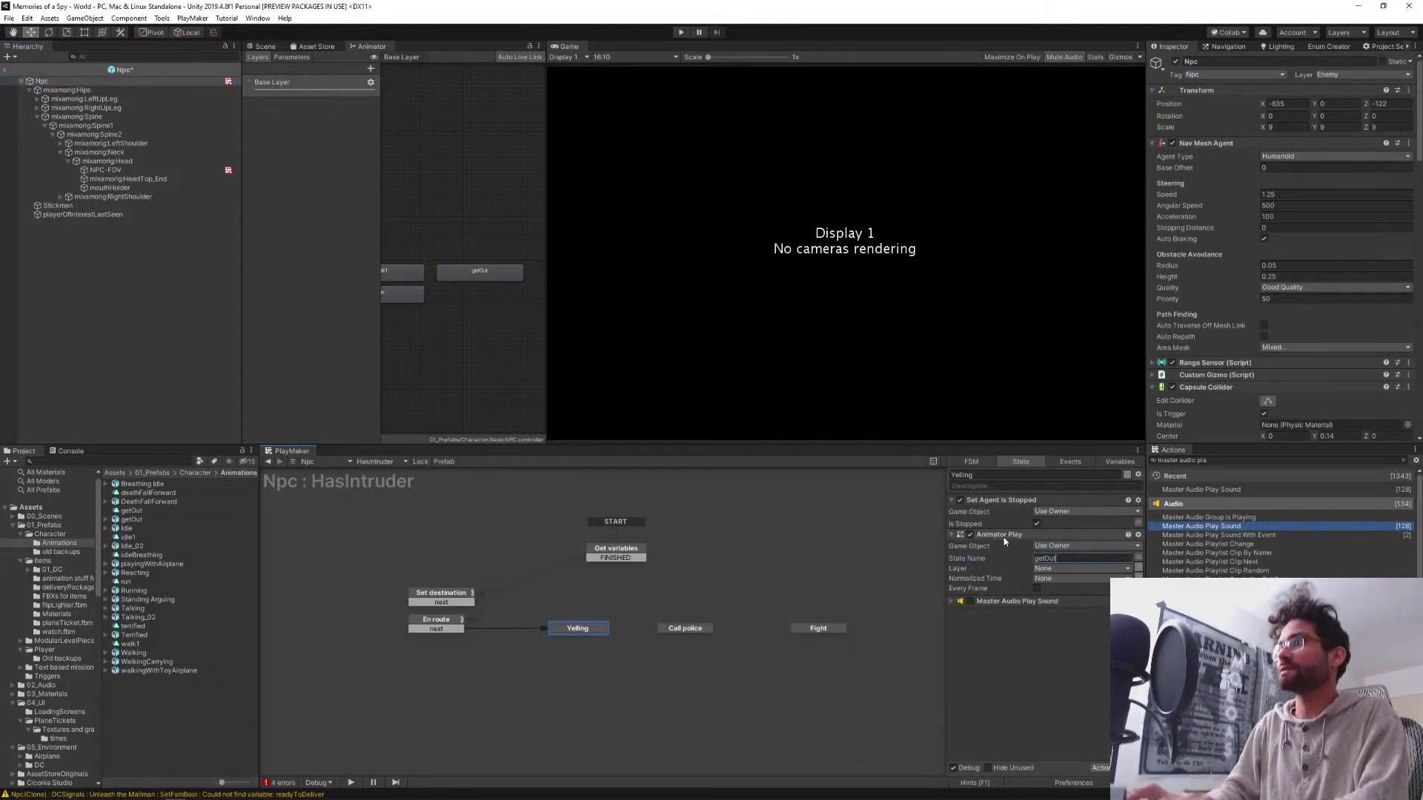
type("getOut")
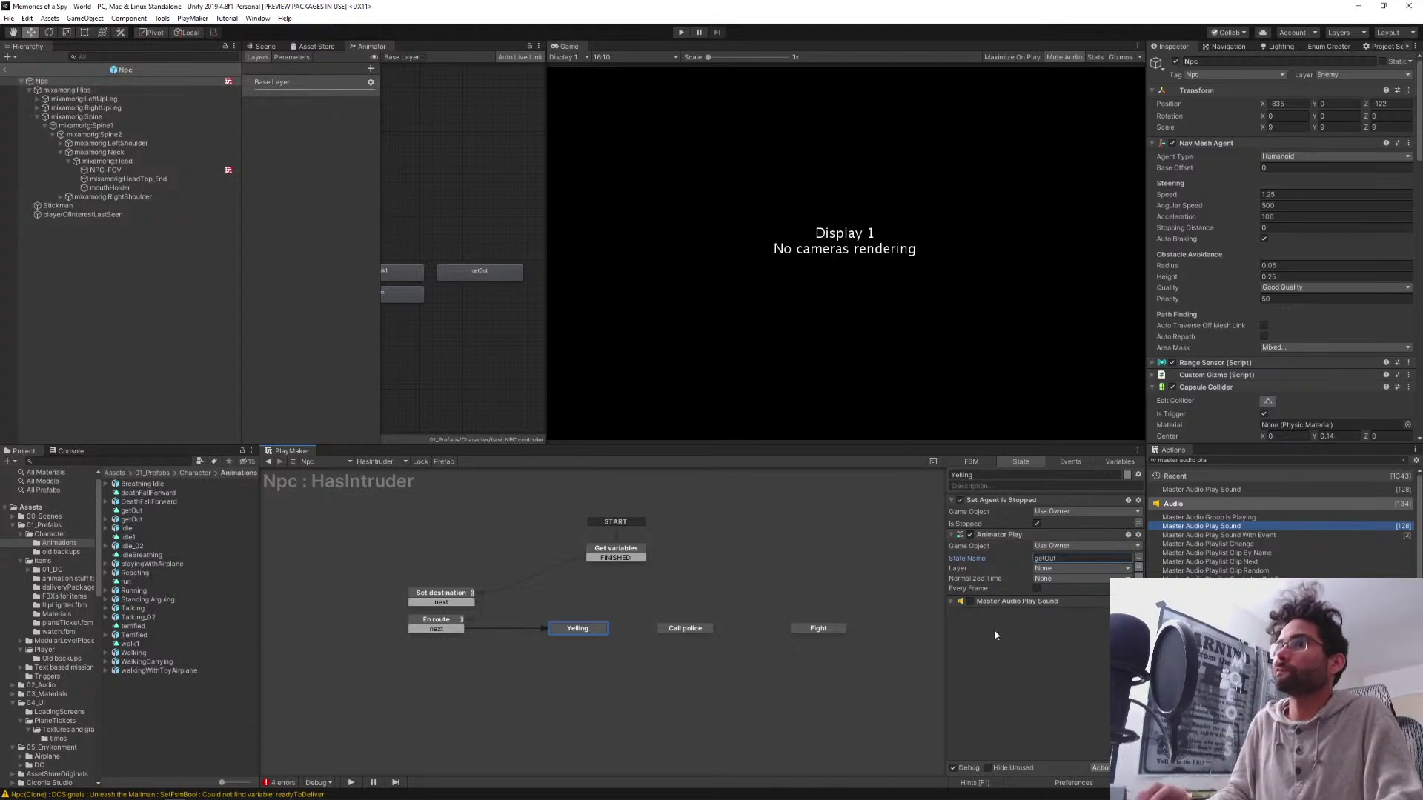
Add a Random Wait action below Master Audio Play Sound in the Yelling state
left_click(1230, 460)
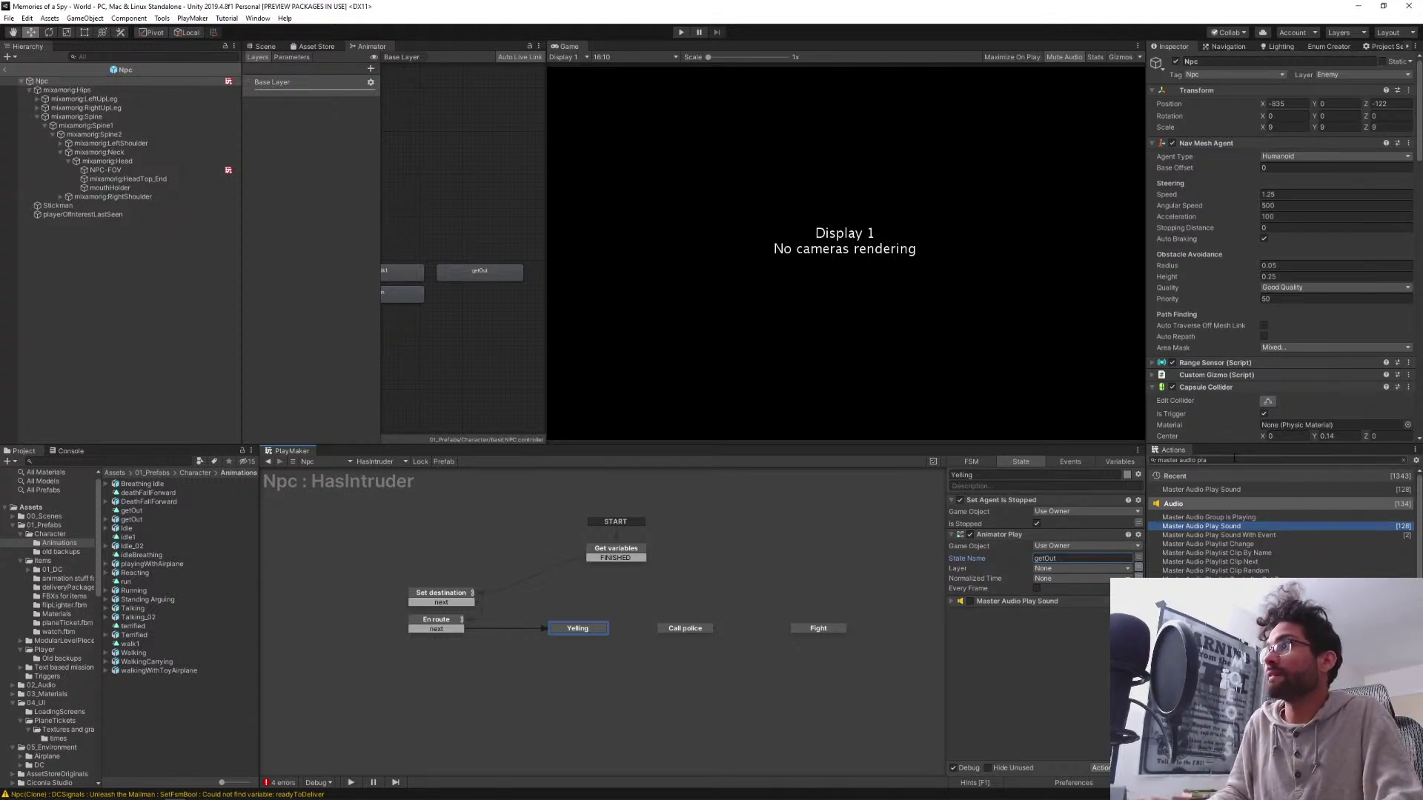
key("ctrl+a")
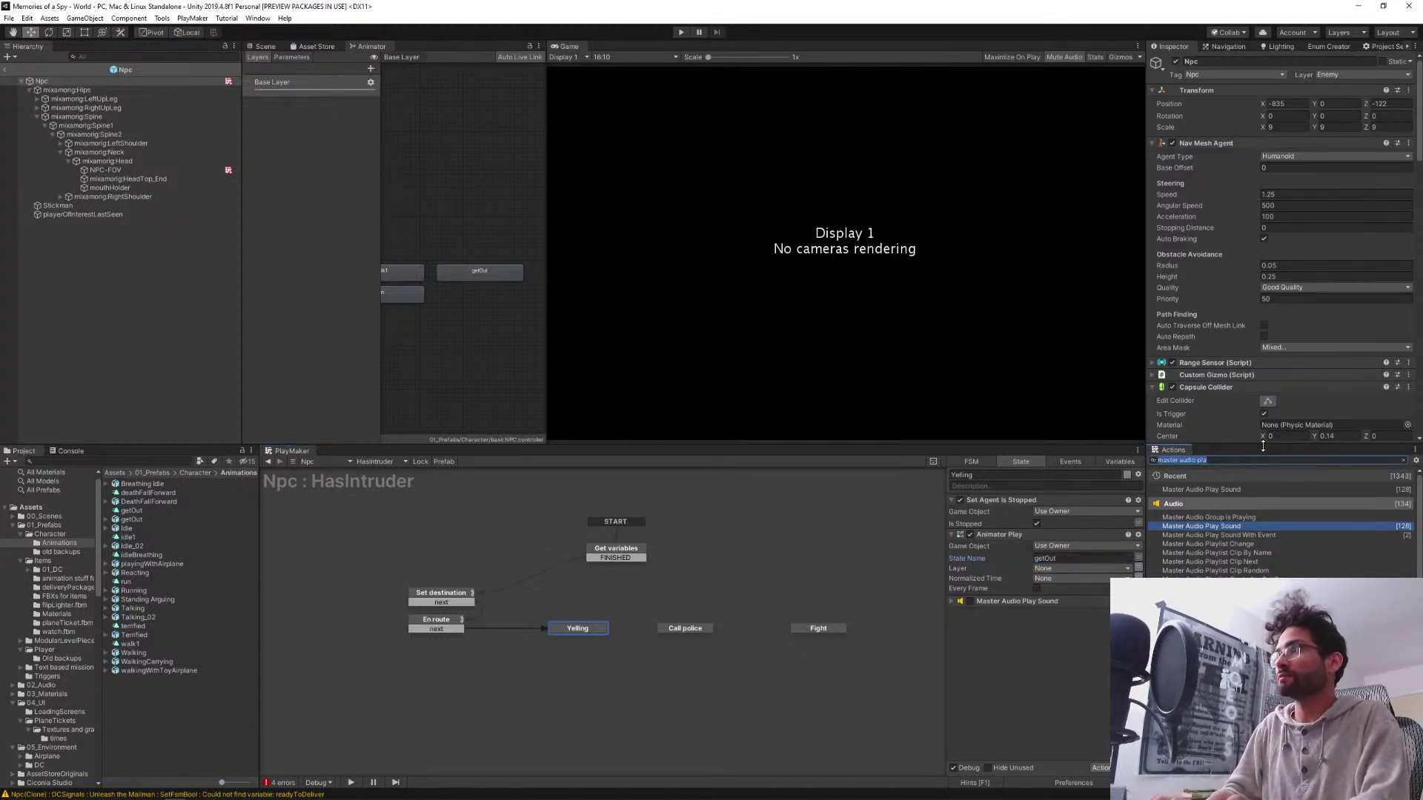
key("BackSpace")
type("random wai")
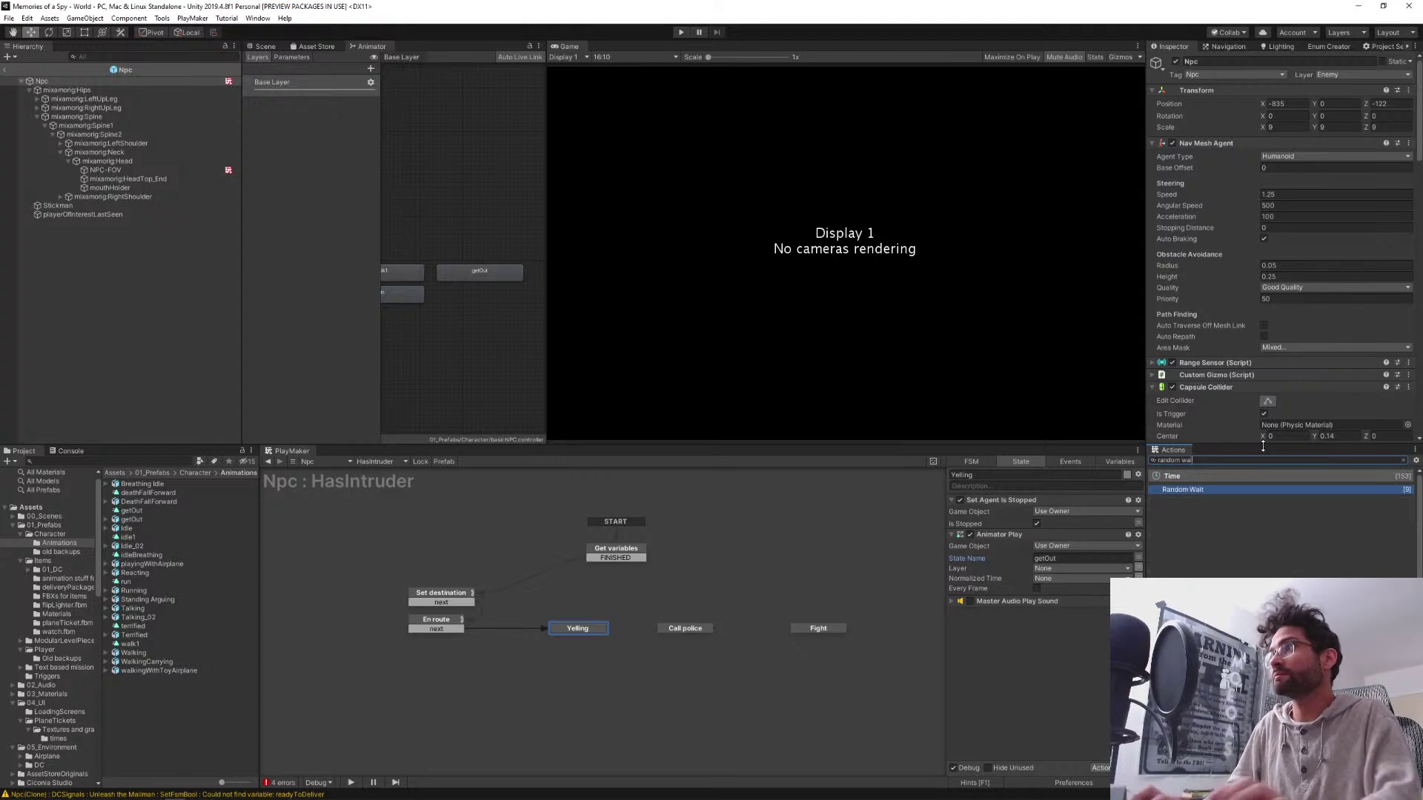
key("Return")
Set the Random Wait action's Min to 5 and Max to 15
left_click(1071, 626)
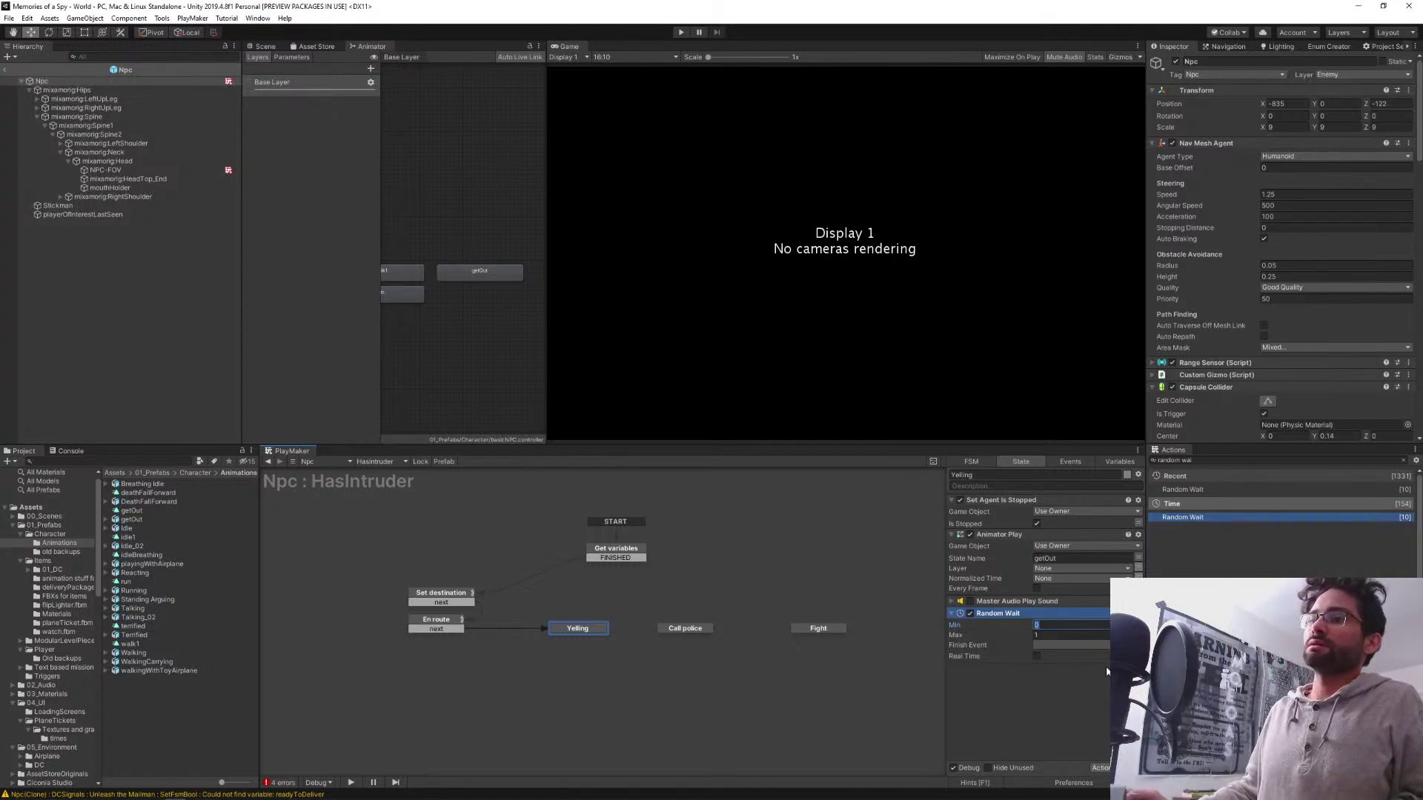
type("10")
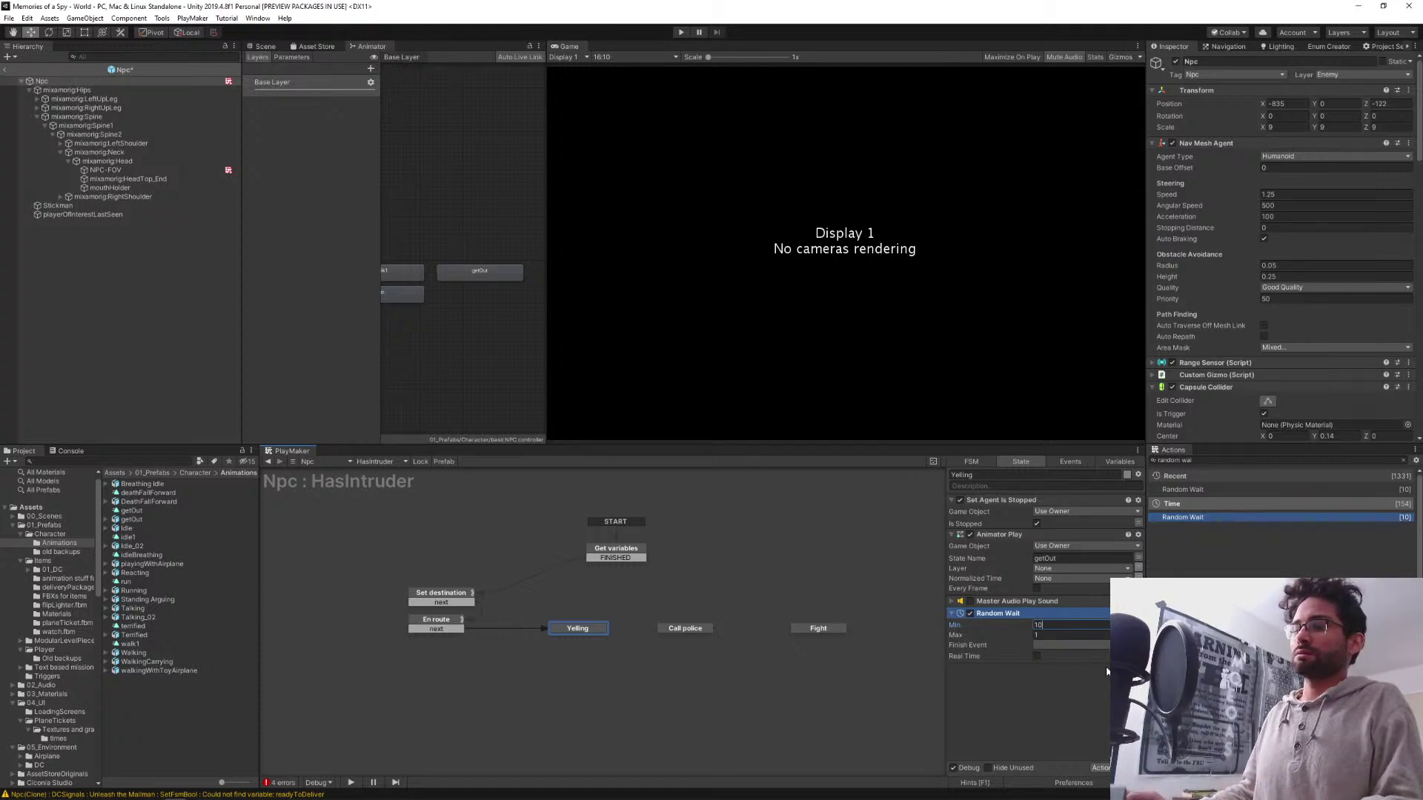
key("BackSpace")
key("BackSpace")
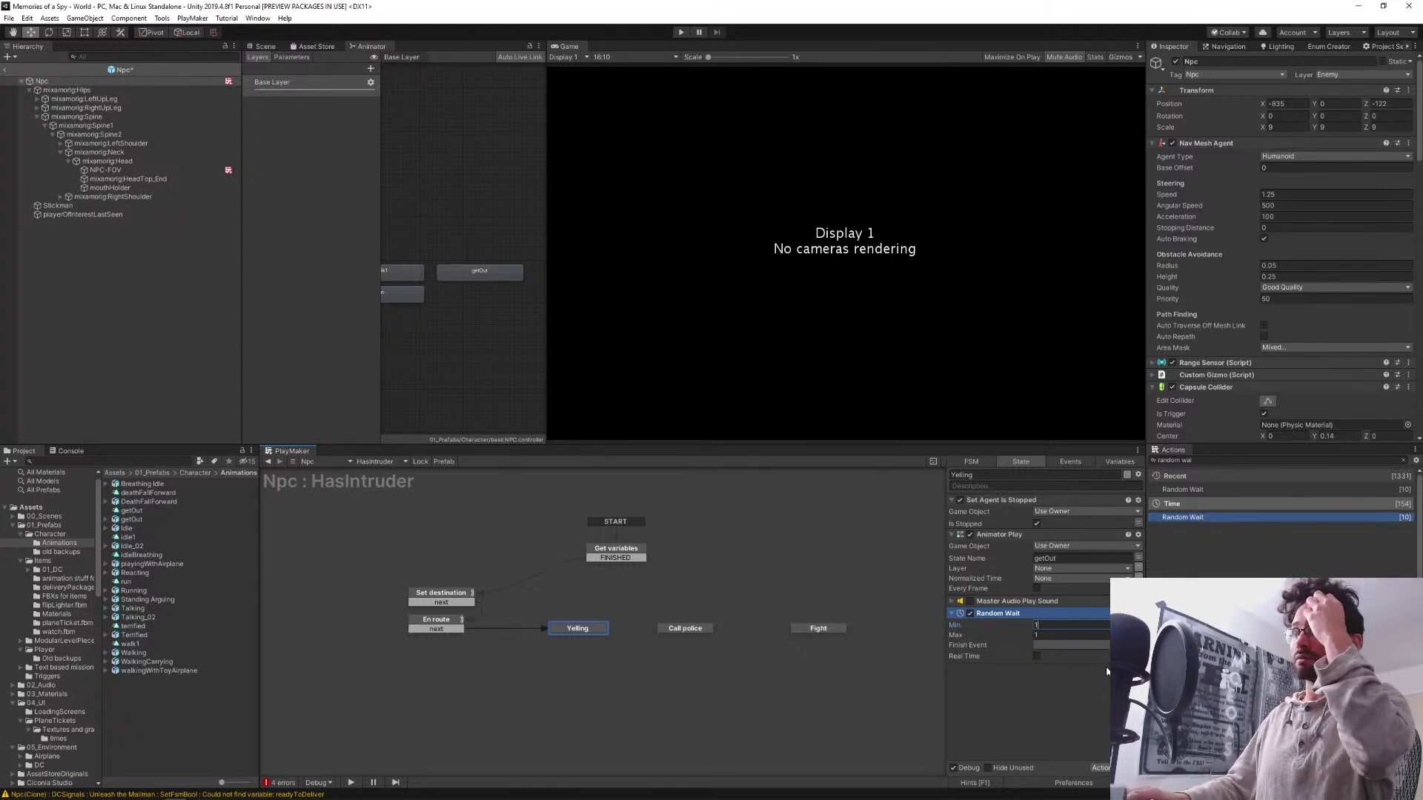
type("5")
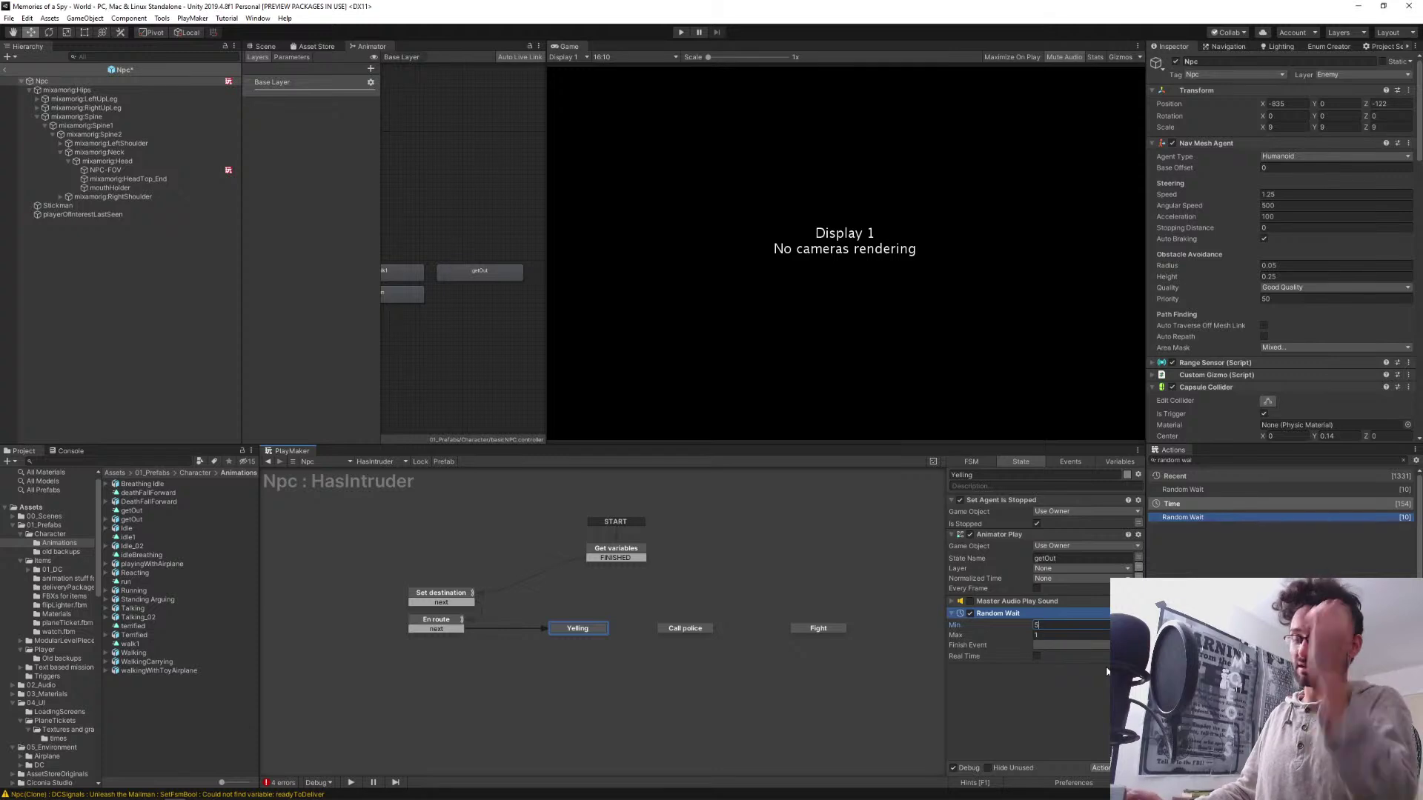
key("Tab")
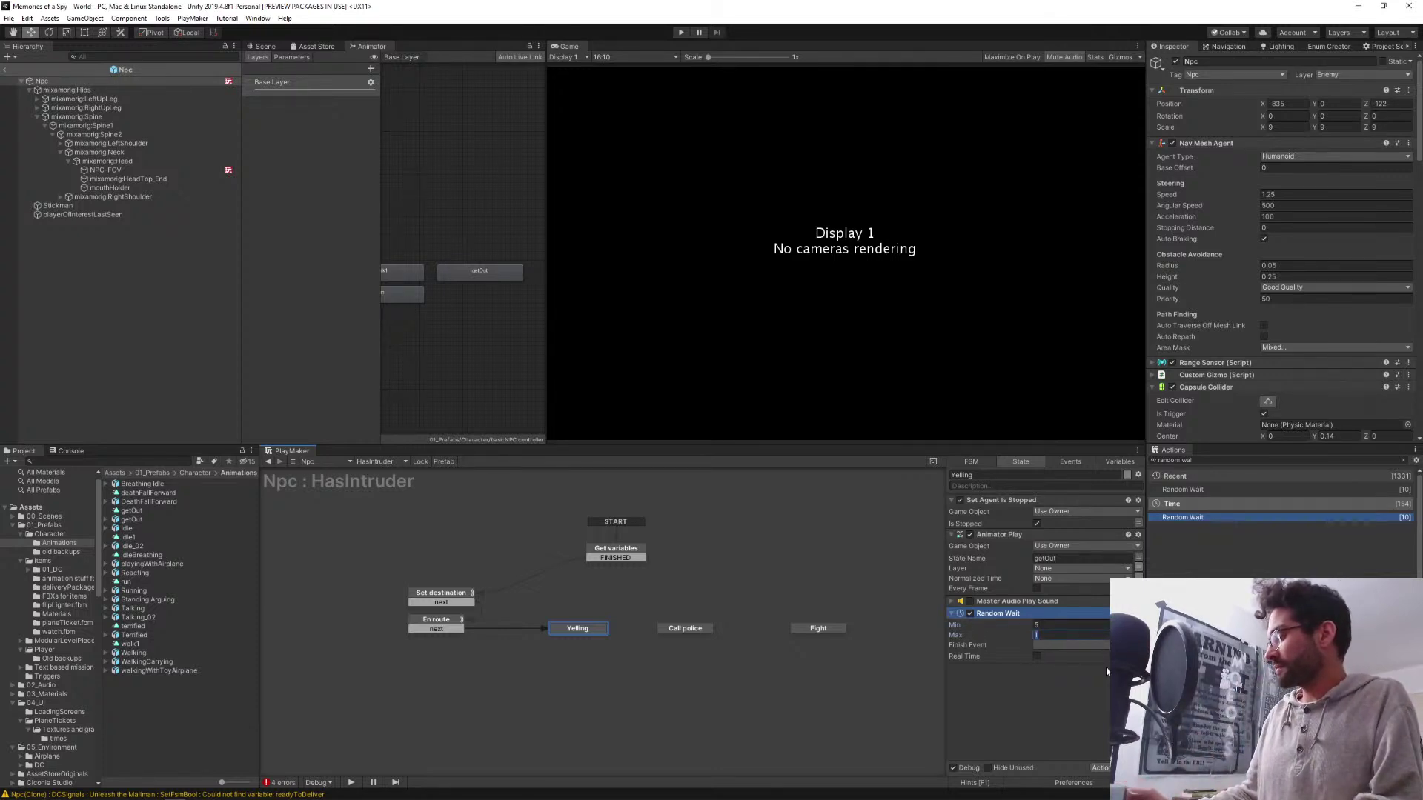
type("15")
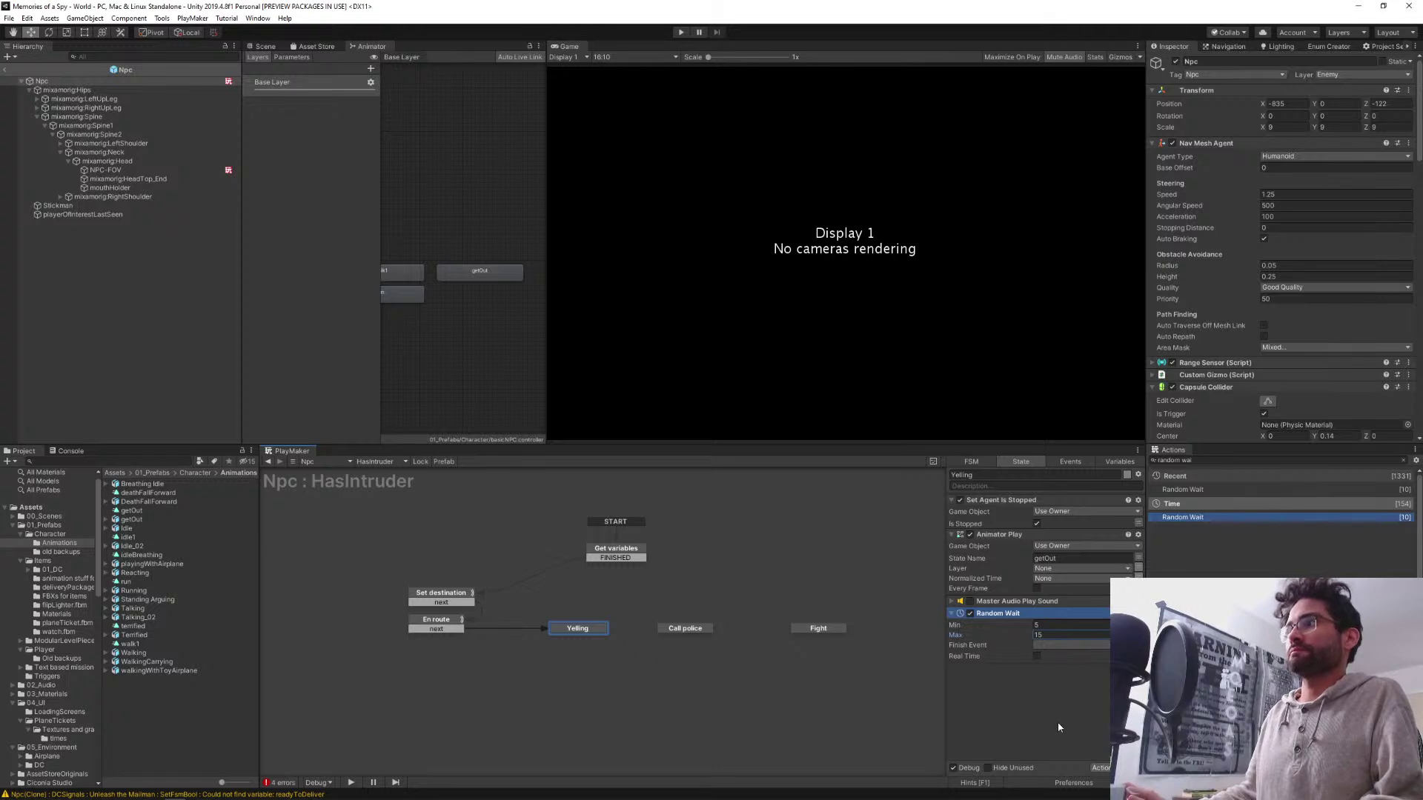
left_click(1058, 728)
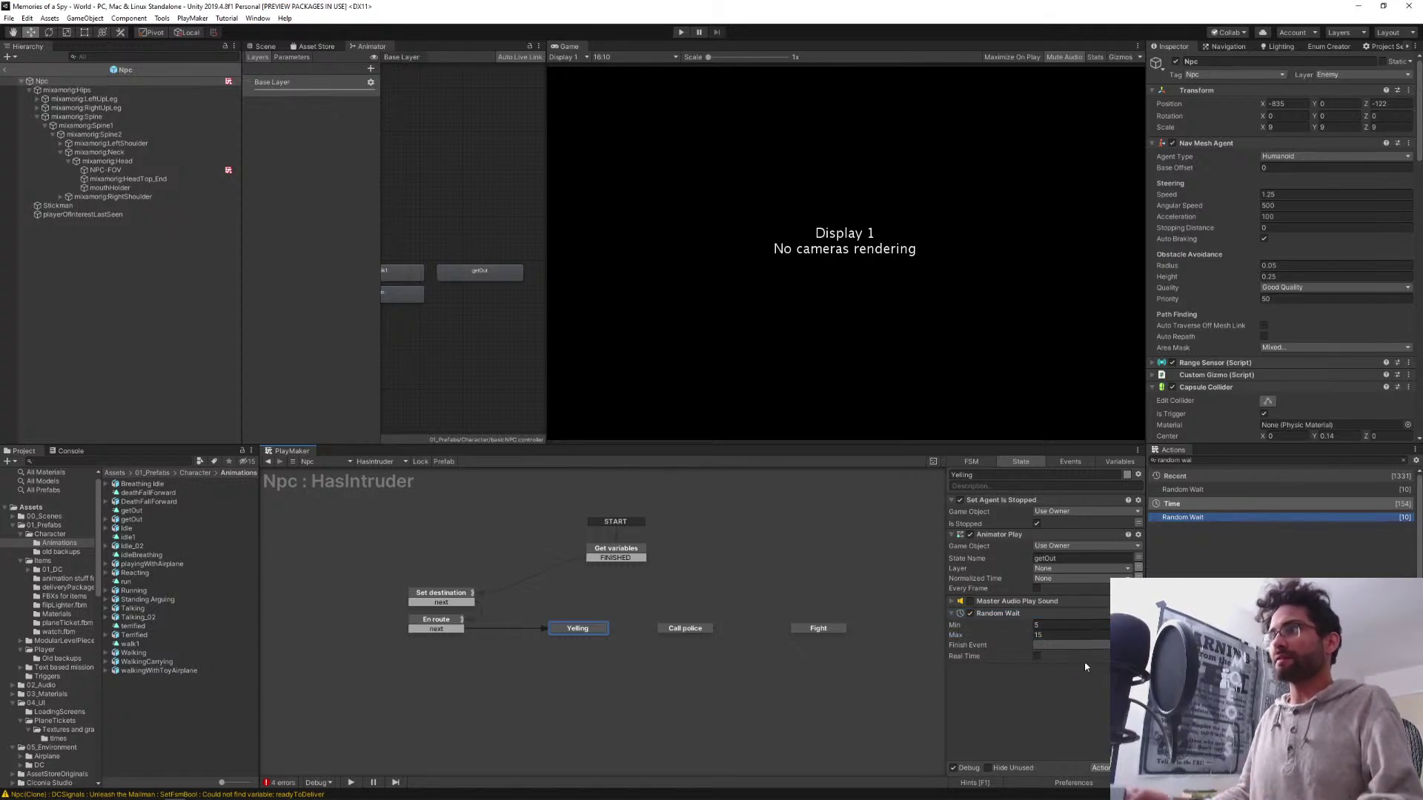
Set the Random Wait's Finish Event to next and link the Yelling state's next transition to Call police
left_click(1042, 644)
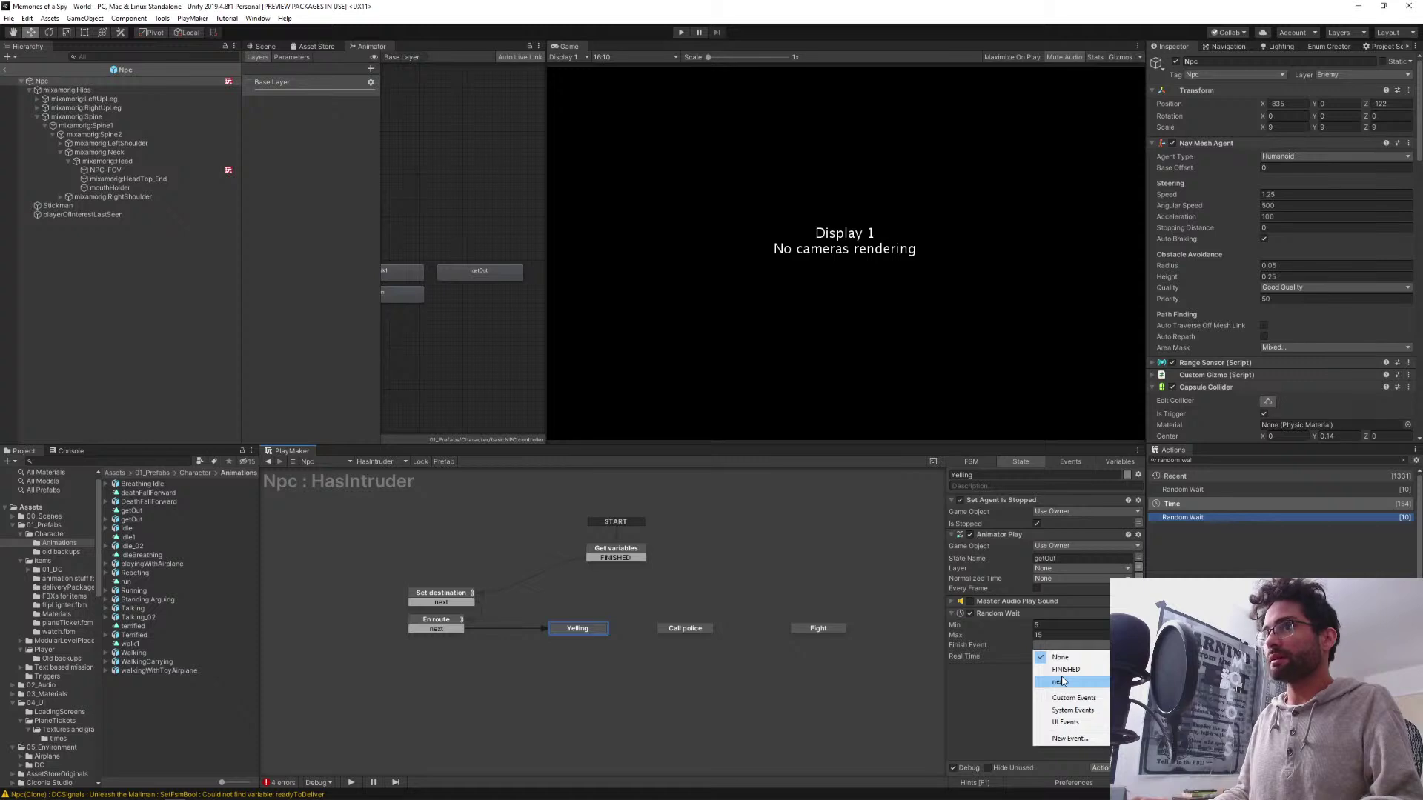
left_click(1061, 681)
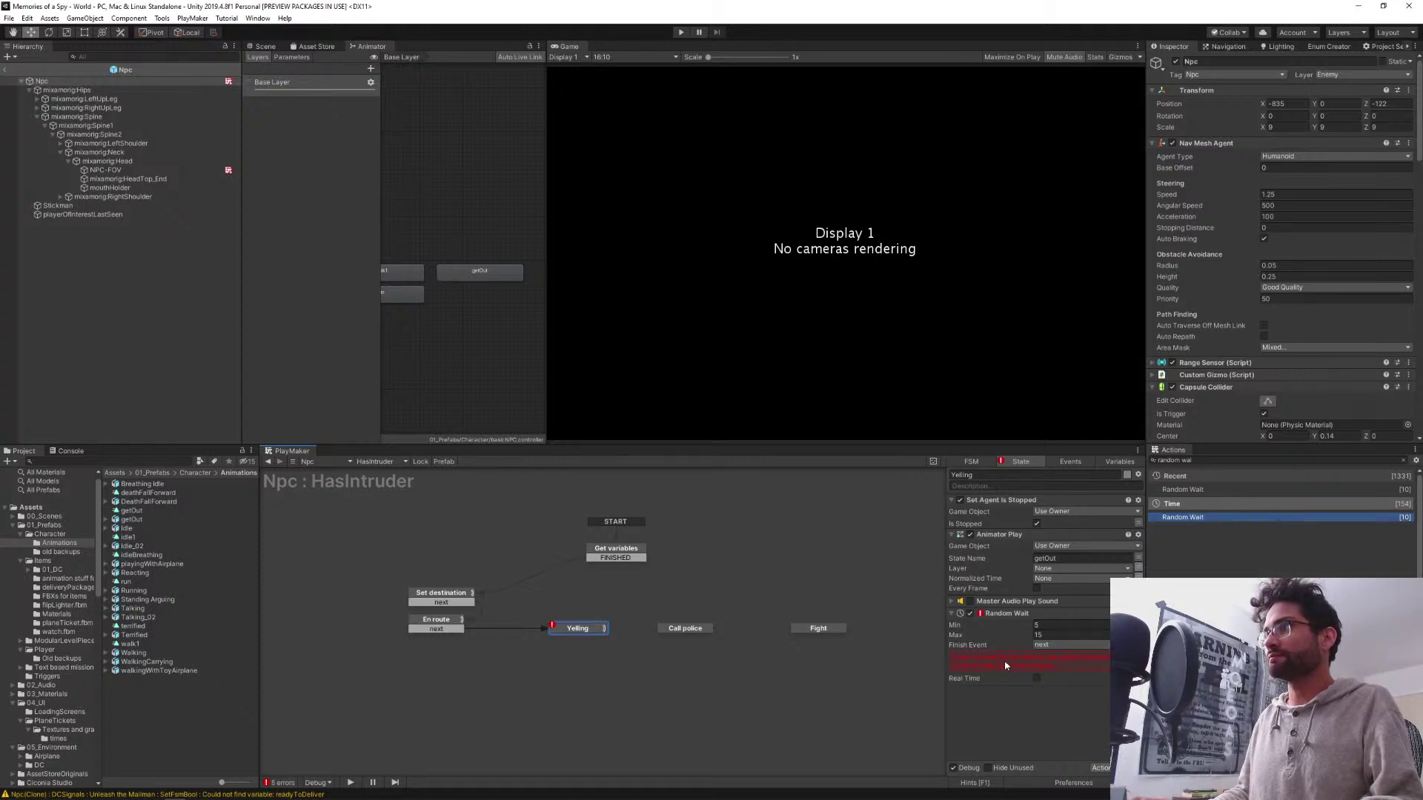
left_click_drag(605, 639, 685, 634)
Add a Comment action to the Call police state and open its text for editing
left_click(686, 633)
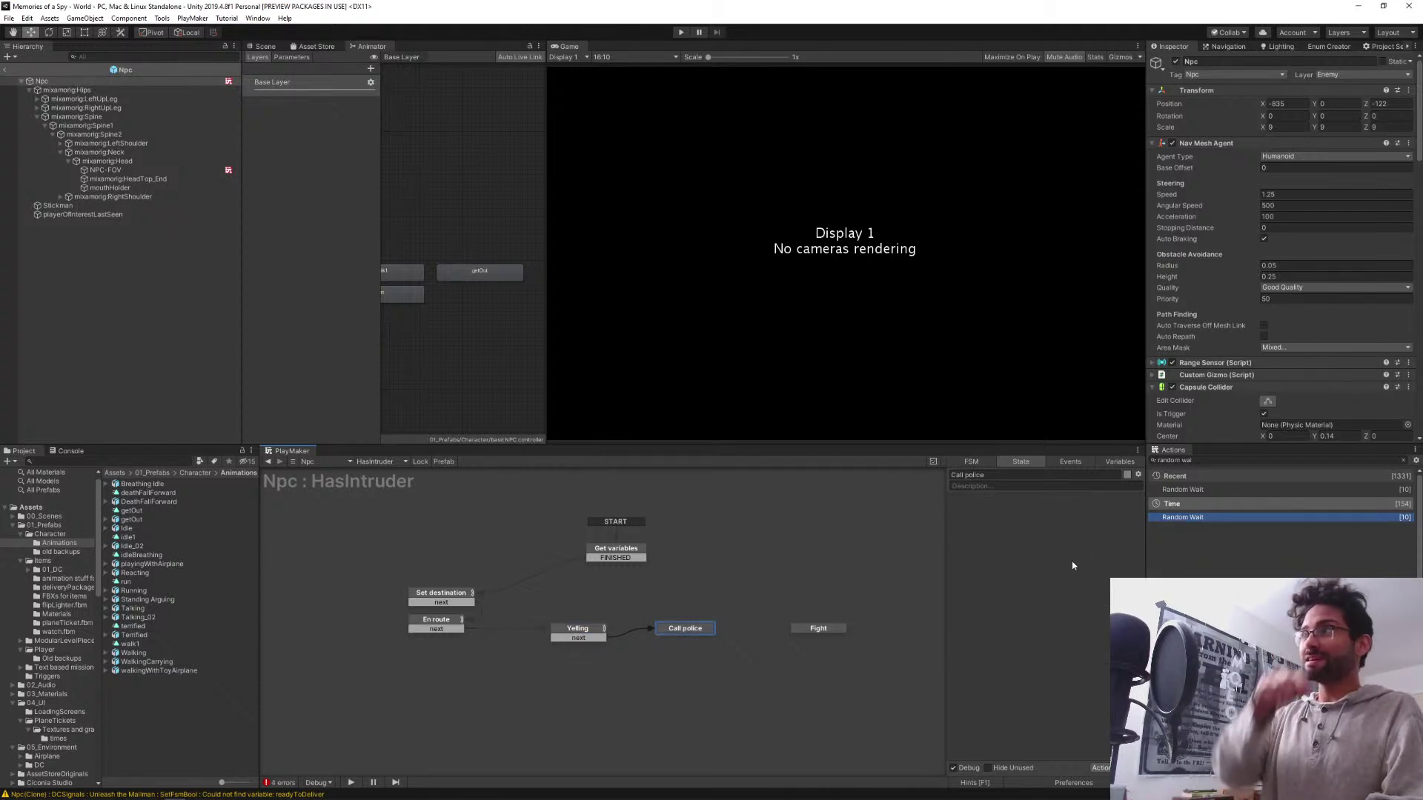
left_click(1204, 460)
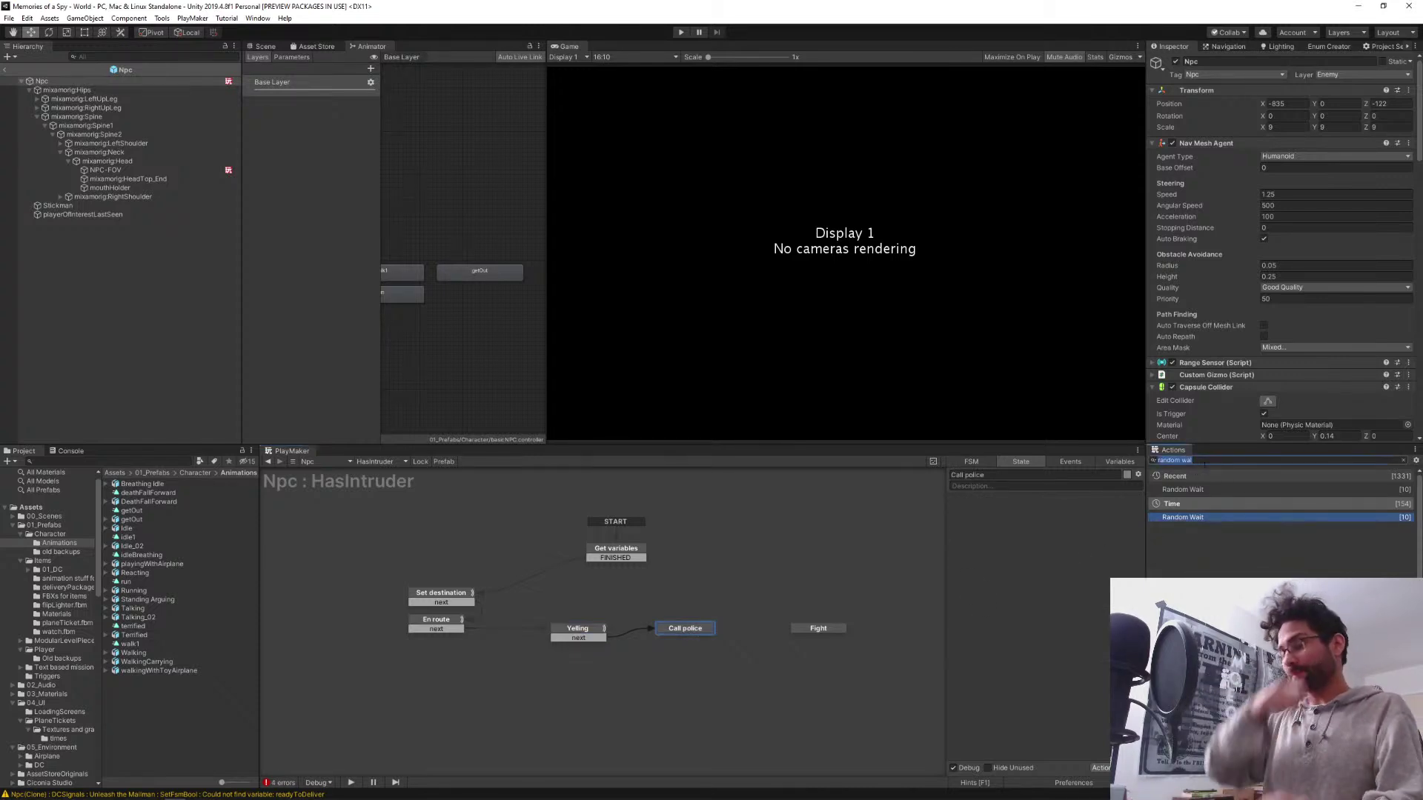
type("set dest")
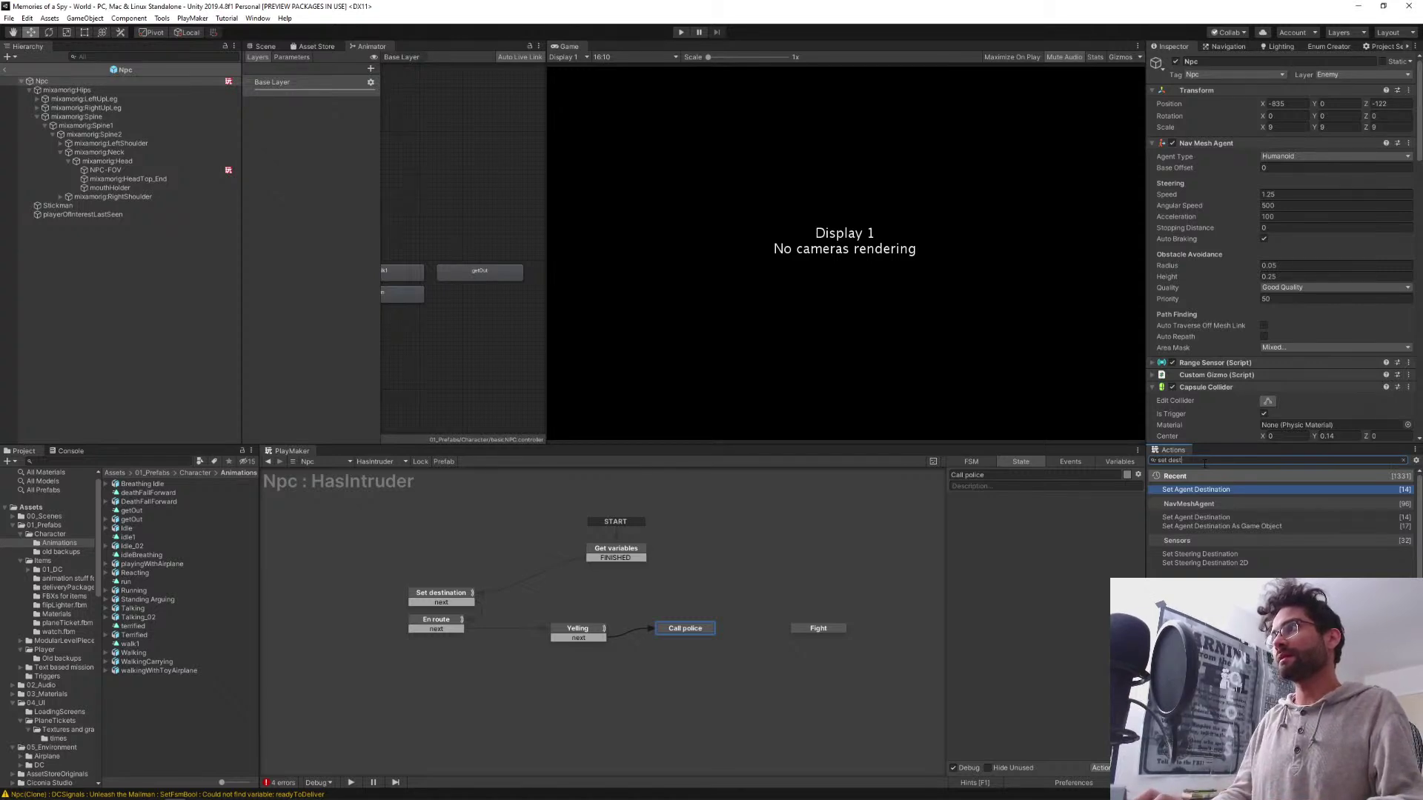
left_click_drag(1204, 462, 1156, 459)
type("comme")
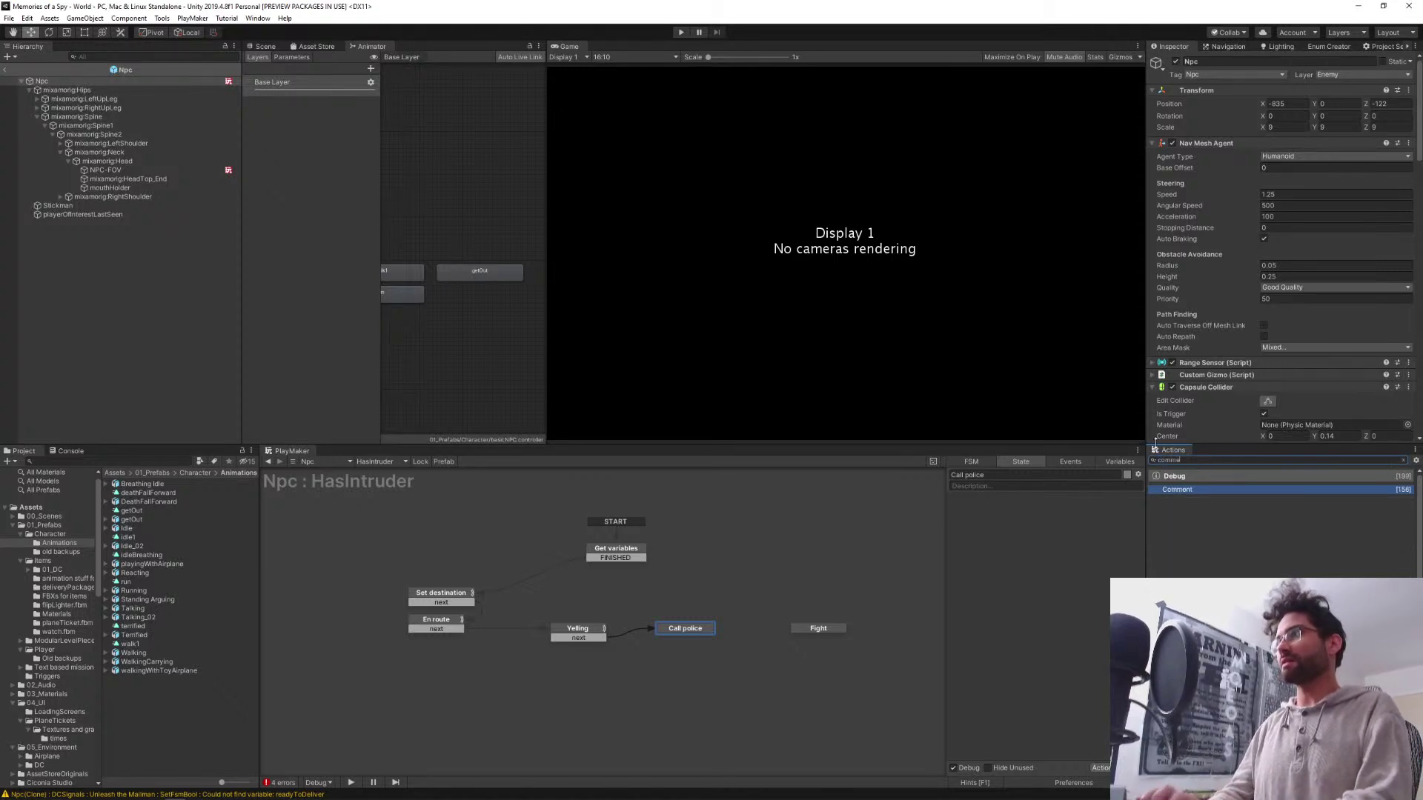
key("Return")
left_click(989, 513)
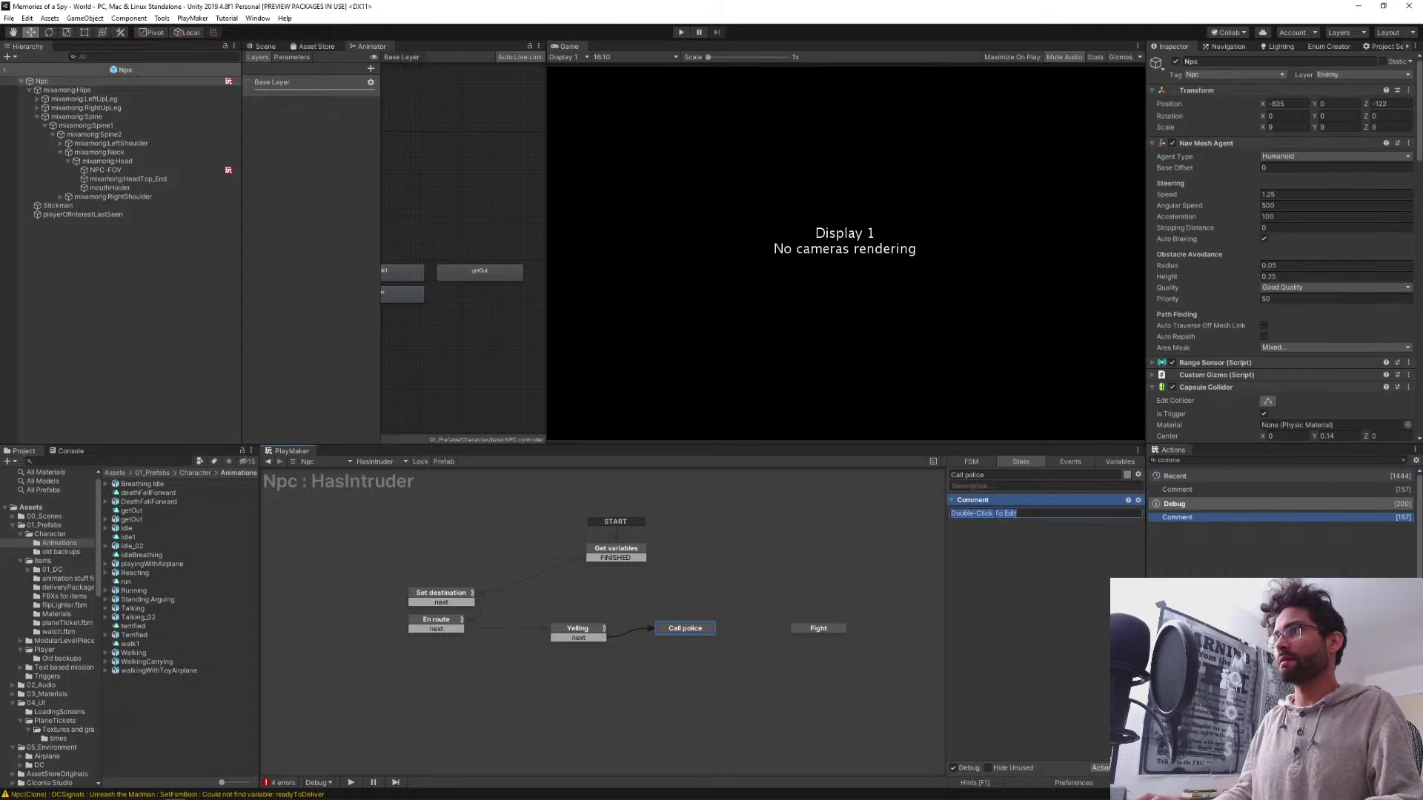
type("Set desti")
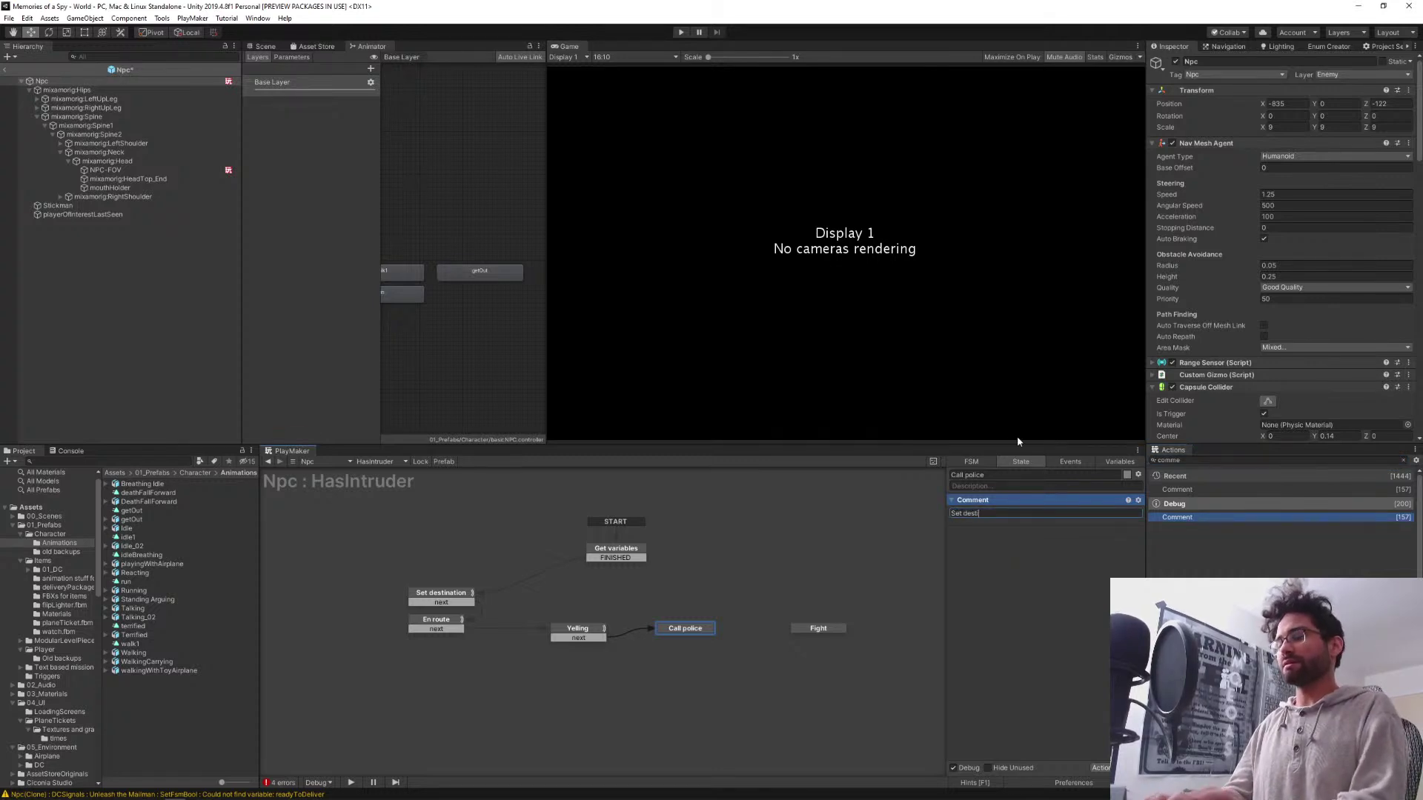
type("nation a")
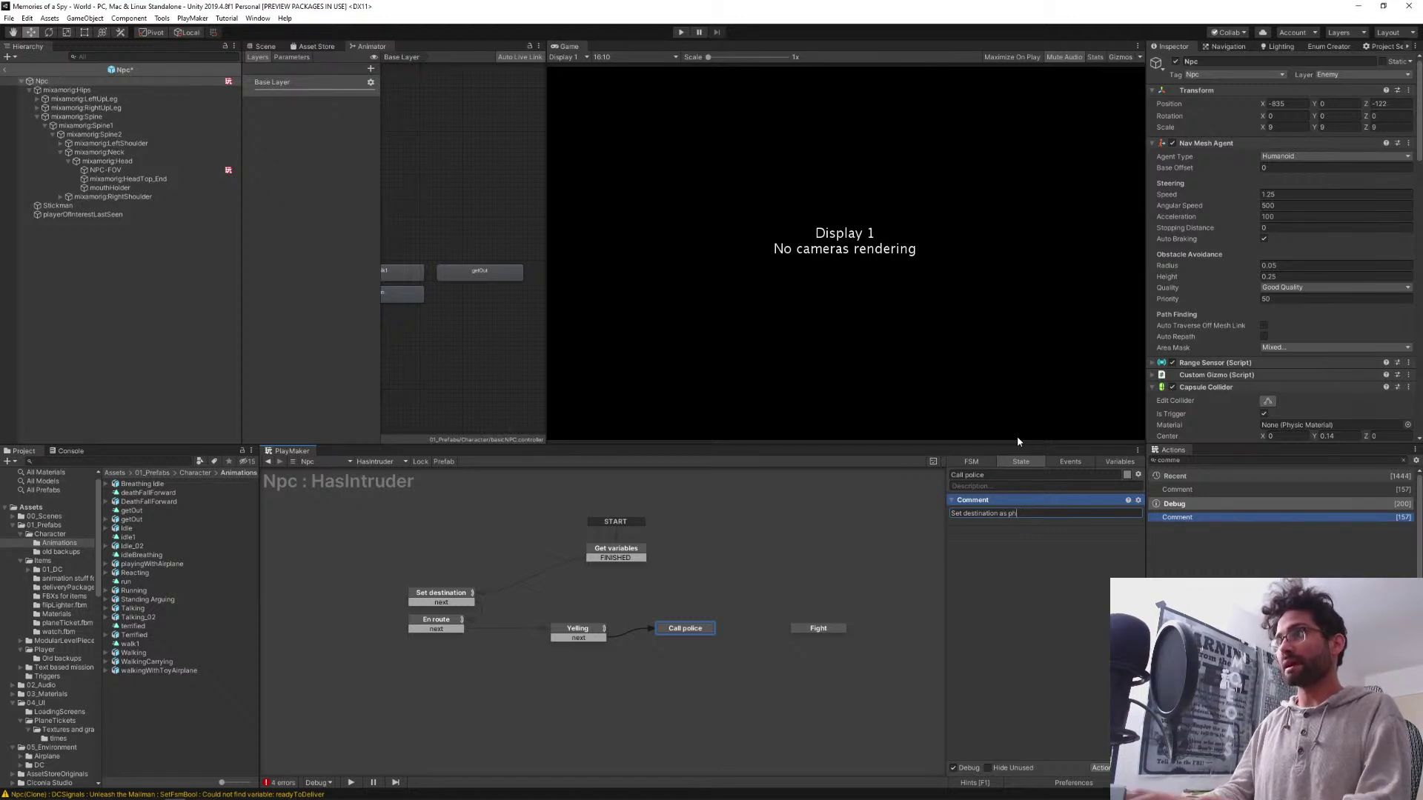
type("s nearest")
type("phone.")
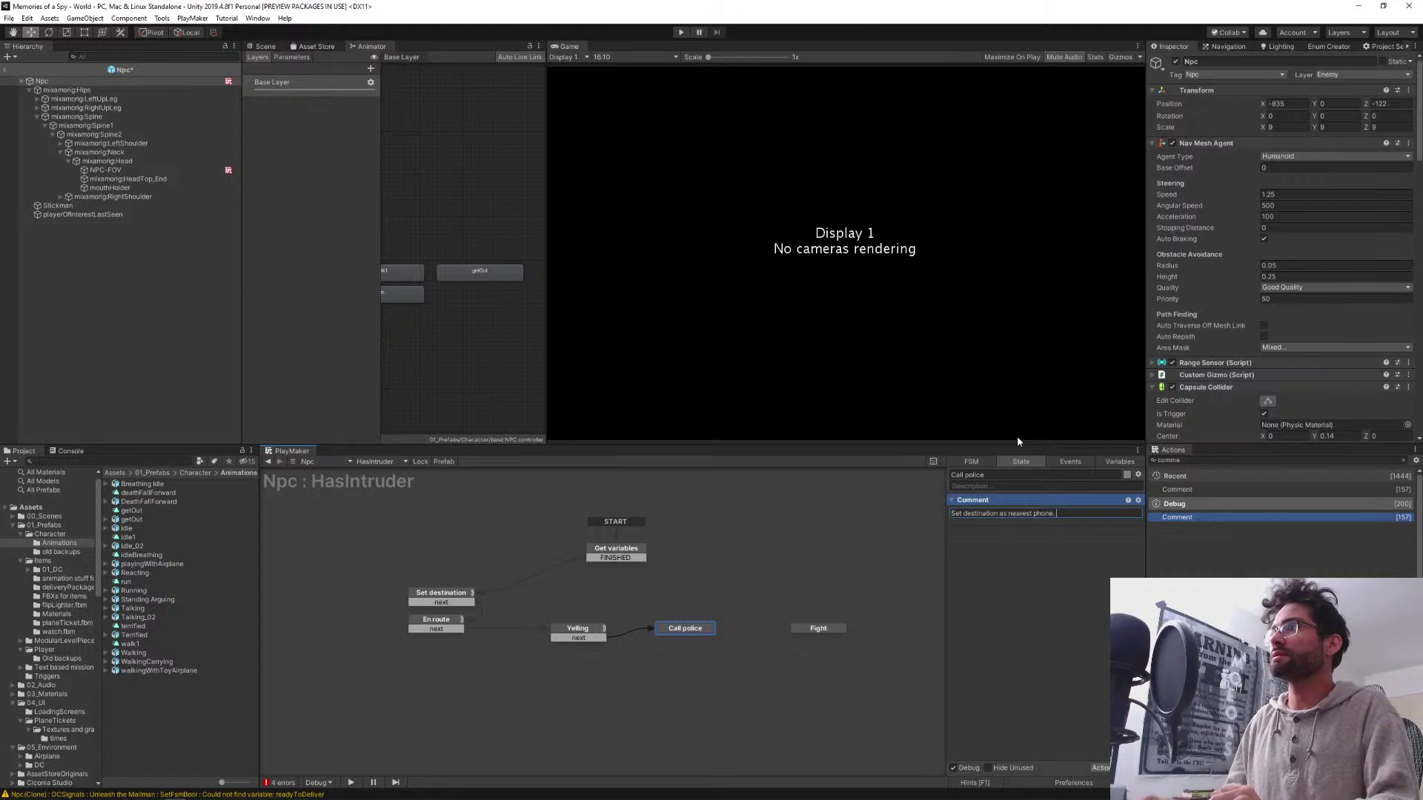
key("ctrl+a")
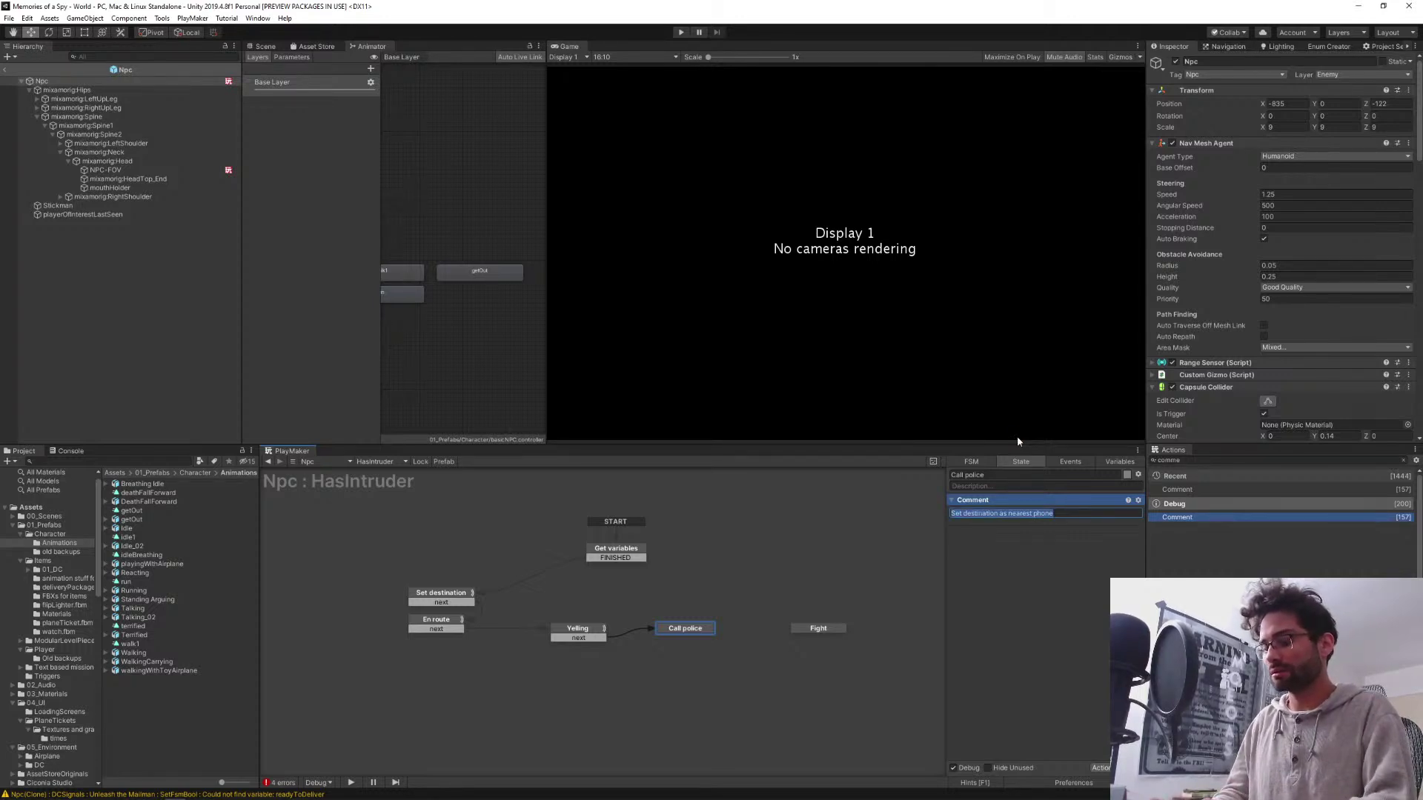
type("Check")
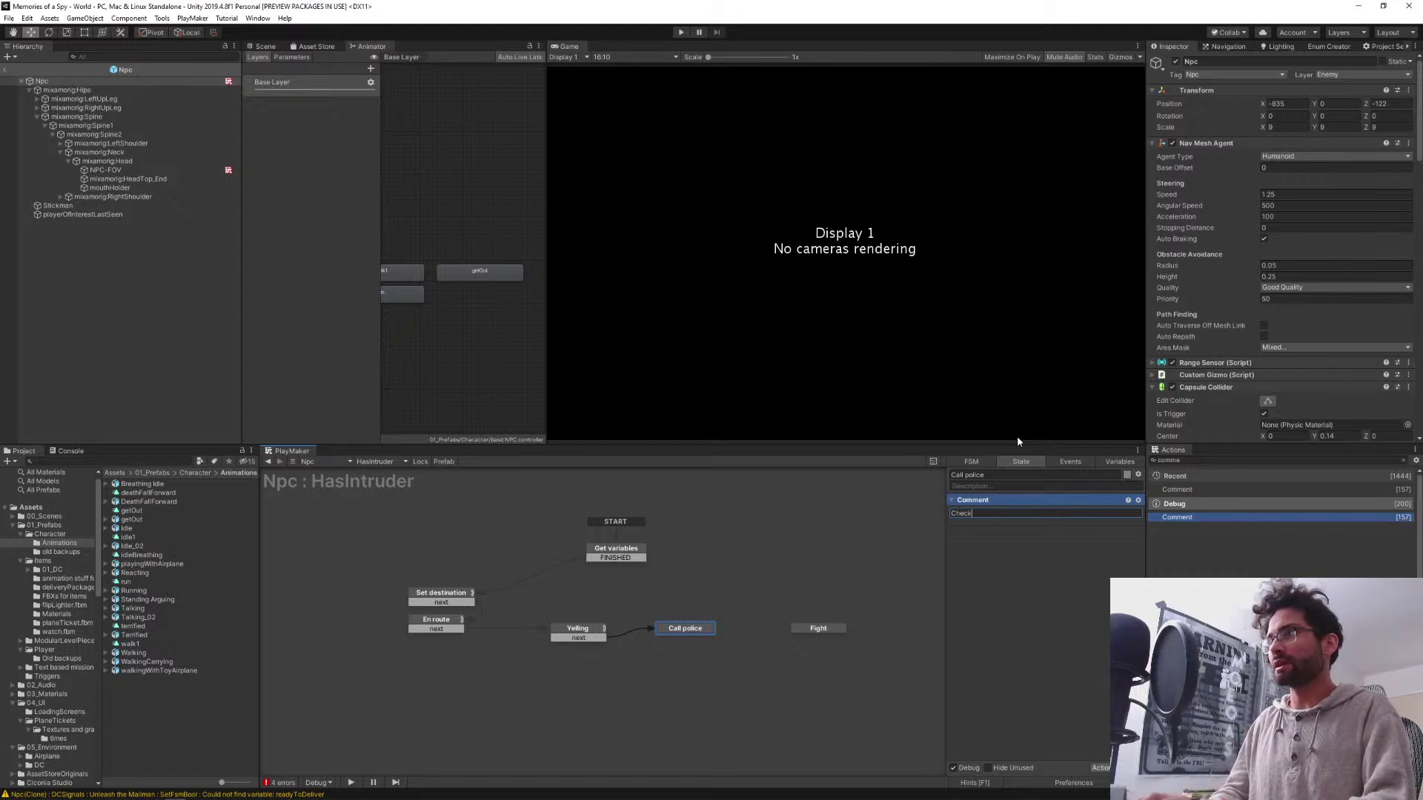
type(" distance betwee")
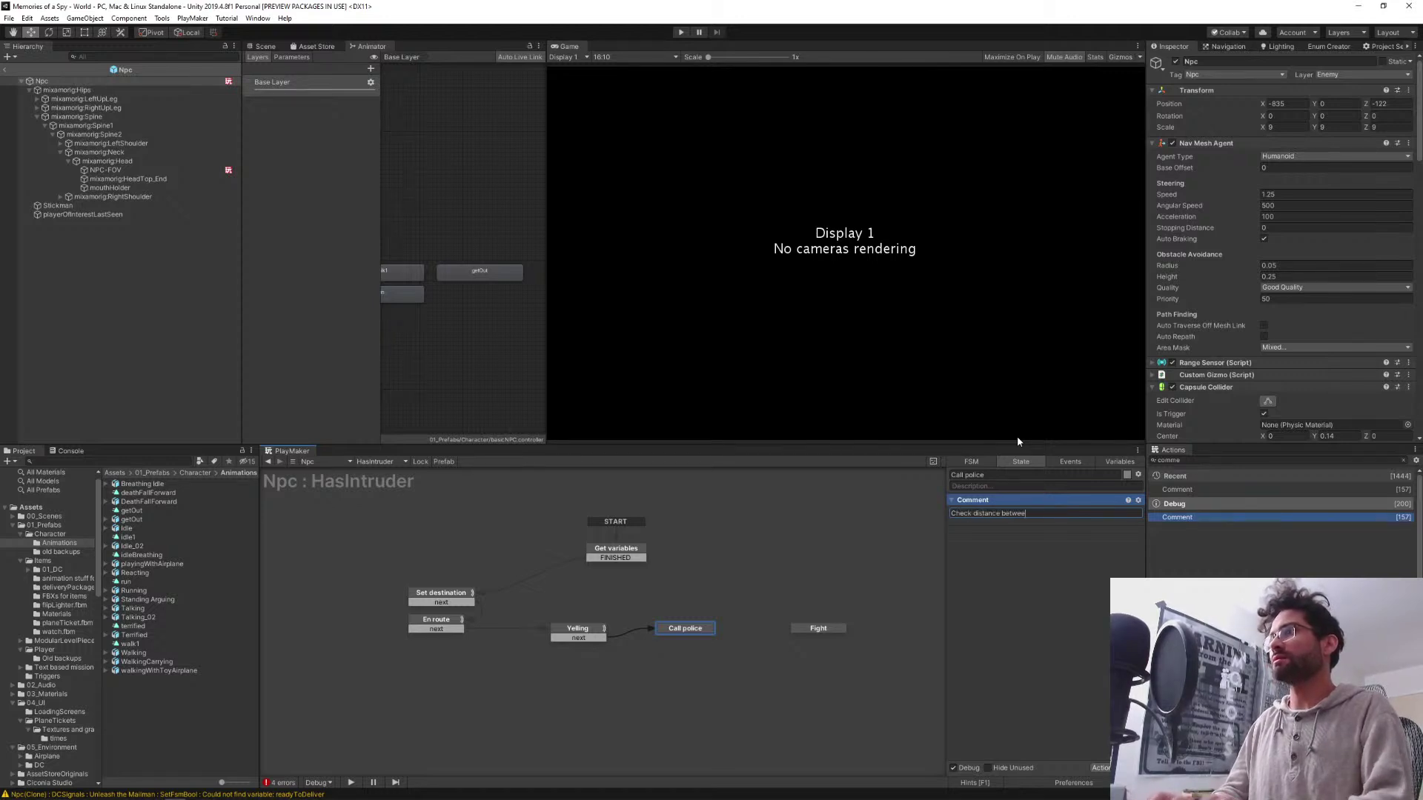
Replace the Call police comment's text with "Compare distances between personal phone and public phones. (do this LATER)"
key("ctrl+a")
type("Compar")
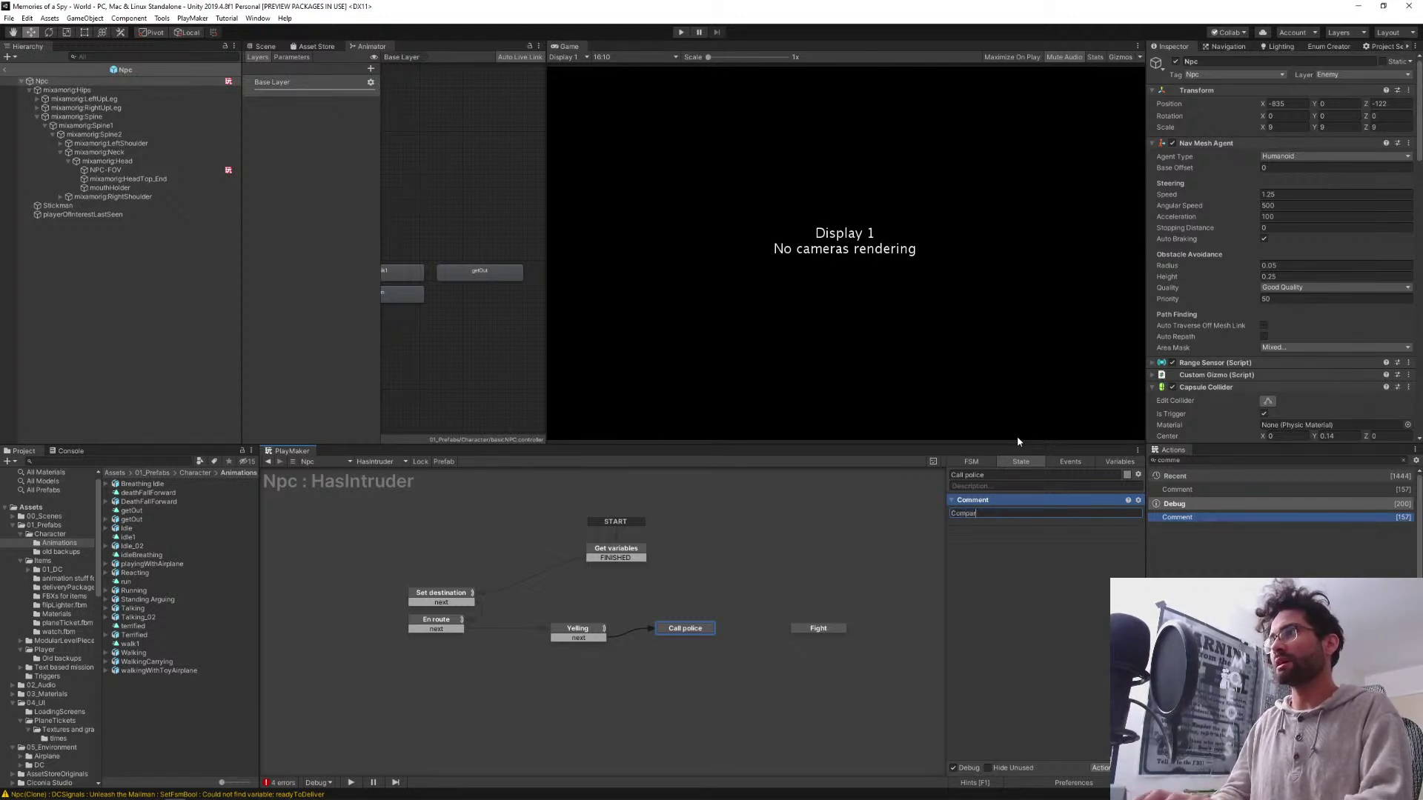
type("e distances bet")
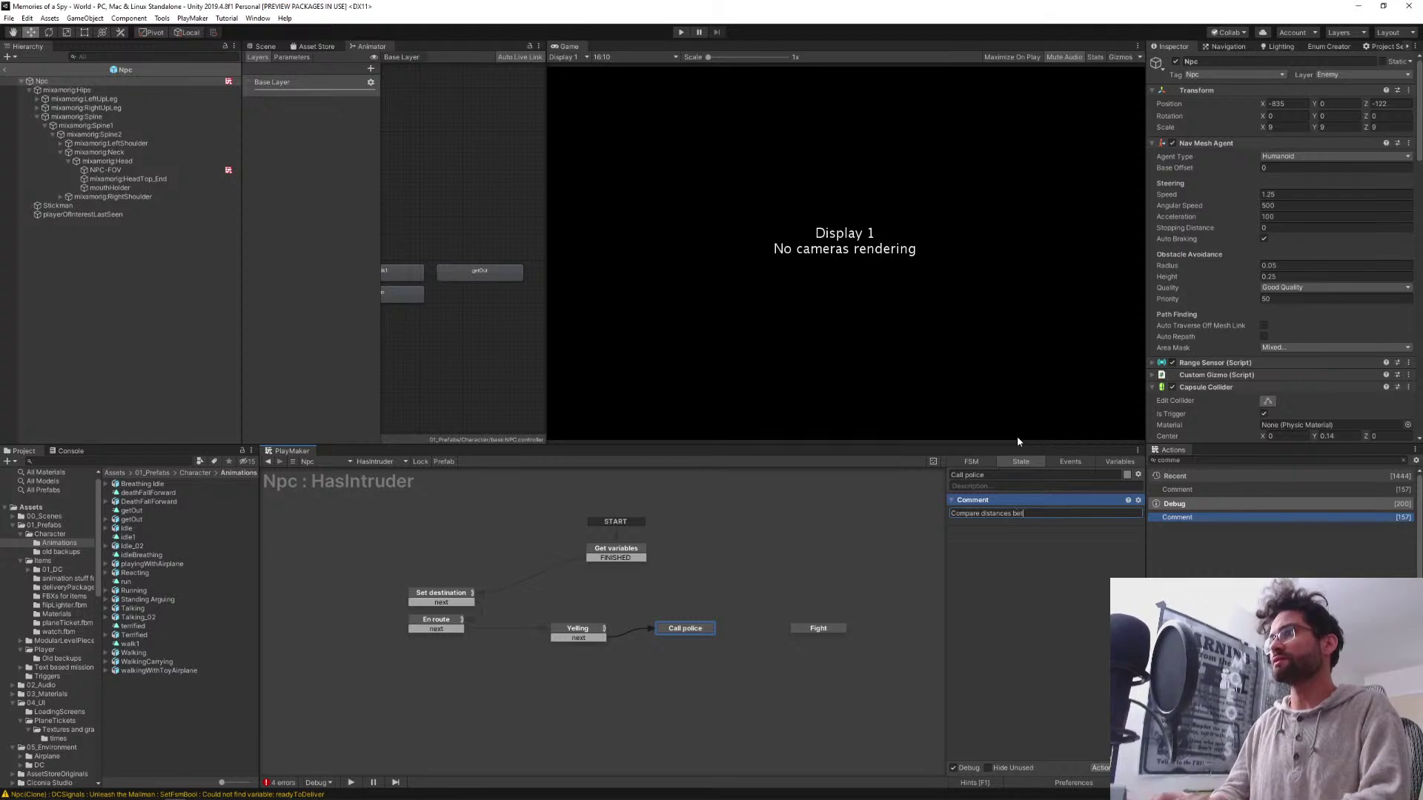
type("ween personal phone and b")
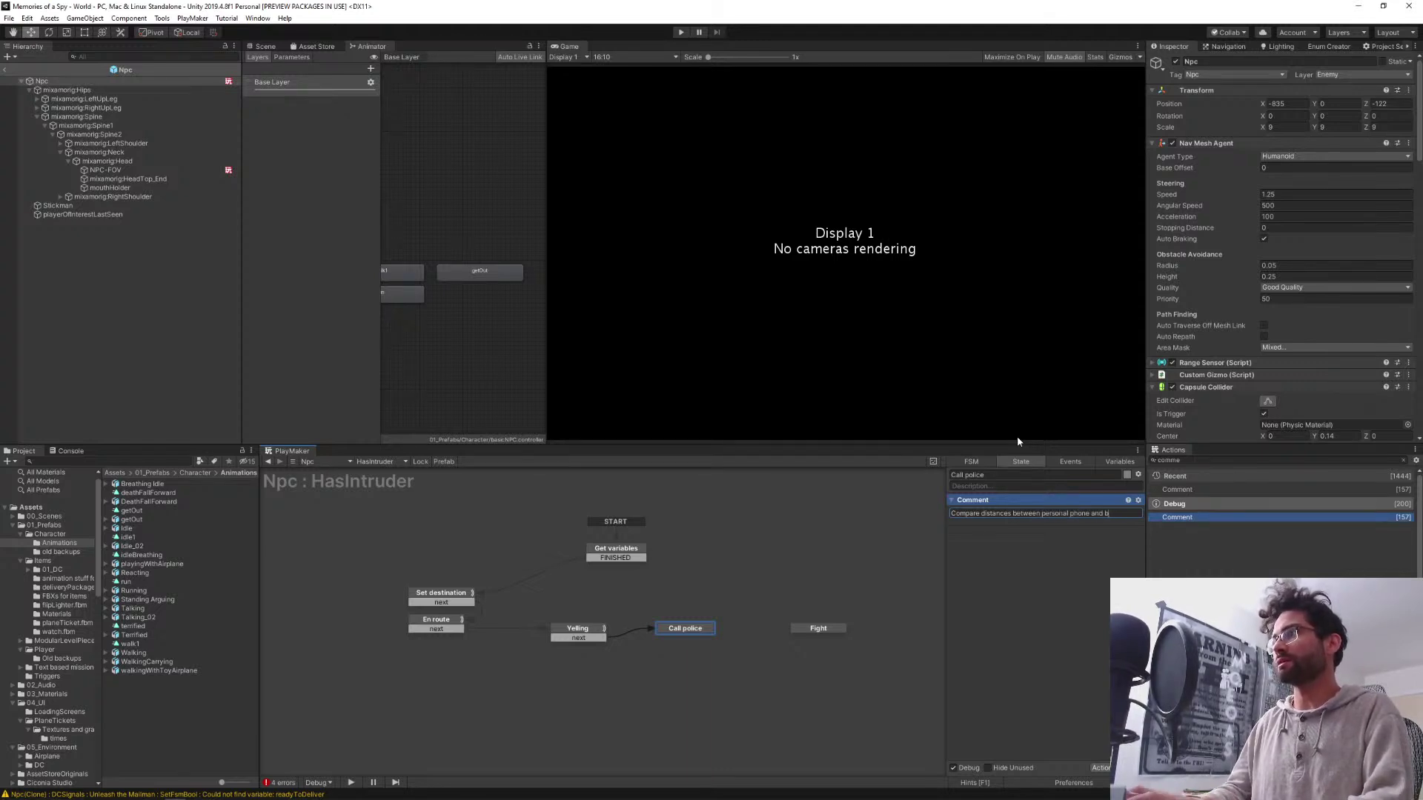
key("BackSpace")
type("publi")
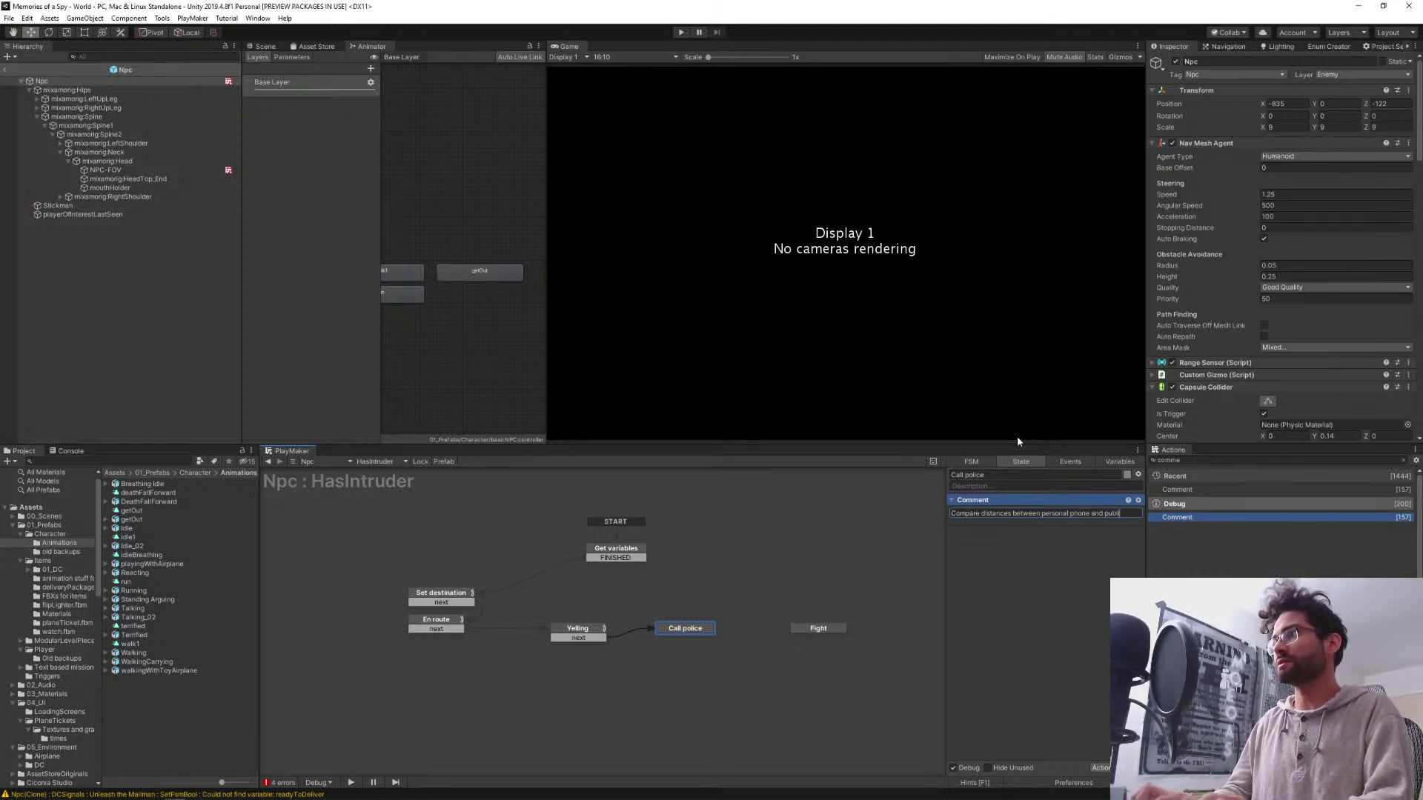
type("c phones. ")
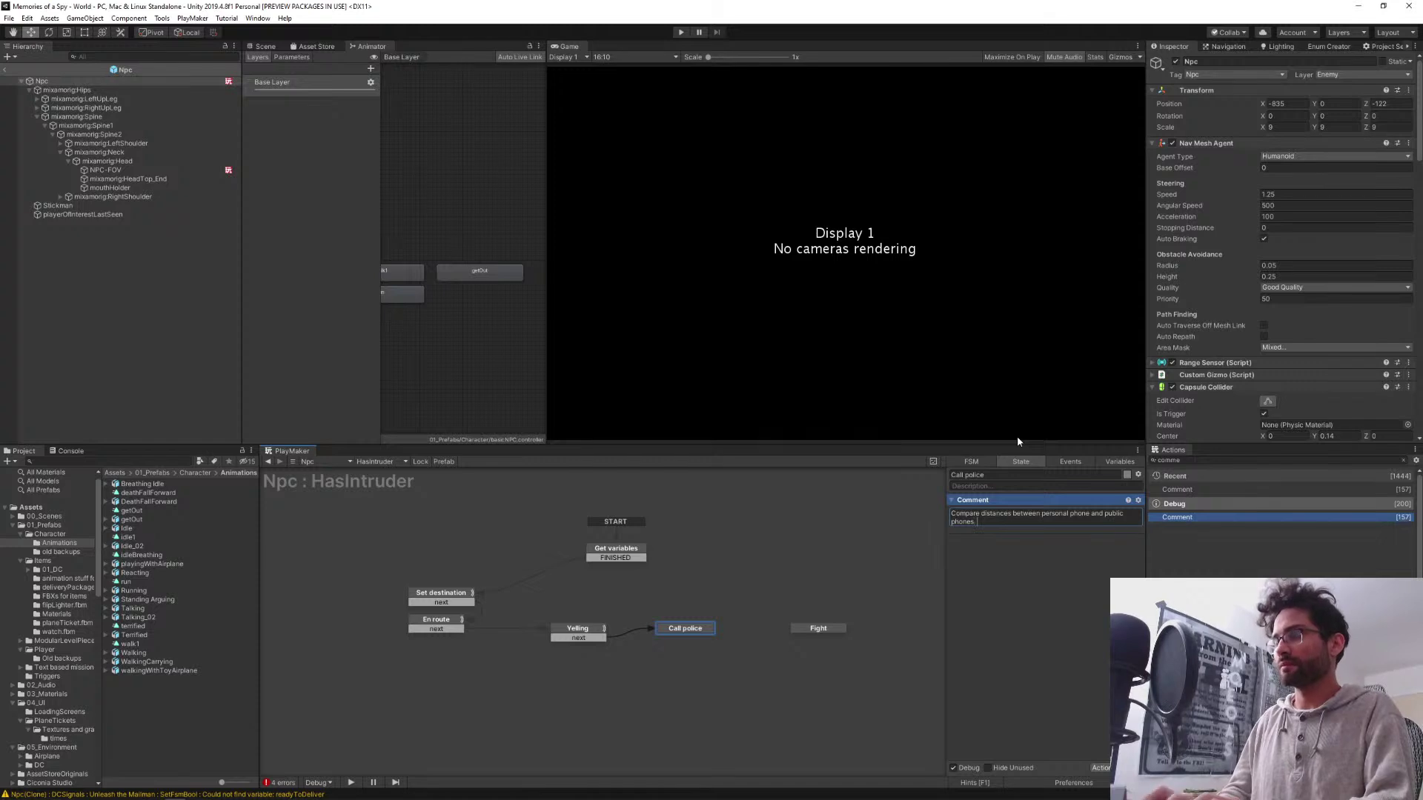
type("(do this LATGER")
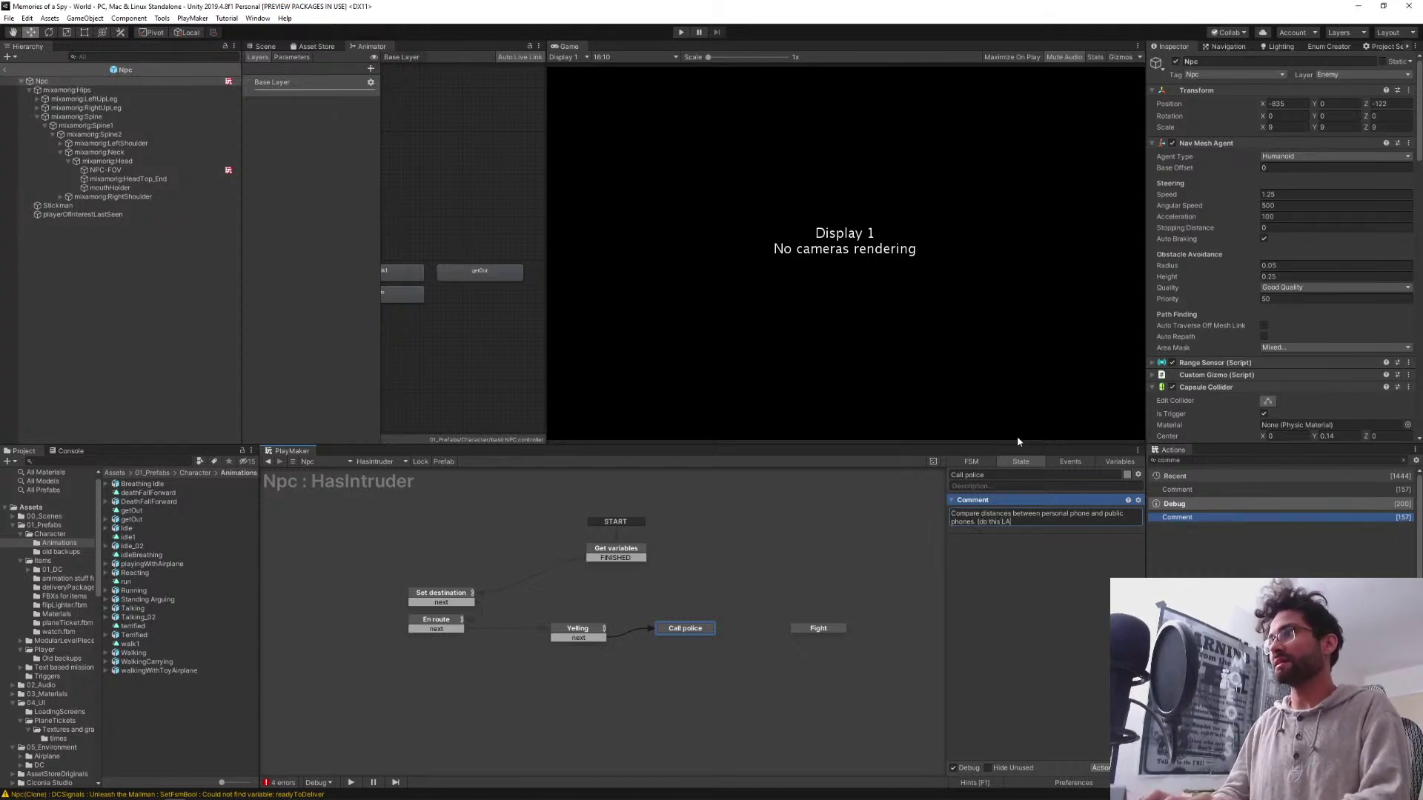
key("BackSpace")
key("BackSpace")
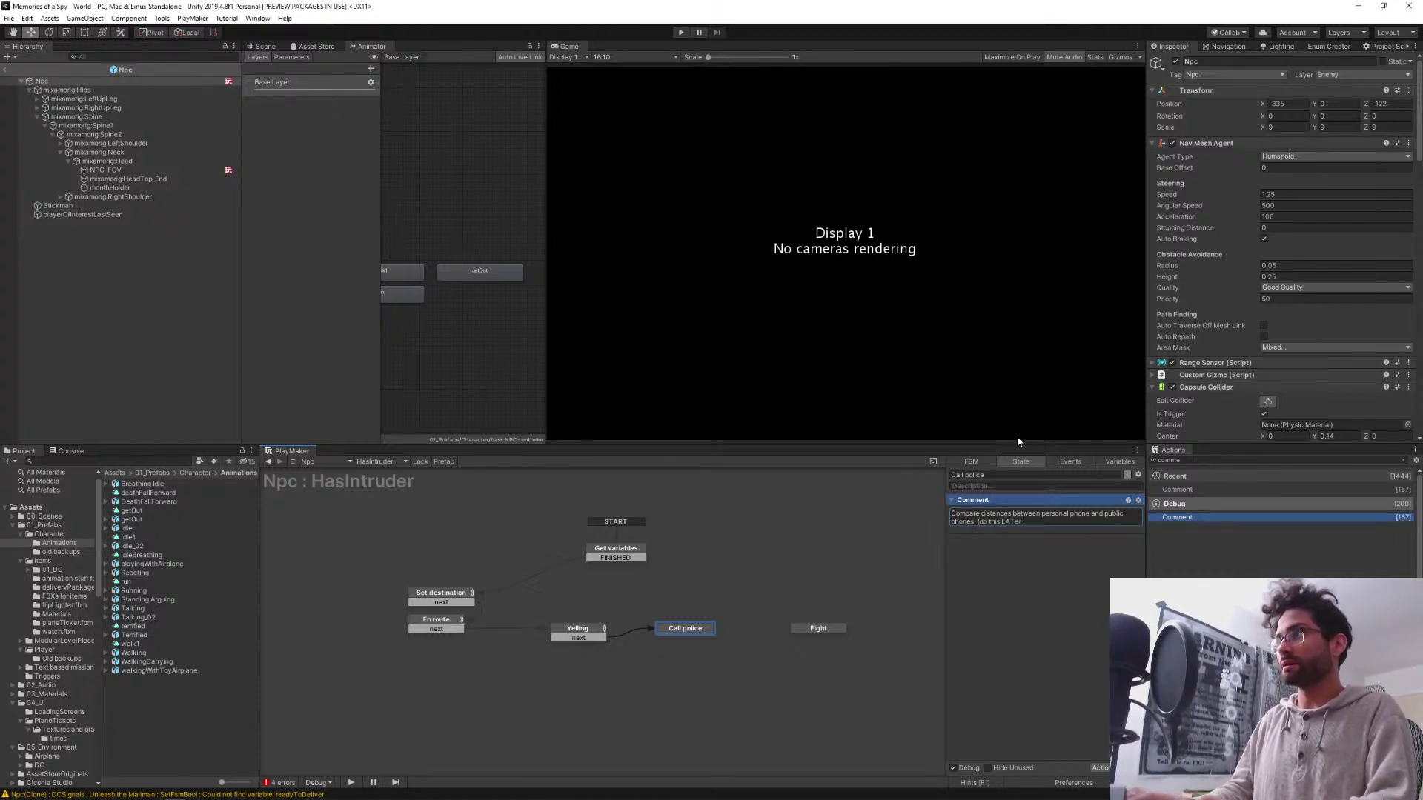
key("BackSpace")
type("ER")
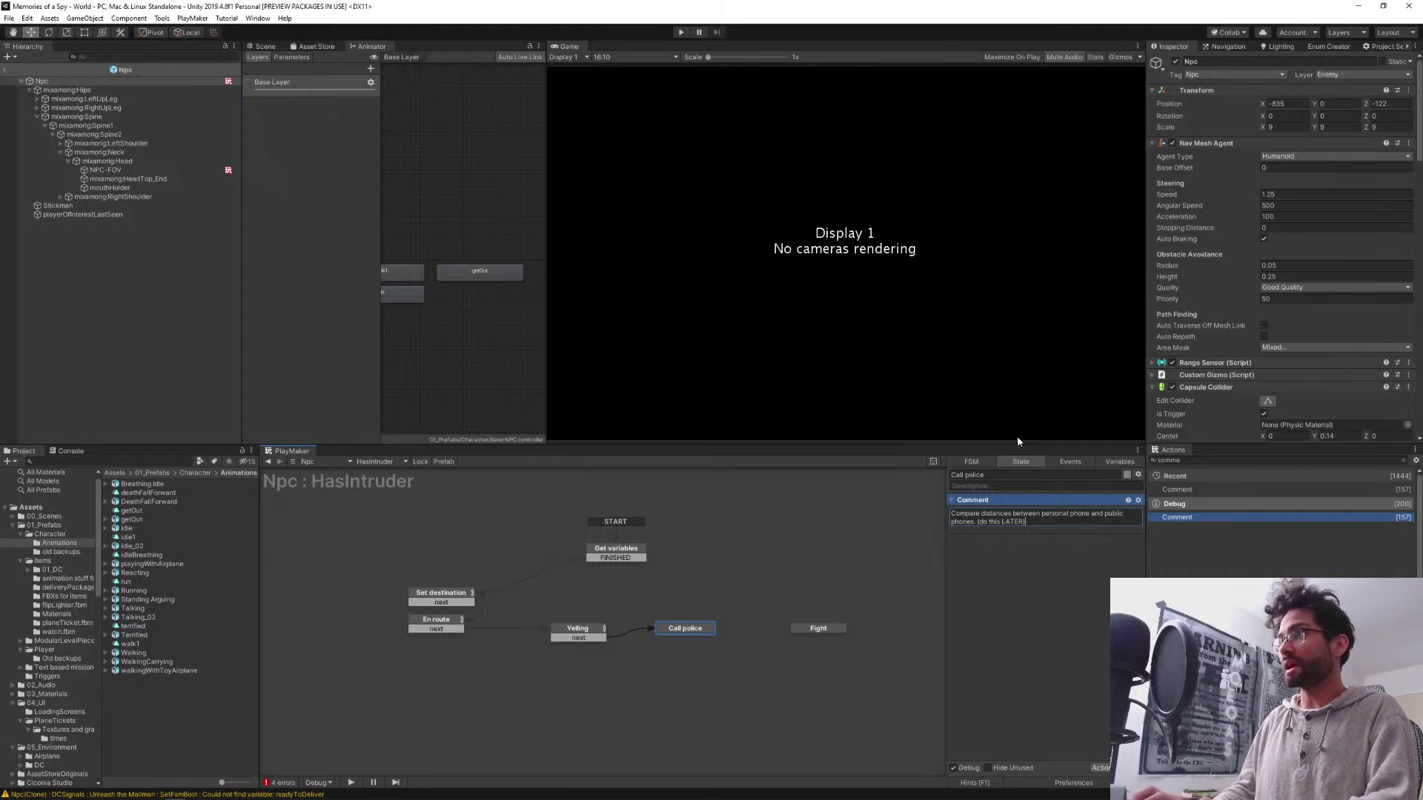
type(")")
key("Return")
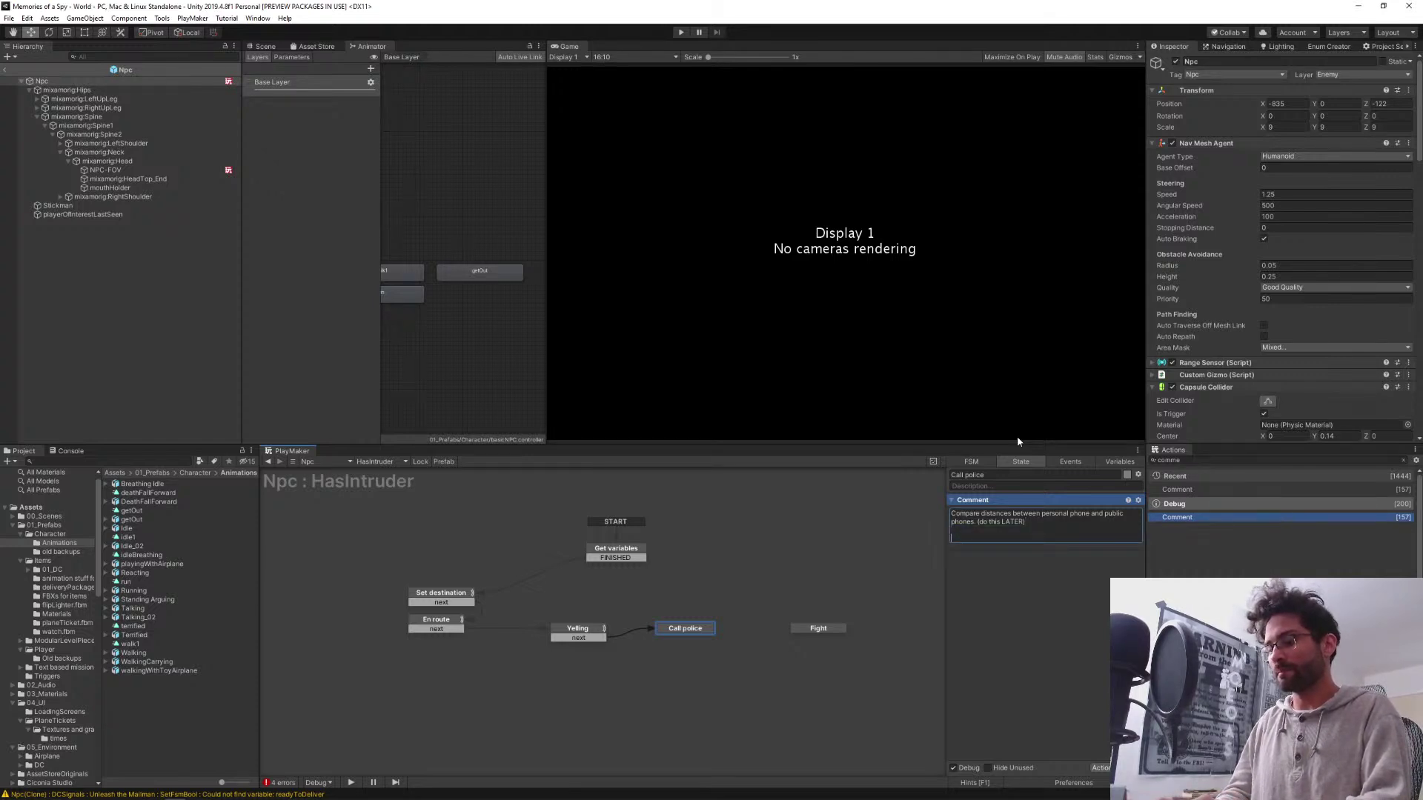
Add a second paragraph to the comment: "Get personal phone vector 3. Go to personal phone. Play phonecall animation. Activate police routine."
type("Get pers")
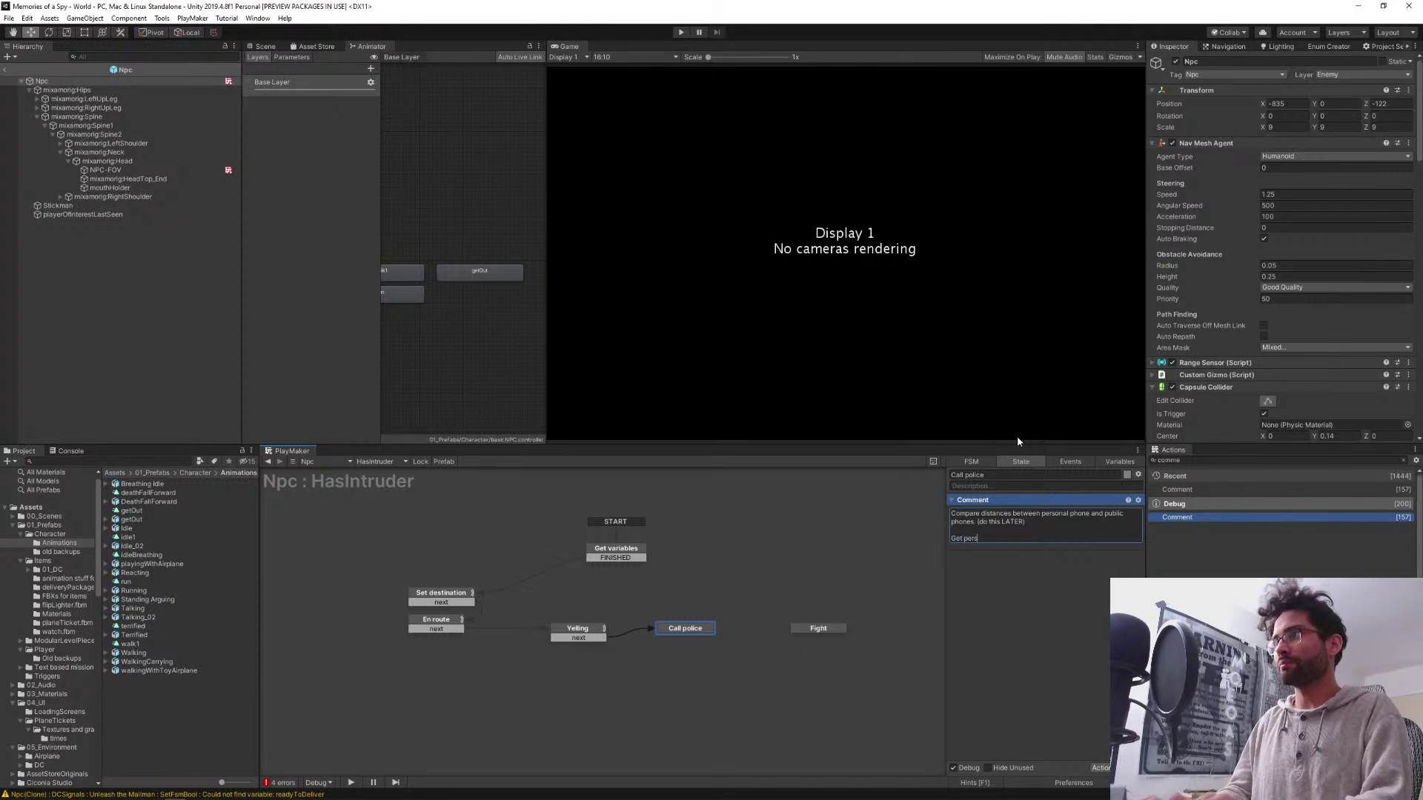
type("onal phone v")
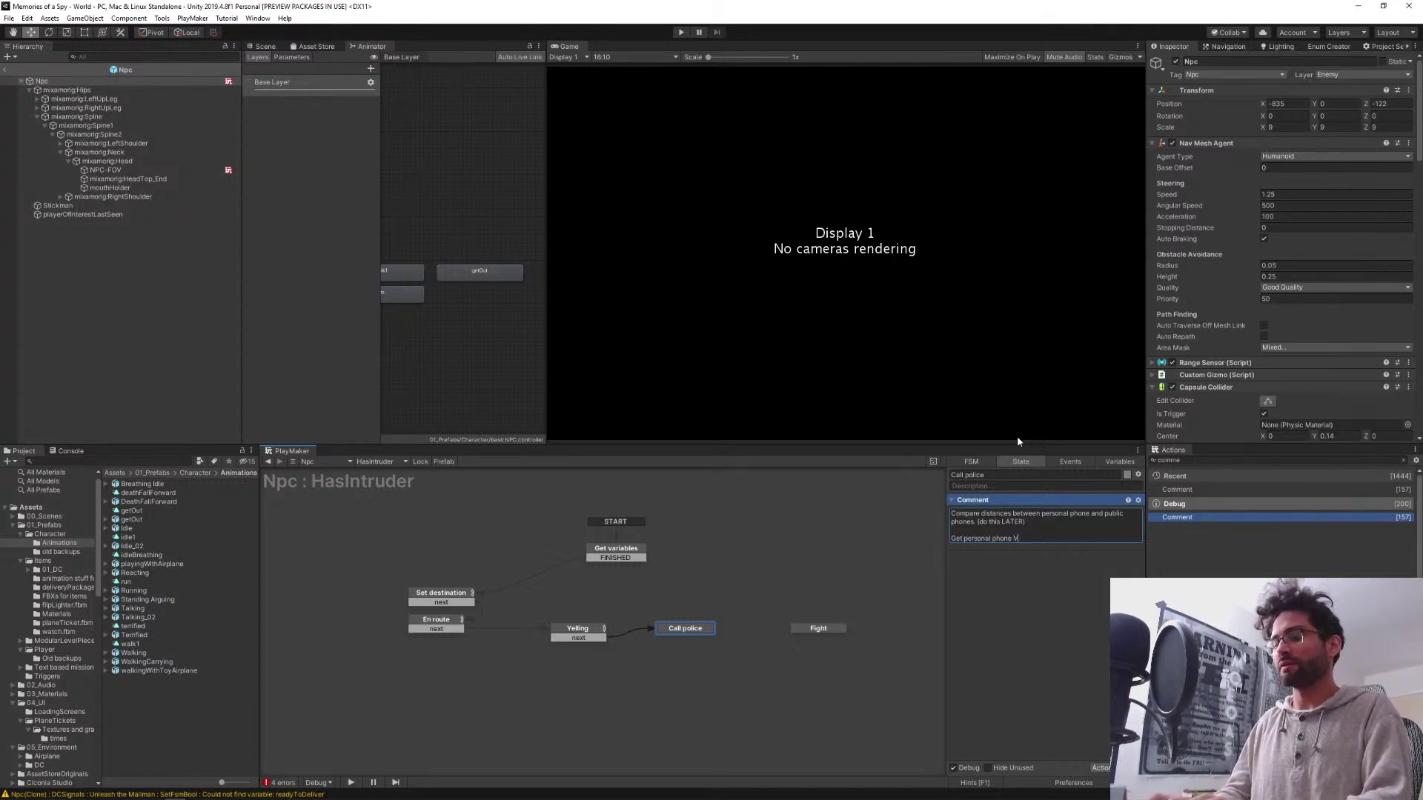
type("ector 3")
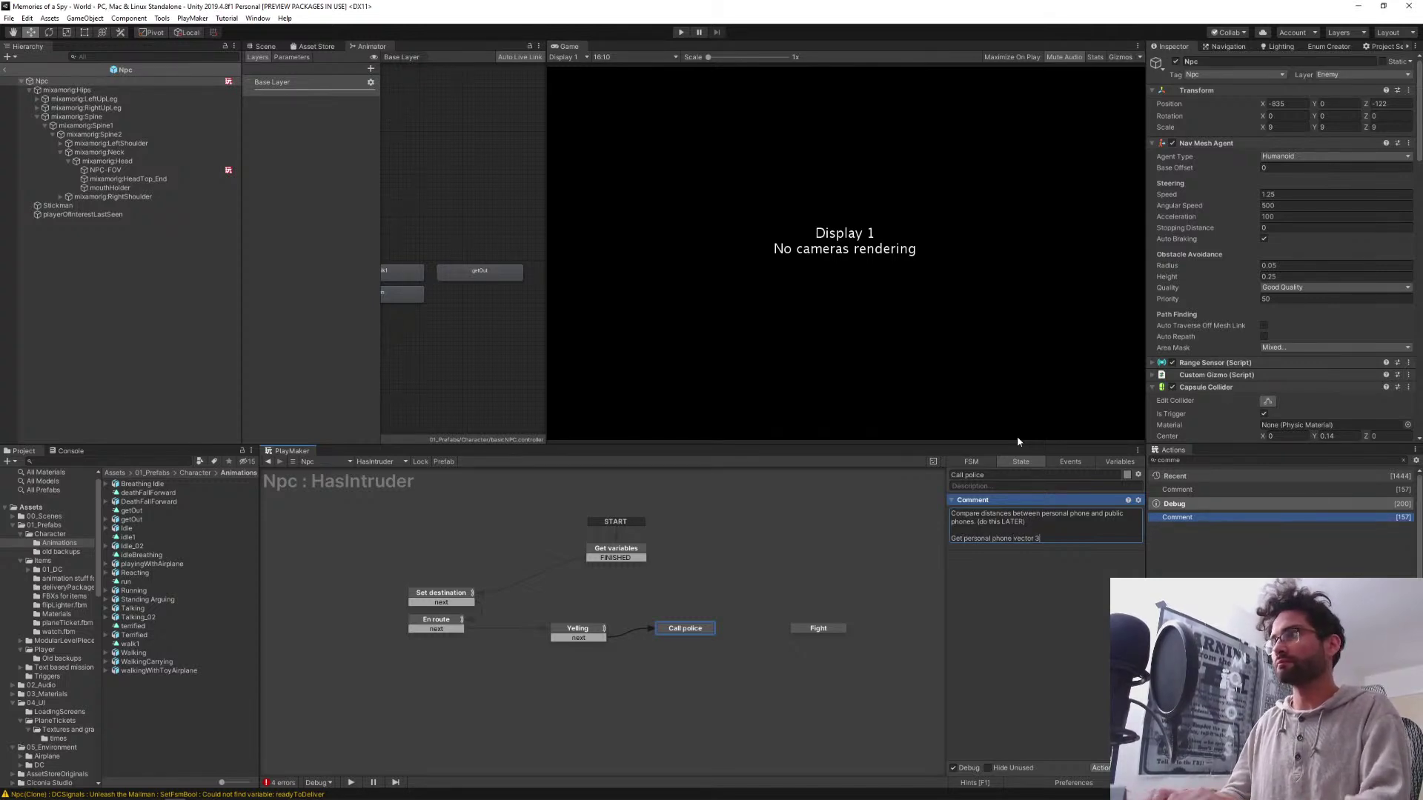
type(". Go to p")
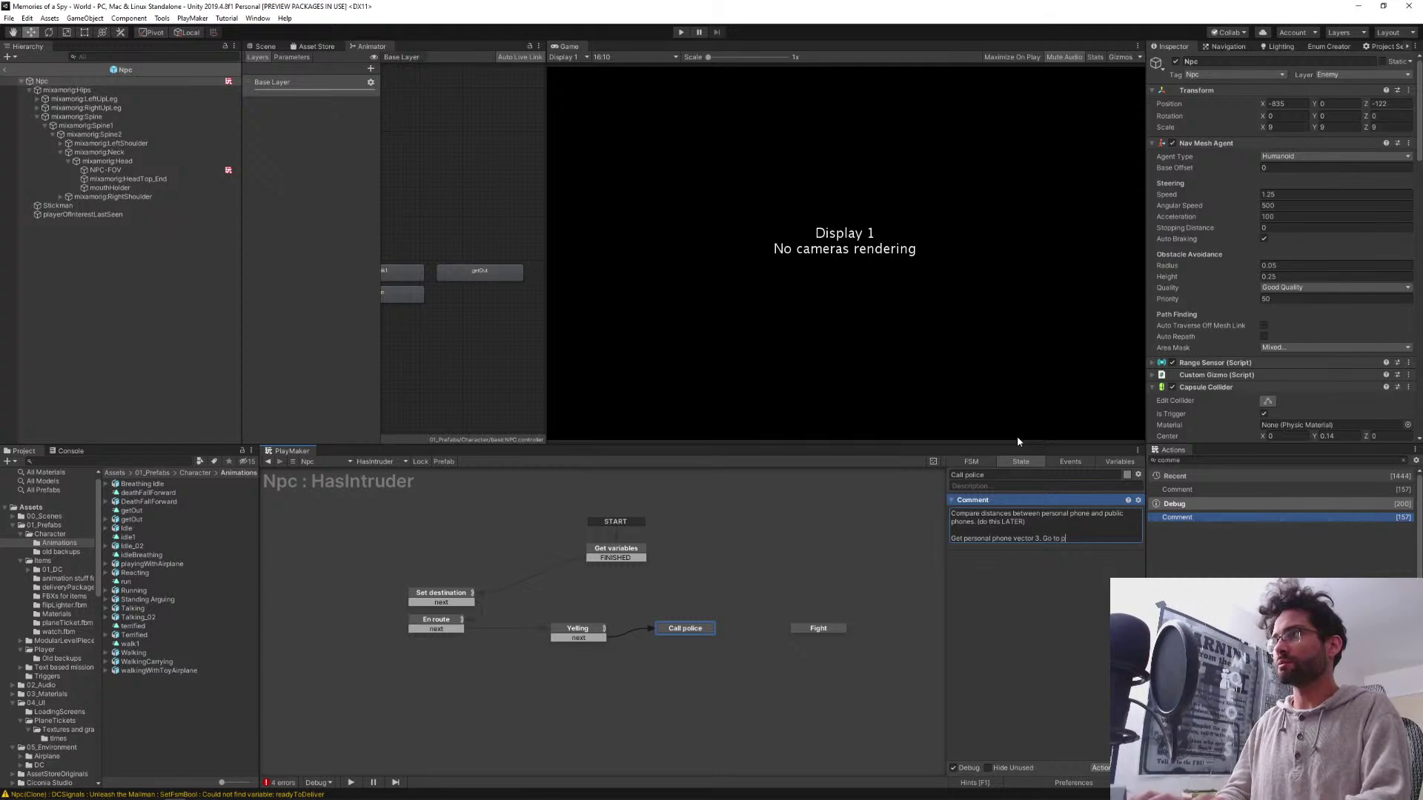
type("ersonal pho")
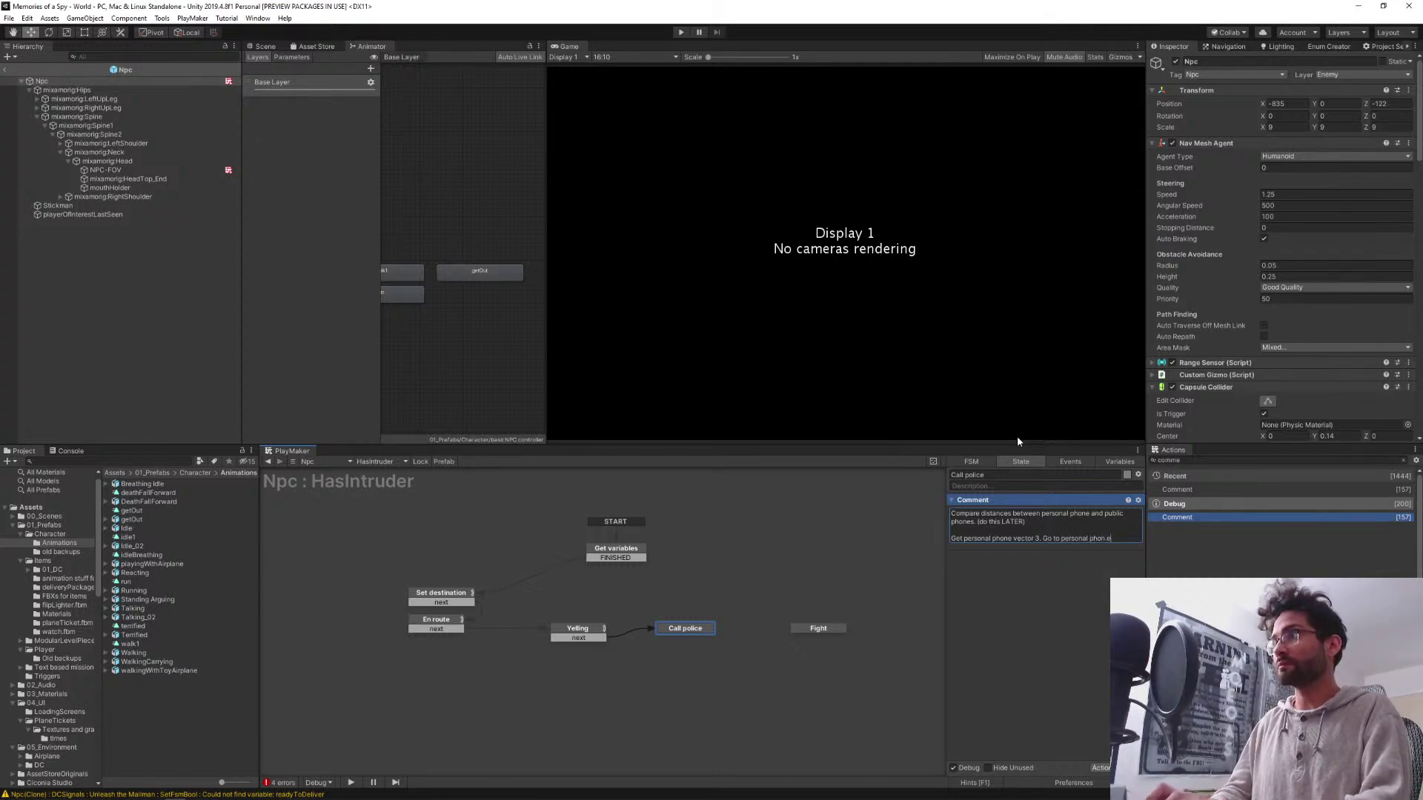
type("ne. Pla")
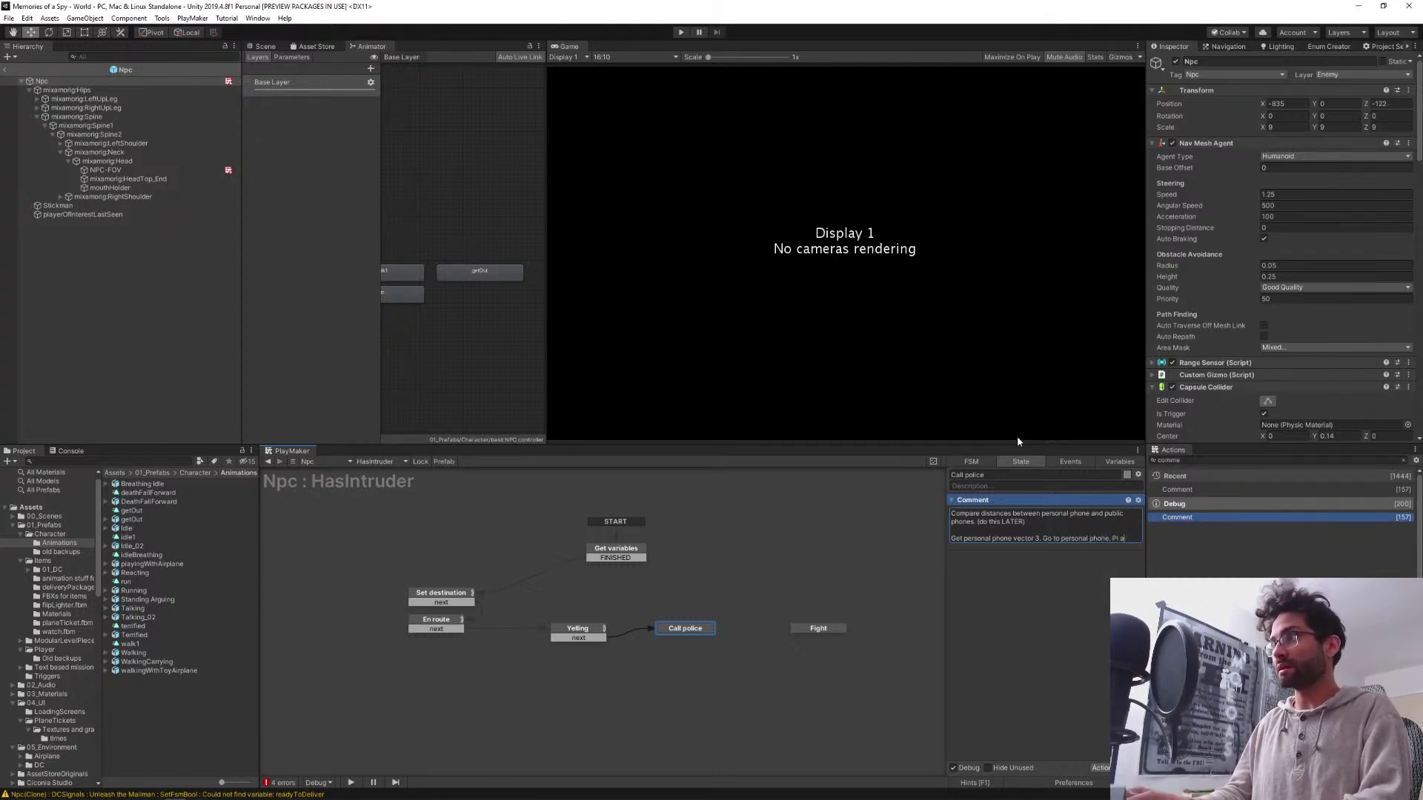
type("y phopne")
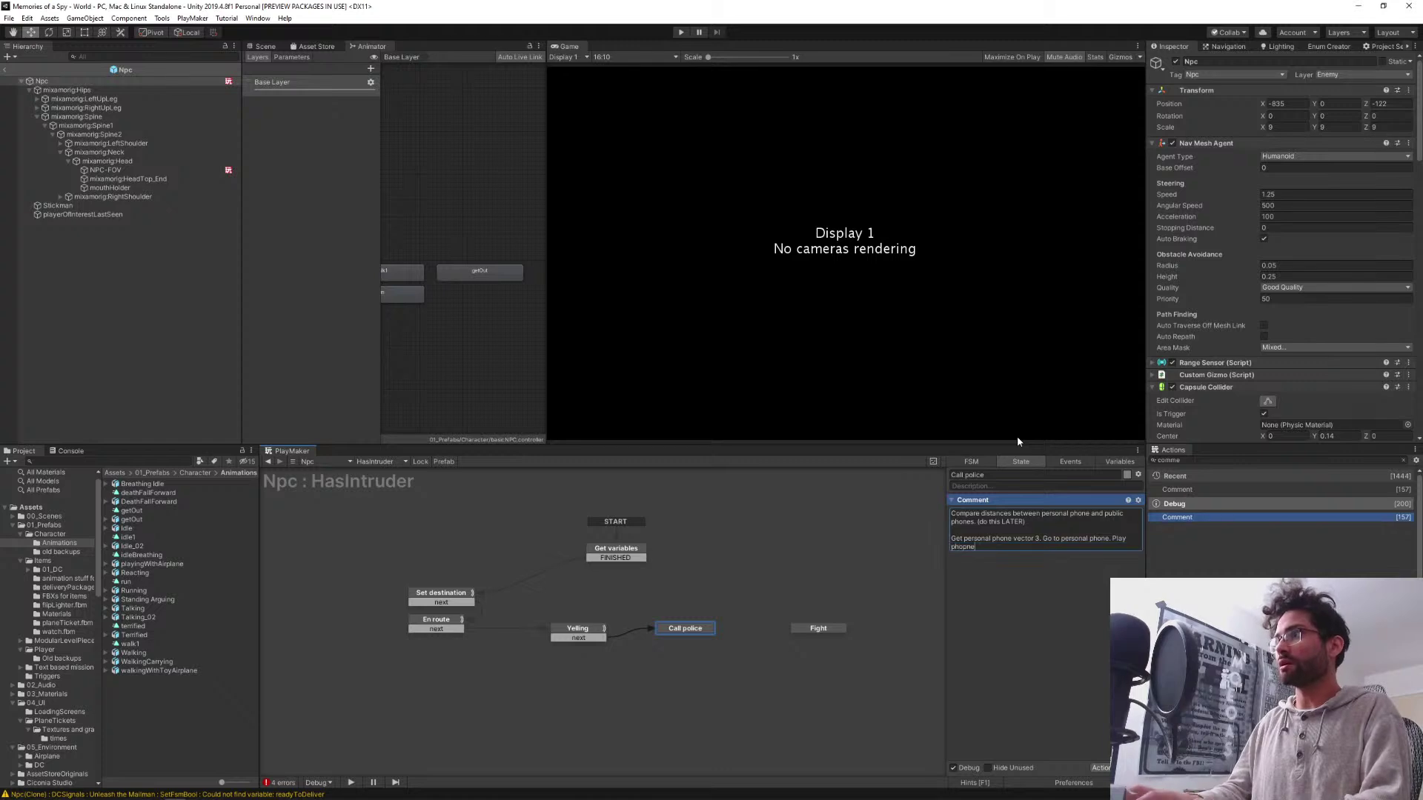
key("BackSpace")
key("BackSpace")
type("necall")
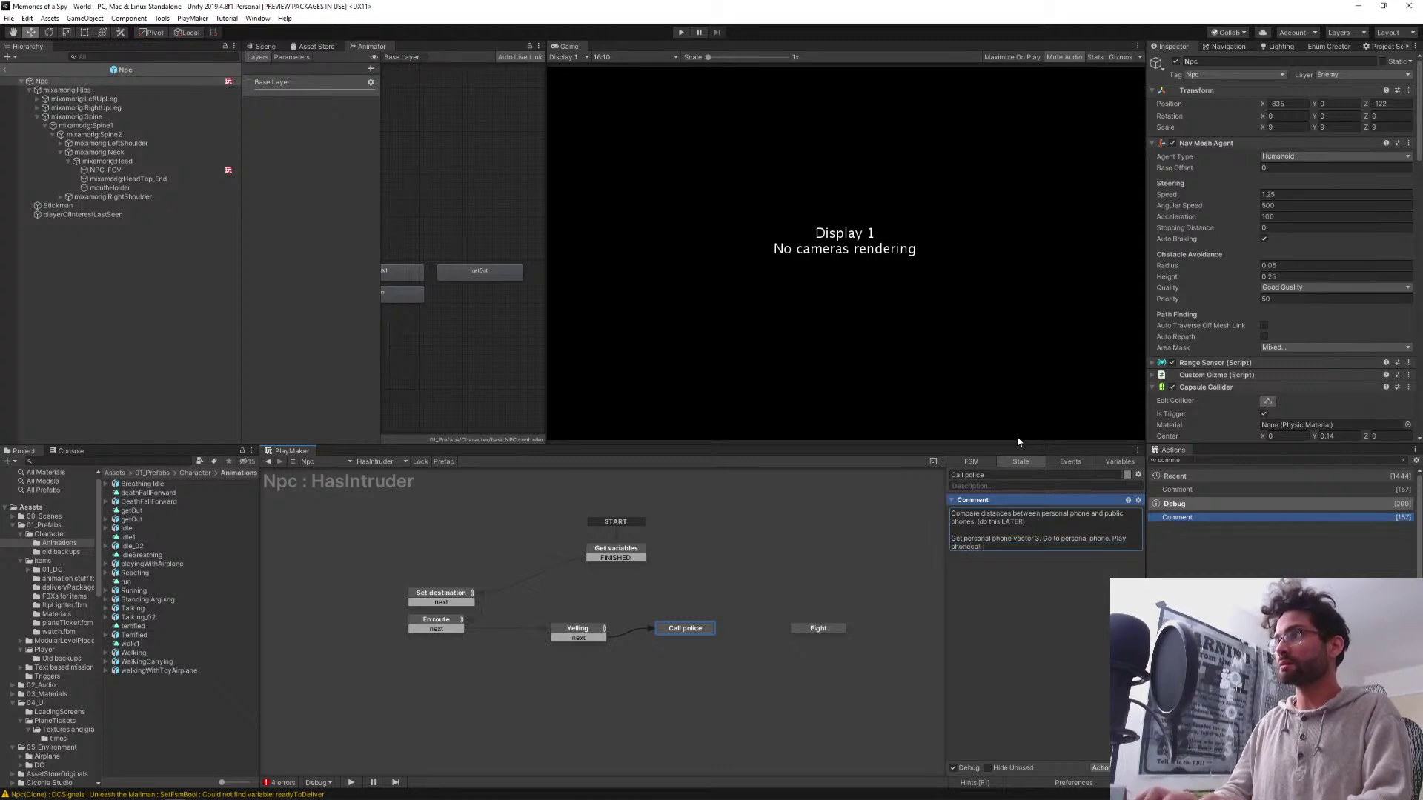
type(" animation.")
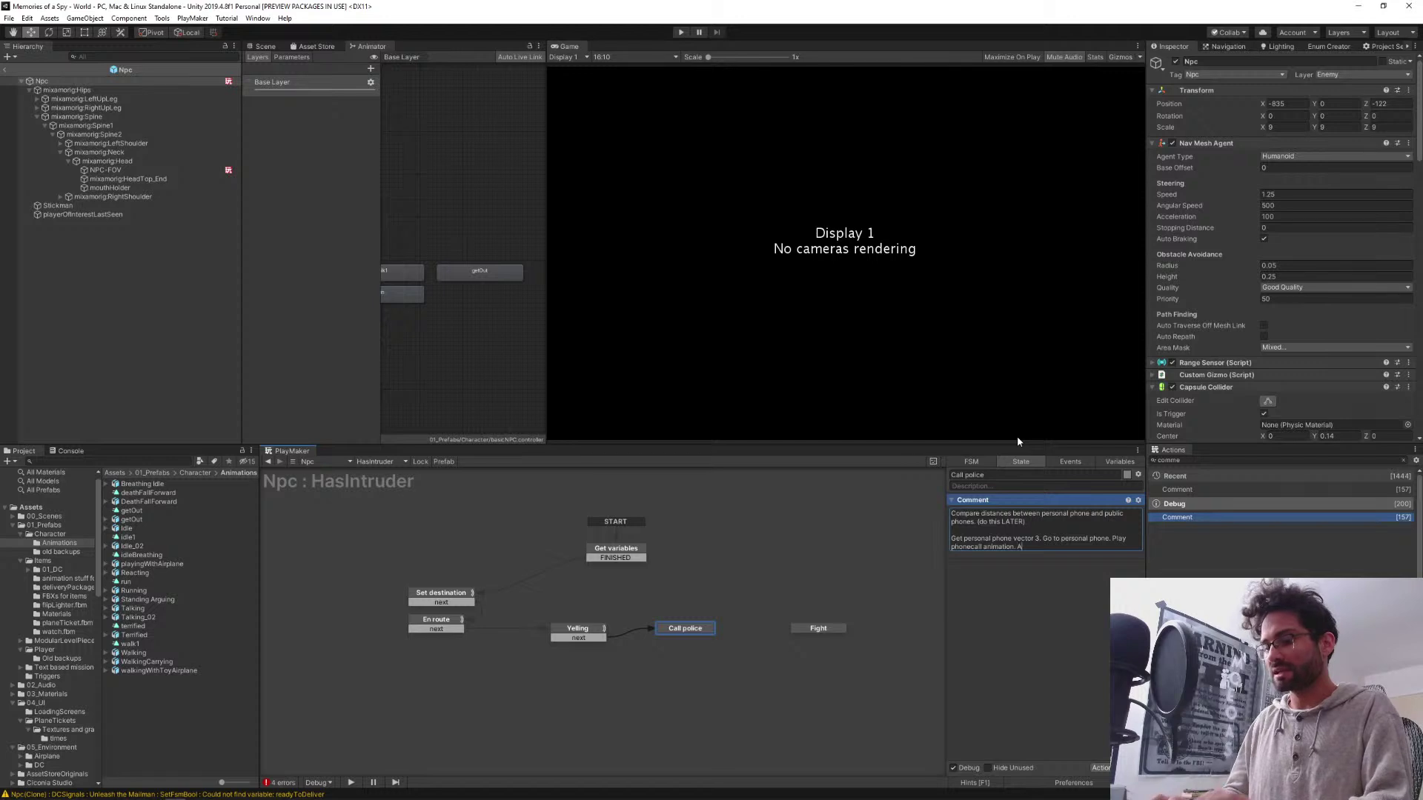
type(" Ac")
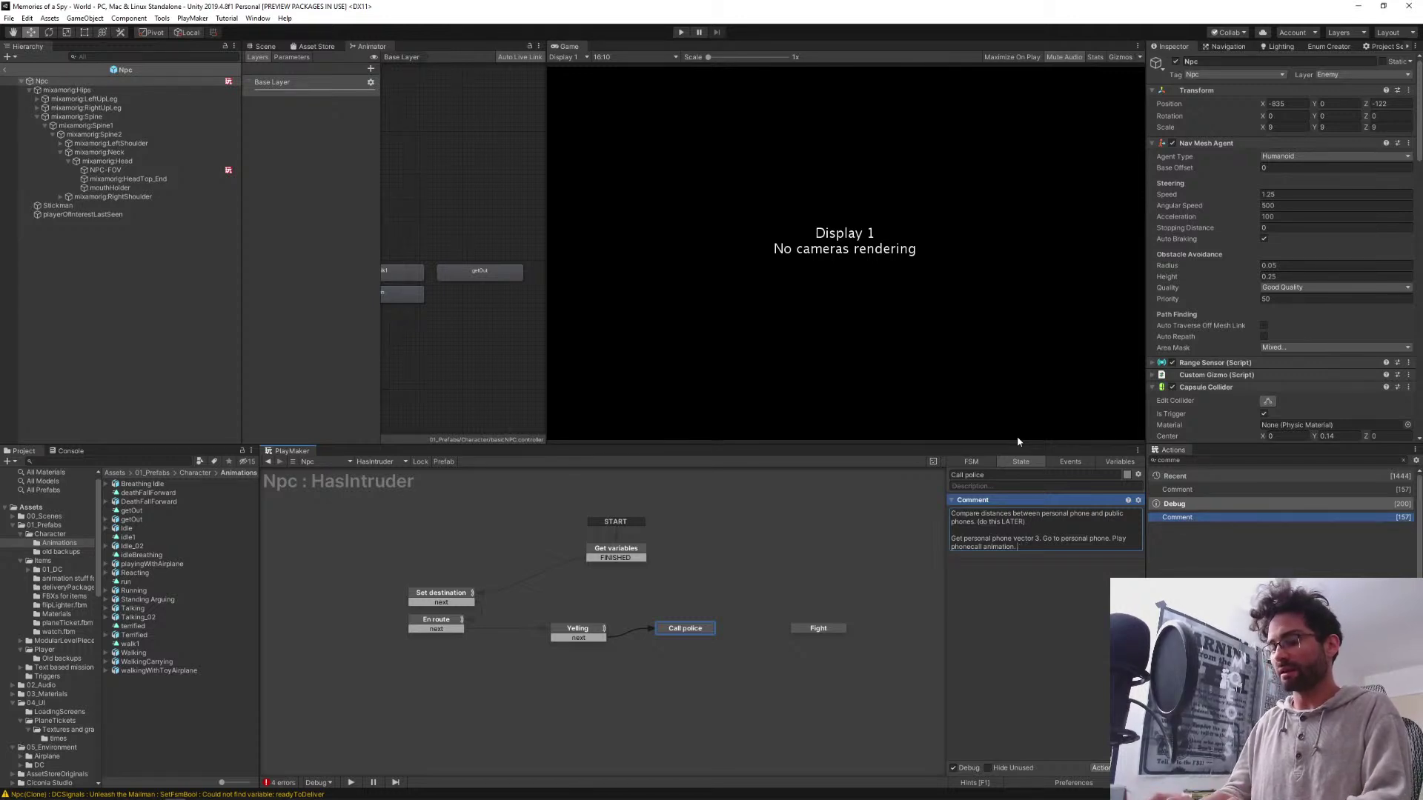
type("Acti")
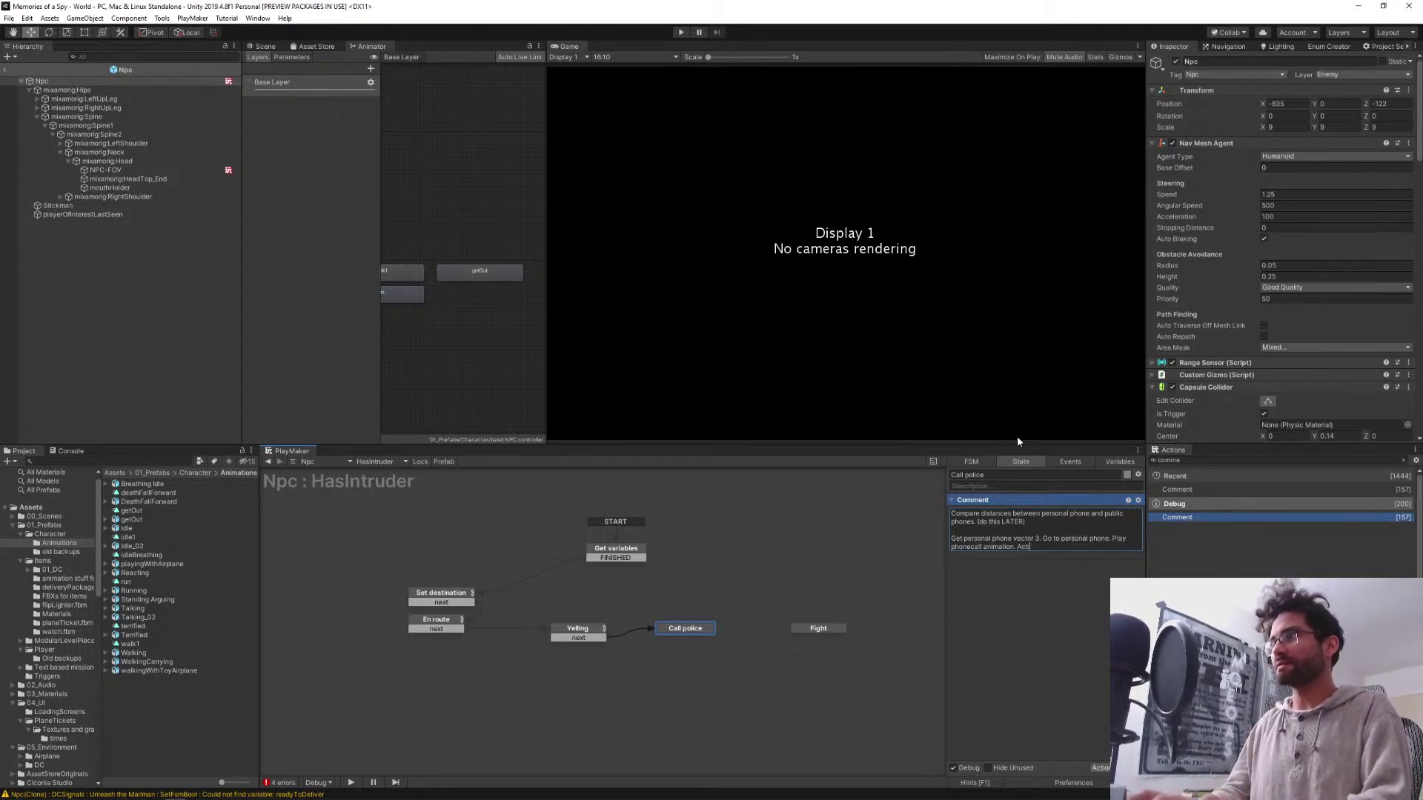
type("vate police")
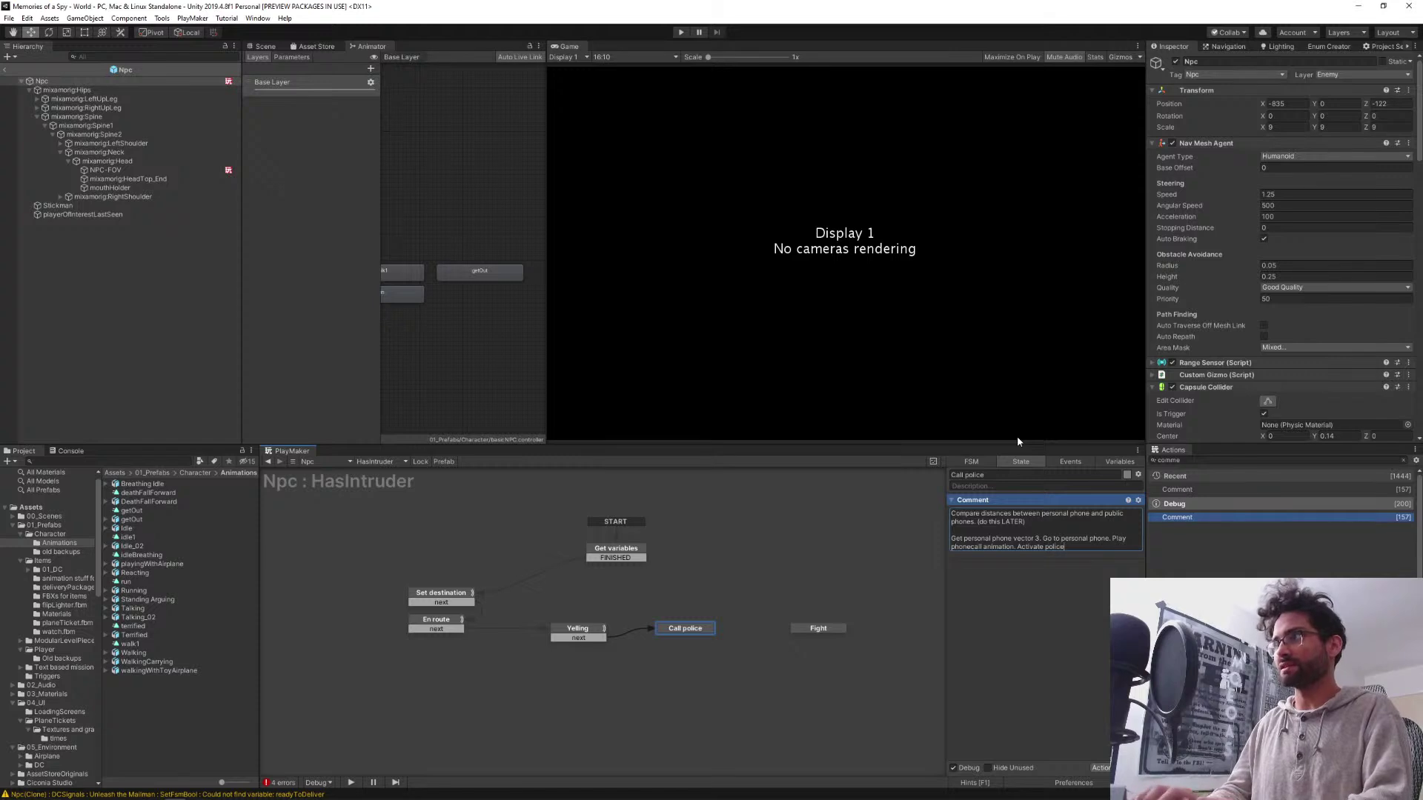
type(" routine.")
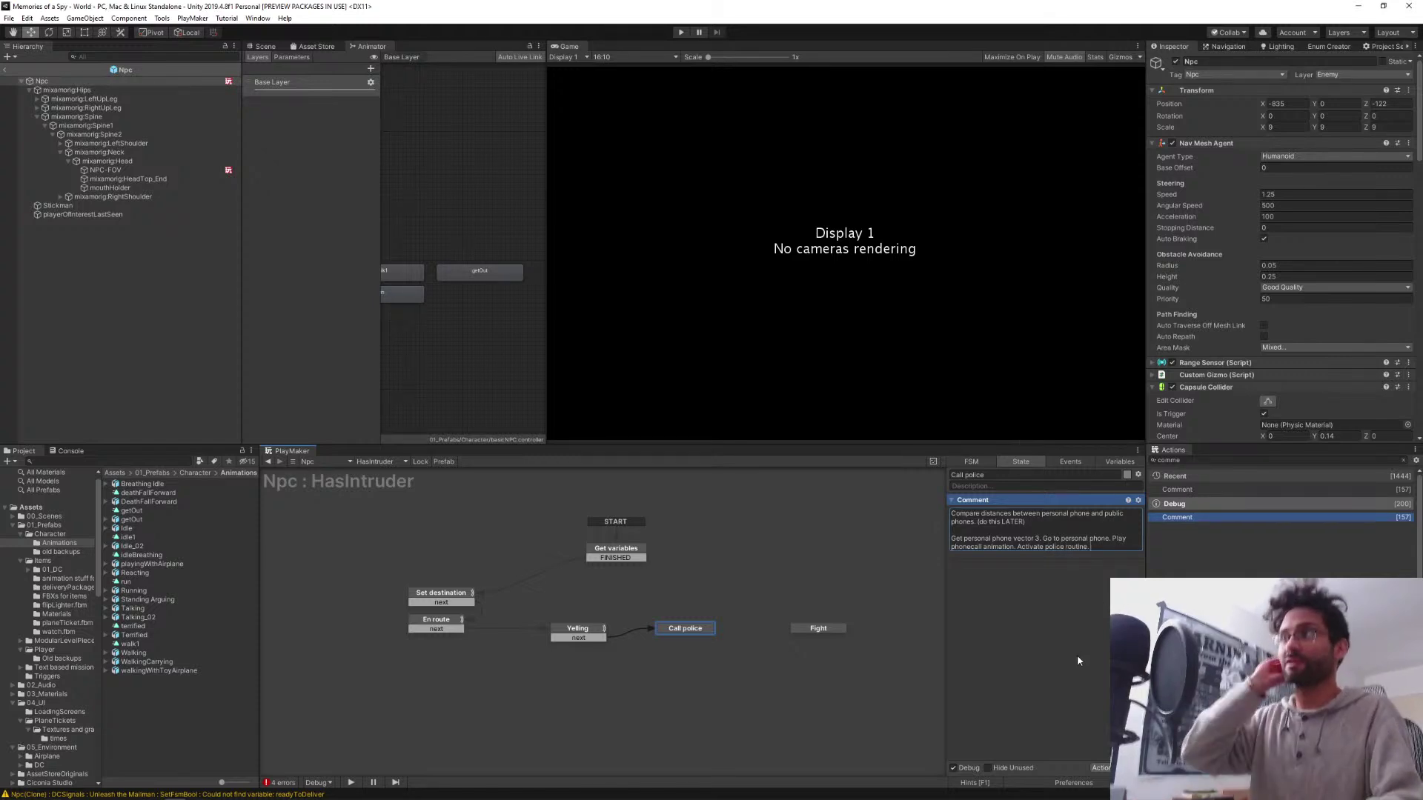
left_click(1075, 654)
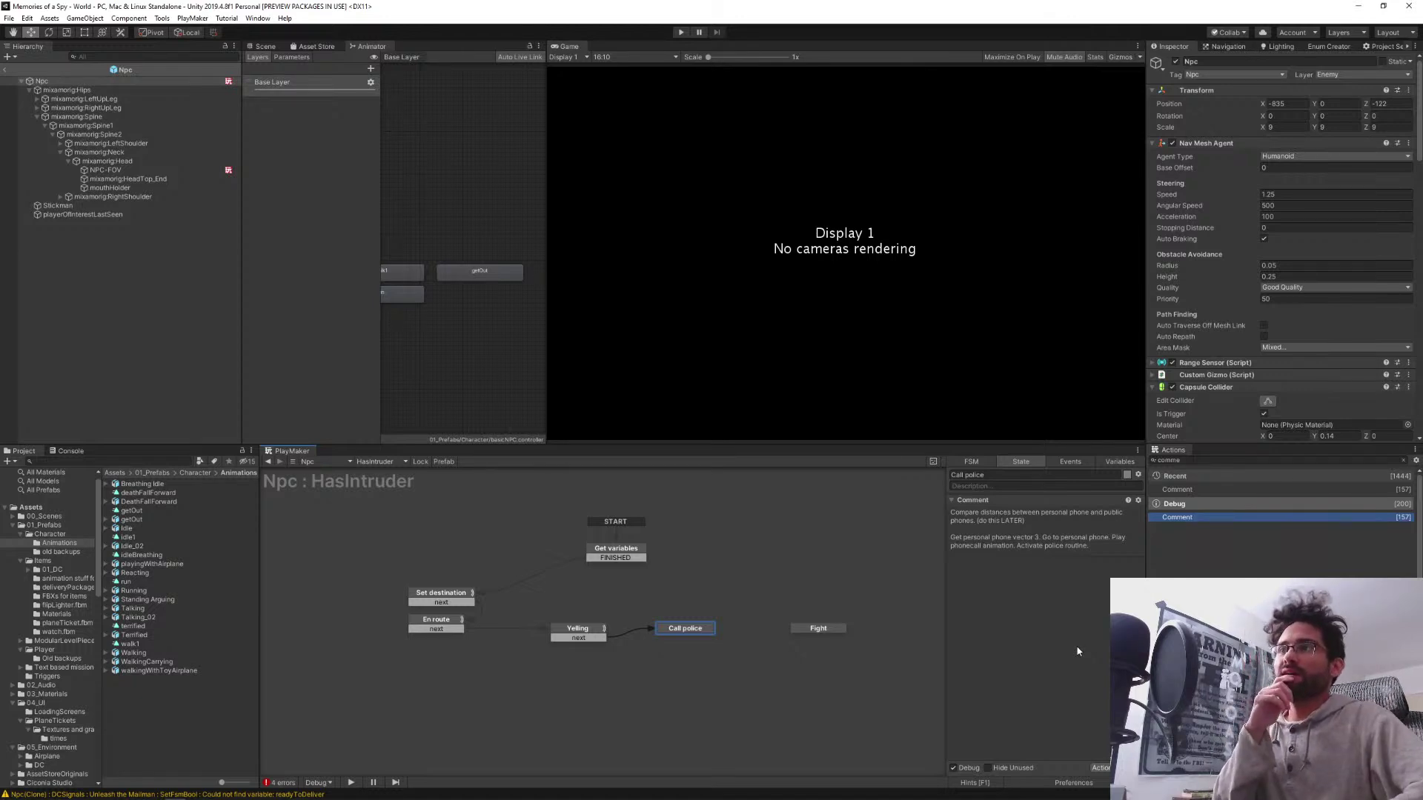
Examine the actions in the Fight and Call police states of the HasIntruder FSM
left_click(818, 627)
left_click(777, 586)
left_click(824, 630)
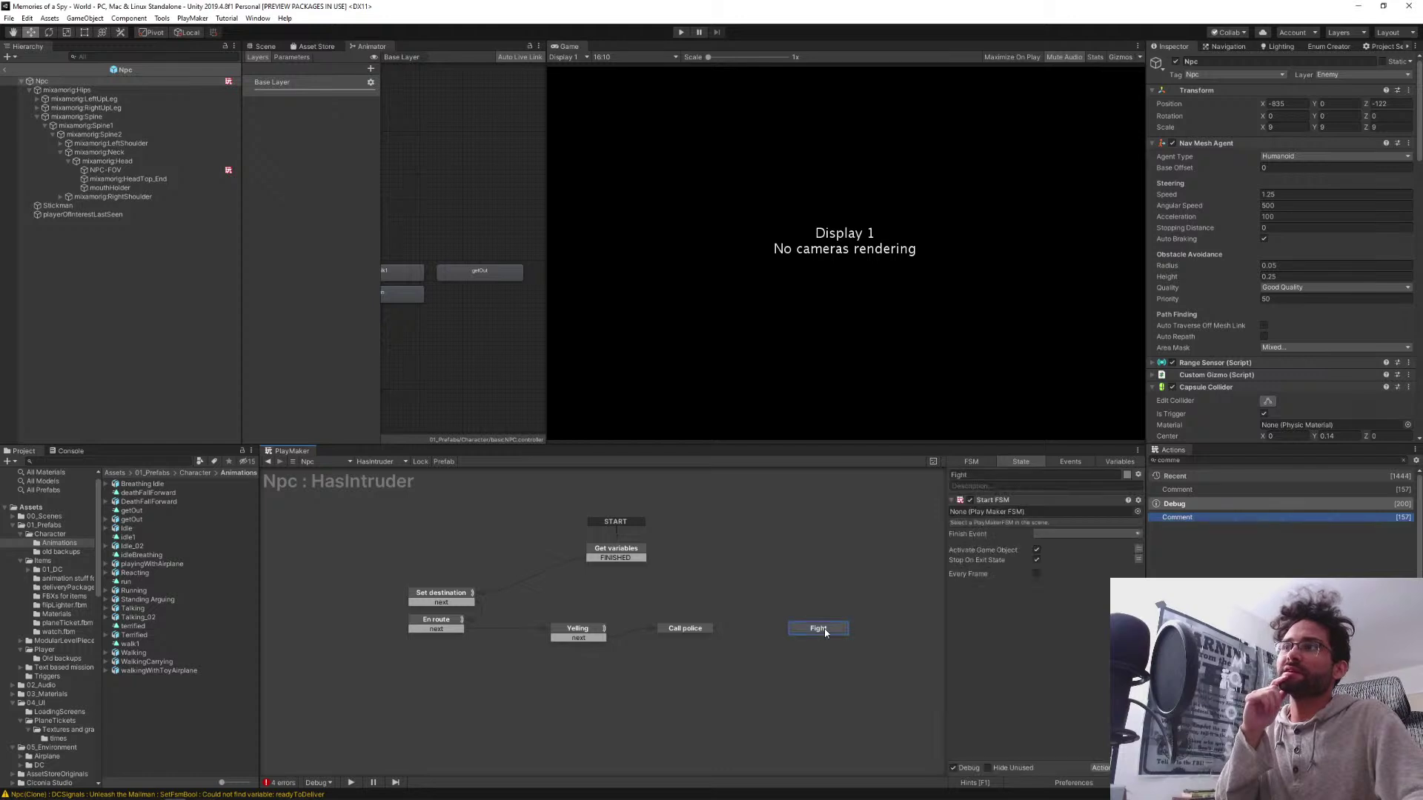
left_click(761, 669)
left_click_drag(765, 678, 523, 605)
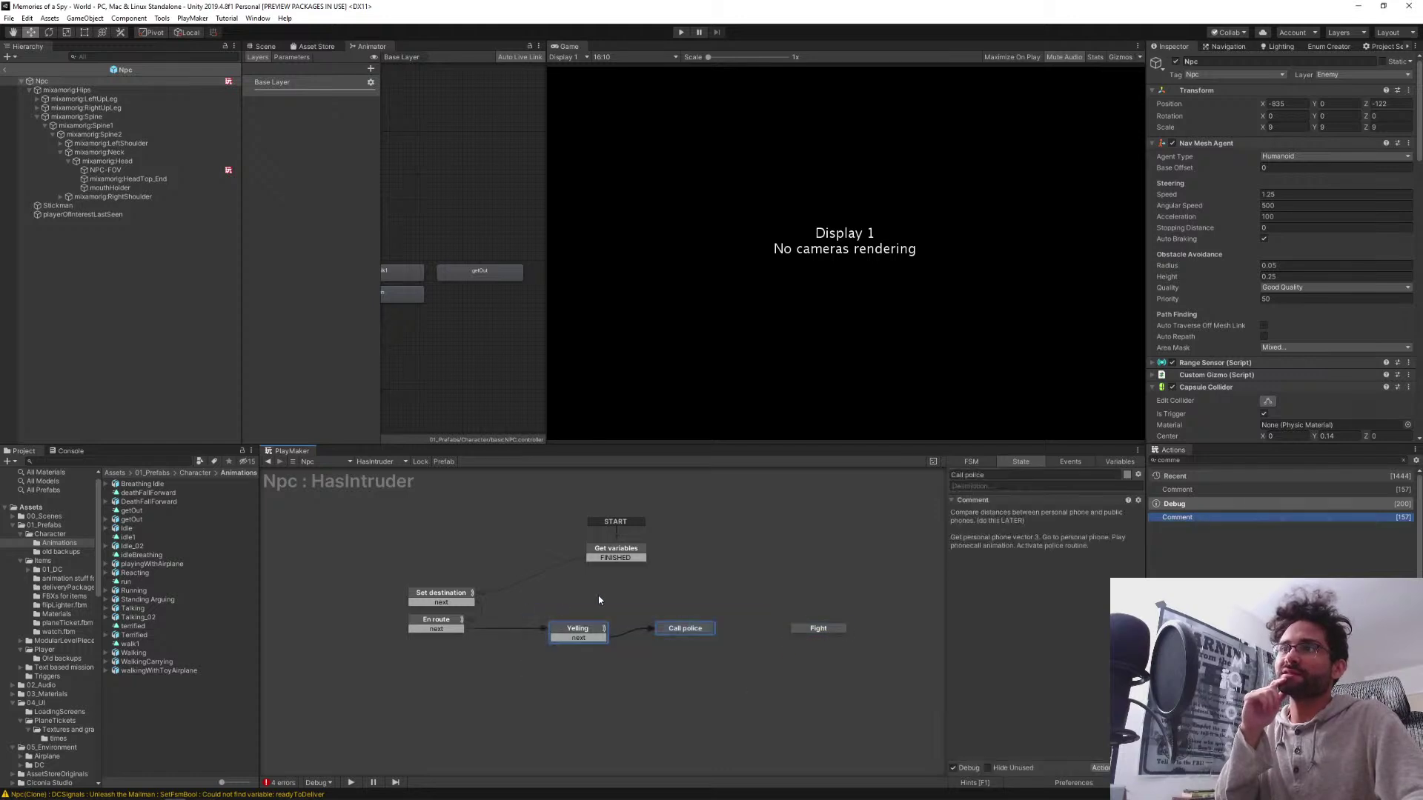
left_click(599, 598)
left_click(695, 635)
left_click(806, 712)
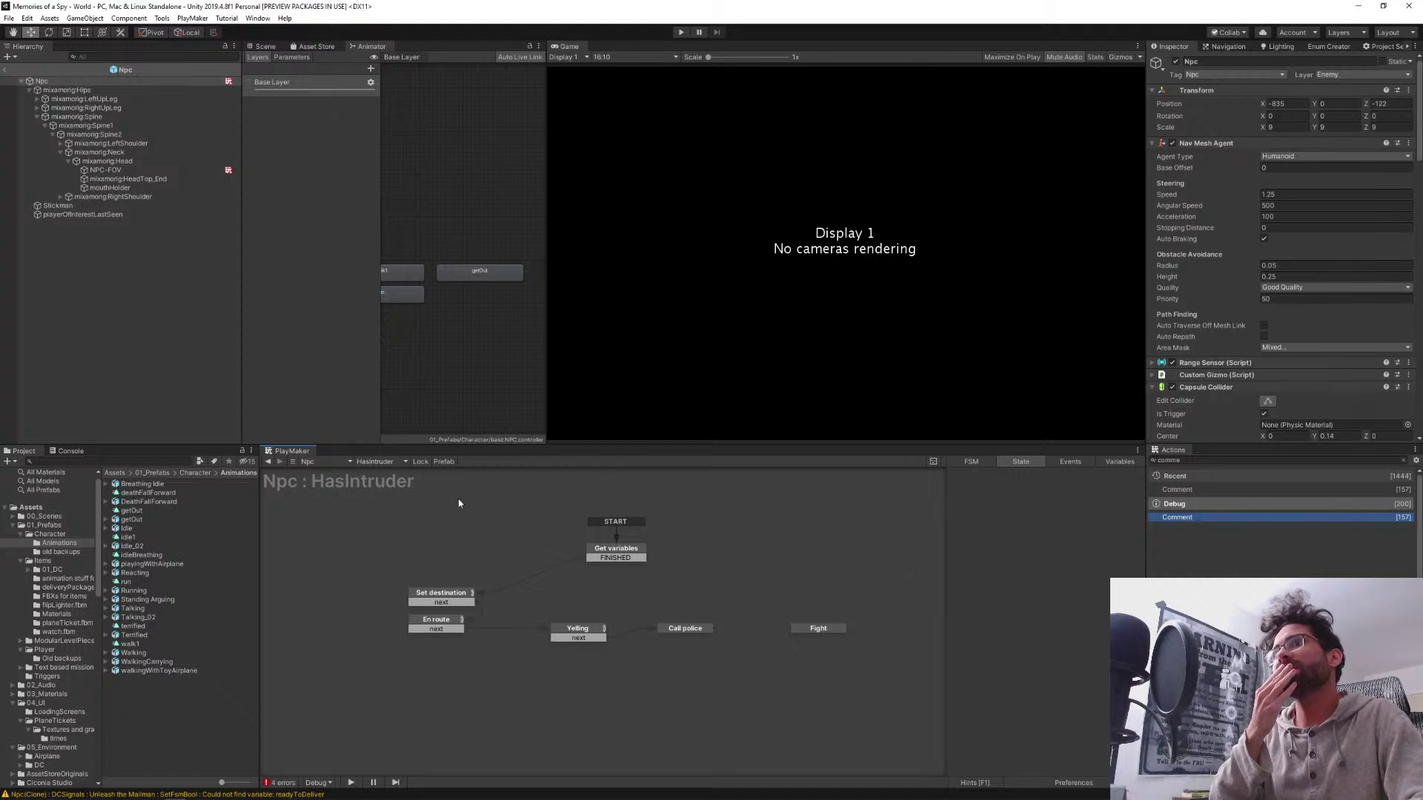
Check the Send hasIntruder state in the CivB-Routine FSM and return to the HasIntruder FSM through its Start FSM action
left_click(375, 461)
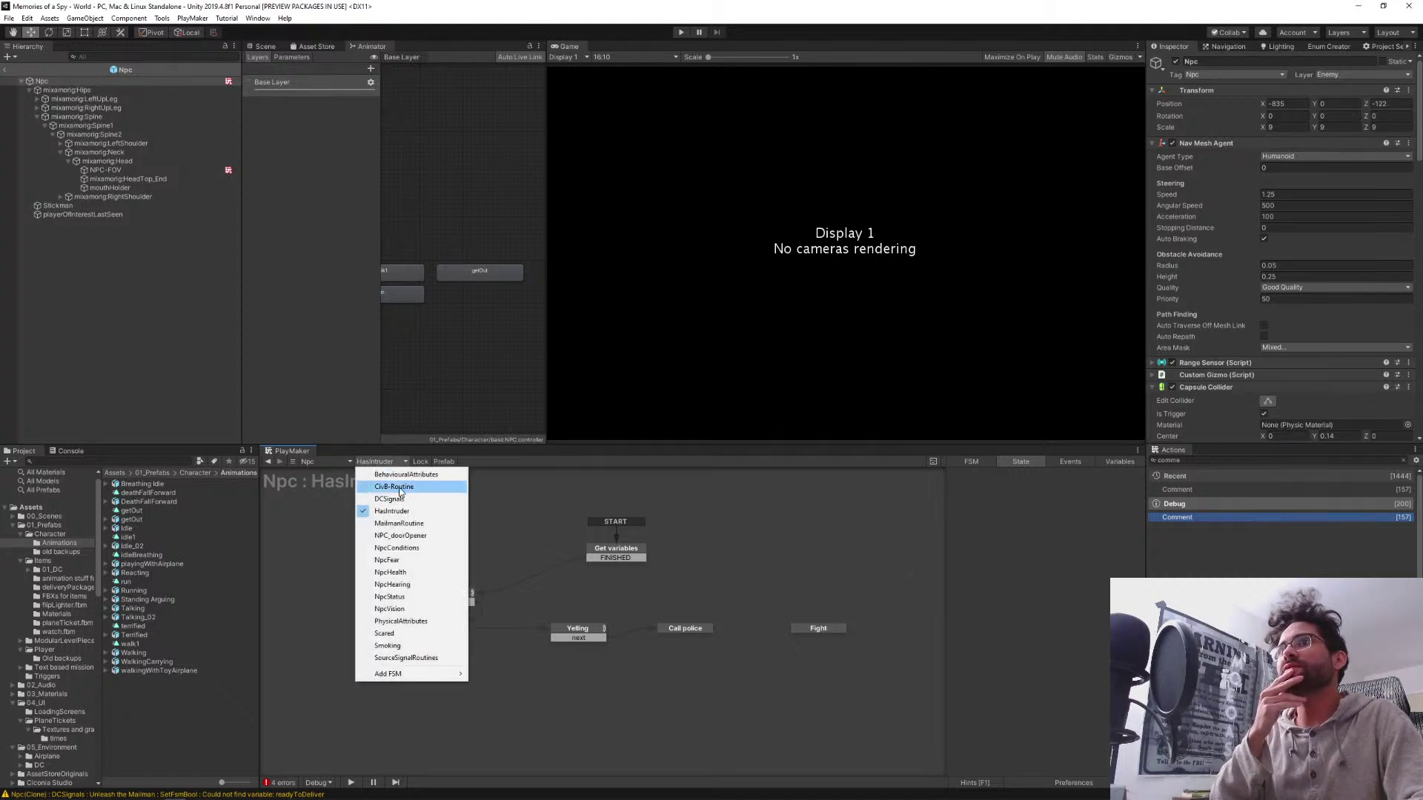
left_click(400, 488)
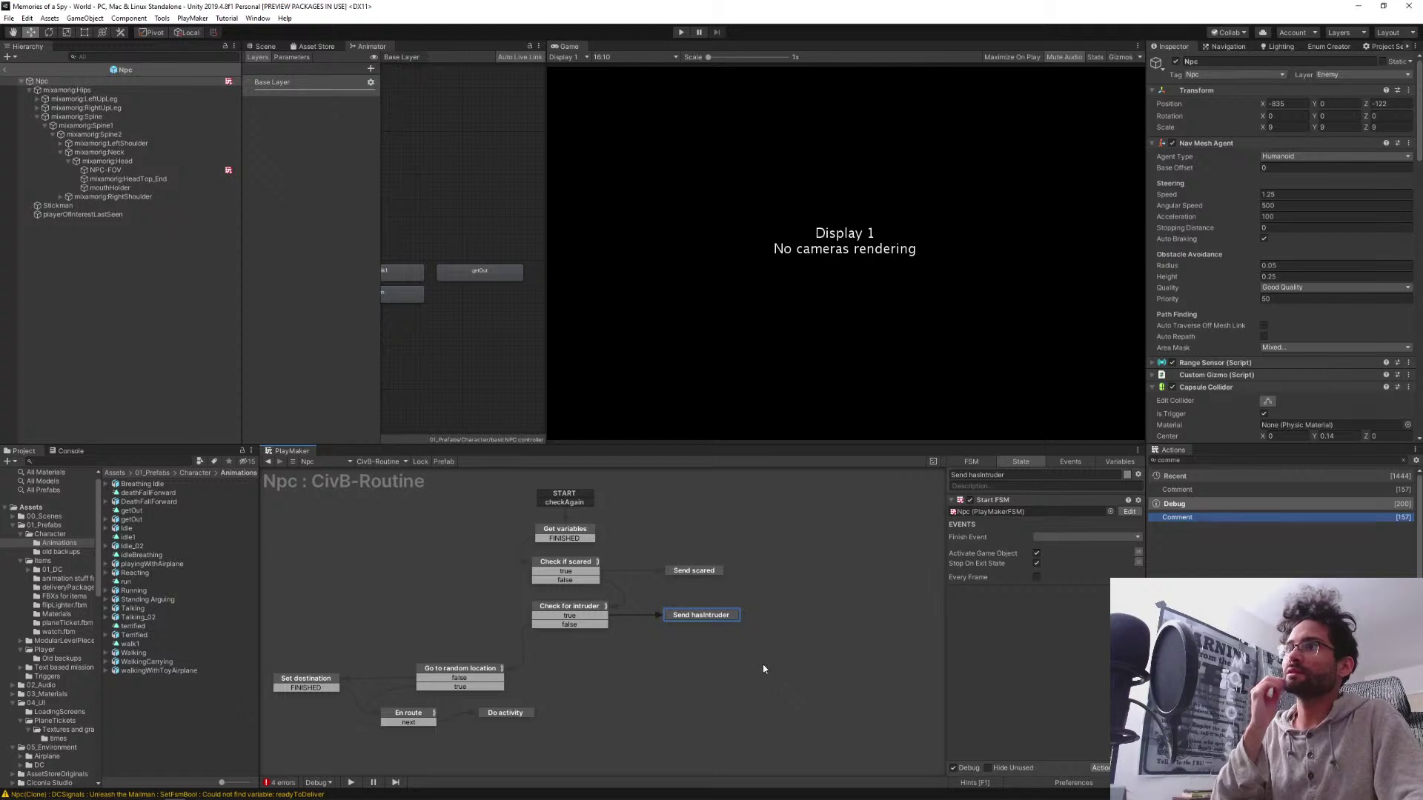
left_click(1130, 512)
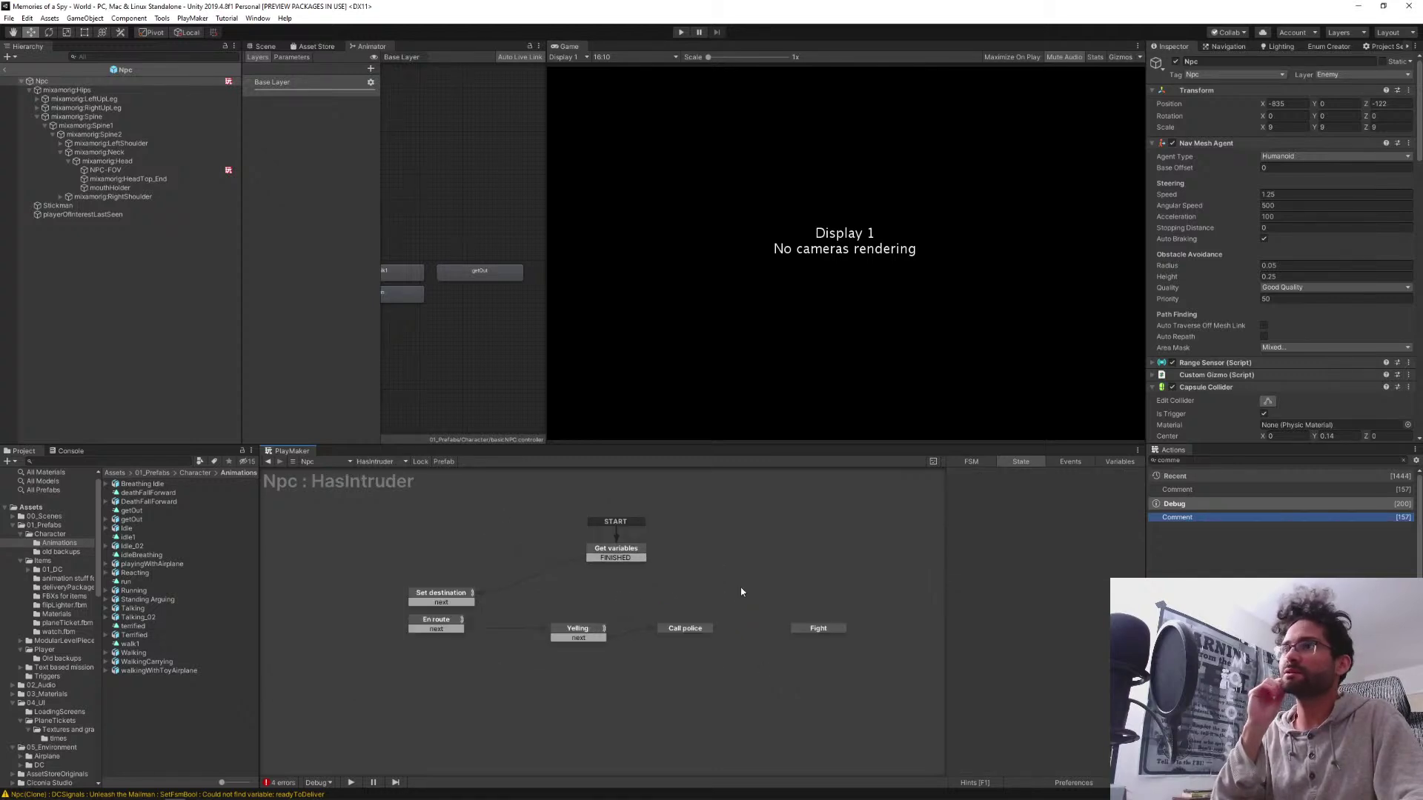
Add a Get Fsm Game Object action at the top of the Set destination state, with NpcVision as its Fsm Name
left_click(445, 594)
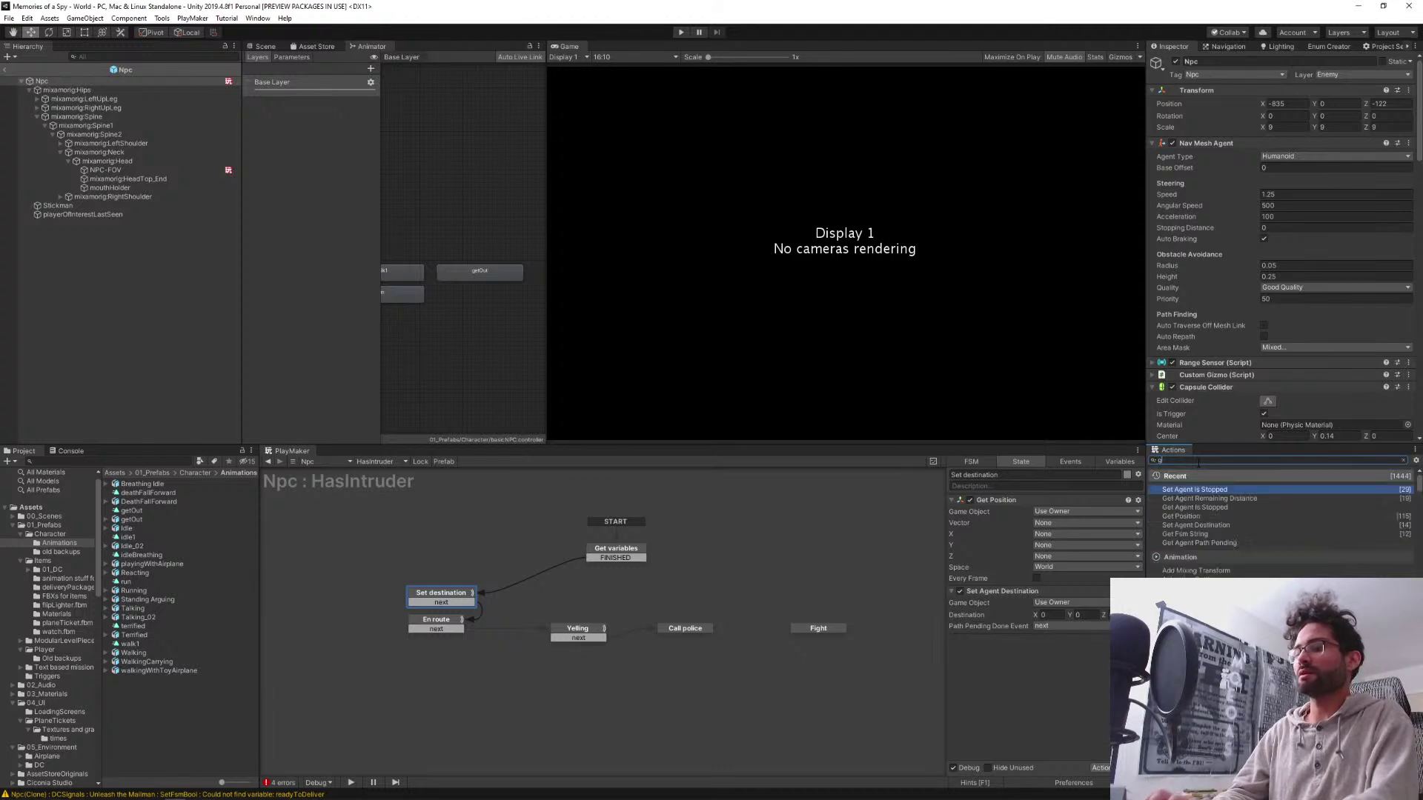
key("ctrl+a")
type("get fsm game ob")
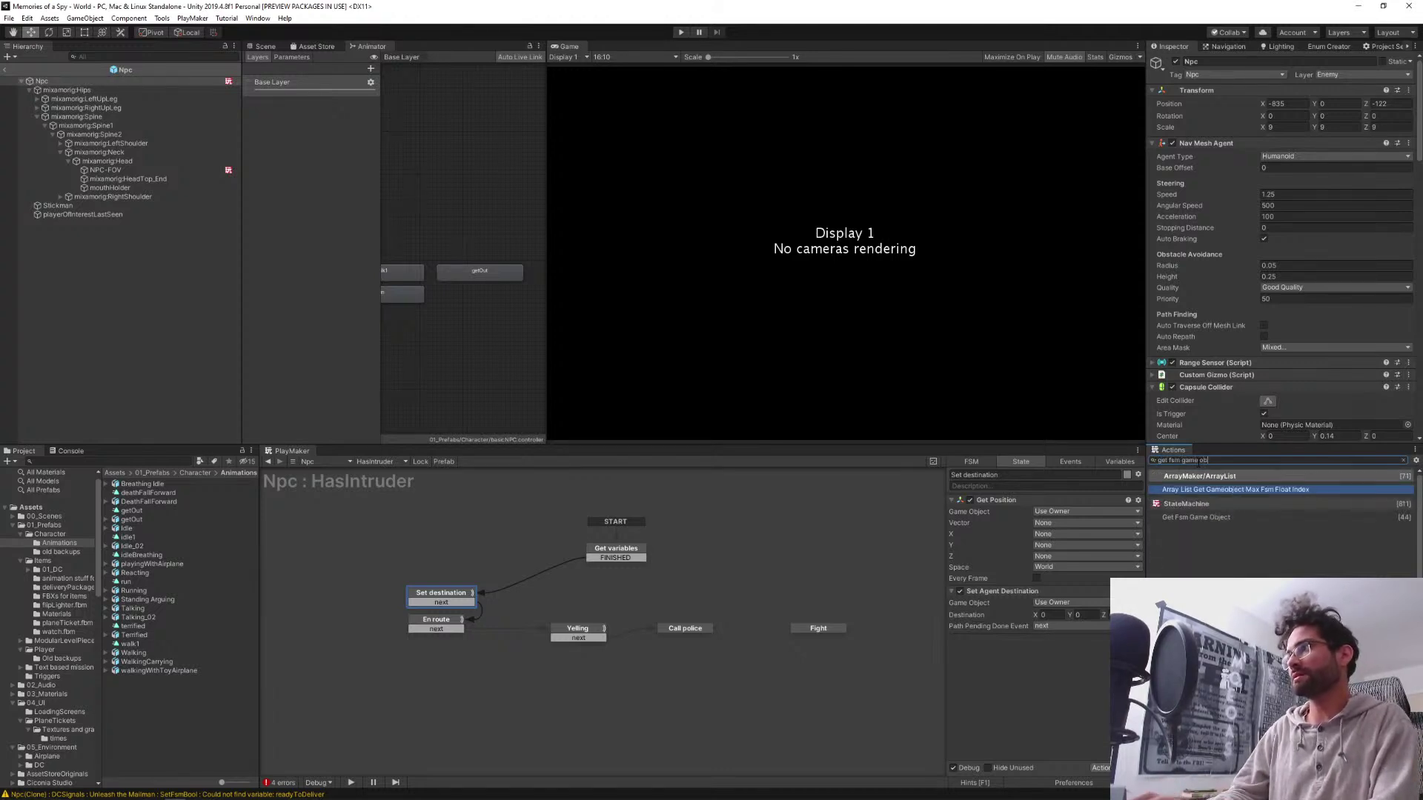
key("Return")
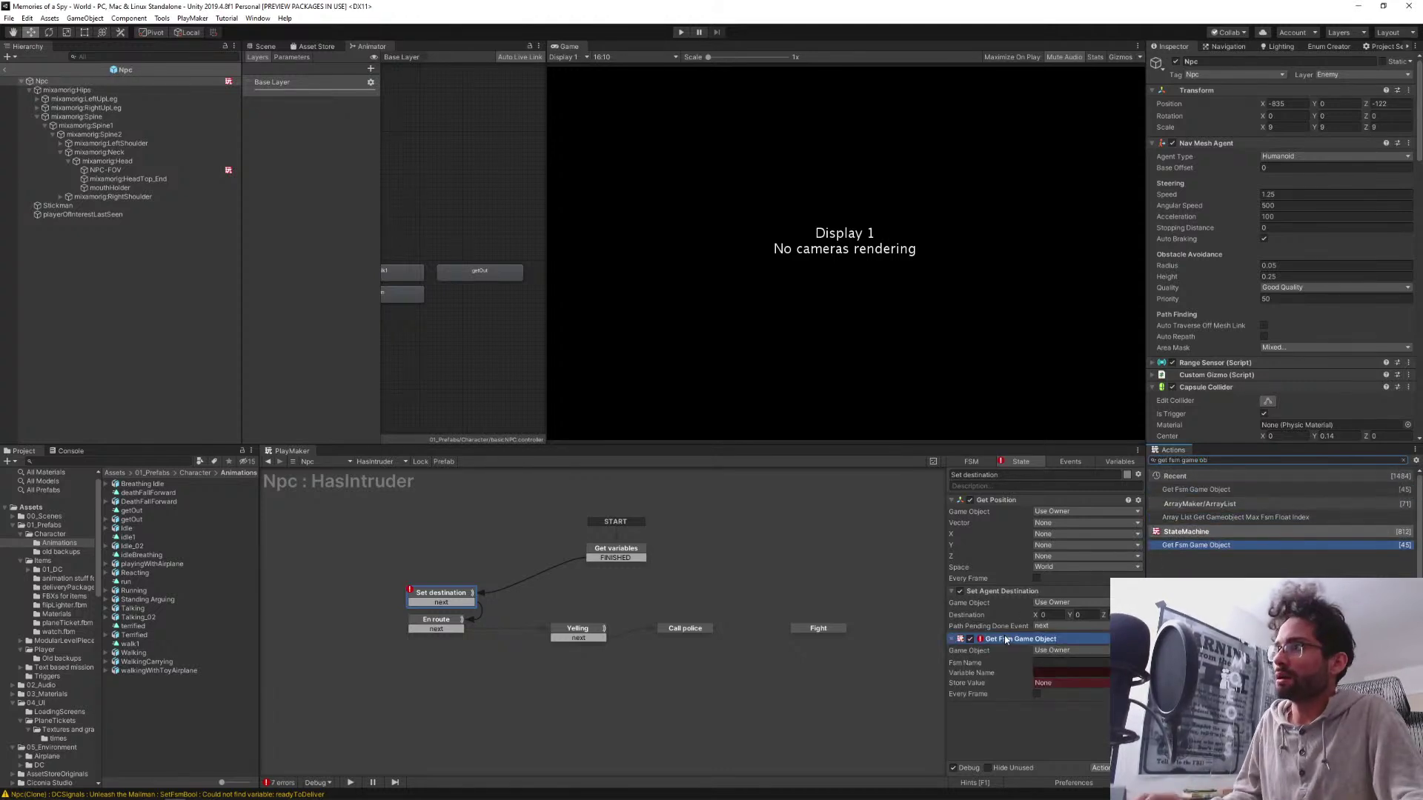
key("ctrl+Up")
key("ctrl+Up")
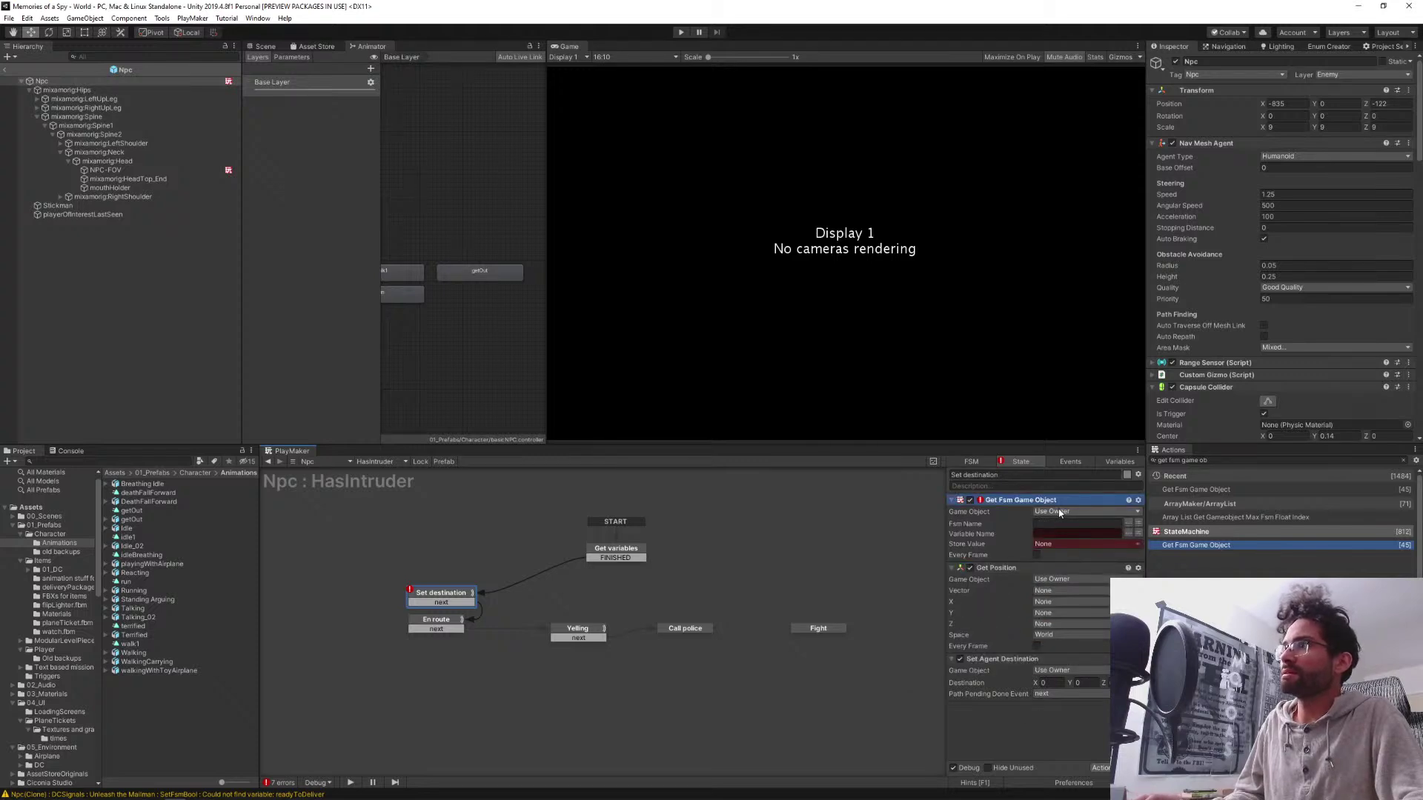
left_click(1128, 523)
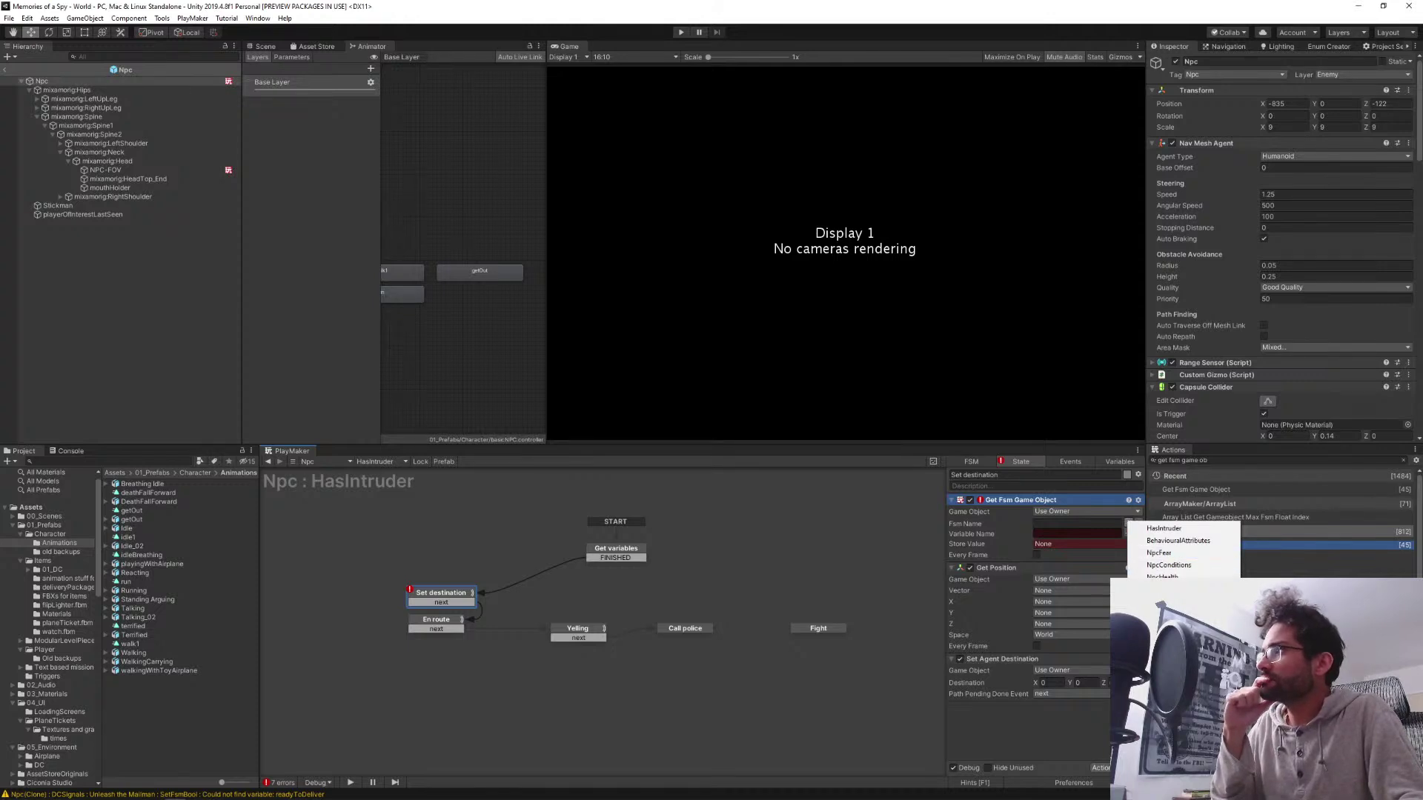
left_click(1164, 602)
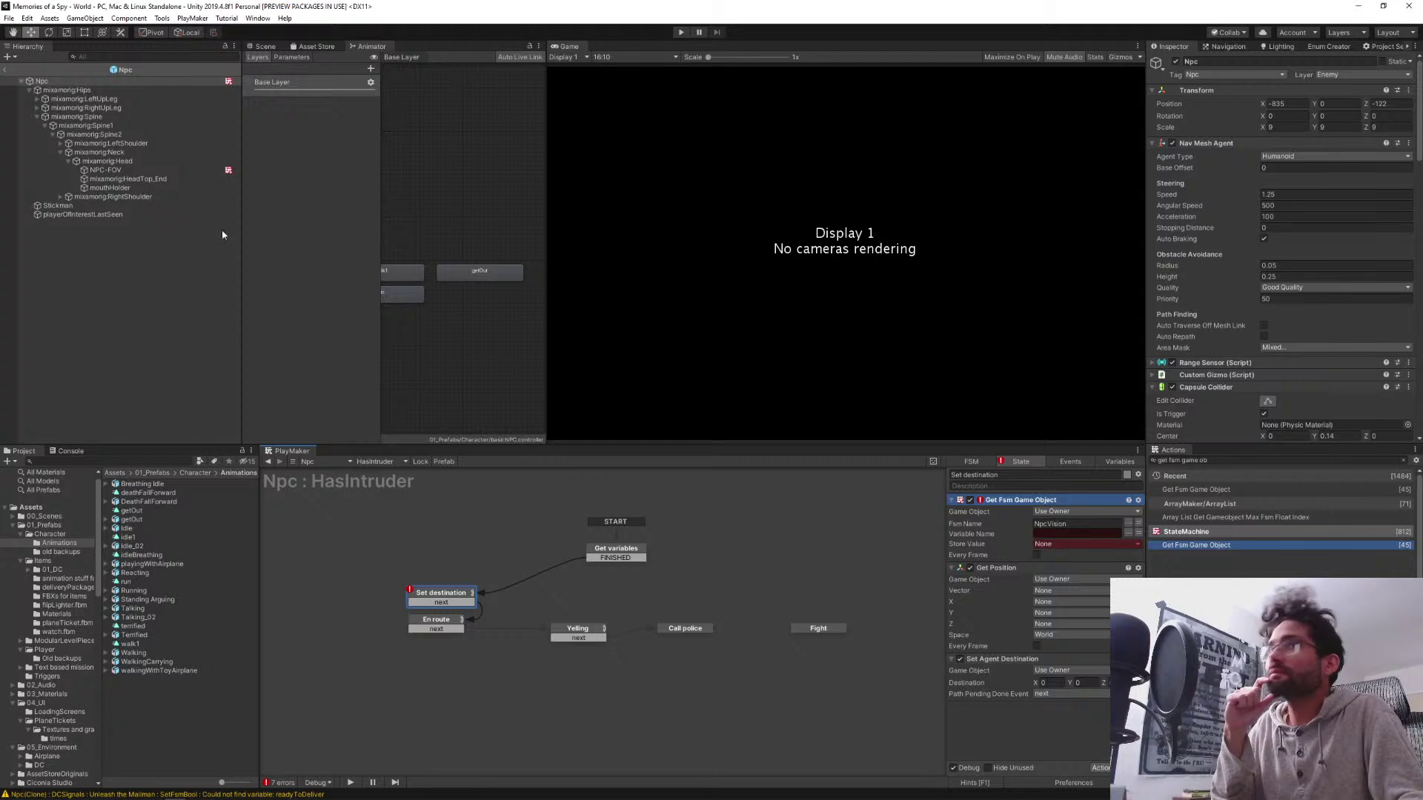
Examine the NpcSensor FSM actions on NPC-FOV to see which FSM receives playerOfInterest, and return to the Npc's HasIntruder FSM
left_click(123, 171)
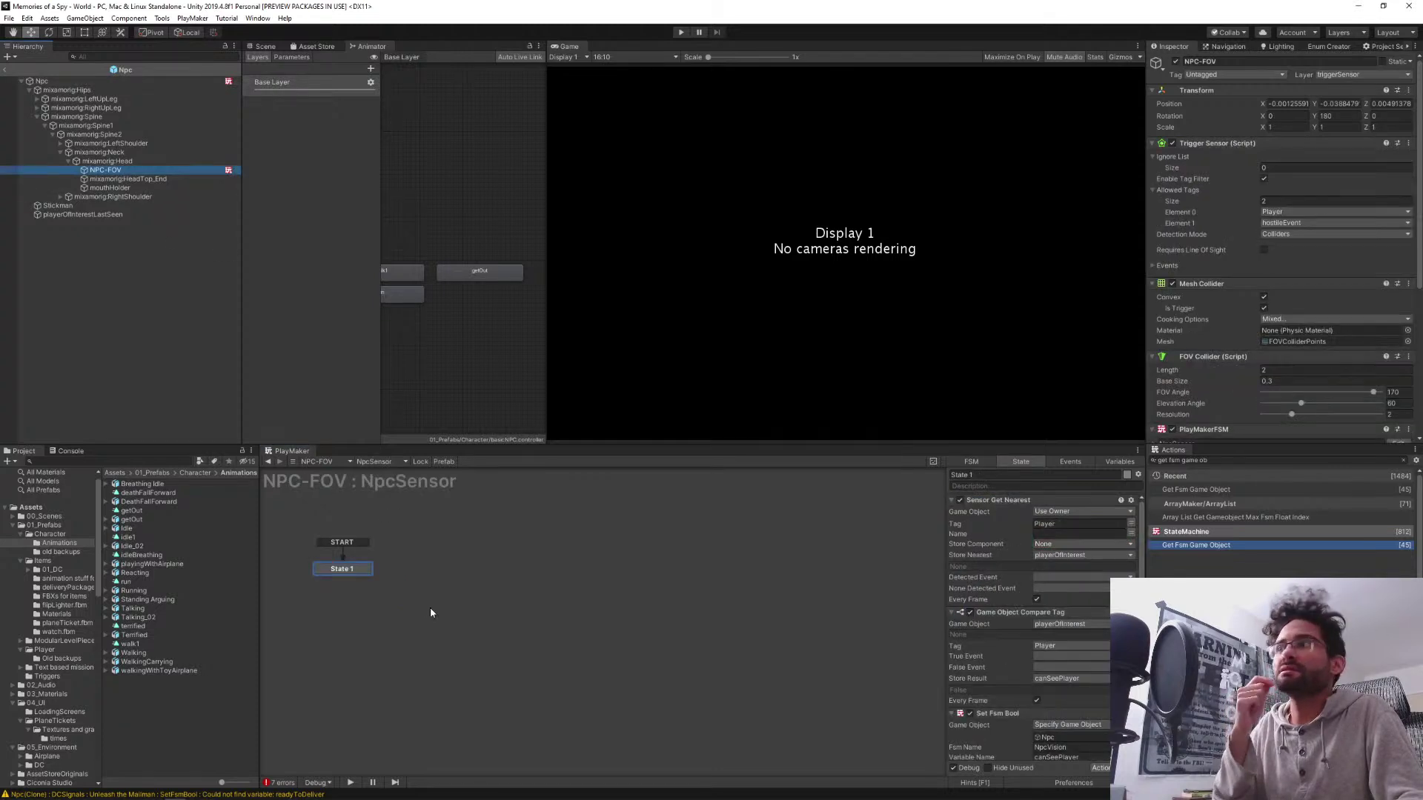
scroll(1067, 648, "down", 3)
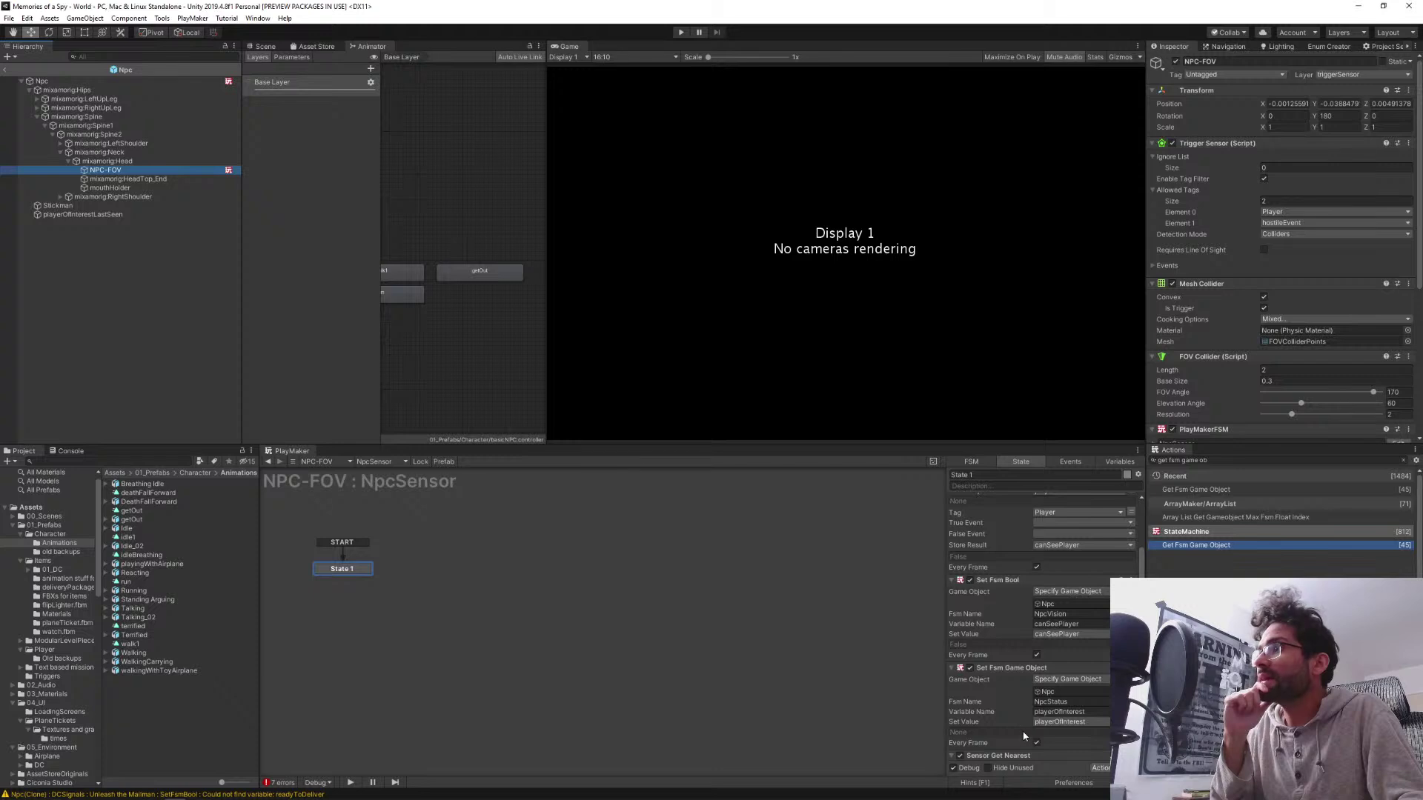
scroll(1024, 733, "down", 5)
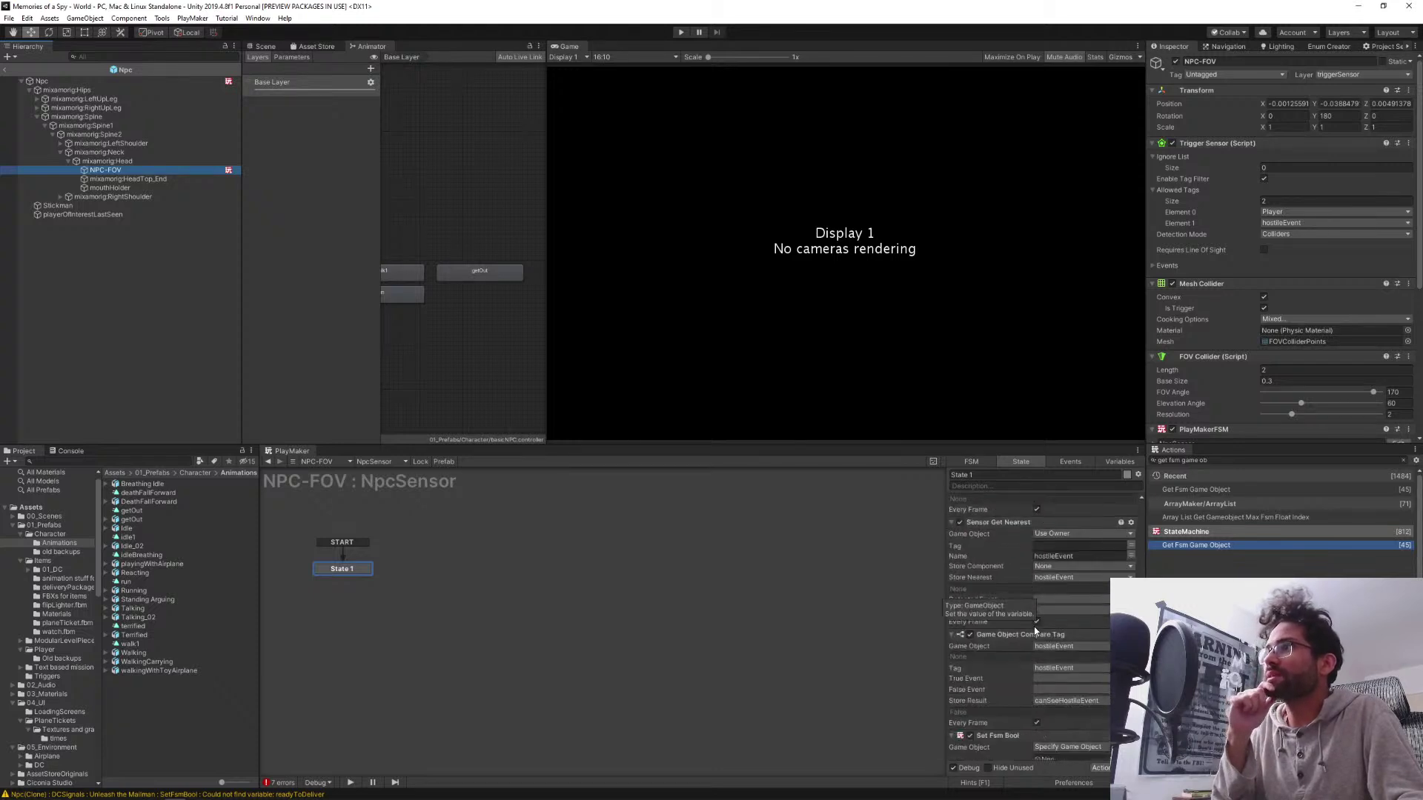
scroll(1035, 630, "down", 2)
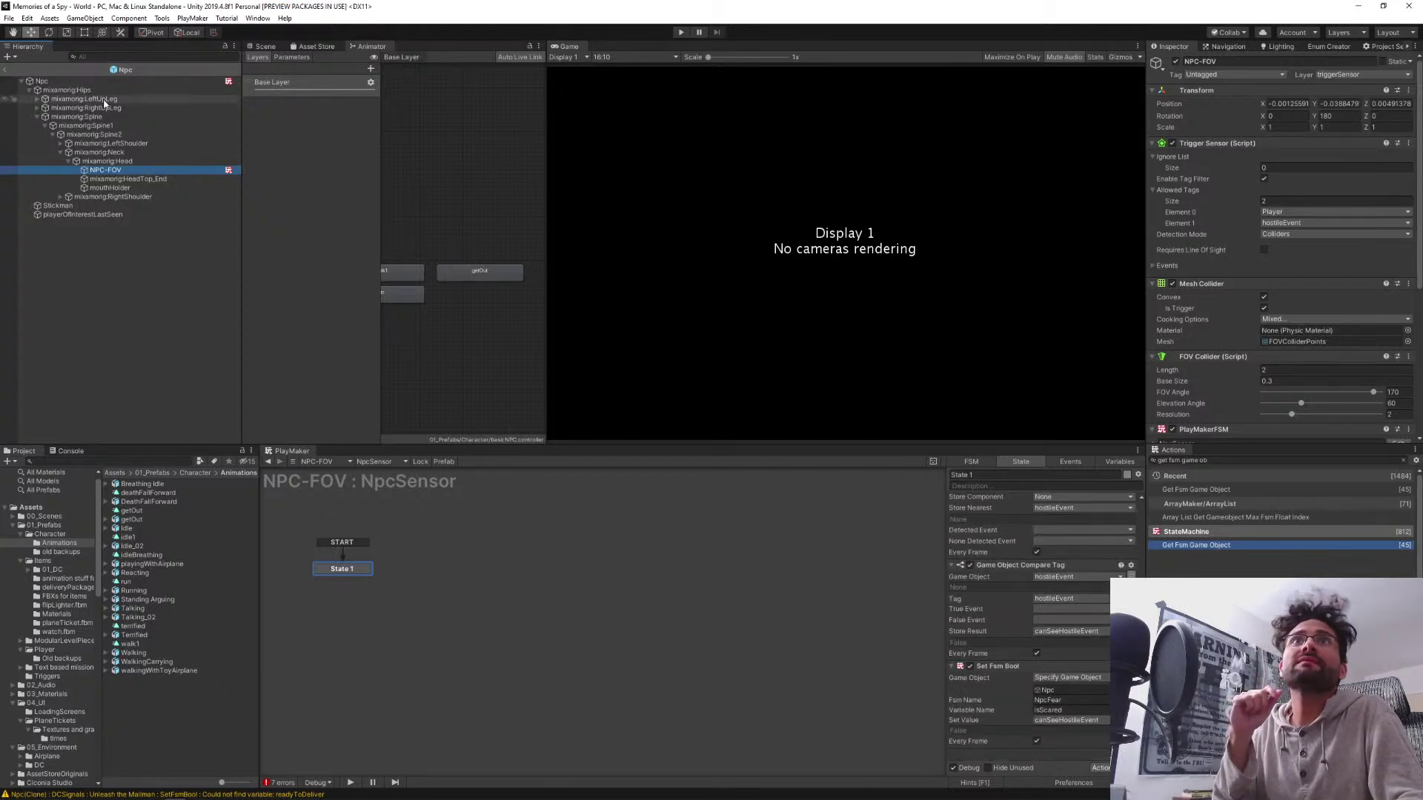
left_click(42, 80)
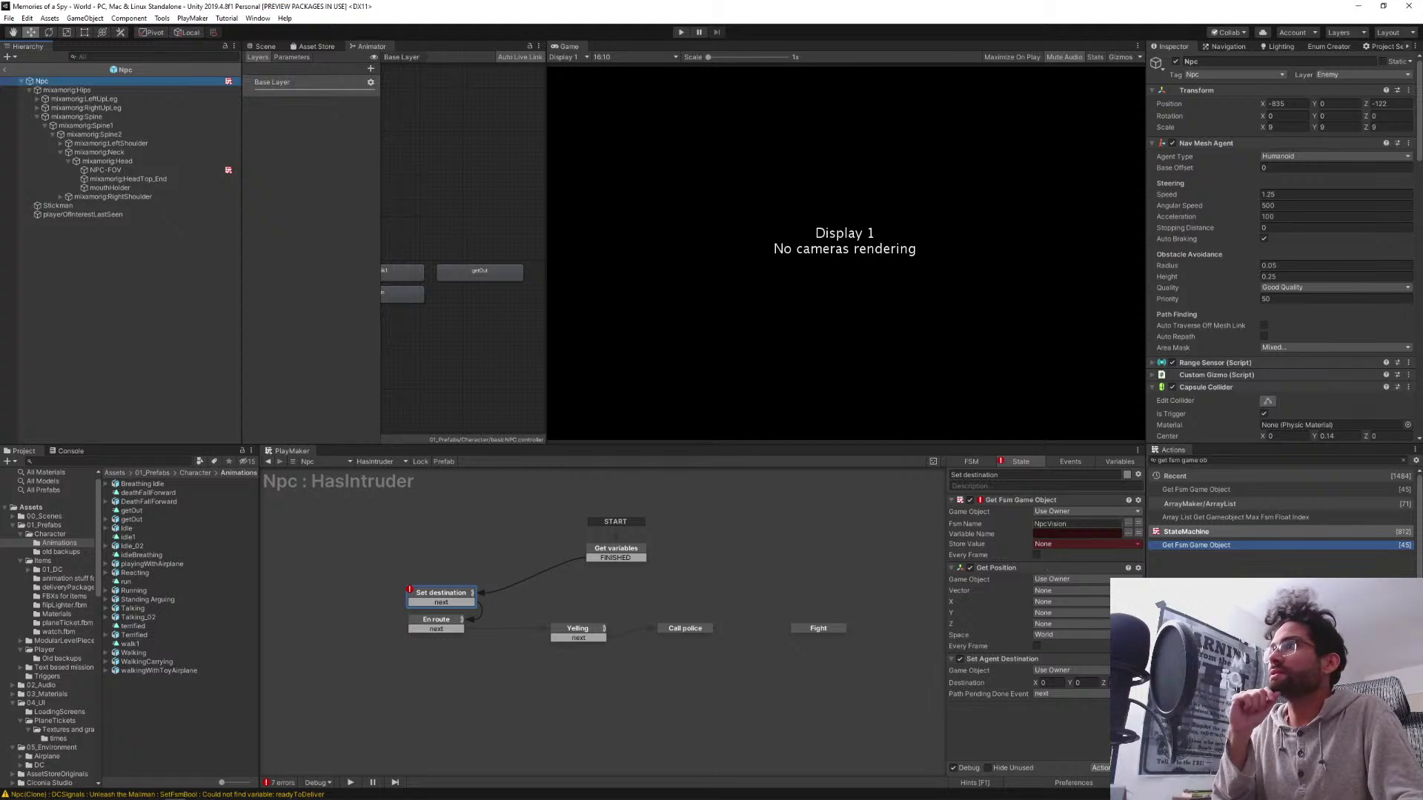
Set Get Fsm Game Object to read playerOfInterest from the NpcStatus FSM and store it in a new variable named playerOfInterest
left_click(1128, 523)
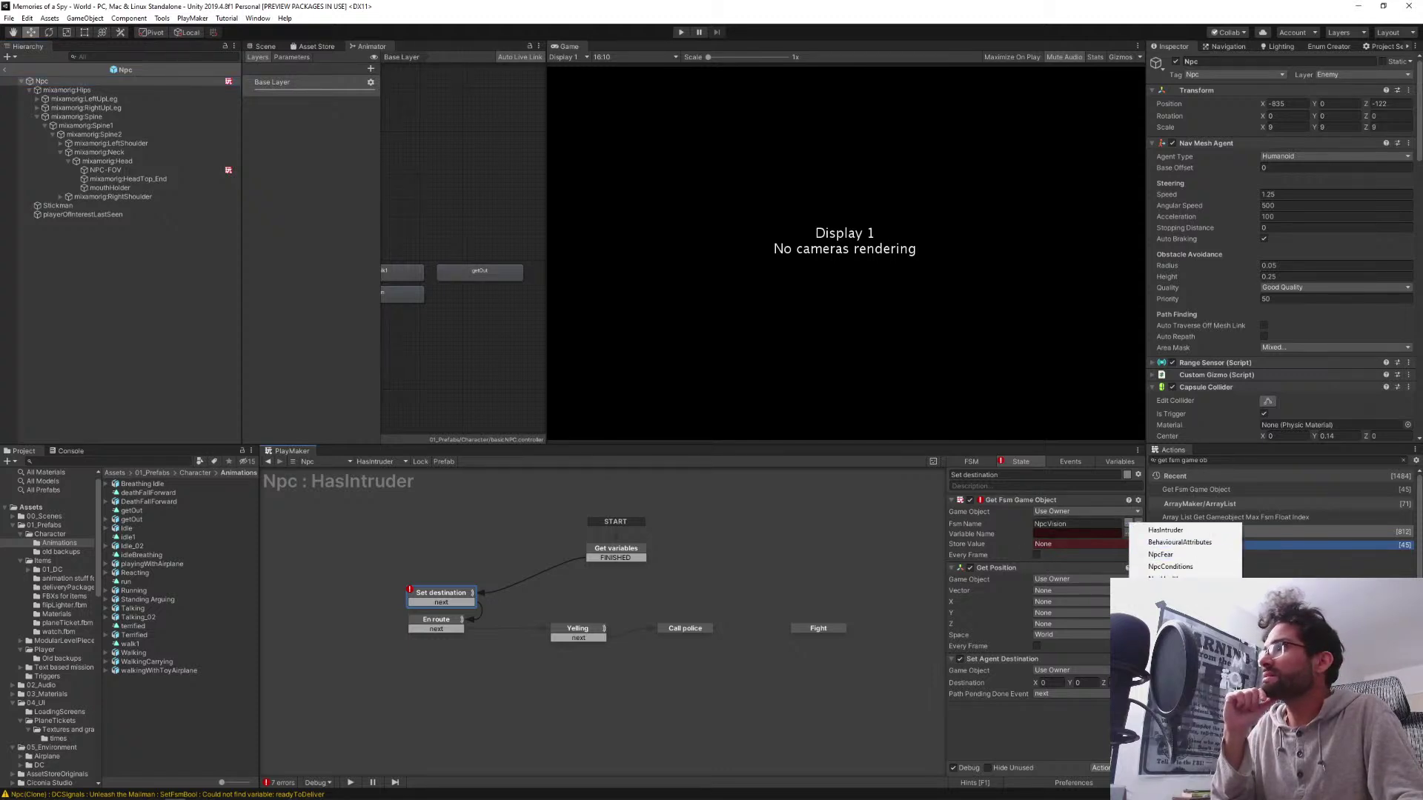
left_click(1166, 603)
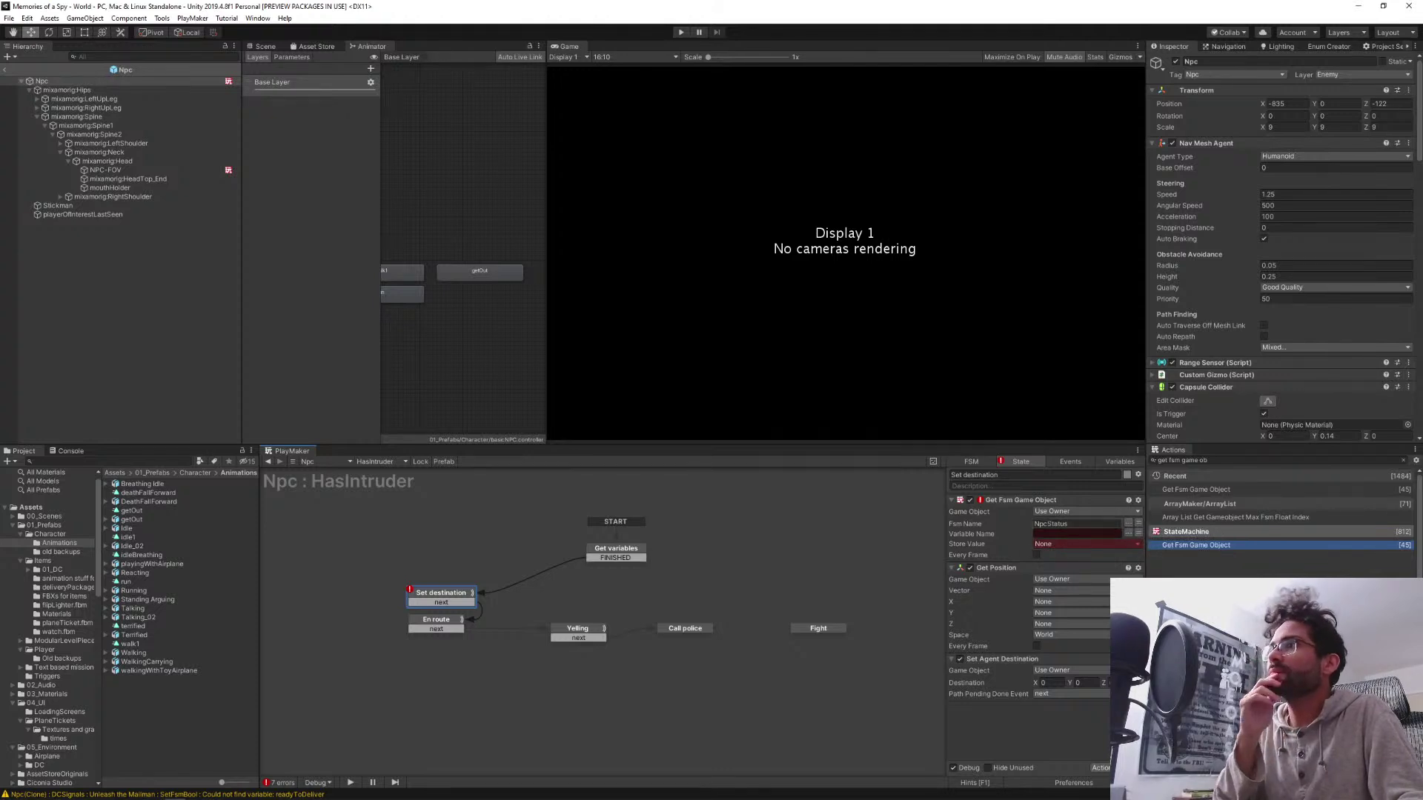
left_click(1127, 532)
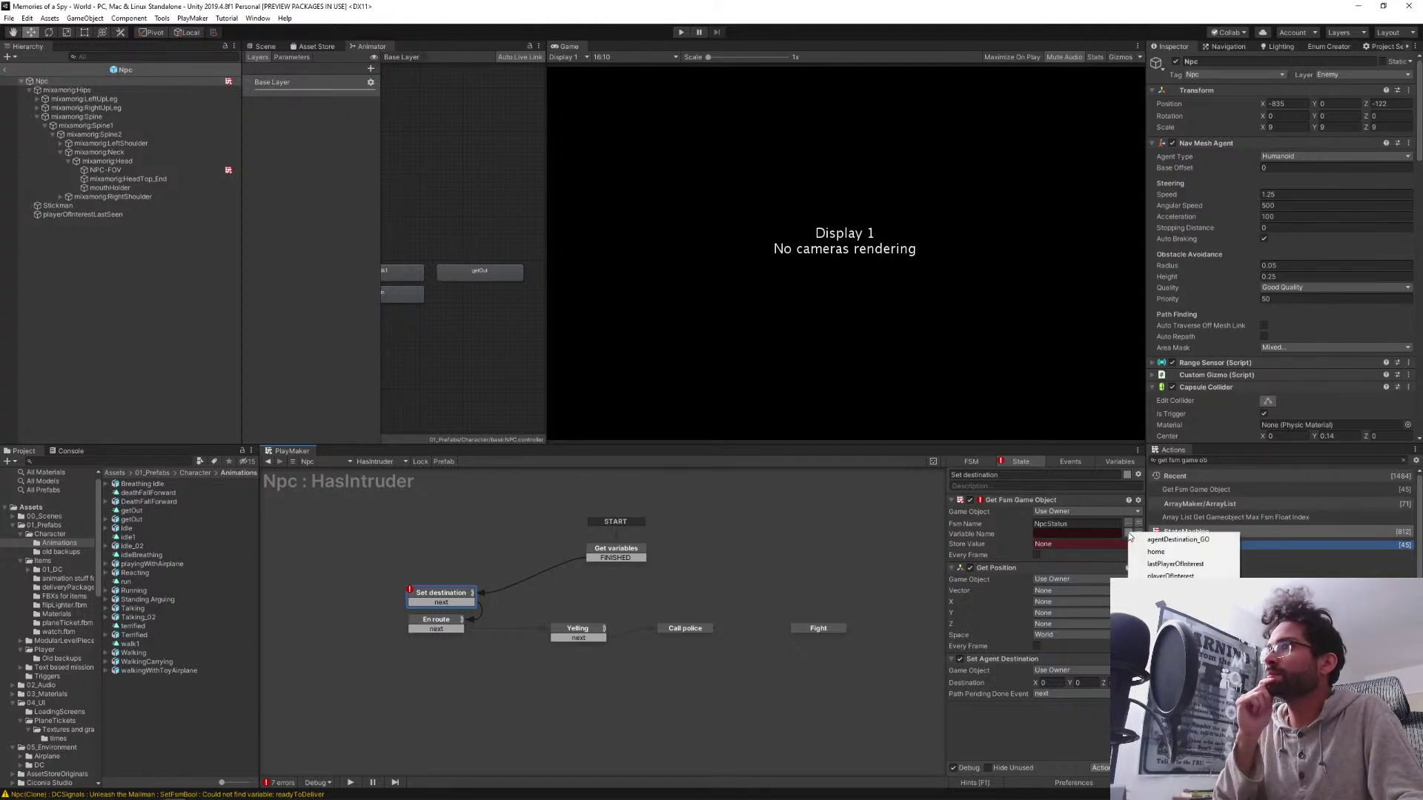
left_click(1193, 575)
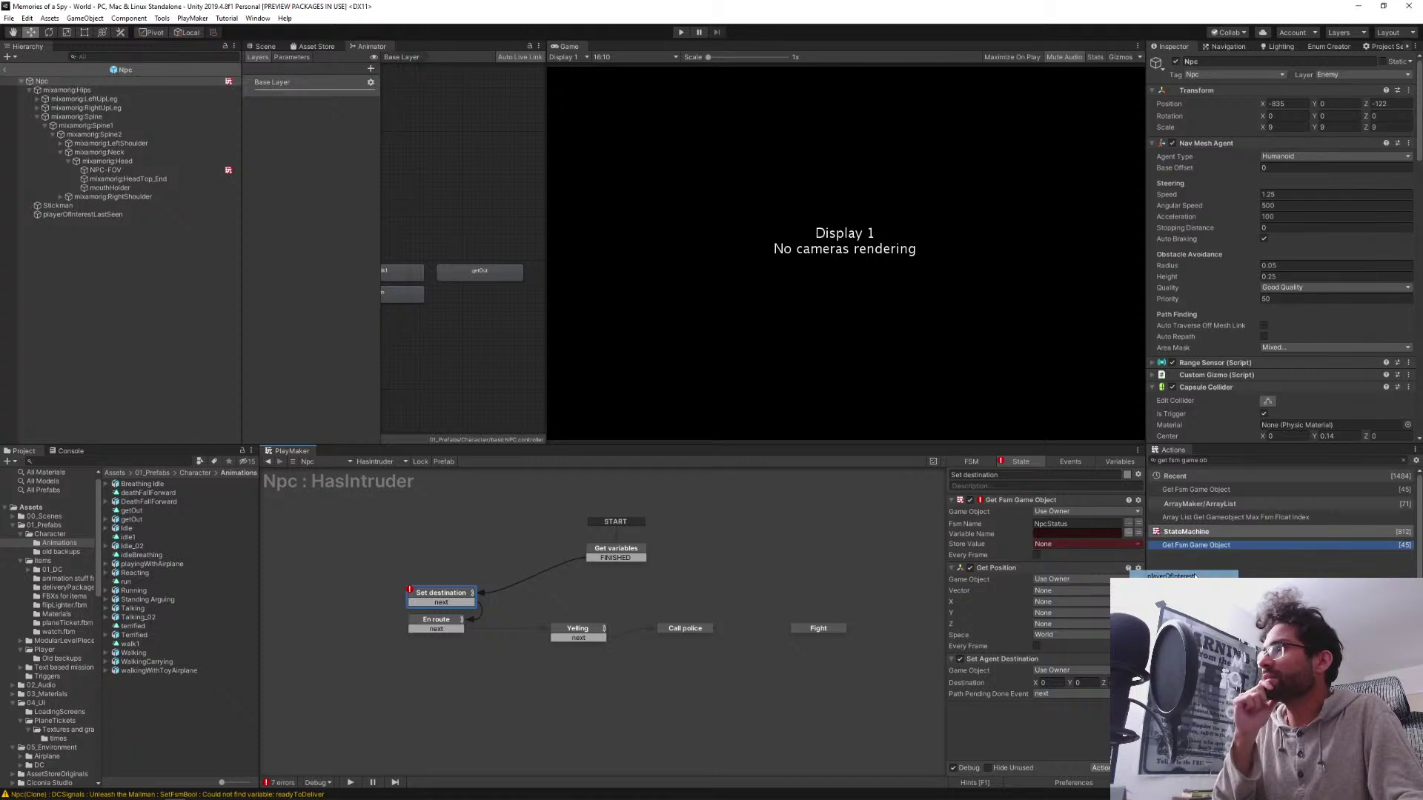
left_click(1055, 550)
left_click(1066, 584)
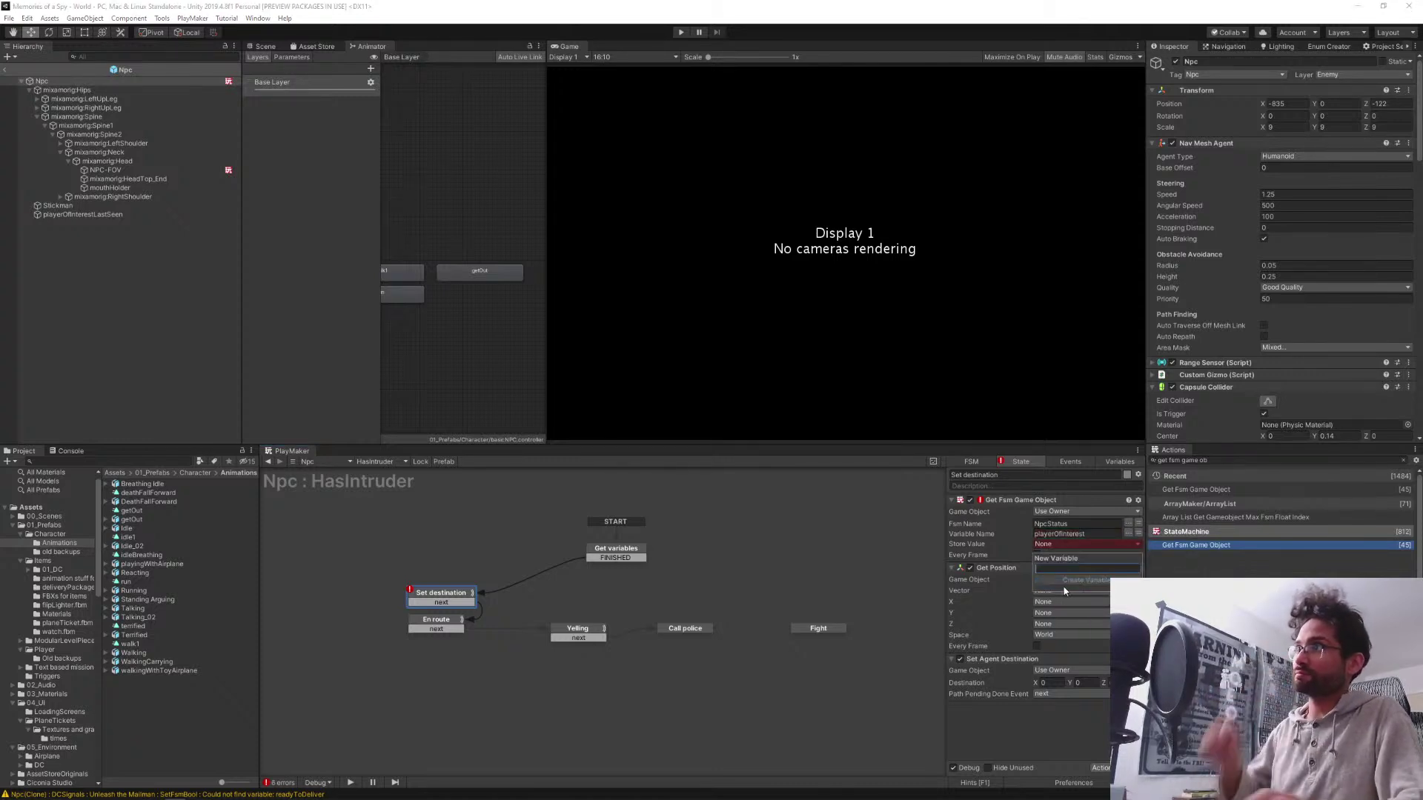
type("playerOf")
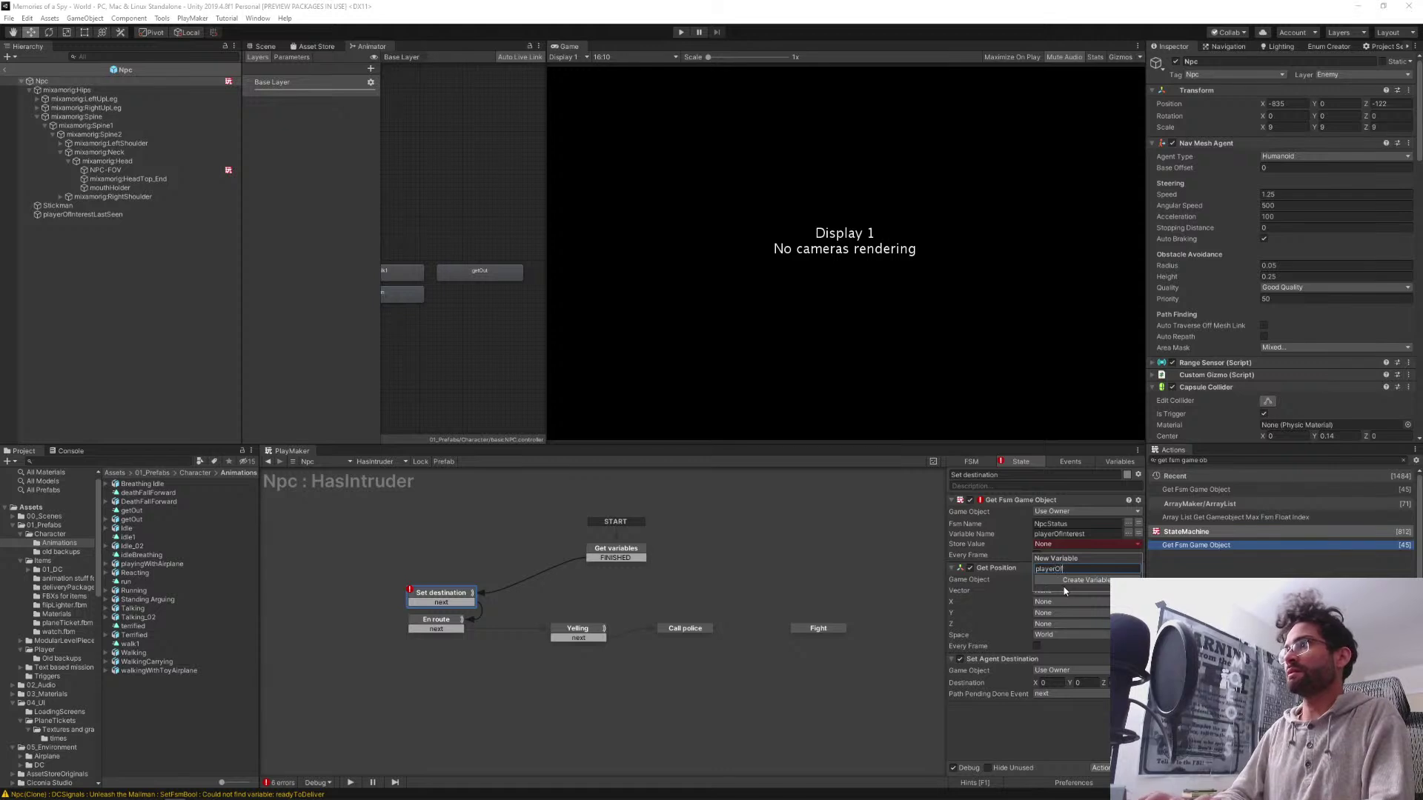
type("Interest")
left_click(1062, 580)
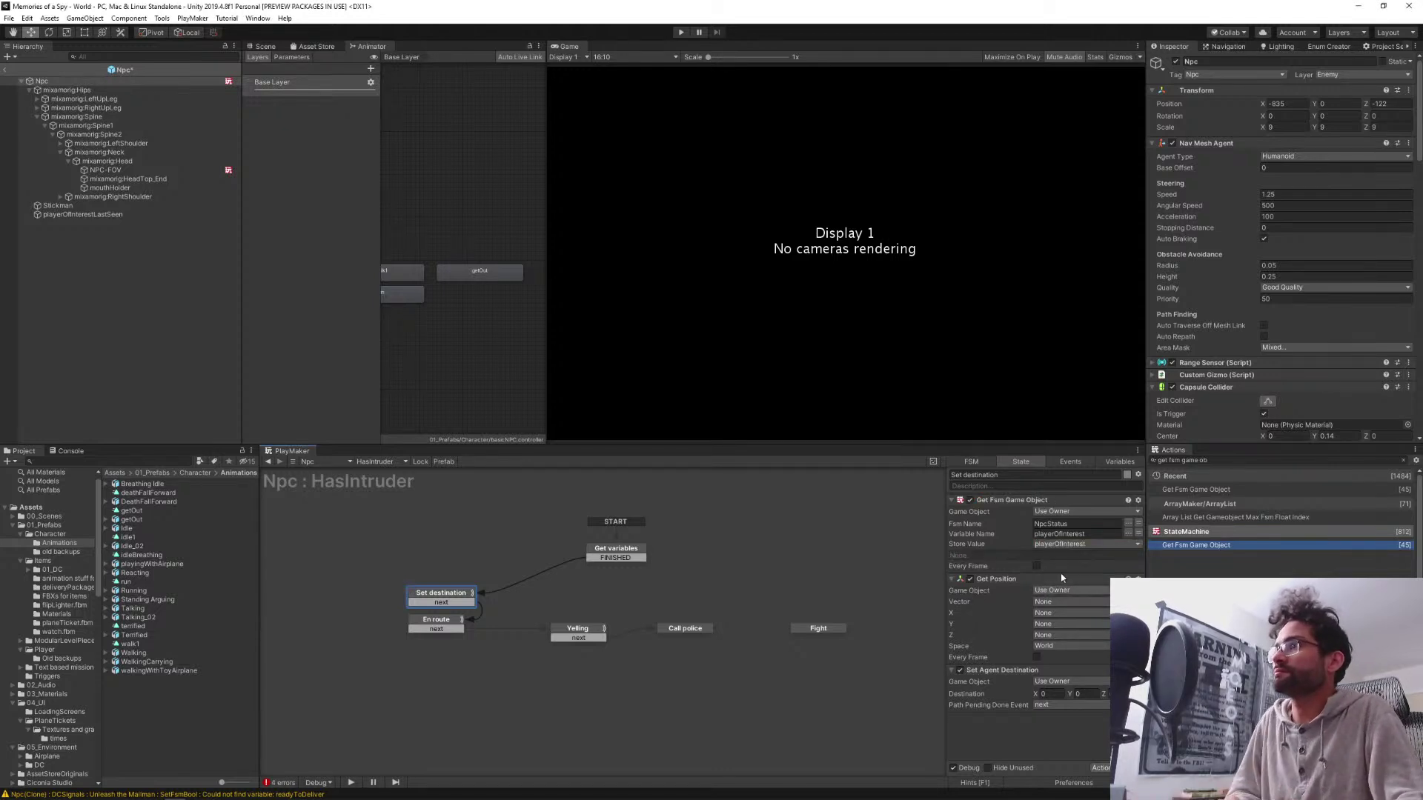
Make Get Position use the playerOfInterest game object and store its vector in a new variable named destination_v3
left_click(1056, 588)
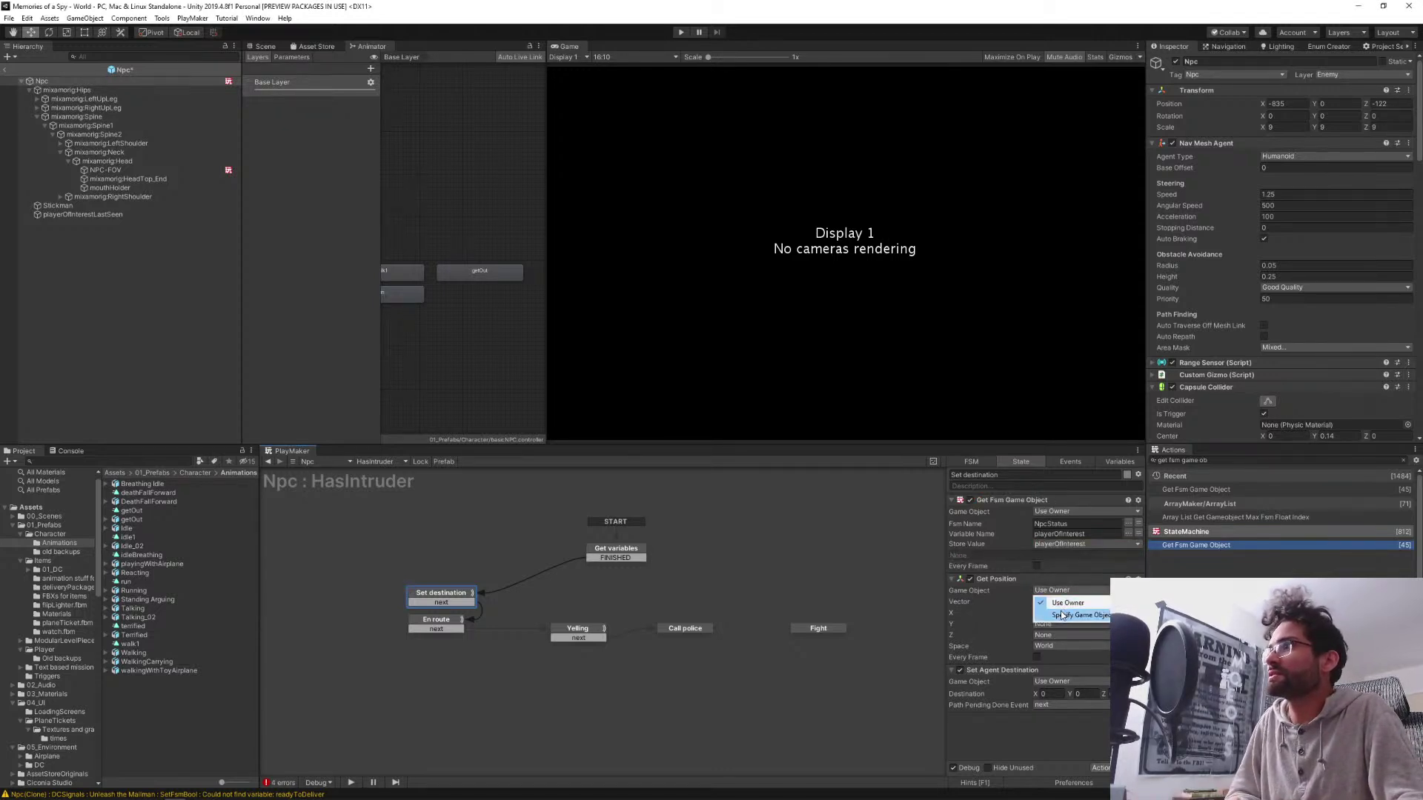
left_click(1062, 615)
left_click(1137, 603)
left_click(1096, 603)
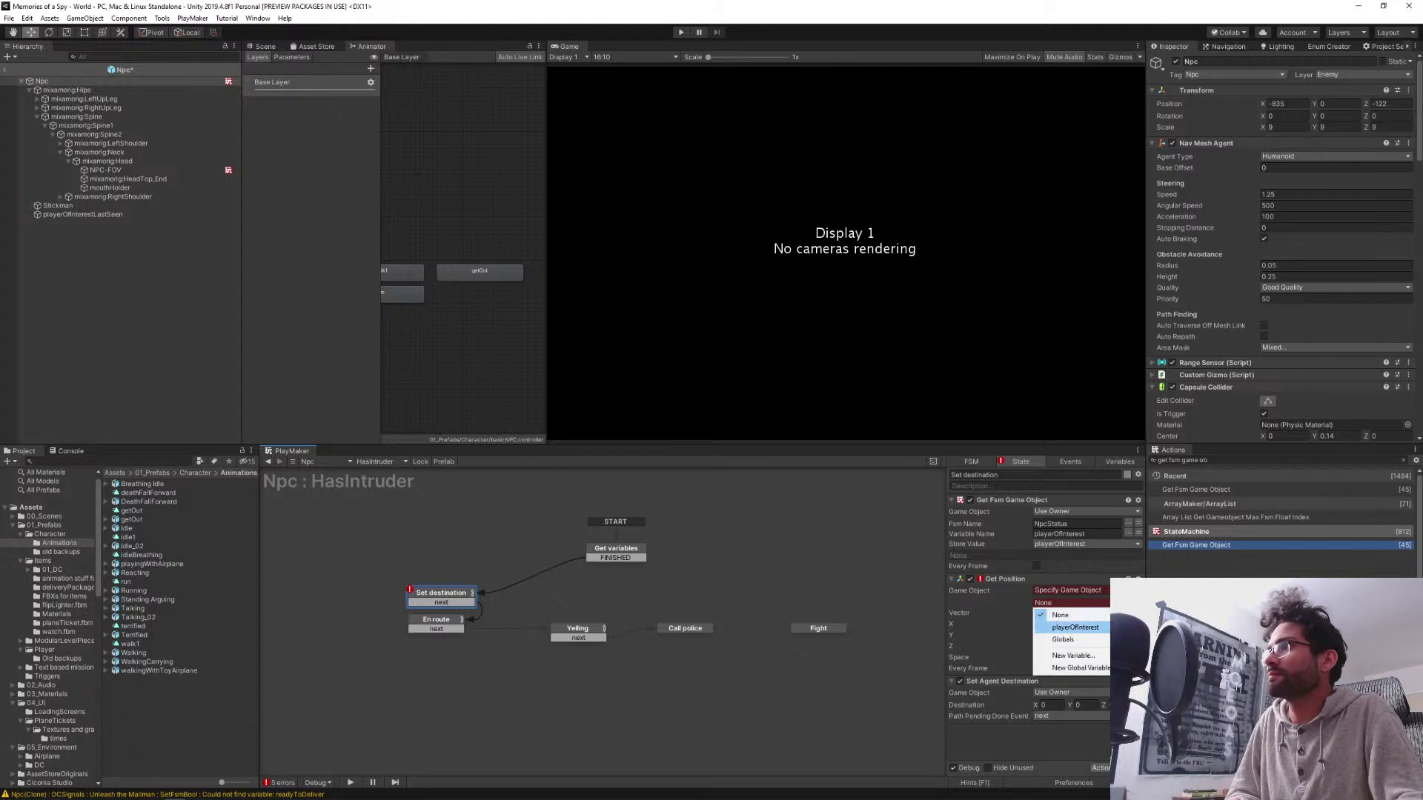
left_click(1082, 628)
left_click(1045, 635)
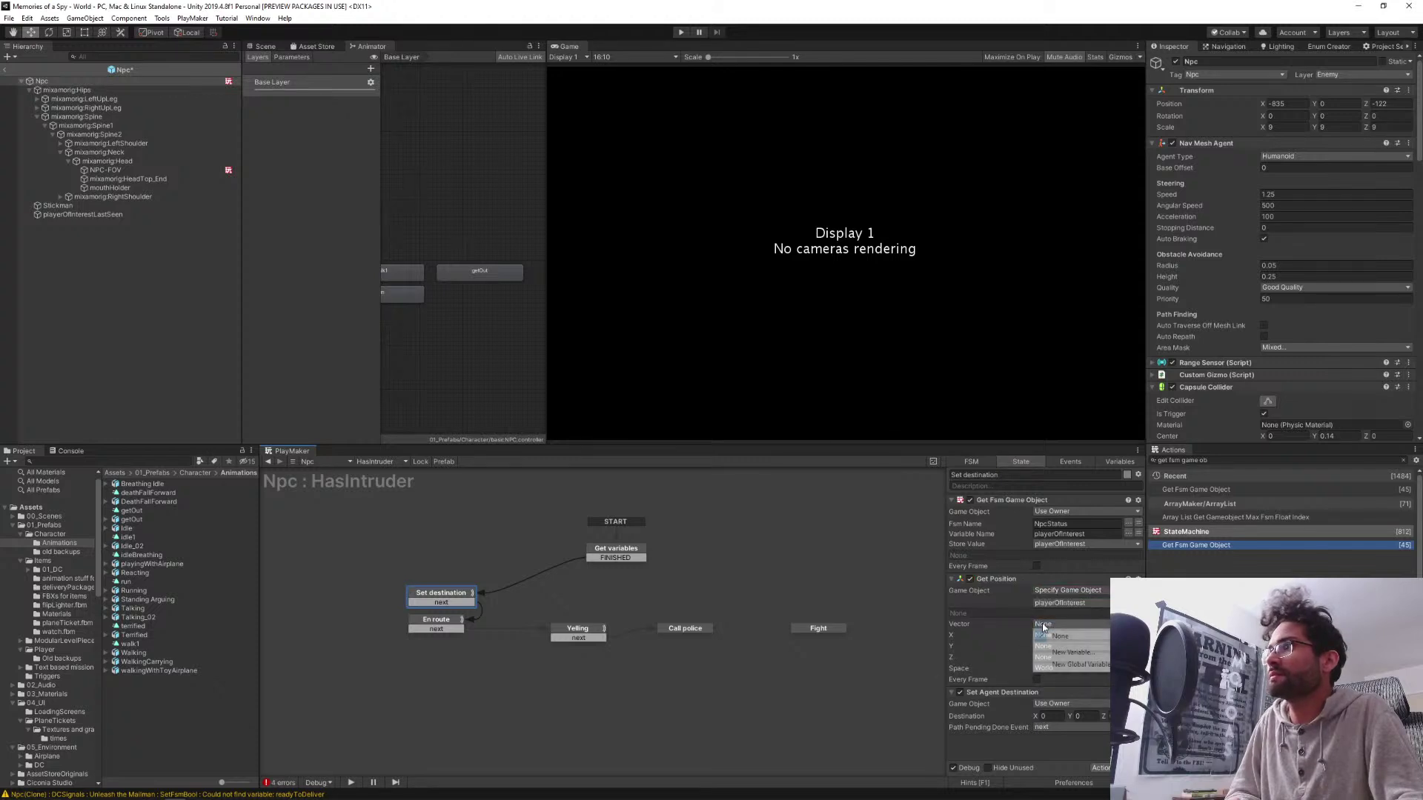
left_click(1067, 646)
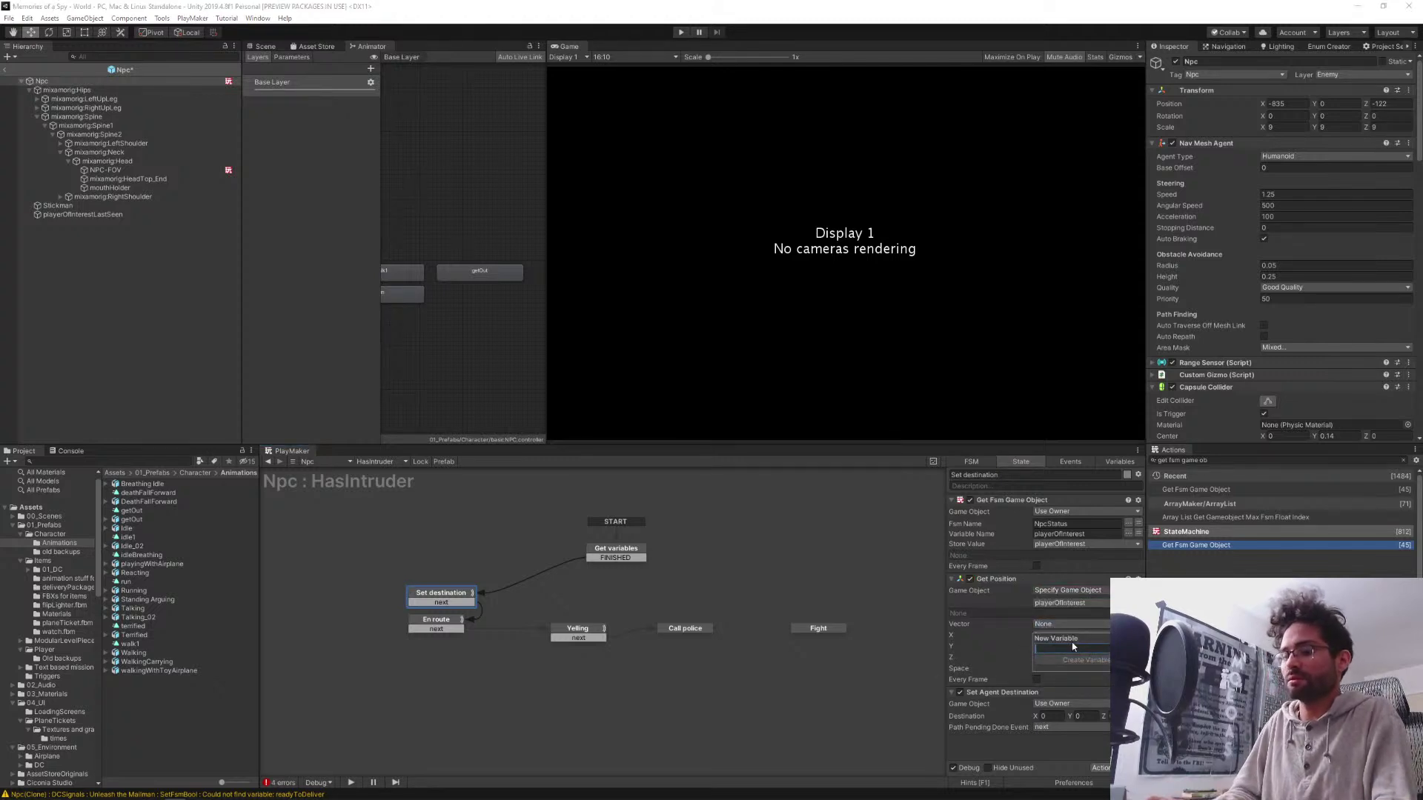
type("destination_v3")
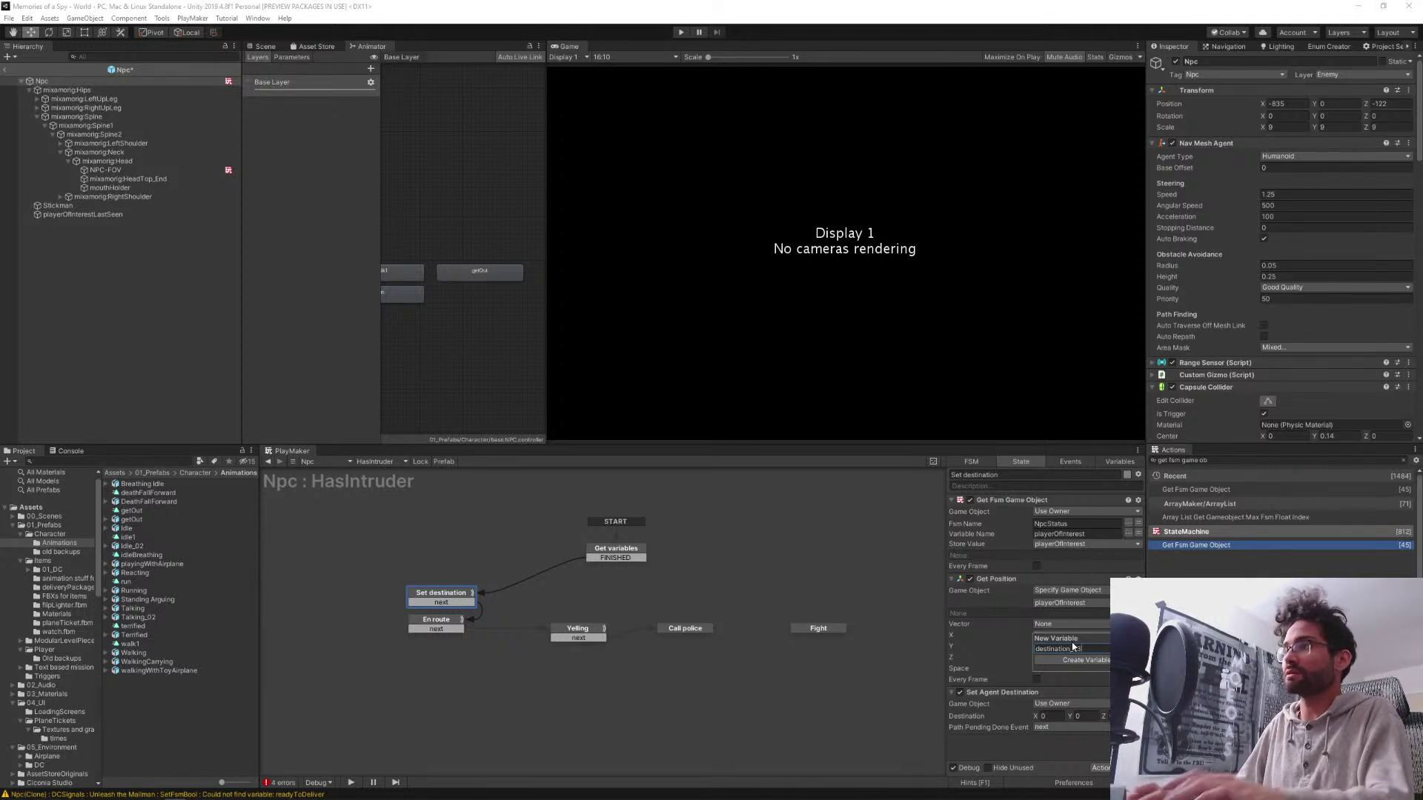
key("Return")
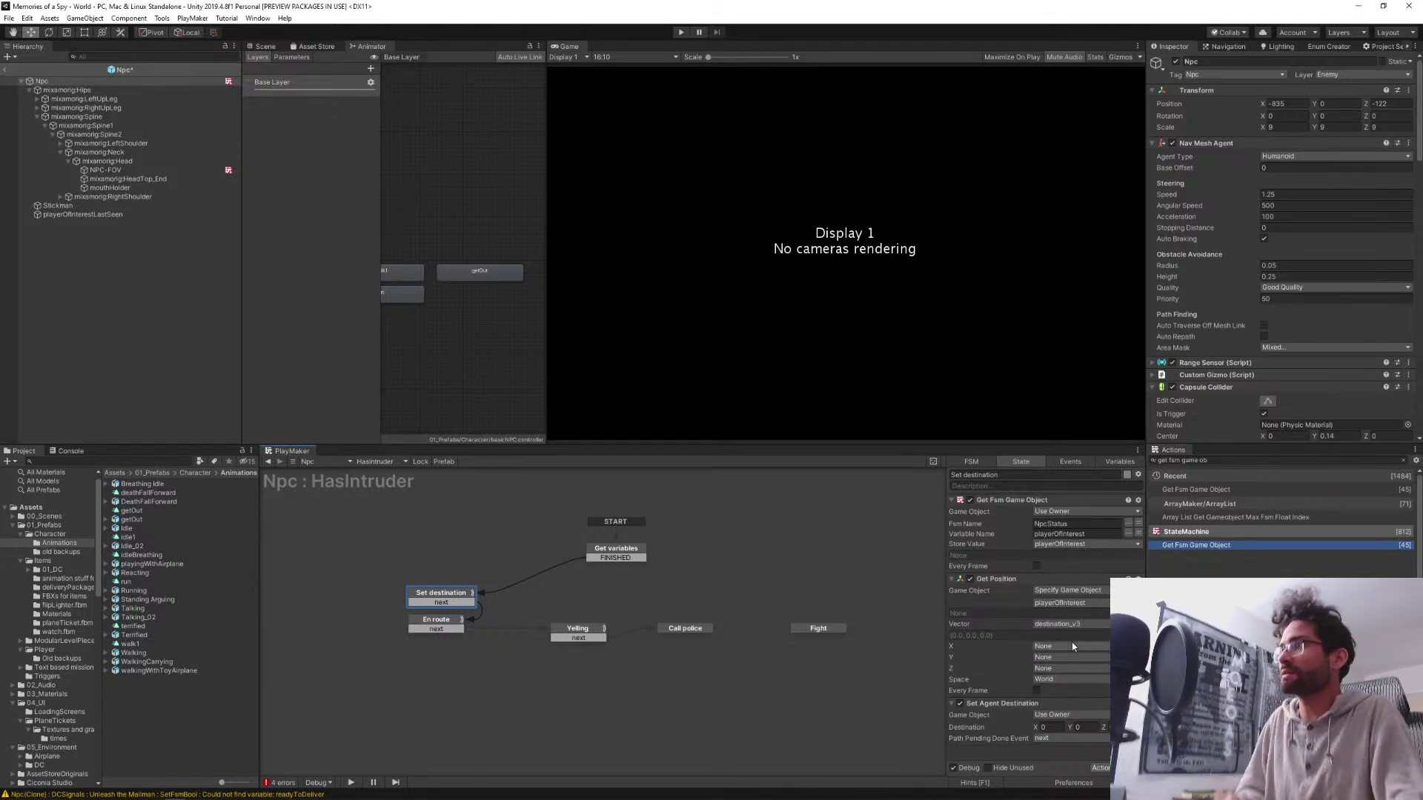
Set the Set Agent Destination action's destination to the destination_v3 variable
left_click(1055, 717)
left_click(1047, 714)
left_click(1138, 728)
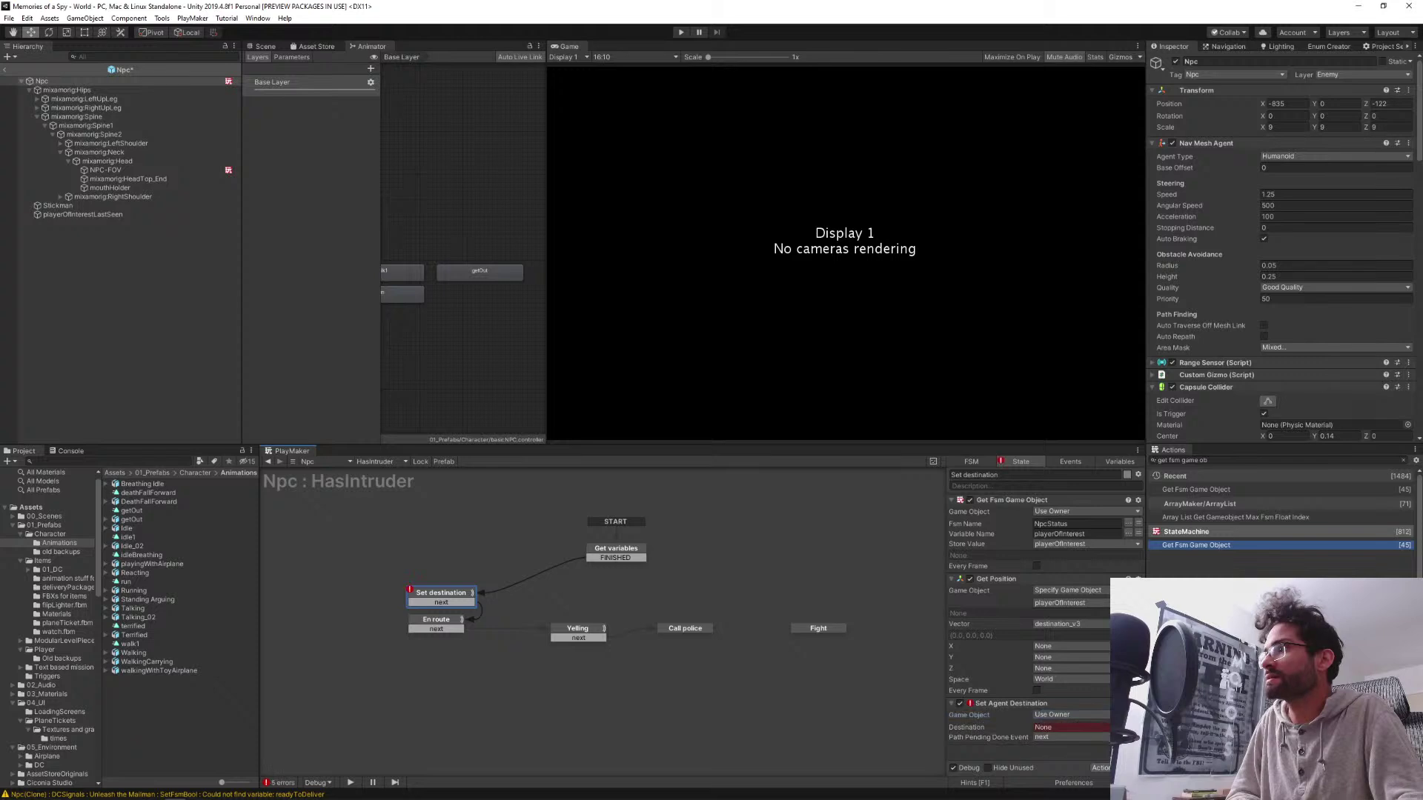
left_click(1071, 728)
left_click(1070, 753)
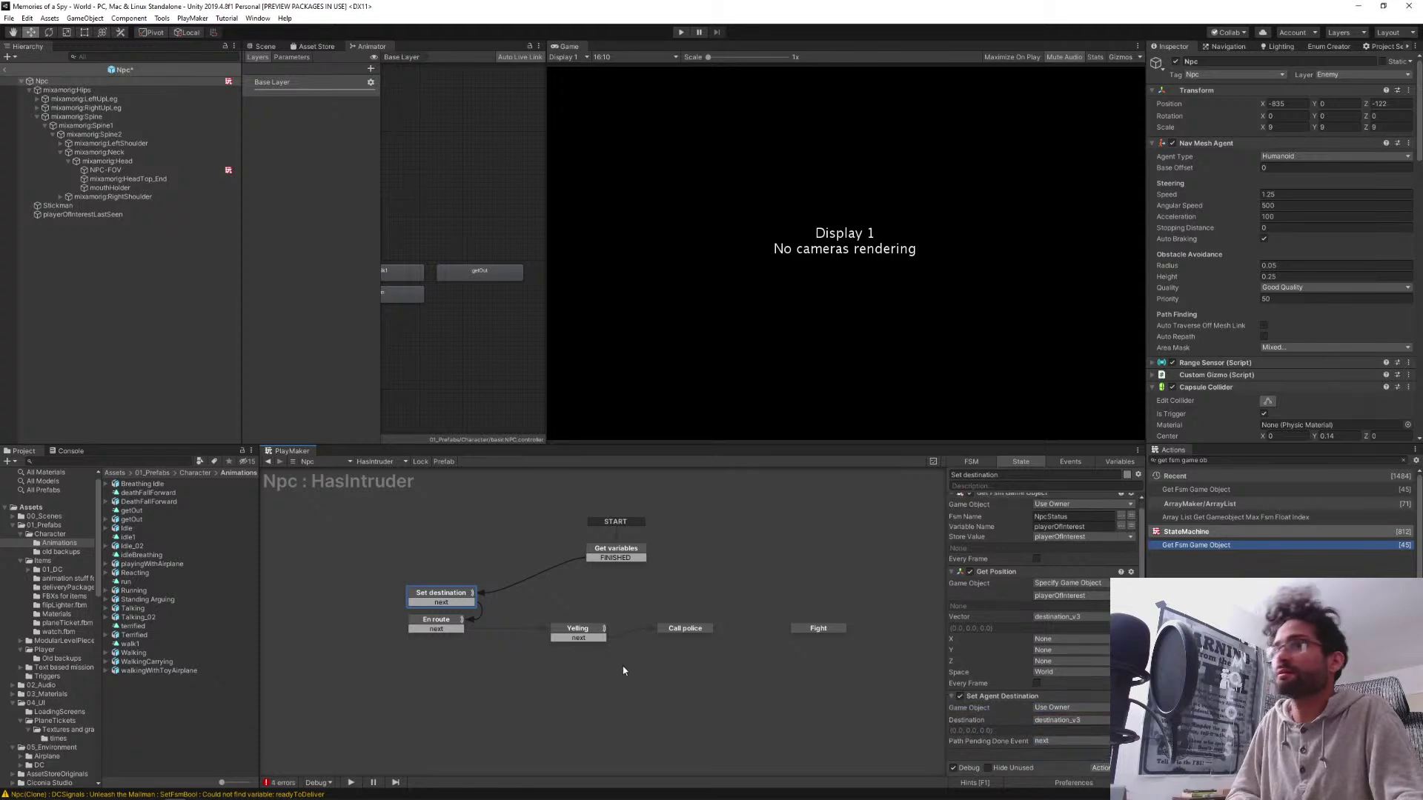
In the En route state, store the Get Agent Remaining Distance result in a new variable named remainingDistance
left_click(435, 621)
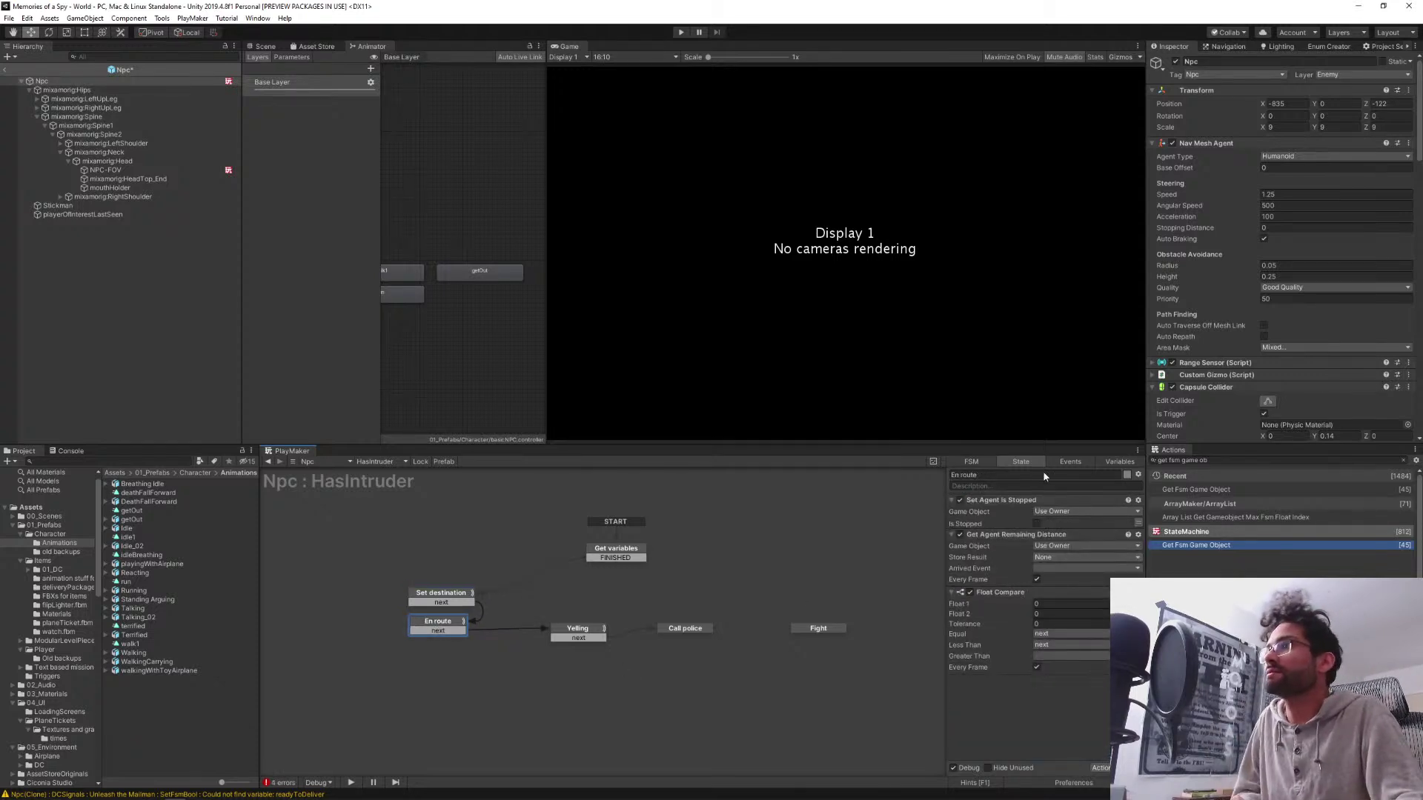
left_click(1046, 558)
left_click(1050, 583)
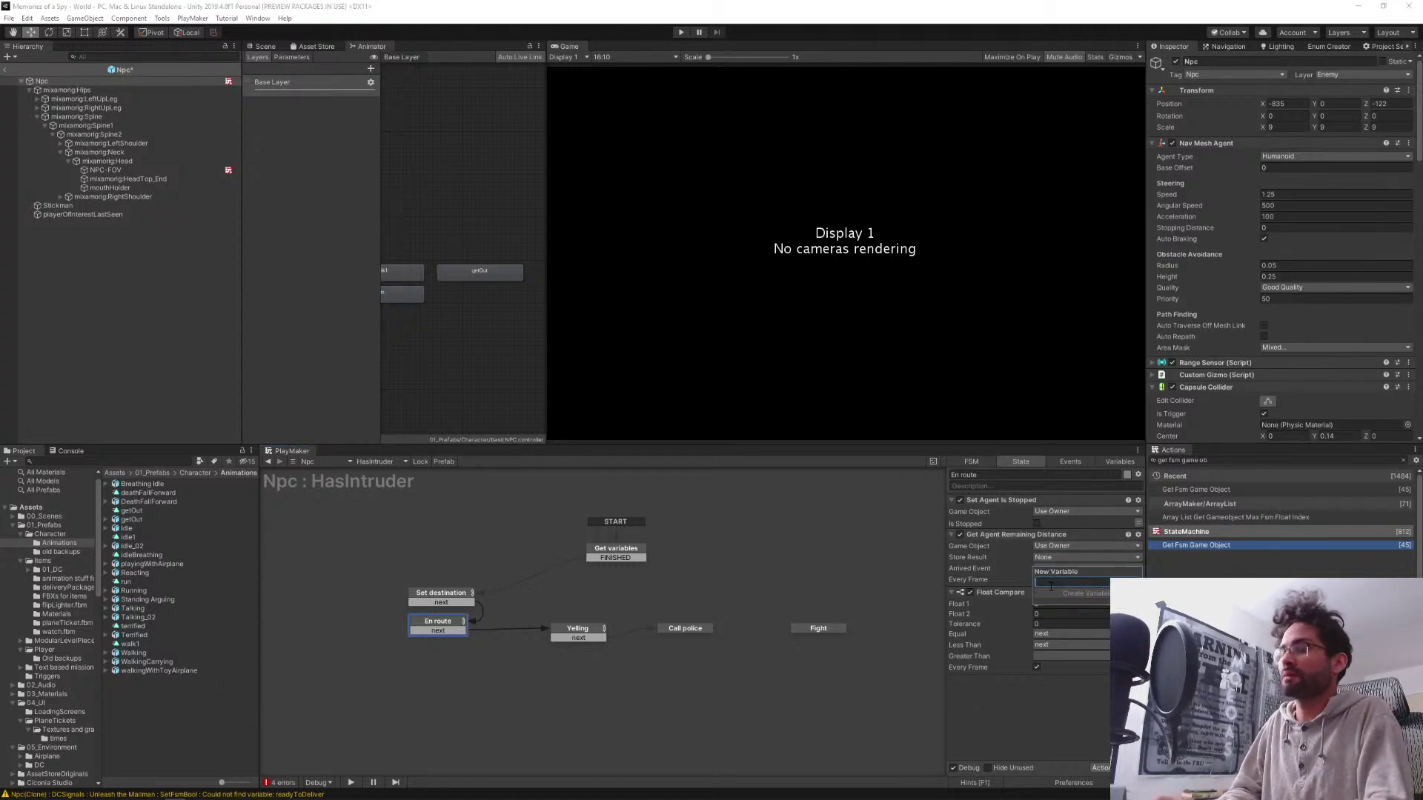
type("remainingDistance")
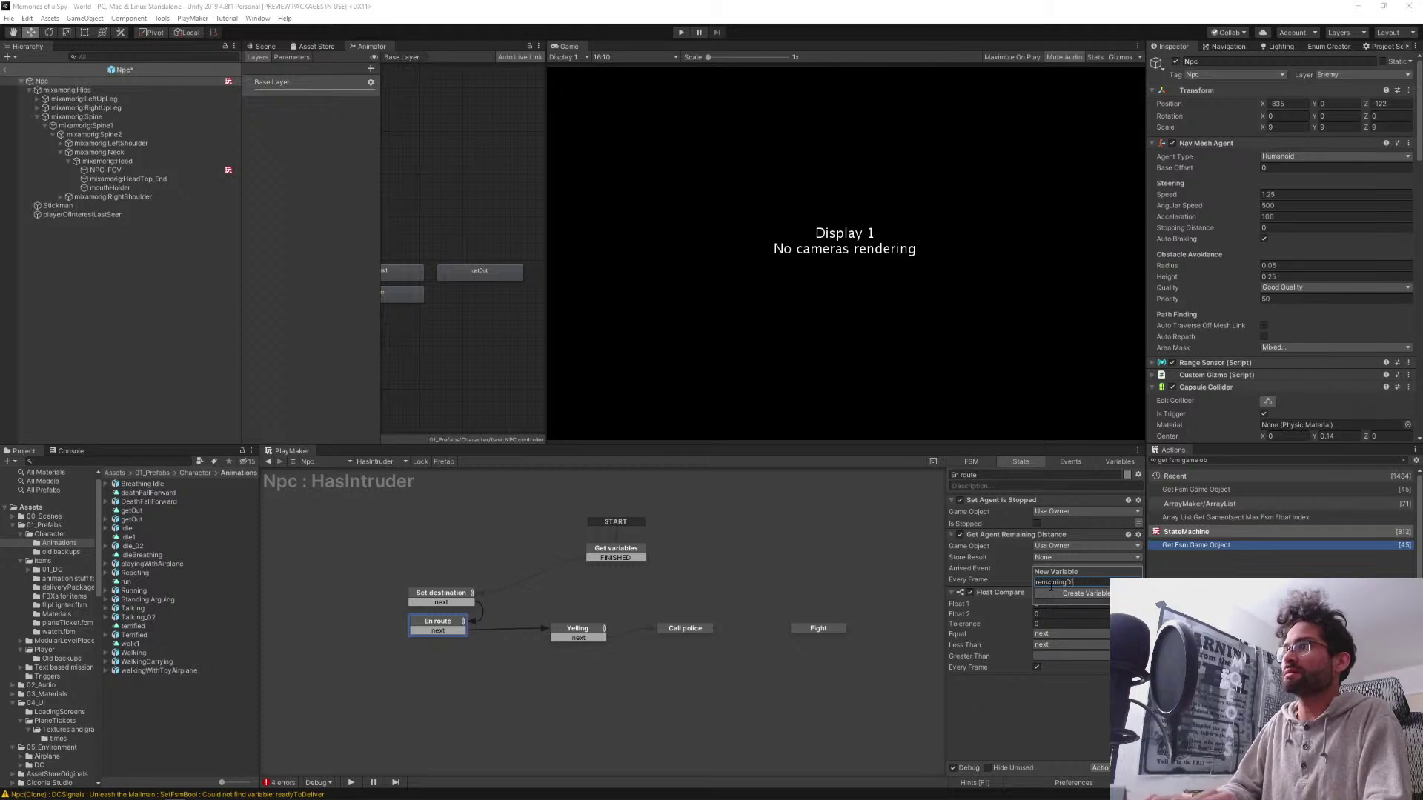
left_click(1074, 593)
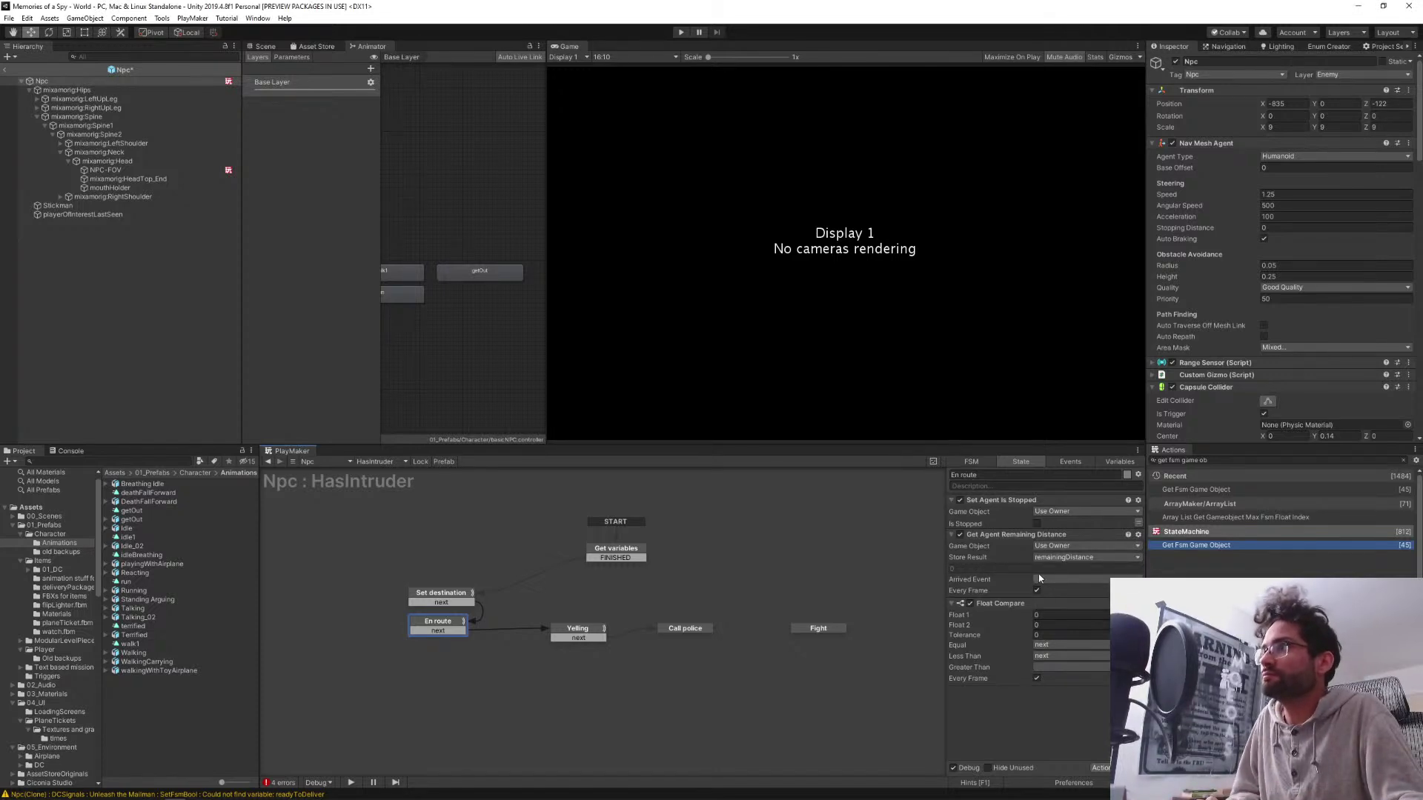
Set the En route Float Compare to compare remainingDistance as Float 1 with a Float 2 value of 2
left_click(1139, 615)
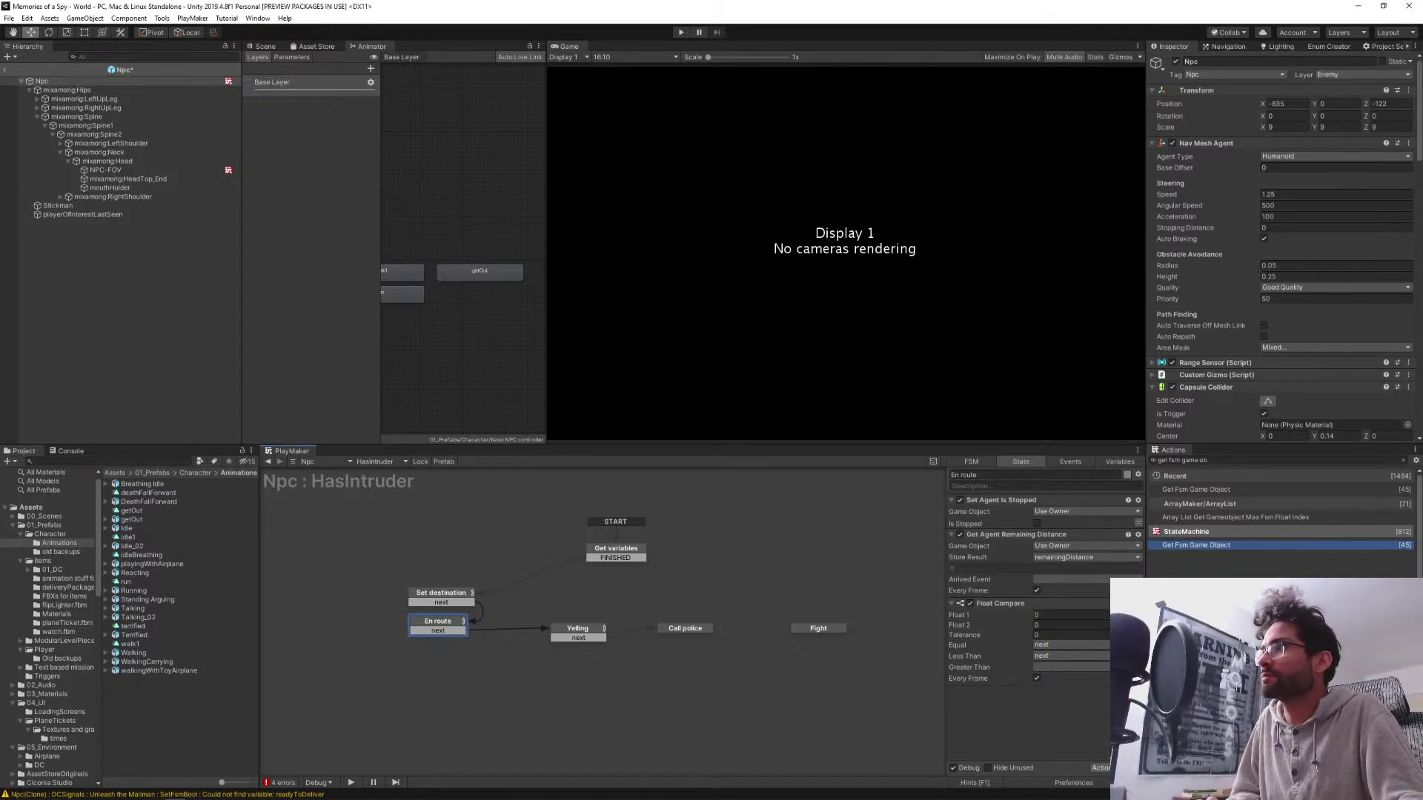
left_click(1071, 615)
left_click(1079, 641)
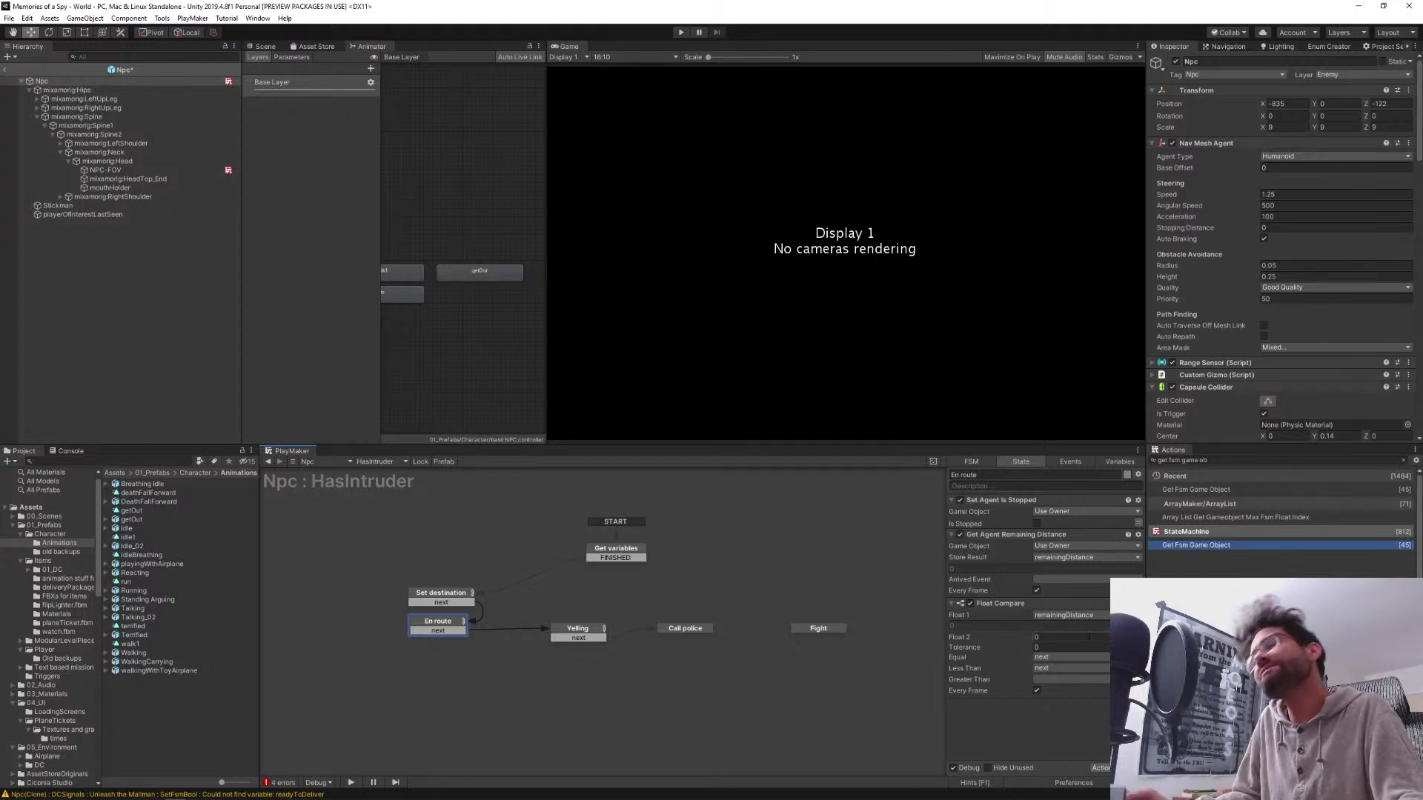
left_click(1056, 636)
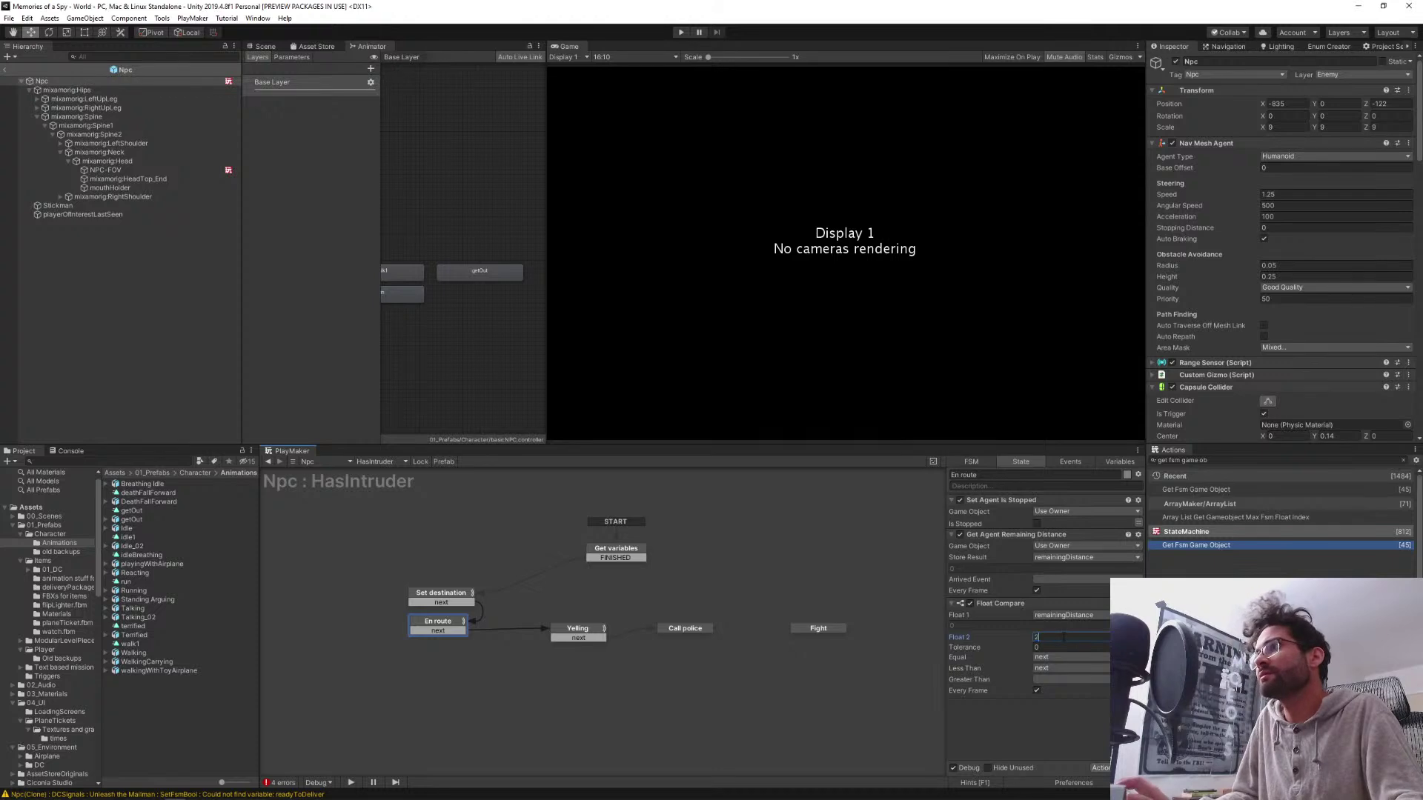
type("2")
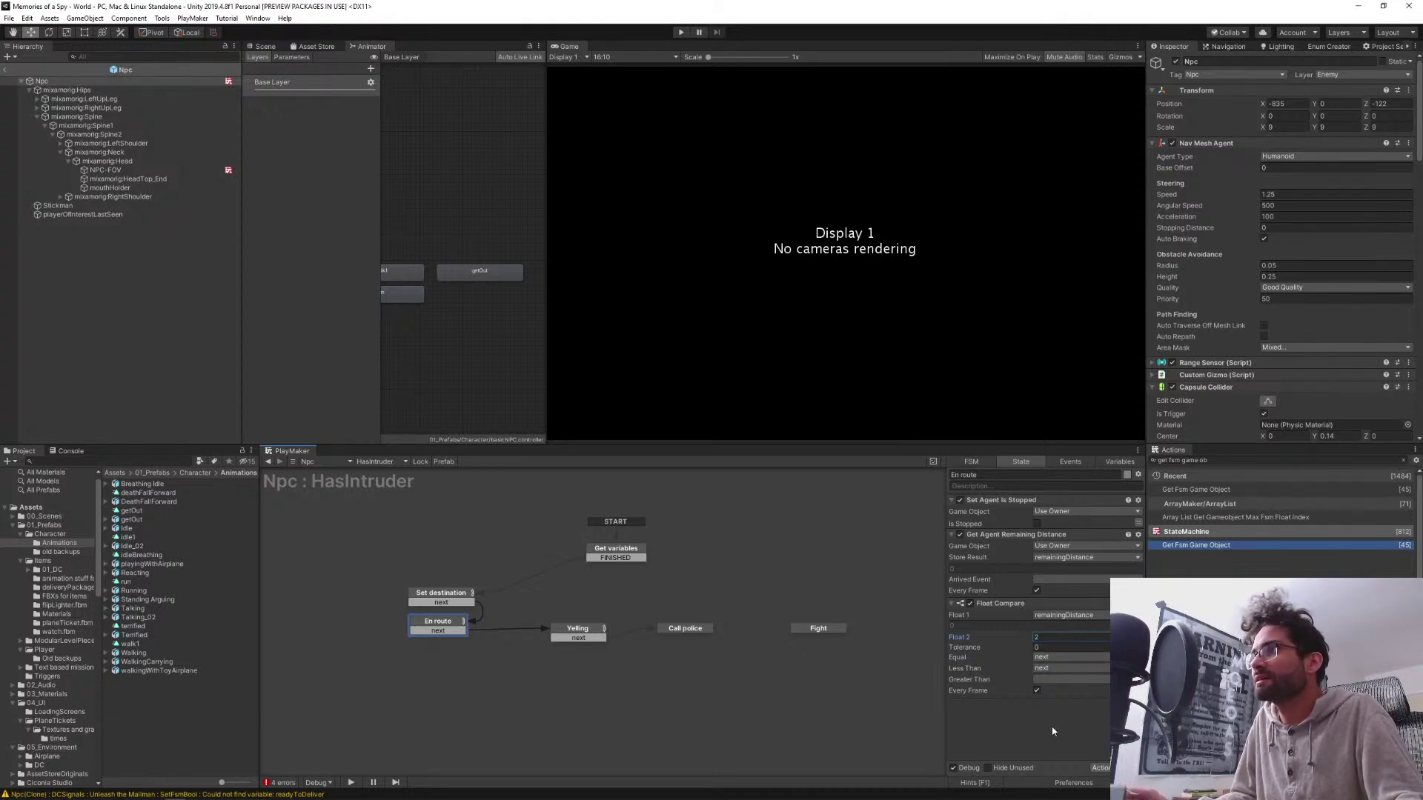
key("Return")
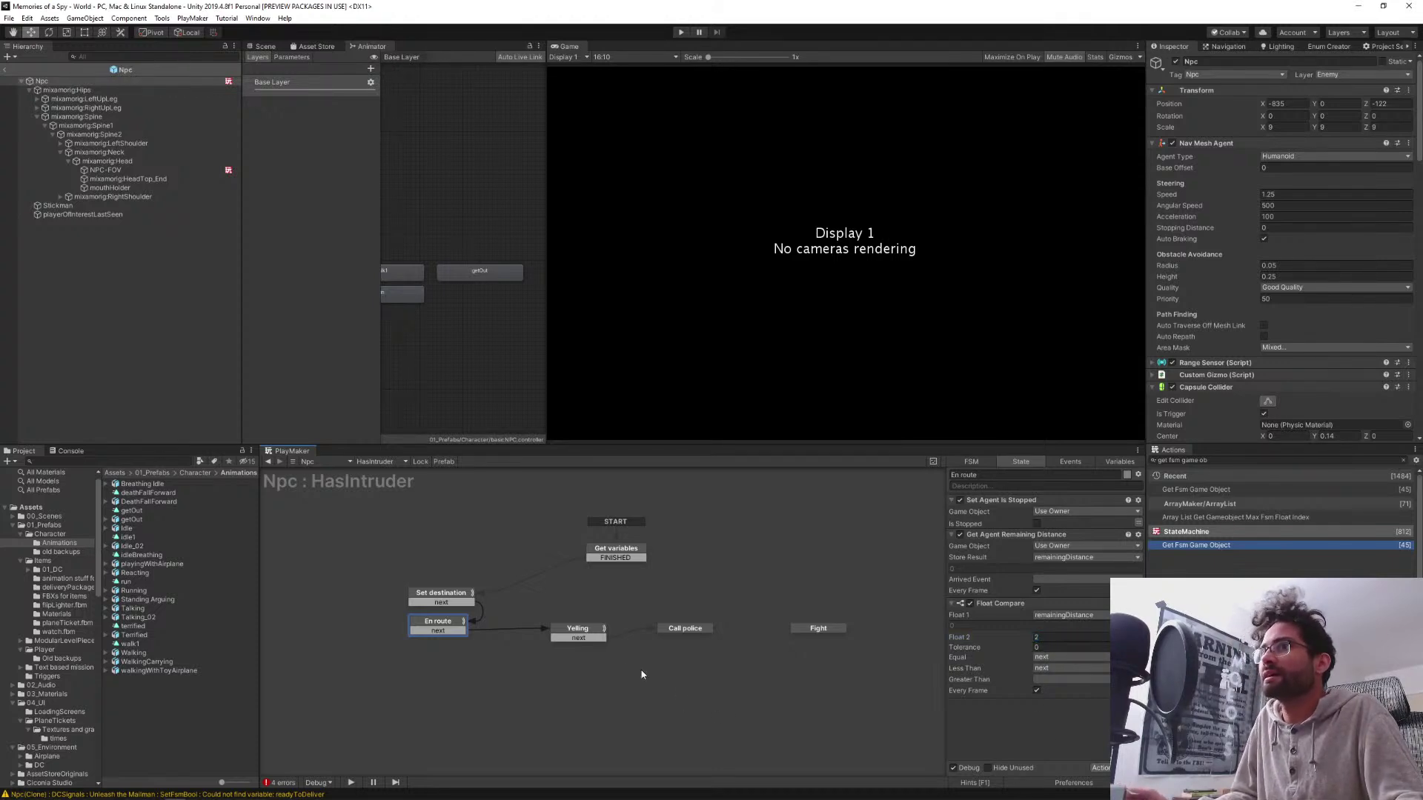
Add an Animator Play action at the top of the En route state with the state name walk1
left_click(588, 634)
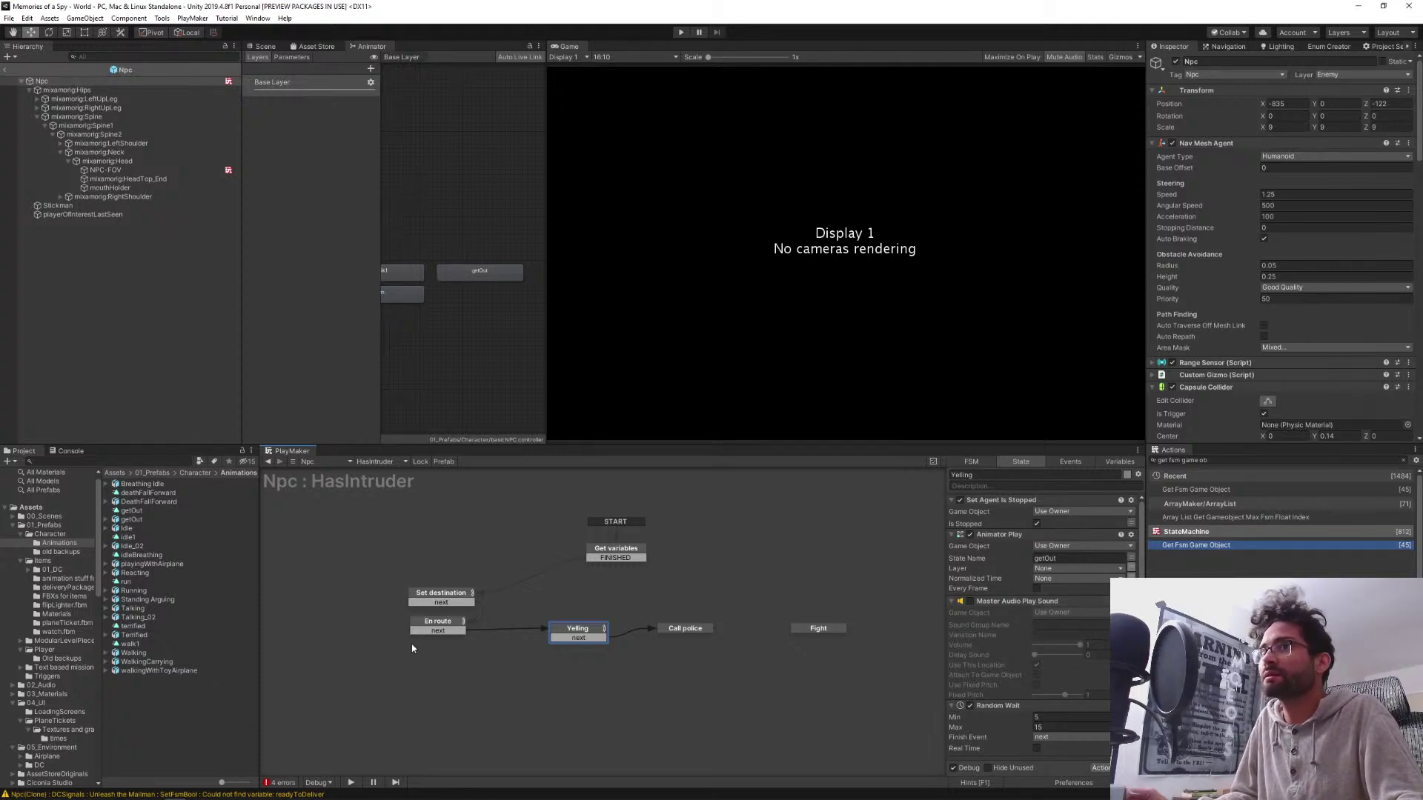
left_click(426, 626)
left_click(1169, 460)
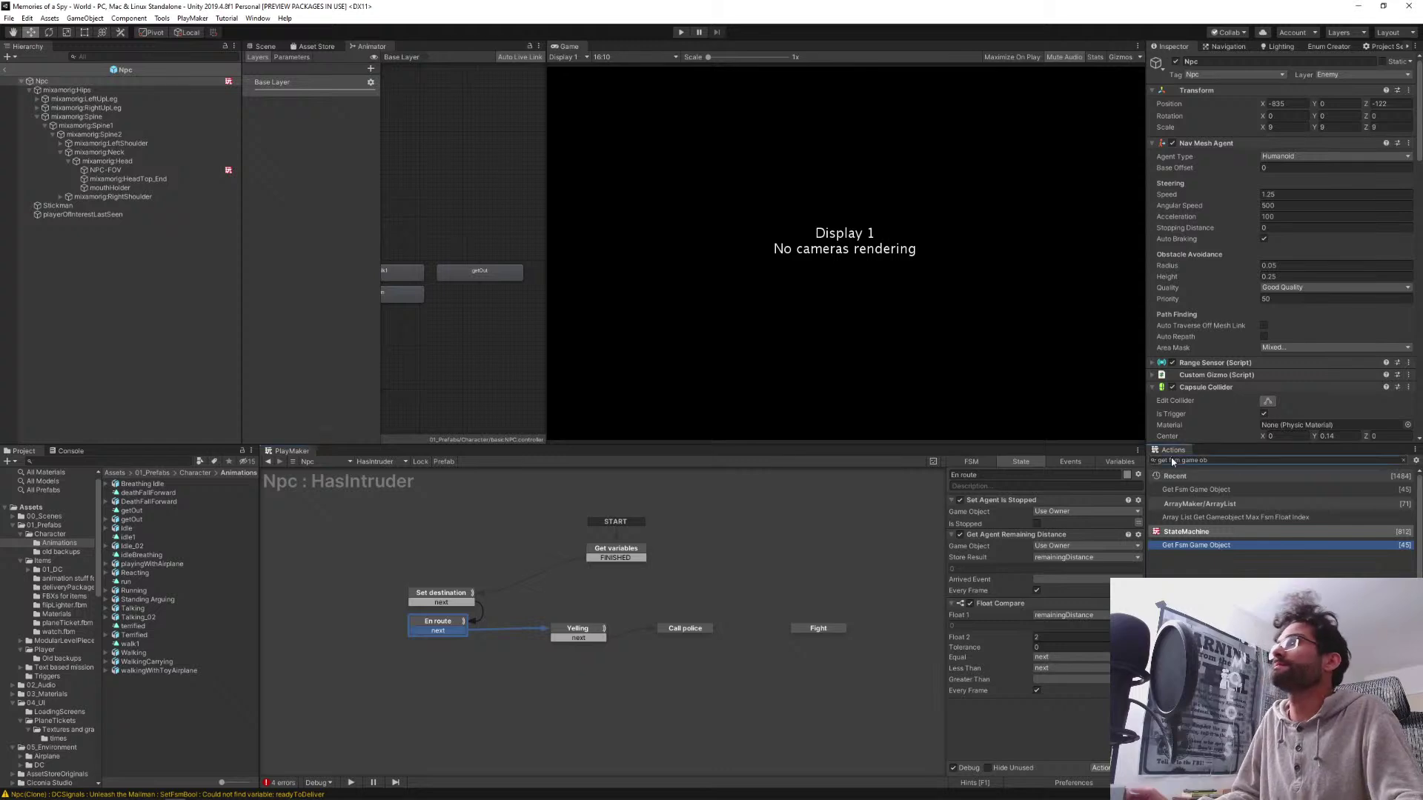
type("animator pl")
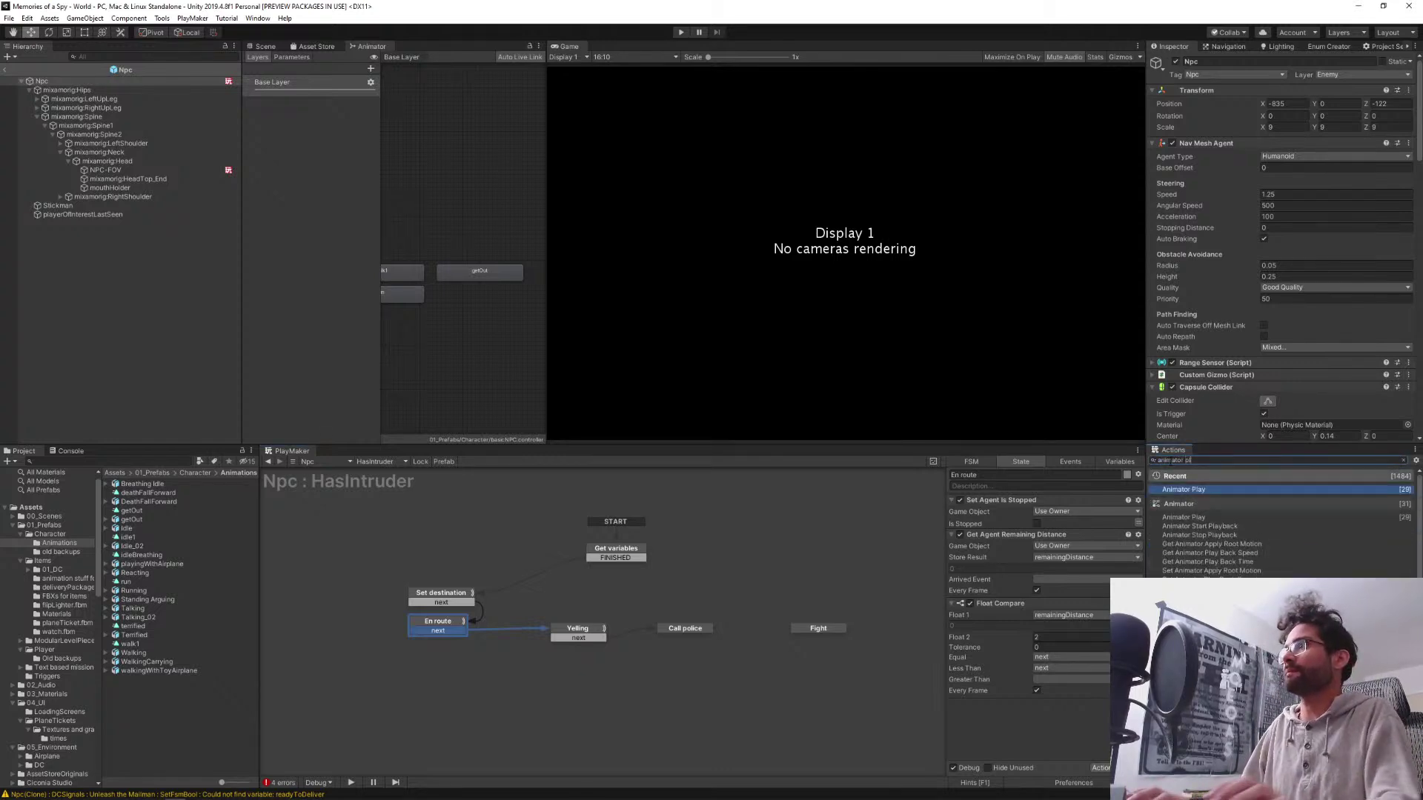
key("Return")
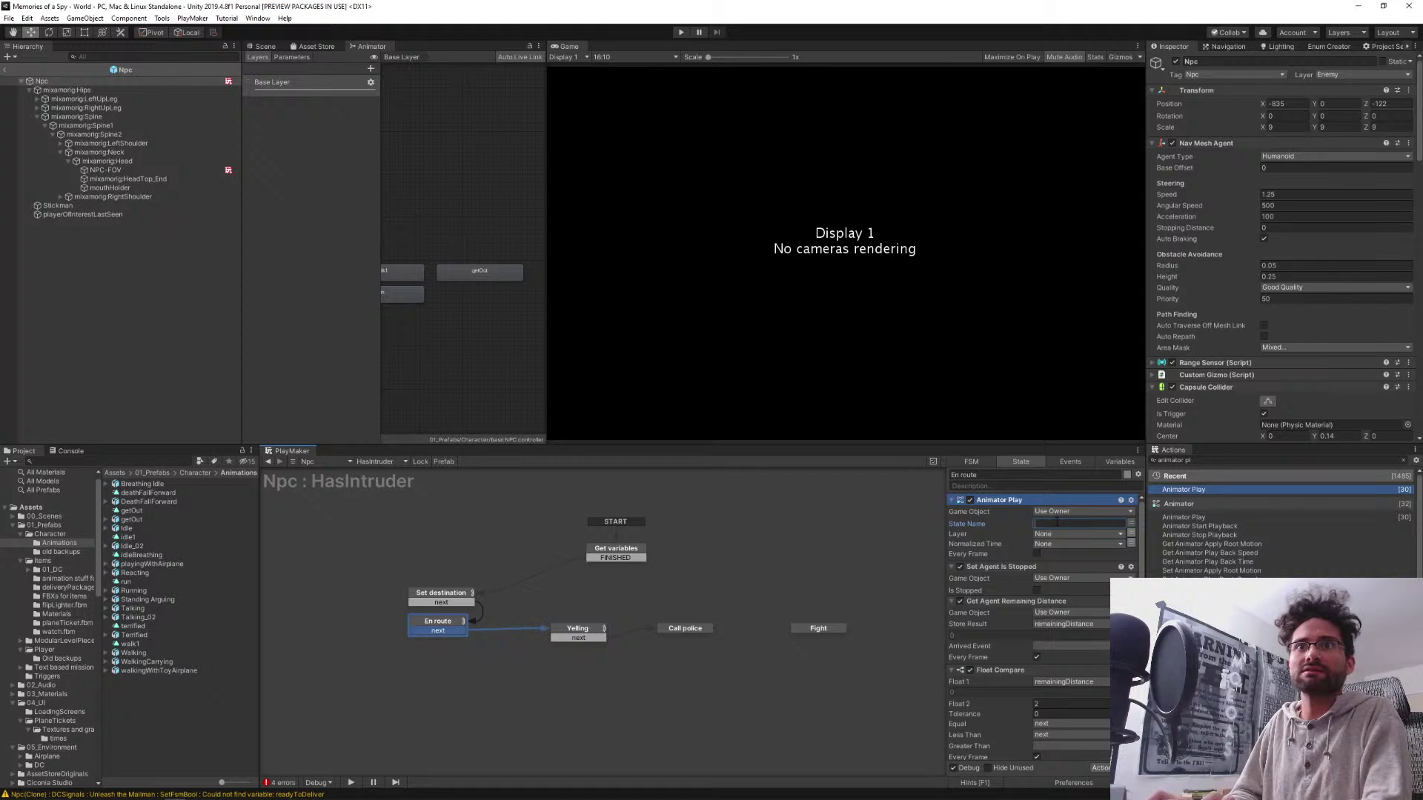
type("walk1")
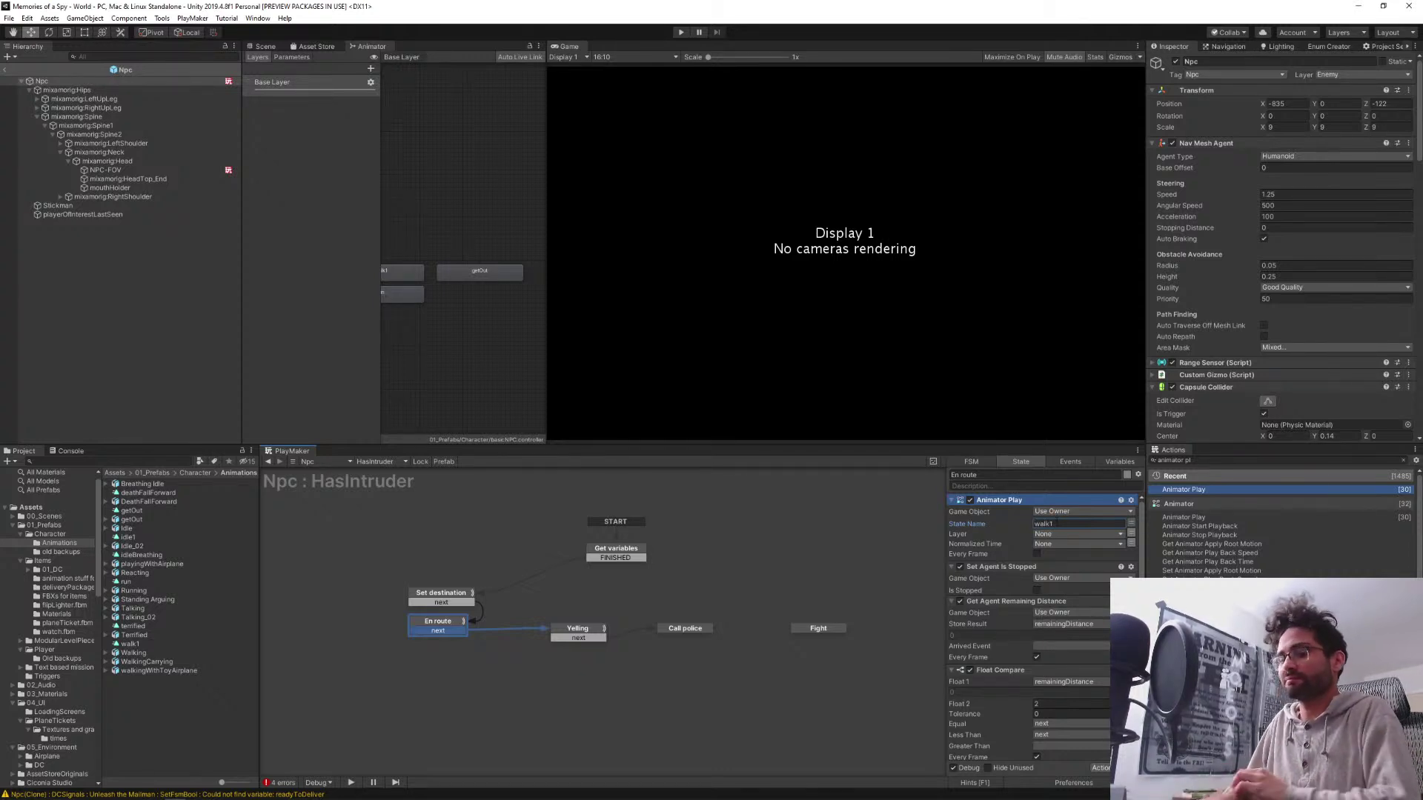
left_click(578, 631)
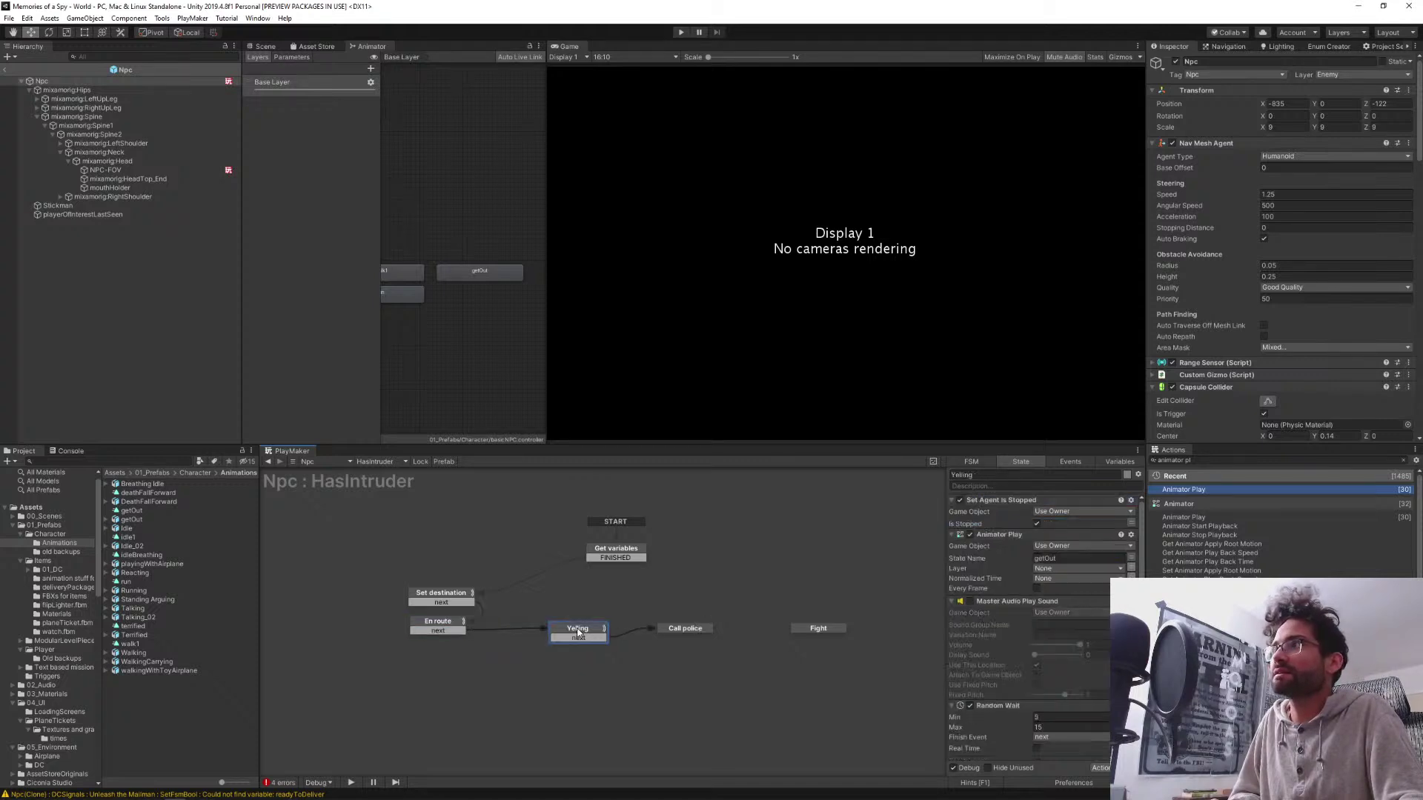
Review the Yelling state, the Check for intruder state in CivB-Routine, and the variables of the NpcConditions FSM
scroll(1000, 681, "down", 1)
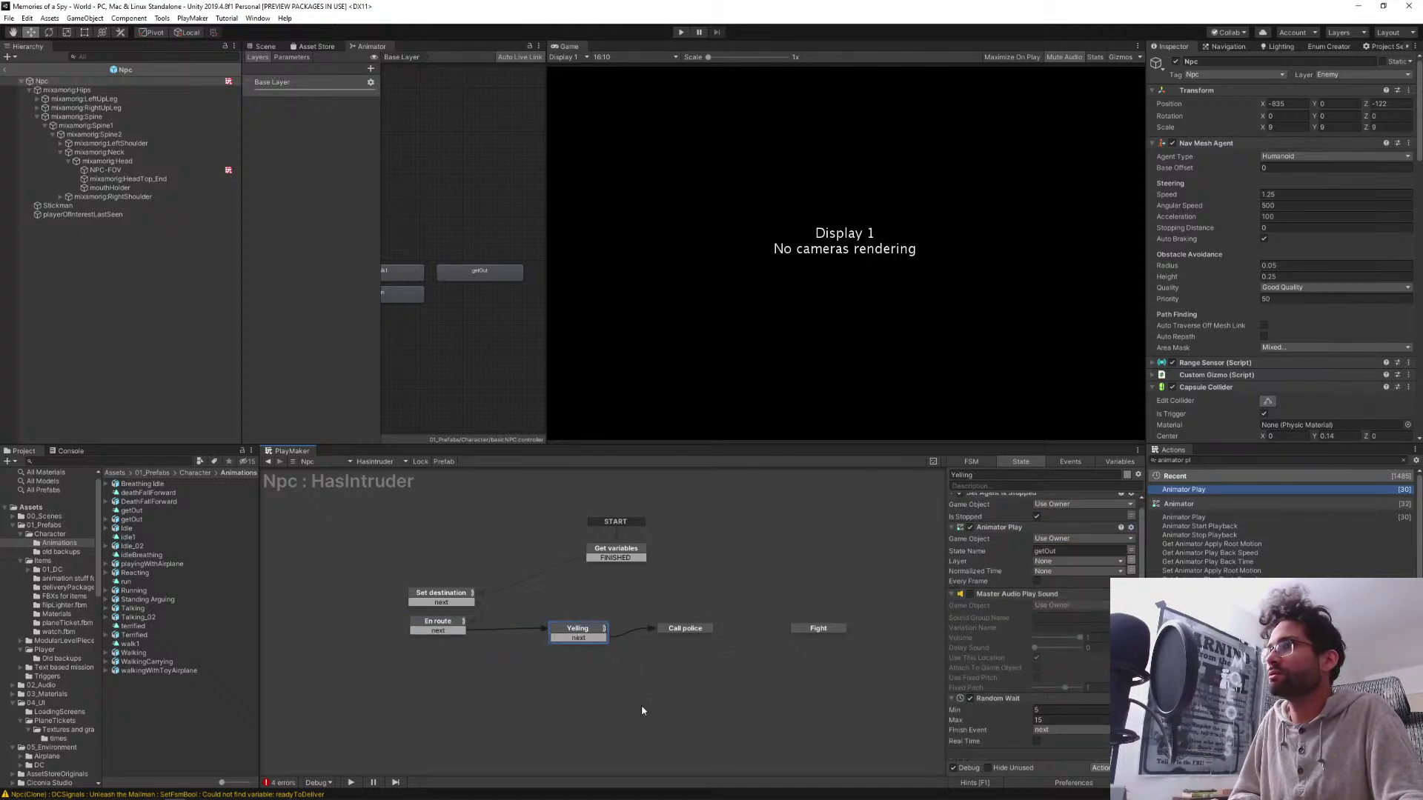
left_click(659, 683)
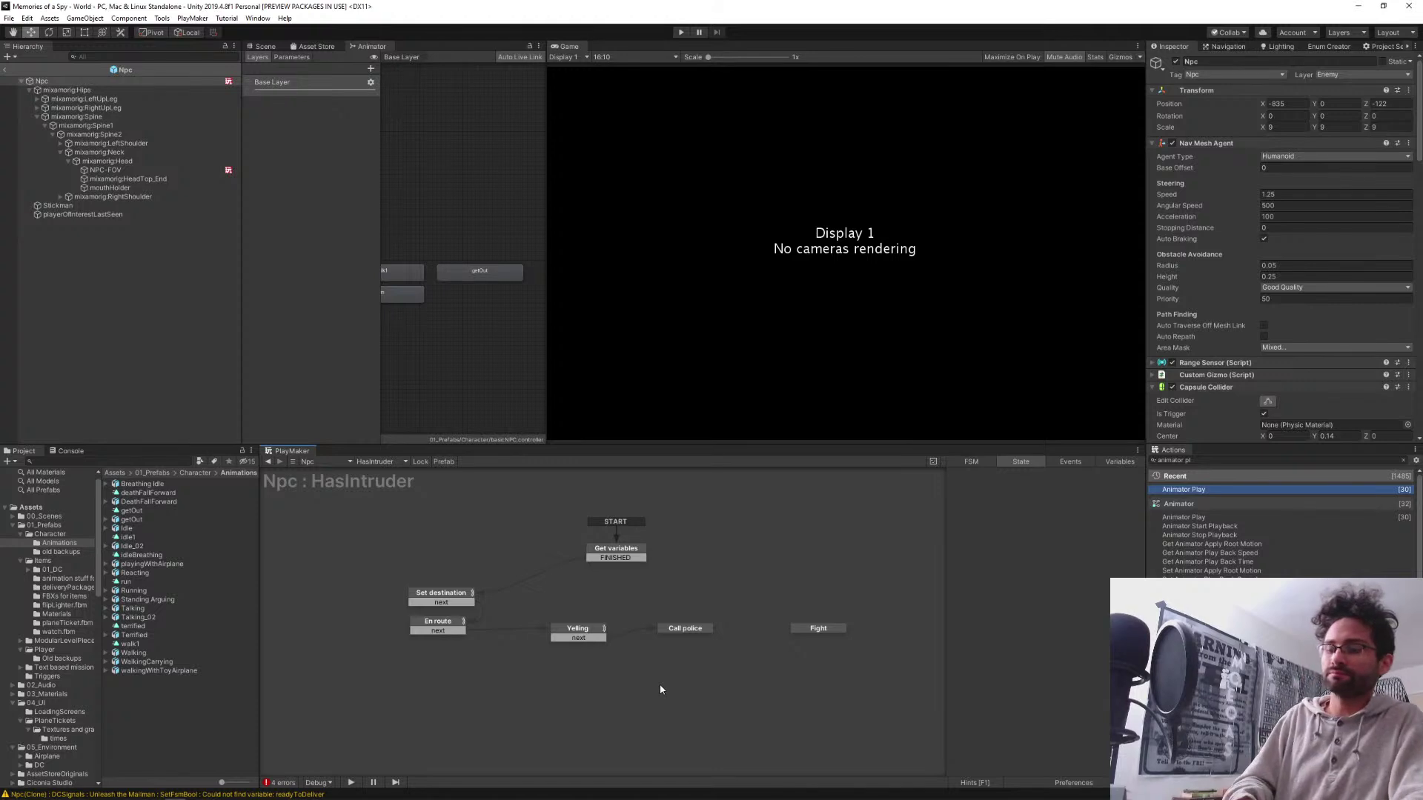
left_click(374, 460)
left_click(393, 486)
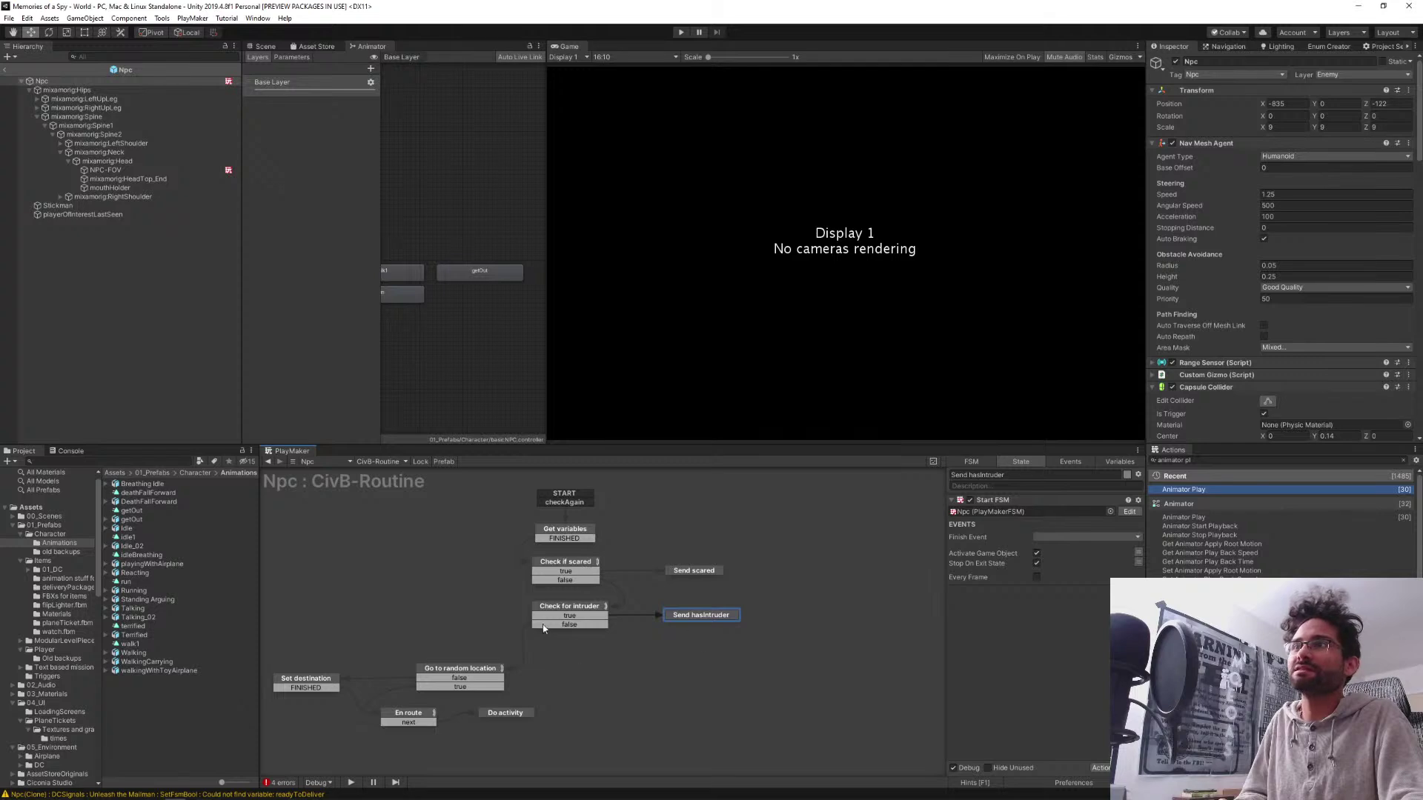
left_click(568, 605)
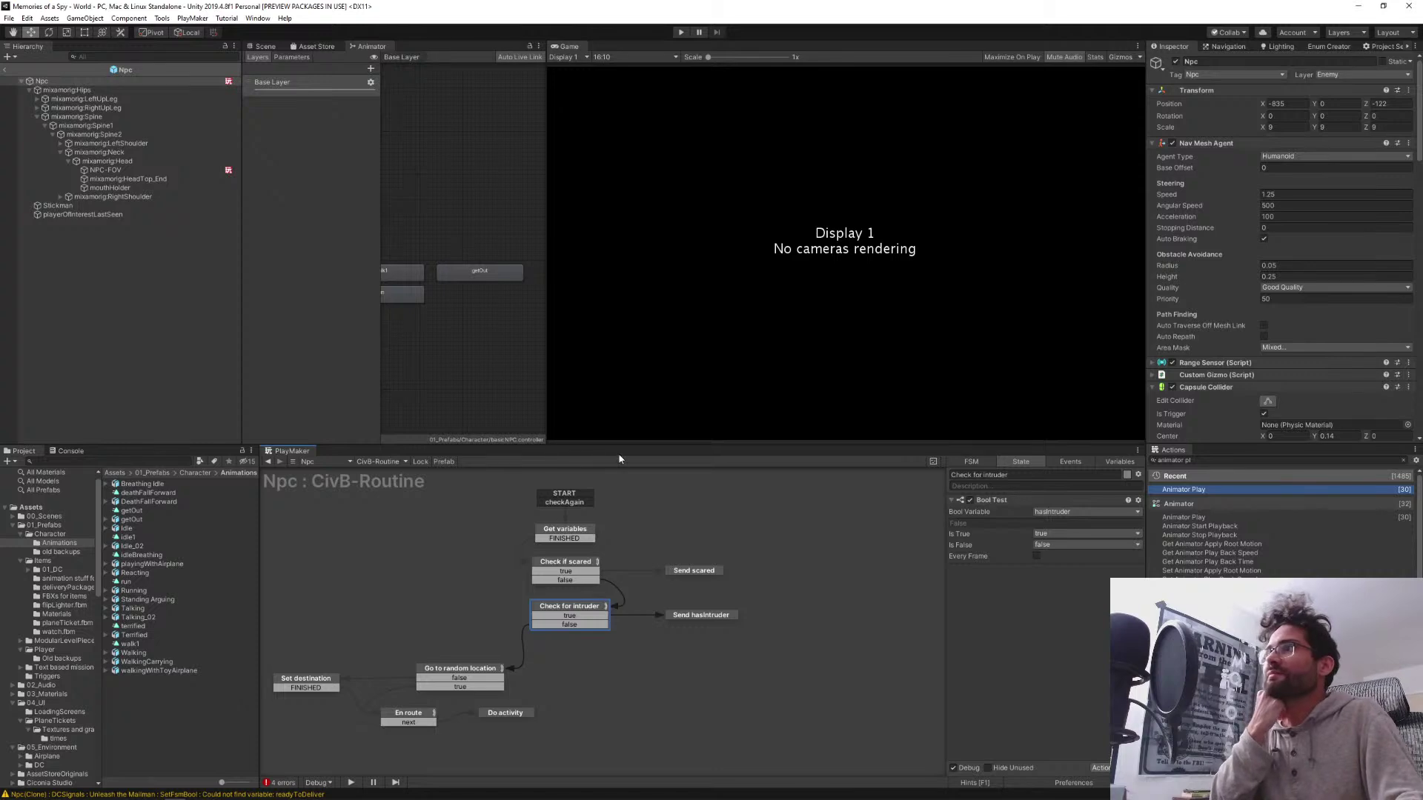
left_click(377, 461)
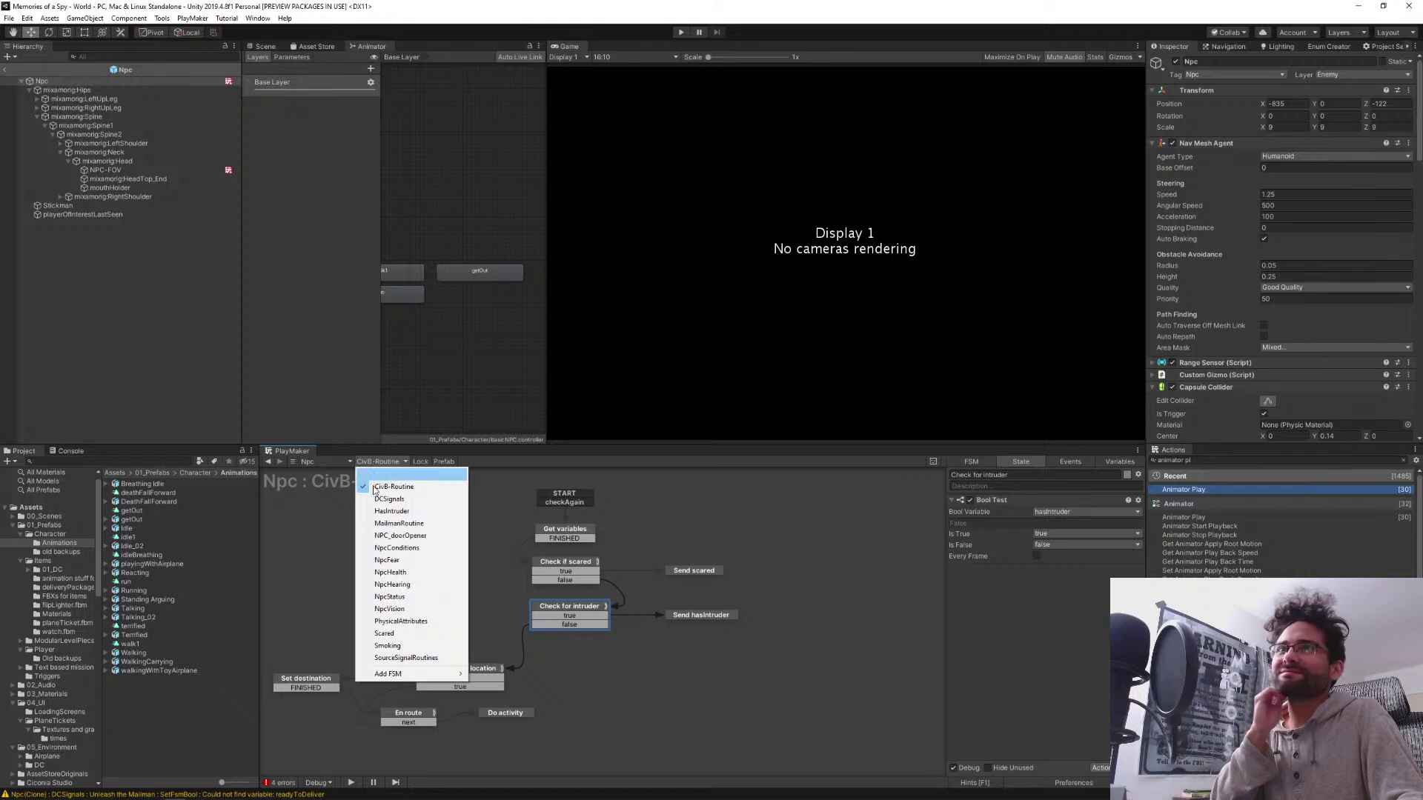
left_click(392, 547)
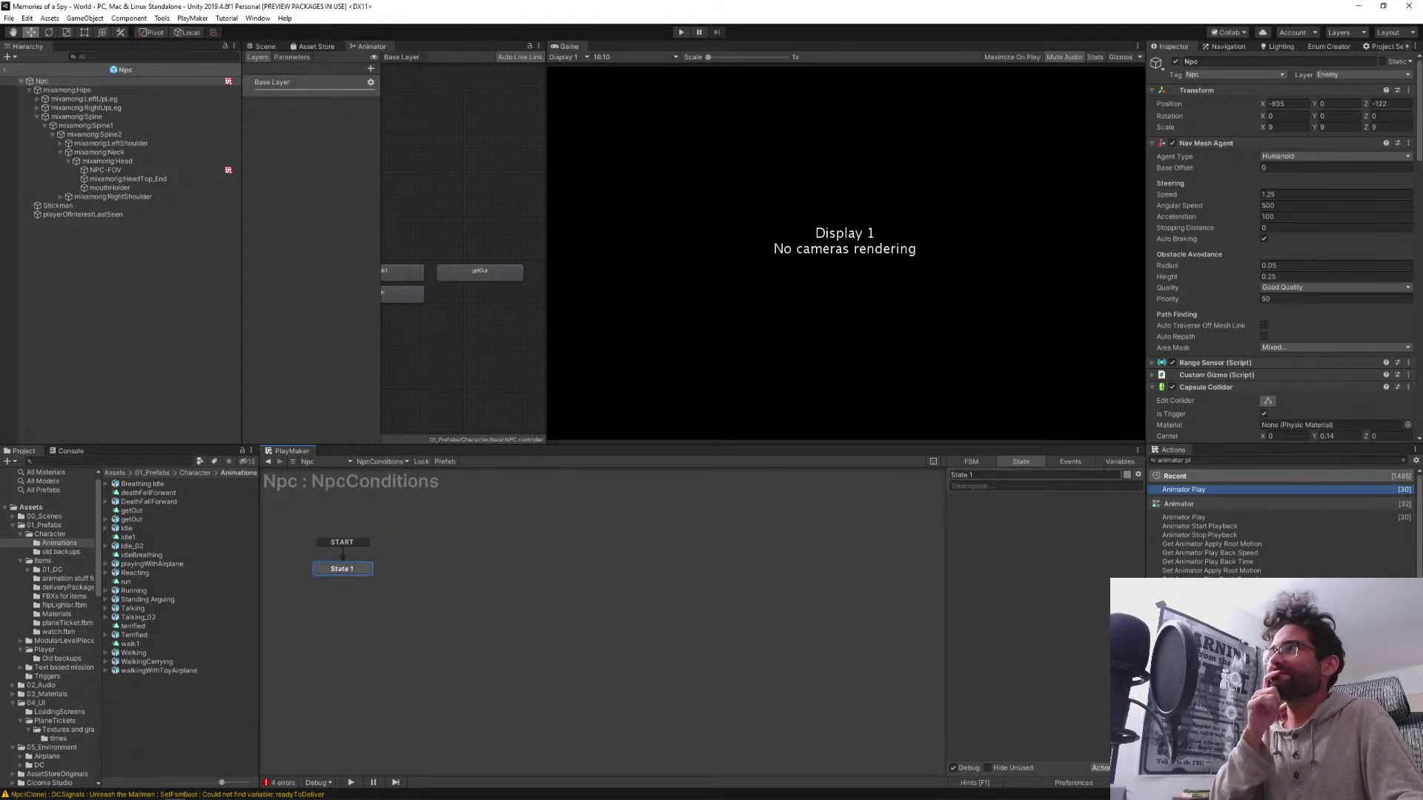
left_click(1118, 461)
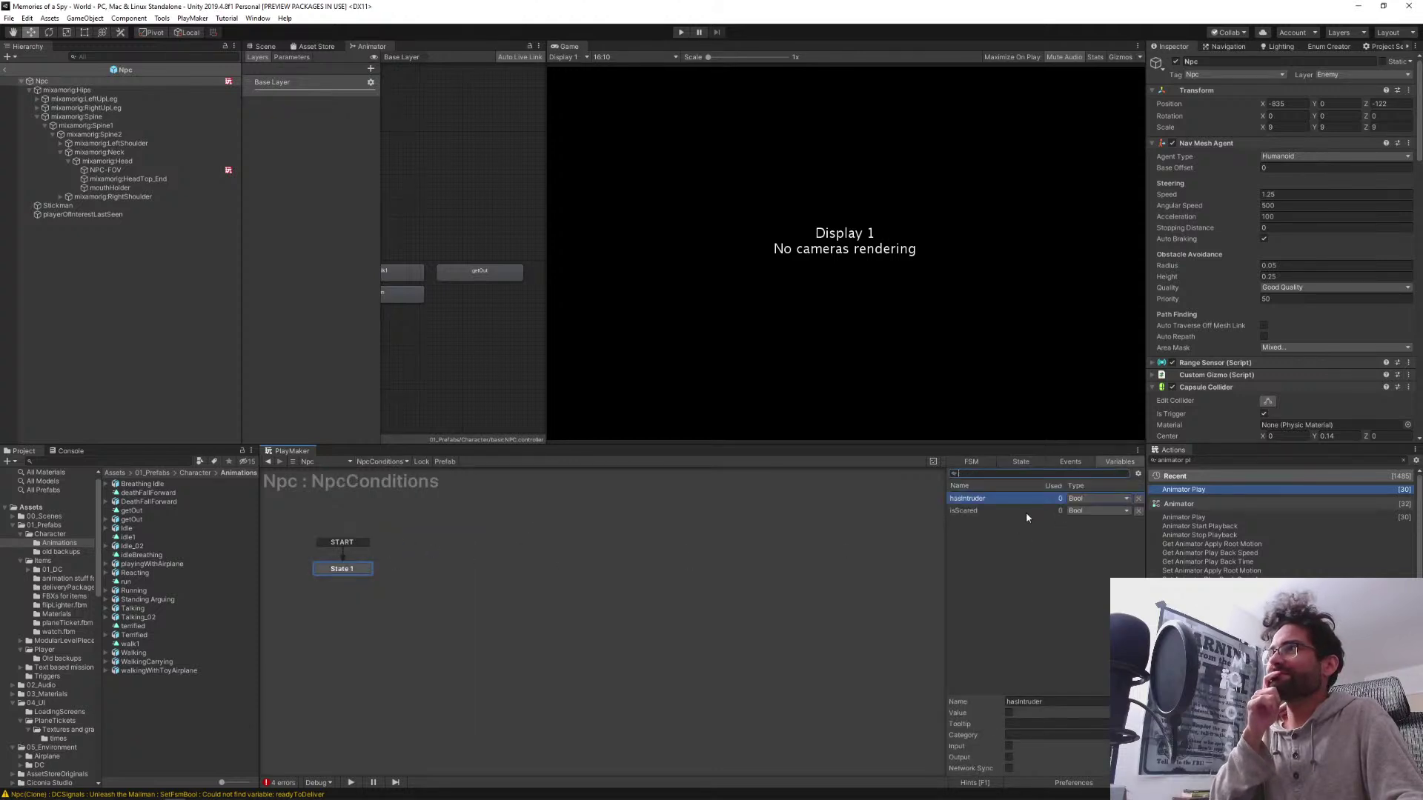
Examine how the NpcVision FSM handles intruders in its ChasePlayerOut, Player not in view and Reason for Concern states
left_click(382, 462)
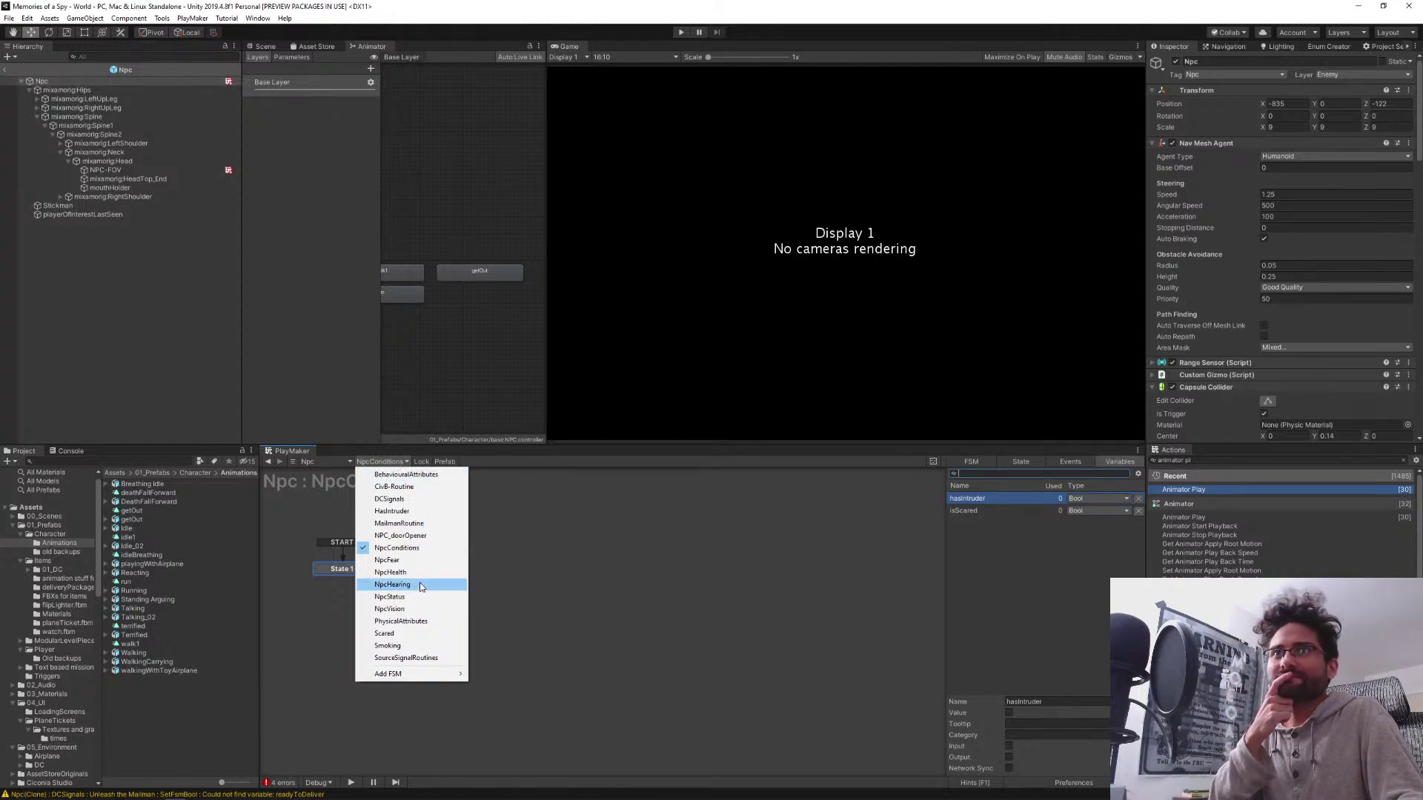
left_click(403, 608)
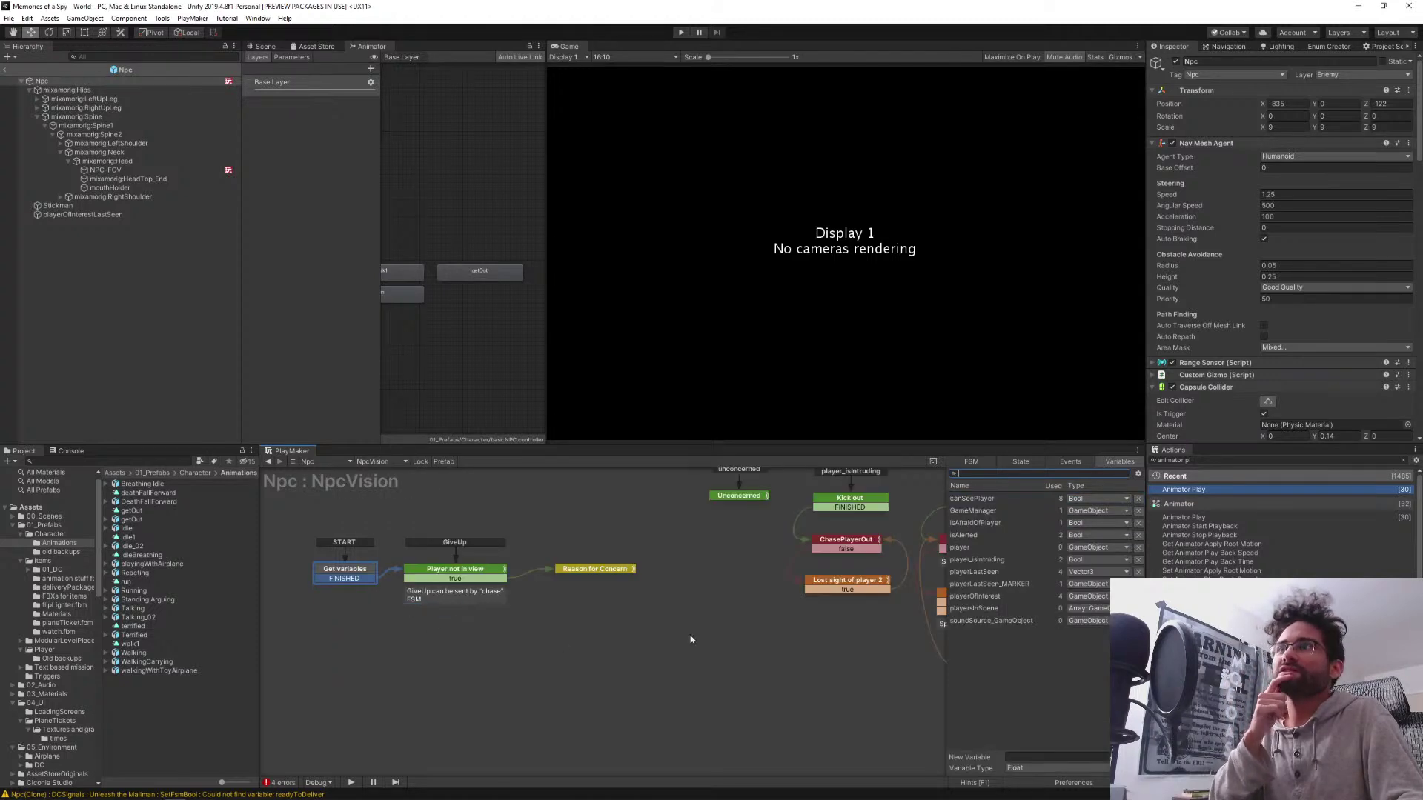
middle_click_drag(711, 568, 566, 595)
left_click(999, 463)
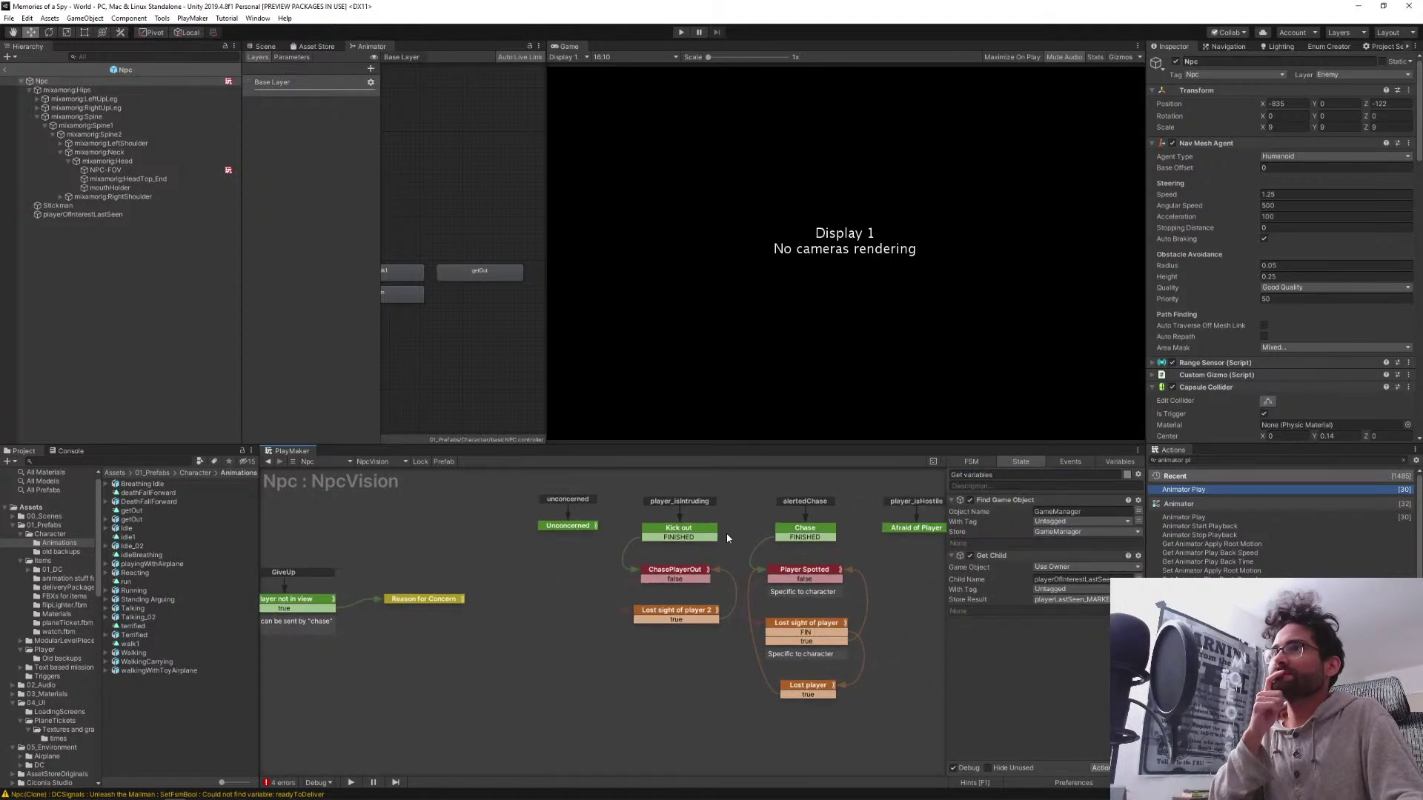
left_click(683, 574)
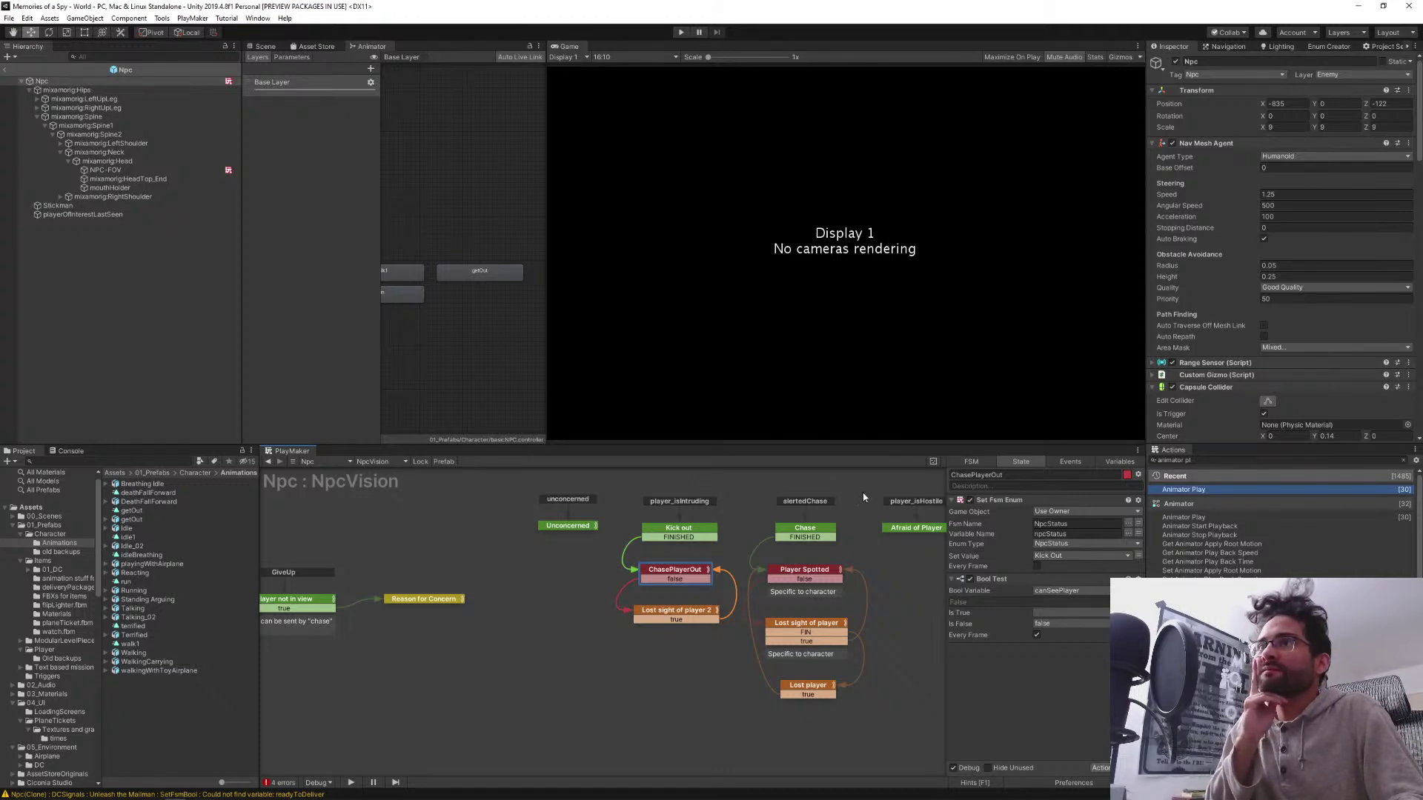
middle_click_drag(464, 667, 635, 667)
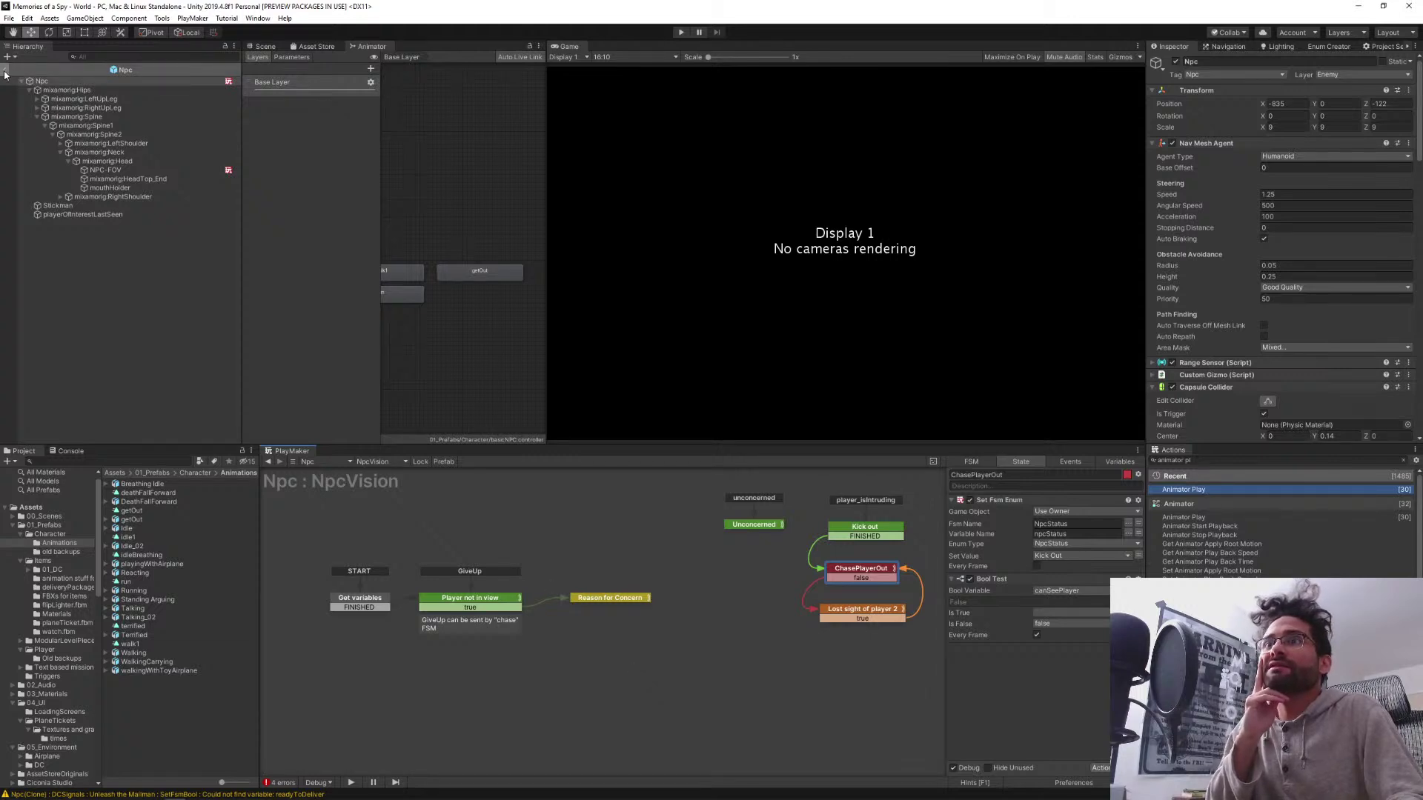
left_click(456, 603)
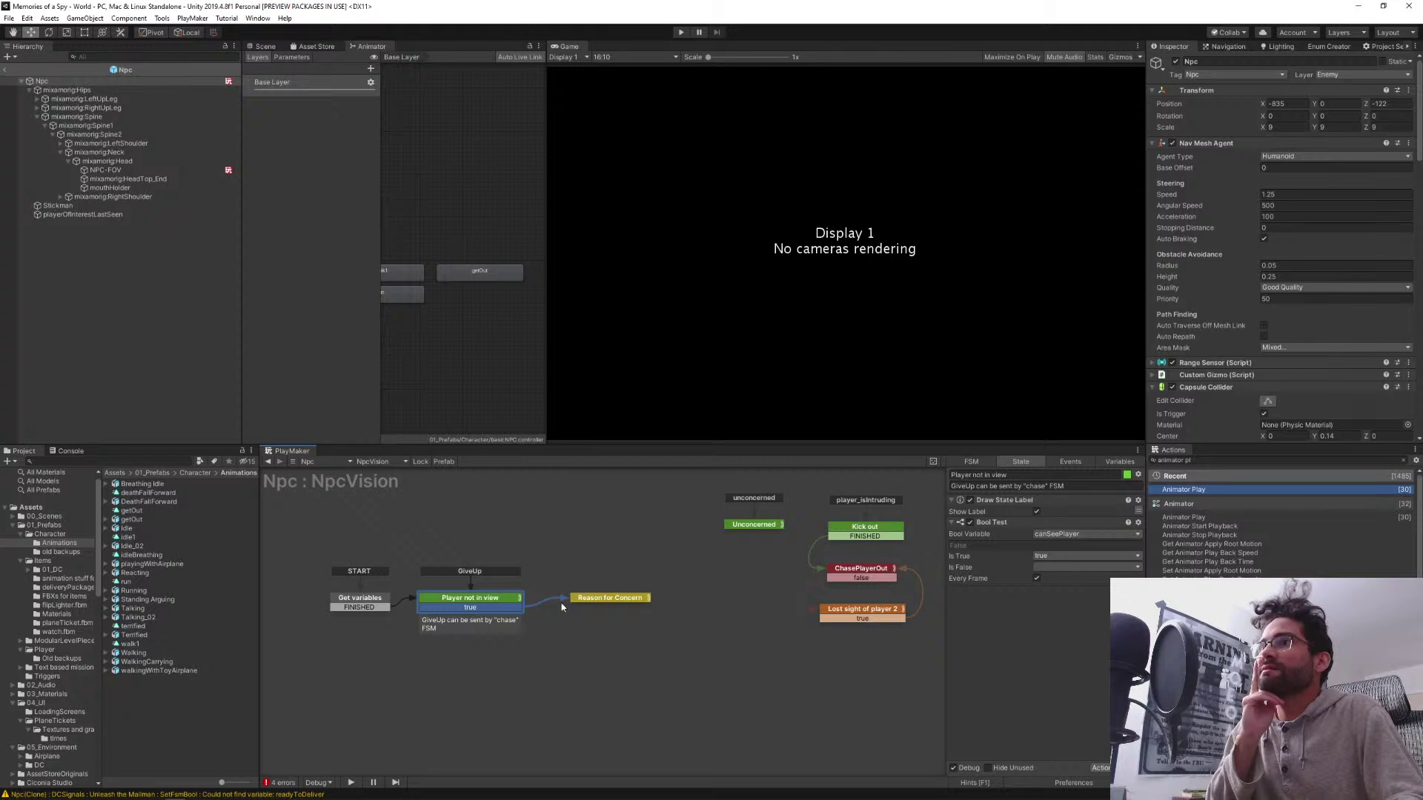
left_click(619, 601)
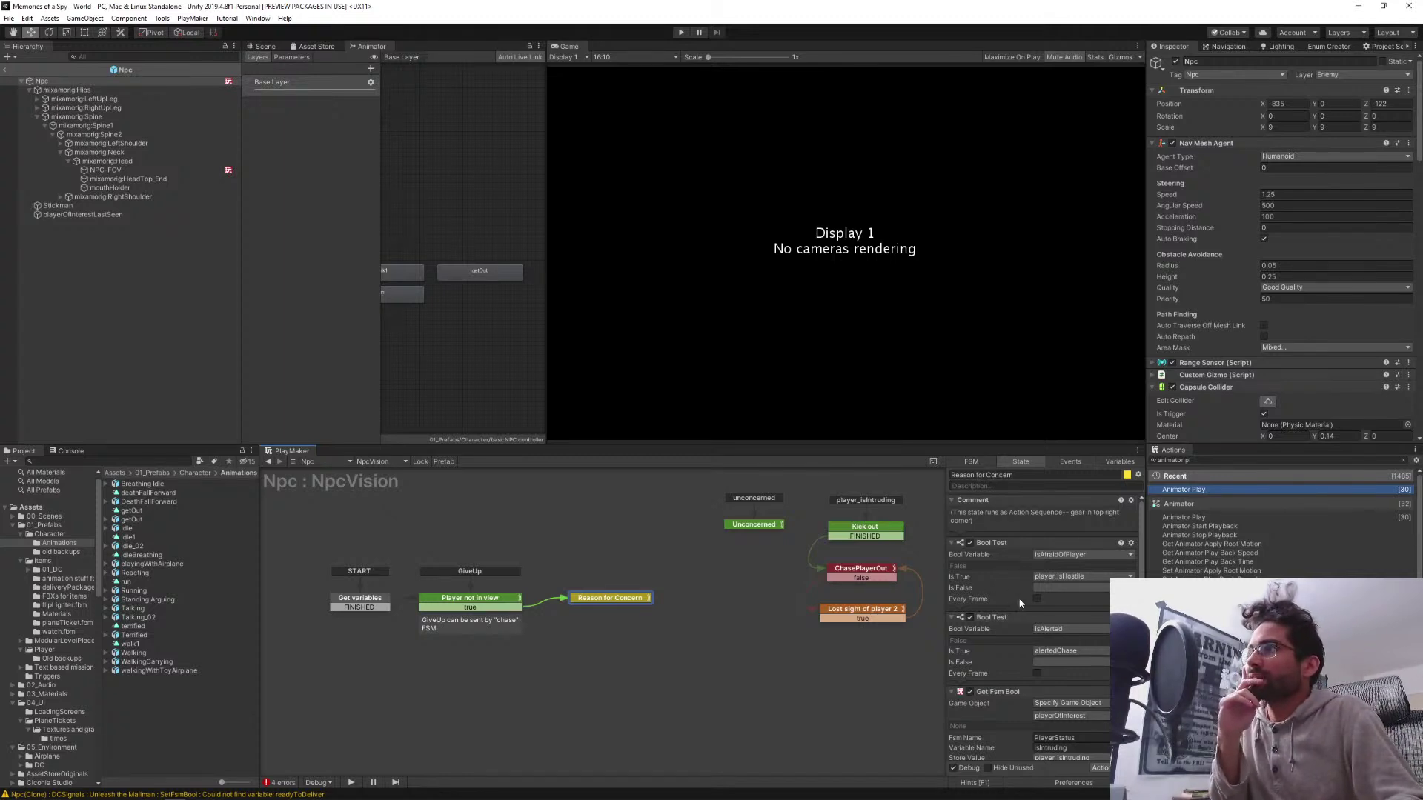
scroll(1019, 603, "down", 3)
scroll(1020, 608, "down", 1)
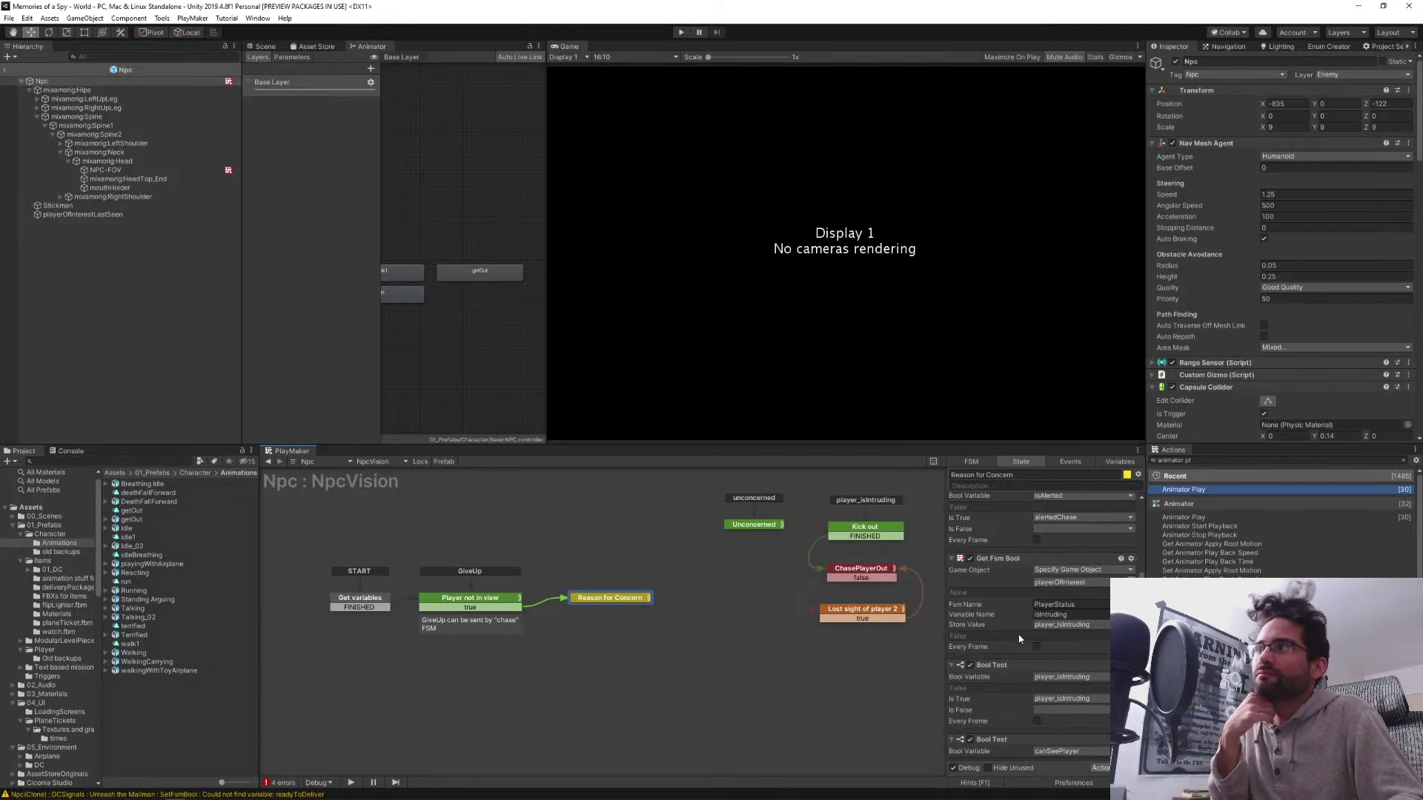
scroll(1019, 638, "down", 3)
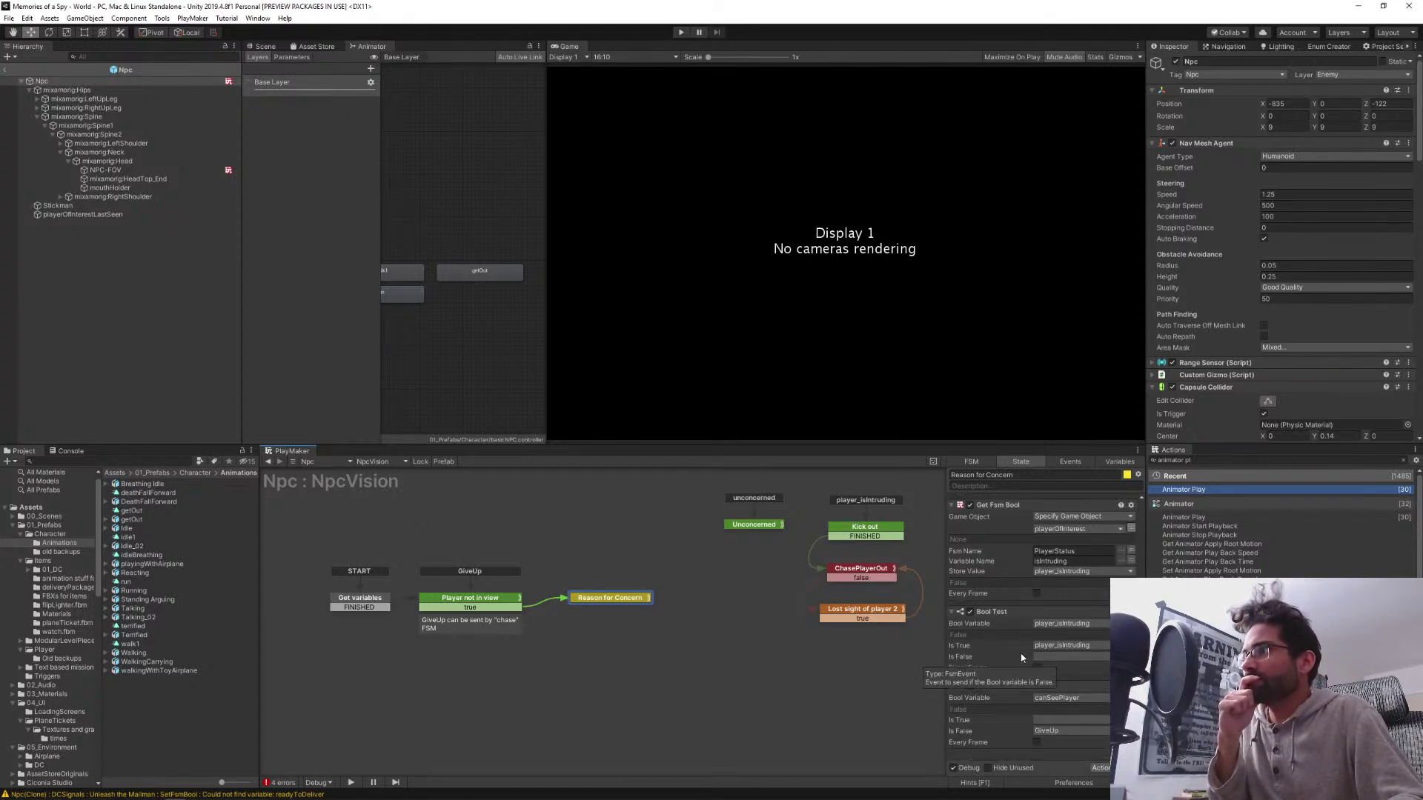
scroll(1021, 657, "up", 6)
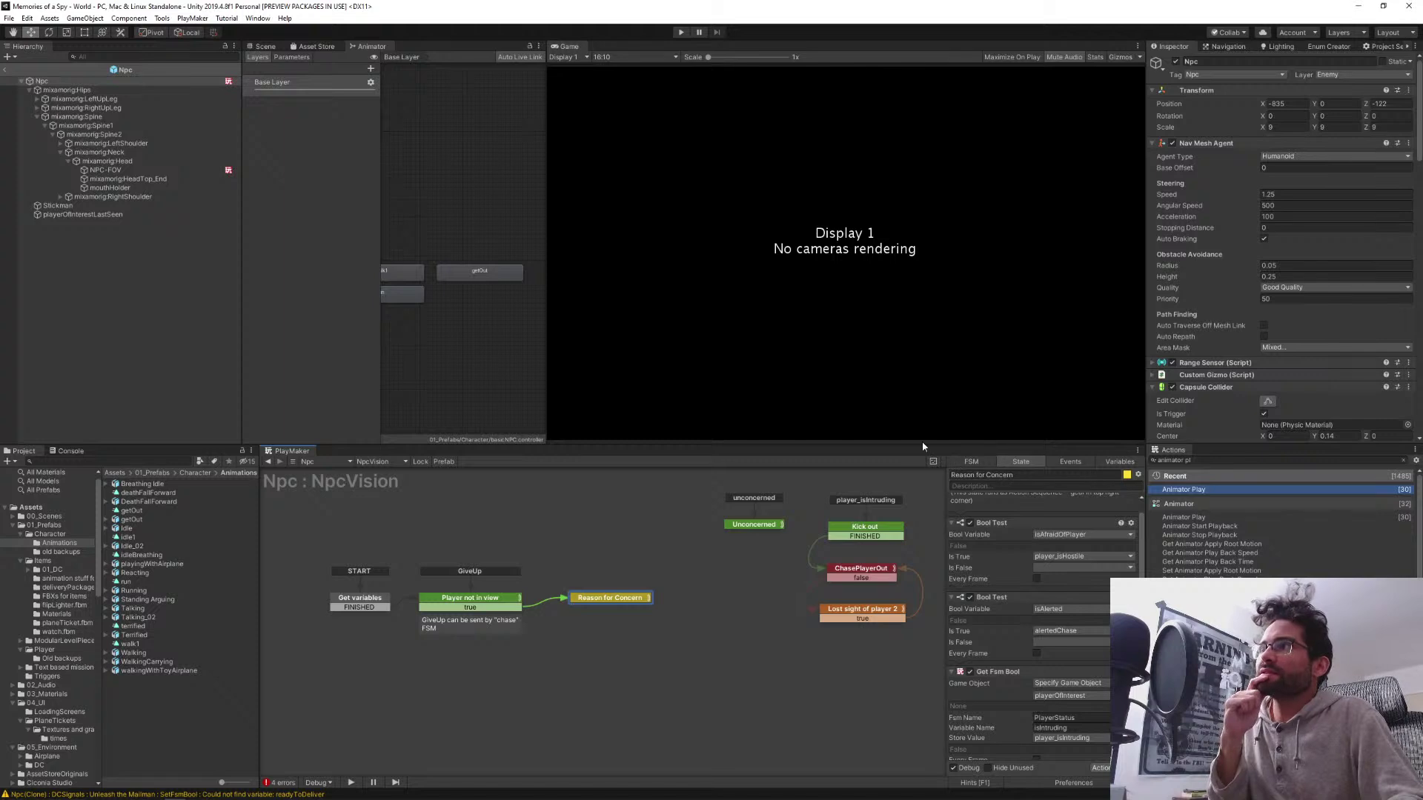
Enlarge the FSM editor area and remove the isAlerted Bool Test from the Reason for Concern state
left_click_drag(923, 445, 923, 229)
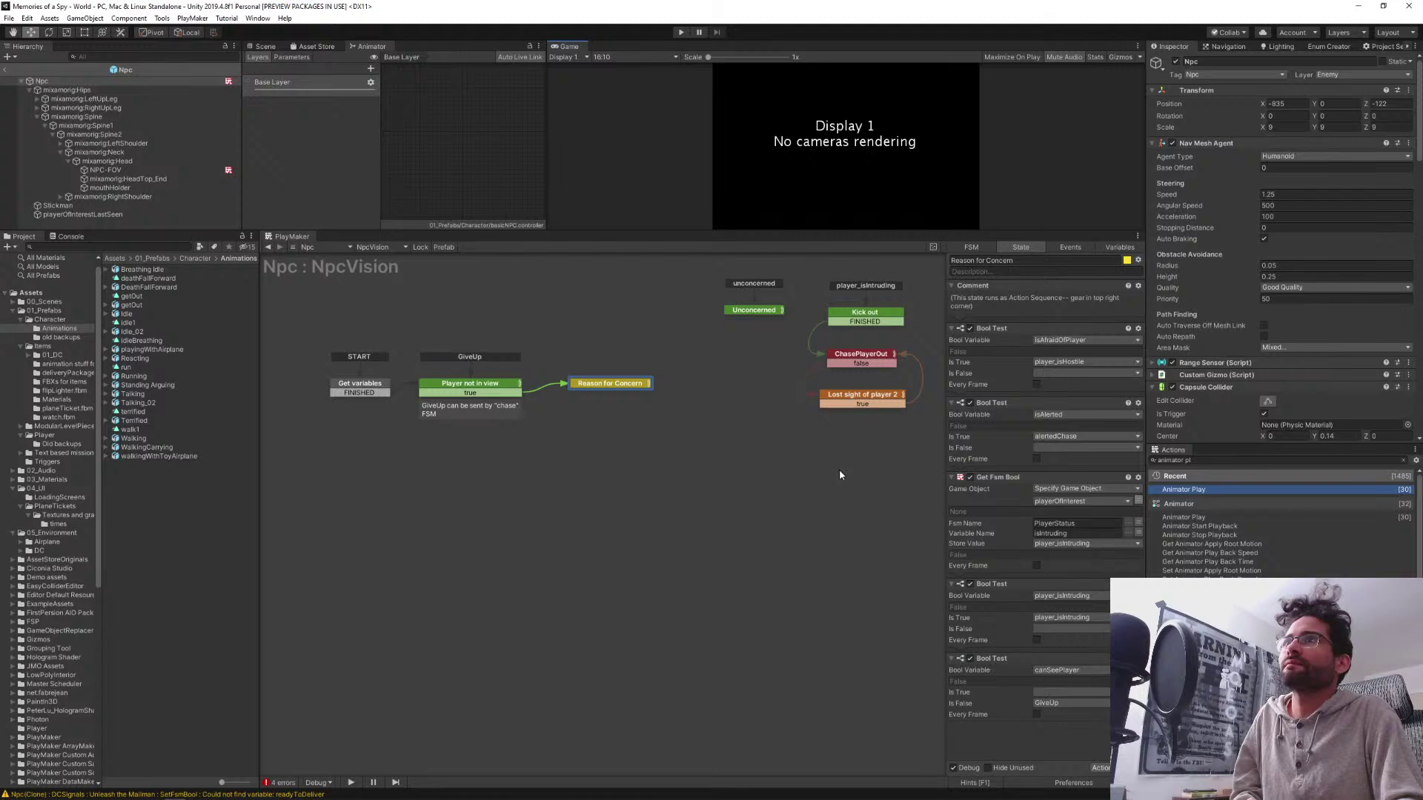
left_click(448, 383)
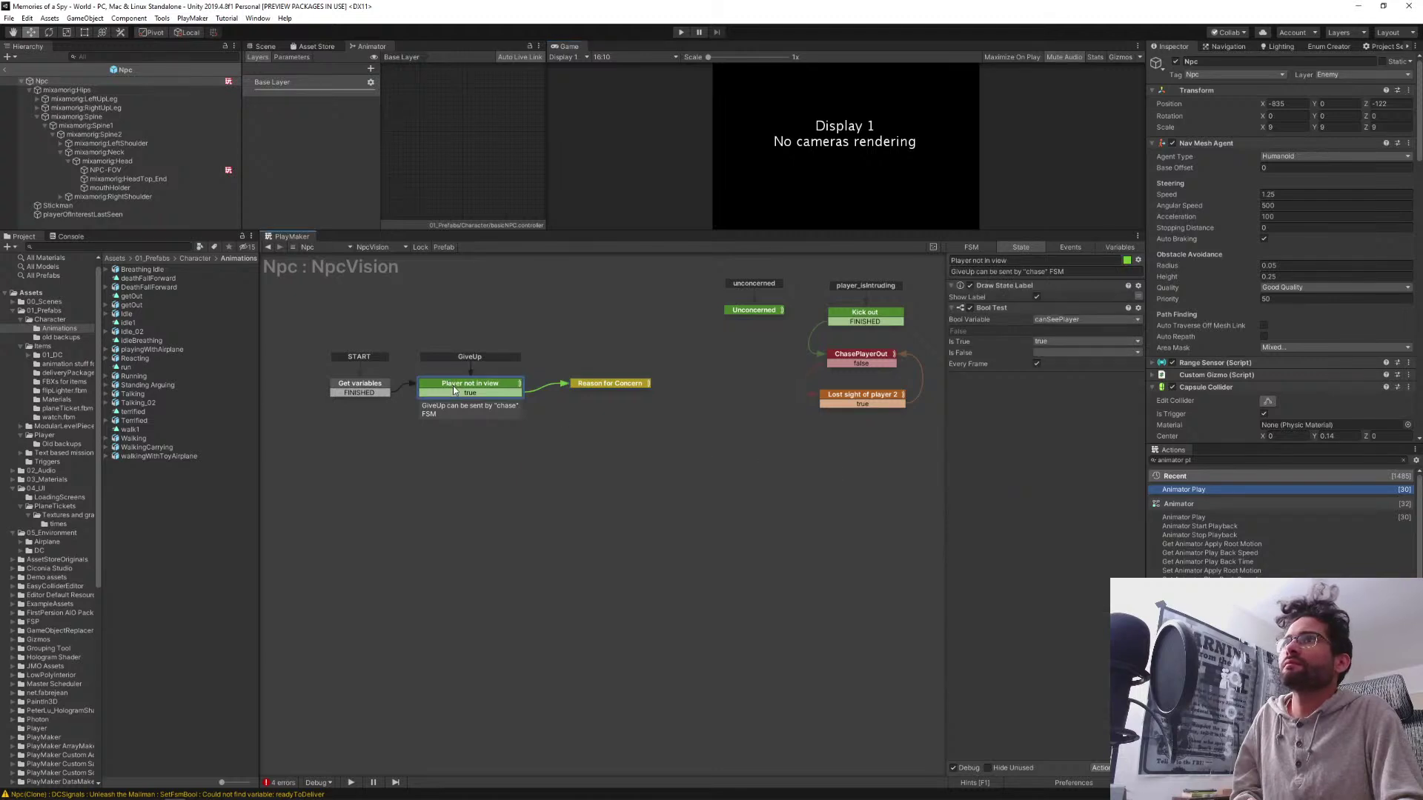
left_click(615, 386)
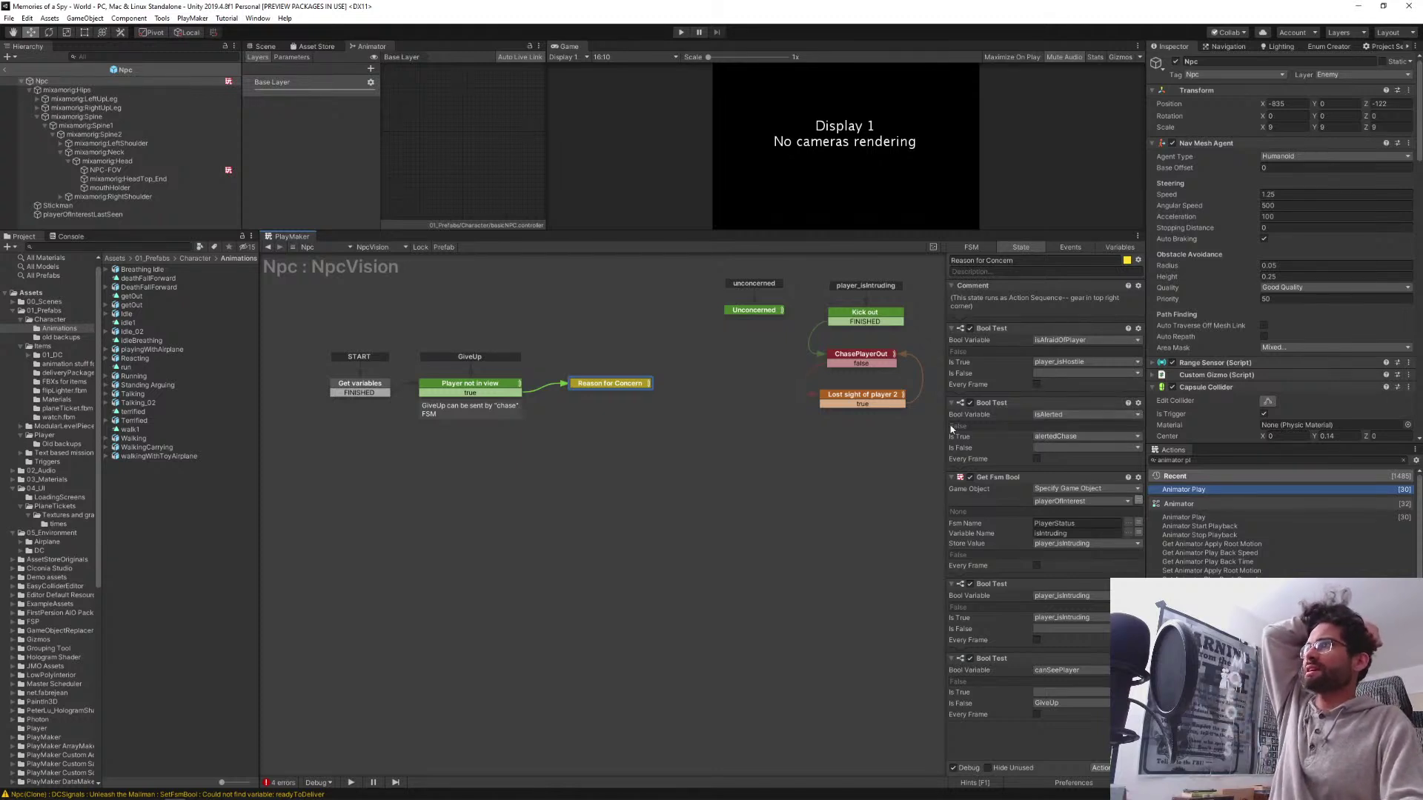
right_click(998, 407)
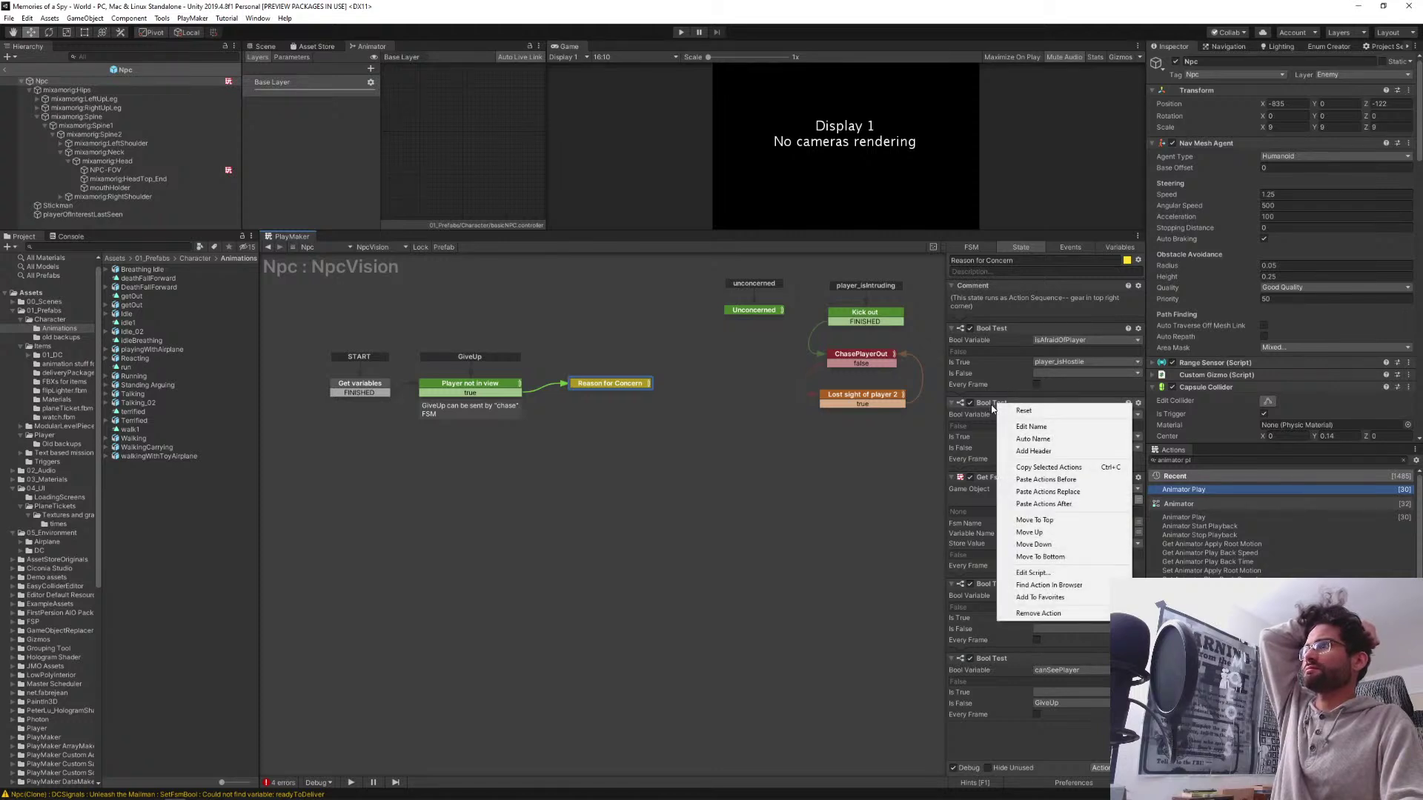
left_click(1038, 614)
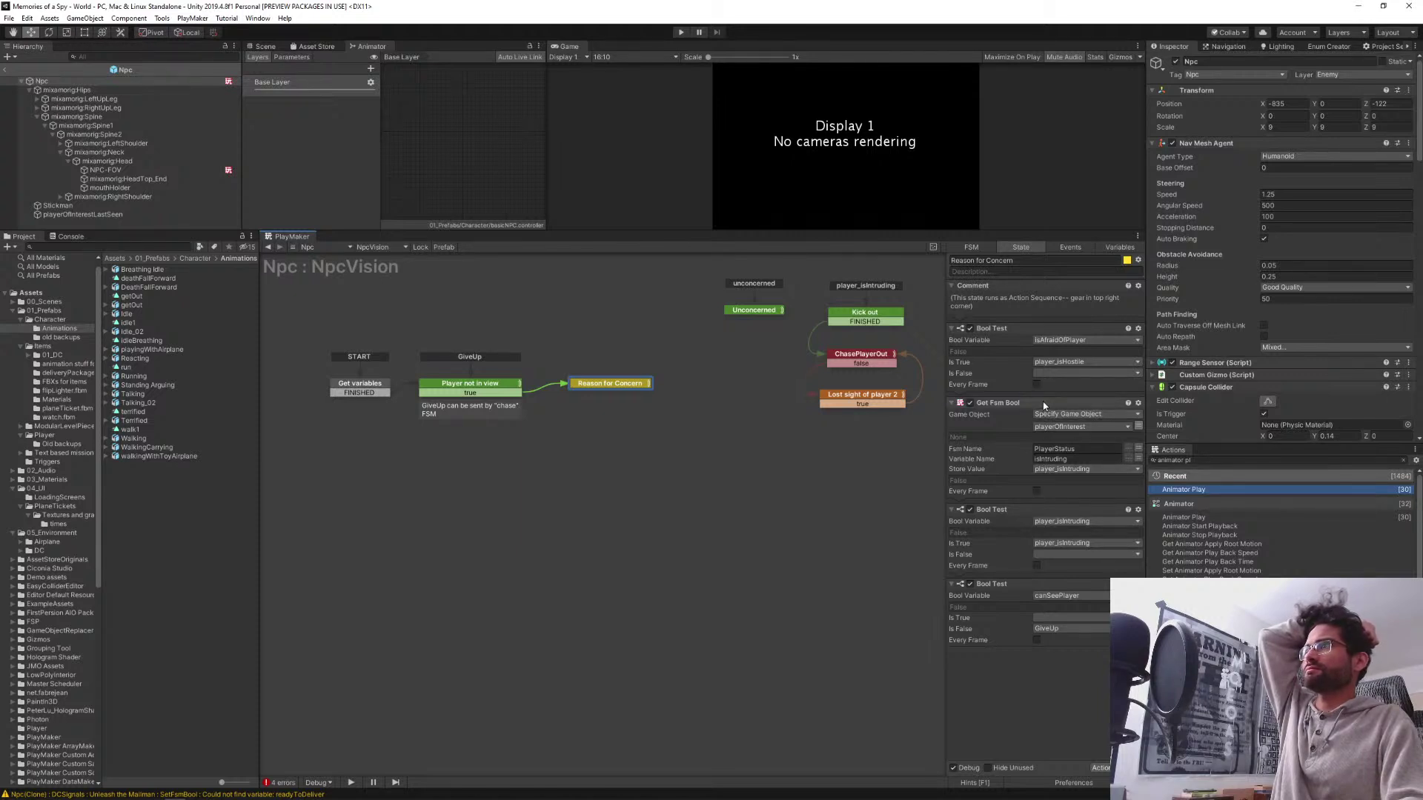
Turn off the action sequence setting for the Reason for Concern state and delete its Comment action
left_click(1138, 260)
left_click(1172, 268)
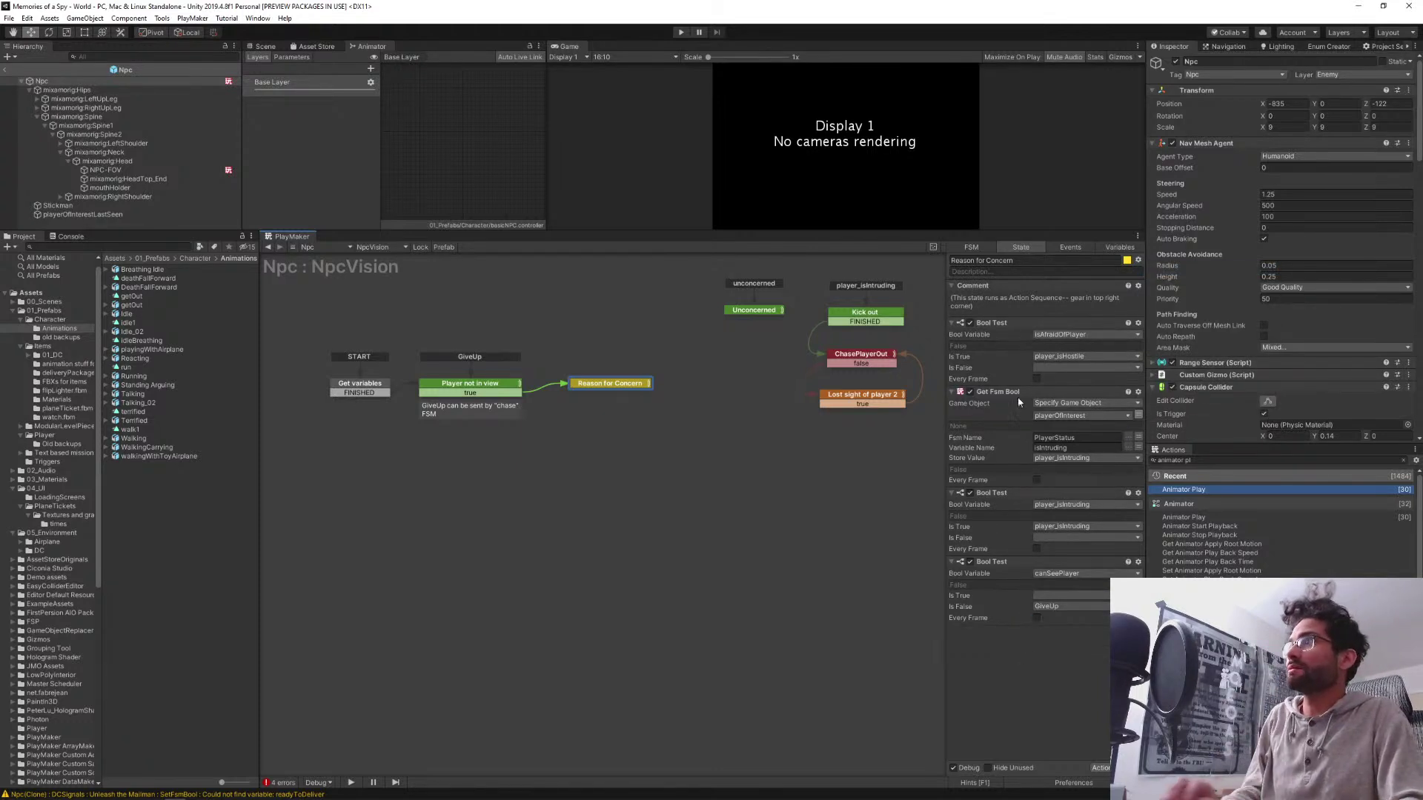
left_click(978, 286)
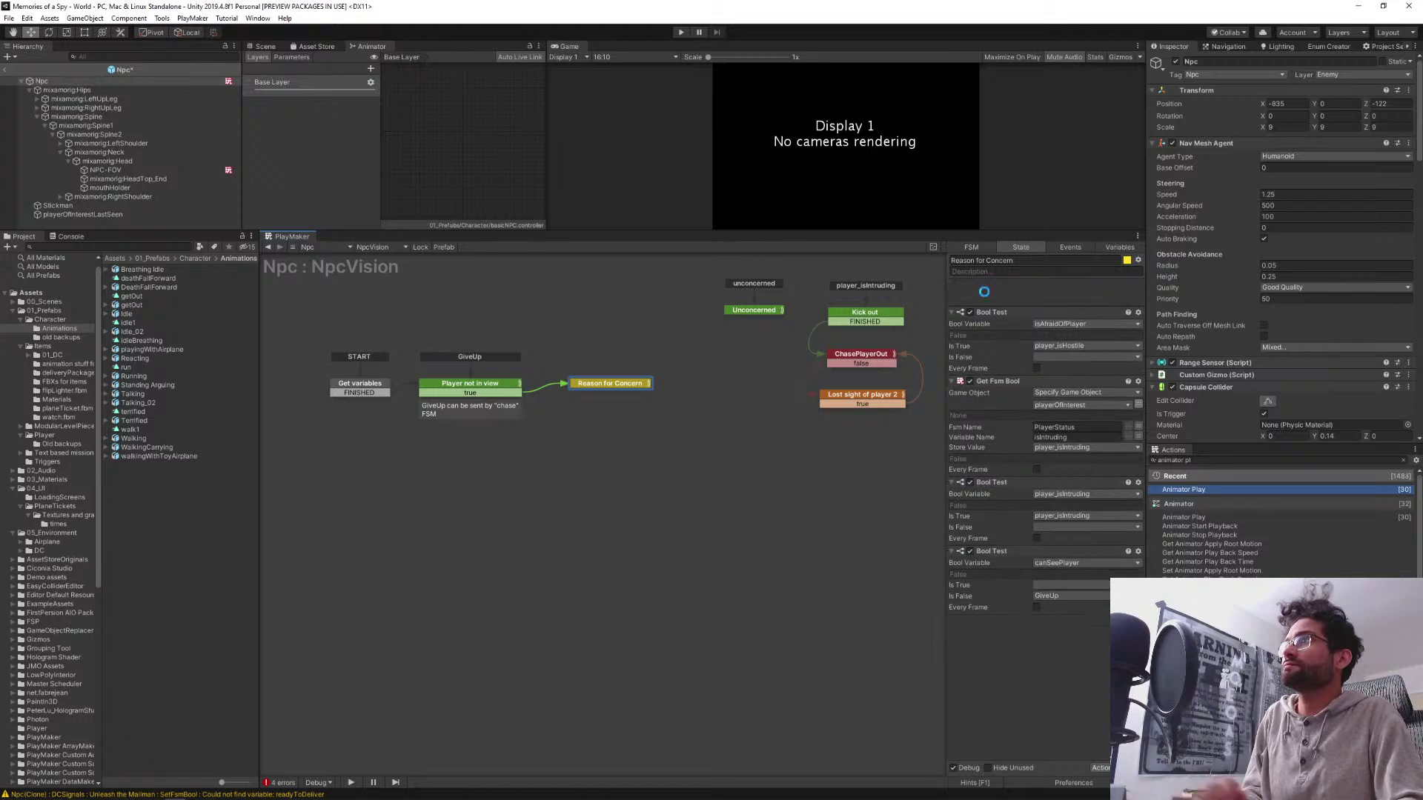
key("Delete")
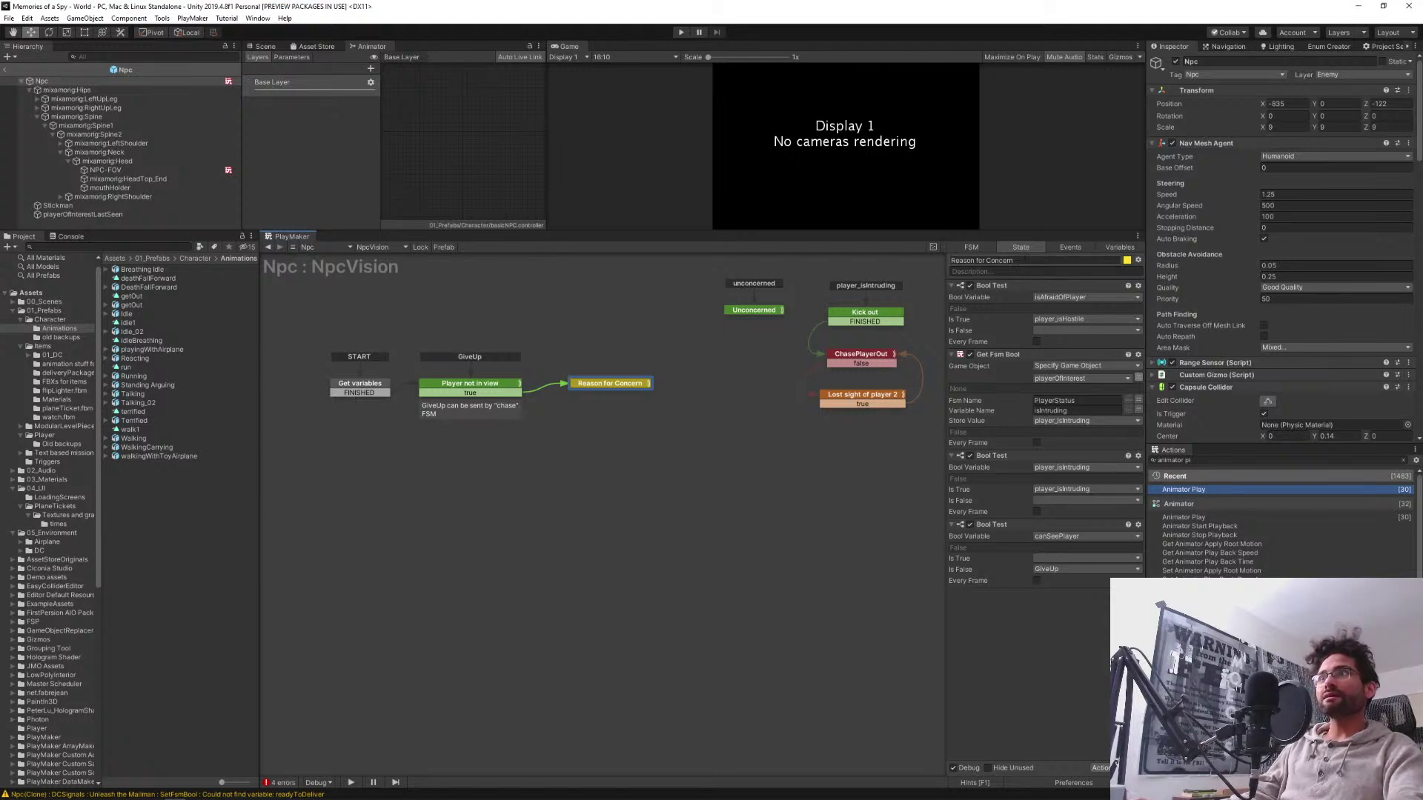
Rename the Reason for Concern state as Player in view
left_click(1025, 260)
type("PL")
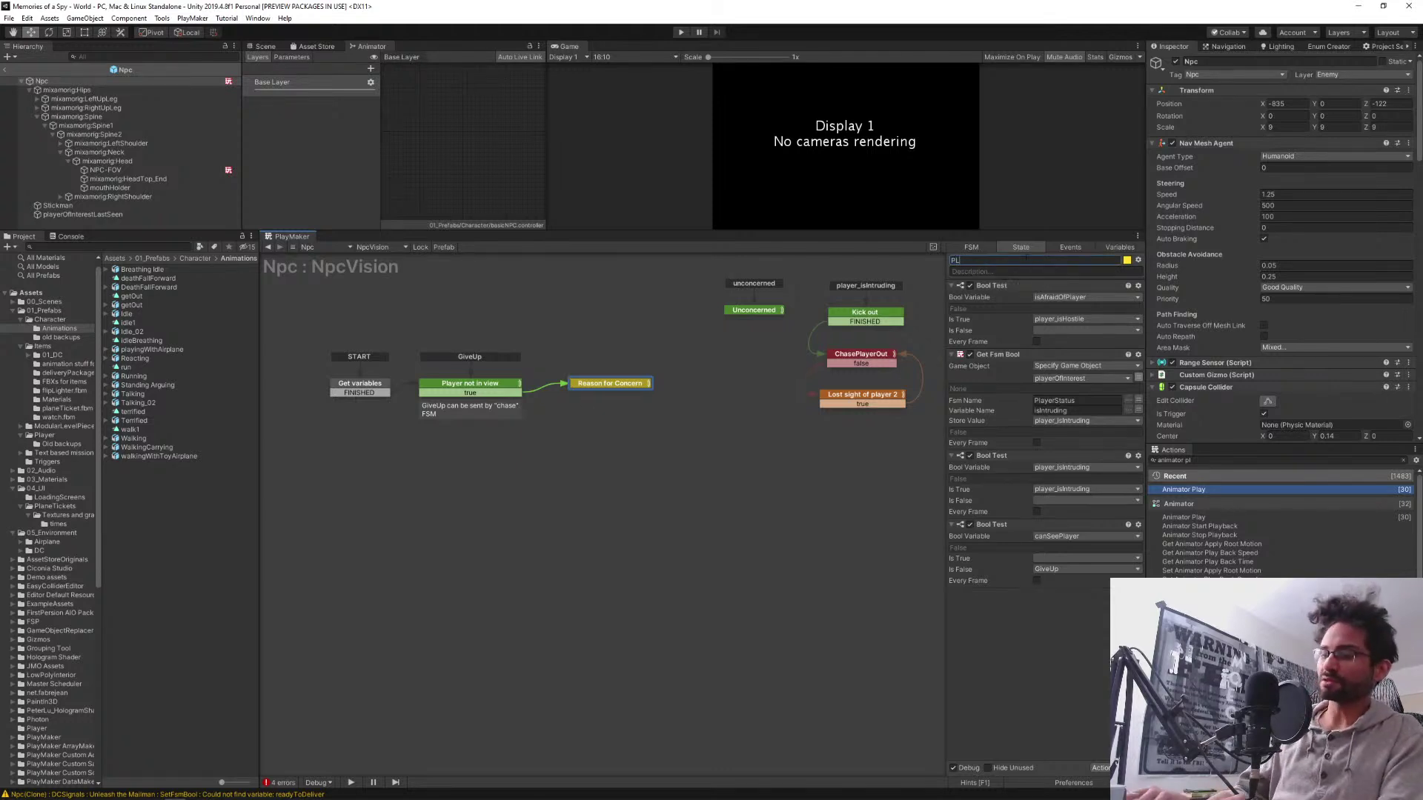
type("ayer")
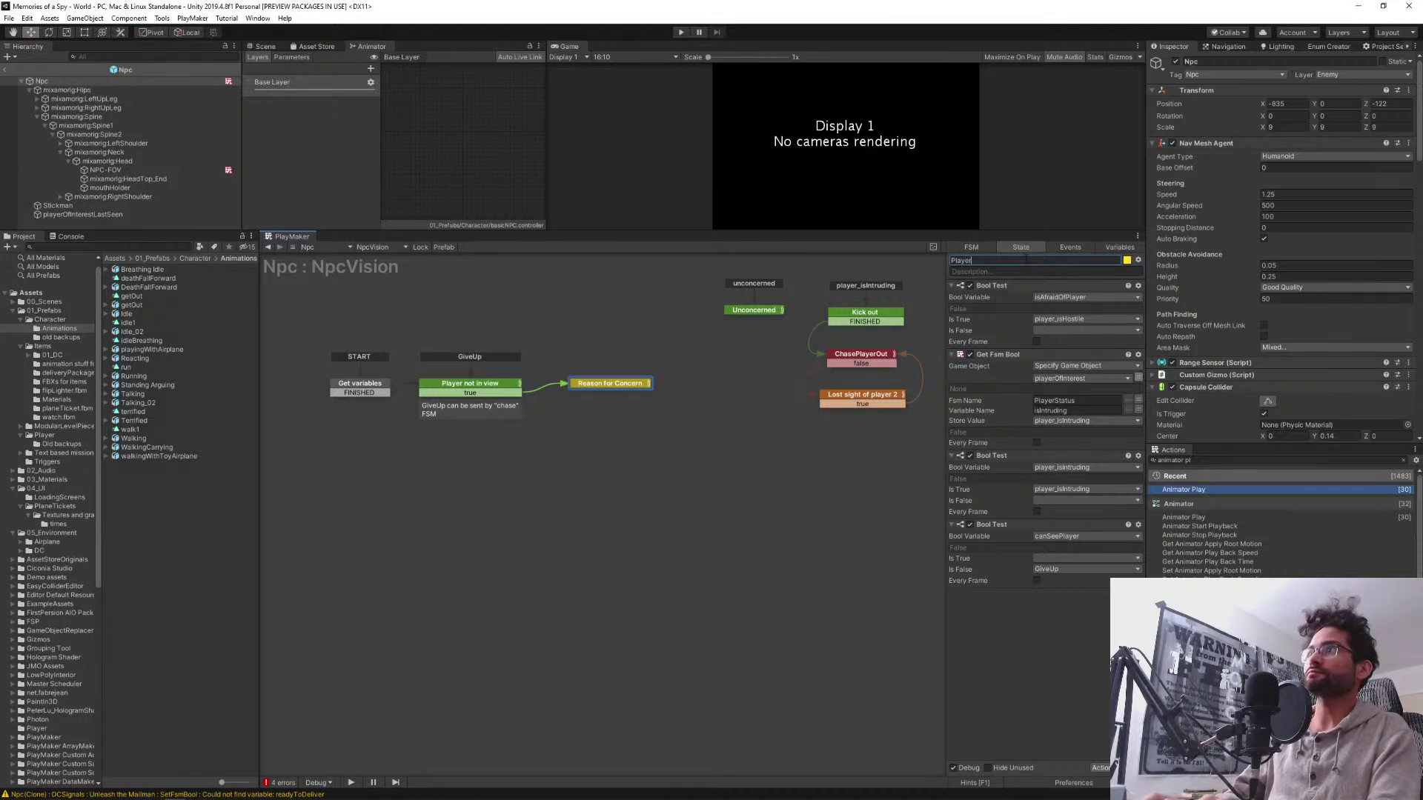
key("ctrl+a")
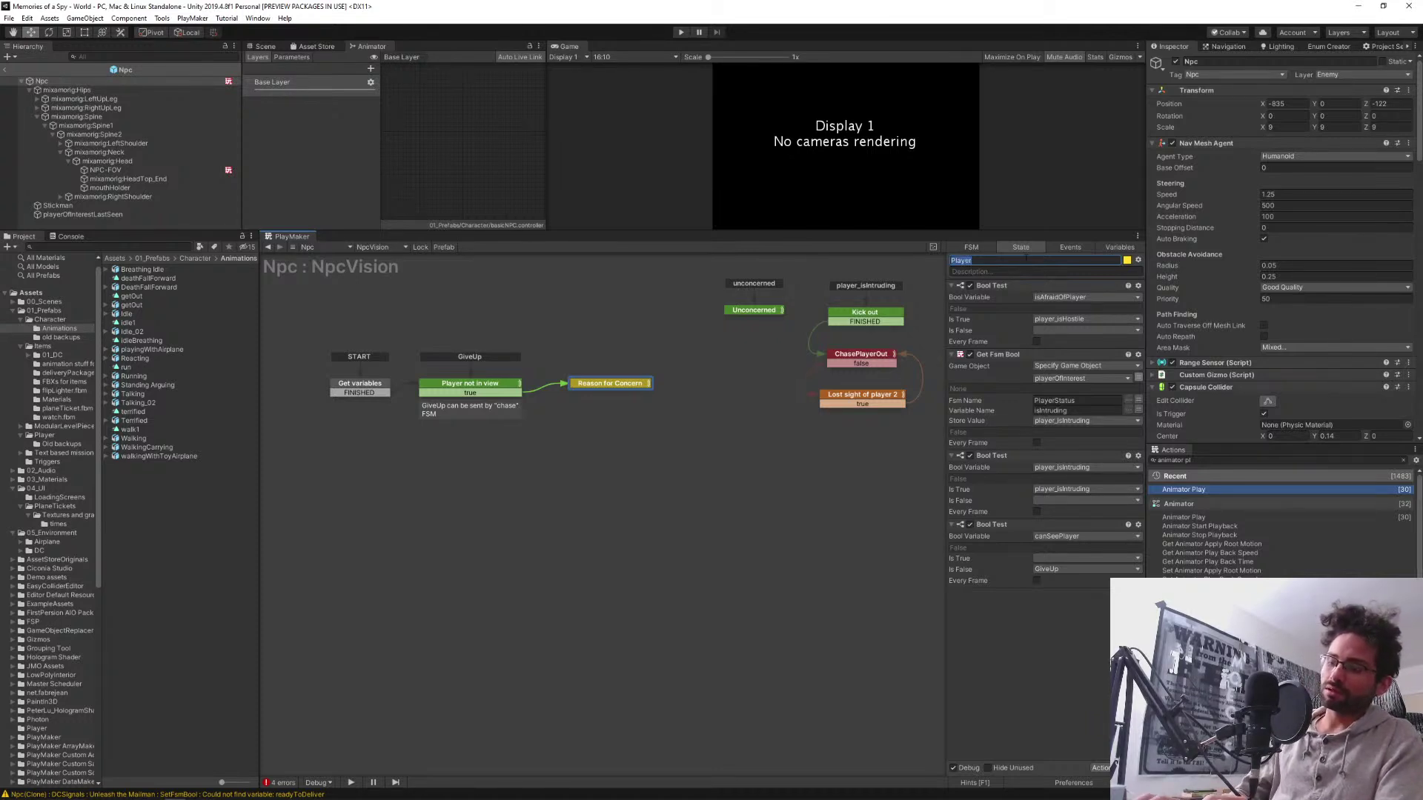
type("Player in view")
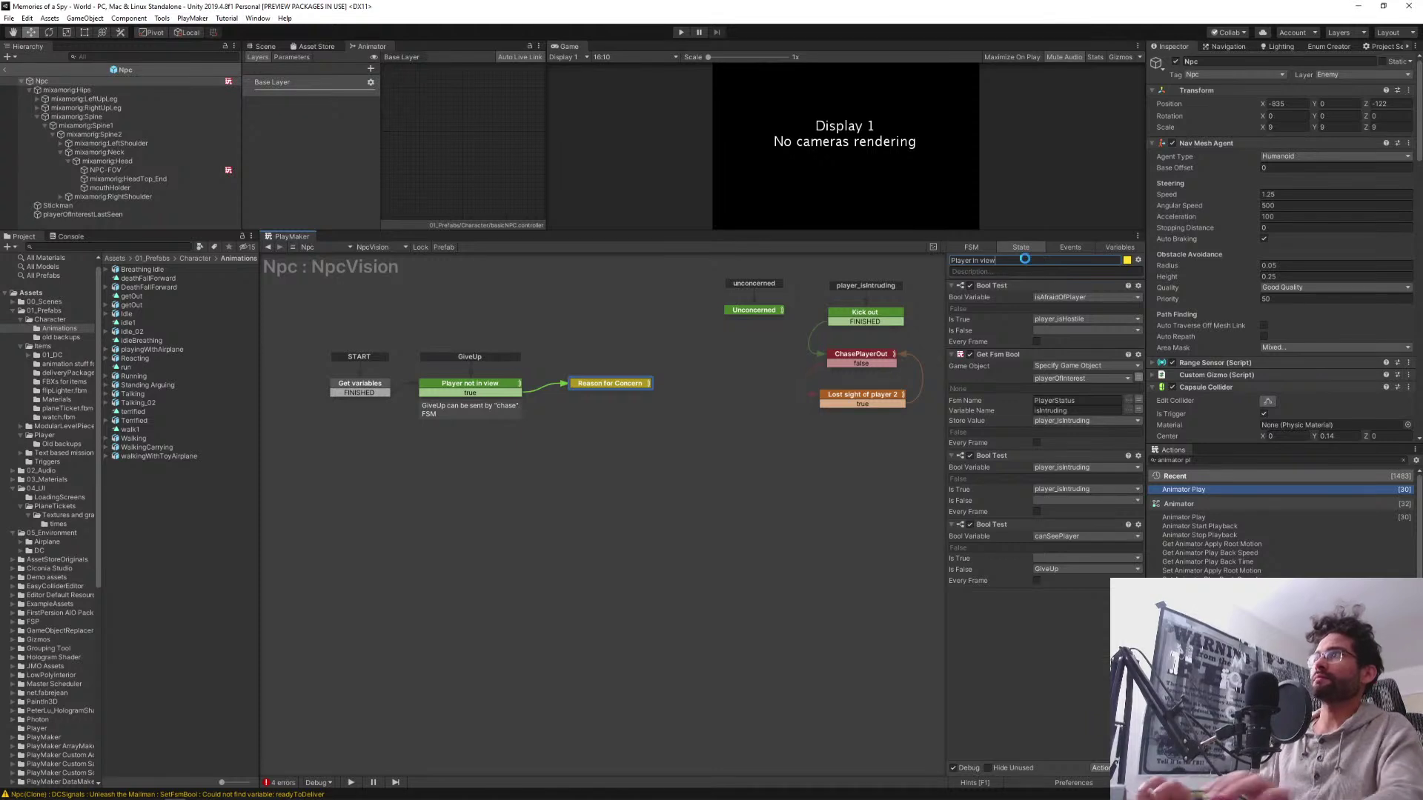
key("Return")
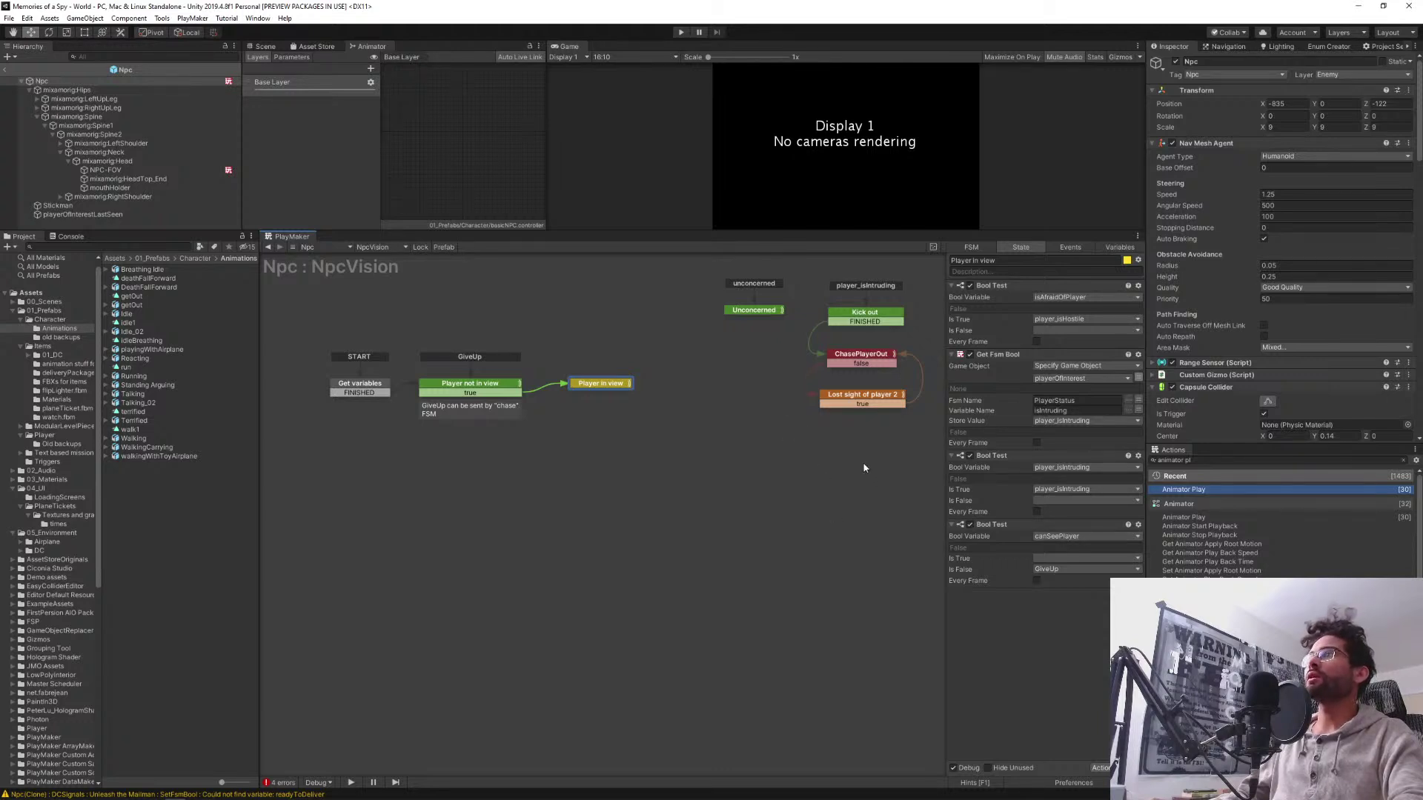
Inspect the Afraid of Player state and the other global-event branches of the NpcVision FSM
middle_click_drag(843, 484, 677, 520)
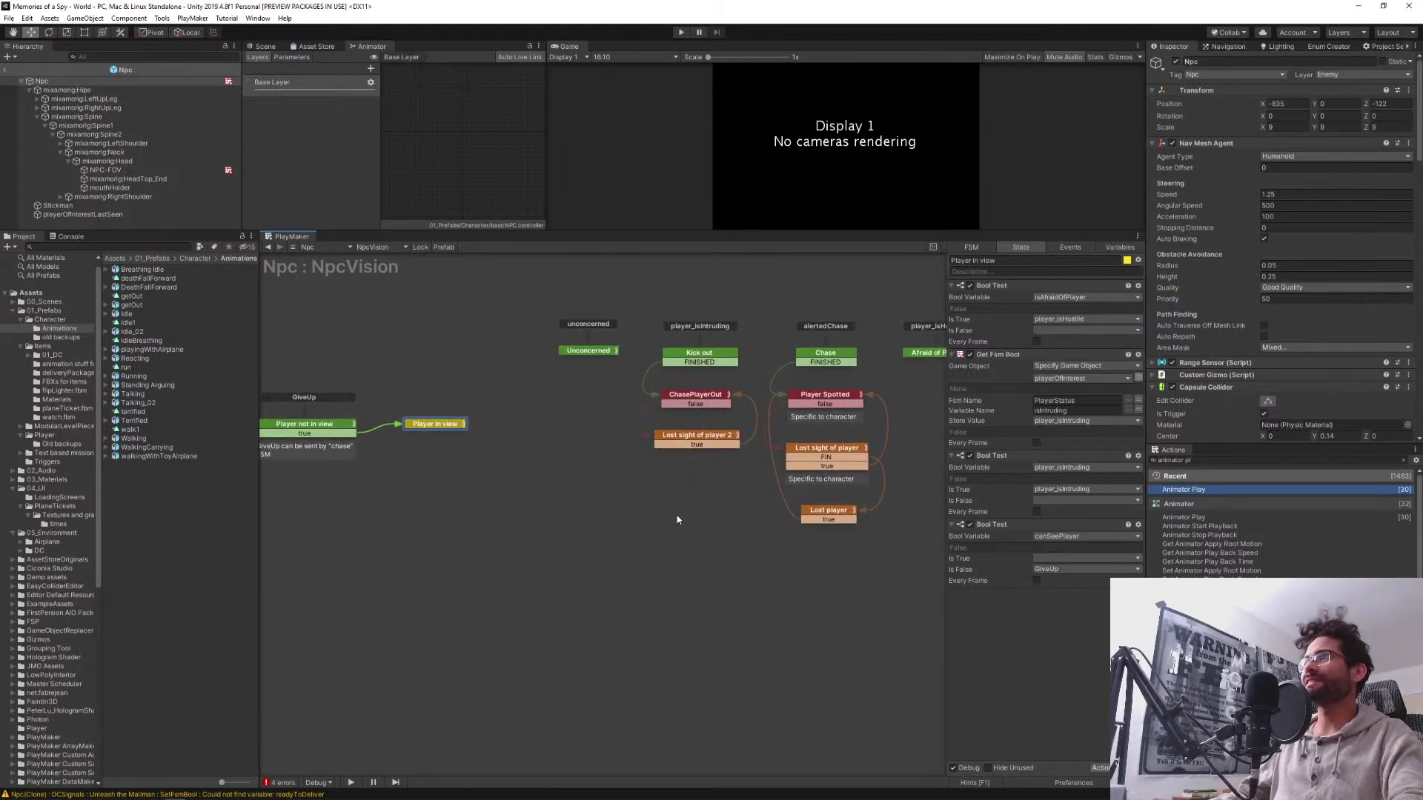
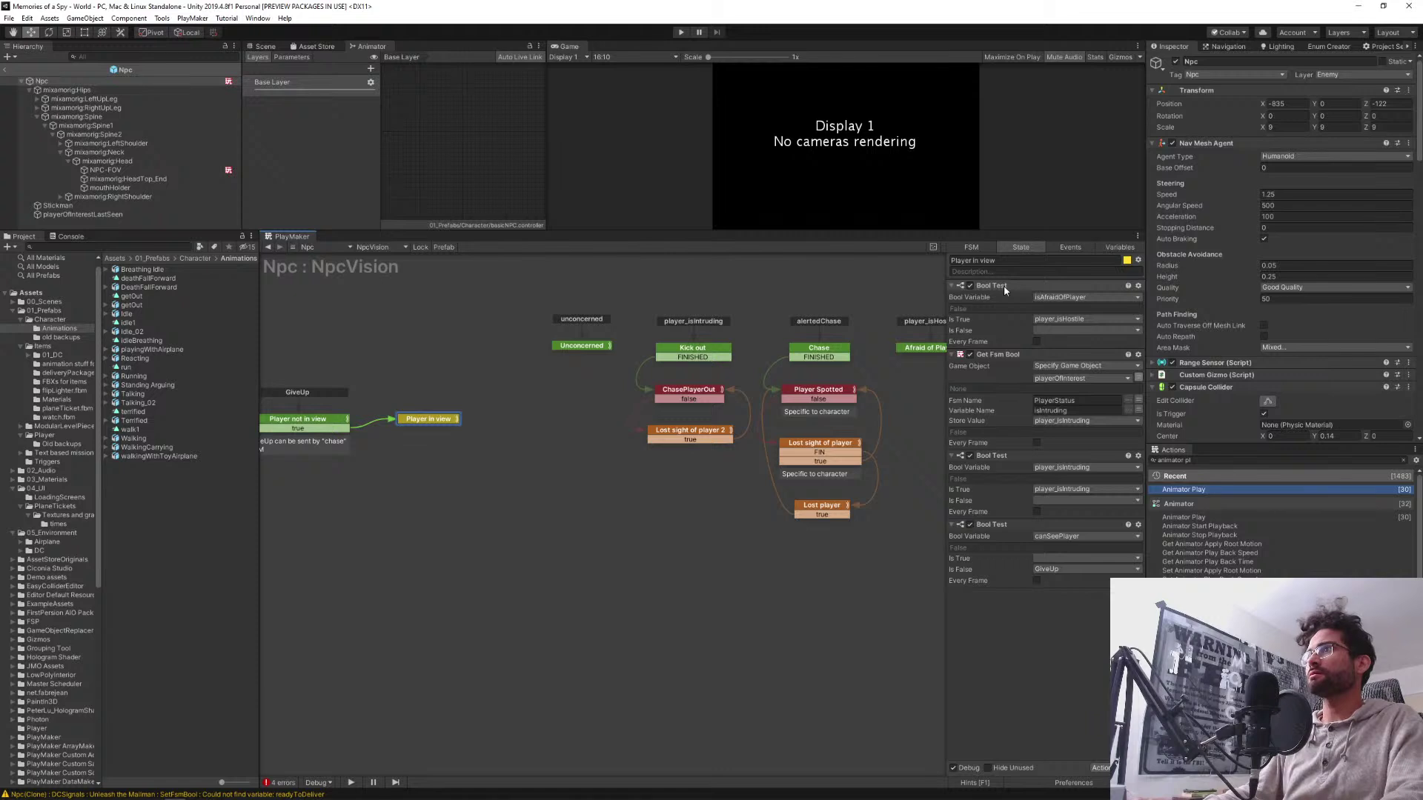
middle_click_drag(808, 591, 751, 586)
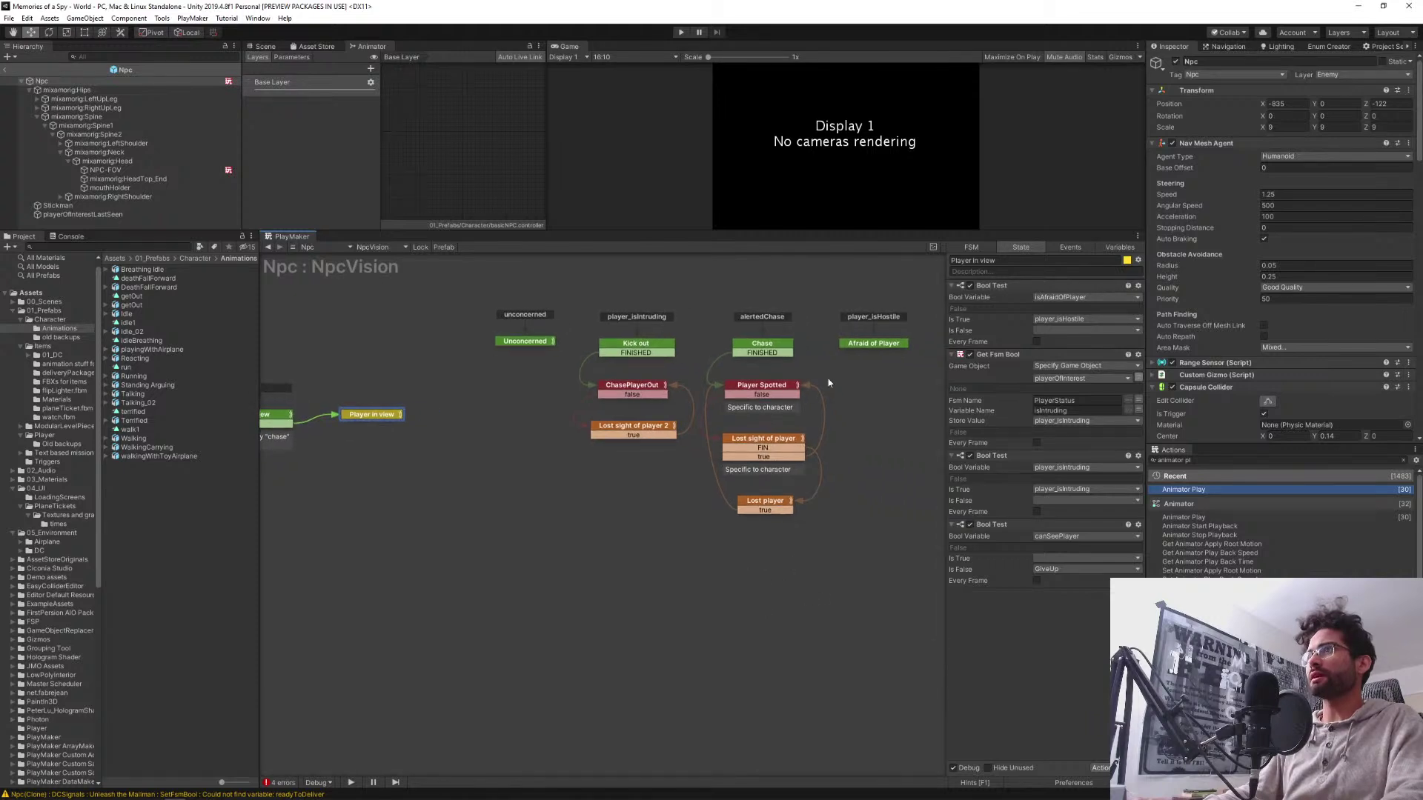
left_click(902, 343)
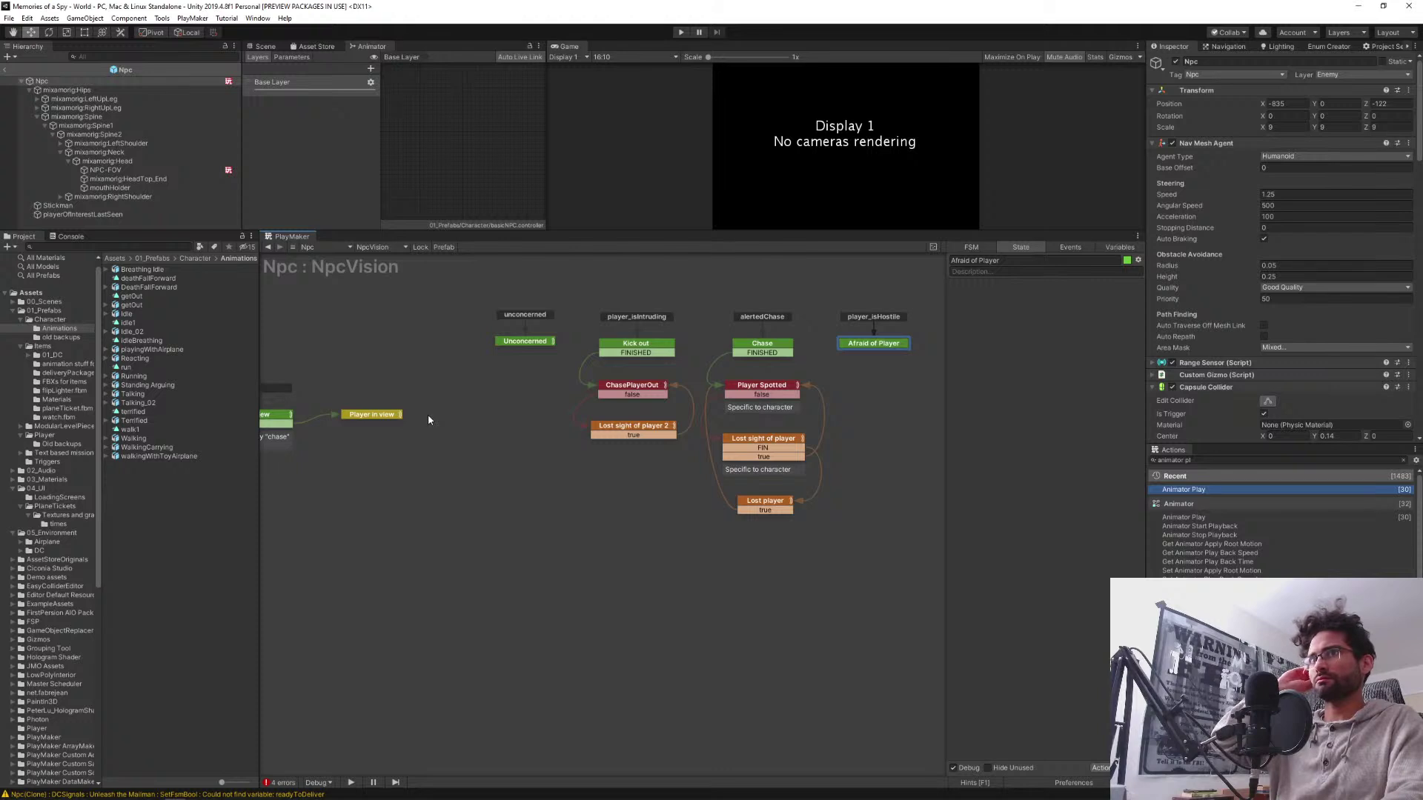
middle_click_drag(428, 420, 546, 588)
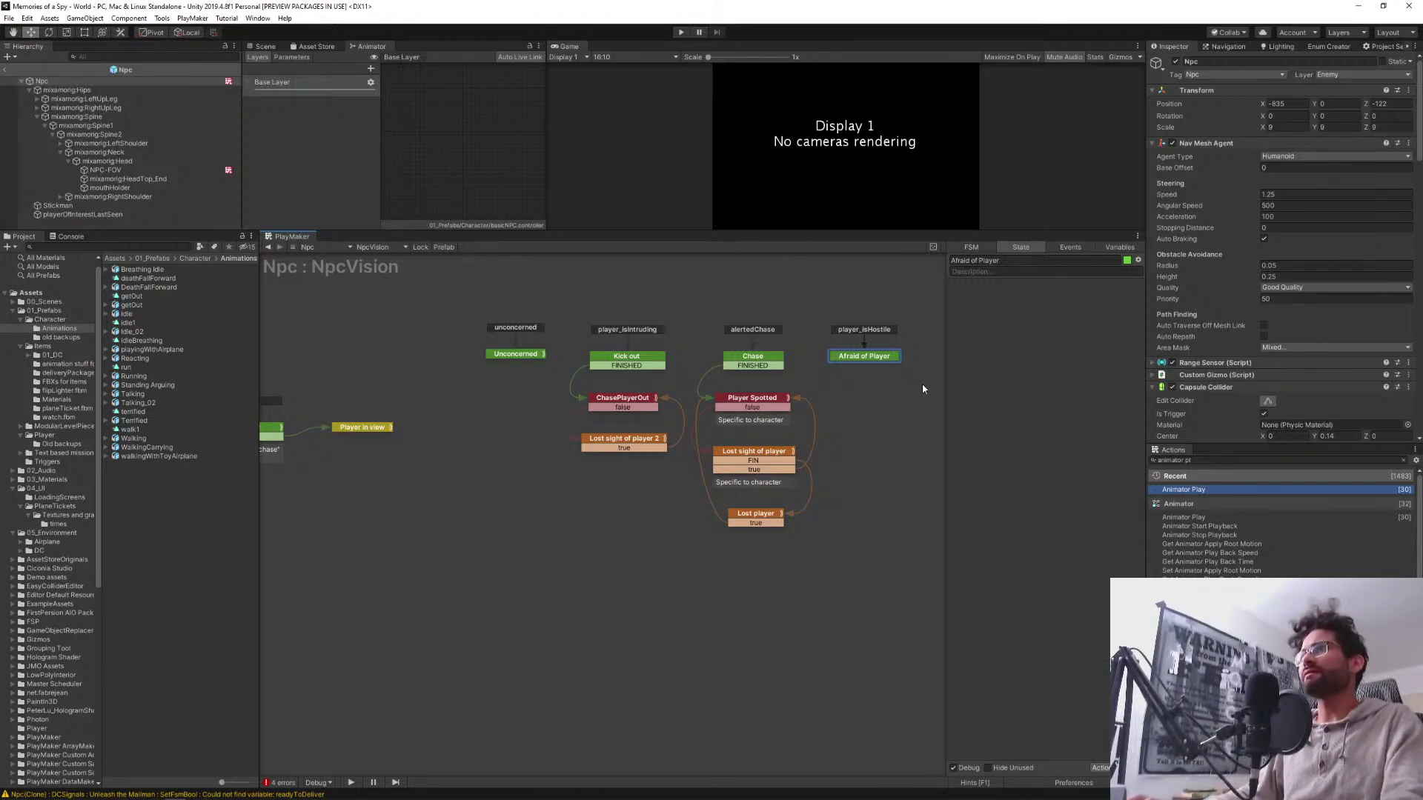
Delete the Afraid of Player state with its global event and remove the isAfraidOfPlayer Bool Test from the Player in view state
left_click_drag(921, 363, 837, 313)
key("Delete")
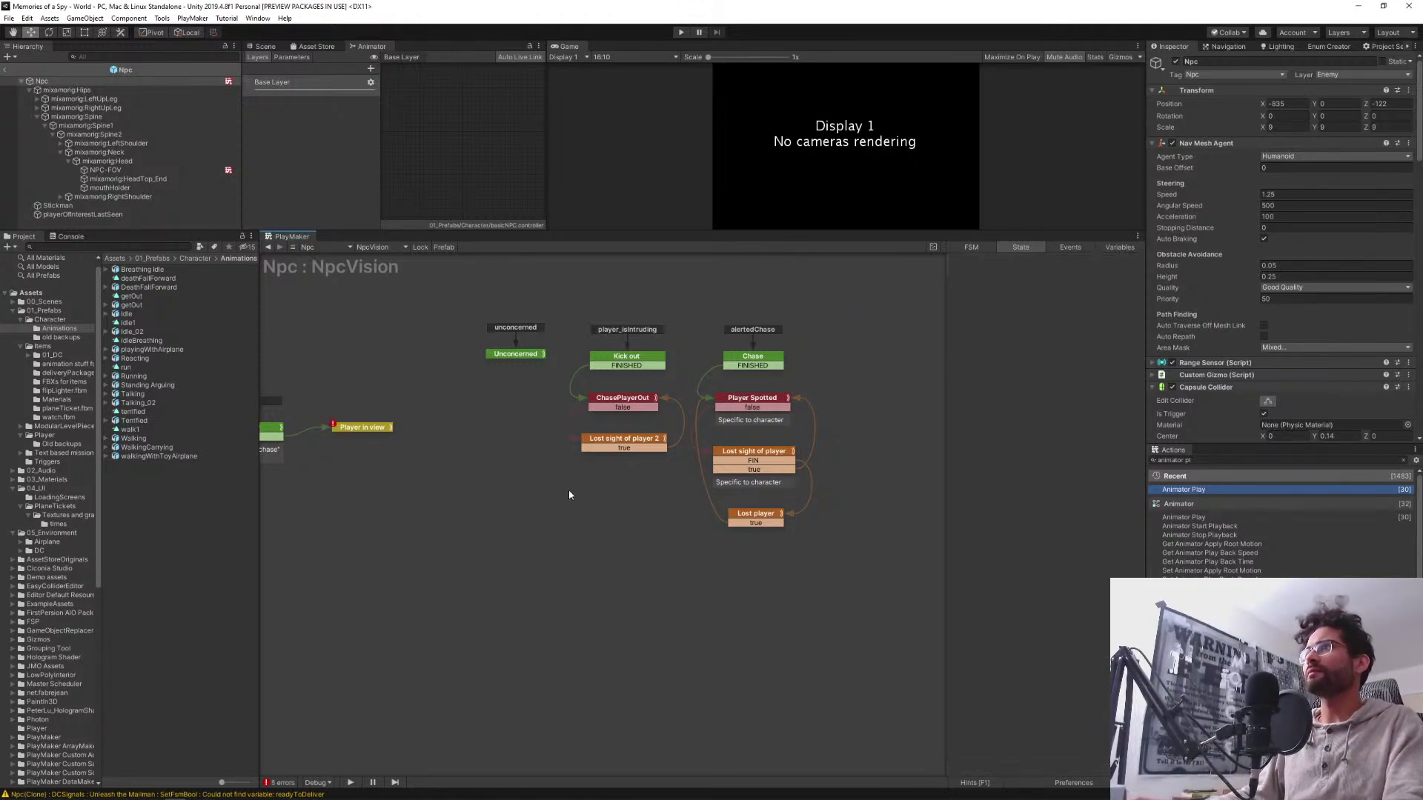
middle_click_drag(452, 495, 510, 495)
left_click(420, 427)
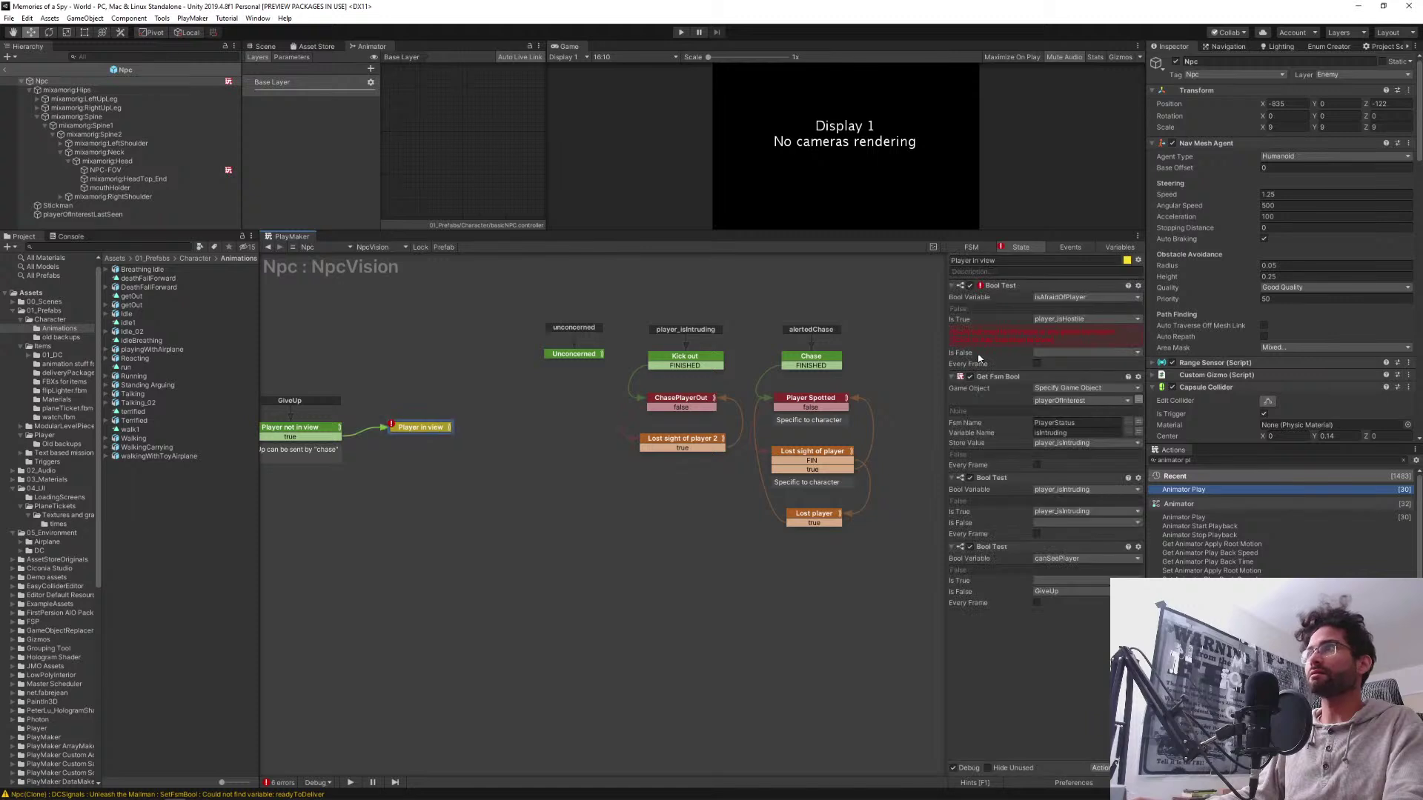
left_click(996, 287)
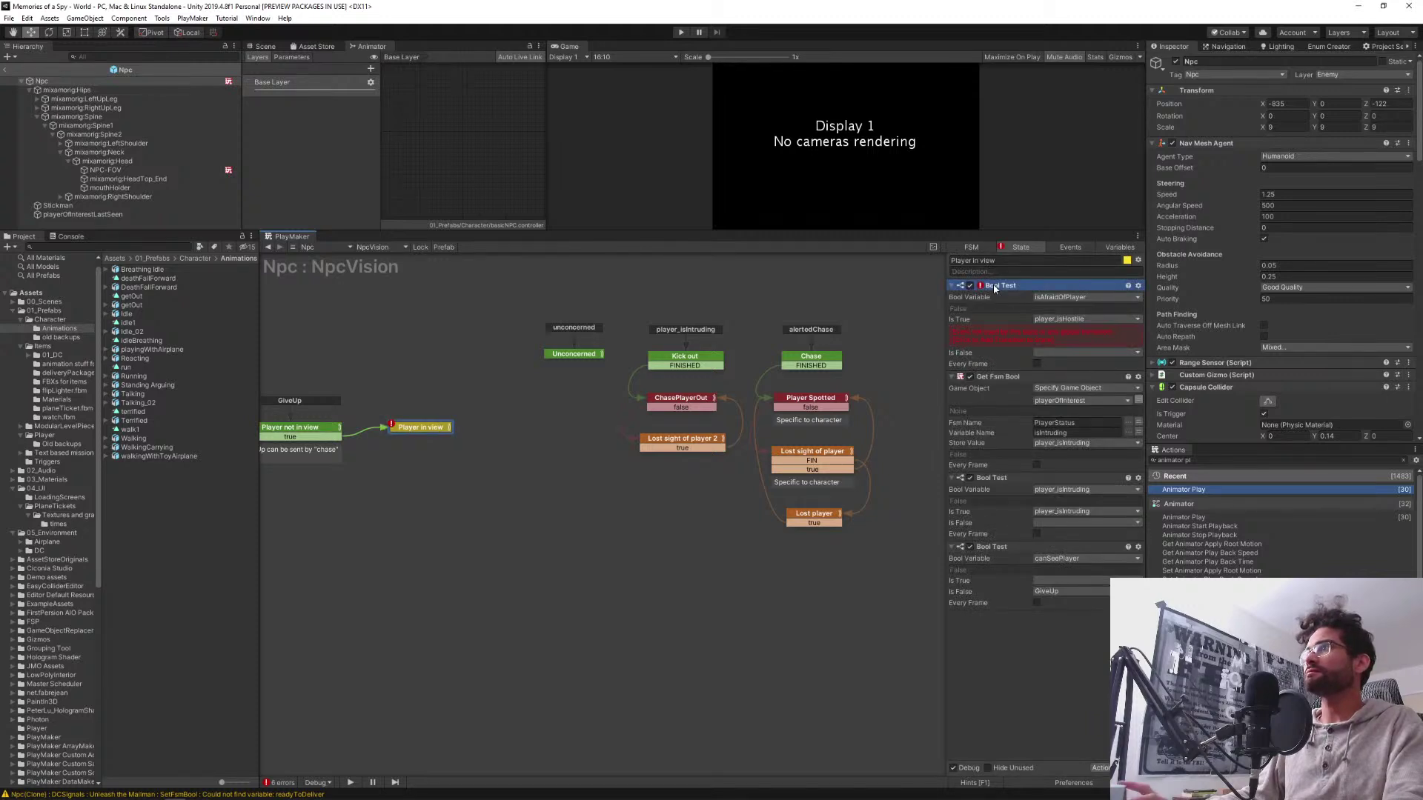
key("Delete")
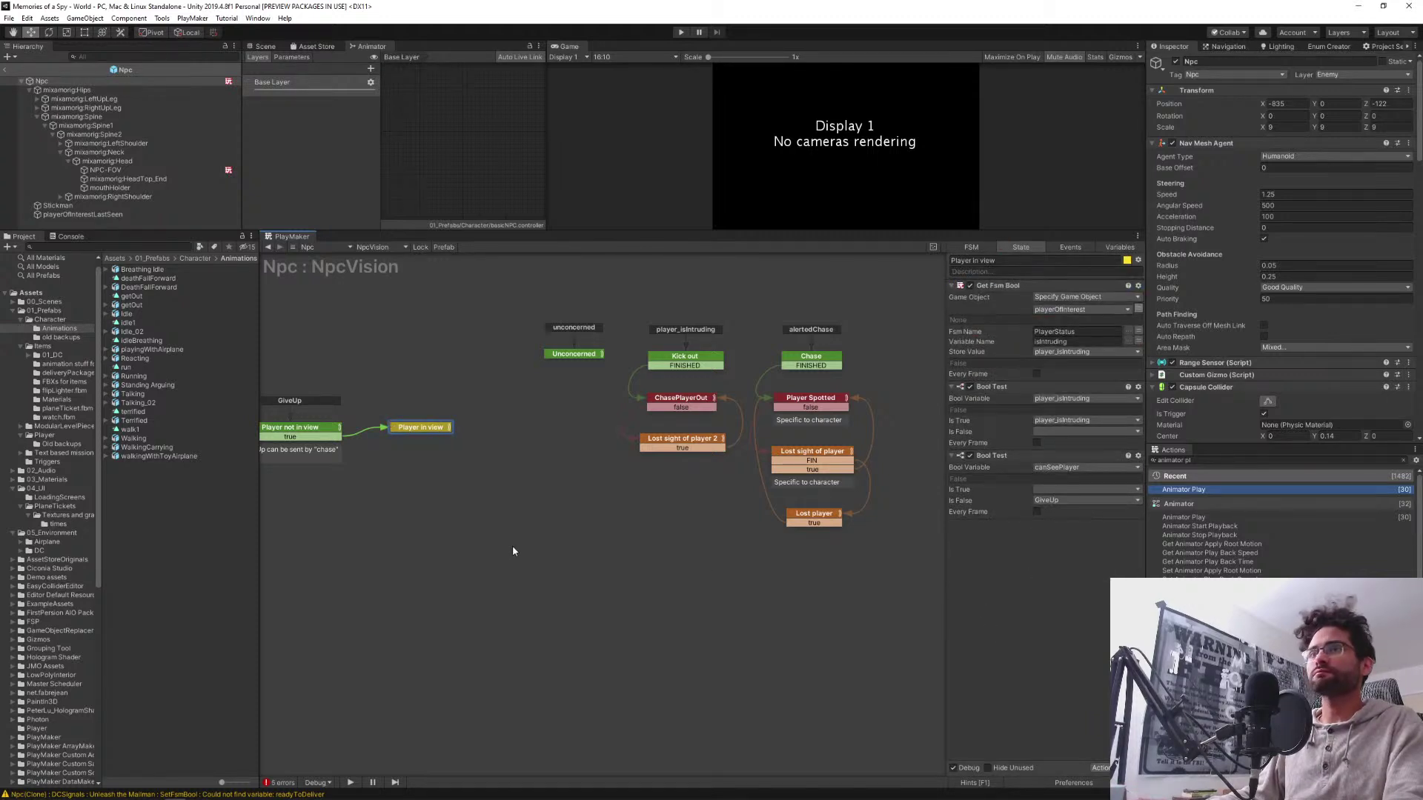
Move the Get variables, Player not in view and Player in view states together closer to the global-event branches
middle_click_drag(730, 565, 675, 564)
left_click(527, 581)
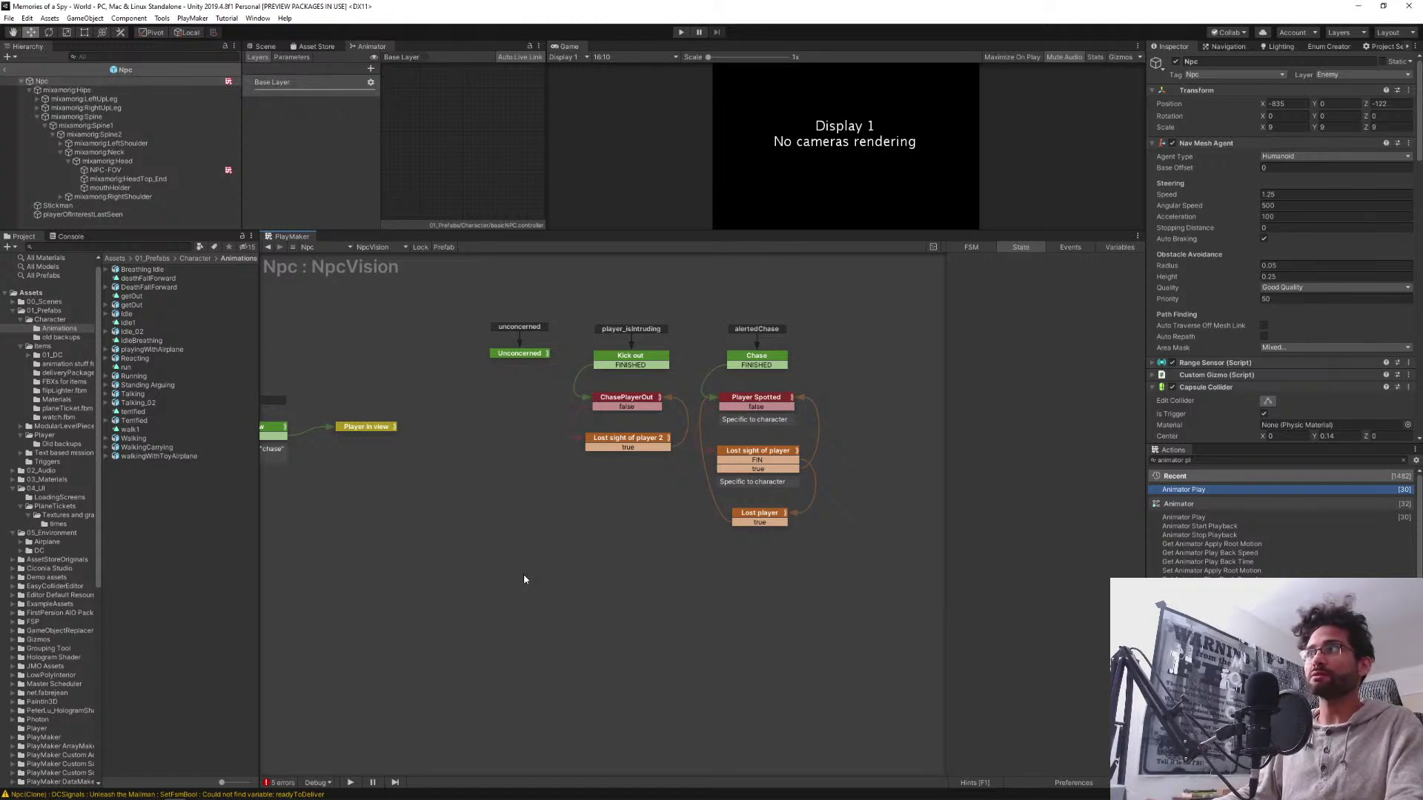
middle_click_drag(471, 532, 694, 552)
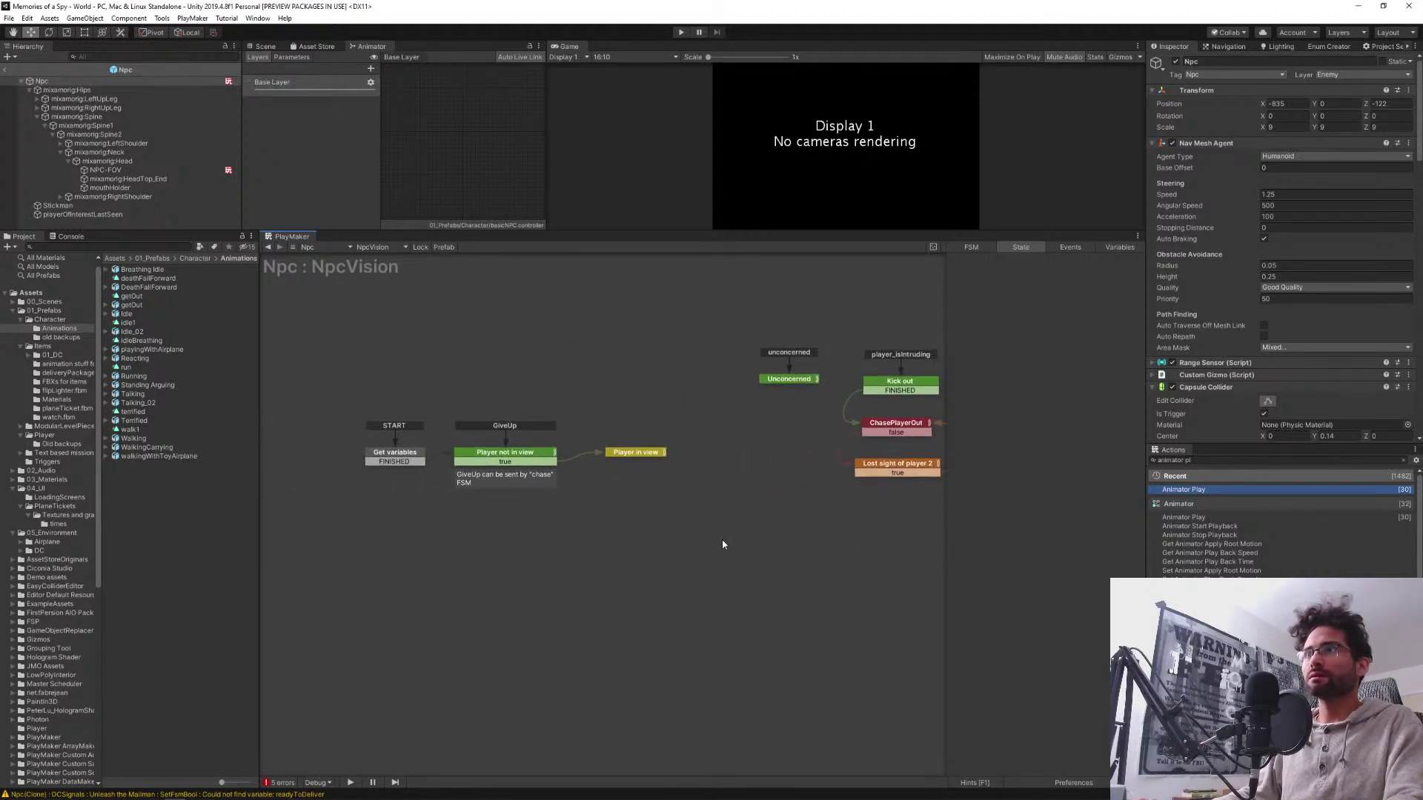
left_click_drag(723, 540, 329, 396)
left_click_drag(396, 454, 442, 435)
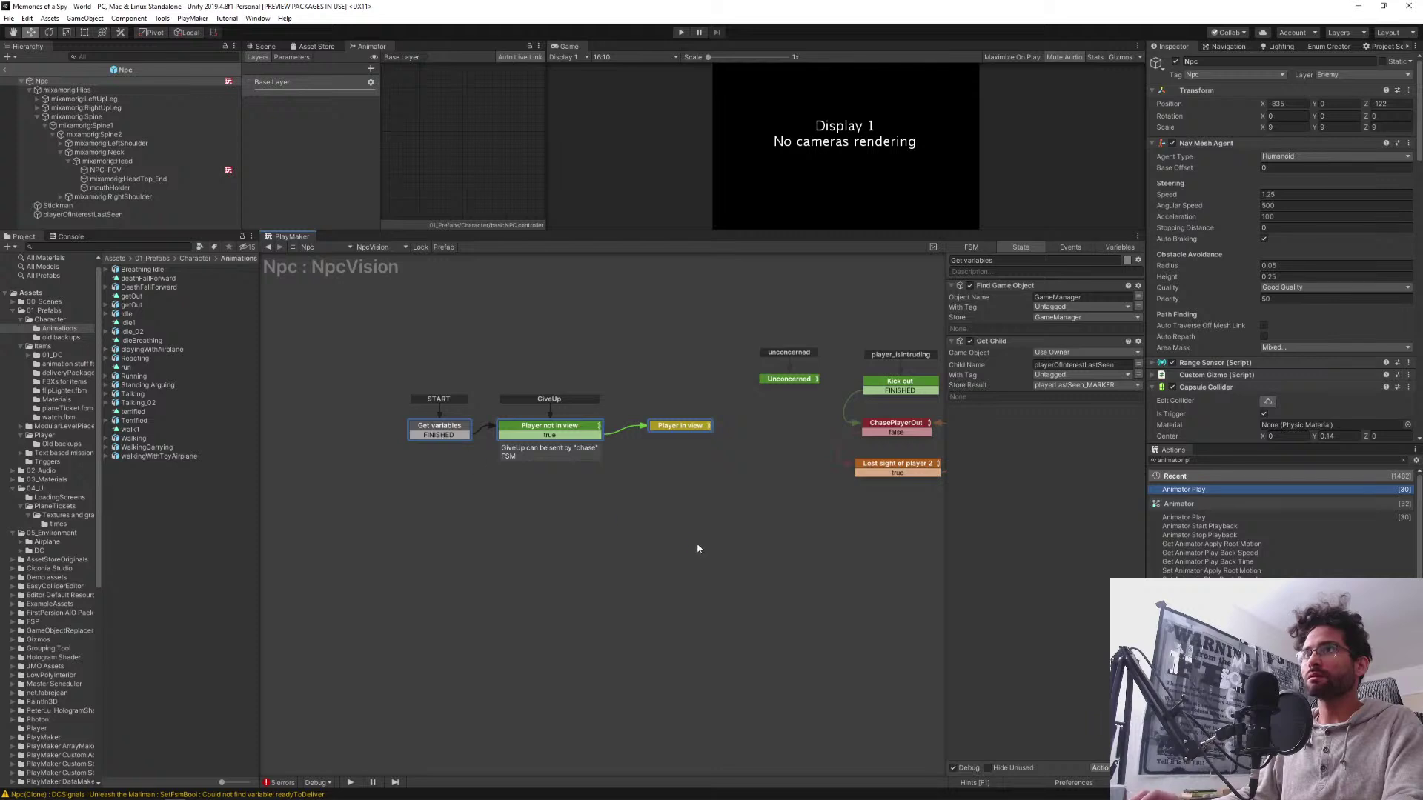
left_click(771, 517)
Examine the actions of the Player in view, Kick out, ChasePlayerOut and Lost sight of player 2 states
middle_click_drag(771, 518, 703, 541)
left_click(560, 439)
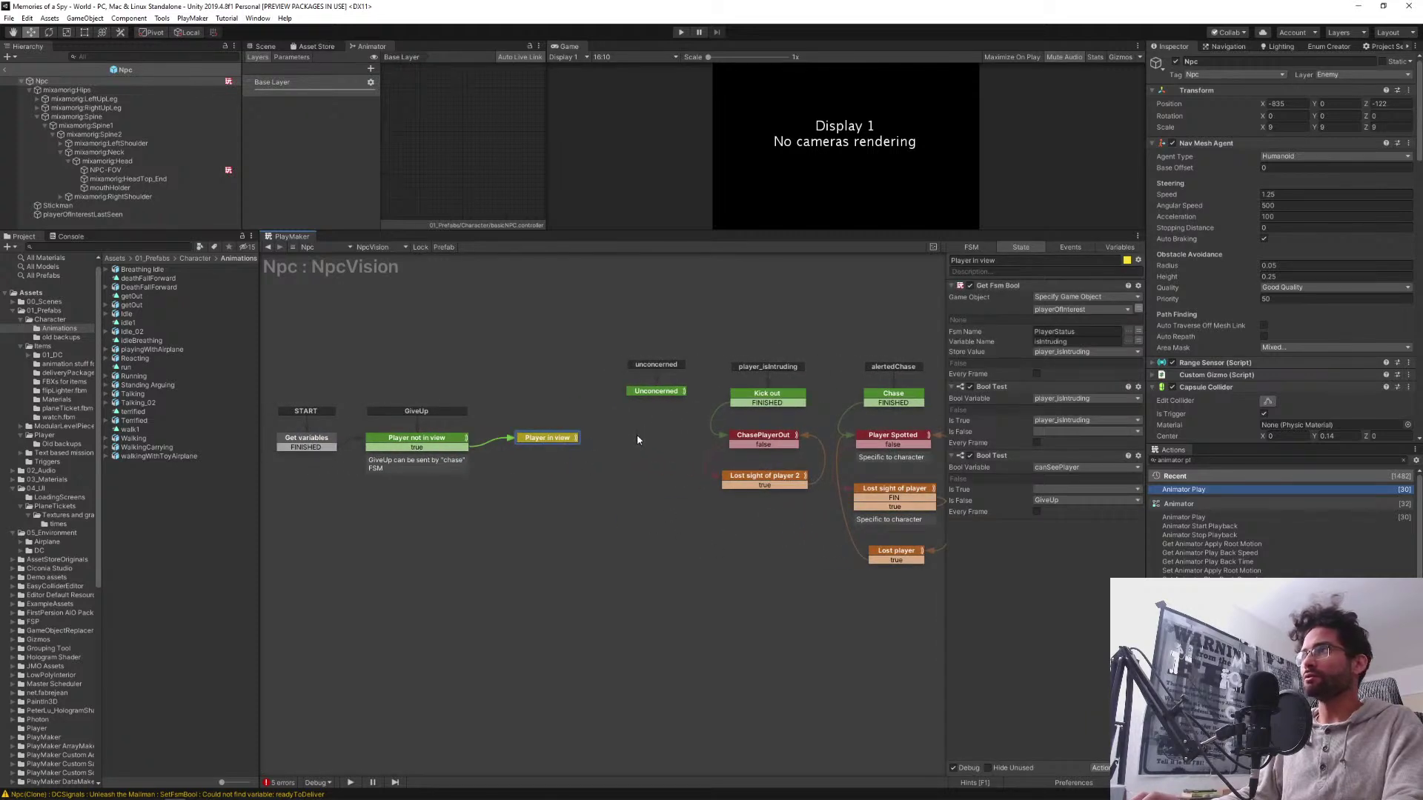
left_click(768, 404)
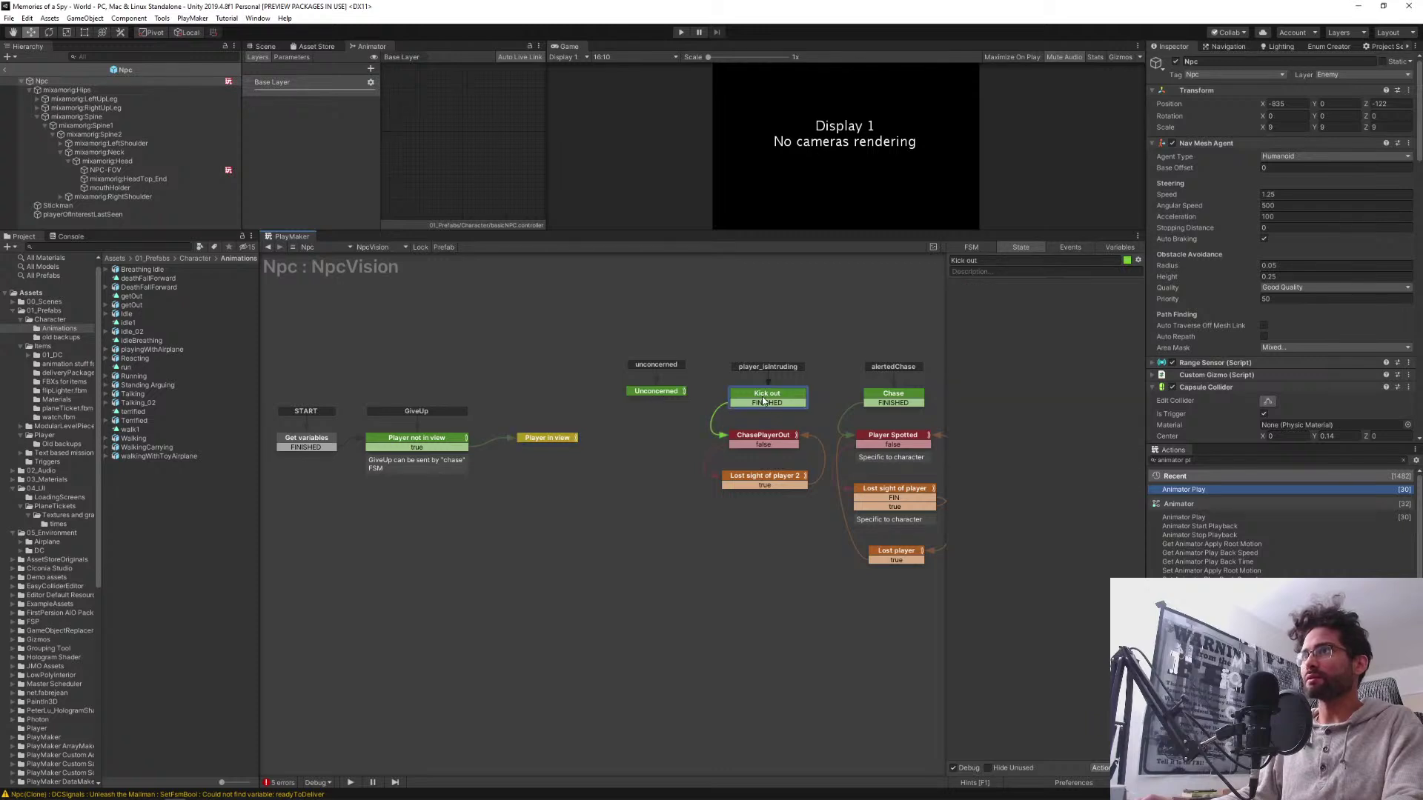
left_click(754, 445)
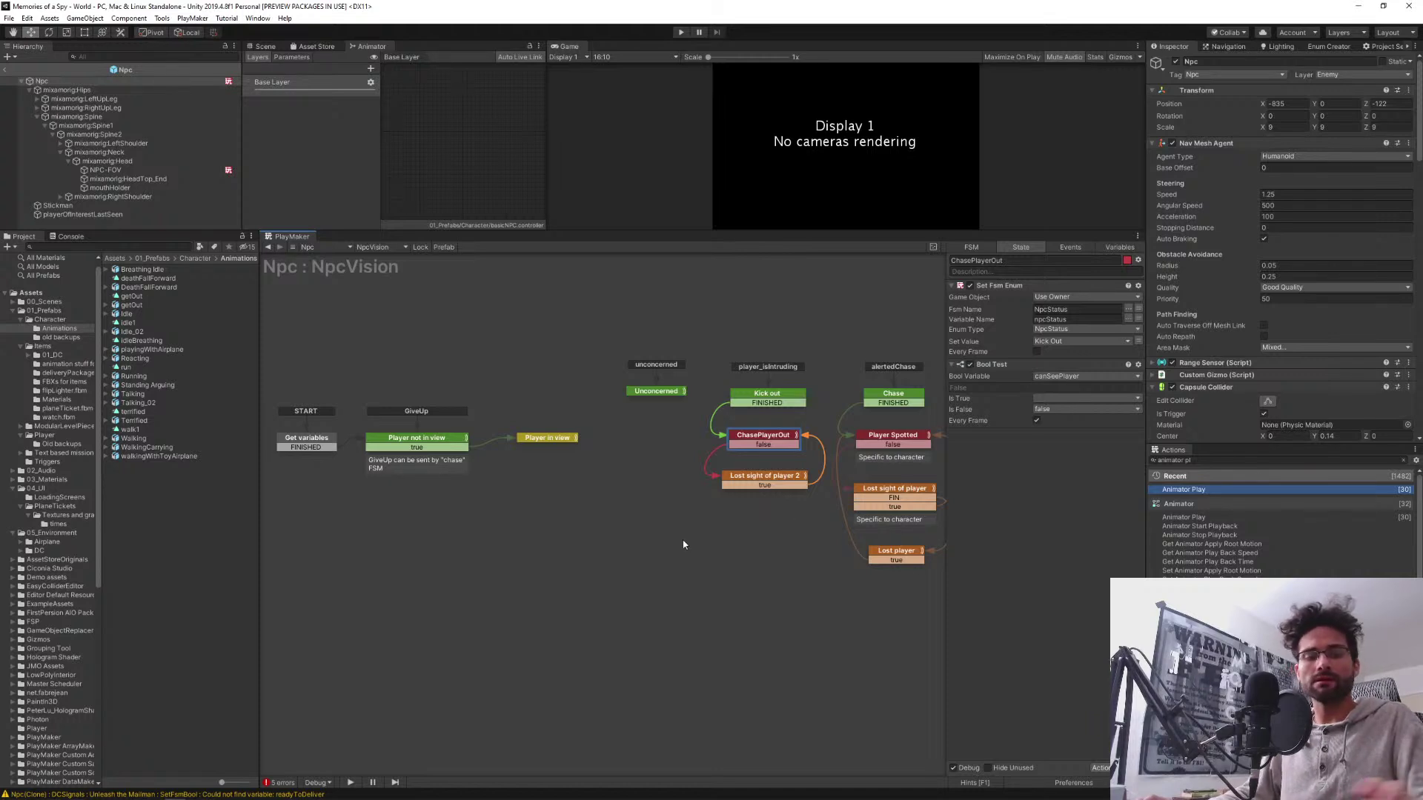
middle_click_drag(692, 558, 652, 561)
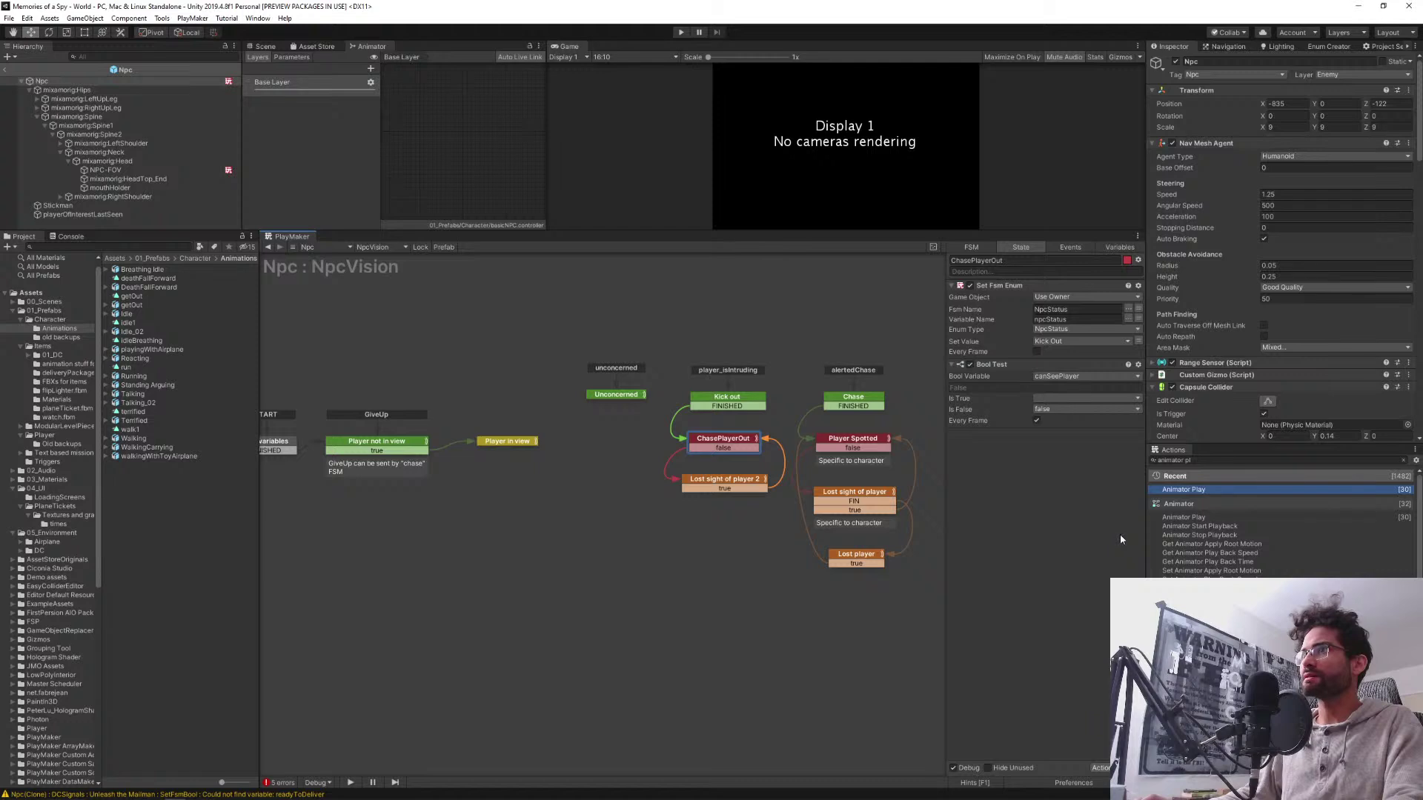
left_click(727, 481)
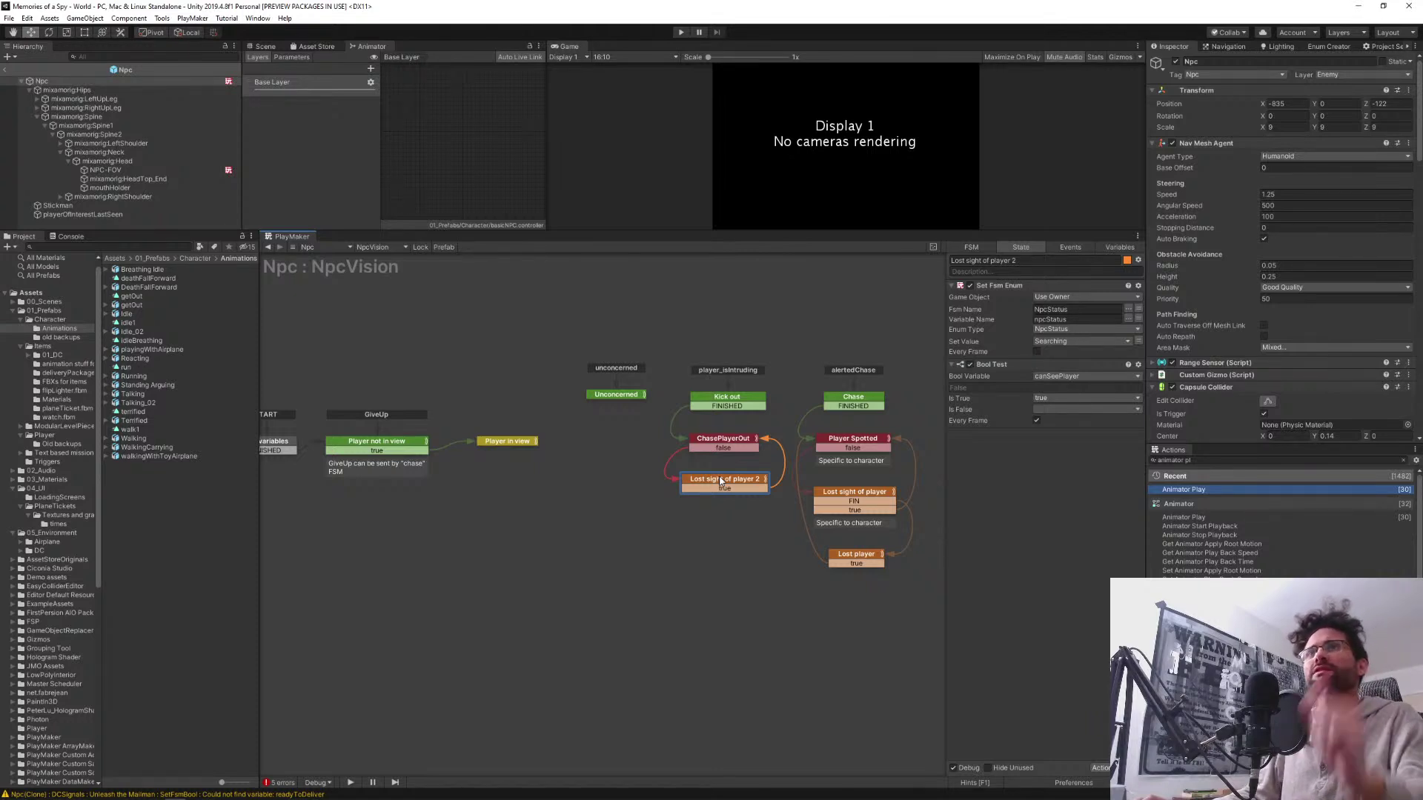
Open the CivB-Routine FSM and examine how its Send hasIntruder state starts the intruder behaviour
left_click(371, 247)
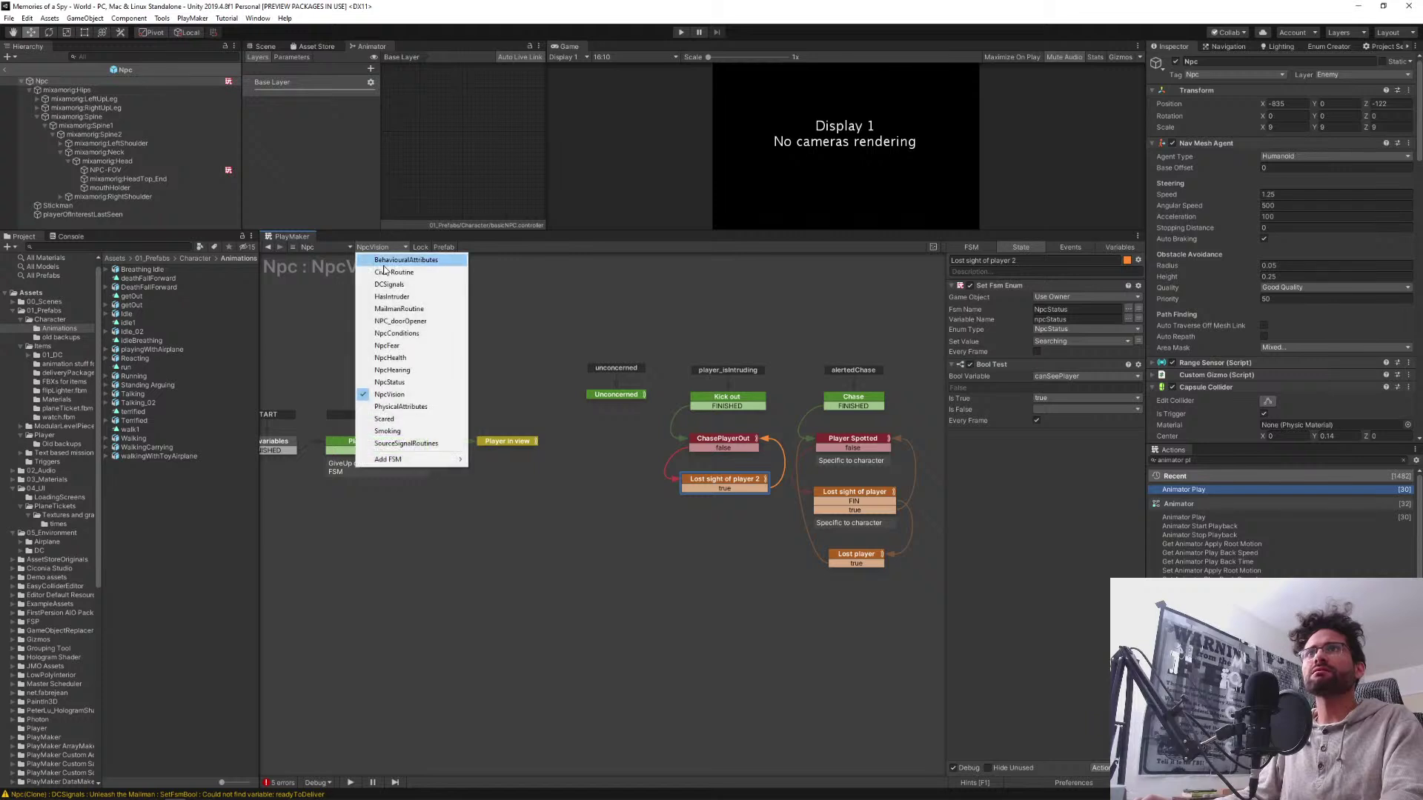
left_click(391, 272)
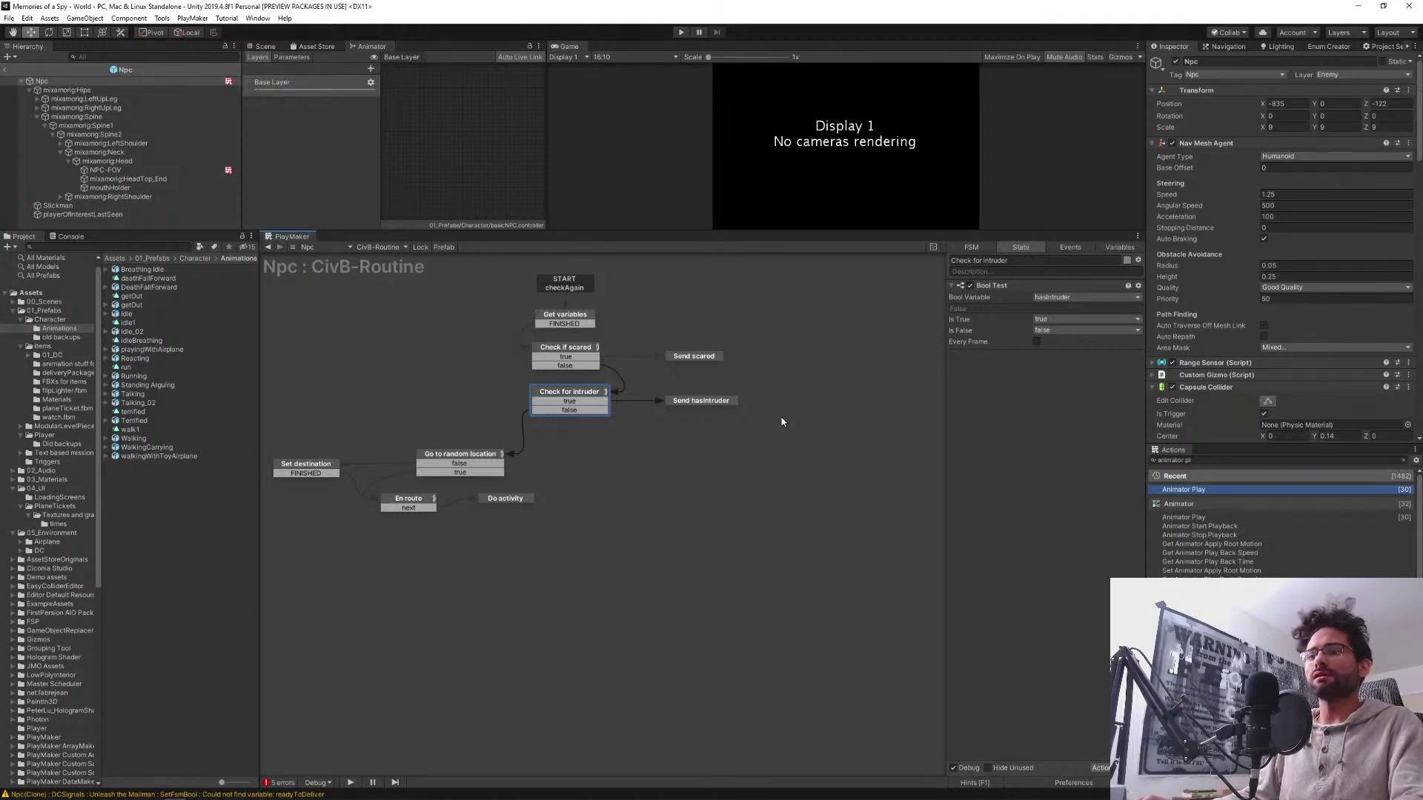
left_click(388, 251)
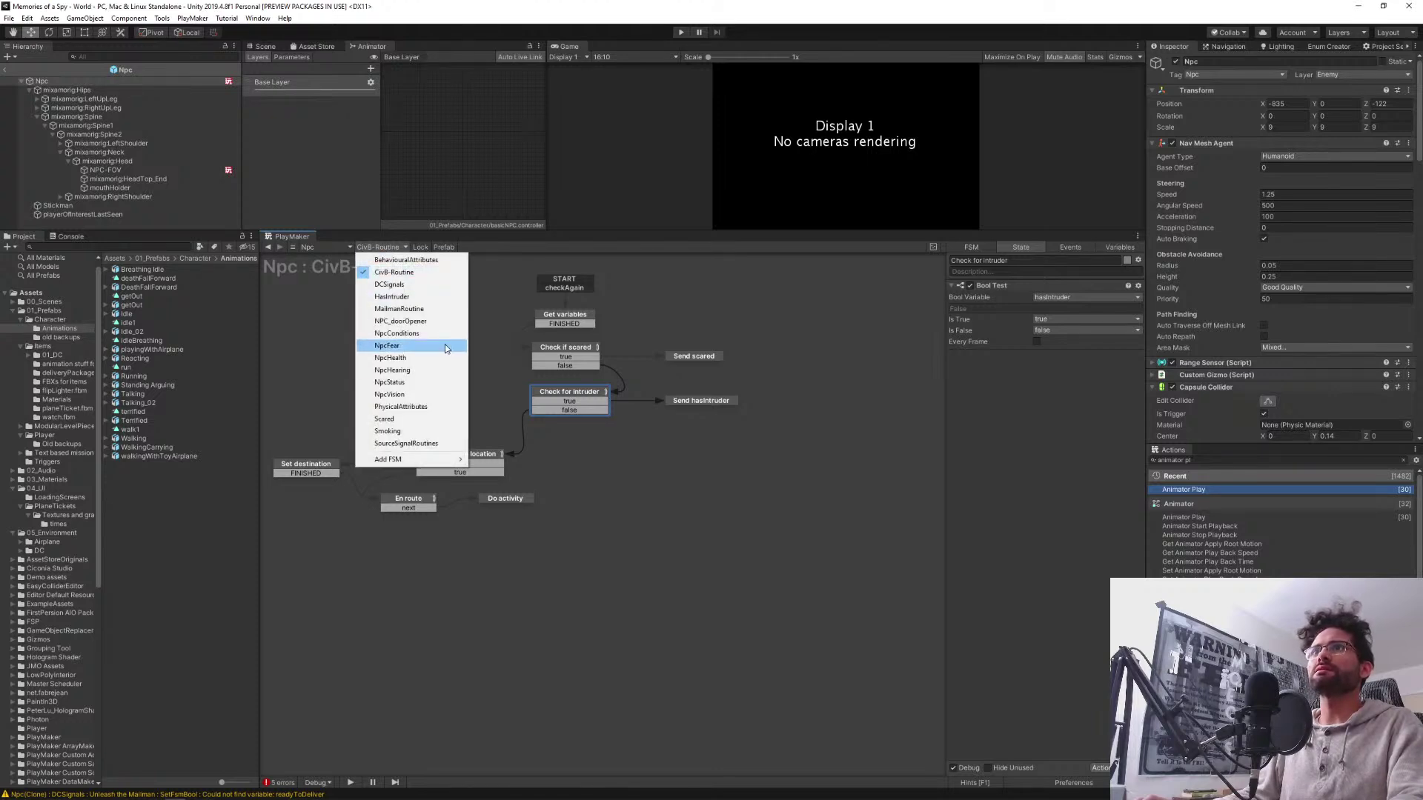
left_click(715, 401)
left_click(715, 401)
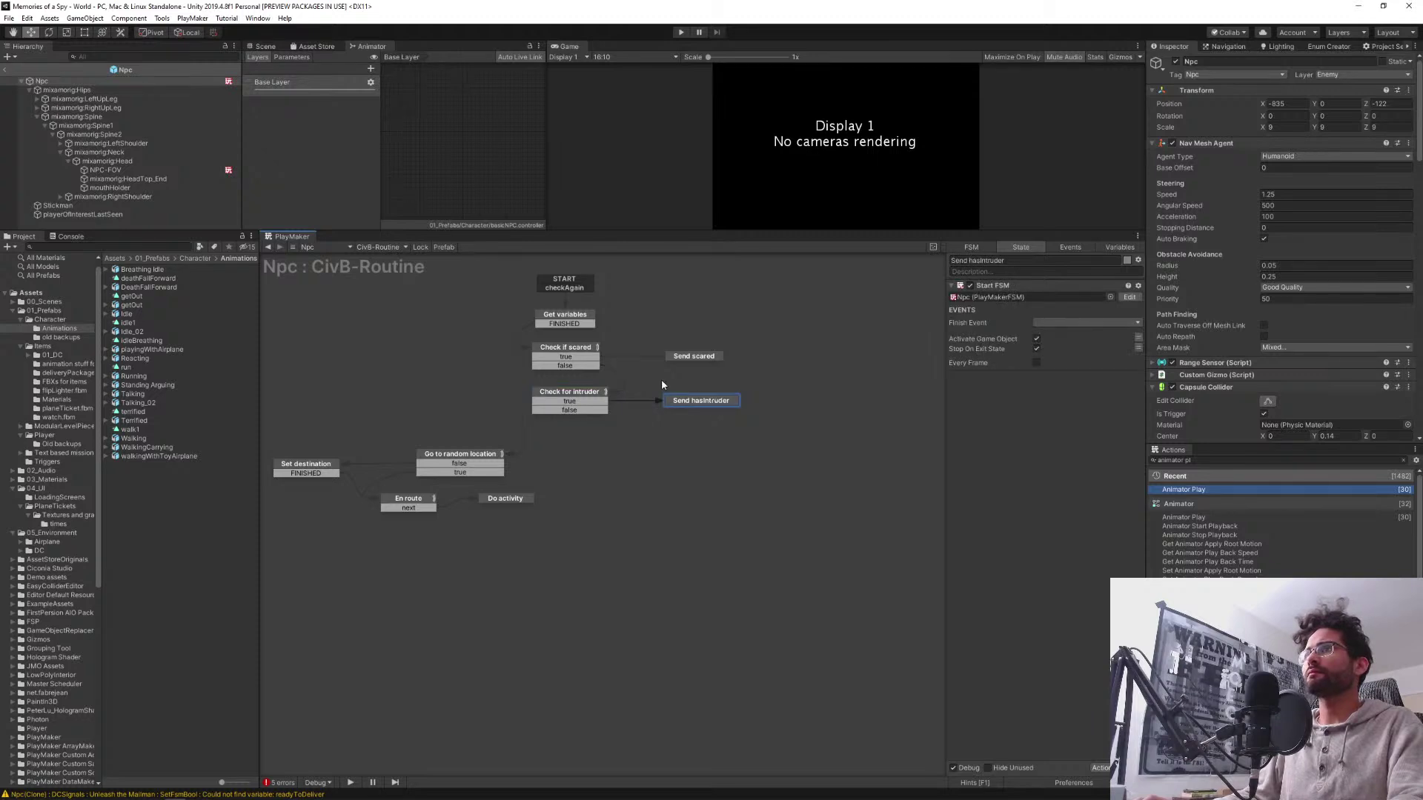
Return to the NpcVision FSM and review the actions in the Kick out branch under player_isIntruding
left_click(388, 248)
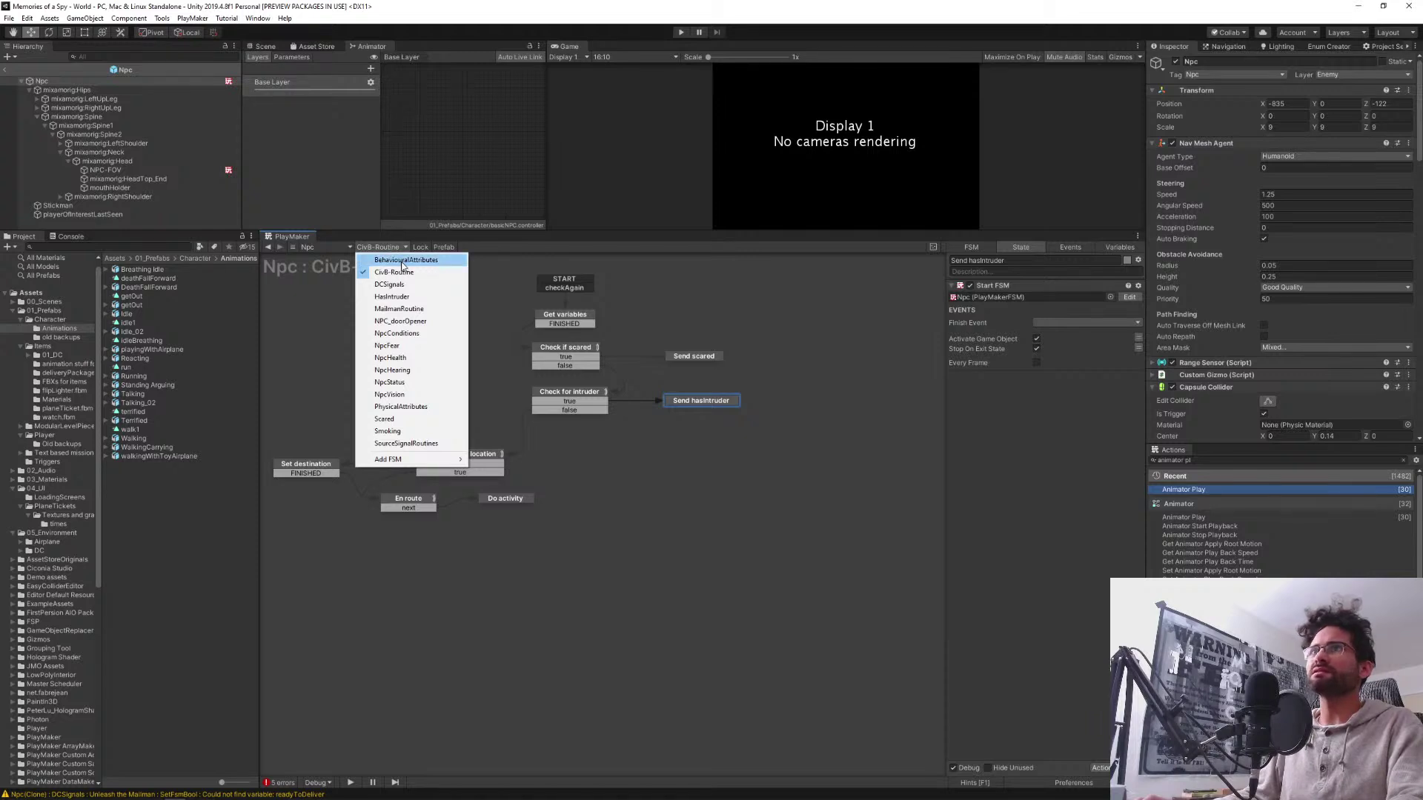
left_click(429, 393)
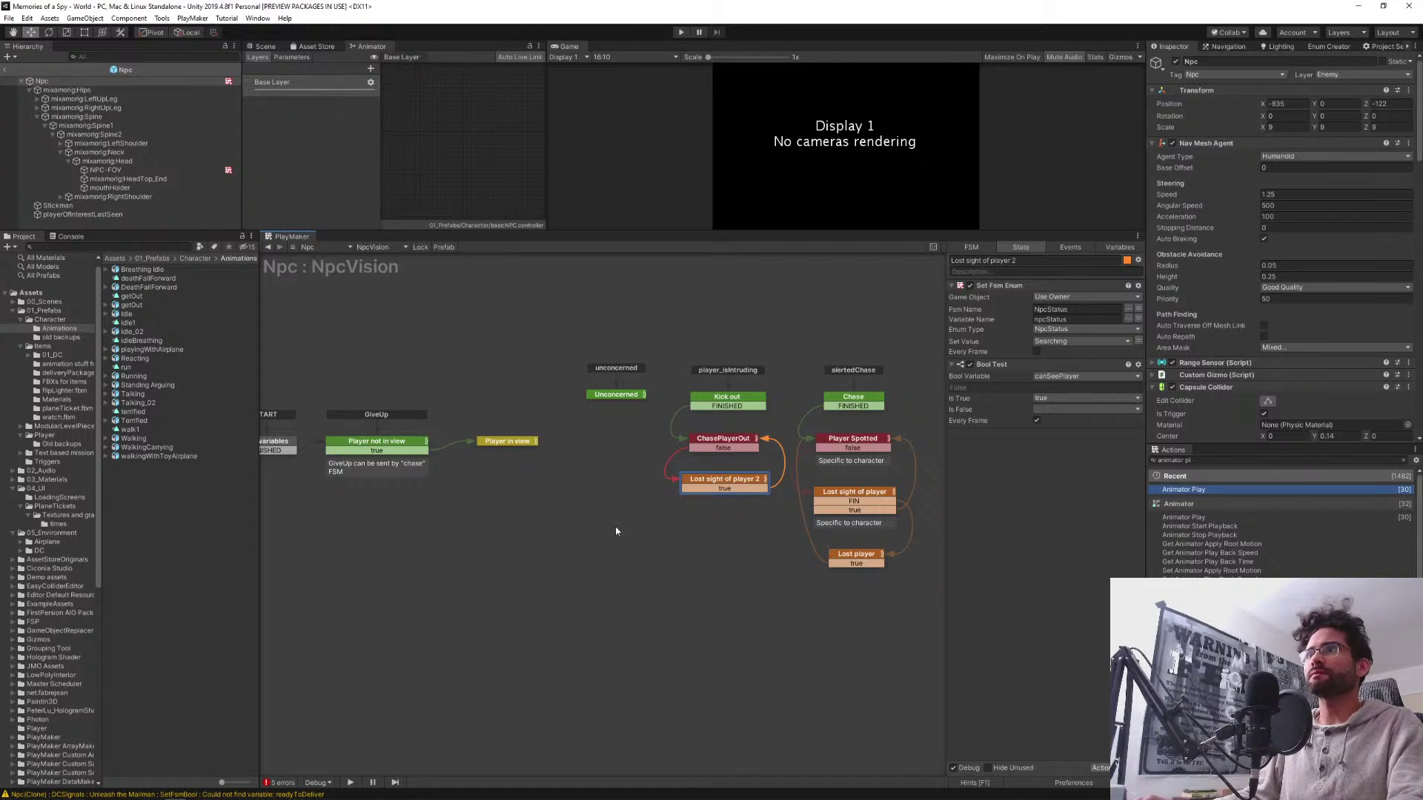
middle_click_drag(615, 531, 557, 529)
left_click(664, 404)
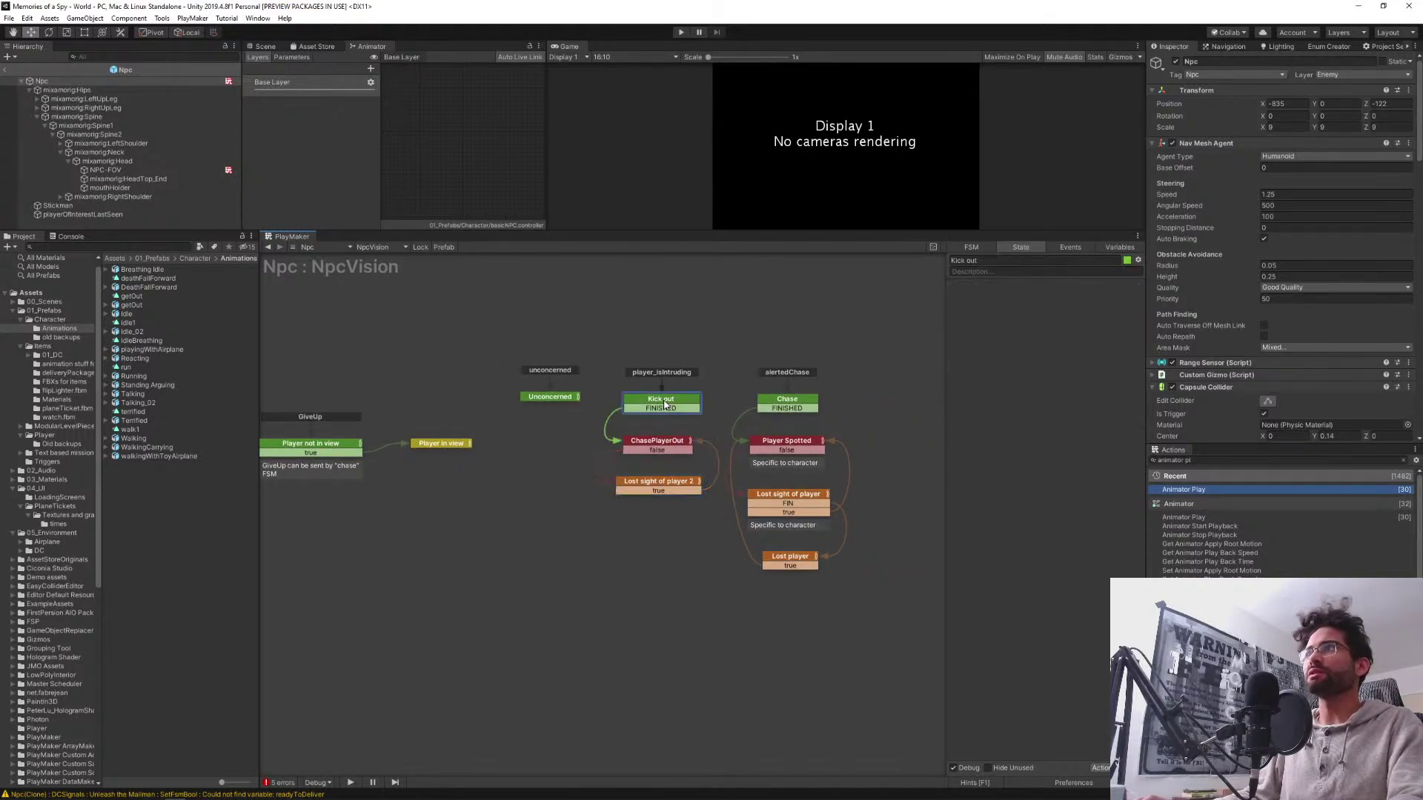
left_click(670, 447)
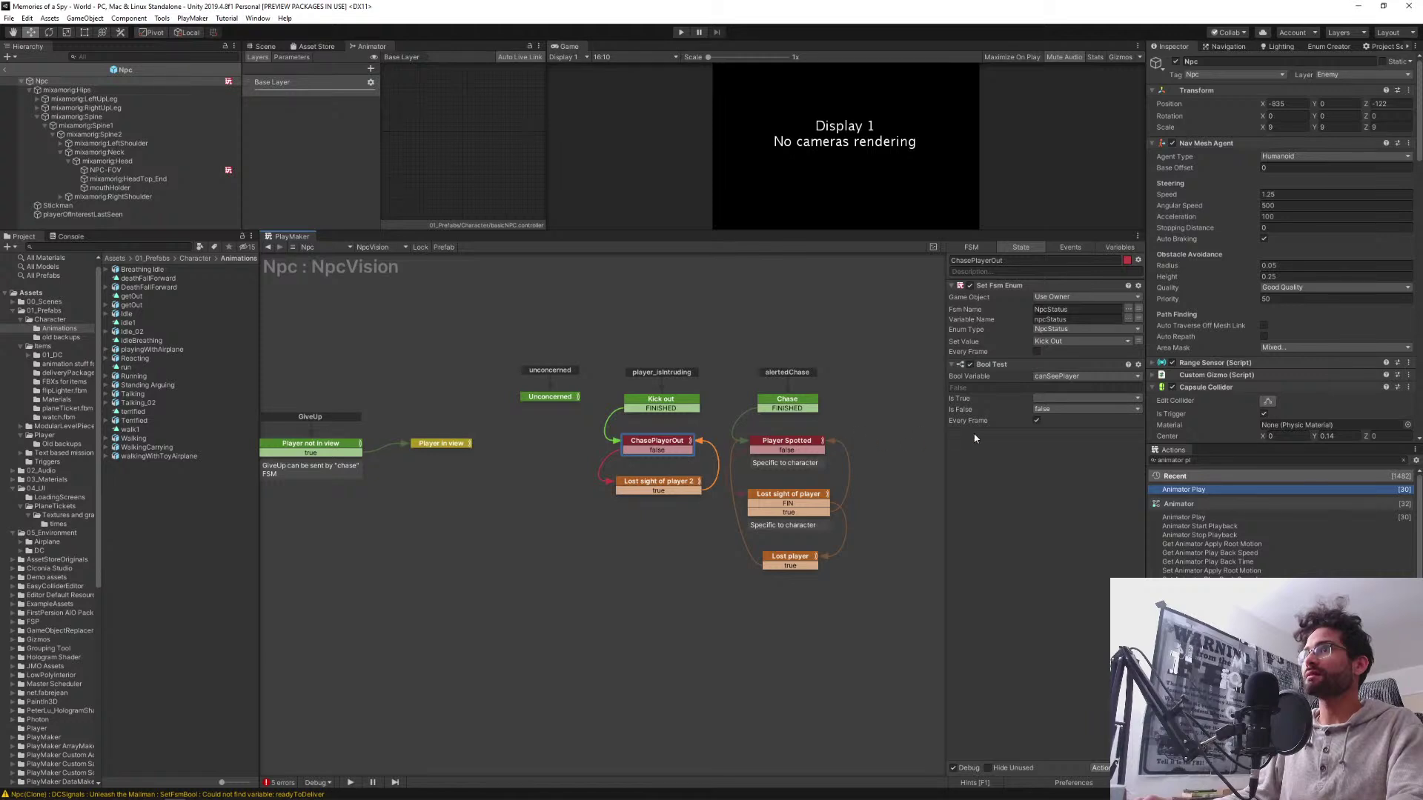
left_click(638, 486)
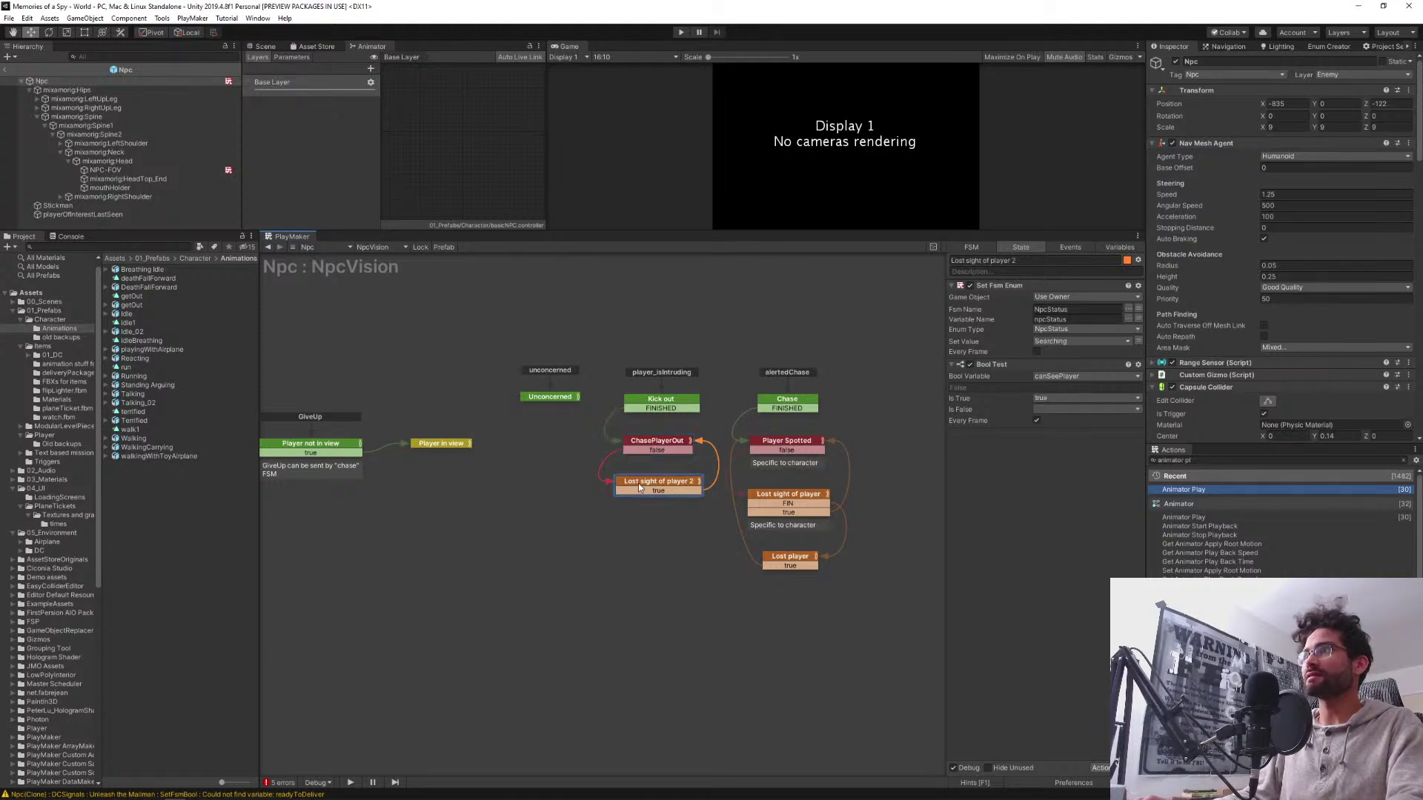
left_click(643, 442)
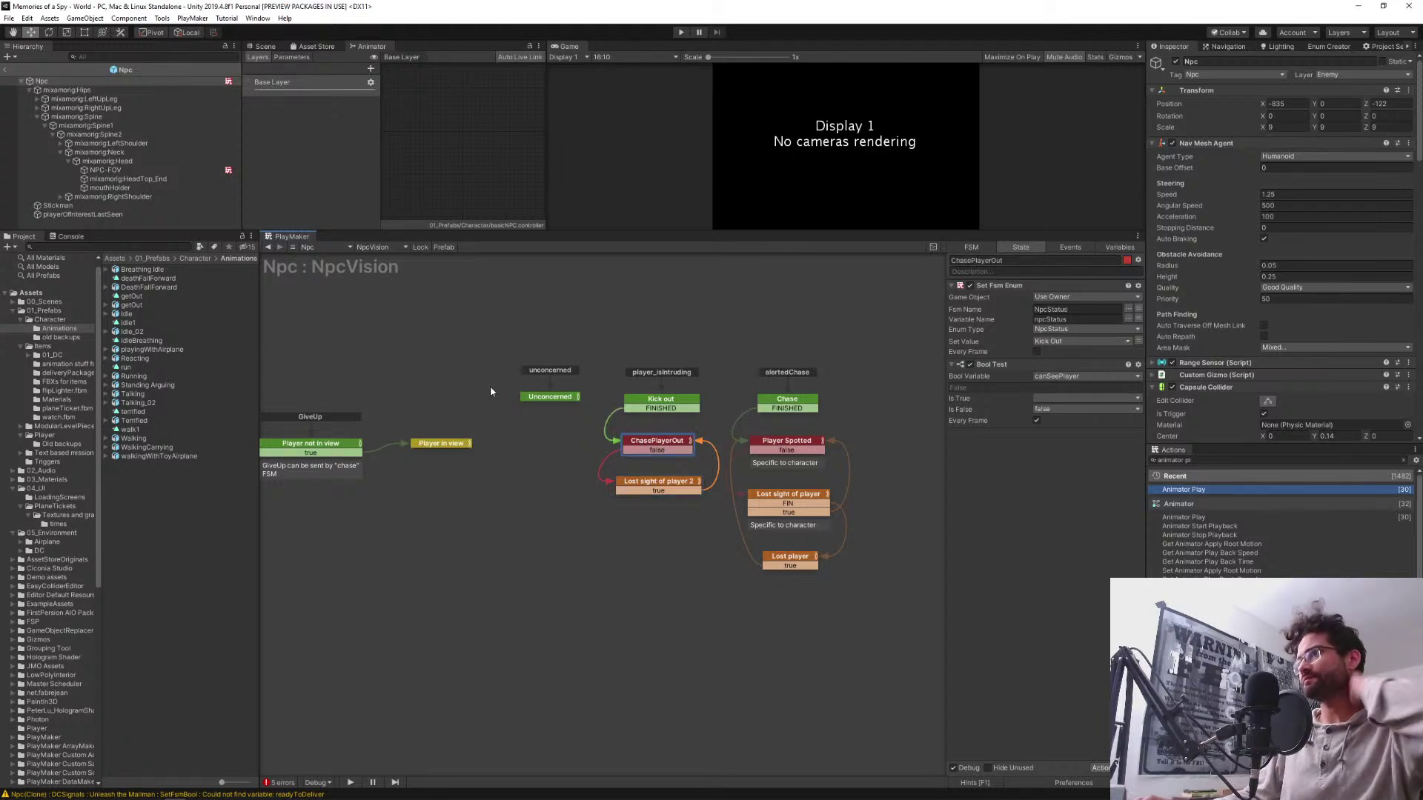
Delete the FINISHED transition from the Kick out state, disconnecting it from ChasePlayerOut
left_click(641, 403)
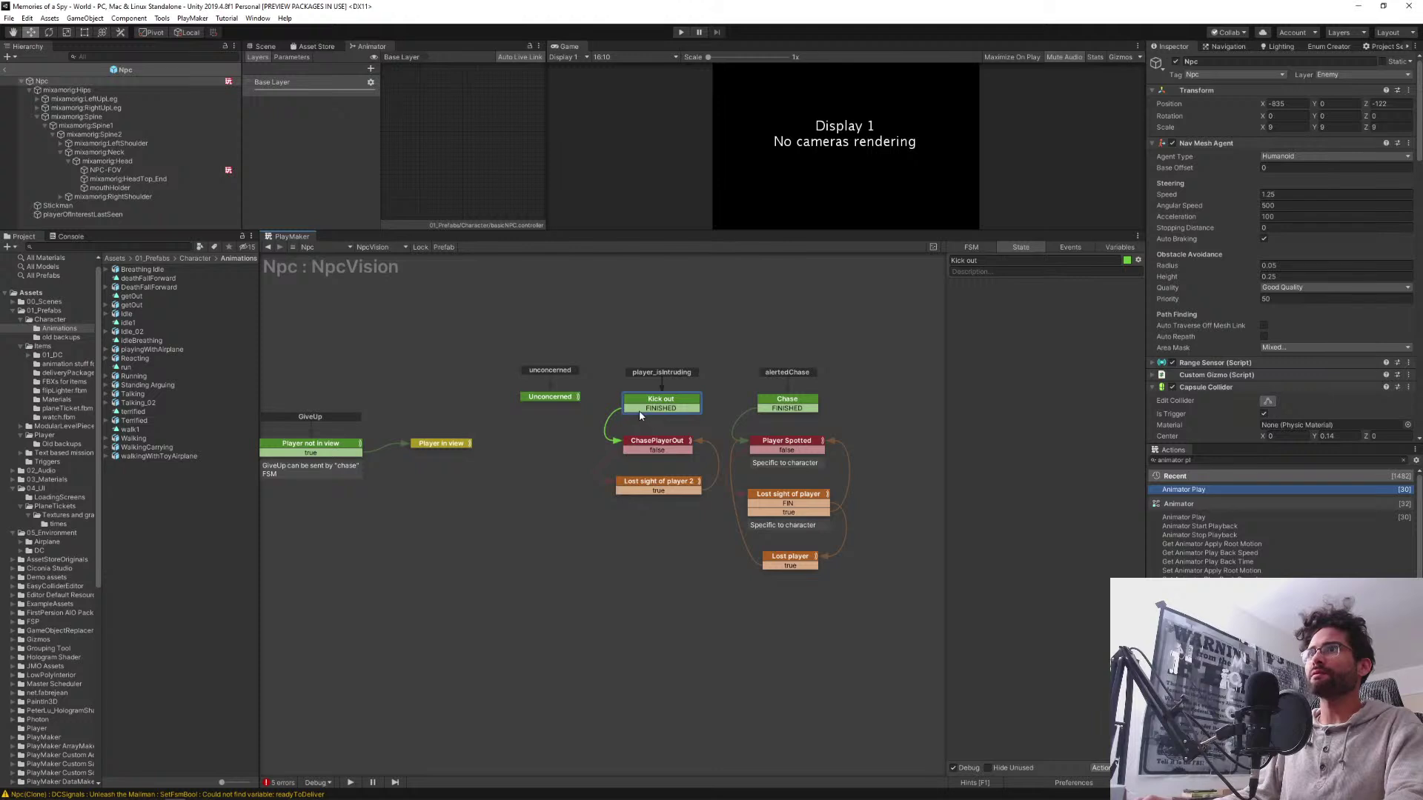
right_click(641, 412)
left_click(681, 568)
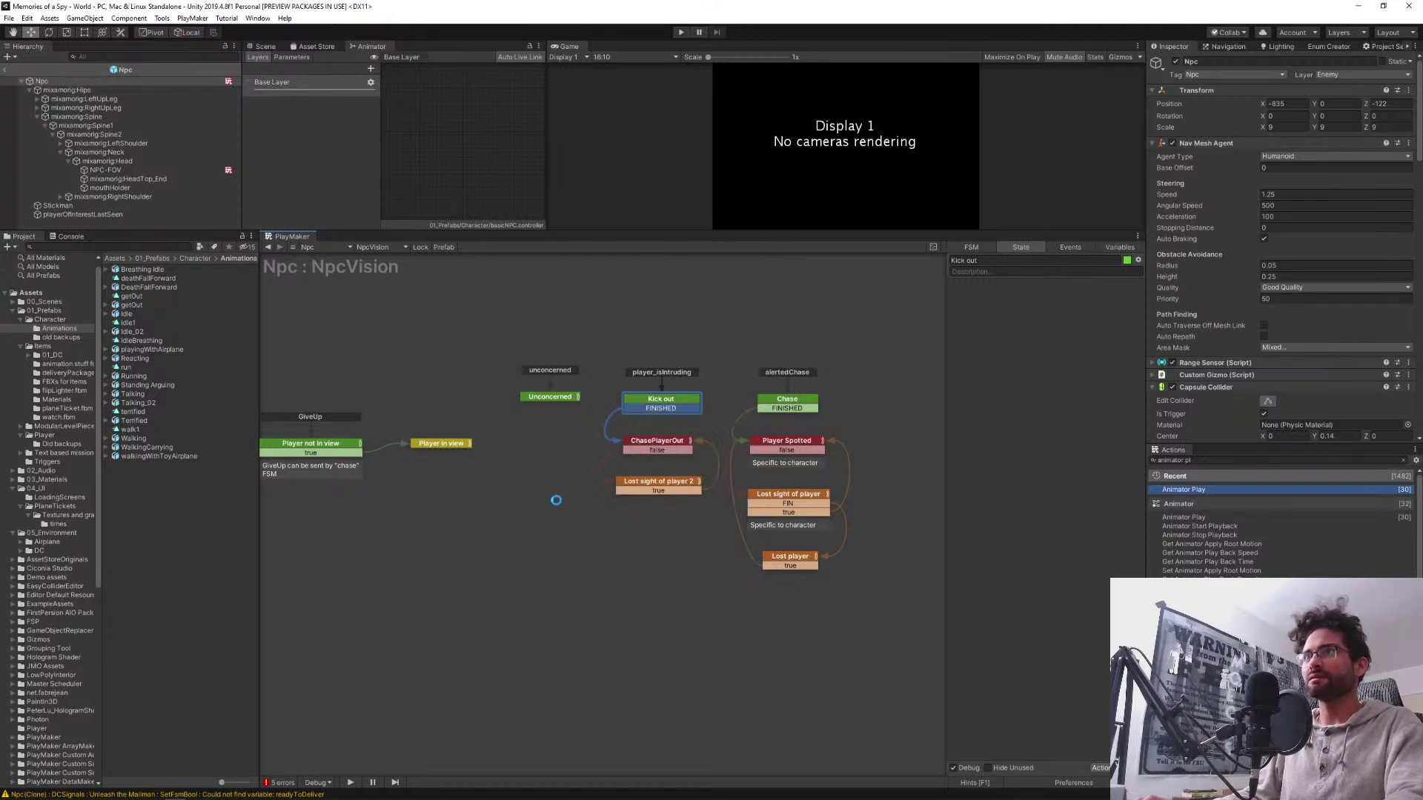
Add a Set Fsm Bool action to the Kick out state that sets hasIntruder in the NpcConditions FSM to true
left_click(657, 401)
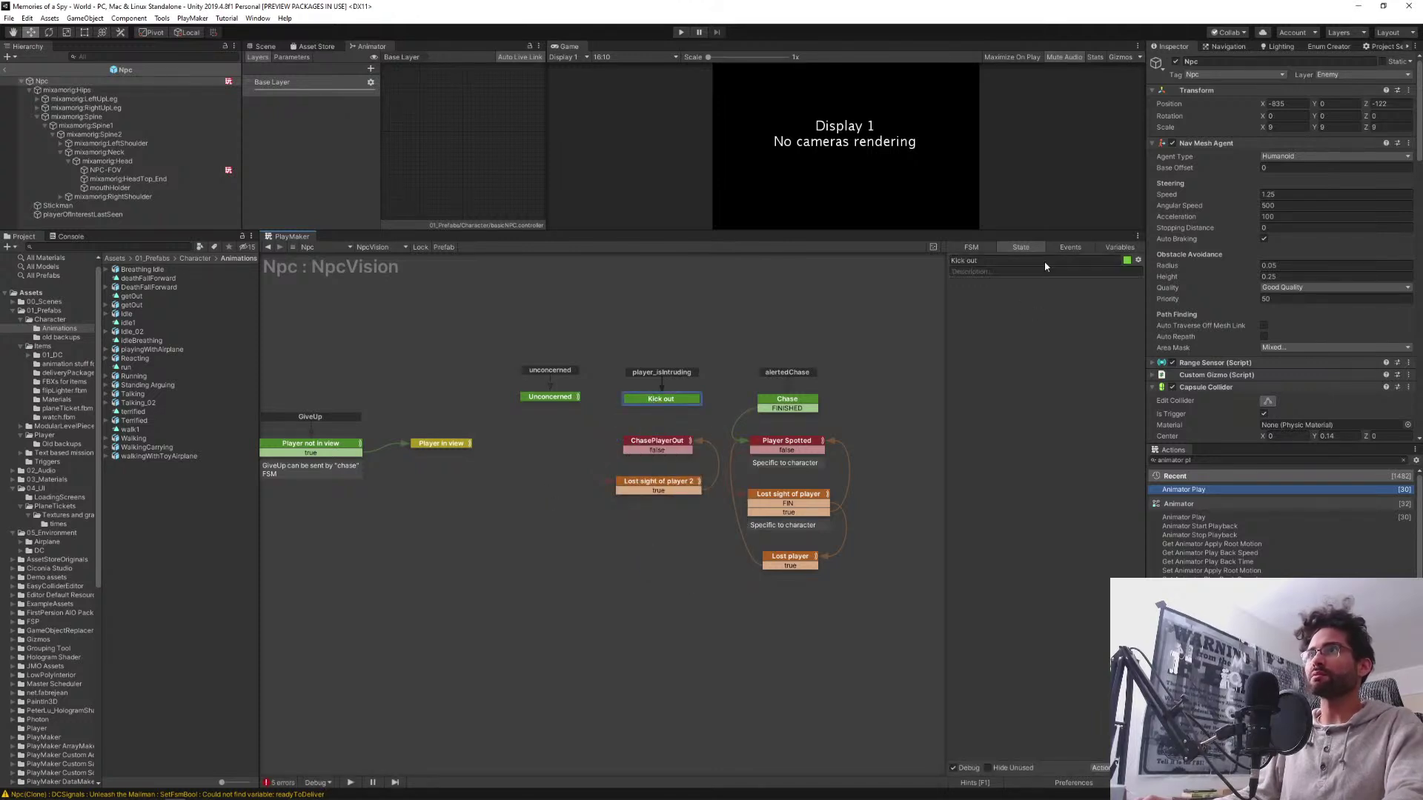
left_click(1202, 462)
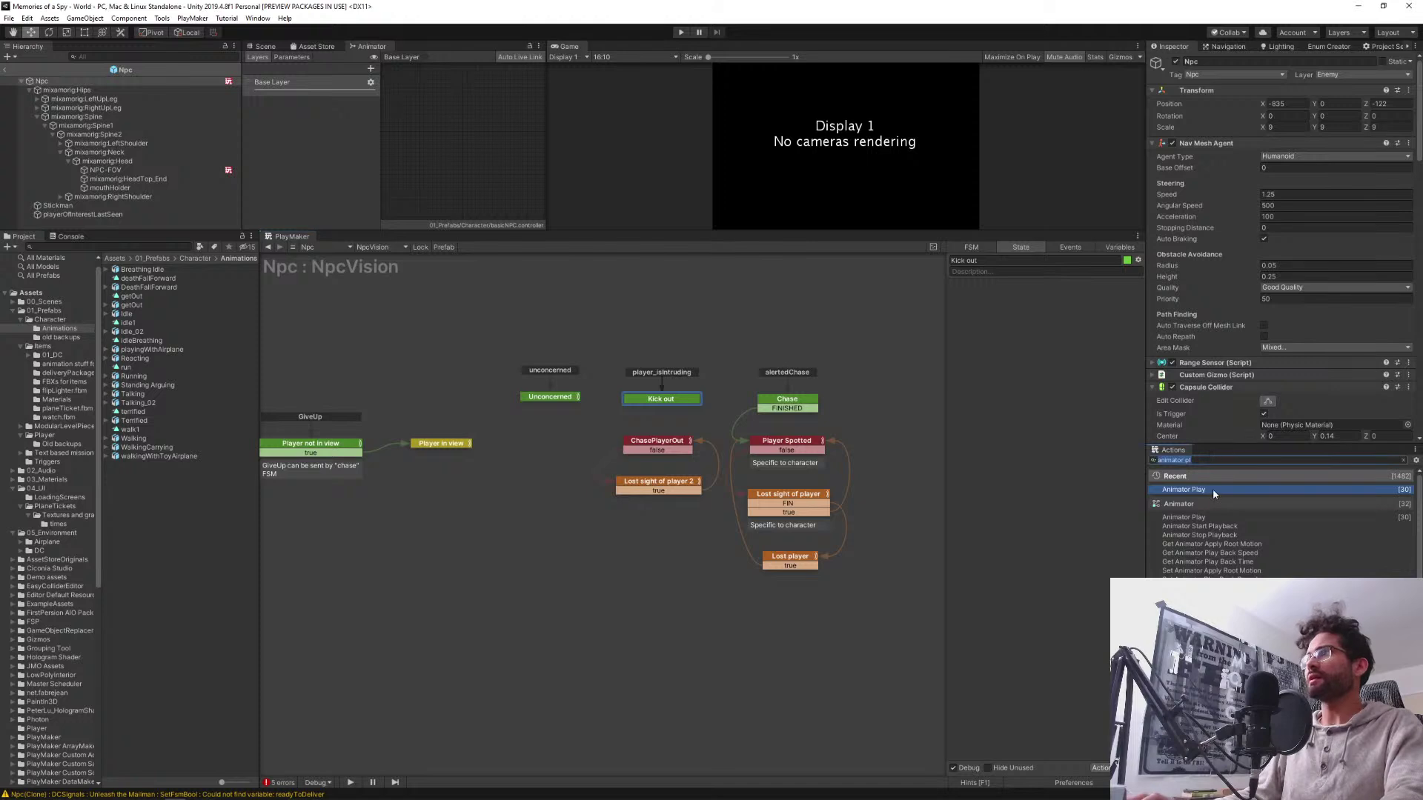
type("set fsm boo")
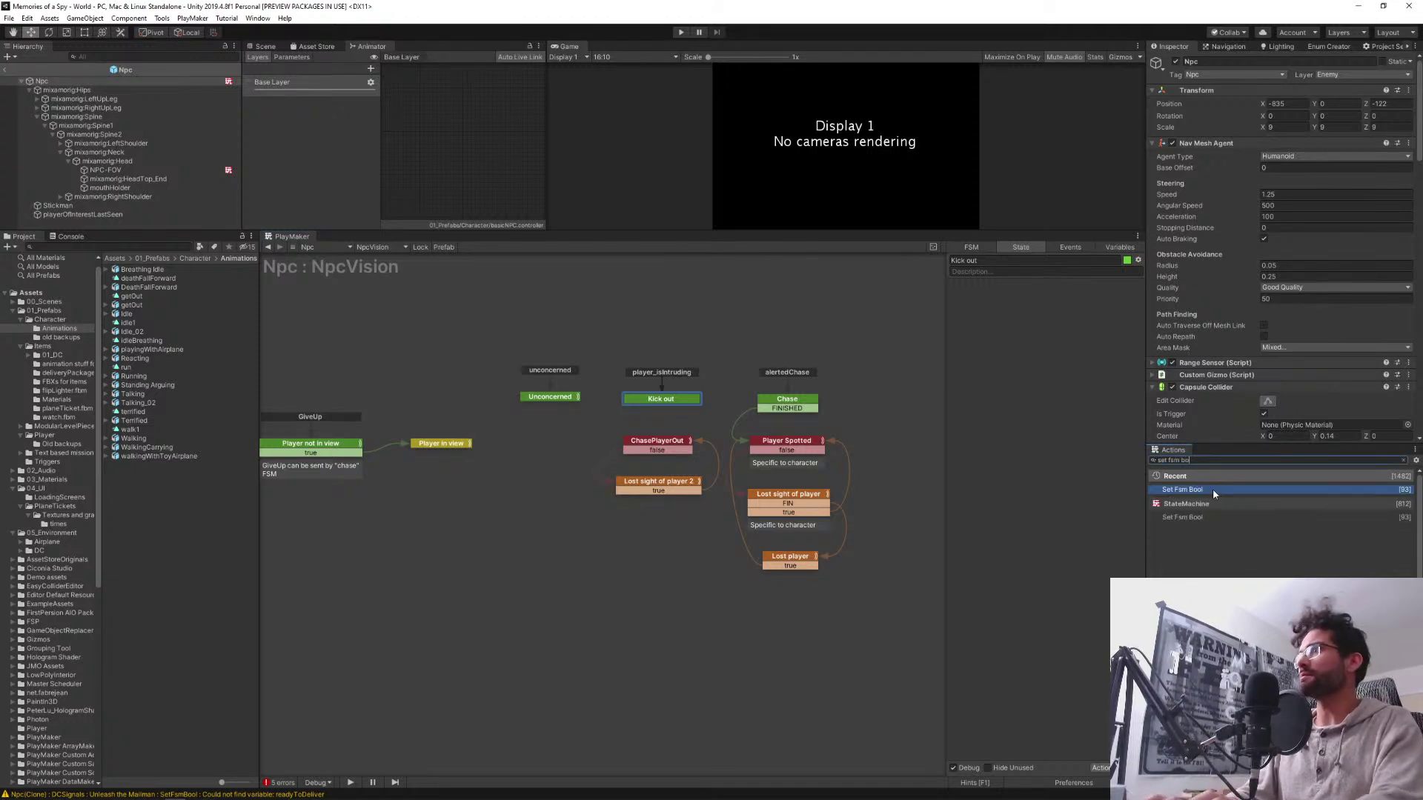
double_click(1213, 489)
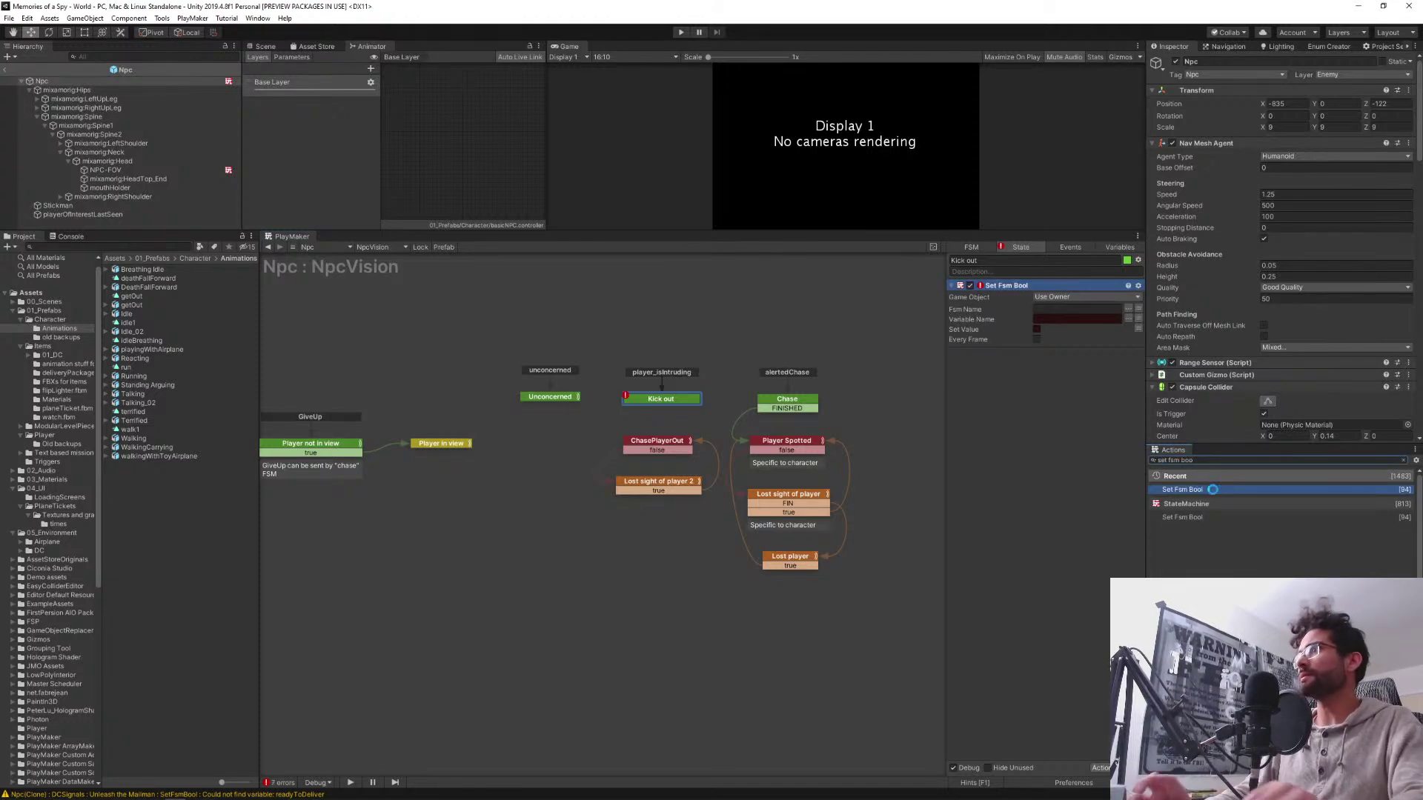
left_click(1128, 309)
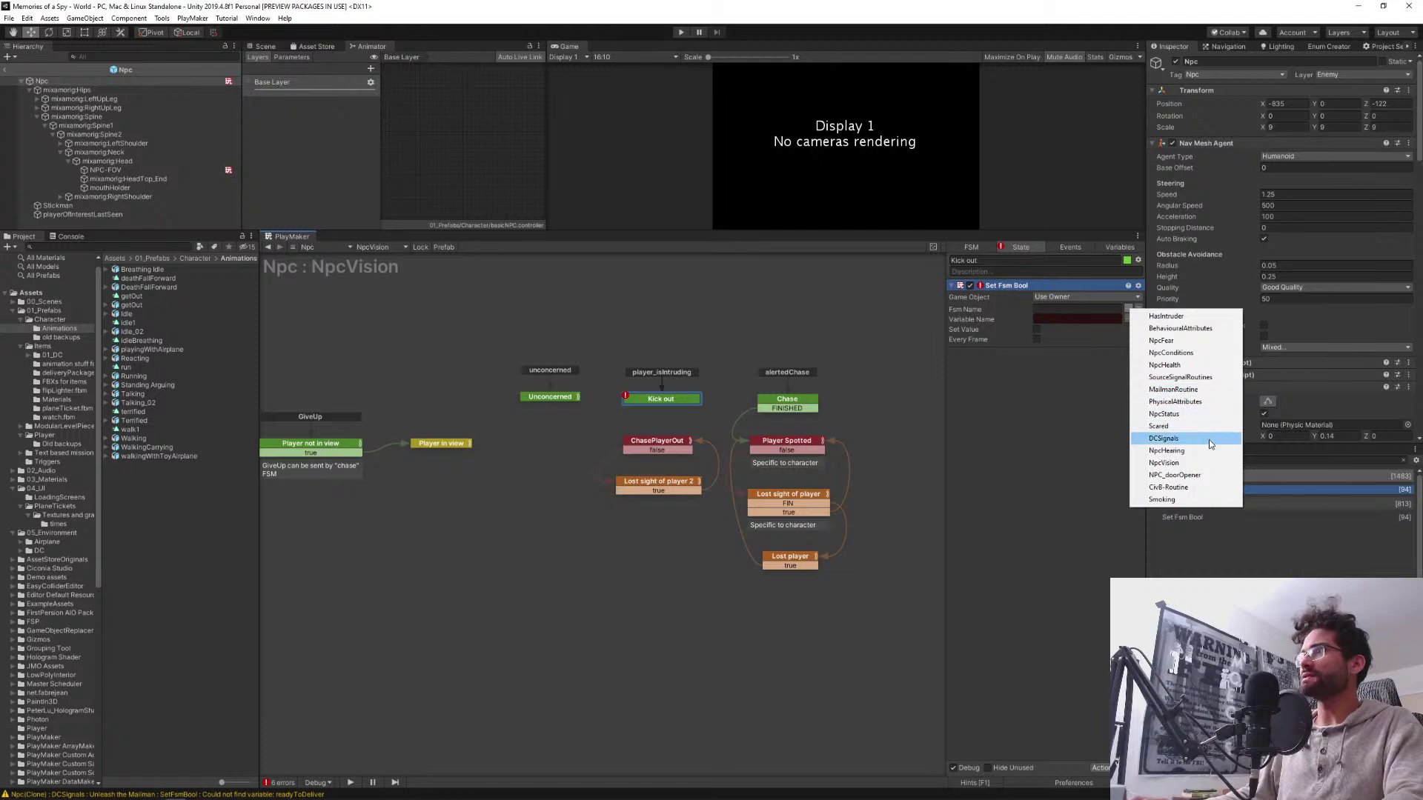
left_click(1191, 353)
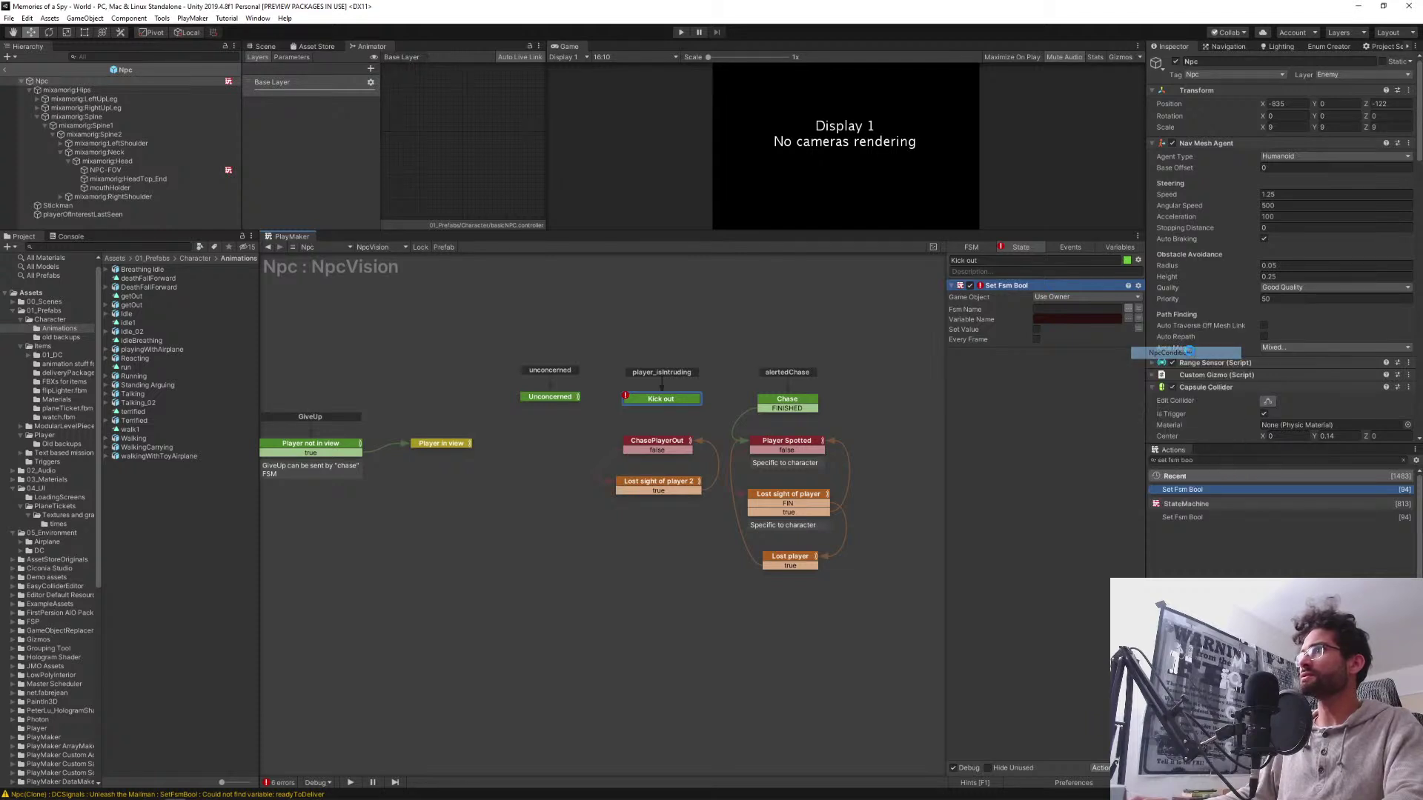
left_click(1127, 318)
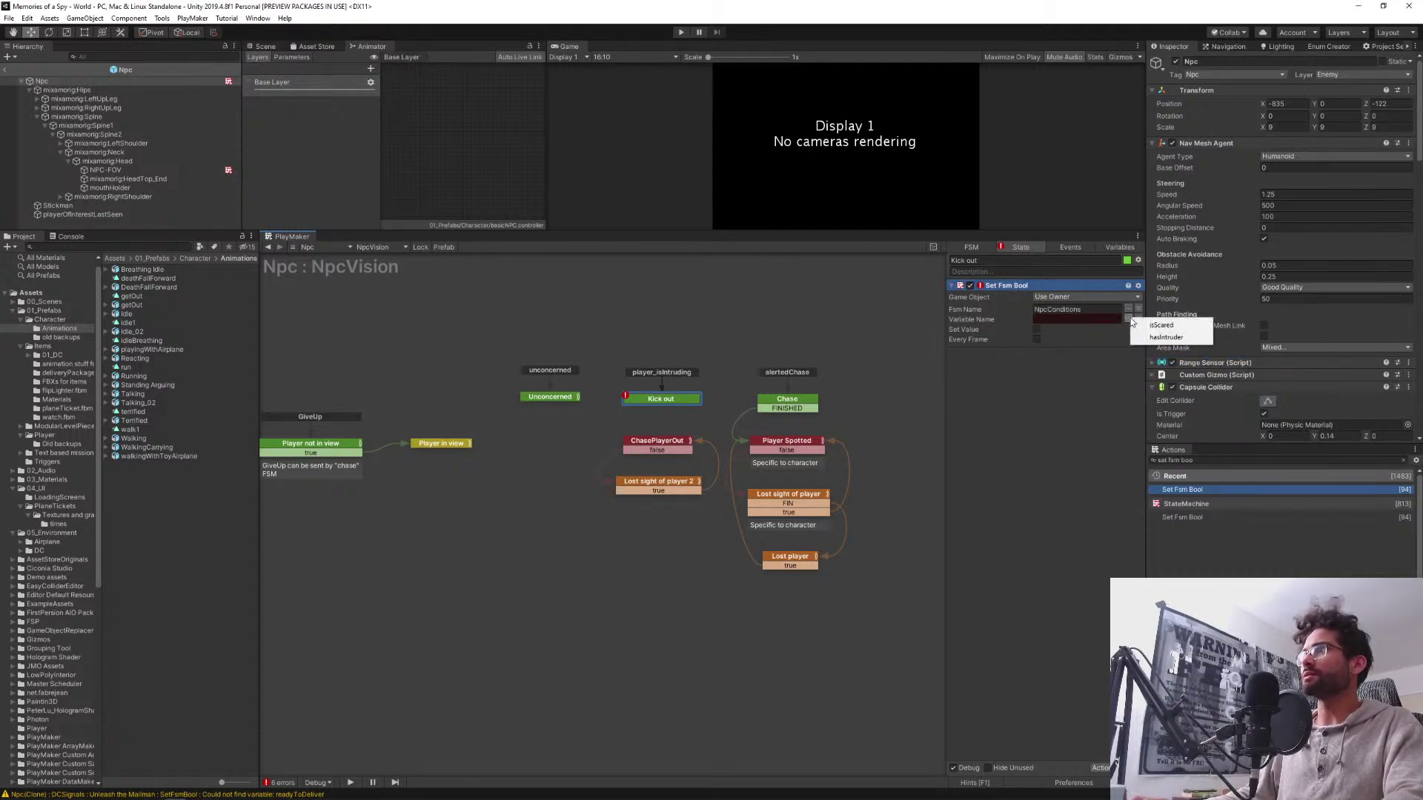
left_click(1156, 338)
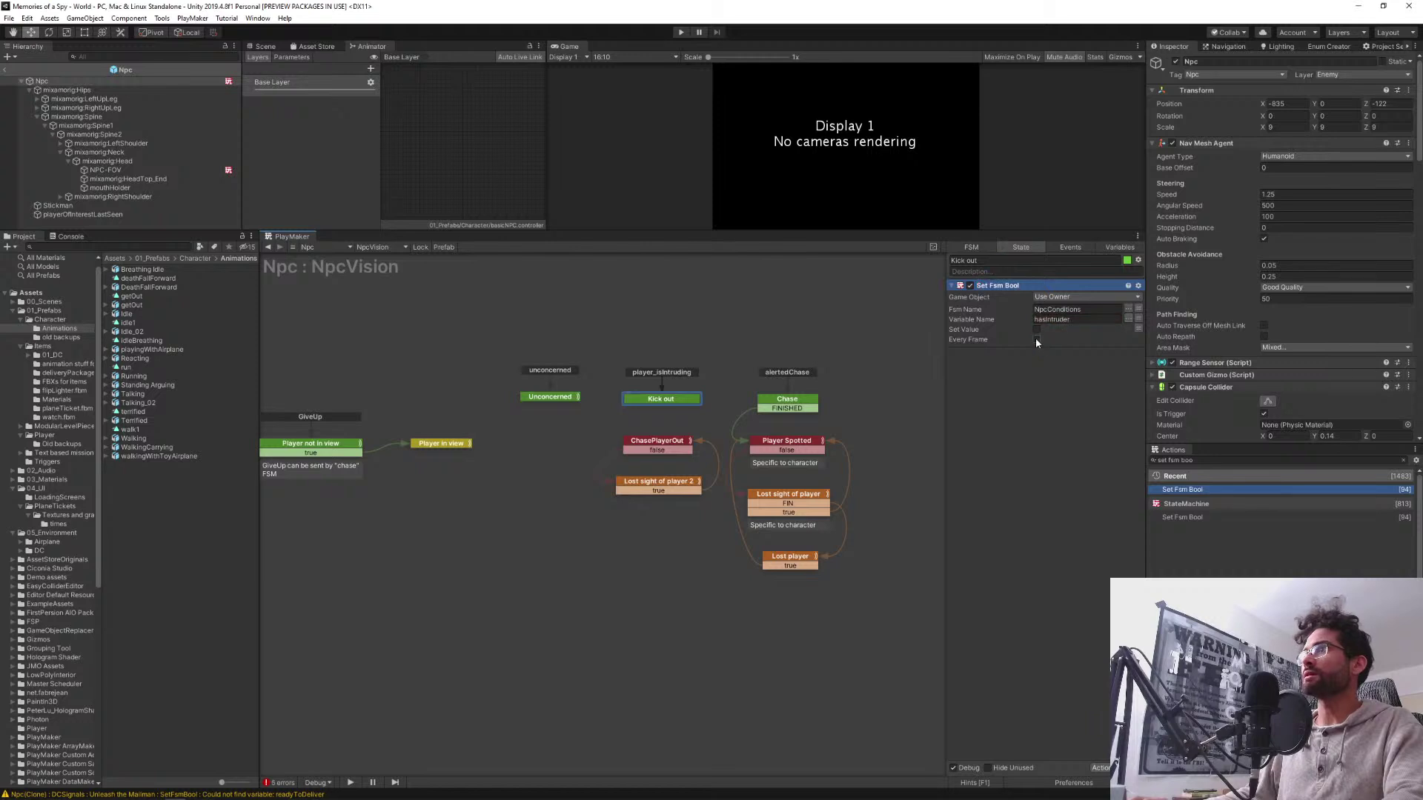
left_click(1036, 329)
left_click(1075, 450)
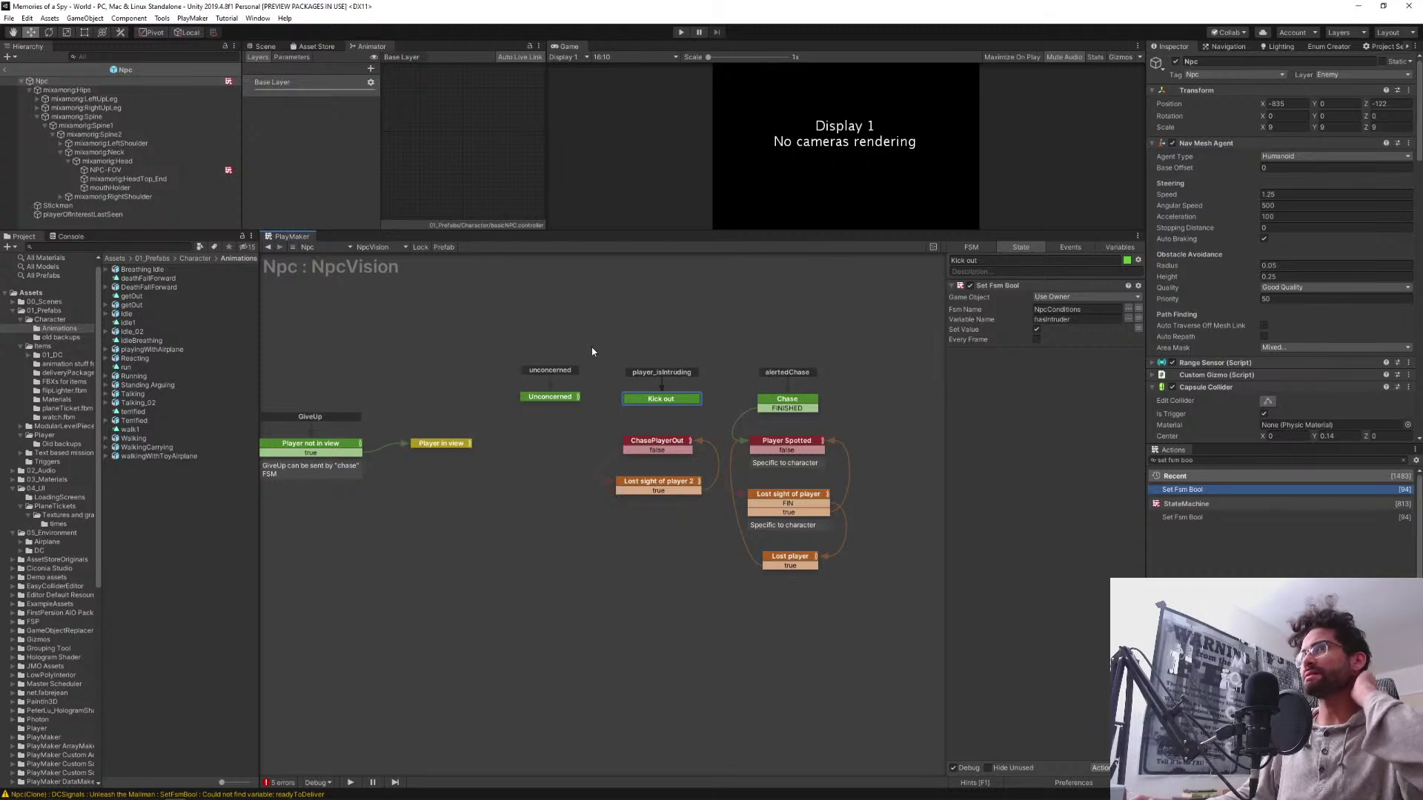
Examine the actions of the Player in view and Player not in view states
left_click(449, 443)
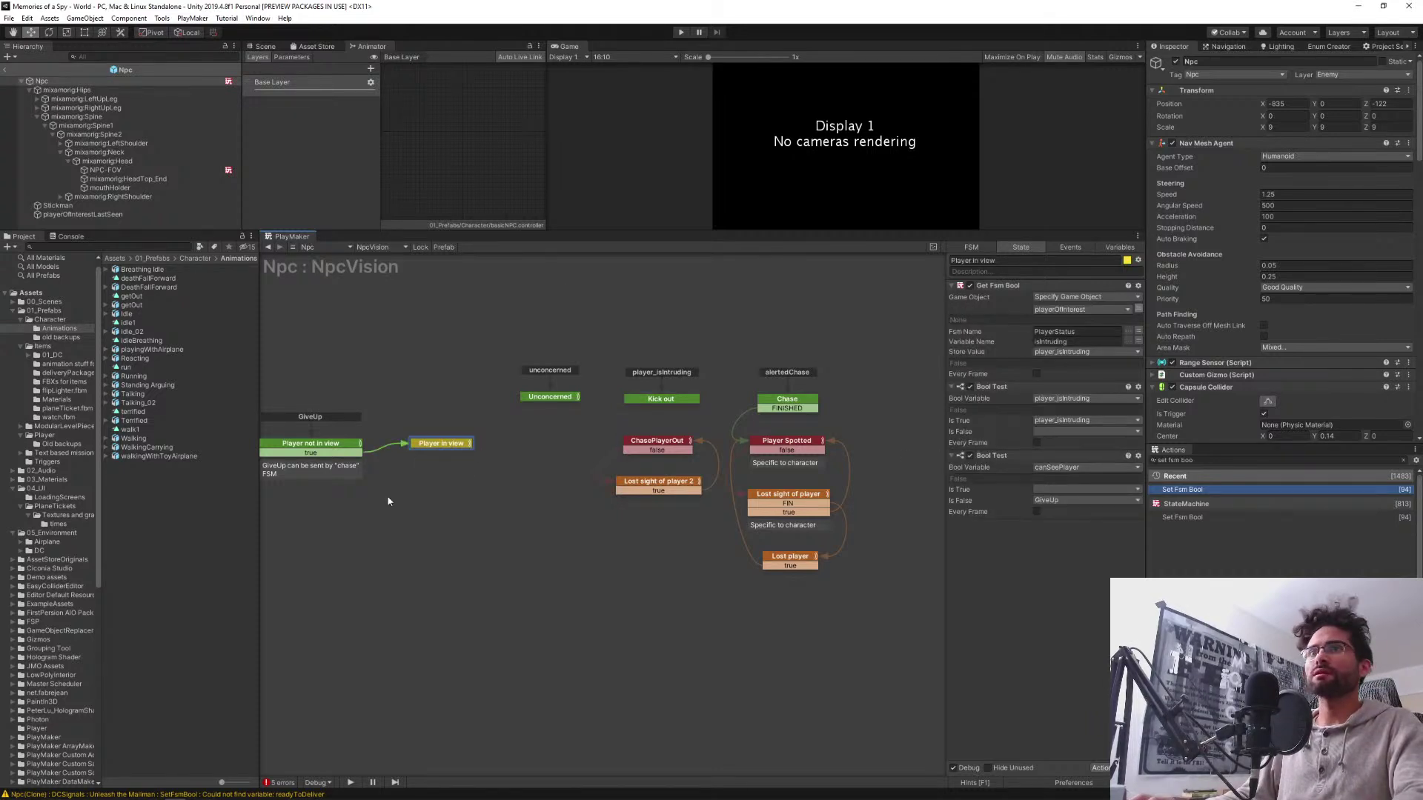
middle_click_drag(387, 502, 467, 513)
left_click(385, 452)
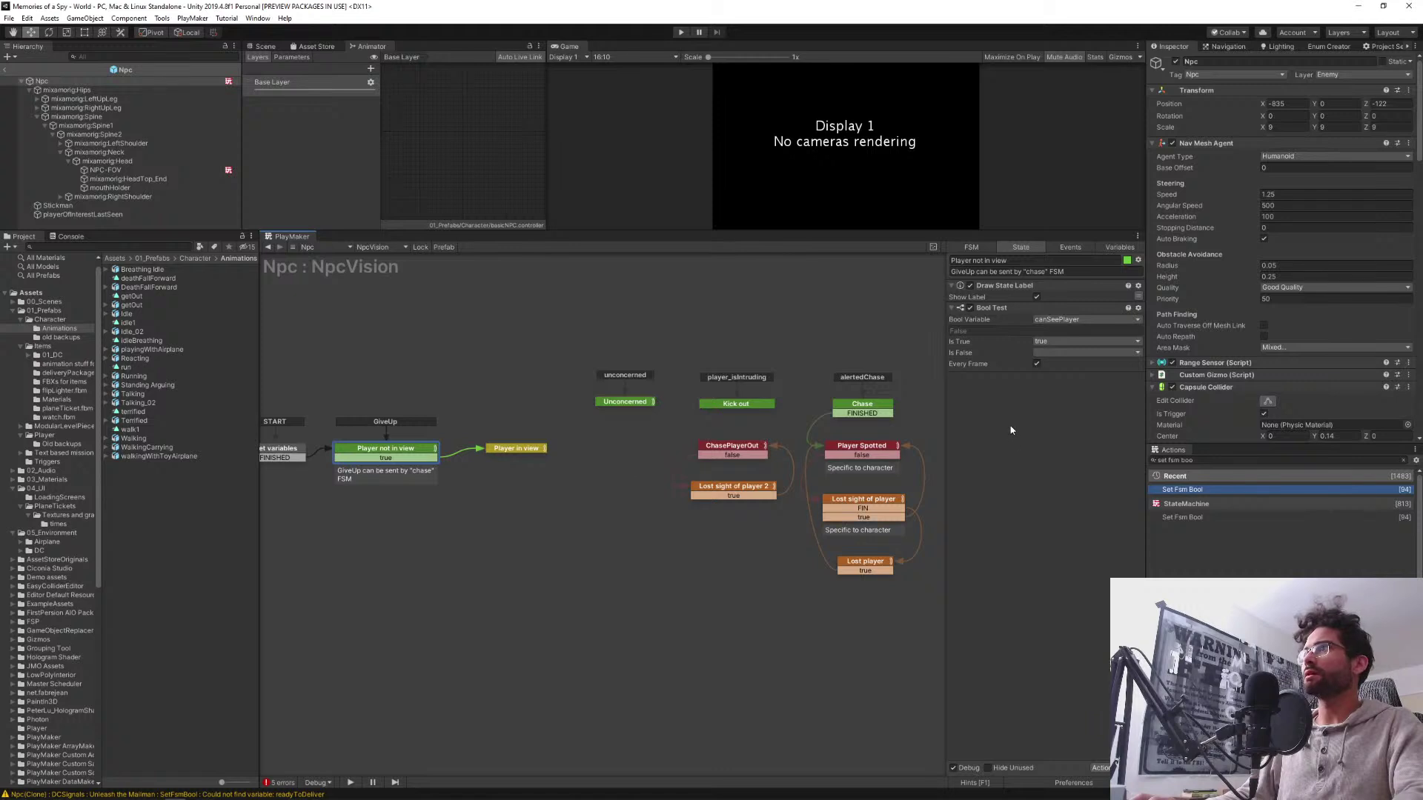
Copy the canSeePlayer Bool Test from Player not in view into Kick out, clear its true event and set its false event to false
left_click(998, 309)
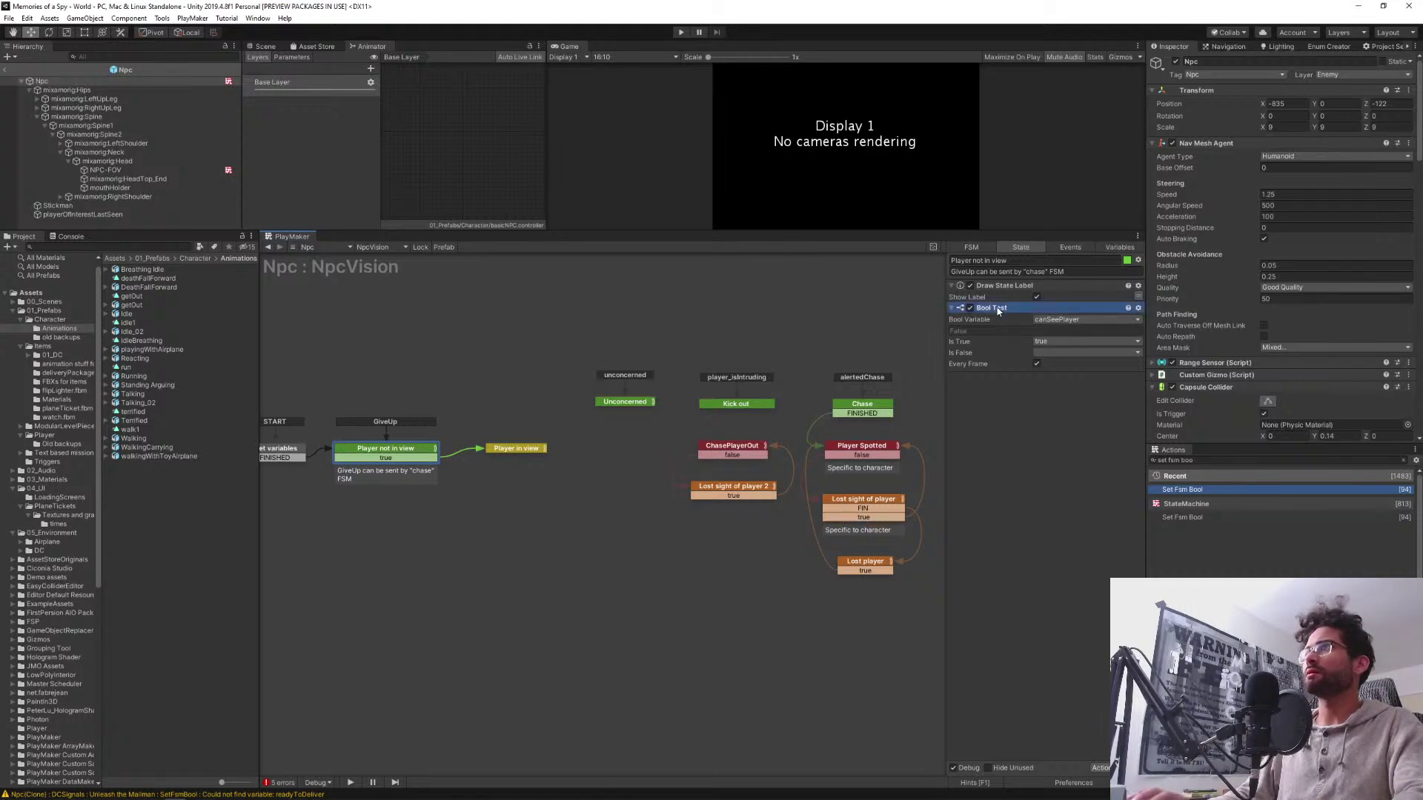
left_click(740, 404)
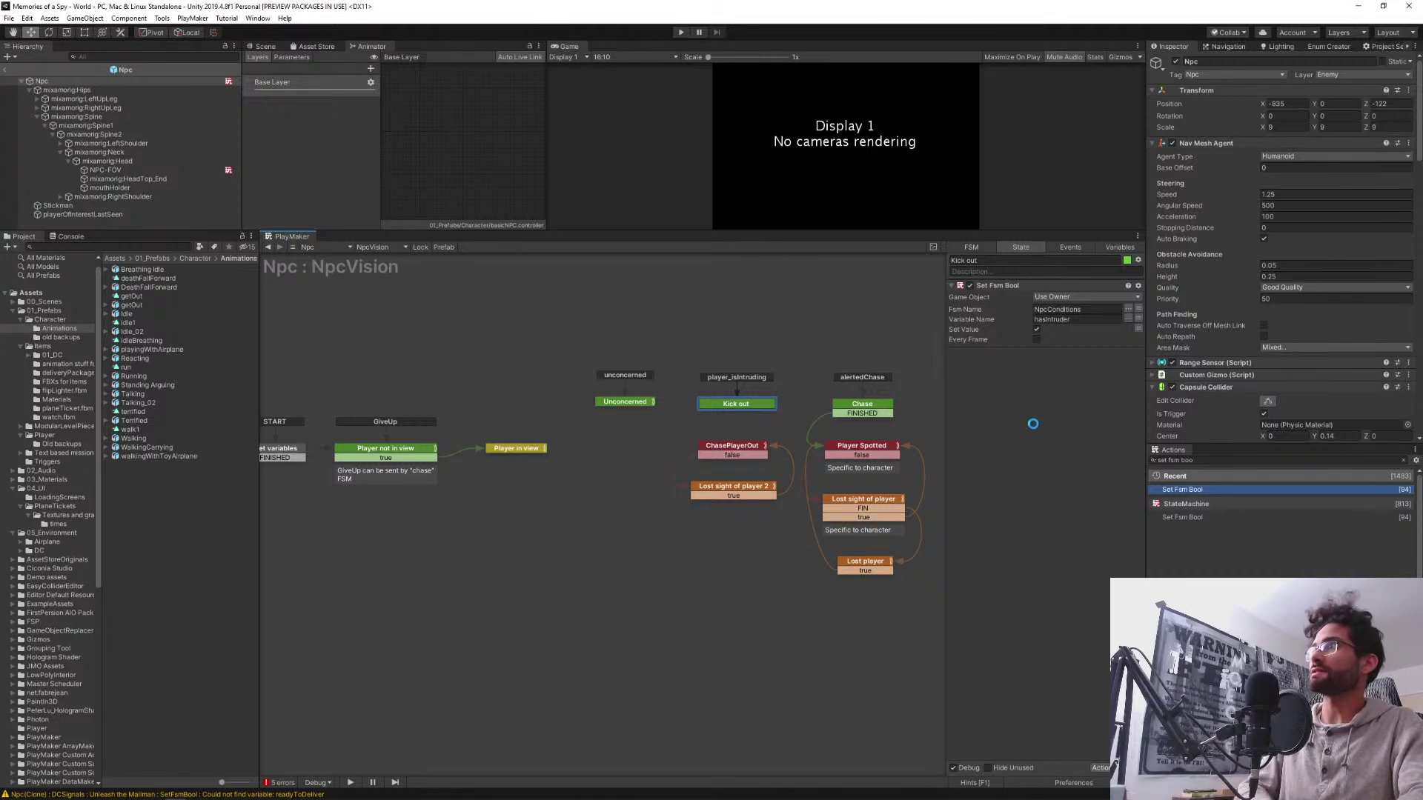
left_click(1060, 385)
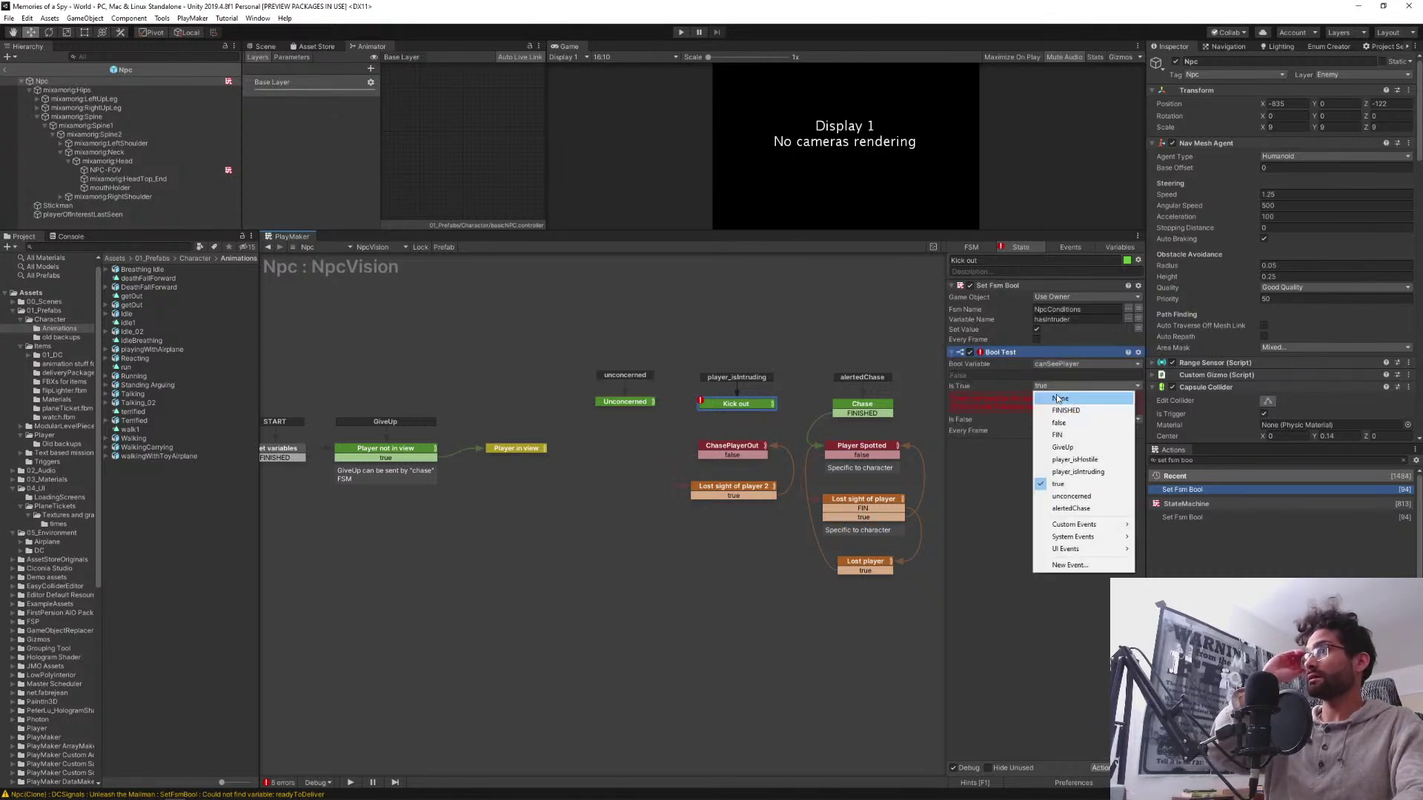
left_click(1058, 397)
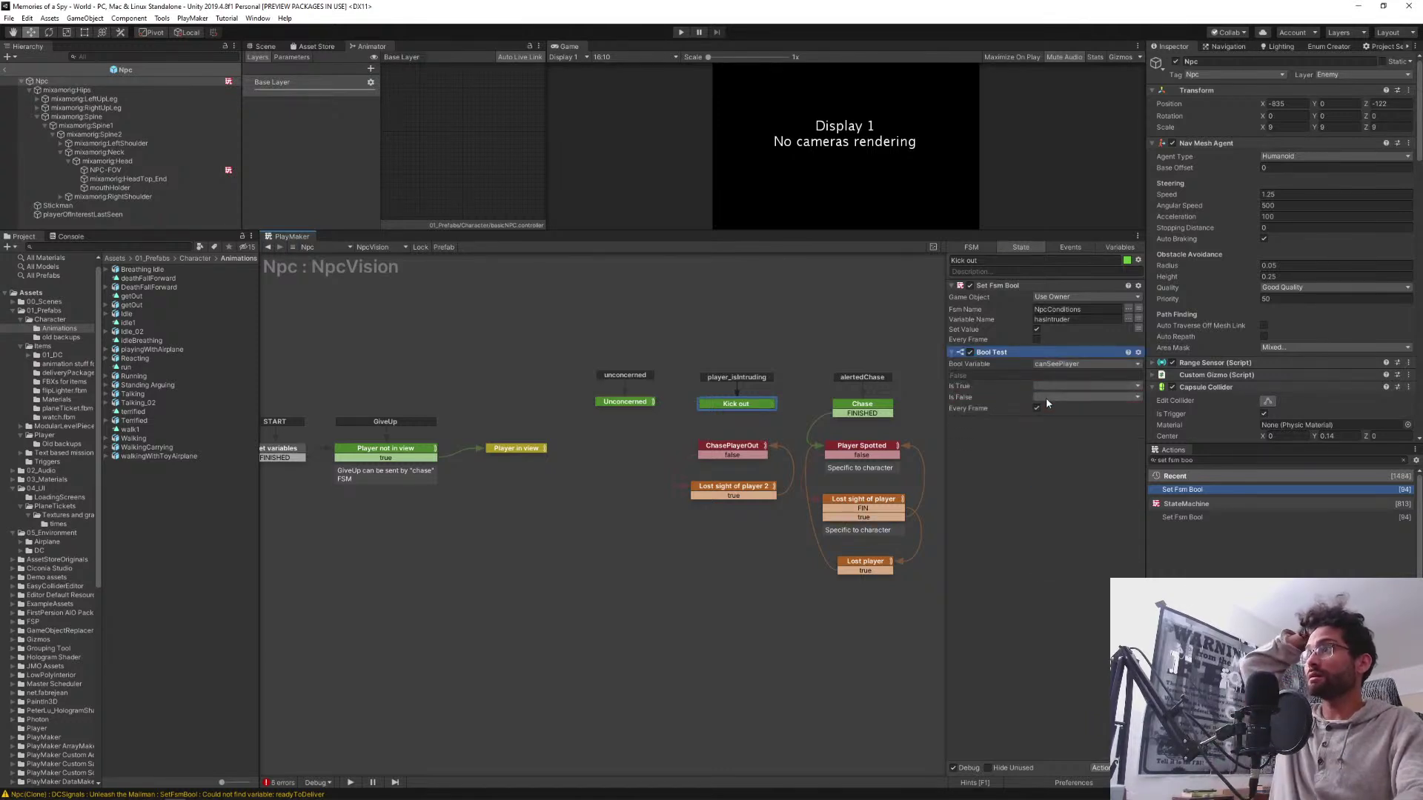
left_click(1050, 398)
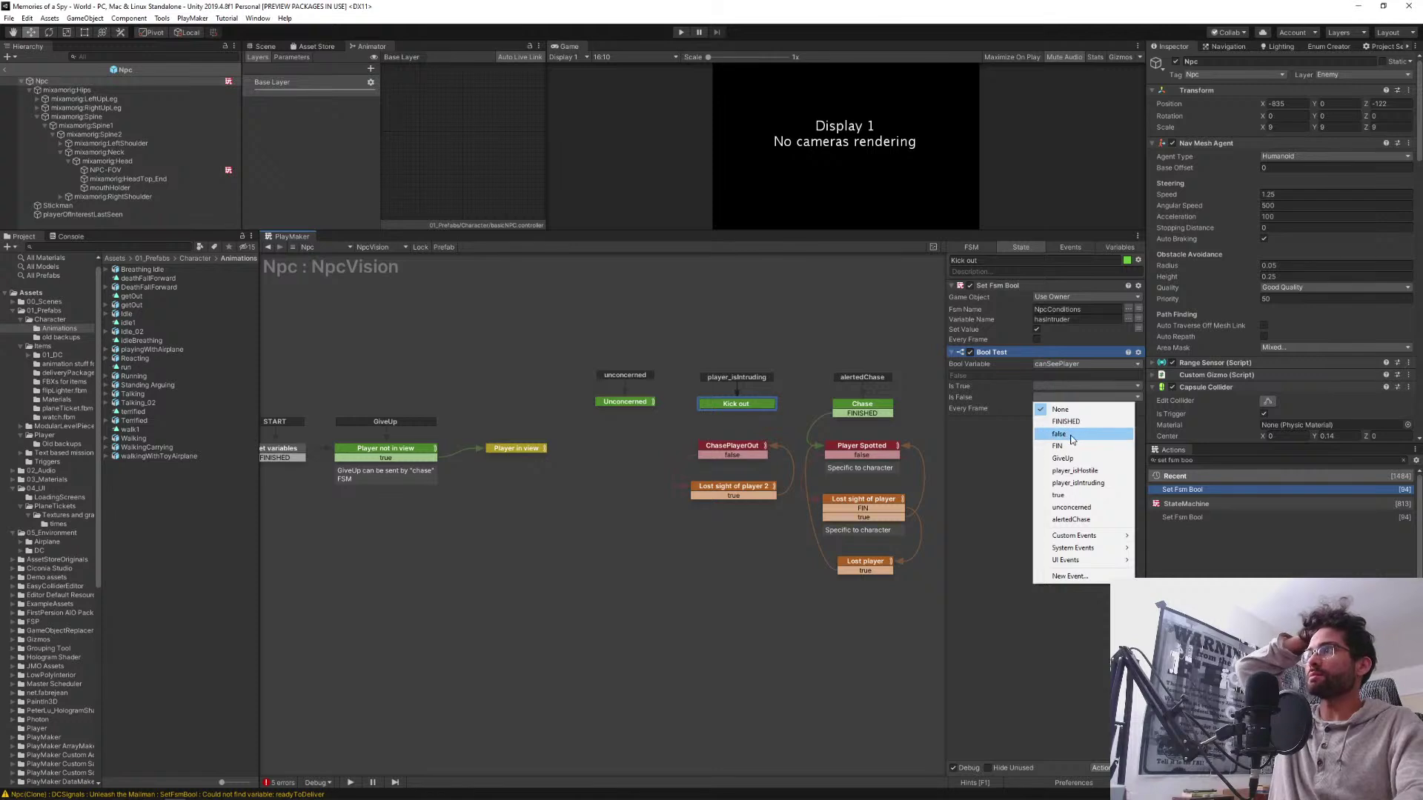
left_click(1068, 434)
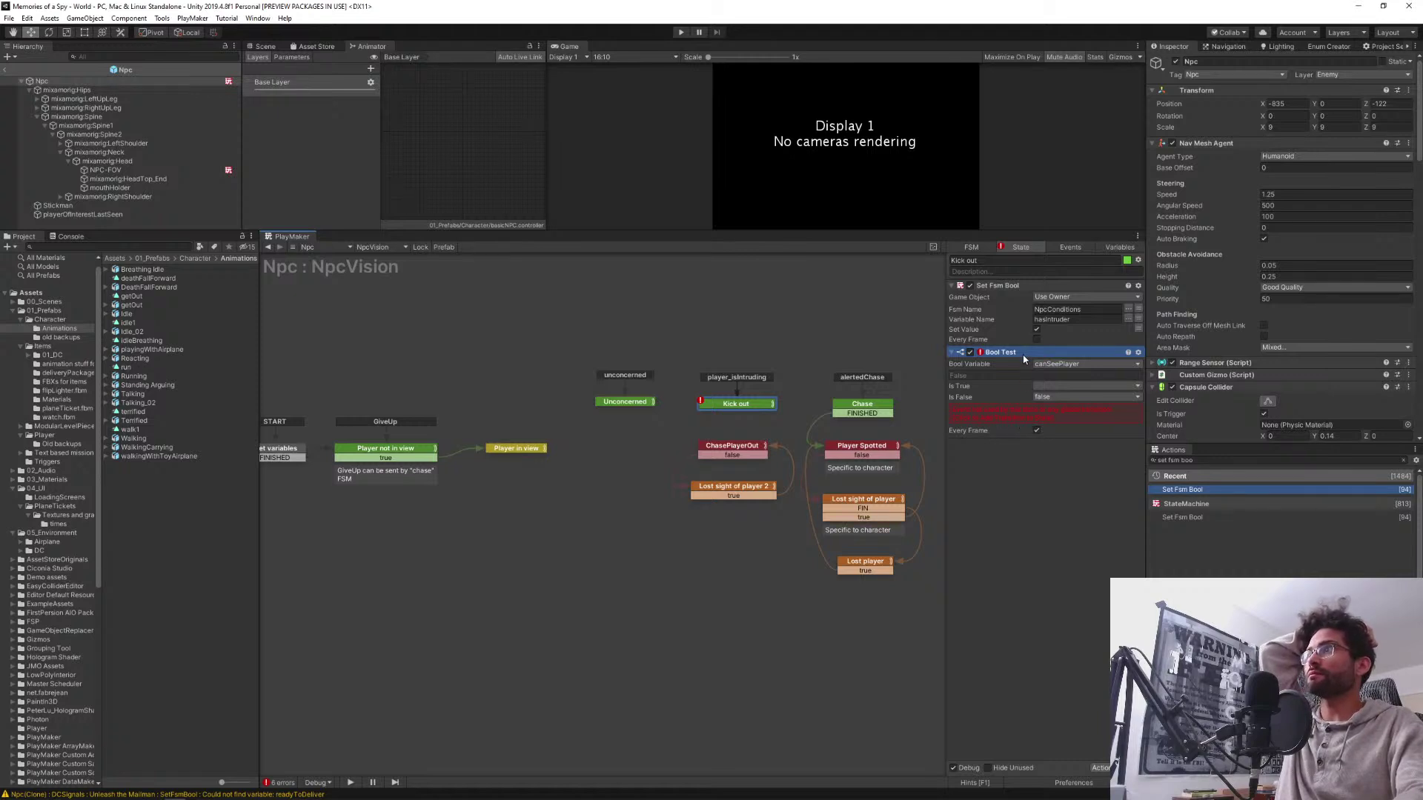
Set the NpcVision FSM's description to "NPC-FOV sends variables here."
left_click(968, 247)
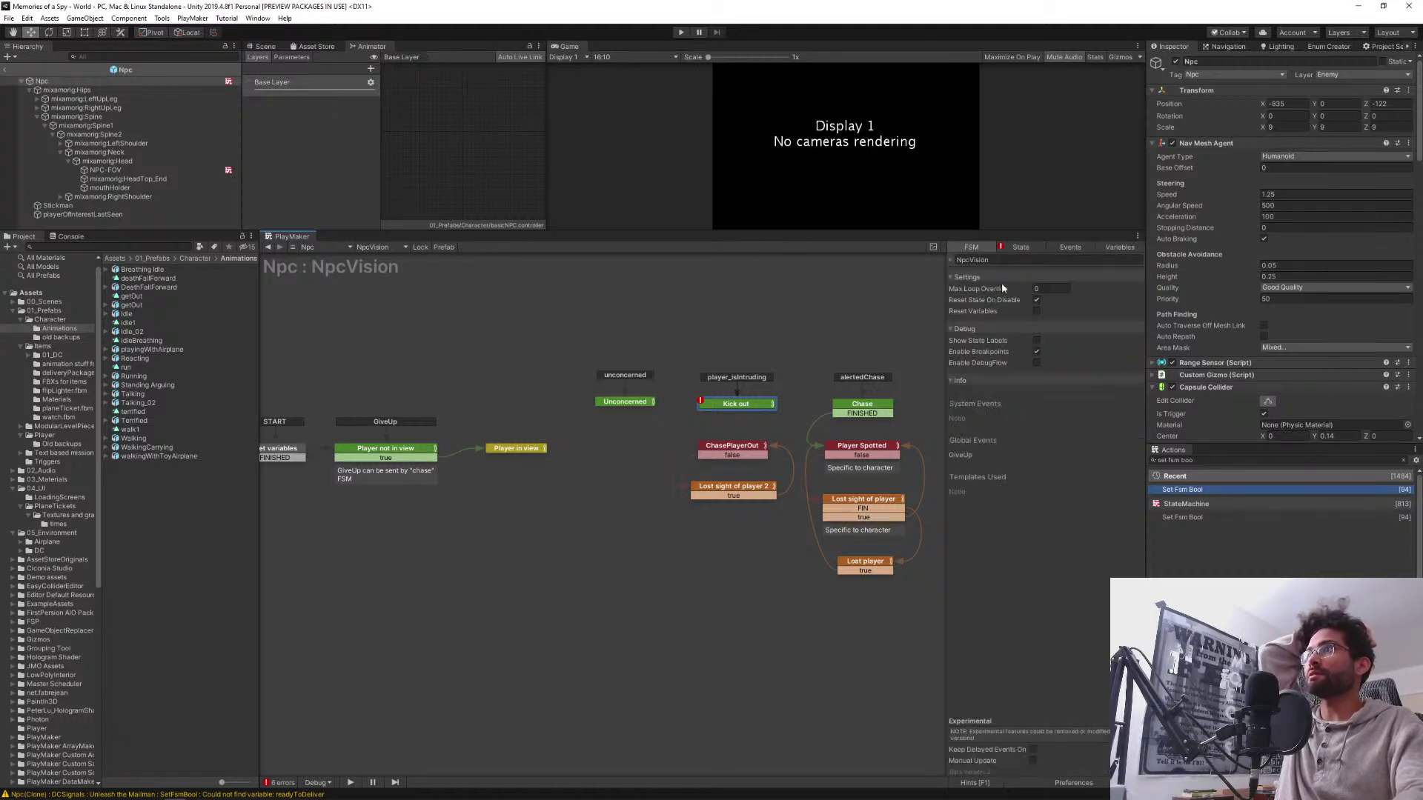
left_click(954, 261)
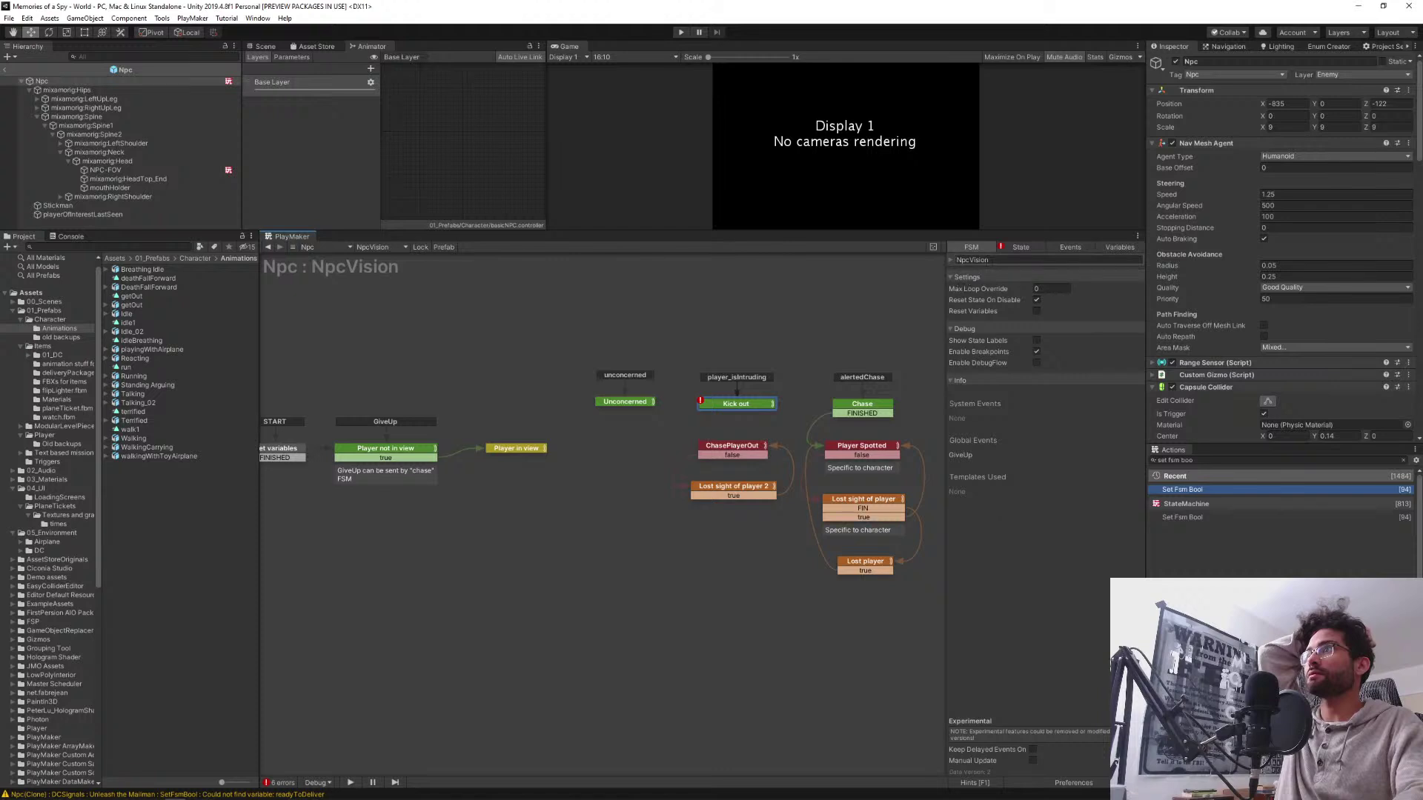
left_click(951, 261)
left_click(955, 284)
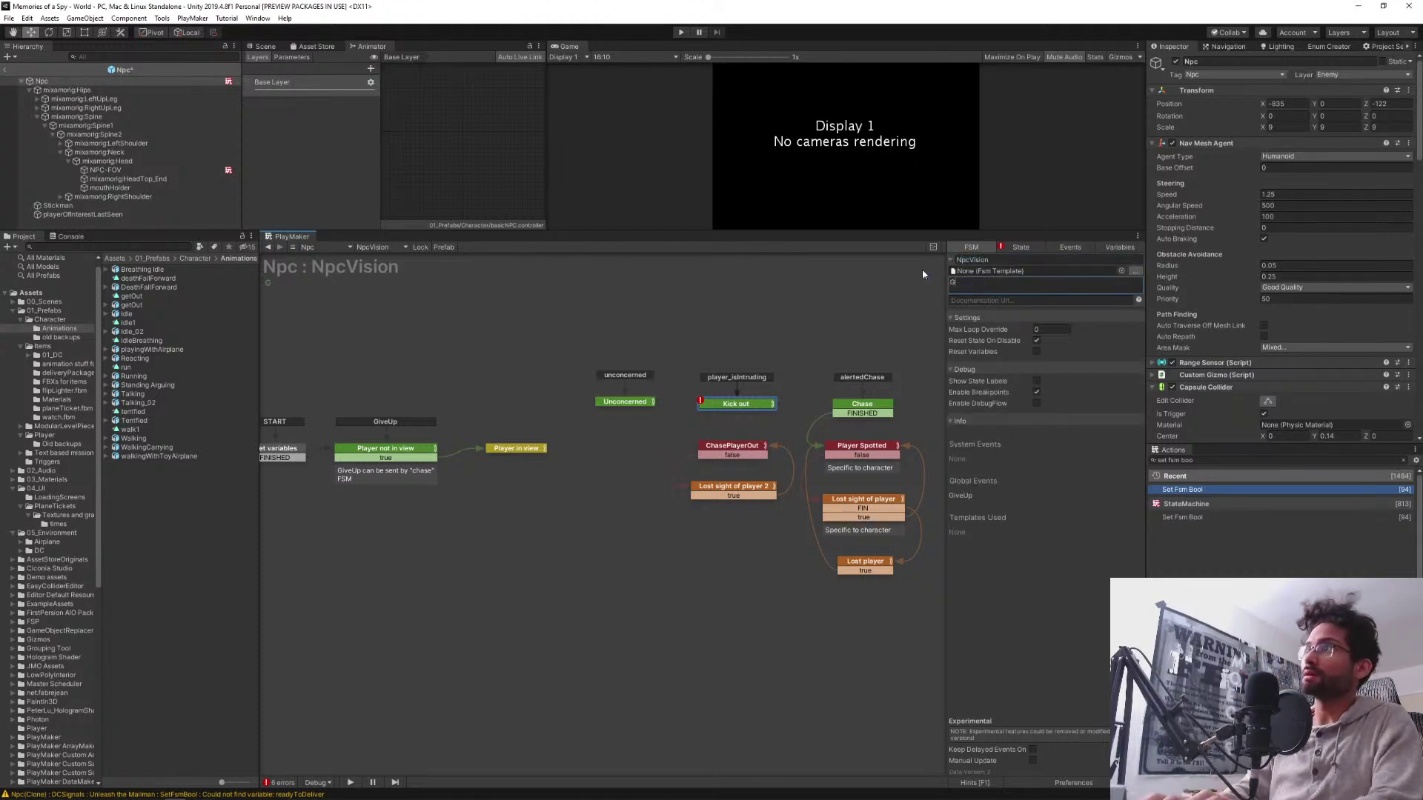
type("Gets")
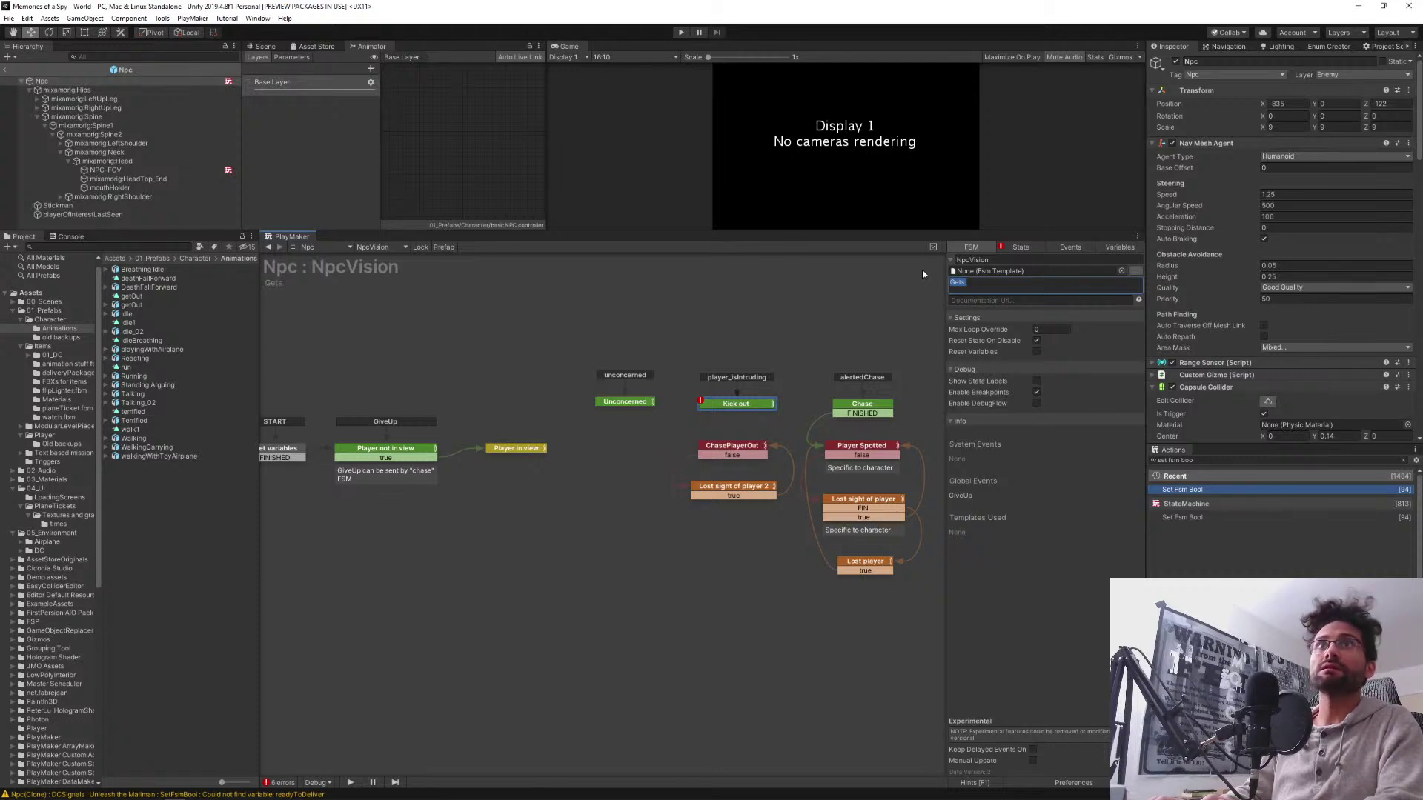
type("N")
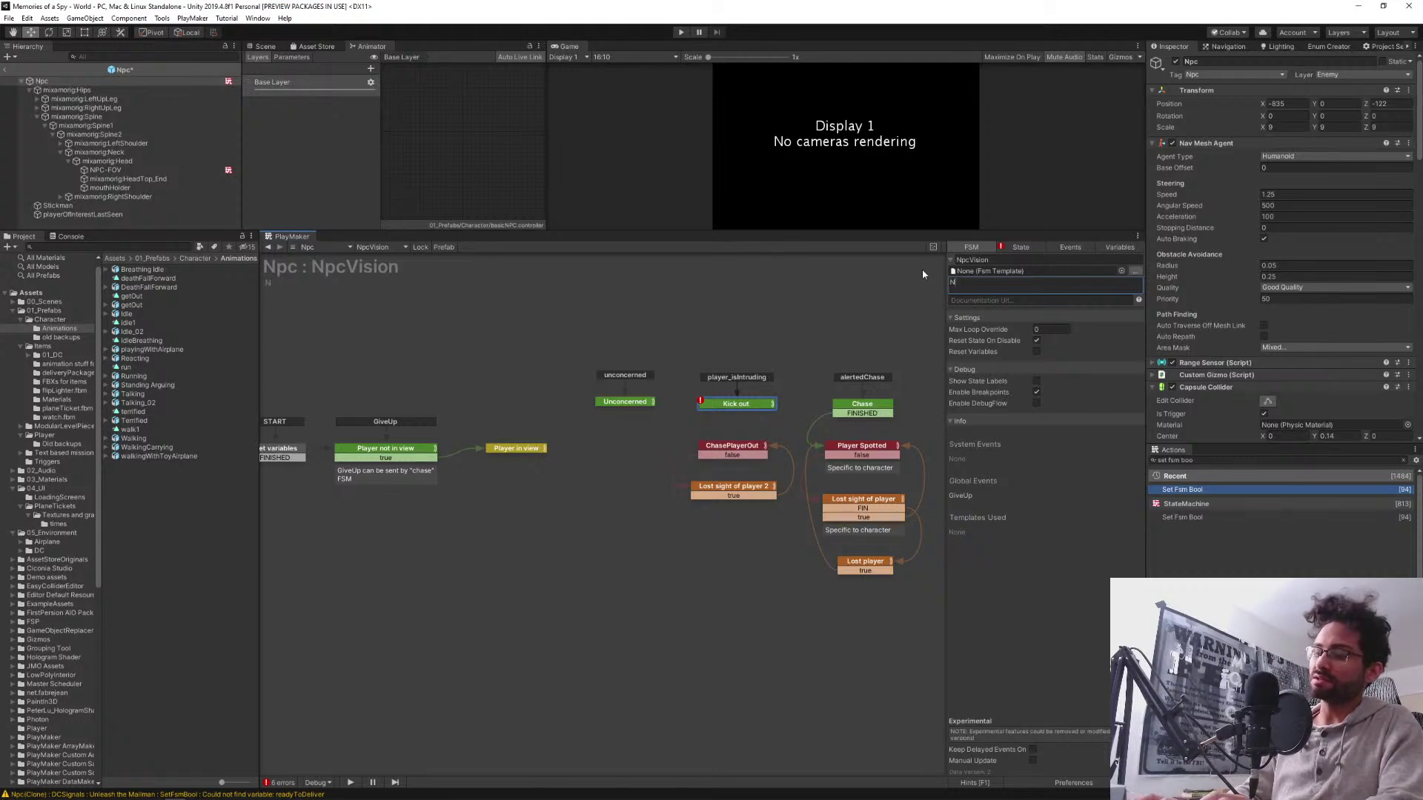
type("PC-FO")
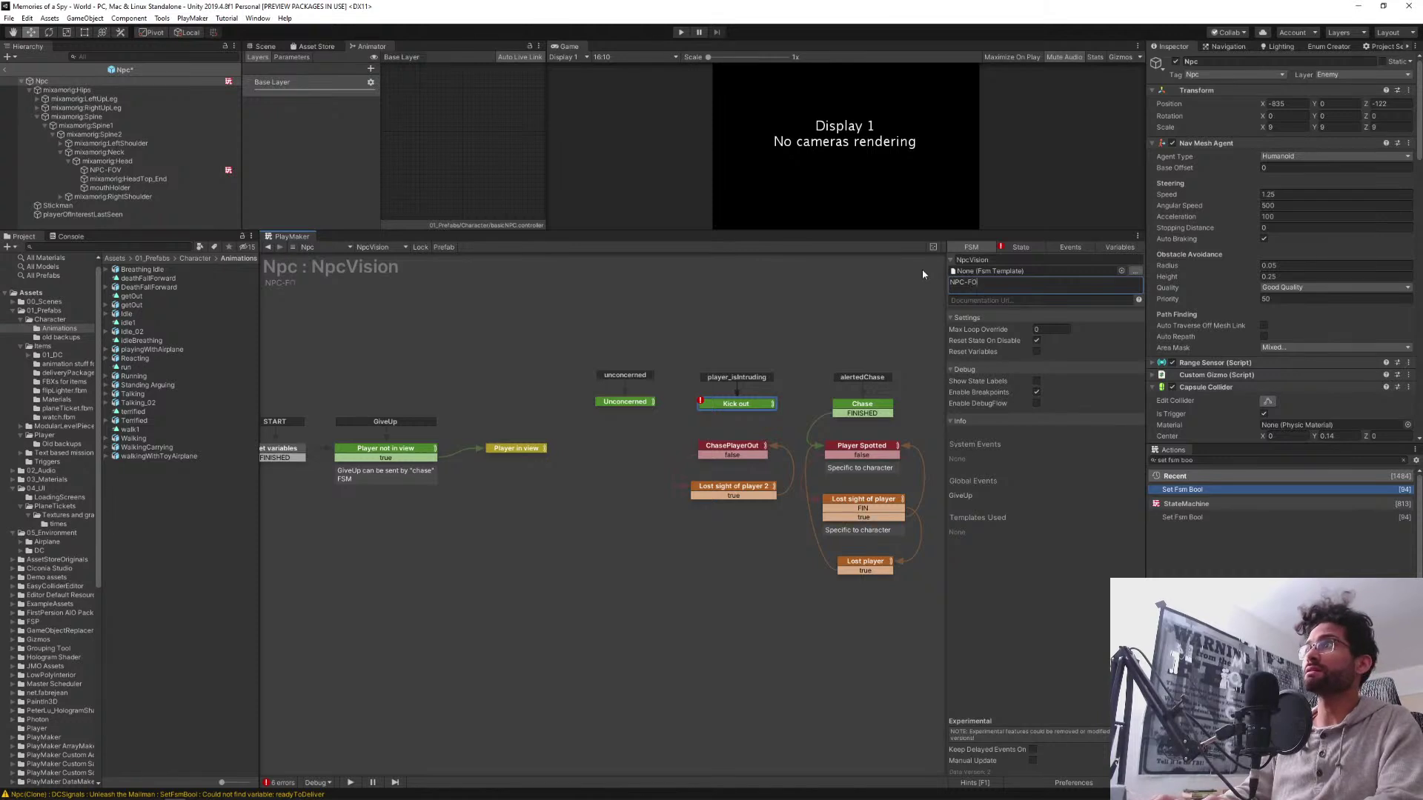
type("V ")
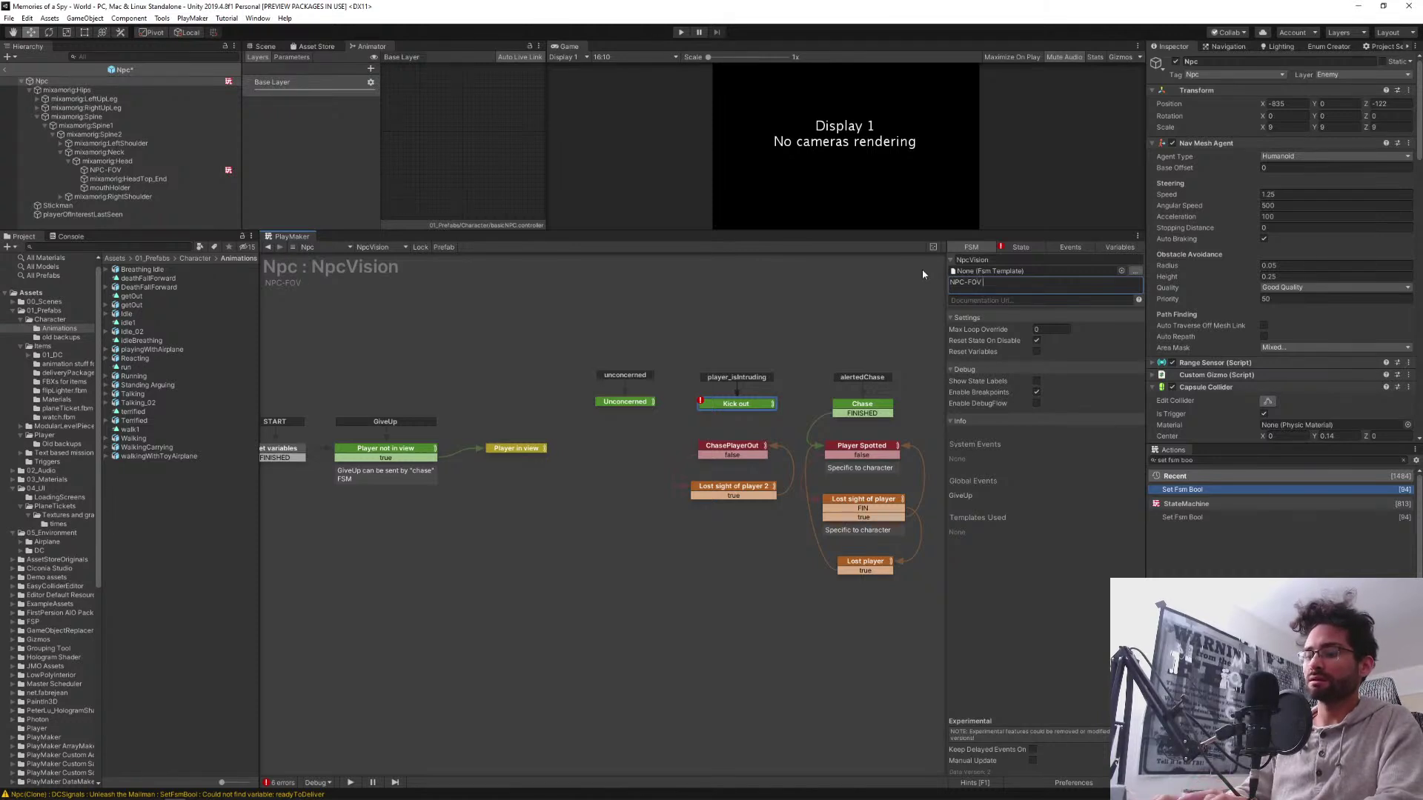
type("sends")
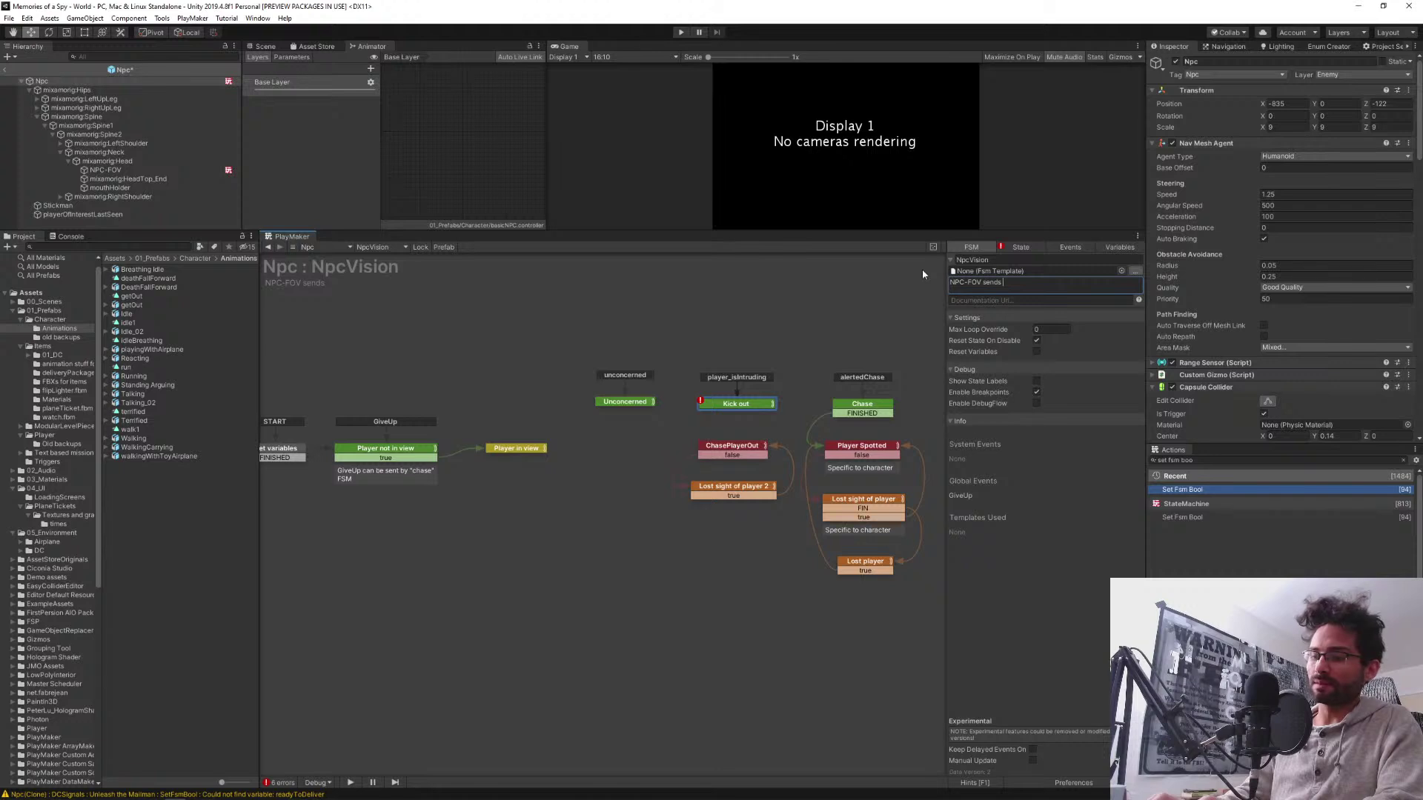
type(" va")
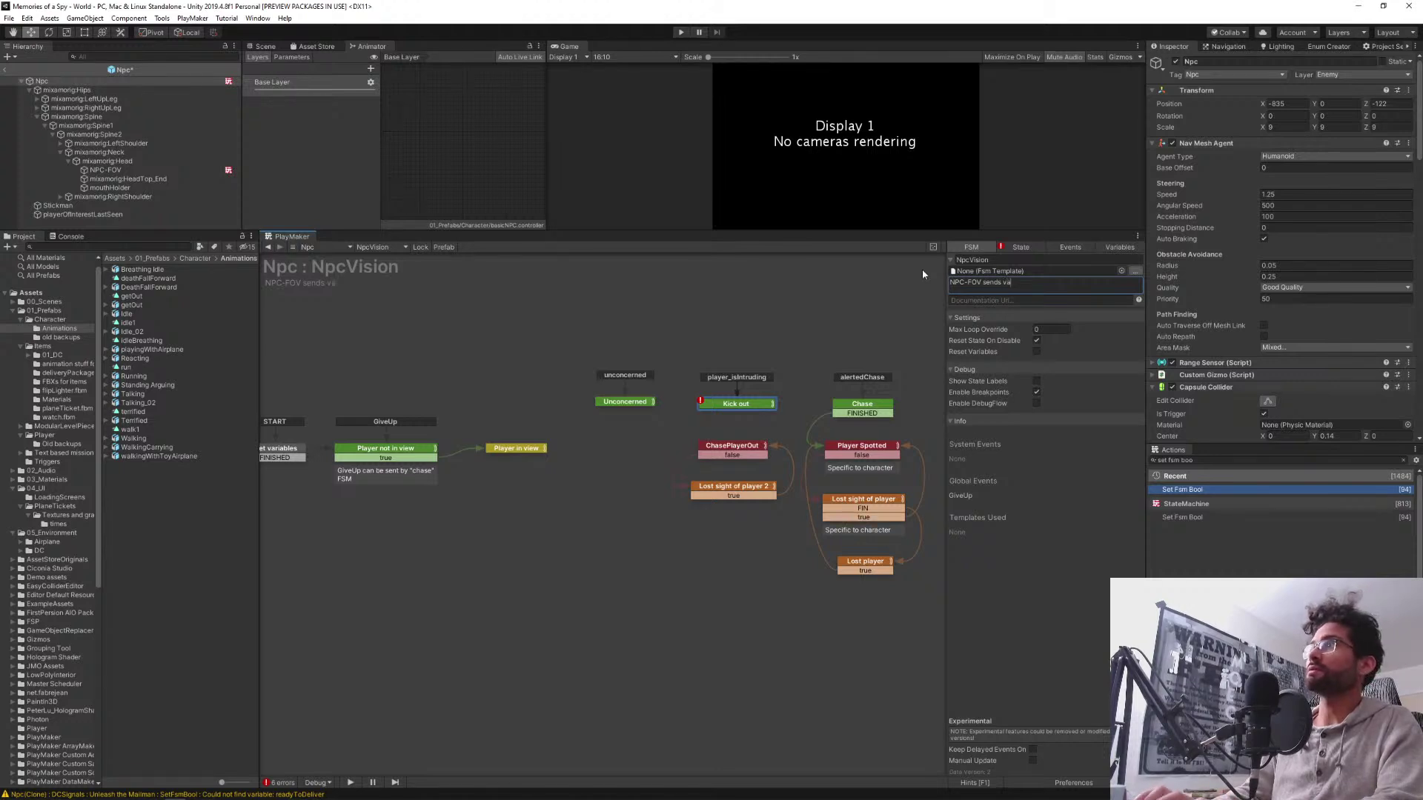
type("riabl")
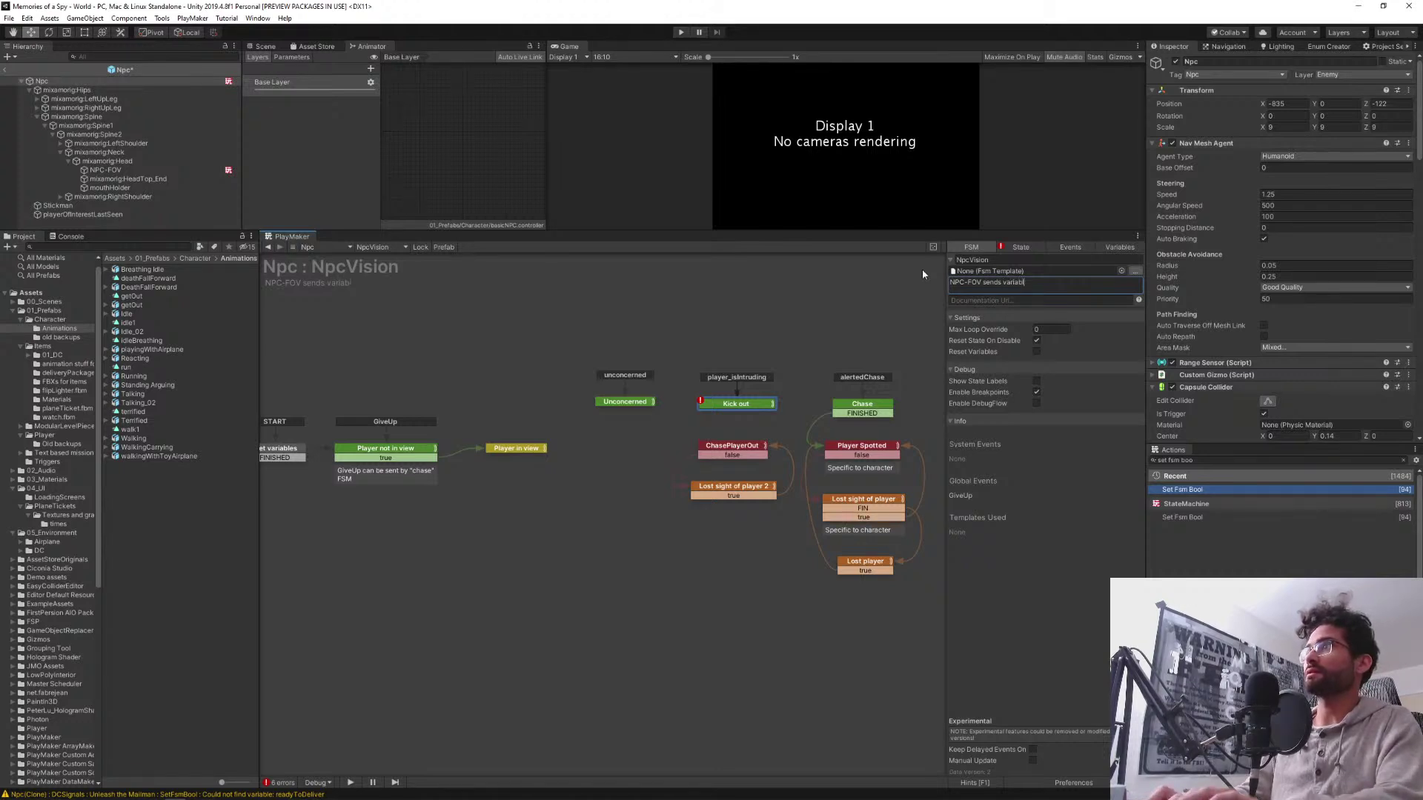
type("es h")
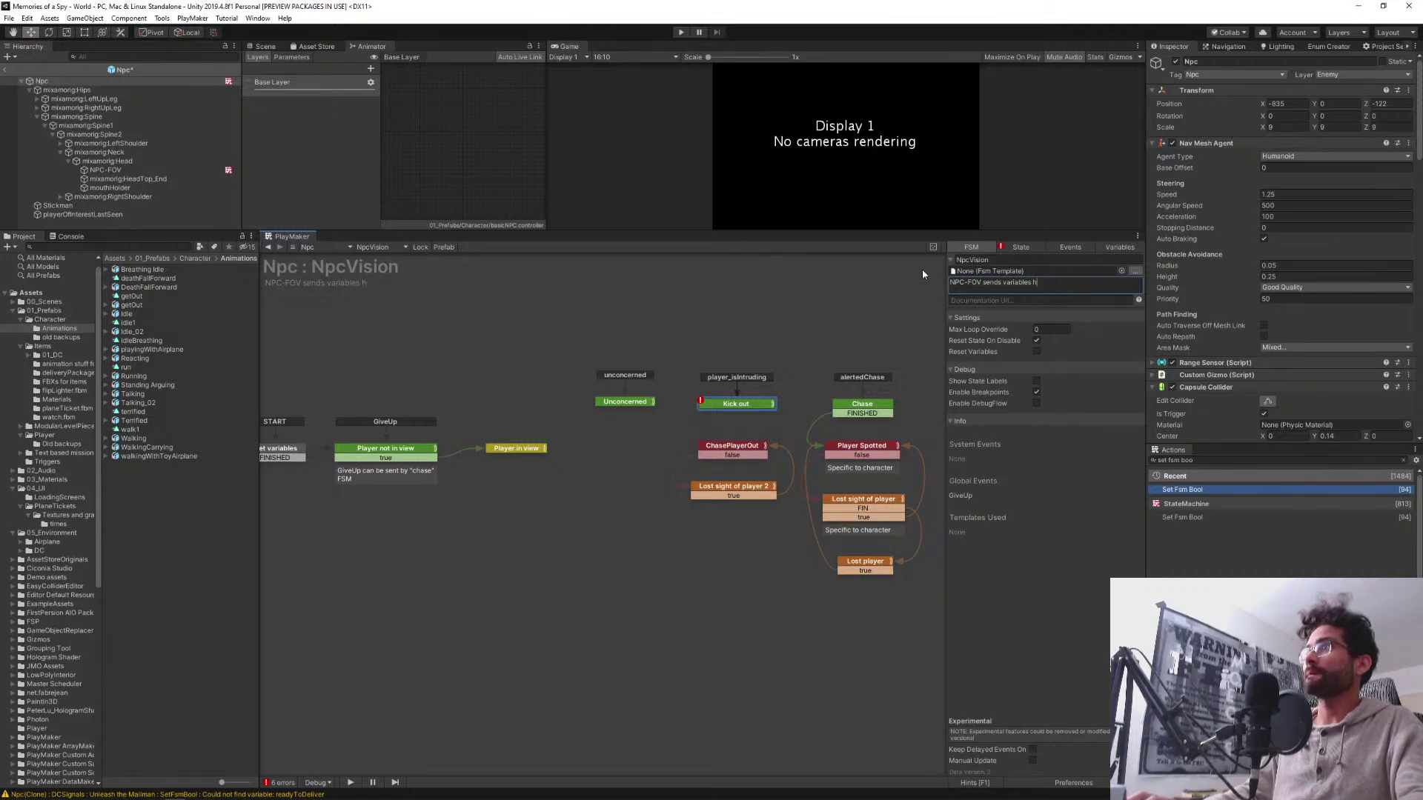
type("ere")
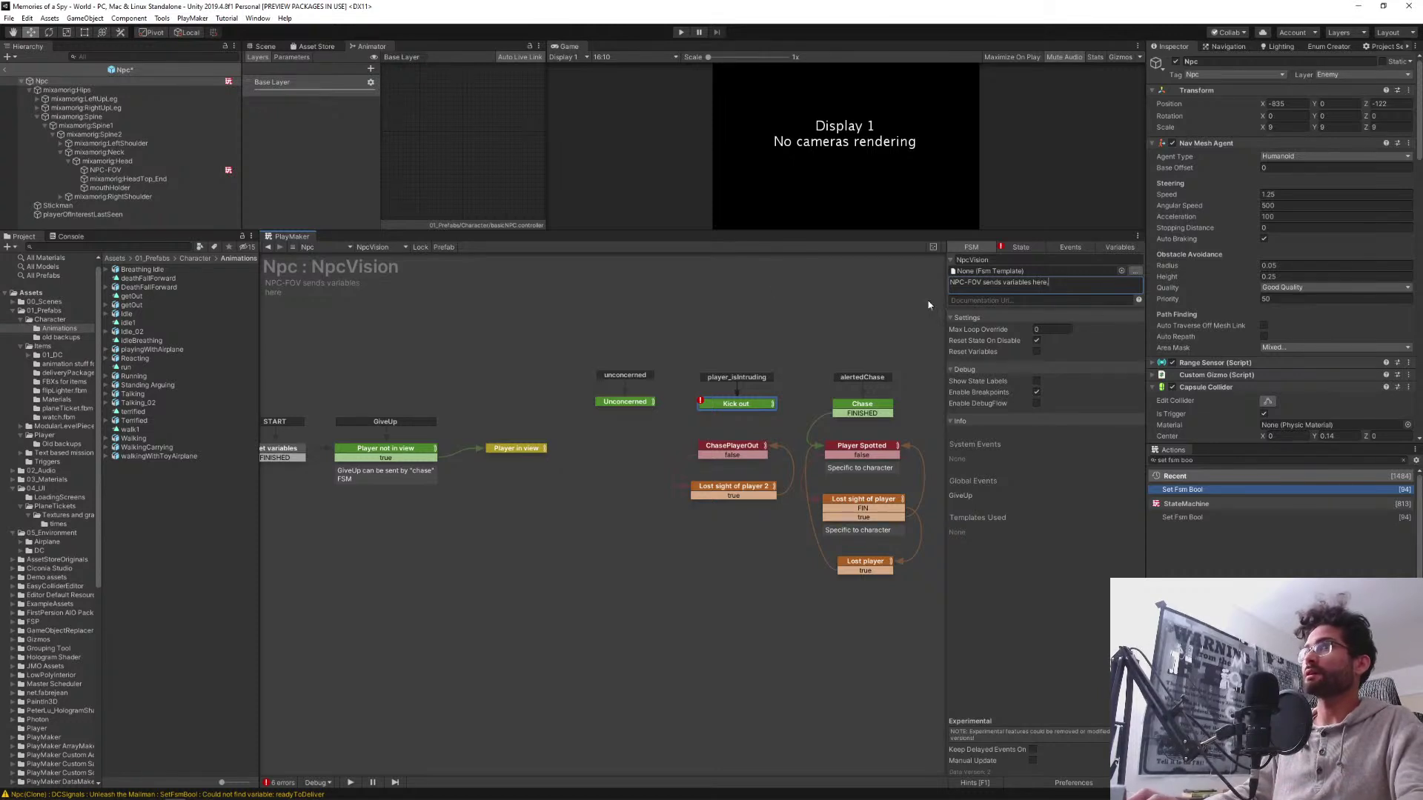
type(".")
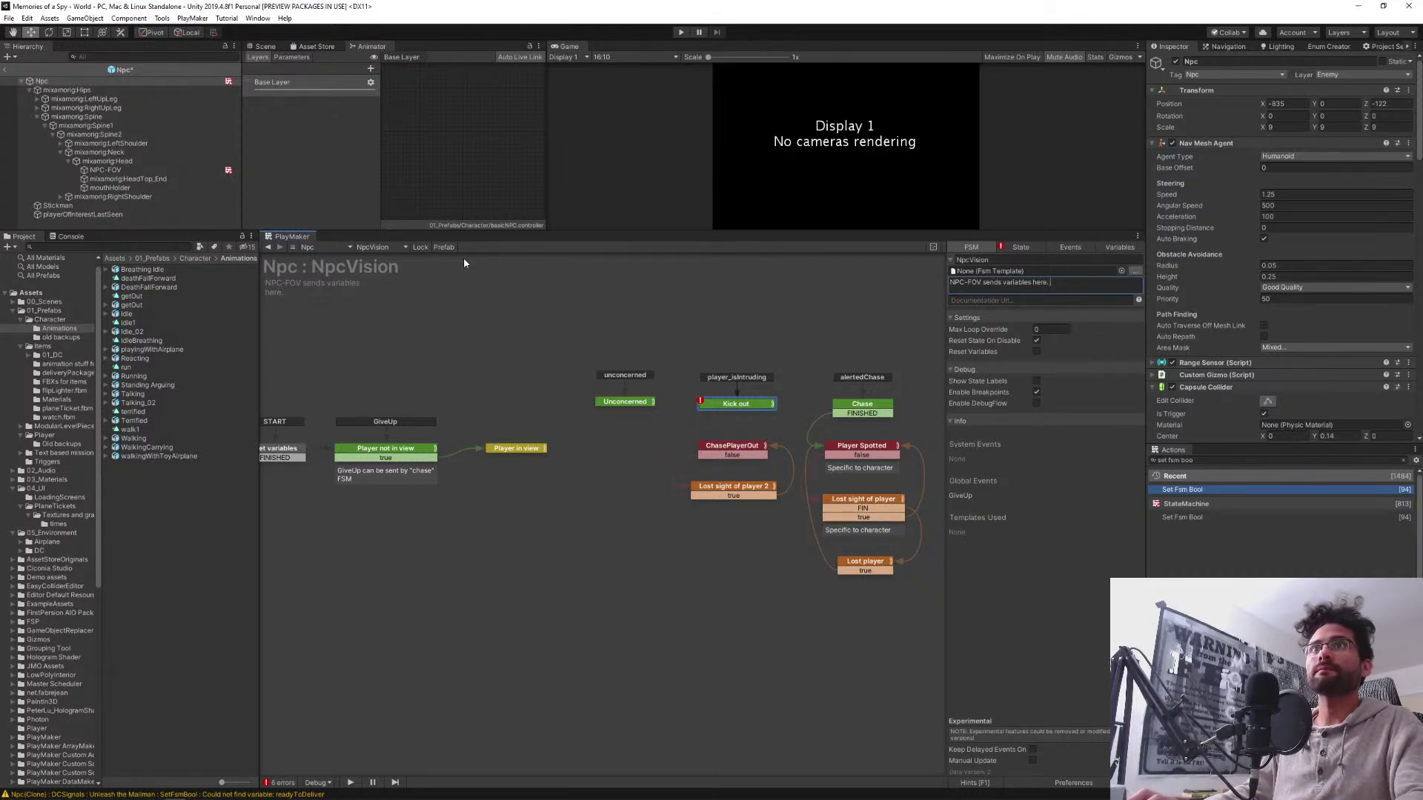
Set the Is False event of Kick out's Bool Test to GiveUp and save the Npc prefab
left_click(1020, 247)
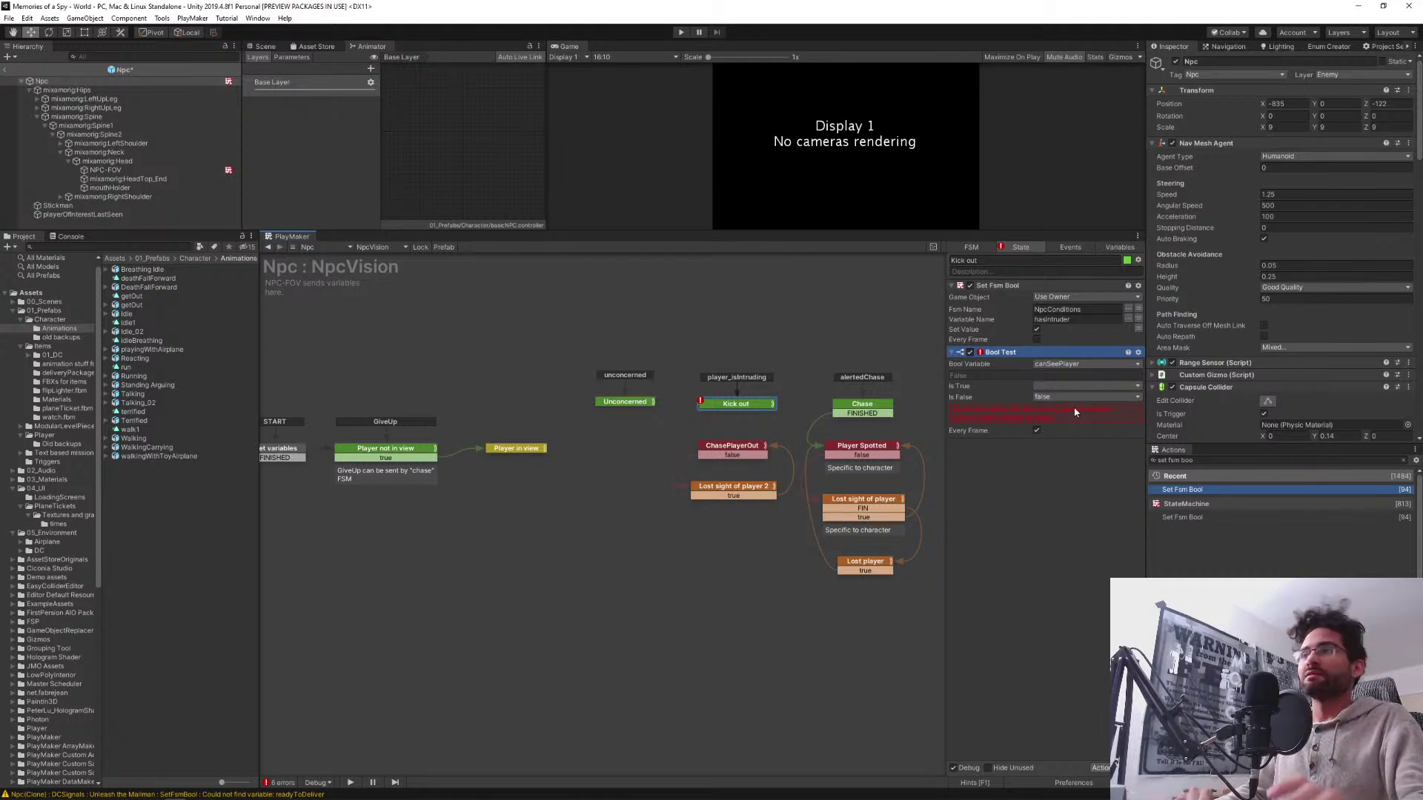
left_click(1040, 521)
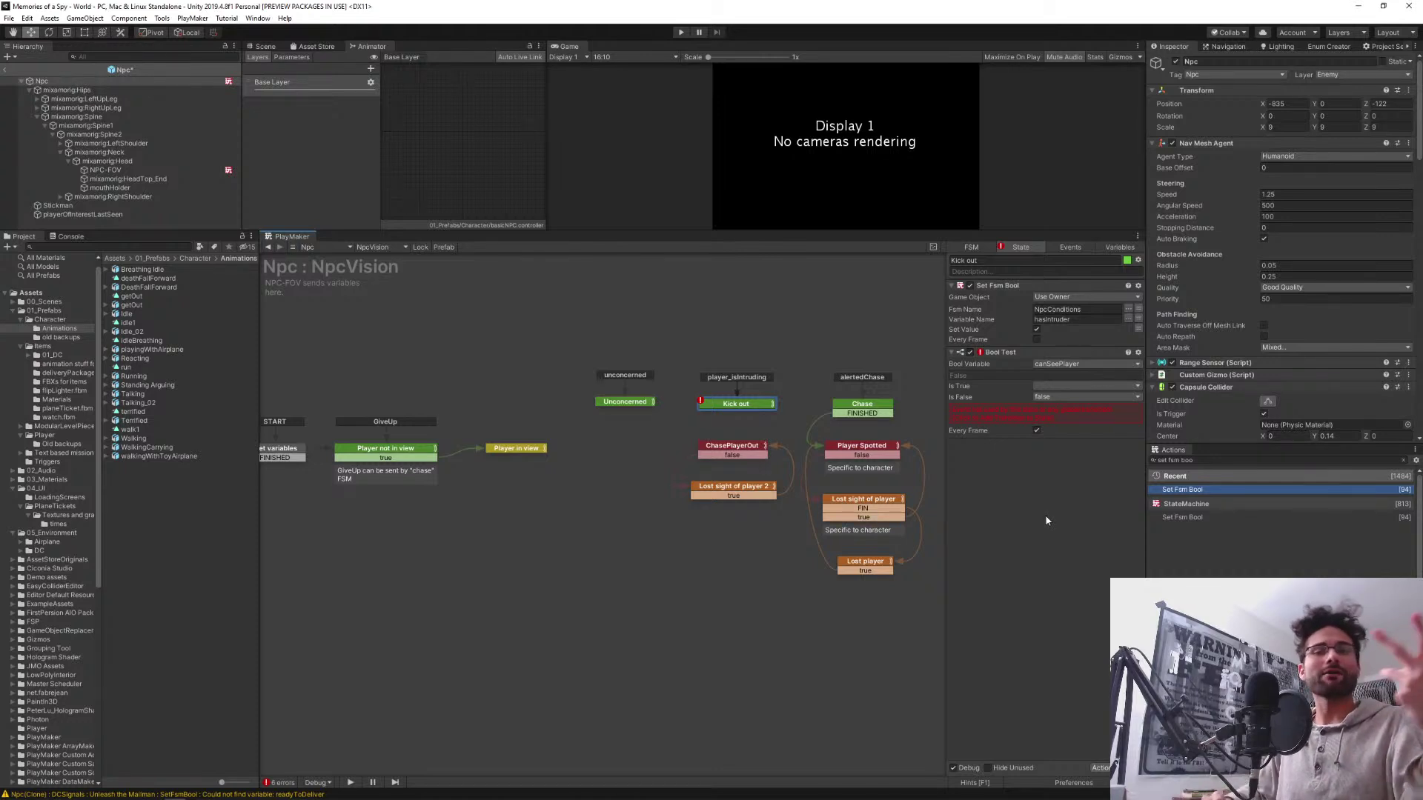
left_click(1050, 398)
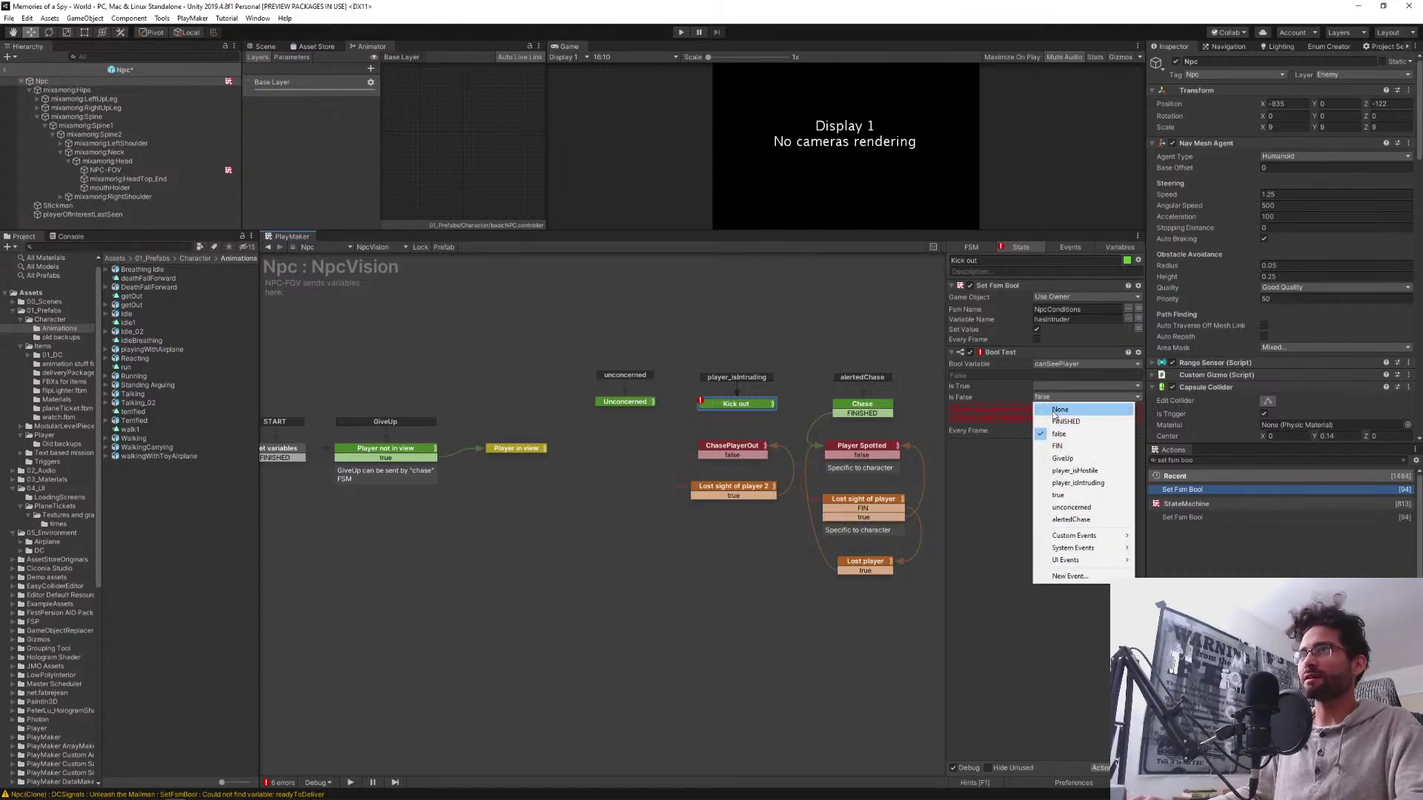
left_click(1061, 458)
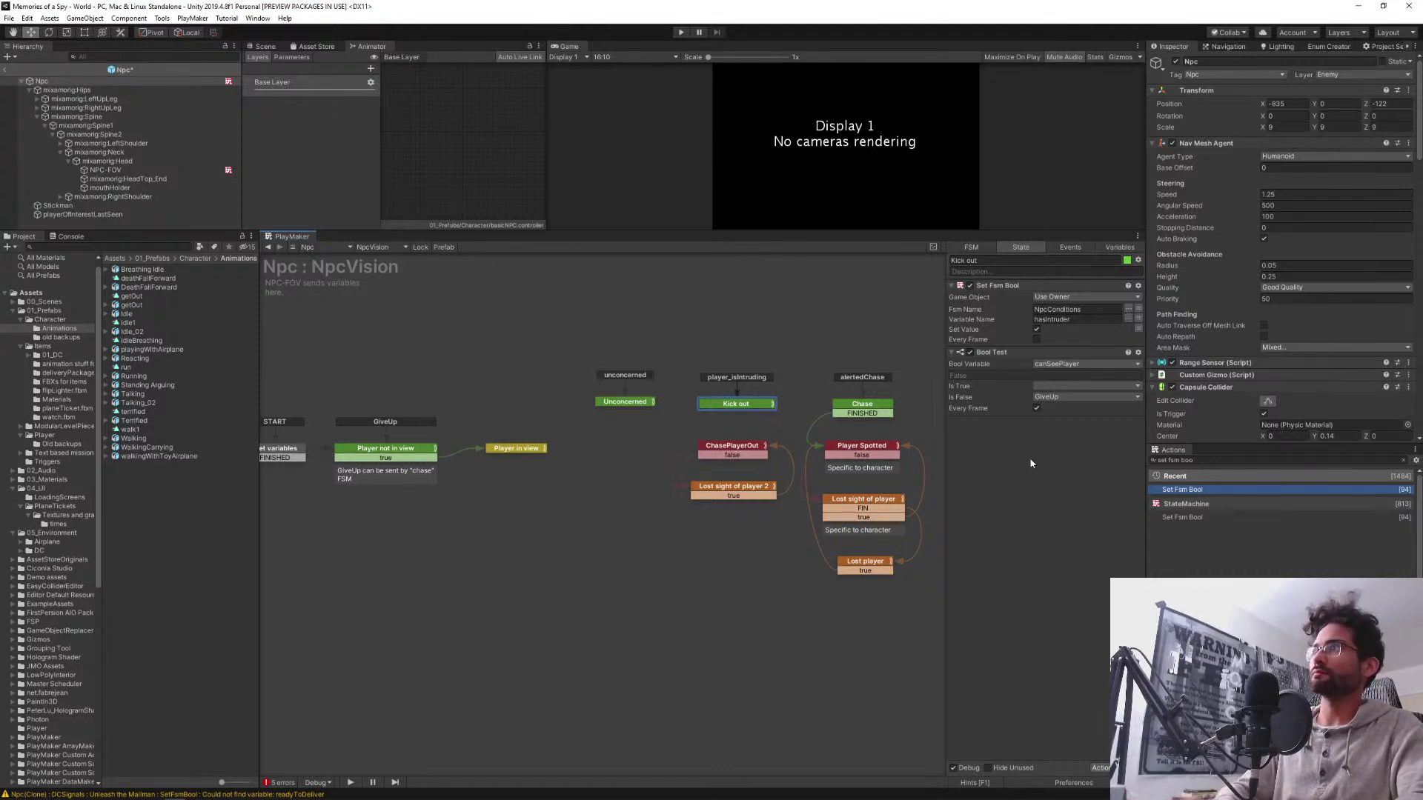
key("ctrl+s")
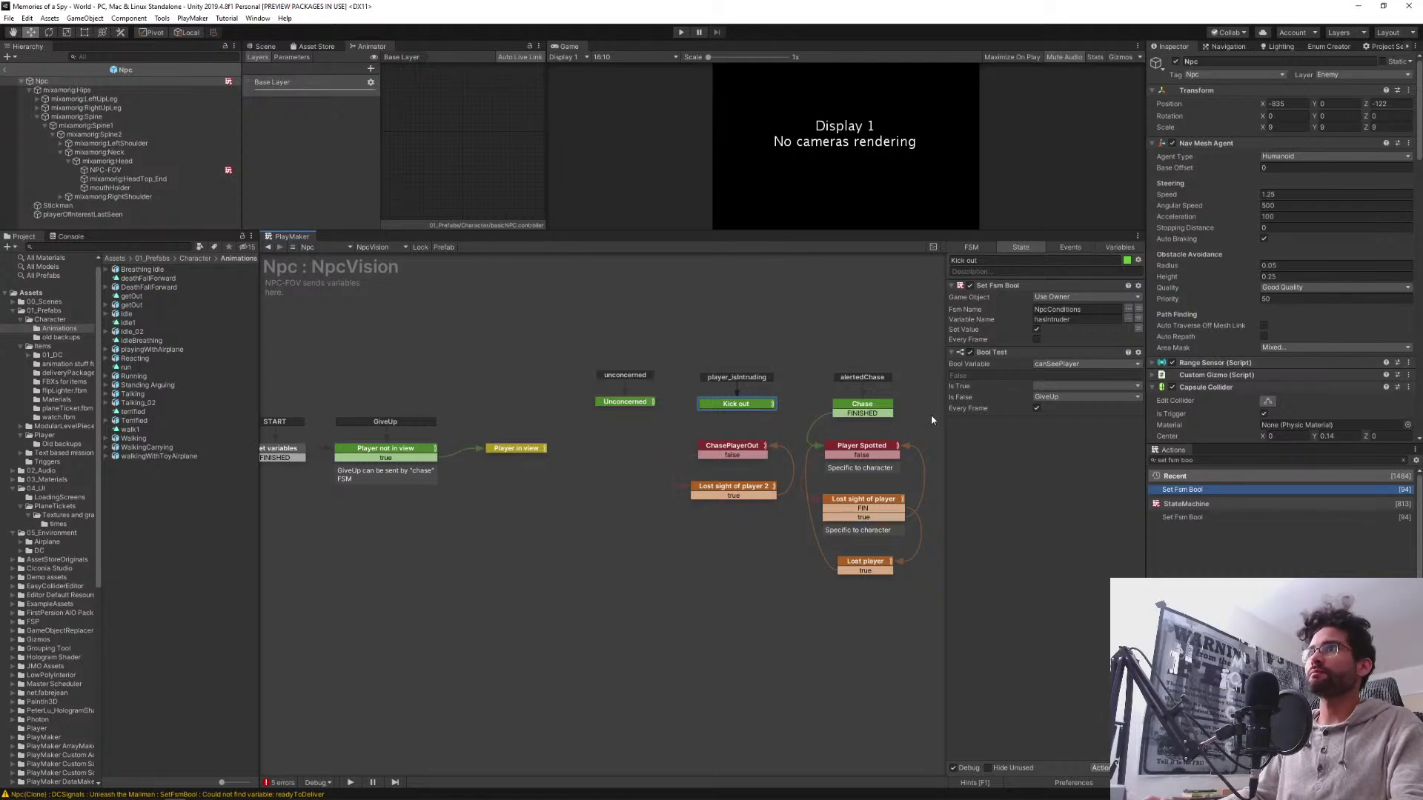
Examine how CivB-Routine reads and checks for an intruder, along with the HasIntruder FSM it starts
left_click(376, 246)
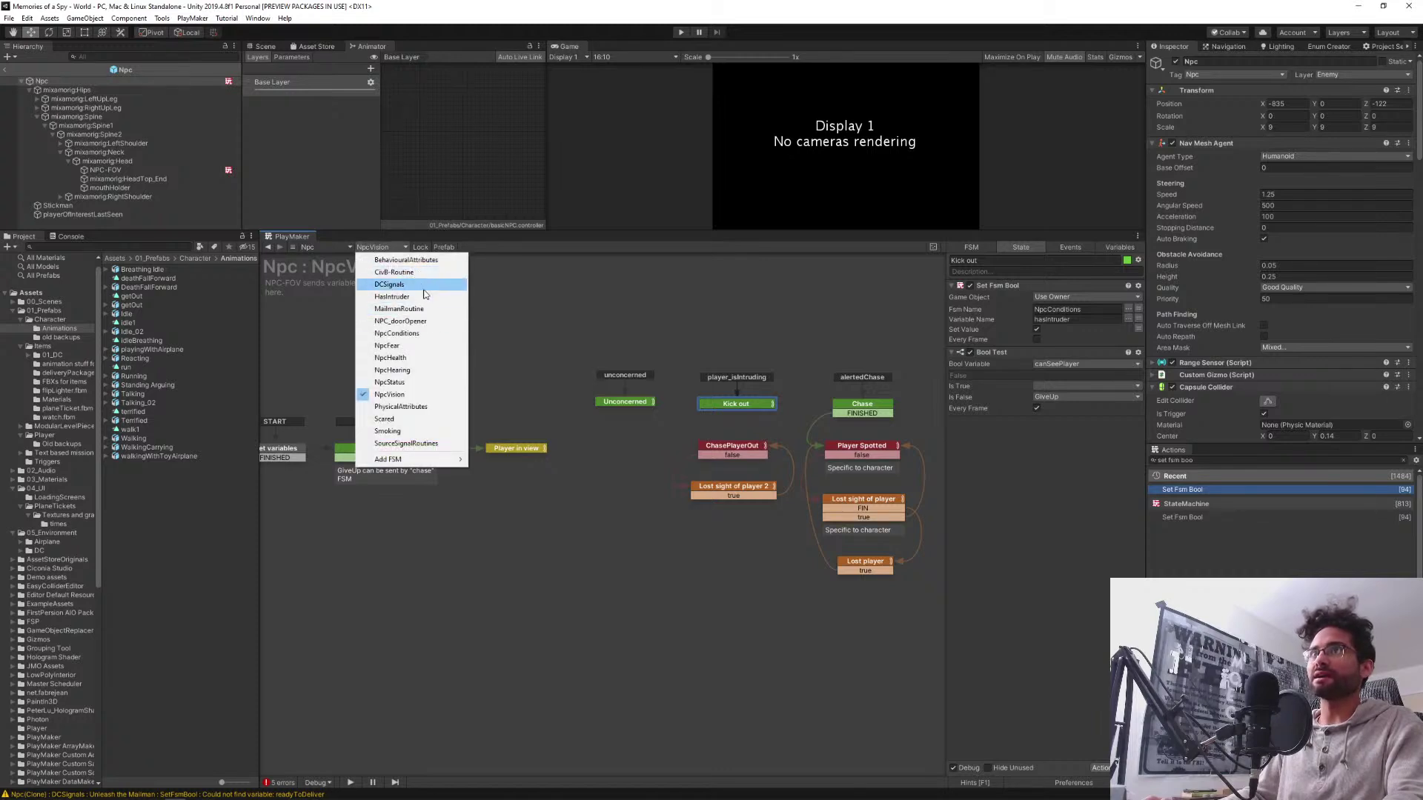
left_click(413, 274)
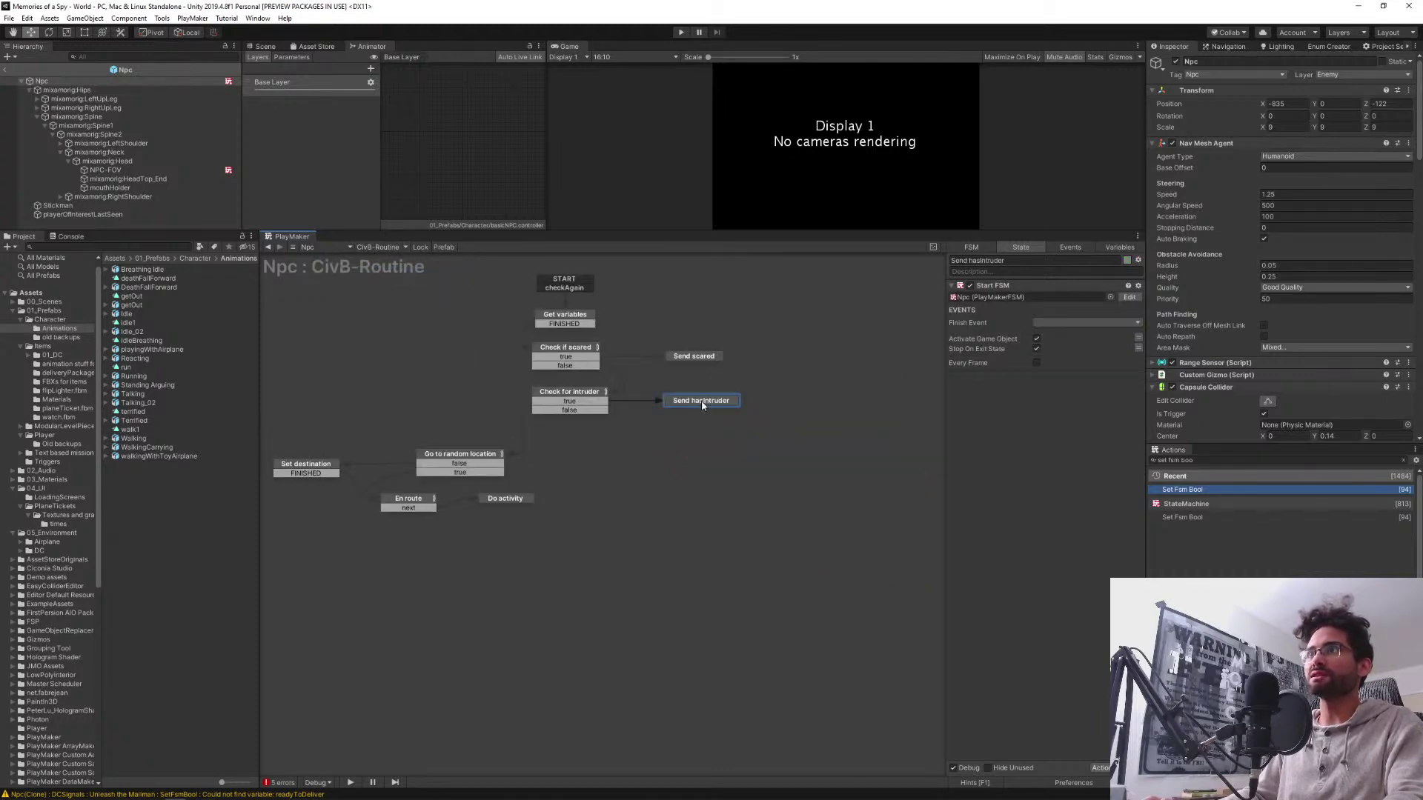
left_click(1129, 297)
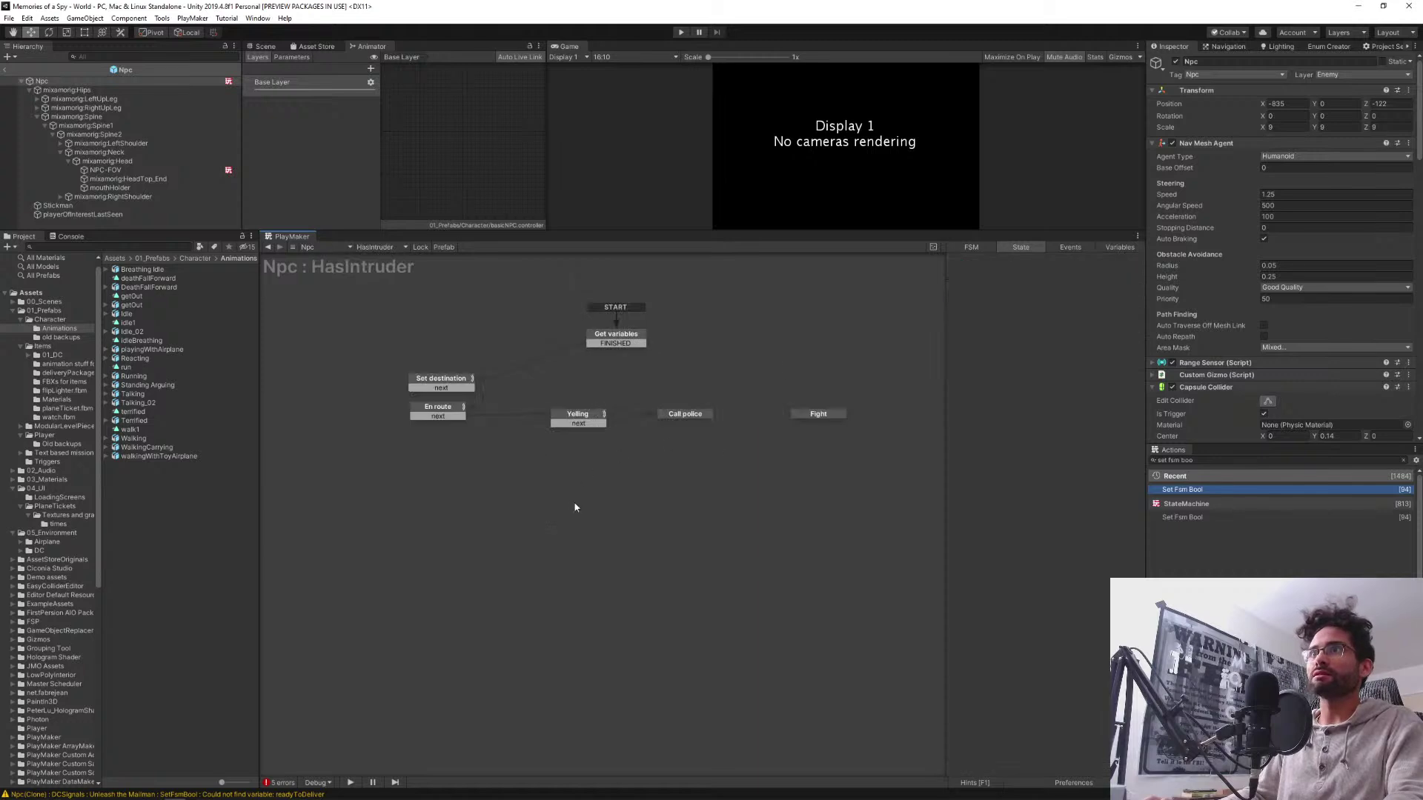
mouse_move(575, 505)
middle_mouse_down()
mouse_move(601, 522)
mouse_move(556, 509)
middle_mouse_up()
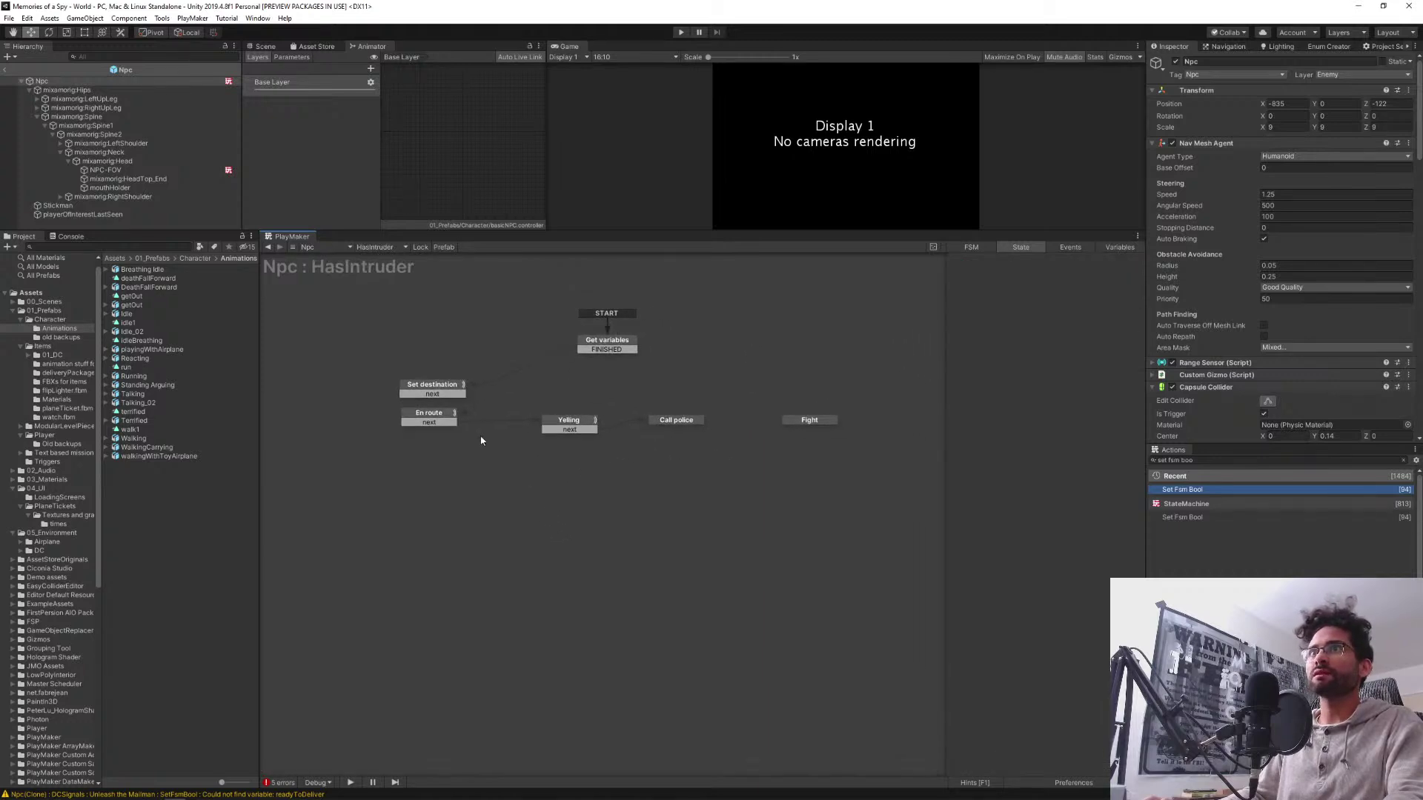
left_click(379, 247)
left_click(393, 272)
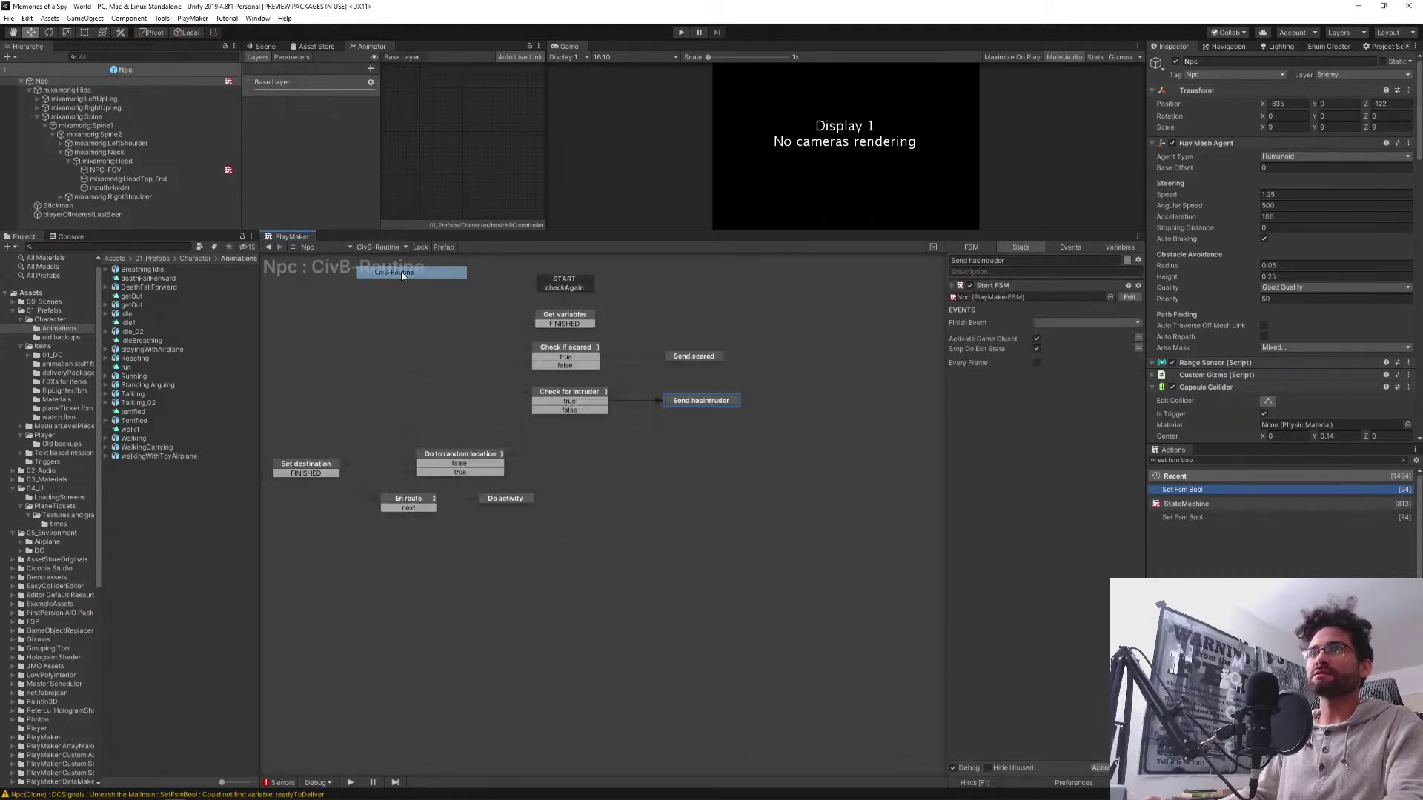
left_click(582, 401)
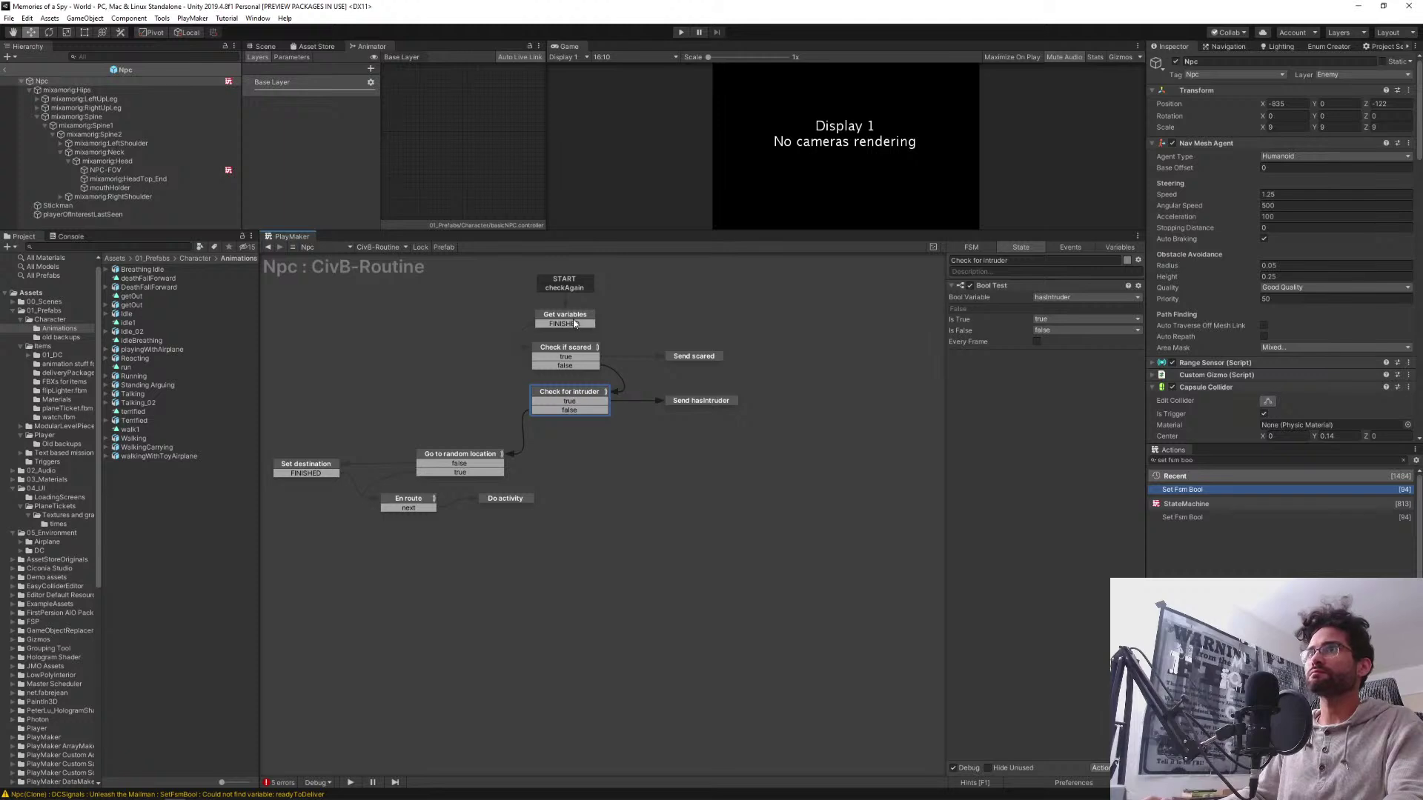
left_click(572, 319)
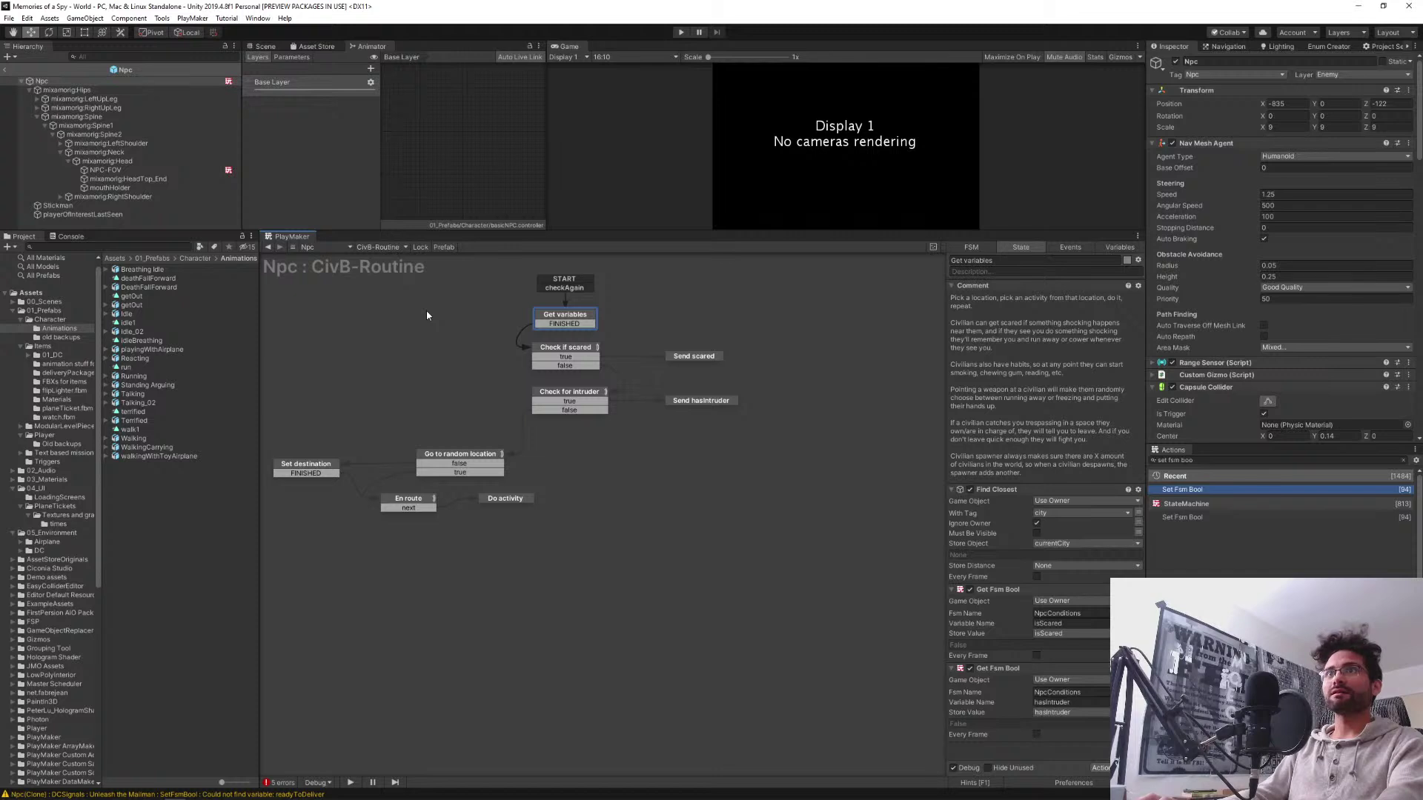
Examine the actions of the Not scared, State 3 and State 1 states in the NpcFear FSM
left_click(375, 250)
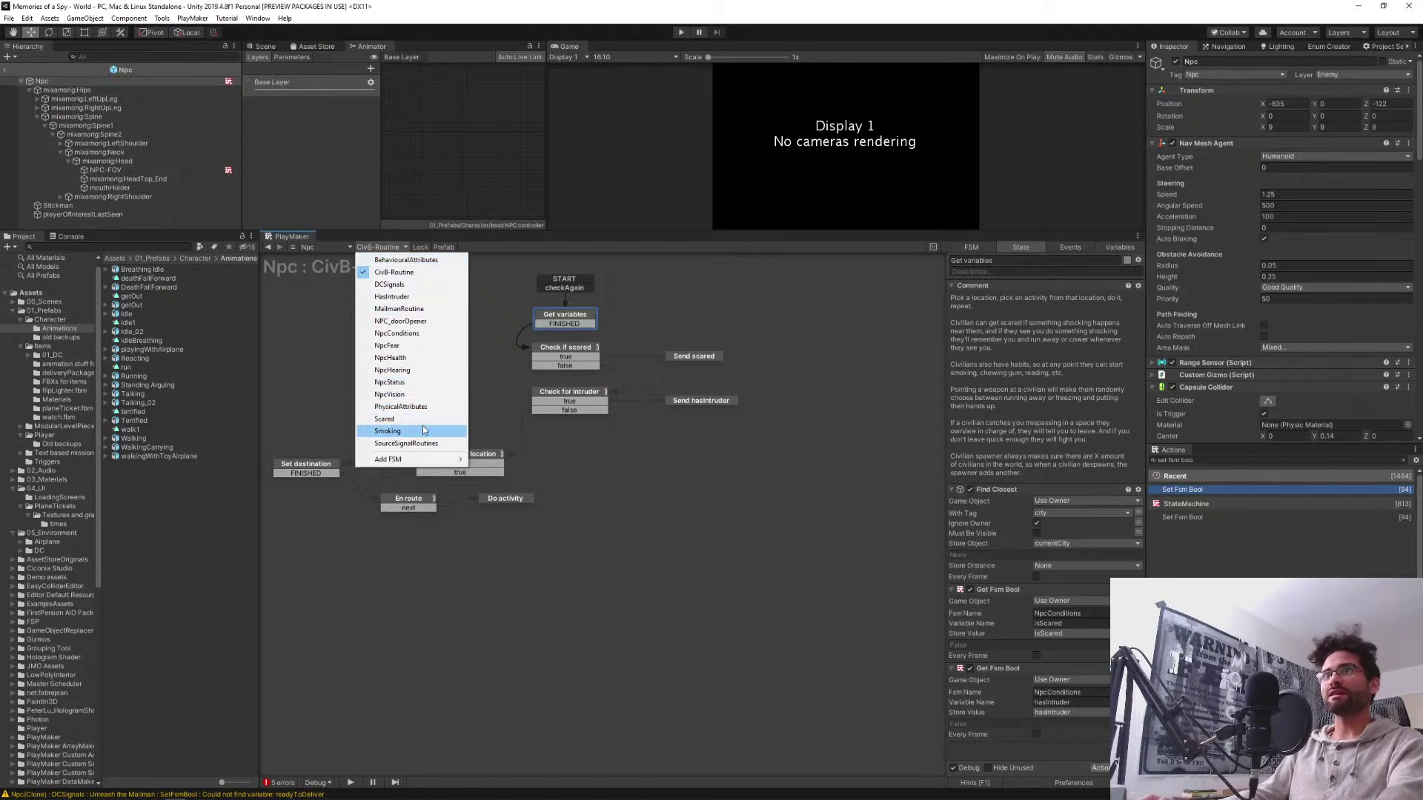
left_click(408, 346)
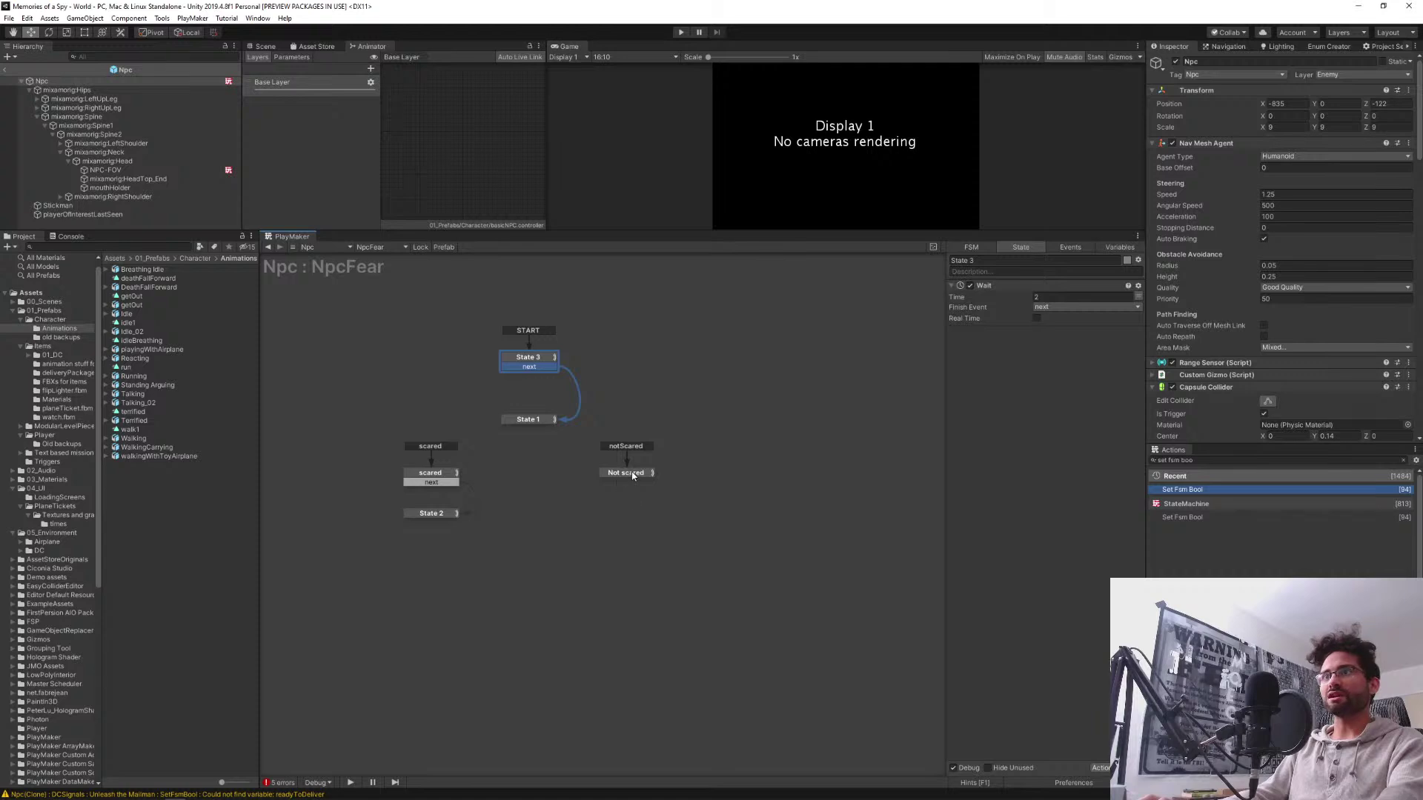
left_click(633, 475)
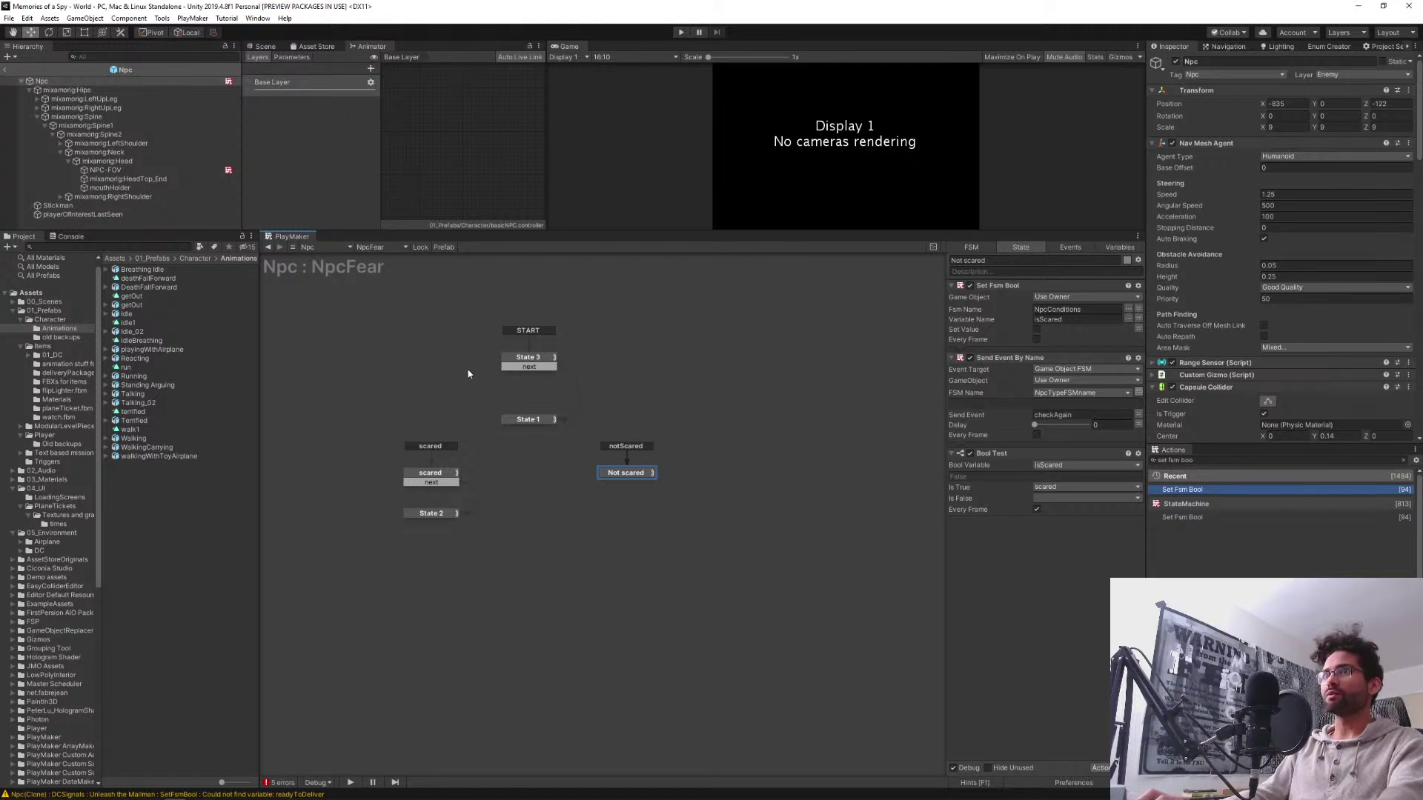
left_click(531, 363)
left_click(537, 420)
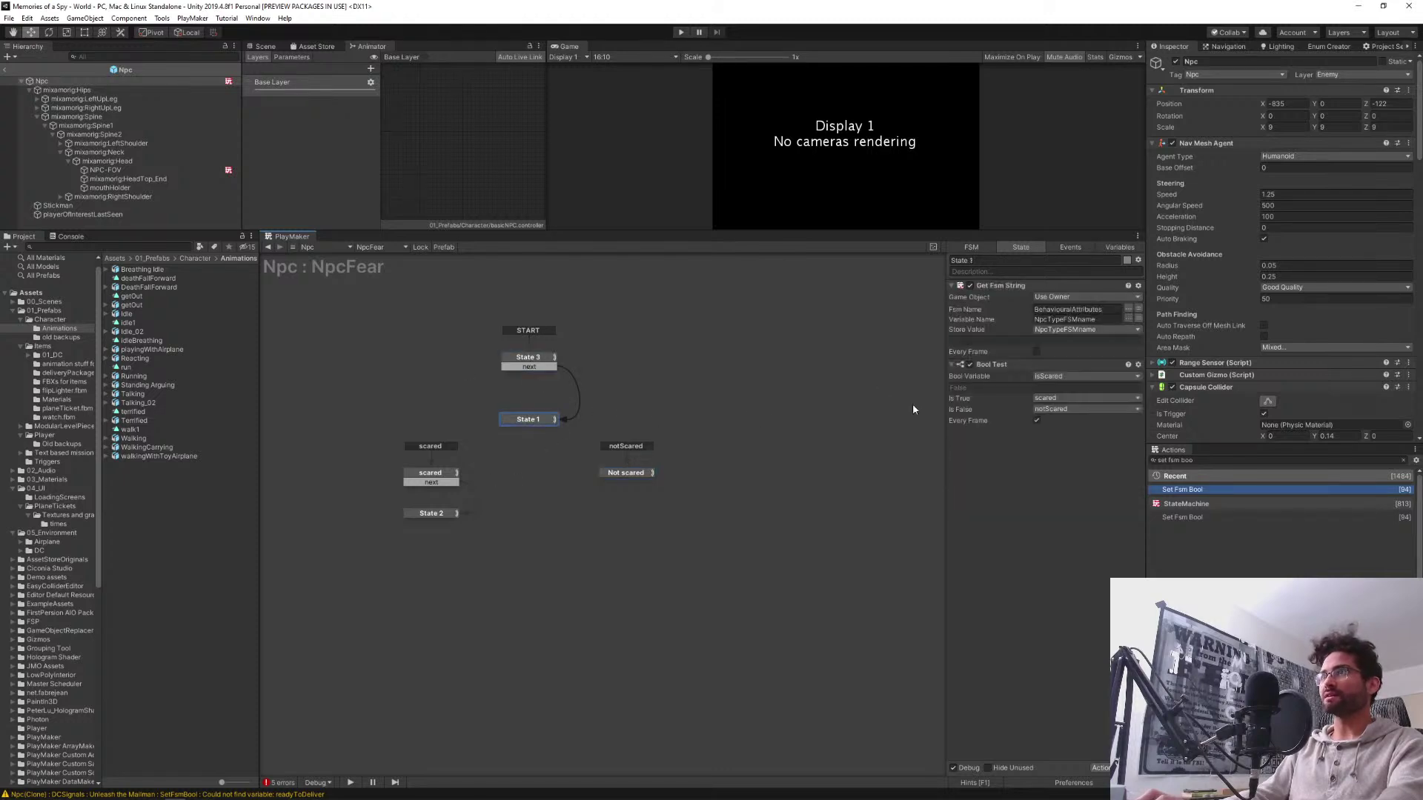
Copy the Send Event By Name action from NpcFear's Not scared state into NpcVision's Kick out state, placing it above Bool Test
left_click(991, 286)
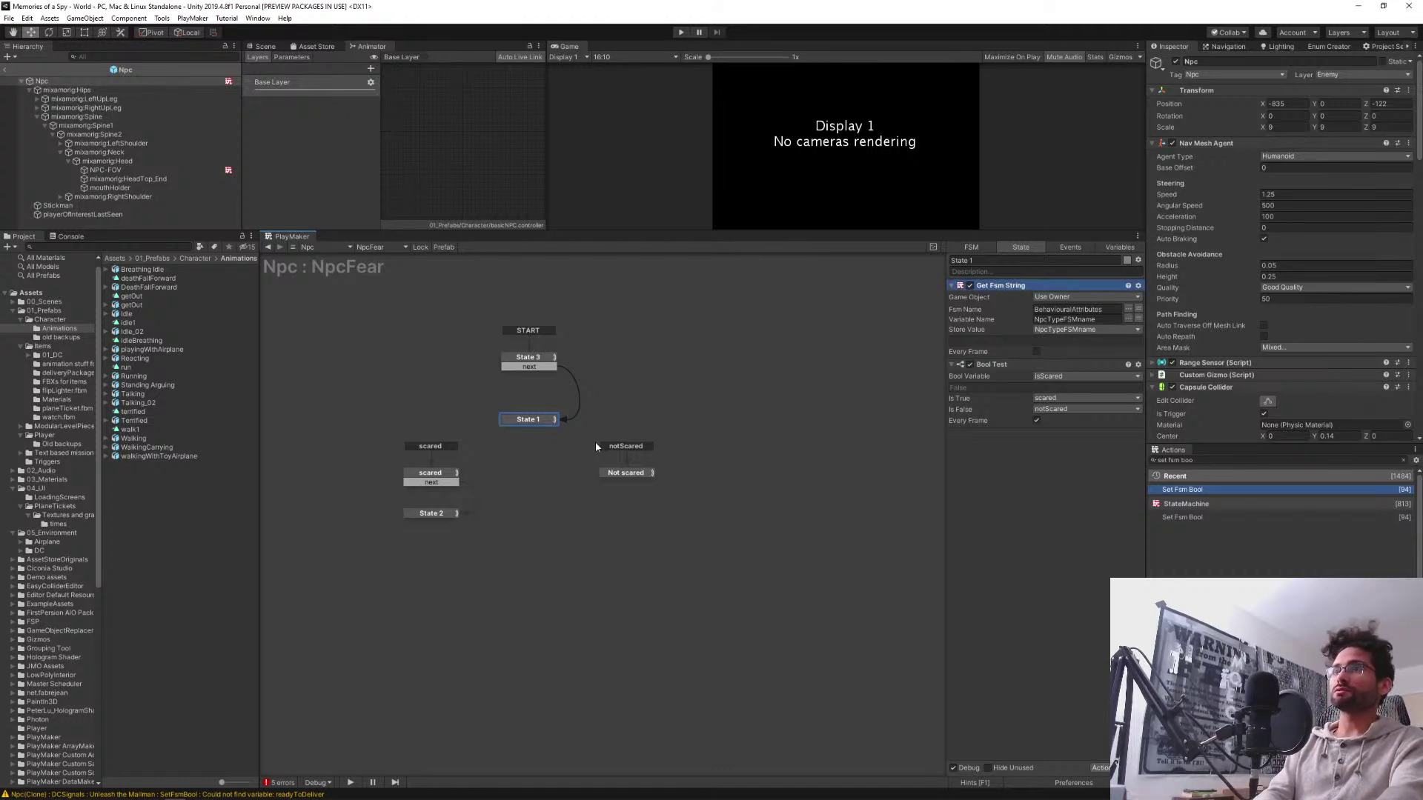
left_click(626, 474)
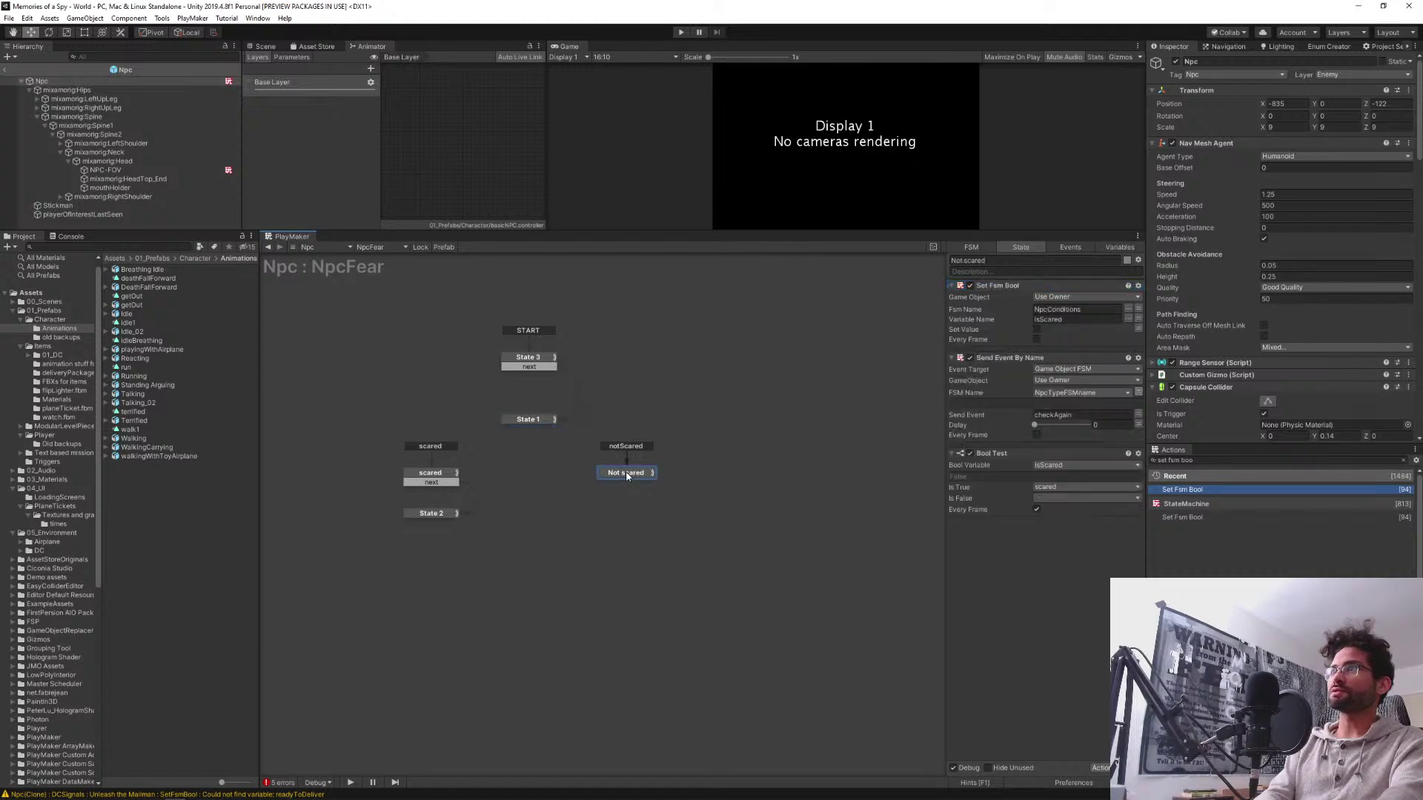
left_click(1016, 359)
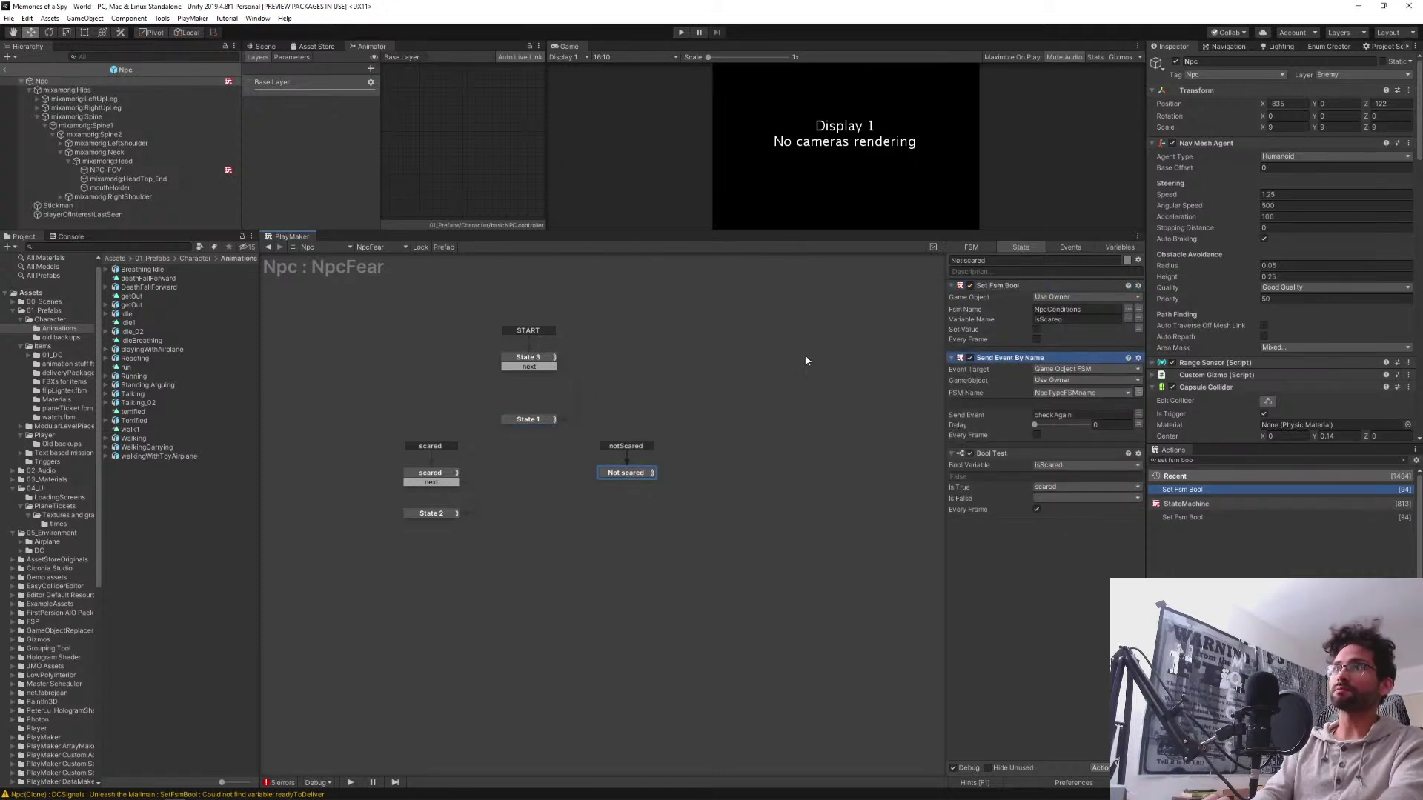
left_click(377, 247)
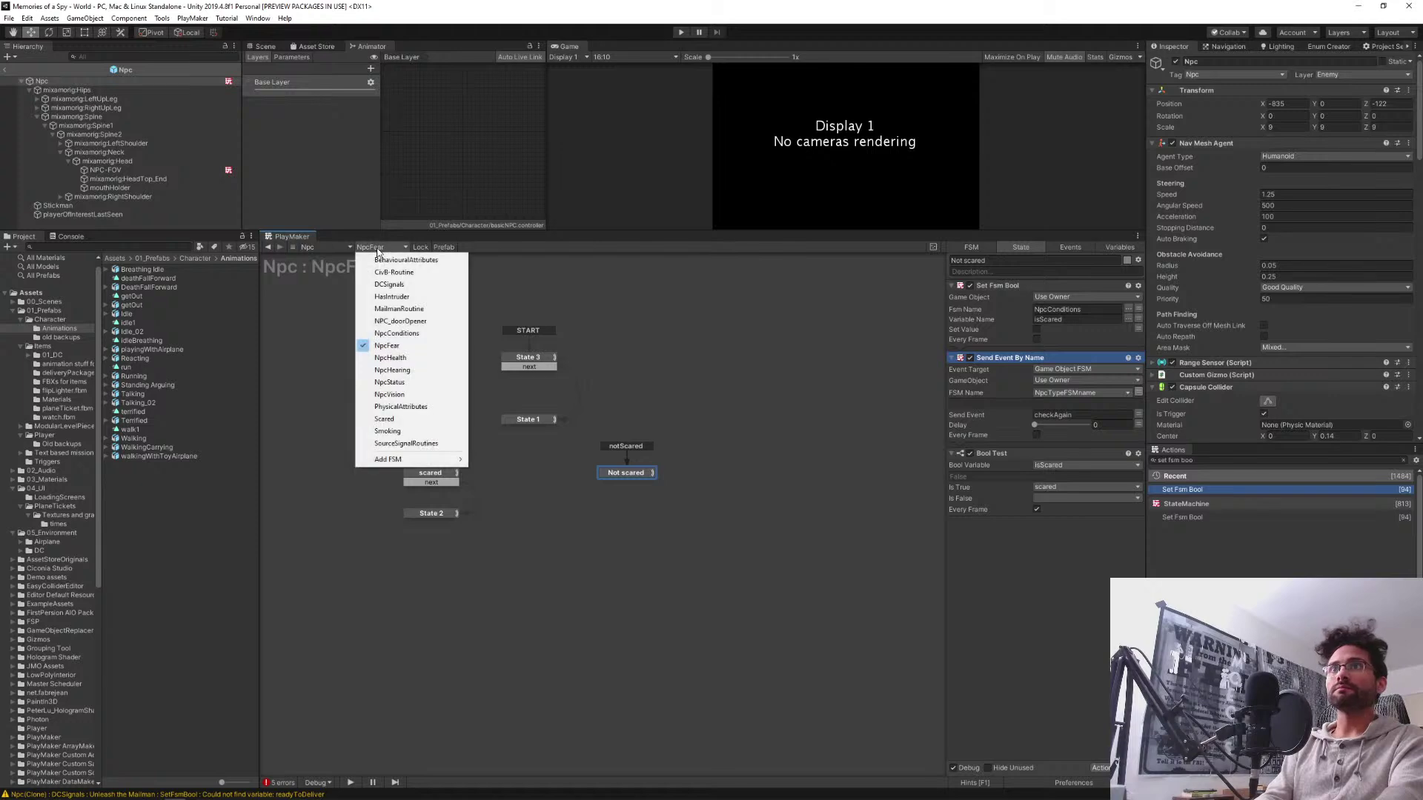
left_click(438, 394)
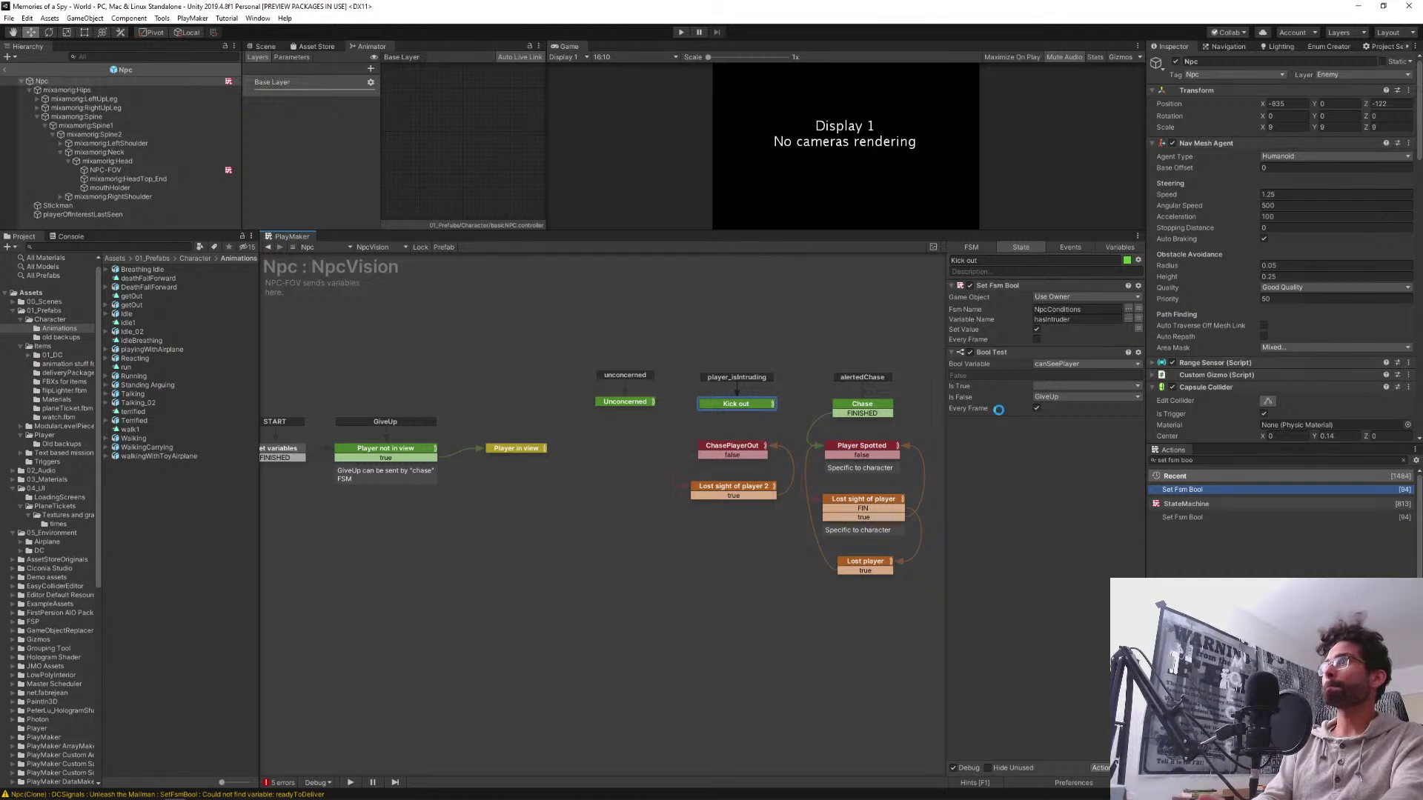
key("ctrl+v")
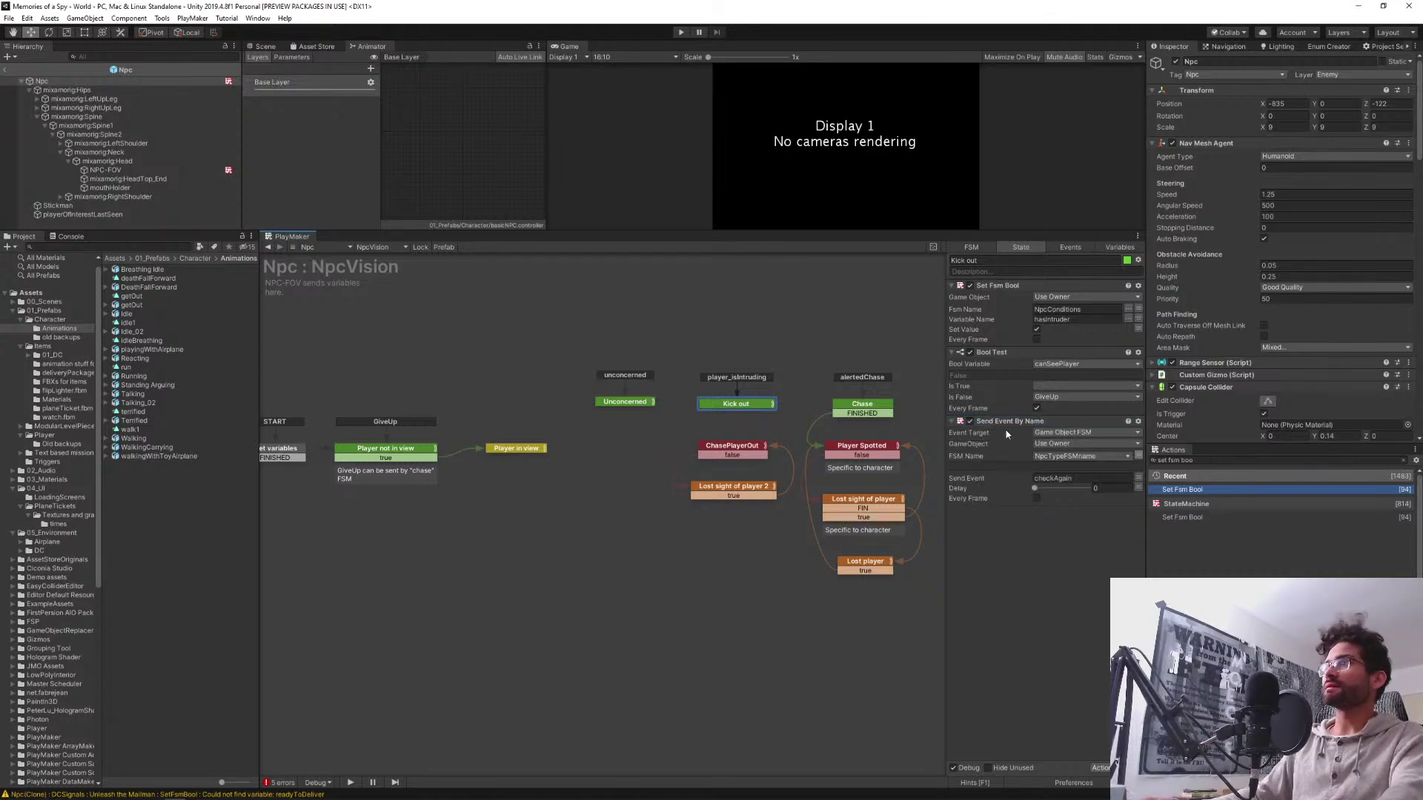
left_click(1007, 423)
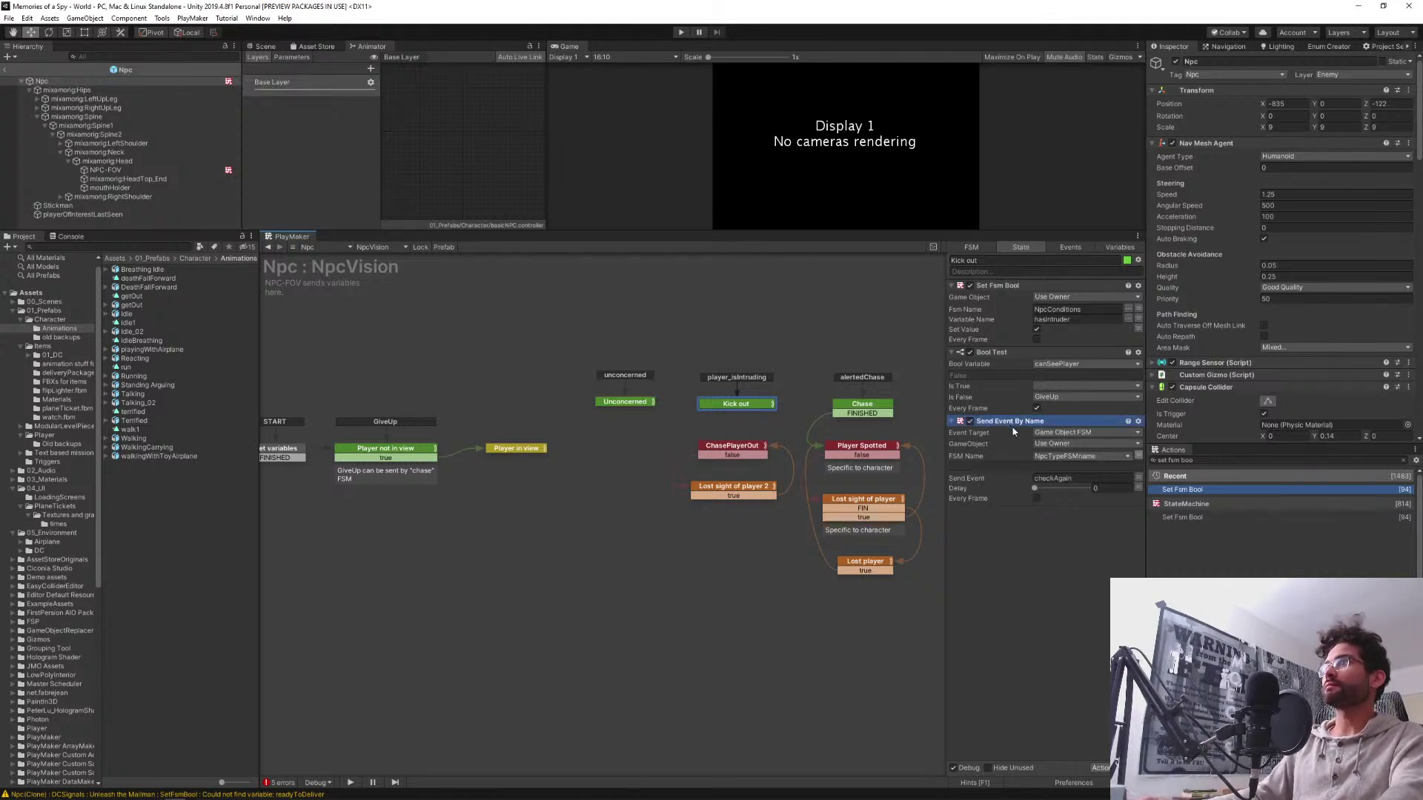
left_click_drag(1013, 422, 1013, 359)
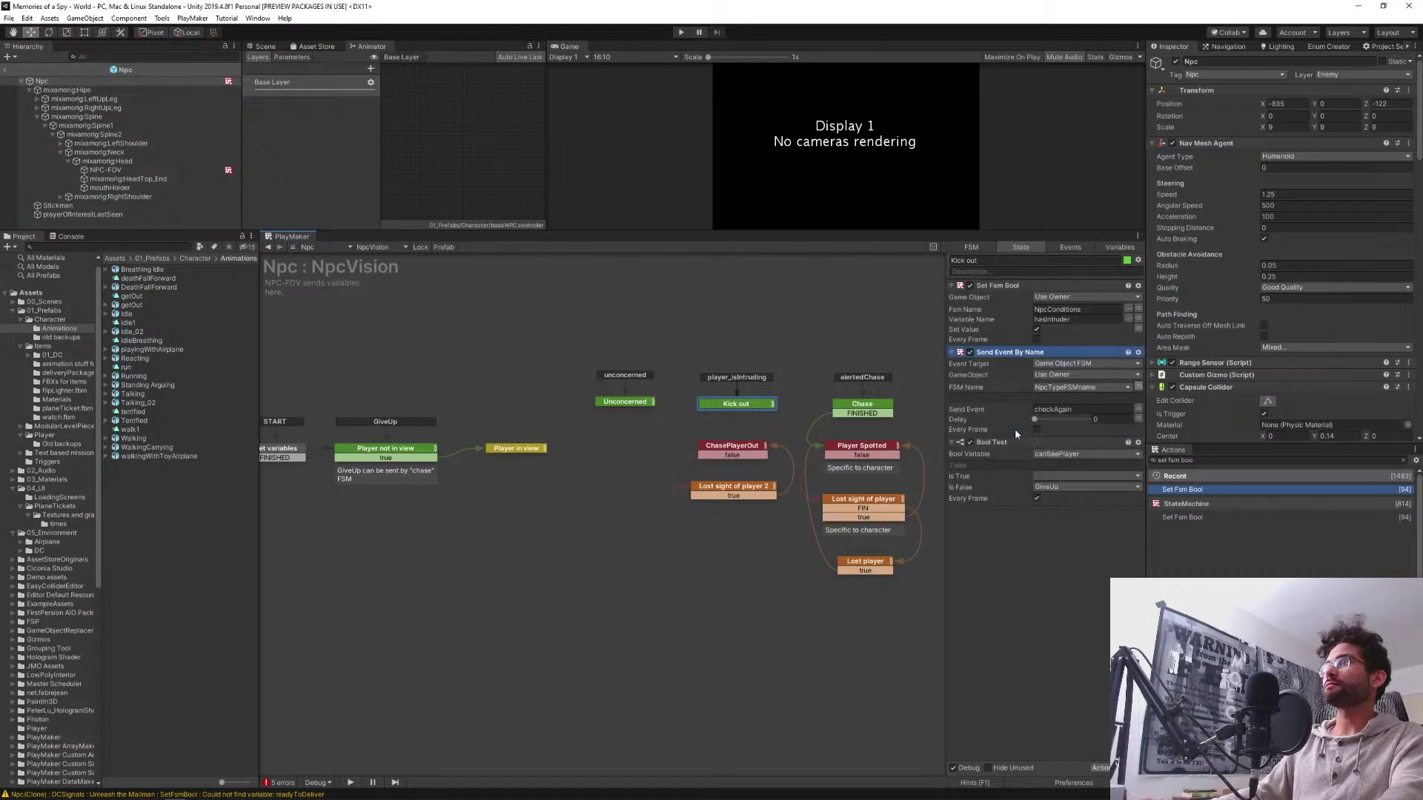
Add a Get Fsm String action to NpcVision's Get variables state
left_click(1019, 587)
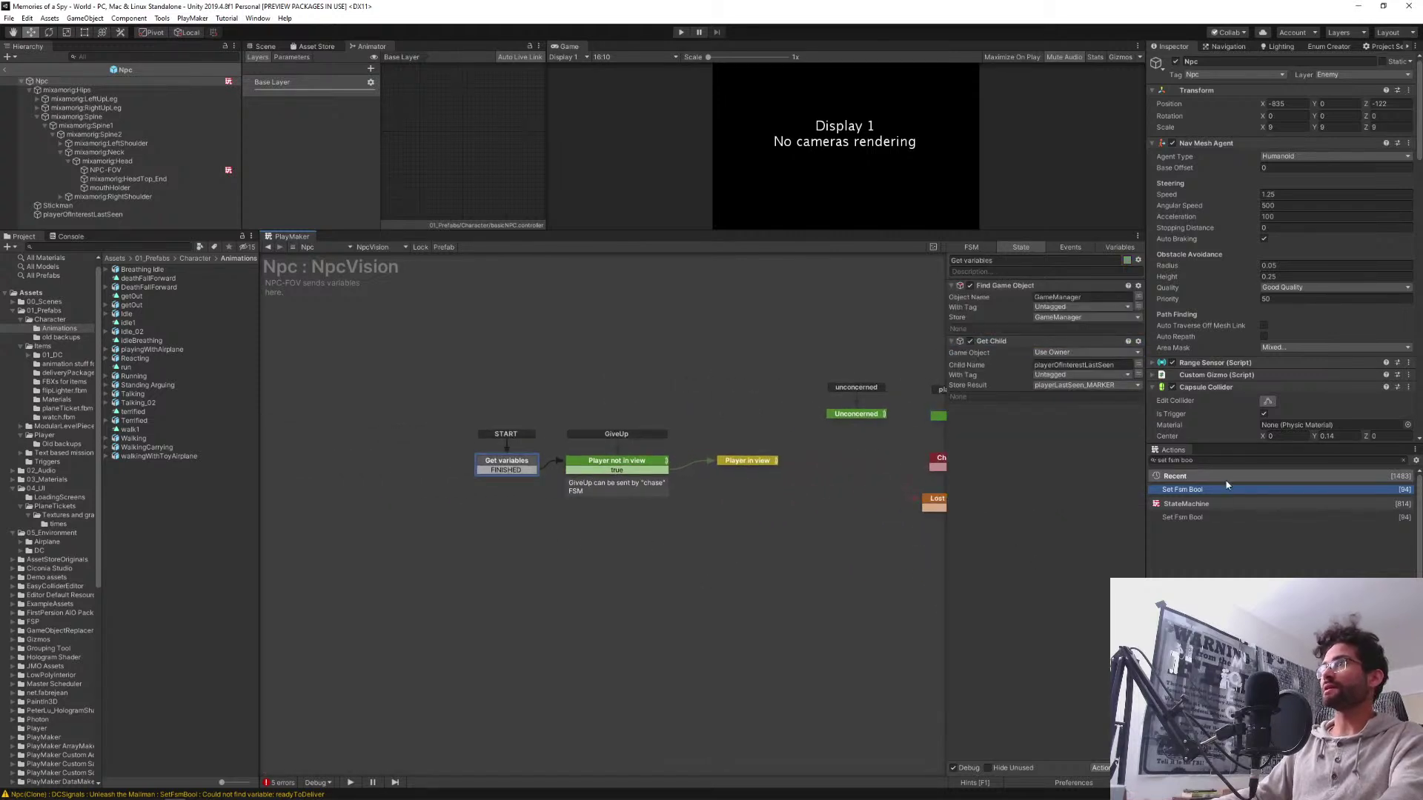
type("l")
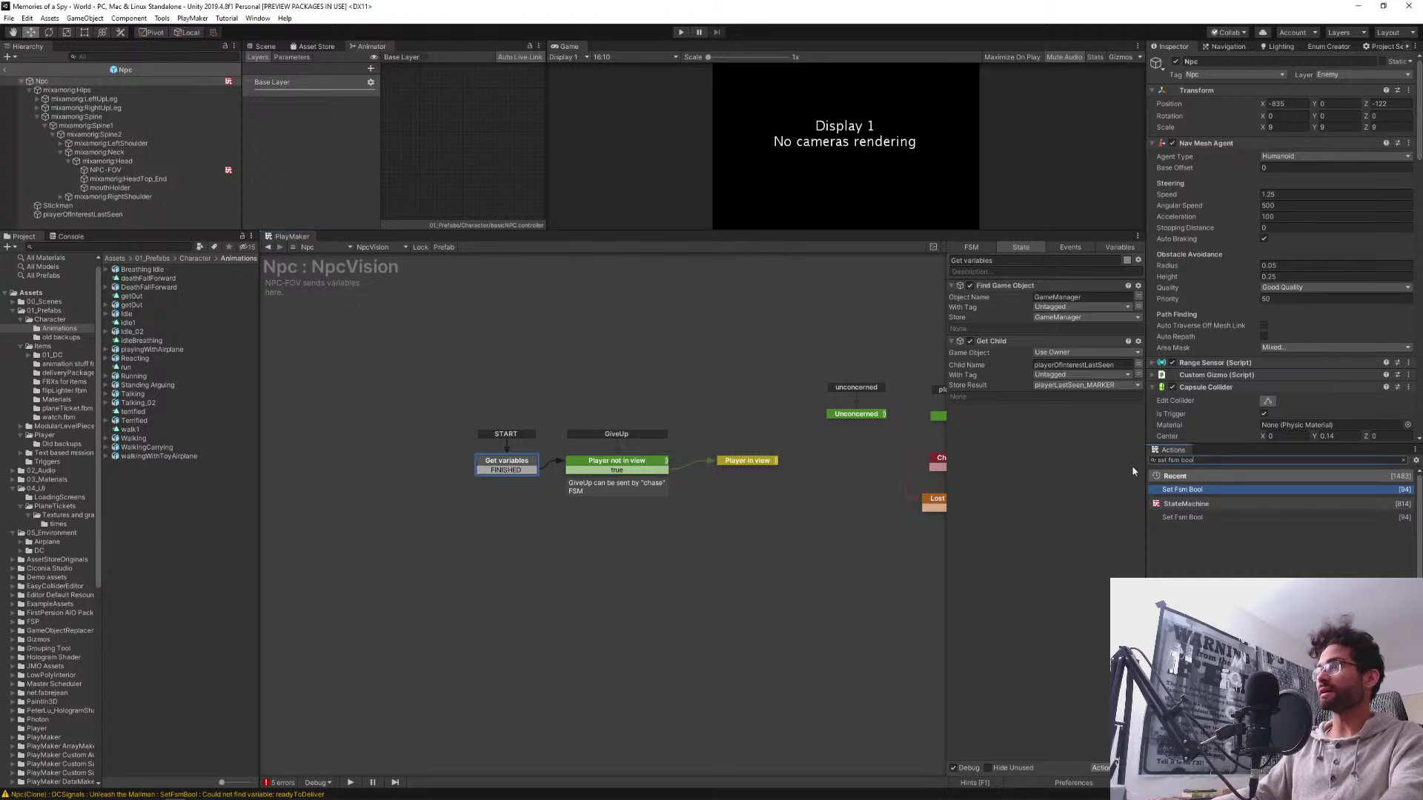
key("ctrl+a")
type("get fsm str")
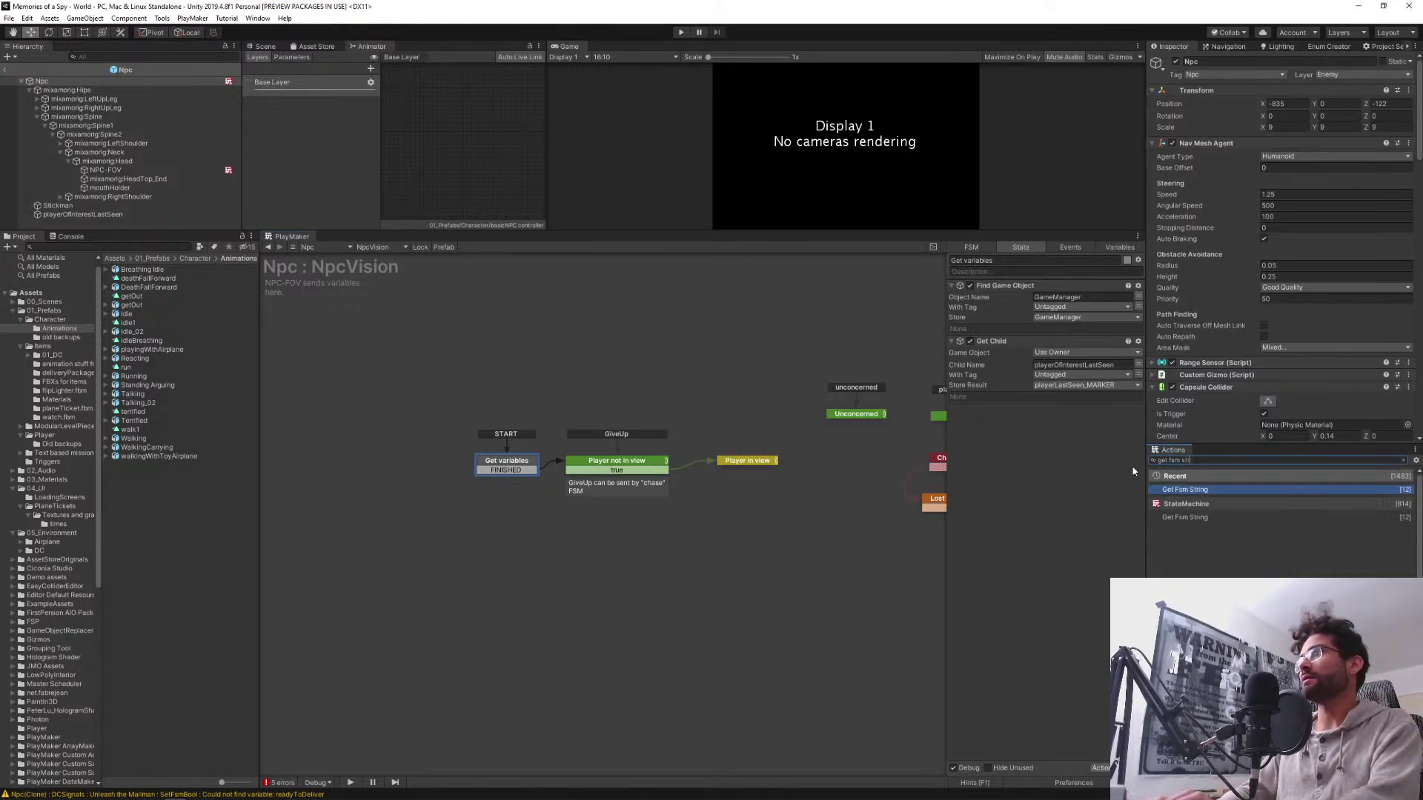
type("in")
key("Return")
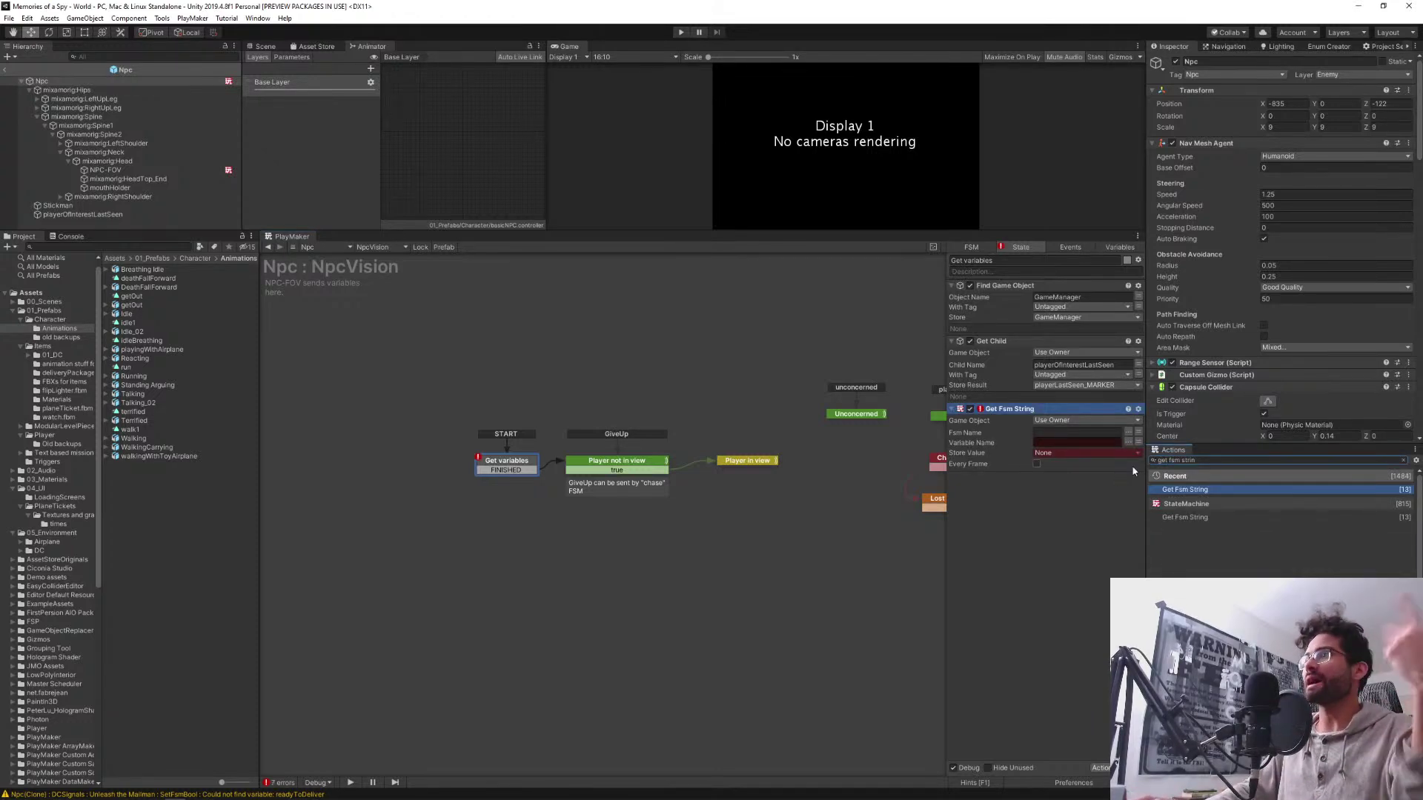
Set Get Fsm String to read NpcTypeFSMname from the BehaviouralAttributes FSM and store it in the NpcTypeFSMname variable
left_click(979, 517)
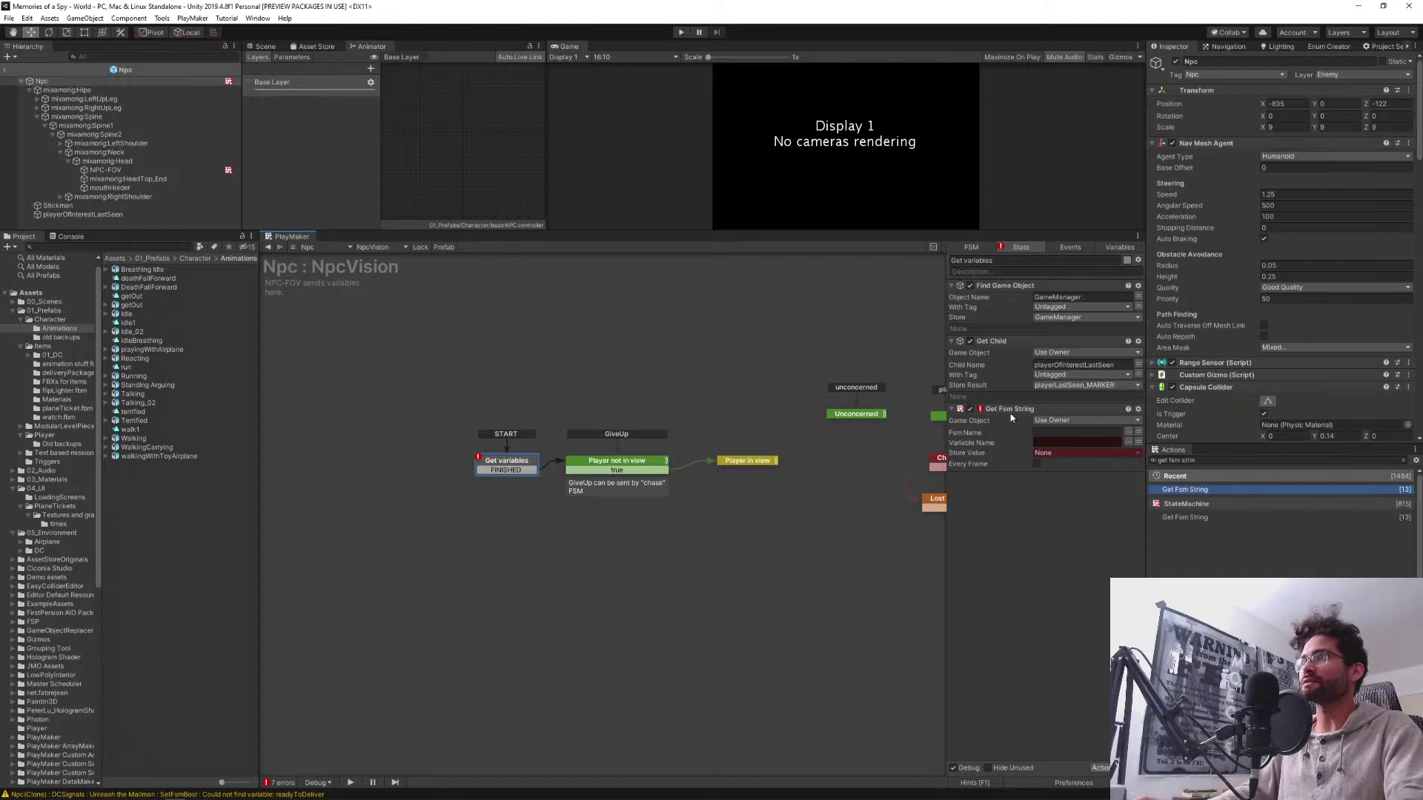
left_click(1127, 434)
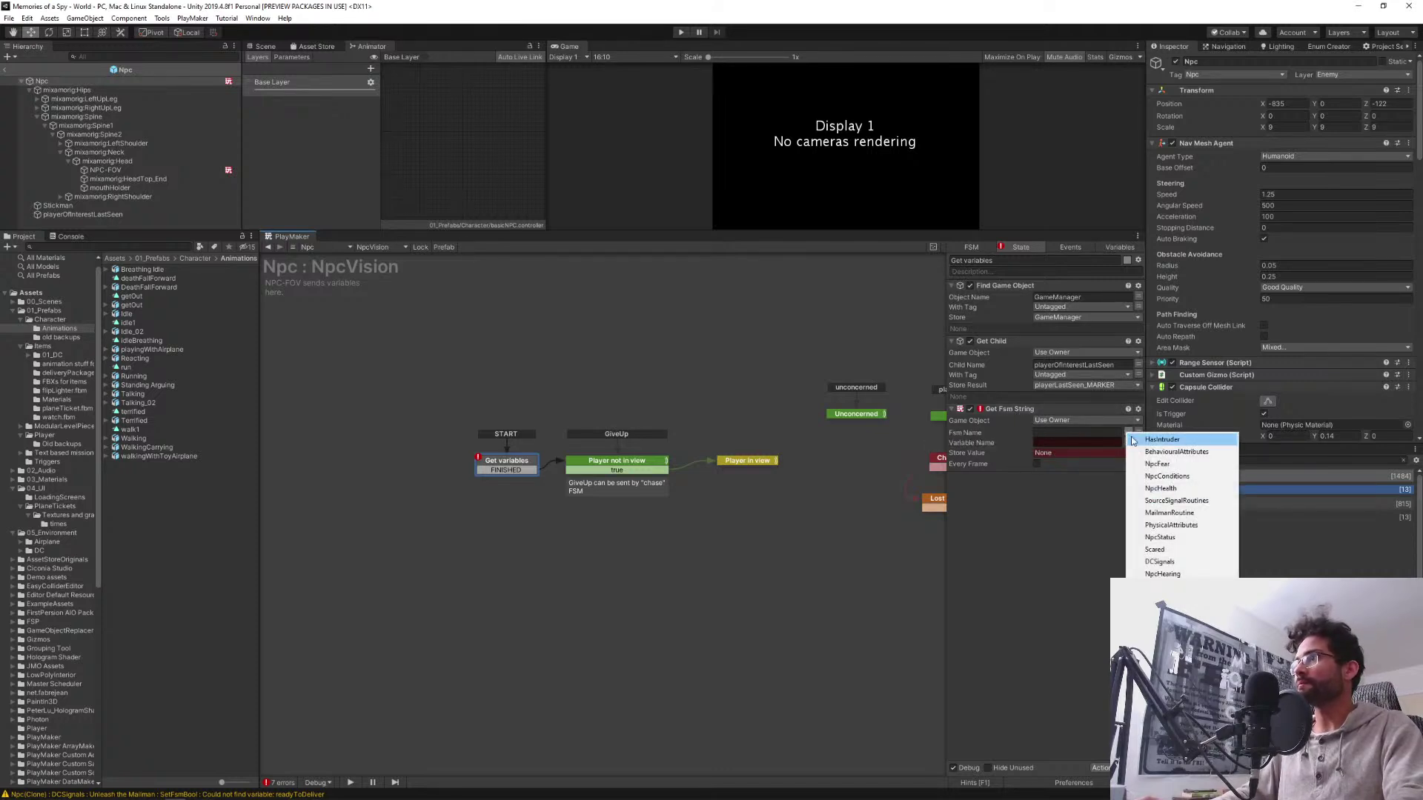
left_click(1176, 451)
left_click(1127, 442)
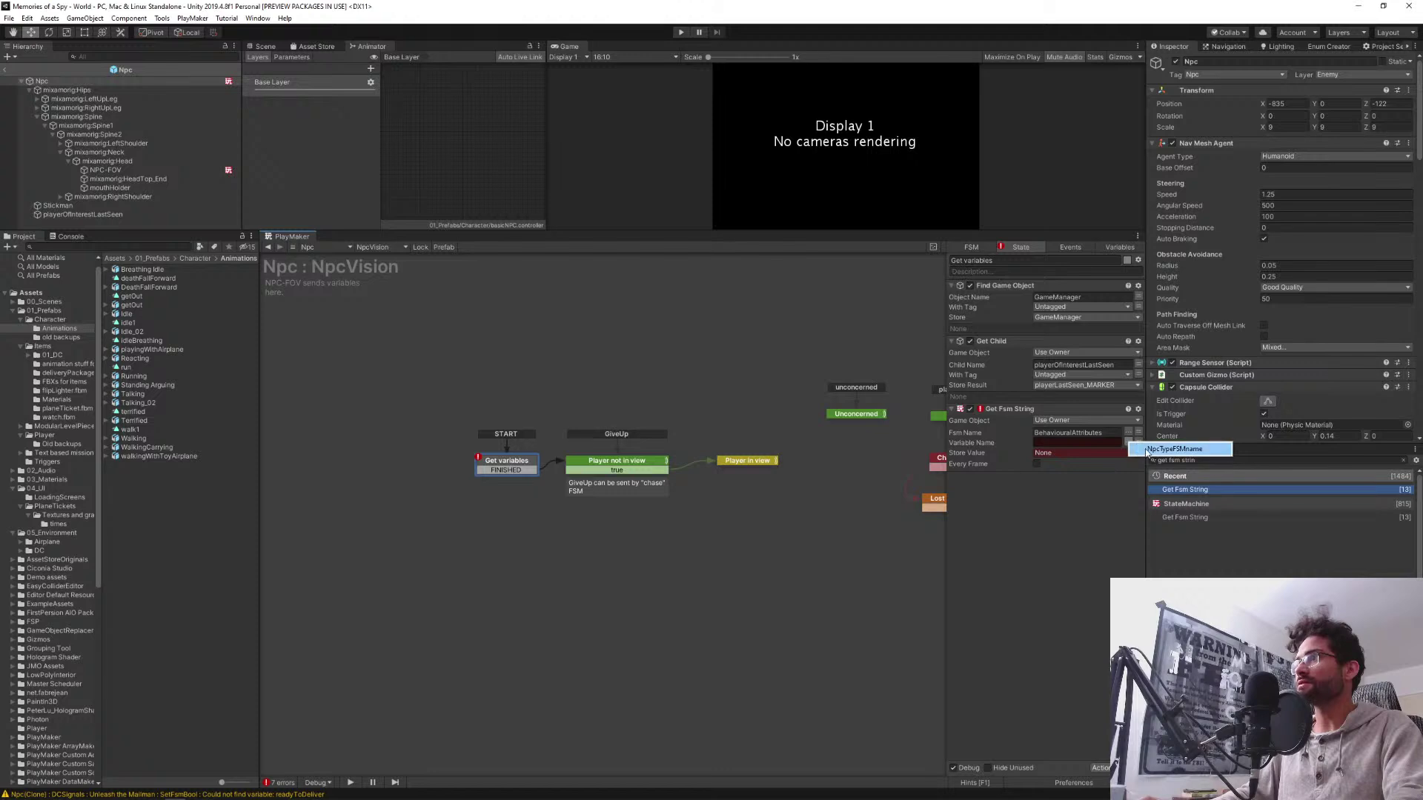
left_click(1178, 450)
left_click(1065, 442)
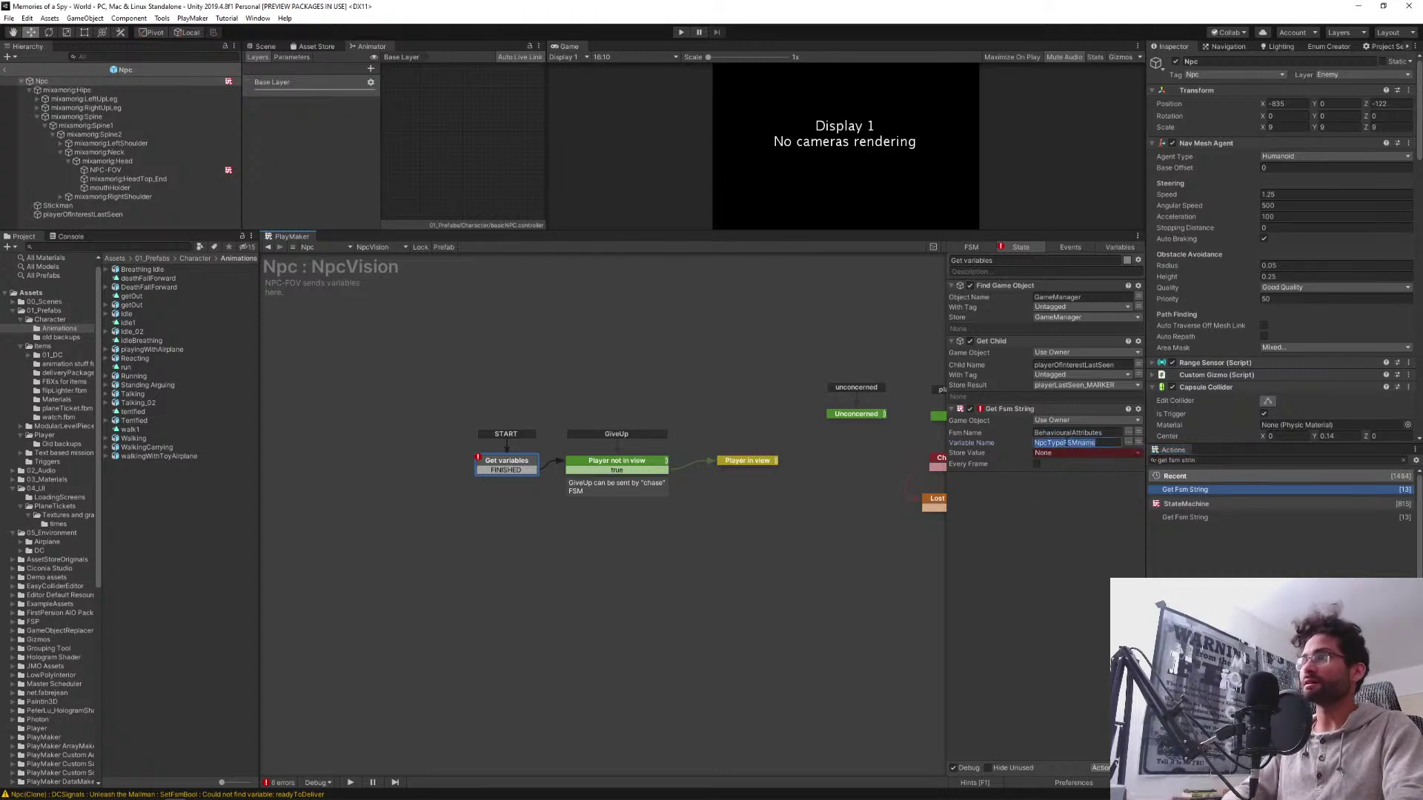
left_click(1070, 454)
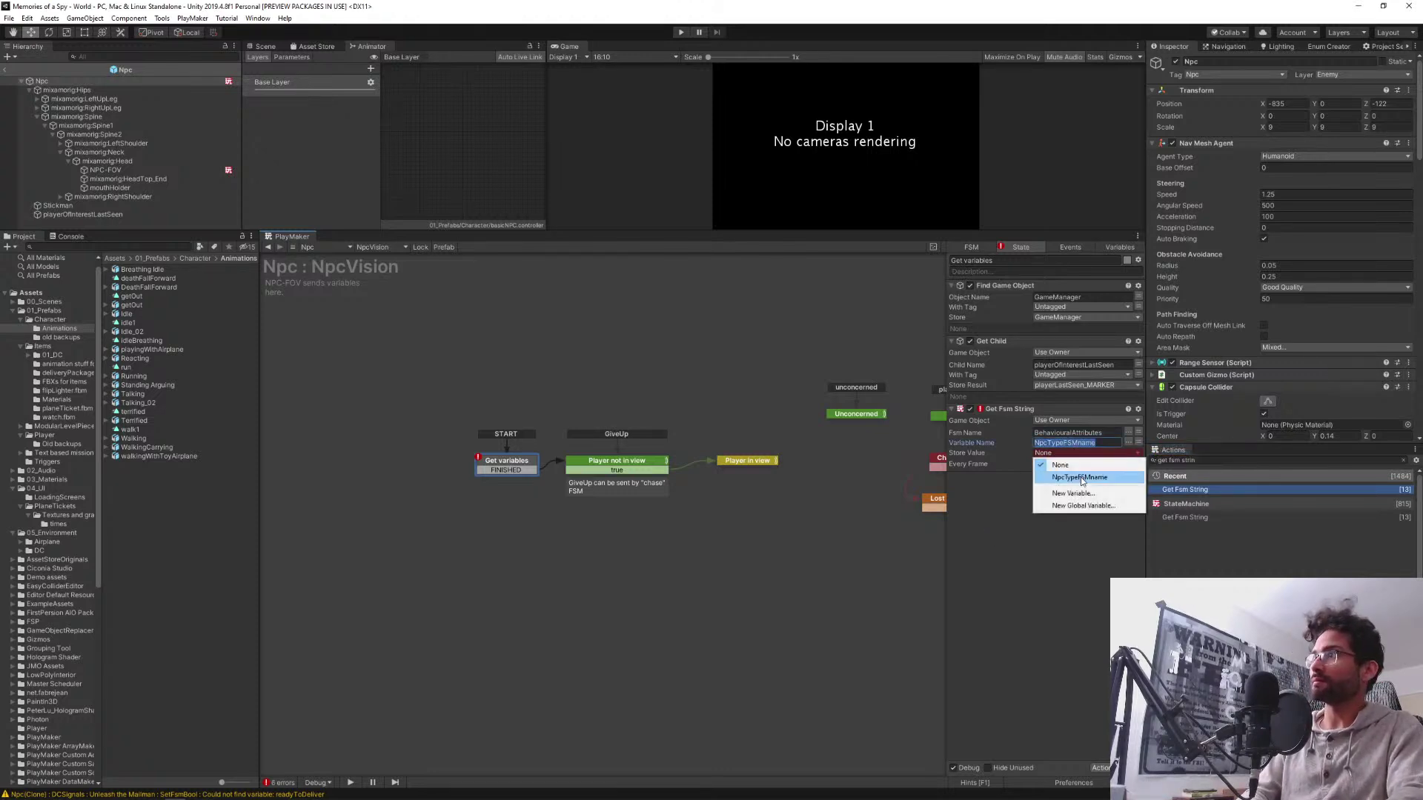
left_click(1081, 478)
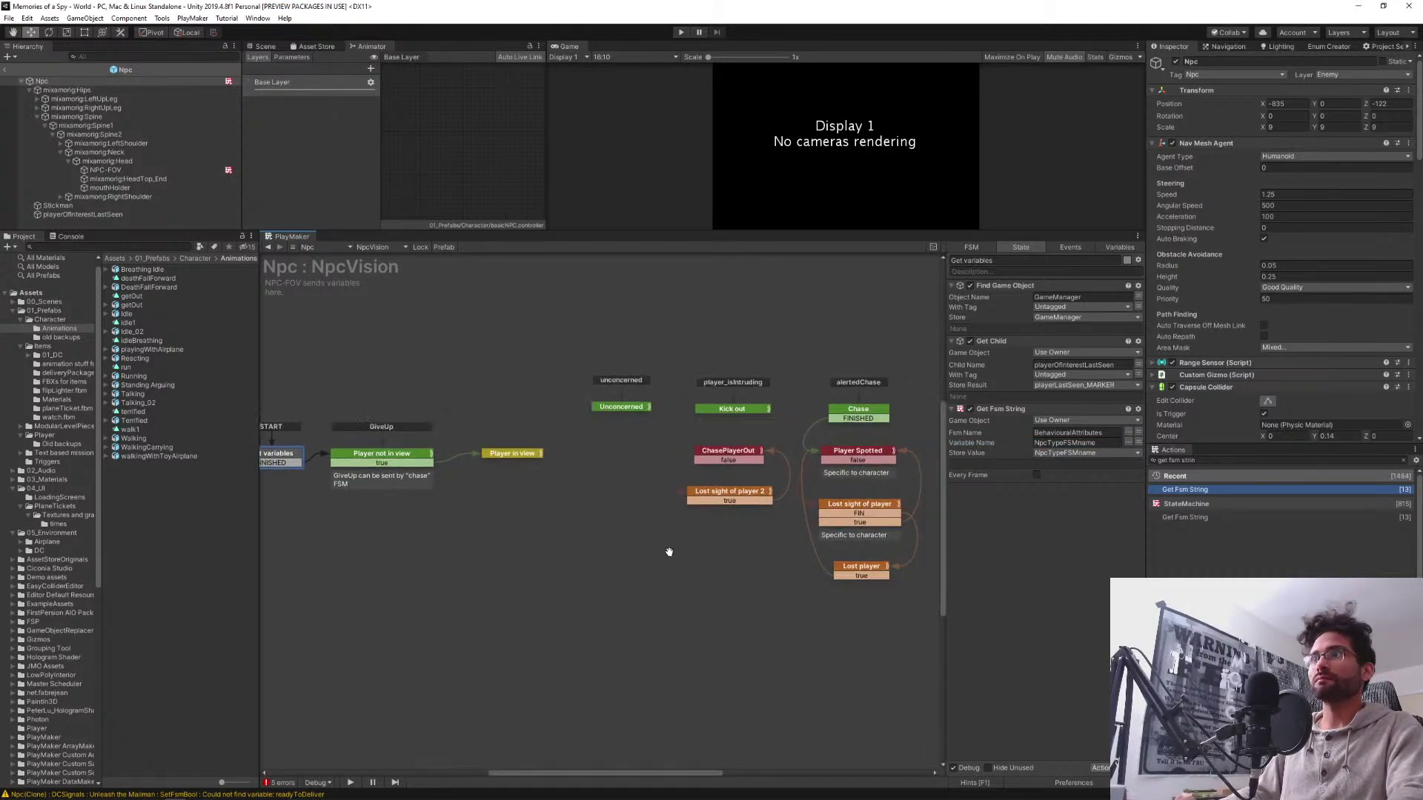
Copy Kick out's Send Event By Name action into Player not in view above Bool Test, and delete that state's Draw State Label action
left_click(718, 409)
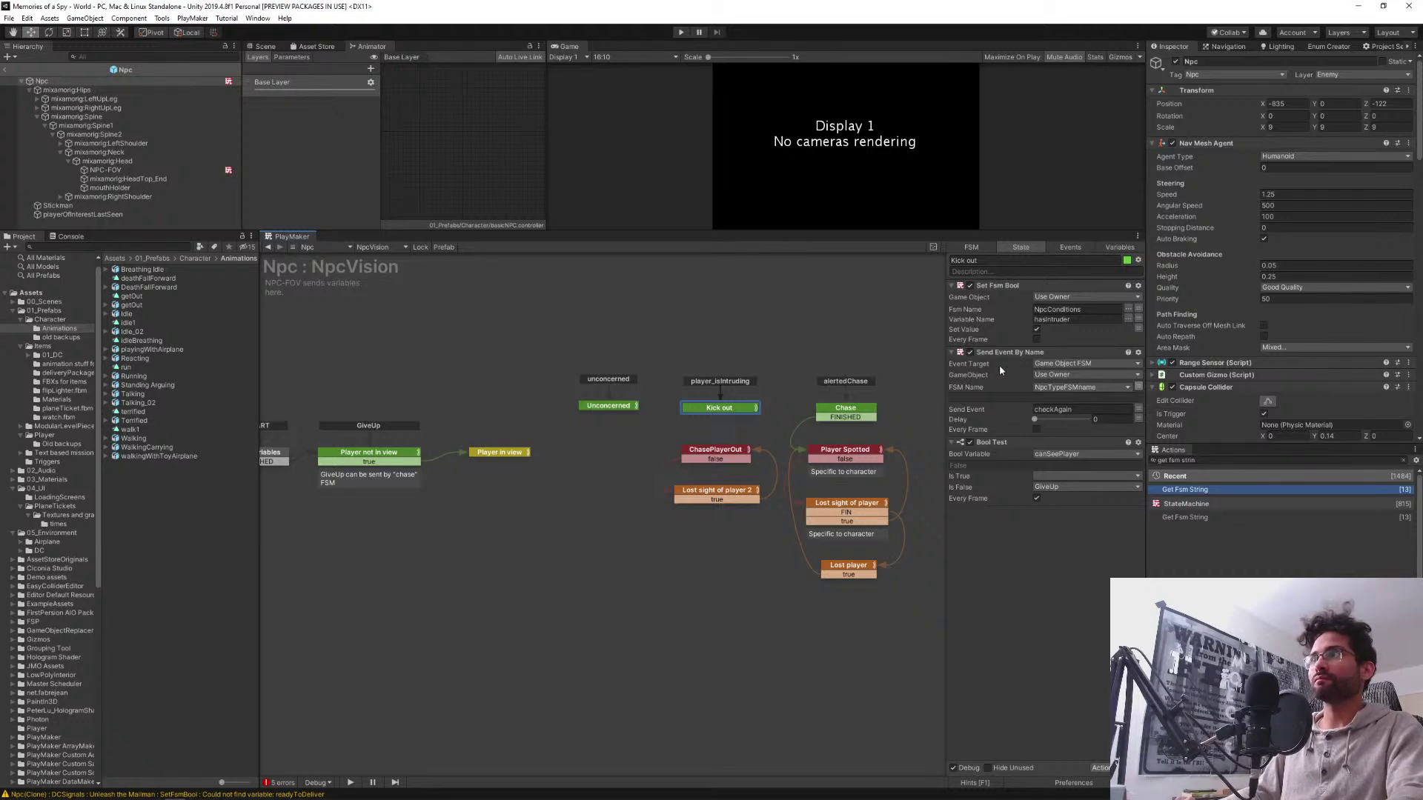
left_click(963, 362)
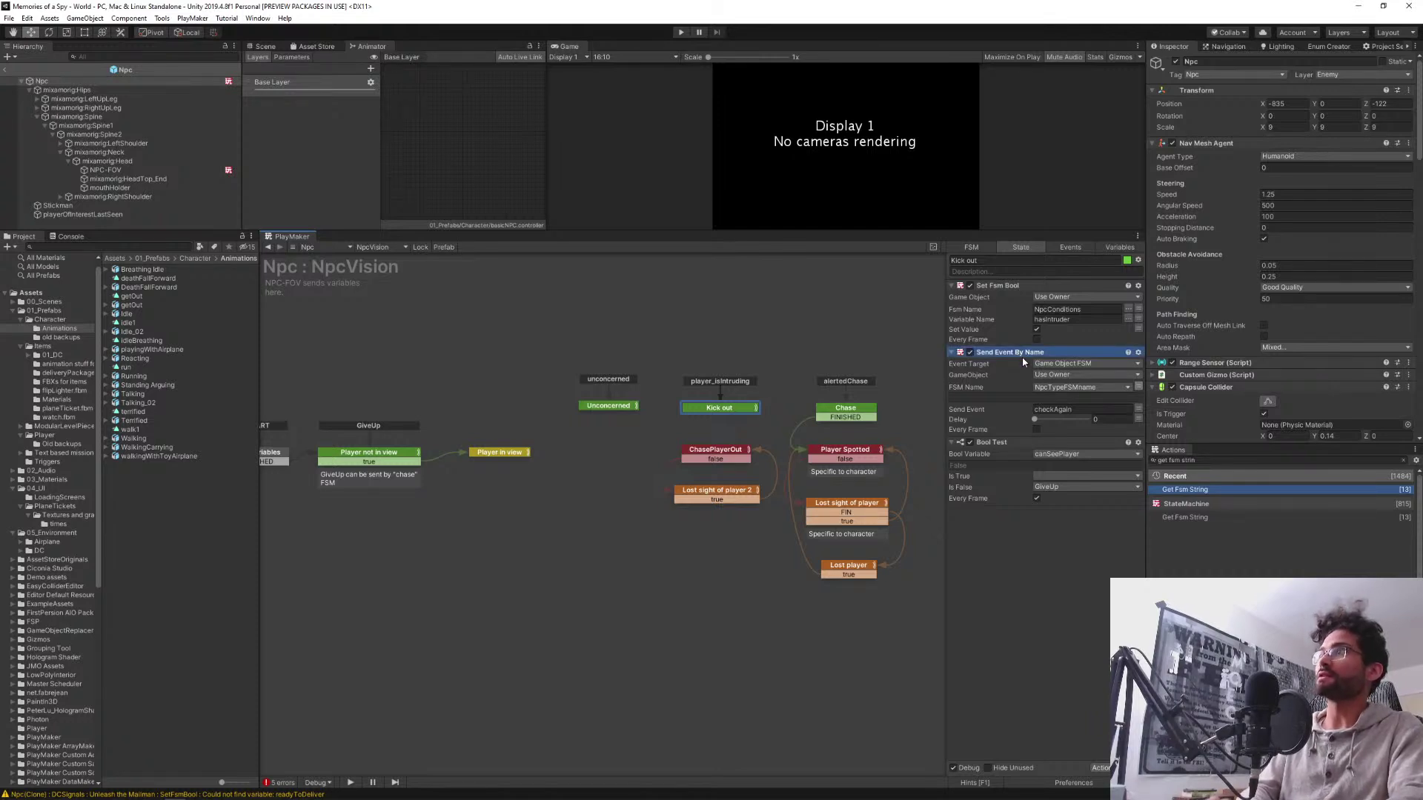
left_click(379, 454)
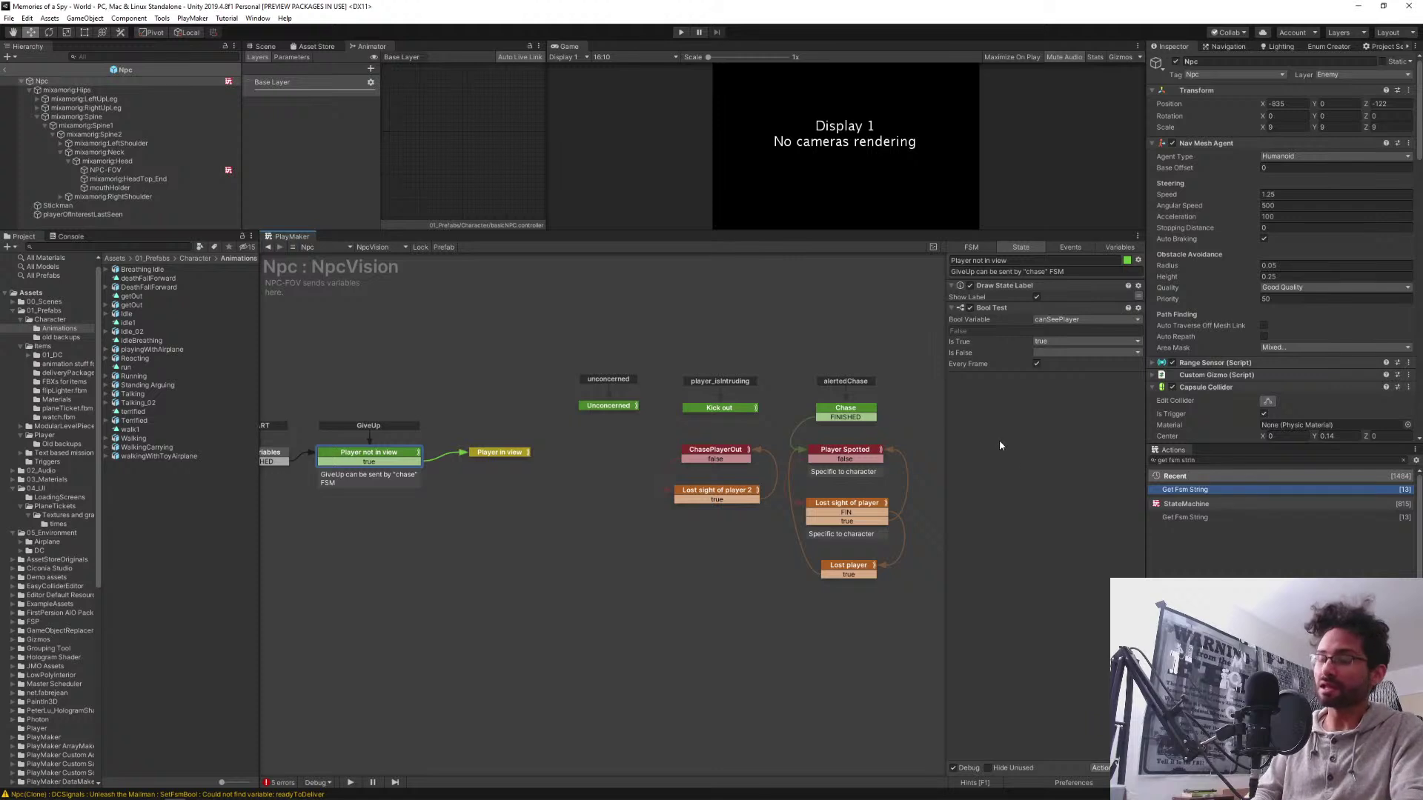
key("ctrl+v")
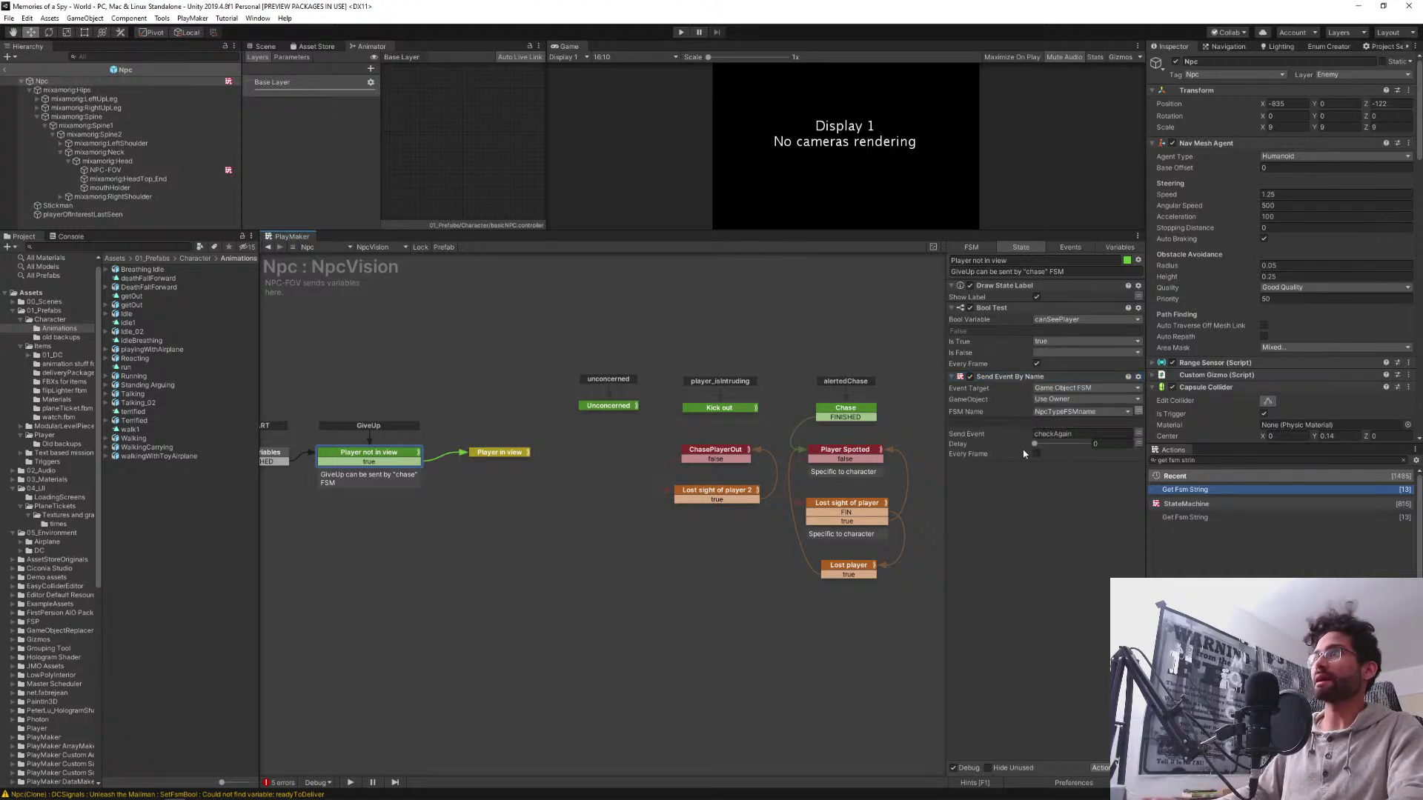
left_click(1010, 378)
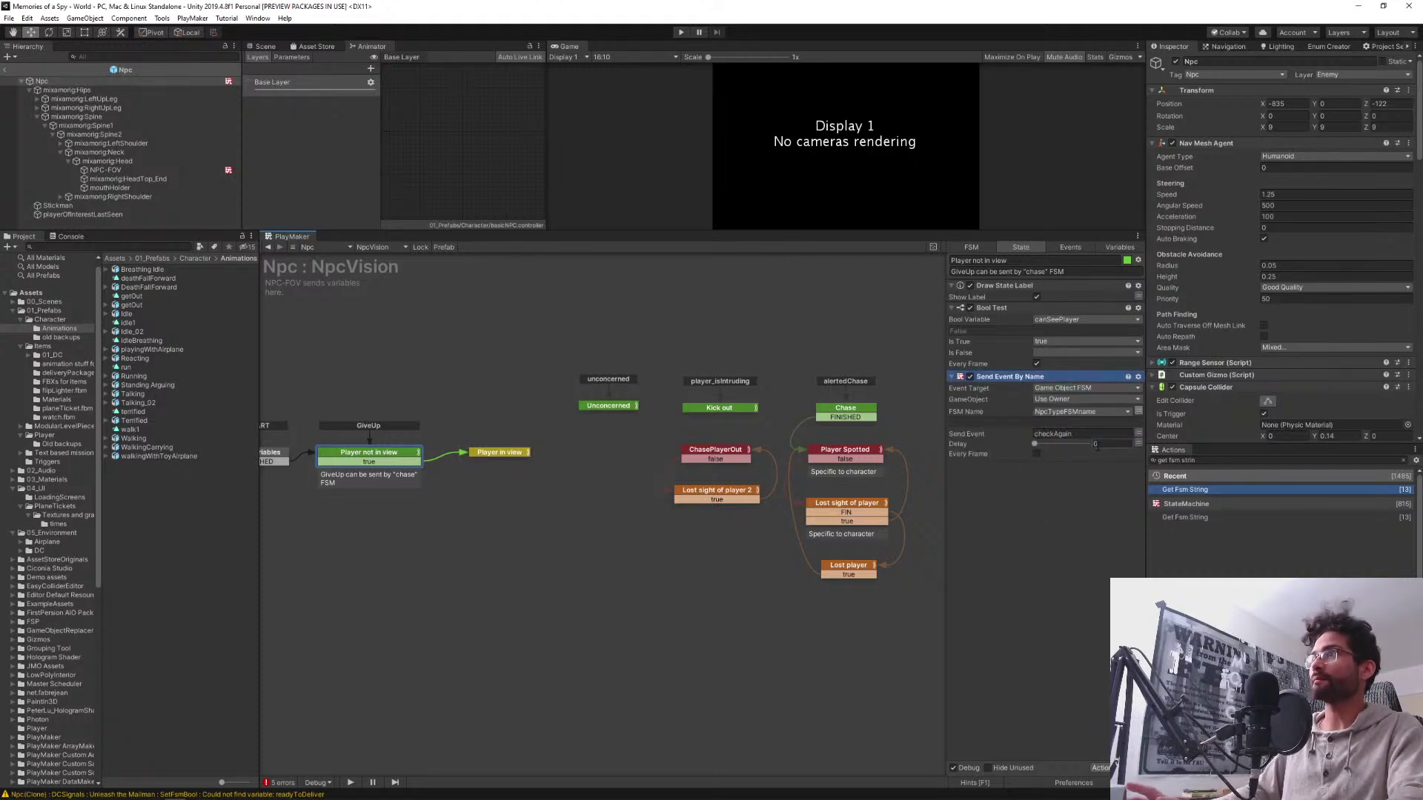
left_click_drag(1007, 377, 1027, 310)
left_click(1005, 286)
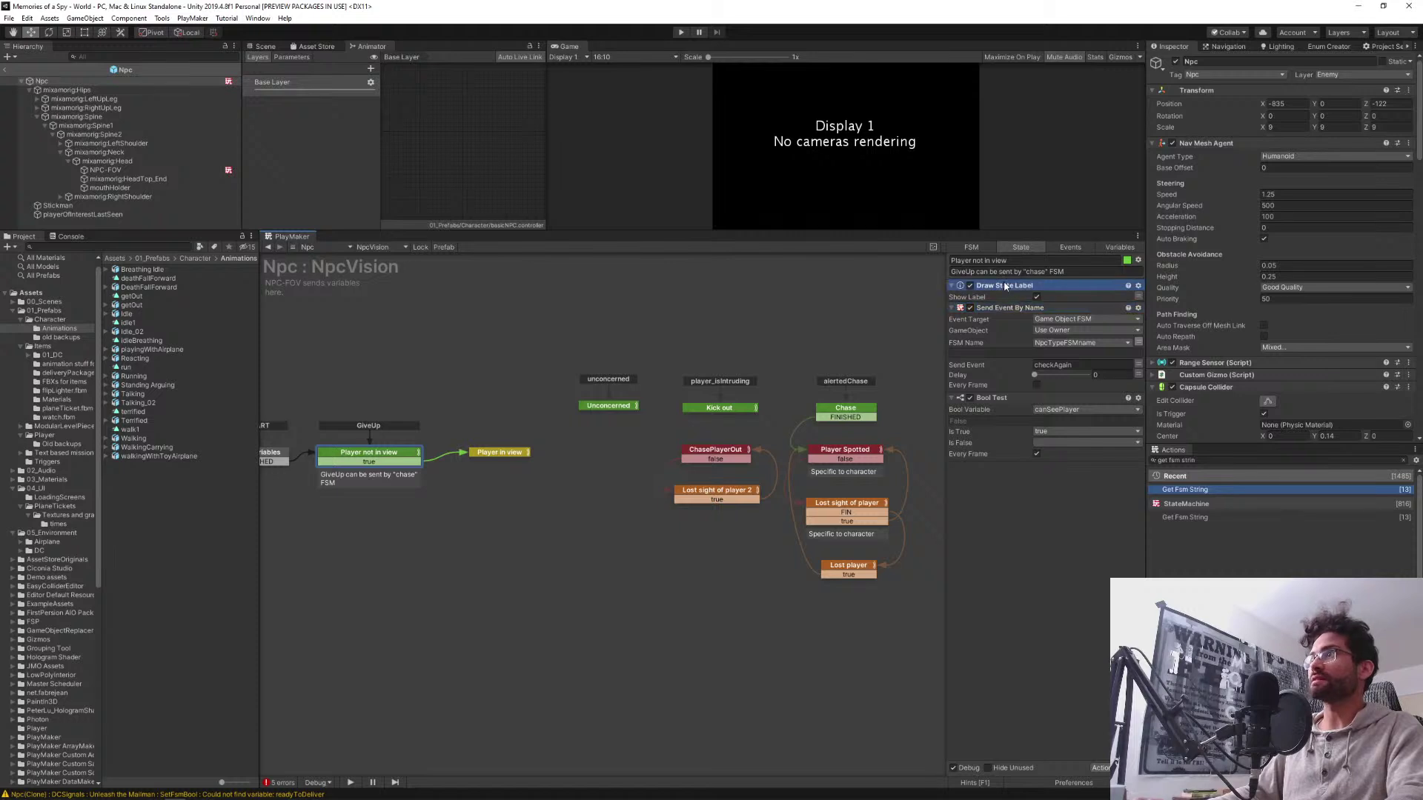
key("Delete")
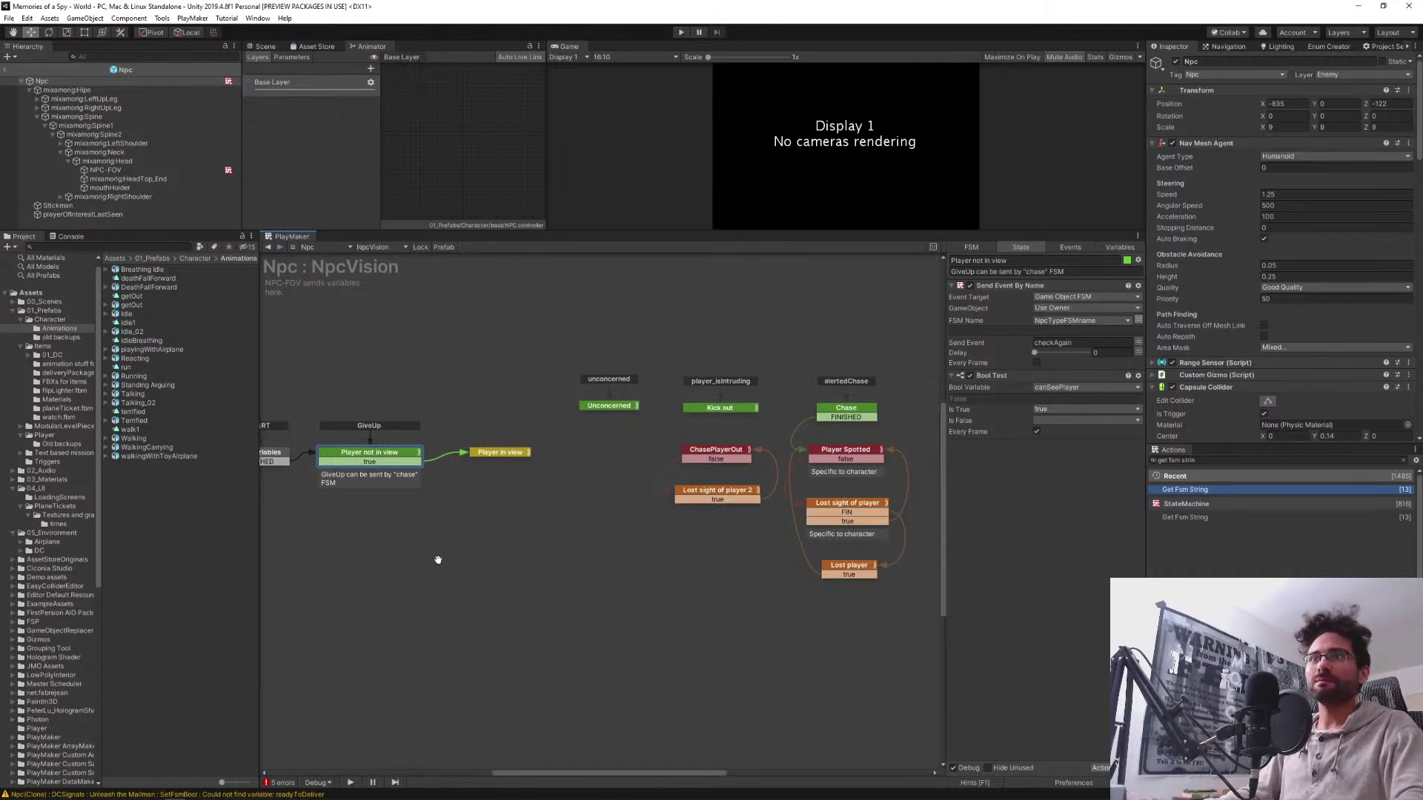
middle_click_drag(426, 557, 517, 573)
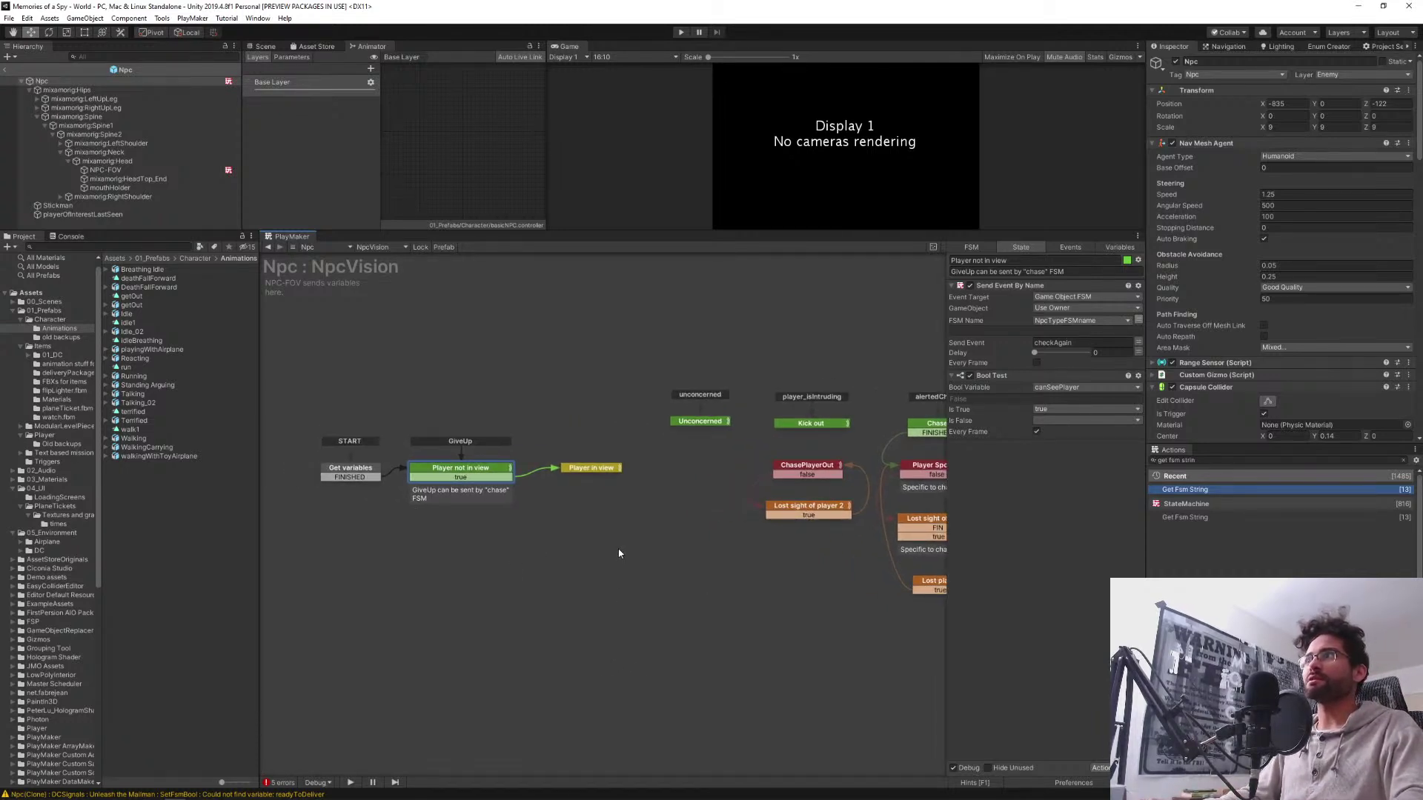
Leave the Npc prefab, open the Player prefab and check the variables of its PlayerStatus FSM
left_click(7, 71)
left_click_drag(198, 232, 138, 538)
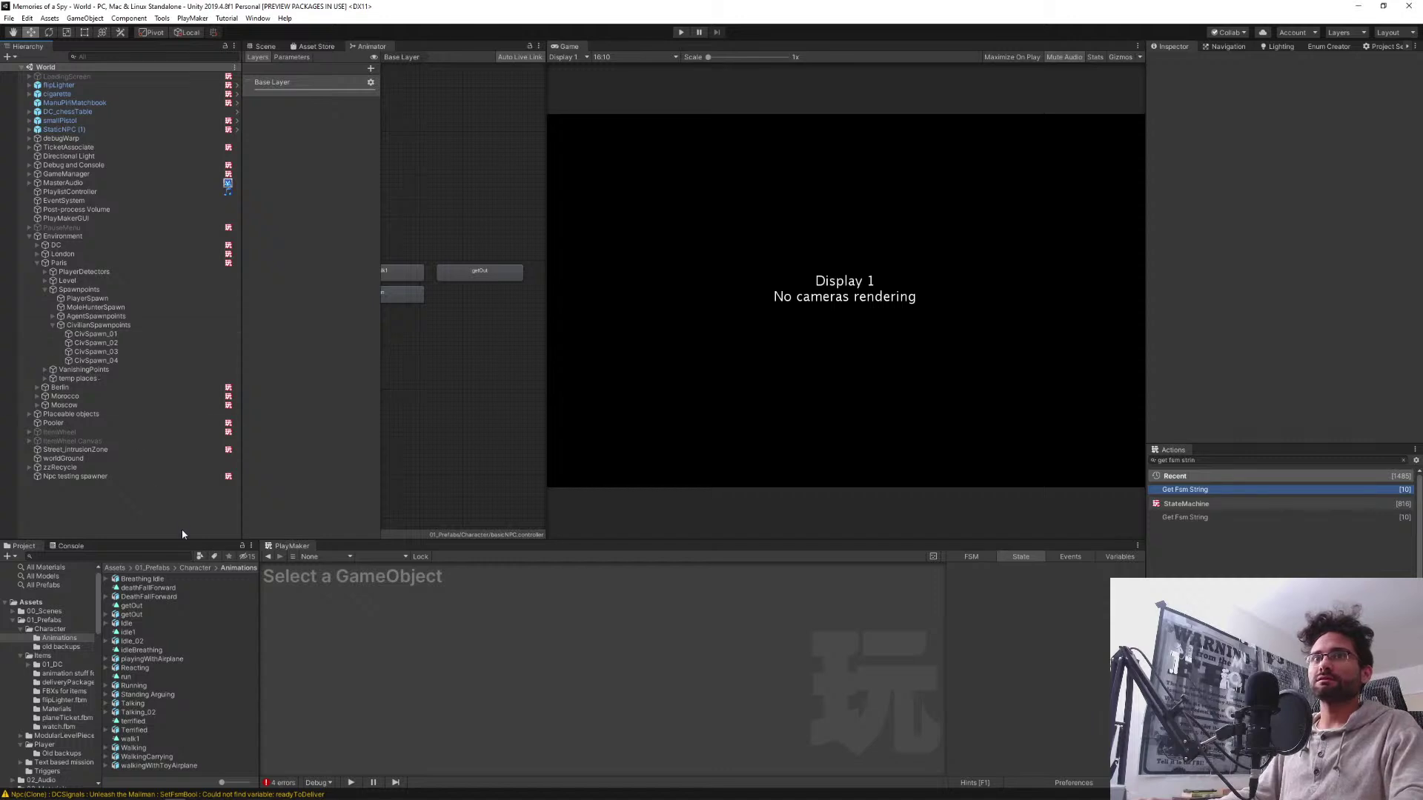
left_click(43, 744)
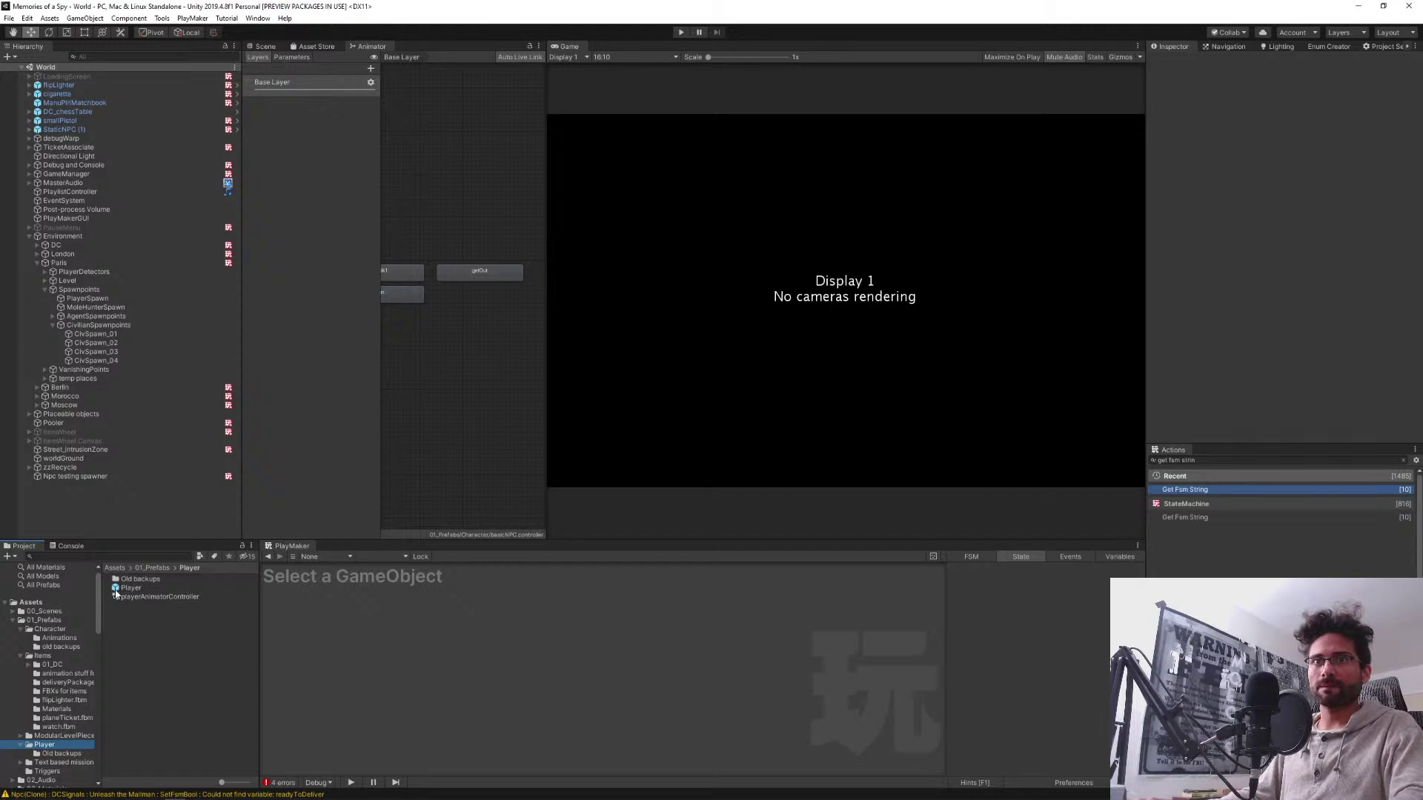
double_click(130, 587)
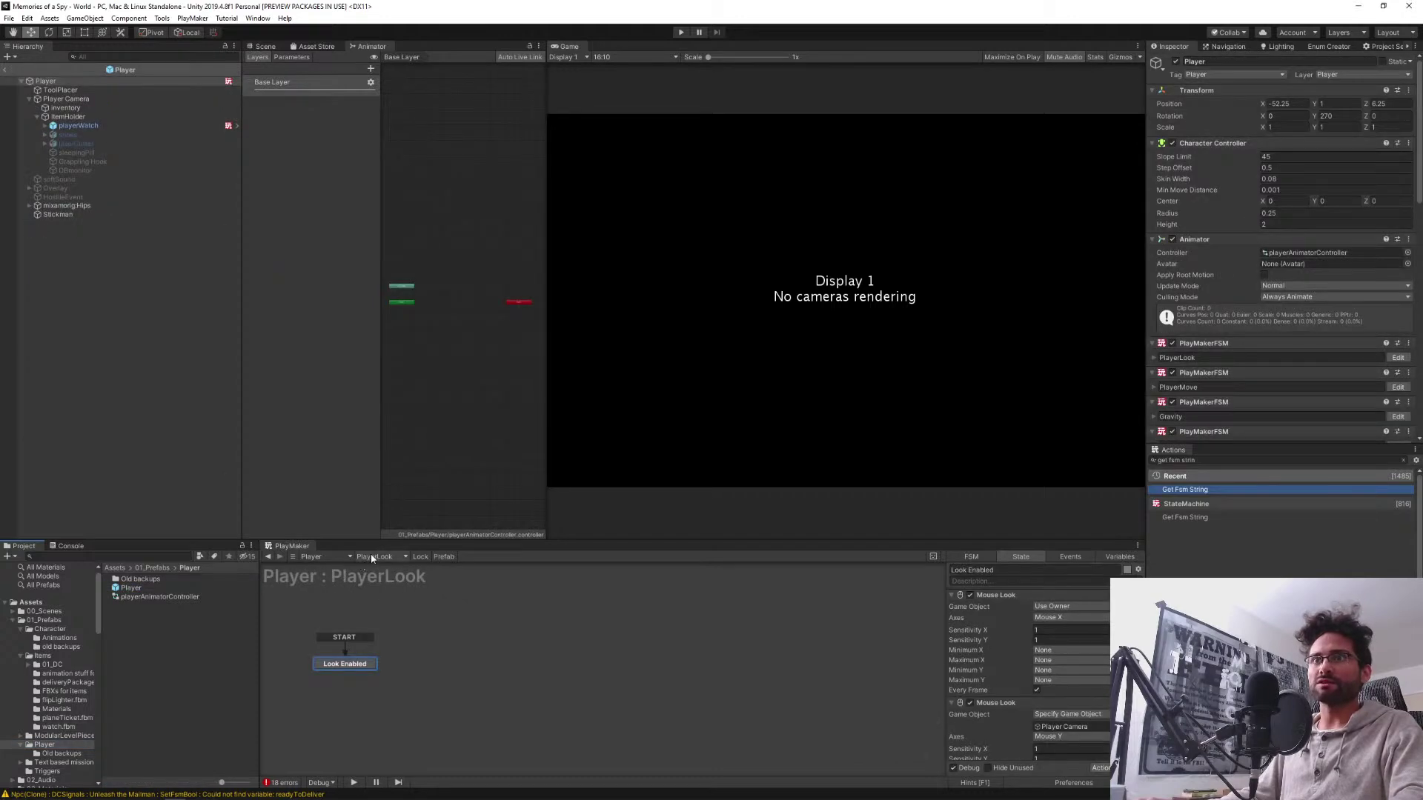
left_click(372, 557)
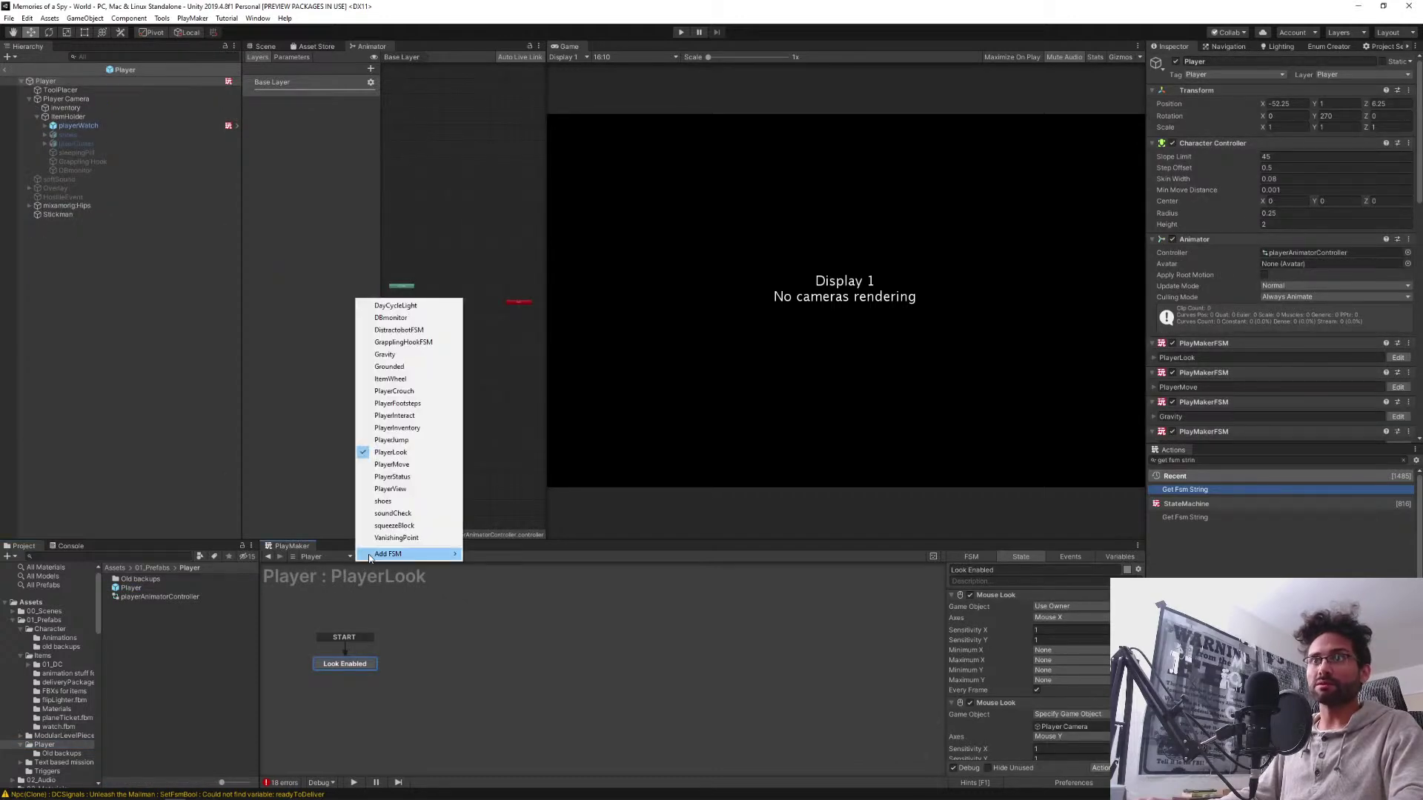
left_click(420, 478)
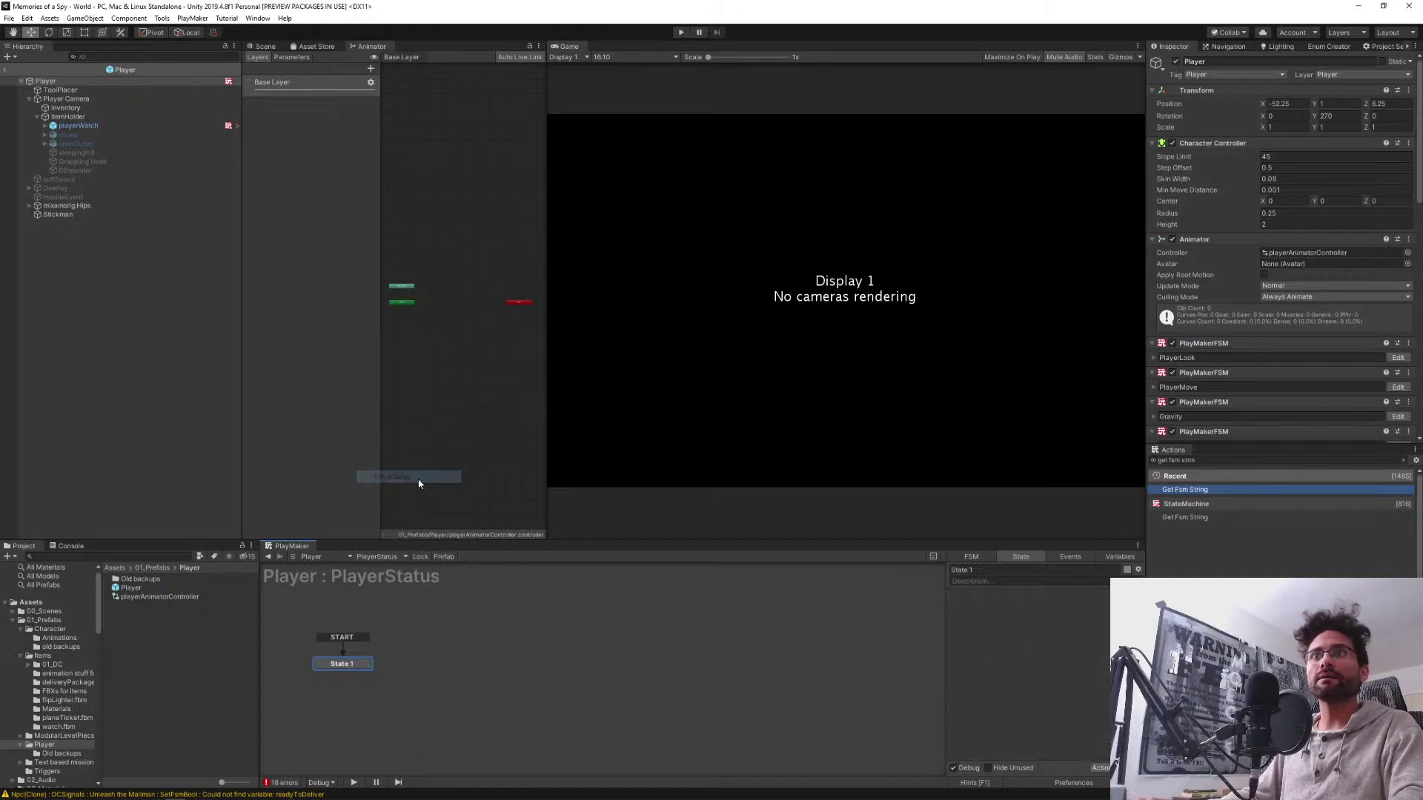
left_click(1119, 557)
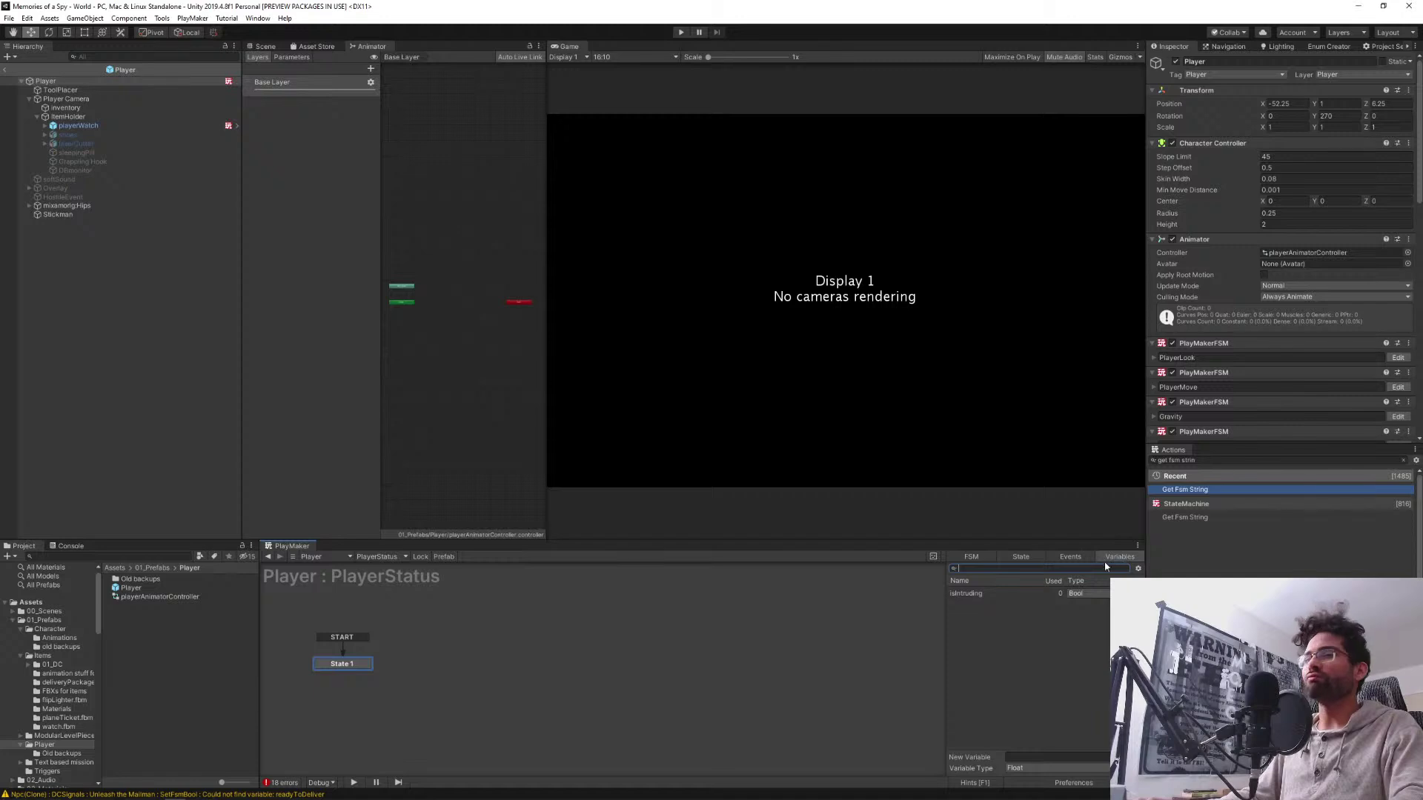
Return to the World scene, search its objects for "intru" and display the IntrusionZone object's FSM
left_click(5, 71)
left_click(111, 55)
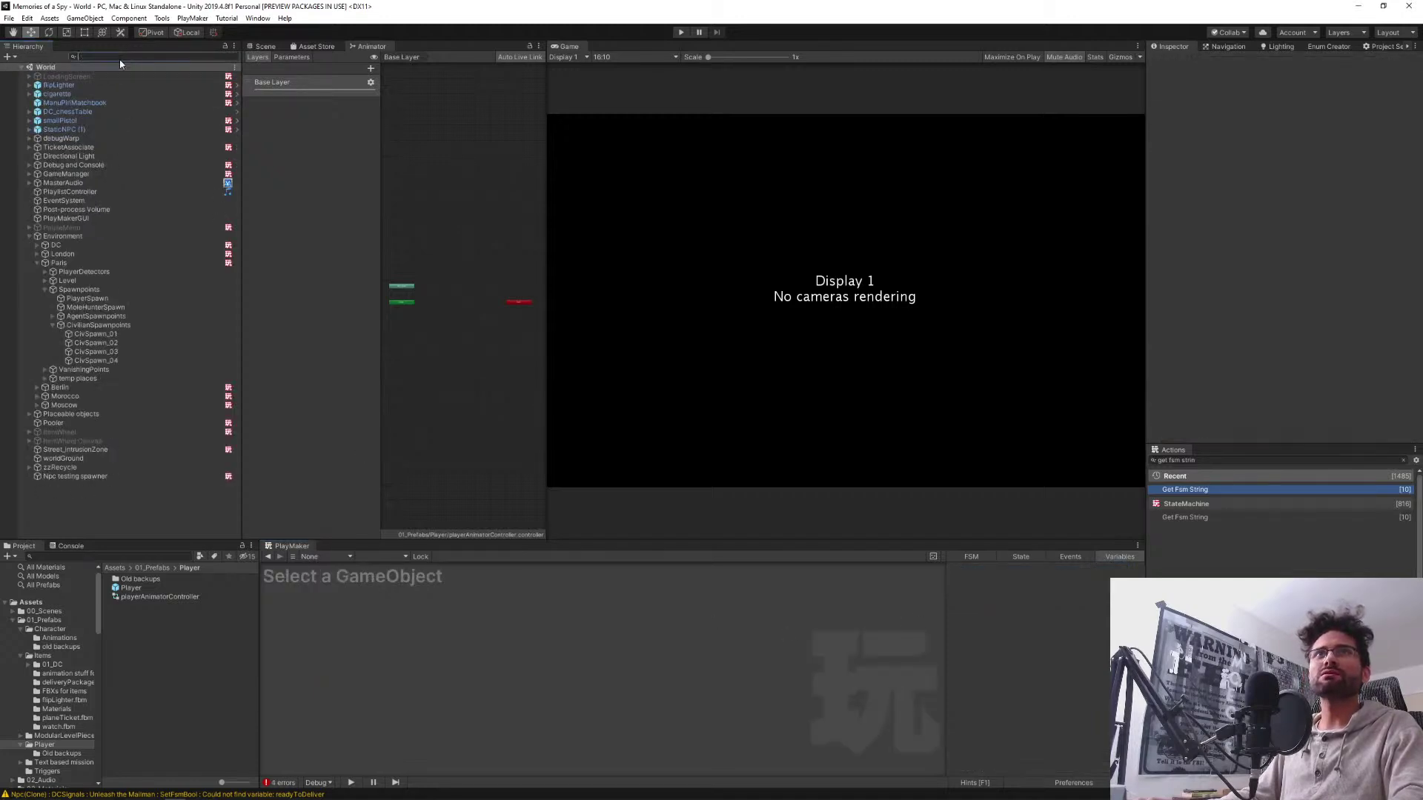
type("intru")
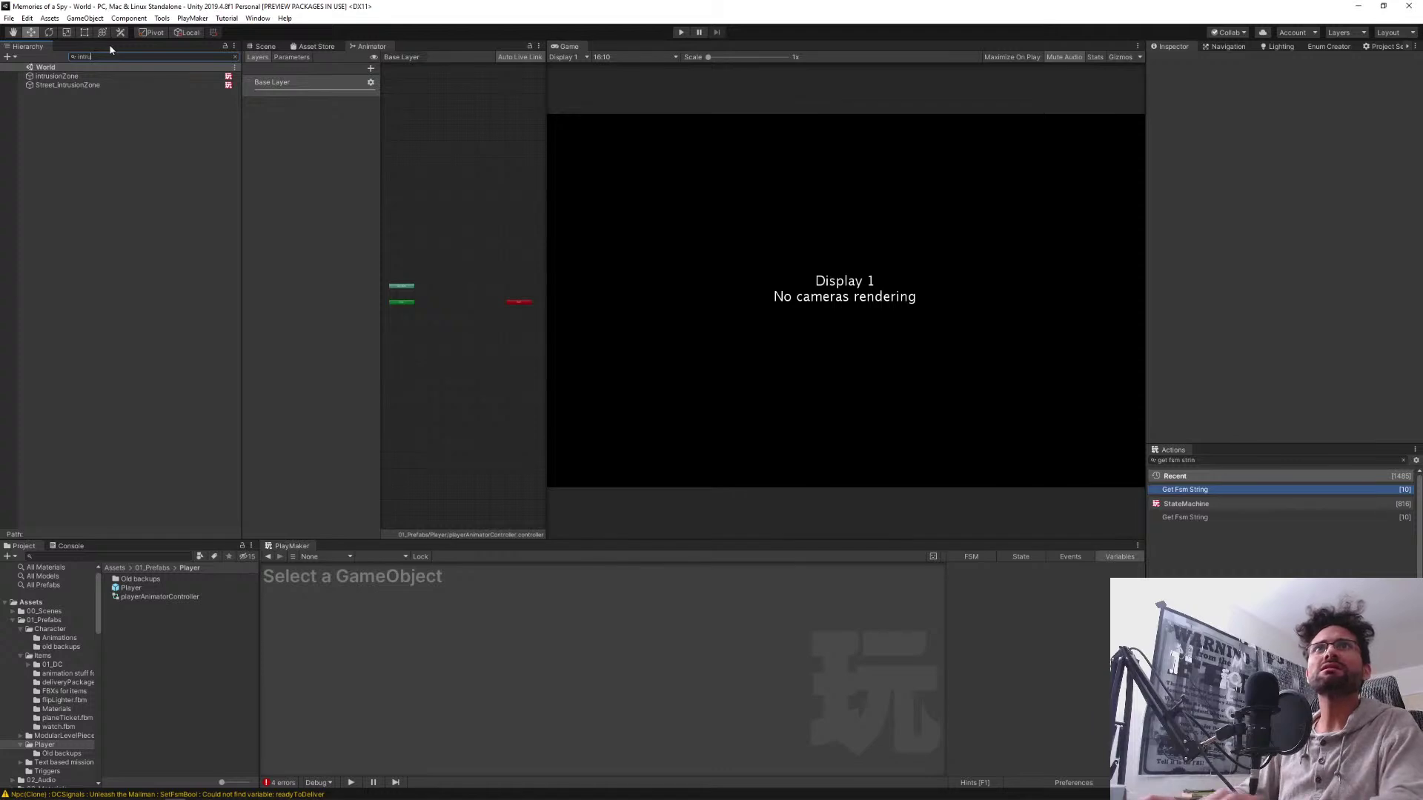
left_click(45, 77)
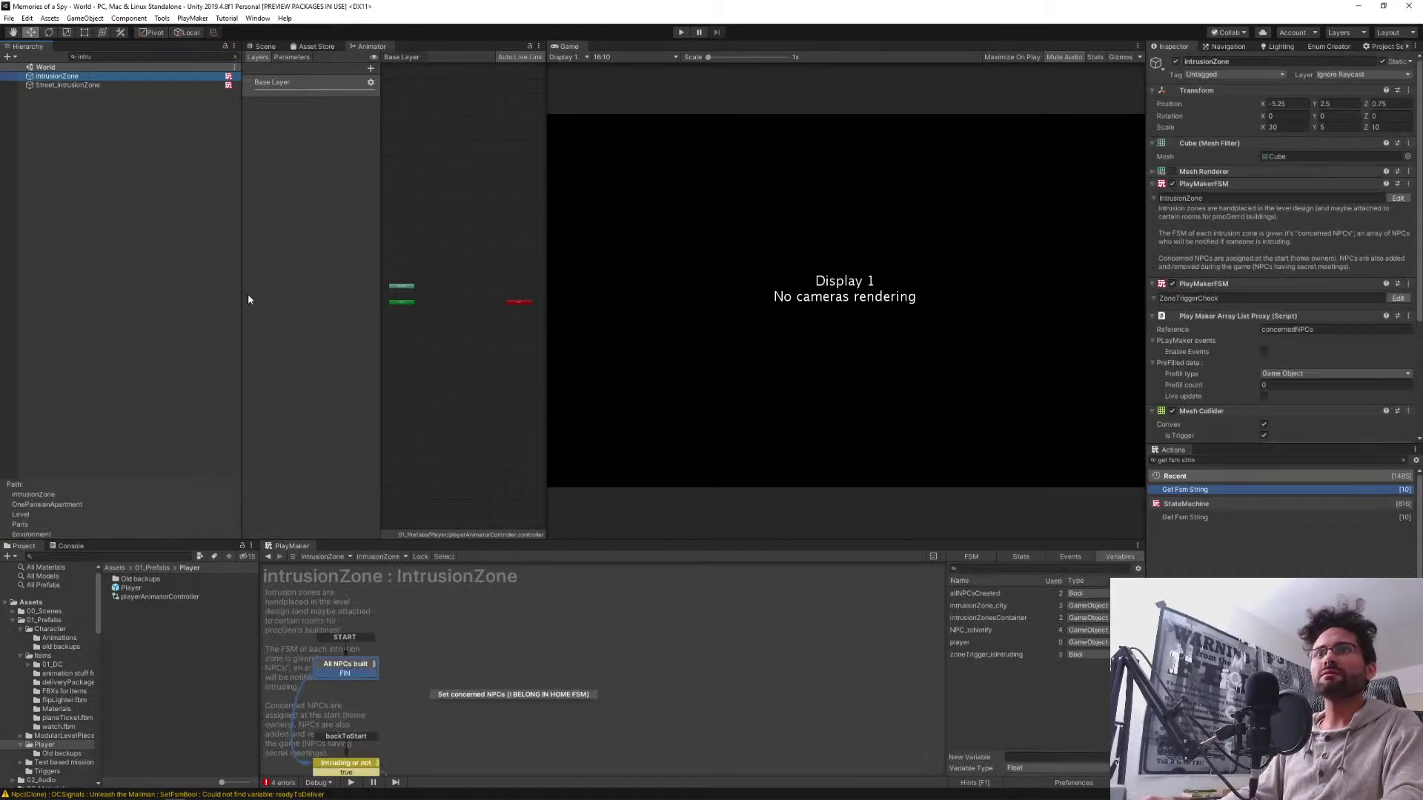
Enlarge the PlayMaker graph area upward, switch from the Animator to the Scene view, and narrow that view beside the Game view
middle_click_drag(611, 666, 692, 600)
middle_click_drag(688, 687, 773, 644)
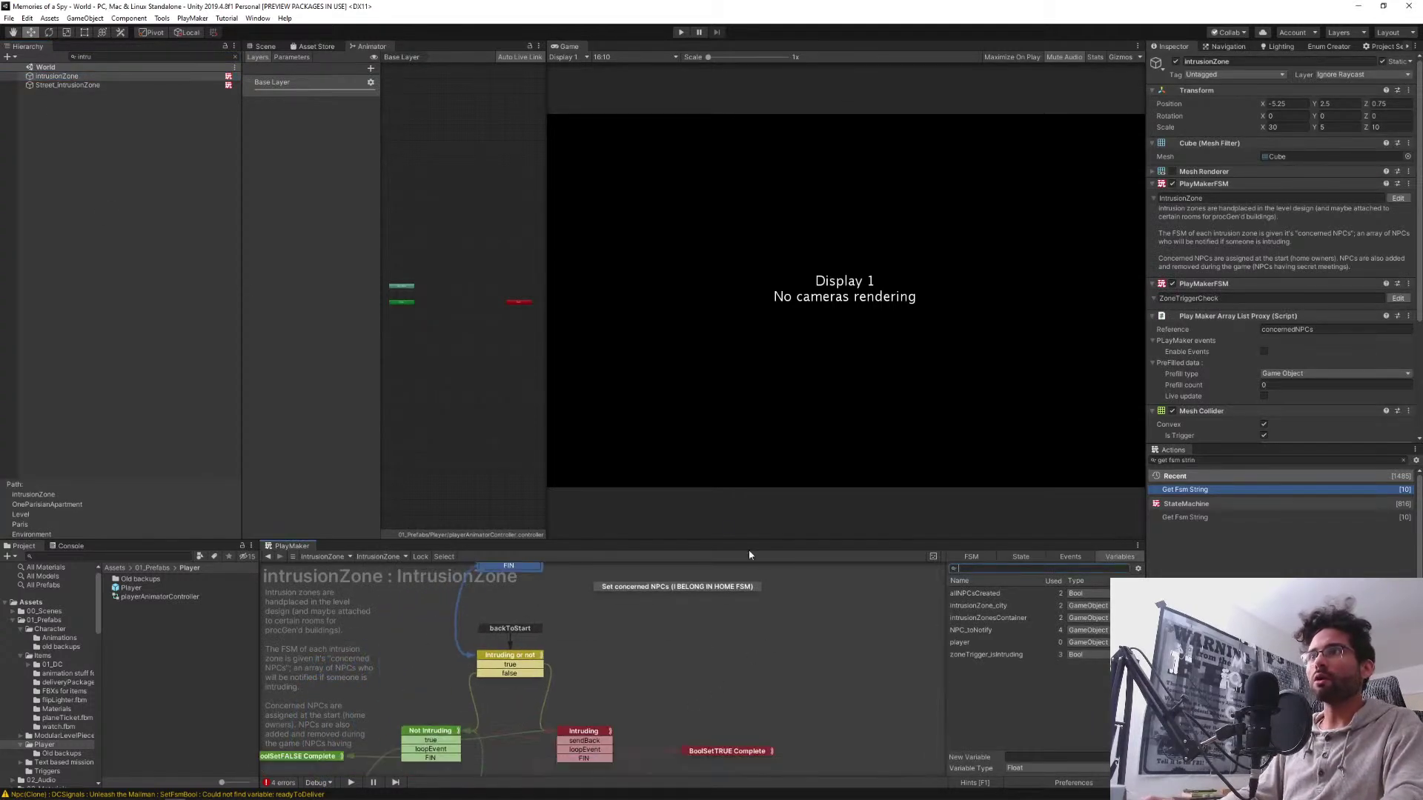
left_click_drag(728, 541, 731, 354)
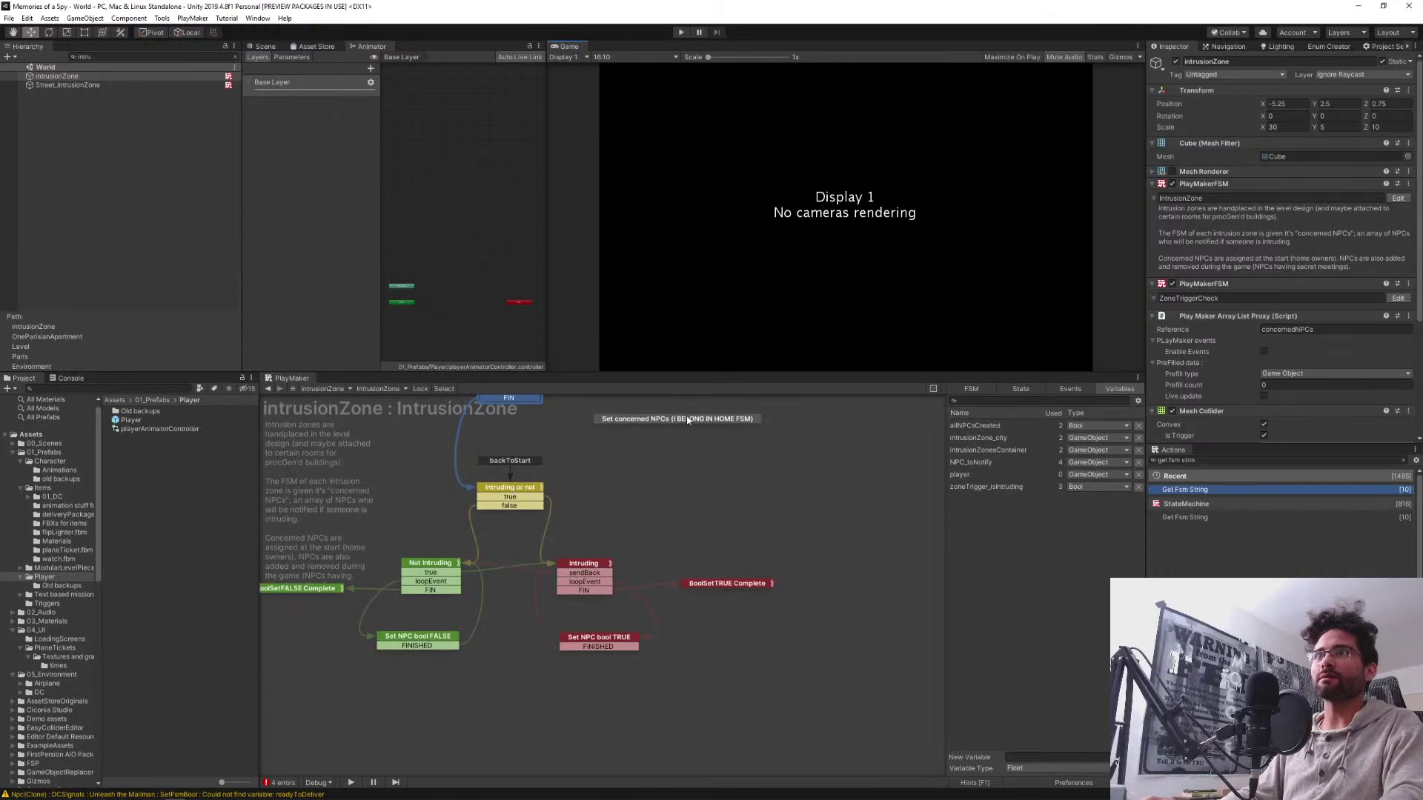
left_click(264, 47)
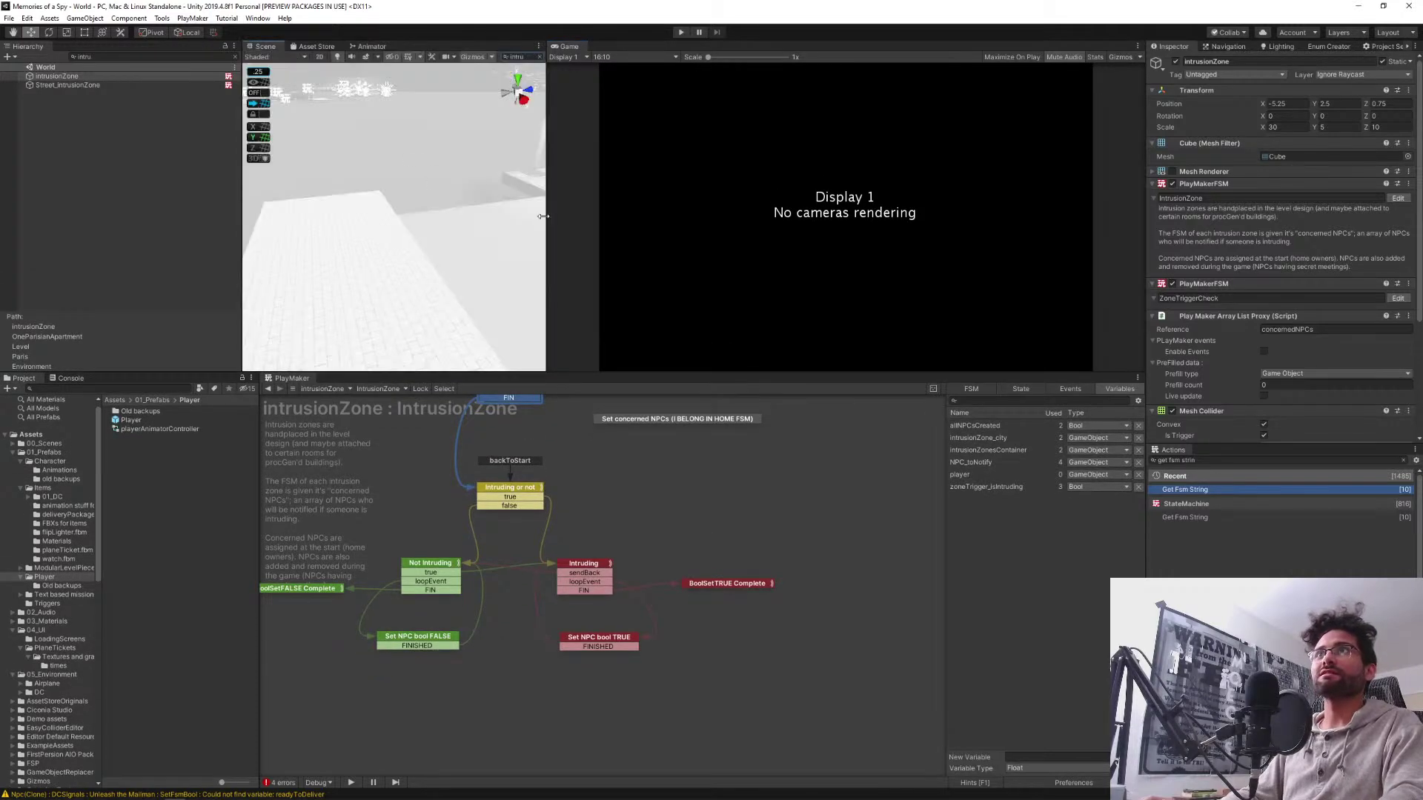
left_click_drag(544, 215, 447, 222)
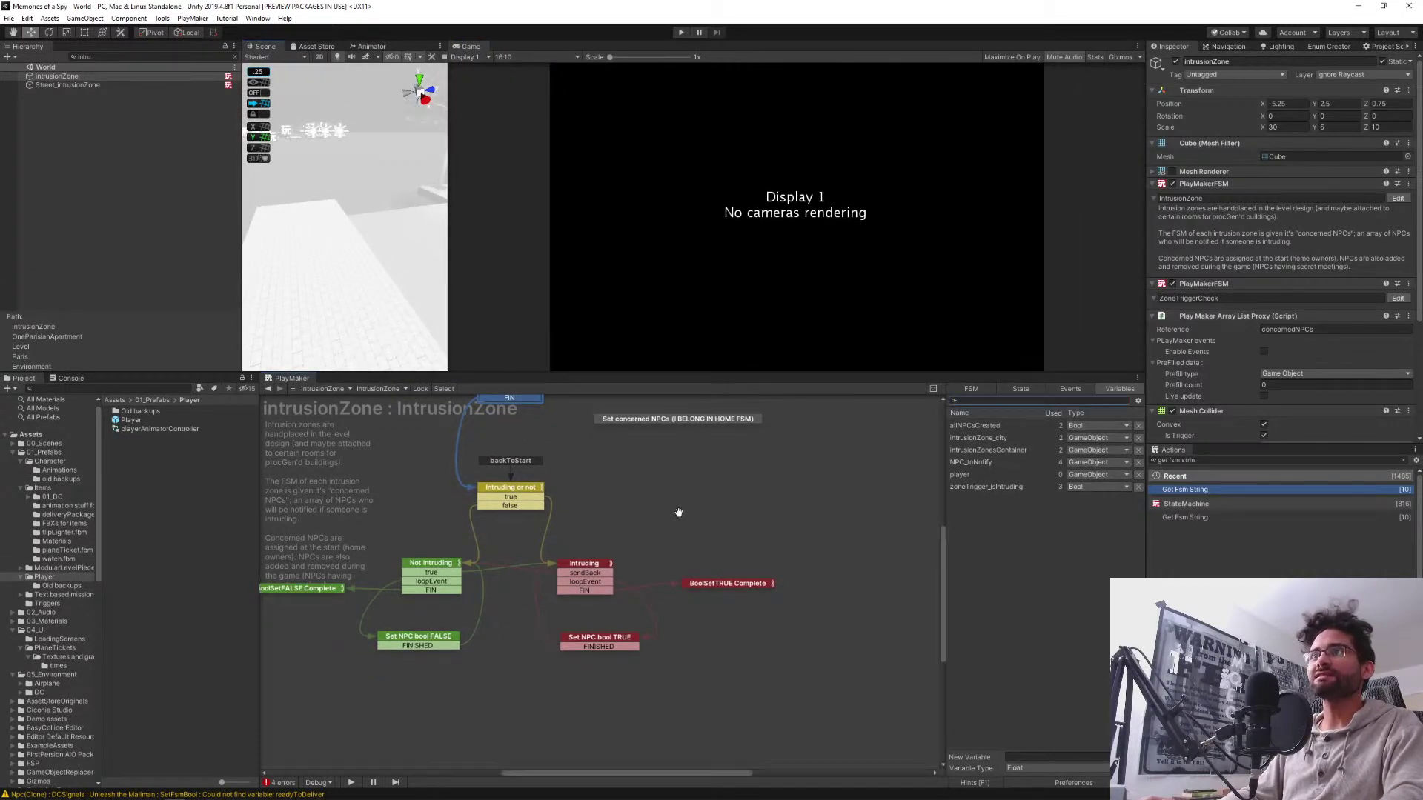
middle_click_drag(677, 508, 763, 544)
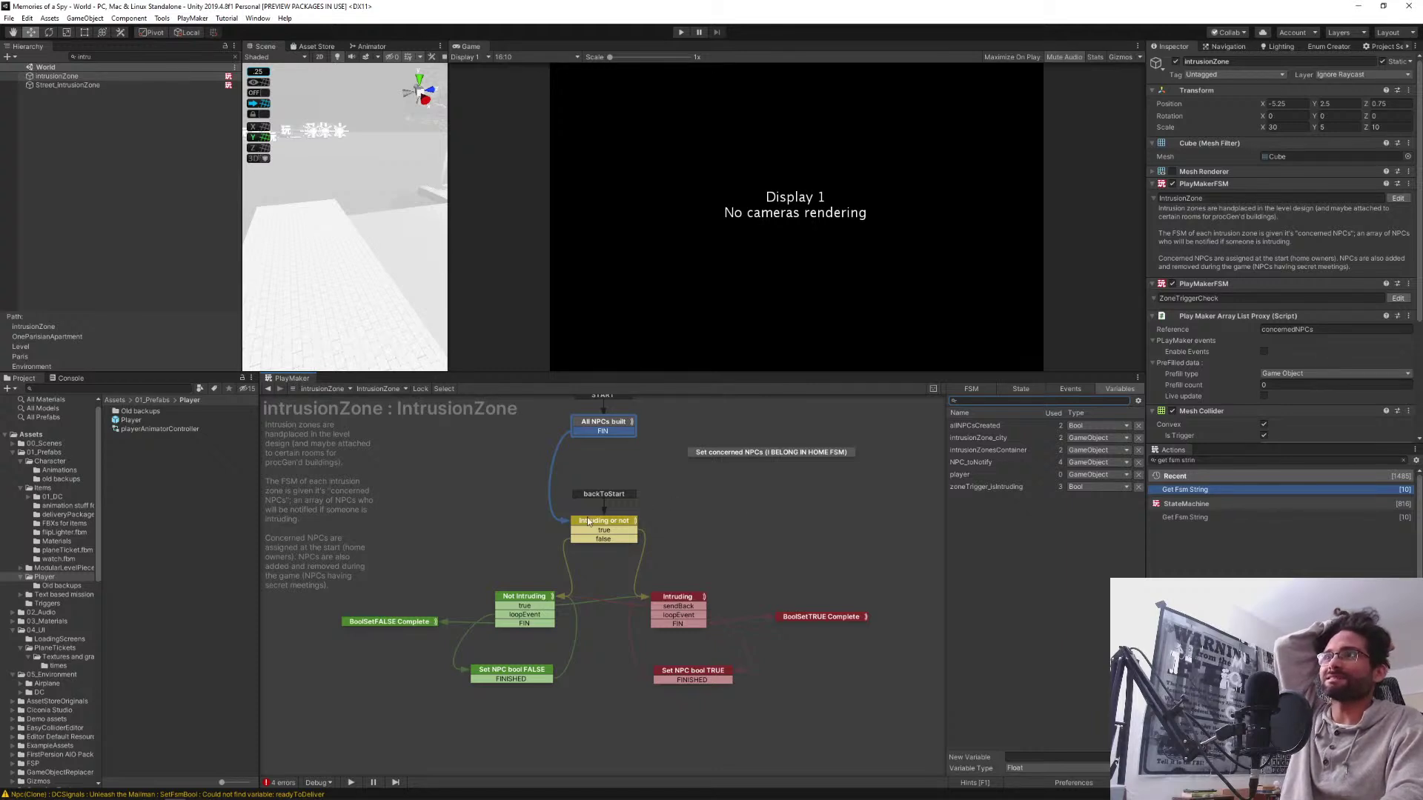
Examine the actions of the All NPCs built and Intruding or not states in the IntrusionZone FSM
left_click(604, 426)
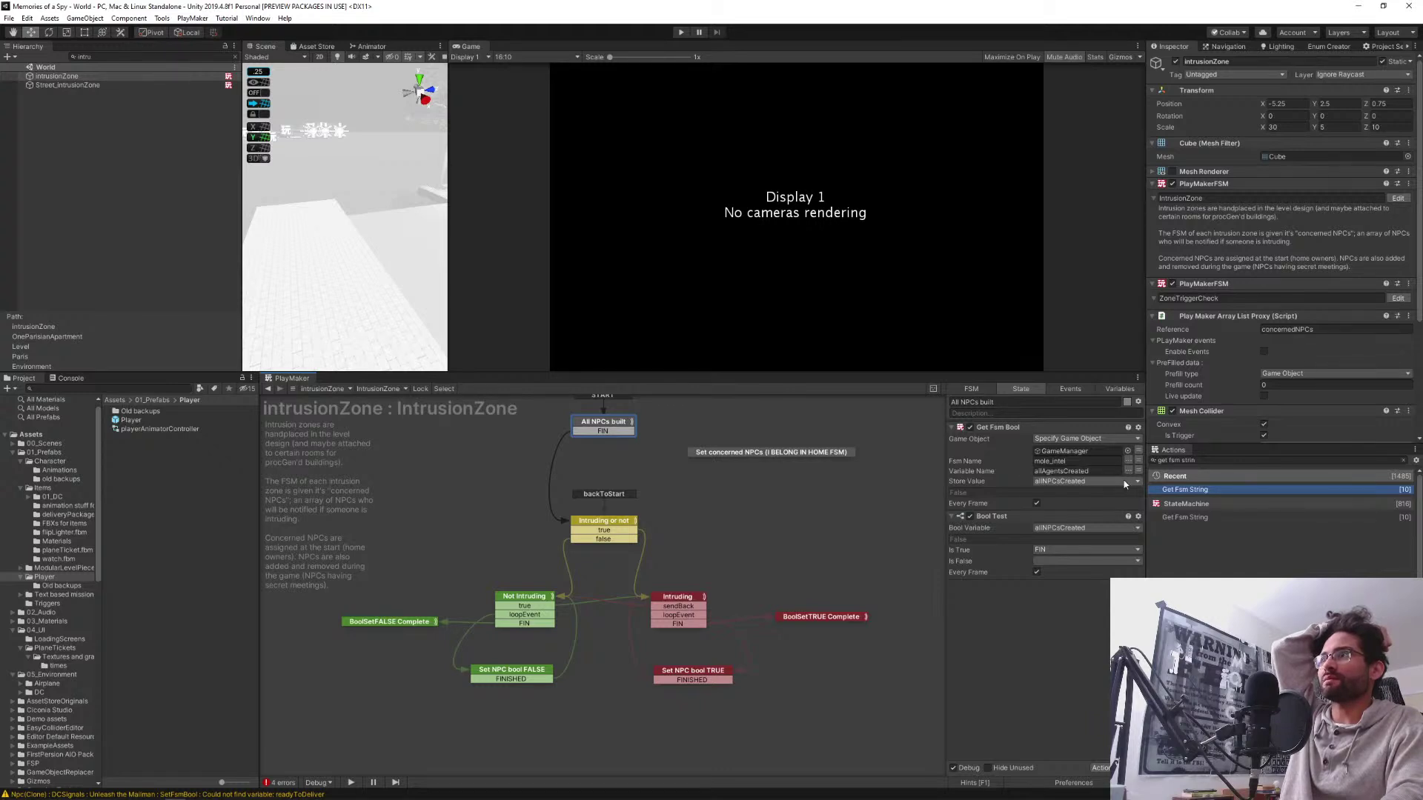
left_click(601, 522)
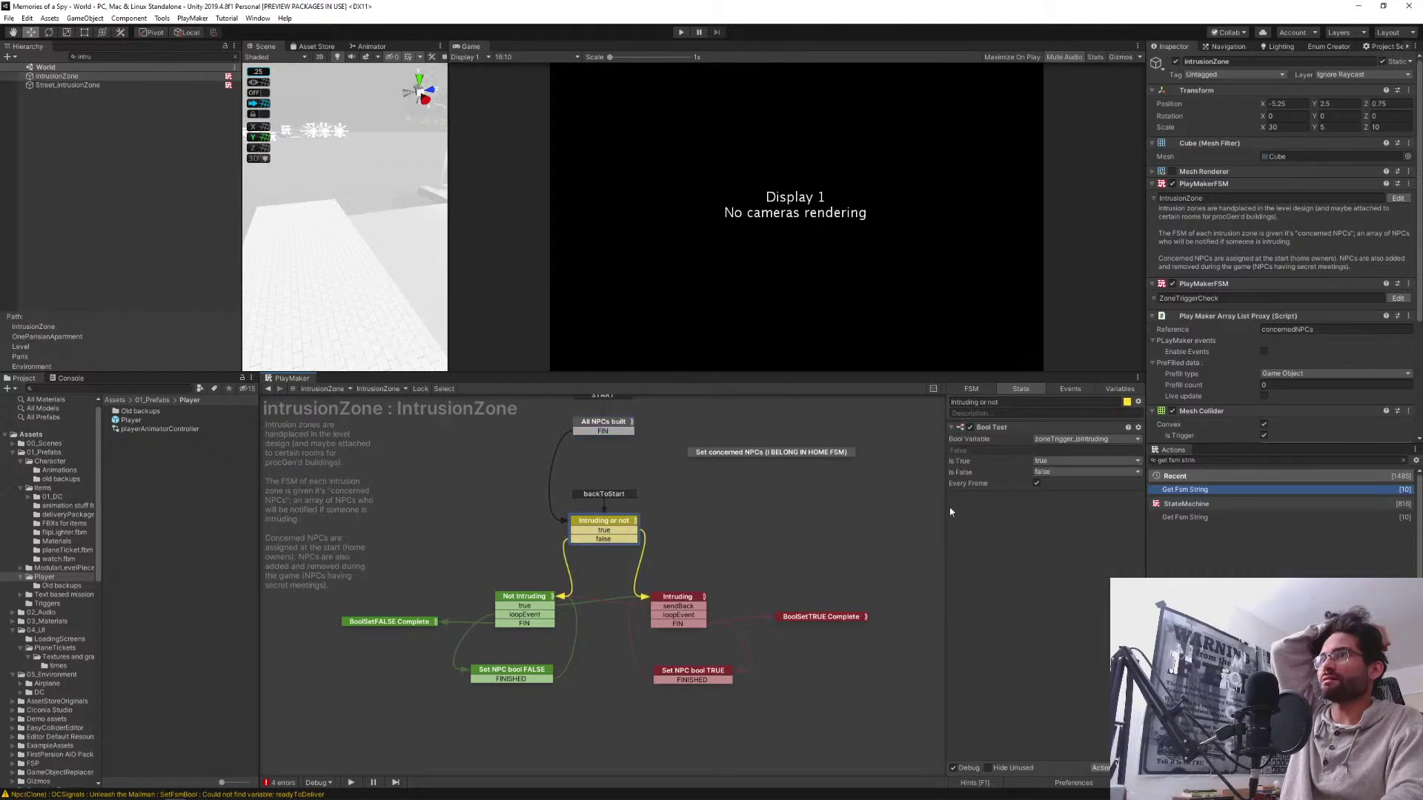
left_click(589, 421)
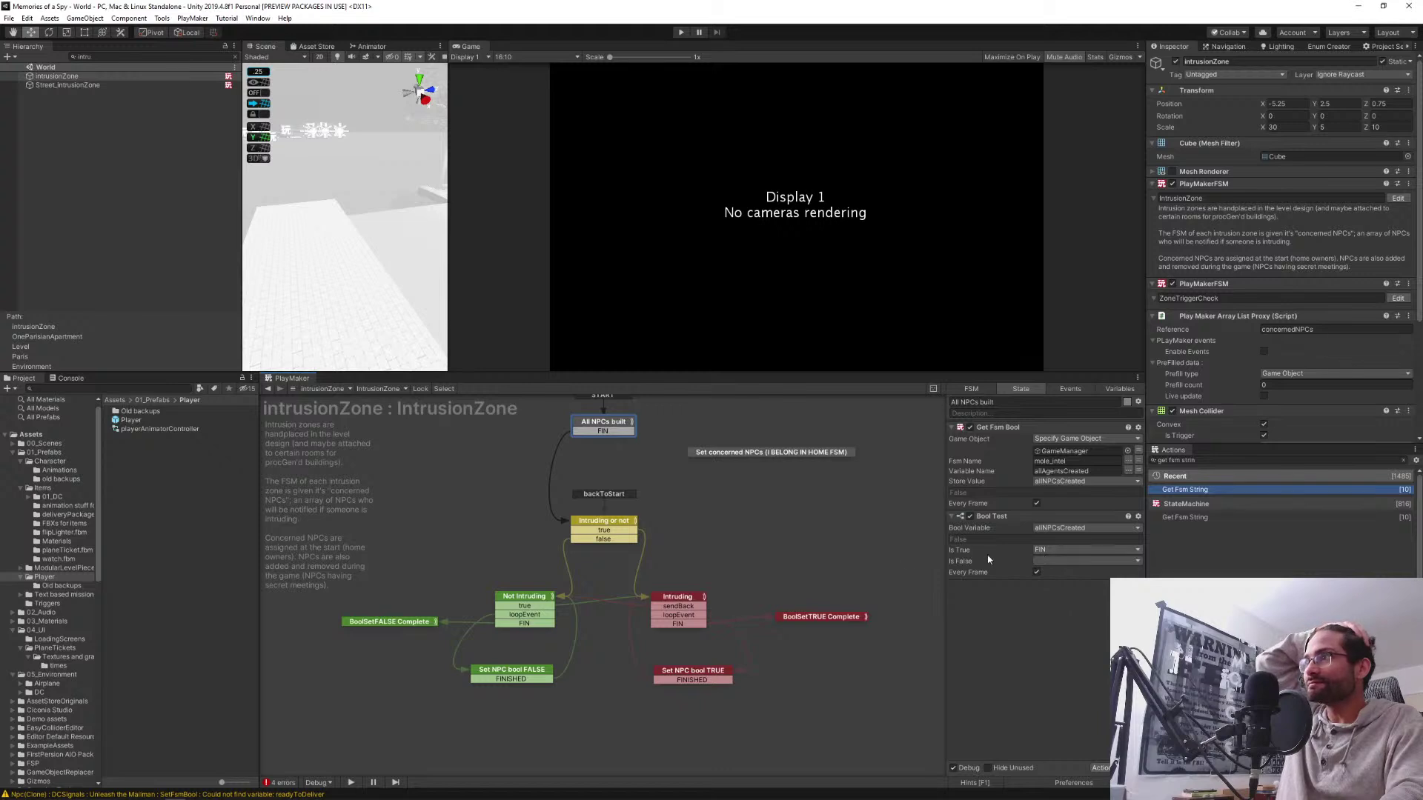
left_click(582, 526)
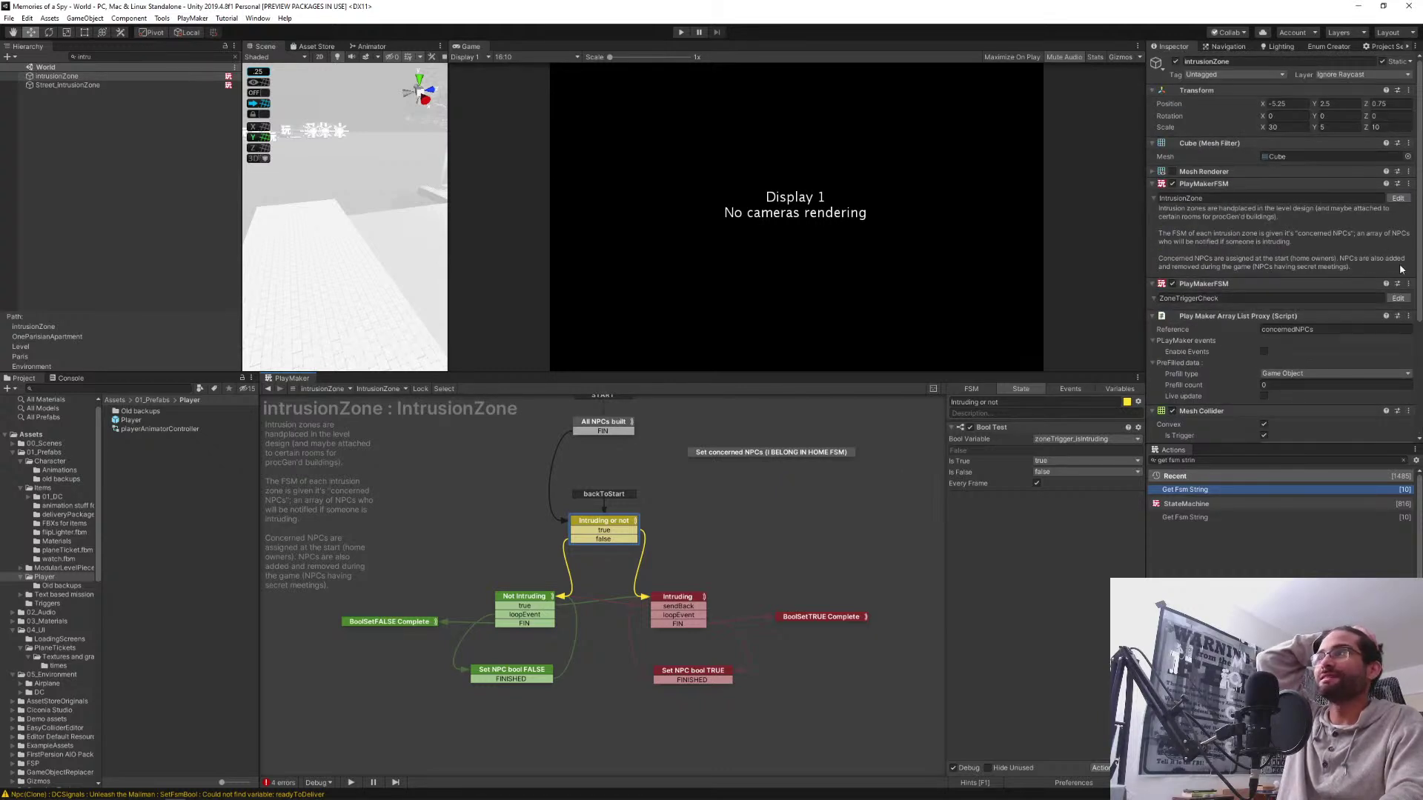
Open the ZoneTriggerCheck FSM and examine the actions of its Not Intruding and Intruding states
left_click(1397, 298)
middle_click_drag(452, 571, 632, 599)
left_click(502, 512)
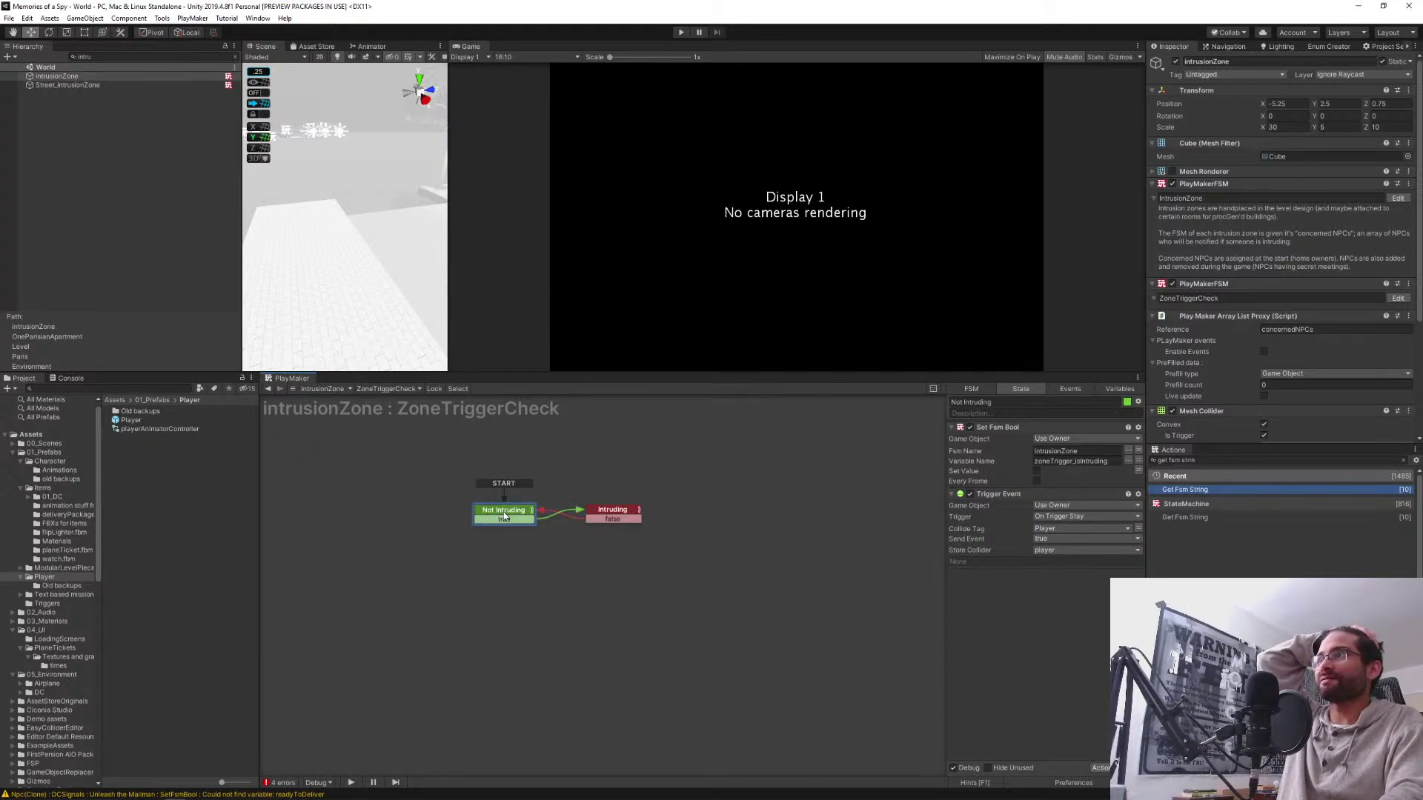
left_click(603, 512)
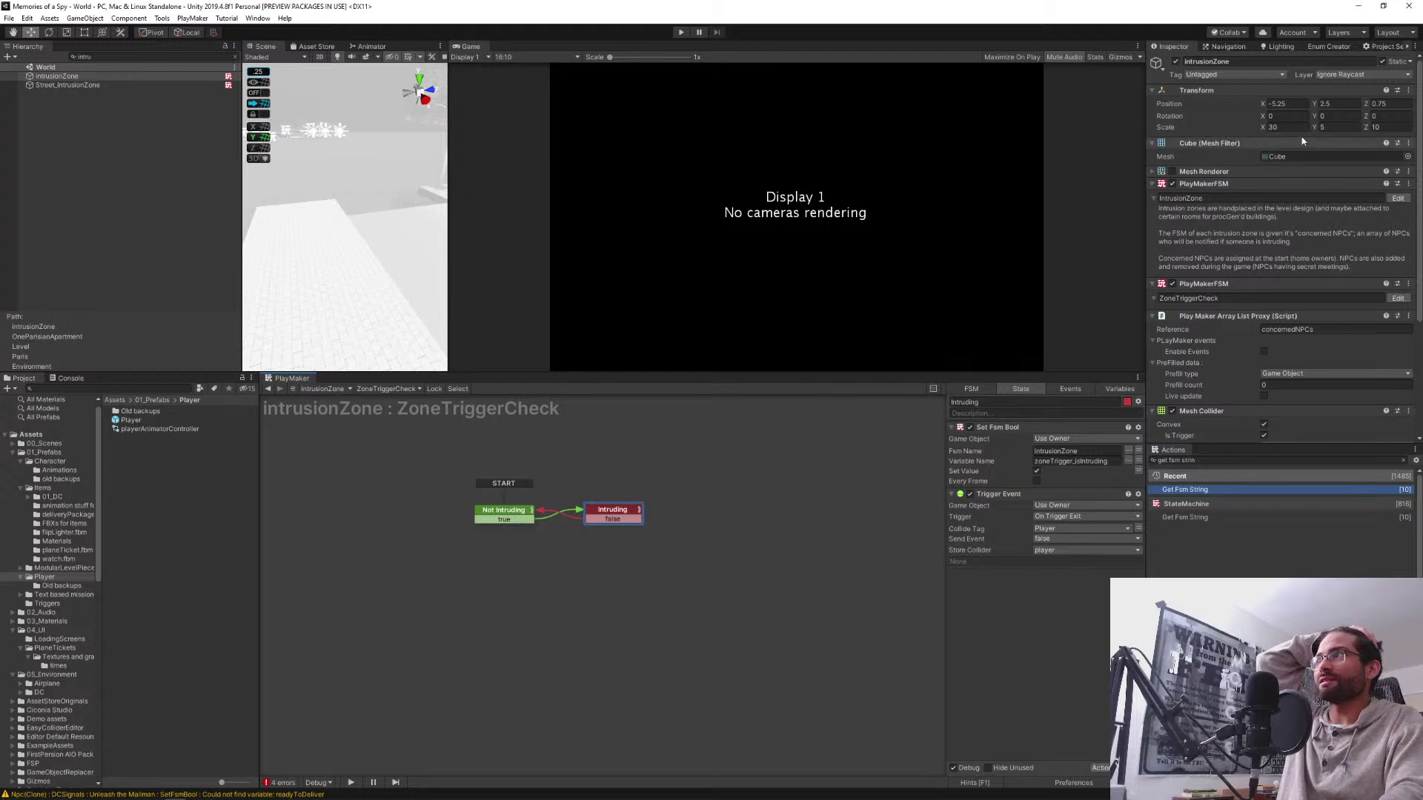
Return to the IntrusionZone FSM and examine the actions of its Intruding and BoolSetTRUE Complete states
left_click(1398, 199)
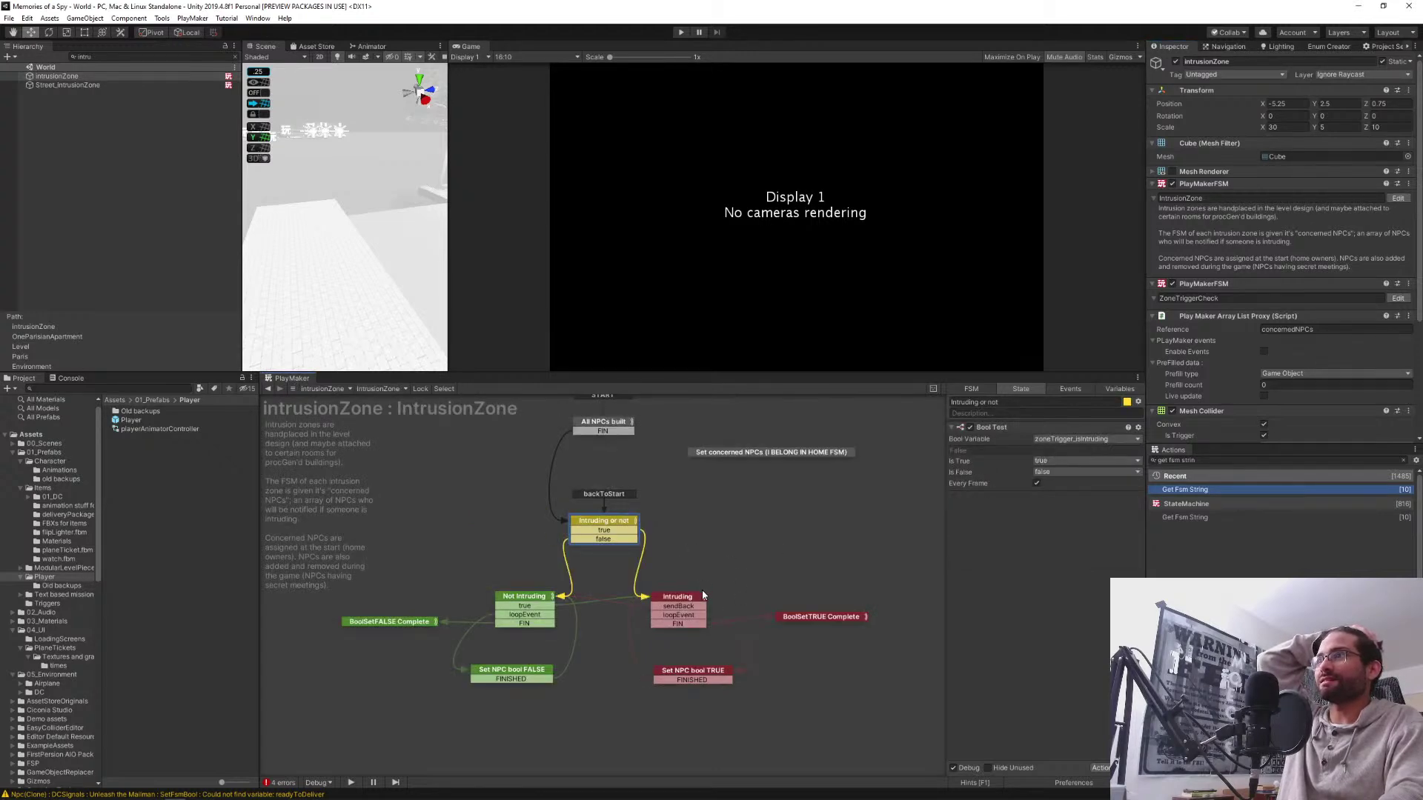
left_click(685, 599)
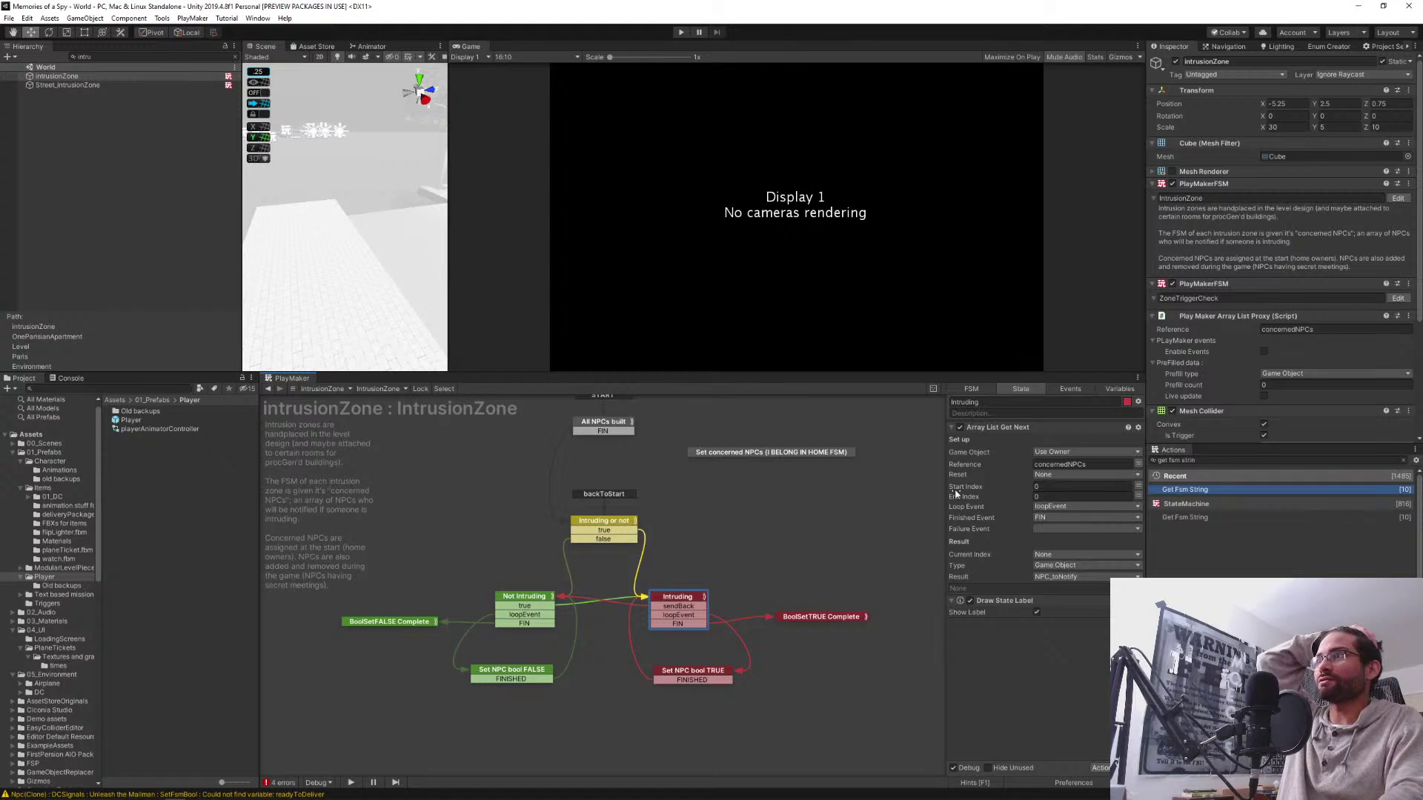
mouse_move(982, 461)
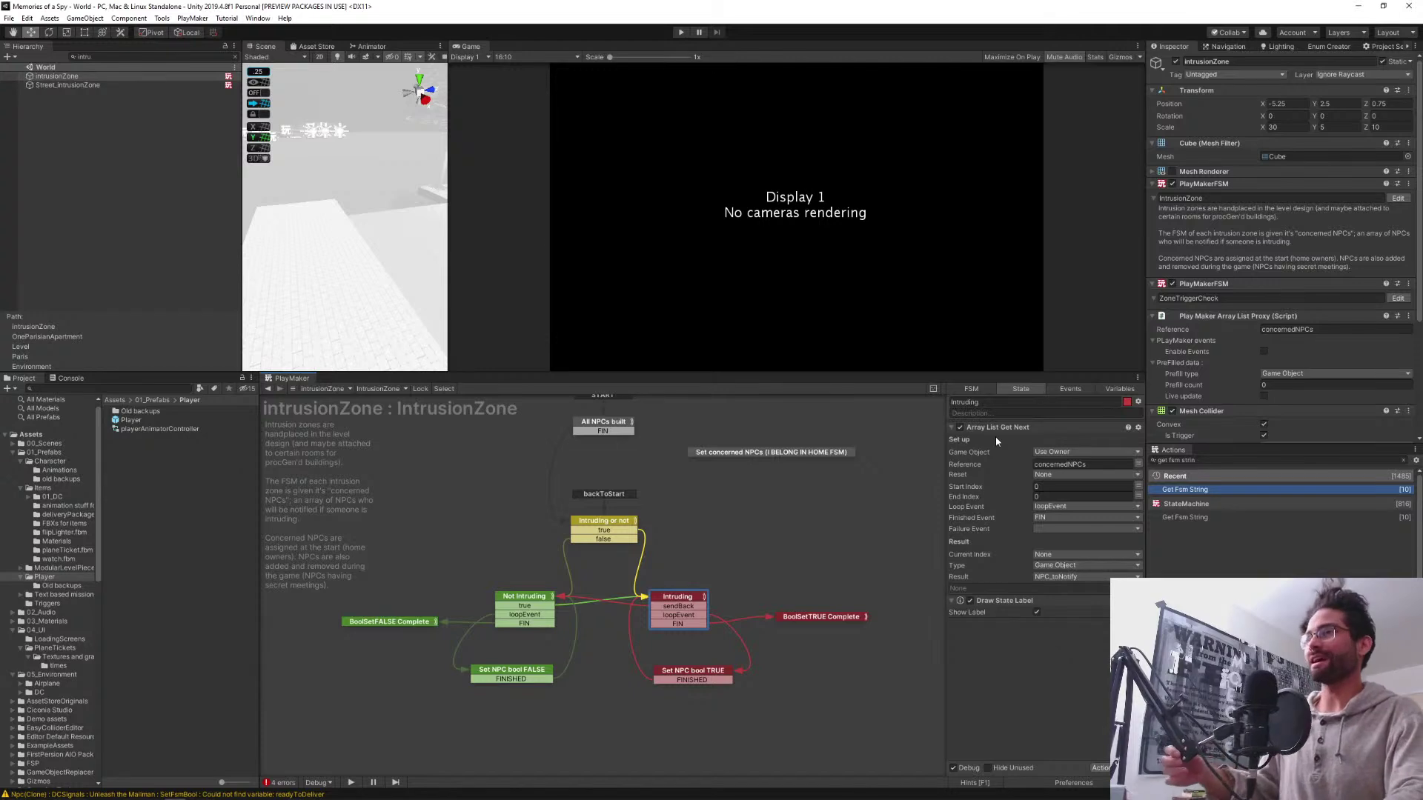
left_click(828, 618)
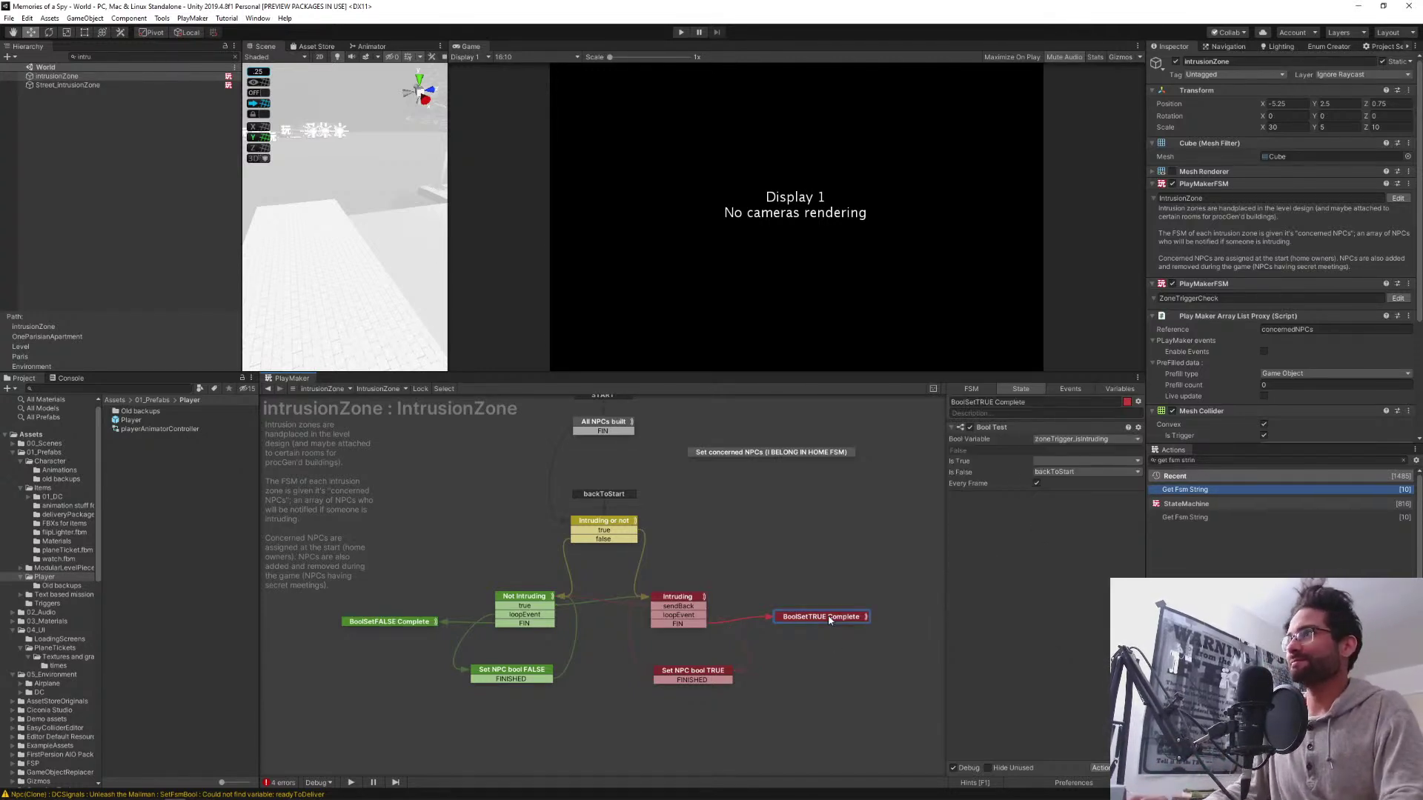
left_click(698, 604)
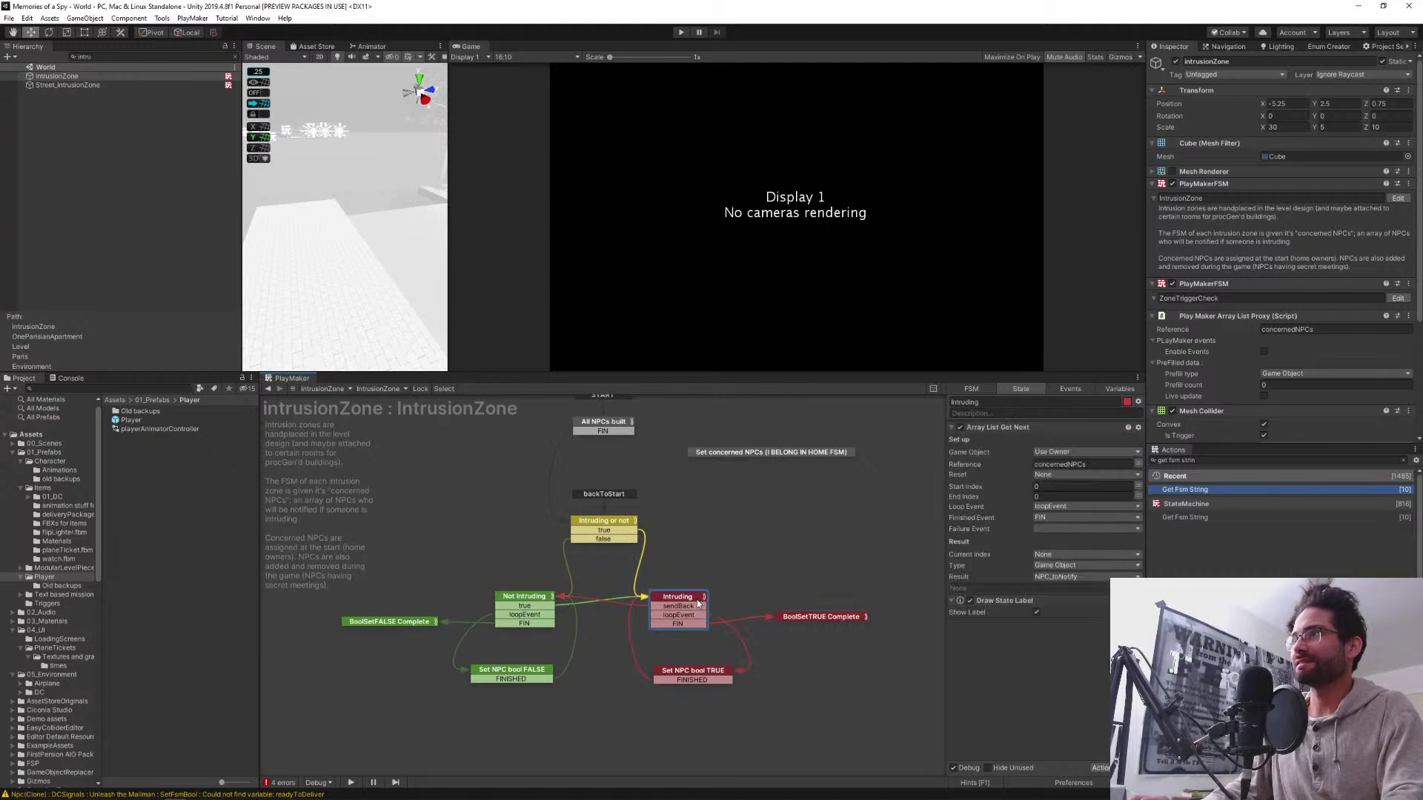